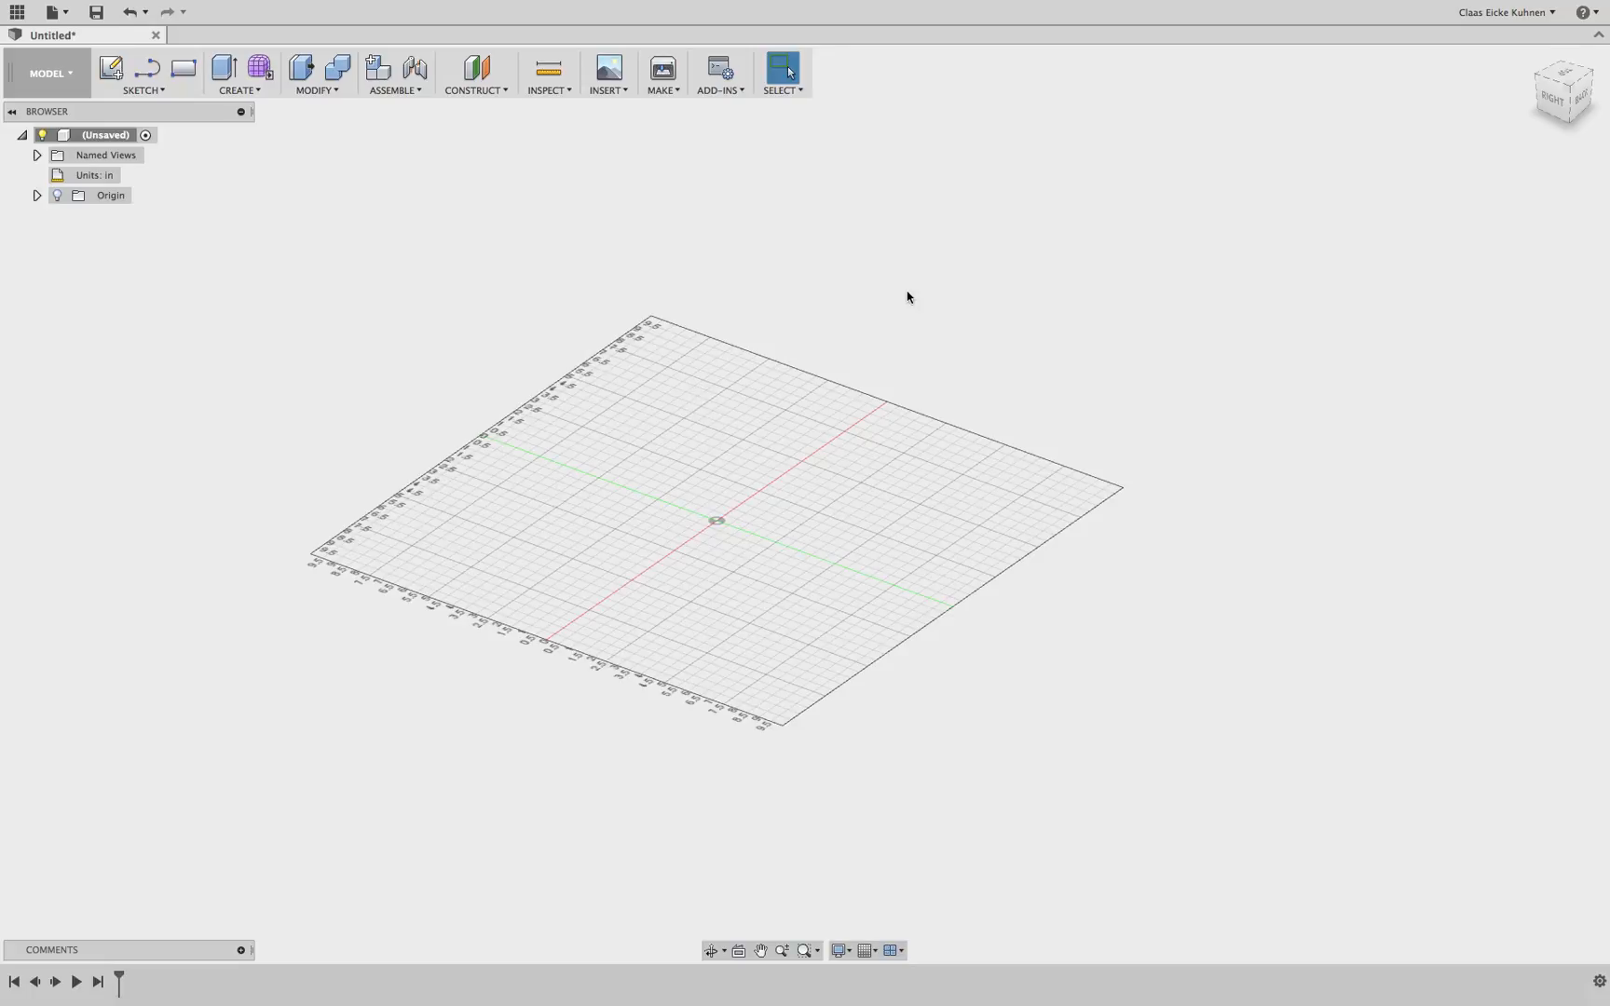
# Switch to the Right view and start a new sketch with the Line tool on the plane facing it
pyautogui.moveTo(109, 184)
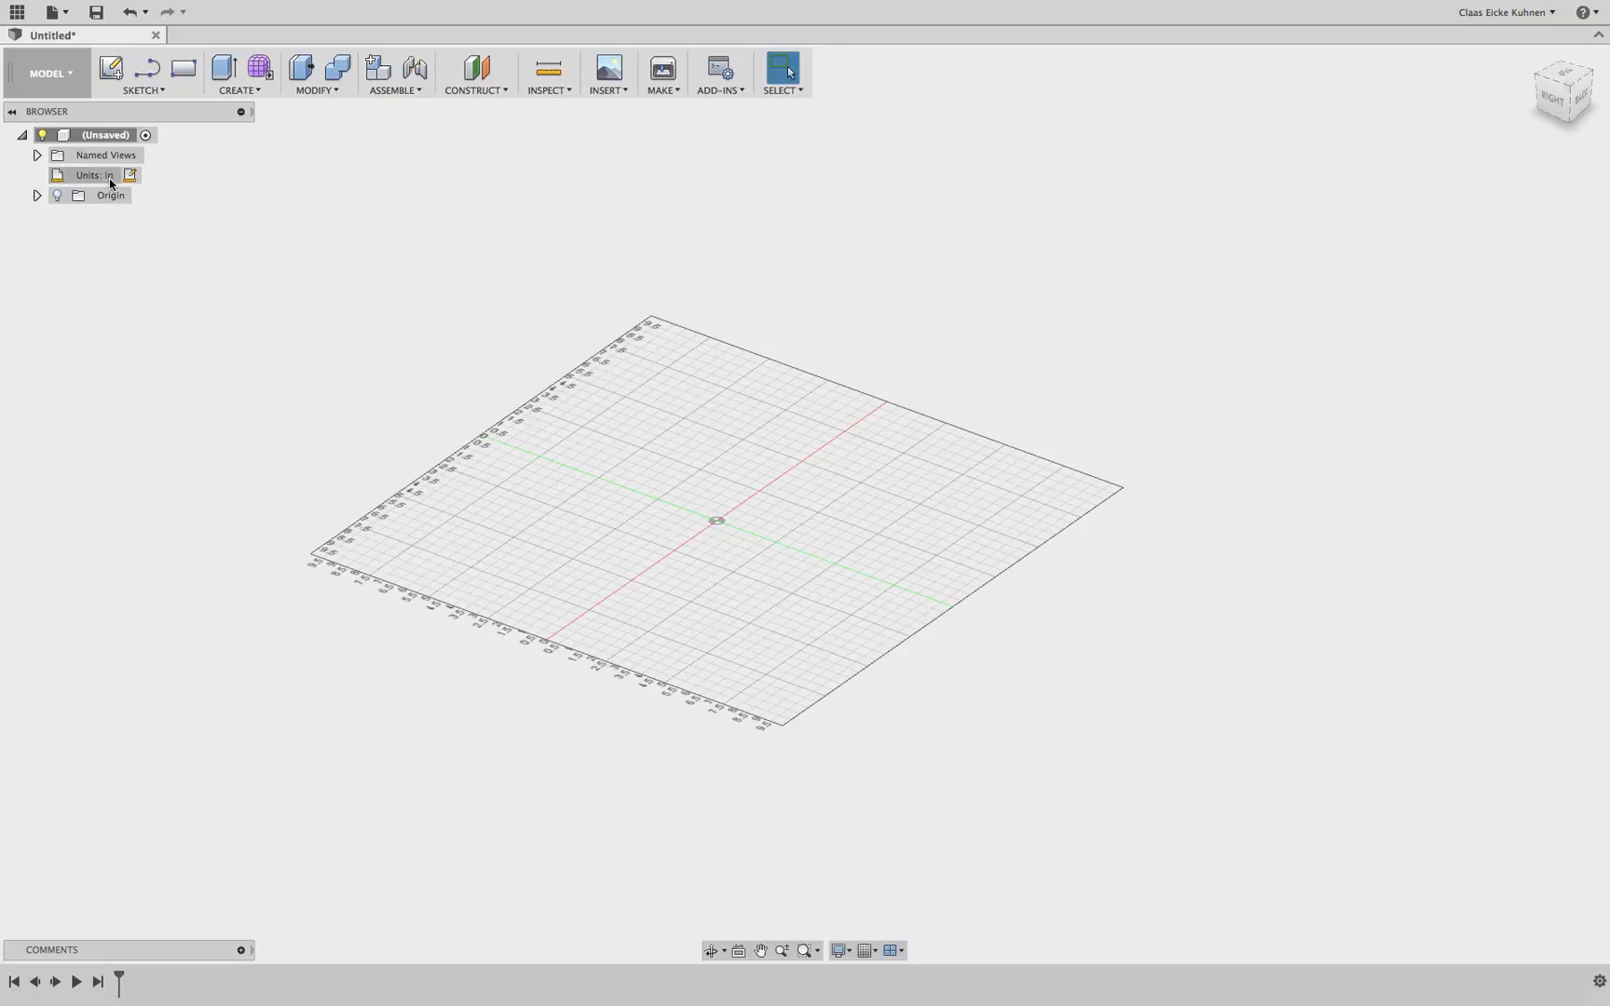
pyautogui.click(1558, 104)
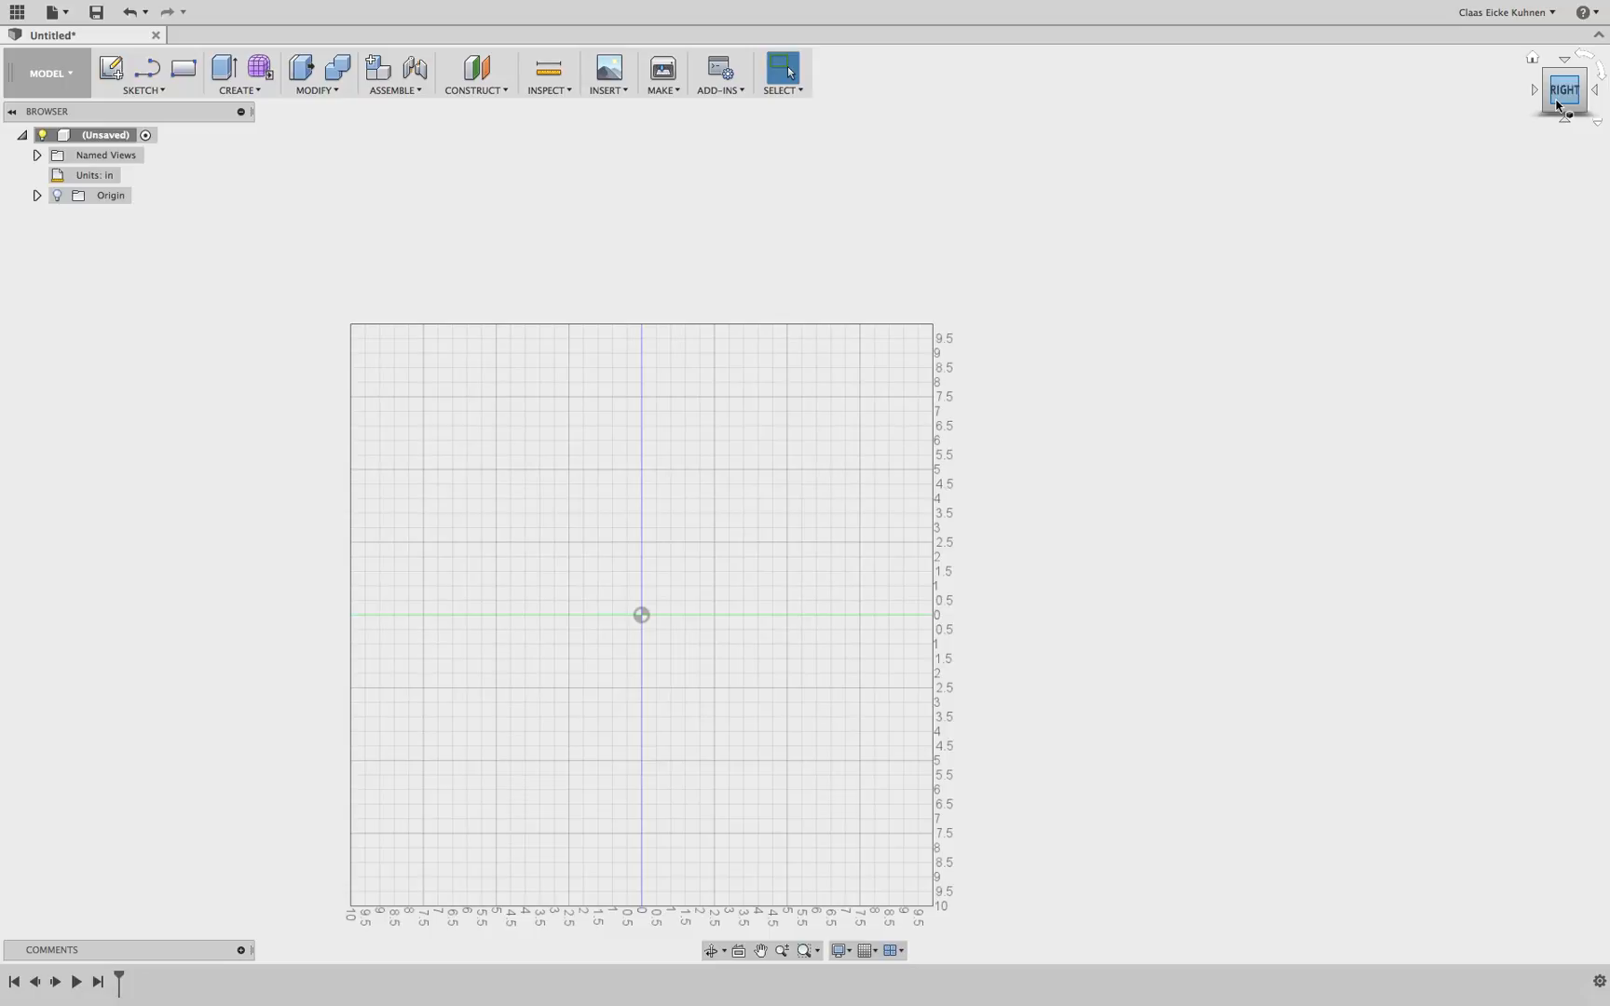
pyautogui.moveTo(1557, 105); pyautogui.dragTo(1551, 200)
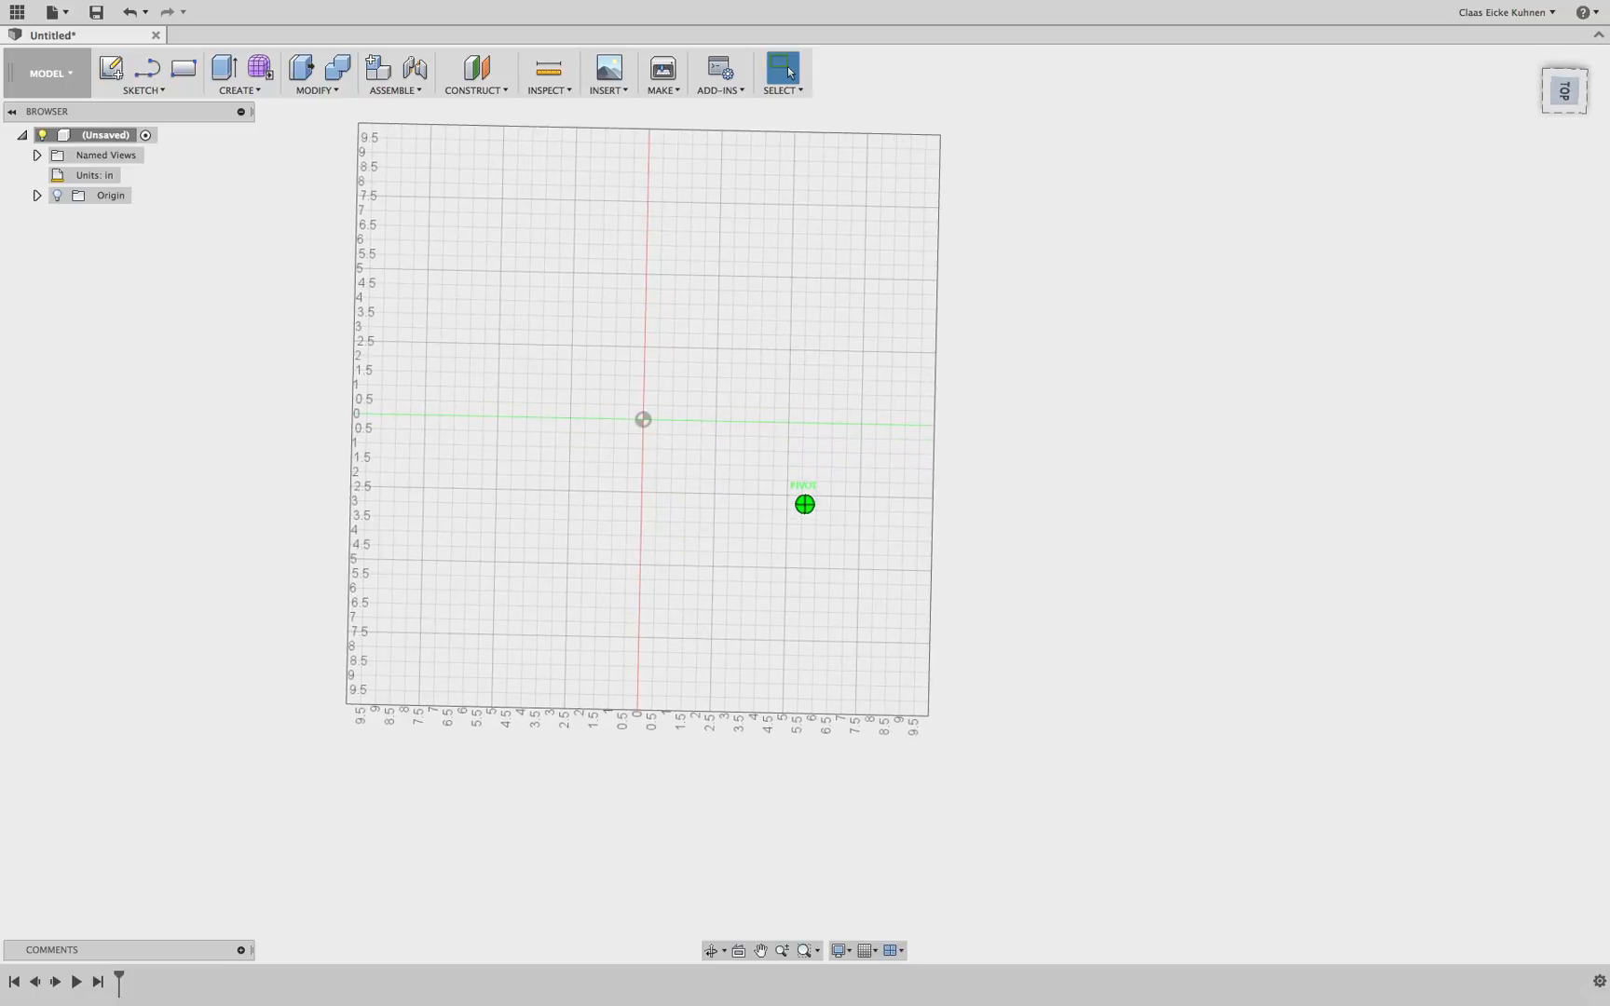
pyautogui.moveTo(1552, 201); pyautogui.dragTo(1566, 105)
pyautogui.click(1568, 102)
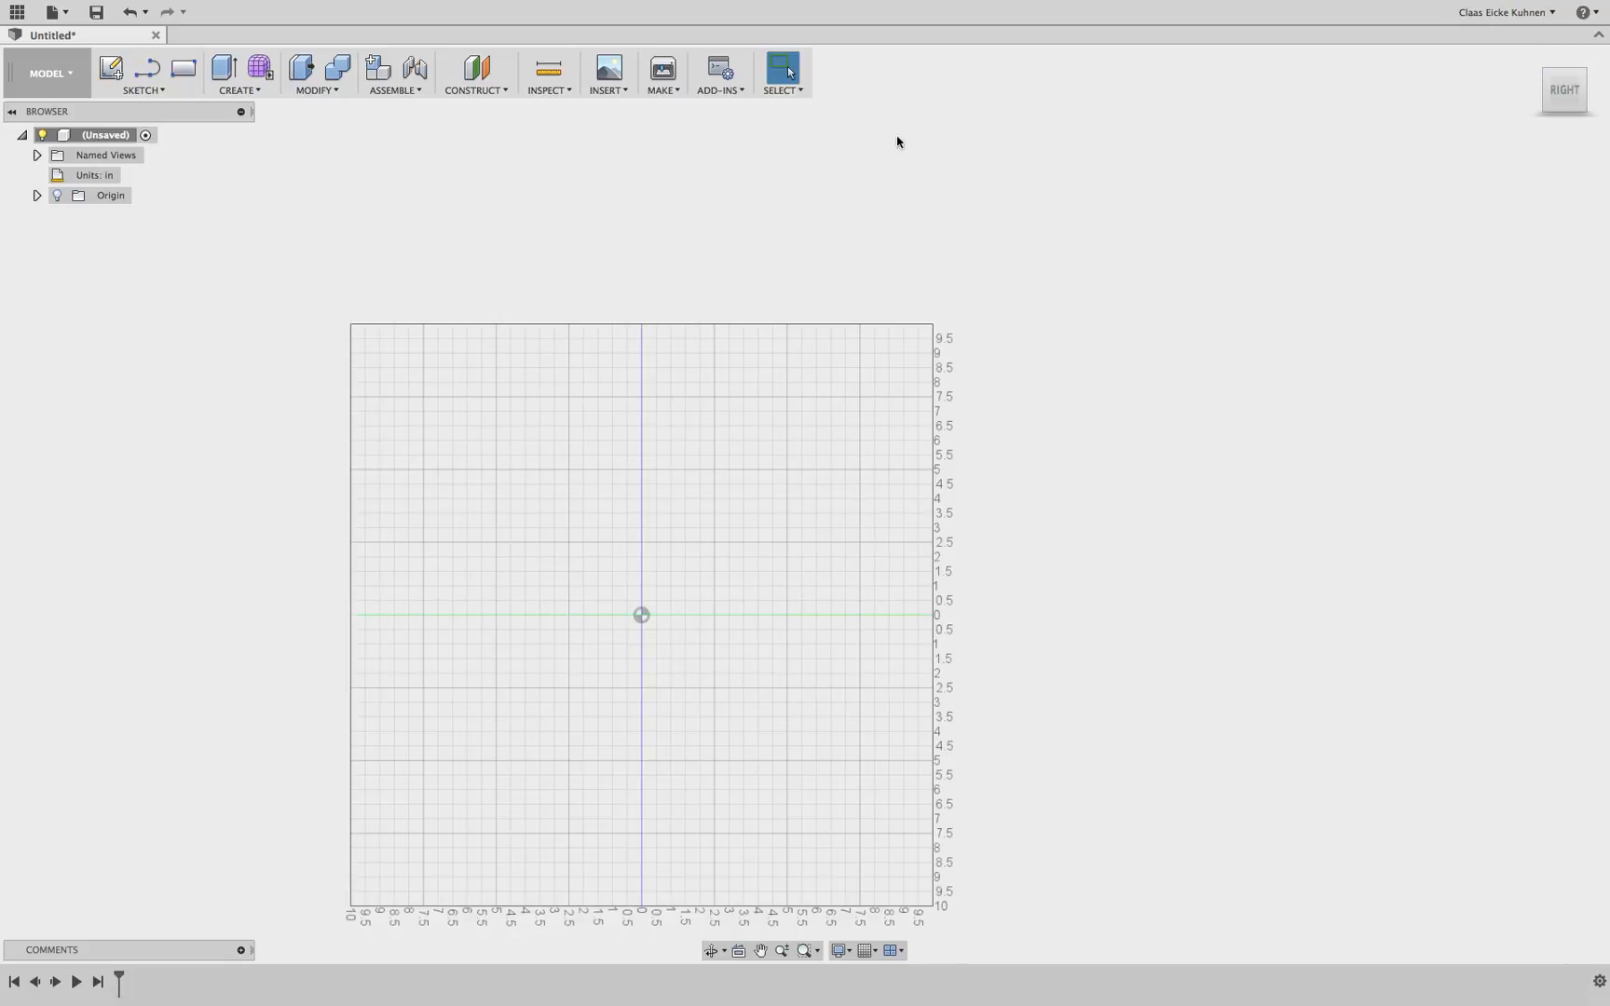
pyautogui.click(112, 73)
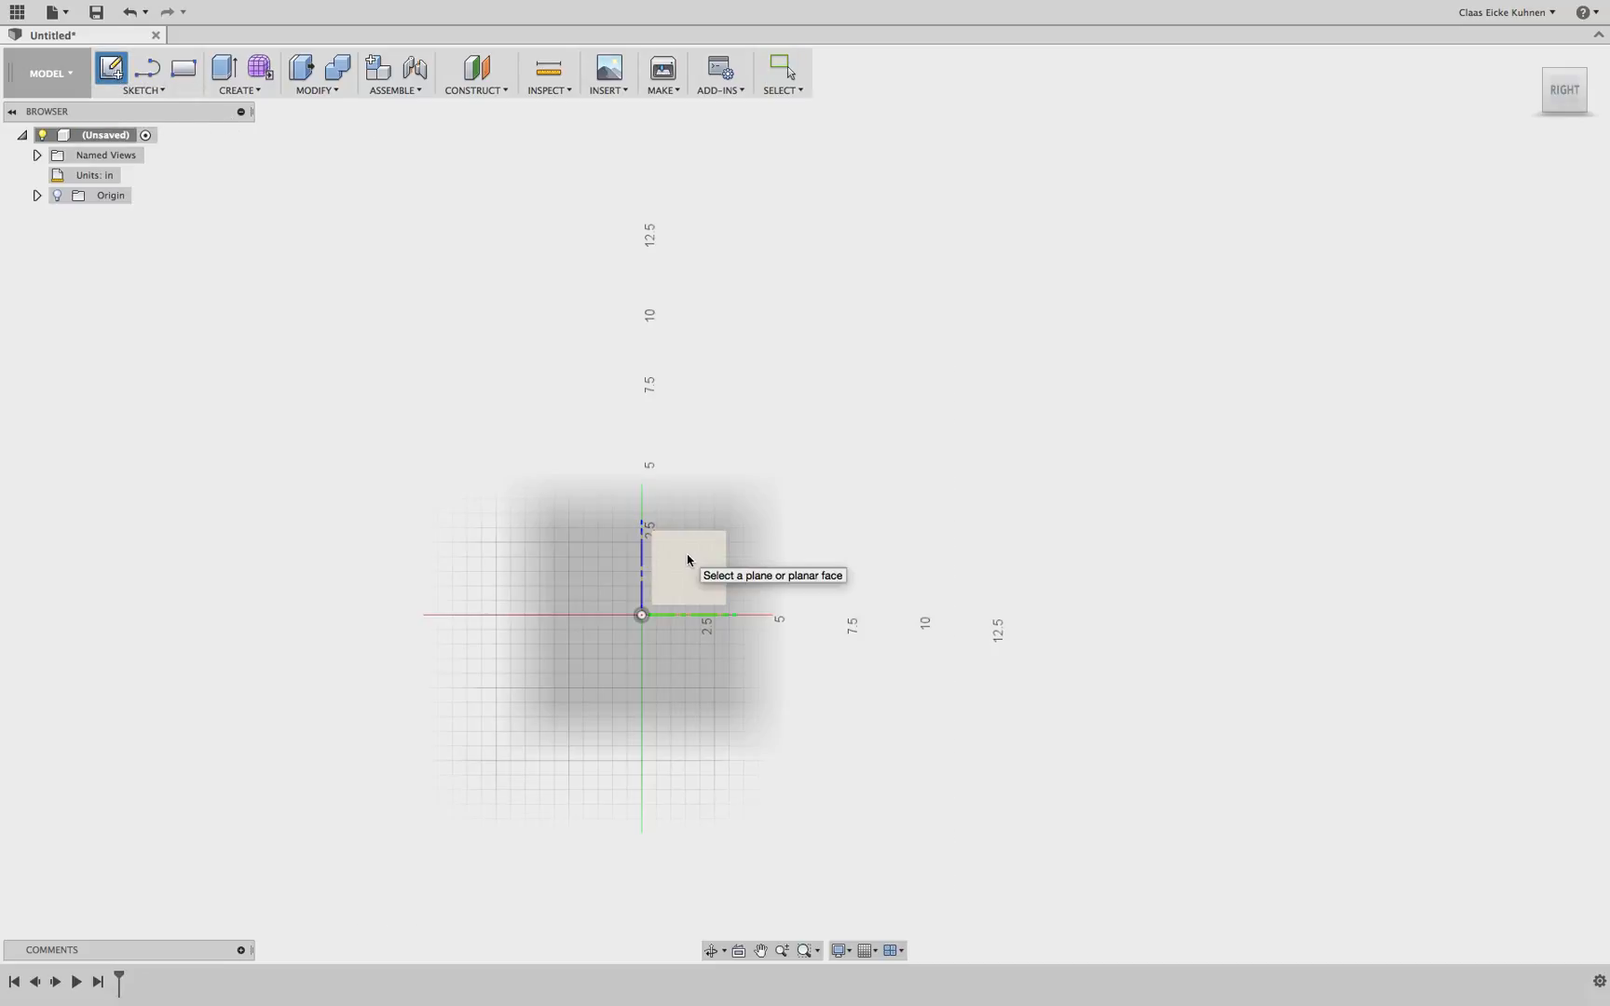
pyautogui.click(149, 74)
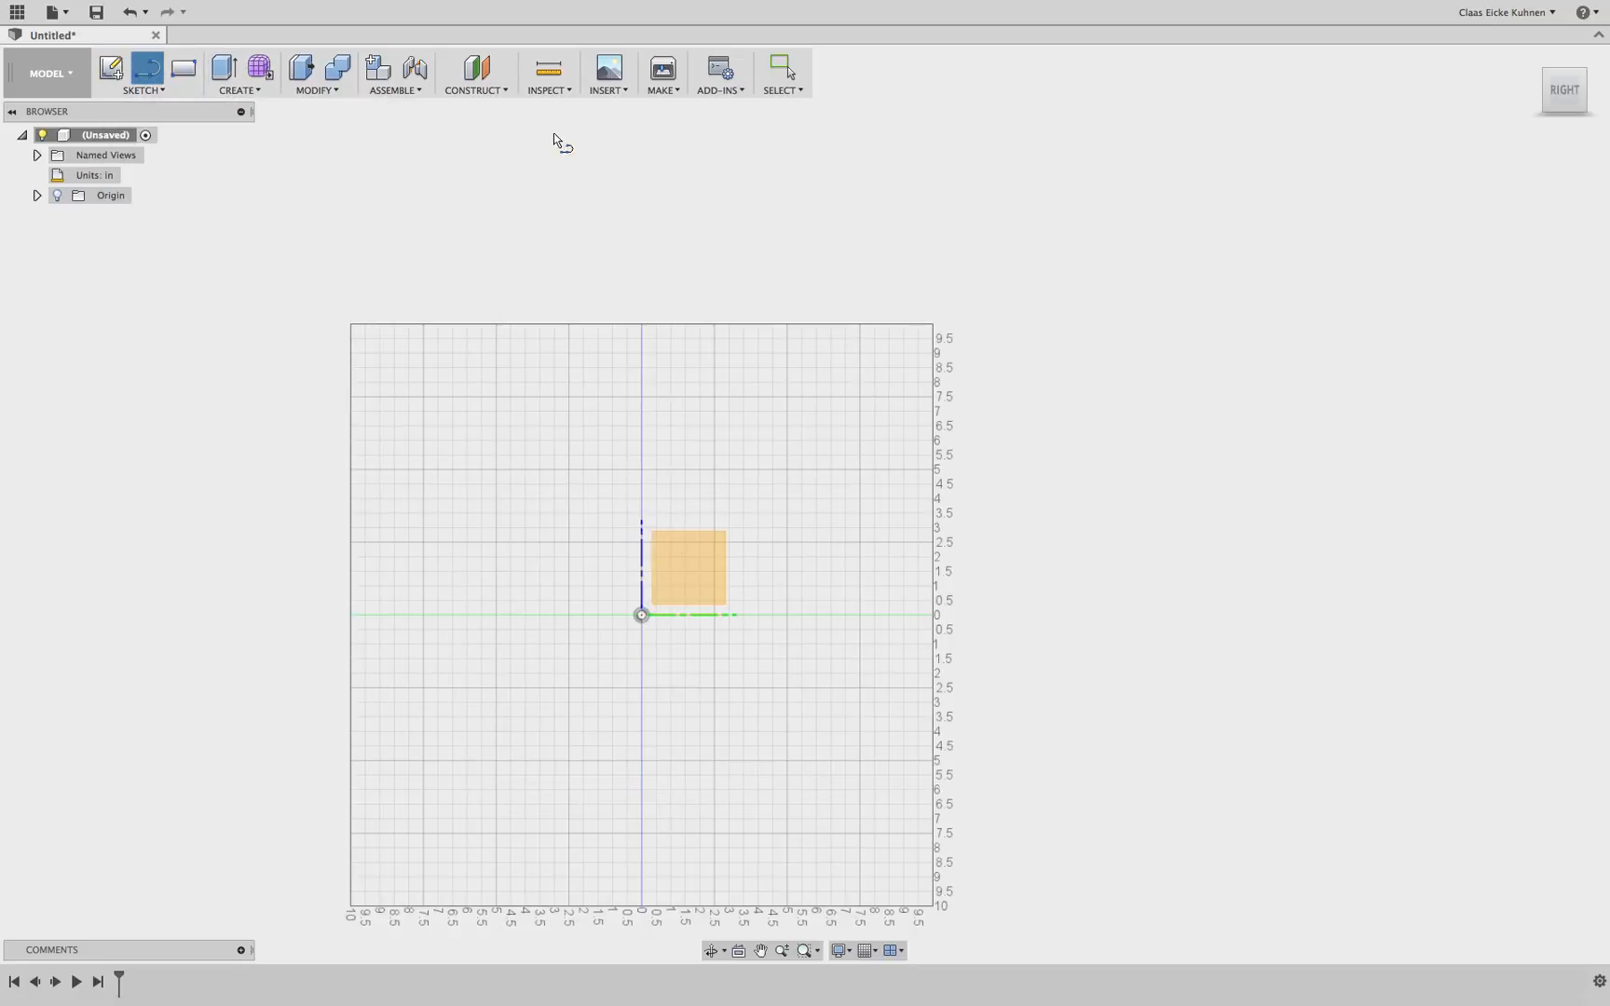
pyautogui.click(680, 560)
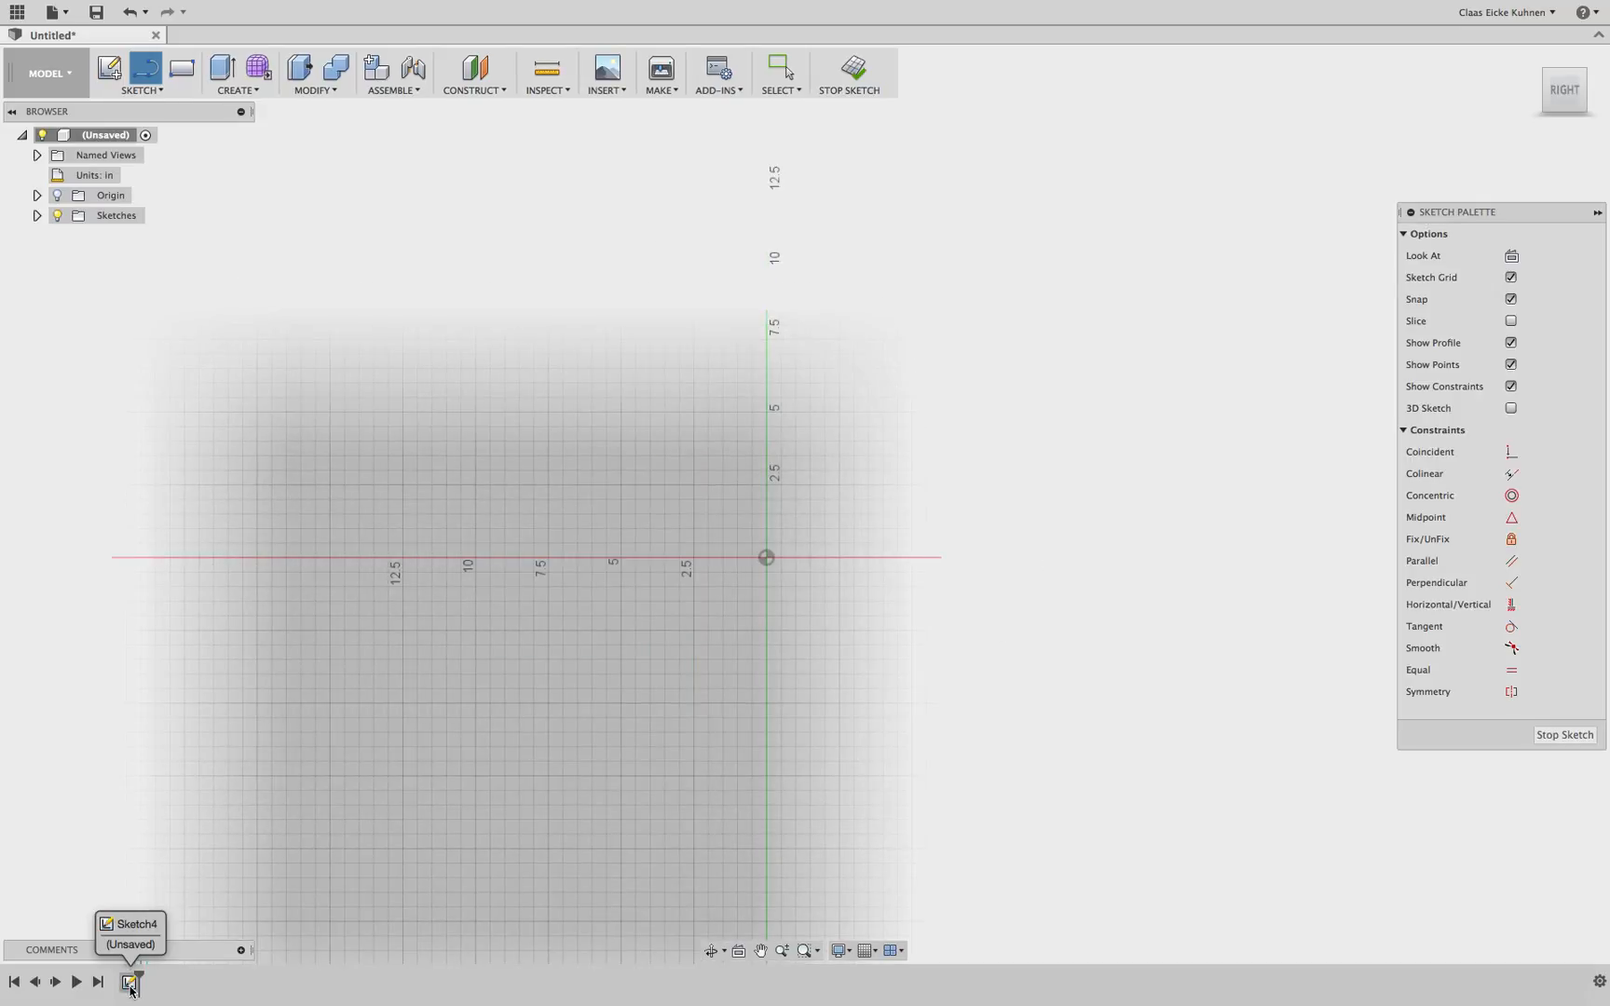
# Draw three connected lines forming an open trapezoid, base ends on the horizontal axis near −12 and 10 in, about 20 in tall
pyautogui.scroll(3, 563, 531)
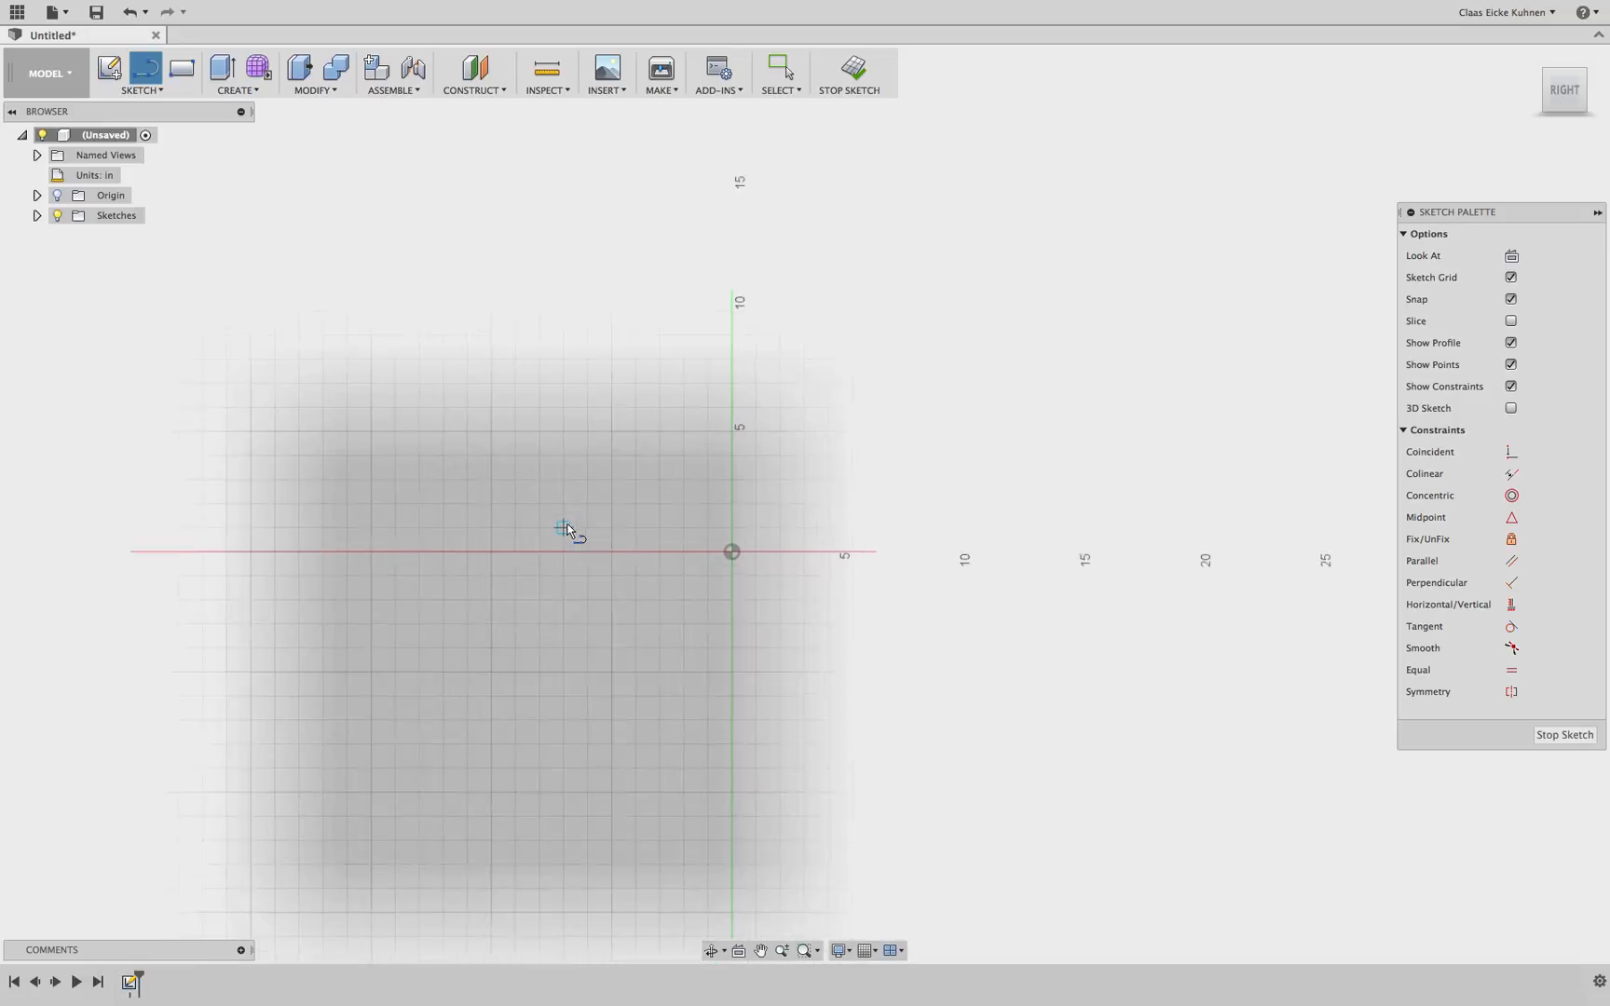
pyautogui.scroll(4, 768, 526)
pyautogui.scroll(-7, 768, 526)
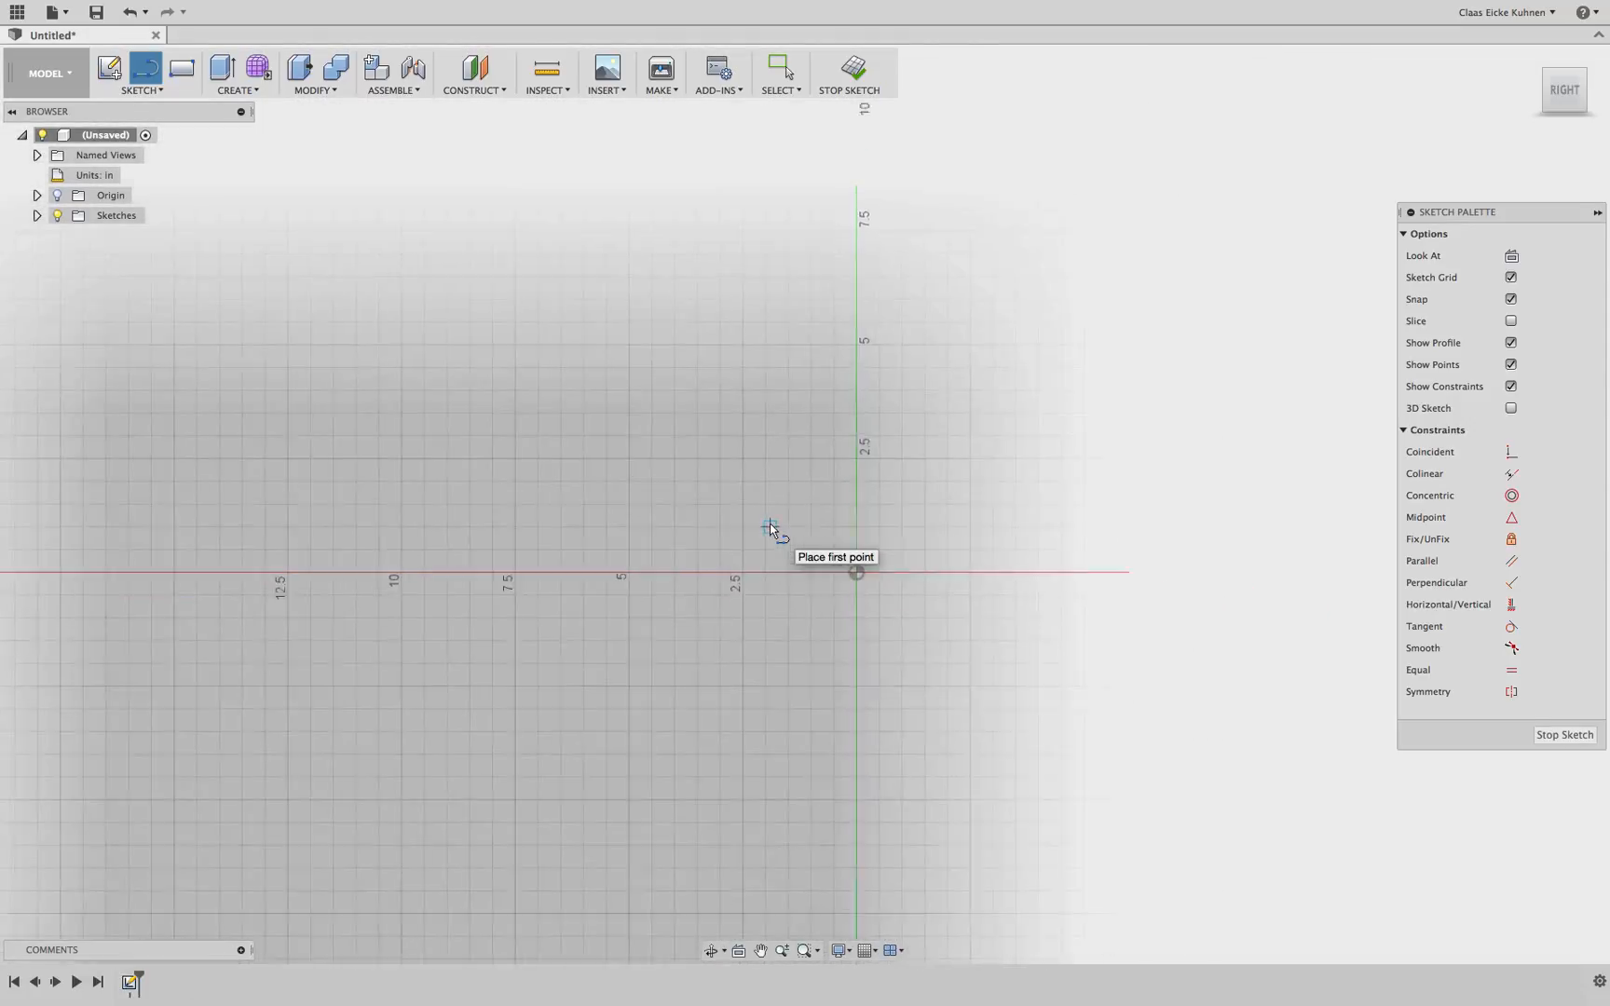
pyautogui.moveTo(732, 482); pyautogui.dragTo(557, 567, button='middle')
pyautogui.scroll(-4, 557, 567)
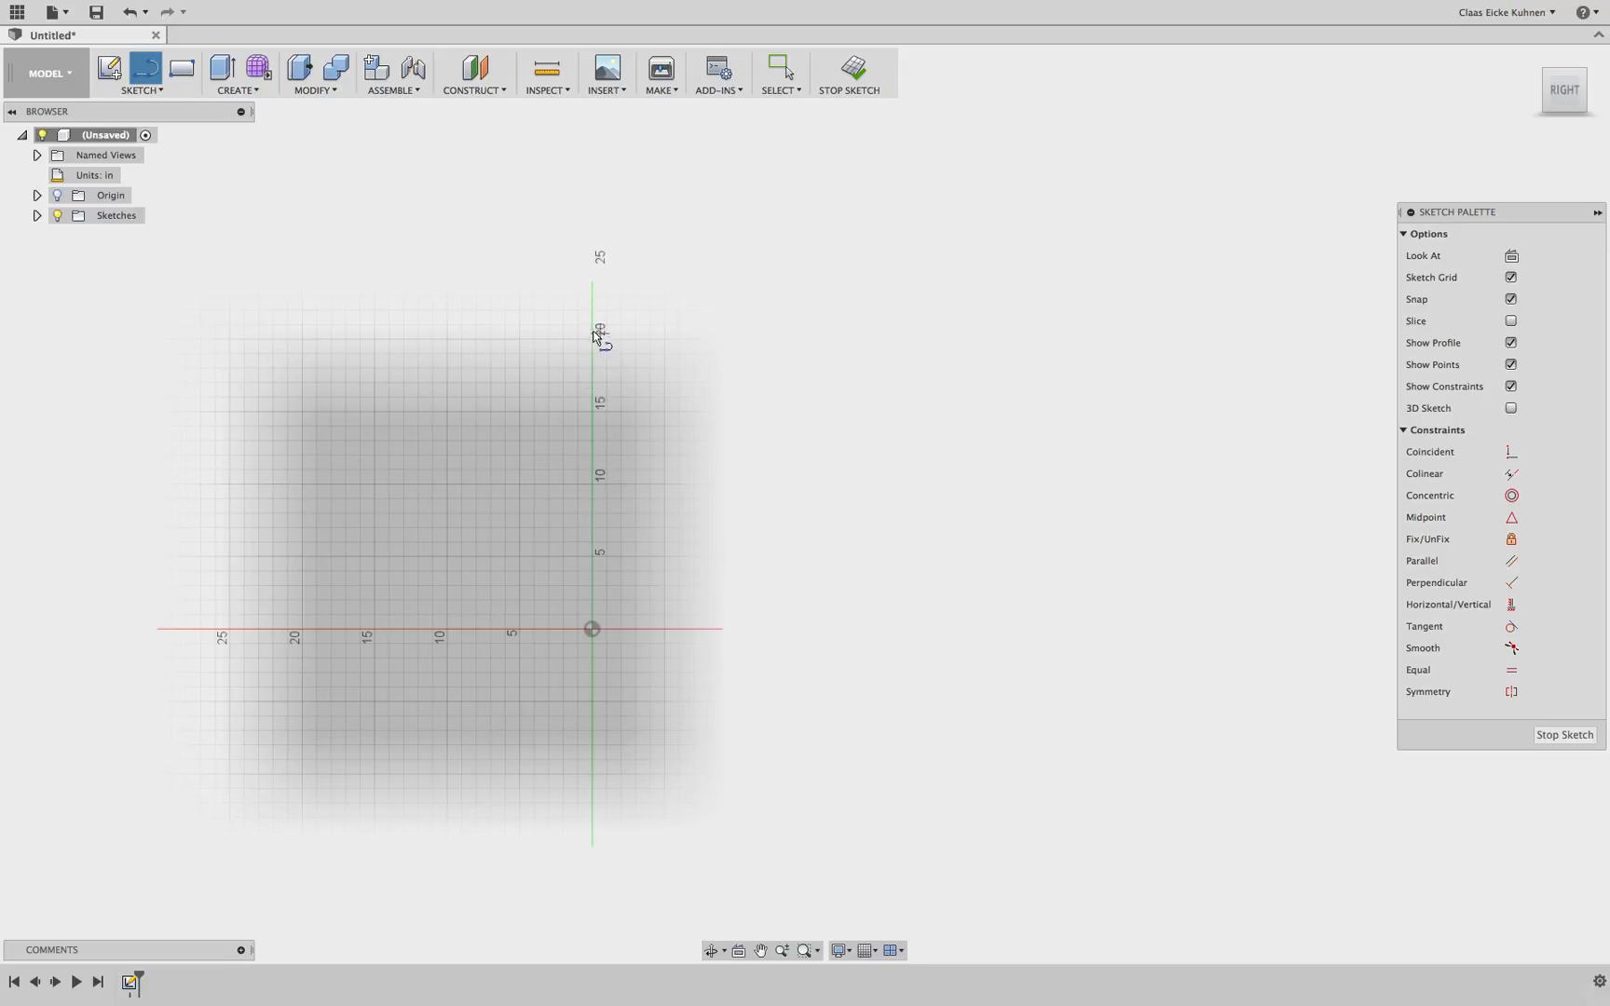
pyautogui.click(418, 628)
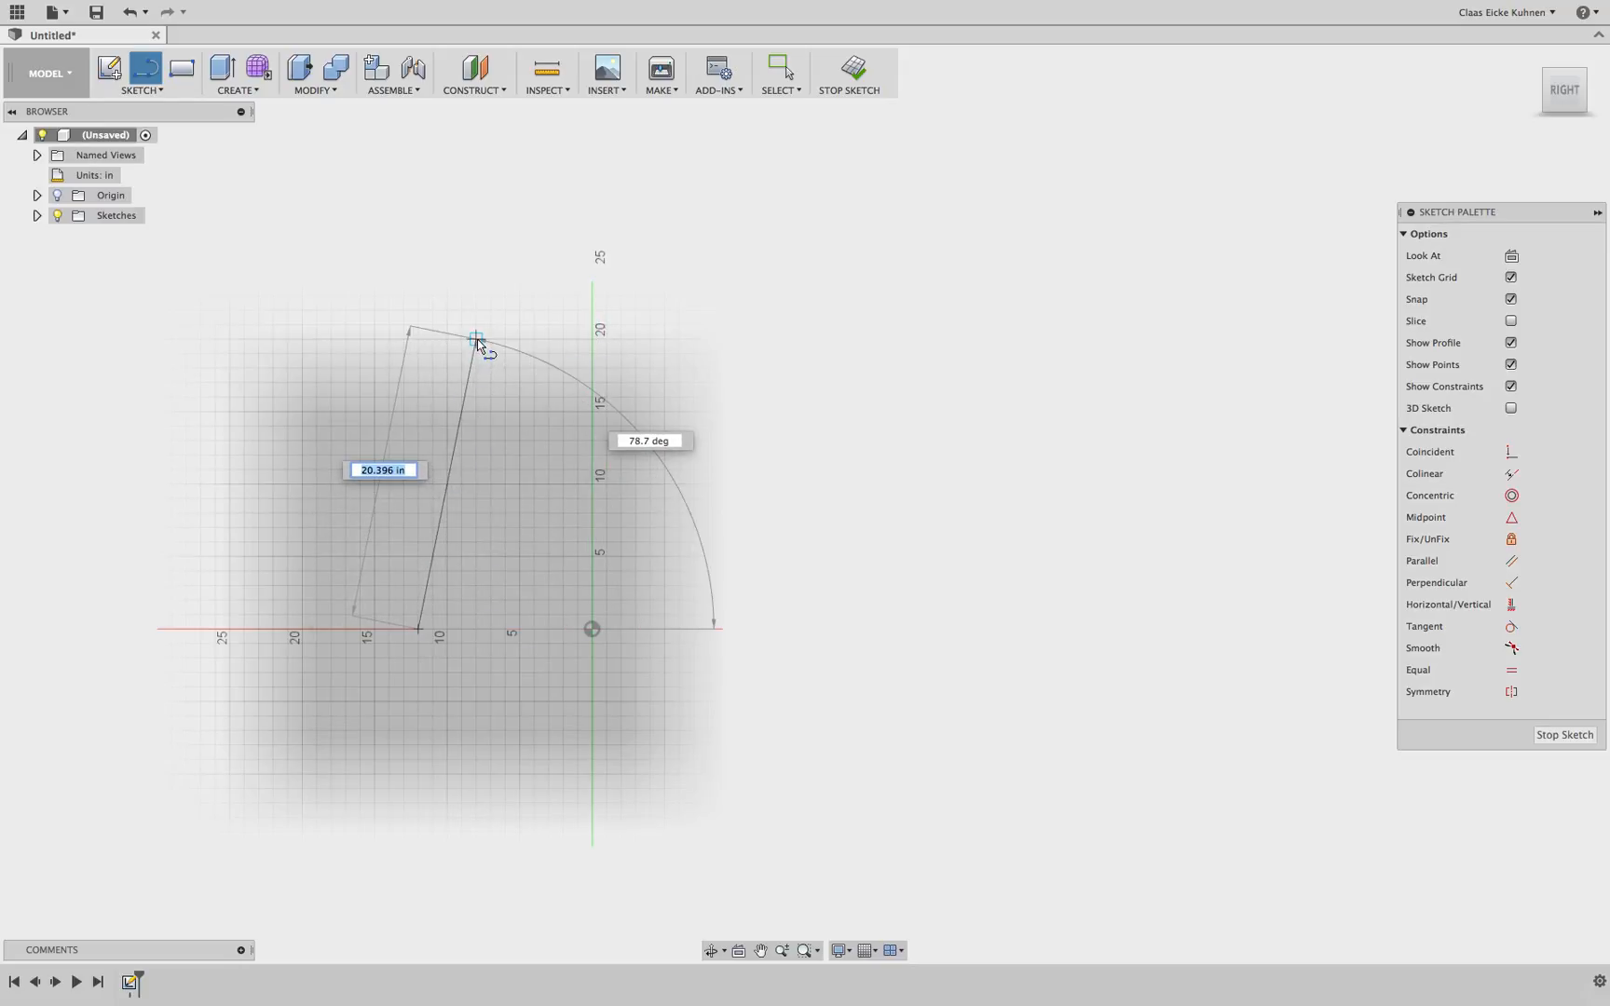
pyautogui.click(476, 339)
pyautogui.click(702, 339)
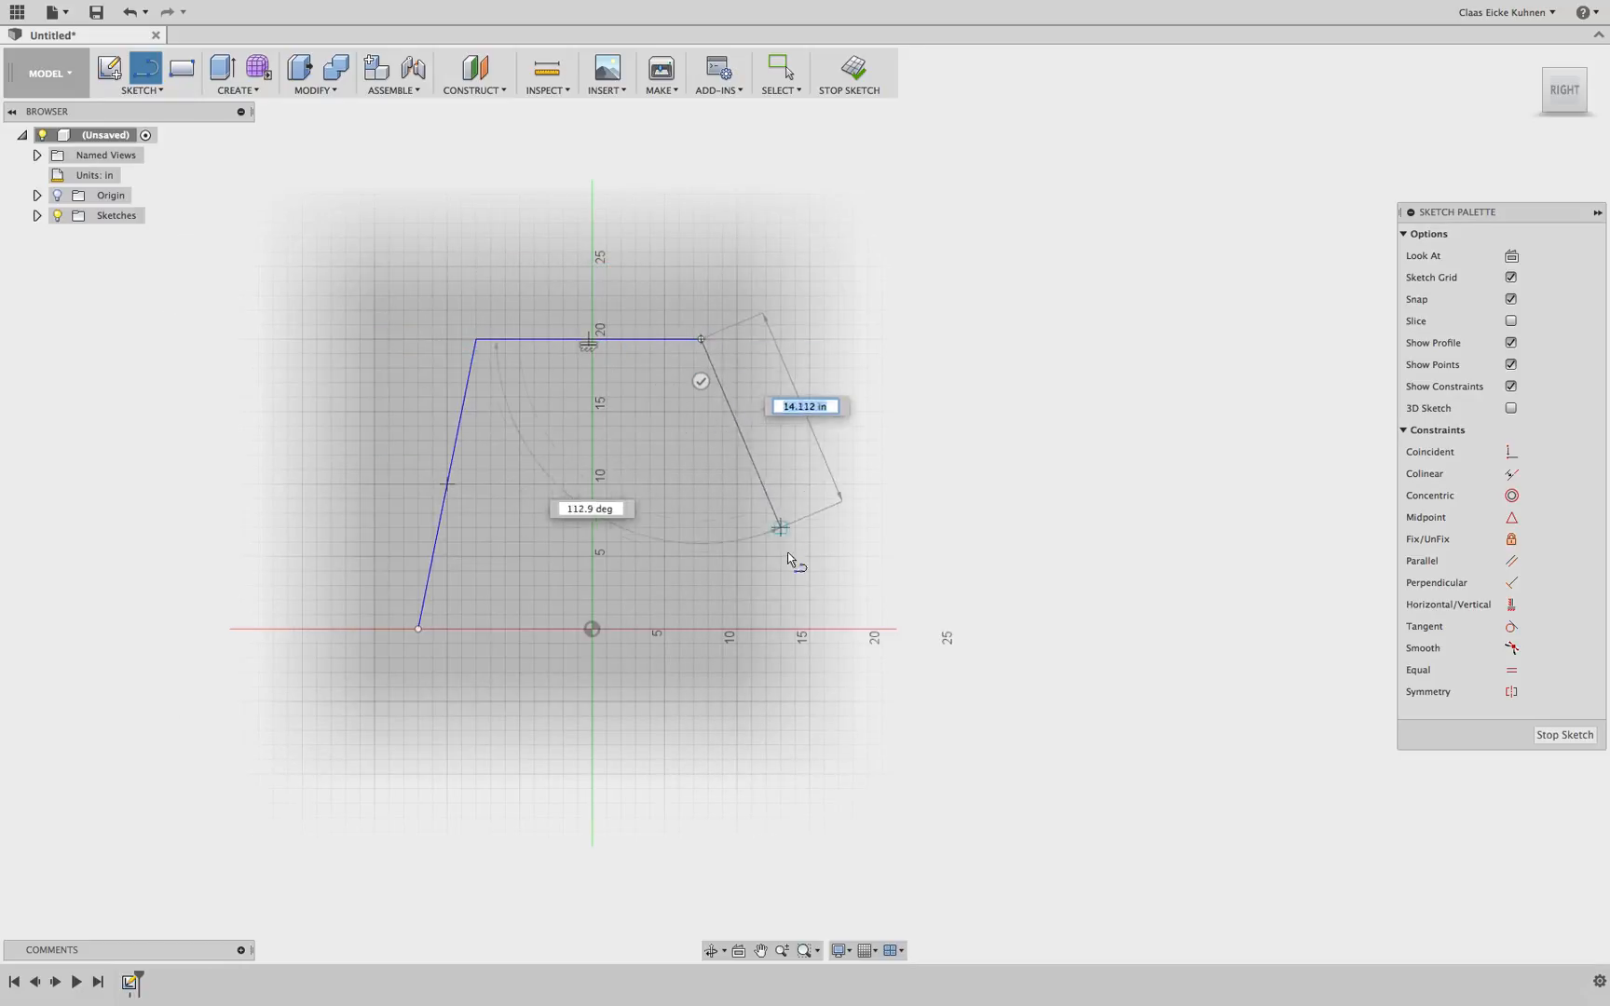
pyautogui.click(736, 628)
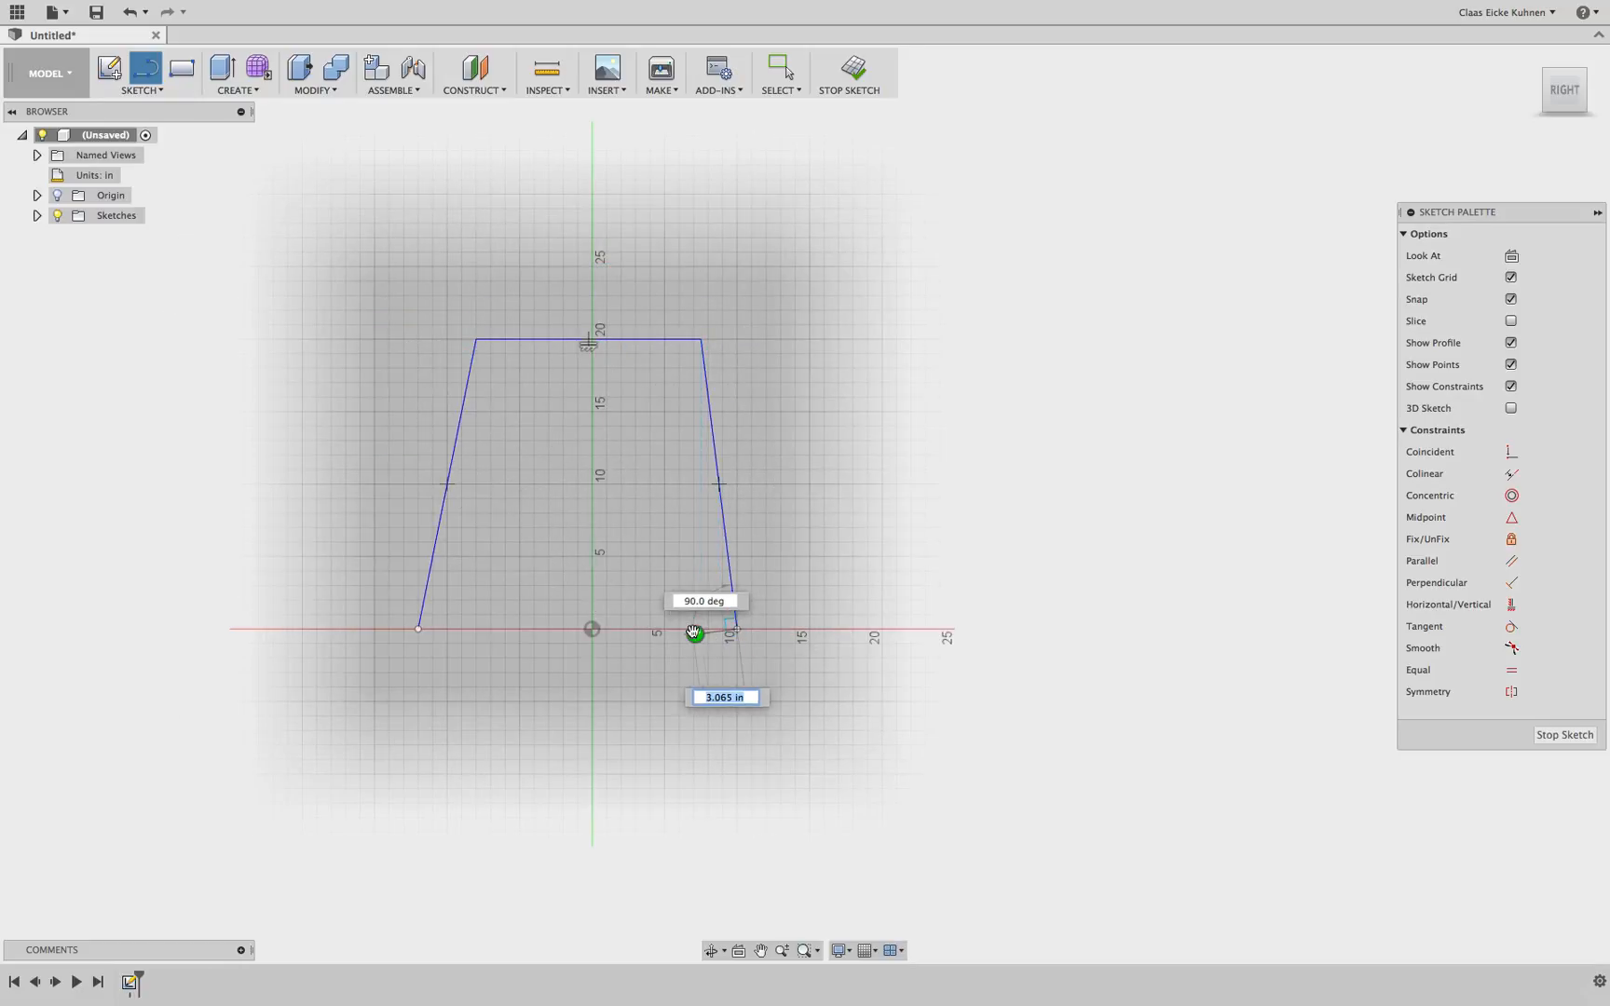
pyautogui.press('Escape')
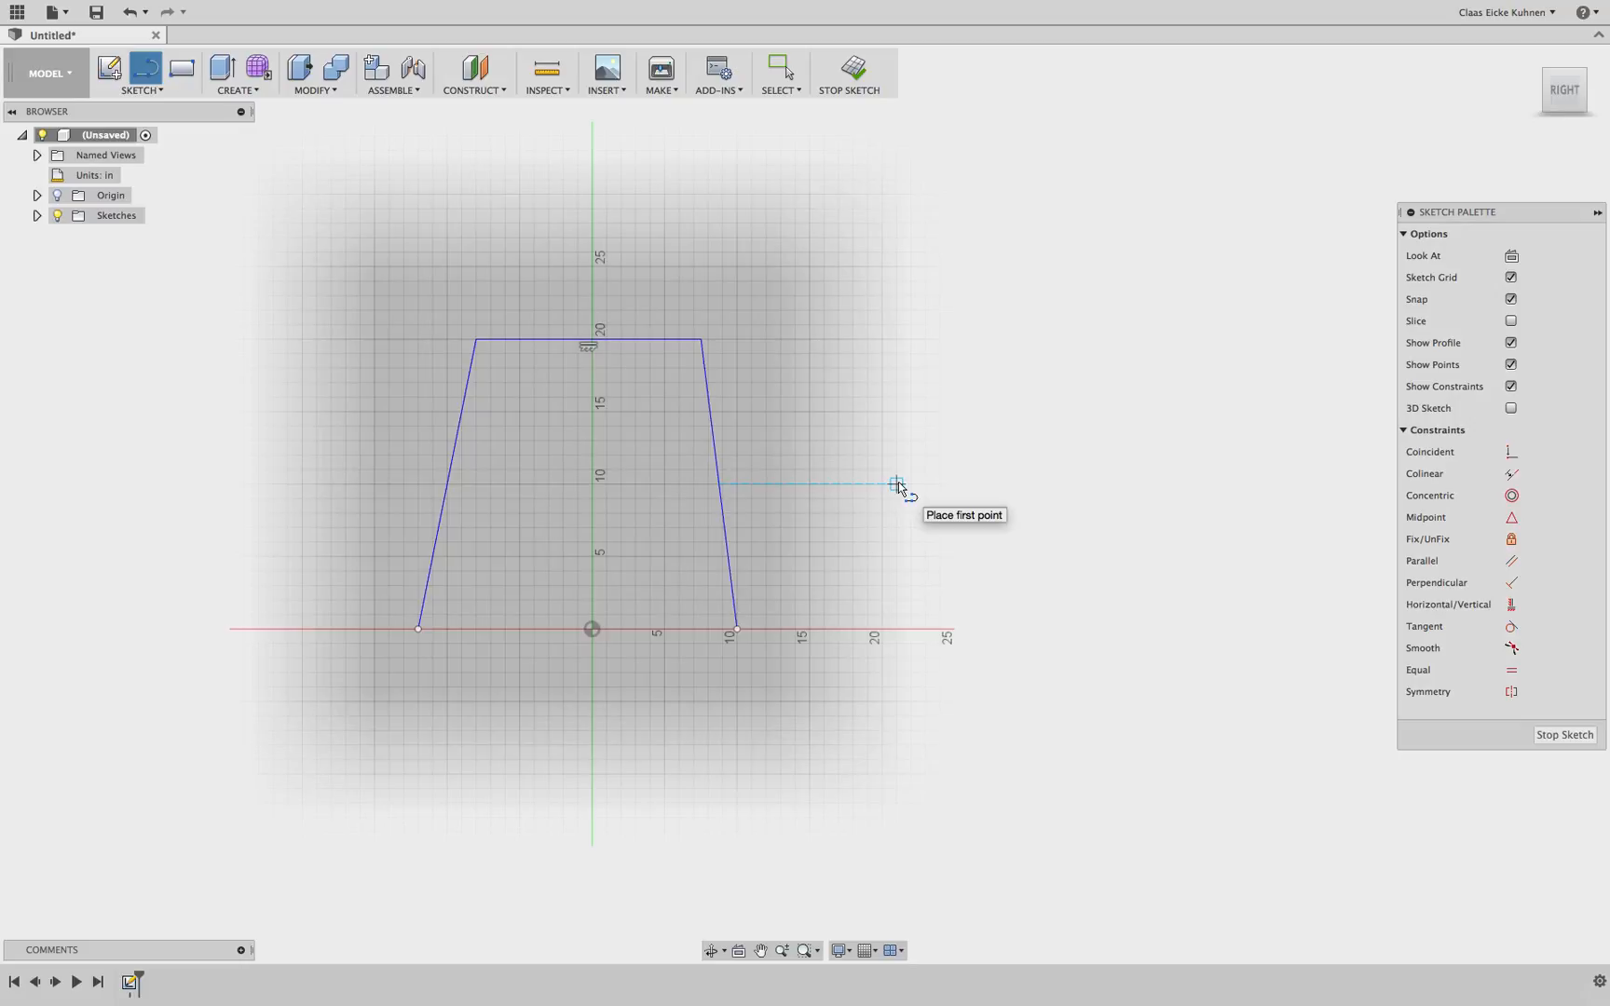
pyautogui.press('Escape')
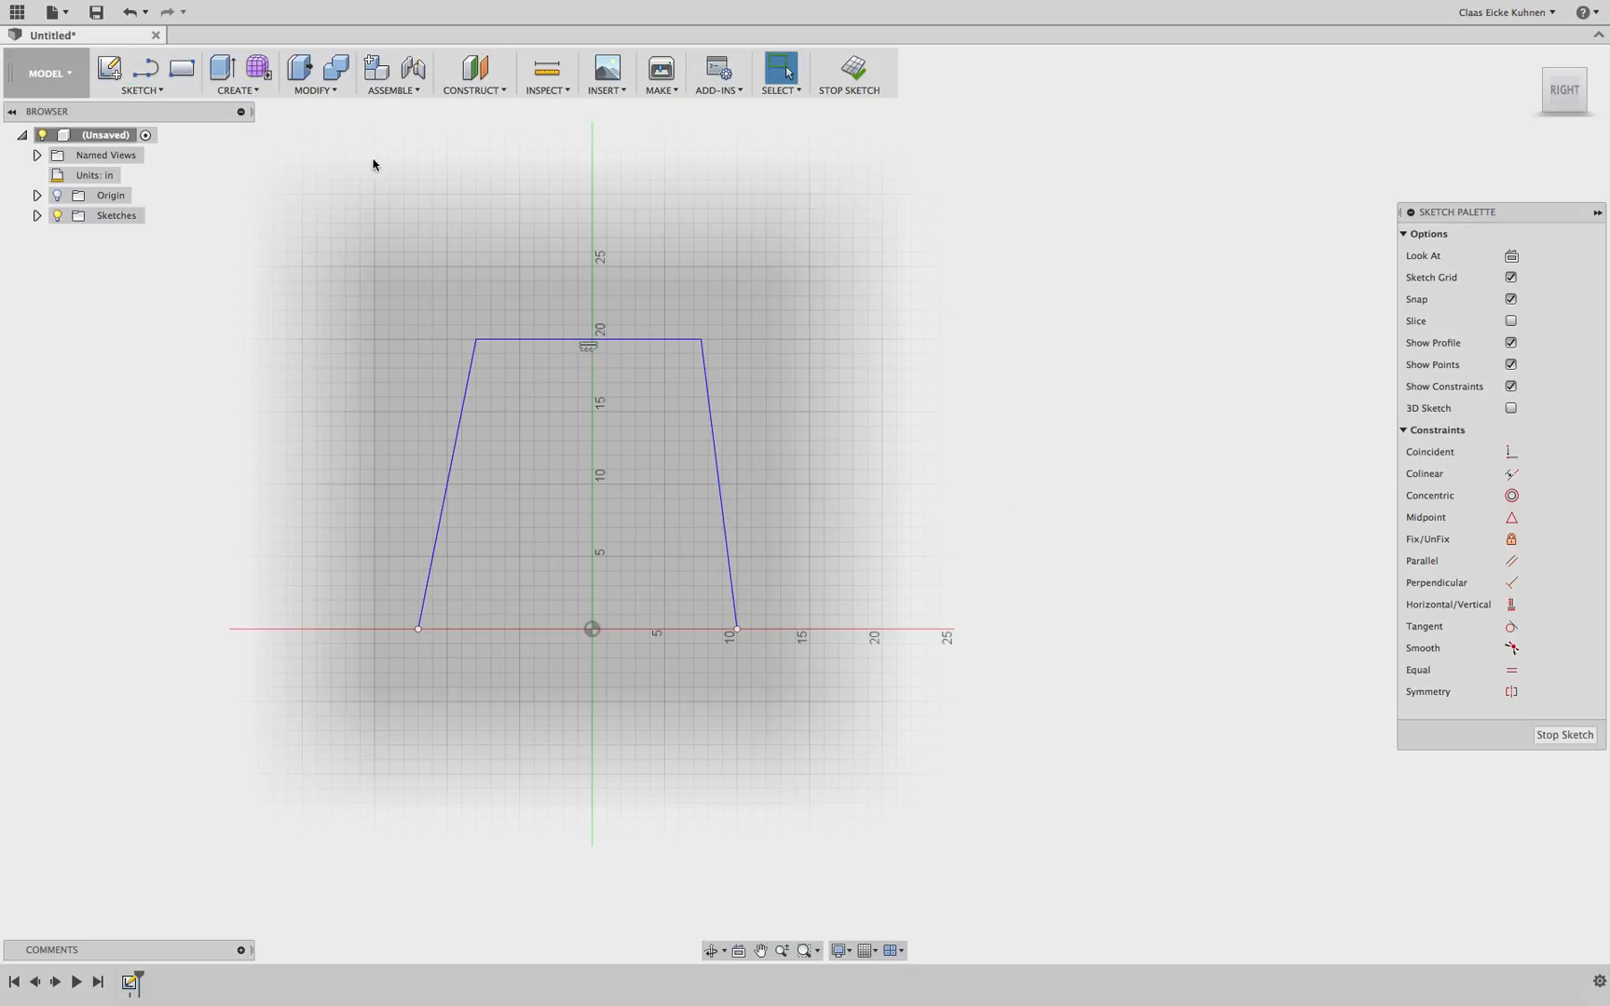
# Fillet the upper left corner of the trapezoid with a 2 in radius
pyautogui.click(162, 93)
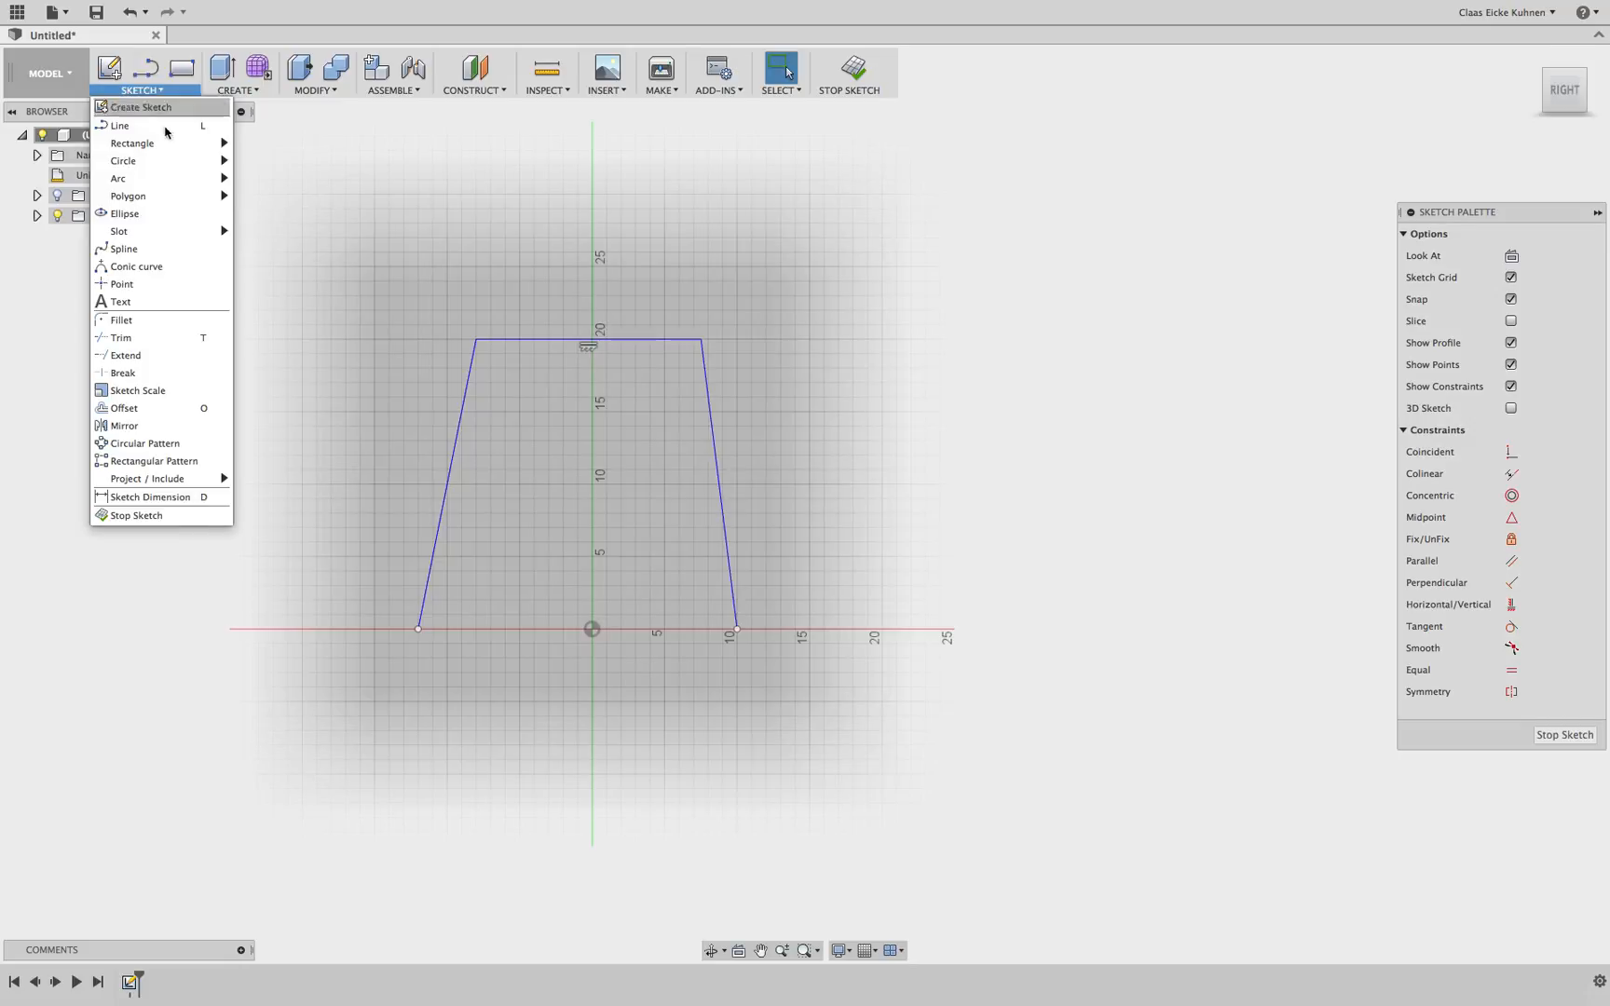
pyautogui.click(160, 320)
pyautogui.click(472, 360)
pyautogui.click(500, 345)
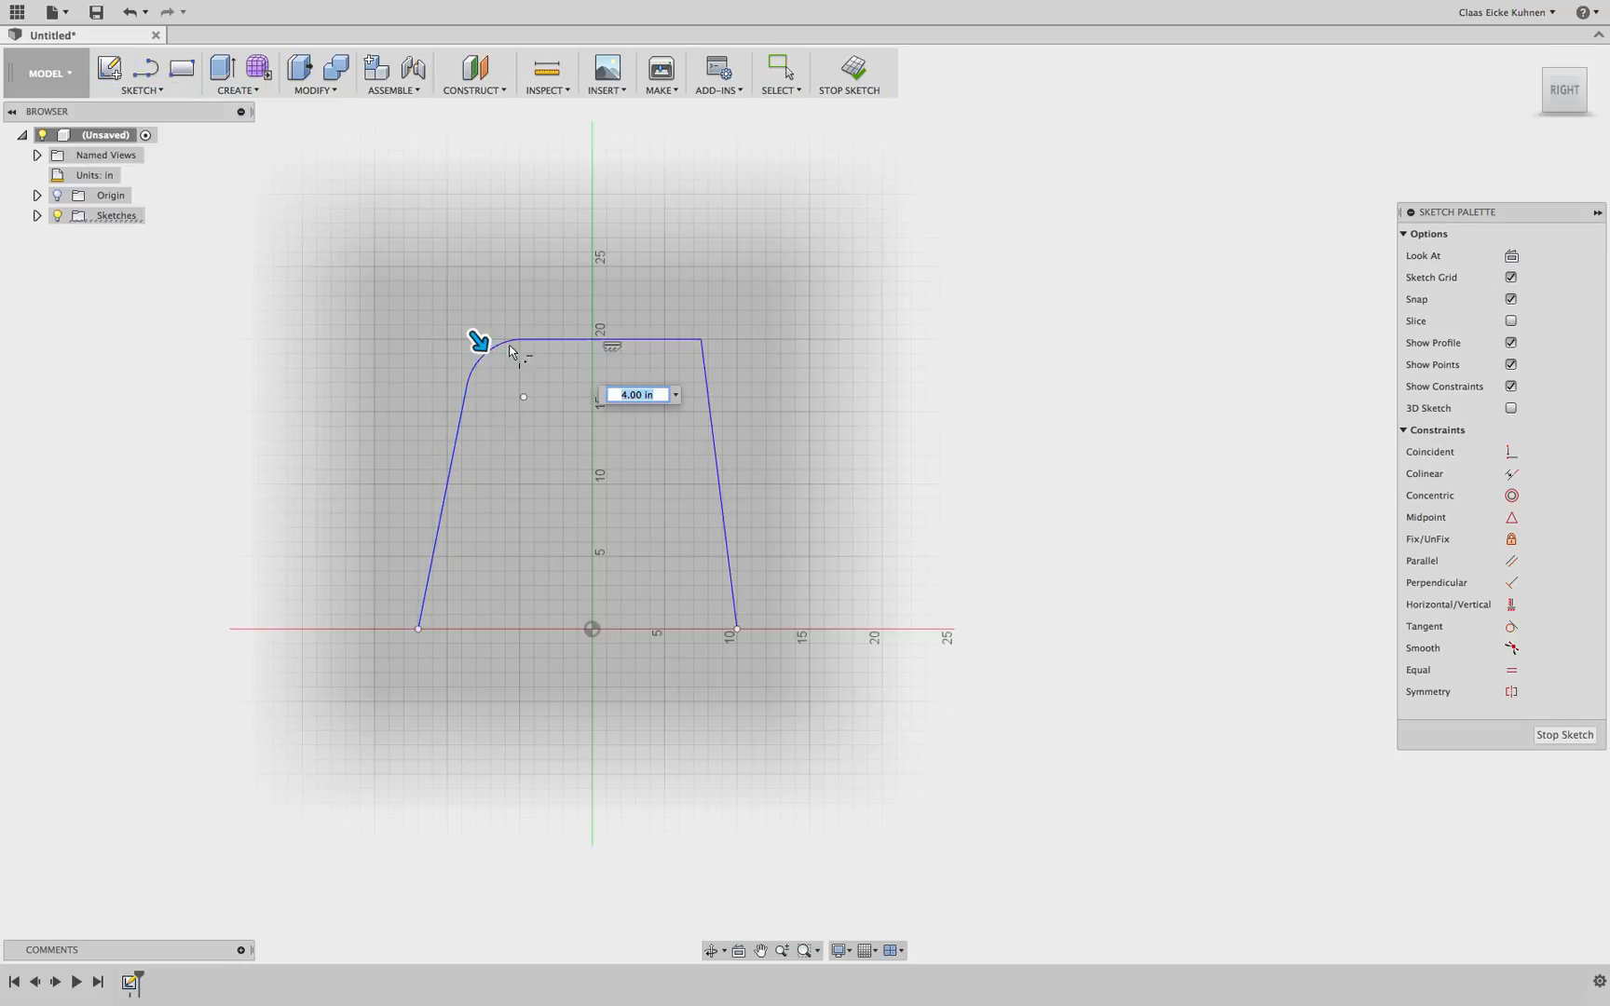
pyautogui.write('2')
pyautogui.press('Return')
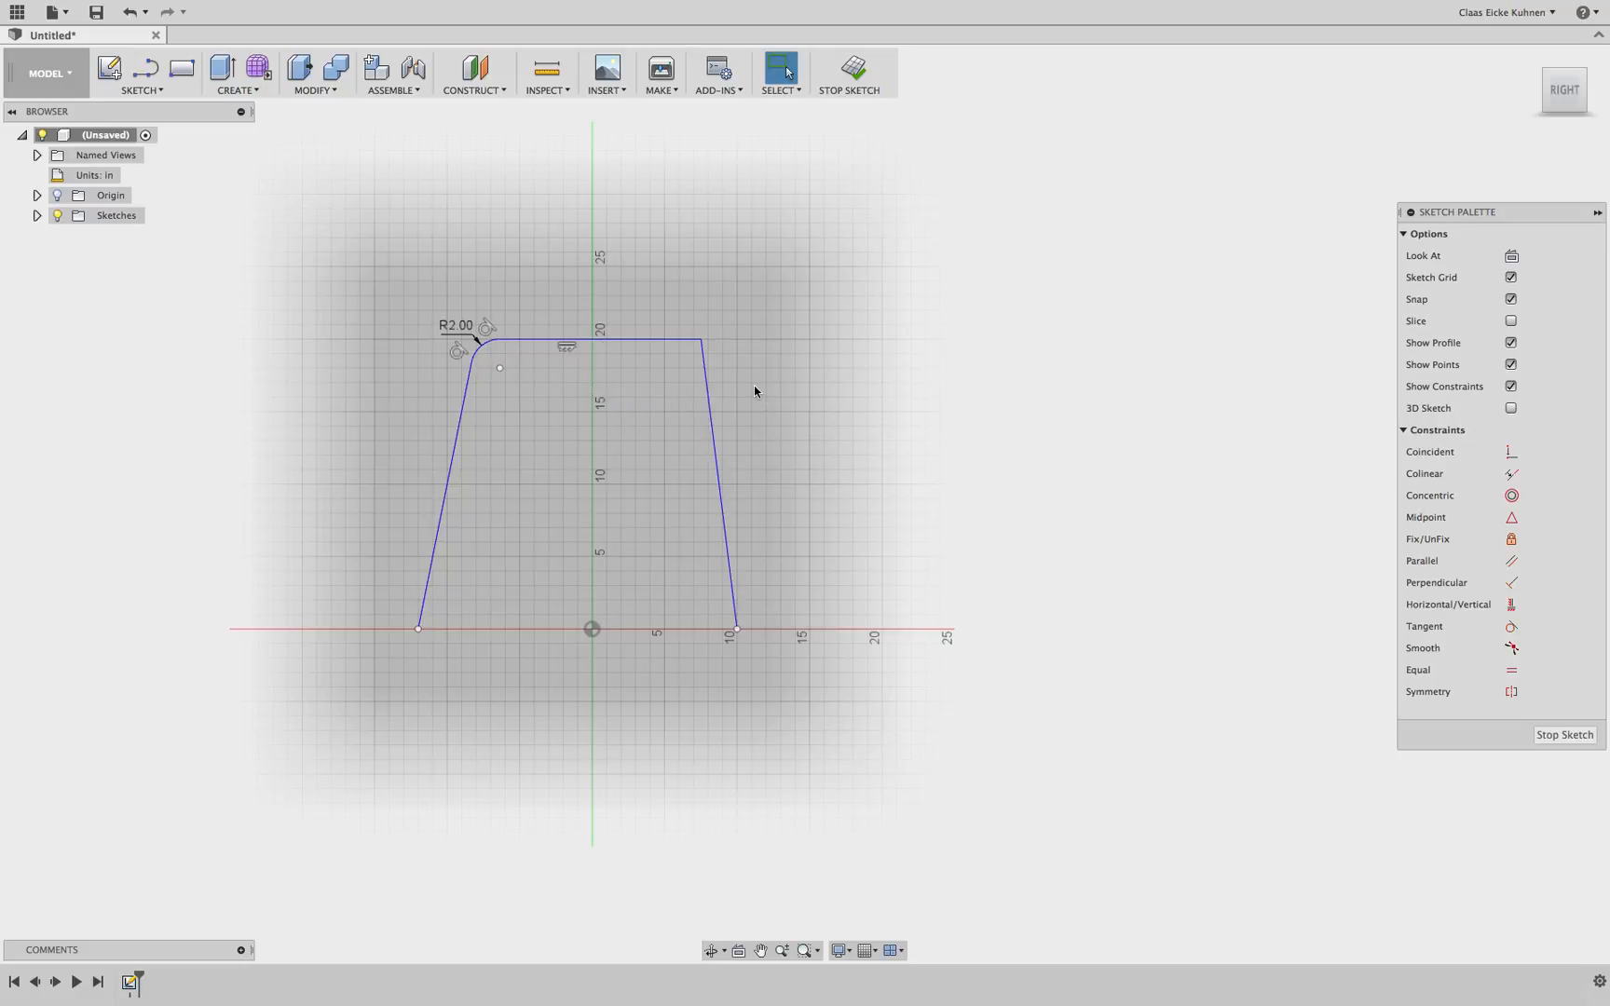
# Repeat the fillet on the upper right corner of the trapezoid
pyautogui.rightClick(673, 427)
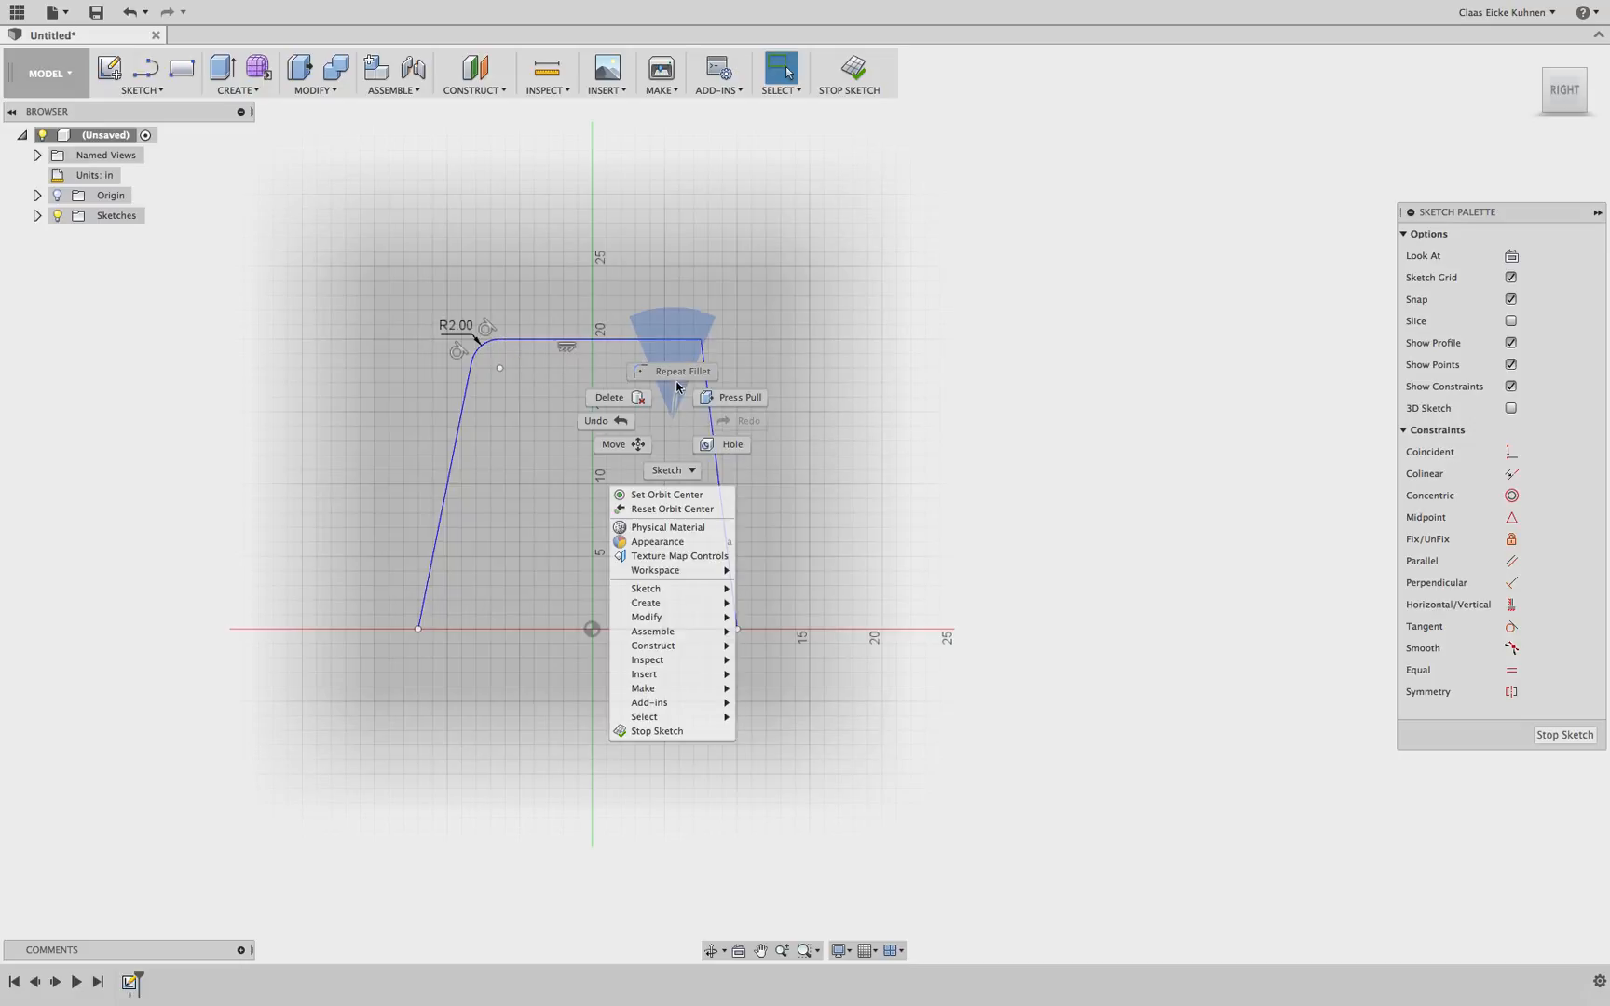
pyautogui.click(682, 362)
pyautogui.click(701, 359)
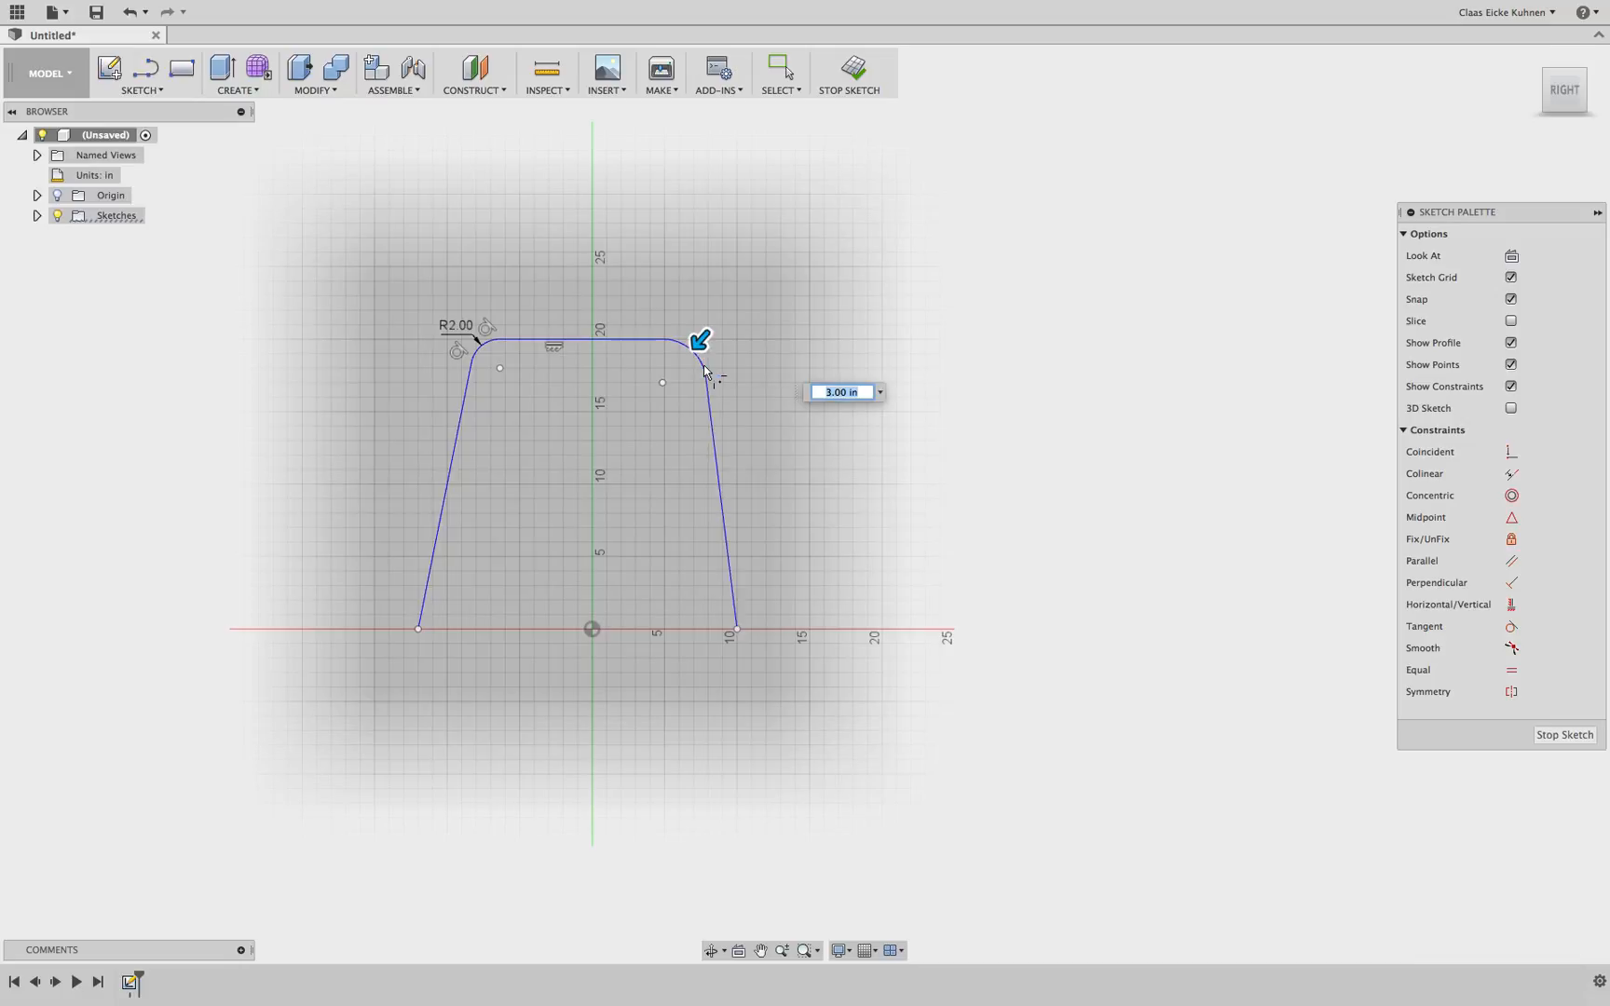
pyautogui.press('Return')
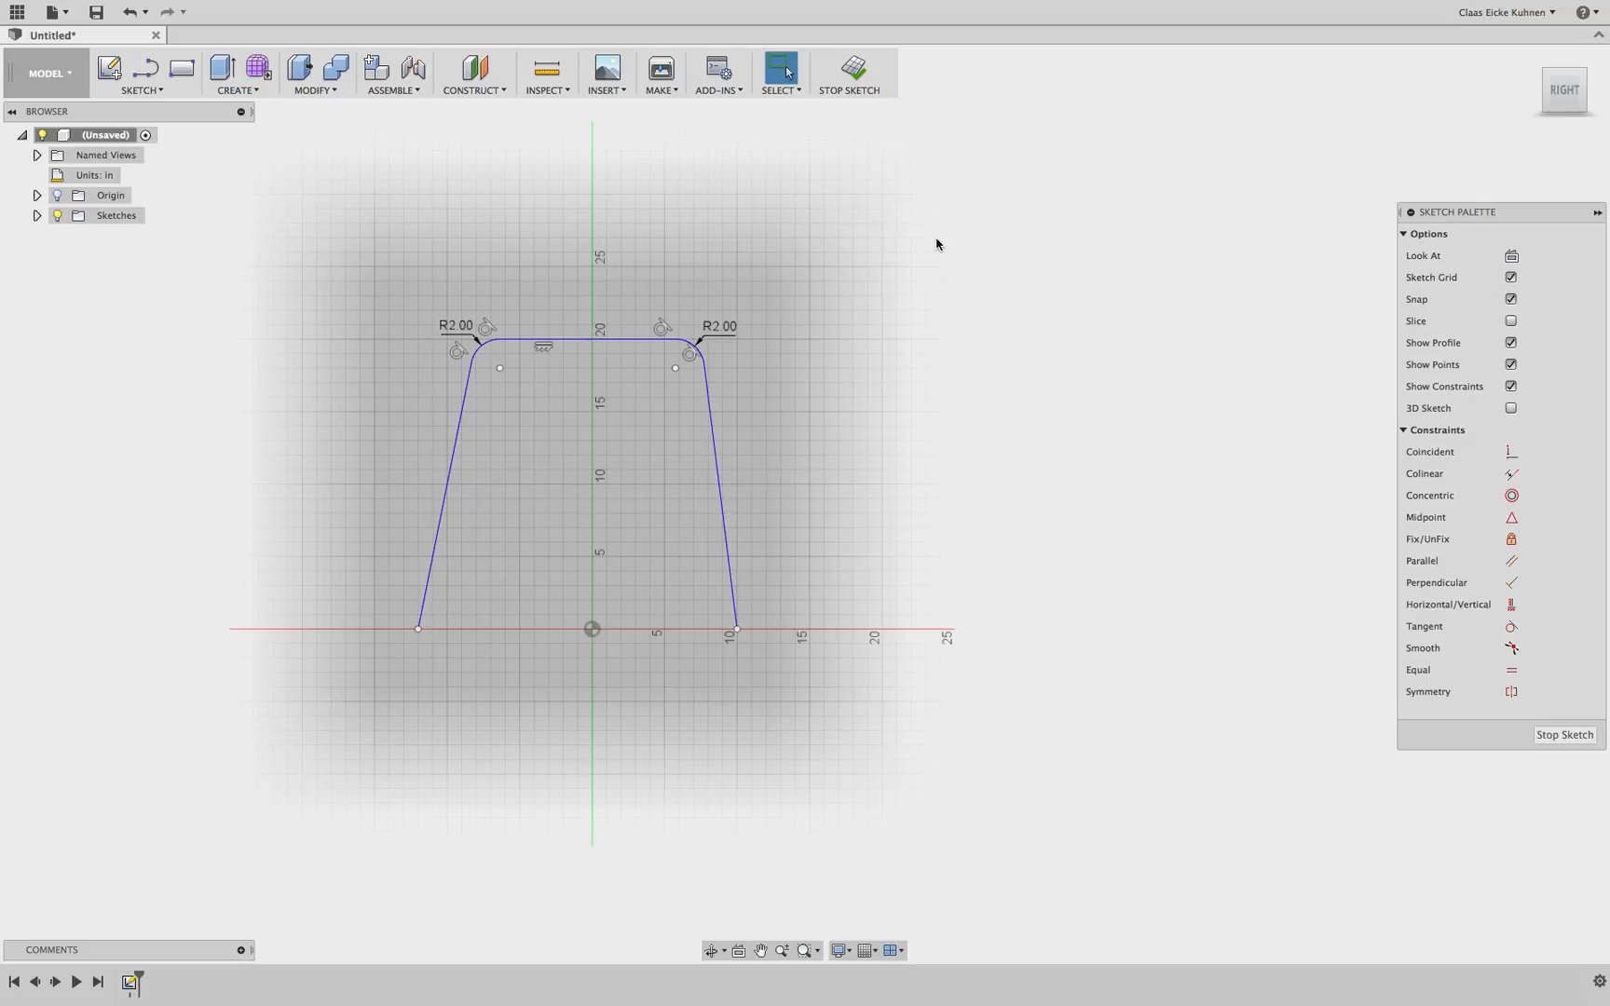
# Apply a horizontal constraint between the right base endpoint and the origin
pyautogui.click(1510, 605)
pyautogui.click(737, 630)
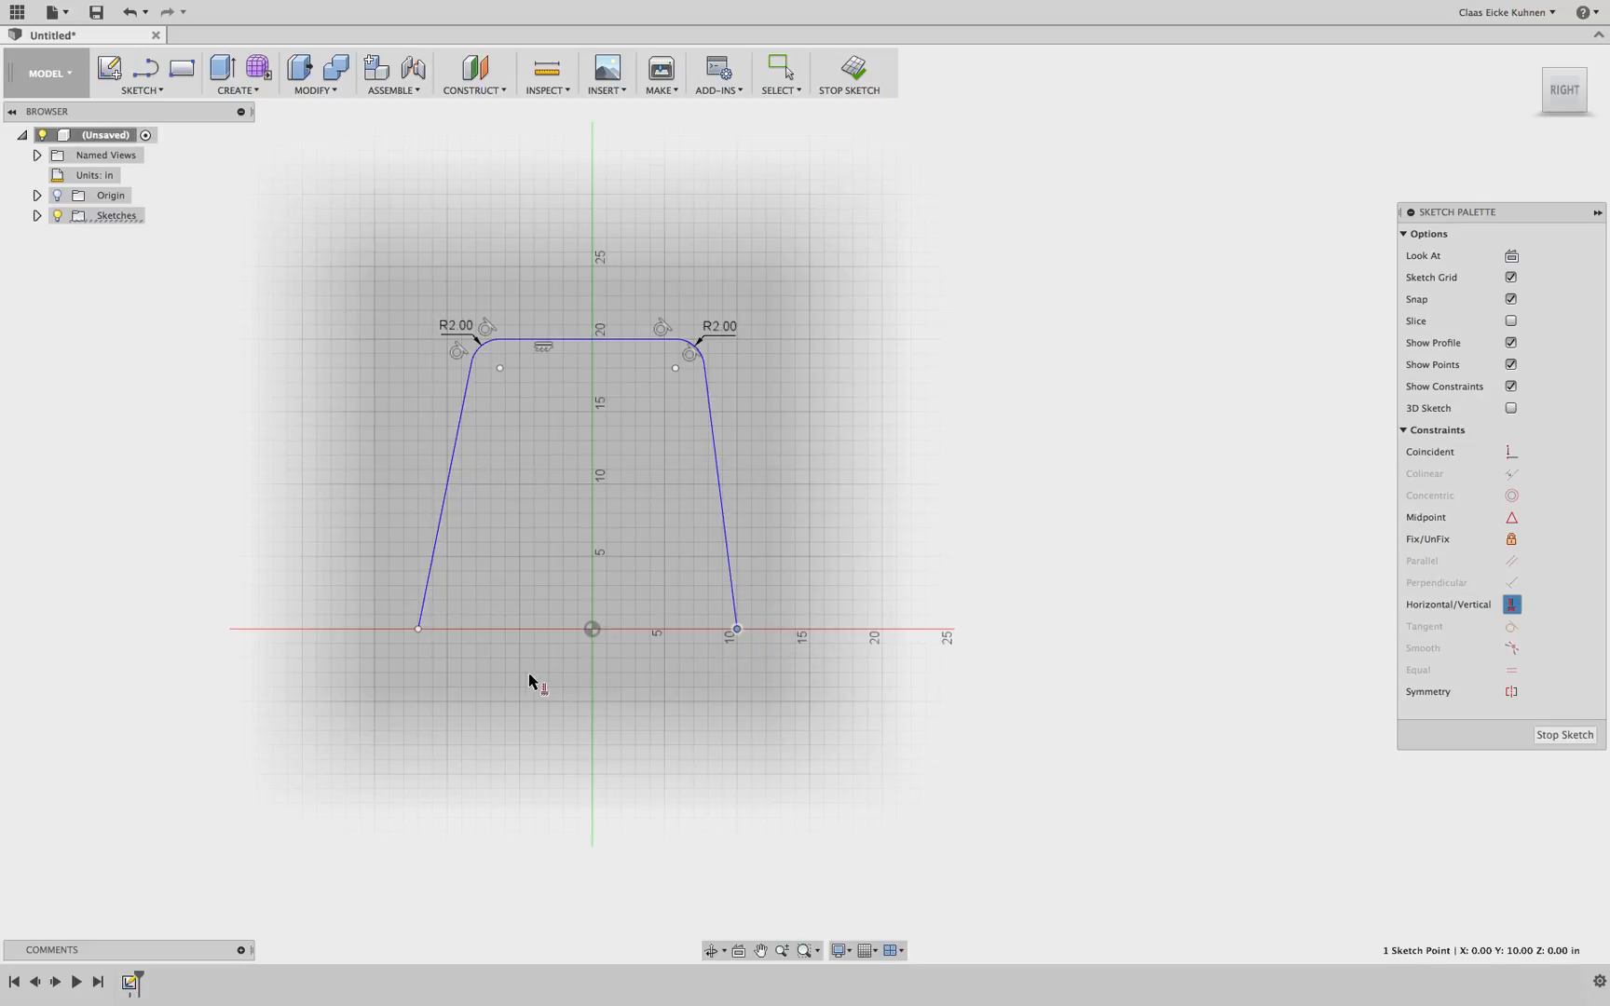
pyautogui.click(593, 630)
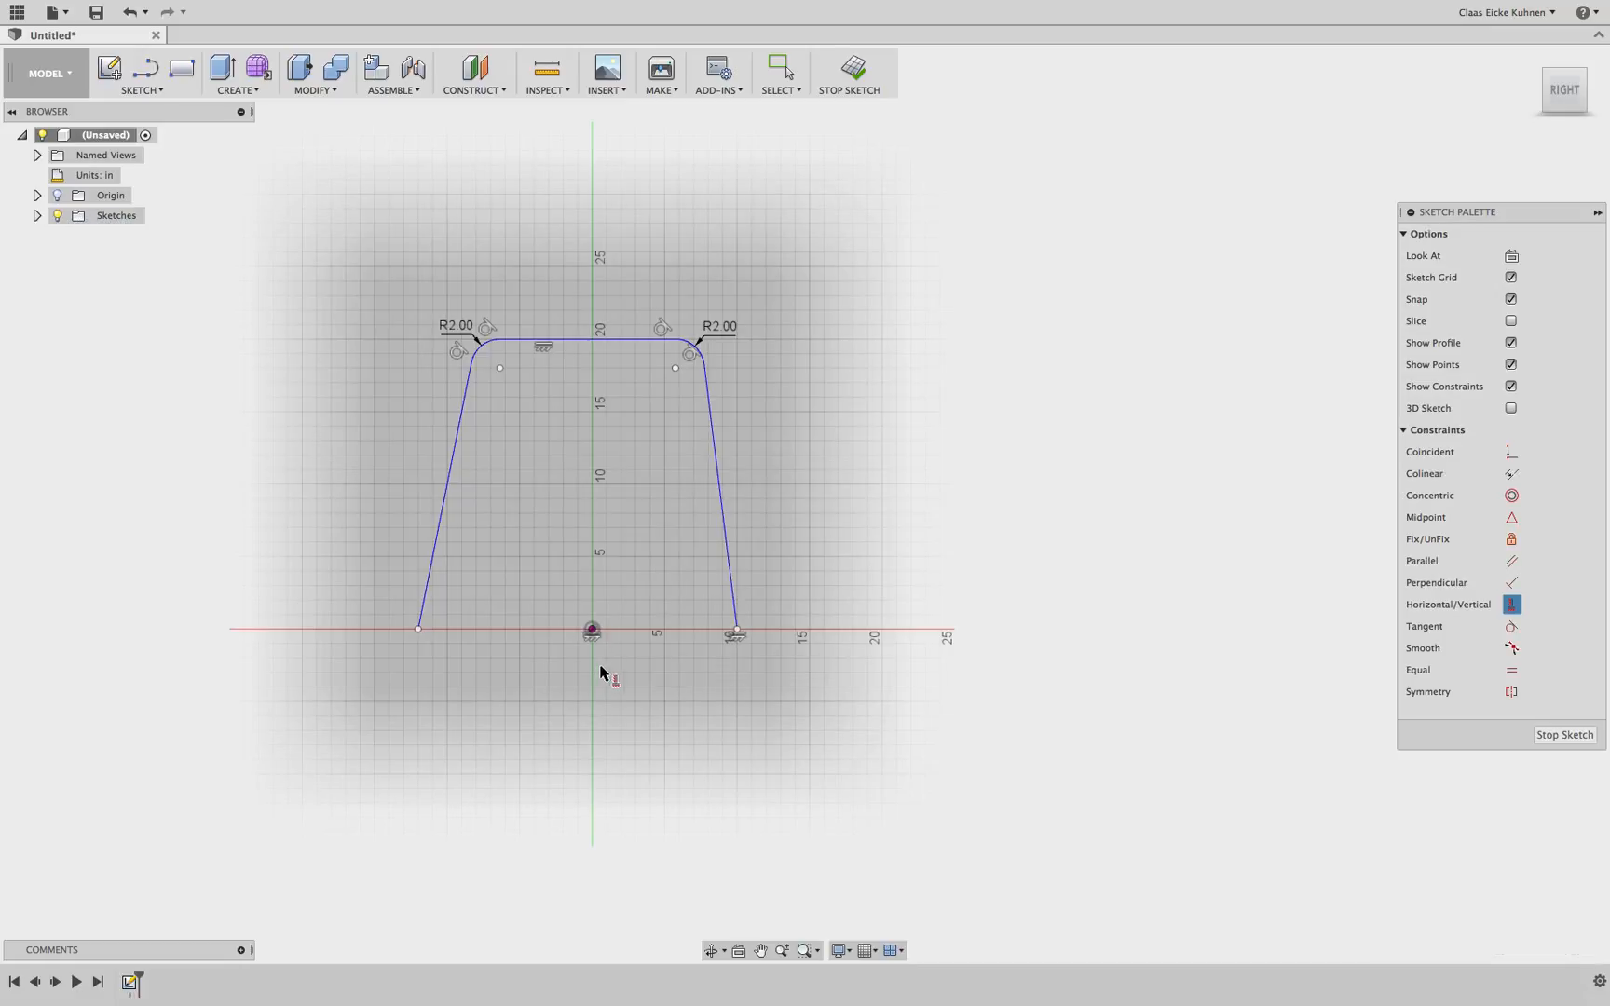
pyautogui.press('Escape')
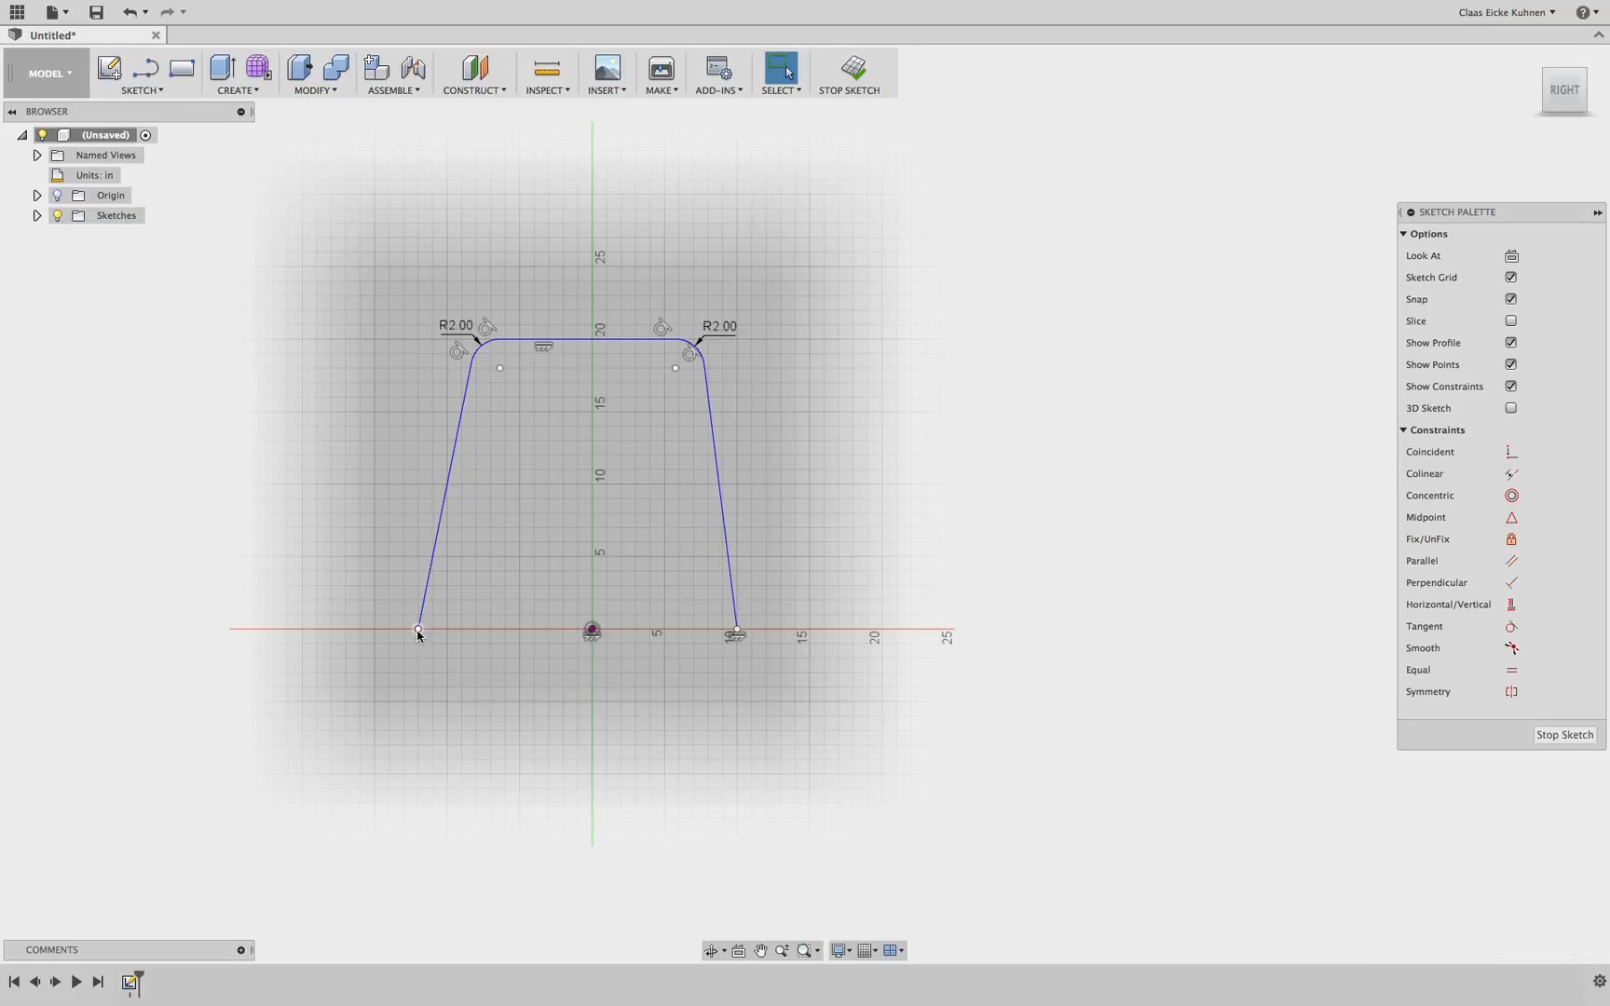
# Apply a horizontal constraint between the left base endpoint and the origin
pyautogui.moveTo(417, 630)
pyautogui.mouseDown()
pyautogui.moveTo(416, 658)
pyautogui.moveTo(417, 643)
pyautogui.mouseUp()
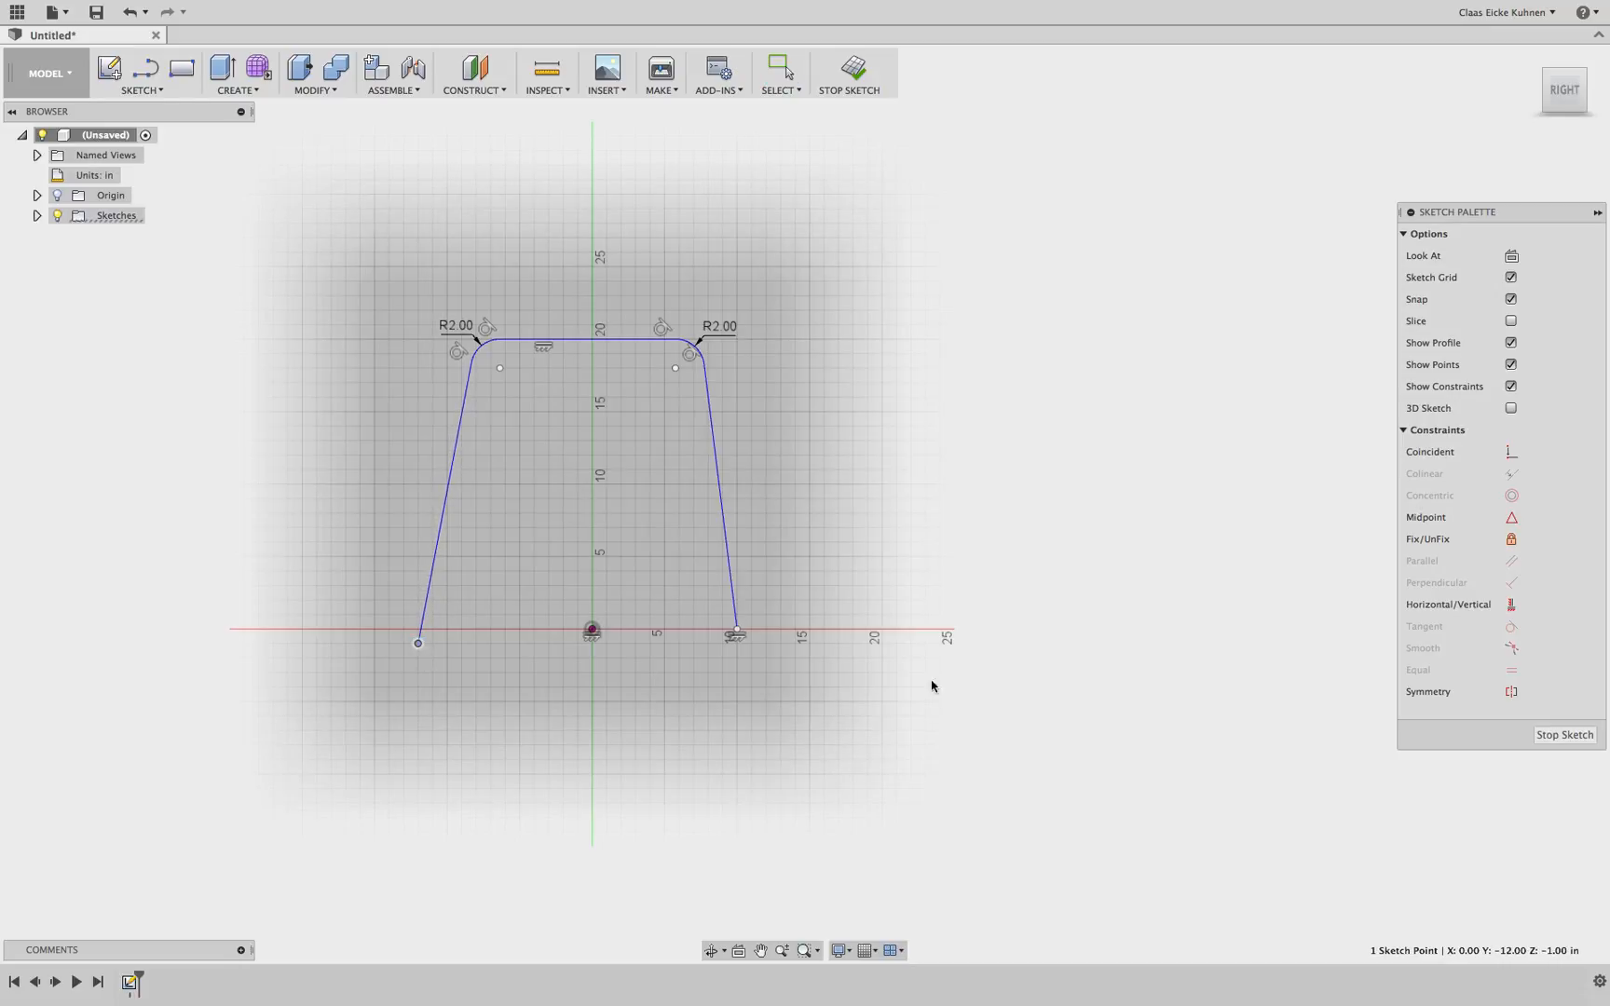
pyautogui.click(1511, 606)
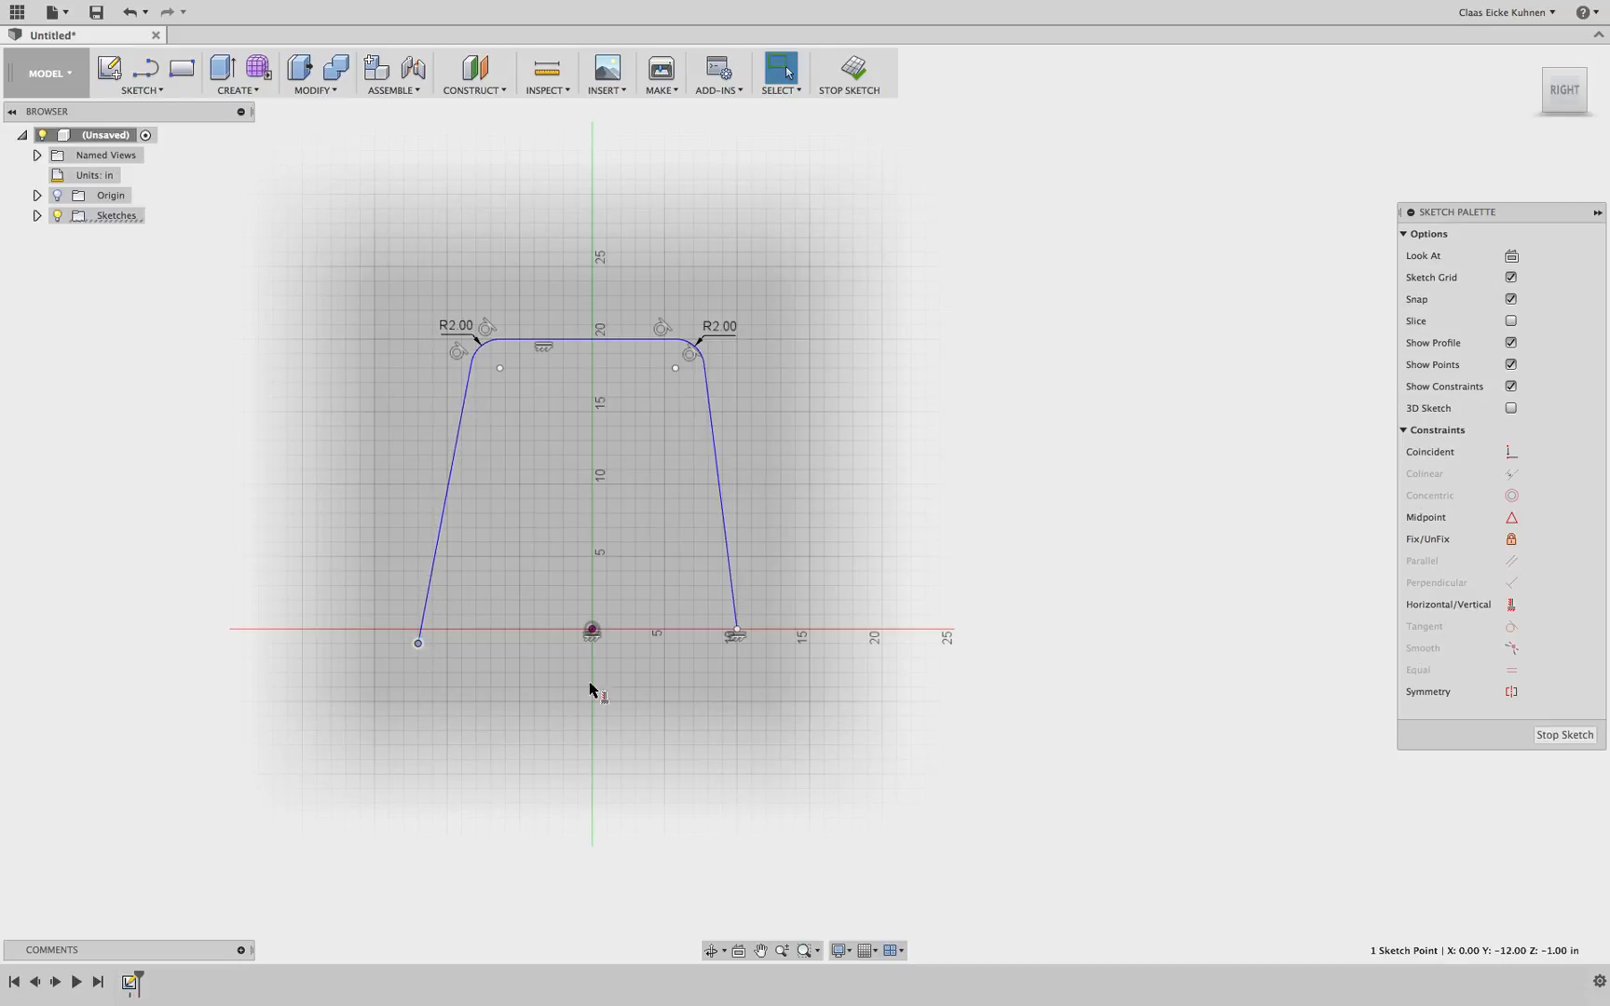
pyautogui.click(590, 630)
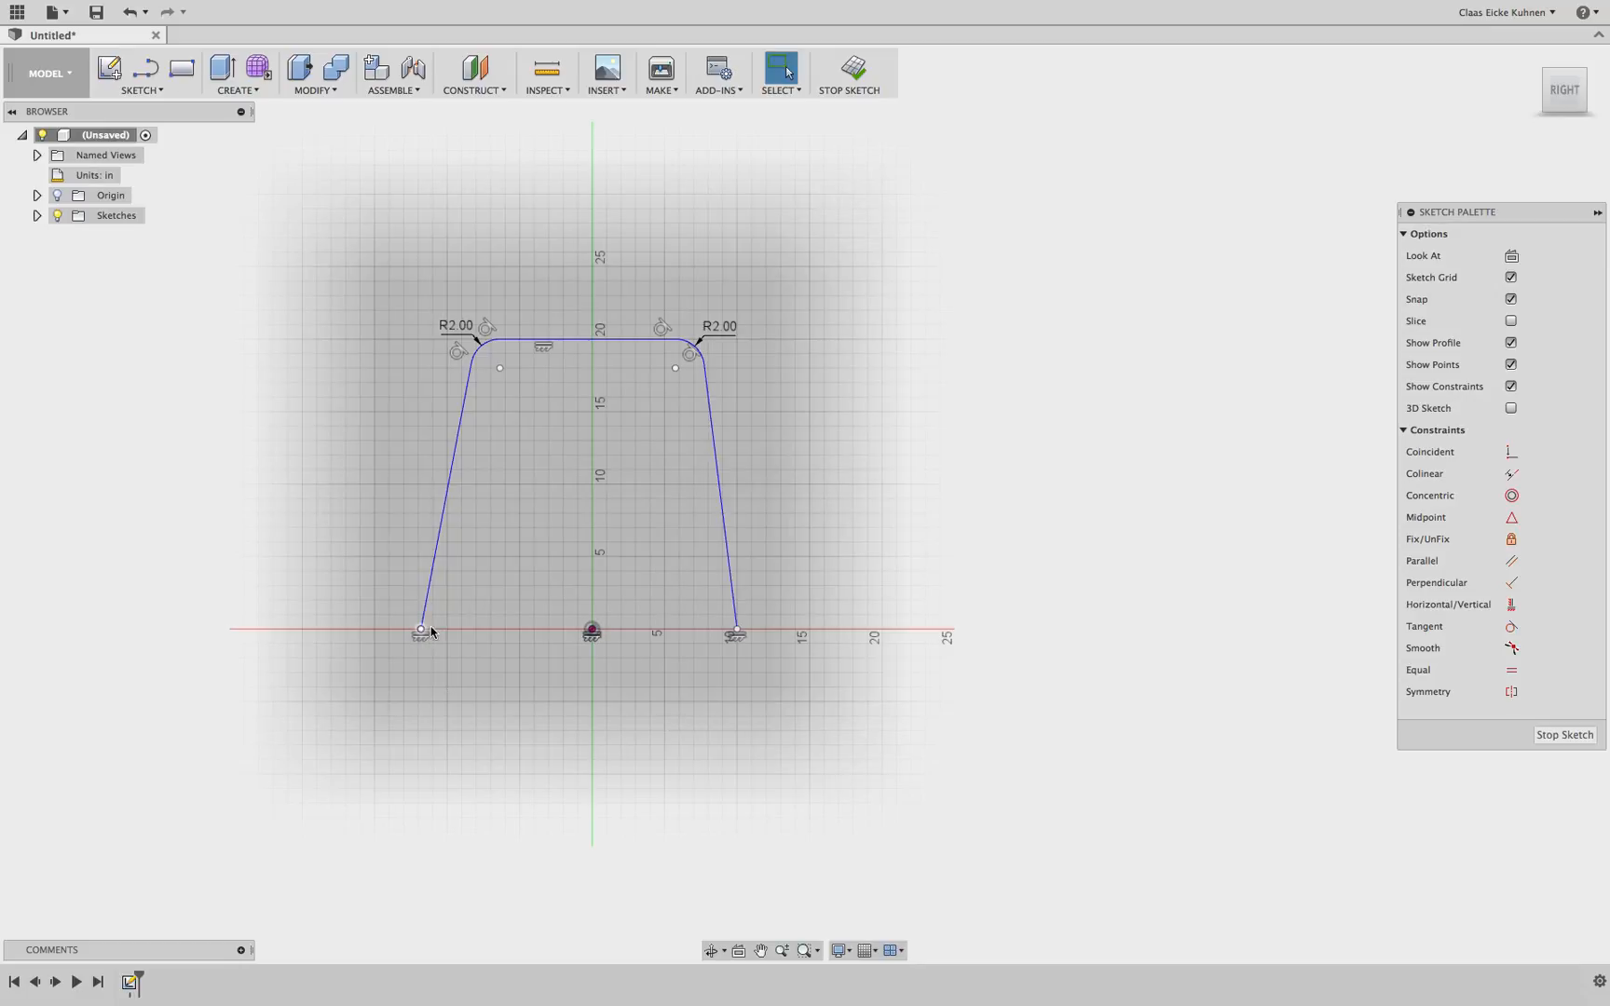
# Drag the left base endpoint along the horizontal axis and back to its place
pyautogui.moveTo(423, 631)
pyautogui.mouseDown()
pyautogui.moveTo(370, 632)
pyautogui.moveTo(485, 626)
pyautogui.moveTo(374, 629)
pyautogui.mouseUp()
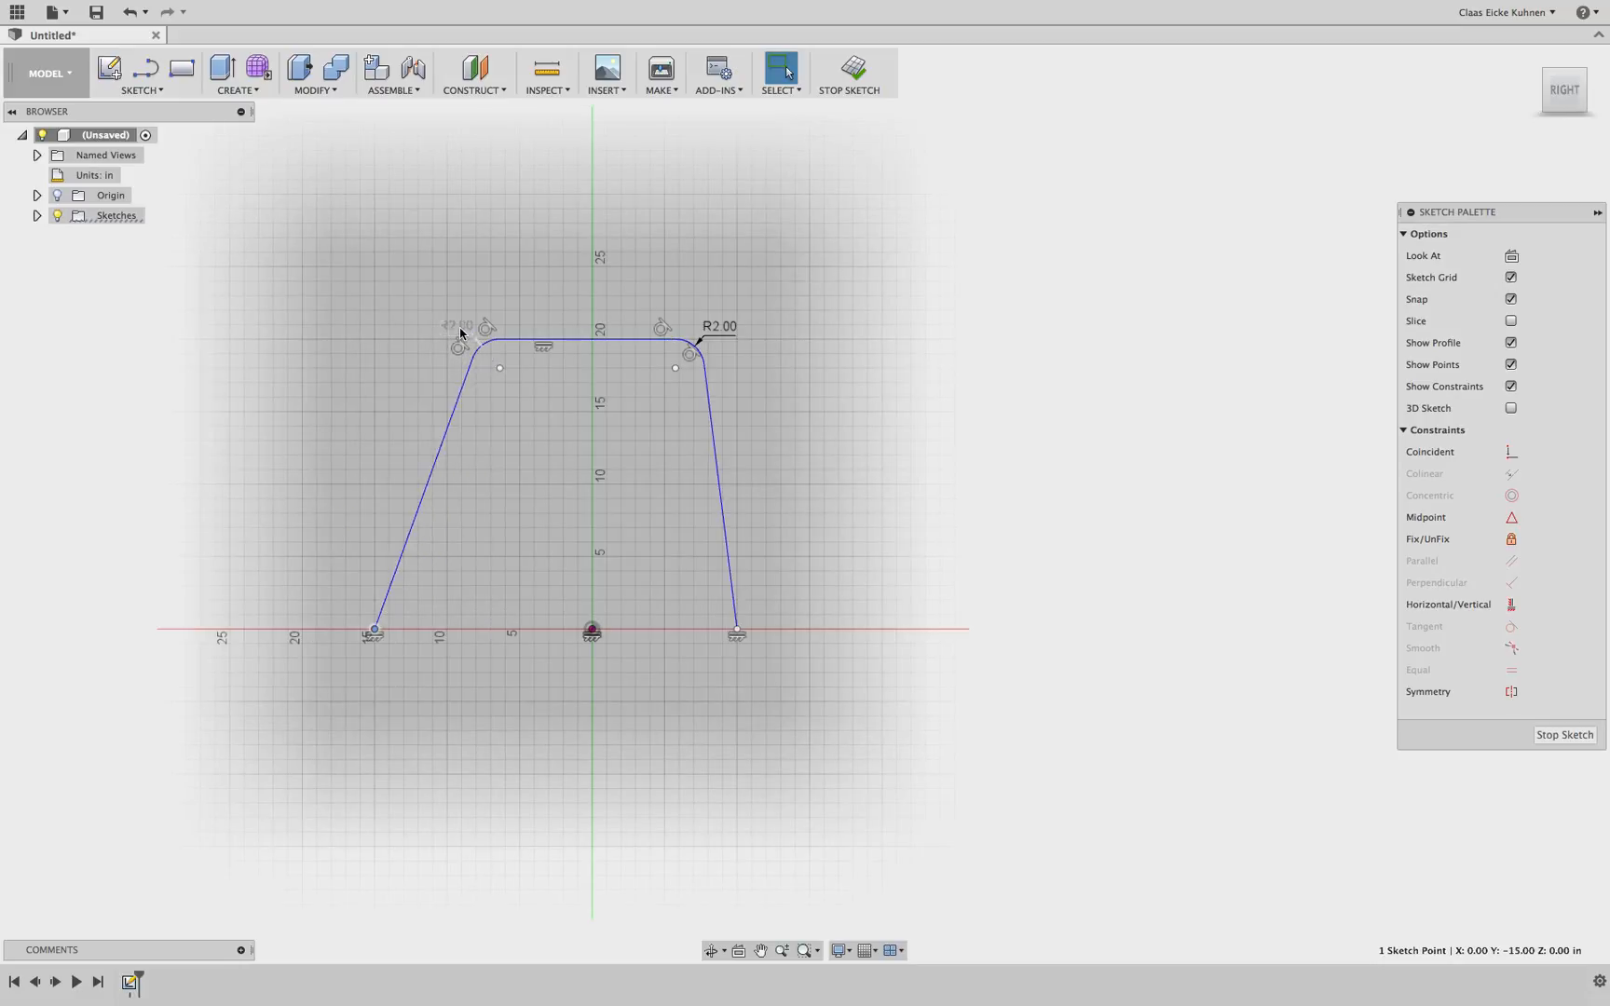
pyautogui.moveTo(373, 629)
pyautogui.mouseDown()
pyautogui.moveTo(520, 625)
pyautogui.moveTo(360, 630)
pyautogui.moveTo(521, 630)
pyautogui.moveTo(389, 629)
pyautogui.moveTo(421, 631)
pyautogui.mouseUp()
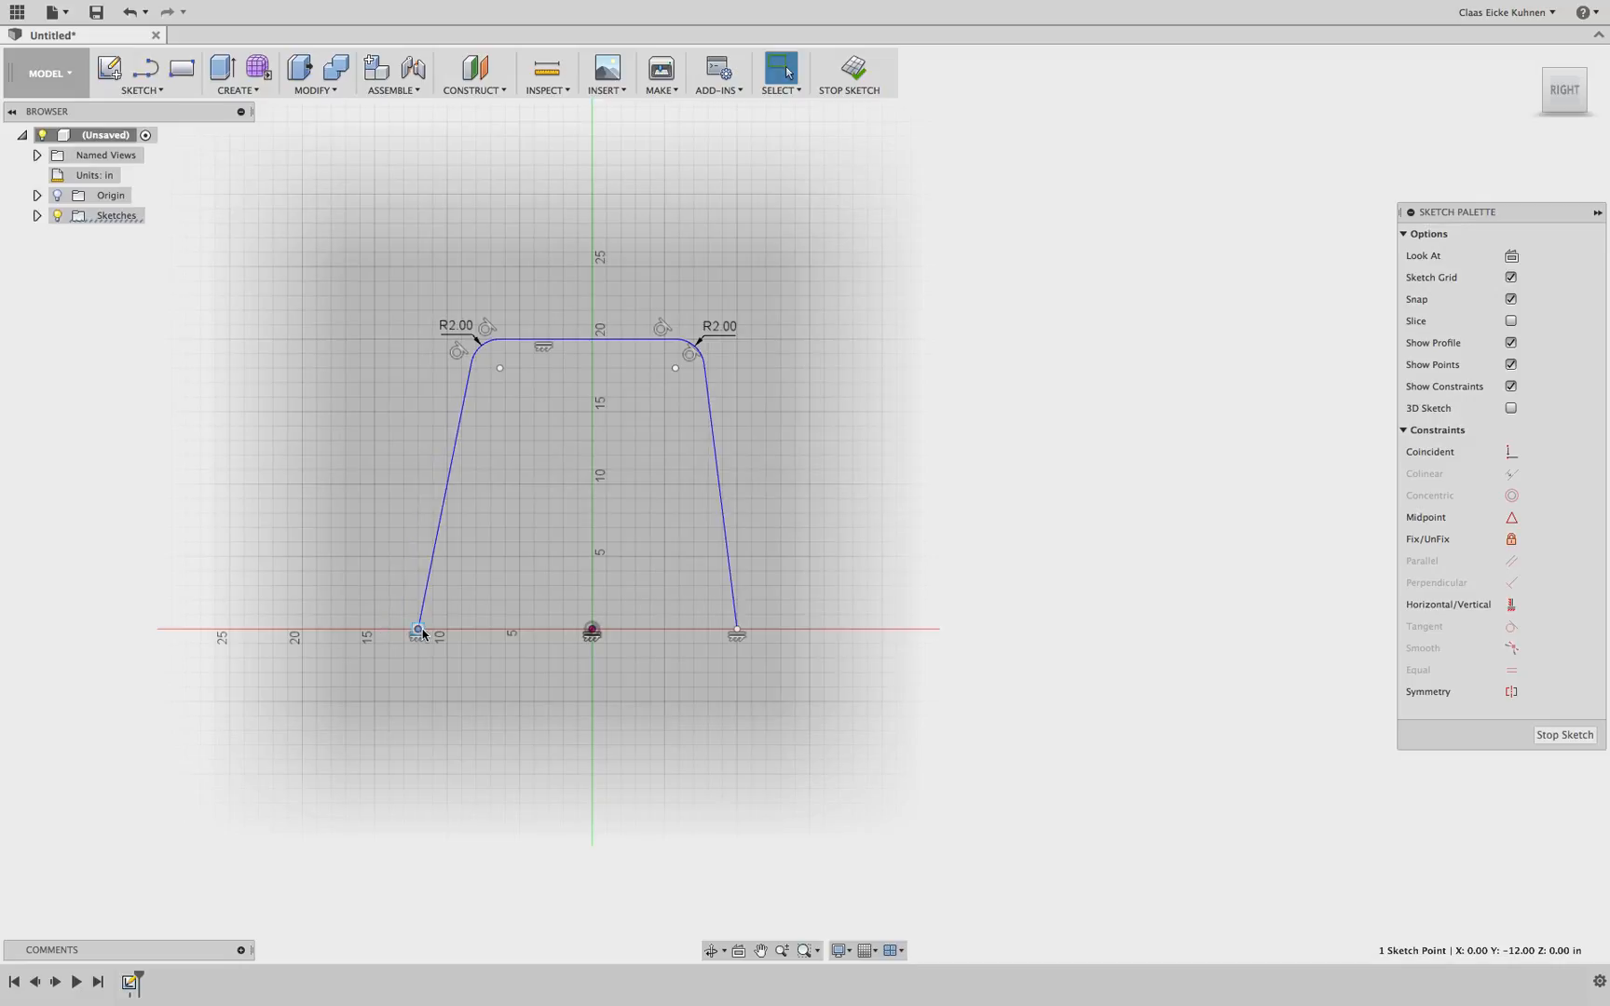
pyautogui.click(725, 762)
# Dimension the distance between the two base endpoints as 20 in
pyautogui.click(737, 630)
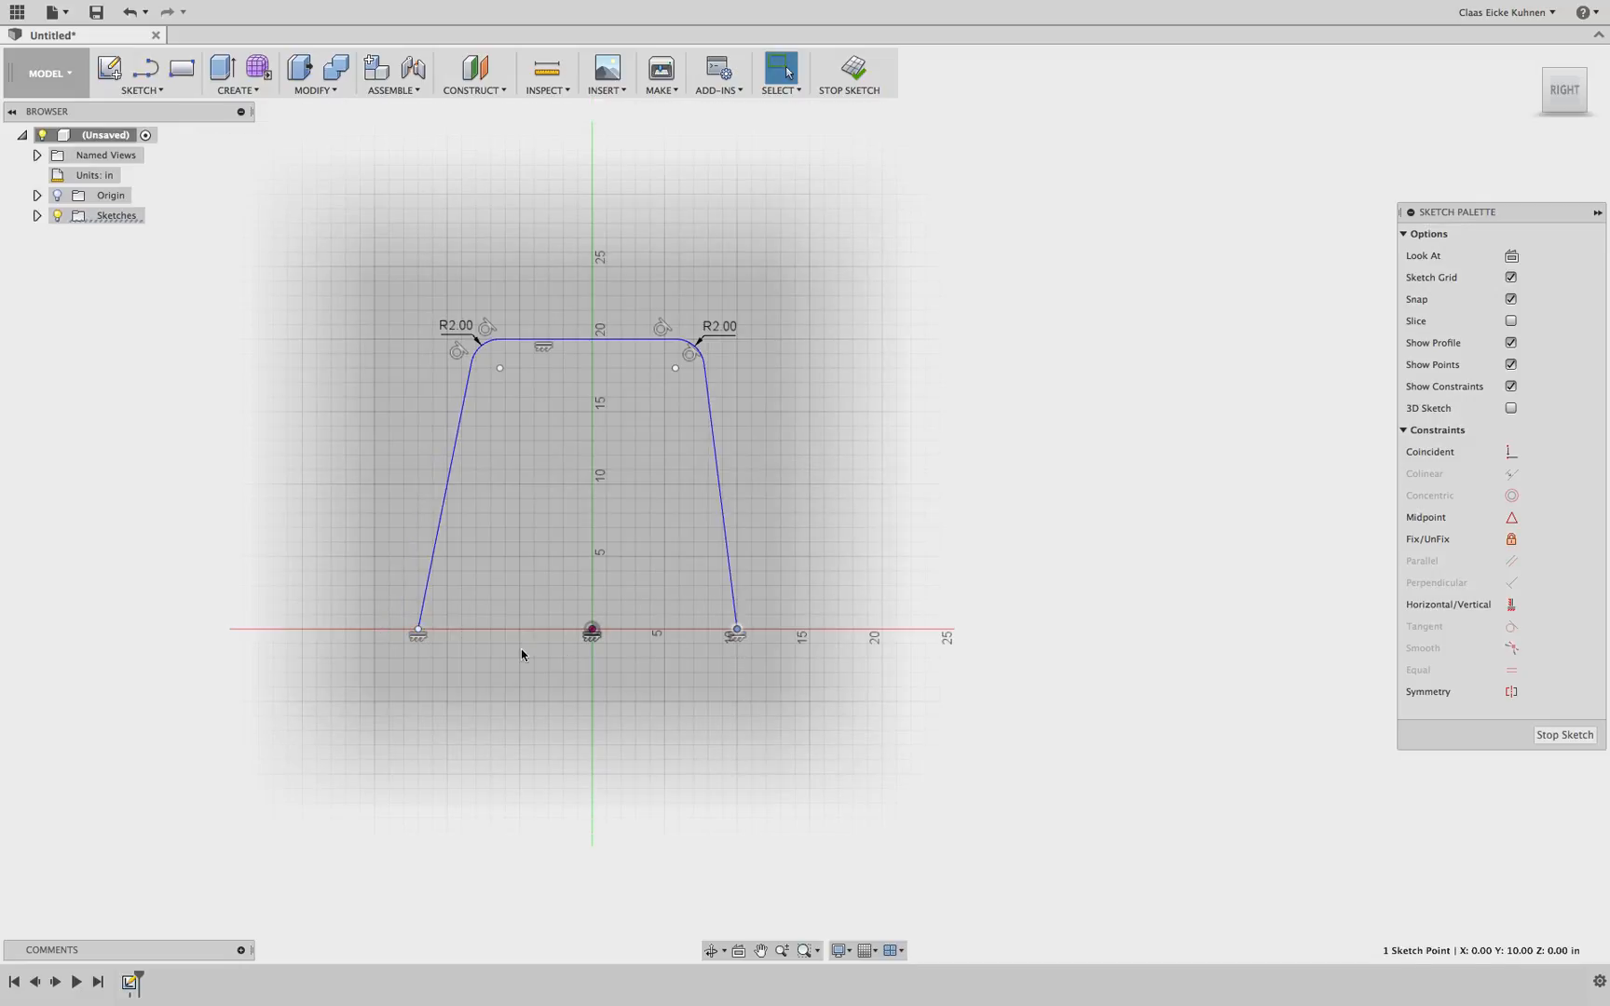
pyautogui.scroll(5, 468, 669)
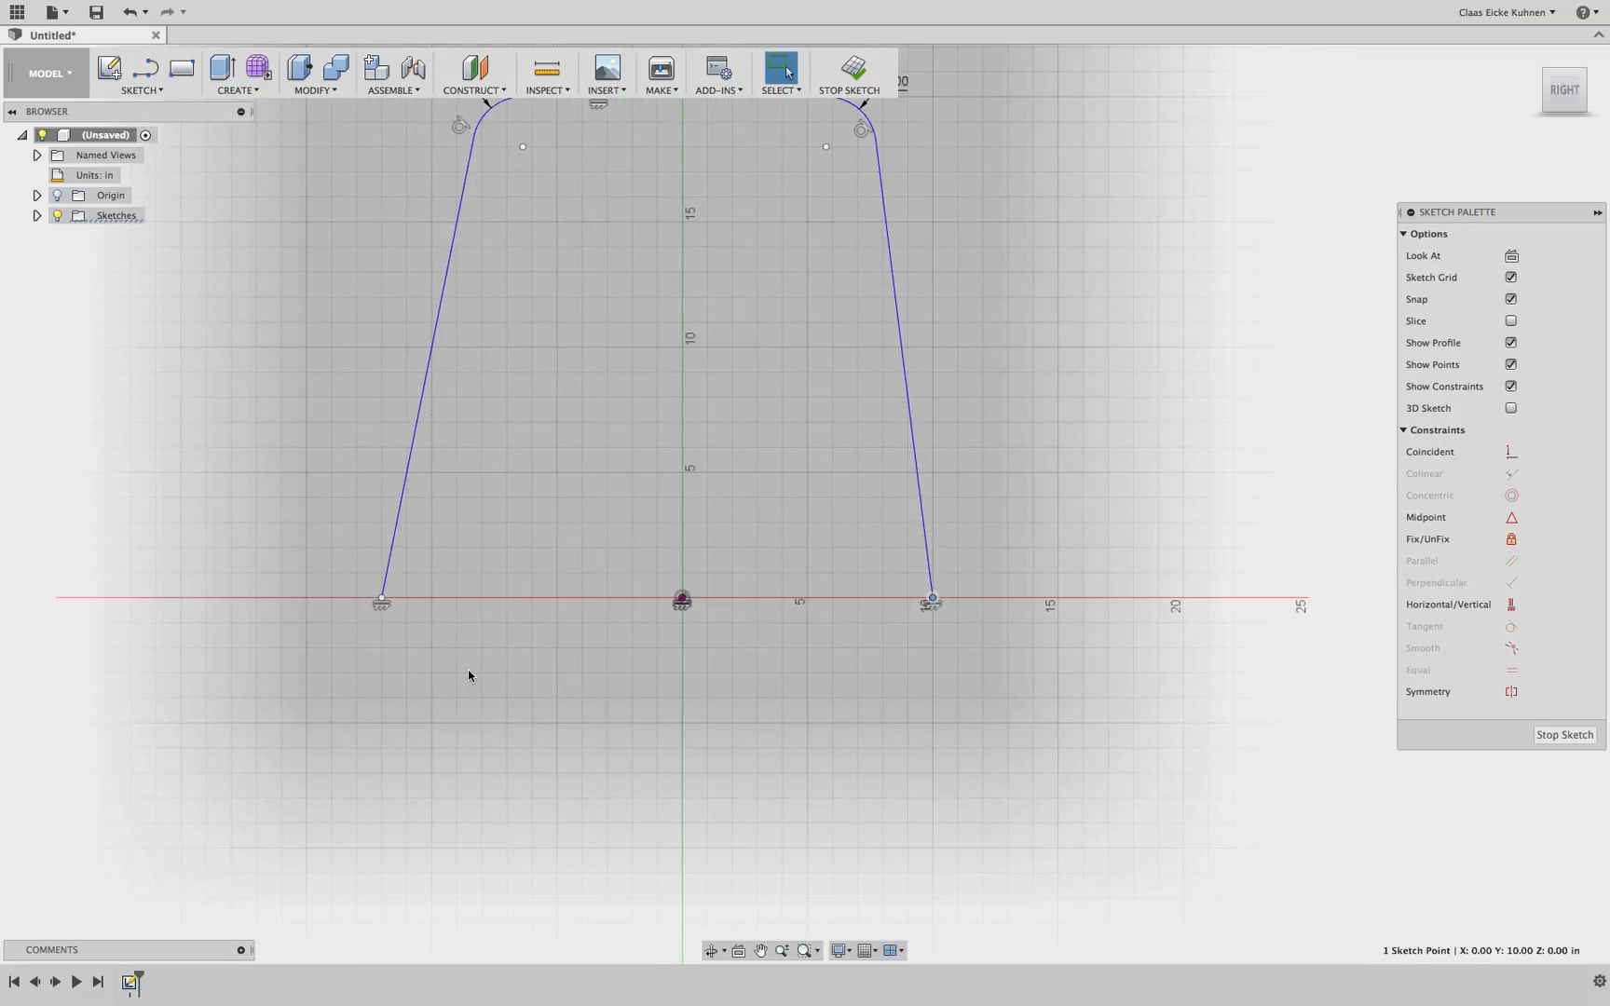
pyautogui.press('d')
pyautogui.click(381, 598)
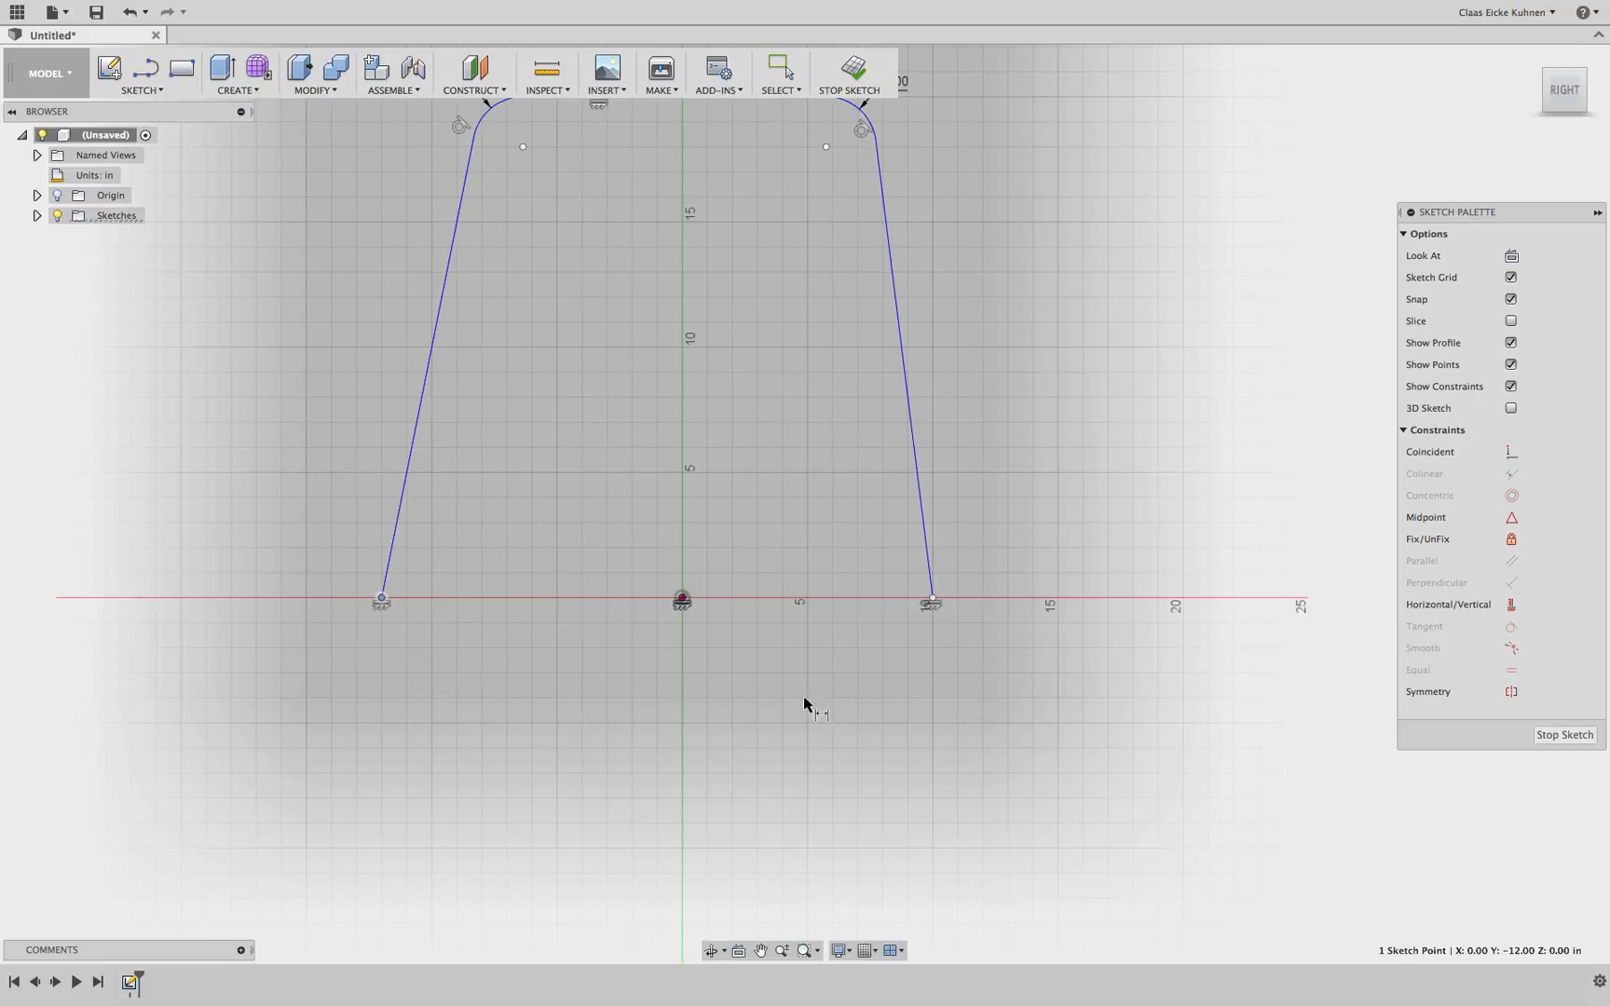
pyautogui.click(932, 598)
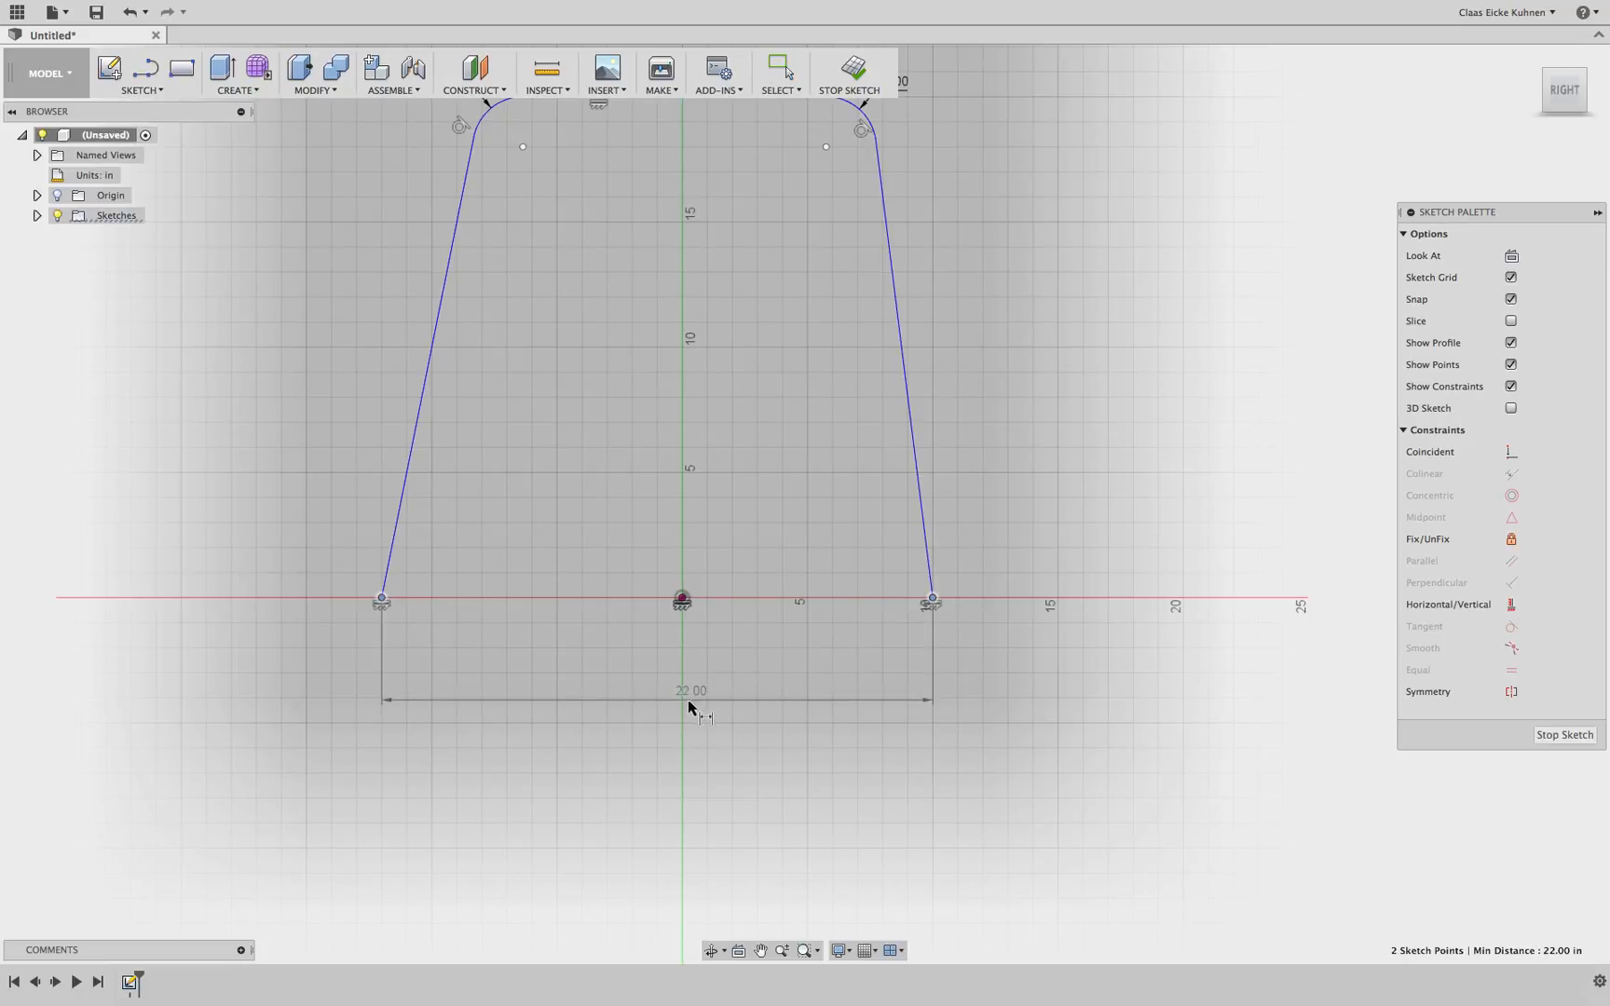
pyautogui.click(687, 727)
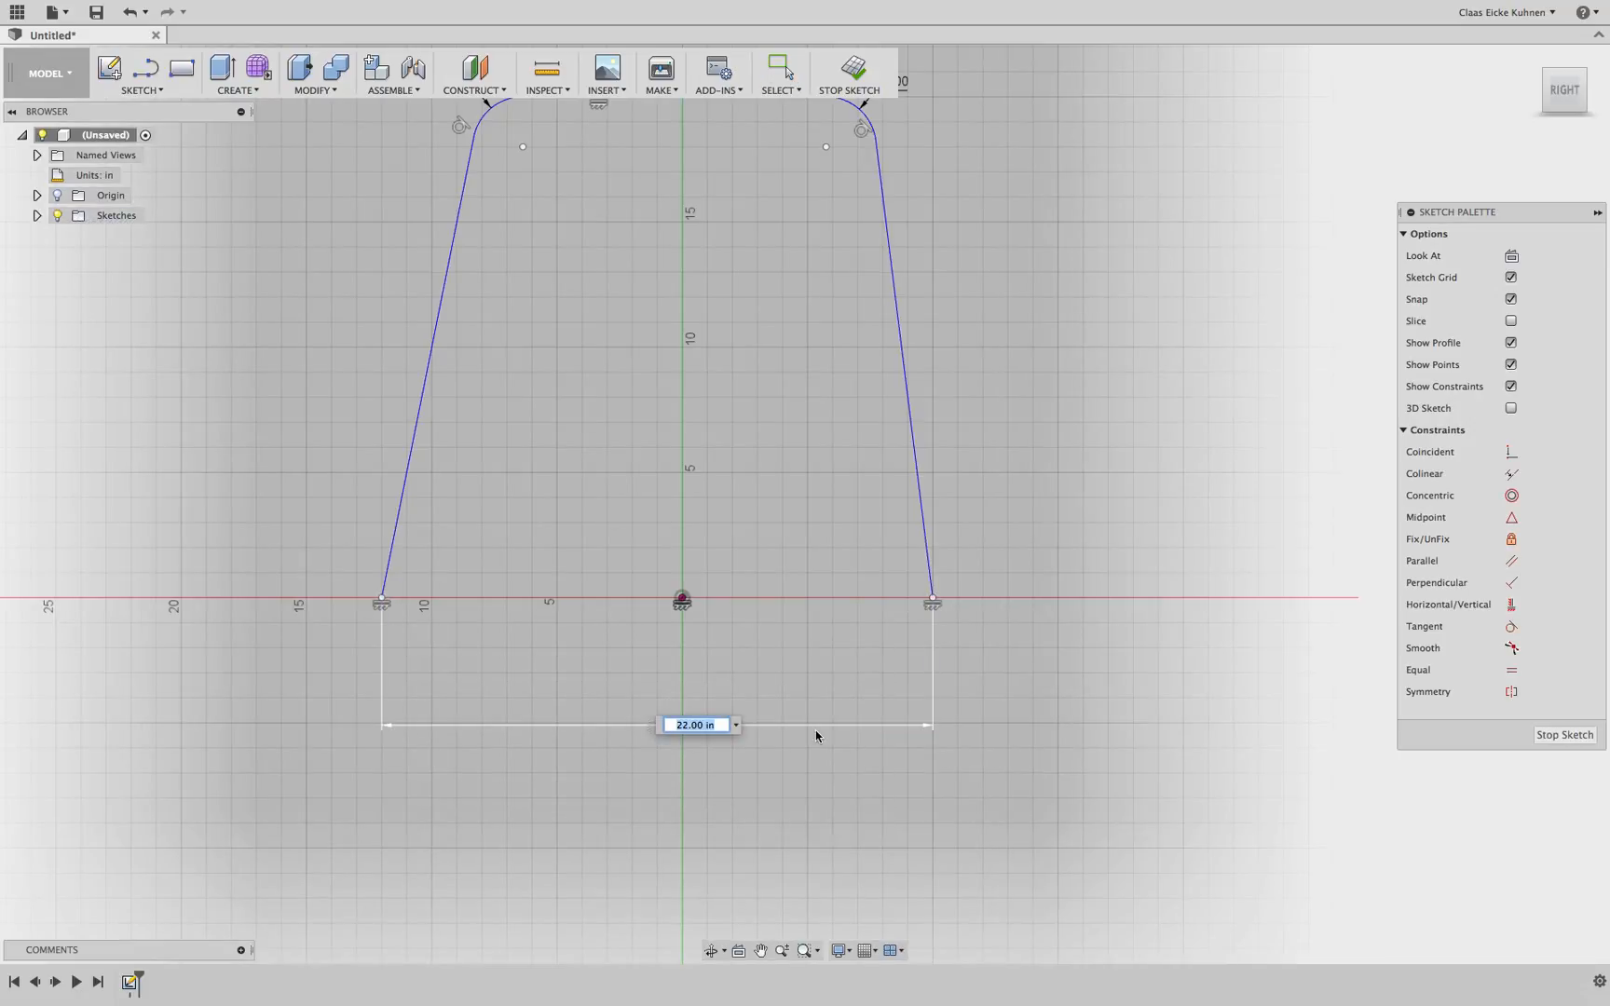
pyautogui.write('20')
pyautogui.press('Return')
pyautogui.scroll(-3, 895, 604)
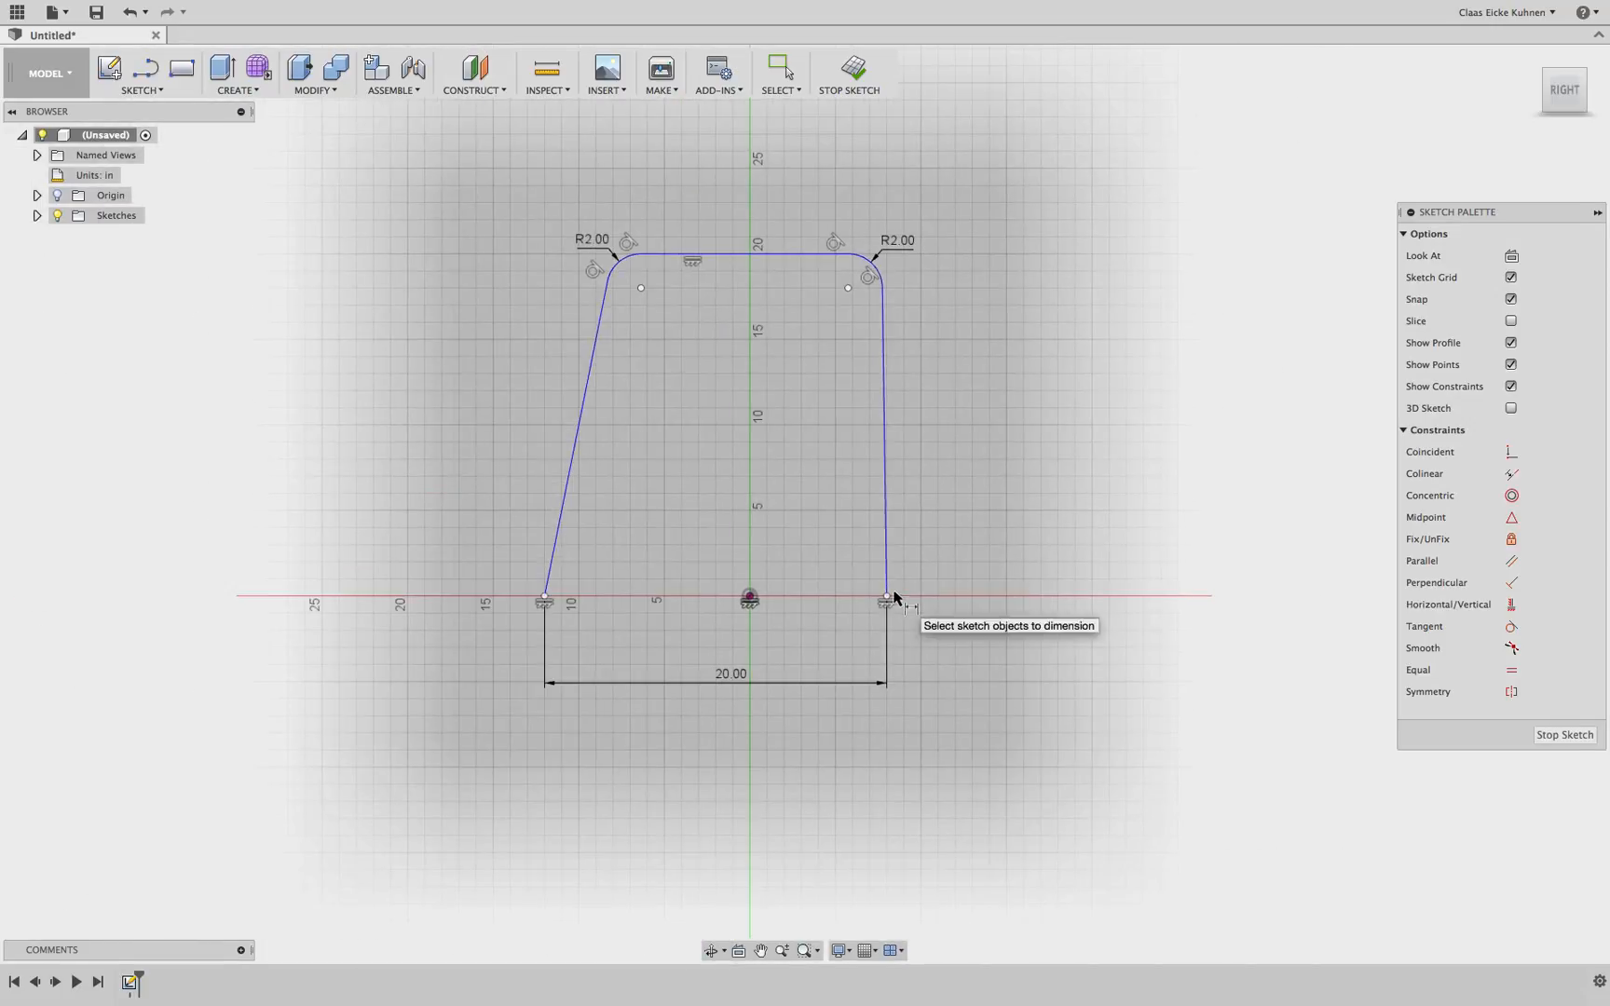
pyautogui.press('Escape')
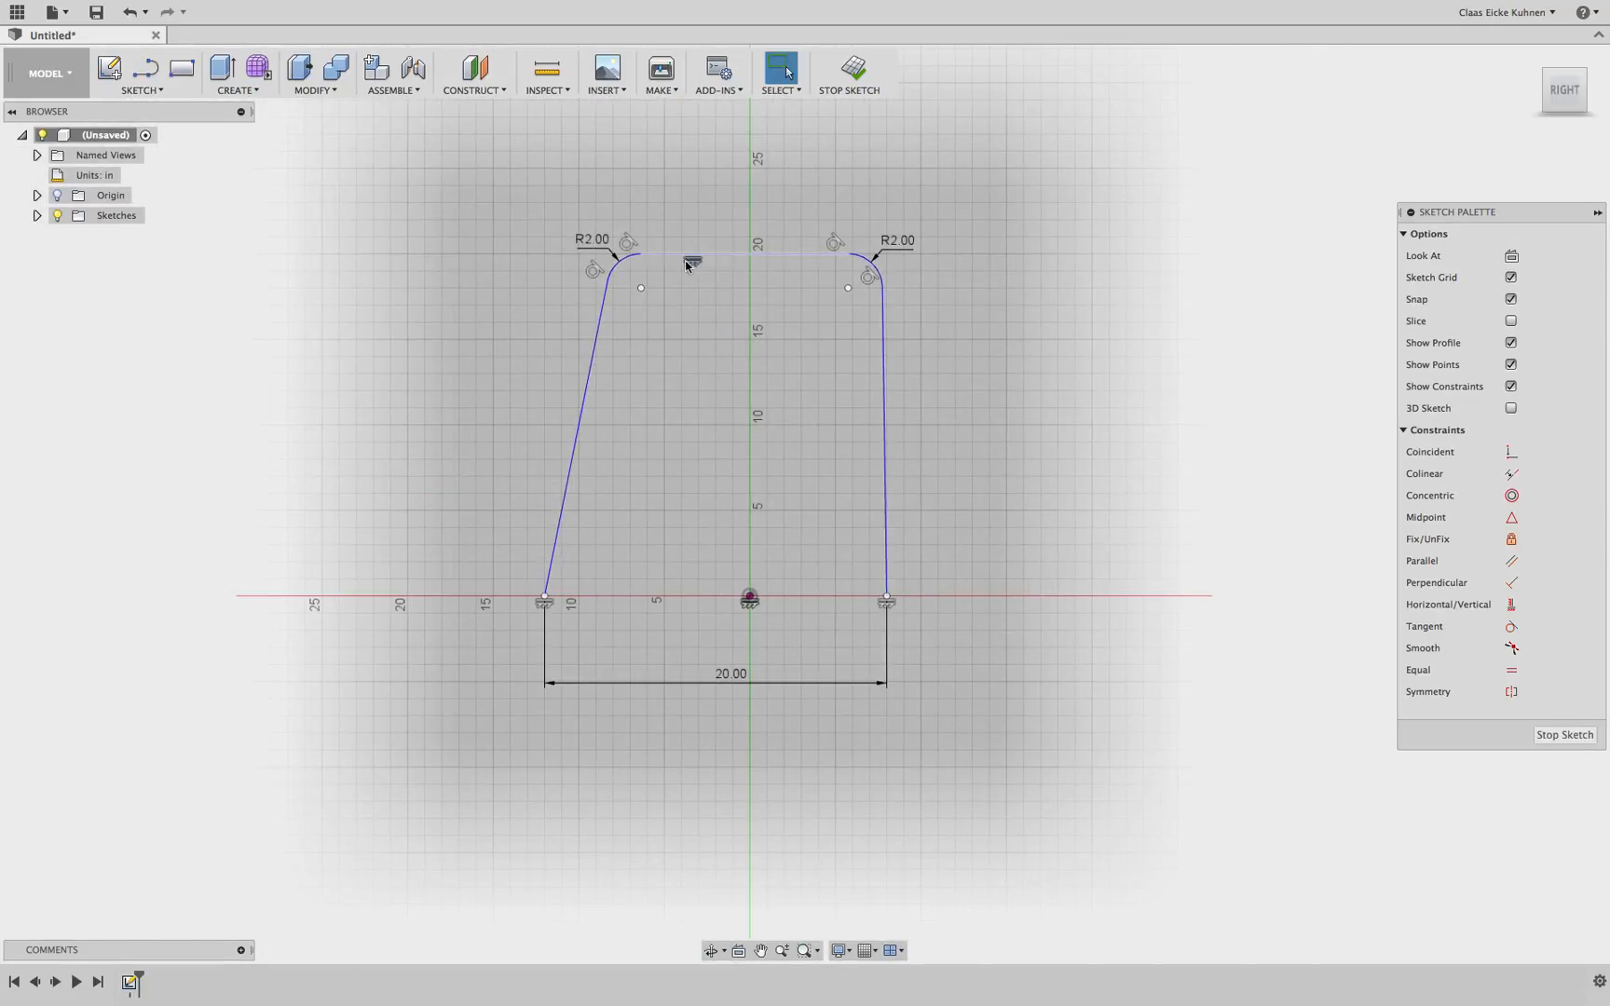
# Drag both top corners of the profile slightly inward to narrow the top edge
pyautogui.moveTo(641, 254)
pyautogui.mouseDown()
pyautogui.moveTo(613, 255)
pyautogui.moveTo(629, 254)
pyautogui.mouseUp()
pyautogui.moveTo(847, 253); pyautogui.dragTo(832, 258)
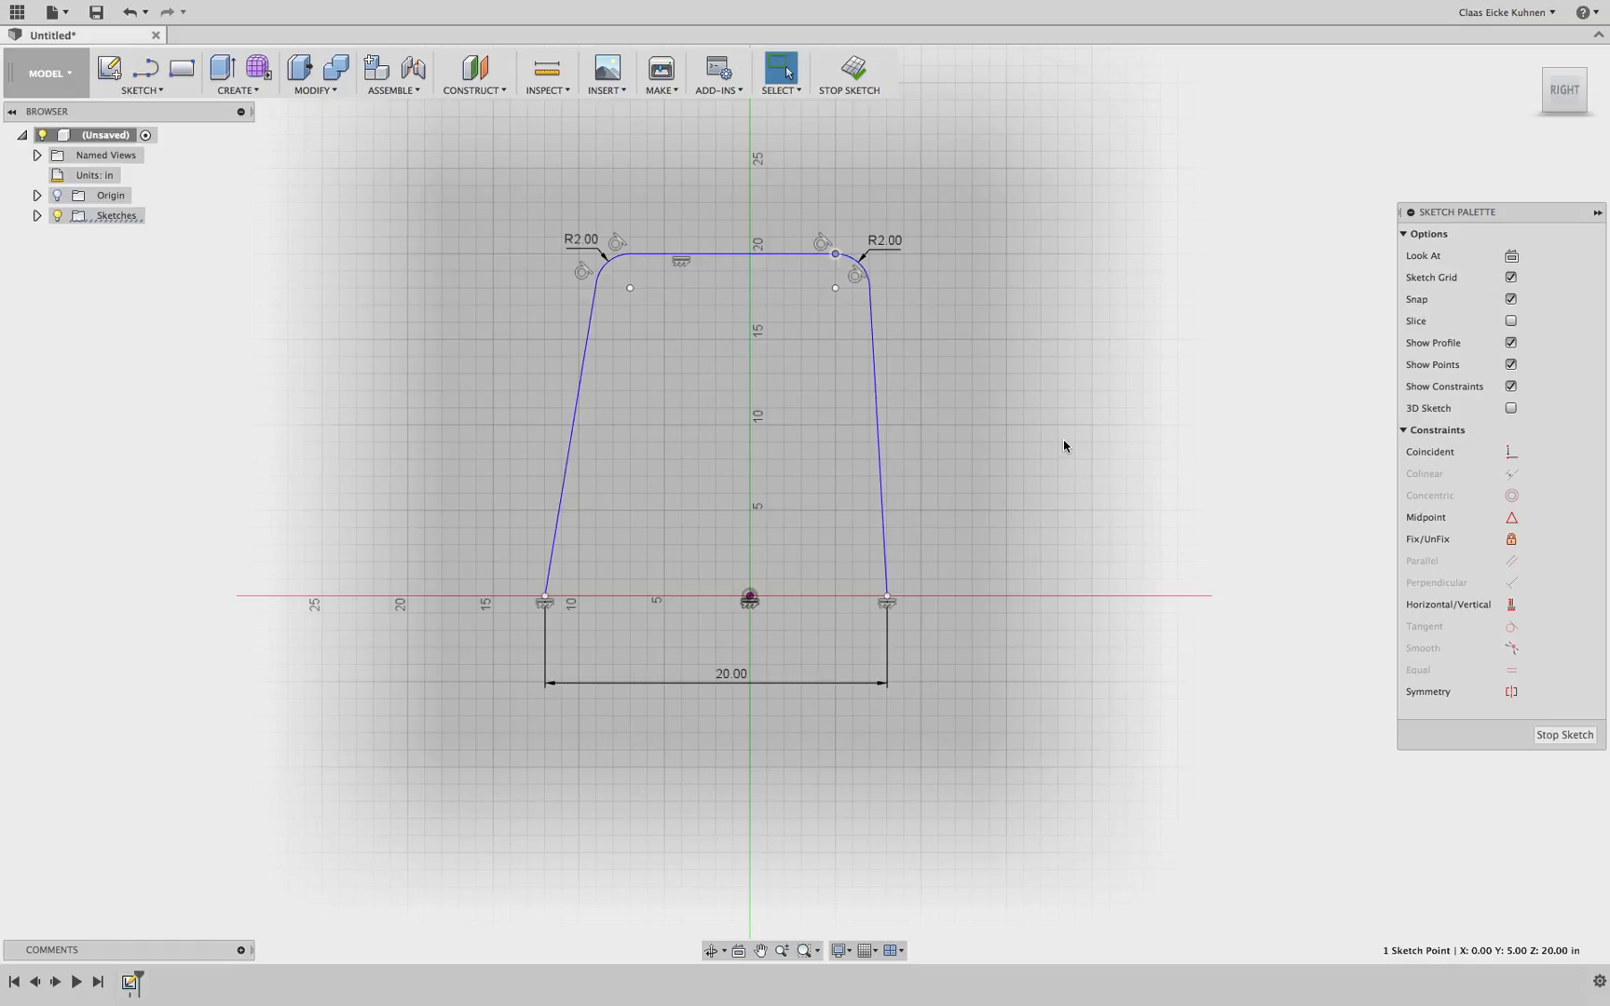
pyautogui.click(880, 540)
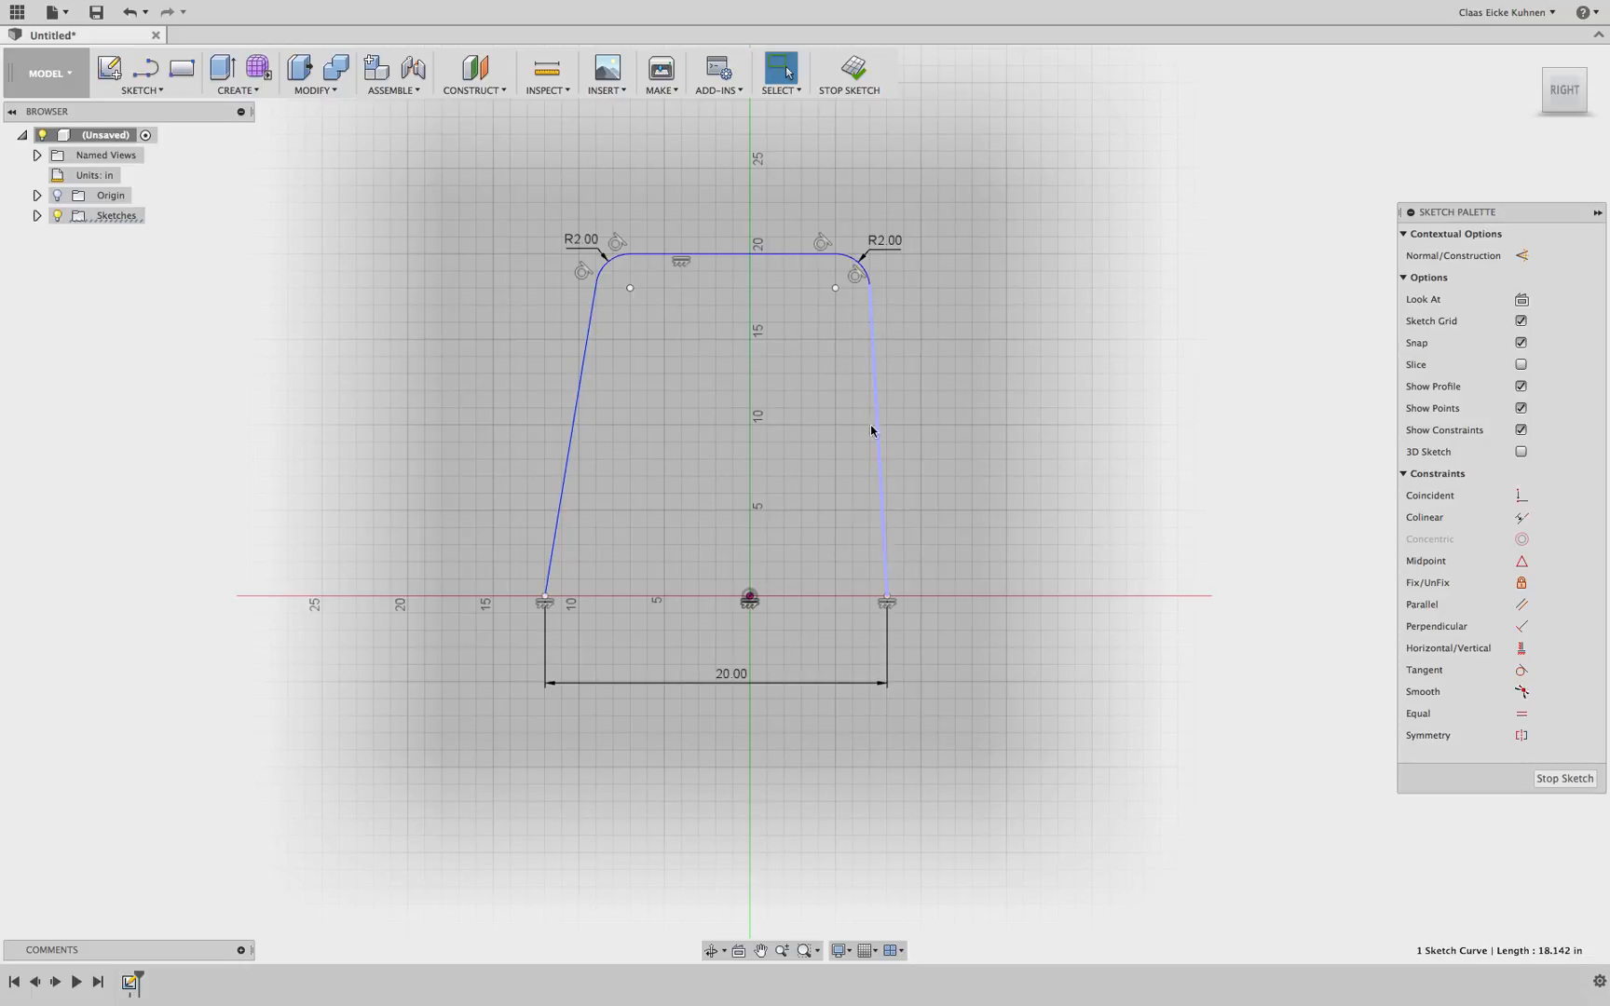
pyautogui.click(999, 471)
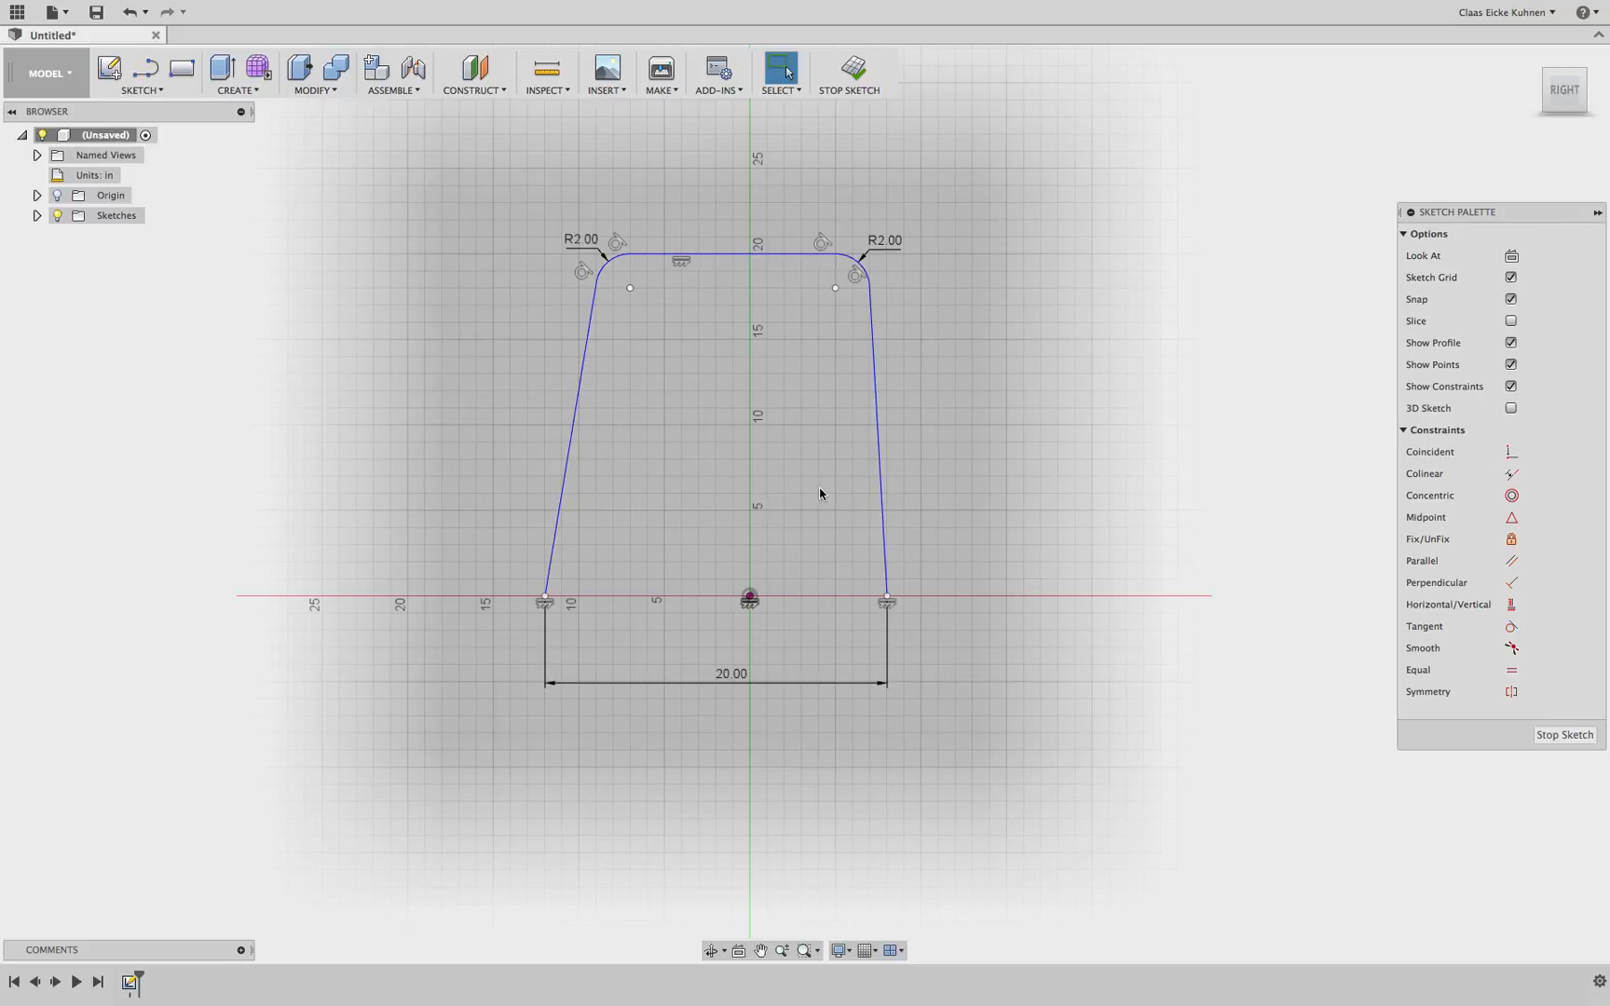
# Draw a line between the two base endpoints and convert it to construction geometry
pyautogui.press('l')
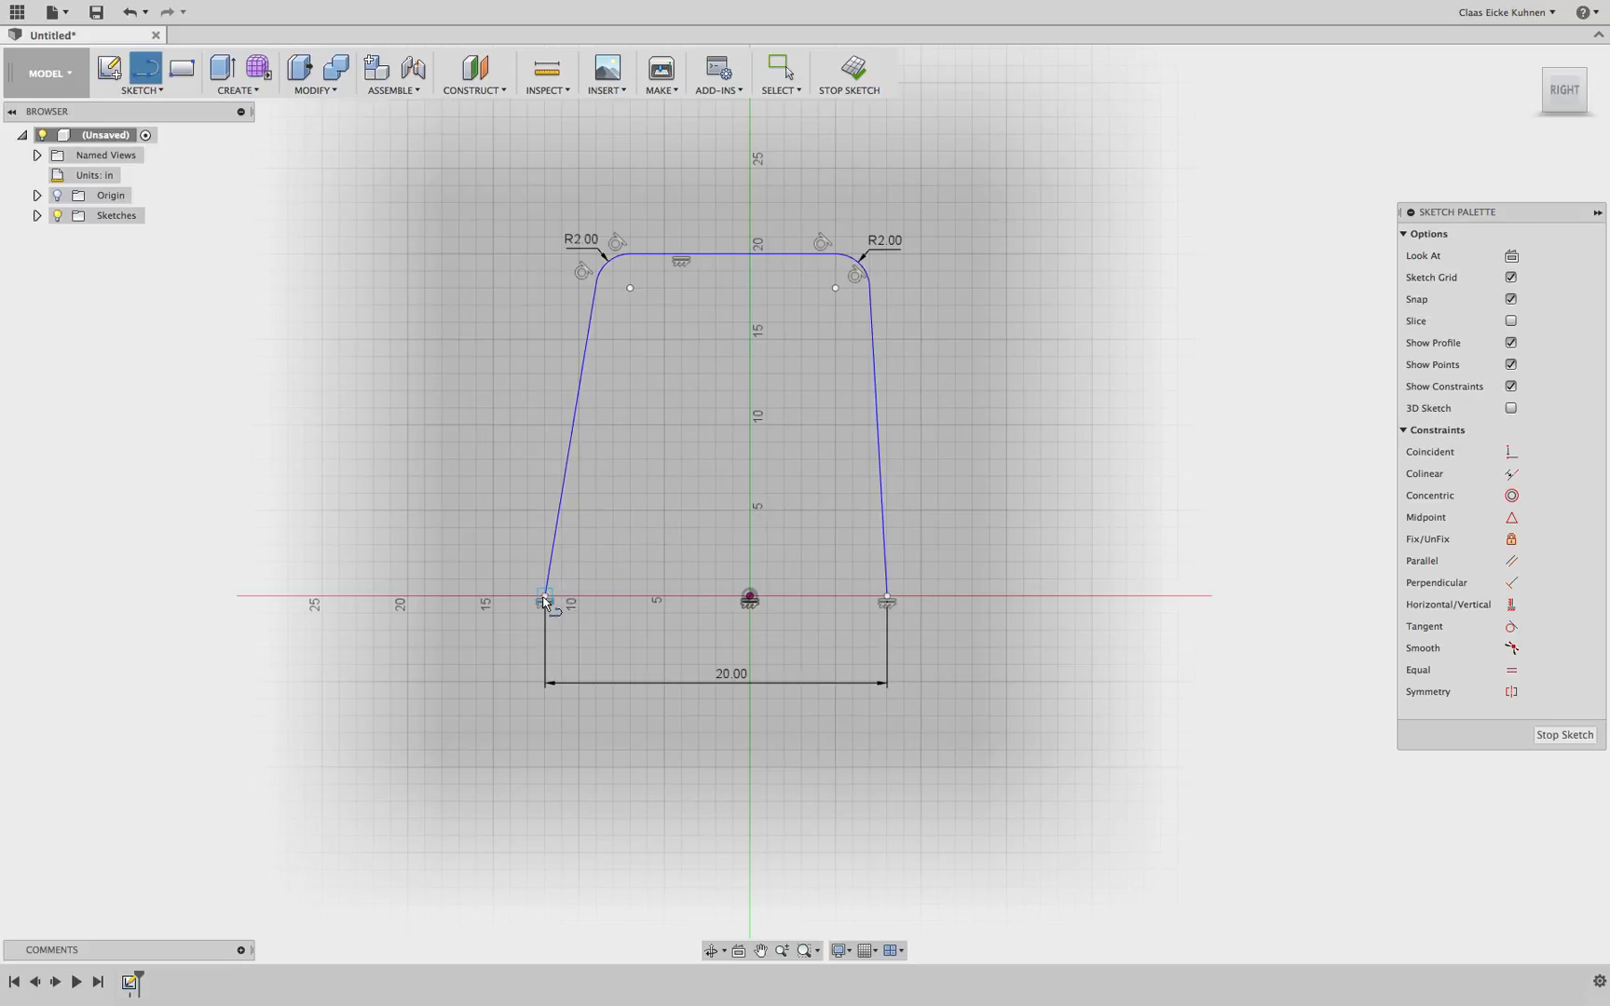
pyautogui.click(545, 596)
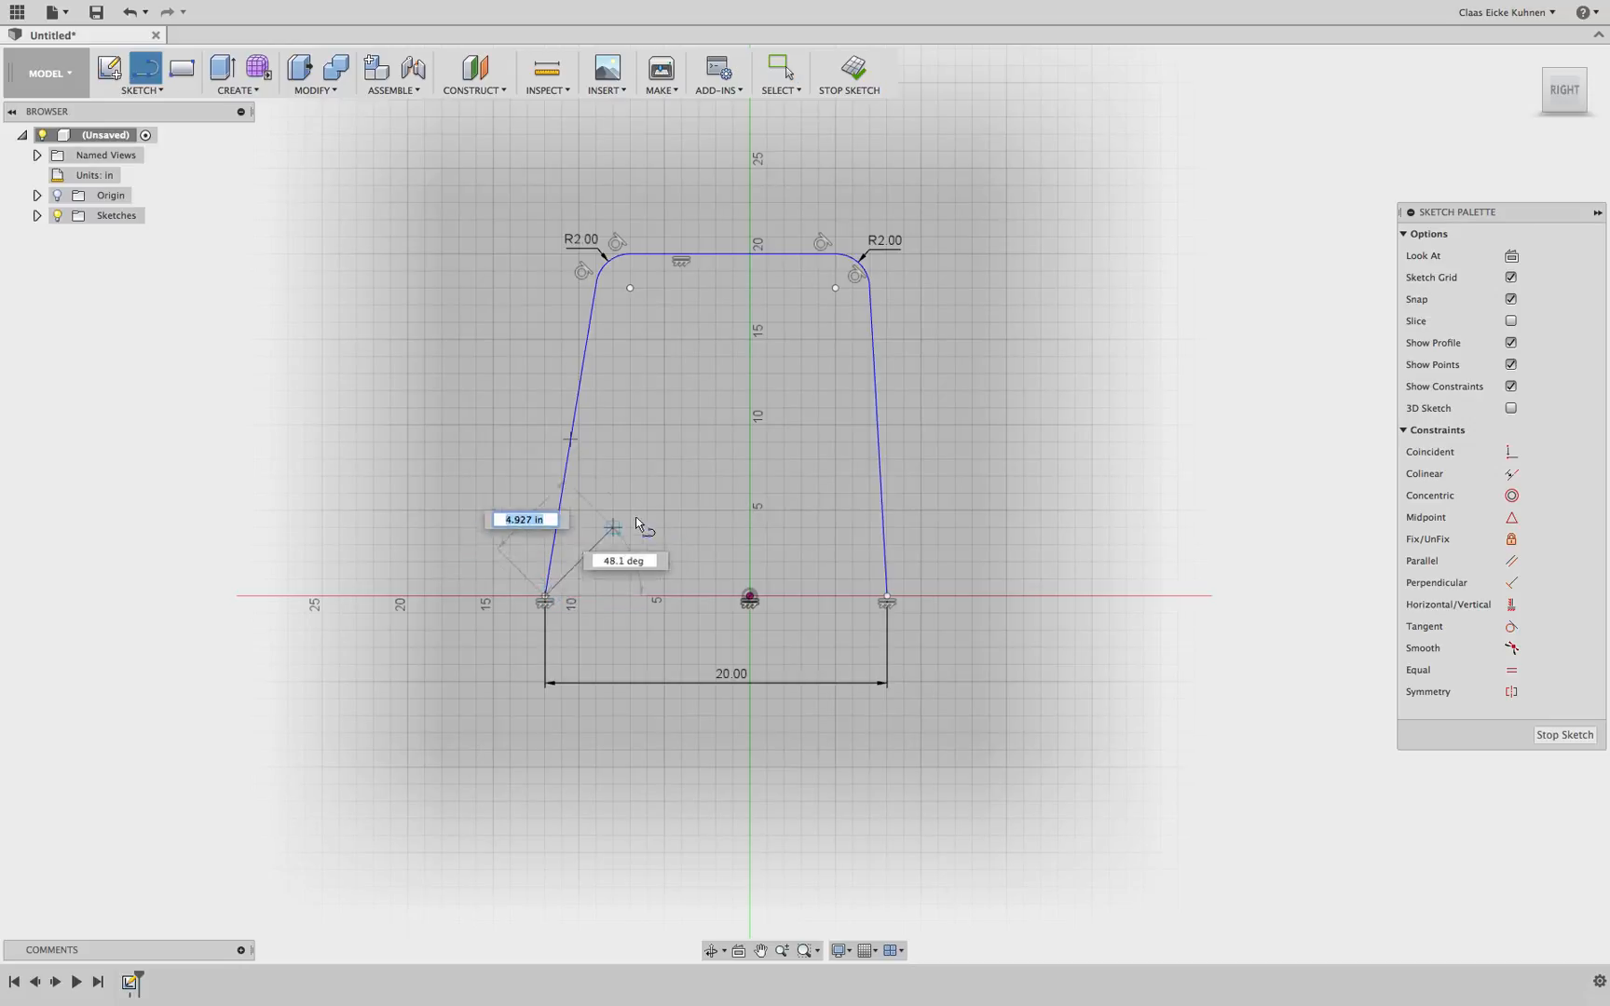
pyautogui.click(885, 597)
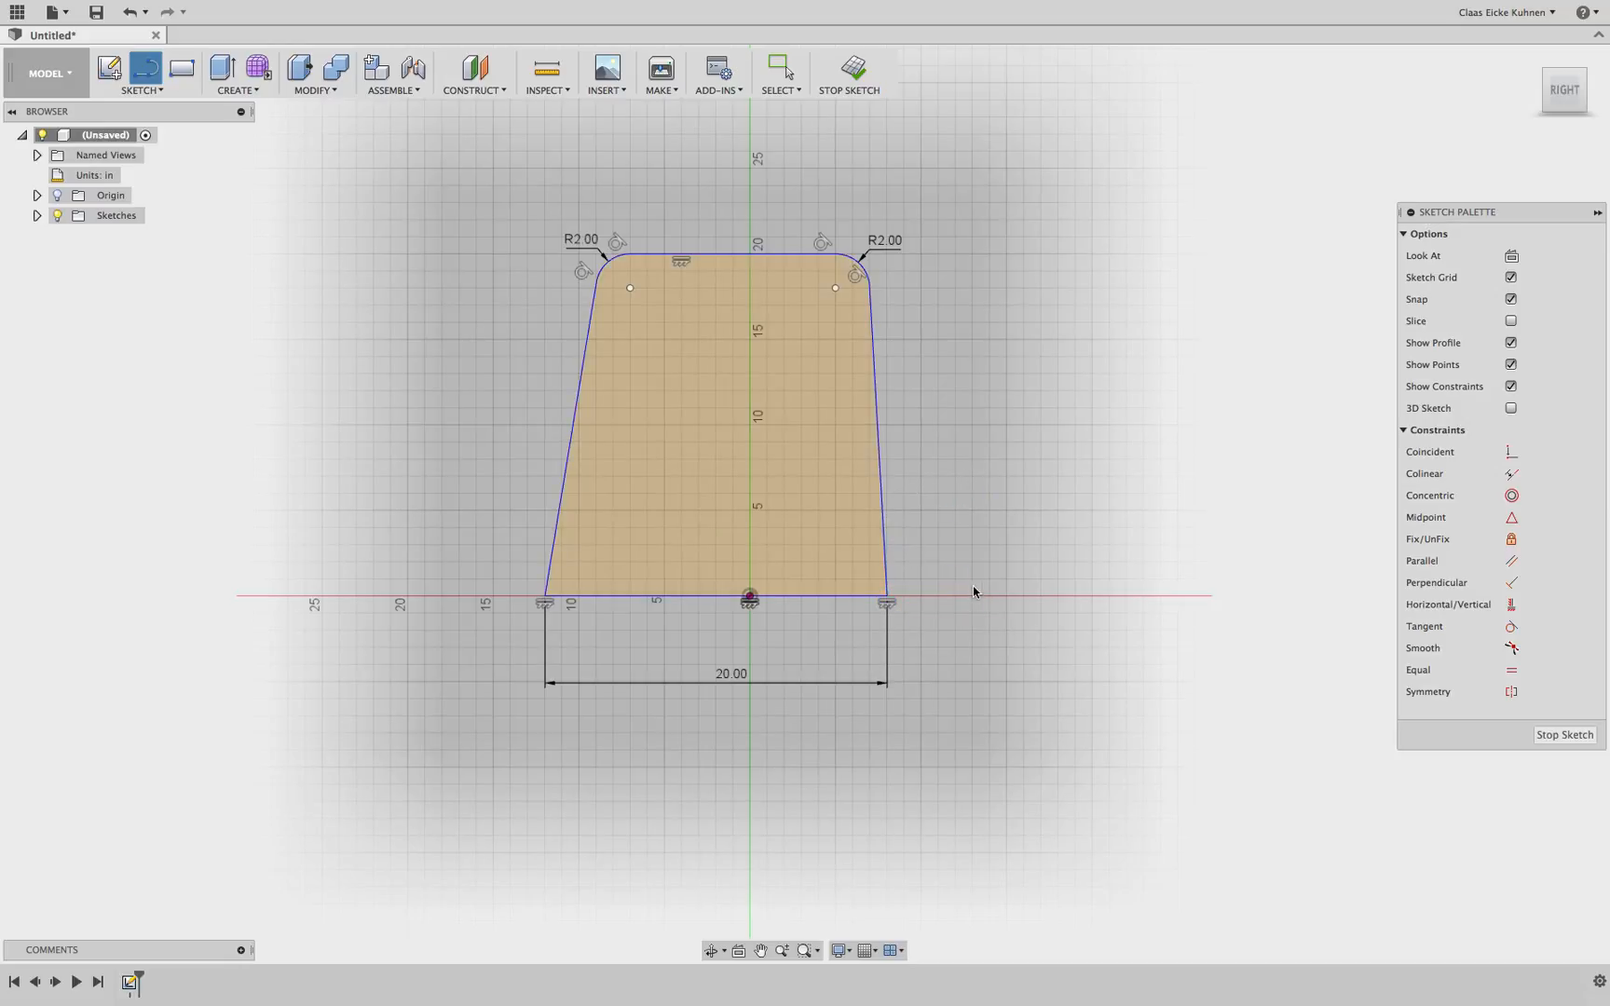
pyautogui.press('Escape')
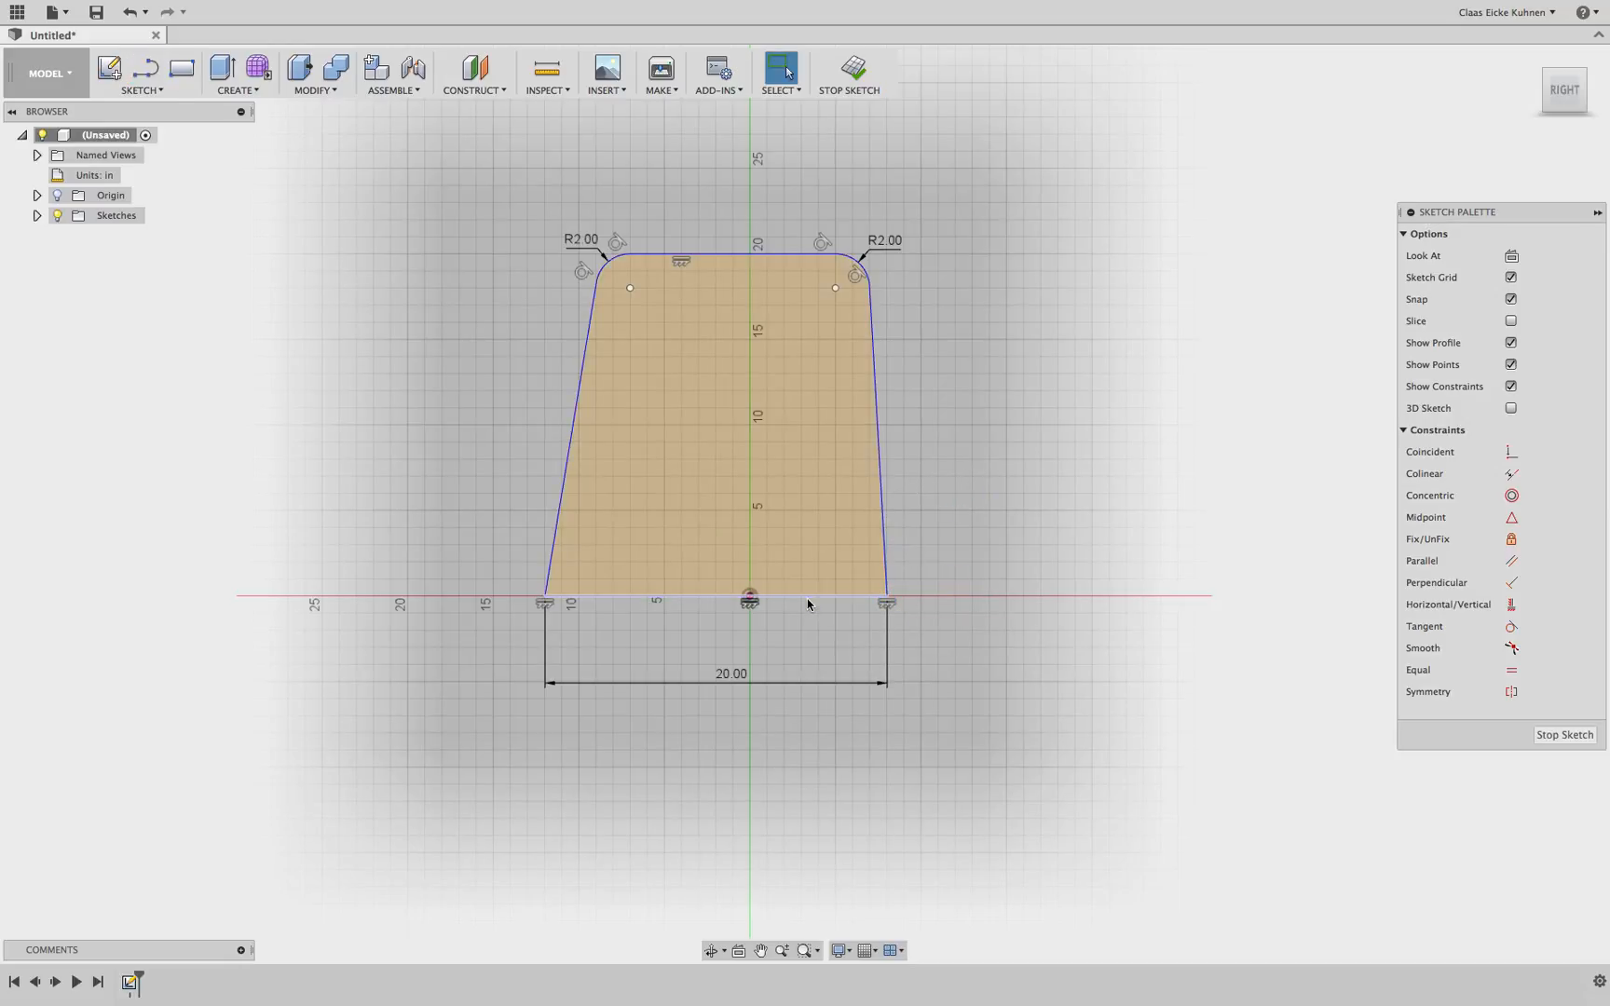
pyautogui.click(806, 599)
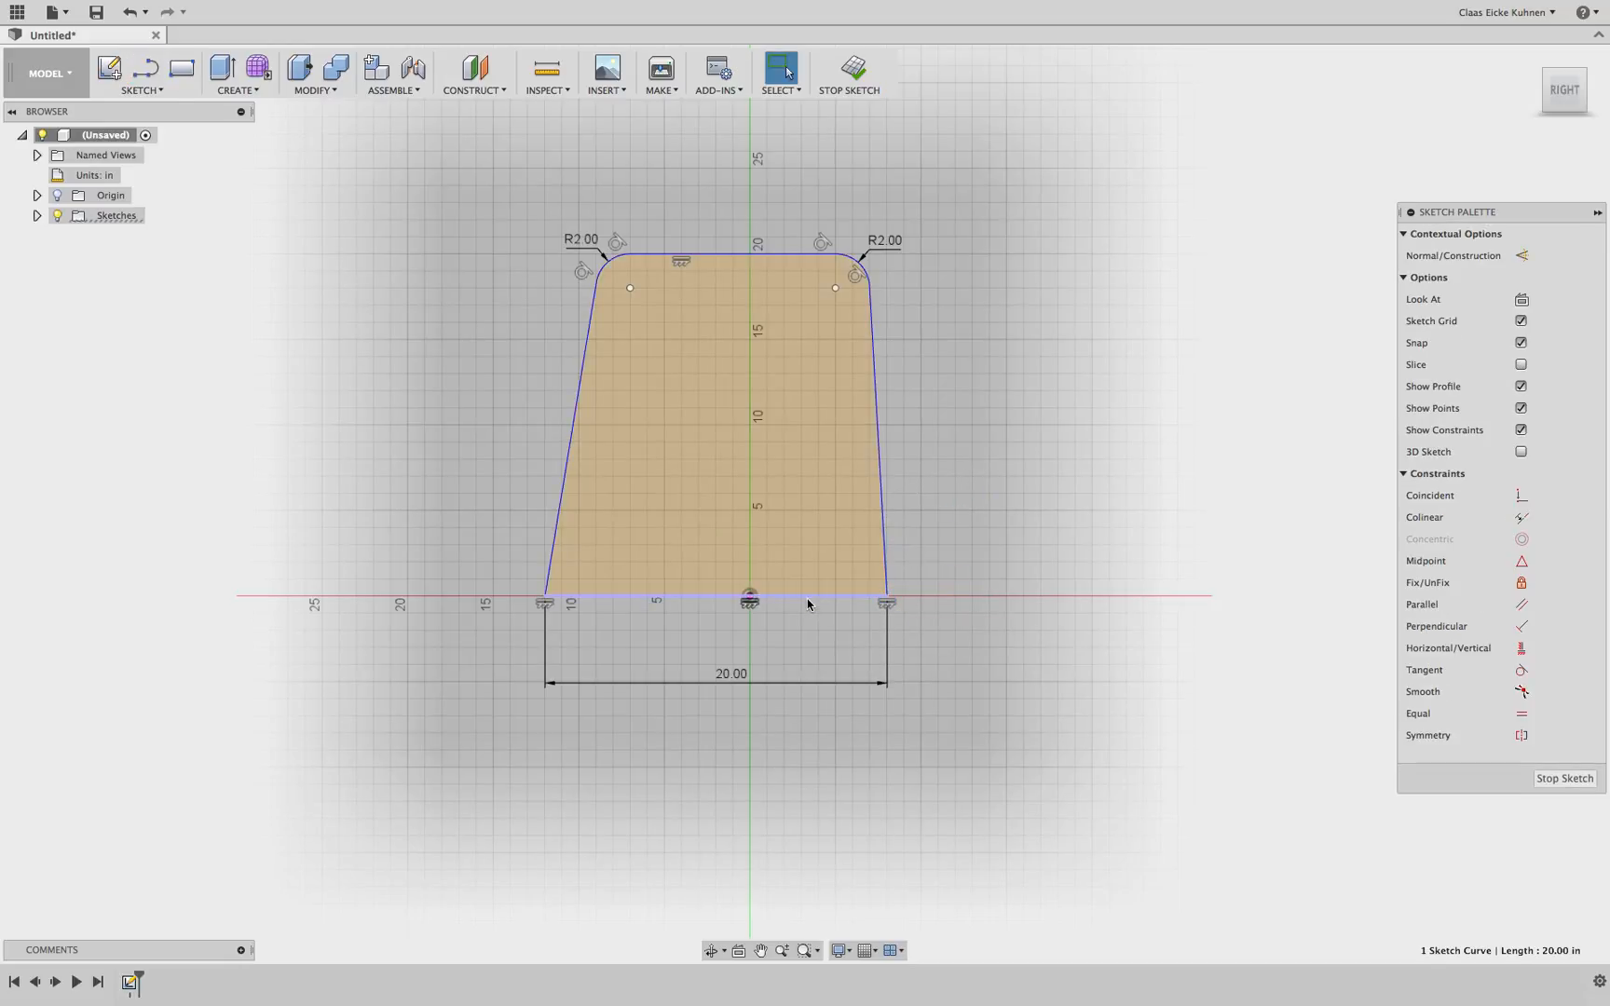
pyautogui.click(1522, 256)
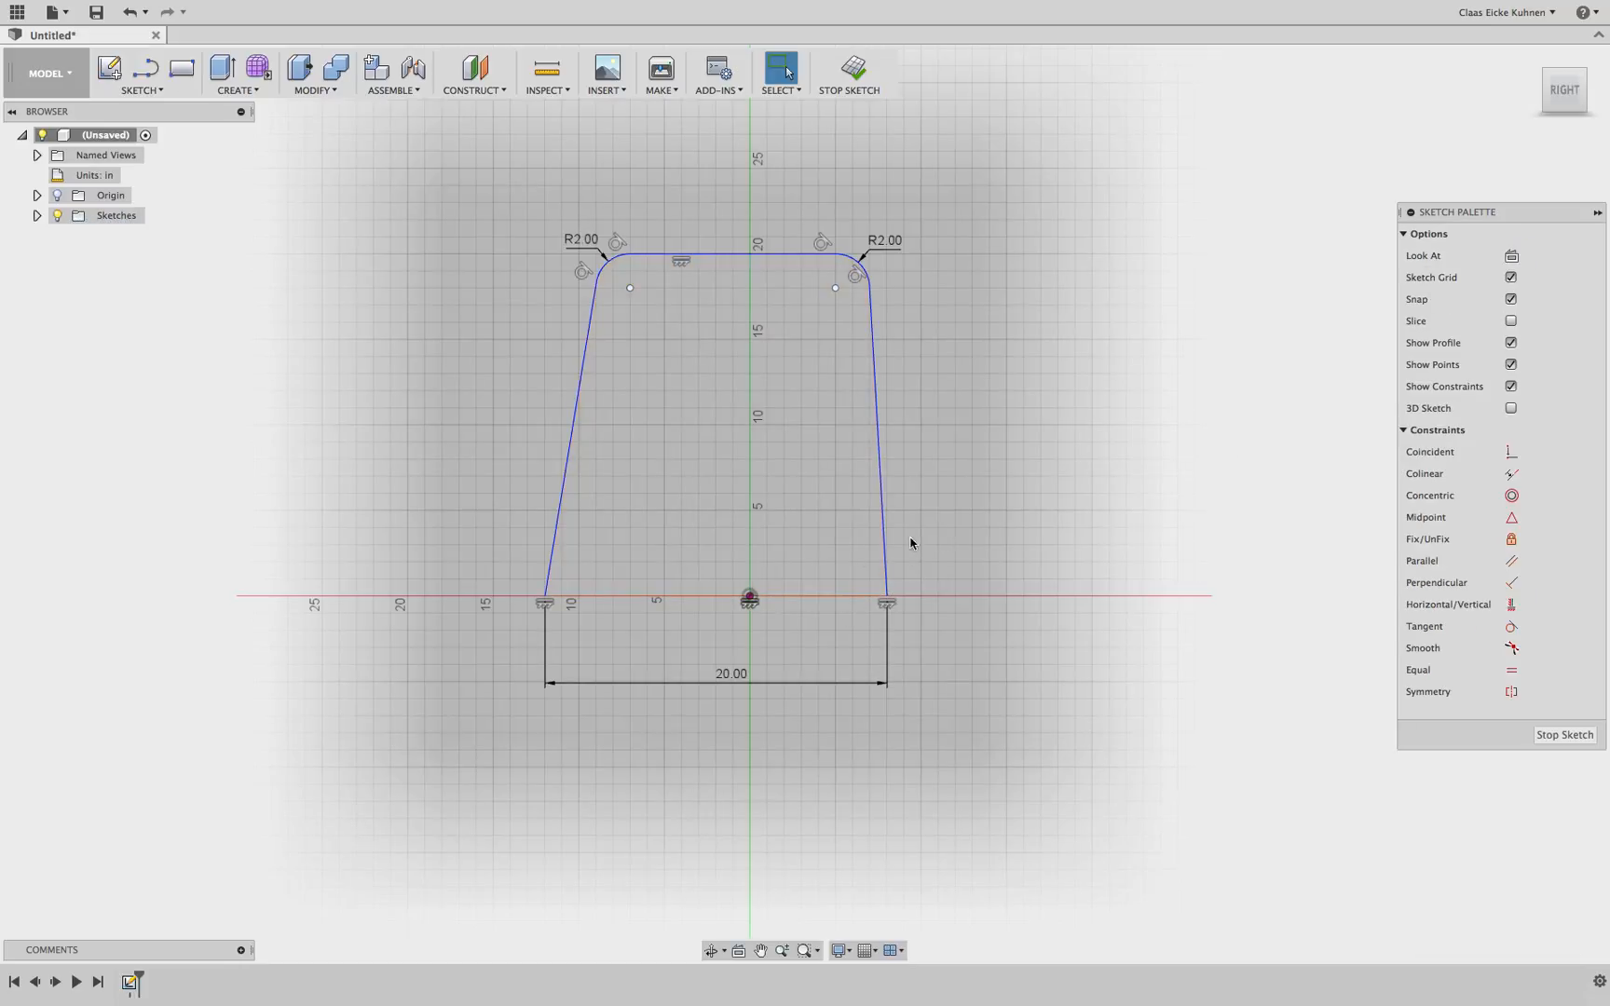
# Dimension the angle between the right side and the base line as 86 deg
pyautogui.scroll(3, 852, 559)
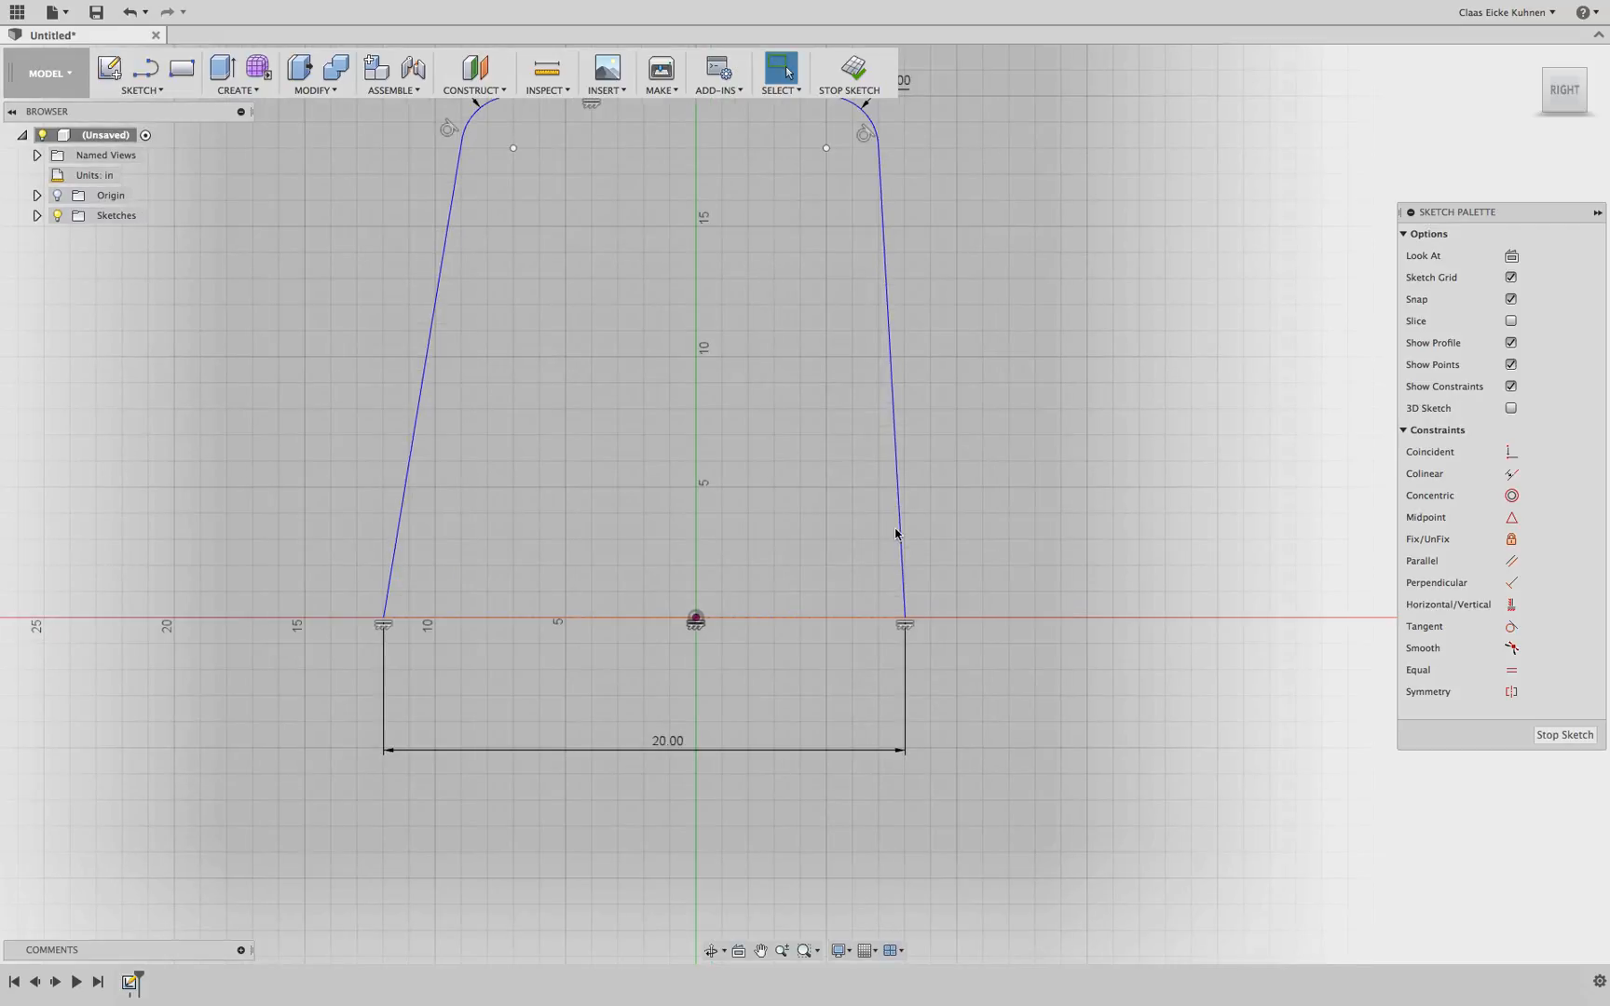
pyautogui.moveTo(886, 506)
pyautogui.mouseDown()
pyautogui.moveTo(837, 524)
pyautogui.moveTo(828, 621)
pyautogui.mouseUp()
pyautogui.click(828, 621)
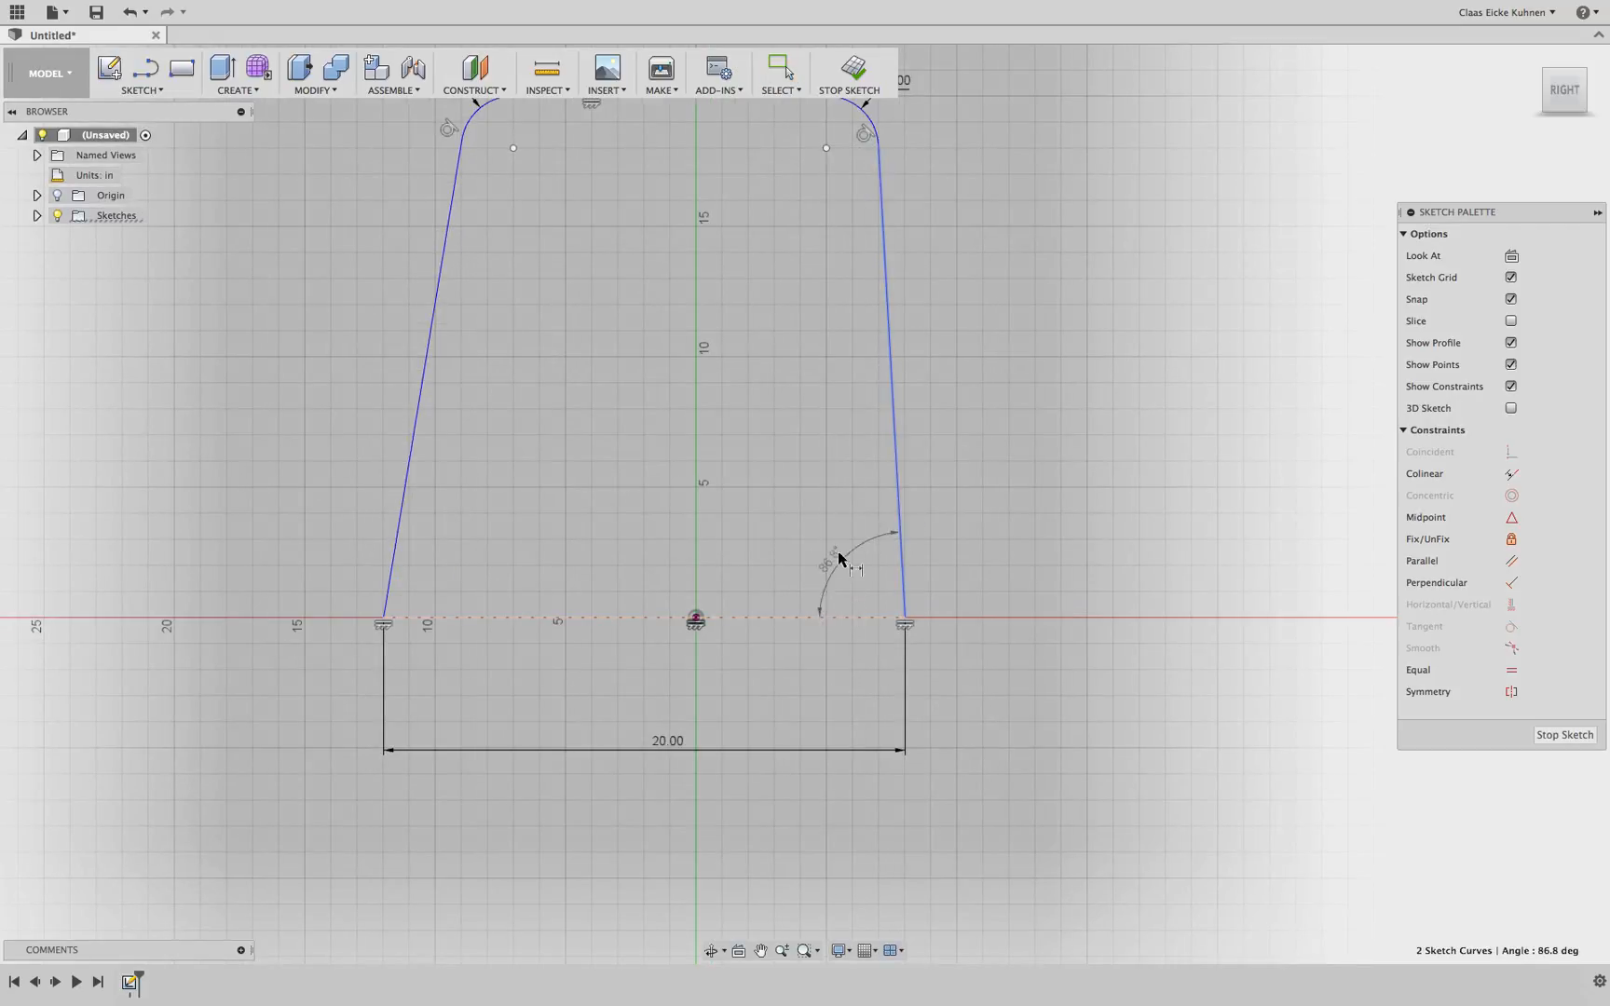
pyautogui.click(817, 557)
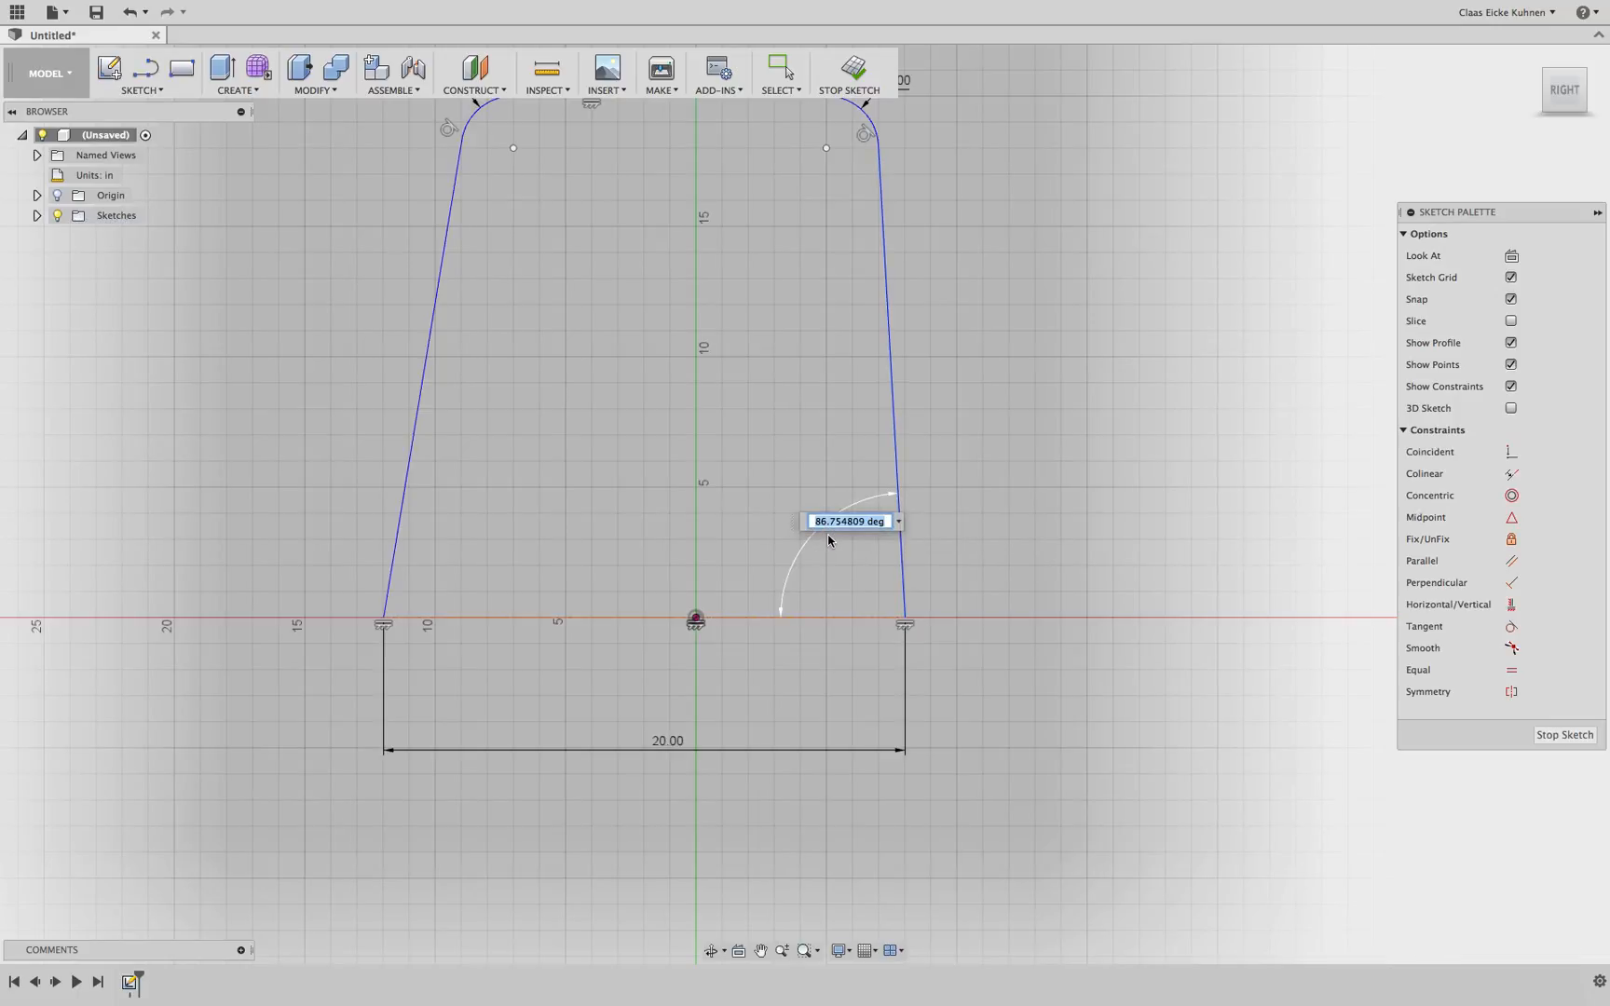
pyautogui.write('86')
pyautogui.press('Return')
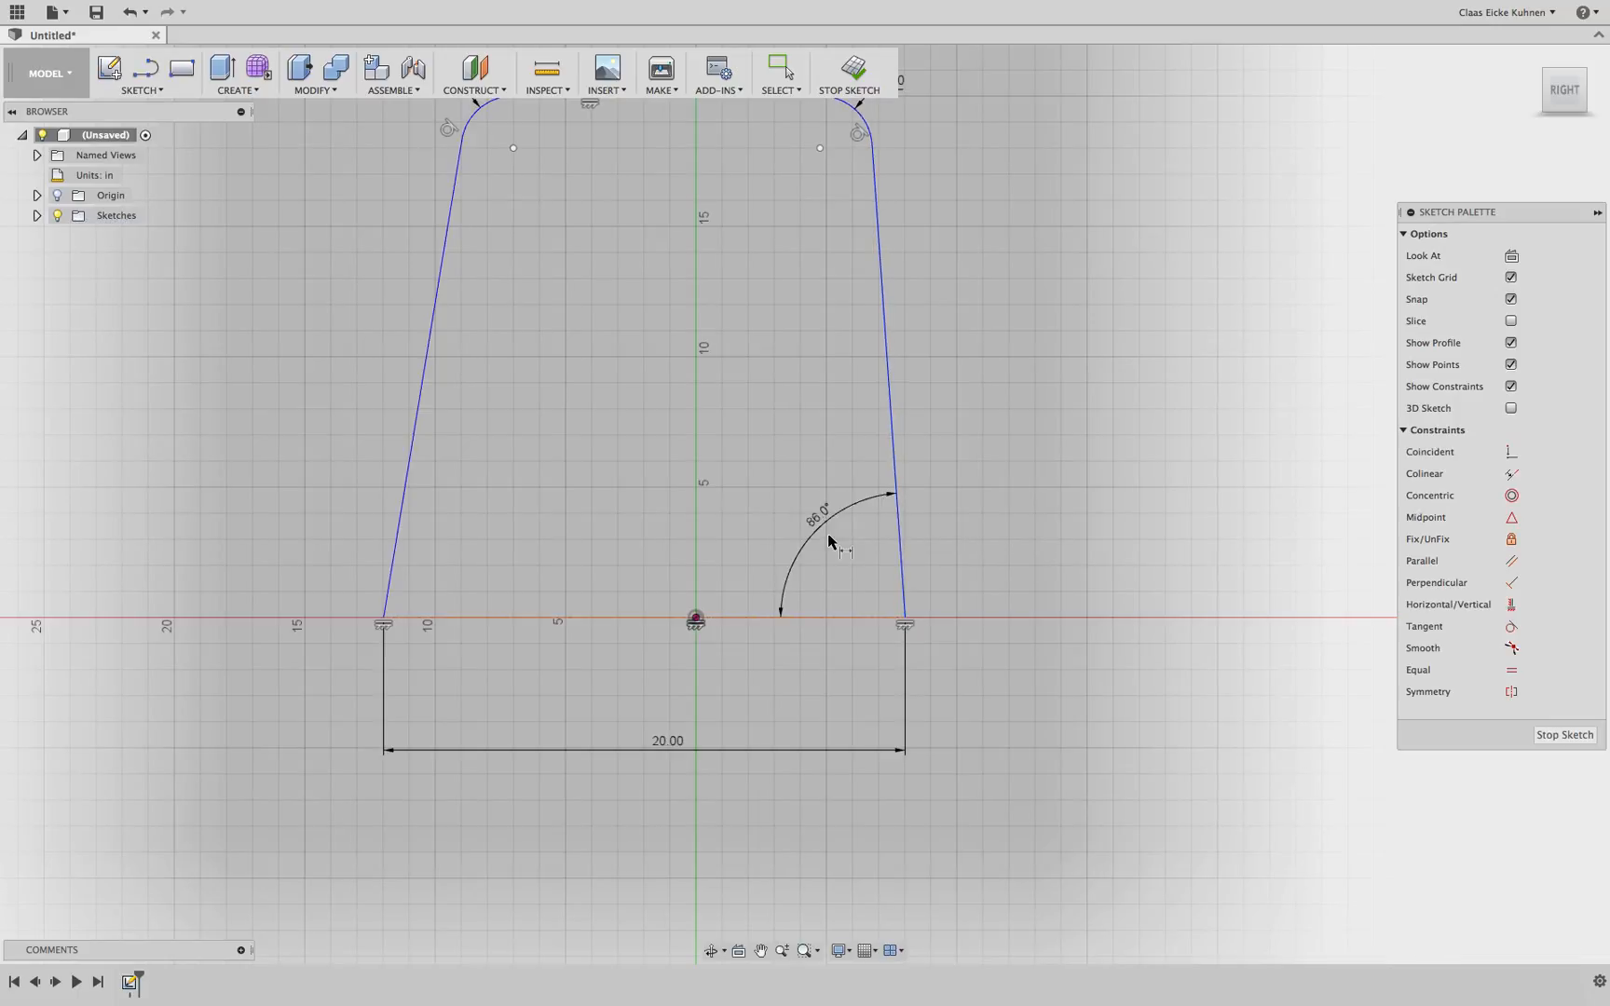
# Dimension the angle between the left side and the base line as 86 deg
pyautogui.click(405, 520)
pyautogui.click(424, 618)
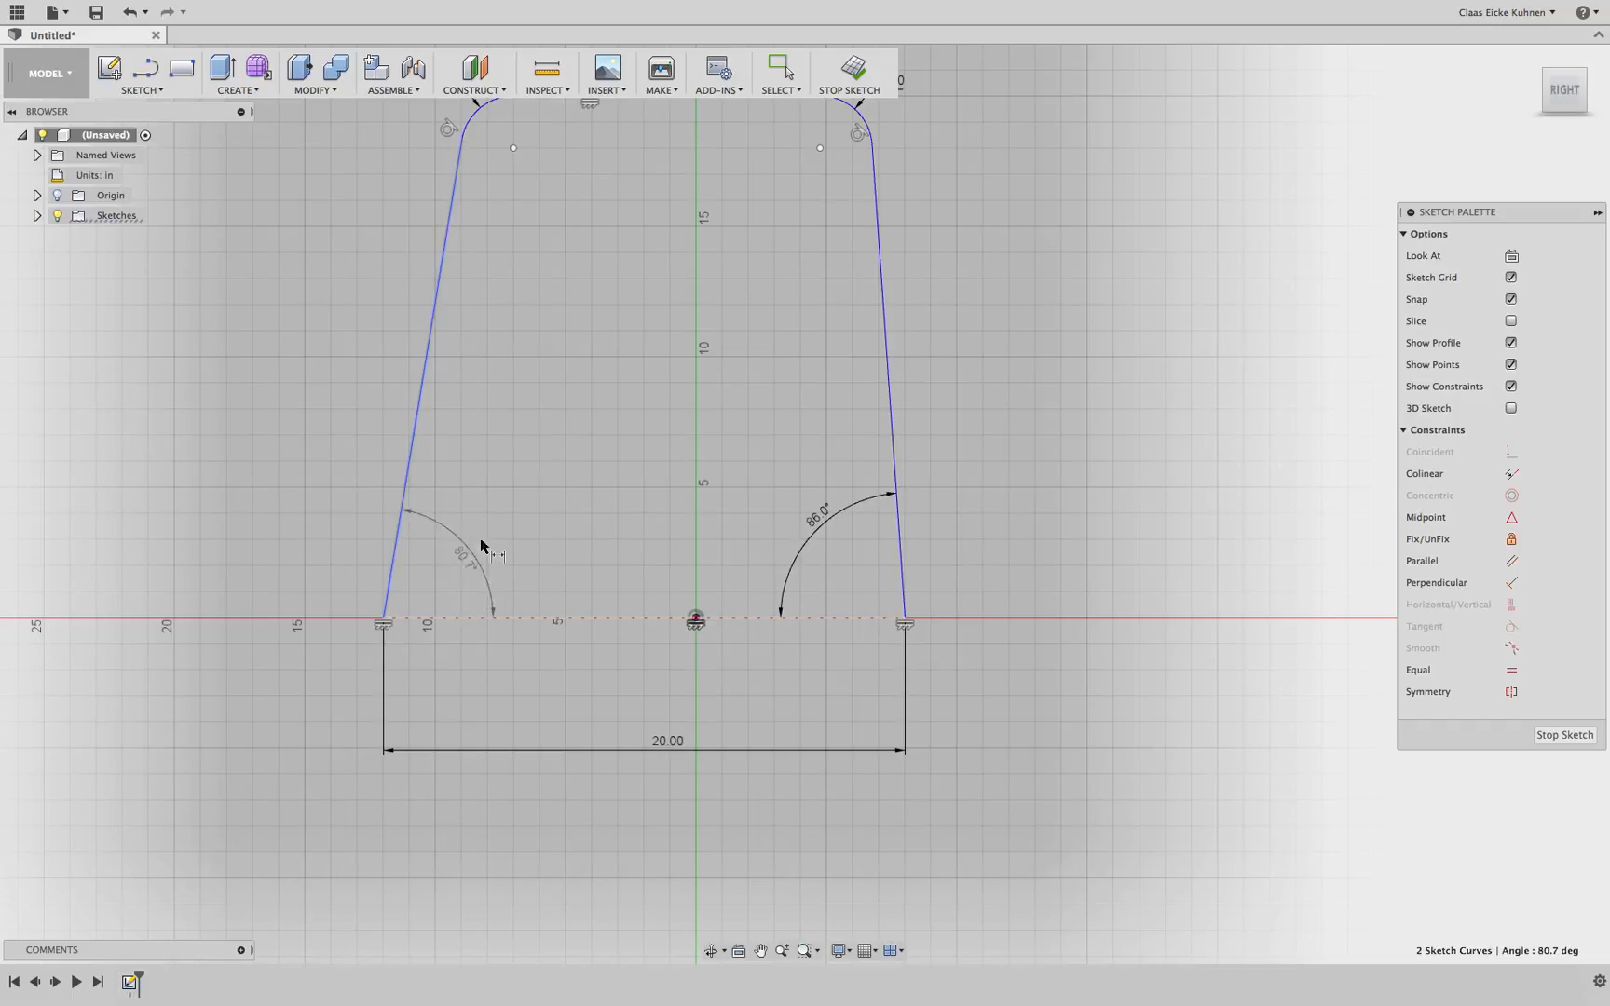
pyautogui.click(493, 524)
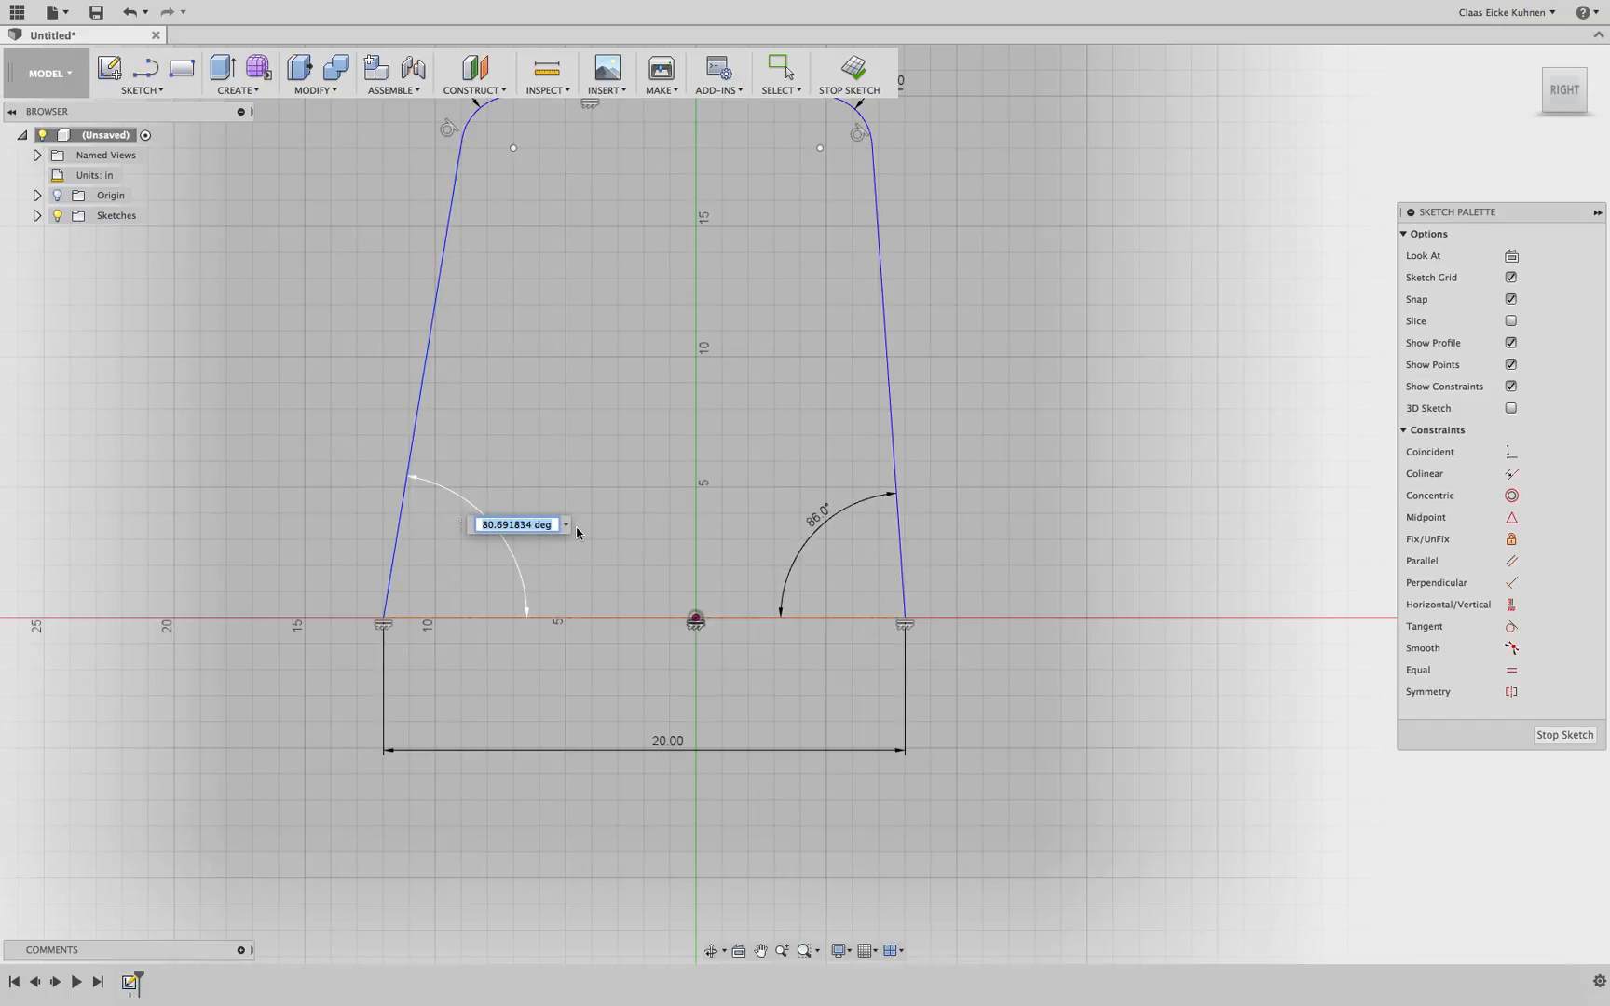
pyautogui.write('86')
pyautogui.press('Return')
pyautogui.scroll(-3, 587, 530)
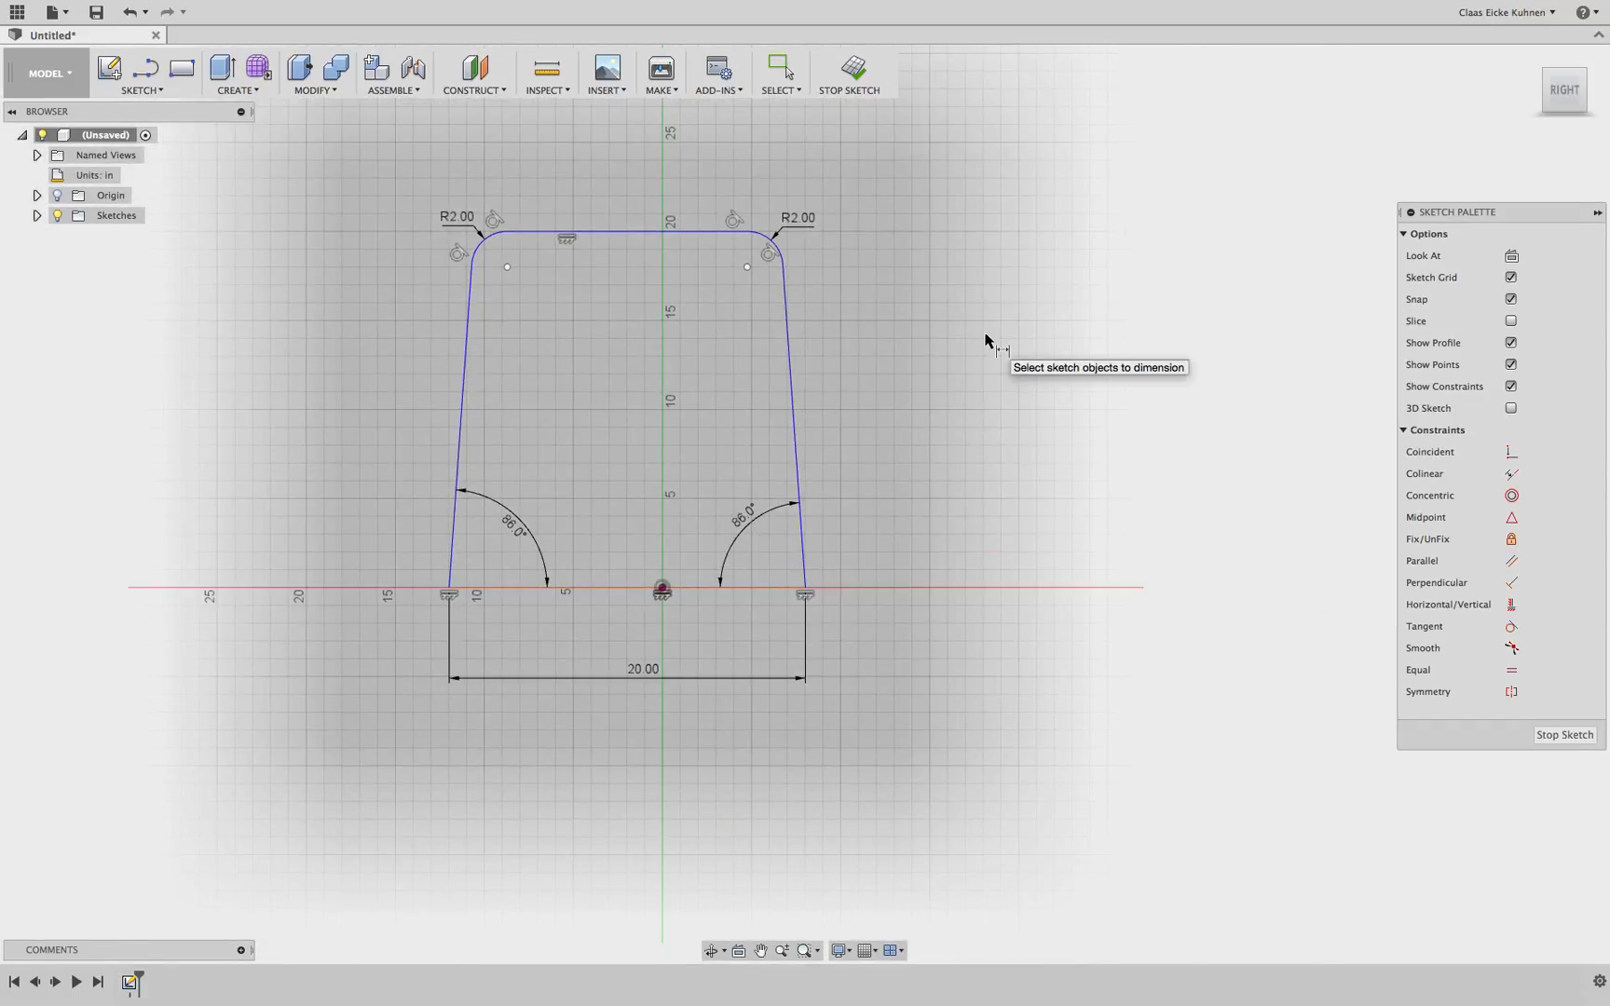
pyautogui.press('Escape')
pyautogui.click(749, 530)
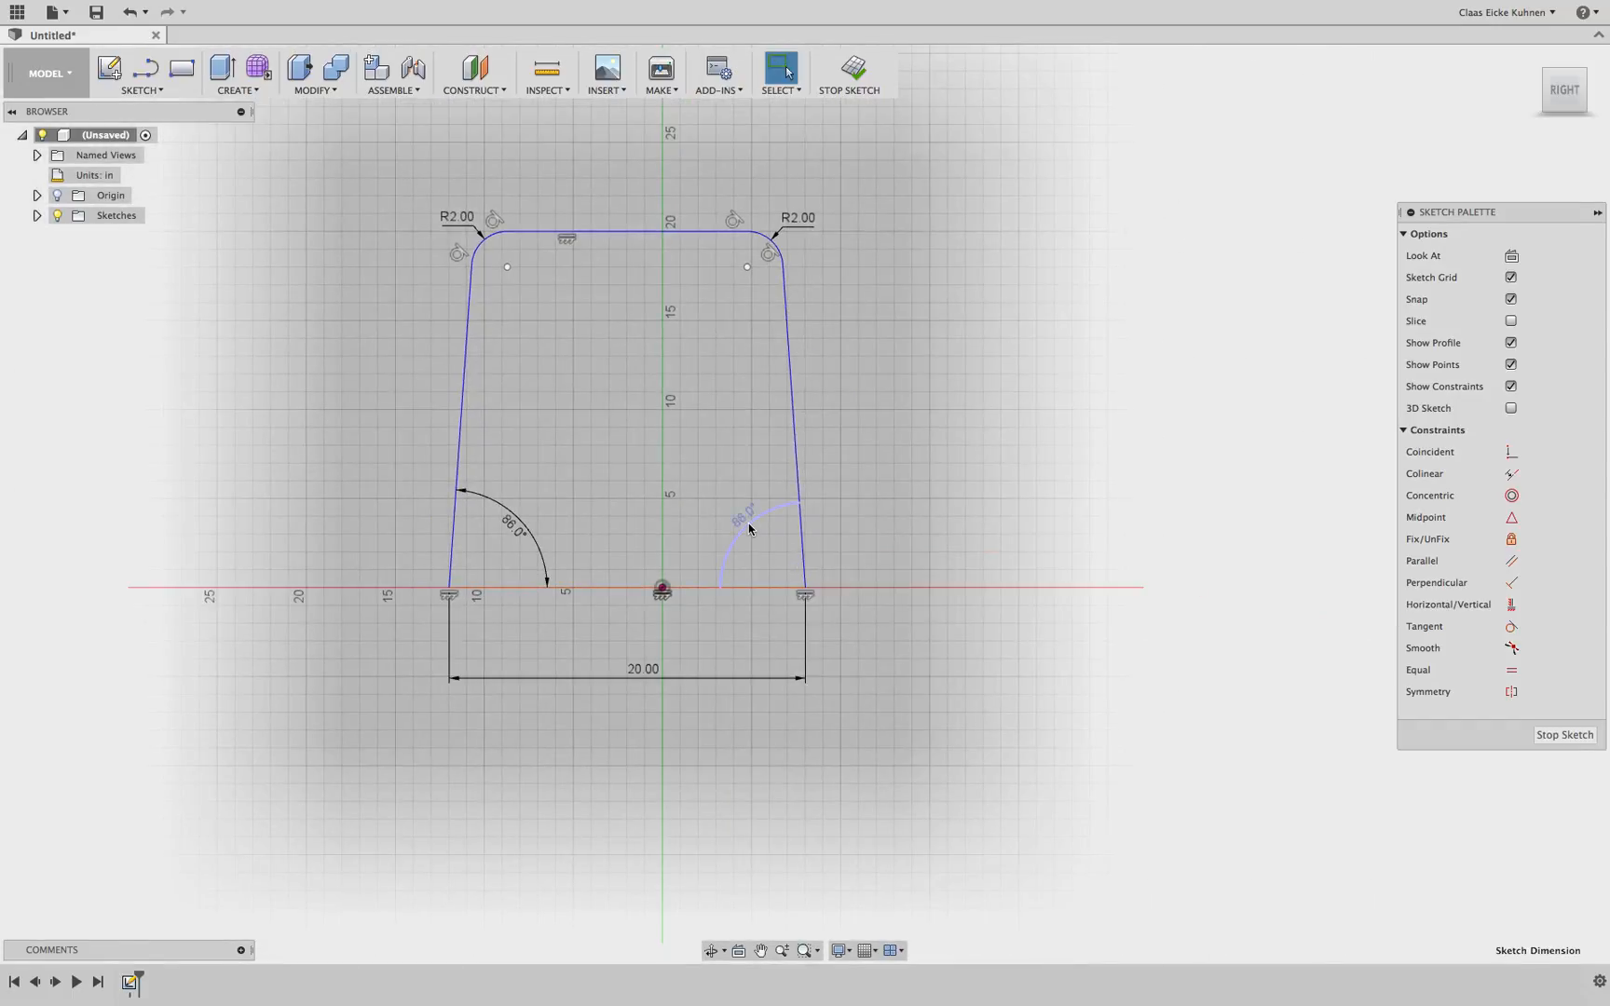
pyautogui.click(514, 525)
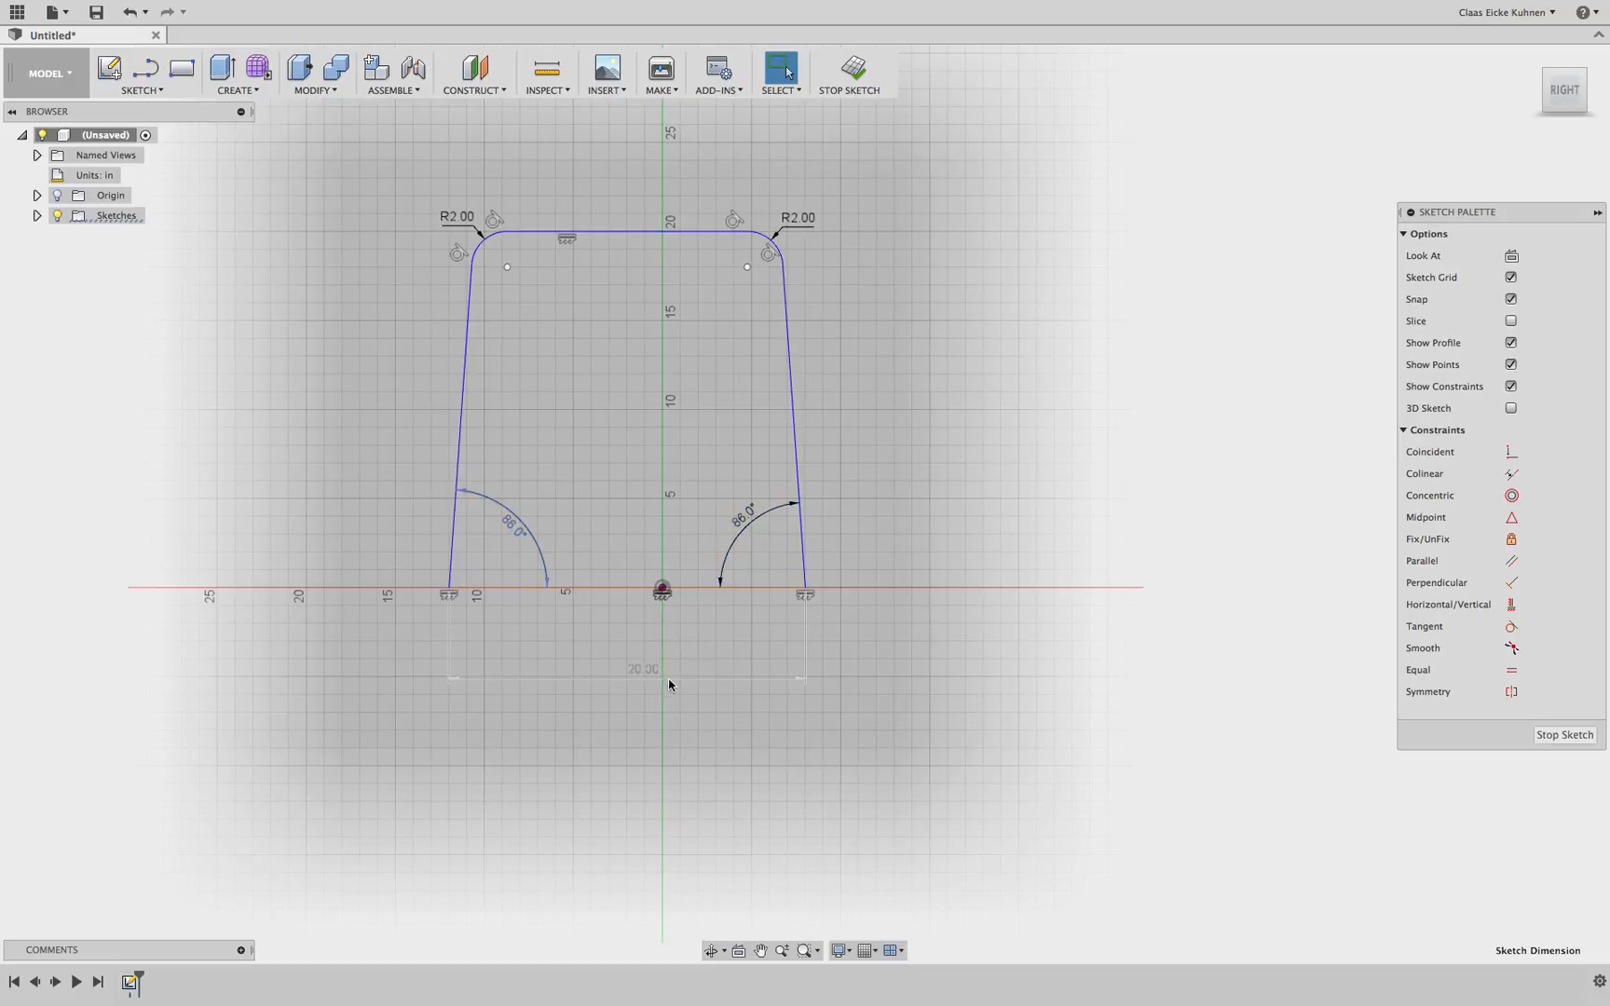
pyautogui.click(633, 672)
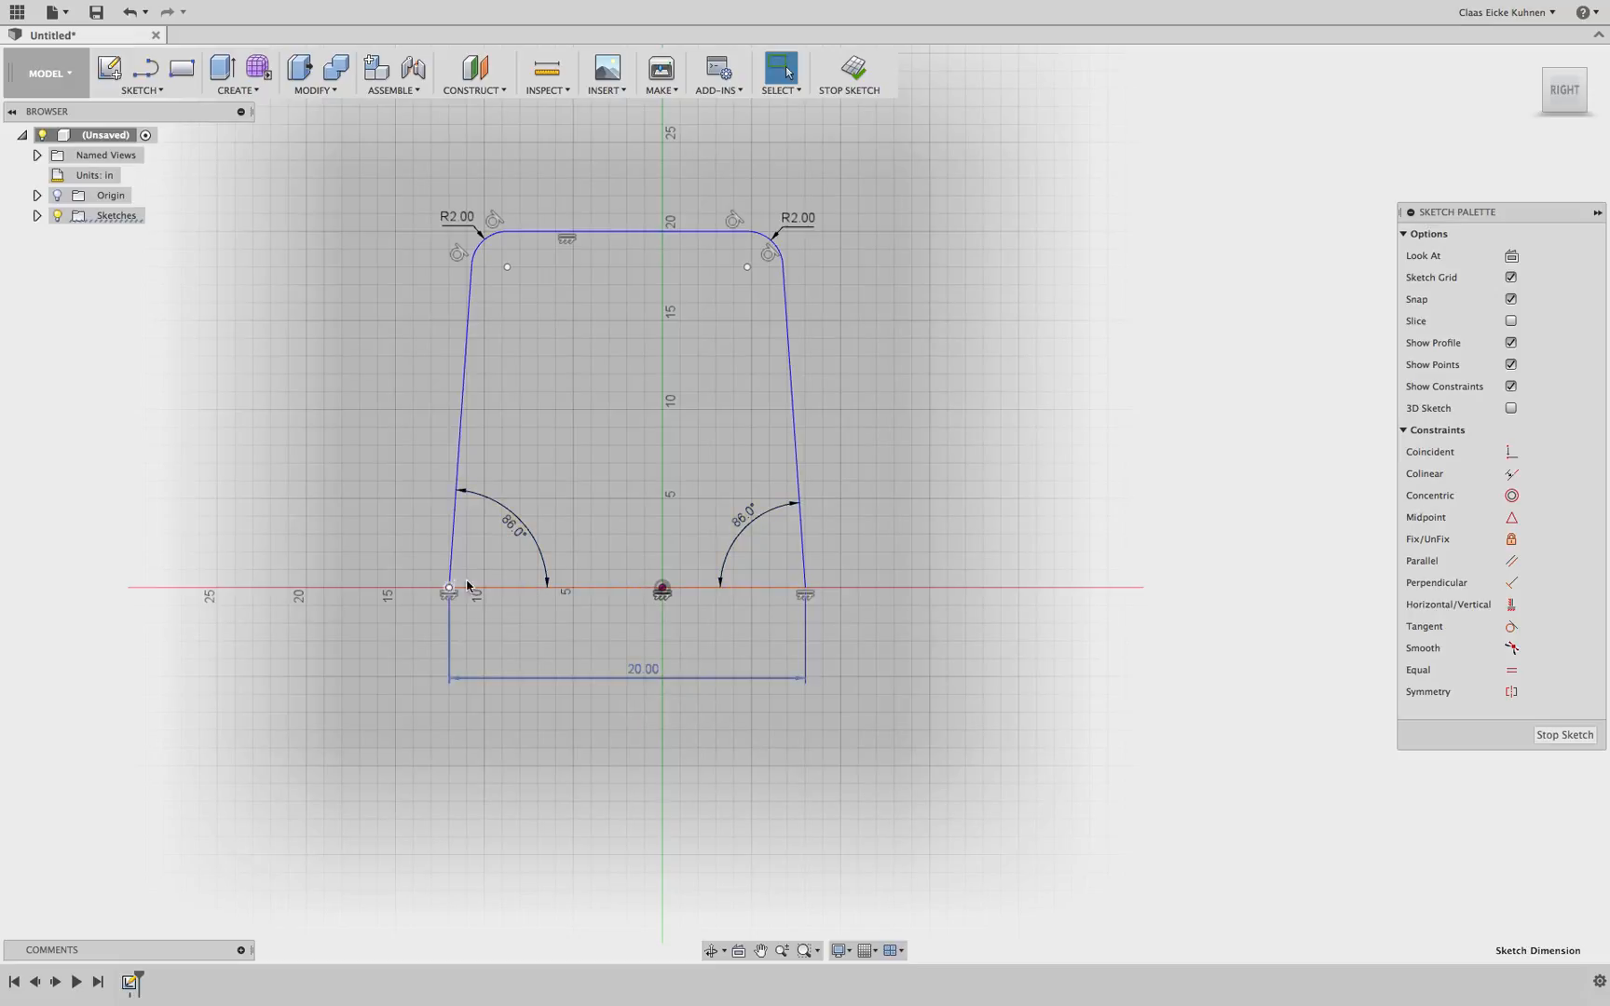
pyautogui.moveTo(646, 312); pyautogui.dragTo(637, 469, button='middle')
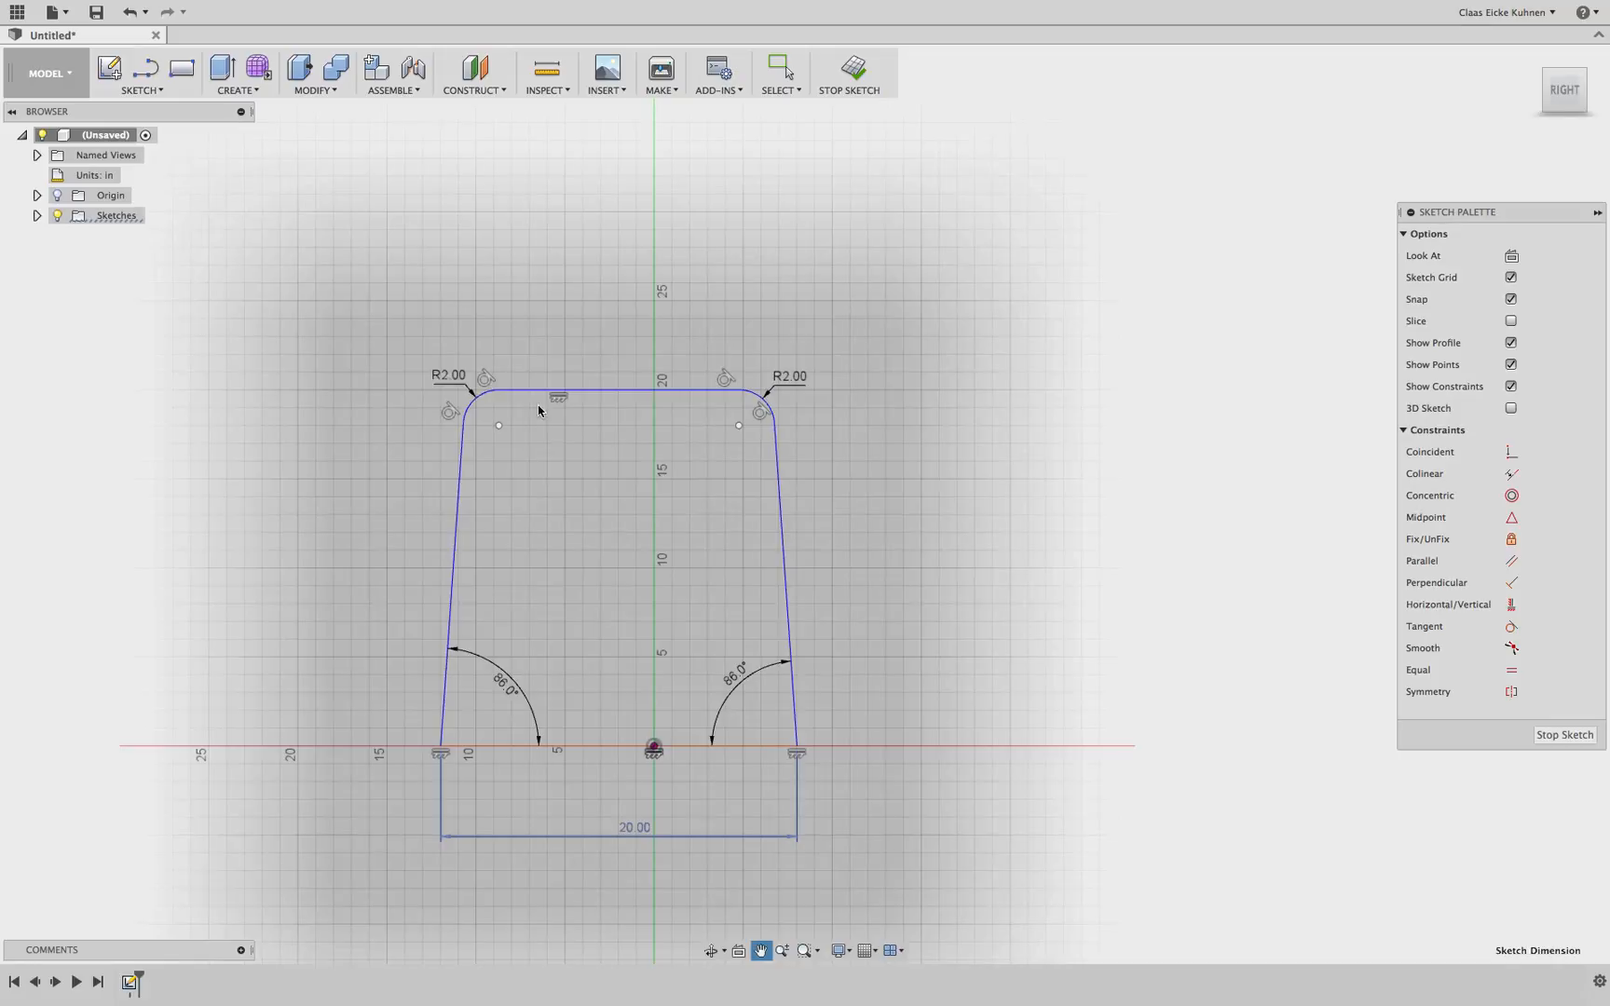
pyautogui.click(449, 375)
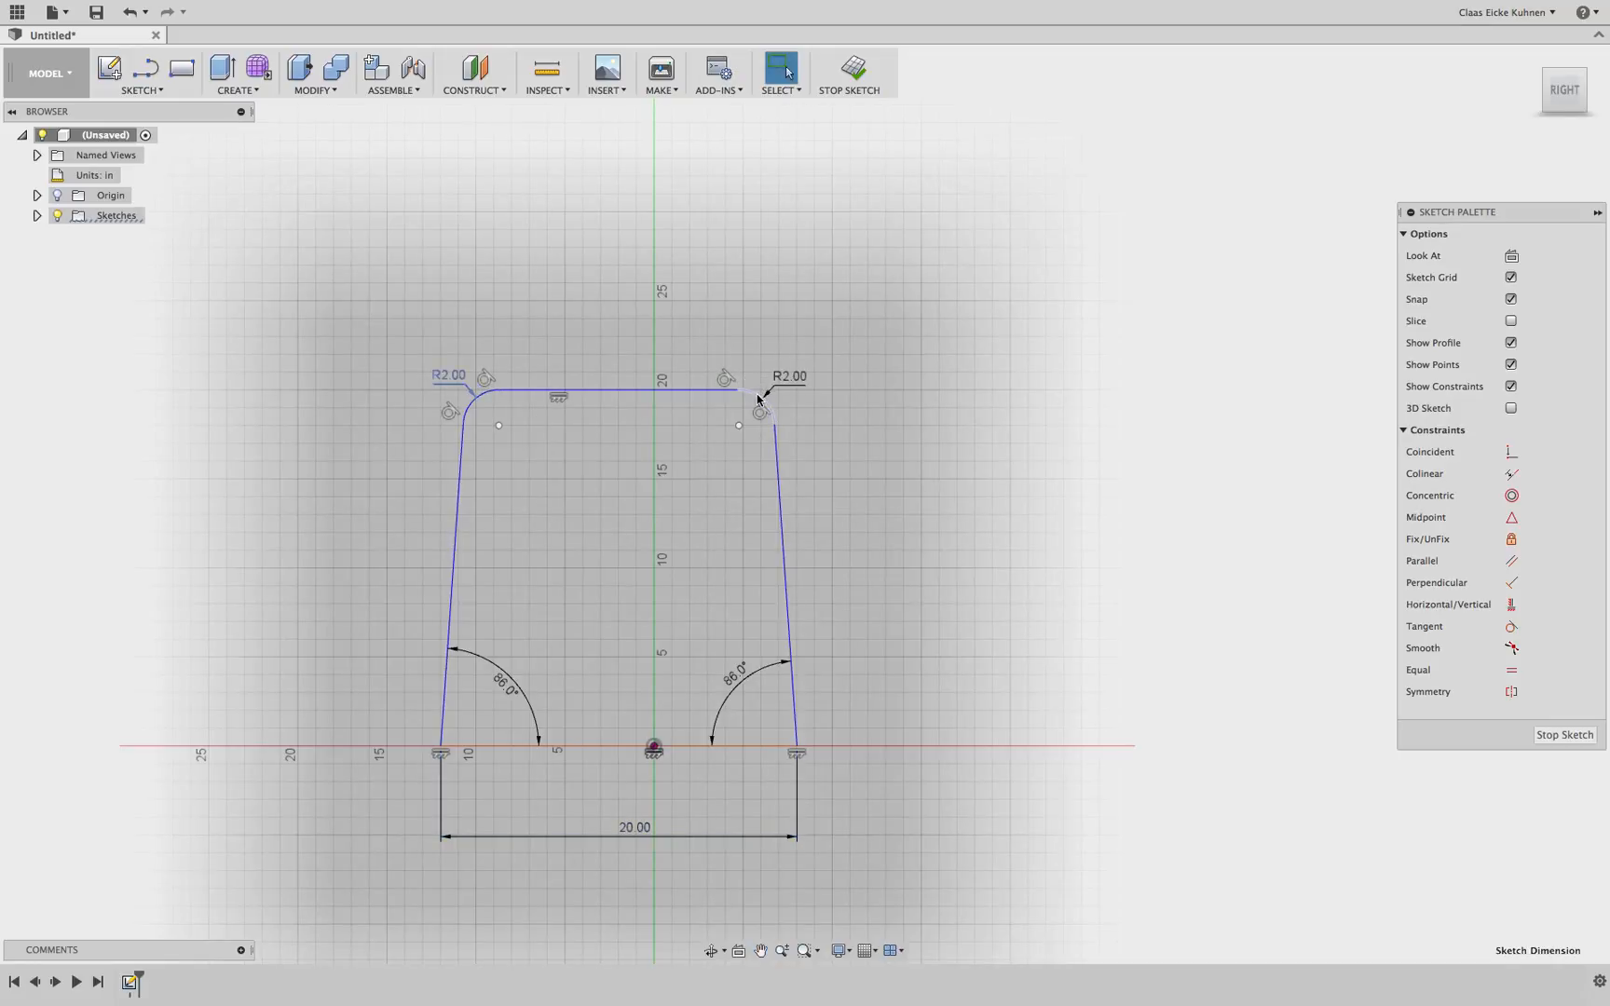
pyautogui.click(596, 391)
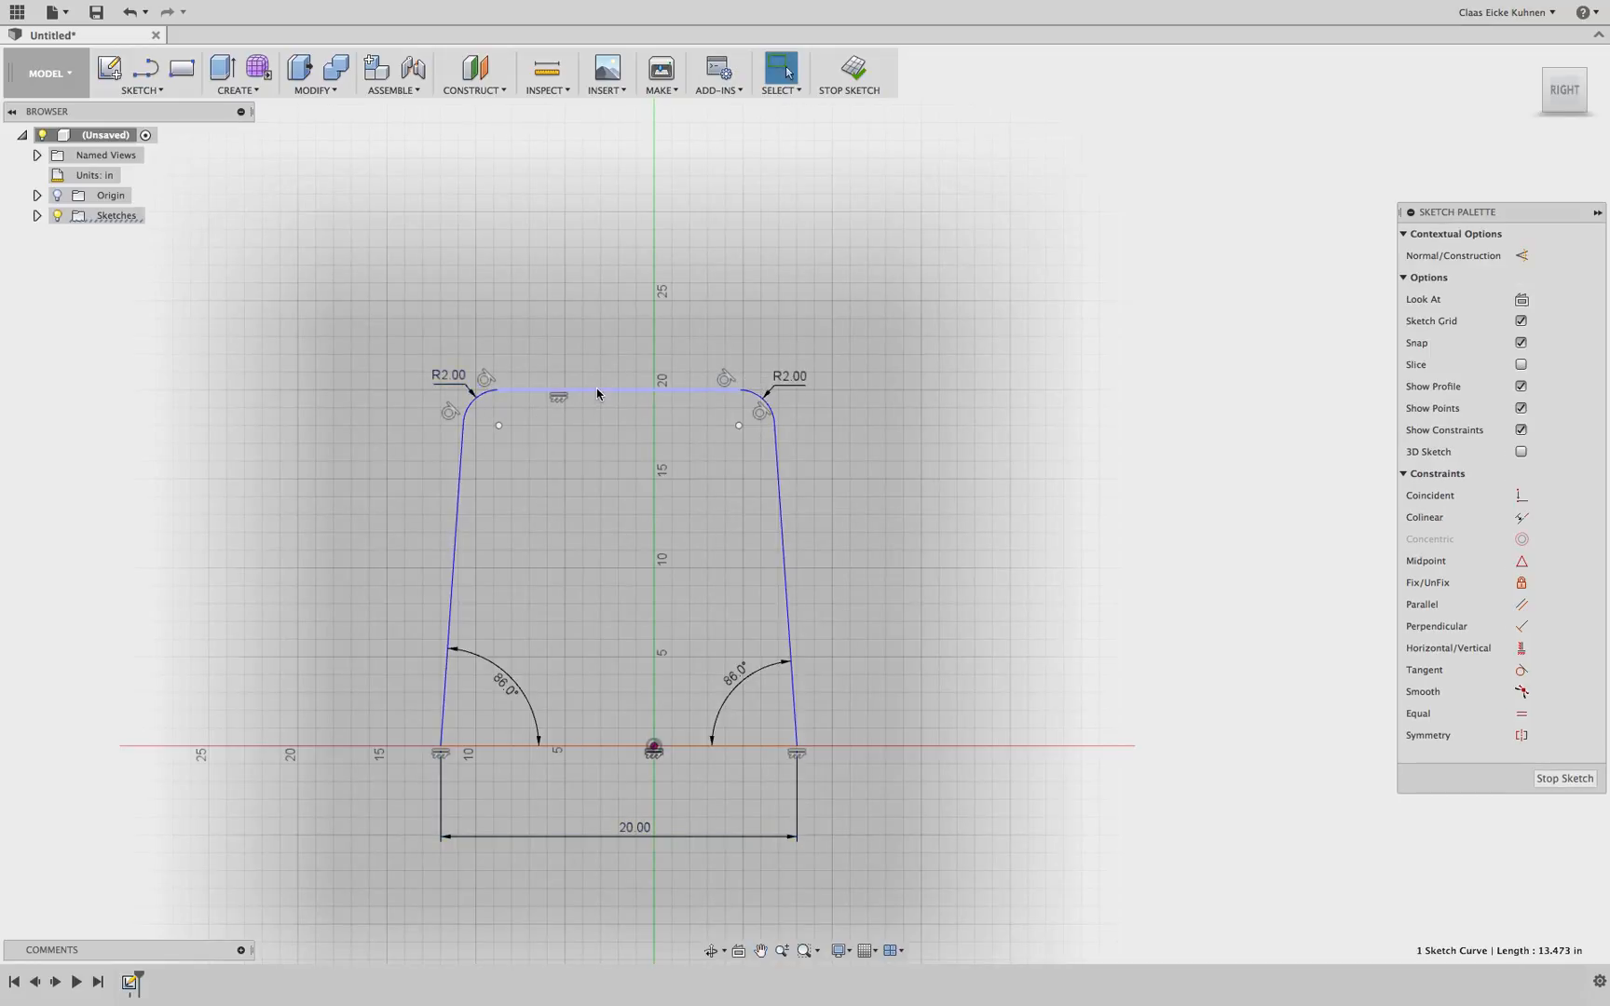
pyautogui.press('d')
pyautogui.click(597, 391)
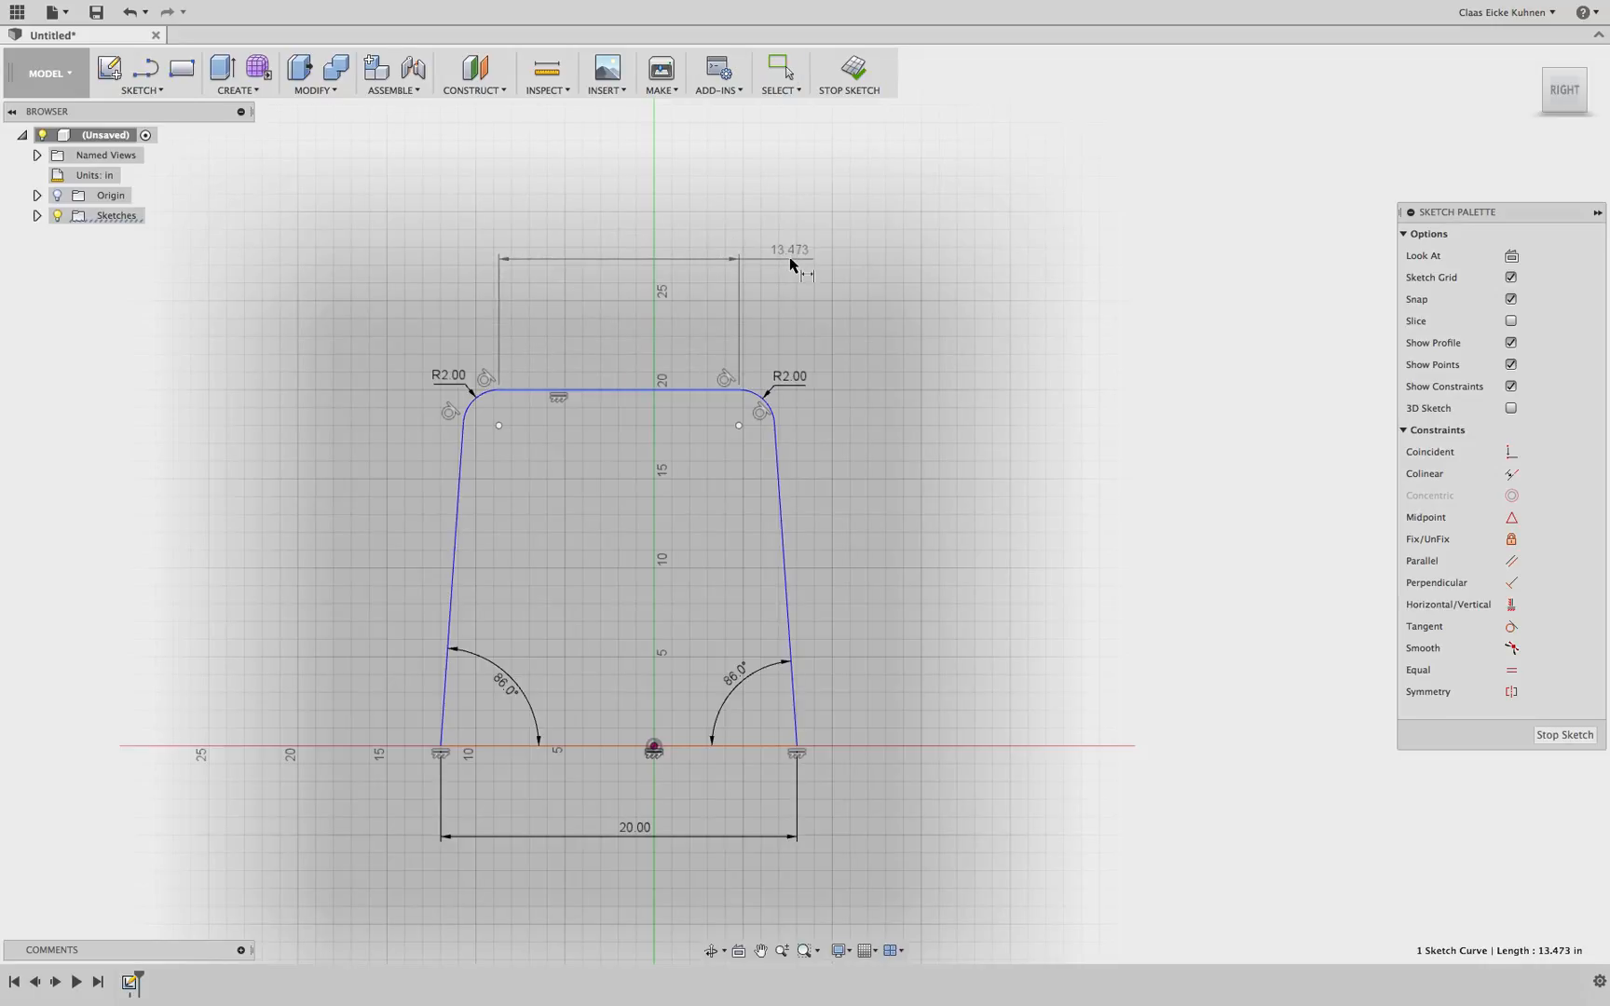
pyautogui.click(787, 251)
pyautogui.press('Return')
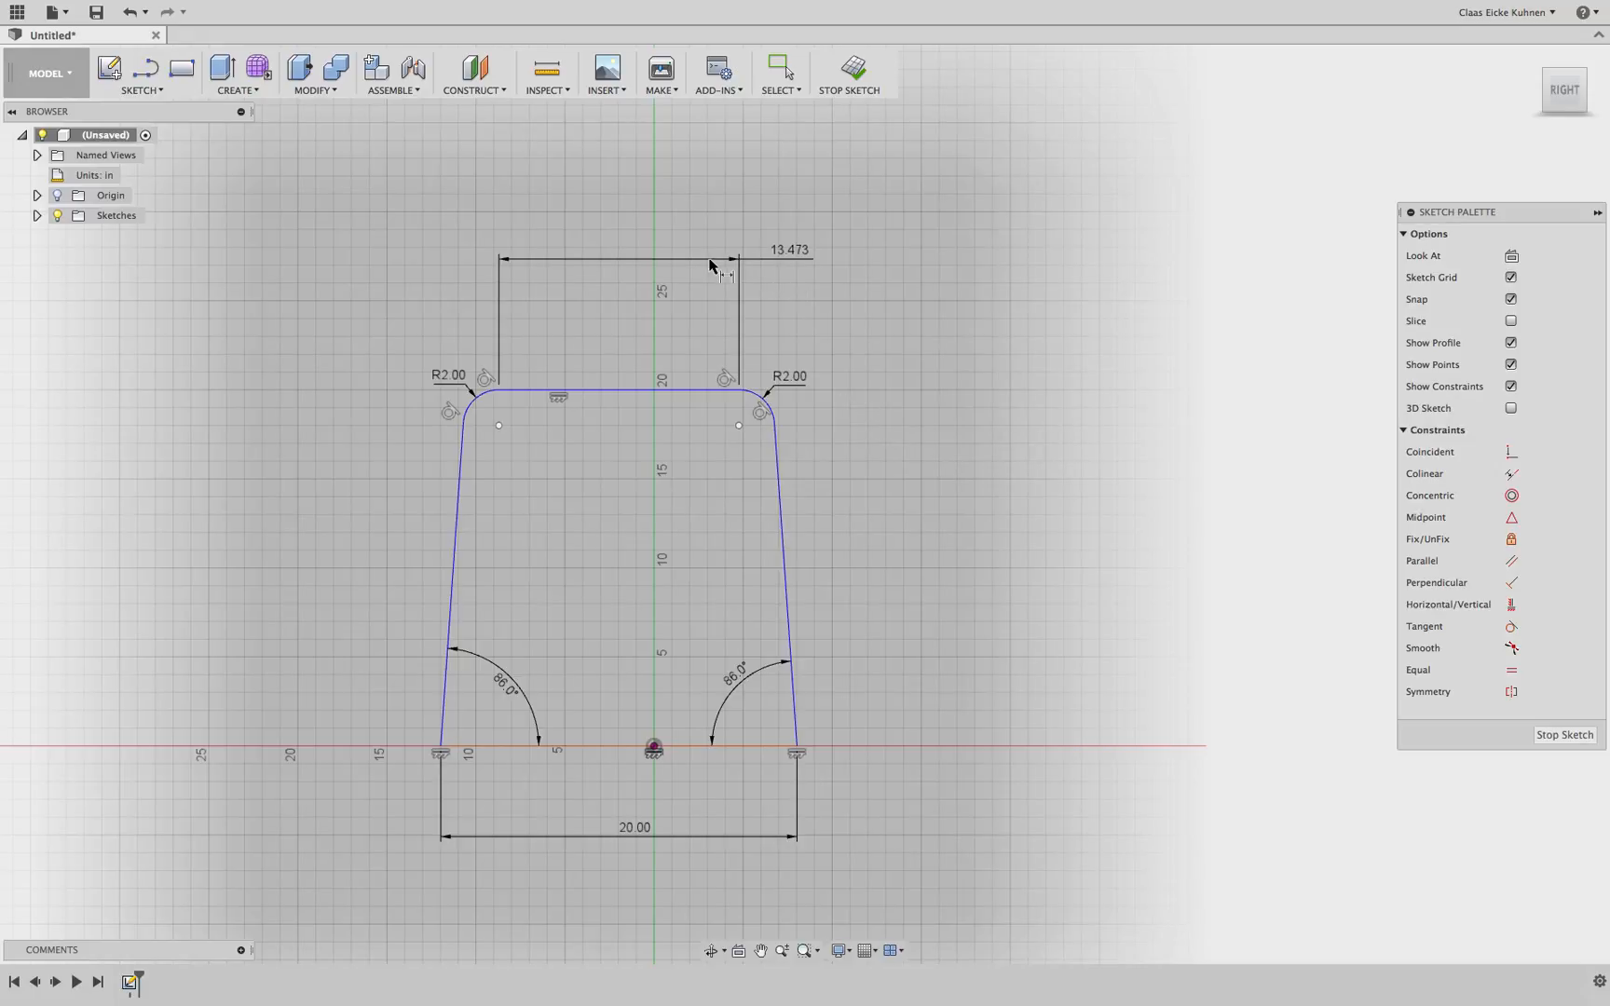
pyautogui.press('Escape')
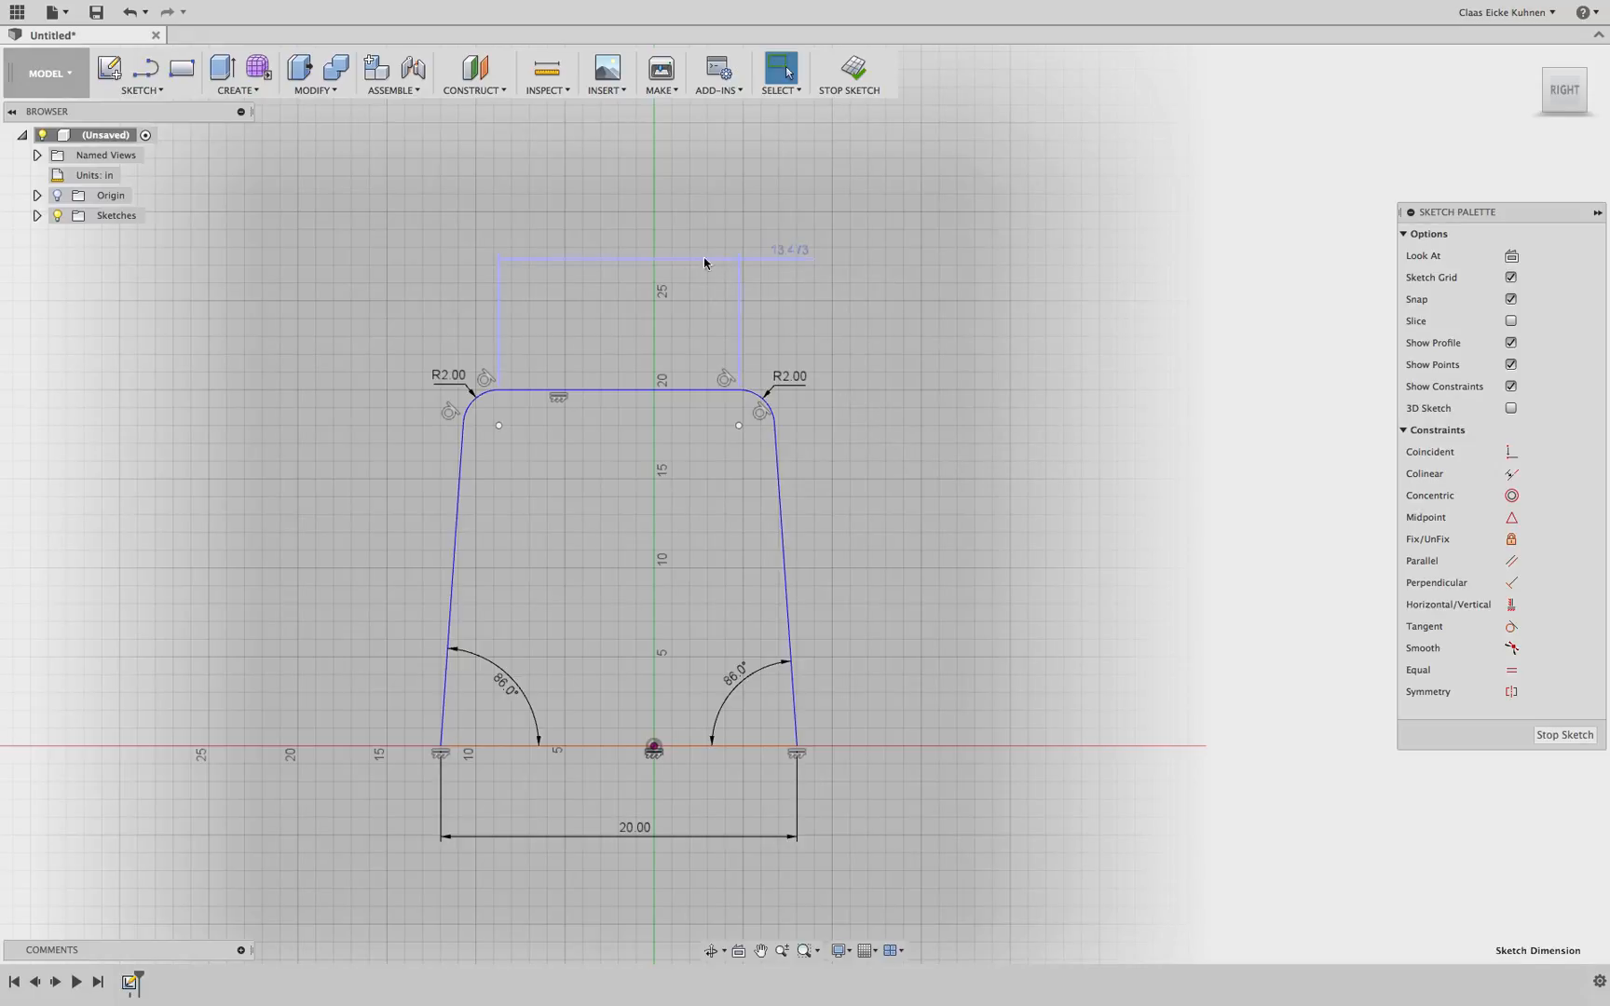
pyautogui.click(704, 258)
pyautogui.press('Delete')
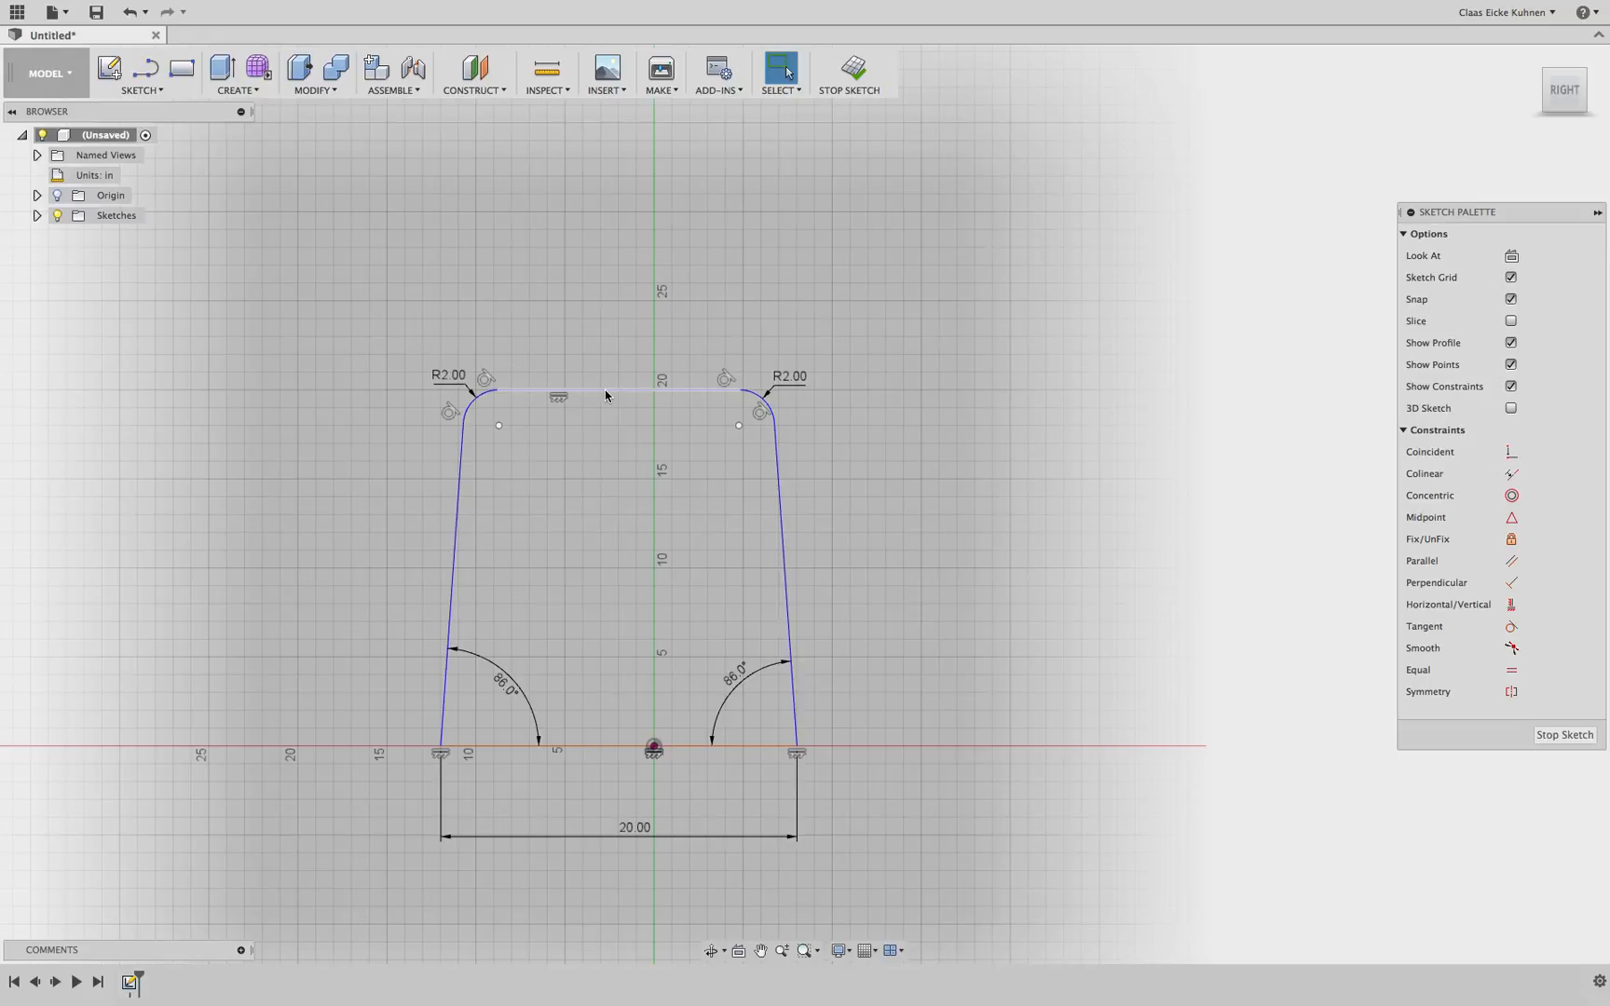
# Drag the top edge upward to raise the top of the profile
pyautogui.moveTo(605, 395)
pyautogui.mouseDown()
pyautogui.moveTo(605, 335)
pyautogui.moveTo(602, 538)
pyautogui.moveTo(596, 291)
pyautogui.moveTo(596, 457)
pyautogui.moveTo(597, 338)
pyautogui.mouseUp()
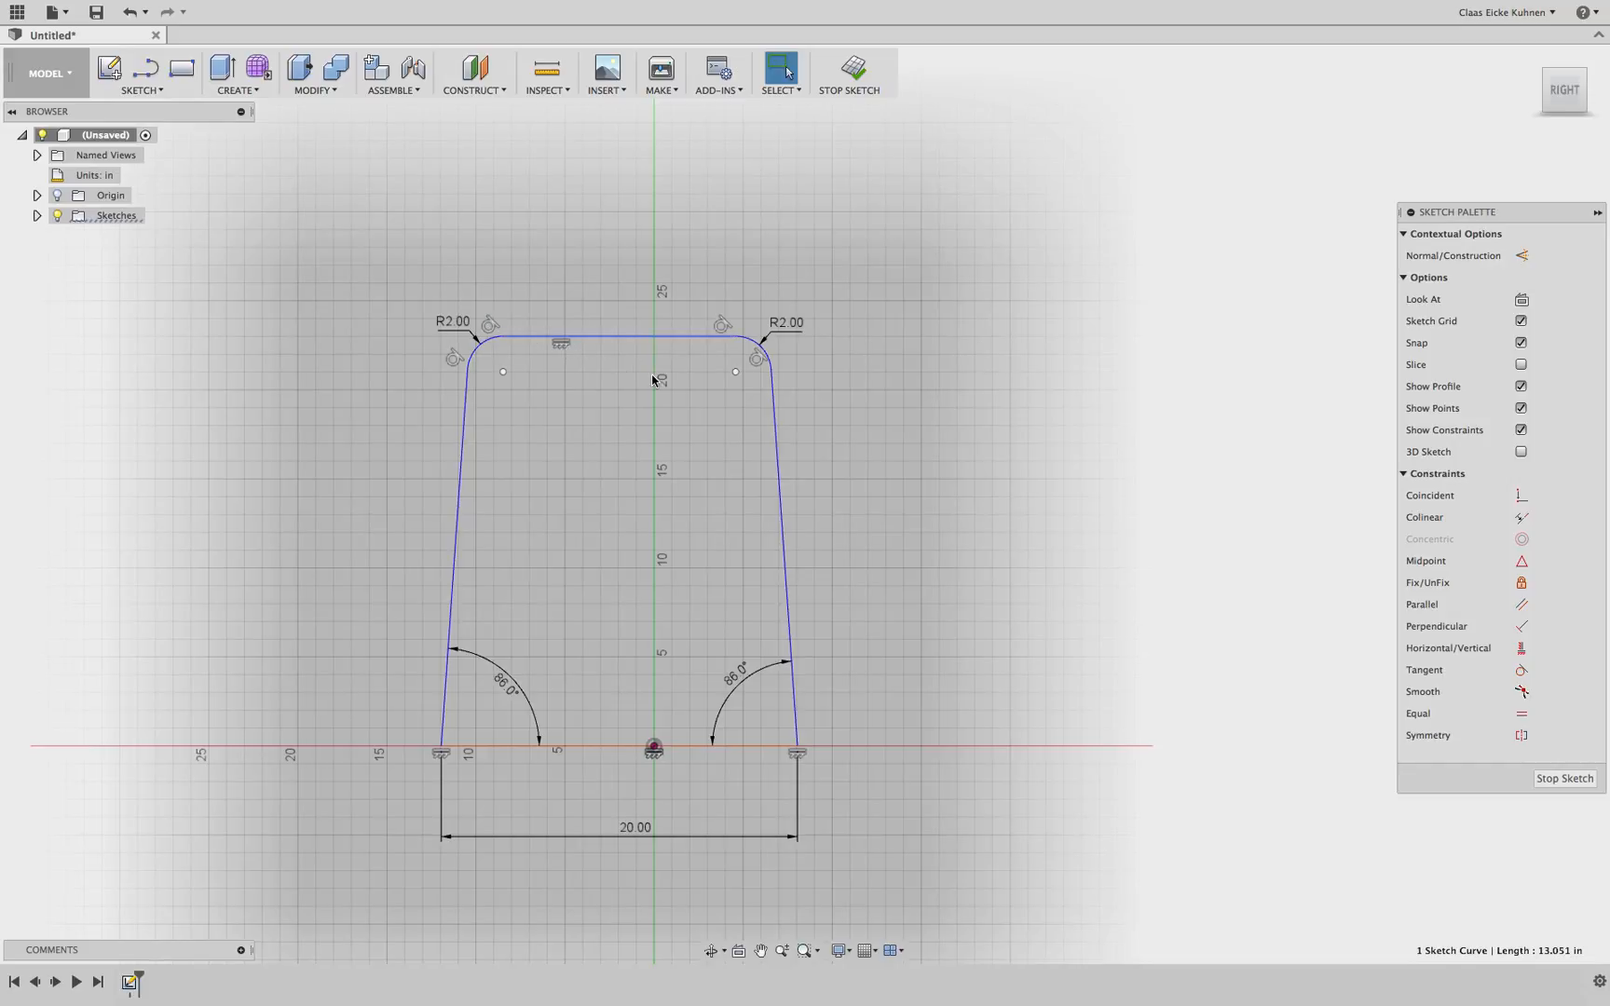
pyautogui.click(735, 336)
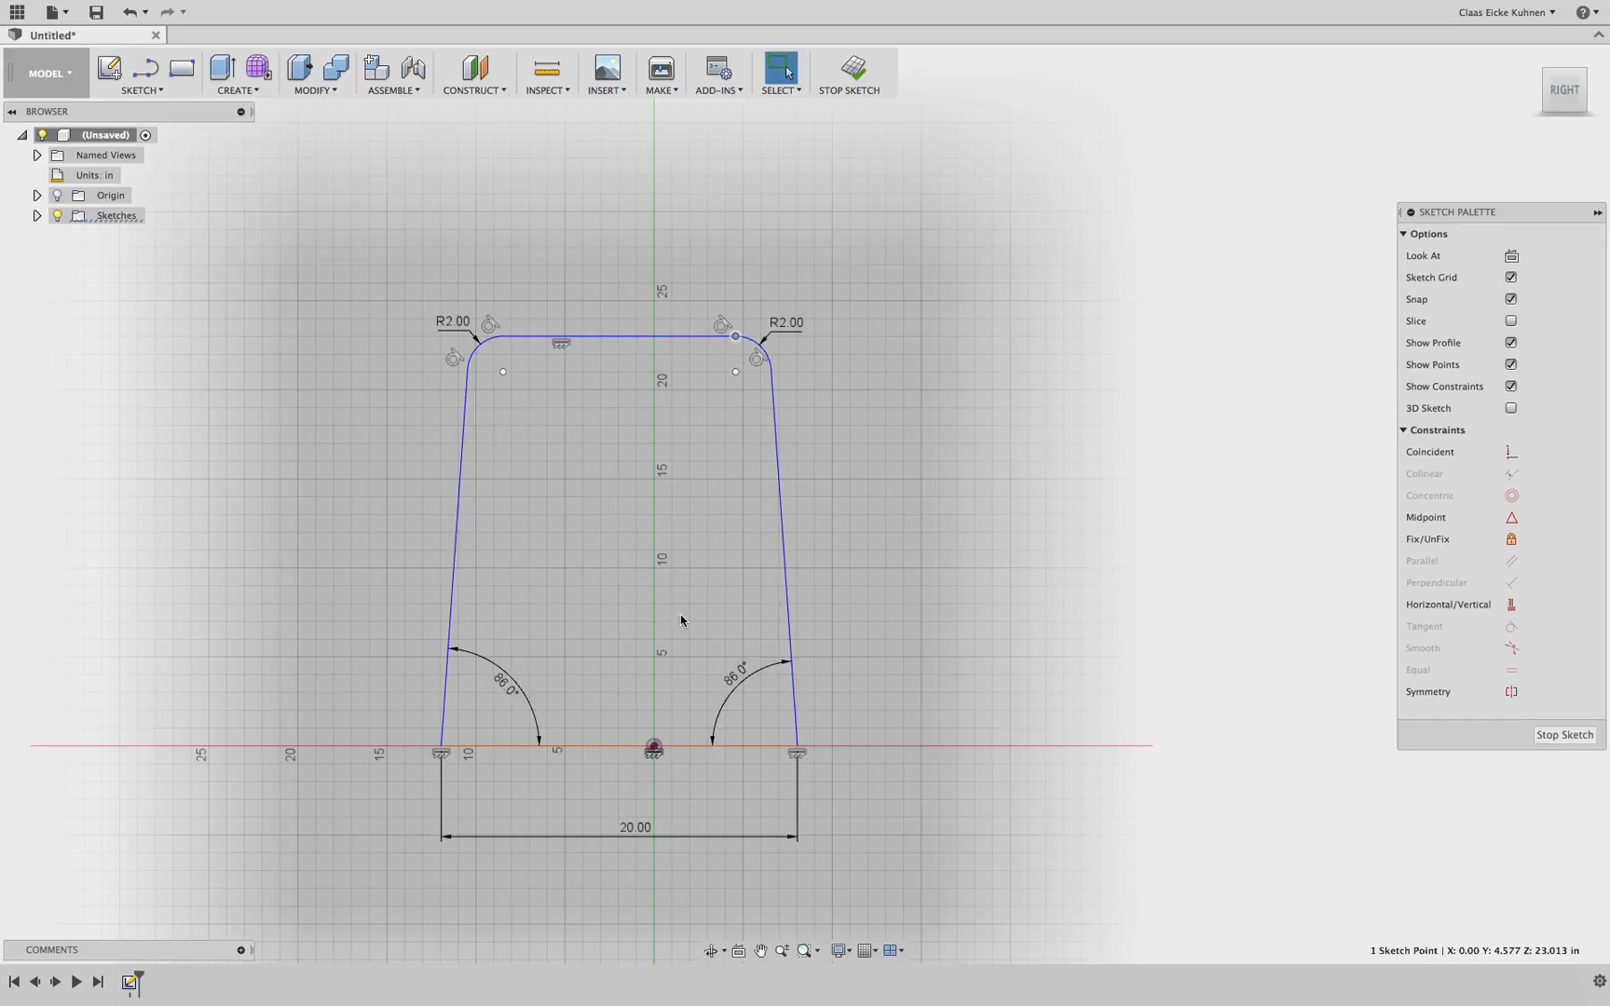
pyautogui.click(664, 340)
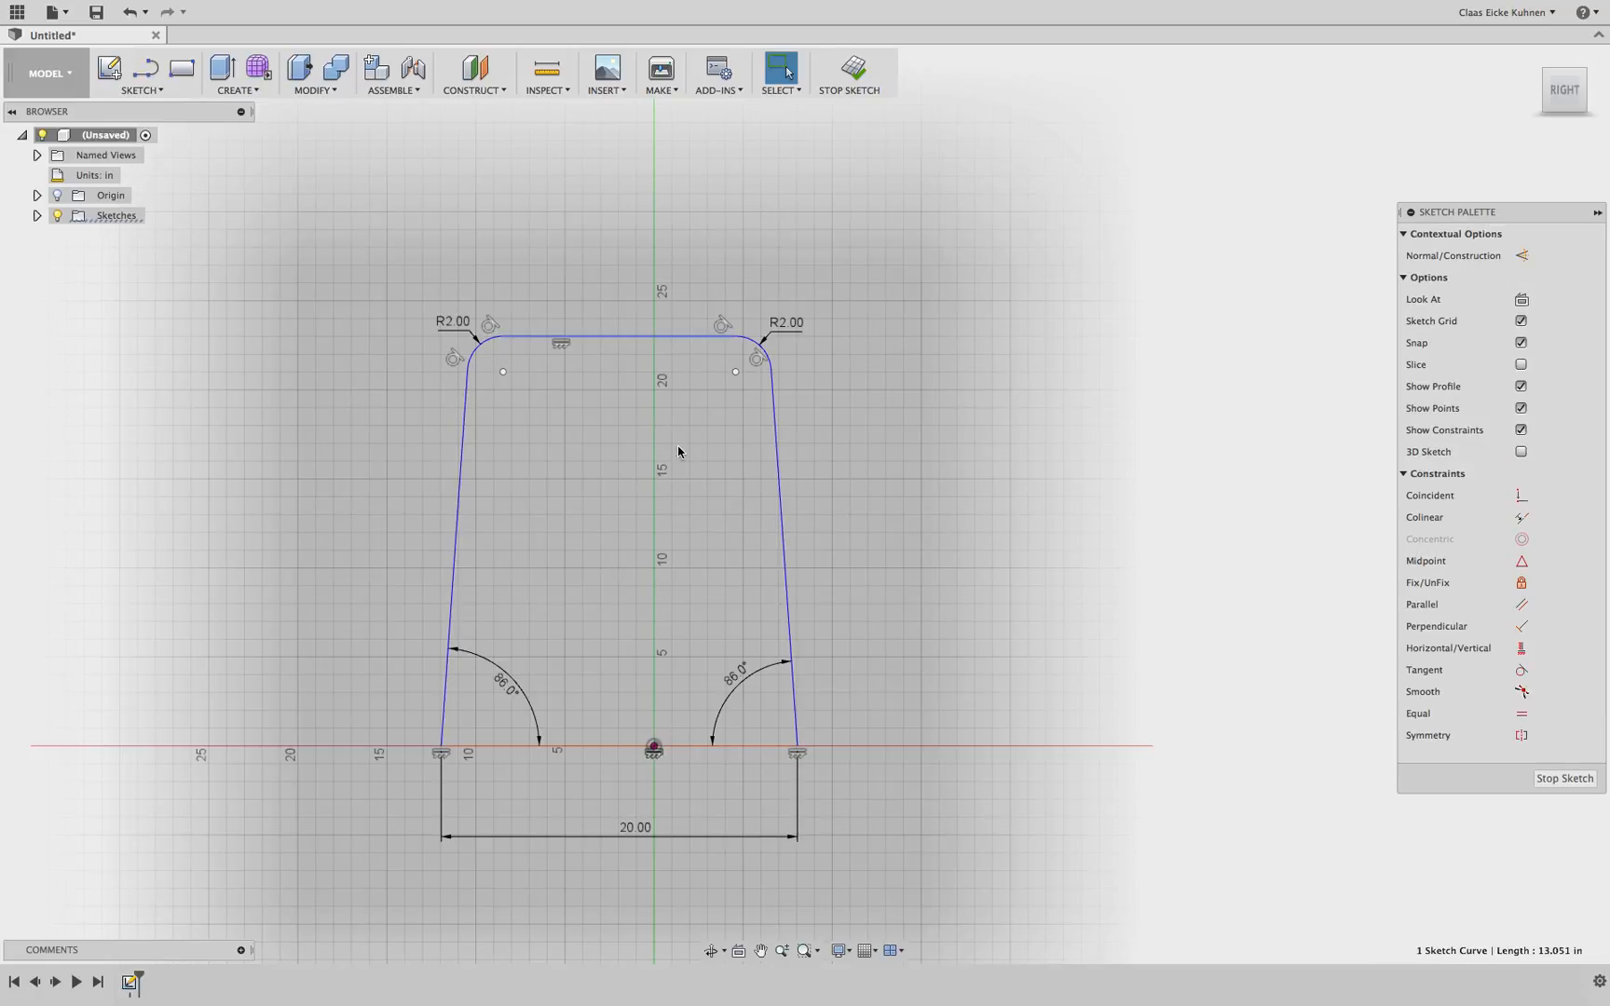
pyautogui.click(678, 451)
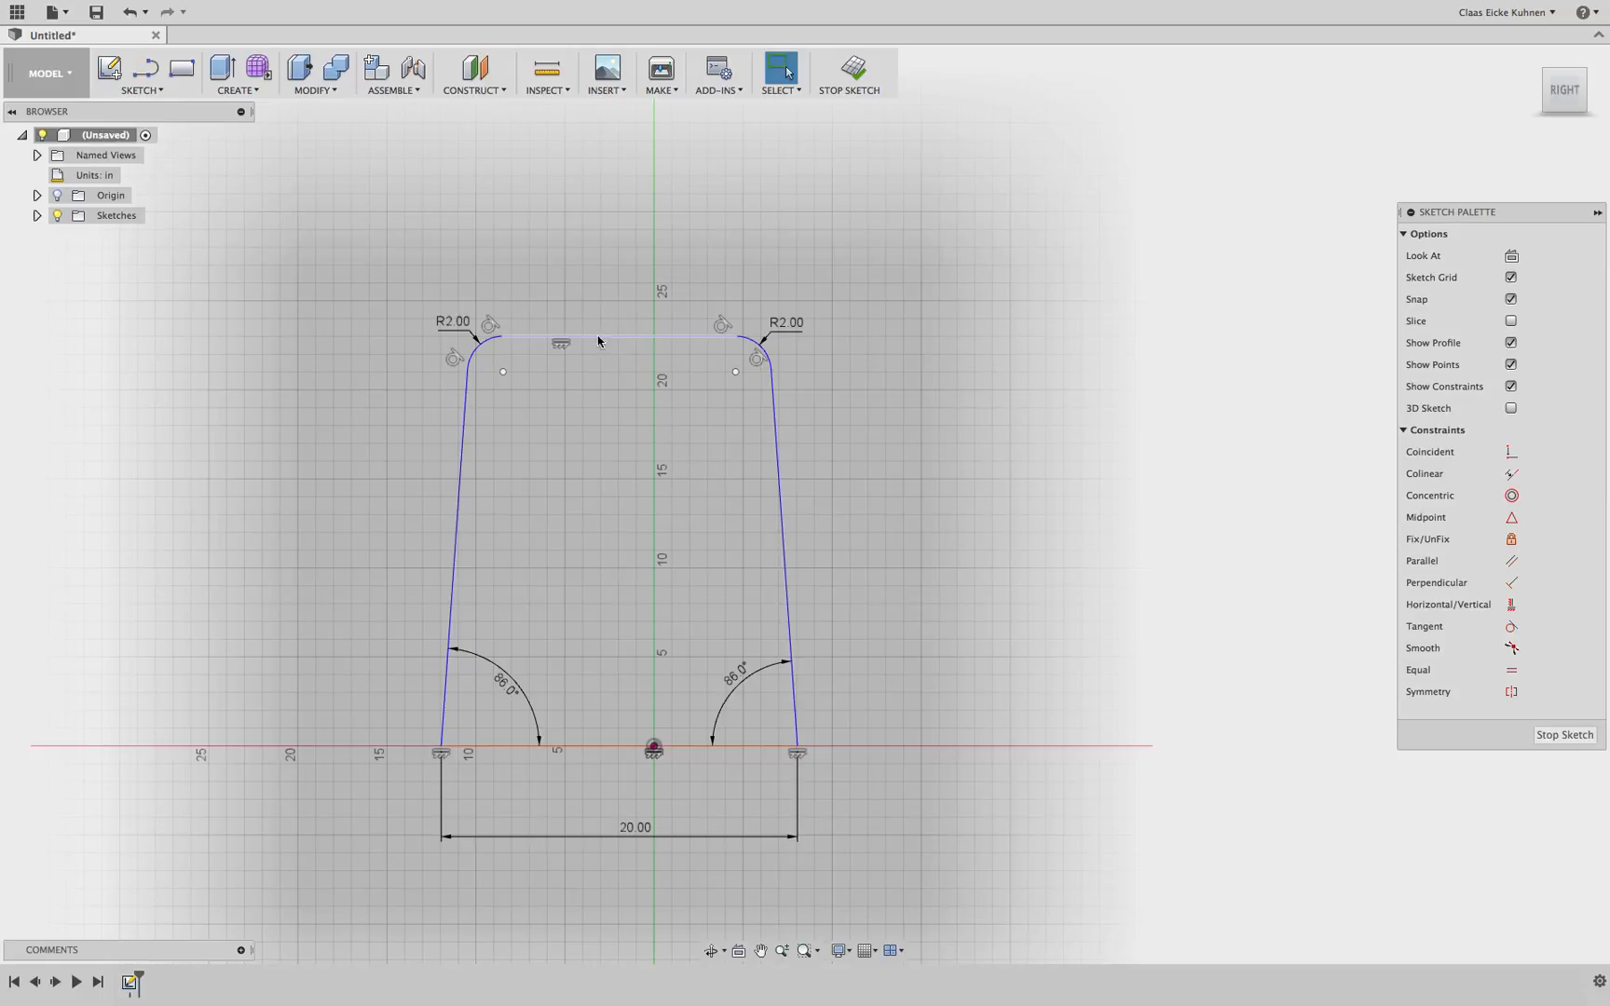
# Place a sketch point at the midpoint of the top edge
pyautogui.click(158, 92)
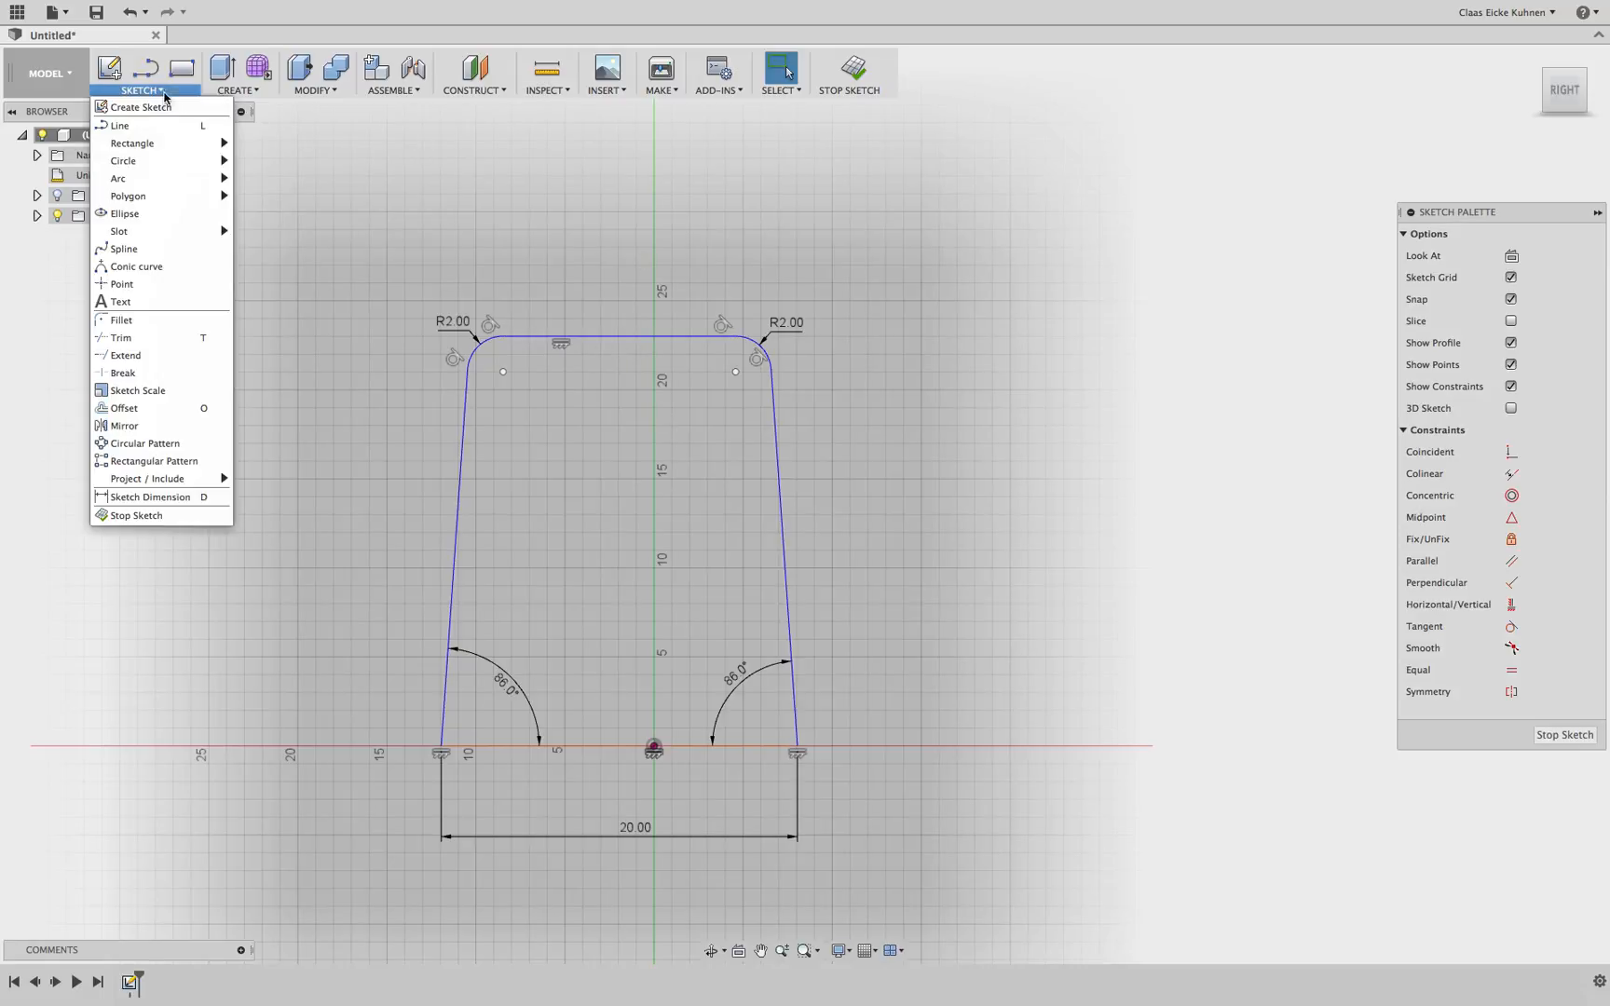
pyautogui.click(159, 281)
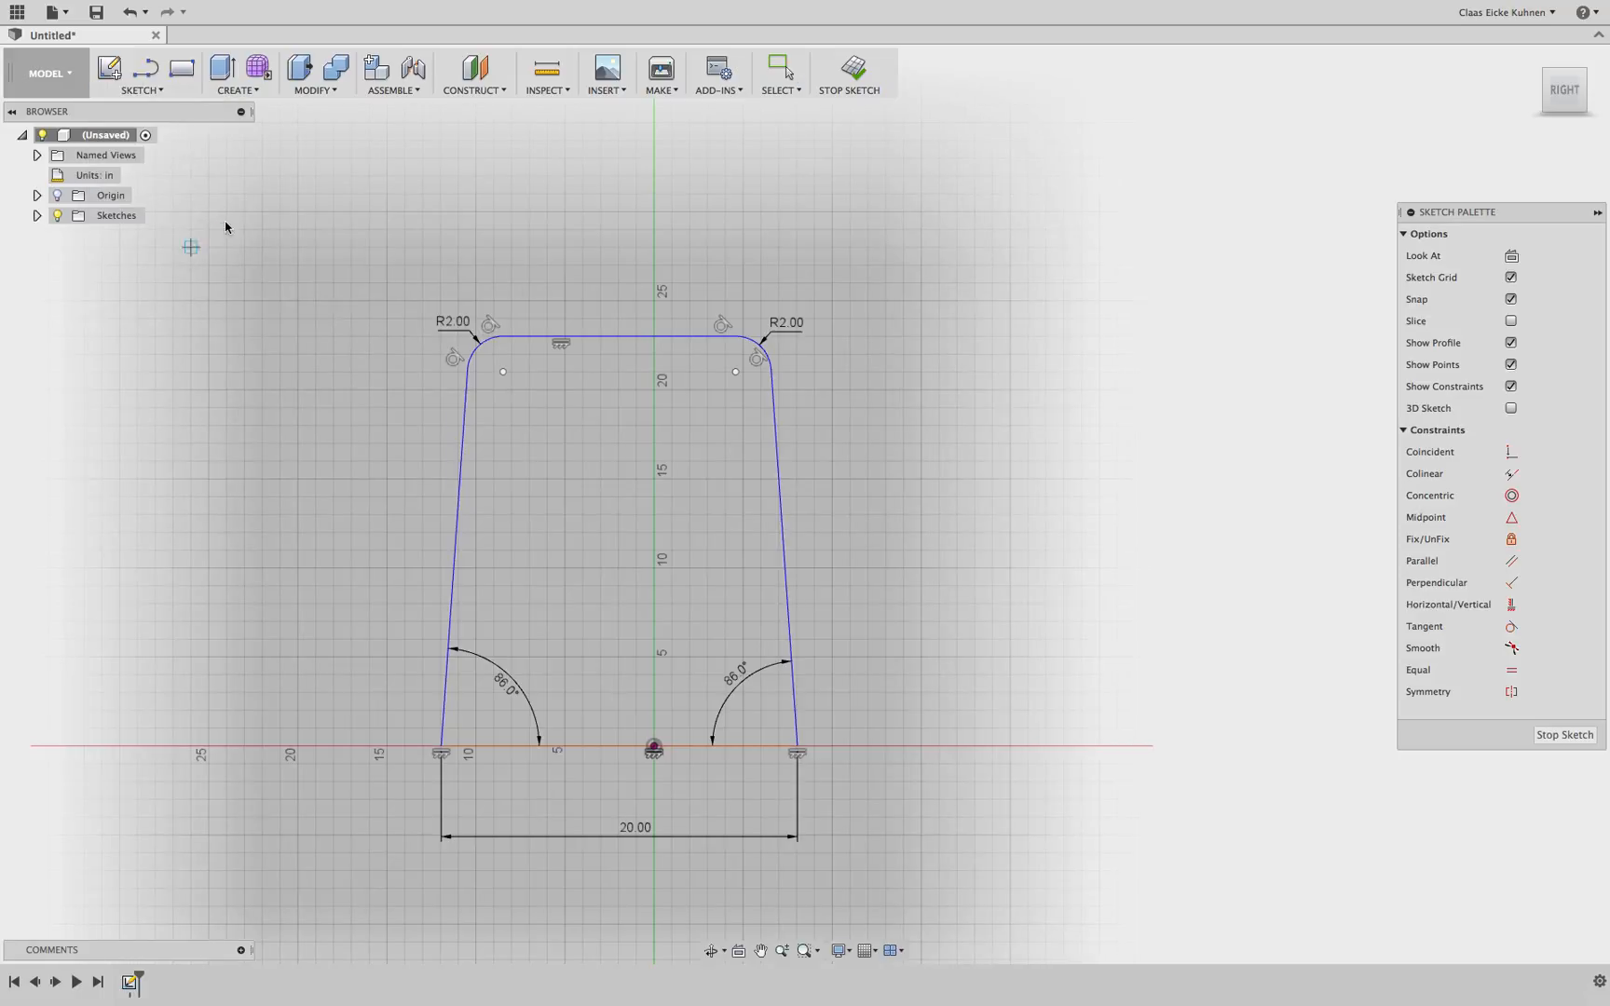
pyautogui.click(621, 338)
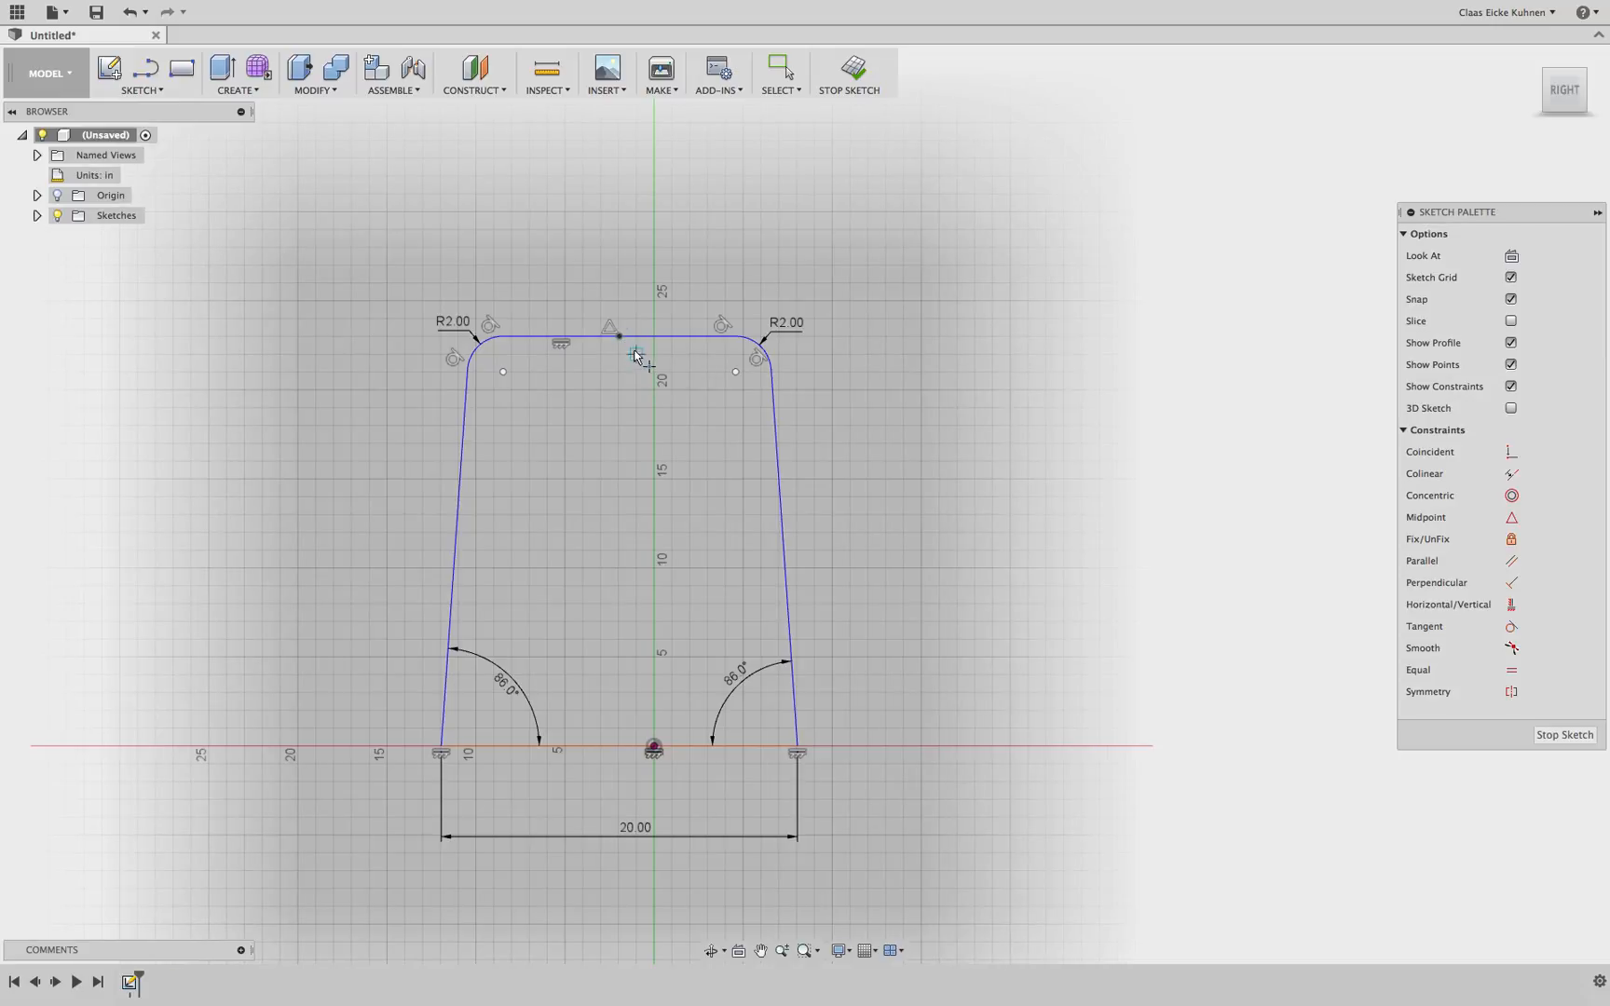
pyautogui.press('Escape')
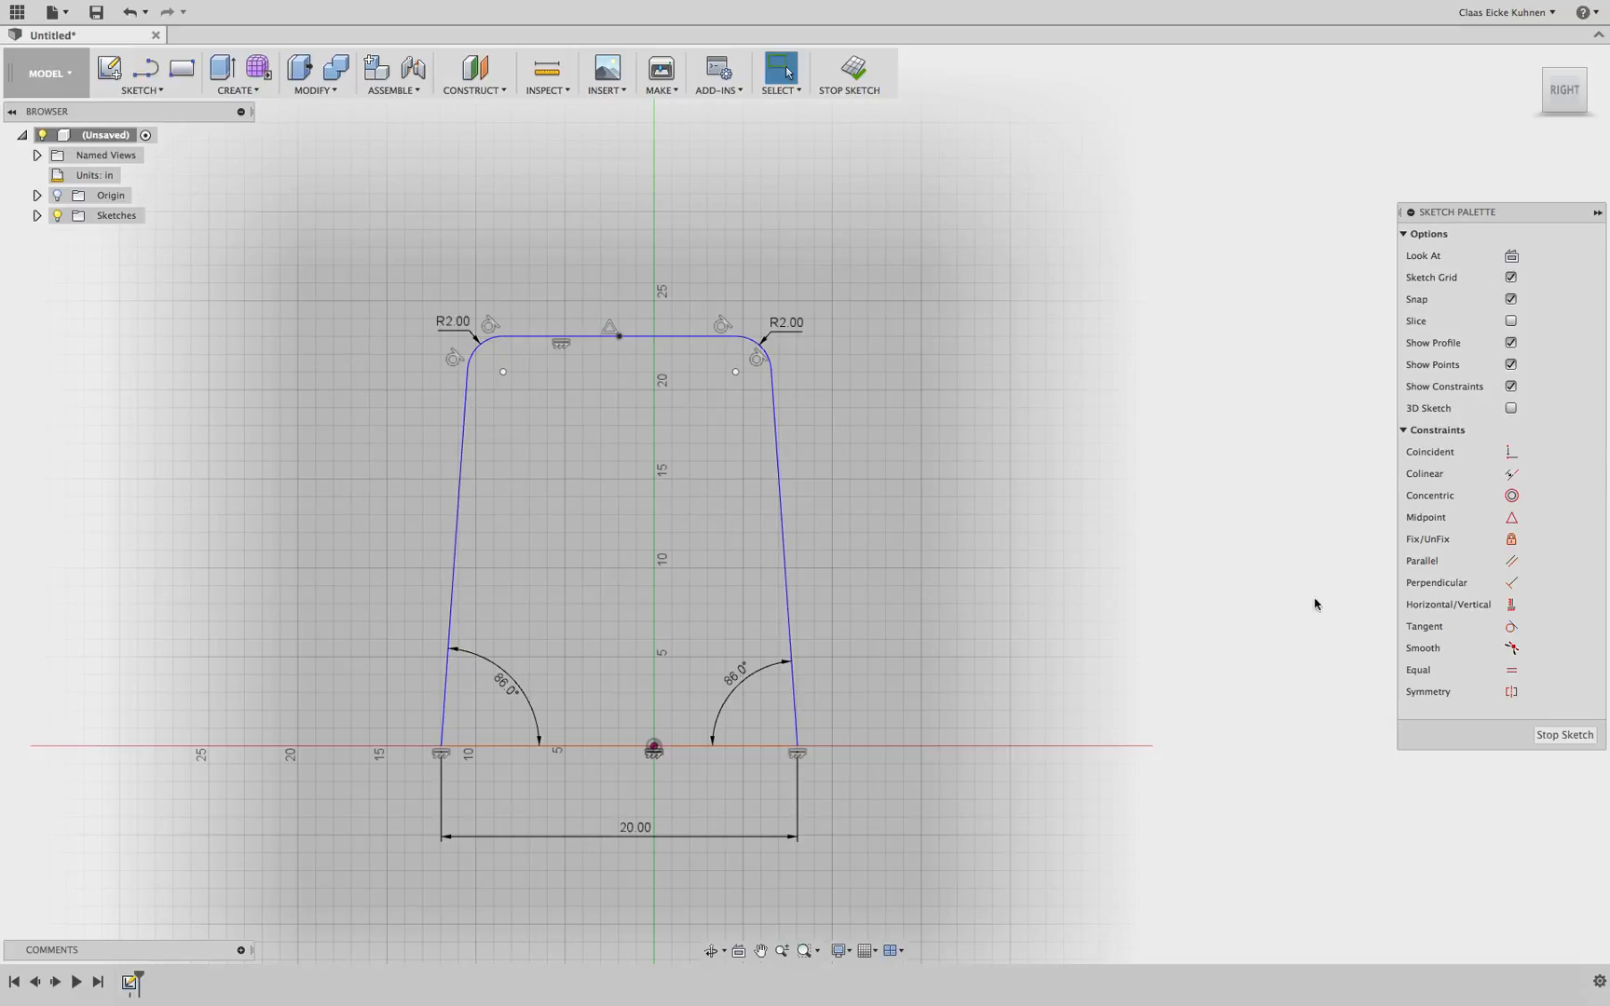
# Constrain the top-edge midpoint point vertically in line with the origin
pyautogui.click(1512, 607)
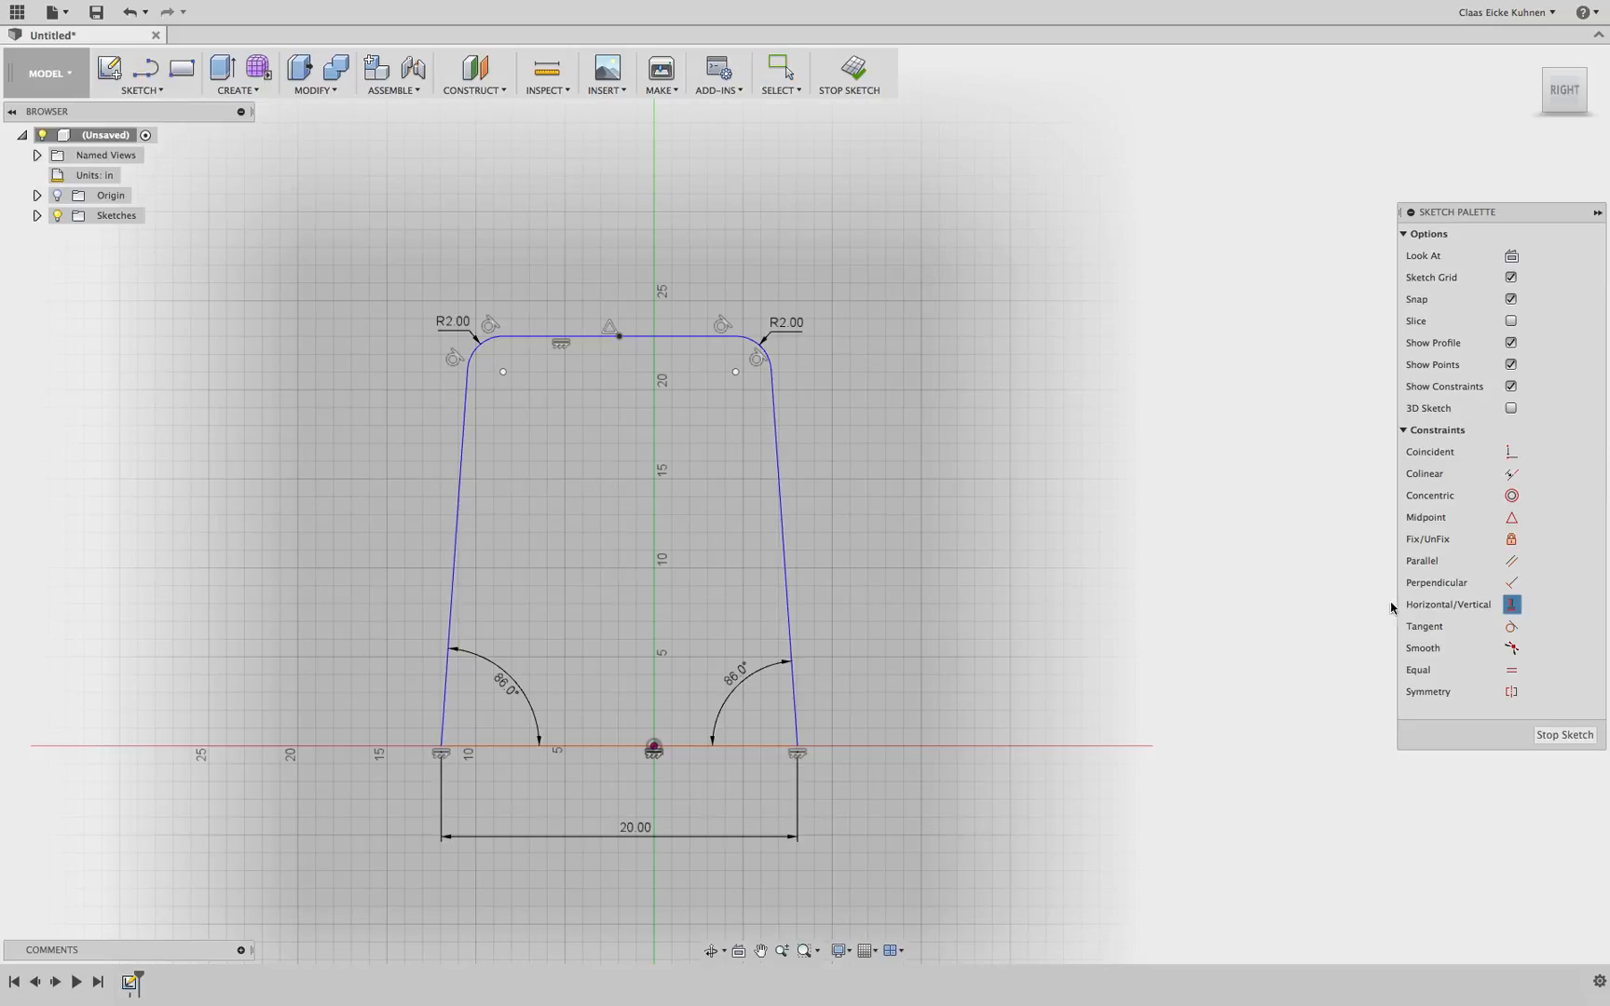
pyautogui.click(620, 336)
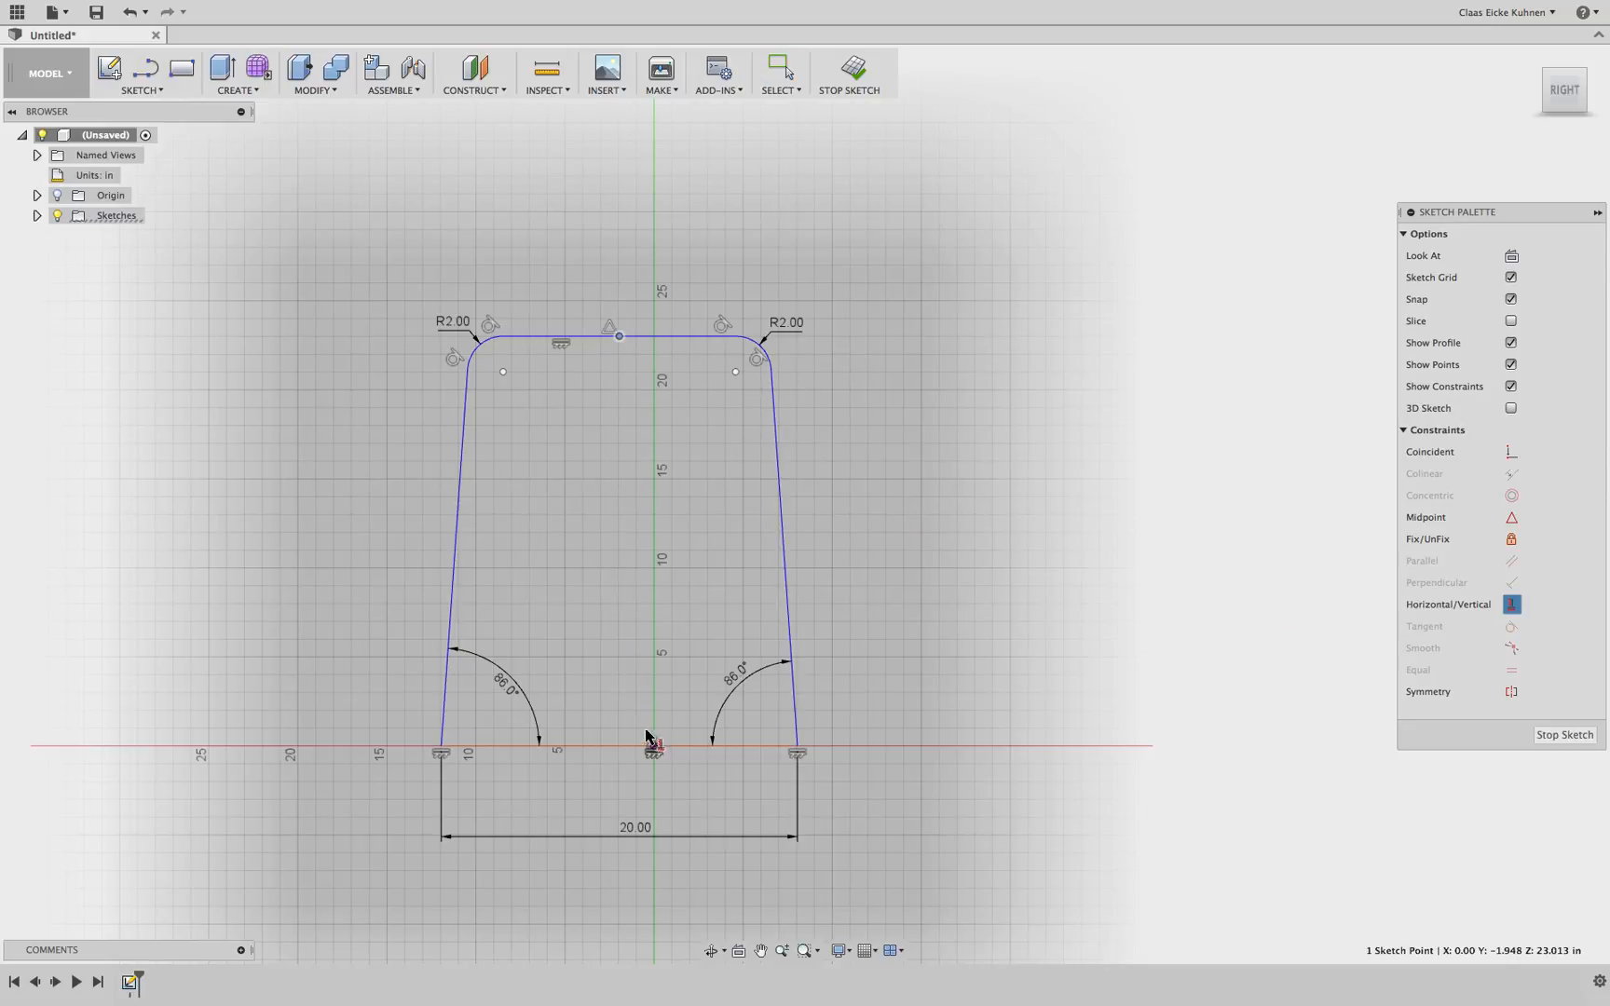
pyautogui.click(654, 747)
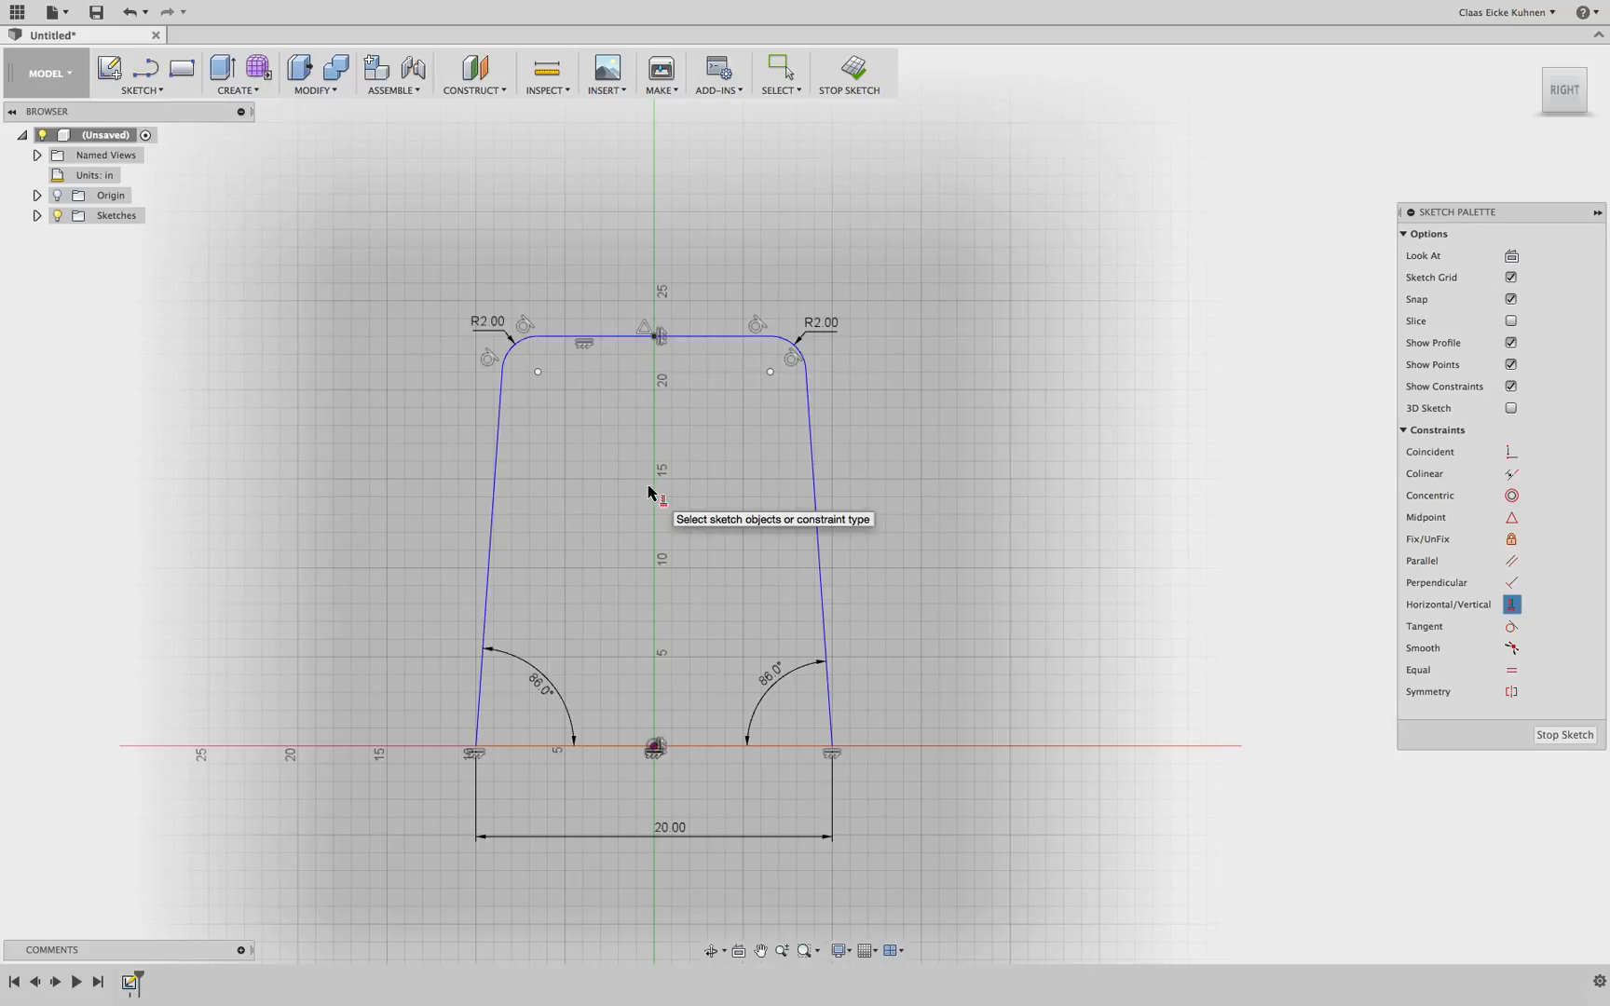
pyautogui.press('Escape')
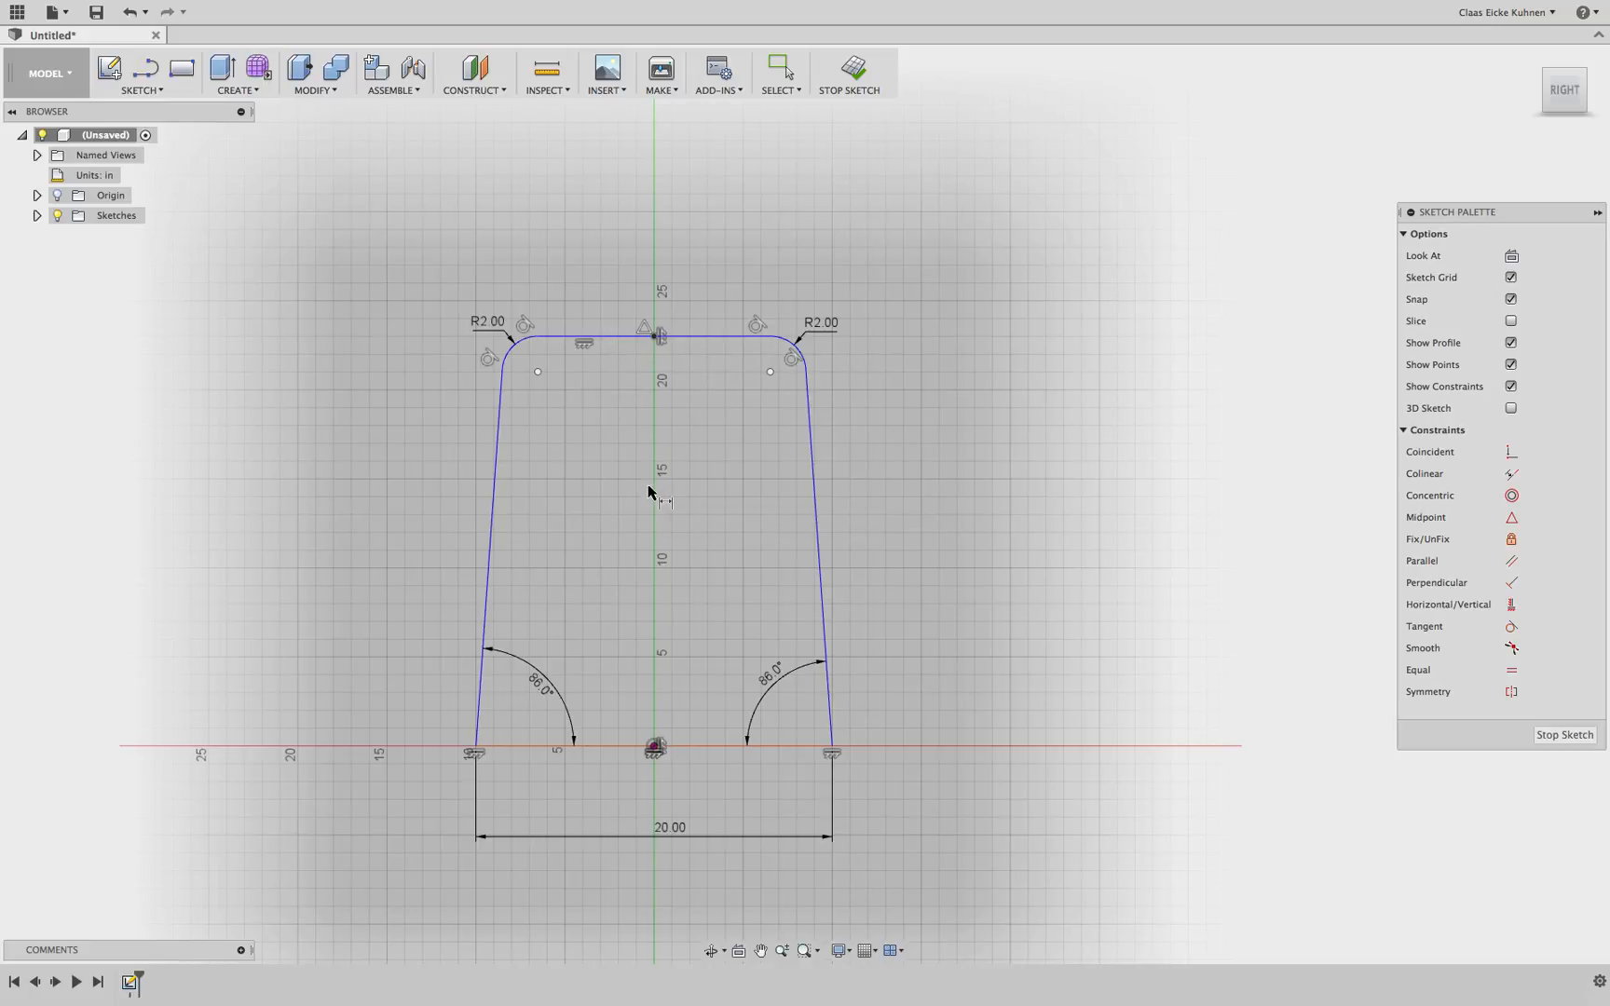
# Dimension the height from the origin to the top-edge midpoint point and set it to 19 in
pyautogui.click(653, 336)
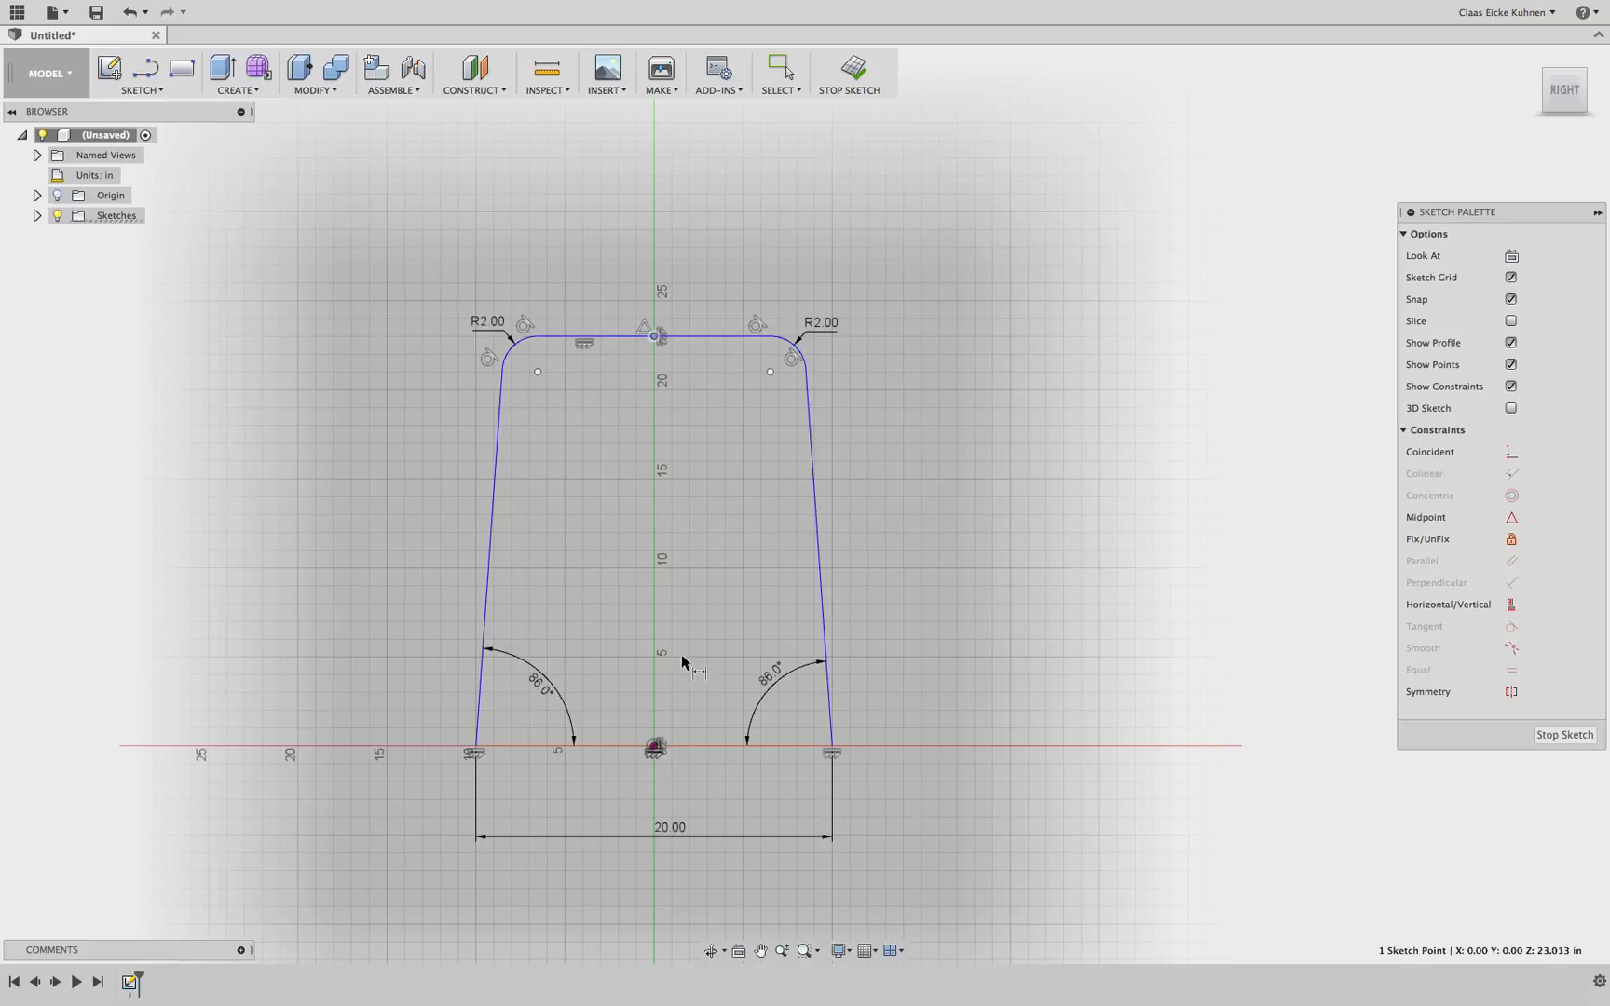
pyautogui.click(653, 746)
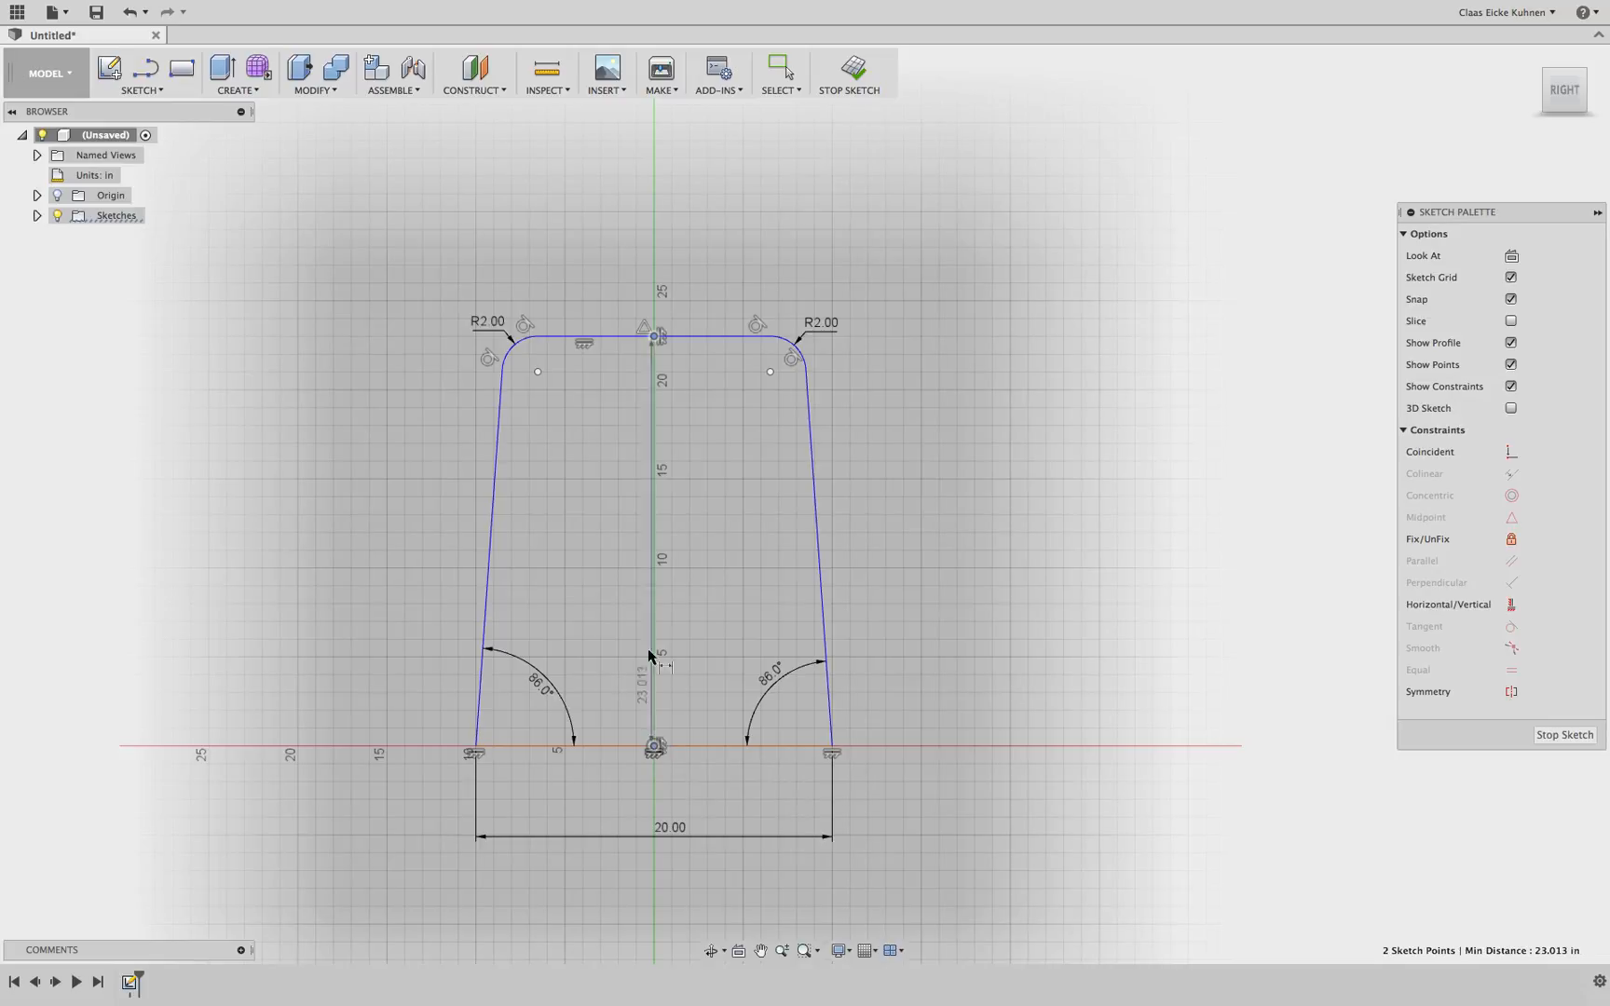
pyautogui.click(619, 600)
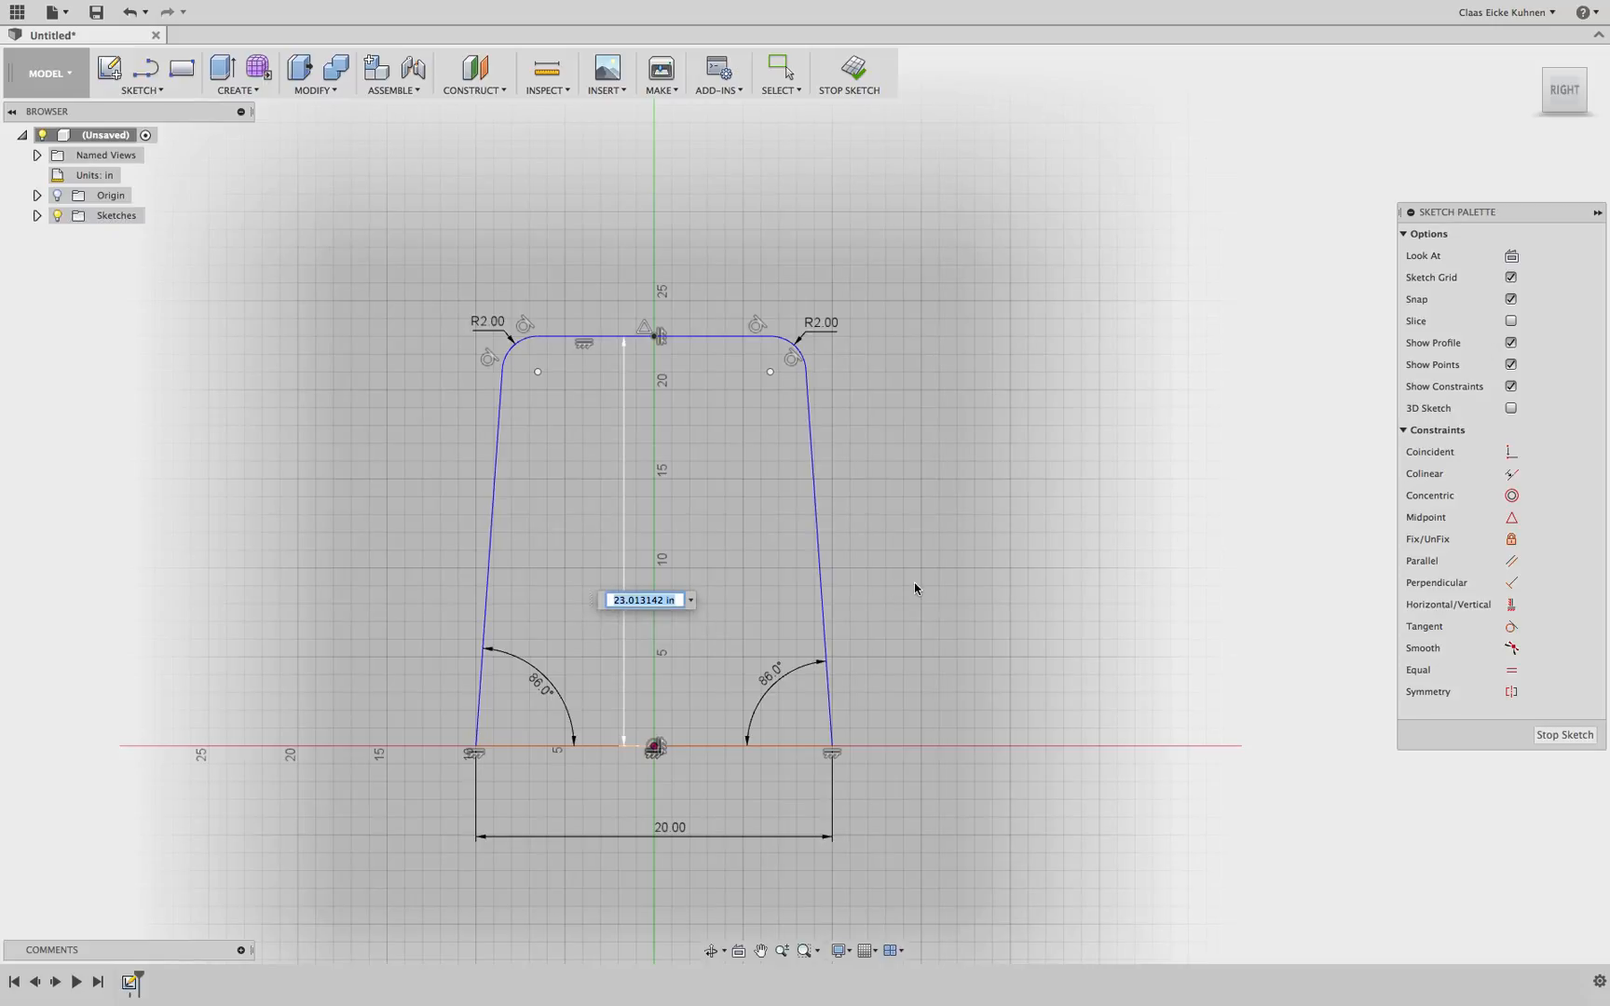
pyautogui.write('20')
pyautogui.press('Return')
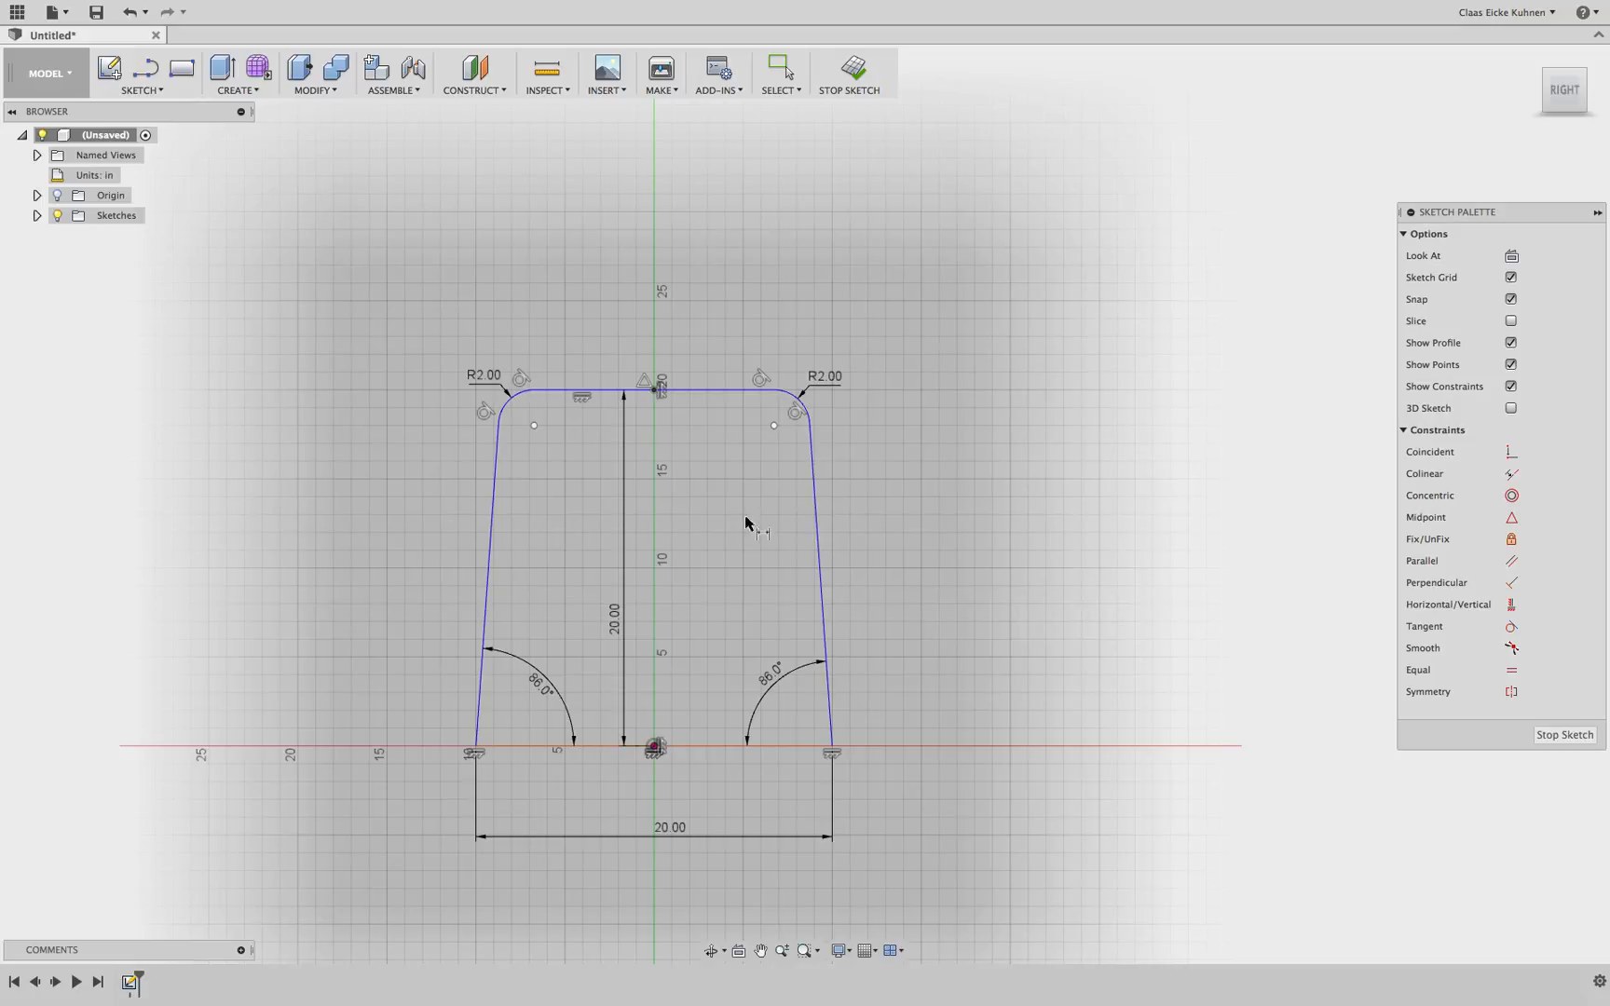
pyautogui.doubleClick(614, 619)
pyautogui.write('19')
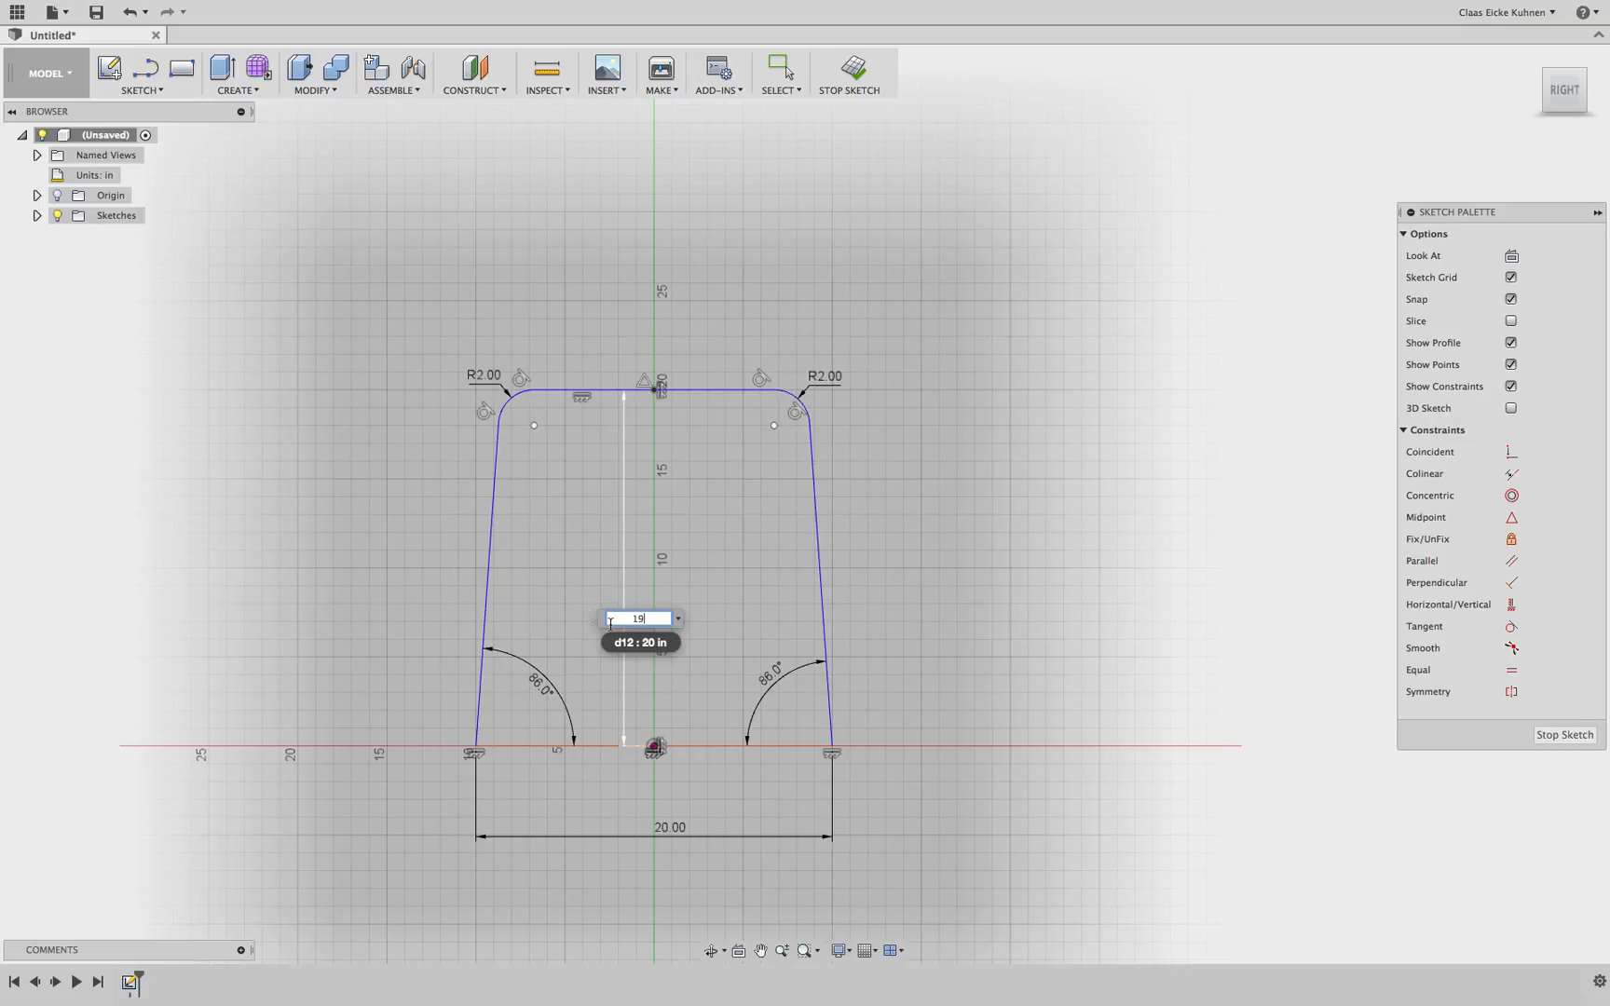
pyautogui.press('Return')
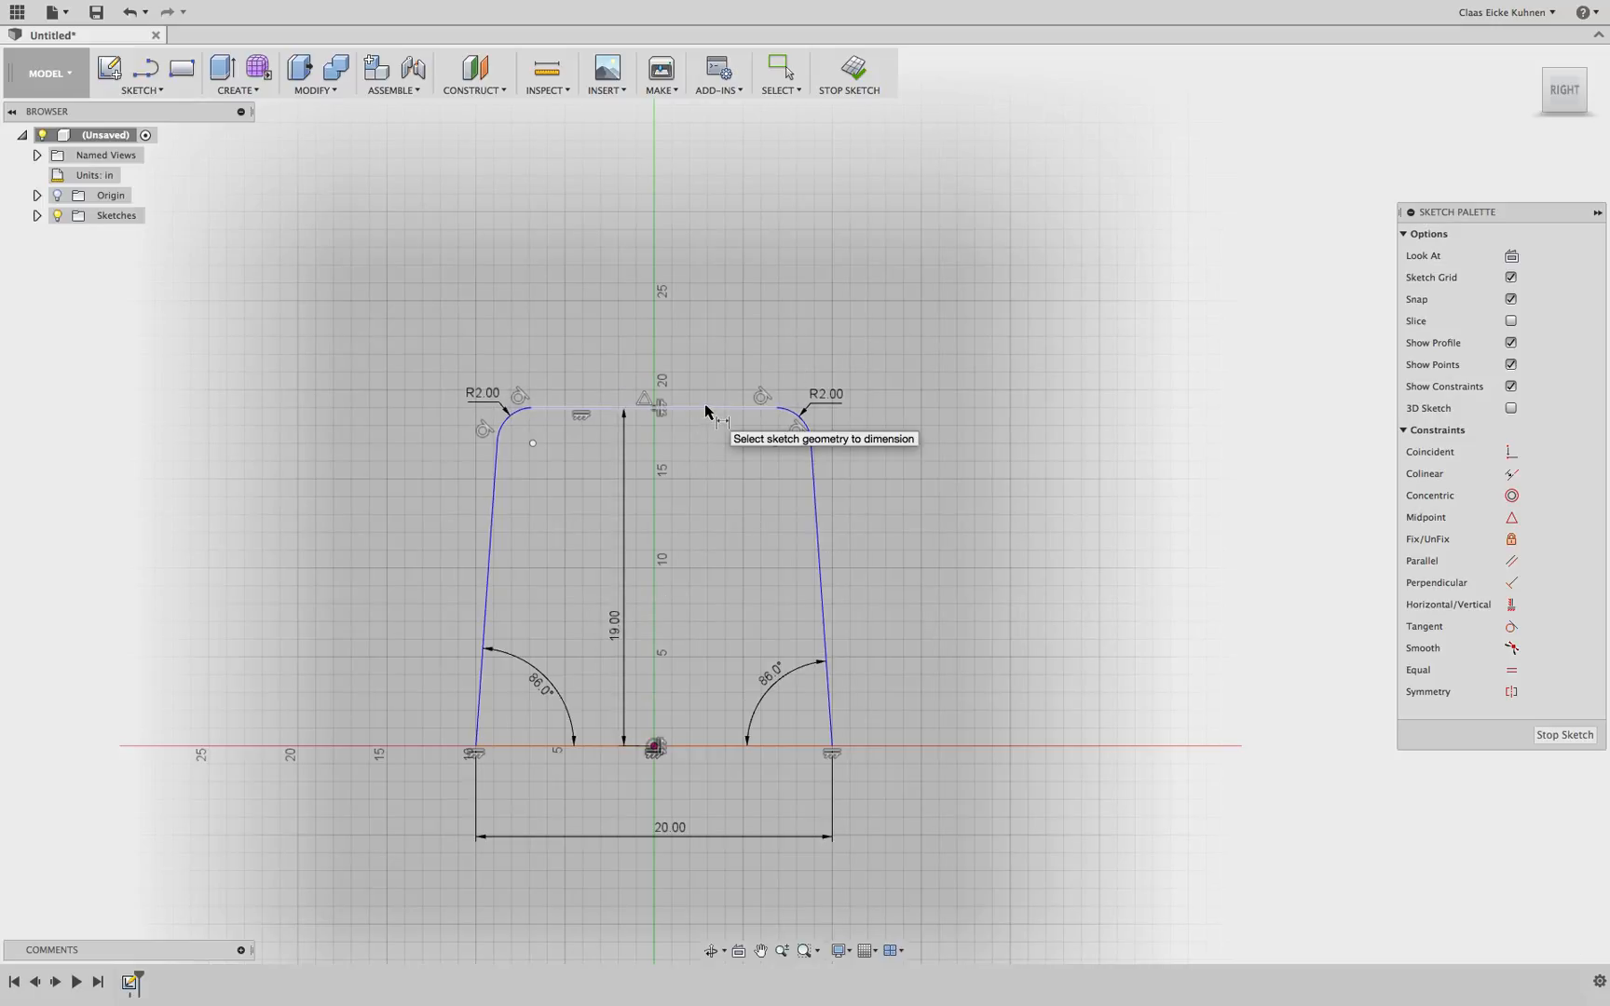
# Add a driven dimension for the top edge's length, accepting the over-constraint prompt
pyautogui.click(708, 410)
pyautogui.click(836, 282)
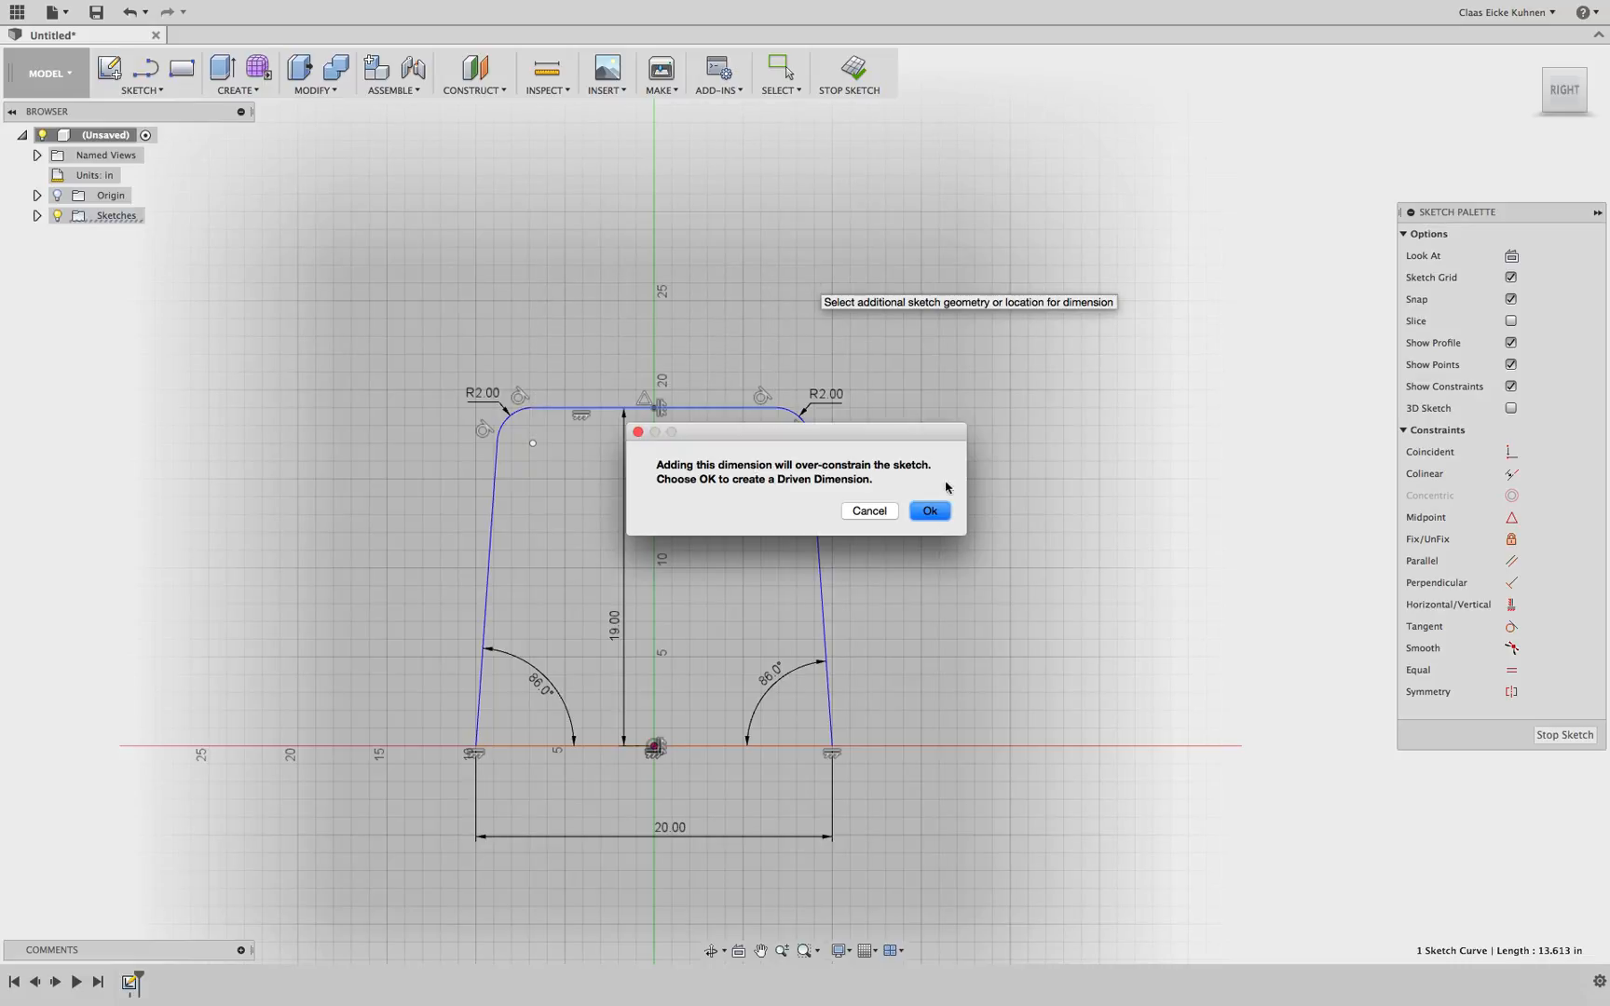
pyautogui.click(931, 512)
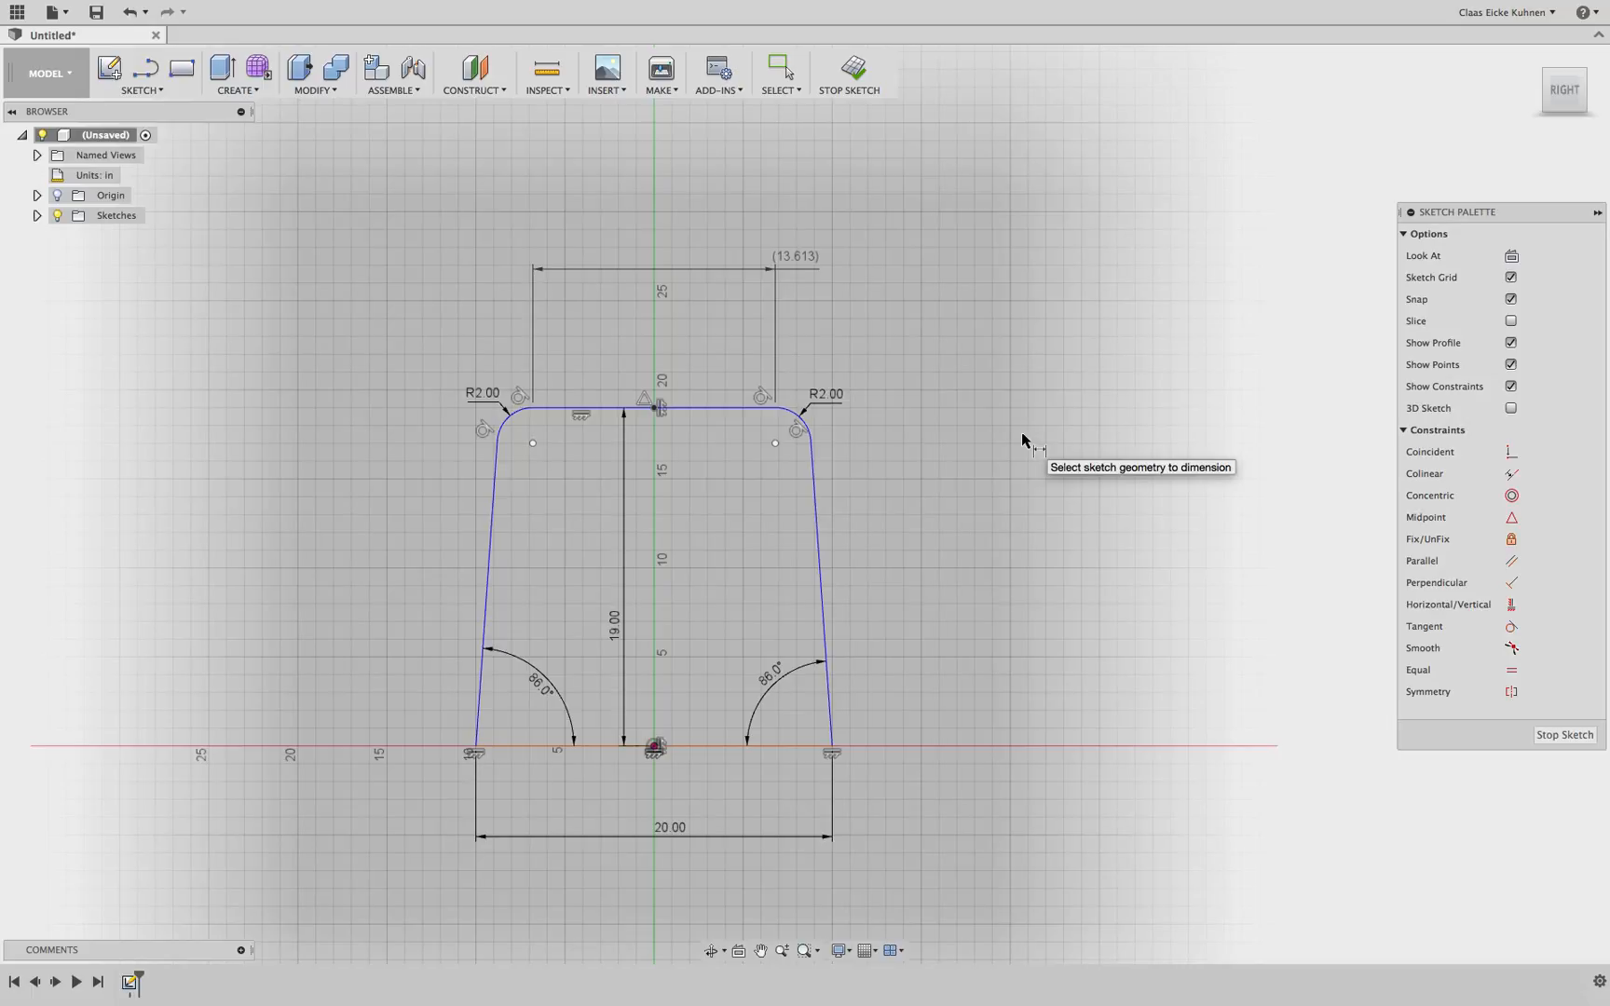
# Set both top fillet radii to 3 in
pyautogui.doubleClick(834, 395)
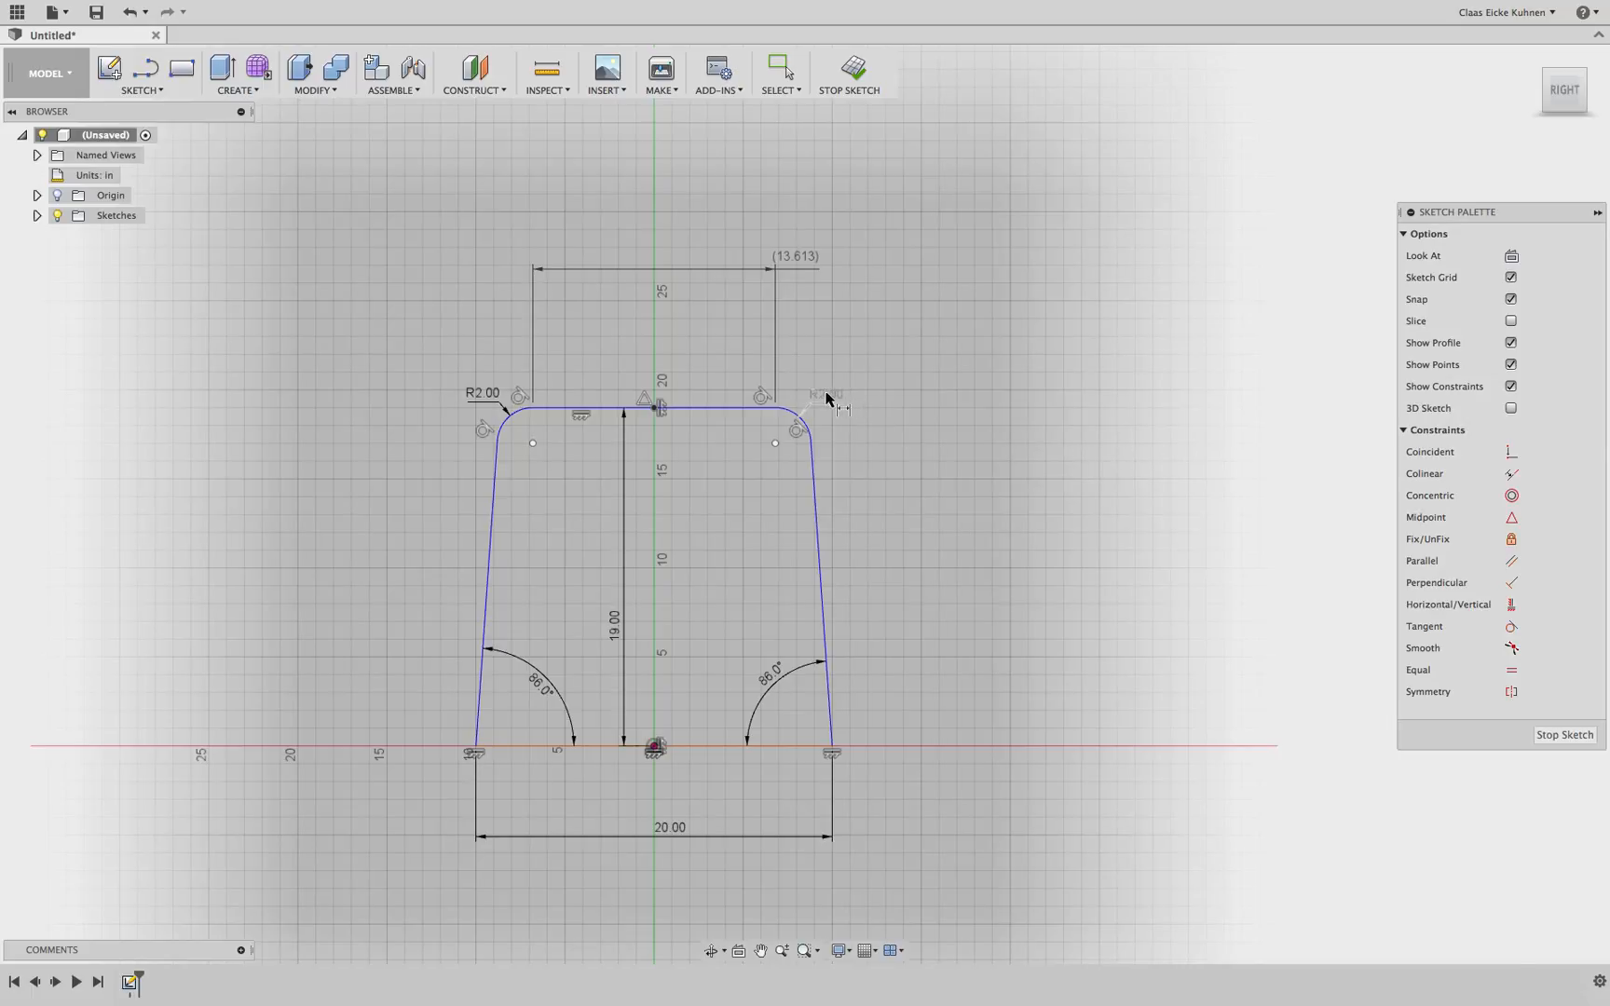
pyautogui.write('3')
pyautogui.press('Return')
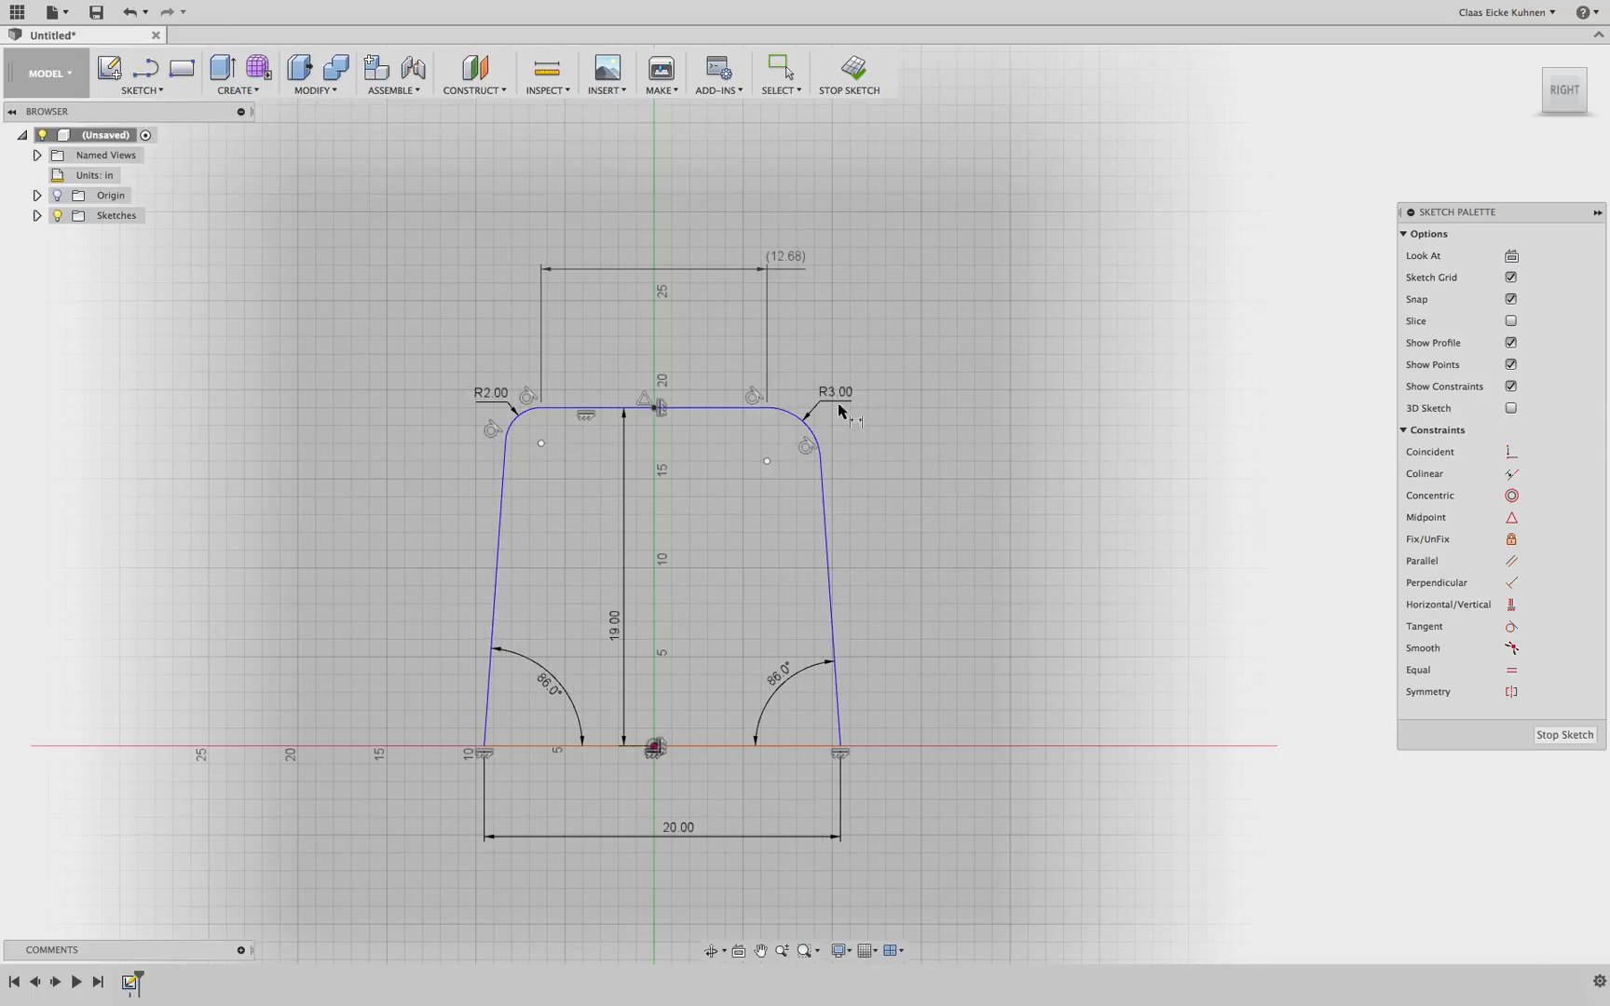
pyautogui.doubleClick(491, 395)
pyautogui.write('1')
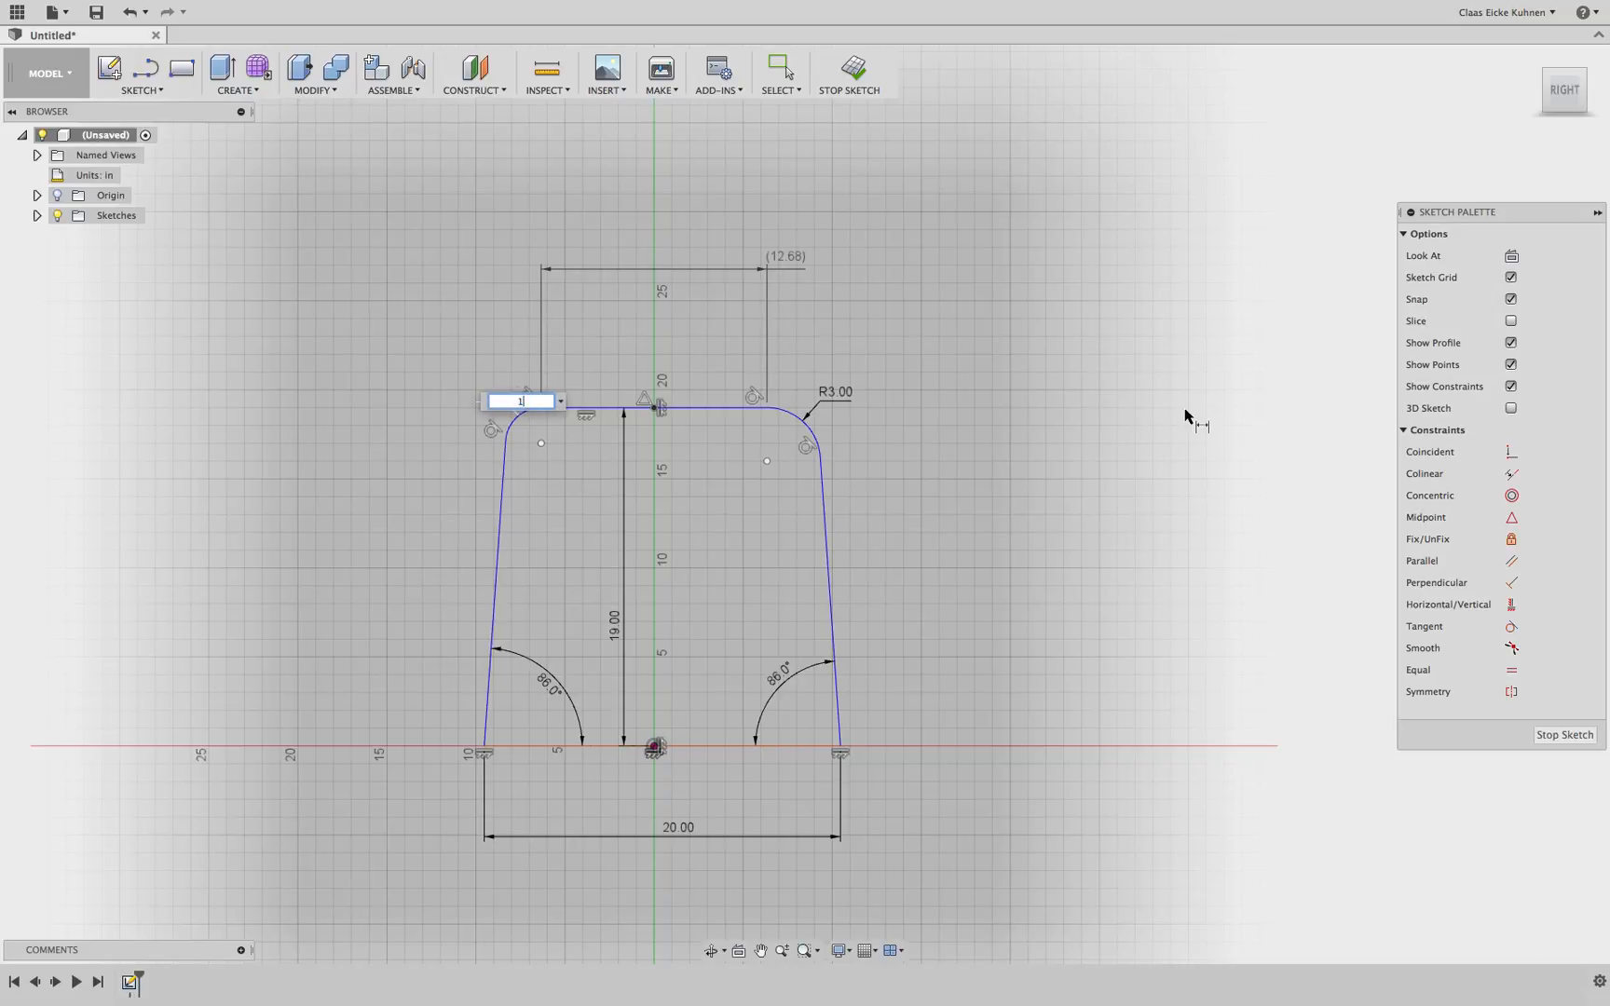
pyautogui.press('Return')
pyautogui.doubleClick(500, 396)
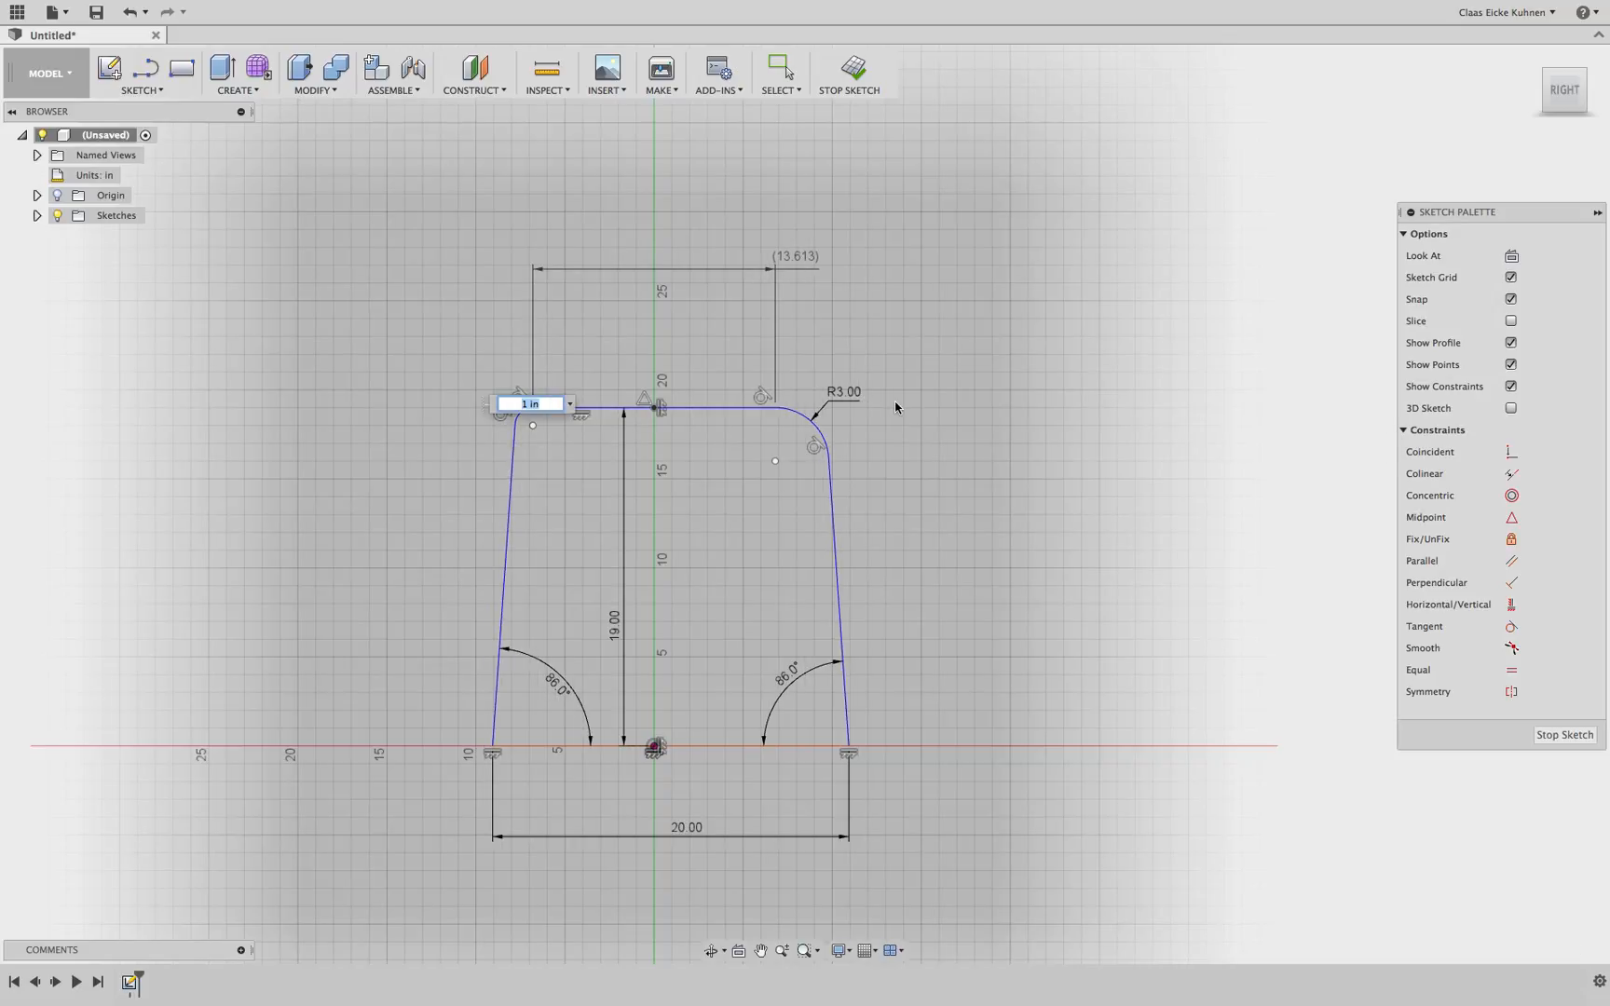
pyautogui.write('3')
pyautogui.press('Return')
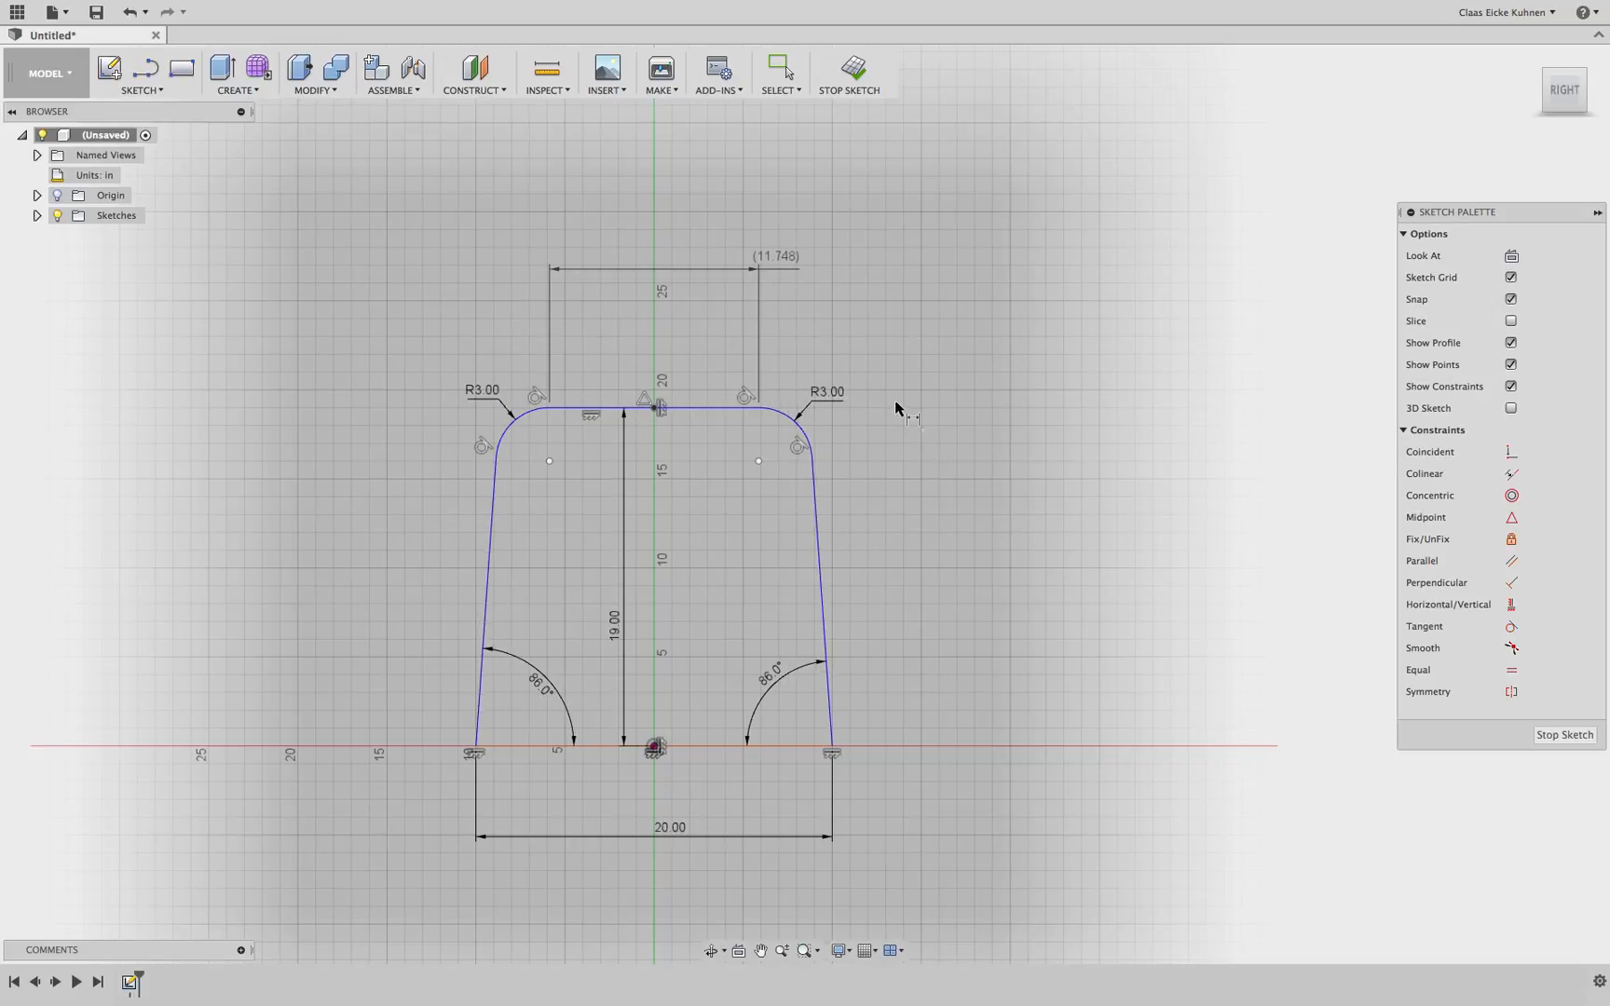
# Set both top fillet radii back to 2 in
pyautogui.doubleClick(826, 396)
pyautogui.write('2')
pyautogui.press('Return')
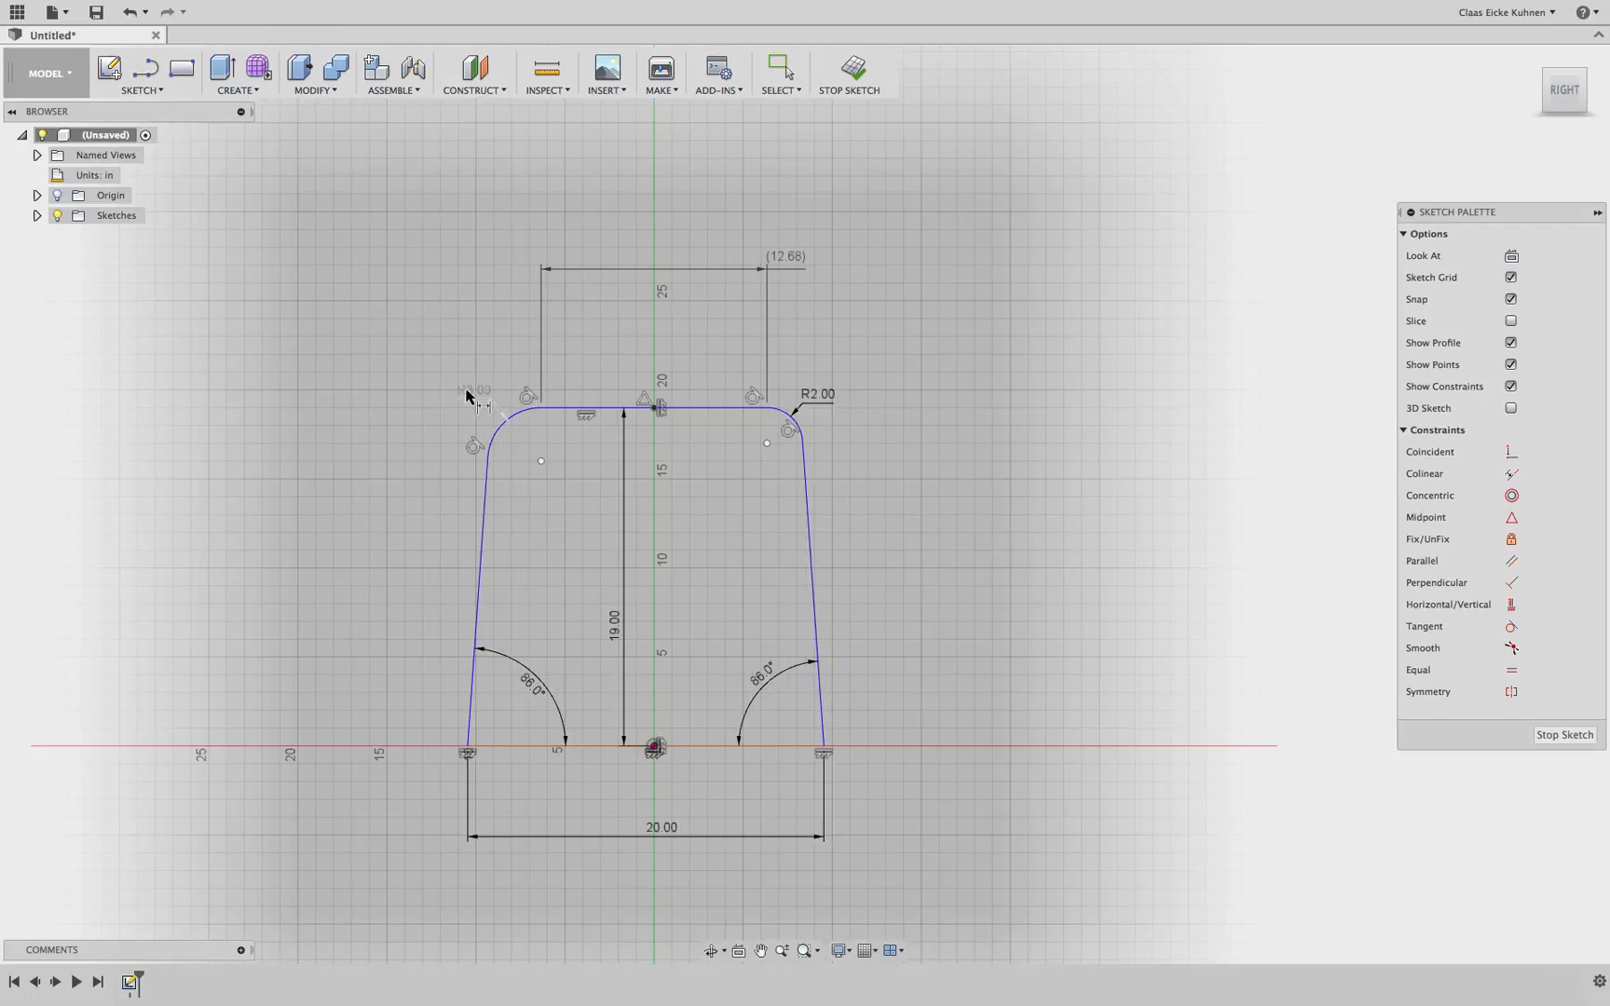
pyautogui.doubleClick(475, 397)
pyautogui.write('2')
pyautogui.press('Return')
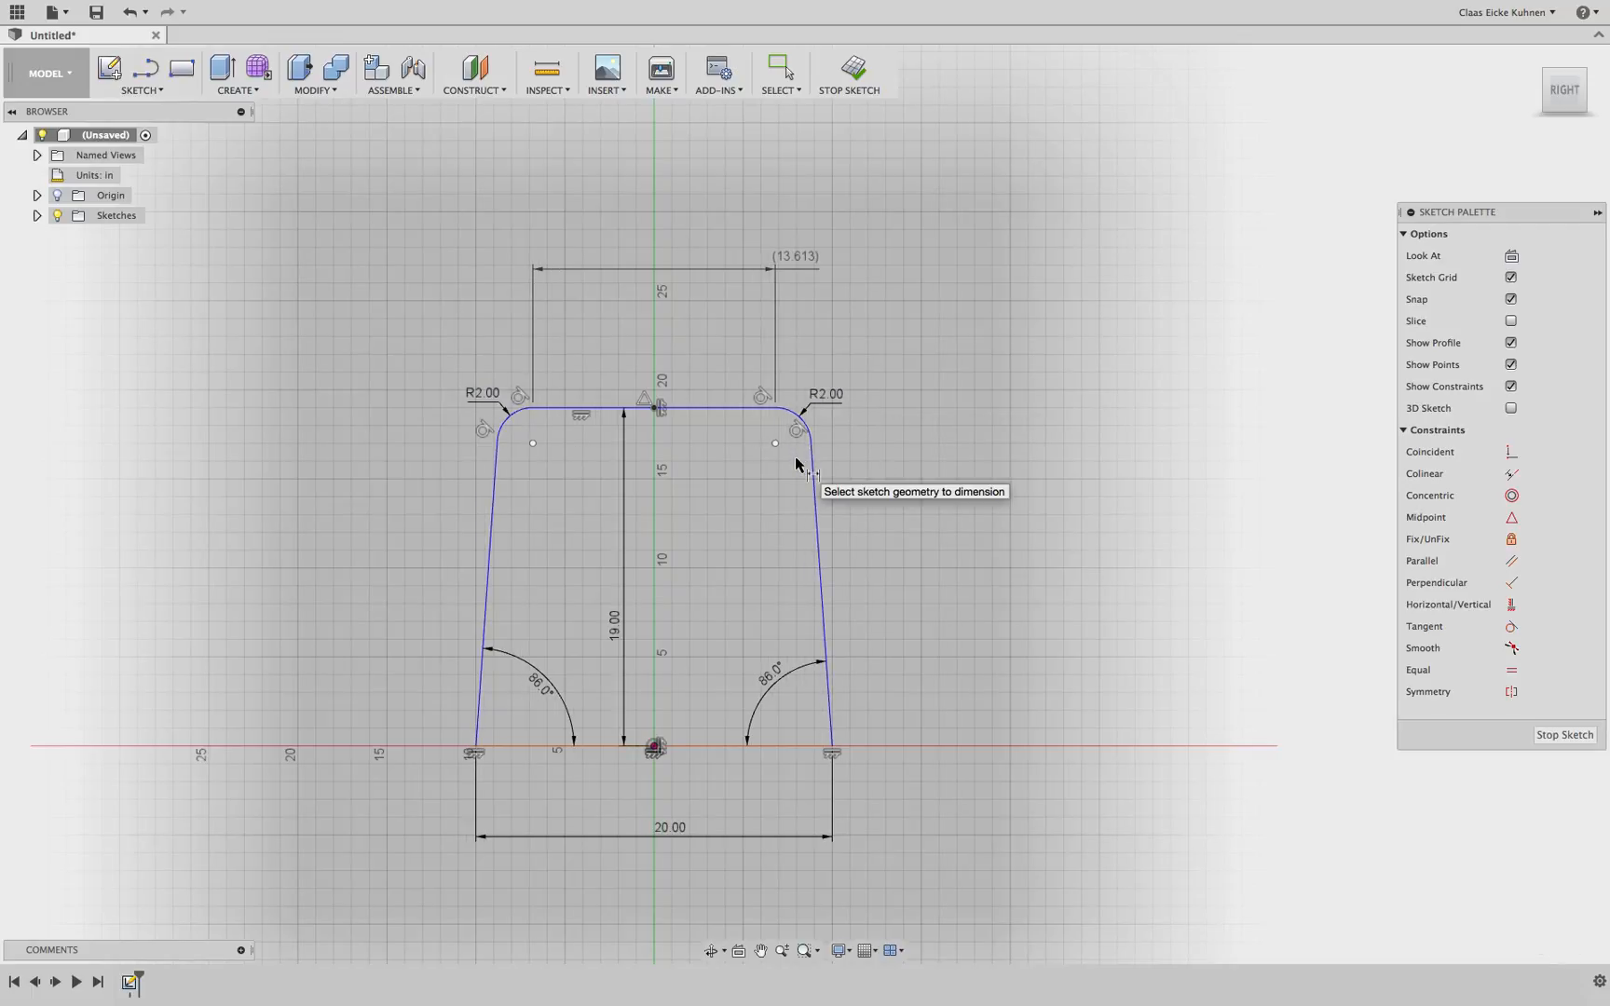
# Set the left top fillet radius to 3 in
pyautogui.doubleClick(486, 401)
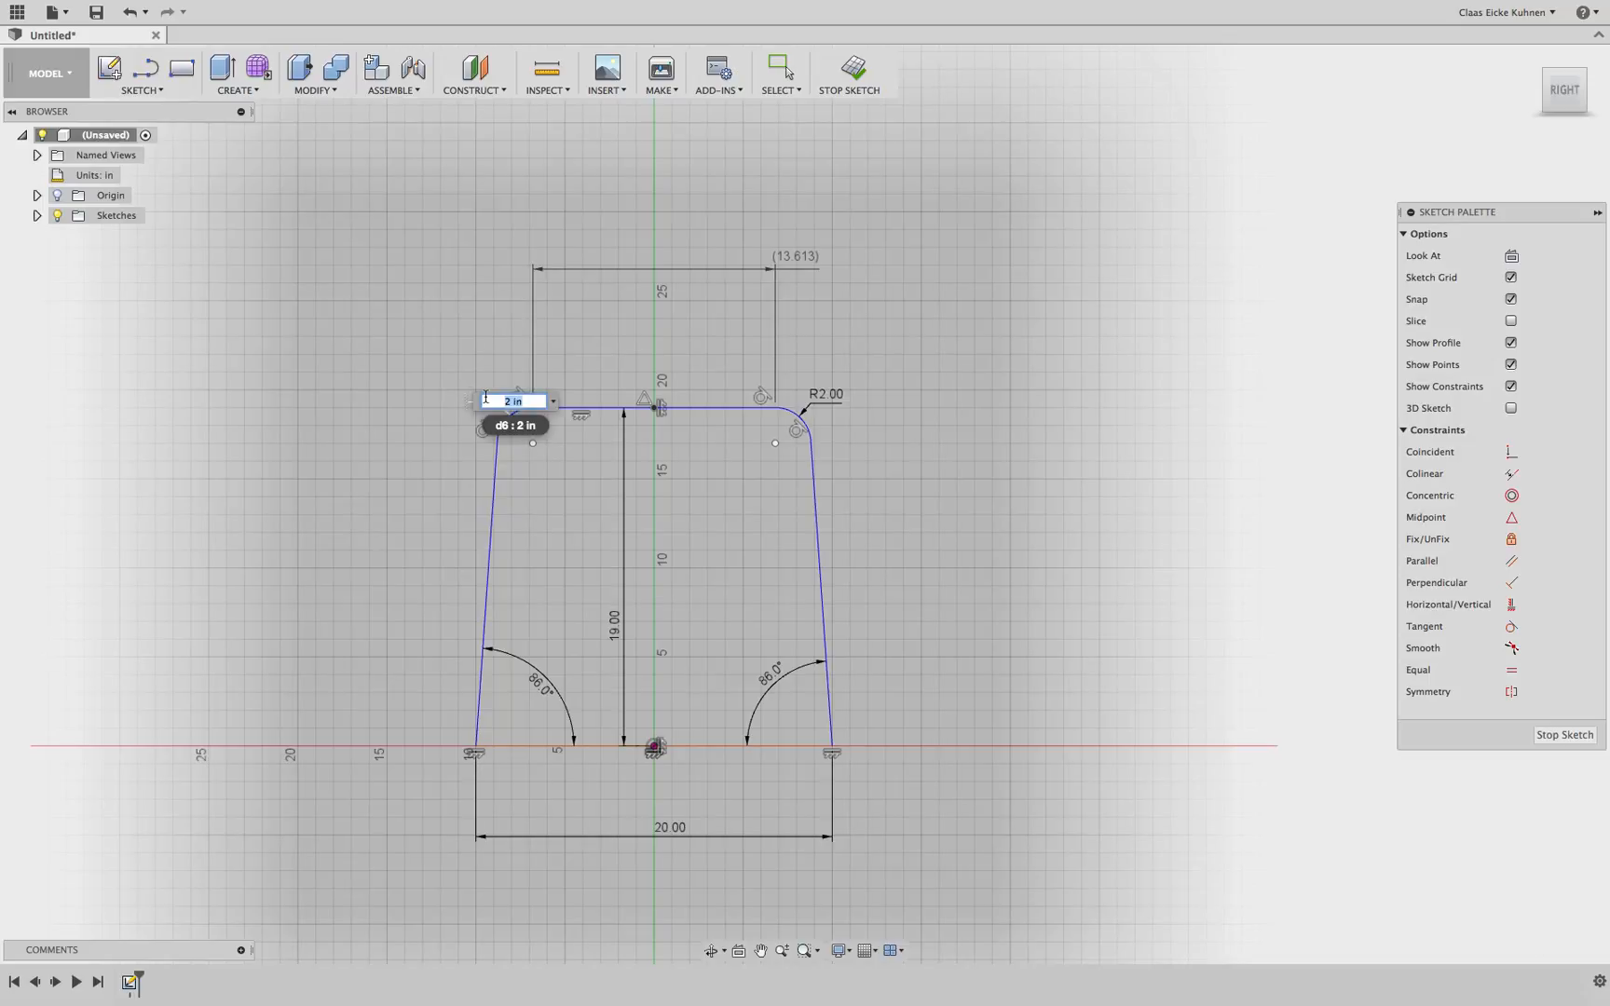
pyautogui.write('3')
pyautogui.press('Return')
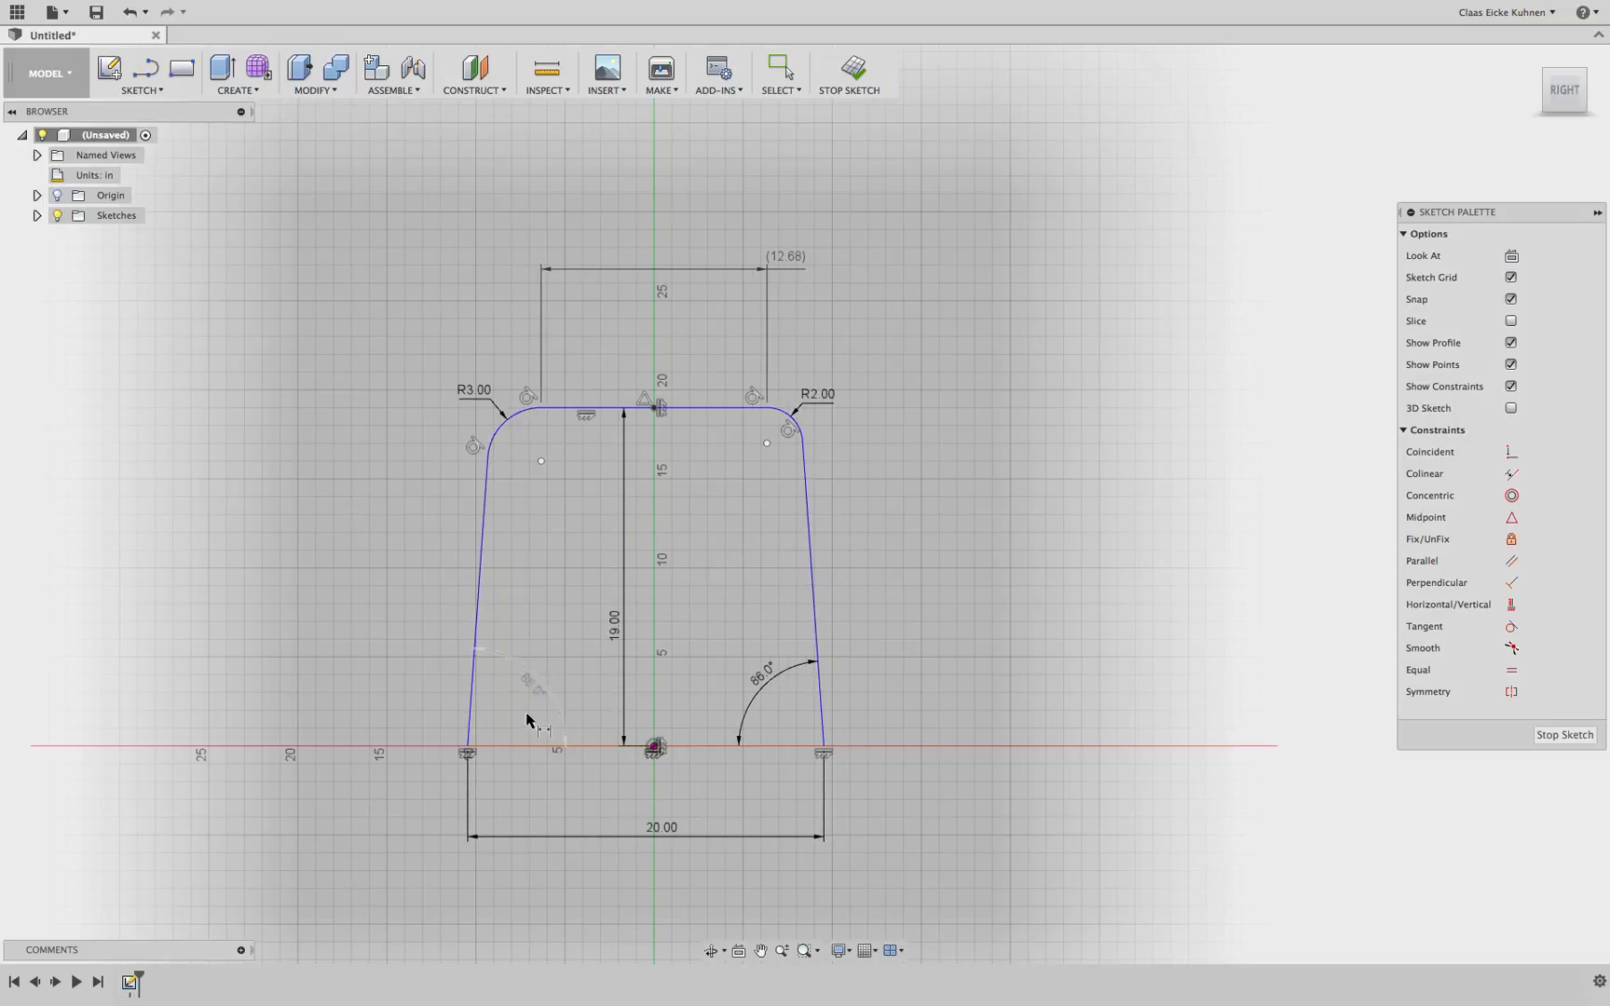
# Set the left side's base angle to 80 deg
pyautogui.click(538, 689)
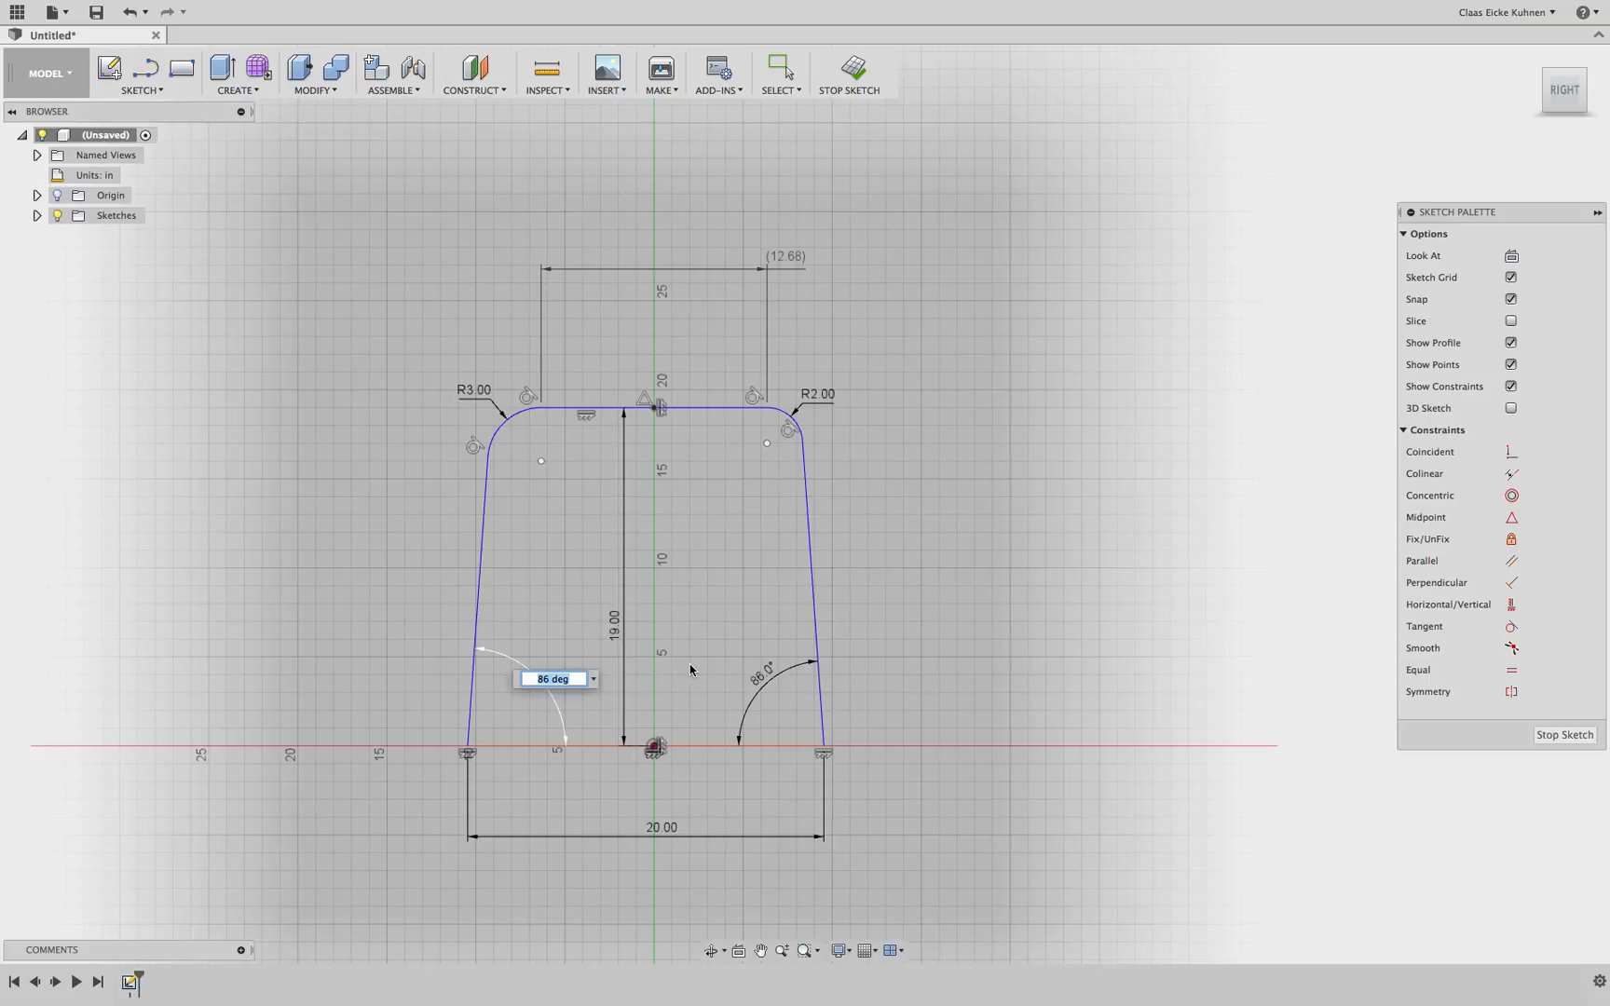
pyautogui.write('80')
pyautogui.press('Return')
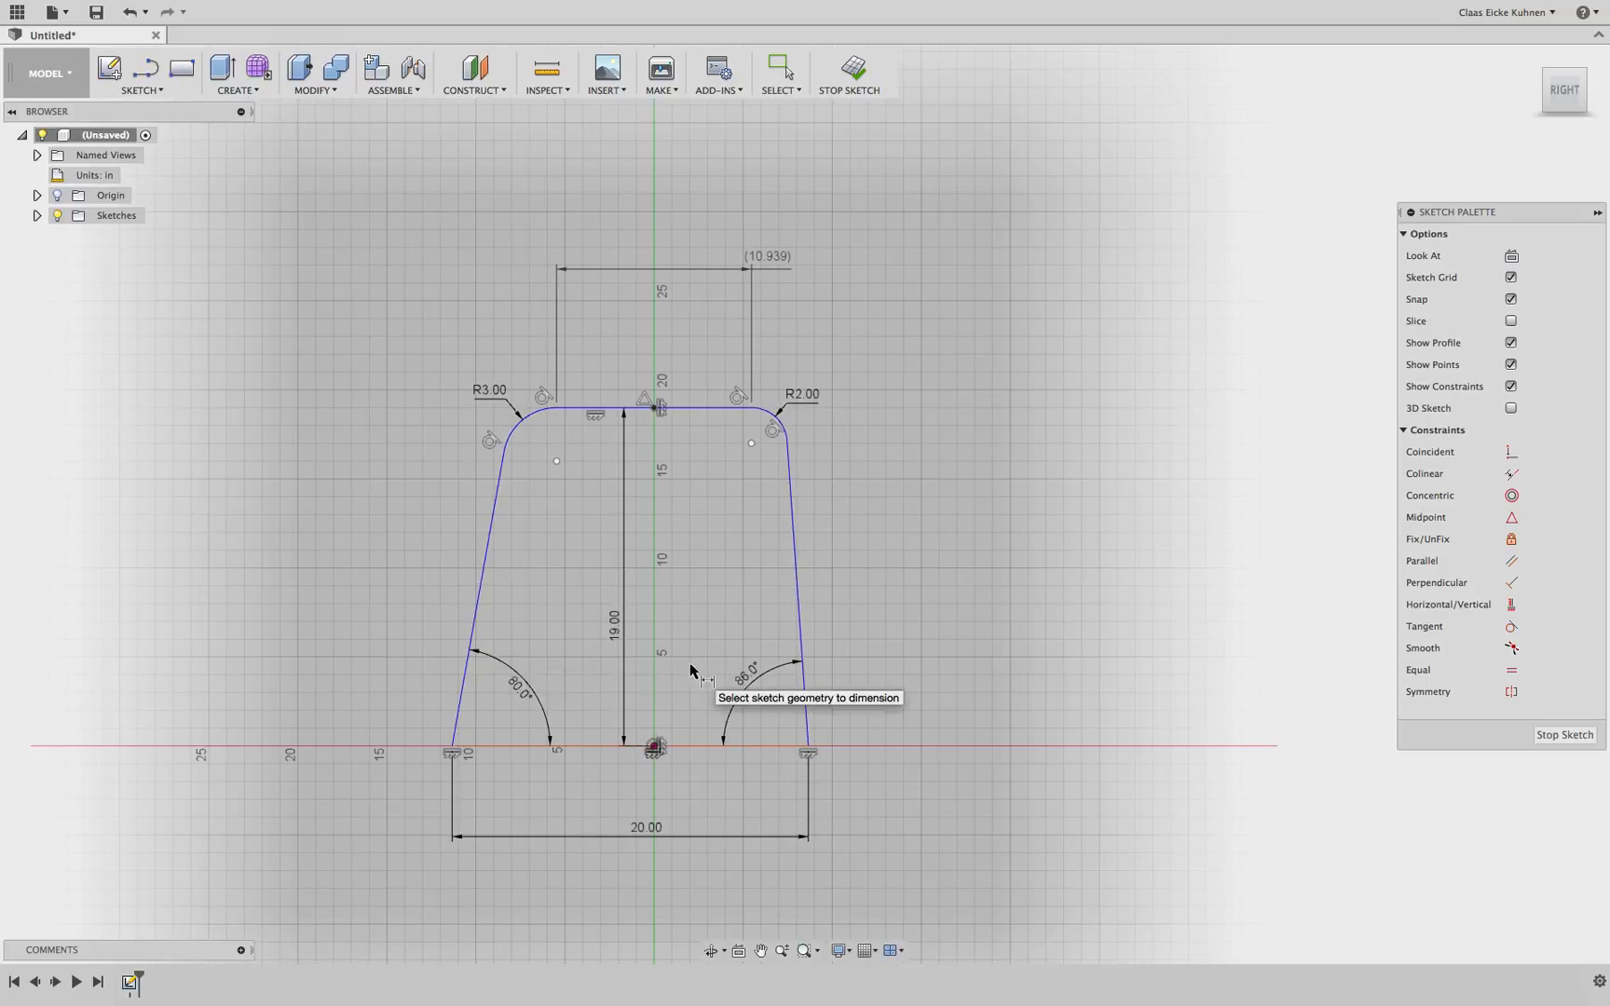
# Set the left top fillet radius to 2 in
pyautogui.scroll(-1, 690, 669)
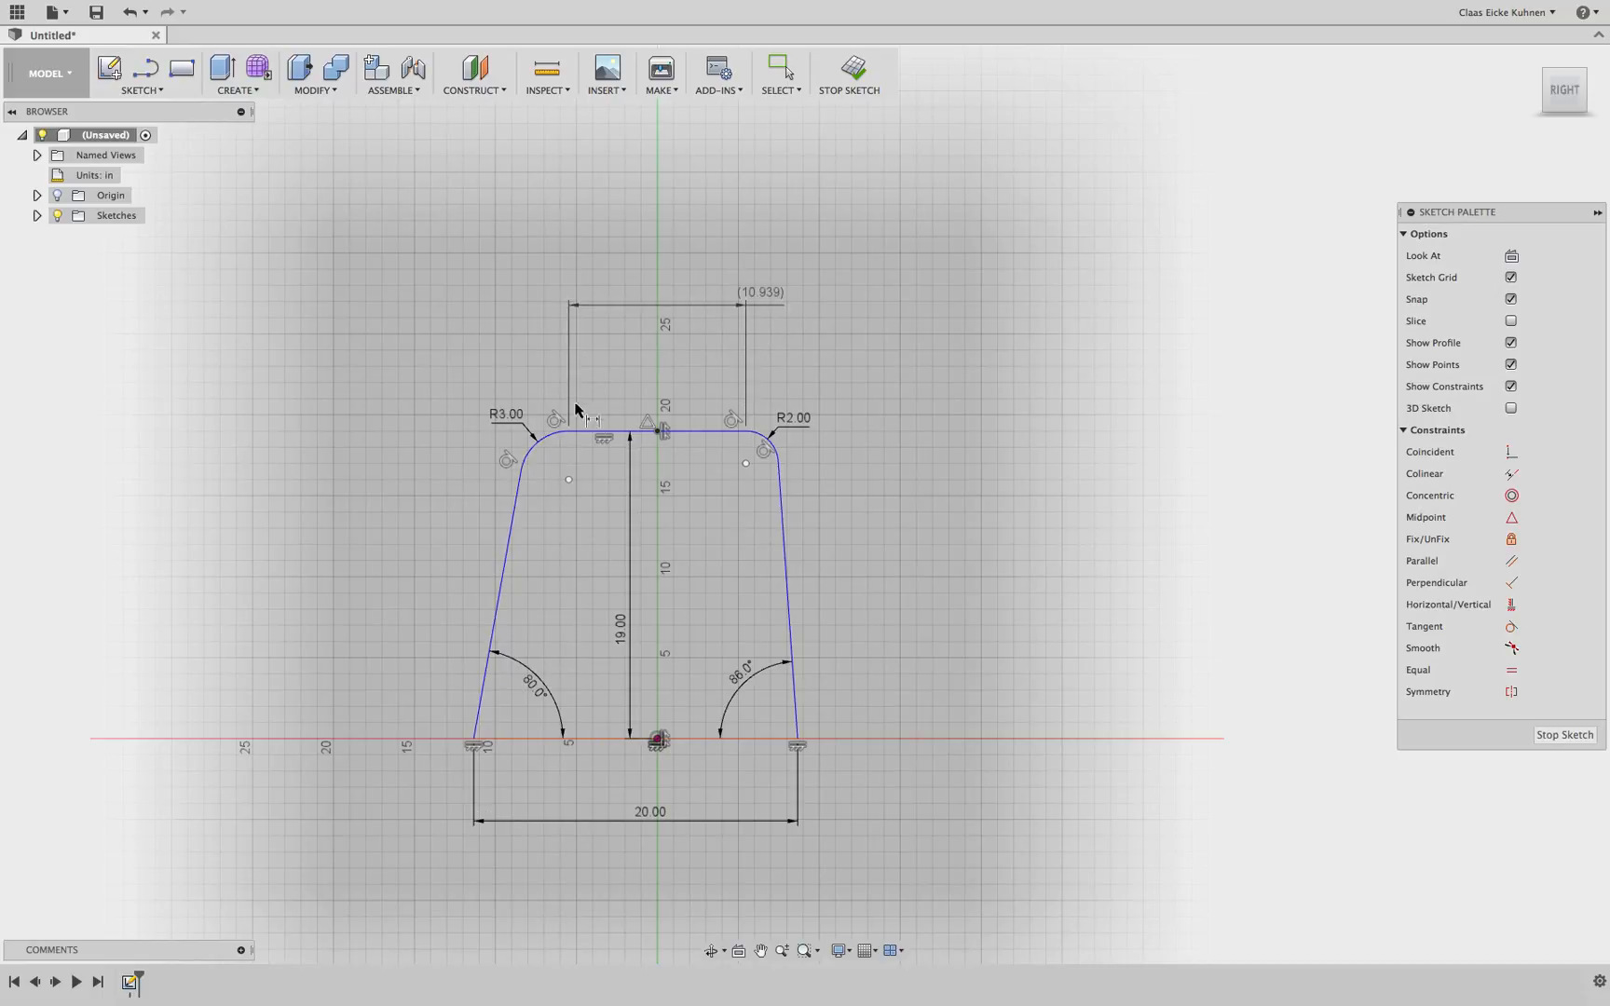
pyautogui.doubleClick(508, 415)
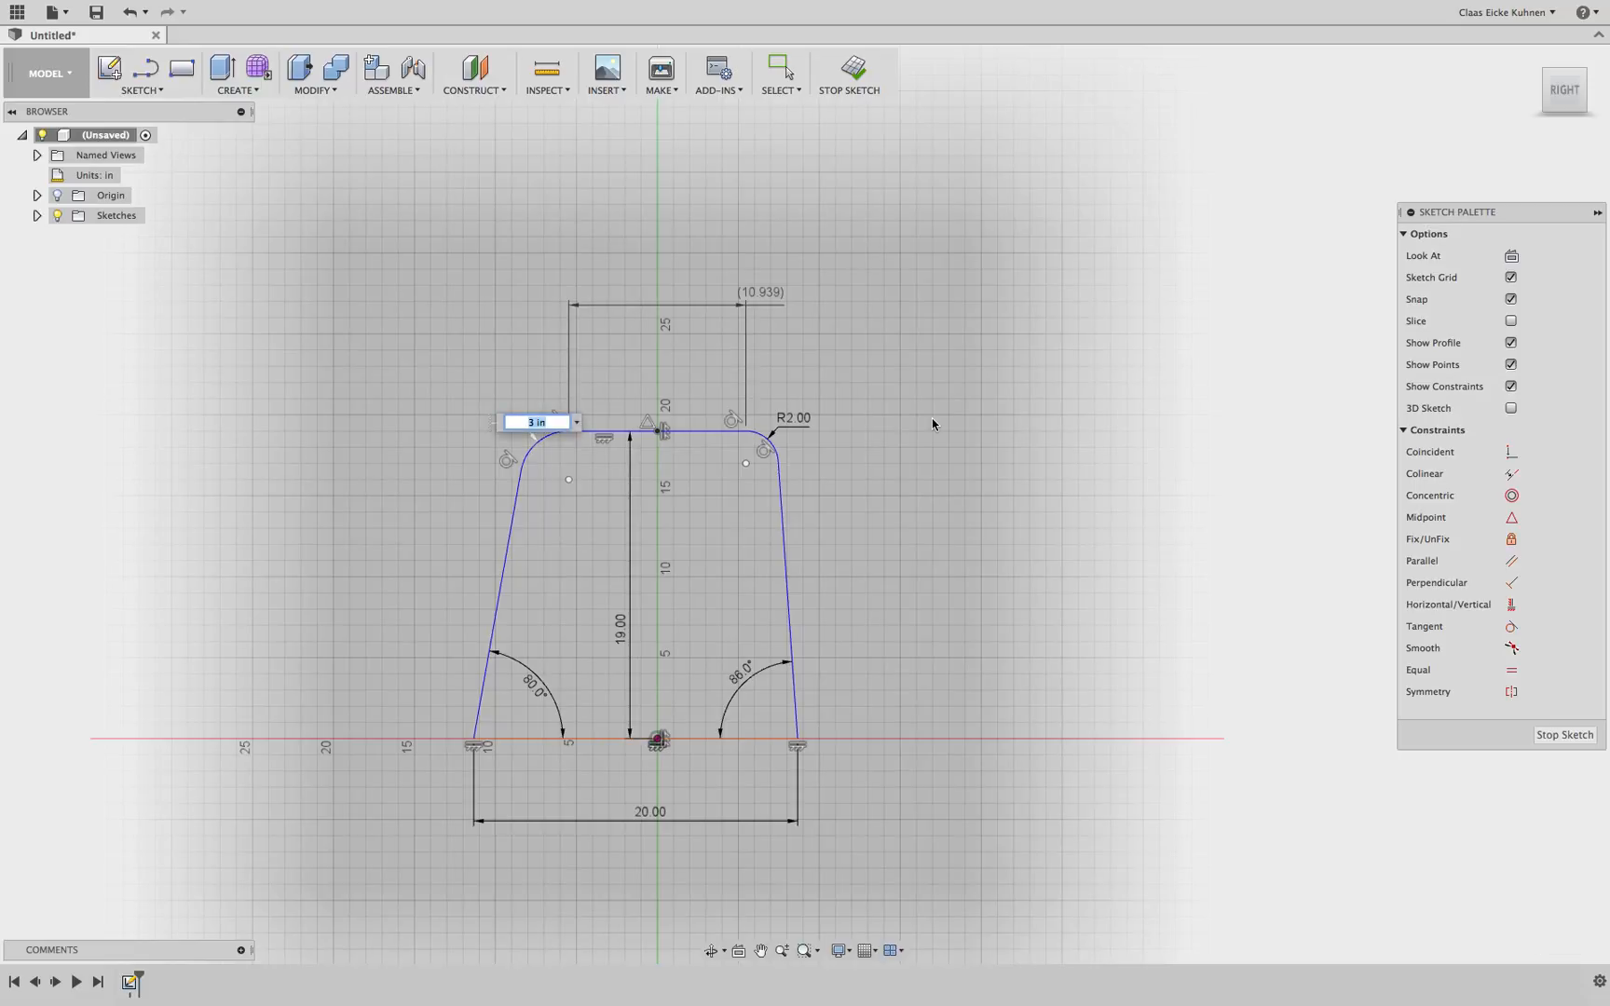
pyautogui.write('2')
pyautogui.press('Return')
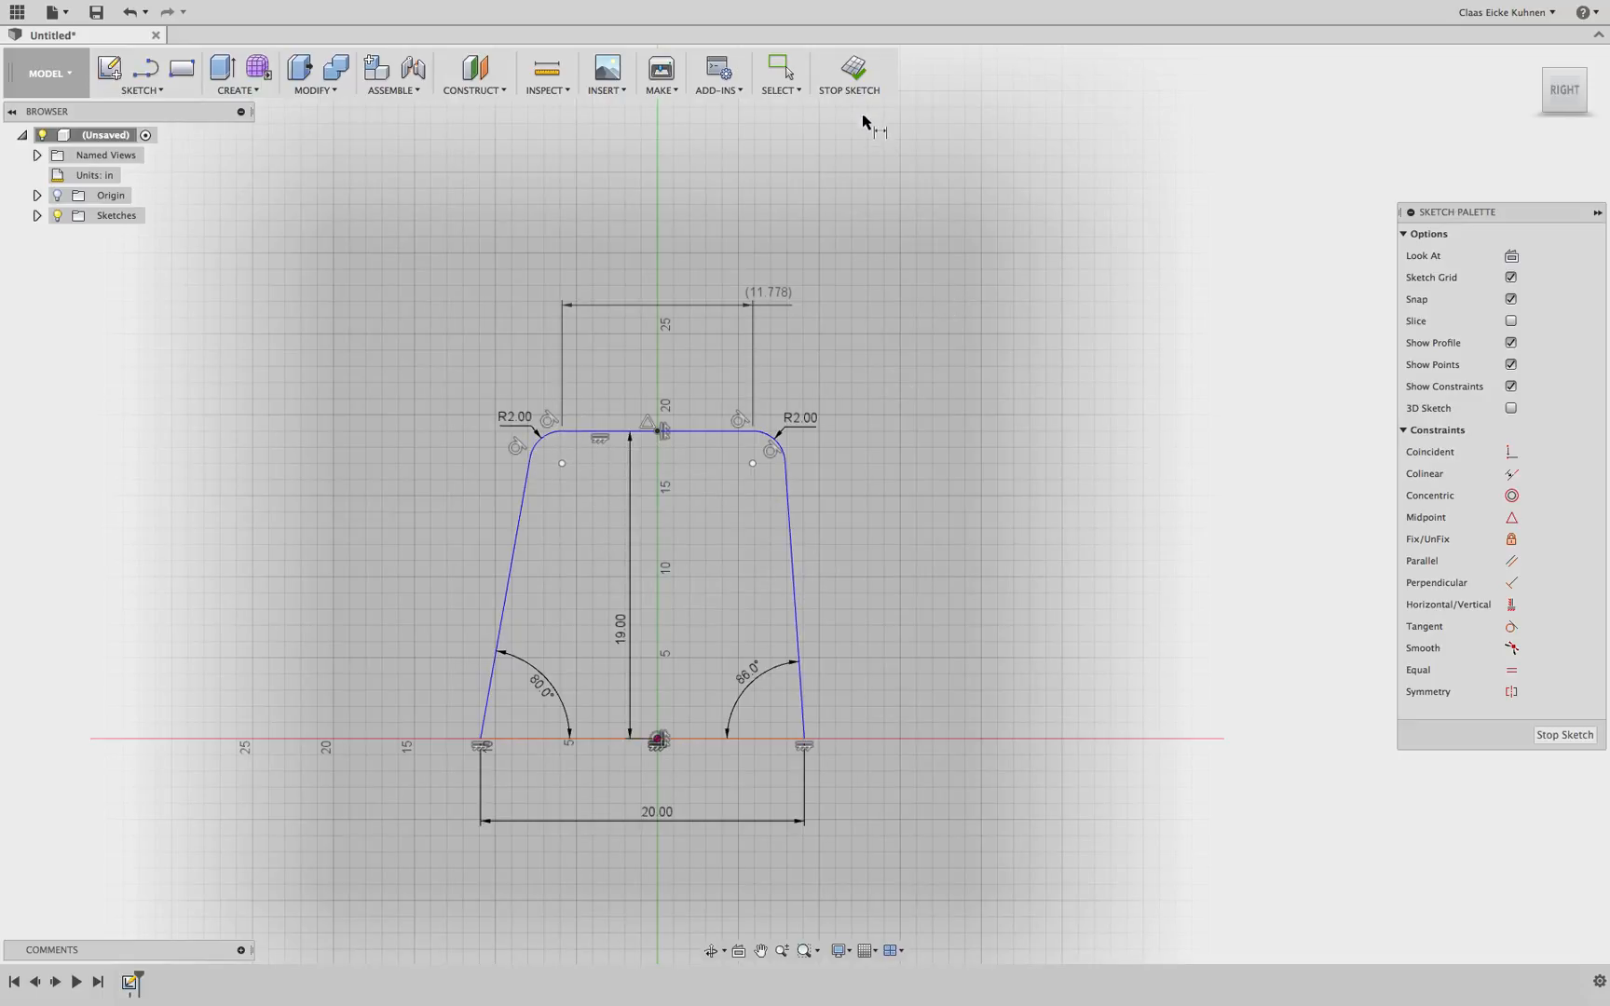
# Finish the sketch
pyautogui.click(852, 73)
pyautogui.keyDown('shift'); pyautogui.moveTo(805, 504); pyautogui.dragTo(838, 485, button='middle'); pyautogui.keyUp('shift')
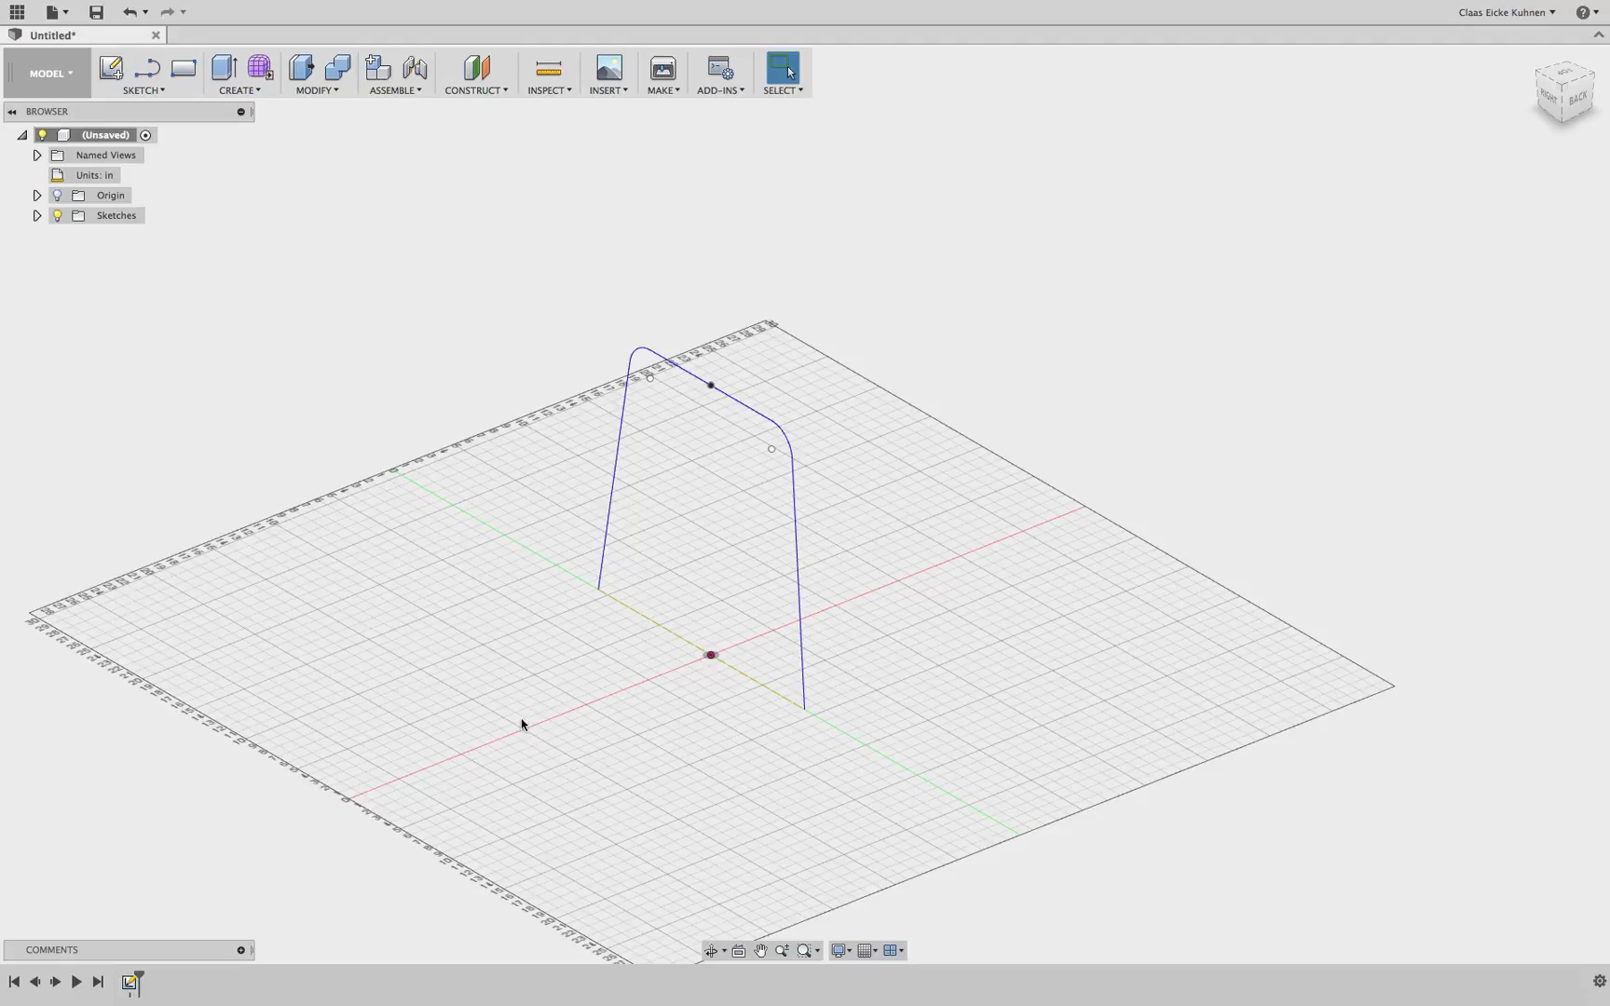
# Create an offset construction plane 10 in from the right origin plane
pyautogui.click(479, 92)
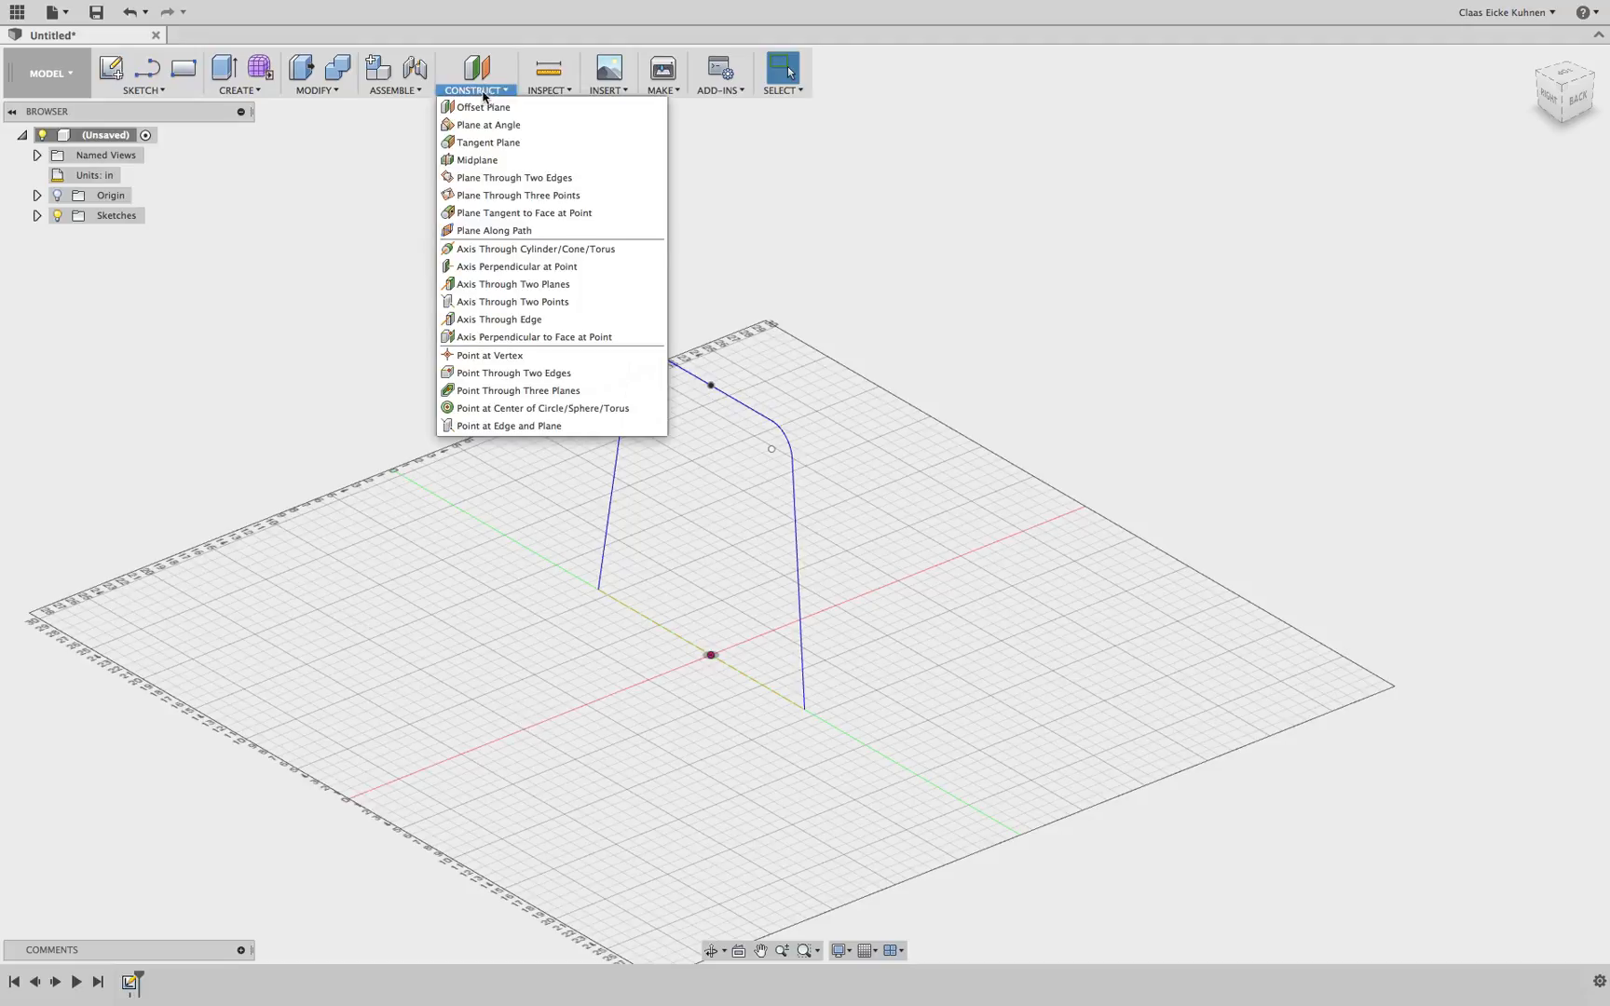
pyautogui.click(485, 107)
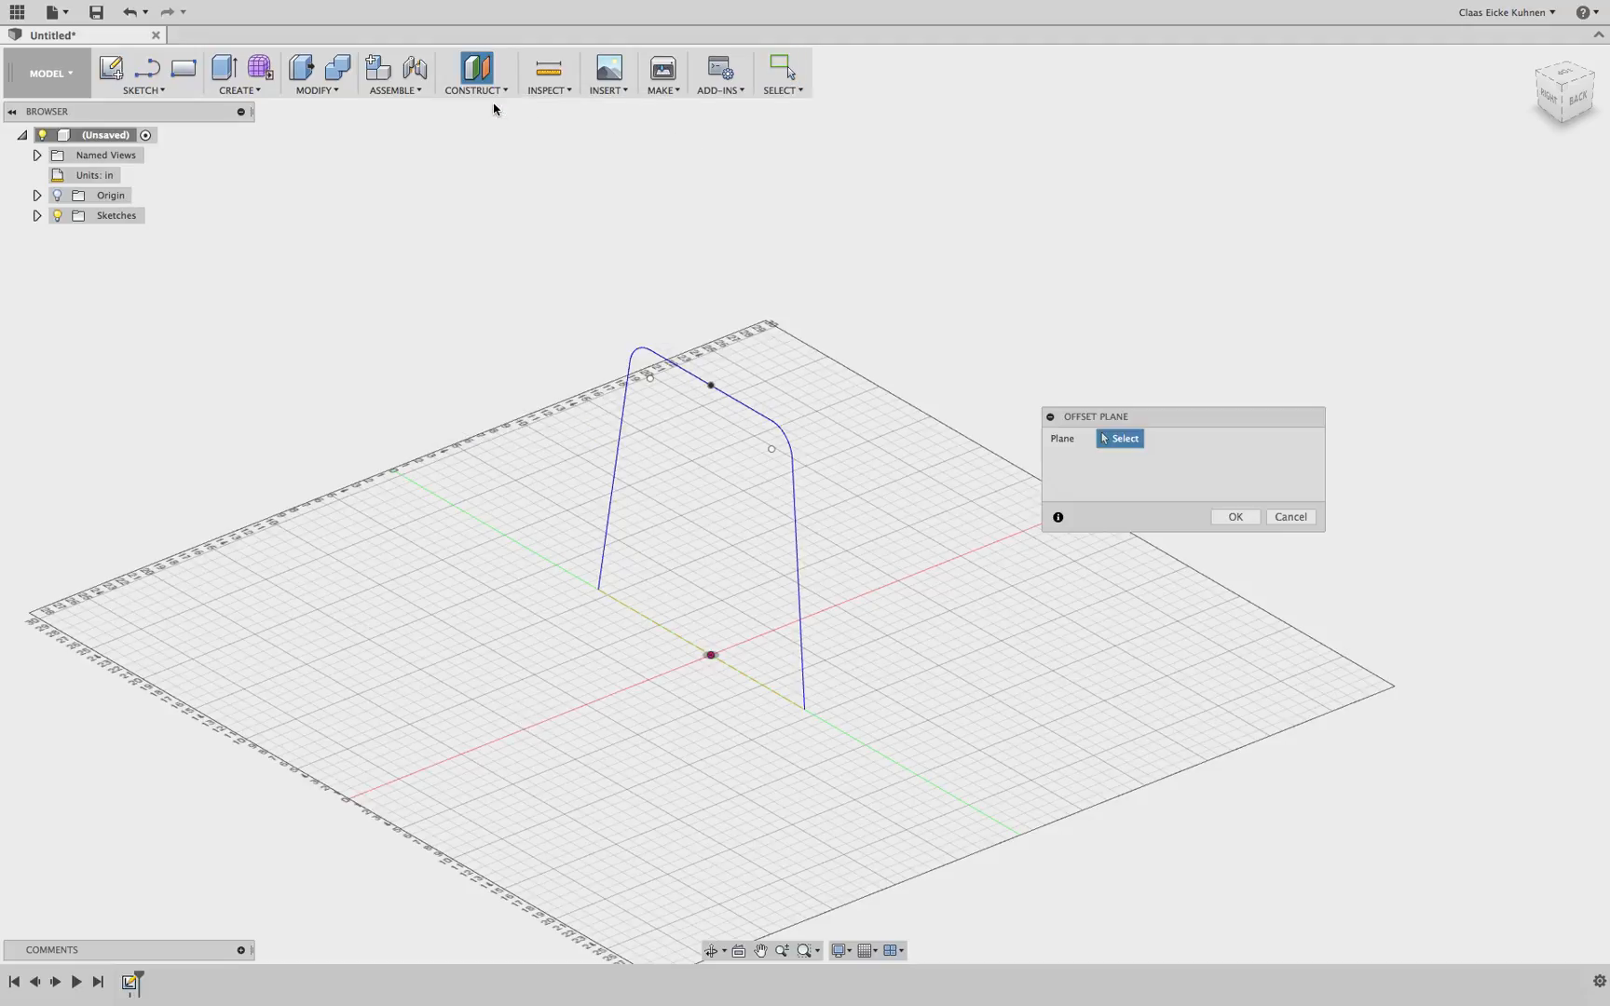
pyautogui.click(58, 196)
pyautogui.click(744, 649)
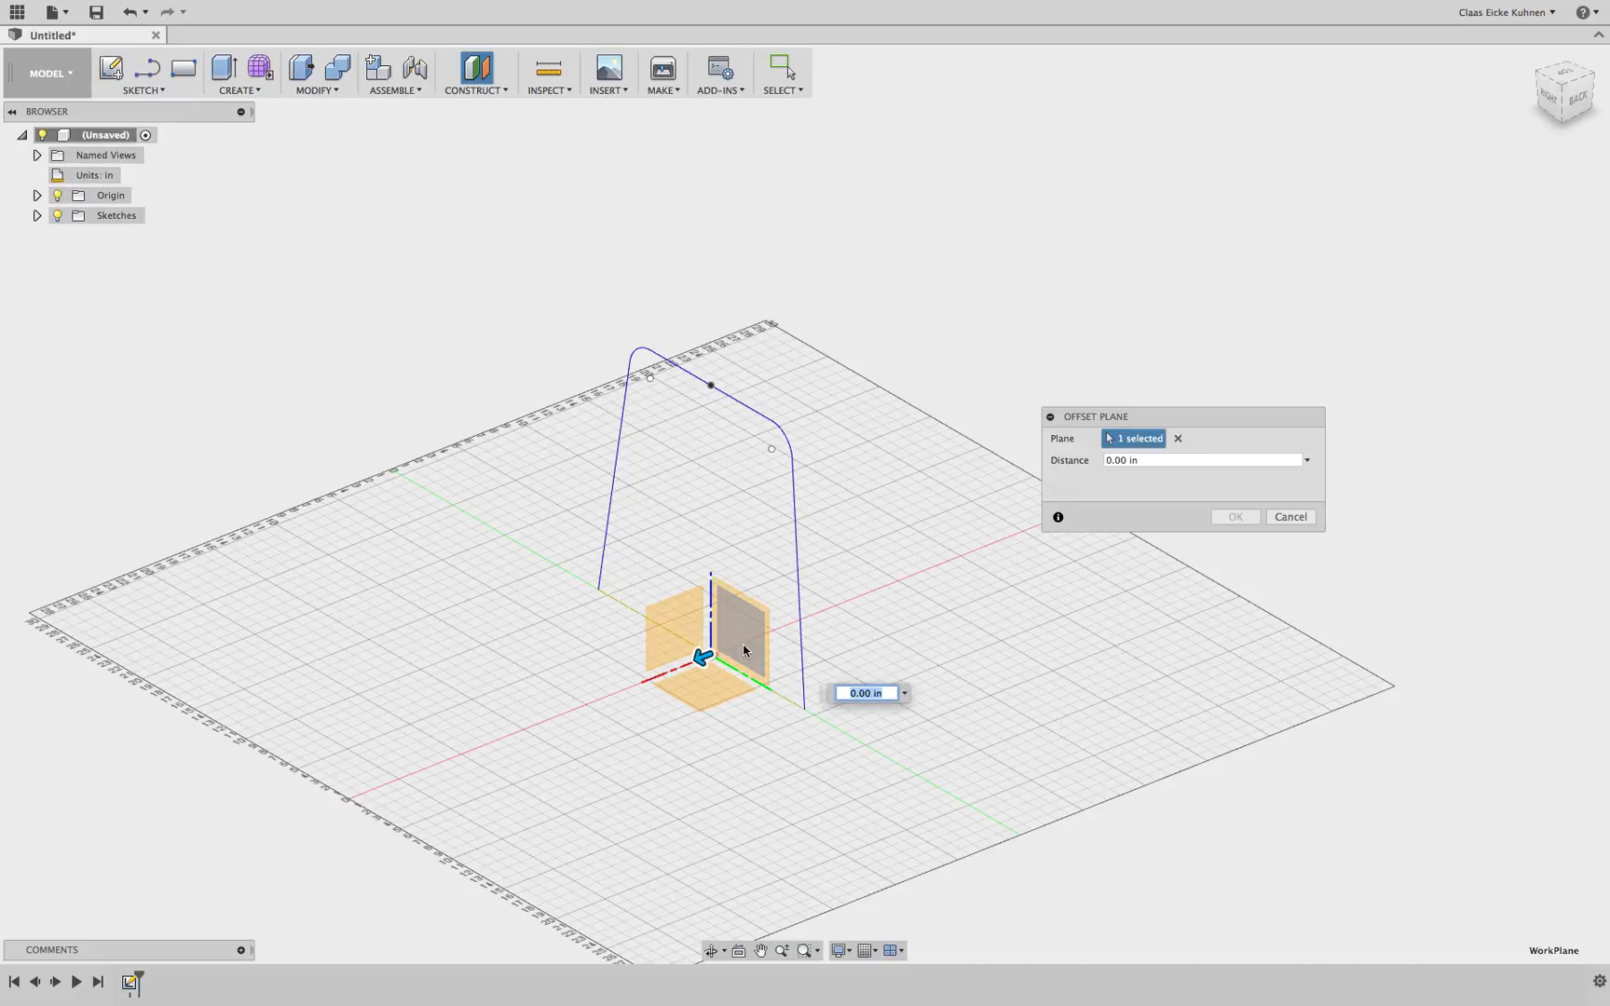
pyautogui.moveTo(704, 657); pyautogui.dragTo(578, 705)
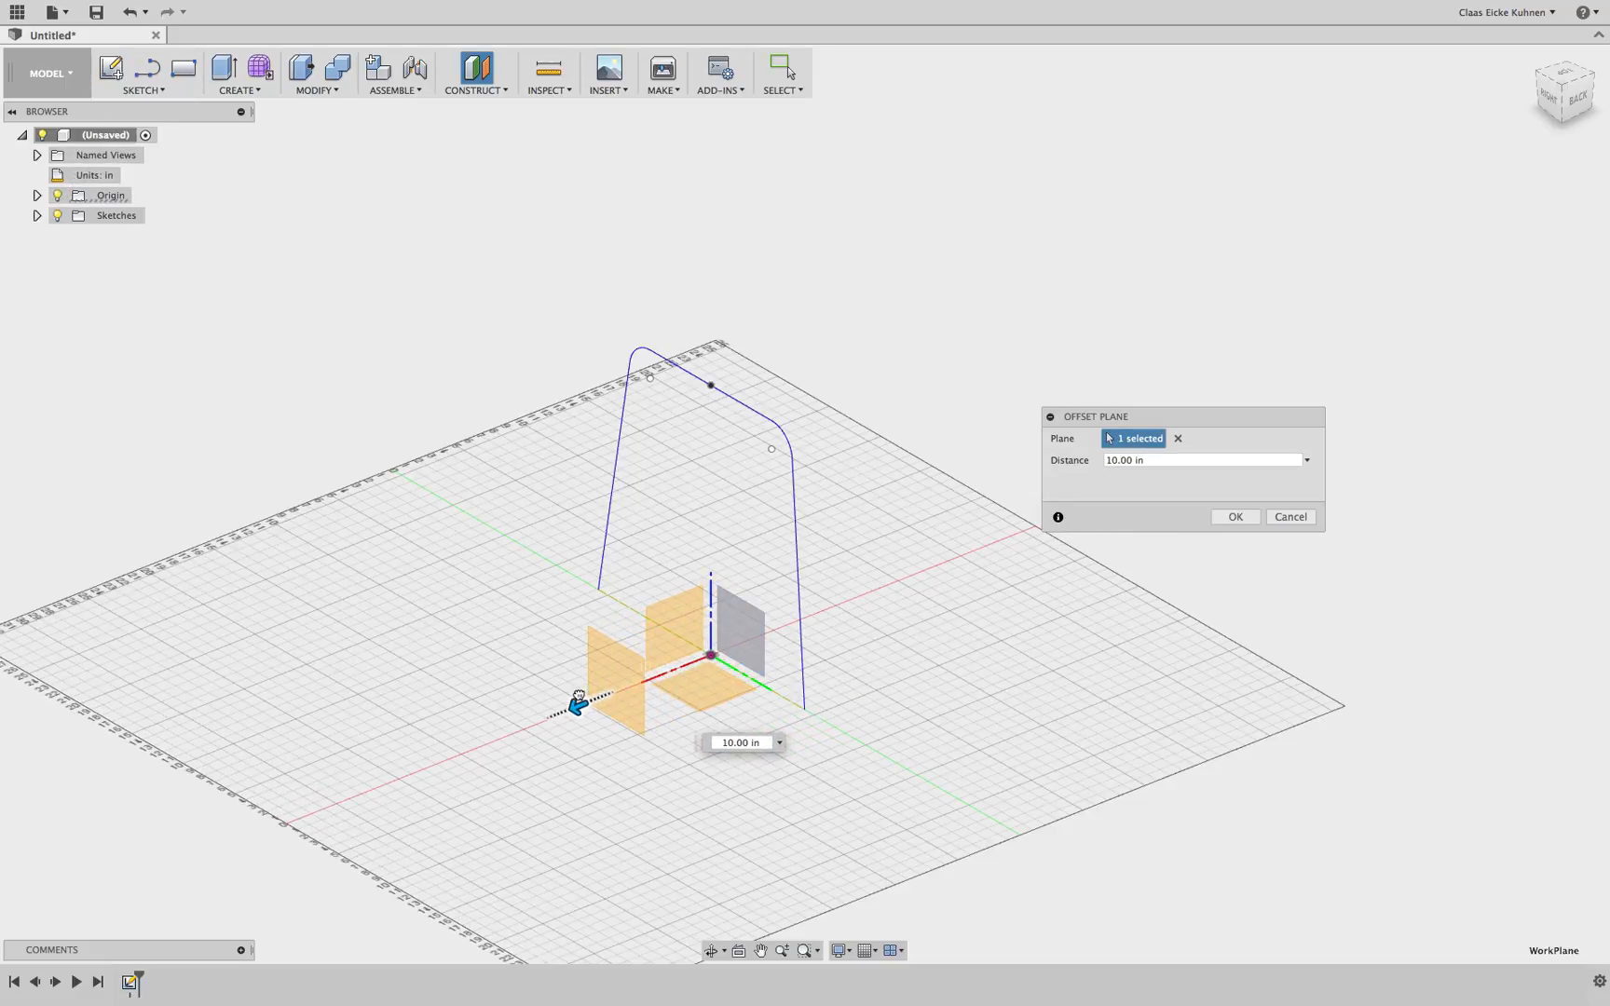
pyautogui.click(1218, 518)
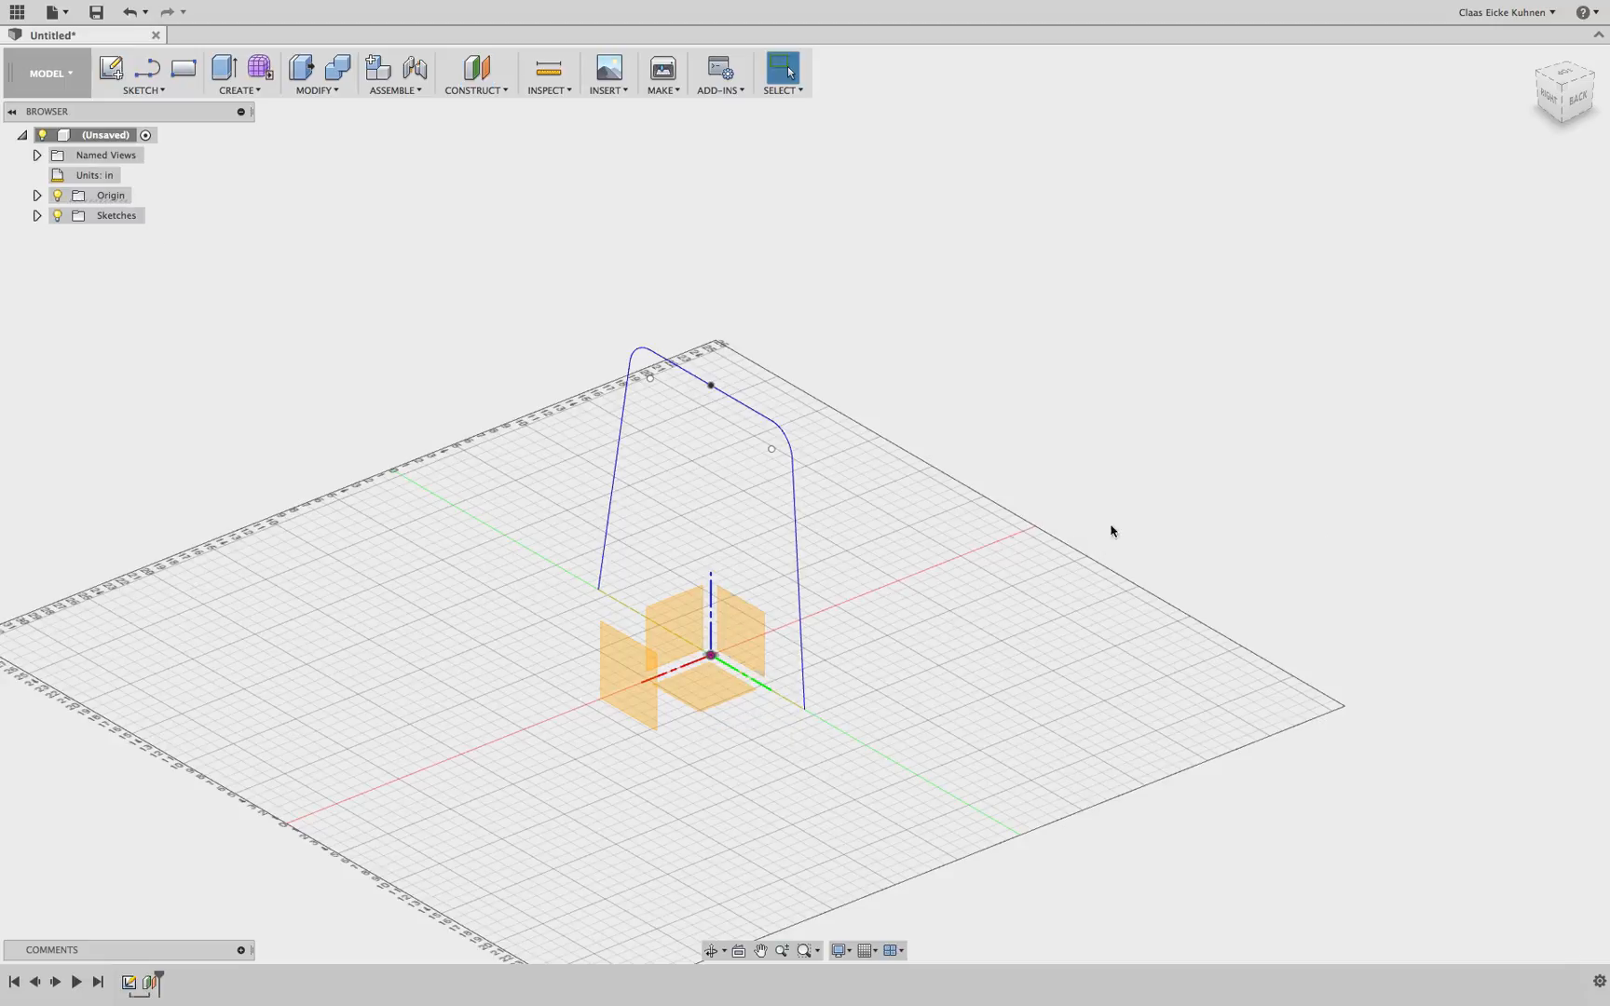
pyautogui.click(130, 983)
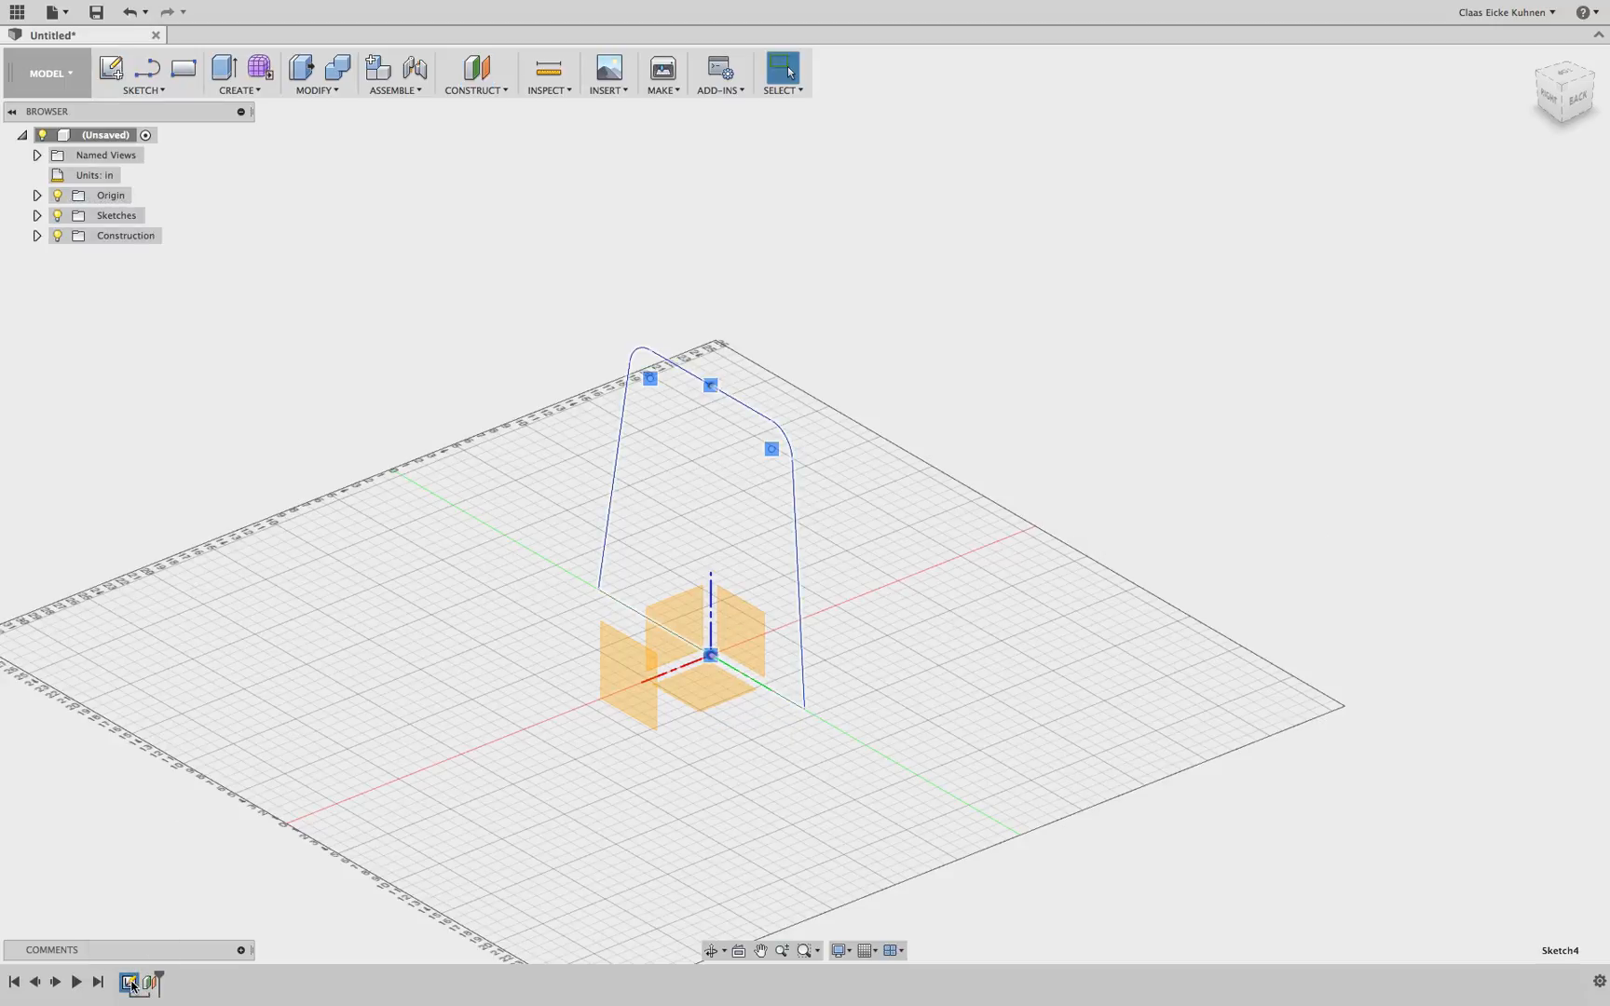
pyautogui.rightClick(135, 985)
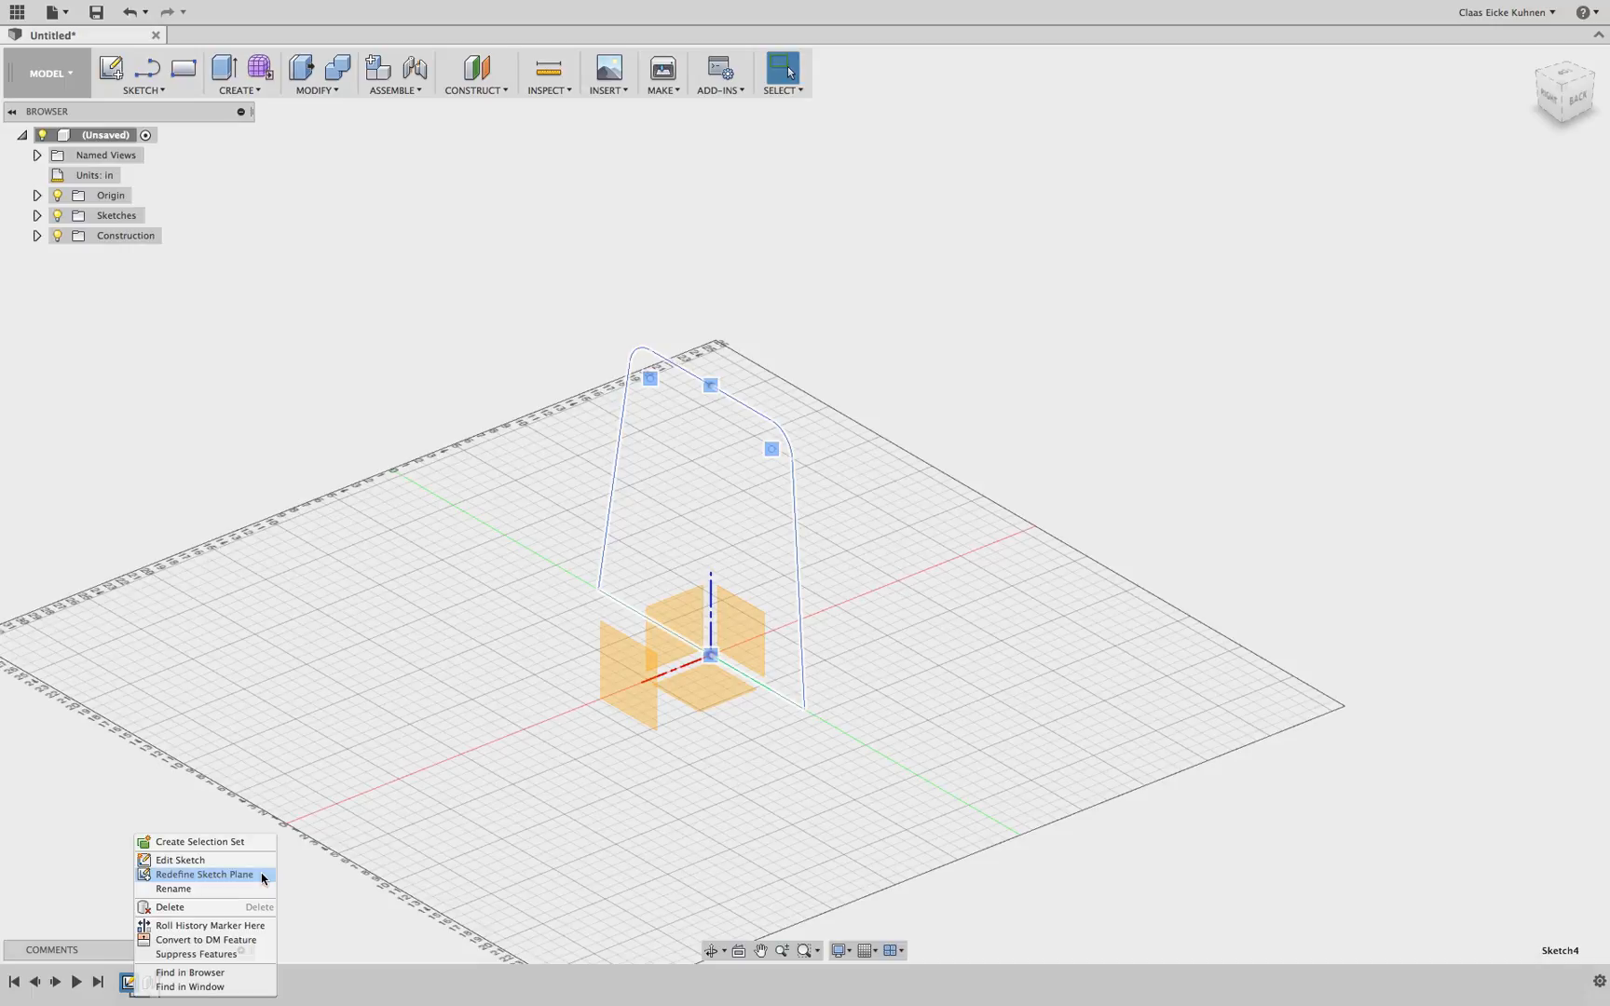
pyautogui.click(204, 874)
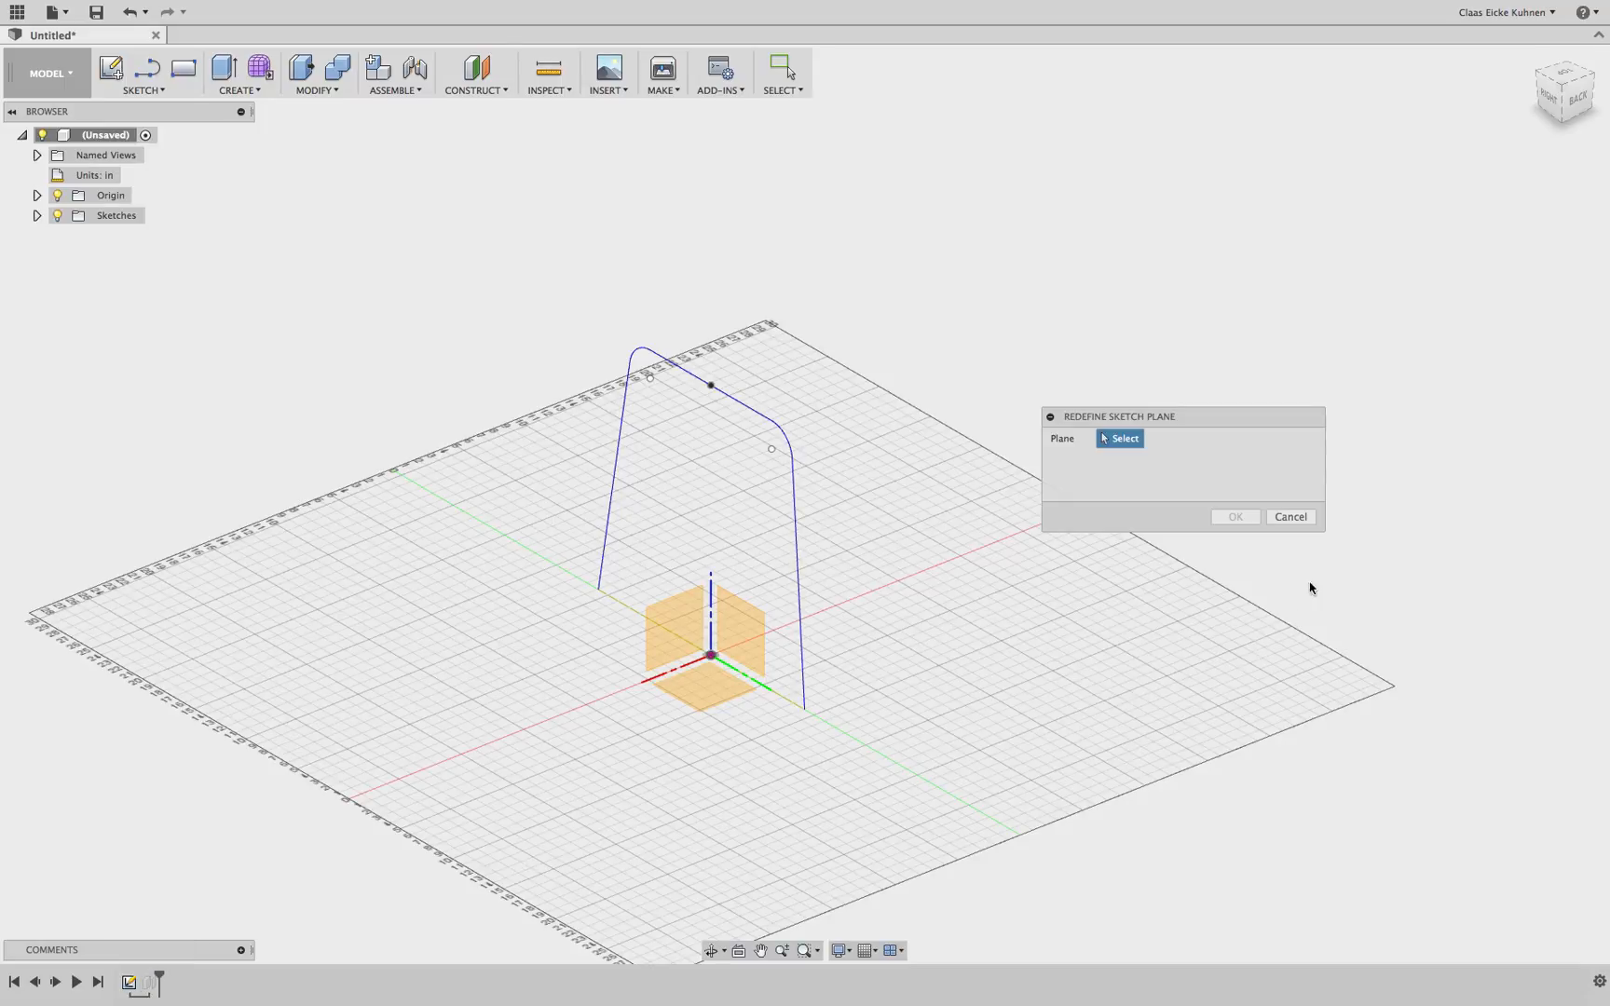
pyautogui.click(1290, 516)
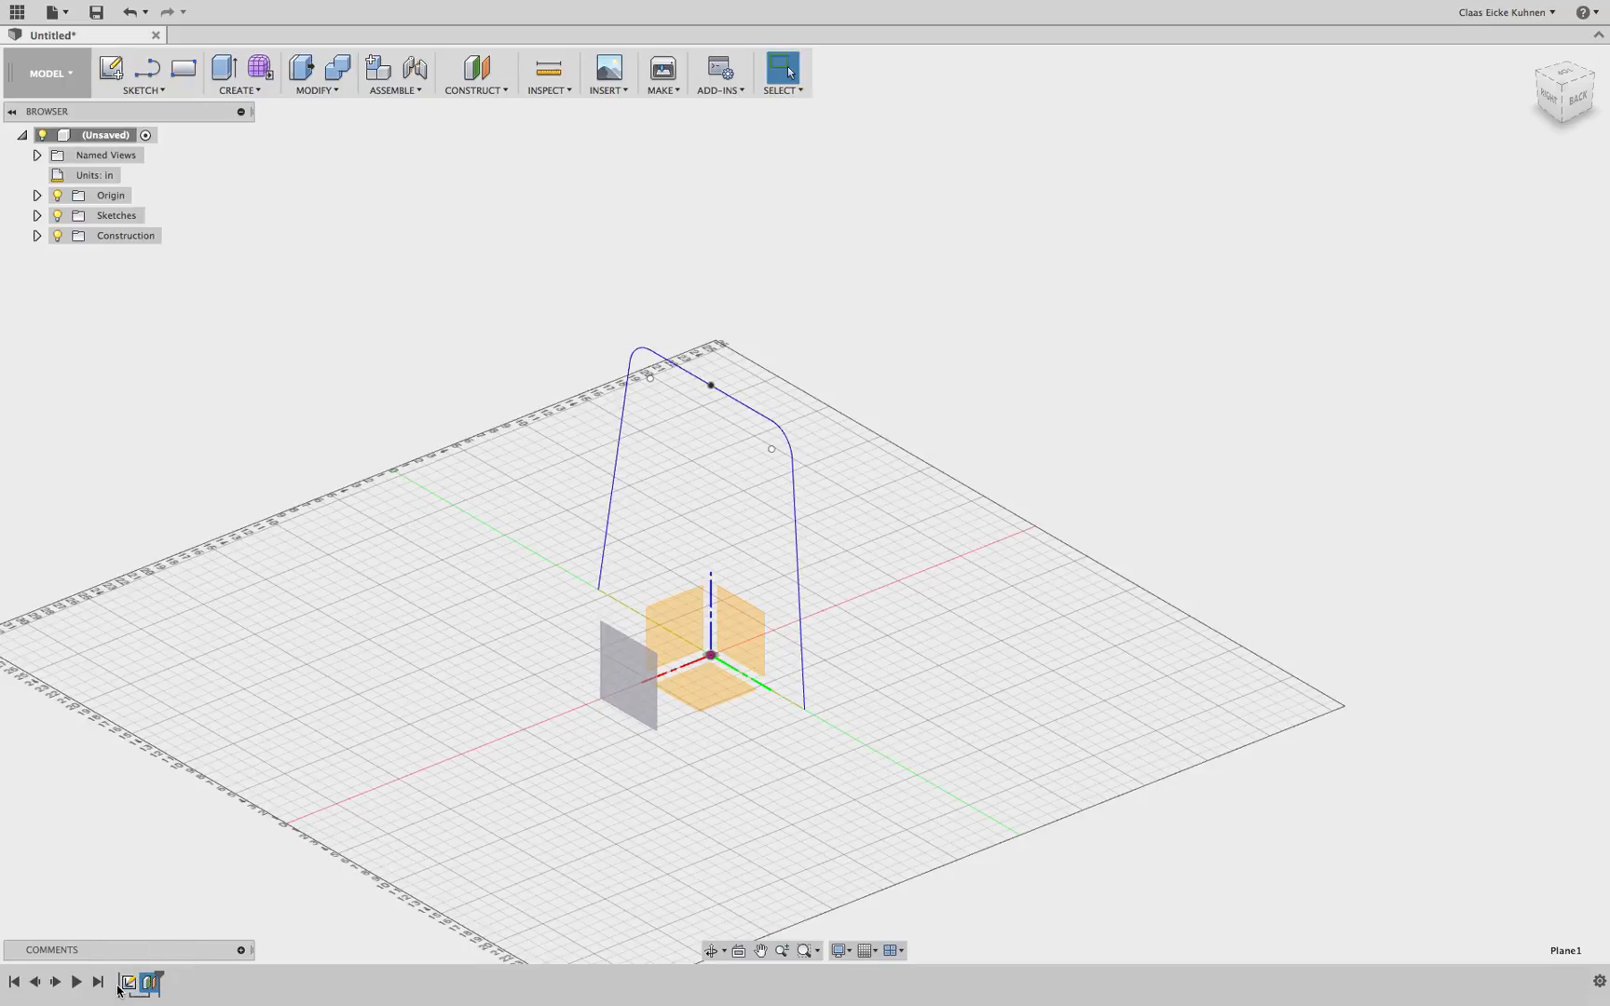
# Delete the offset construction plane and roll the history marker back to the start of the timeline
pyautogui.moveTo(117, 986); pyautogui.dragTo(117, 989)
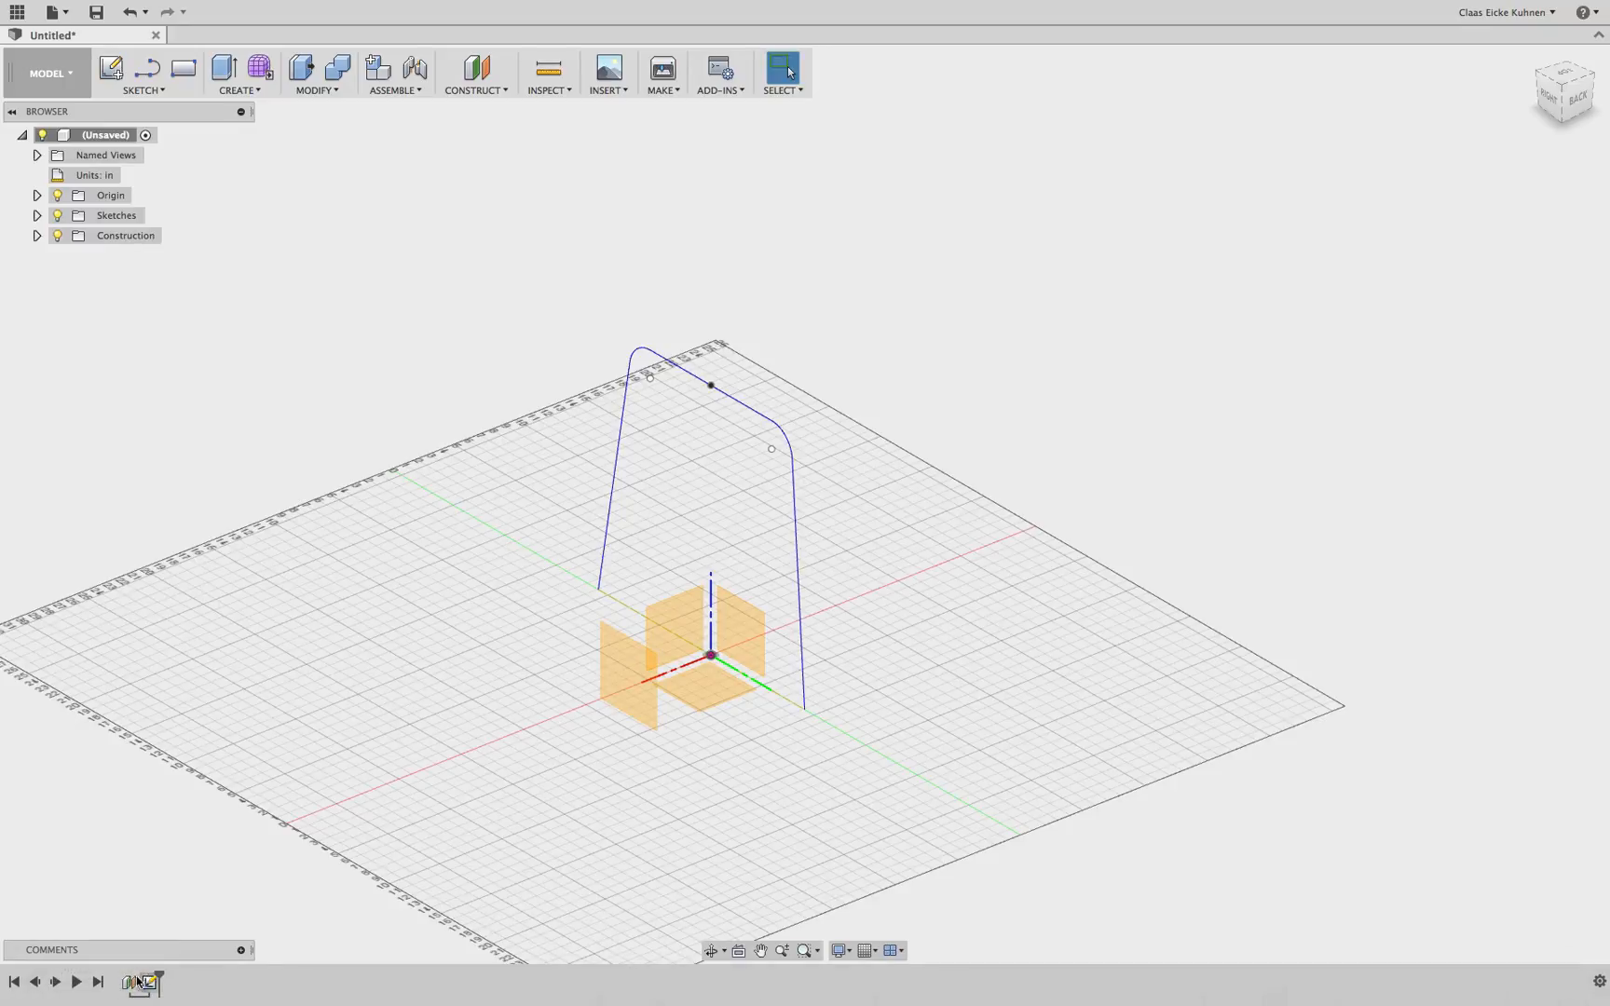
pyautogui.click(129, 982)
pyautogui.press('Delete')
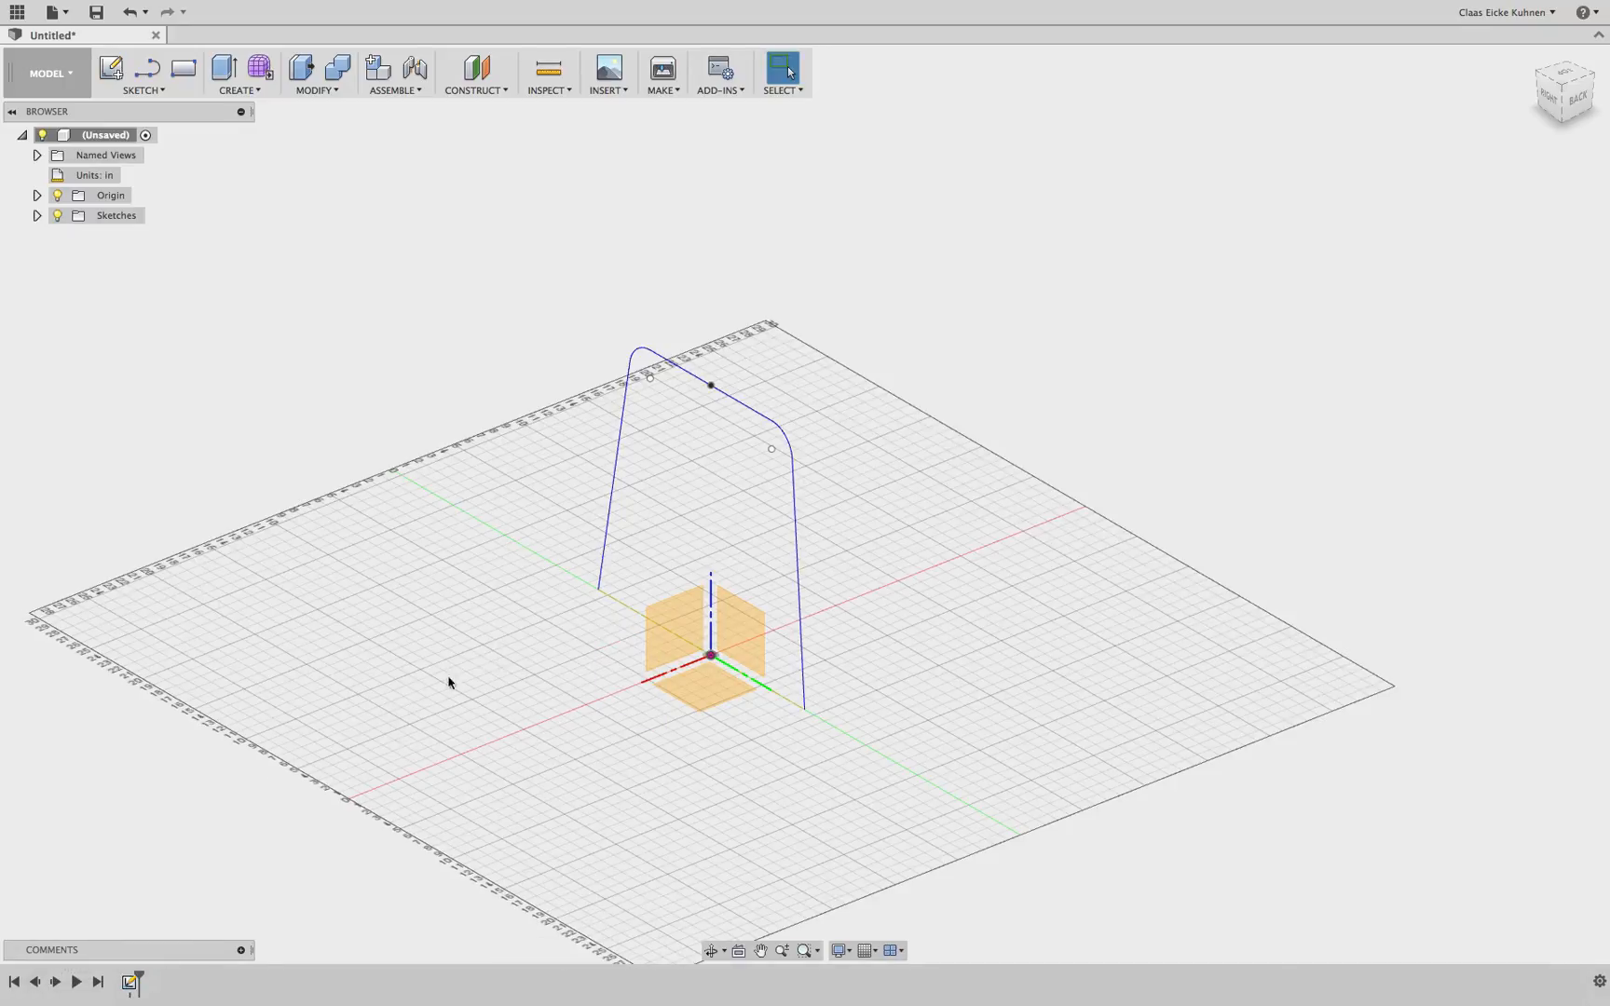
pyautogui.moveTo(139, 974); pyautogui.dragTo(109, 974)
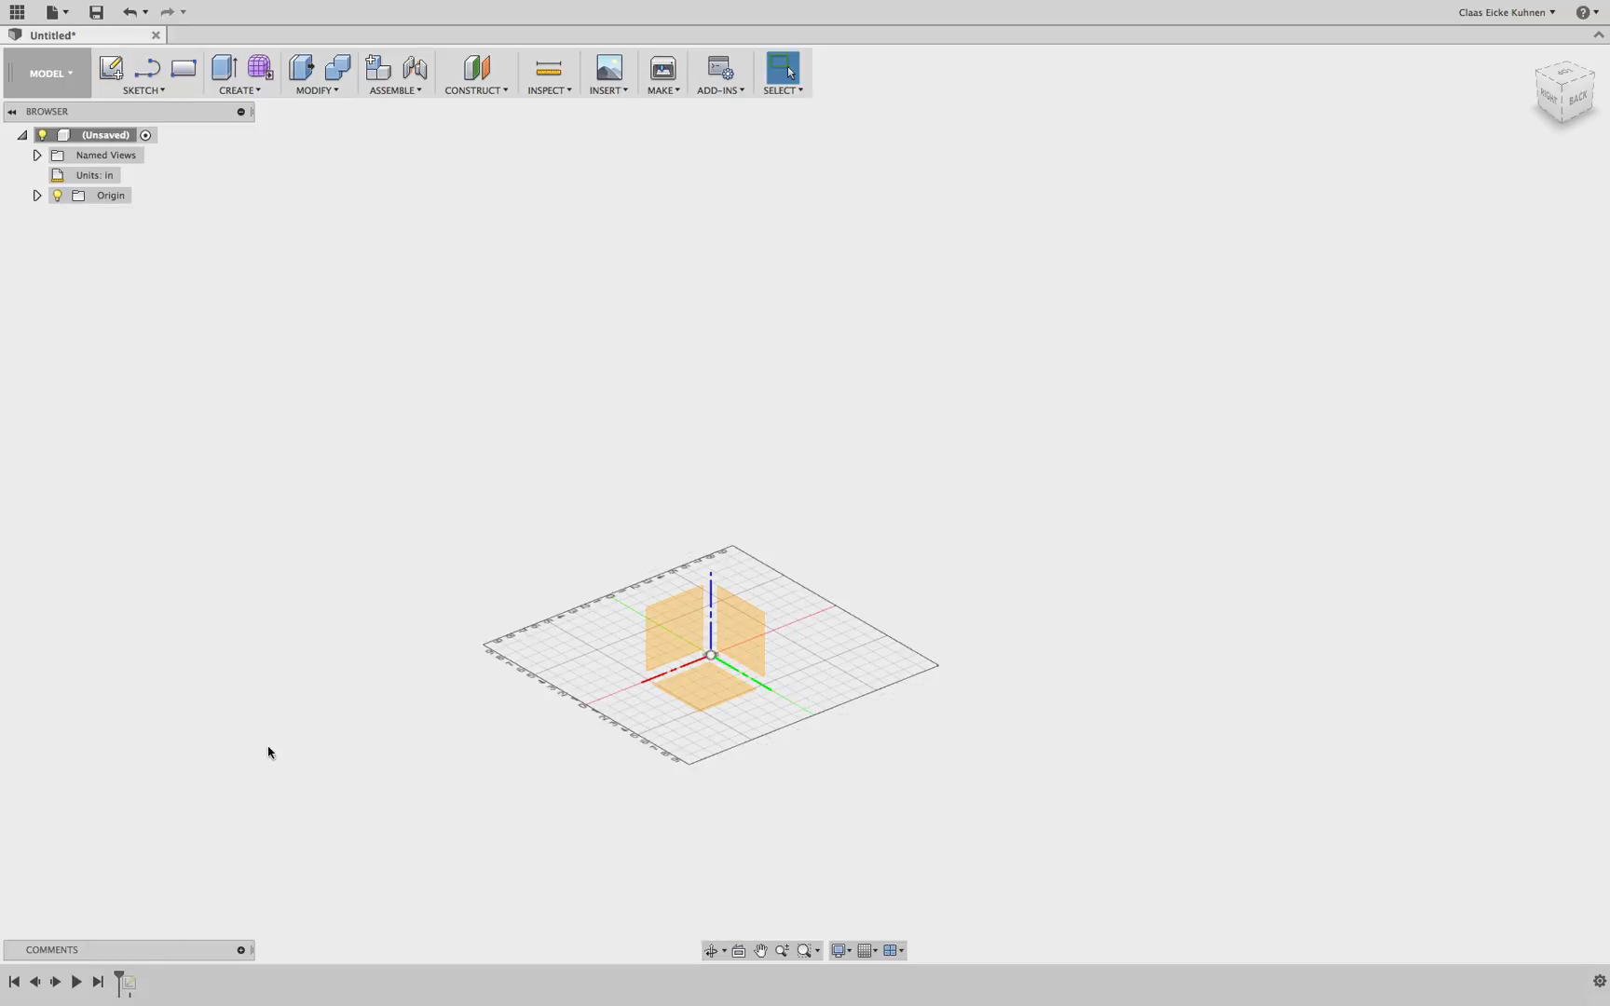
# Recreate an offset construction plane from the right origin plane at the start of the history
pyautogui.click(493, 93)
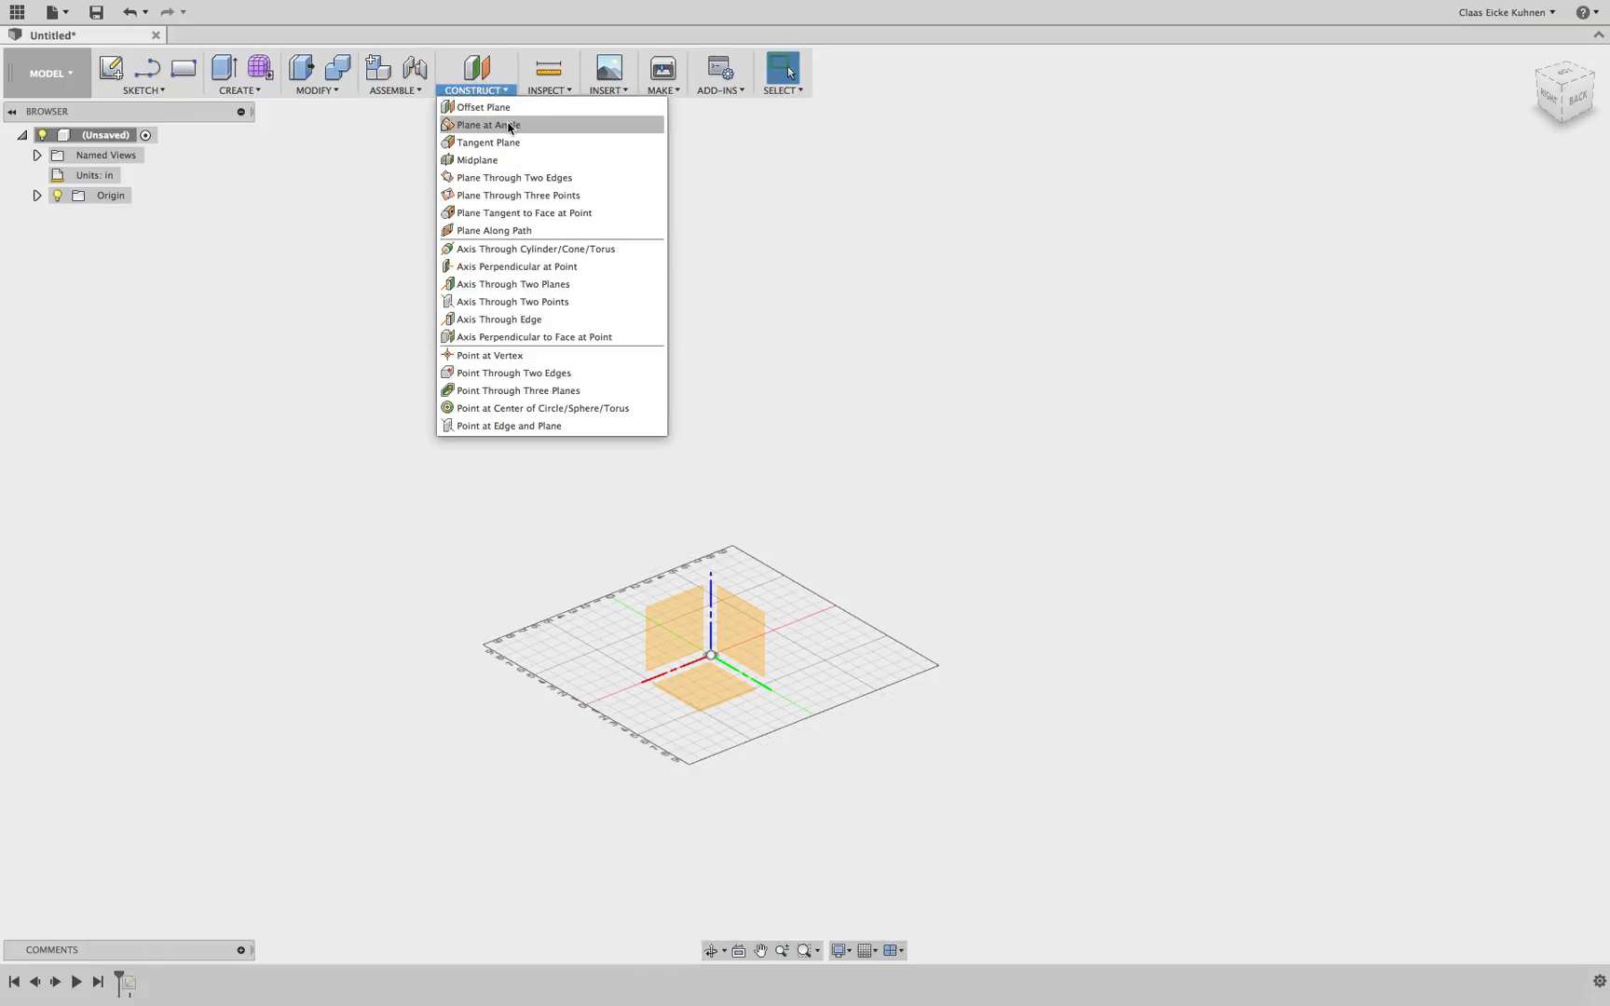
pyautogui.click(506, 108)
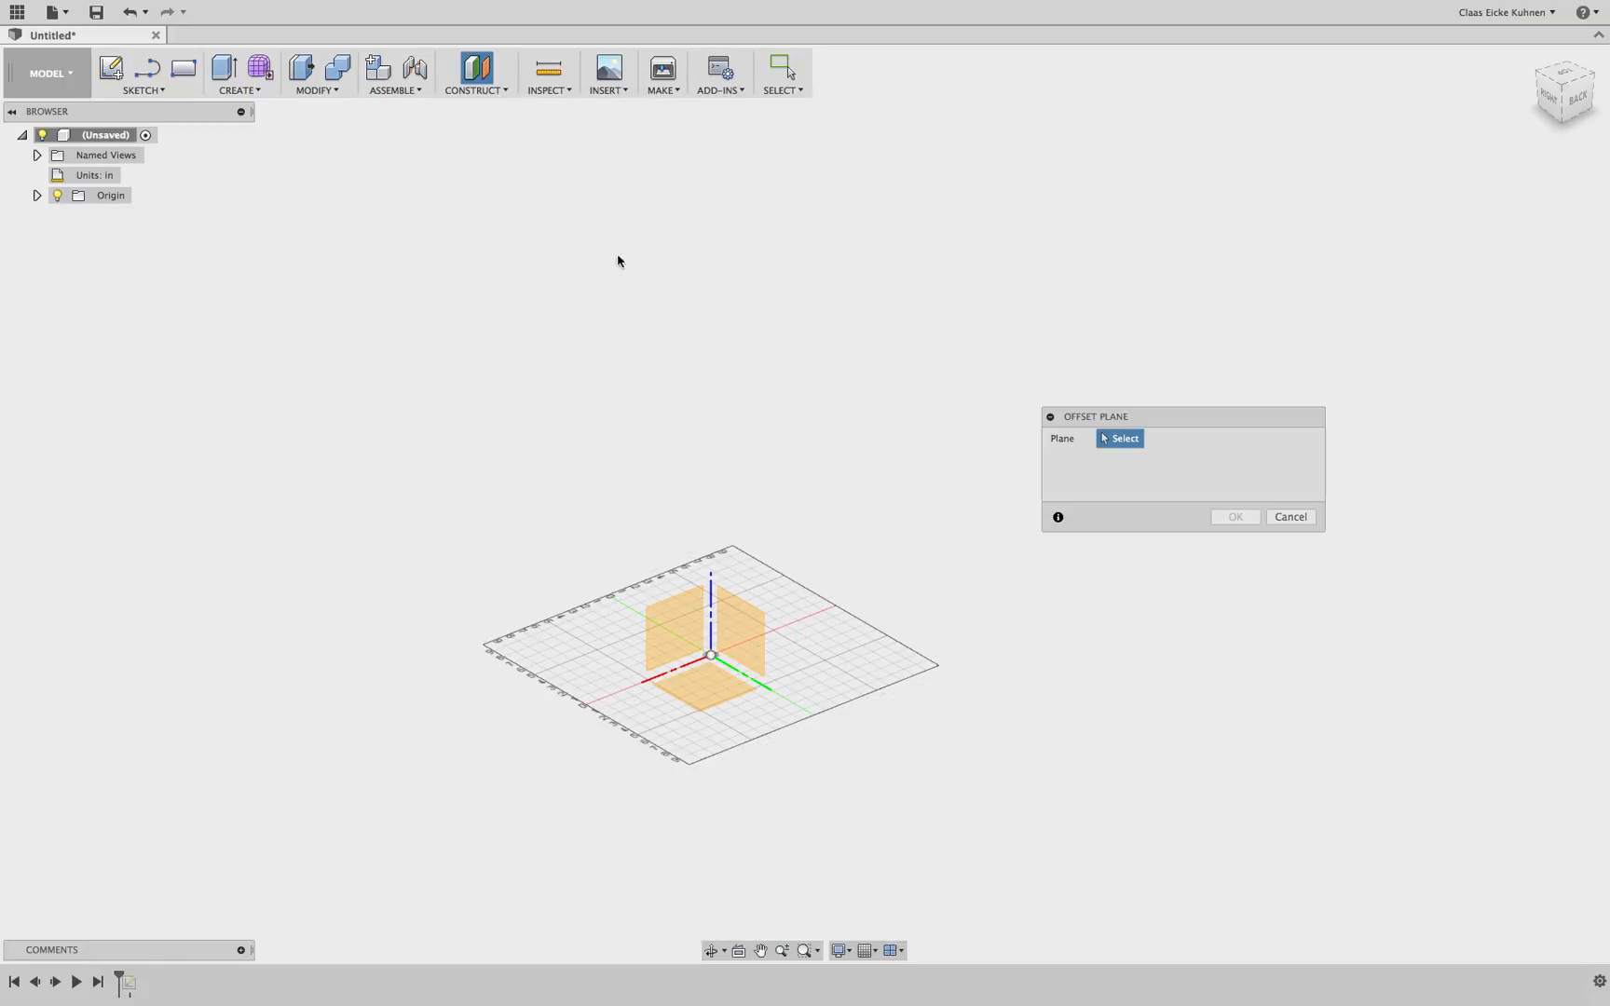
pyautogui.click(755, 644)
pyautogui.moveTo(702, 658); pyautogui.dragTo(591, 703)
pyautogui.click(1212, 523)
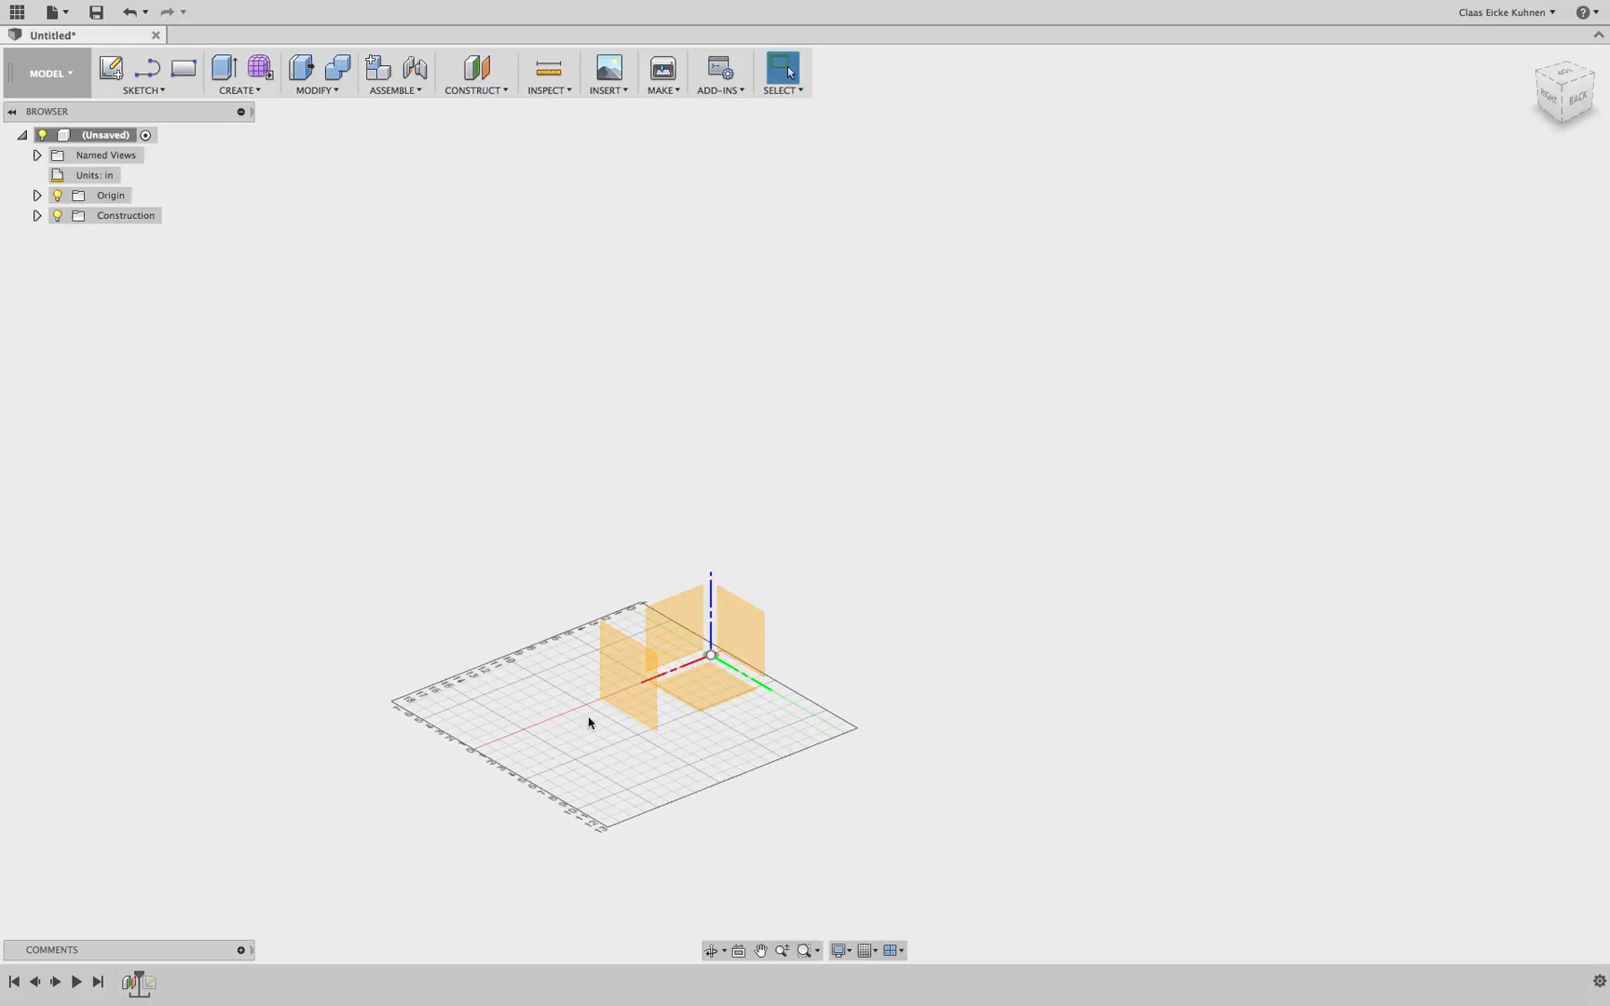
# Roll the history forward and redefine the sketch's plane onto the new offset construction plane
pyautogui.moveTo(141, 971); pyautogui.dragTo(161, 972)
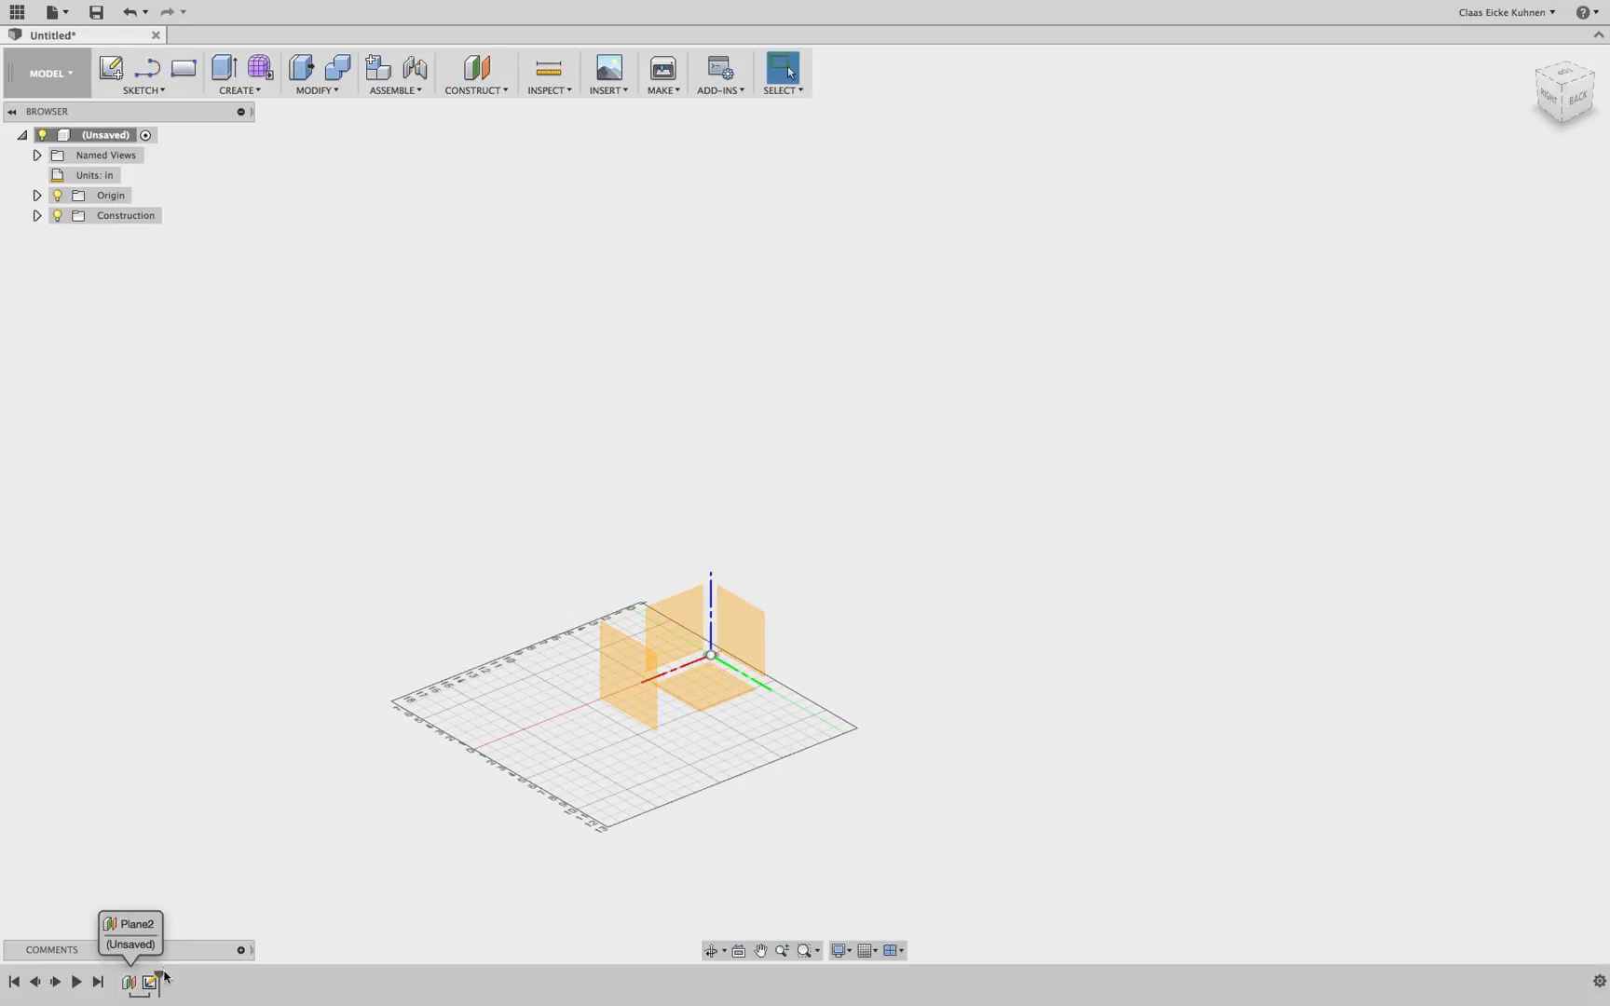
pyautogui.rightClick(150, 982)
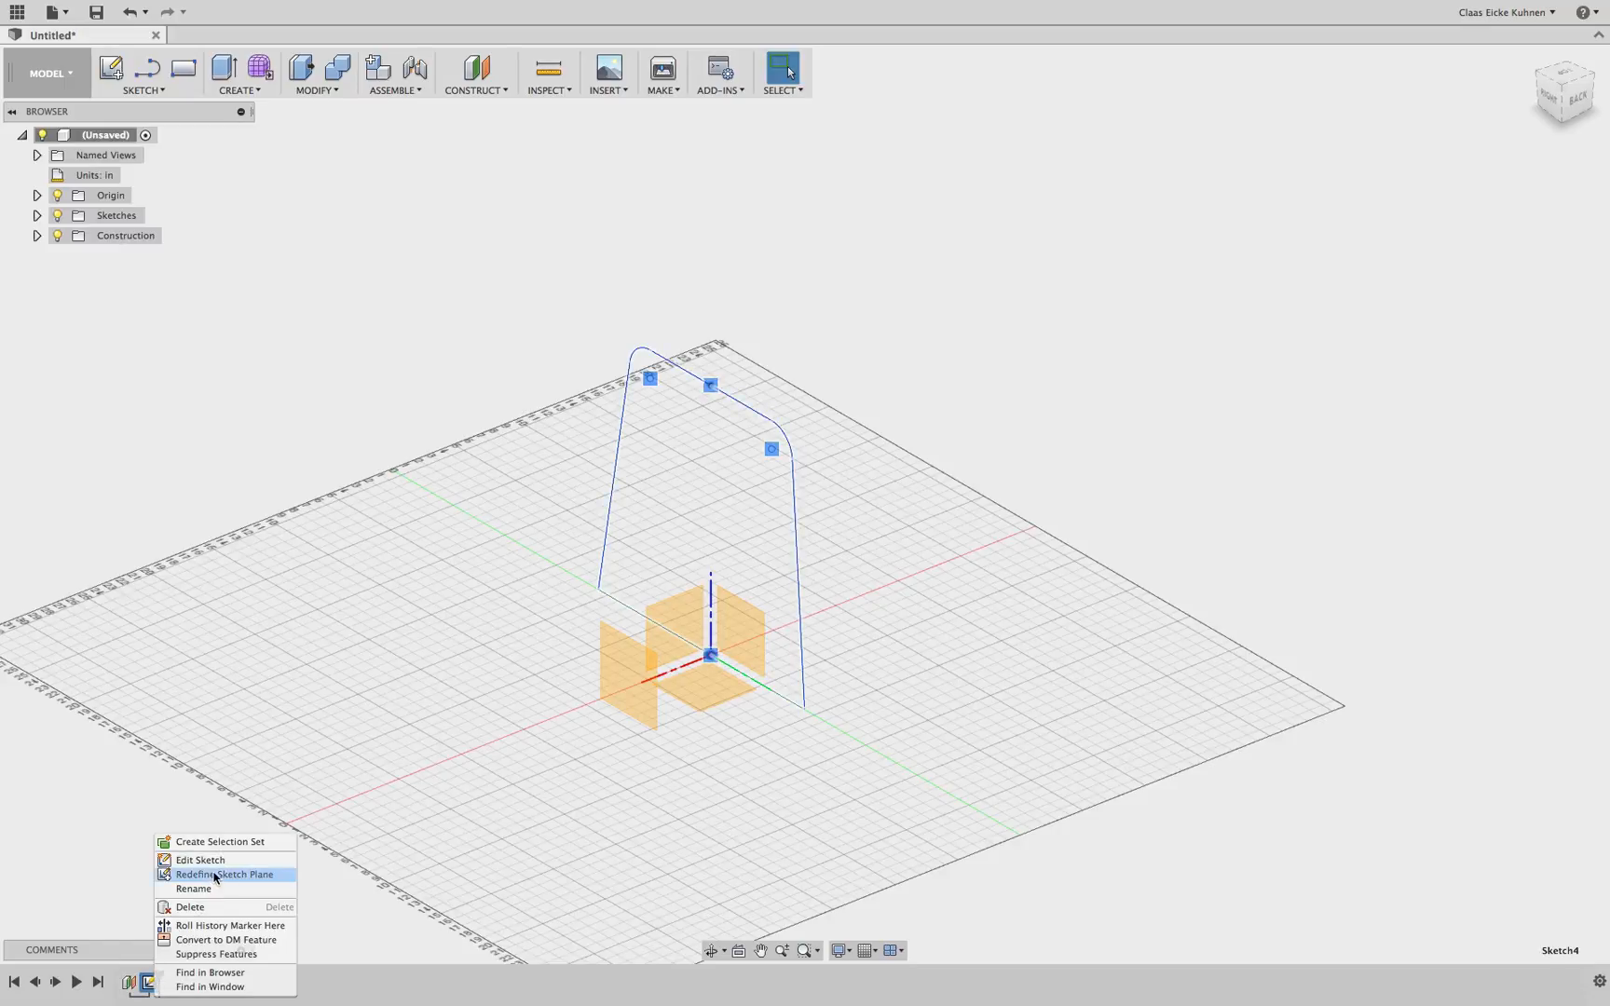
pyautogui.click(261, 876)
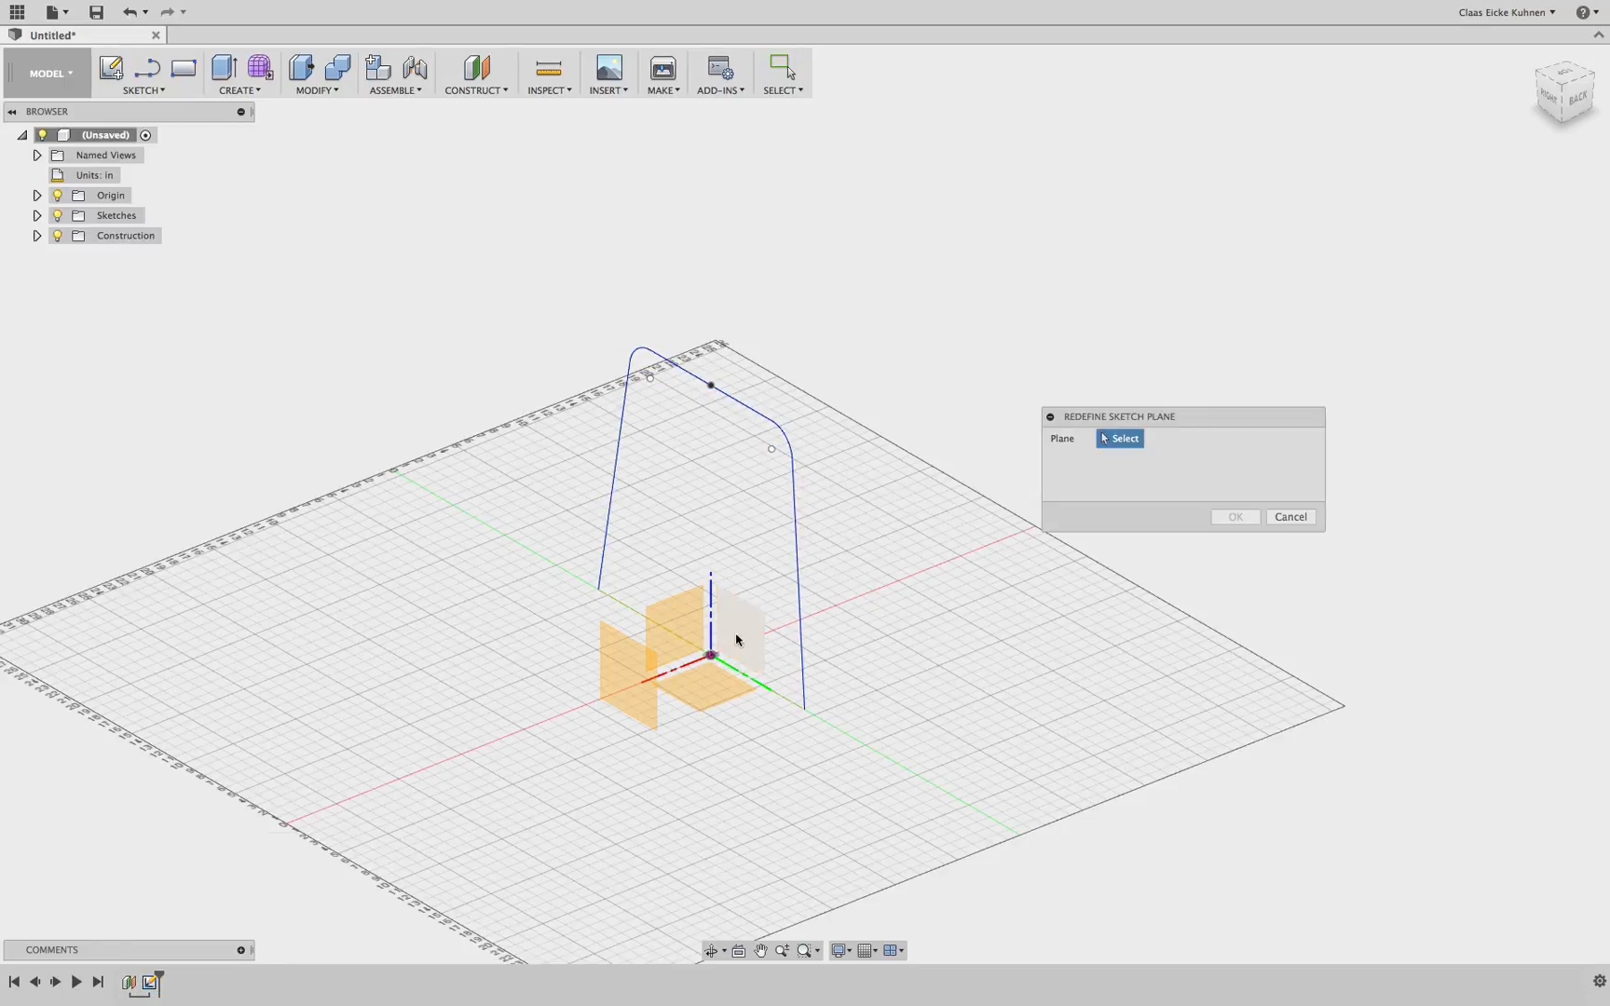
pyautogui.click(615, 661)
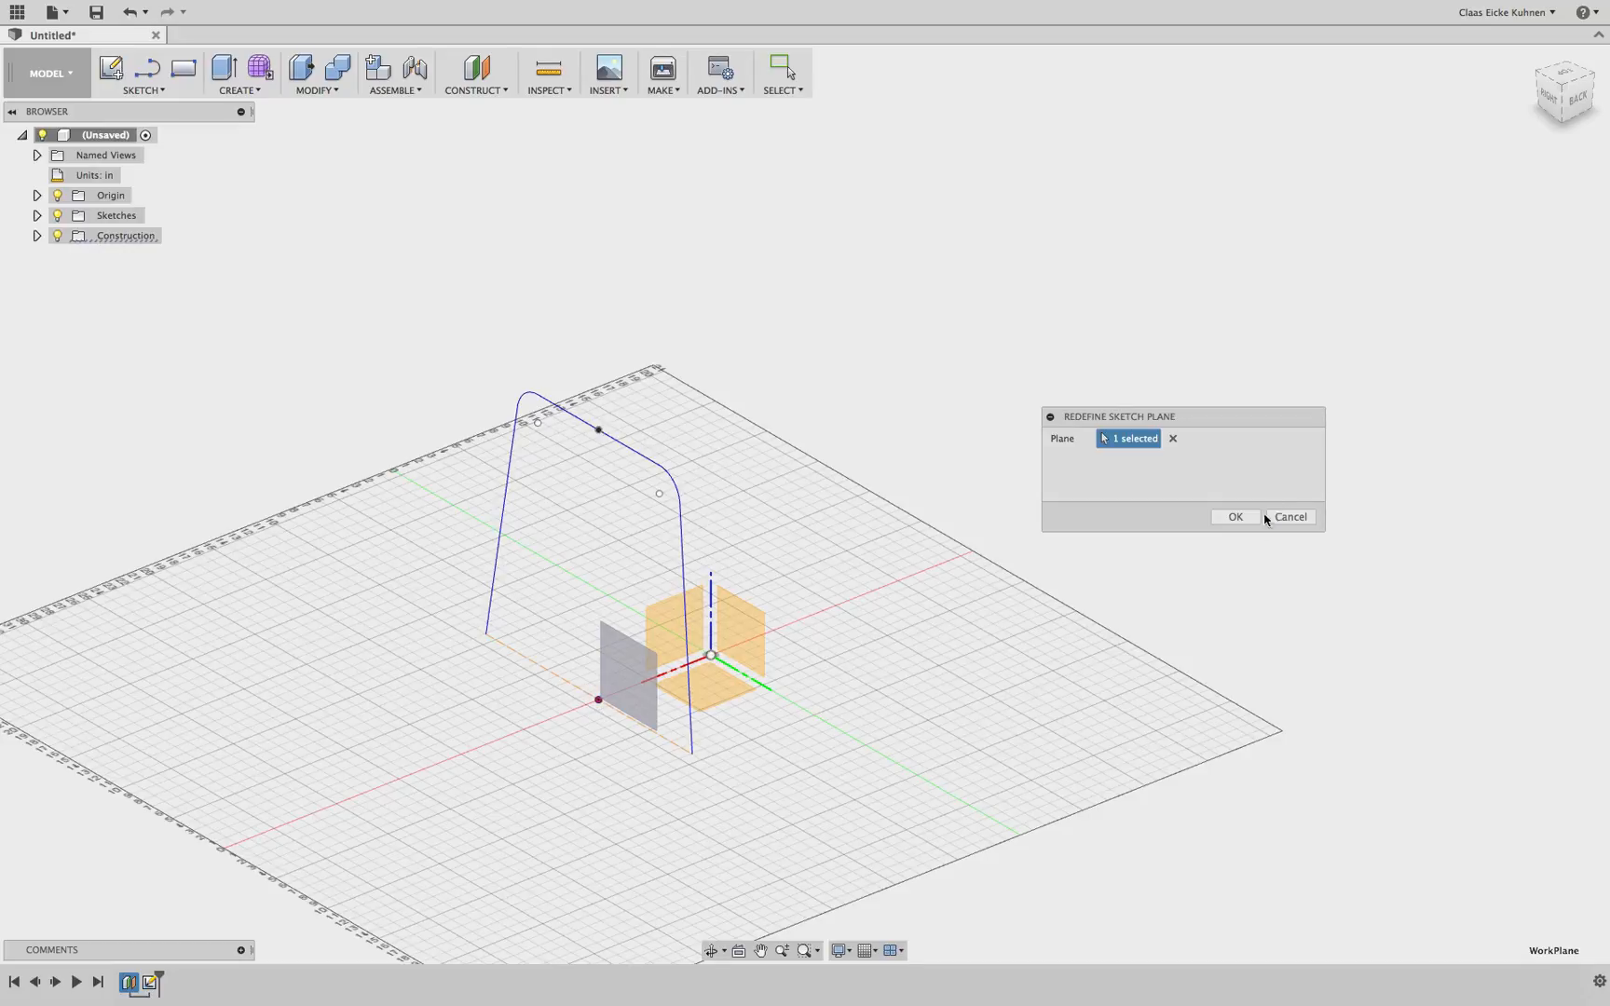
pyautogui.click(1235, 517)
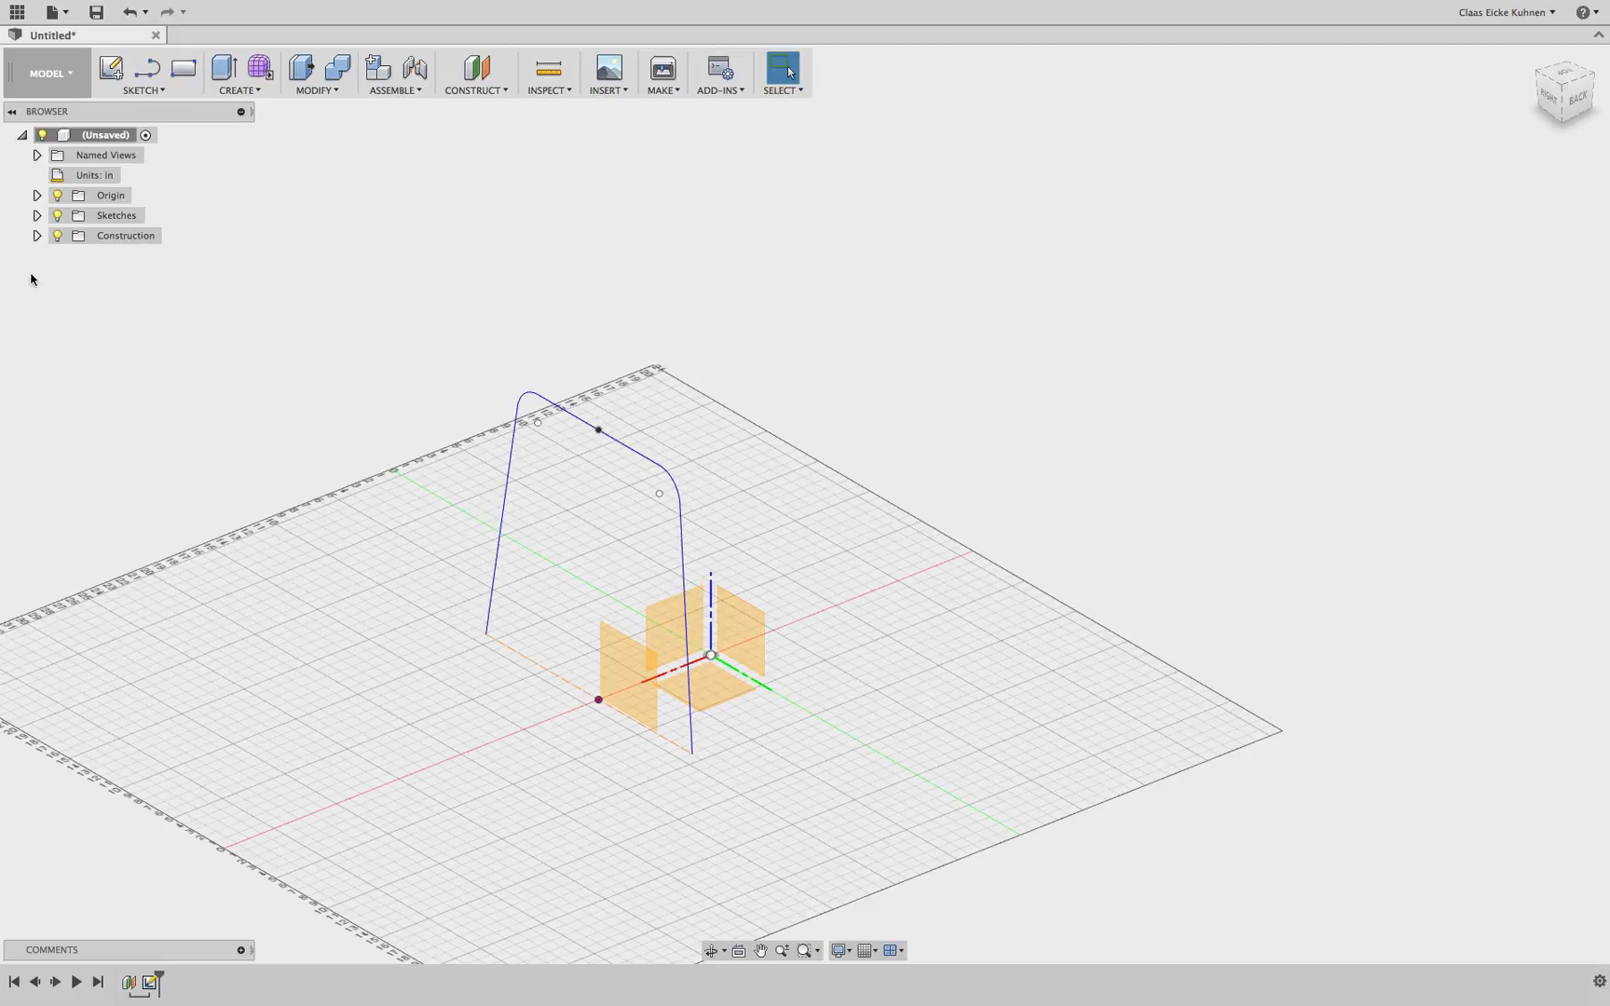
# Expand the Sketches and Construction folders and rename the offset plane to cPlane Left
pyautogui.click(37, 235)
pyautogui.click(37, 215)
pyautogui.click(119, 278)
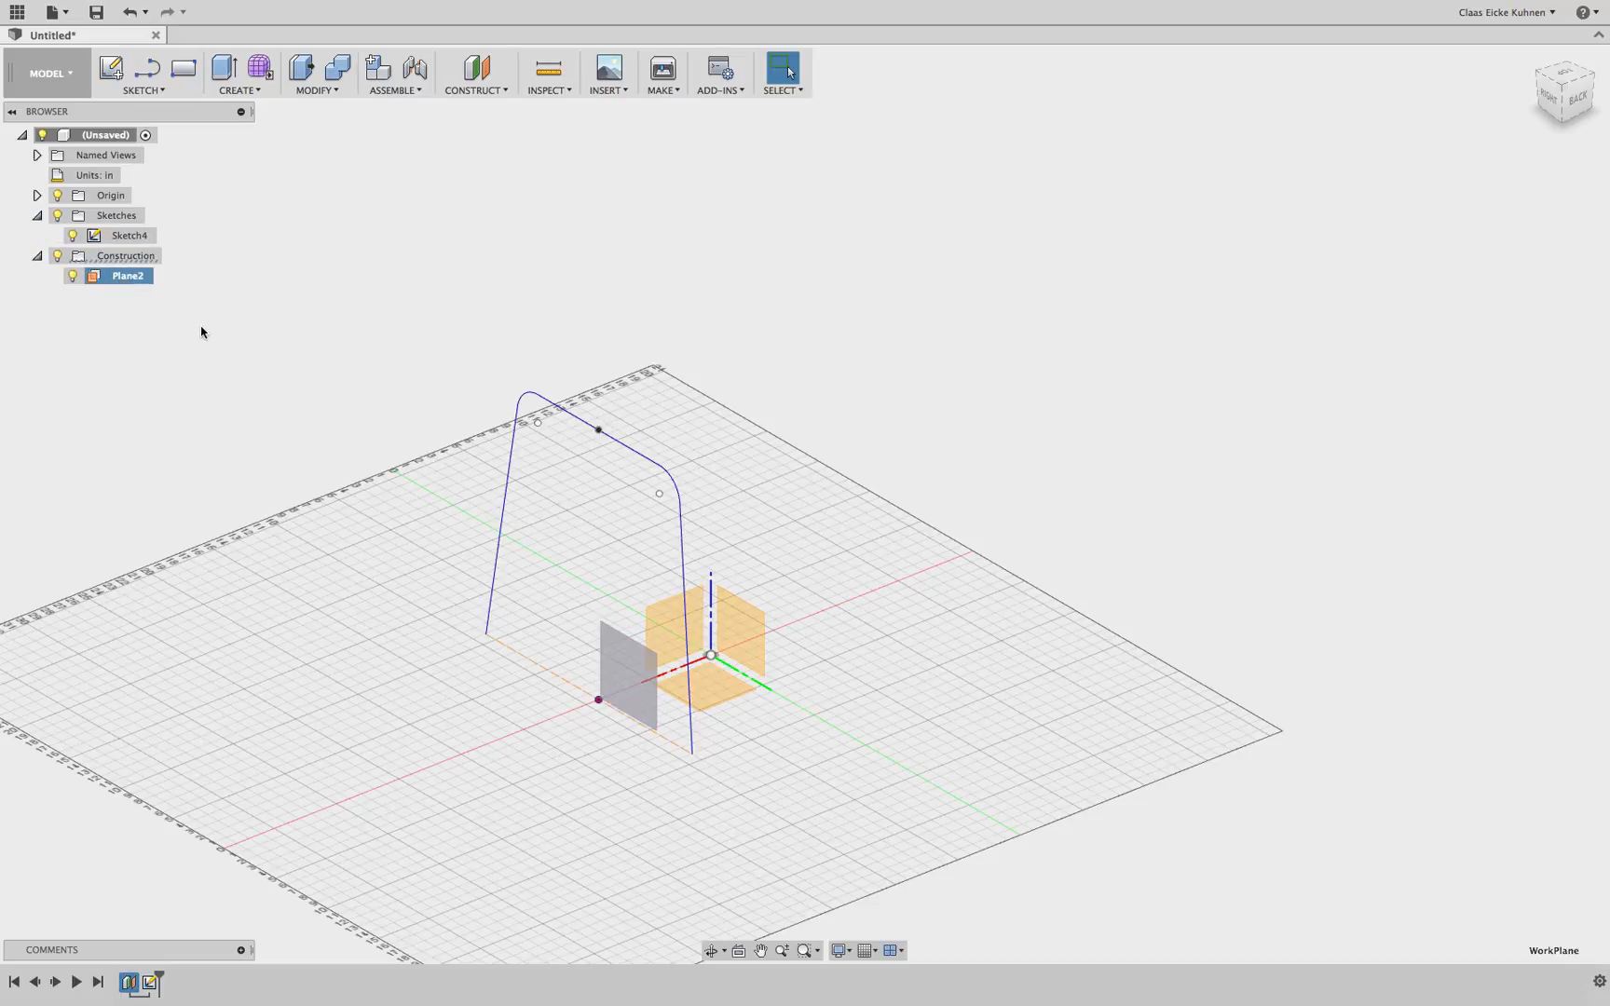
pyautogui.click(124, 274)
pyautogui.write('cPlane Left')
pyautogui.press('Return')
# Rename the sketch to Pipe
pyautogui.click(149, 237)
pyautogui.click(149, 237)
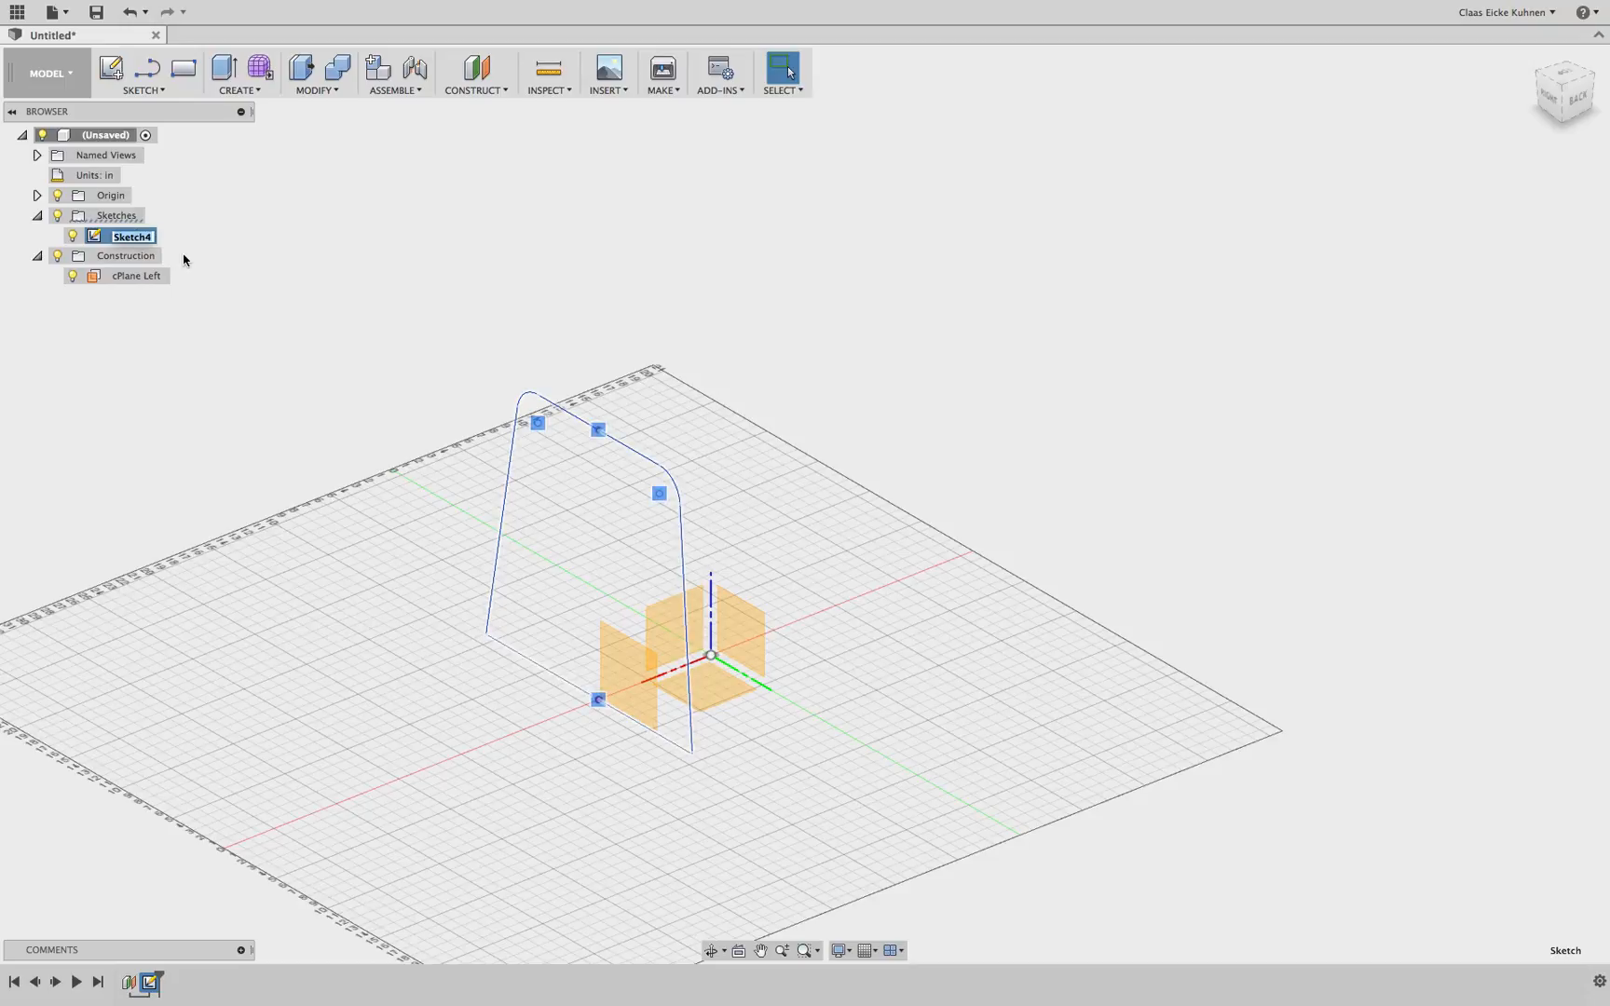
pyautogui.write('Pipe')
pyautogui.click(778, 288)
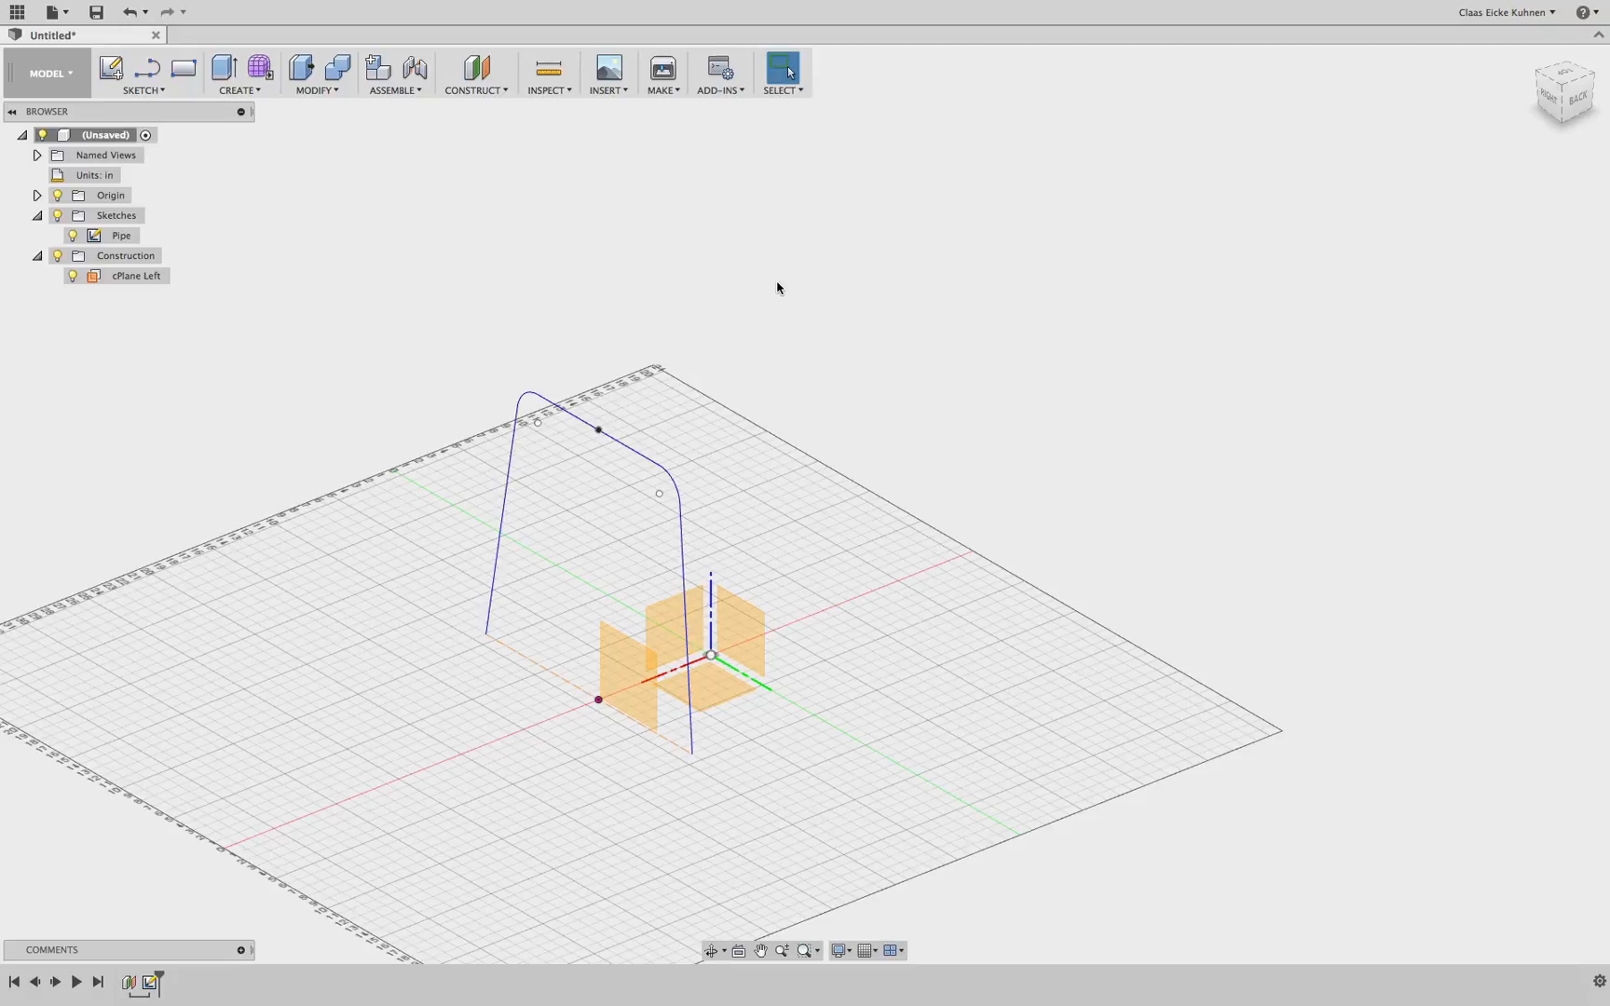
# Create a circular Pipe along the chained sketch path with a section size of 0.75 in
pyautogui.click(239, 91)
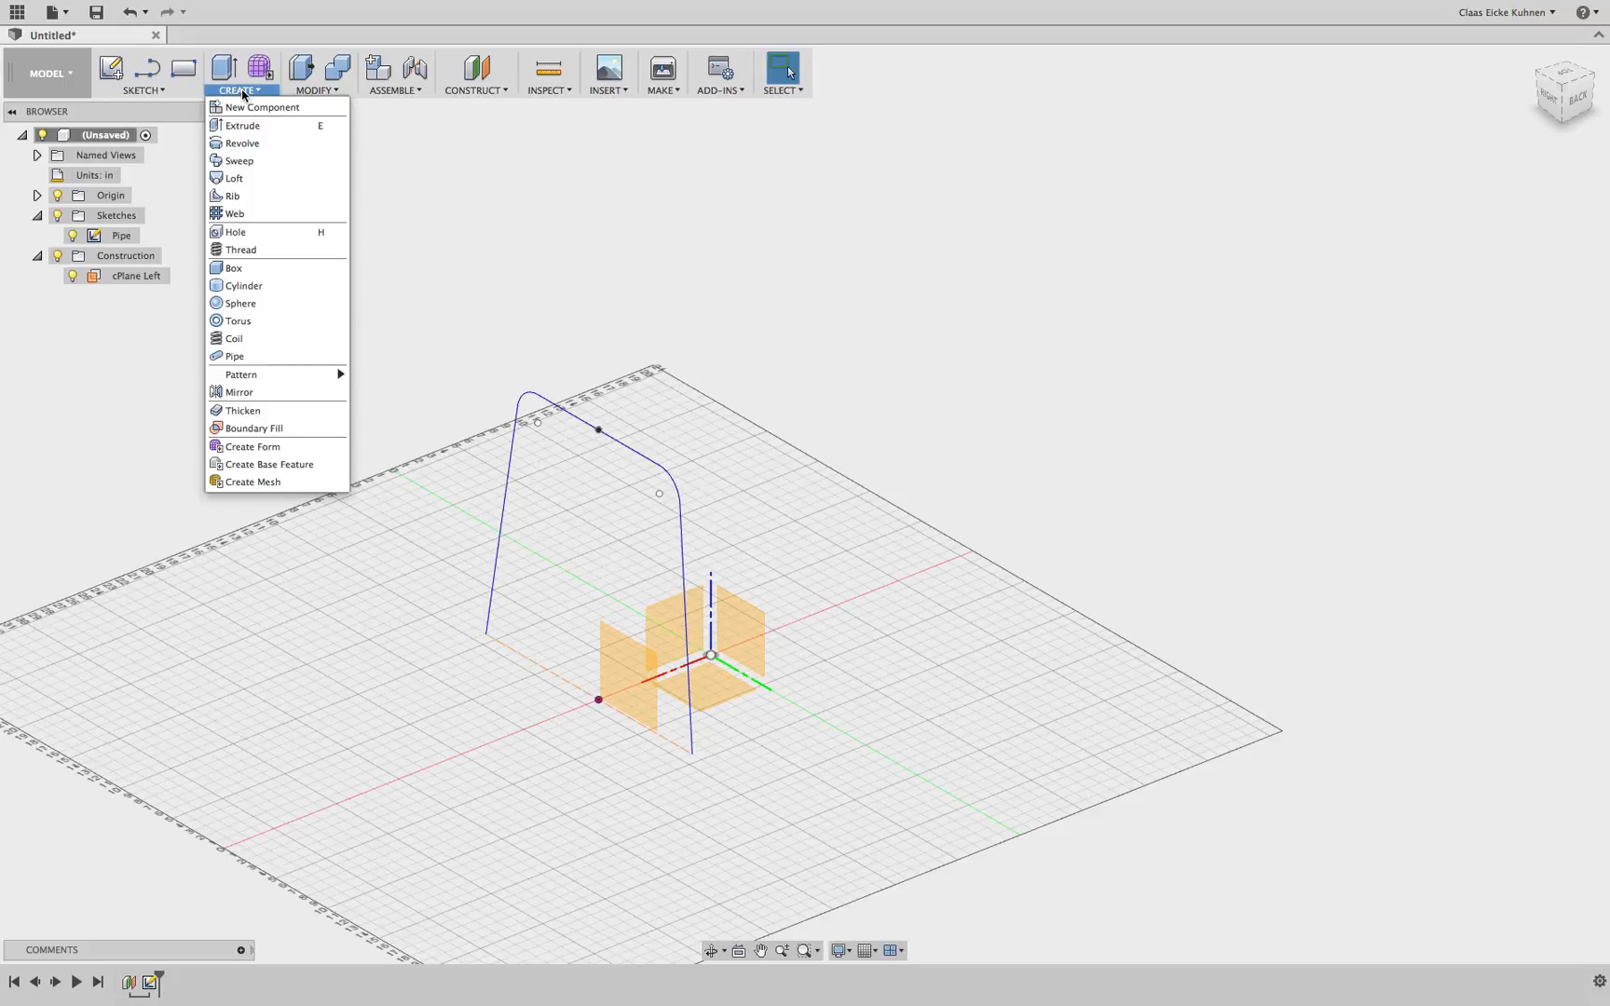
pyautogui.click(251, 357)
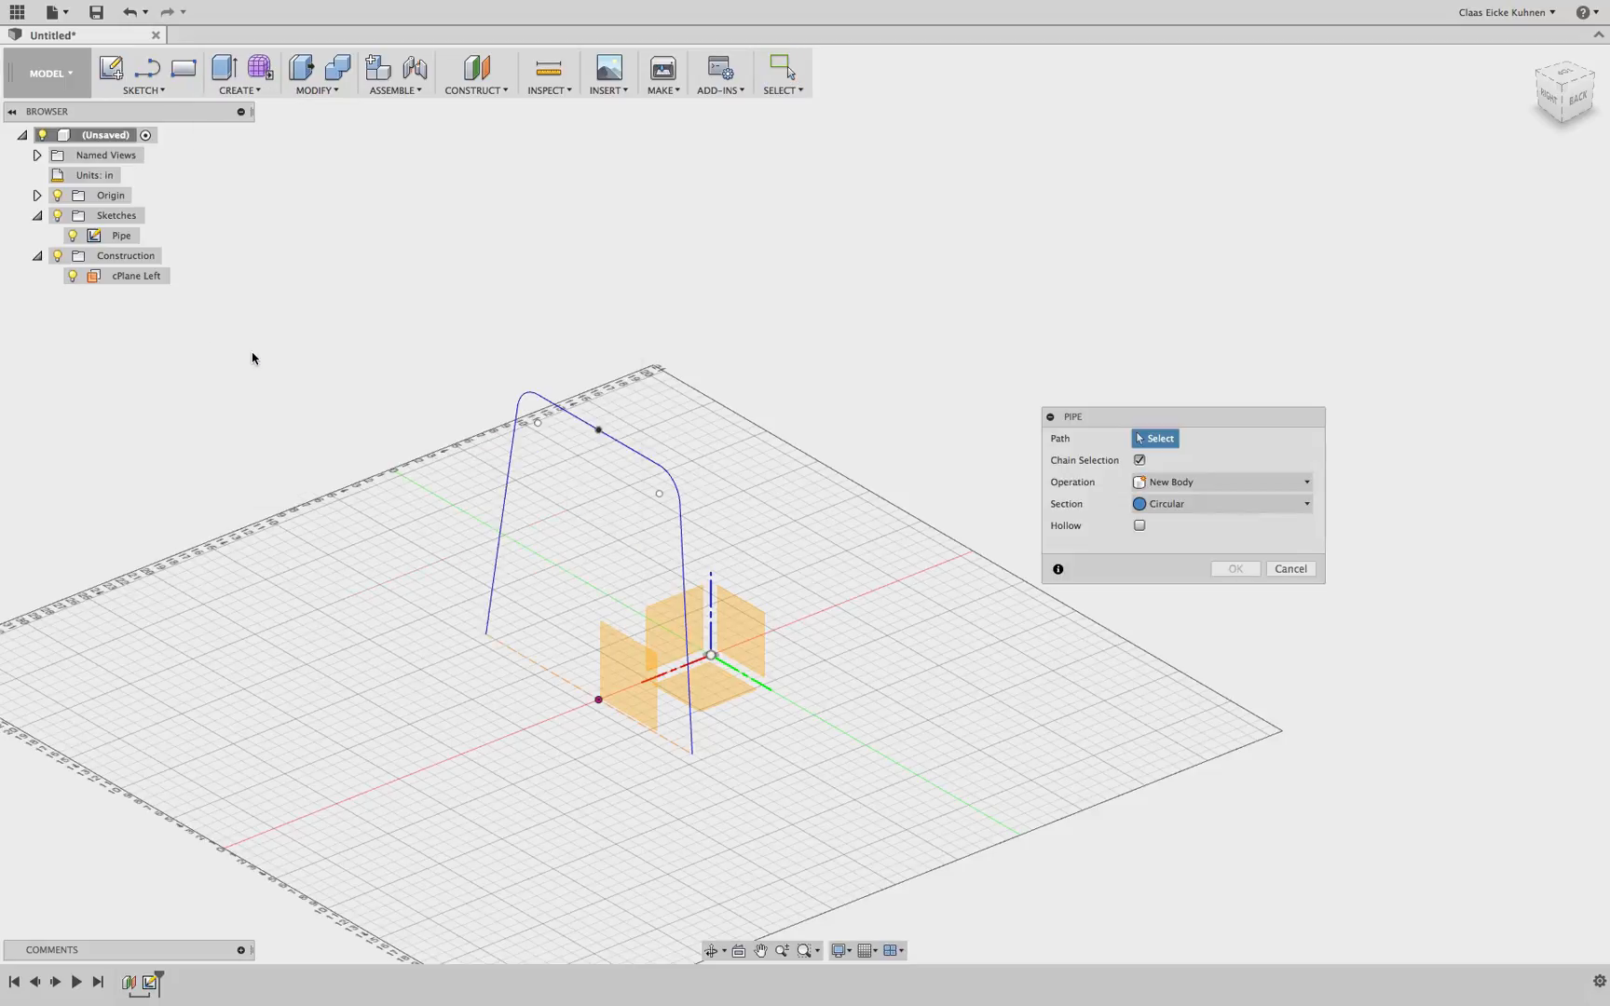
pyautogui.click(514, 431)
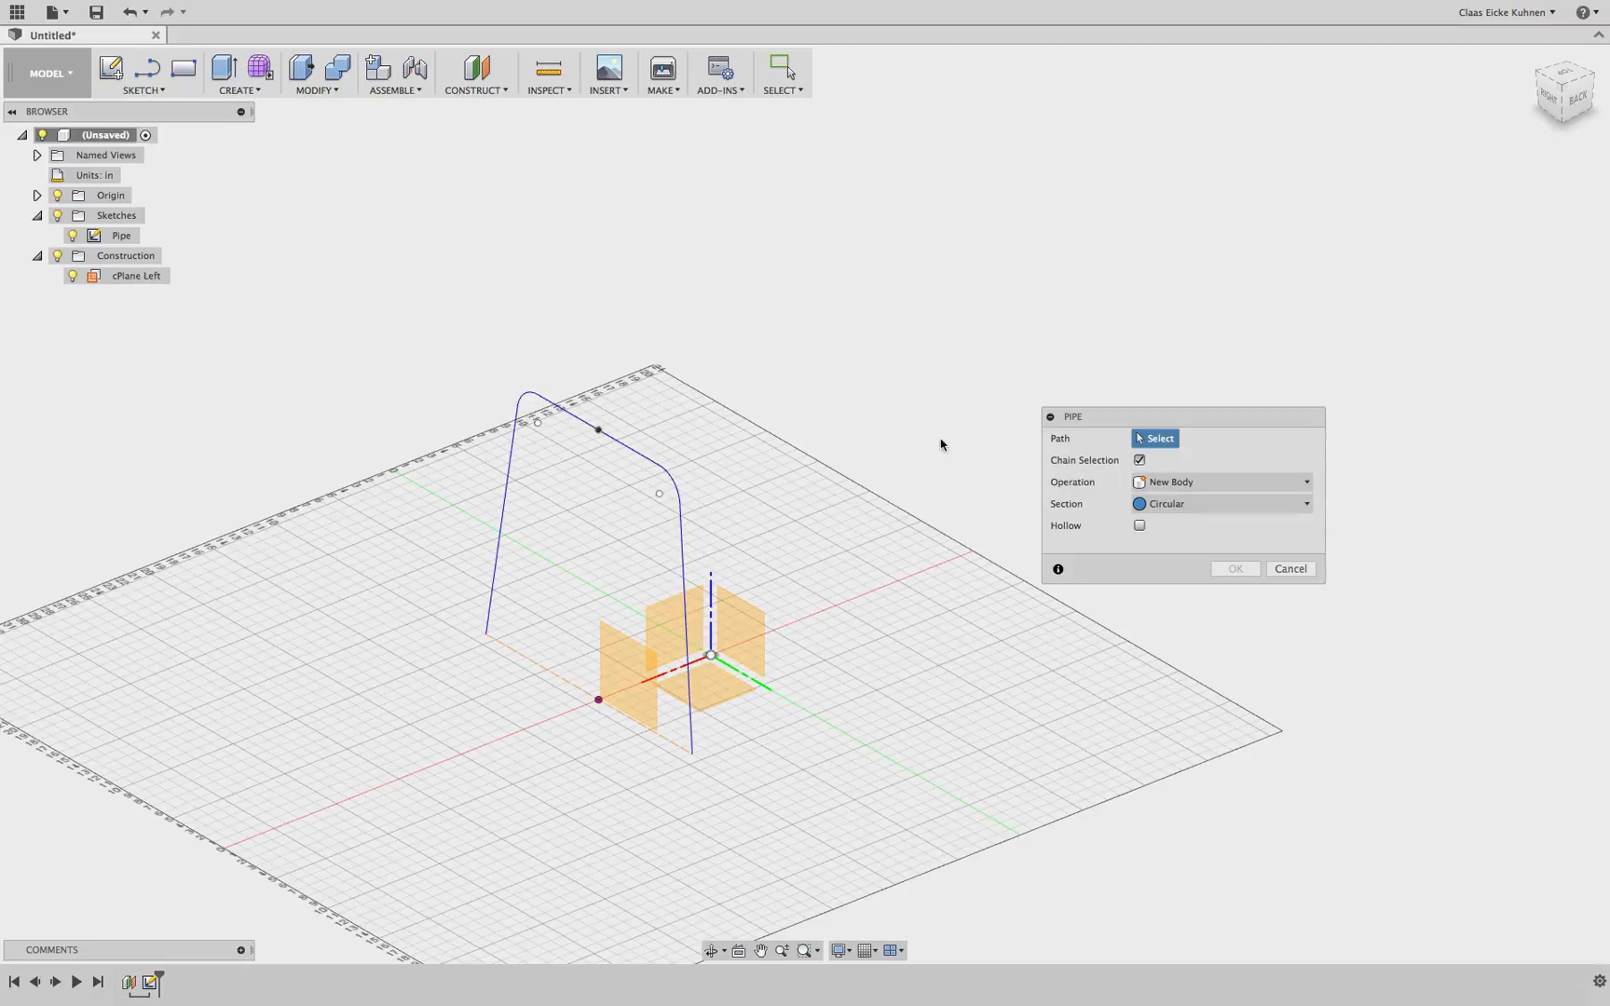
pyautogui.click(1139, 460)
pyautogui.click(1198, 508)
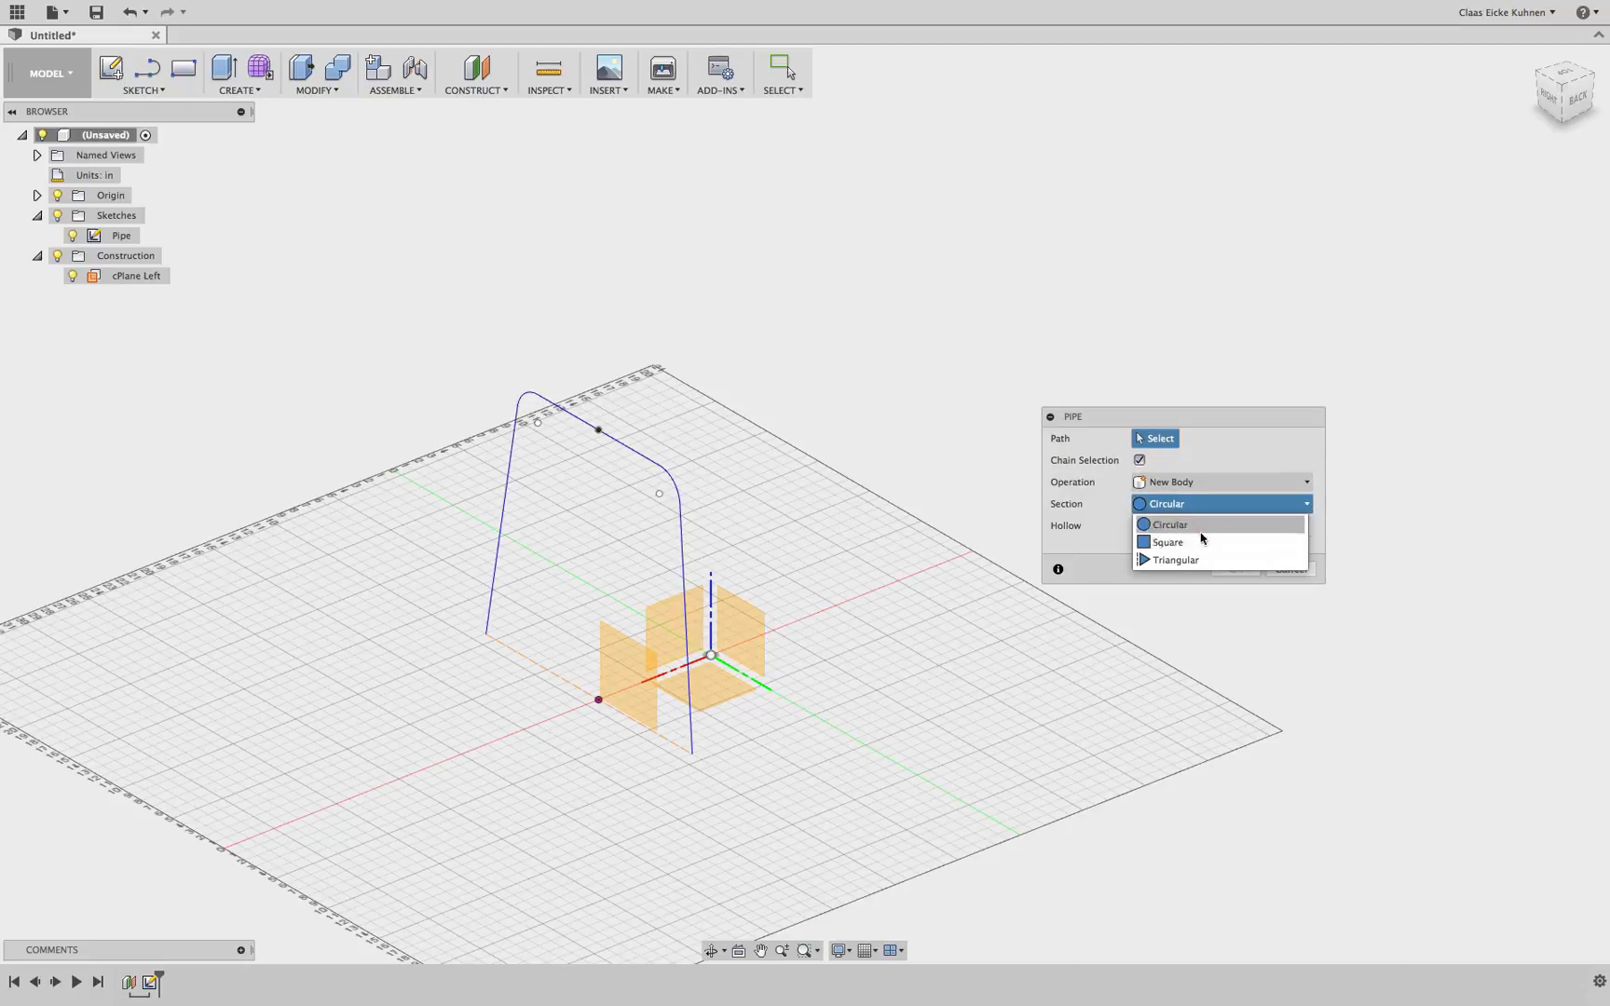
pyautogui.click(1169, 525)
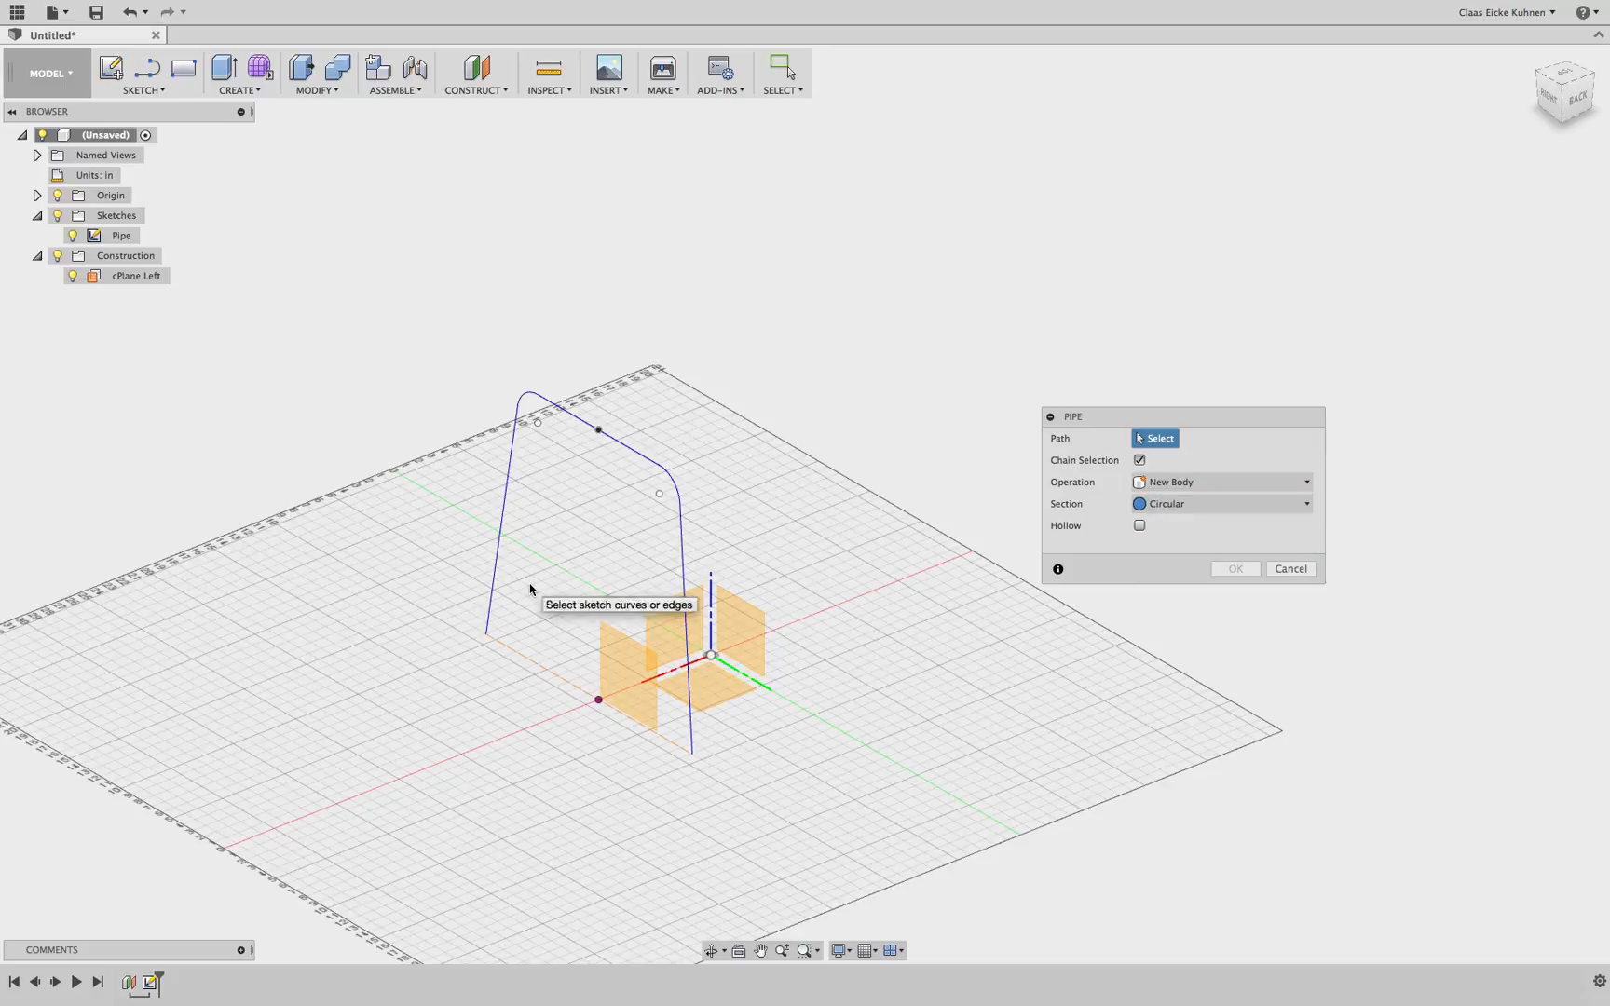
pyautogui.click(496, 556)
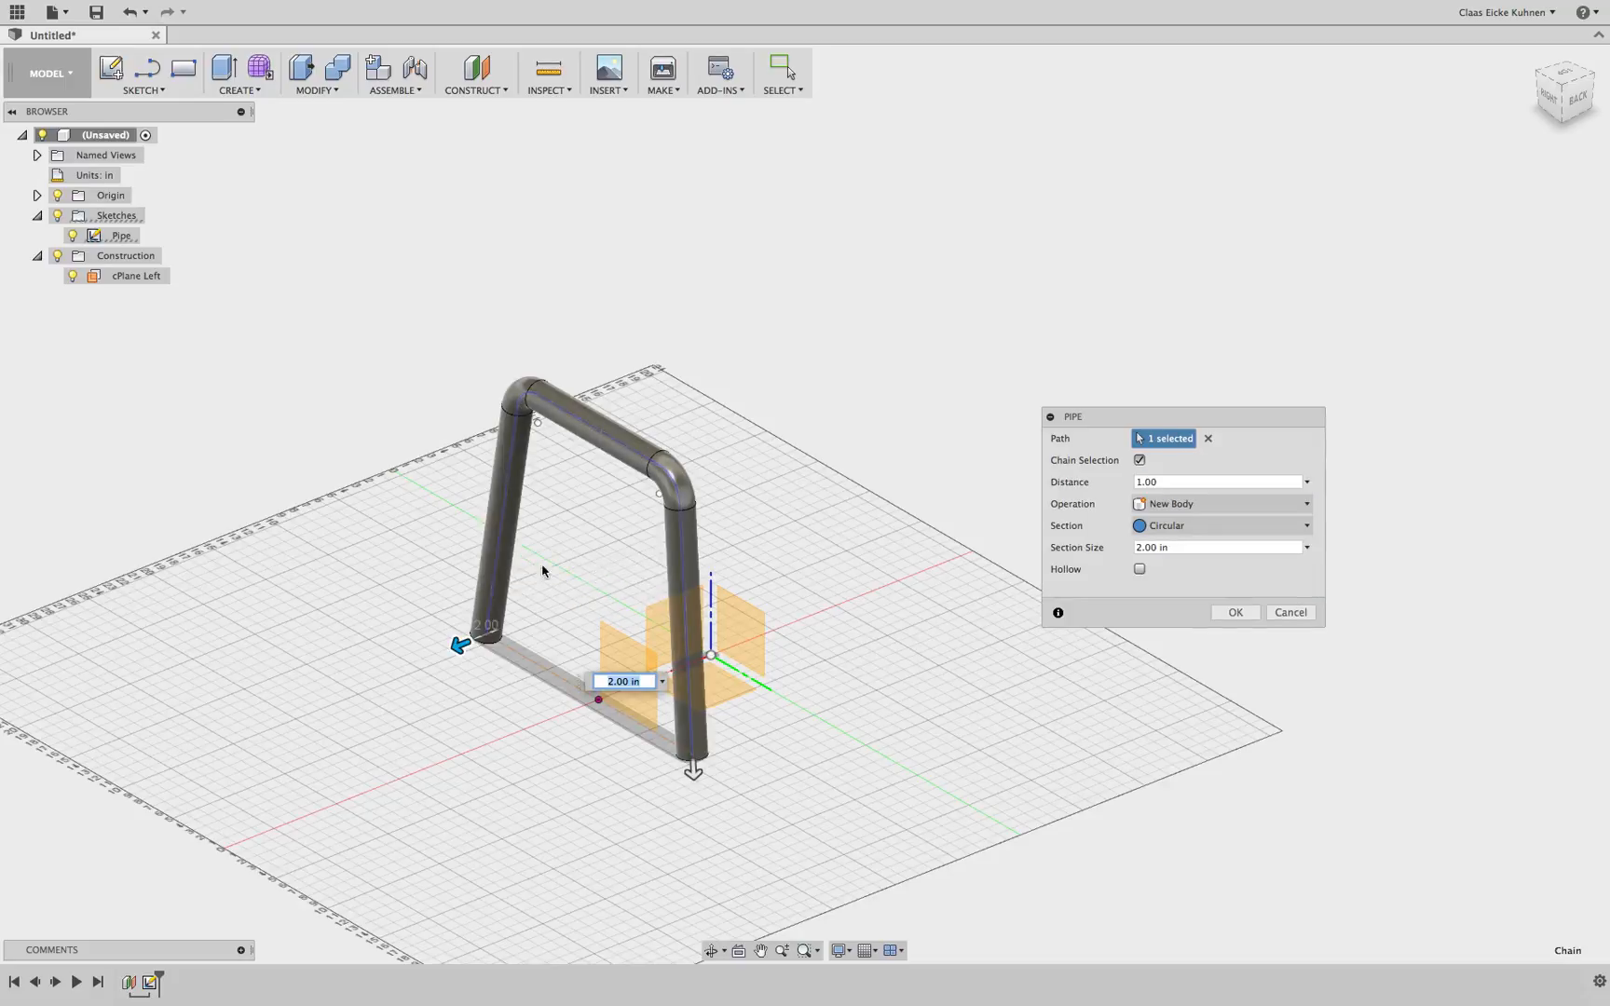
pyautogui.click(1282, 547)
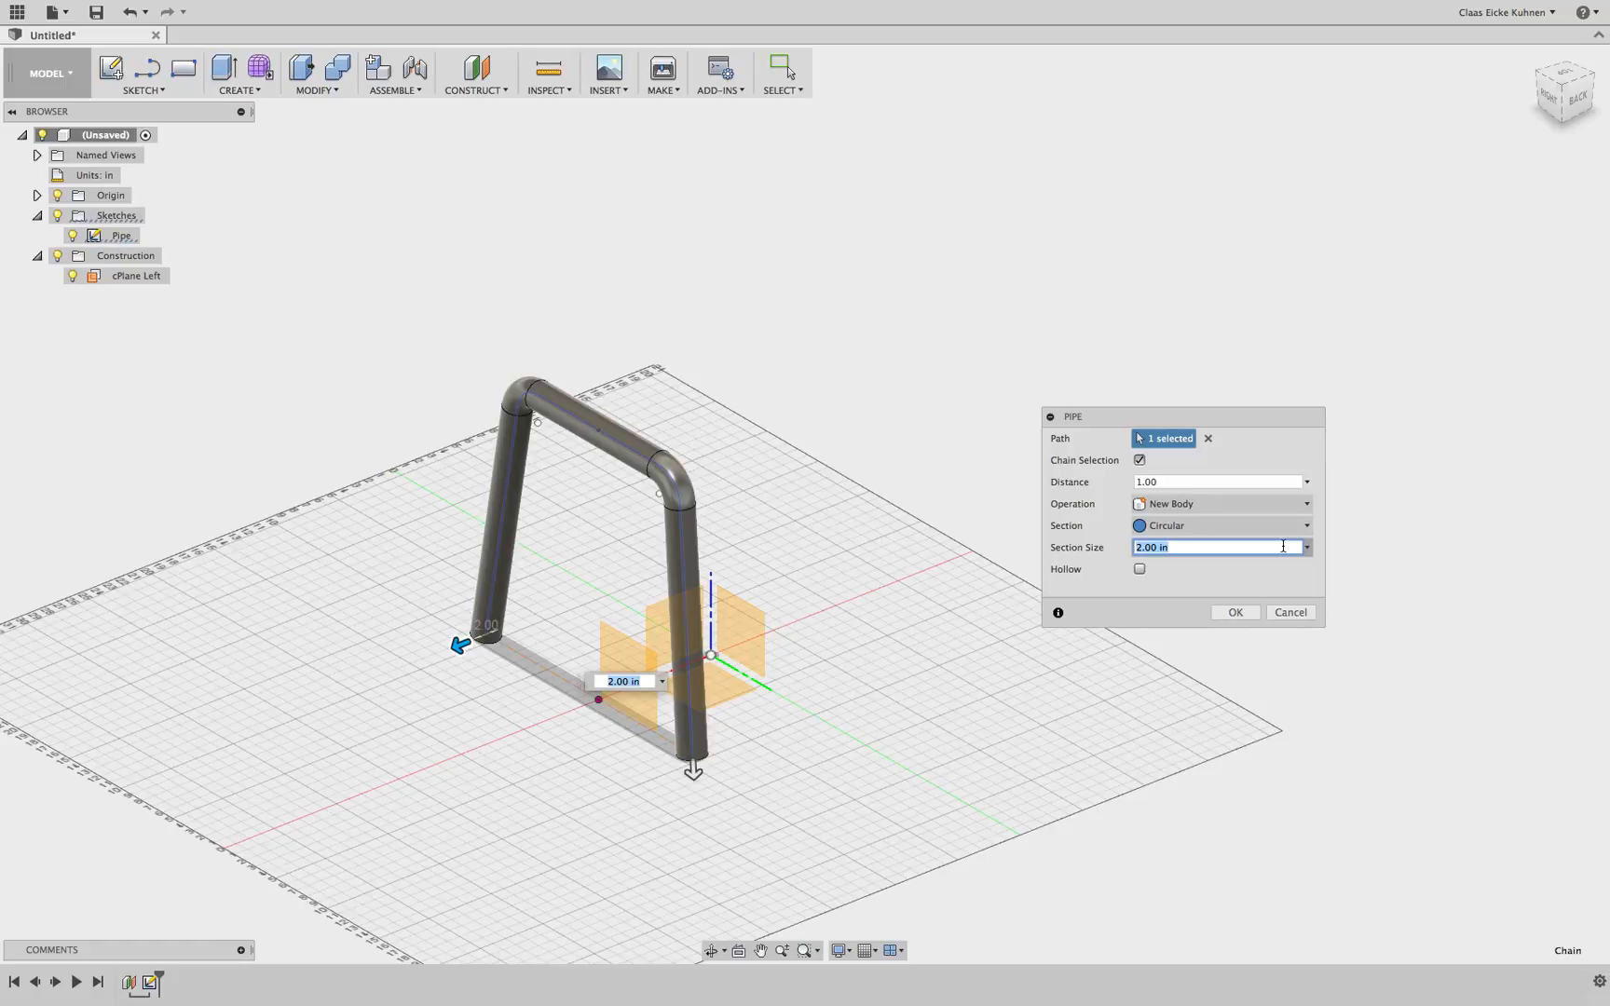
pyautogui.write('.75"')
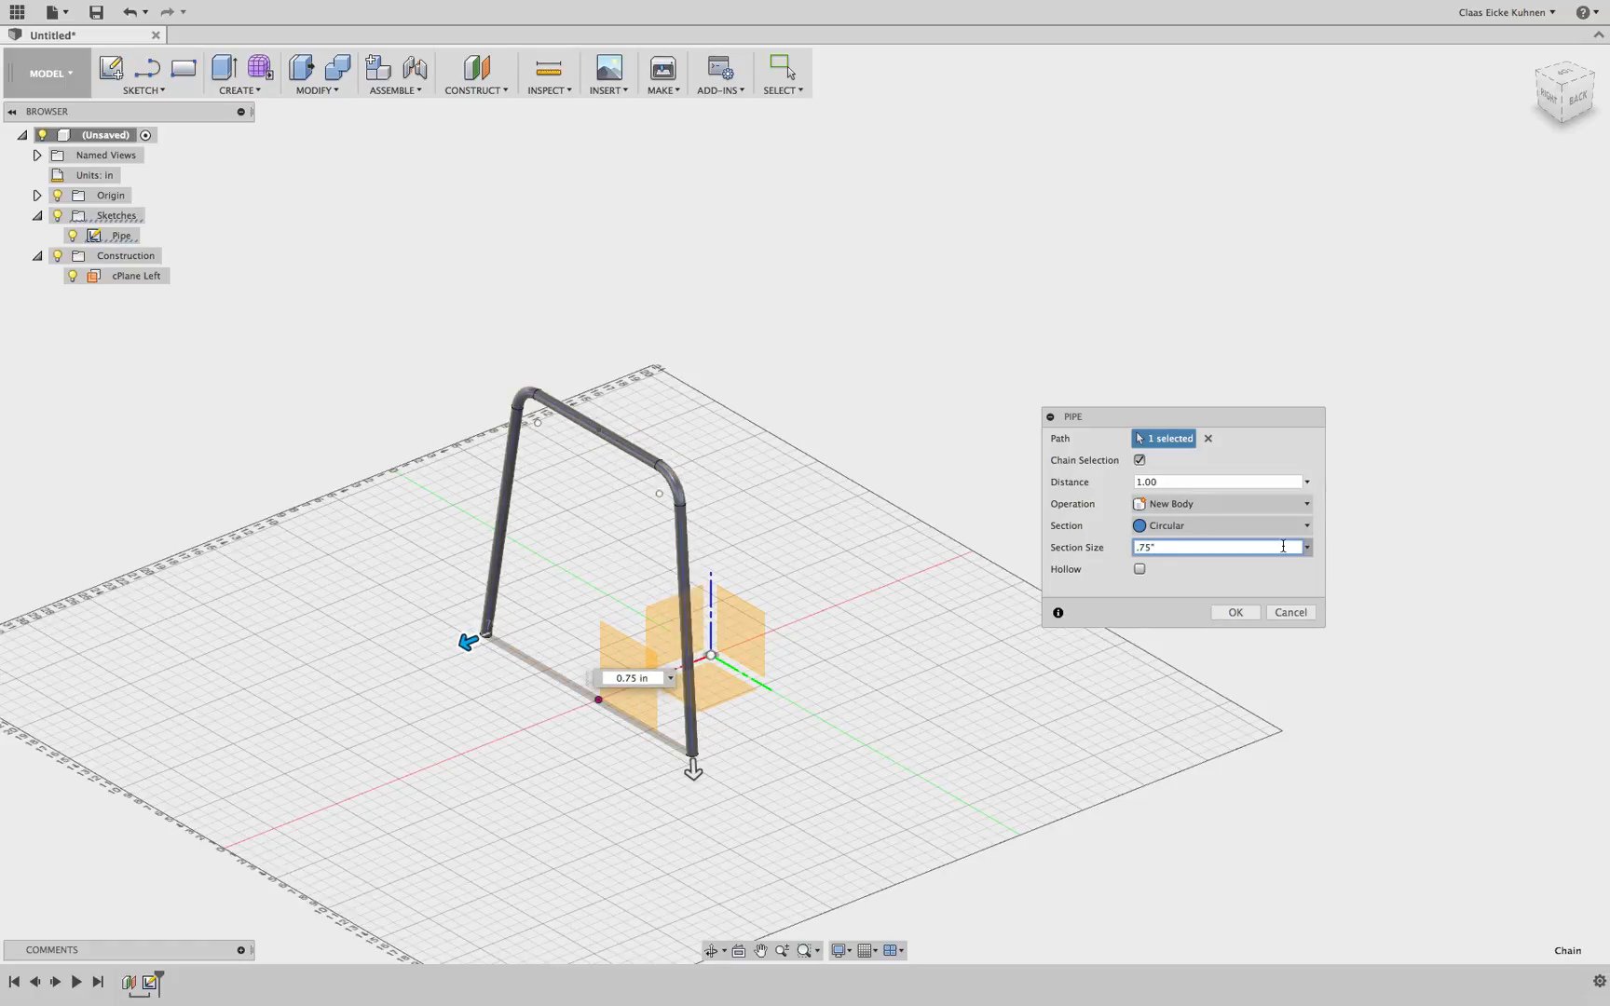
pyautogui.press('Return')
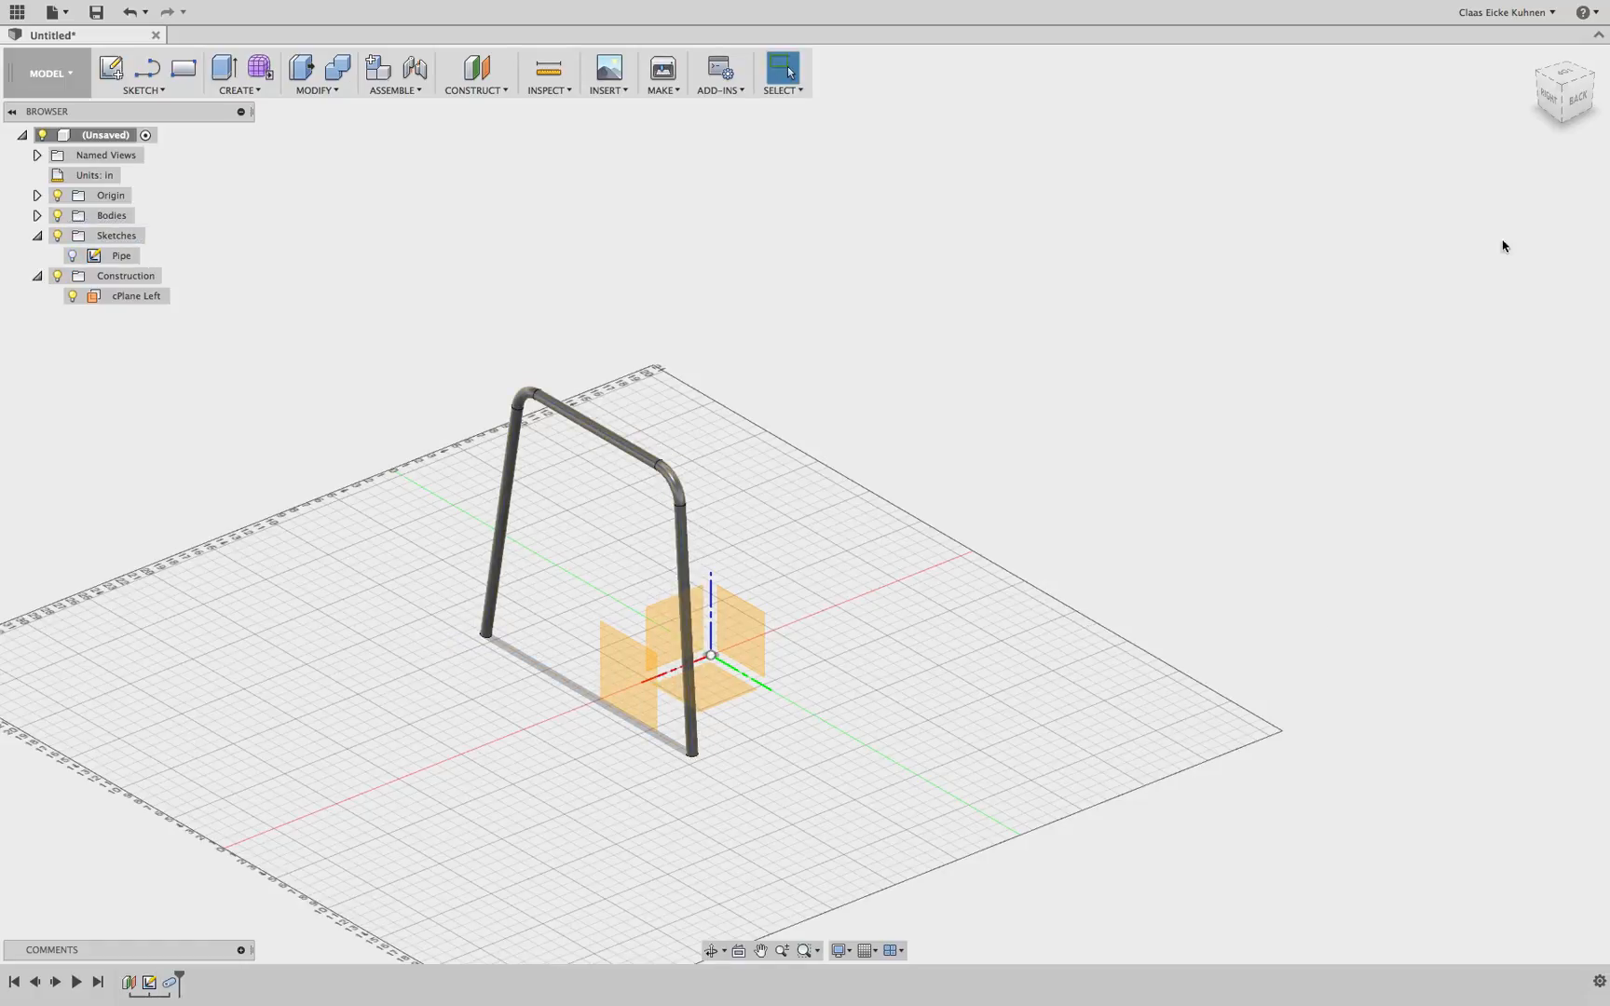
# Mirror the pipe body across the right origin plane
pyautogui.click(1579, 98)
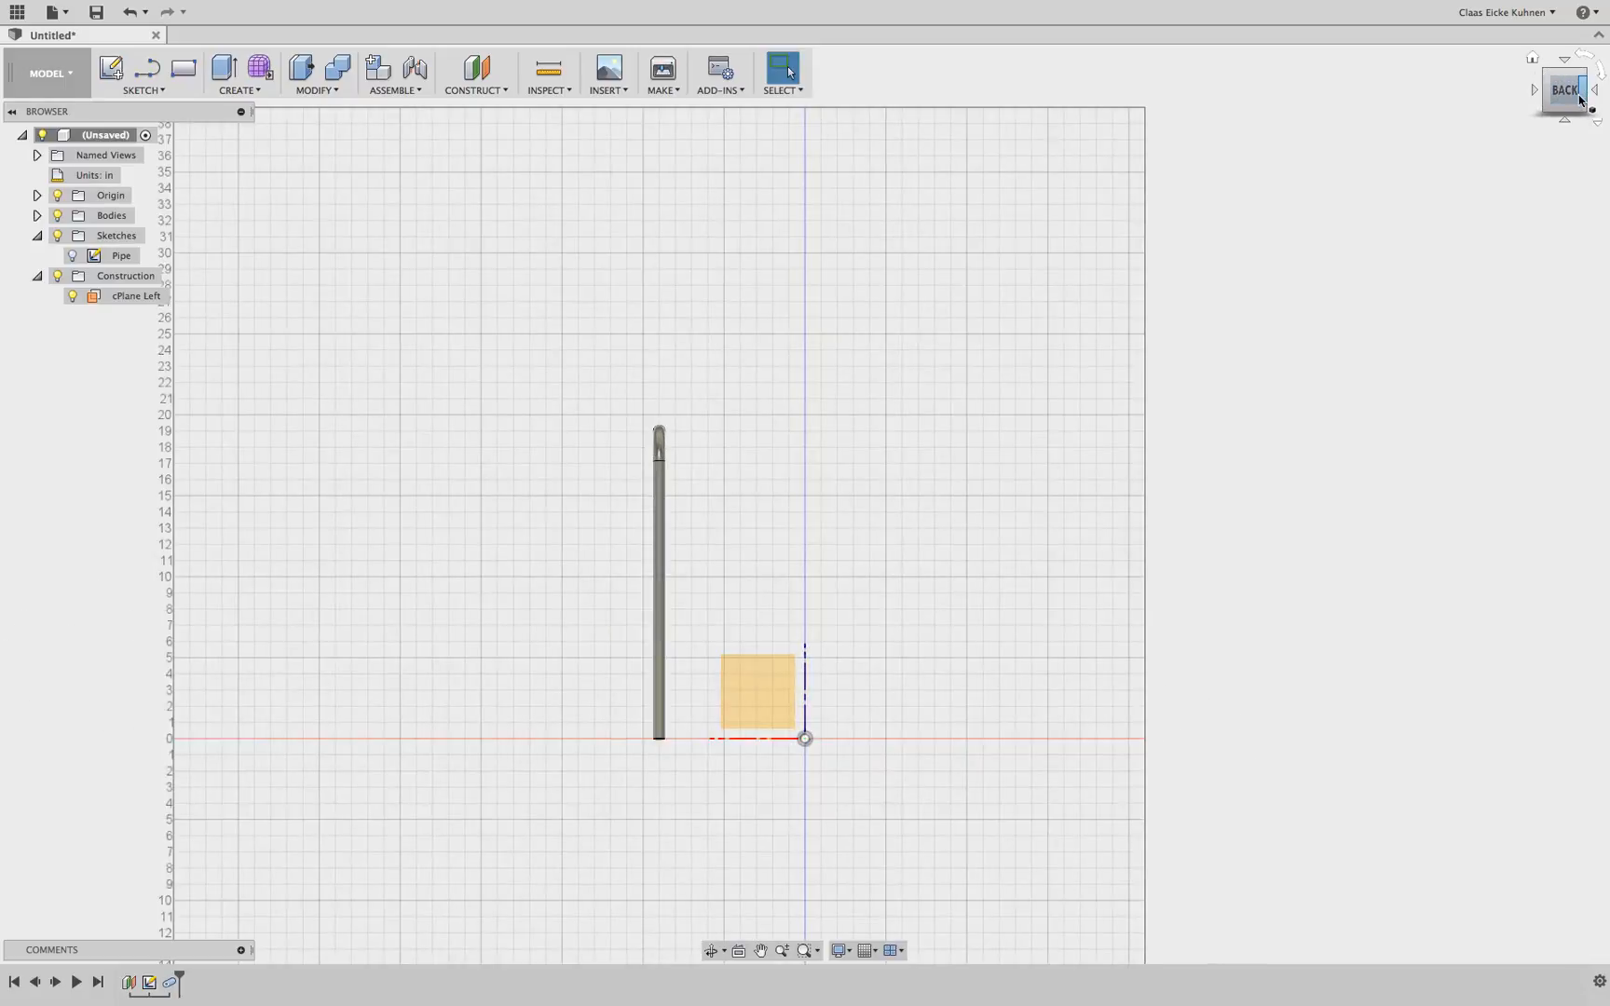
pyautogui.moveTo(1588, 106); pyautogui.dragTo(1604, 121)
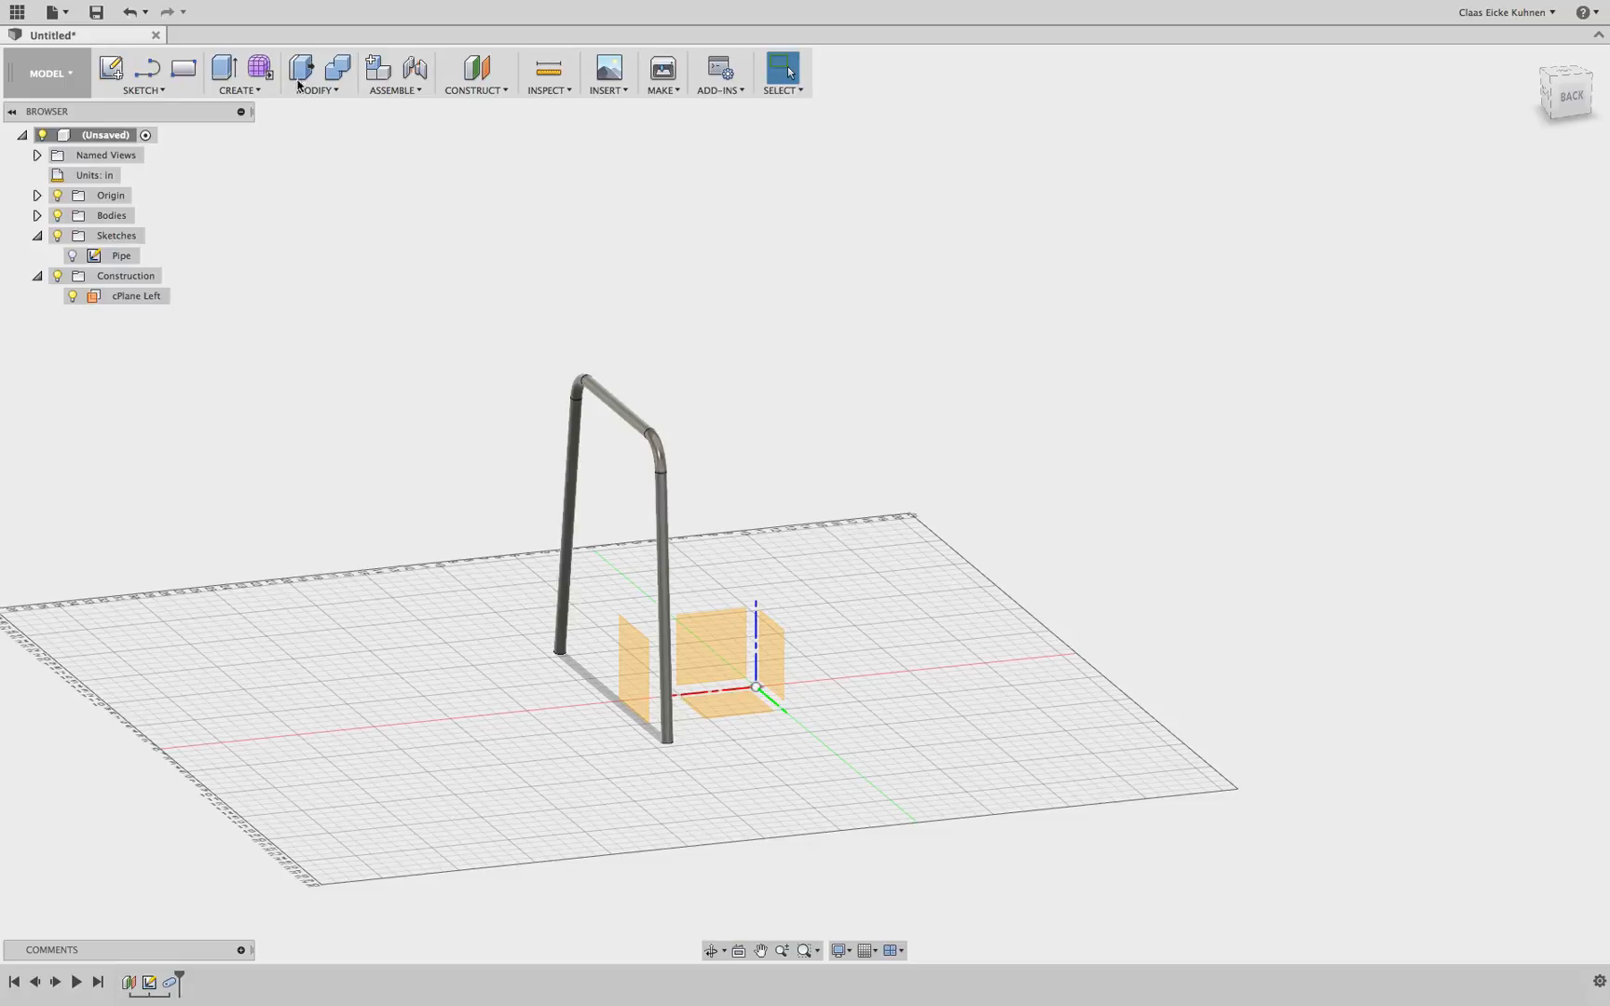
pyautogui.click(245, 90)
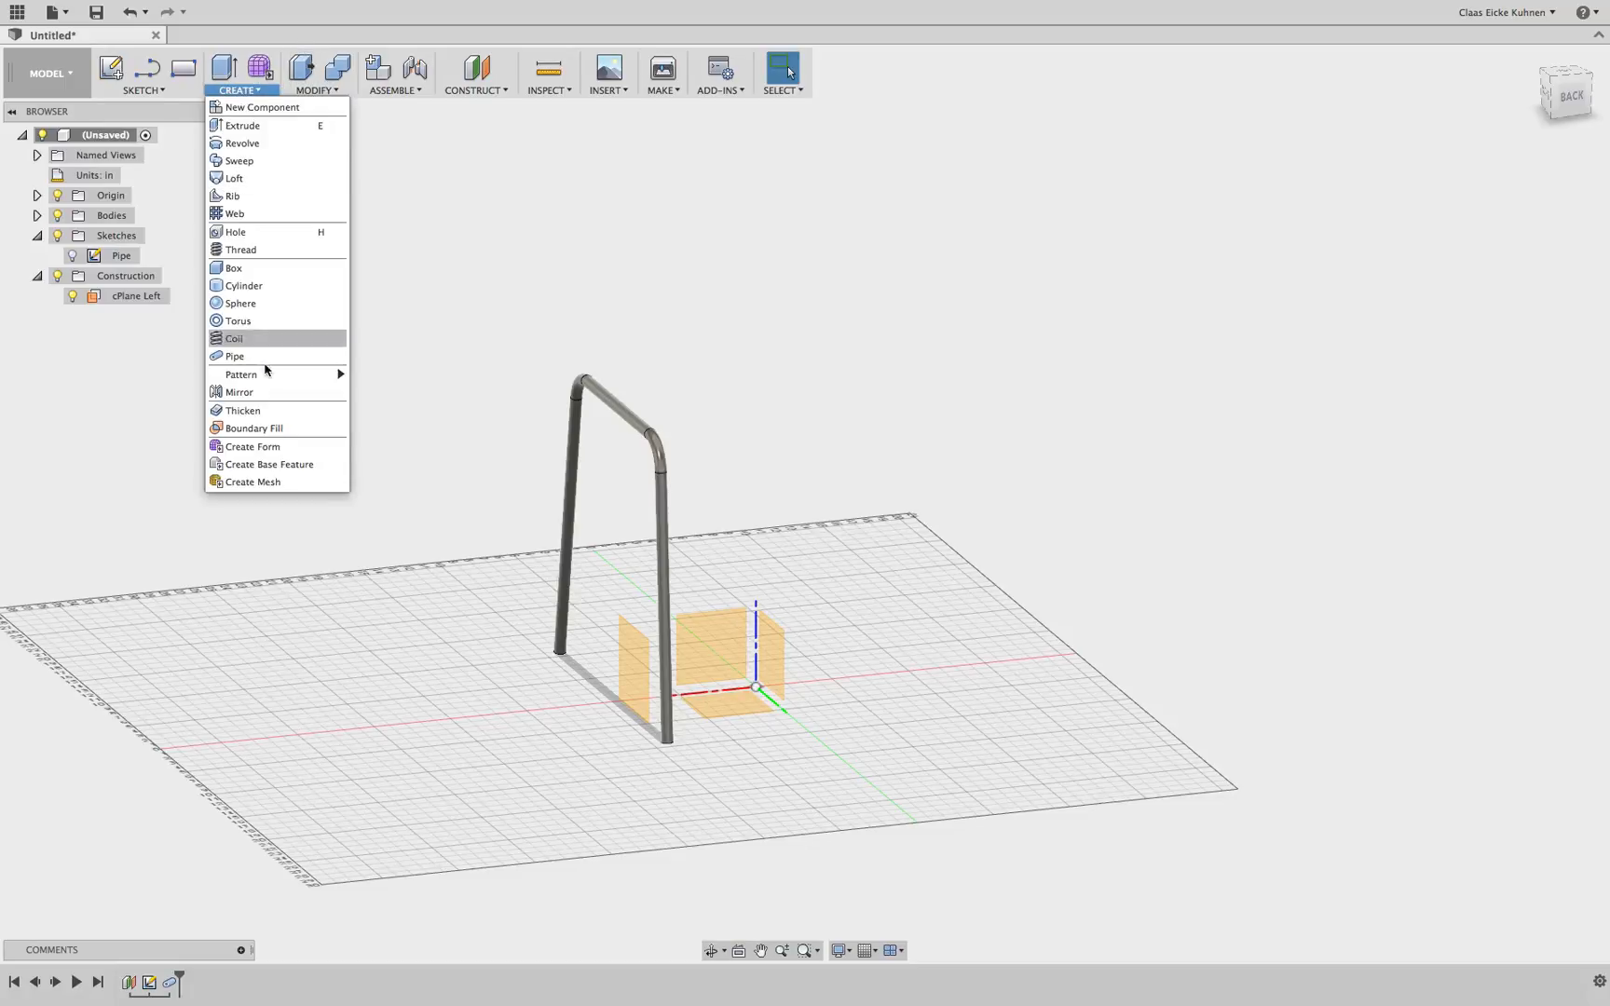
pyautogui.click(240, 392)
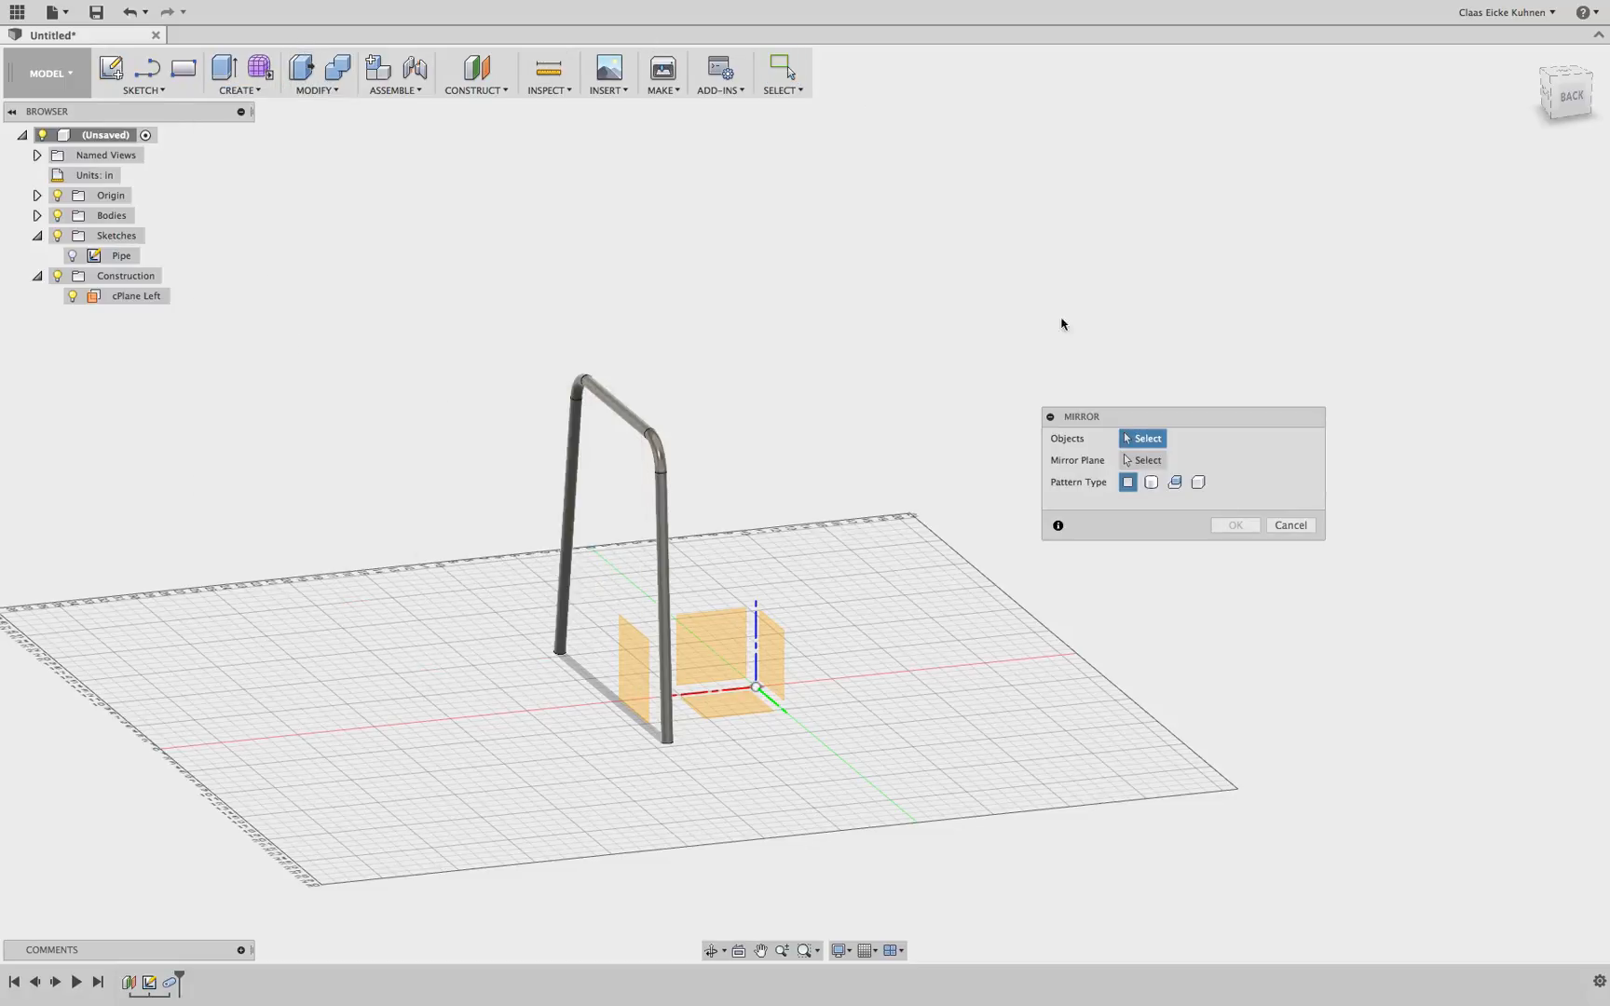
pyautogui.click(1152, 483)
pyautogui.click(676, 491)
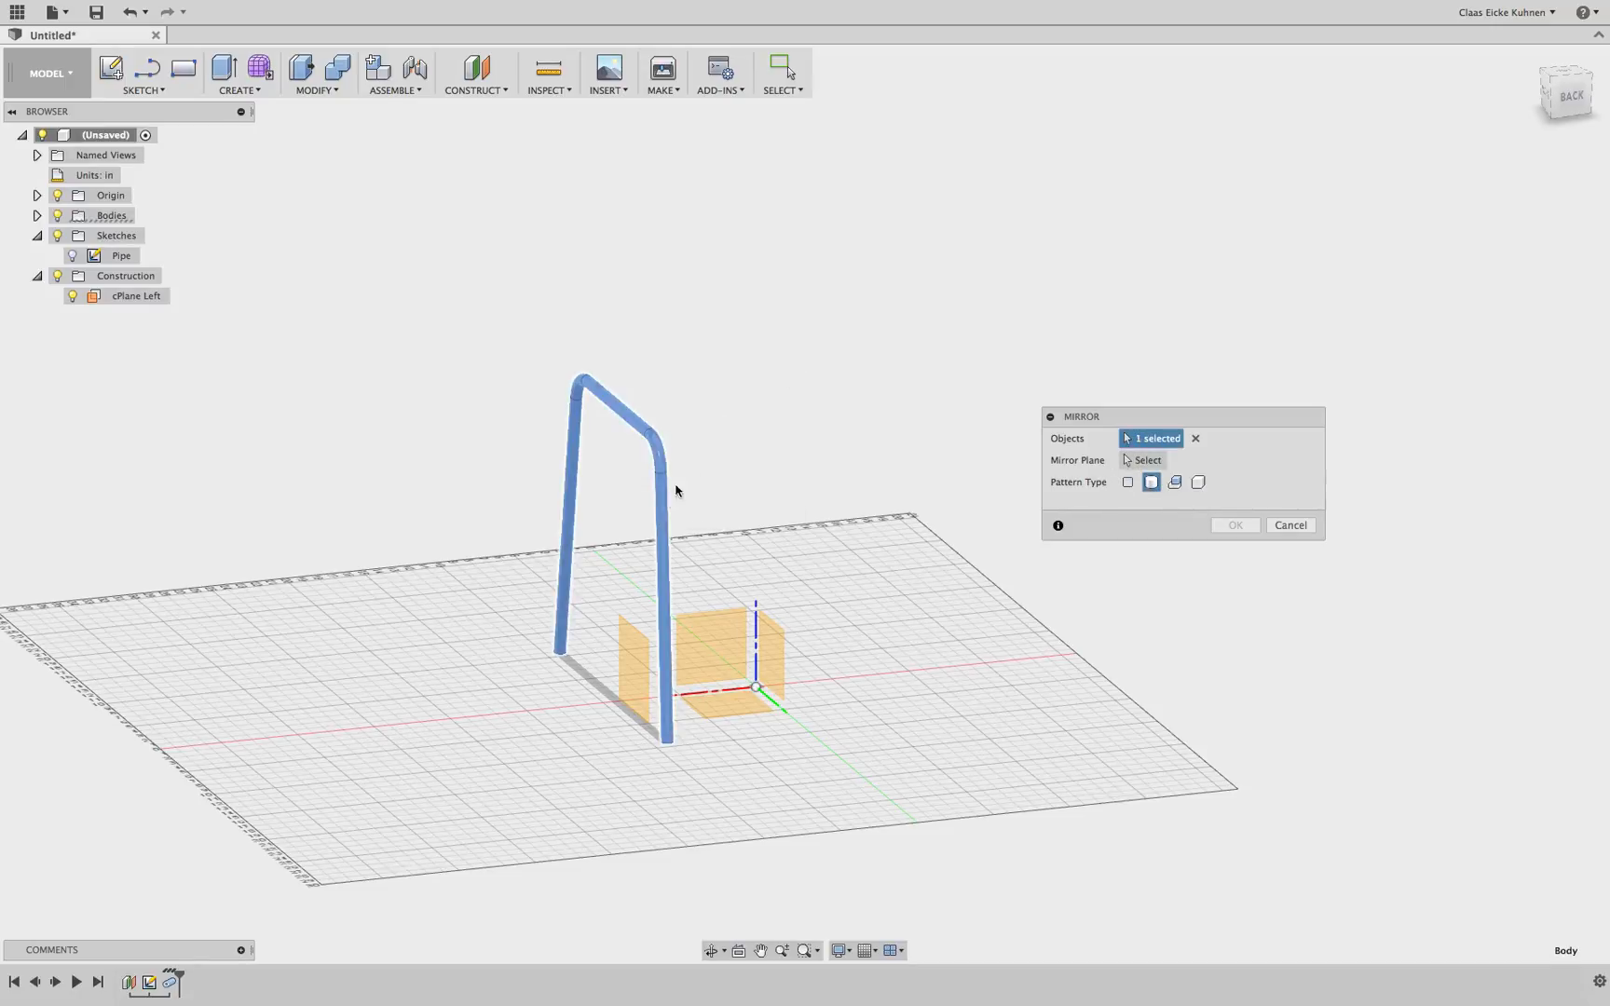
pyautogui.click(1155, 461)
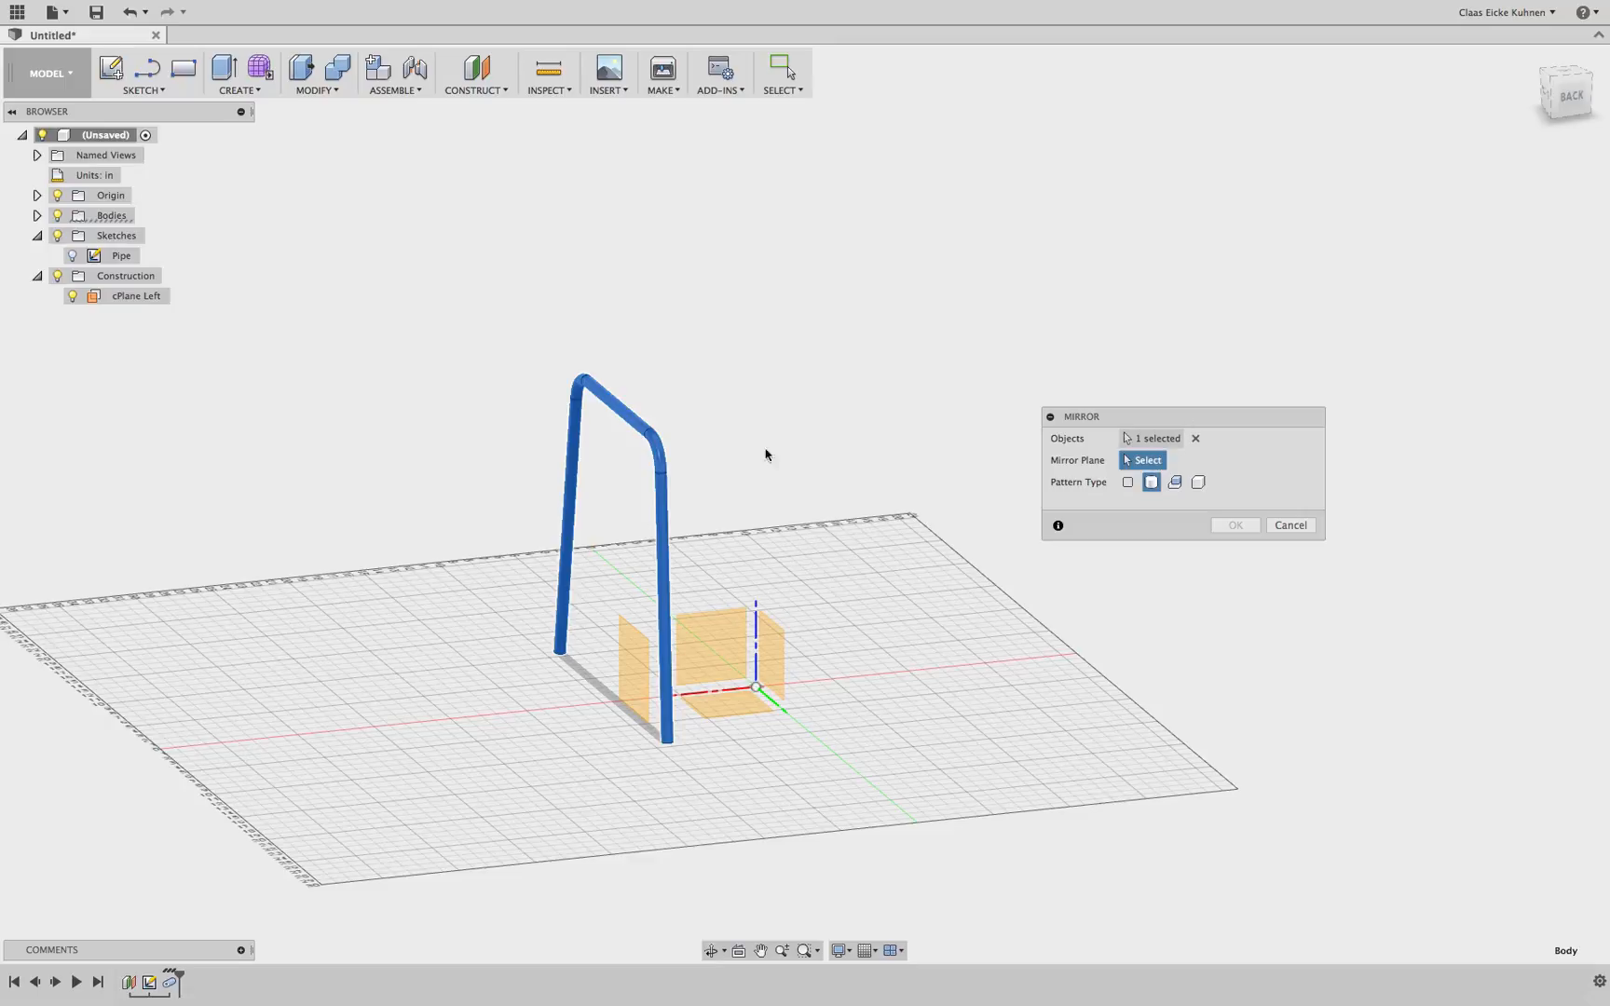
pyautogui.click(766, 650)
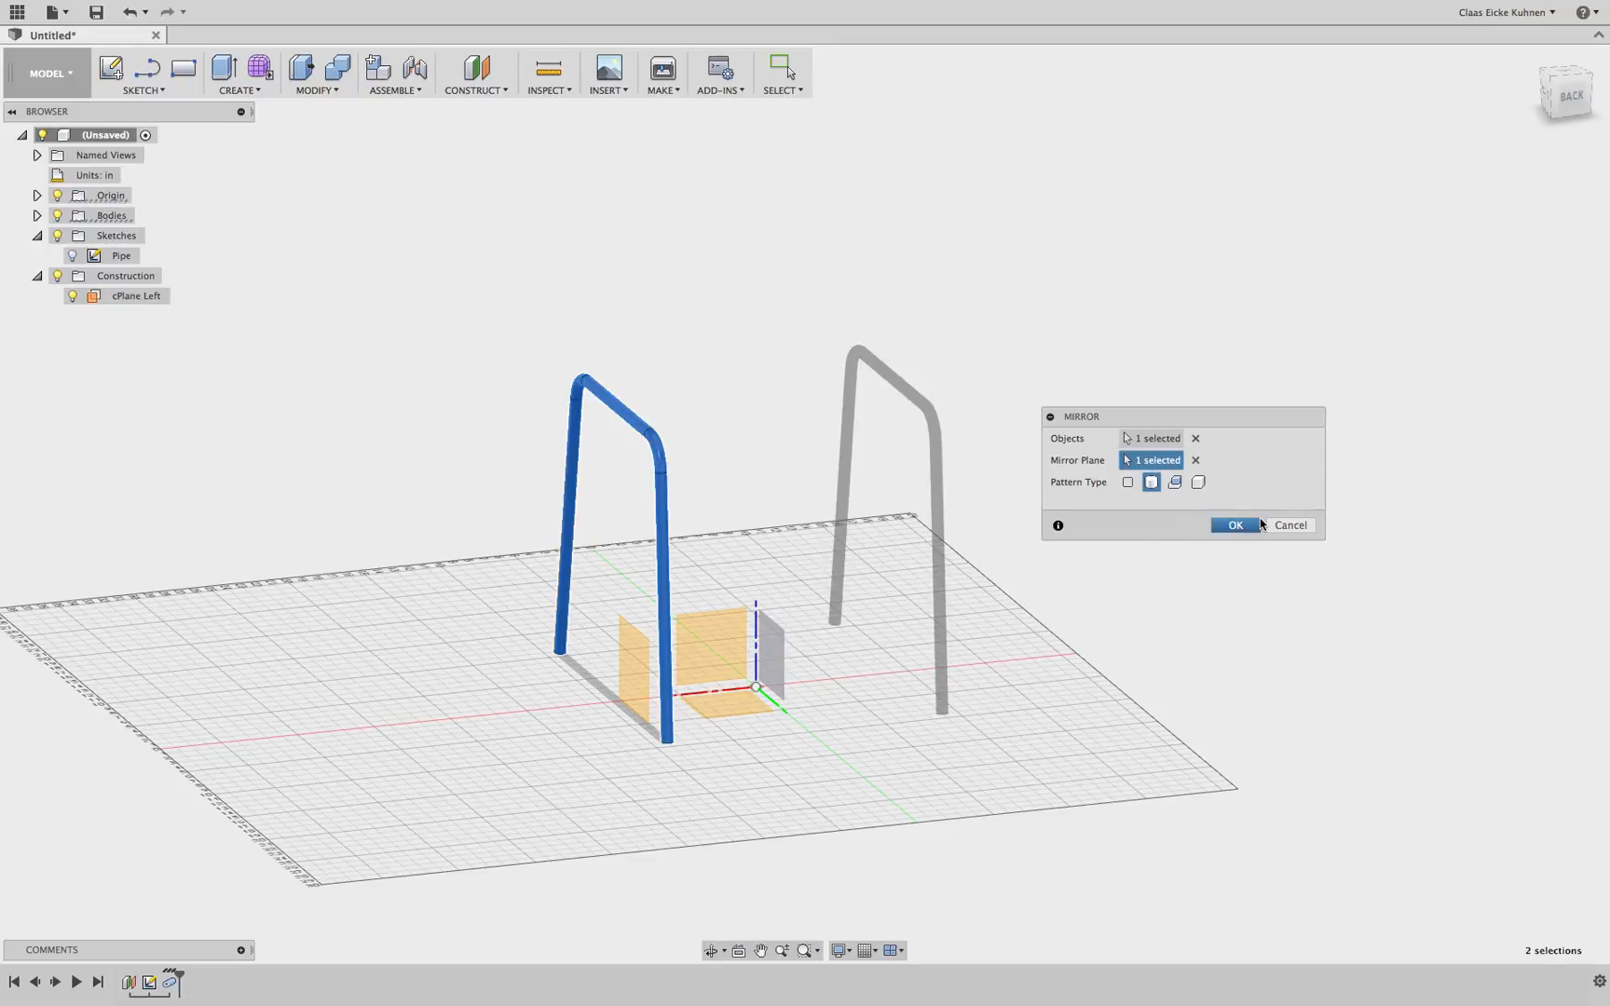
pyautogui.click(1234, 525)
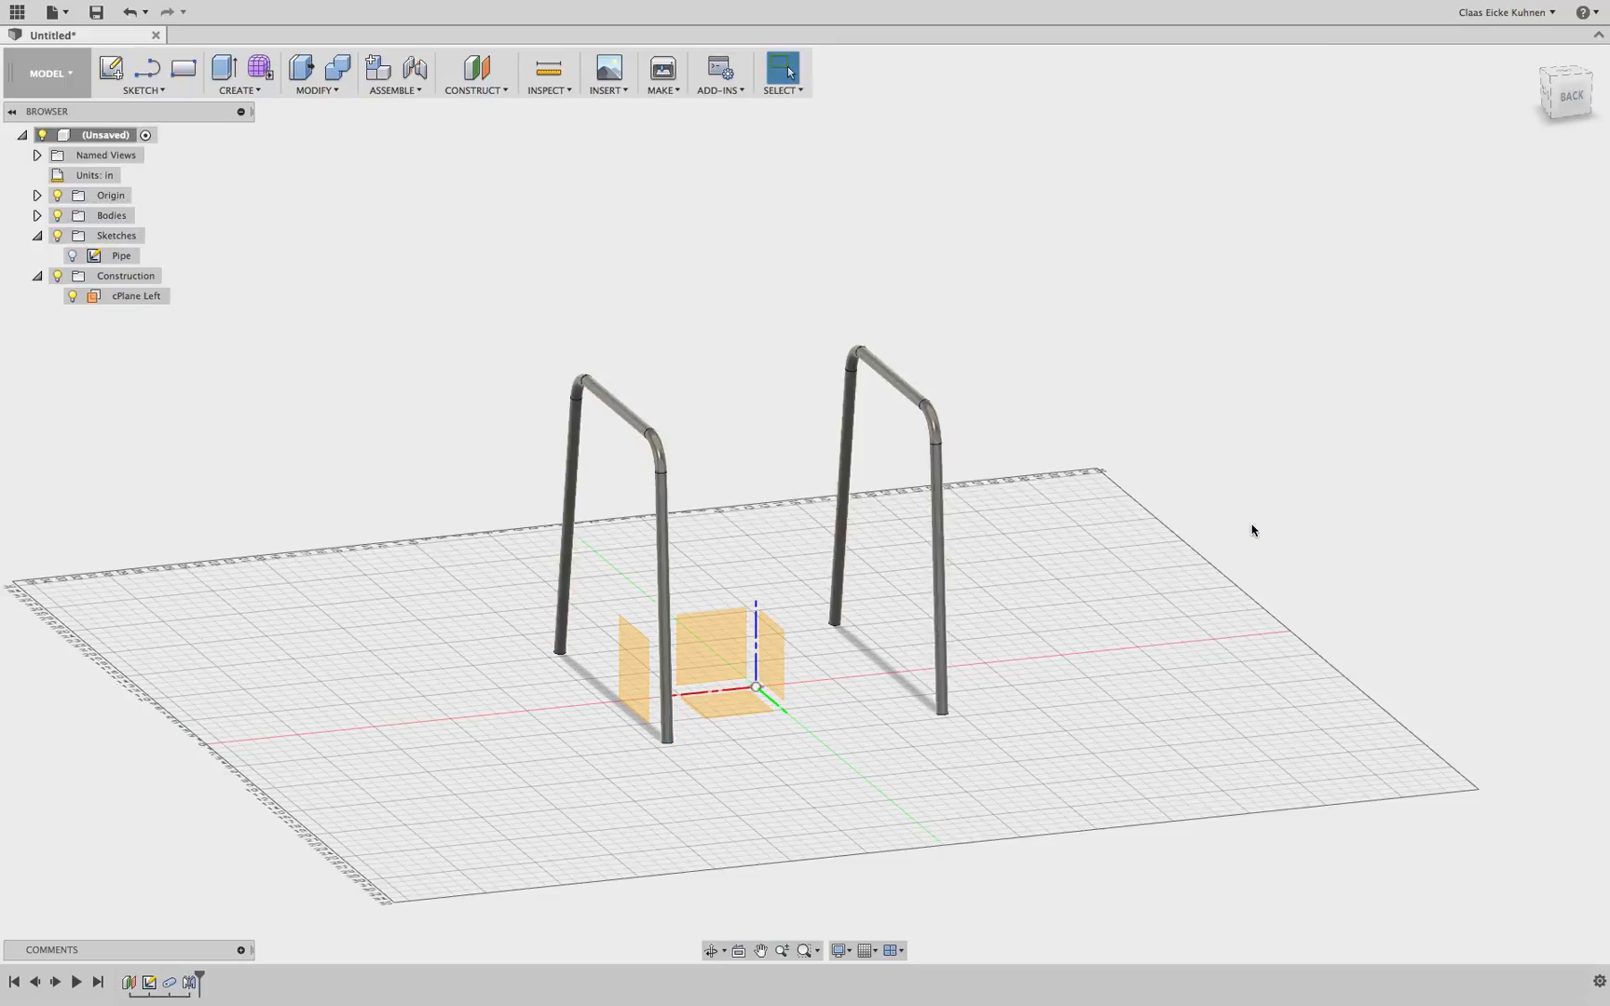
# Edit the Pipe sketch, set its right upper corner radius to 4 in, and finish the sketch
pyautogui.rightClick(147, 986)
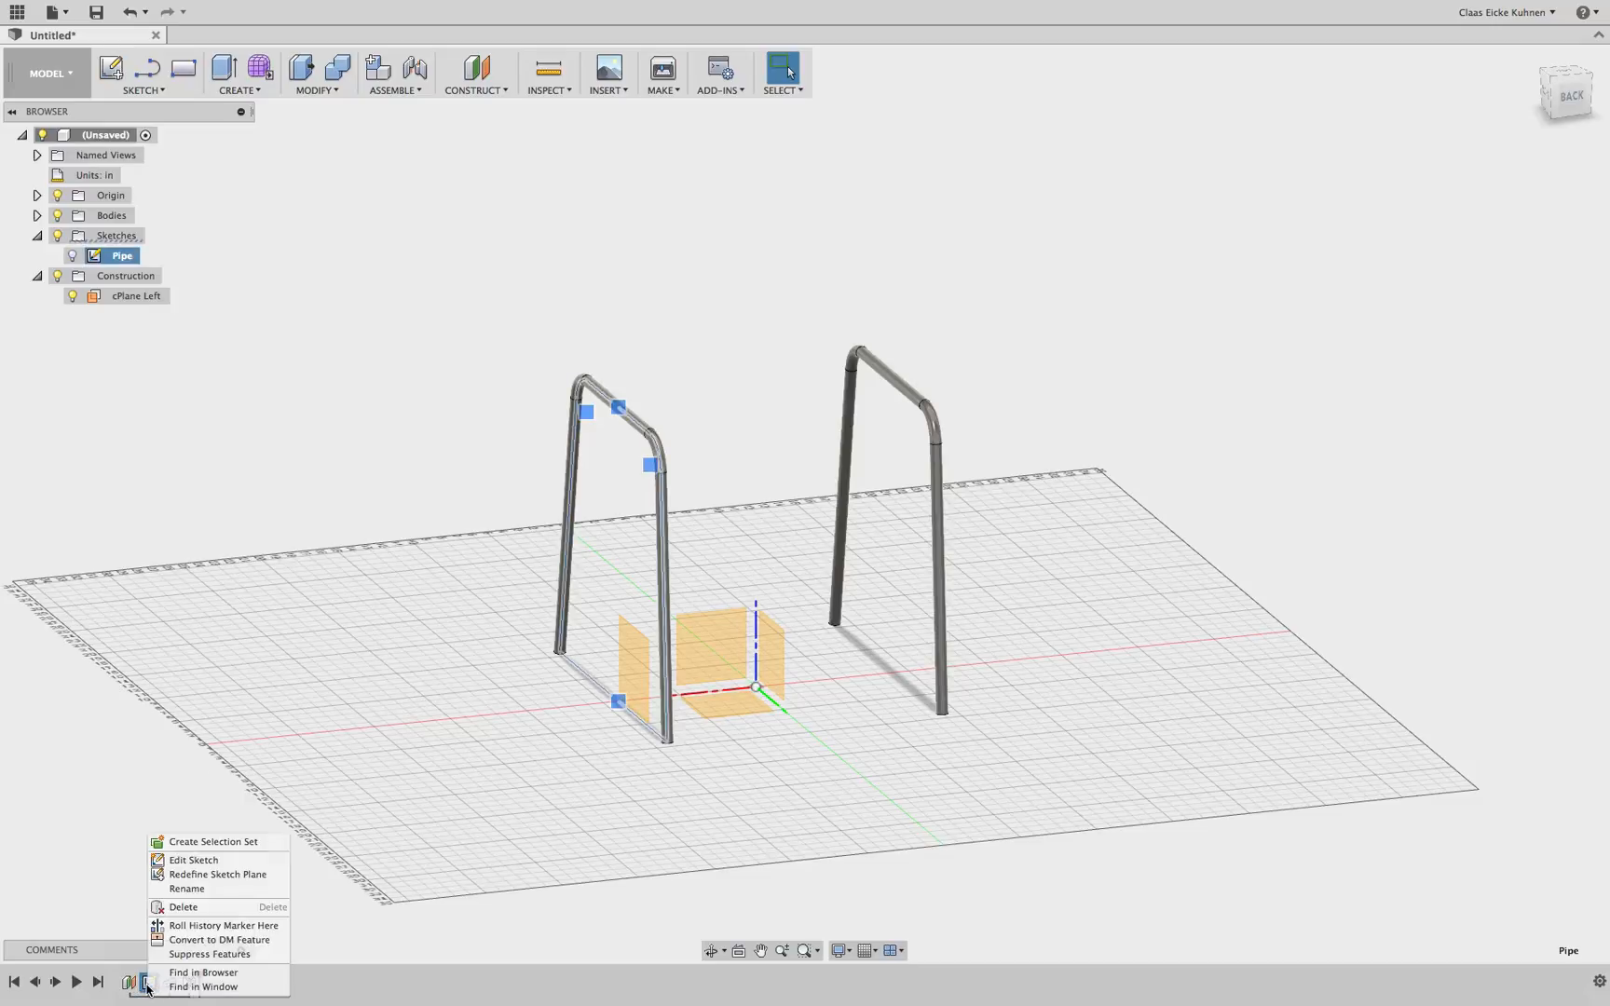
pyautogui.click(192, 860)
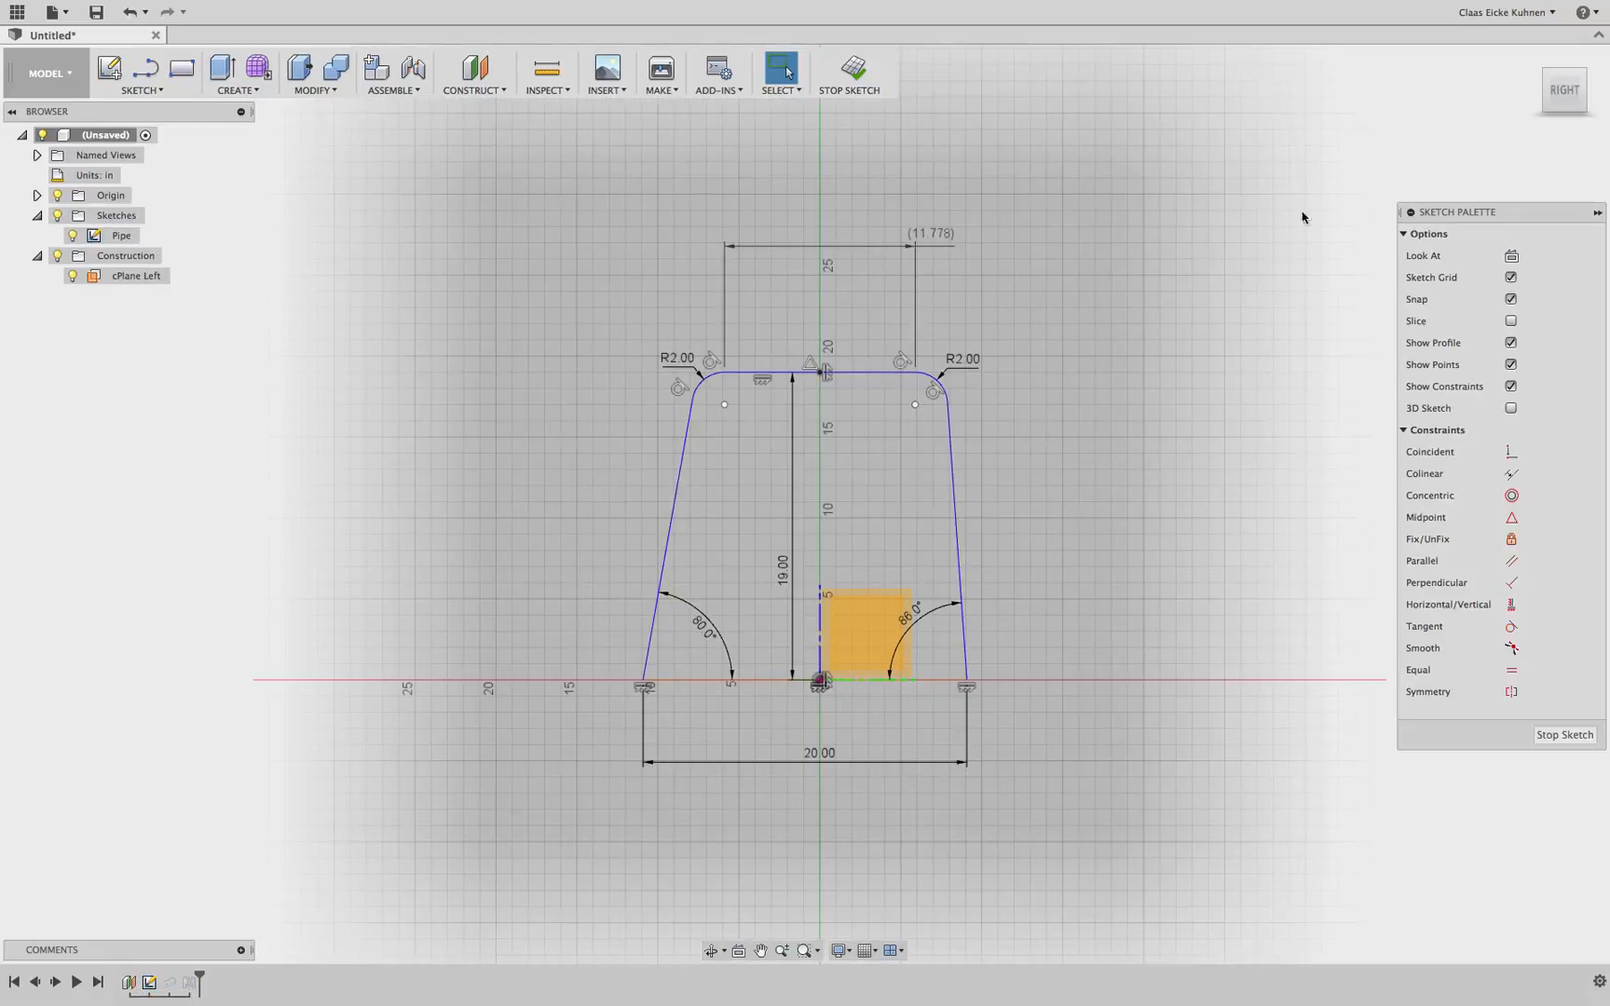
pyautogui.moveTo(1562, 97); pyautogui.dragTo(1476, 112)
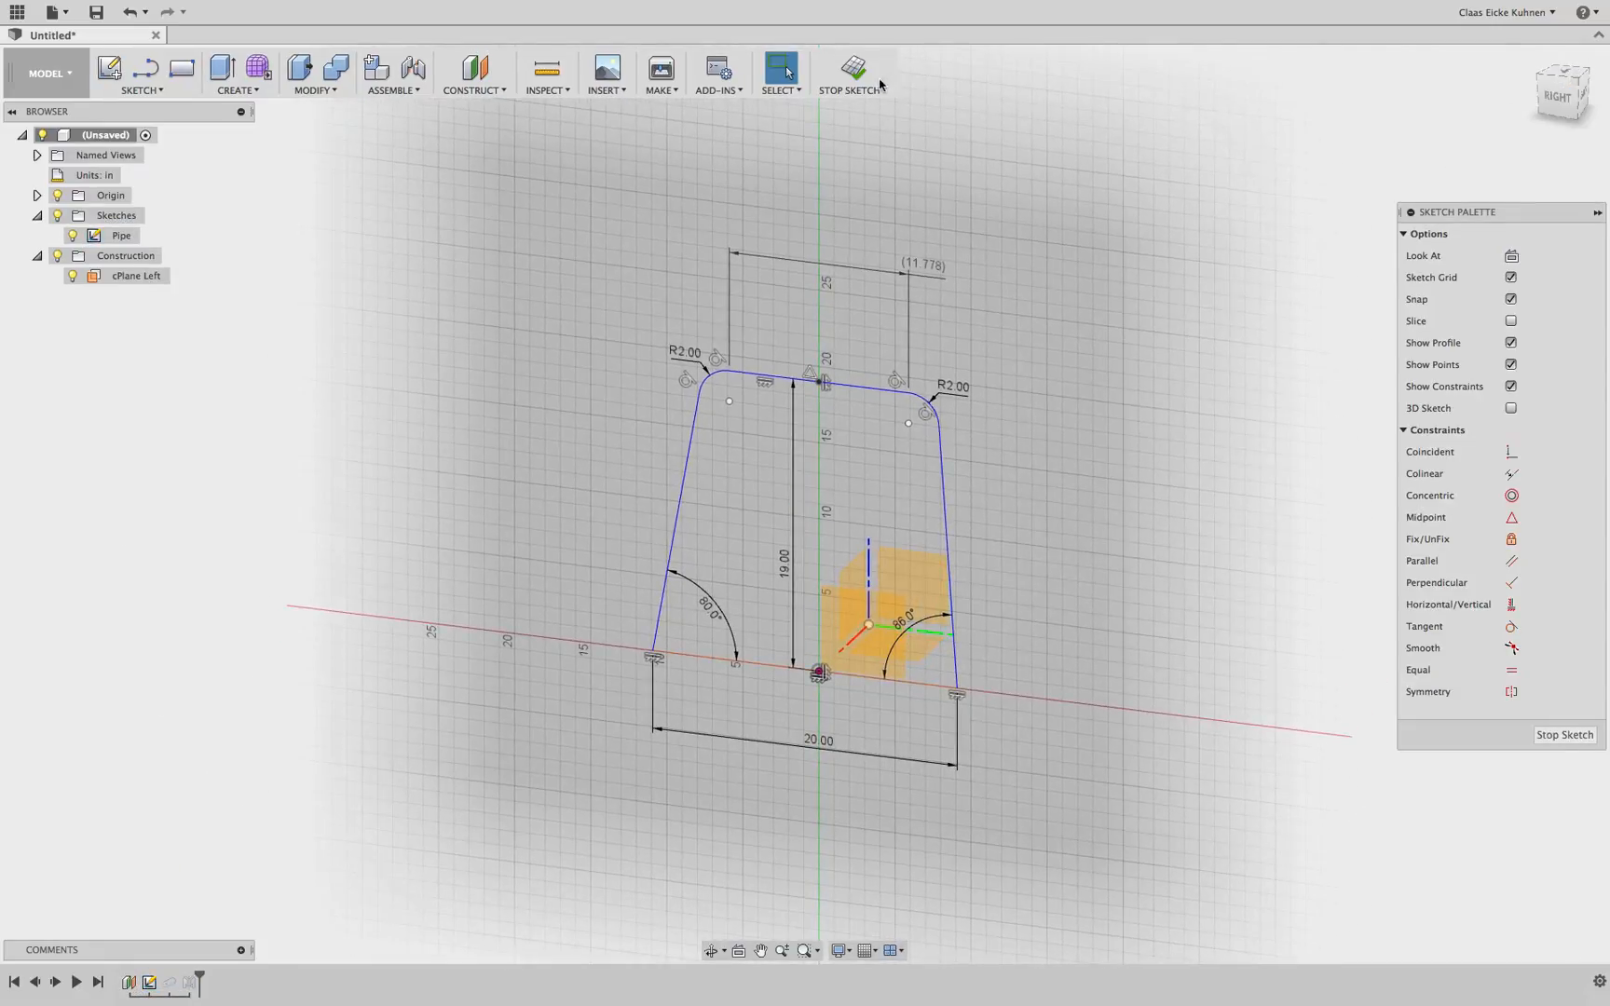
pyautogui.doubleClick(952, 385)
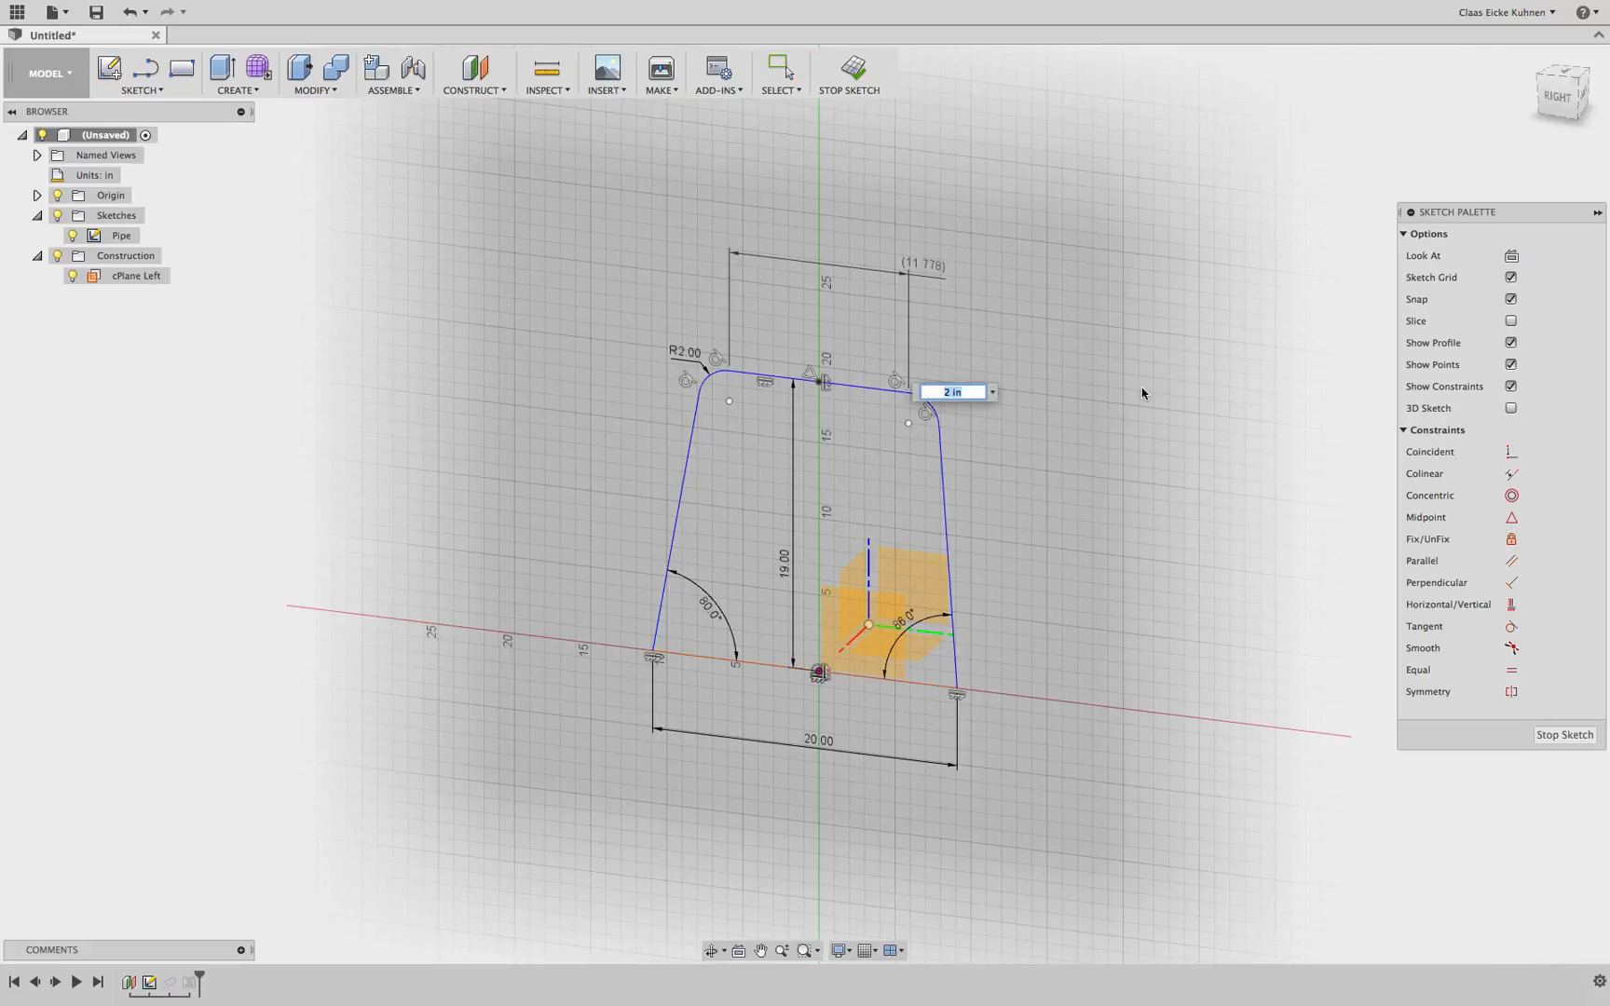
pyautogui.write('2')
pyautogui.press('Return')
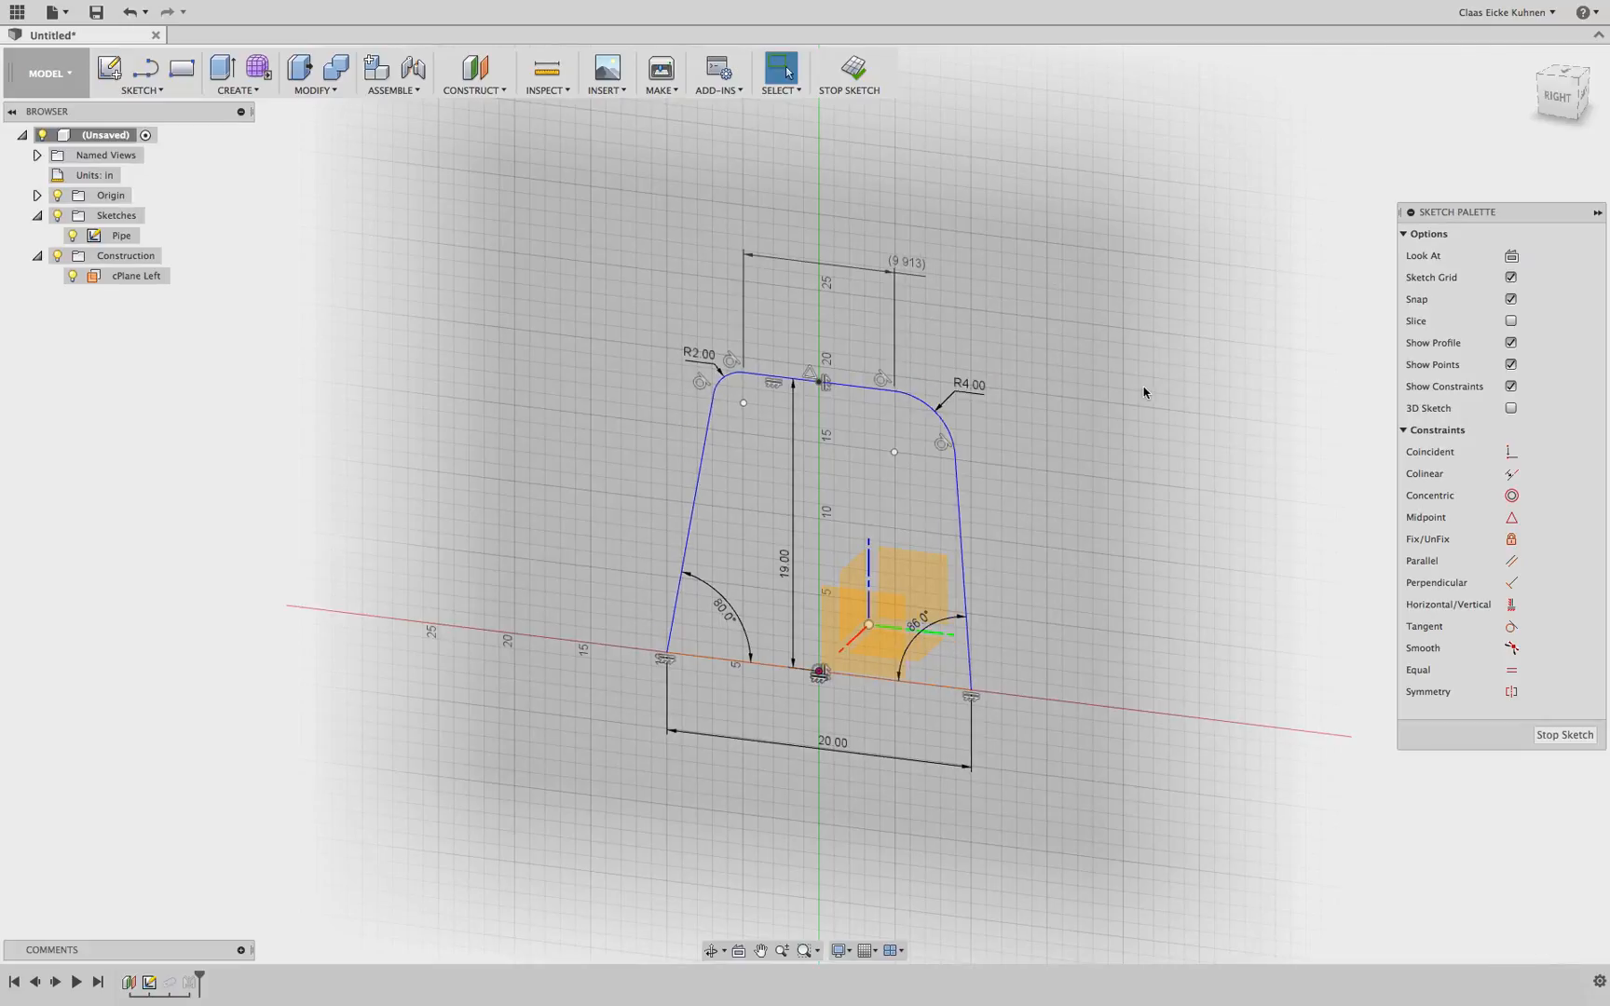
pyautogui.click(852, 69)
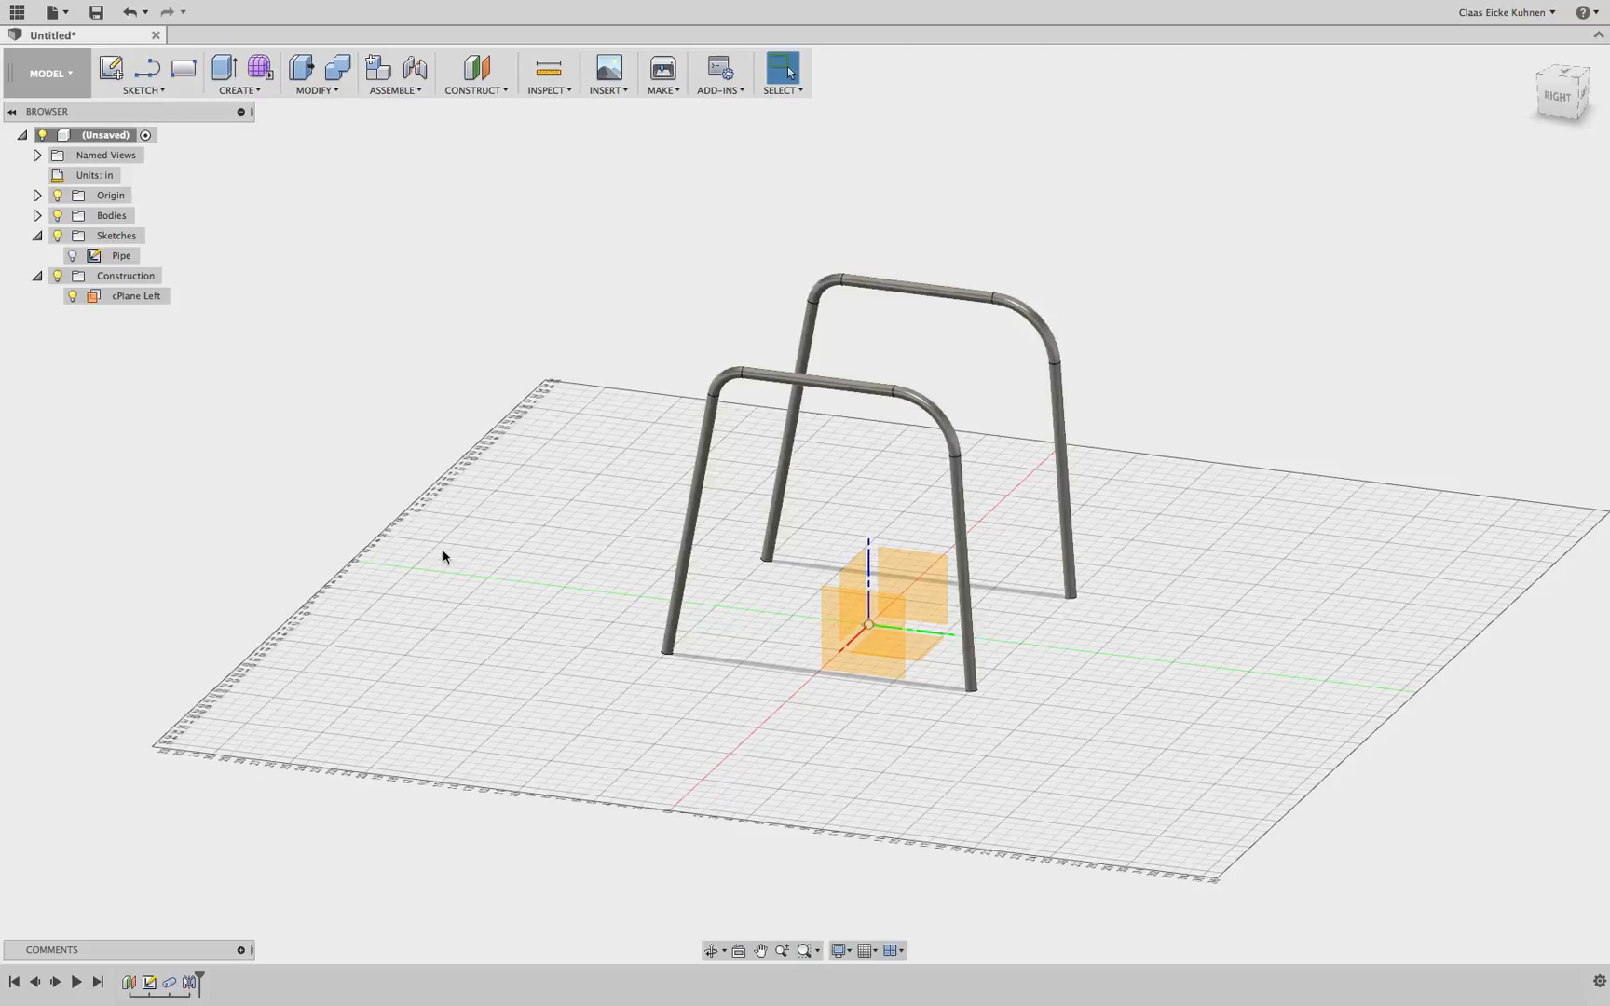
# Display the Pipe sketch's dimensions in the model and set its right upper corner radius to 2 in
pyautogui.rightClick(153, 987)
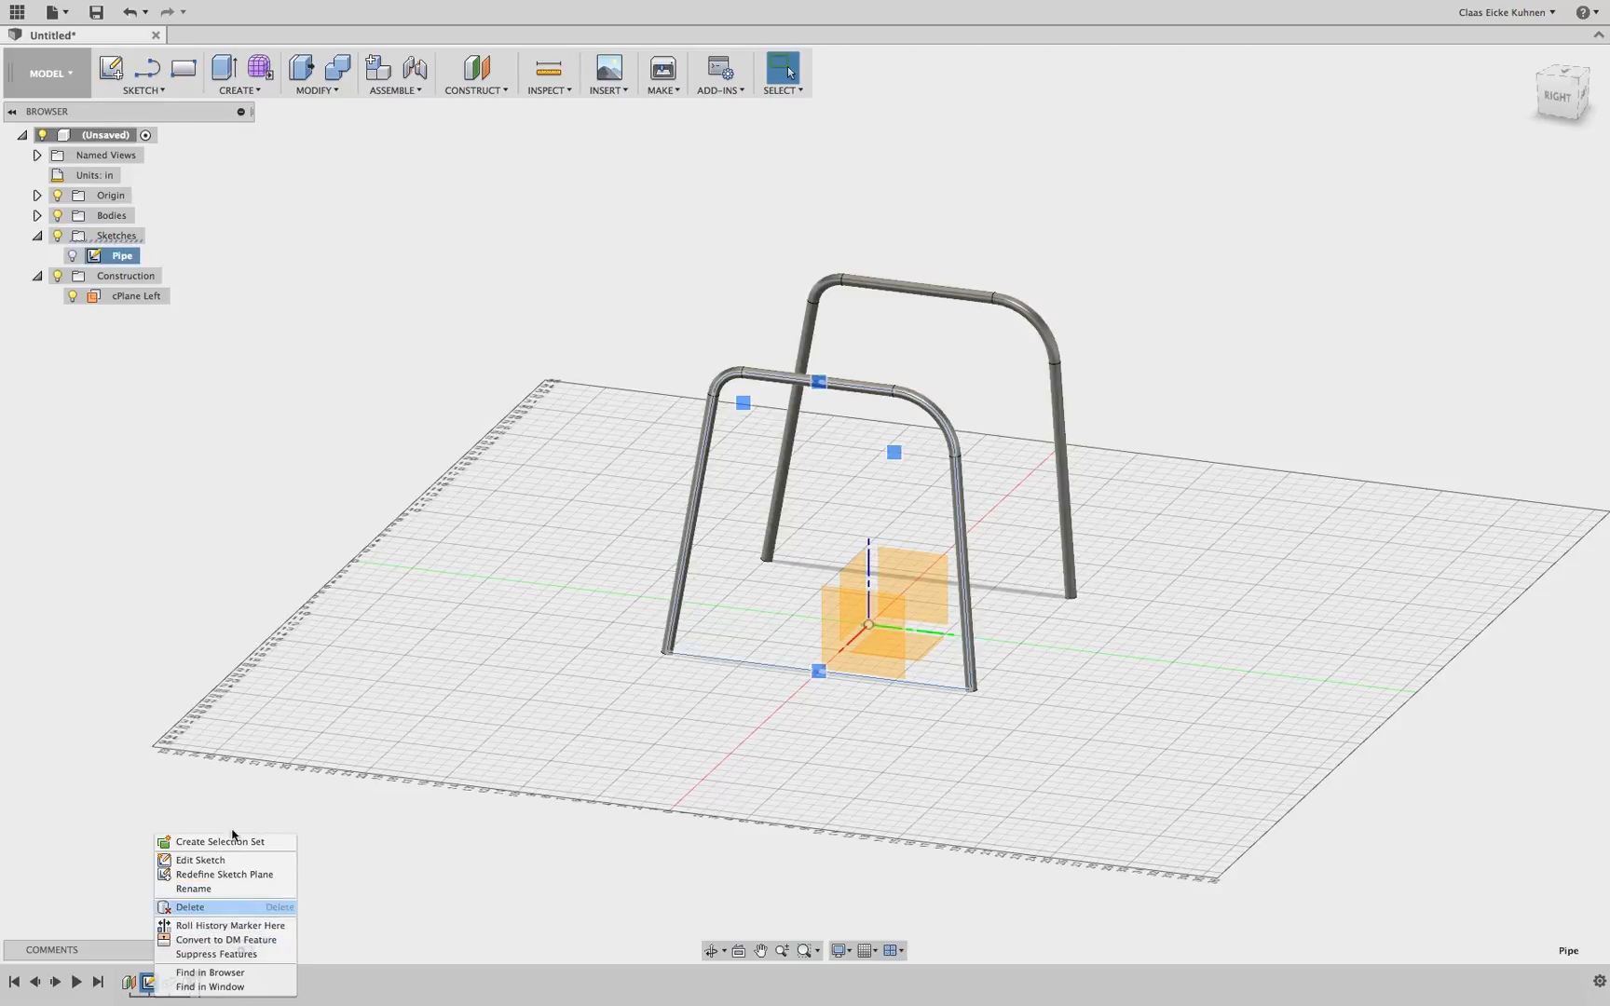
pyautogui.click(110, 258)
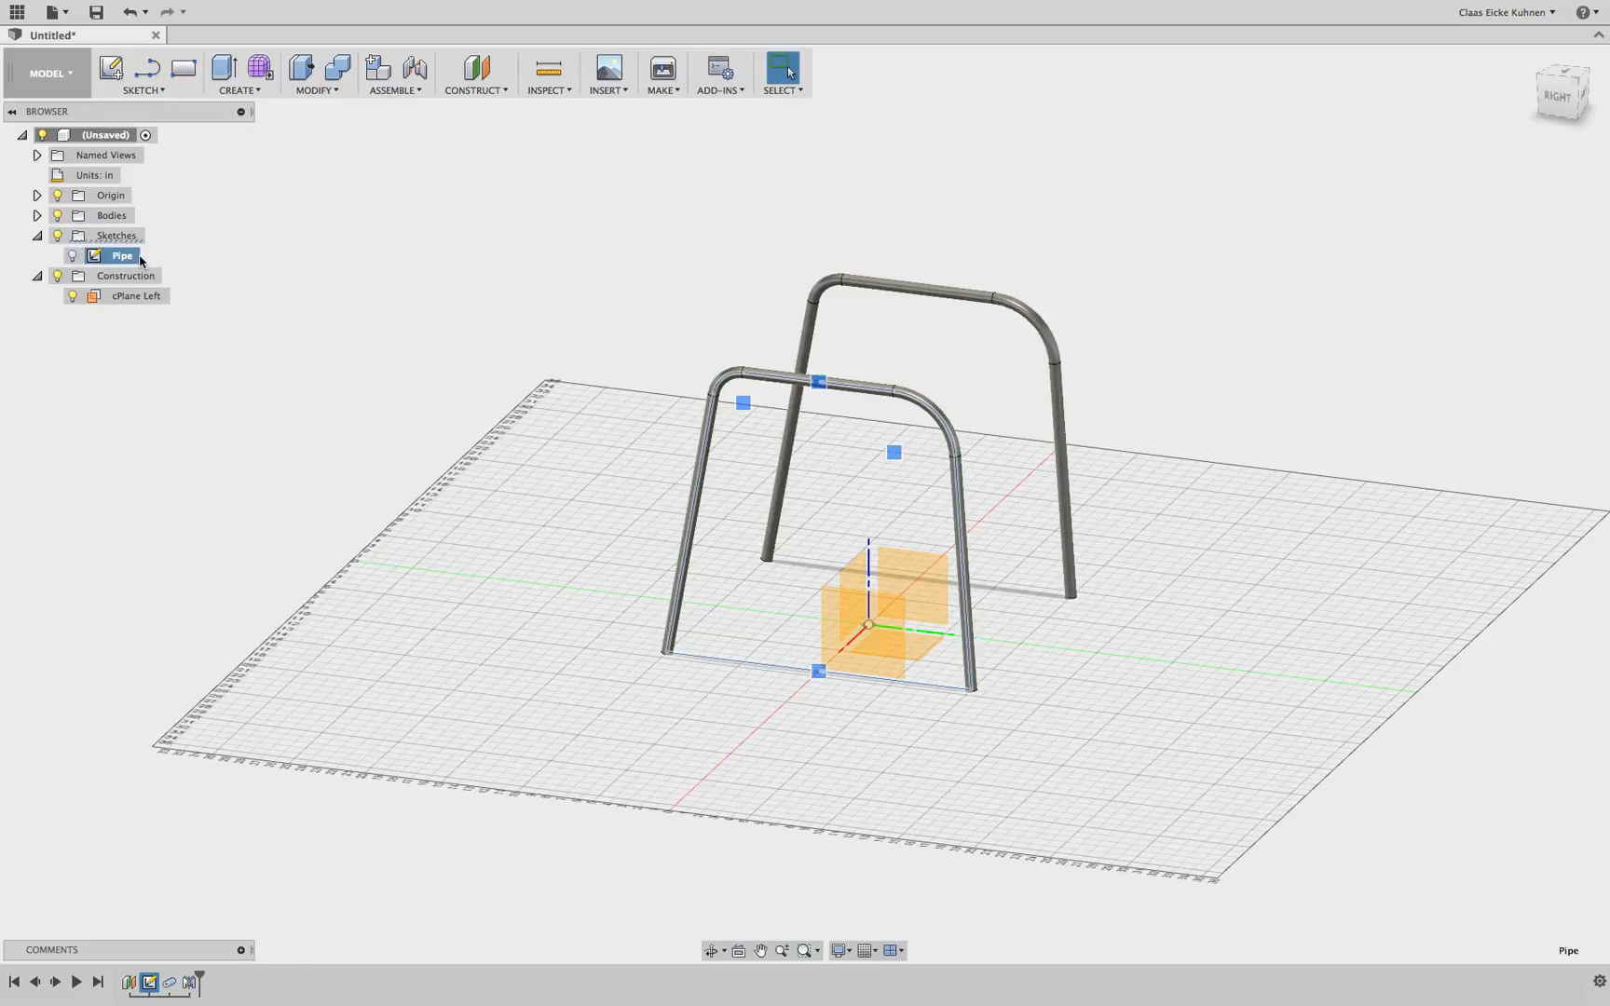
pyautogui.rightClick(128, 262)
pyautogui.click(126, 230)
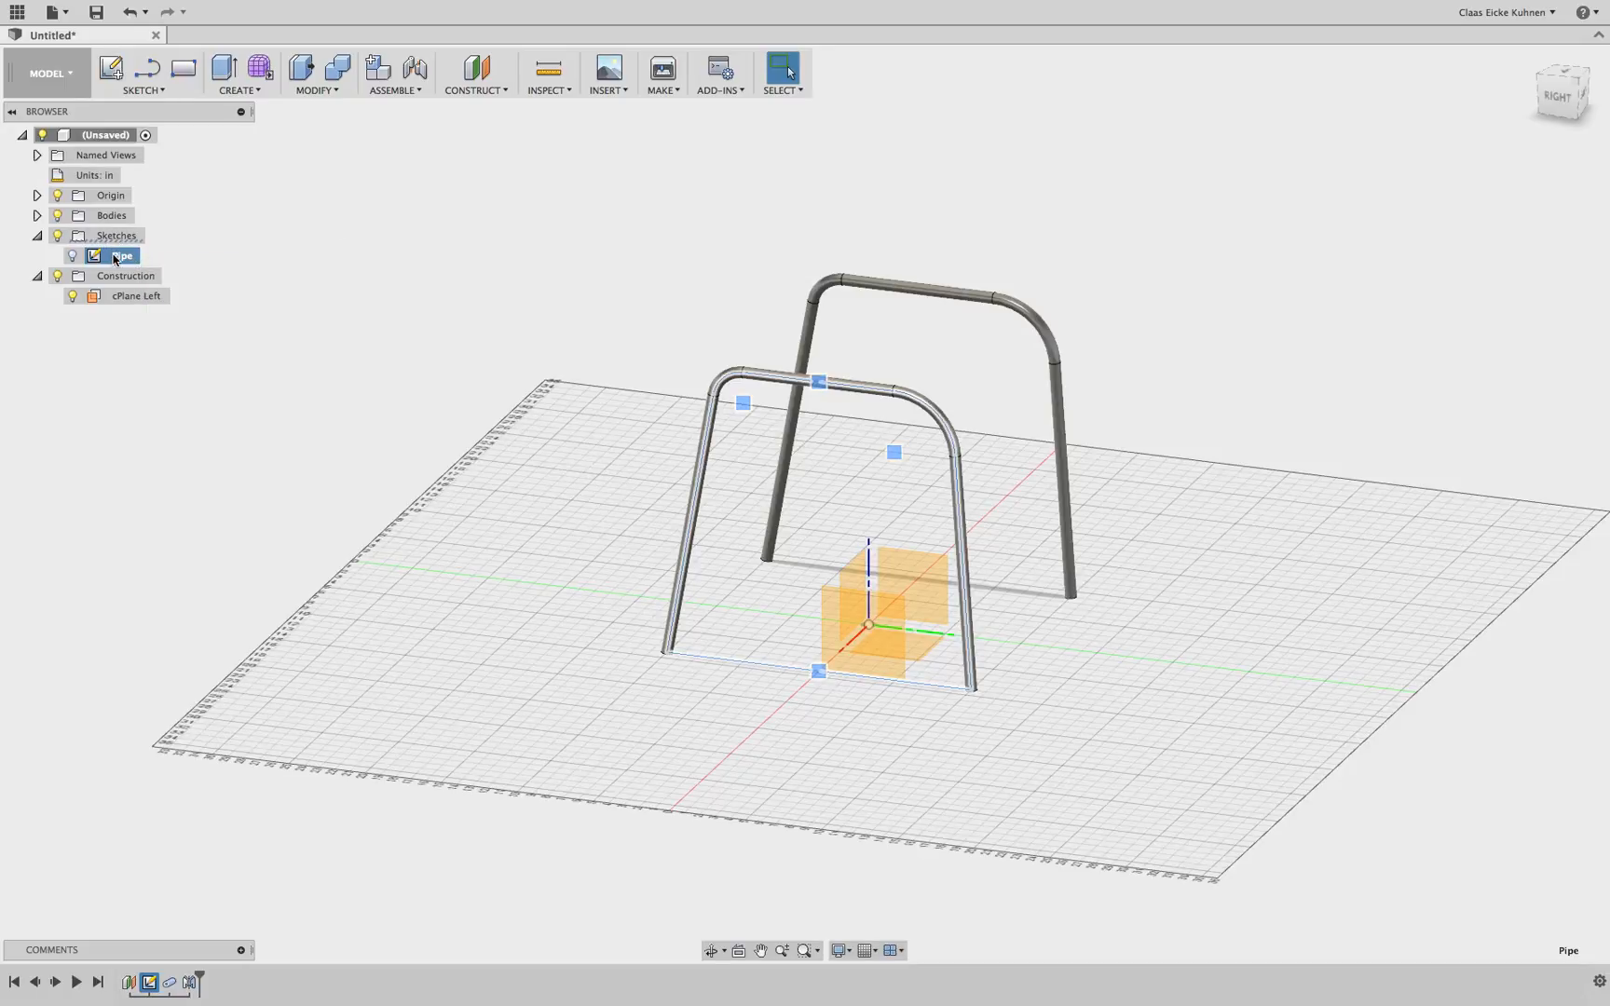
pyautogui.rightClick(116, 257)
pyautogui.click(73, 258)
pyautogui.click(72, 258)
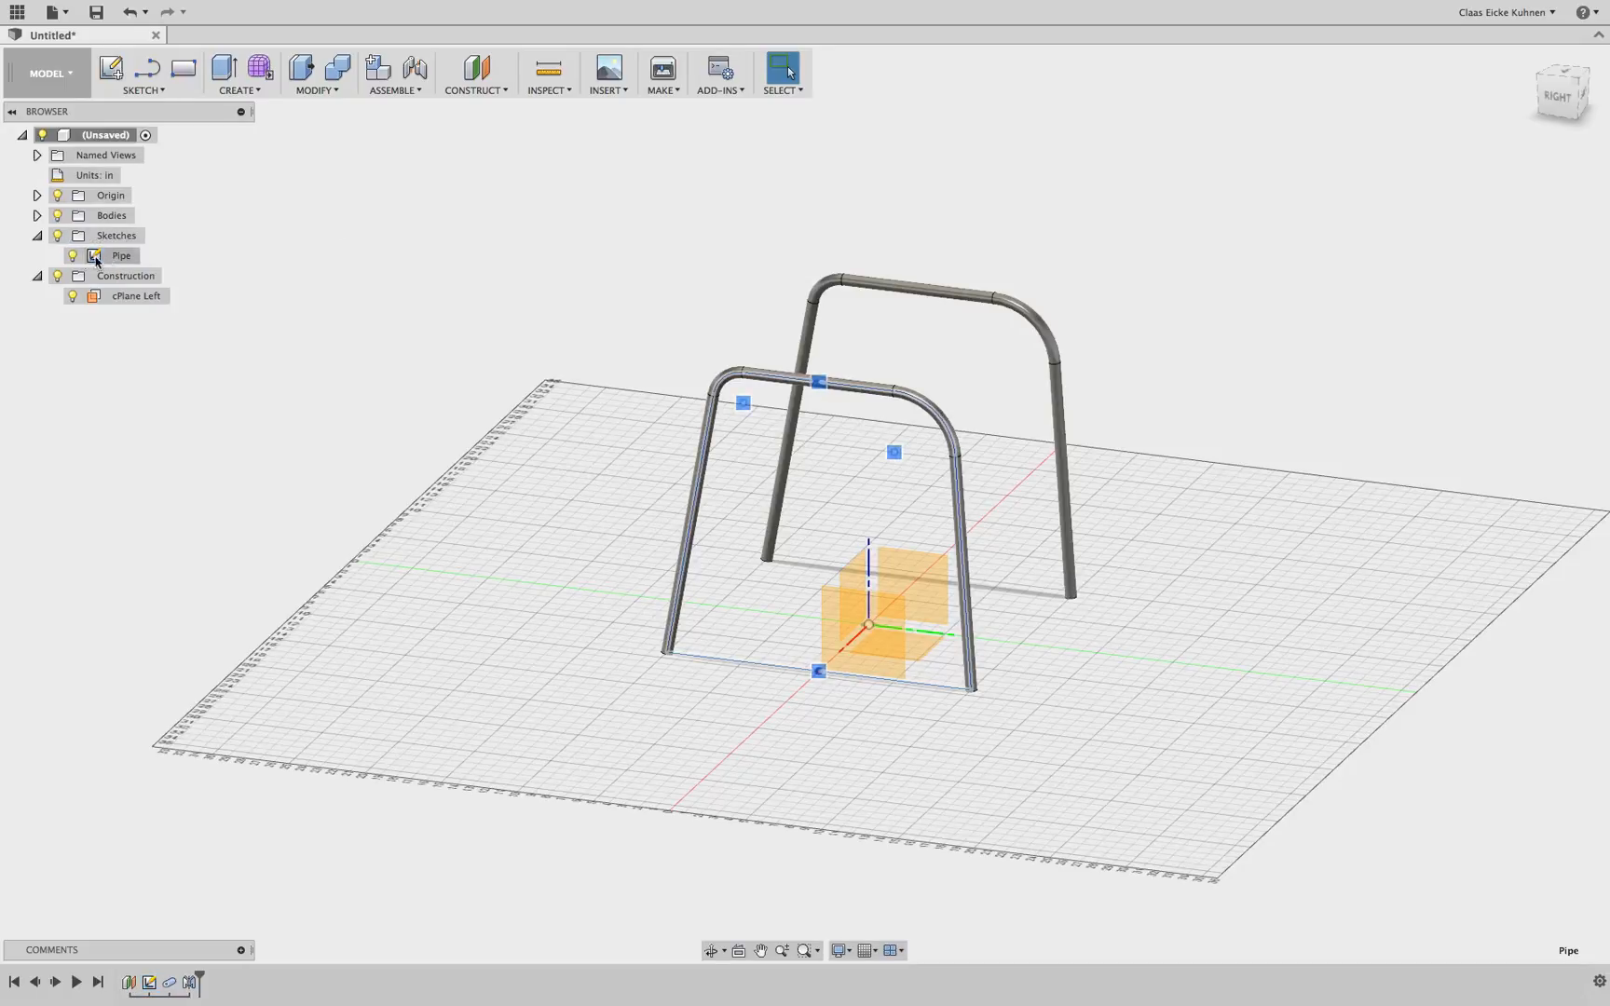
pyautogui.rightClick(110, 259)
pyautogui.click(193, 420)
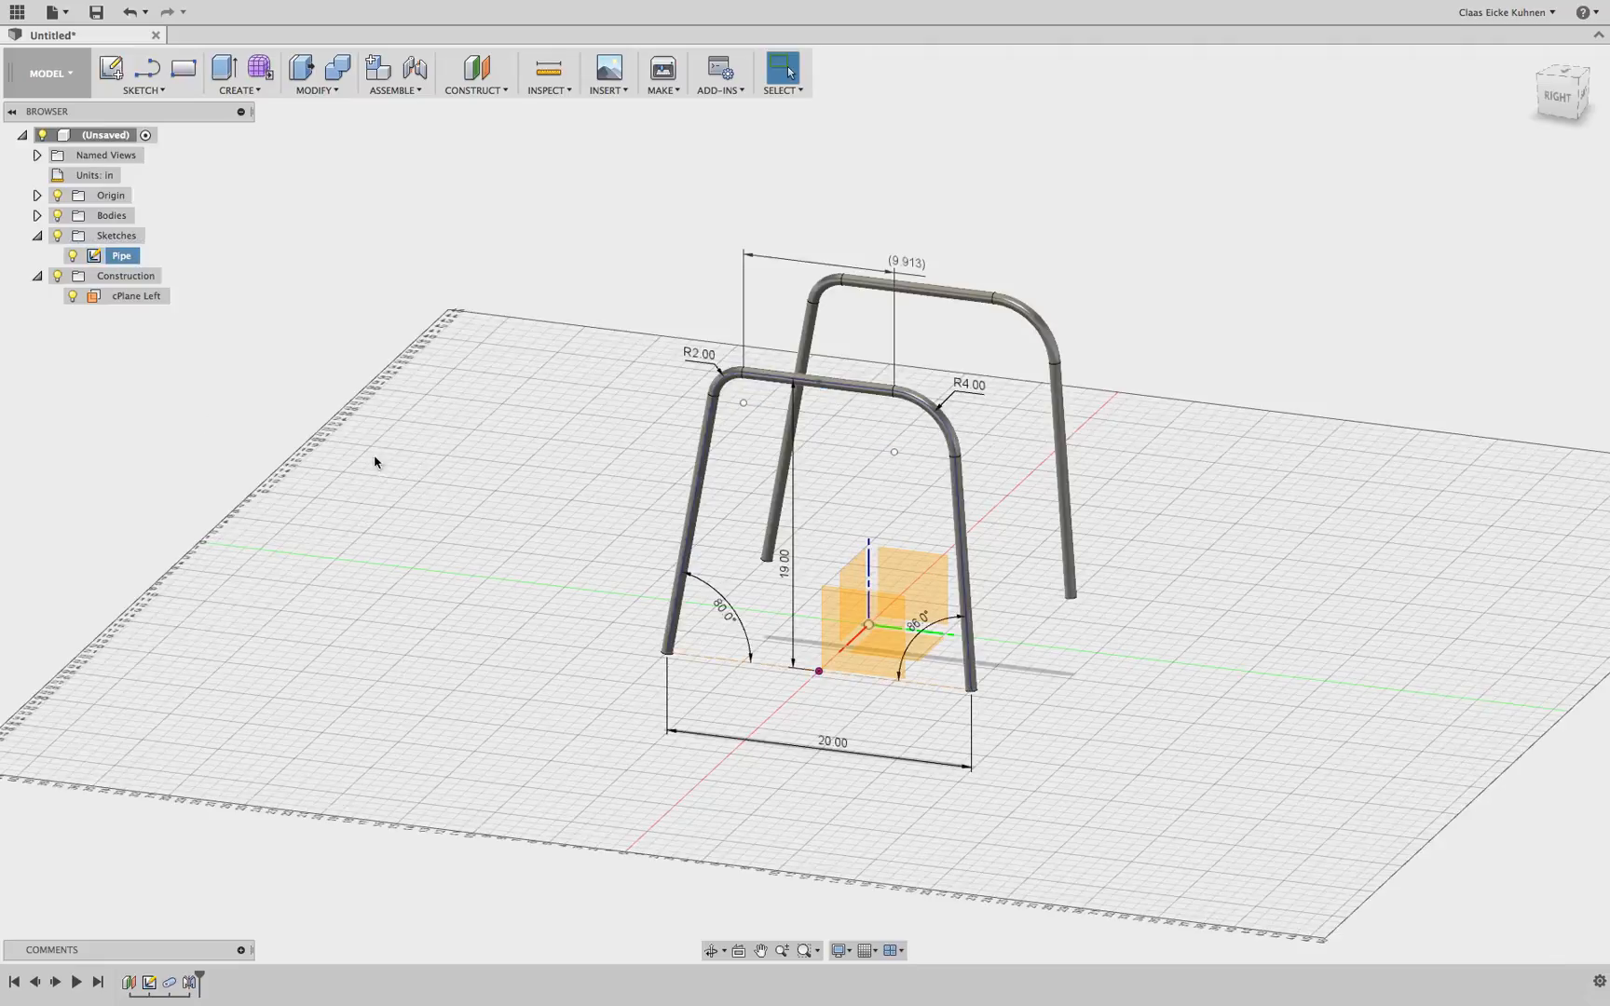
pyautogui.doubleClick(968, 387)
pyautogui.write('2')
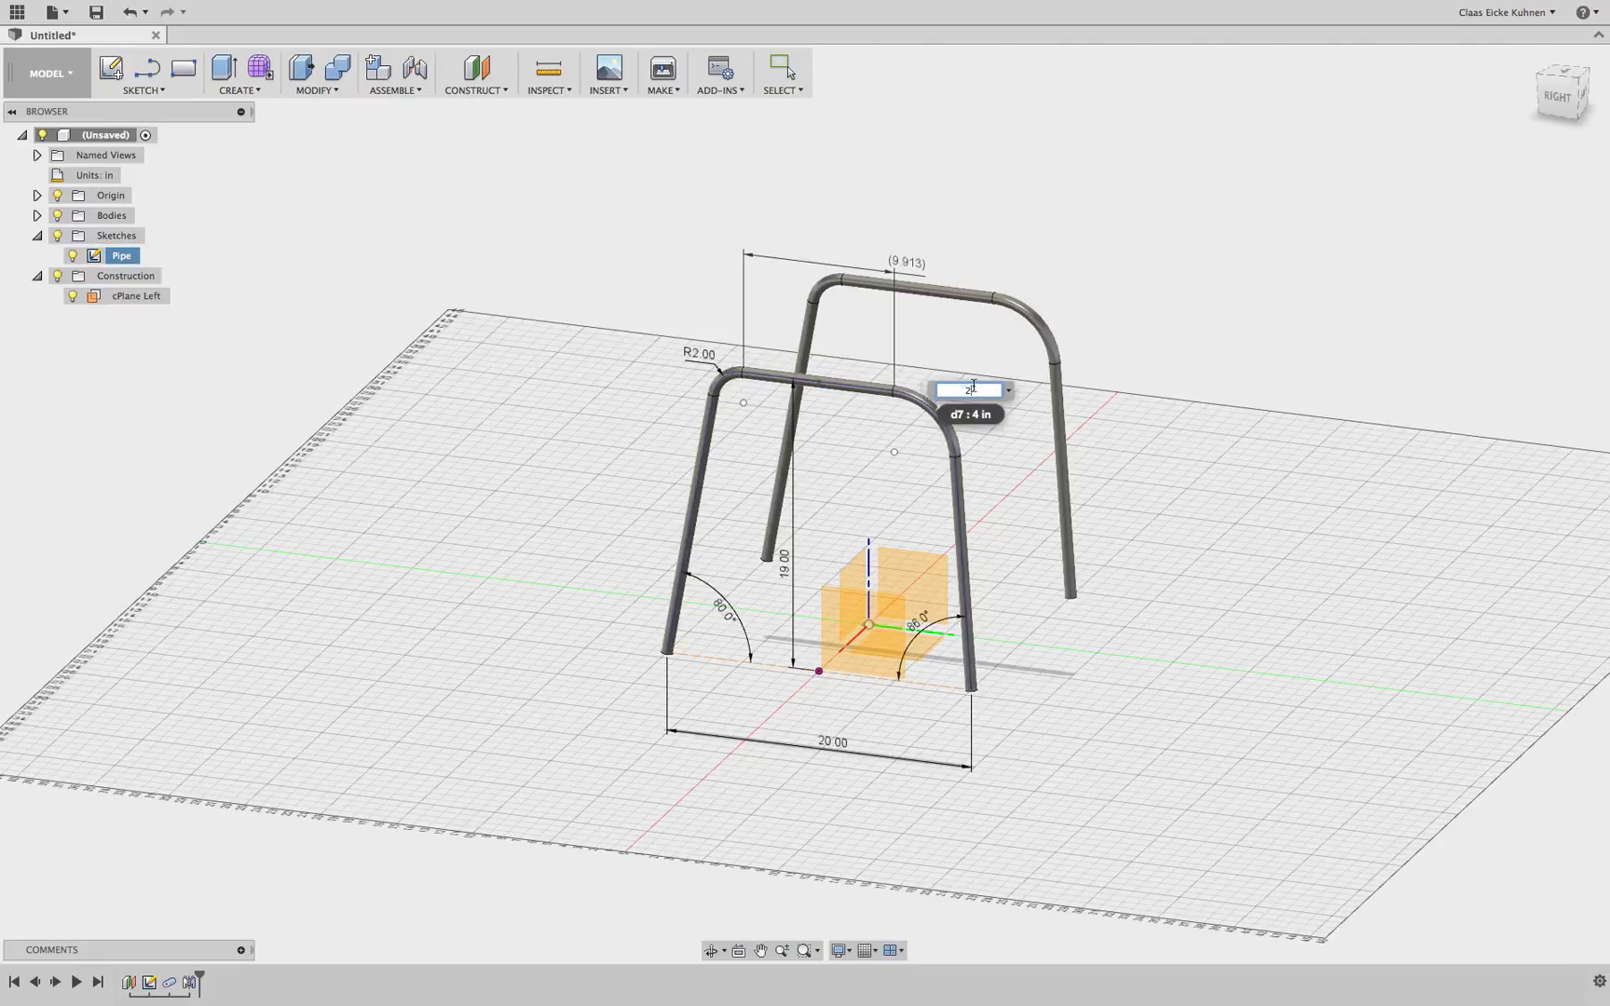
pyautogui.press('Return')
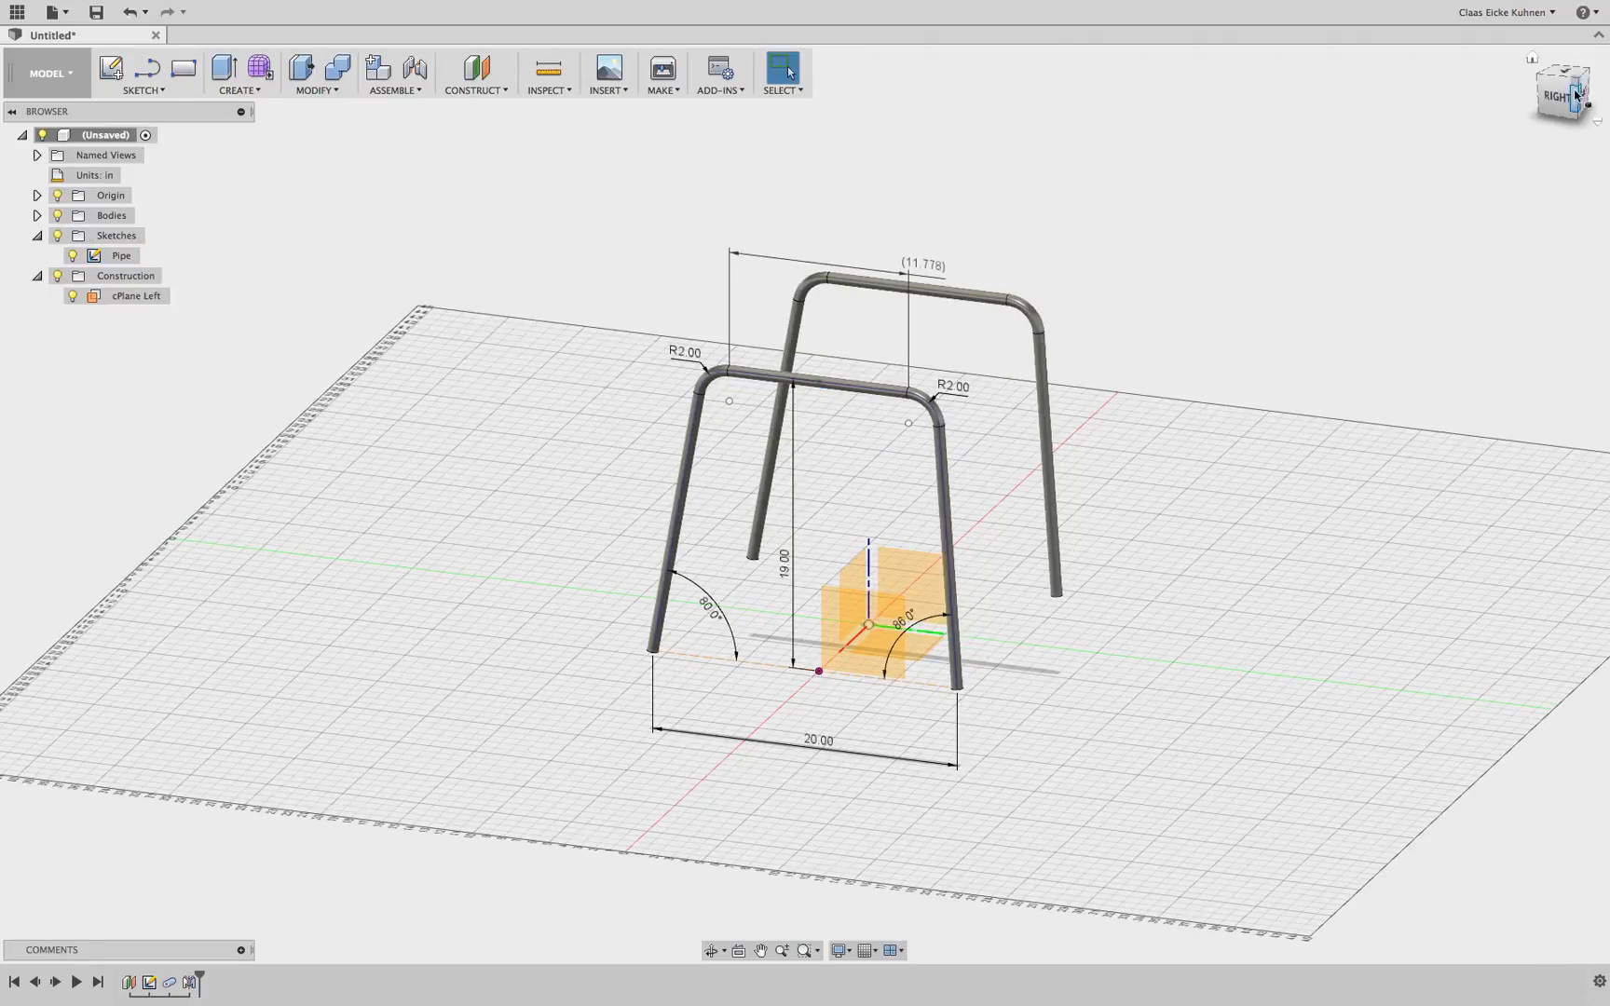
# Hide the cPlane Left plane and both pipe bodies so only the Pipe sketch is visible
pyautogui.moveTo(1575, 99)
pyautogui.mouseDown()
pyautogui.moveTo(1421, 99)
pyautogui.moveTo(1558, 101)
pyautogui.mouseUp()
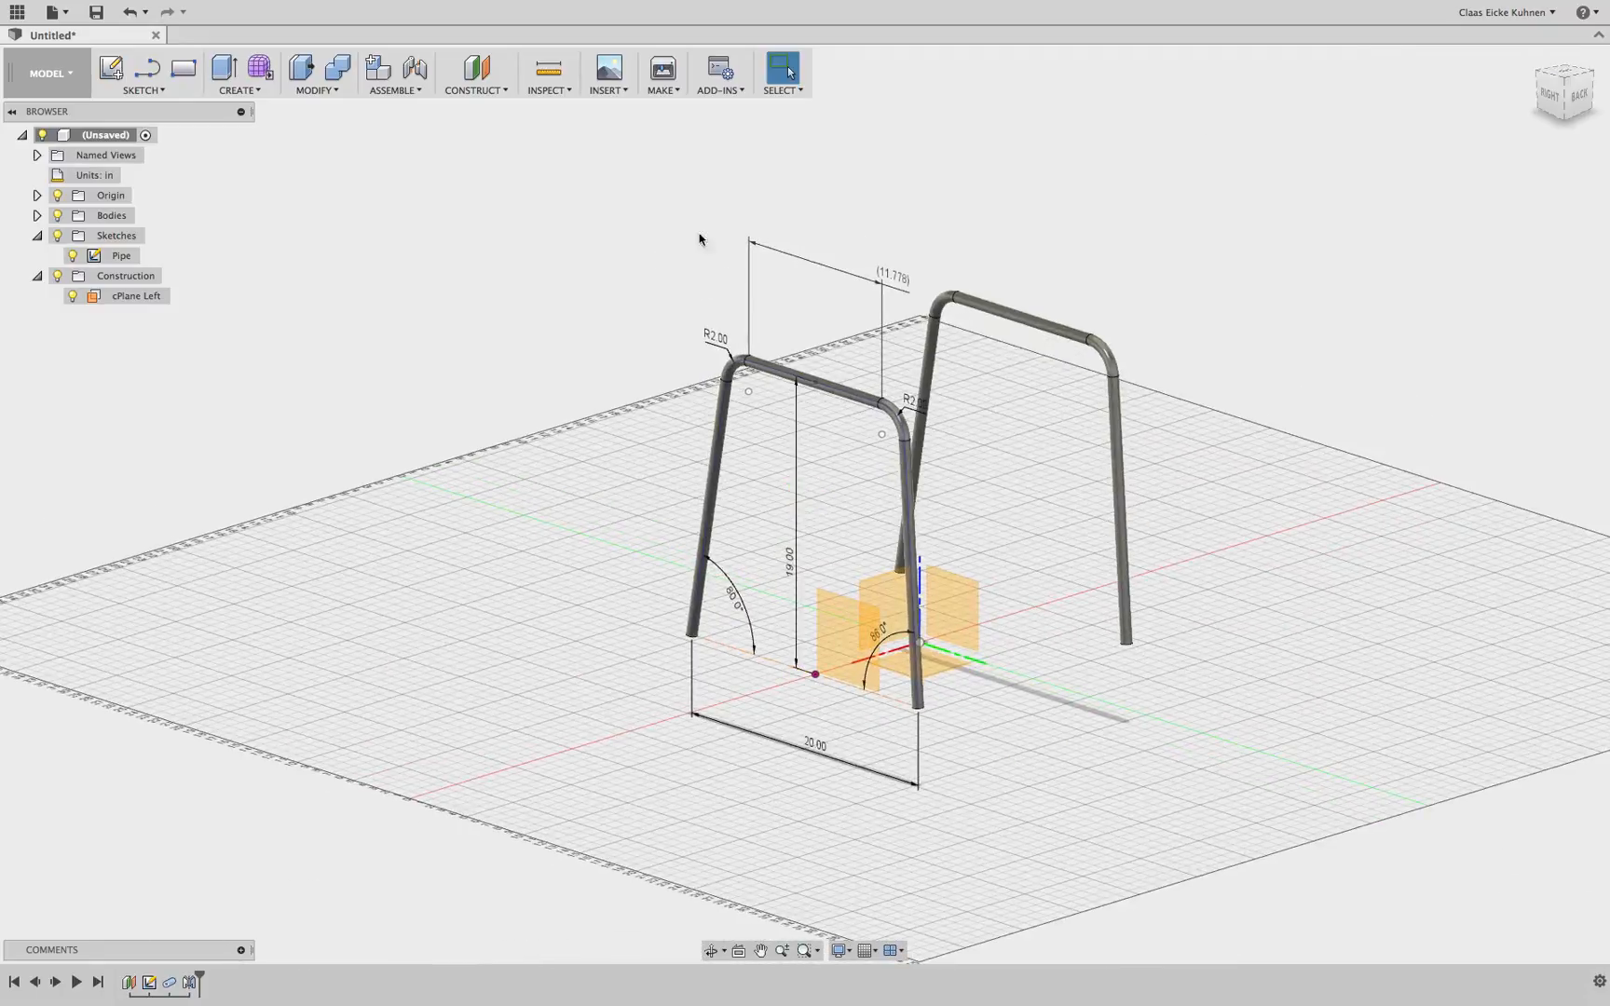
pyautogui.click(73, 296)
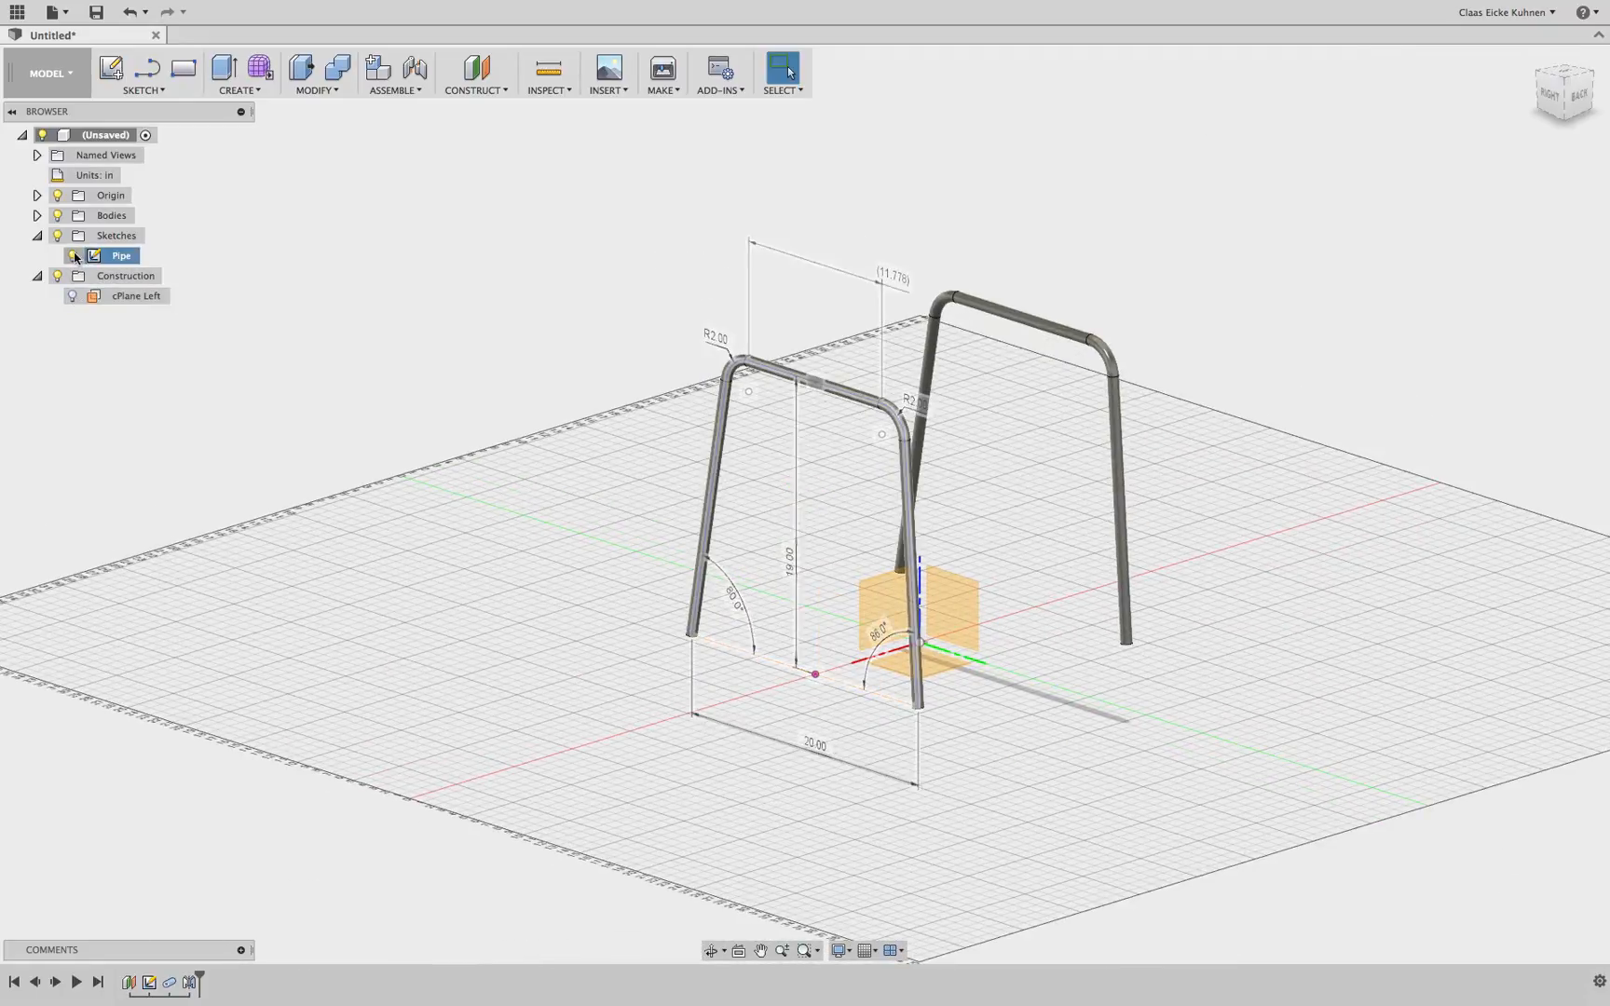
pyautogui.click(73, 255)
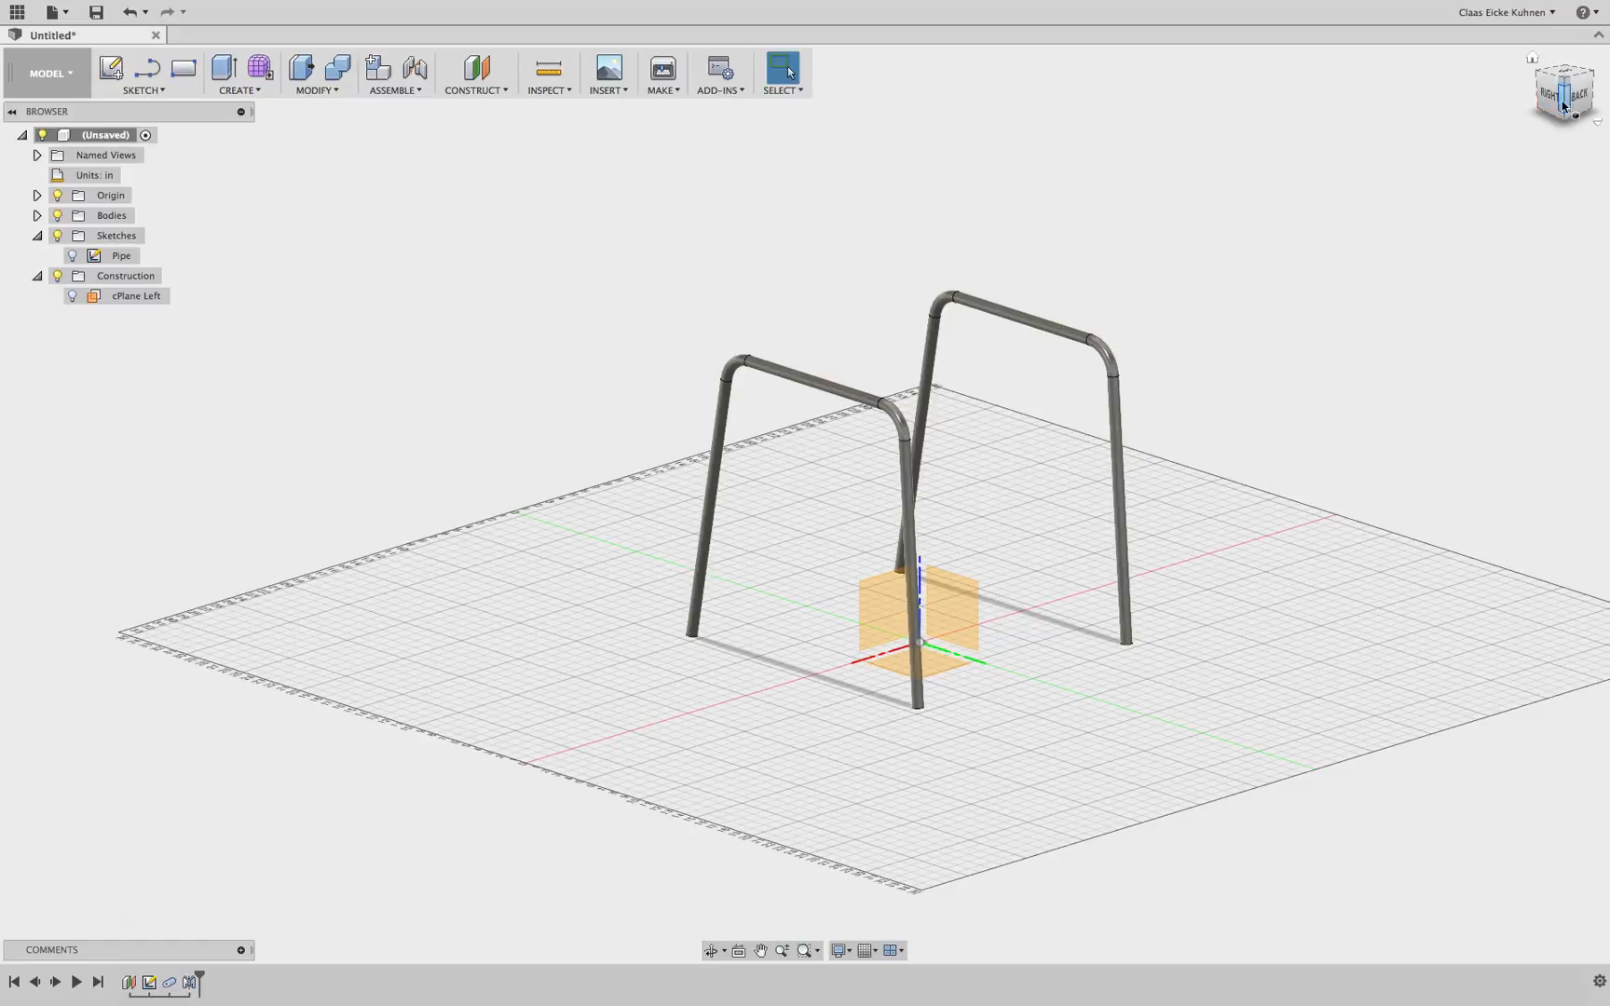
pyautogui.moveTo(1566, 102)
pyautogui.mouseDown()
pyautogui.moveTo(1491, 114)
pyautogui.moveTo(1542, 114)
pyautogui.moveTo(1571, 93)
pyautogui.moveTo(1561, 106)
pyautogui.mouseUp()
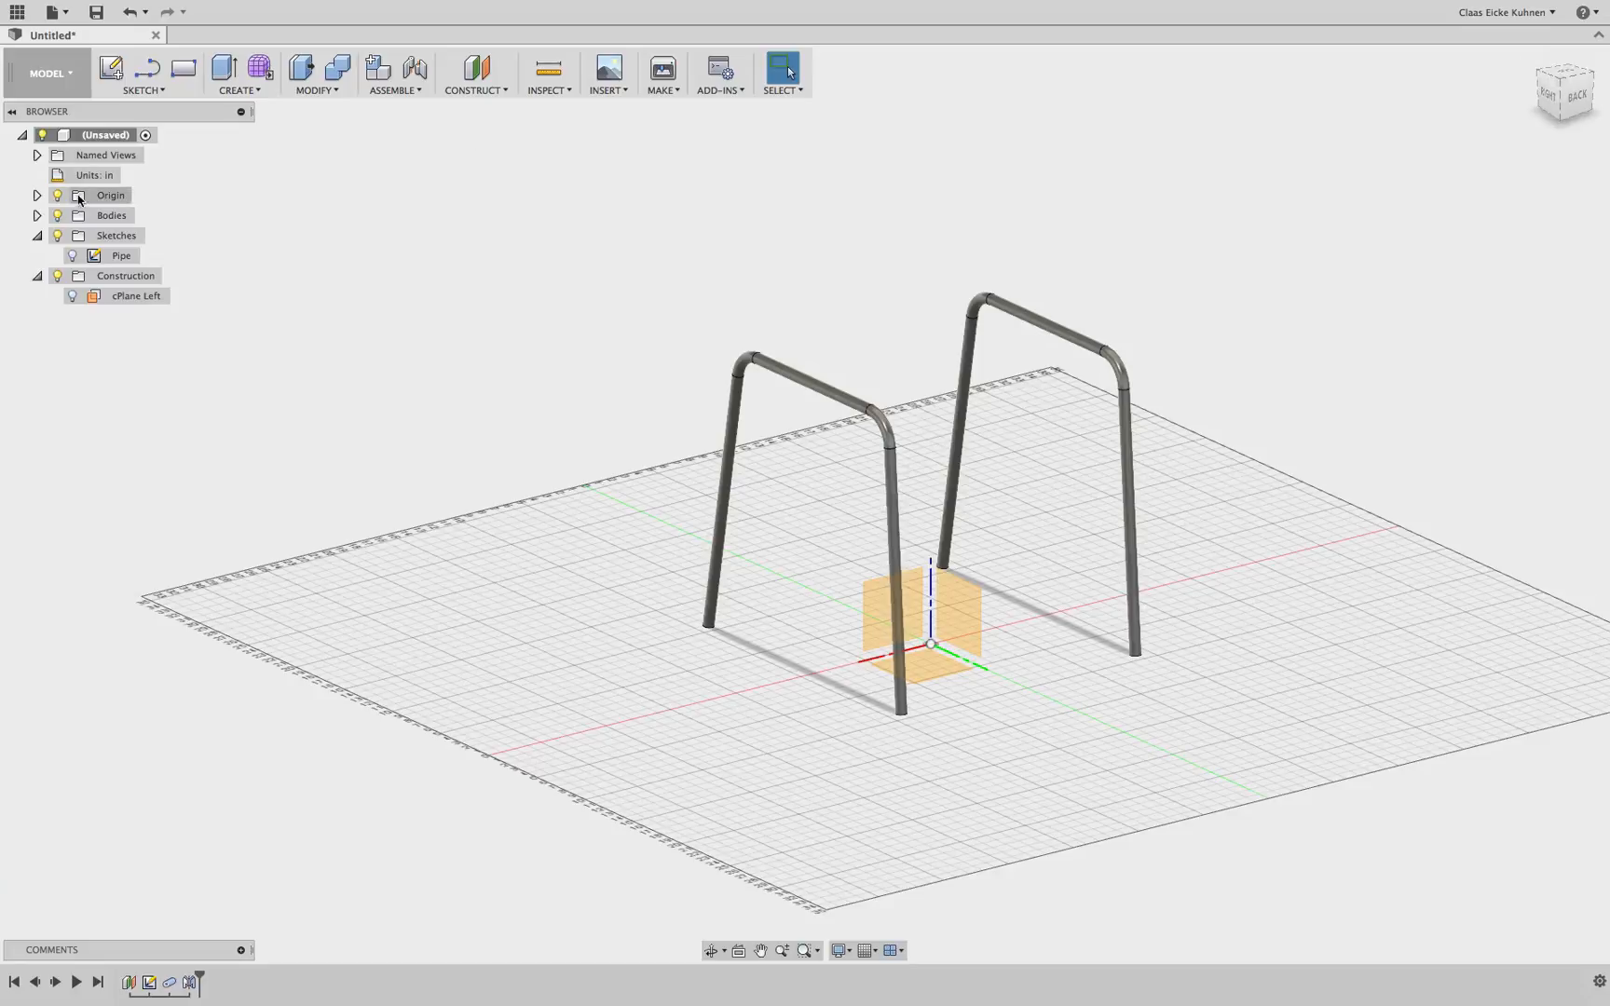
pyautogui.click(38, 215)
pyautogui.click(73, 256)
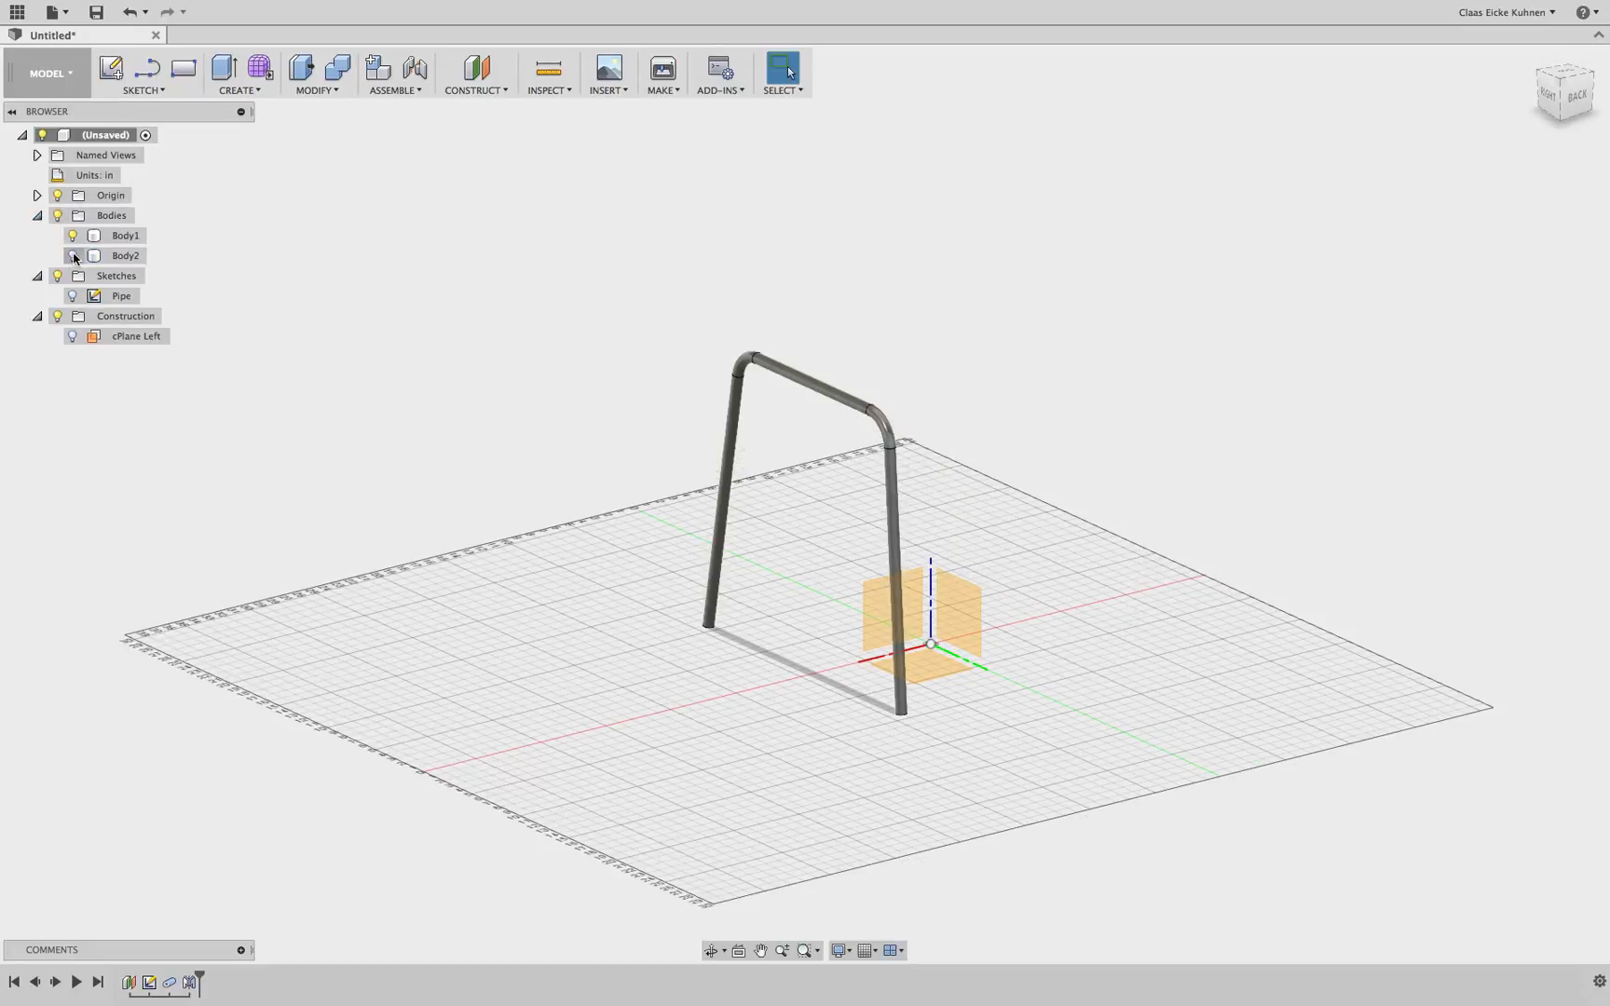
pyautogui.click(73, 236)
pyautogui.click(73, 295)
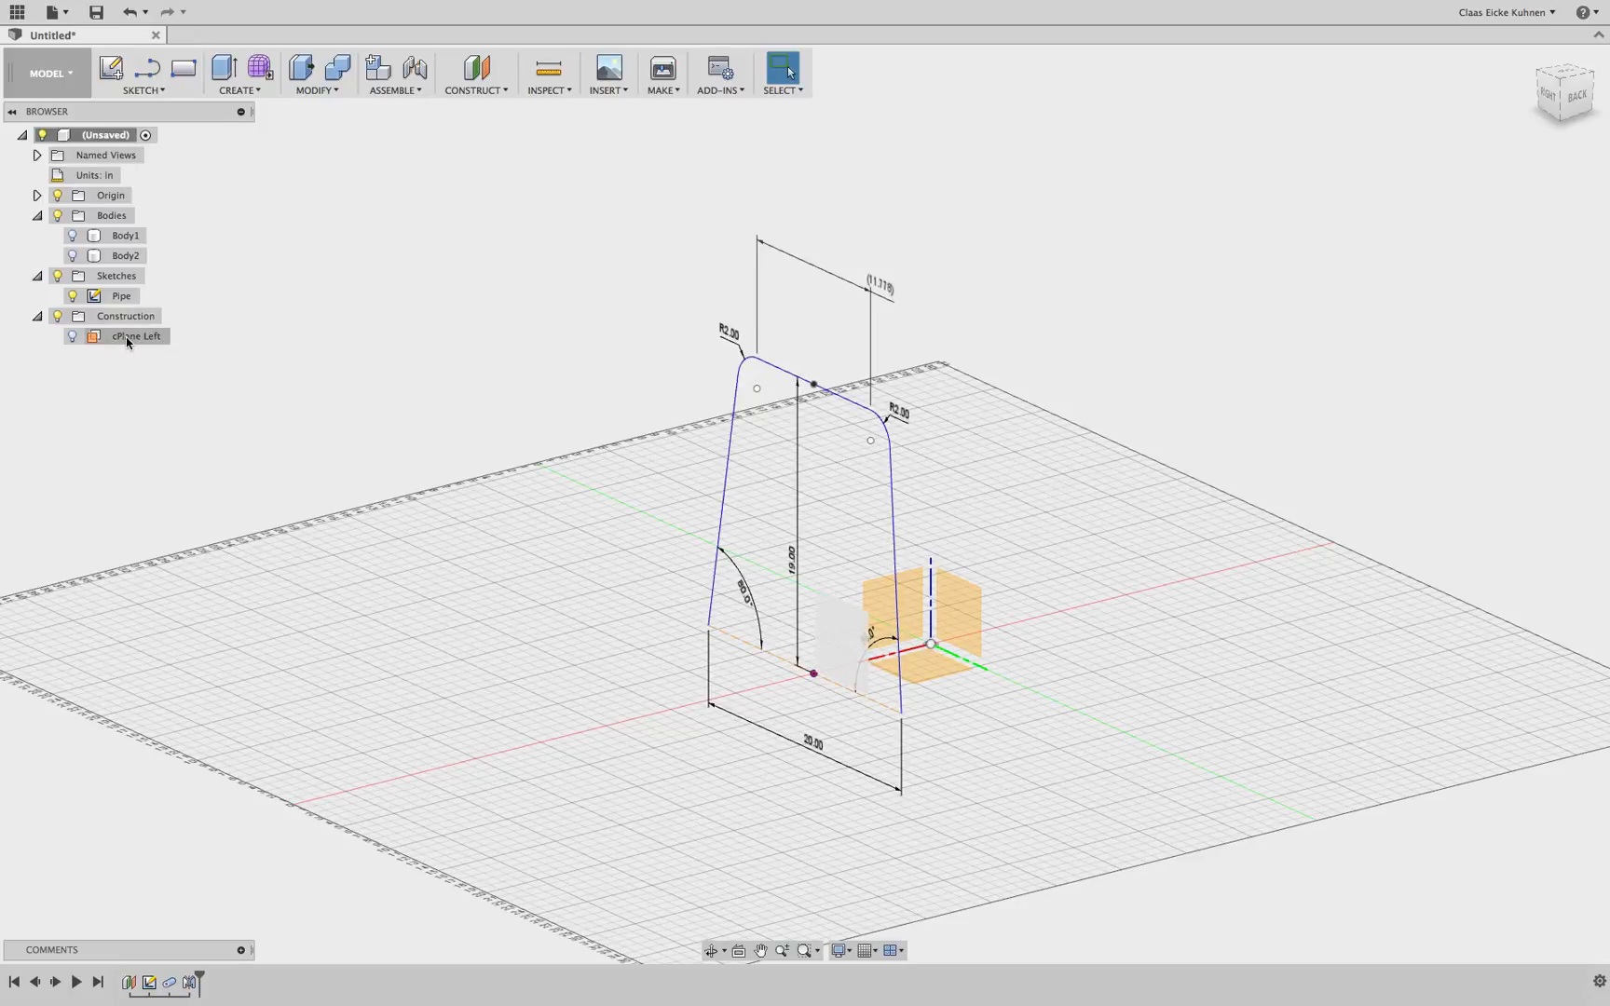
pyautogui.click(476, 68)
pyautogui.click(962, 603)
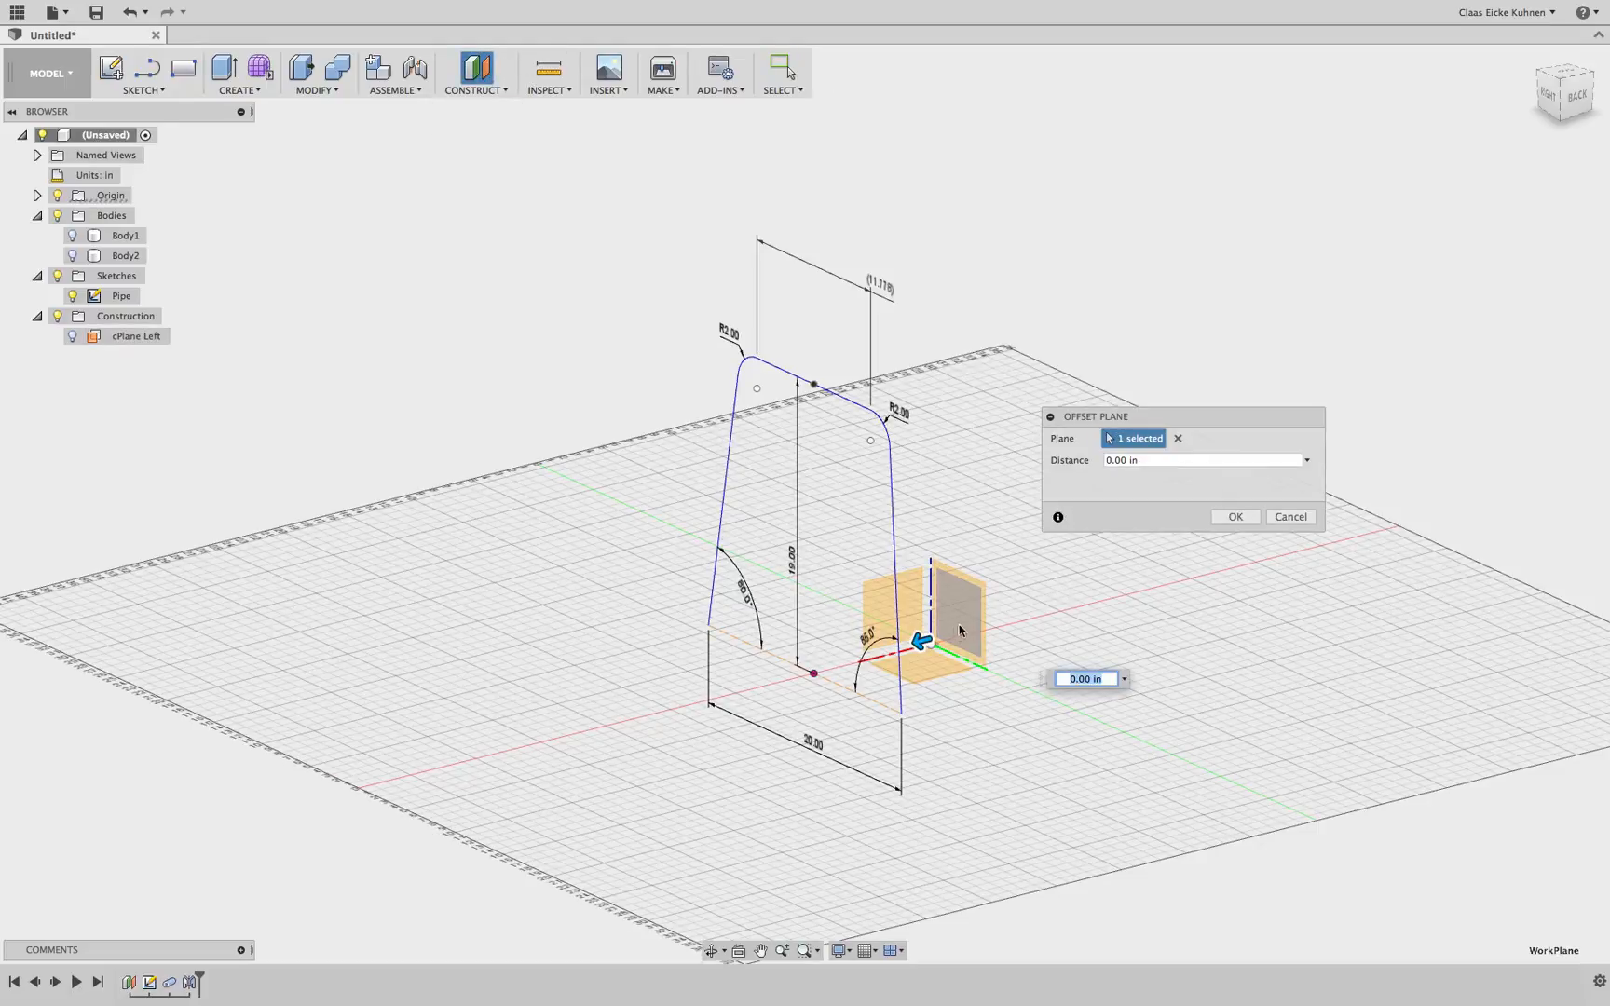
pyautogui.moveTo(920, 641); pyautogui.dragTo(1051, 607)
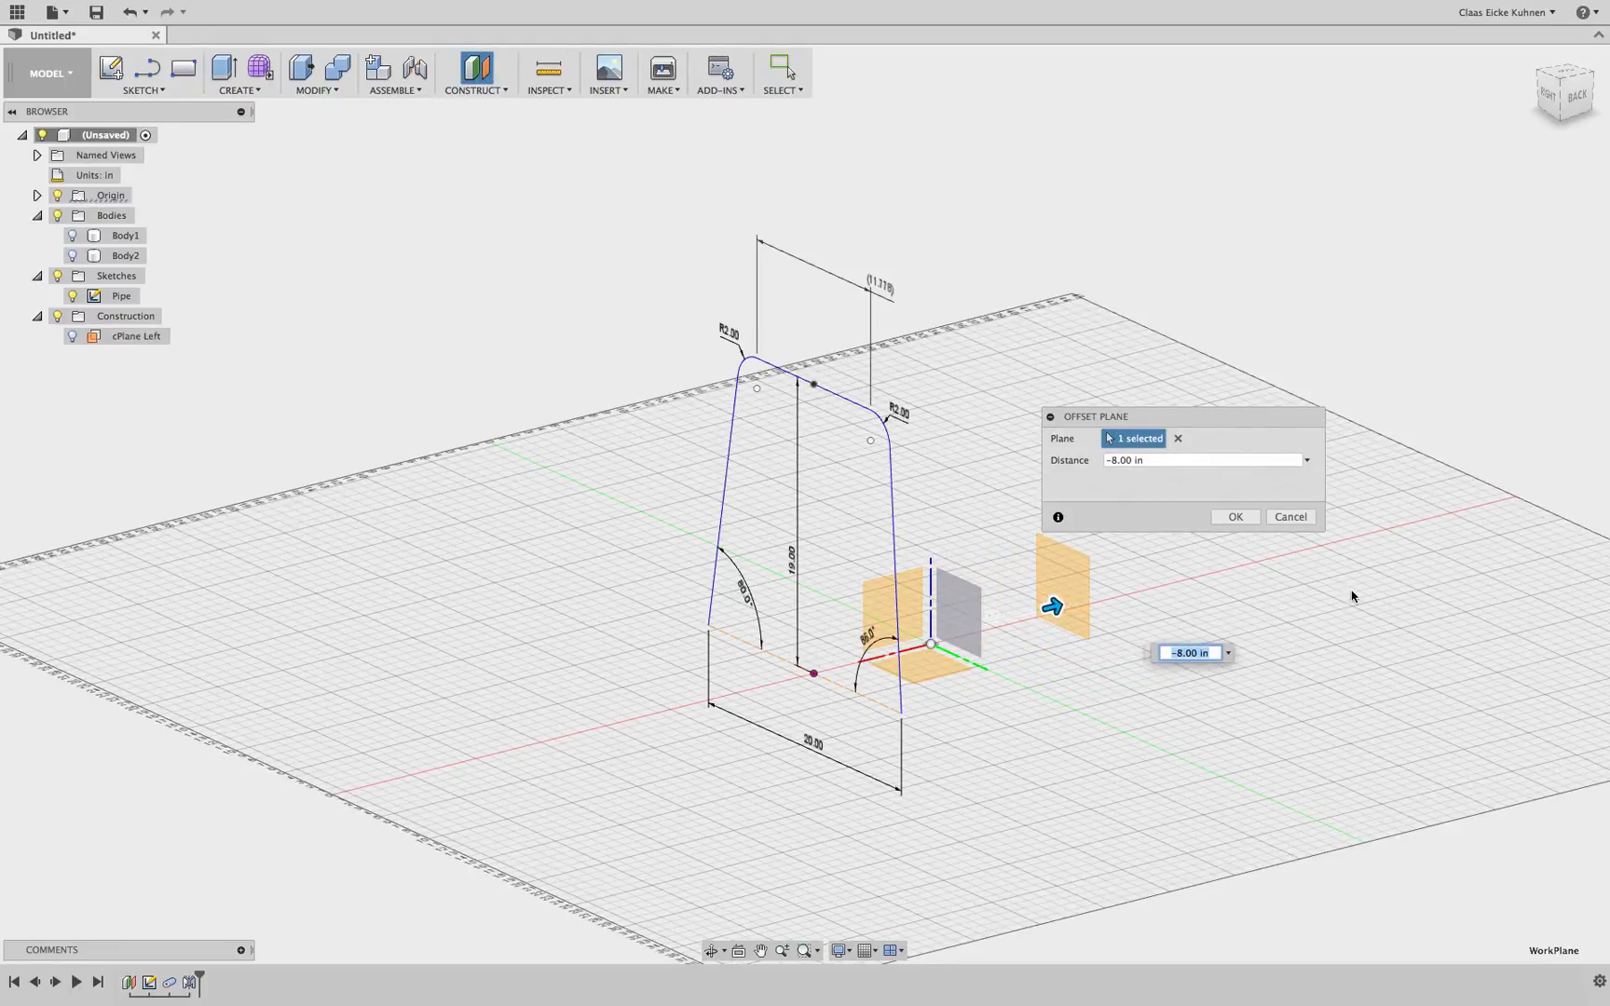
pyautogui.write('-9')
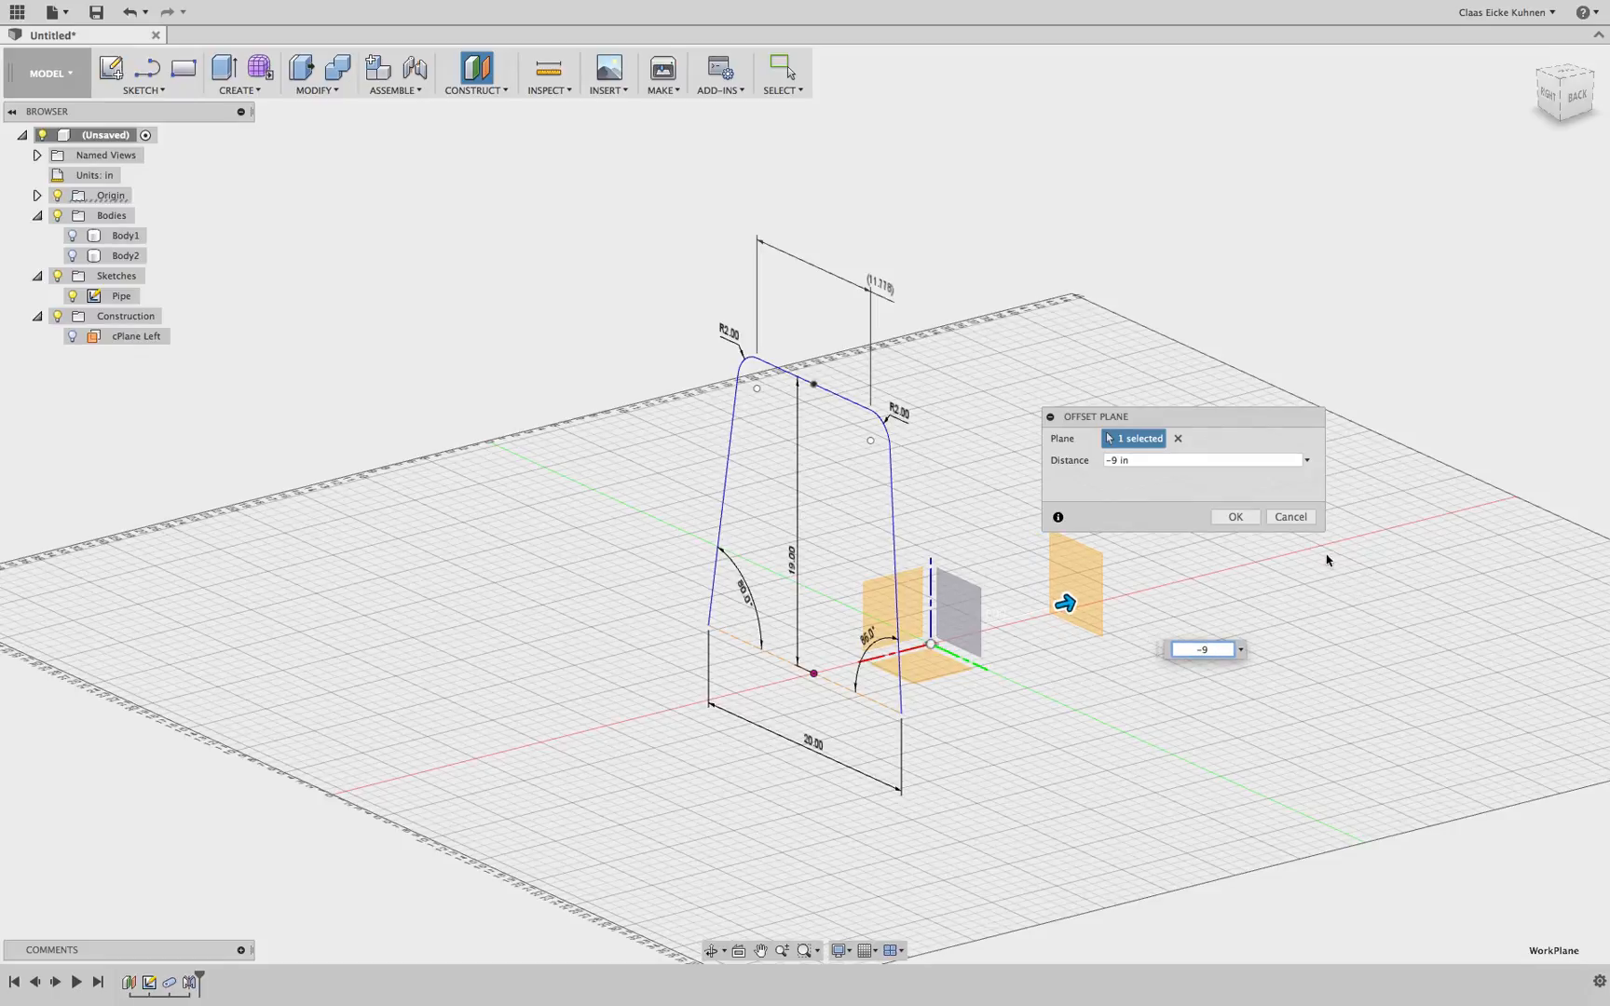
pyautogui.click(1290, 519)
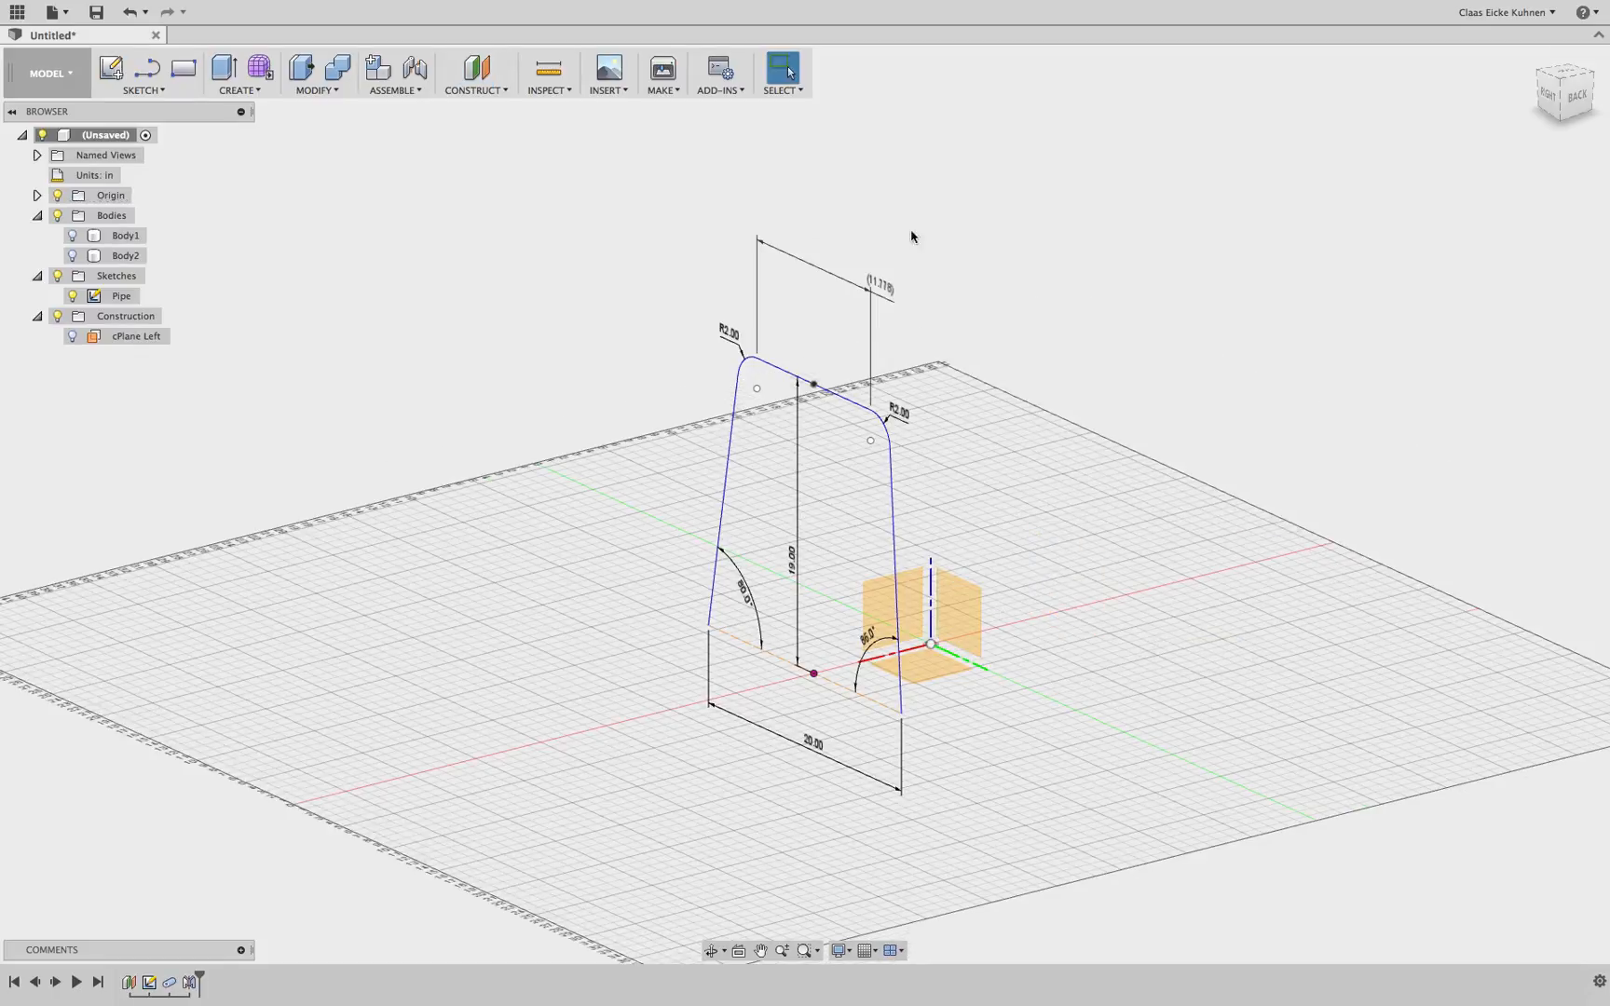
# Open the parameters and rename the cPlane Left offset distance parameter to cPlanePipe
pyautogui.click(332, 92)
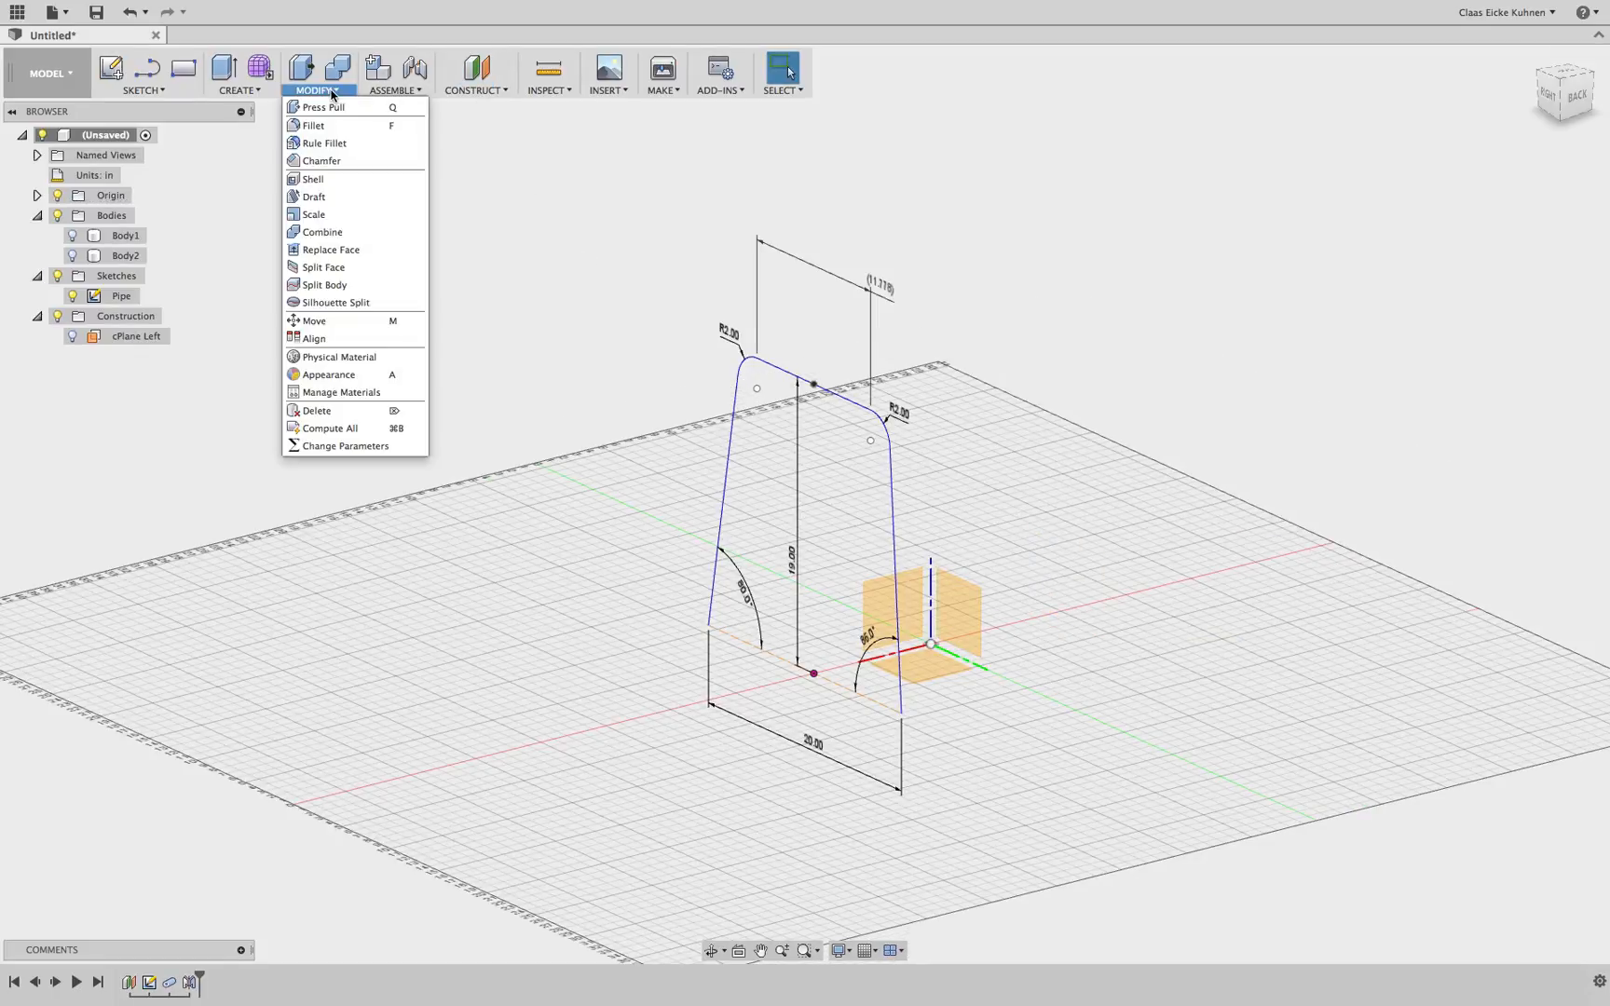
pyautogui.click(363, 448)
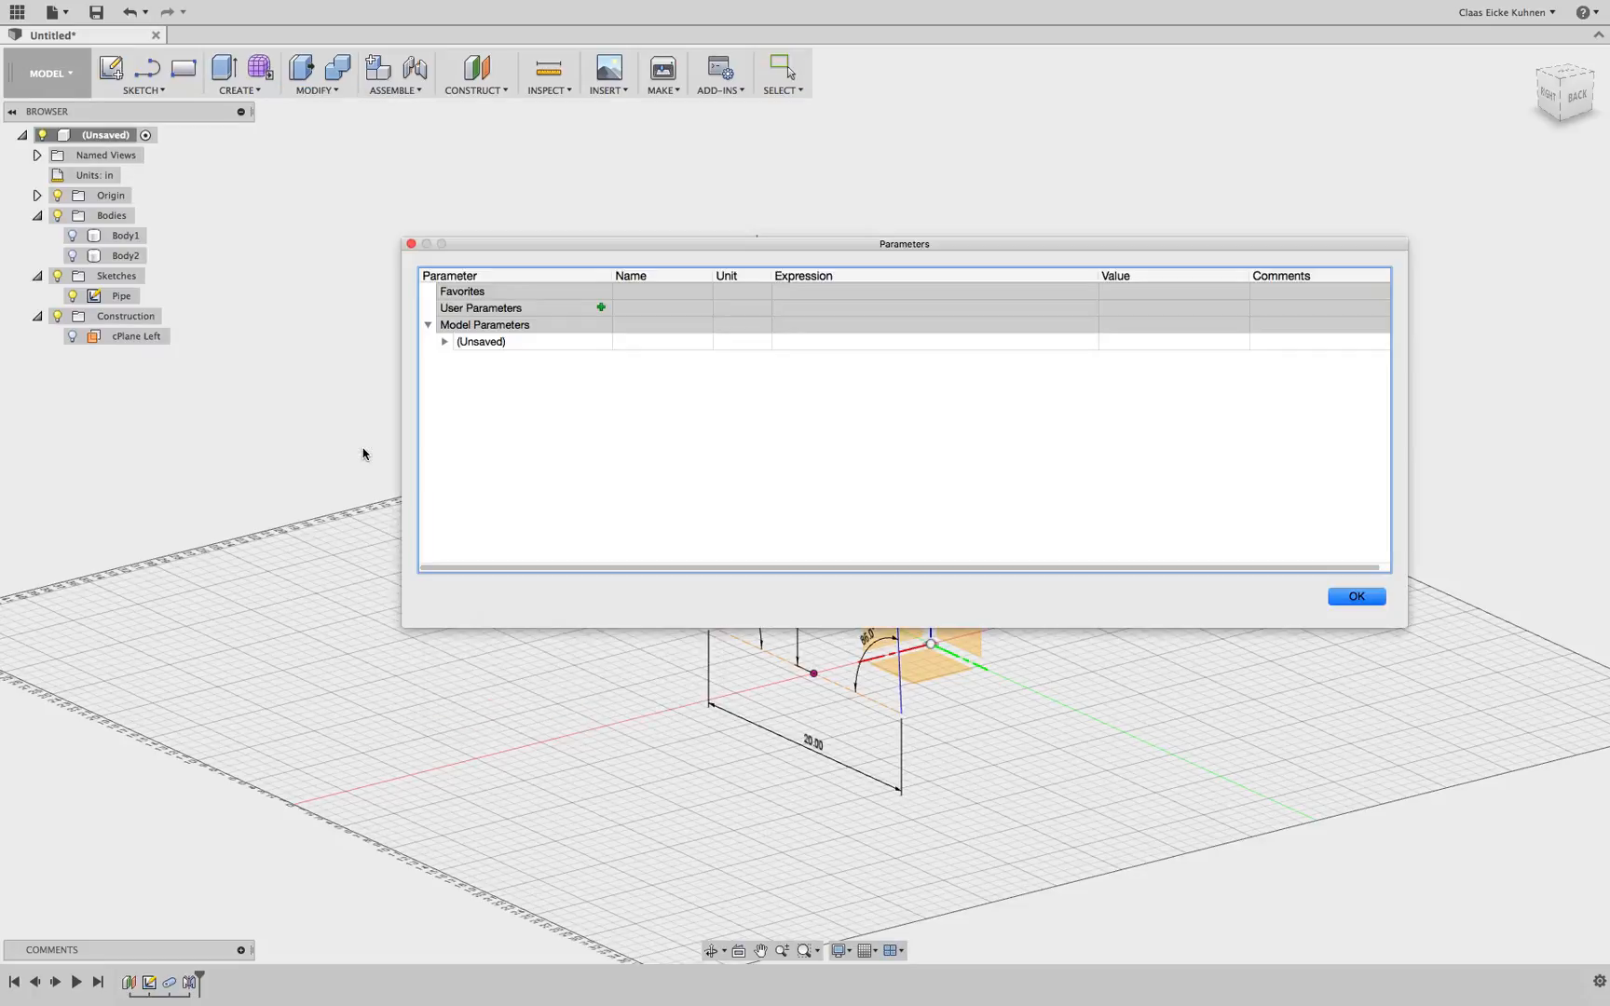
pyautogui.click(444, 341)
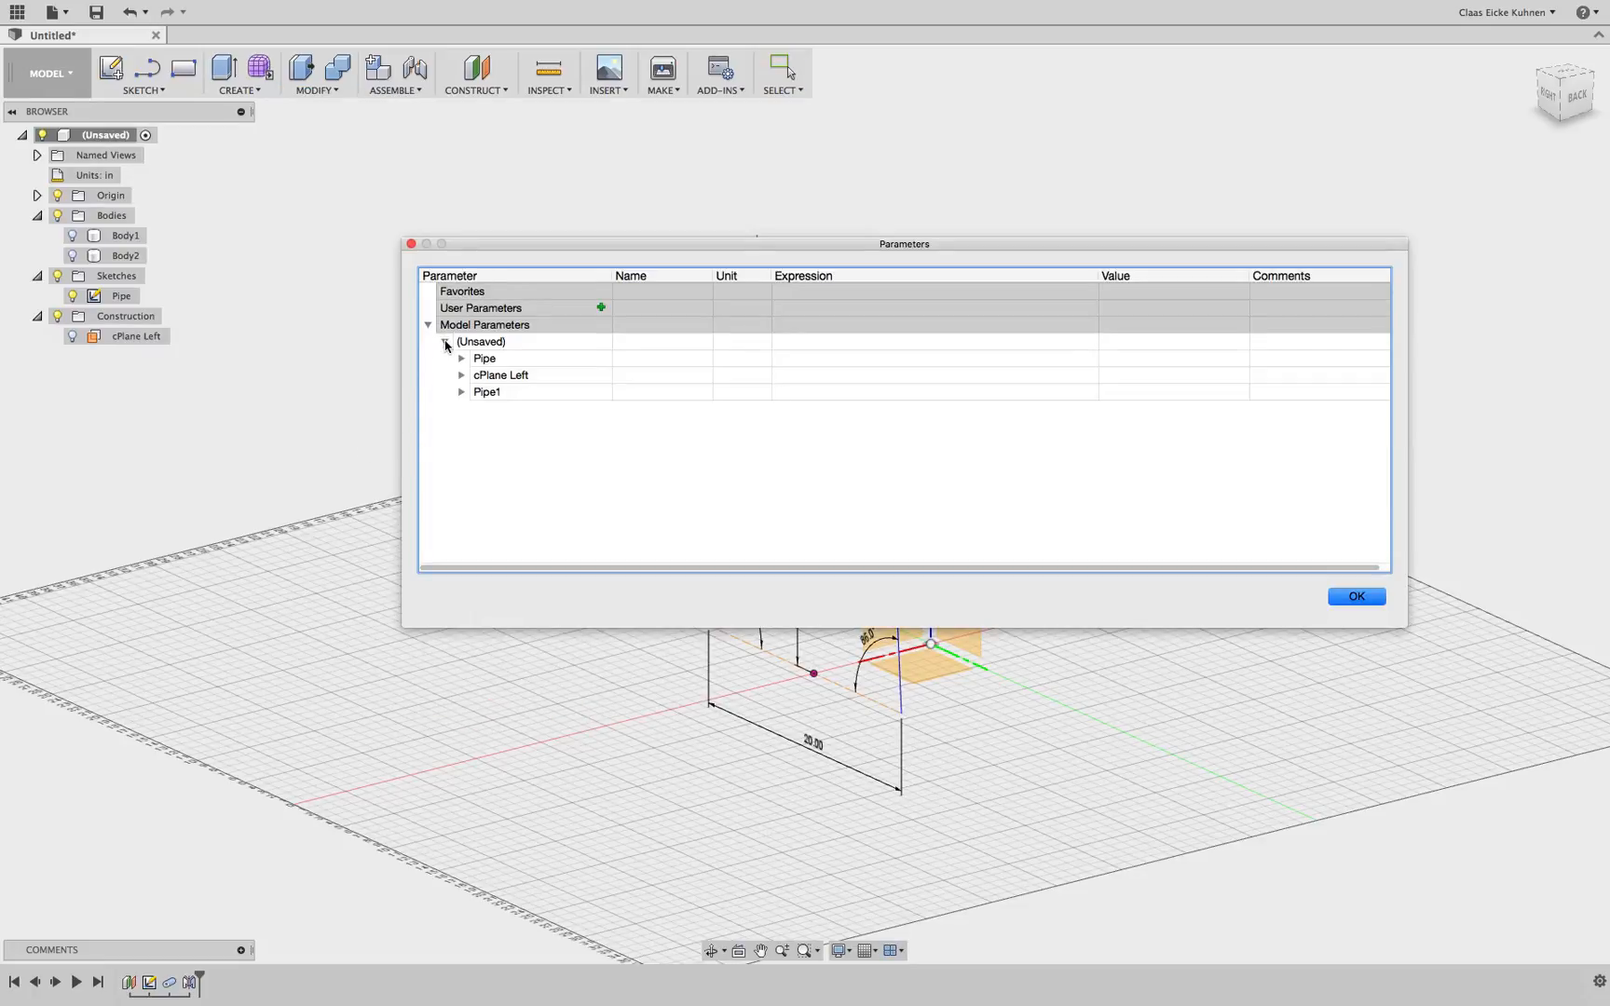
pyautogui.click(461, 375)
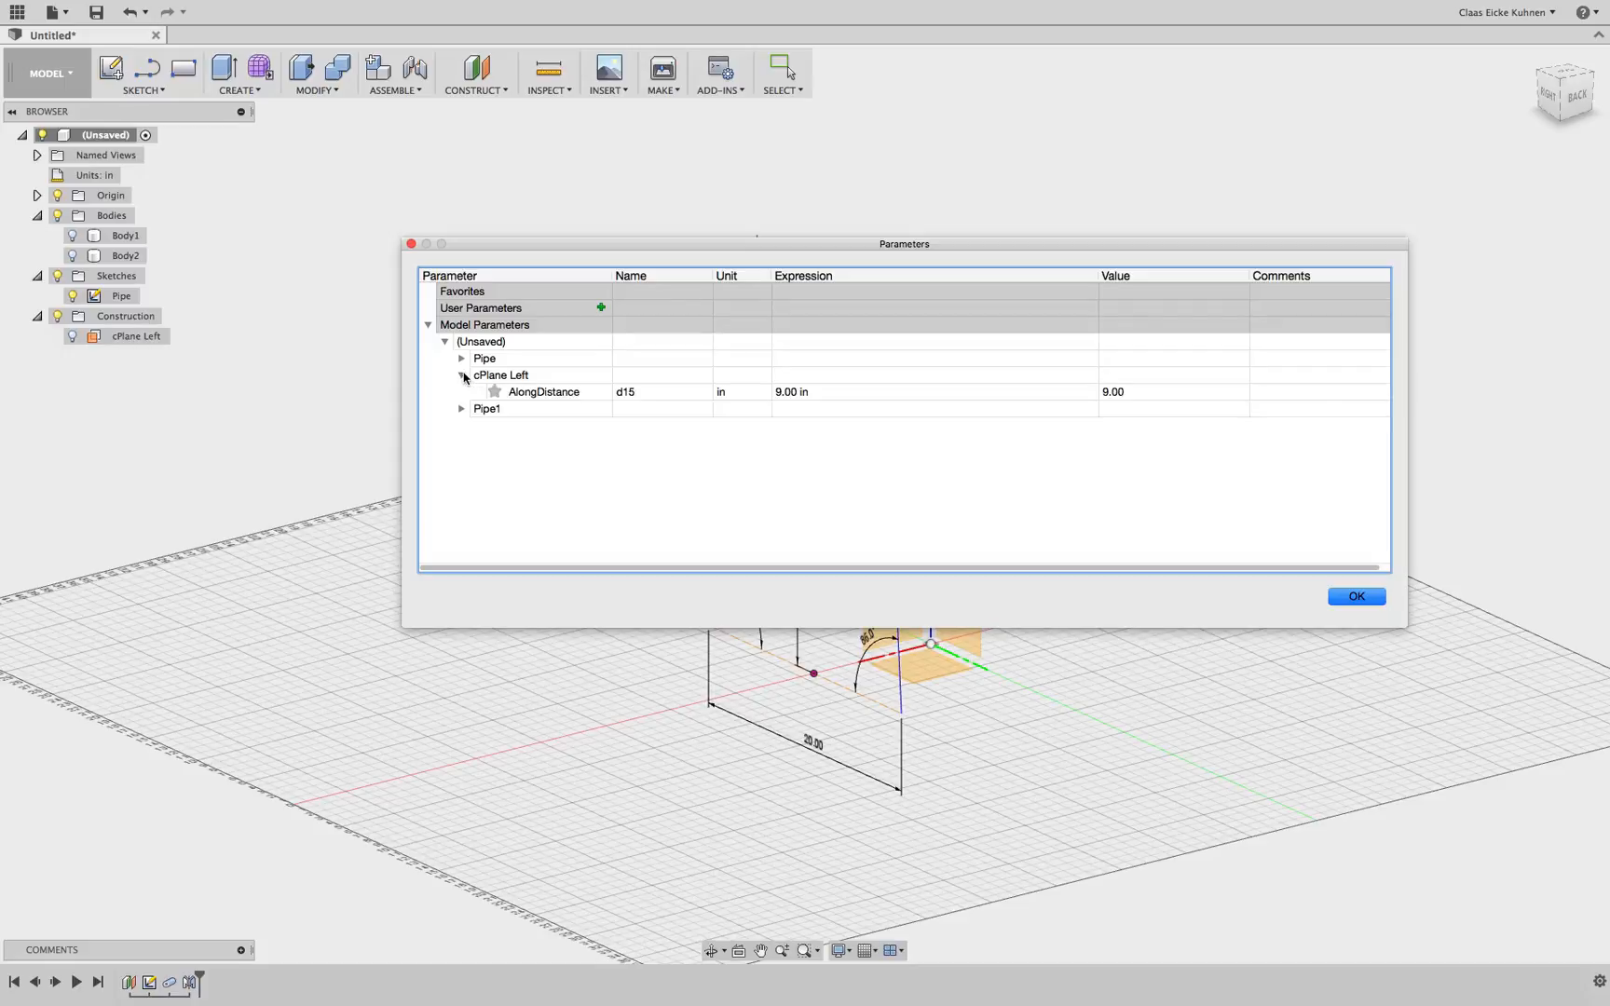
pyautogui.doubleClick(649, 397)
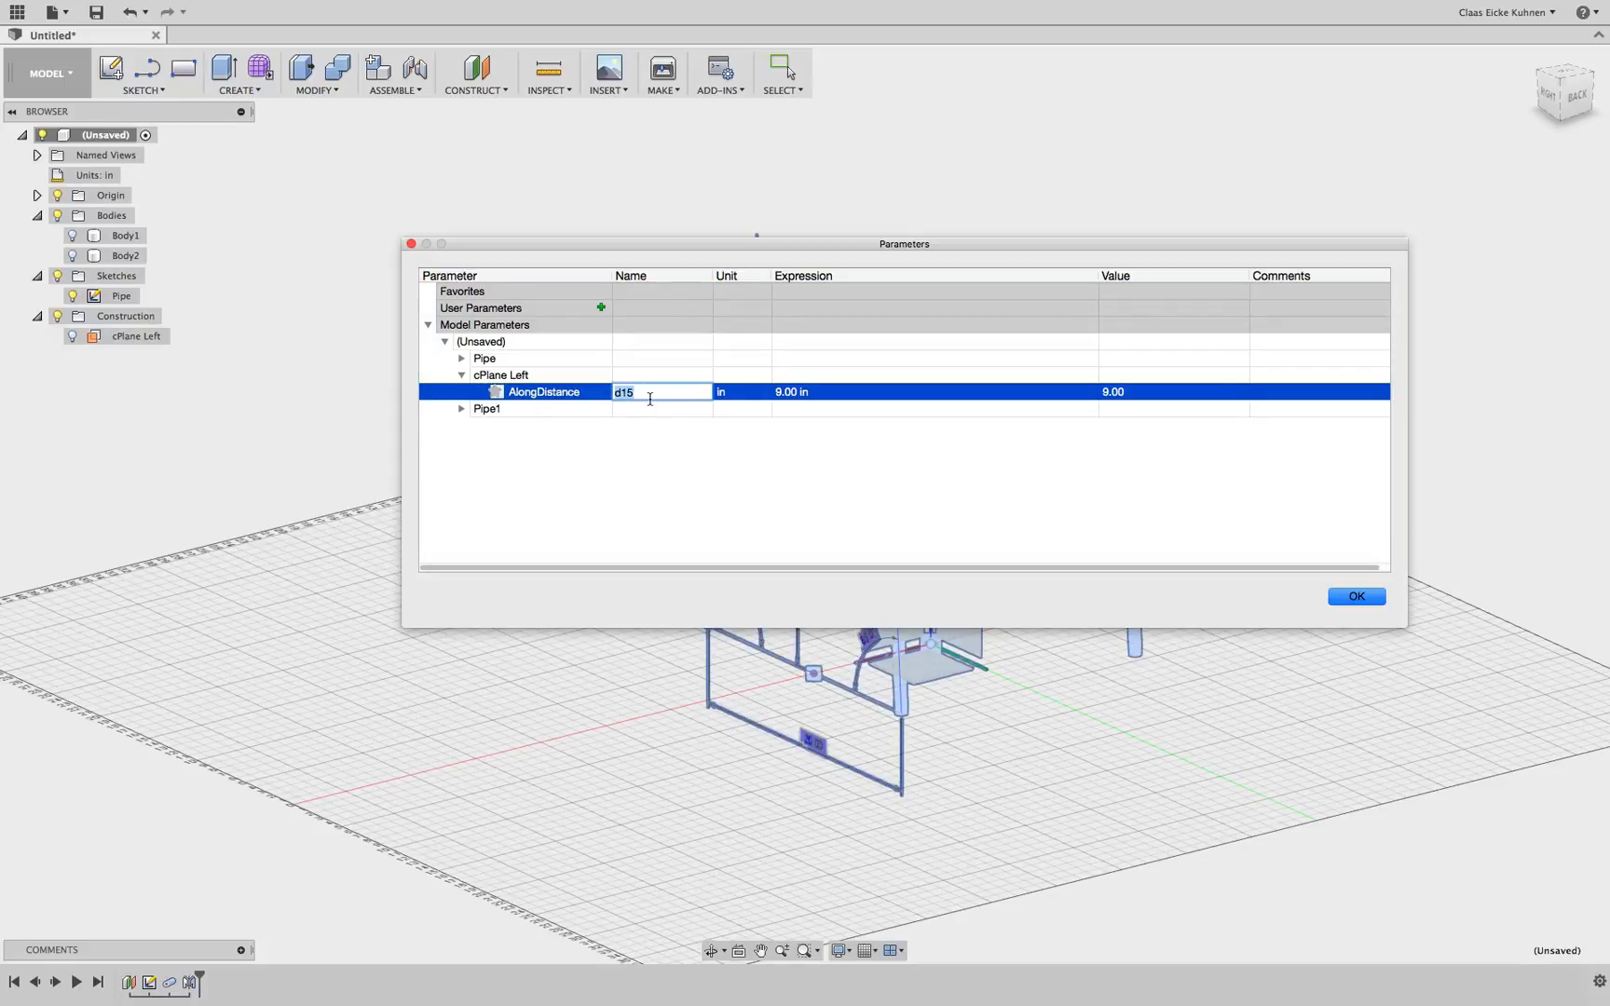
pyautogui.press('BackSpace')
pyautogui.write('cPlanePipe')
pyautogui.click(1356, 597)
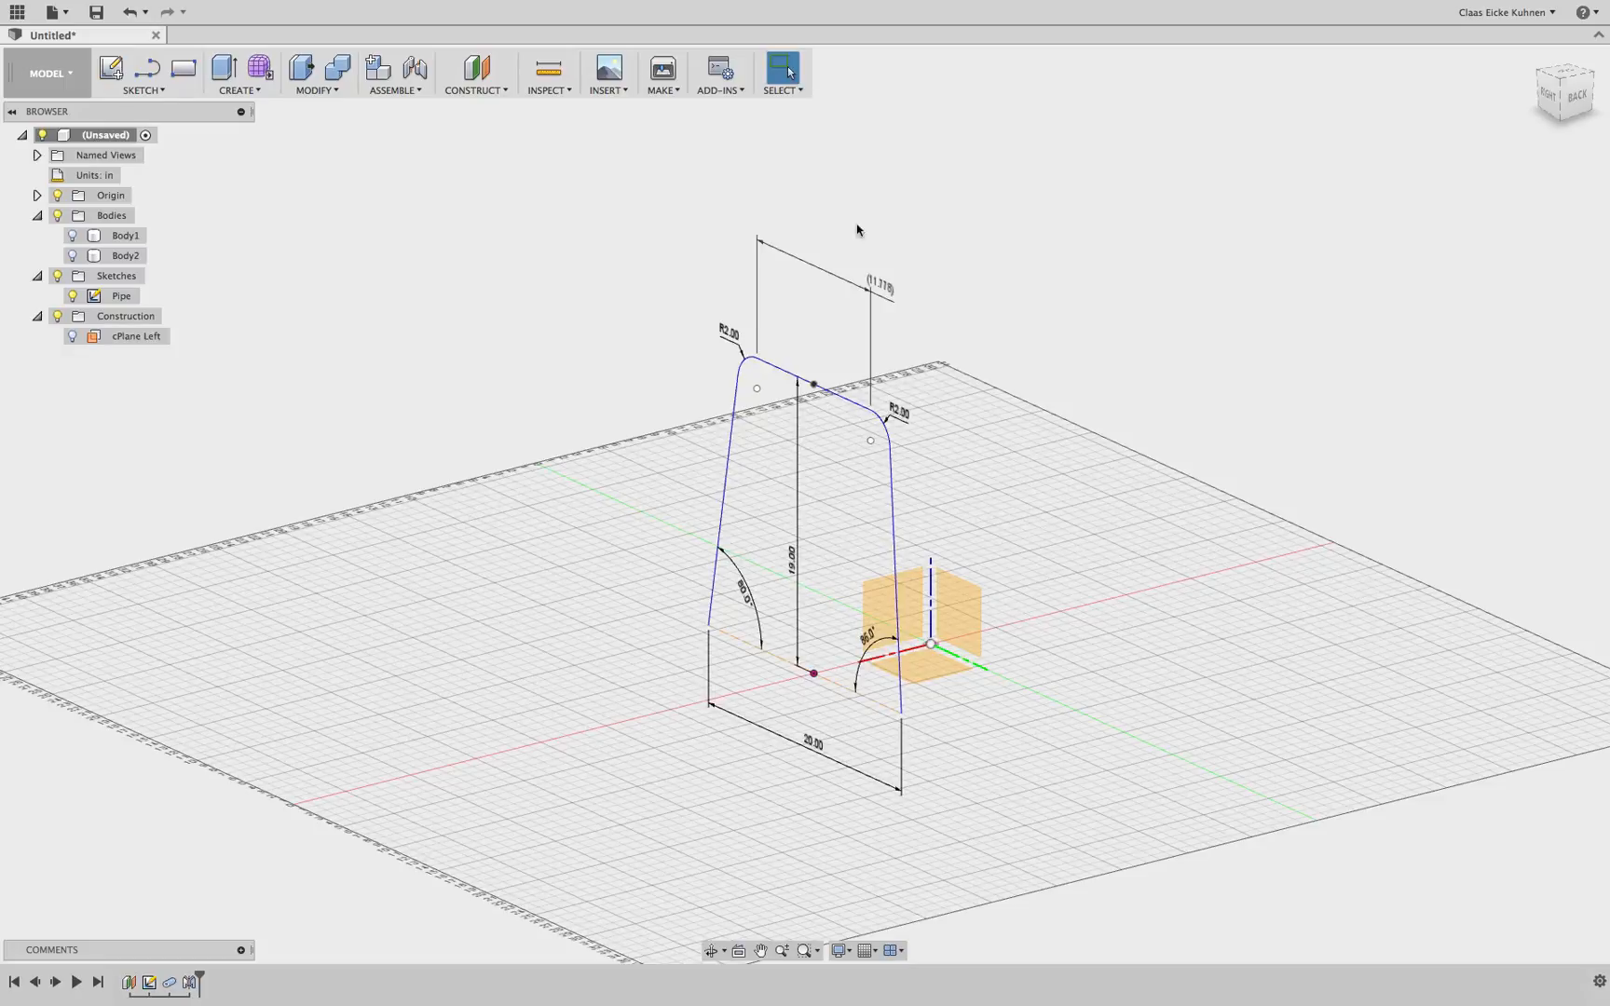
# Create an offset plane from the right origin plane with the distance expression -cPlanePipe
pyautogui.click(501, 90)
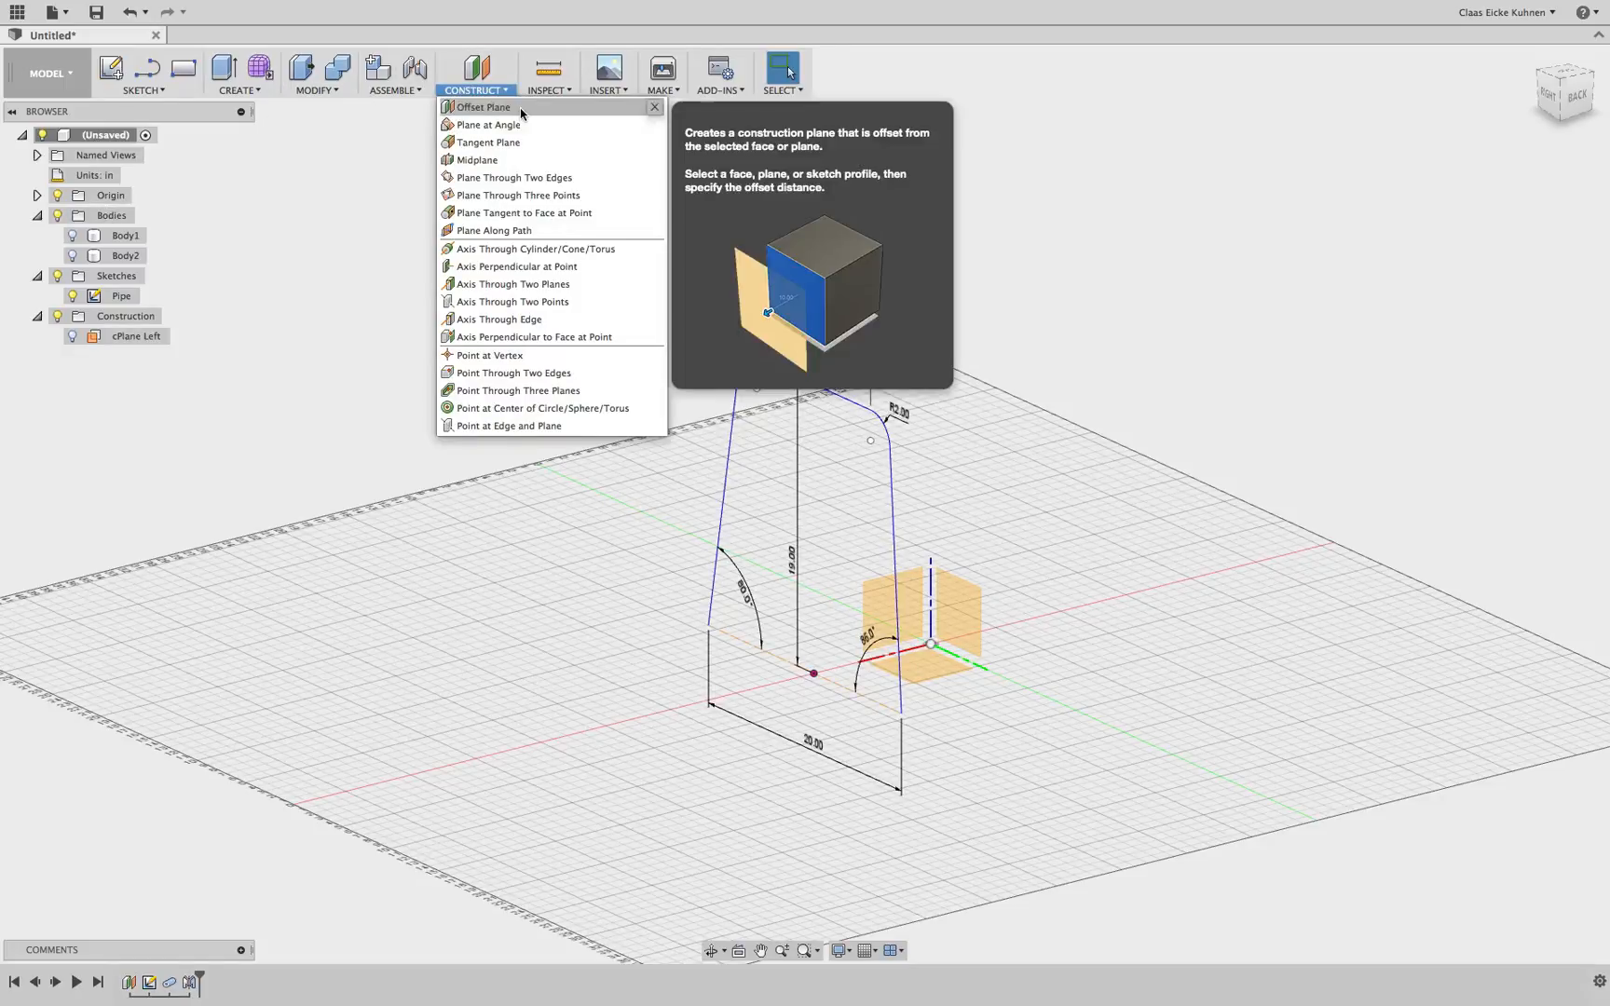
pyautogui.click(522, 116)
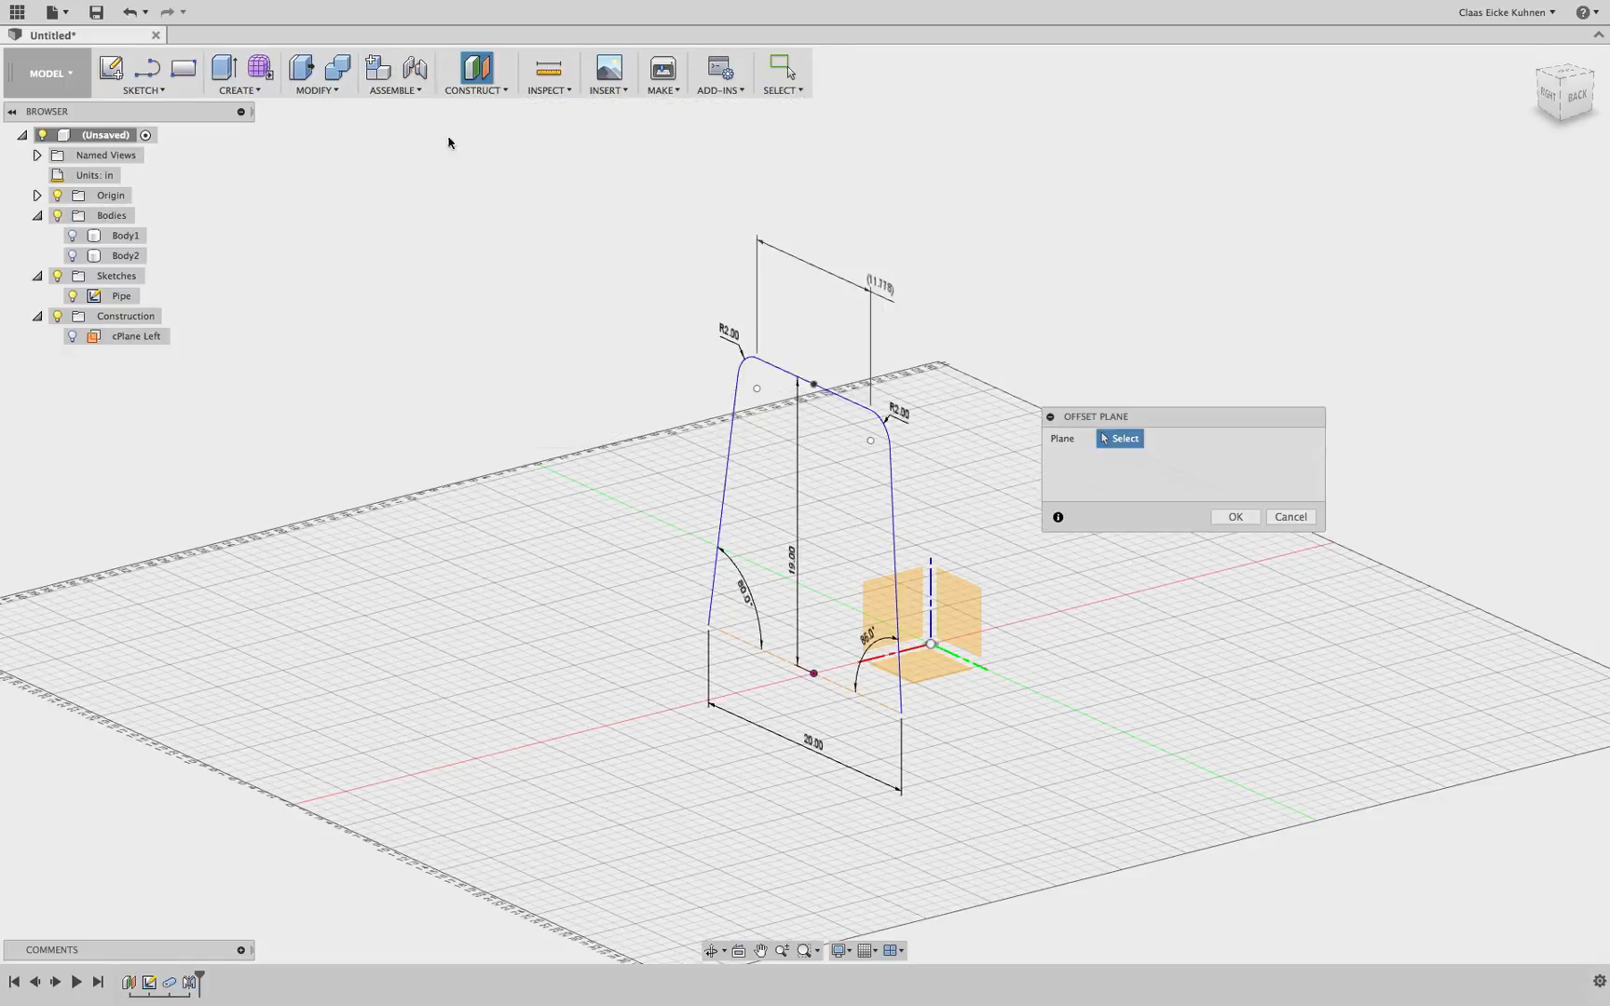
pyautogui.click(973, 607)
pyautogui.moveTo(924, 643); pyautogui.dragTo(1002, 621)
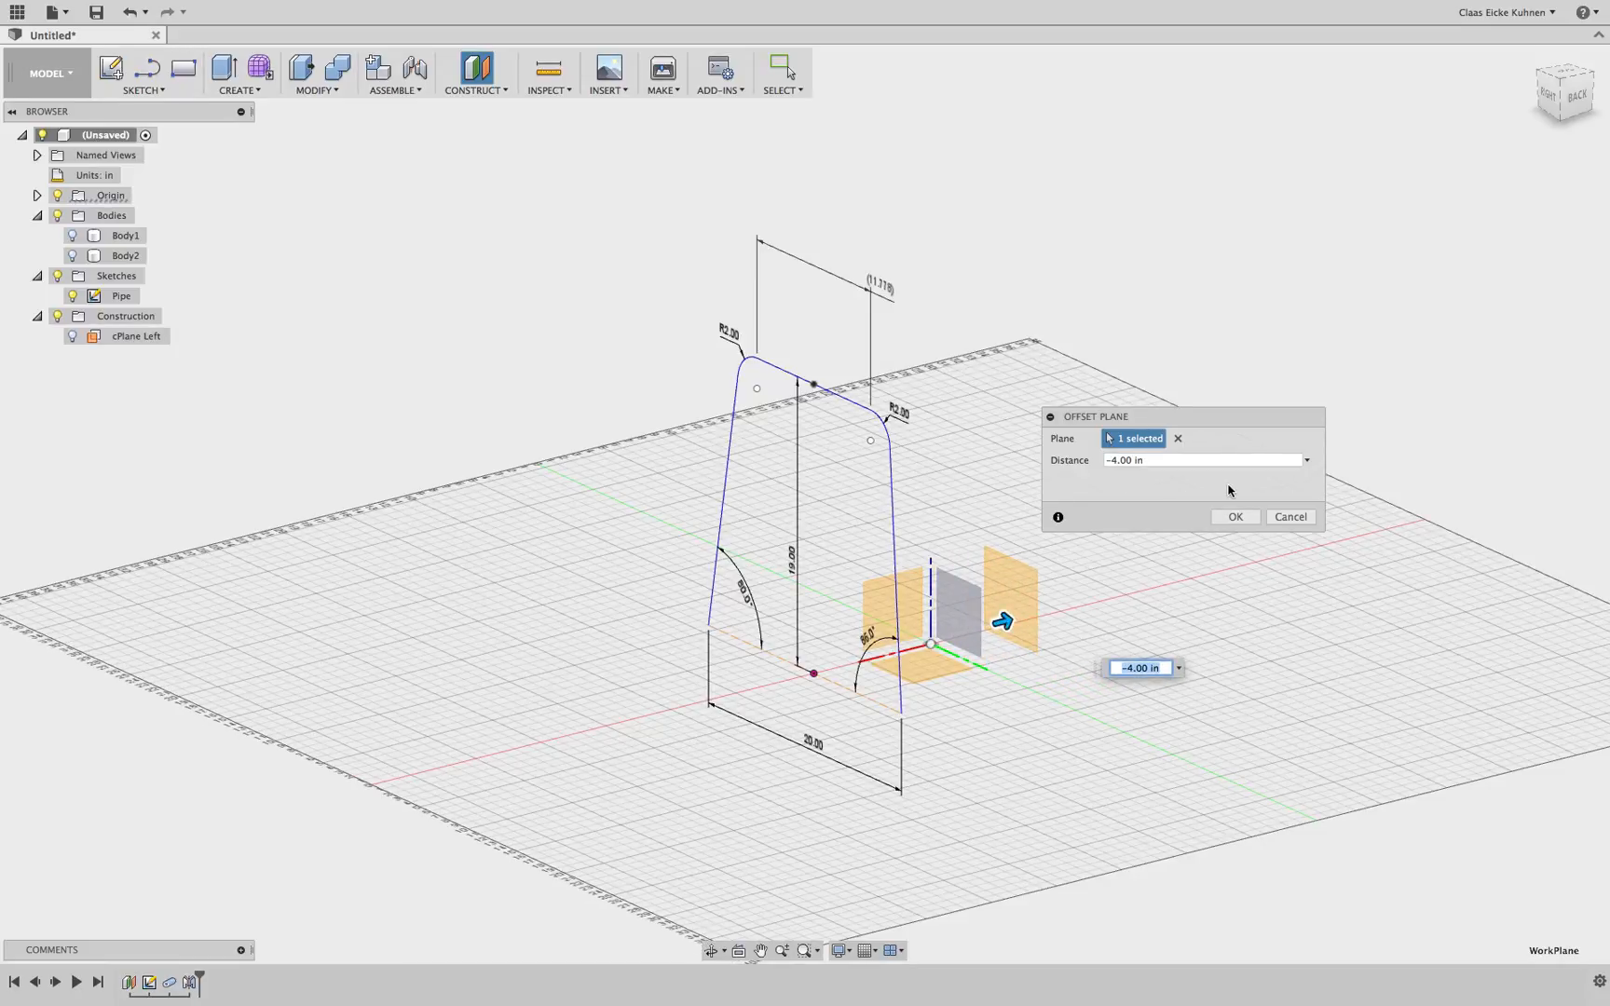
pyautogui.write('cPlabne')
pyautogui.press('BackSpace')
pyautogui.press('BackSpace')
pyautogui.press('BackSpace')
pyautogui.write('nePipe')
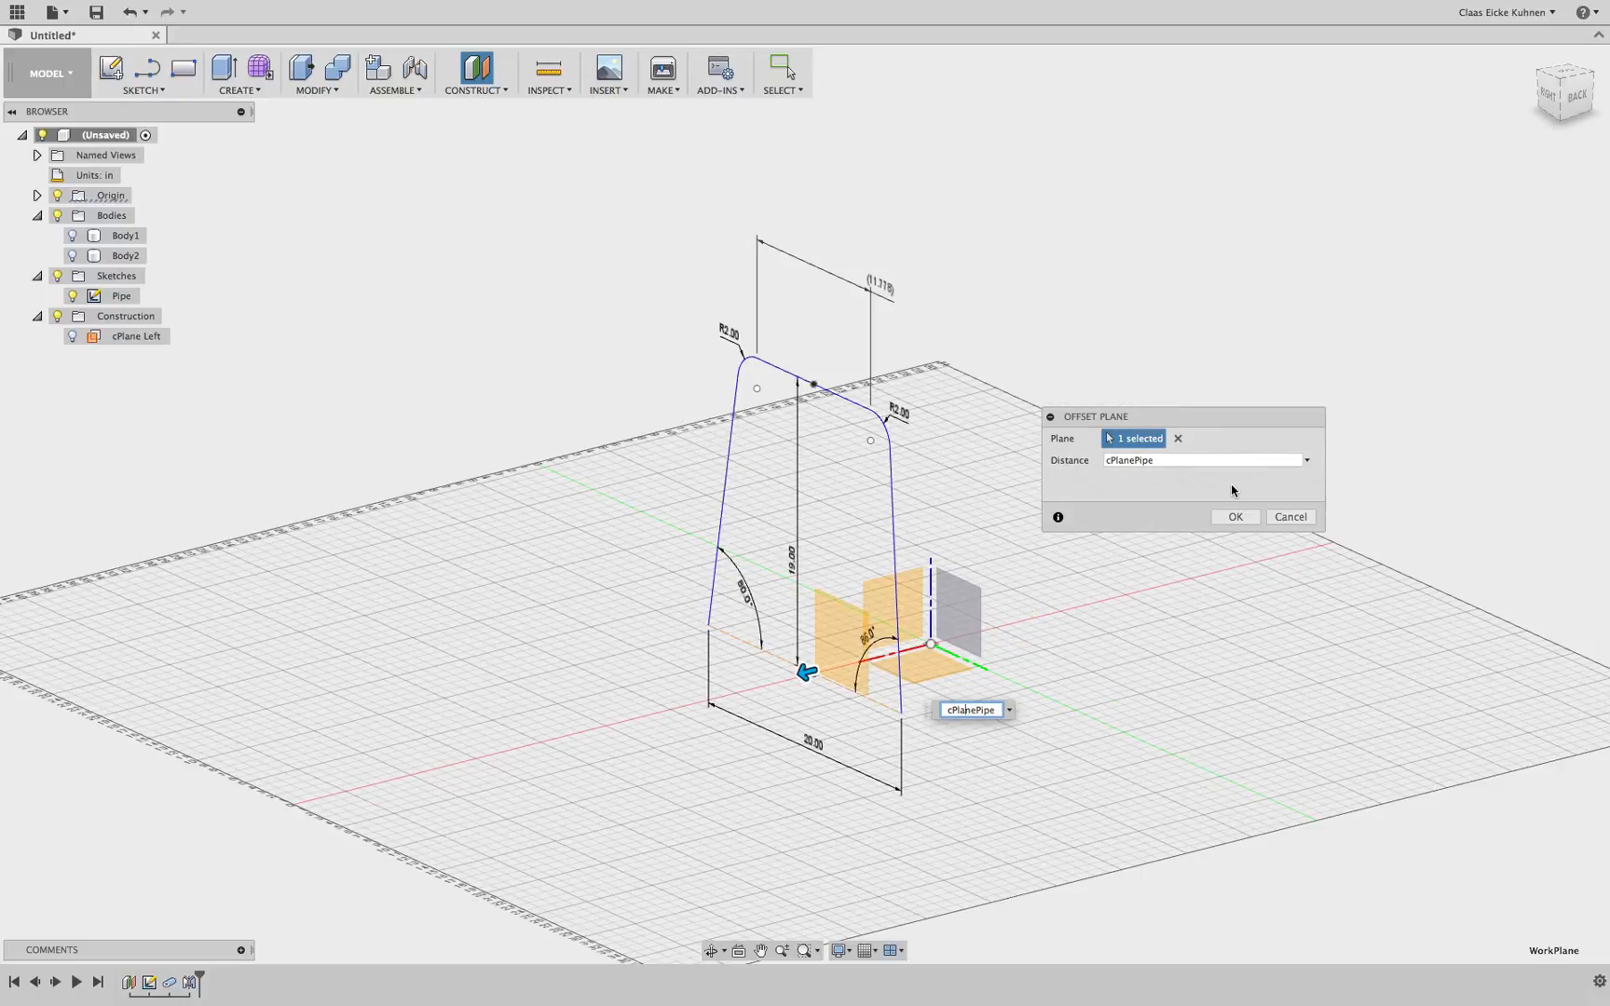
pyautogui.press('Home')
pyautogui.write('-')
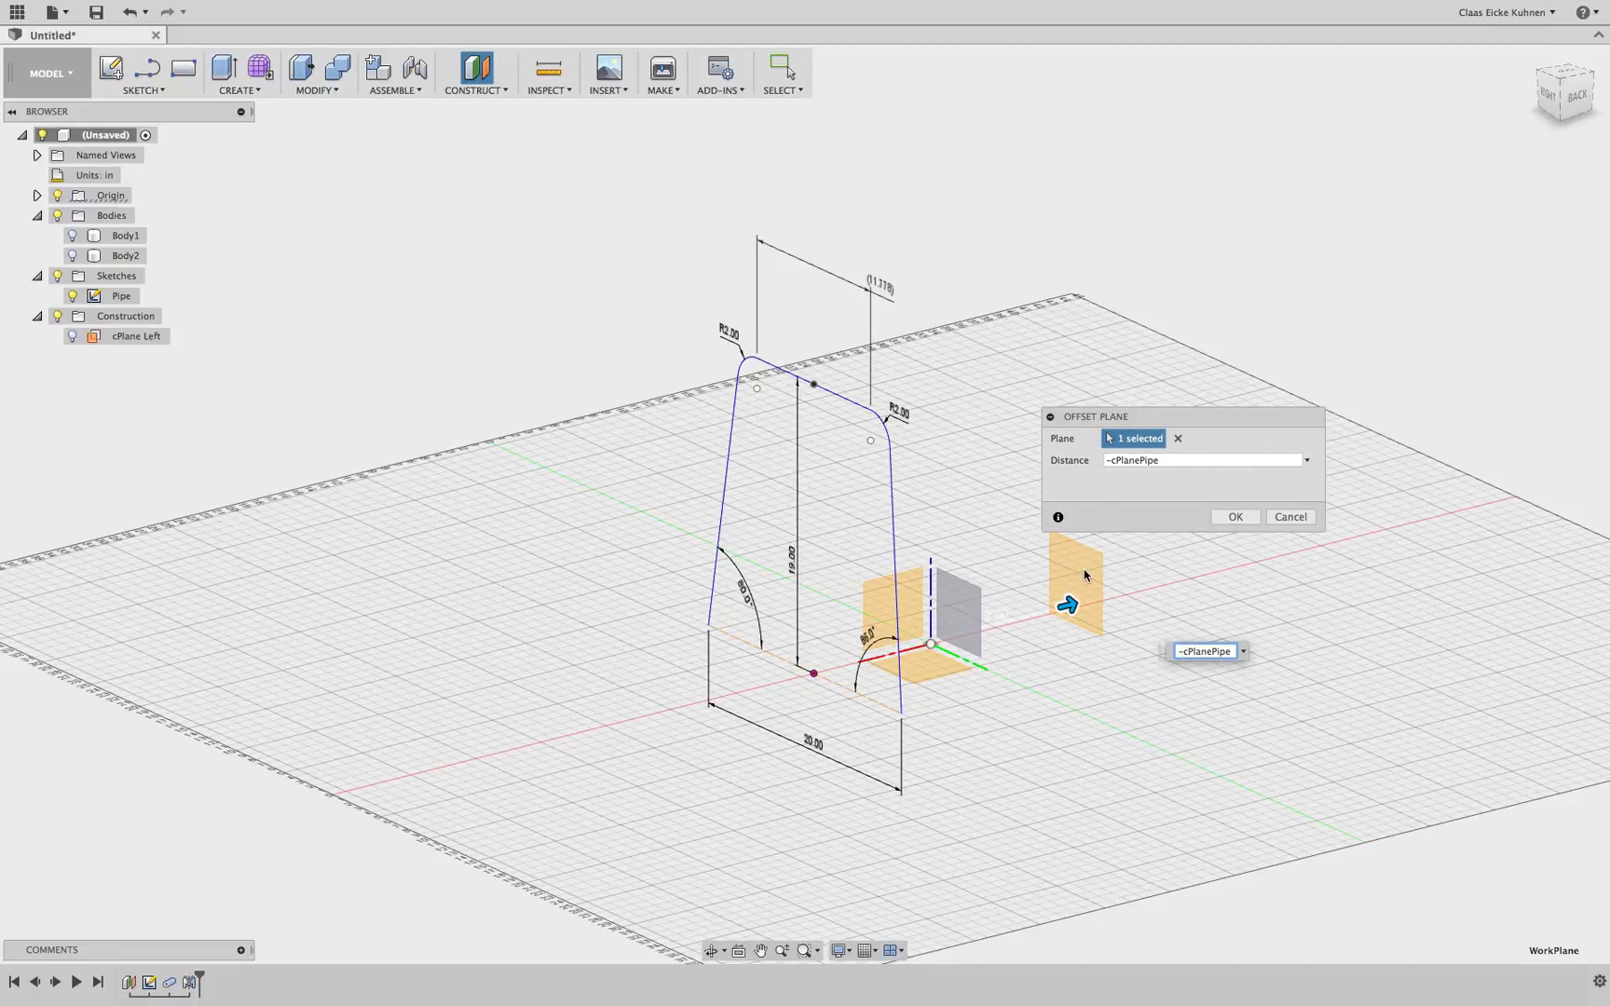
pyautogui.click(1232, 518)
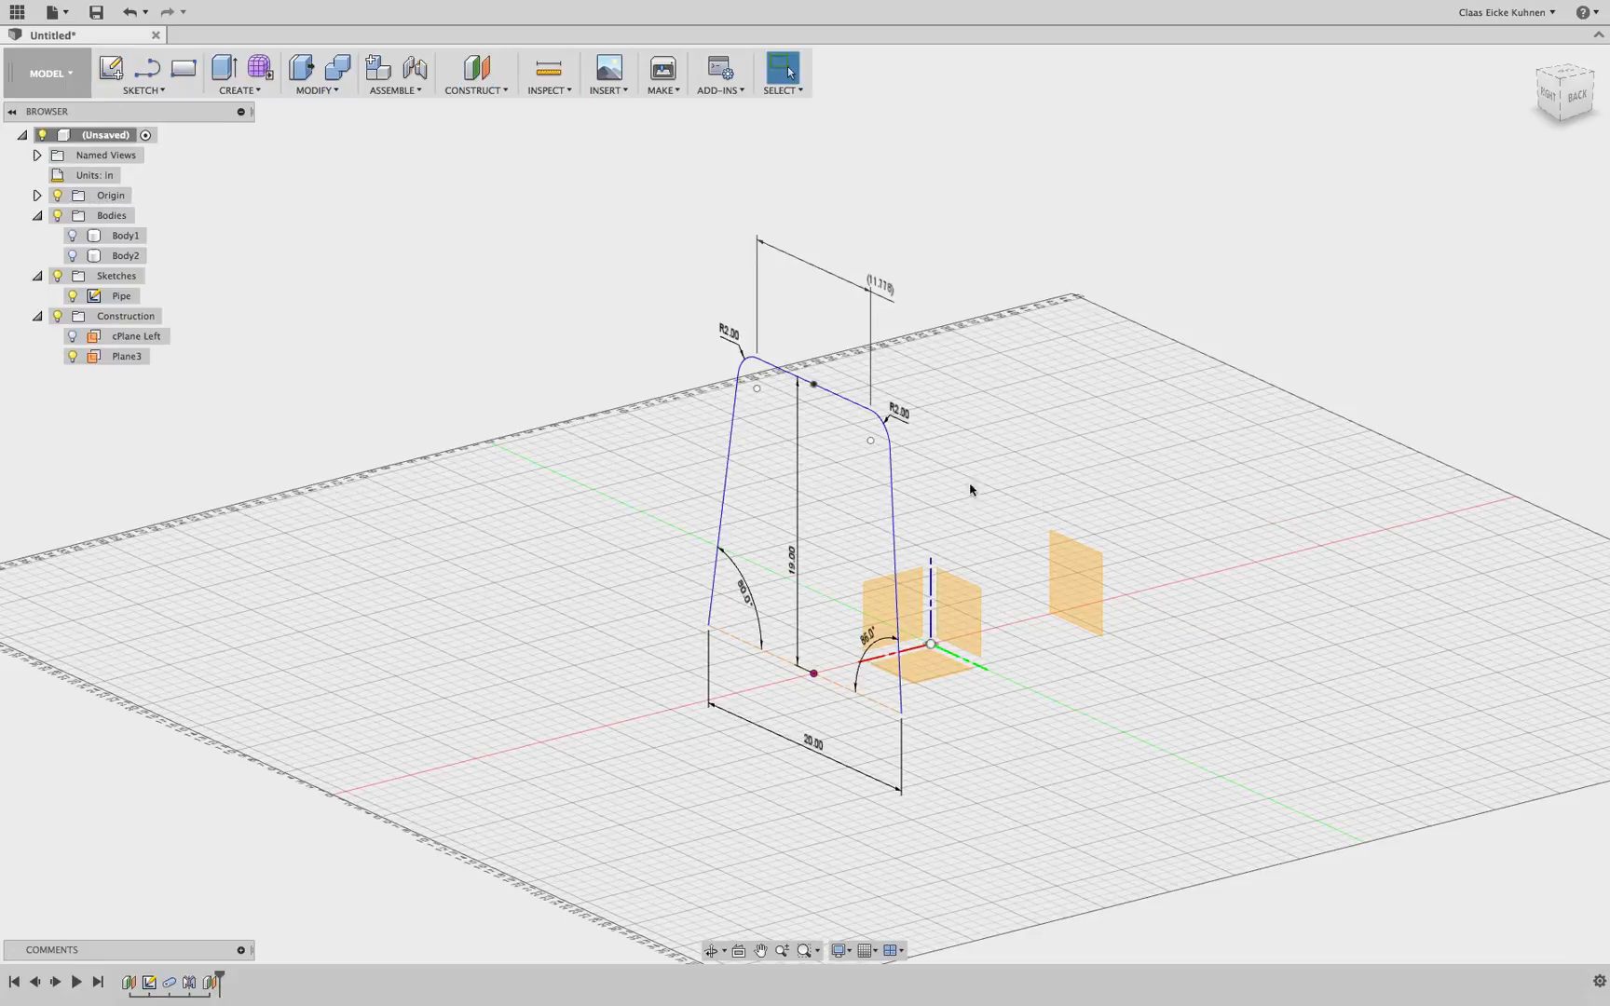
# Rename the new offset plane to cPlane Right
pyautogui.doubleClick(142, 362)
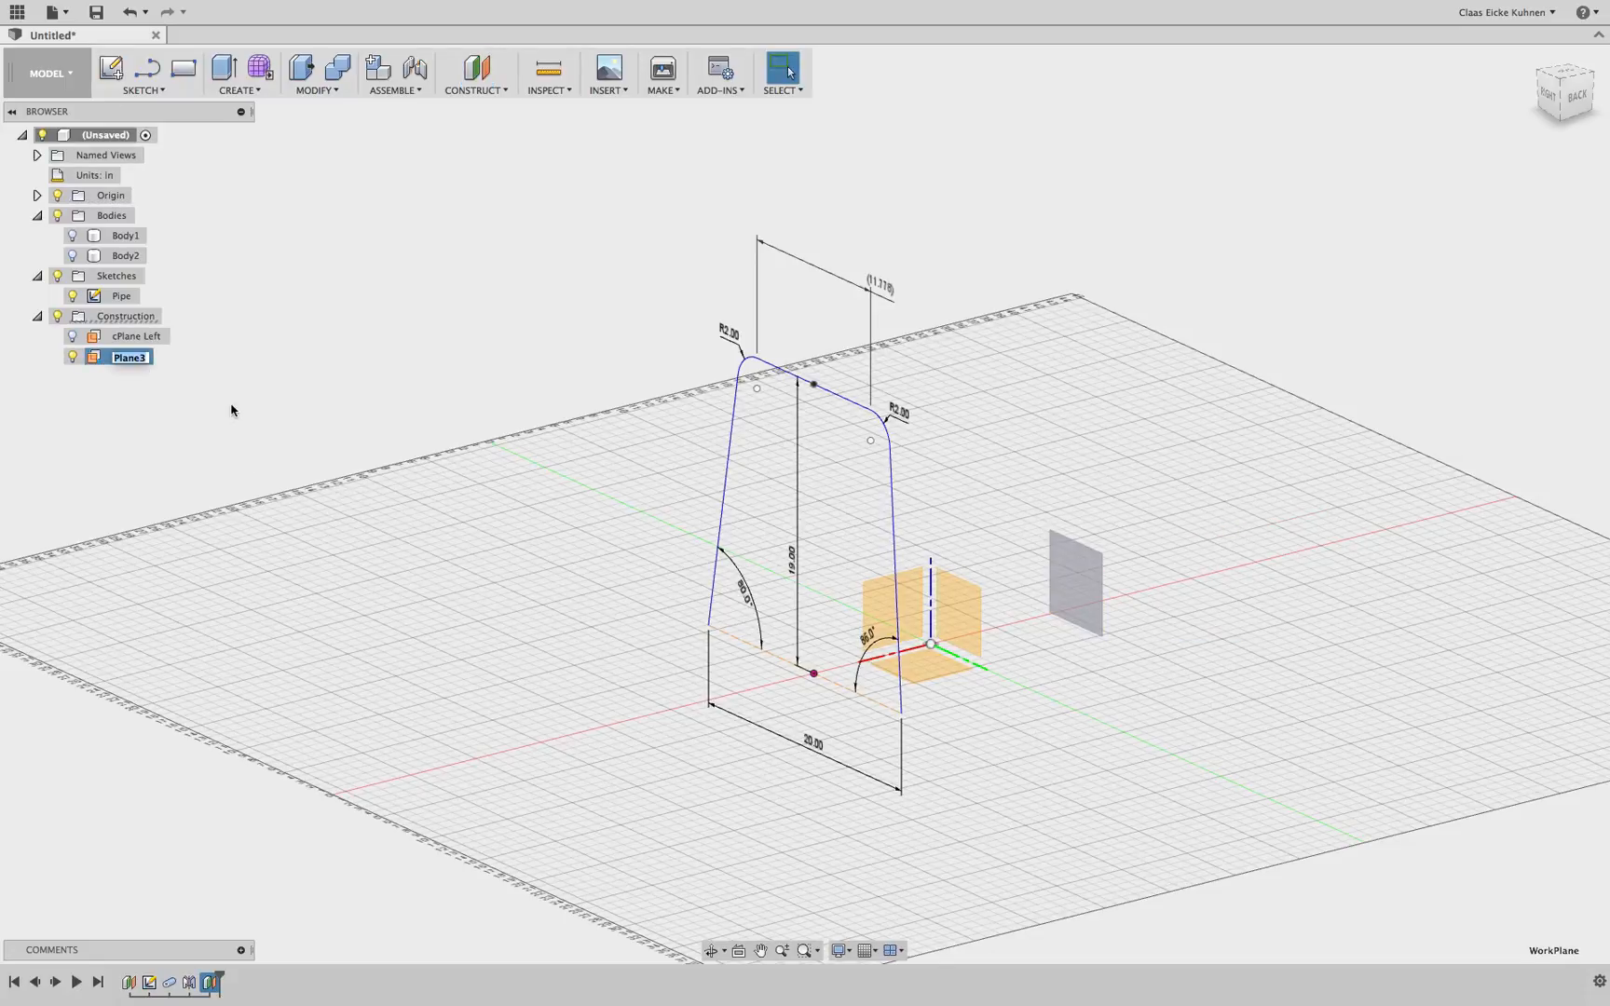
pyautogui.write('cPlane Right')
pyautogui.press('Return')
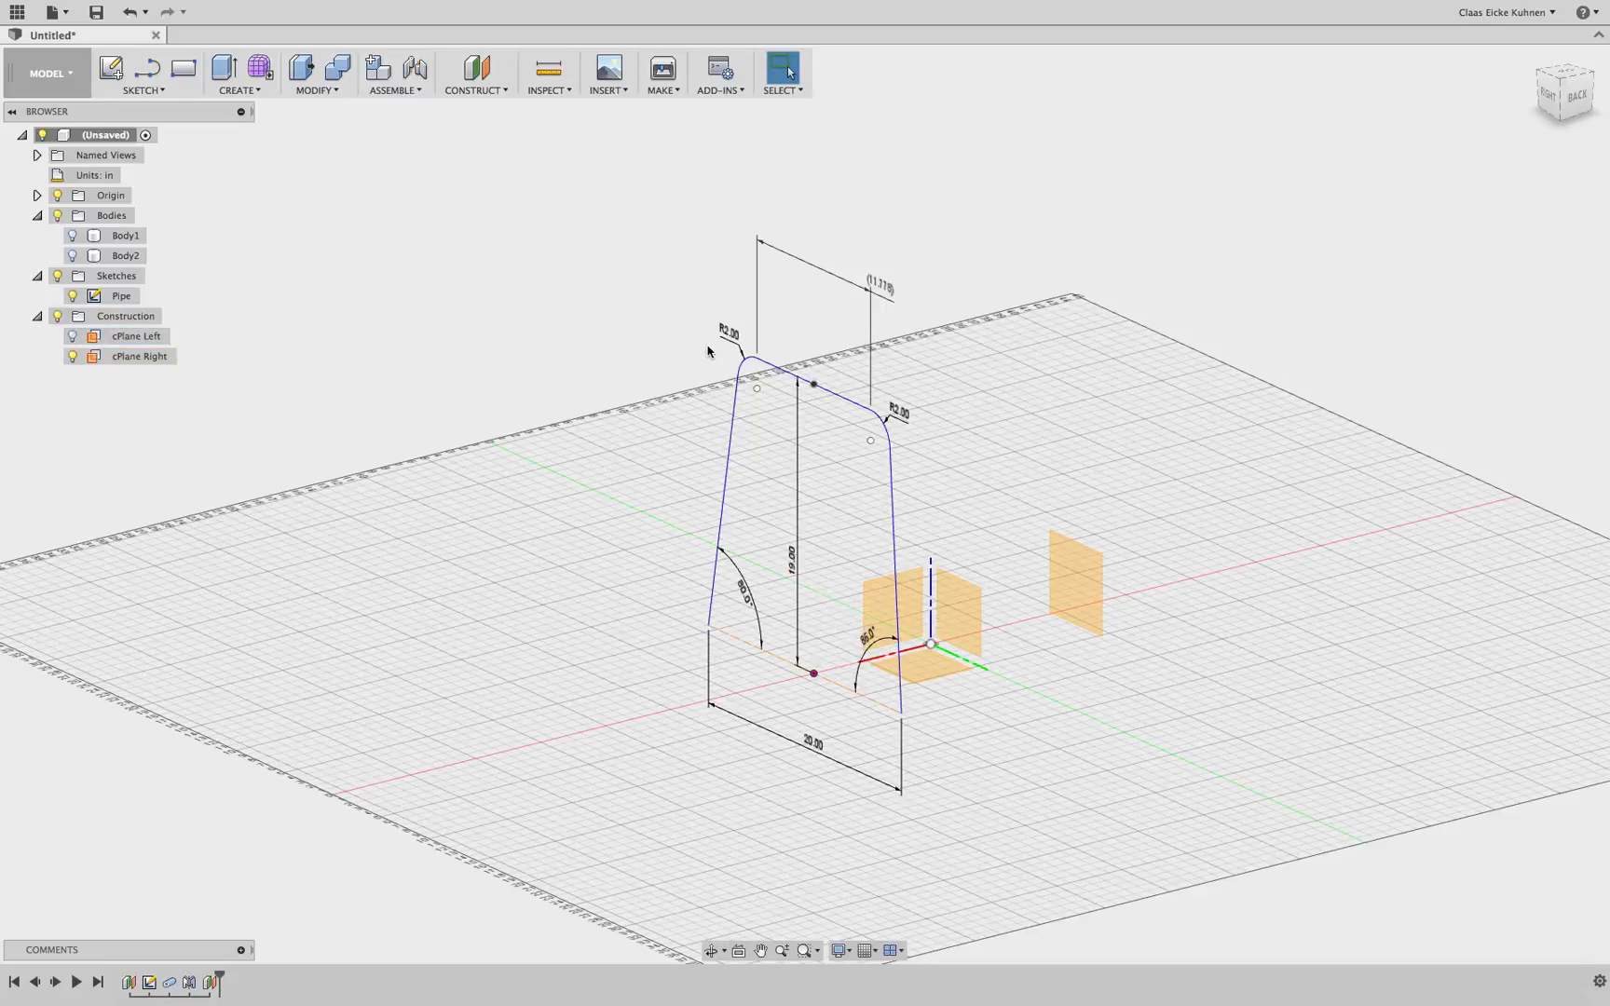
# Start a new sketch on the cPlane Right plane
pyautogui.moveTo(633, 309); pyautogui.dragTo(528, 363, button='middle')
pyautogui.click(109, 67)
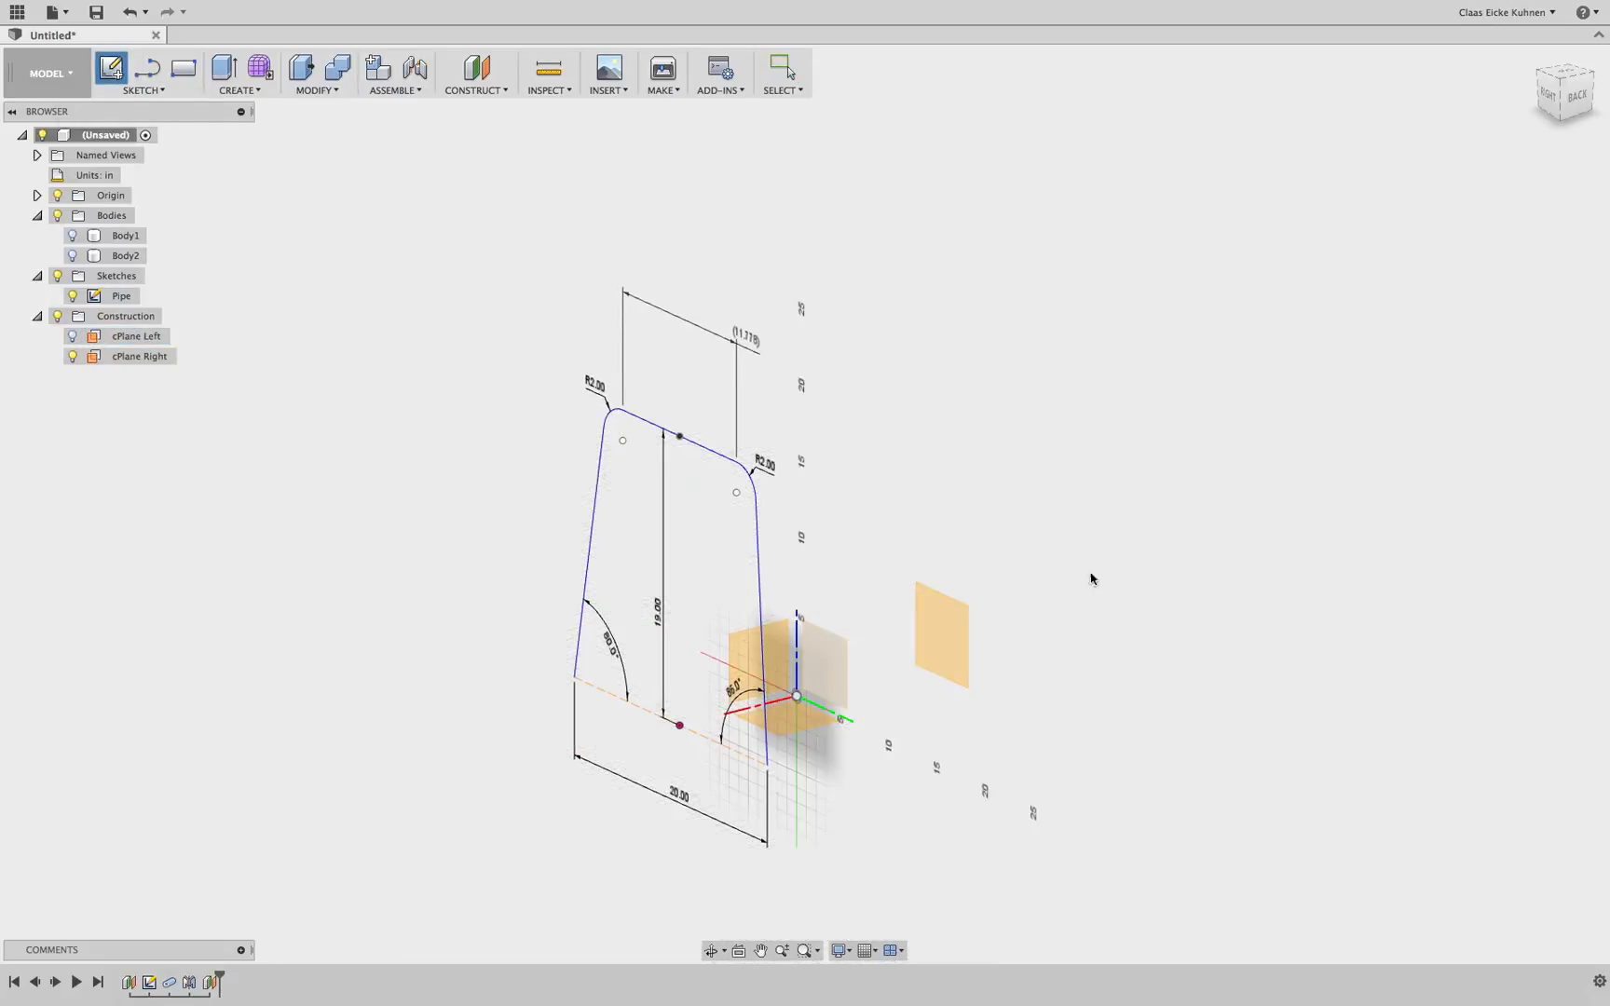
pyautogui.click(952, 626)
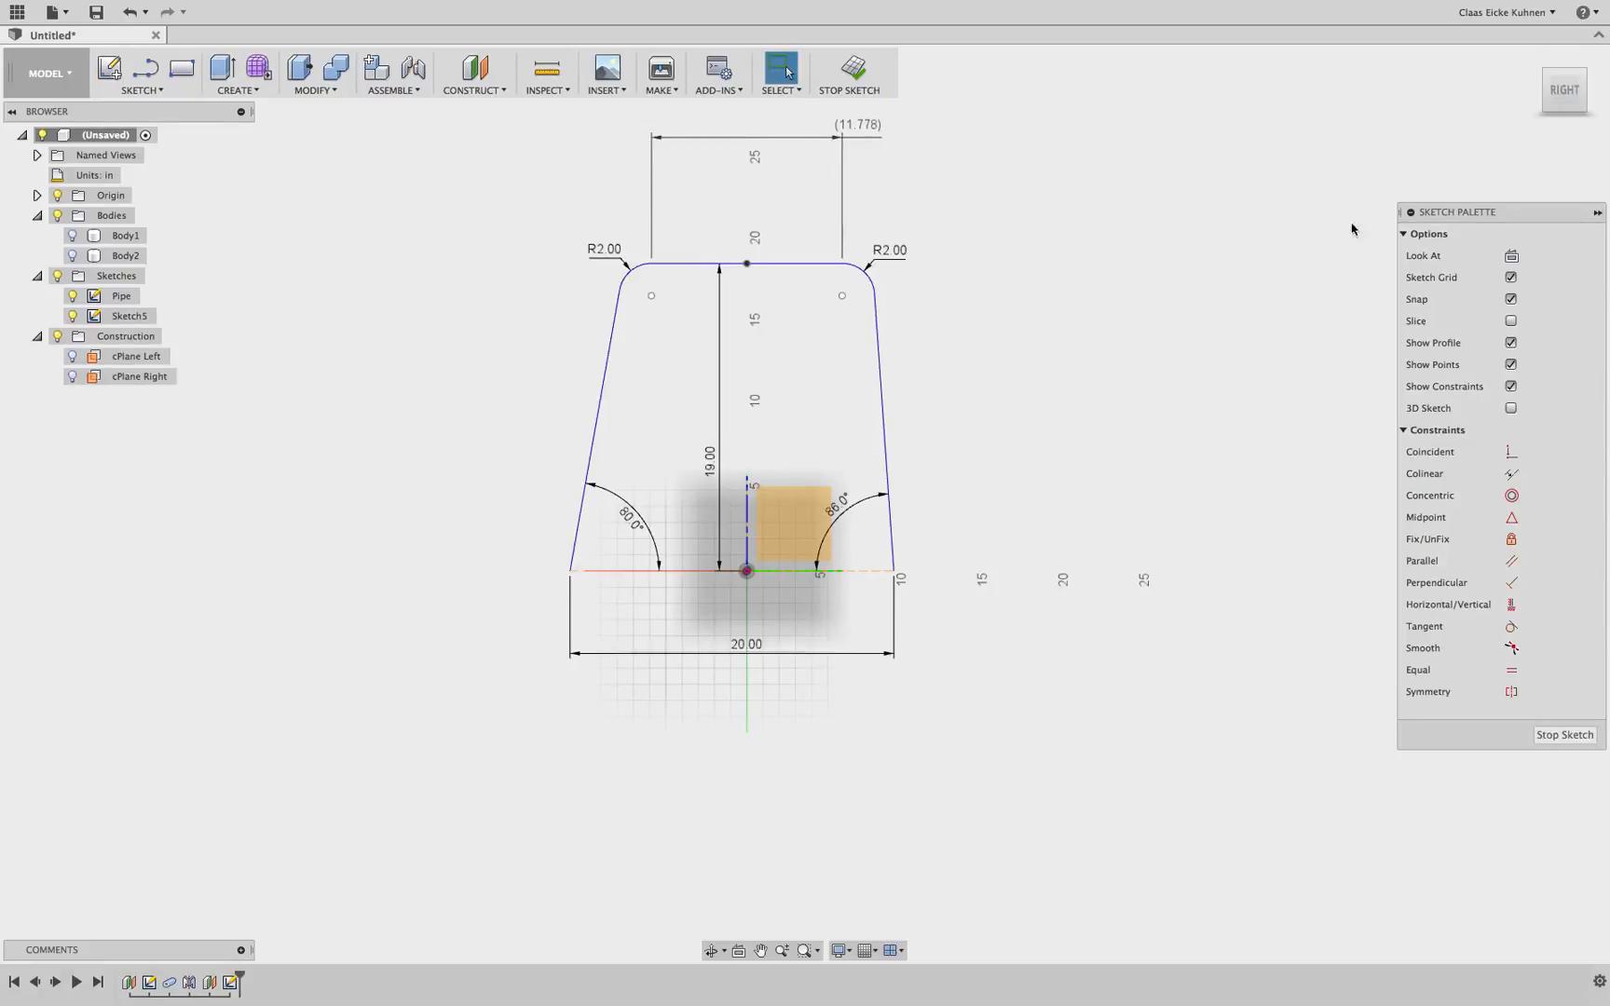
pyautogui.moveTo(1566, 75); pyautogui.dragTo(1294, 116)
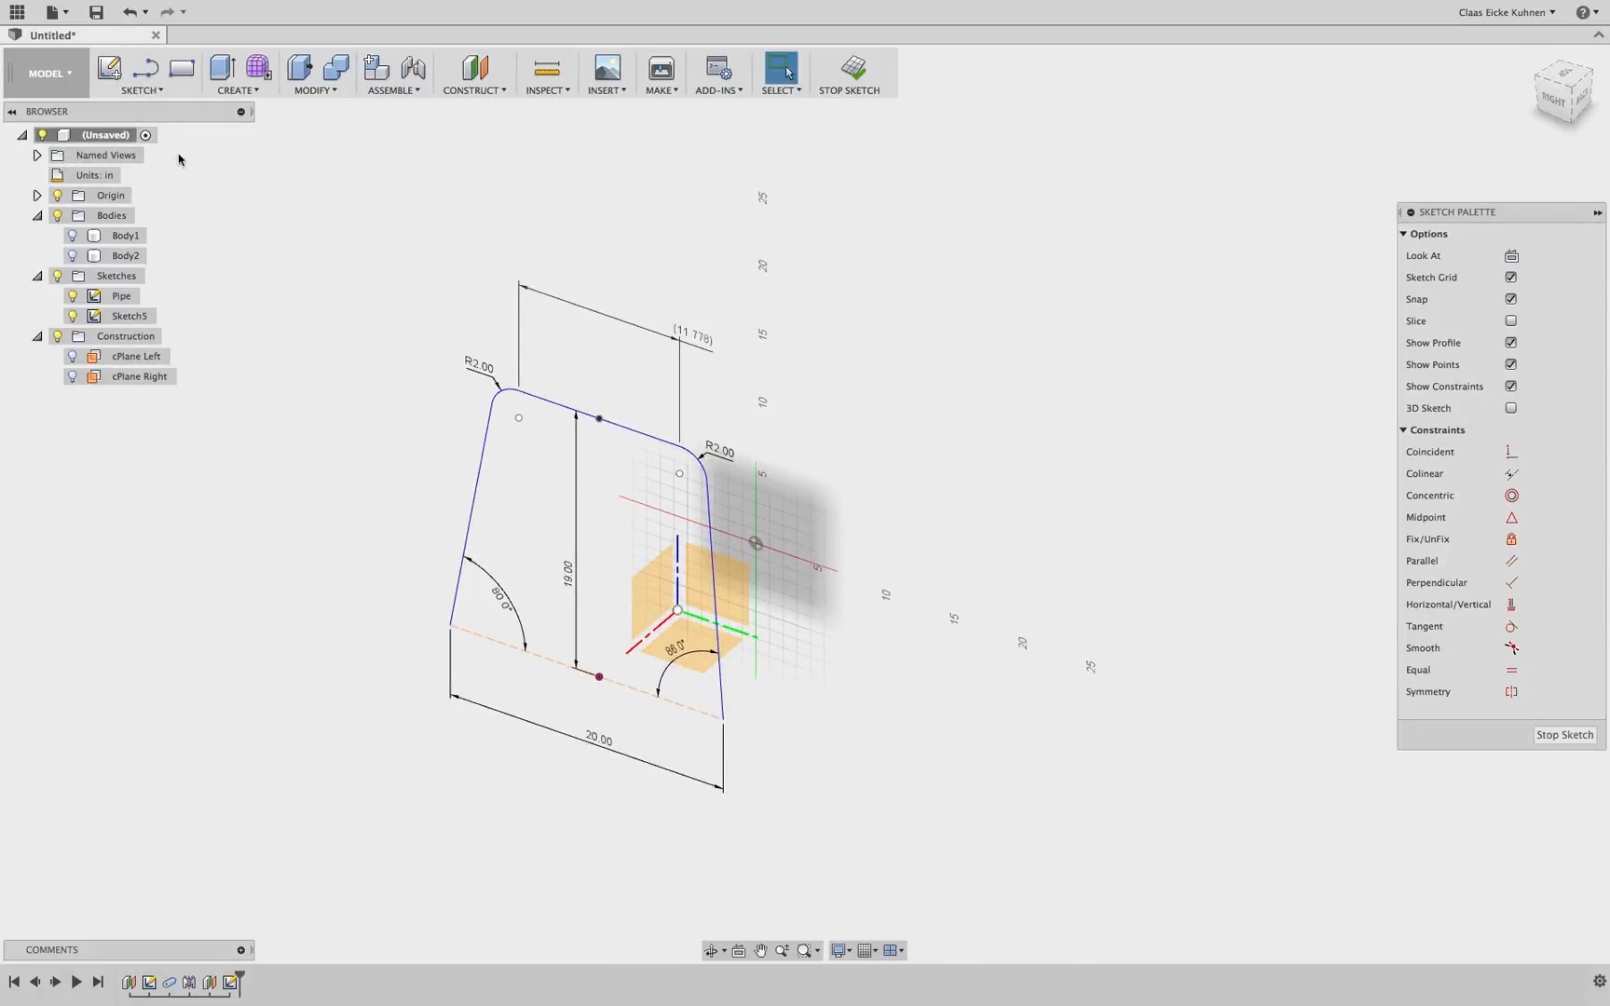
# Project the Pipe sketch's top line onto the new sketch and finish the sketch
pyautogui.click(144, 91)
pyautogui.moveTo(166, 480)
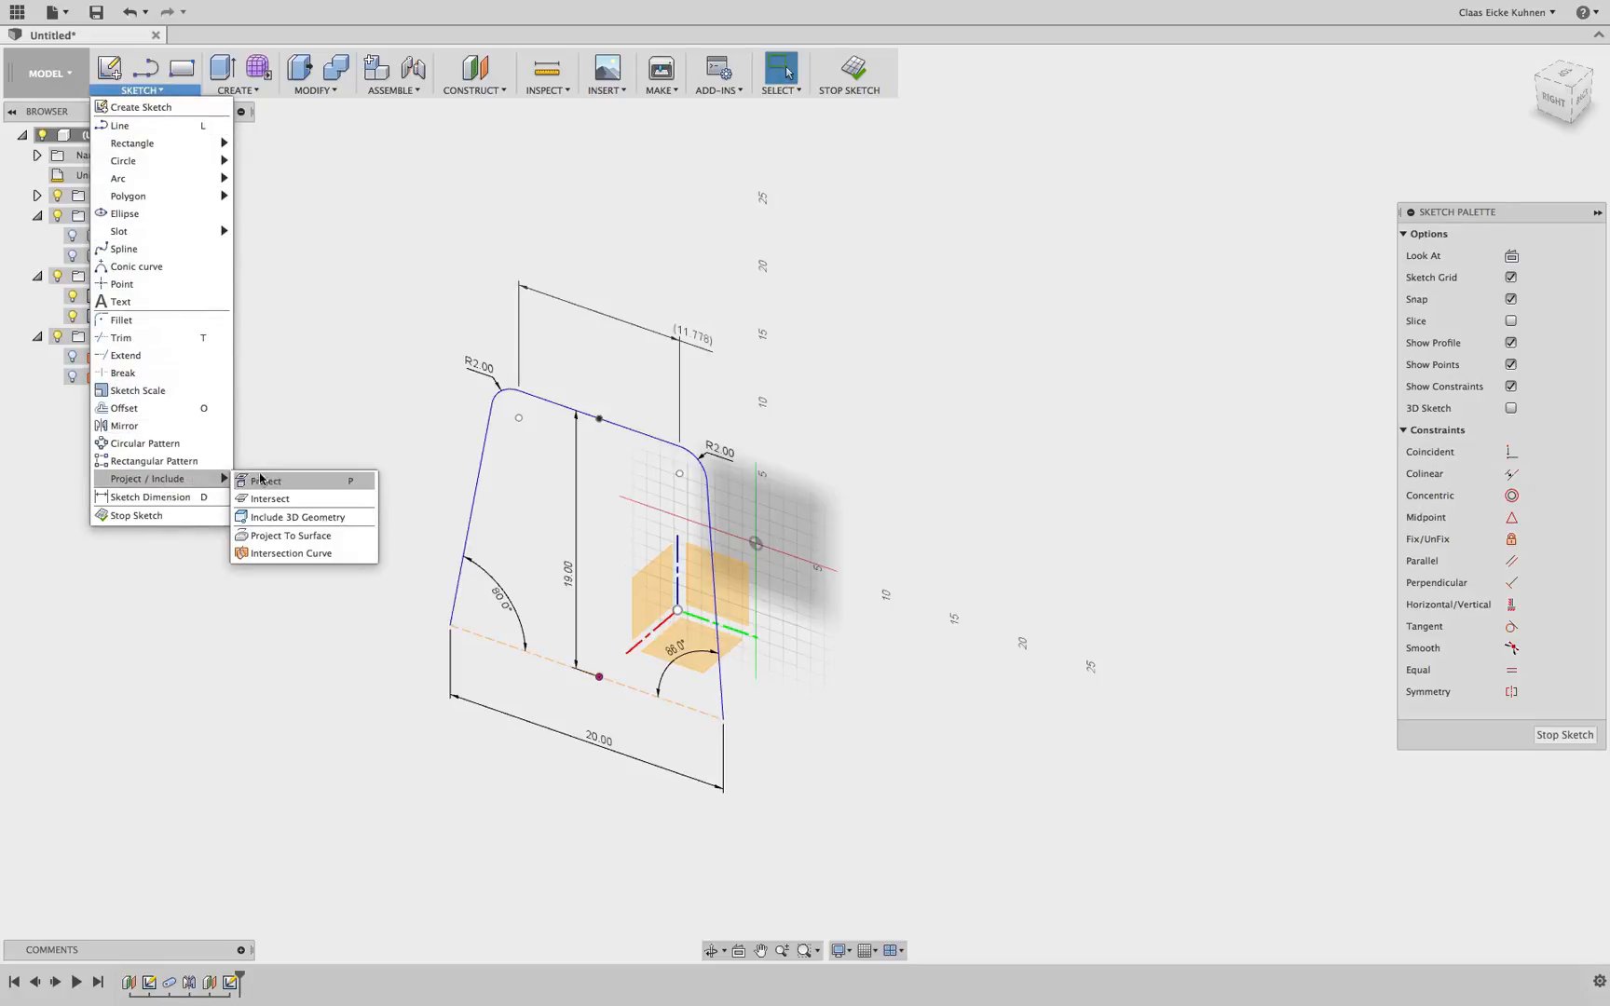
pyautogui.click(332, 481)
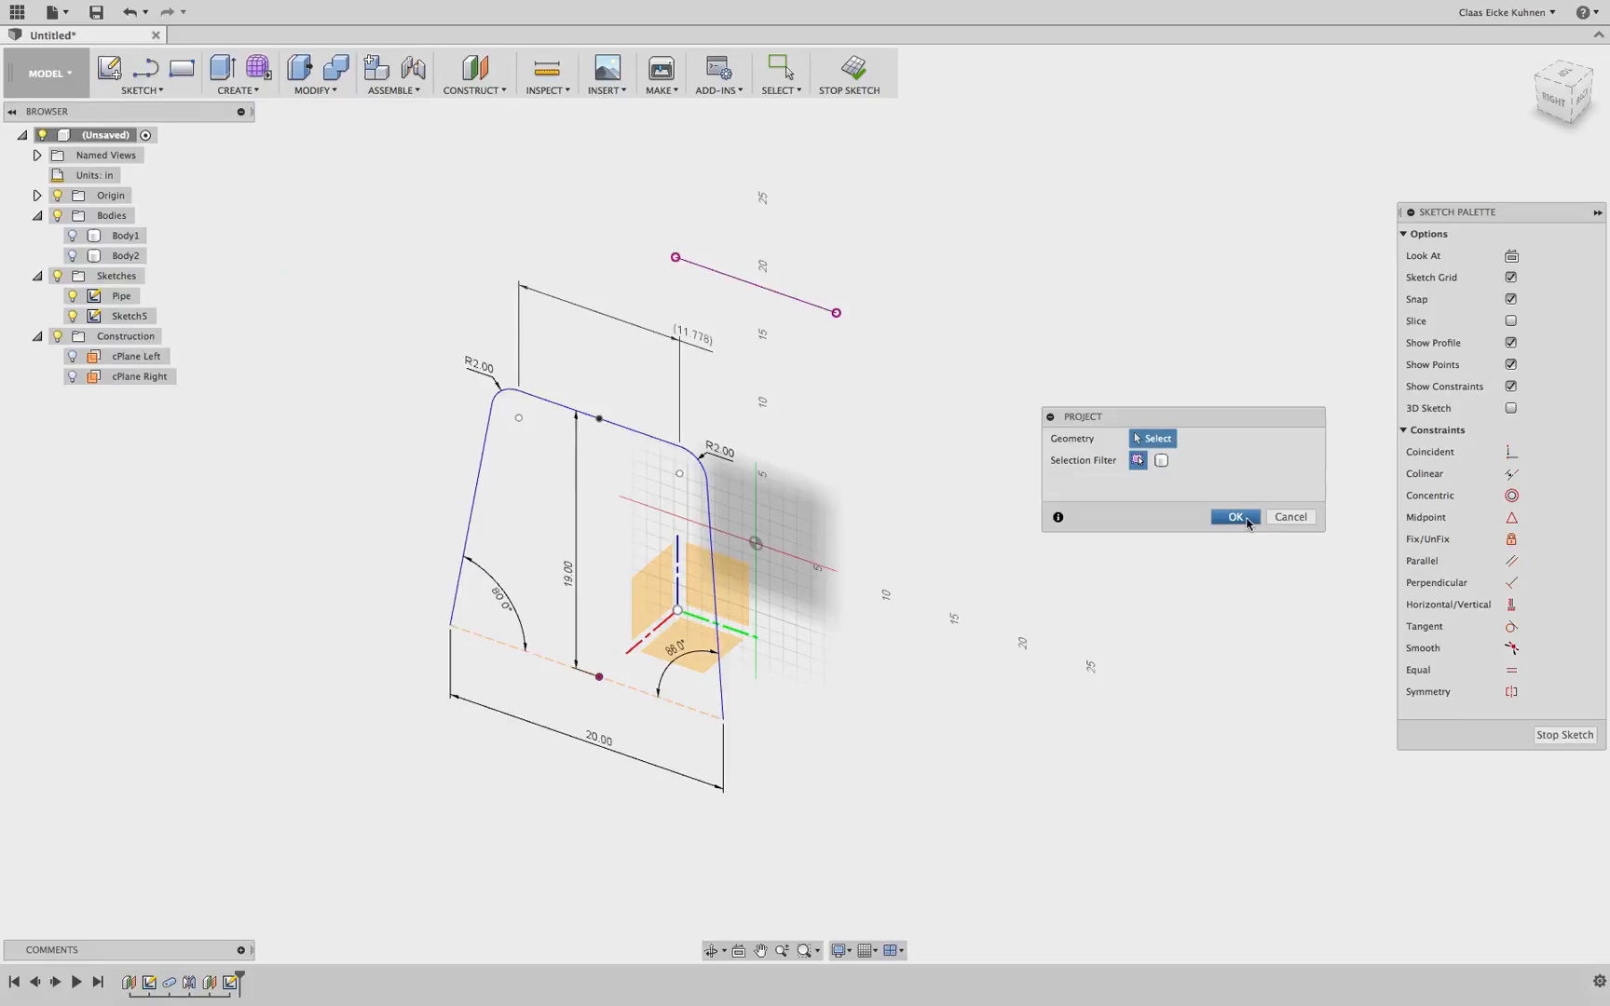
pyautogui.click(1247, 522)
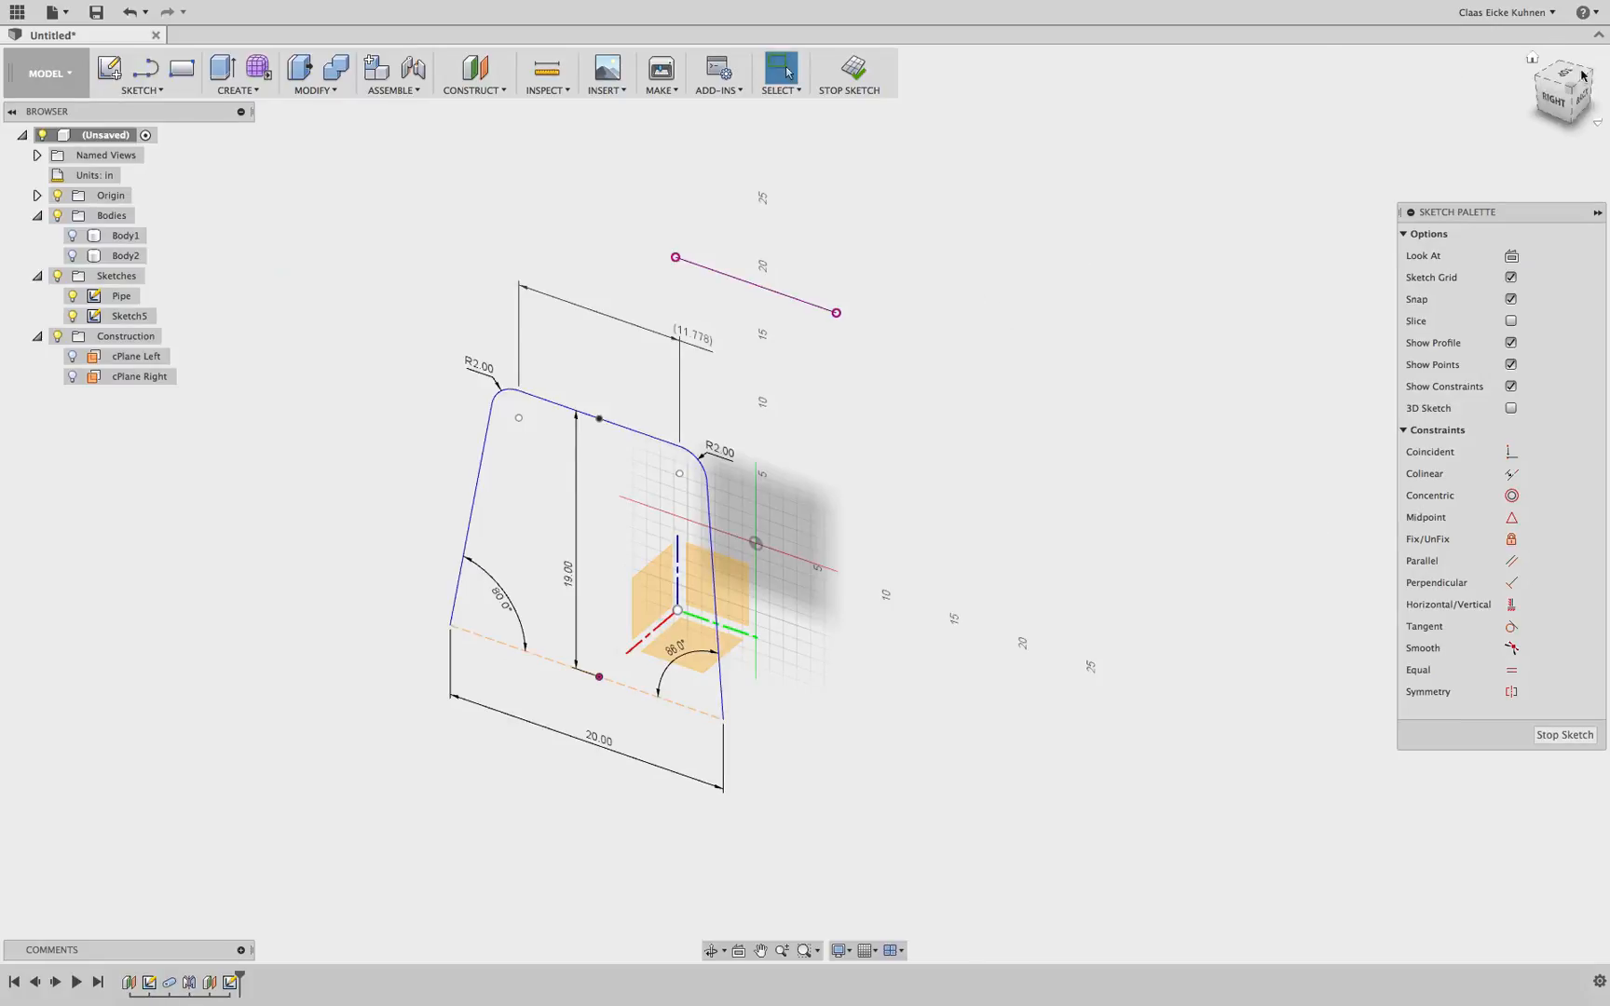
pyautogui.moveTo(1552, 95)
pyautogui.mouseDown()
pyautogui.moveTo(1426, 92)
pyautogui.moveTo(1504, 77)
pyautogui.moveTo(1531, 98)
pyautogui.mouseUp()
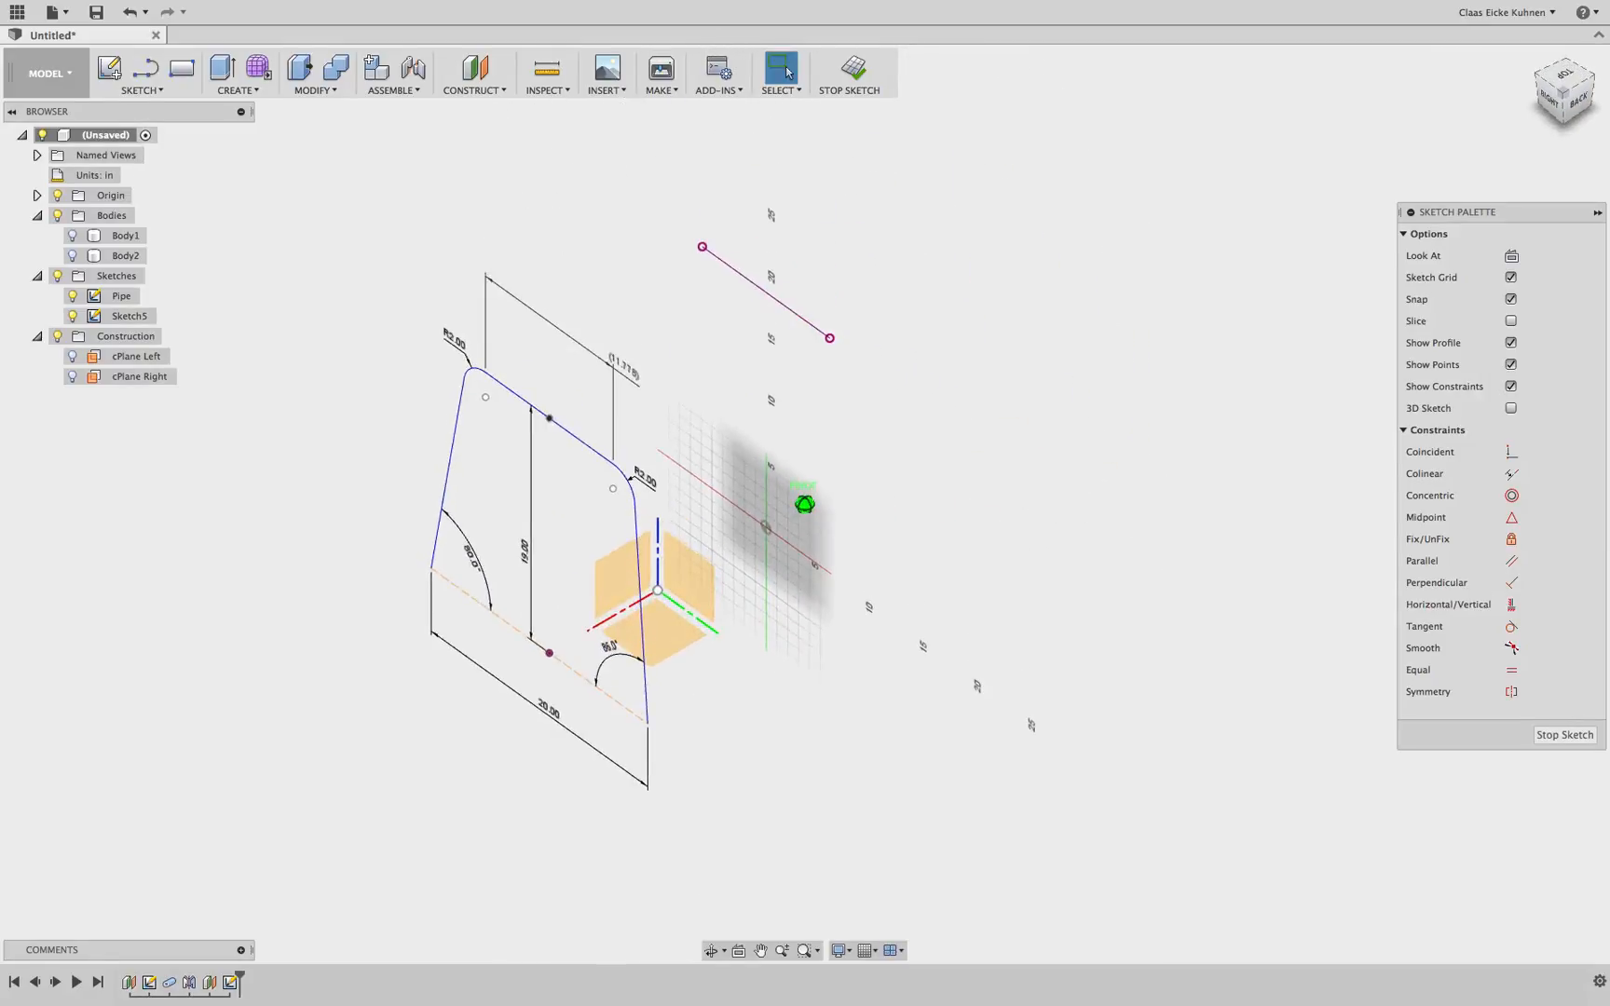
pyautogui.click(853, 69)
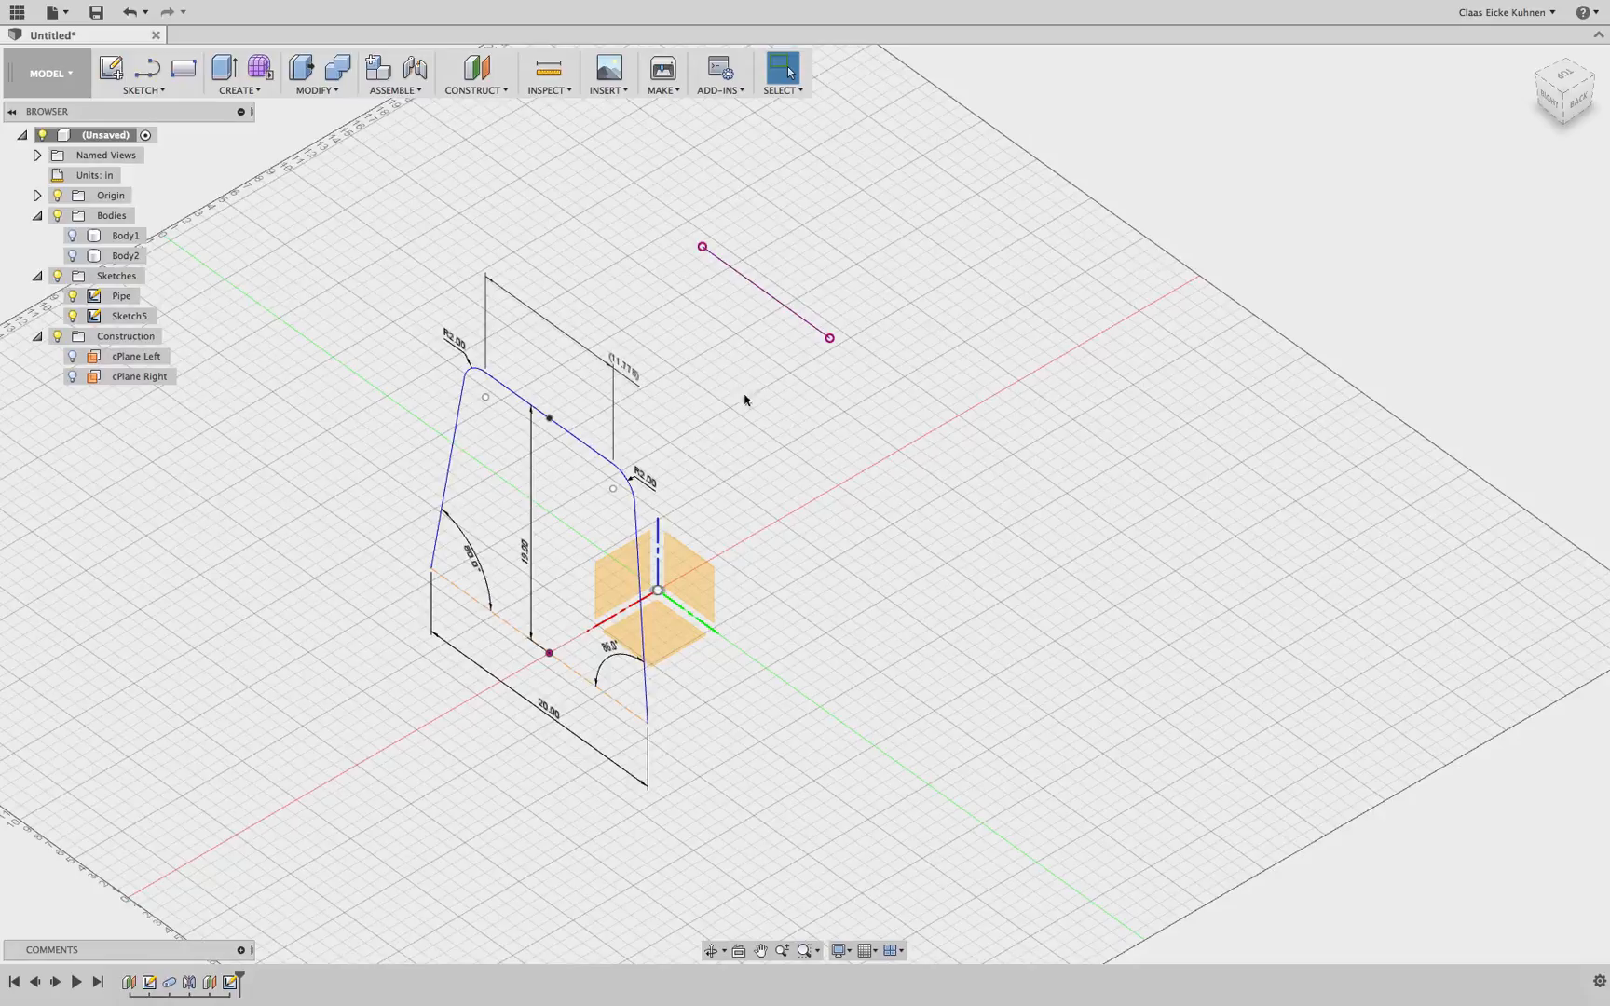
# Hide the Pipe sketch's dimensions in the model
pyautogui.click(571, 443)
pyautogui.click(762, 289)
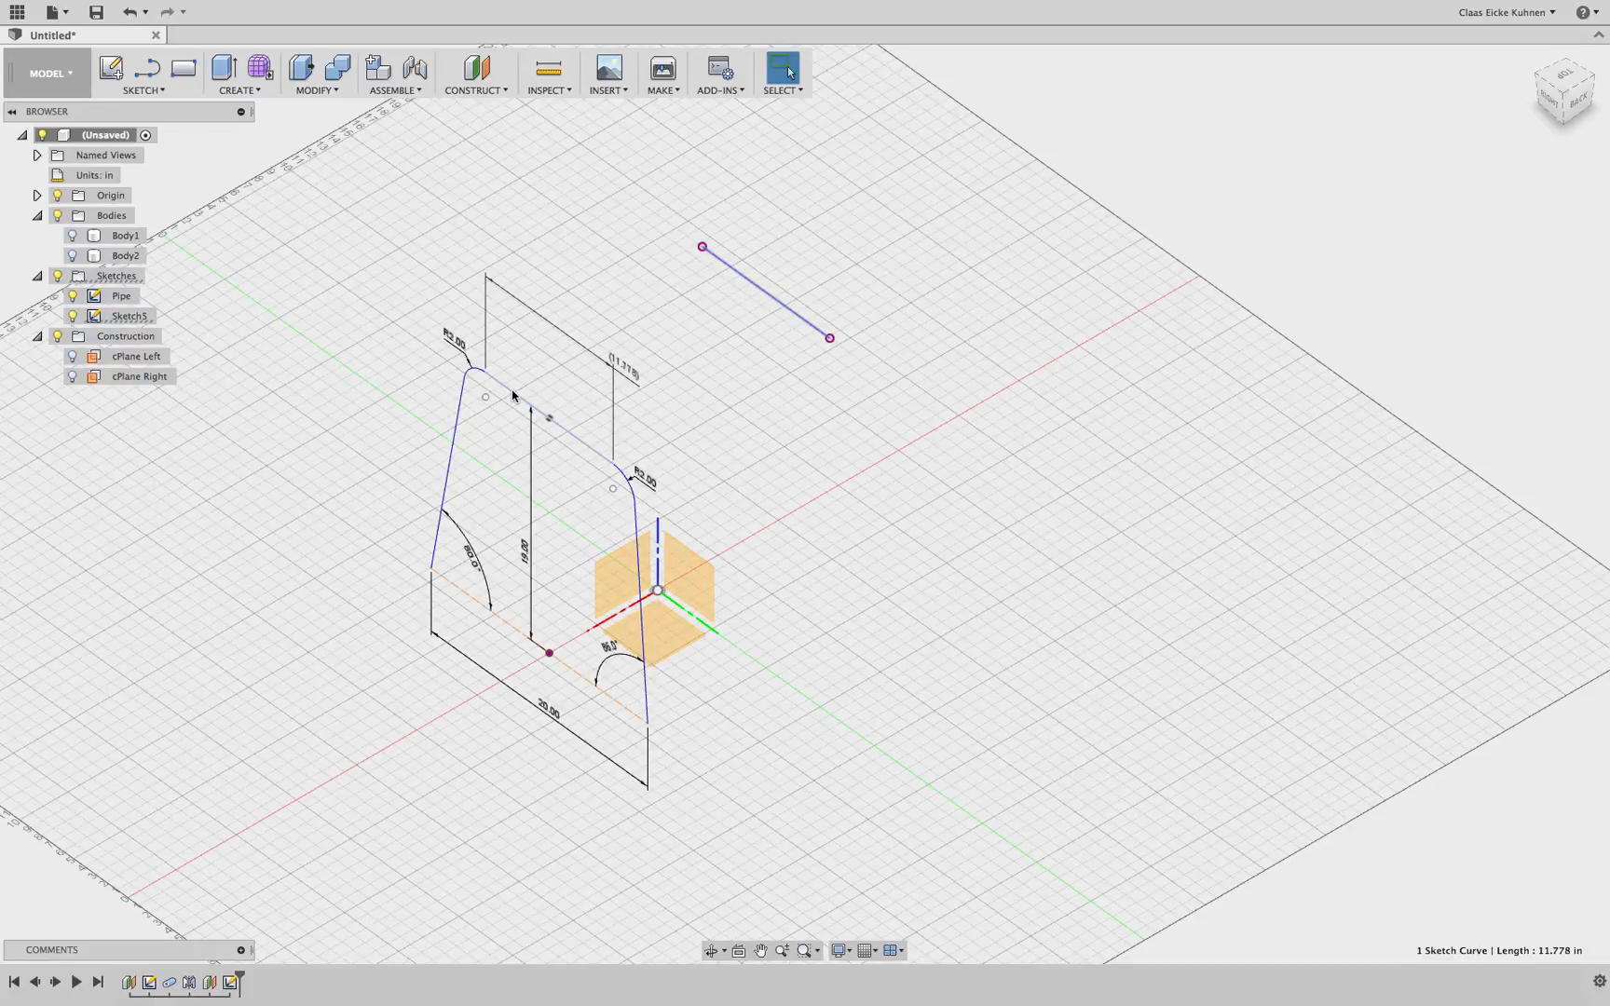
pyautogui.click(512, 393)
pyautogui.click(729, 266)
pyautogui.click(559, 244)
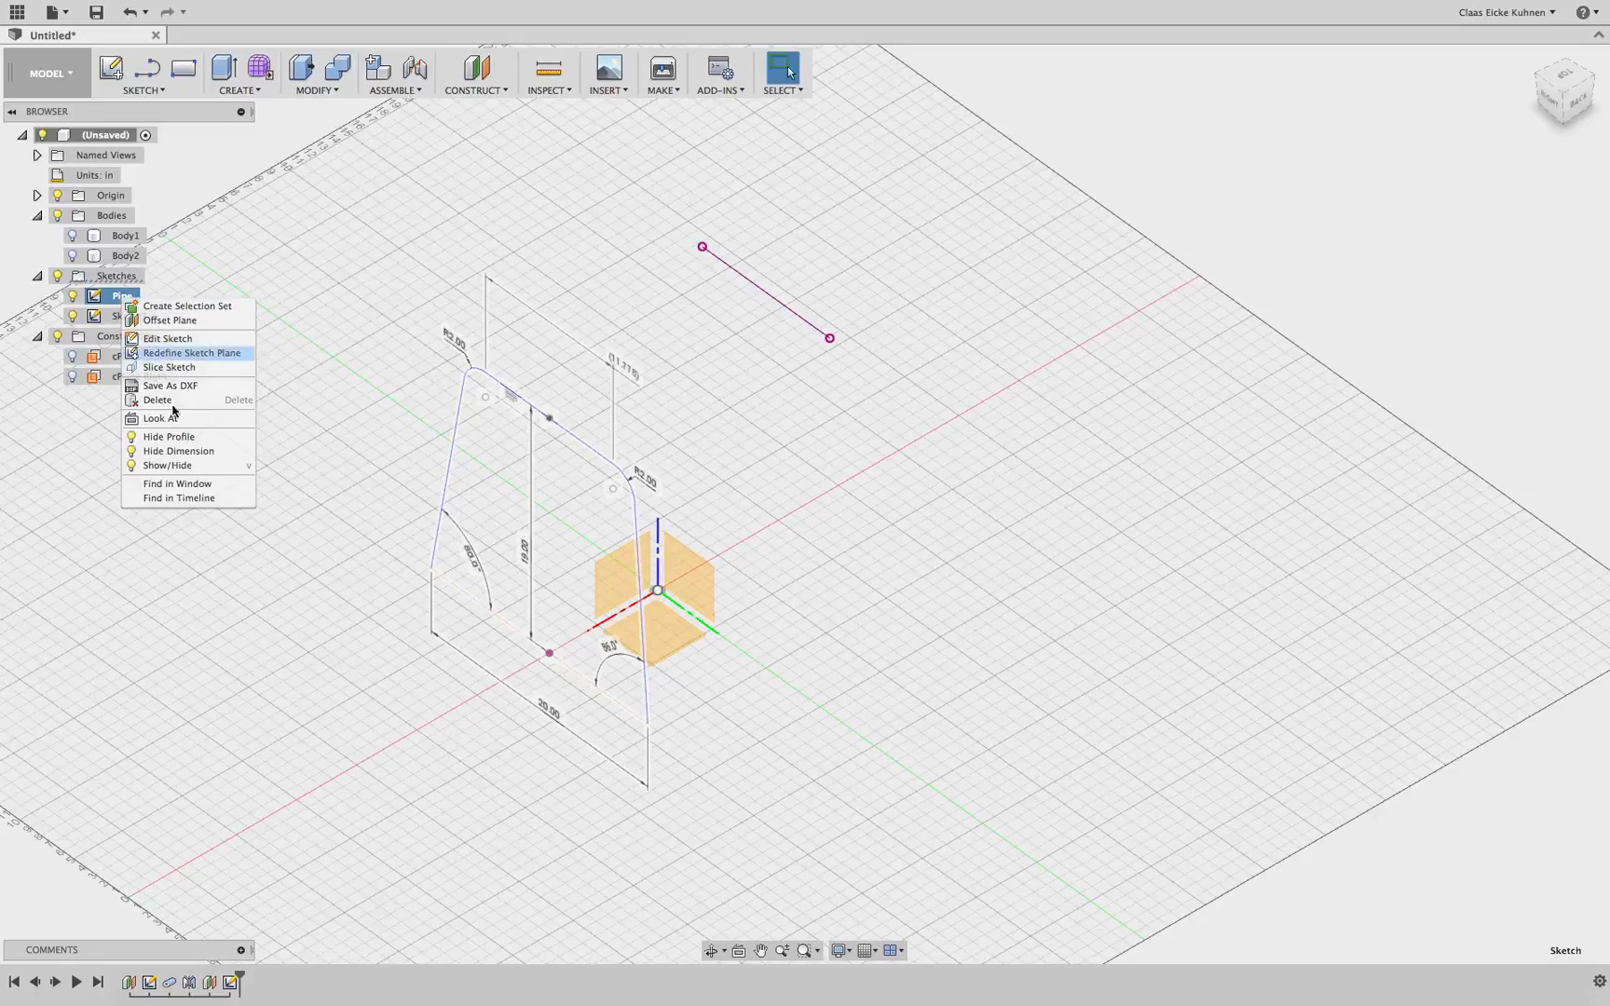
pyautogui.click(177, 451)
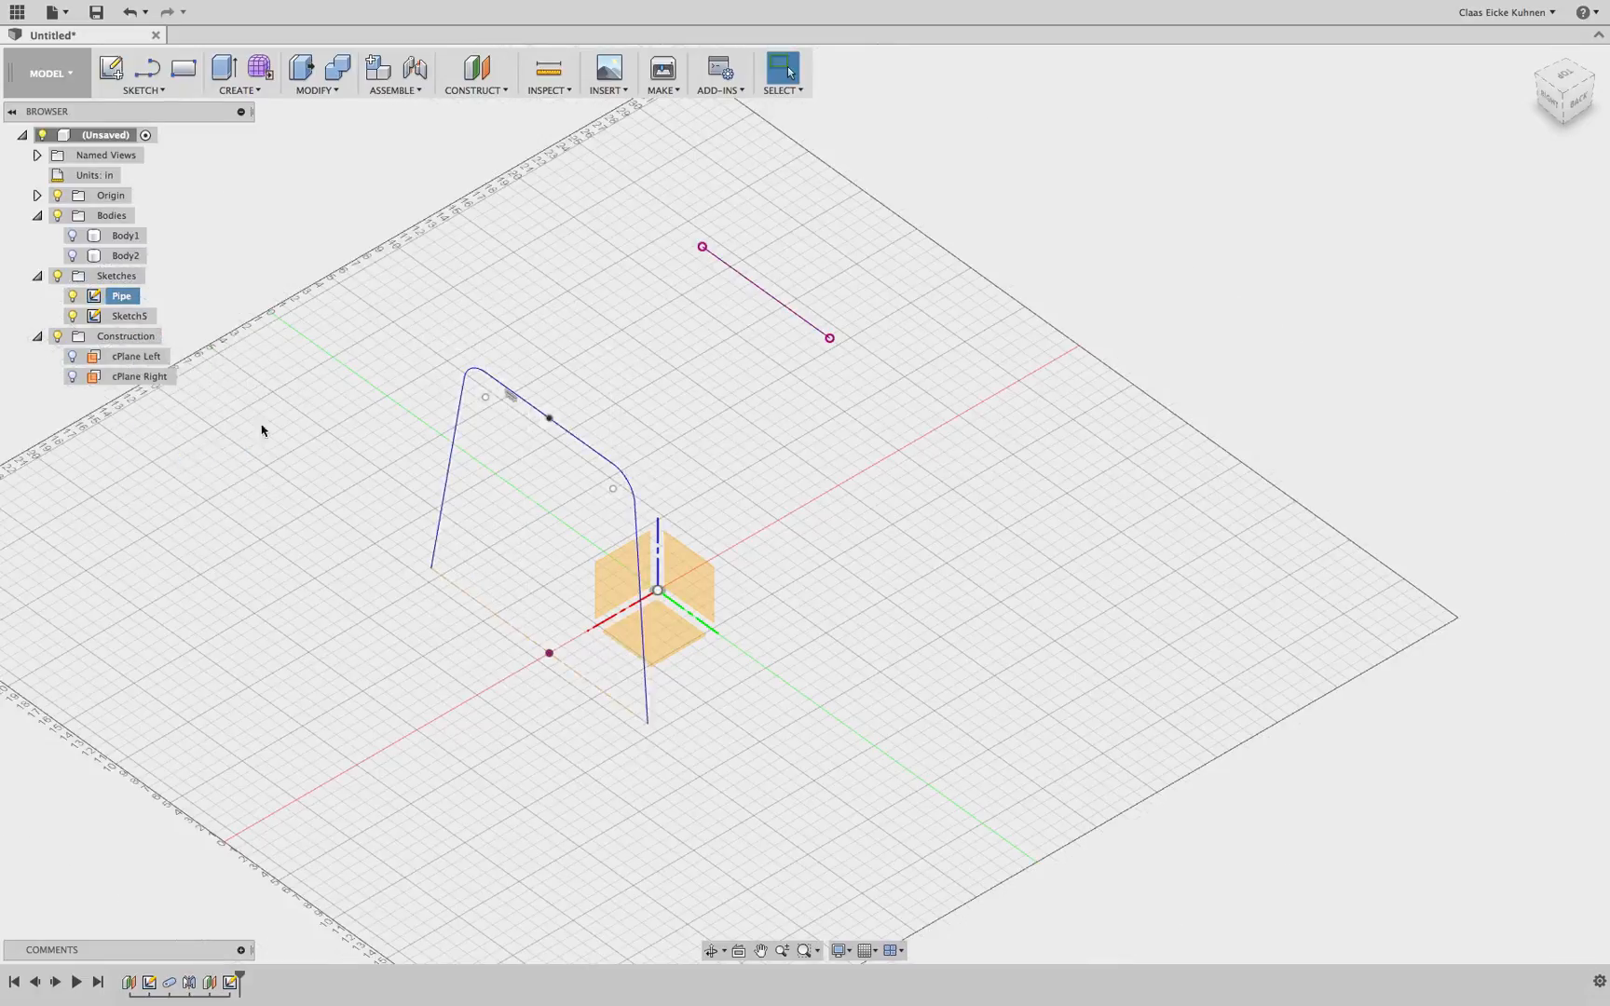
# Rename the new sketch to Pipe Right and the original Pipe sketch to Pipe Left
pyautogui.doubleClick(131, 318)
pyautogui.write('Pipe')
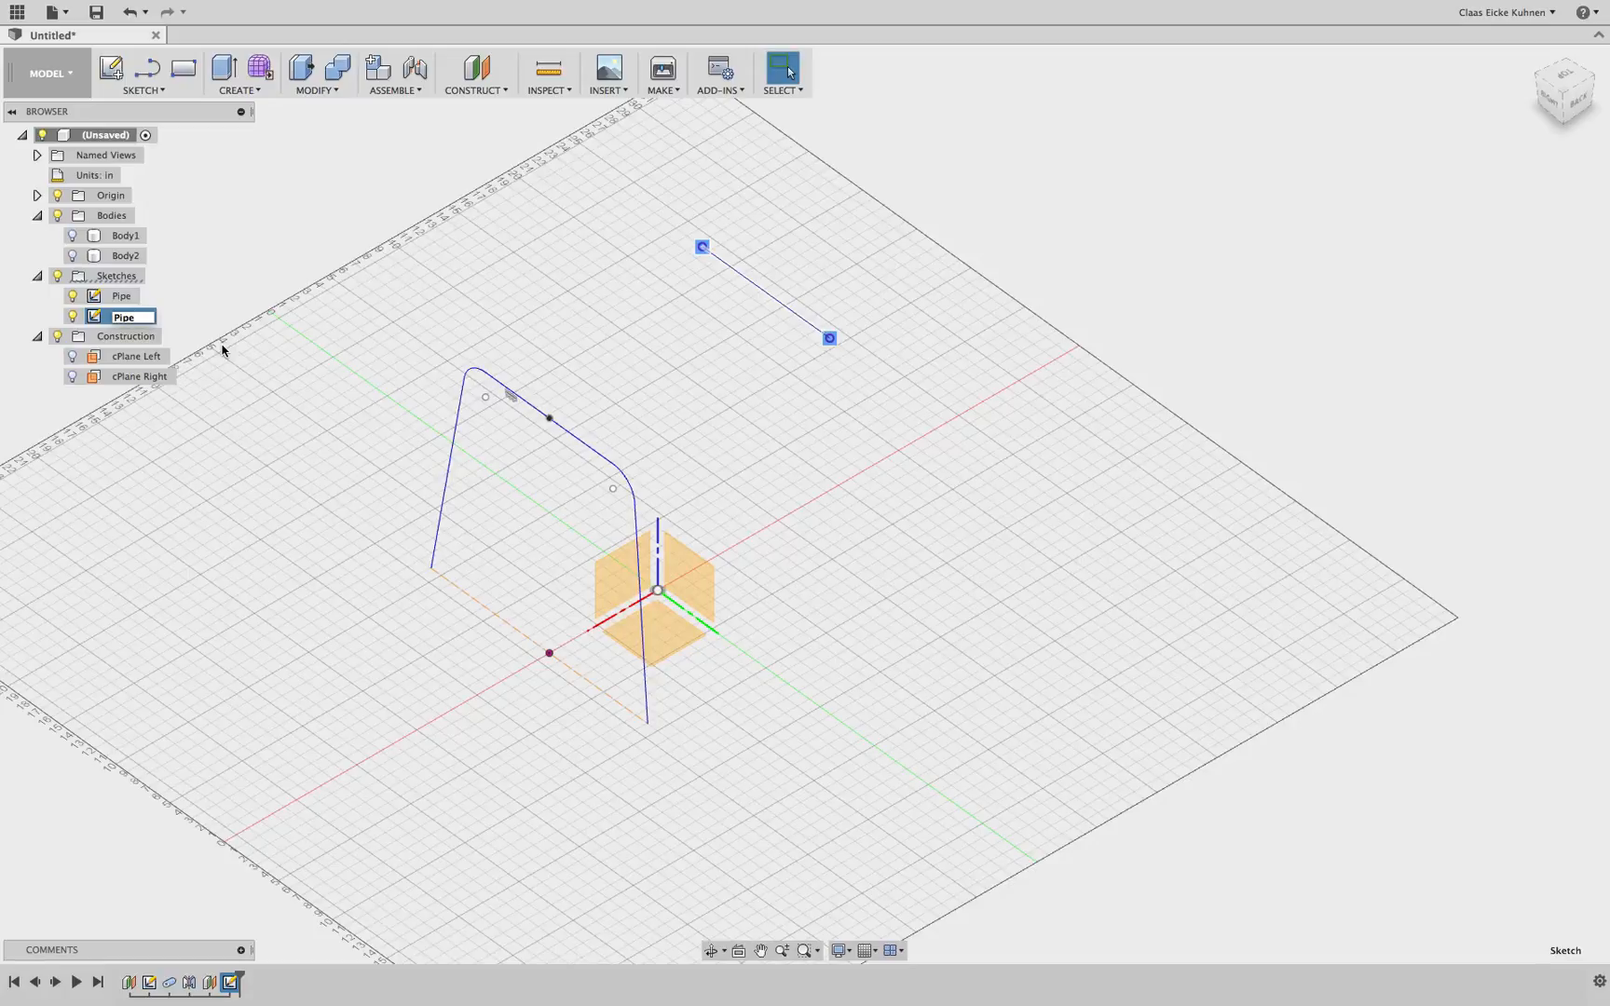
pyautogui.write(' Right')
pyautogui.press('Return')
pyautogui.click(141, 298)
pyautogui.click(143, 298)
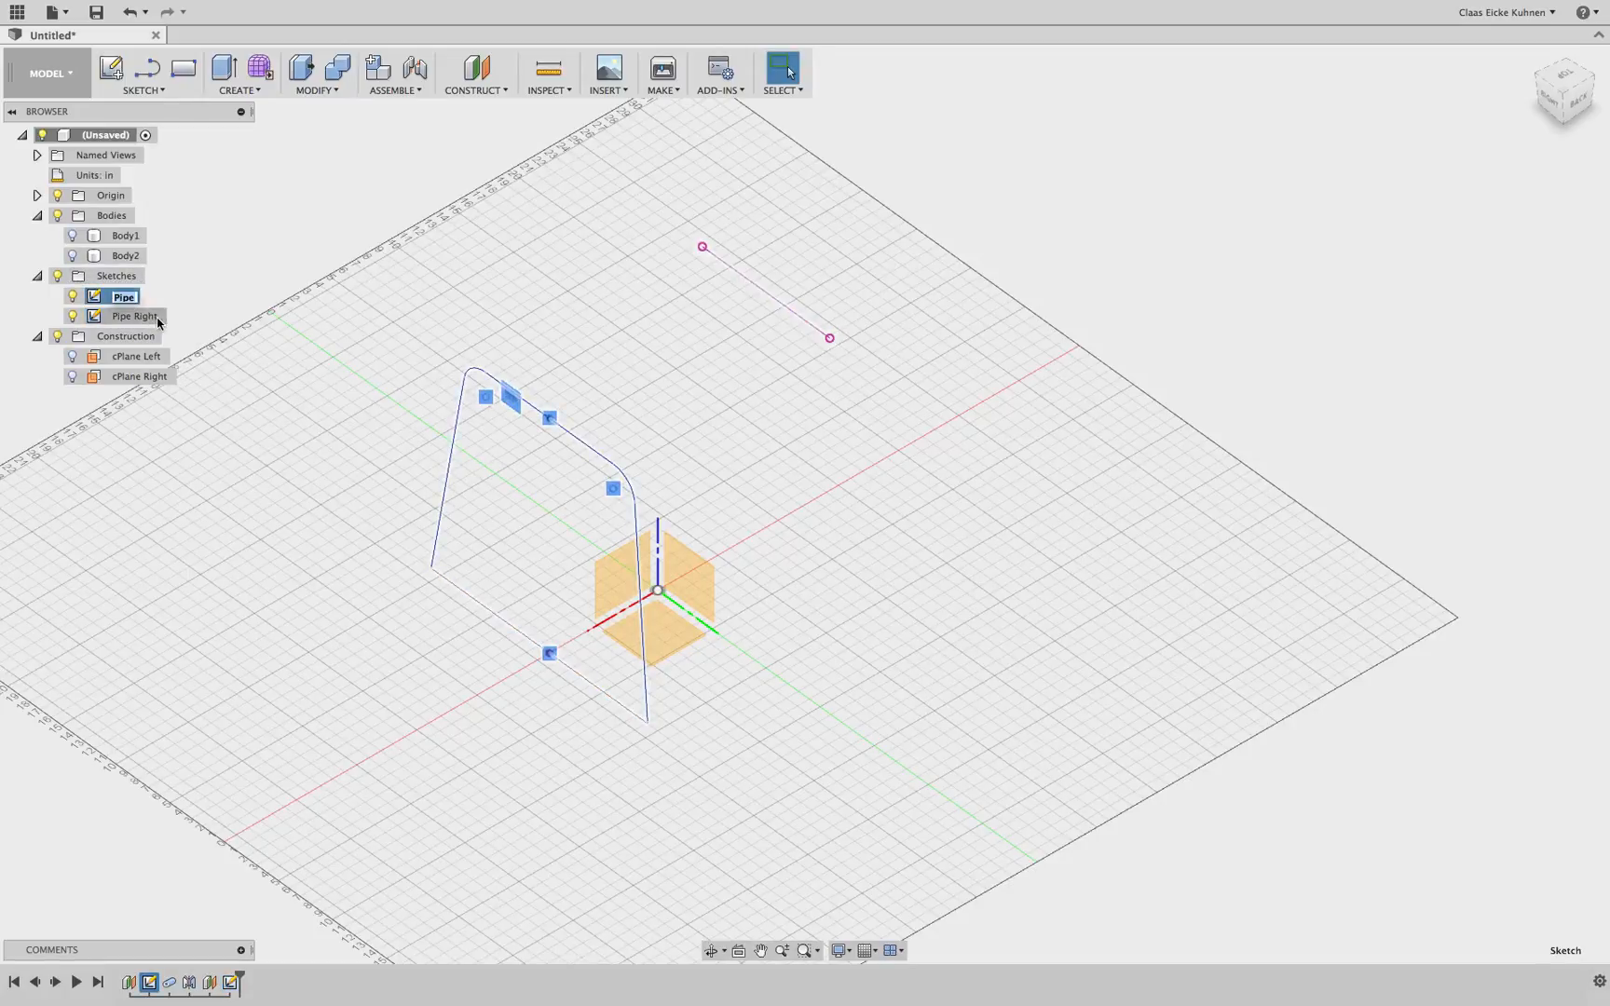
pyautogui.write('Left')
pyautogui.press('Return')
pyautogui.click(451, 249)
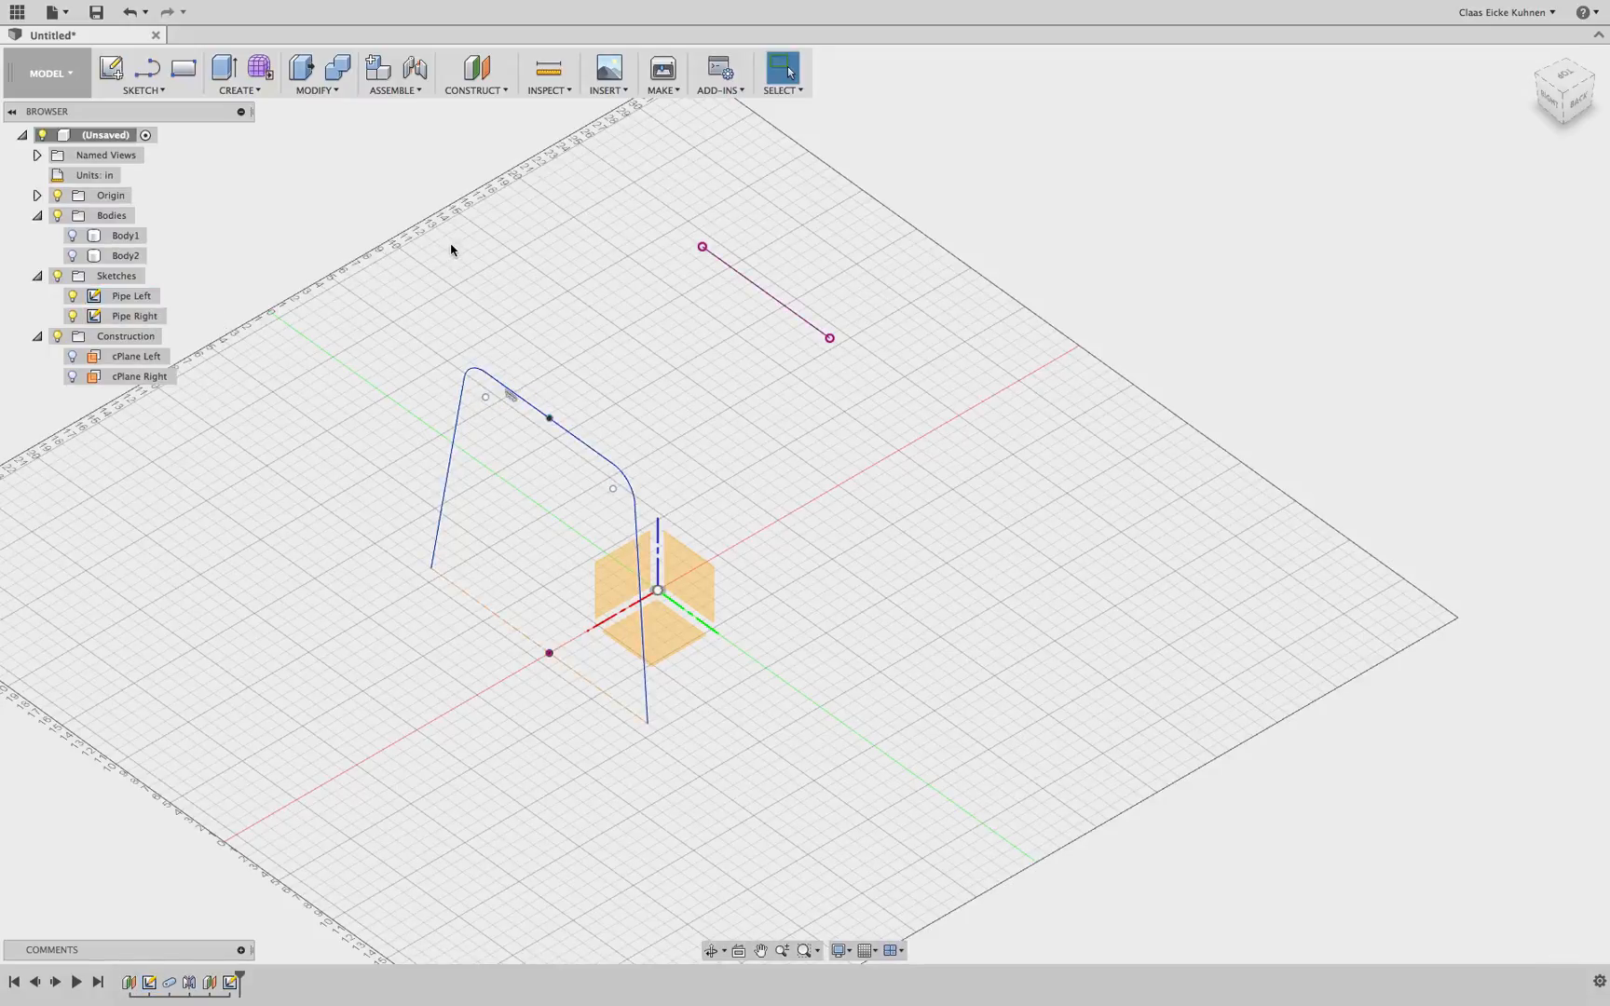
# Create an offset plane -2.00 in from the origin plane crossing the pipe
pyautogui.moveTo(1565, 95)
pyautogui.mouseDown()
pyautogui.moveTo(1591, 96)
pyautogui.moveTo(1571, 98)
pyautogui.mouseUp()
pyautogui.click(496, 93)
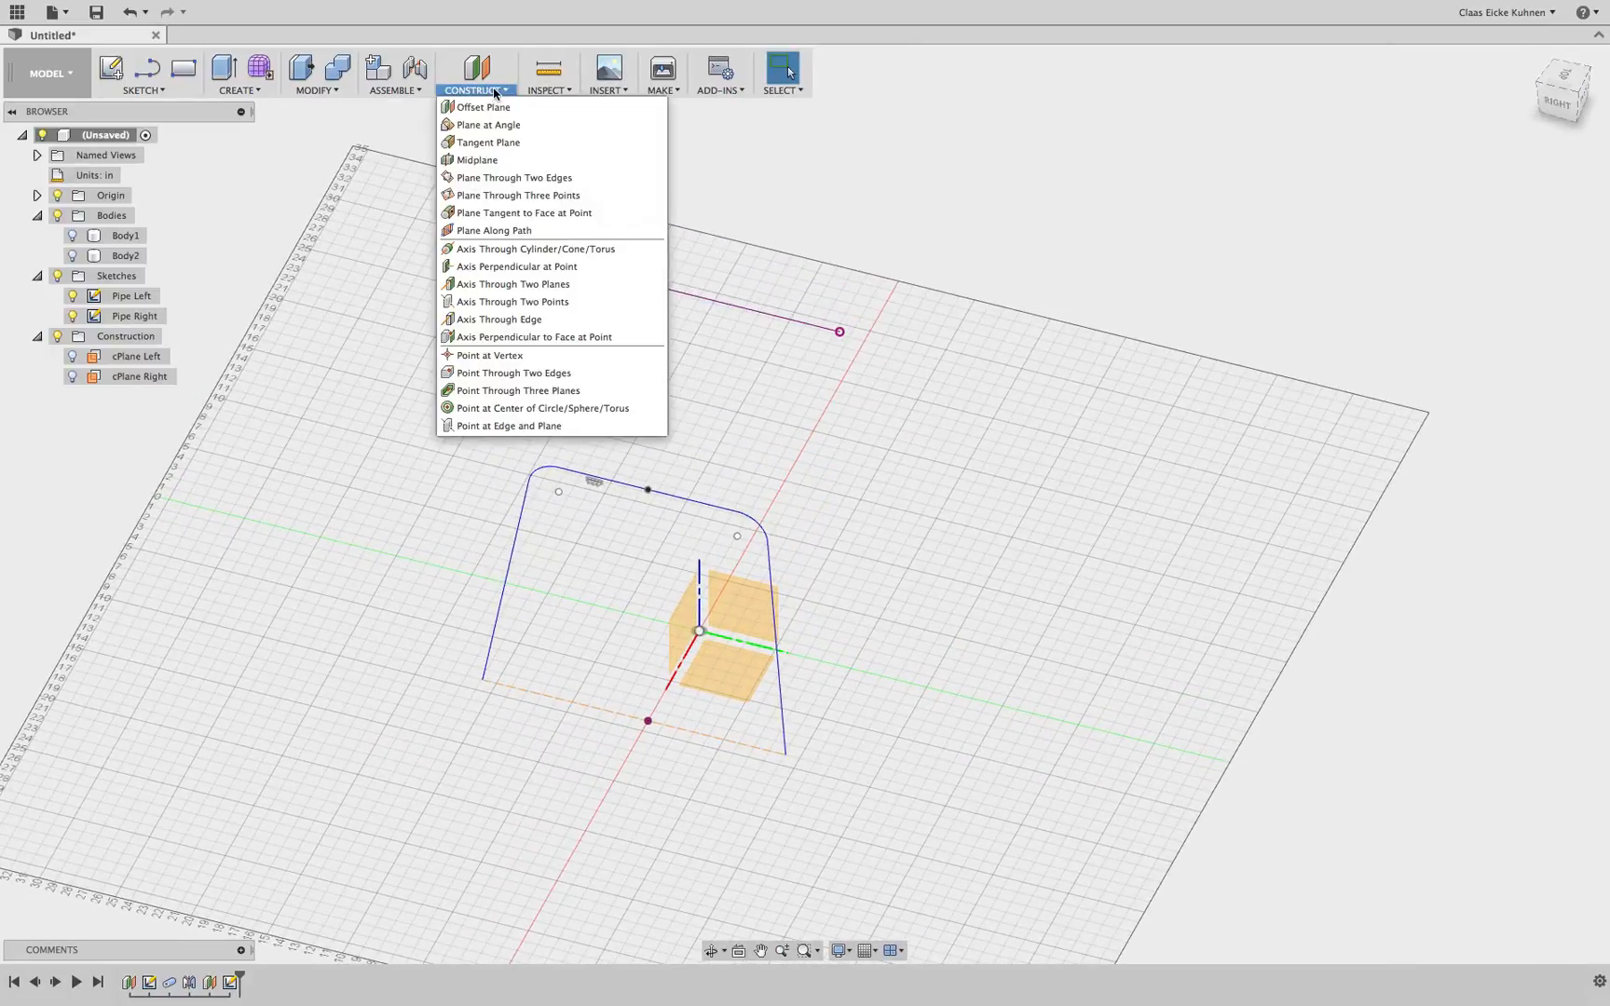
pyautogui.click(512, 106)
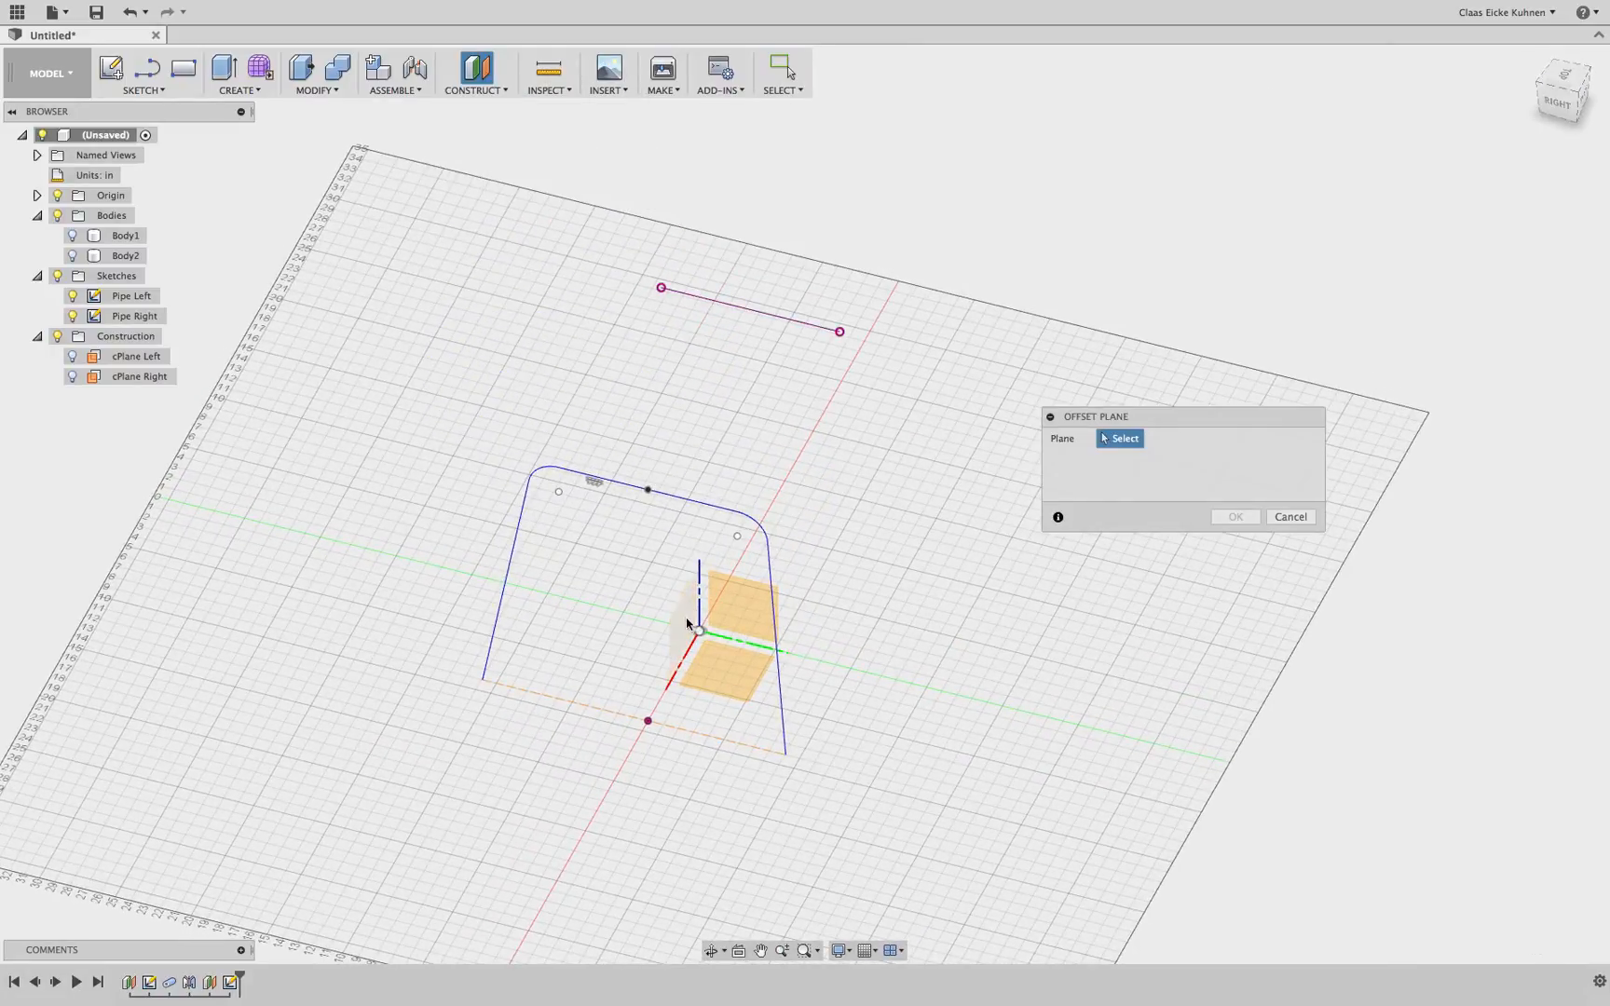
pyautogui.click(687, 624)
pyautogui.moveTo(708, 636); pyautogui.dragTo(657, 618)
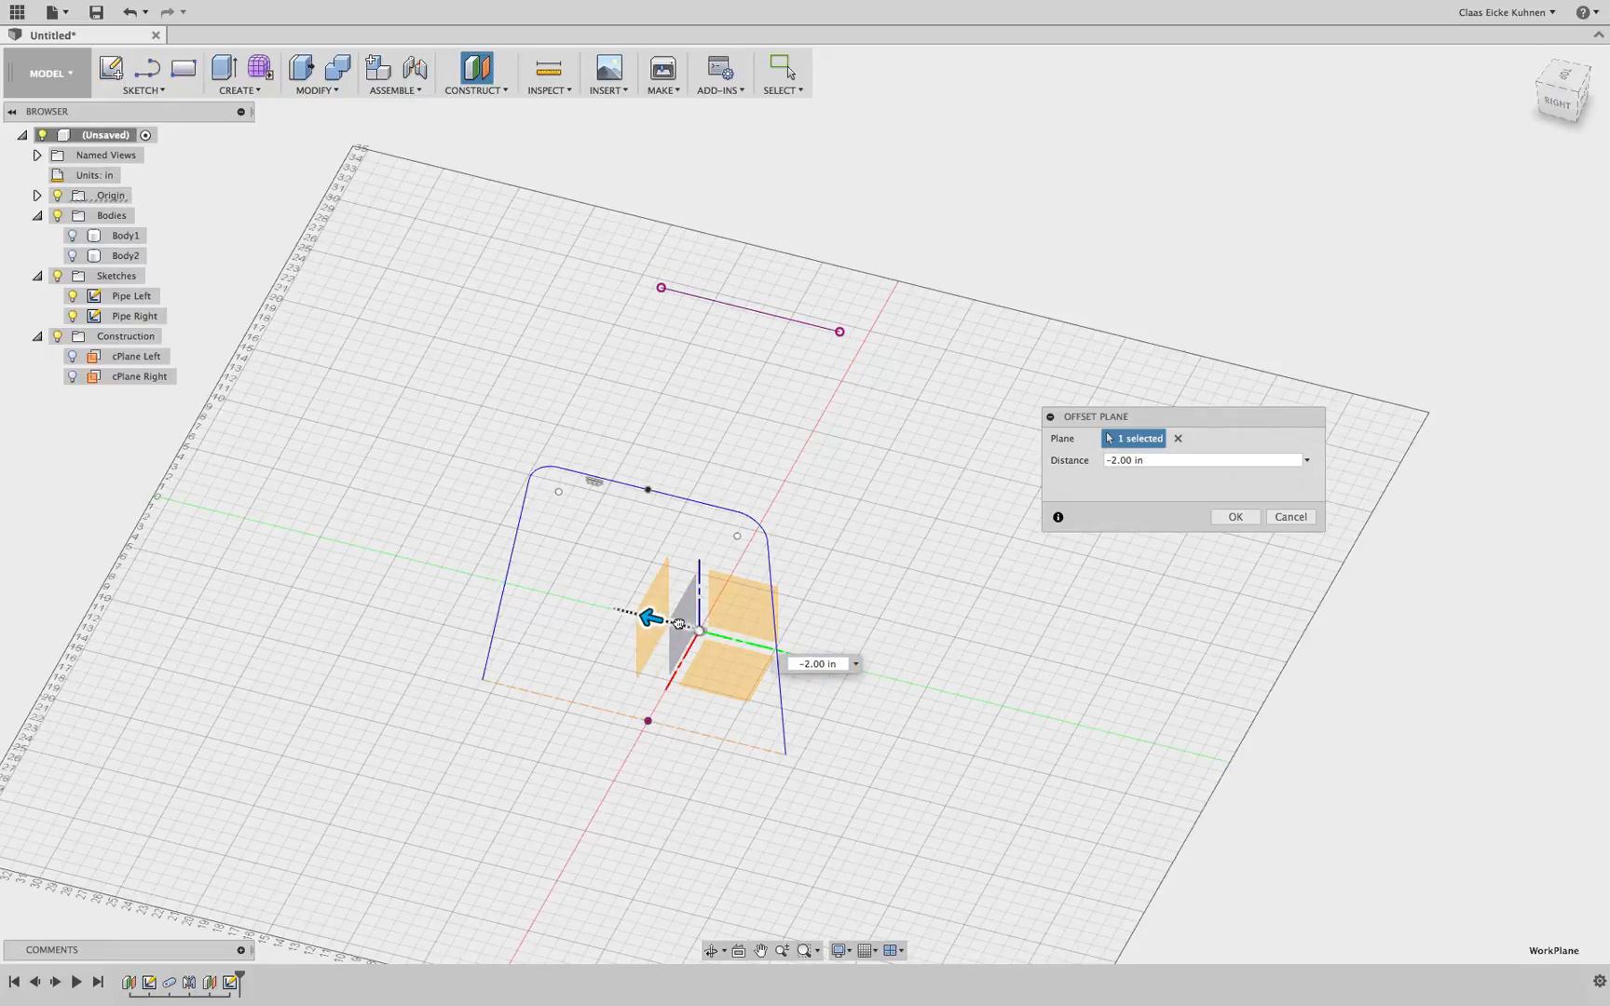
pyautogui.click(1235, 517)
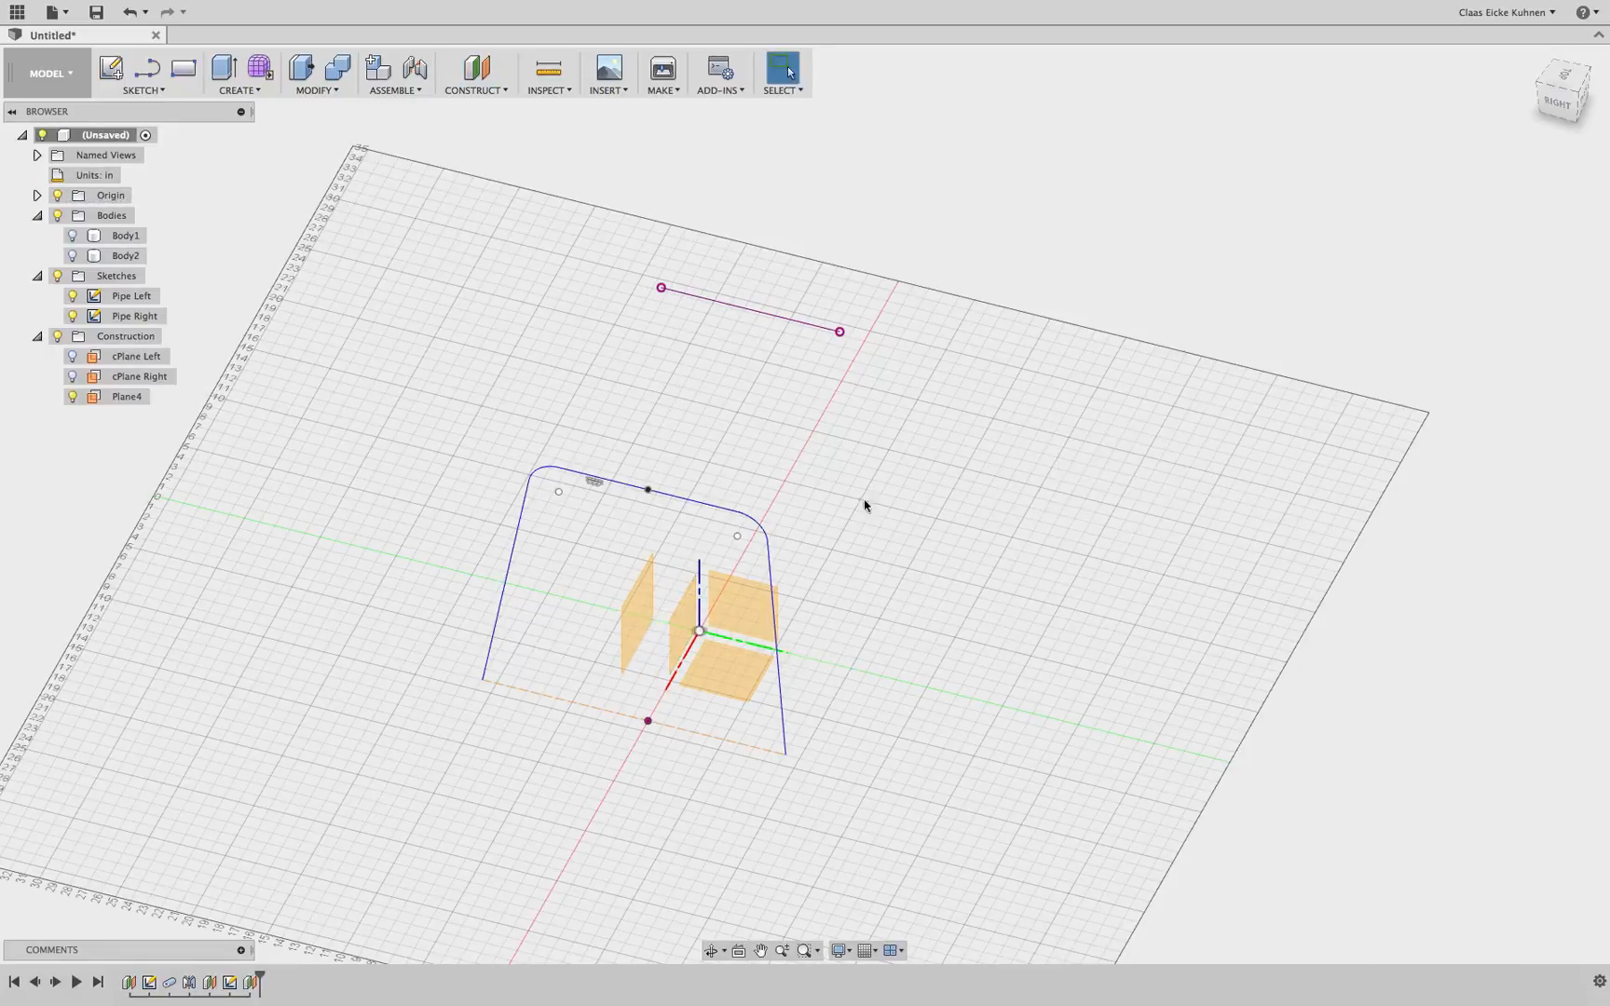
# Create a second offset plane 3.00 in from the same origin plane
pyautogui.click(484, 90)
pyautogui.click(493, 108)
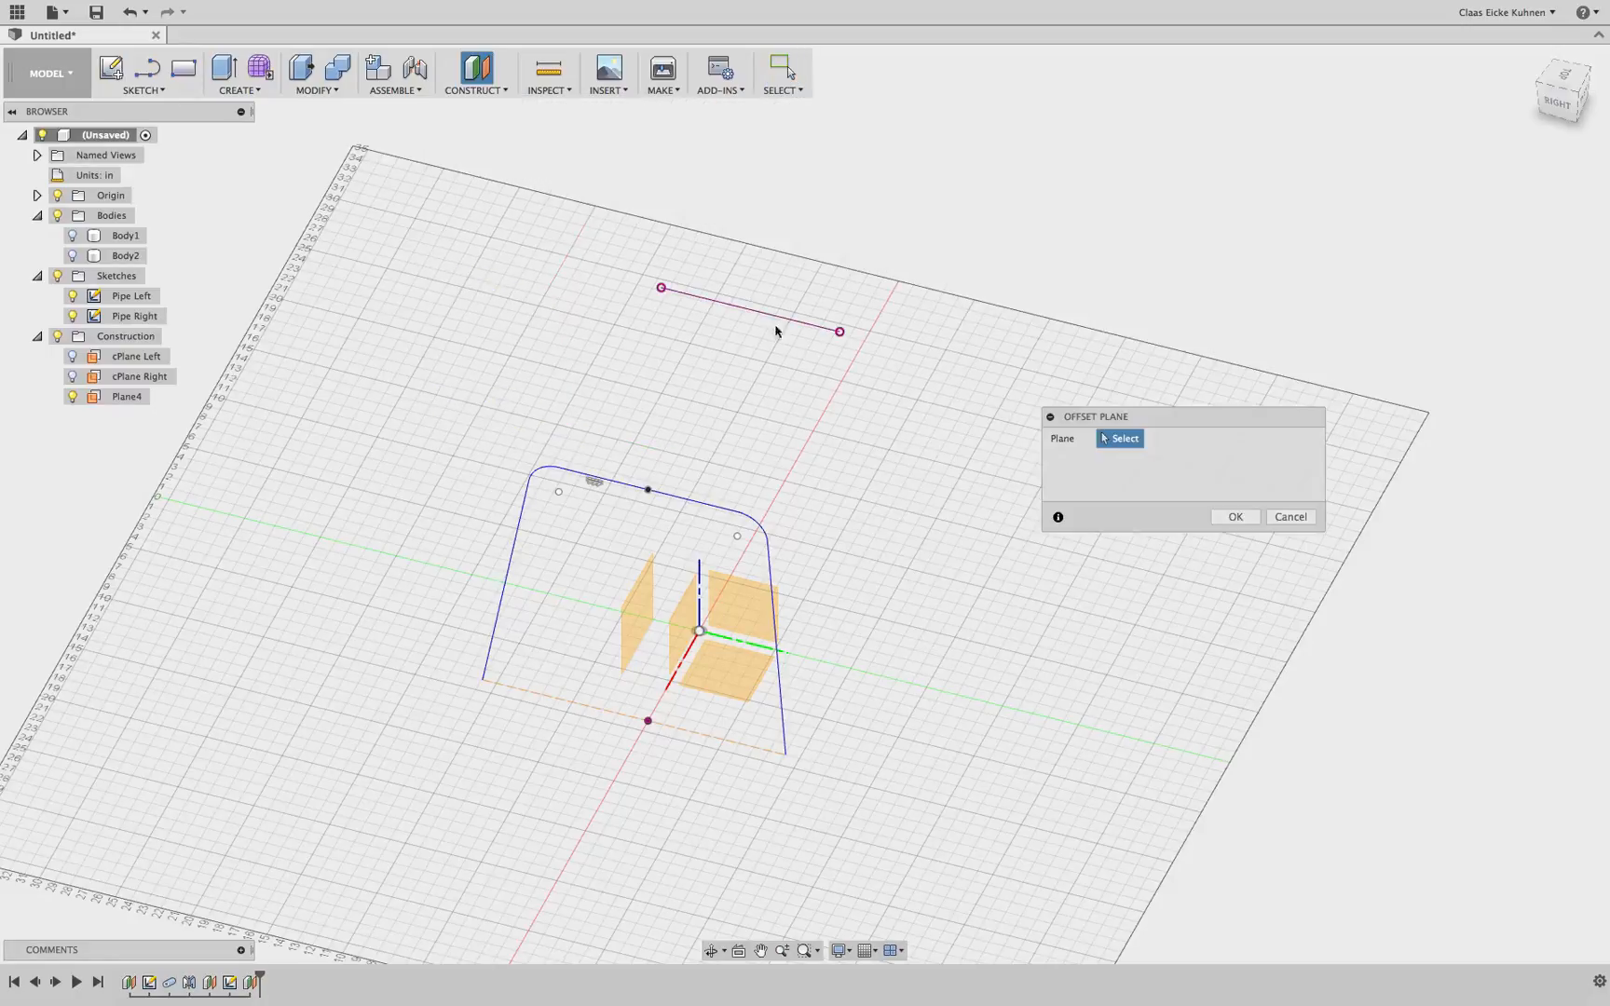
pyautogui.click(689, 637)
pyautogui.moveTo(716, 634); pyautogui.dragTo(756, 647)
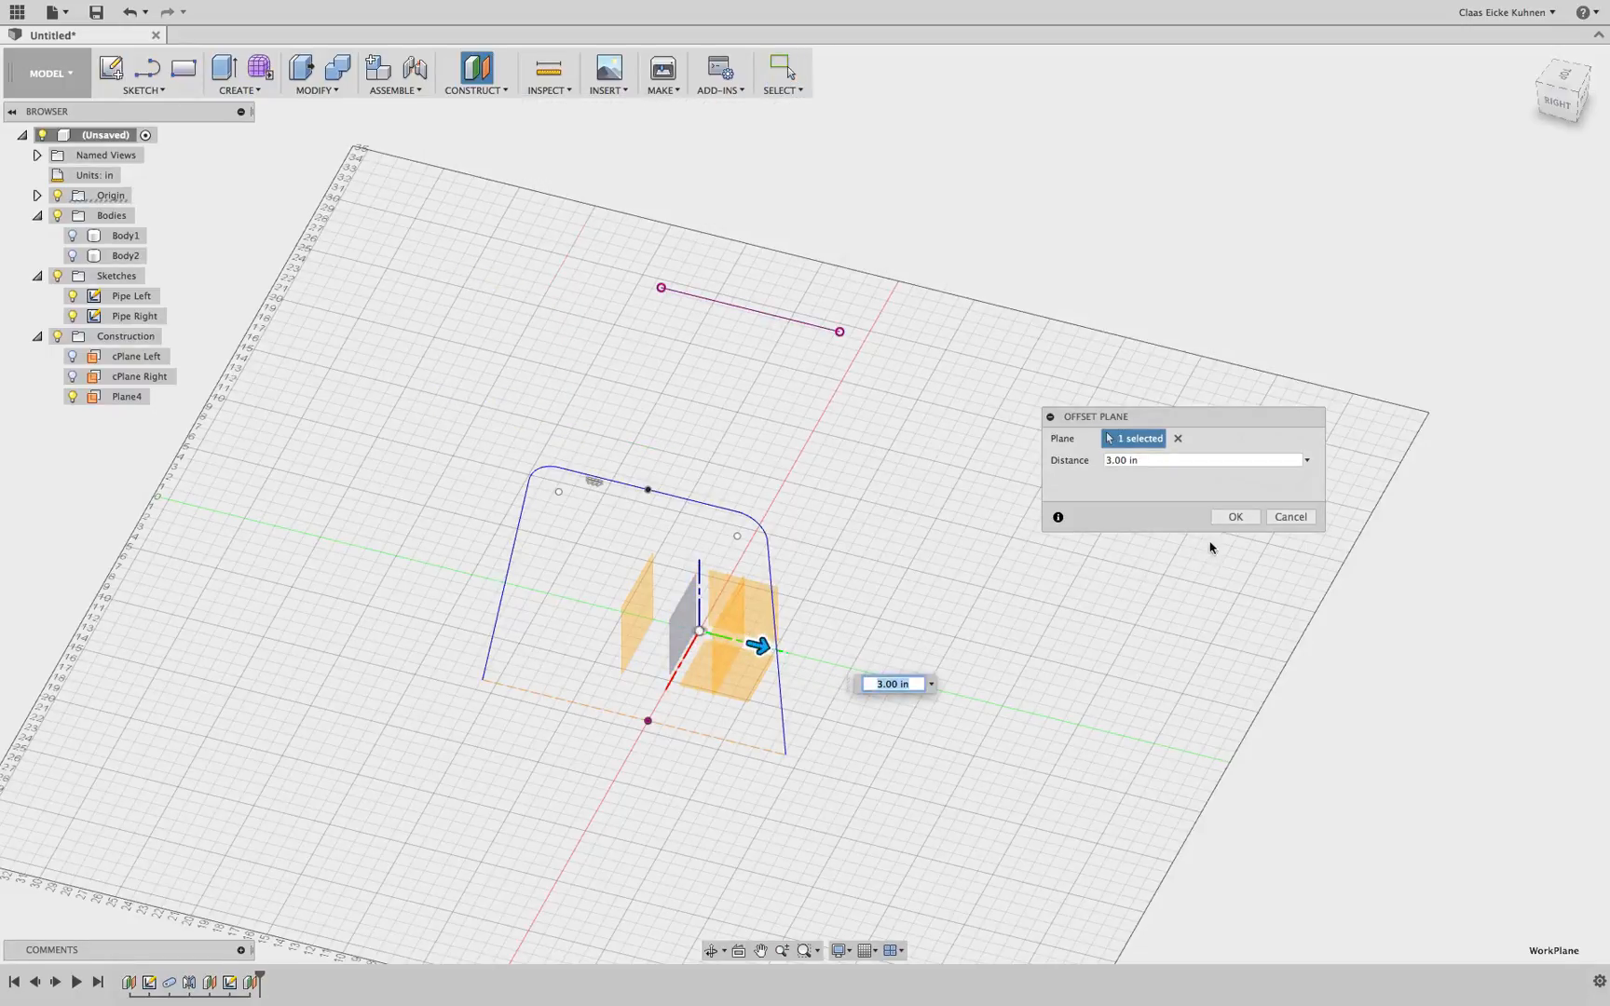
pyautogui.click(1233, 516)
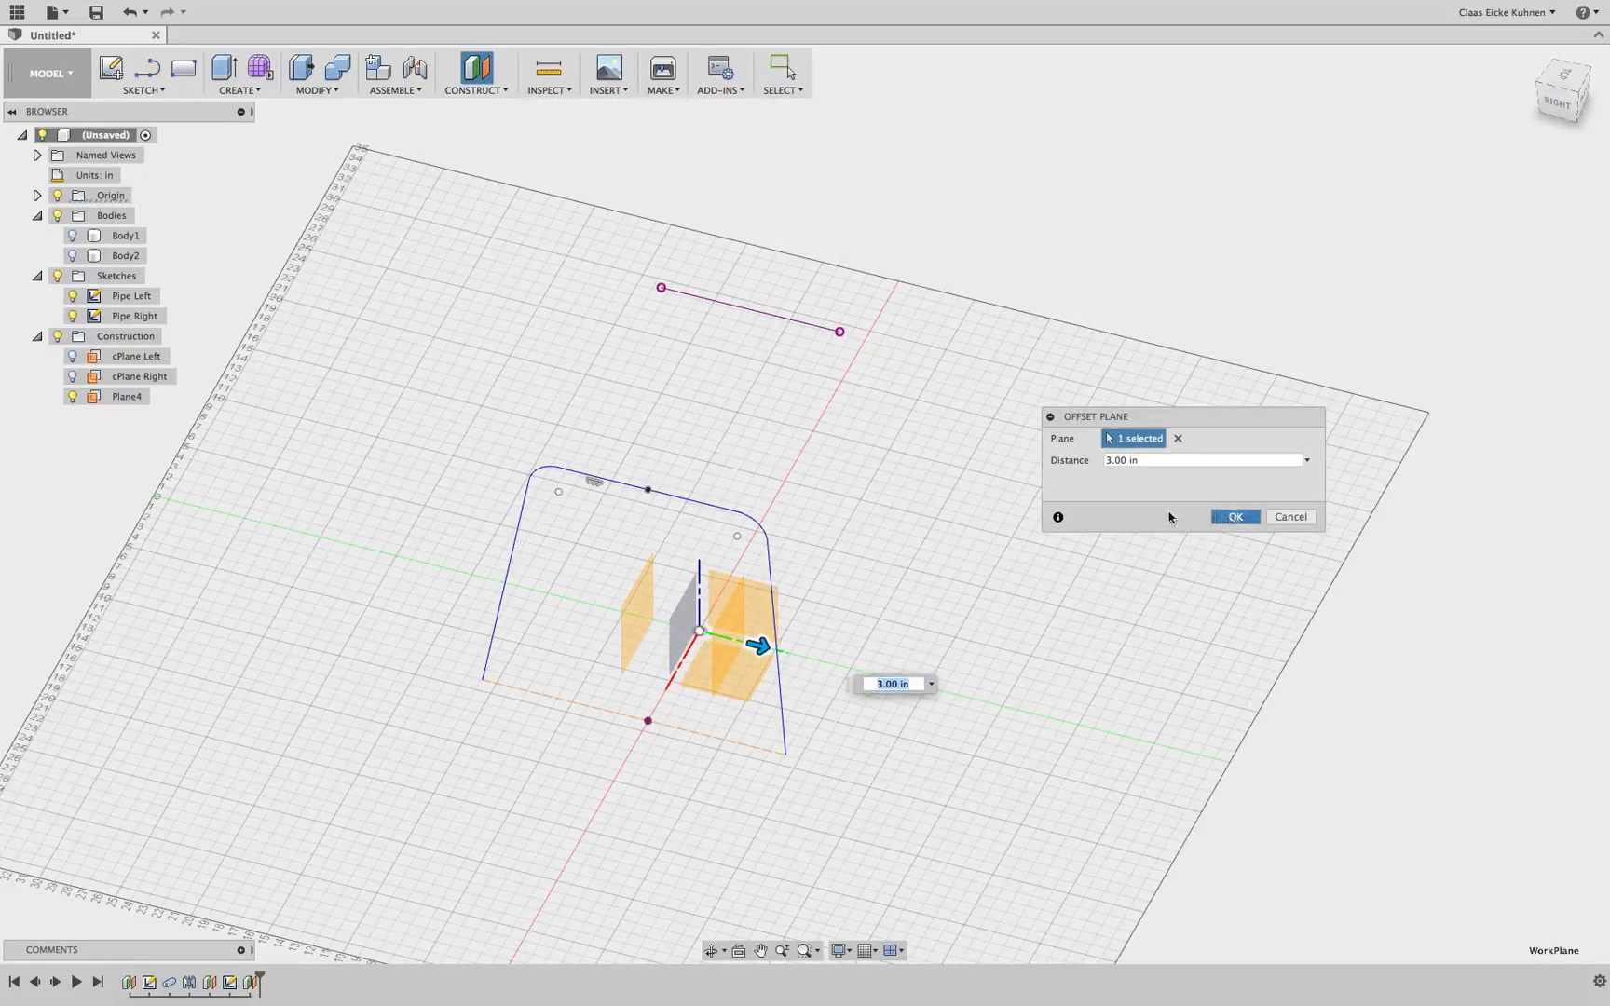
# Rename the first new offset plane to Pipe Cross Back
pyautogui.click(128, 399)
pyautogui.click(131, 400)
pyautogui.write('P')
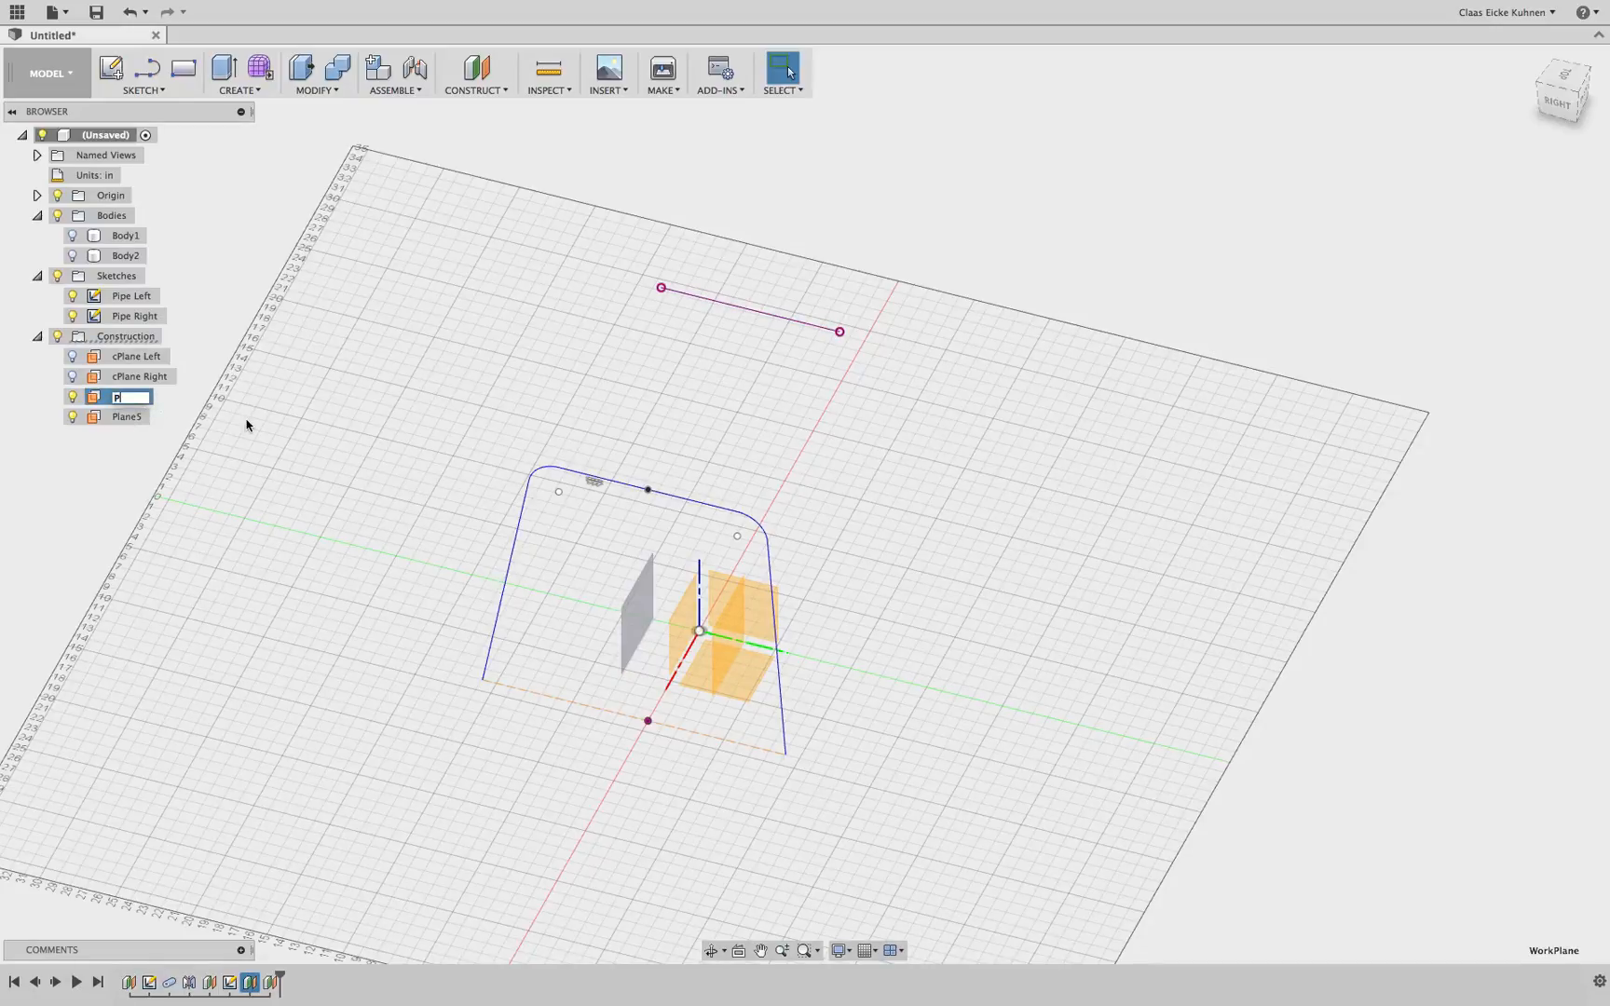
pyautogui.write('ipe Corss')
pyautogui.press('BackSpace')
pyautogui.press('BackSpace')
pyautogui.press('BackSpace')
pyautogui.write('ross Back')
pyautogui.press('Return')
# Rename the second new offset plane to Pipe Cross Front
pyautogui.click(149, 420)
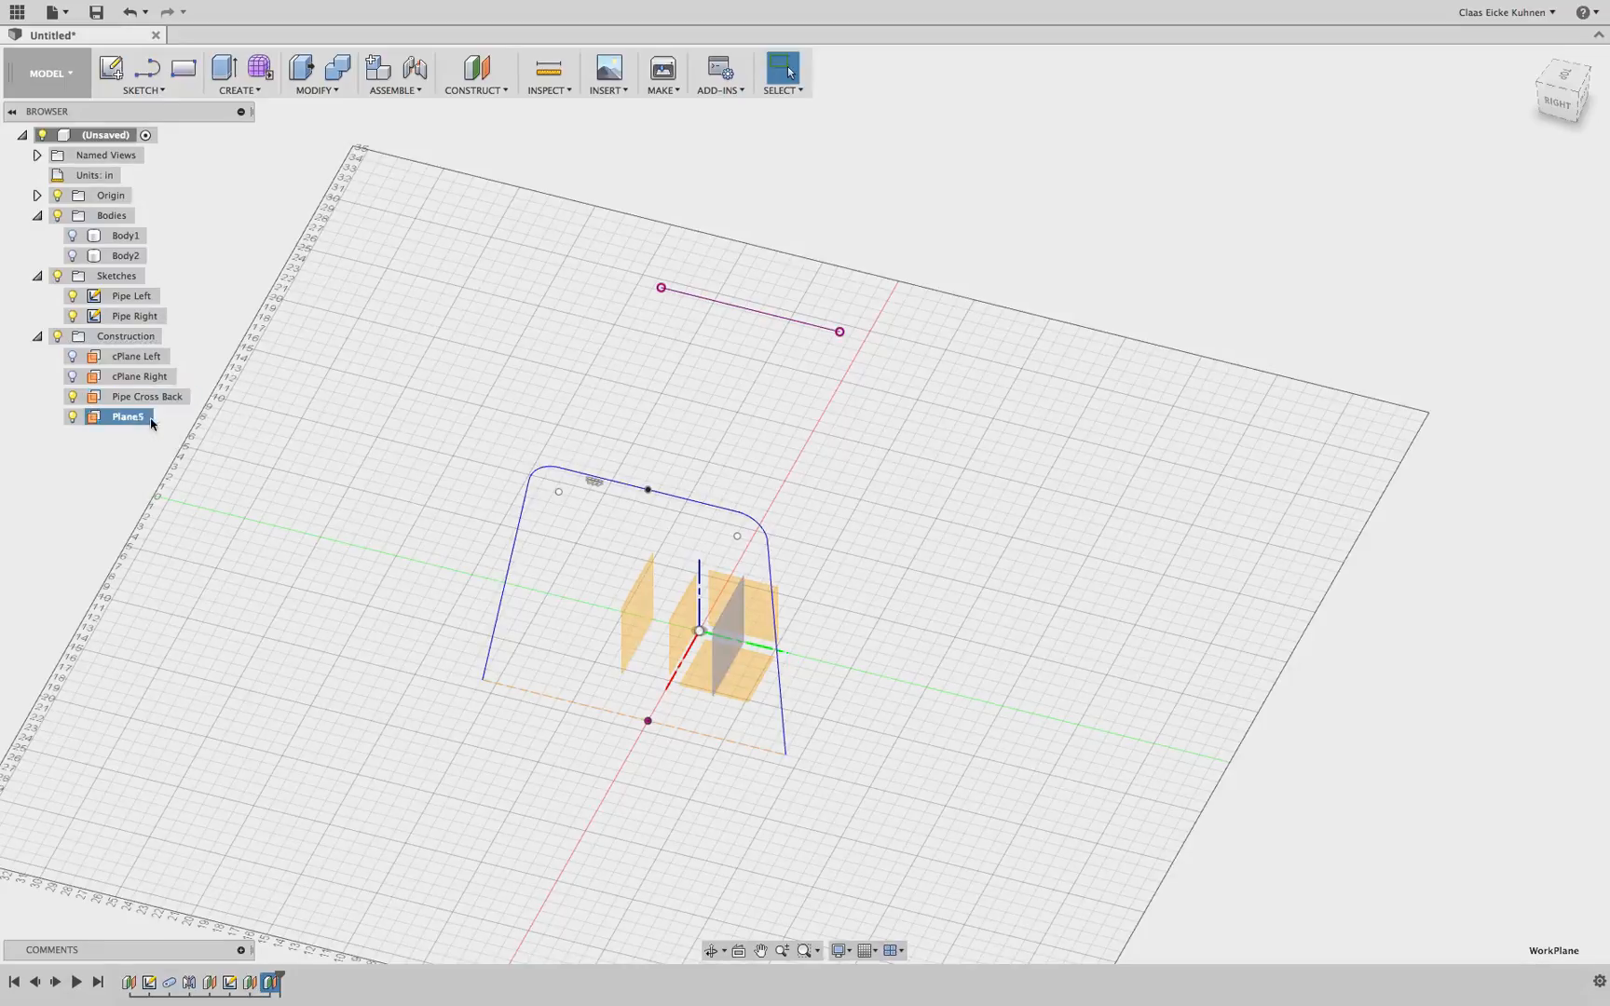
pyautogui.doubleClick(152, 424)
pyautogui.write('Pipe Cross Front')
pyautogui.click(389, 429)
# Hide the origin and start a new sketch on the Pipe Cross Back plane
pyautogui.click(57, 196)
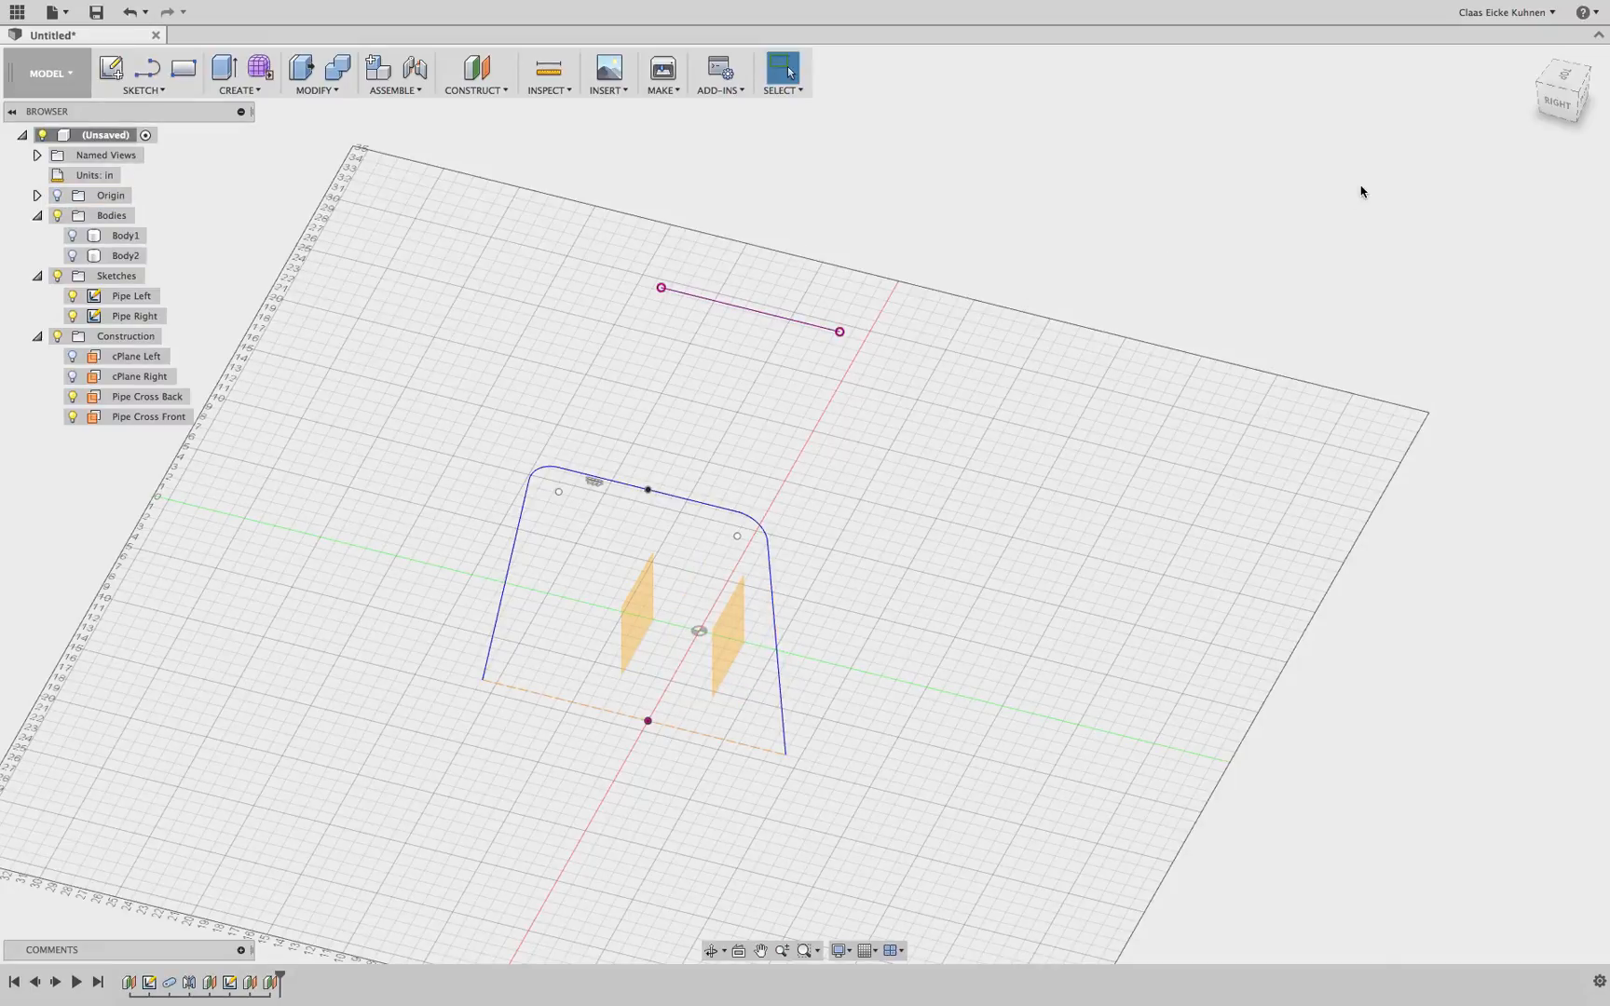
pyautogui.click(631, 612)
pyautogui.click(119, 77)
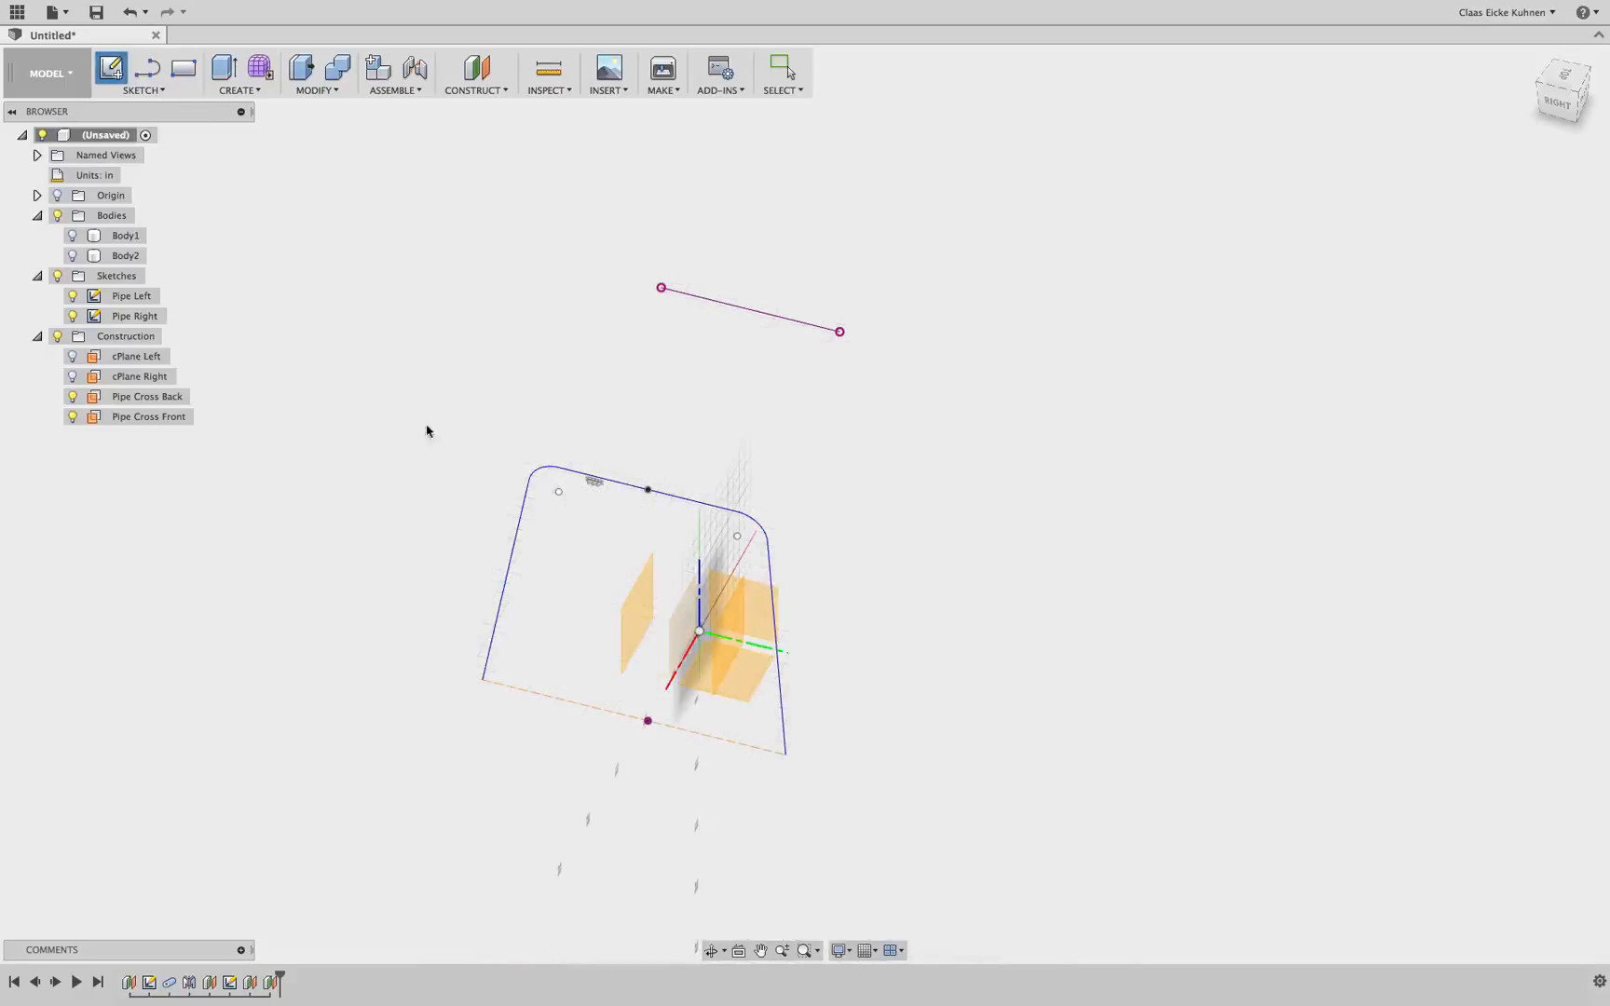
pyautogui.click(643, 614)
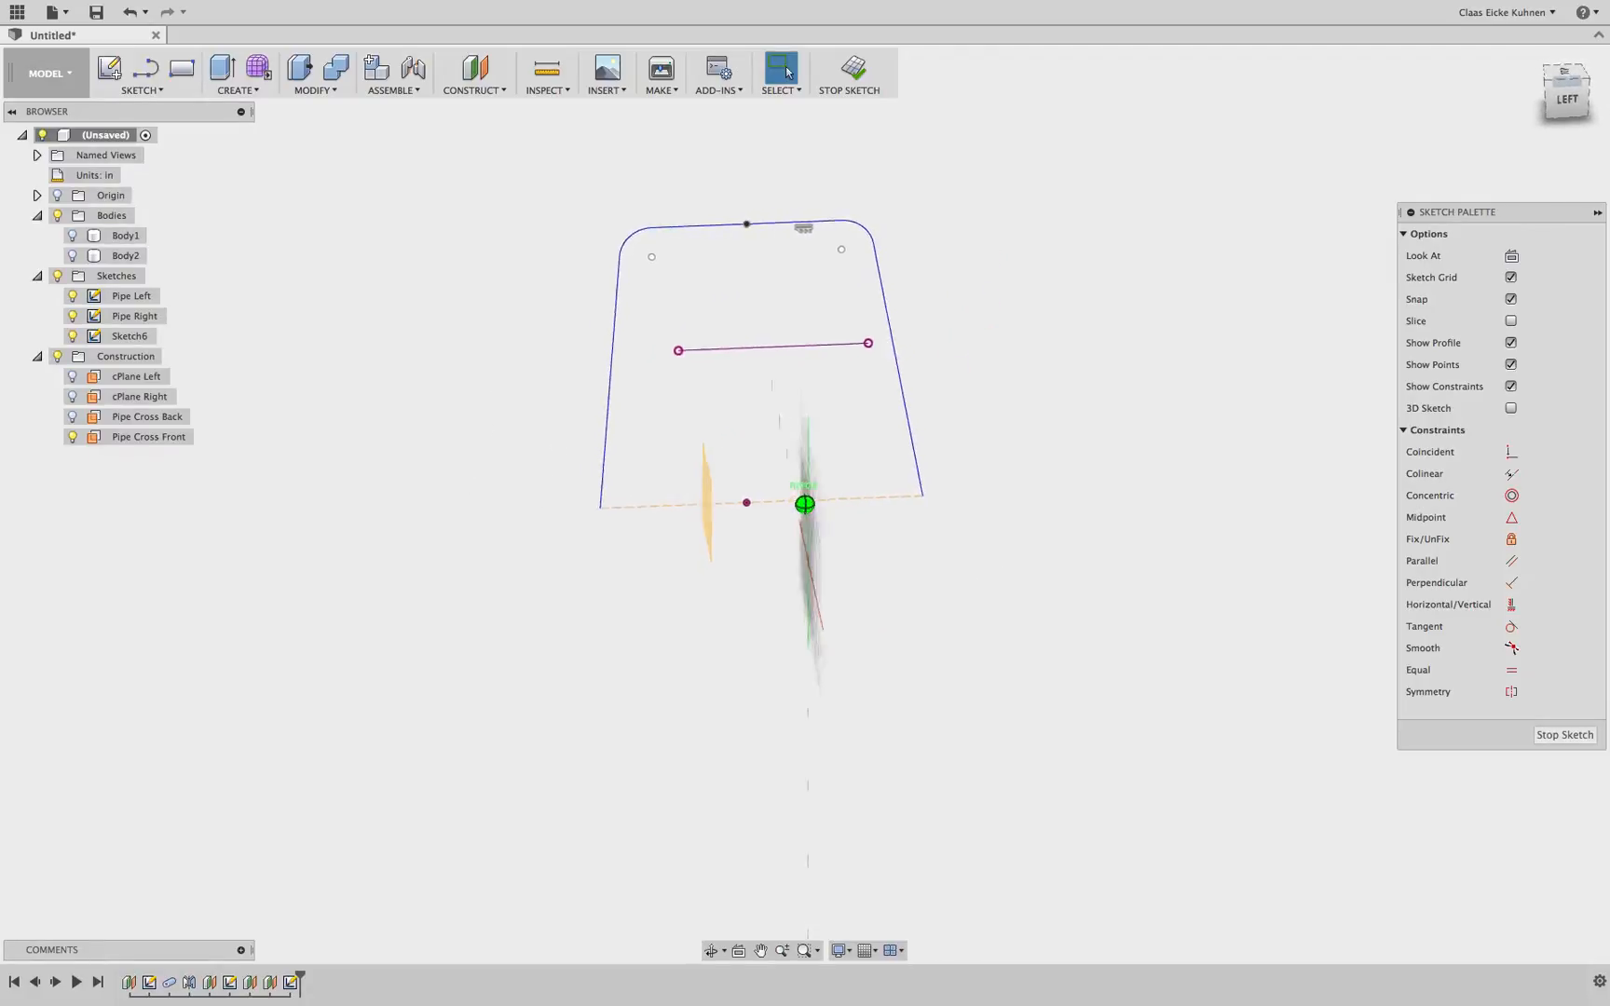
# Use Intersect to bring the pipe paths' crossing points into the sketch
pyautogui.click(140, 89)
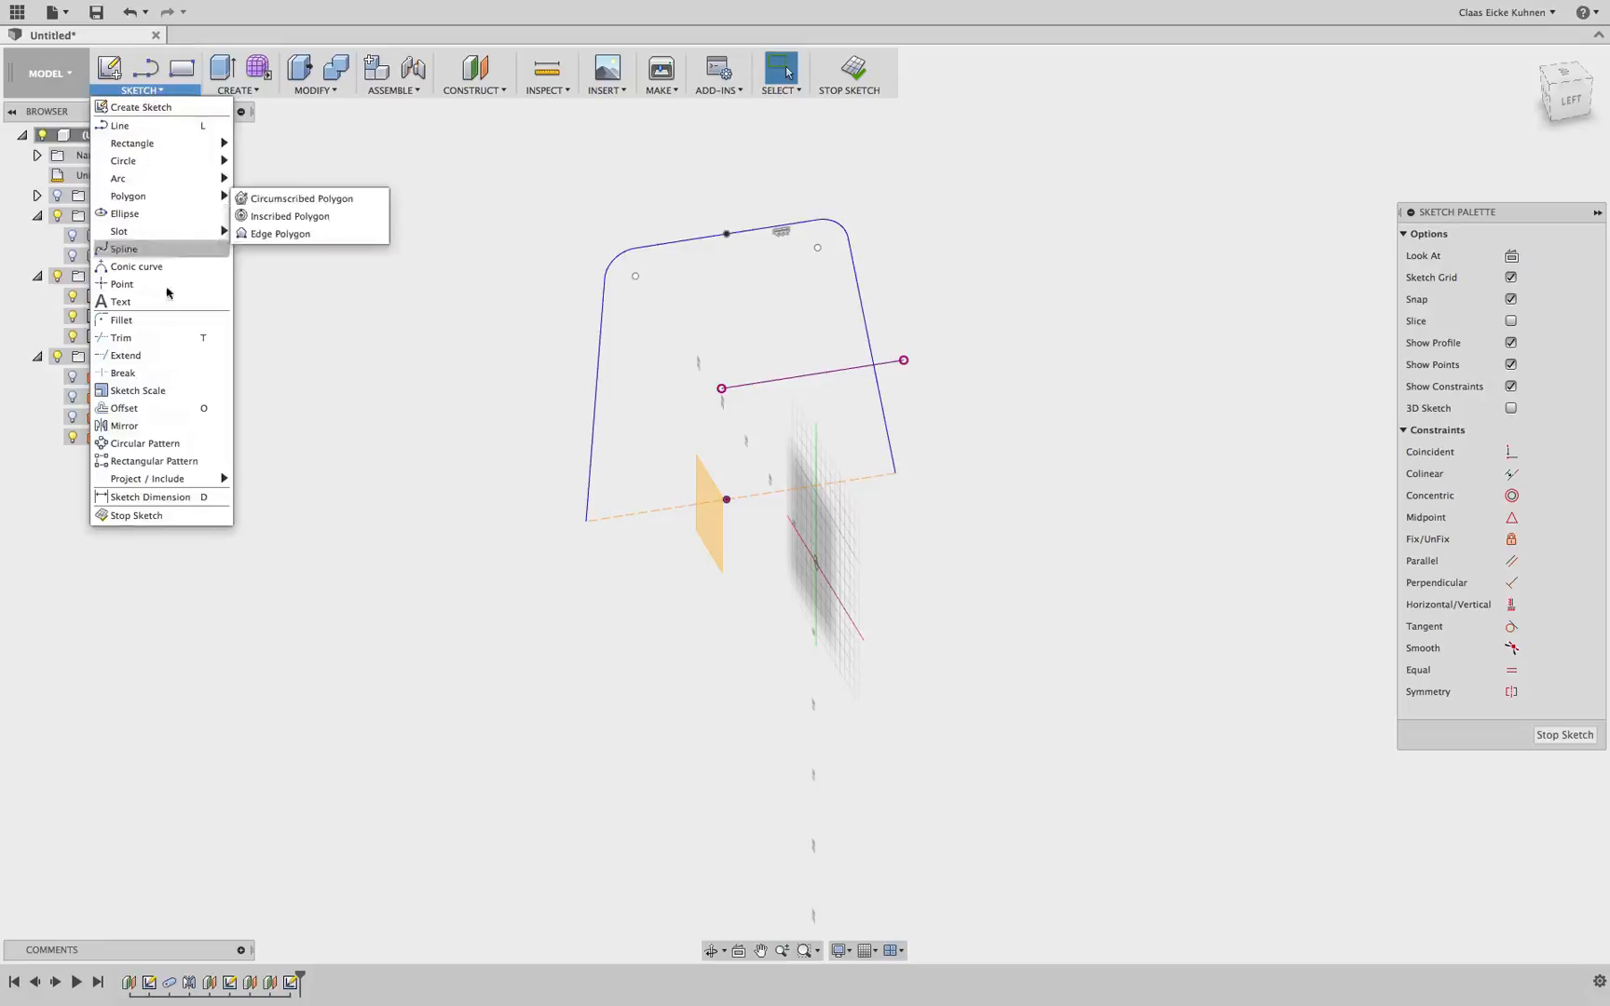
pyautogui.moveTo(194, 483)
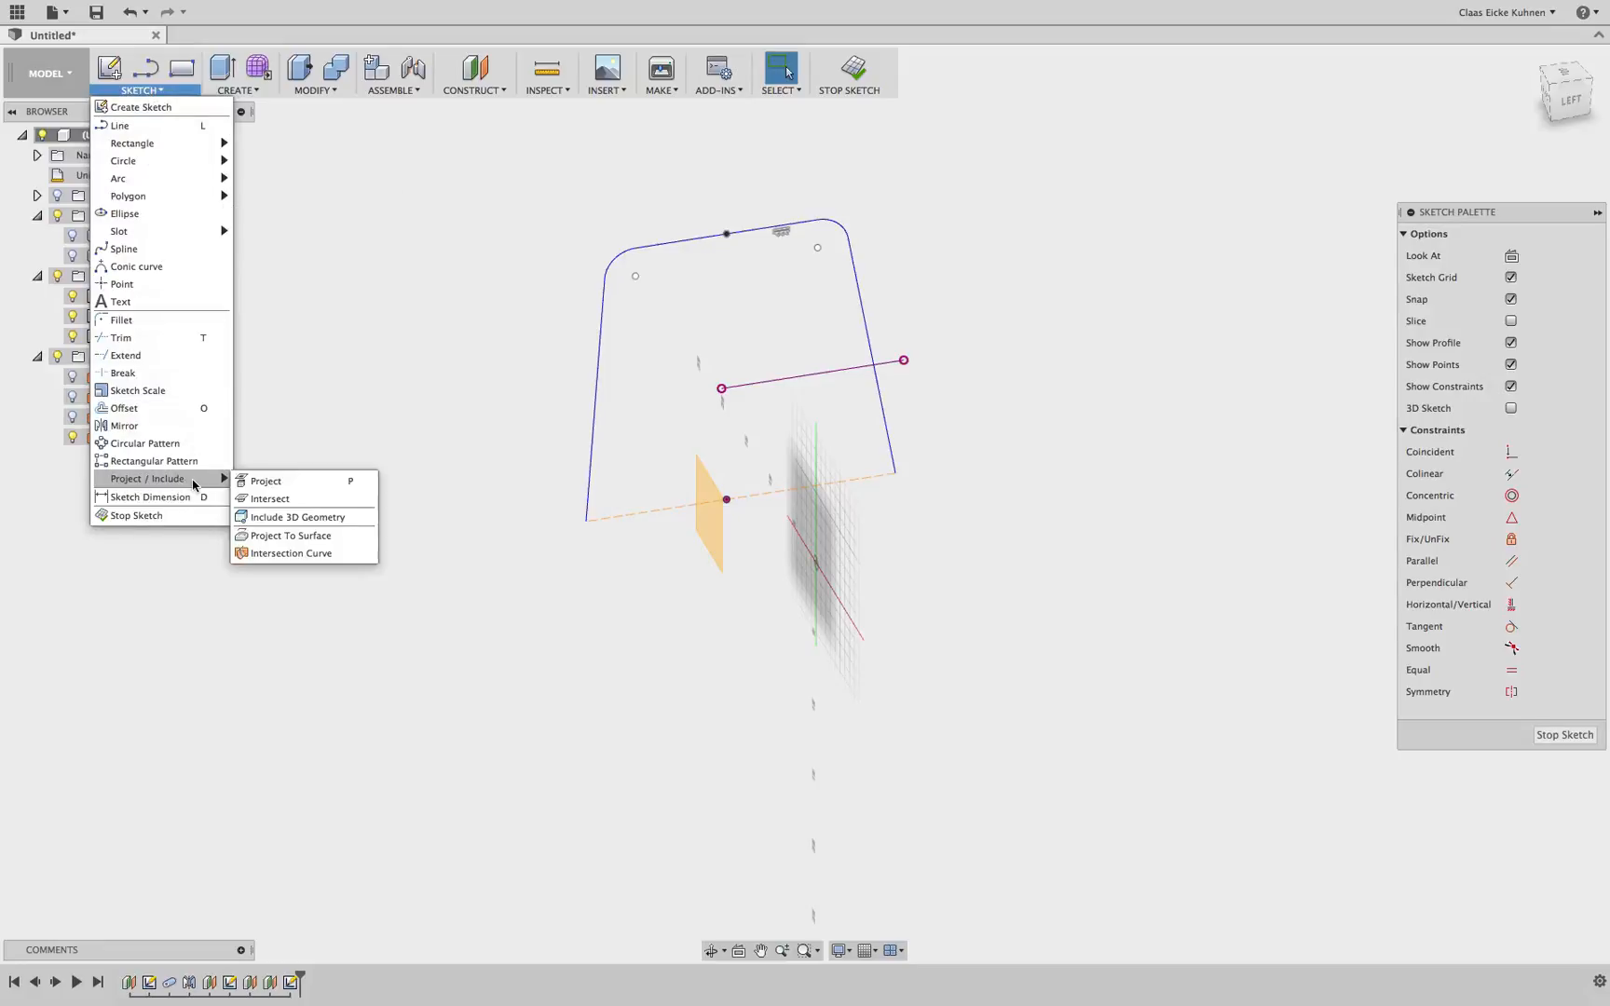
pyautogui.click(316, 501)
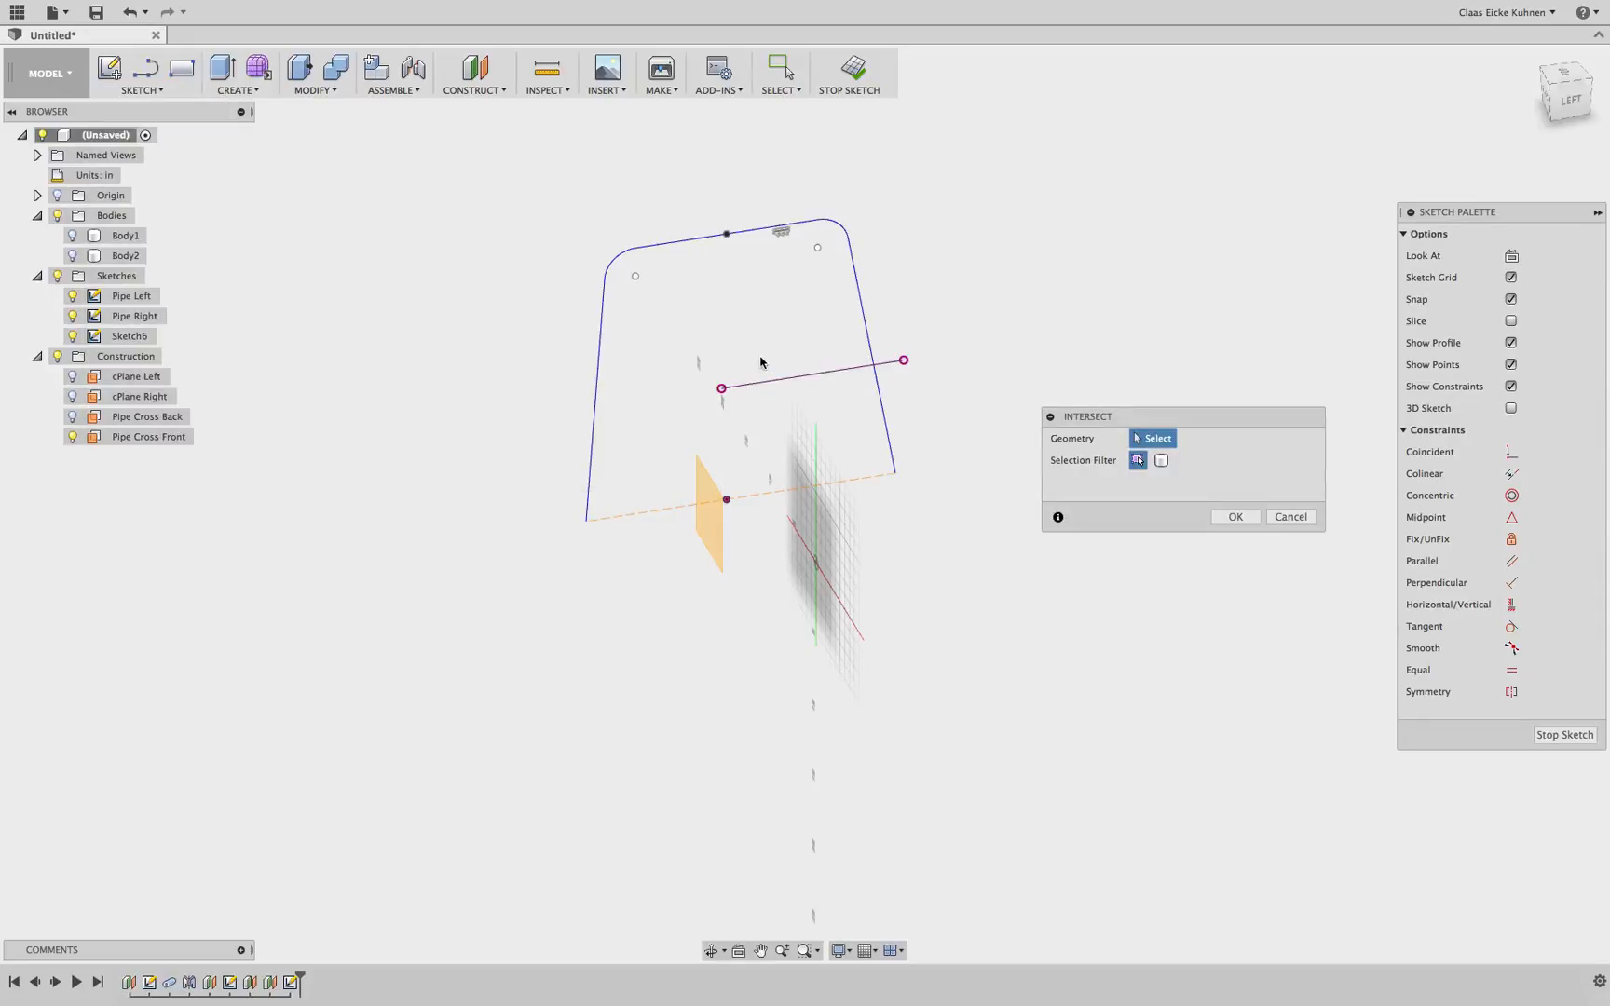
pyautogui.scroll(-2, 826, 350)
pyautogui.scroll(2, 825, 350)
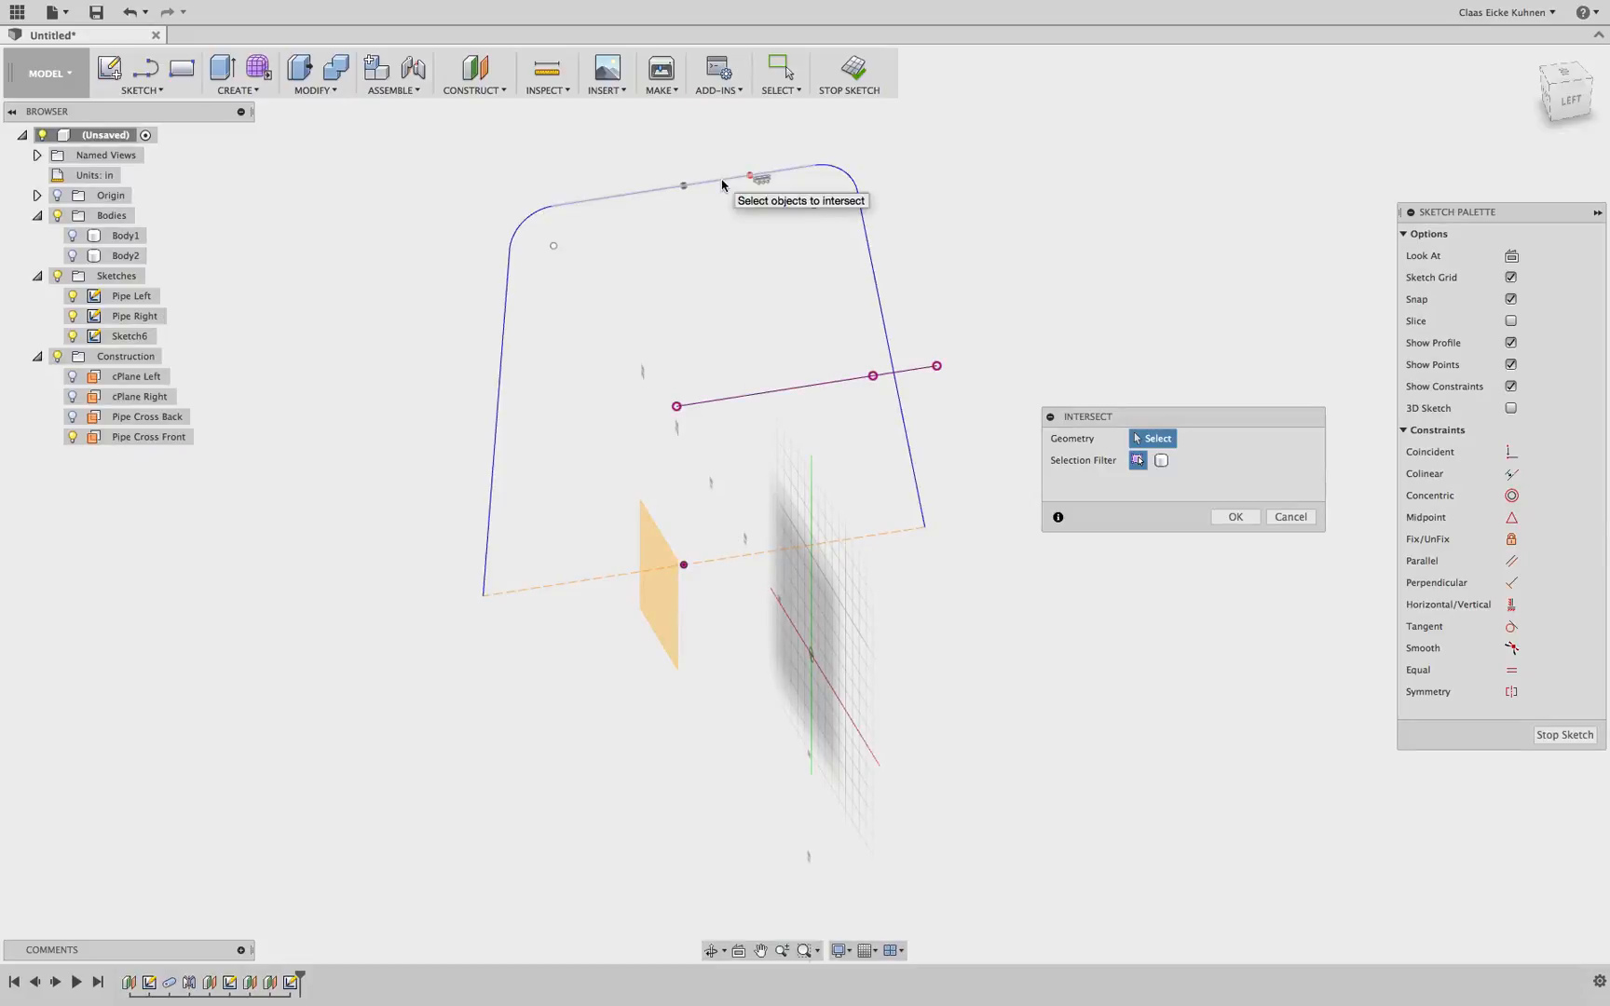
pyautogui.click(1237, 518)
# Hide the Pipe Left sketch while keeping Pipe Right visible
pyautogui.click(75, 316)
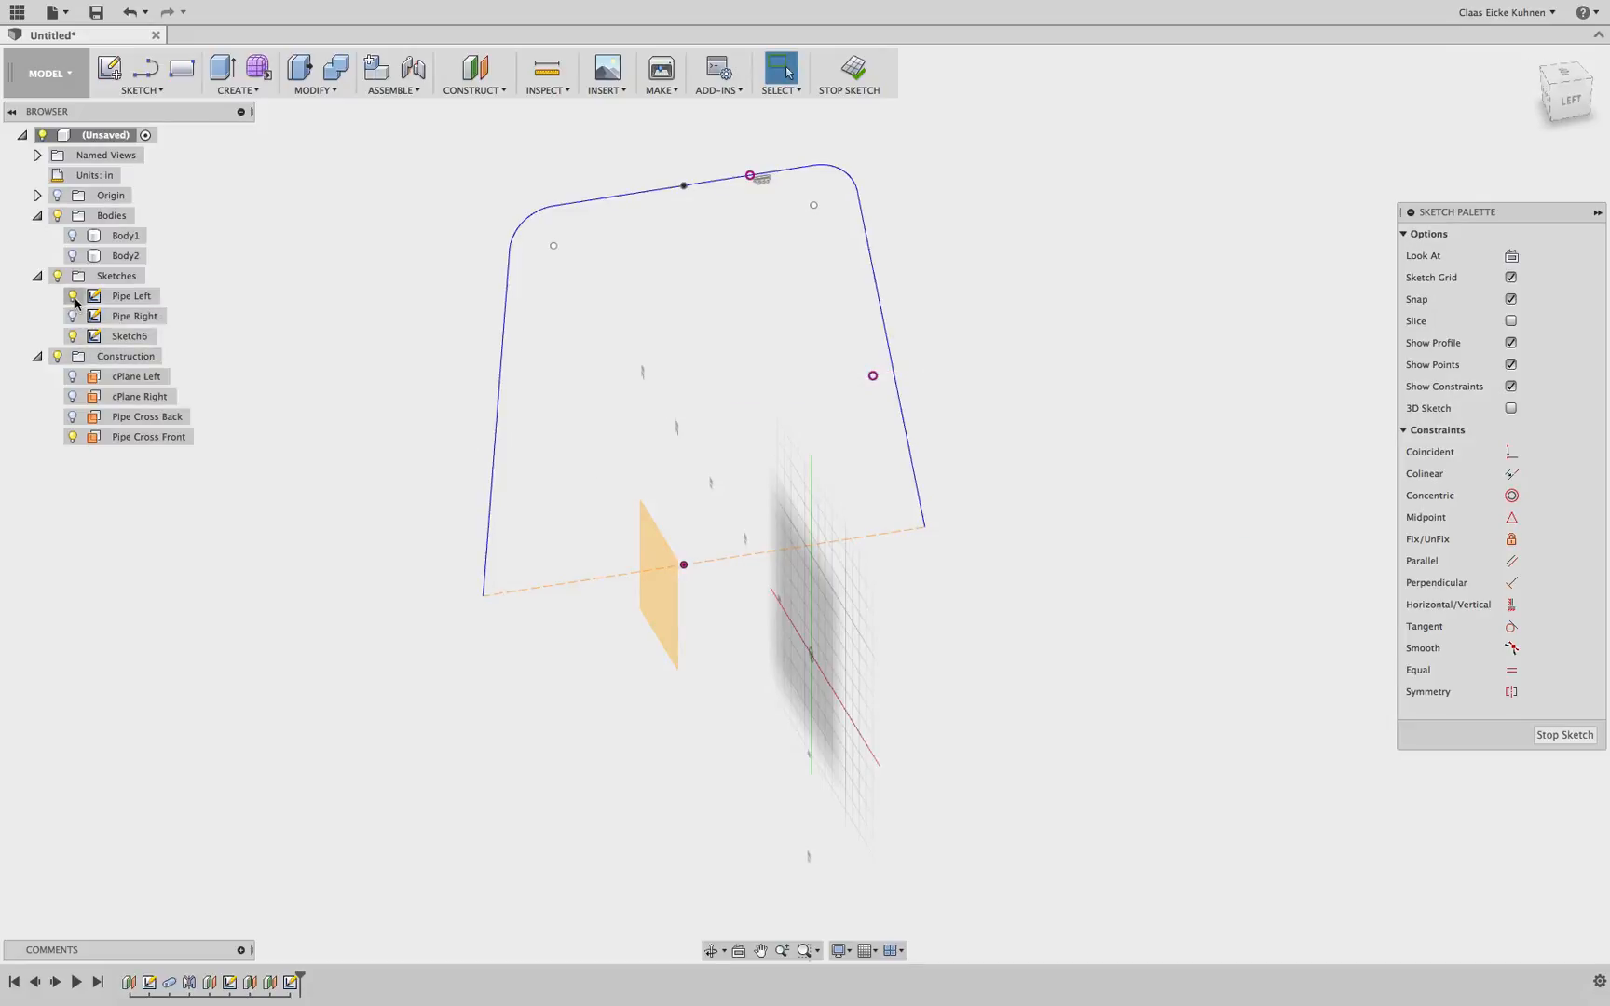
pyautogui.click(72, 295)
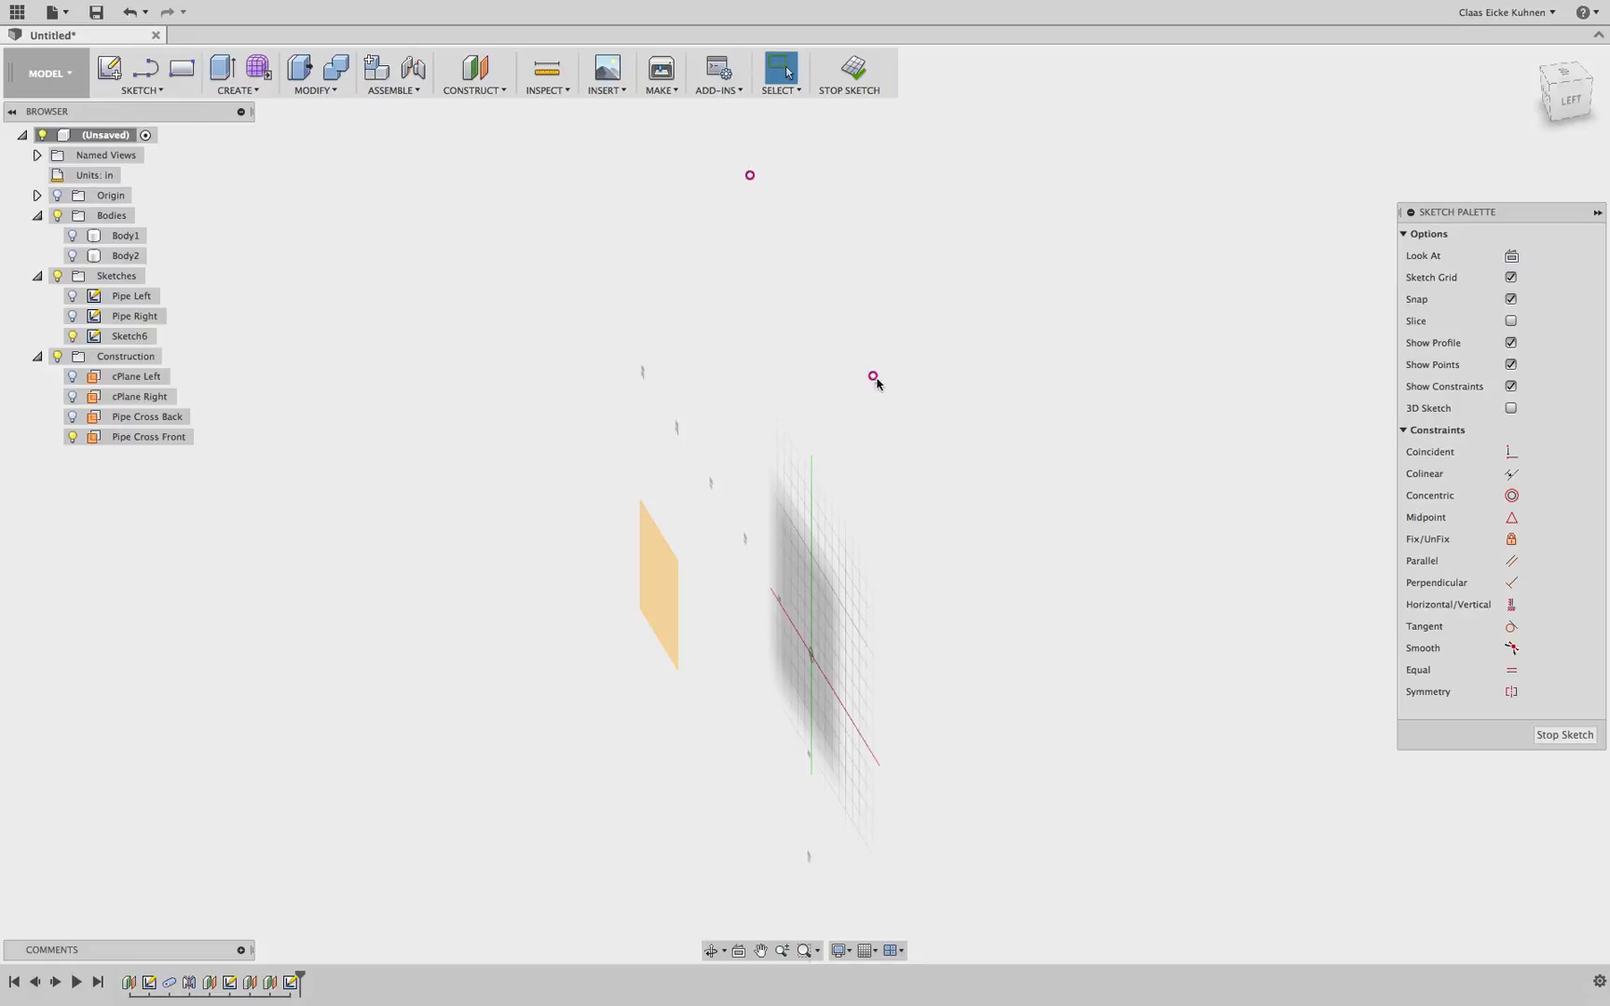
pyautogui.click(74, 317)
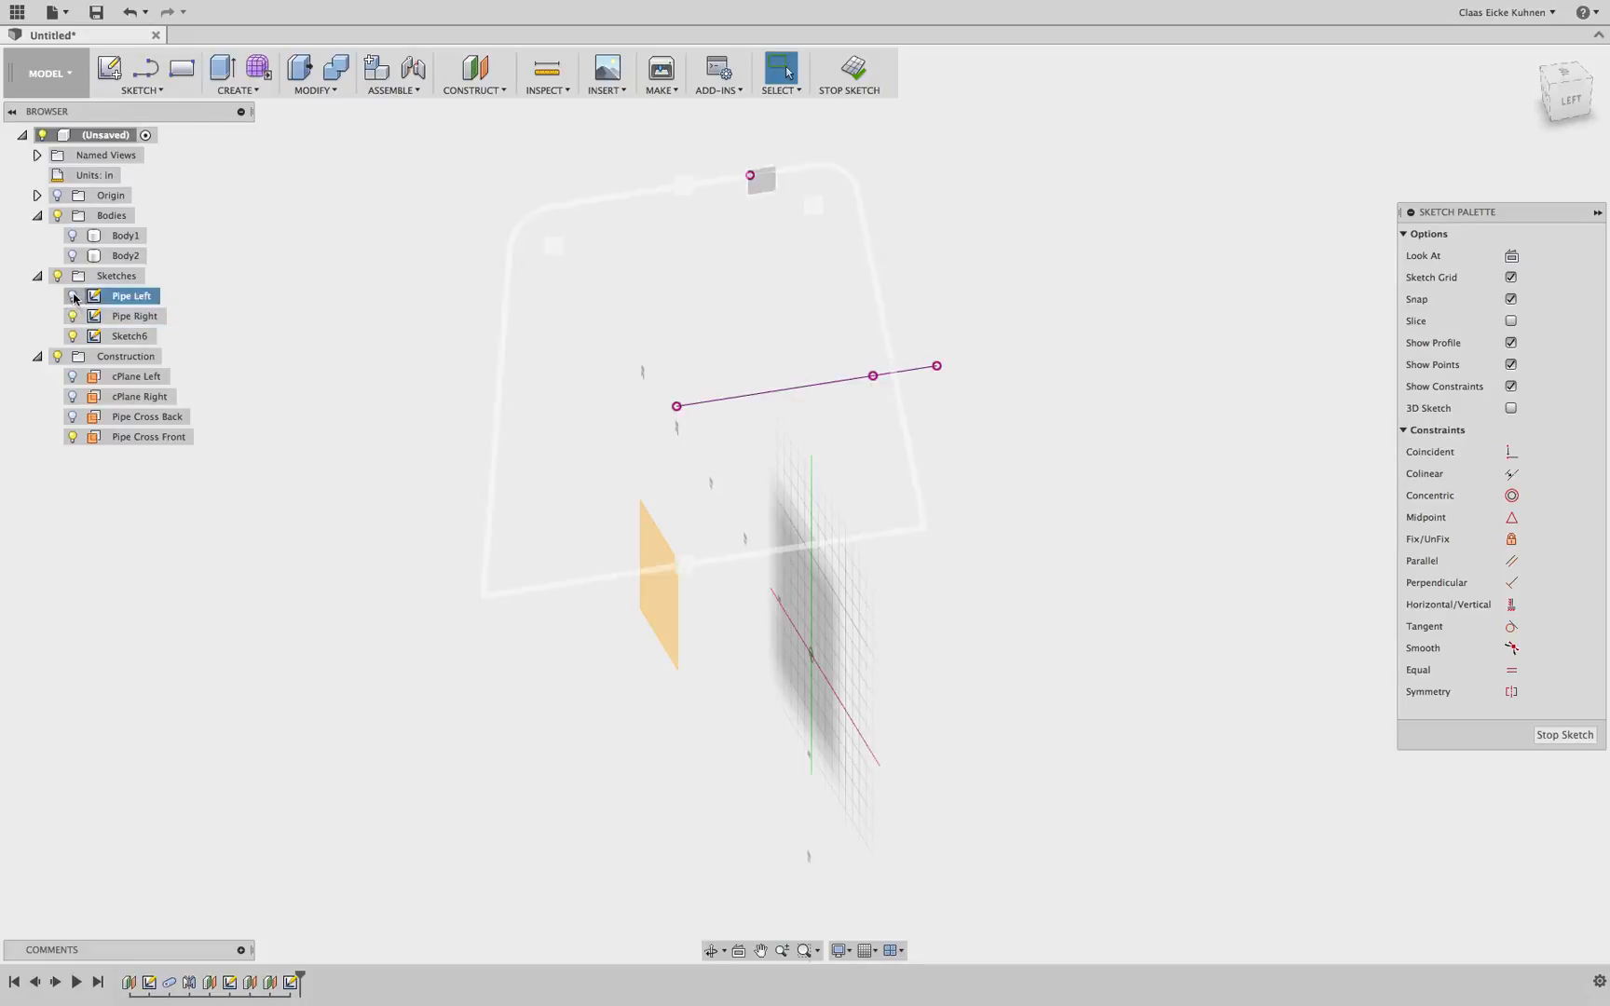
# Hide both the Pipe Left and Pipe Right sketches so only the intersected points remain
pyautogui.click(73, 296)
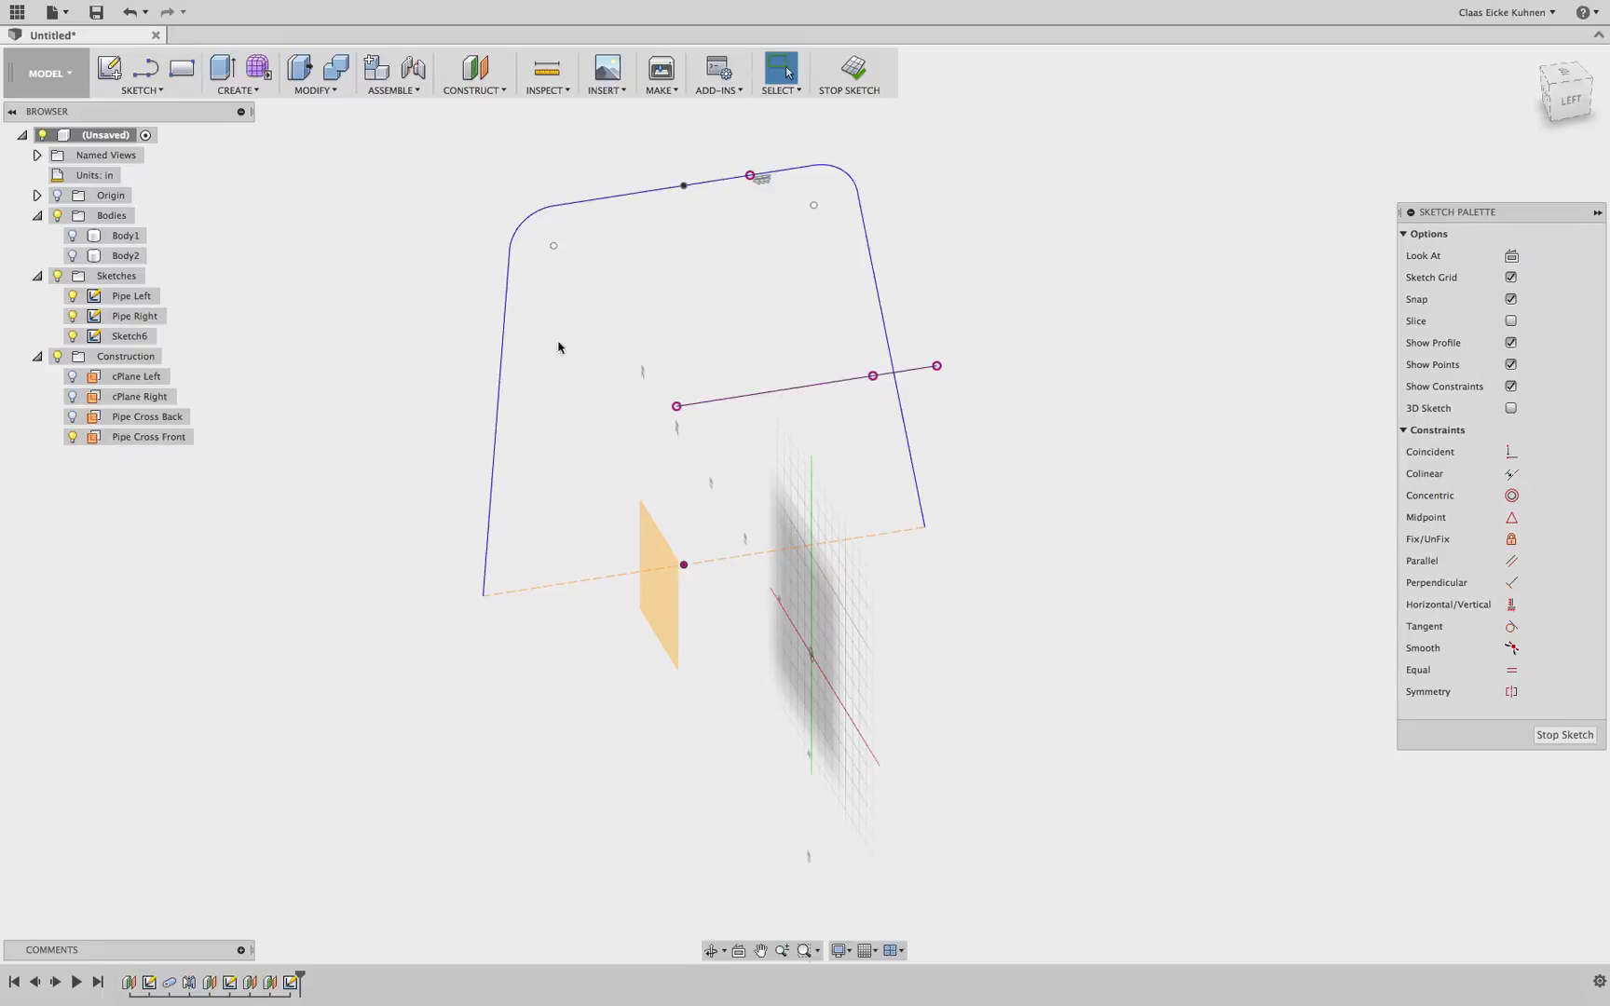
pyautogui.click(72, 295)
pyautogui.click(72, 316)
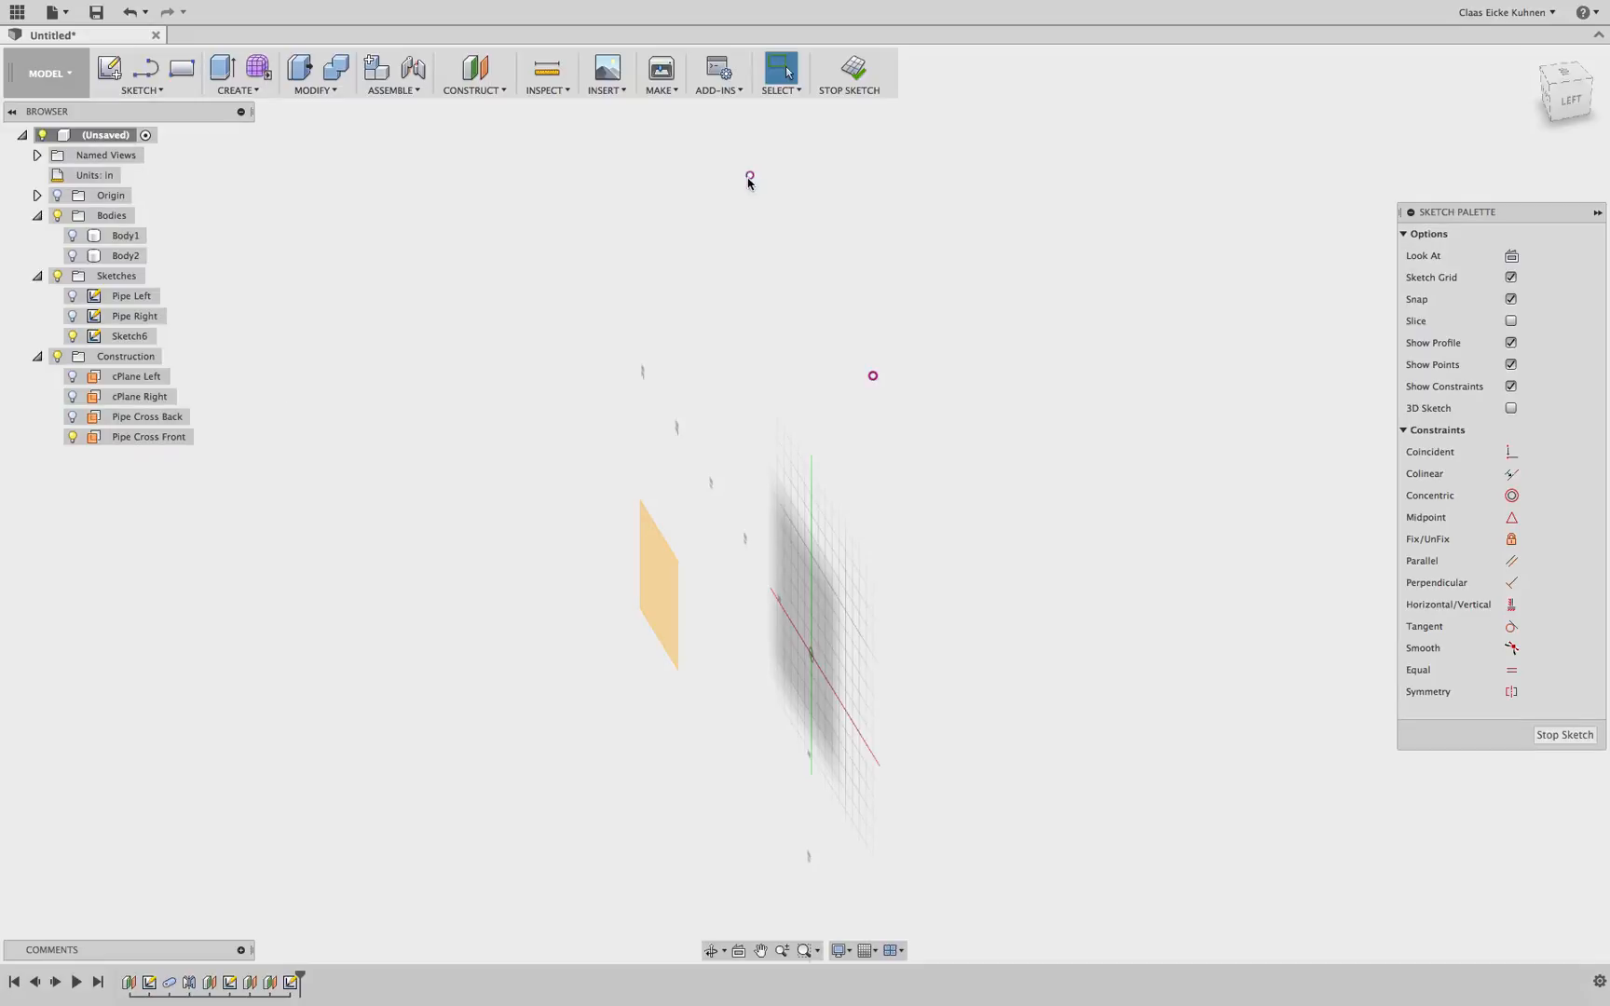
# Draw a three-point arc between the two intersected points, bowing downward, viewed from the back
pyautogui.moveTo(1576, 101)
pyautogui.mouseDown()
pyautogui.moveTo(4, 98)
pyautogui.moveTo(1233, 114)
pyautogui.mouseUp()
pyautogui.click(154, 91)
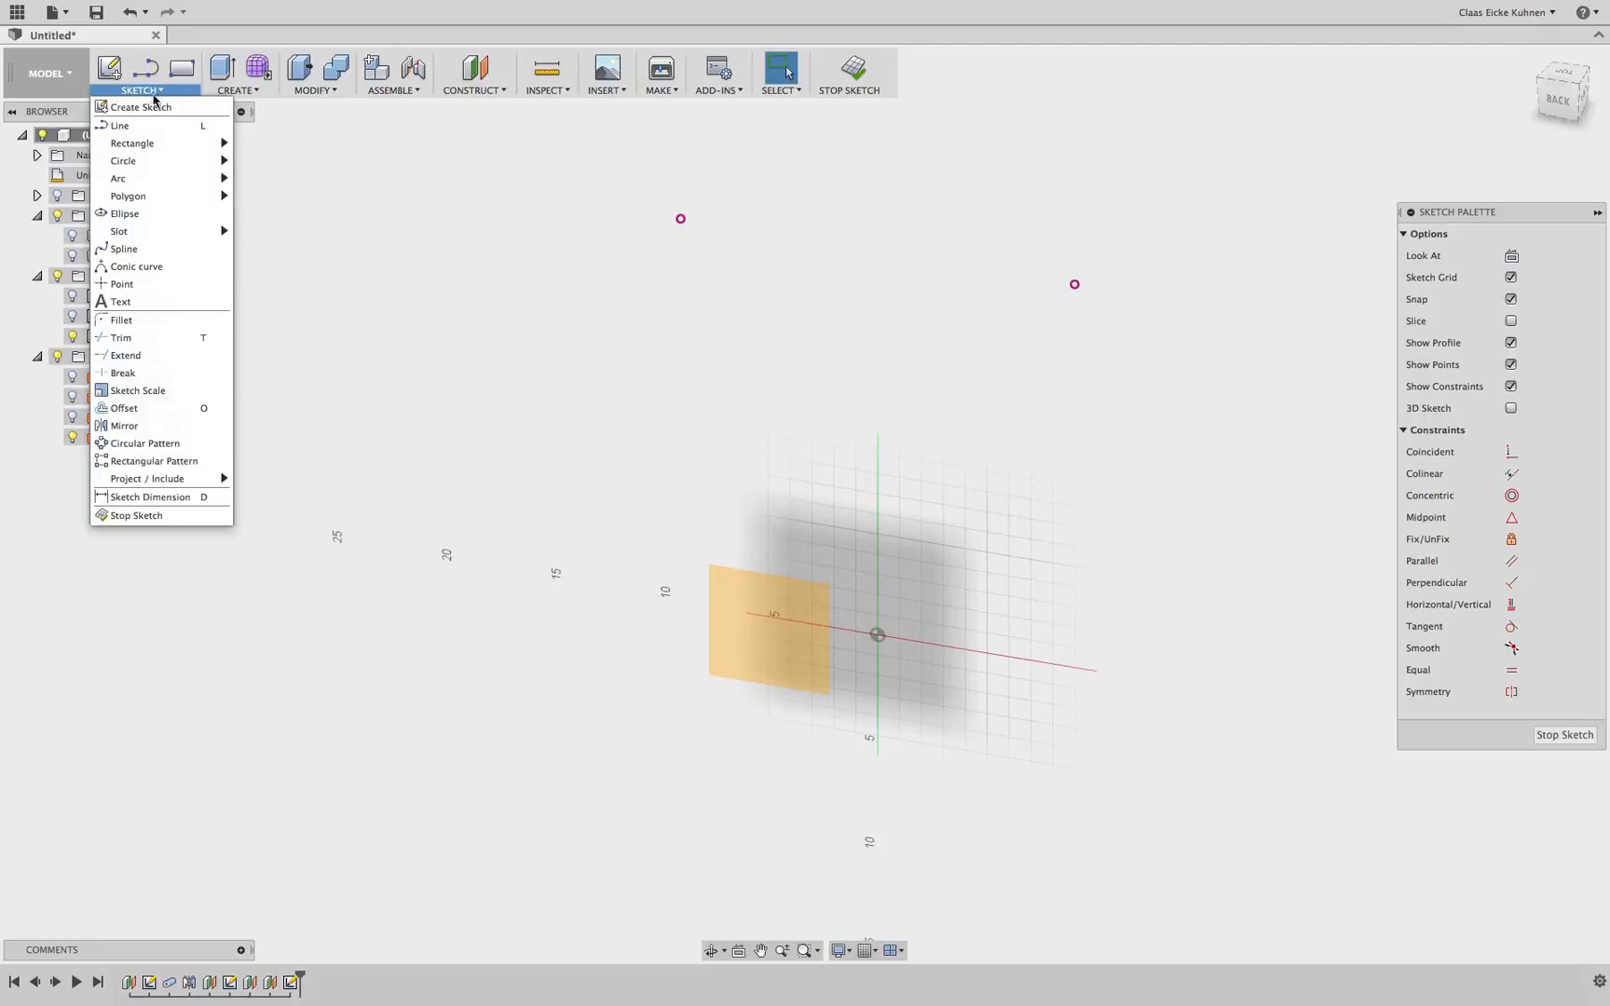
pyautogui.moveTo(154, 161)
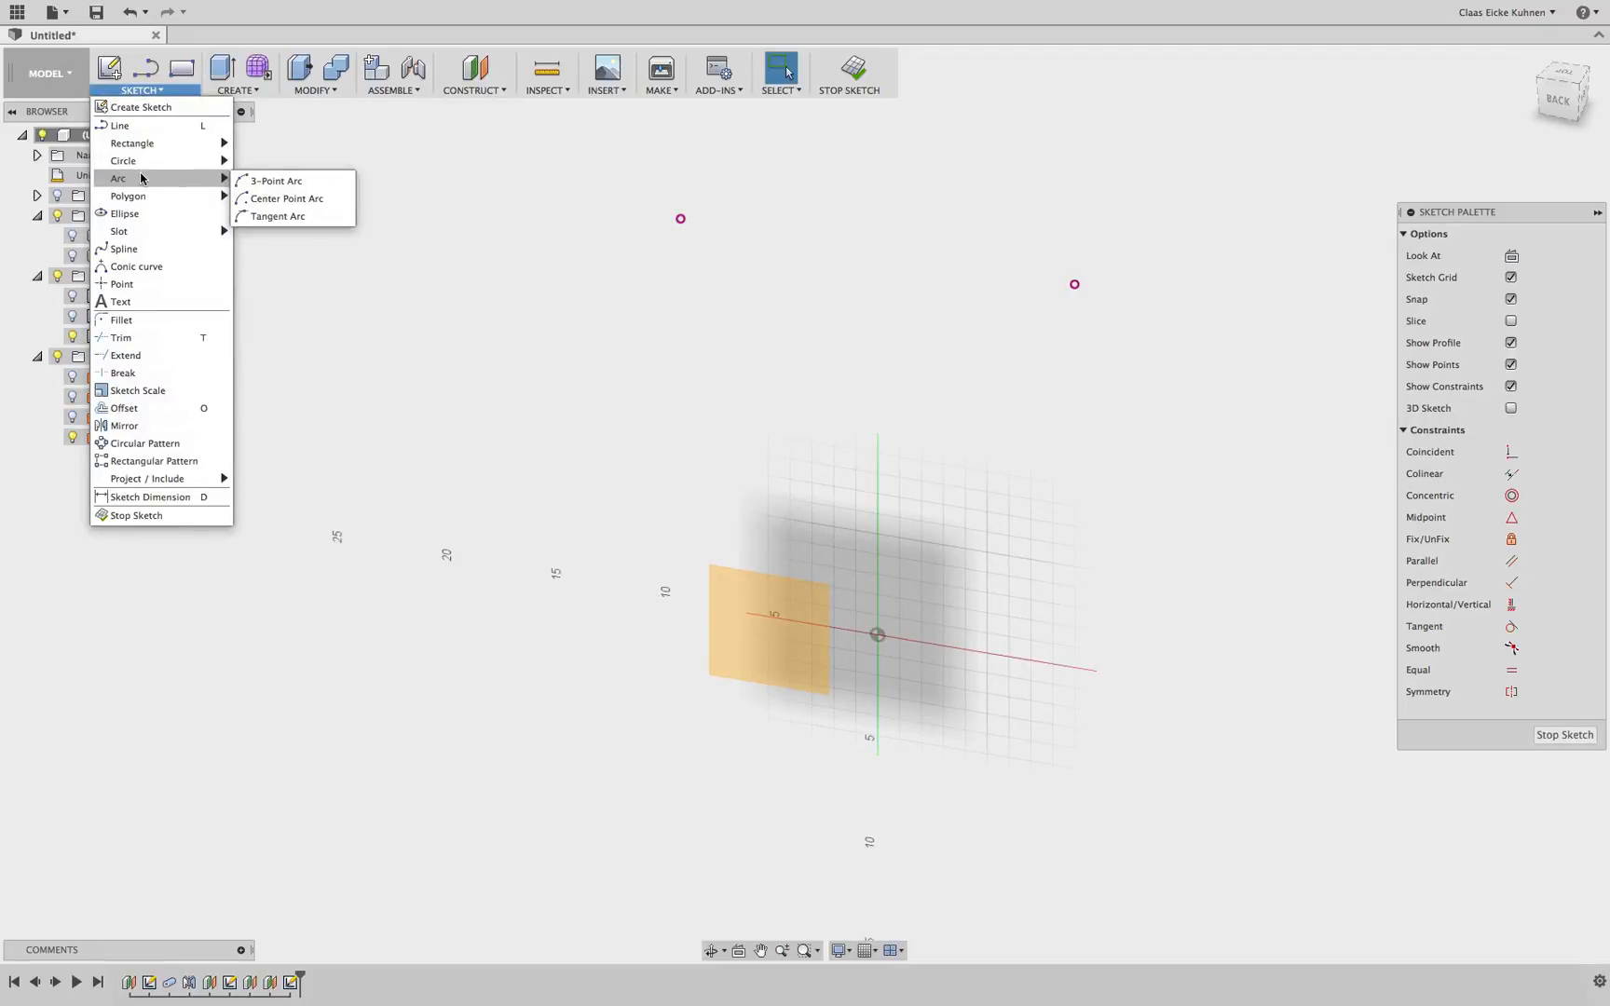
pyautogui.click(259, 183)
pyautogui.click(680, 218)
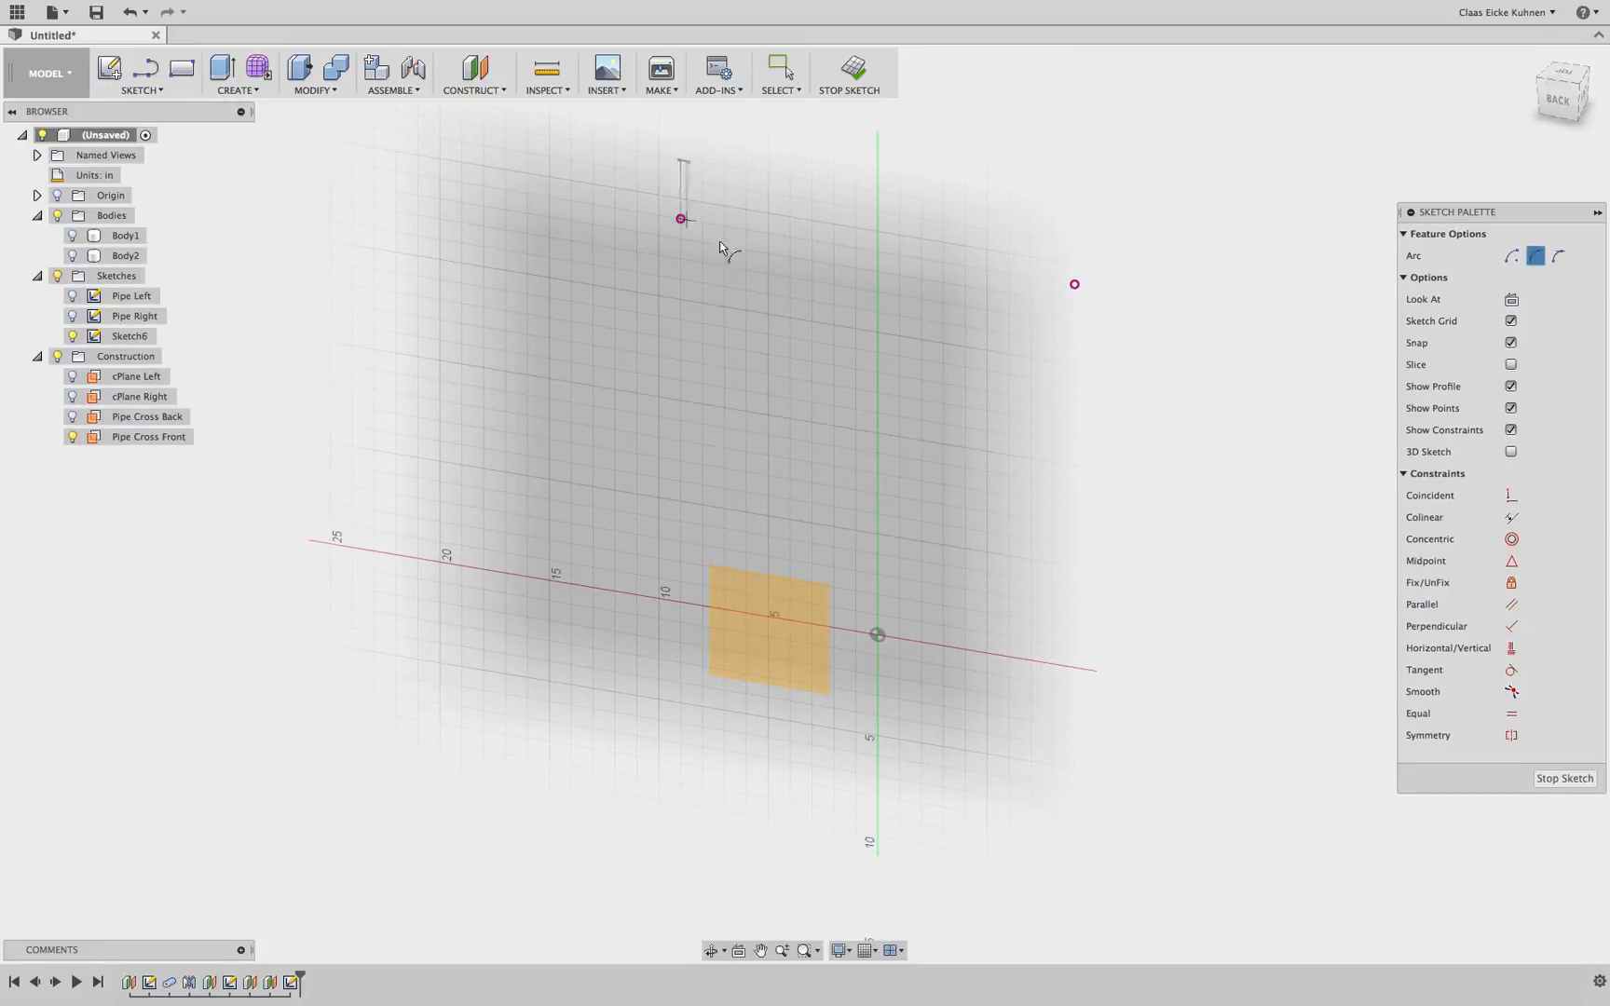
pyautogui.click(1074, 284)
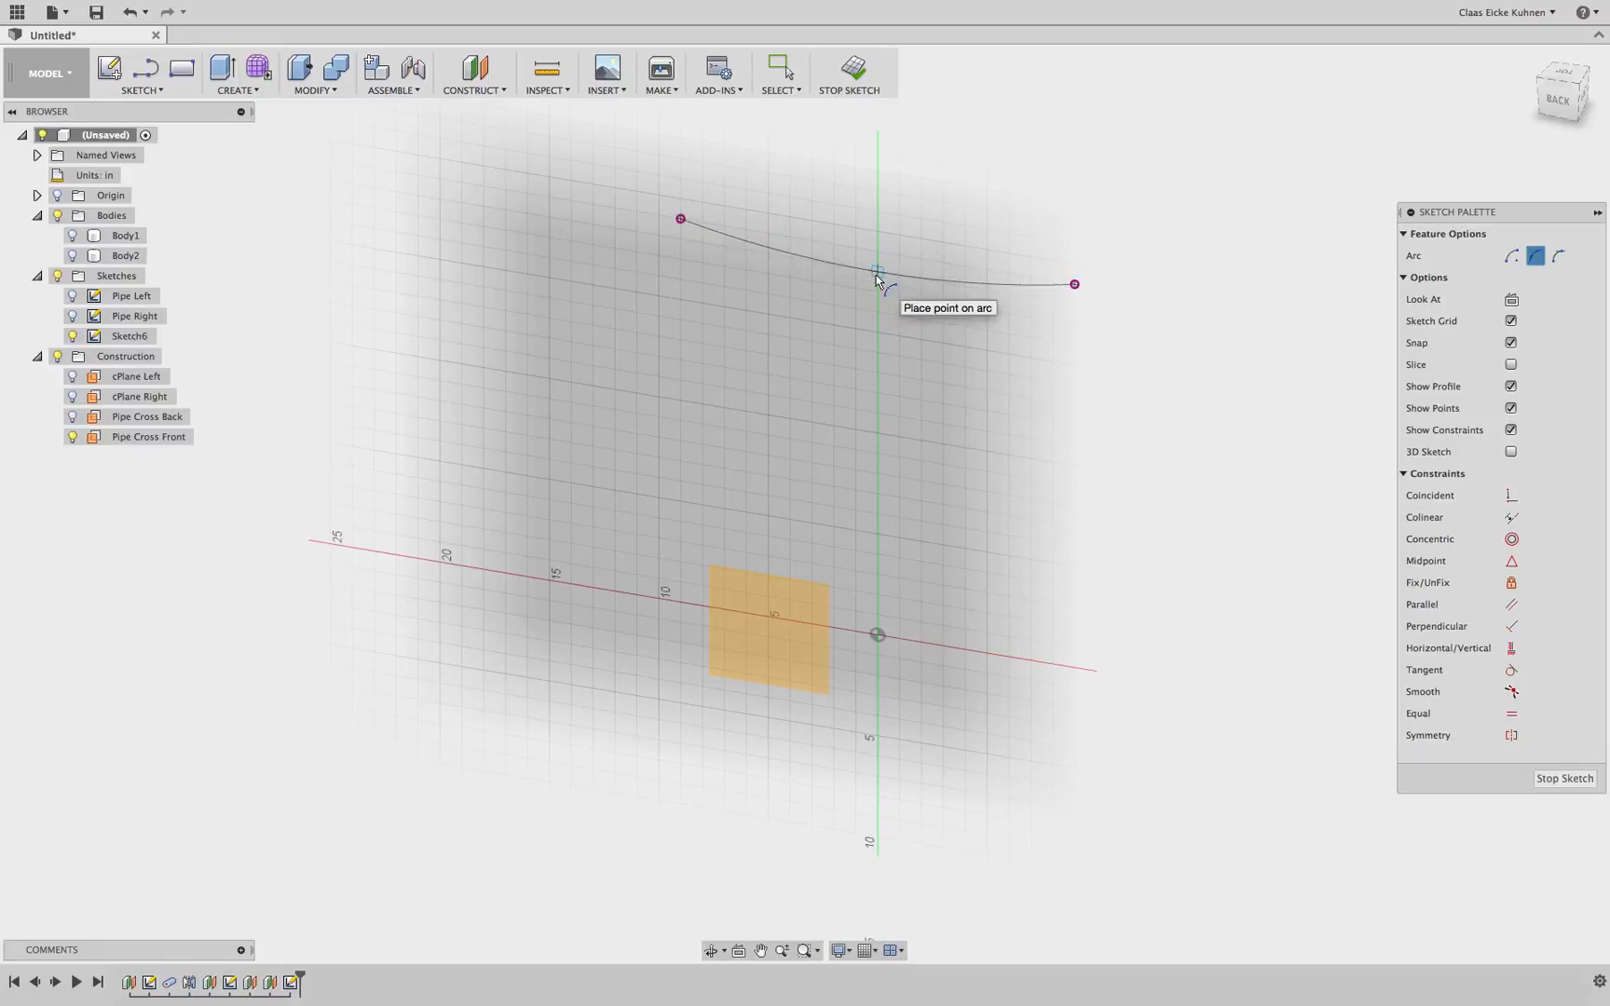
pyautogui.click(875, 276)
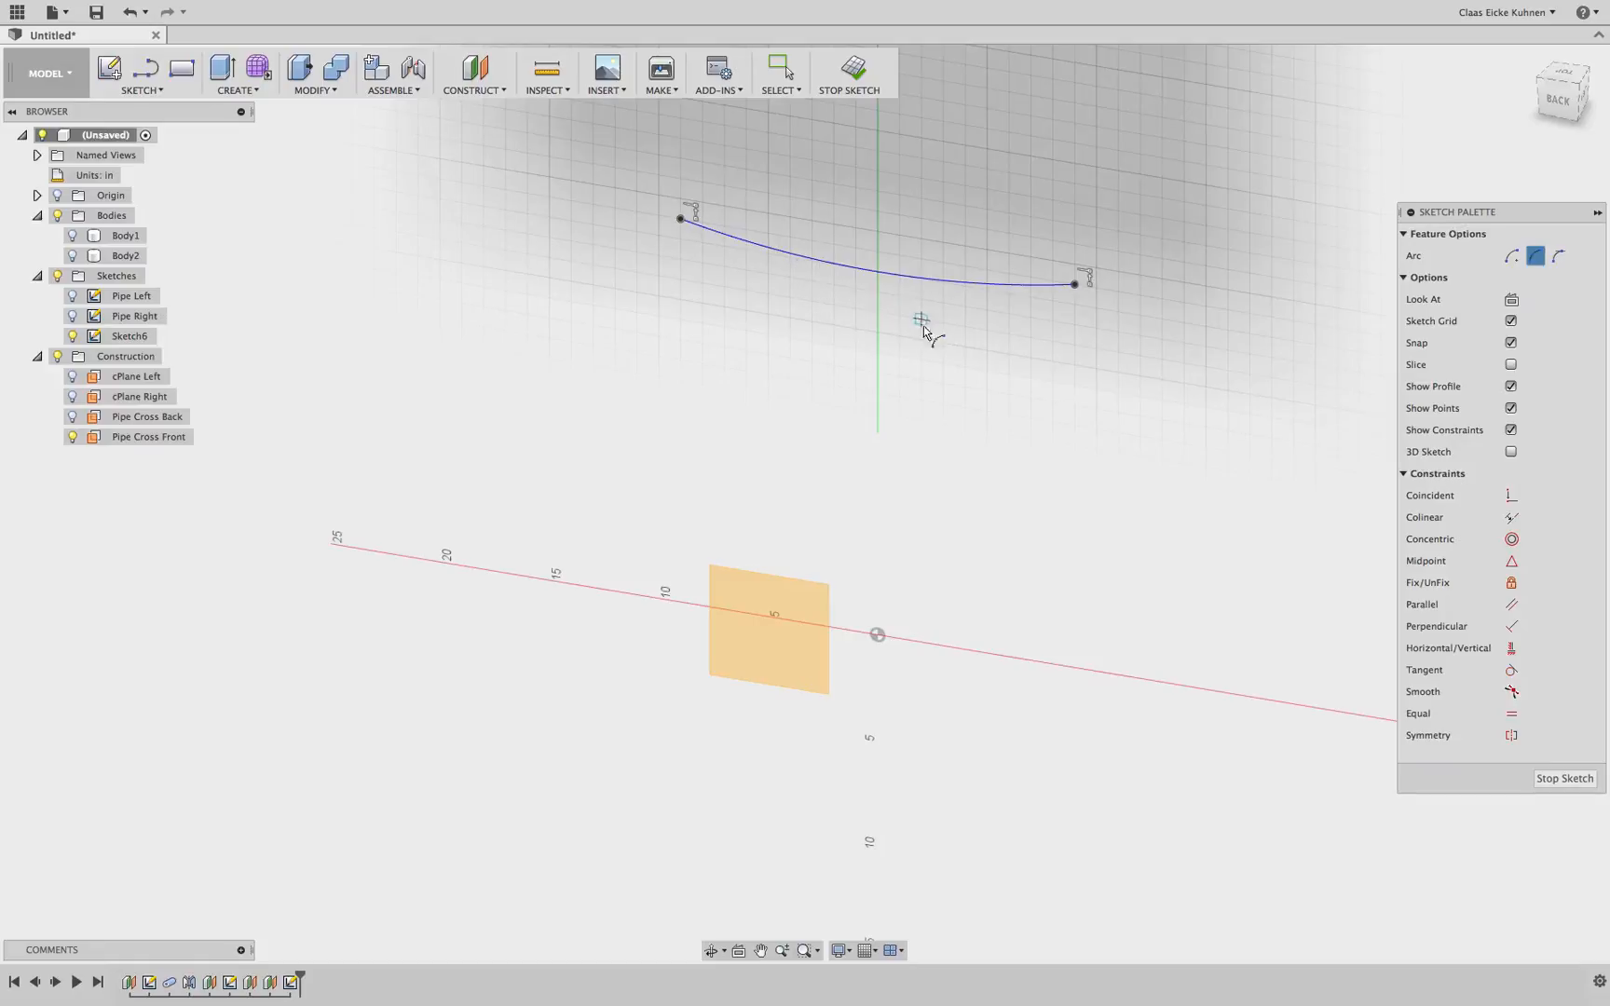
# Dimension the arc's radius to 41 in and finish the sketch
pyautogui.press('d')
pyautogui.click(945, 285)
pyautogui.click(941, 340)
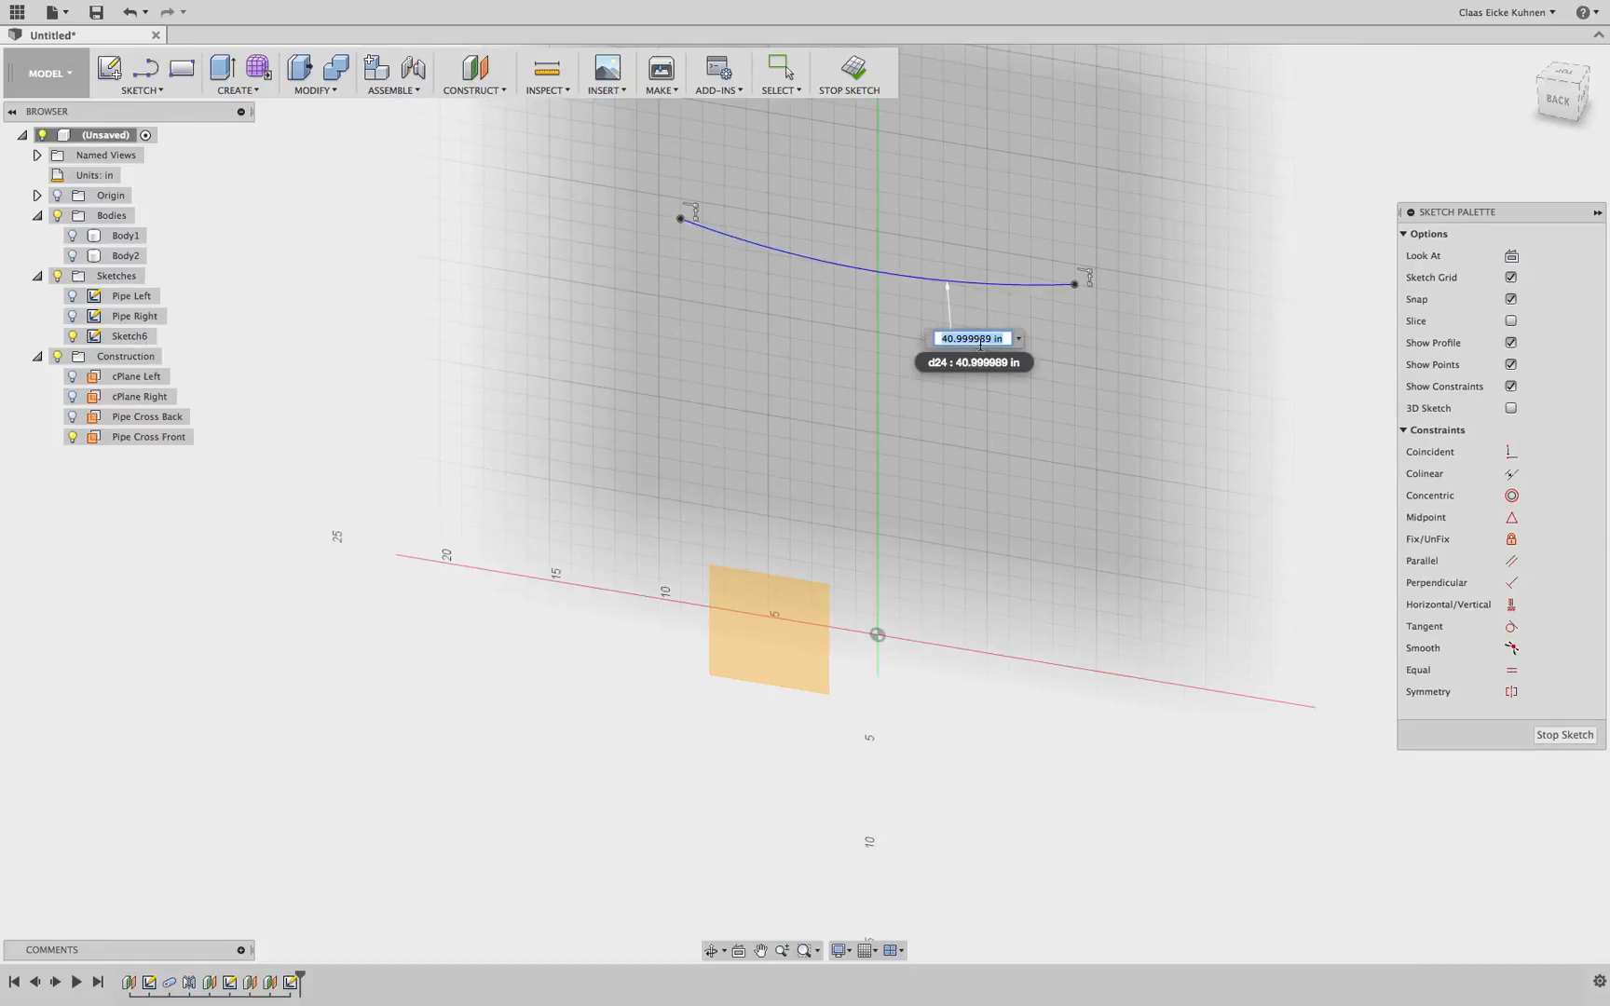
pyautogui.write('41')
pyautogui.press('Return')
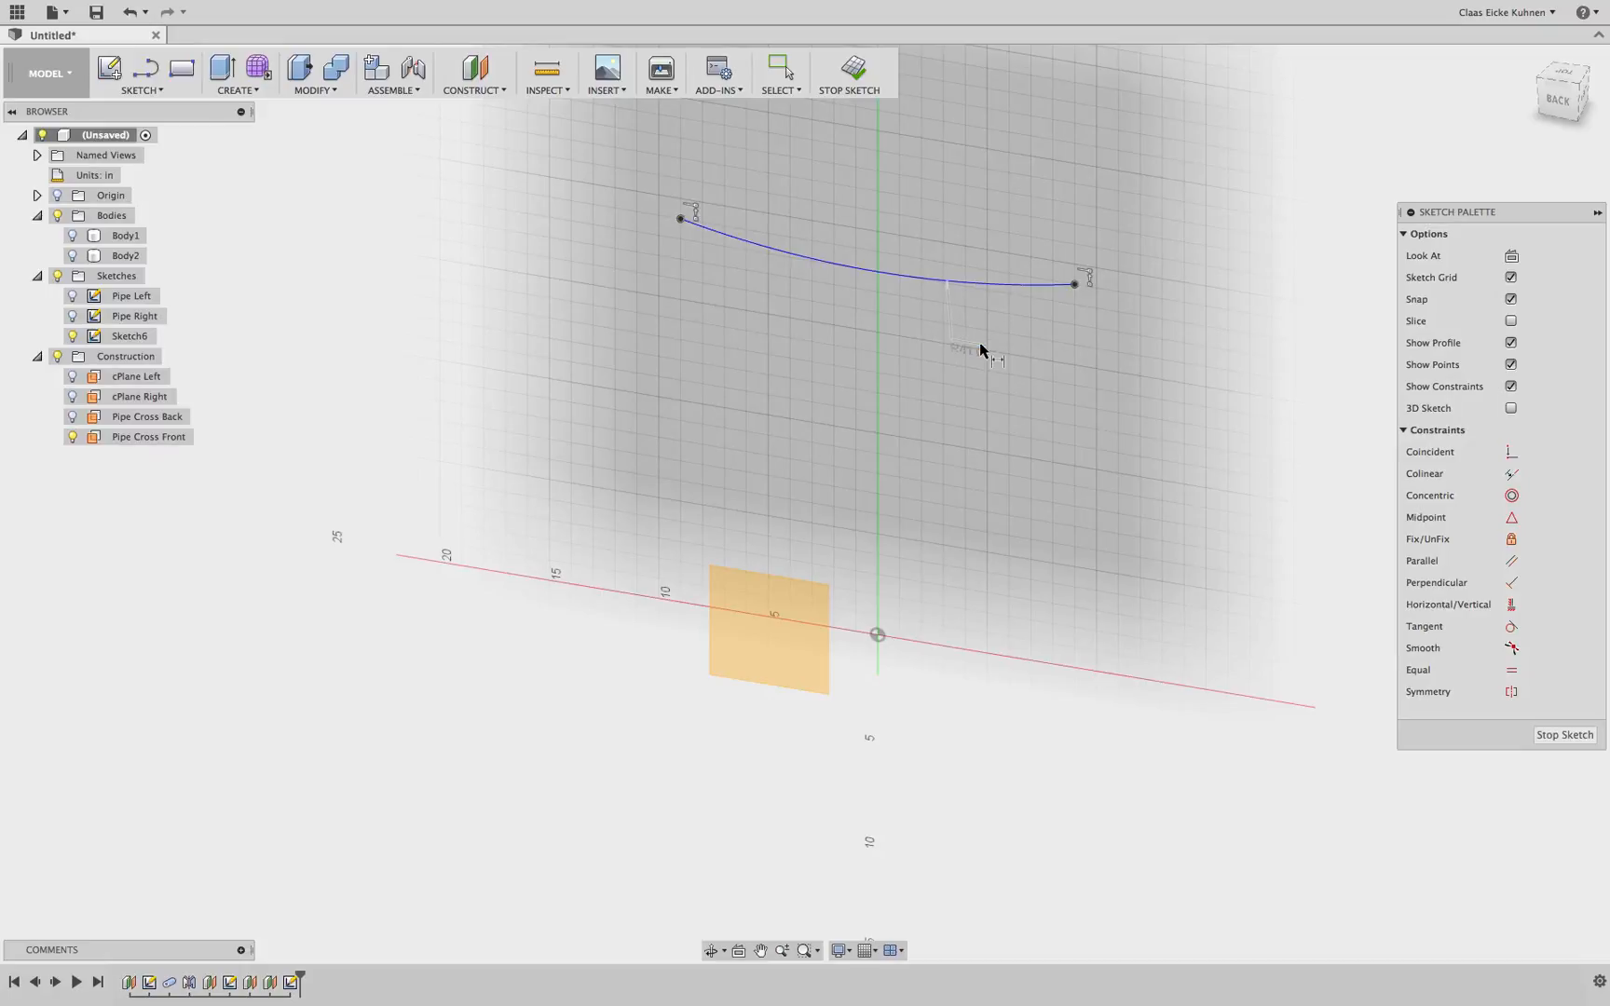
pyautogui.click(849, 69)
# Rename the new sketch to Pipe Corss Back
pyautogui.moveTo(1548, 101); pyautogui.dragTo(1510, 101)
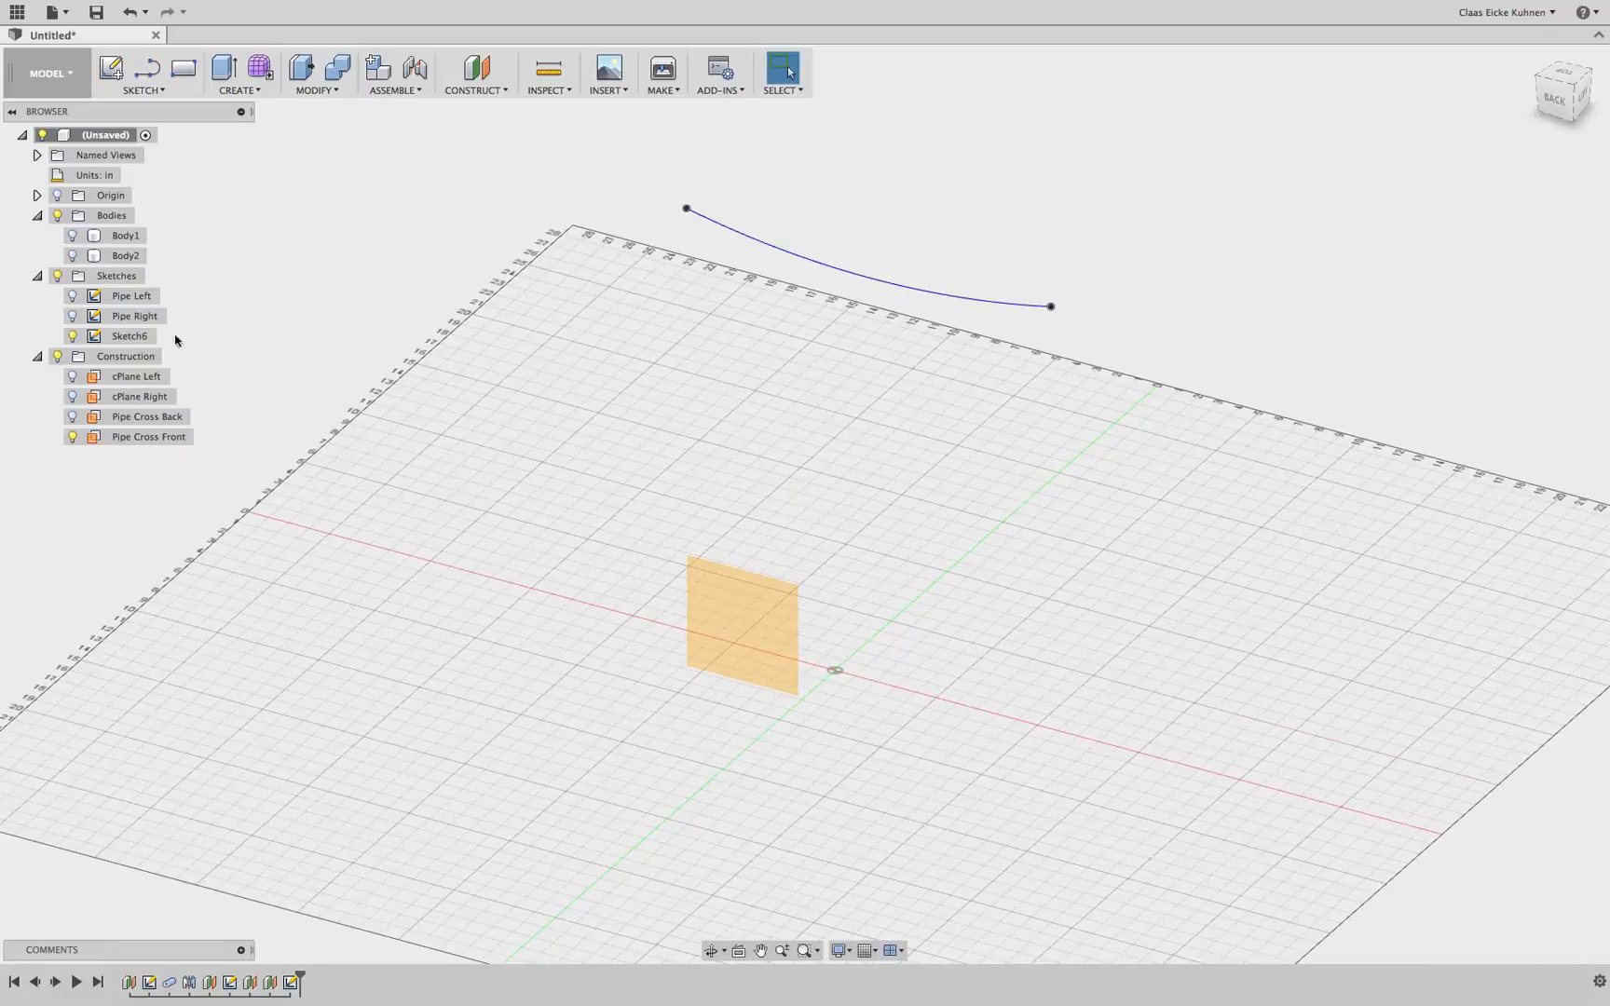
pyautogui.click(130, 337)
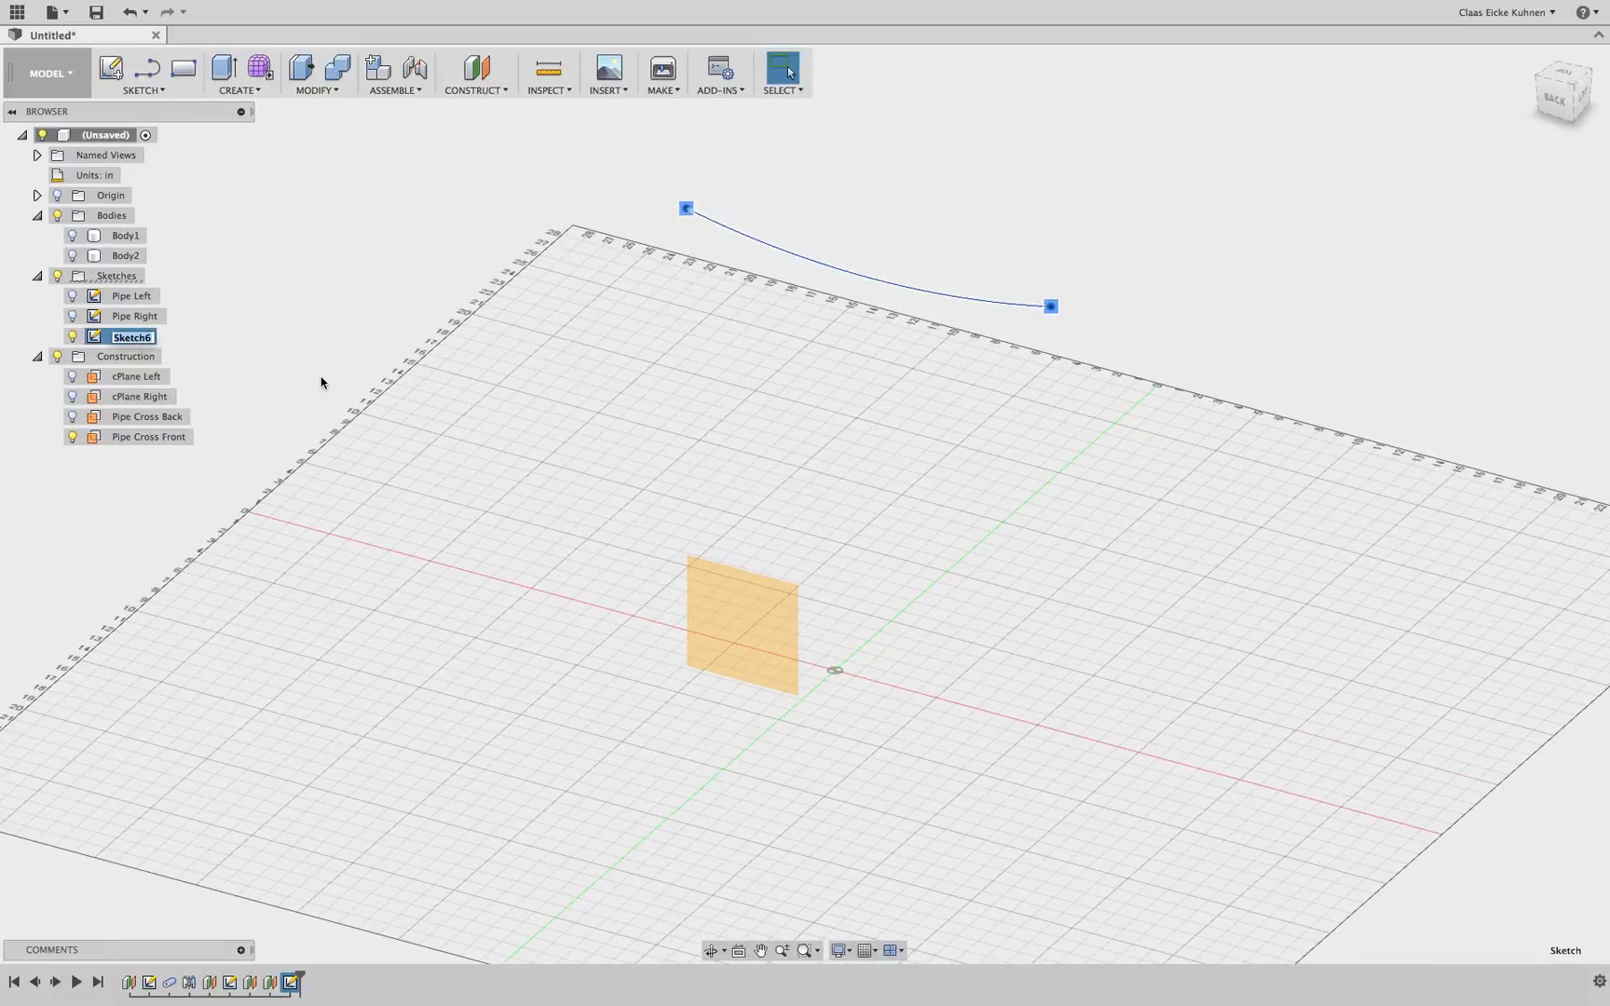
pyautogui.write('Pipe Corss Back')
pyautogui.press('Return')
# Show the Pipe Right and Pipe Left sketches again alongside the new arc
pyautogui.click(73, 316)
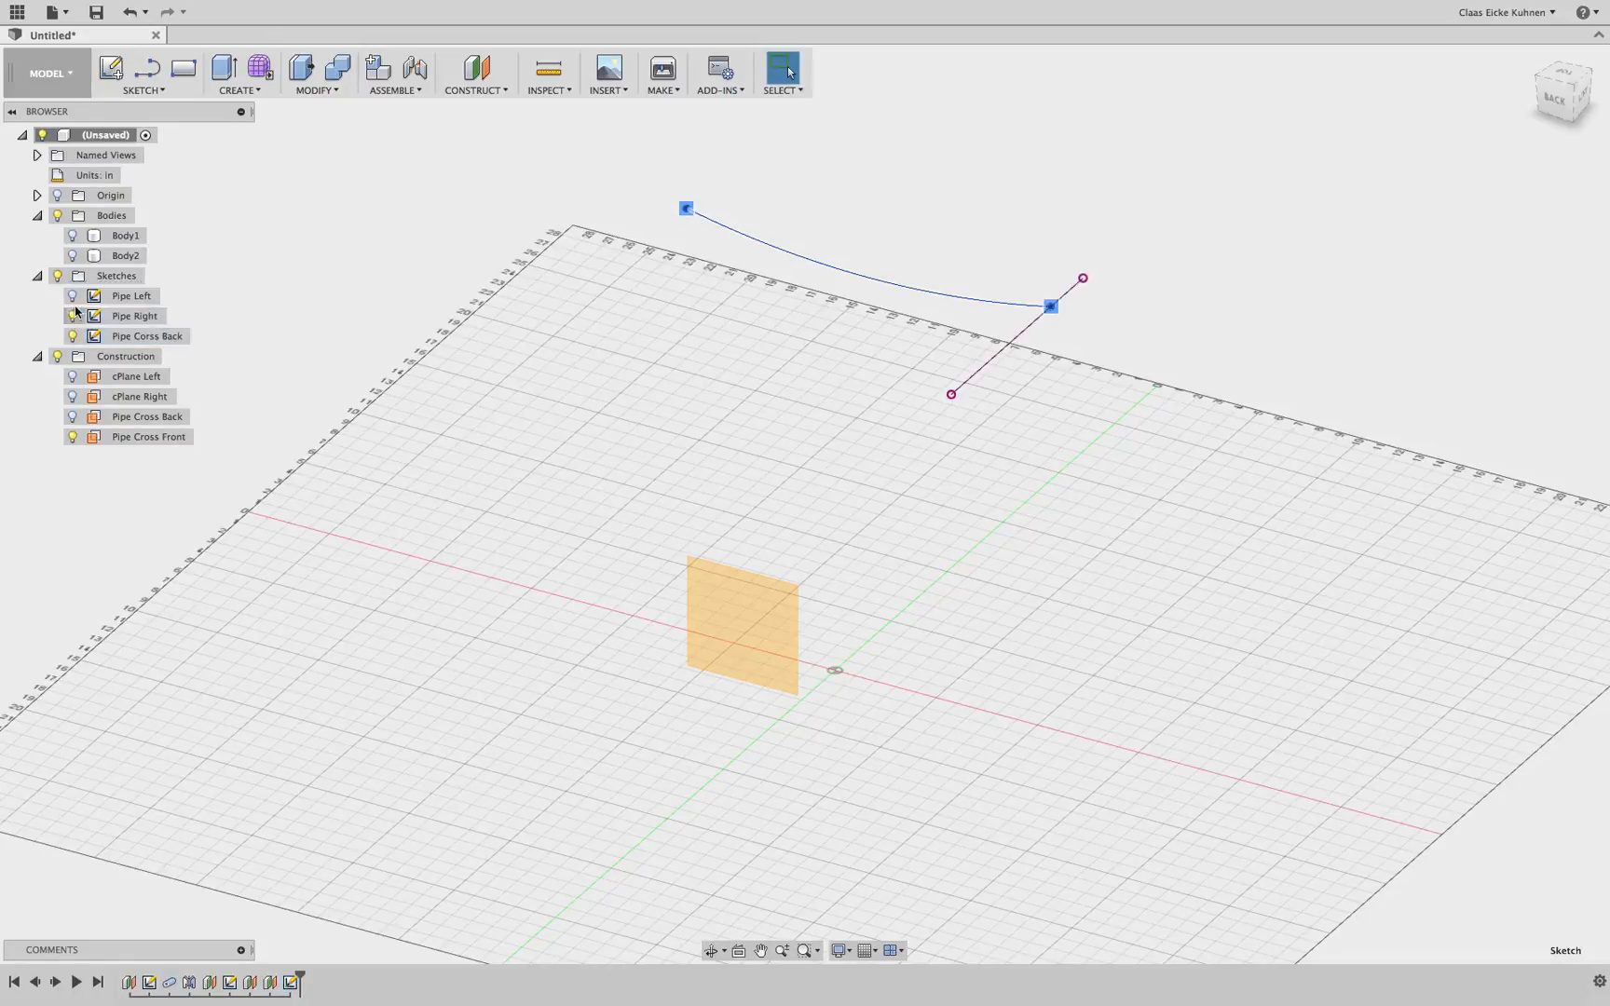
pyautogui.click(73, 295)
pyautogui.click(1285, 235)
pyautogui.moveTo(1553, 103)
pyautogui.mouseDown()
pyautogui.moveTo(1393, 99)
pyautogui.moveTo(1485, 91)
pyautogui.moveTo(1468, 108)
pyautogui.mouseUp()
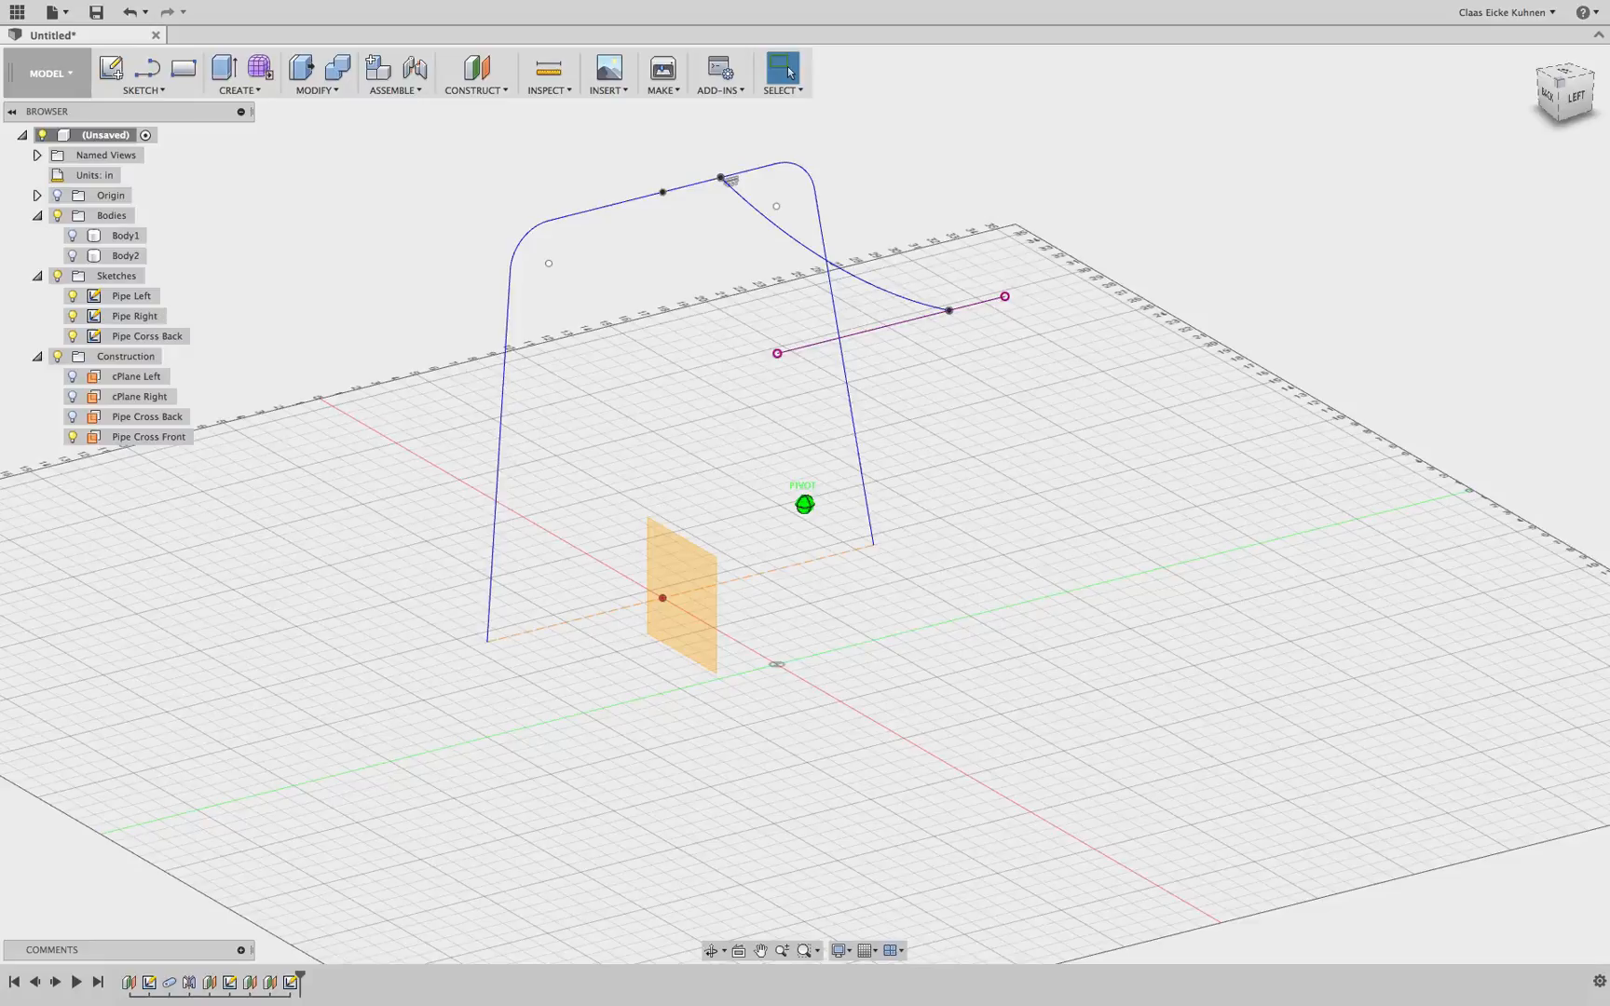
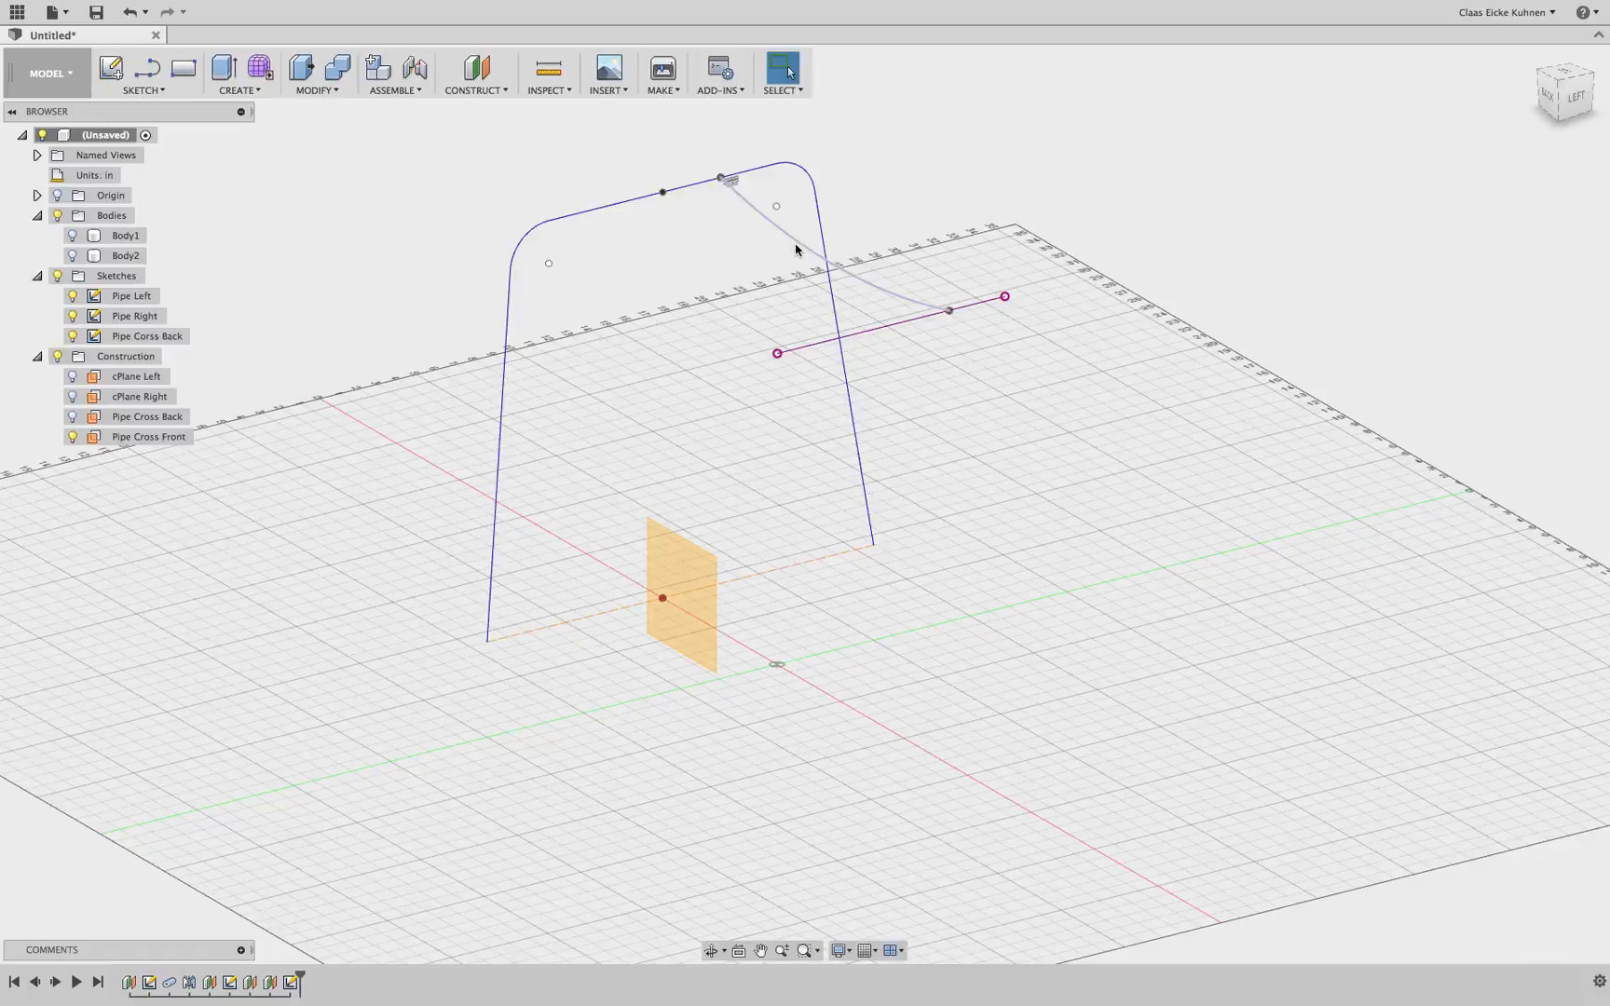
# Delete the Pipe Cross Front construction plane
pyautogui.click(270, 982)
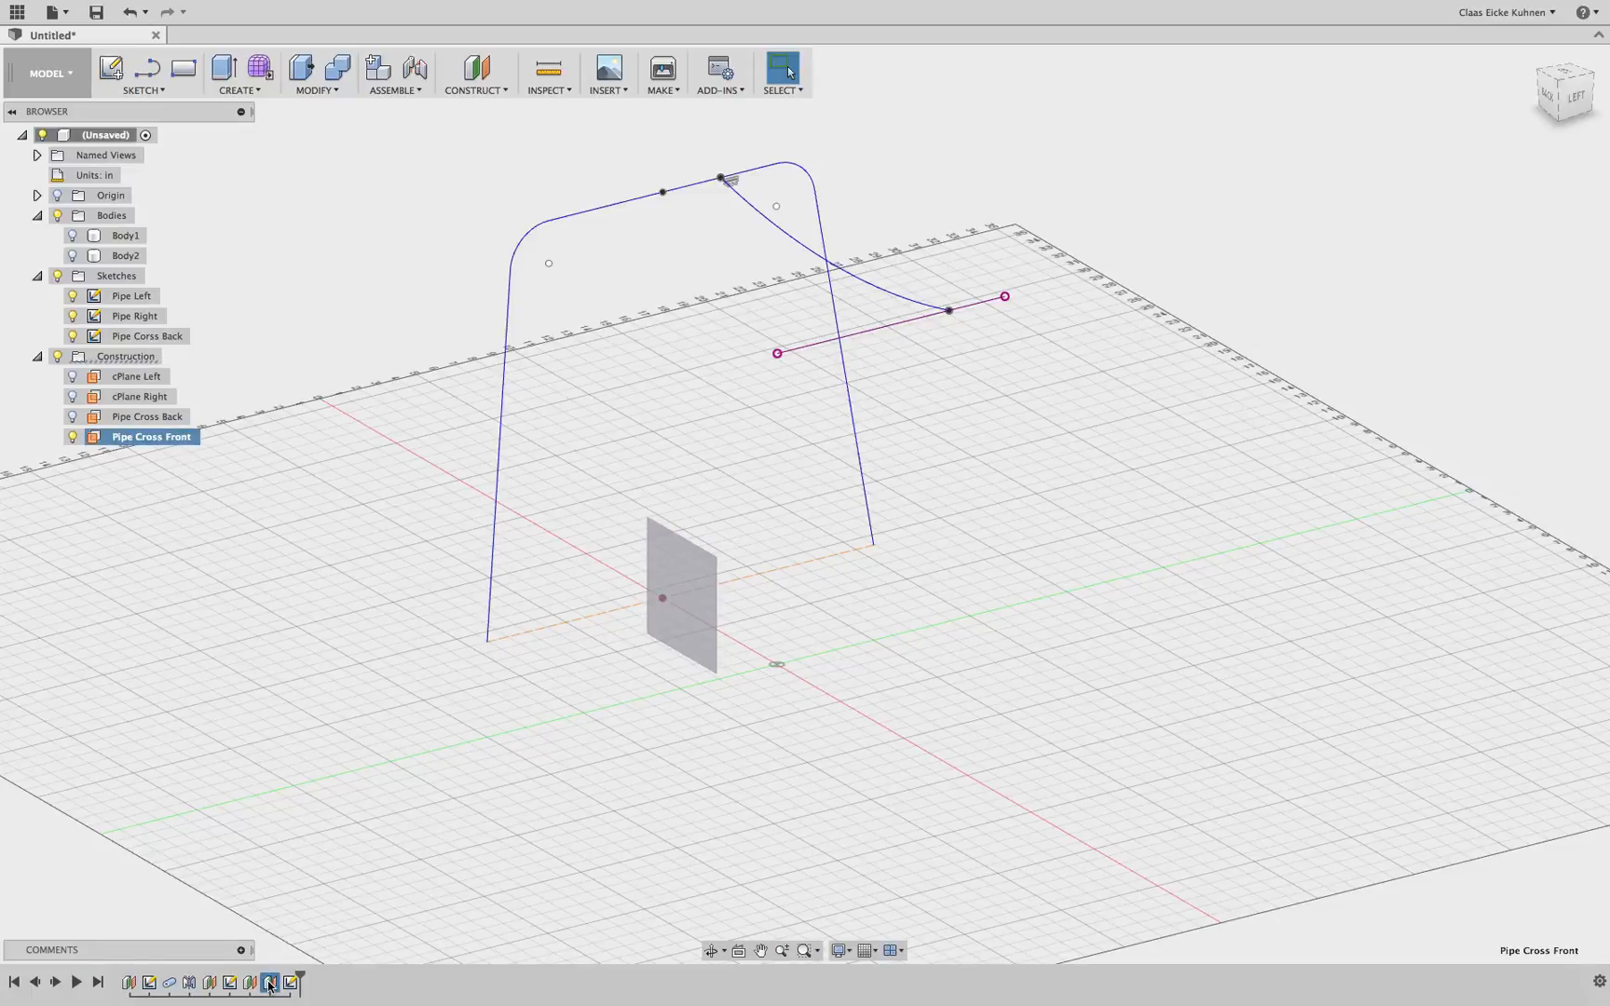
pyautogui.click(269, 594)
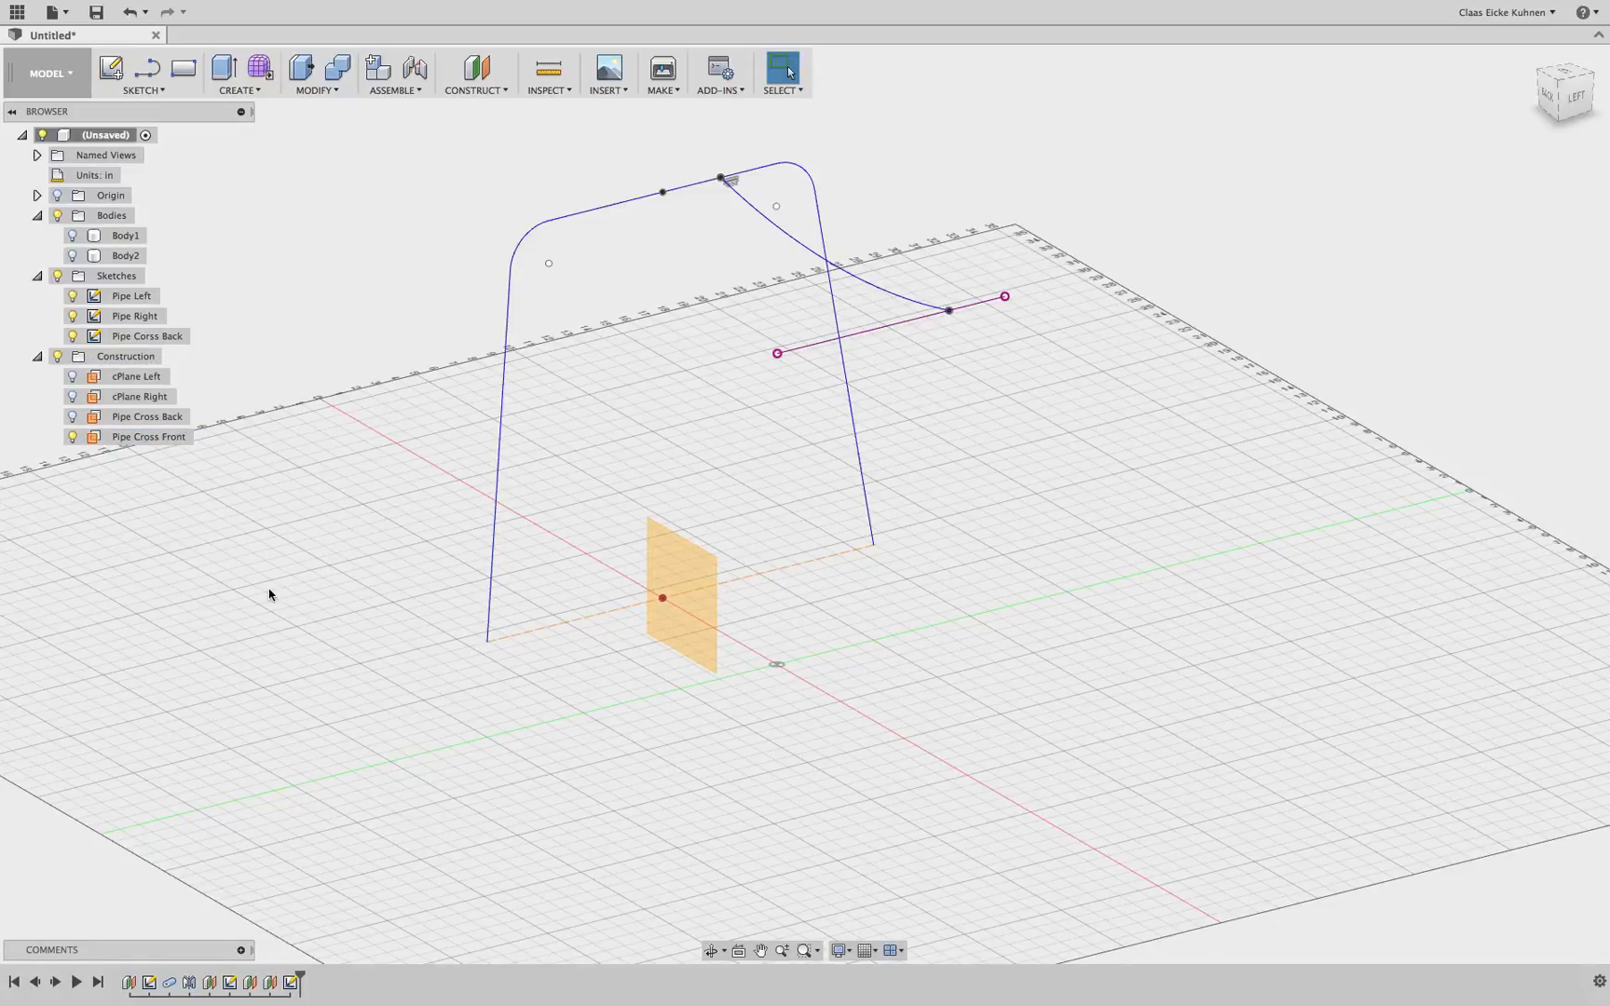
pyautogui.click(269, 983)
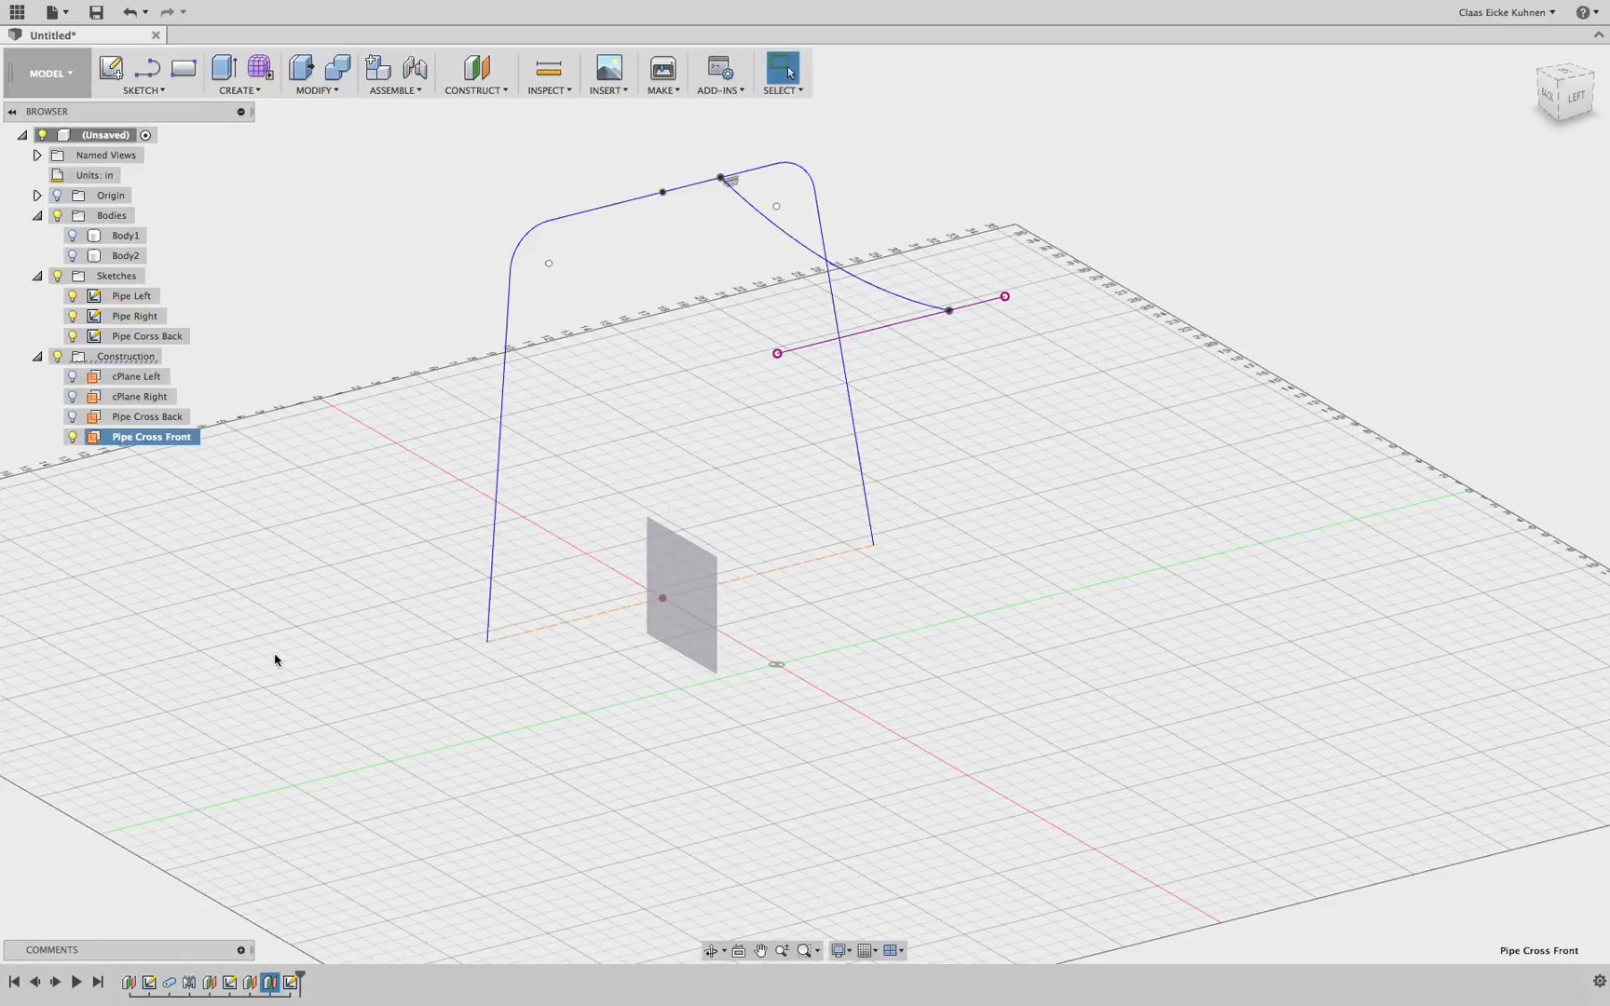
pyautogui.press('Delete')
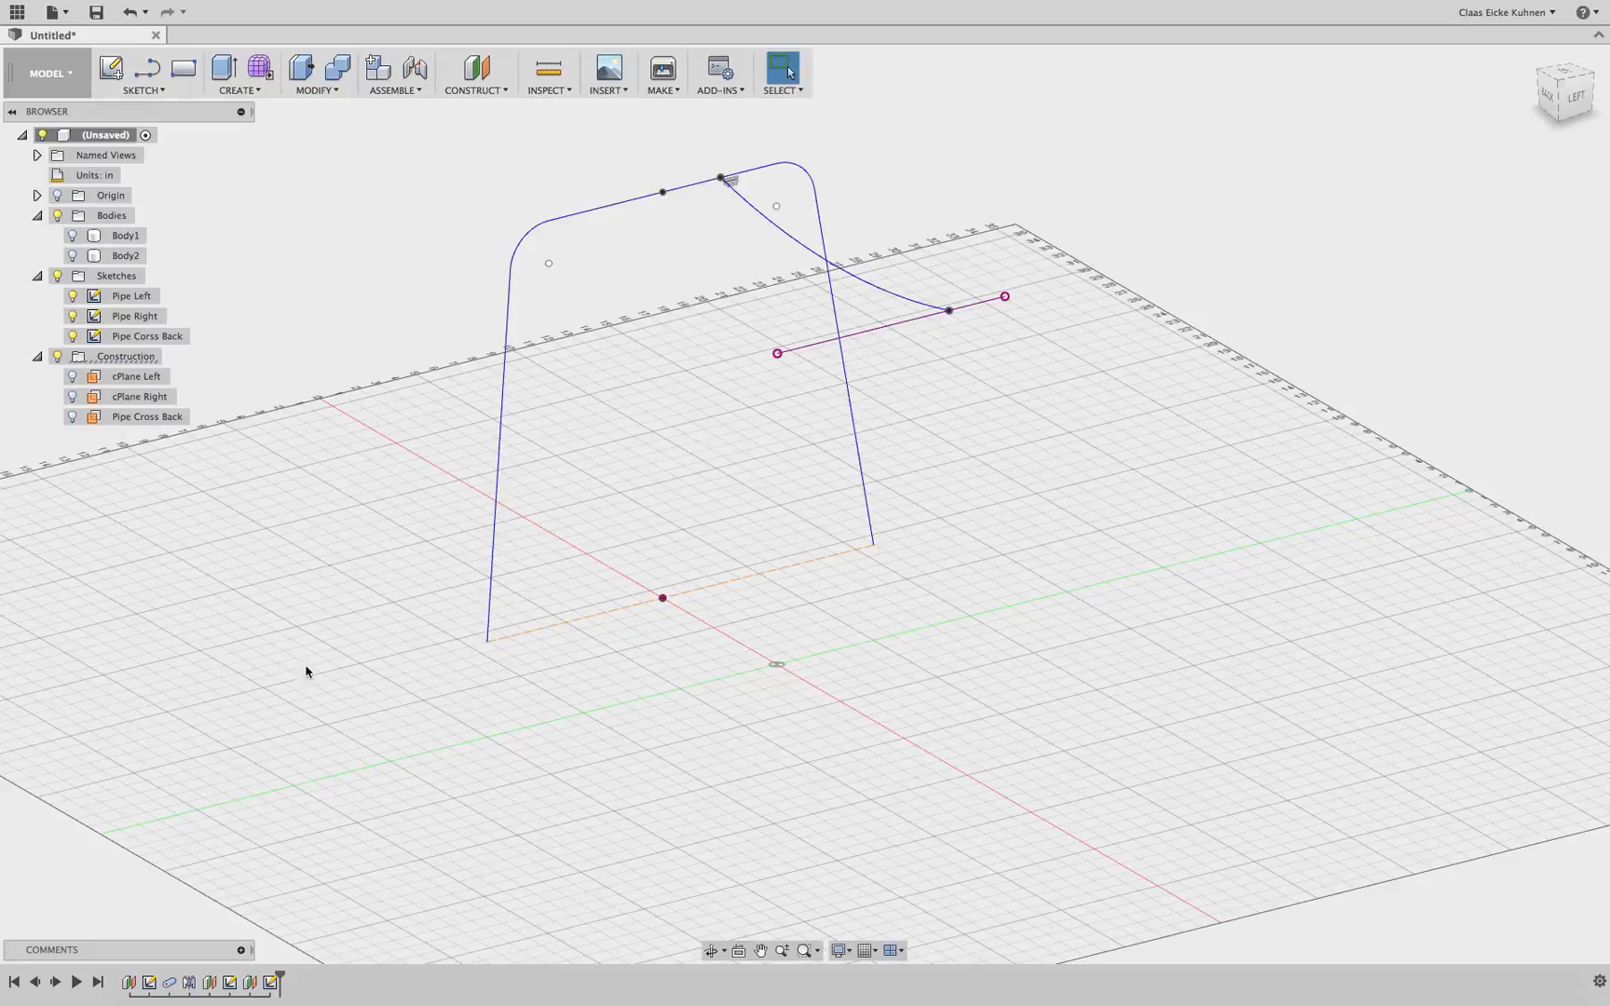
# Show the first body and rename it Left leg
pyautogui.click(271, 983)
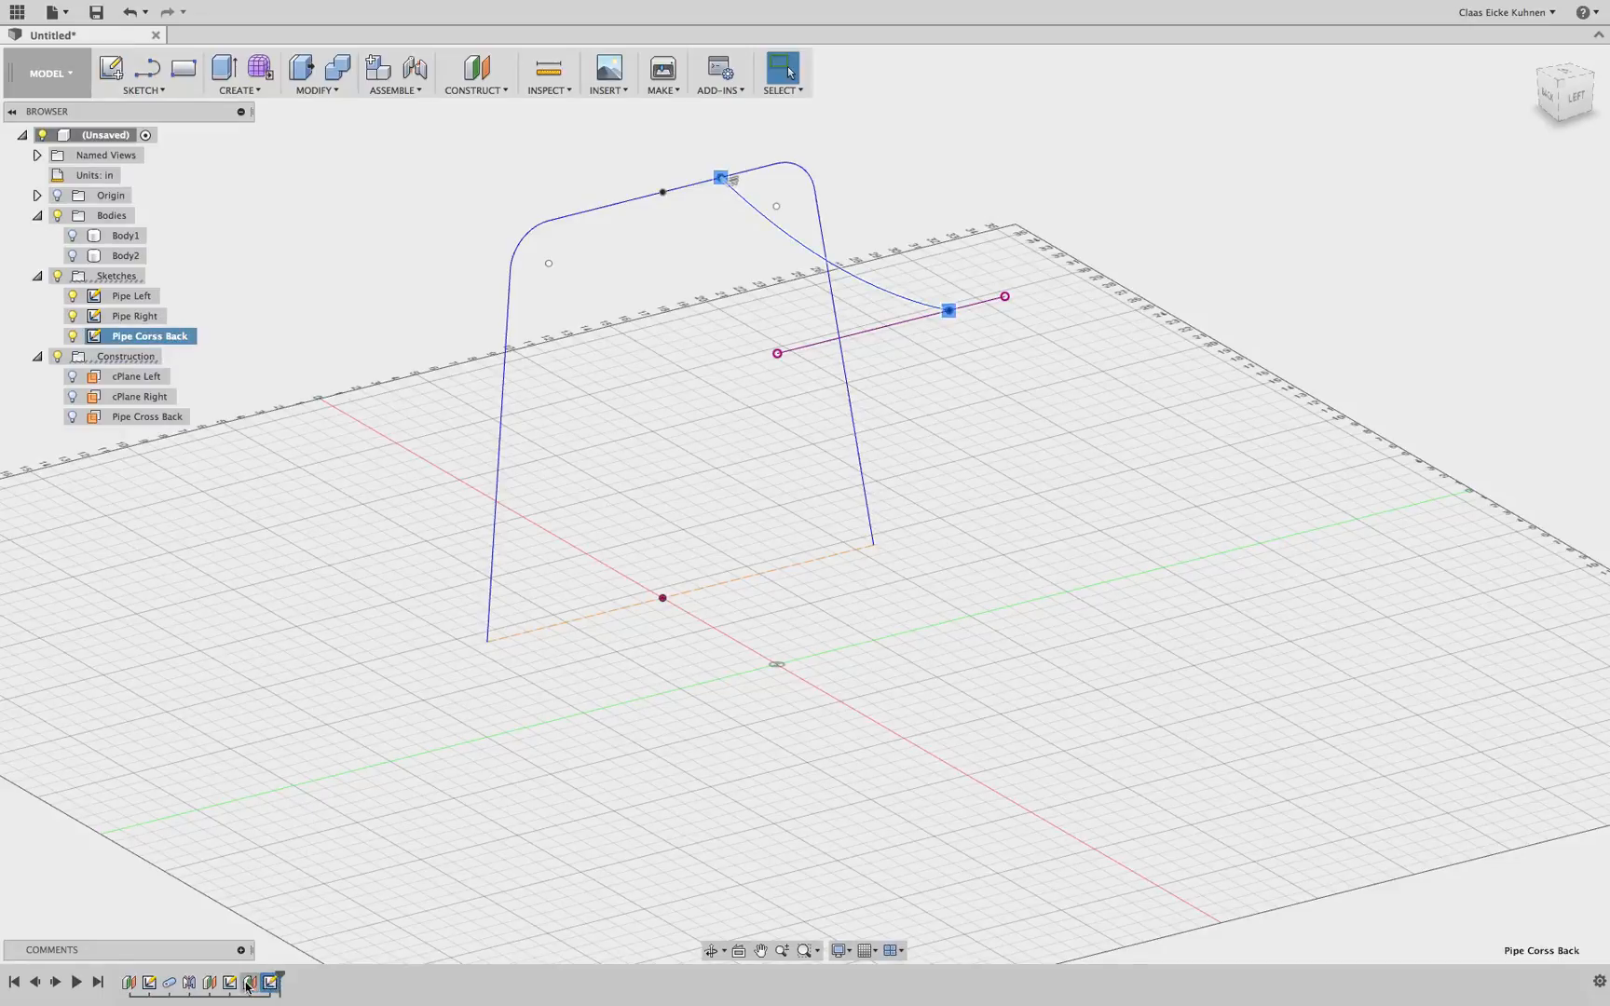
pyautogui.click(250, 984)
pyautogui.click(317, 806)
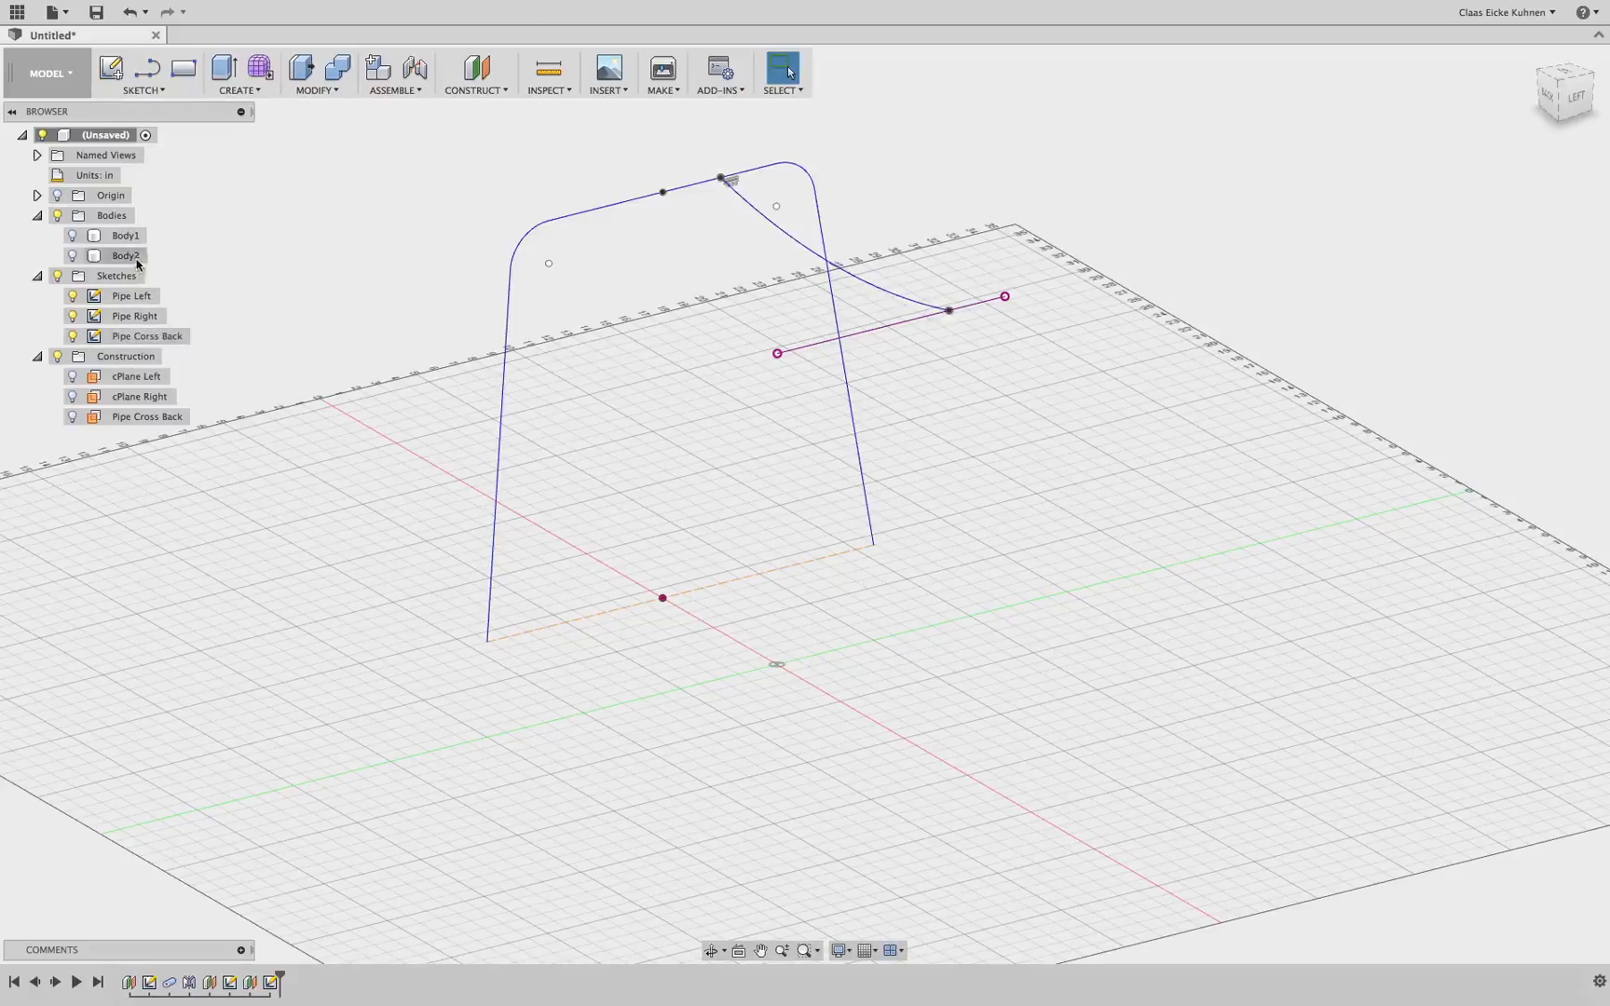
pyautogui.click(74, 238)
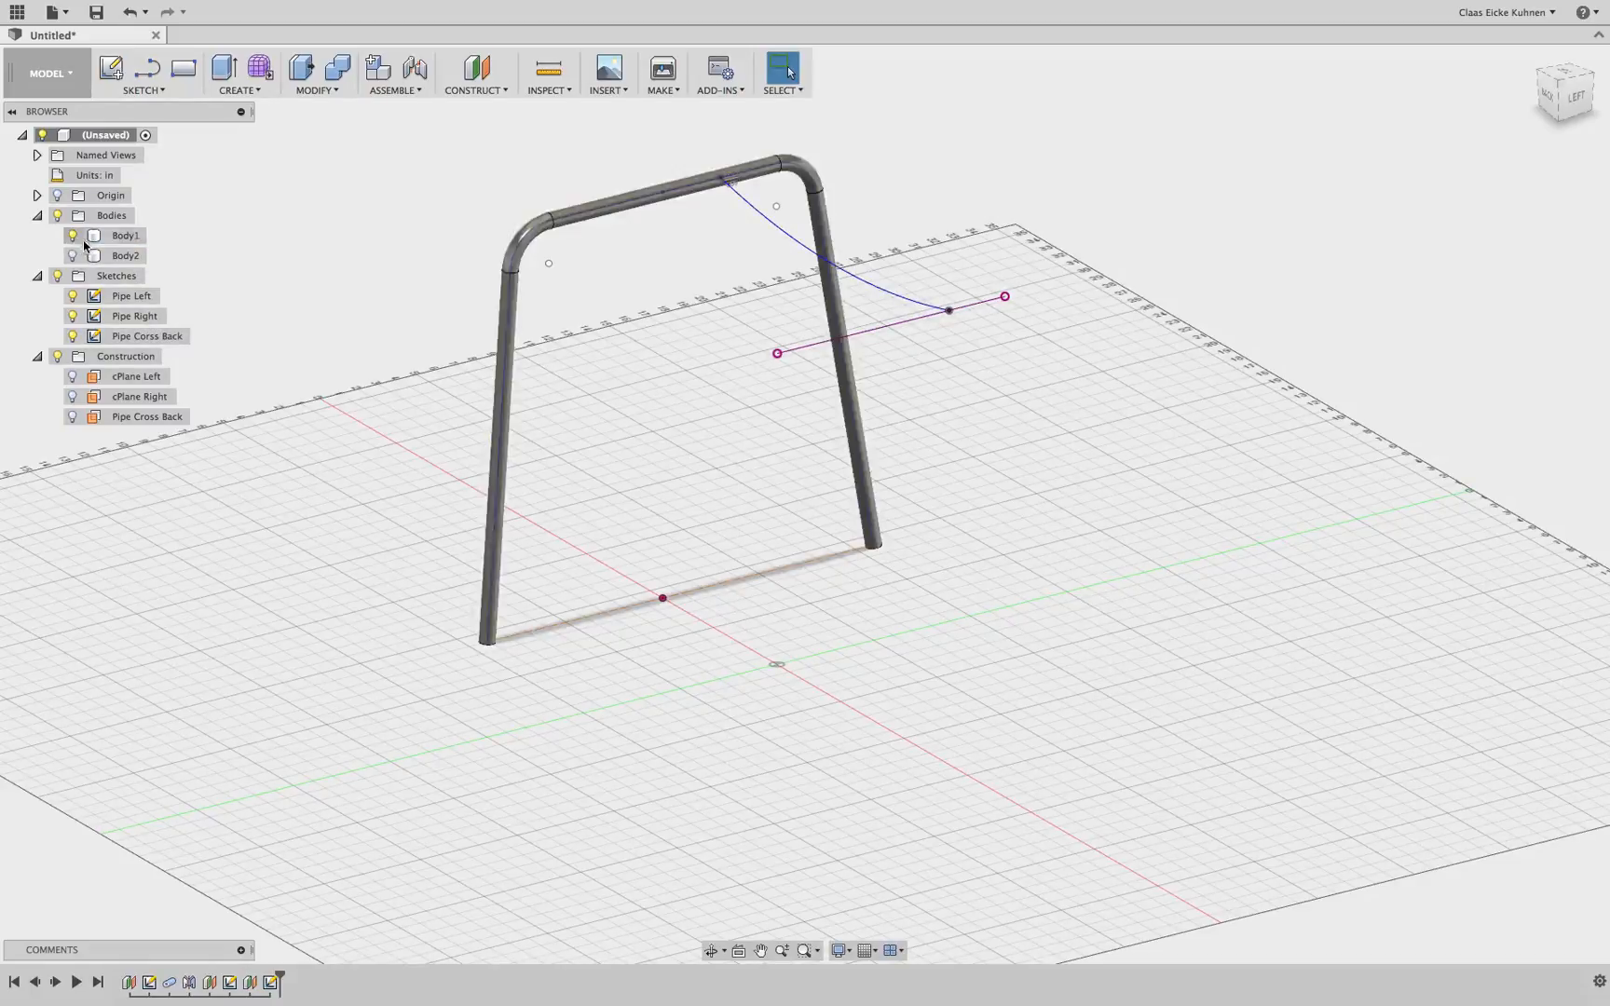
pyautogui.click(127, 235)
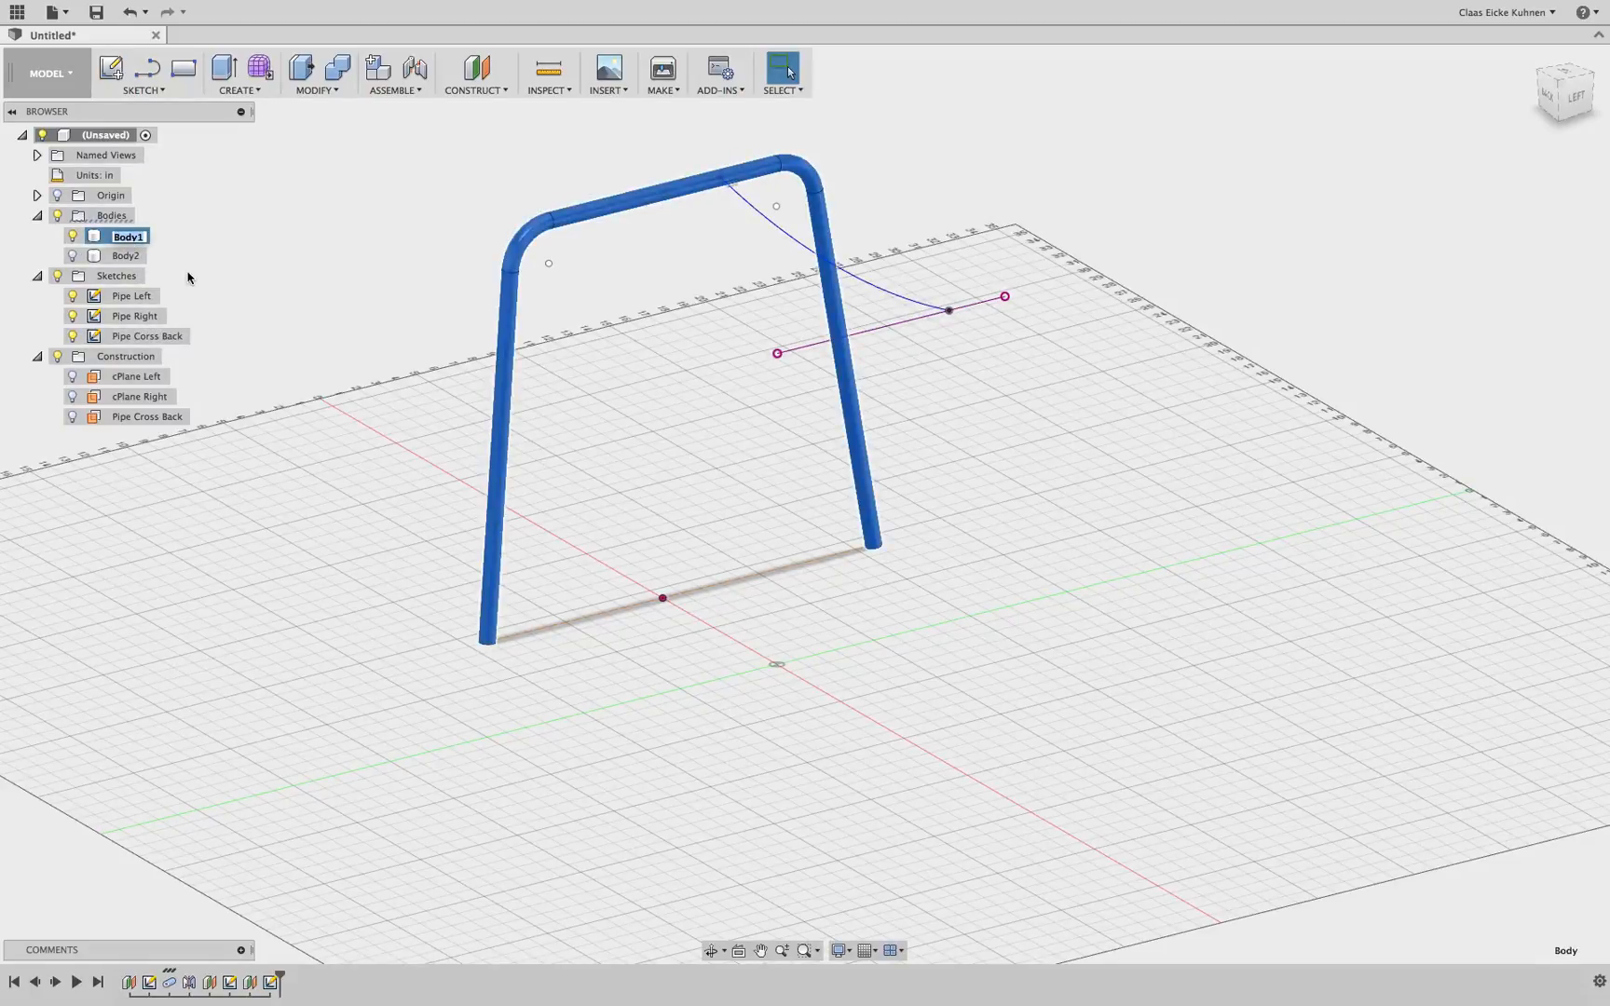
pyautogui.write('Left leg')
pyautogui.press('Return')
# Rename the second body to Right Leg
pyautogui.click(127, 257)
pyautogui.click(127, 257)
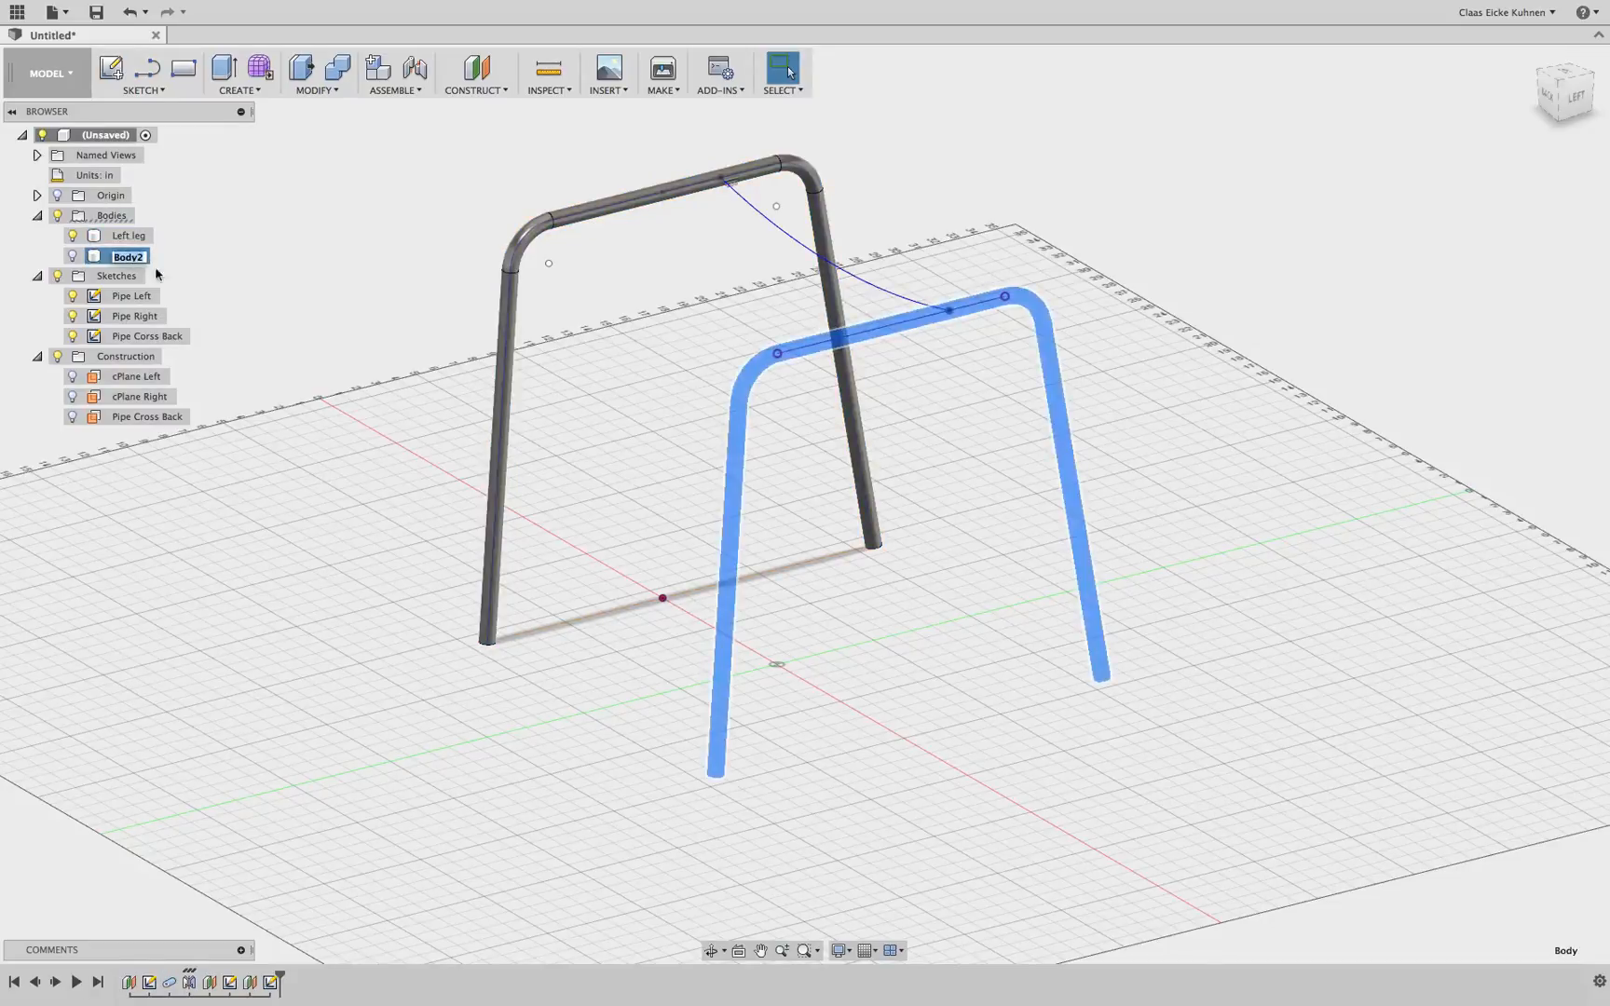
pyautogui.write('Right Leg')
pyautogui.press('Return')
# Start a Pipe along the Pipe Corss Back arc with the Join operation
pyautogui.moveTo(1556, 97)
pyautogui.mouseDown()
pyautogui.moveTo(1608, 97)
pyautogui.moveTo(1609, 192)
pyautogui.mouseUp()
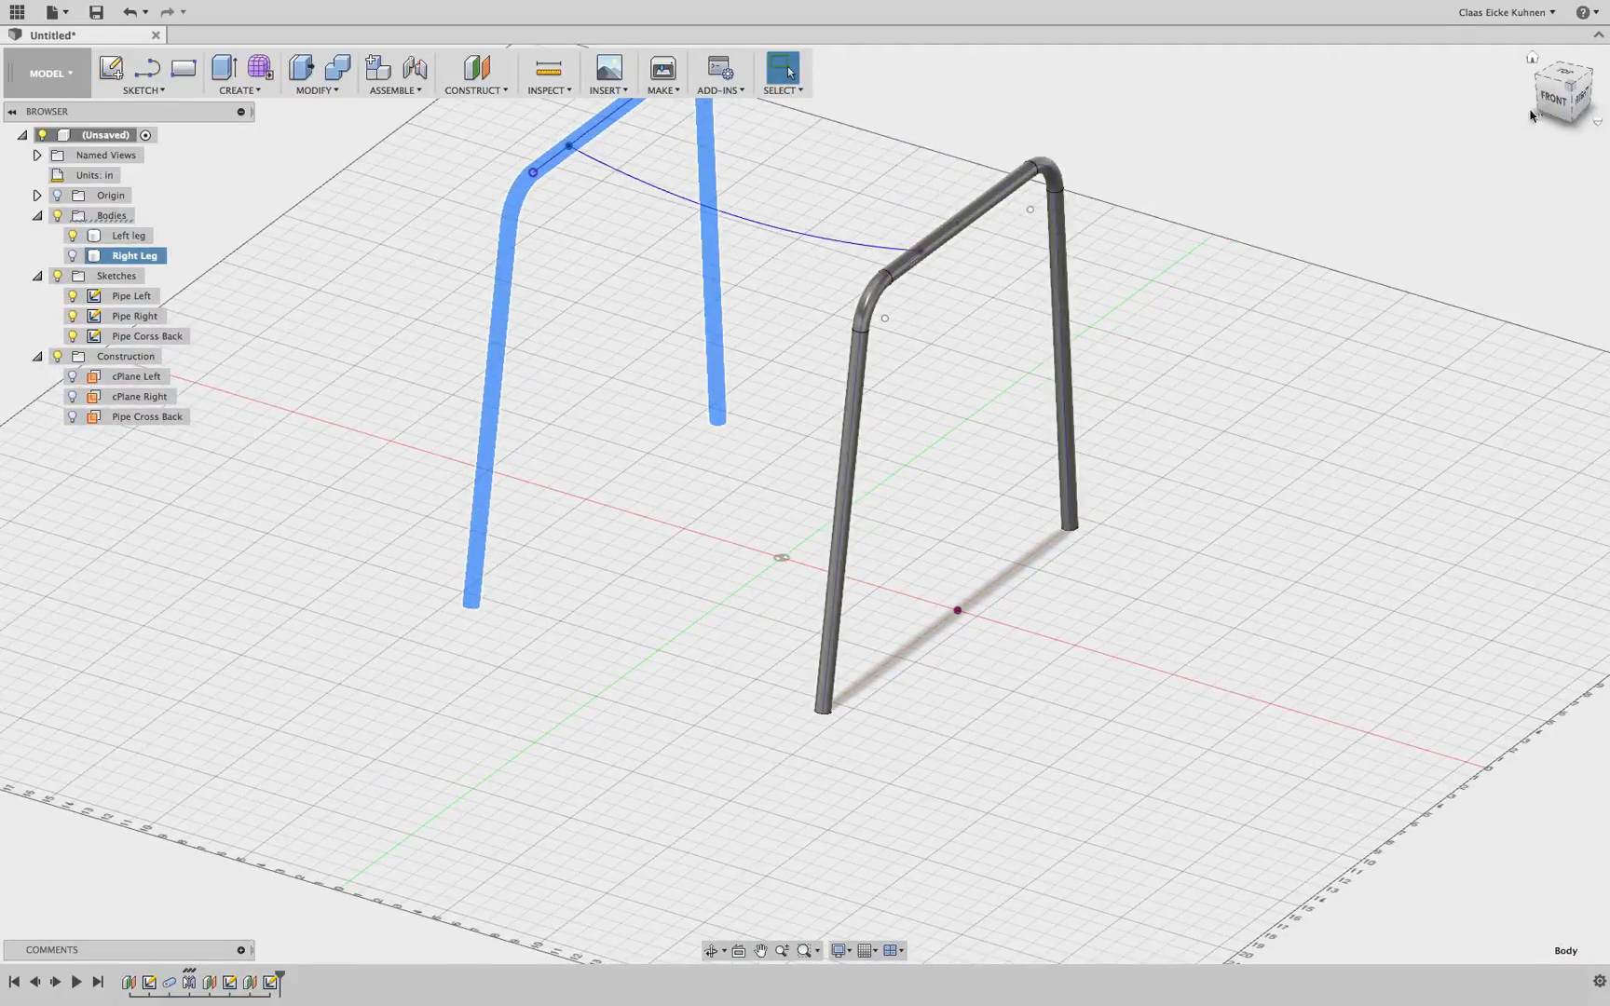
pyautogui.moveTo(1555, 98); pyautogui.dragTo(1328, 91)
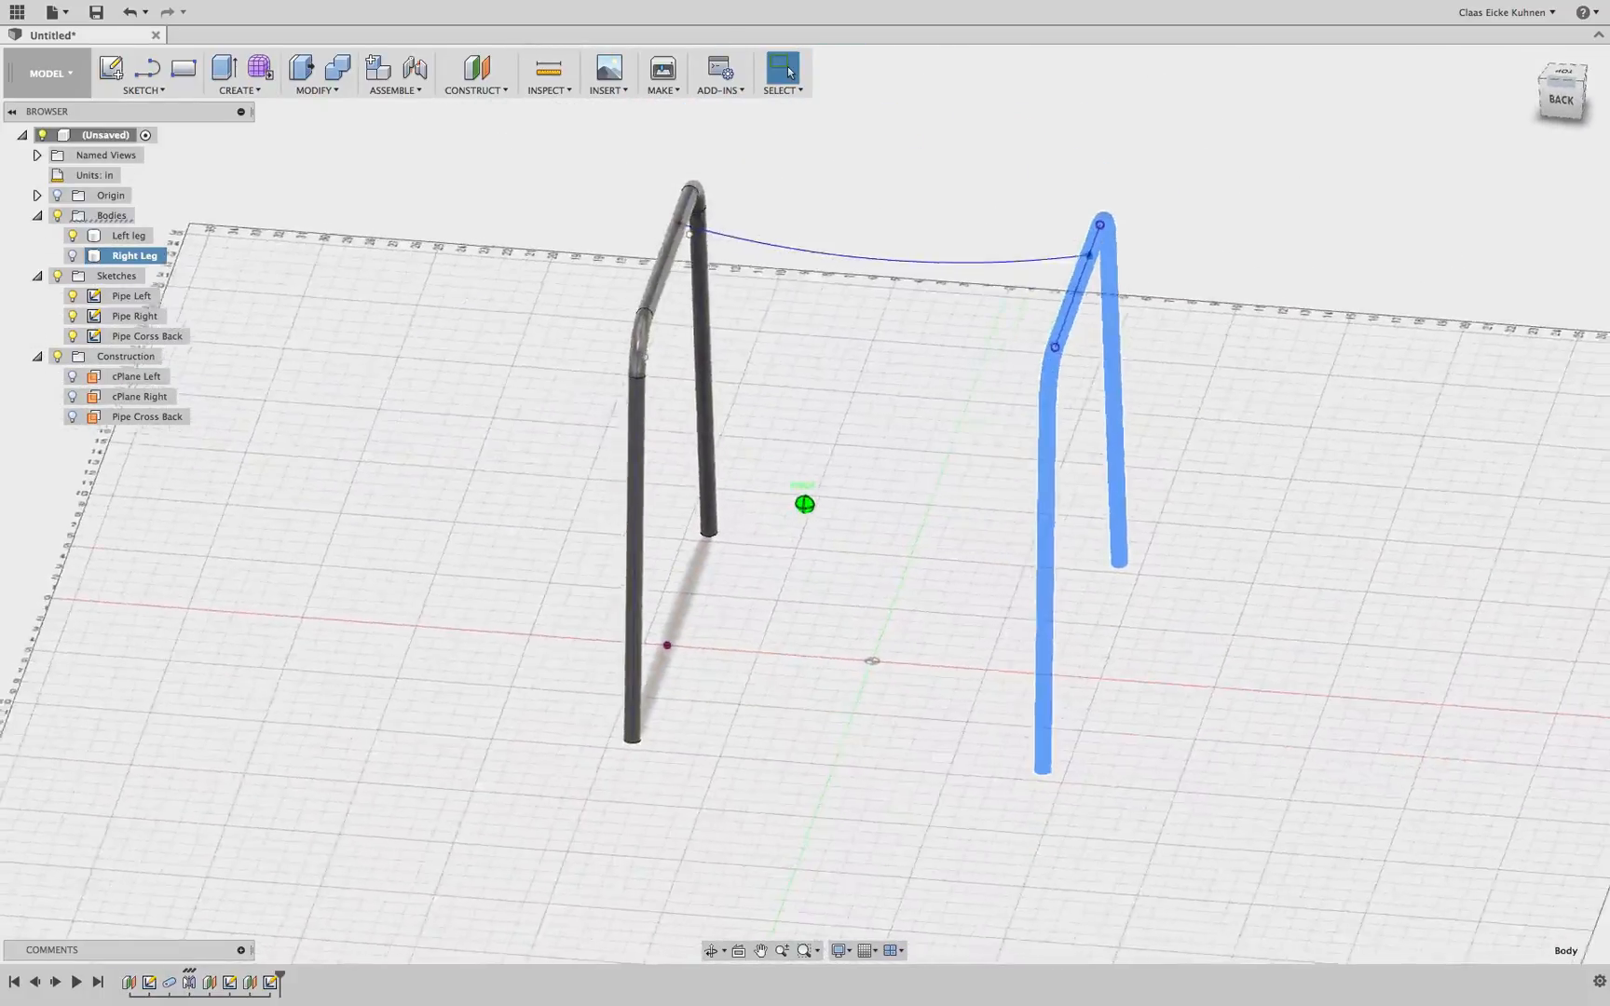
pyautogui.moveTo(1457, 130); pyautogui.dragTo(1434, 138)
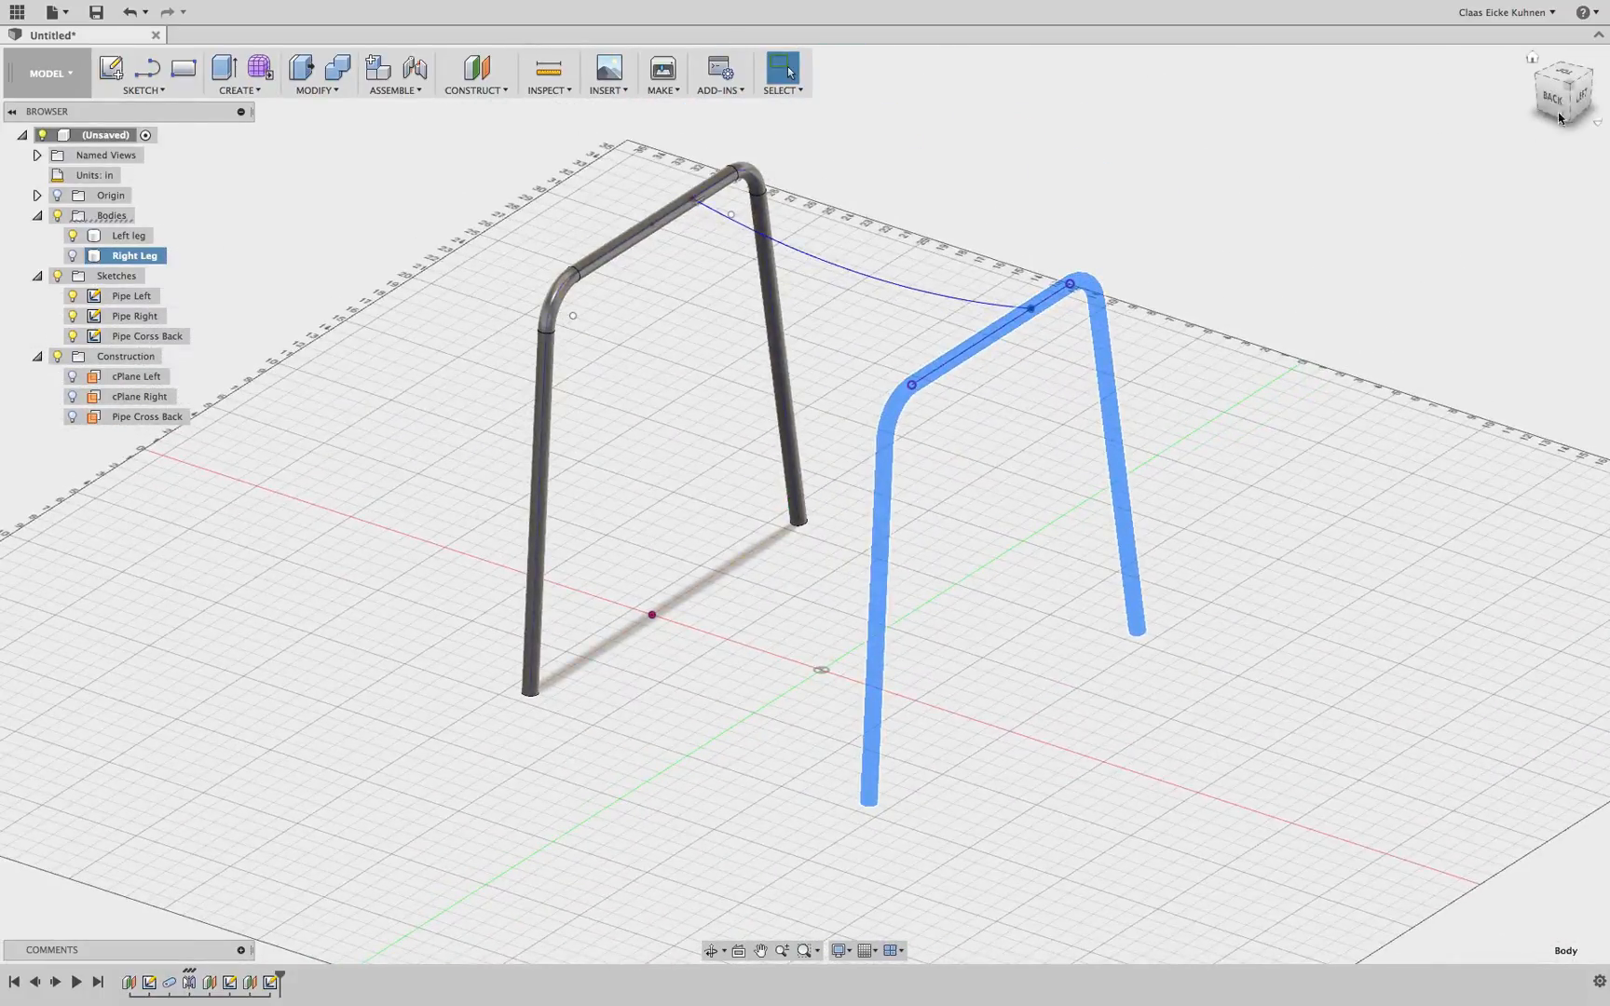
pyautogui.click(1559, 118)
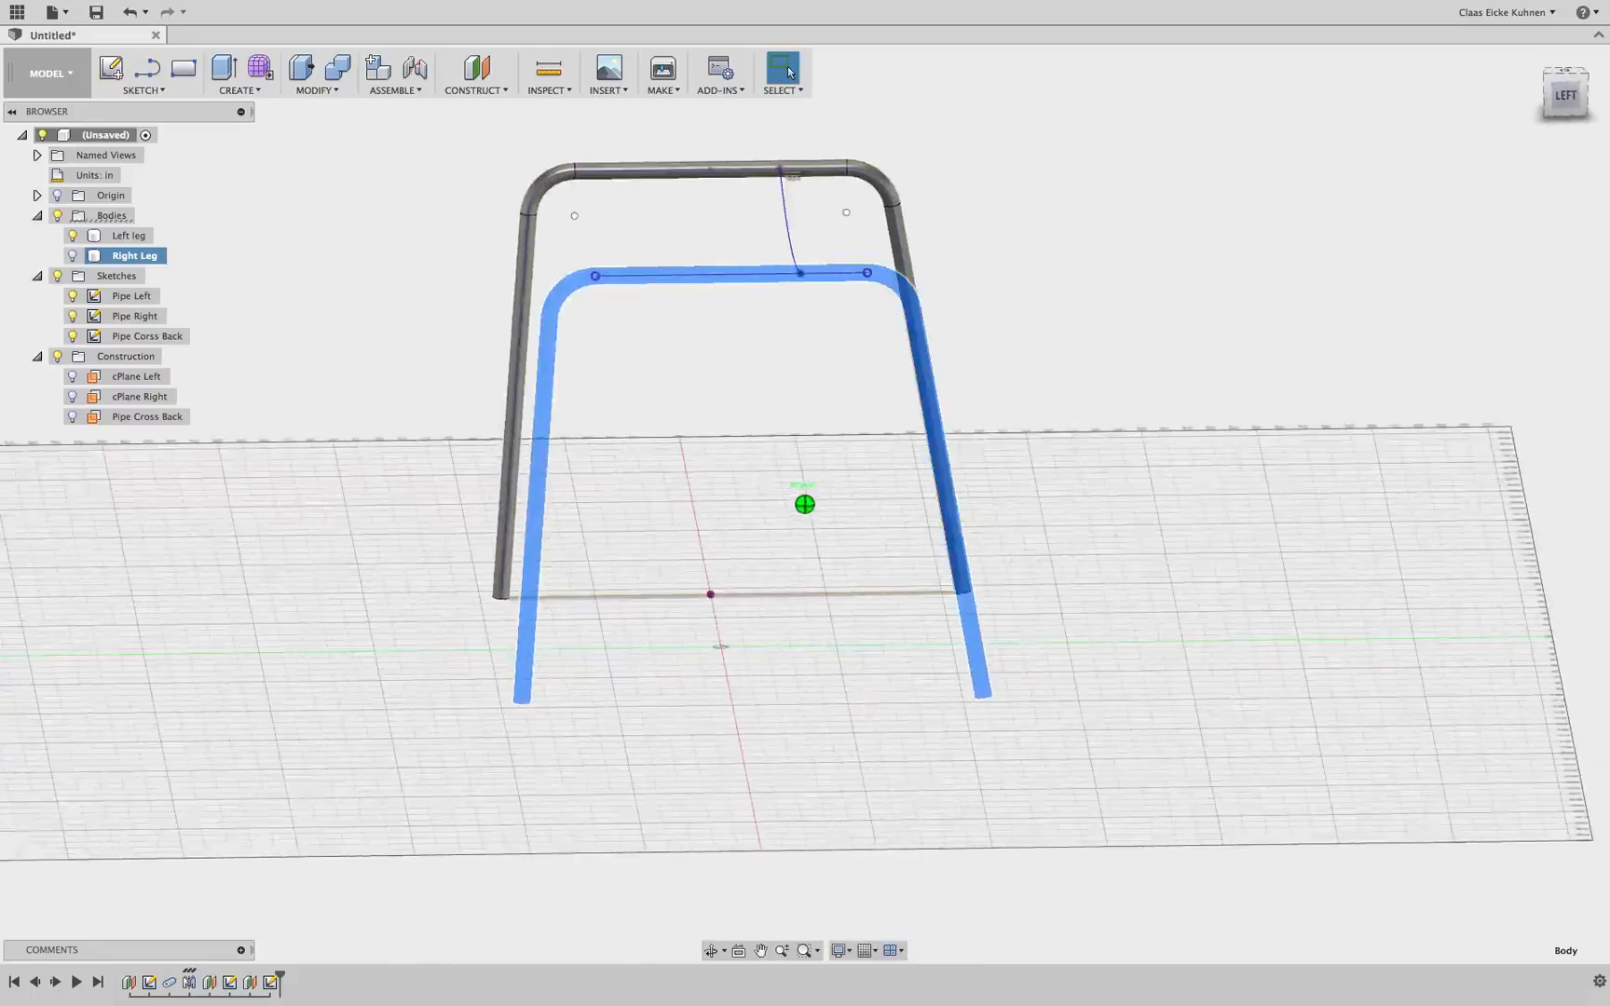
pyautogui.moveTo(1306, 135)
pyautogui.mouseDown()
pyautogui.moveTo(1342, 161)
pyautogui.moveTo(1350, 146)
pyautogui.mouseUp()
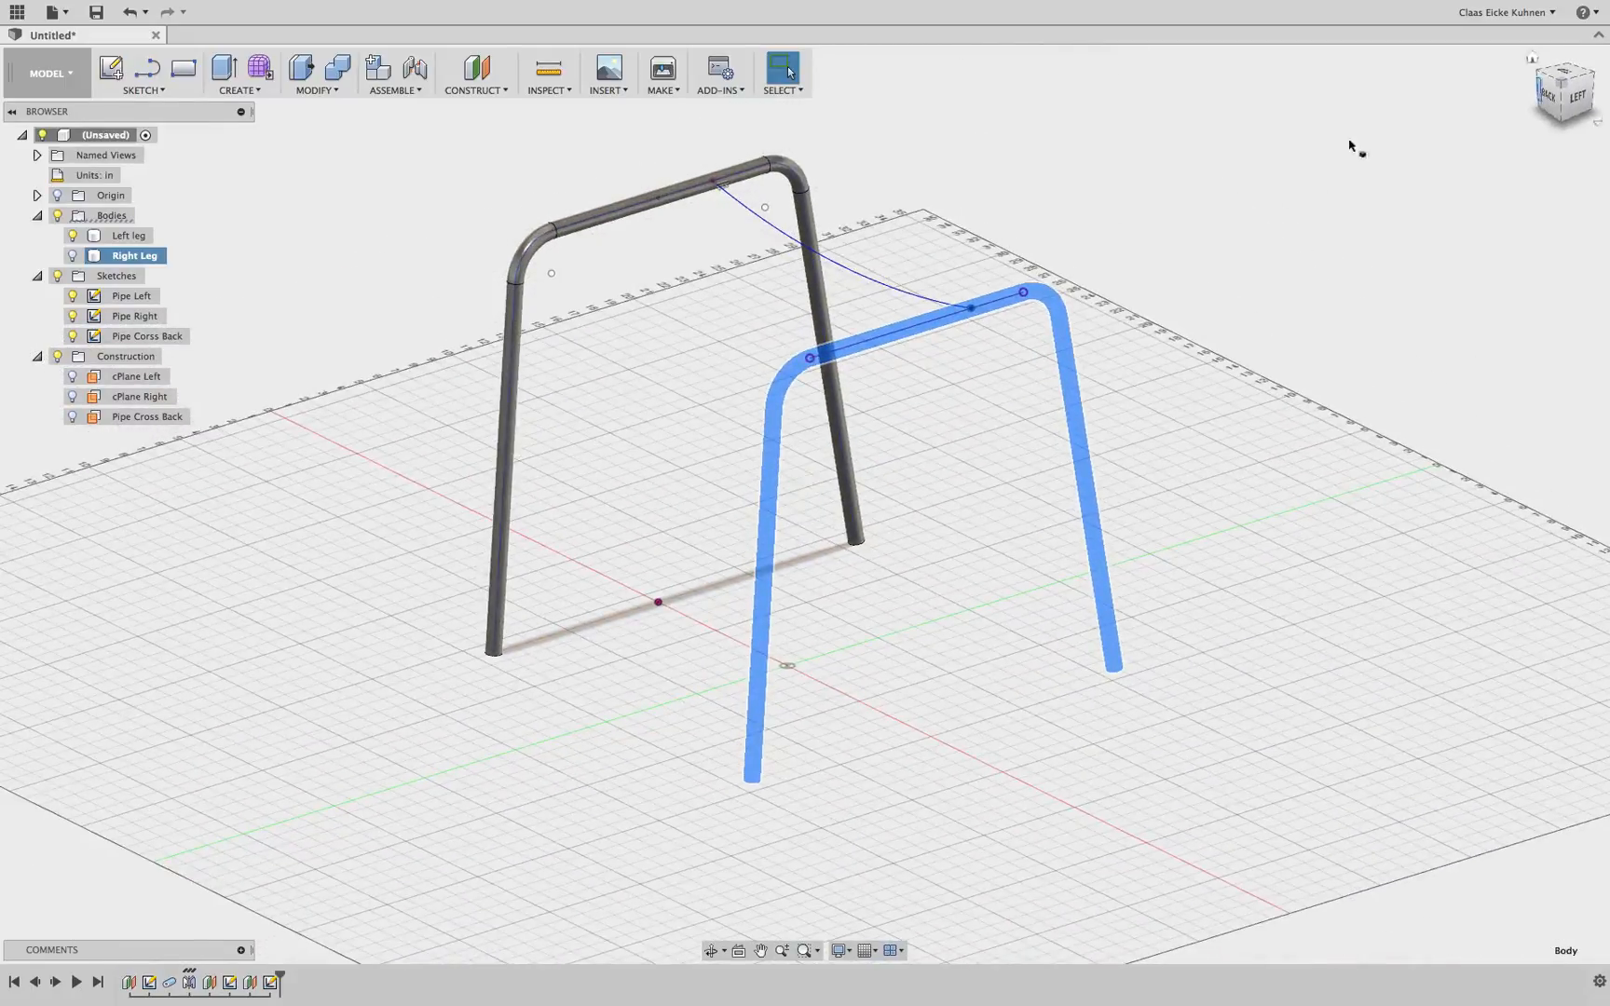
pyautogui.click(875, 282)
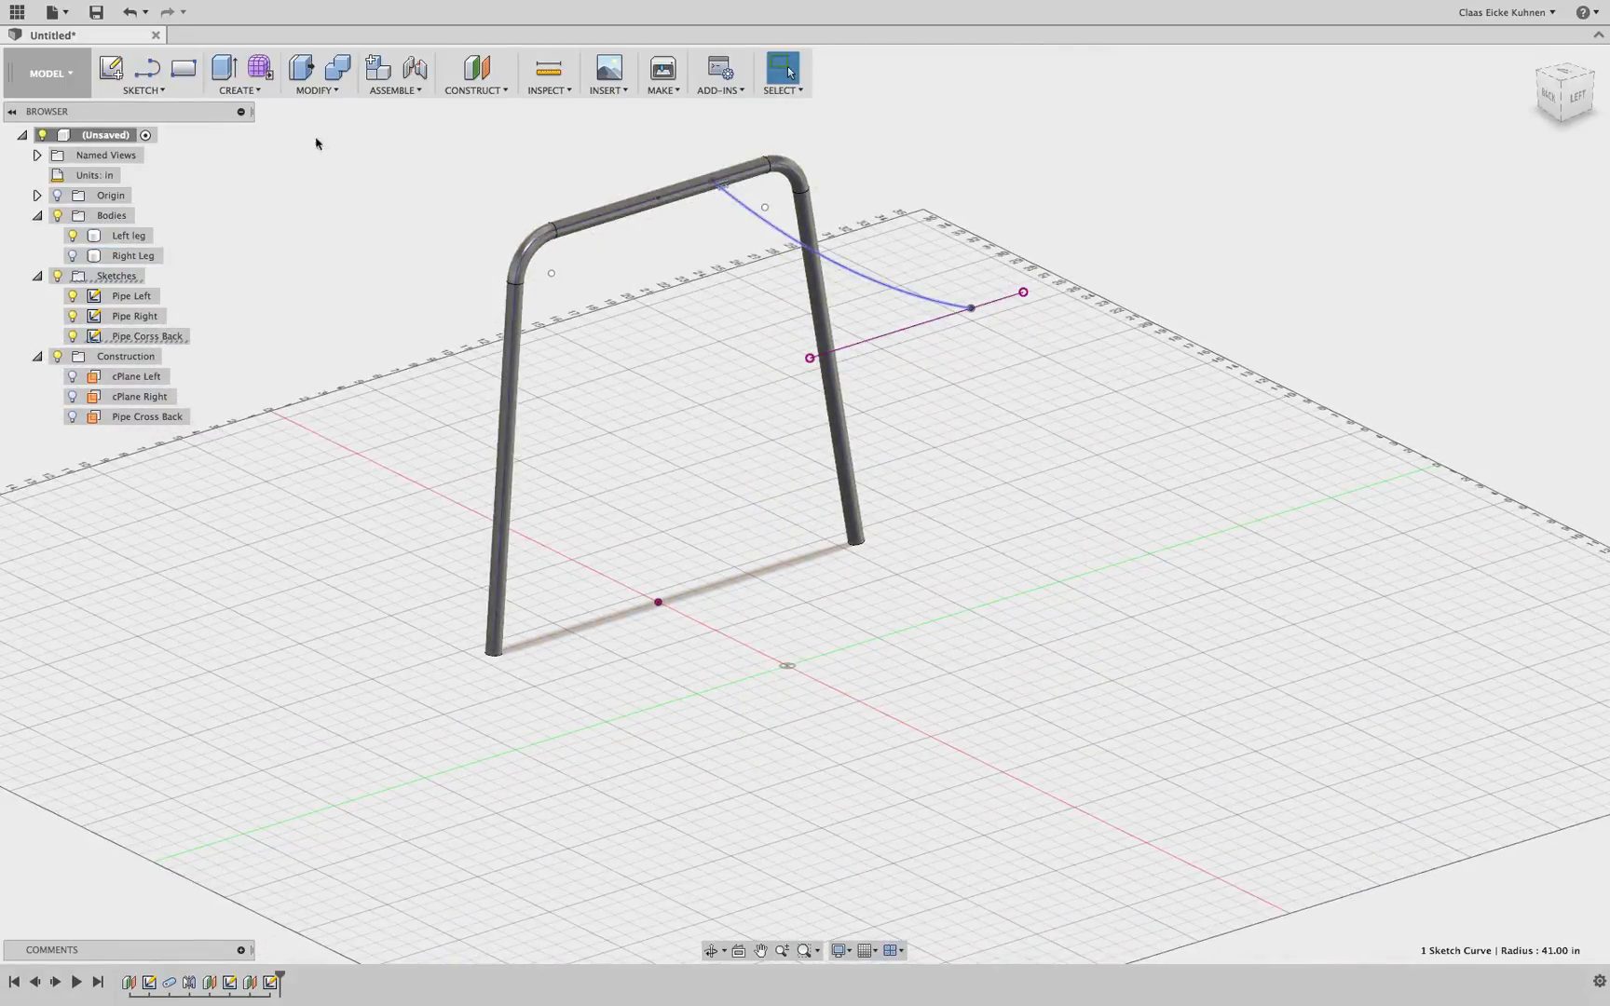
pyautogui.click(244, 92)
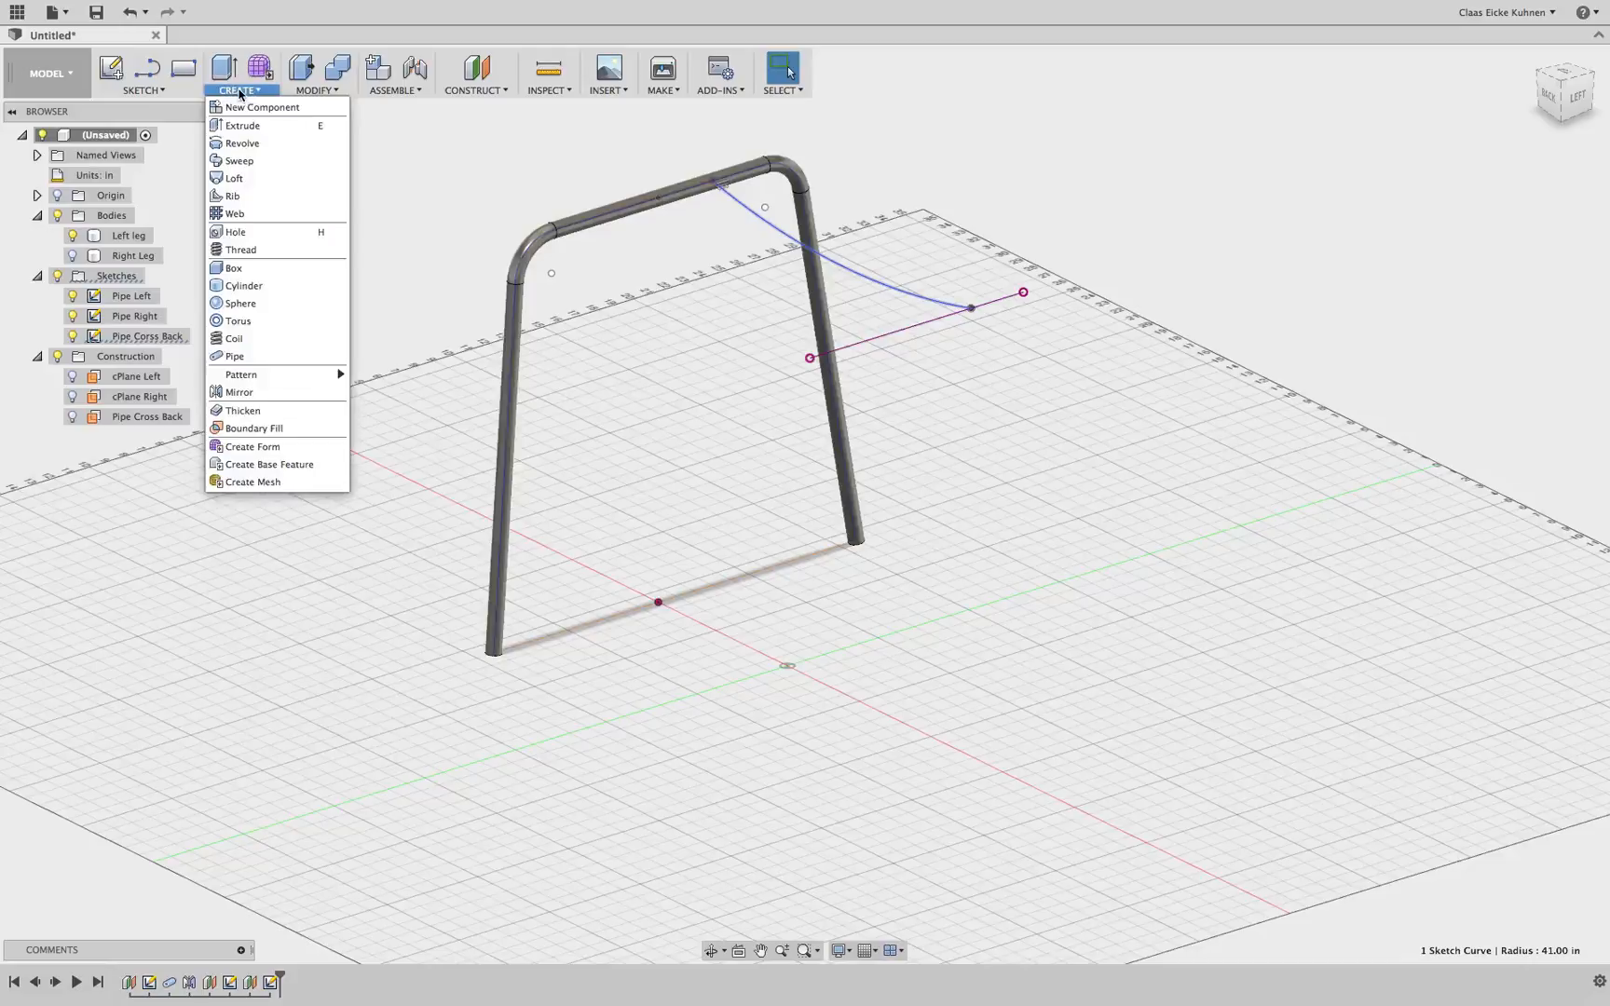
pyautogui.click(236, 359)
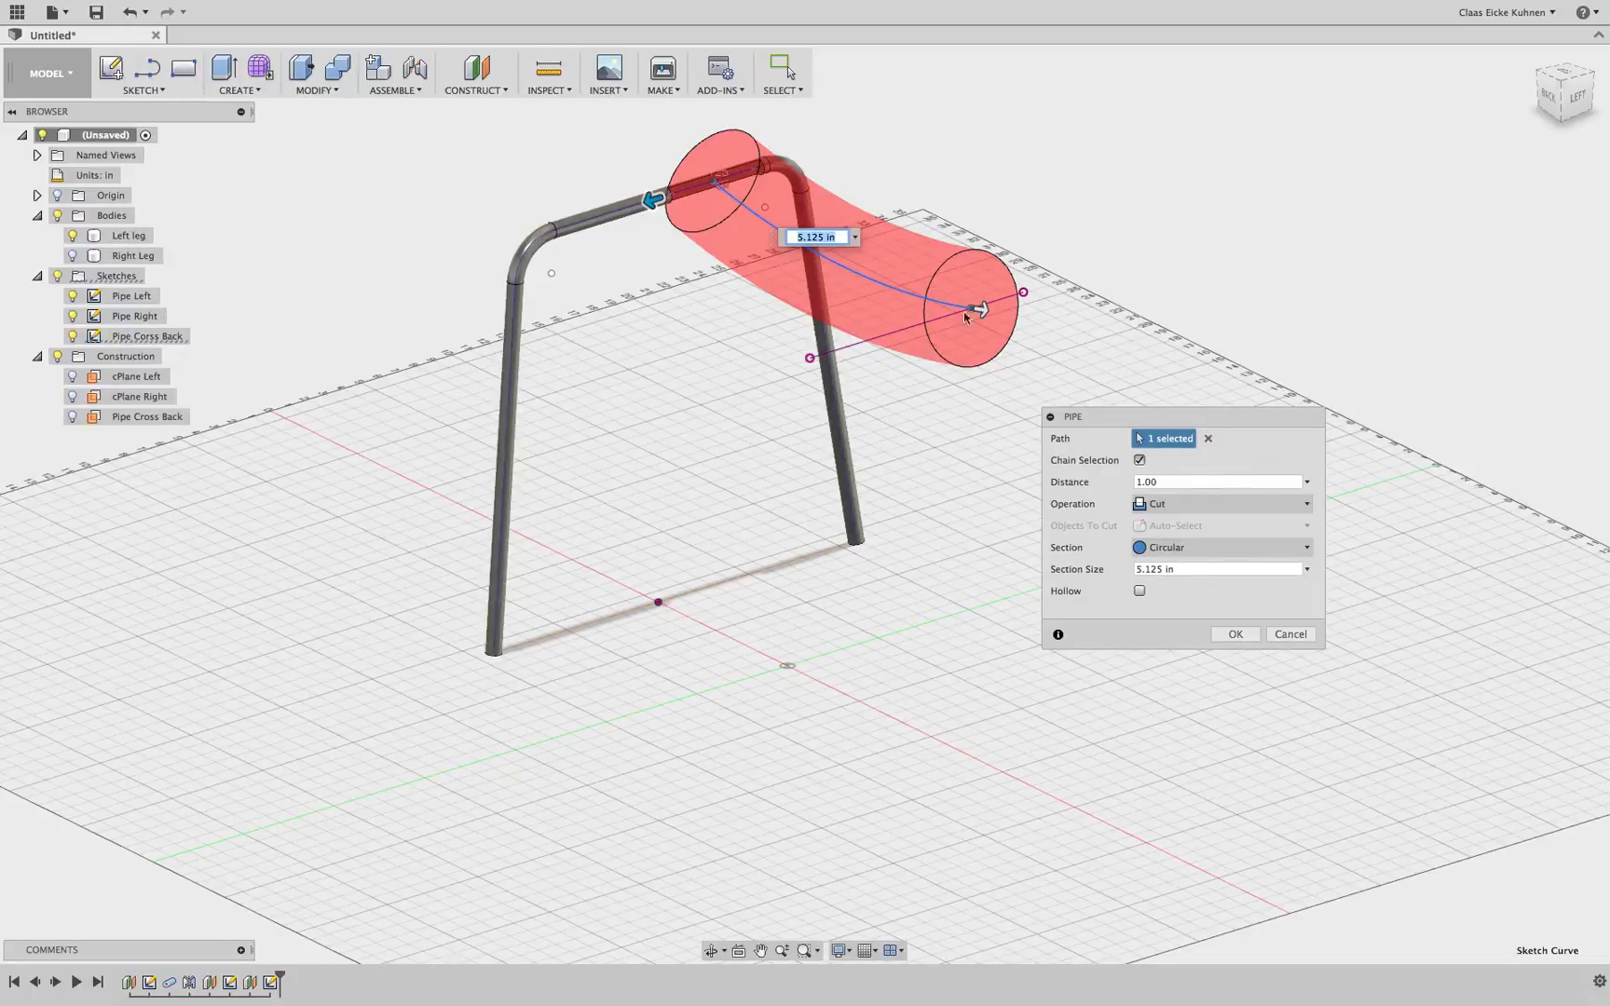
pyautogui.click(1186, 510)
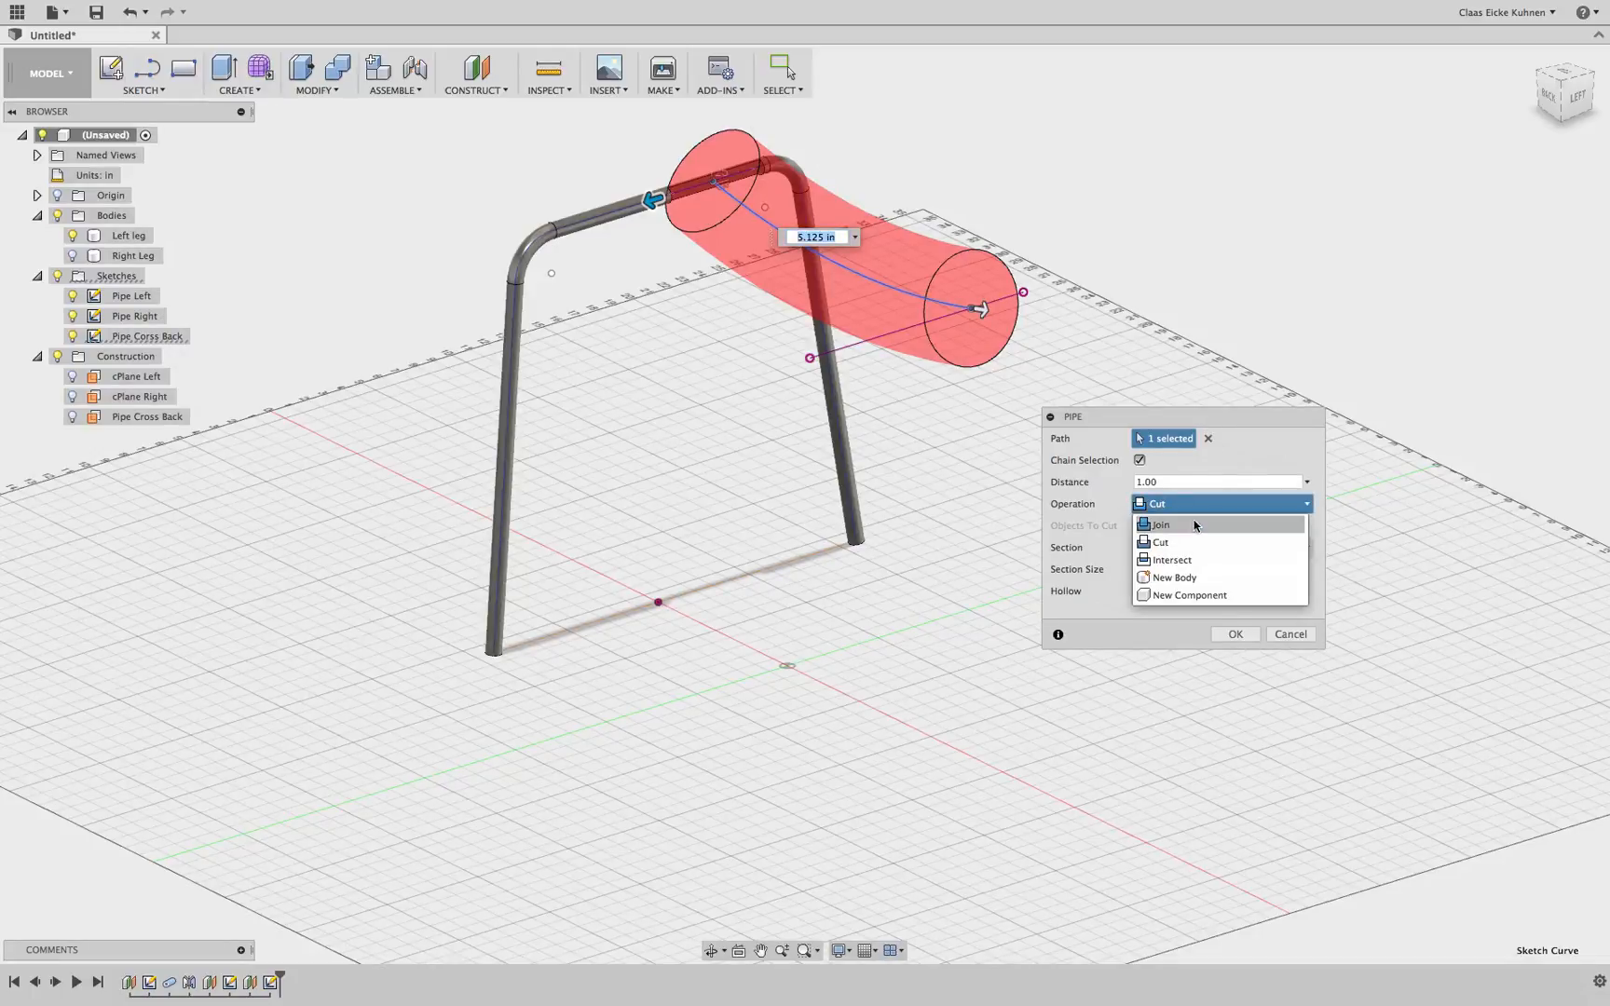
pyautogui.click(1195, 526)
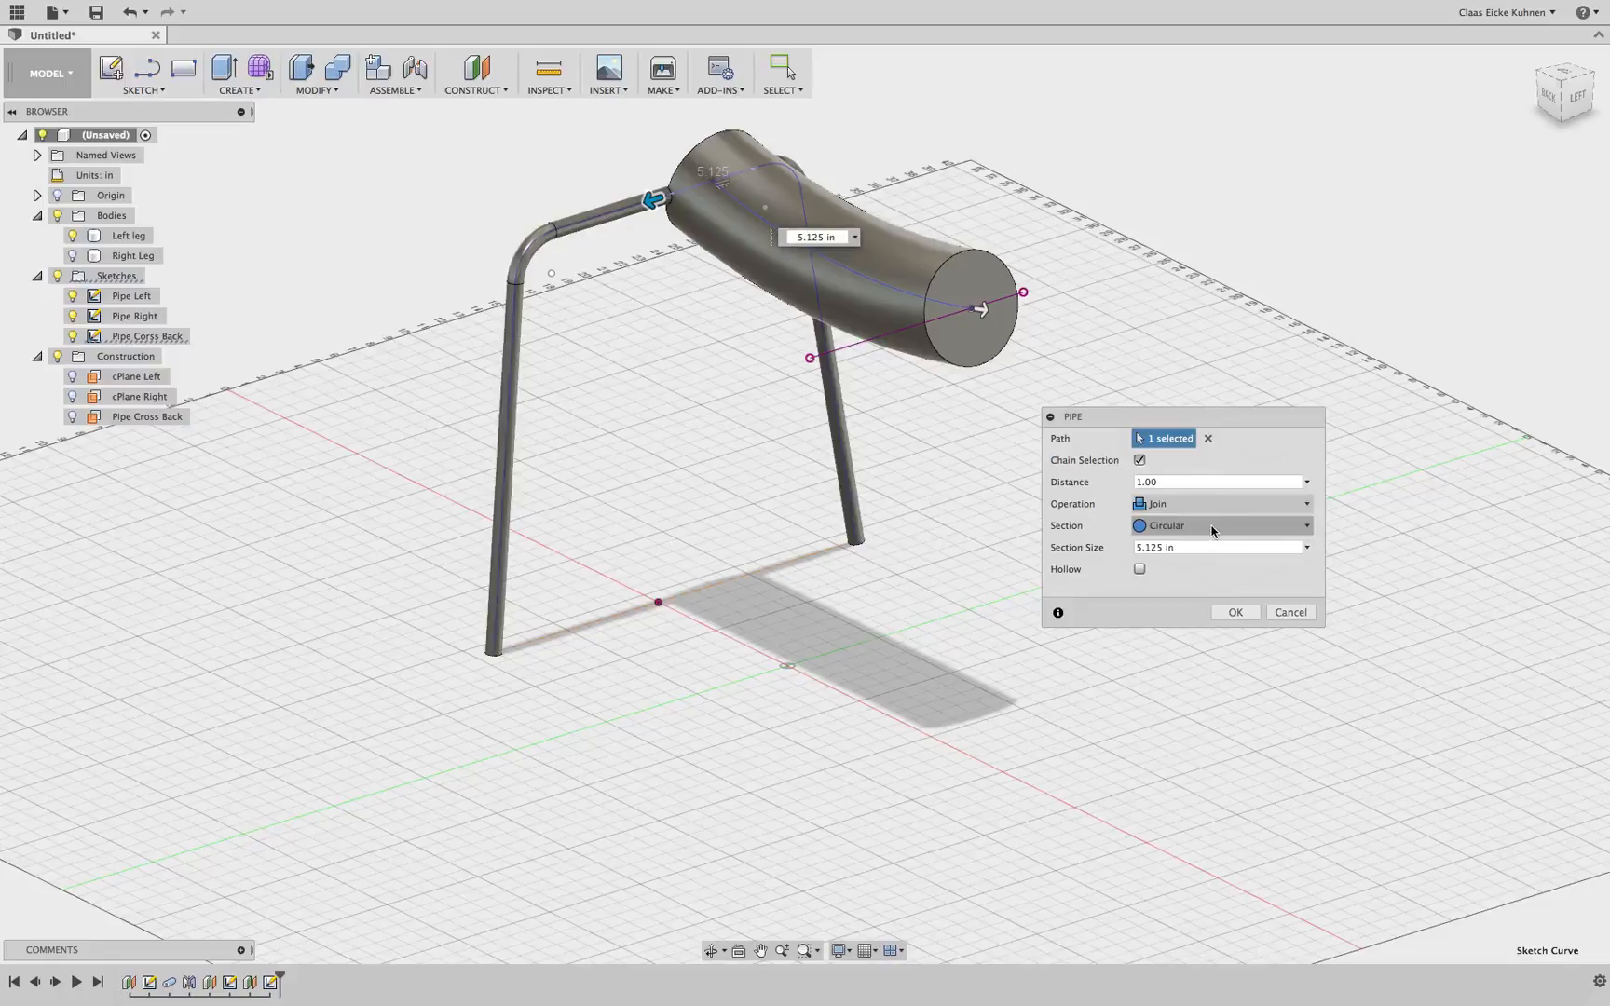
# Try a square pipe section, then switch the section back to circular
pyautogui.click(1210, 530)
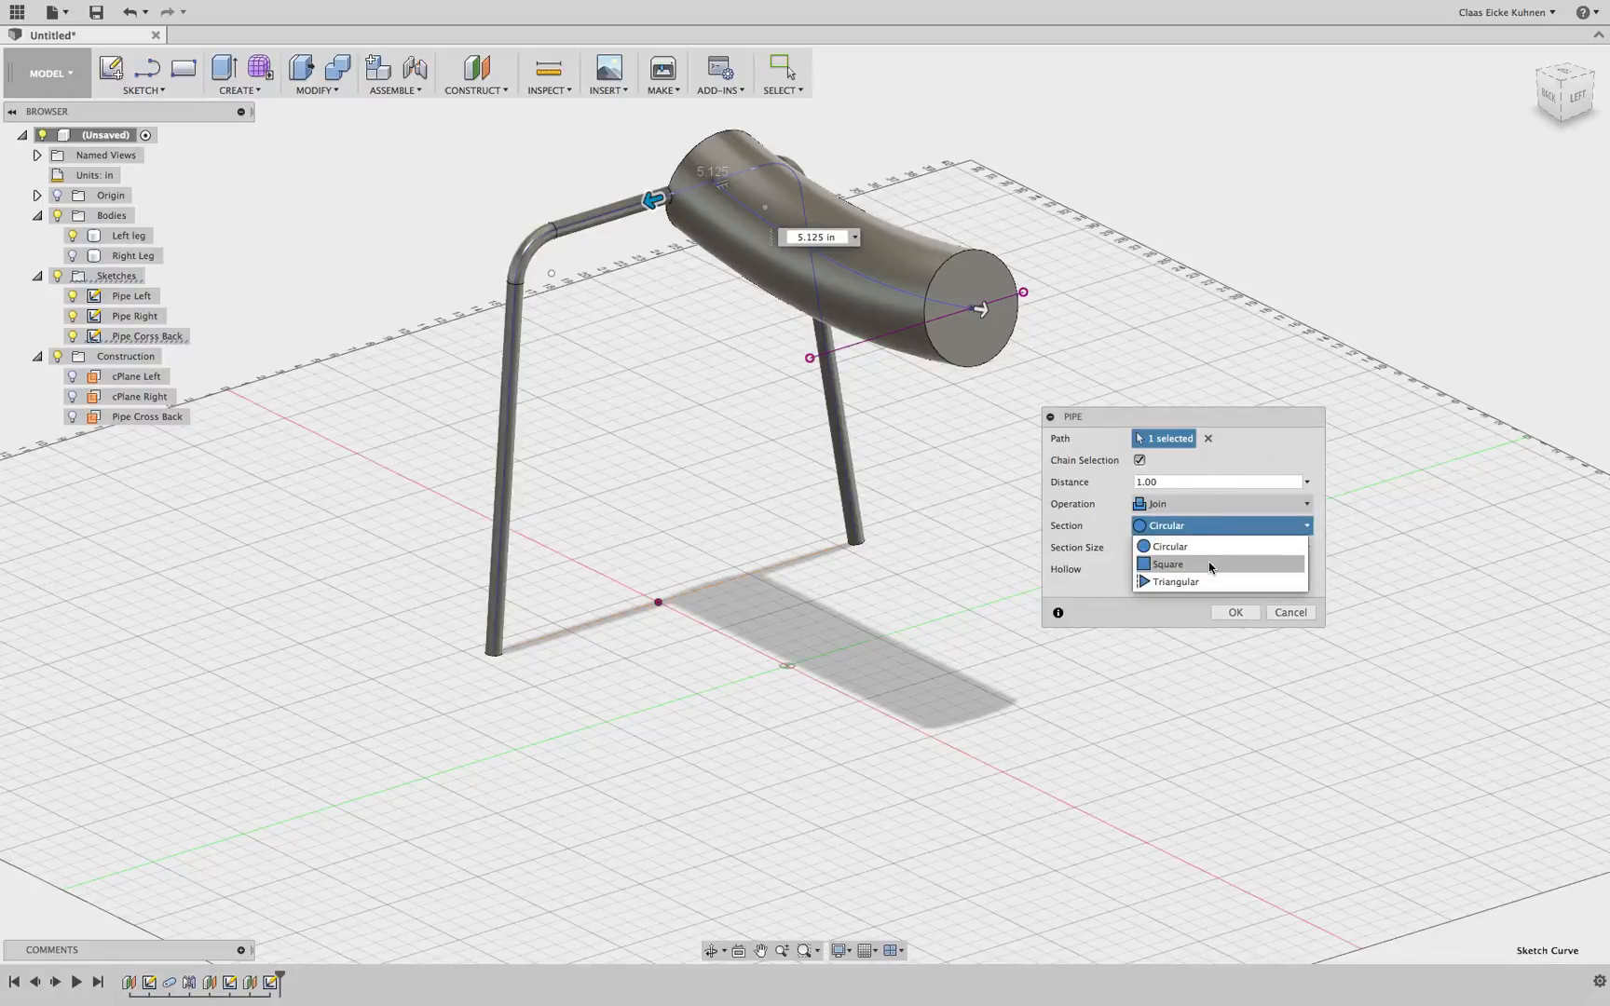
pyautogui.click(1209, 565)
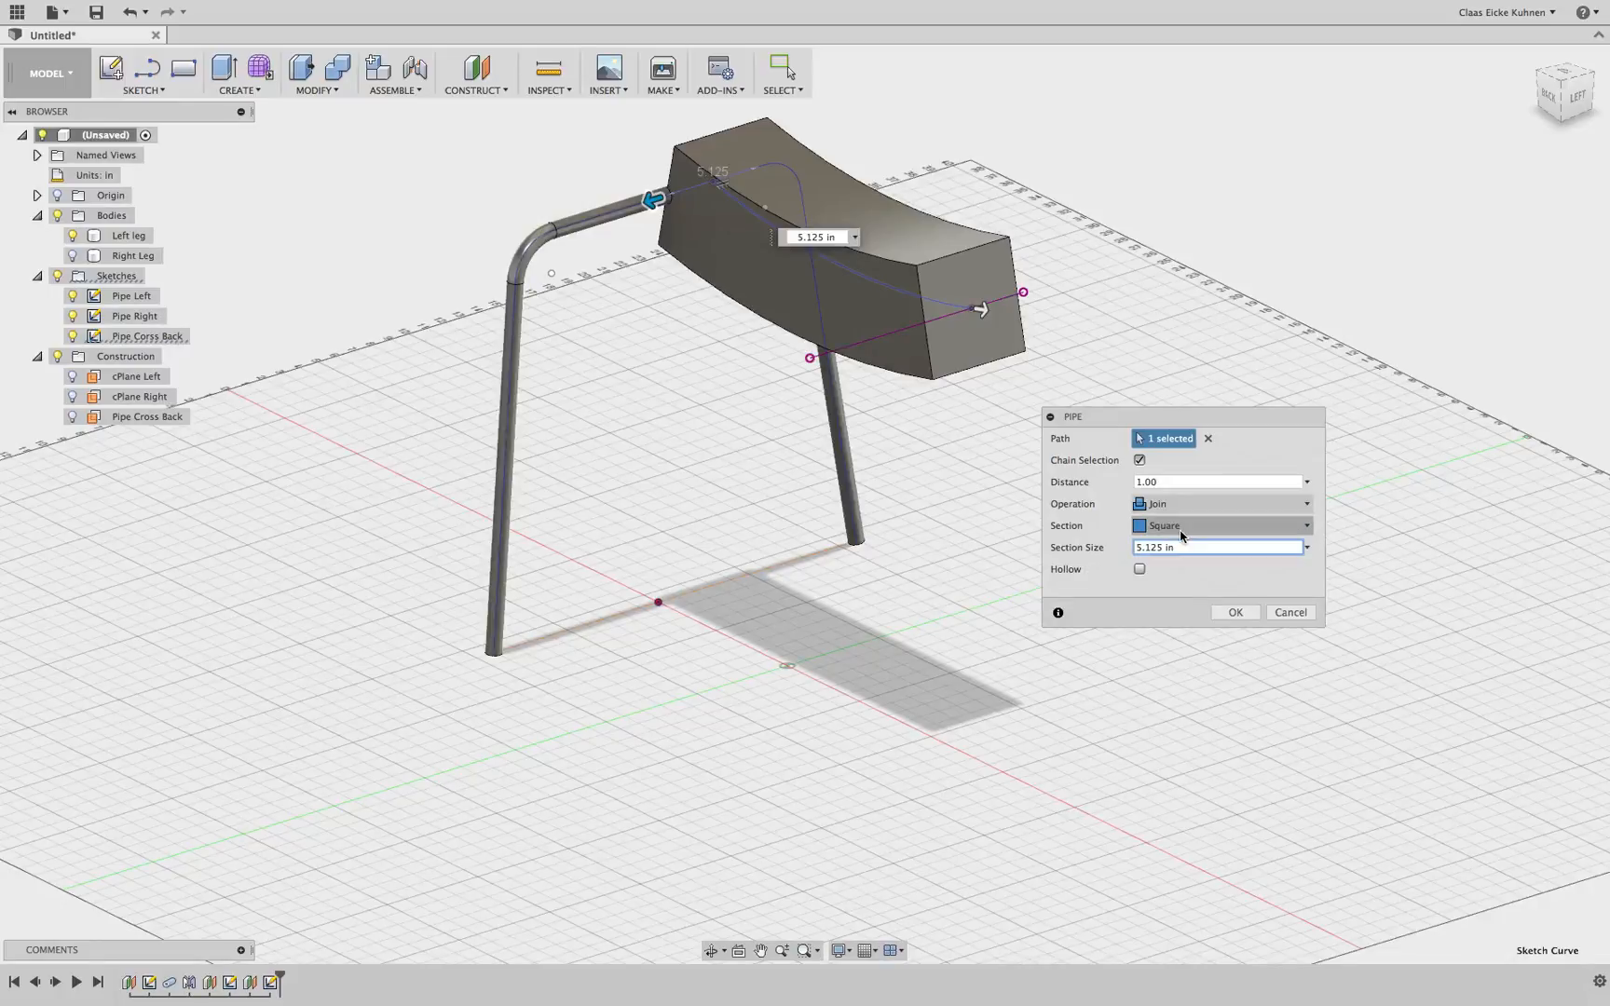
pyautogui.click(1185, 527)
pyautogui.click(1190, 546)
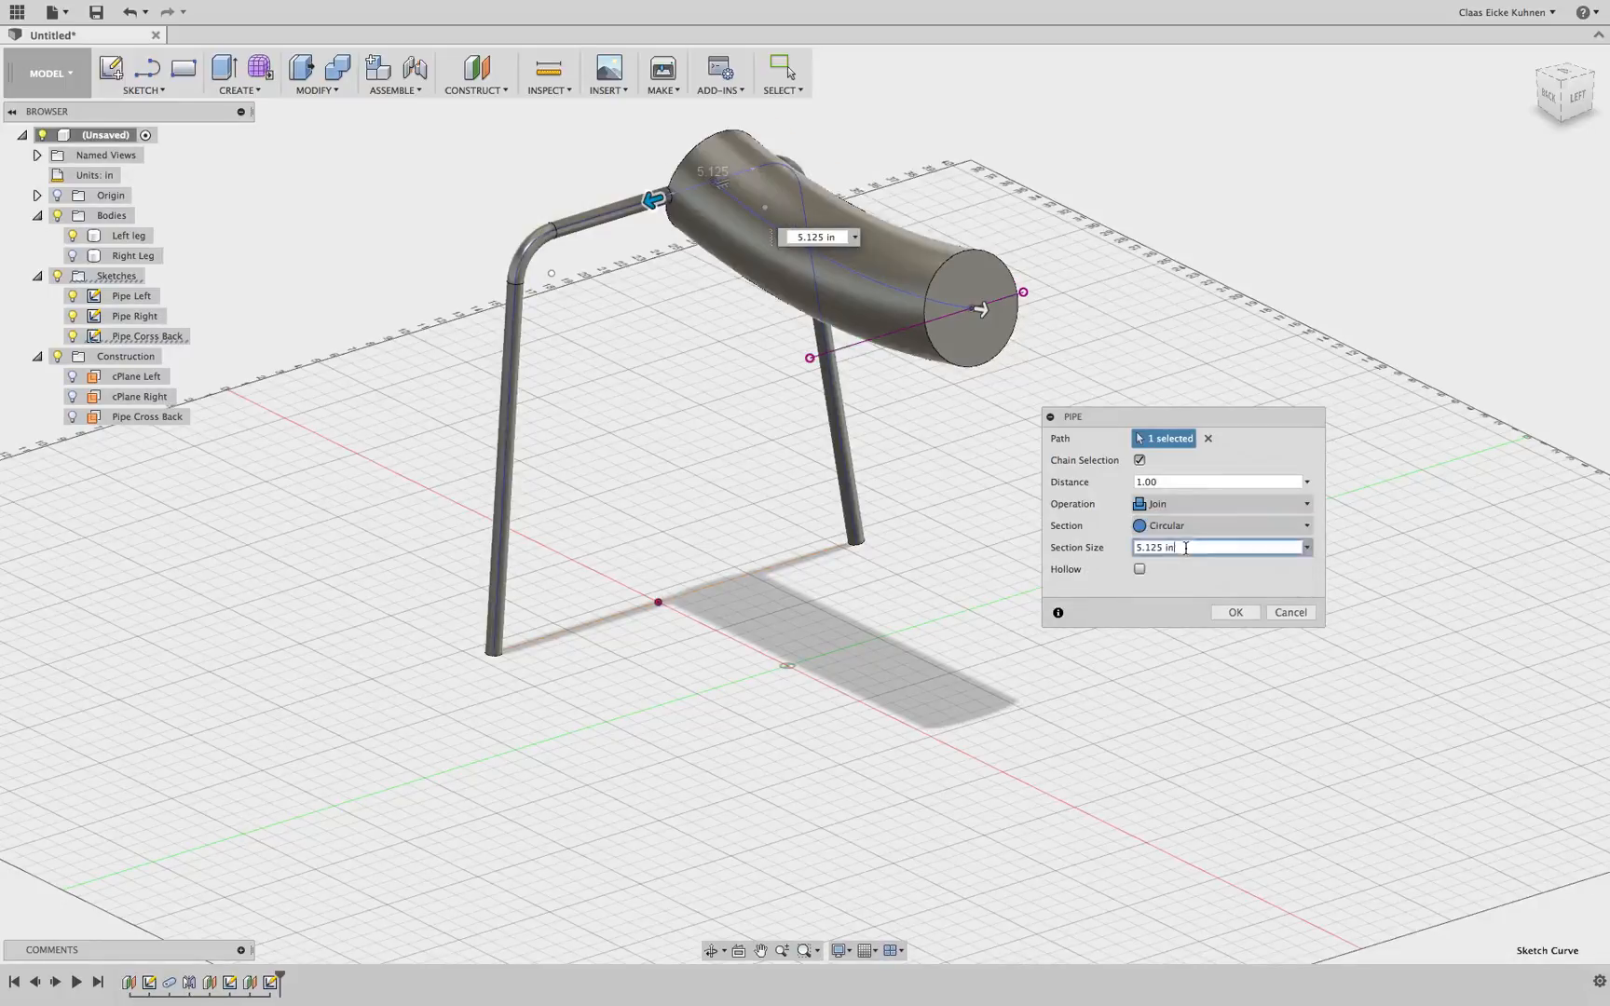
# Set the pipe's section size to .75" and finish the pipe
pyautogui.press('BackSpace')
pyautogui.write('.75')
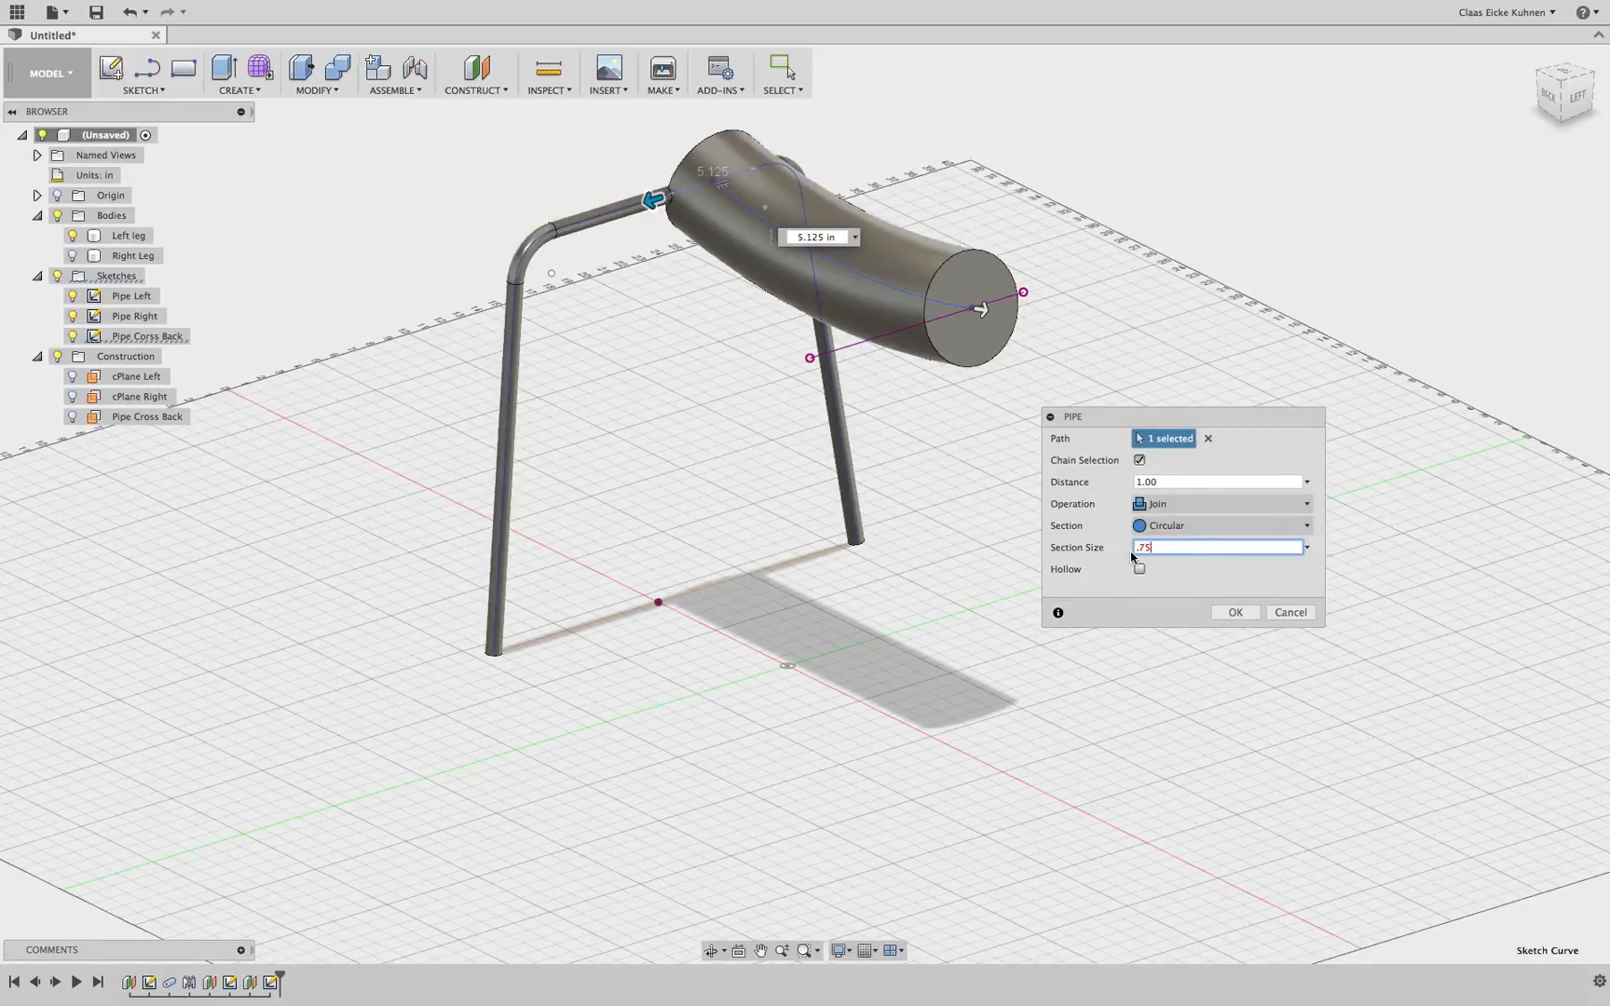
pyautogui.write('"')
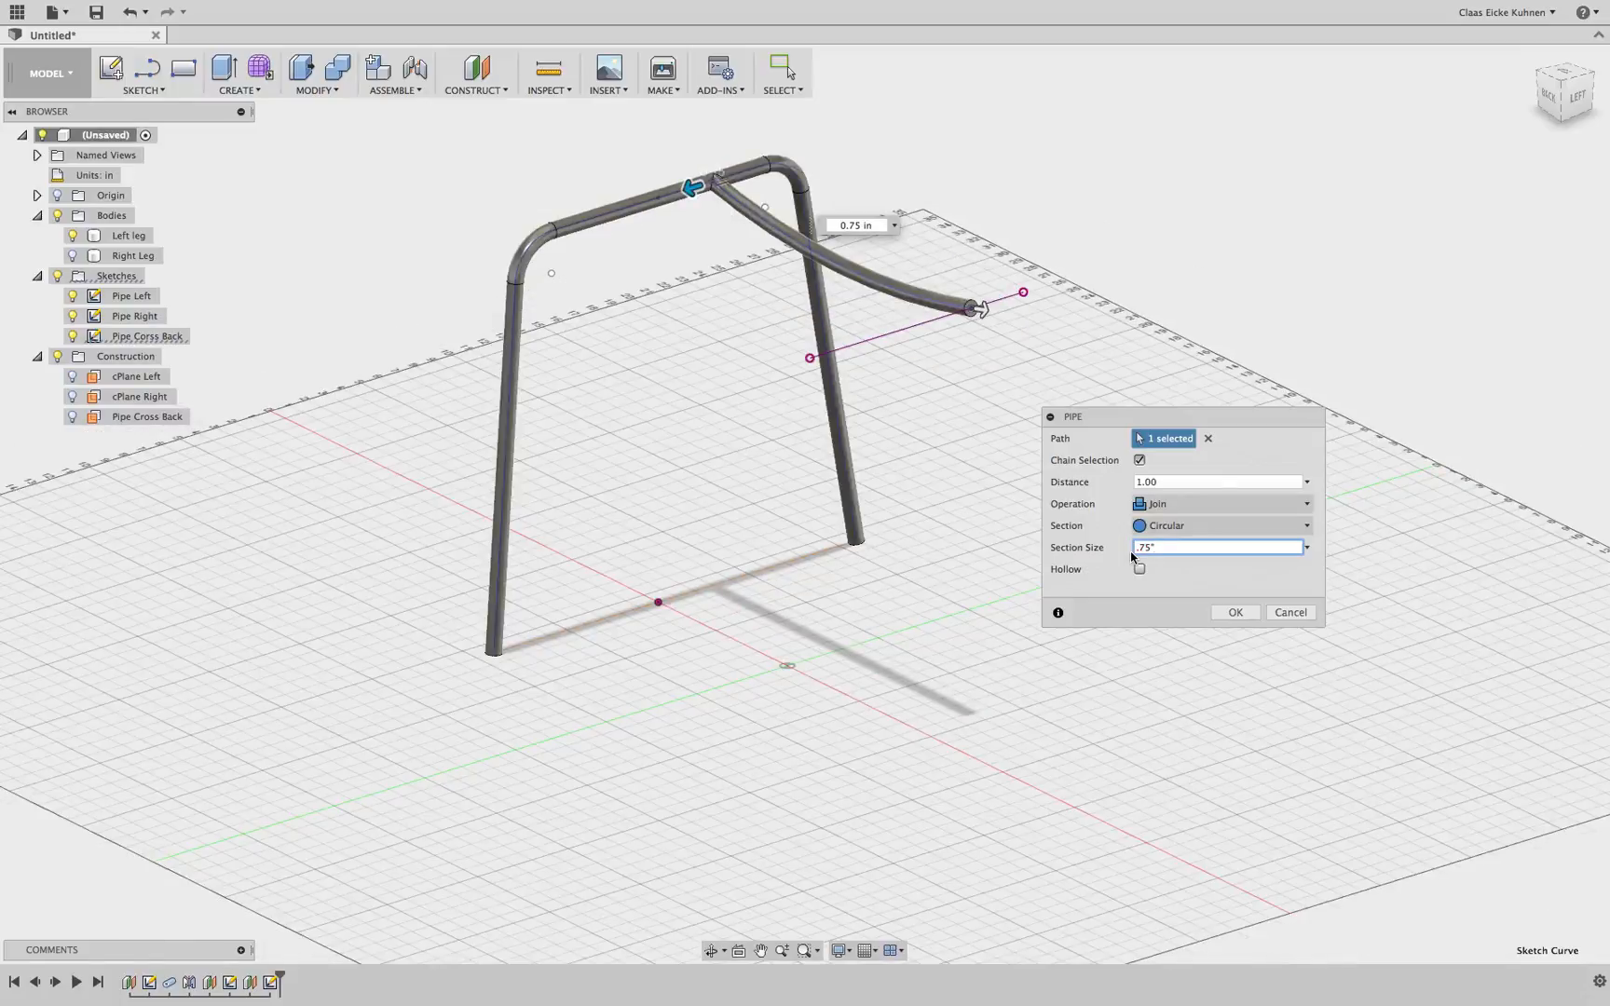
pyautogui.click(1237, 612)
# Inspect the new cross pipe from several angles, toggling the Right Leg body
pyautogui.scroll(5, 812, 221)
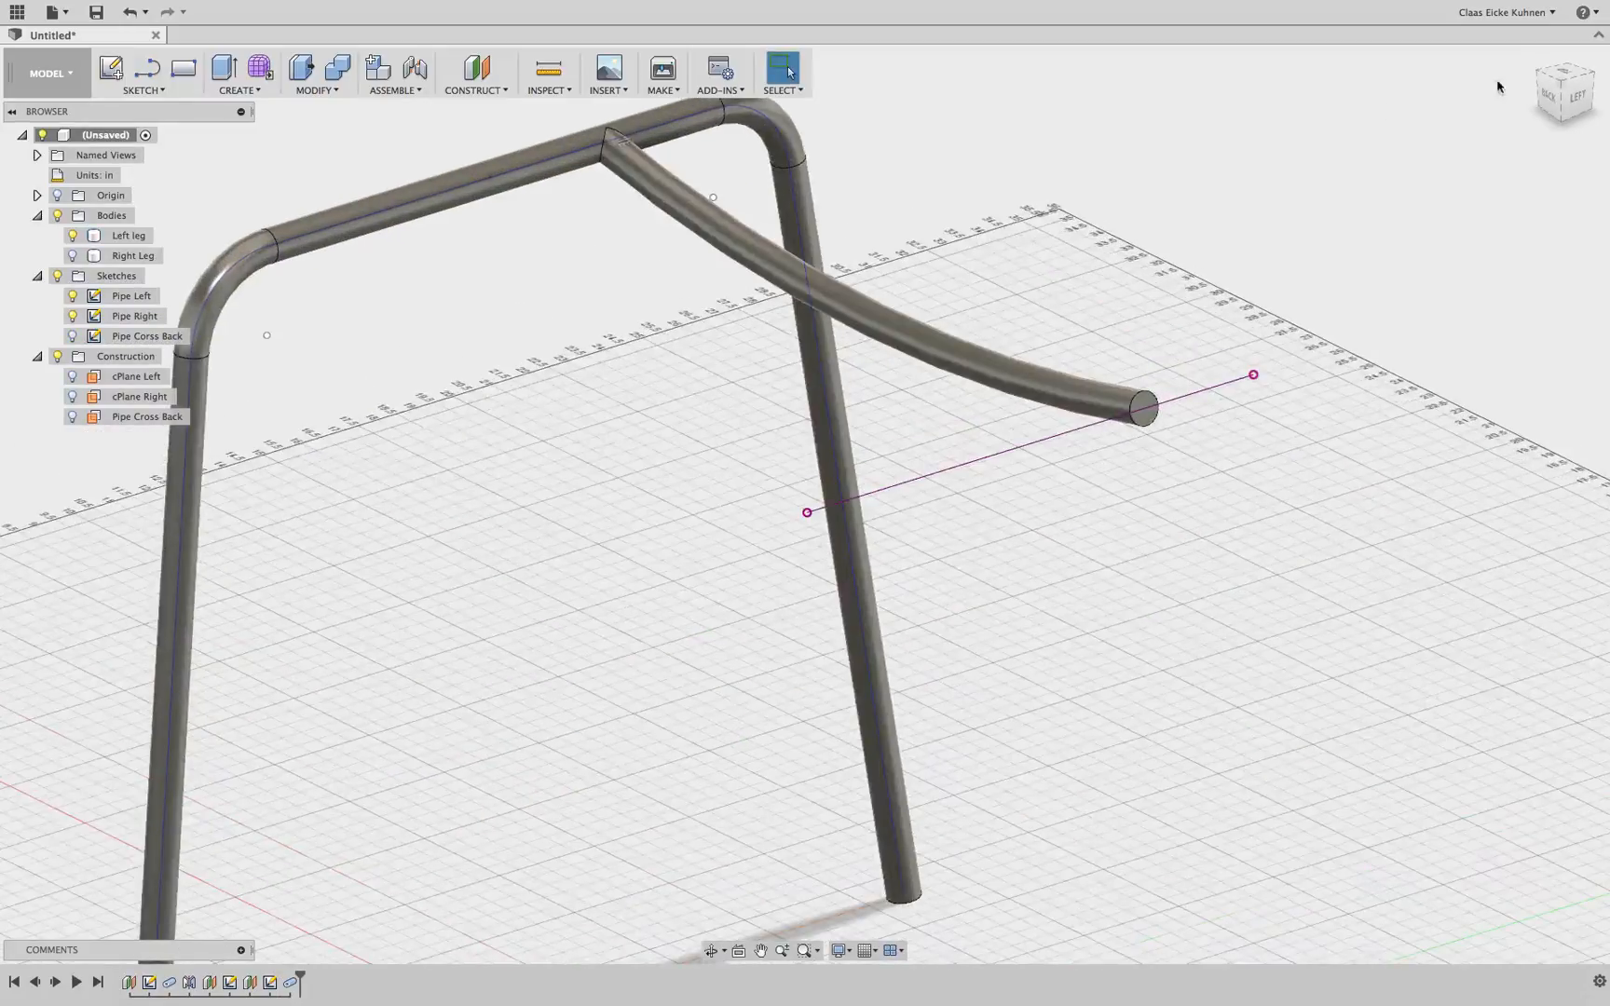
pyautogui.moveTo(1569, 91)
pyautogui.mouseDown()
pyautogui.moveTo(1574, 159)
pyautogui.moveTo(1608, 123)
pyautogui.moveTo(1602, 94)
pyautogui.moveTo(1548, 125)
pyautogui.mouseUp()
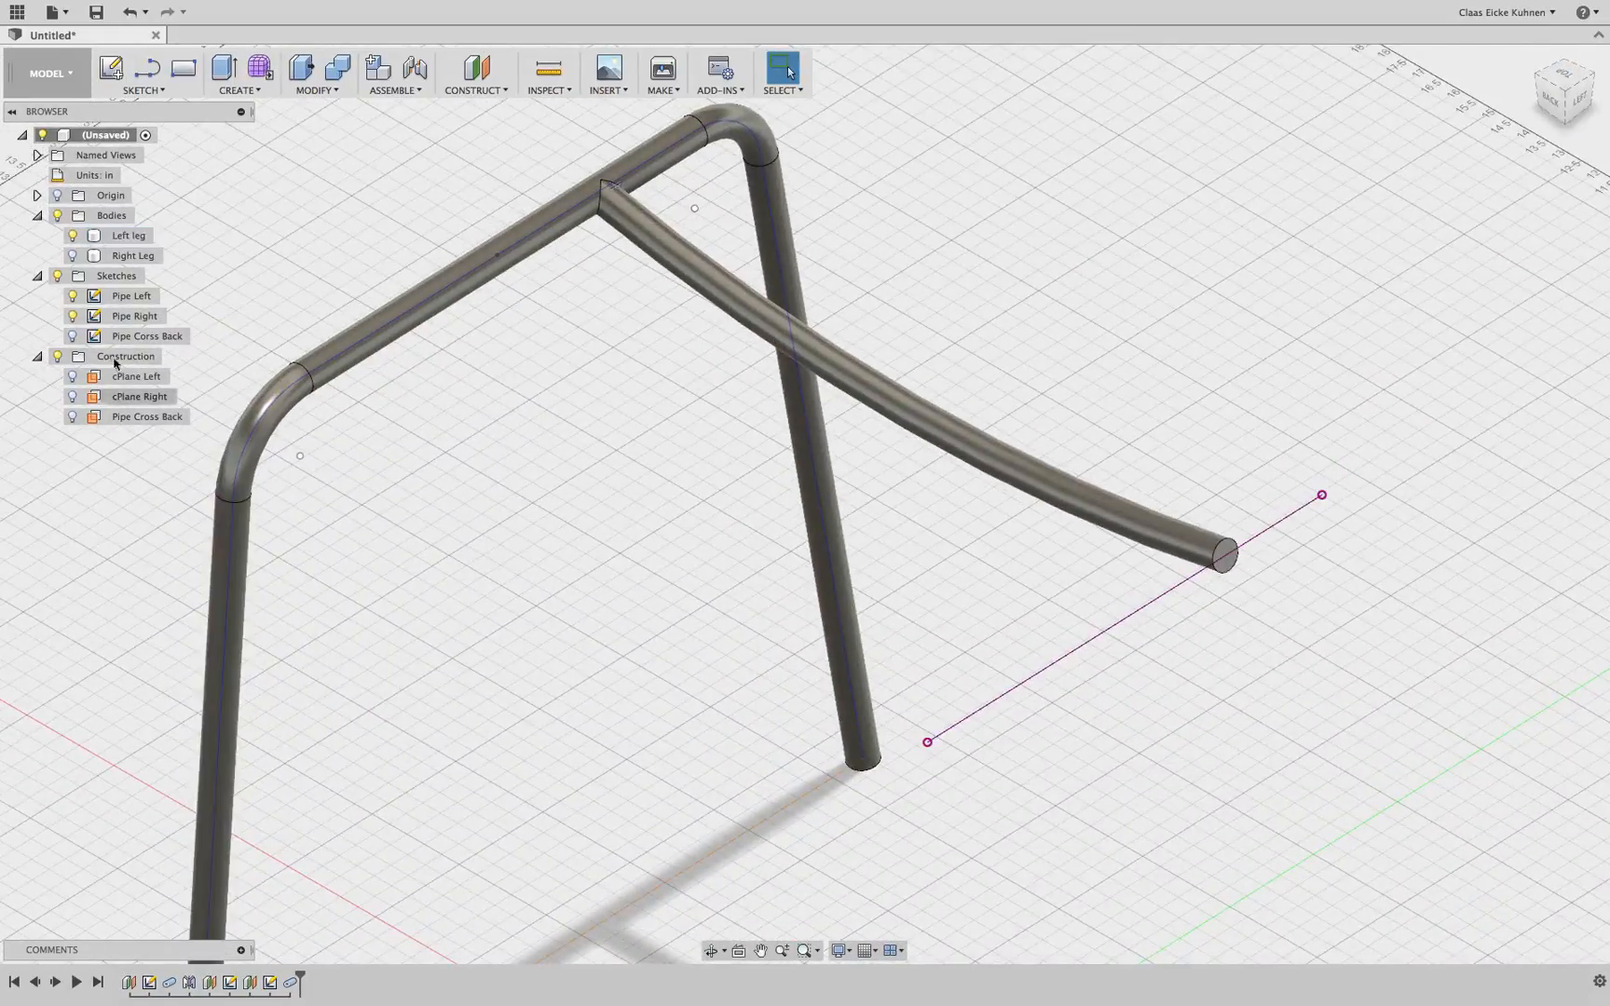
pyautogui.click(73, 260)
pyautogui.click(72, 260)
pyautogui.scroll(-3, 608, 569)
pyautogui.moveTo(637, 579); pyautogui.dragTo(518, 495, button='middle')
pyautogui.moveTo(1562, 110); pyautogui.dragTo(1497, 154)
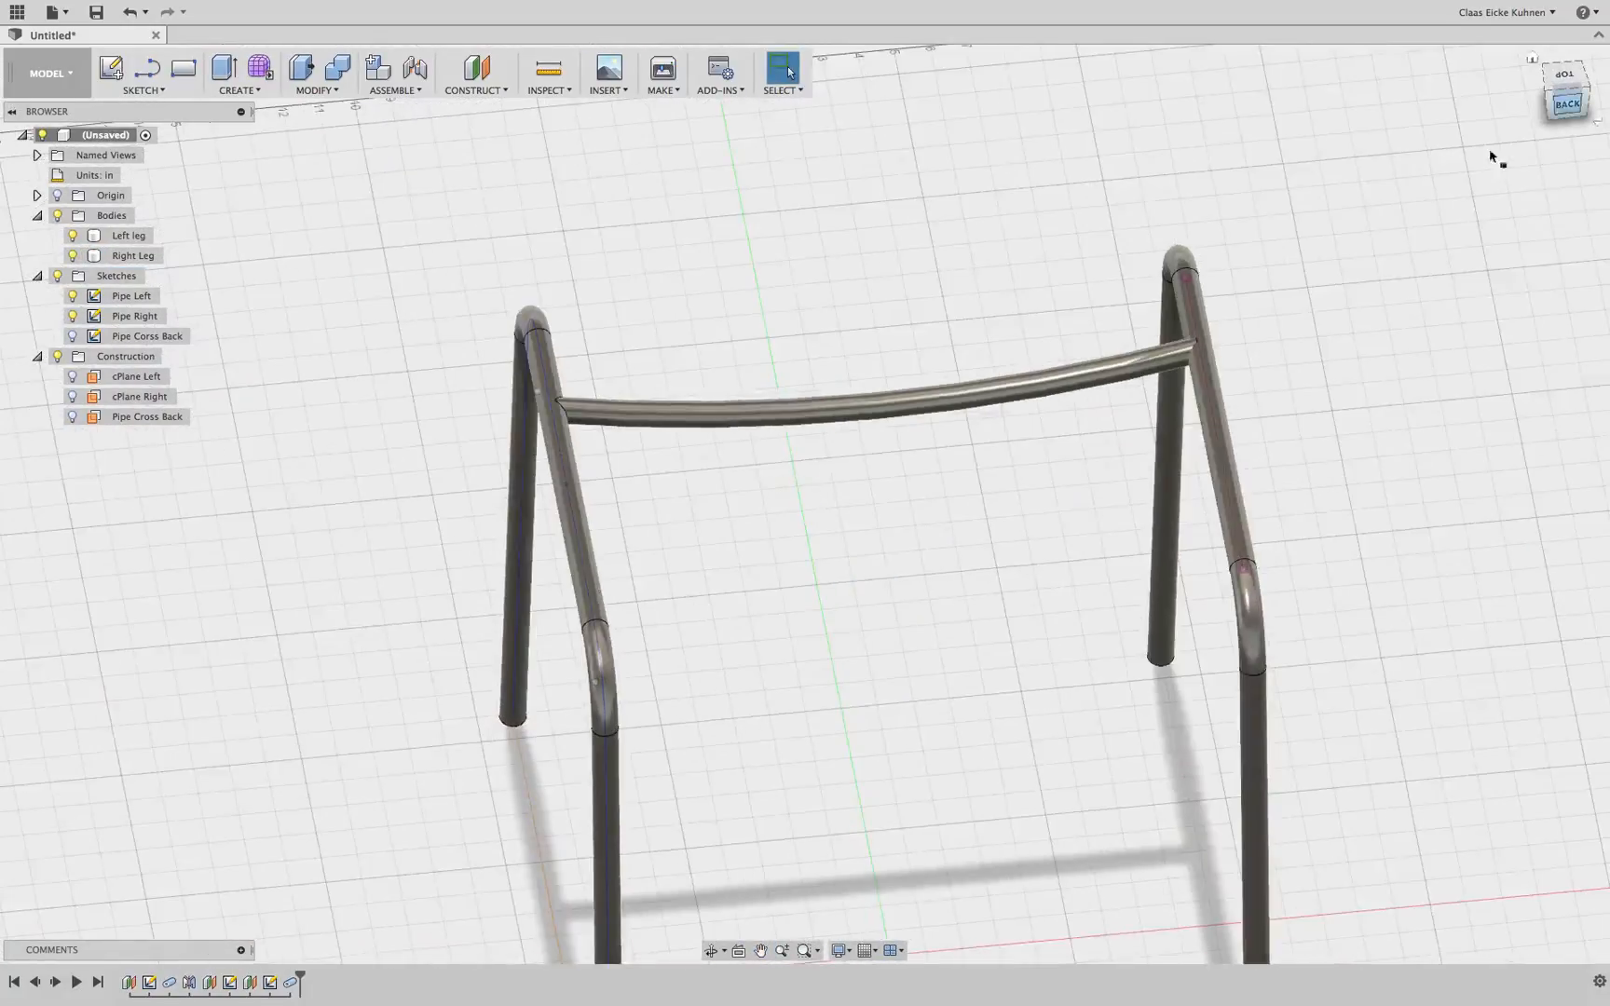
# Review the cross pipe's feature settings and check where it meets the Right Leg body
pyautogui.rightClick(290, 990)
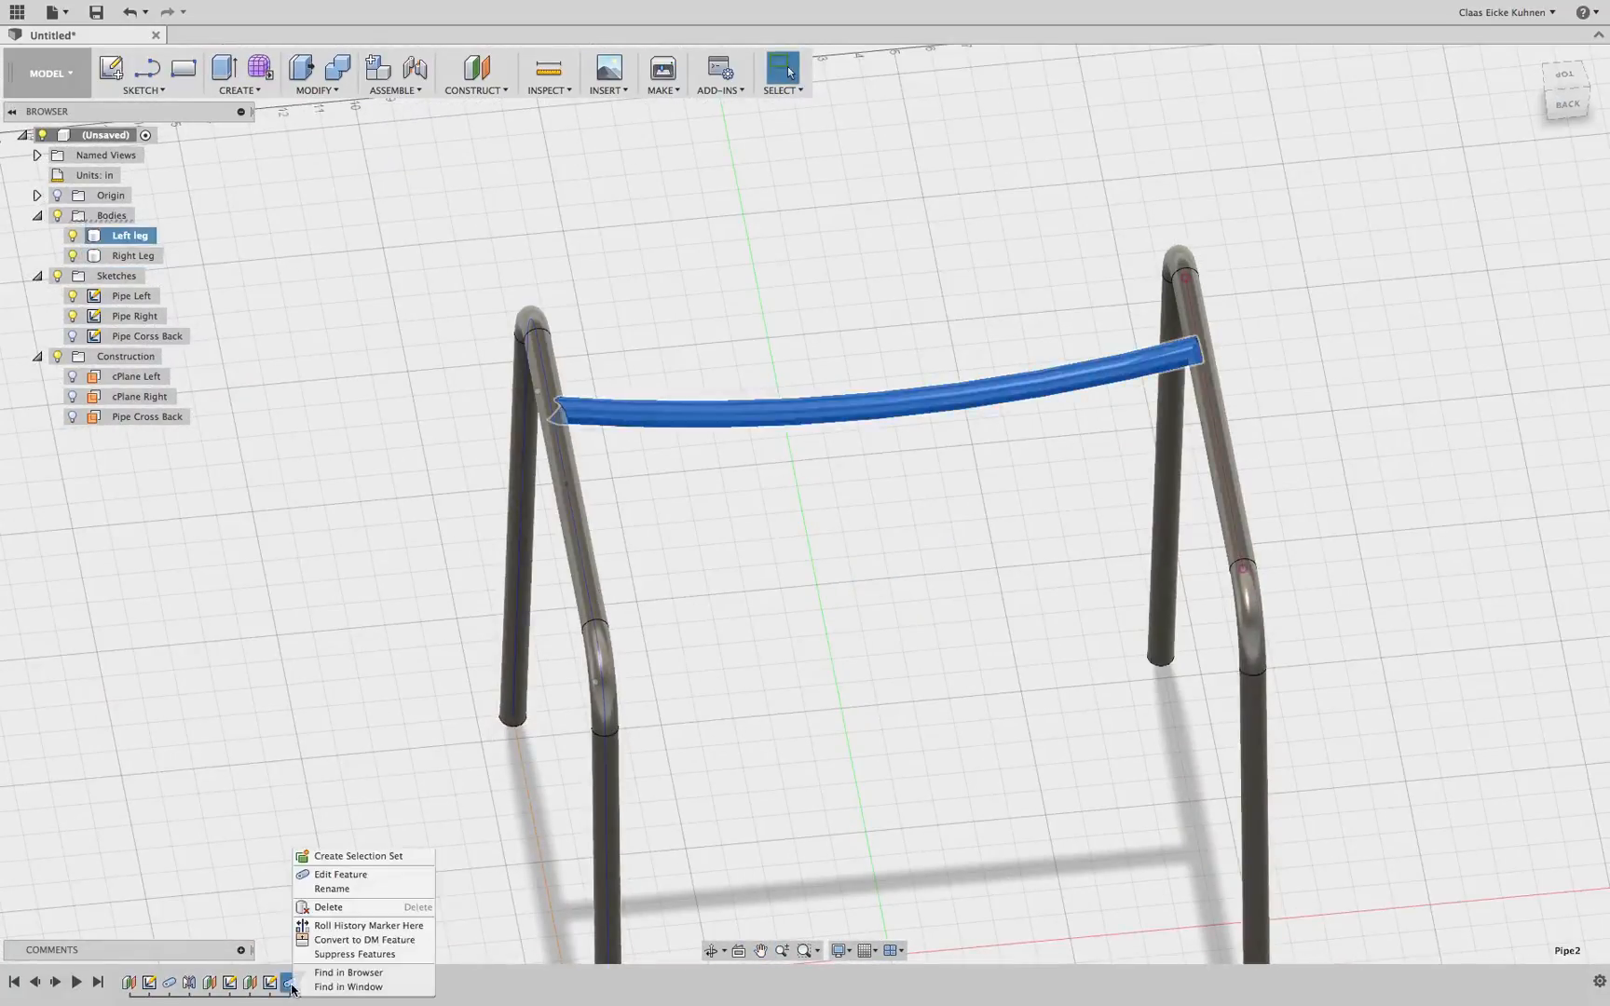
pyautogui.click(358, 876)
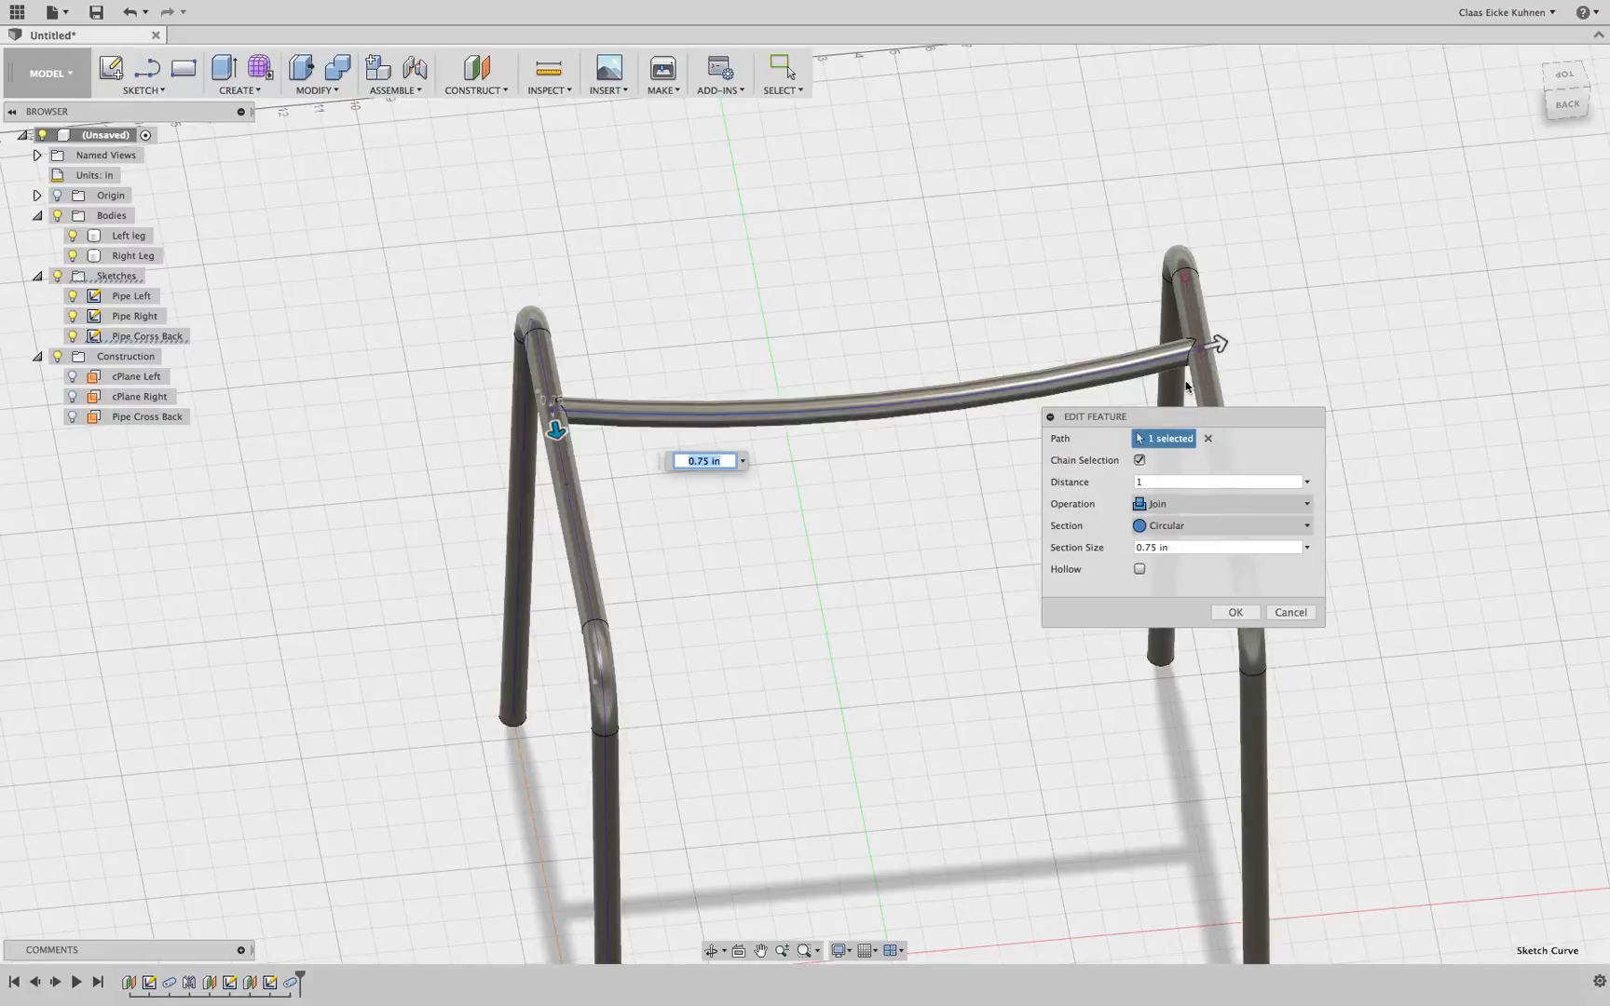
pyautogui.click(1236, 613)
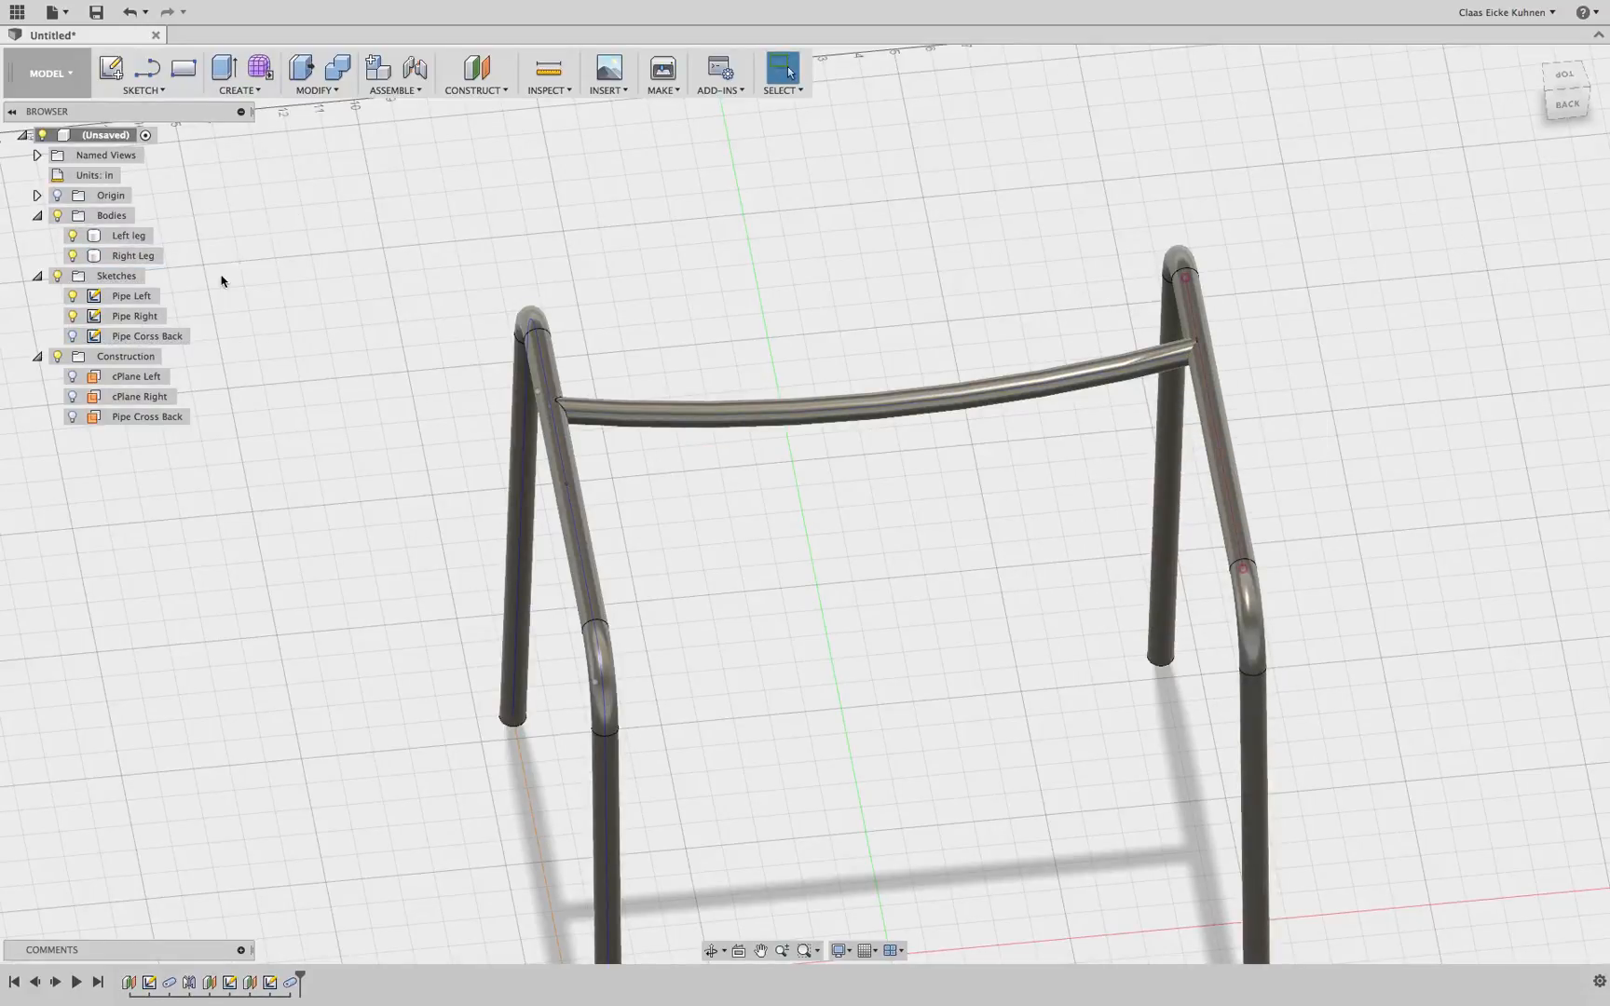
pyautogui.click(73, 256)
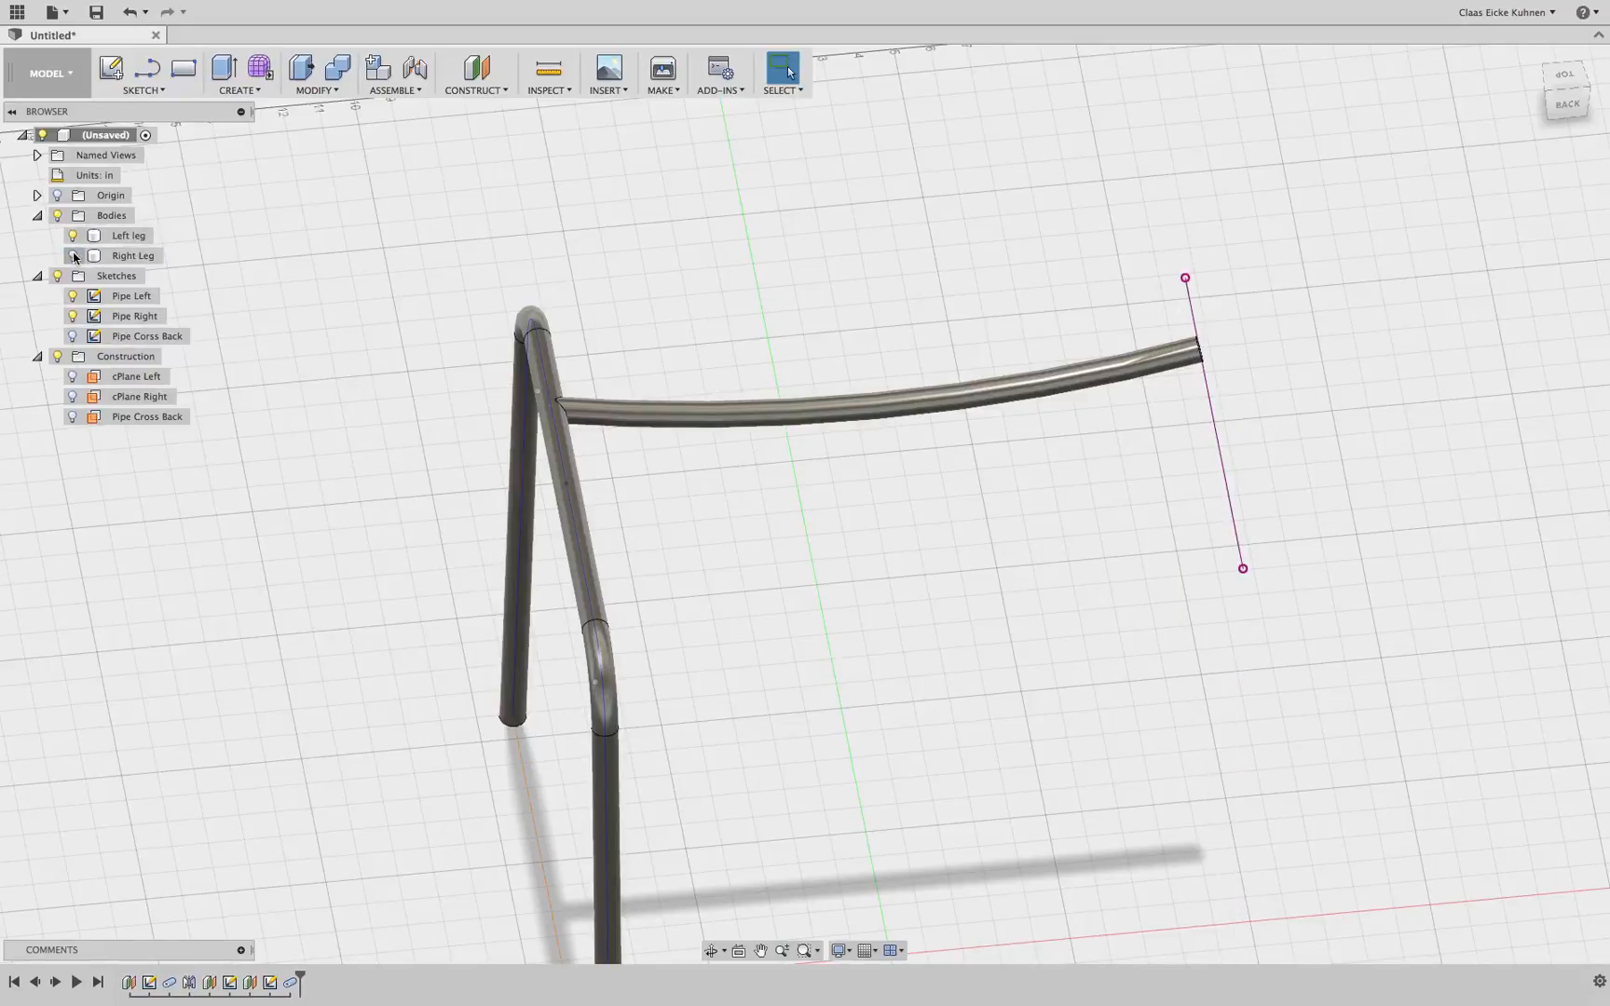
pyautogui.click(73, 256)
pyautogui.rightClick(97, 257)
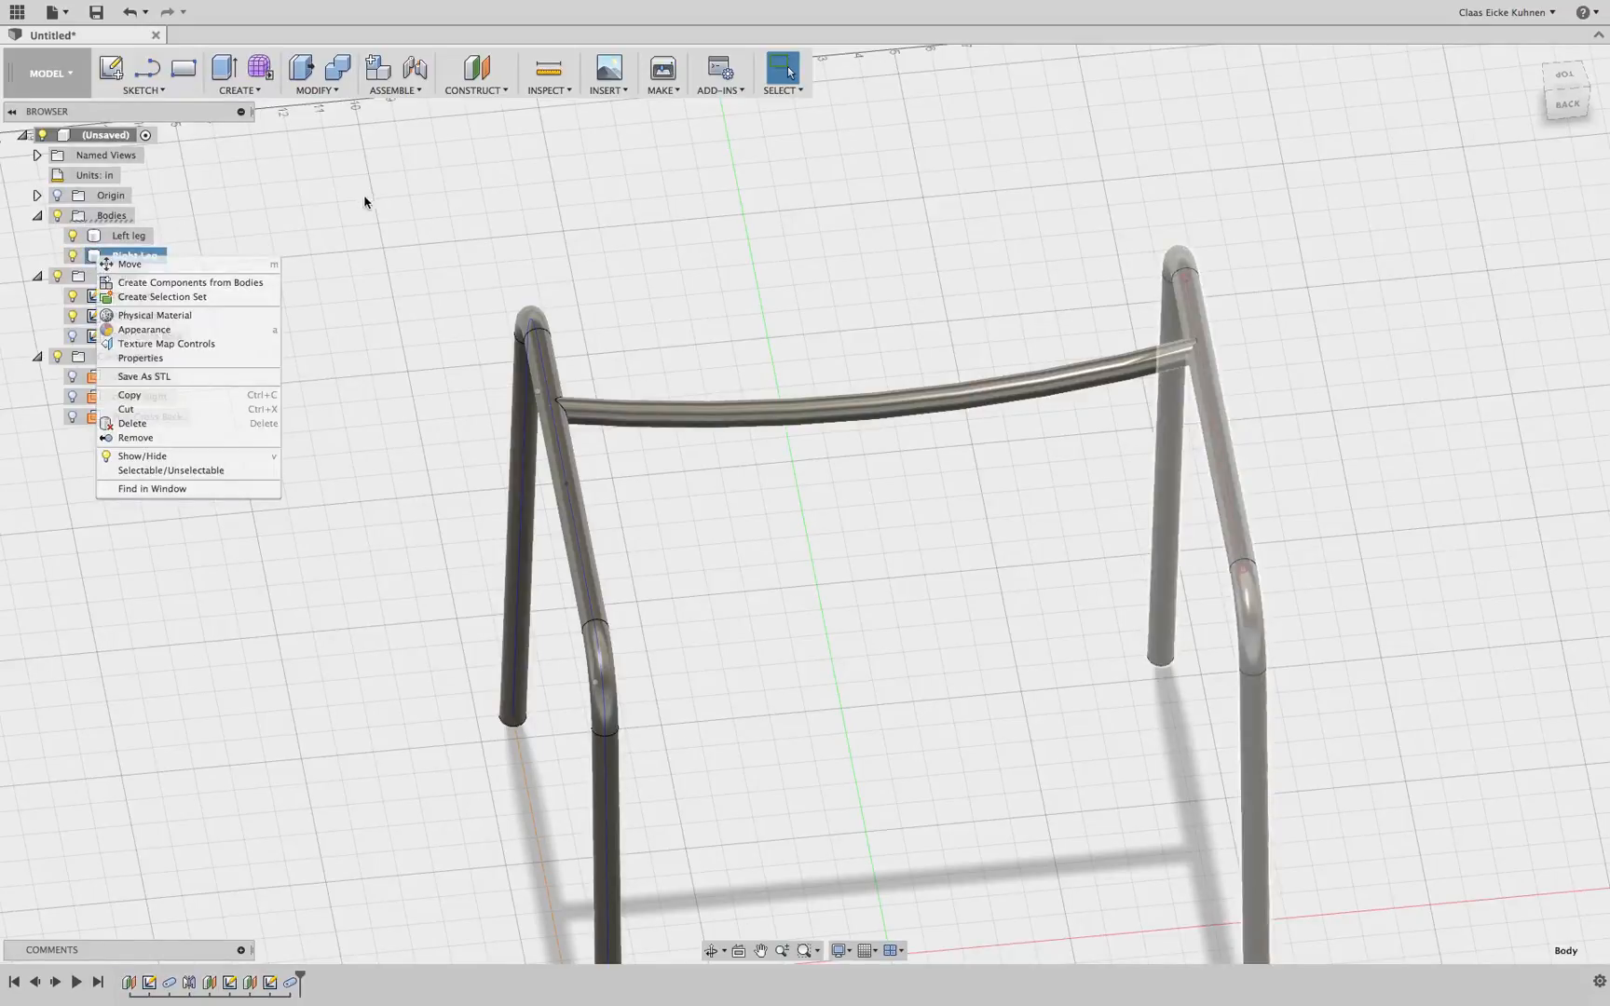
pyautogui.press('Escape')
pyautogui.rightClick(290, 982)
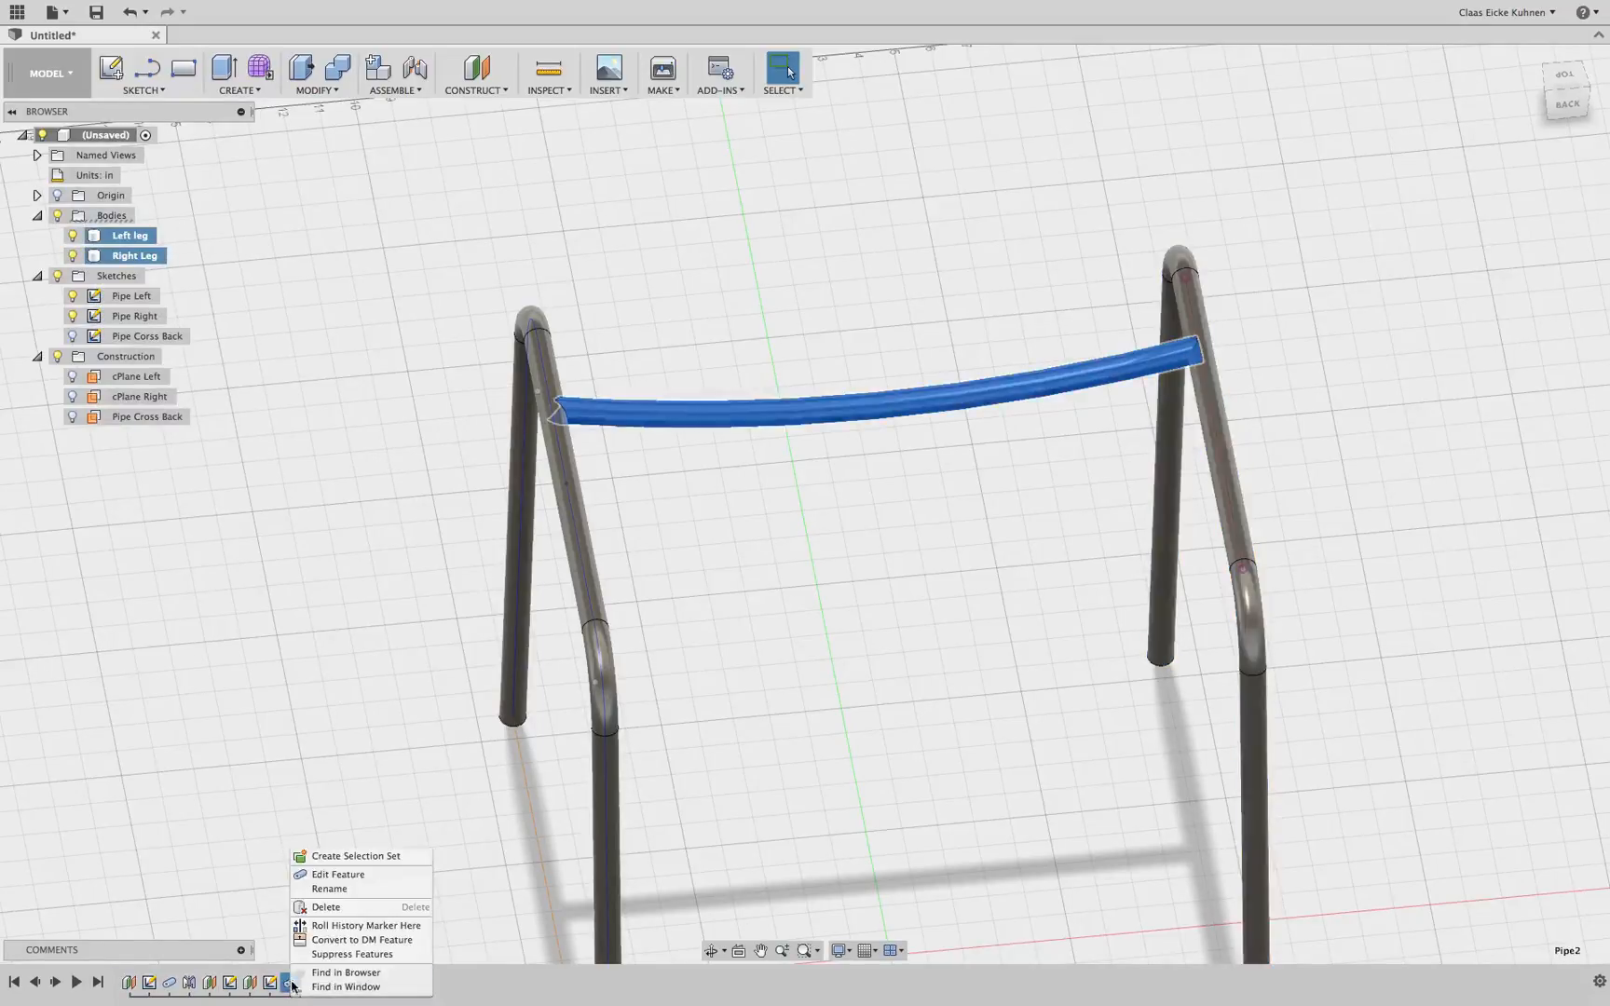
pyautogui.click(342, 876)
pyautogui.moveTo(1225, 352)
pyautogui.mouseDown()
pyautogui.moveTo(1001, 389)
pyautogui.moveTo(1228, 348)
pyautogui.moveTo(1240, 365)
pyautogui.mouseUp()
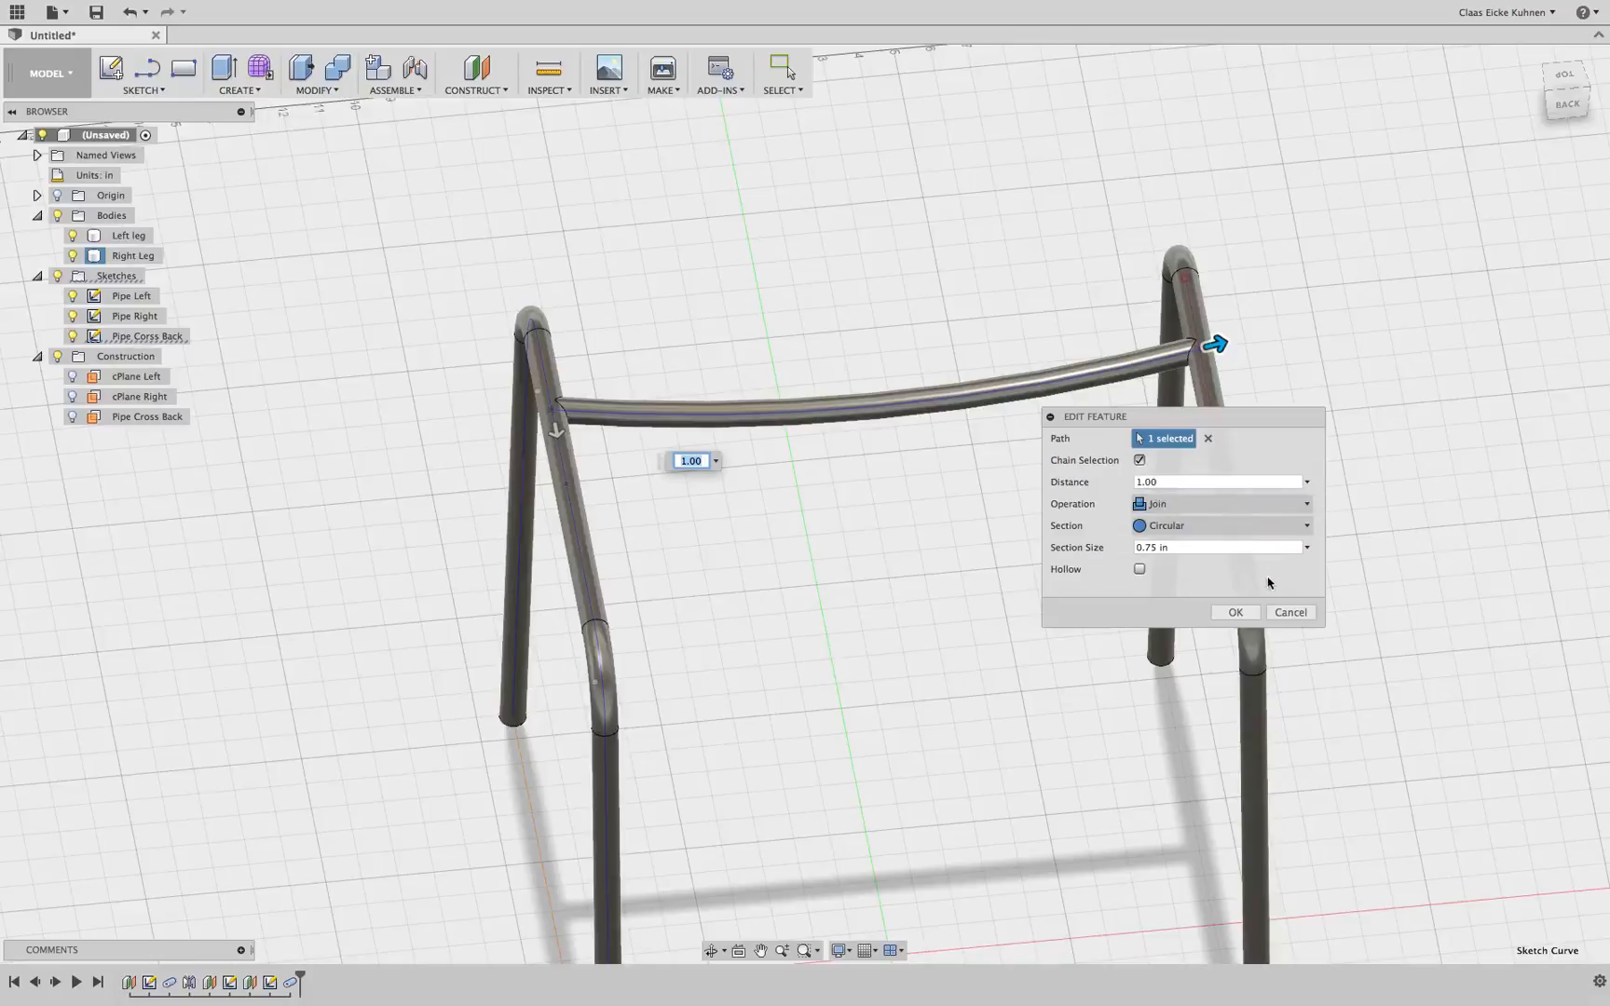
pyautogui.click(1246, 613)
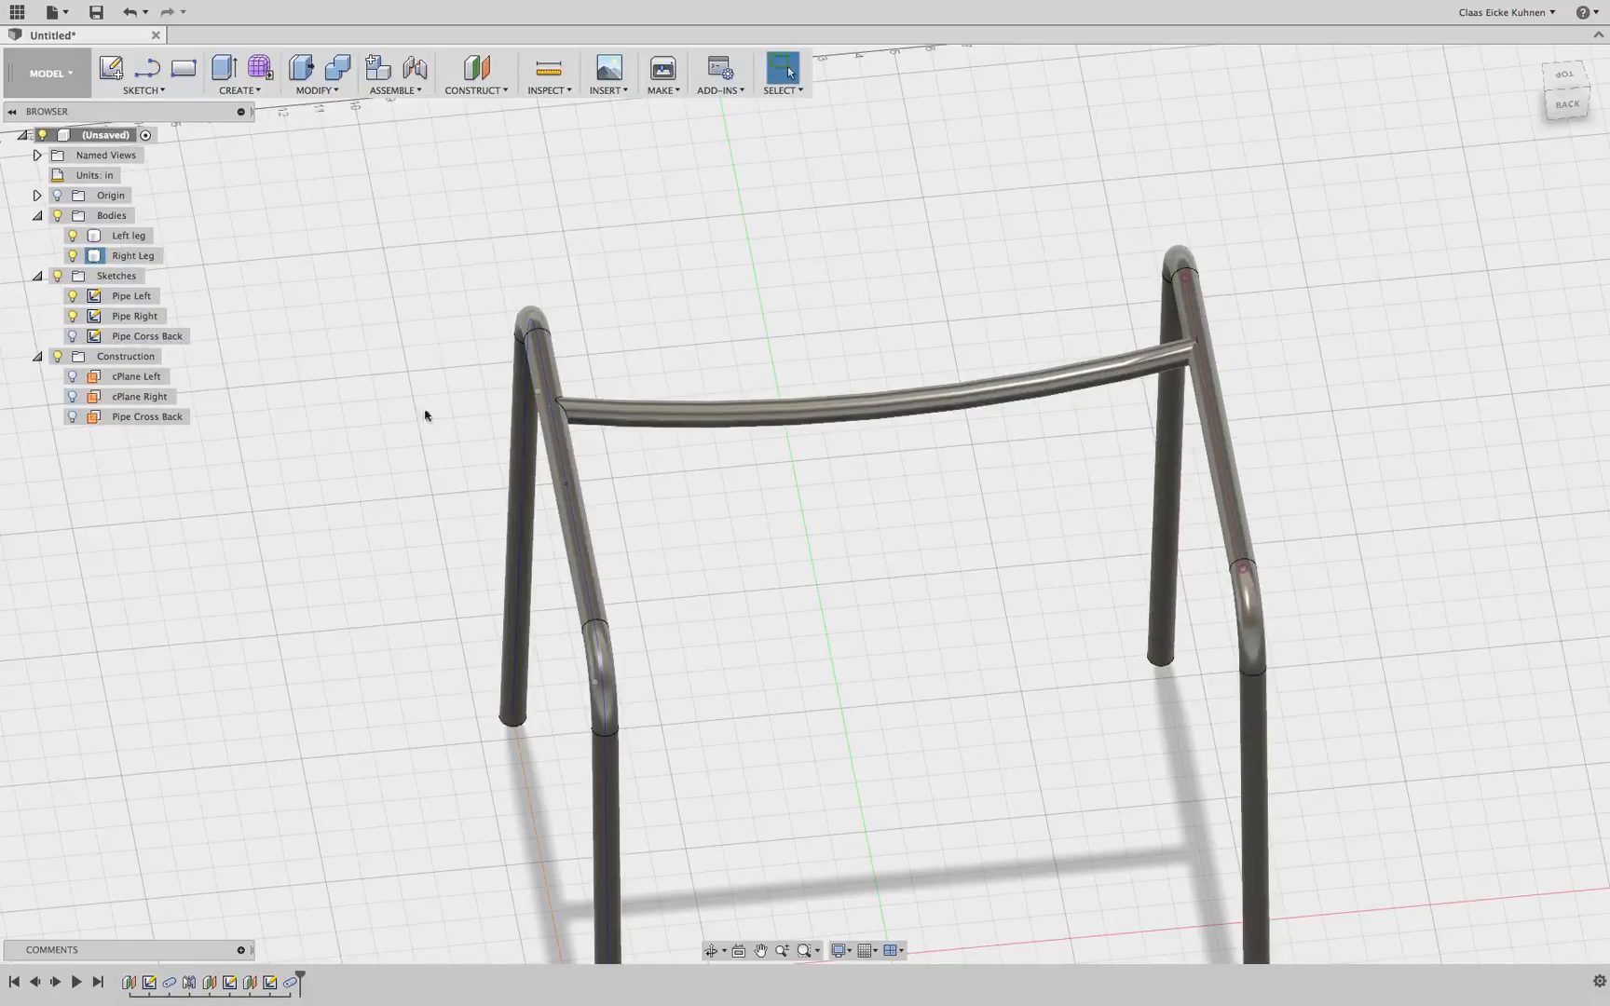
# Roll the timeline back before the cross pipe, show the Pipe Corss Back sketch, and start a pipe along its curve
pyautogui.moveTo(300, 976); pyautogui.dragTo(280, 976)
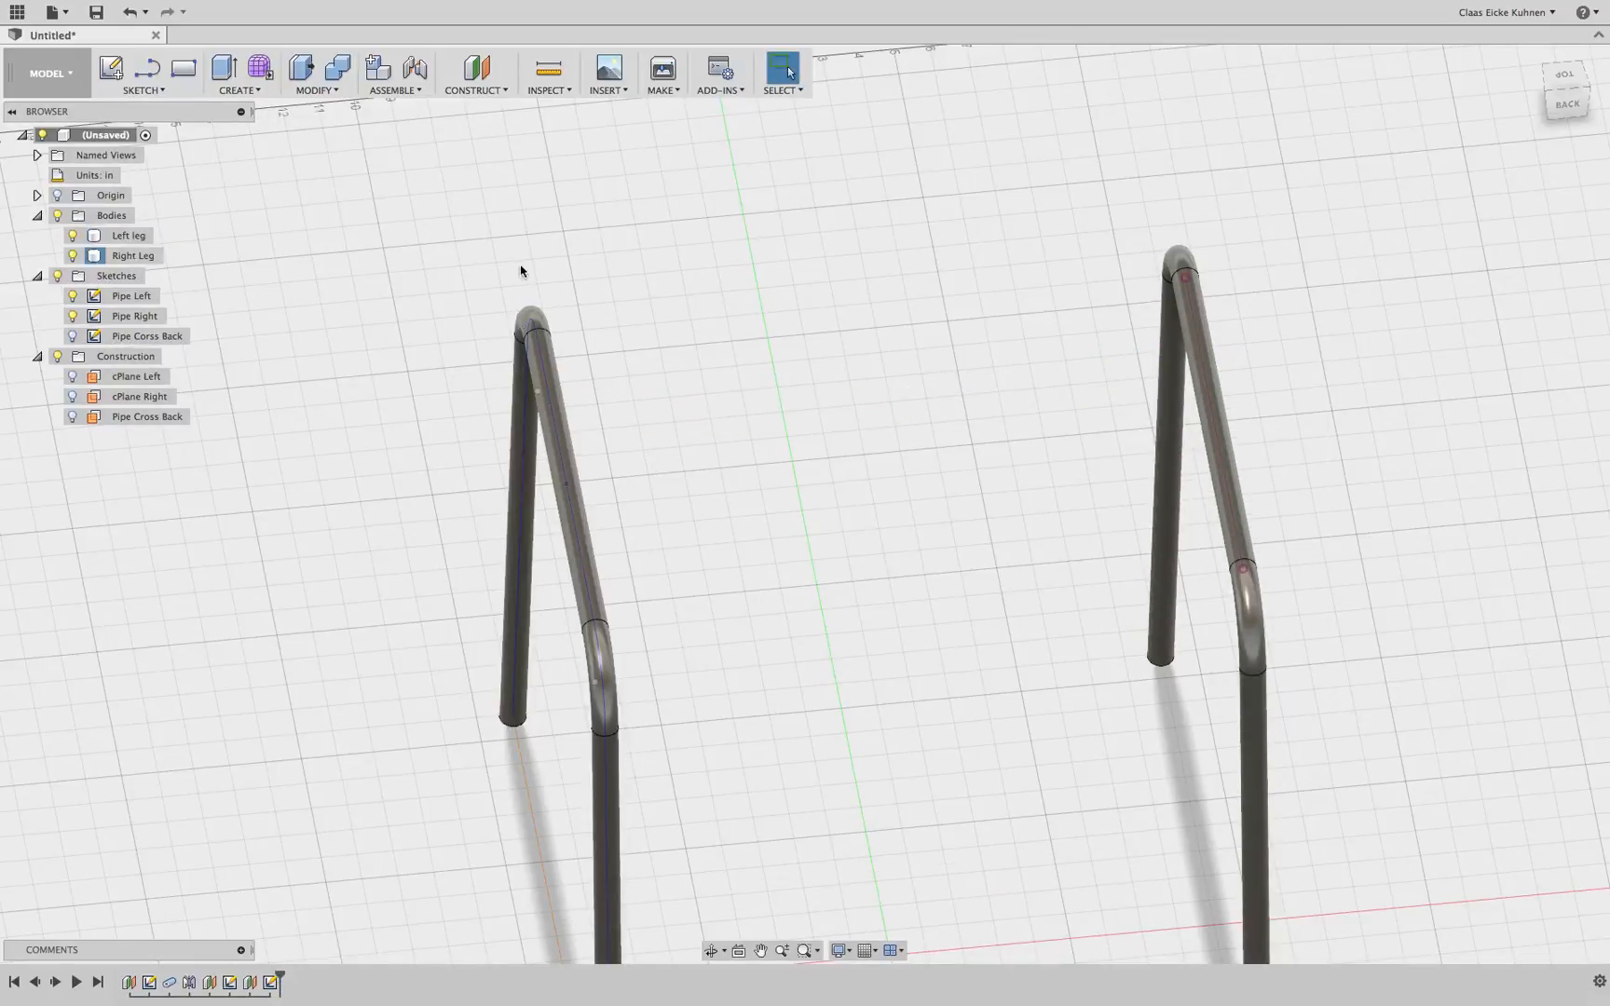
pyautogui.click(72, 337)
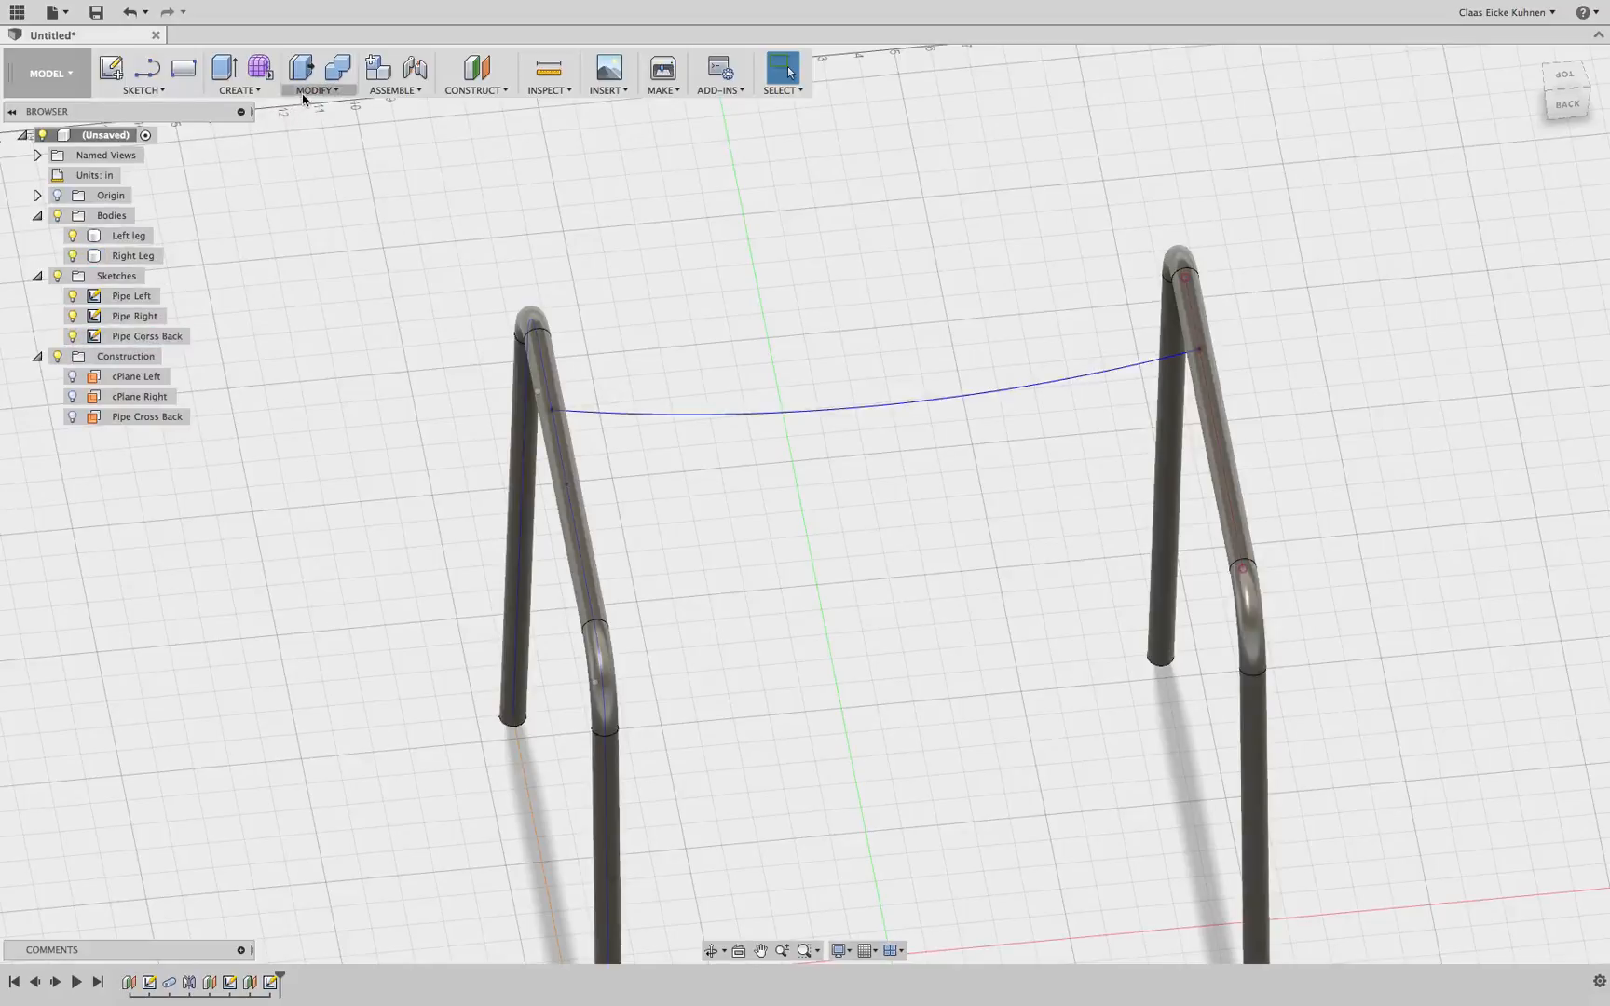
pyautogui.click(240, 91)
pyautogui.click(235, 356)
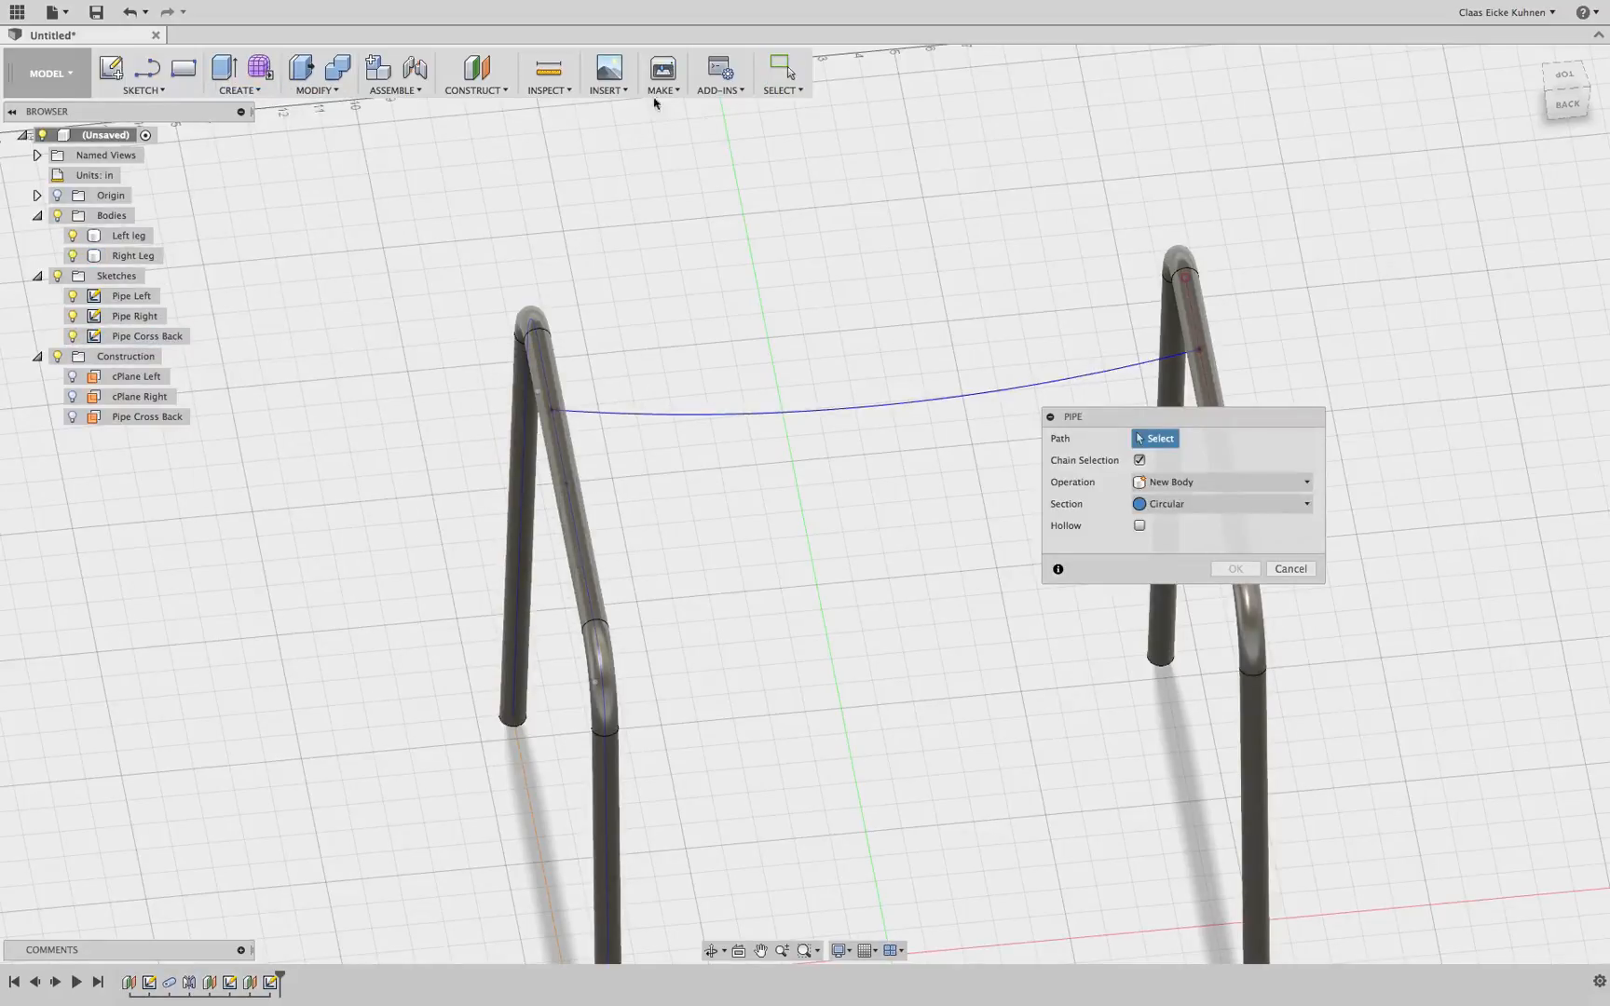
pyautogui.click(811, 414)
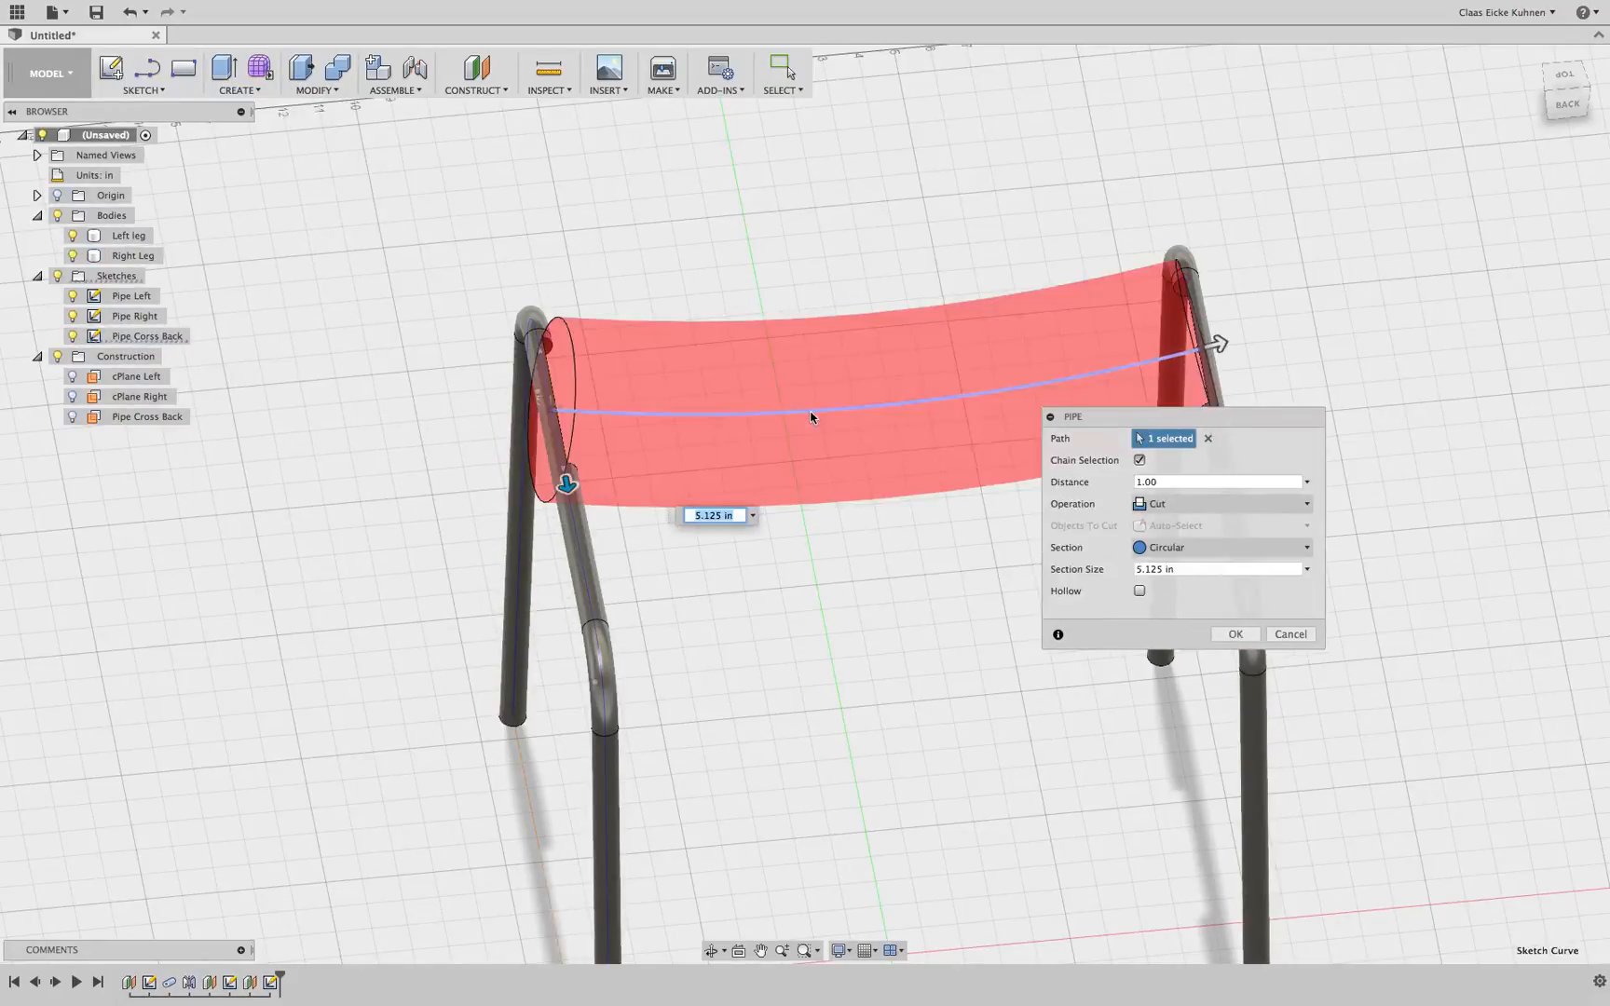
# Set the pipe's section size to .75 and its operation to Join, then finish the pipe
pyautogui.tripleClick(1186, 568)
pyautogui.press('BackSpace')
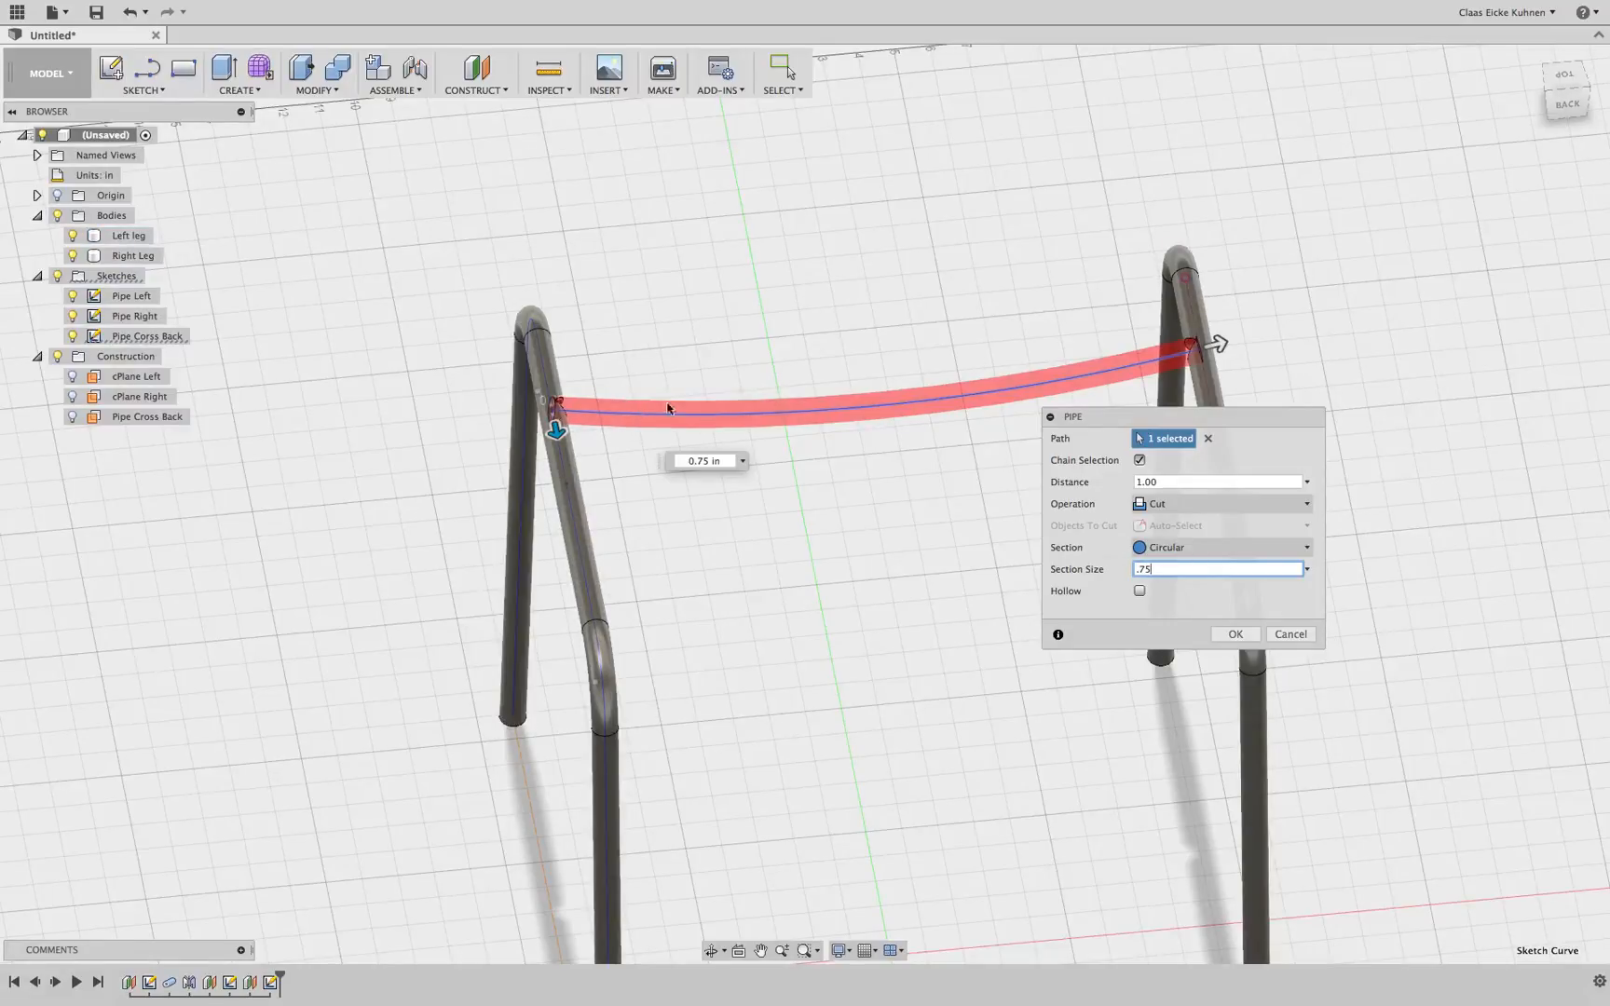
pyautogui.click(1564, 82)
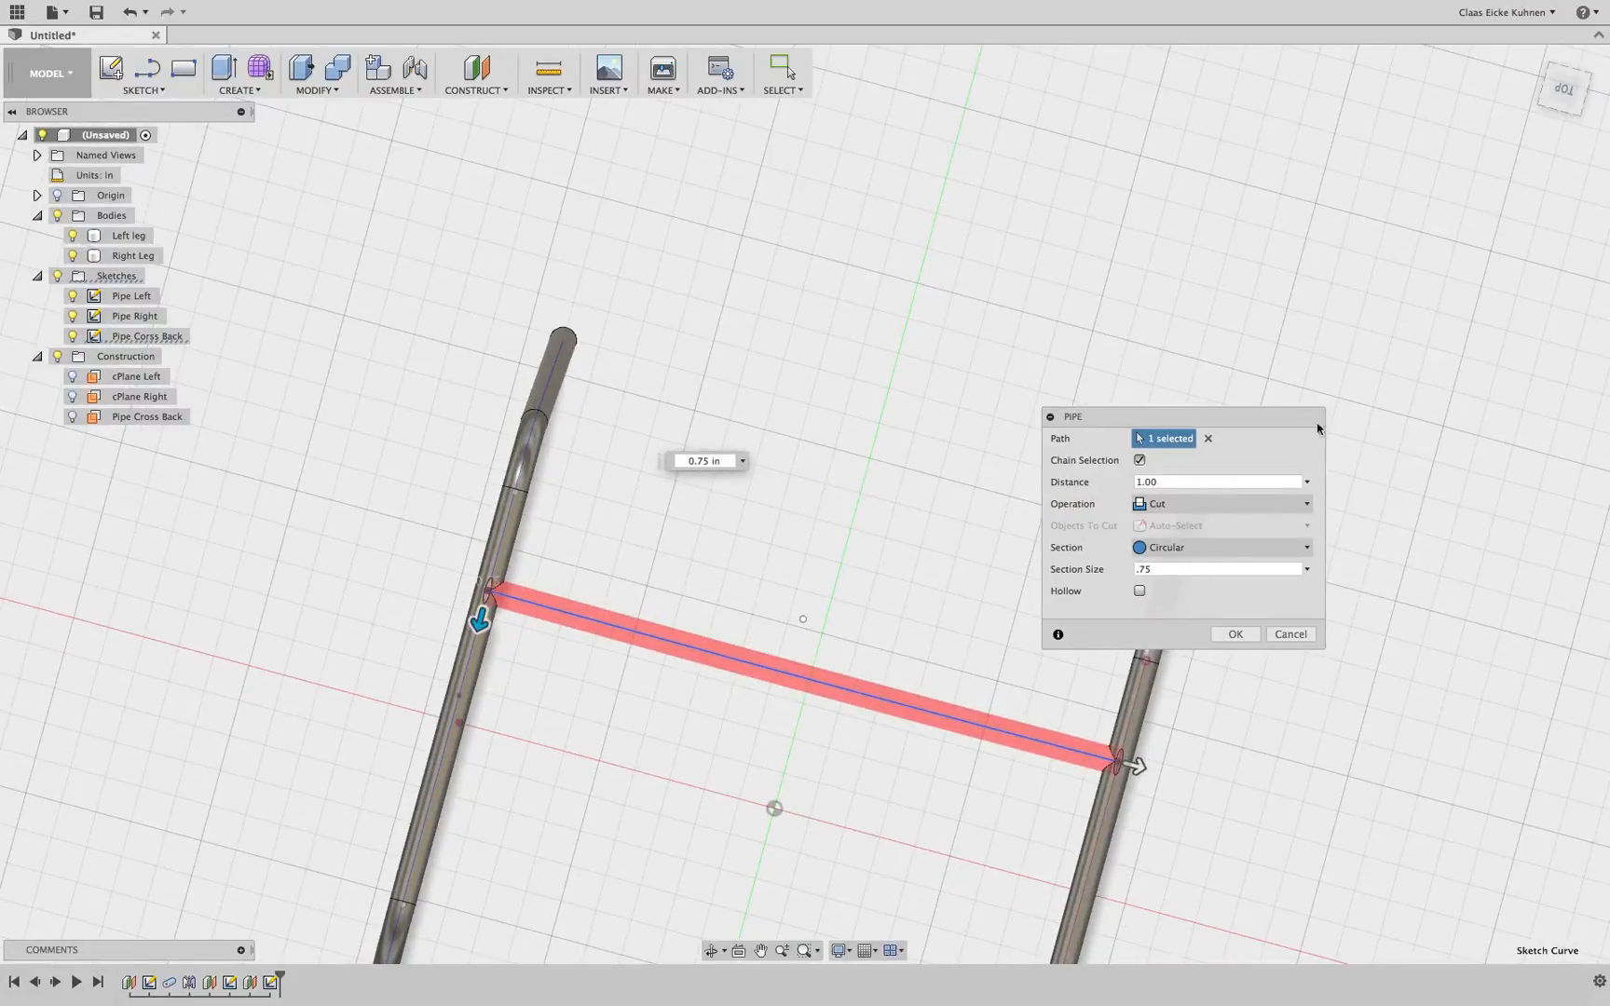
pyautogui.click(1223, 511)
pyautogui.click(1221, 507)
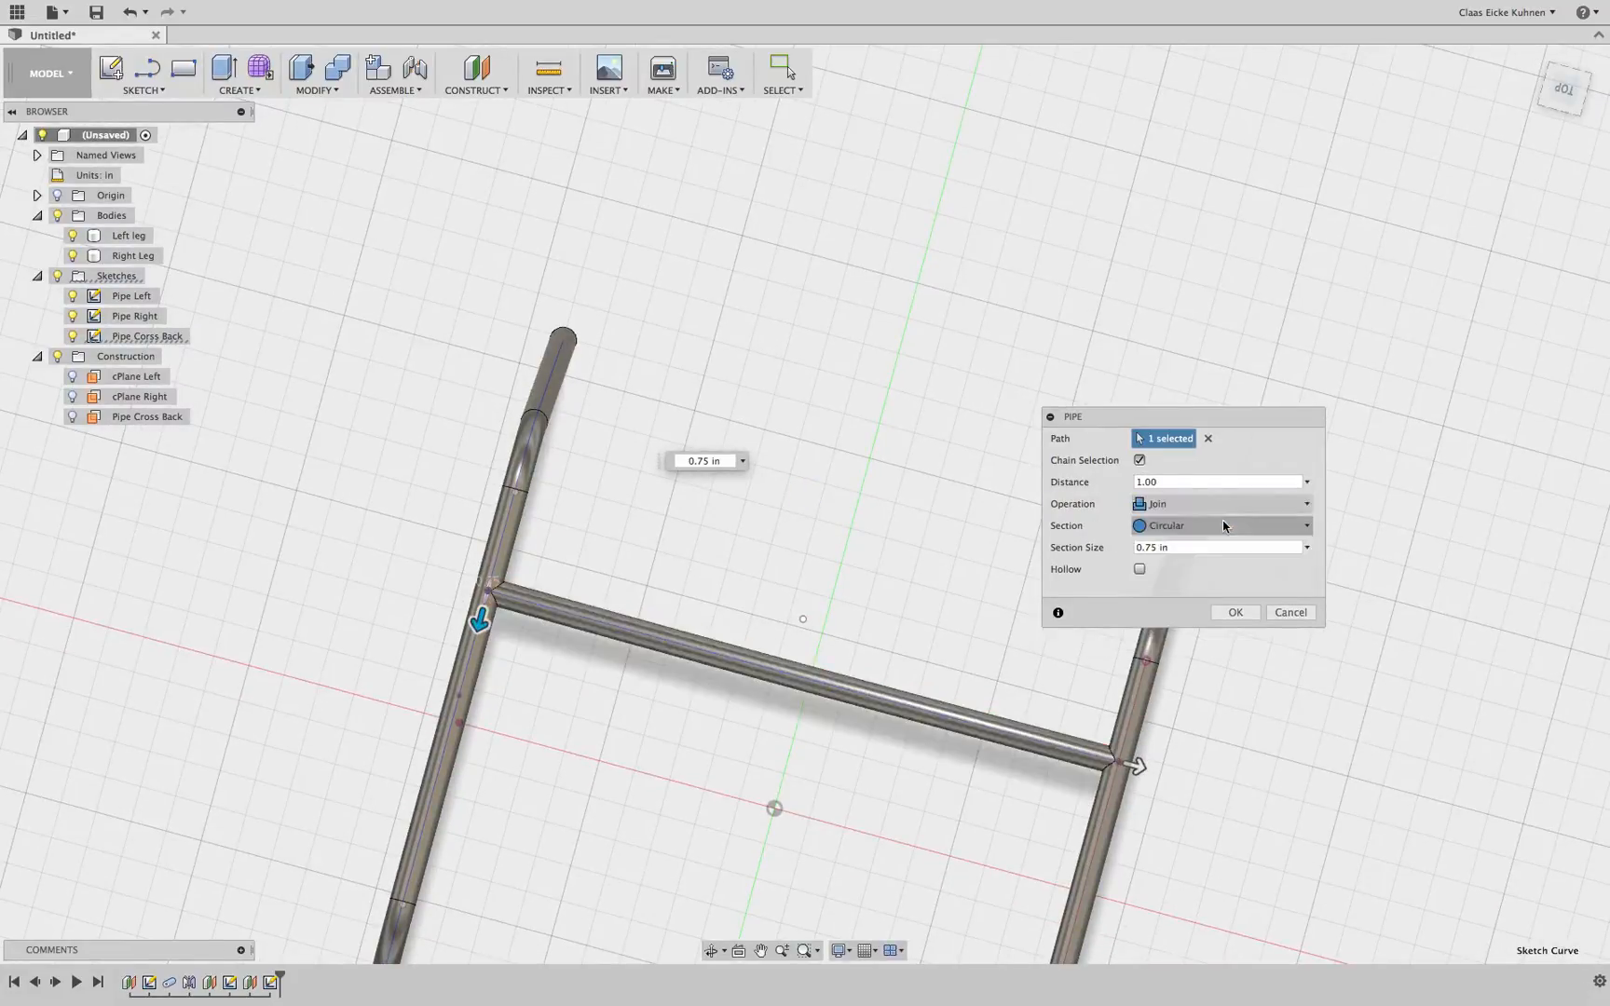
pyautogui.click(1240, 612)
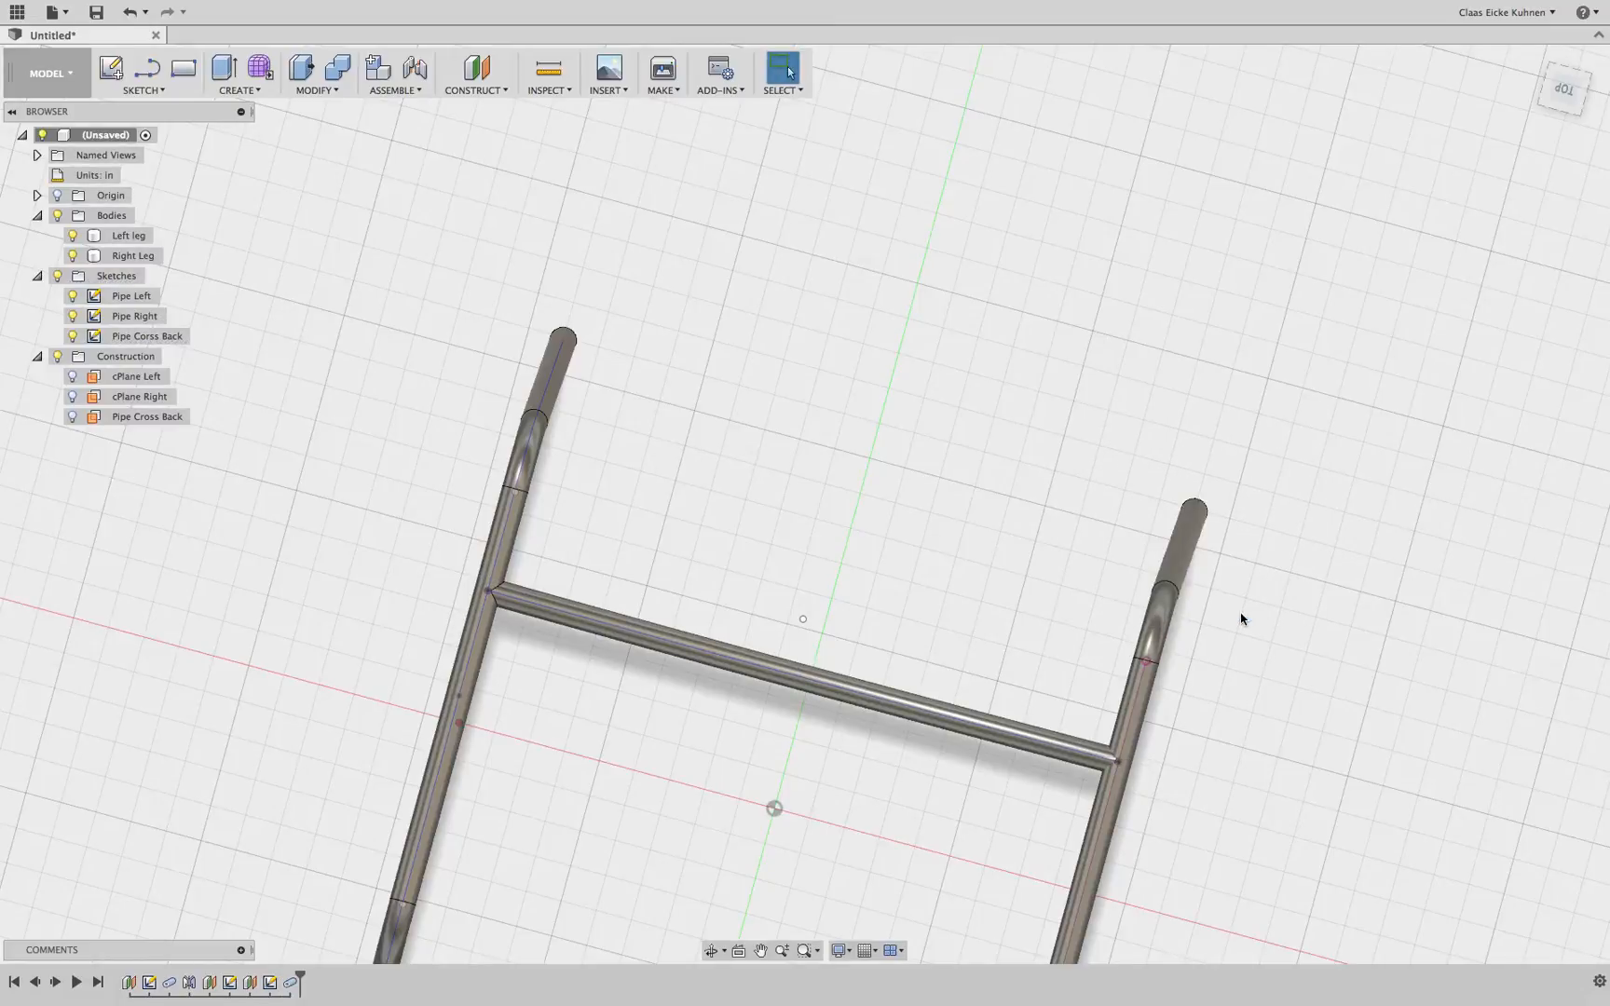
# Combine the Right Leg body with the body holding the cross pipe
pyautogui.scroll(5, 1131, 785)
pyautogui.scroll(5, 1125, 778)
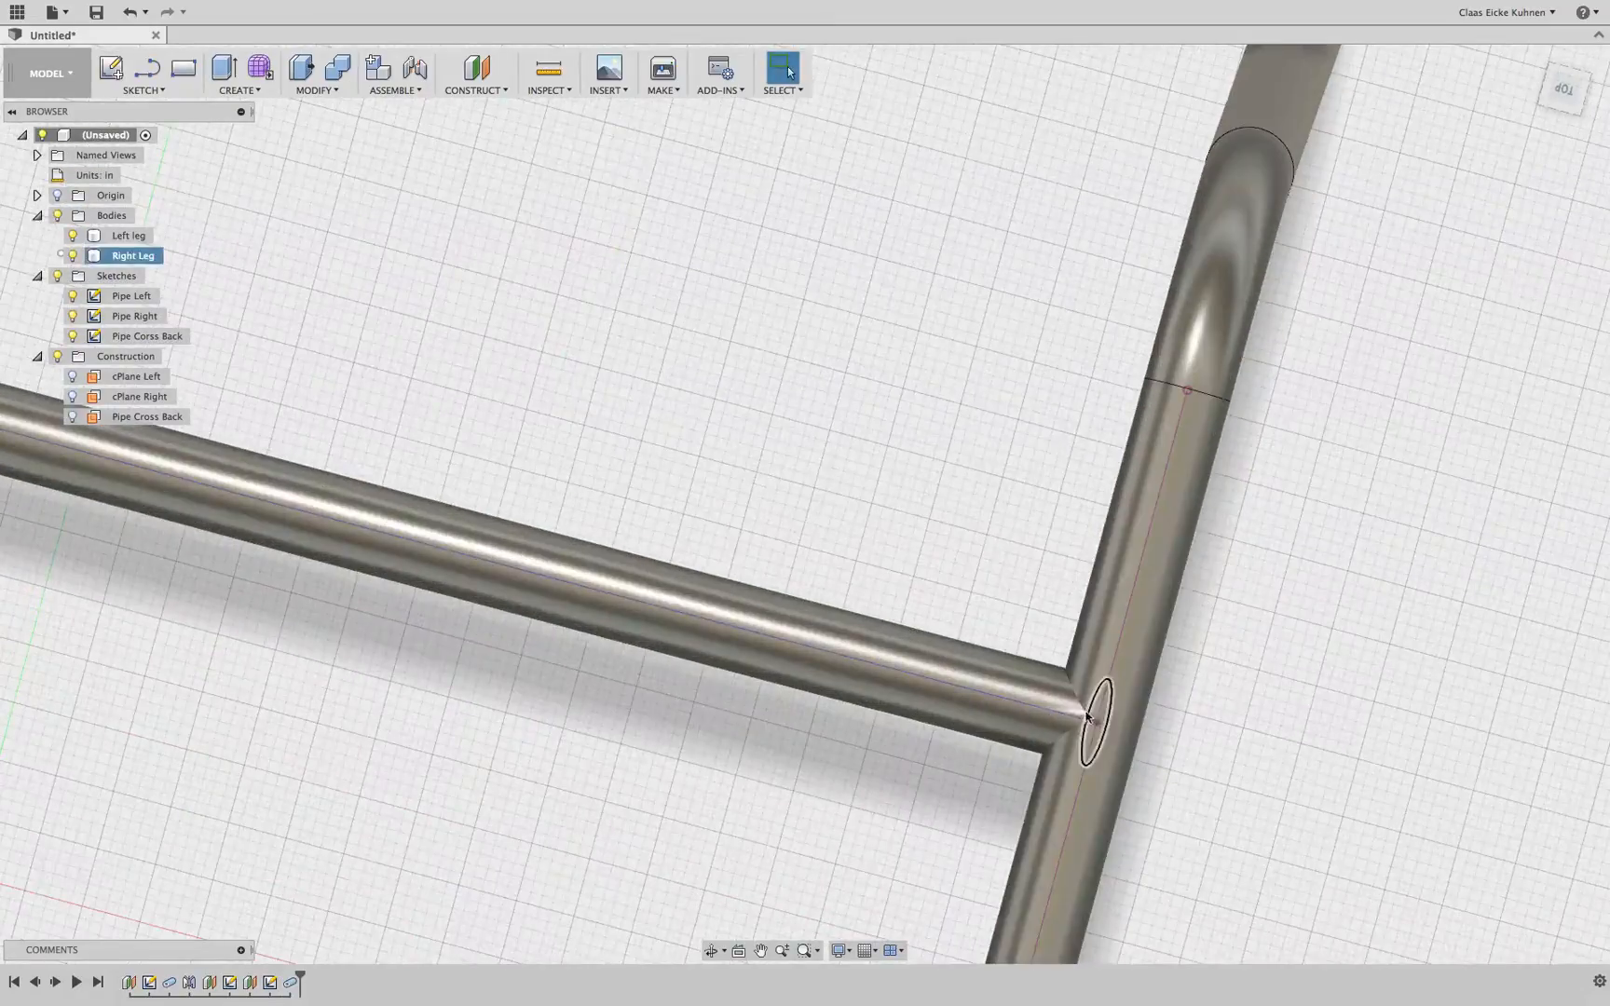
pyautogui.scroll(-4, 604, 444)
pyautogui.scroll(-6, 605, 444)
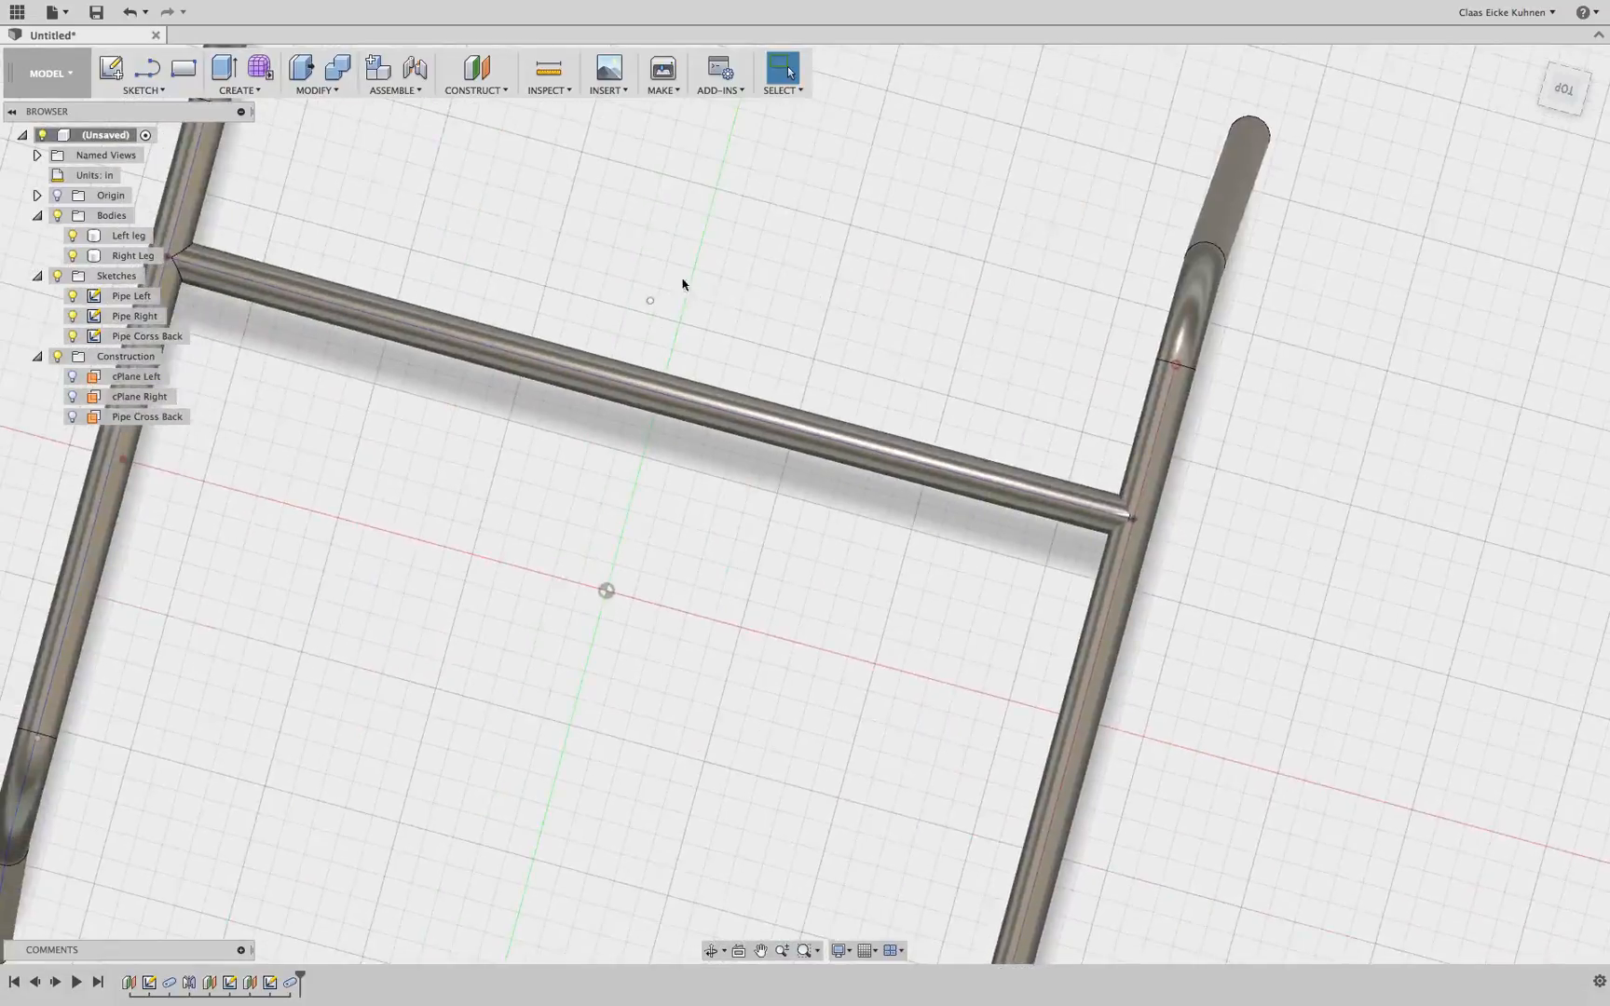
pyautogui.click(340, 72)
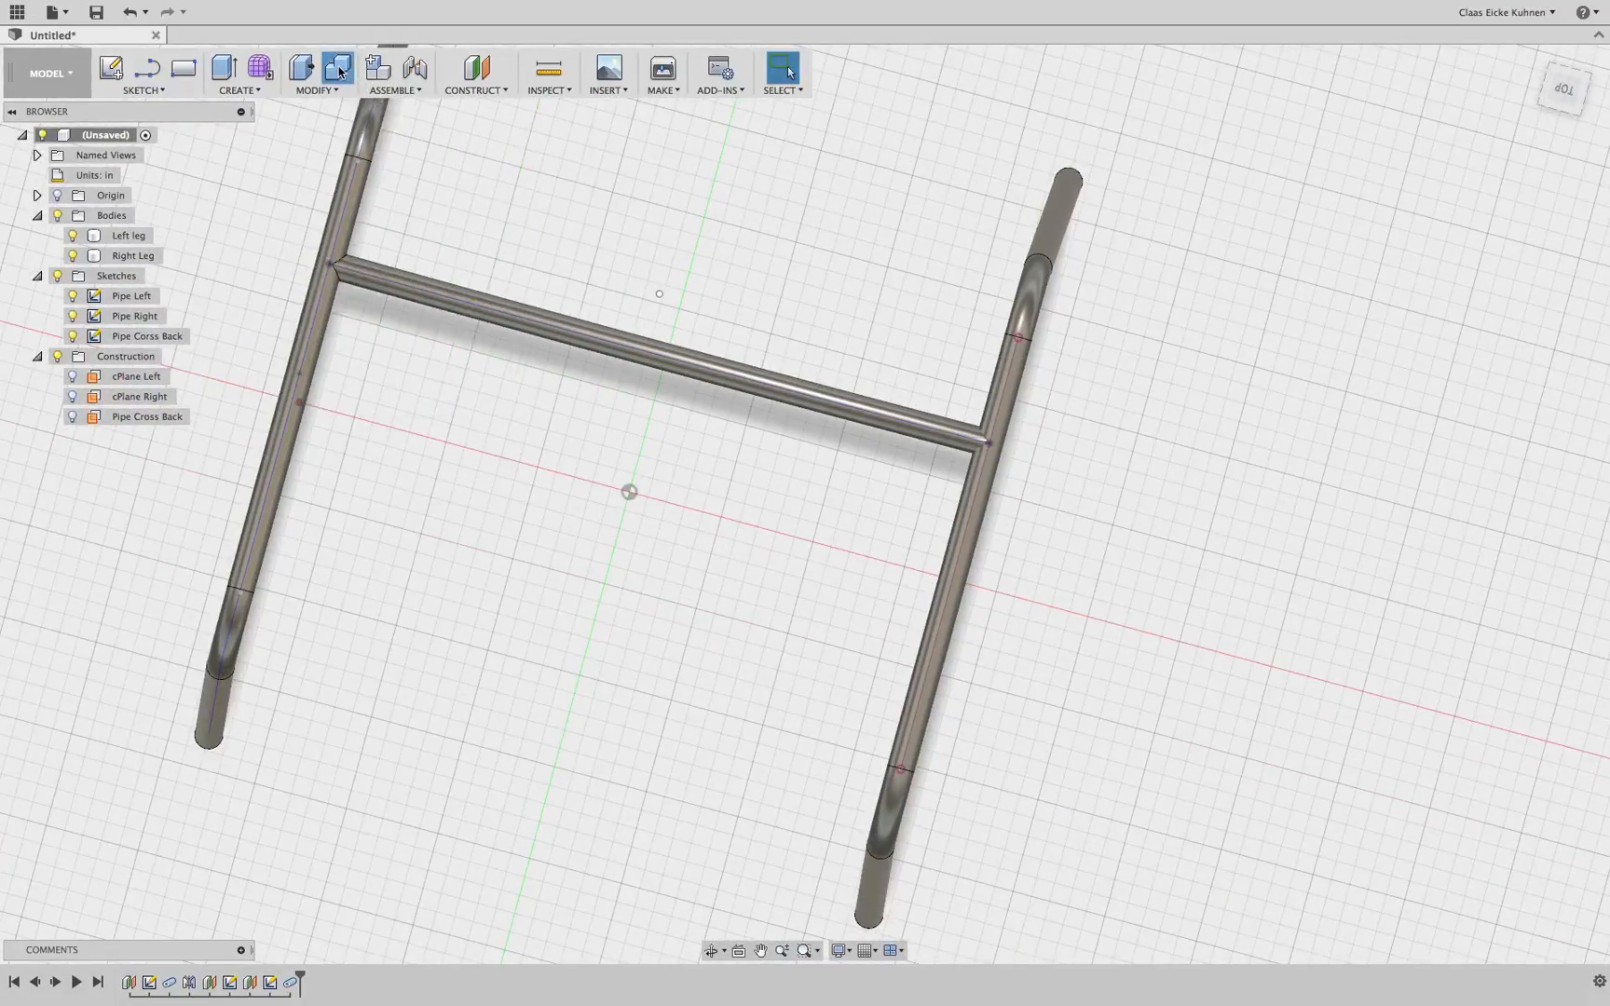
pyautogui.click(1015, 391)
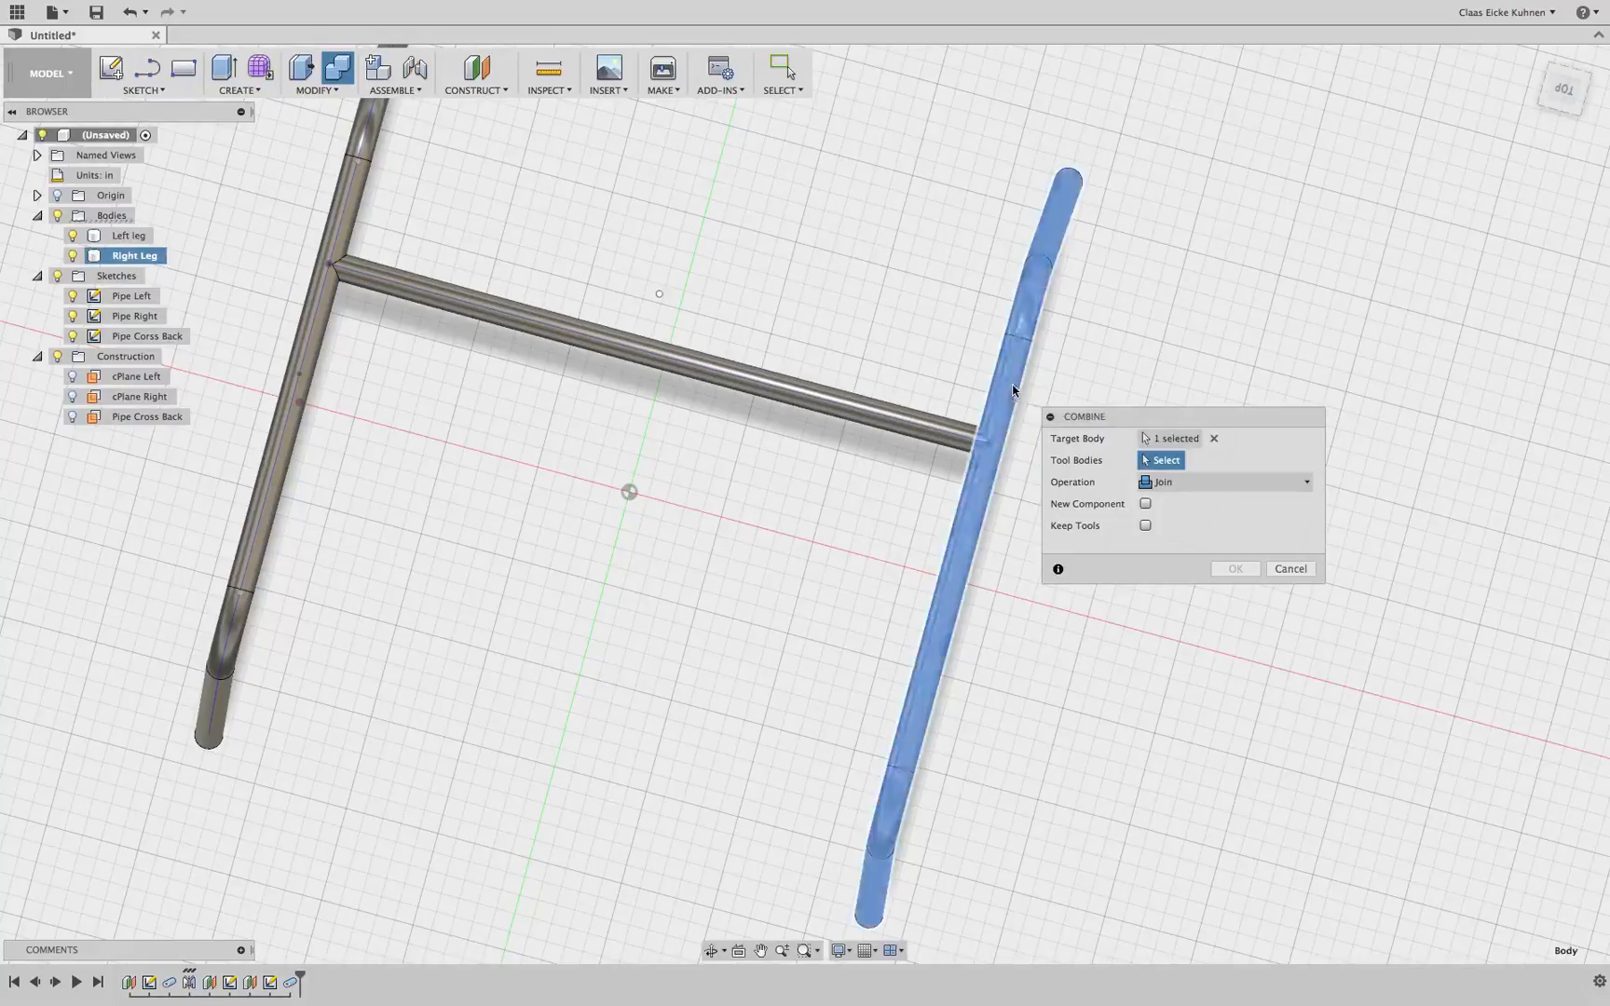
pyautogui.click(936, 431)
pyautogui.click(1237, 569)
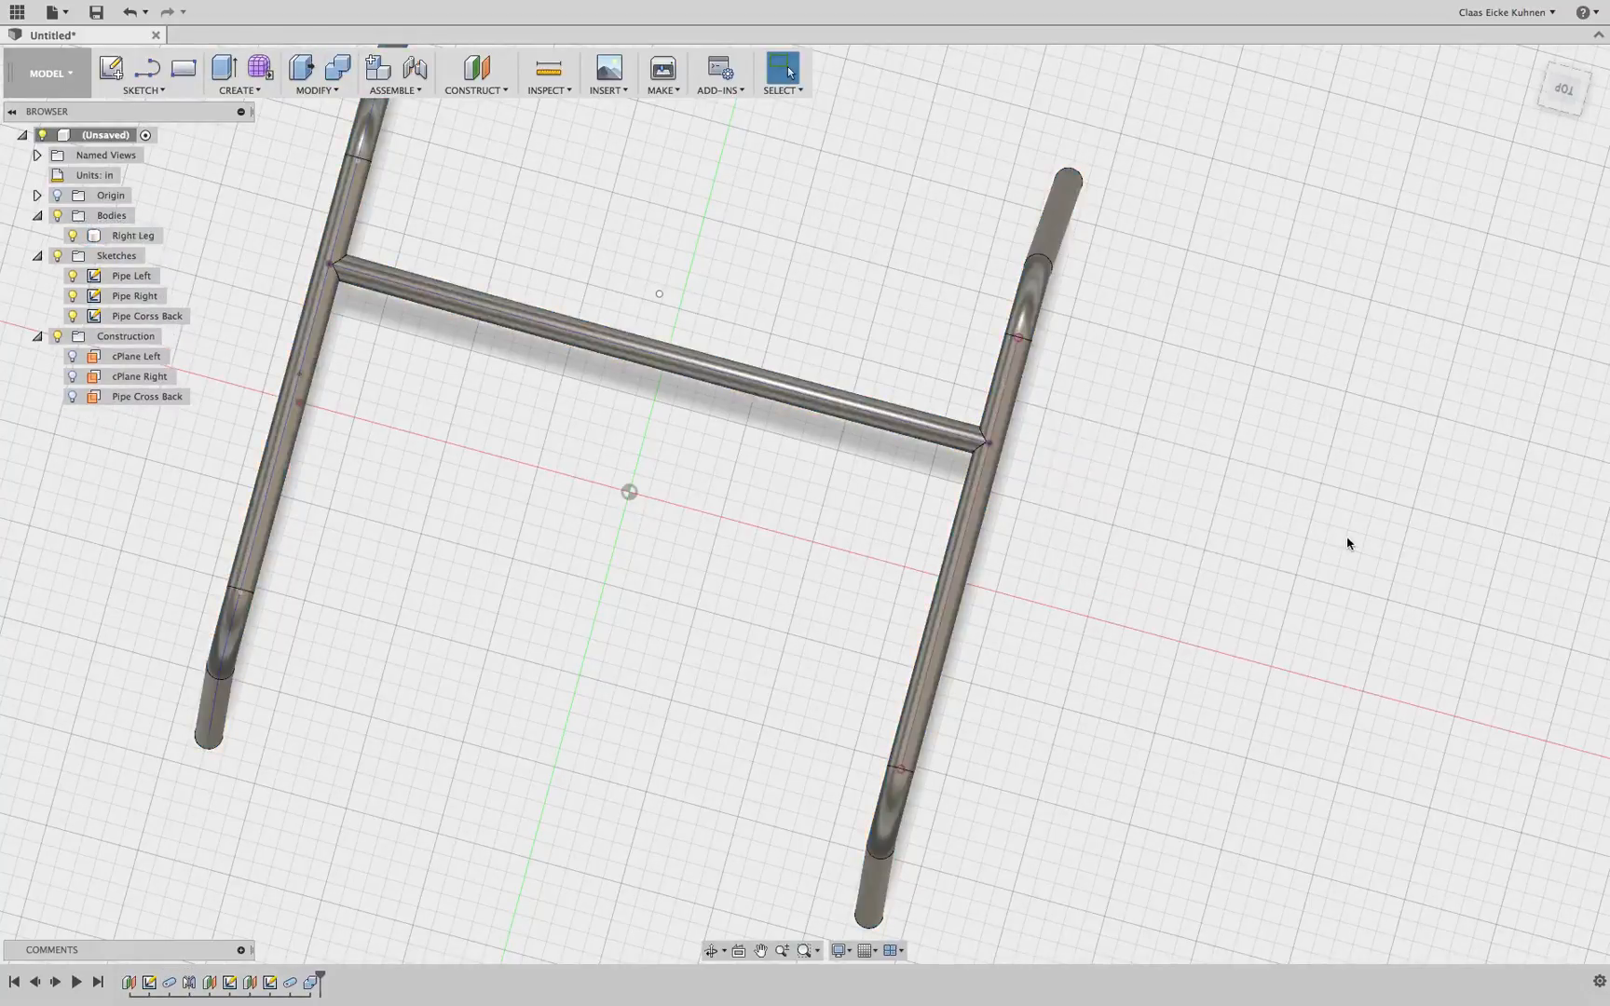
# Delete the Combine feature from the timeline
pyautogui.moveTo(1576, 91); pyautogui.dragTo(1602, 48)
pyautogui.moveTo(796, 391); pyautogui.dragTo(867, 560, button='middle')
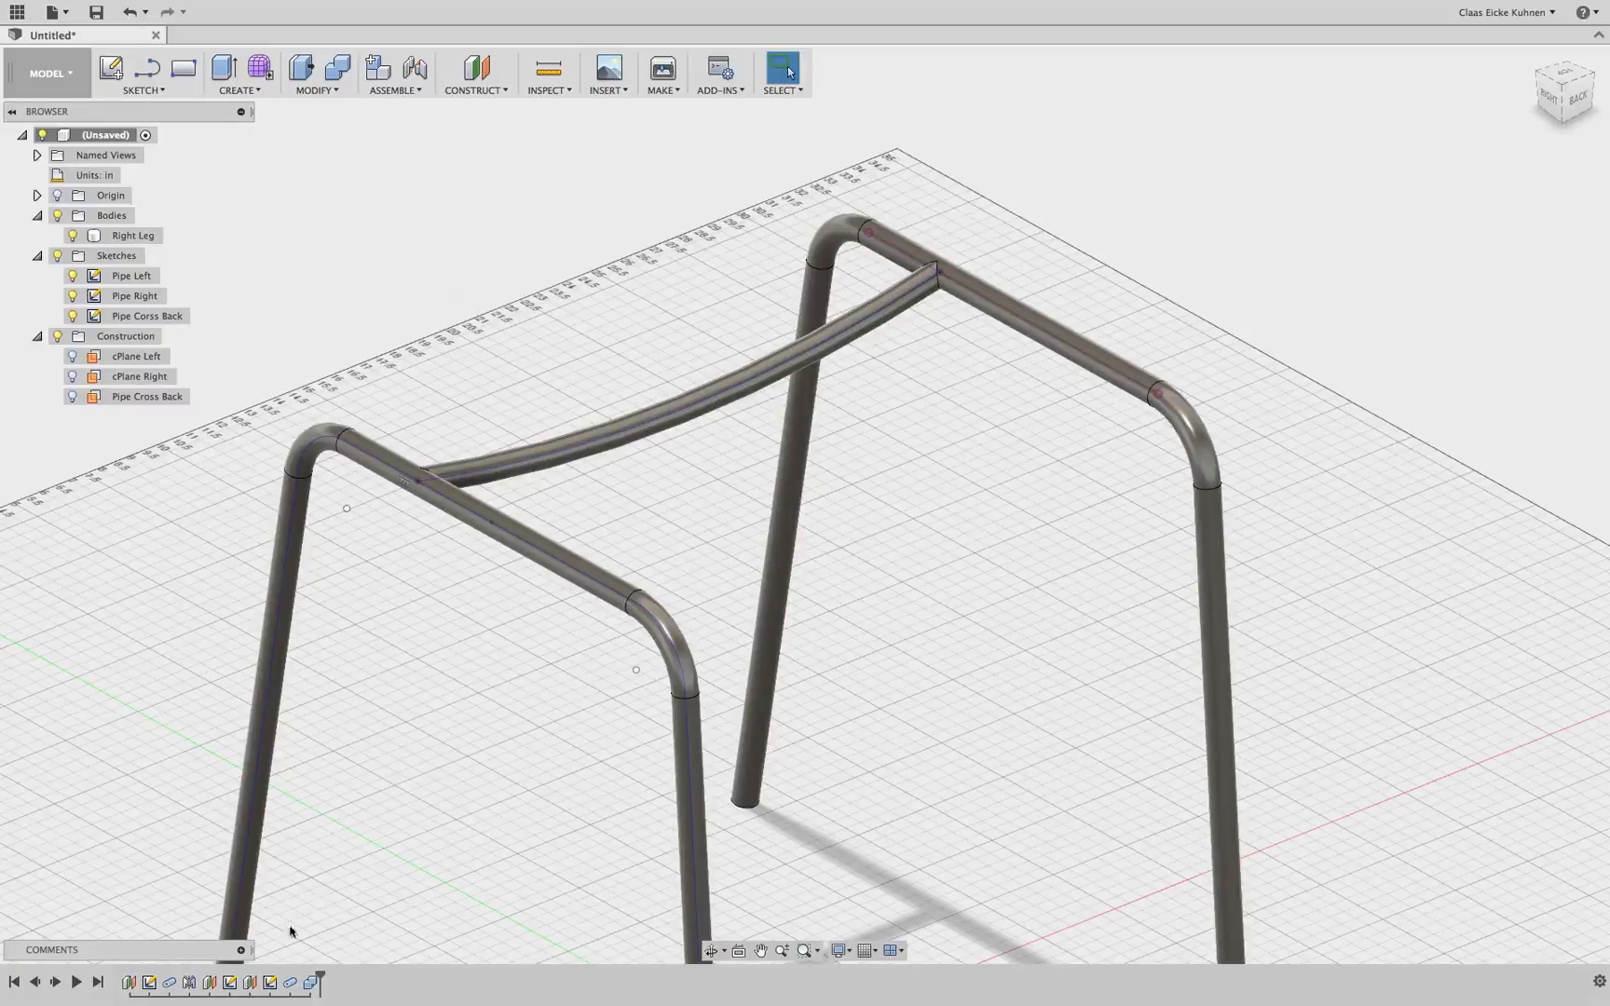
pyautogui.click(316, 982)
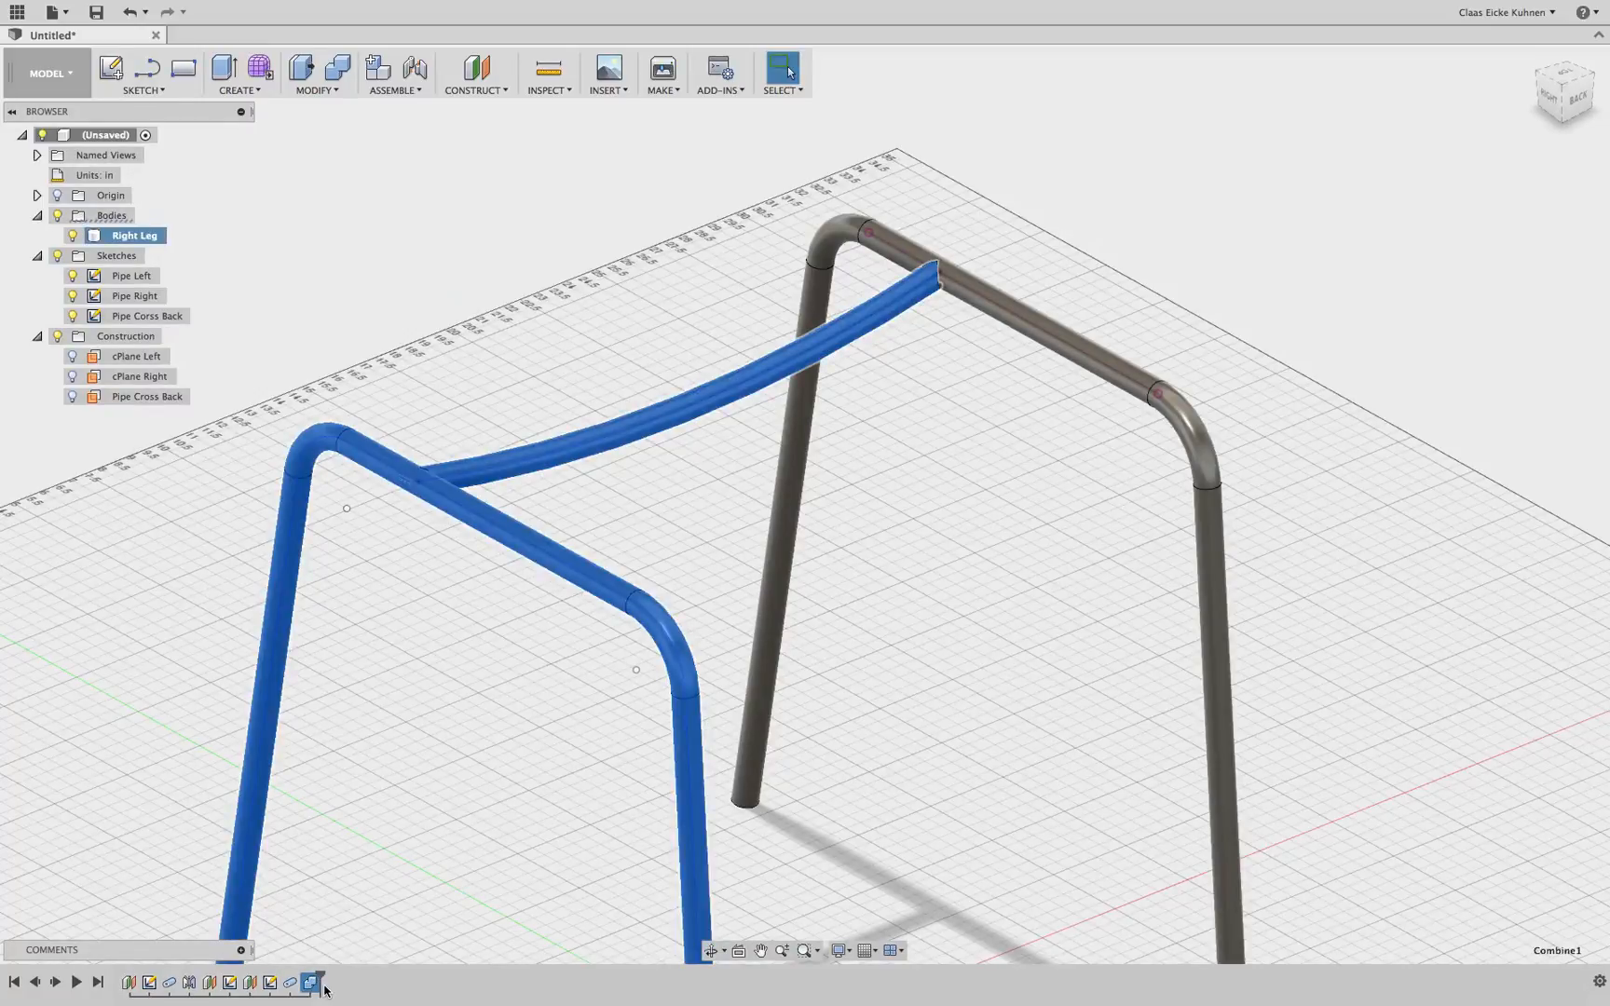
pyautogui.press('Delete')
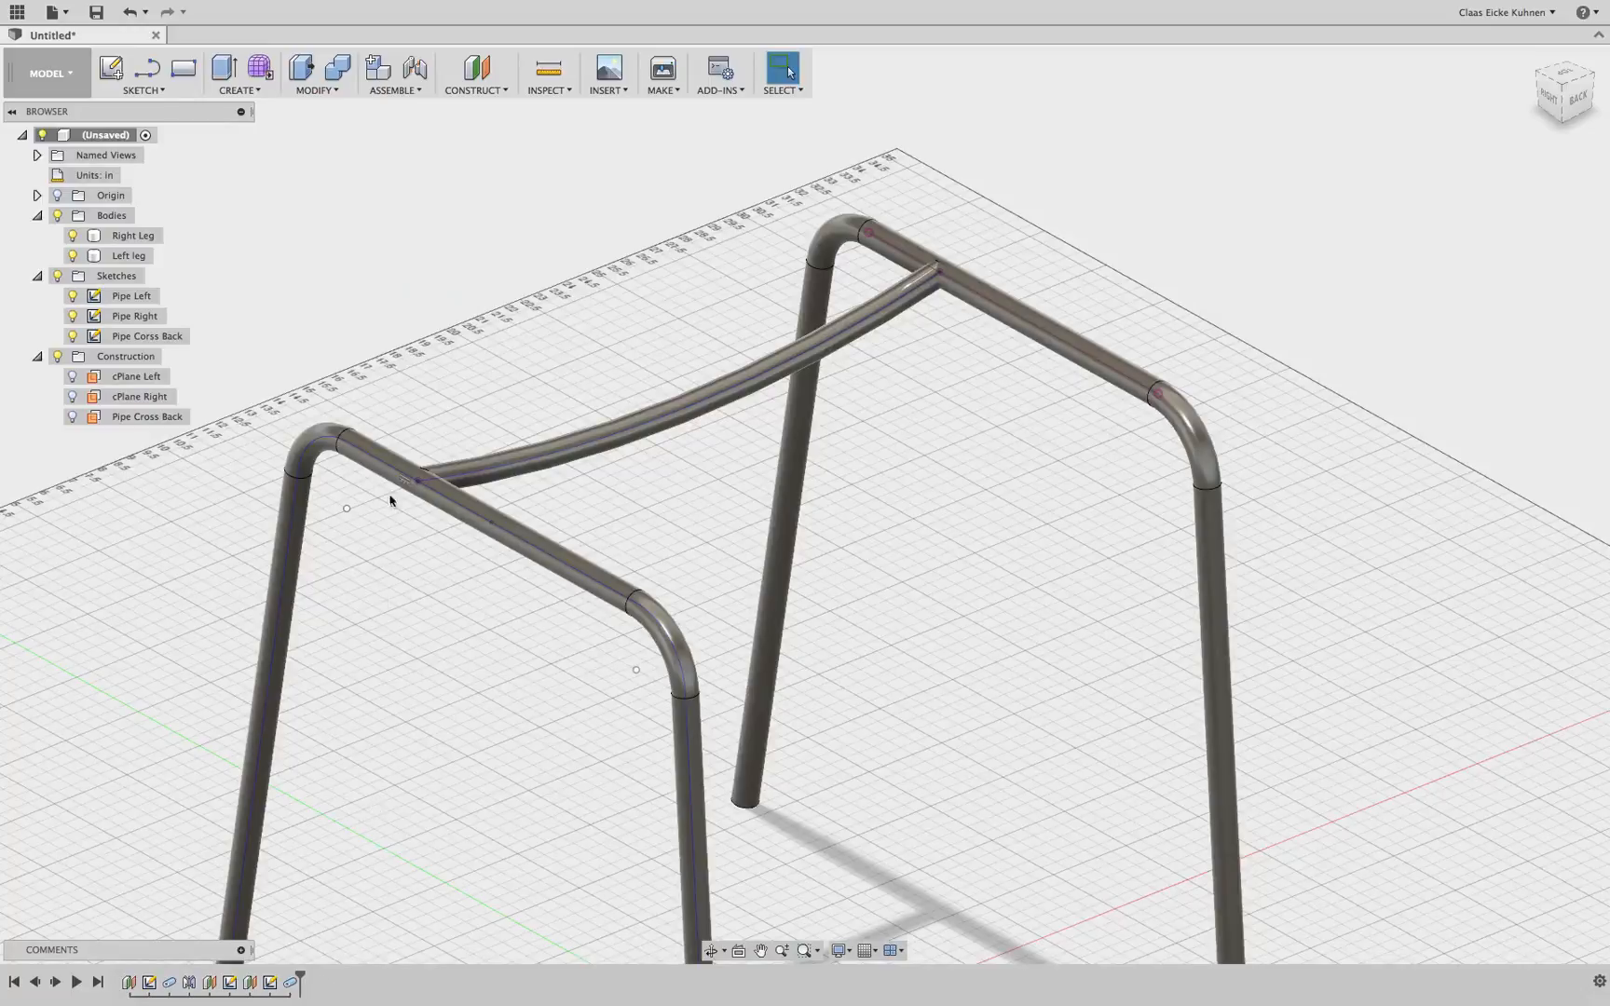
pyautogui.click(236, 91)
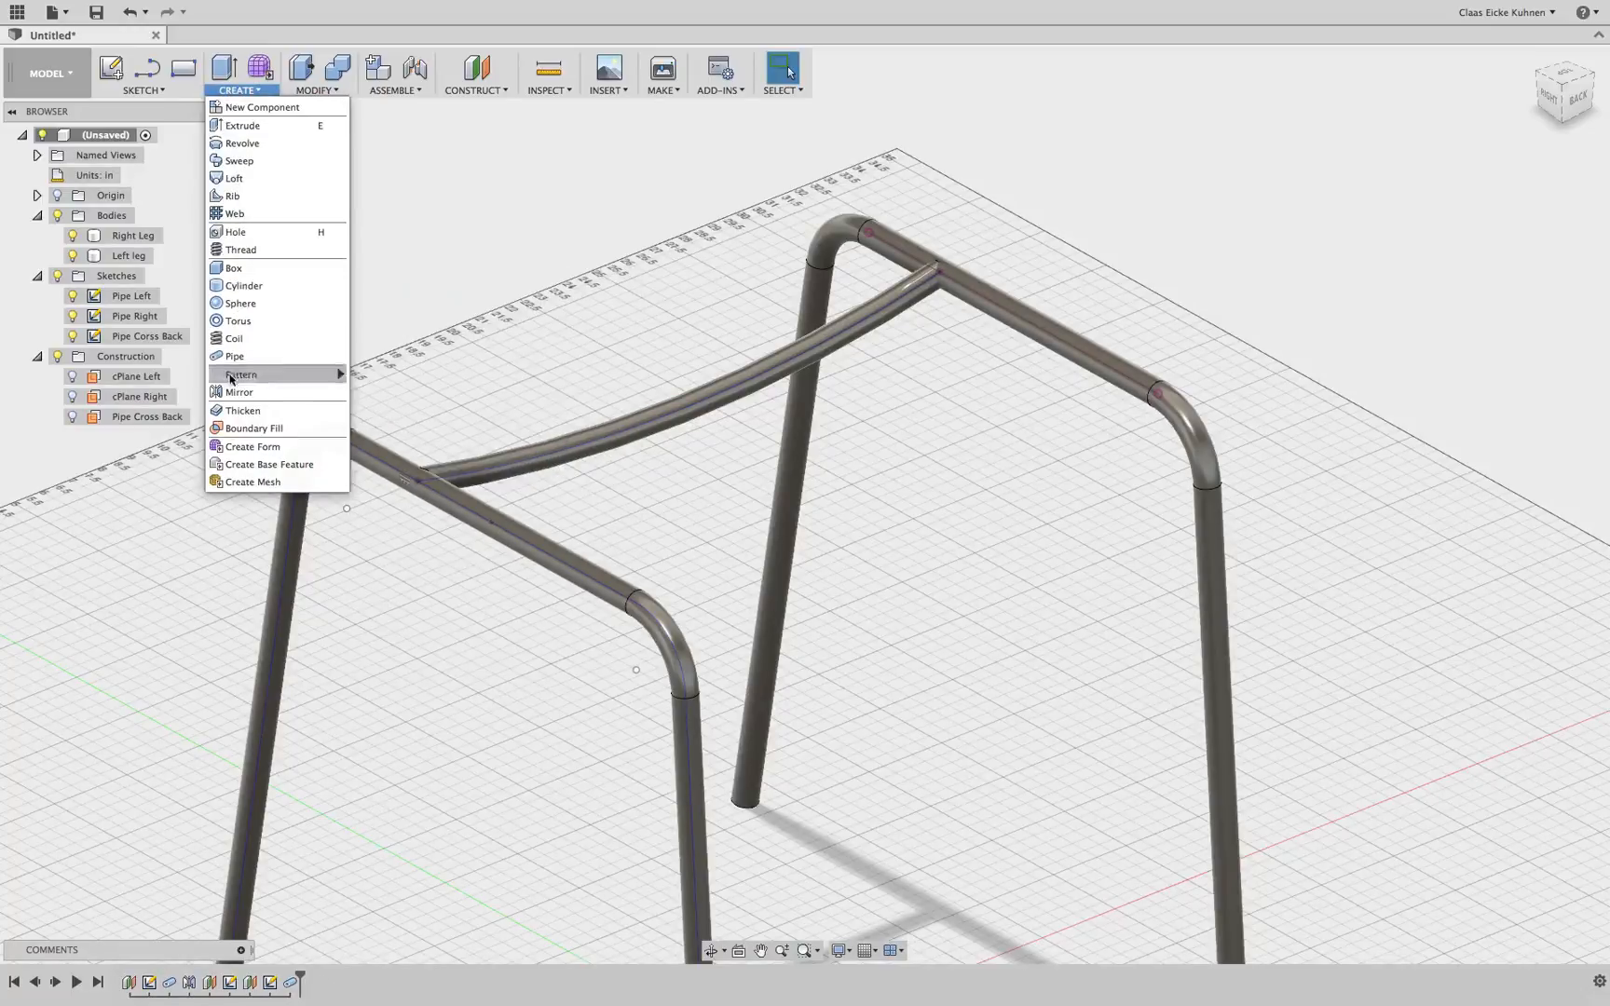
pyautogui.moveTo(254, 376)
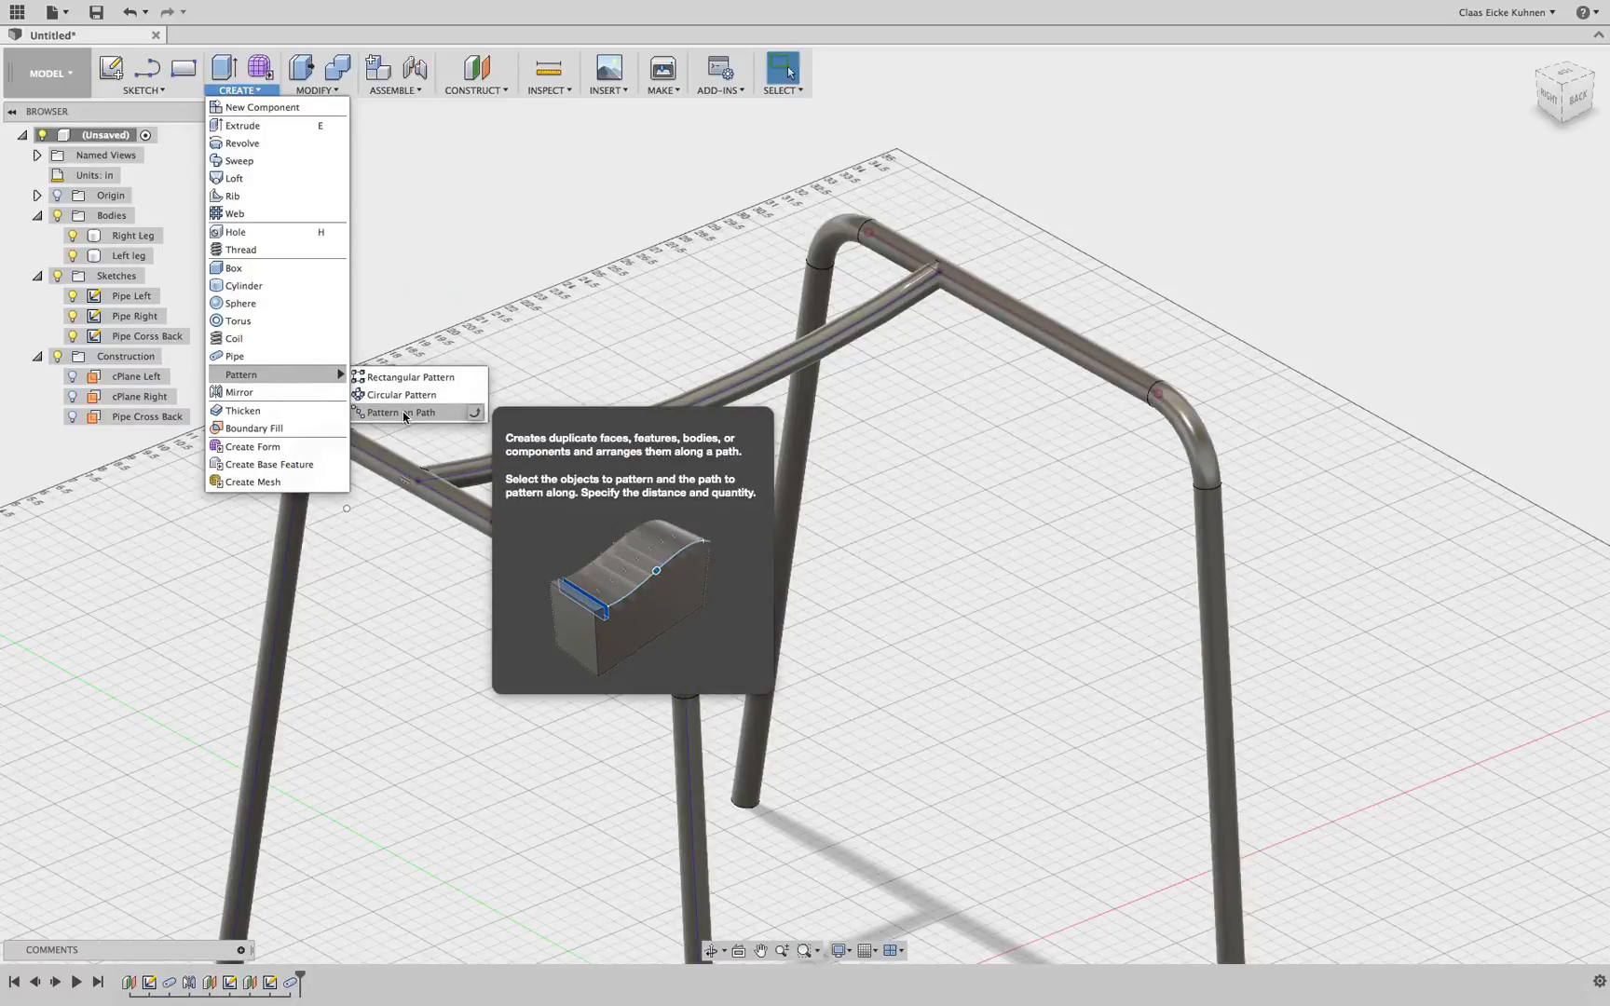
pyautogui.click(418, 378)
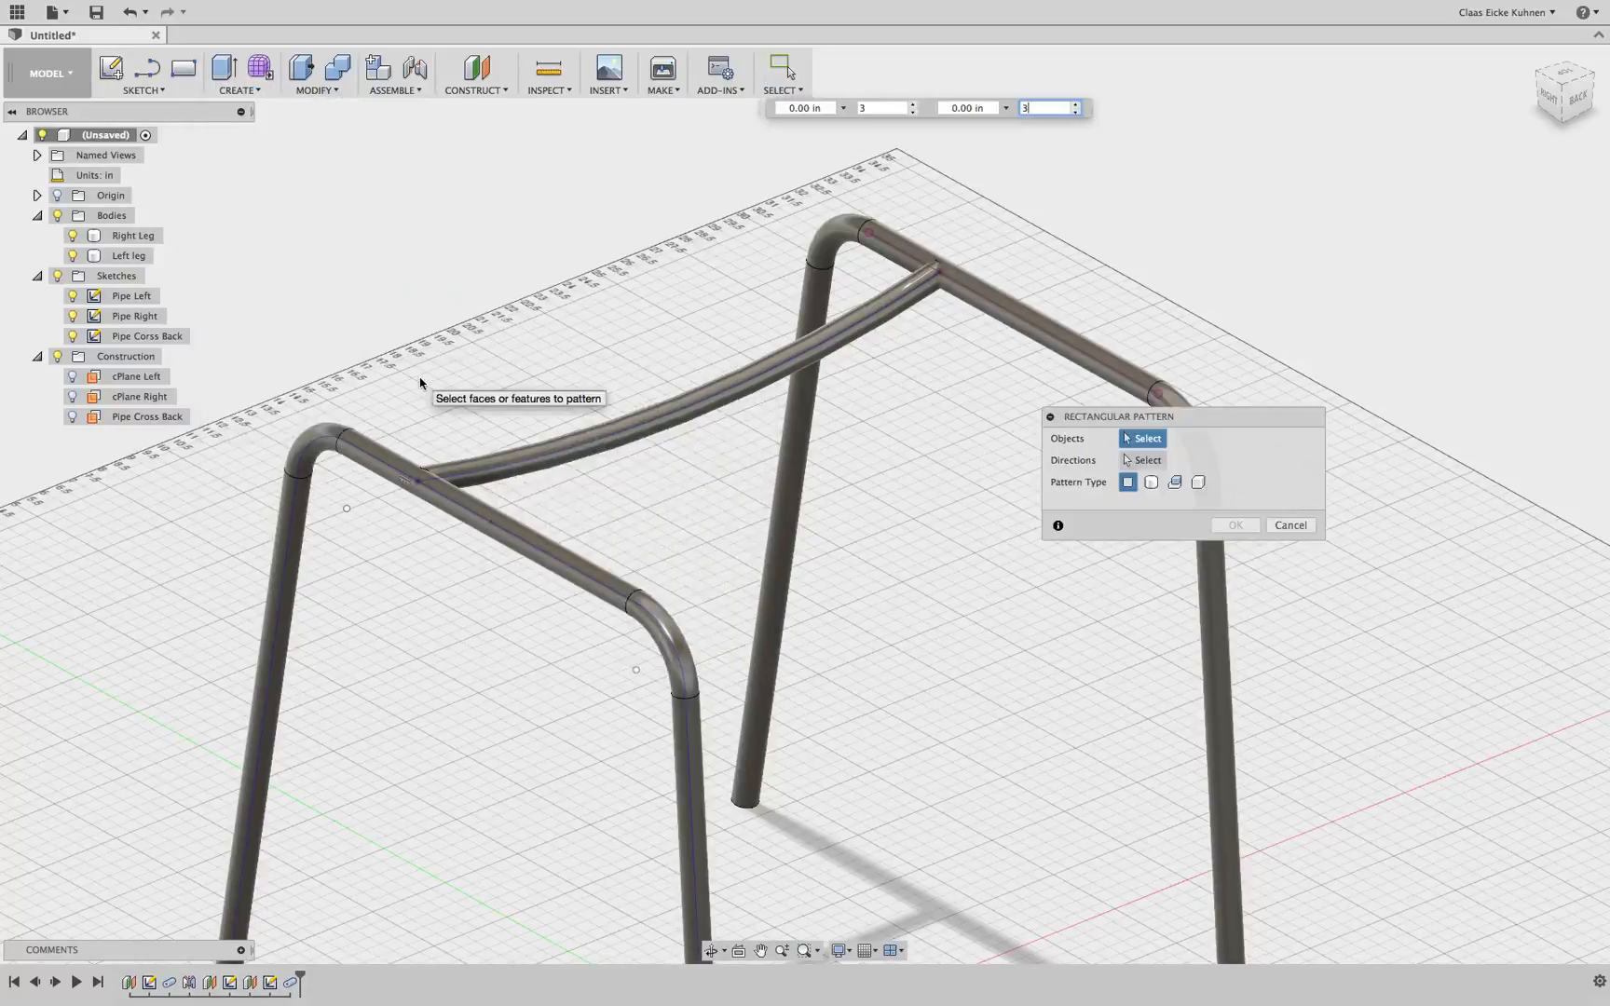
pyautogui.click(1151, 483)
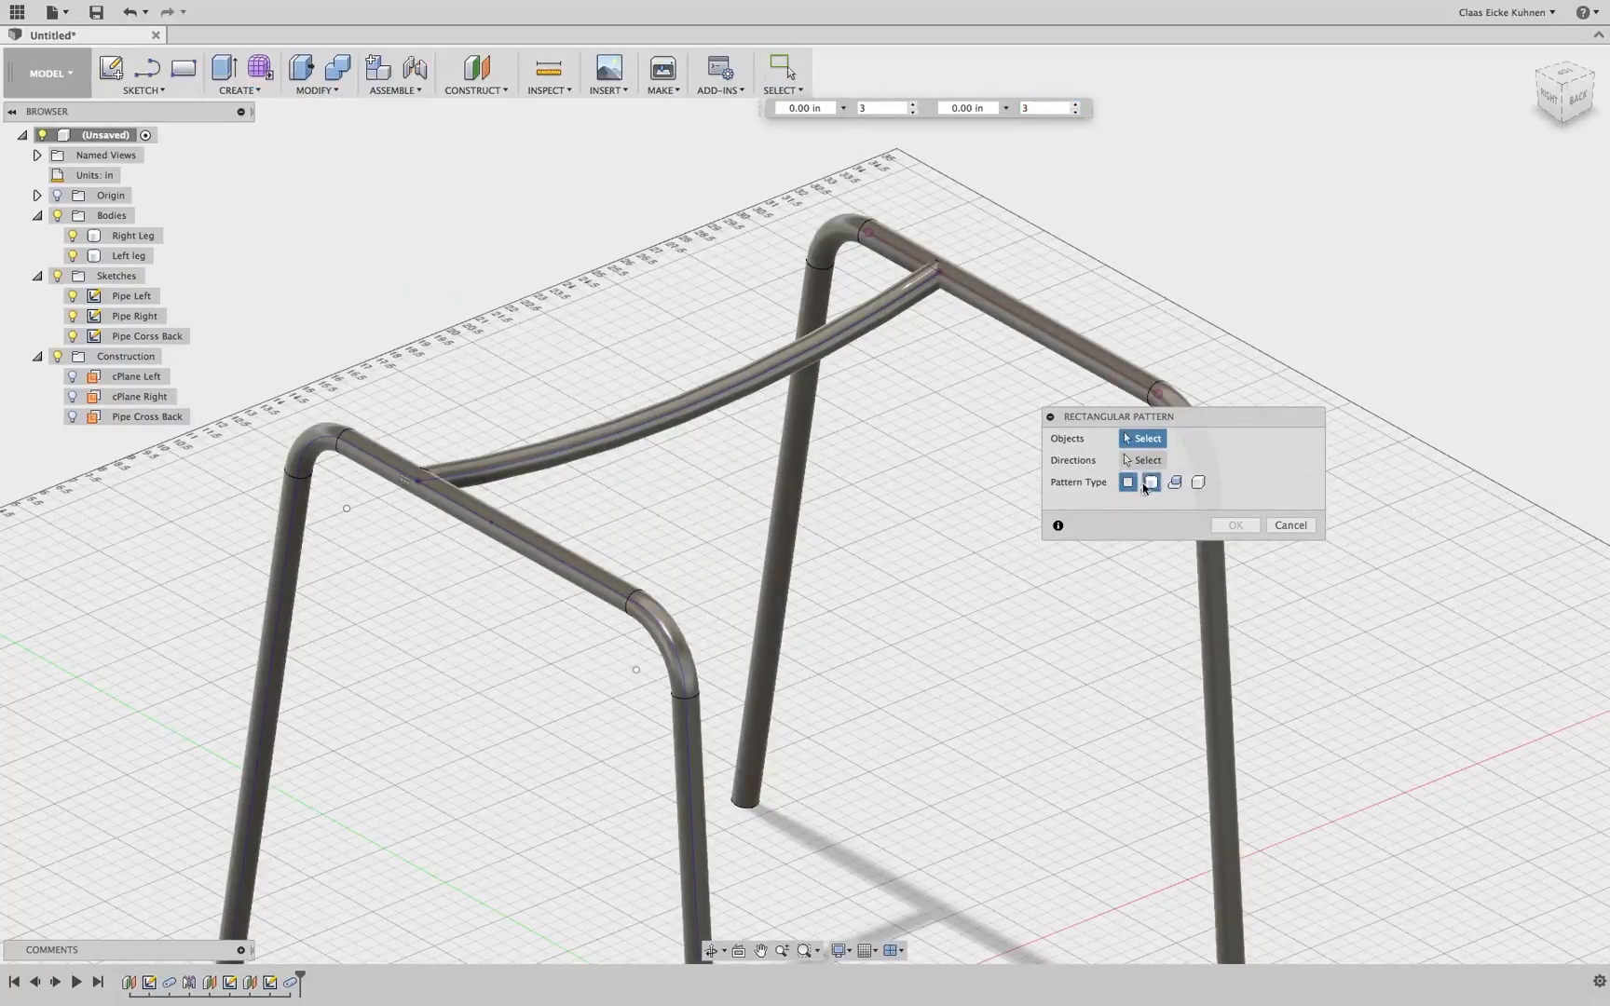
pyautogui.click(589, 448)
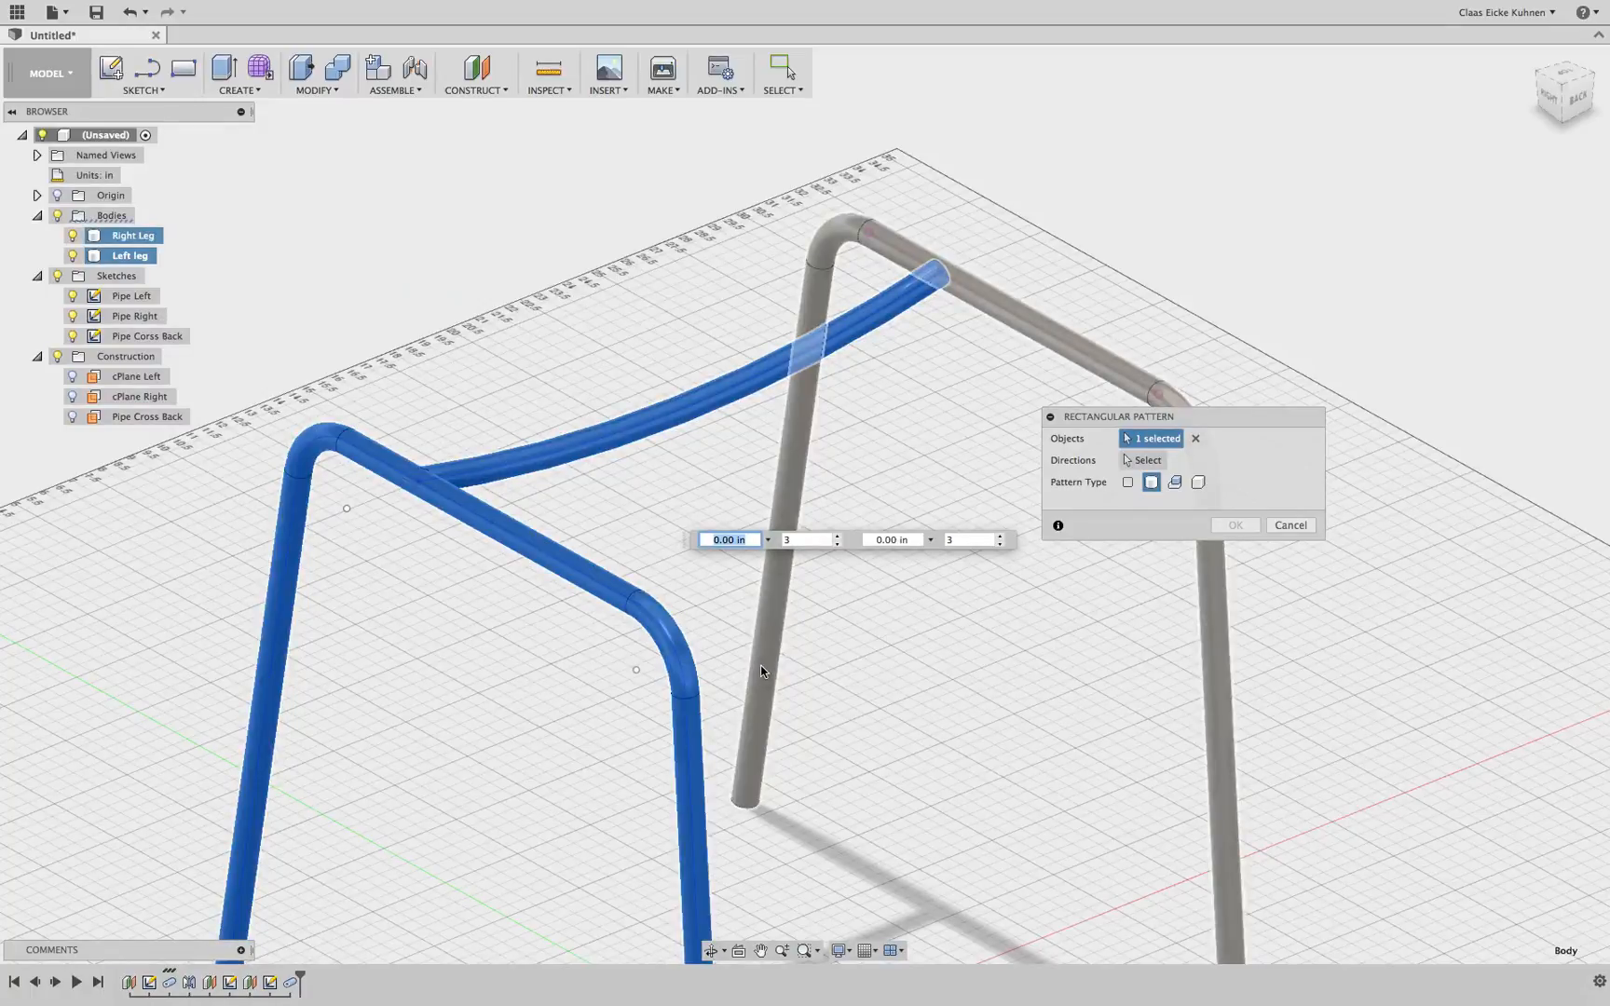
pyautogui.click(1289, 526)
# Edit the cross pipe feature so its operation creates a new body instead of joining
pyautogui.rightClick(293, 983)
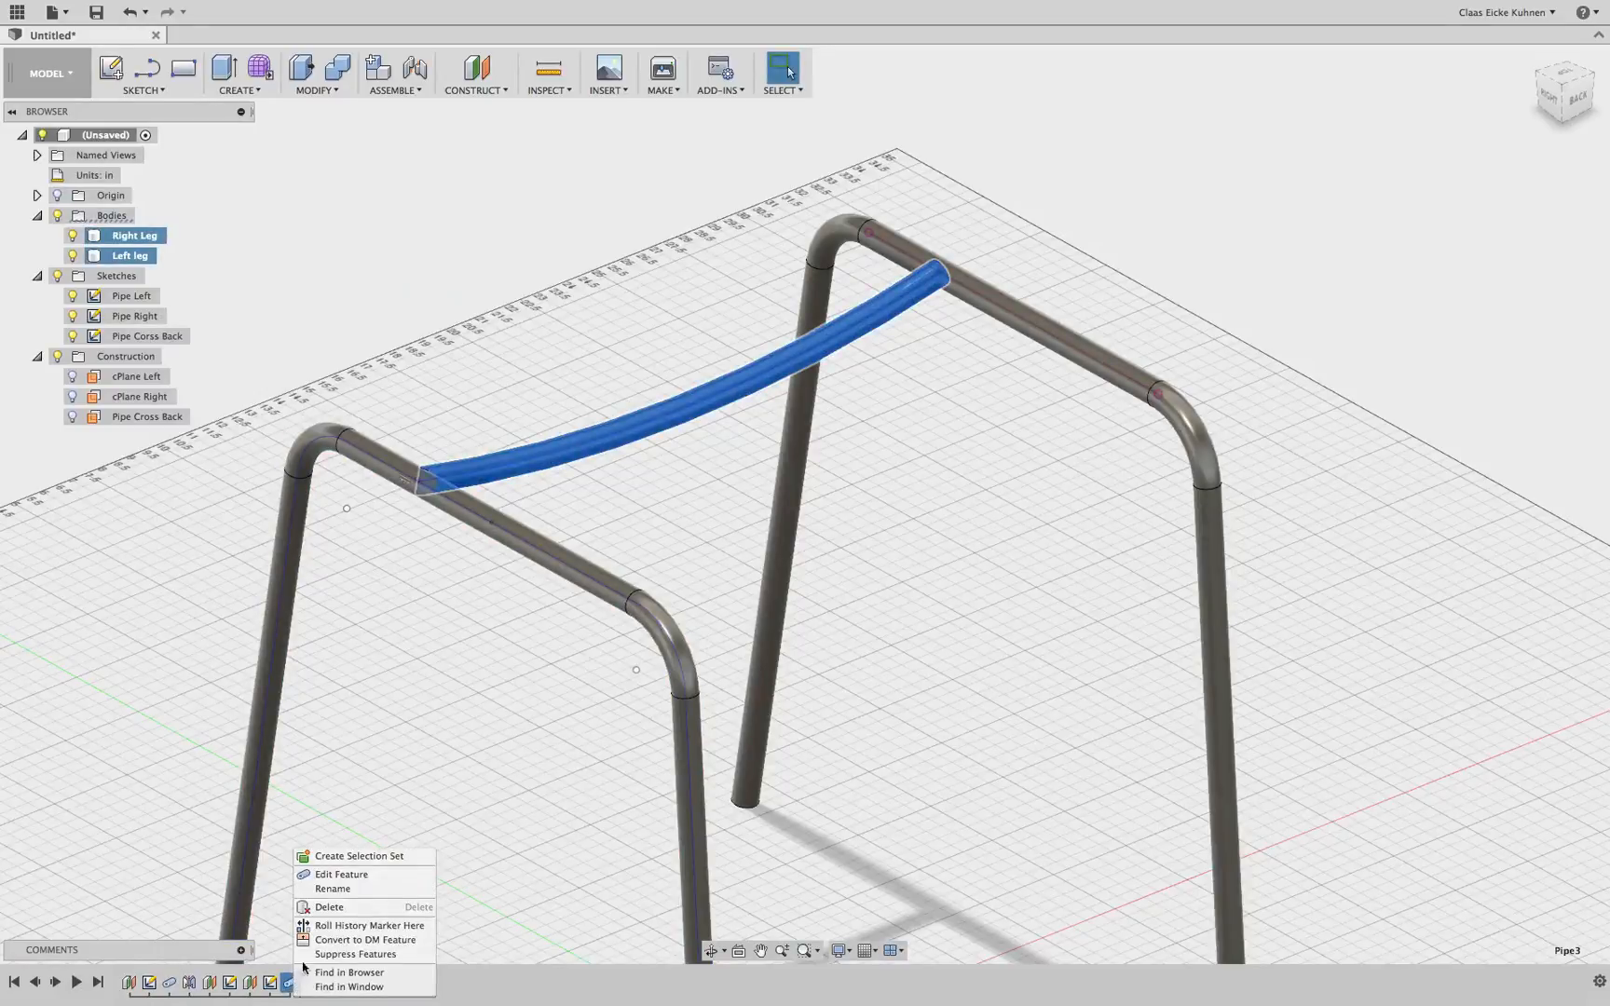
pyautogui.click(354, 876)
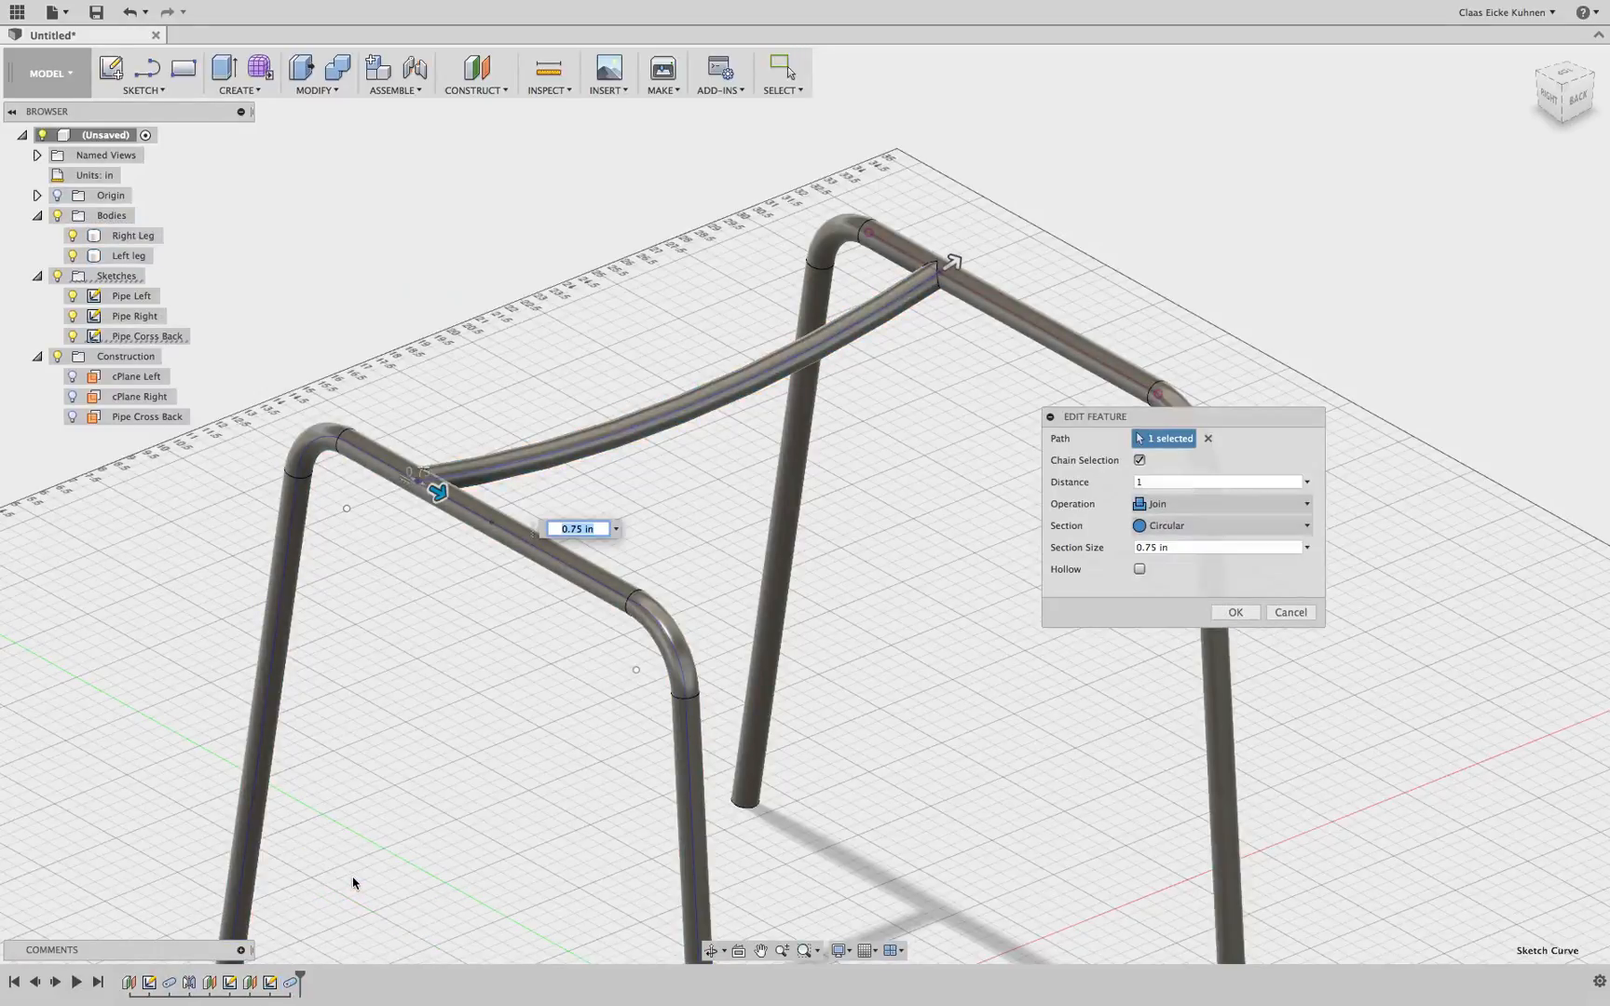
pyautogui.click(1211, 504)
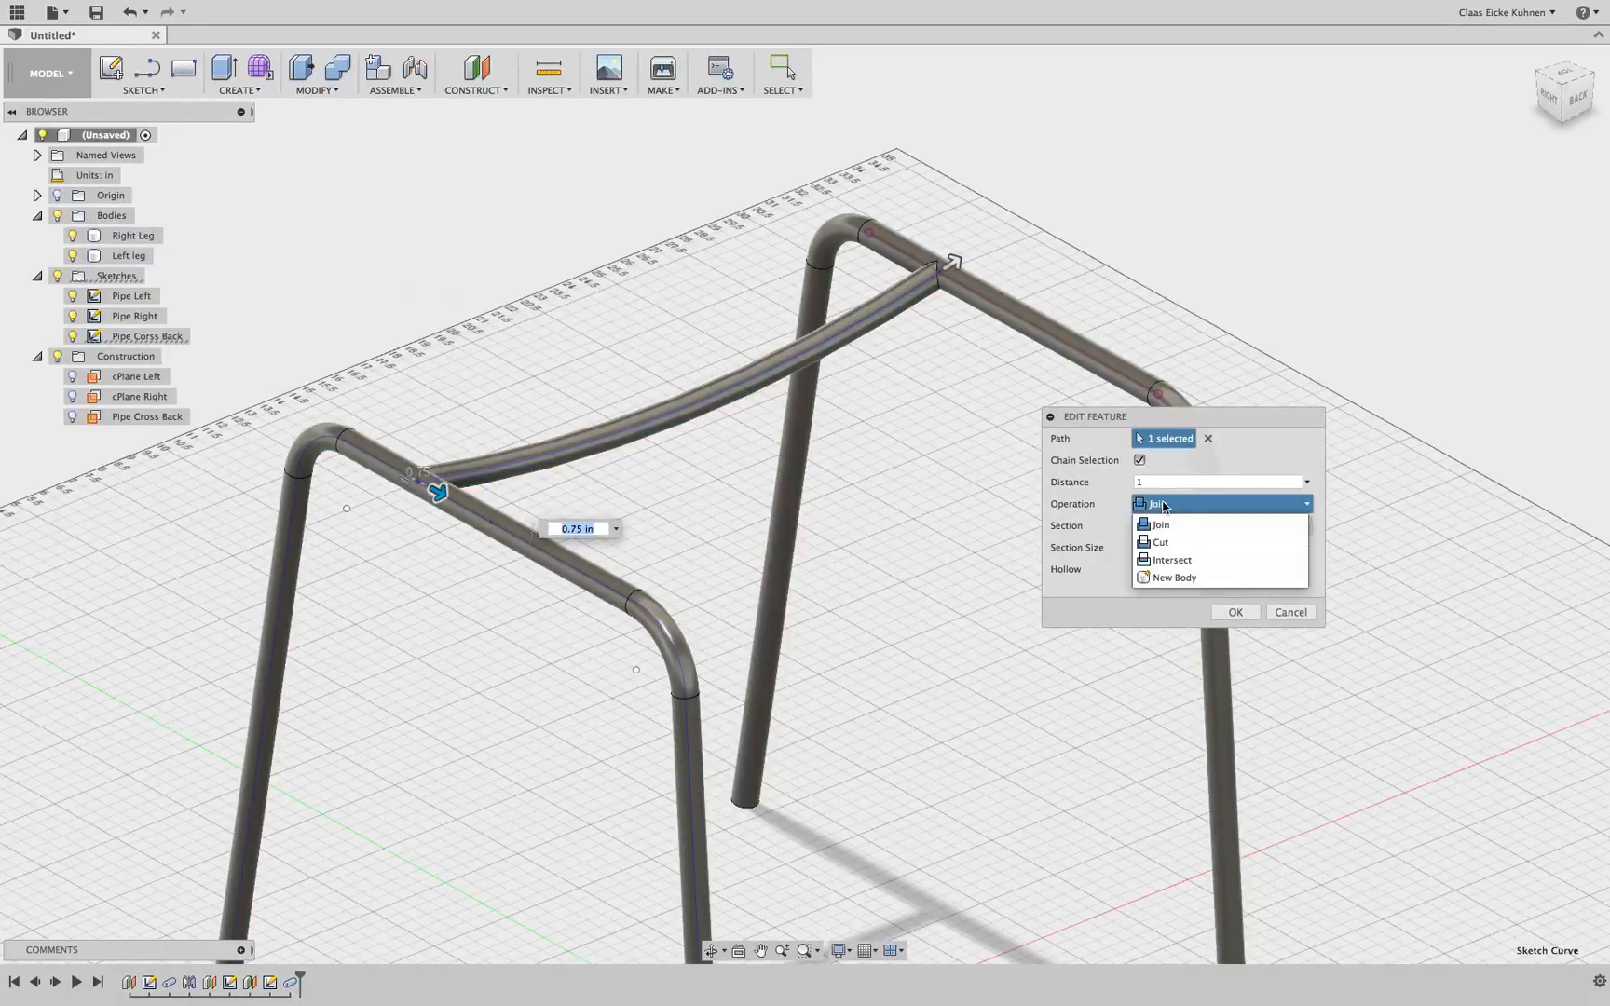
pyautogui.click(1171, 578)
pyautogui.moveTo(1582, 91); pyautogui.dragTo(1518, 102)
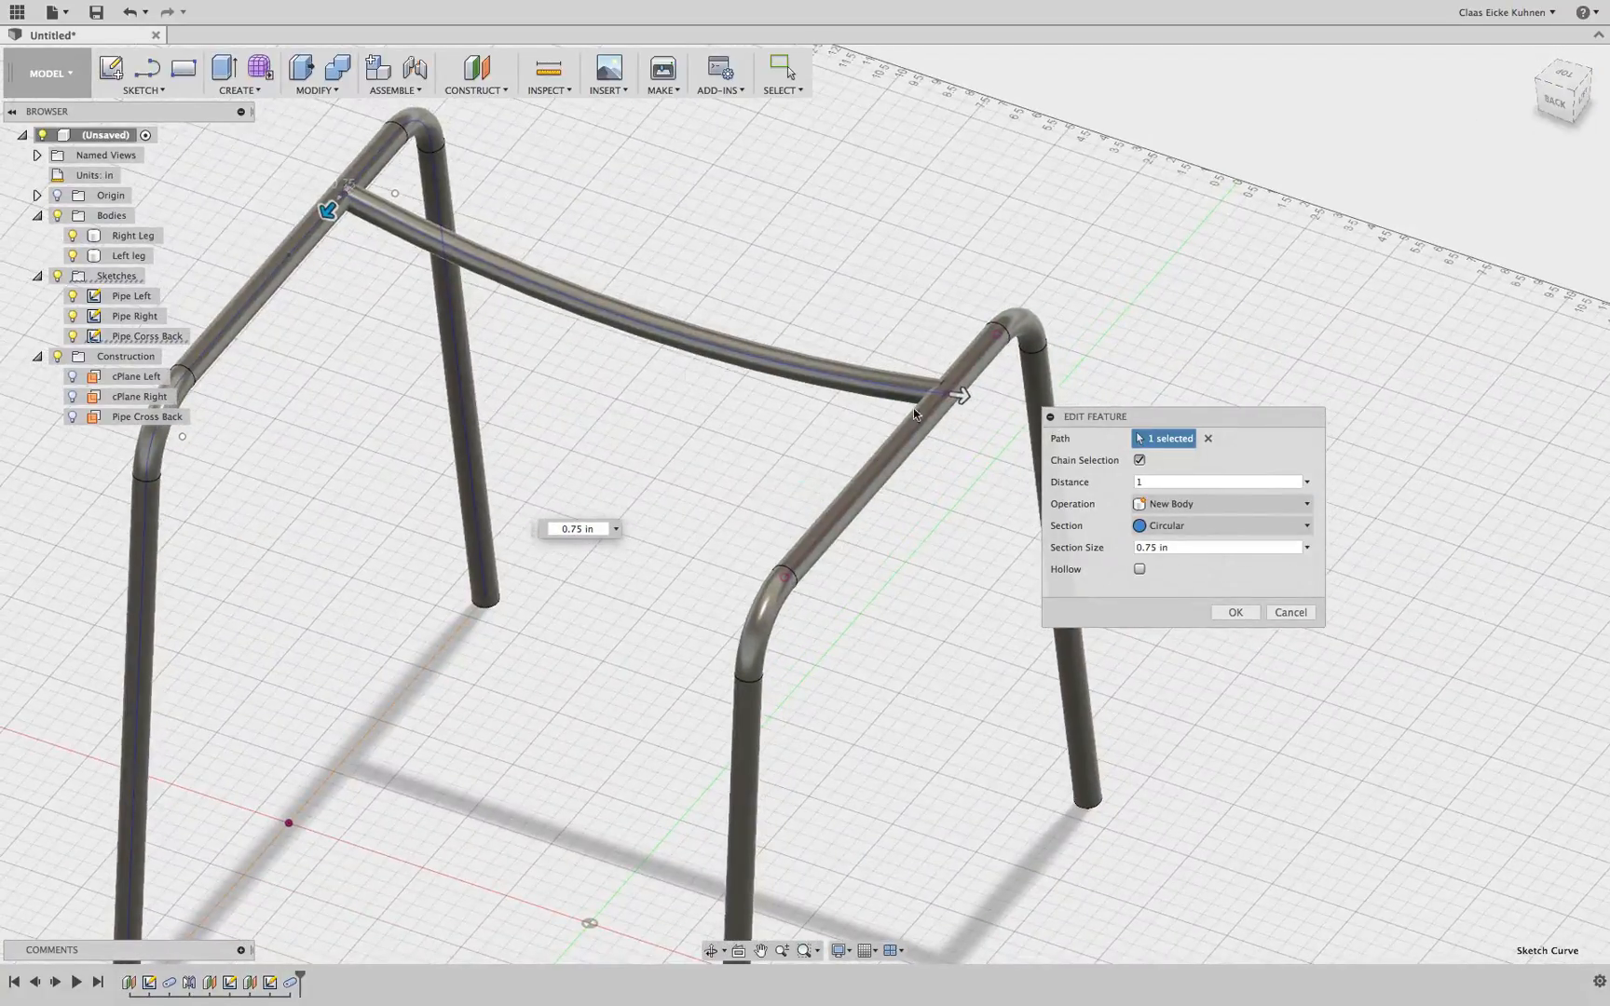
pyautogui.moveTo(525, 413); pyautogui.dragTo(596, 456, button='middle')
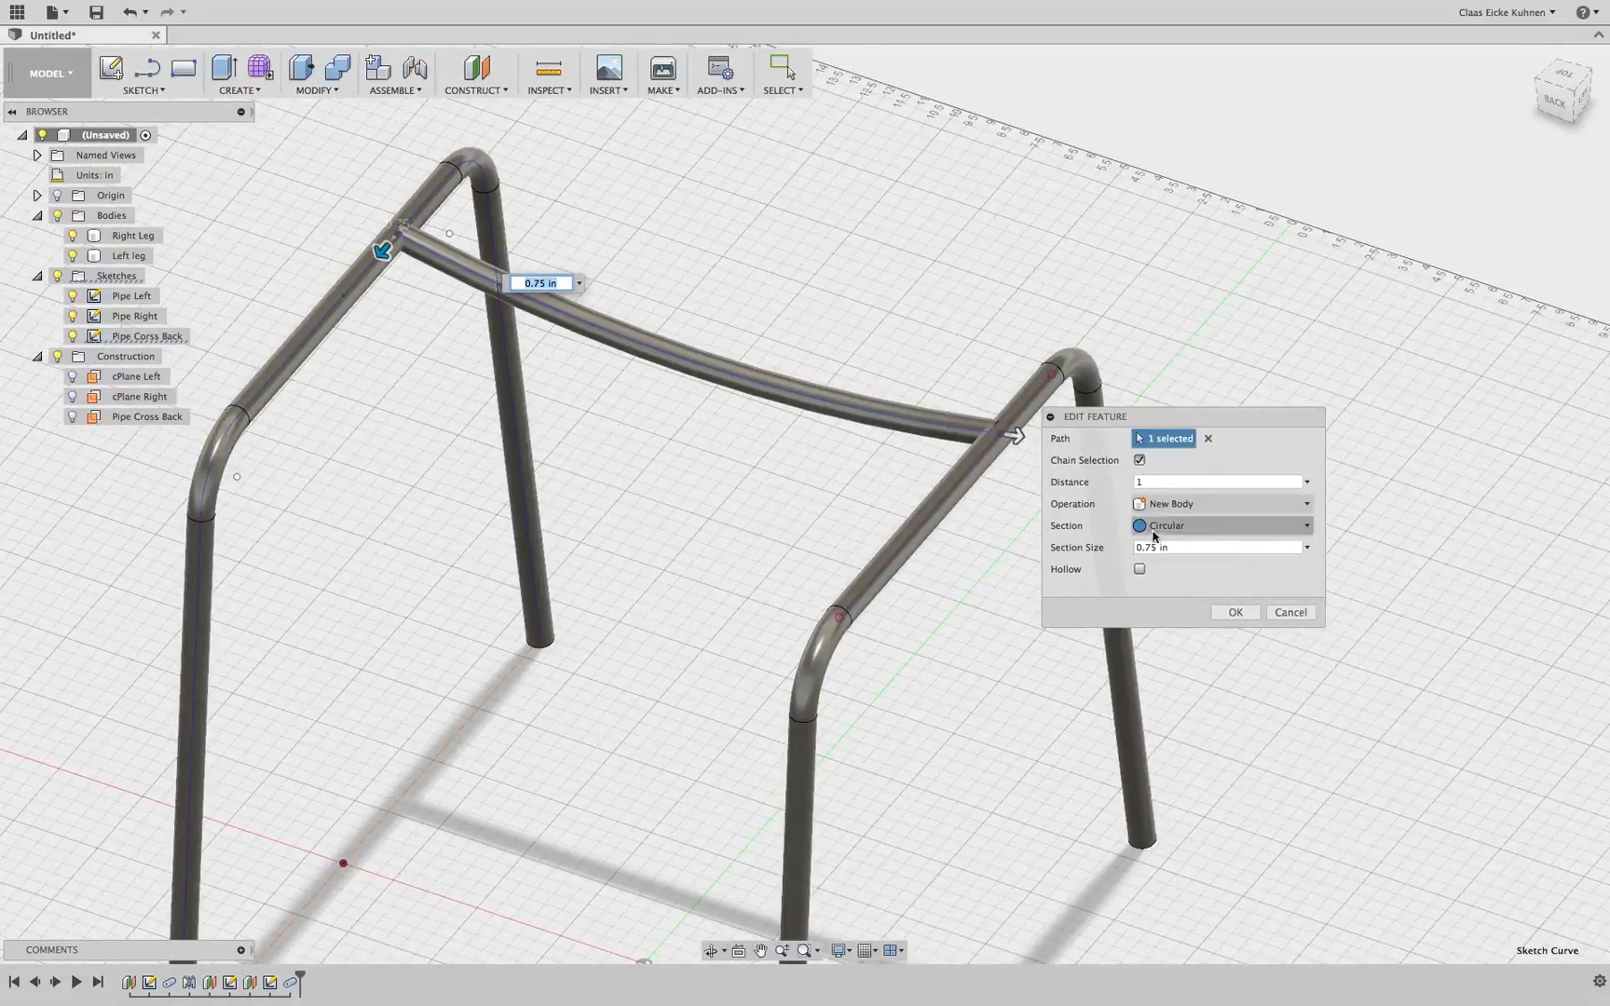
pyautogui.click(1235, 613)
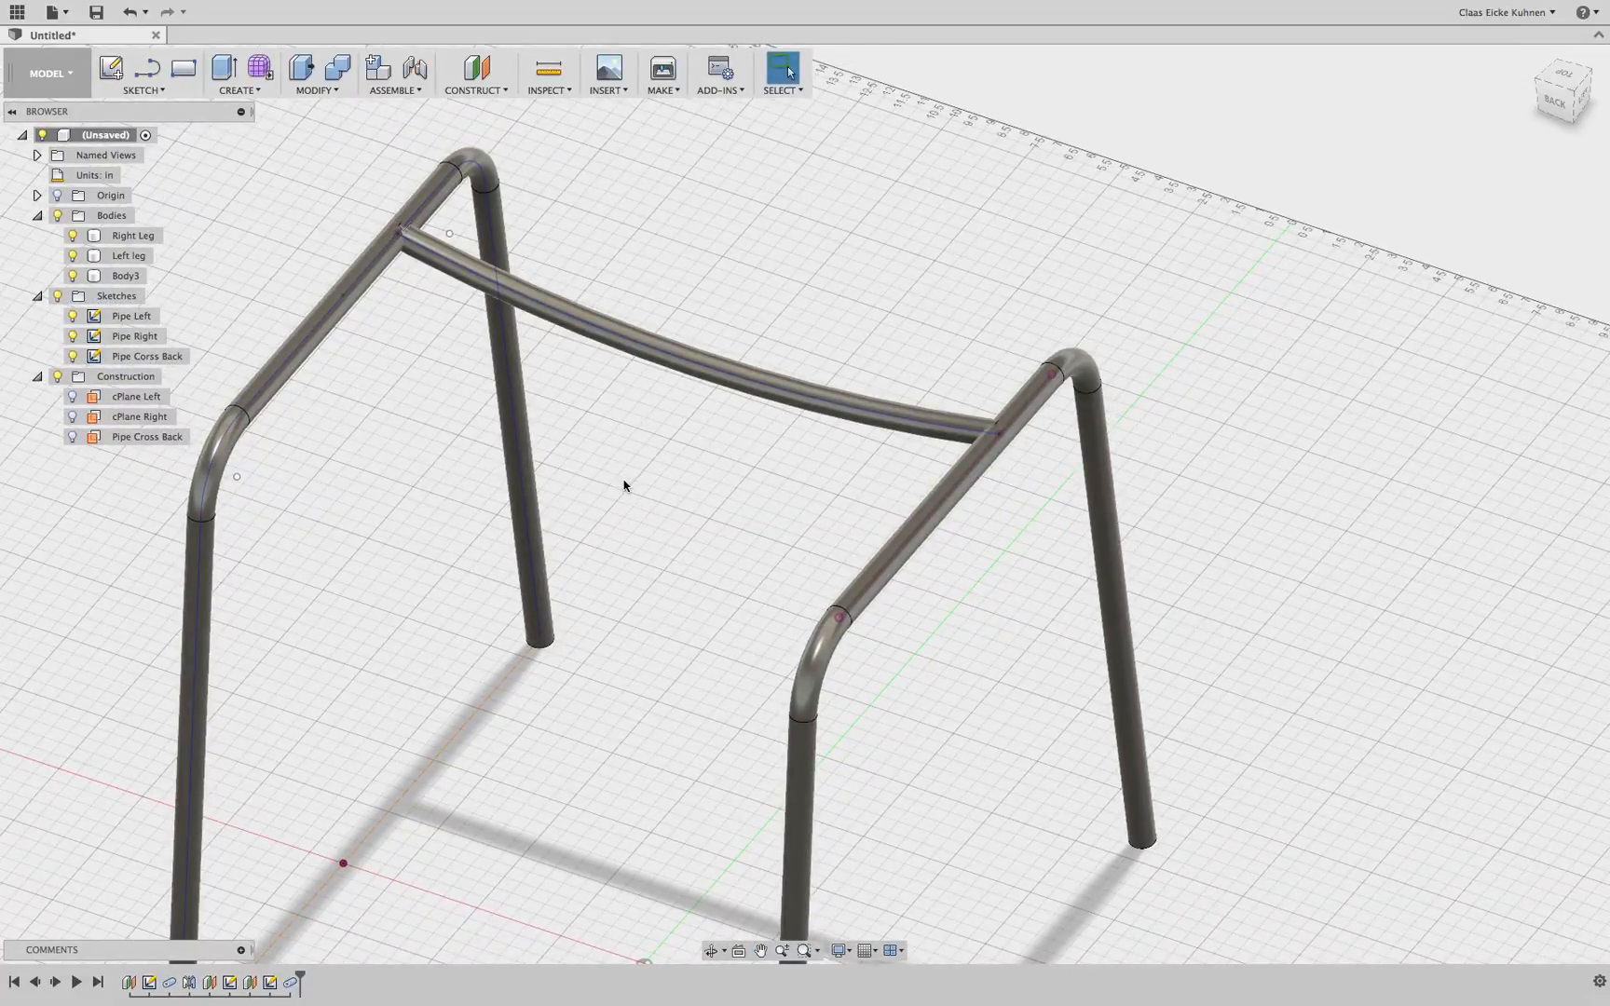
# Start a rectangular pattern and select the cross pipe as the object to repeat
pyautogui.click(306, 91)
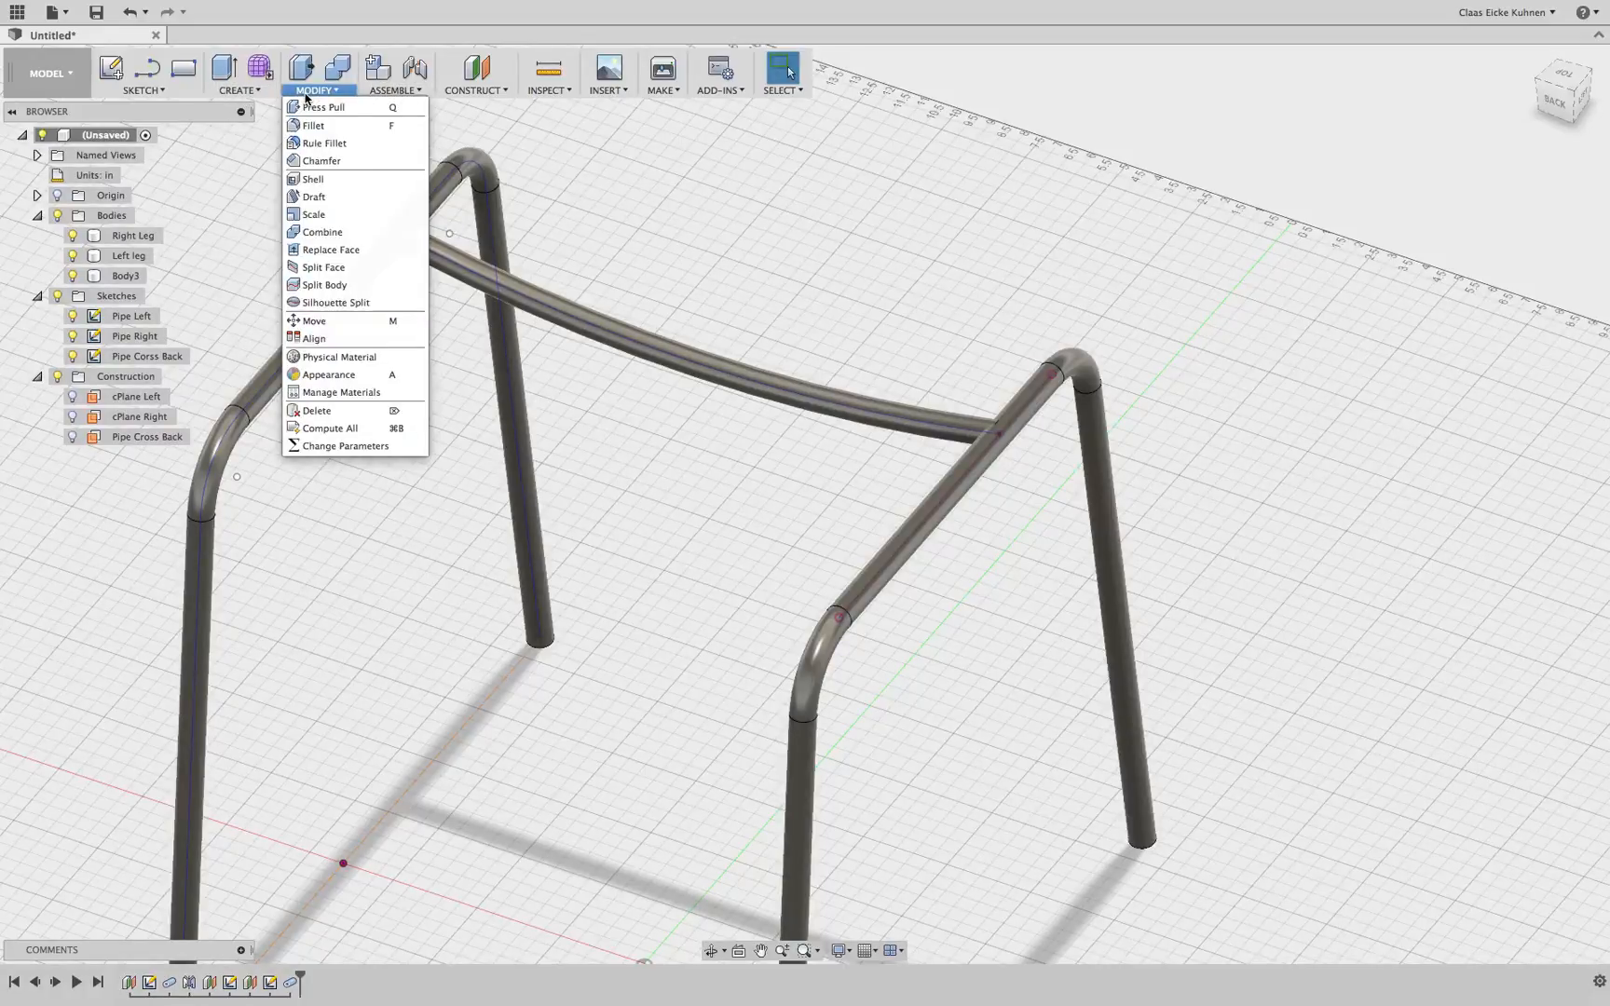
pyautogui.click(253, 91)
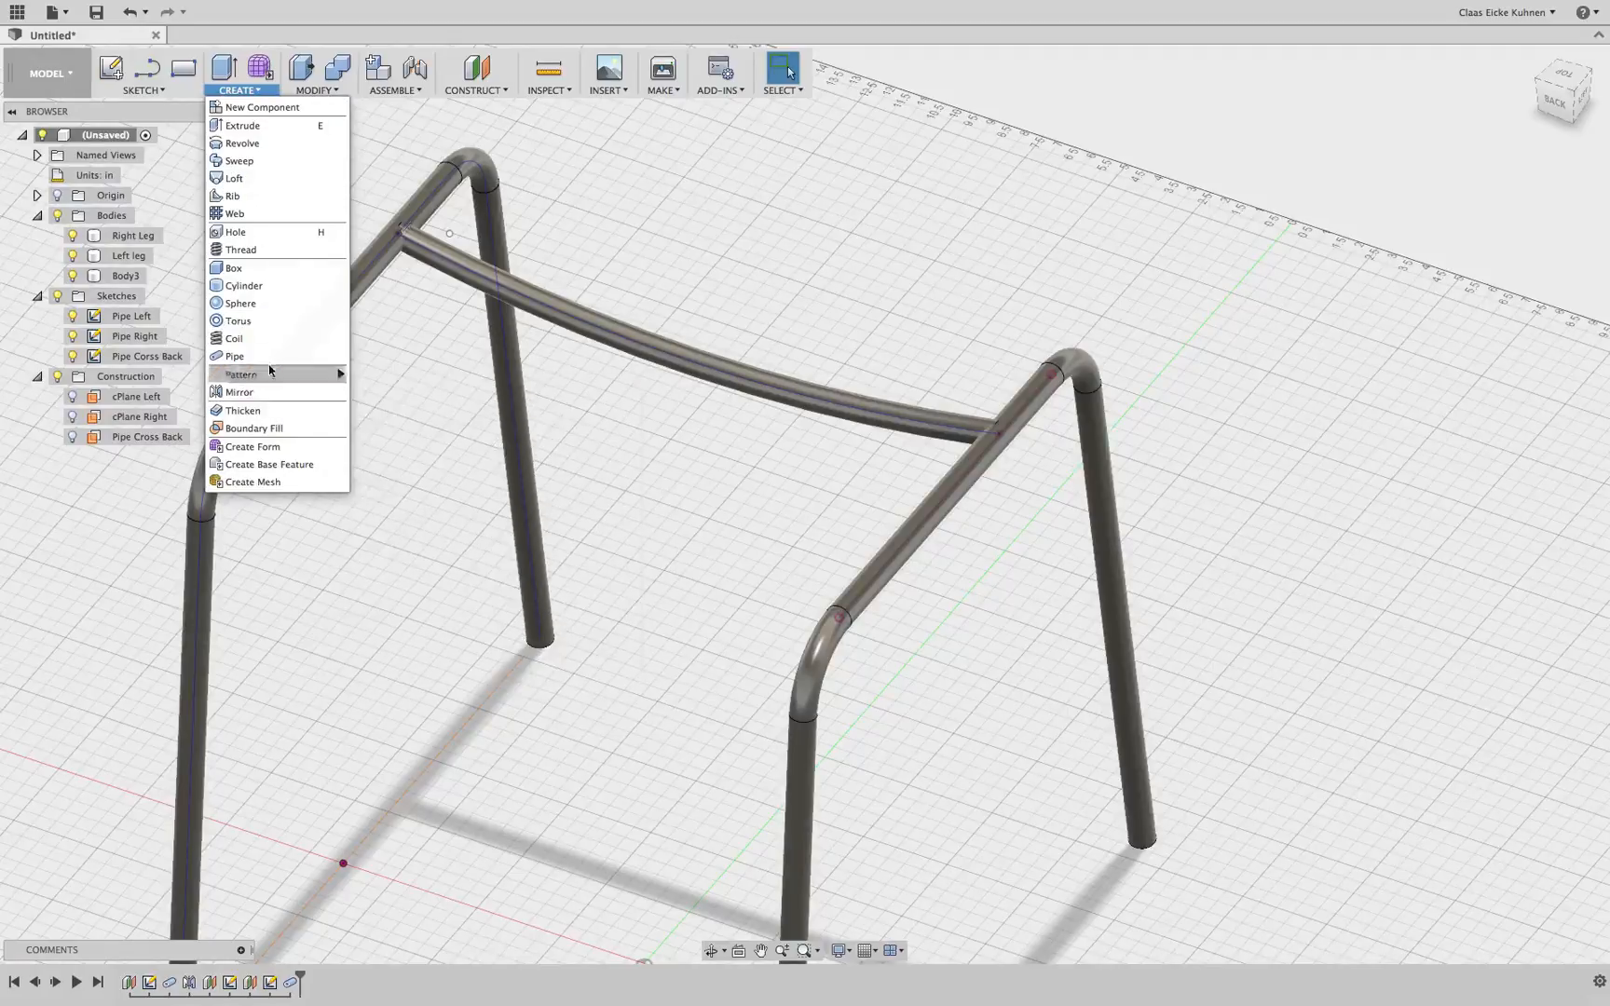
pyautogui.moveTo(270, 377)
pyautogui.click(406, 378)
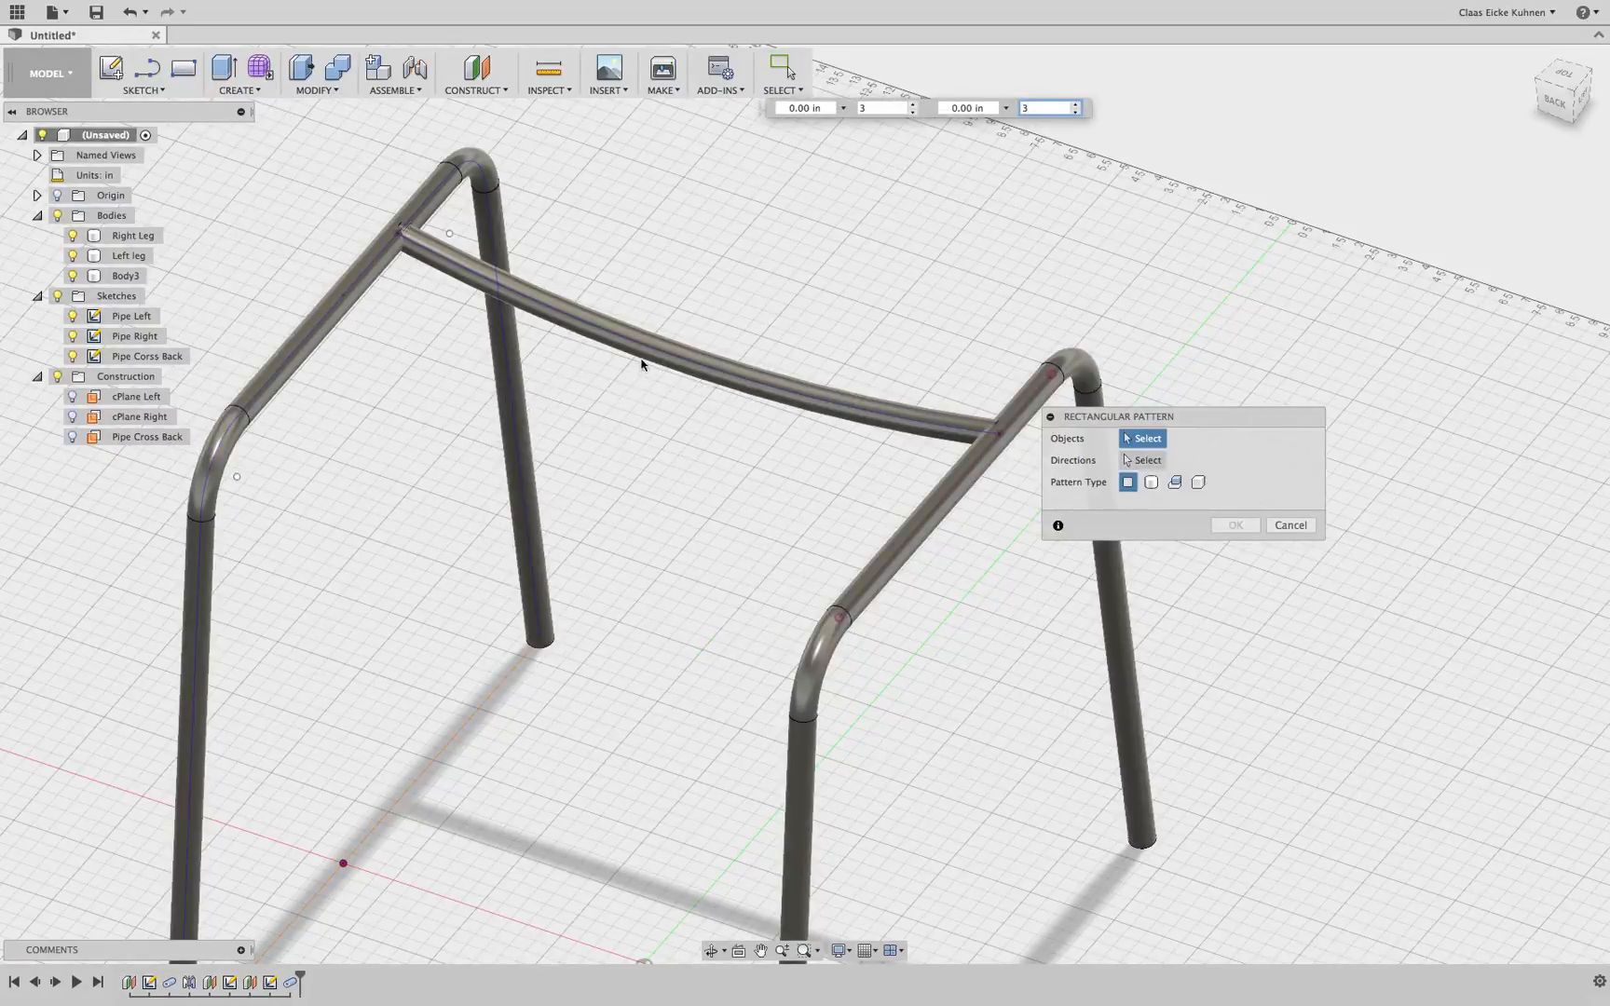
pyautogui.click(643, 361)
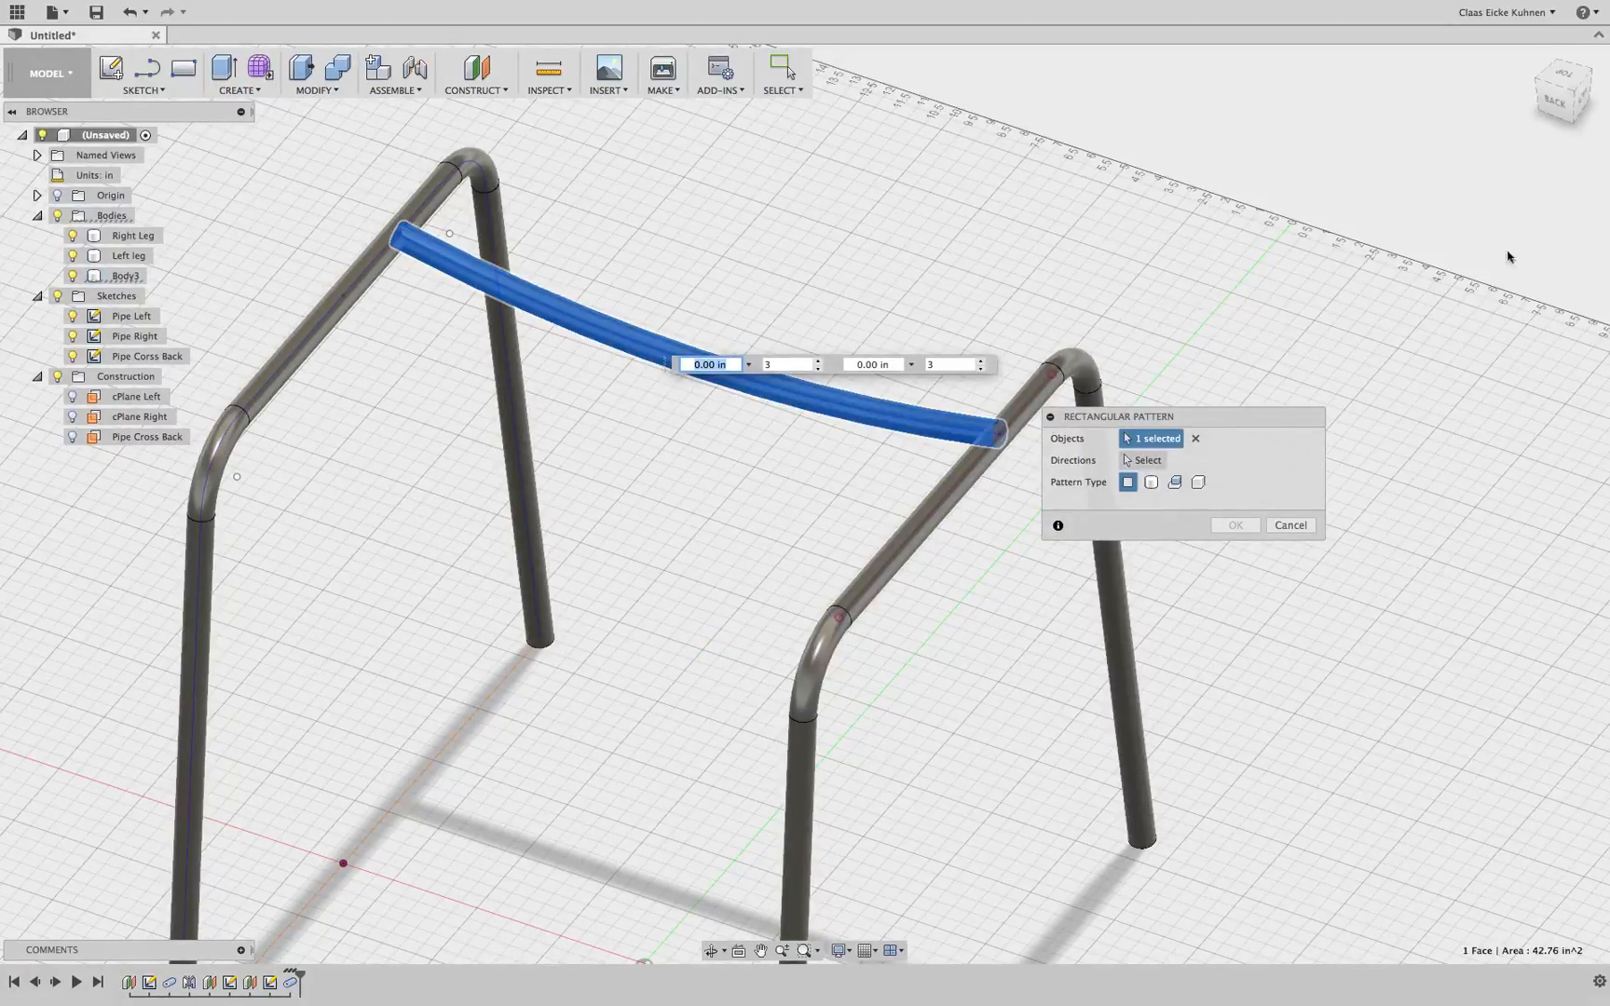
# Set the pattern direction along the leg's top rail and drag the spacing out to about 7 in
pyautogui.moveTo(1576, 114); pyautogui.dragTo(1492, 96)
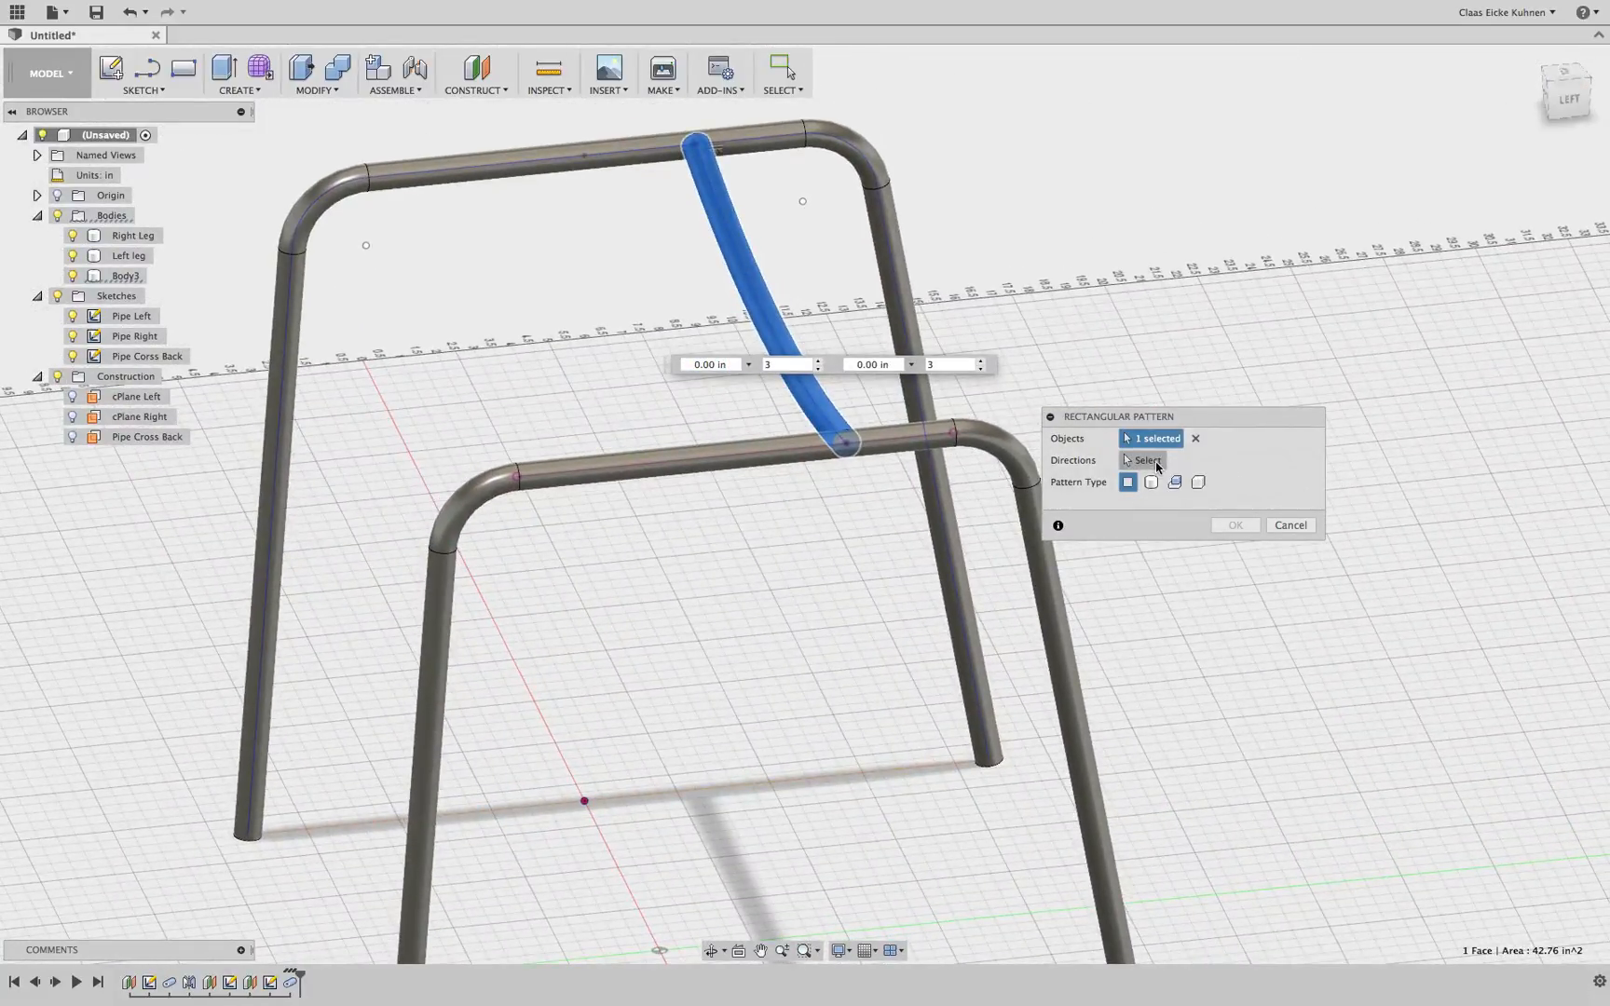
pyautogui.click(1156, 463)
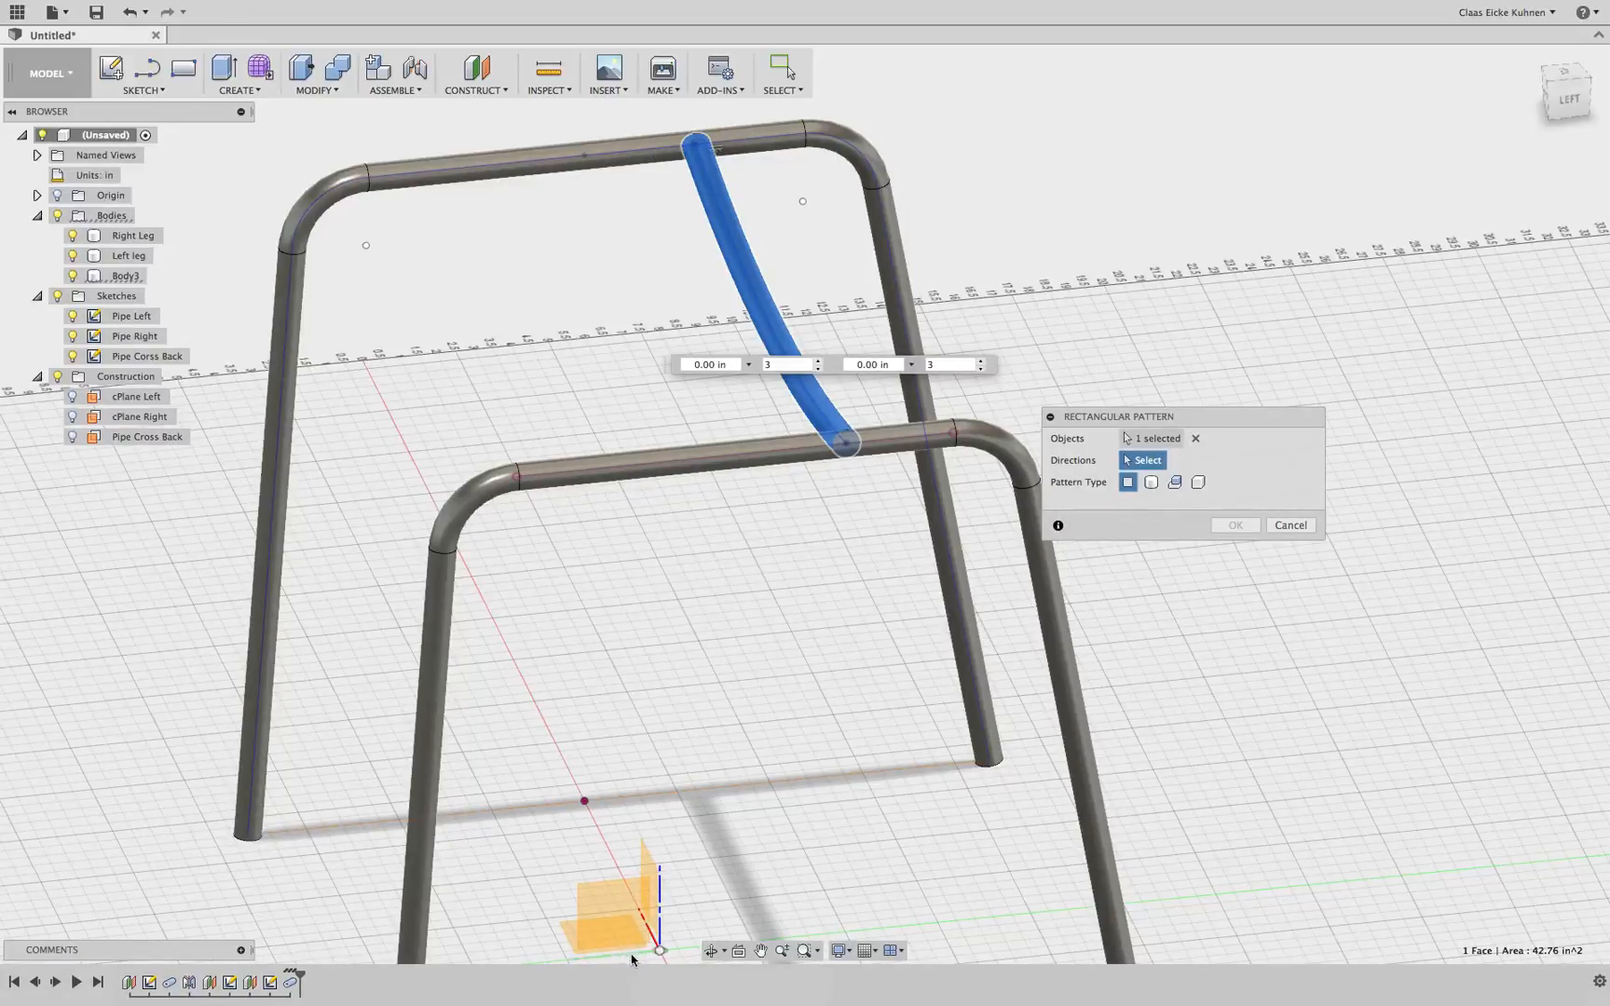
pyautogui.click(475, 173)
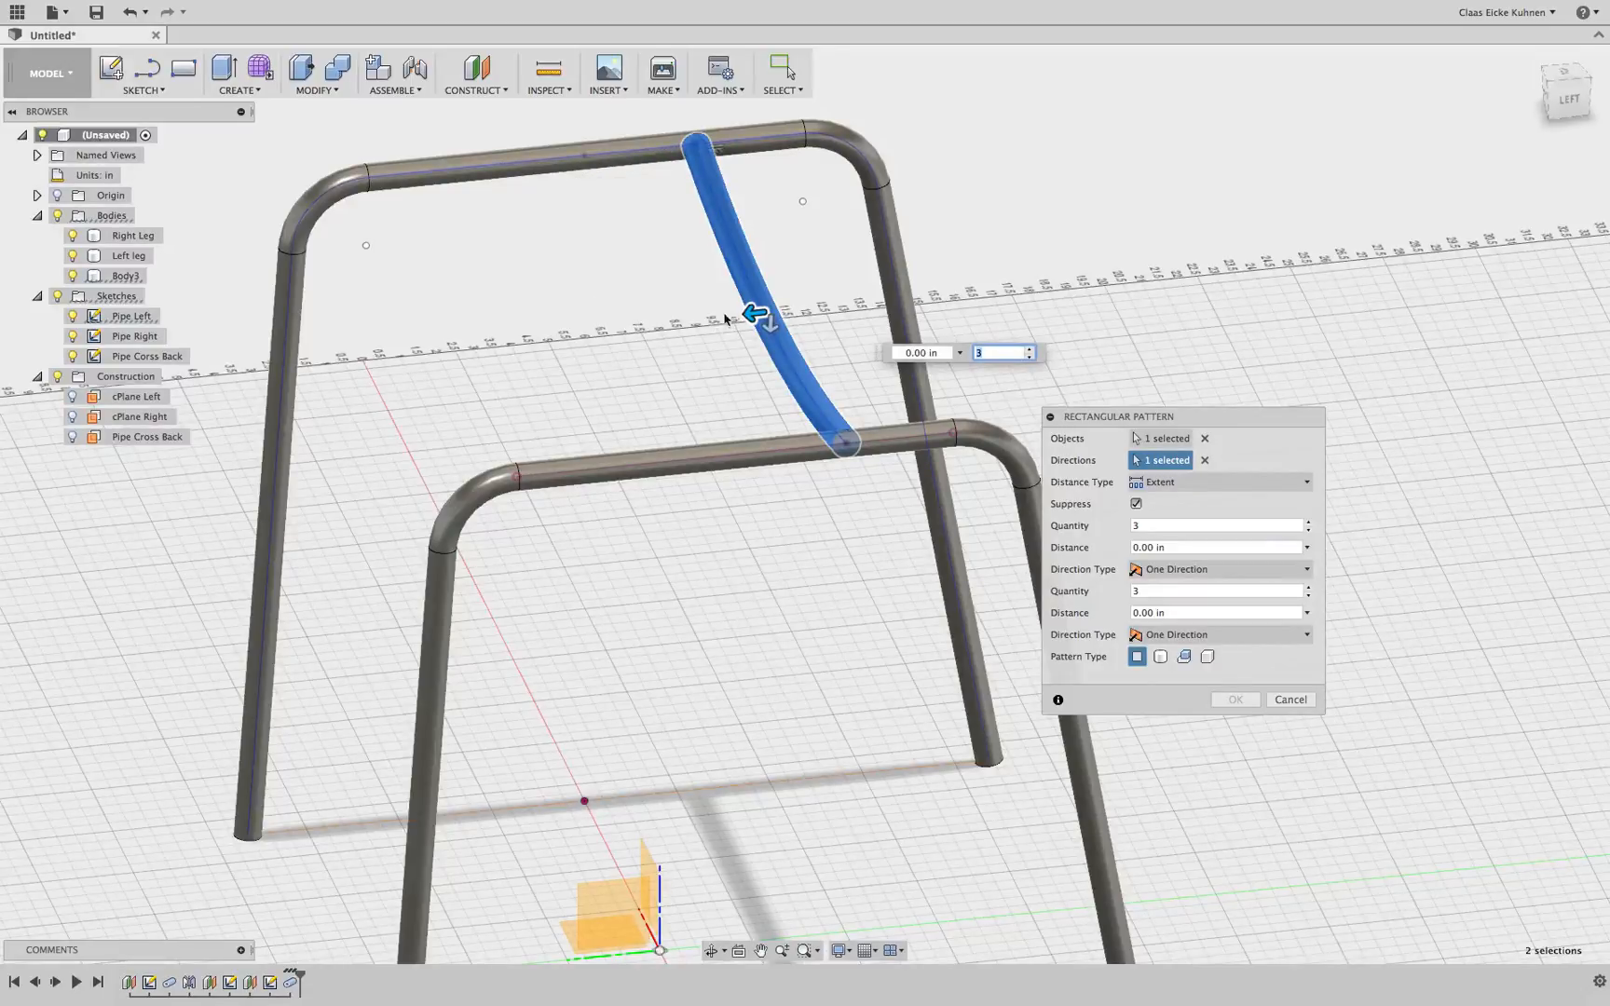
pyautogui.moveTo(754, 316); pyautogui.dragTo(503, 348)
pyautogui.press('Tab')
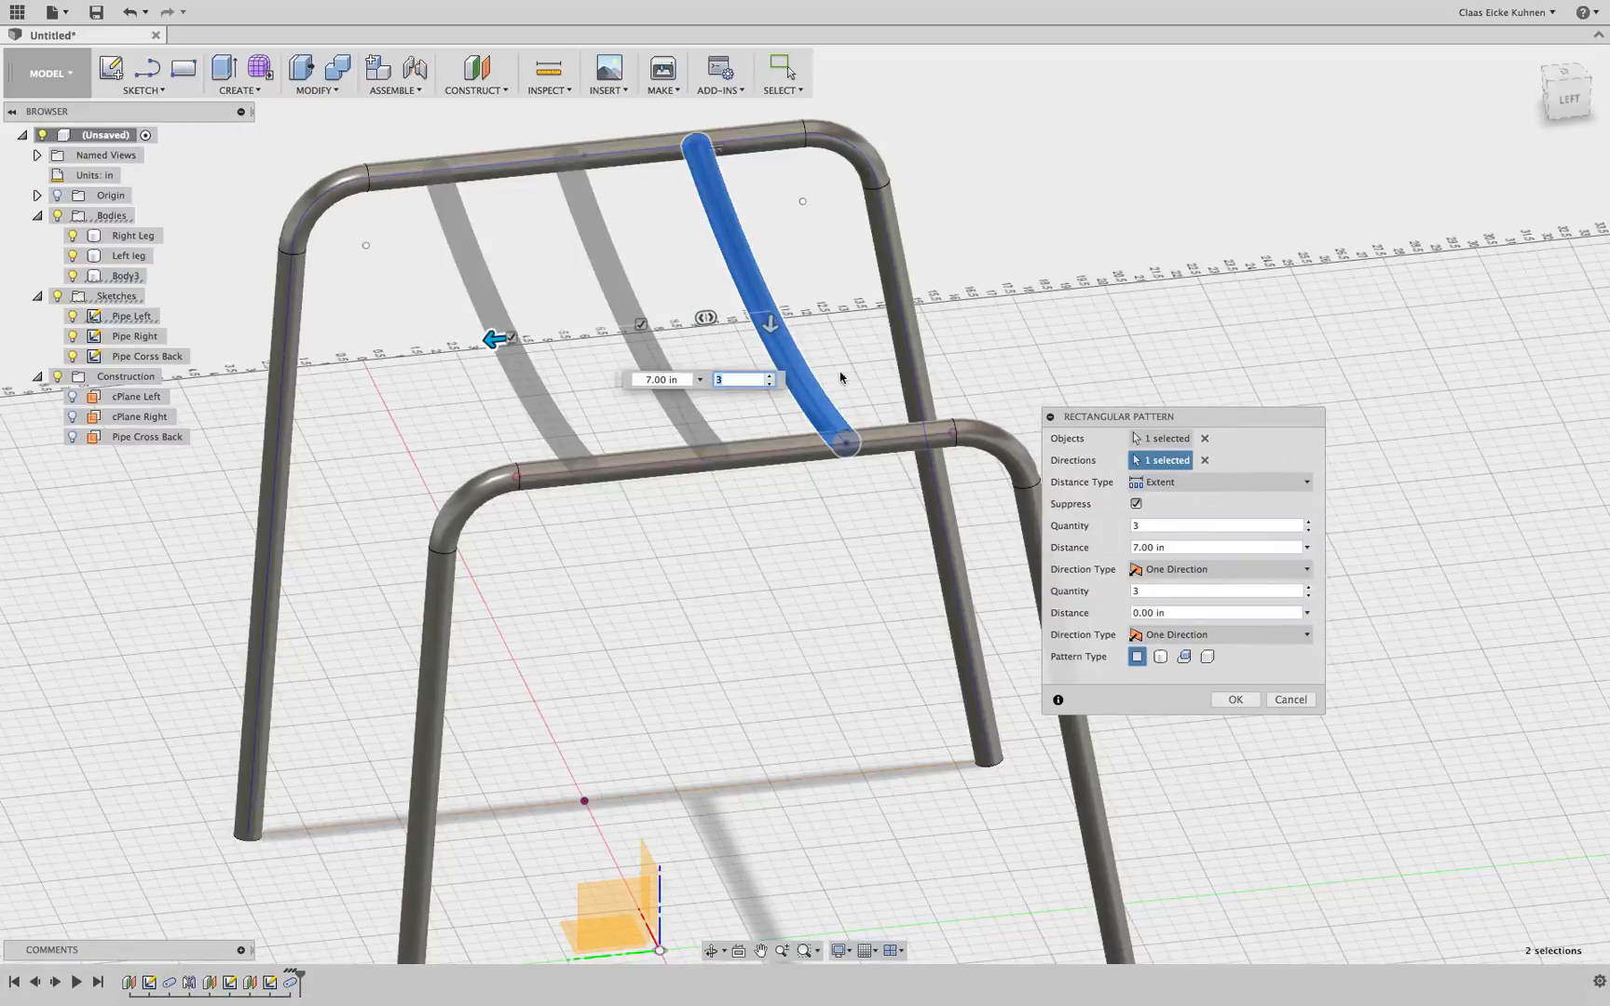
# Switch the pattern type to the second option and reselect the cross pipe as the object to pattern
pyautogui.click(1160, 658)
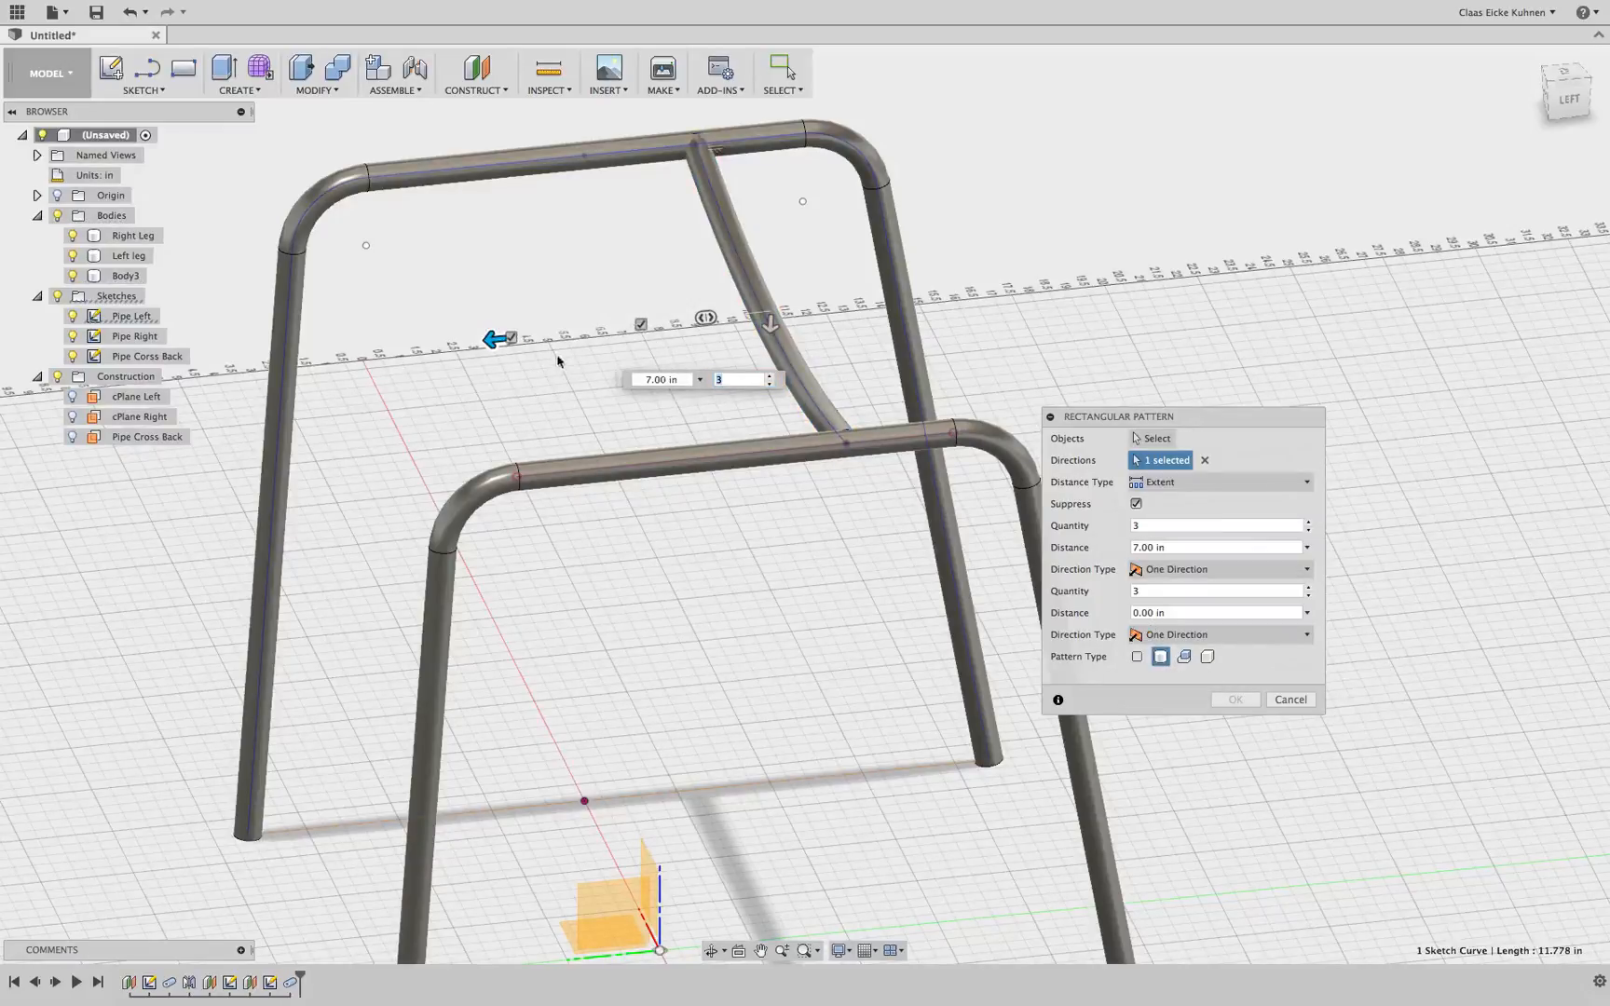
pyautogui.moveTo(497, 337); pyautogui.dragTo(658, 267)
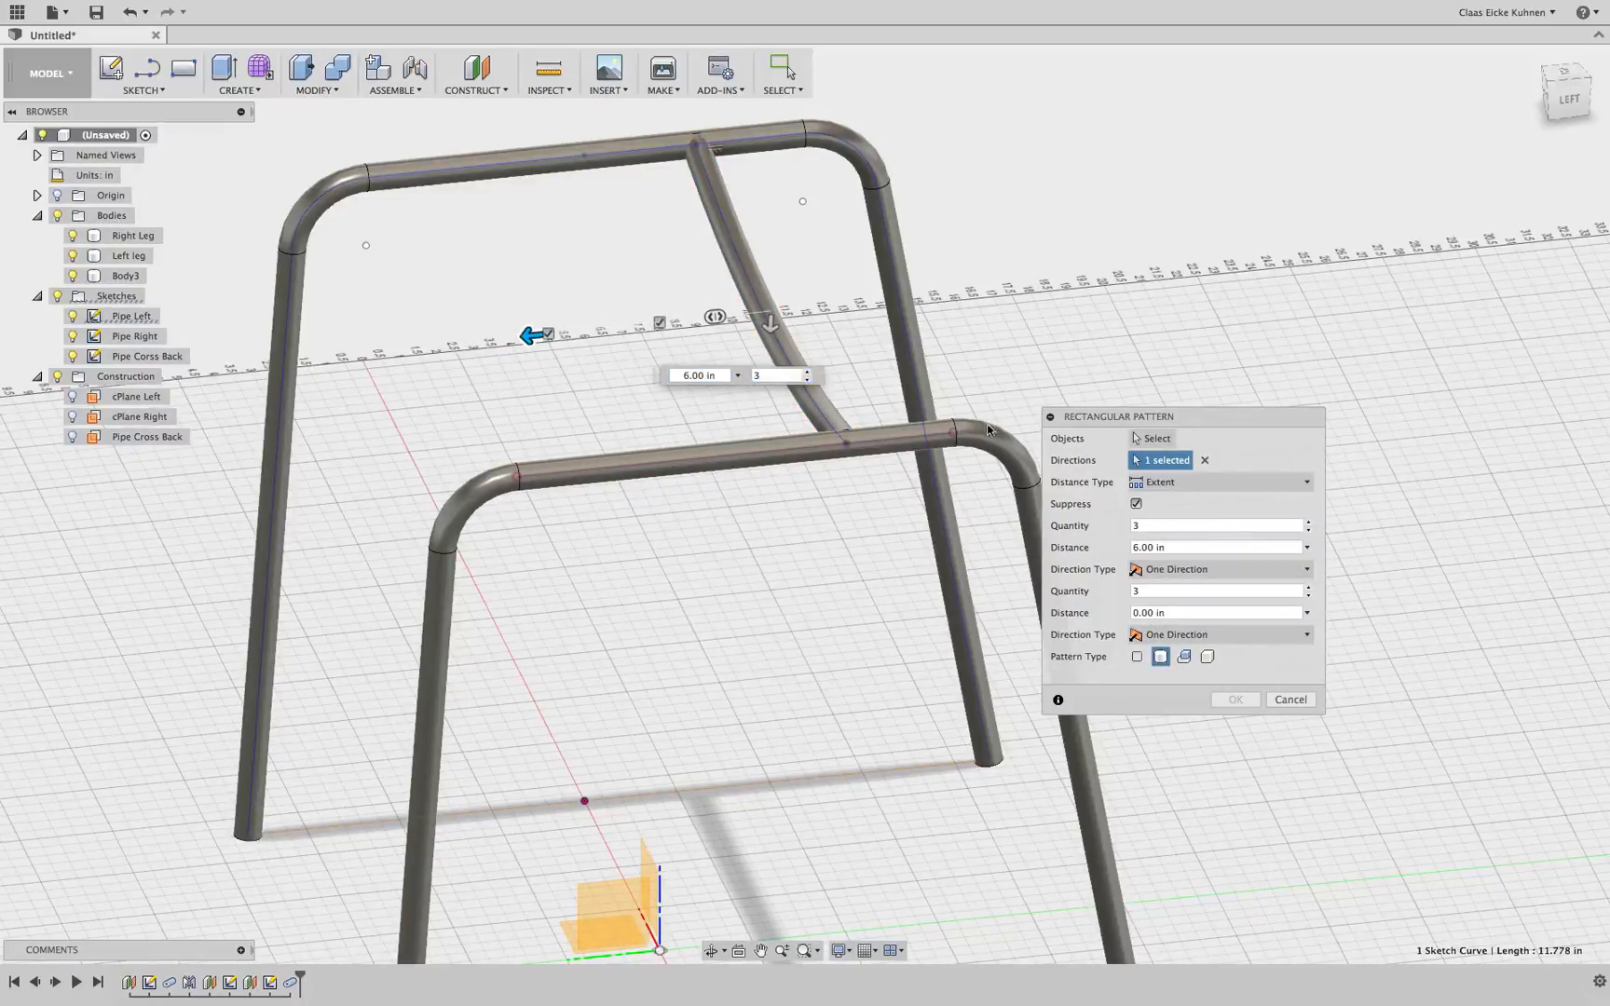
pyautogui.click(1137, 657)
pyautogui.click(1153, 439)
pyautogui.click(1161, 657)
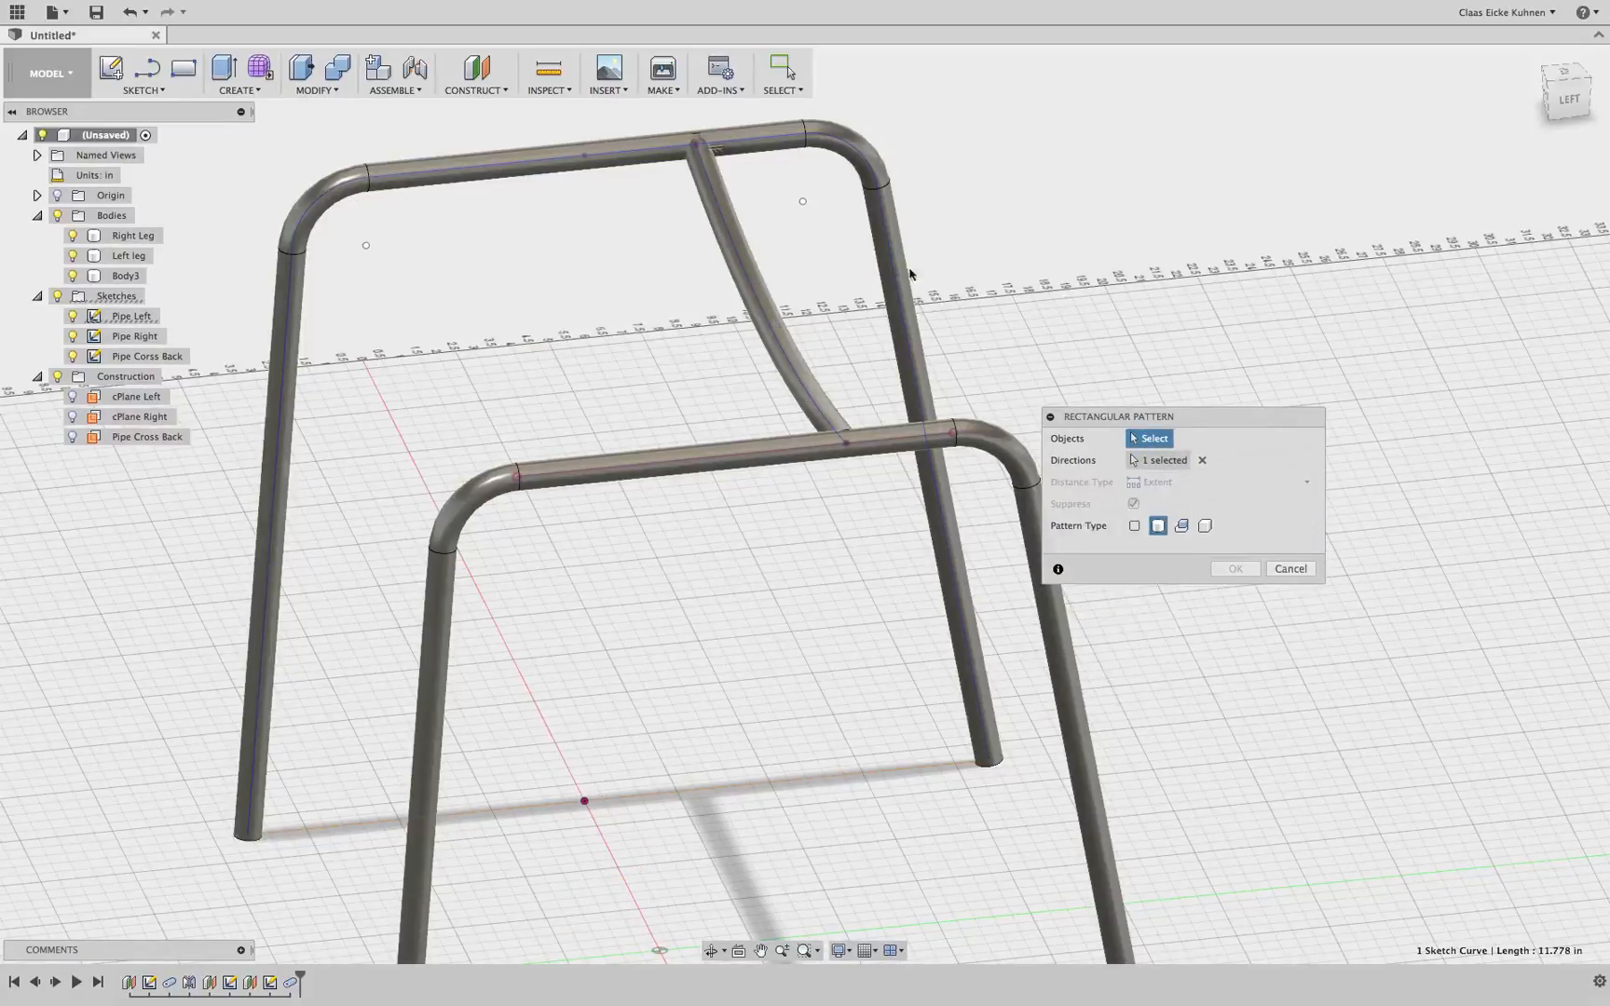
pyautogui.click(772, 302)
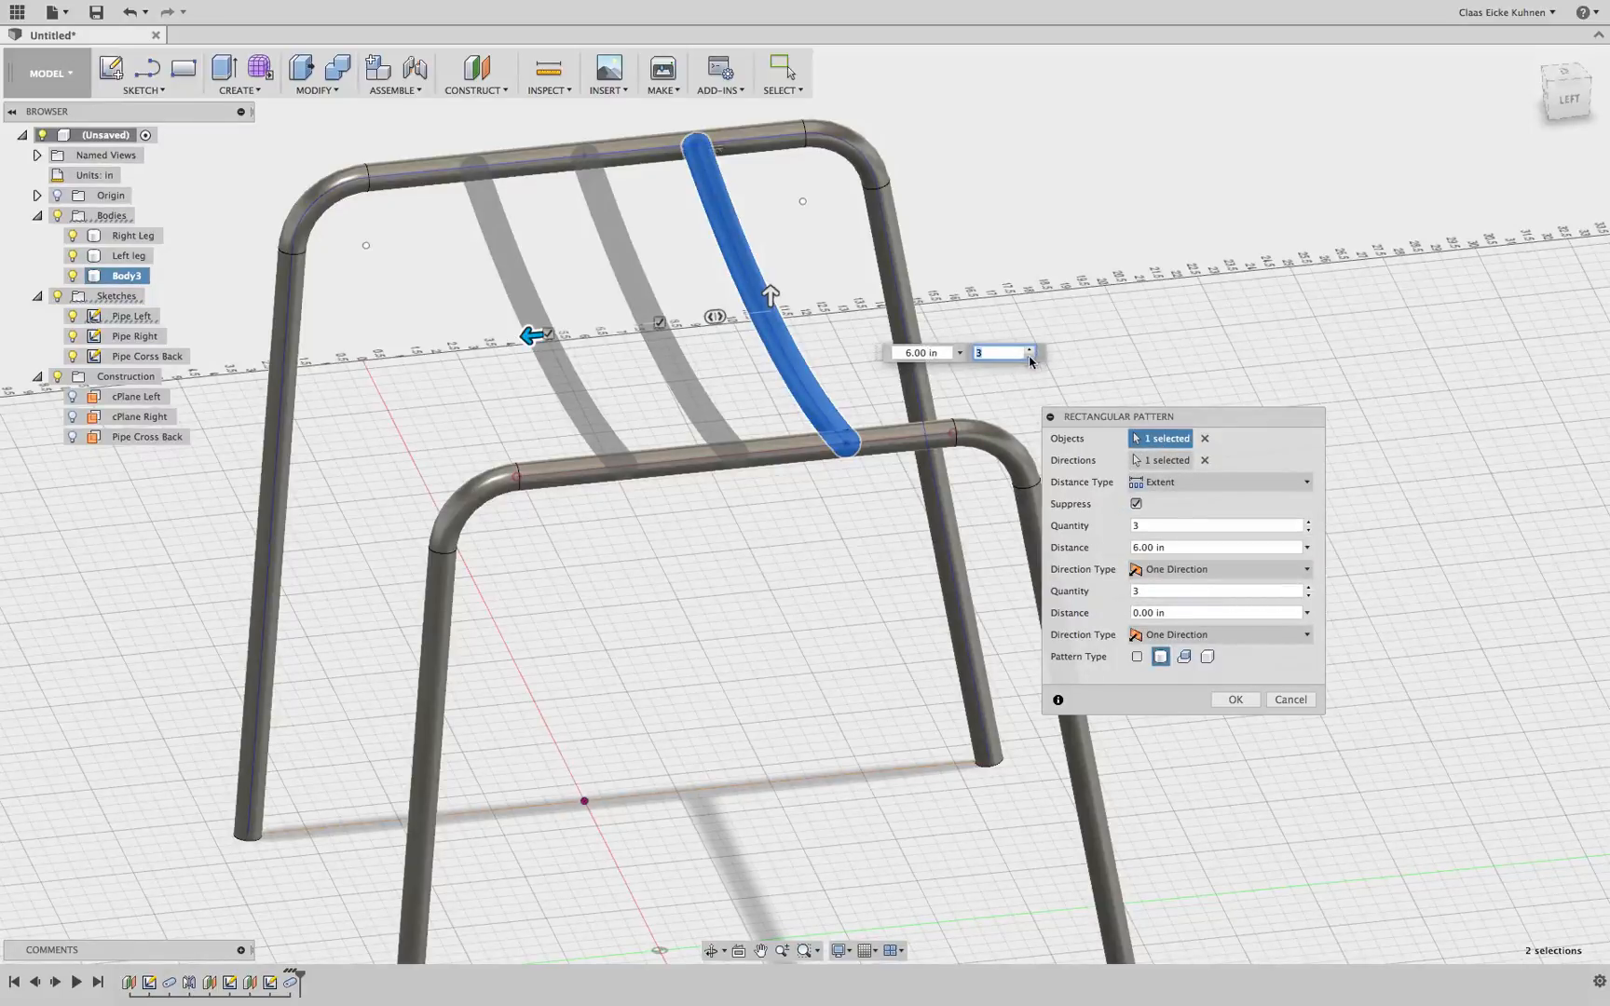
# Set the pattern quantity to 2 with a distance of 6.50 in and confirm the rectangular pattern
pyautogui.write('2')
pyautogui.moveTo(524, 332)
pyautogui.mouseDown()
pyautogui.moveTo(502, 336)
pyautogui.moveTo(539, 333)
pyautogui.moveTo(475, 339)
pyautogui.moveTo(527, 334)
pyautogui.moveTo(500, 337)
pyautogui.mouseUp()
pyautogui.press('Tab')
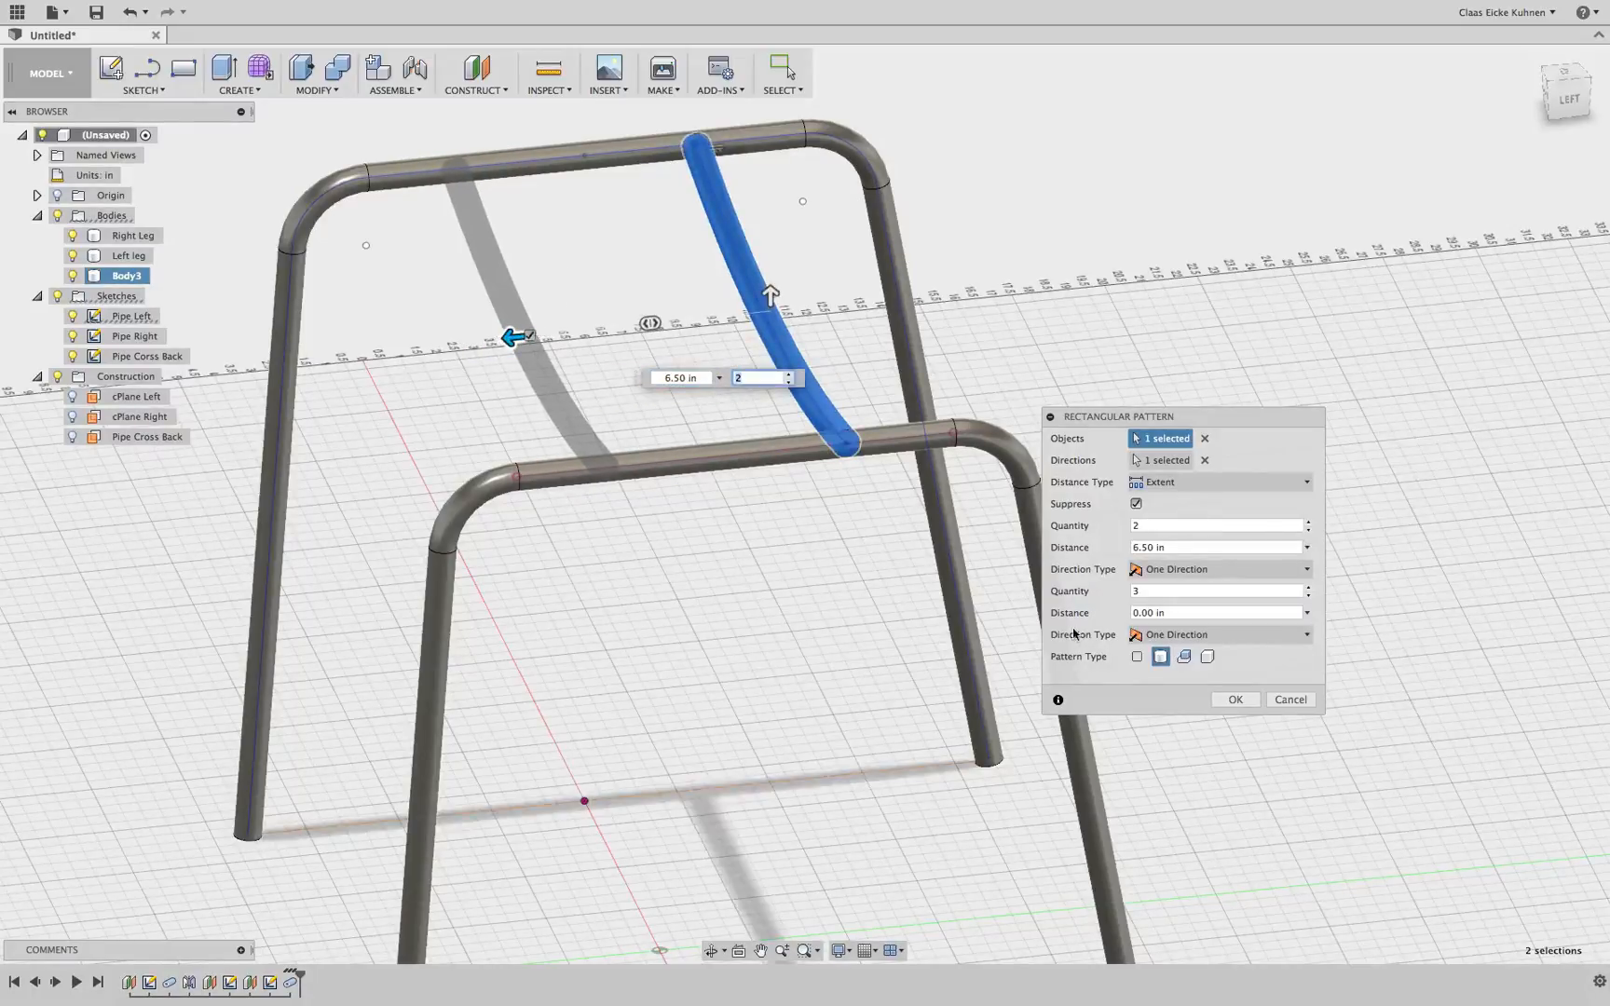
pyautogui.click(1234, 699)
# Combine both cross pipe bodies into the Left leg body
pyautogui.click(1568, 76)
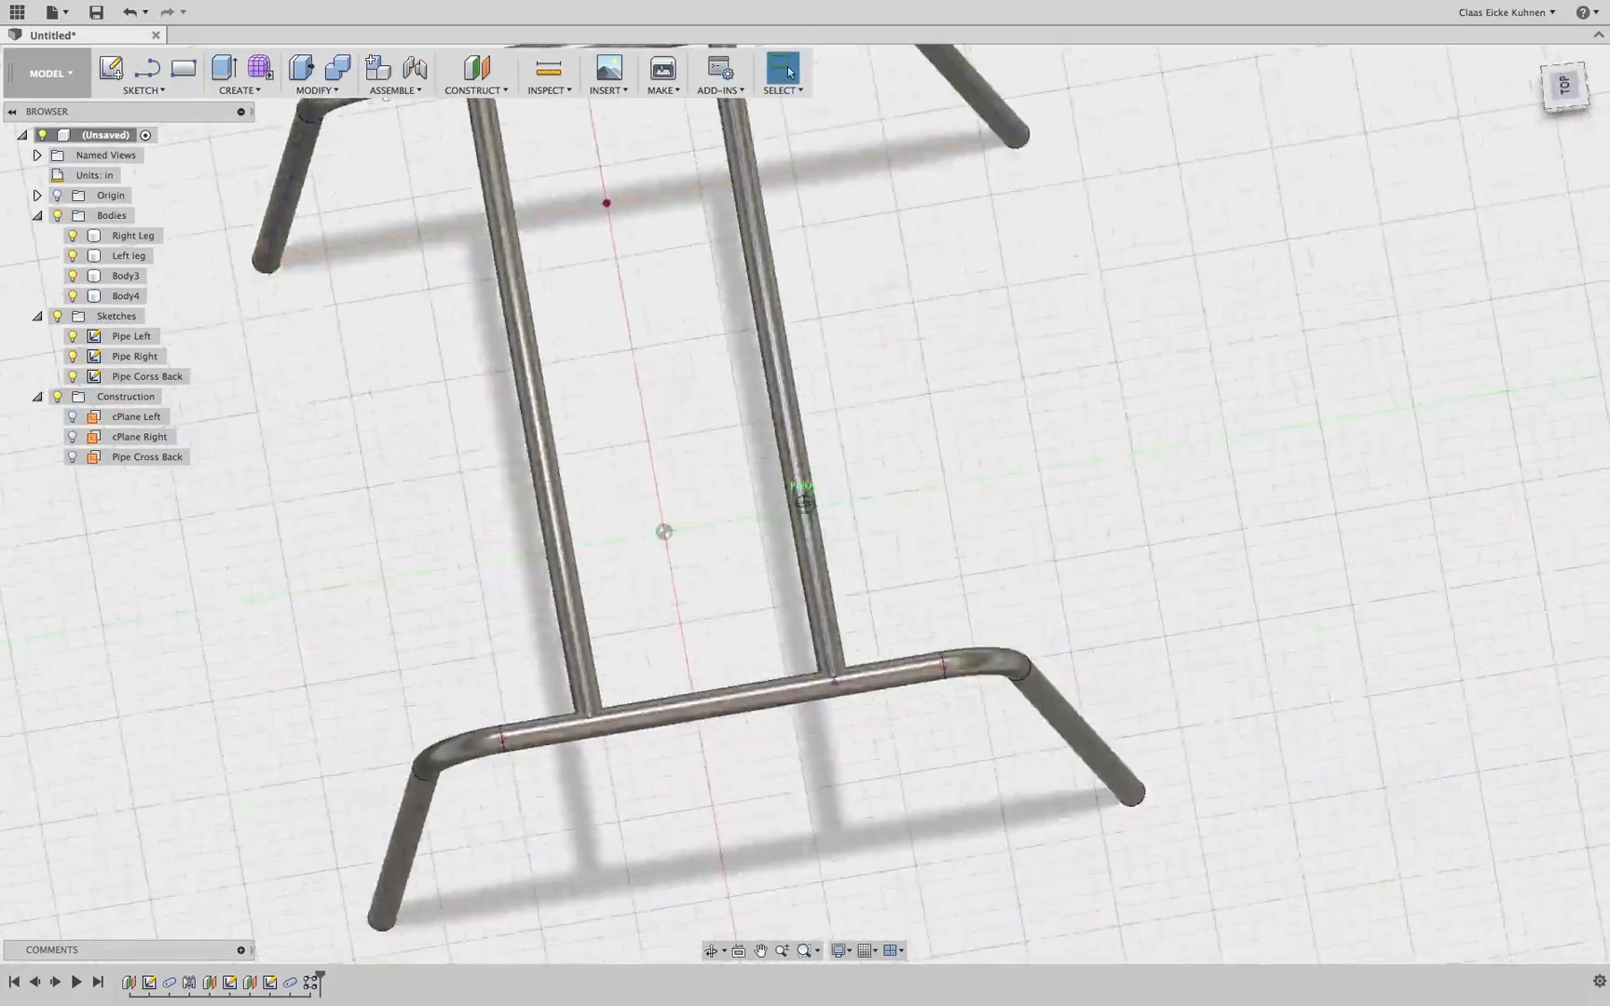
pyautogui.moveTo(805, 503)
pyautogui.keyDown('shift'); pyautogui.mouseDown(button='middle')
pyautogui.moveTo(652, 381)
pyautogui.moveTo(839, 317)
pyautogui.moveTo(726, 400)
pyautogui.moveTo(633, 400)
pyautogui.mouseUp(button='middle'); pyautogui.keyUp('shift')
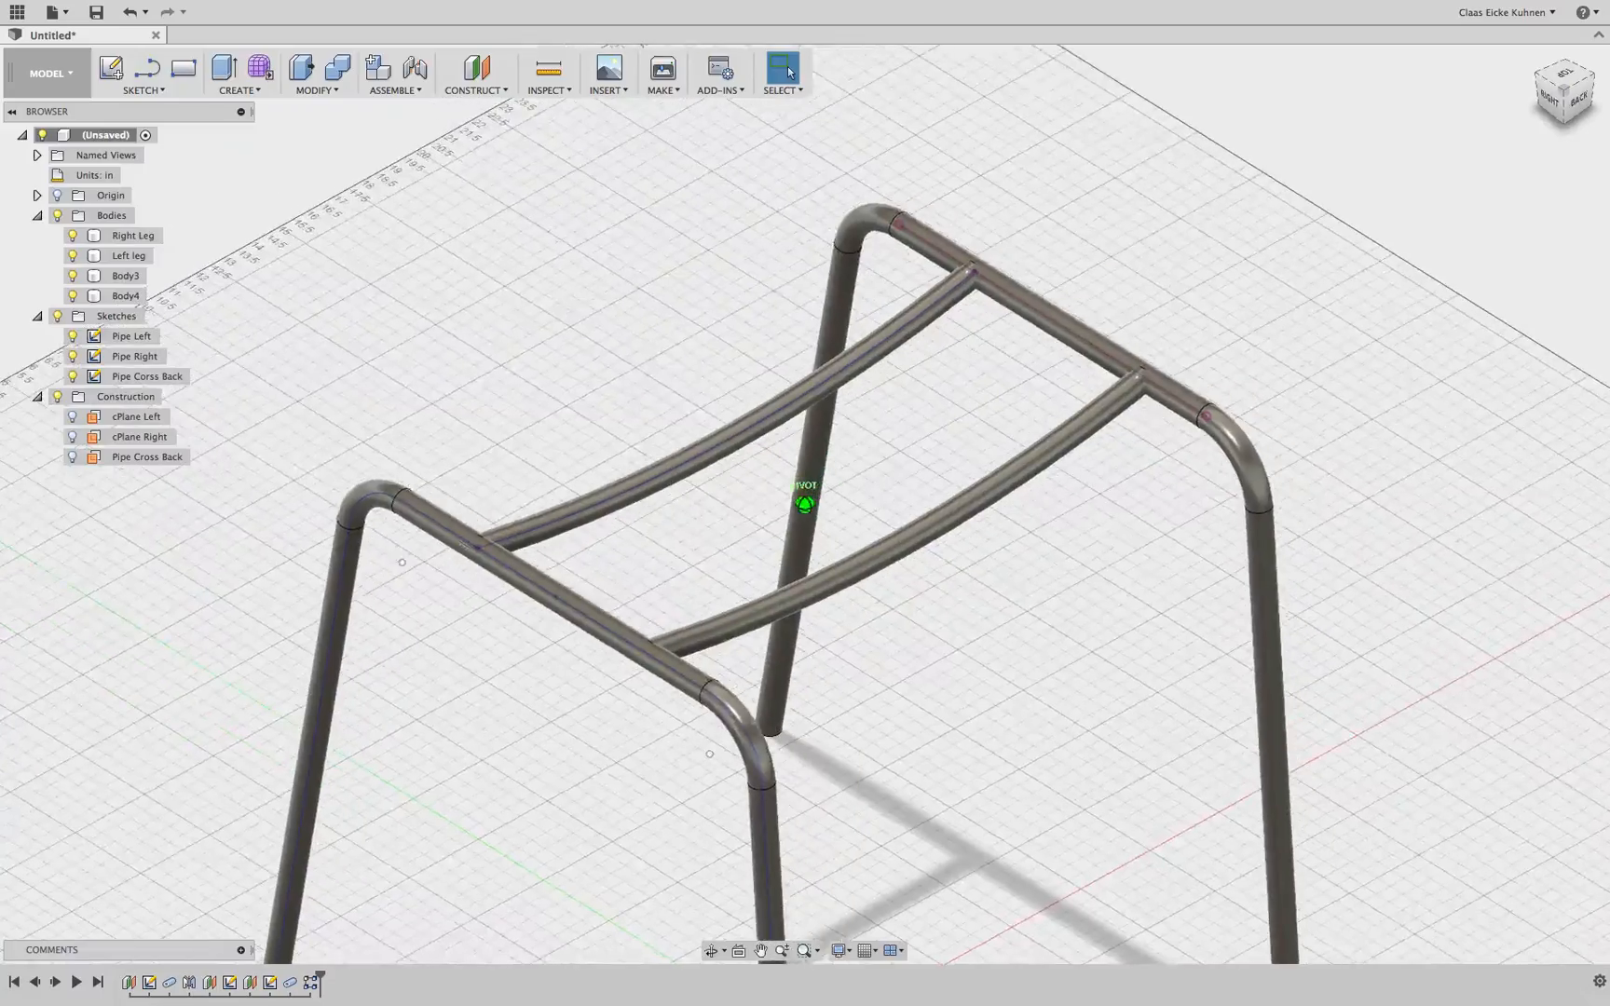
pyautogui.keyDown('shift'); pyautogui.moveTo(1316, 363); pyautogui.dragTo(1308, 362, button='middle'); pyautogui.keyUp('shift')
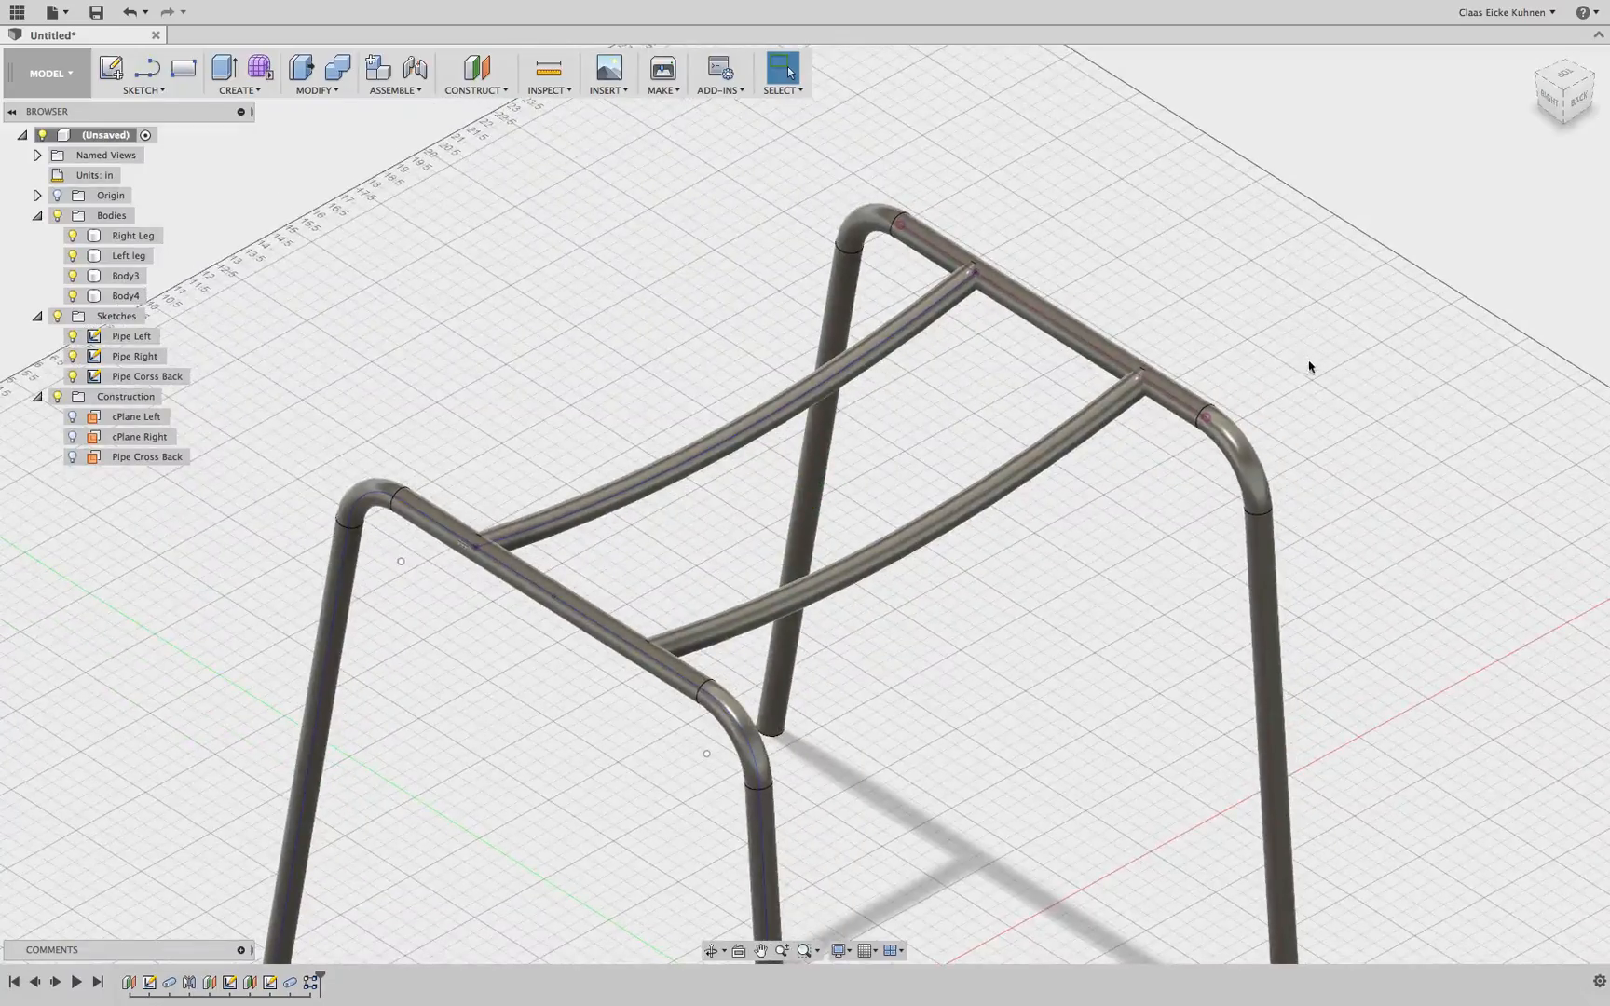
pyautogui.click(347, 72)
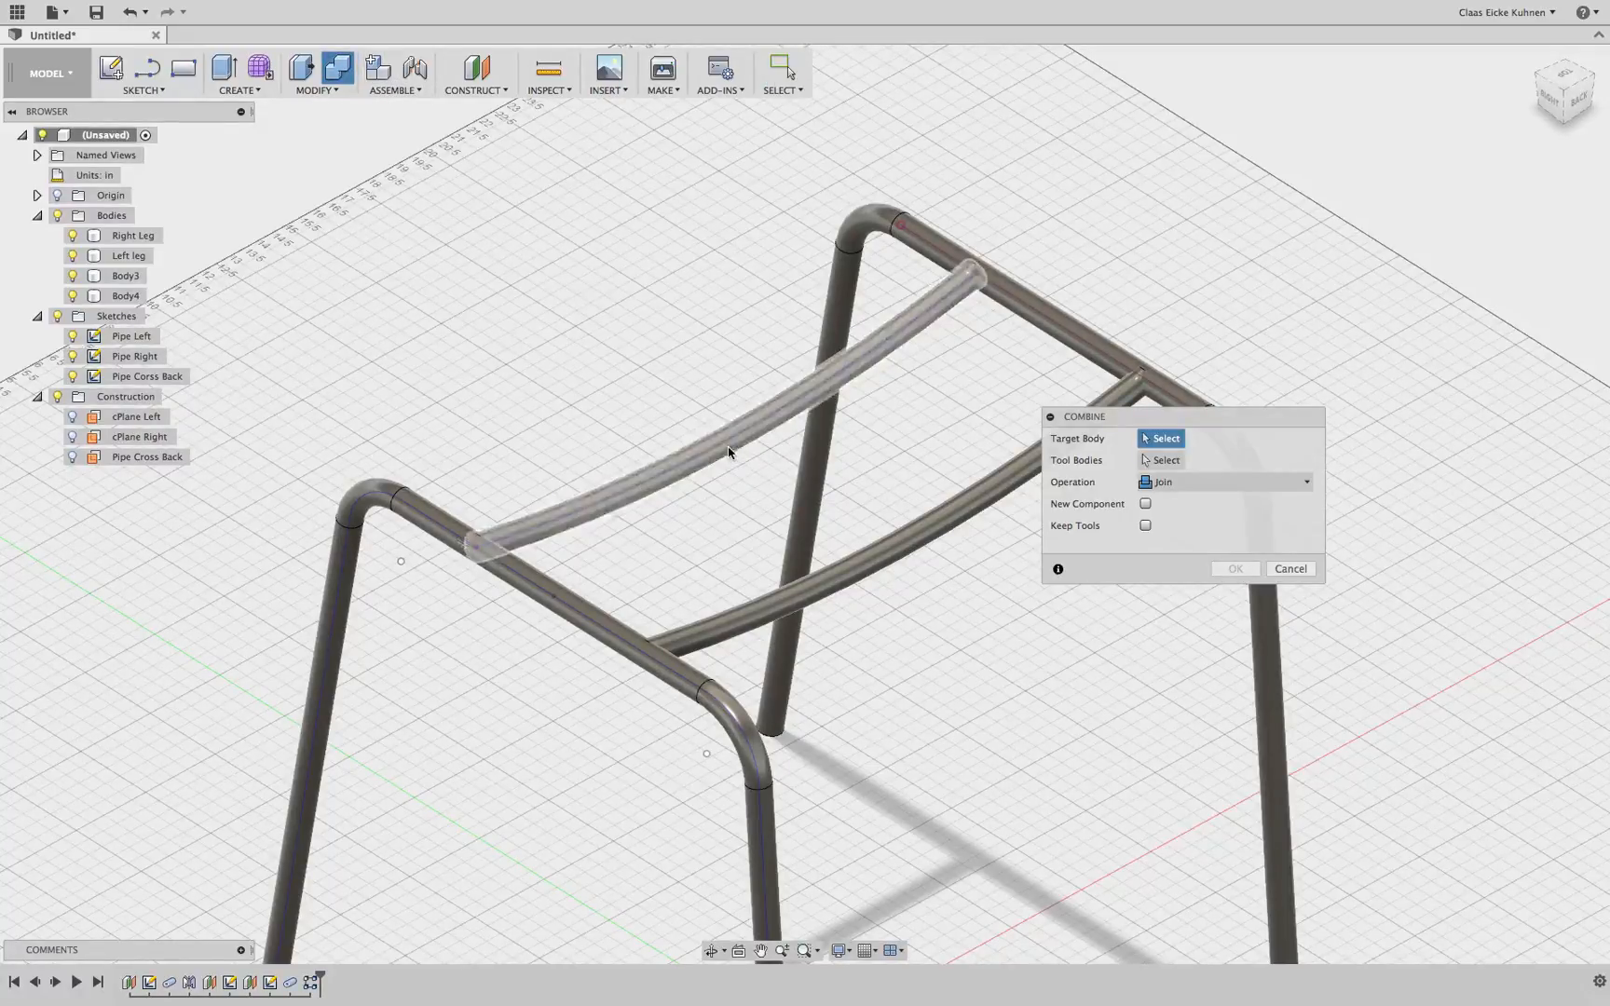
pyautogui.click(508, 585)
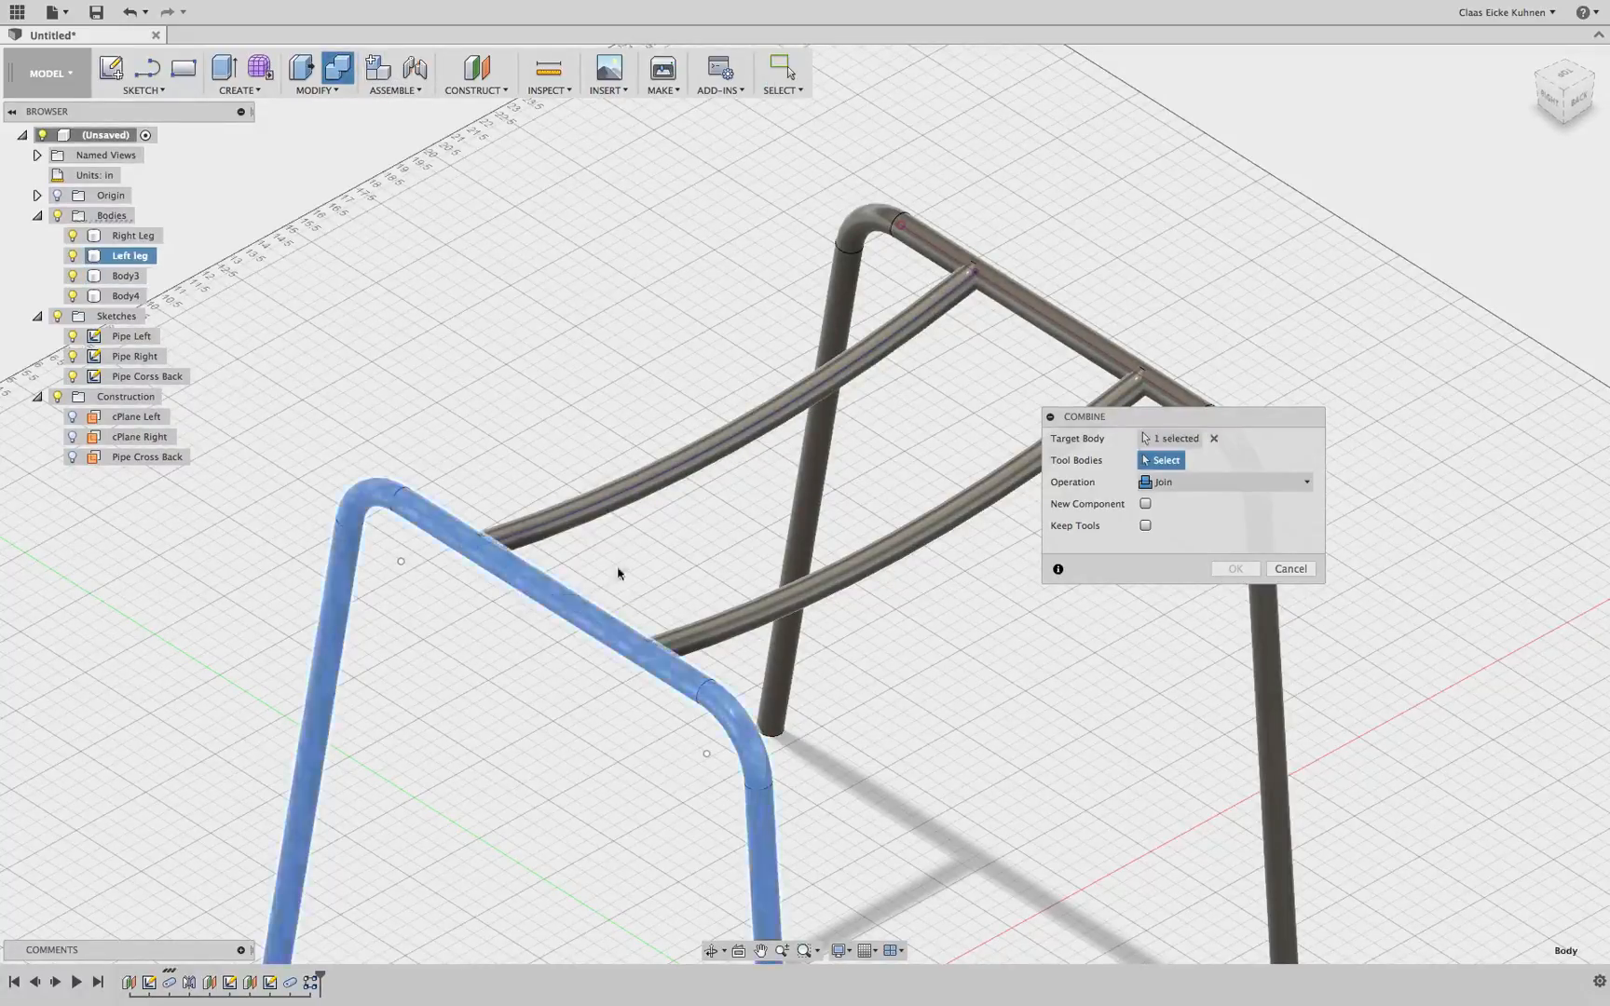
pyautogui.click(878, 357)
pyautogui.click(987, 492)
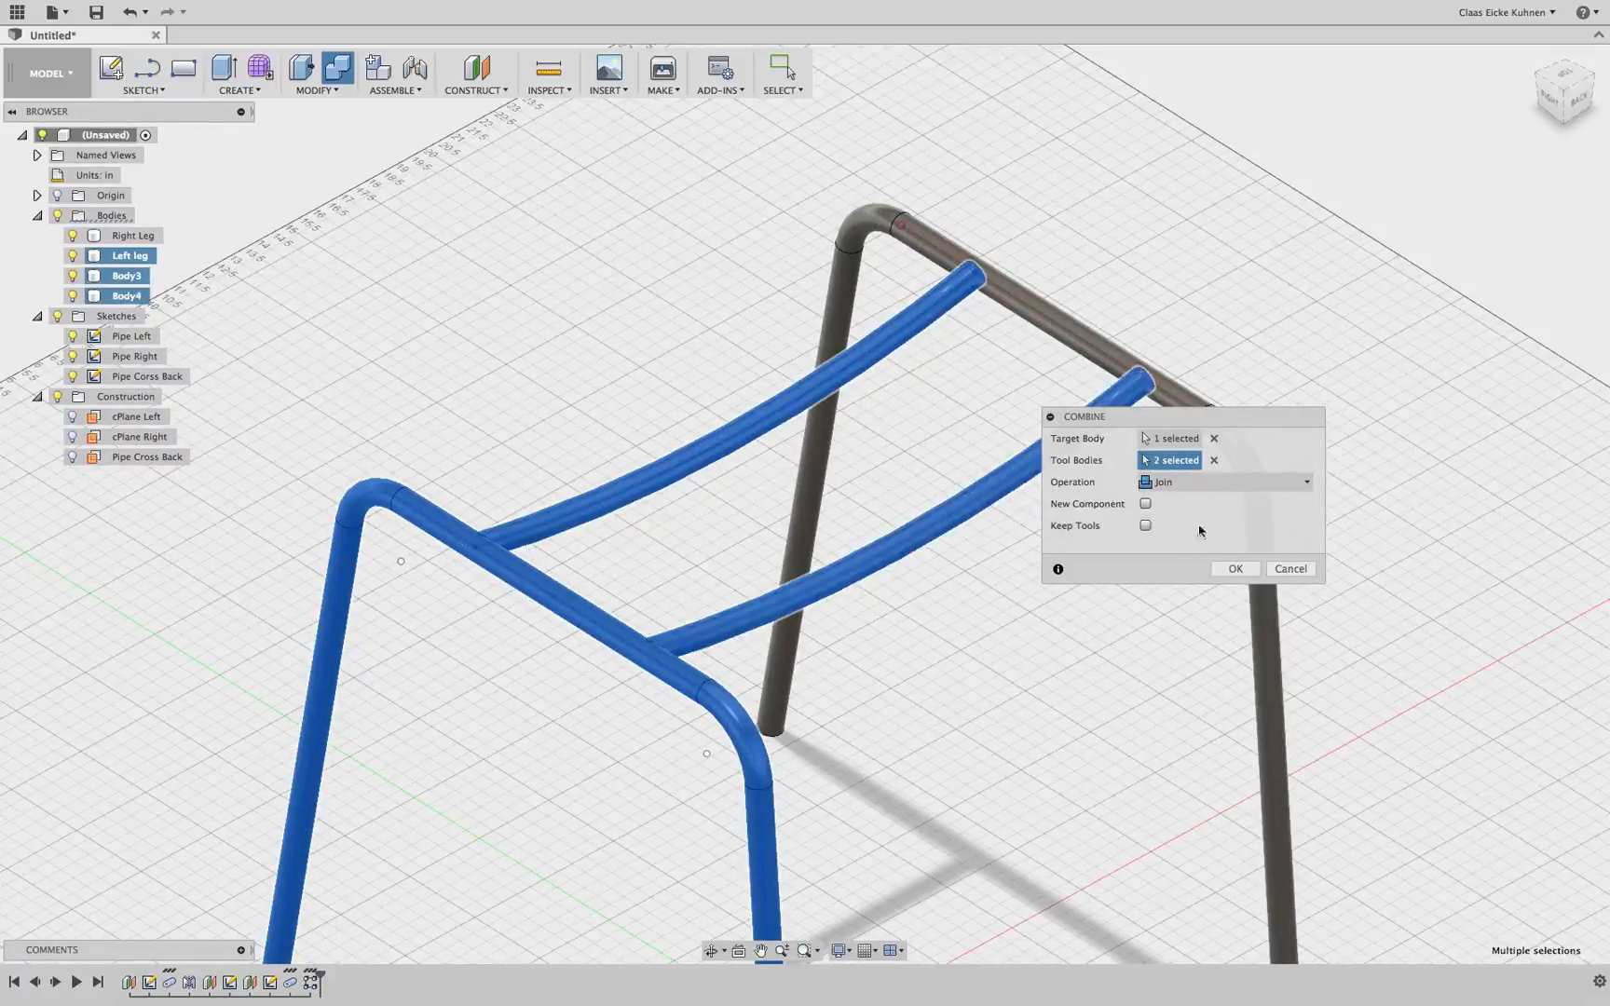
pyautogui.click(1236, 569)
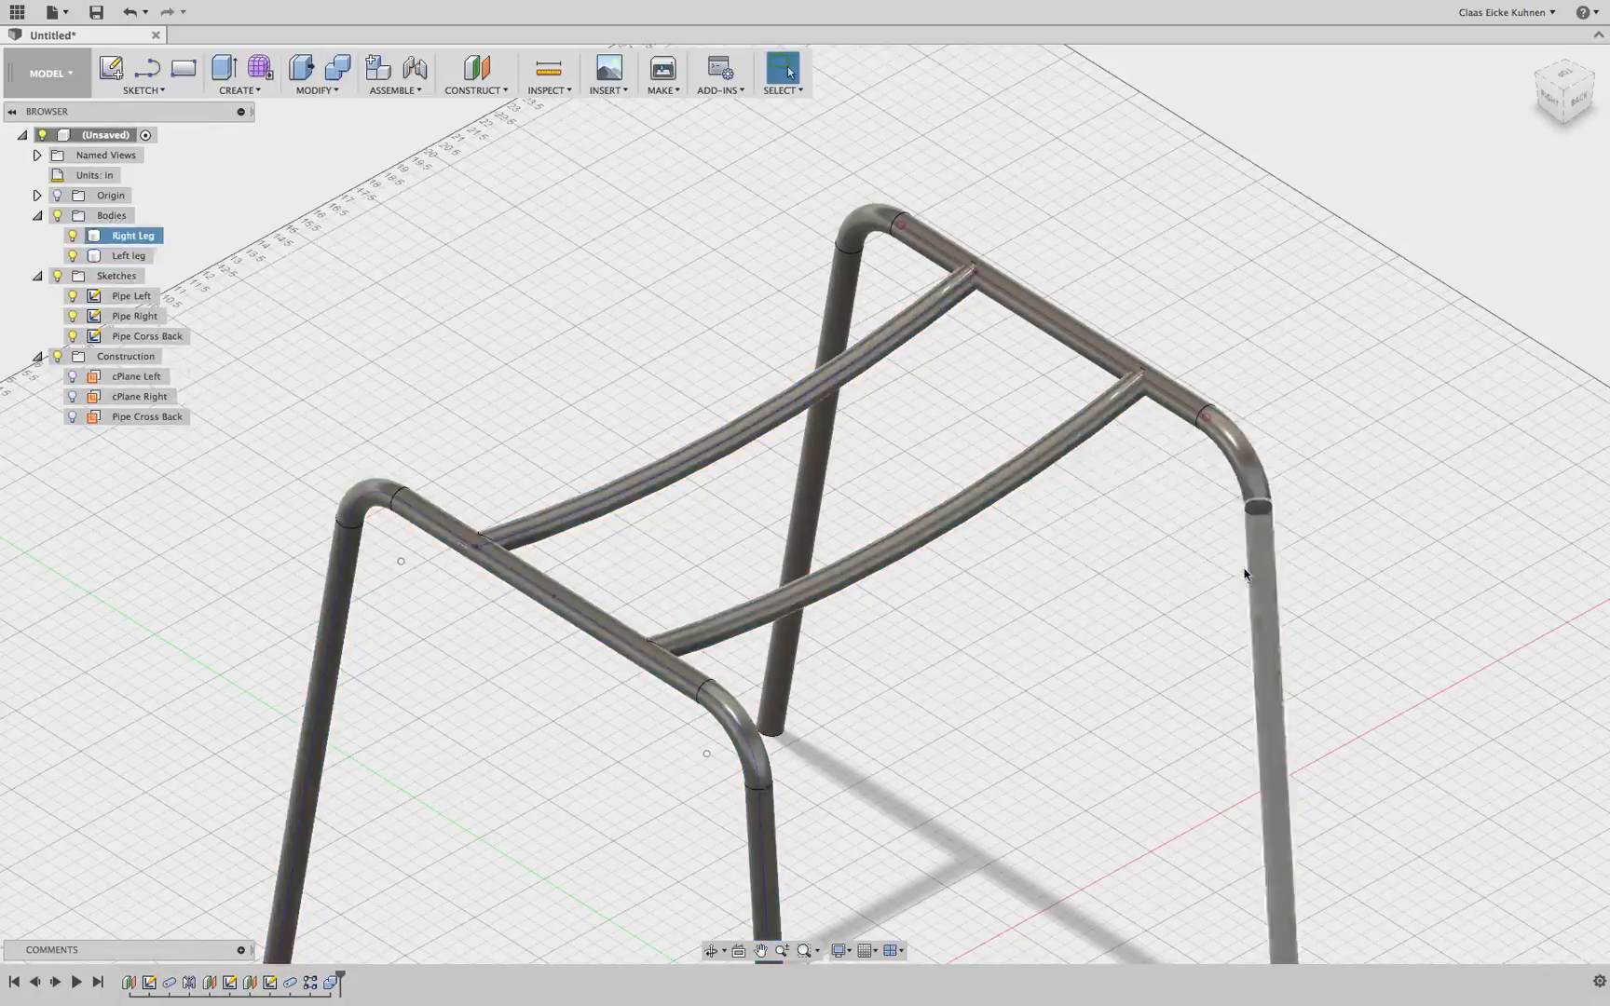
# Combine the Right Leg body into the Left leg body so the frame becomes one body
pyautogui.click(337, 68)
pyautogui.click(918, 307)
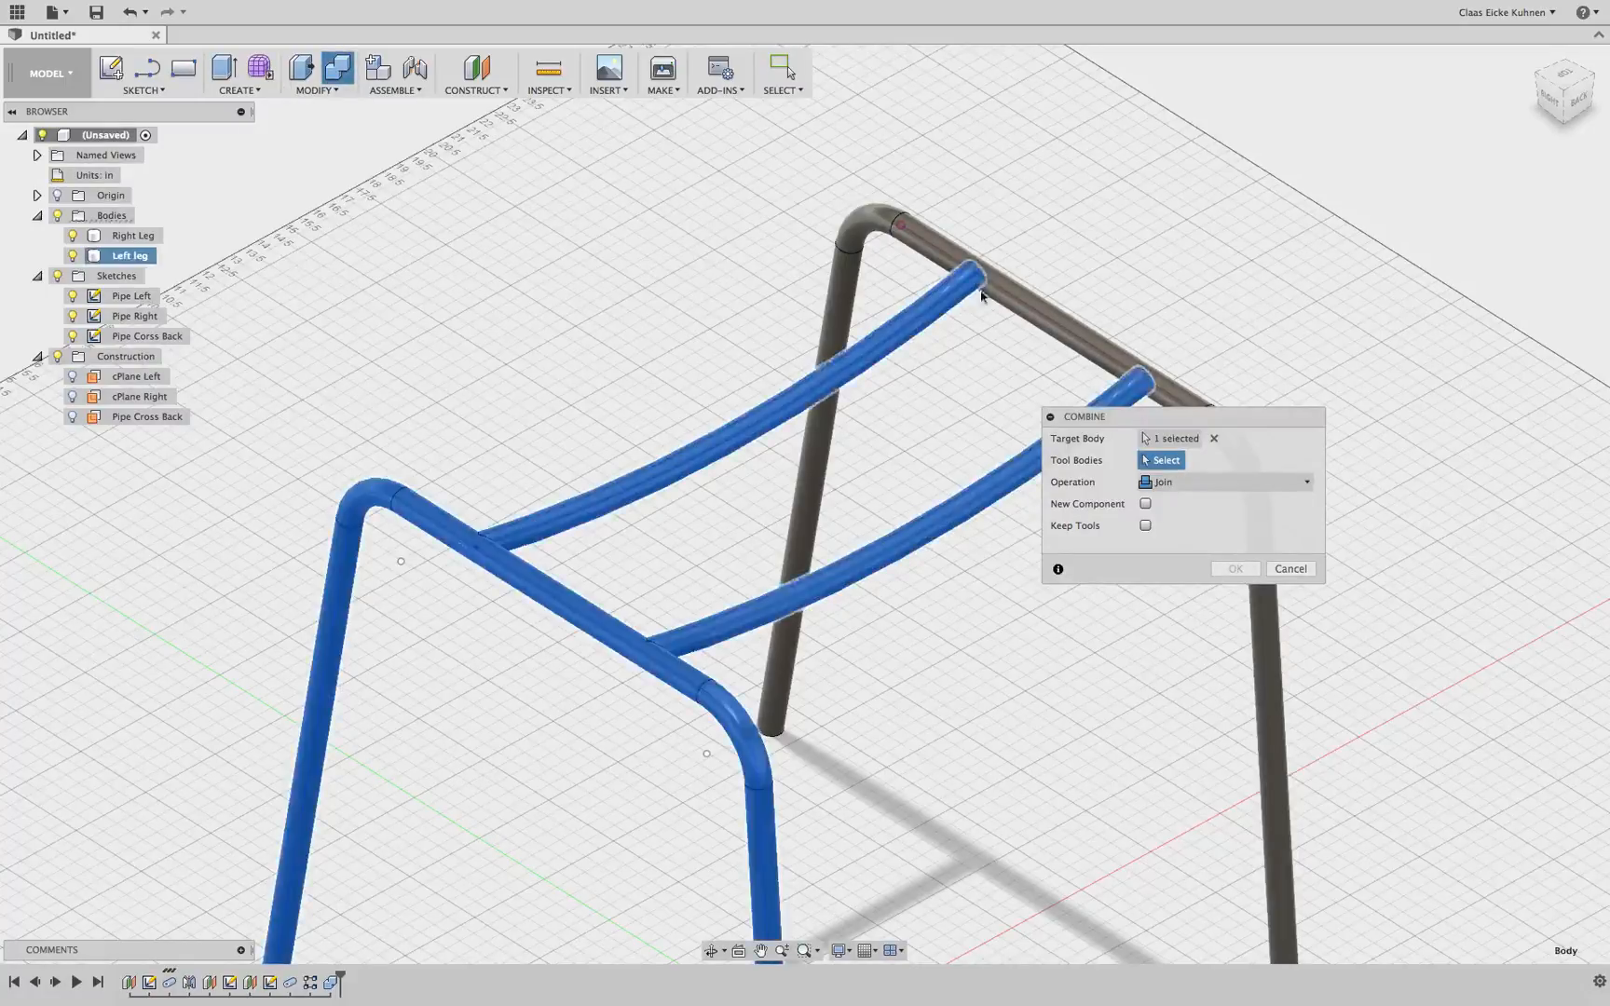
pyautogui.click(1036, 304)
pyautogui.click(1235, 569)
# Inspect the joints between the cross pipes and the top rails from several angles
pyautogui.scroll(5, 1202, 377)
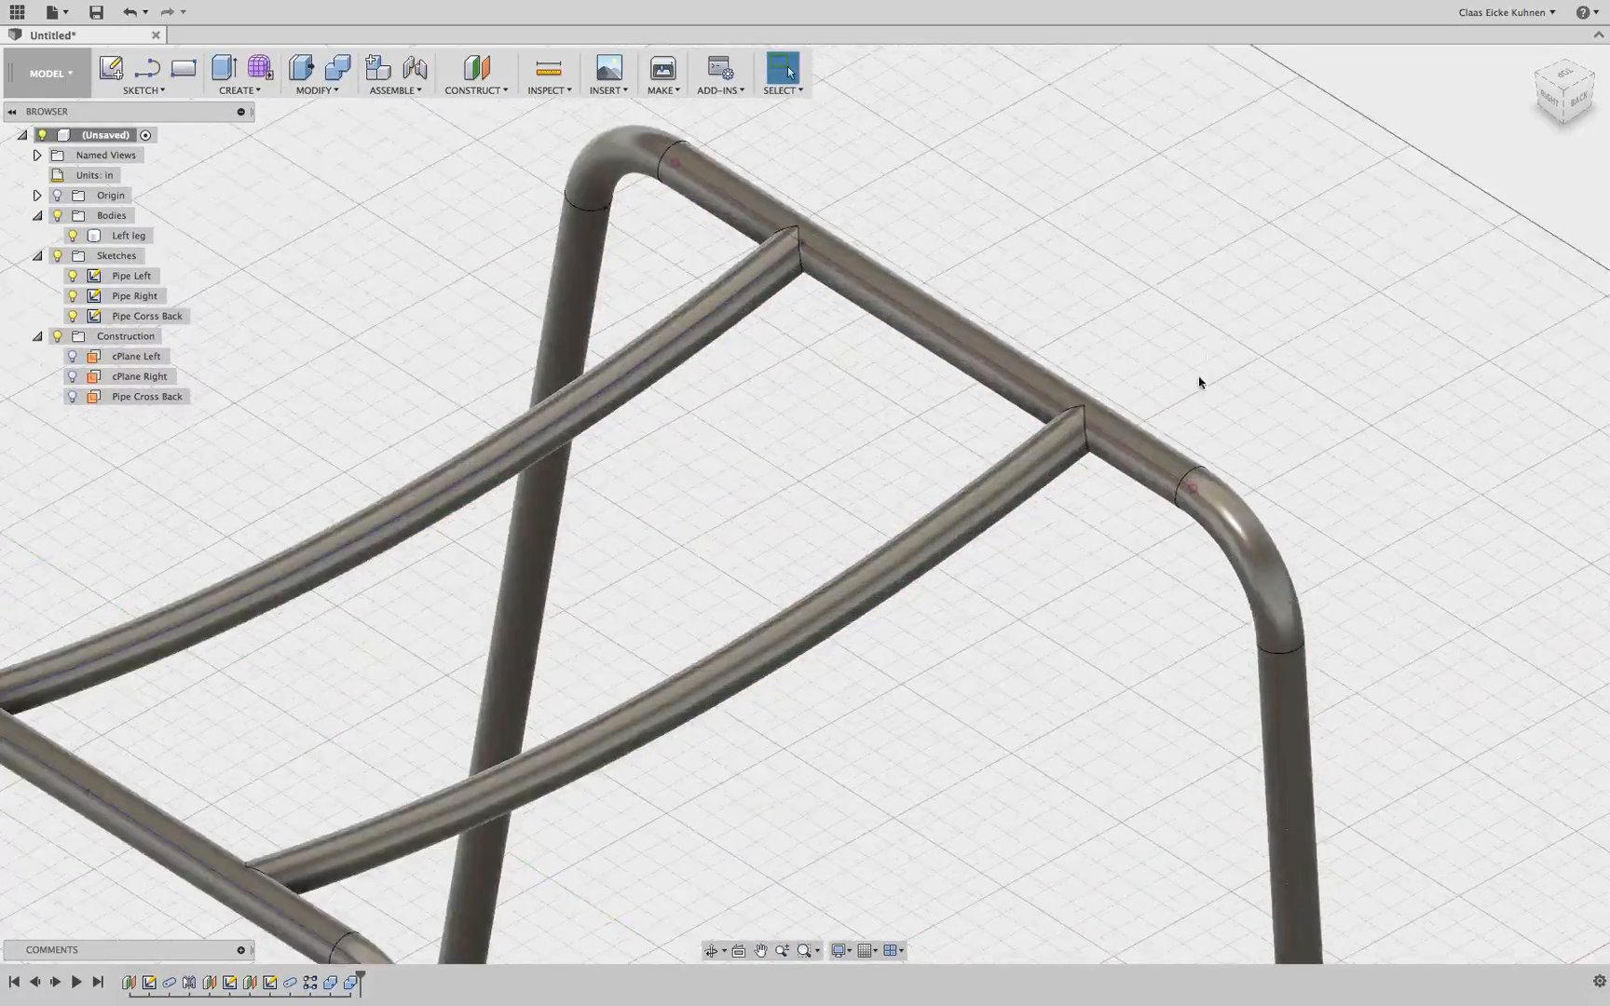
pyautogui.scroll(3, 1144, 415)
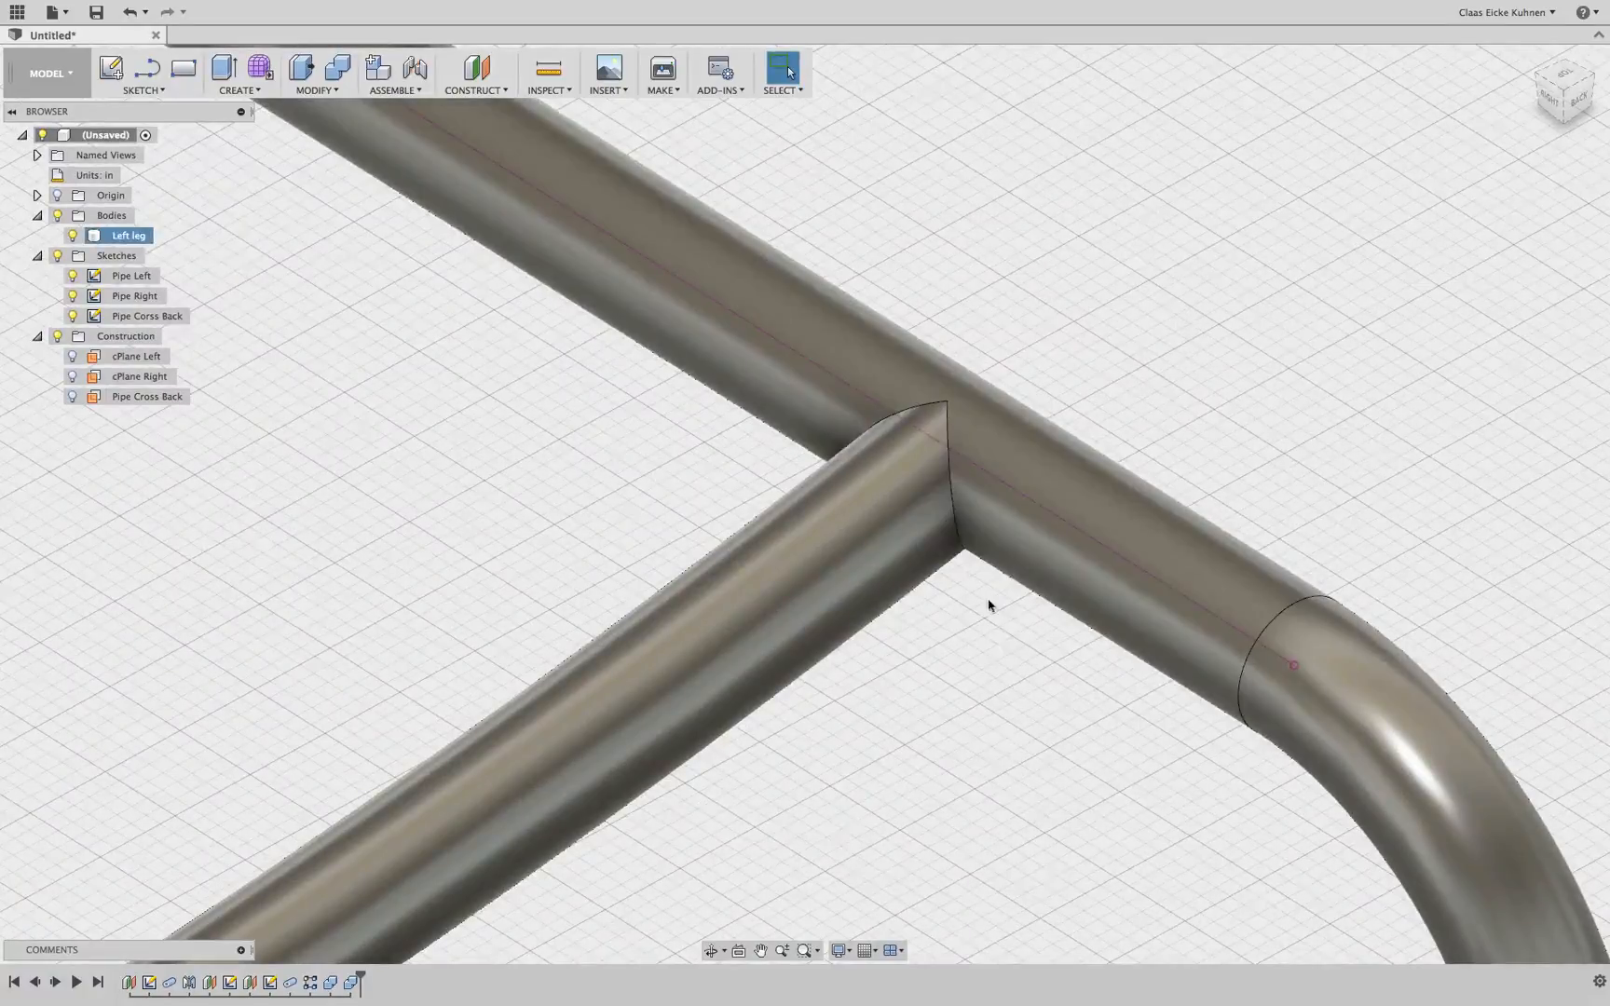
pyautogui.scroll(-6, 812, 482)
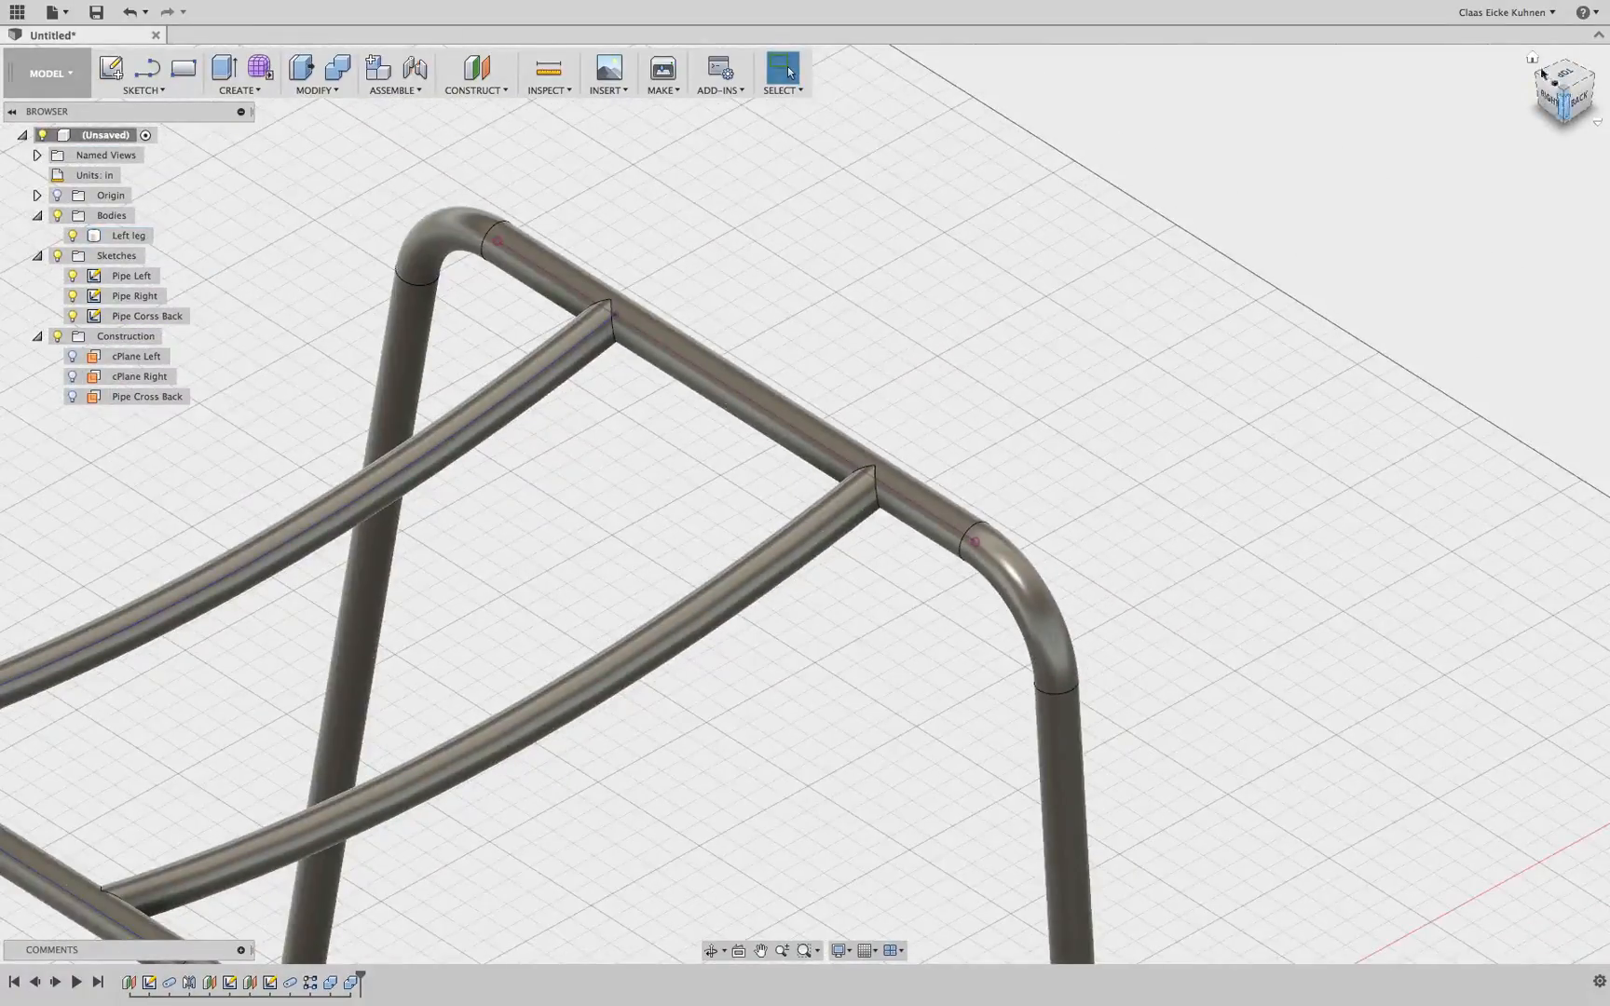
pyautogui.moveTo(1542, 73)
pyautogui.mouseDown()
pyautogui.moveTo(1490, 56)
pyautogui.moveTo(1537, 37)
pyautogui.moveTo(1578, 56)
pyautogui.moveTo(1576, 28)
pyautogui.moveTo(1591, 34)
pyautogui.moveTo(1595, 84)
pyautogui.moveTo(1537, 168)
pyautogui.moveTo(1222, 362)
pyautogui.mouseUp()
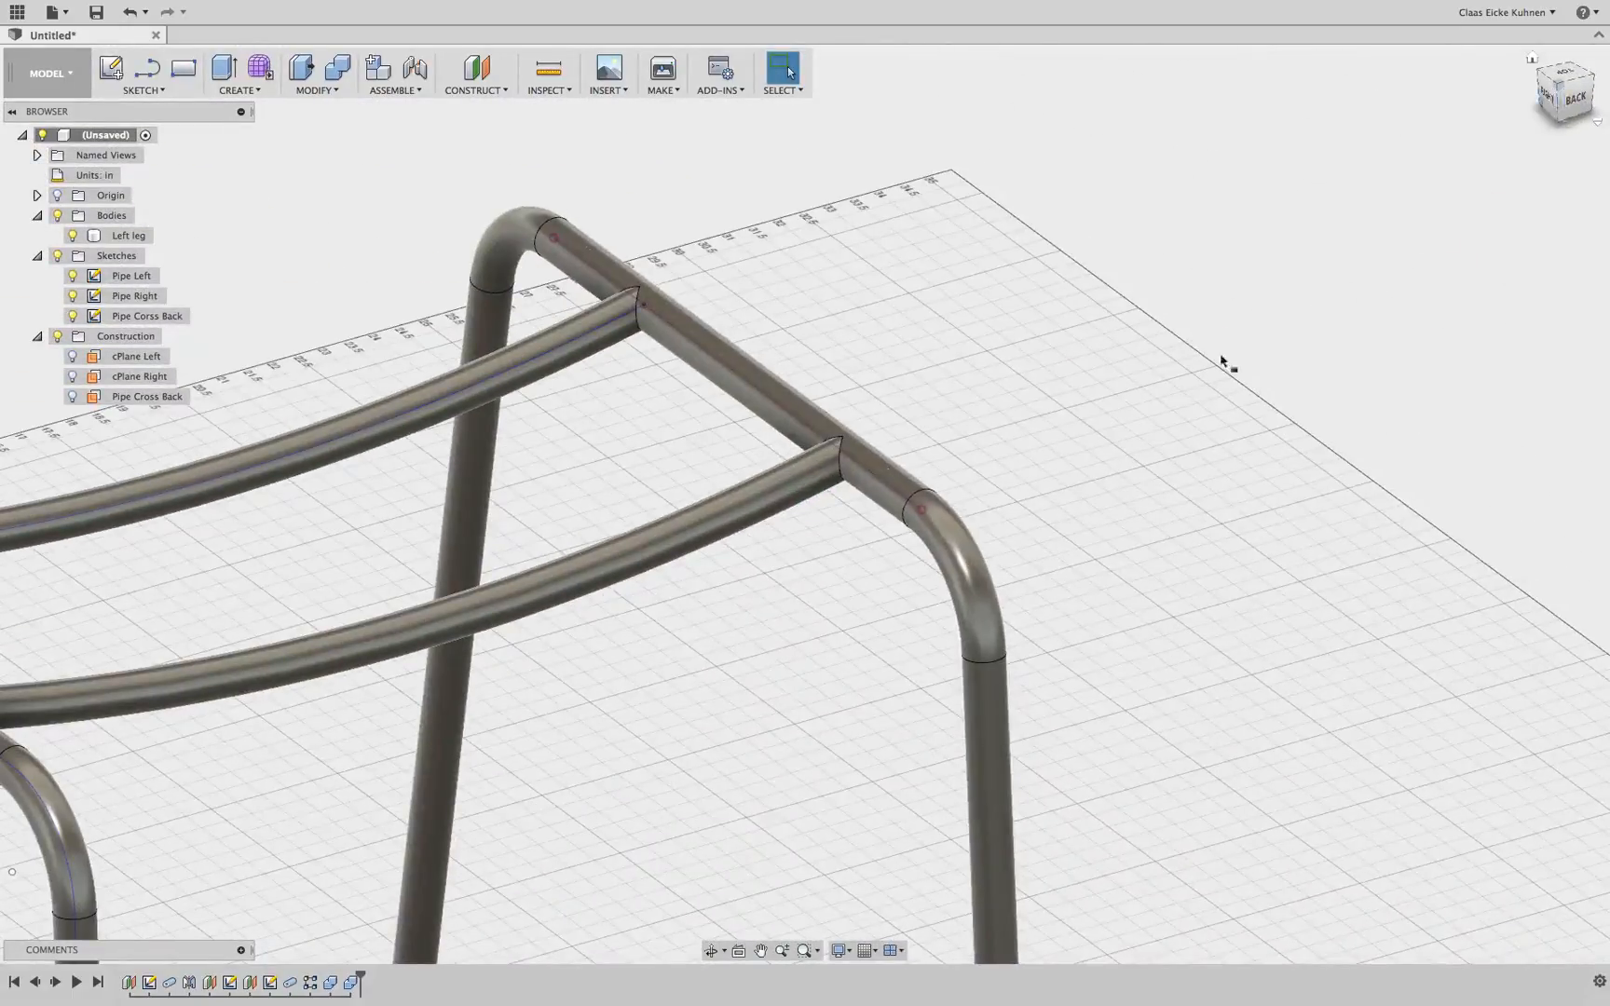
pyautogui.scroll(-5, 600, 485)
pyautogui.moveTo(614, 480); pyautogui.dragTo(1081, 349, button='middle')
pyautogui.scroll(5, 859, 378)
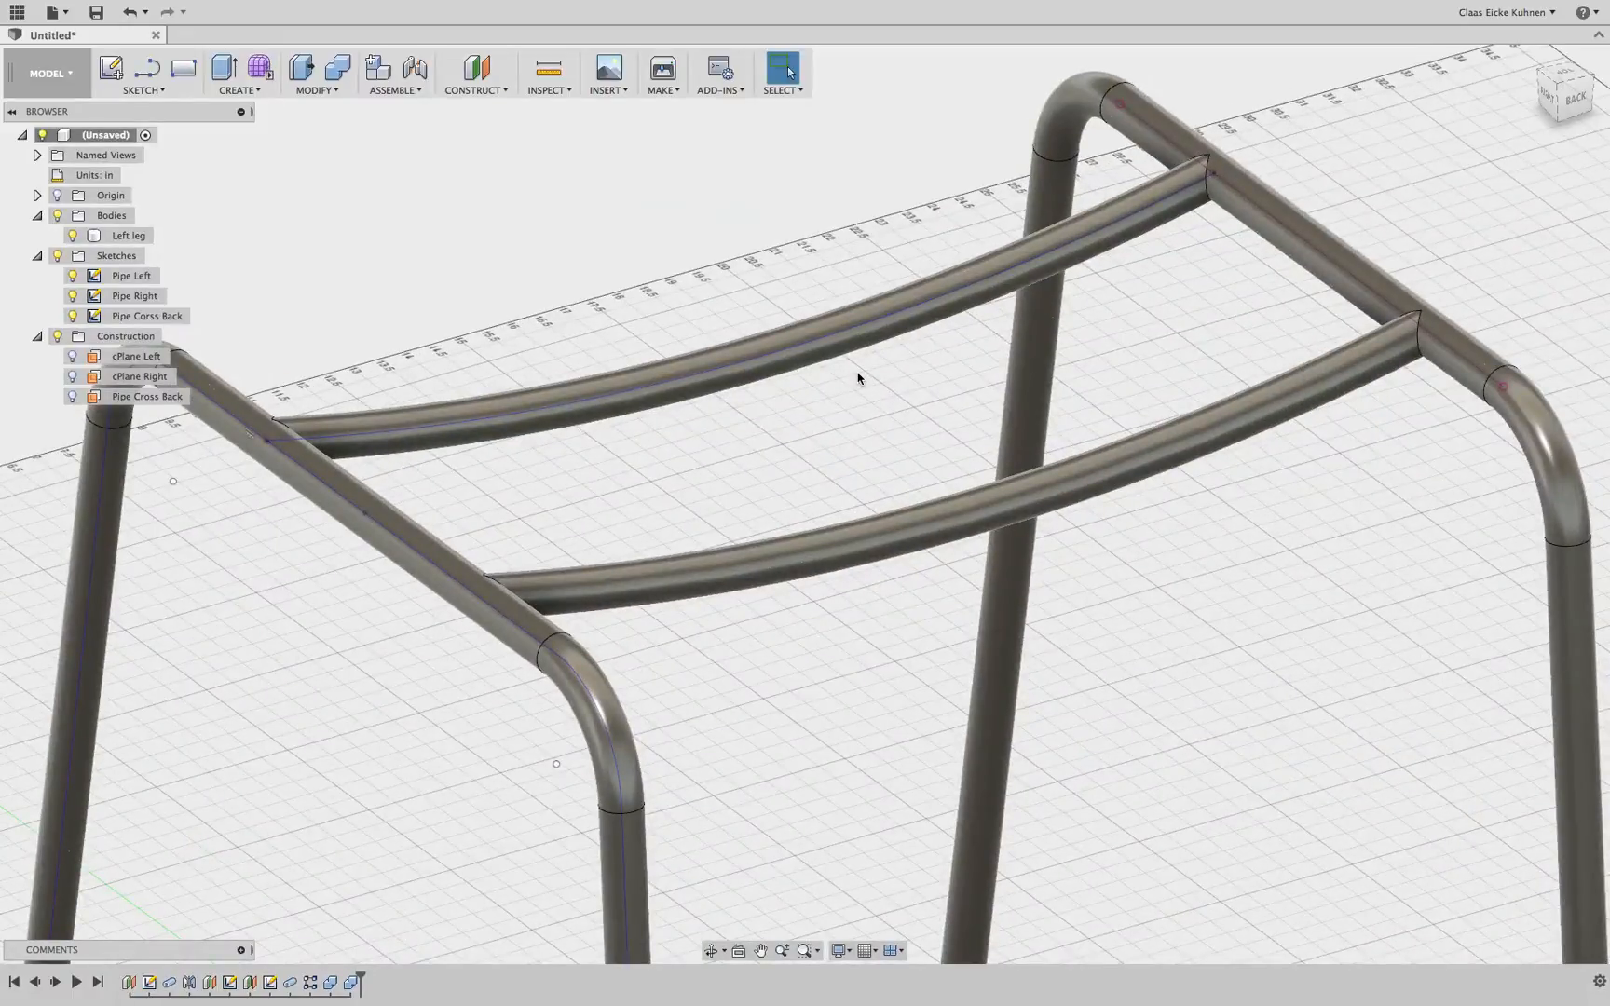
pyautogui.scroll(-3, 1023, 348)
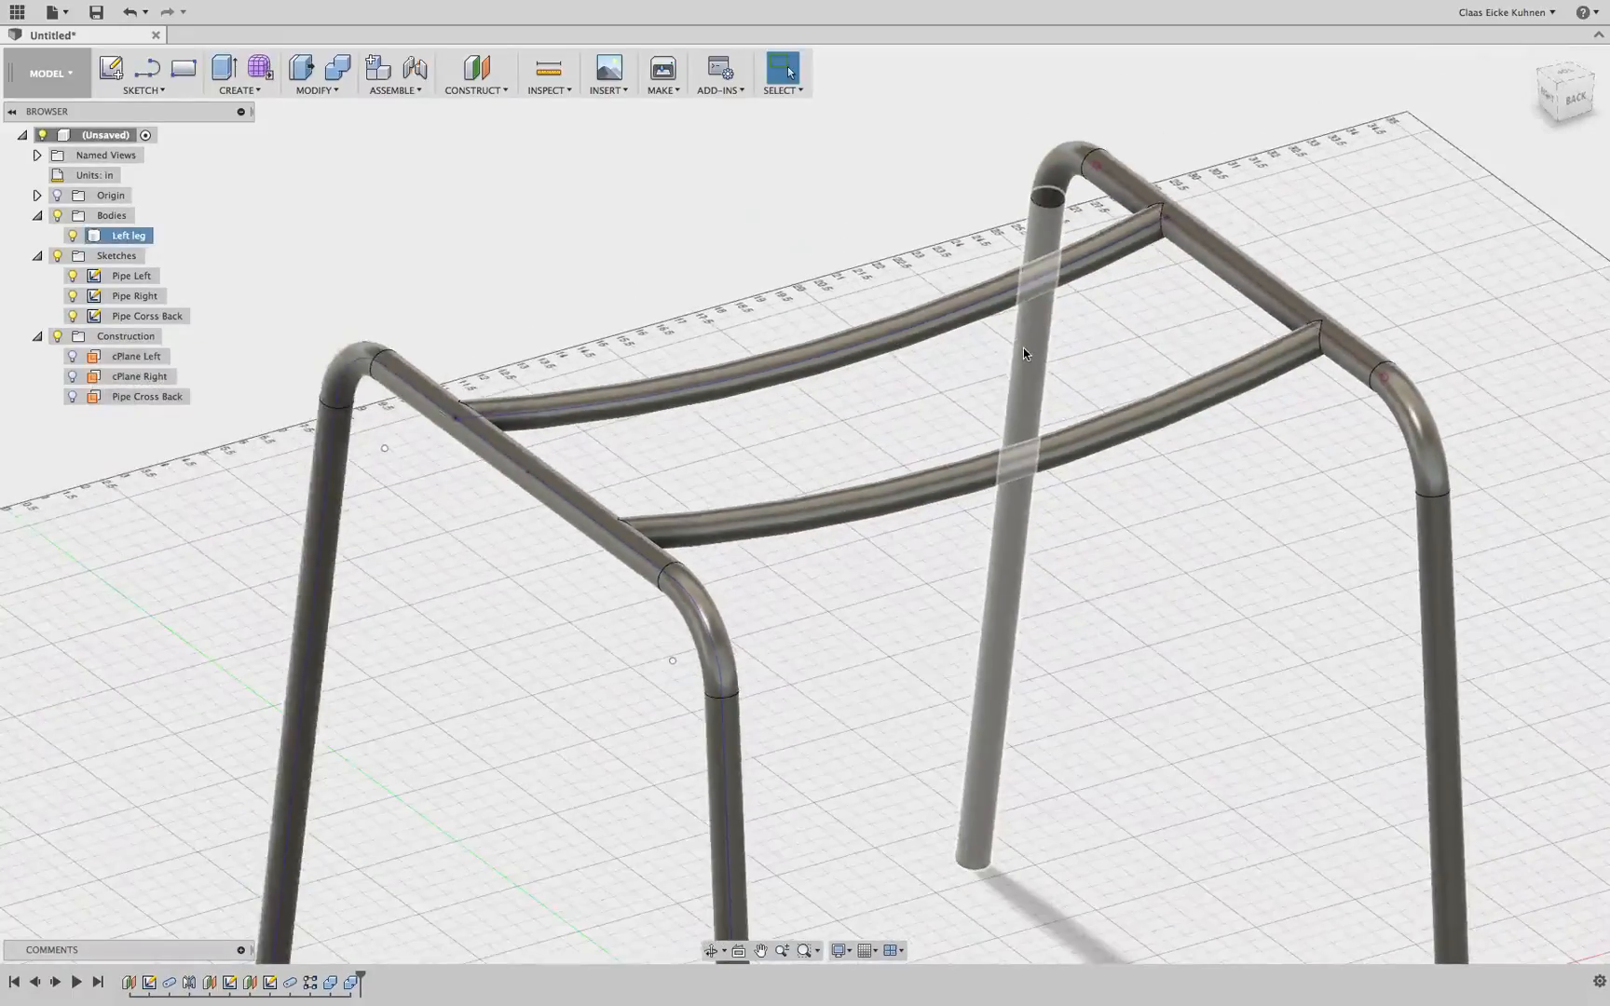
pyautogui.moveTo(1575, 96); pyautogui.dragTo(1455, 82)
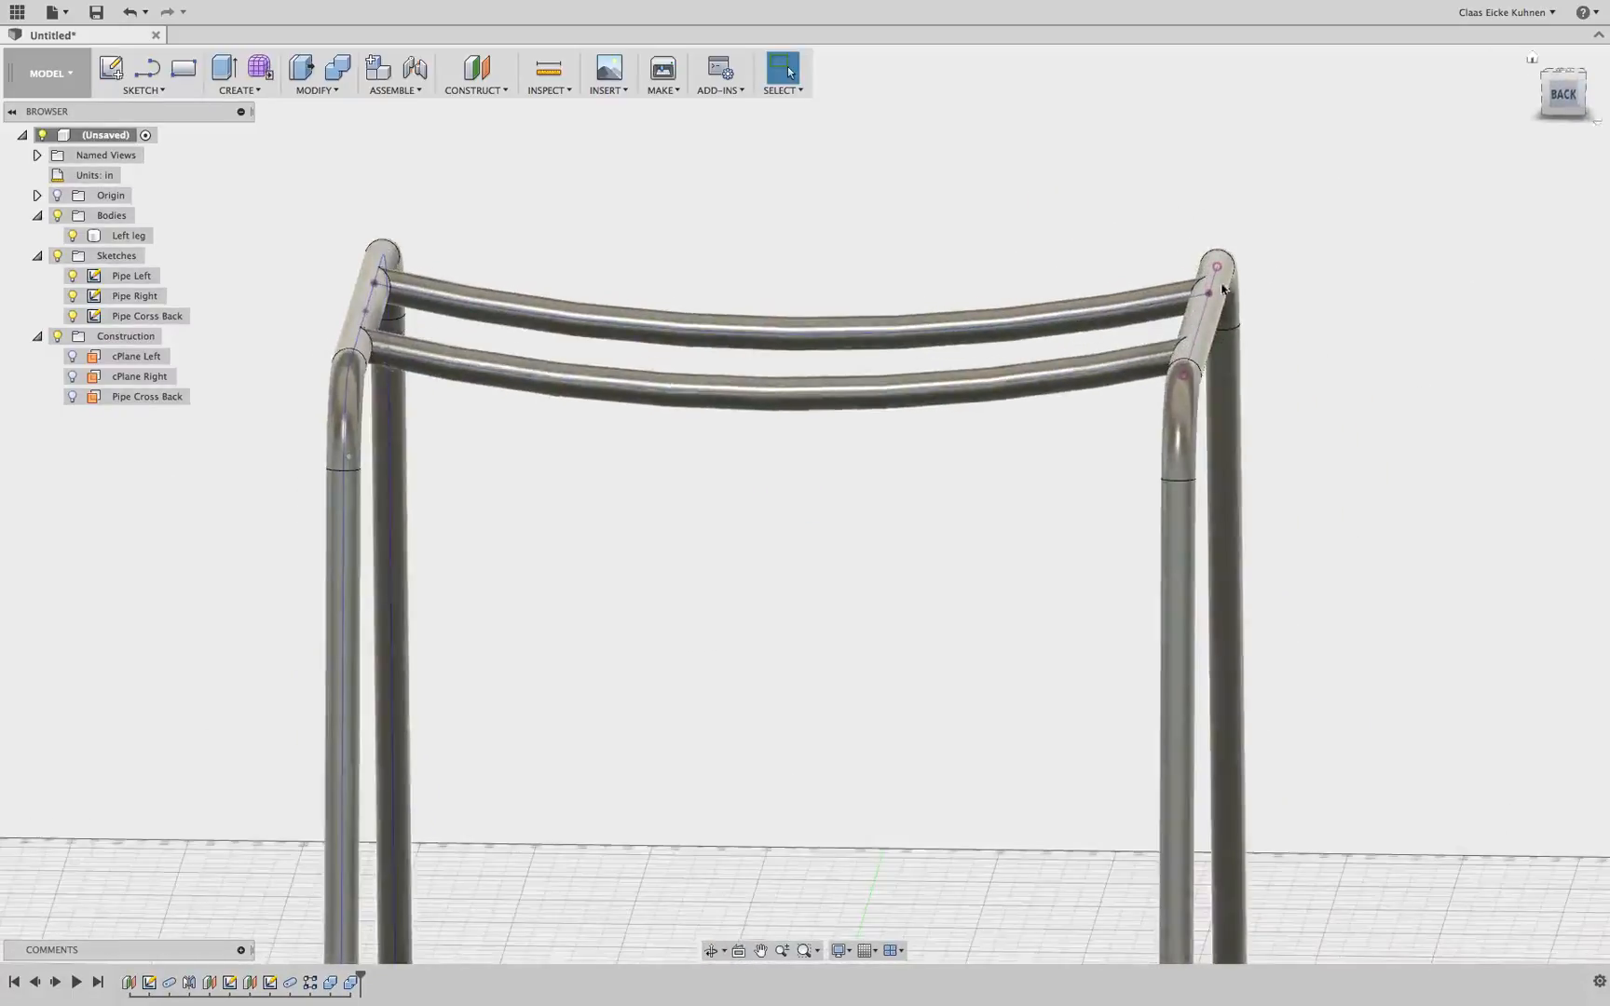
pyautogui.click(987, 321)
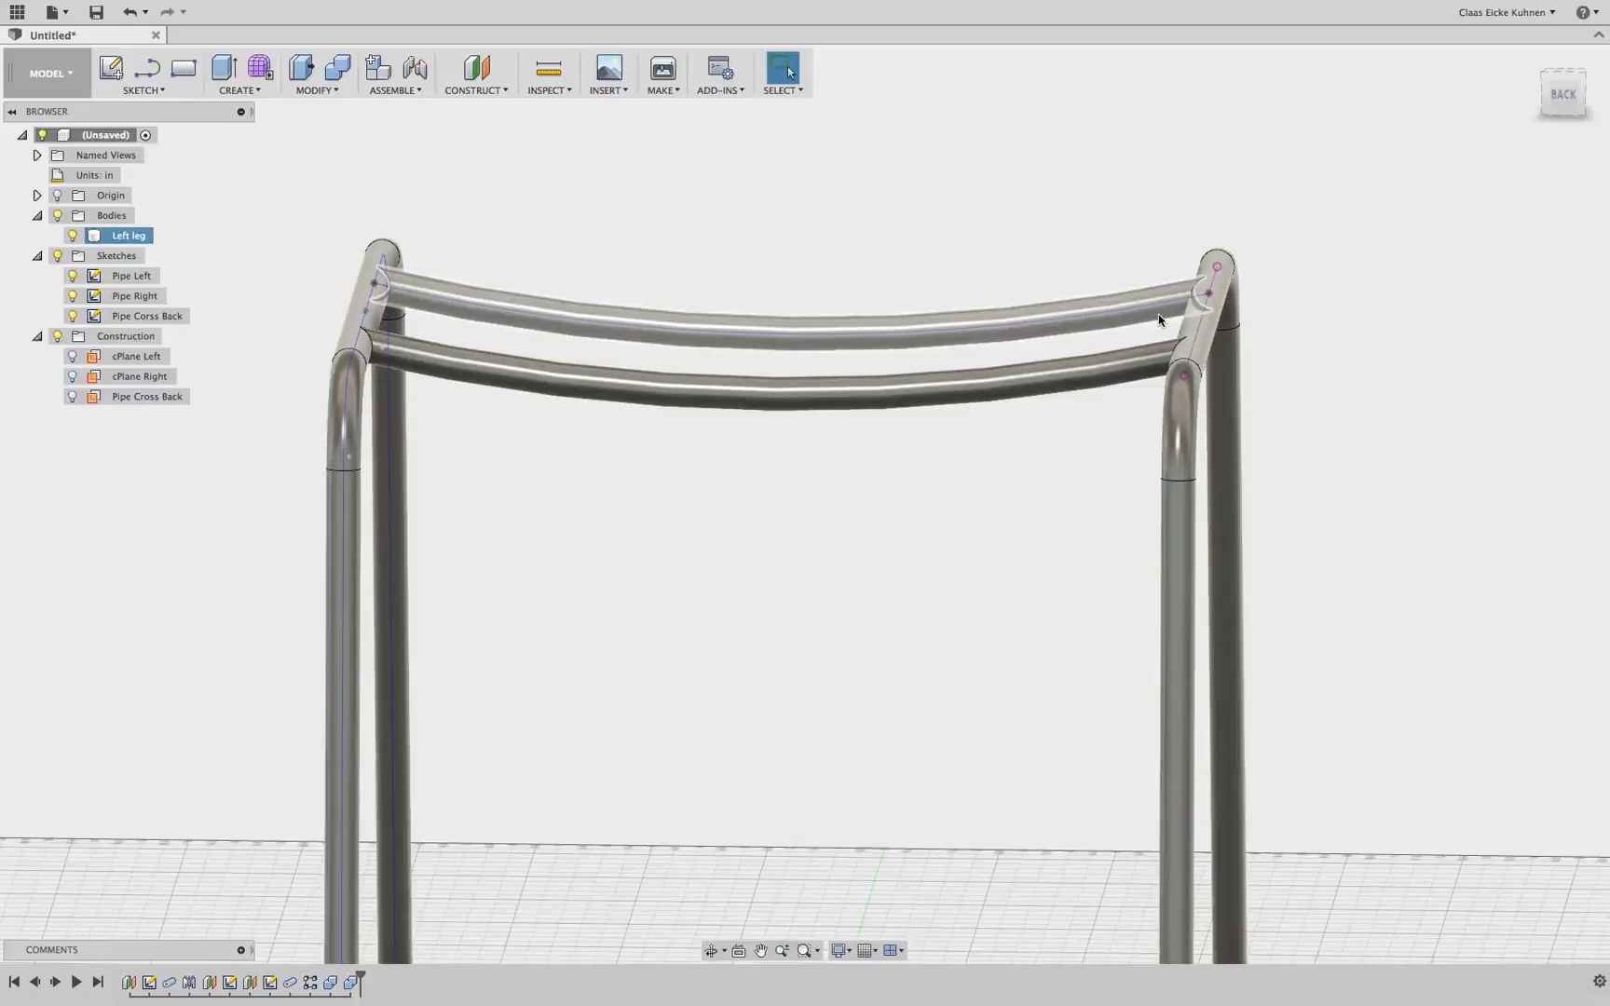
pyautogui.moveTo(1561, 103); pyautogui.dragTo(1576, 138)
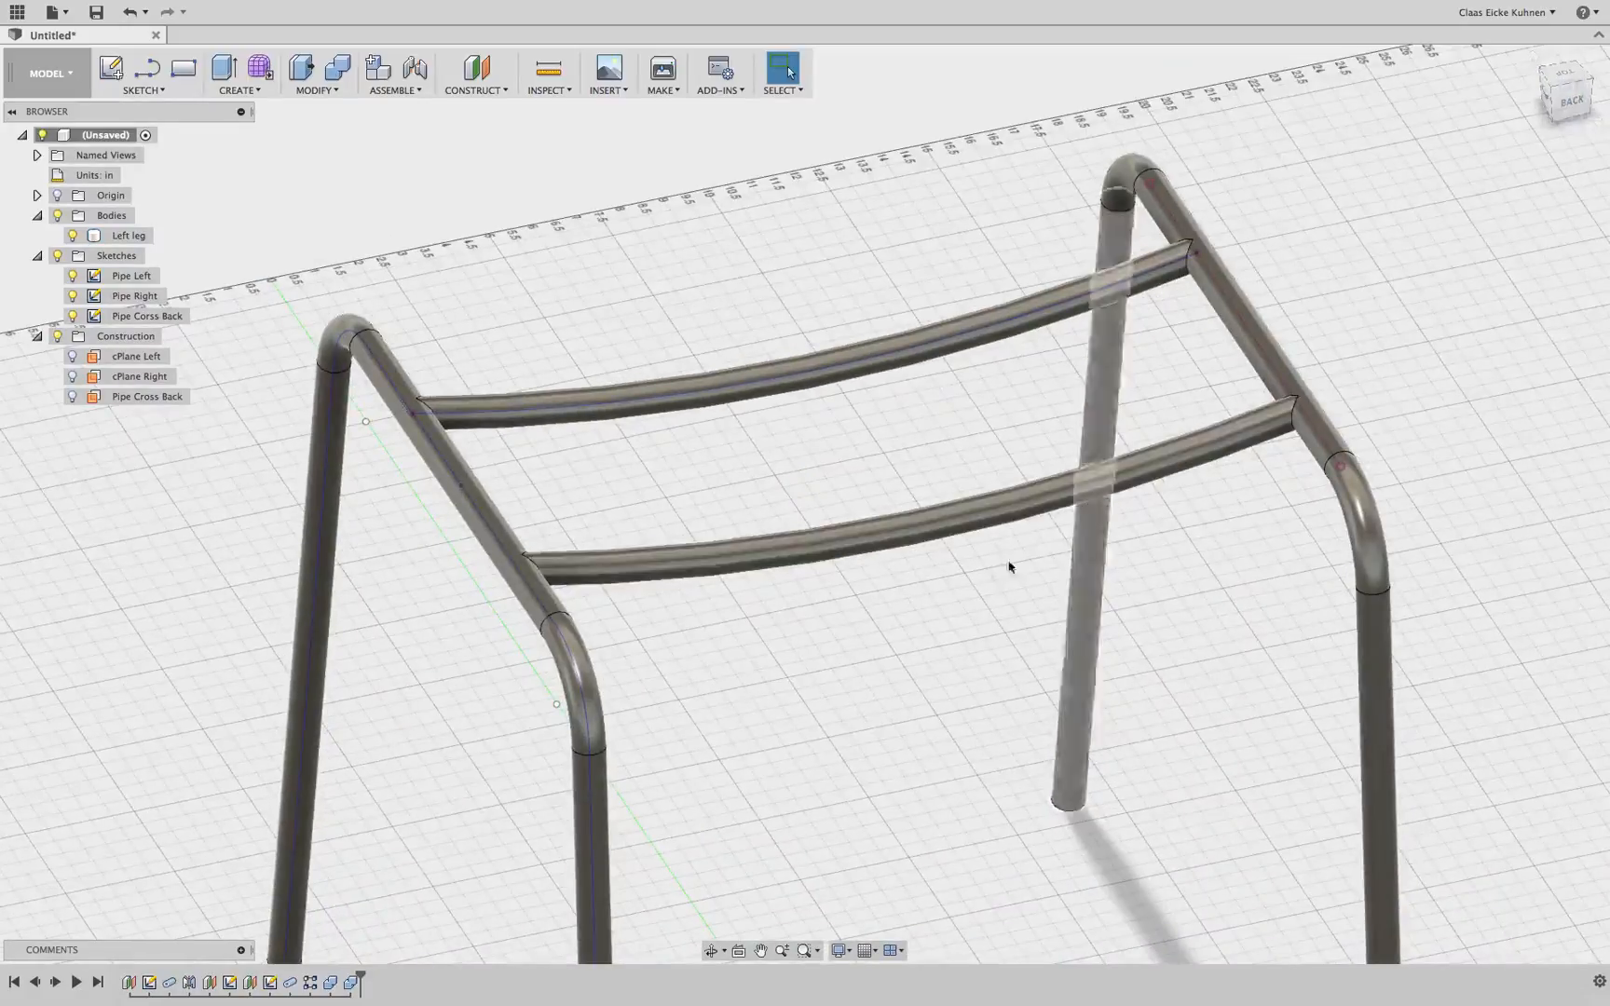
pyautogui.scroll(-5, 1009, 605)
pyautogui.moveTo(1010, 650); pyautogui.dragTo(899, 483, button='middle')
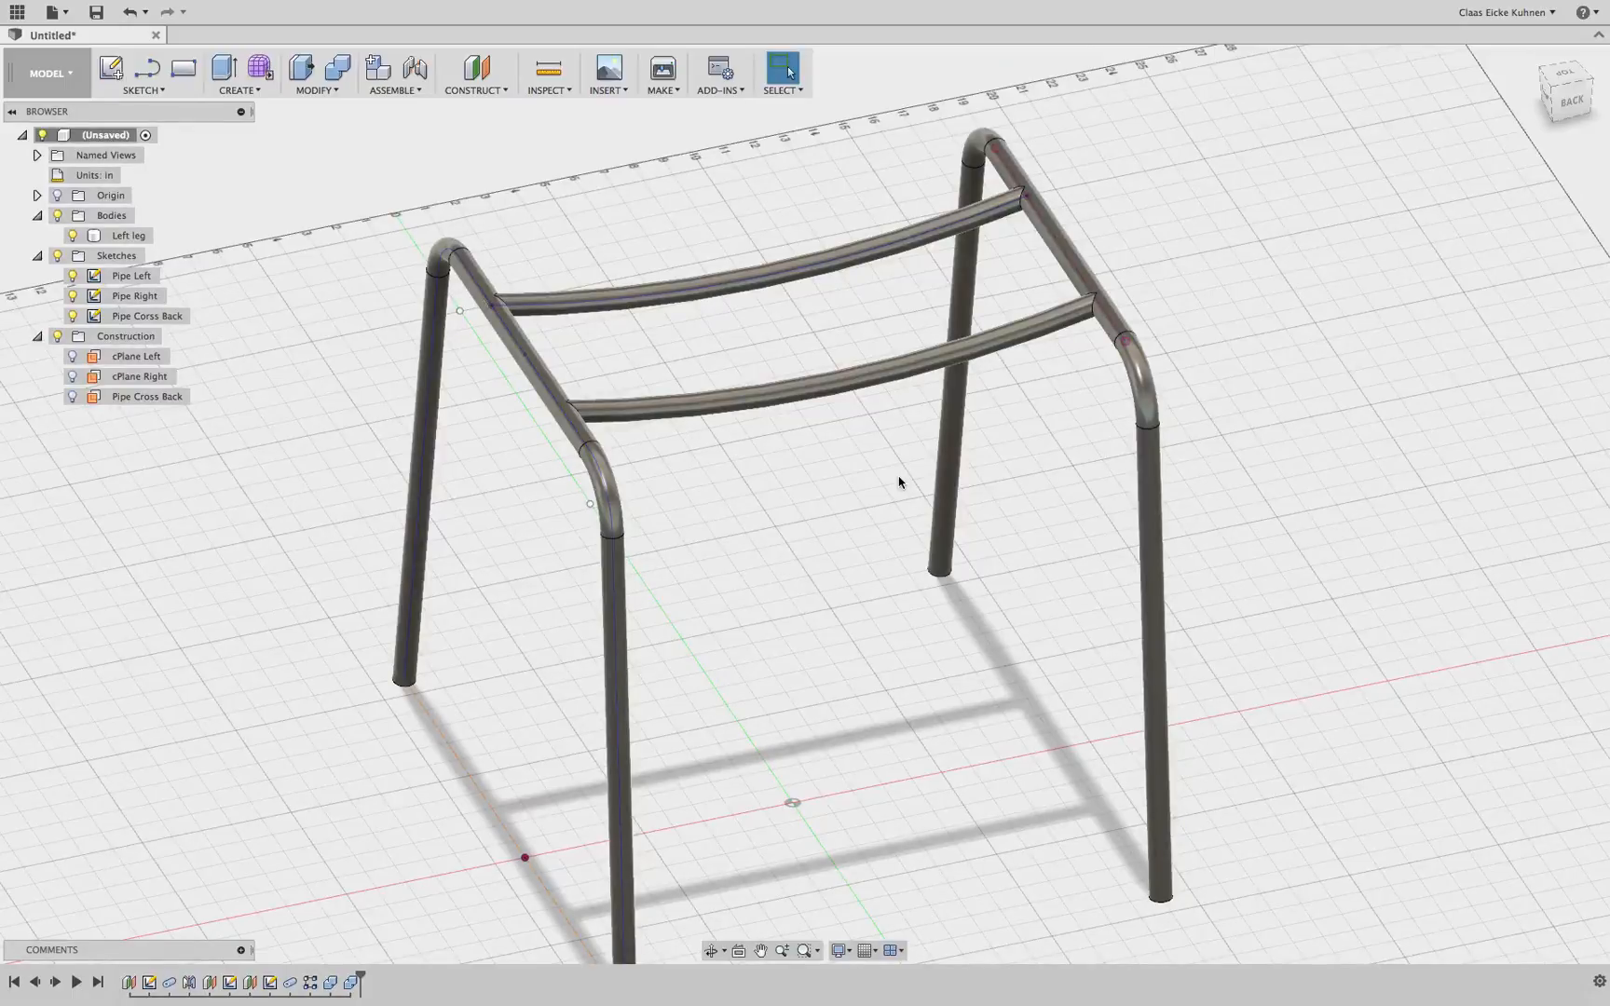
# Highlight the two Combine features in the timeline and examine the cross pipe ends where they meet the rails
pyautogui.click(351, 981)
pyautogui.keyDown('shift'); pyautogui.click(330, 983); pyautogui.keyUp('shift')
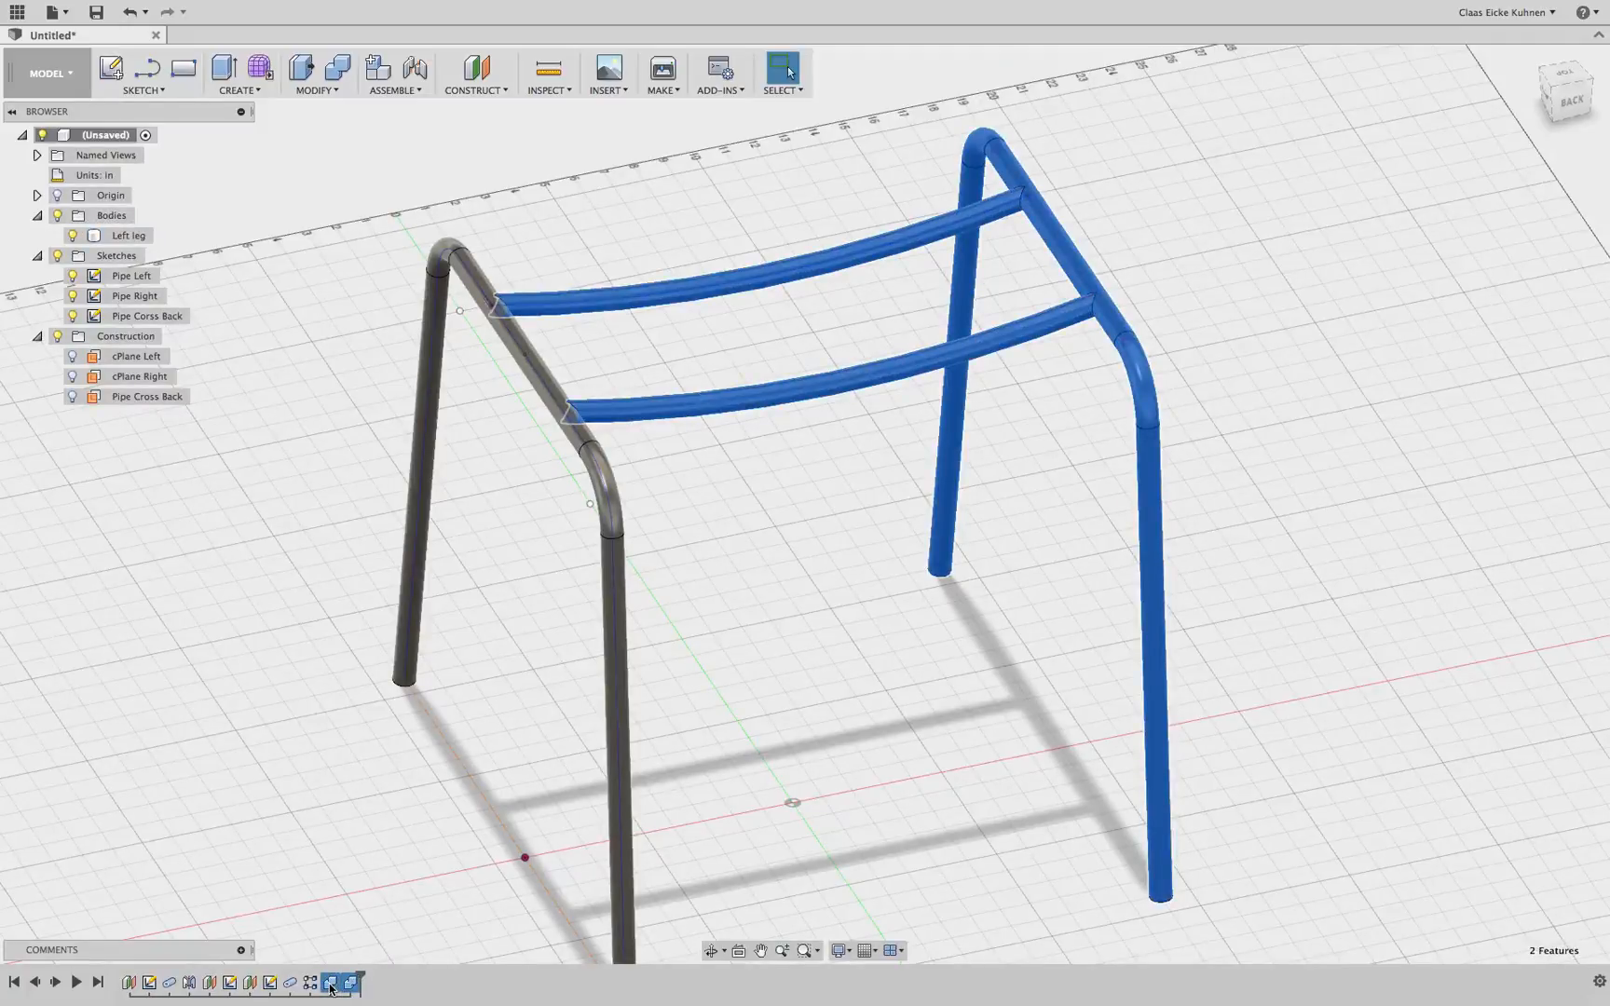
pyautogui.click(807, 831)
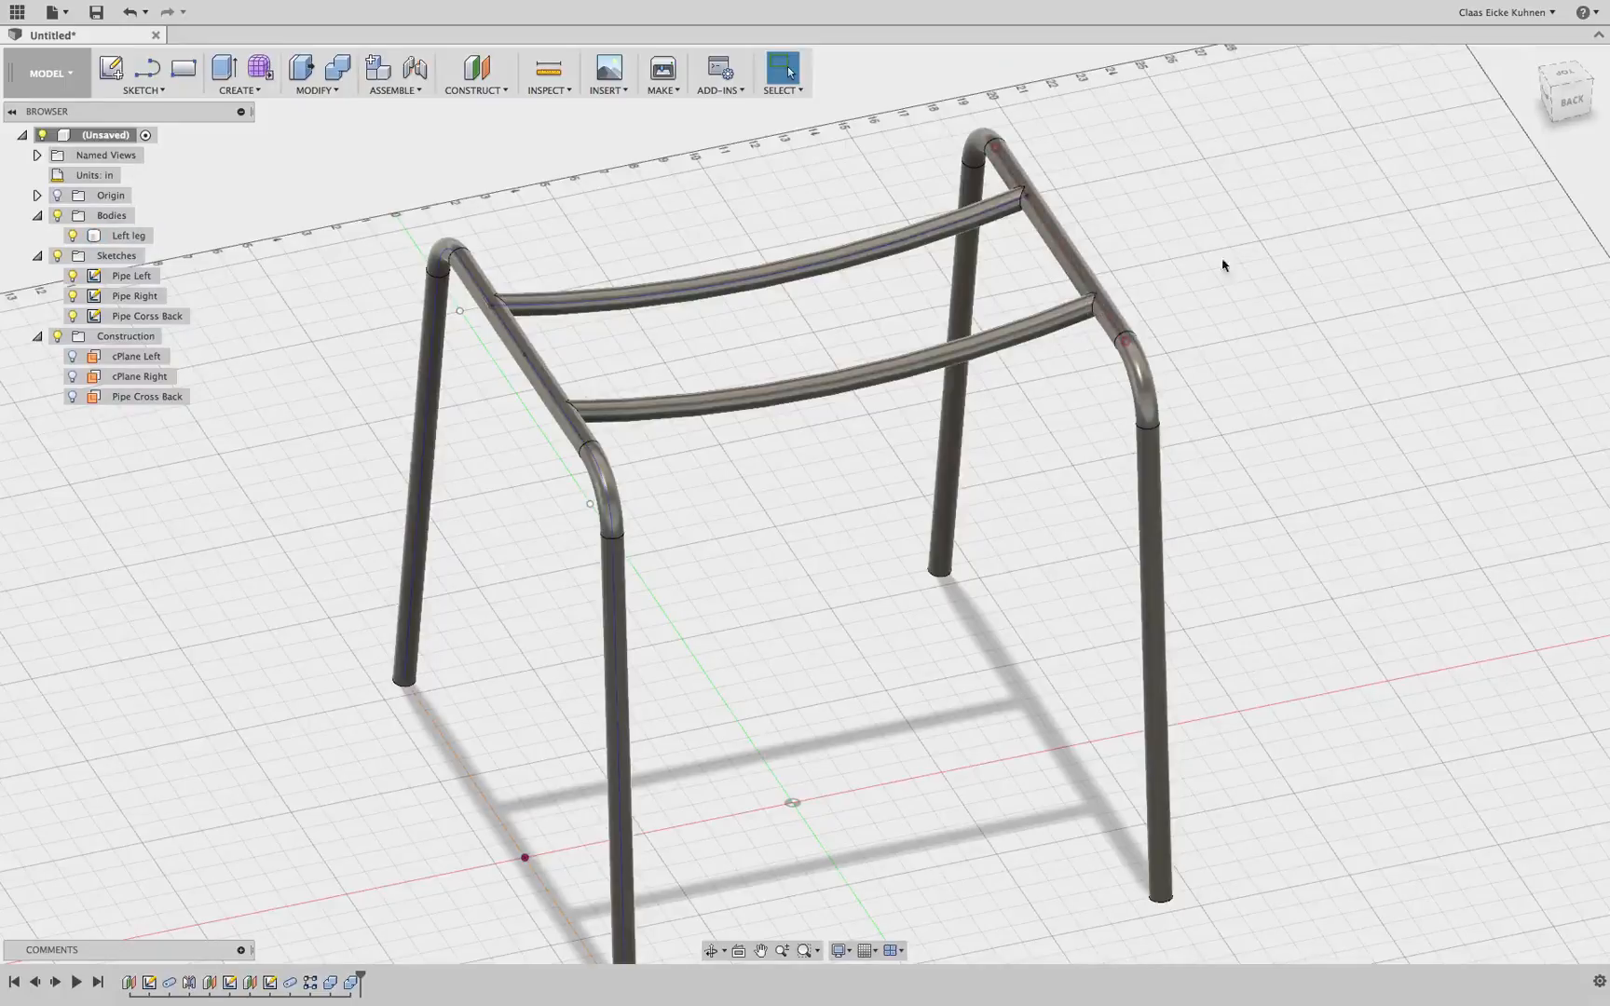
pyautogui.click(1585, 115)
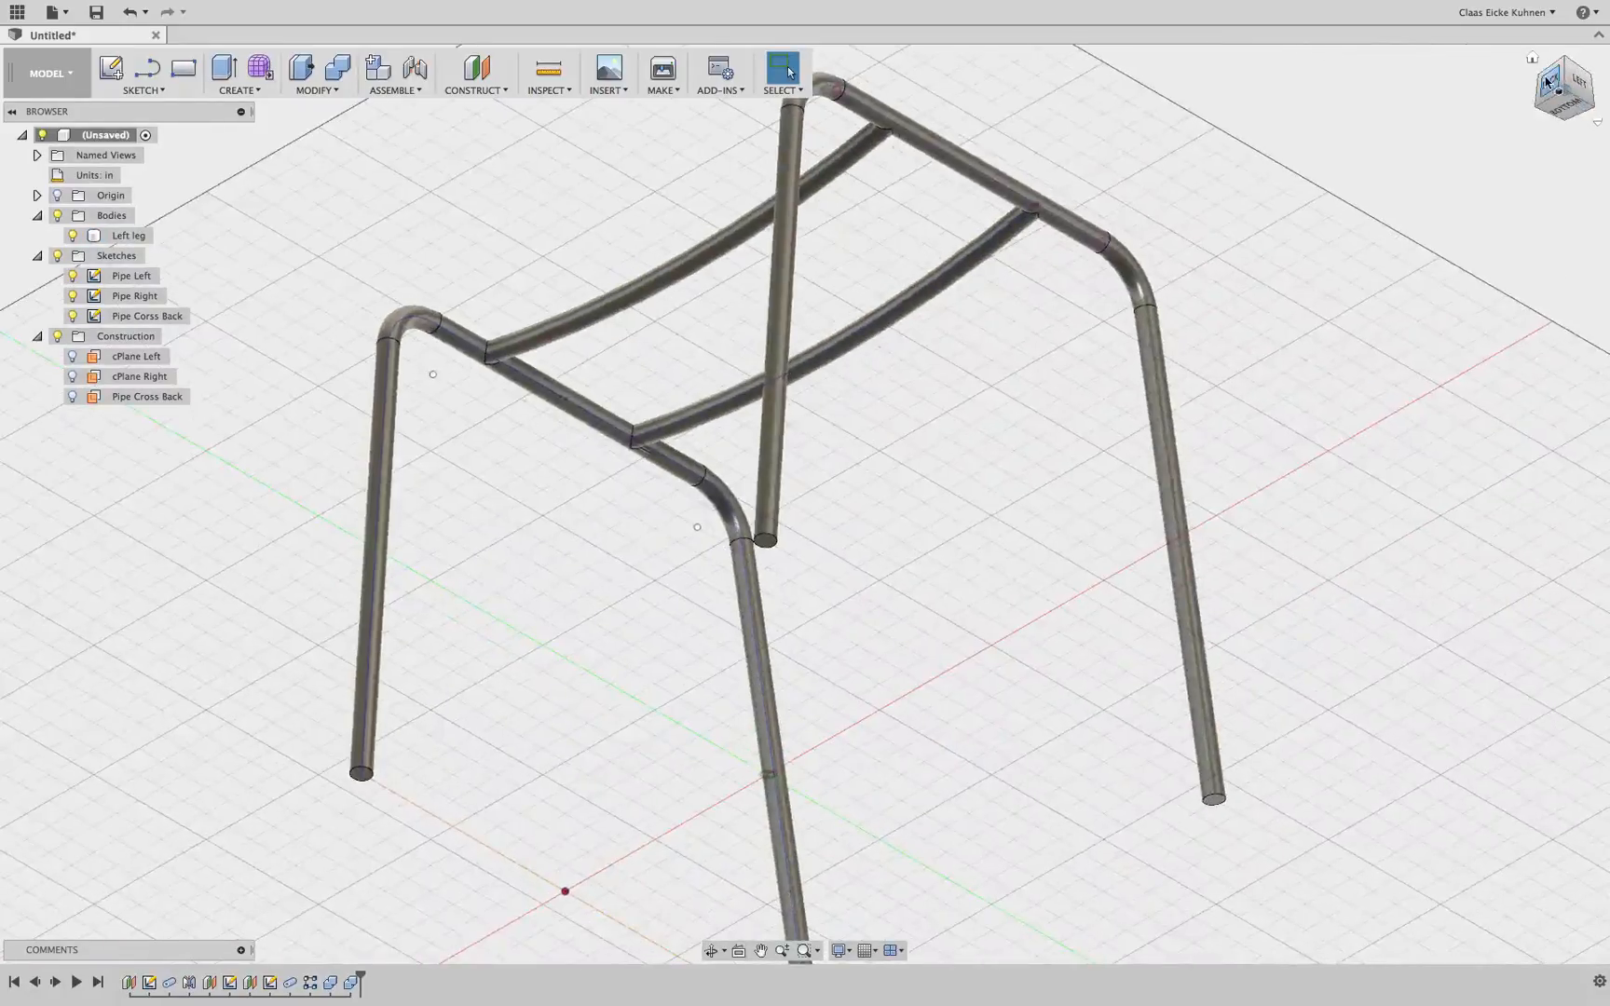
pyautogui.click(1558, 84)
pyautogui.scroll(10, 977, 205)
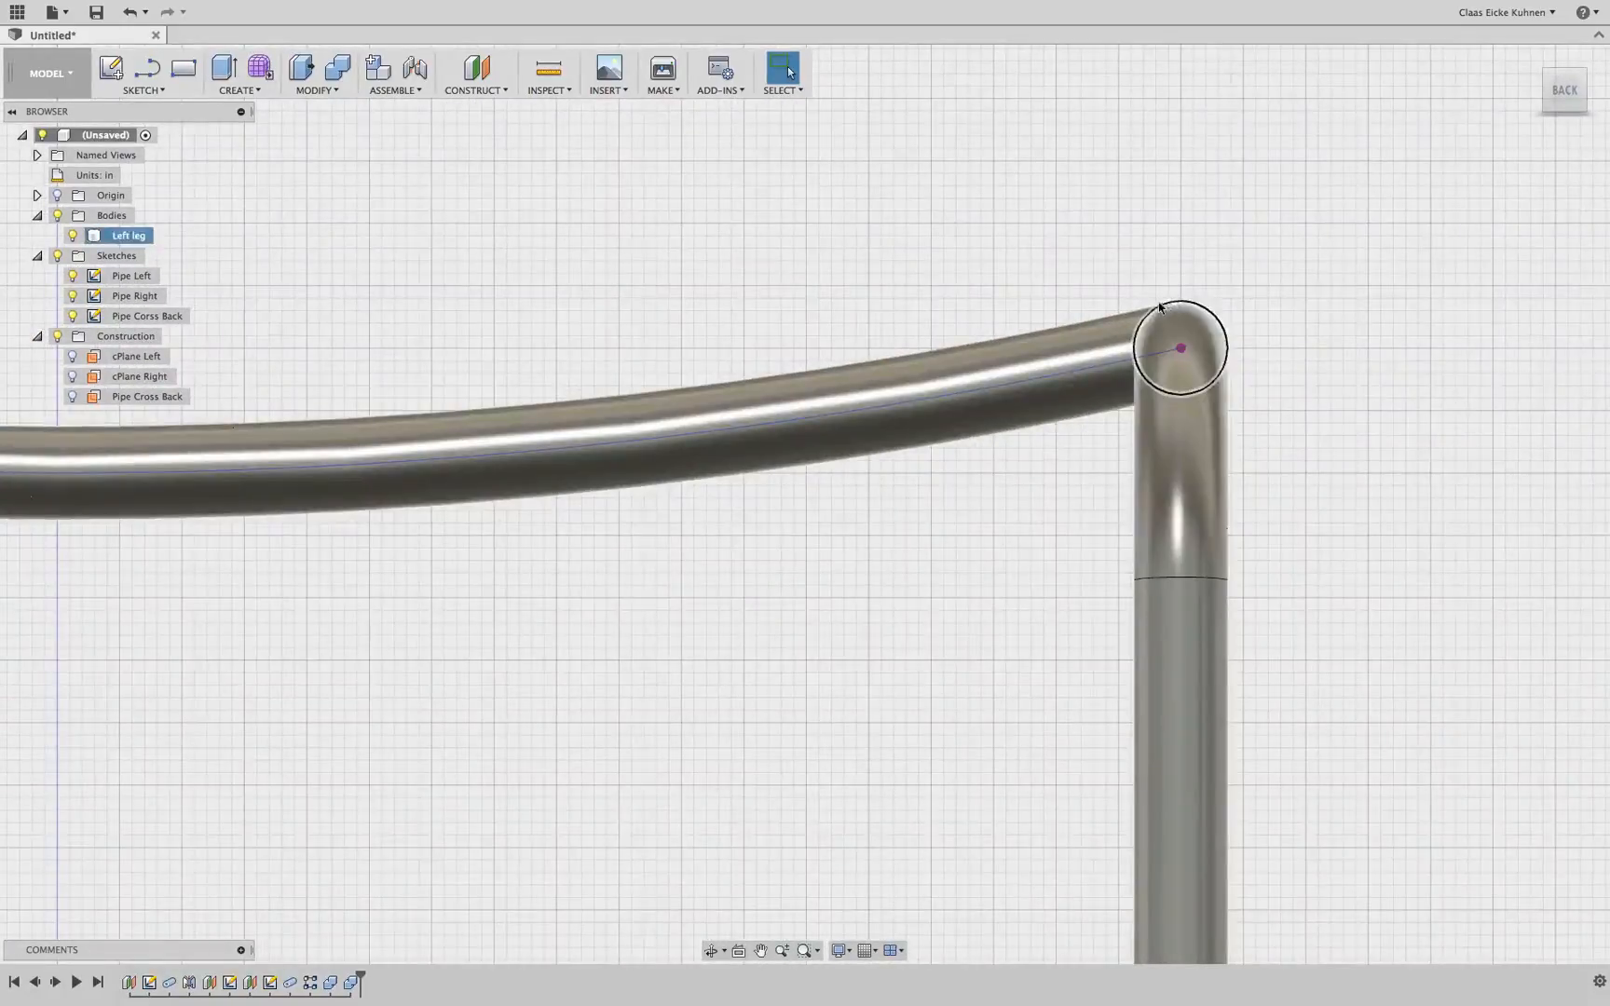
pyautogui.click(1098, 342)
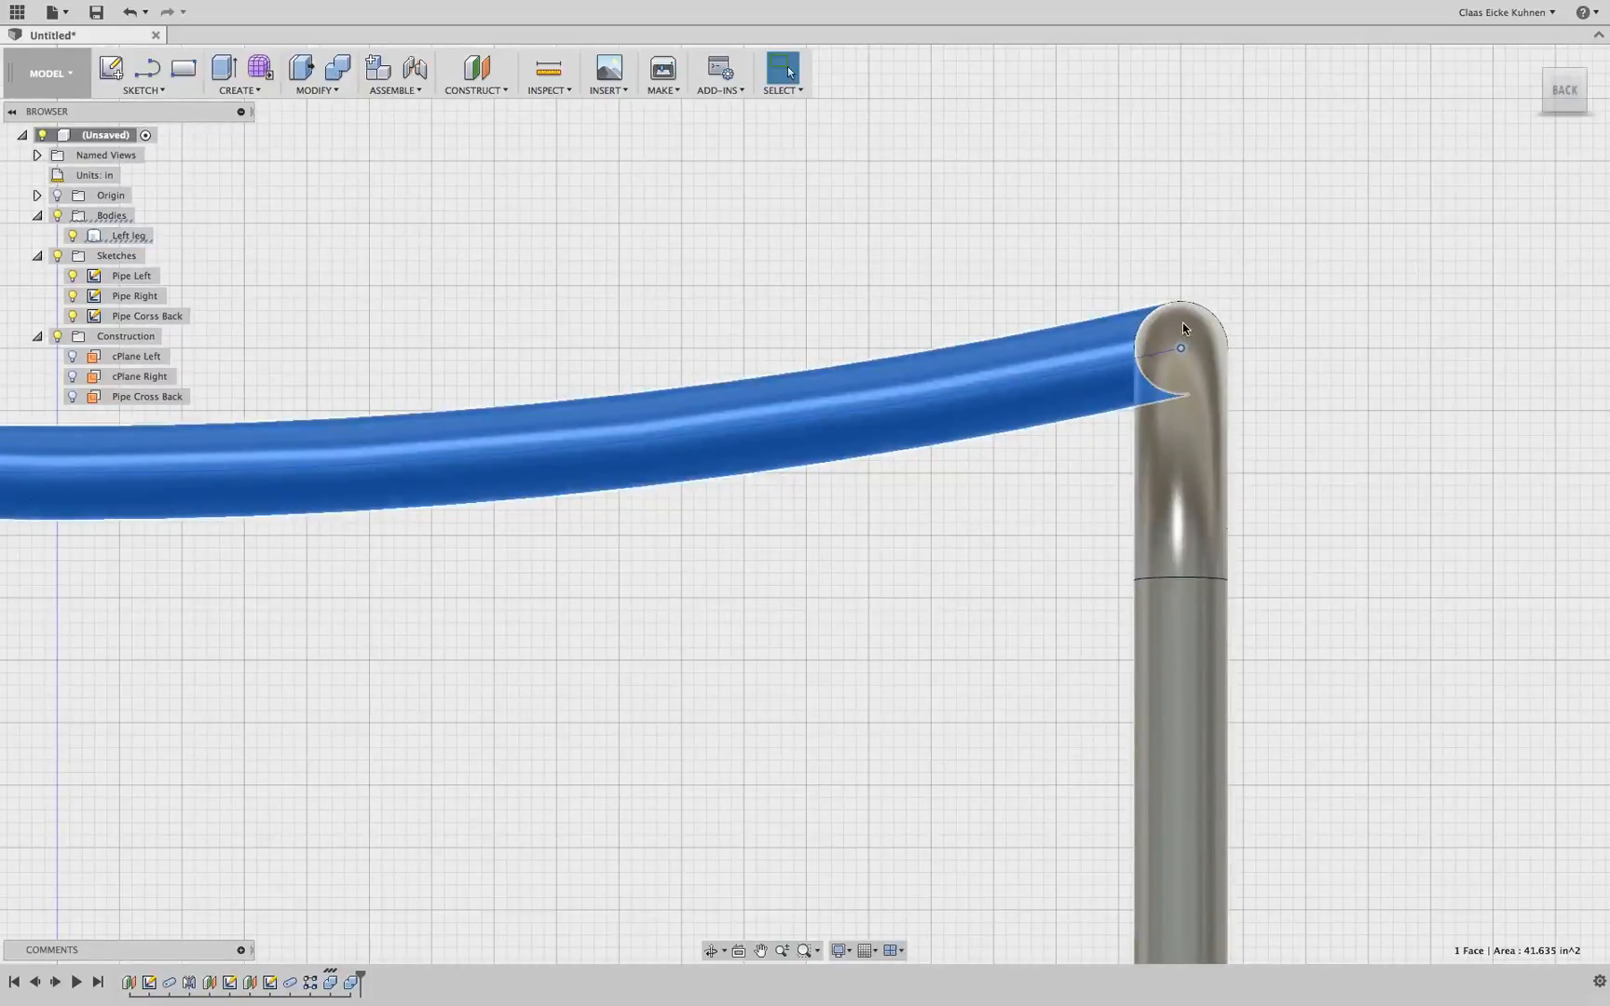
pyautogui.moveTo(1566, 95); pyautogui.dragTo(1519, 130)
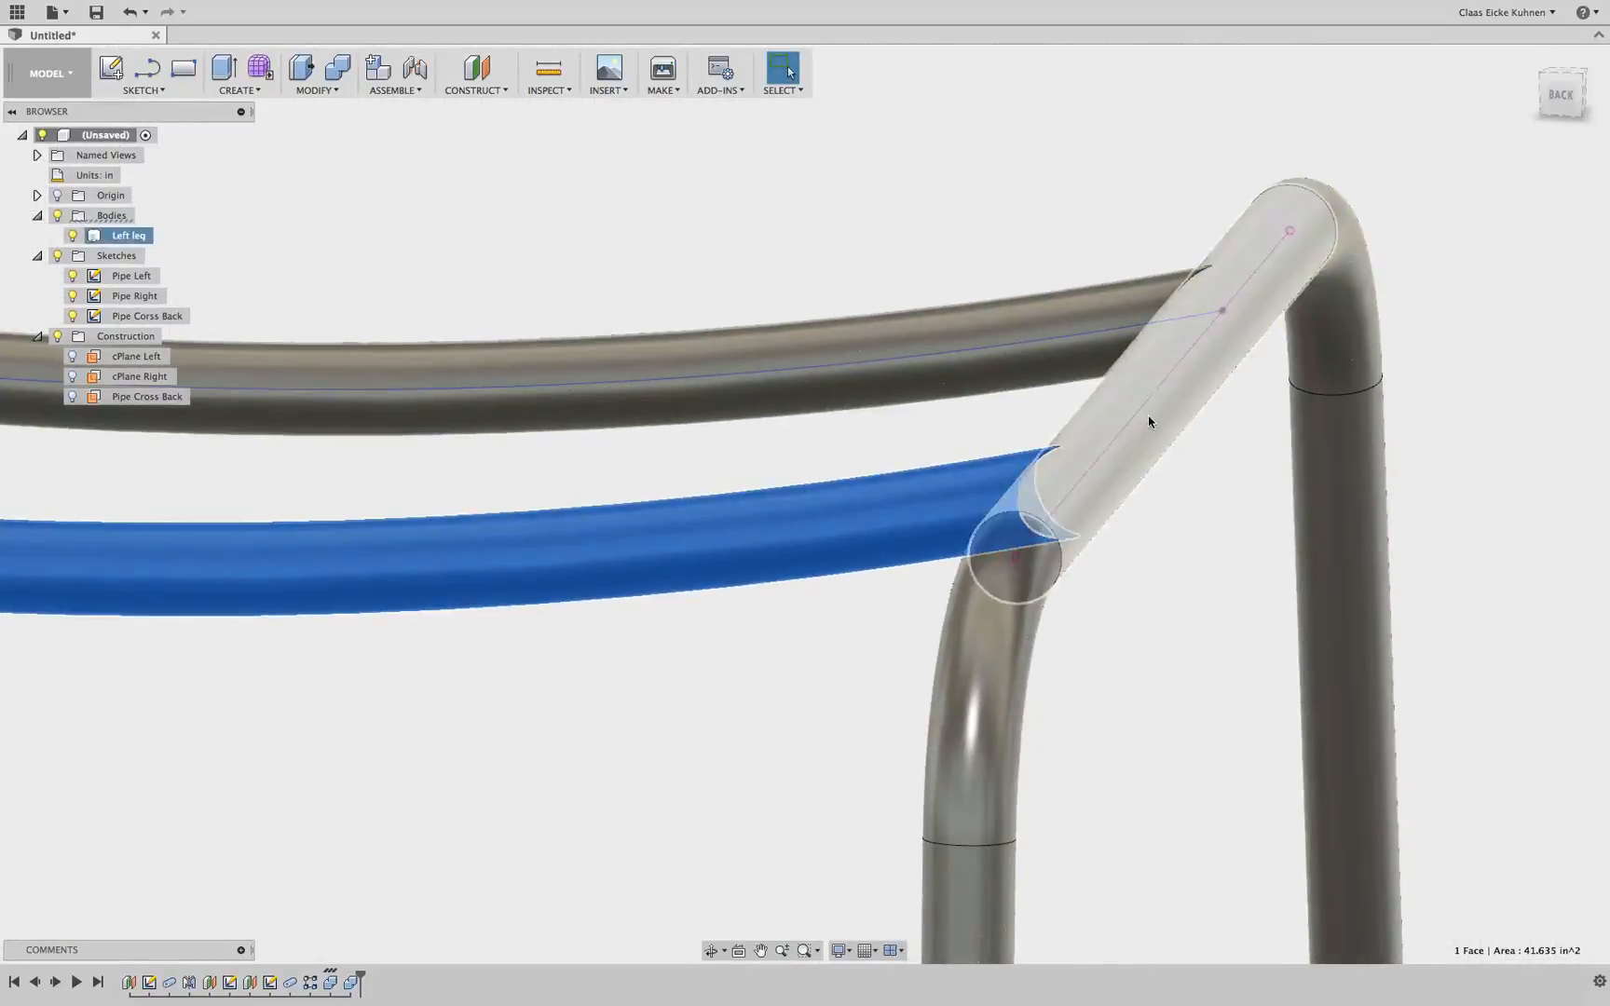
pyautogui.click(1148, 419)
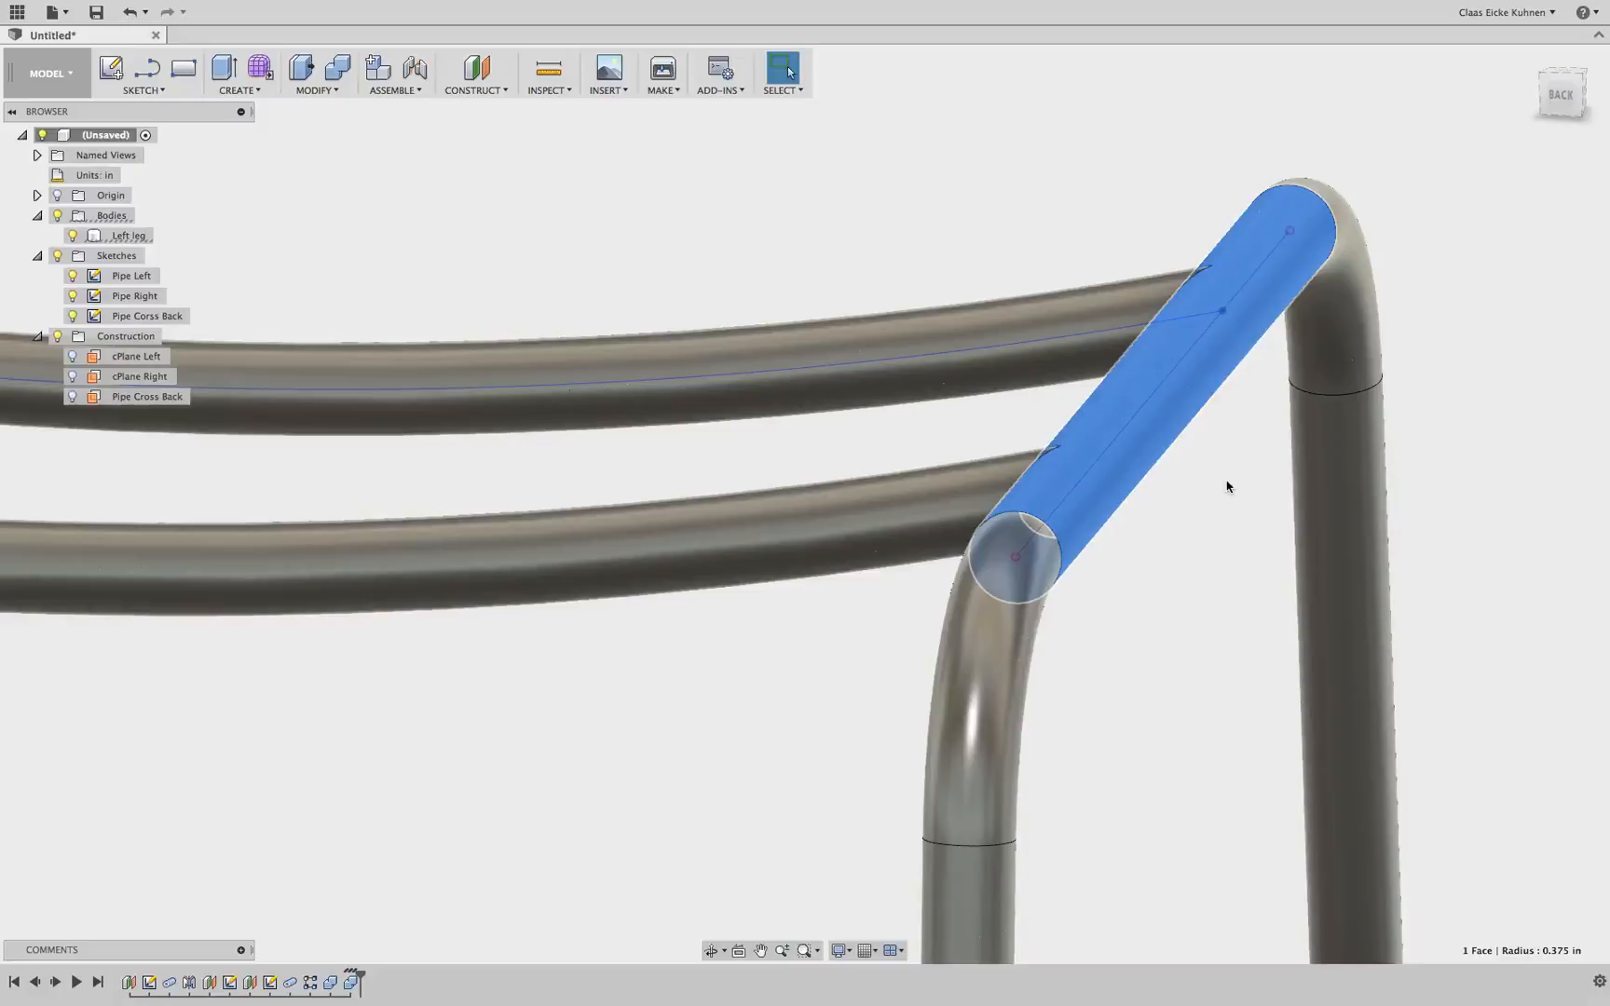
pyautogui.moveTo(1567, 98); pyautogui.dragTo(1603, 104)
pyautogui.scroll(-5, 963, 546)
pyautogui.click(586, 776)
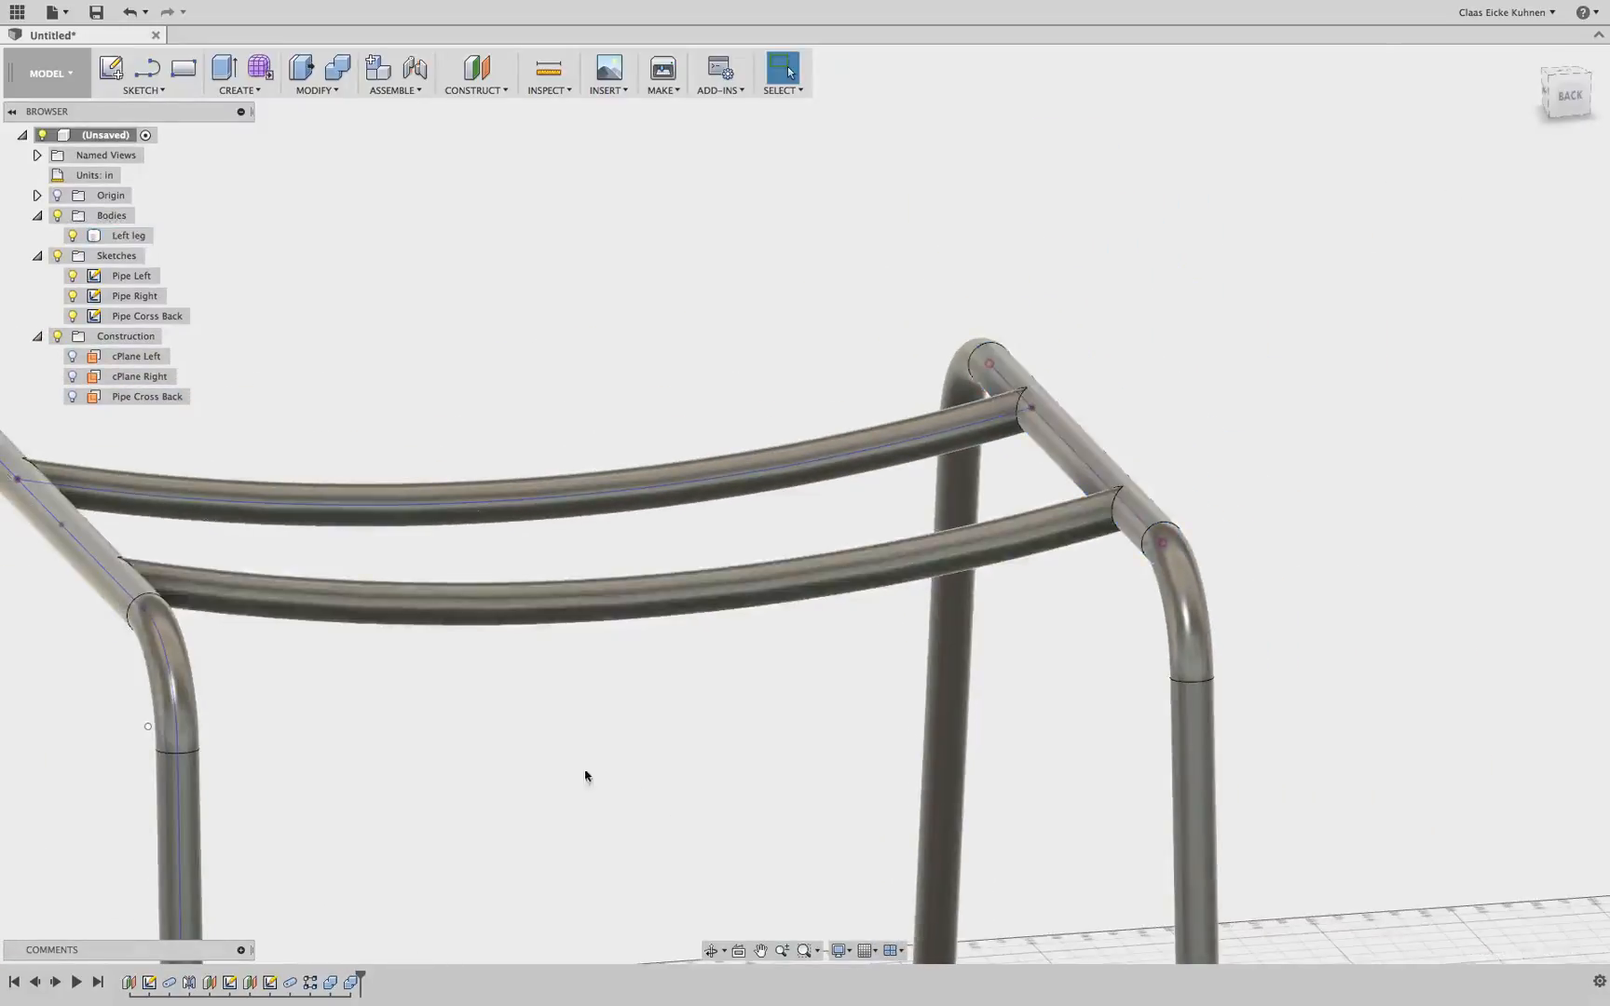
# Orbit and zoom around the combined frame to examine it from several angles
pyautogui.scroll(-4, 492, 774)
pyautogui.moveTo(489, 773); pyautogui.dragTo(830, 463, button='middle')
pyautogui.scroll(-3, 830, 463)
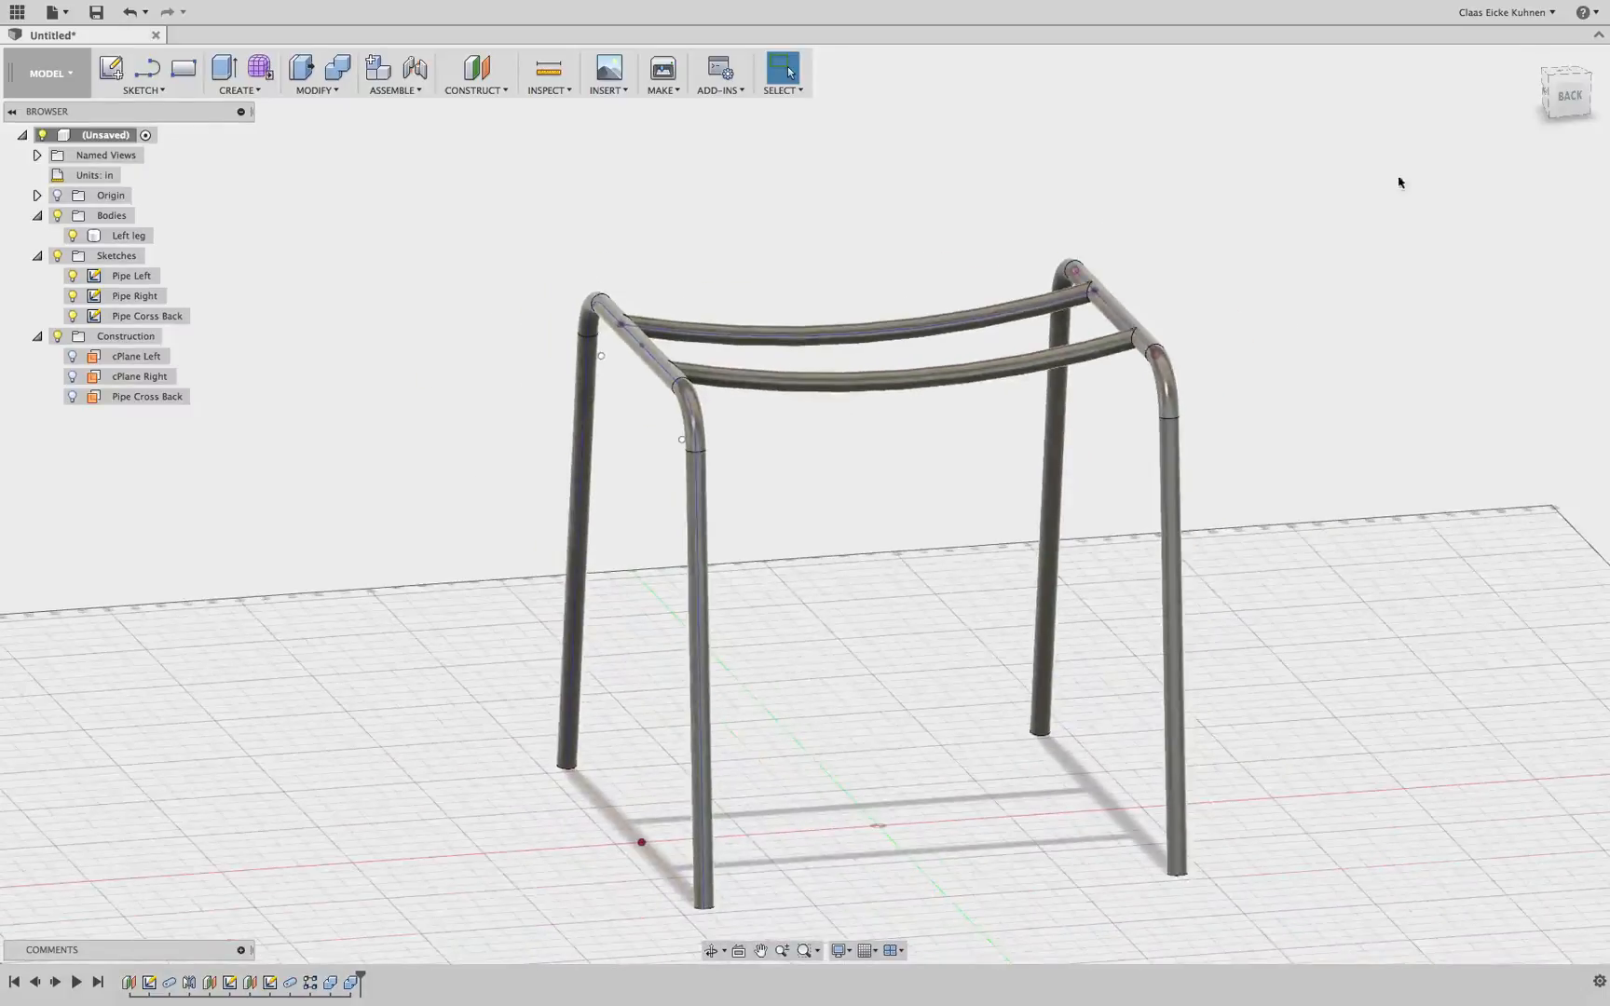
pyautogui.click(1552, 82)
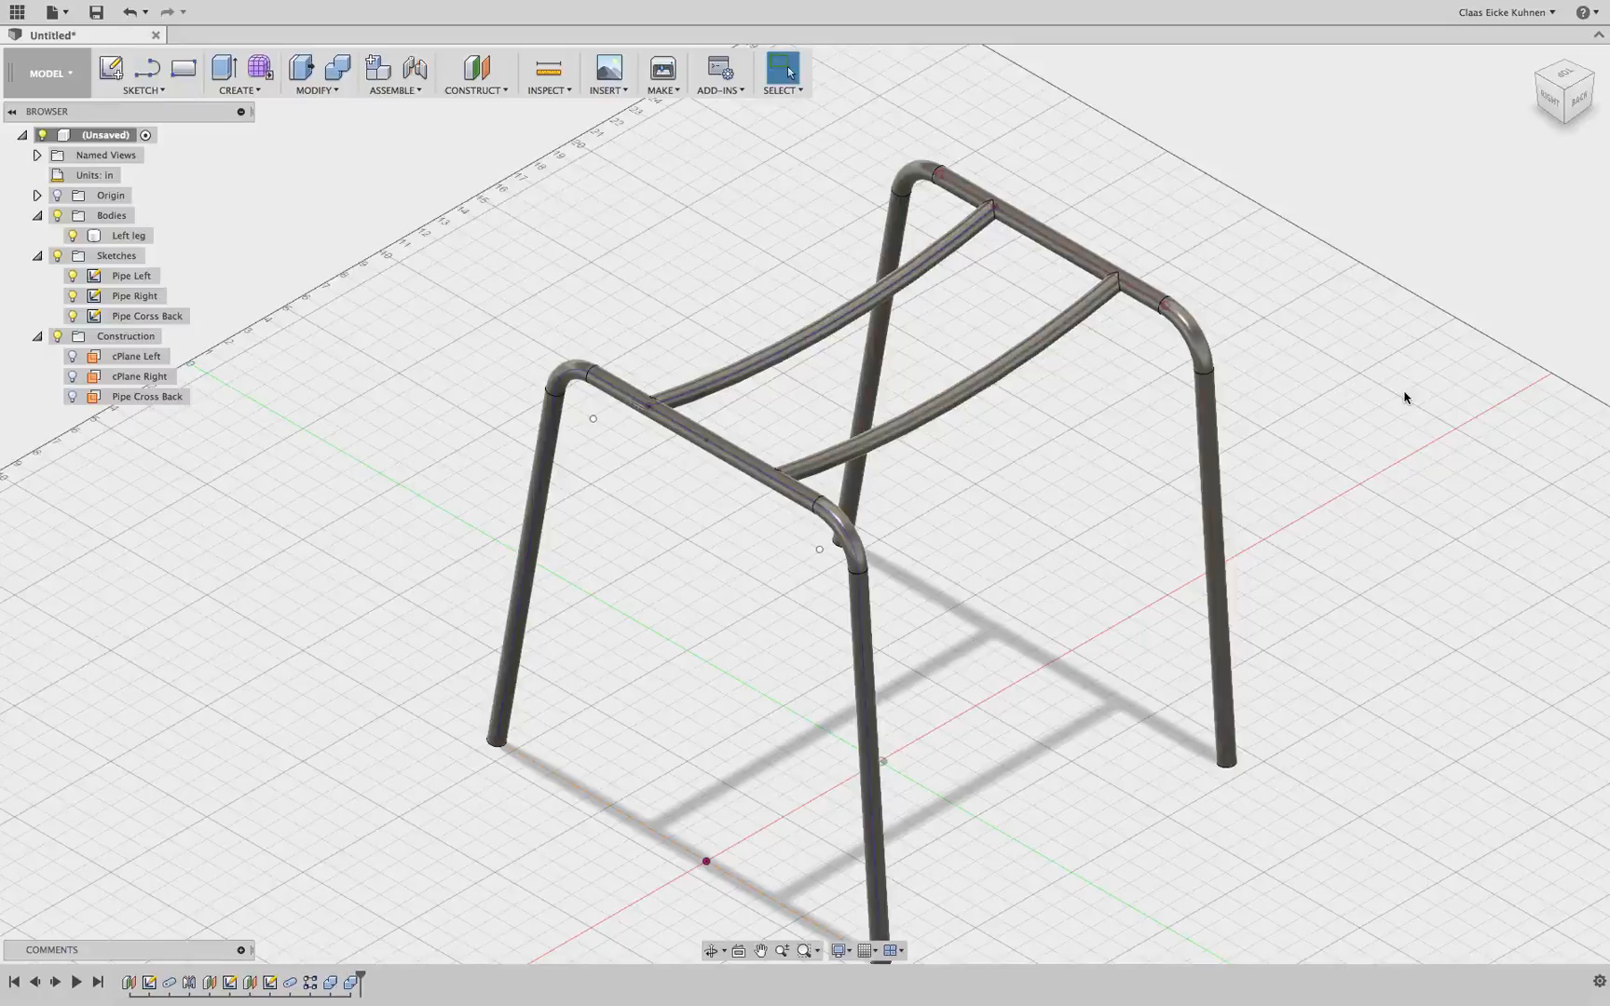
pyautogui.scroll(-2, 1383, 423)
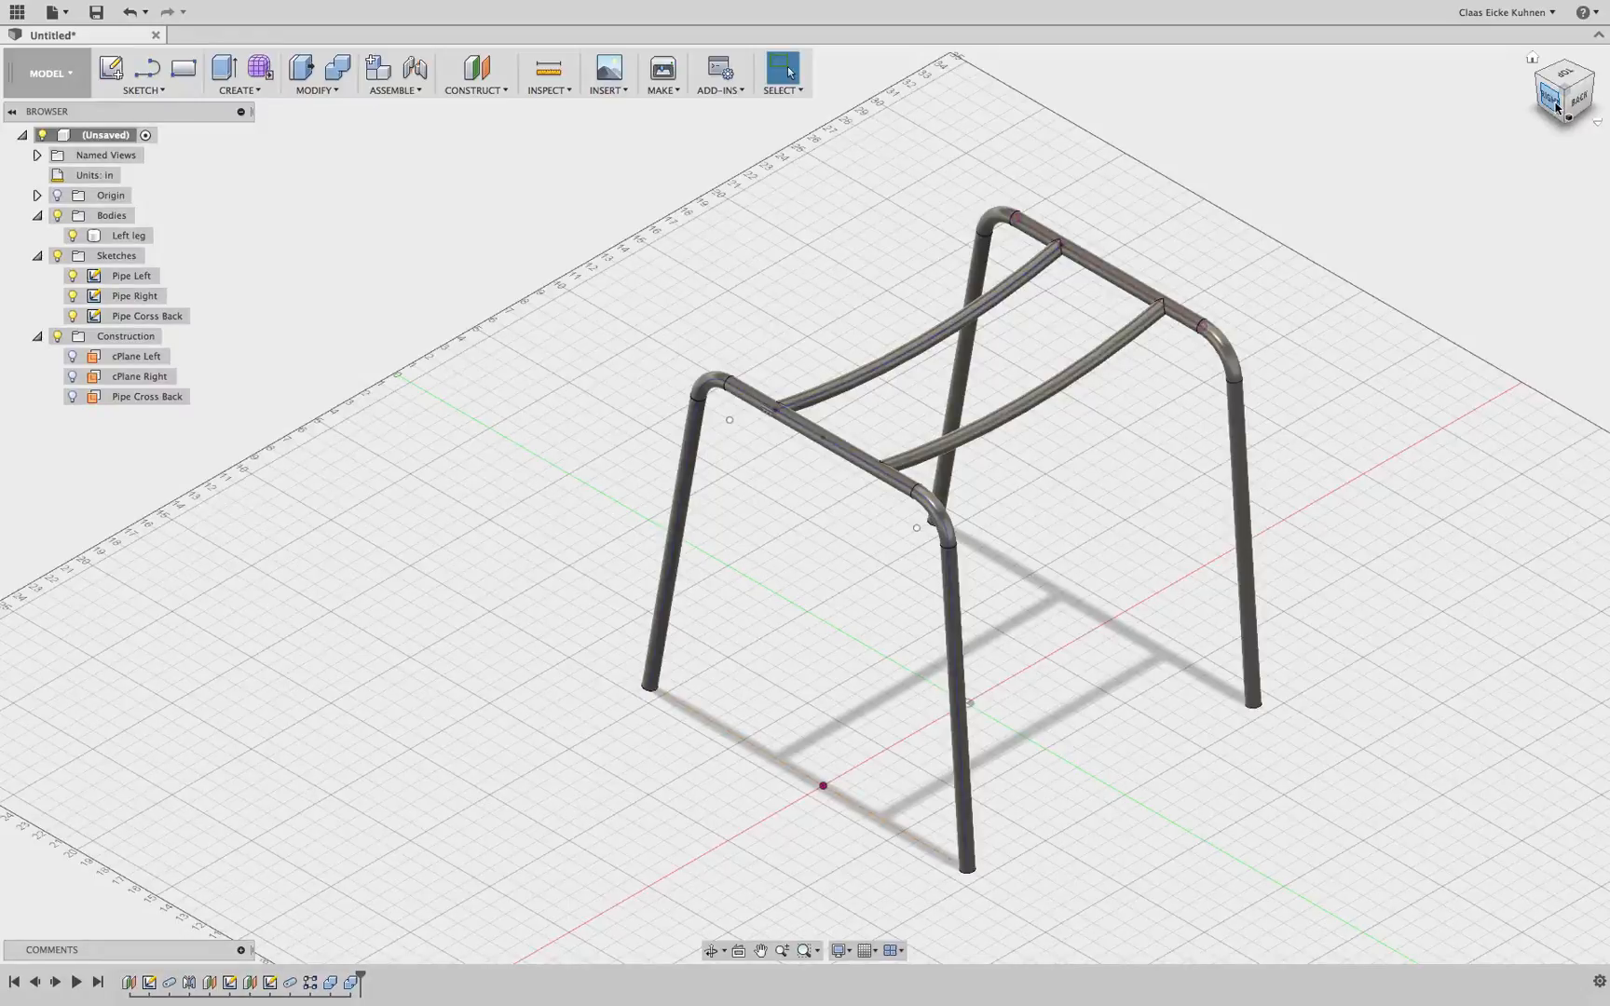
pyautogui.click(1556, 107)
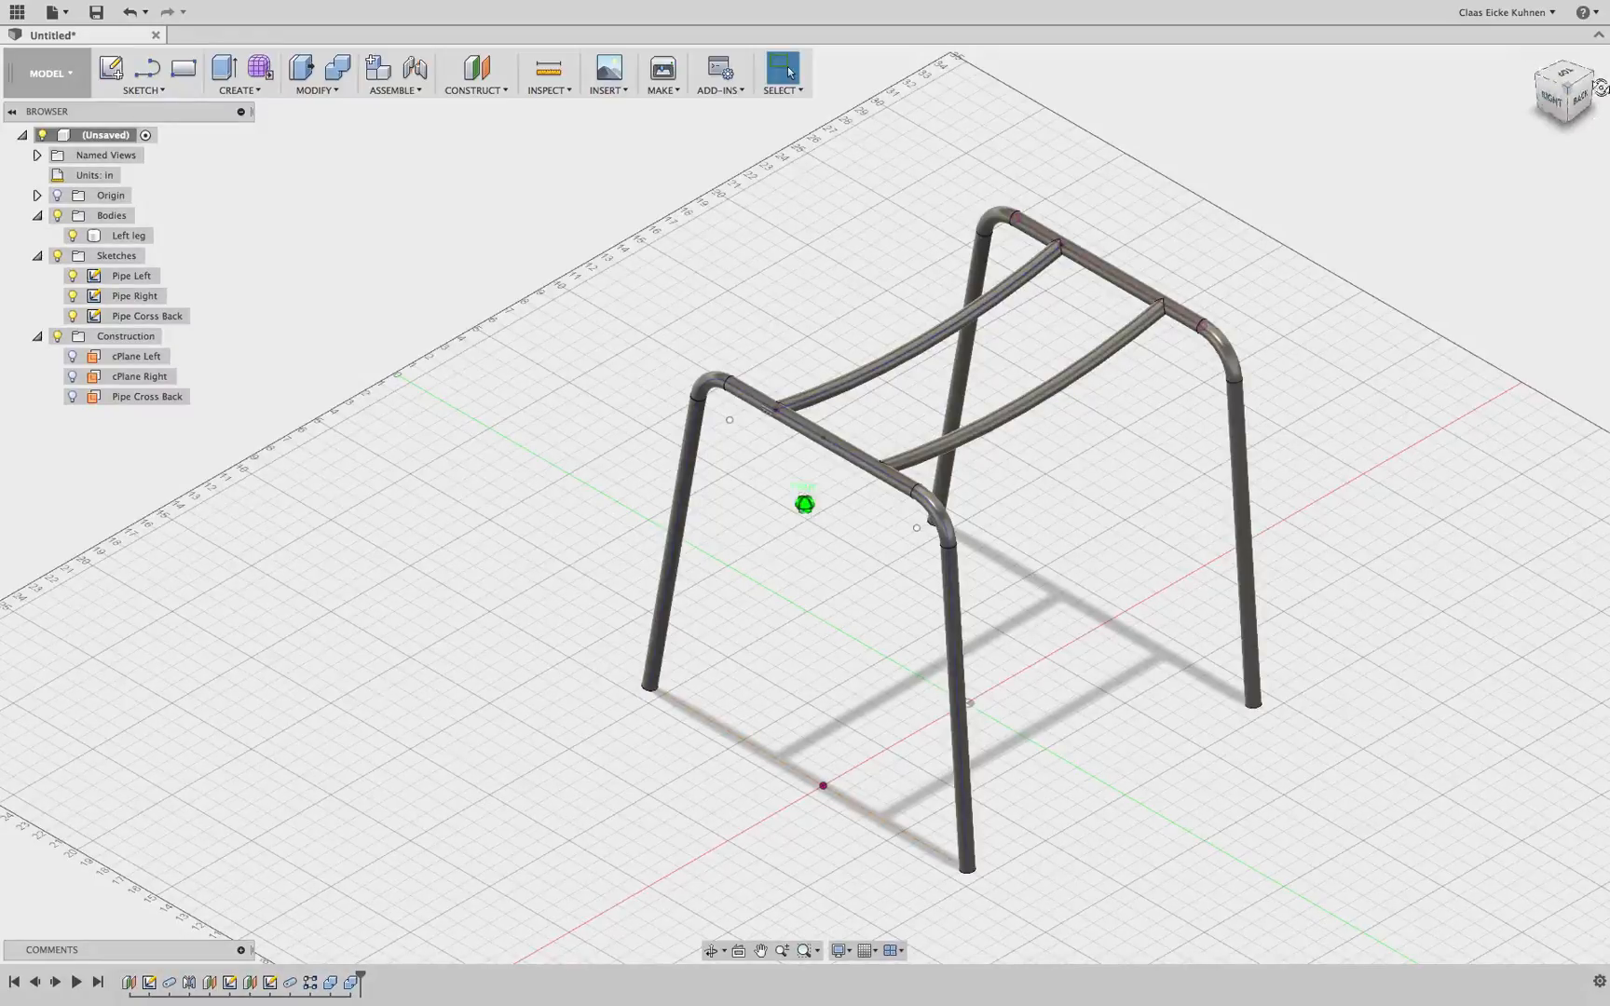
pyautogui.moveTo(903, 386)
pyautogui.keyDown('shift'); pyautogui.mouseDown(button='middle')
pyautogui.moveTo(977, 359)
pyautogui.moveTo(733, 359)
pyautogui.moveTo(932, 373)
pyautogui.moveTo(569, 394)
pyautogui.moveTo(657, 421)
pyautogui.moveTo(838, 527)
pyautogui.moveTo(829, 661)
pyautogui.mouseUp(button='middle'); pyautogui.keyUp('shift')
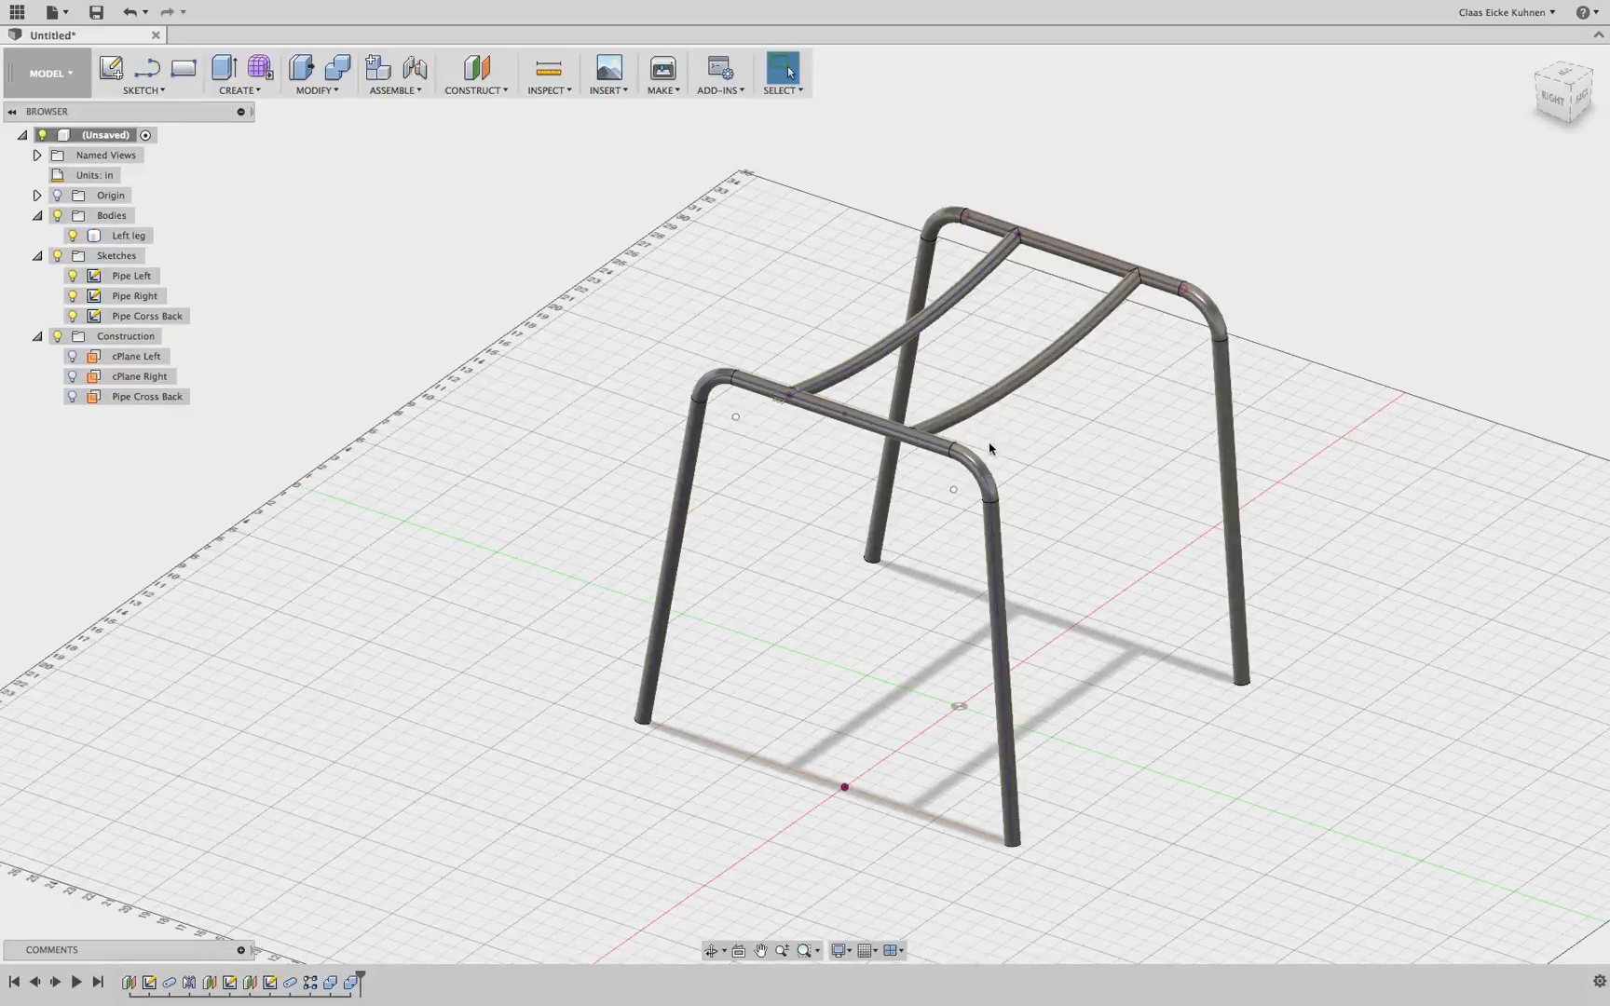
pyautogui.click(903, 411)
# Edit the Pipe Left sketch, removing the top line's horizontal constraint and dimensions and dragging its ends to tilt it
pyautogui.doubleClick(150, 983)
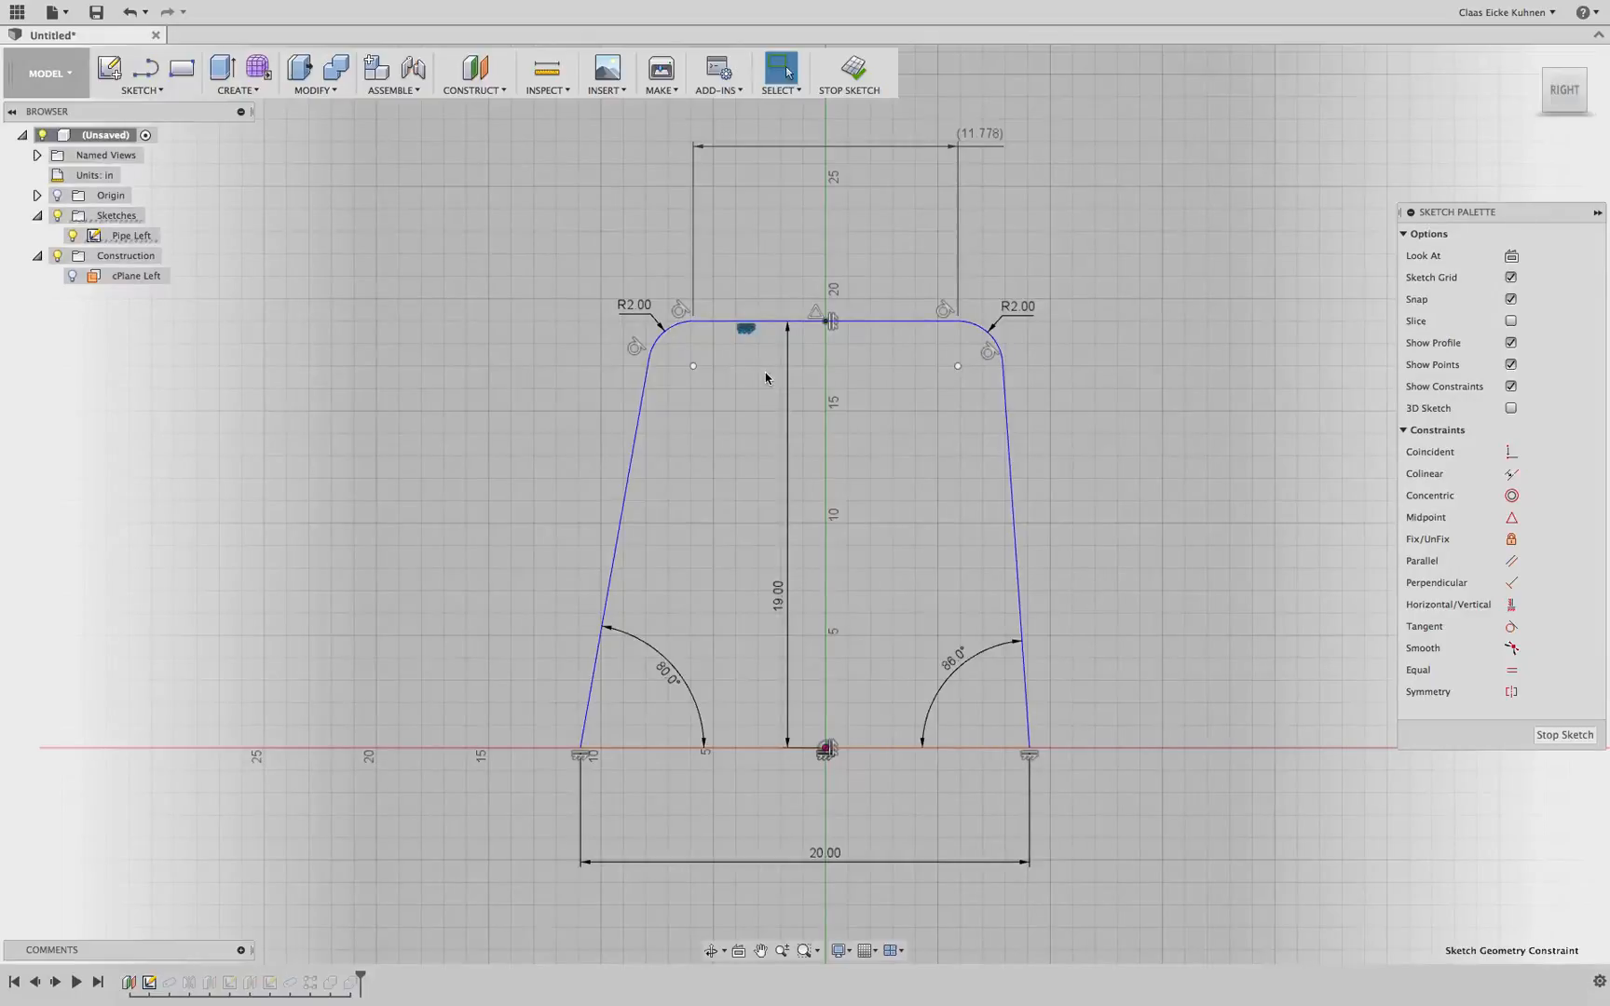
pyautogui.press('Delete')
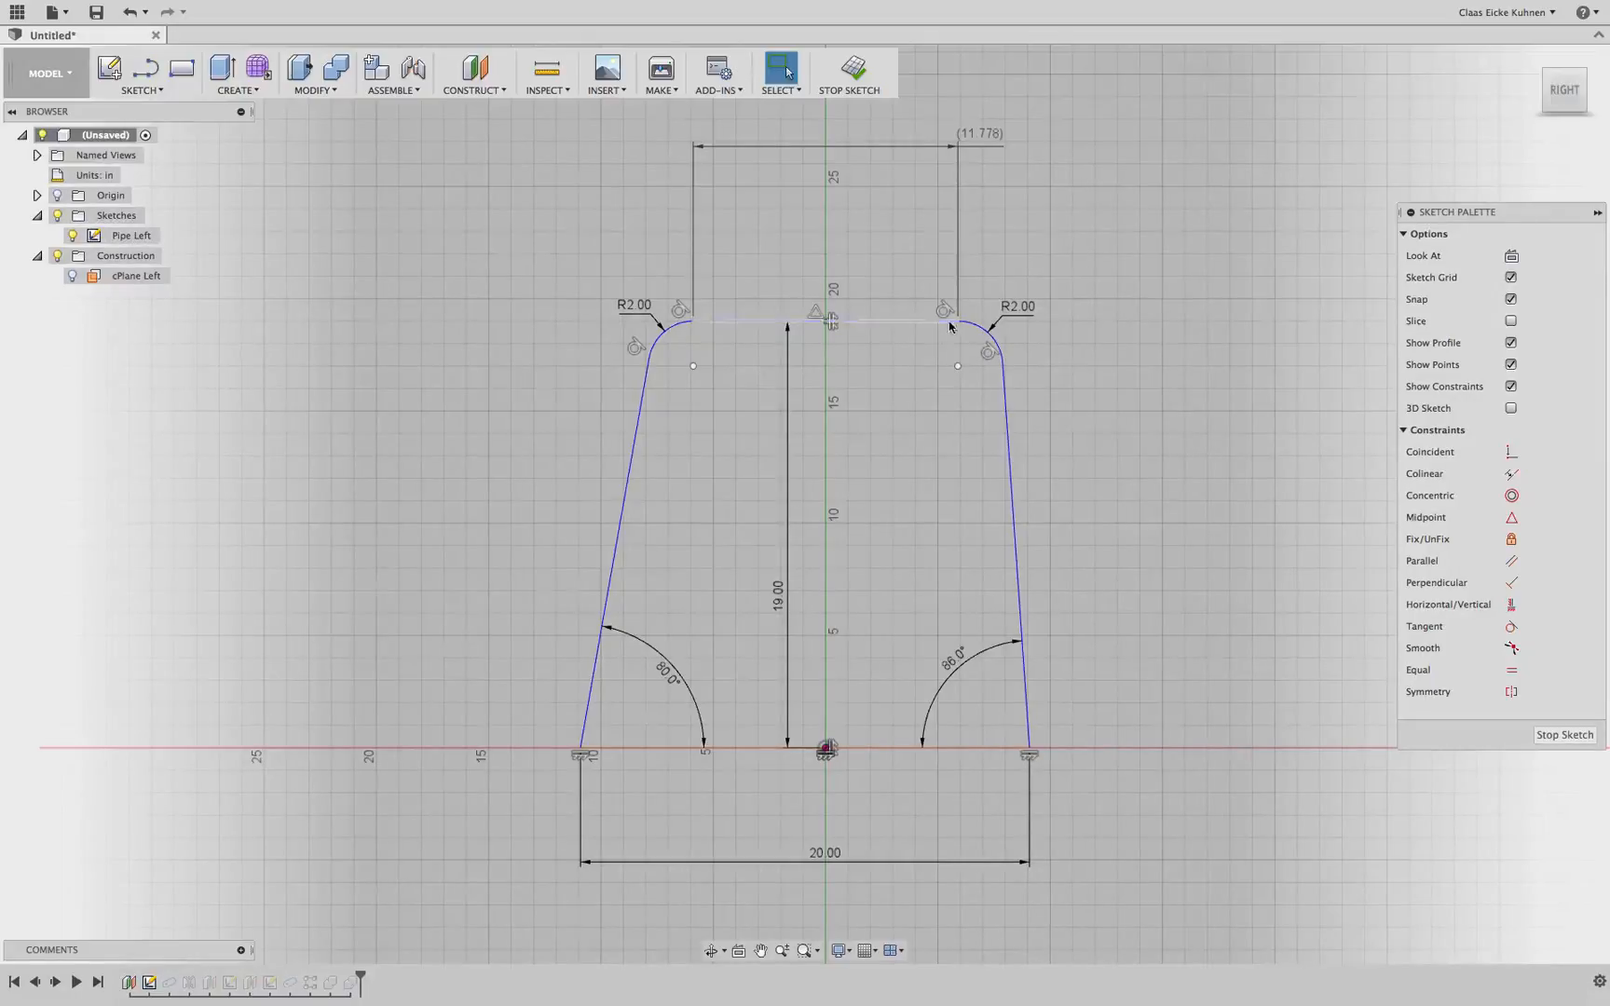
pyautogui.click(958, 322)
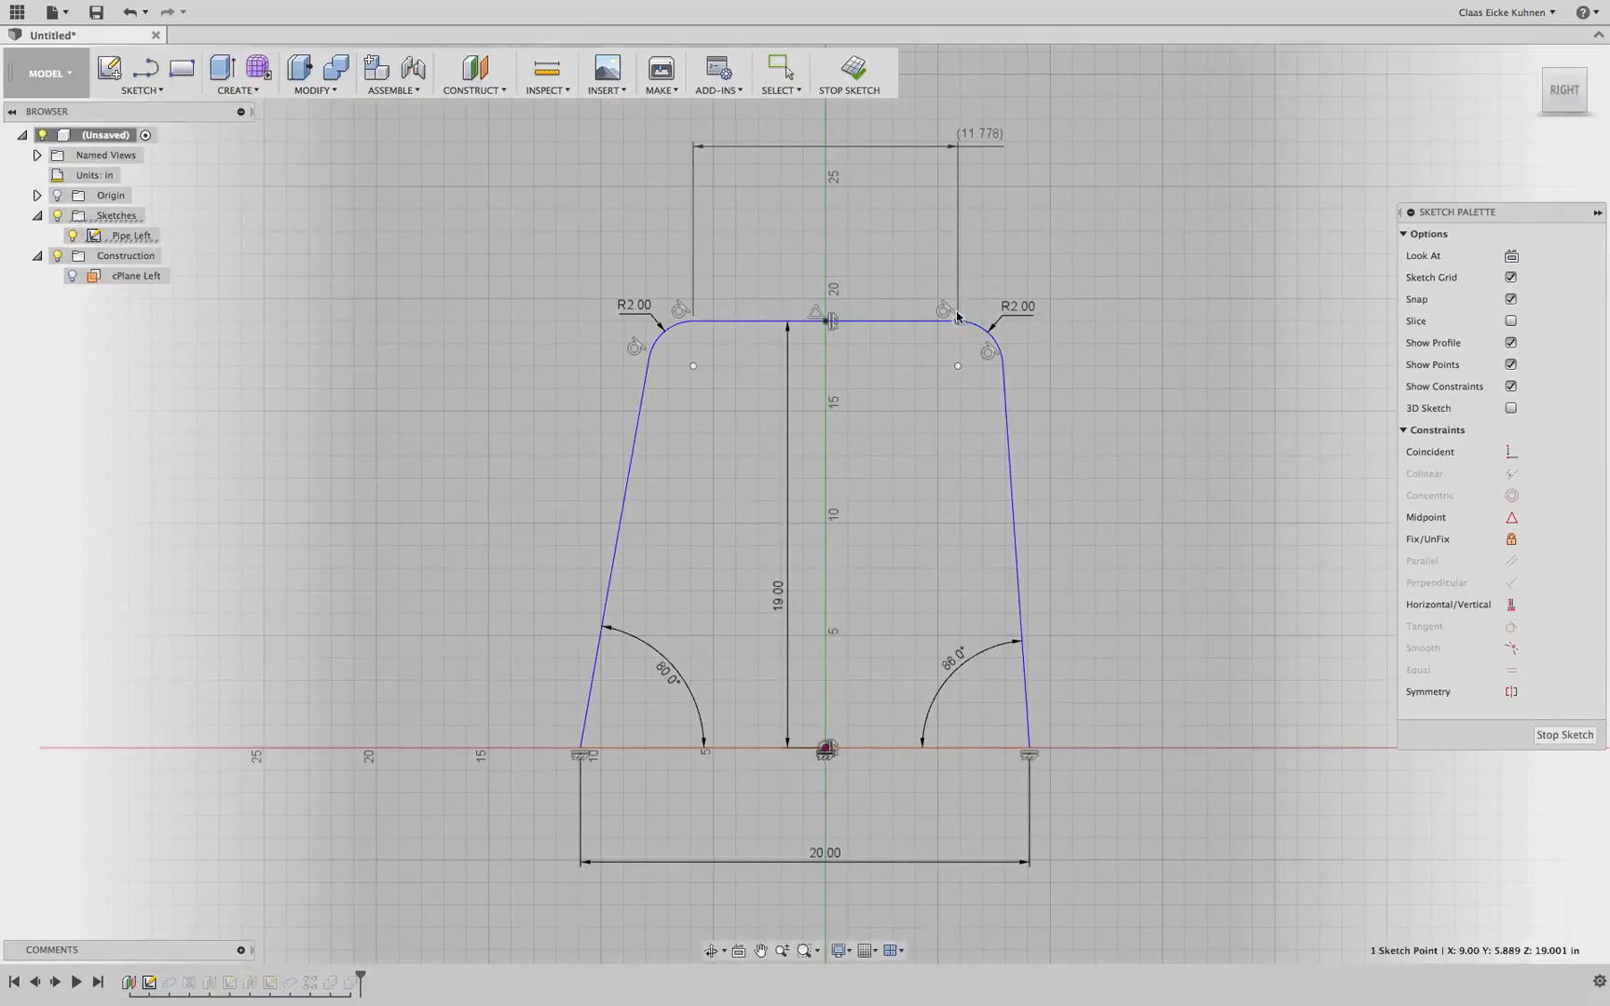
pyautogui.click(958, 148)
pyautogui.press('Delete')
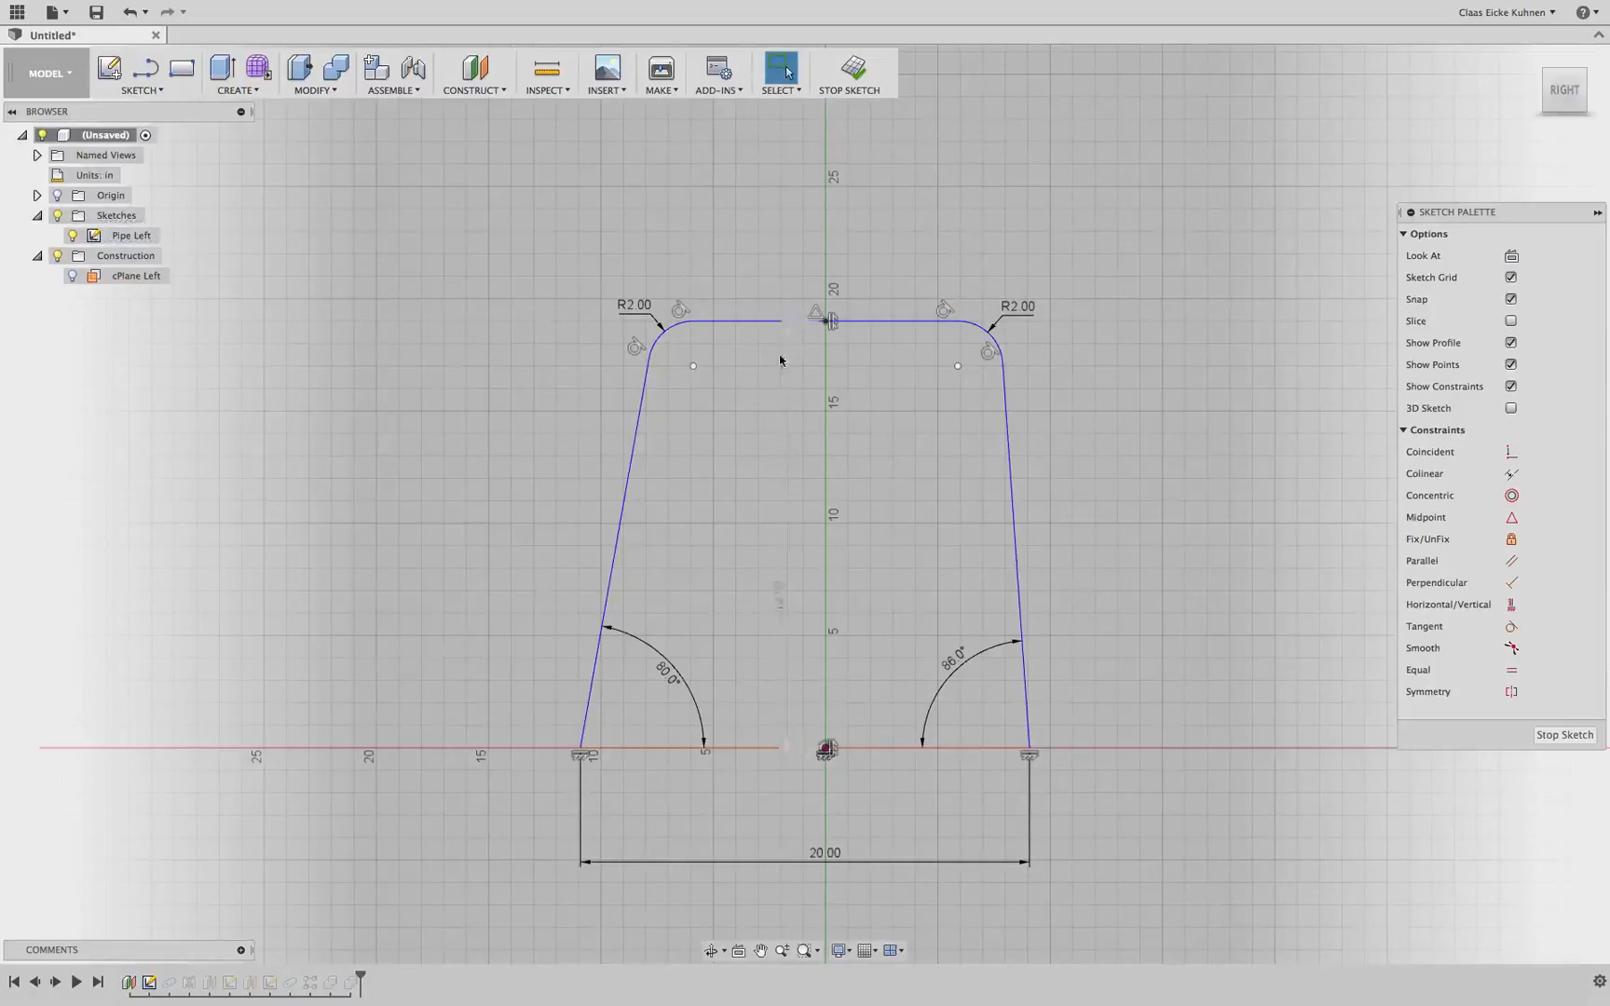
pyautogui.click(787, 346)
pyautogui.press('Delete')
pyautogui.moveTo(693, 324); pyautogui.dragTo(690, 344)
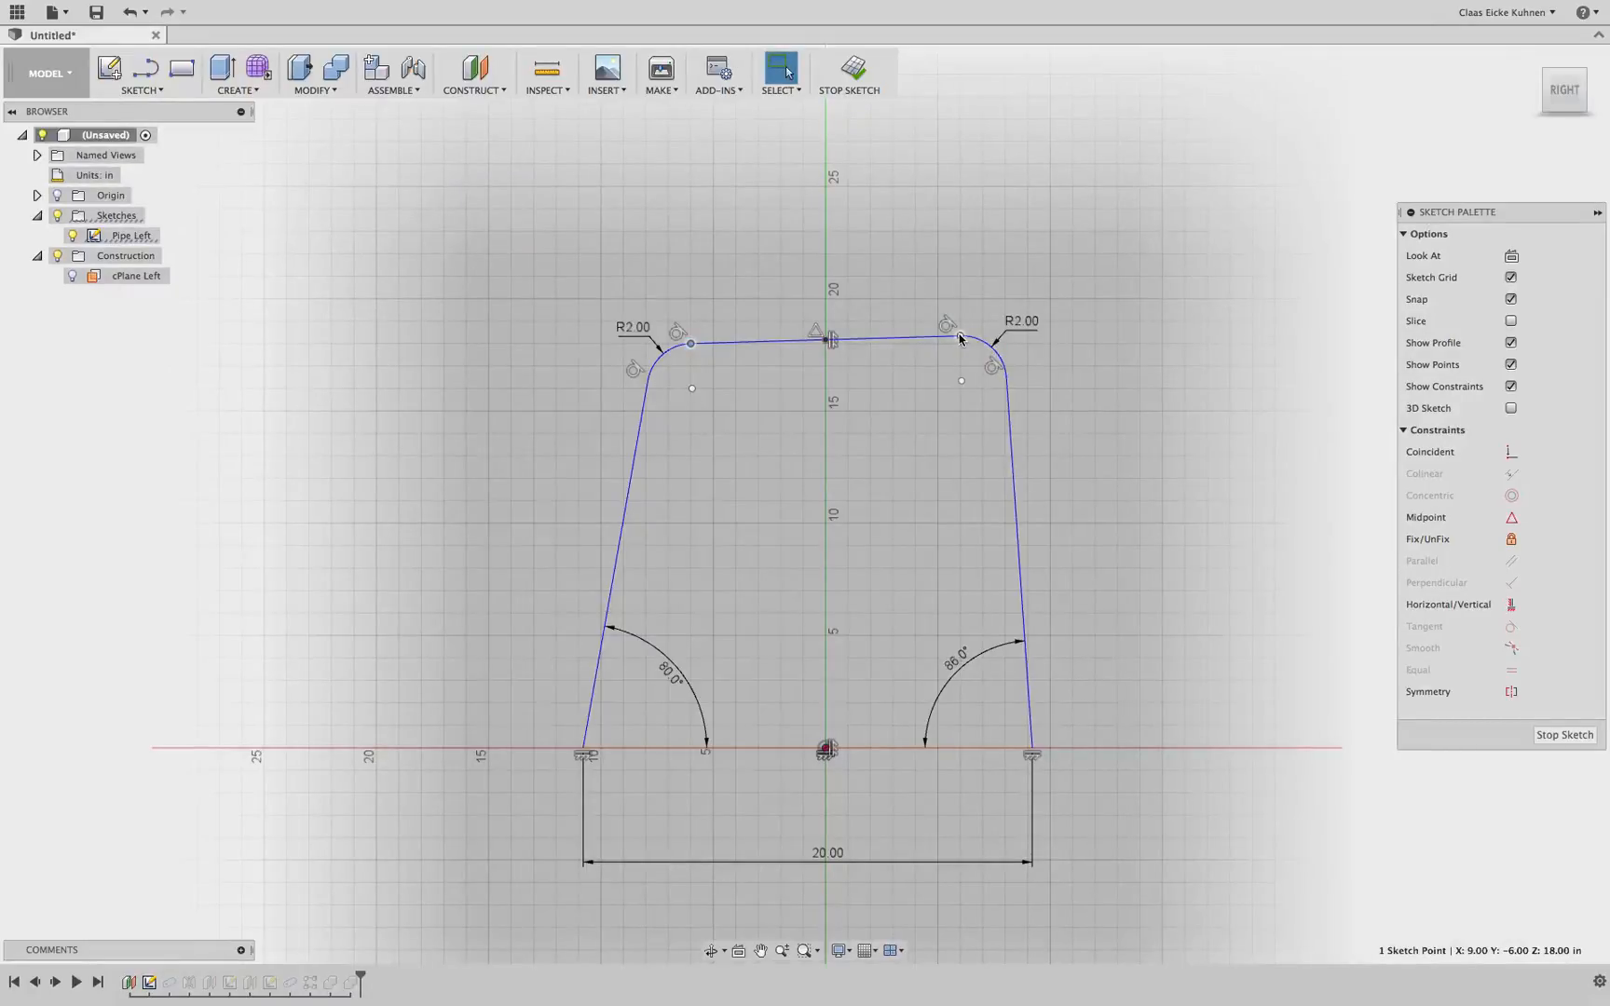
pyautogui.moveTo(959, 339); pyautogui.dragTo(962, 332)
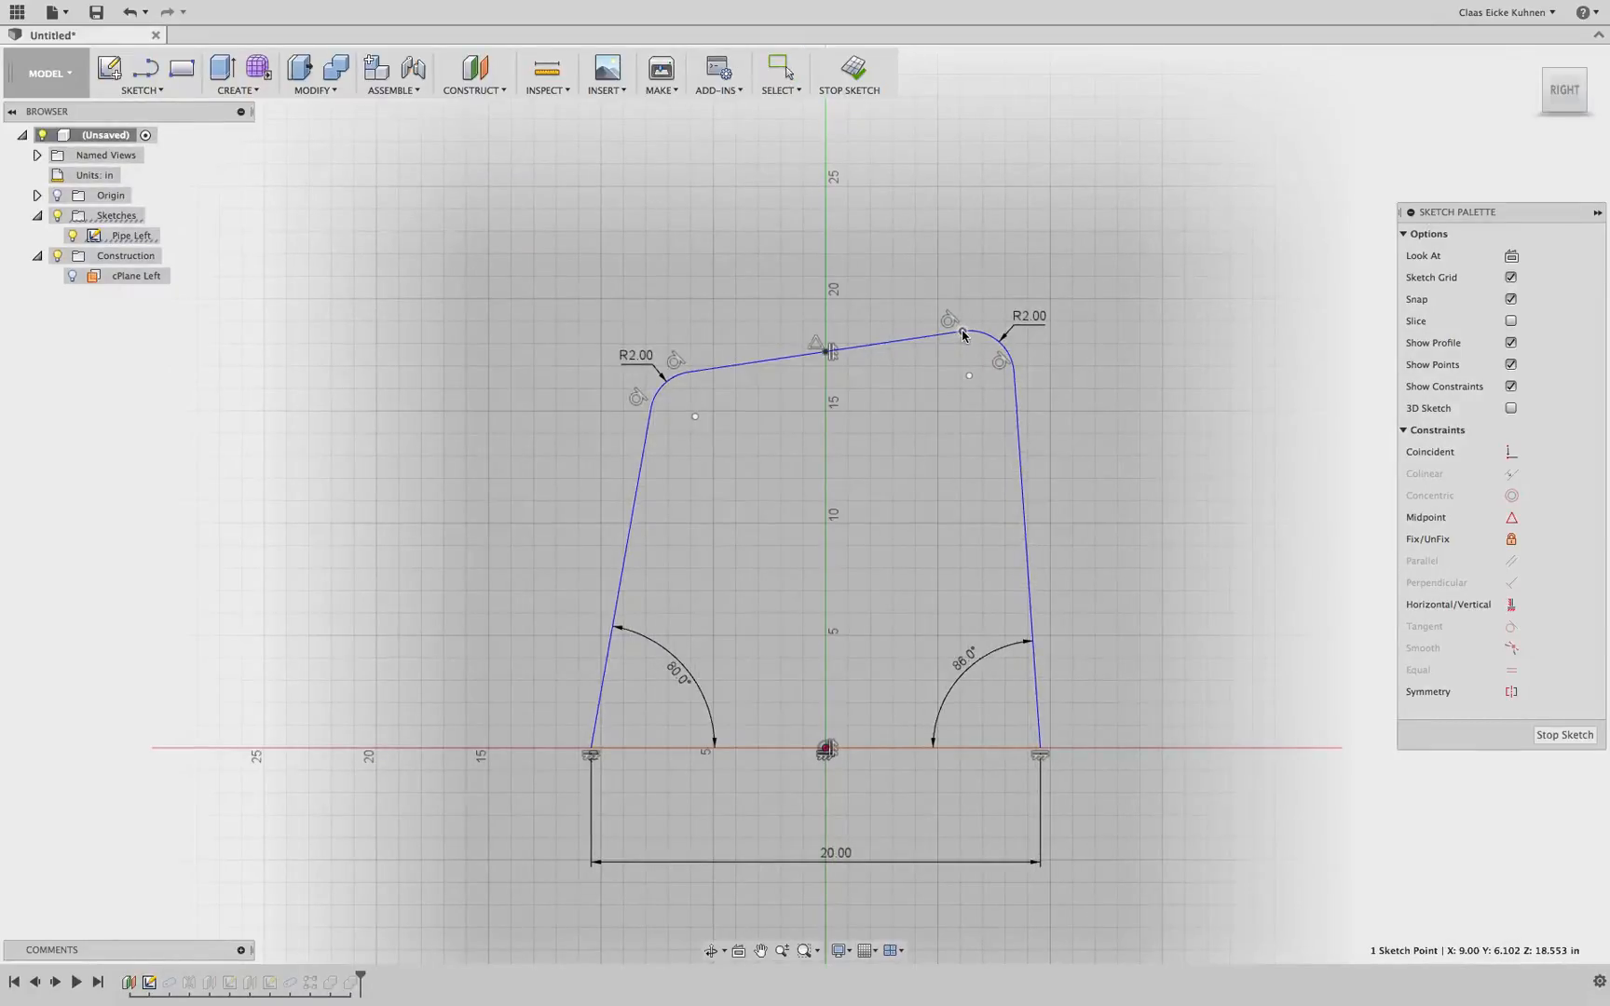
pyautogui.click(854, 74)
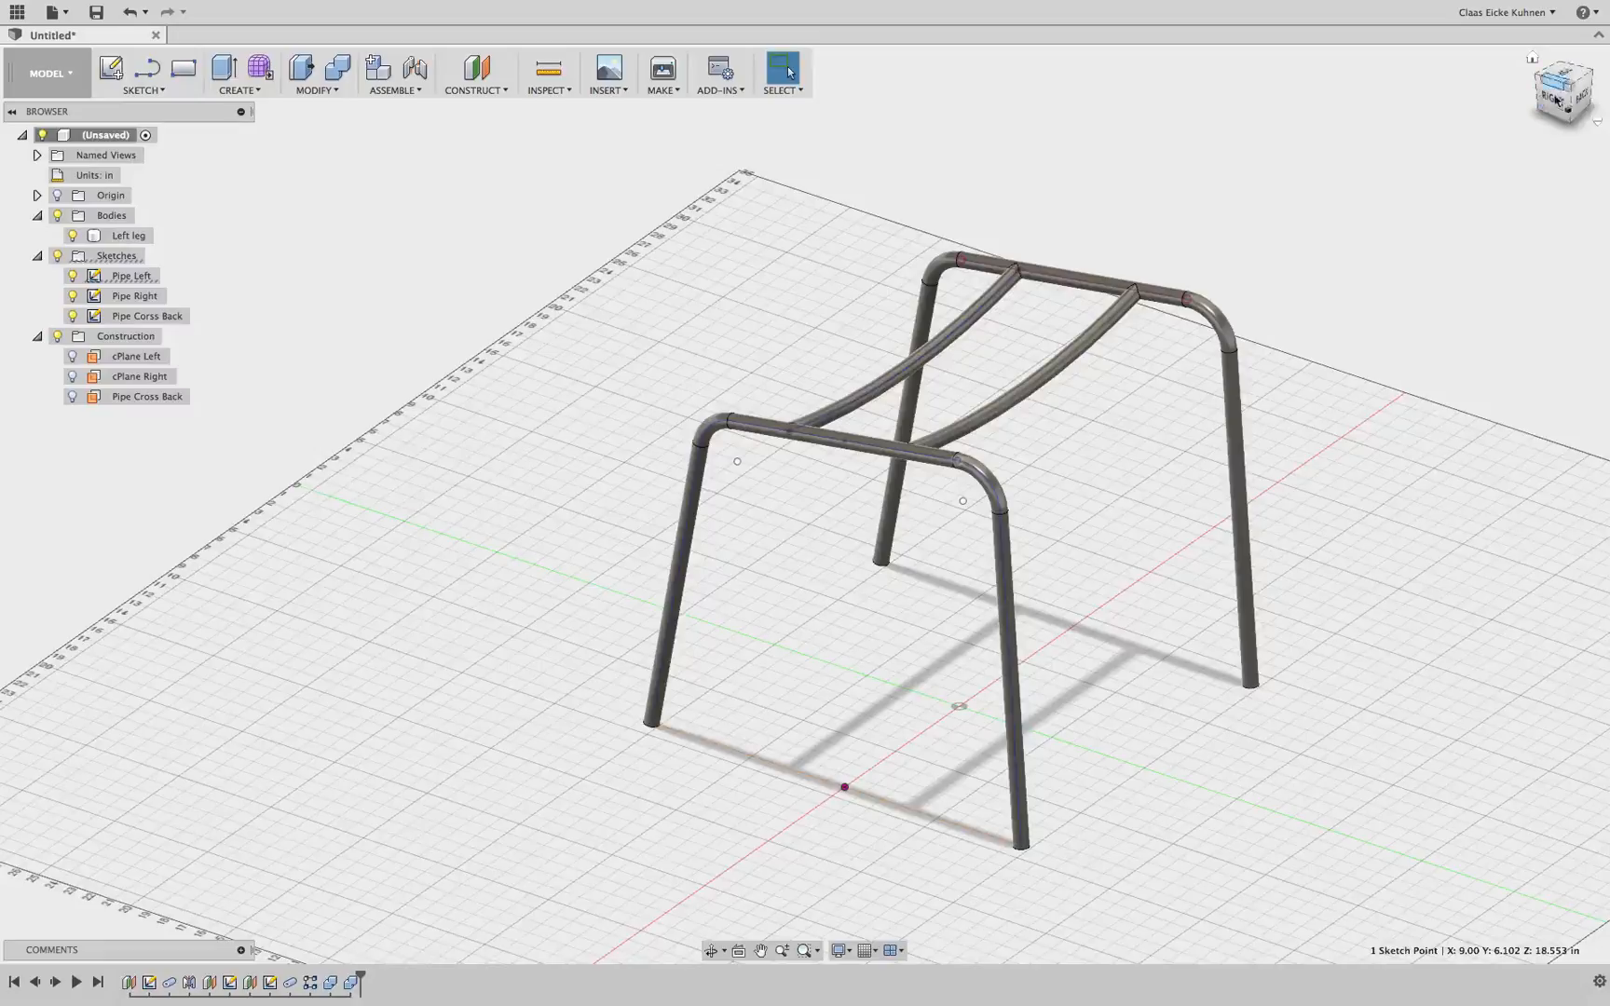
# Examine the tilted frame from the right side and close up, toggling the bodies' visibility
pyautogui.click(1554, 99)
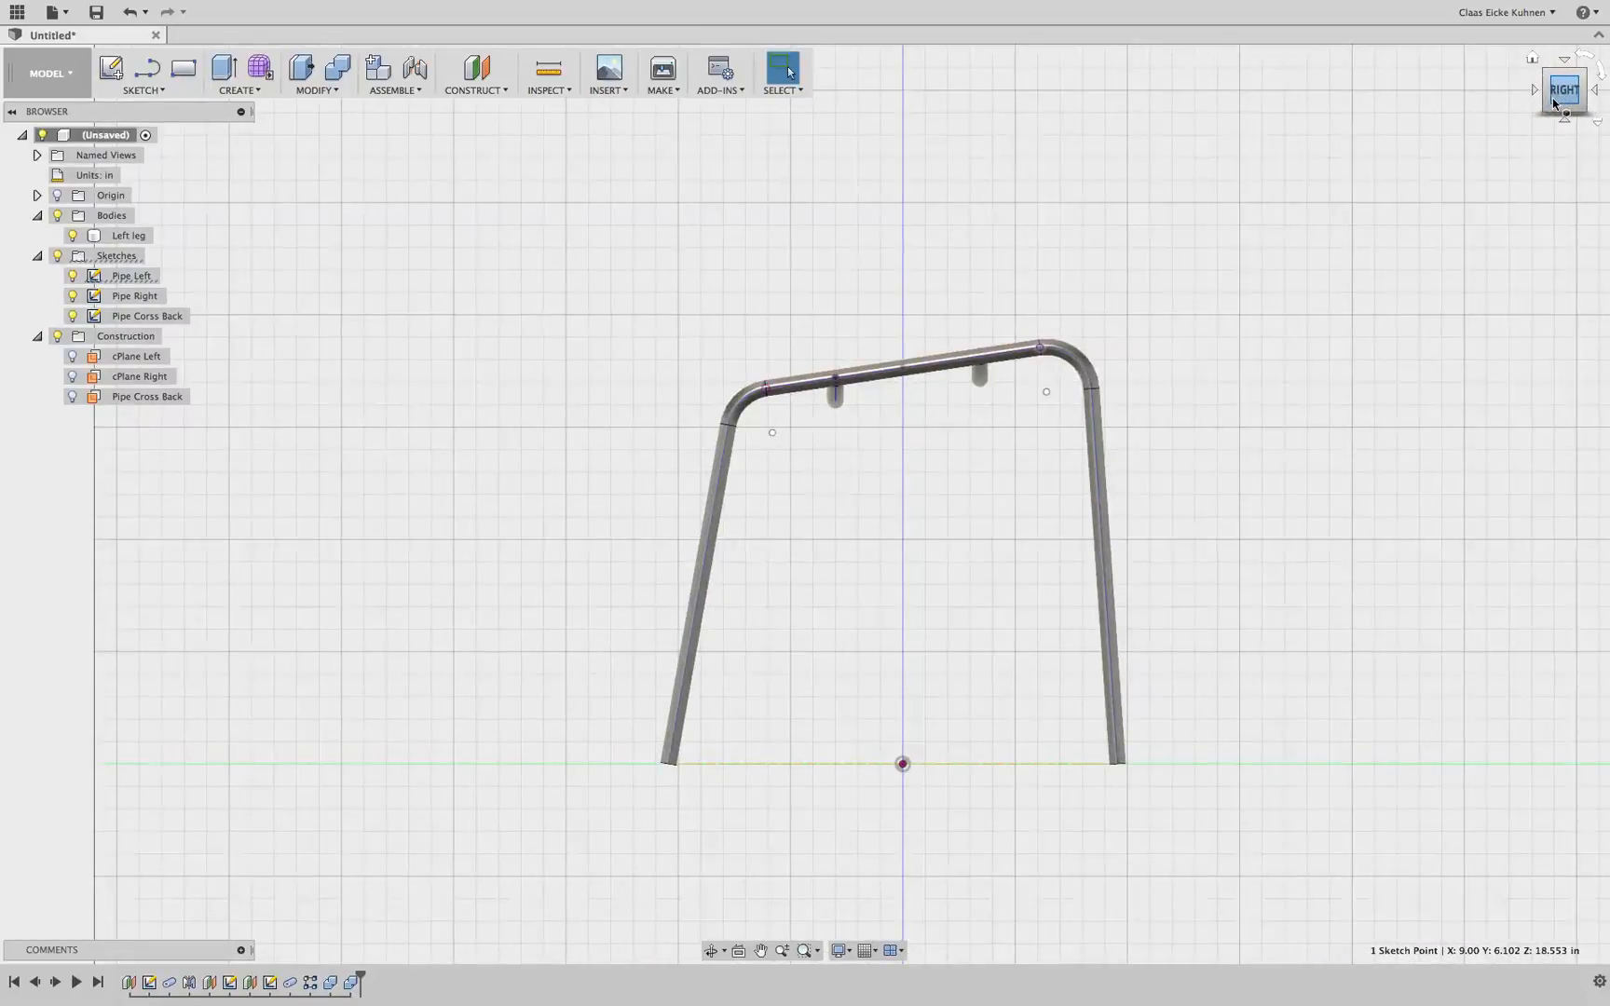
pyautogui.keyDown('shift'); pyautogui.moveTo(1548, 106); pyautogui.dragTo(1489, 140, button='middle'); pyautogui.keyUp('shift')
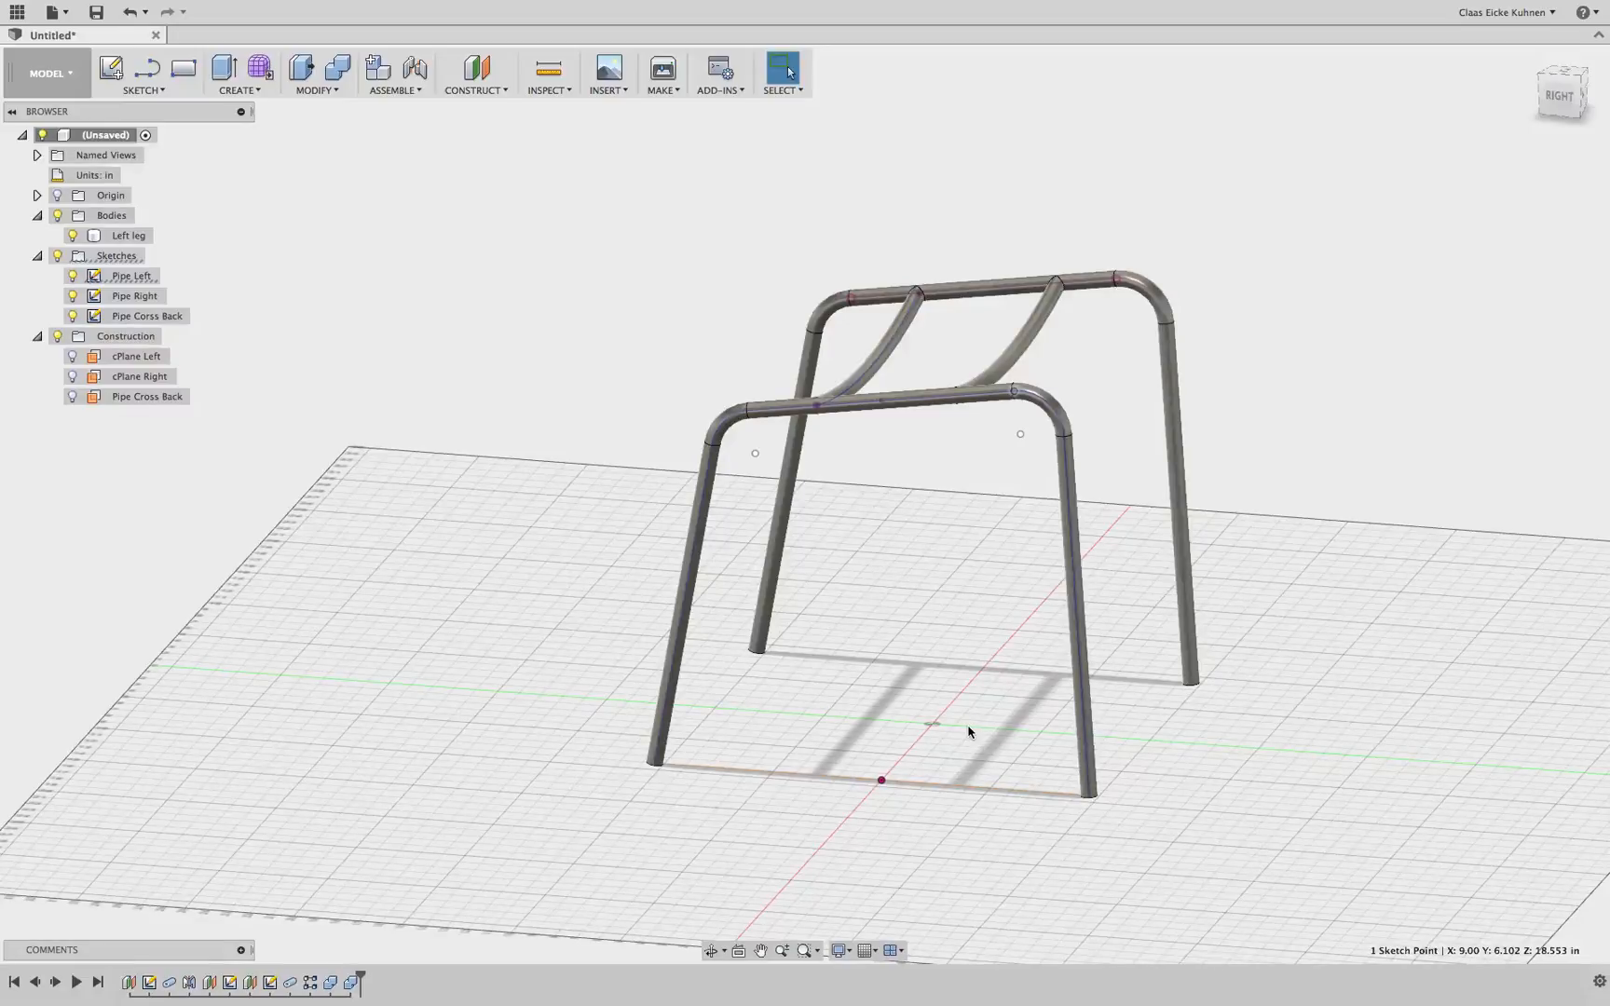
pyautogui.scroll(5, 844, 431)
pyautogui.click(858, 367)
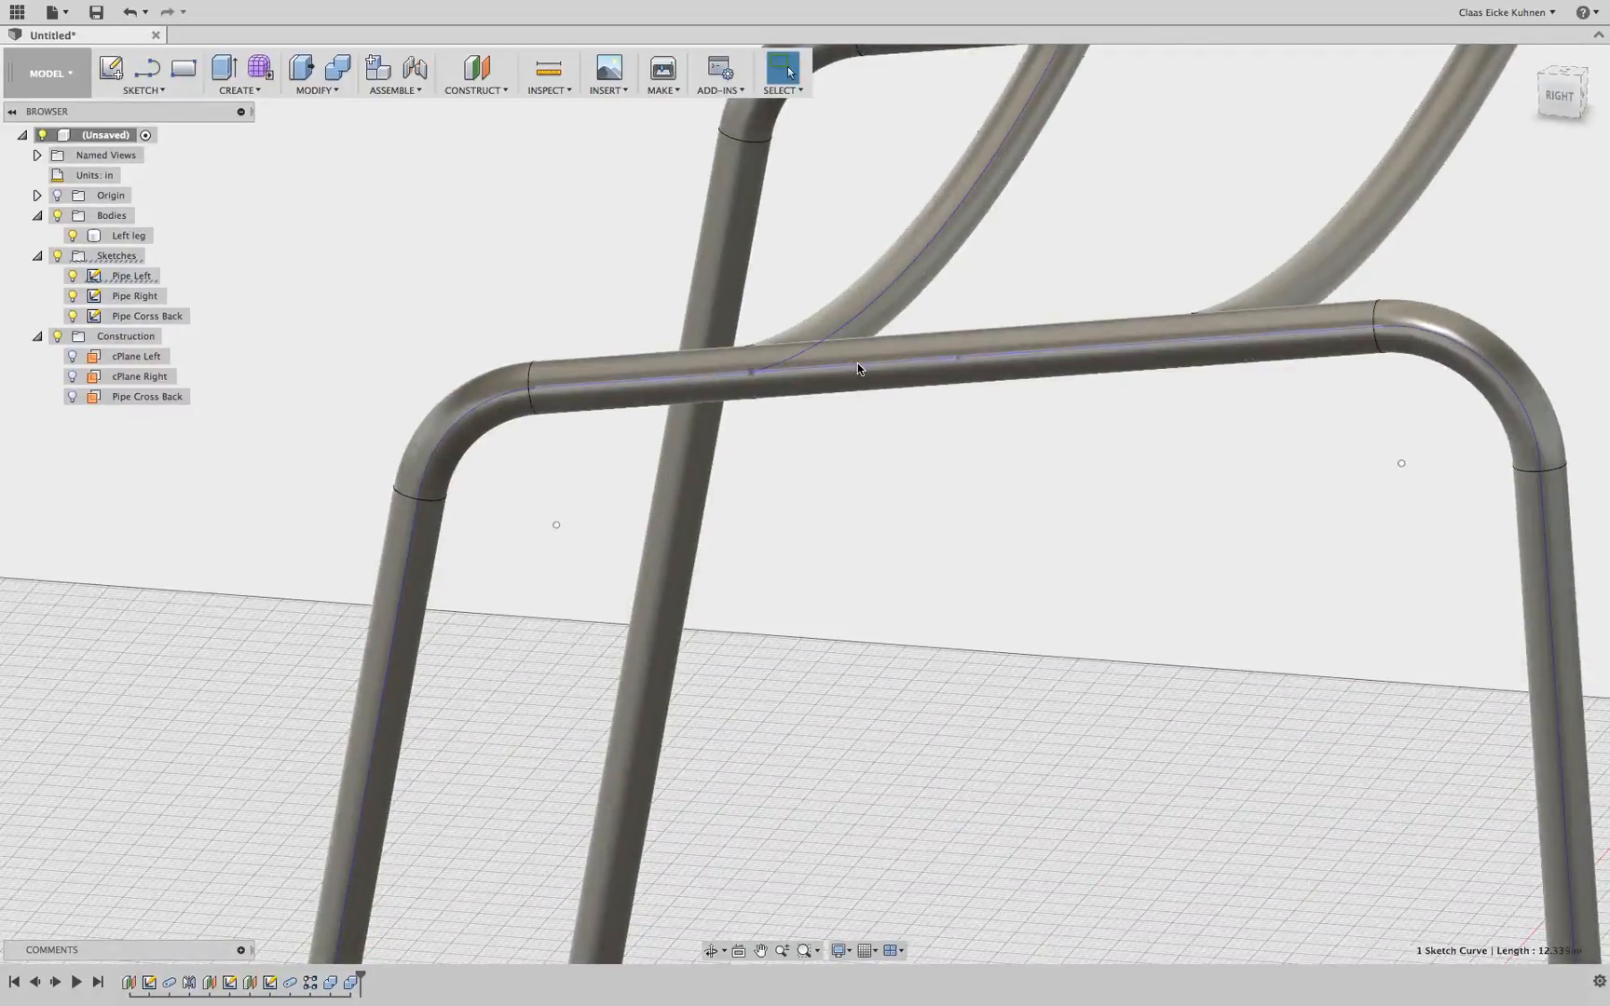
pyautogui.click(58, 215)
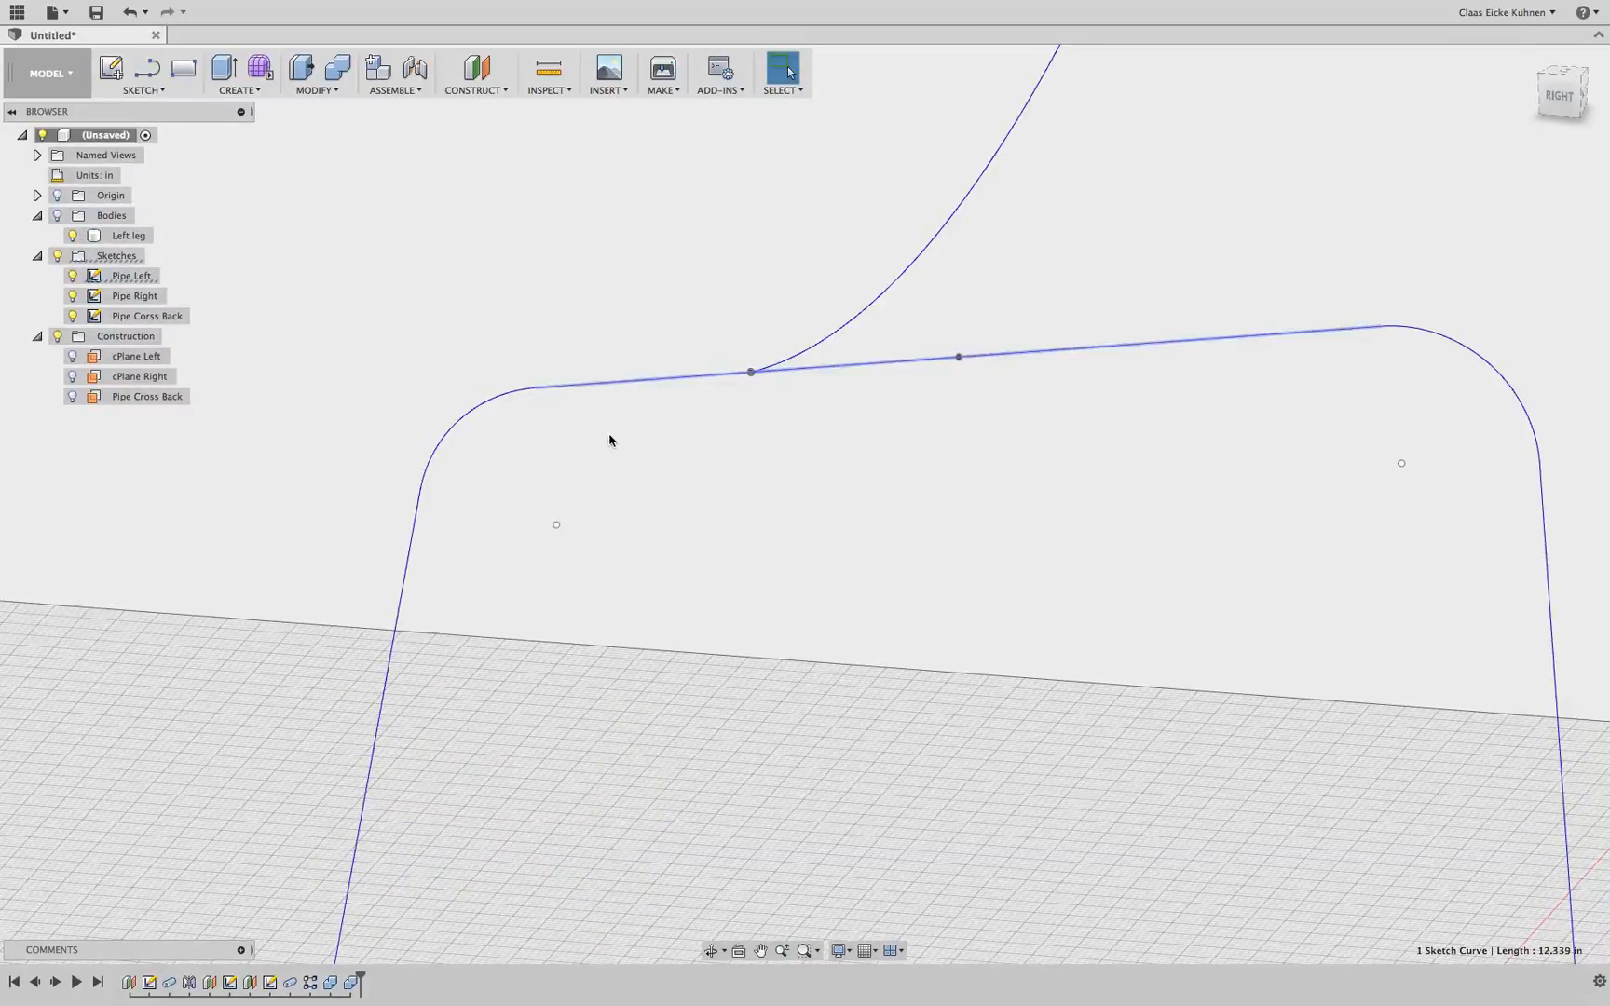
pyautogui.scroll(-5, 610, 440)
pyautogui.click(59, 215)
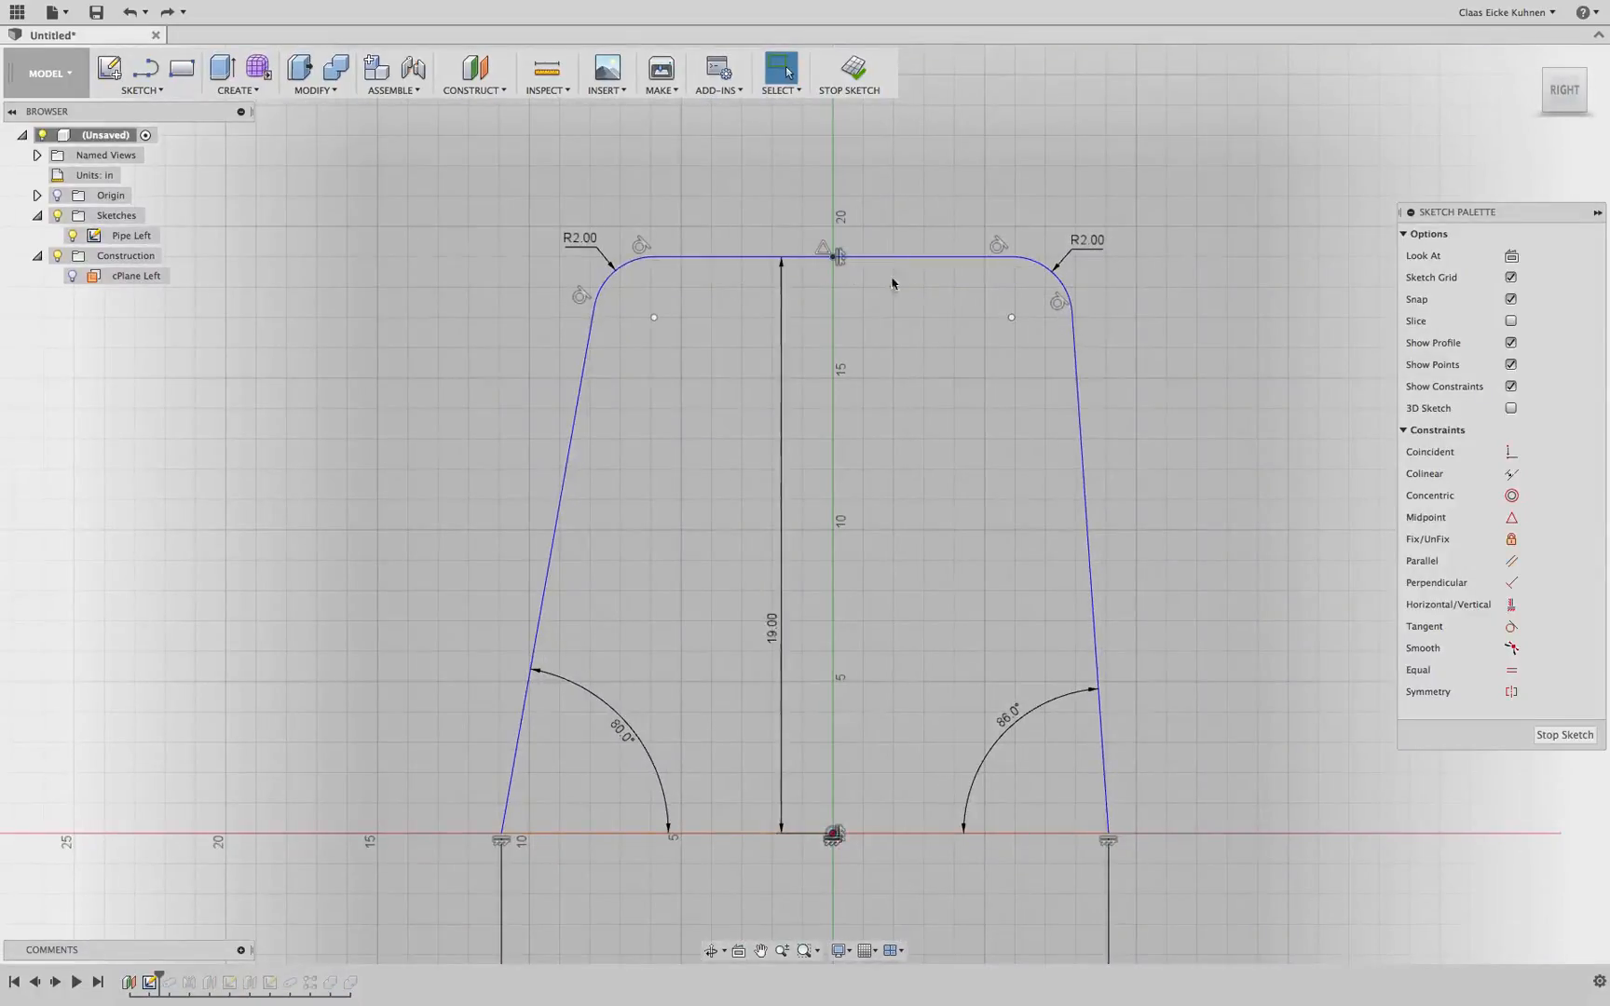
# Undo the Pipe Left sketch edits
pyautogui.press('super+z')
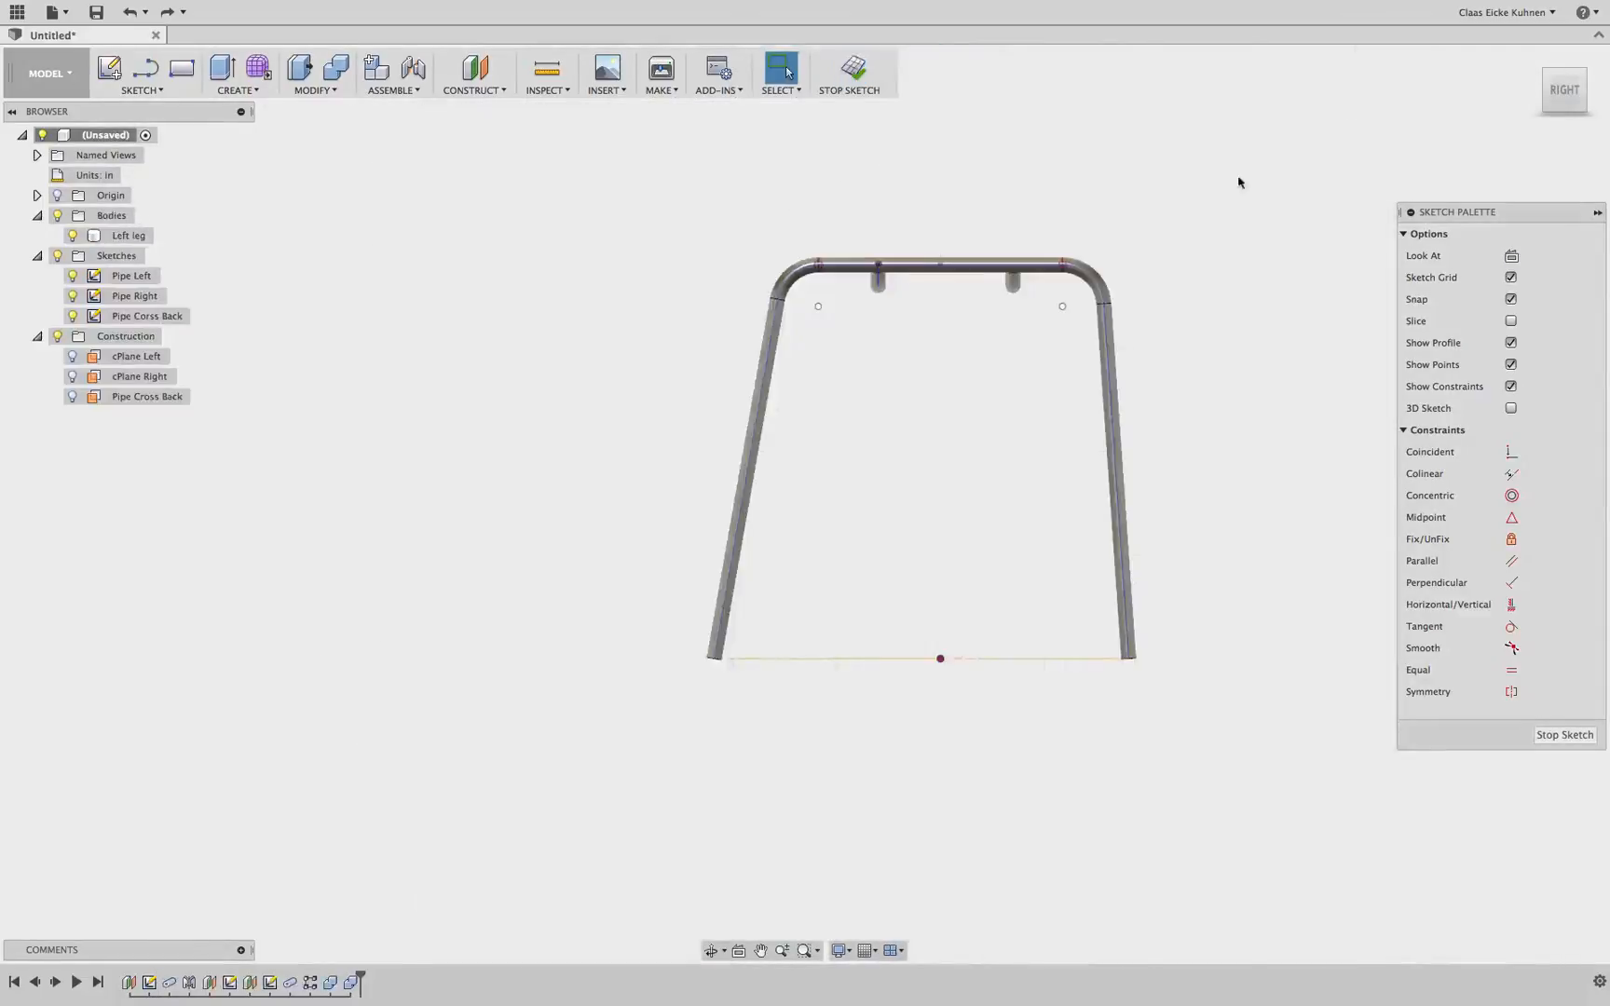
pyautogui.moveTo(1561, 94); pyautogui.dragTo(1538, 115)
pyautogui.moveTo(1431, 268); pyautogui.dragTo(1332, 334, button='middle')
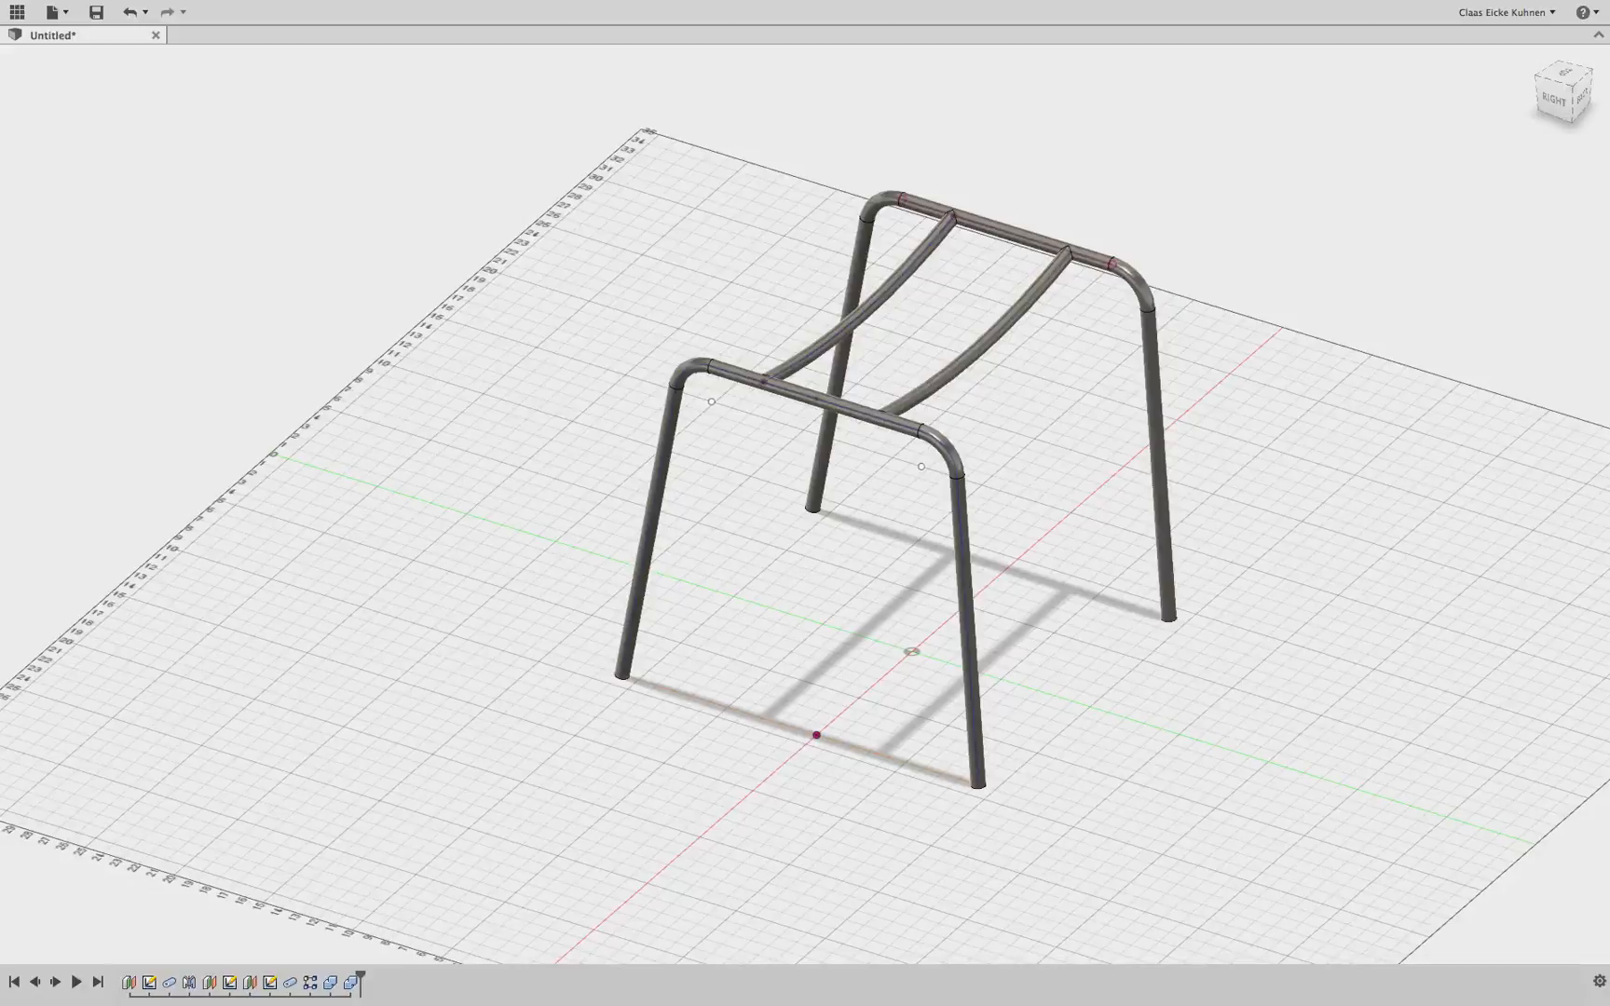
pyautogui.click(1562, 100)
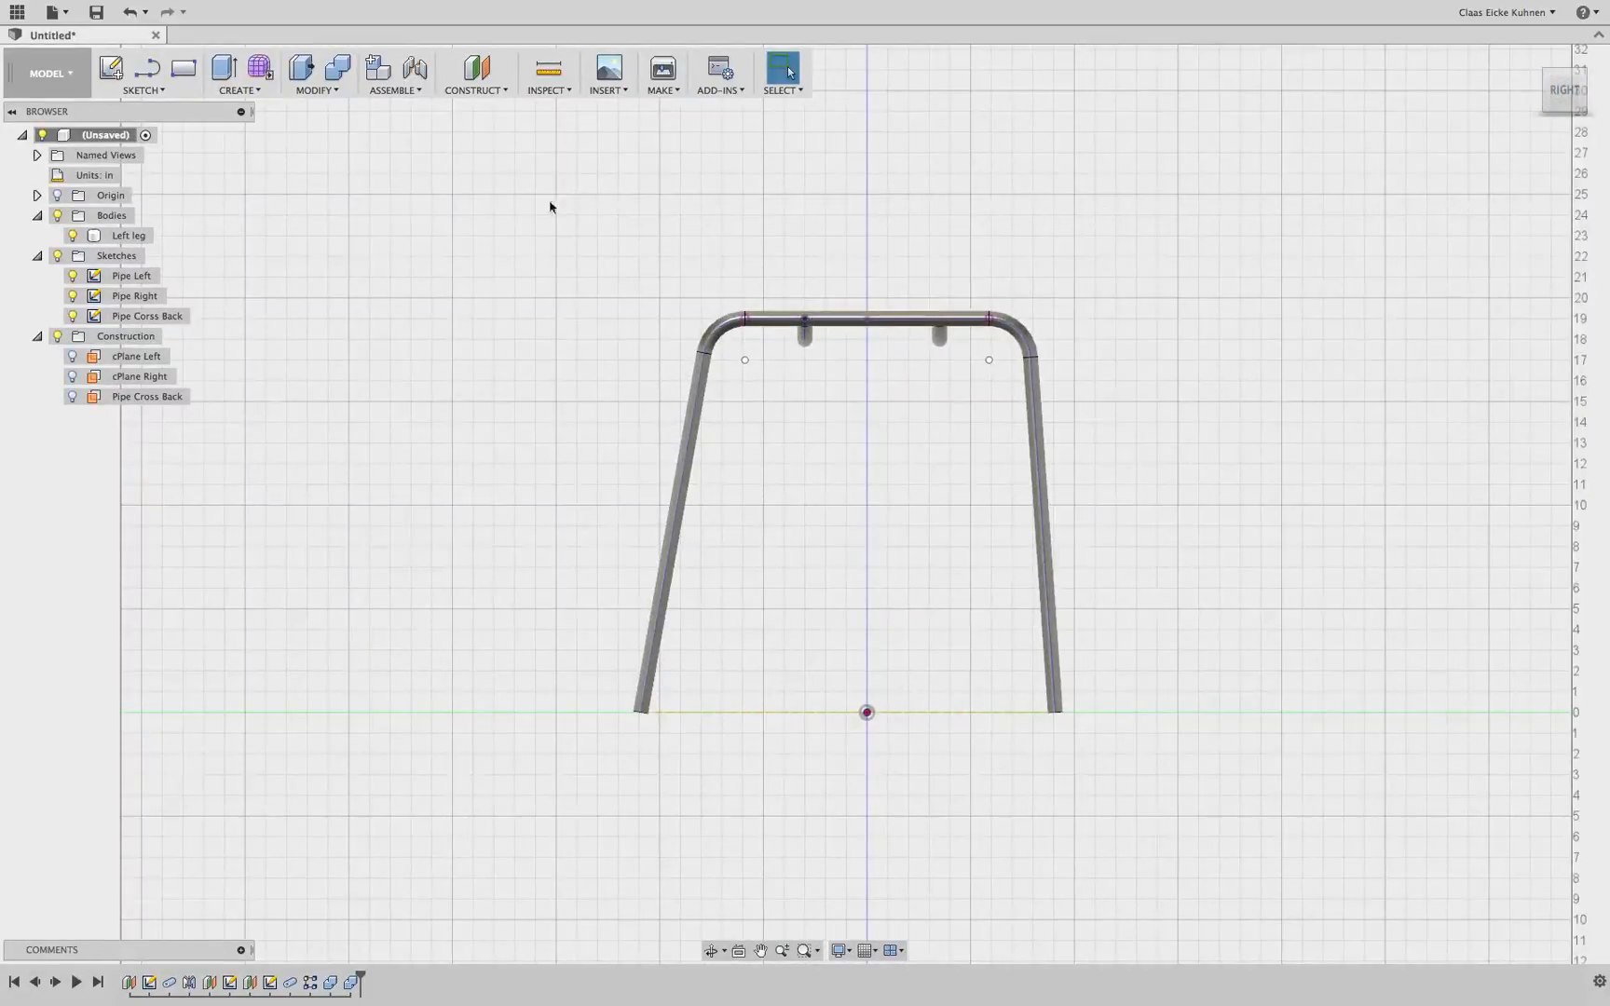
# Start a new sketch on the origin plane seen in the right view
pyautogui.click(147, 68)
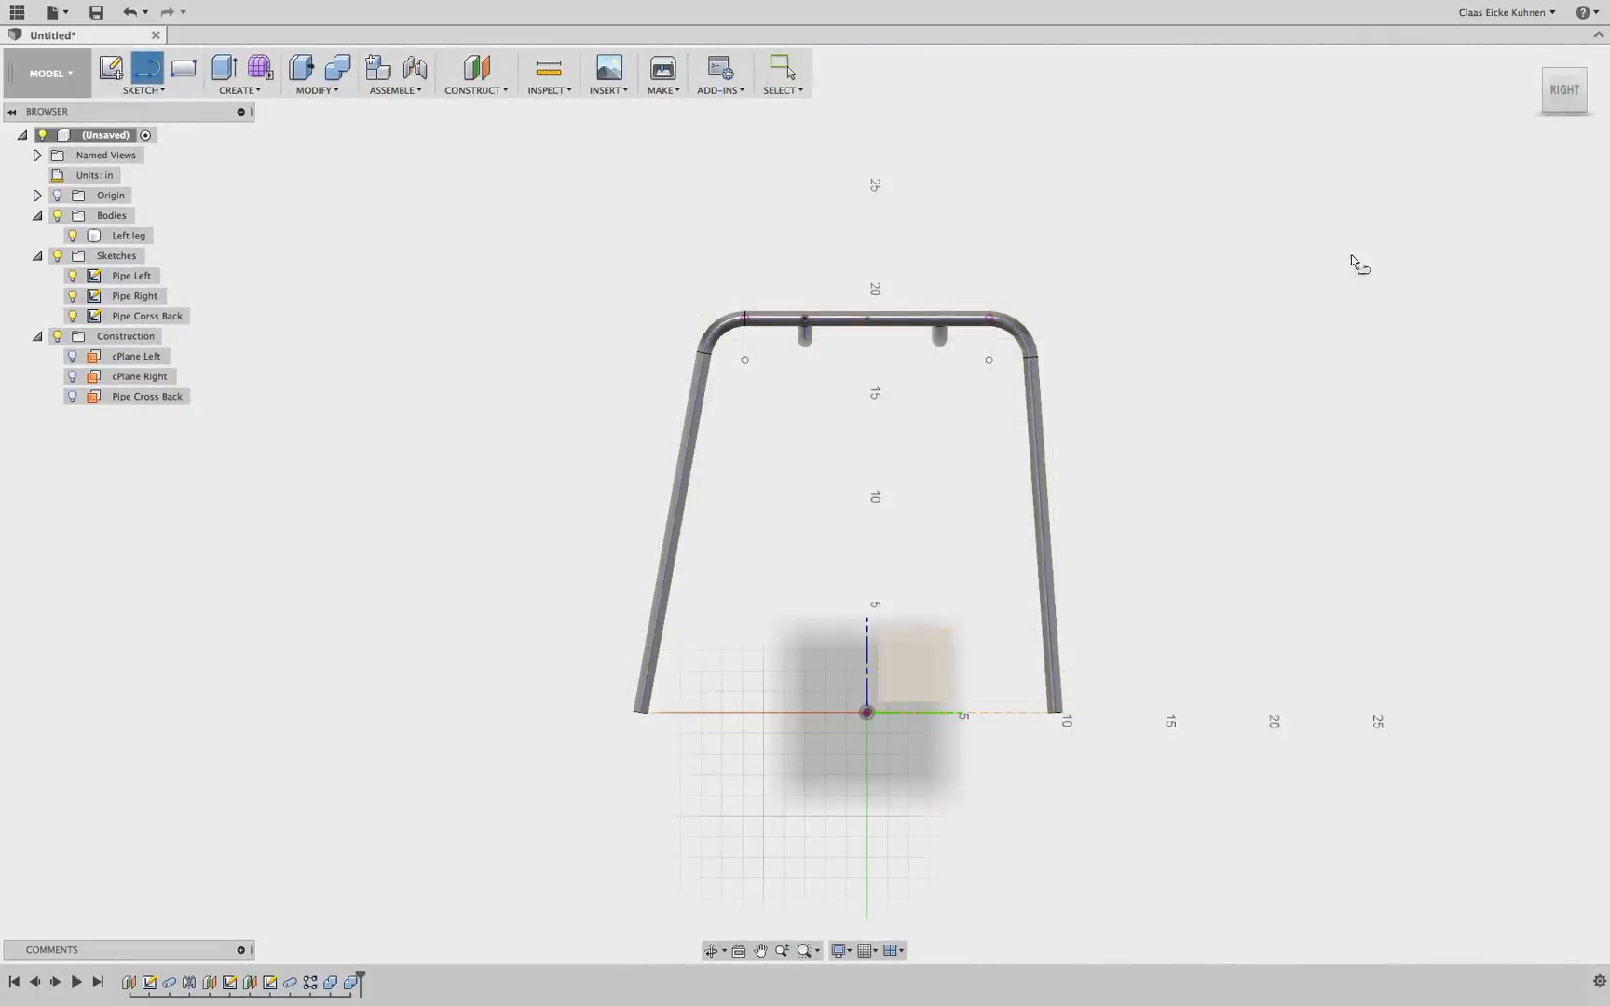
pyautogui.moveTo(1559, 97)
pyautogui.mouseDown()
pyautogui.moveTo(1448, 198)
pyautogui.moveTo(1425, 161)
pyautogui.mouseUp()
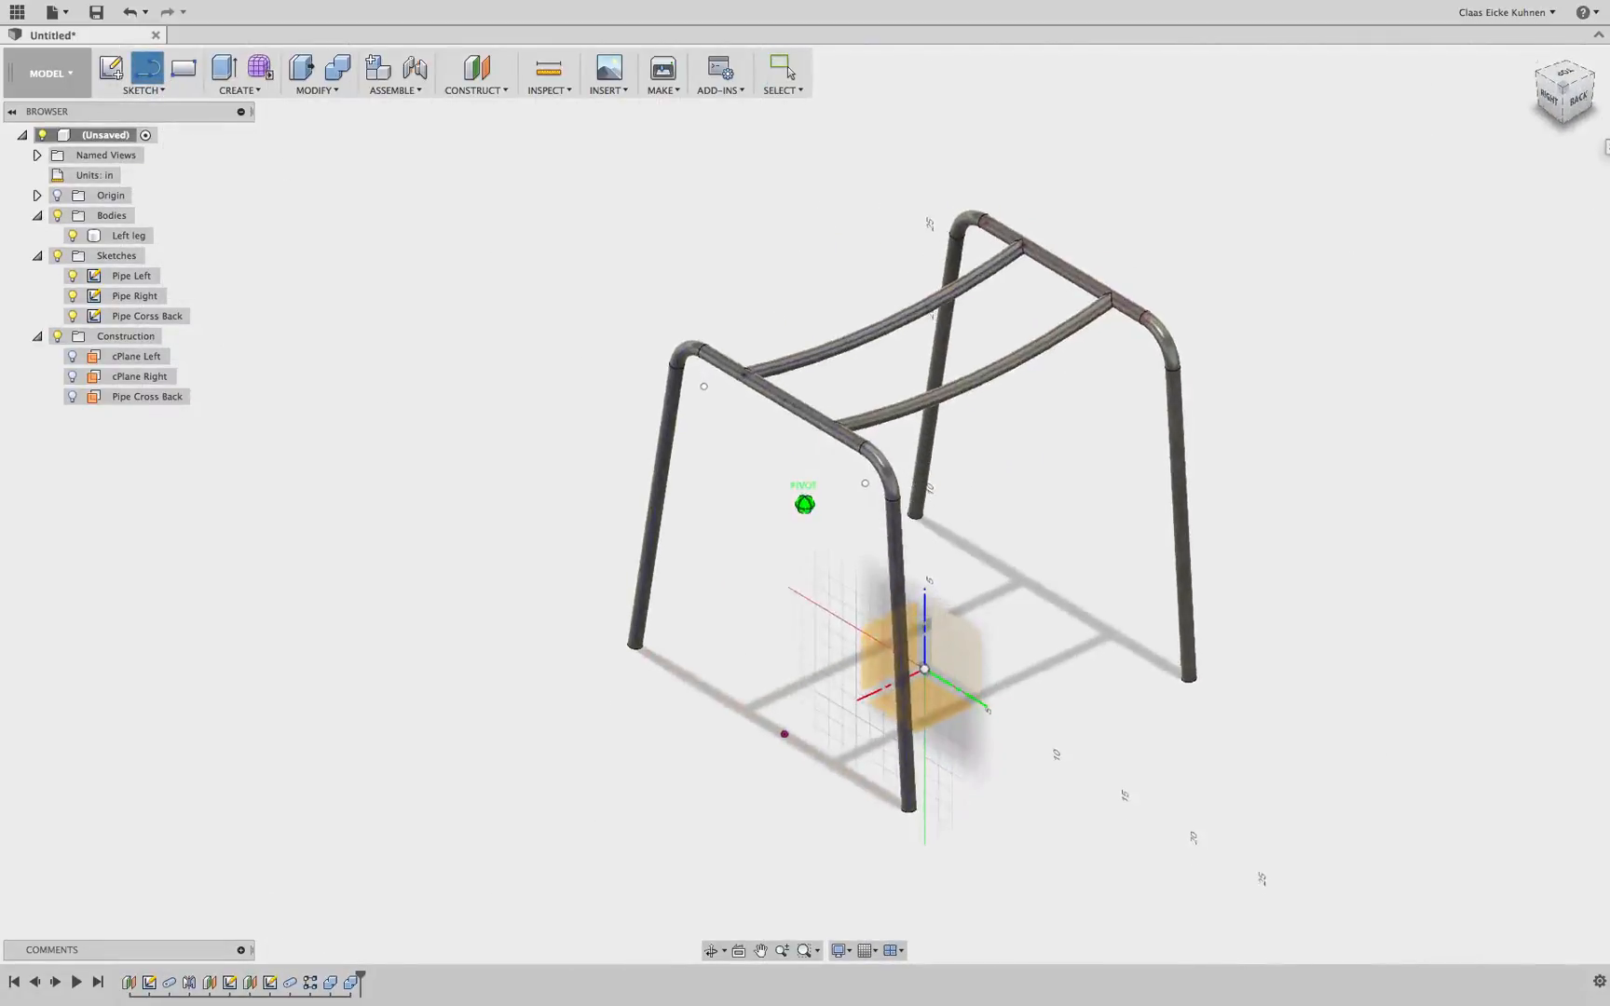
pyautogui.click(973, 650)
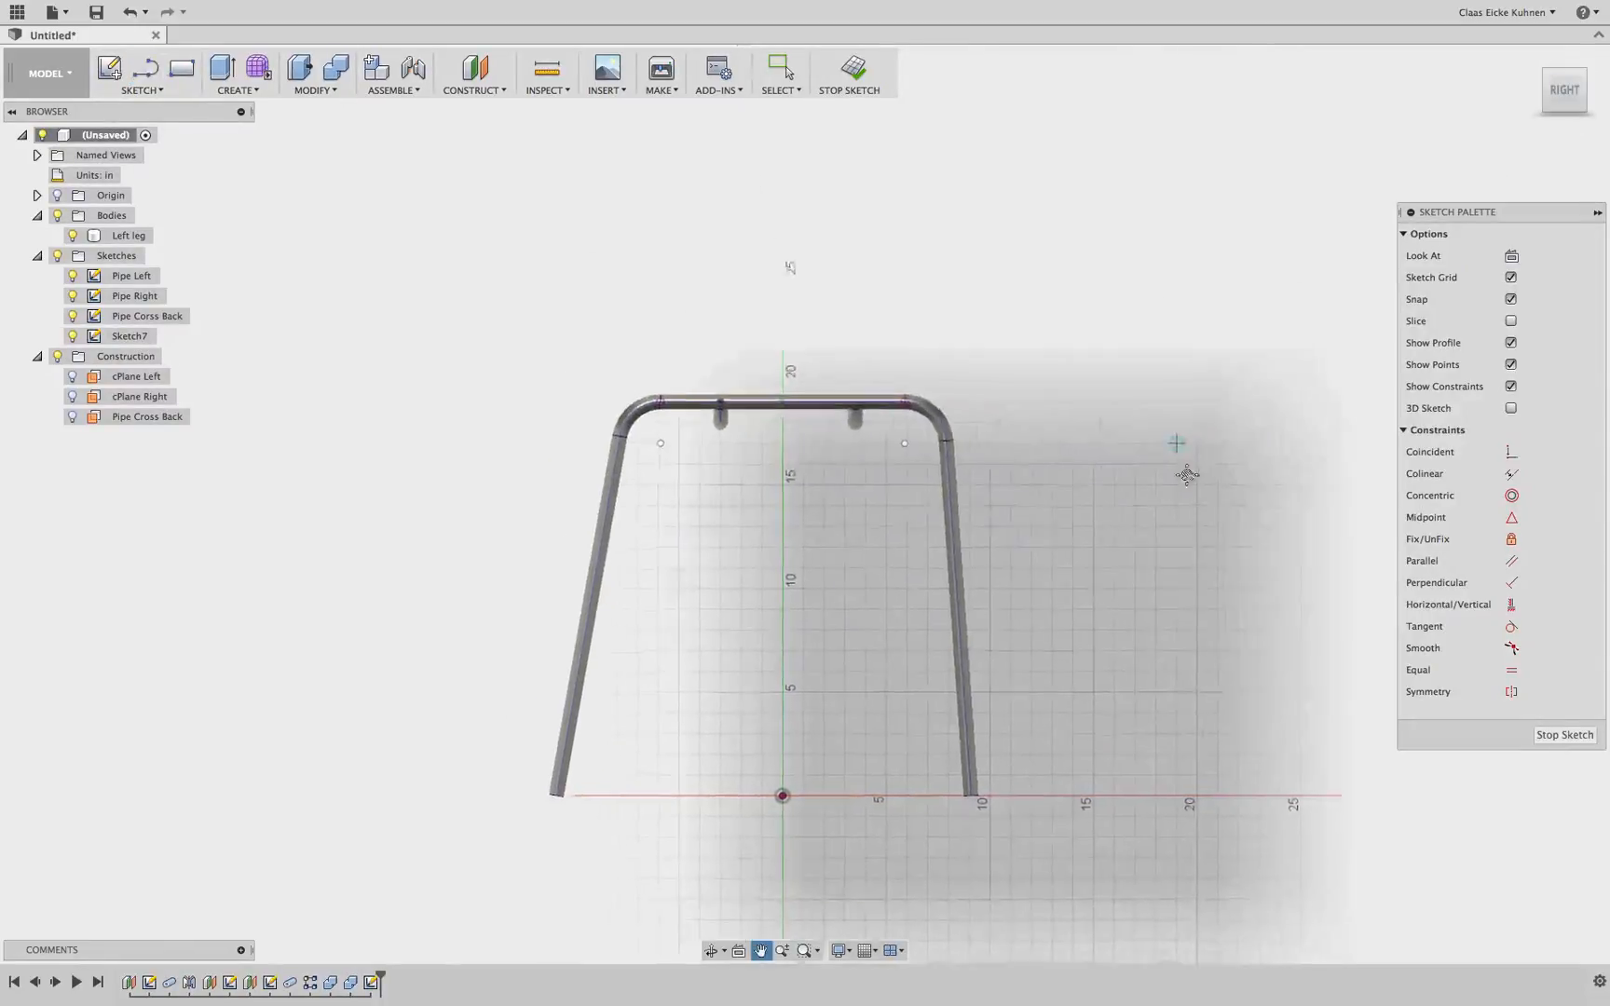
pyautogui.moveTo(1185, 475); pyautogui.dragTo(1212, 527, button='middle')
# Draw a slanted line about 18.8 in long down to a 19 in horizontal line above the frame's top
pyautogui.click(145, 69)
pyautogui.moveTo(685, 275); pyautogui.dragTo(688, 413, button='middle')
pyautogui.click(514, 165)
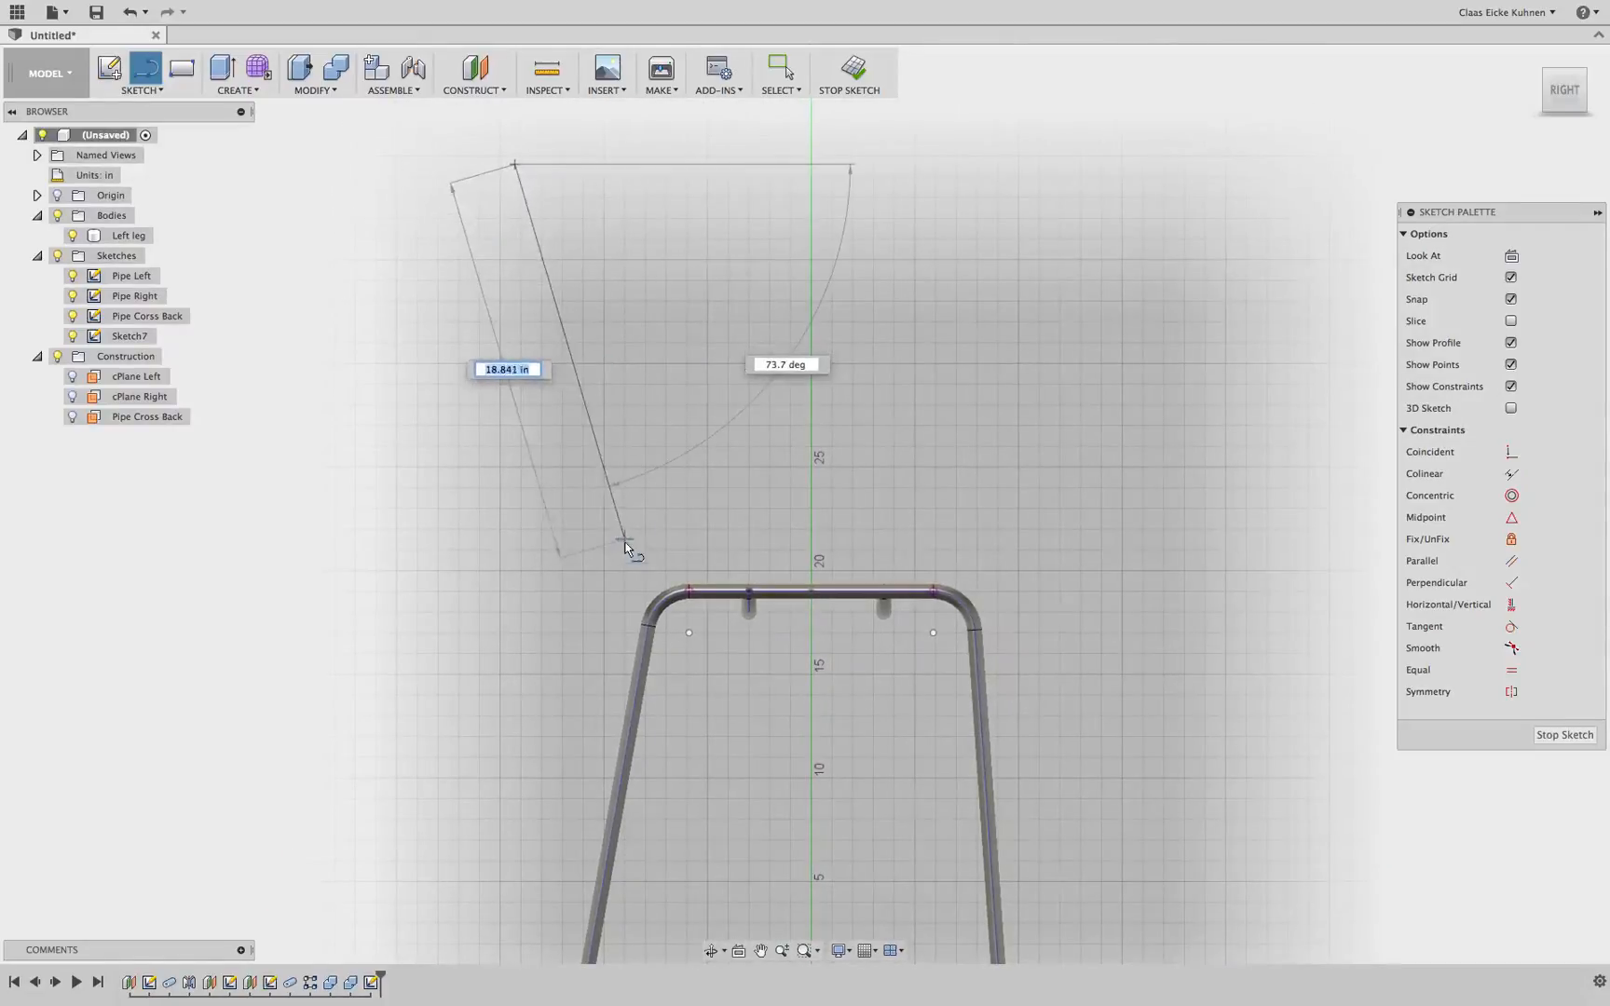
pyautogui.click(624, 548)
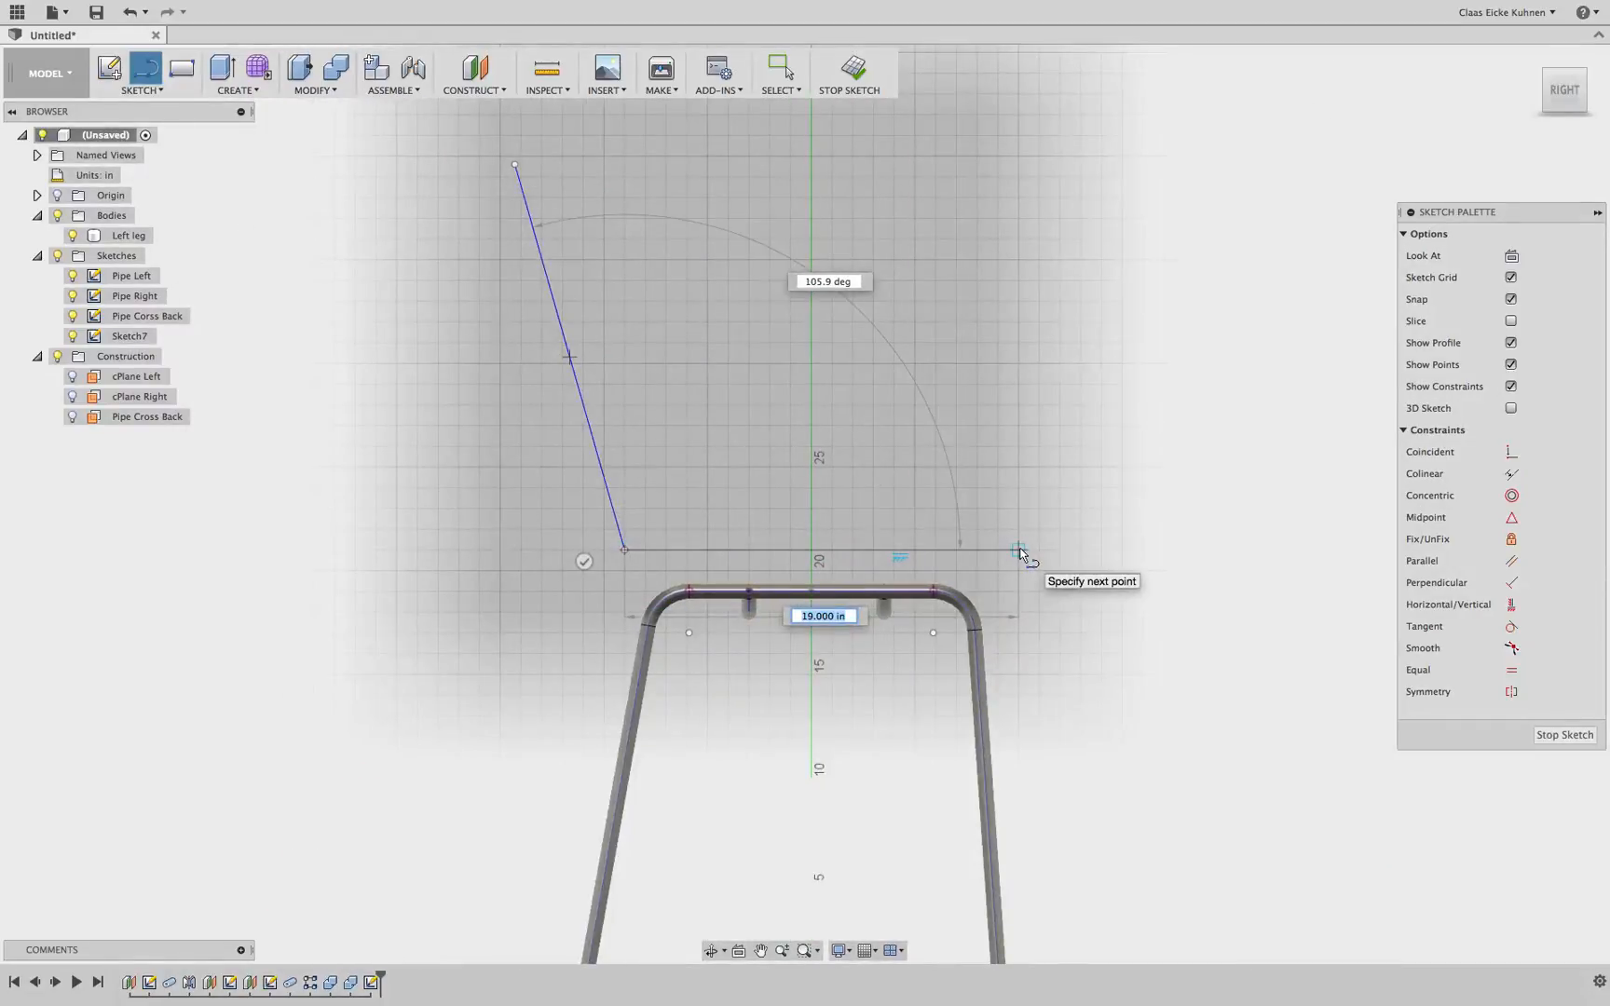
pyautogui.click(1018, 550)
pyautogui.press('Escape')
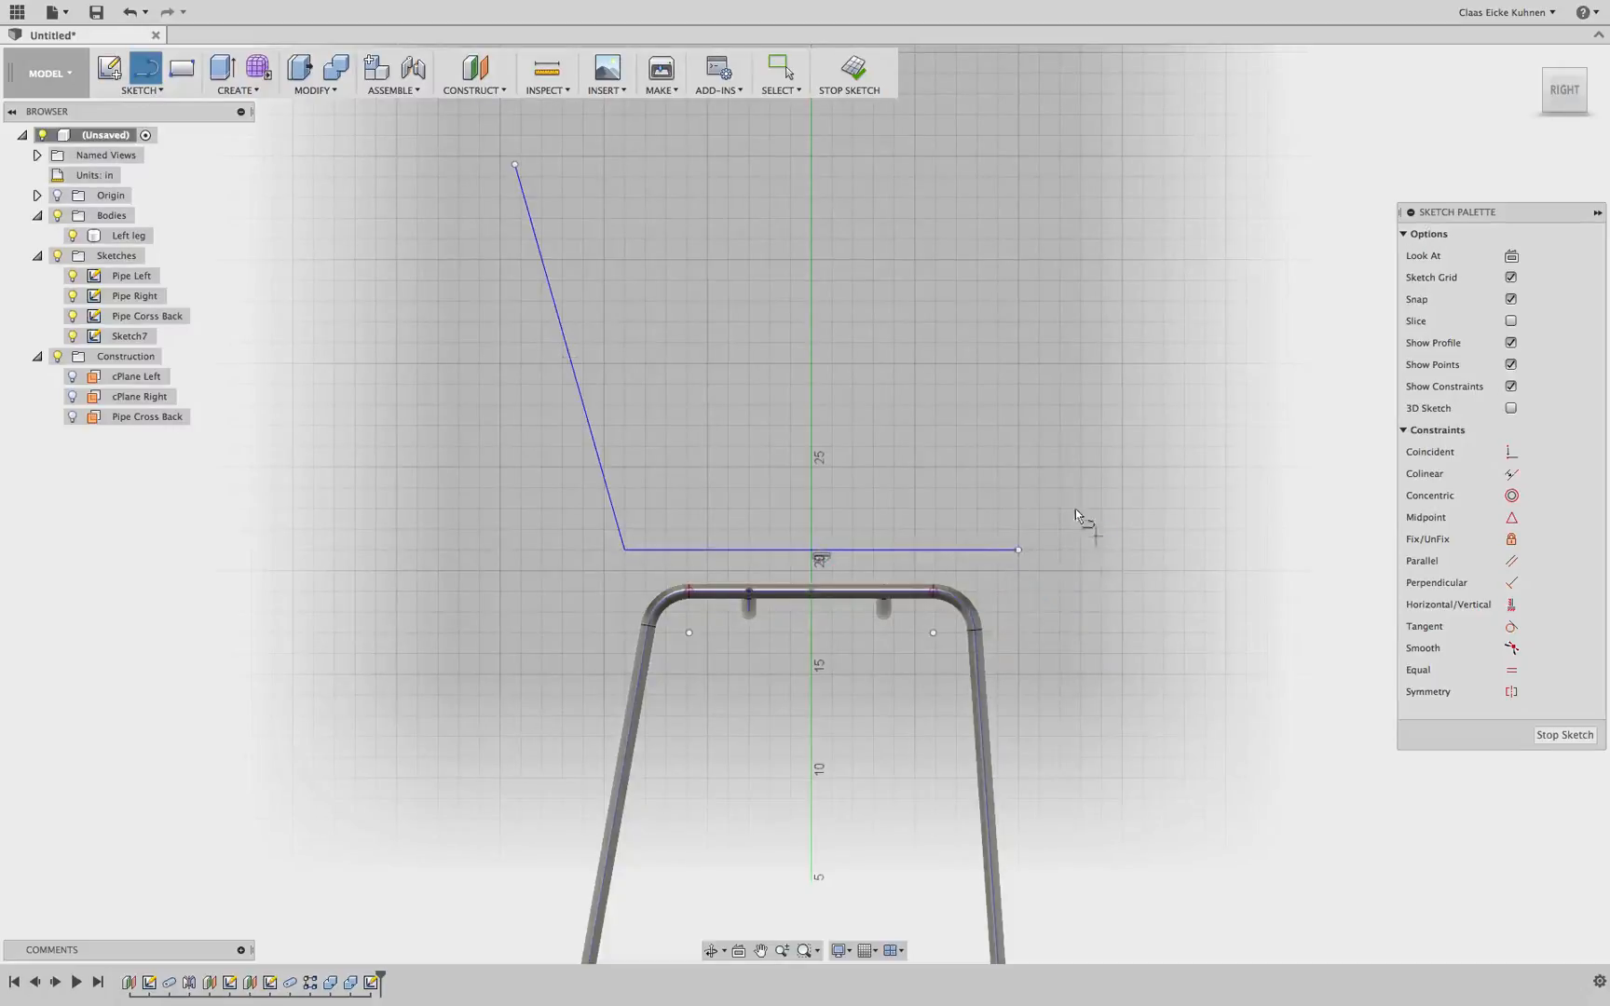
pyautogui.press('Escape')
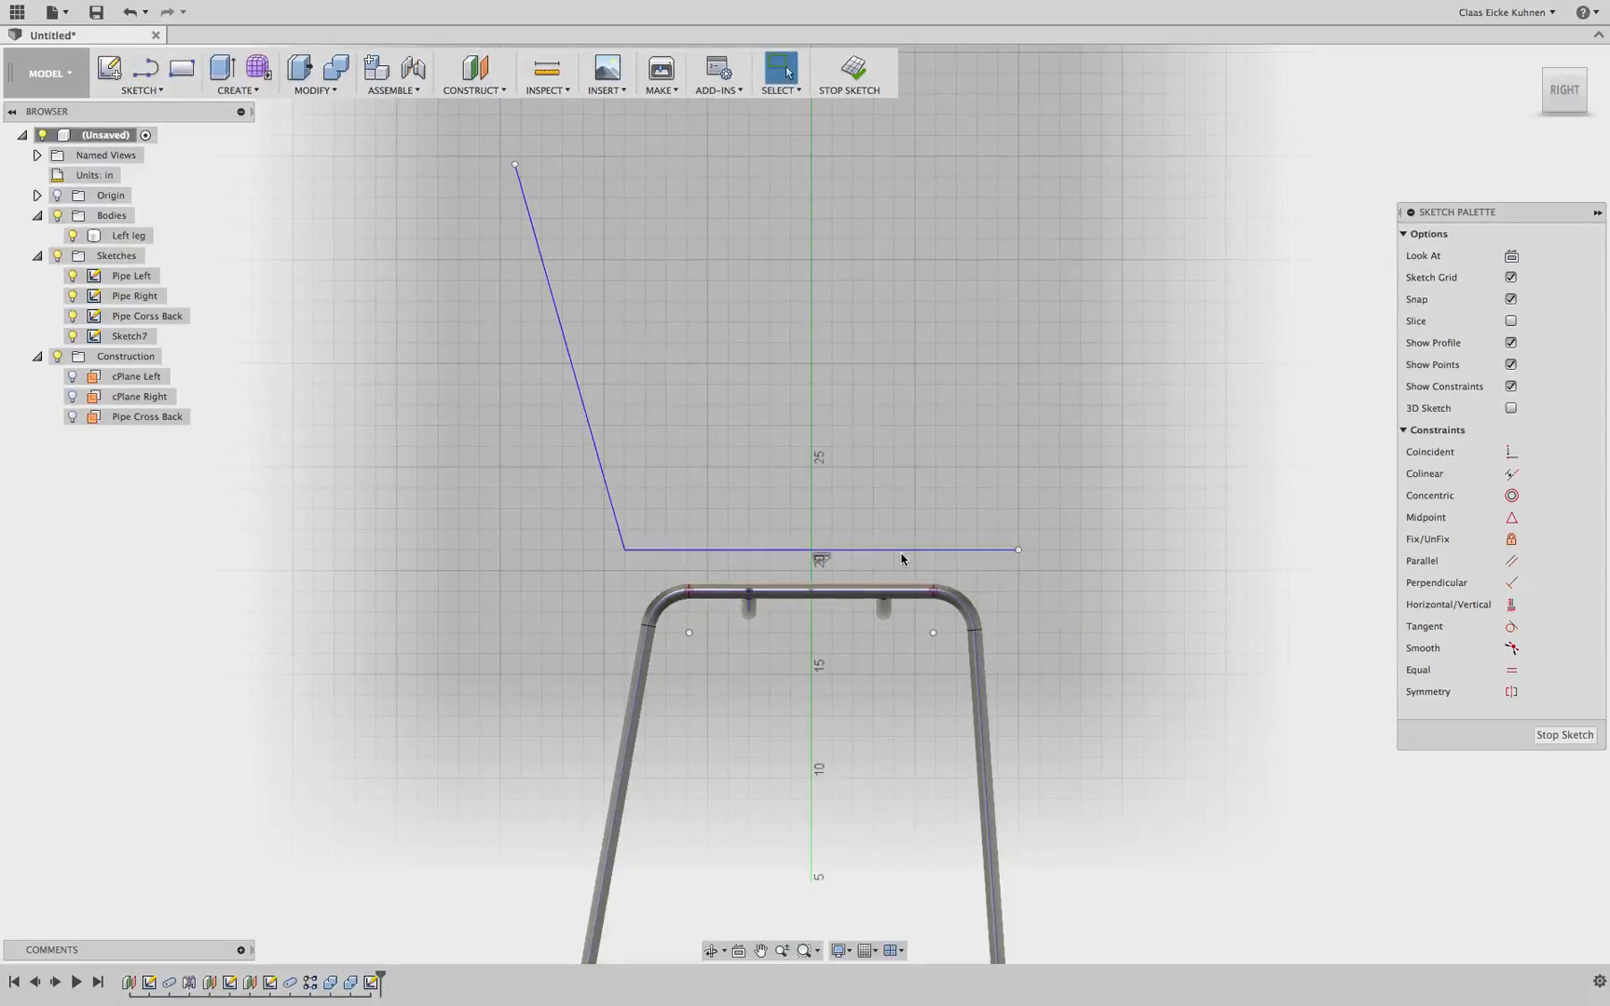
# Dimension the horizontal line to 17 in
pyautogui.click(902, 551)
pyautogui.press('d')
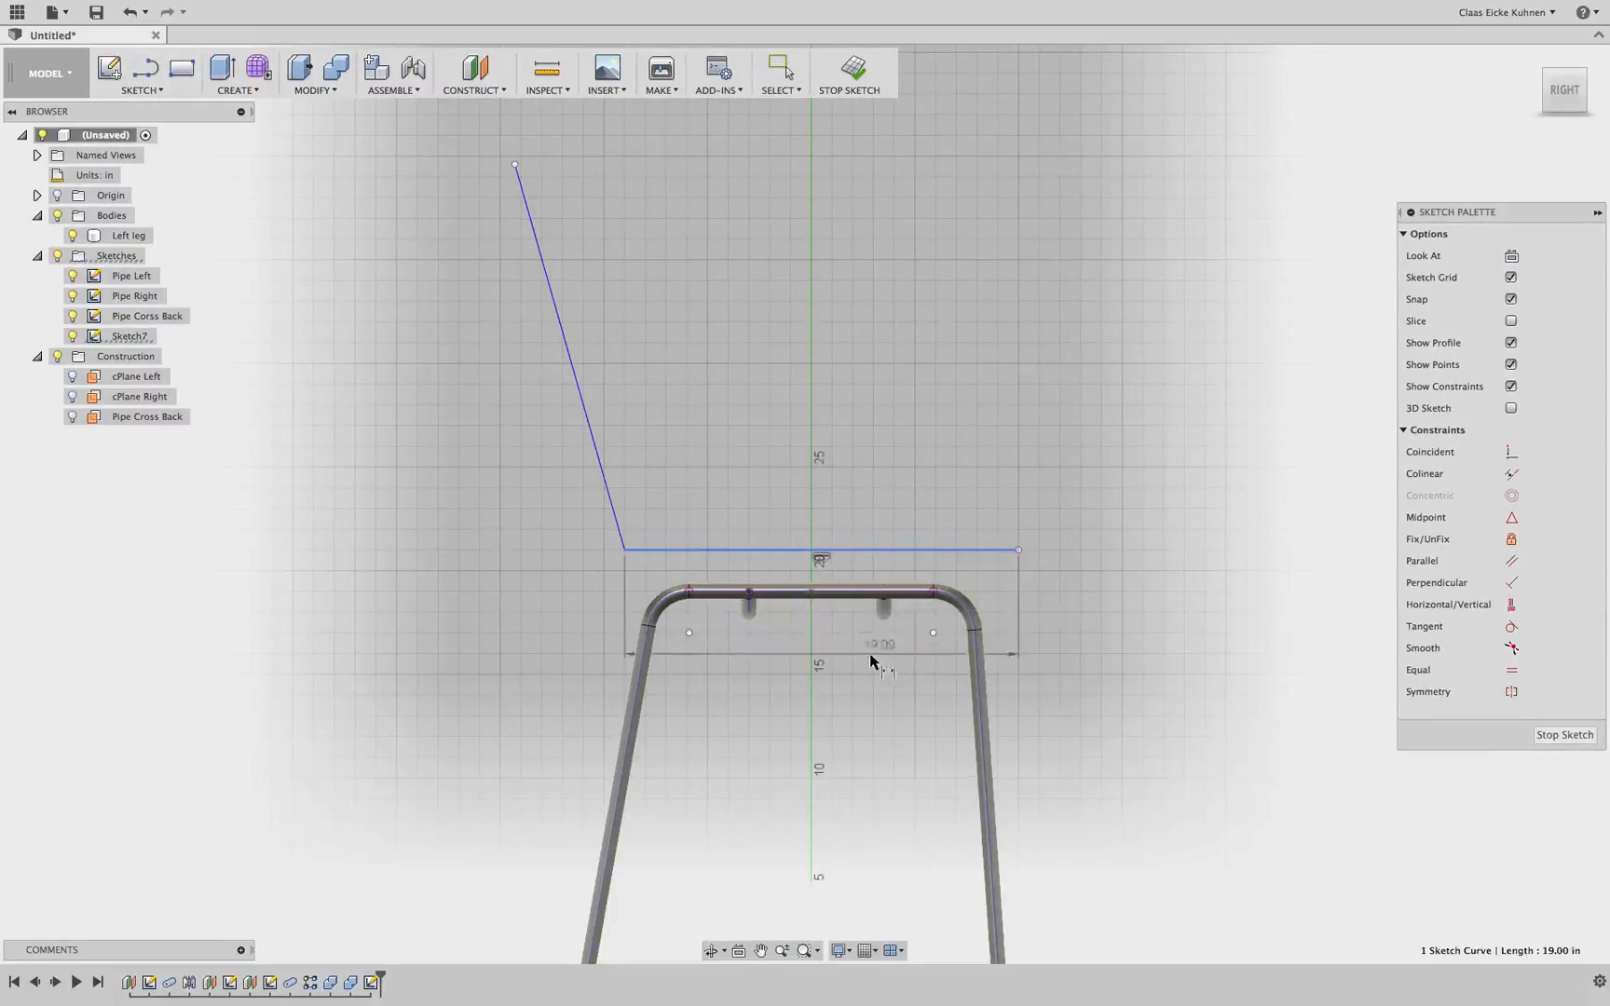
pyautogui.click(866, 662)
pyautogui.write('17')
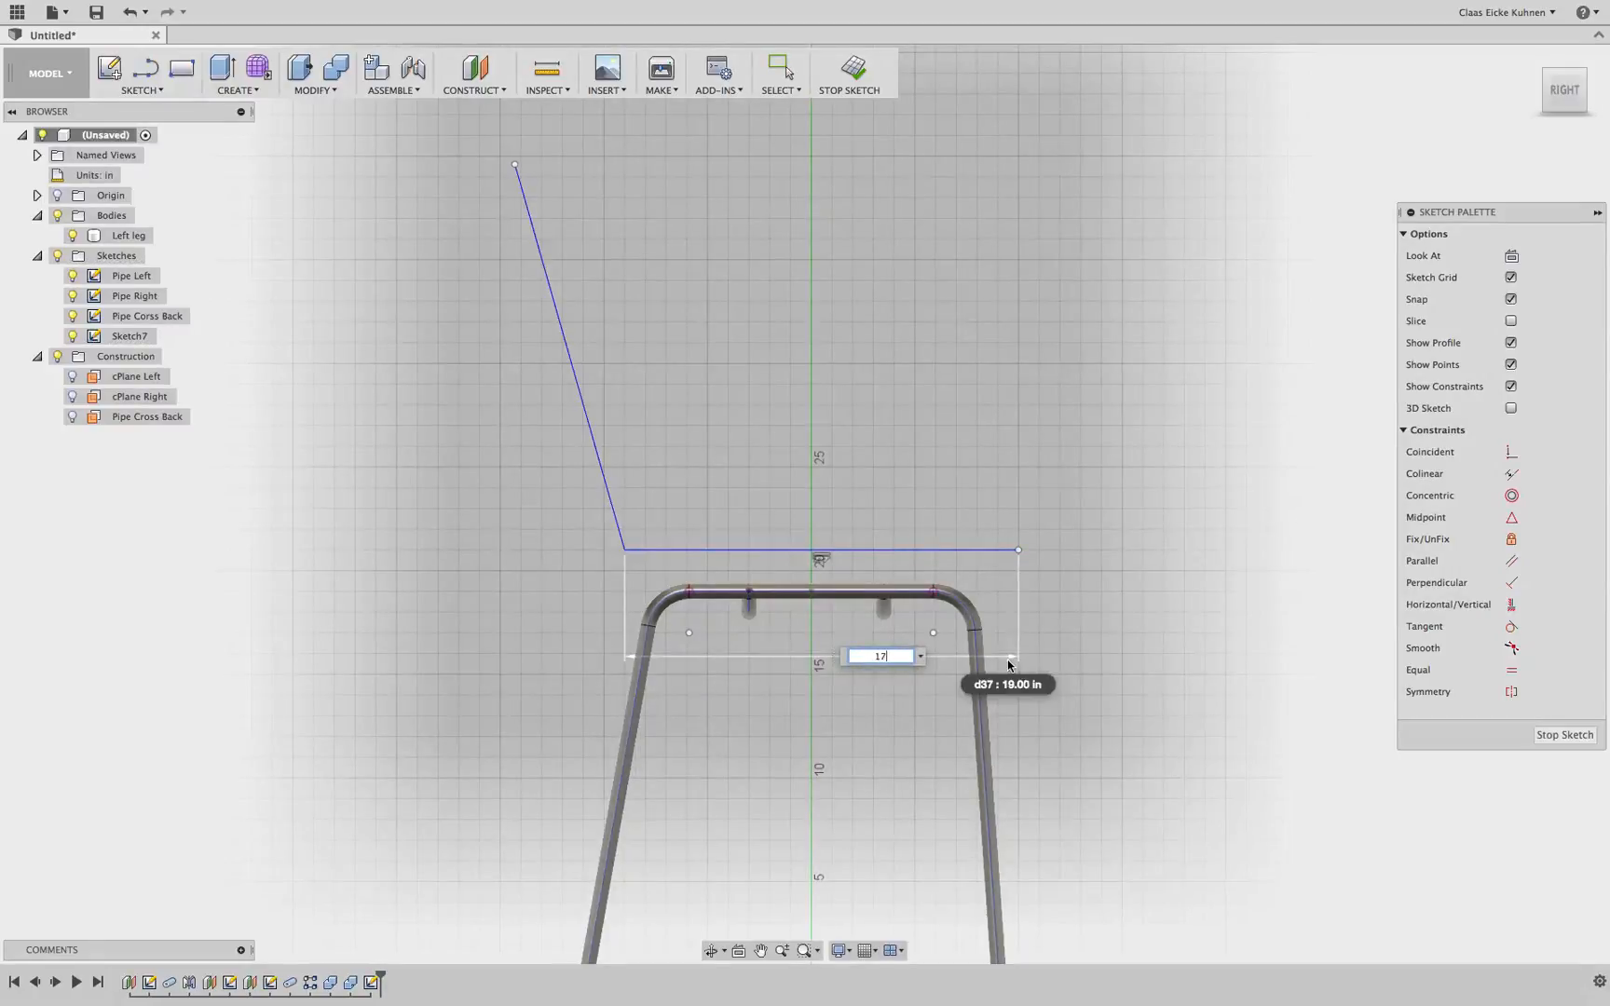
pyautogui.press('Return')
pyautogui.press('Escape')
# Add an aligned dimension of 17 in to the slanted backrest line
pyautogui.click(577, 384)
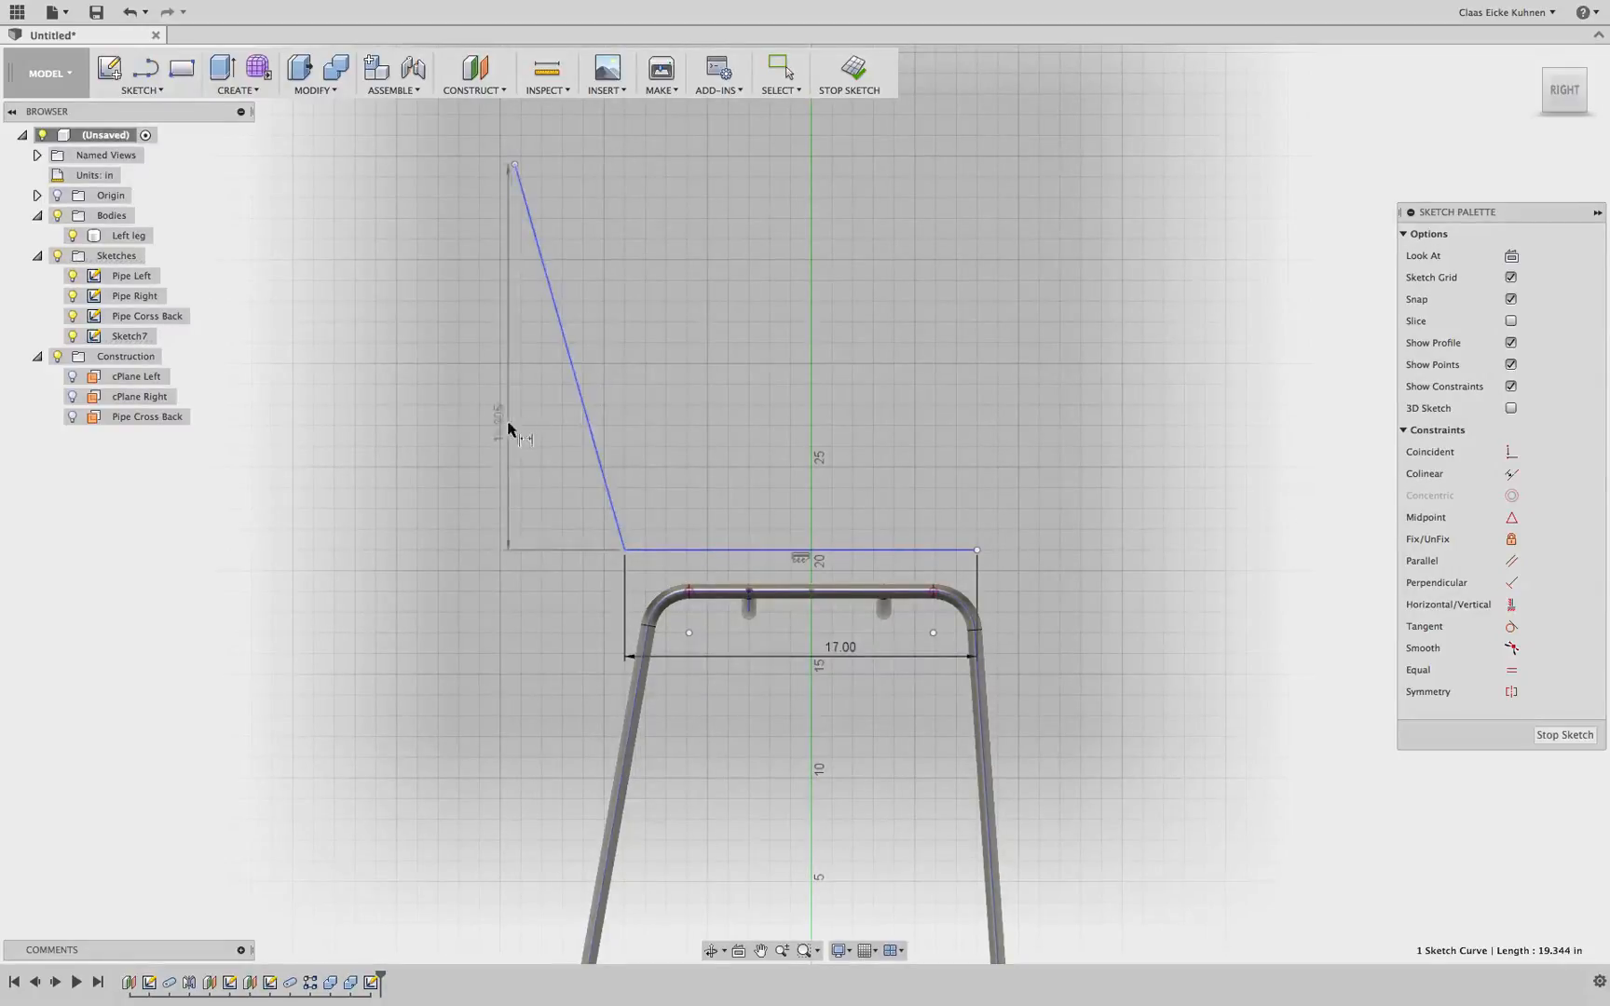
pyautogui.press('d')
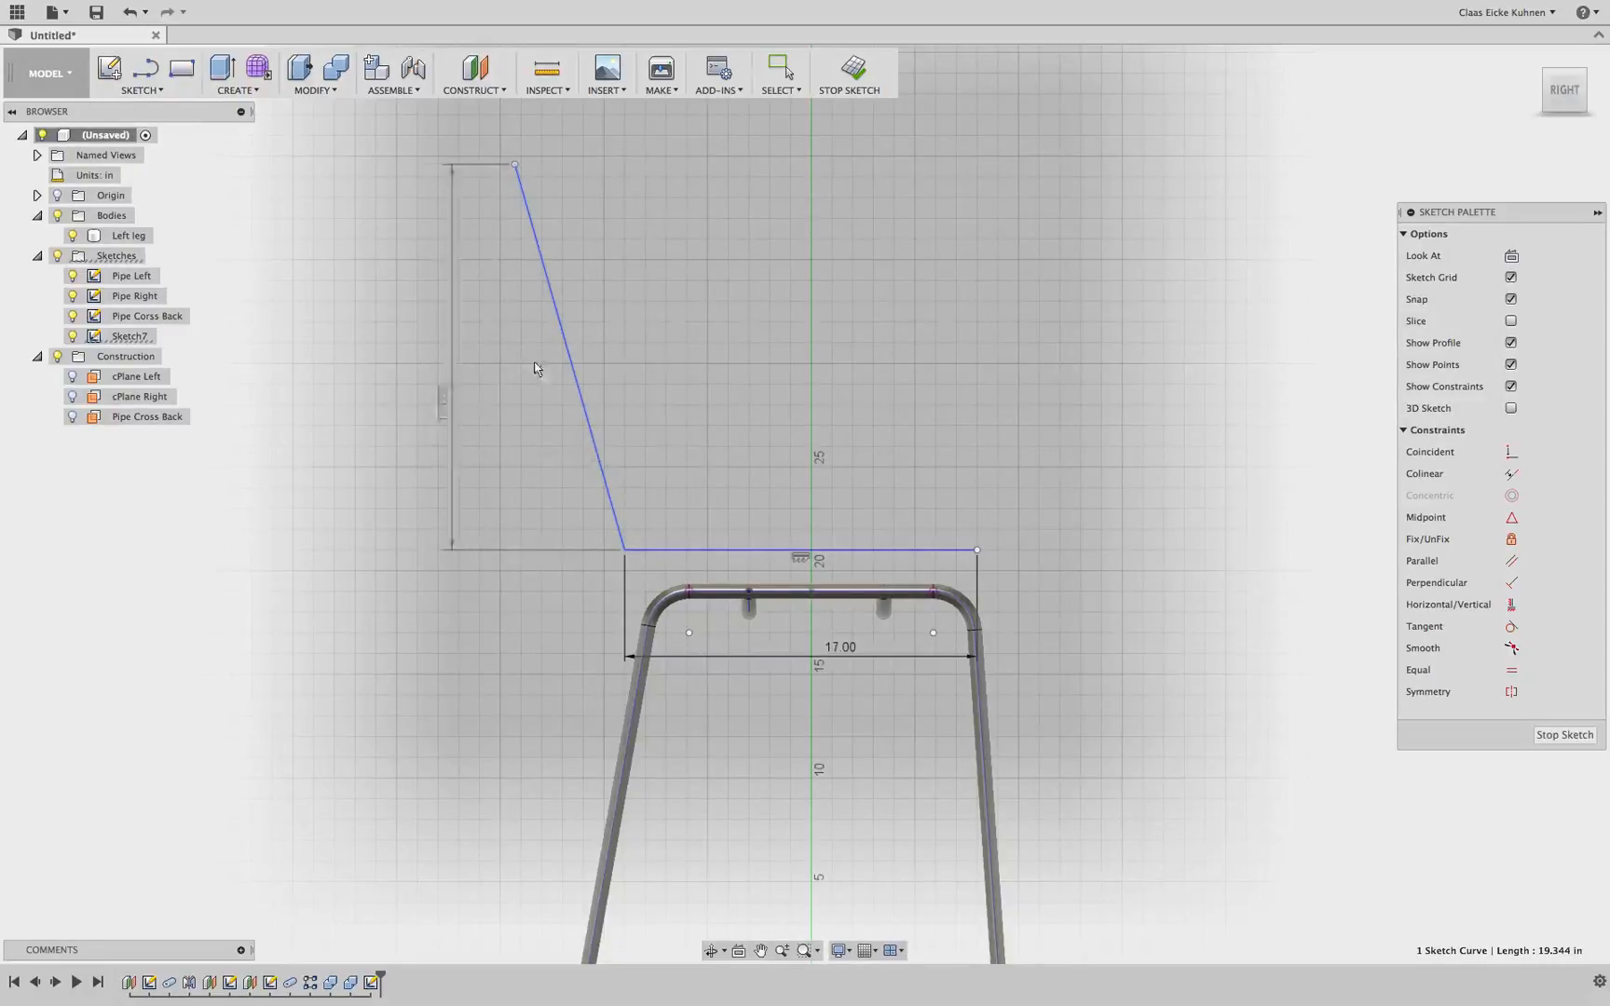
pyautogui.press('Escape')
pyautogui.press('d')
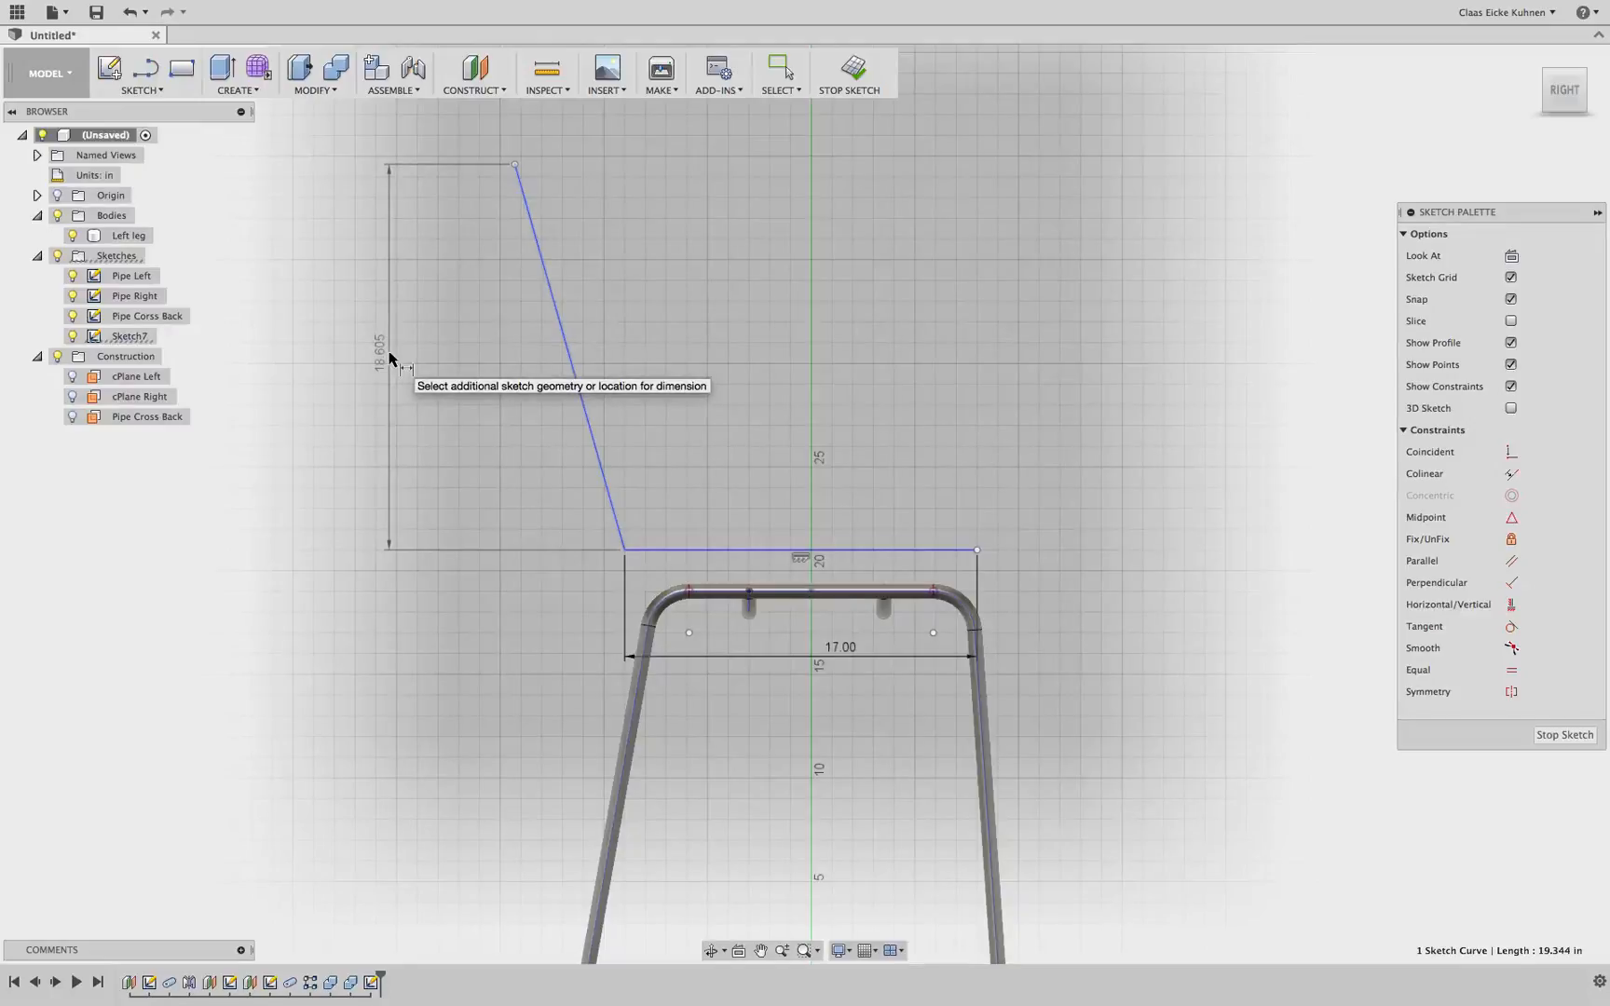
pyautogui.press('Escape')
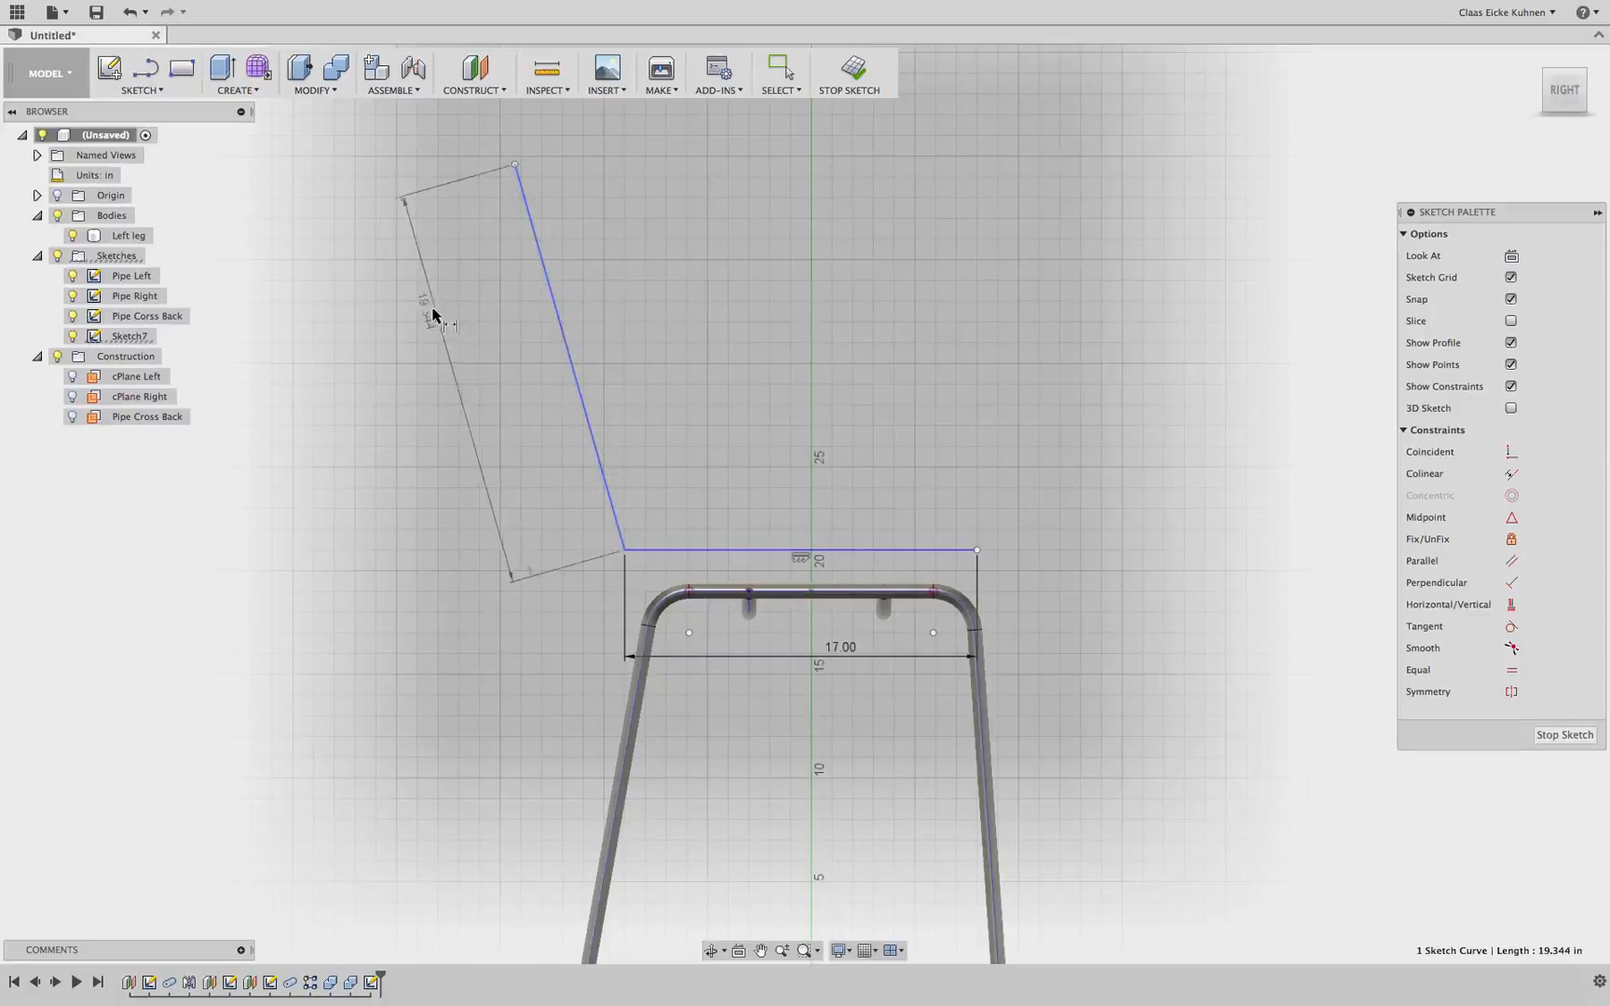
pyautogui.press('Escape')
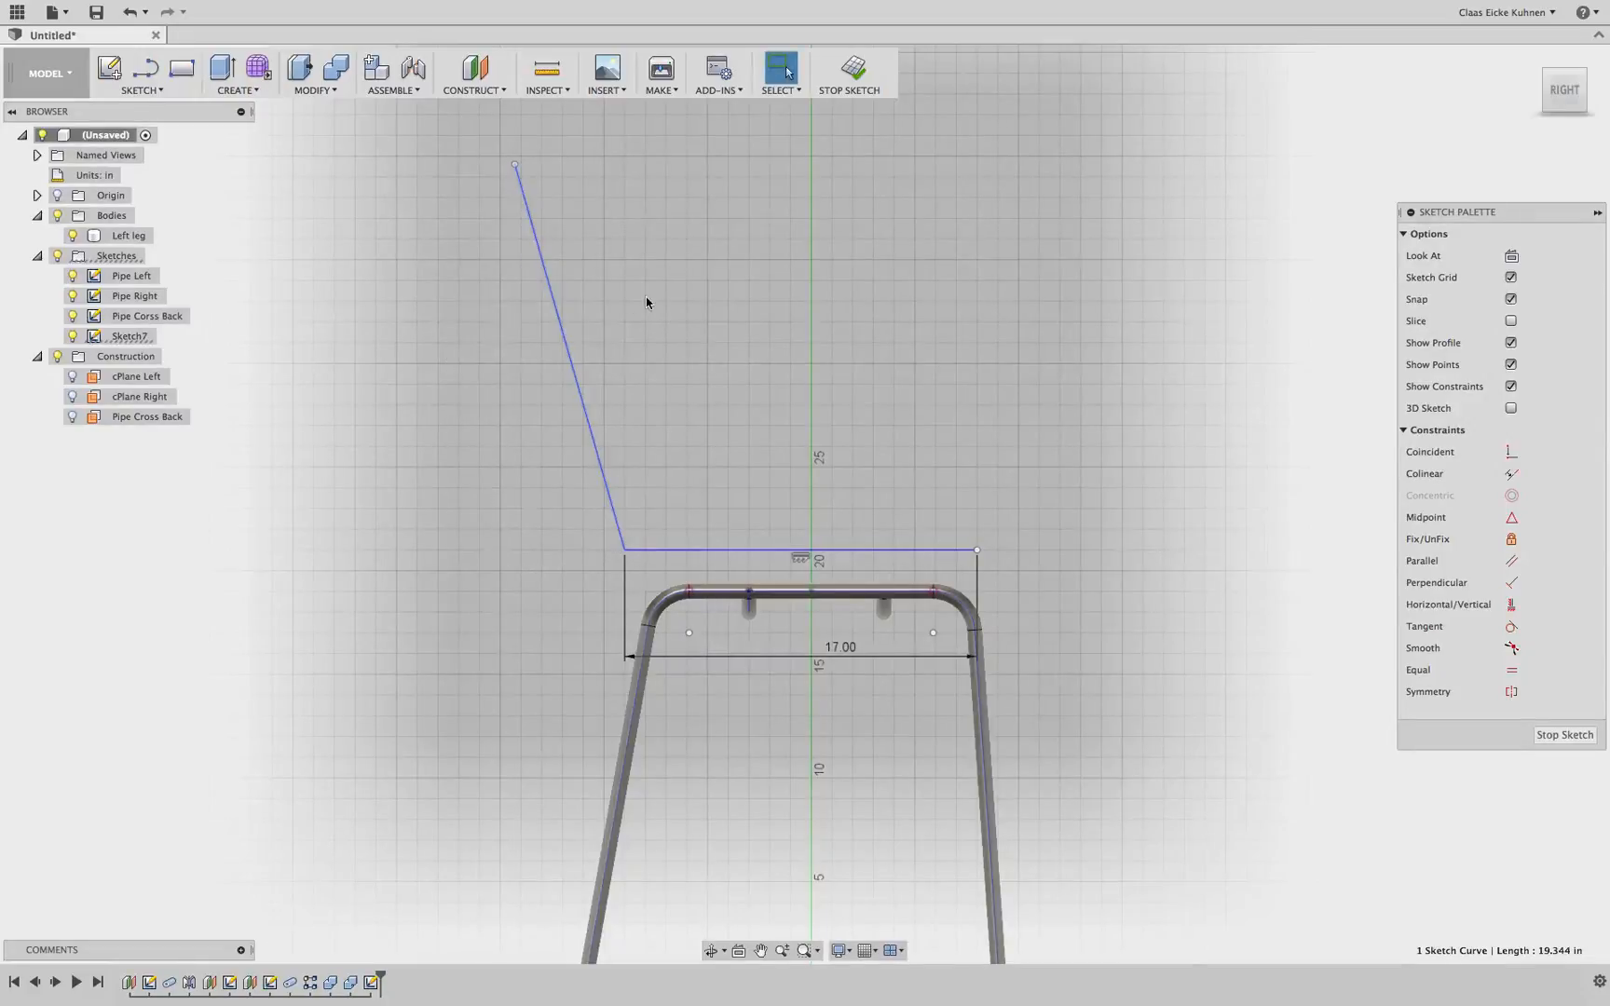
pyautogui.press('d')
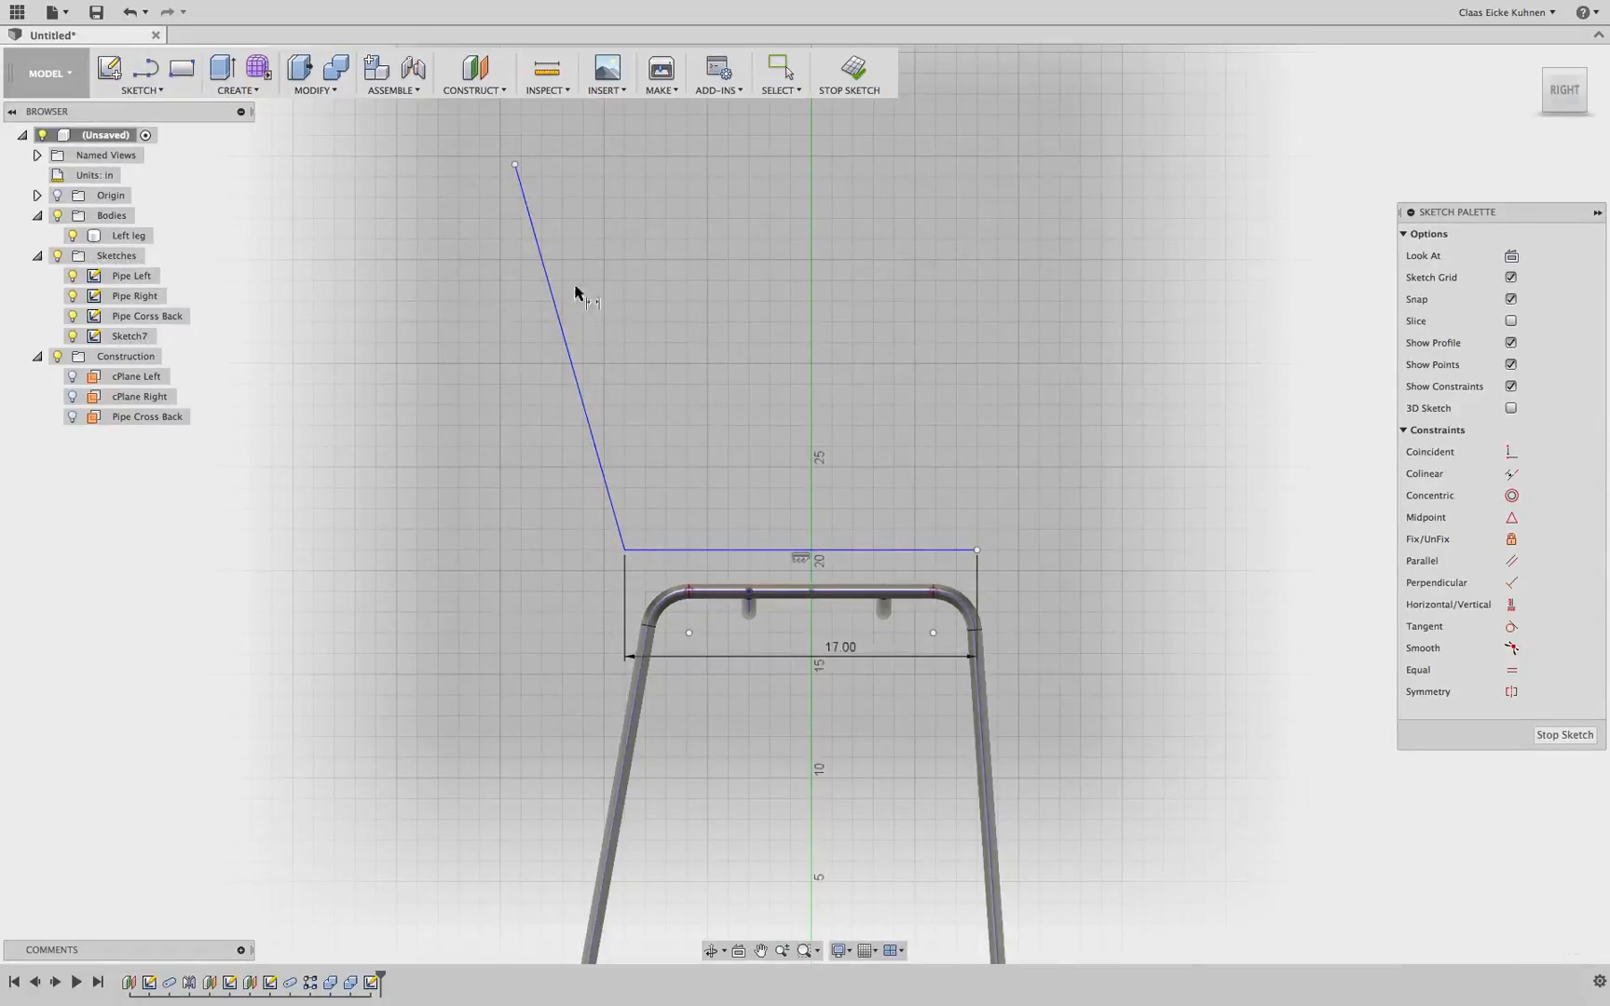
pyautogui.click(556, 314)
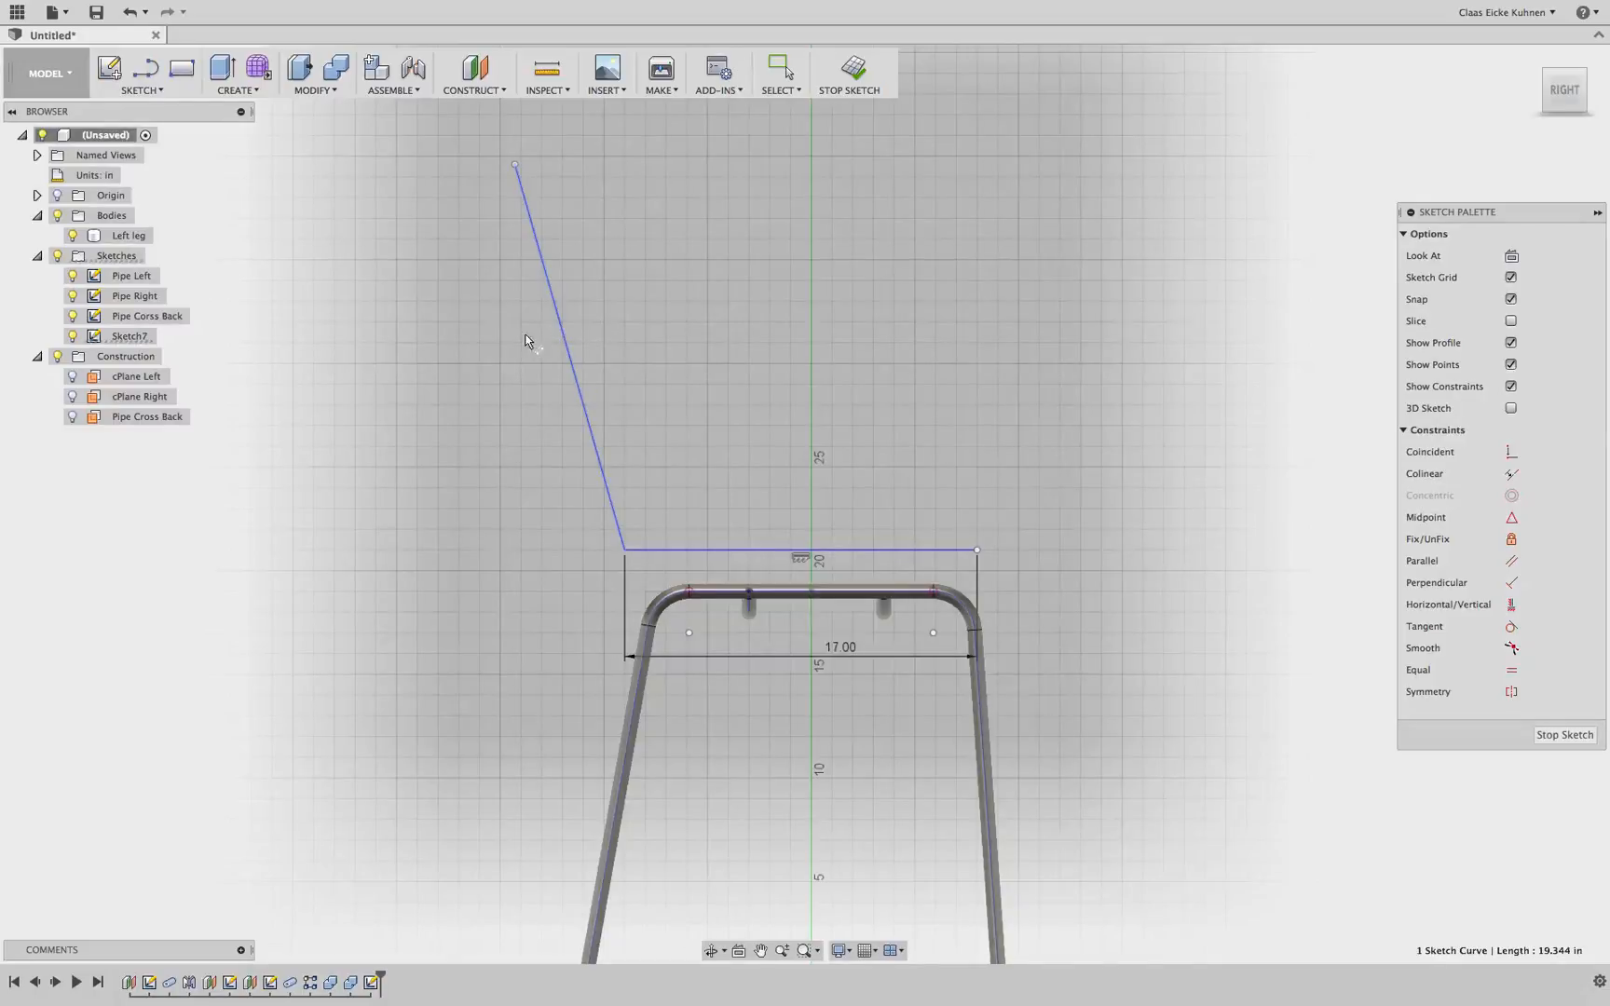
pyautogui.rightClick(474, 350)
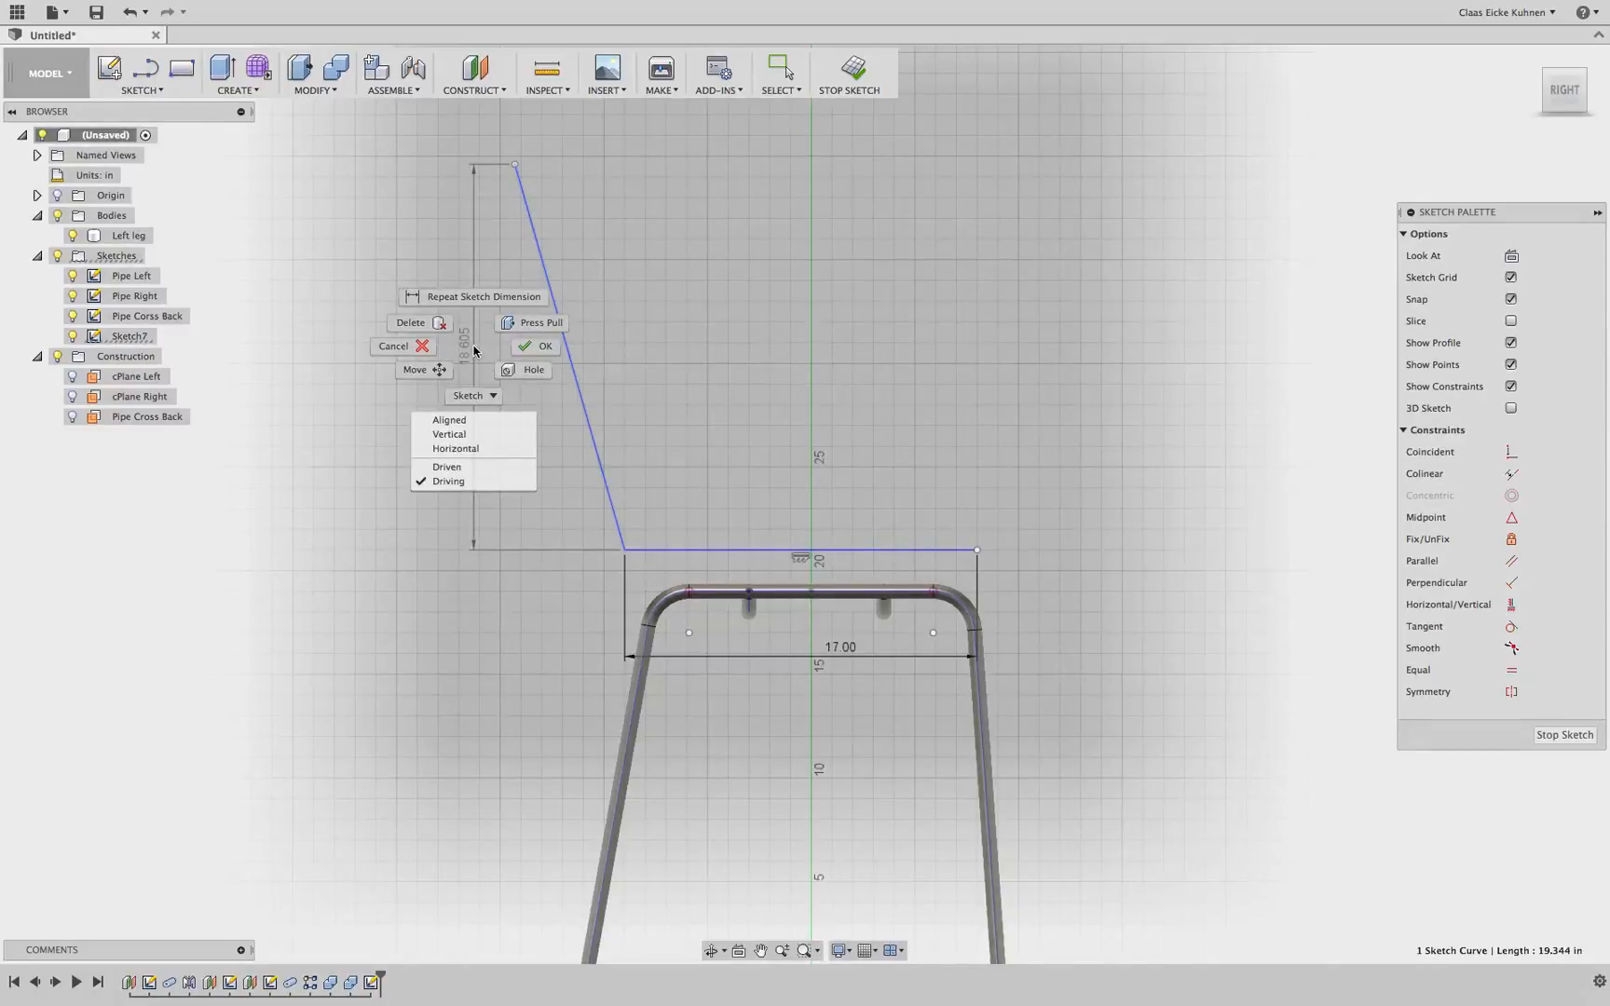
pyautogui.click(466, 421)
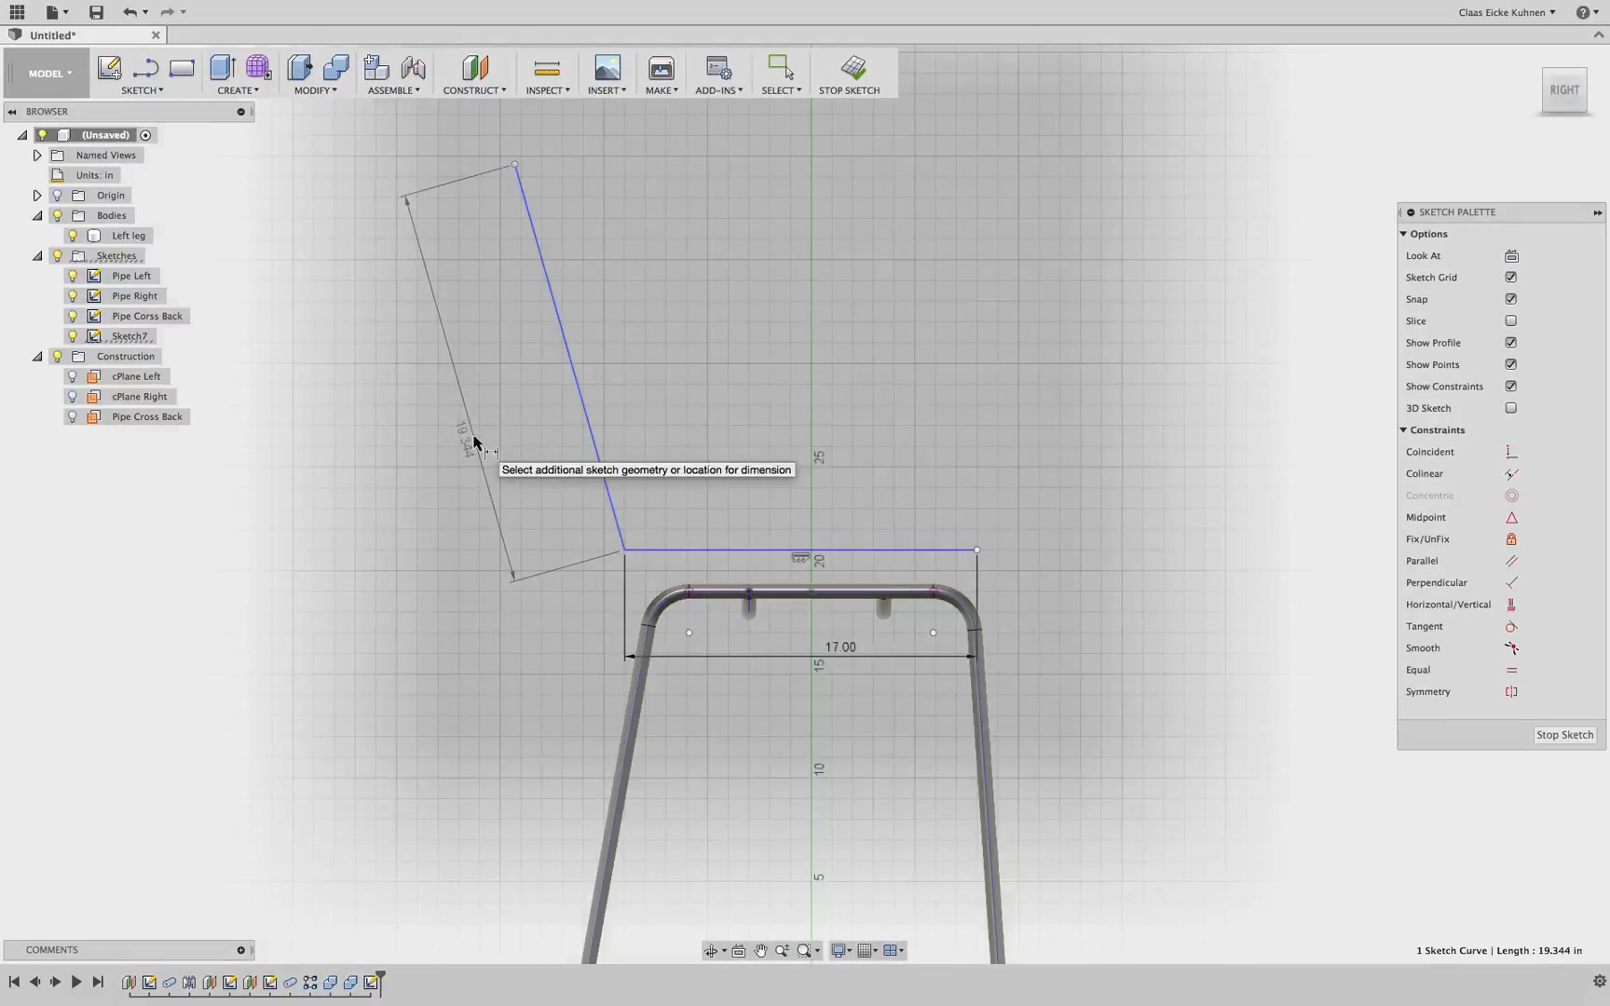
pyautogui.click(472, 439)
pyautogui.write('17')
pyautogui.press('Return')
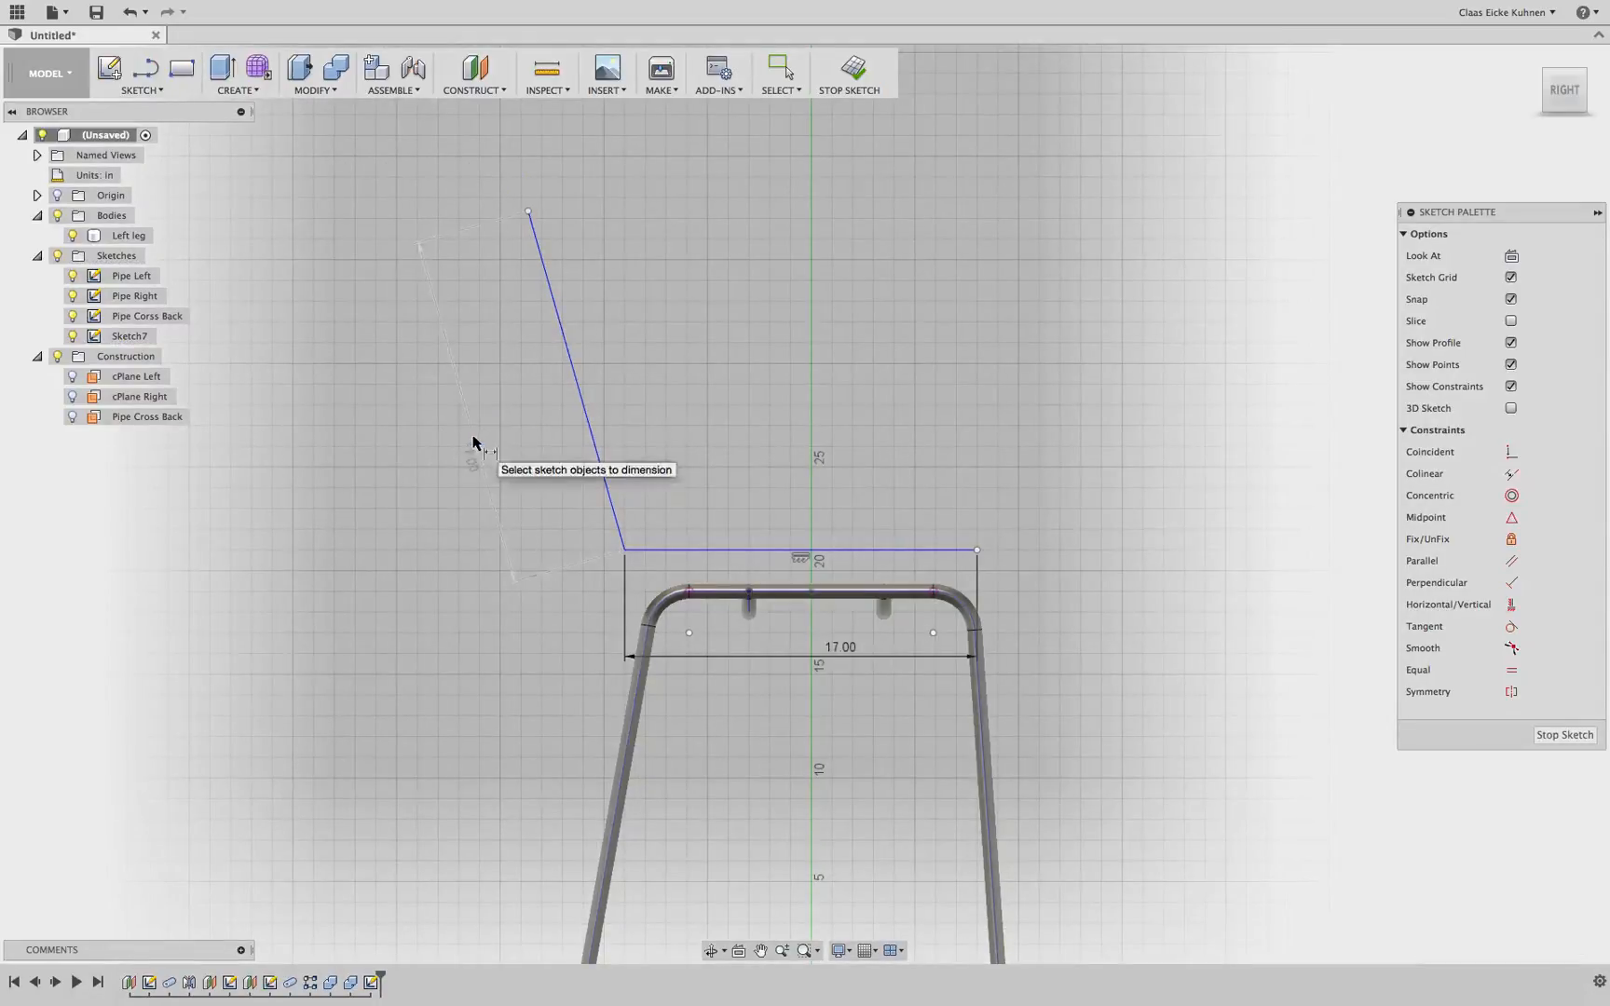
# Set the angle between the slanted line and the horizontal line to 100°
pyautogui.click(594, 453)
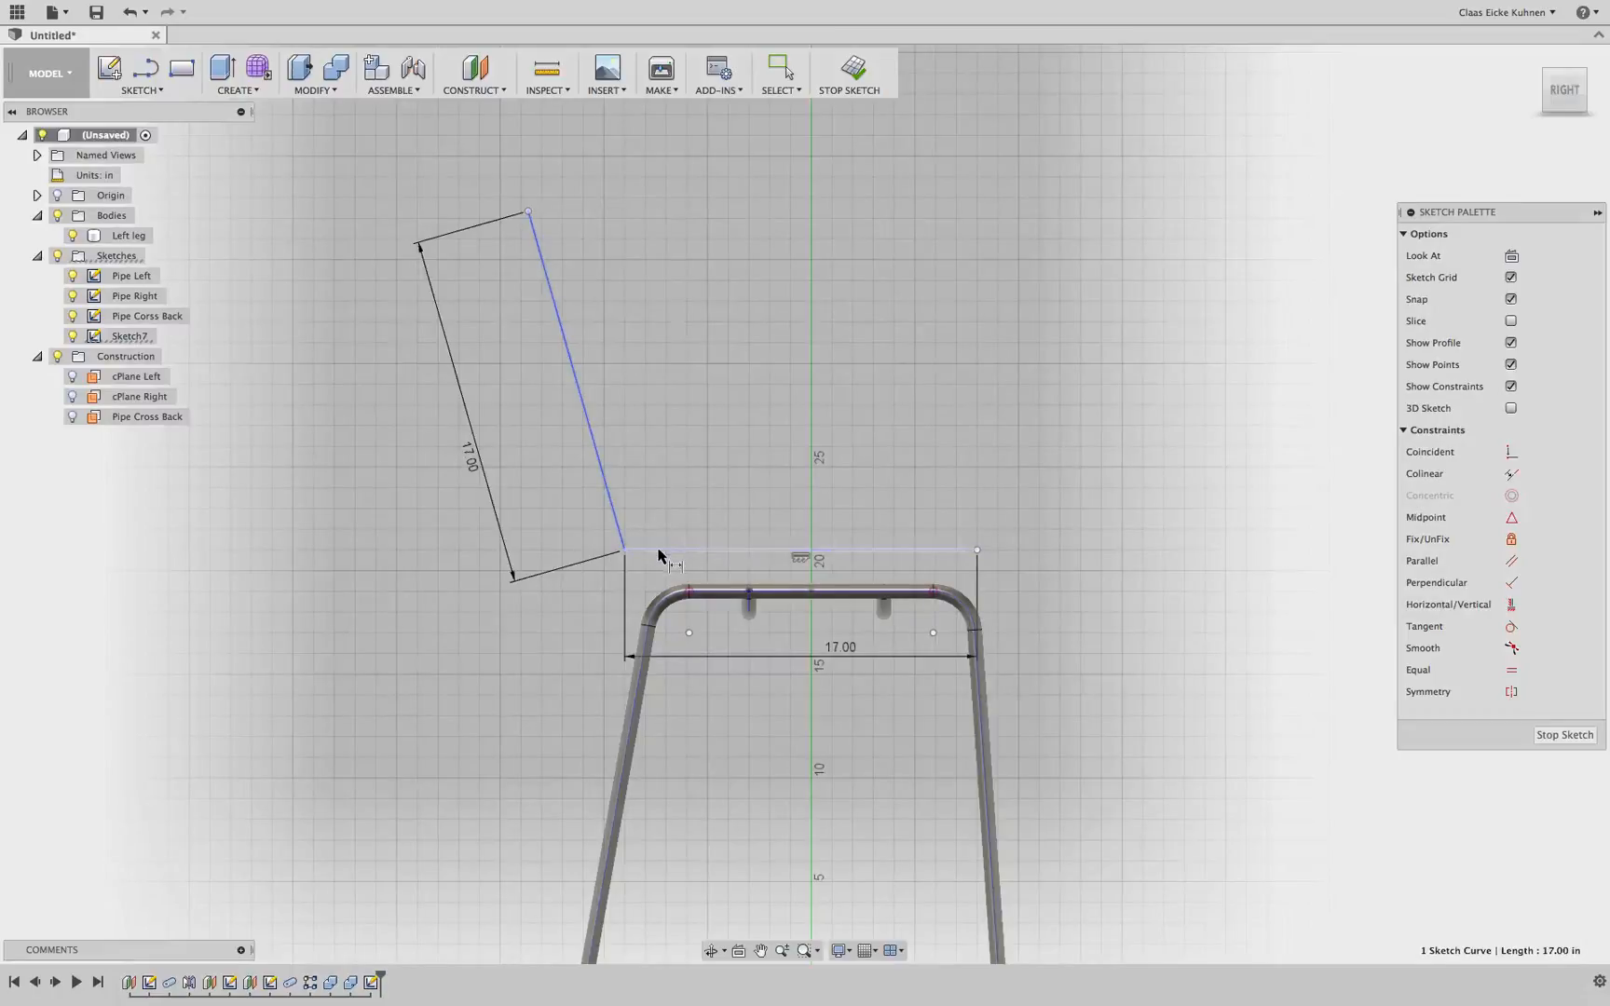
pyautogui.click(658, 549)
pyautogui.click(686, 491)
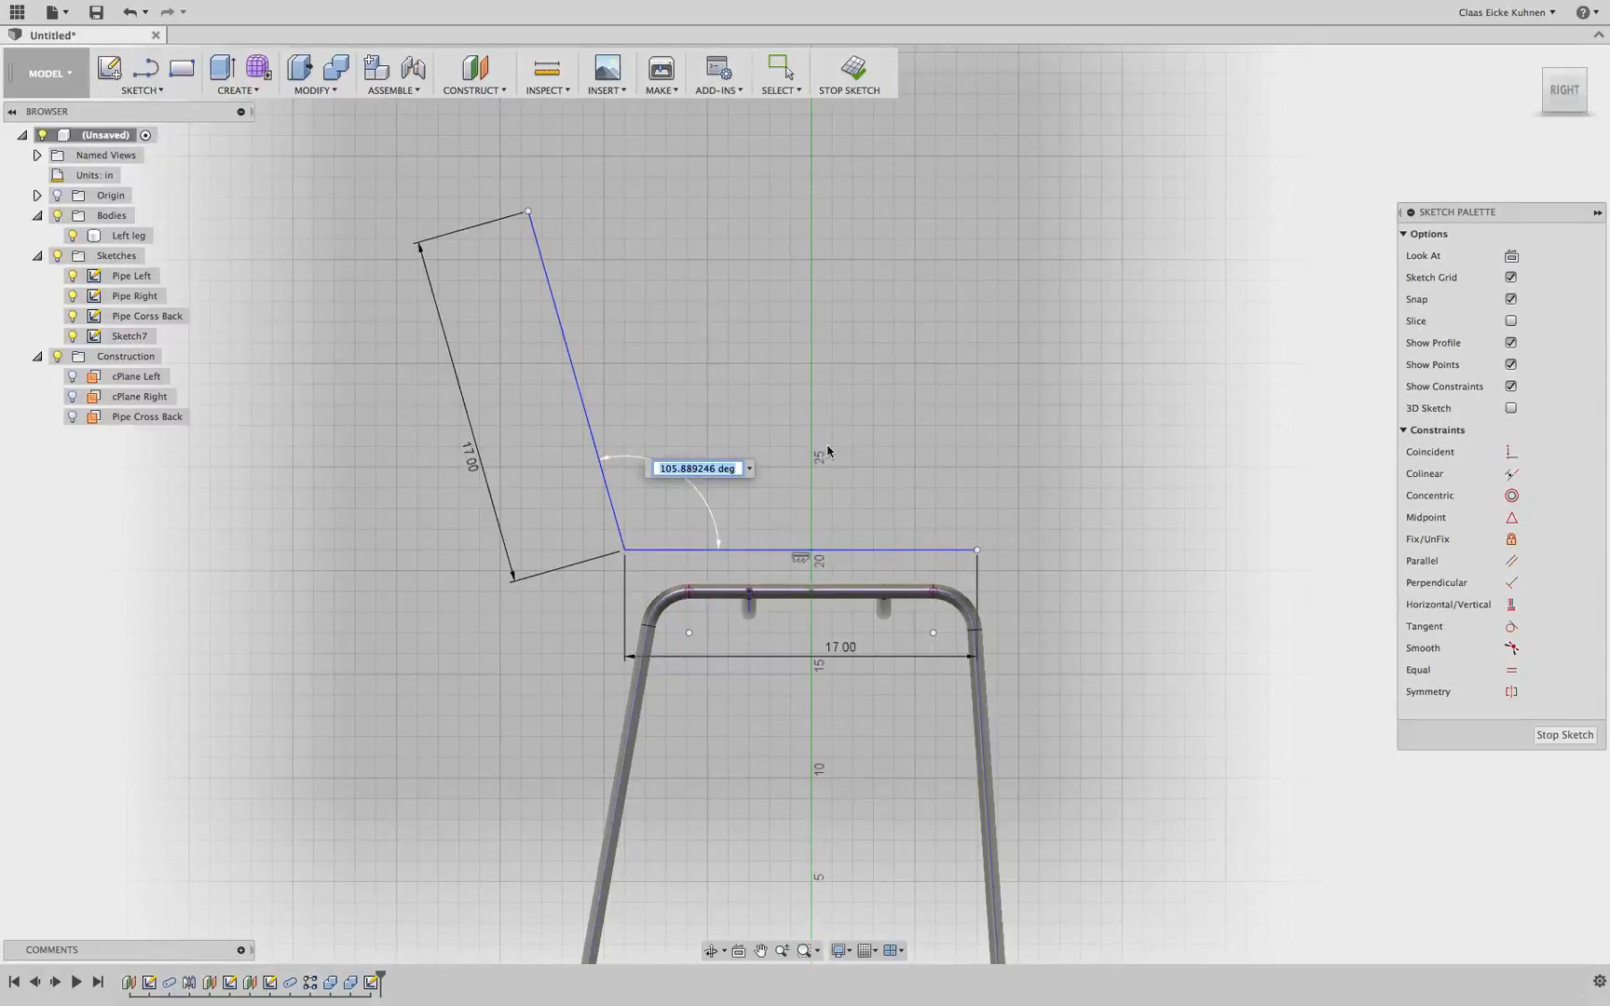
pyautogui.write('100')
pyautogui.press('Return')
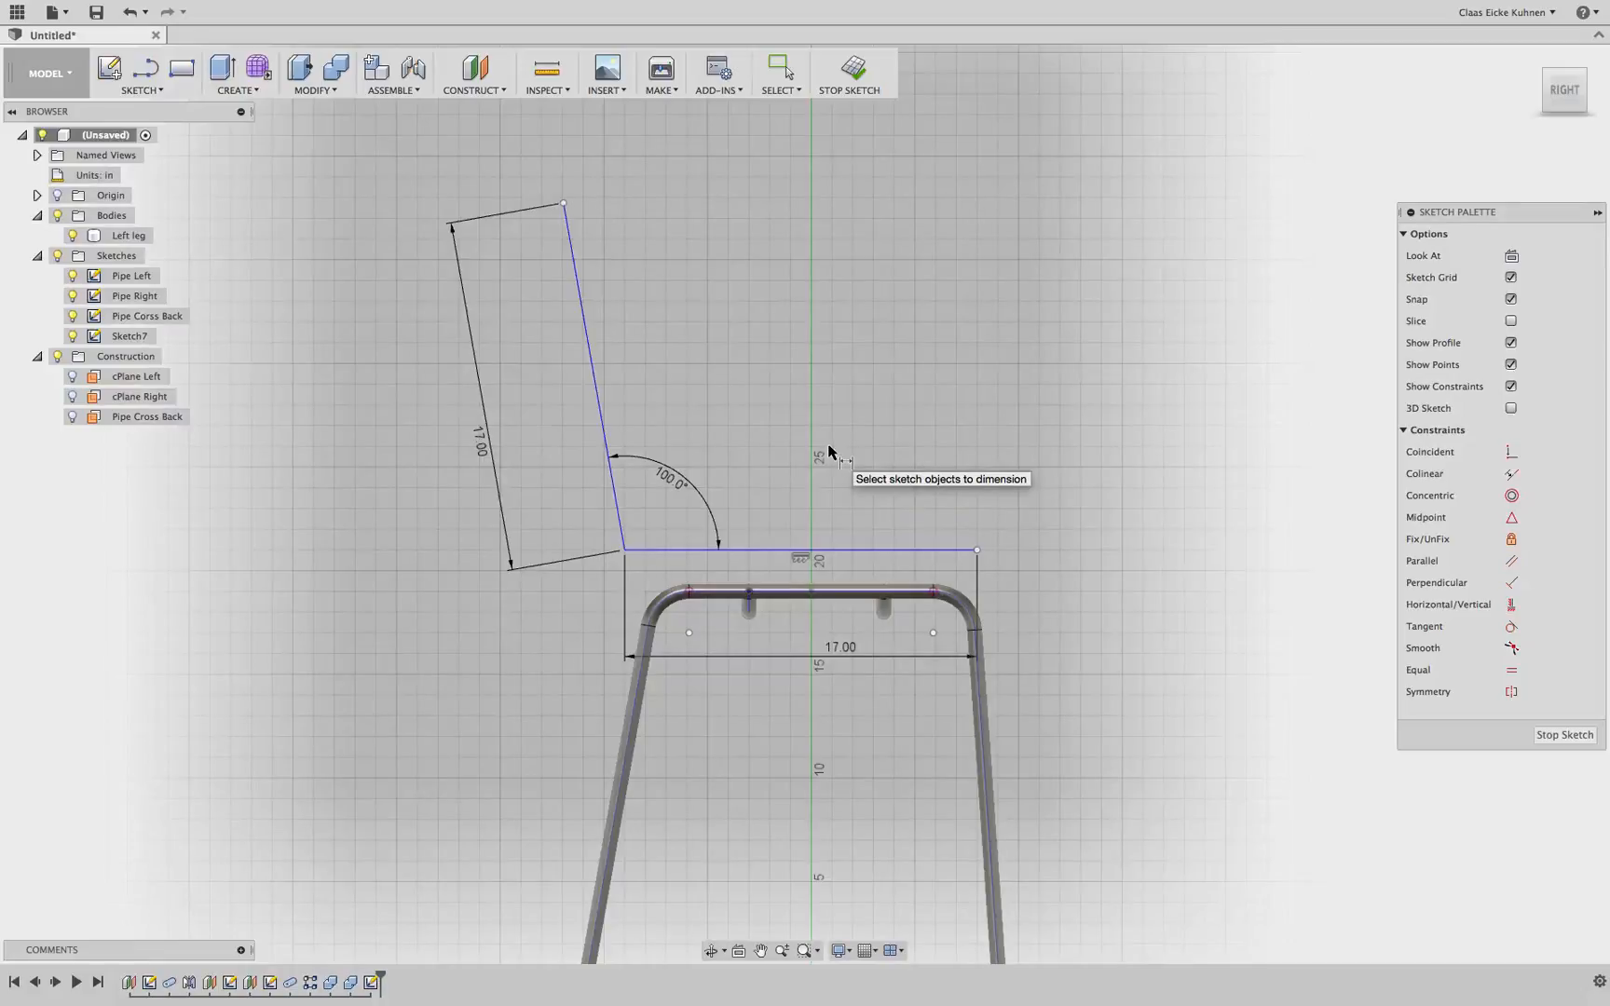
pyautogui.press('Escape')
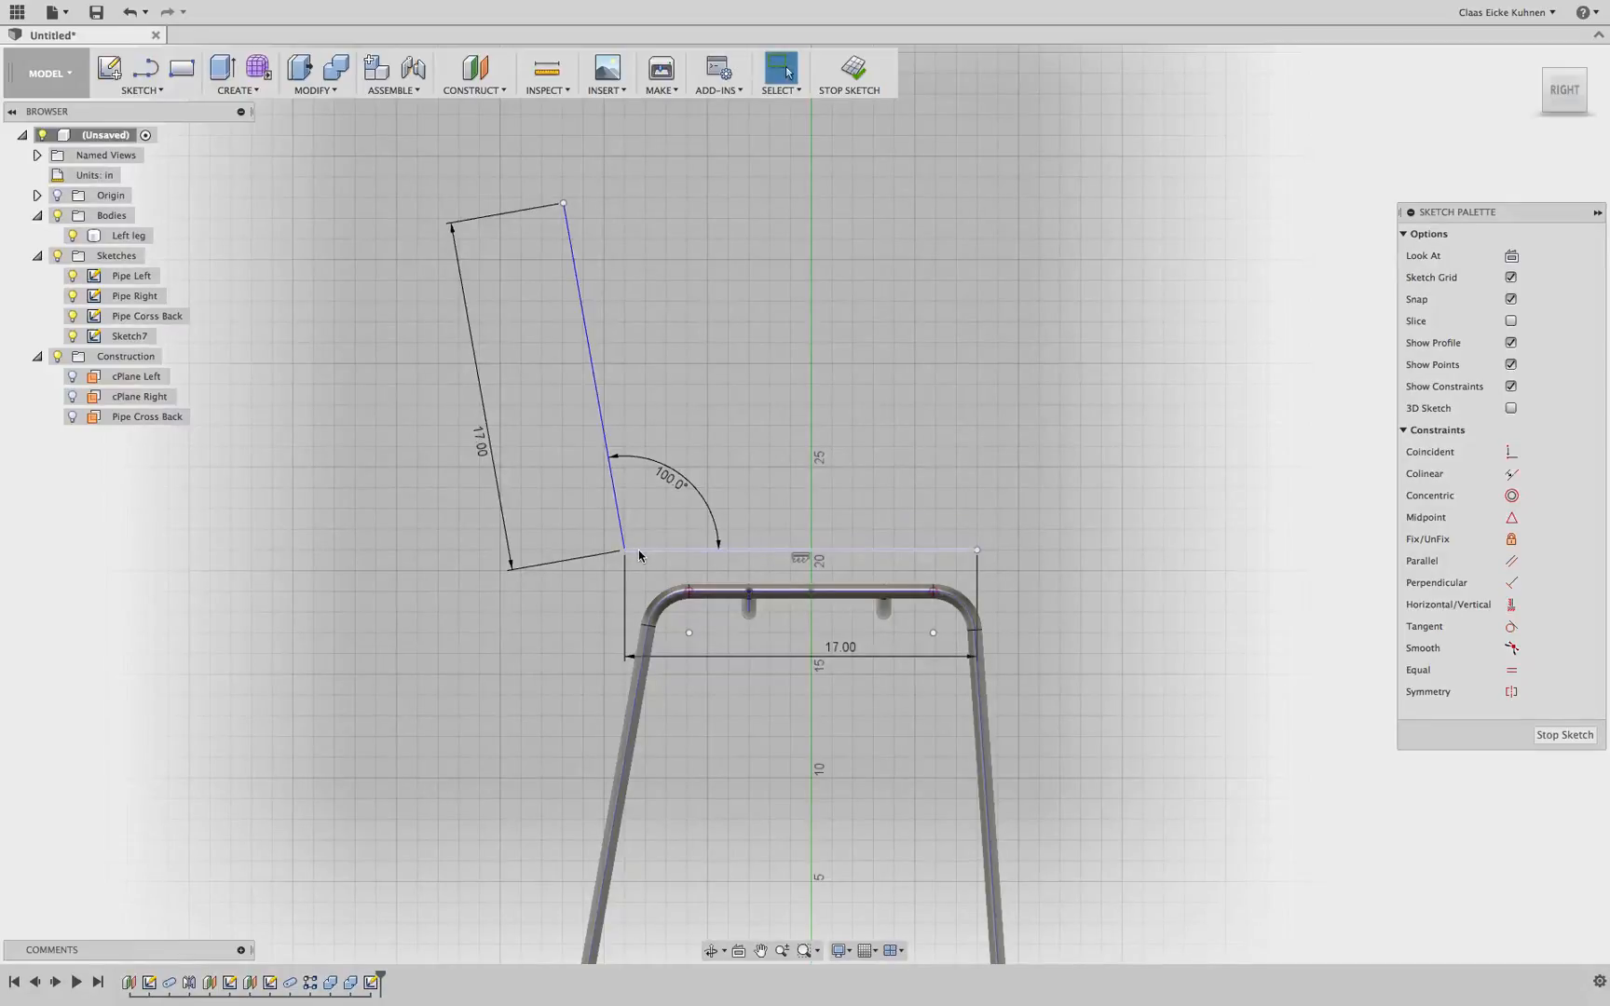
# Finish the backrest path sketch
pyautogui.moveTo(641, 556); pyautogui.dragTo(659, 577)
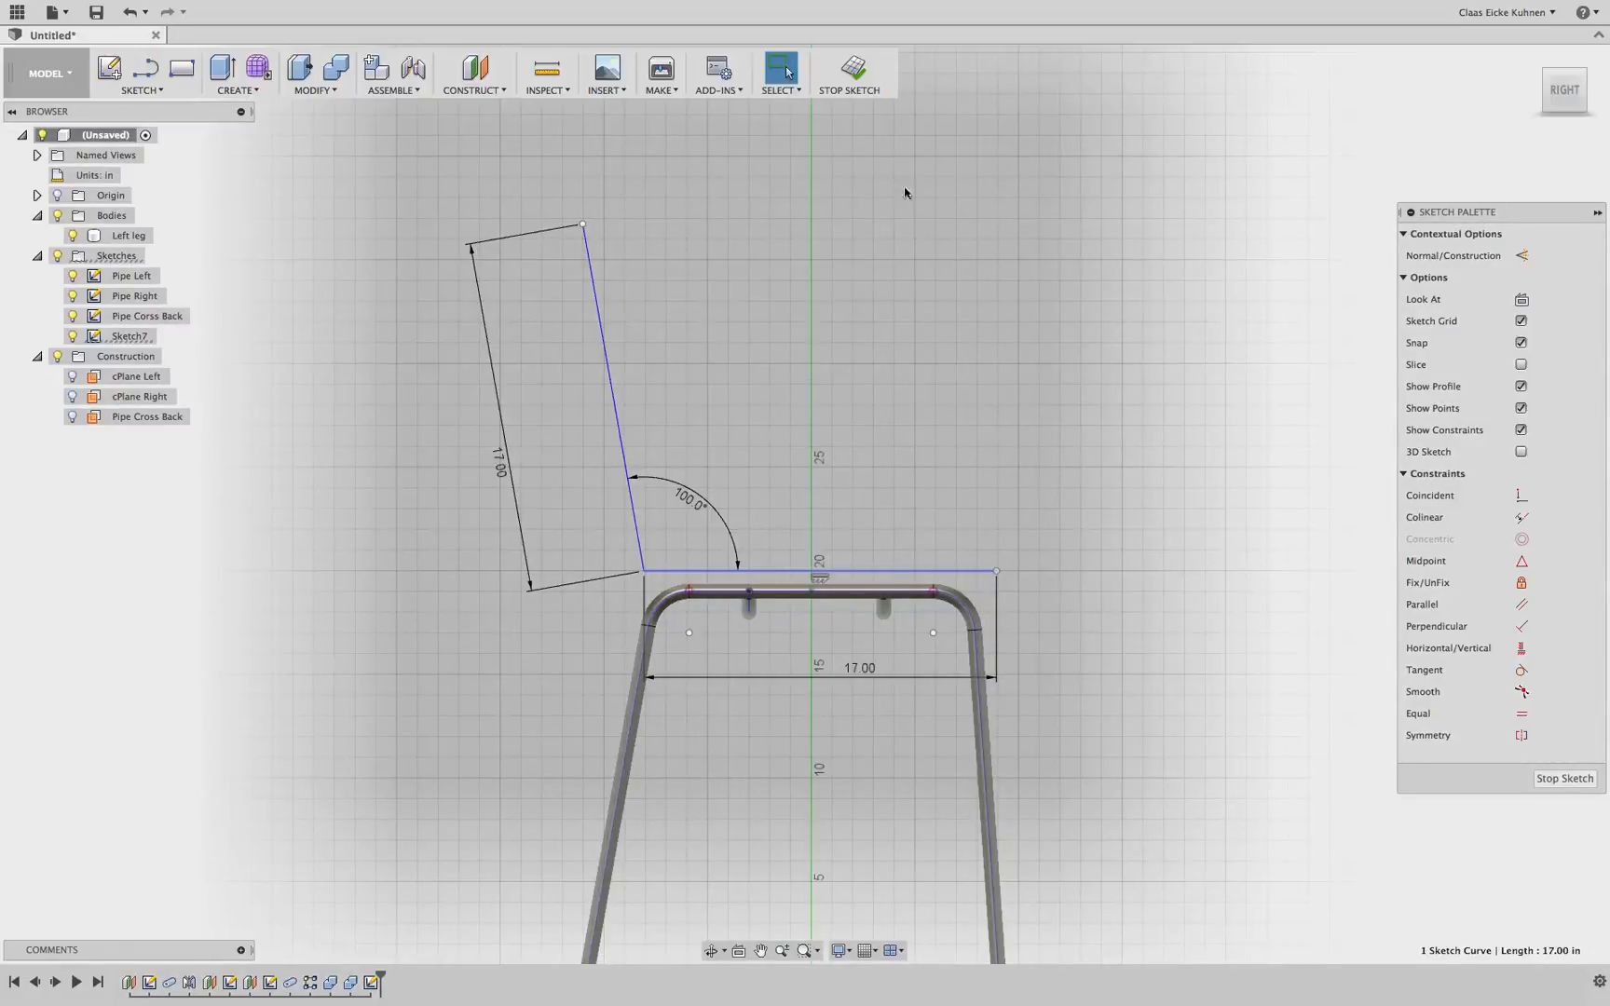
pyautogui.click(863, 75)
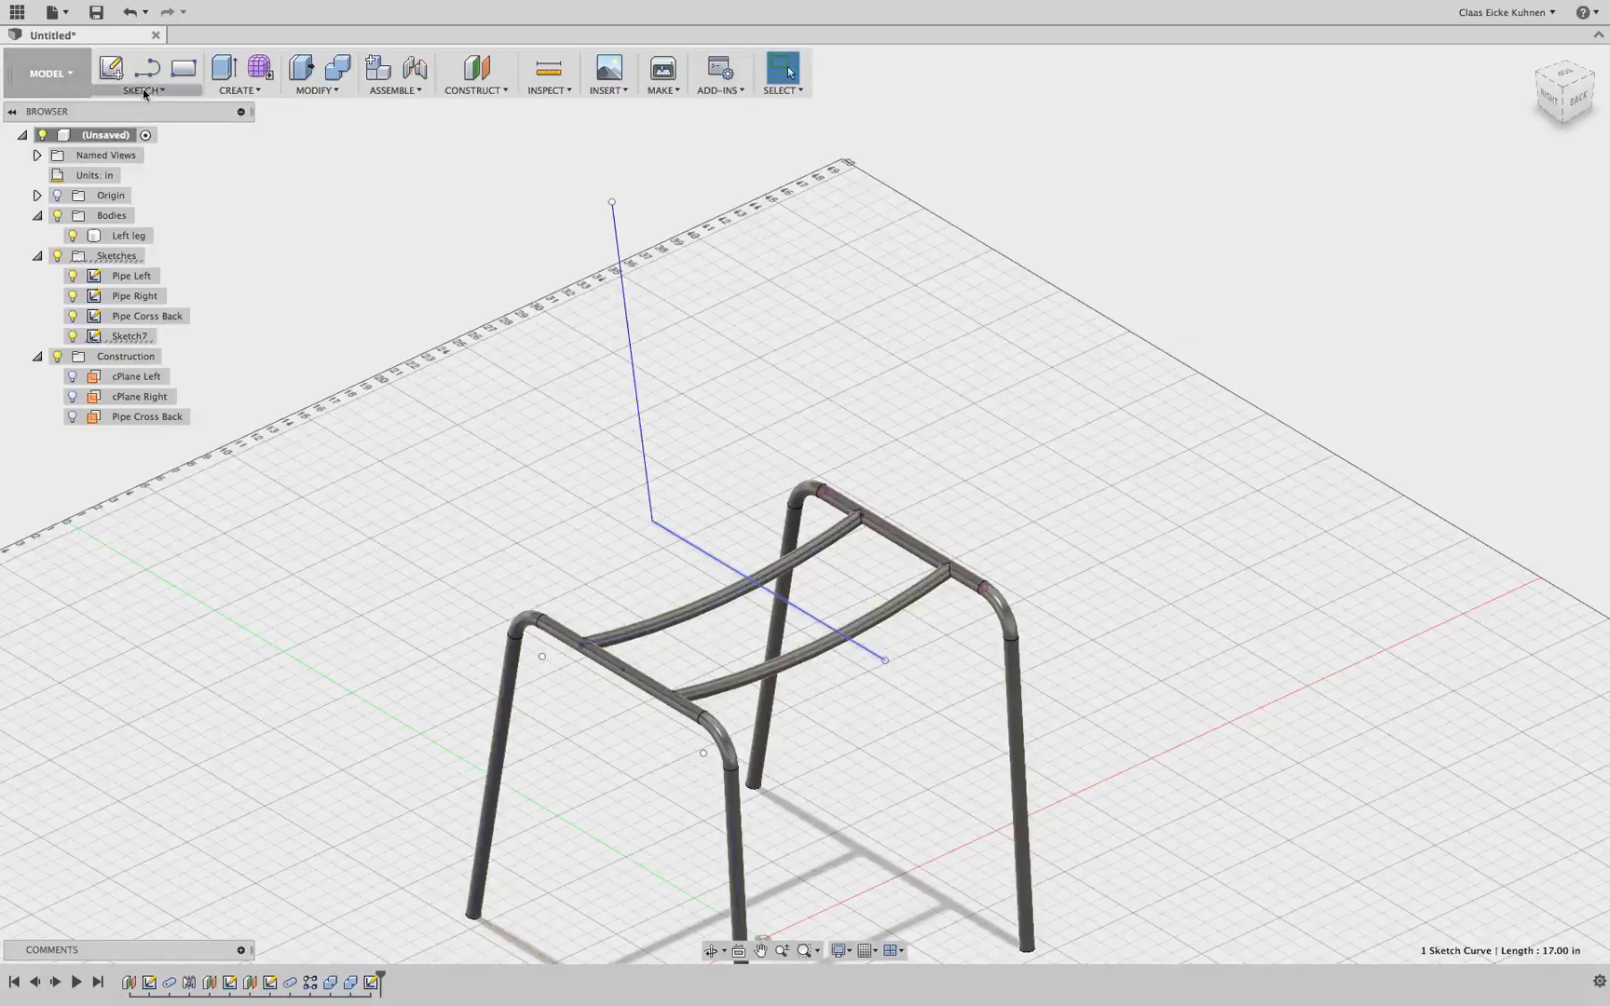
# In the Patch workspace, extrude the backrest path as a surface 10 in, symmetric about the sketch plane
pyautogui.click(55, 85)
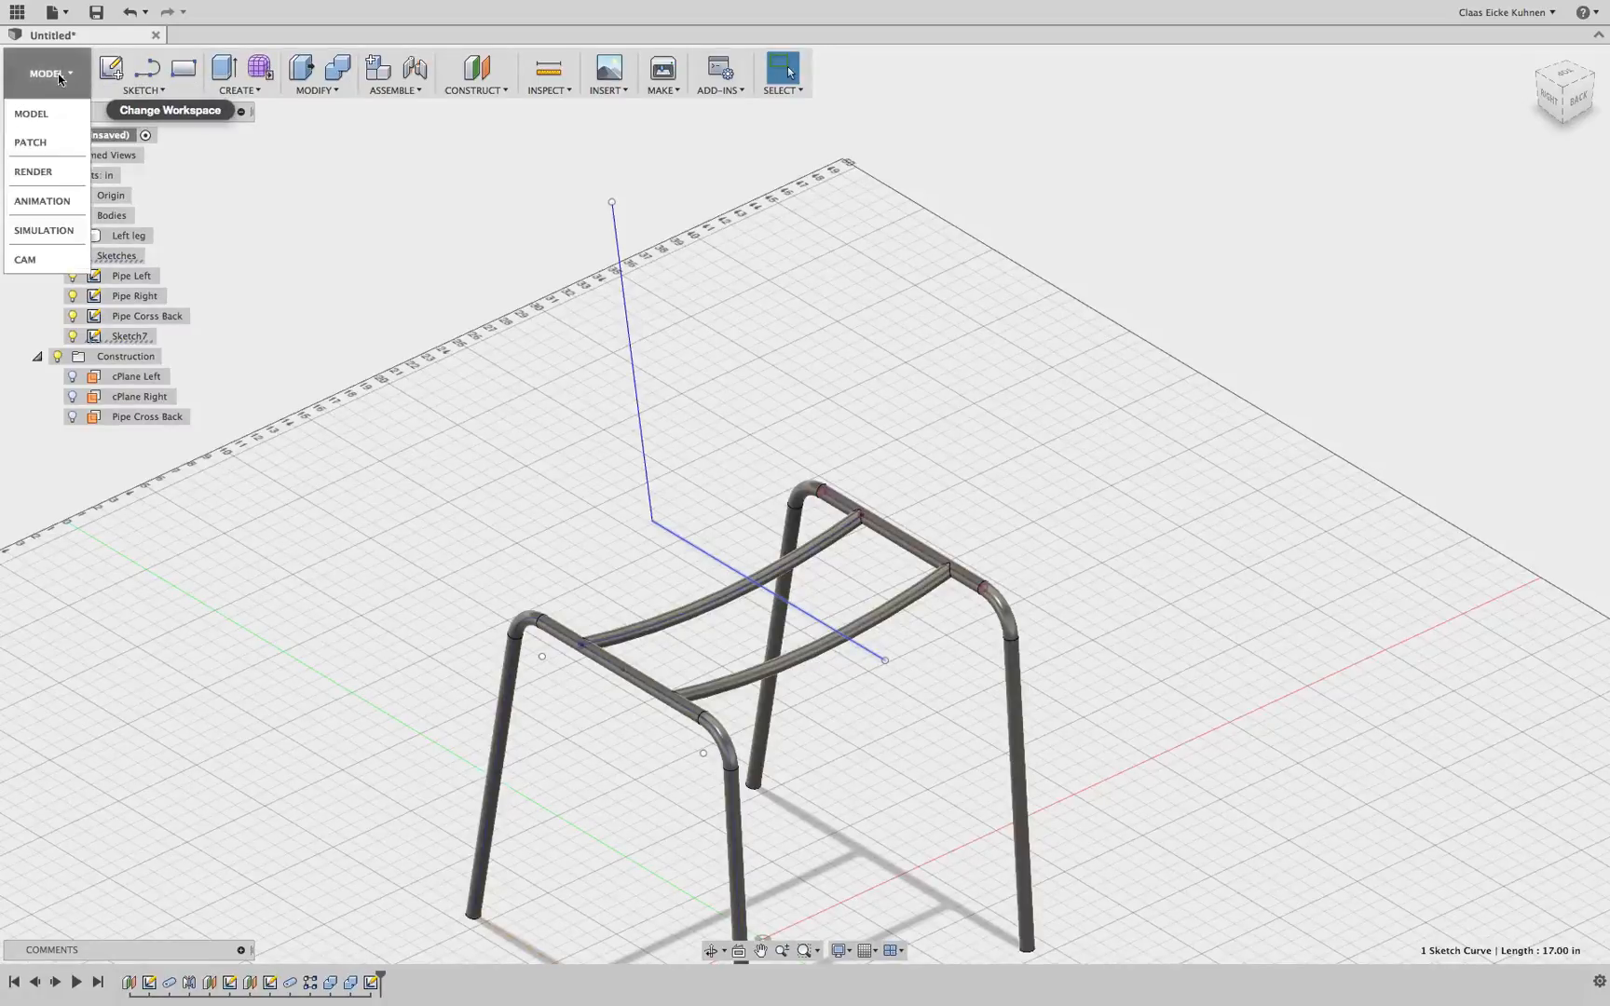
pyautogui.click(56, 145)
pyautogui.click(231, 88)
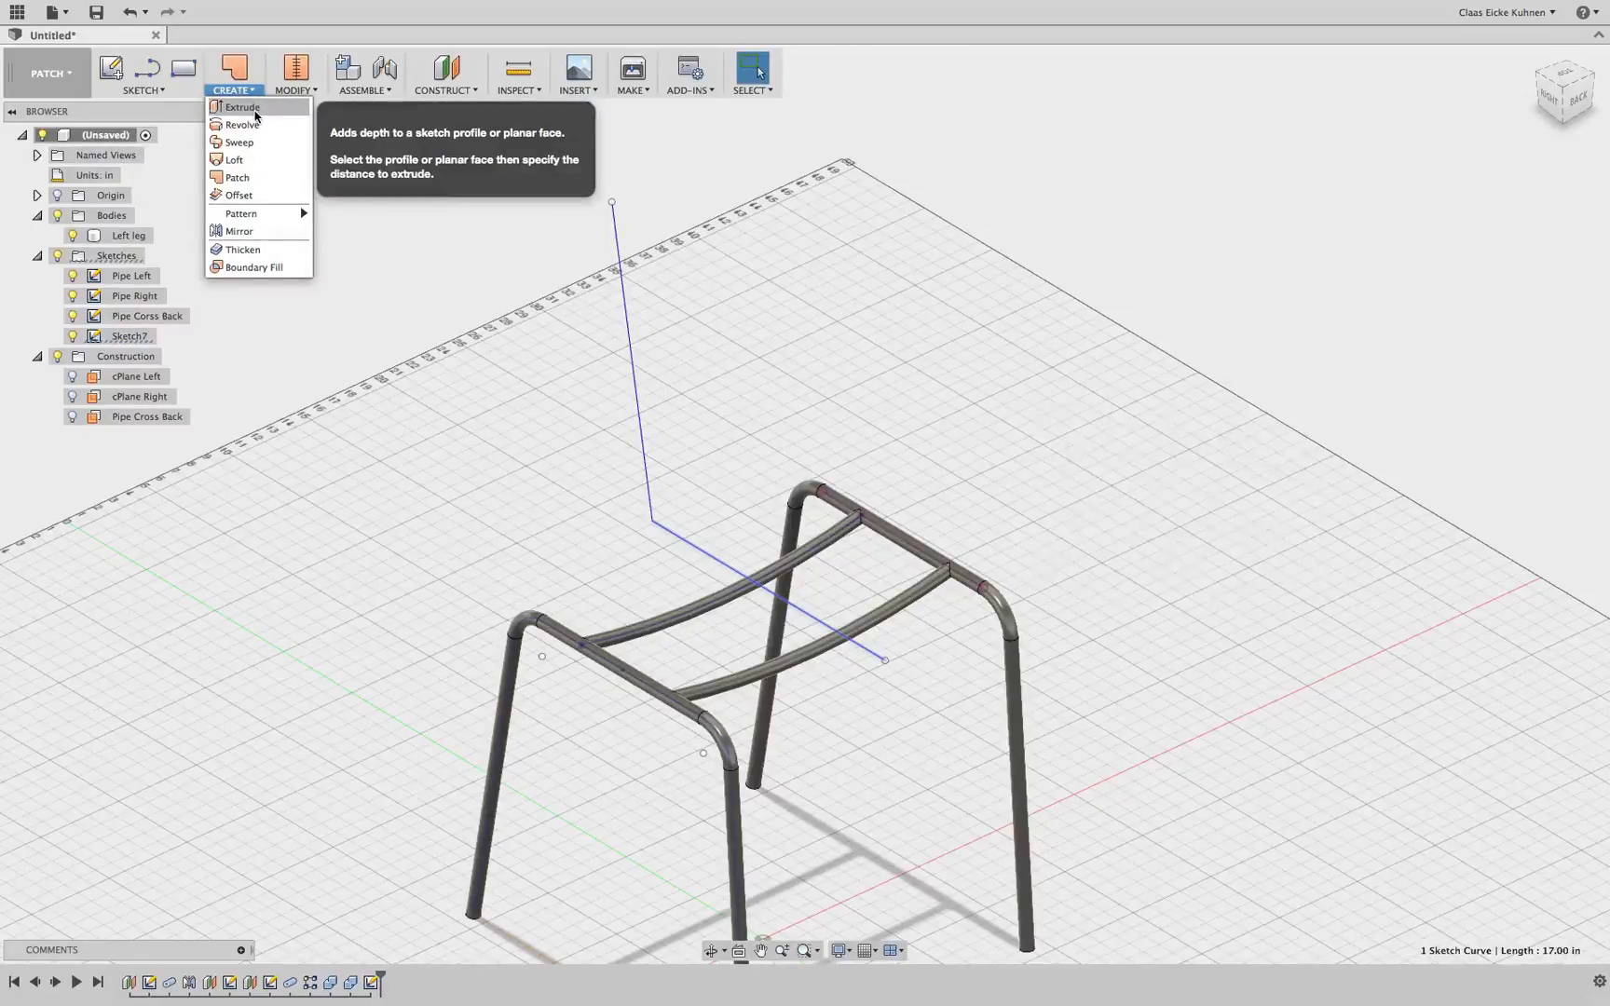
pyautogui.click(255, 113)
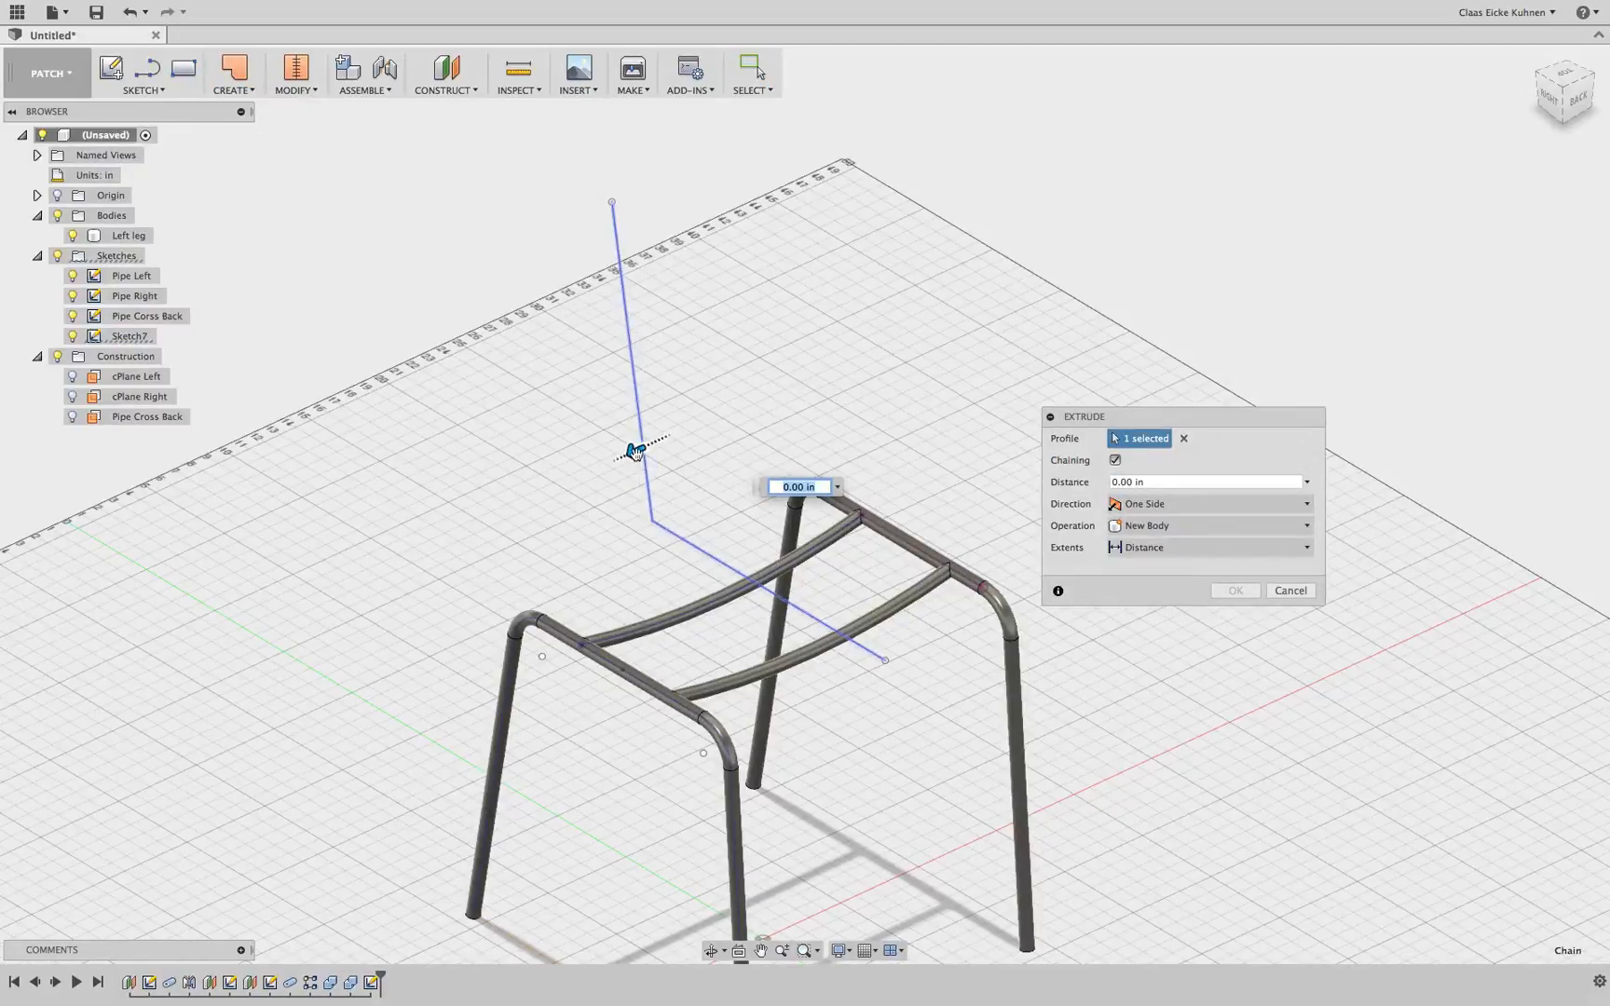
pyautogui.moveTo(632, 452); pyautogui.dragTo(471, 520)
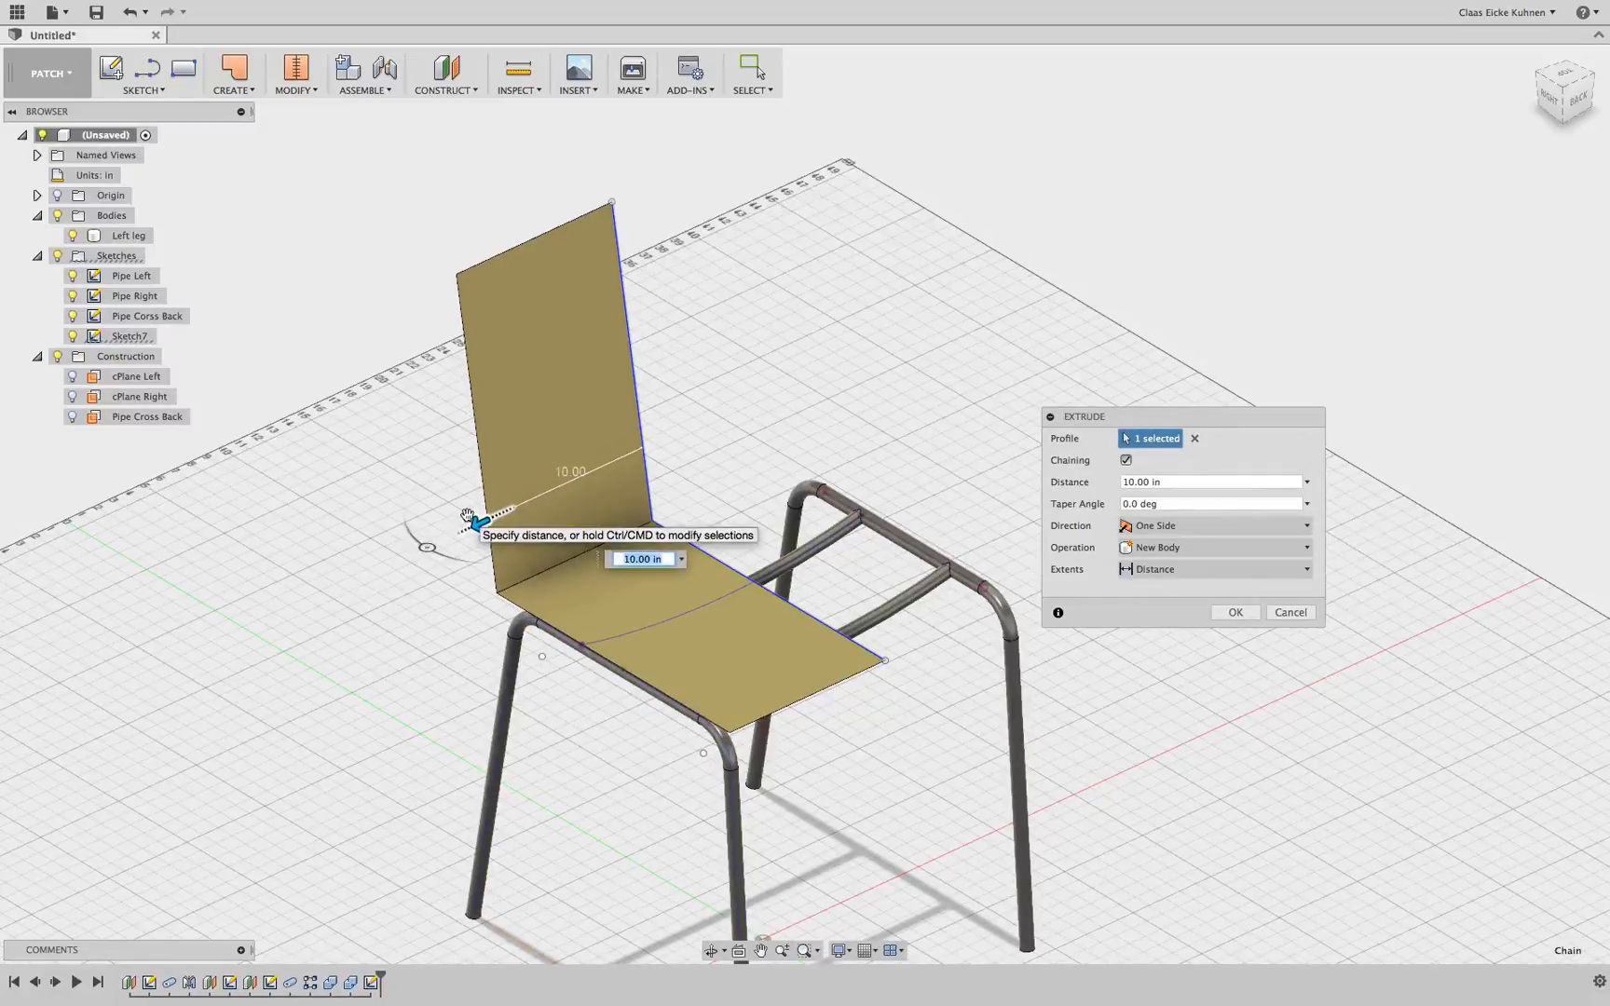
pyautogui.click(1188, 527)
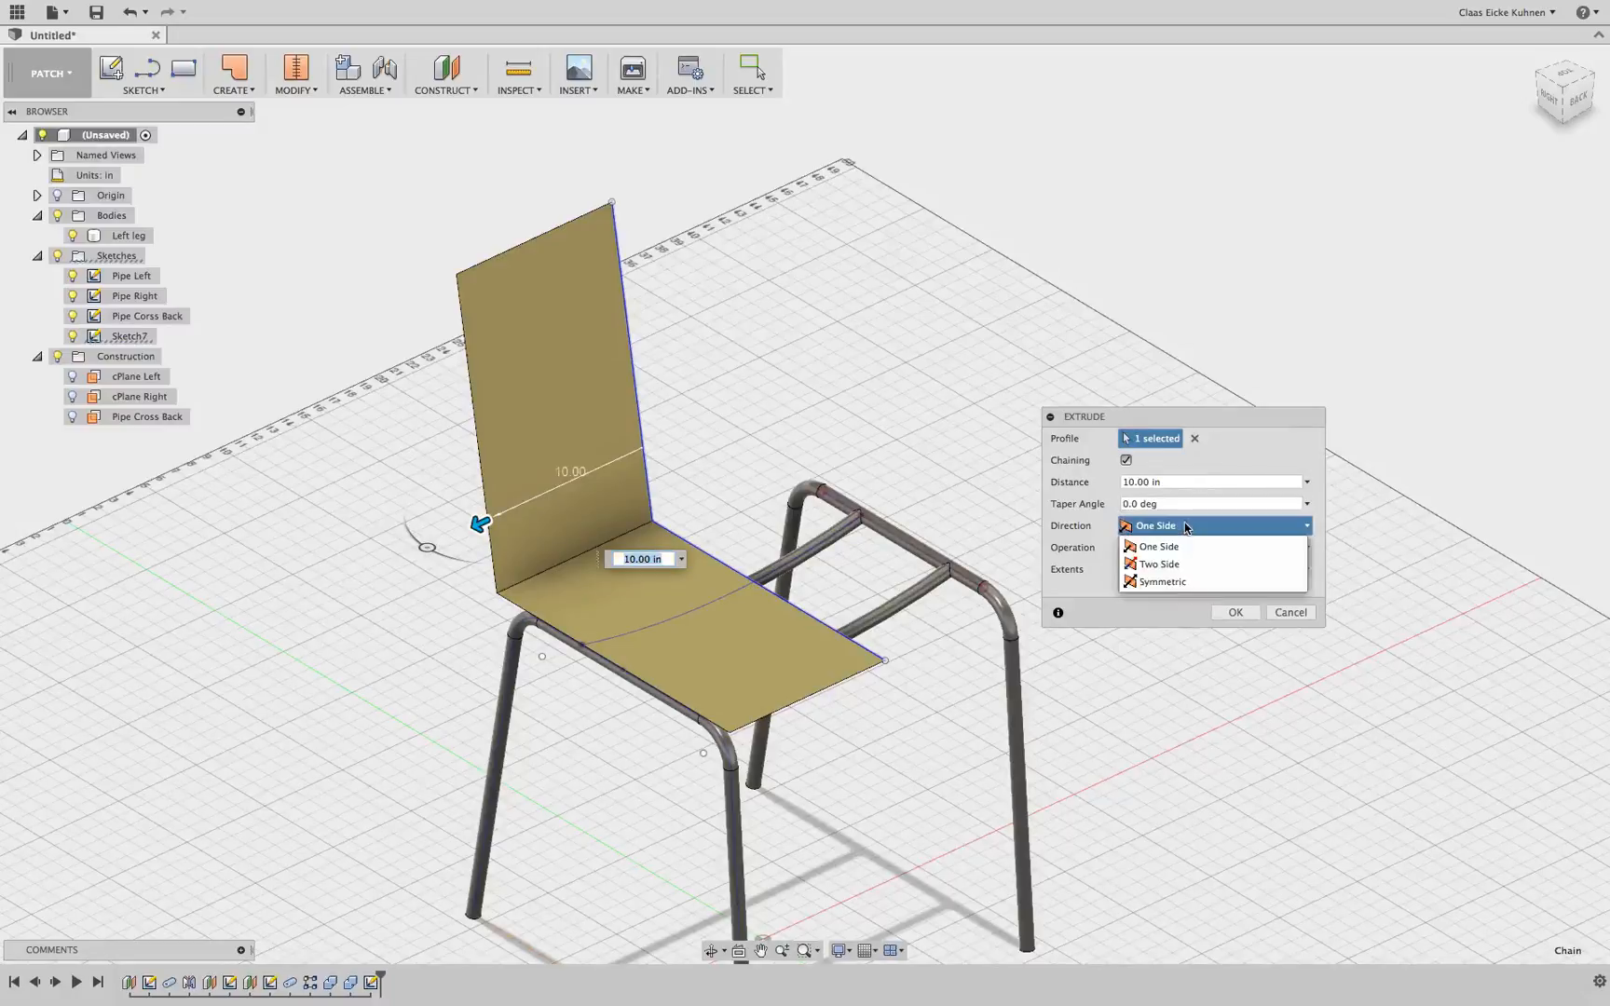
pyautogui.click(1176, 582)
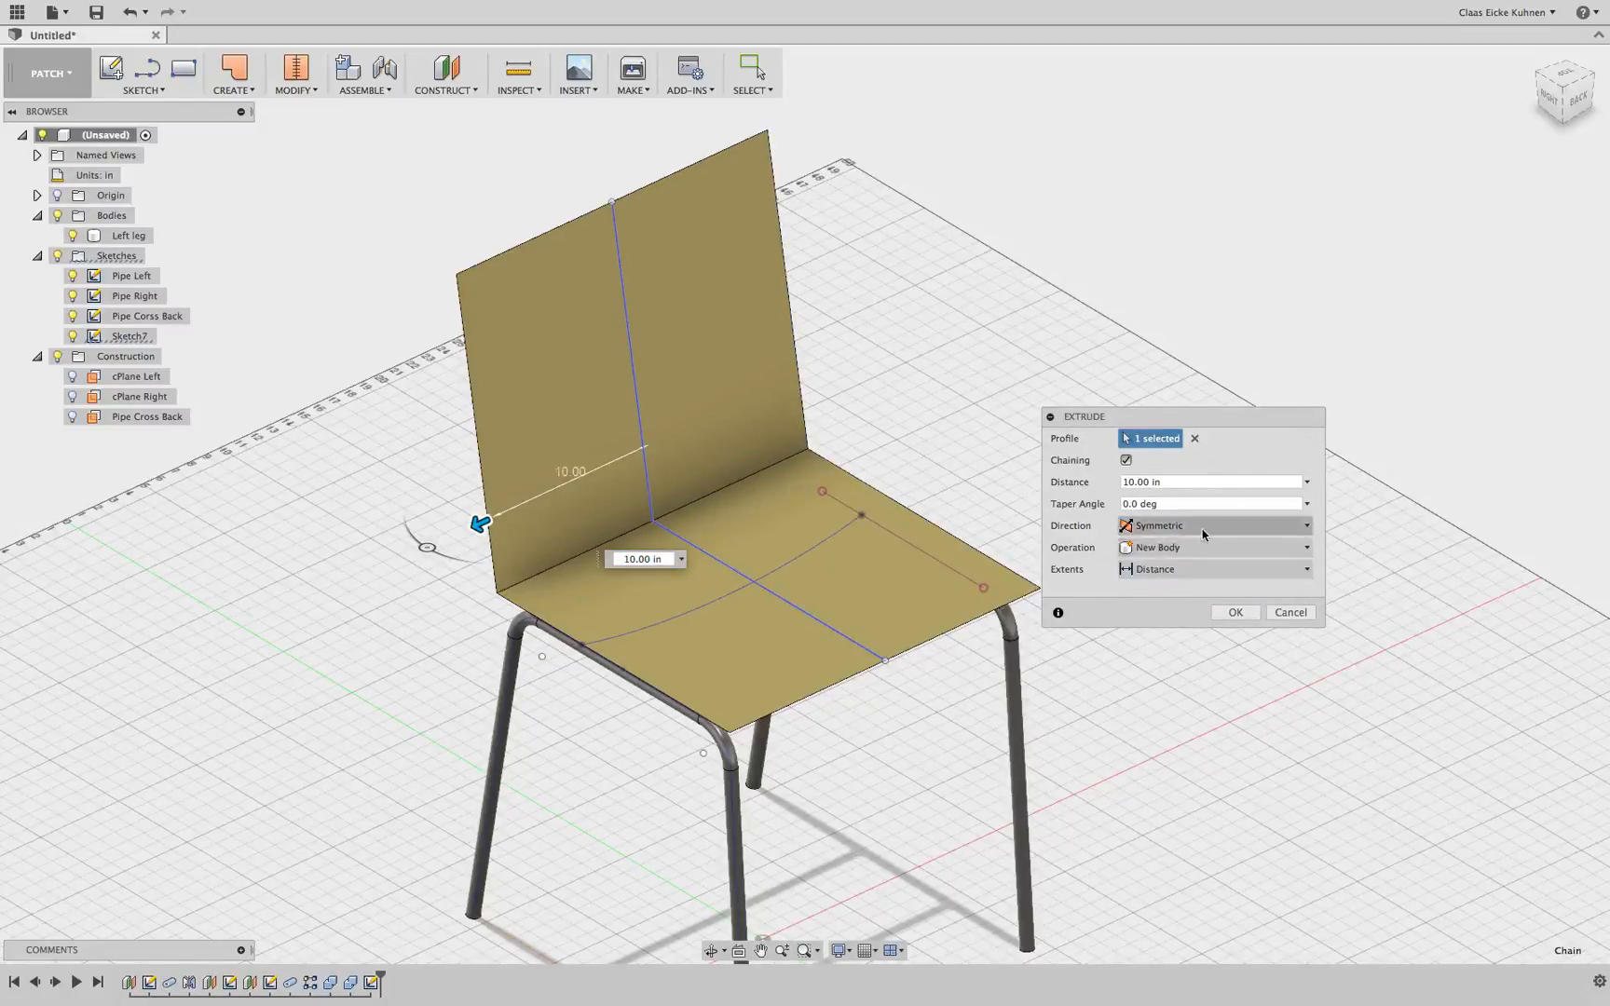
pyautogui.moveTo(1566, 102)
pyautogui.mouseDown()
pyautogui.moveTo(1439, 92)
pyautogui.moveTo(1411, 55)
pyautogui.moveTo(1576, 104)
pyautogui.mouseUp()
pyautogui.click(1235, 612)
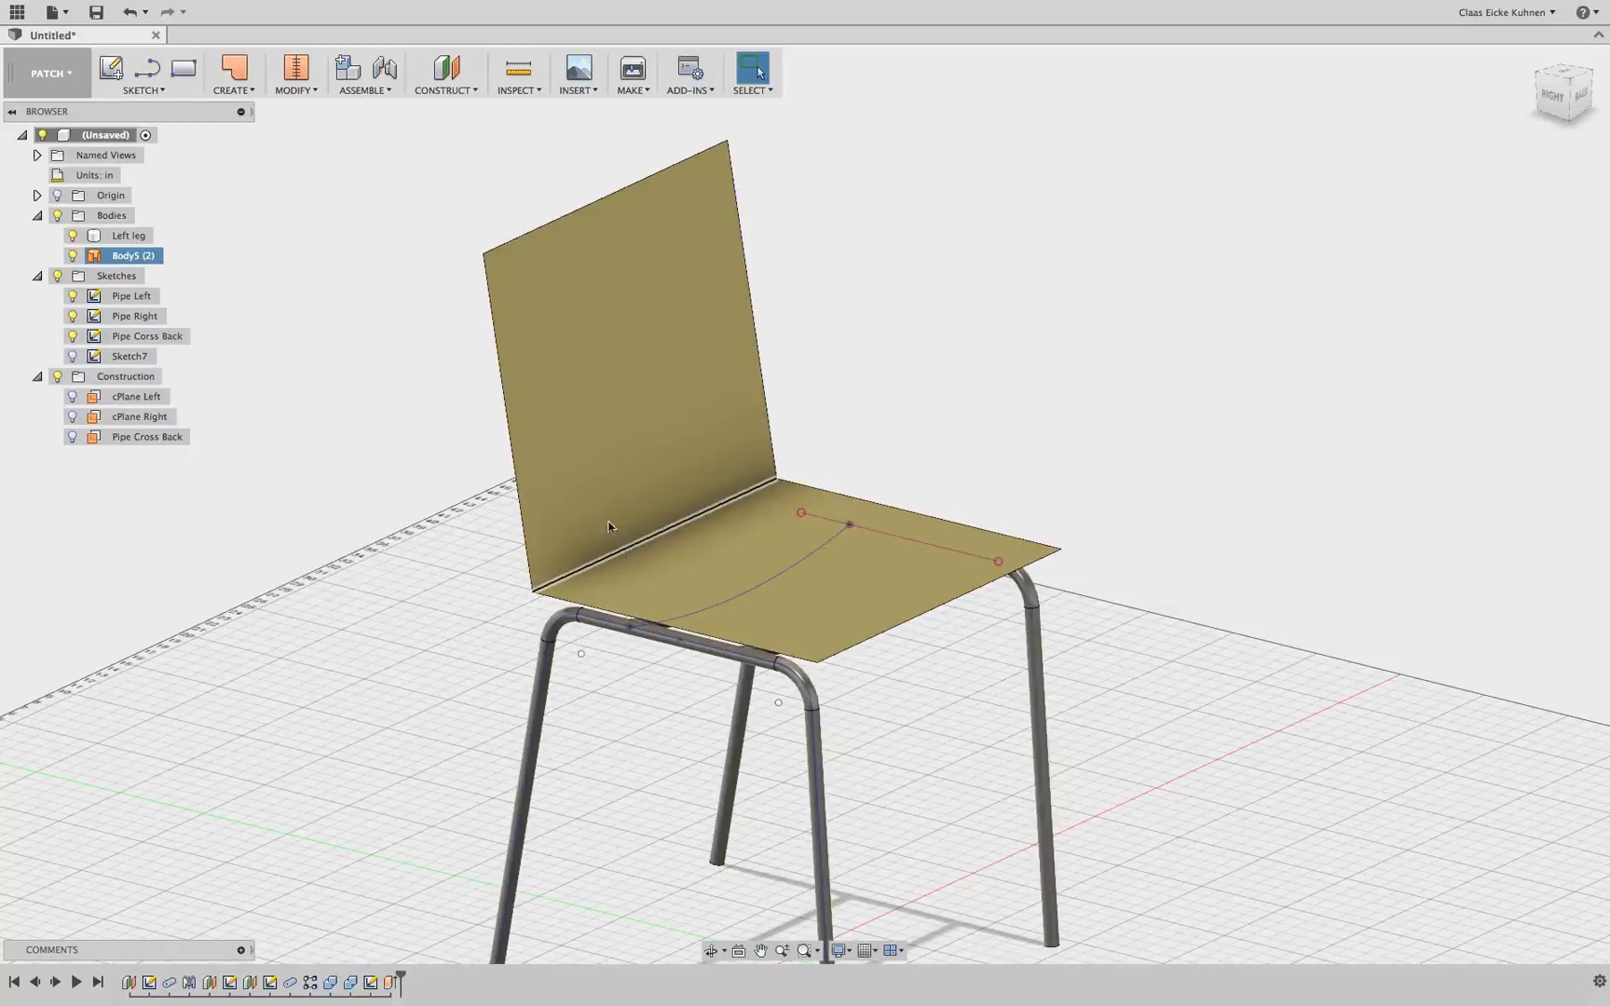
# Fillet the surface's seat-to-backrest corner edge with a 2.50 in radius
pyautogui.click(296, 82)
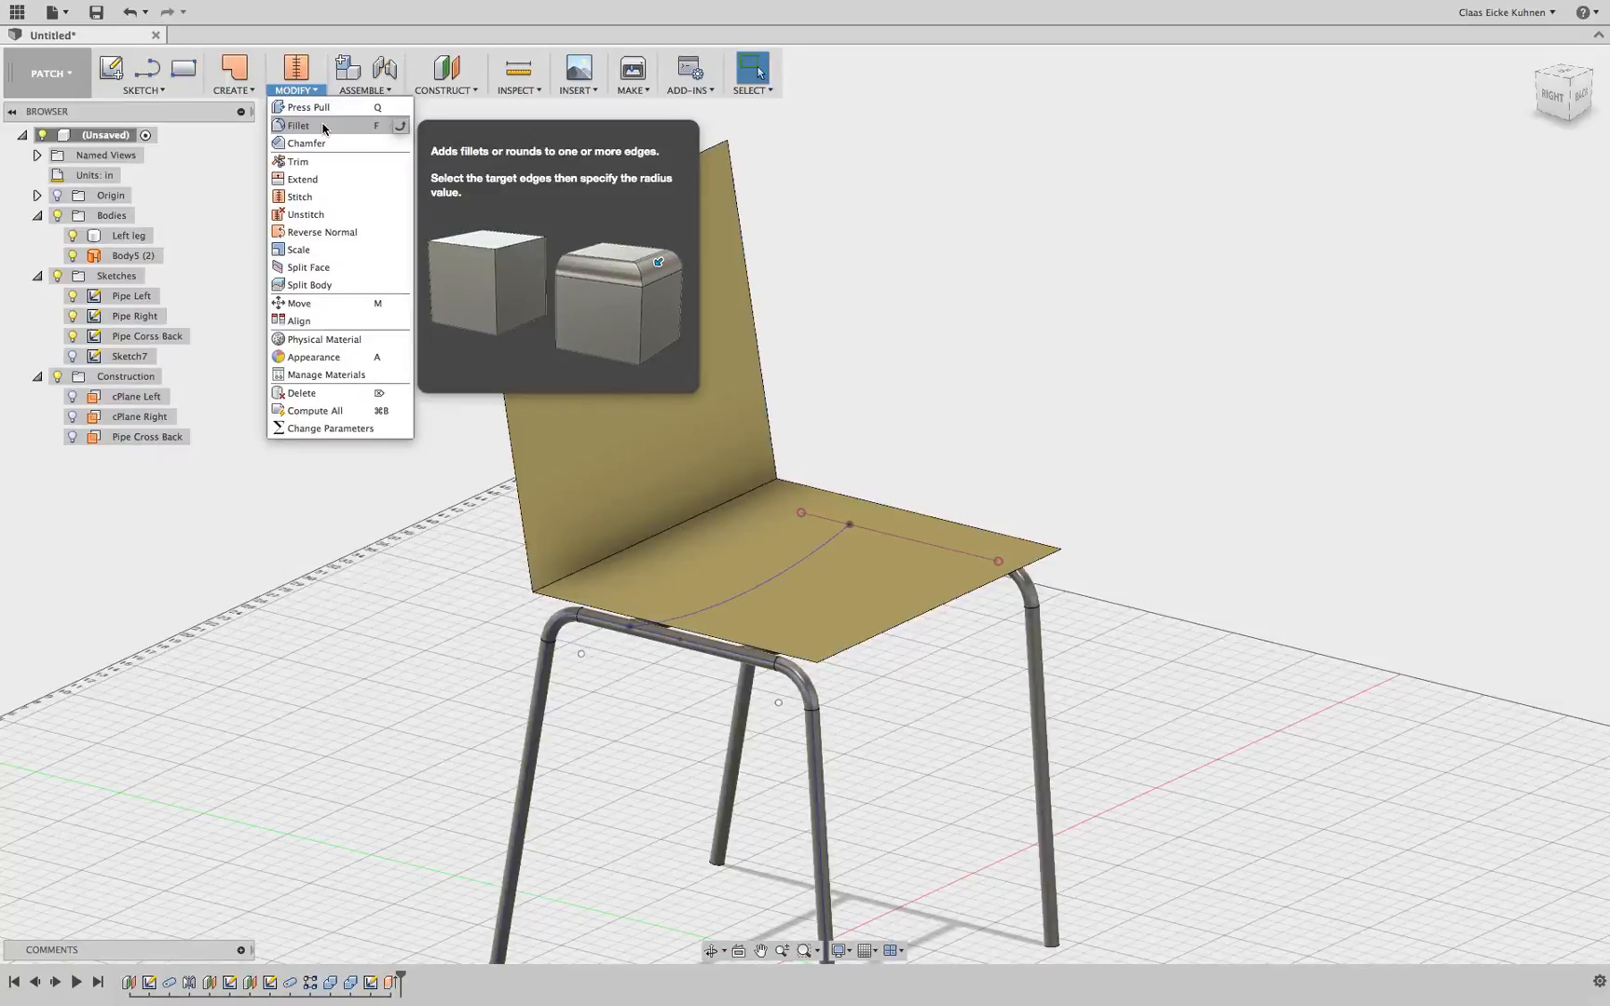
pyautogui.click(324, 127)
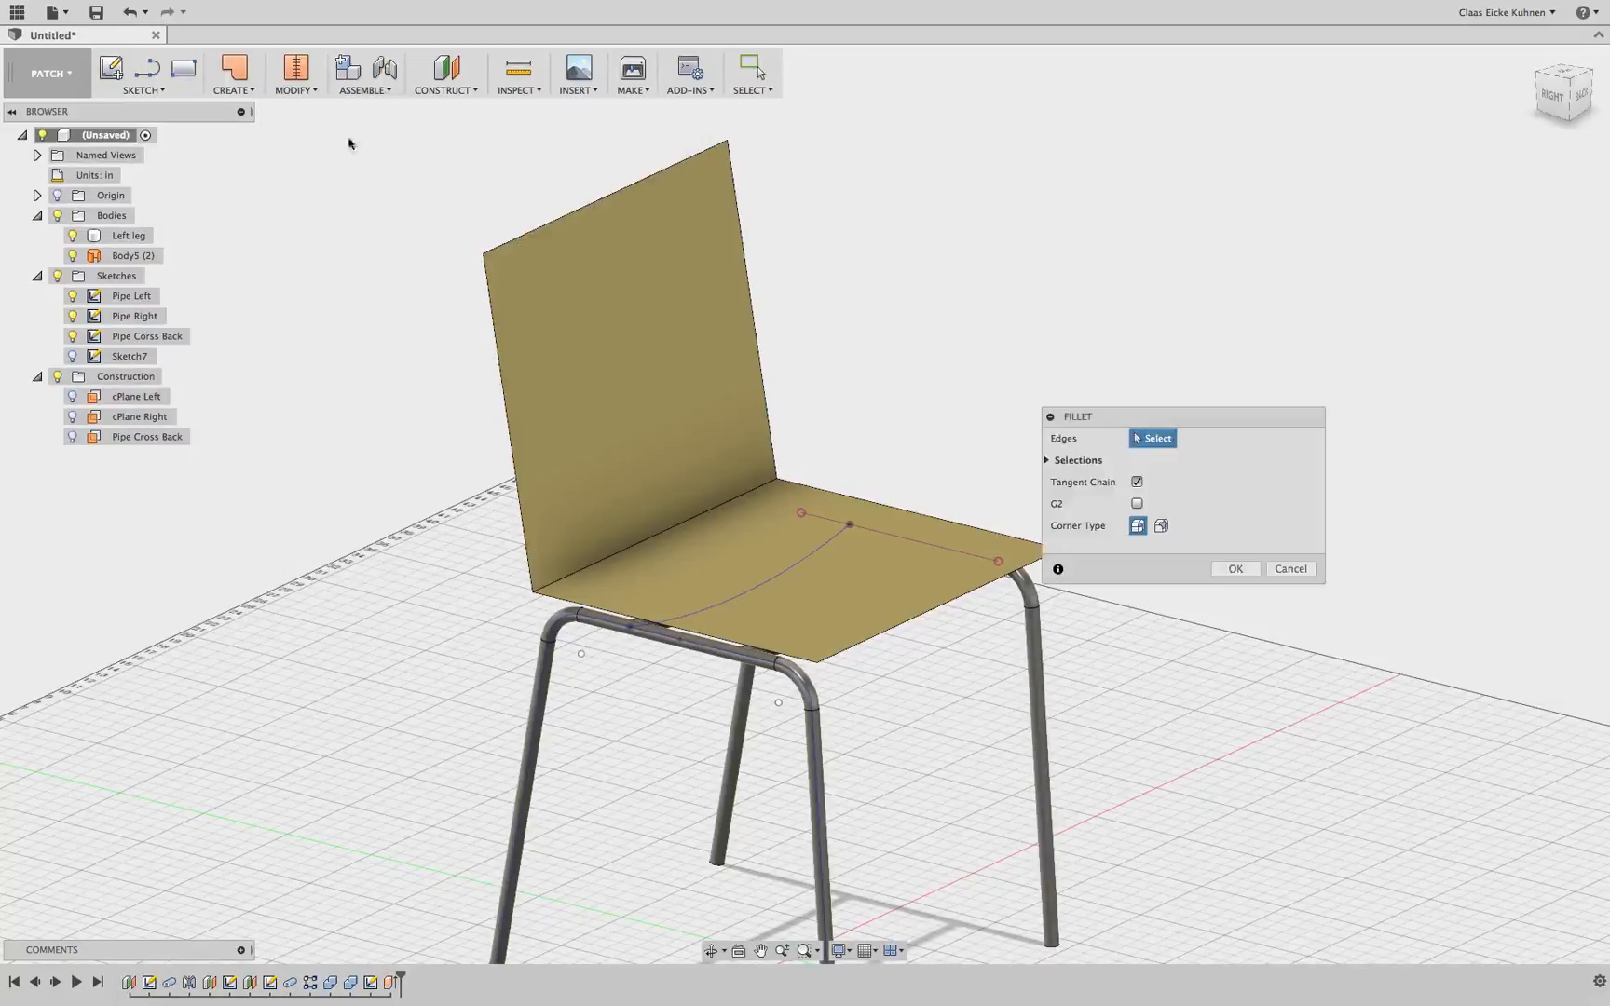
pyautogui.click(634, 545)
pyautogui.moveTo(630, 546); pyautogui.dragTo(636, 542)
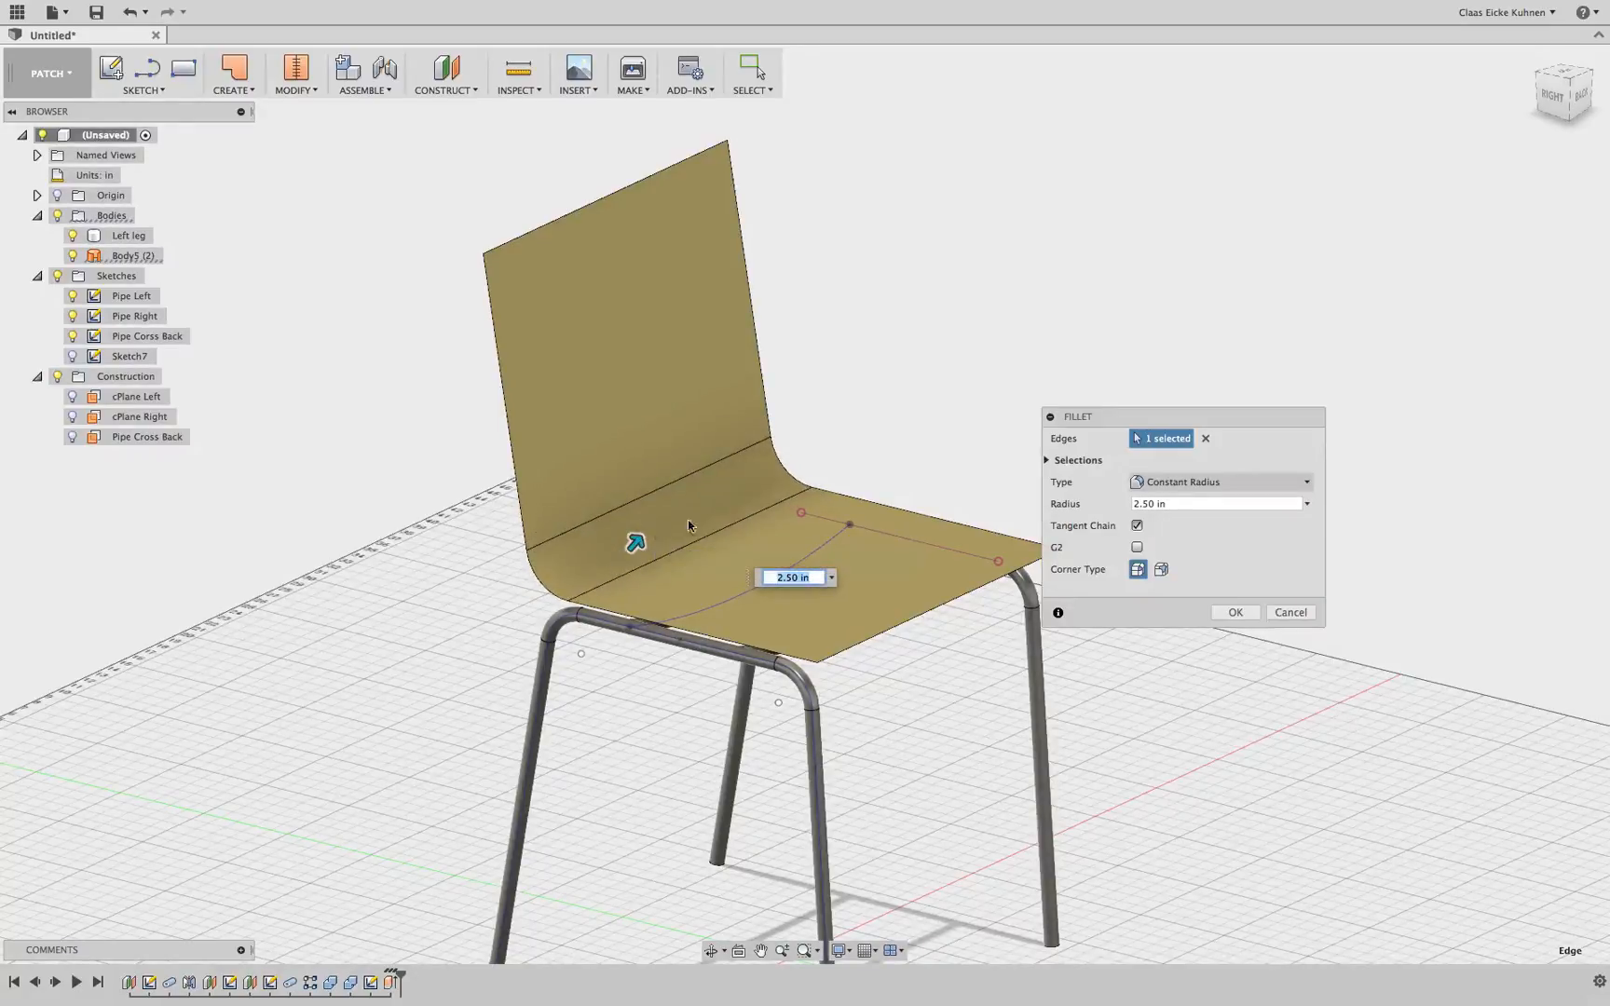
pyautogui.click(1554, 97)
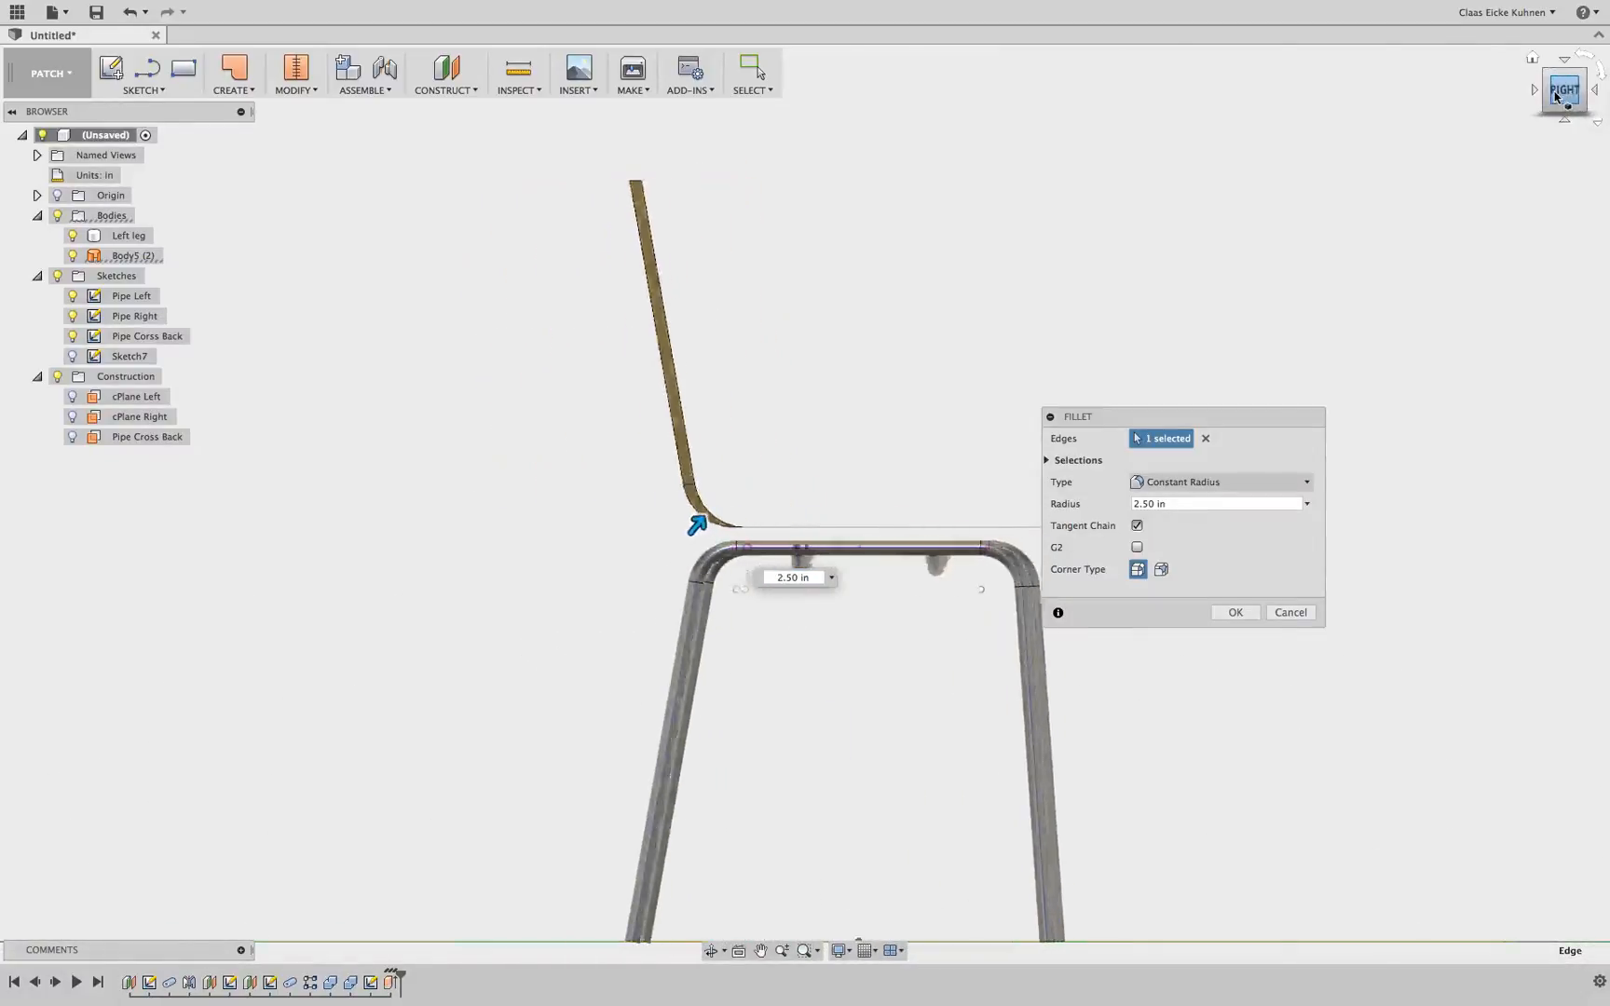
pyautogui.moveTo(1555, 97); pyautogui.dragTo(1276, 426)
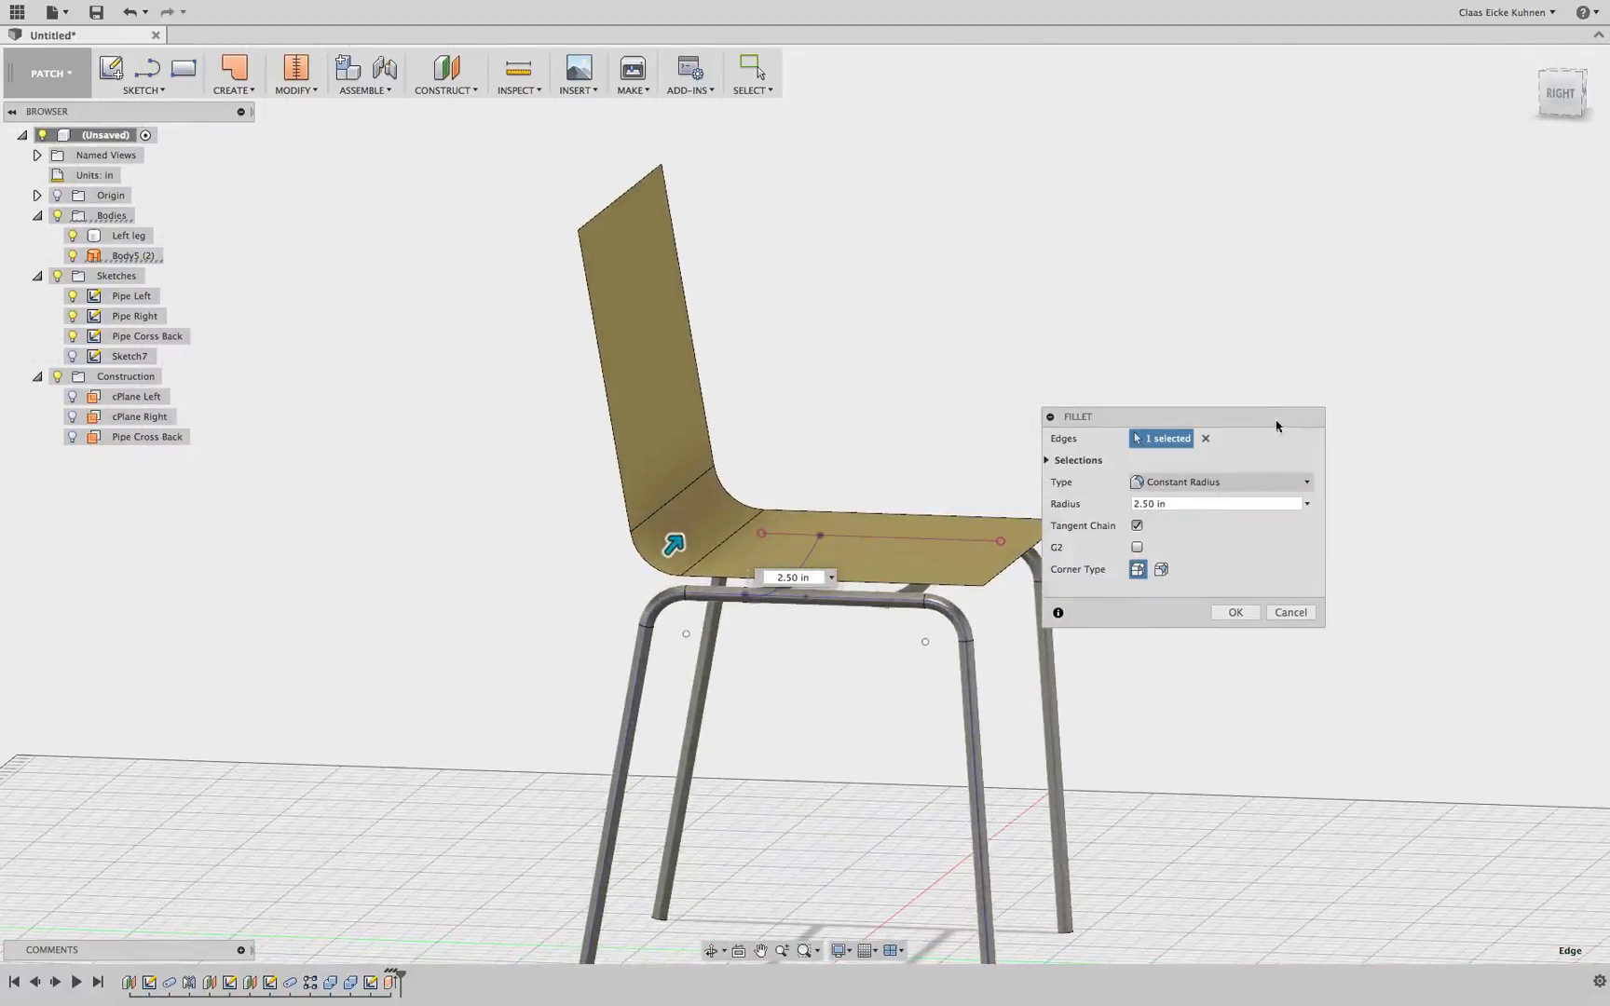
pyautogui.click(1229, 612)
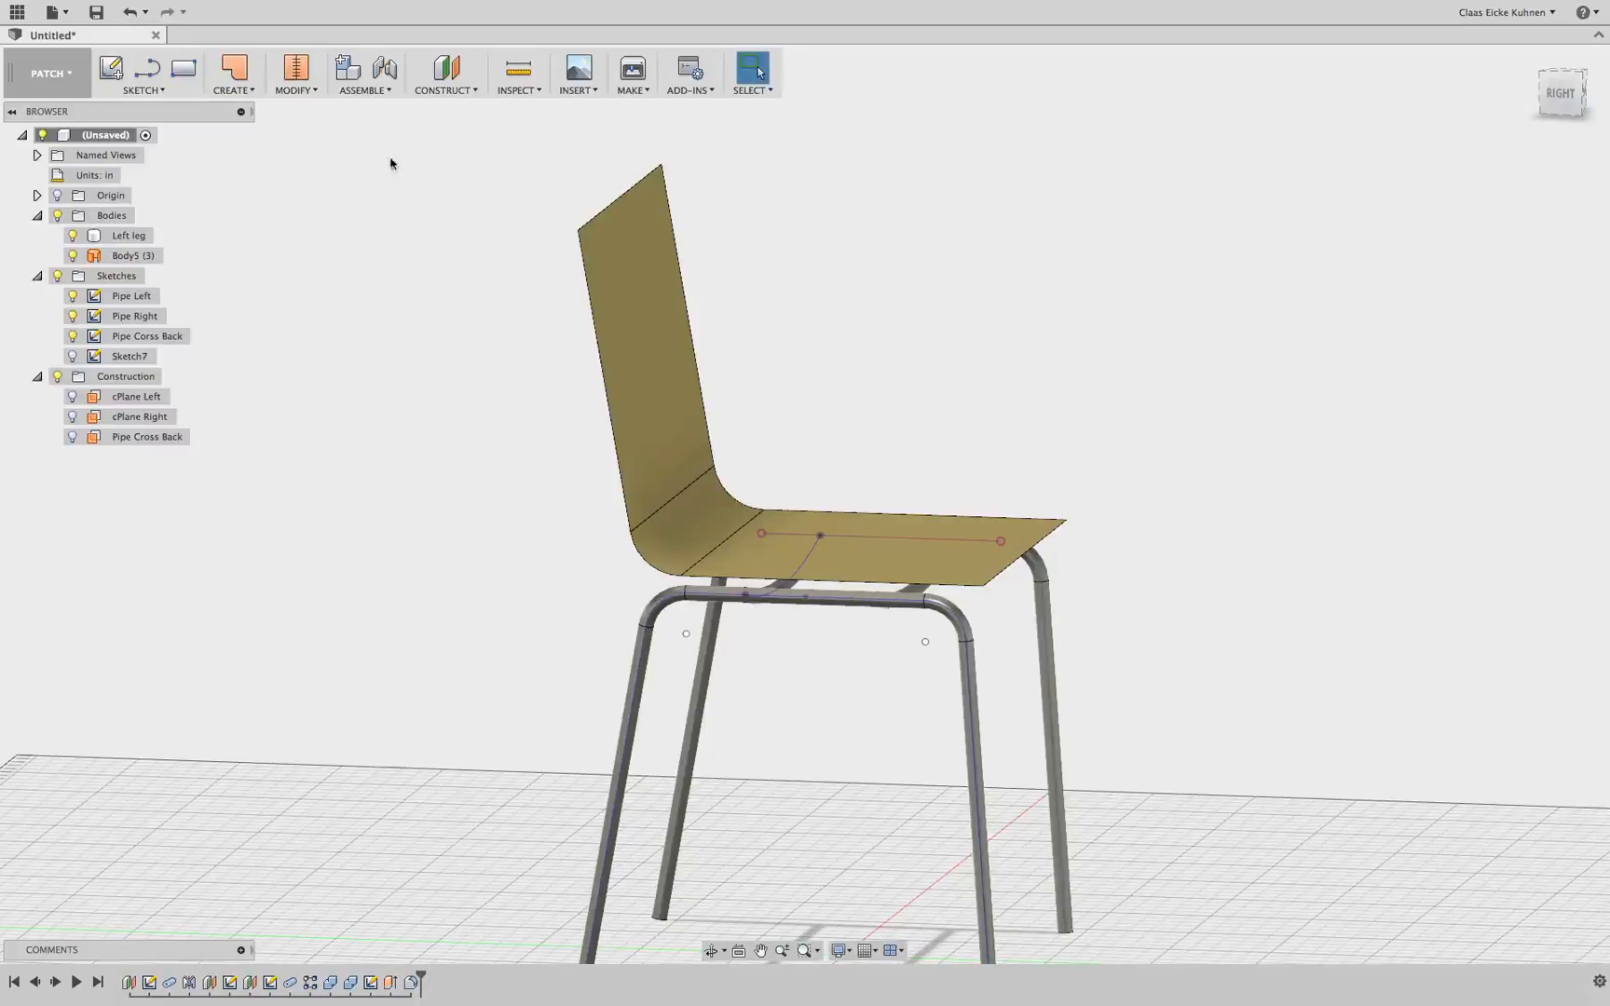
# Thicken the seat-and-backrest surface 1.00 in to one side as a new body
pyautogui.click(244, 91)
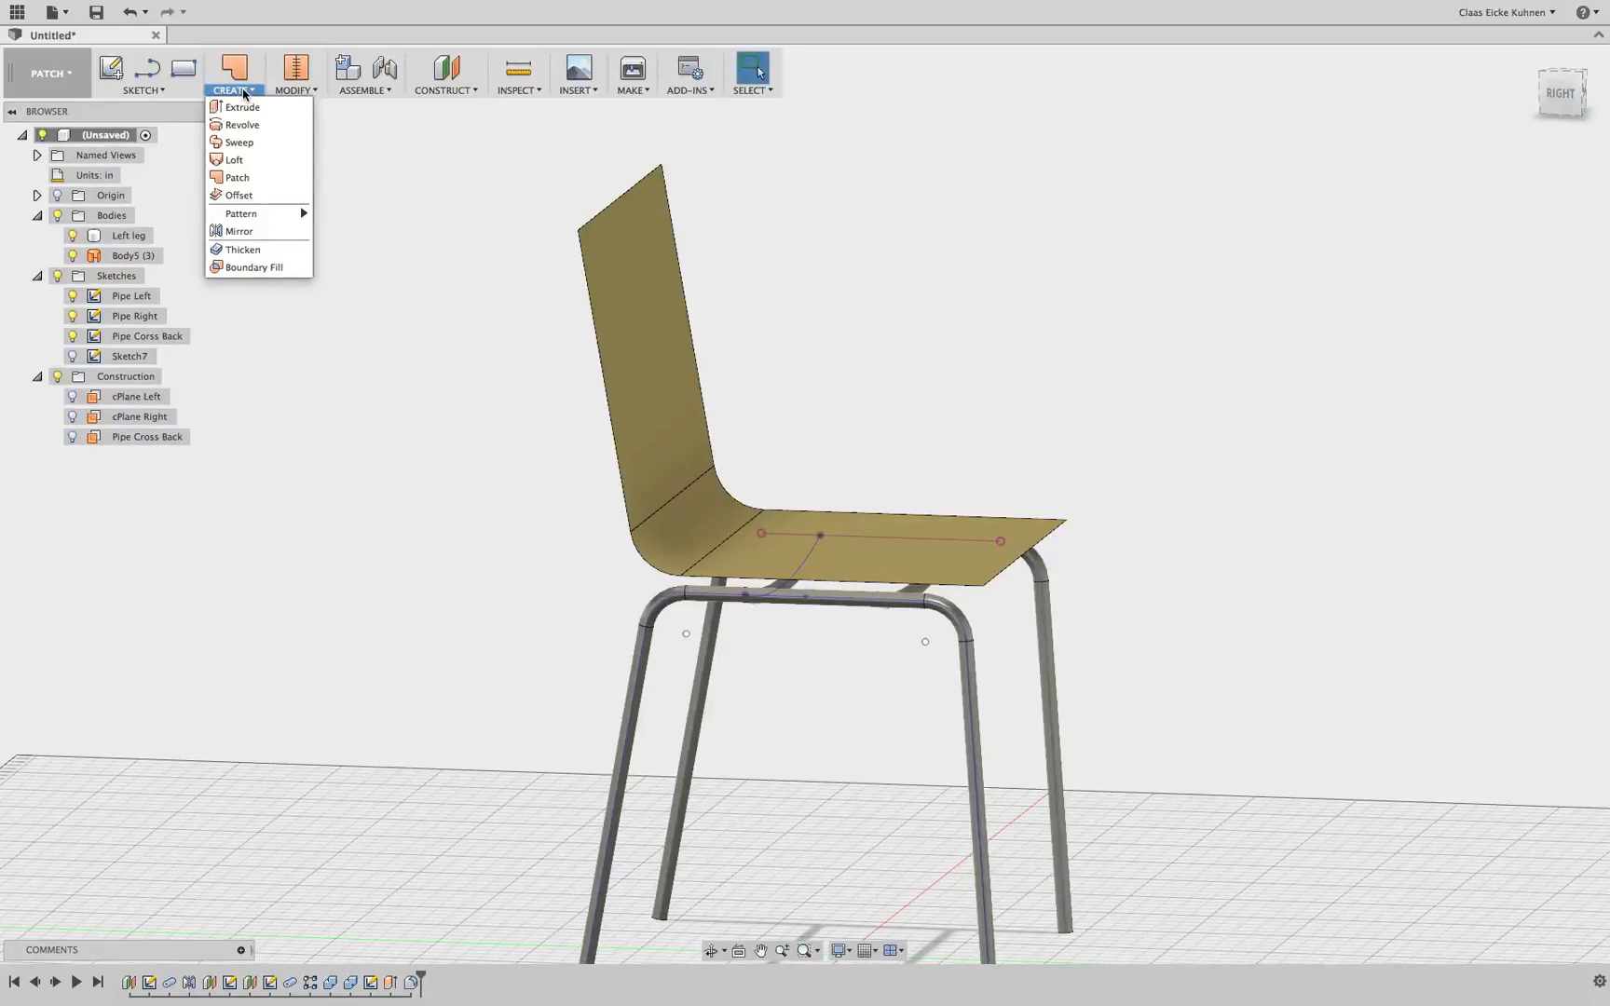
pyautogui.click(244, 249)
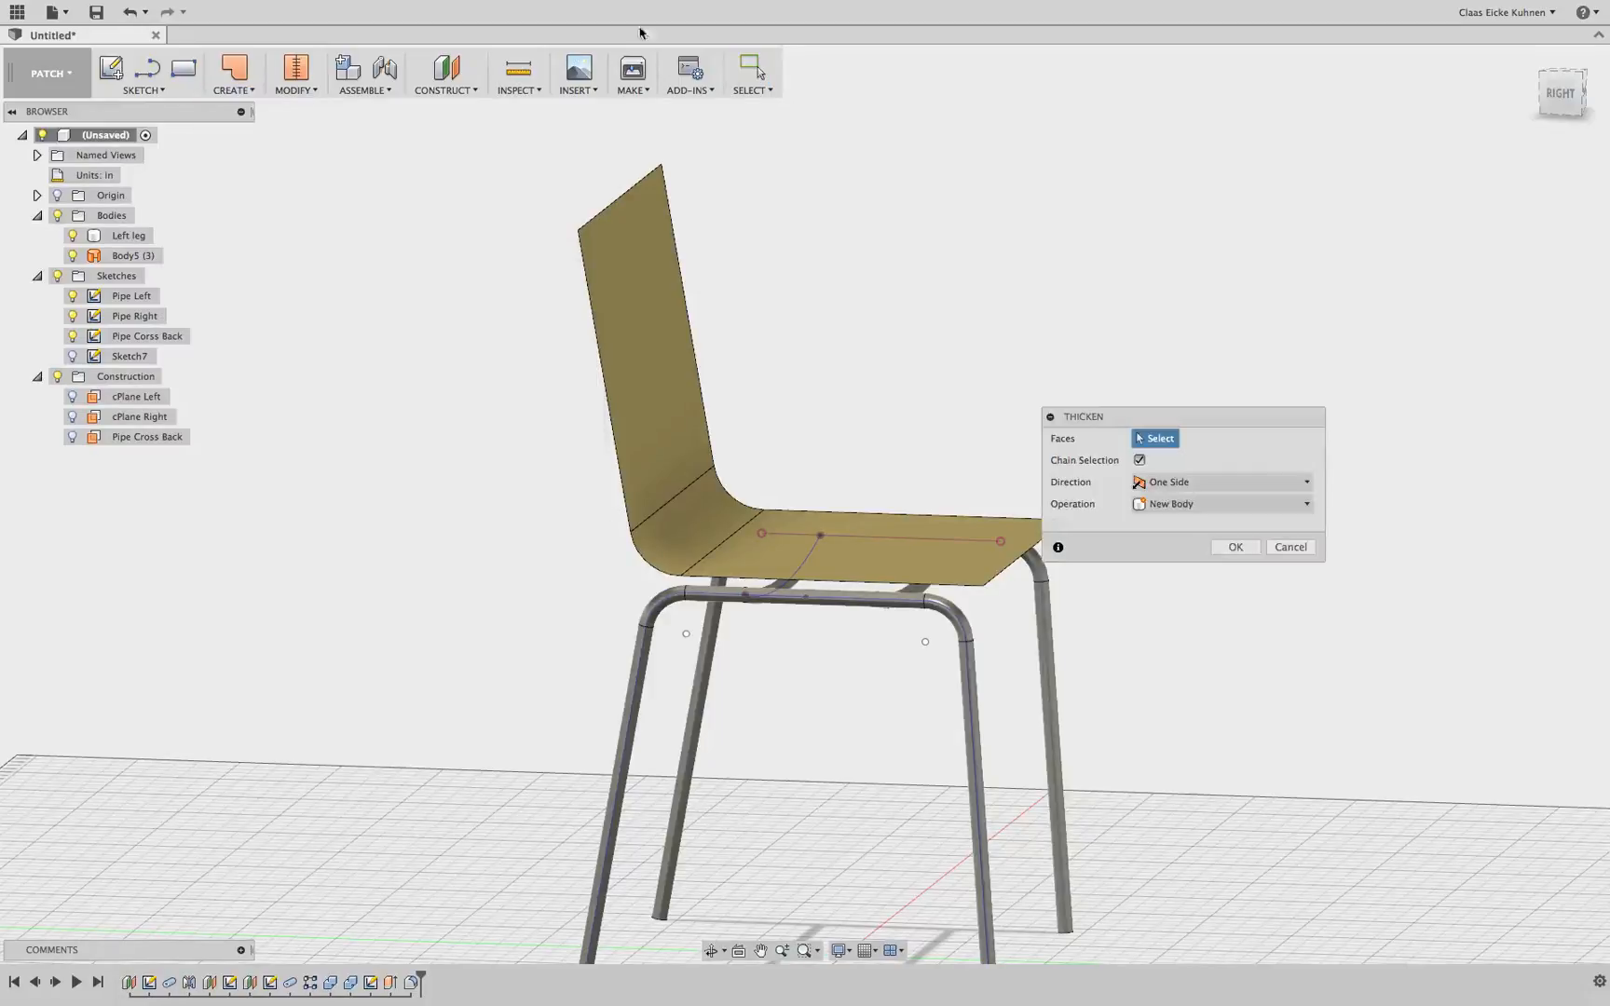
pyautogui.click(665, 359)
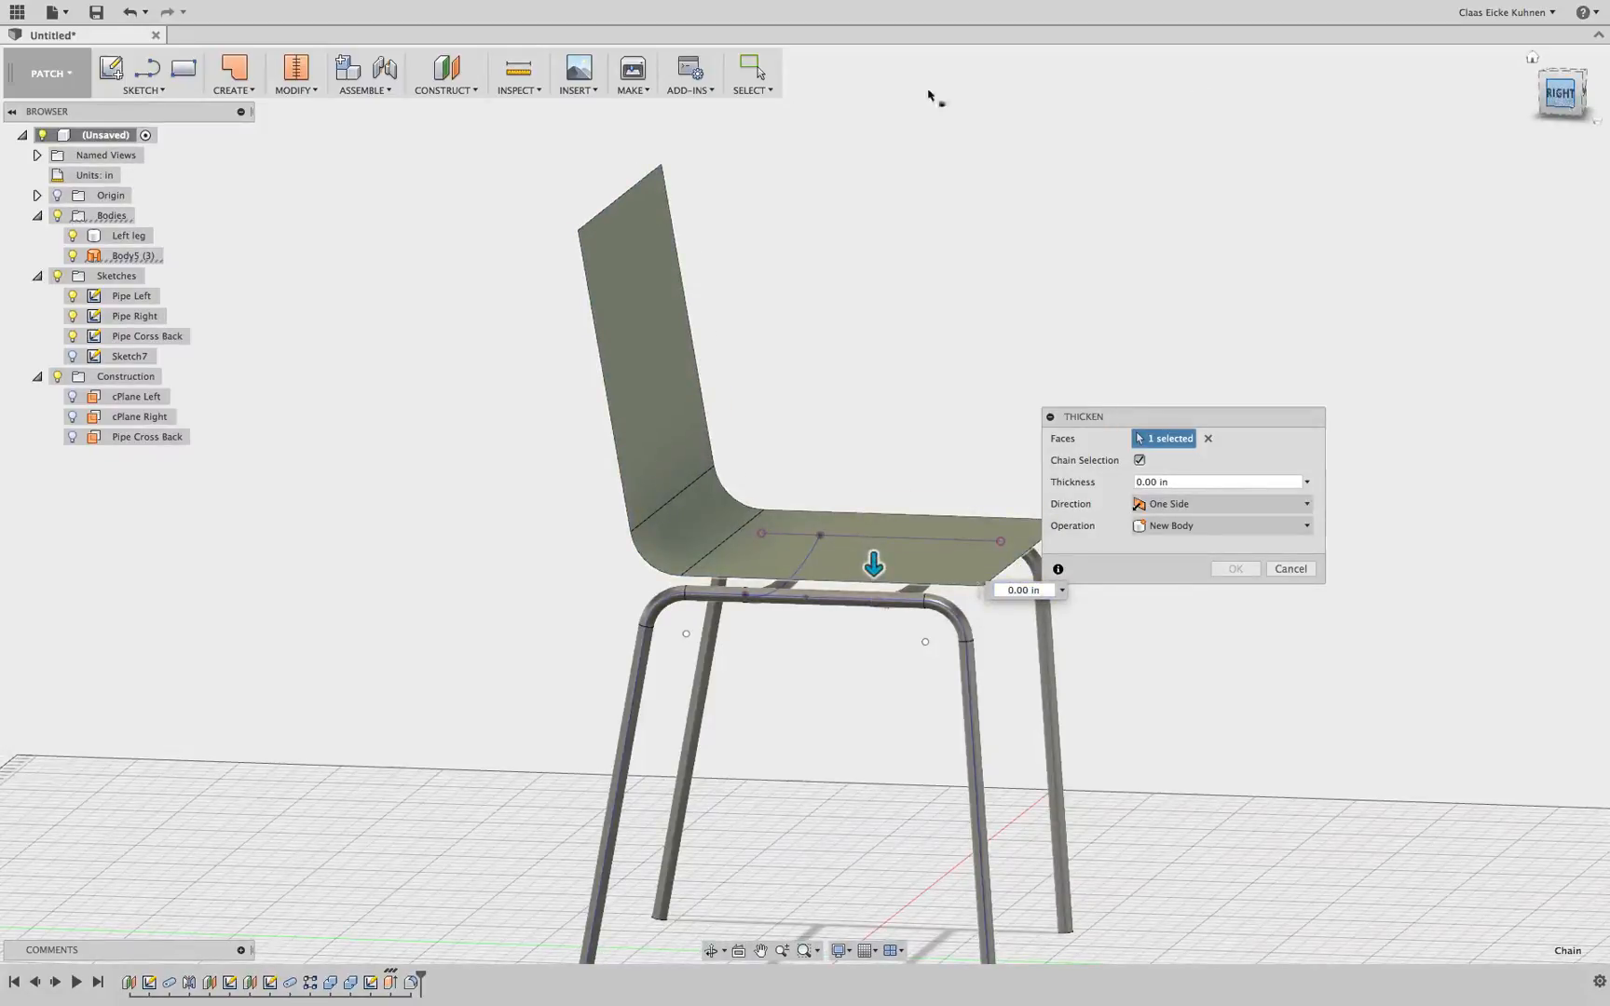
pyautogui.click(73, 236)
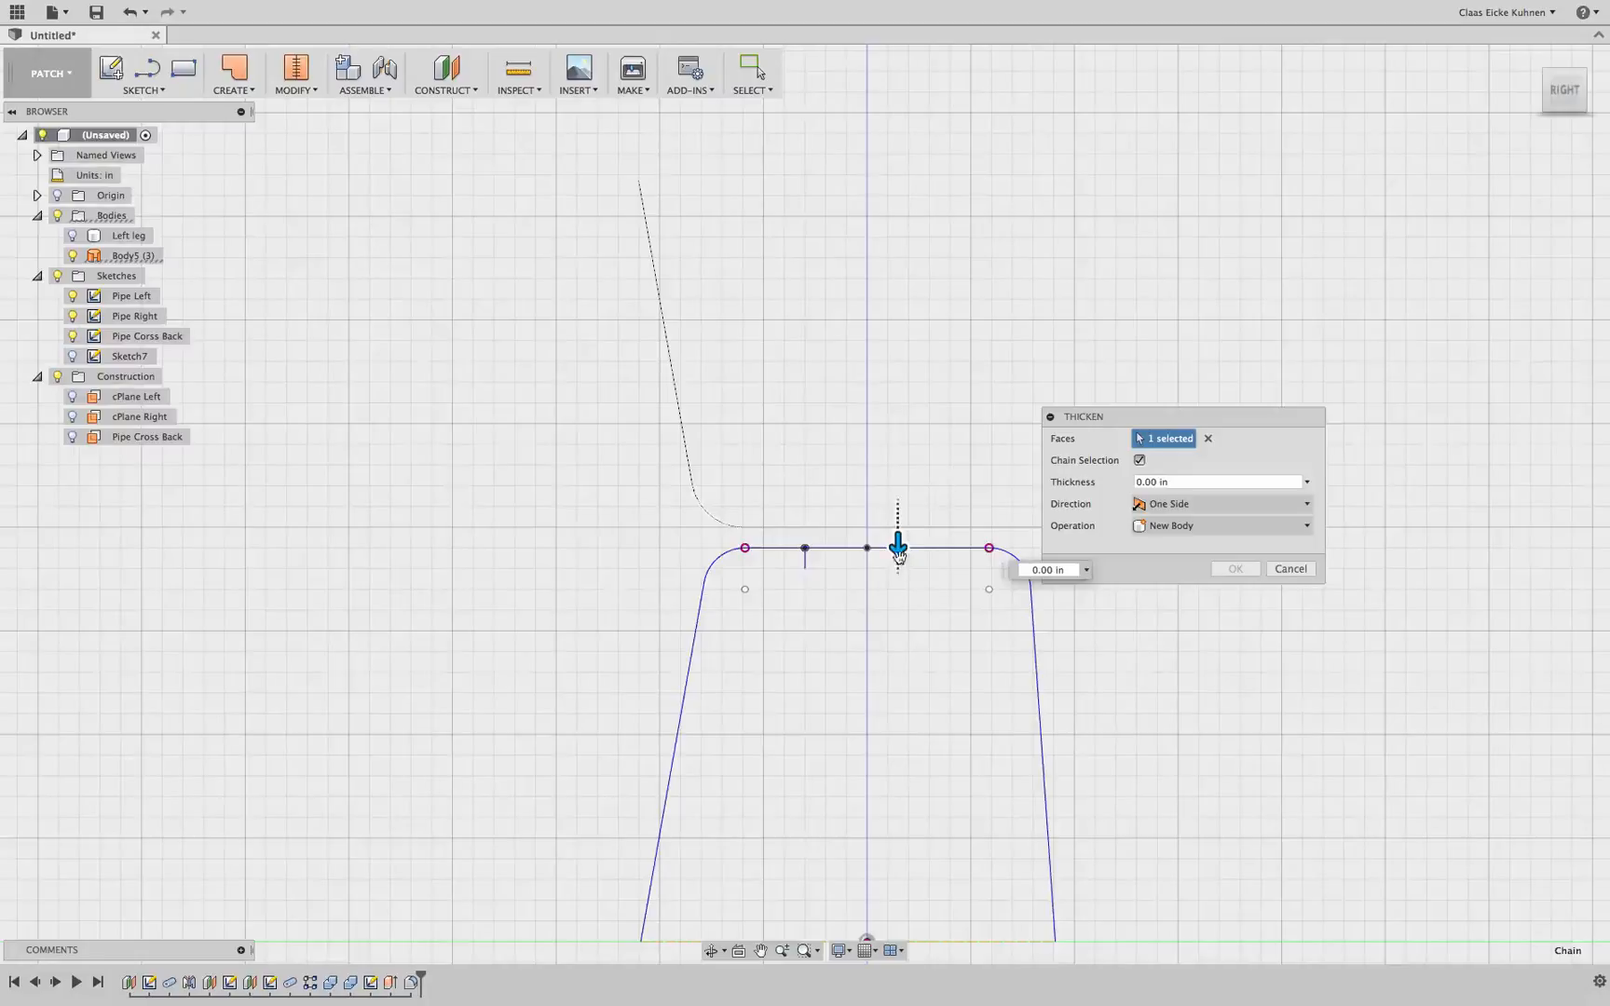
pyautogui.moveTo(899, 545); pyautogui.dragTo(897, 565)
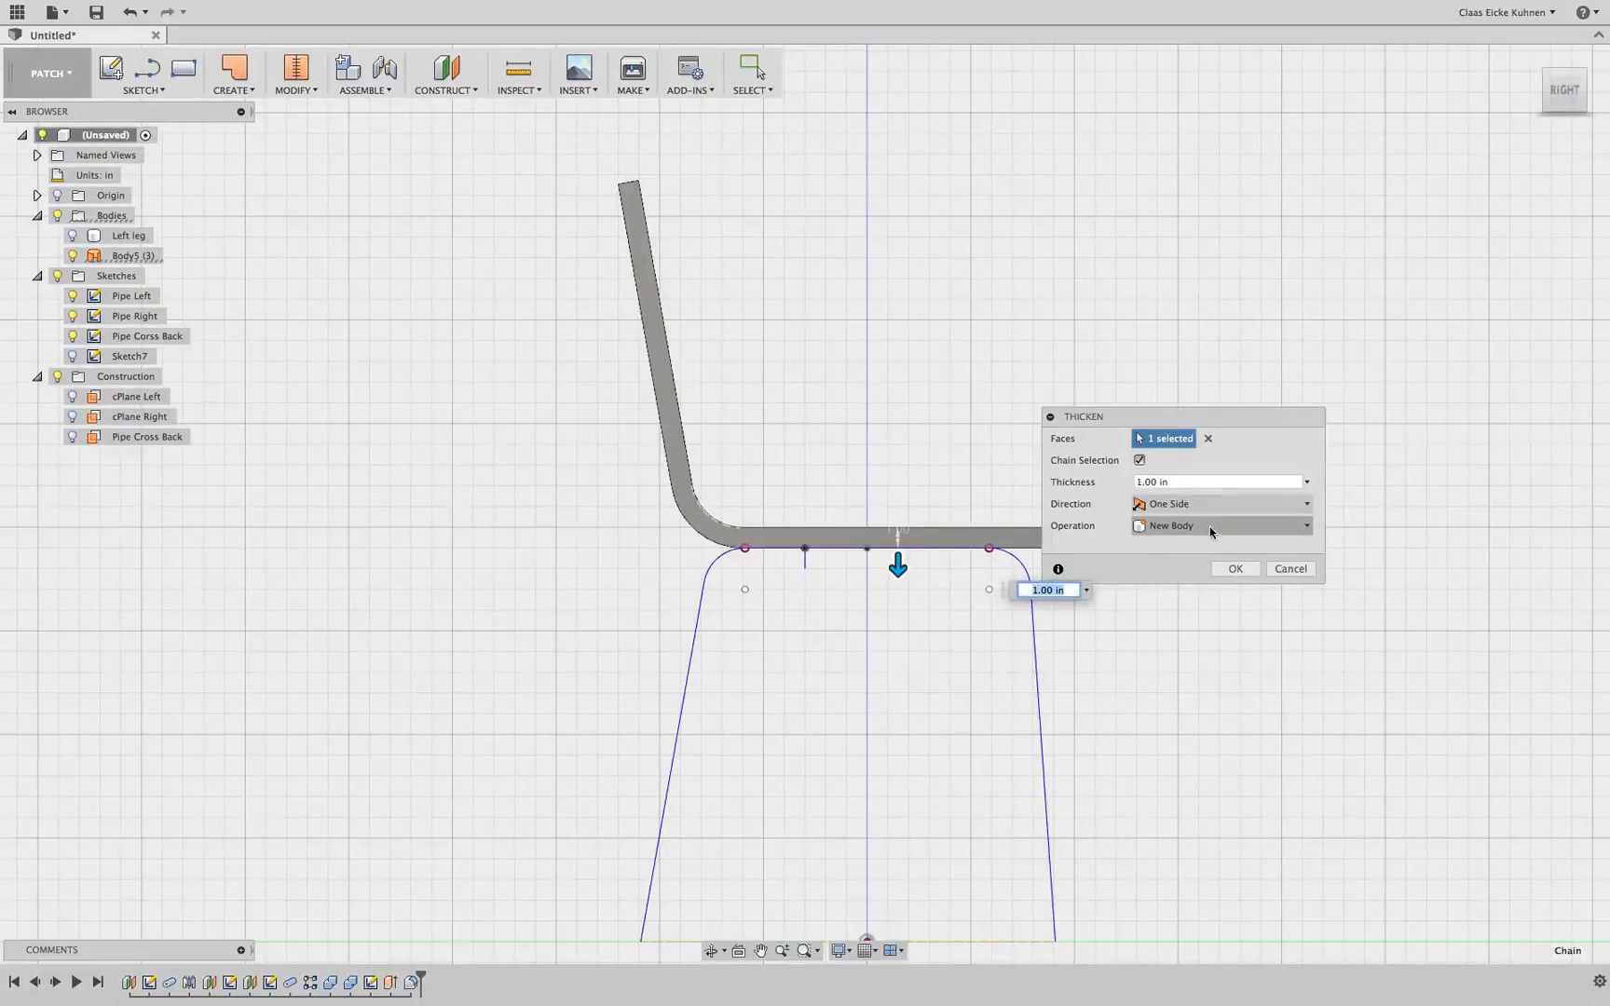
pyautogui.click(1200, 479)
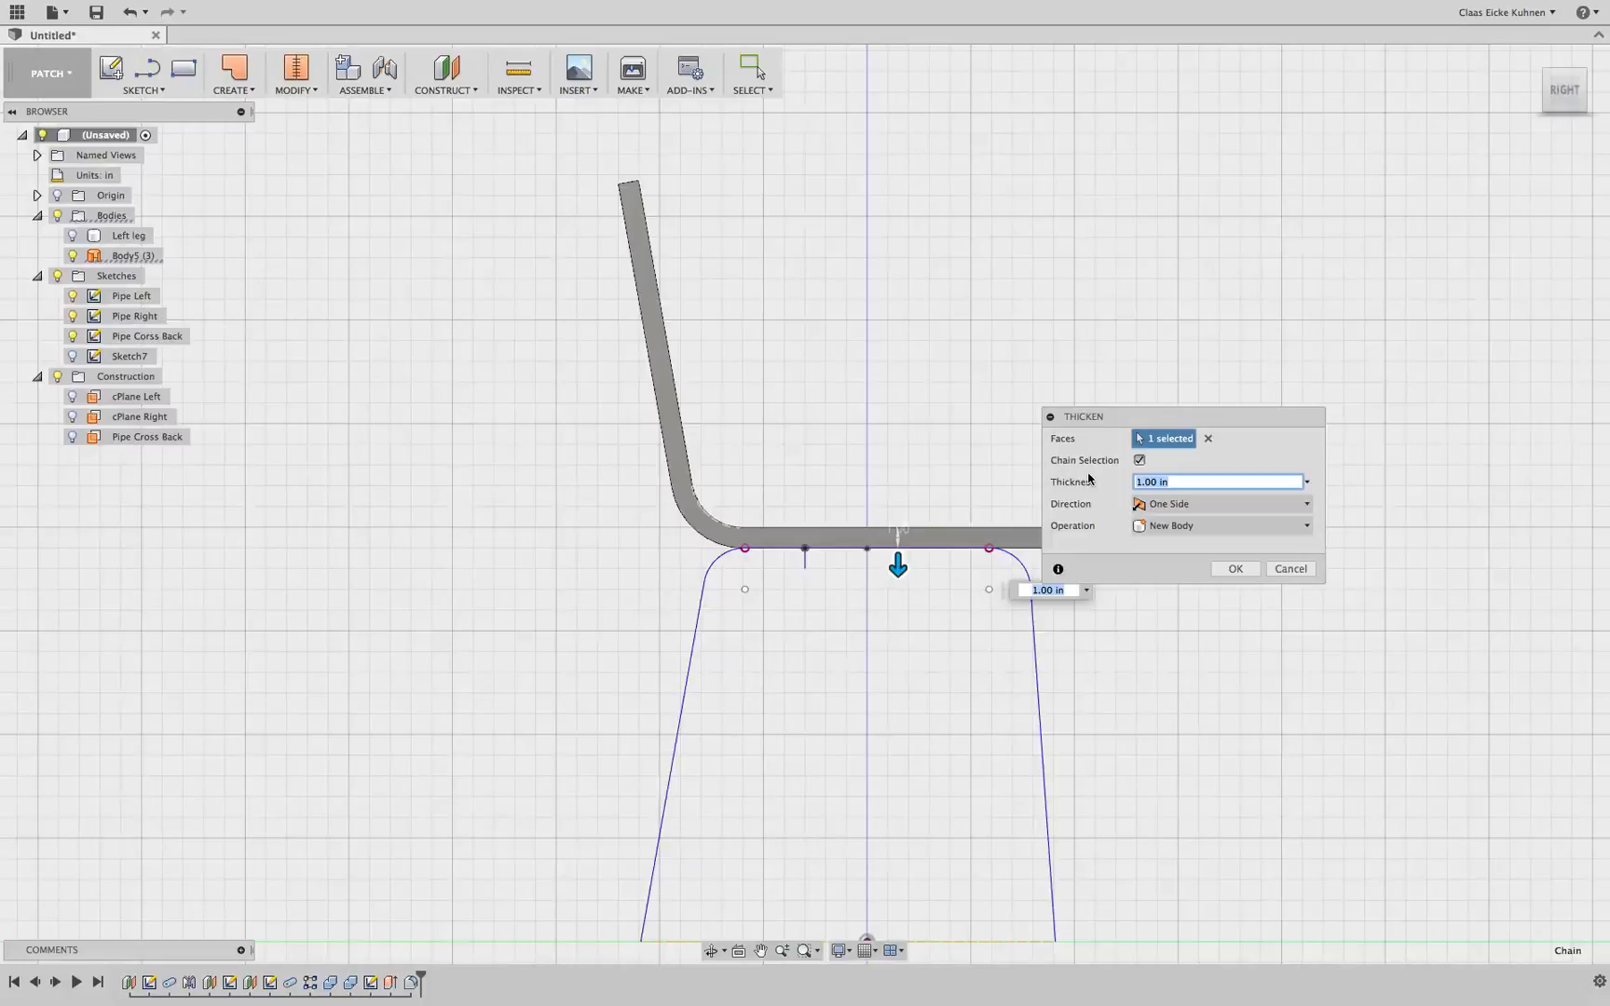
pyautogui.click(1217, 566)
# Switch from the Patch workspace to the Model workspace
pyautogui.click(1583, 69)
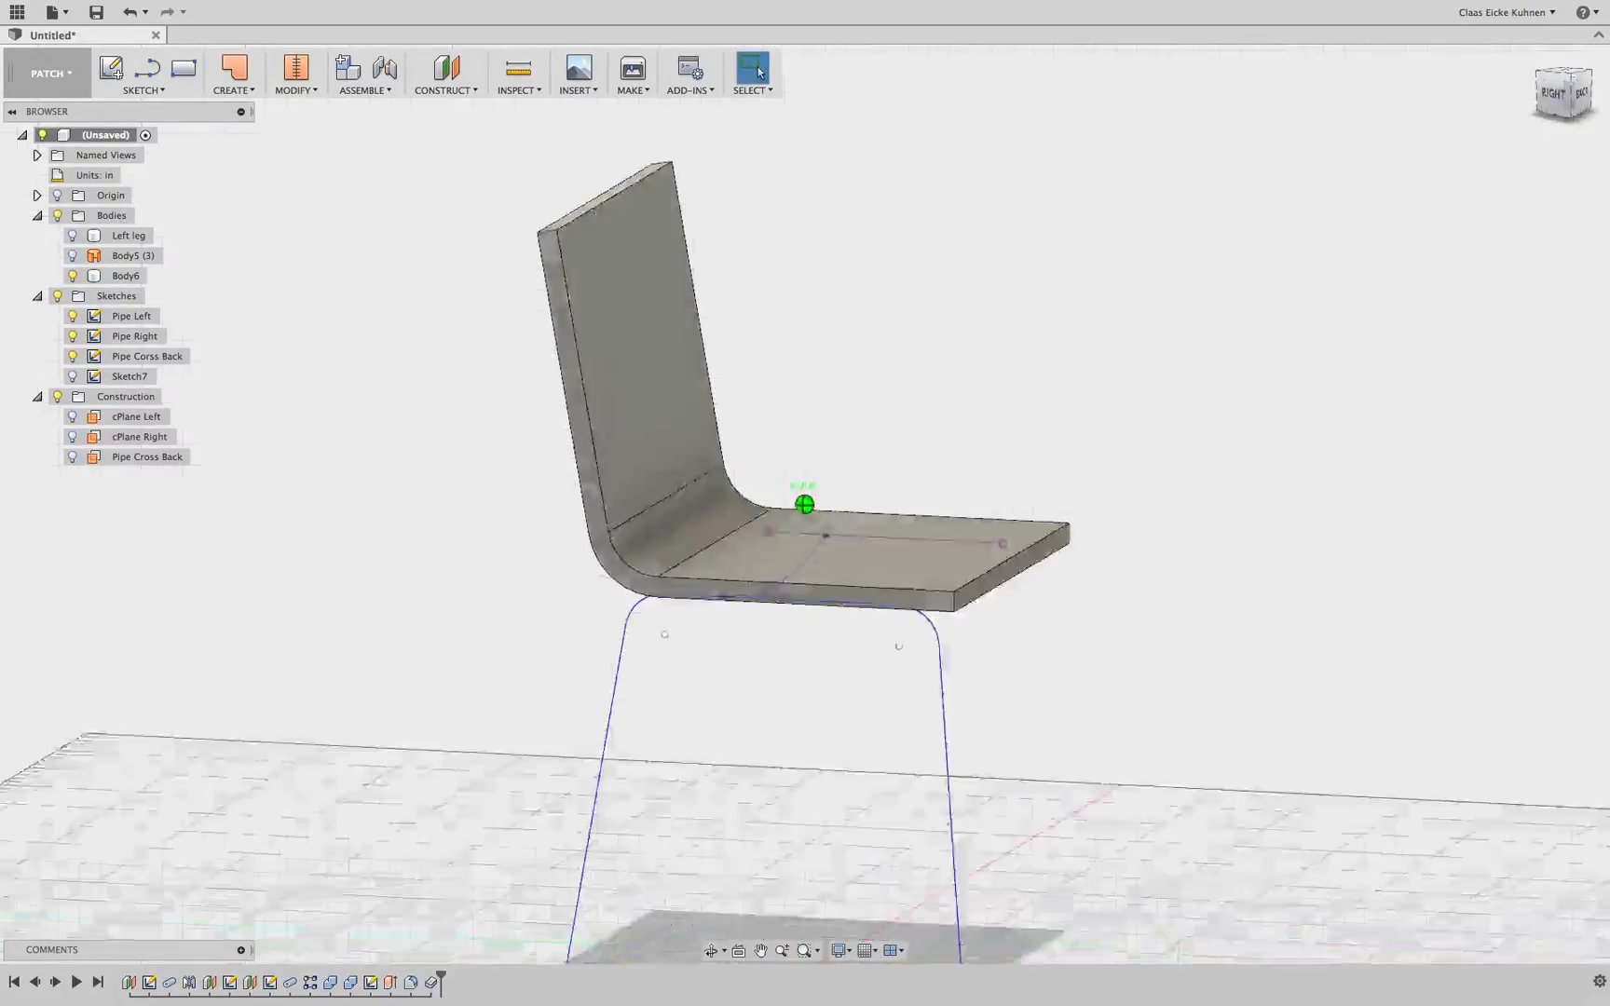
pyautogui.moveTo(1576, 78); pyautogui.dragTo(1549, 94)
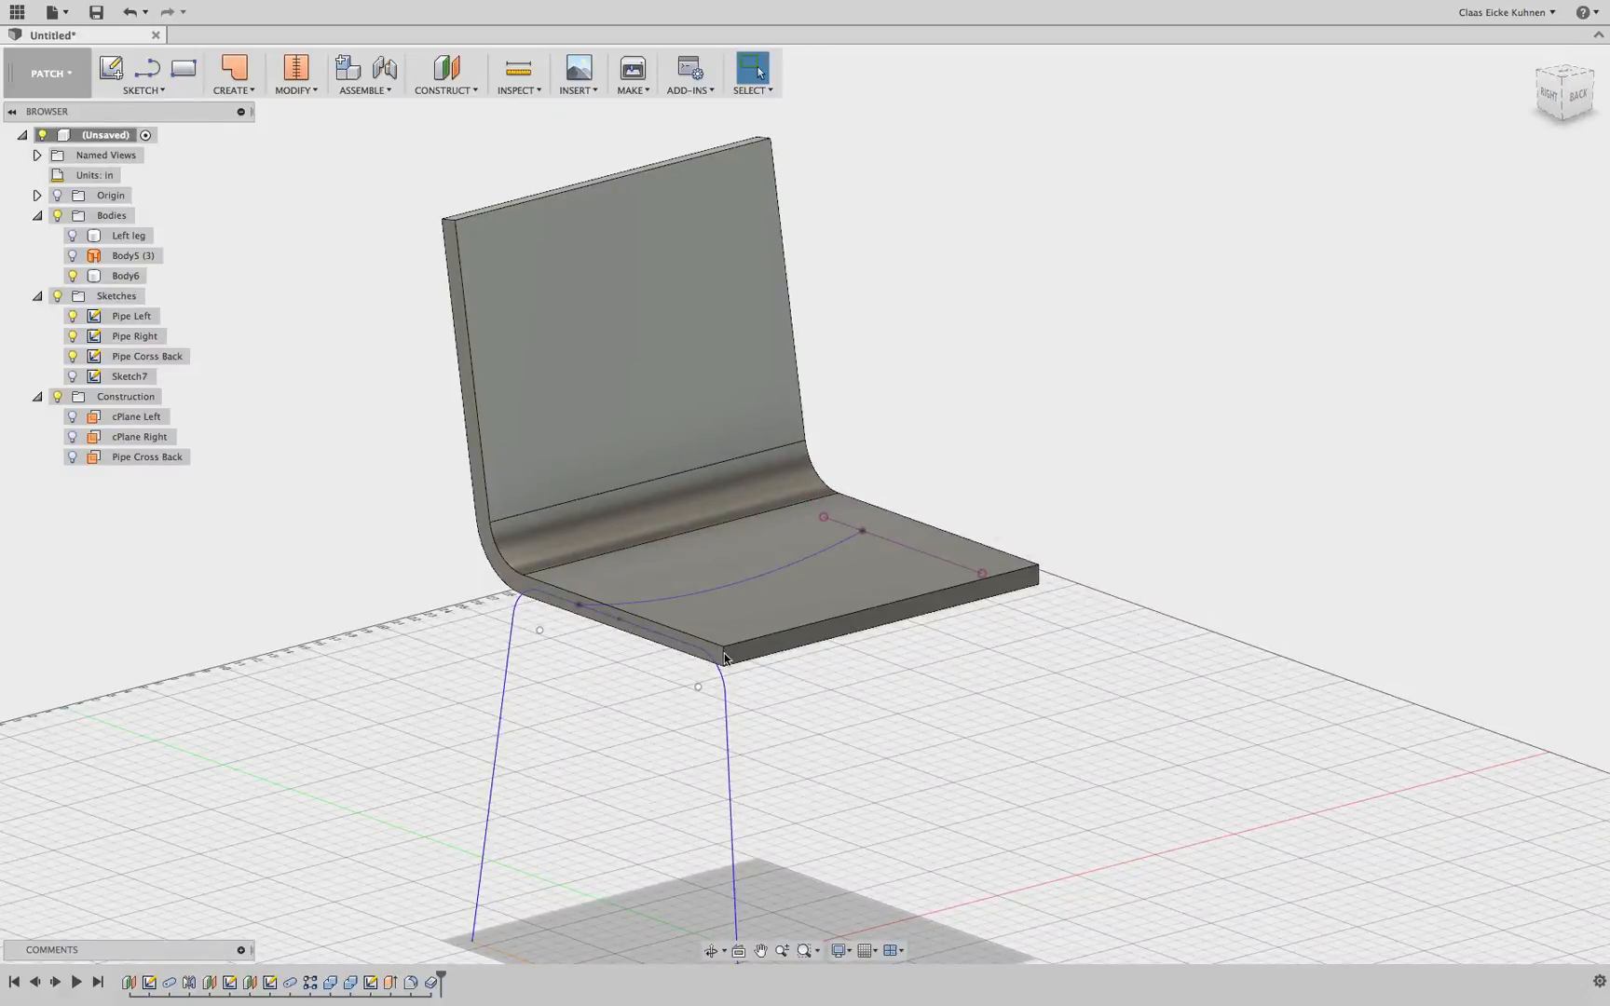
pyautogui.click(769, 277)
pyautogui.click(66, 86)
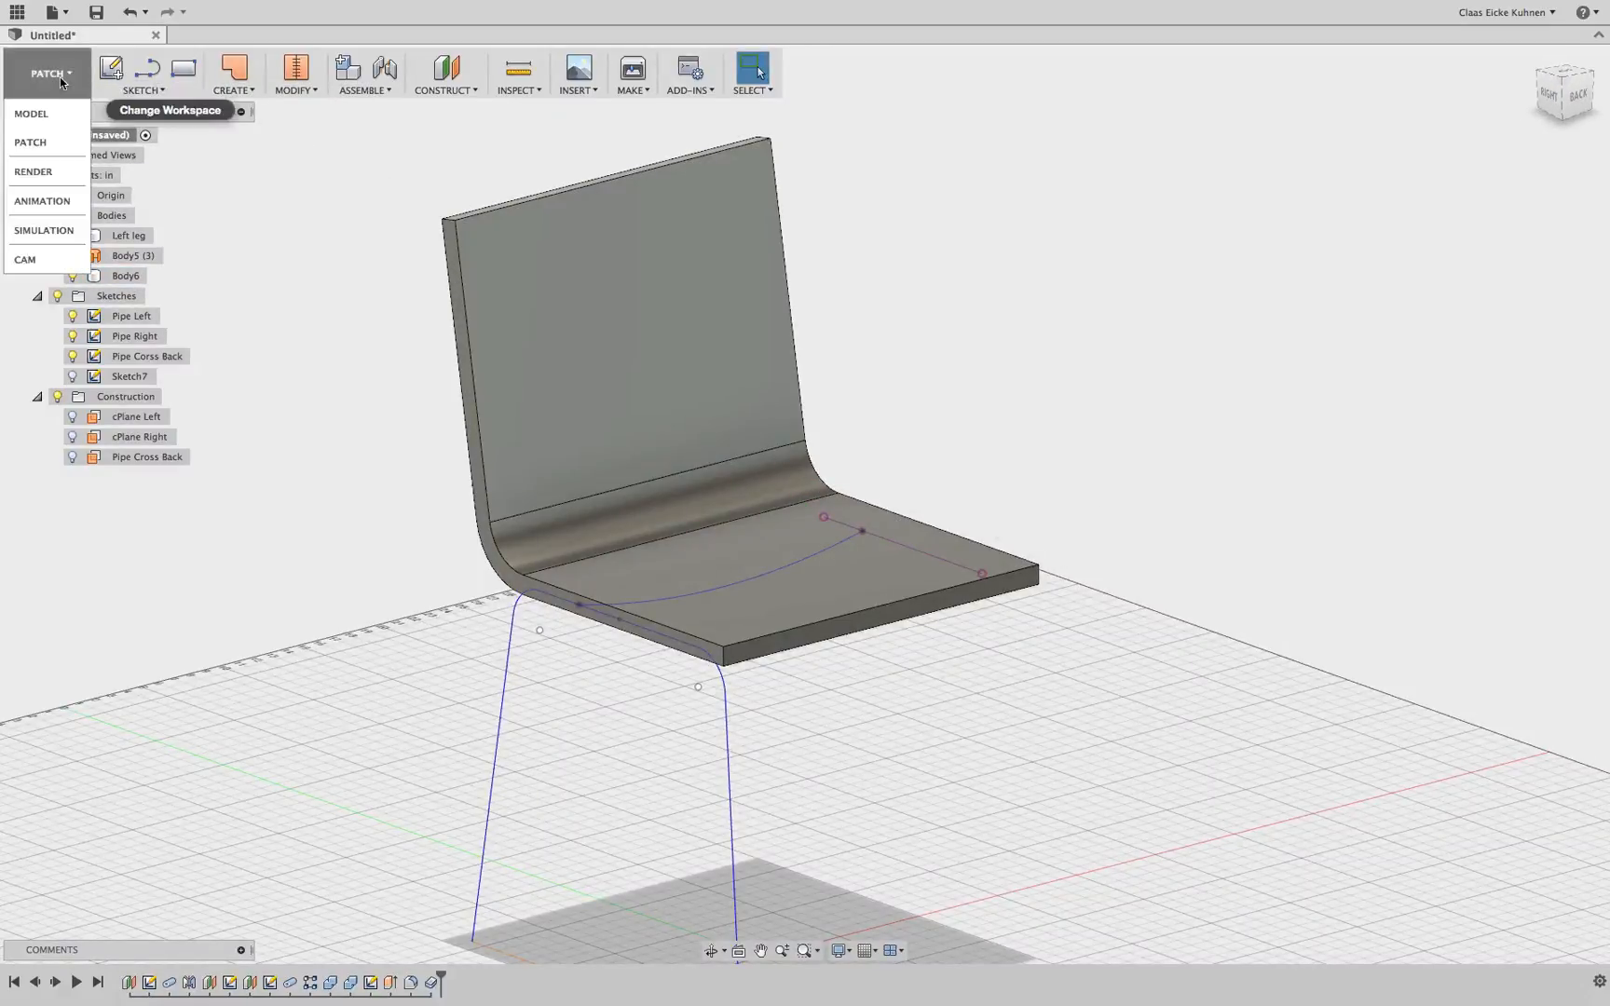
pyautogui.click(57, 114)
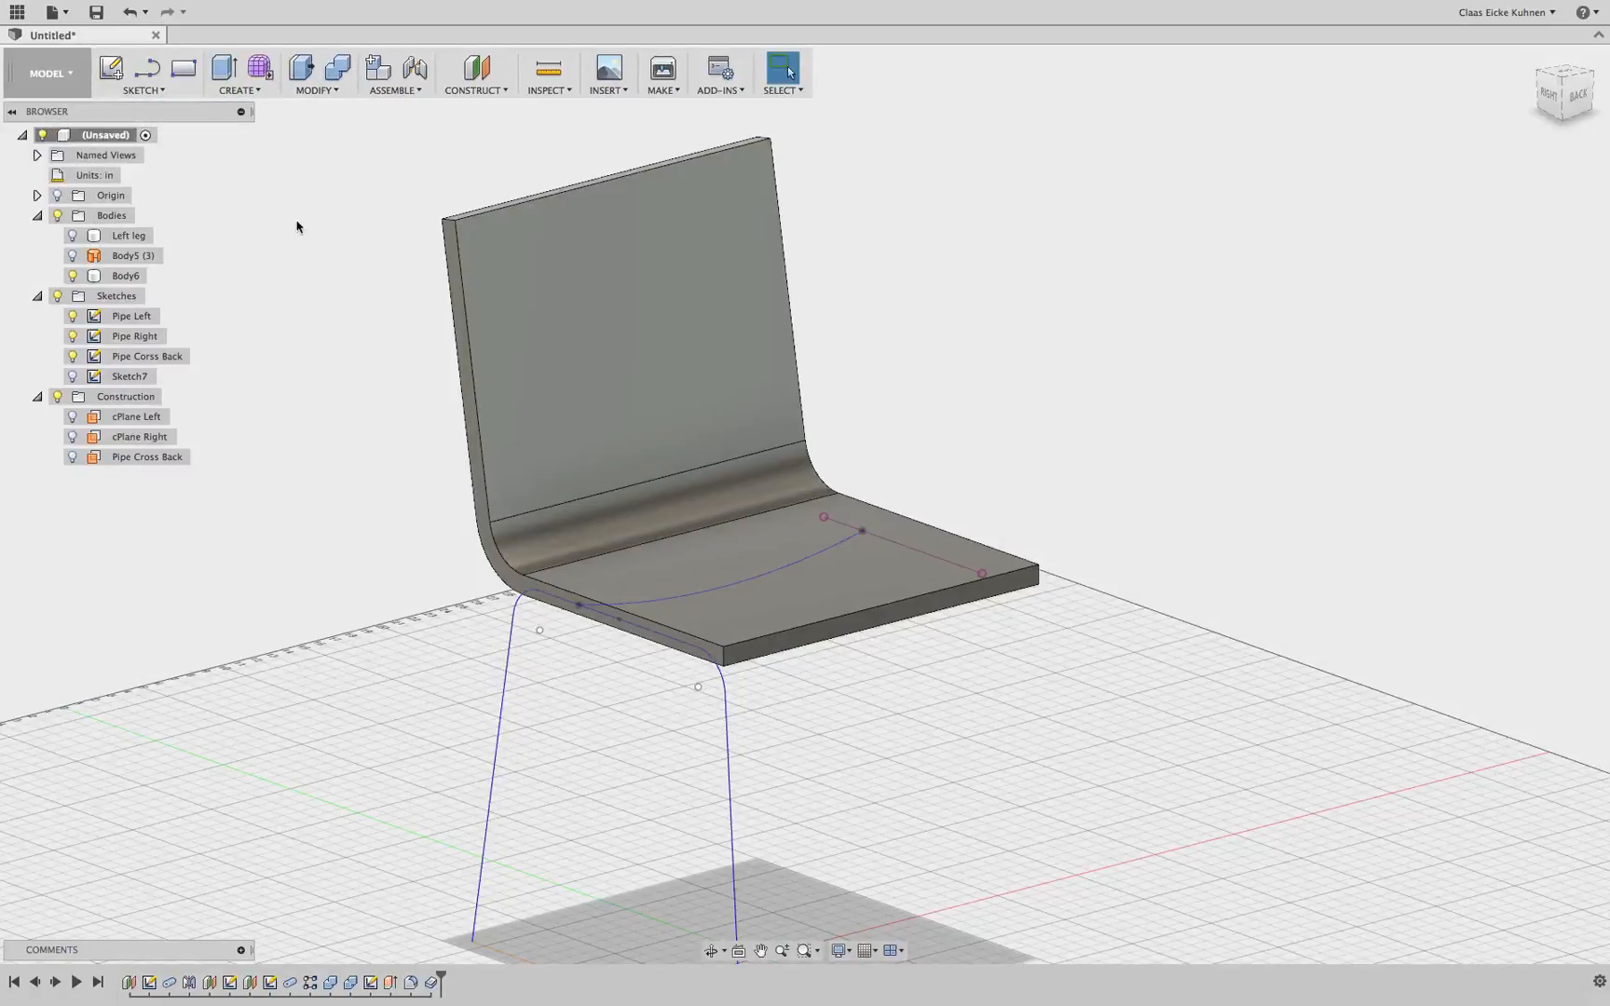
# Fillet the thickened shell's two backrest top corners and two seat front corners with a 2.00 in radius
pyautogui.click(73, 276)
pyautogui.click(73, 277)
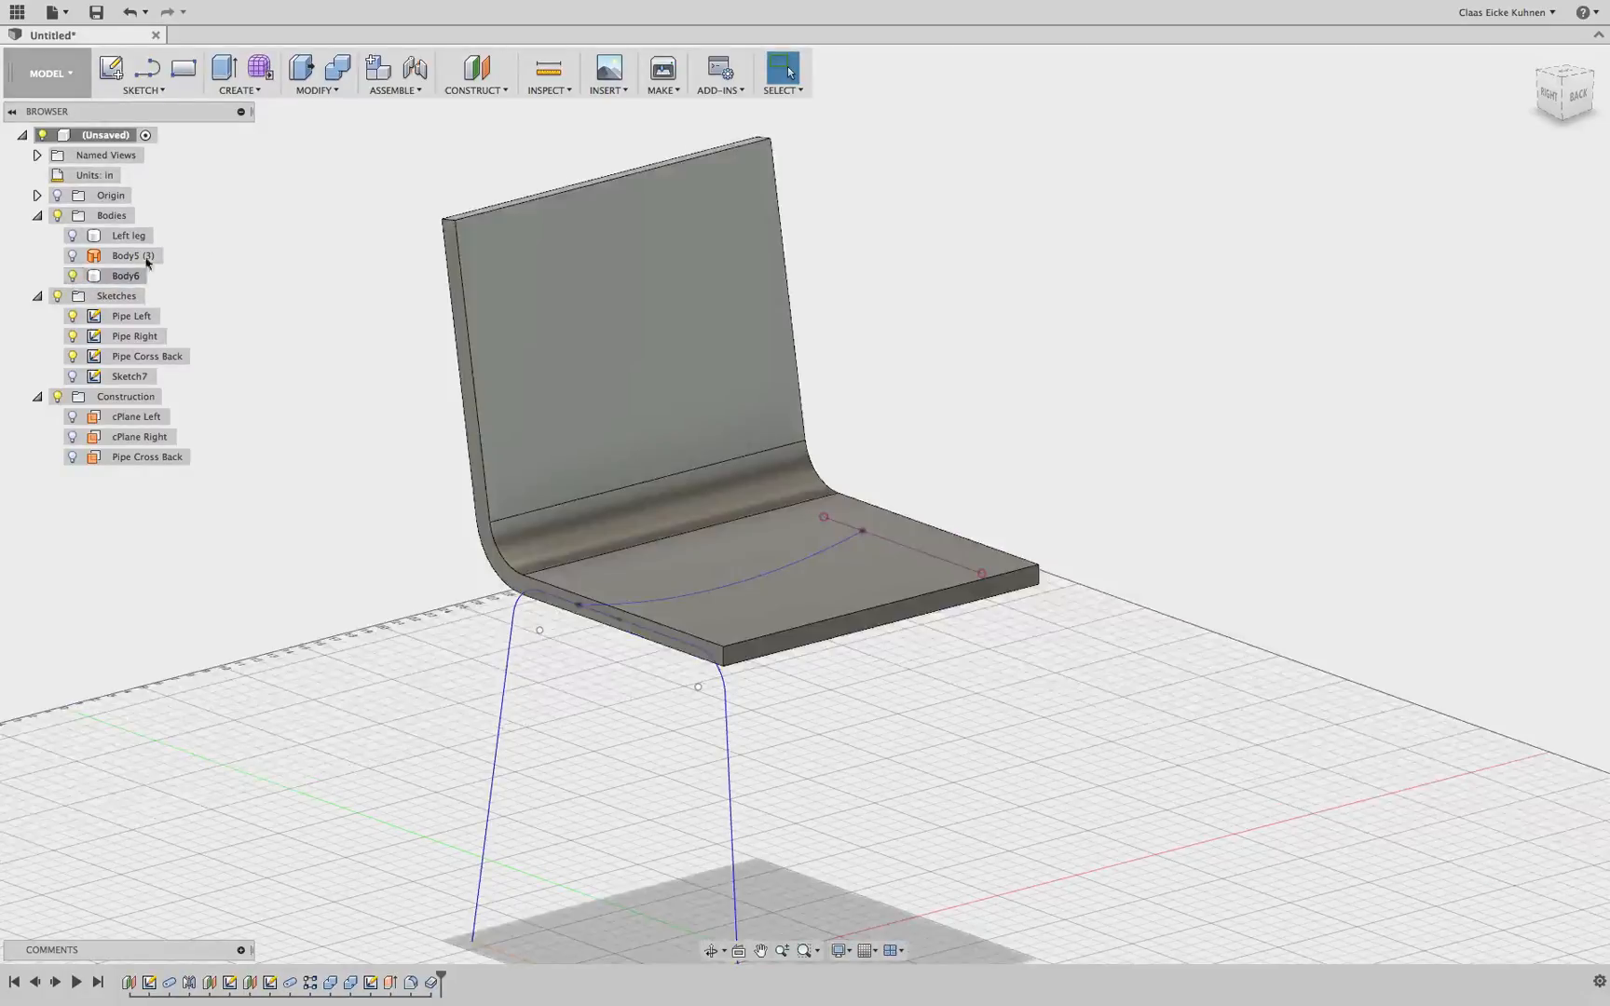
pyautogui.click(317, 90)
pyautogui.click(325, 126)
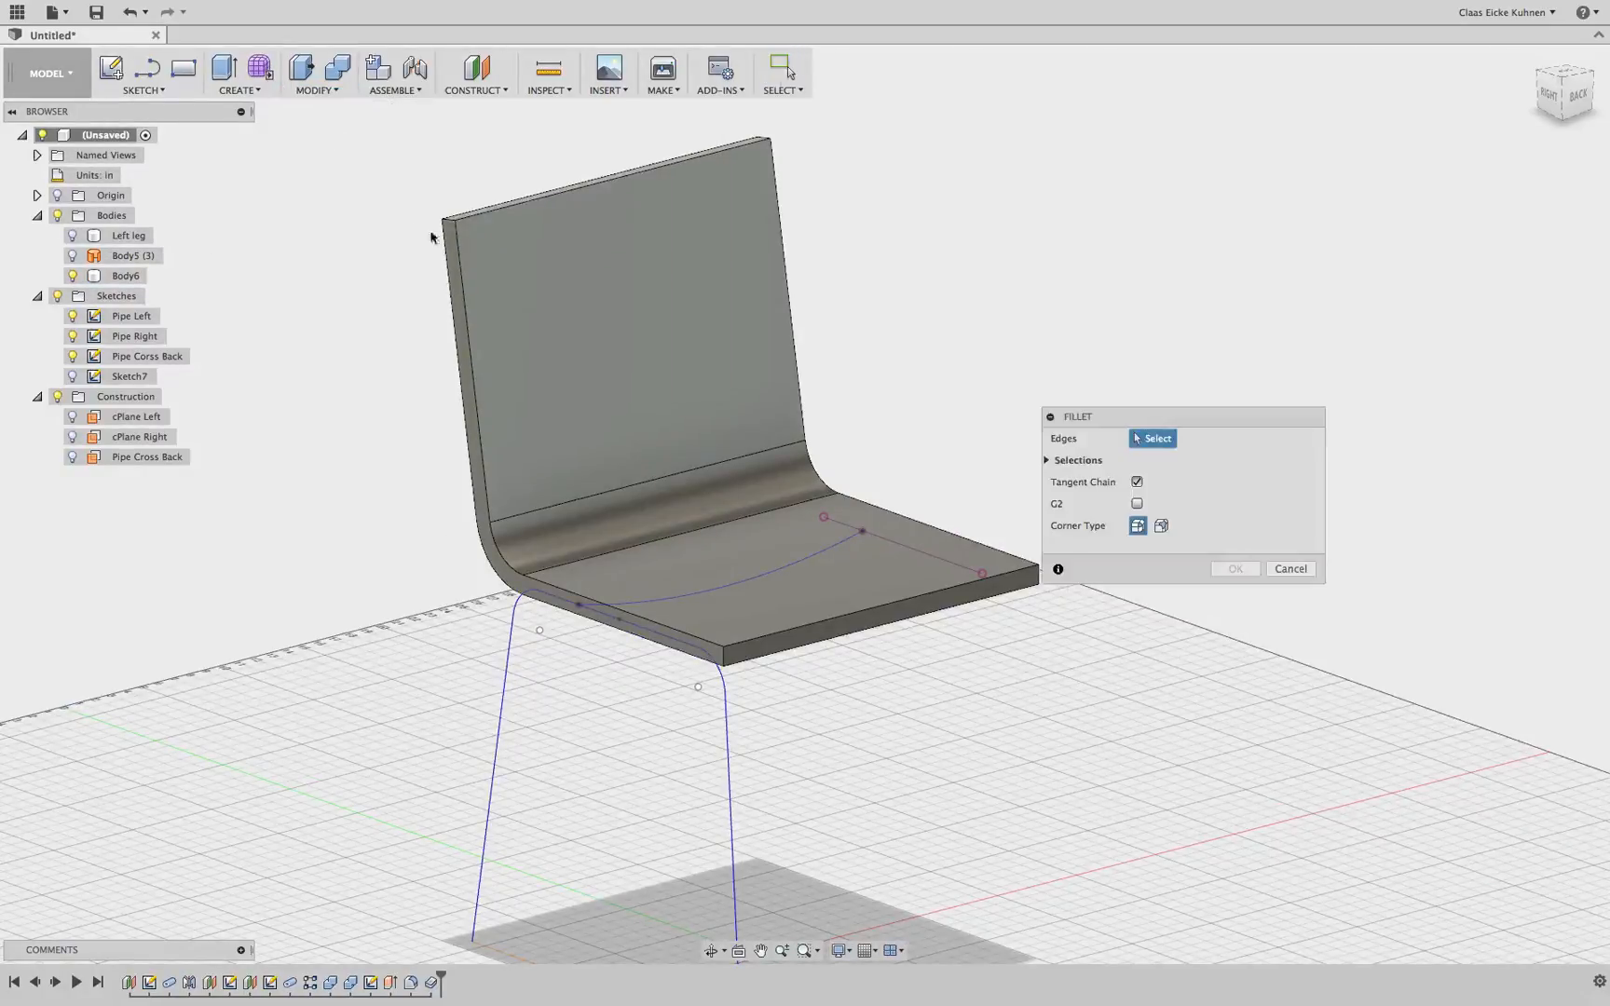
pyautogui.click(449, 223)
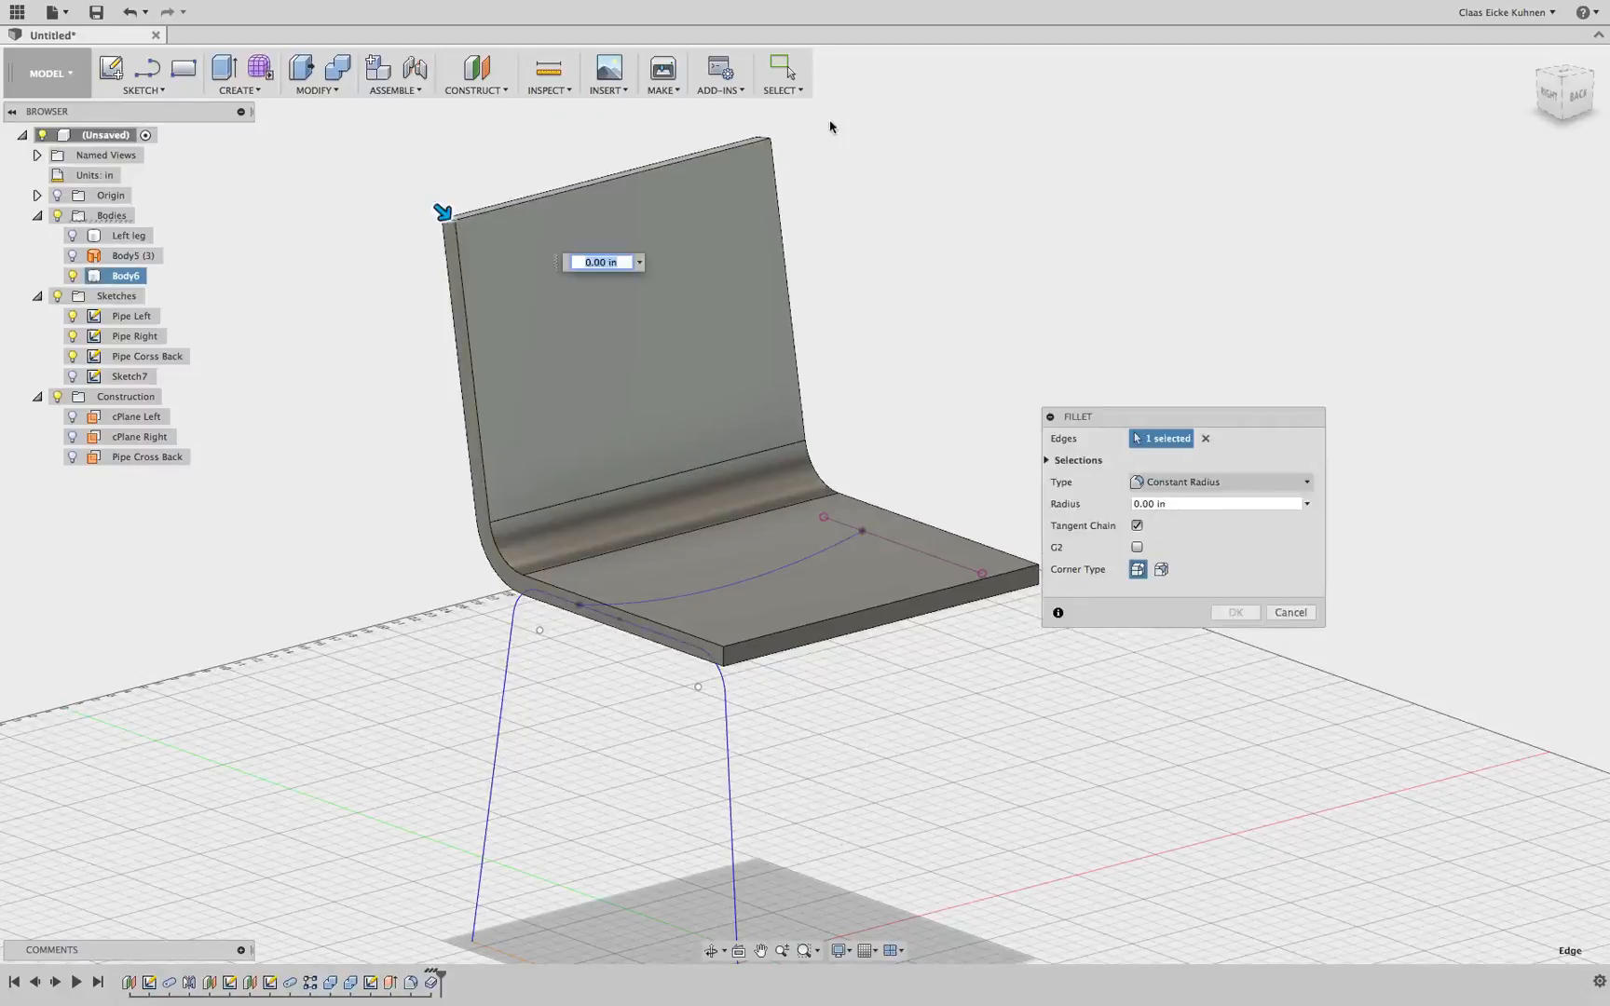
pyautogui.click(764, 140)
pyautogui.click(724, 655)
pyautogui.moveTo(903, 588); pyautogui.dragTo(743, 610, button='middle')
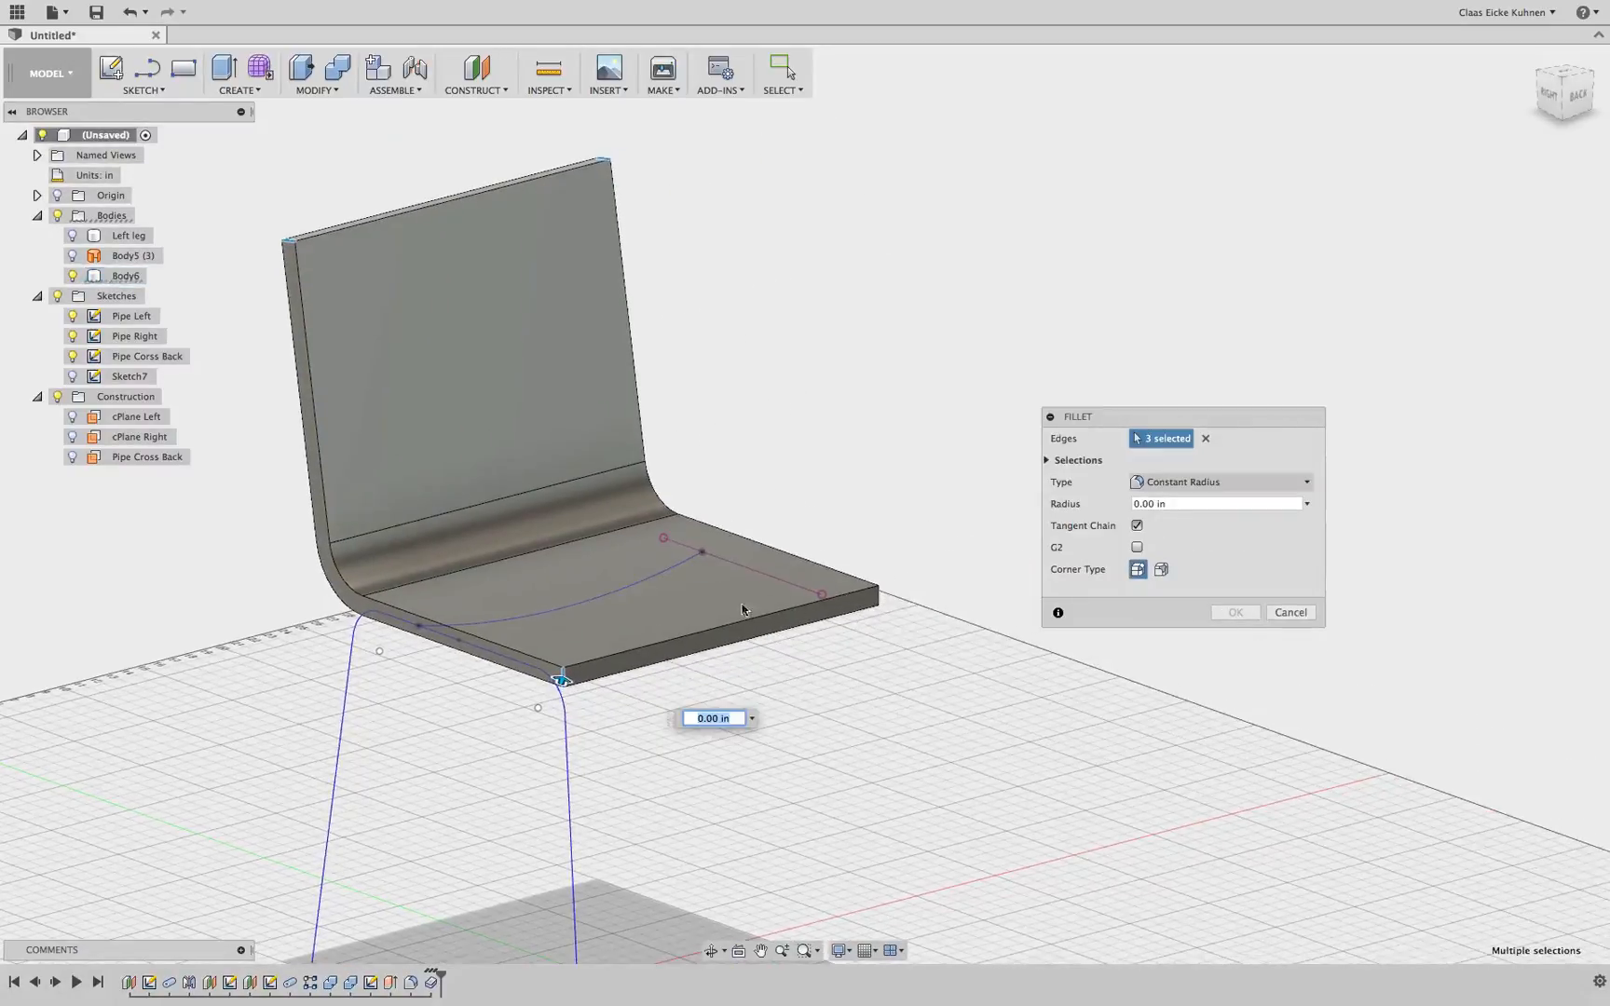
pyautogui.click(879, 593)
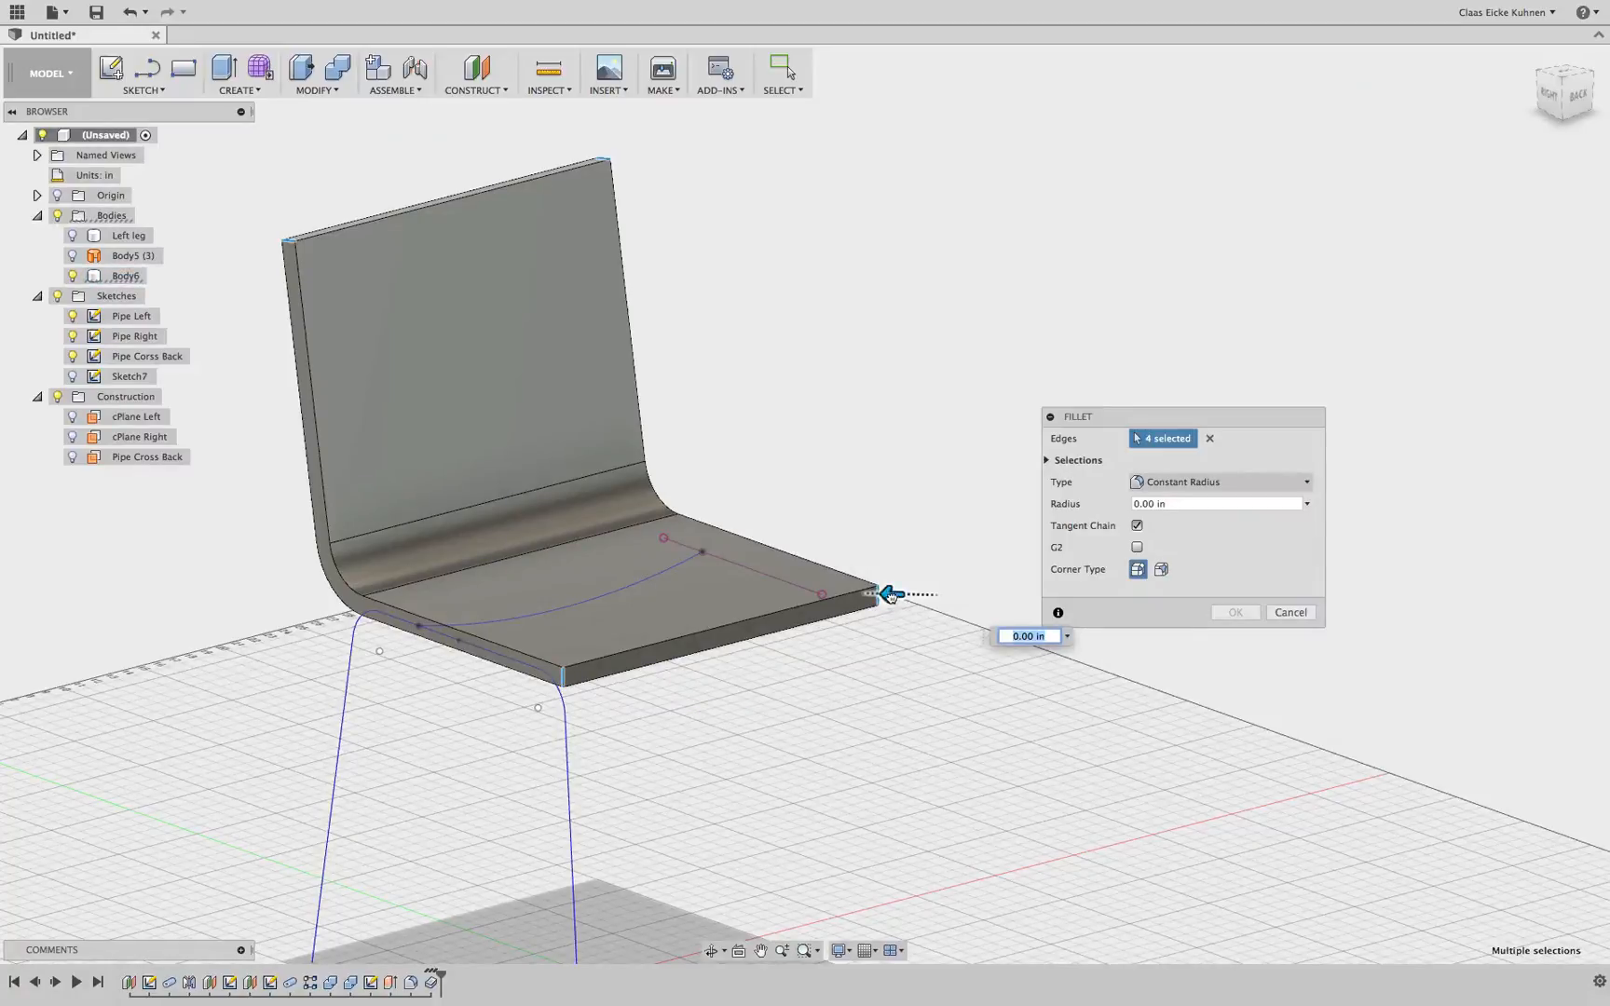
pyautogui.moveTo(891, 597); pyautogui.dragTo(872, 596)
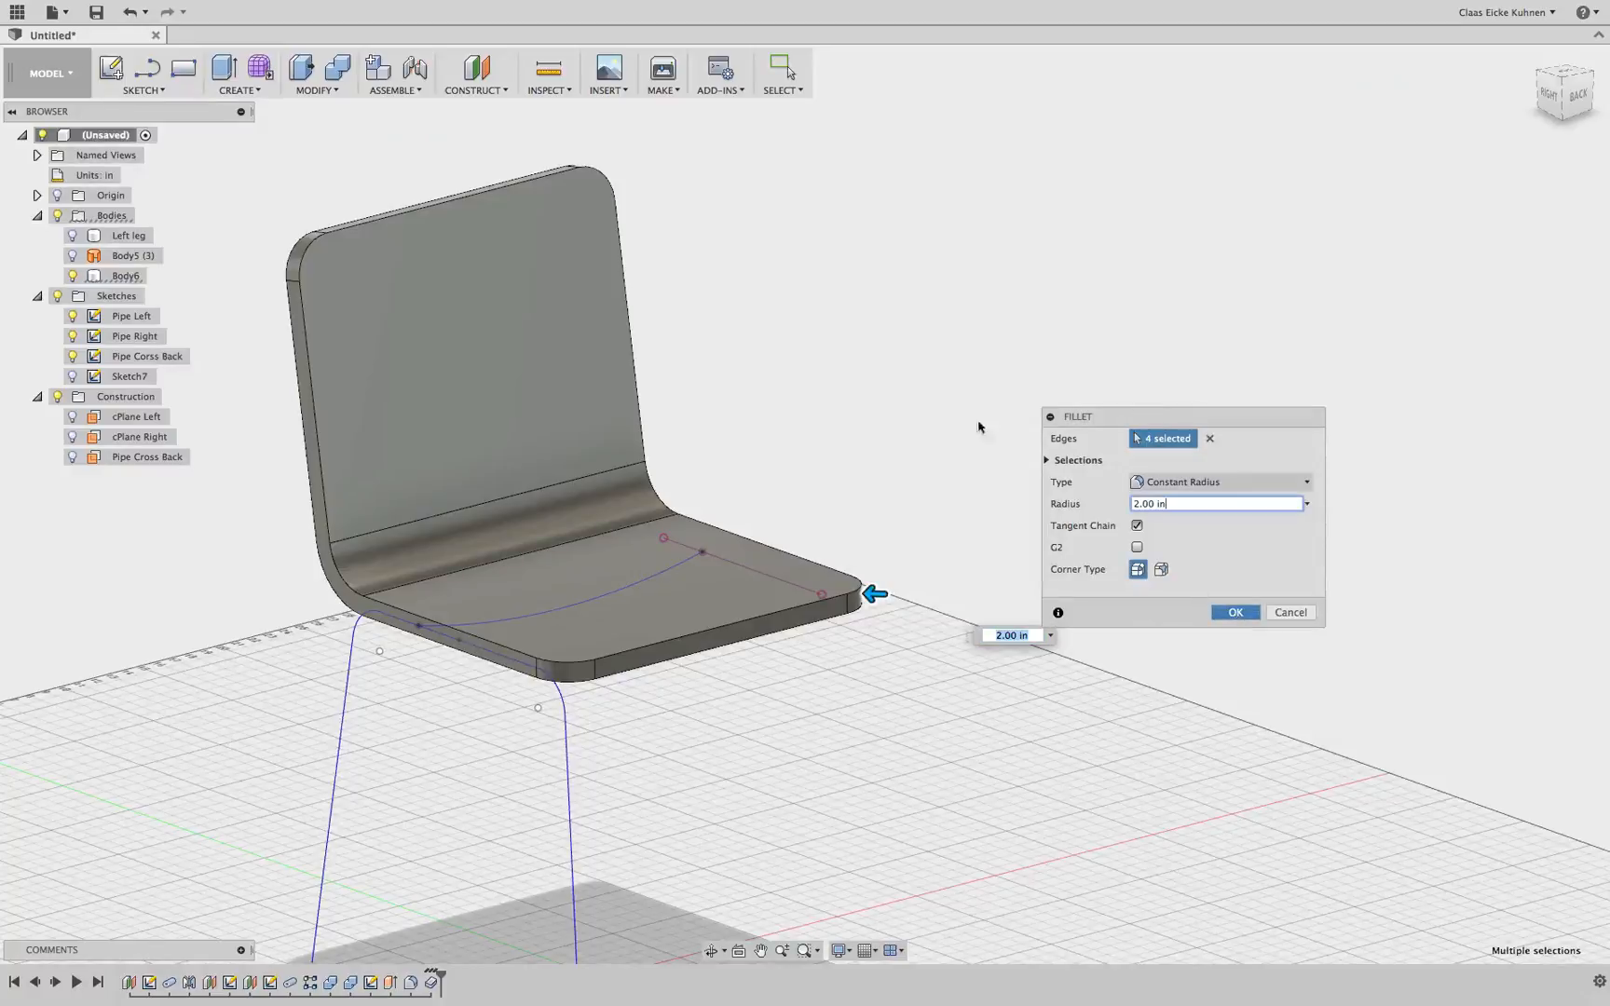
pyautogui.press('Return')
# Fillet the shell's tangent-chained outer edge loops with a 0.50 in radius
pyautogui.rightClick(794, 279)
pyautogui.click(812, 228)
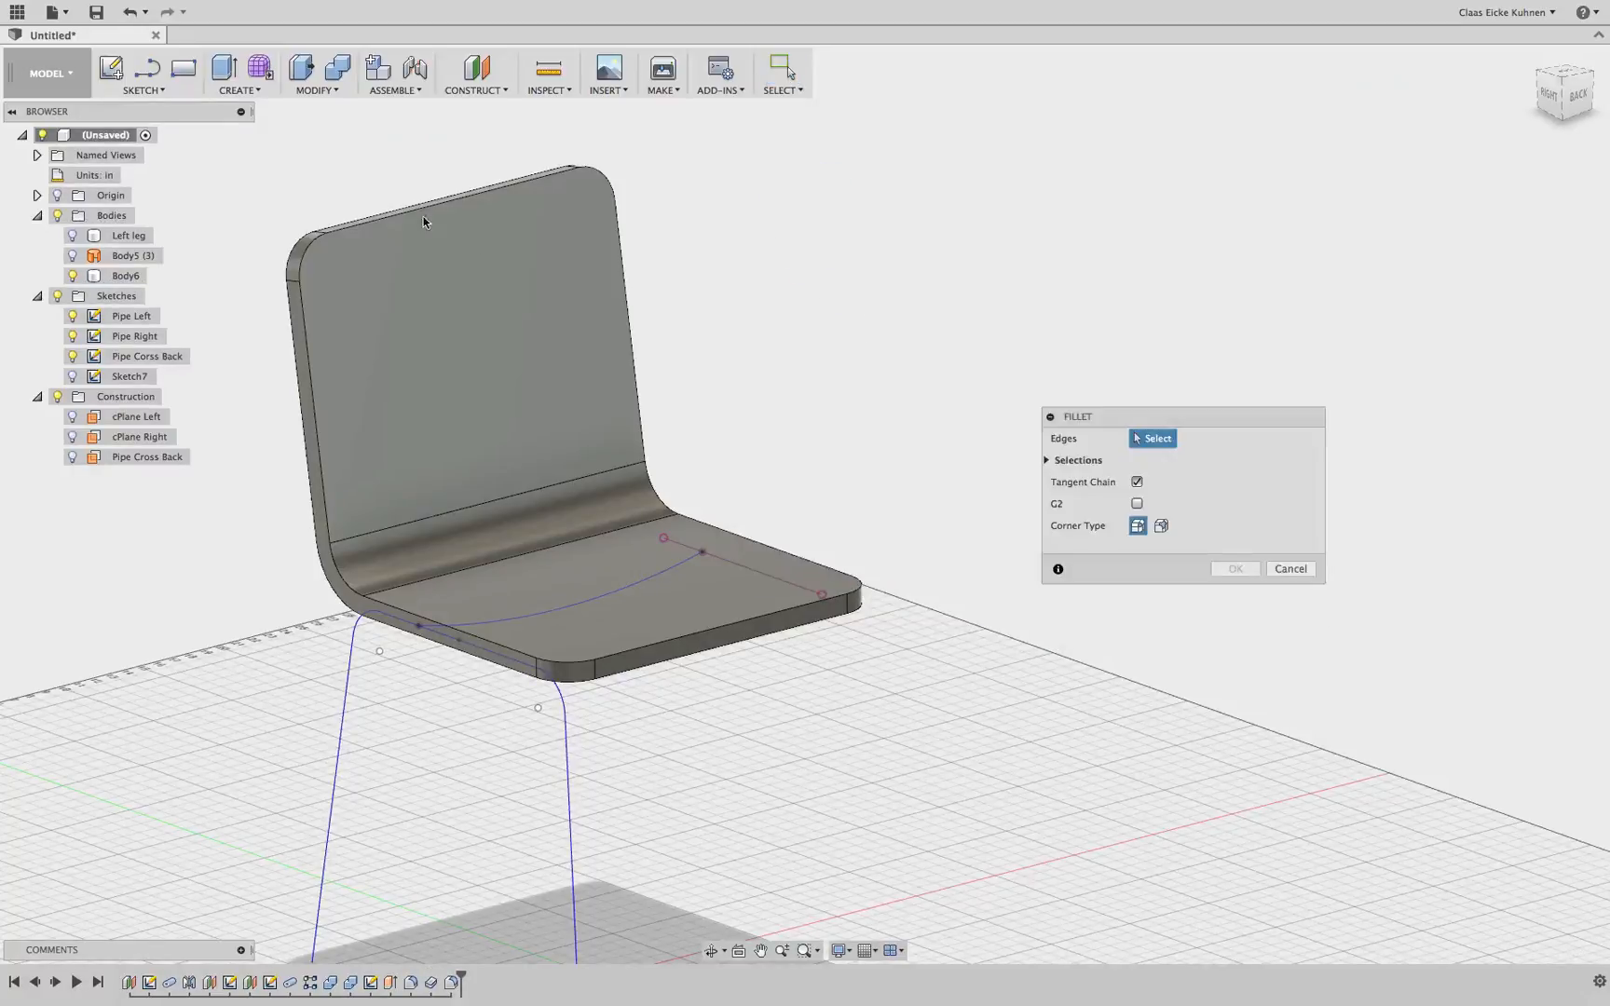
pyautogui.click(396, 222)
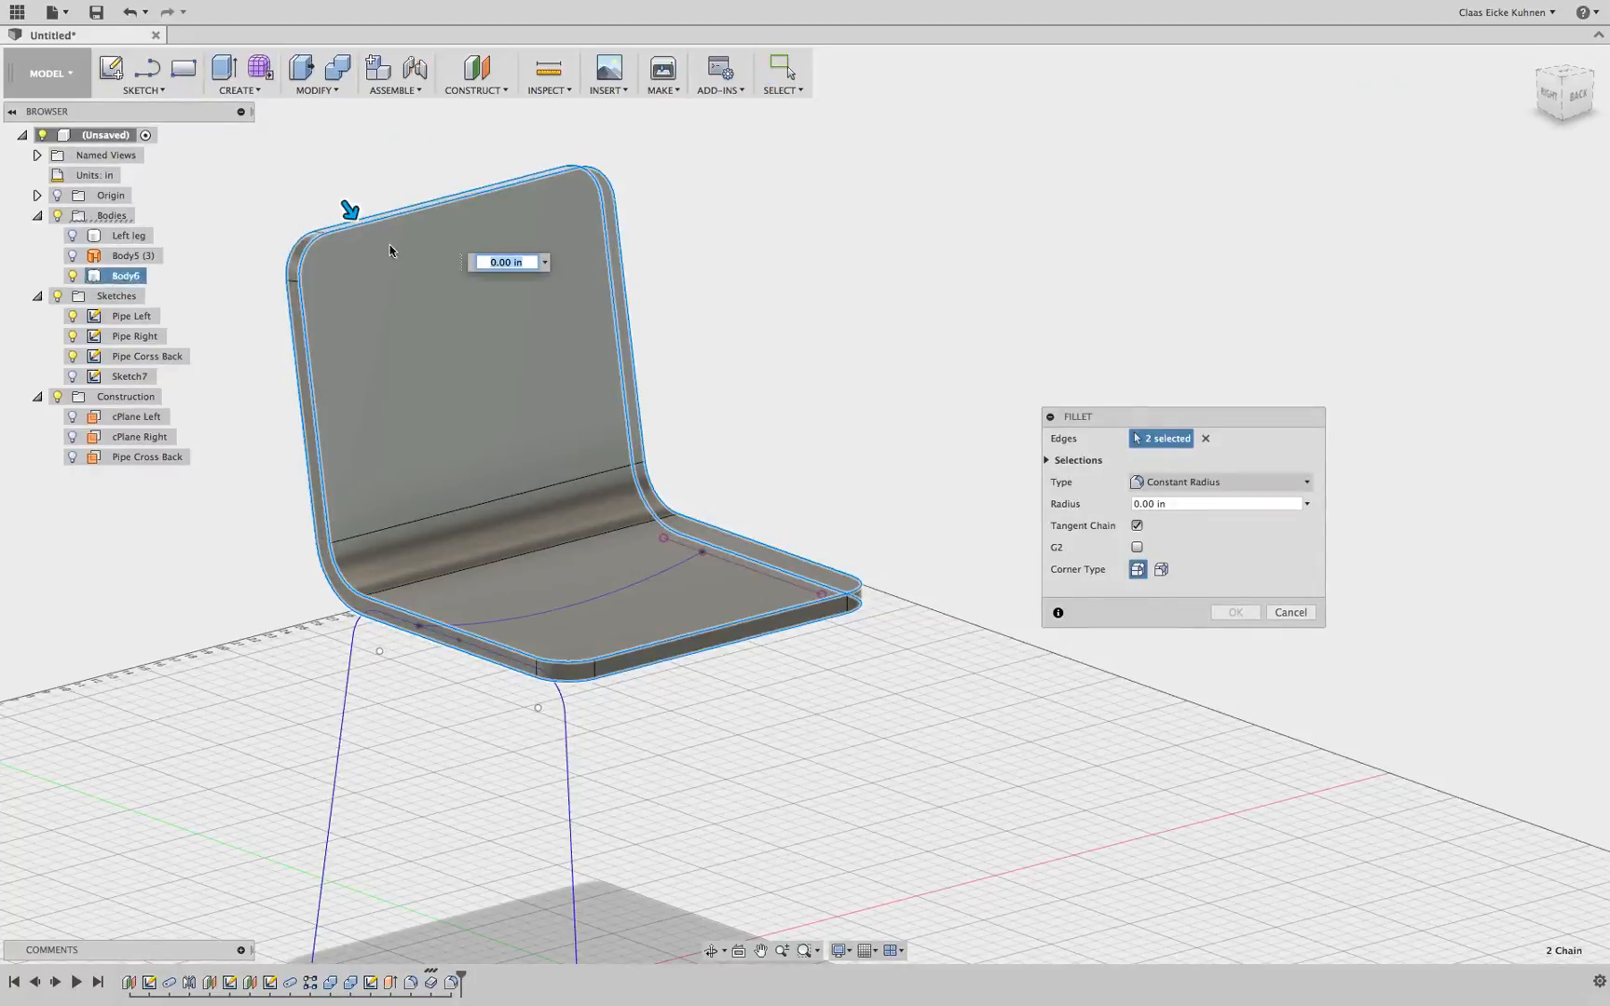
pyautogui.click(1548, 93)
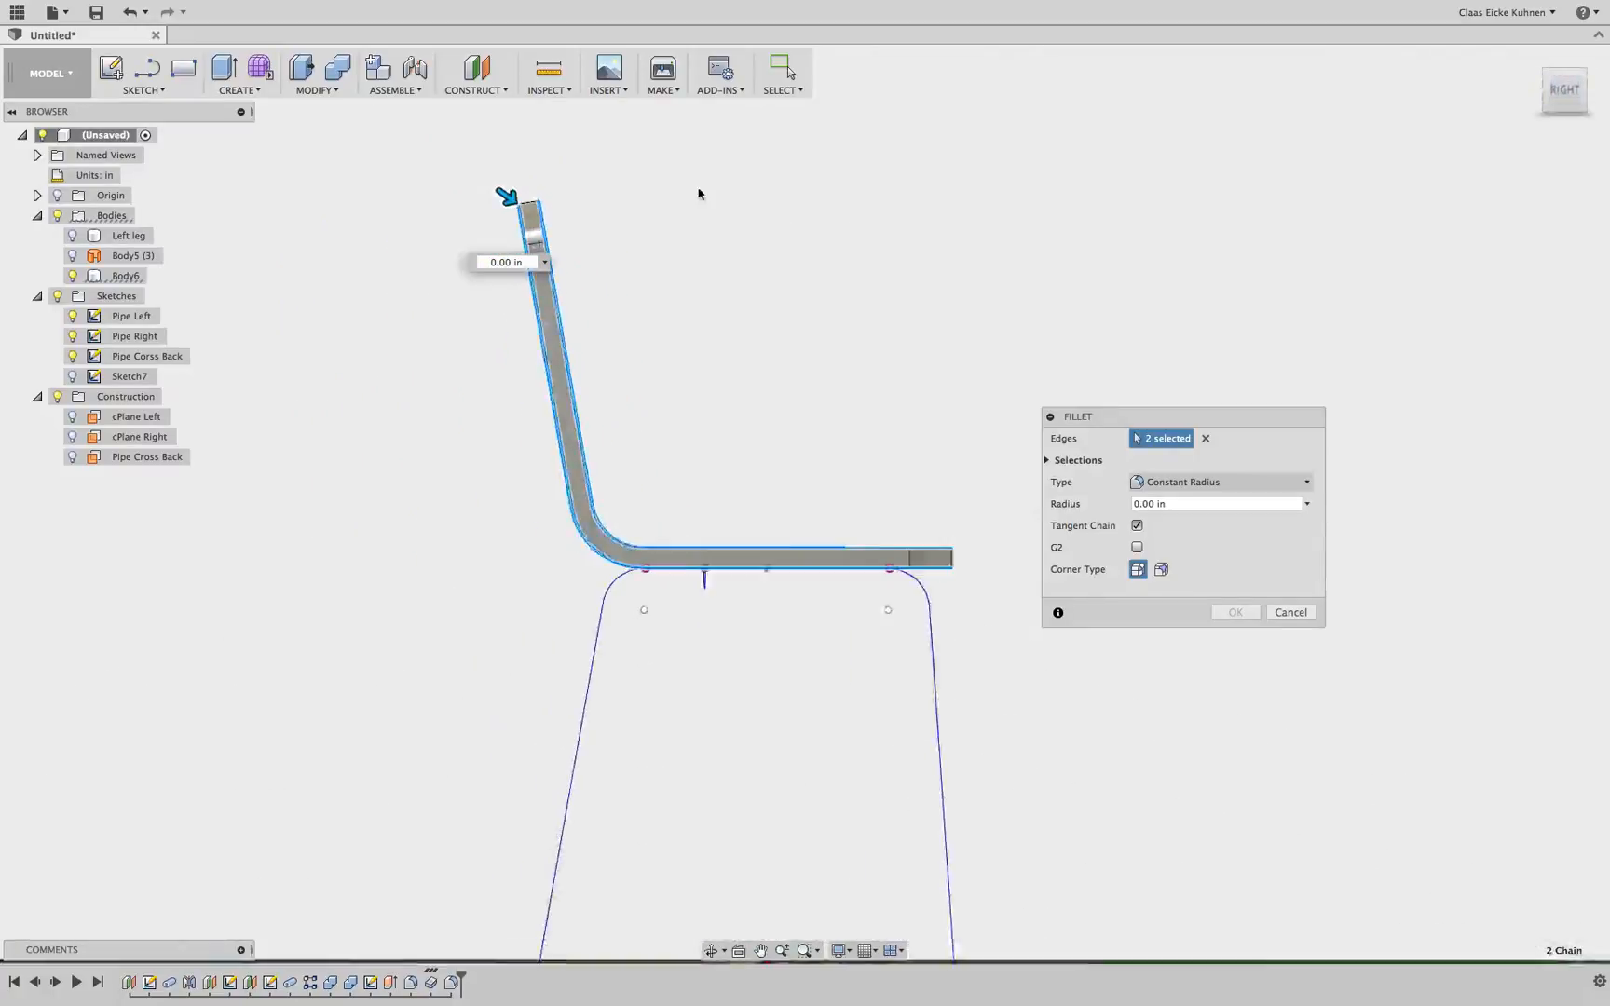
pyautogui.scroll(5, 521, 198)
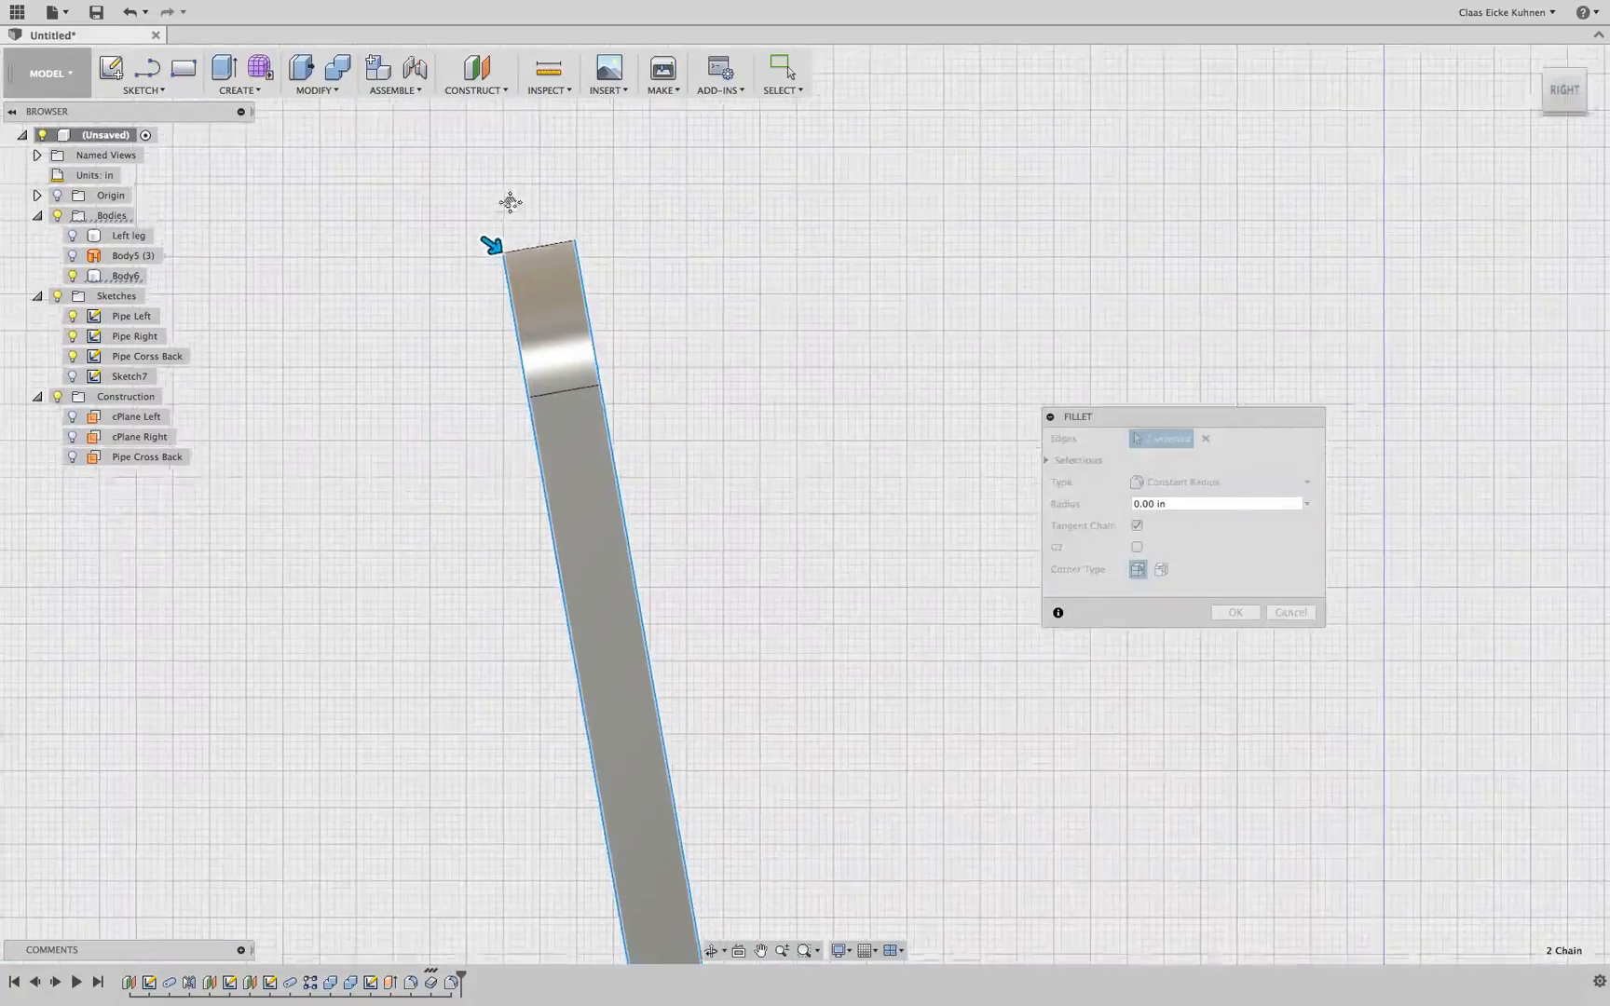
pyautogui.moveTo(492, 205); pyautogui.dragTo(503, 218)
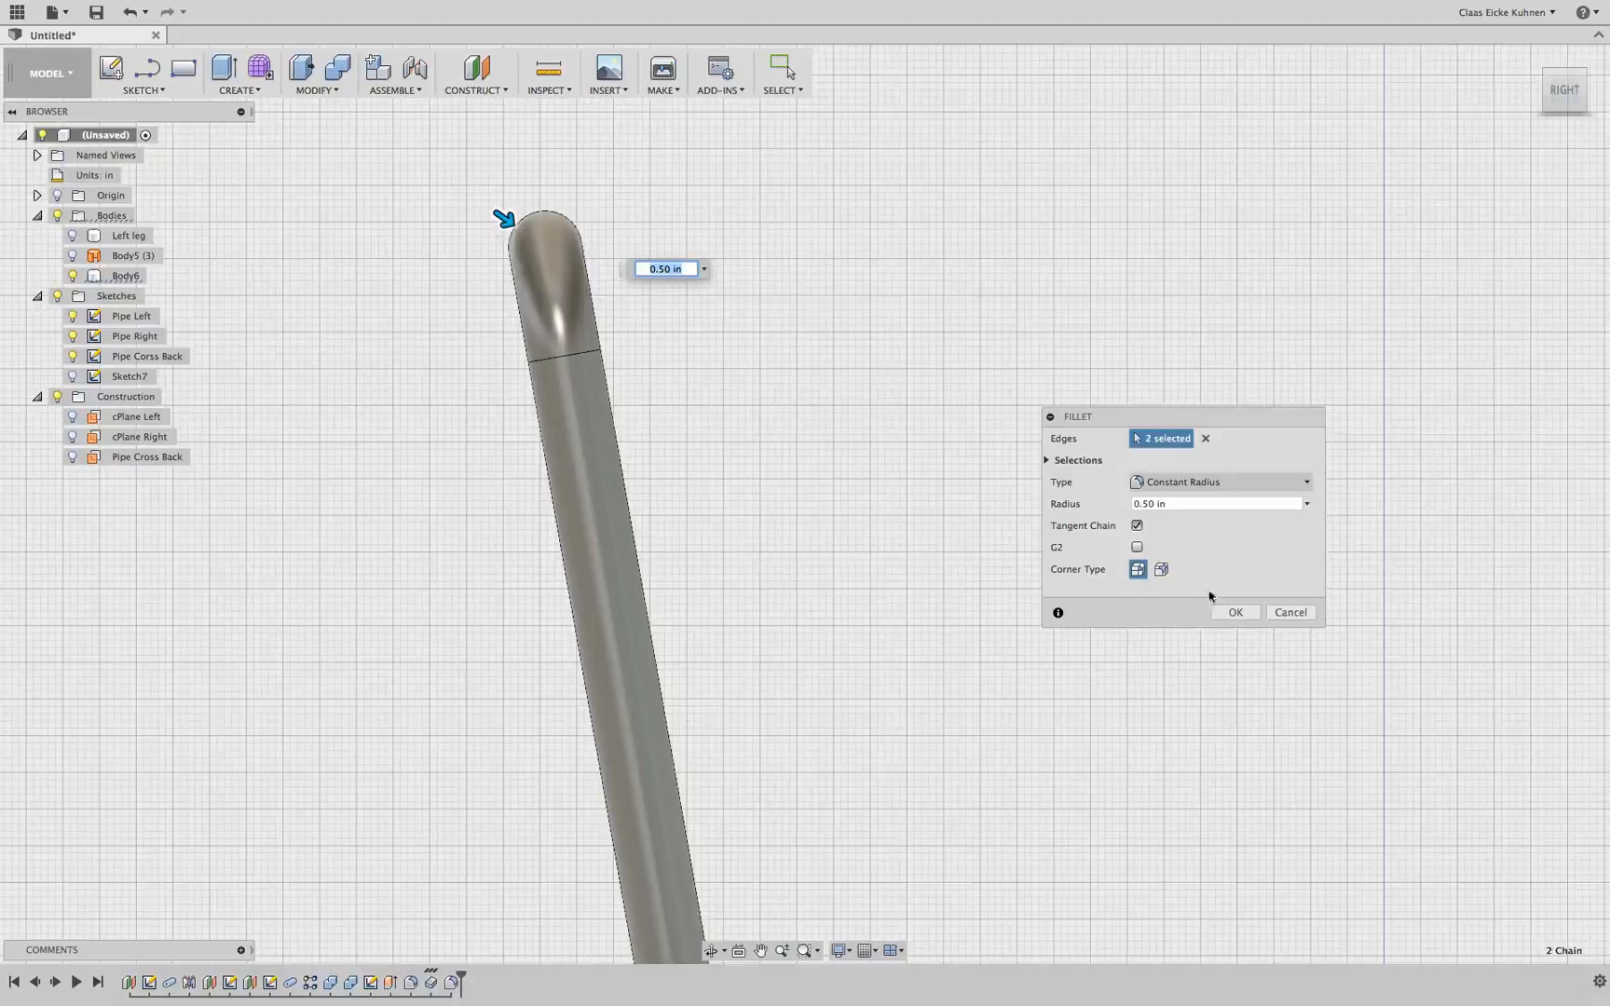
pyautogui.click(1238, 614)
# Show the Left leg body again and orbit around the assembled chair
pyautogui.moveTo(1555, 104); pyautogui.dragTo(1498, 148)
pyautogui.scroll(-8, 1039, 402)
pyautogui.moveTo(1044, 408)
pyautogui.mouseDown(button='middle')
pyautogui.moveTo(1065, 366)
pyautogui.moveTo(1035, 413)
pyautogui.mouseUp(button='middle')
pyautogui.moveTo(1565, 103); pyautogui.dragTo(1596, 125)
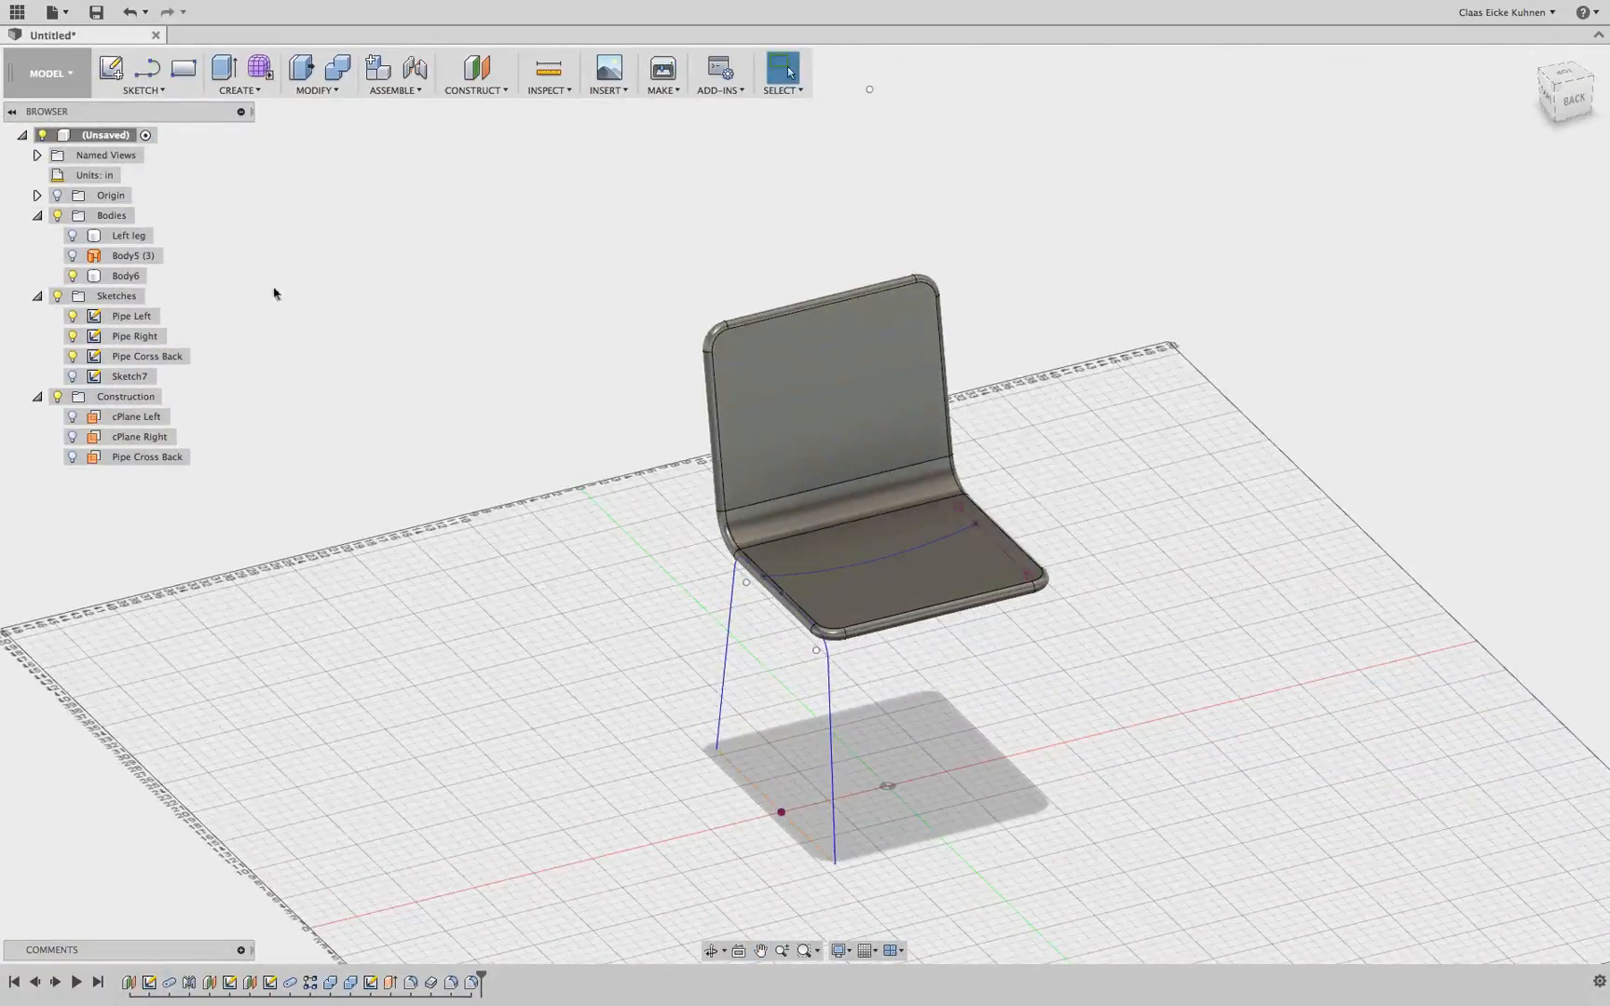
pyautogui.click(72, 236)
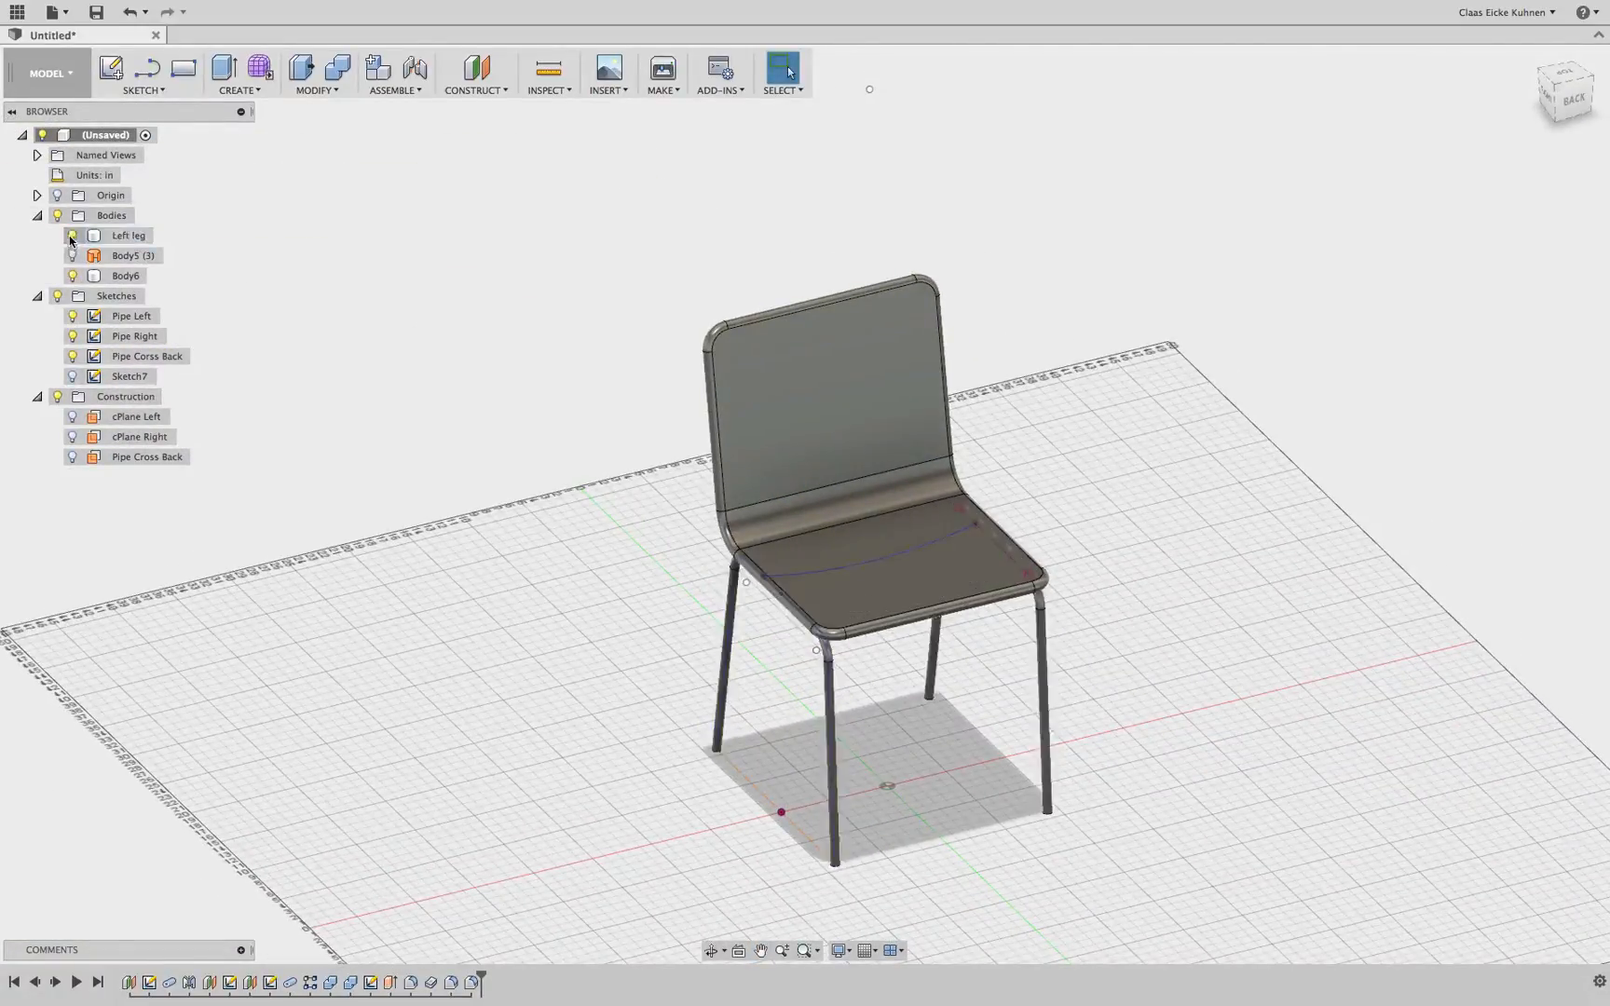
pyautogui.scroll(5, 1215, 294)
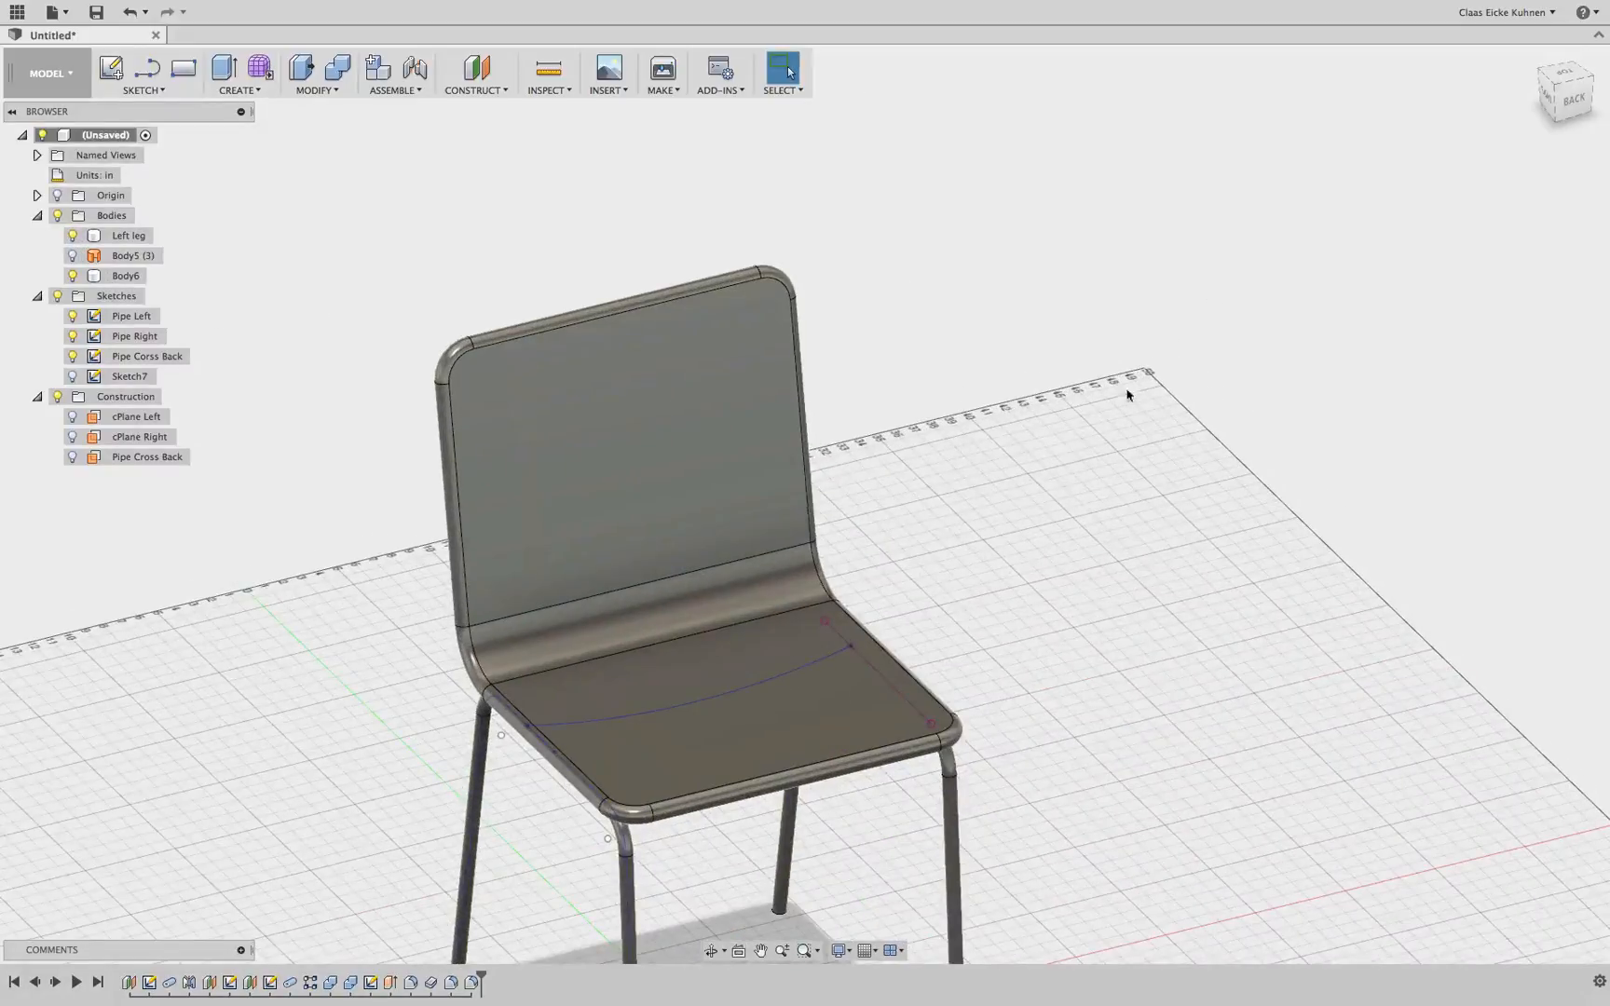
pyautogui.keyDown('shift'); pyautogui.moveTo(801, 503); pyautogui.dragTo(805, 504, button='middle'); pyautogui.keyUp('shift')
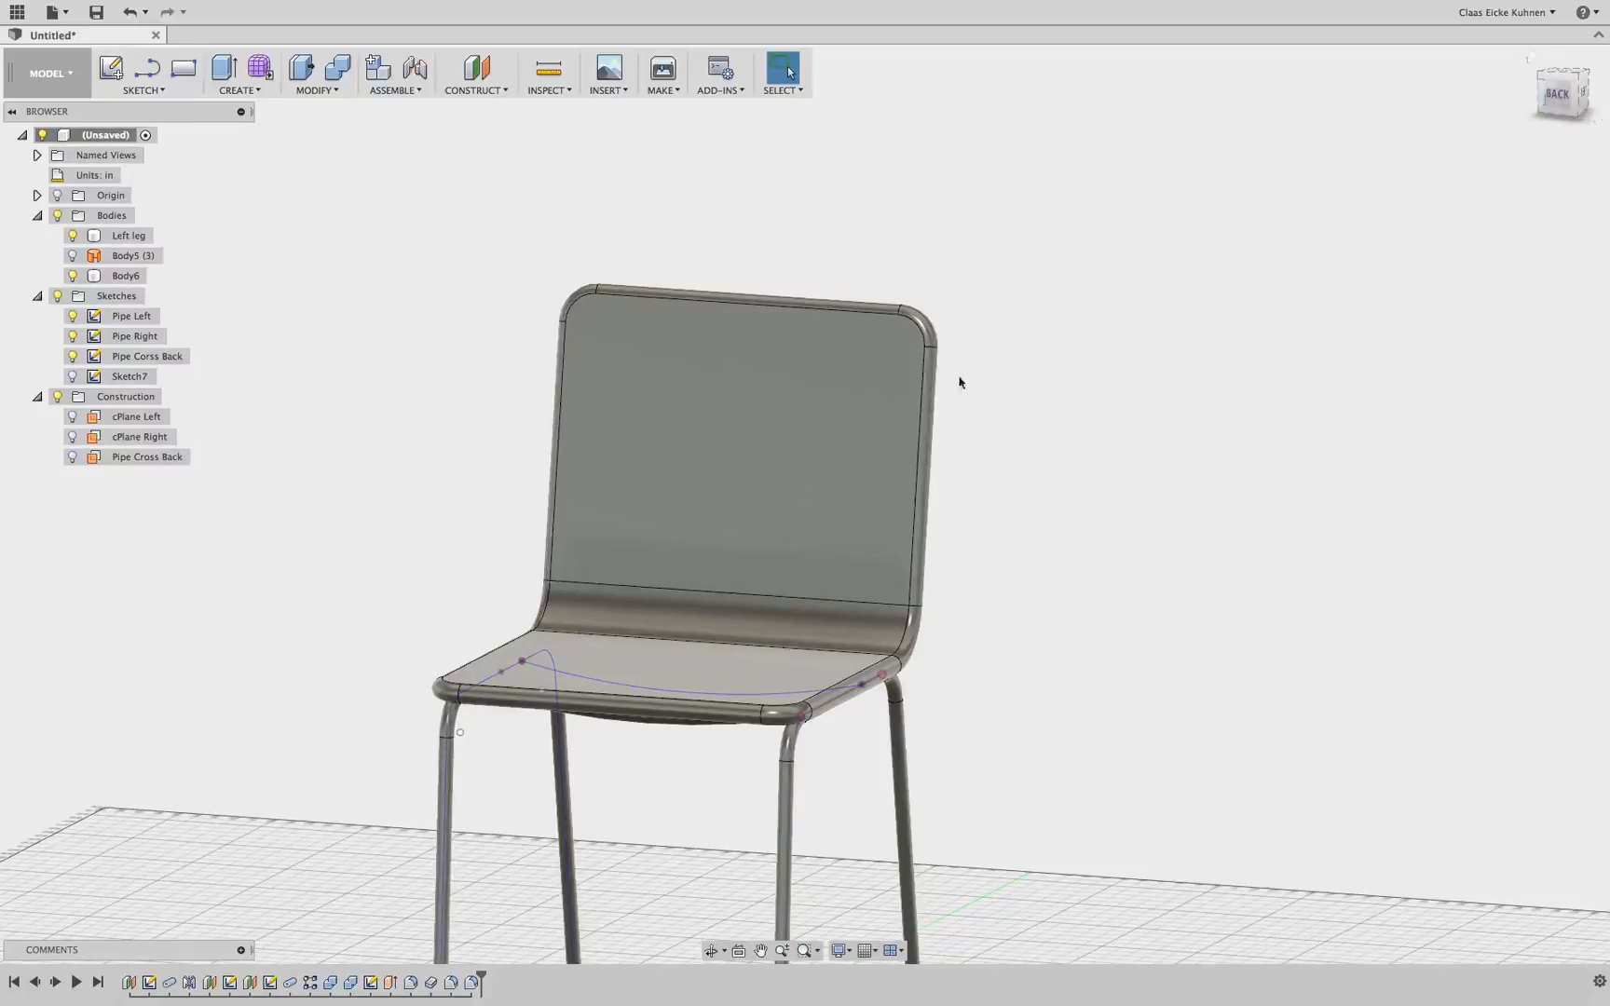
# Start a new sketch on the flat backrest face of the shell
pyautogui.click(730, 426)
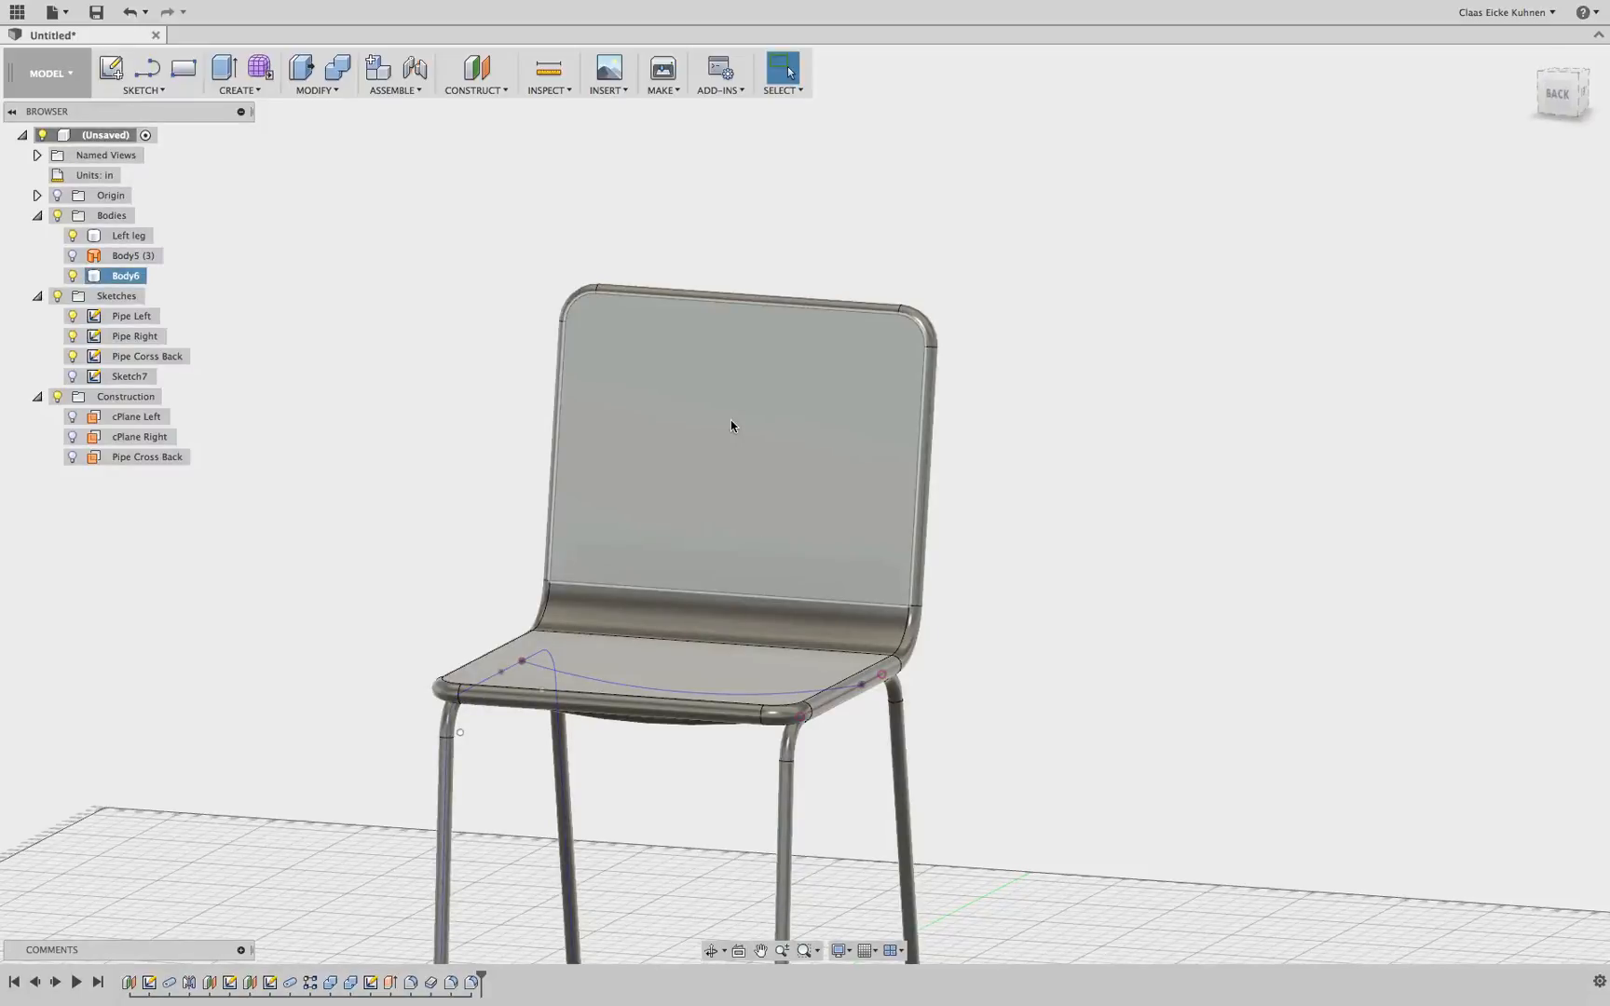
pyautogui.press('Escape')
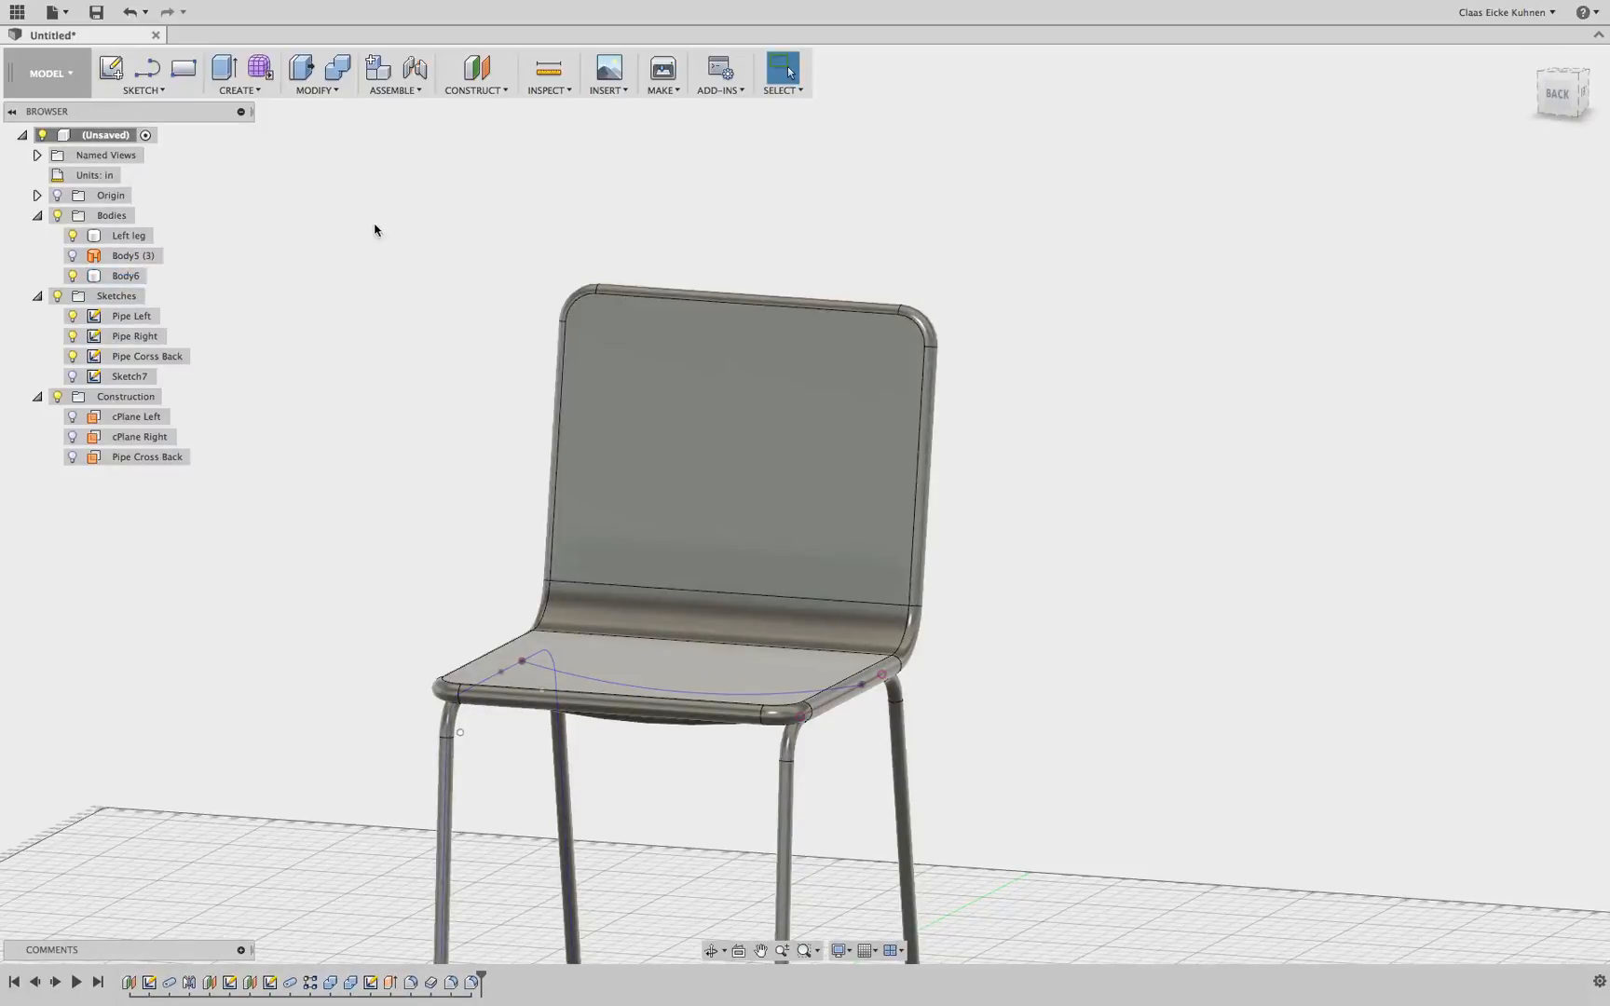
pyautogui.click(780, 351)
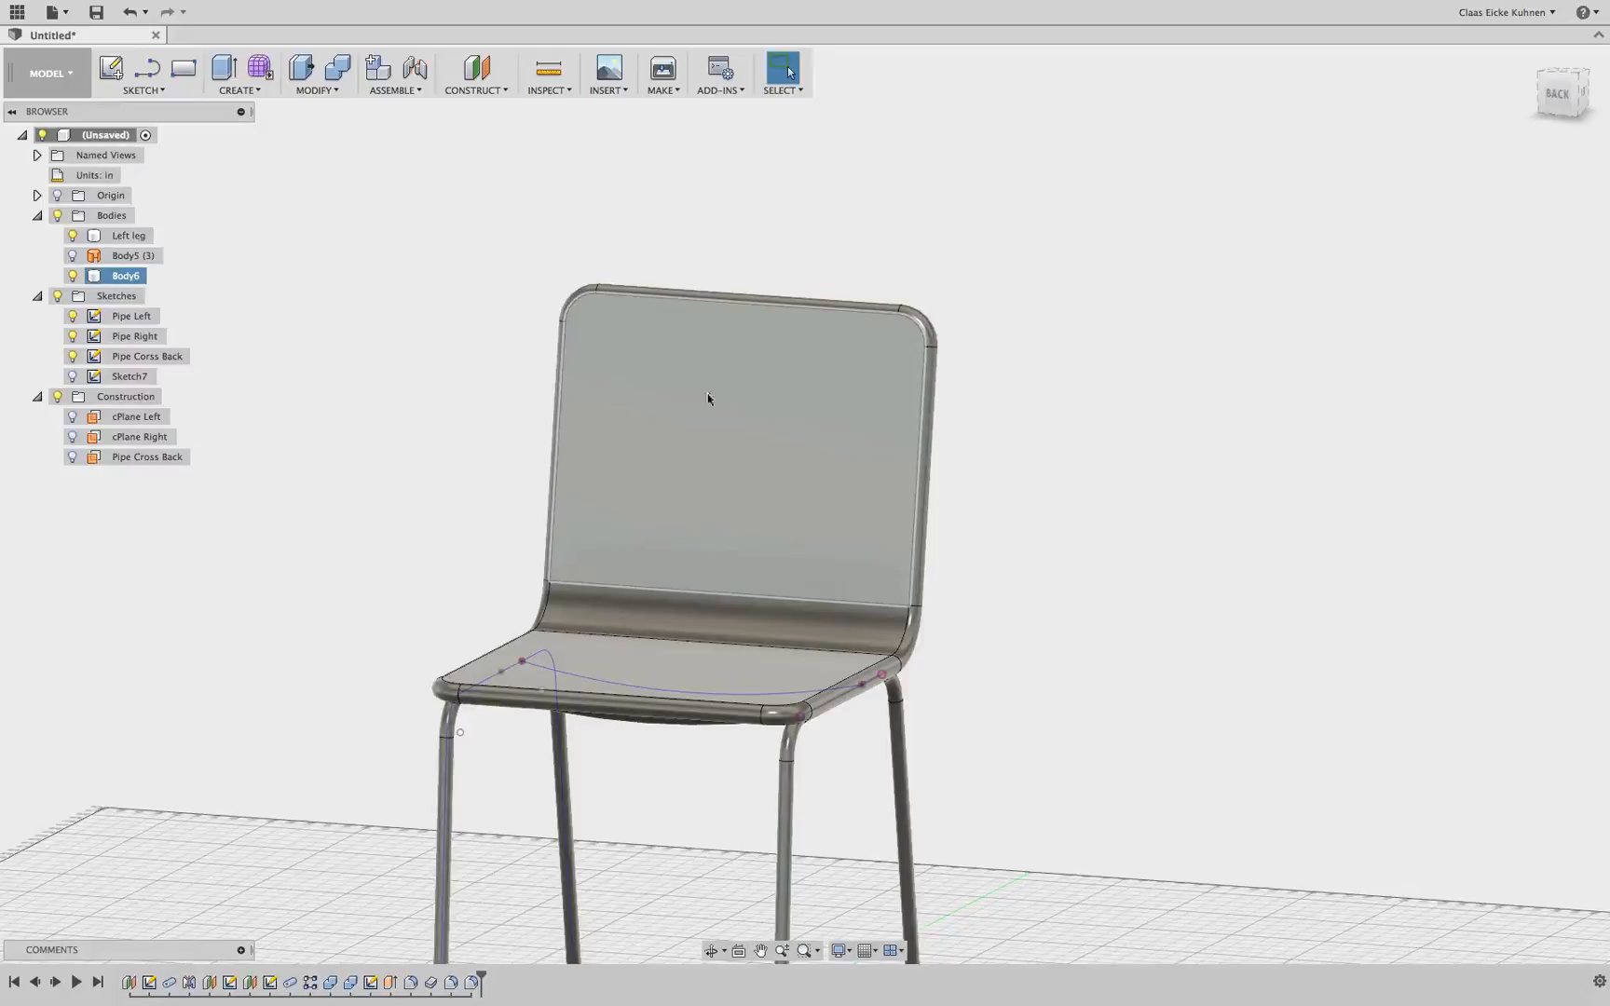
pyautogui.click(533, 408)
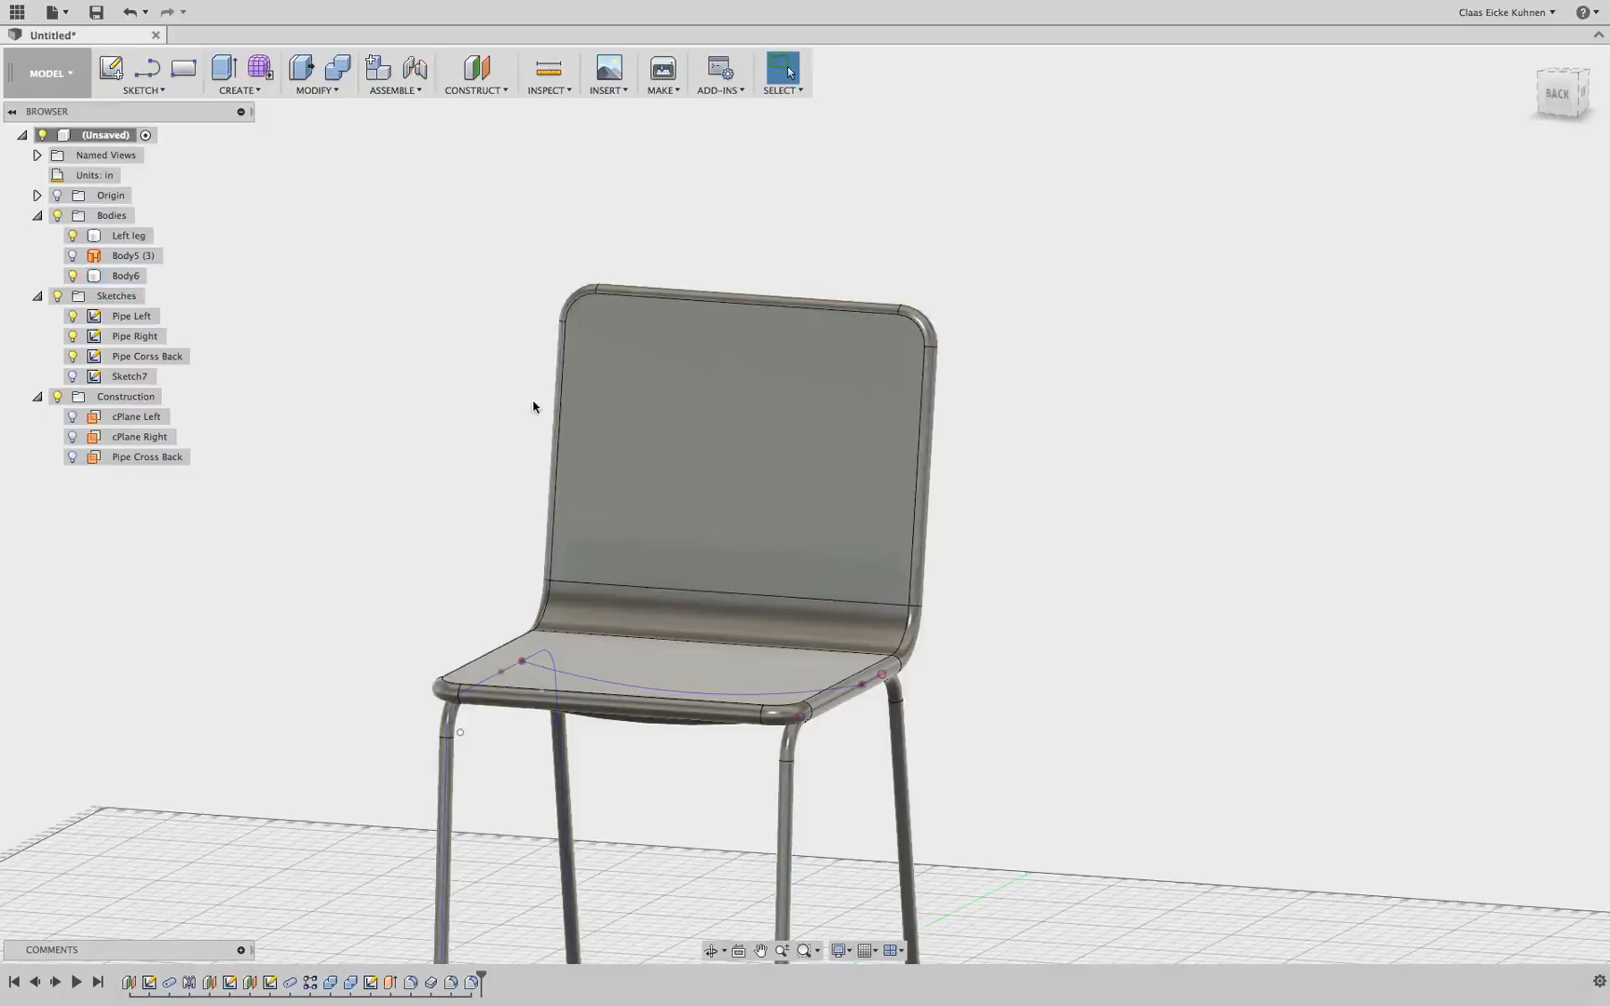
pyautogui.click(111, 67)
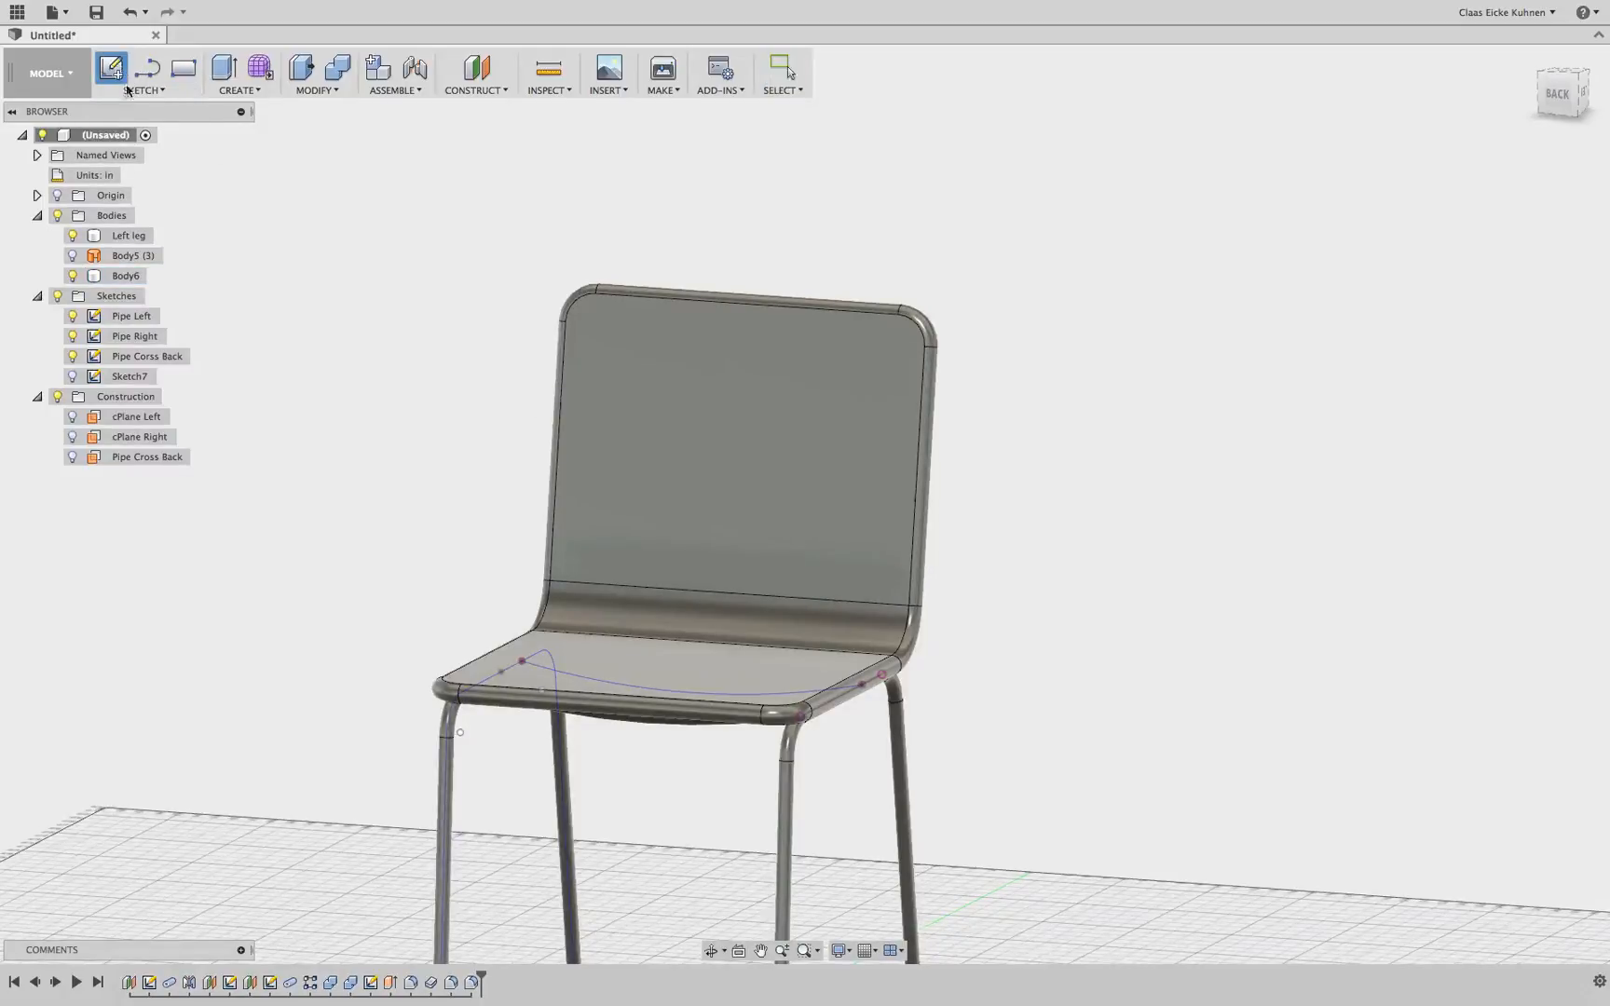
pyautogui.click(740, 366)
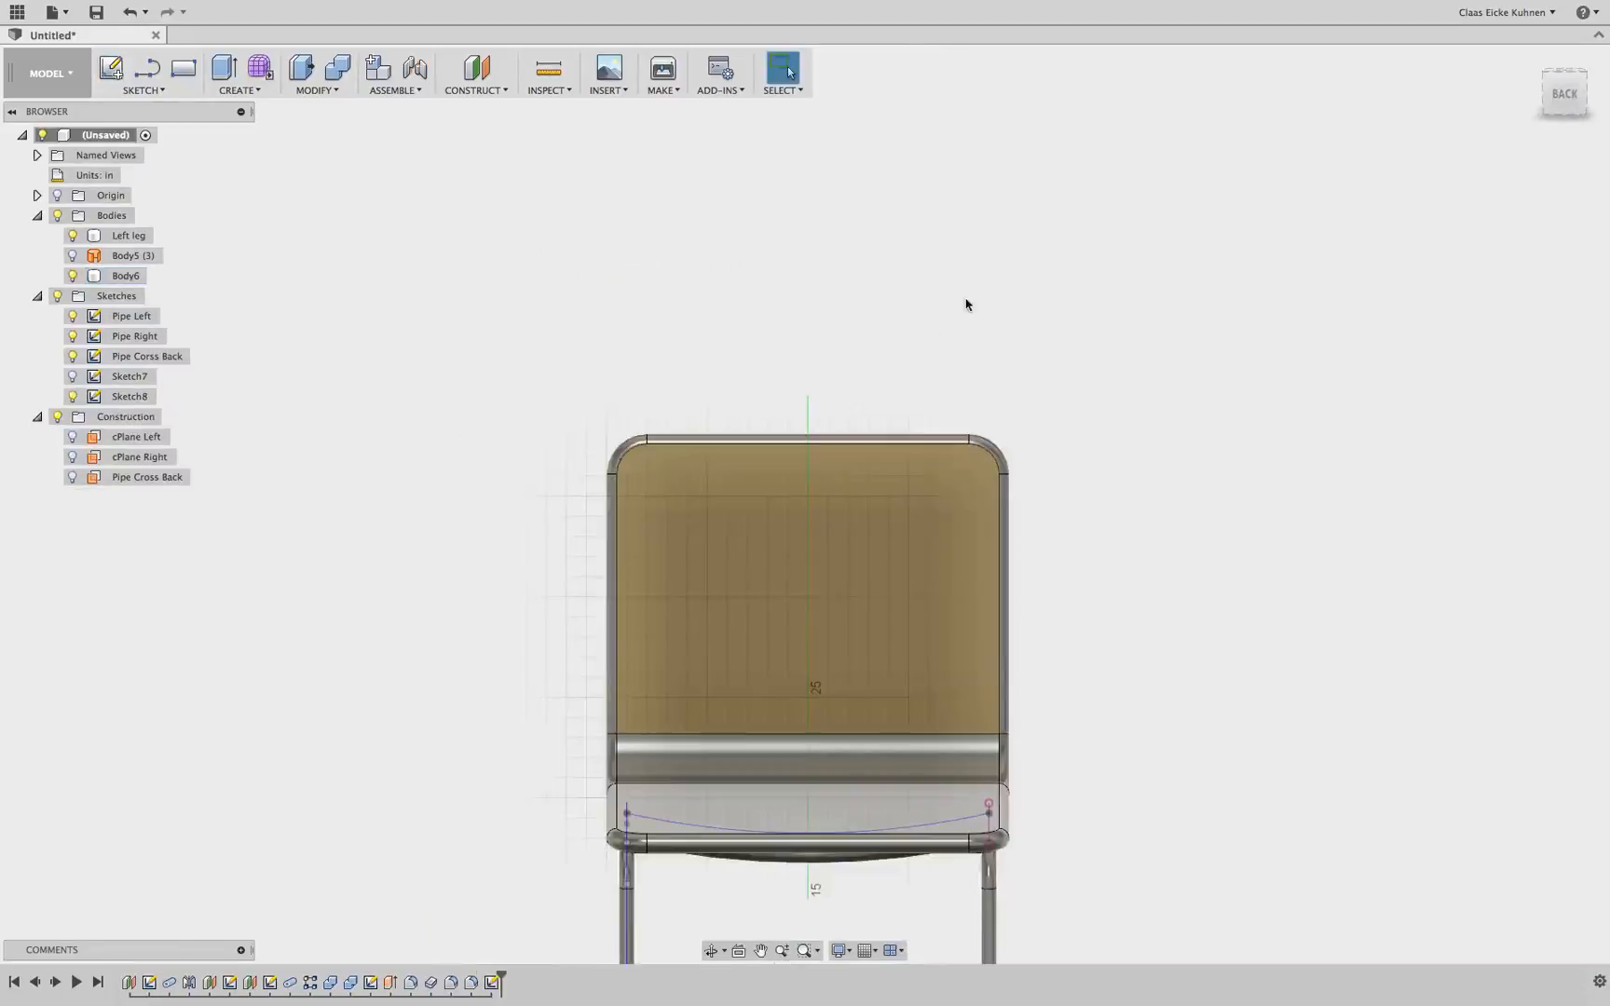
pyautogui.moveTo(1570, 97); pyautogui.dragTo(1498, 124)
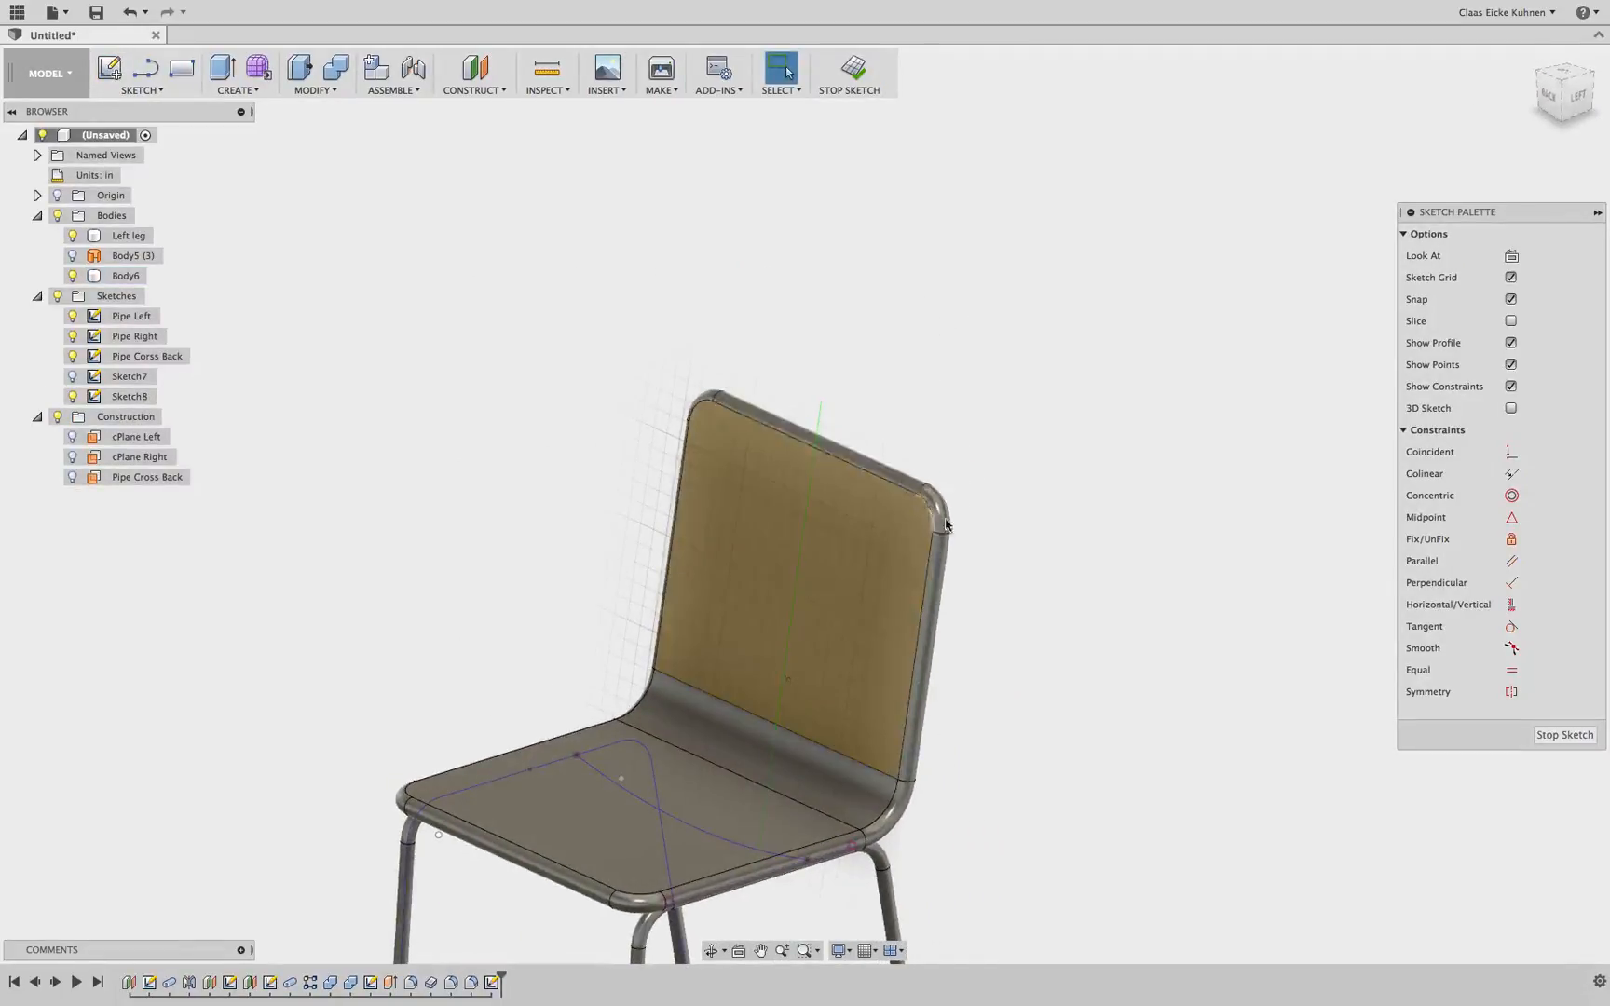
# Hide the bodies and sketch a small rectangle near the top centre of the backrest face
pyautogui.click(57, 215)
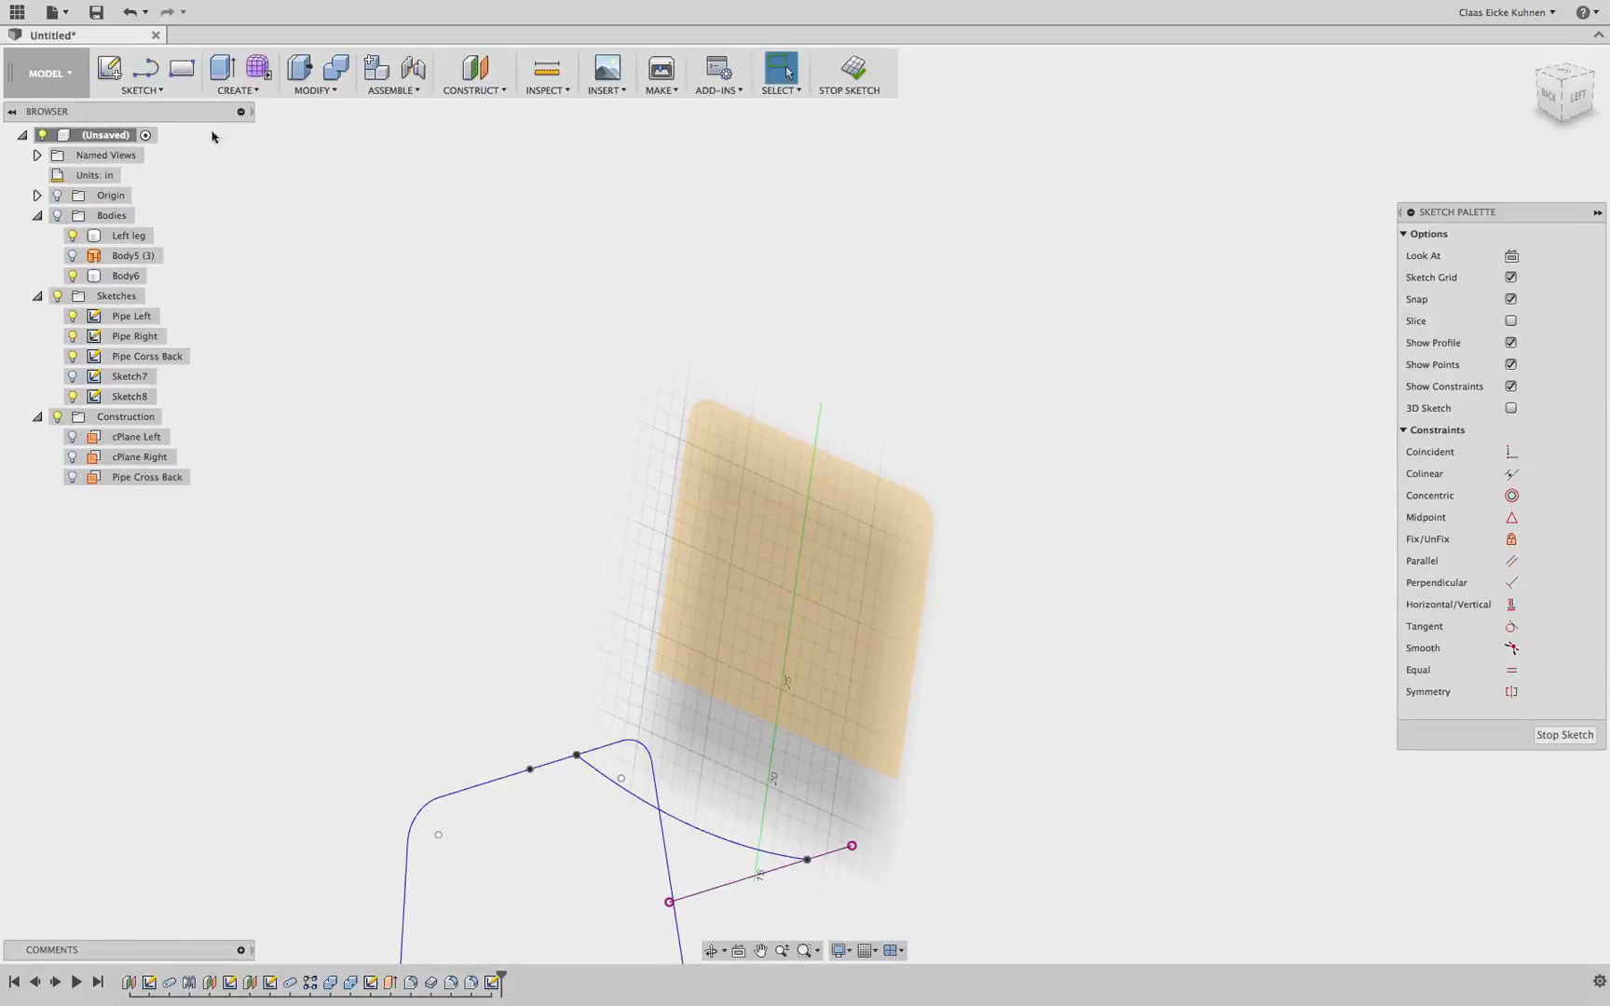
pyautogui.click(181, 68)
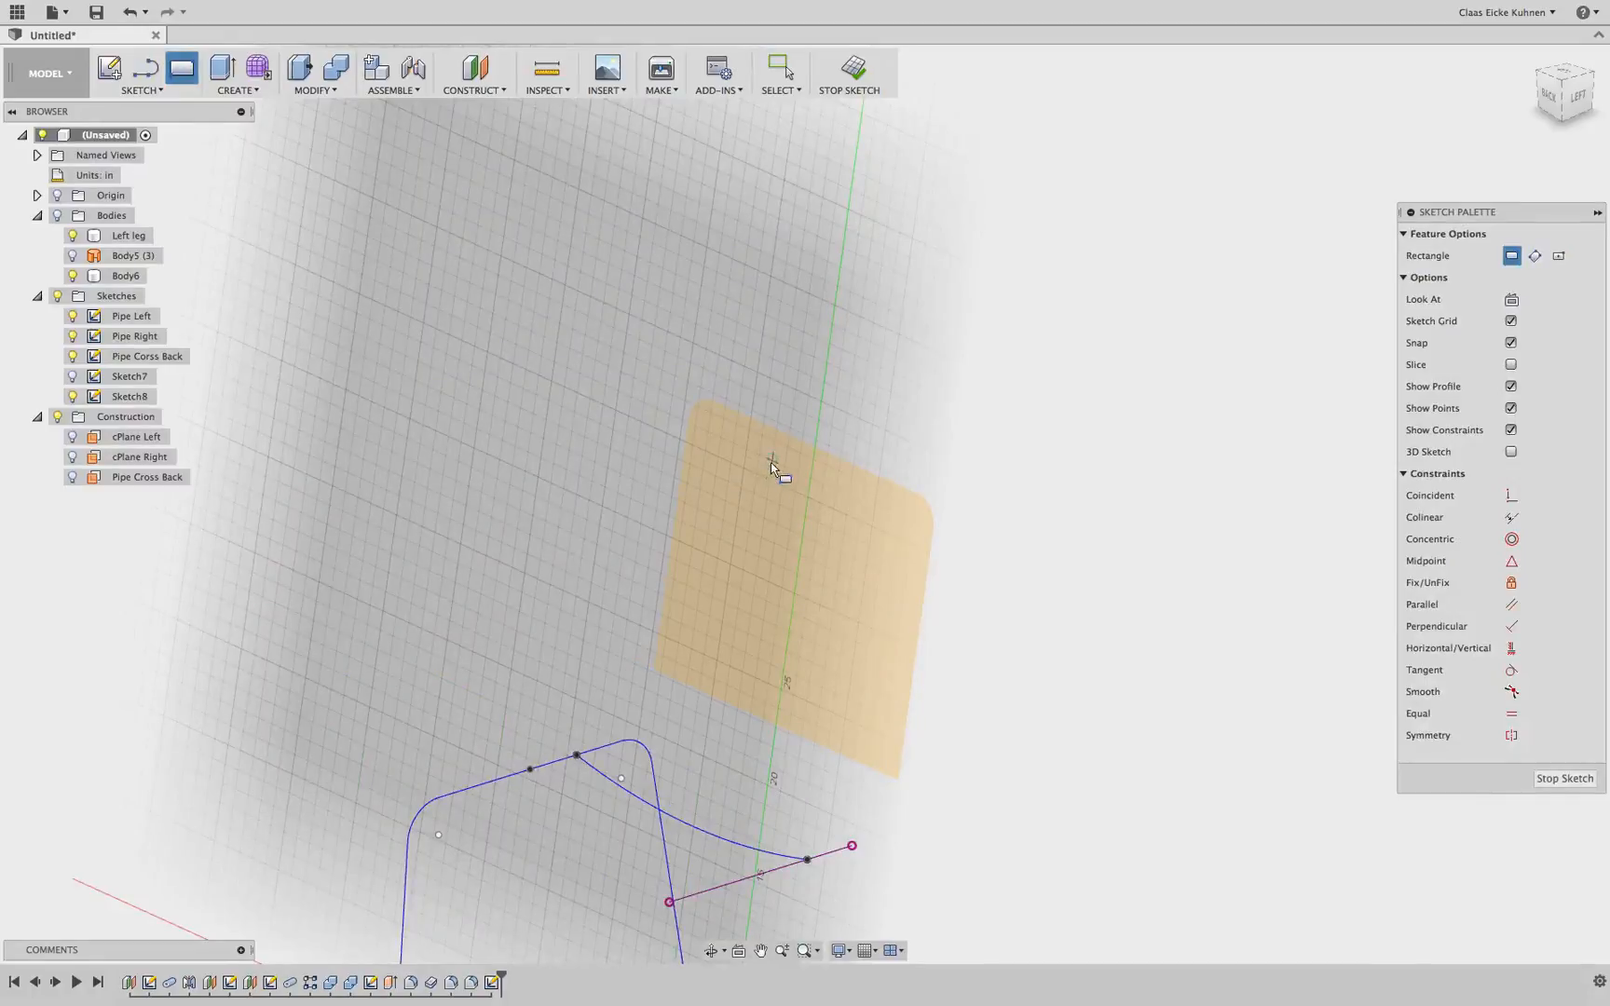
pyautogui.click(149, 90)
pyautogui.moveTo(149, 162)
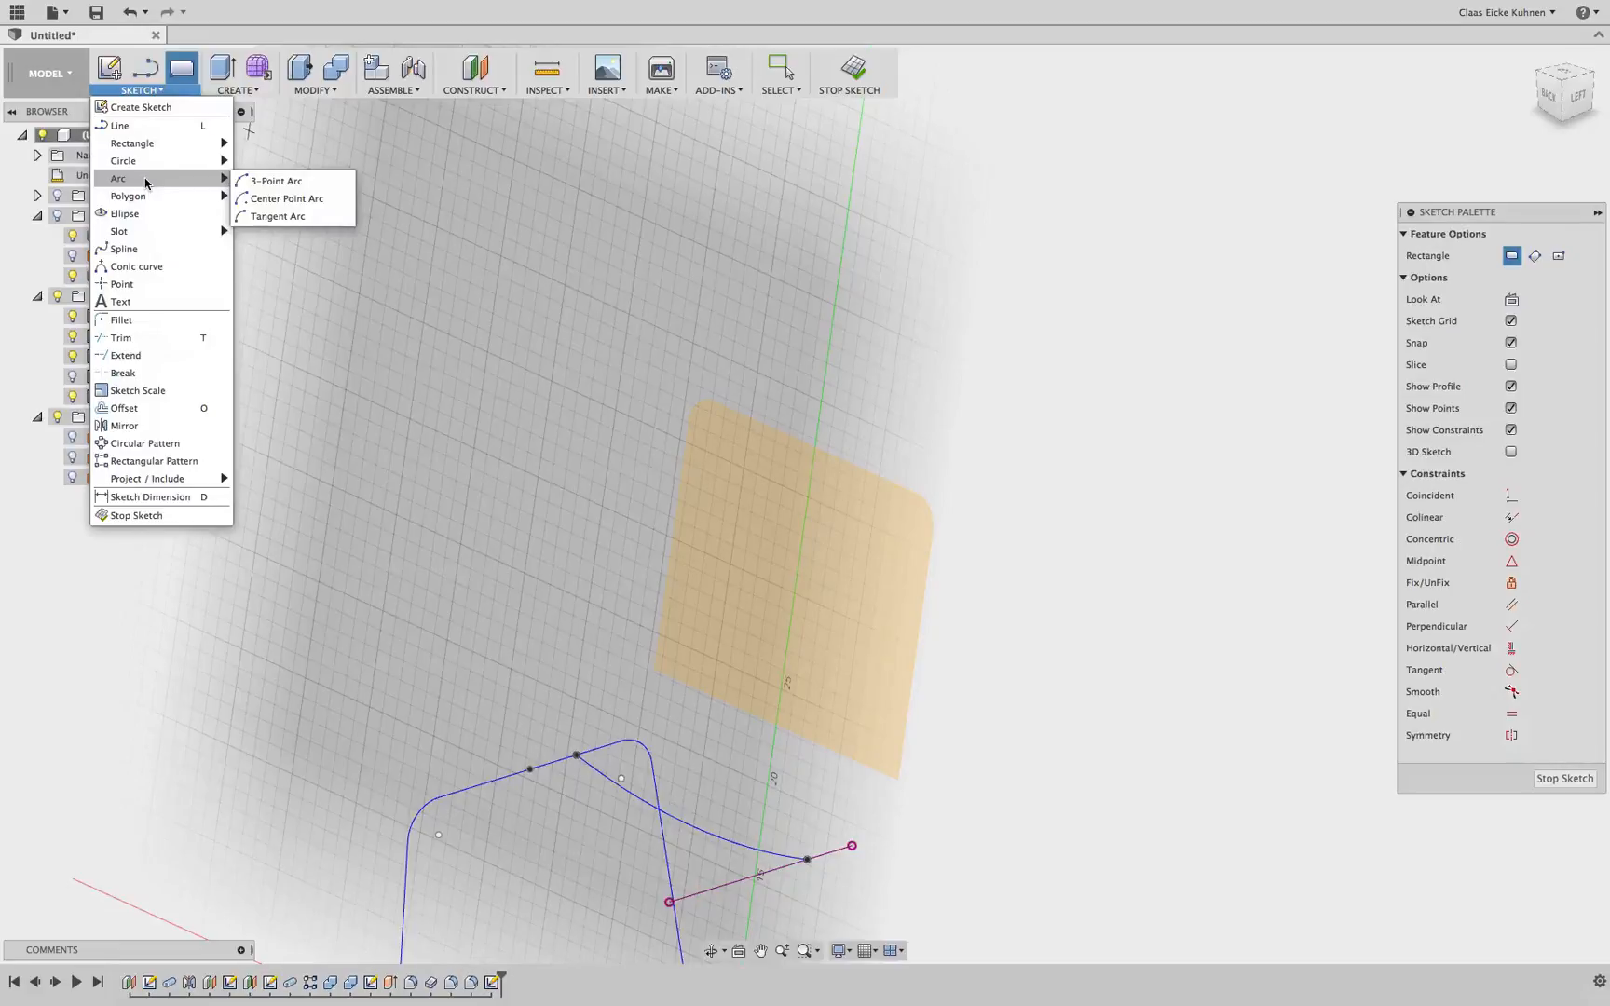
pyautogui.moveTo(143, 149)
pyautogui.click(272, 146)
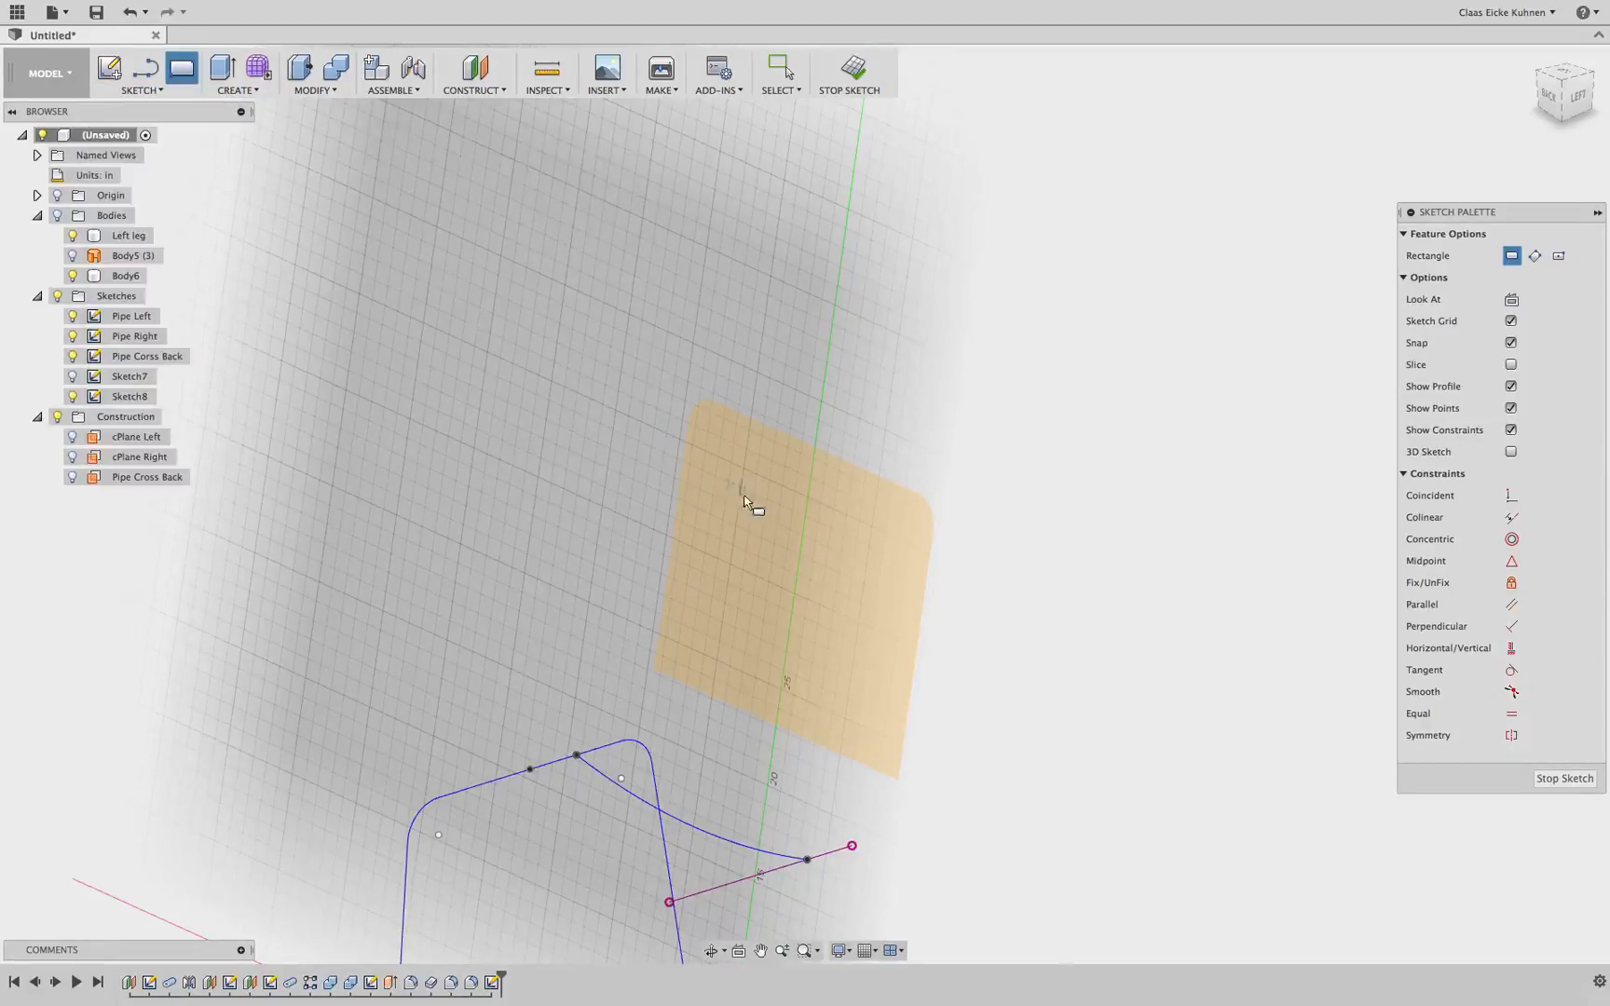
pyautogui.scroll(3, 819, 495)
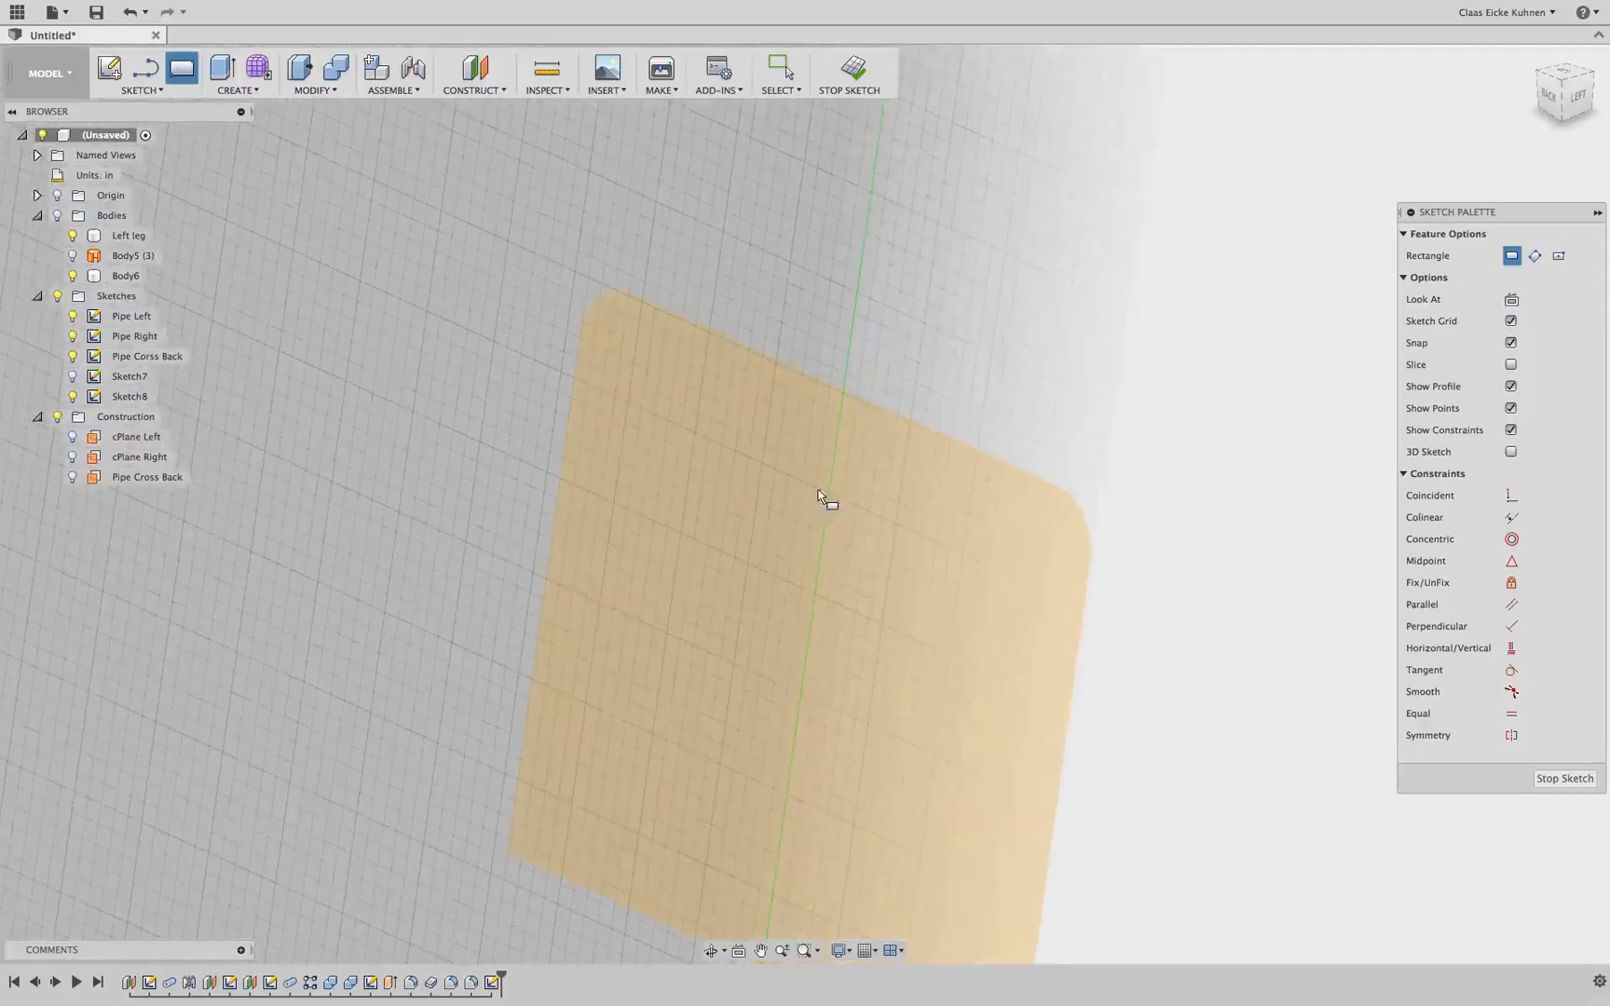
pyautogui.click(765, 427)
pyautogui.click(897, 522)
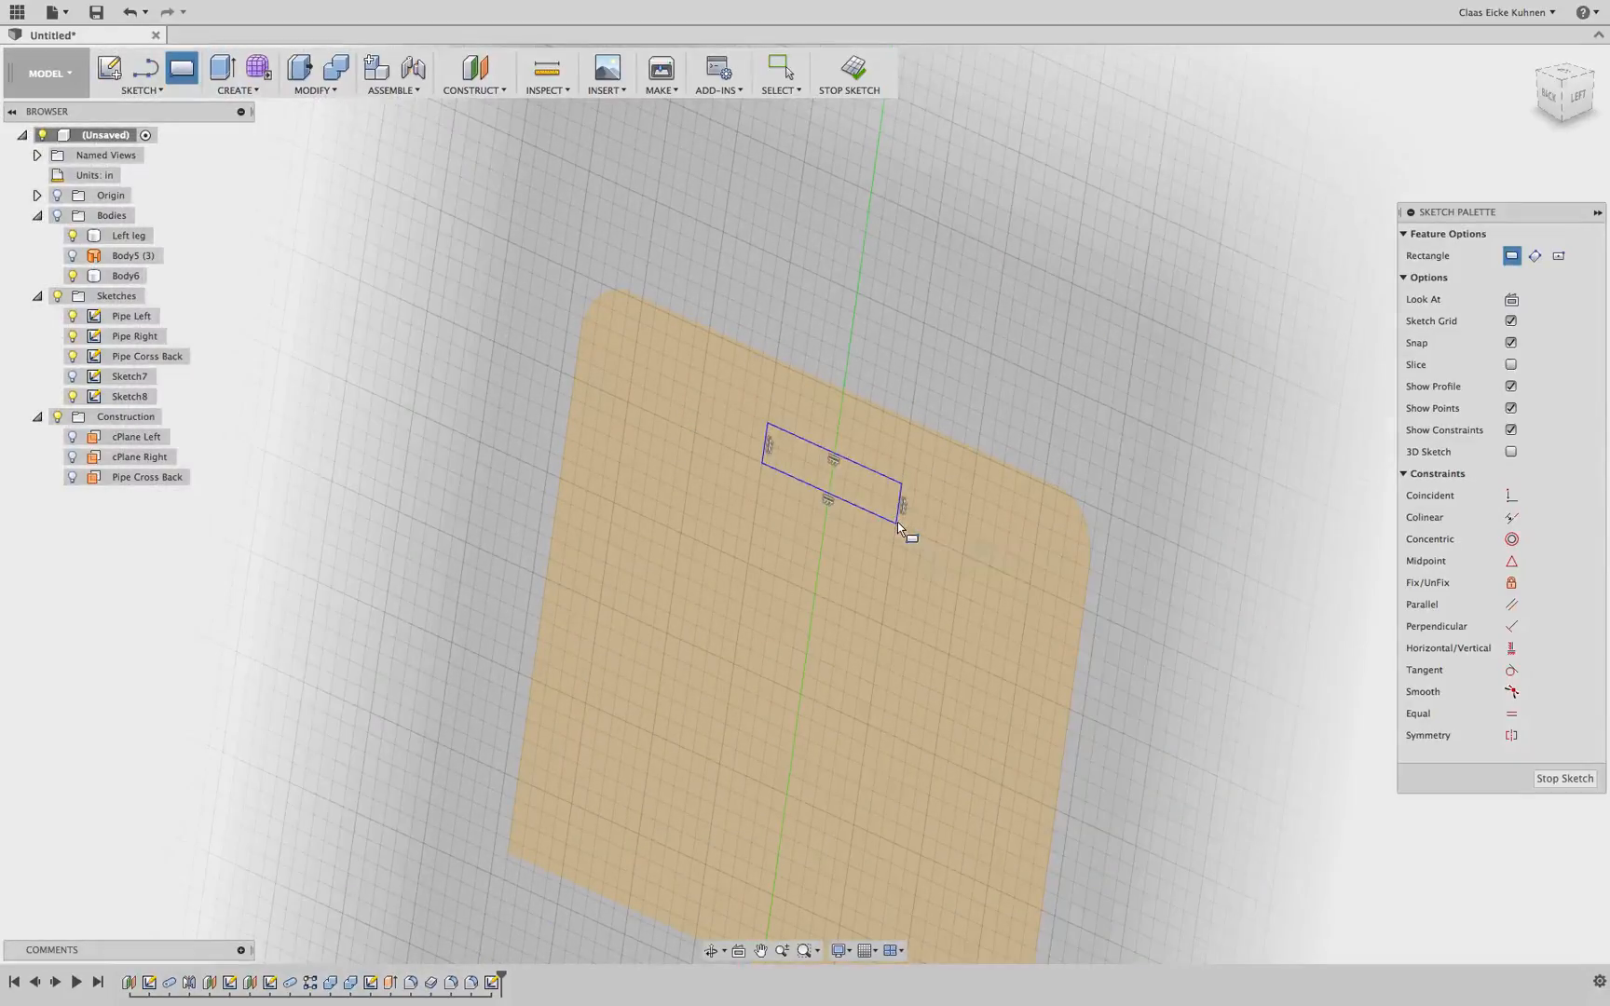
pyautogui.moveTo(974, 353); pyautogui.dragTo(972, 245, button='middle')
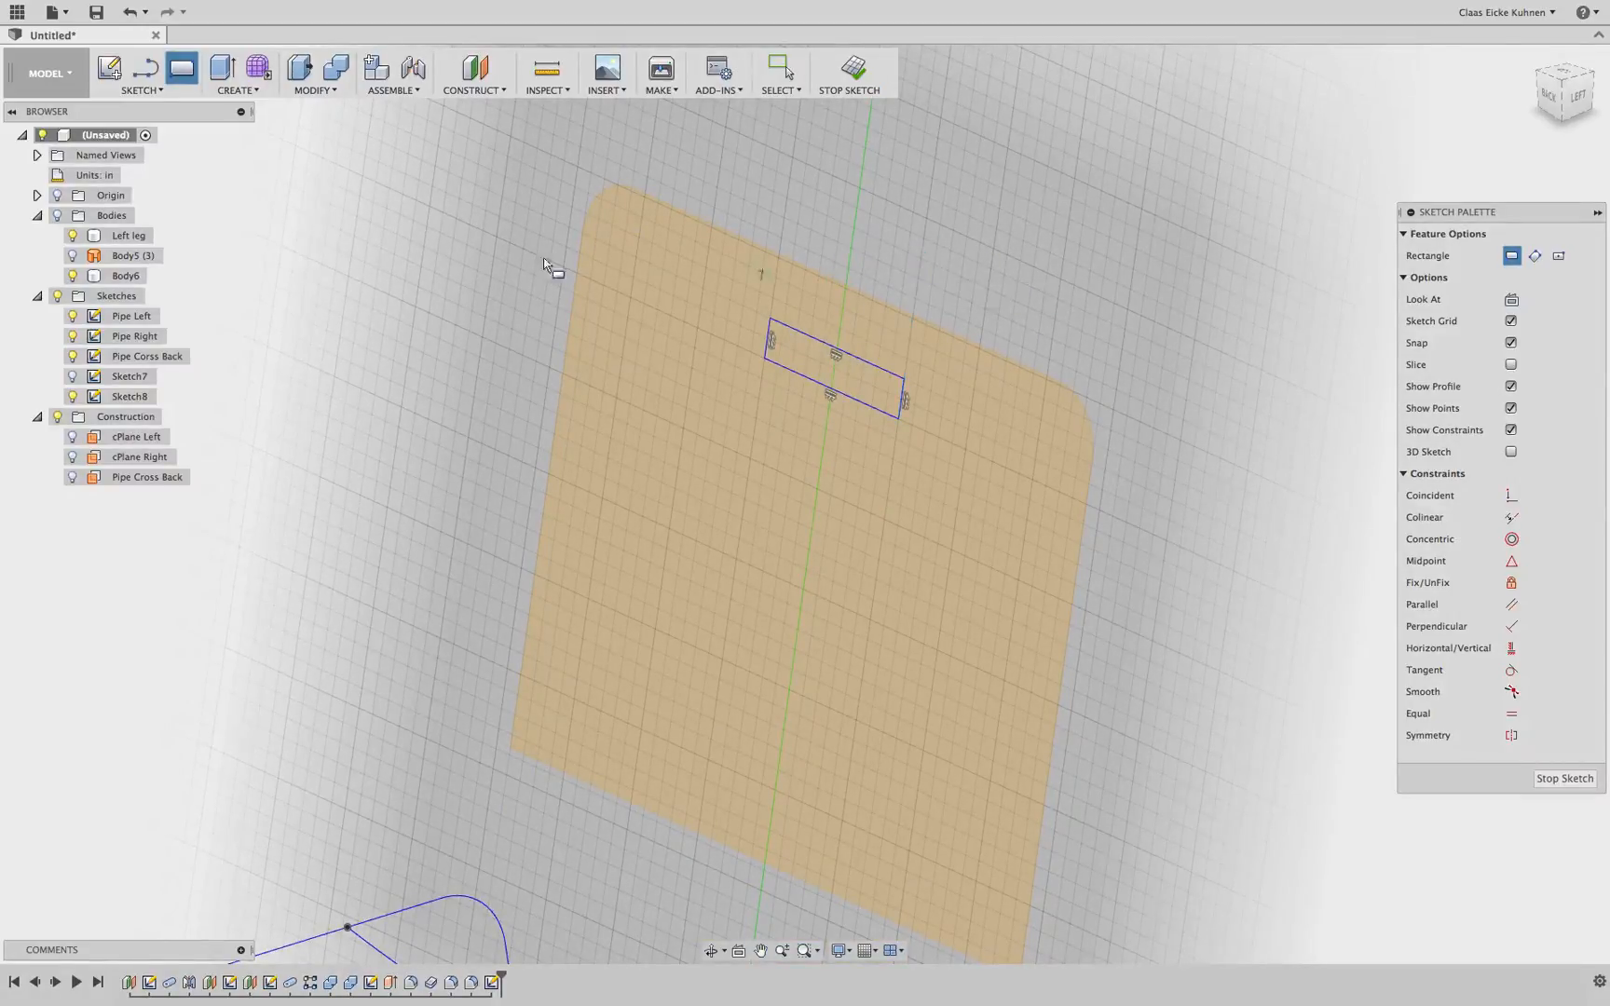
# Place a sketch point at the middle of the rectangle's top edge
pyautogui.click(144, 90)
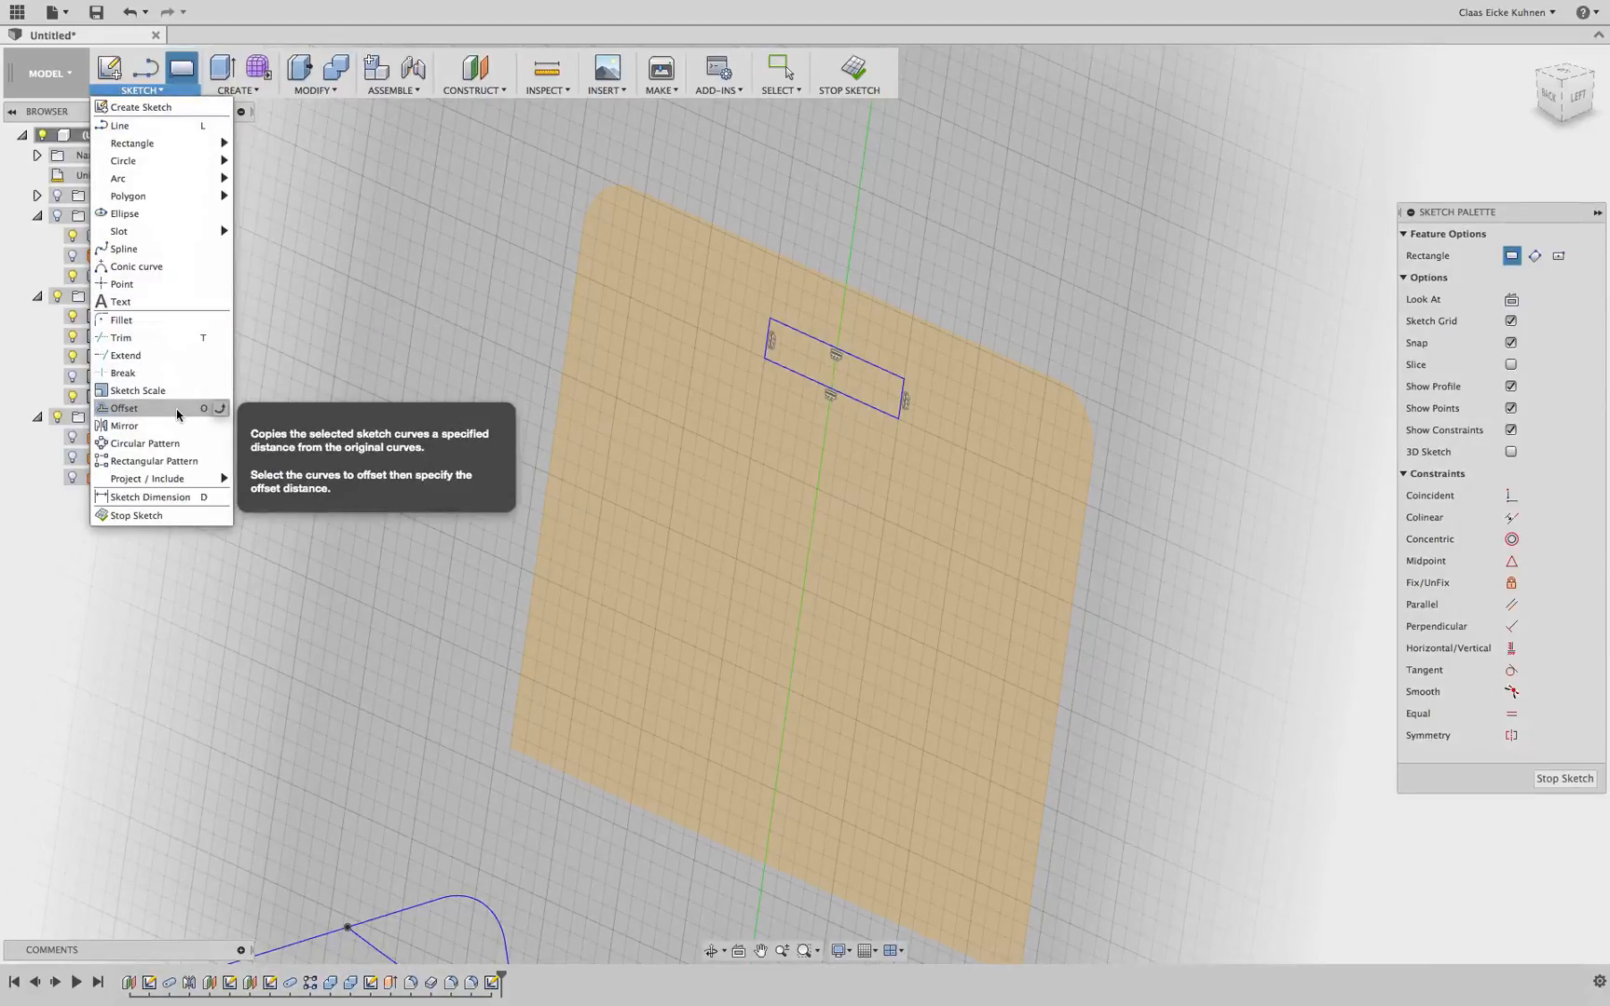
pyautogui.click(126, 284)
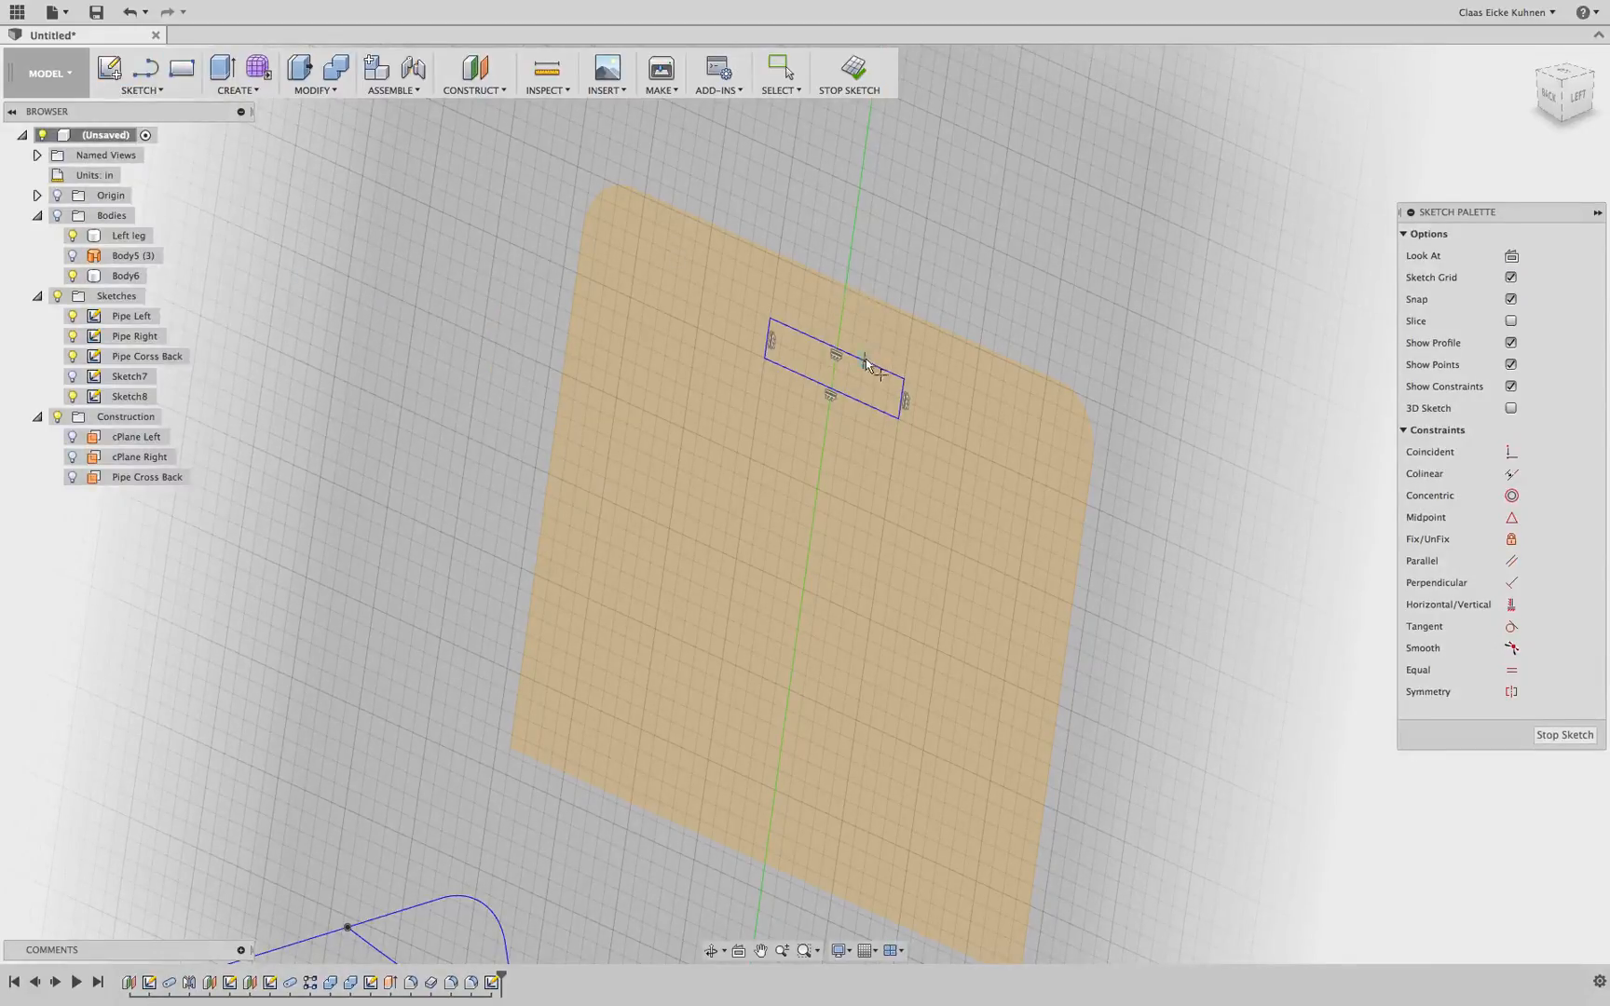
pyautogui.click(838, 351)
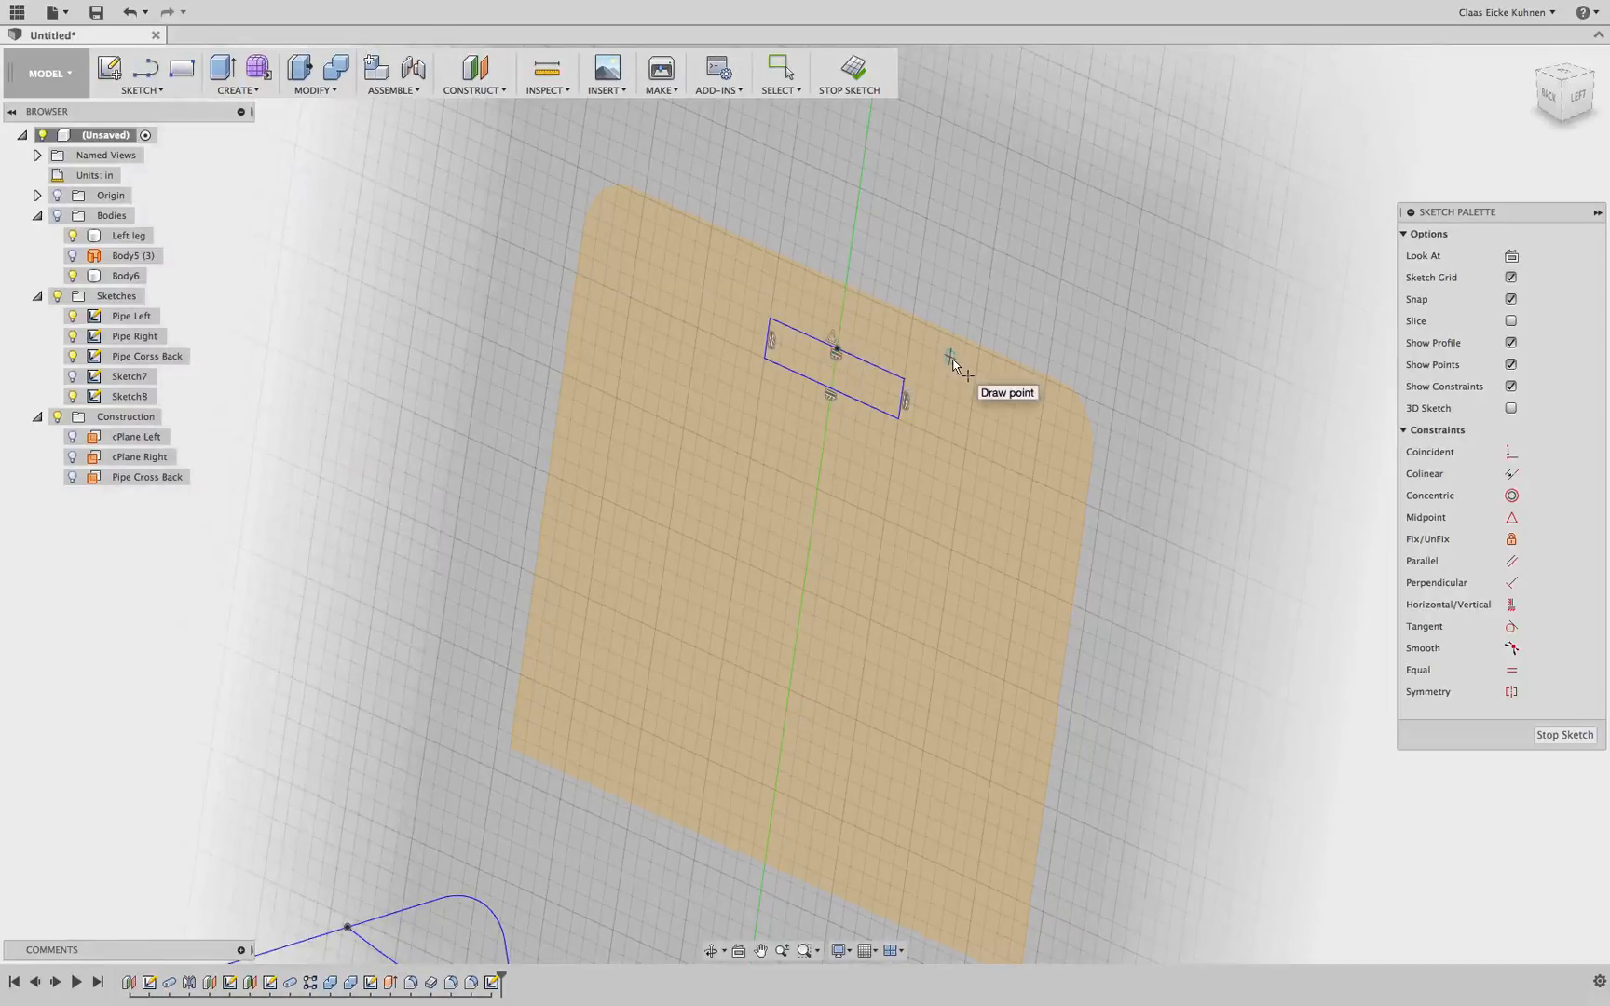
pyautogui.scroll(-4, 952, 492)
pyautogui.moveTo(956, 474); pyautogui.dragTo(968, 298, button='middle')
pyautogui.scroll(-6, 954, 406)
pyautogui.scroll(3, 954, 413)
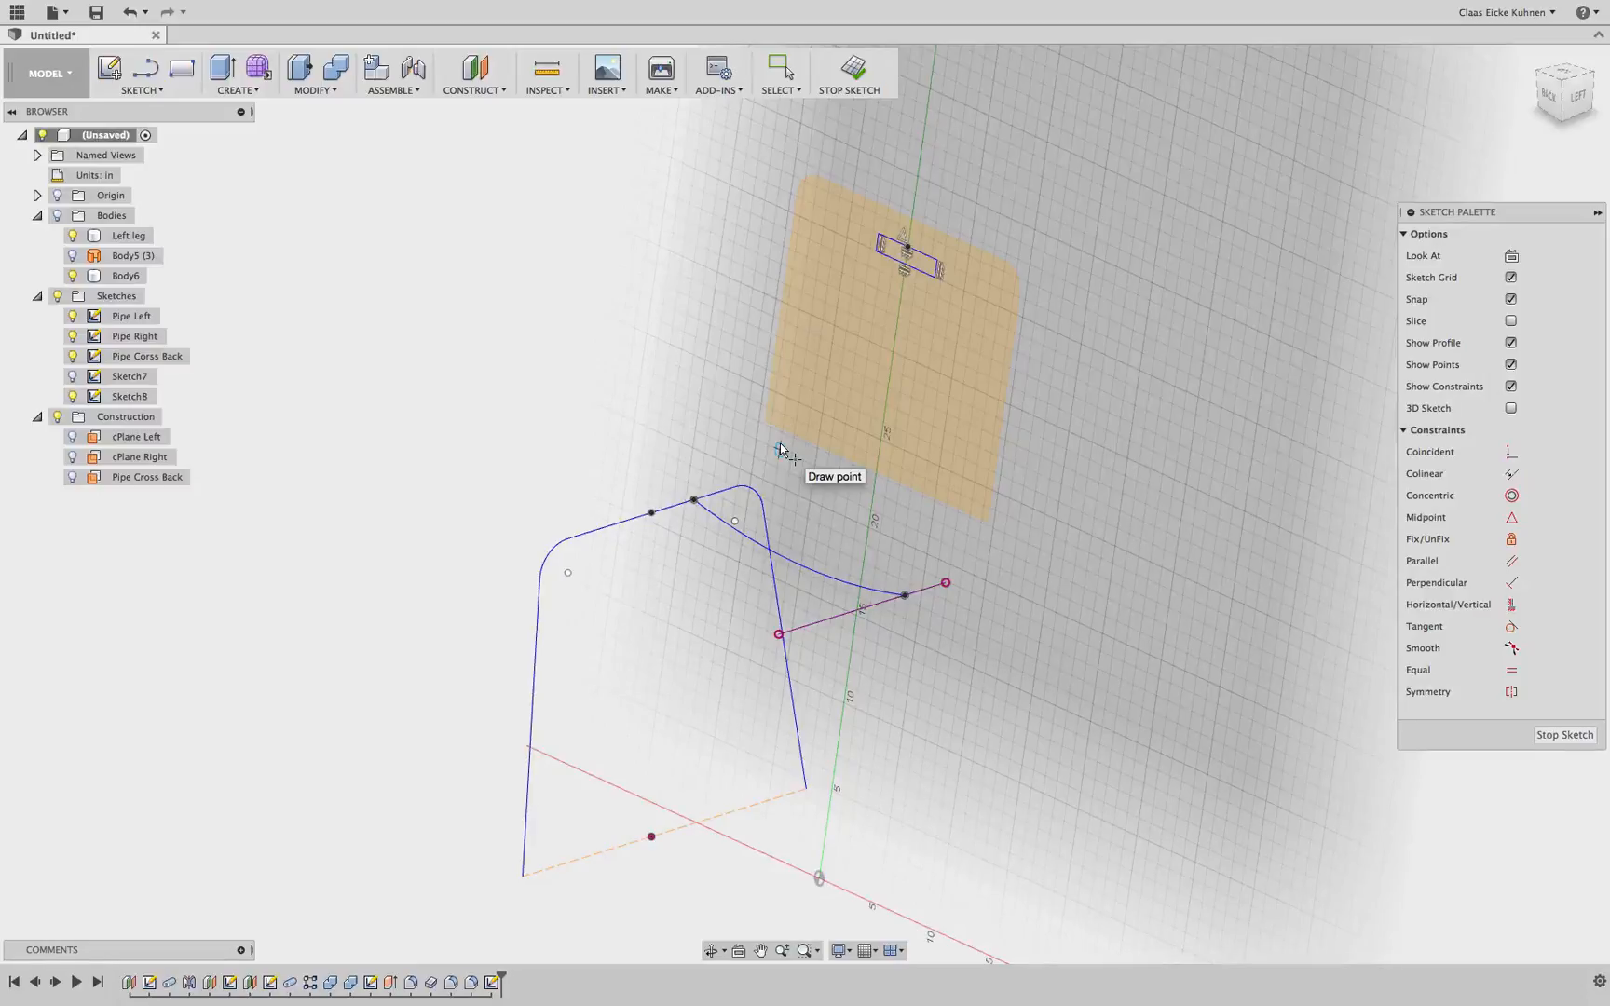
# Constrain the rectangle's point vertically in line with the centre point on the backrest's top edge
pyautogui.click(1511, 605)
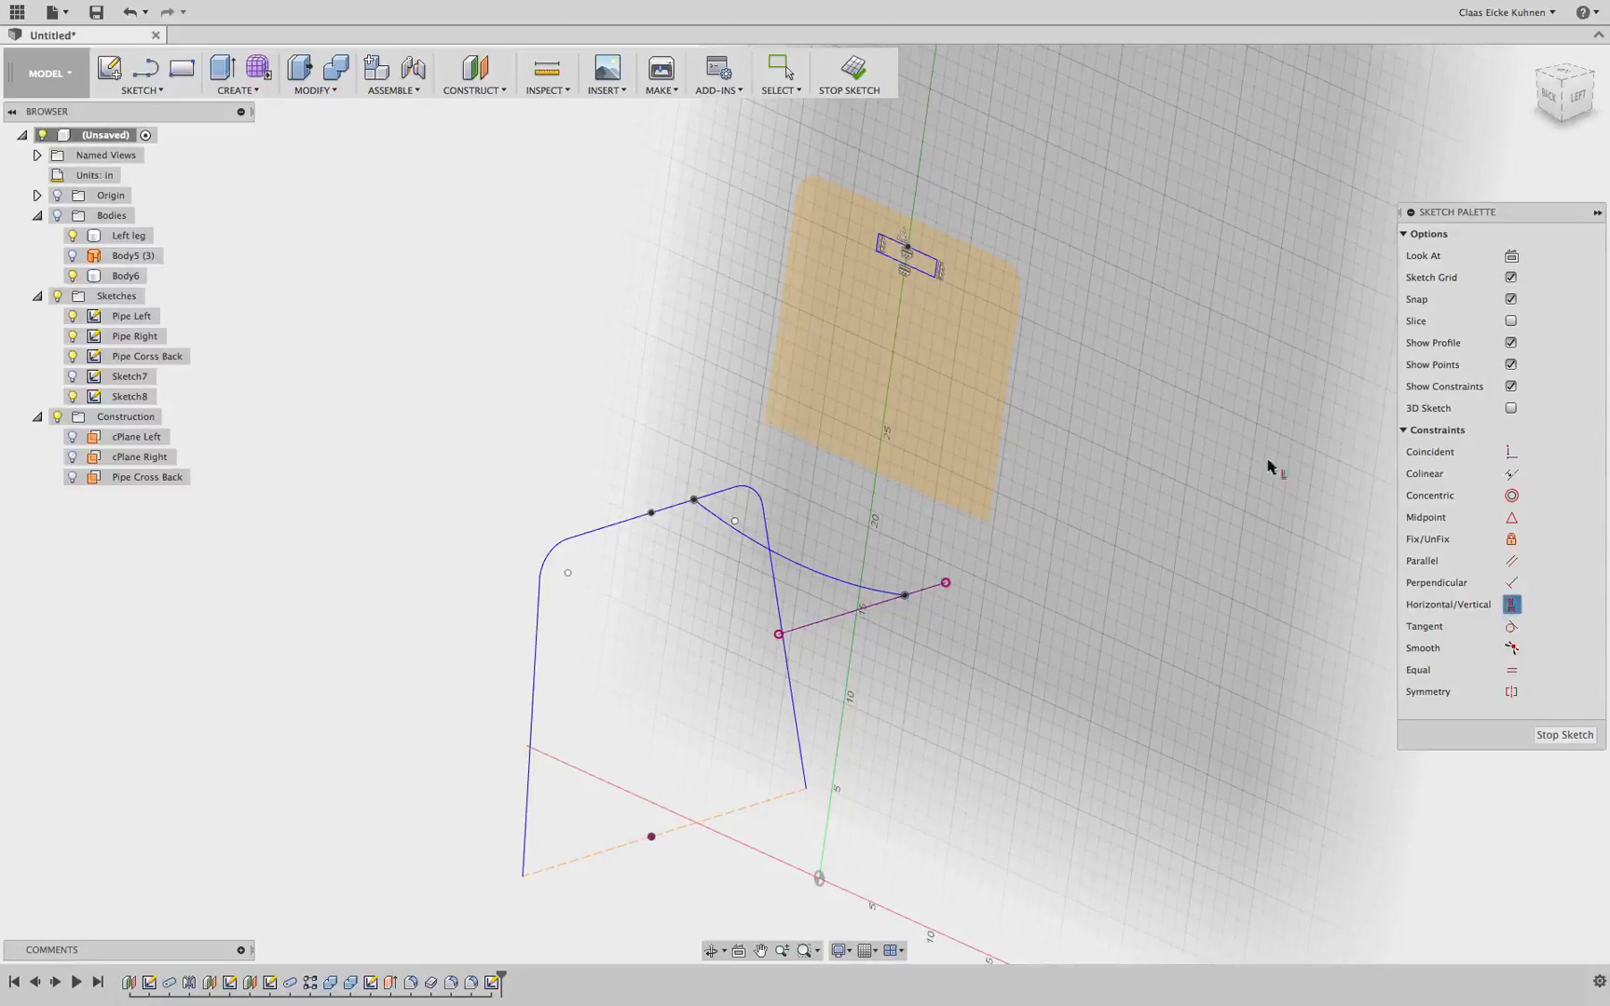
pyautogui.click(906, 248)
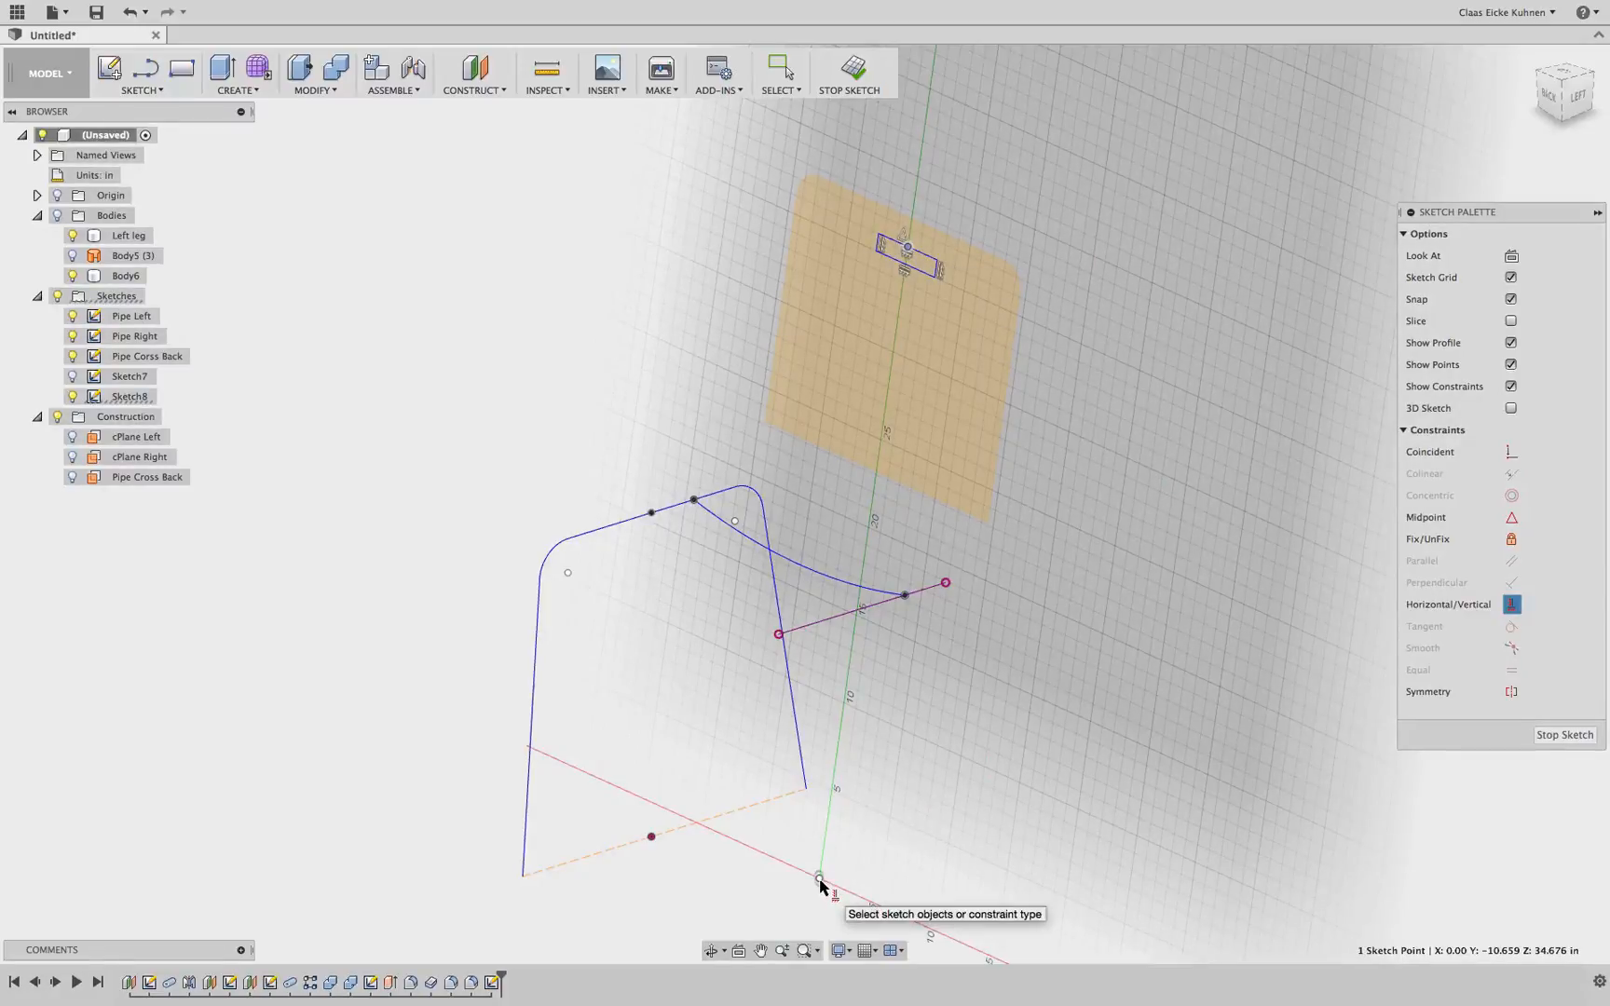
pyautogui.click(145, 93)
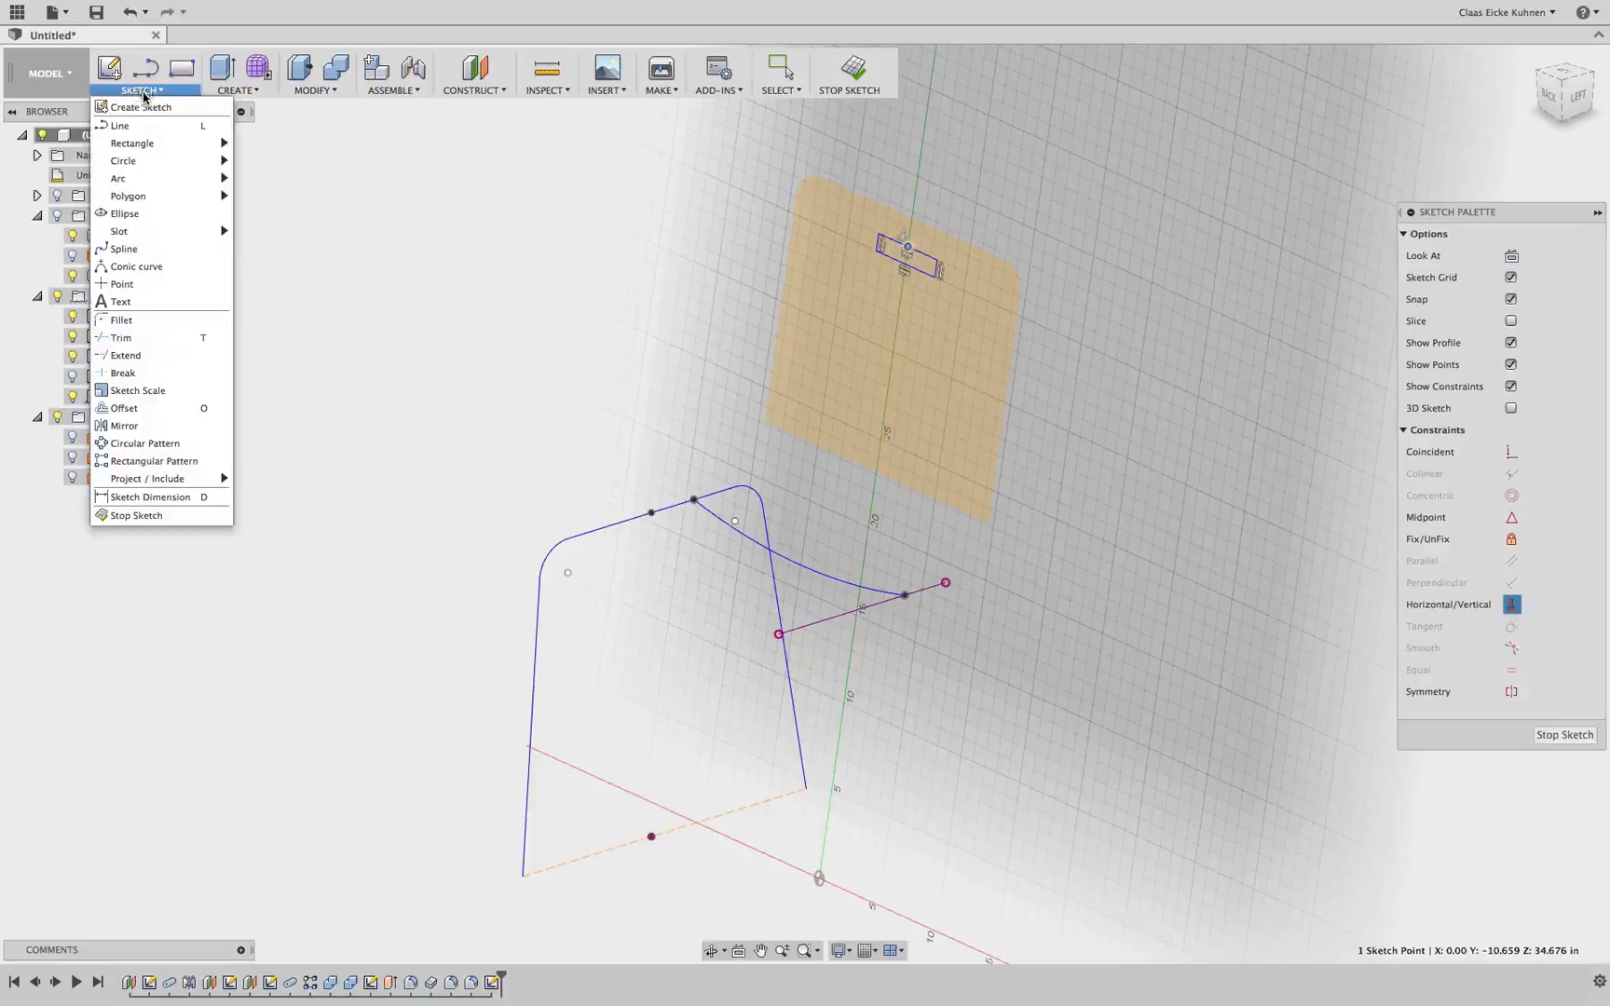
pyautogui.click(162, 283)
pyautogui.scroll(5, 913, 223)
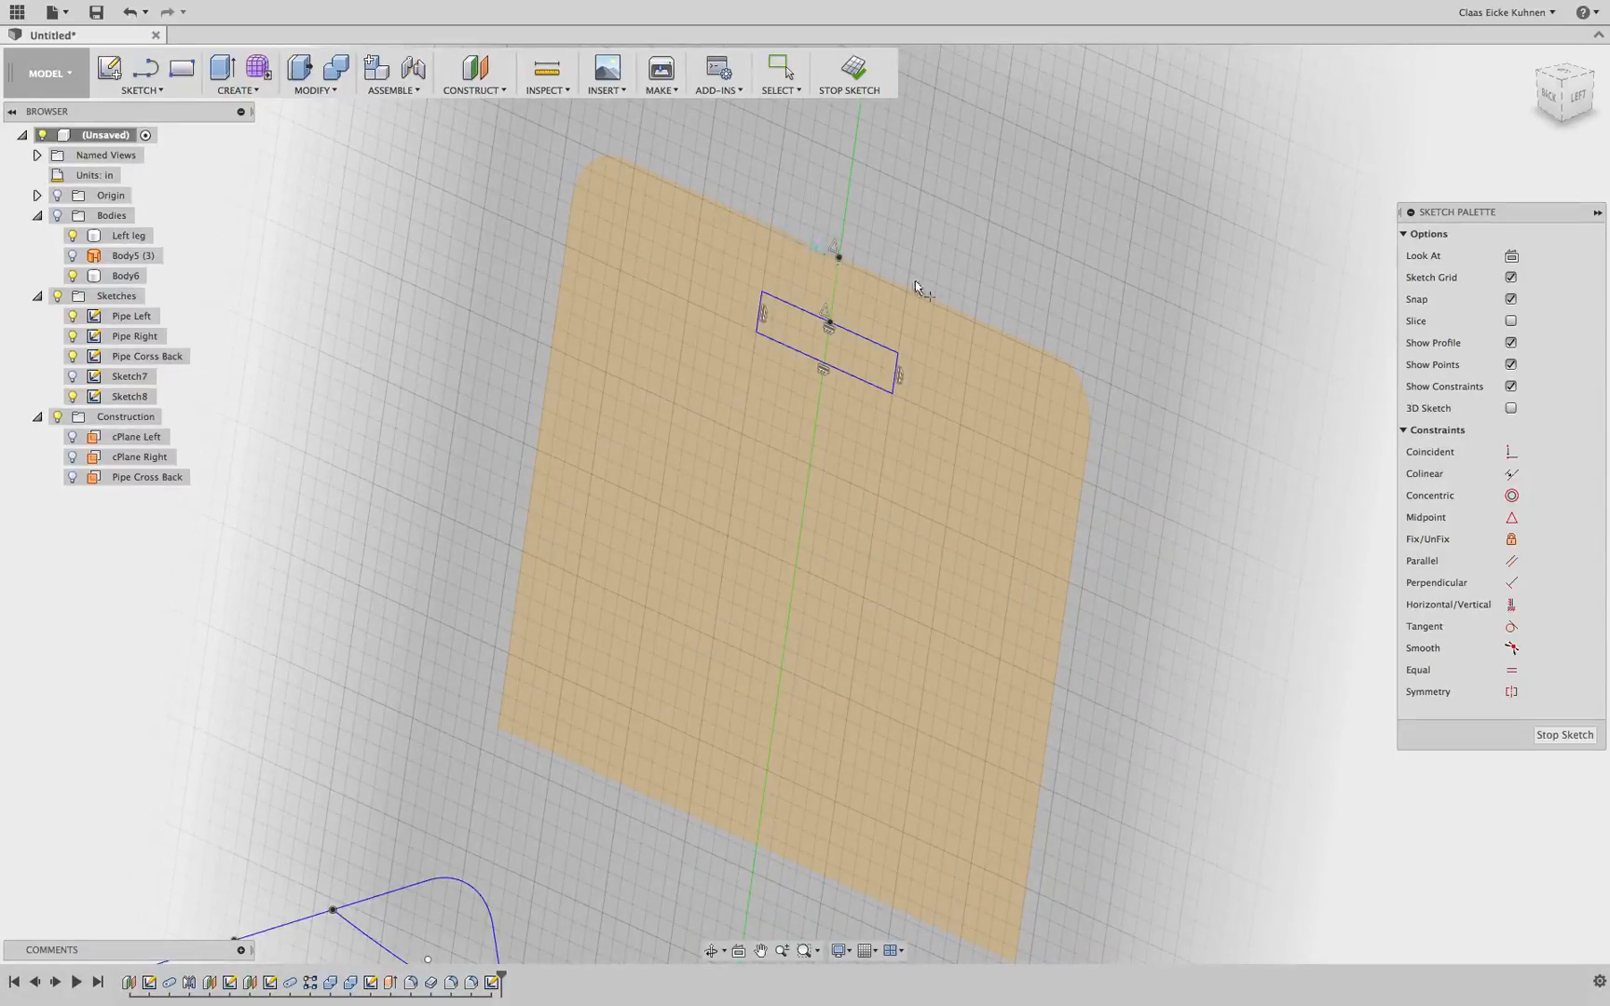
pyautogui.click(1511, 605)
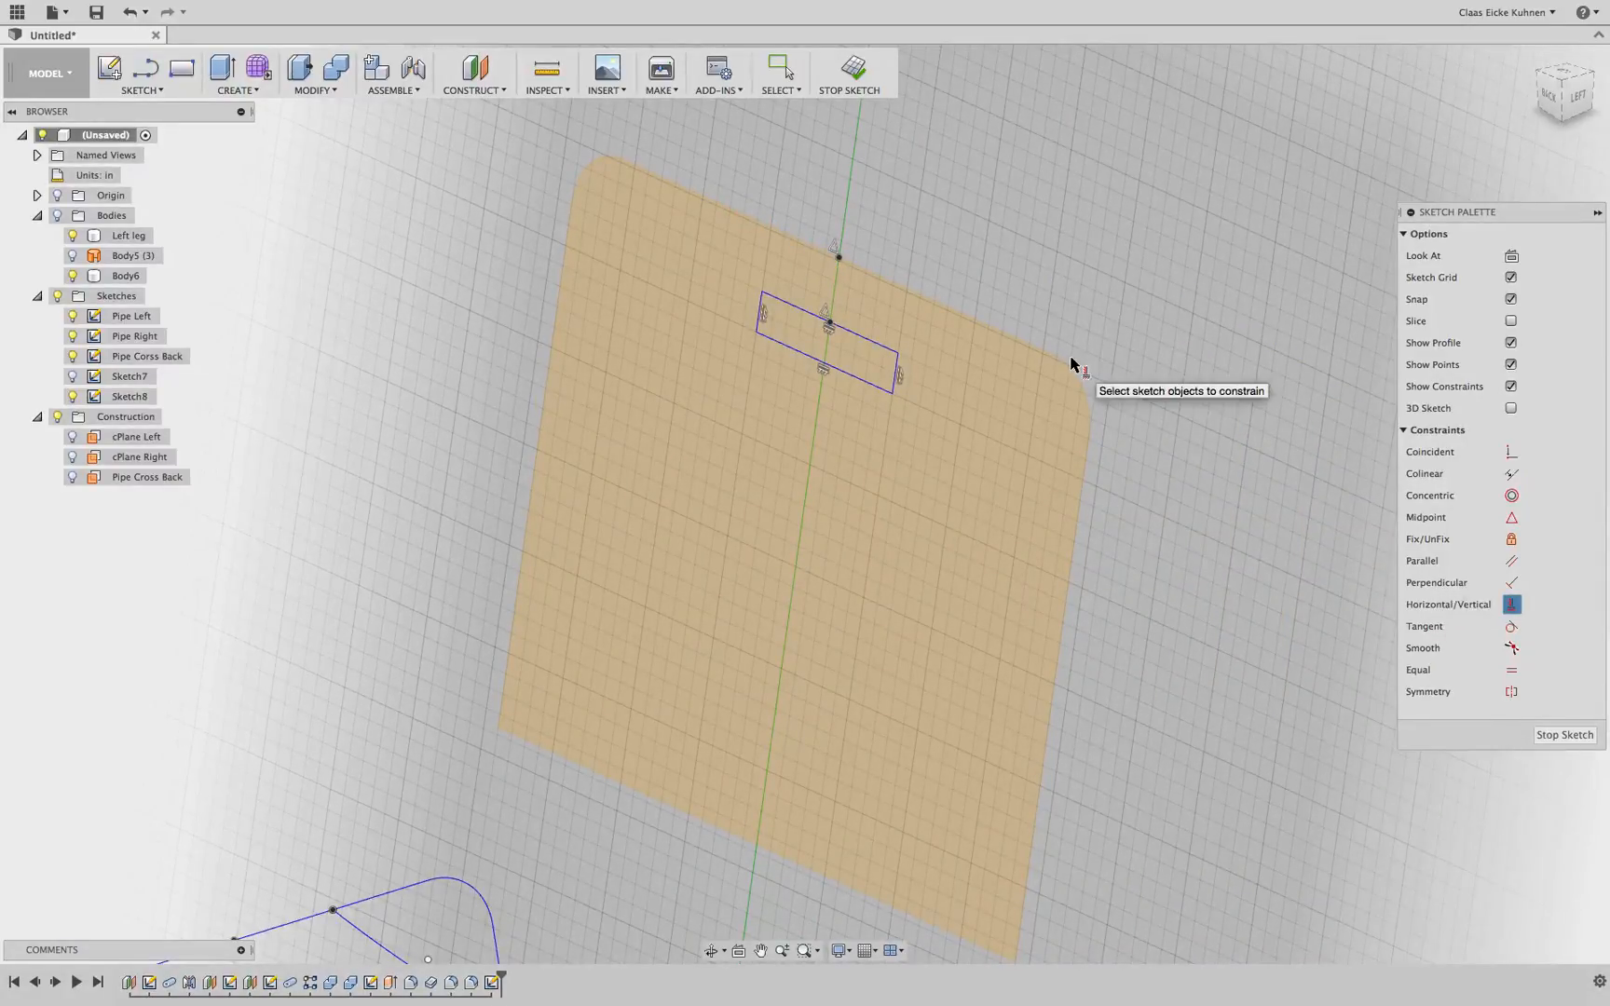
pyautogui.click(830, 324)
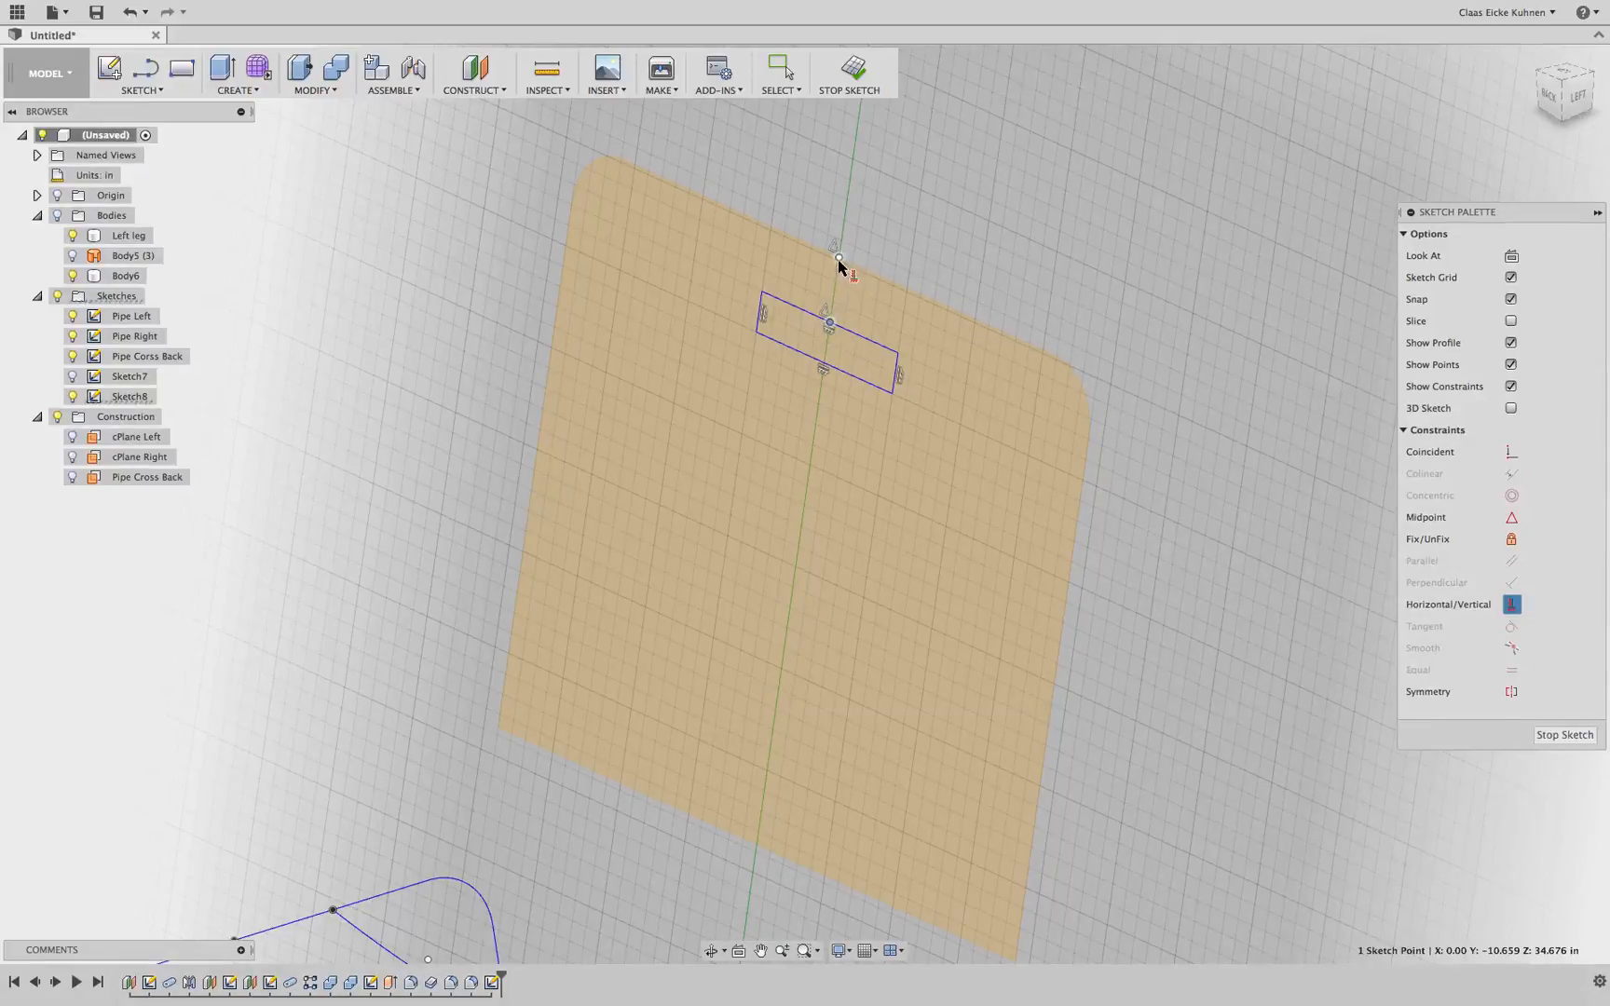
pyautogui.click(838, 261)
pyautogui.moveTo(1570, 84); pyautogui.dragTo(1594, 89)
pyautogui.press('Escape')
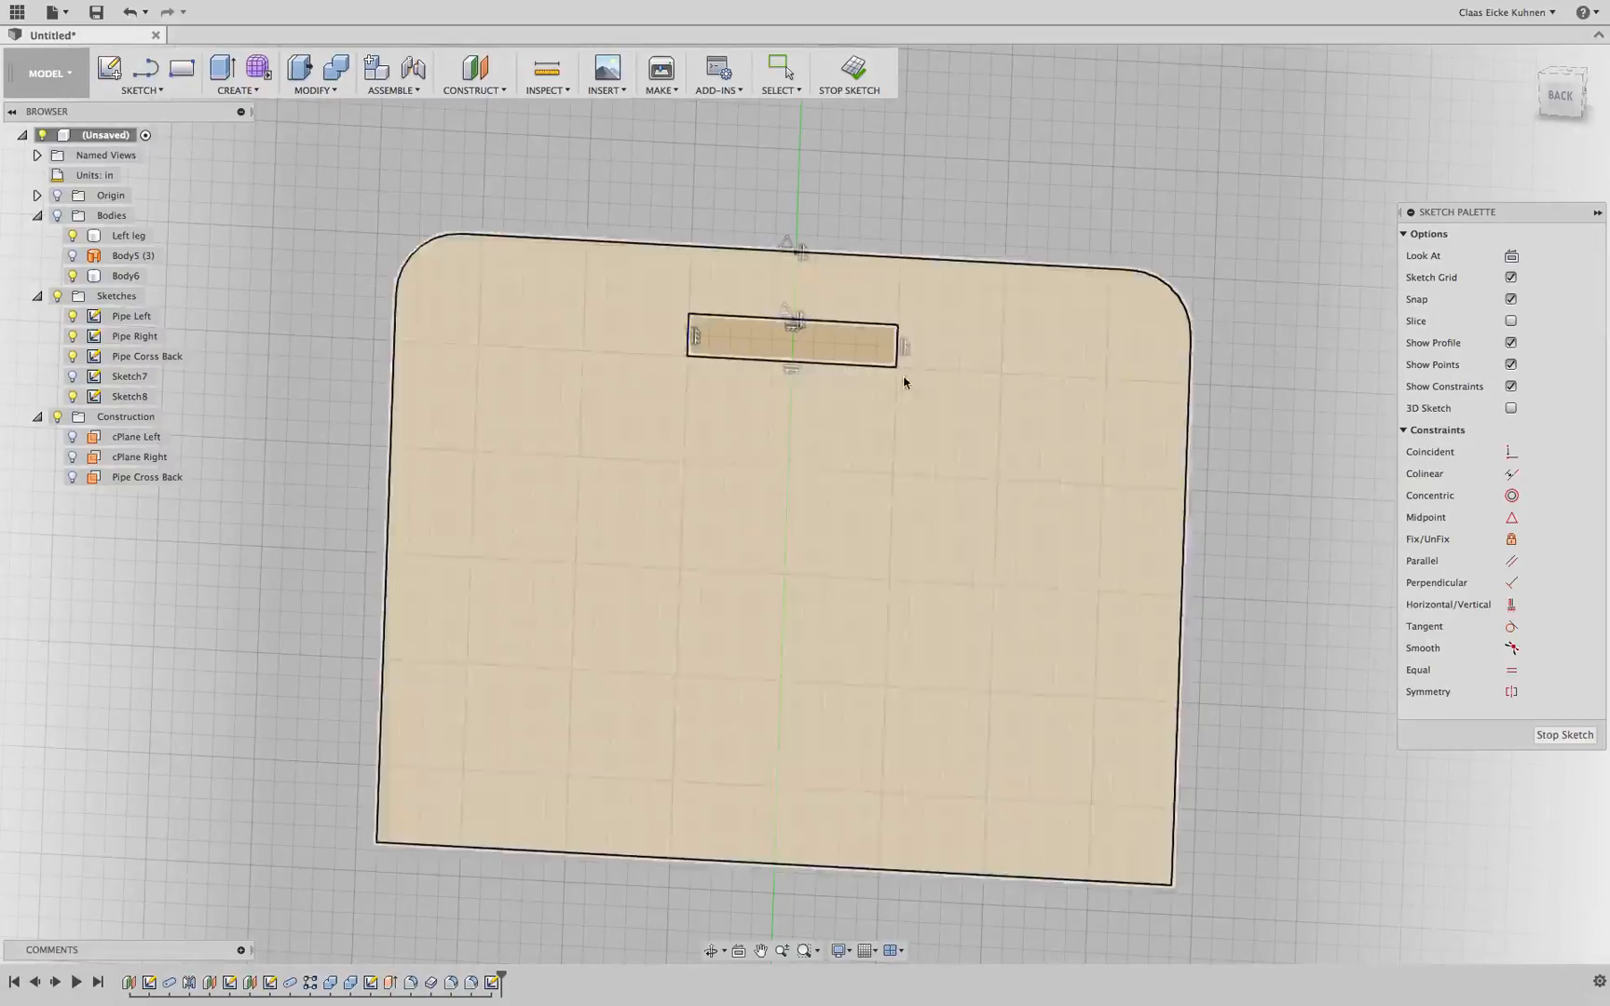
# Dimension the rectangle's height as 2 in
pyautogui.moveTo(897, 367)
pyautogui.mouseDown()
pyautogui.moveTo(959, 370)
pyautogui.moveTo(929, 427)
pyautogui.moveTo(917, 374)
pyautogui.moveTo(978, 362)
pyautogui.moveTo(976, 377)
pyautogui.moveTo(898, 391)
pyautogui.mouseUp()
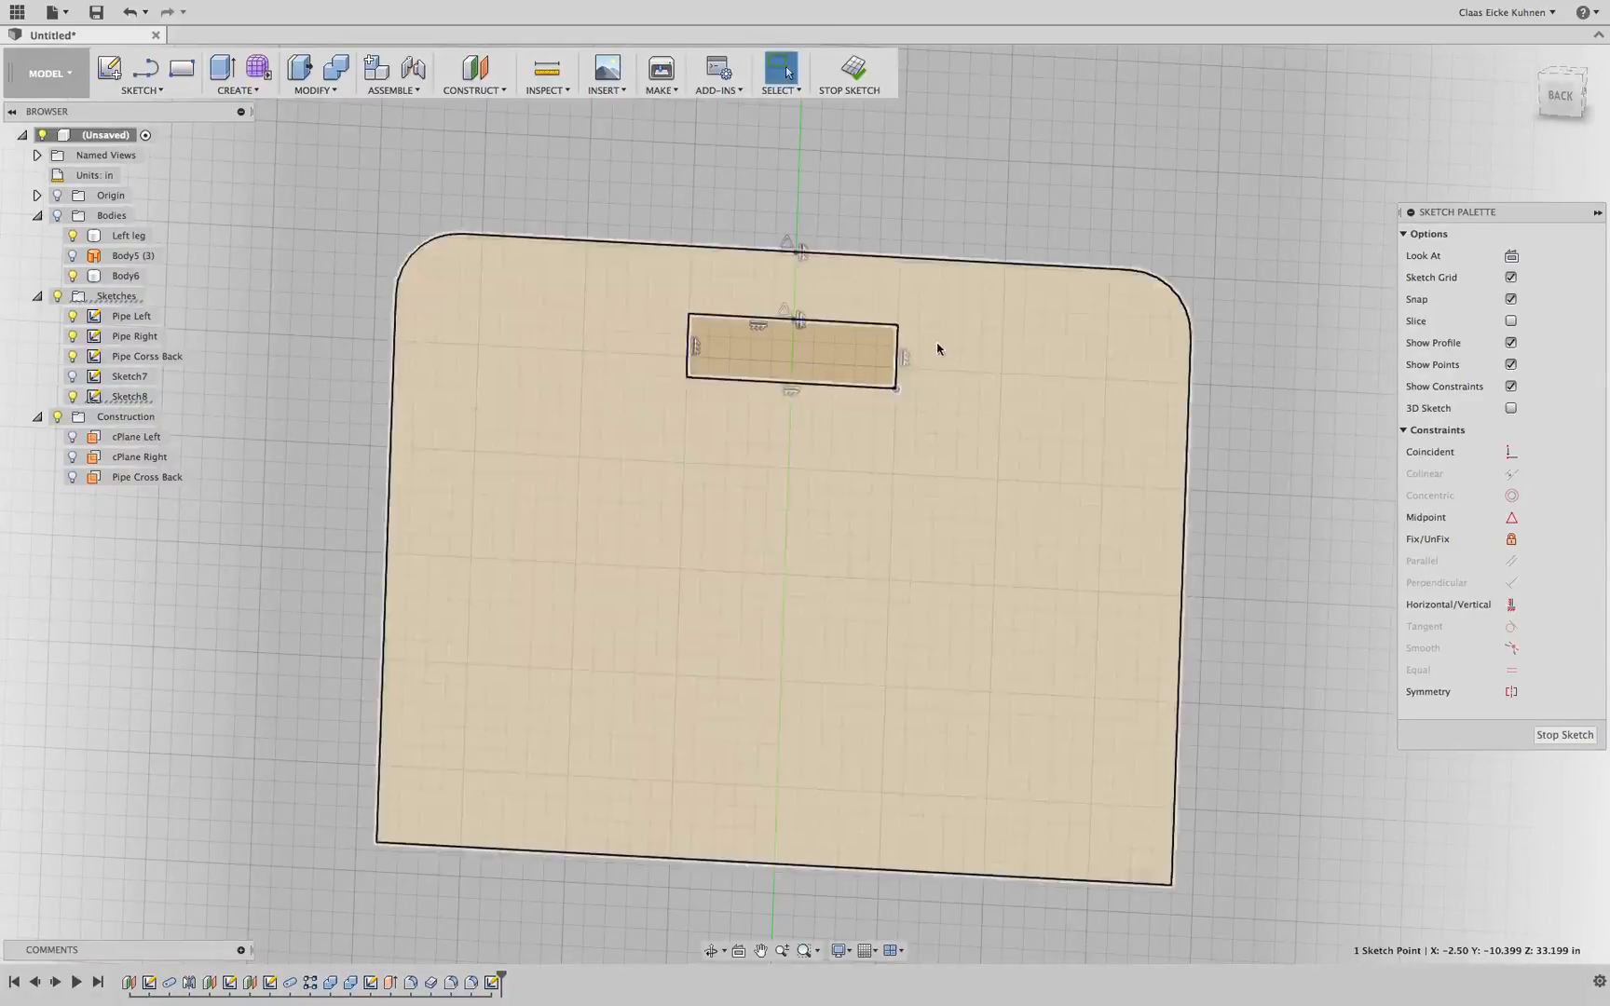
pyautogui.press('d')
pyautogui.click(897, 376)
pyautogui.click(953, 373)
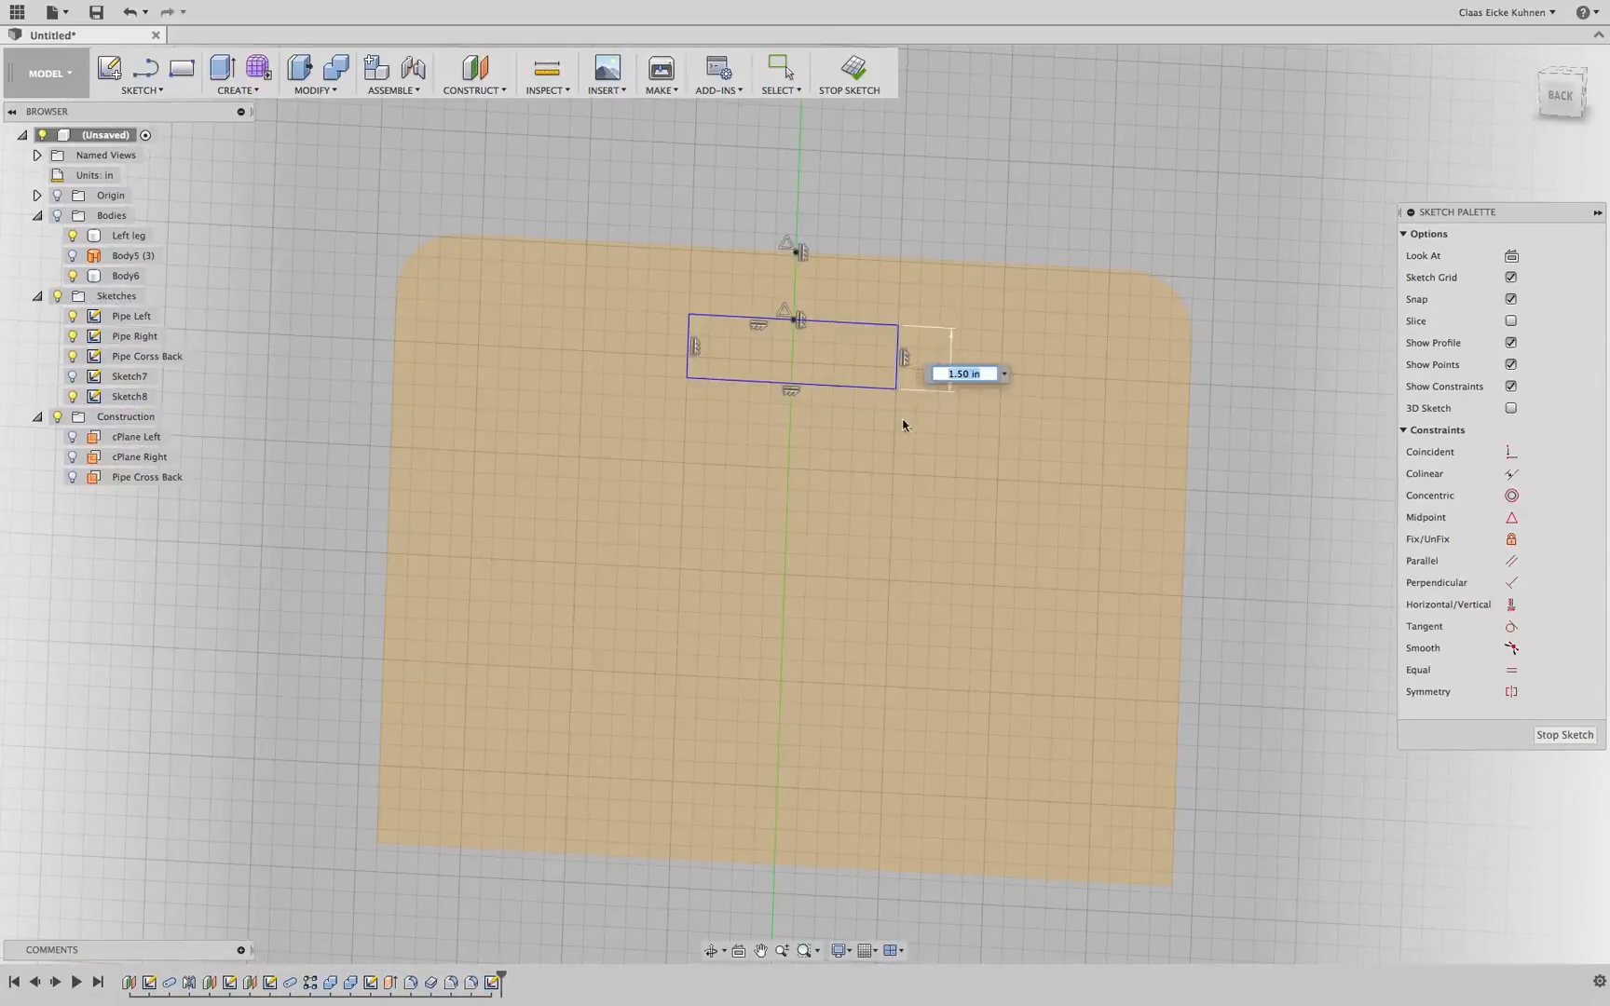
pyautogui.write('2')
pyautogui.press('Return')
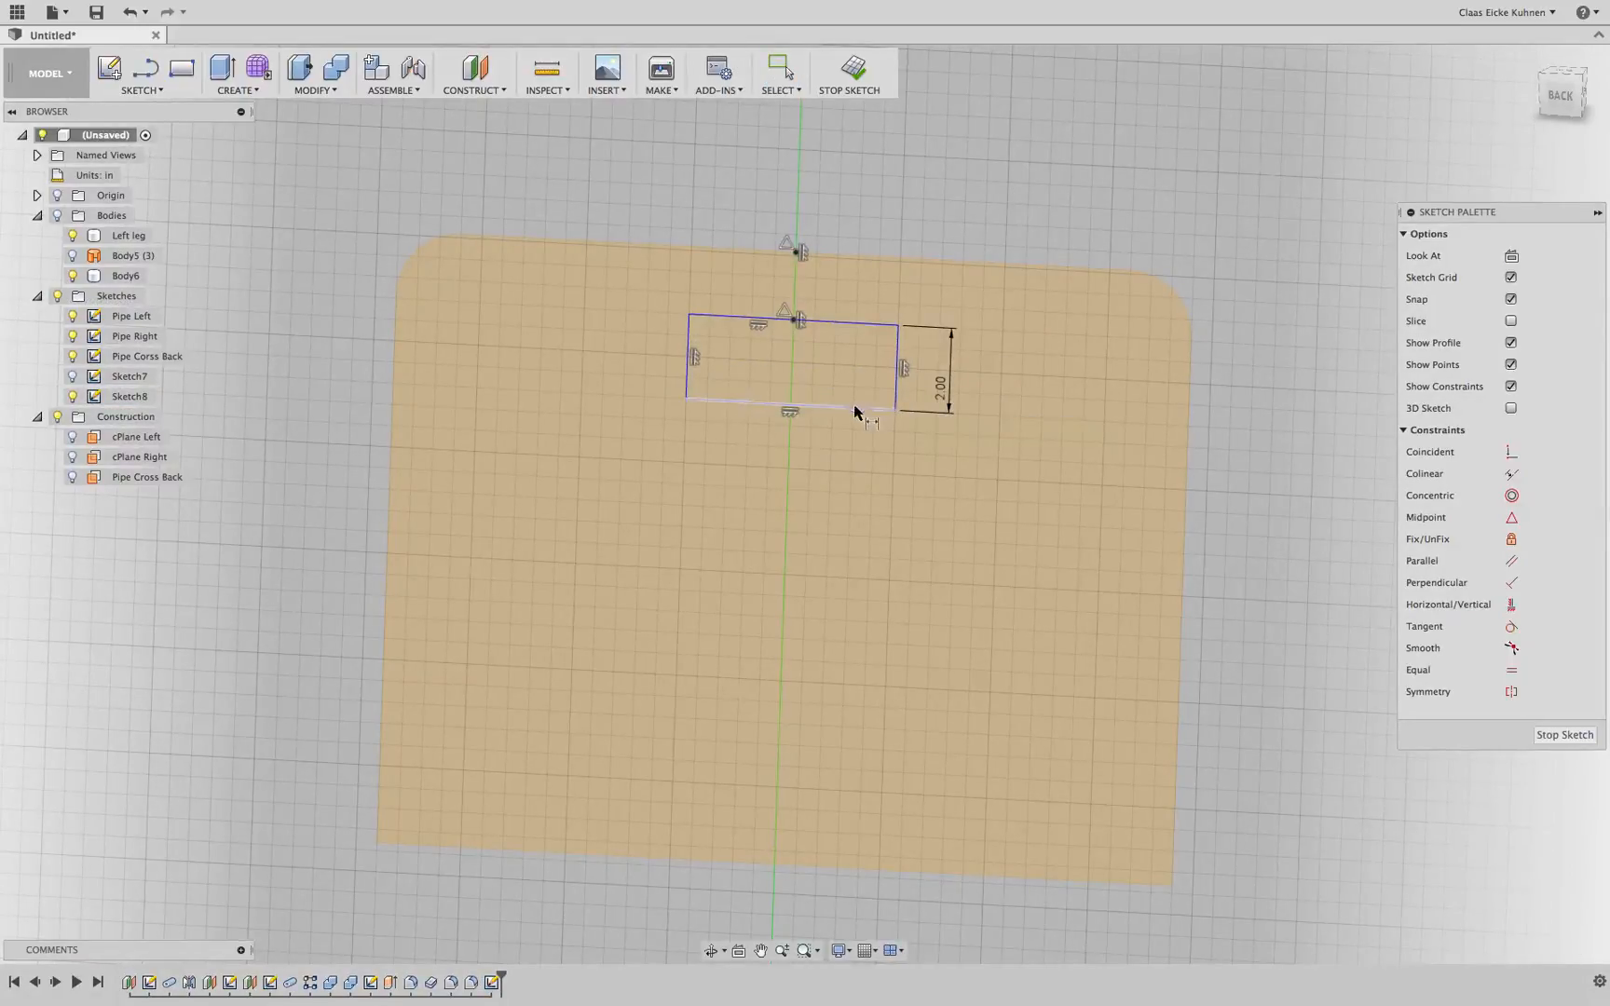
# Dimension the rectangle's width as 6 in
pyautogui.click(852, 409)
pyautogui.click(848, 466)
pyautogui.write('6')
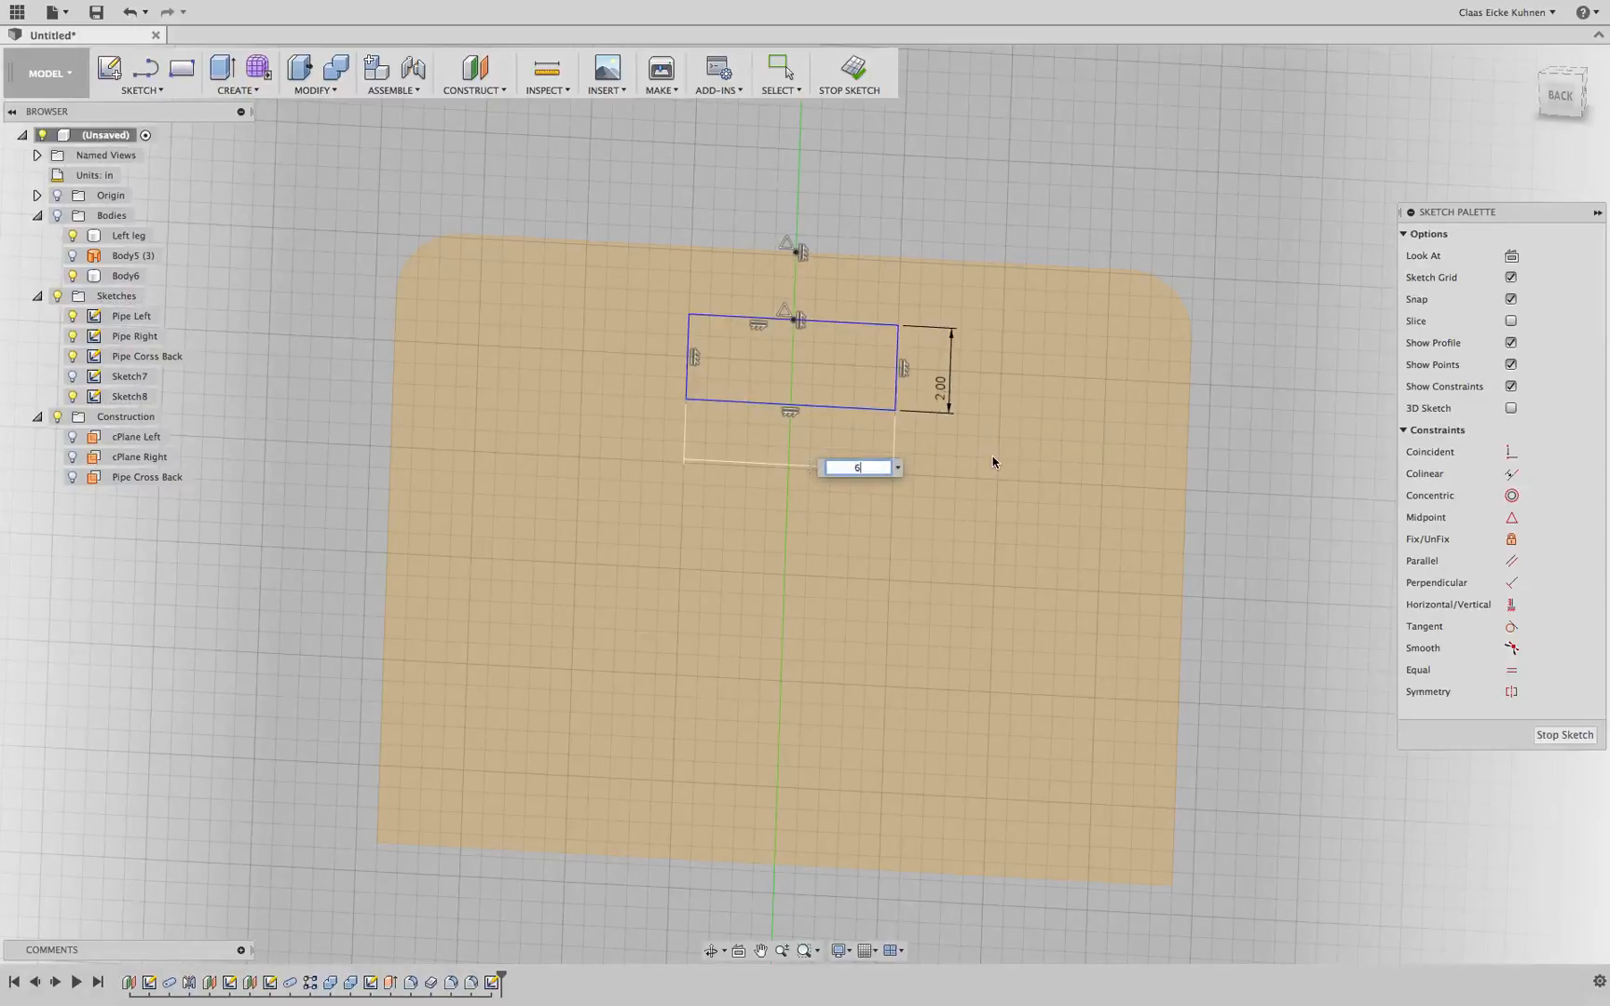
pyautogui.press('Return')
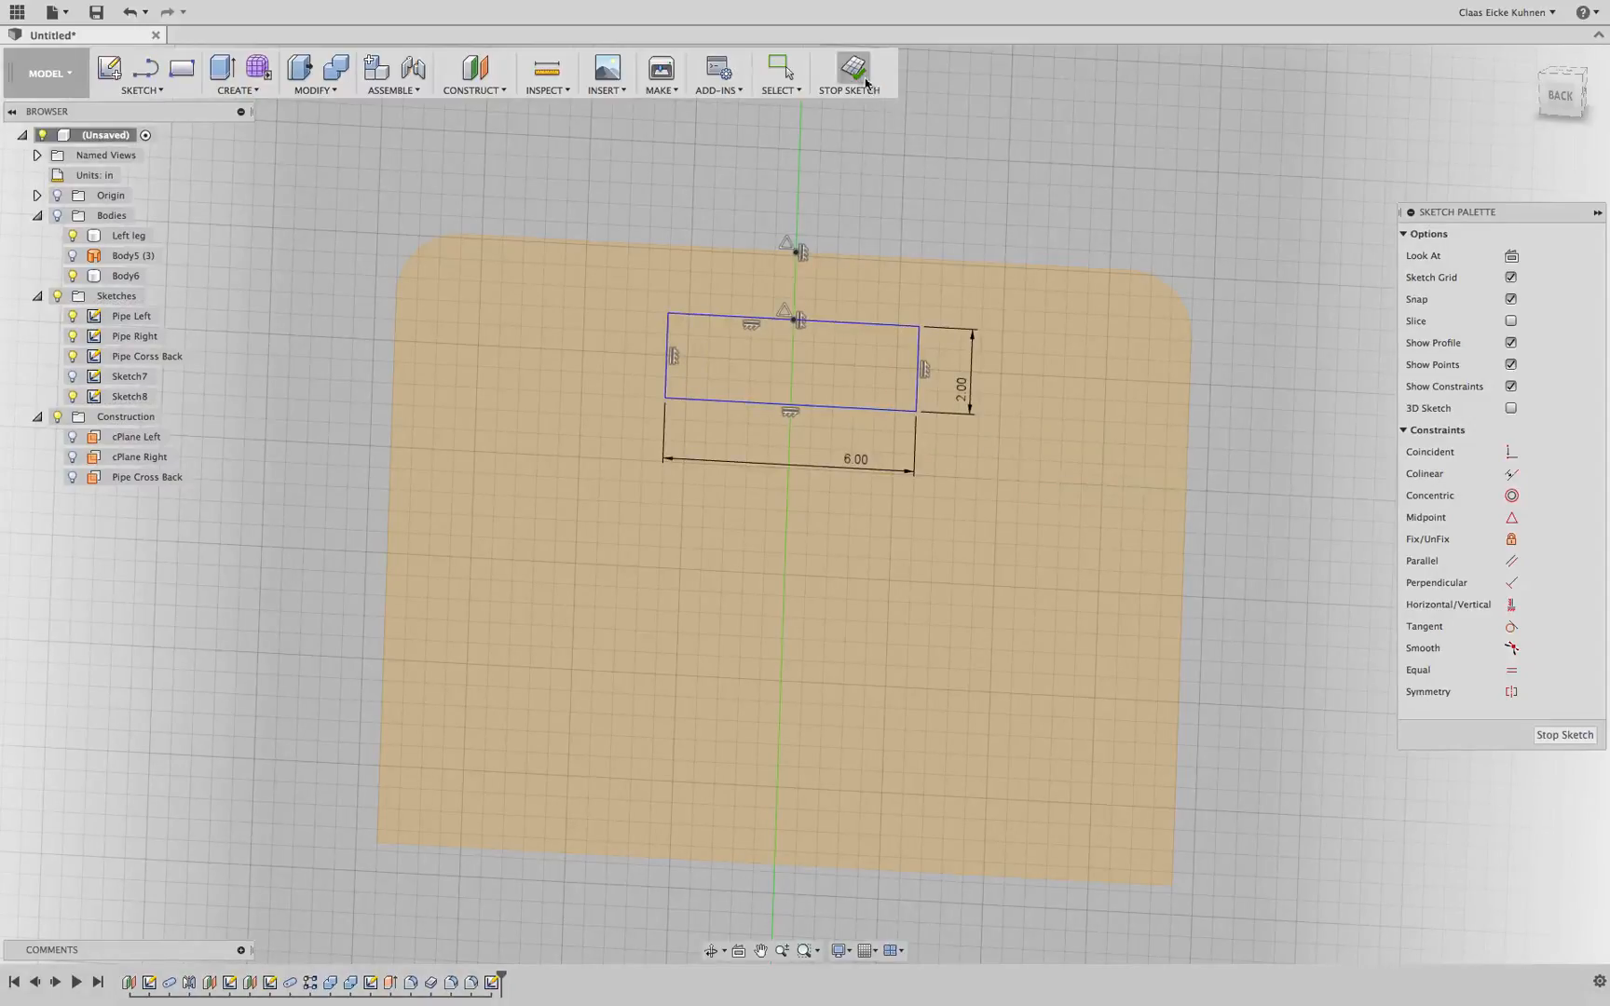
pyautogui.click(859, 323)
pyautogui.click(873, 260)
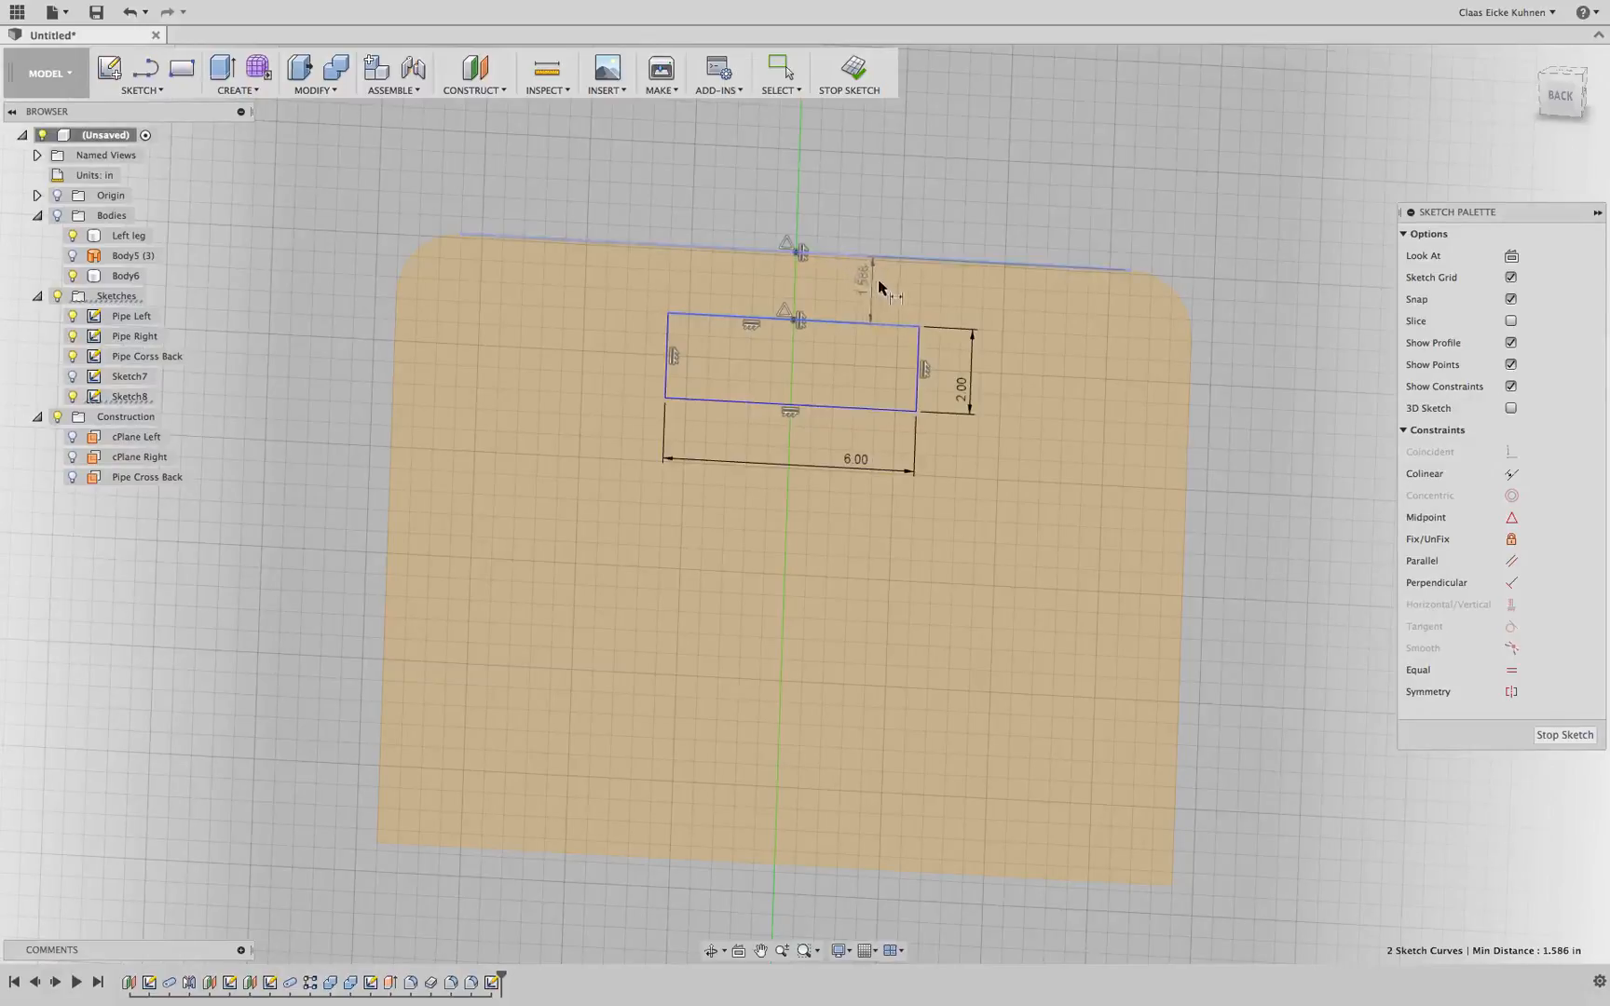
pyautogui.press('Escape')
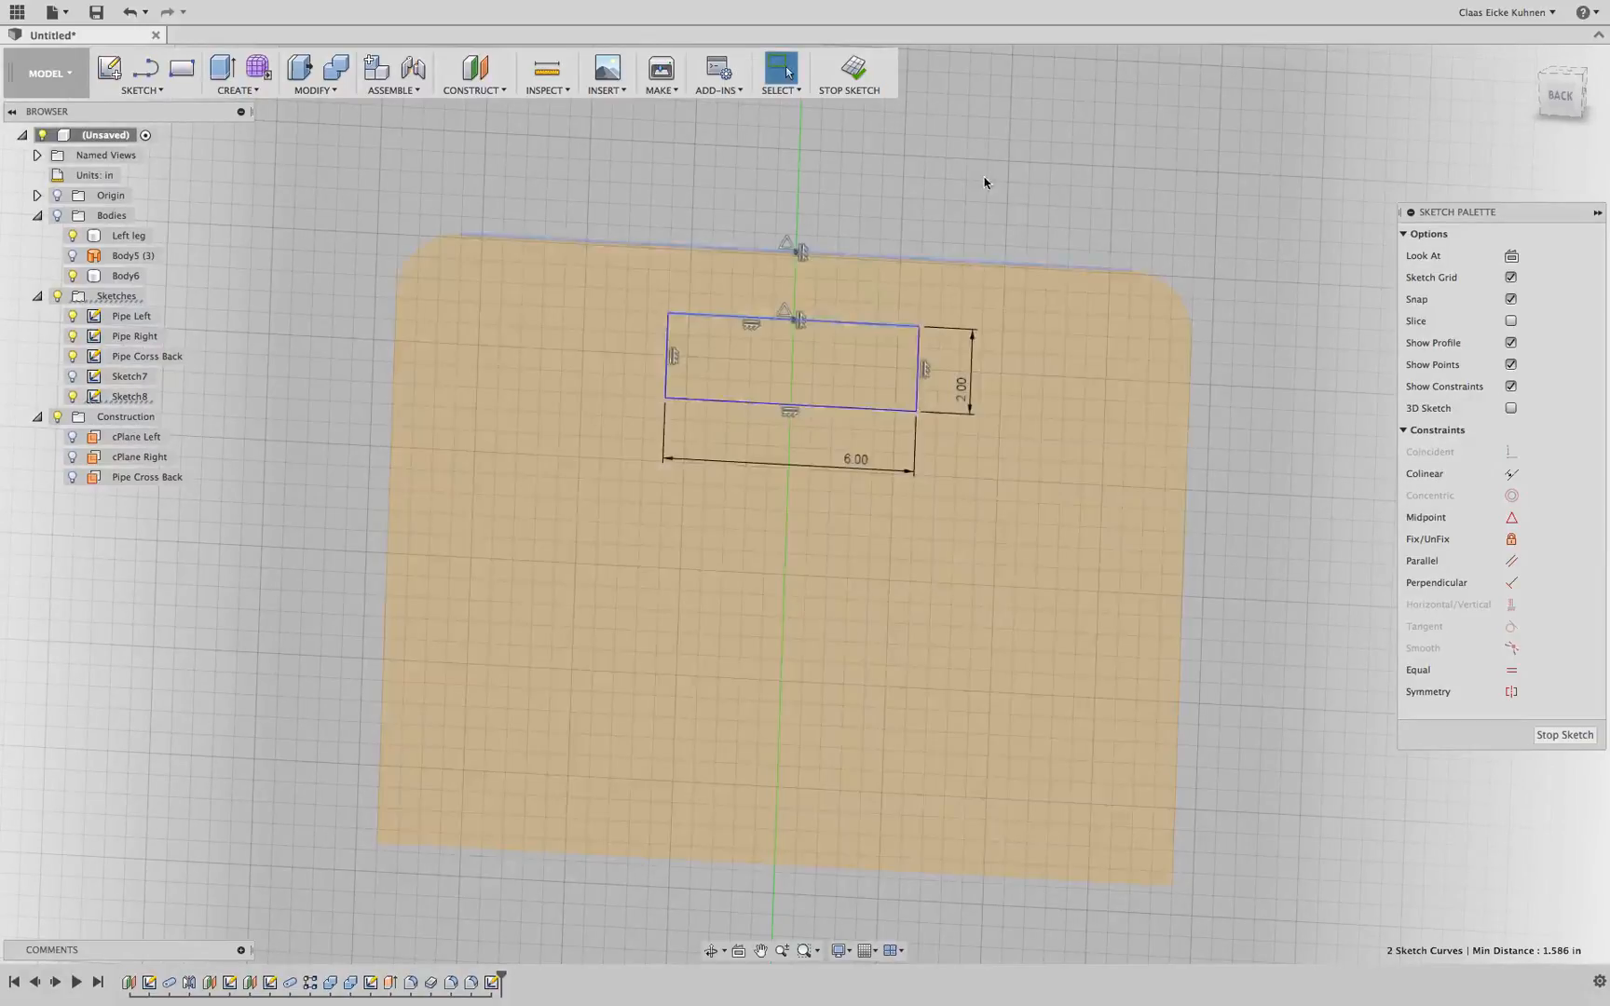
# Dimension the distance from the rectangle's top point to the backrest's top edge, settling on 1.5 in
pyautogui.click(794, 321)
pyautogui.click(795, 251)
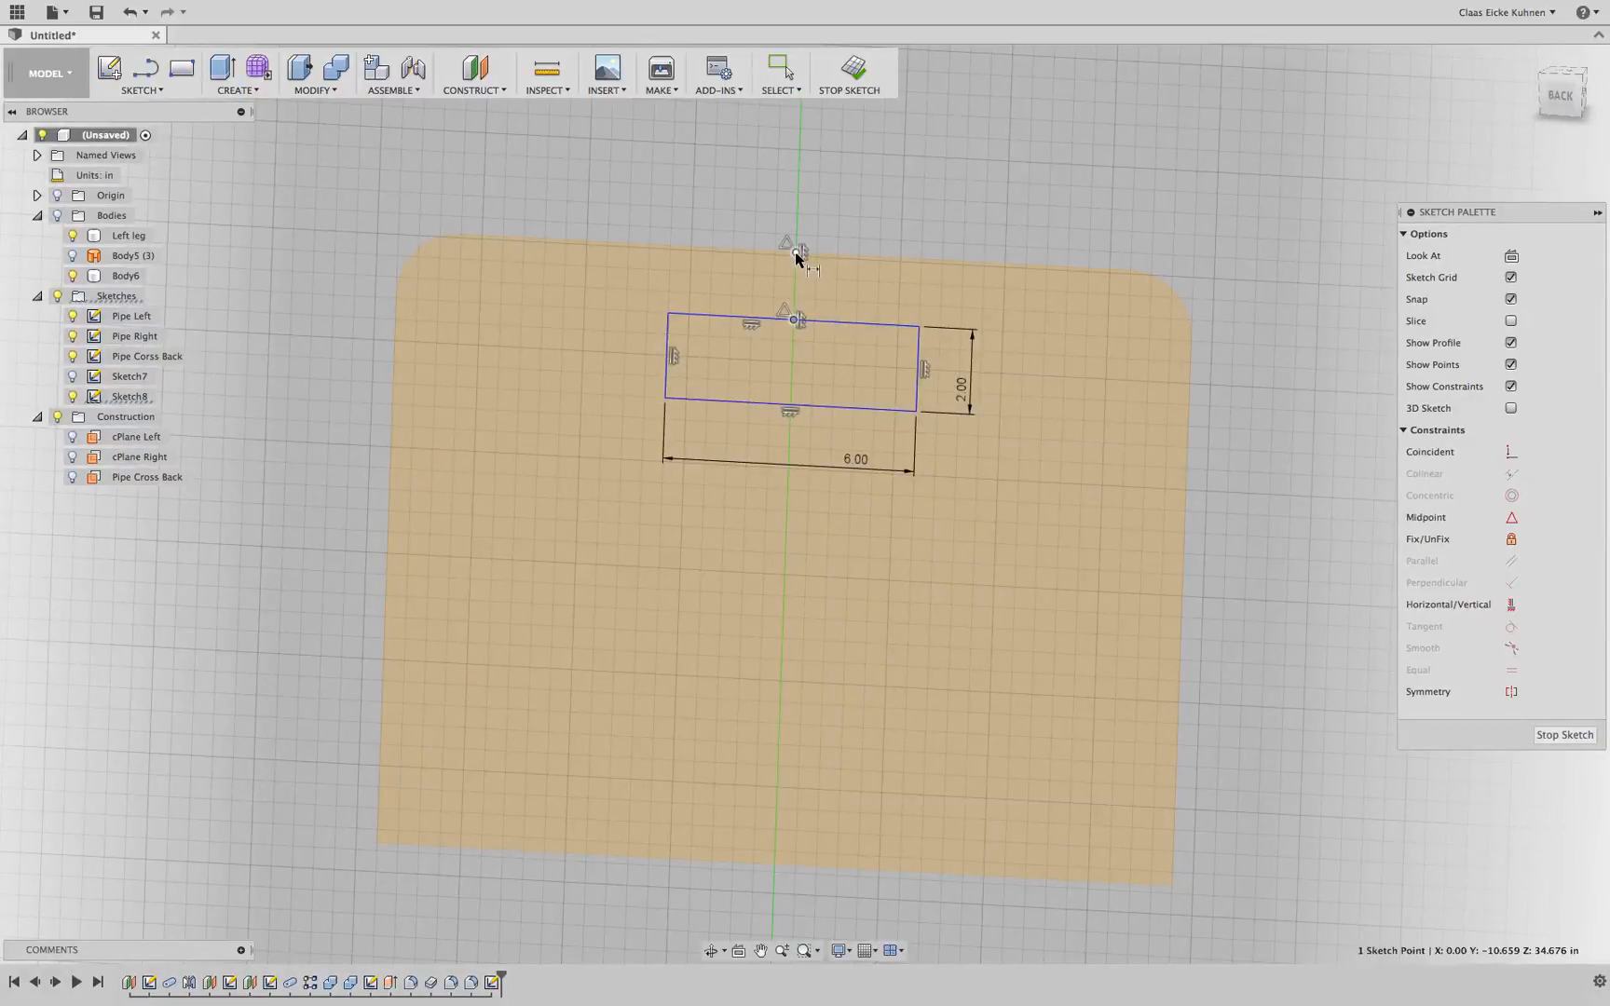
pyautogui.click(766, 272)
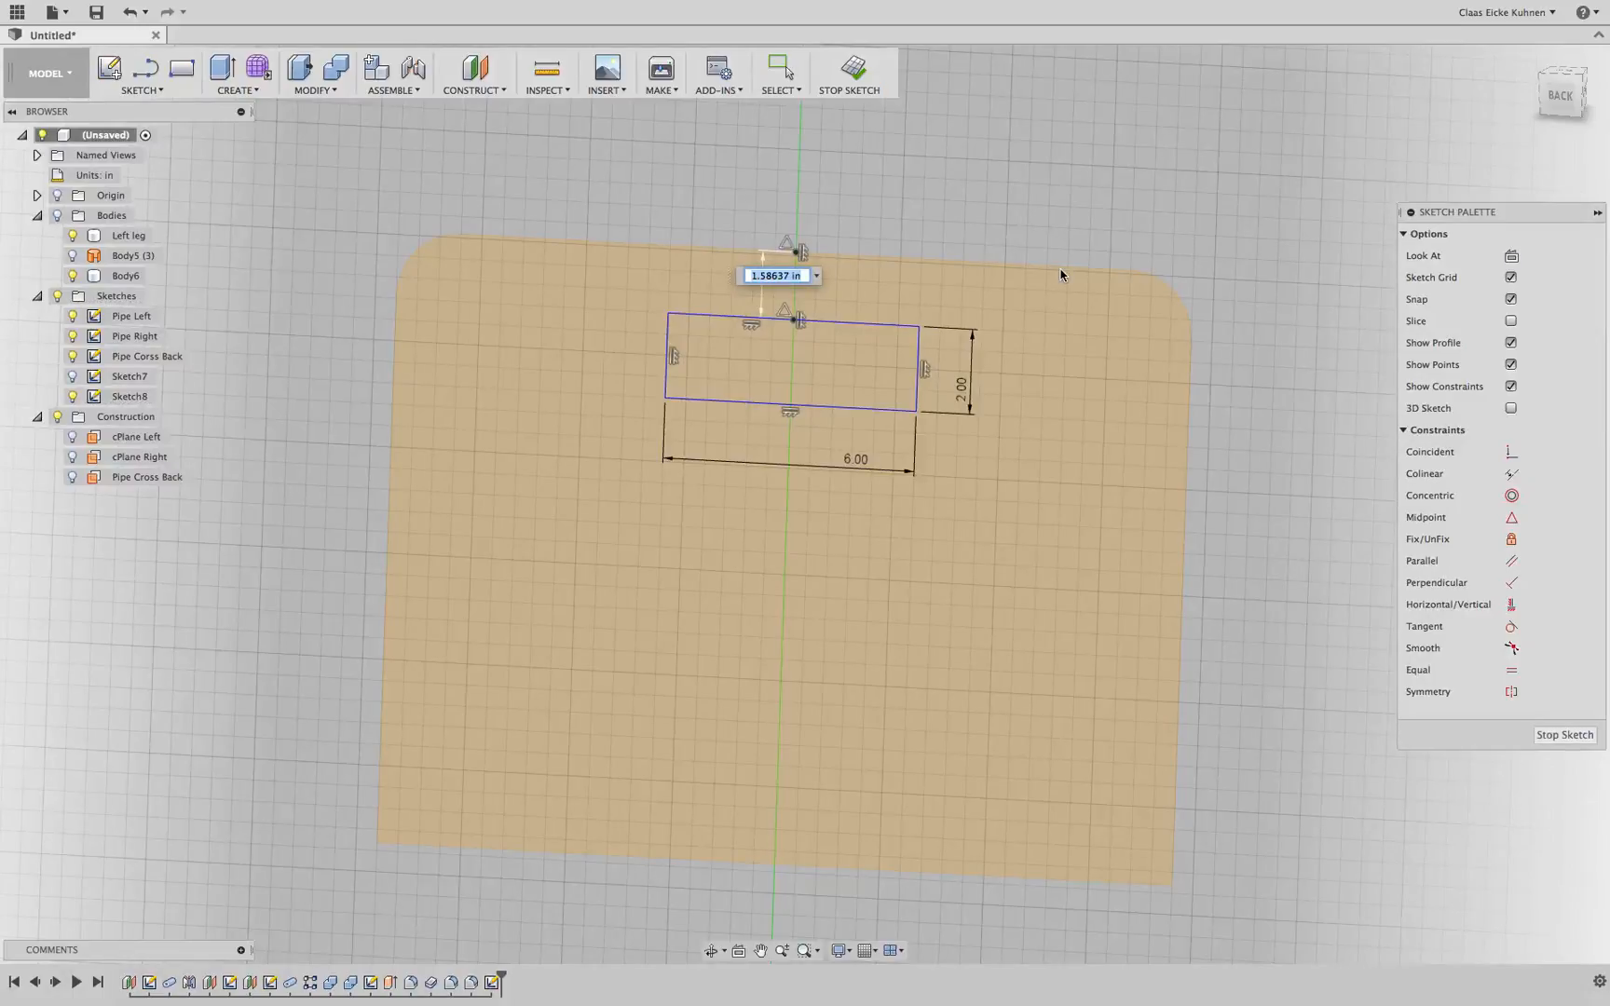
pyautogui.write('2')
pyautogui.press('Return')
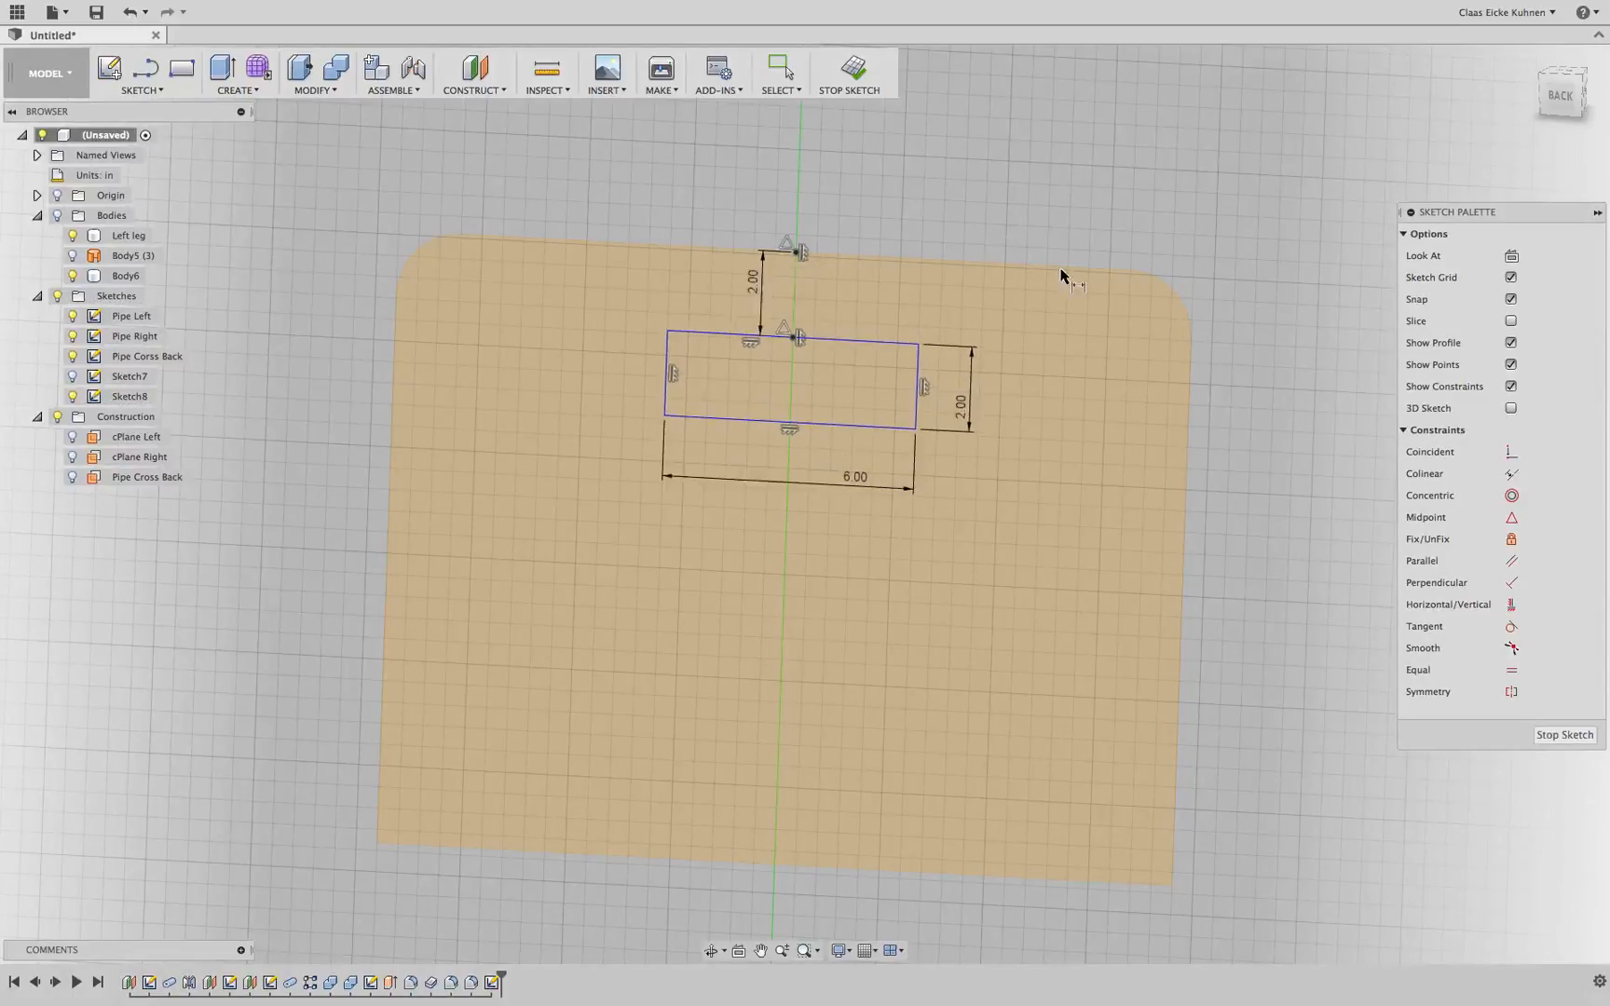
pyautogui.doubleClick(752, 285)
pyautogui.write('1')
pyautogui.press('Return')
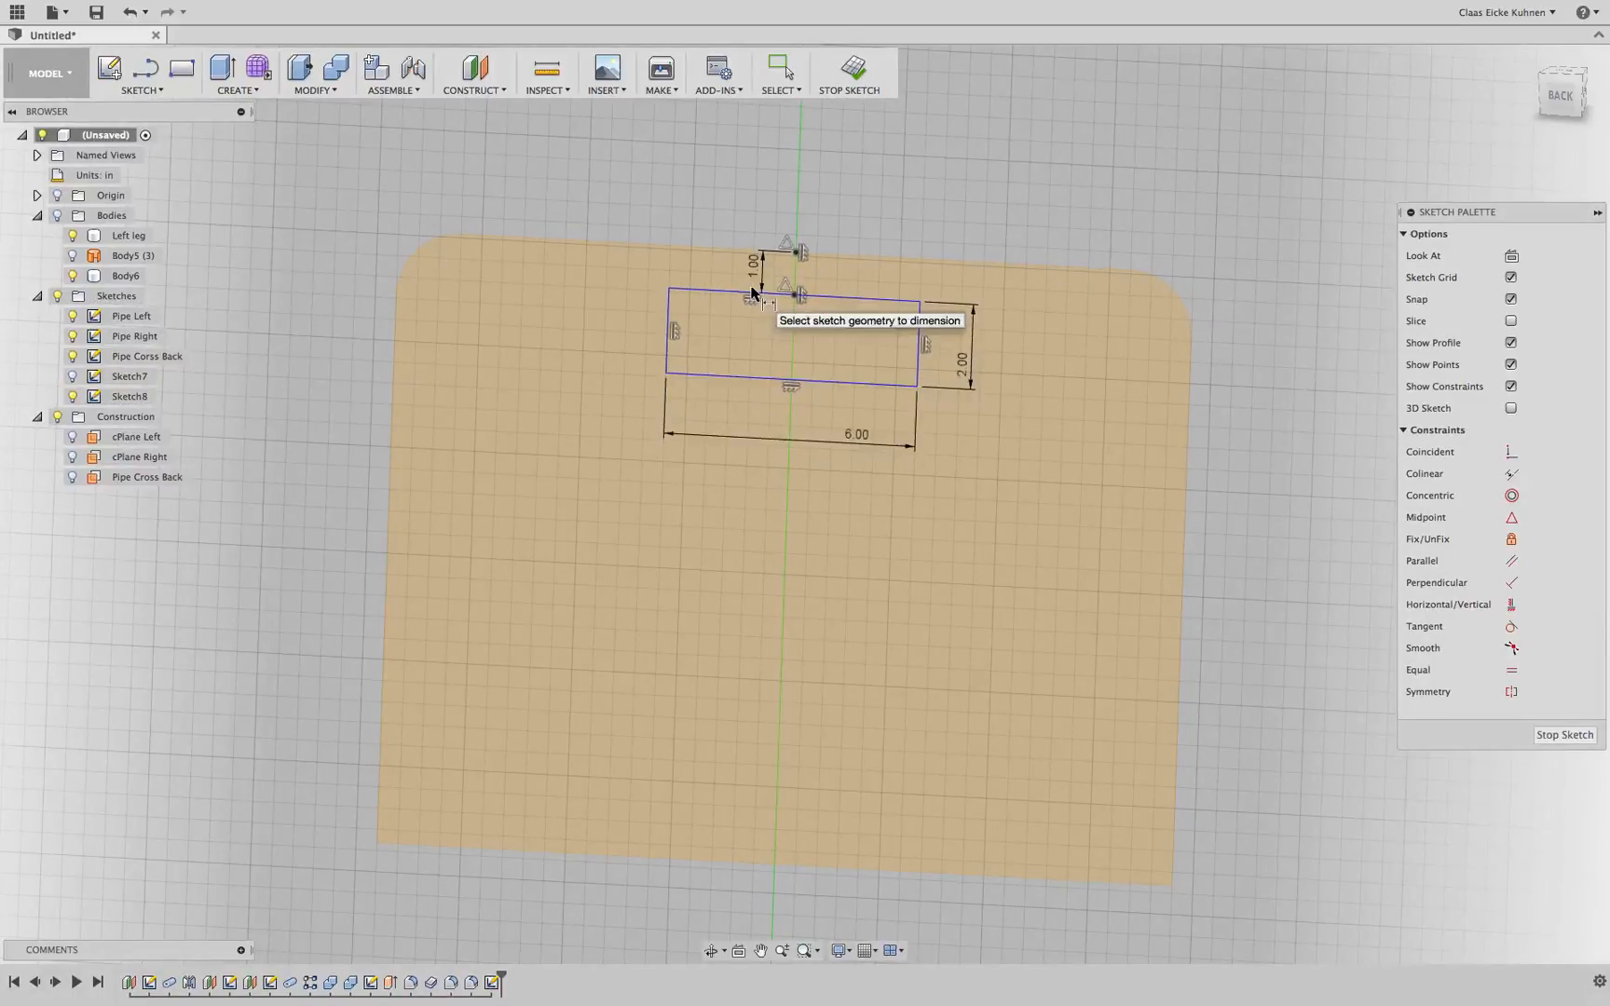
pyautogui.doubleClick(752, 269)
pyautogui.write('1.5')
pyautogui.press('Return')
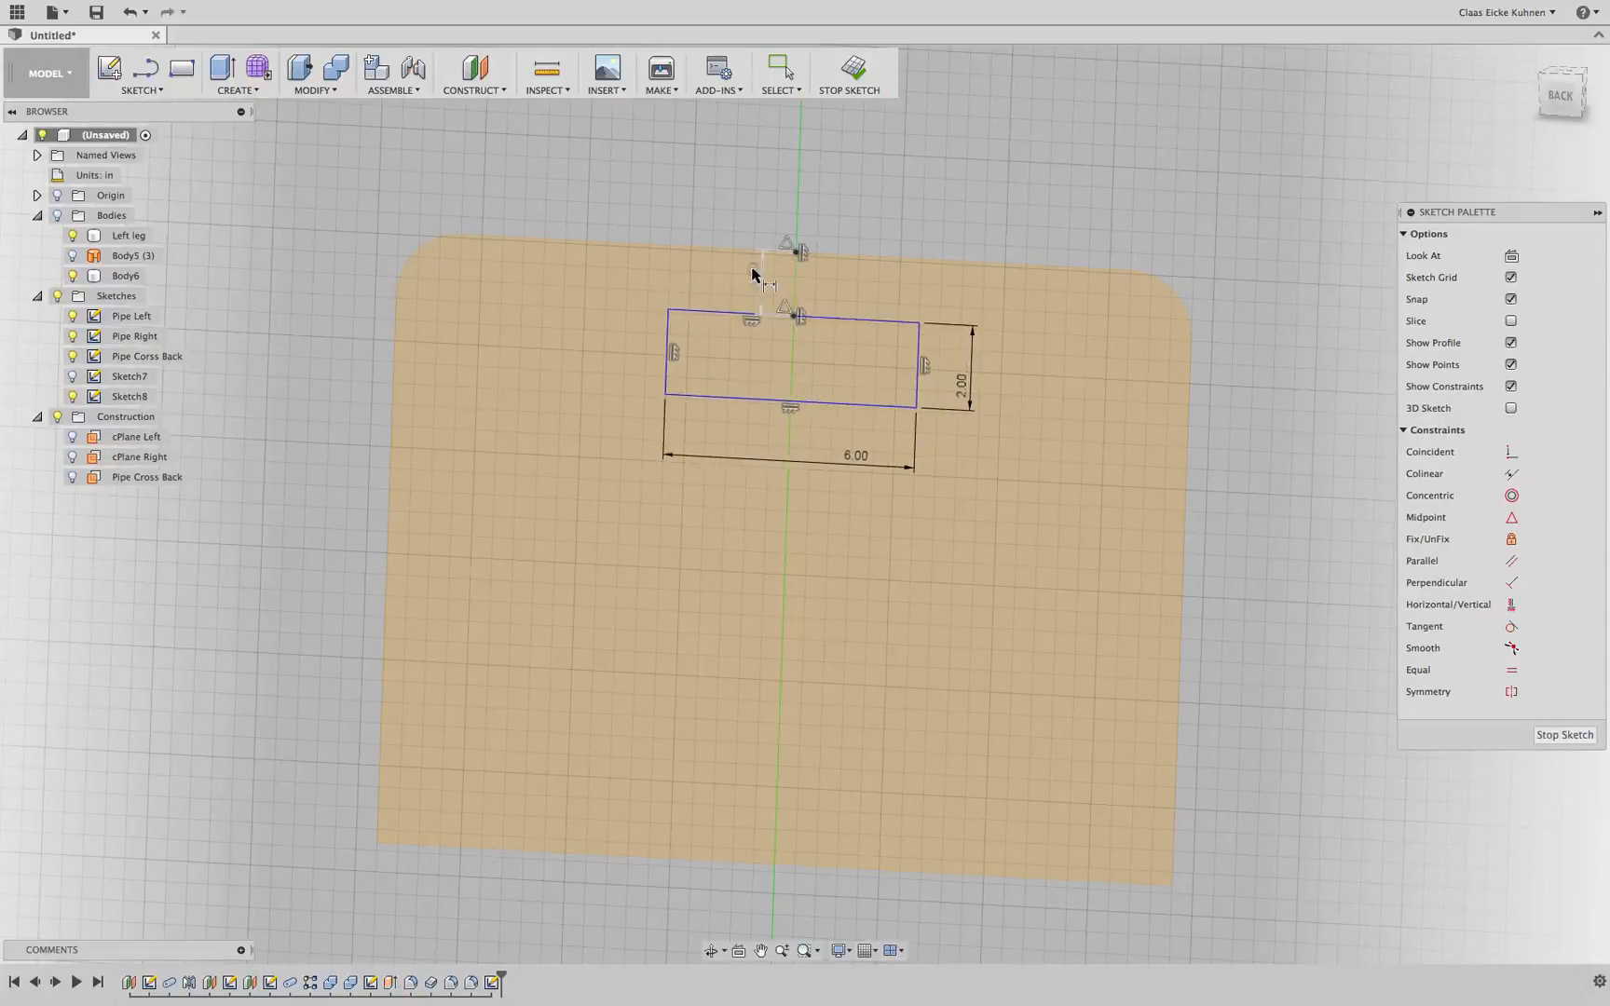
# Change the rectangle's height to 1.5 in and finish the sketch
pyautogui.doubleClick(960, 382)
pyautogui.write('1')
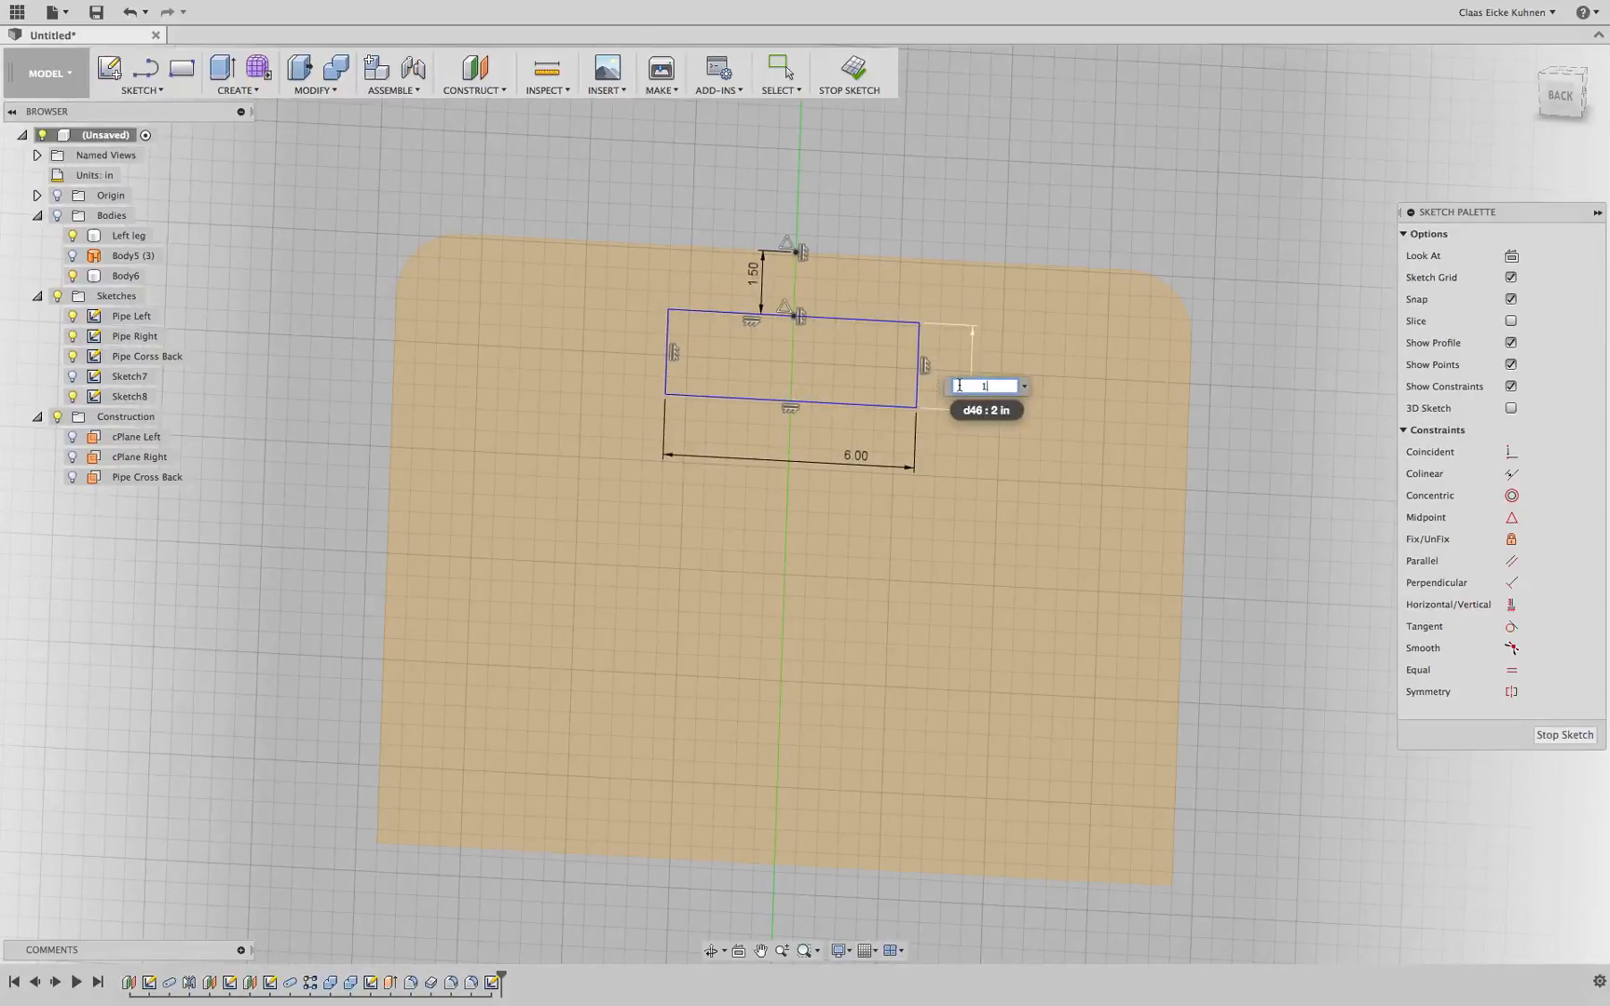
pyautogui.write('.5')
pyautogui.press('Return')
pyautogui.click(852, 74)
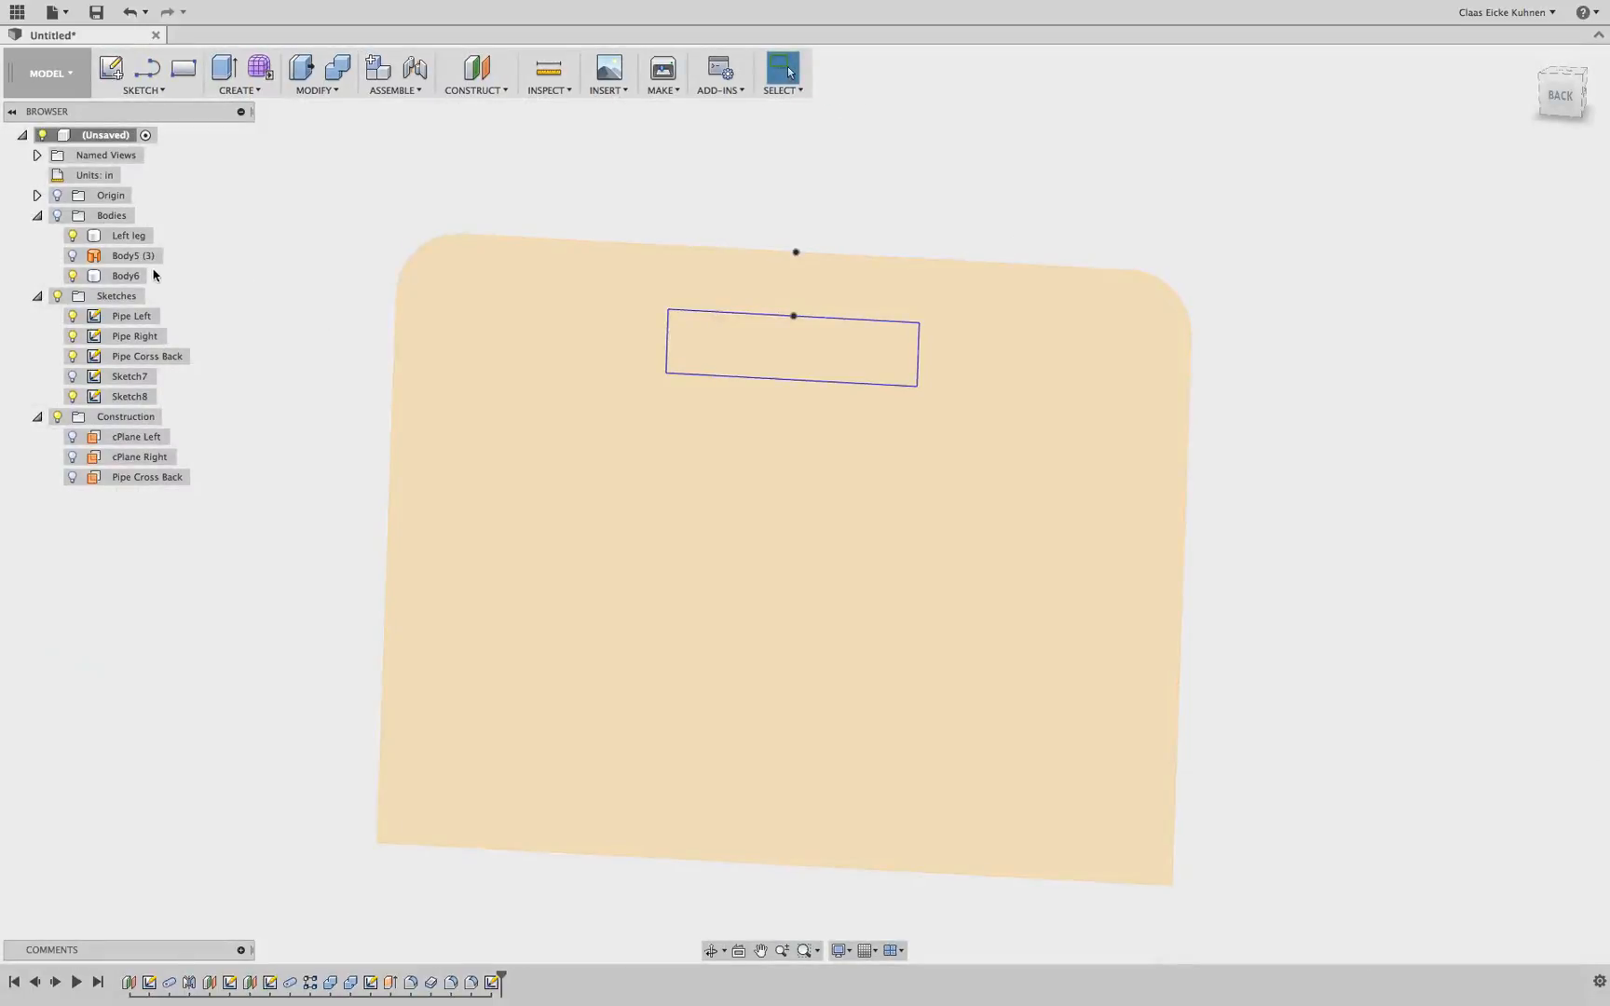
# Show the bodies and extrude-cut the rectangle profile -2.50 in through the backrest to make the handle opening
pyautogui.click(57, 215)
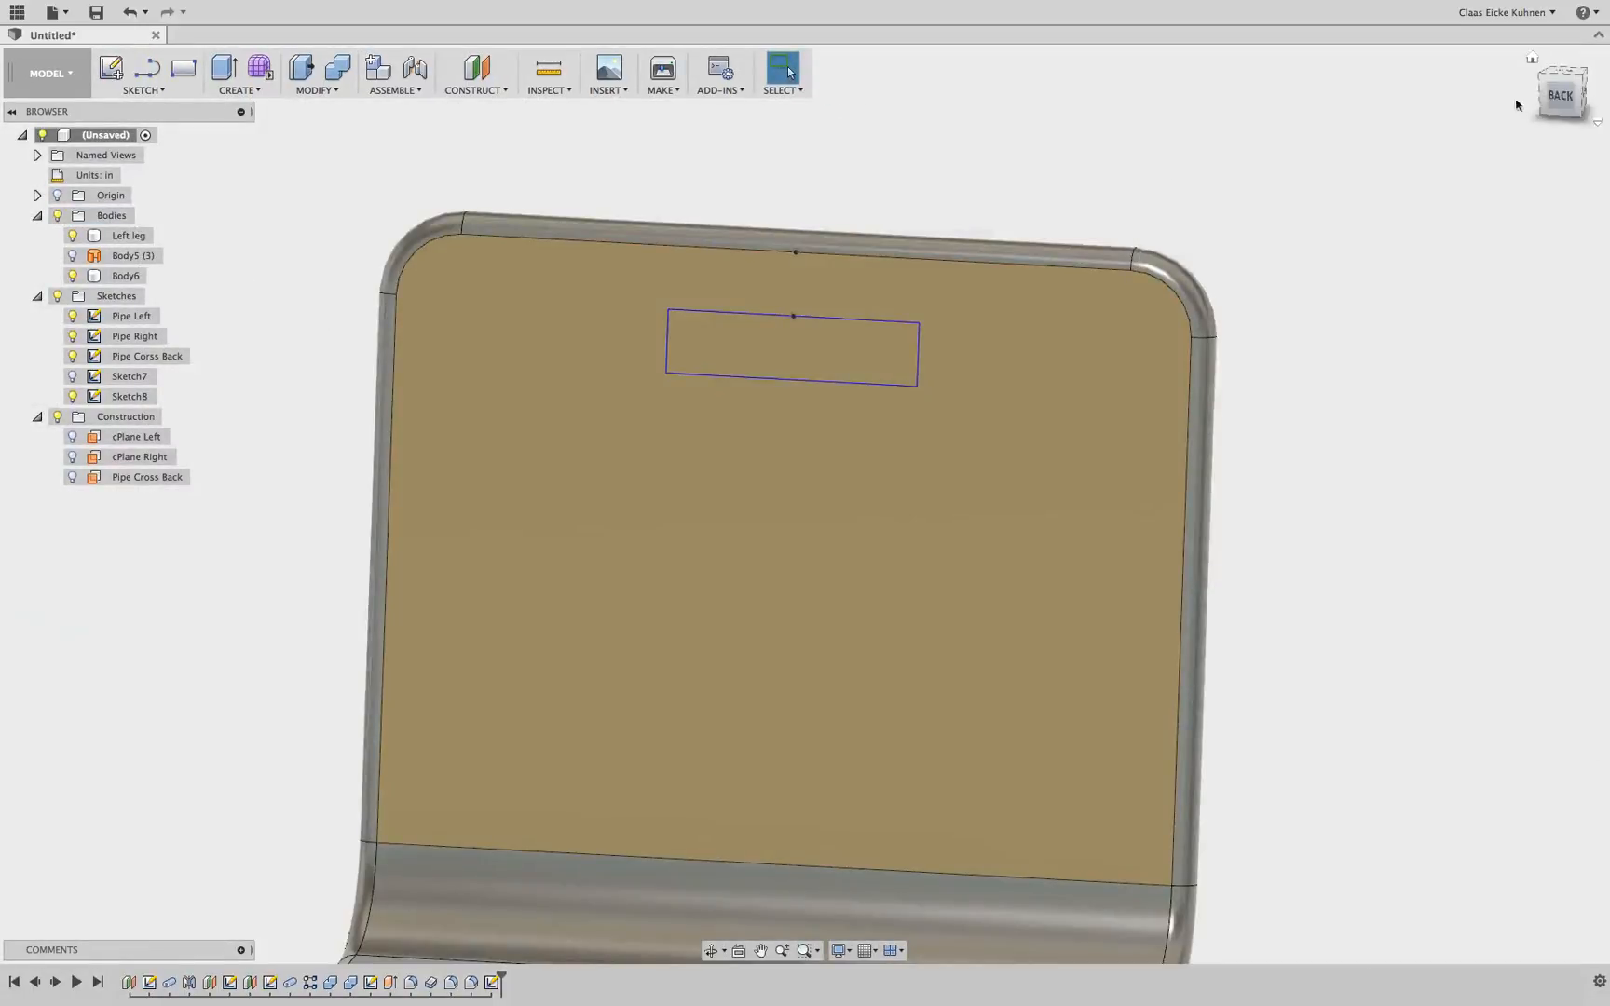
pyautogui.moveTo(1557, 96); pyautogui.dragTo(1527, 104)
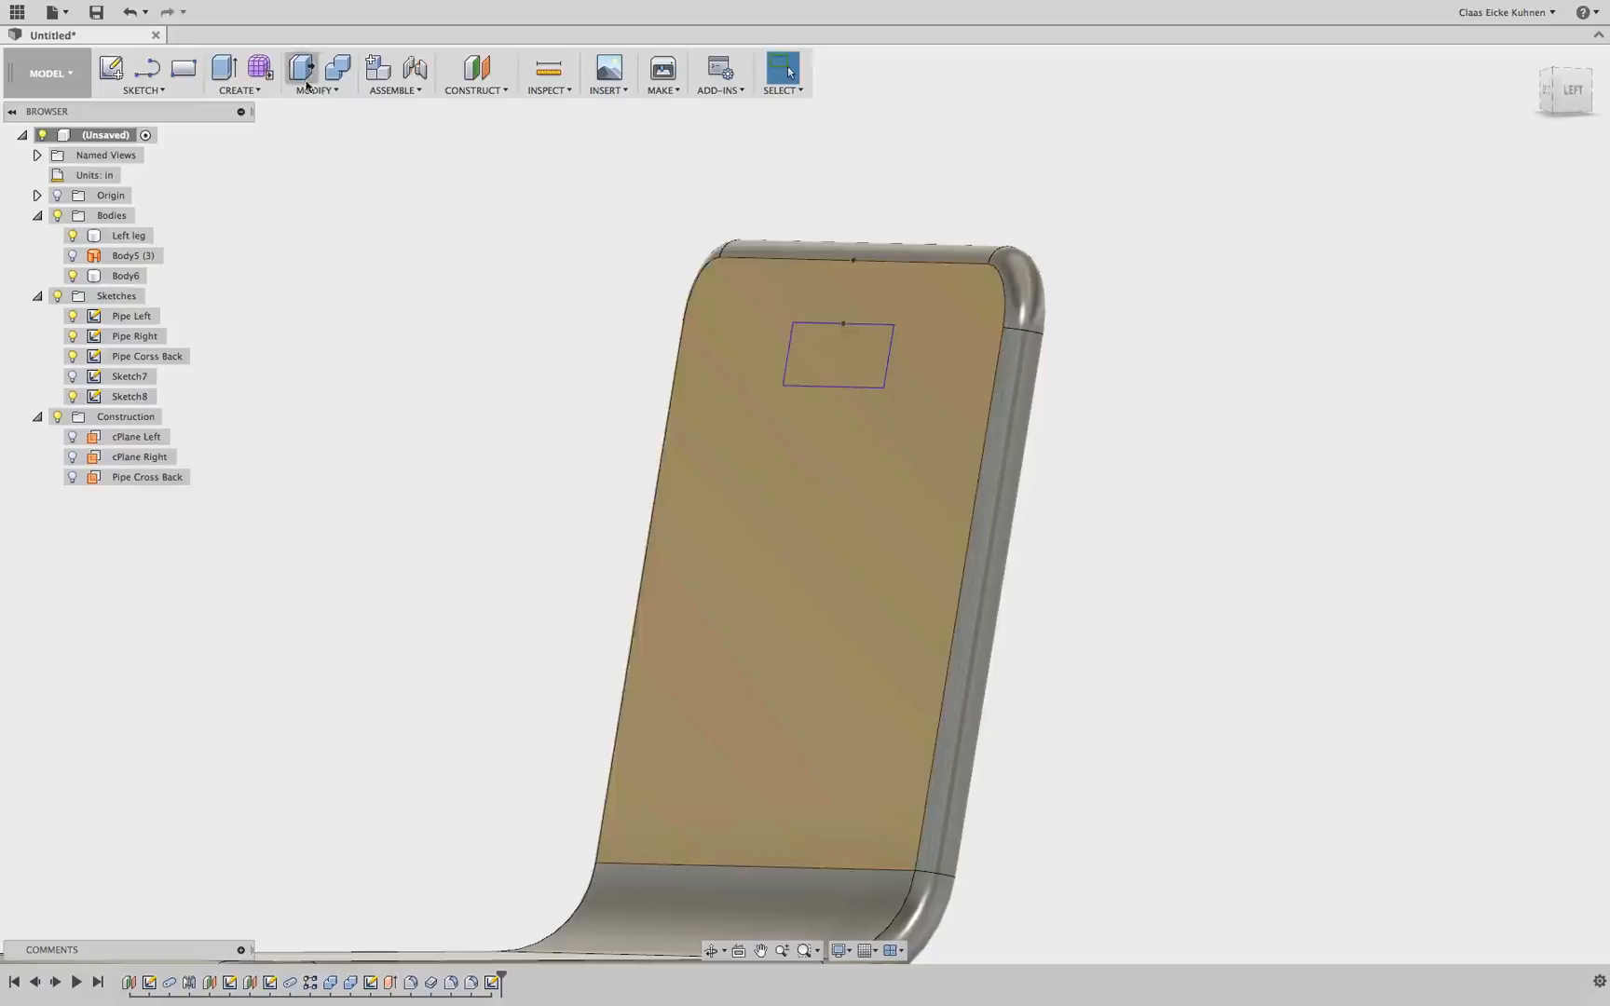
pyautogui.click(222, 81)
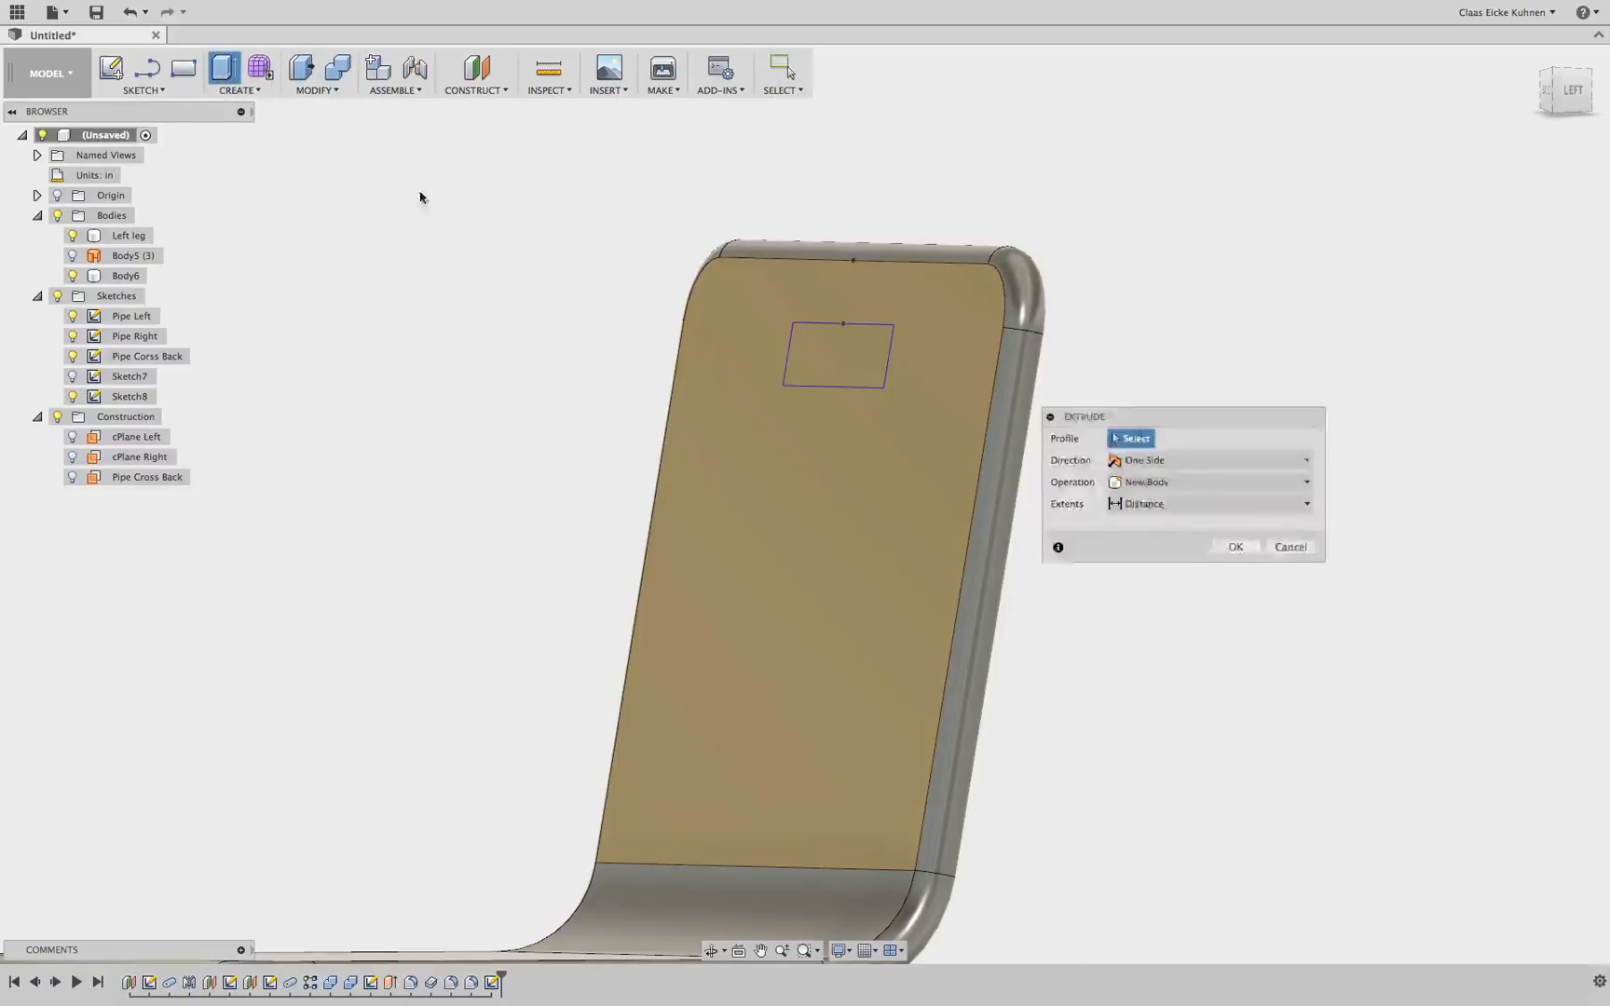
pyautogui.click(852, 355)
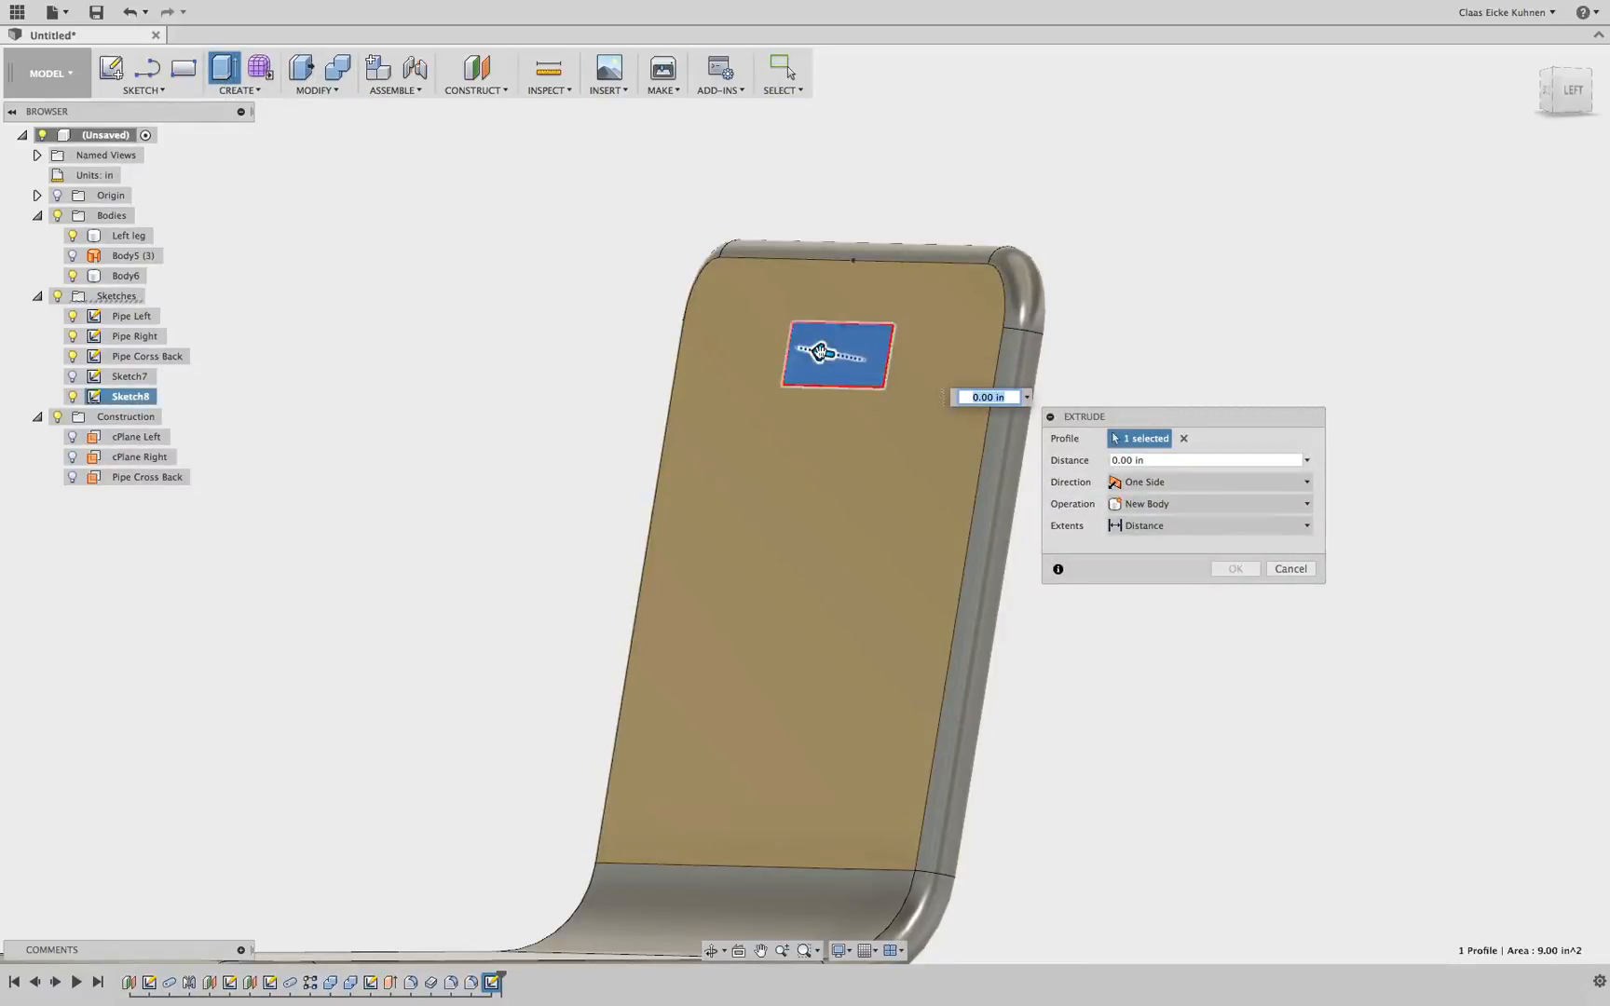
pyautogui.moveTo(826, 363); pyautogui.dragTo(931, 371)
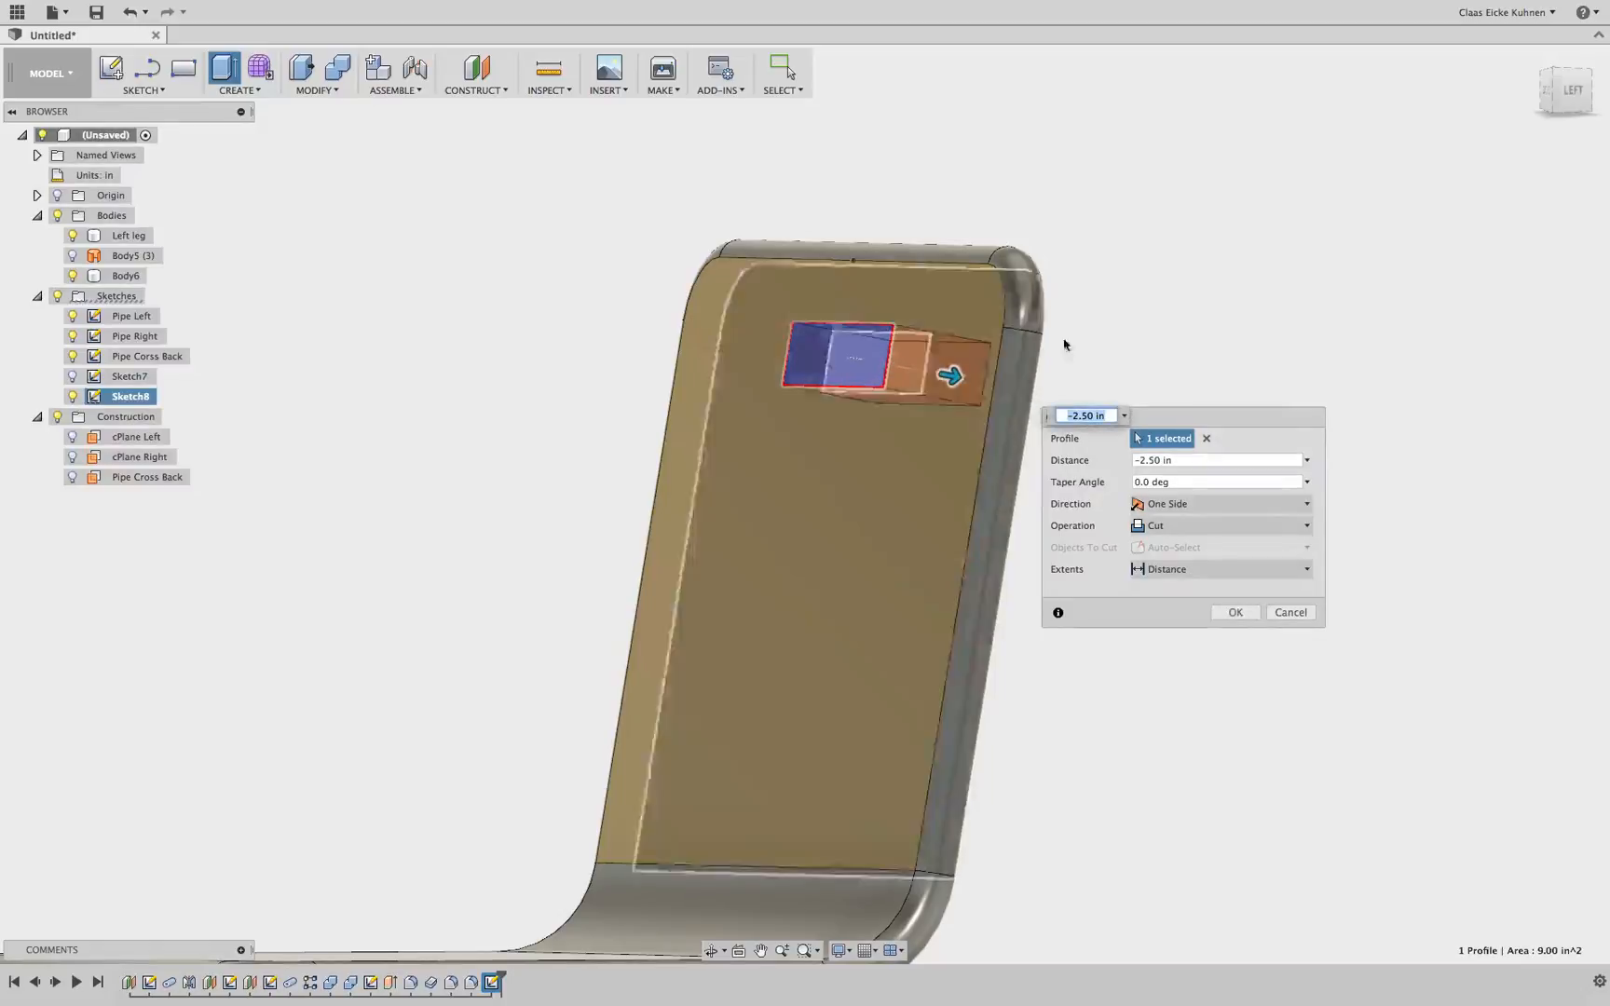
pyautogui.moveTo(1567, 91); pyautogui.dragTo(1520, 84)
pyautogui.click(1520, 84)
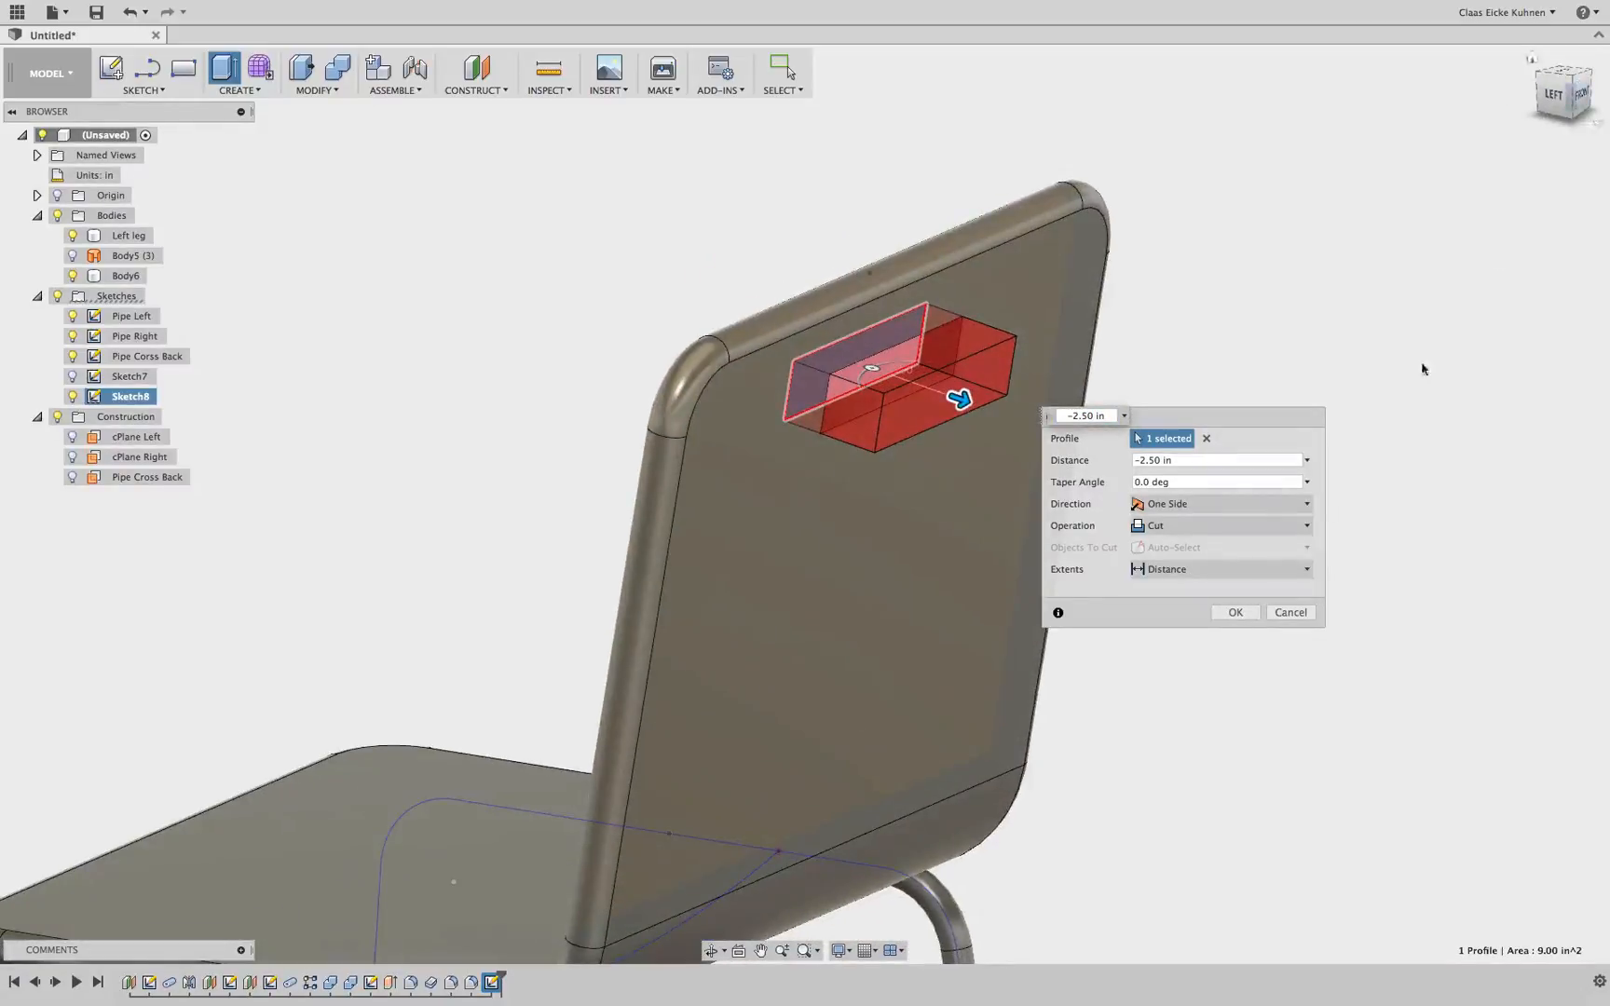
pyautogui.click(1246, 612)
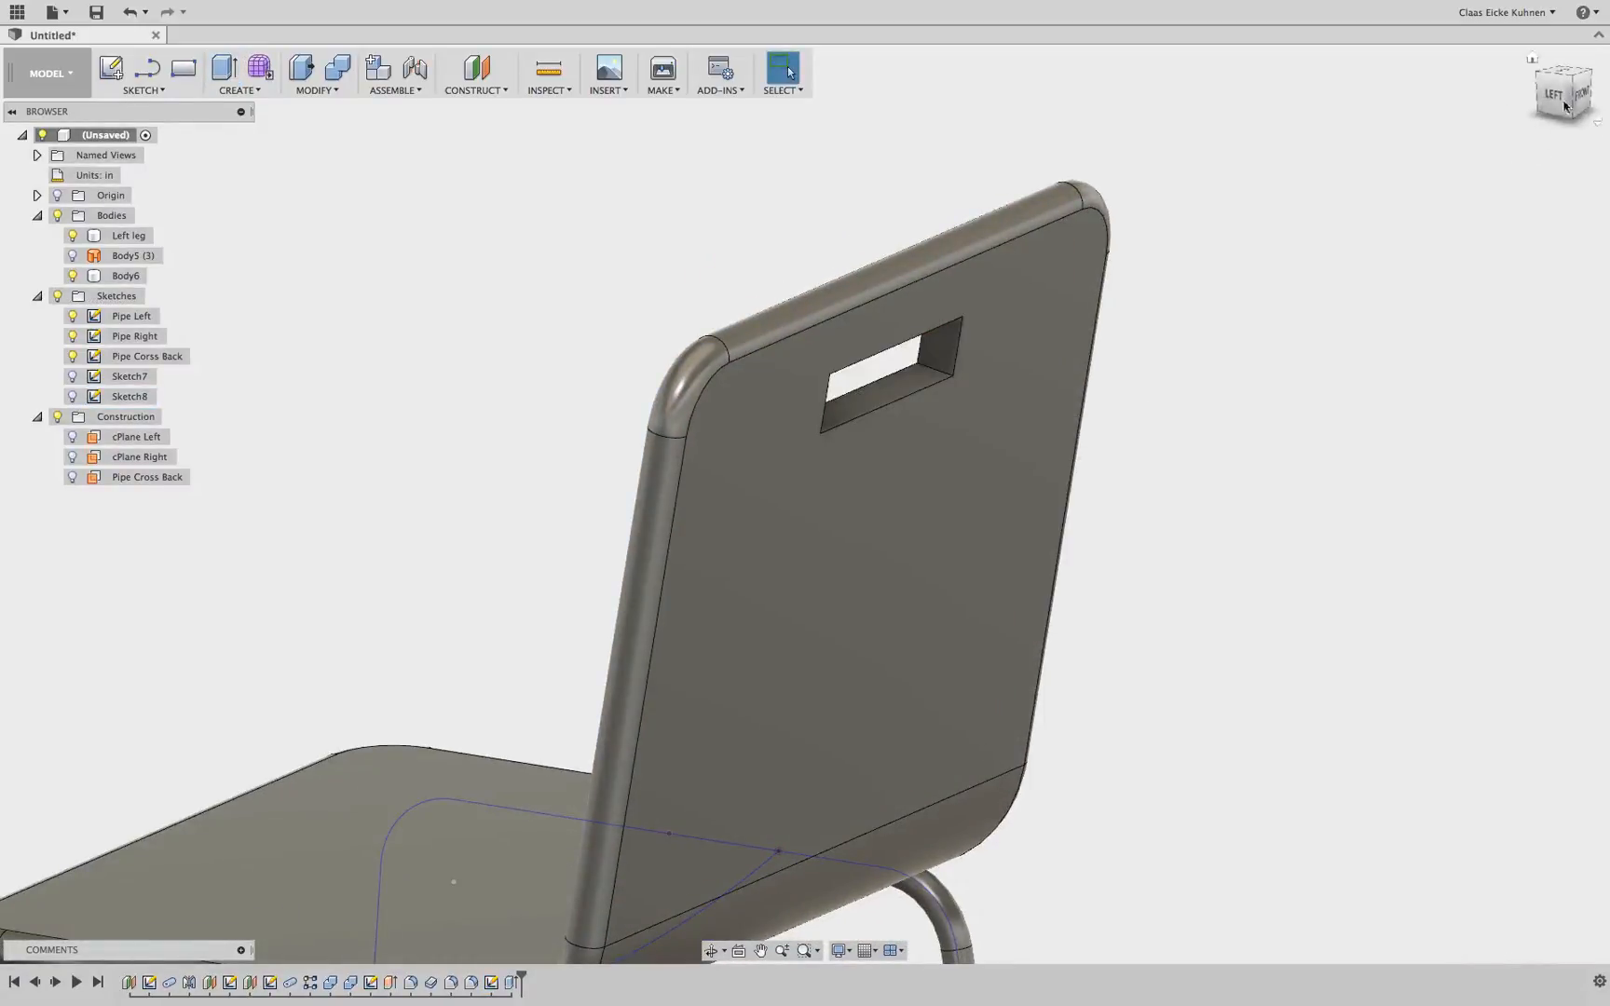
# Fillet the four short corner edges of the handle opening with a 0.75 in radius
pyautogui.moveTo(1564, 102)
pyautogui.mouseDown()
pyautogui.moveTo(1495, 70)
pyautogui.moveTo(1567, 88)
pyautogui.mouseUp()
pyautogui.click(334, 89)
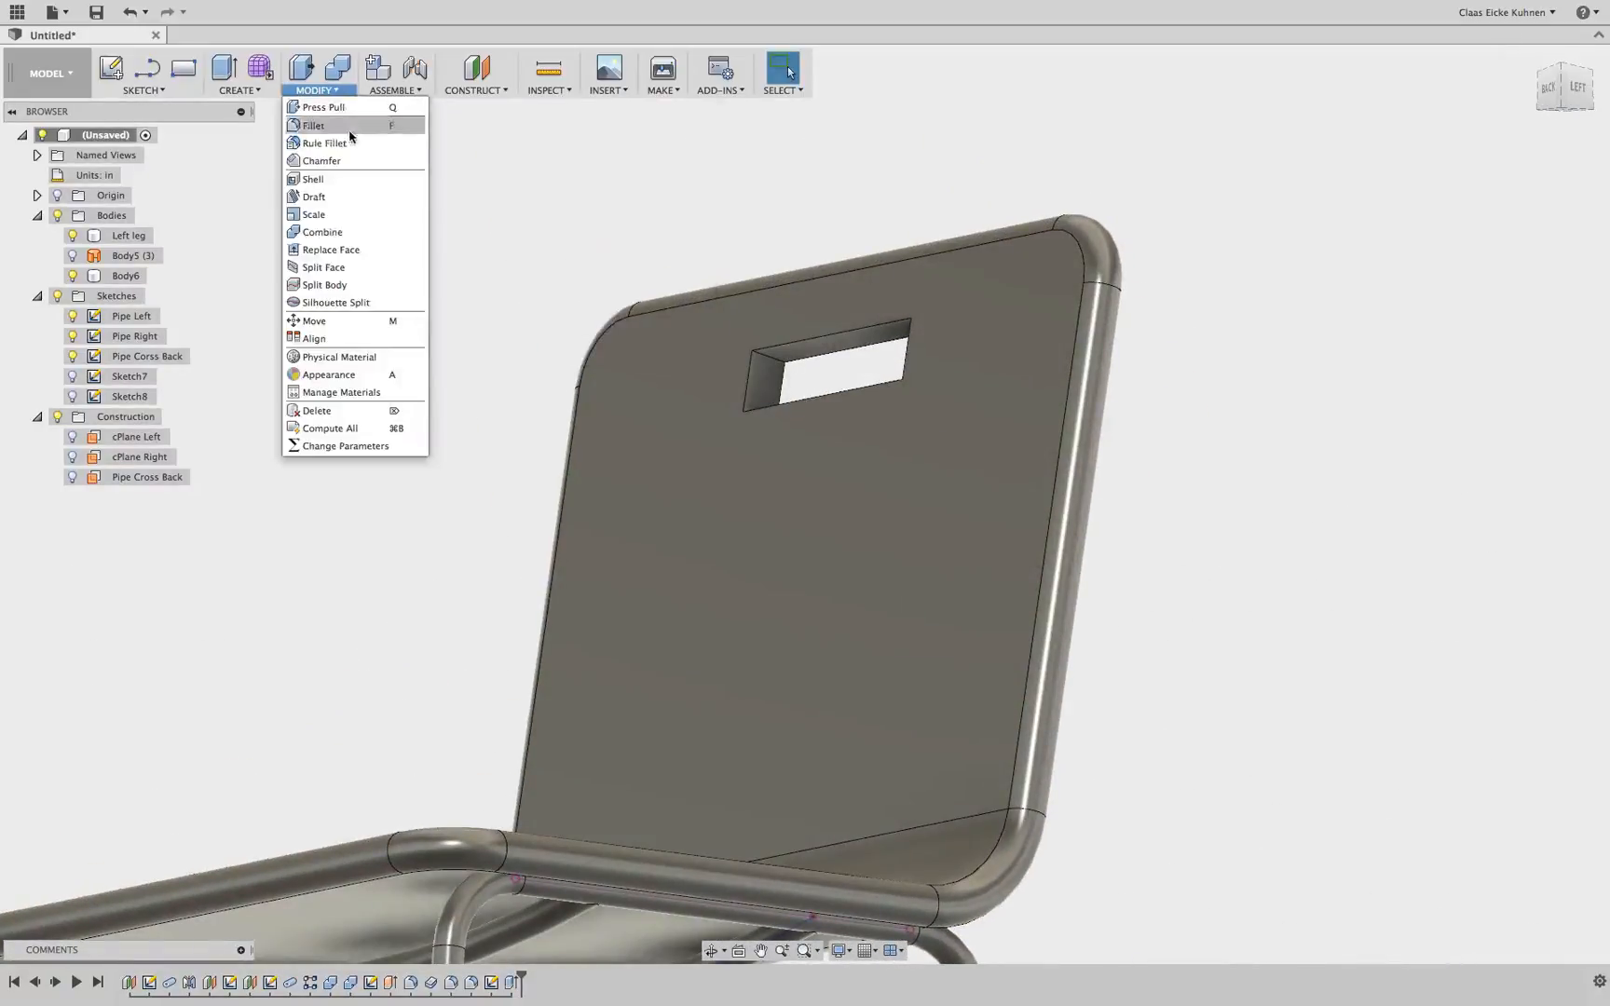
pyautogui.click(350, 133)
pyautogui.scroll(5, 763, 377)
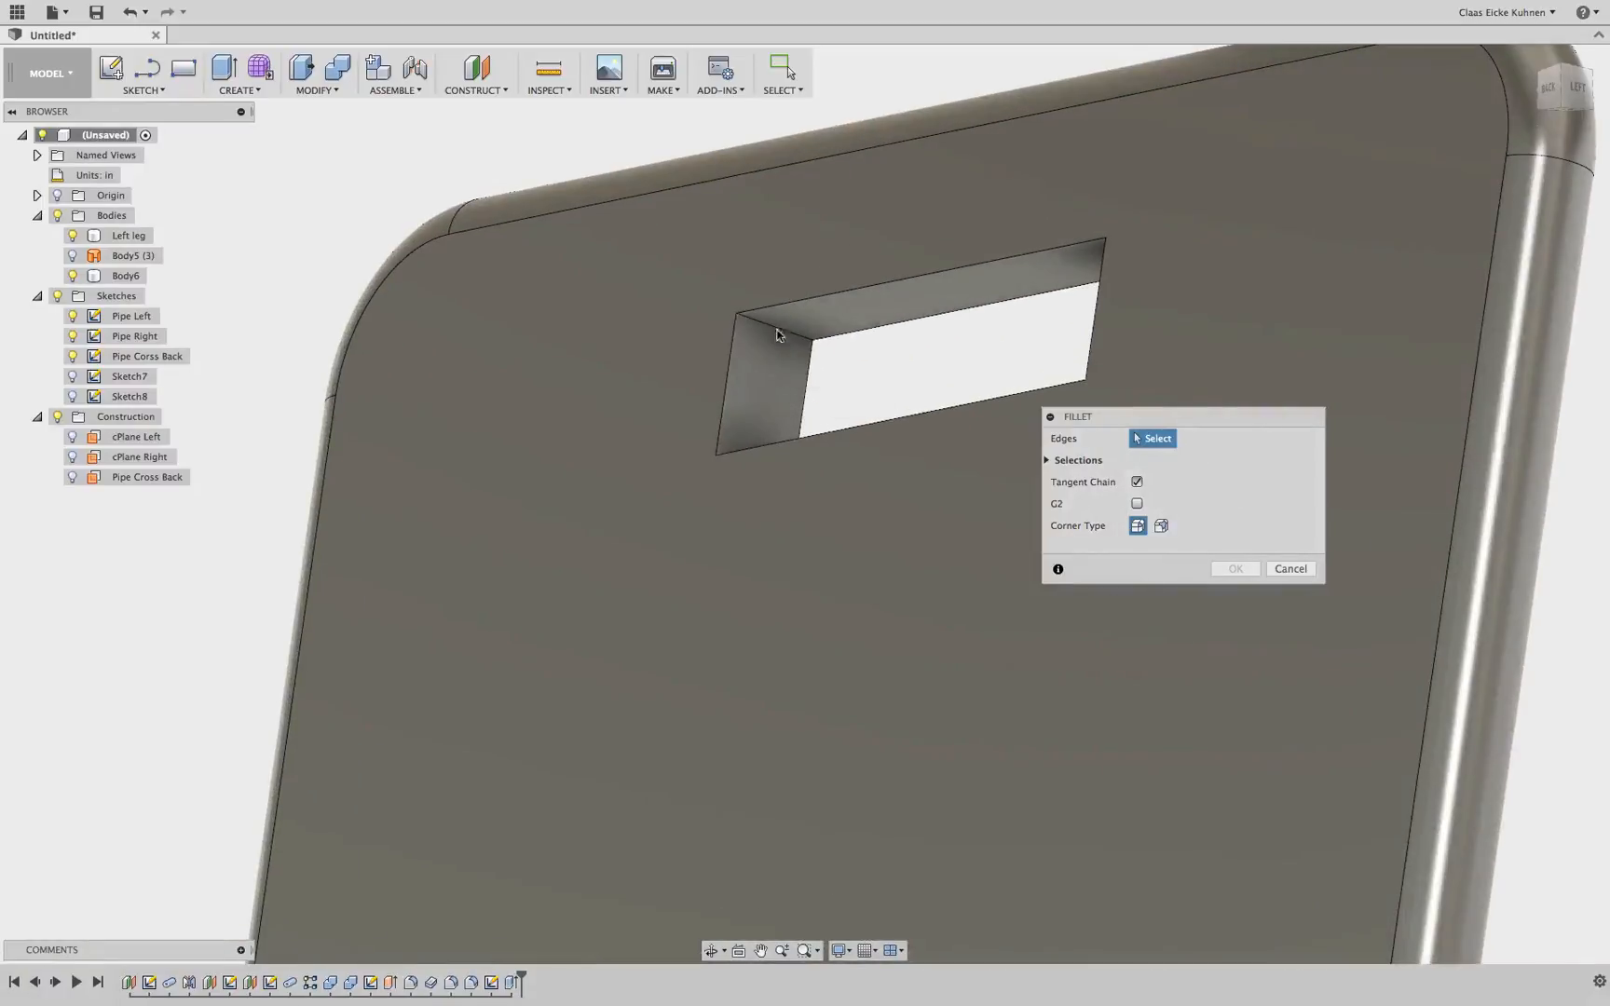
pyautogui.click(773, 327)
pyautogui.moveTo(1570, 78)
pyautogui.mouseDown()
pyautogui.moveTo(1568, 114)
pyautogui.moveTo(1595, 86)
pyautogui.moveTo(1607, 147)
pyautogui.mouseUp()
pyautogui.click(753, 274)
pyautogui.click(959, 246)
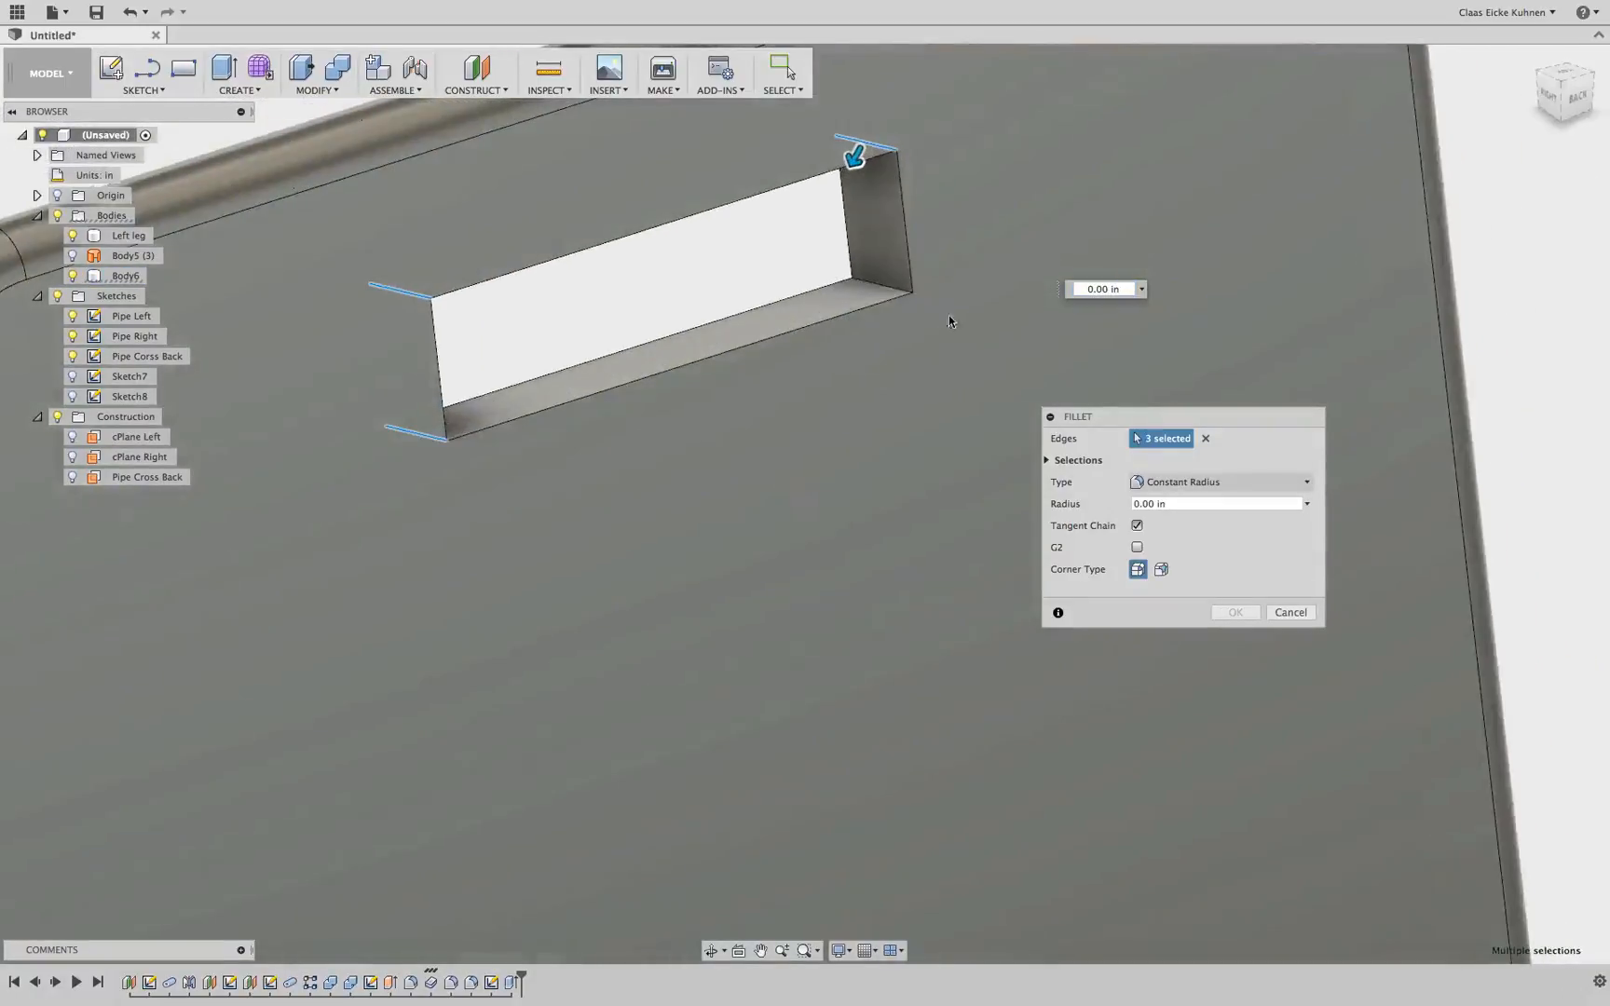
pyautogui.click(869, 284)
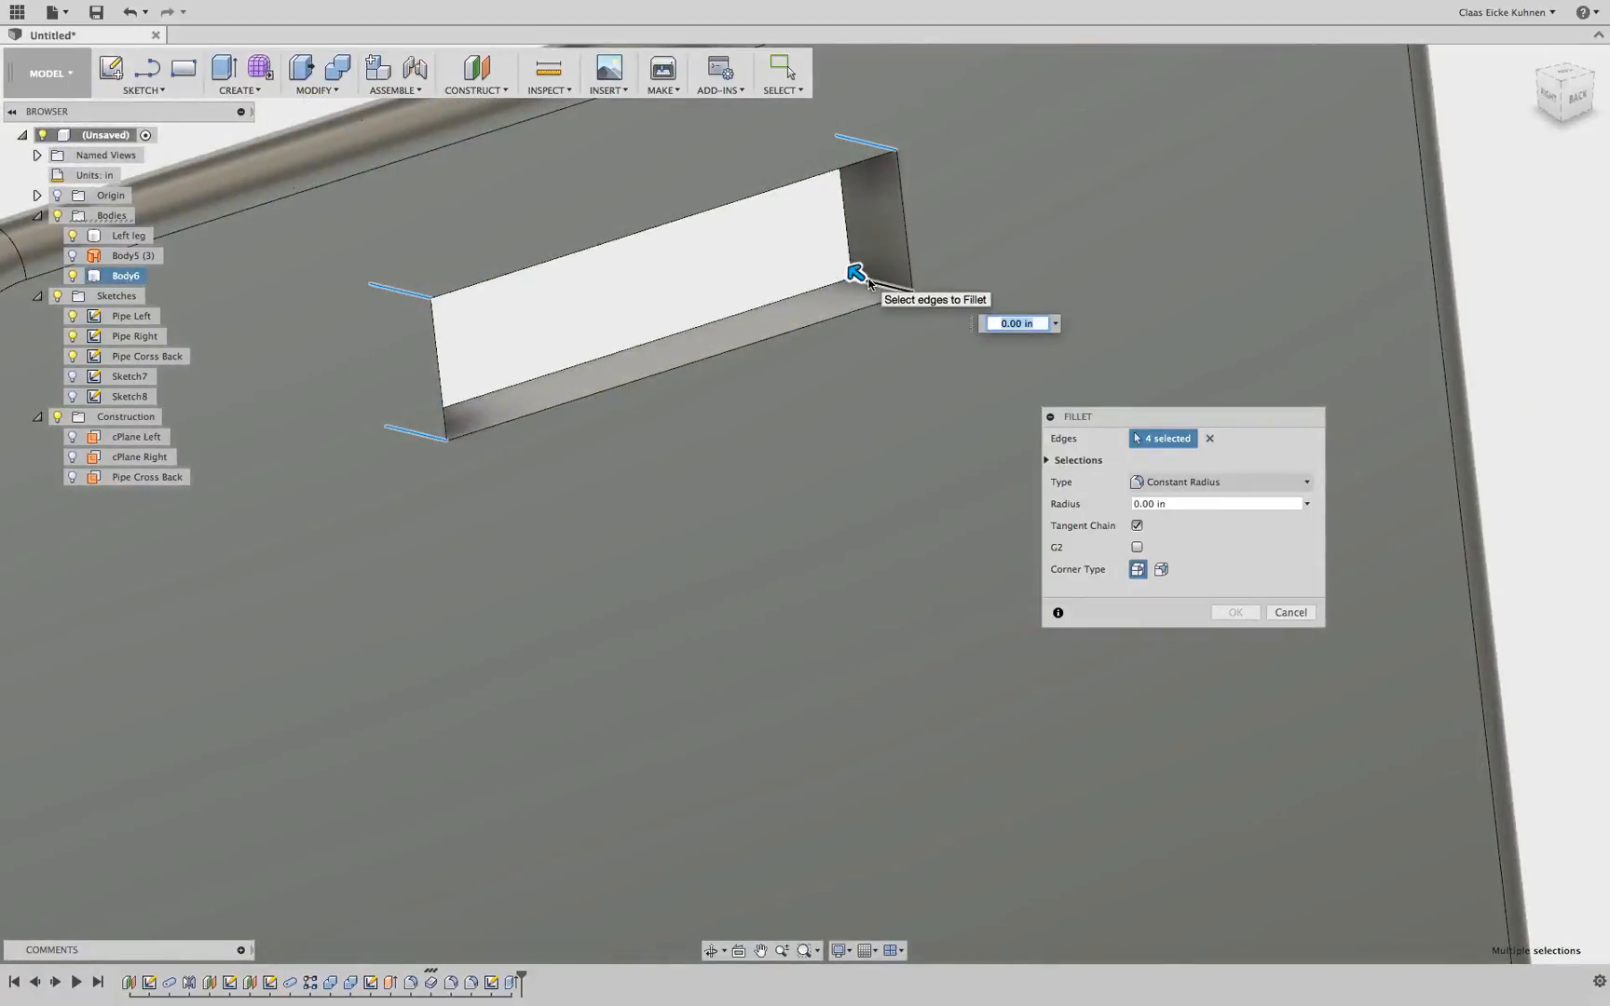
pyautogui.scroll(-3, 787, 355)
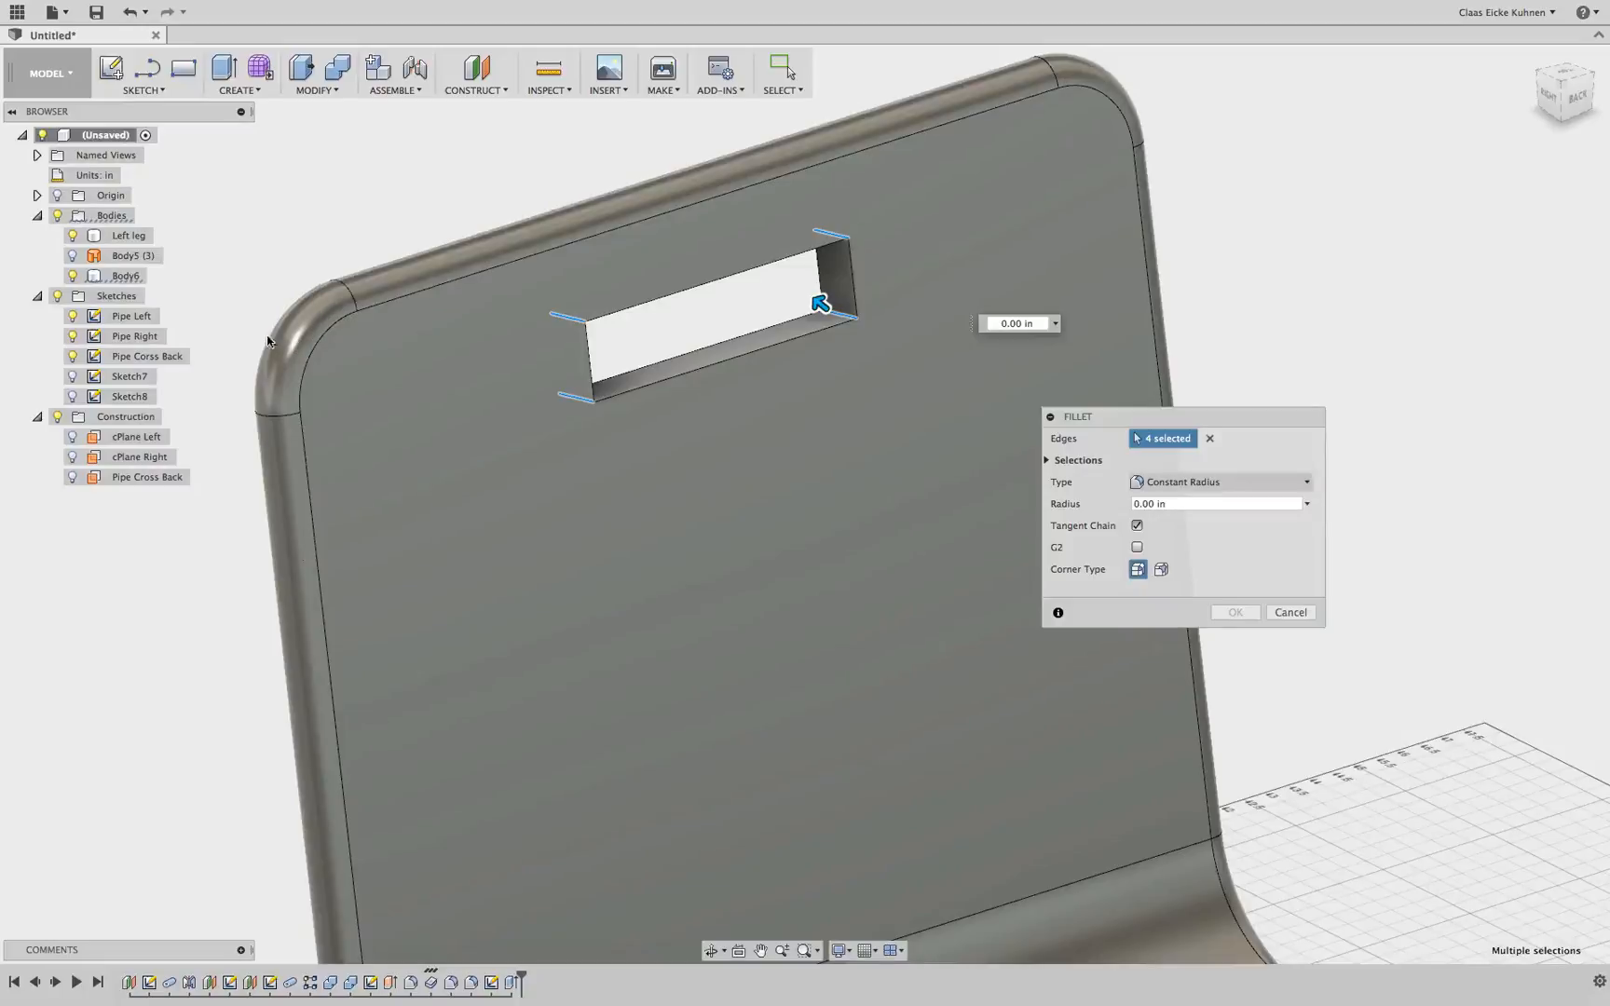
pyautogui.scroll(3, 733, 290)
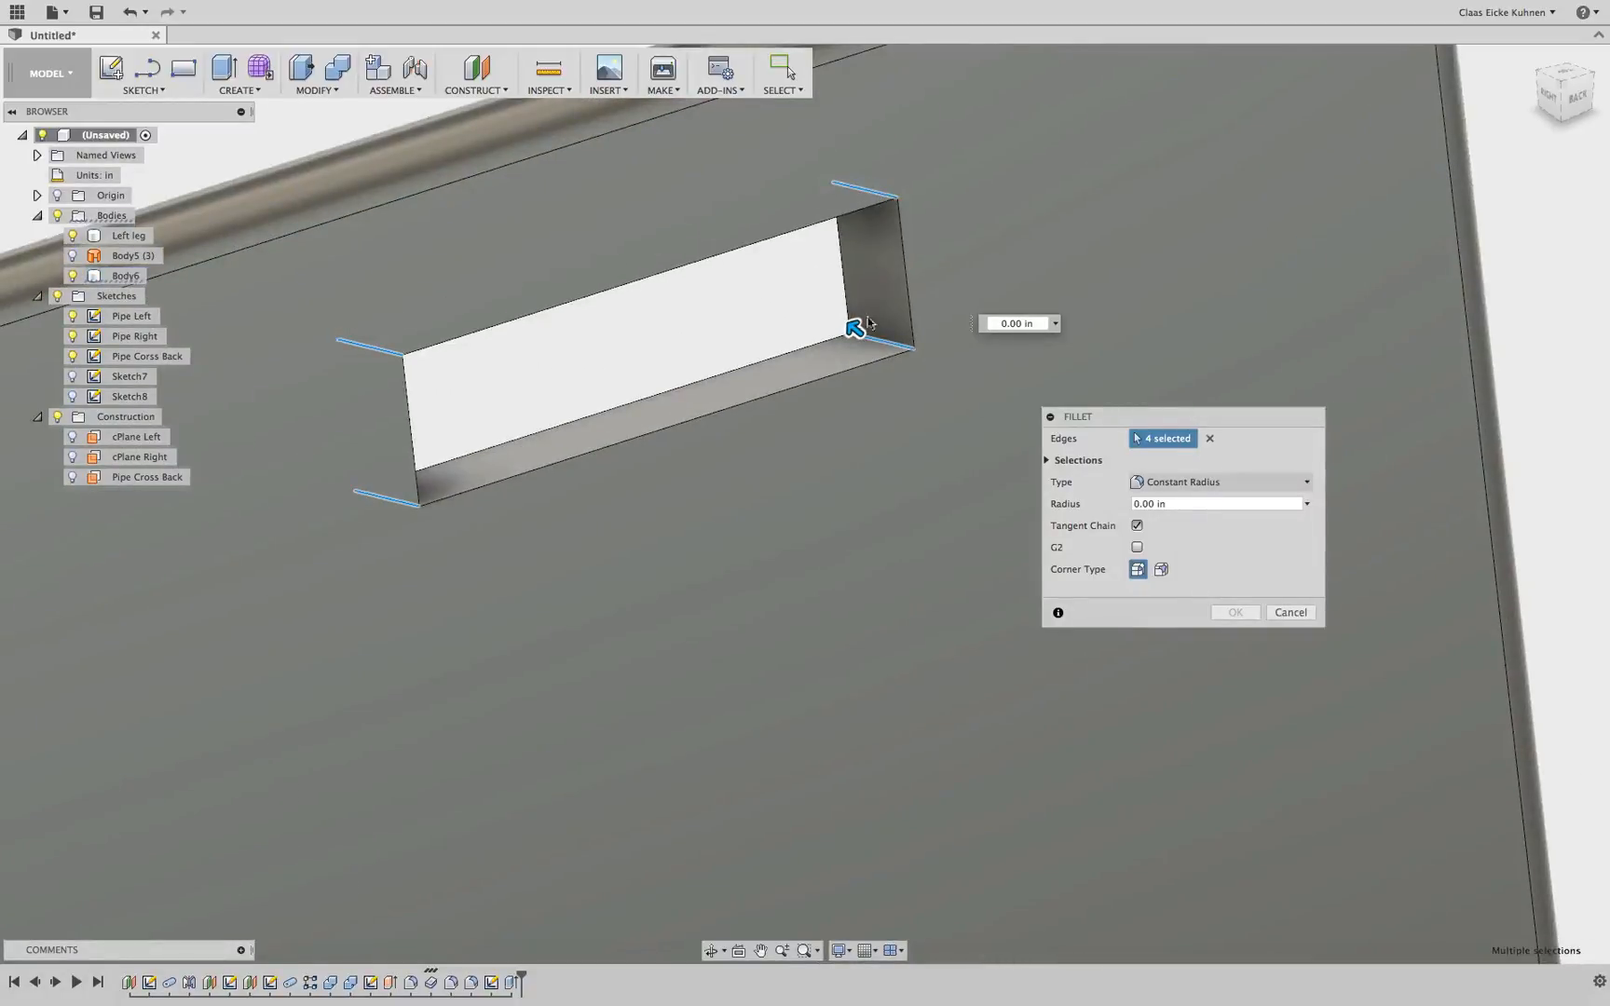
pyautogui.moveTo(855, 328); pyautogui.dragTo(832, 312)
pyautogui.scroll(-5, 883, 402)
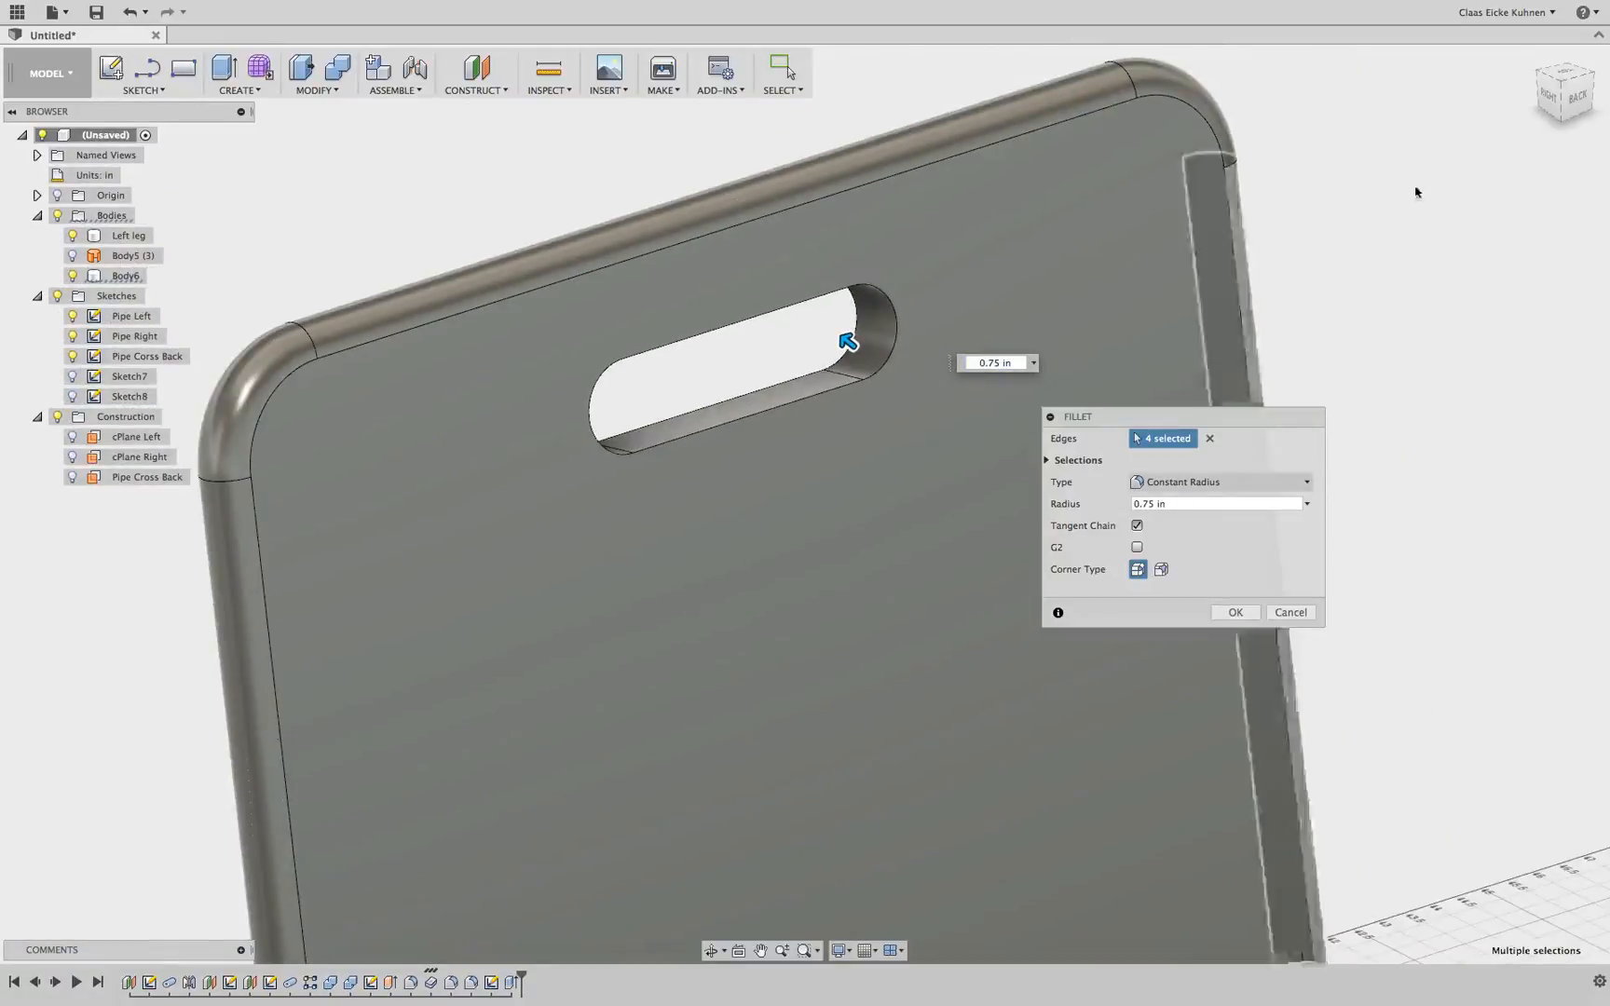
pyautogui.moveTo(1573, 100); pyautogui.dragTo(1510, 97)
pyautogui.click(1234, 612)
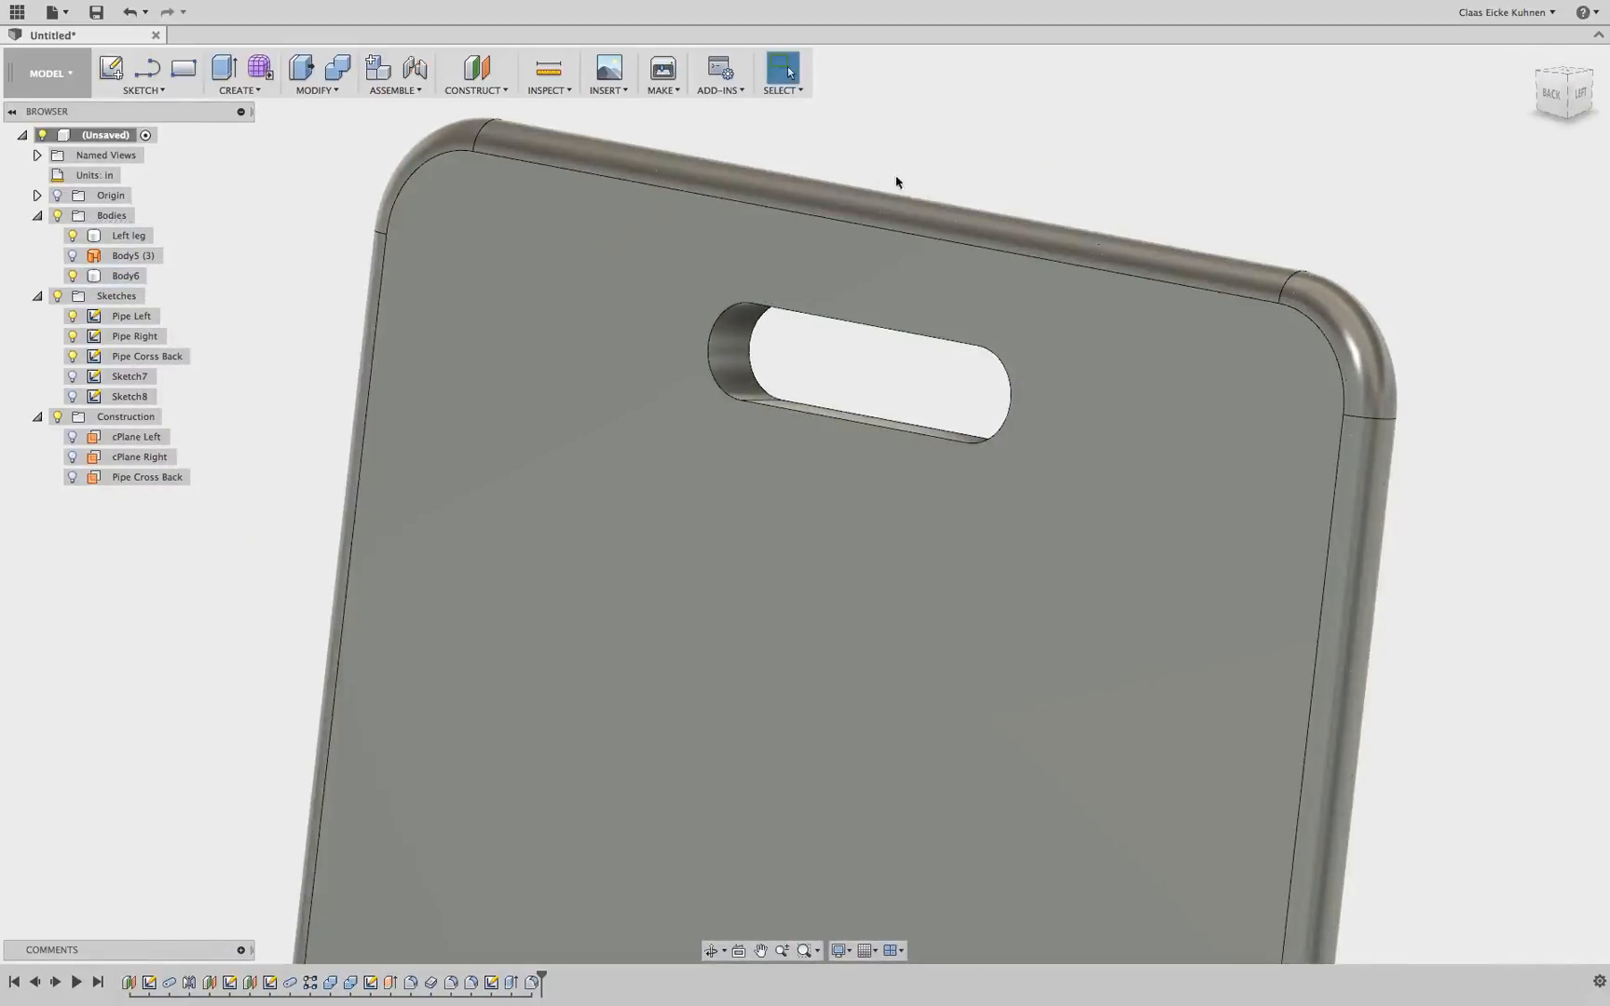
# Fillet both rim edges of the handle opening on the backrest's faces with a 0.50 in radius
pyautogui.click(317, 90)
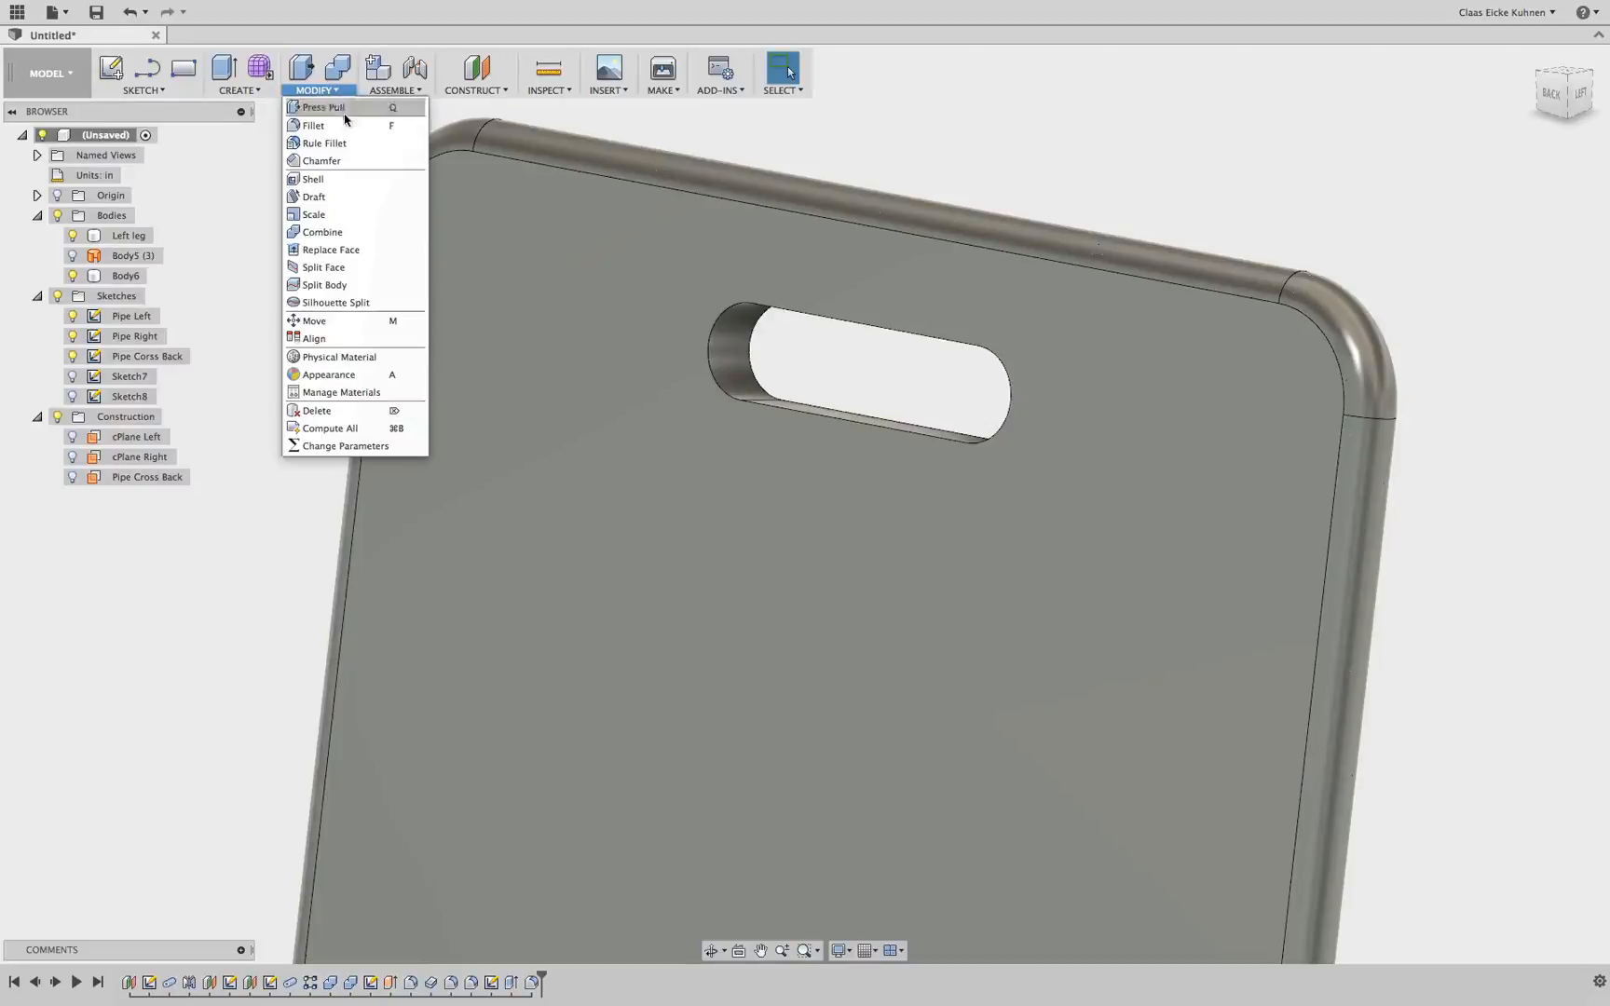
pyautogui.click(321, 124)
pyautogui.click(751, 357)
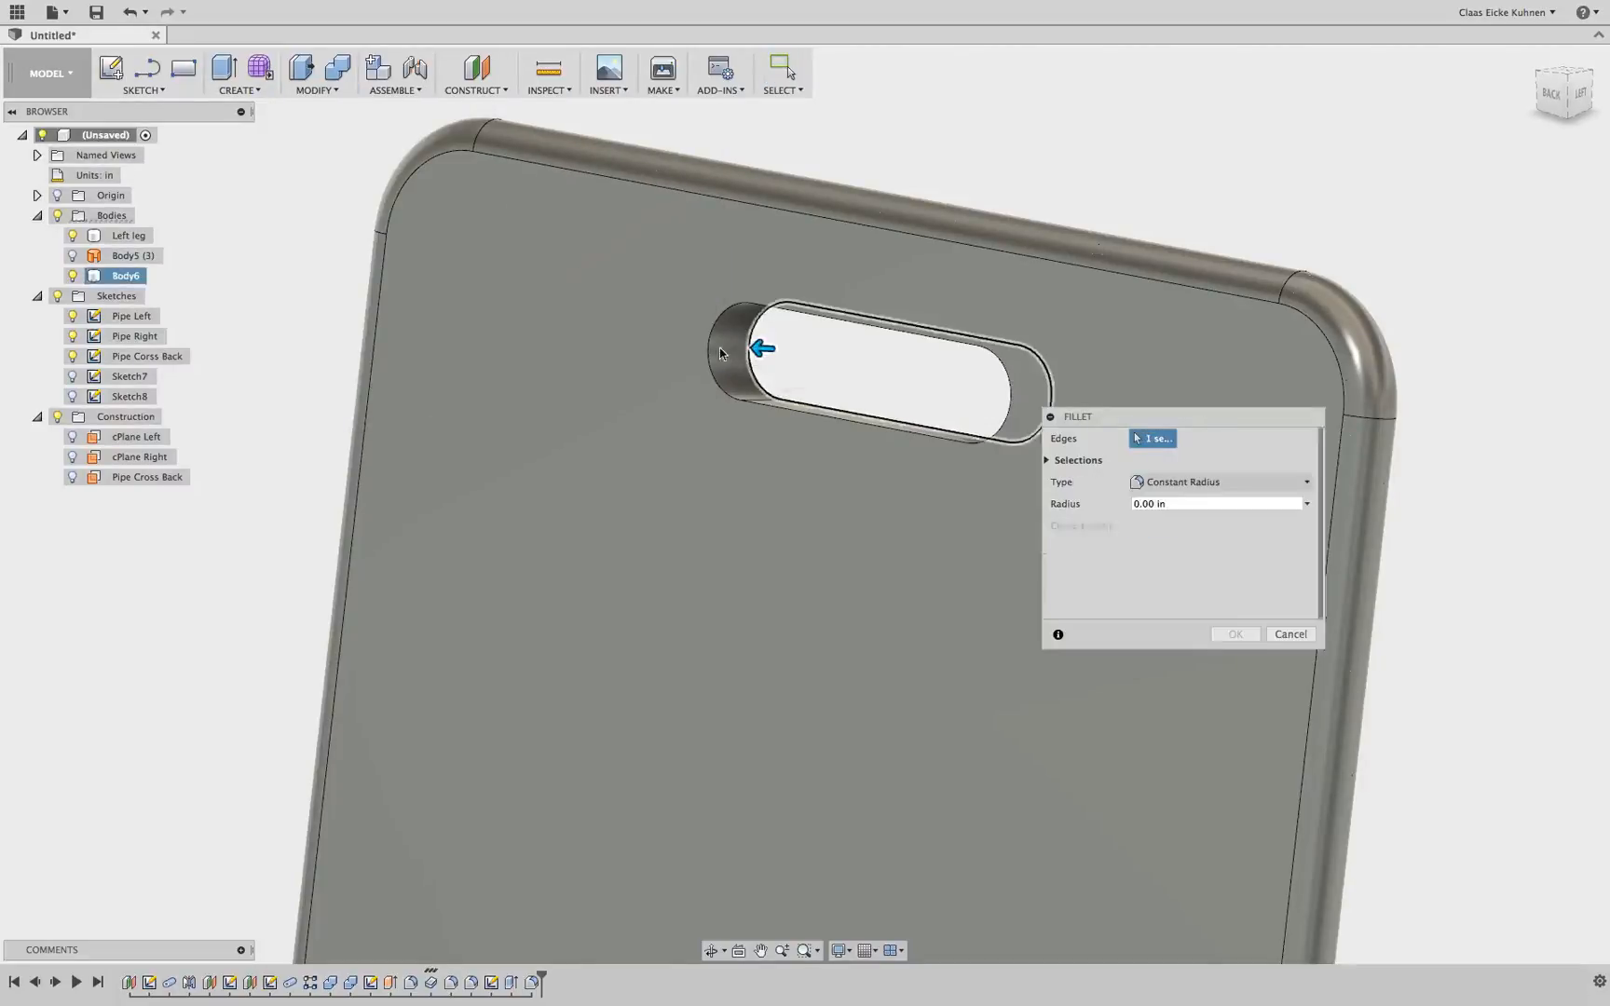
pyautogui.click(705, 352)
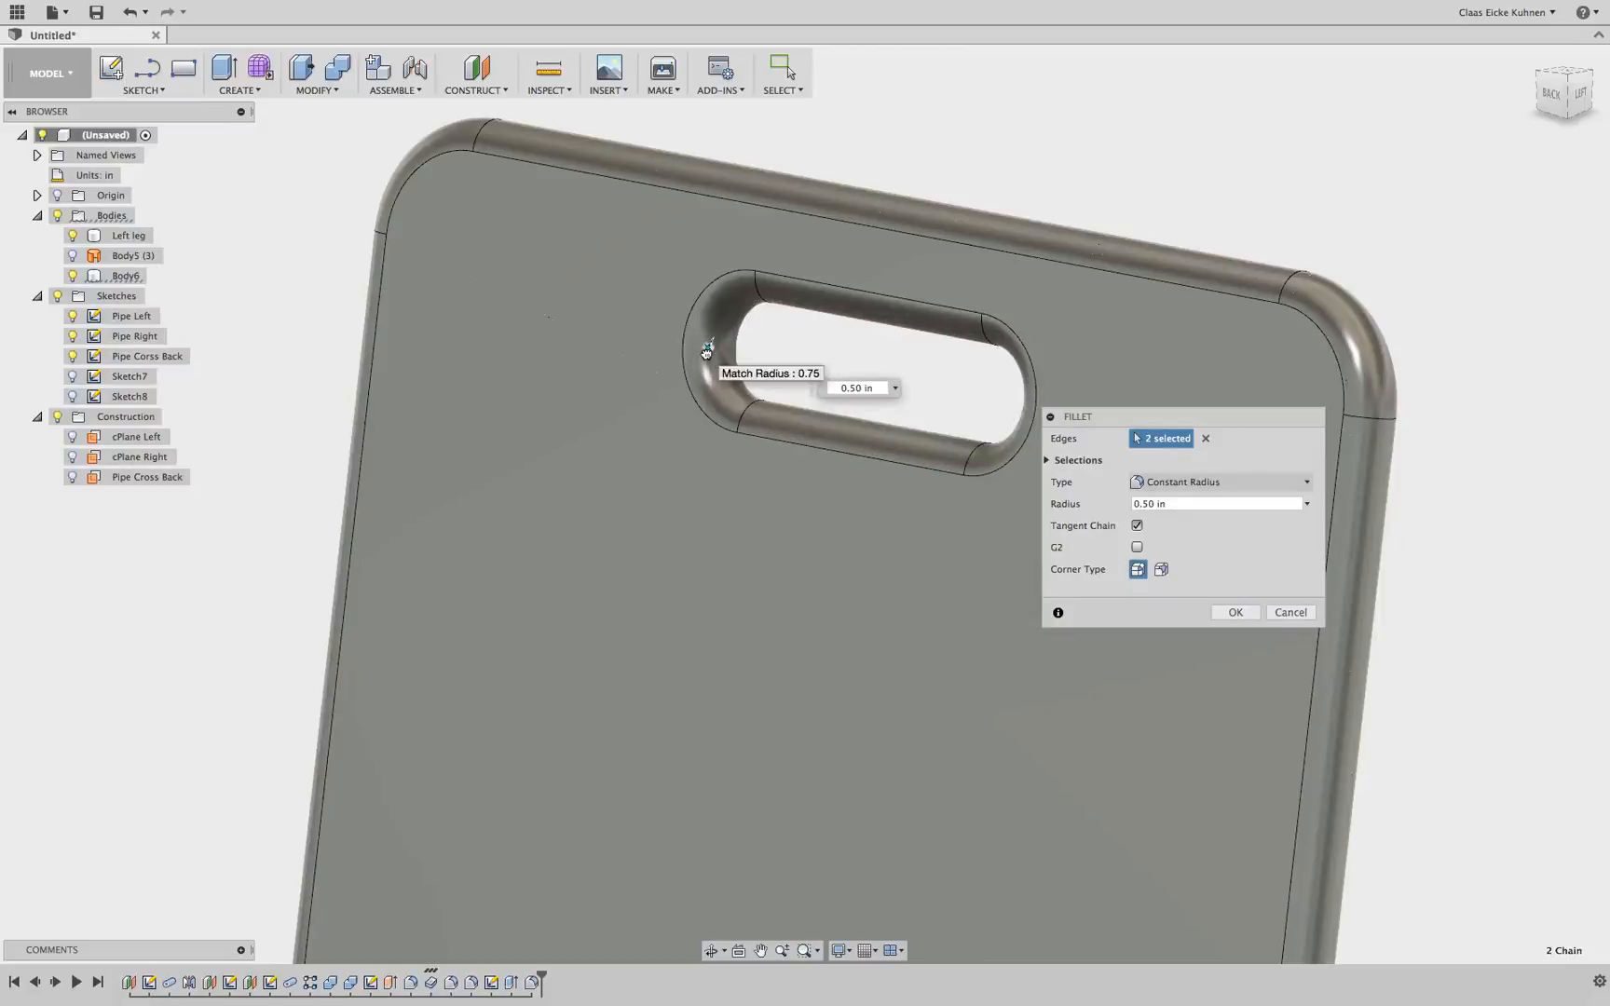
pyautogui.moveTo(1576, 92)
pyautogui.mouseDown()
pyautogui.moveTo(1485, 90)
pyautogui.moveTo(1607, 92)
pyautogui.moveTo(1573, 92)
pyautogui.mouseUp()
pyautogui.keyDown('shift'); pyautogui.moveTo(1527, 330); pyautogui.dragTo(1315, 345, button='middle'); pyautogui.keyUp('shift')
pyautogui.moveTo(720, 314); pyautogui.dragTo(719, 311)
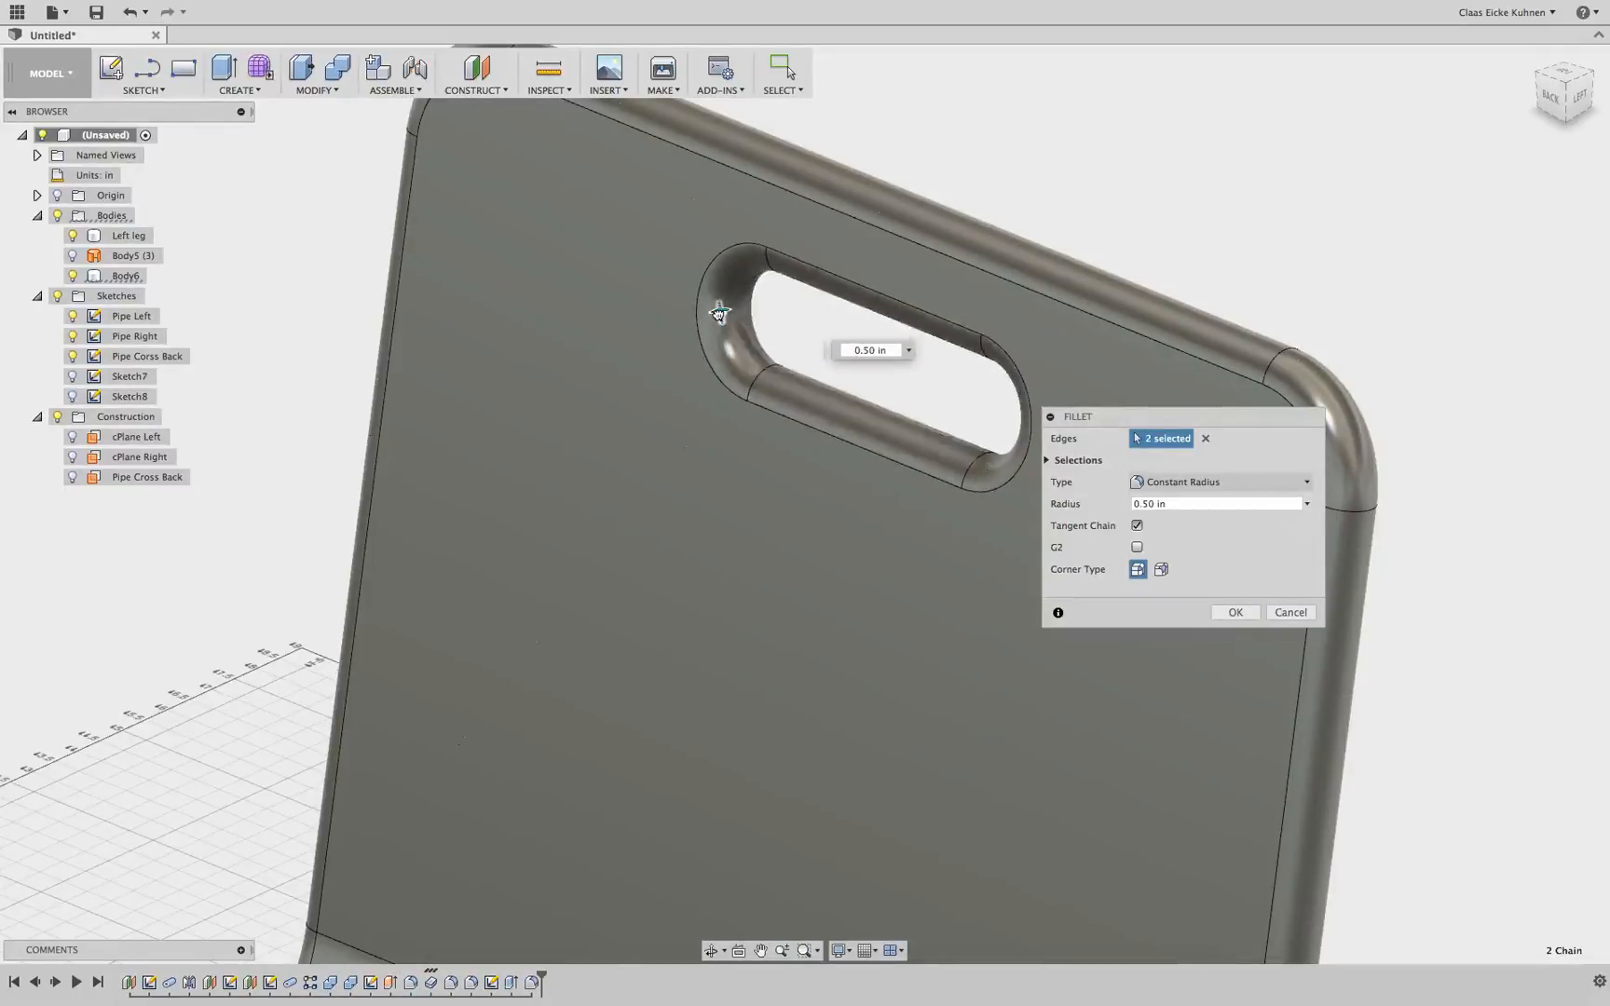
pyautogui.click(1229, 612)
pyautogui.scroll(-10, 1160, 266)
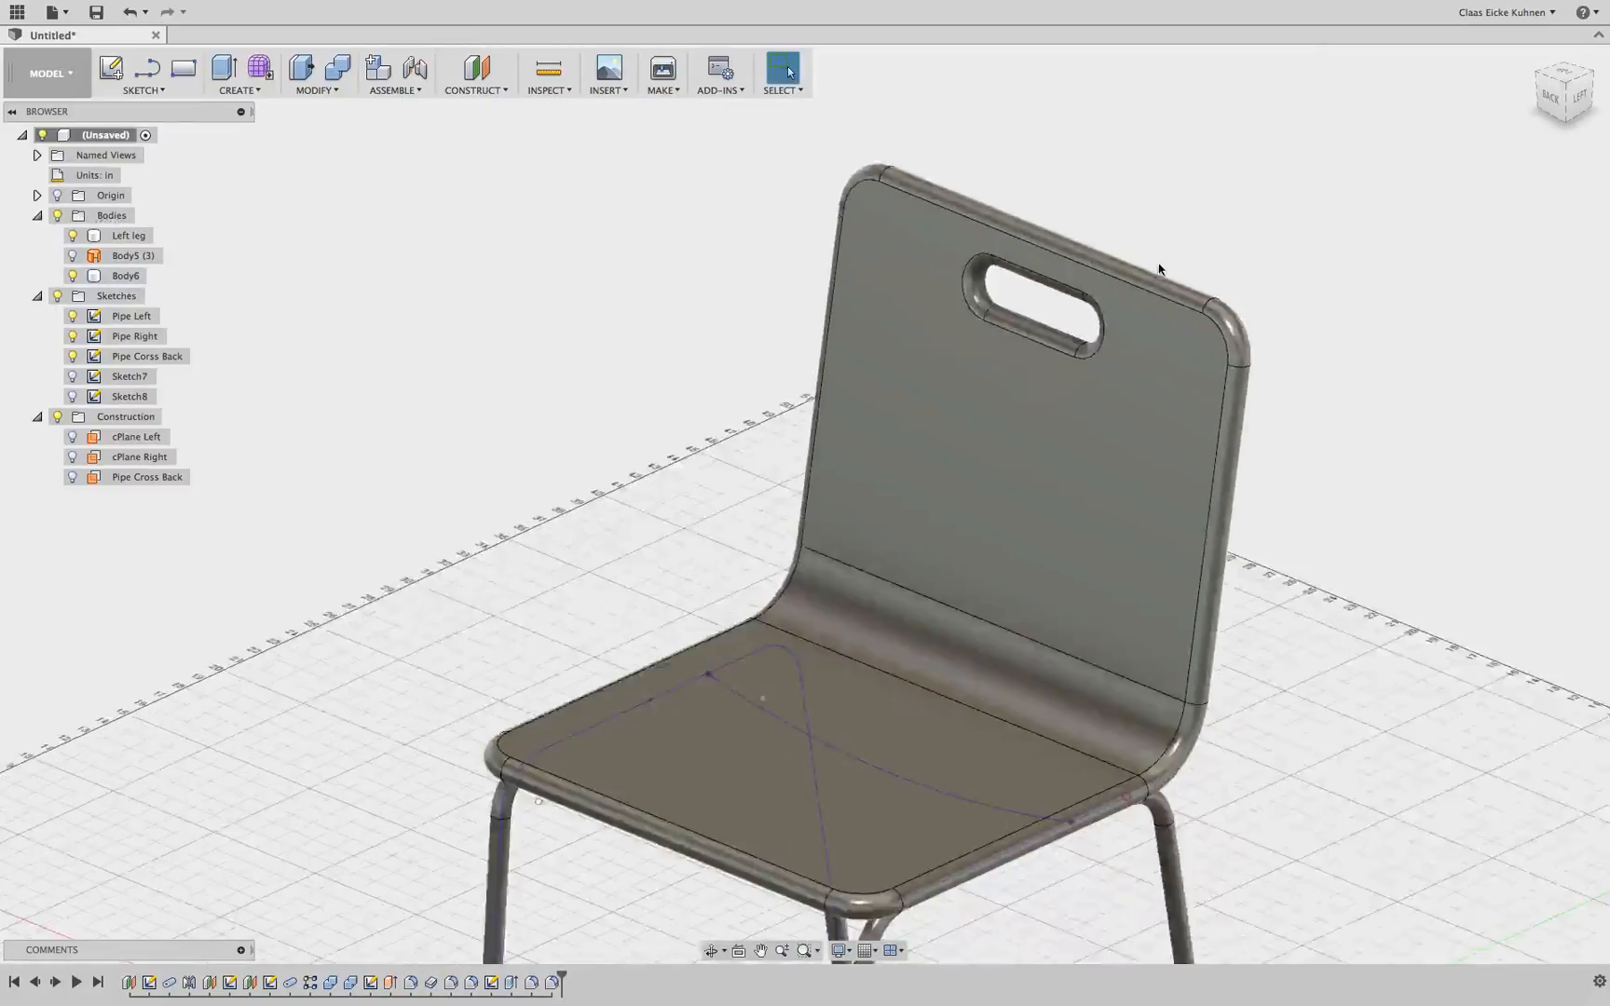
pyautogui.click(1551, 94)
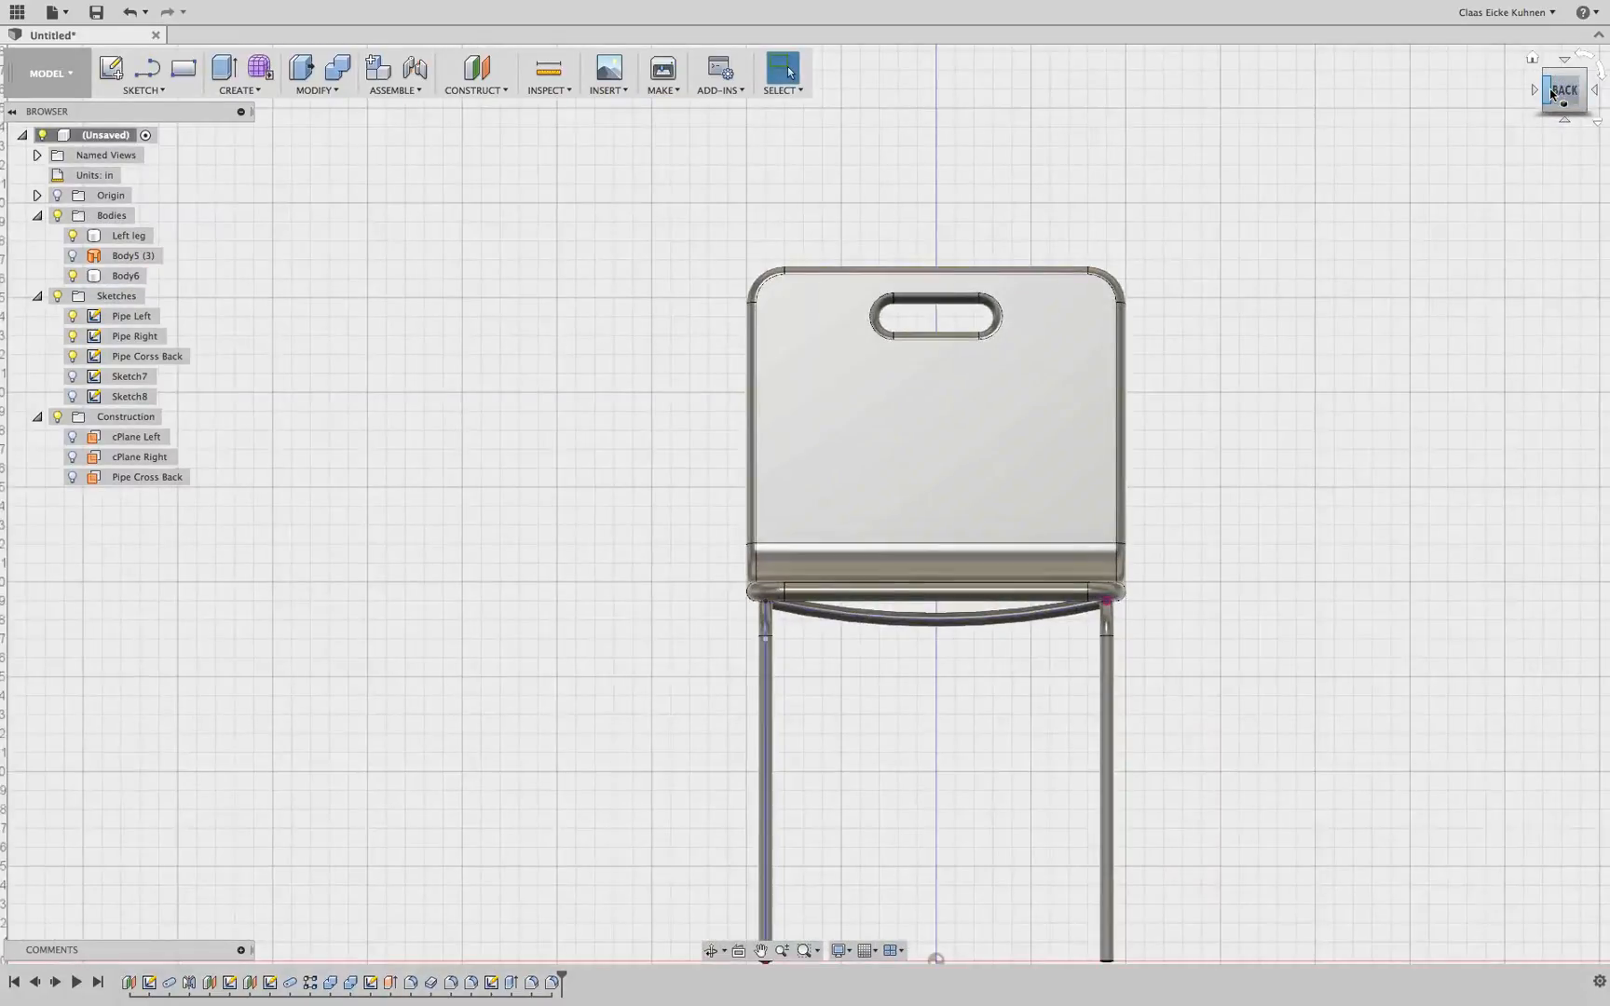
pyautogui.click(1551, 95)
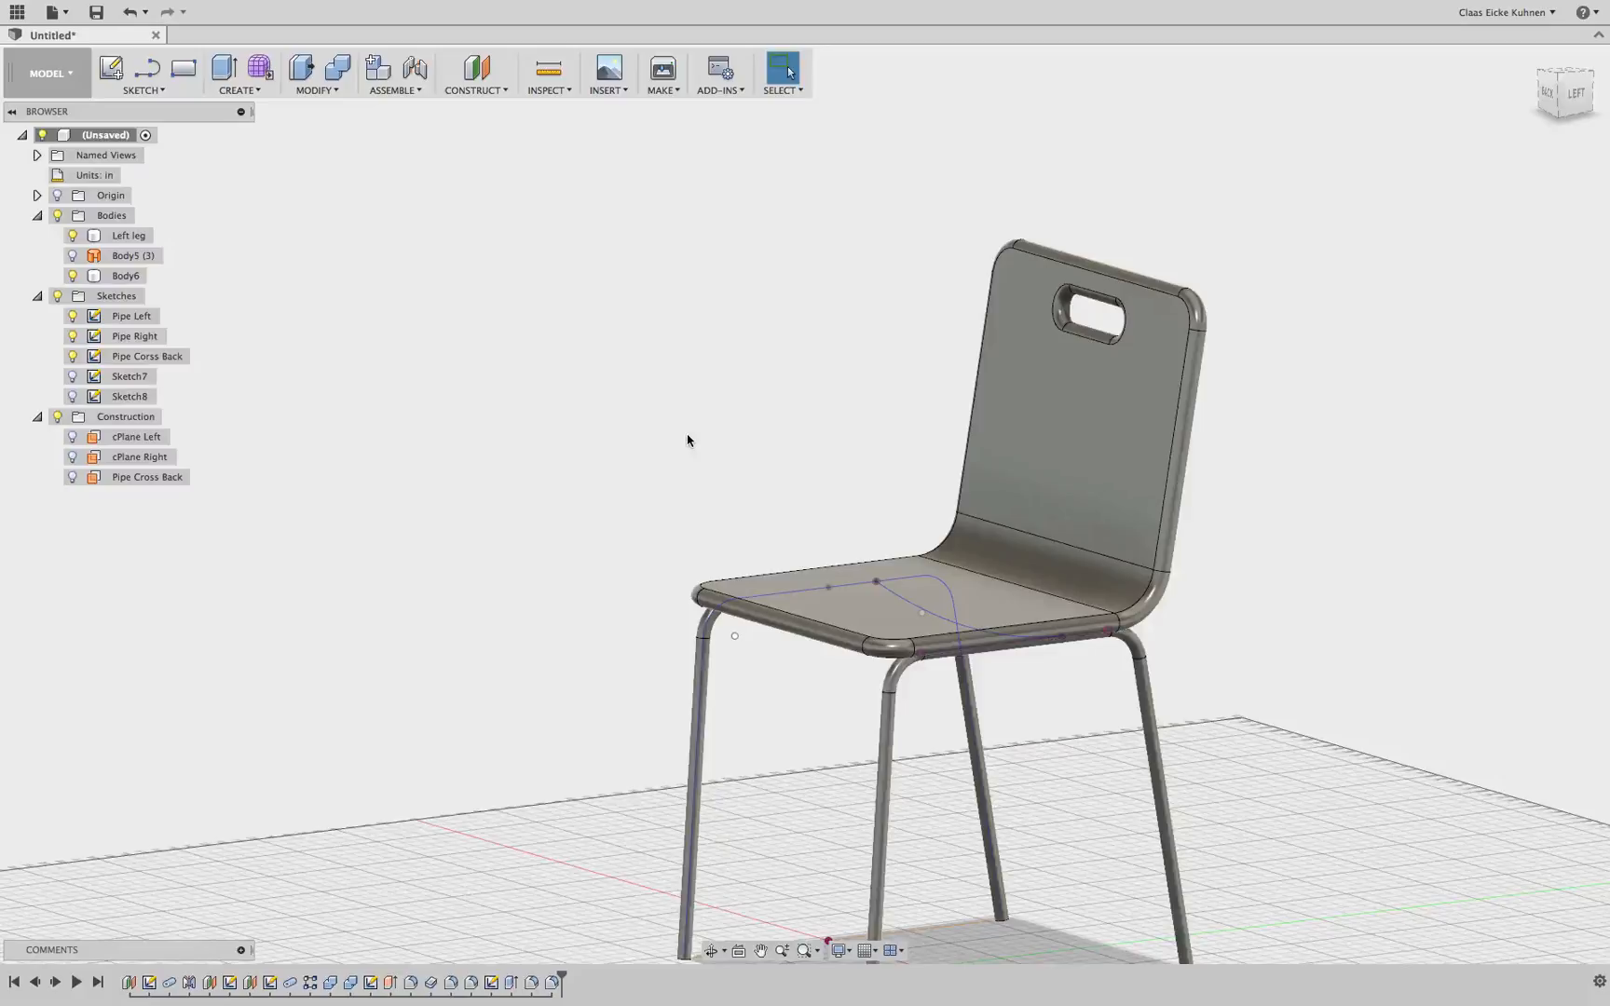
# Rename the sketch of the seat-and-backrest path as Backrest
pyautogui.click(551, 984)
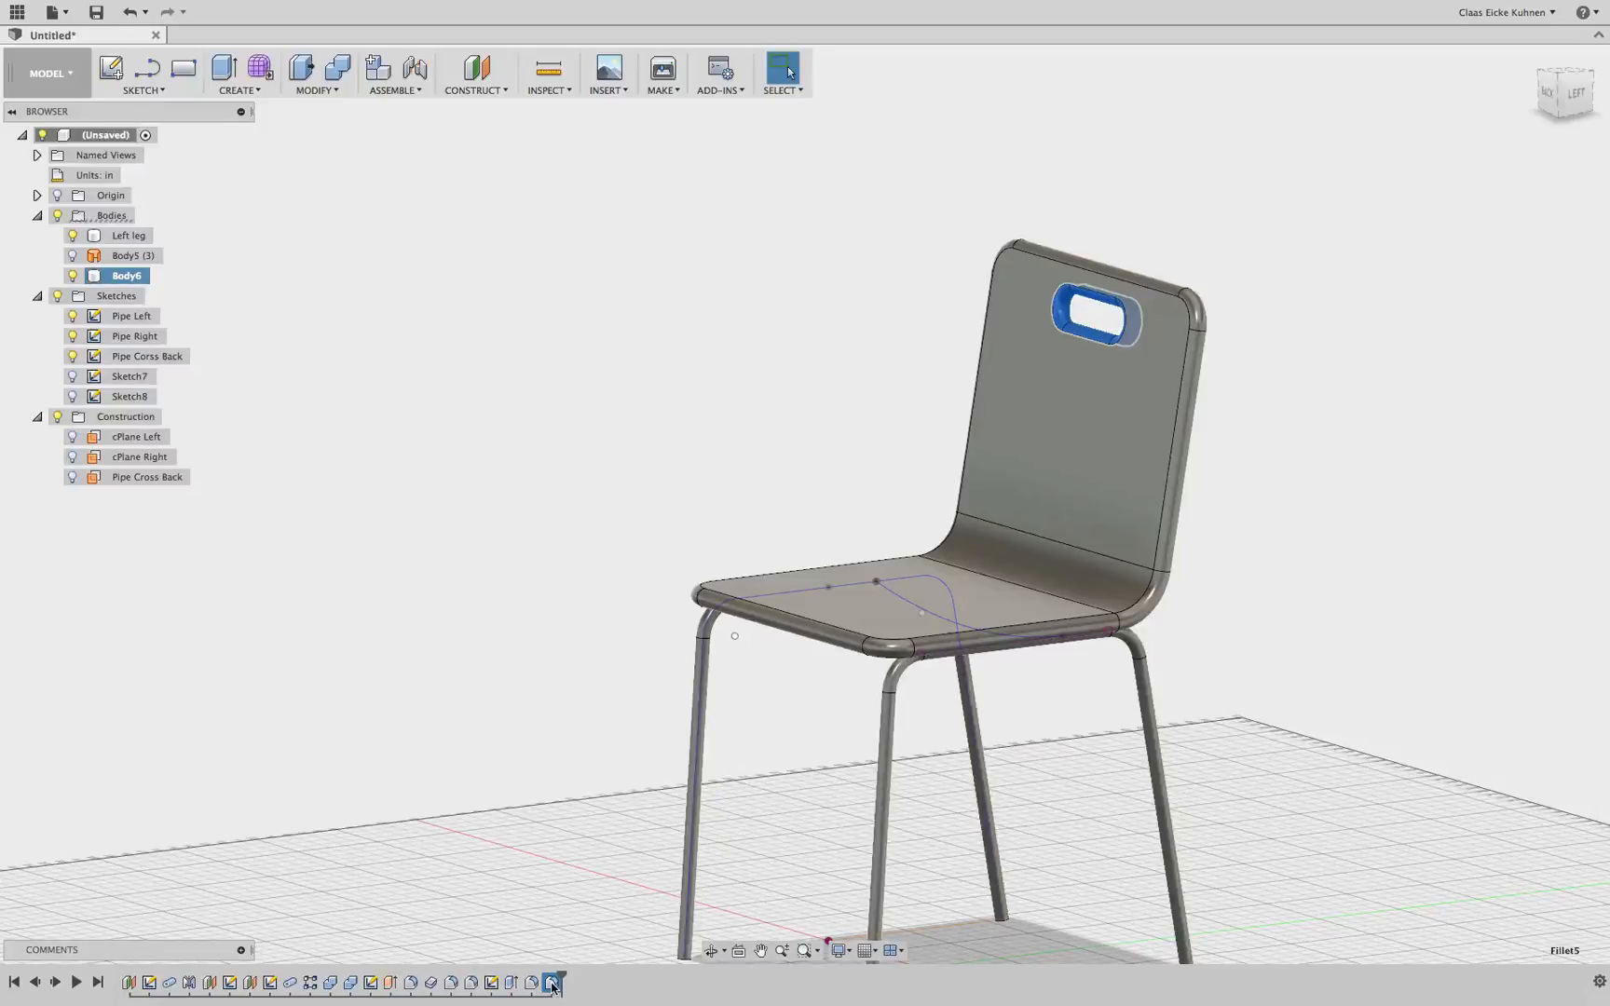
pyautogui.click(370, 983)
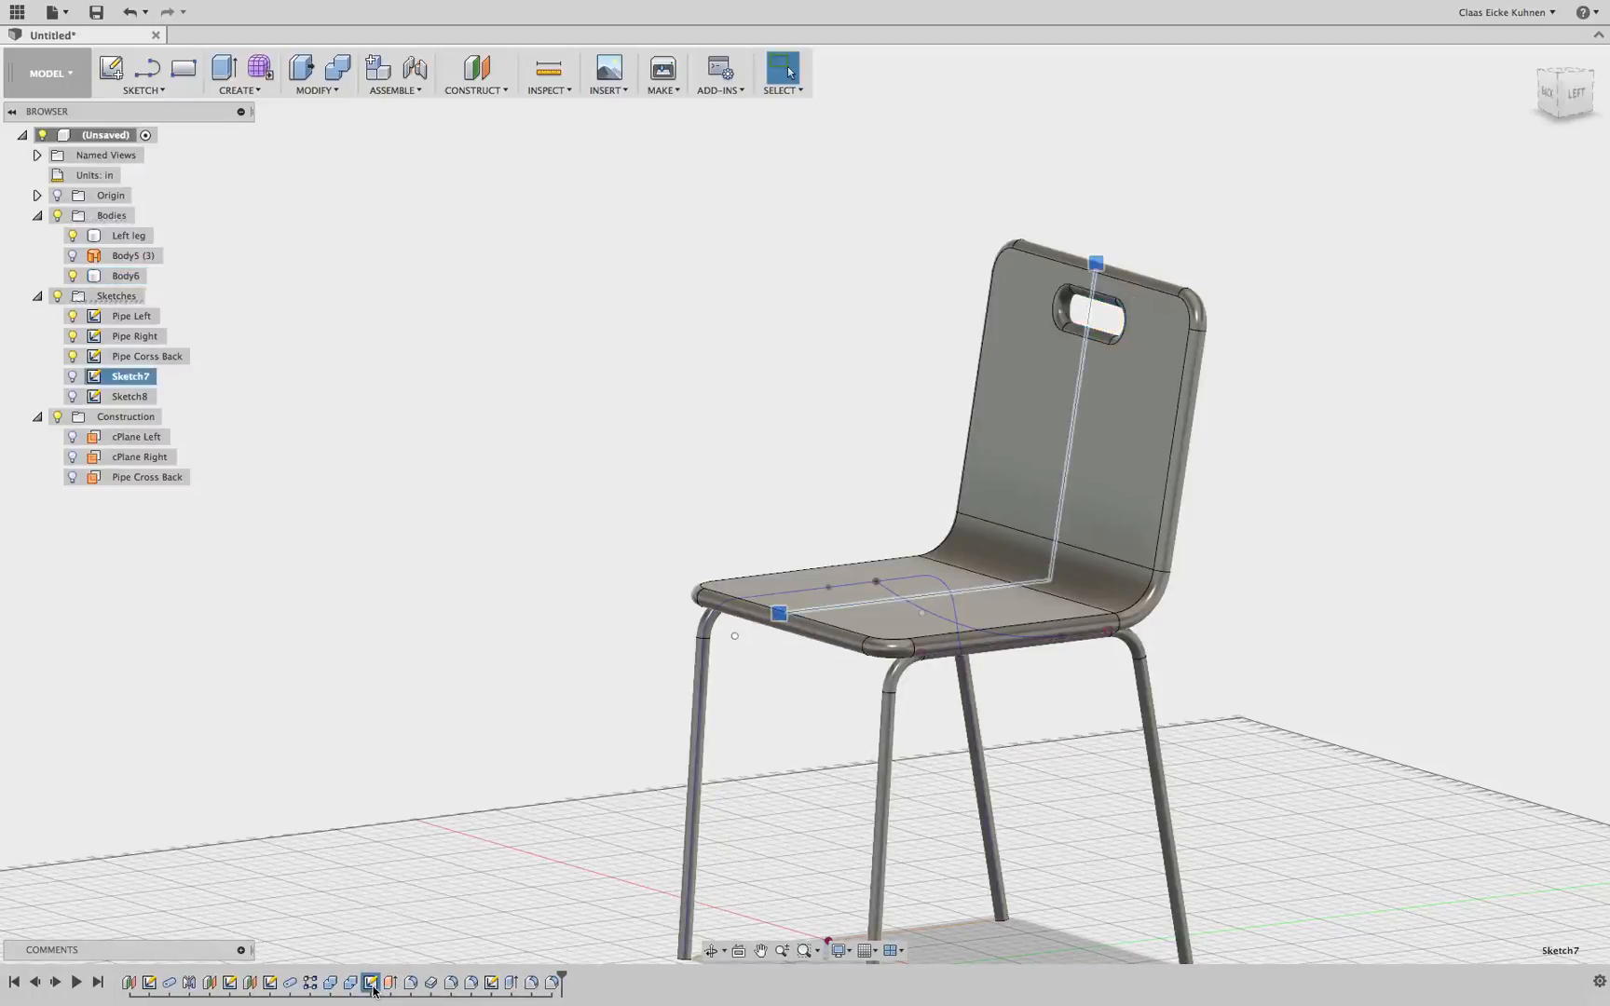
pyautogui.keyDown('shift'); pyautogui.click(552, 983); pyautogui.keyUp('shift')
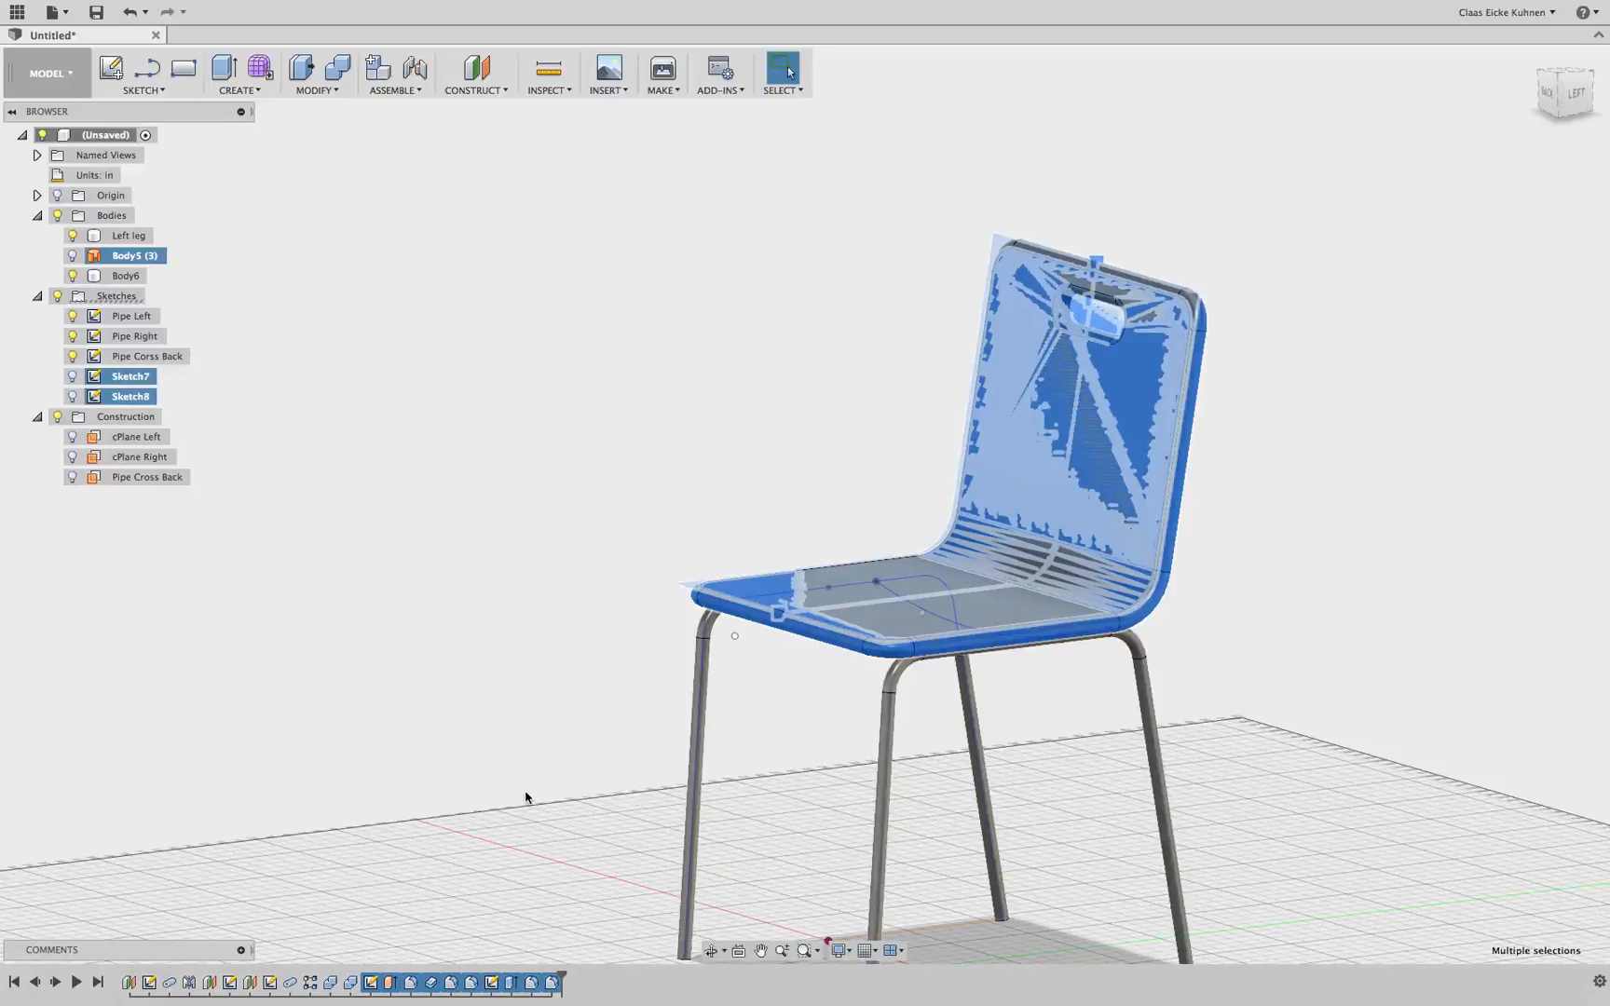
pyautogui.click(370, 982)
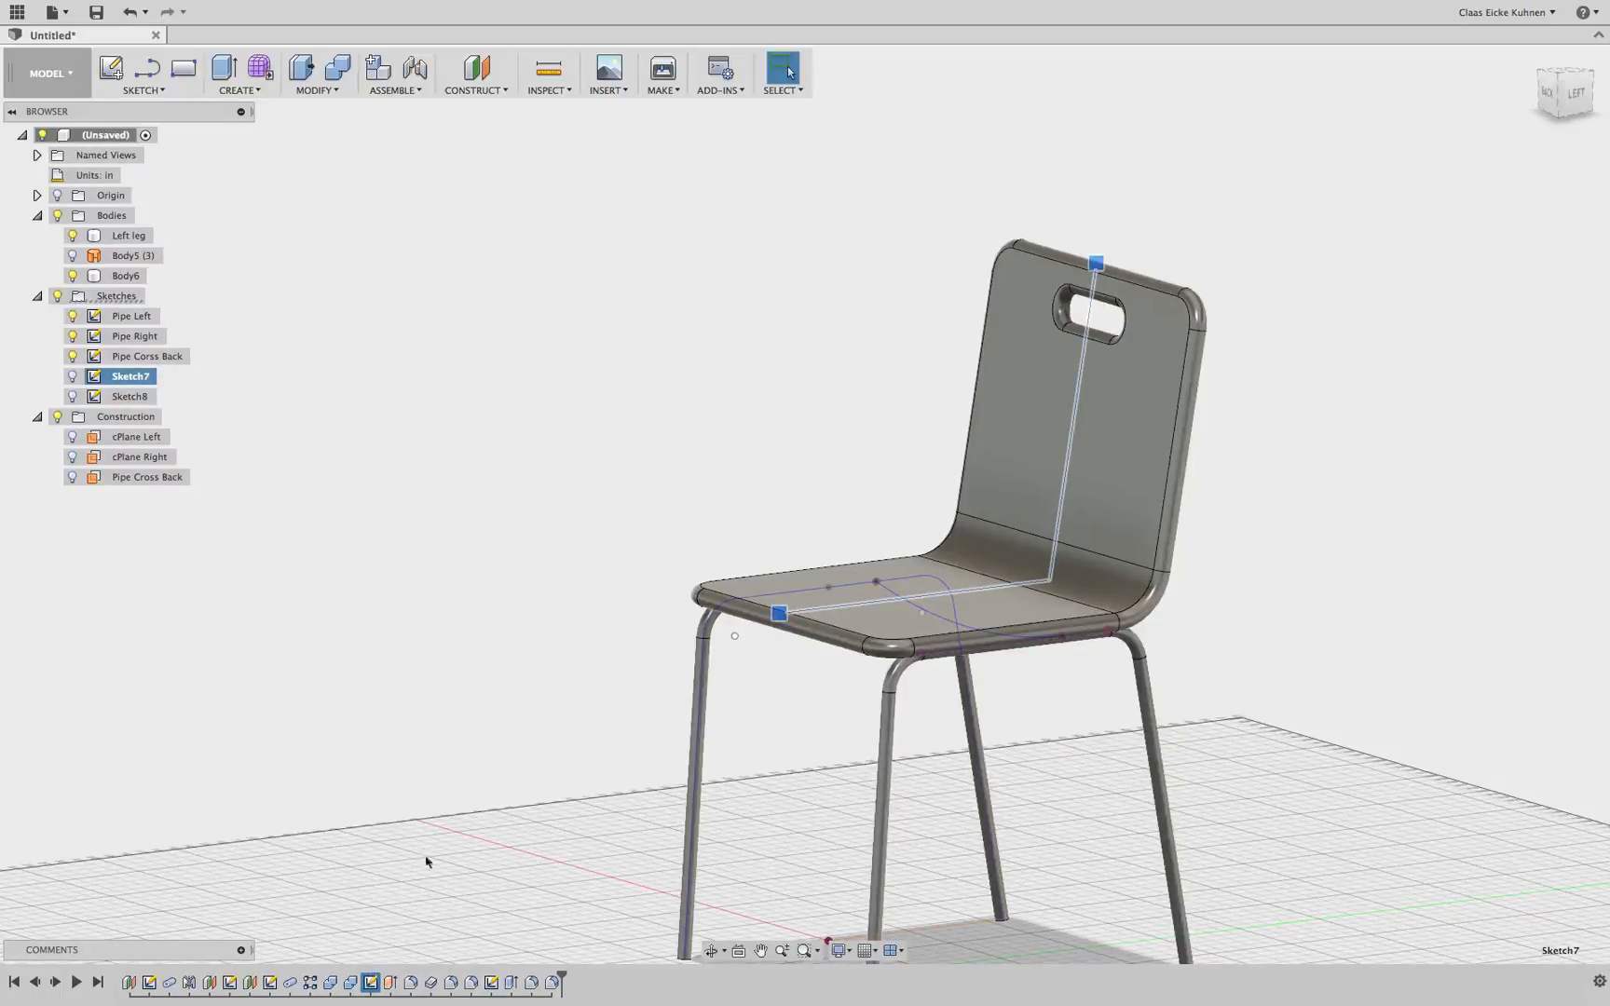
pyautogui.doubleClick(109, 376)
pyautogui.write('Backrest')
pyautogui.press('Return')
# Rename the handle opening's rectangle sketch as Backrest Hole
pyautogui.doubleClick(147, 395)
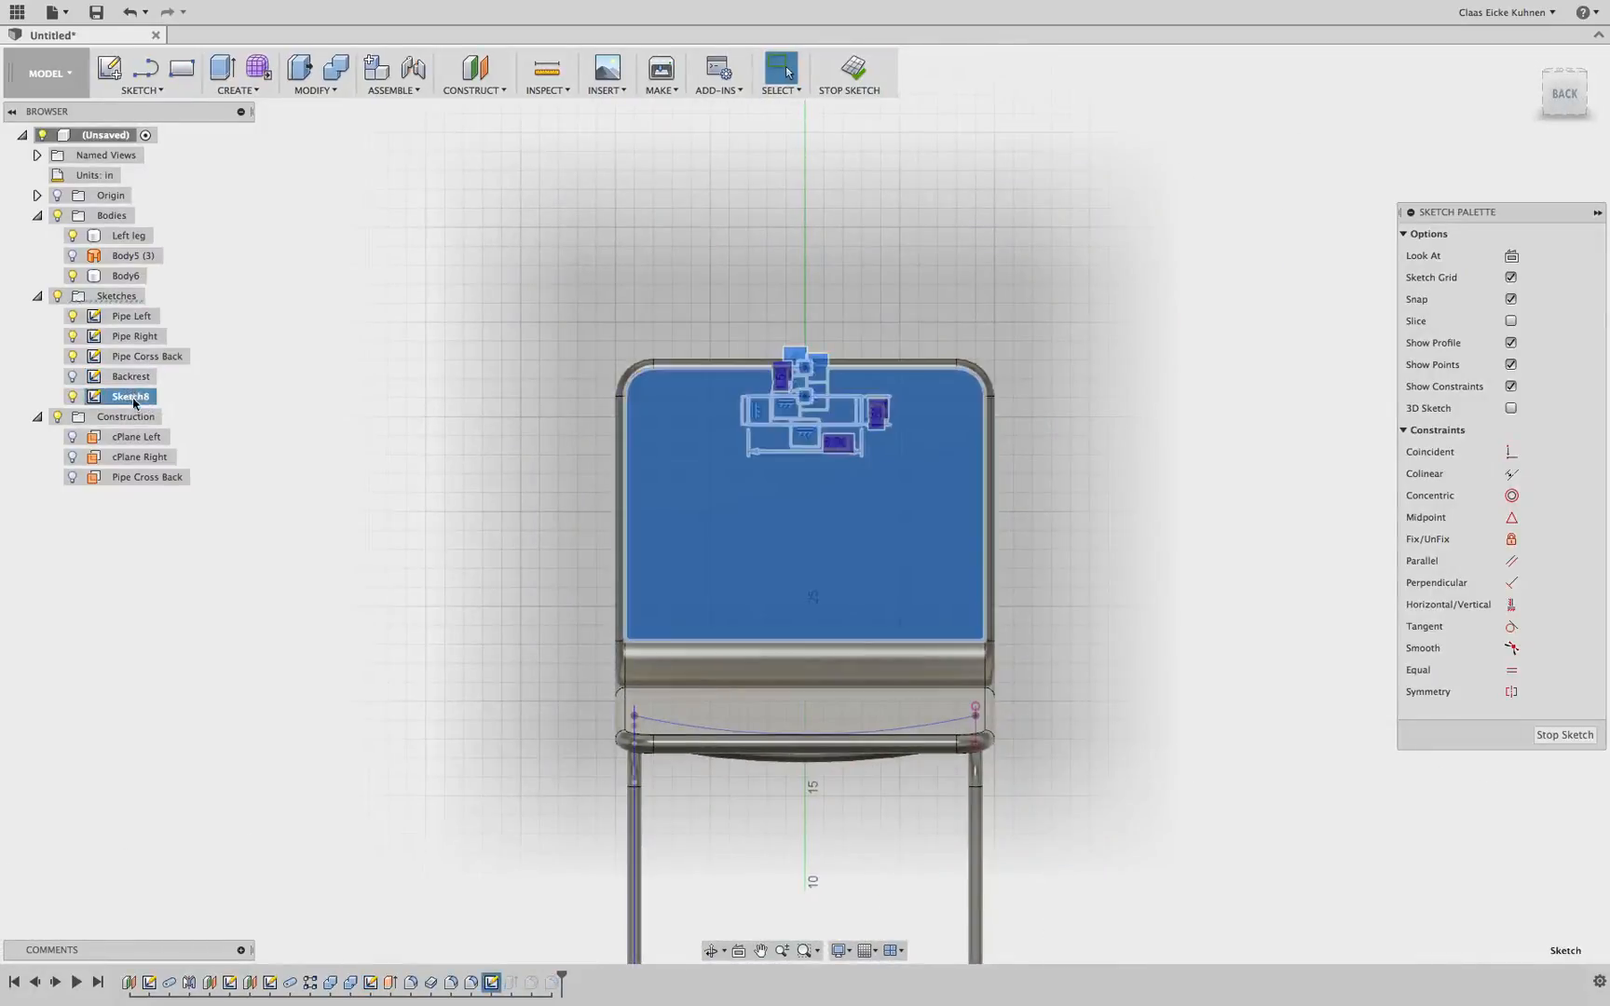
pyautogui.doubleClick(132, 397)
pyautogui.write('Backrest')
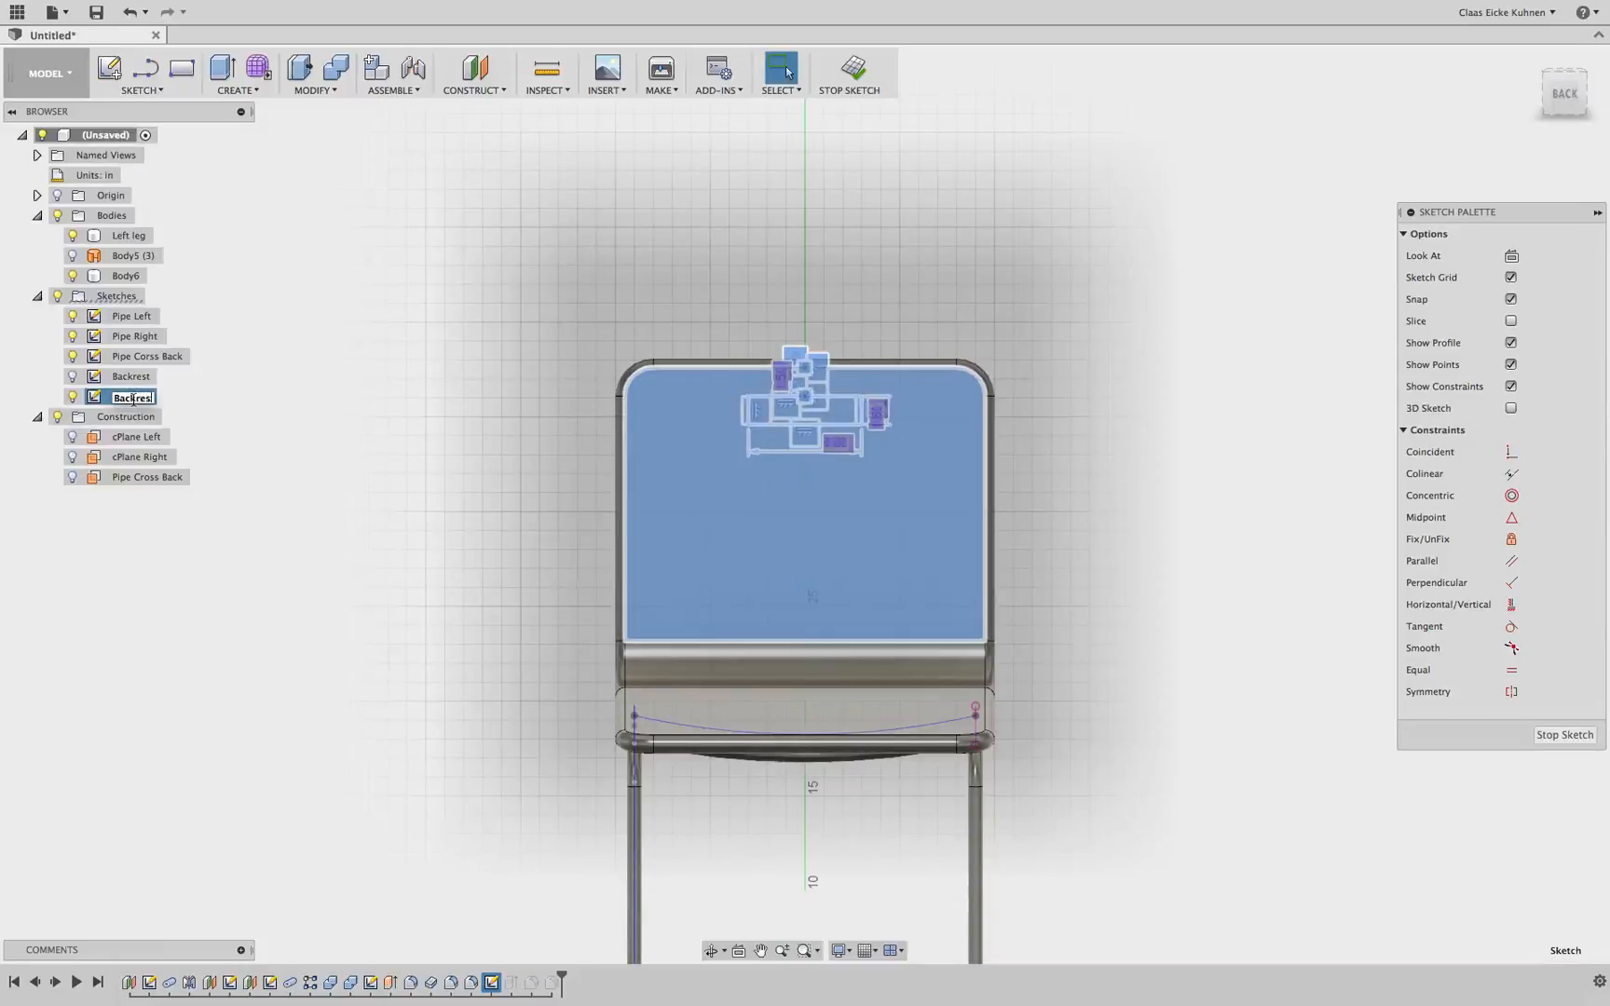
pyautogui.write(' Hole')
pyautogui.press('Return')
# Rename the thickened seat-and-backrest body as Backrest and finish the opened sketch
pyautogui.click(121, 278)
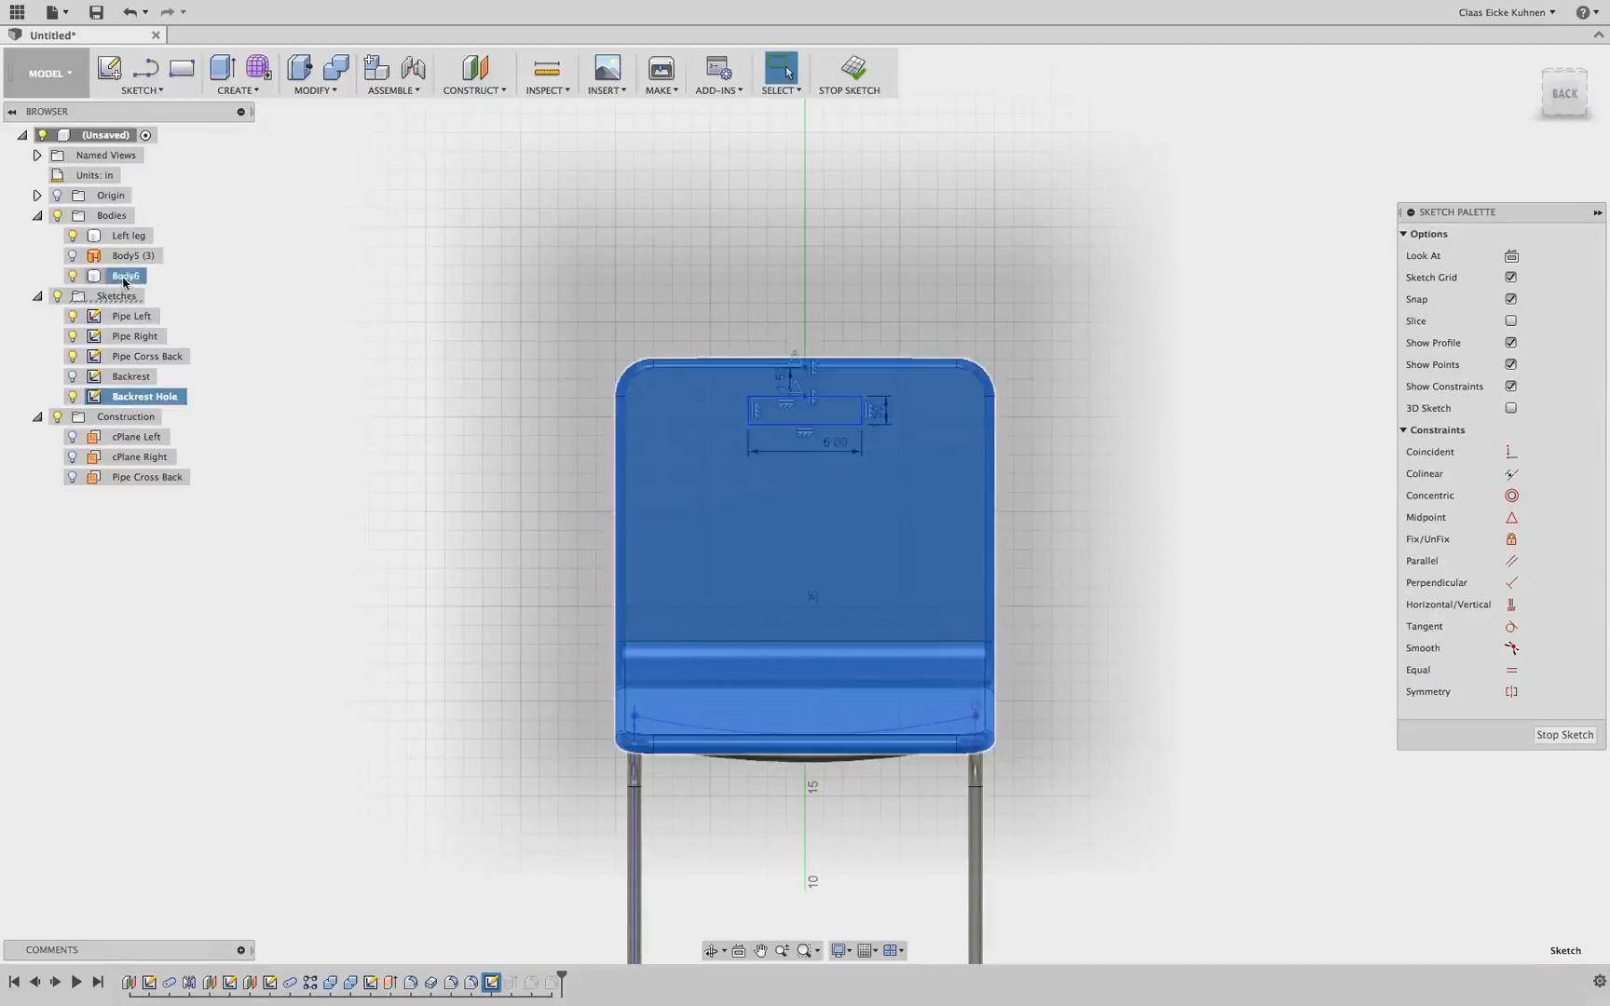
pyautogui.doubleClick(135, 280)
pyautogui.write('Backrest')
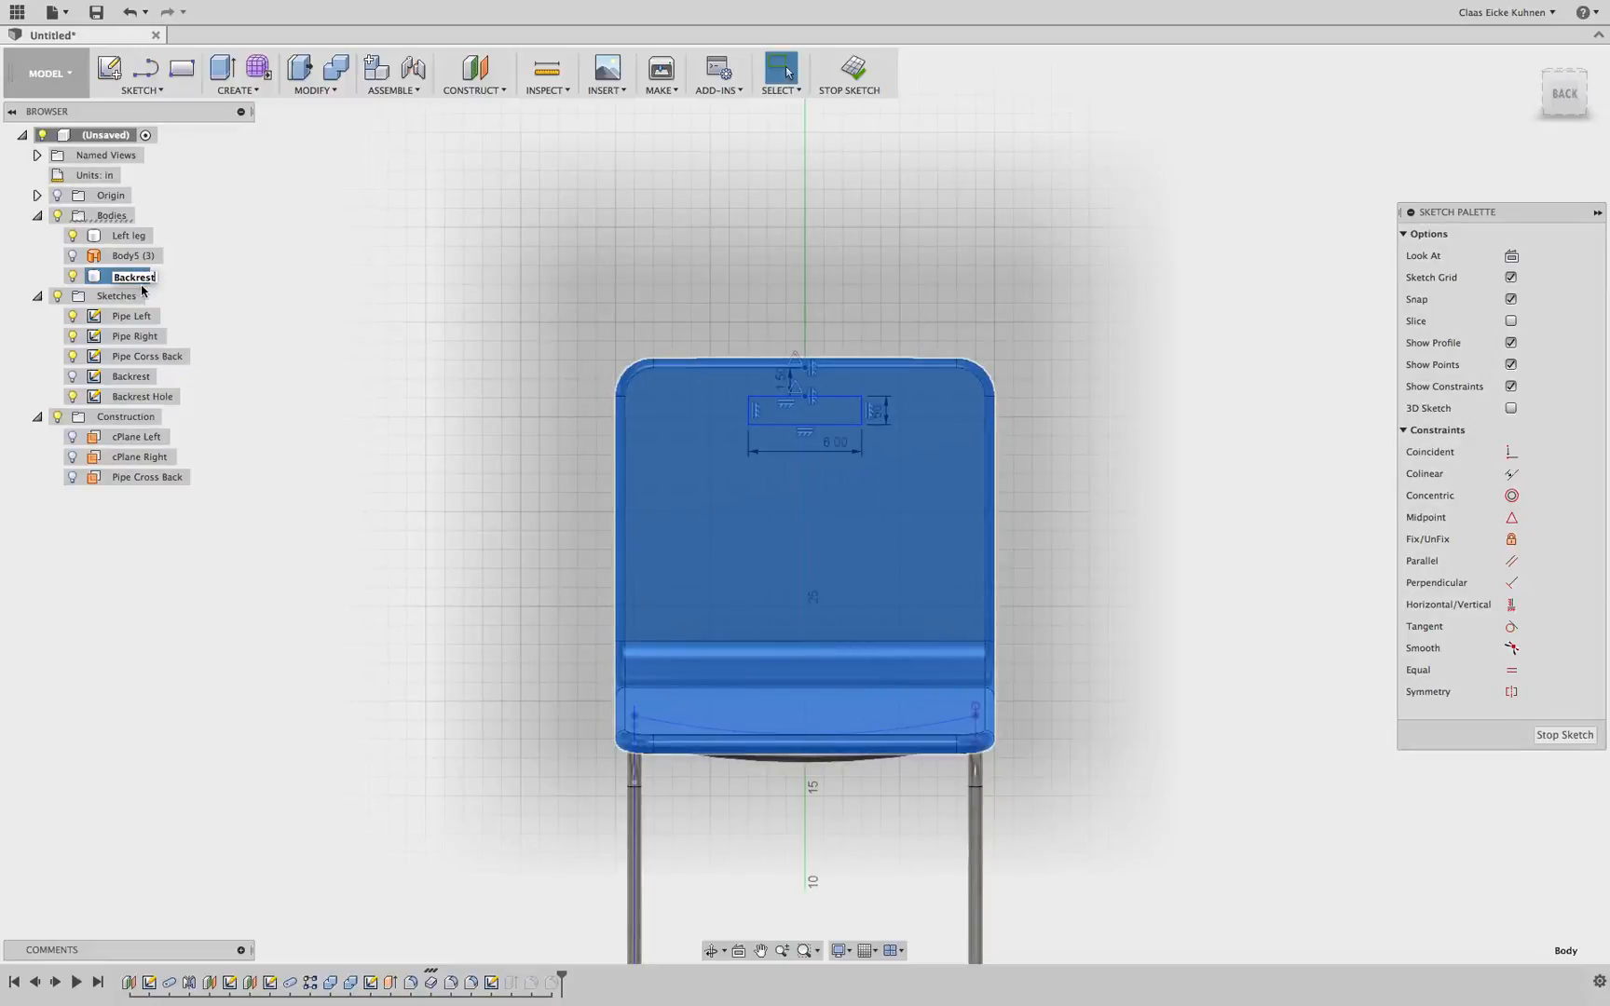
pyautogui.press('Return')
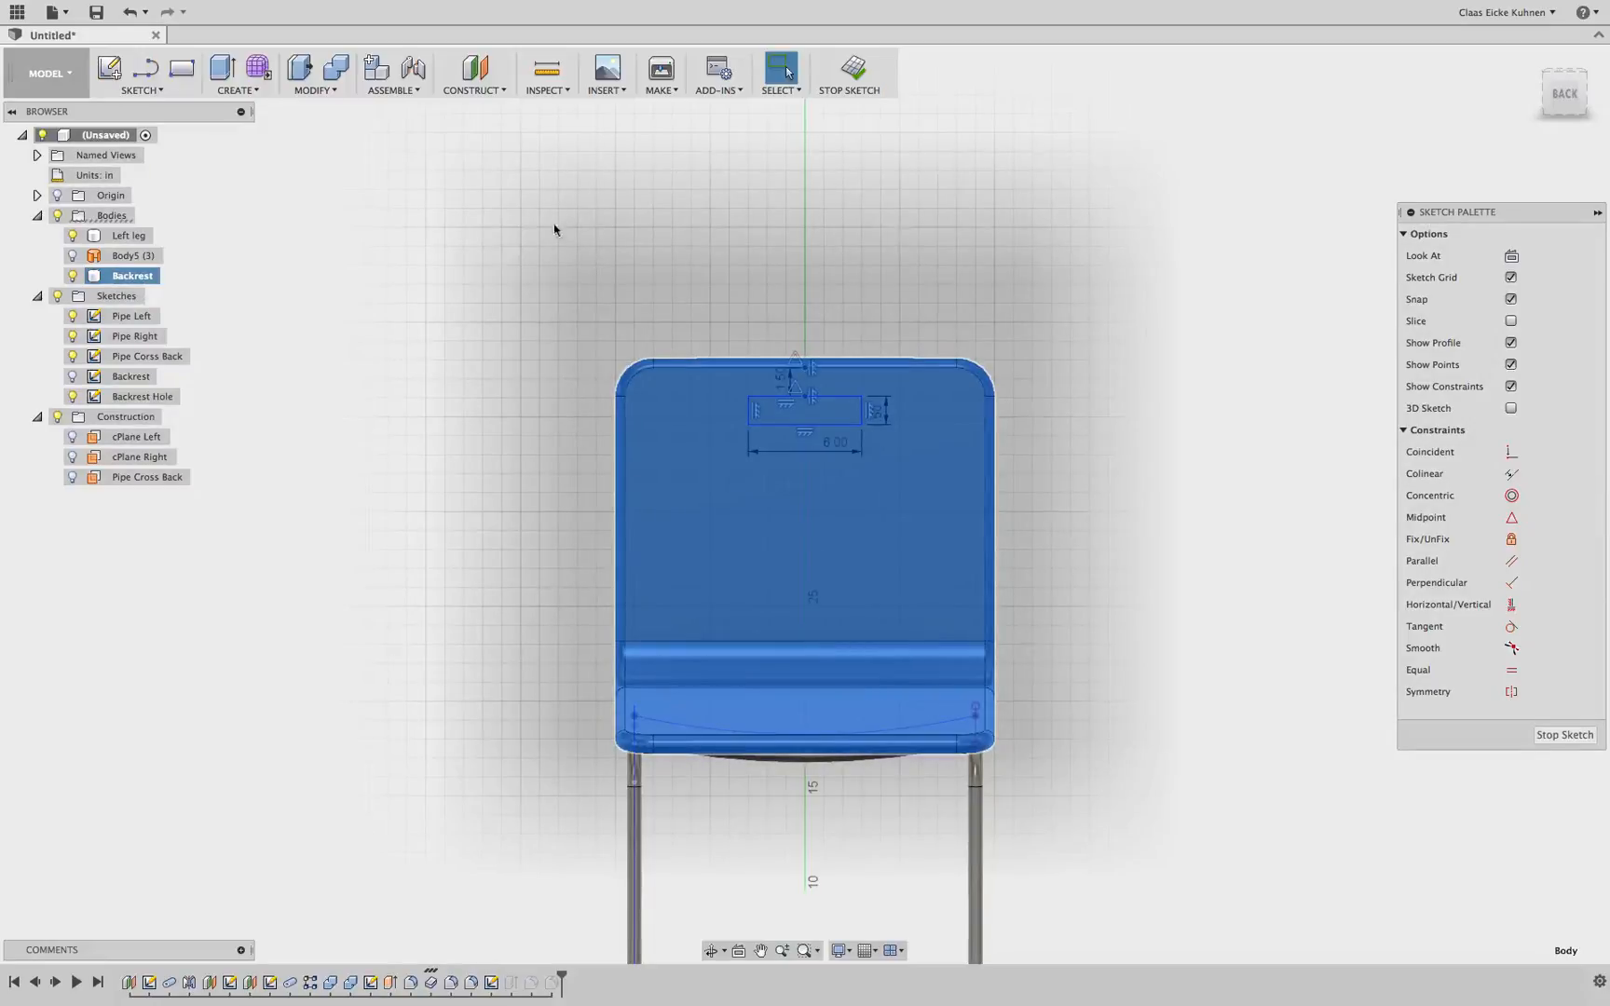
pyautogui.click(852, 69)
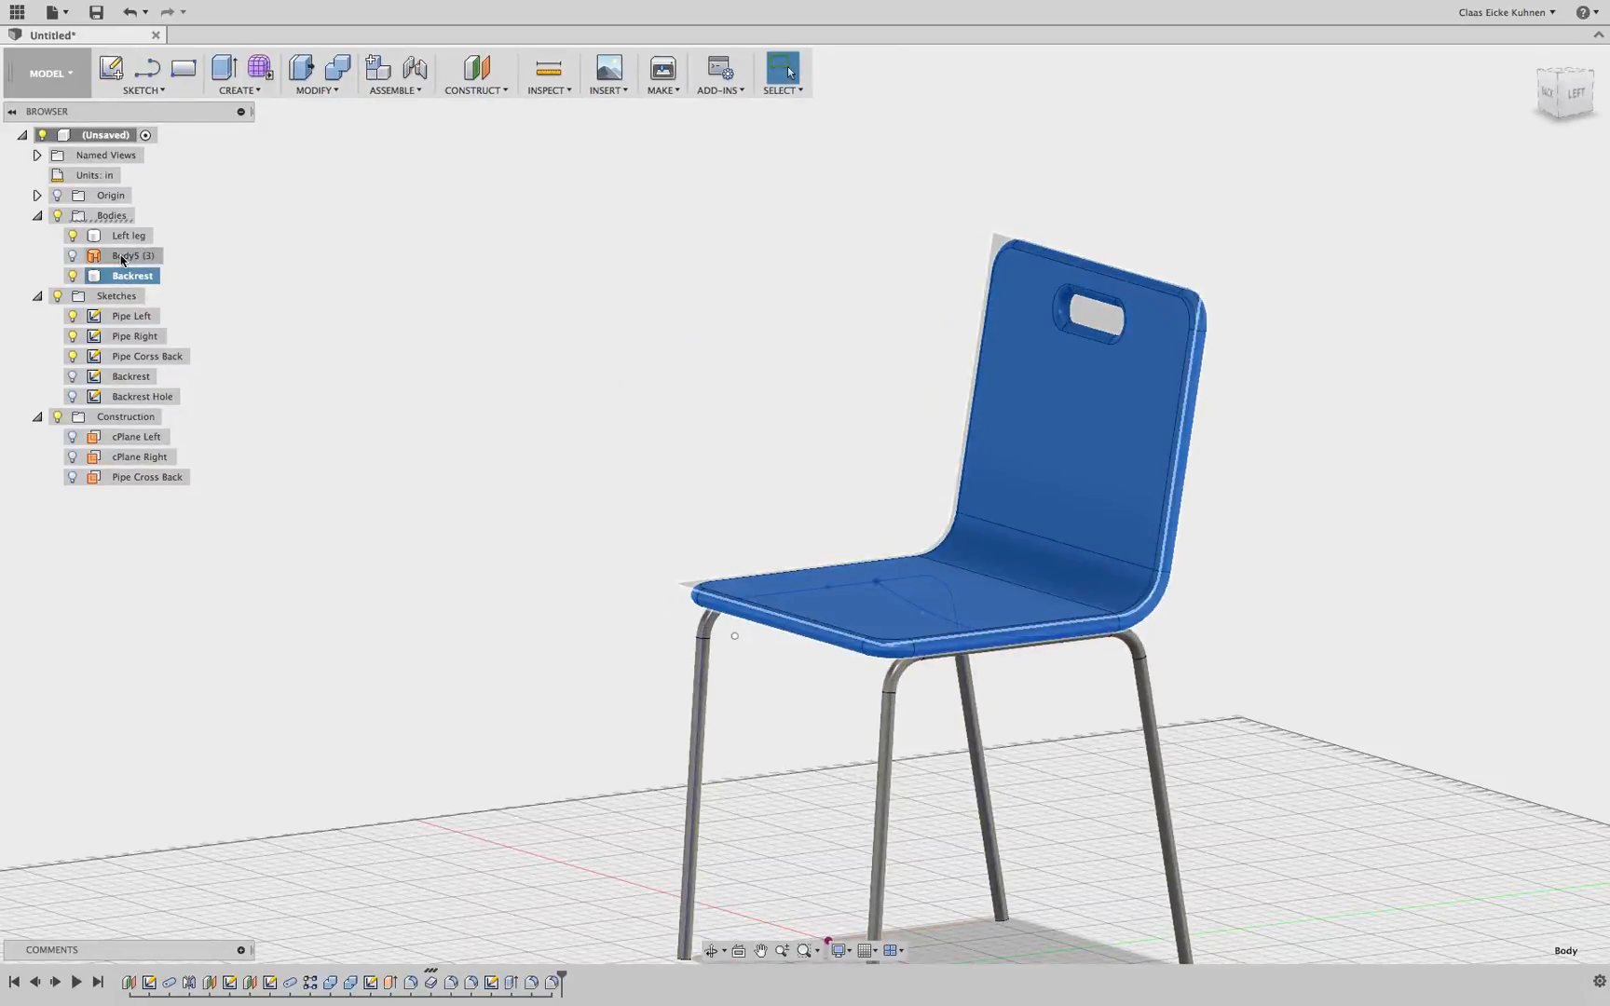
# Show the Body5 (3) surface body and remove it from the model
pyautogui.click(122, 259)
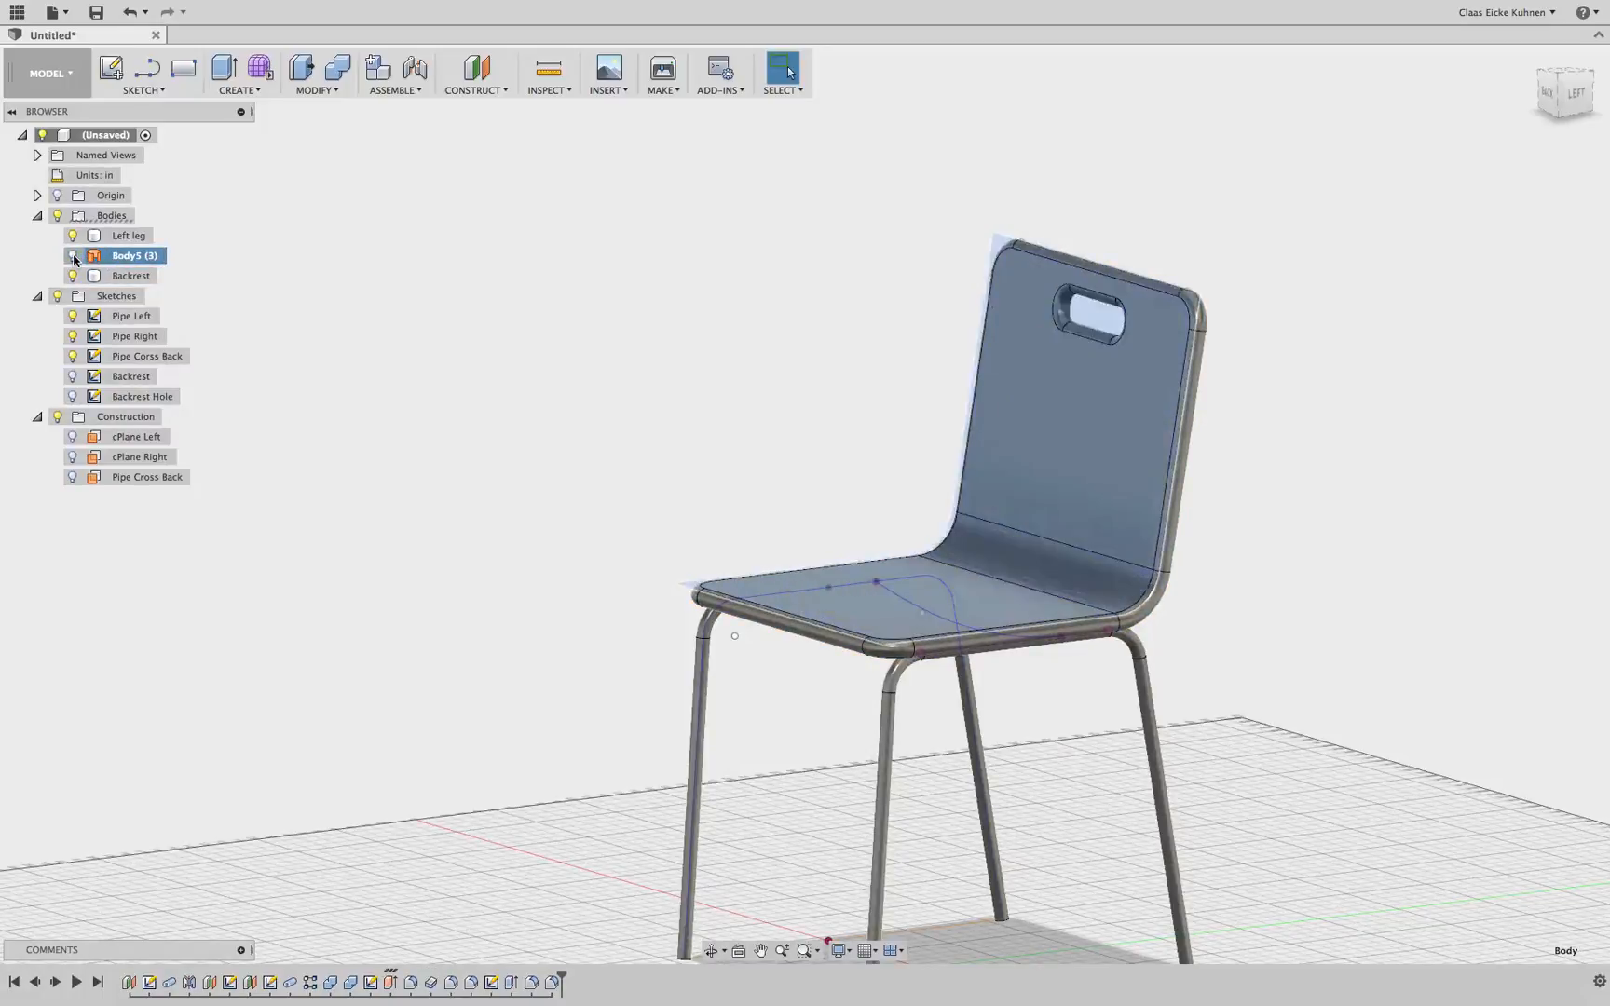
pyautogui.click(74, 258)
pyautogui.click(360, 303)
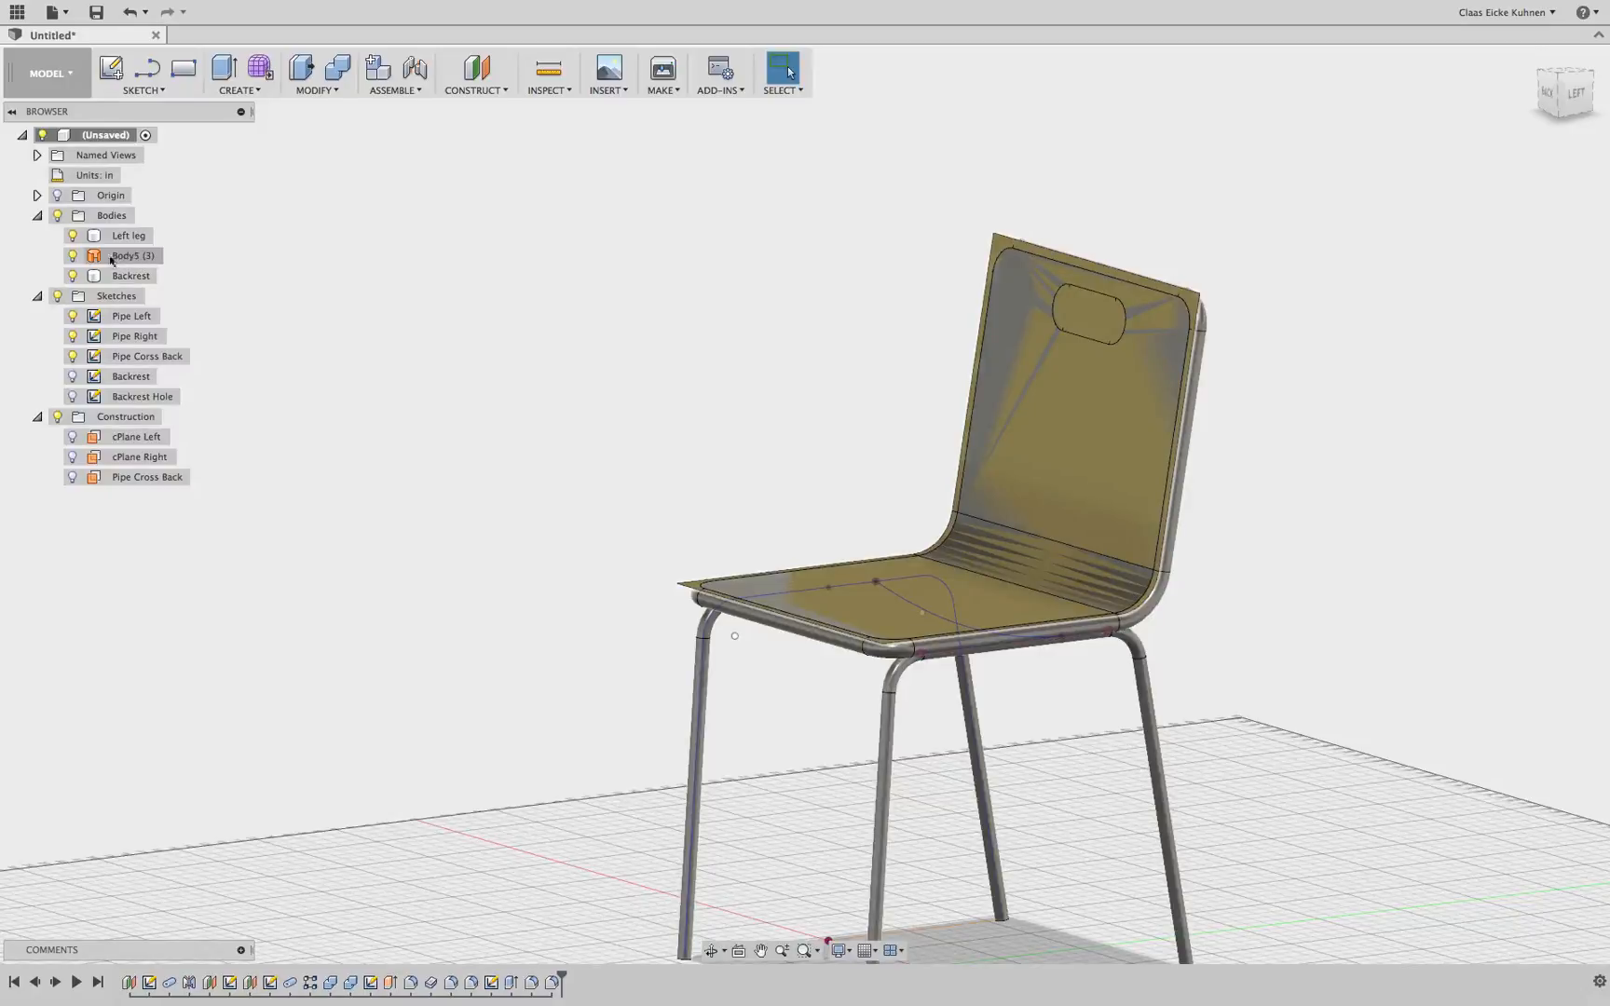
pyautogui.click(130, 259)
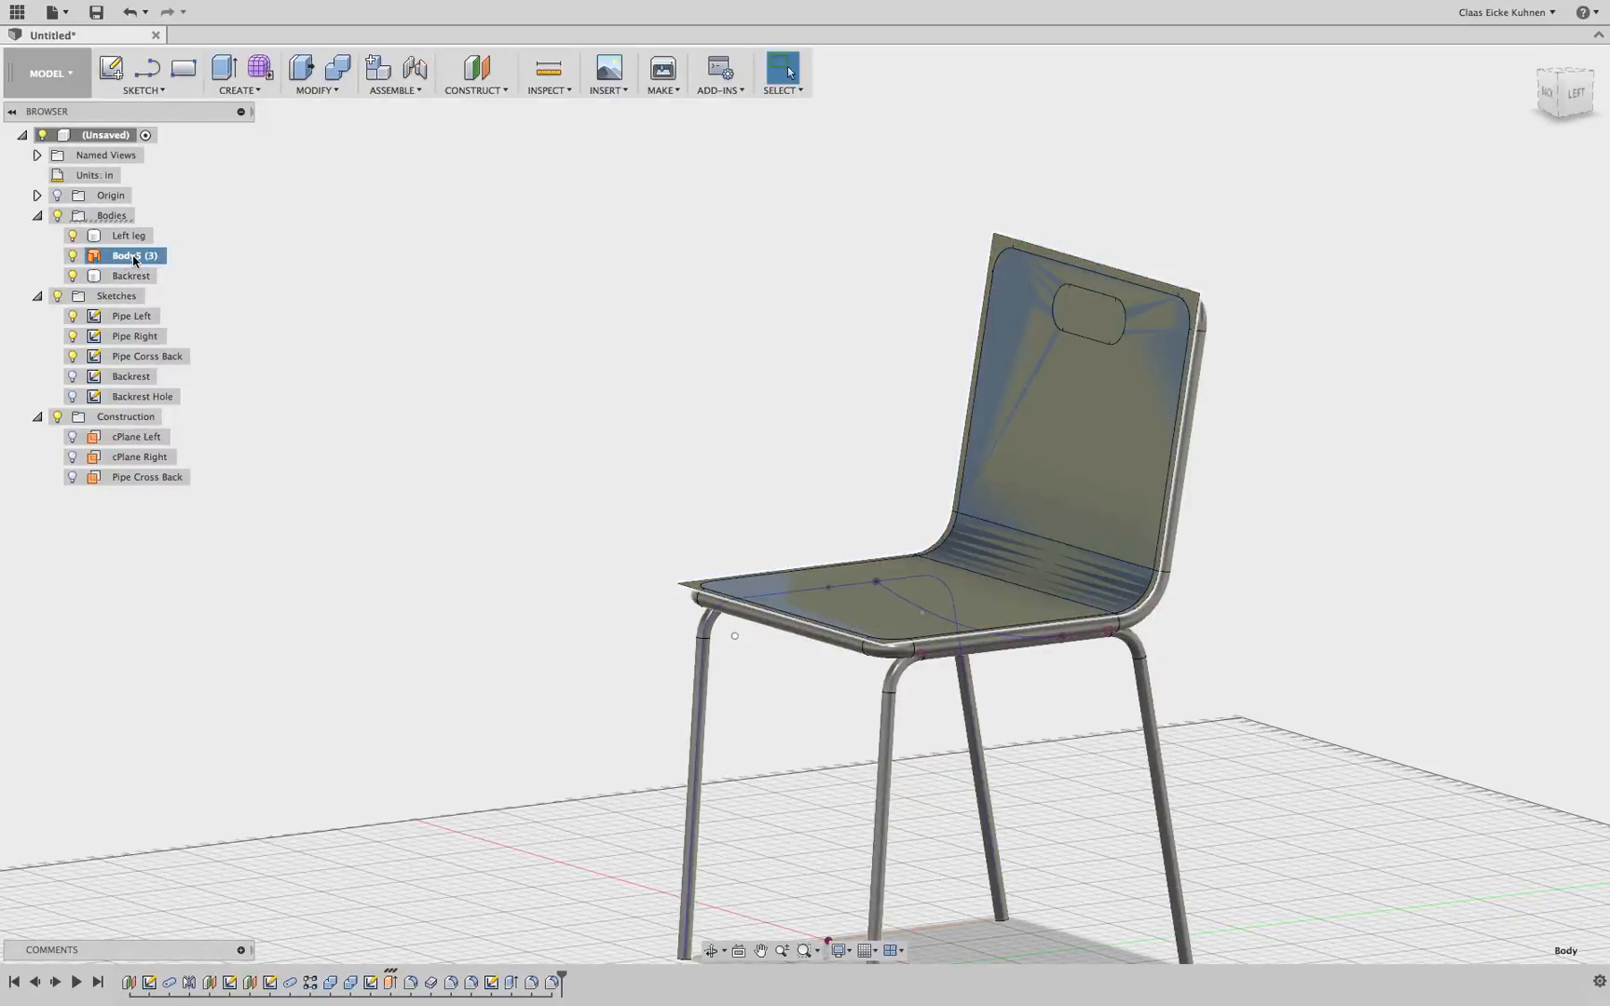
pyautogui.rightClick(133, 260)
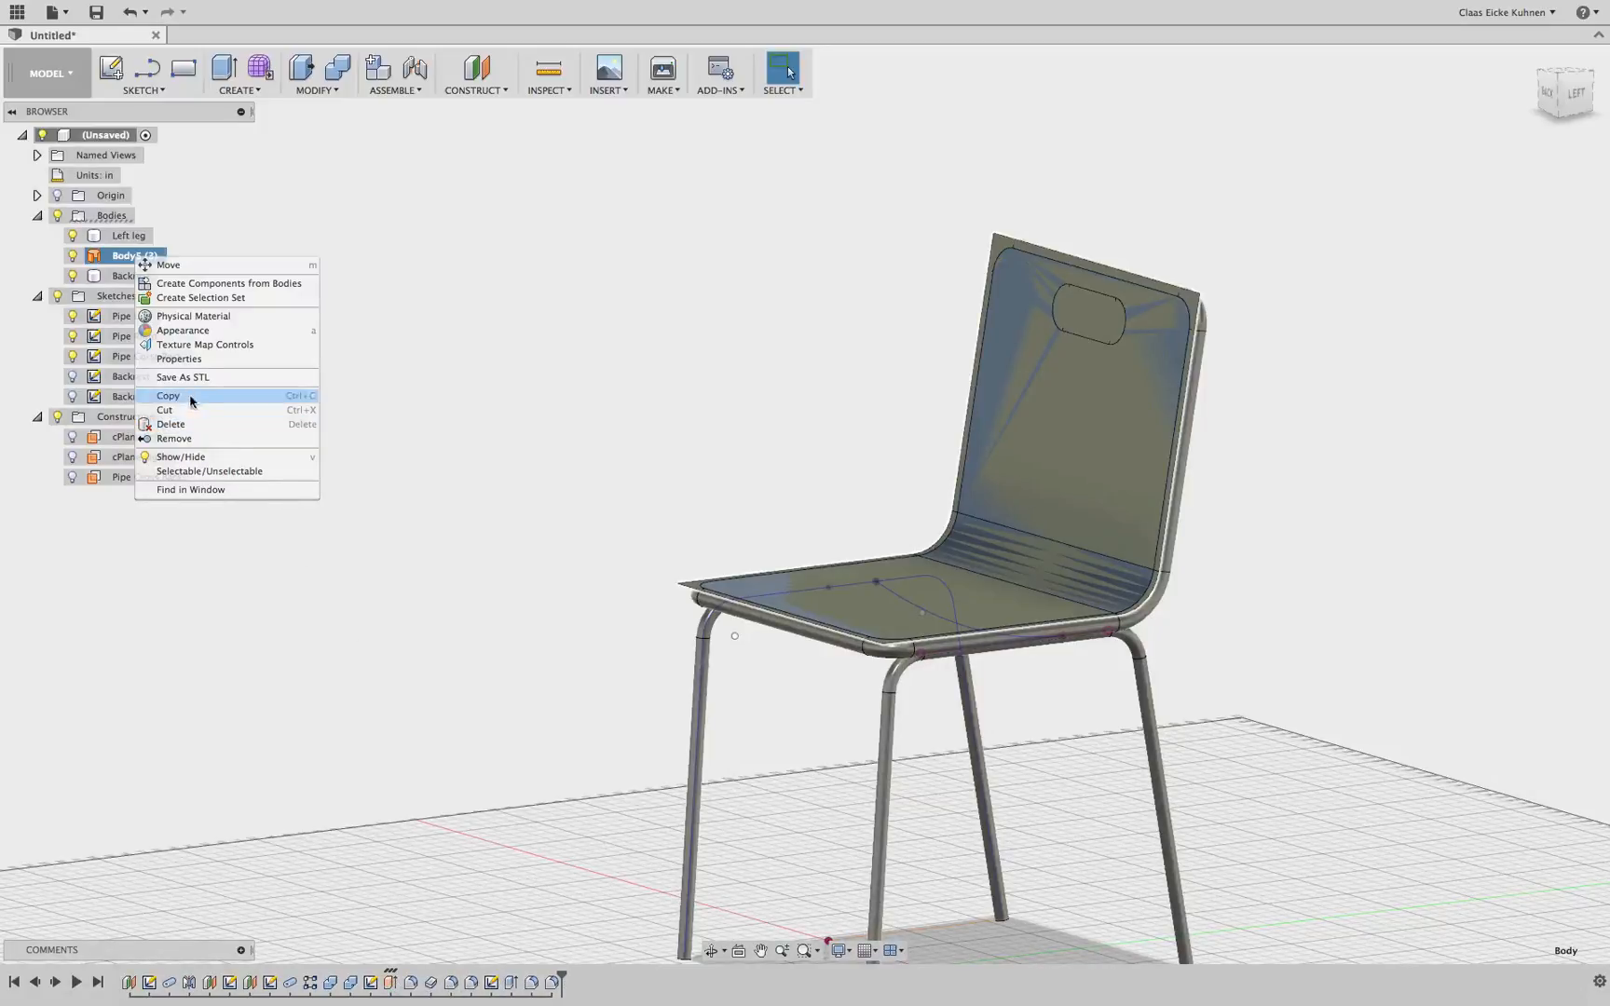
pyautogui.click(232, 446)
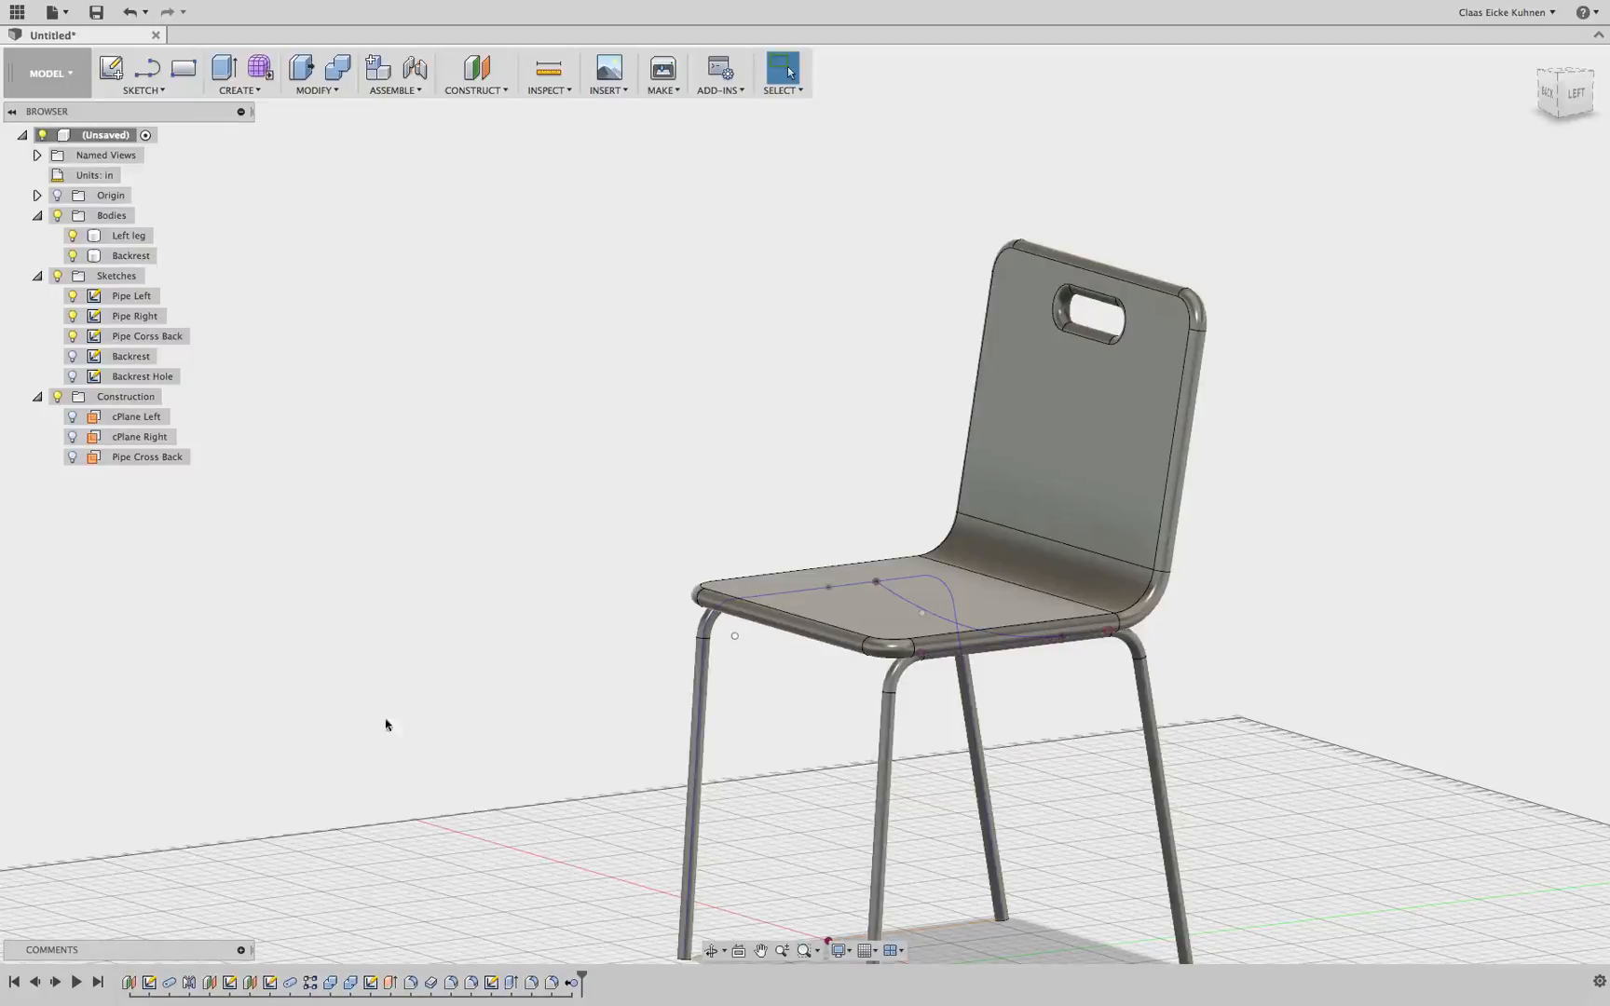
# Group the timeline features from the Backrest sketch to the end of the history
pyautogui.click(371, 984)
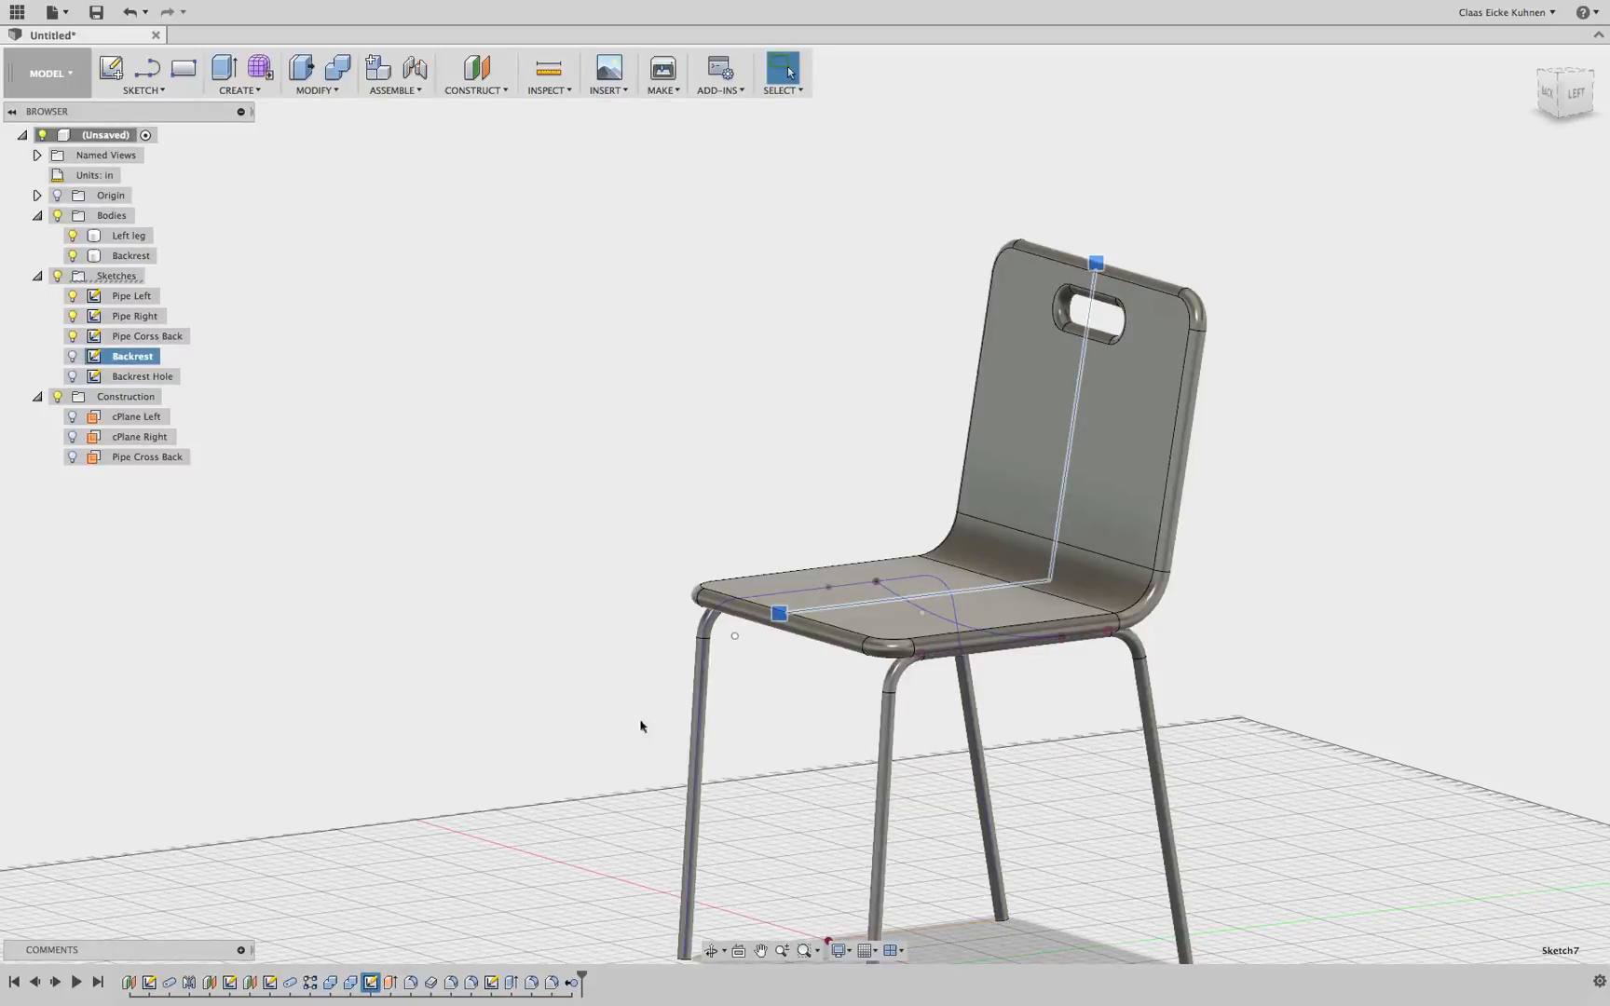
pyautogui.keyDown('shift'); pyautogui.click(570, 982); pyautogui.keyUp('shift')
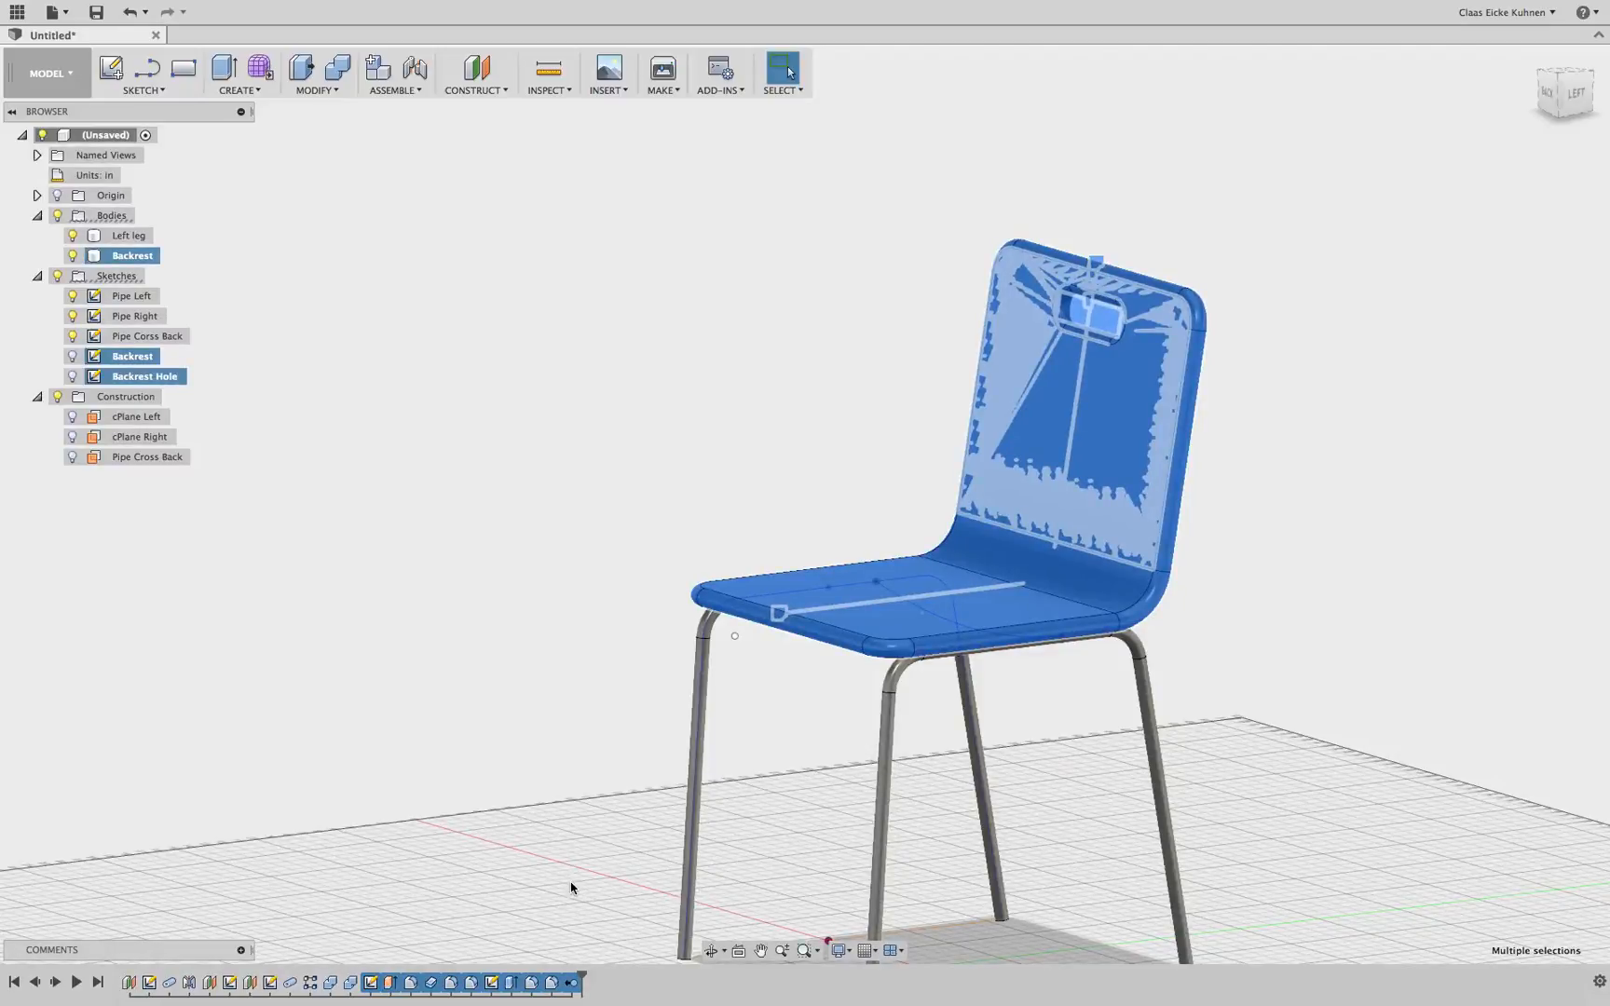
pyautogui.rightClick(575, 985)
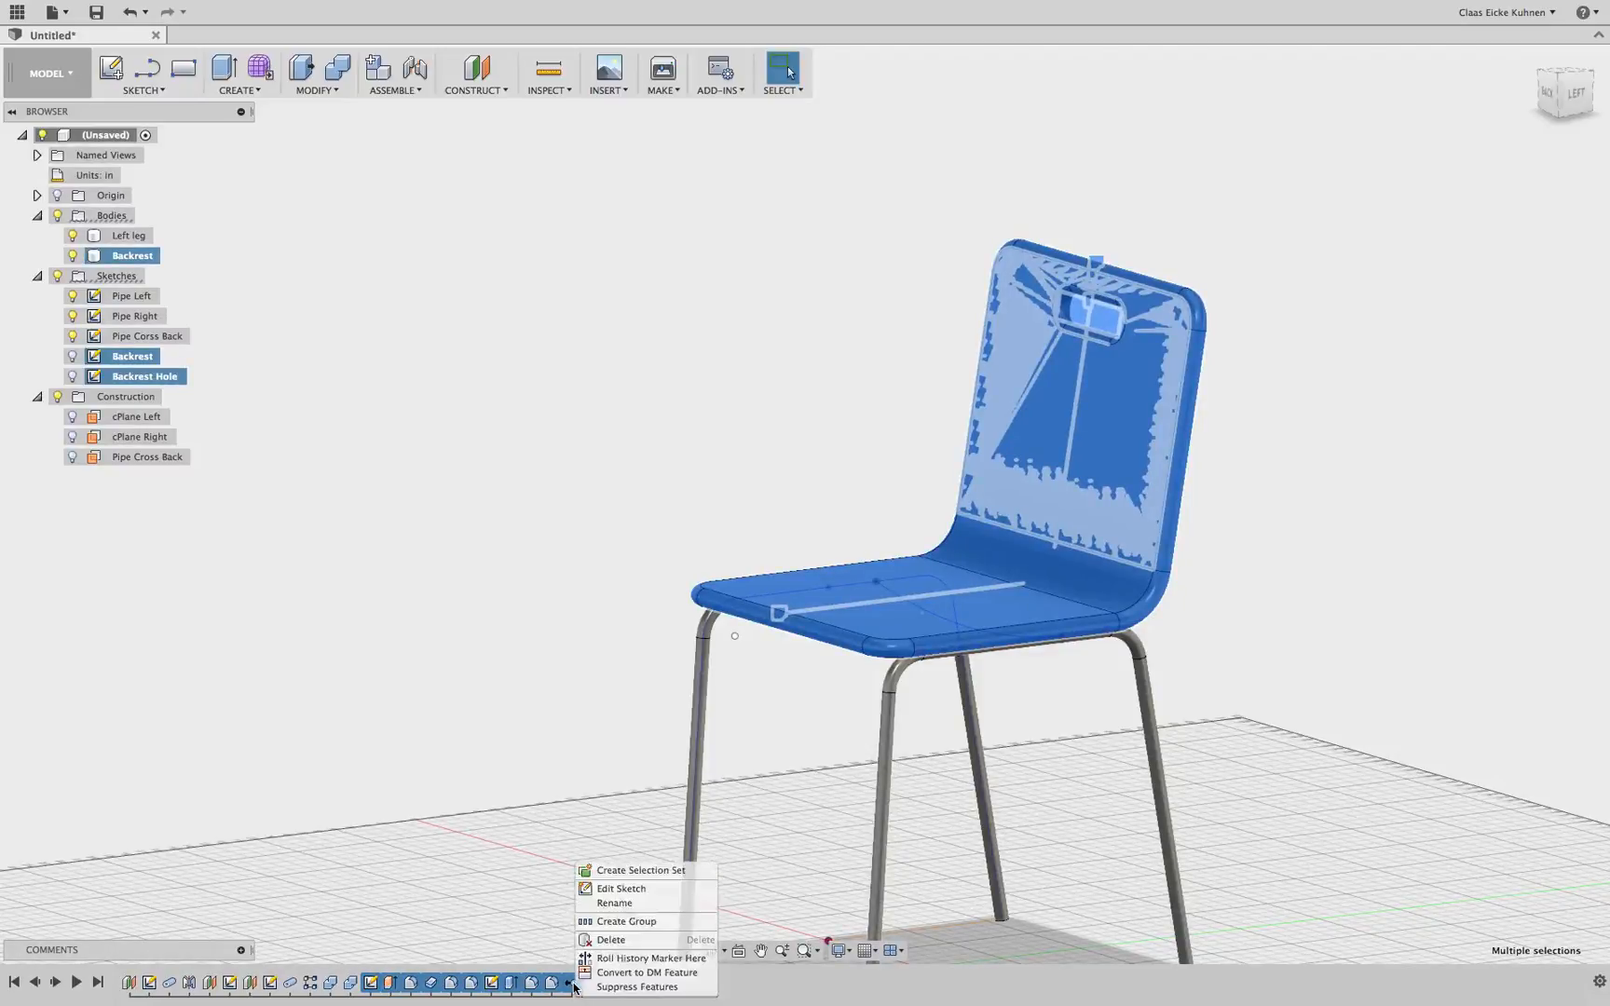
pyautogui.click(693, 923)
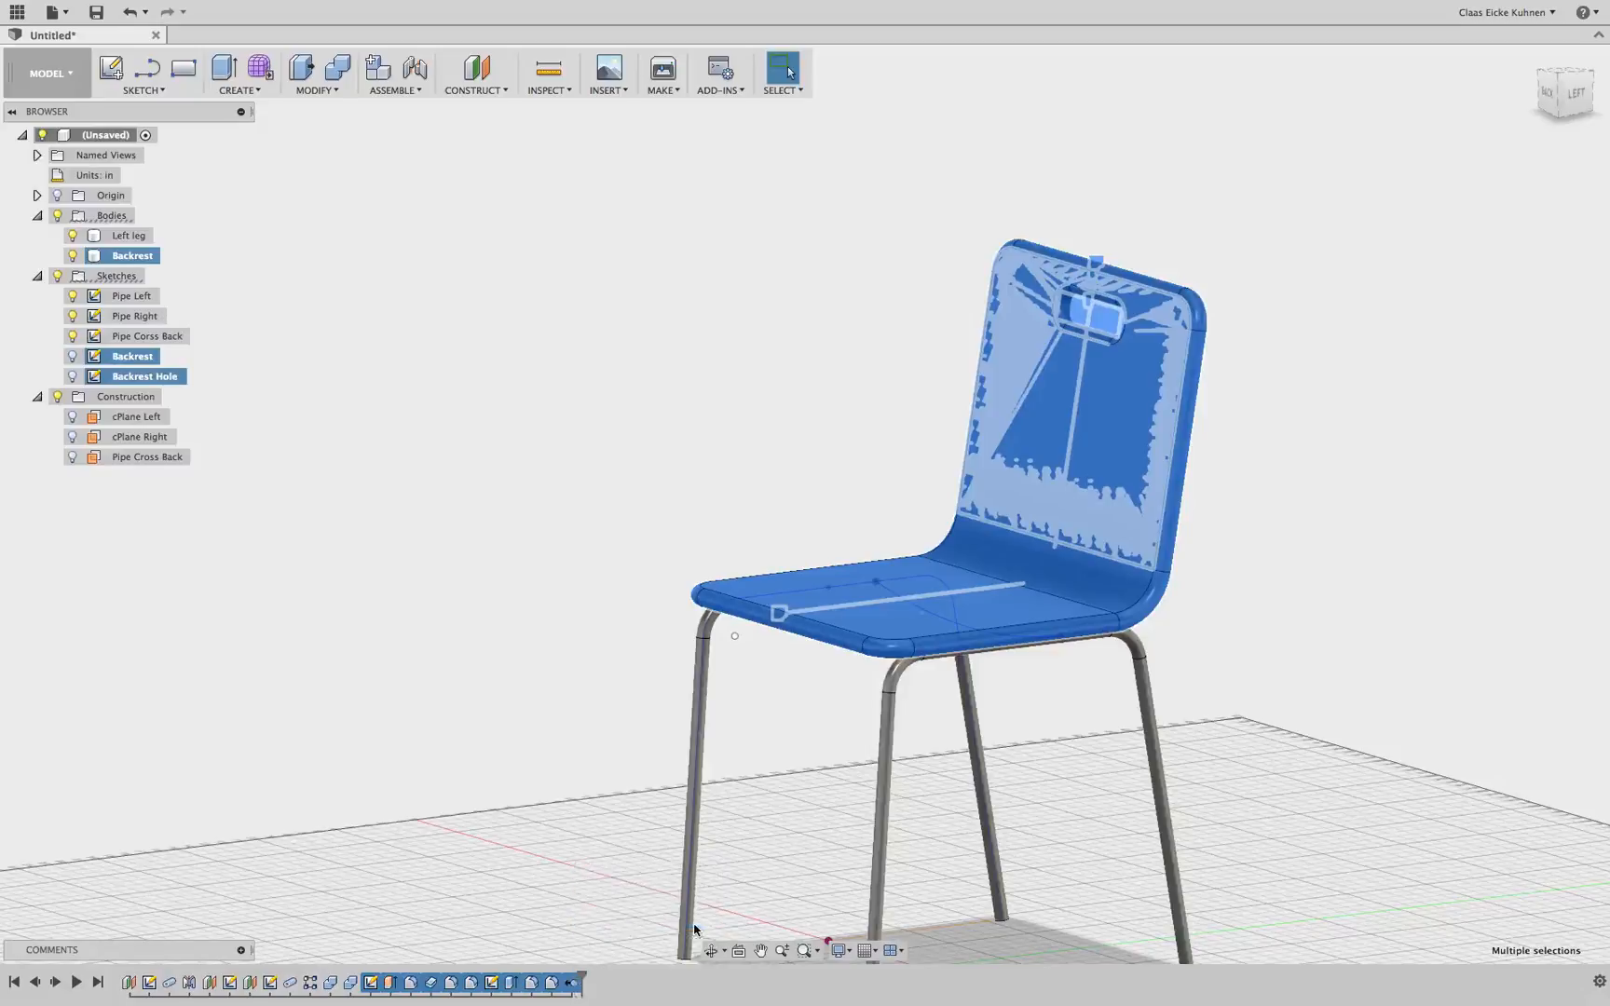
# Rename the new timeline group after the linear backrest
pyautogui.rightClick(370, 984)
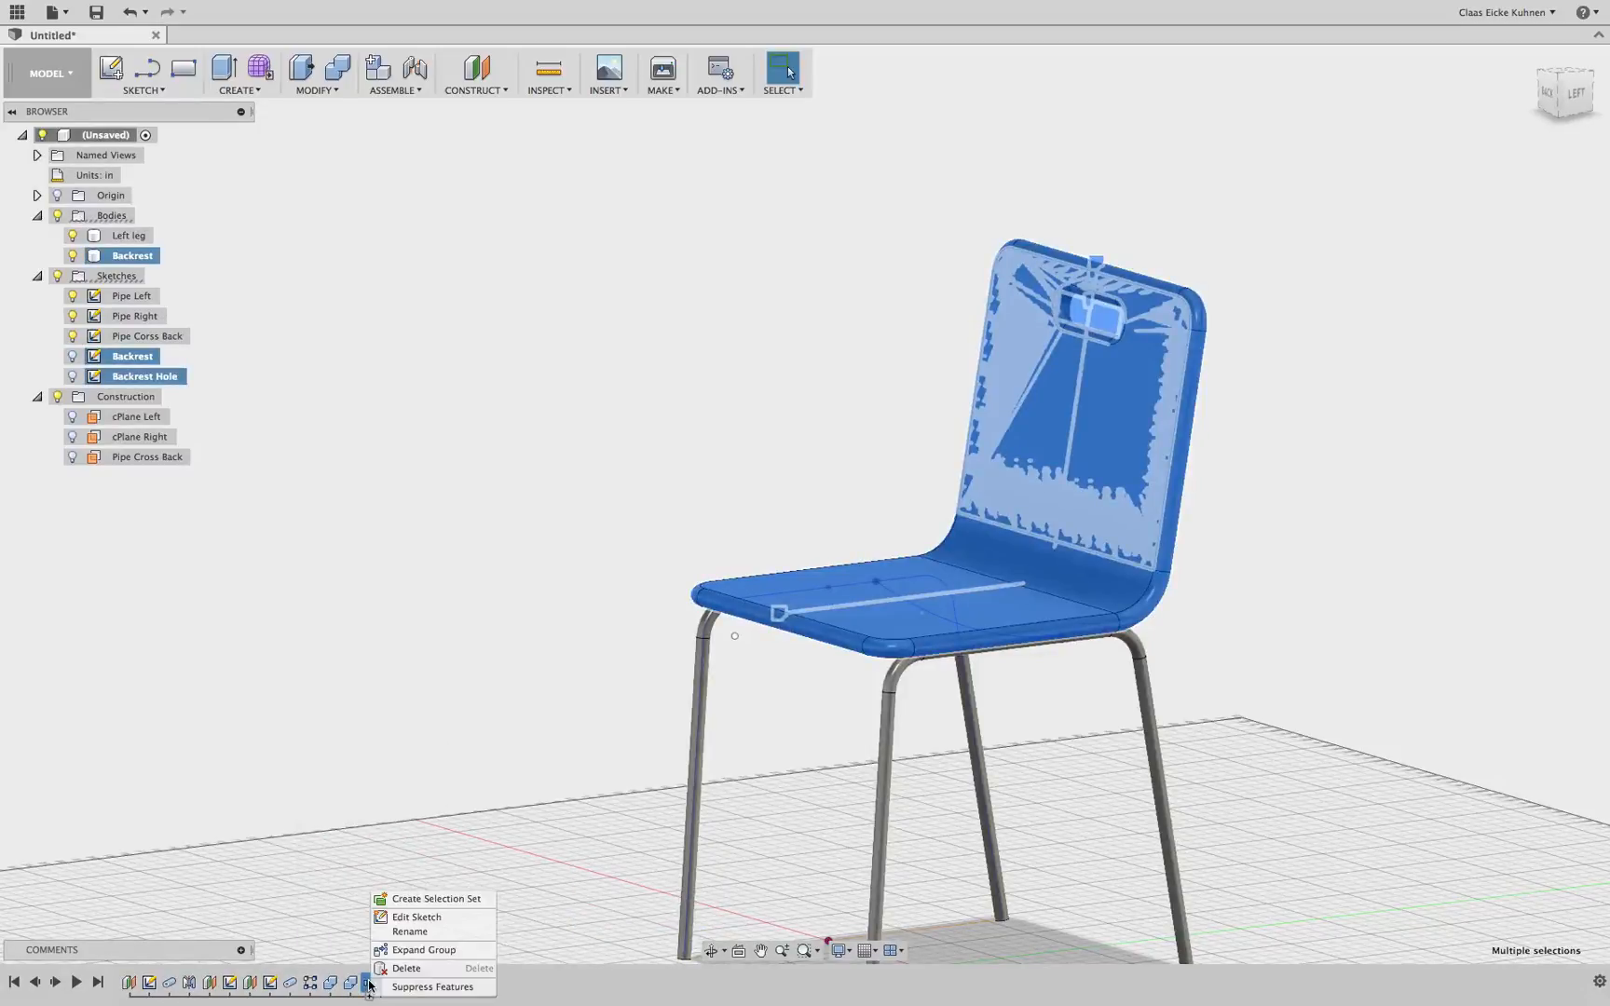
pyautogui.click(423, 938)
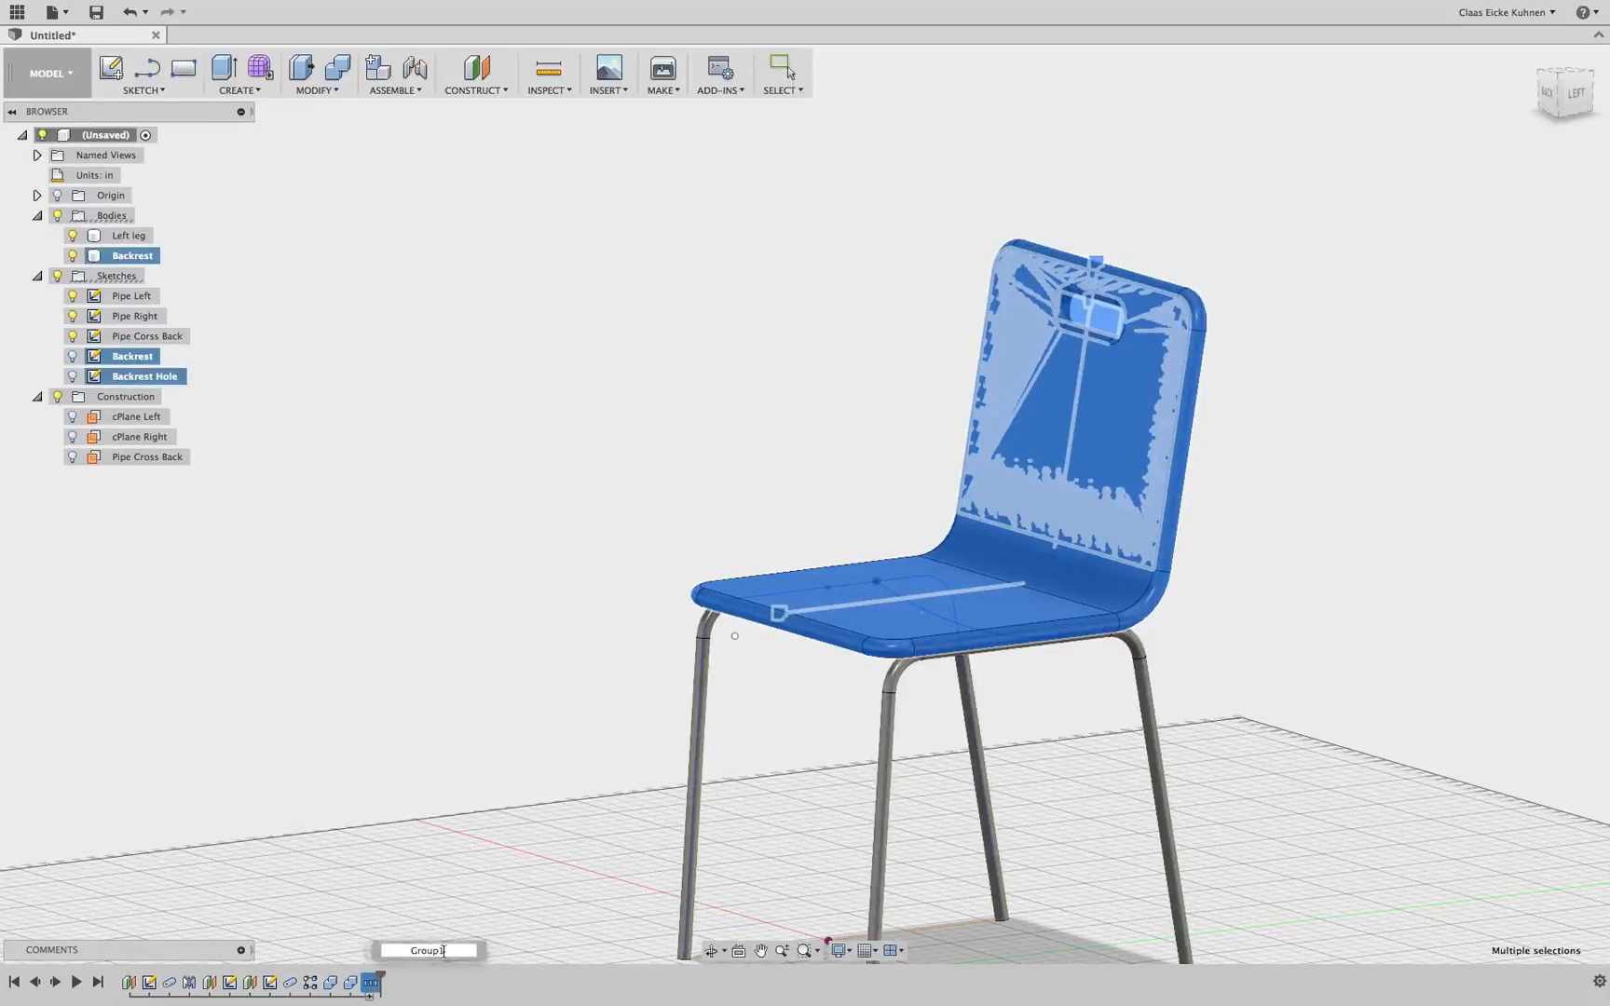
pyautogui.write('Linrsar')
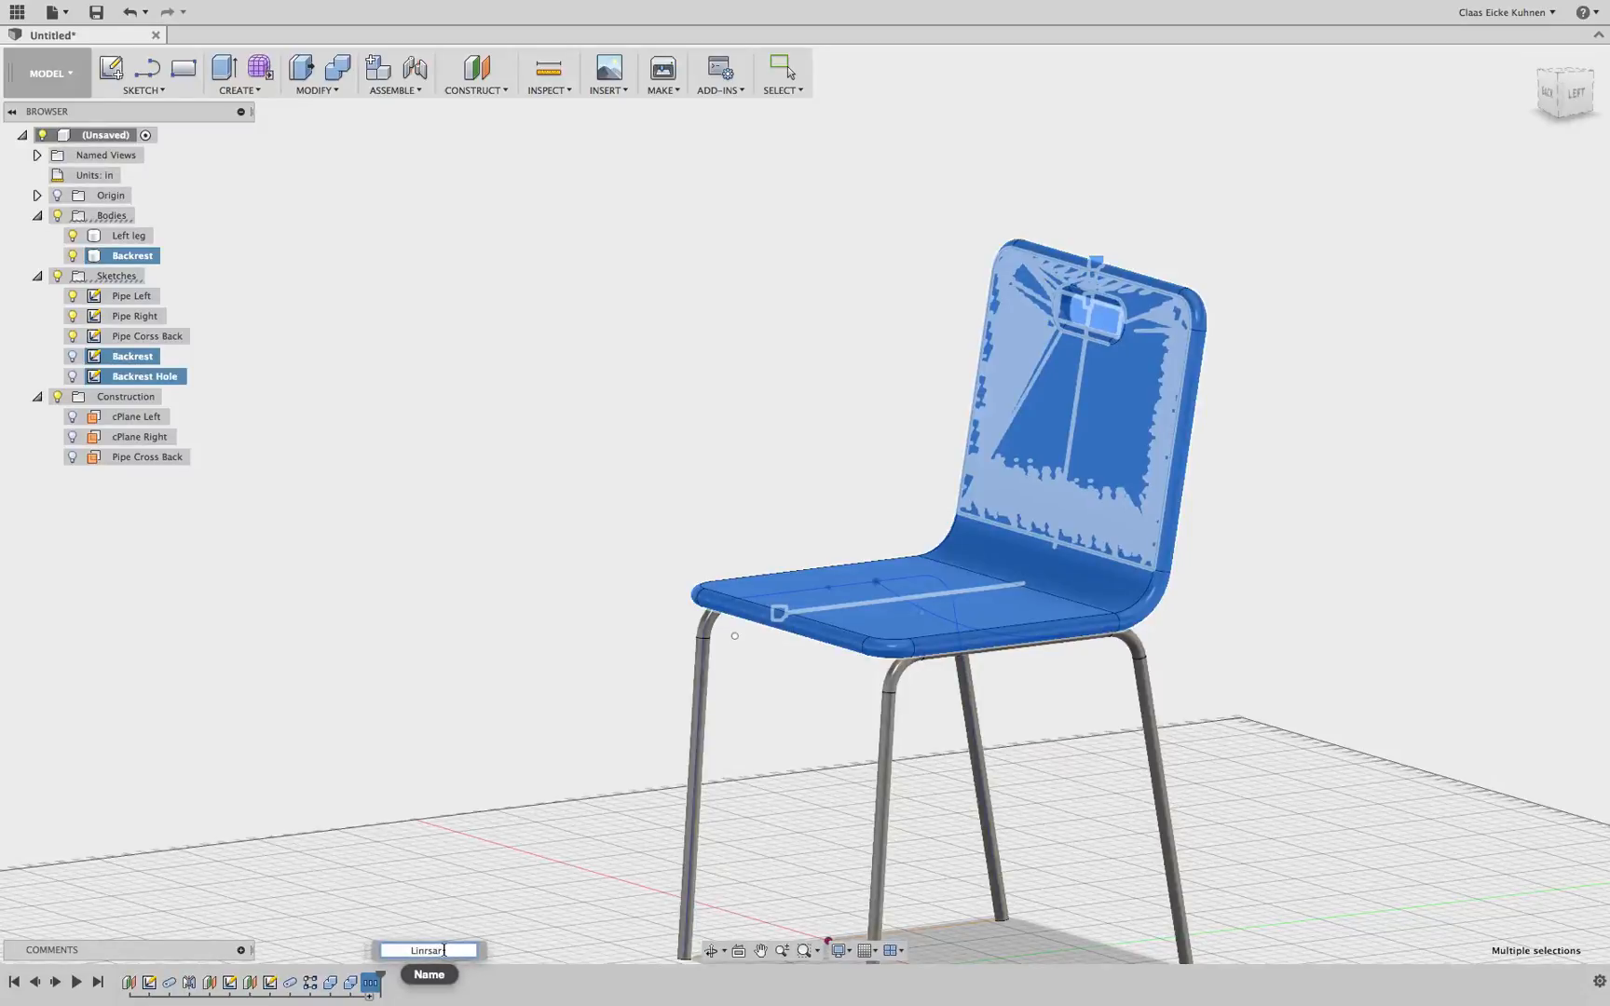
pyautogui.press('BackSpace')
pyautogui.press('BackSpace')
pyautogui.write('ear Pckrest')
pyautogui.press('Return')
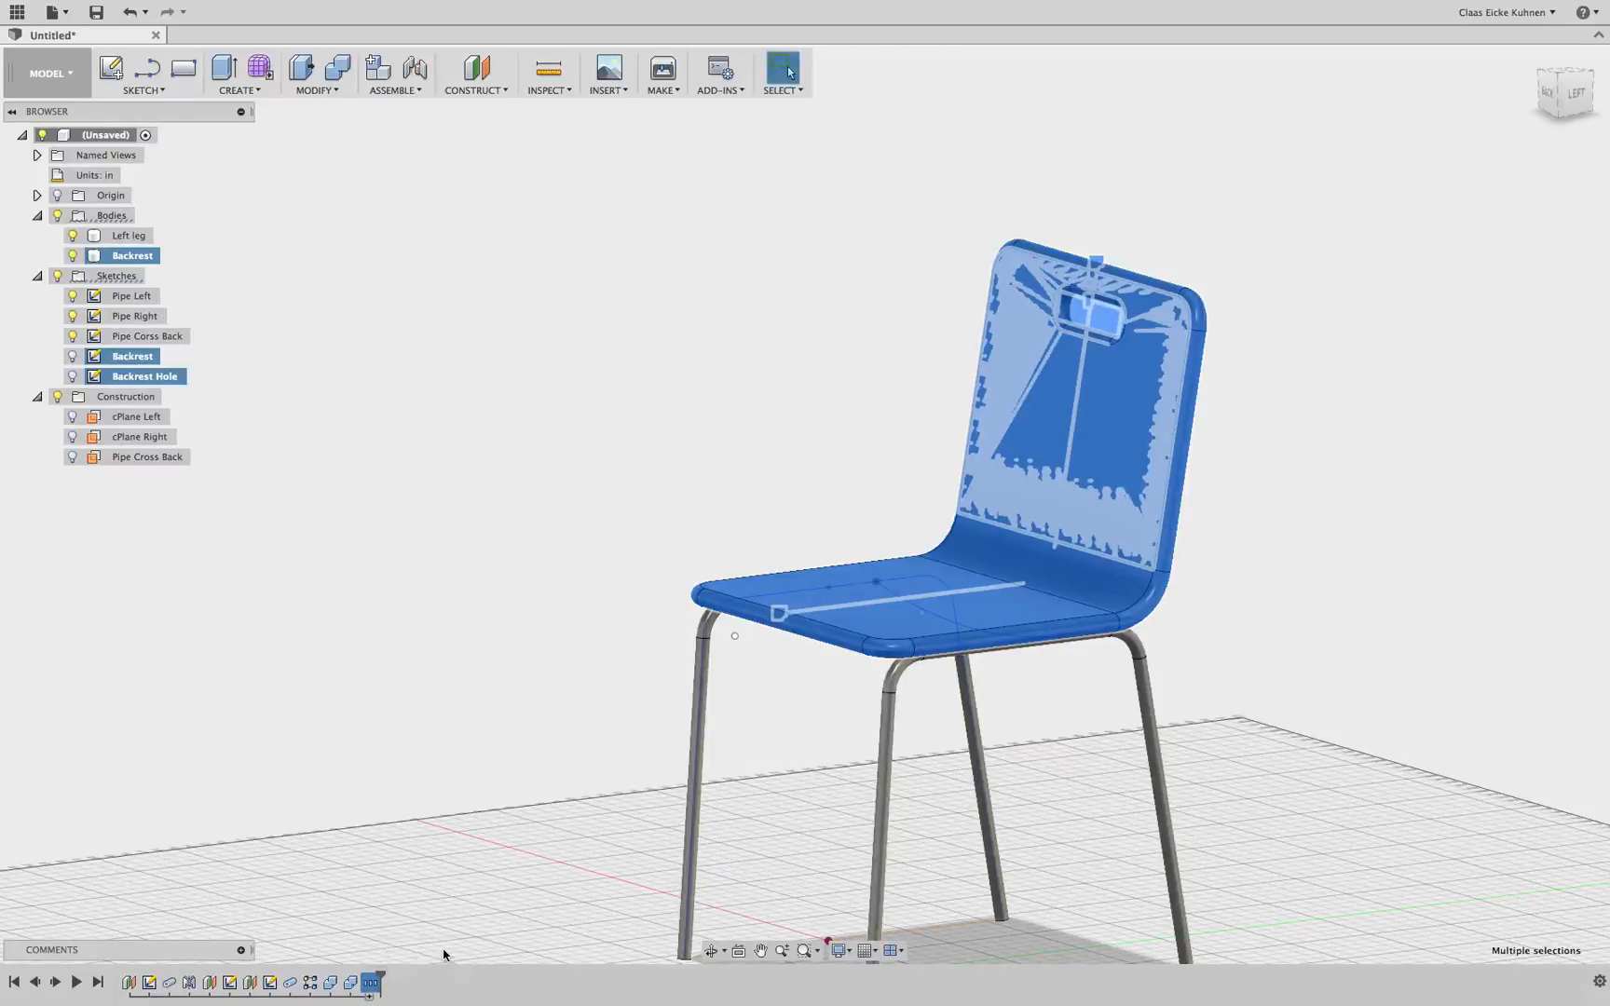
# Suppress the backrest feature group so only the pipe frame remains
pyautogui.rightClick(371, 981)
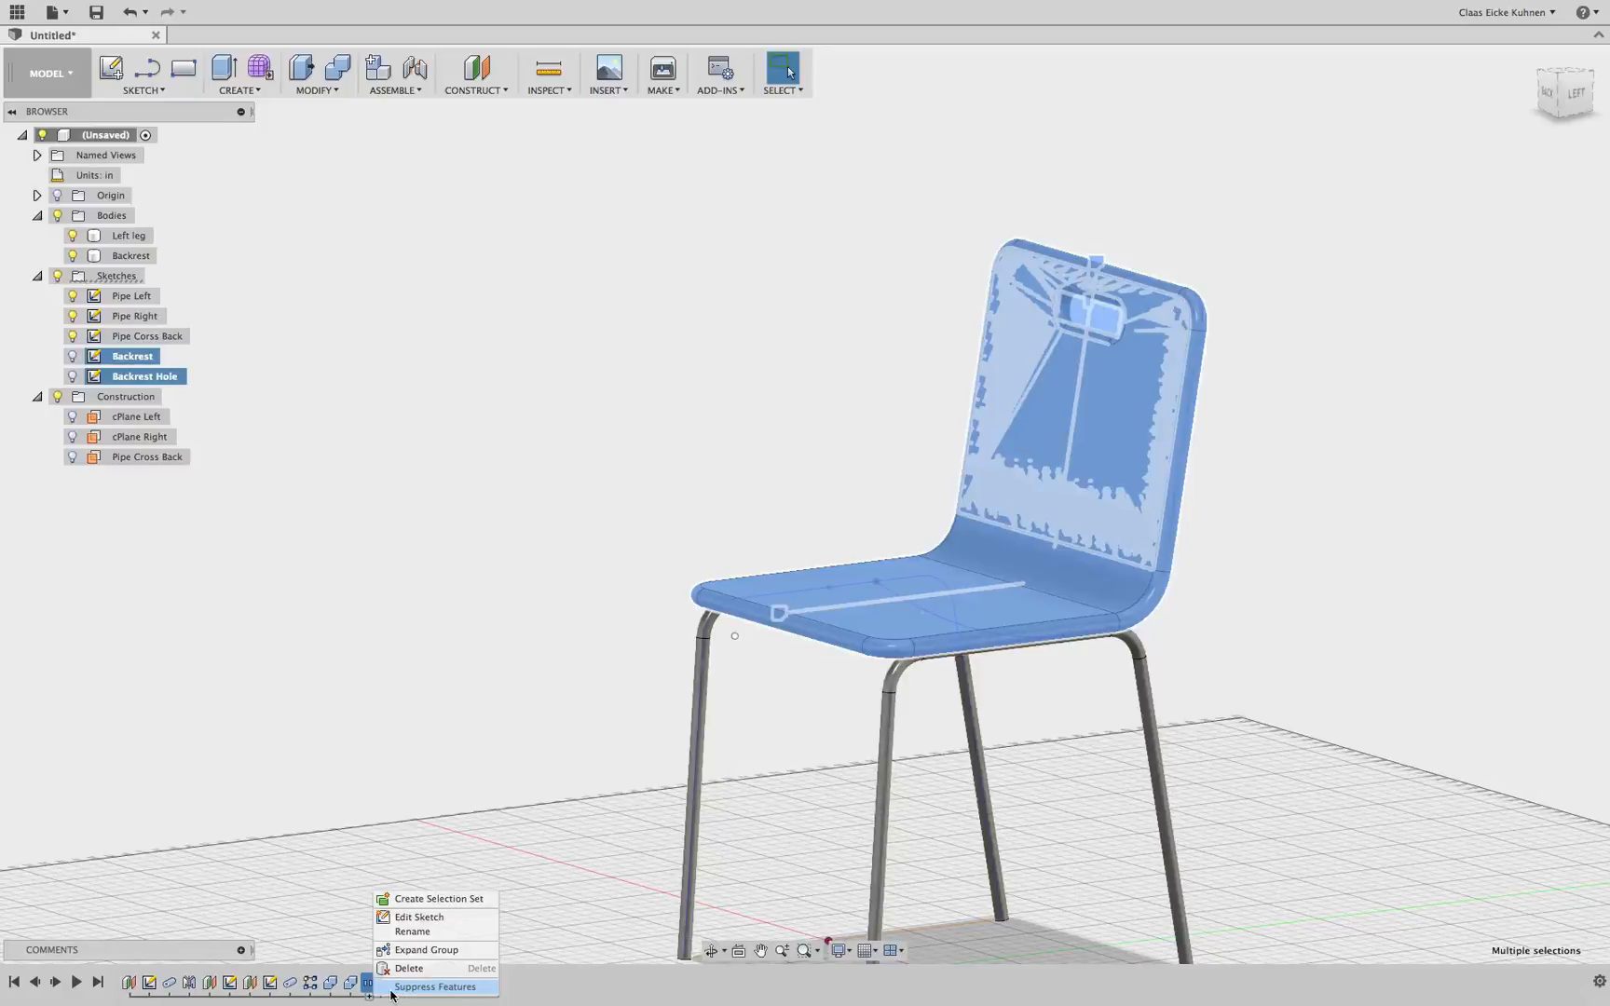
pyautogui.click(435, 986)
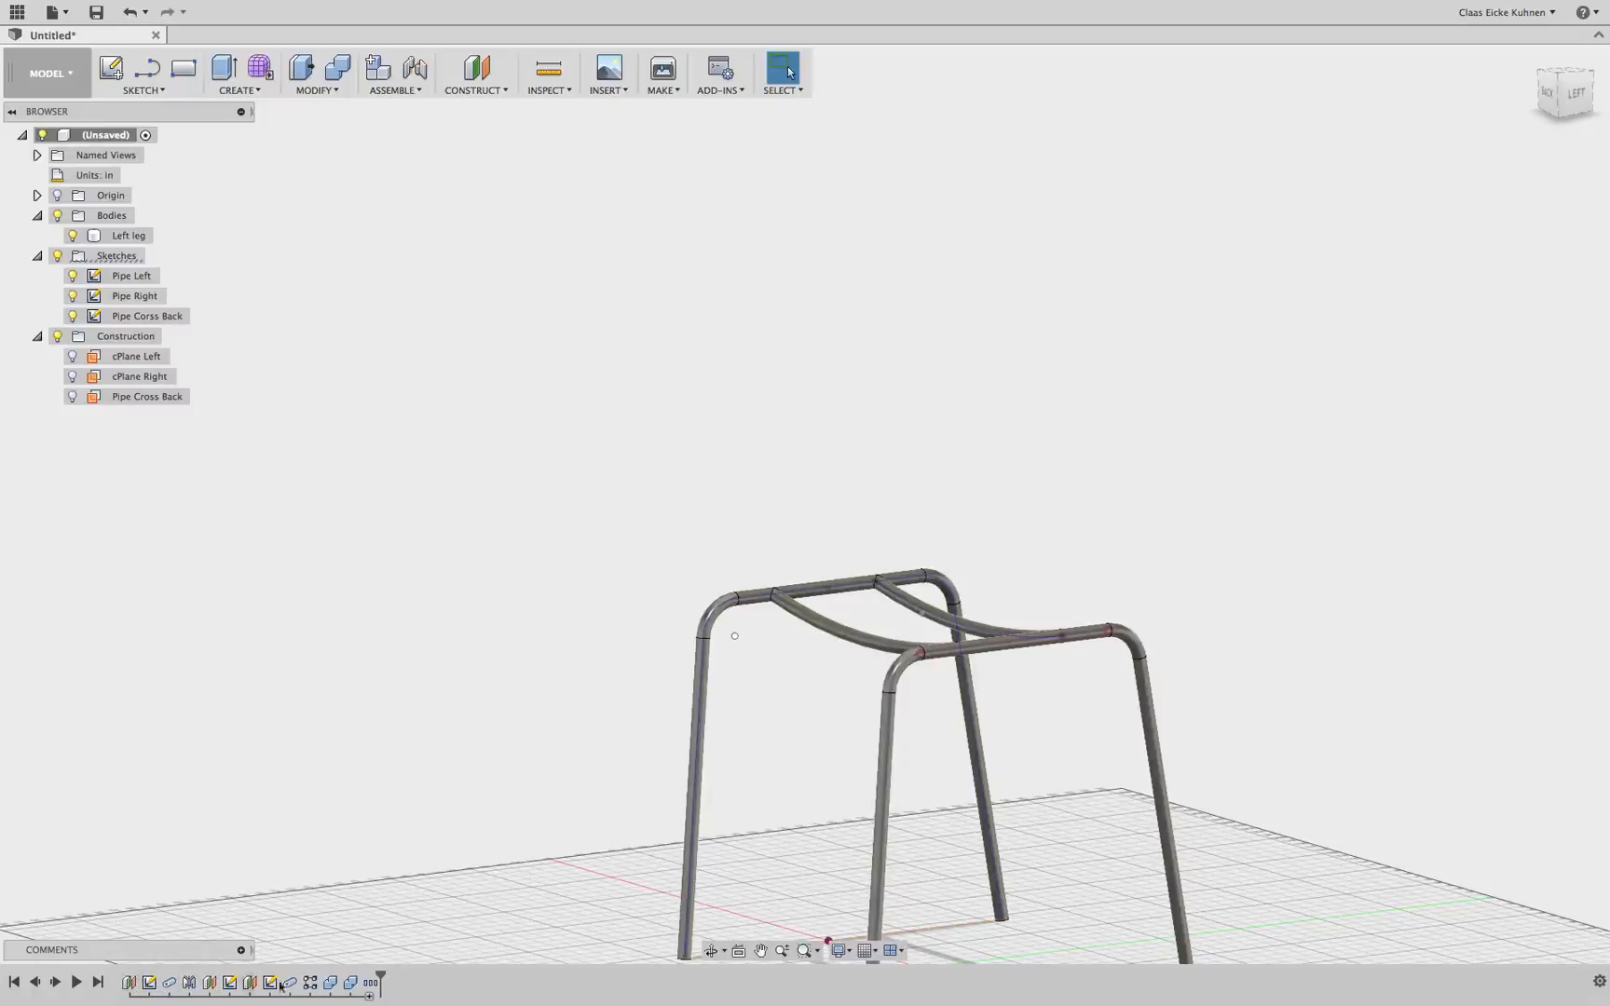
pyautogui.click(349, 984)
pyautogui.keyDown('shift'); pyautogui.click(130, 982); pyautogui.keyUp('shift')
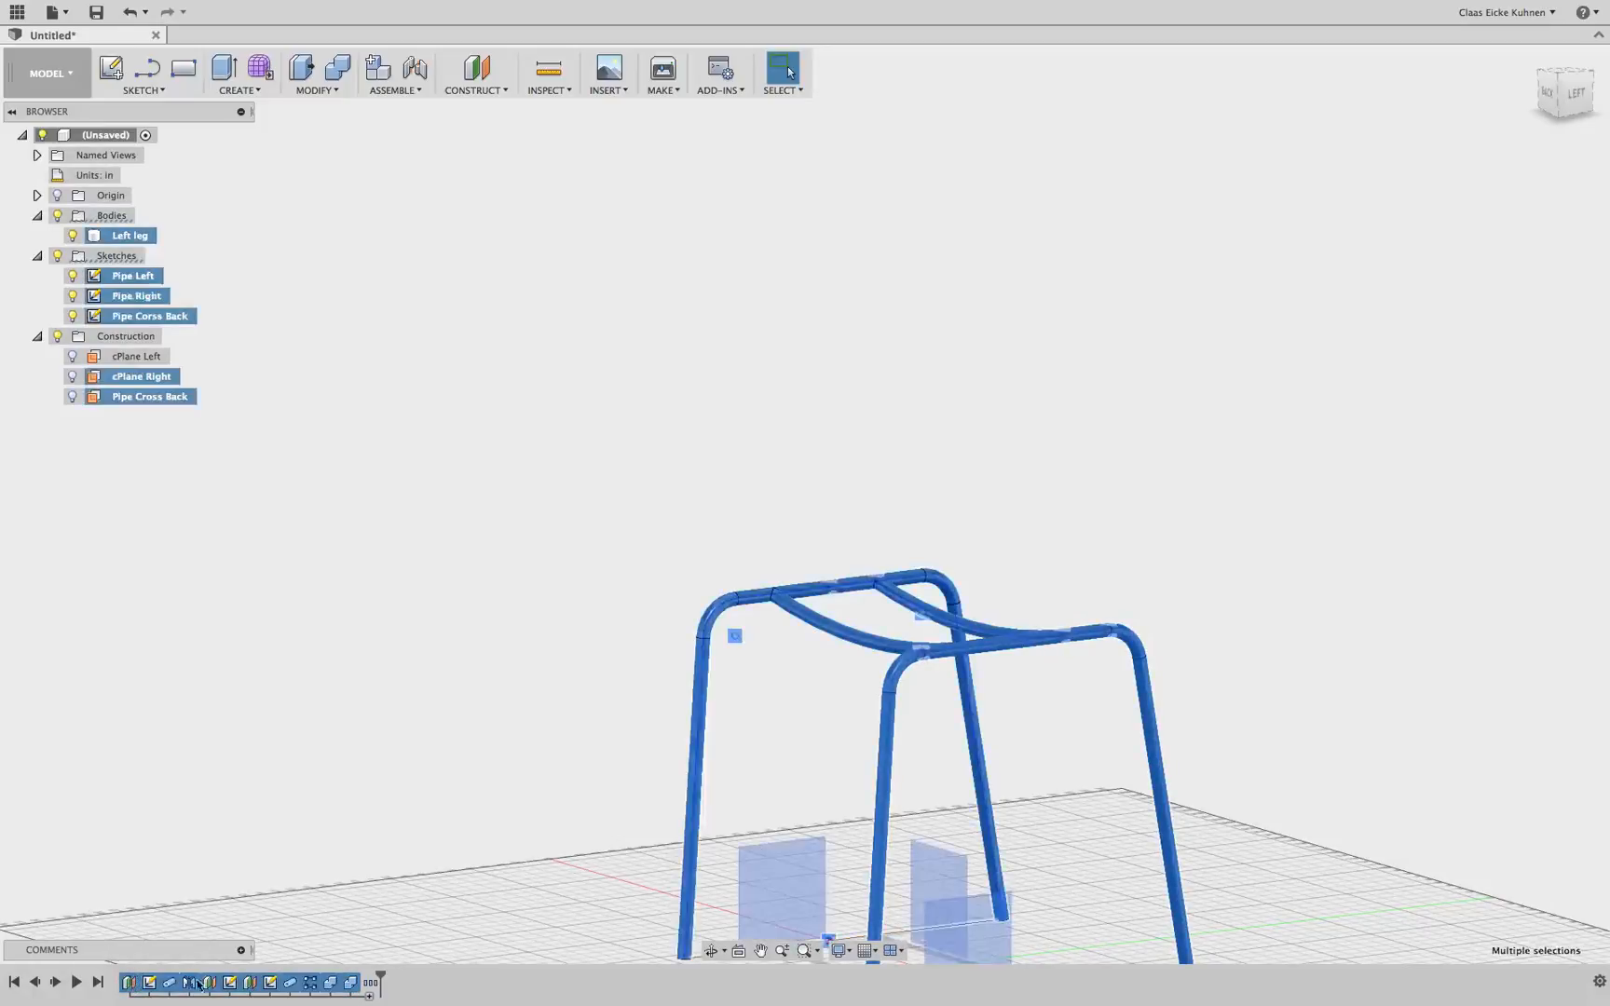
pyautogui.click(375, 982)
pyautogui.press('Escape')
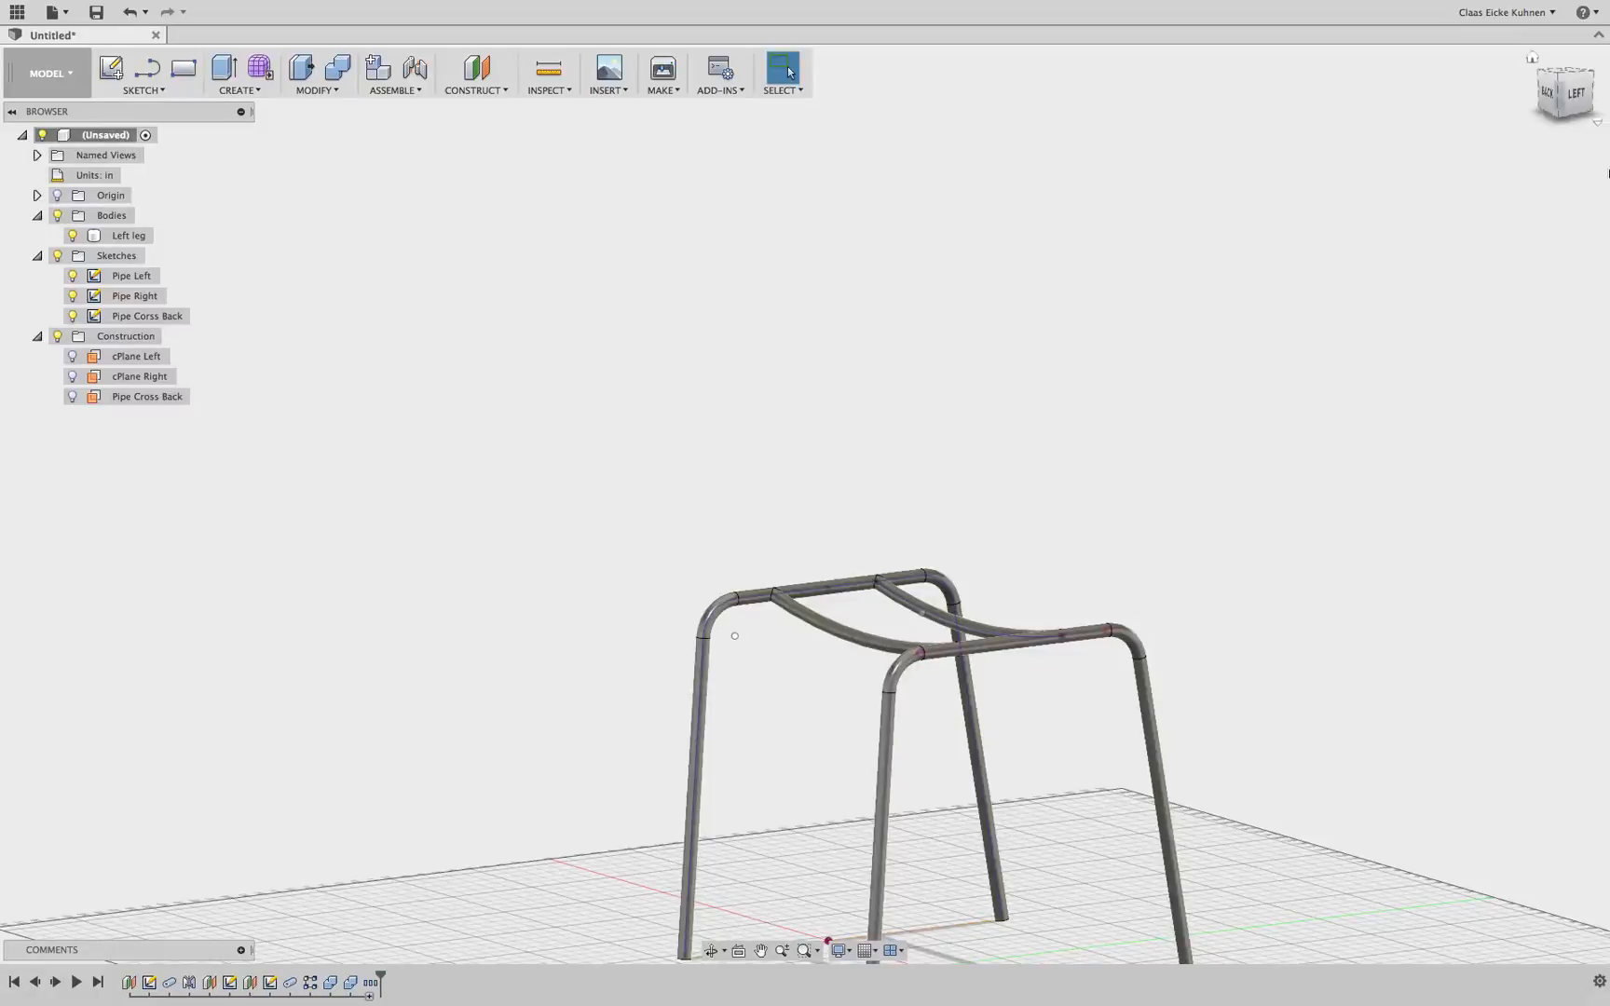
# In a new sketch on the side plane, draw a horizontal seat line above the frame and a 17 in backrest line angled backward
pyautogui.click(1561, 97)
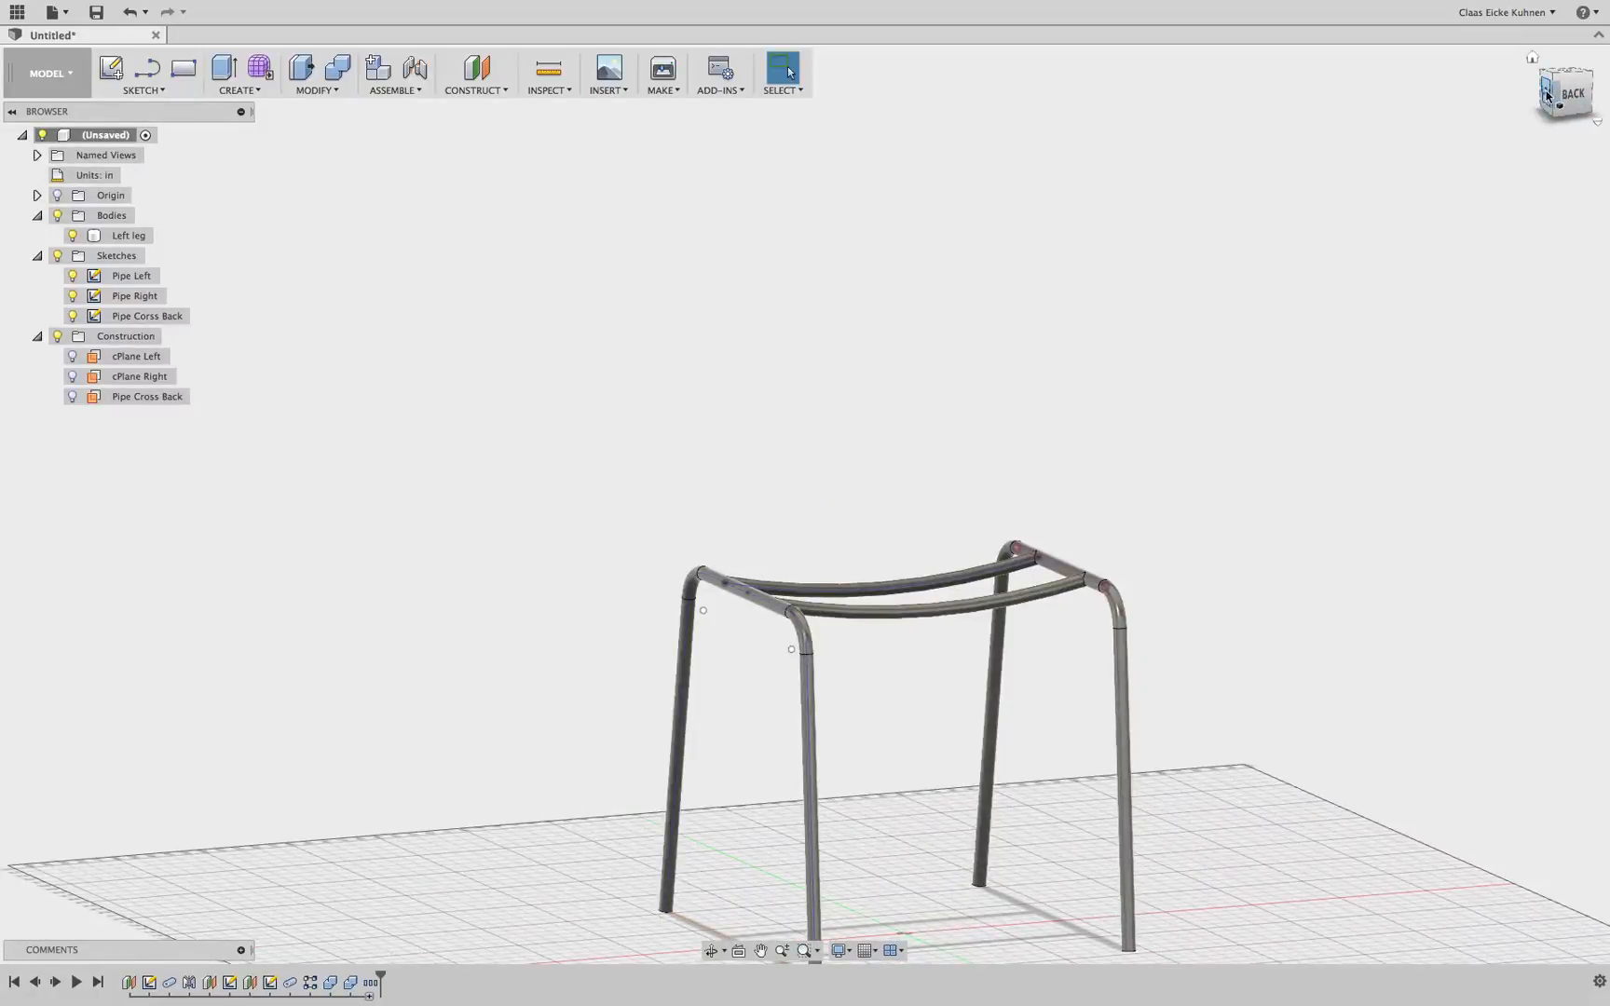
pyautogui.click(1543, 100)
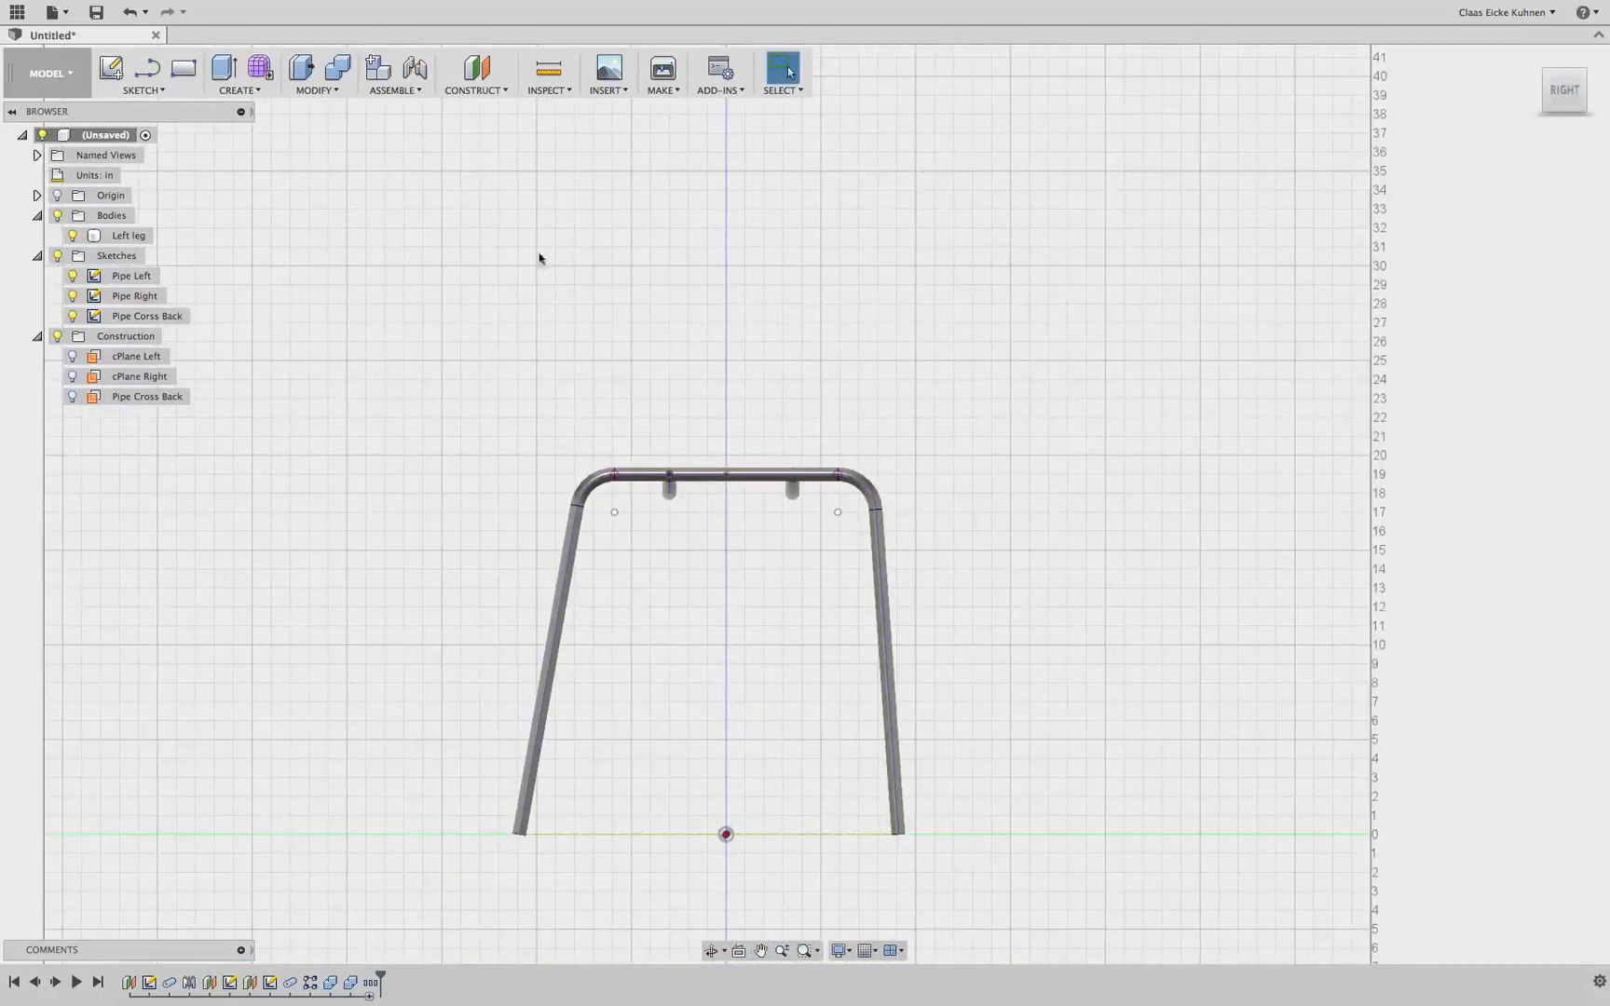
pyautogui.click(141, 71)
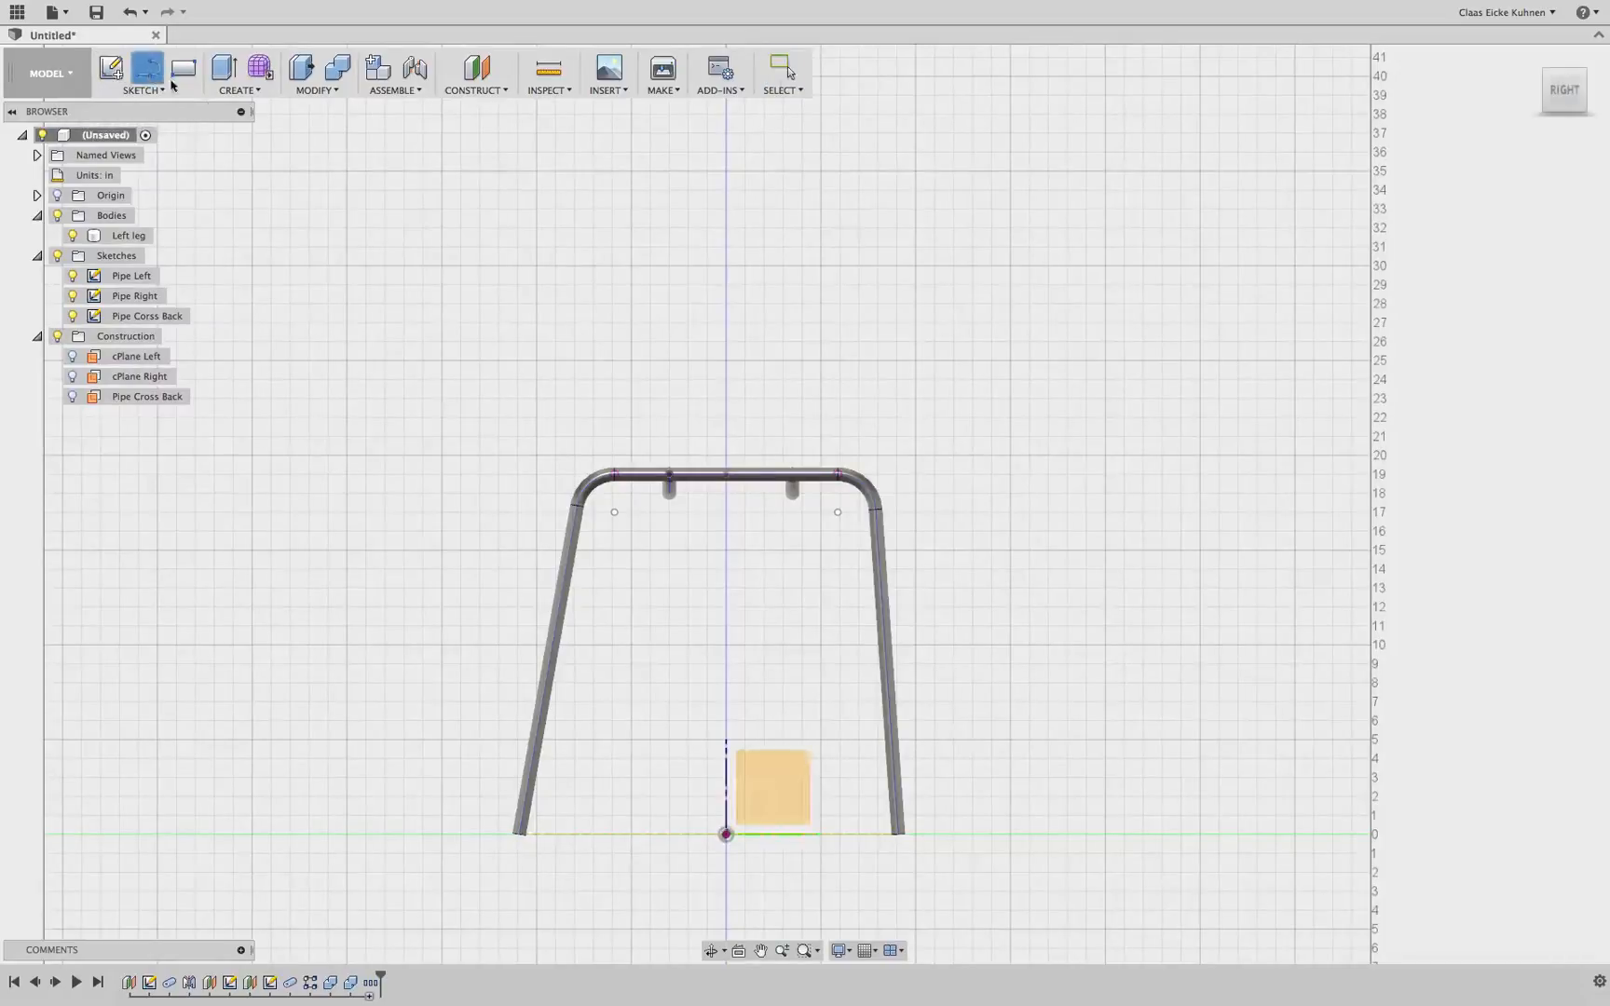
pyautogui.click(791, 768)
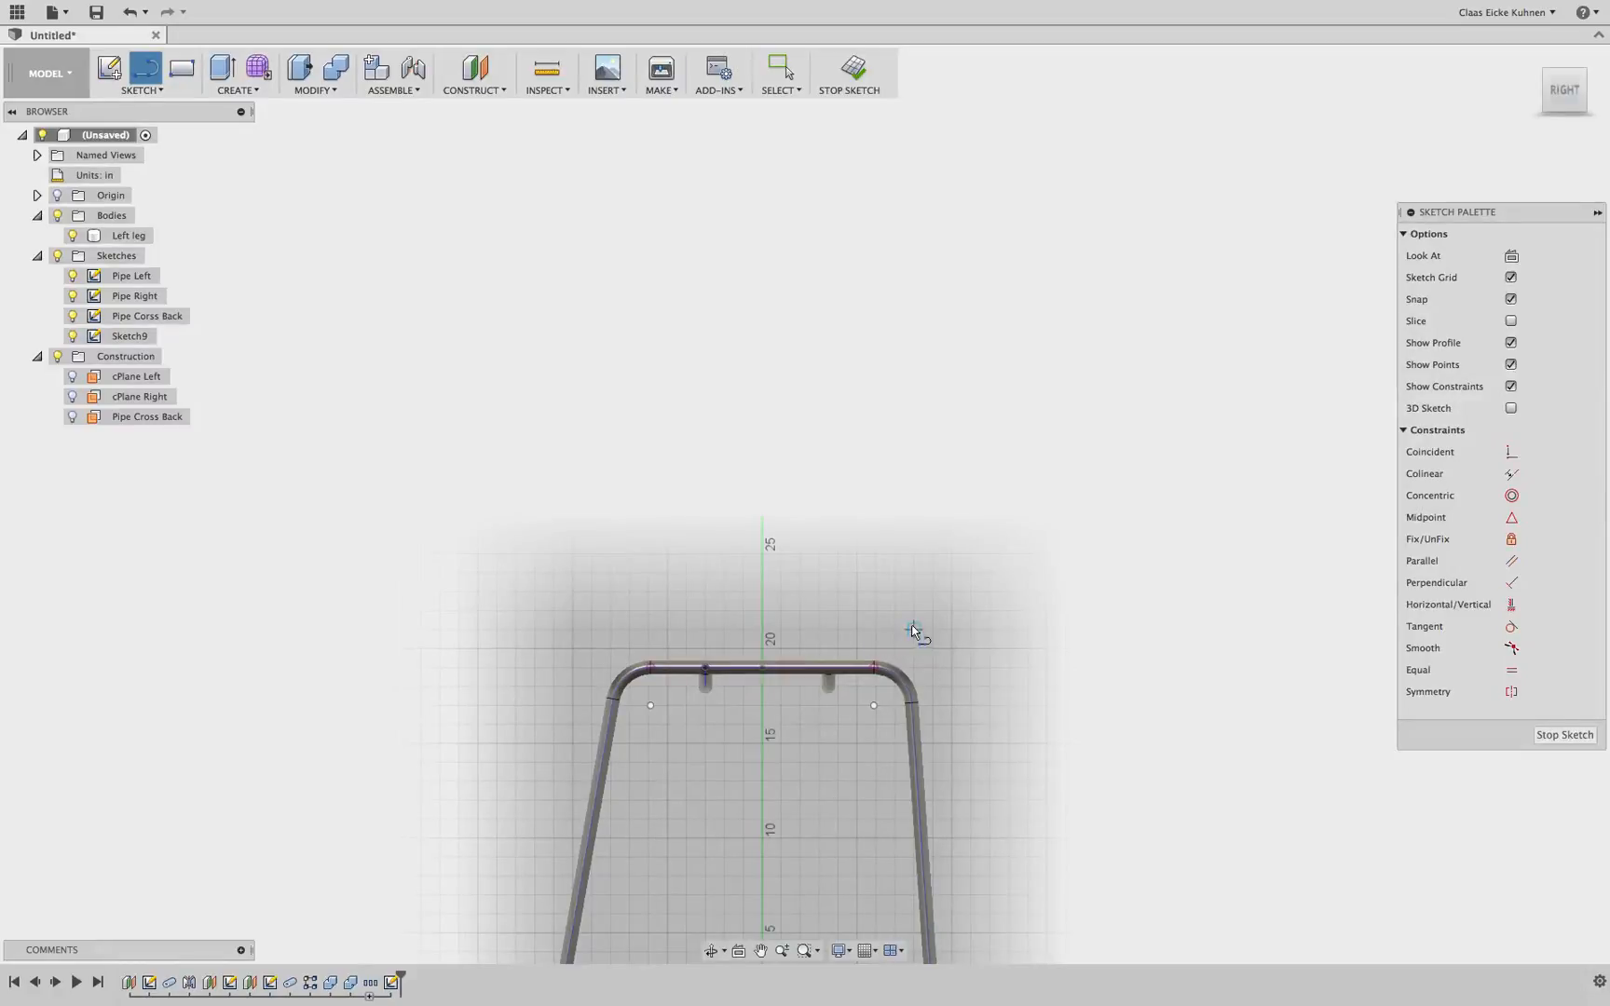
pyautogui.click(913, 629)
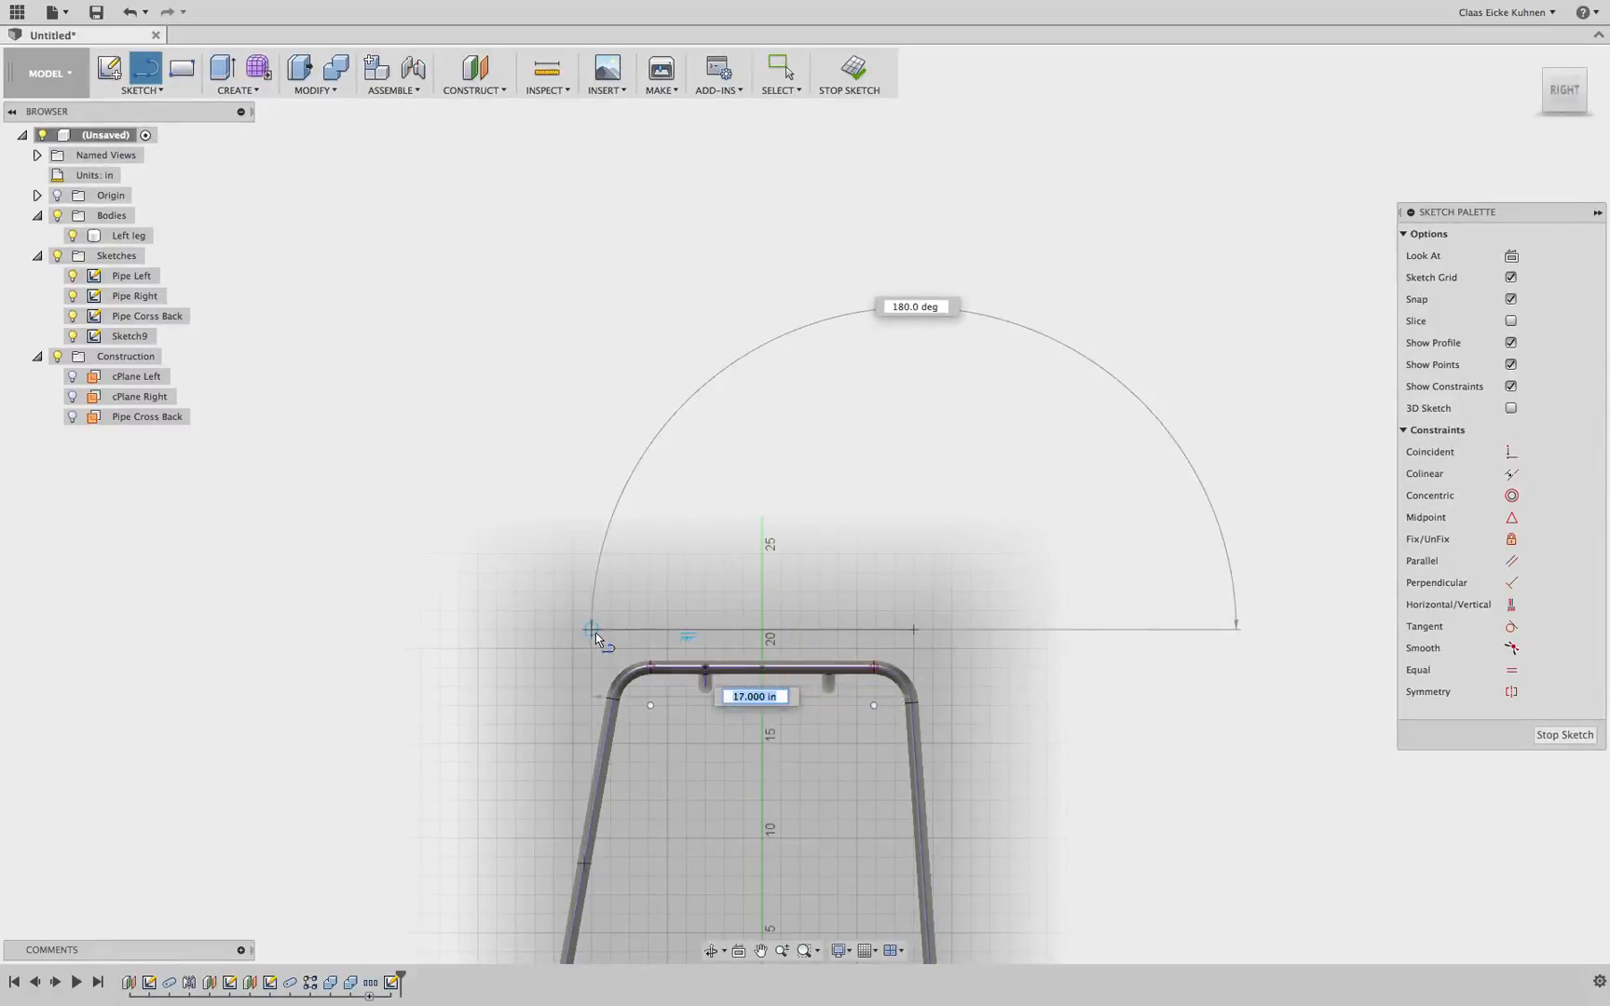
pyautogui.click(596, 632)
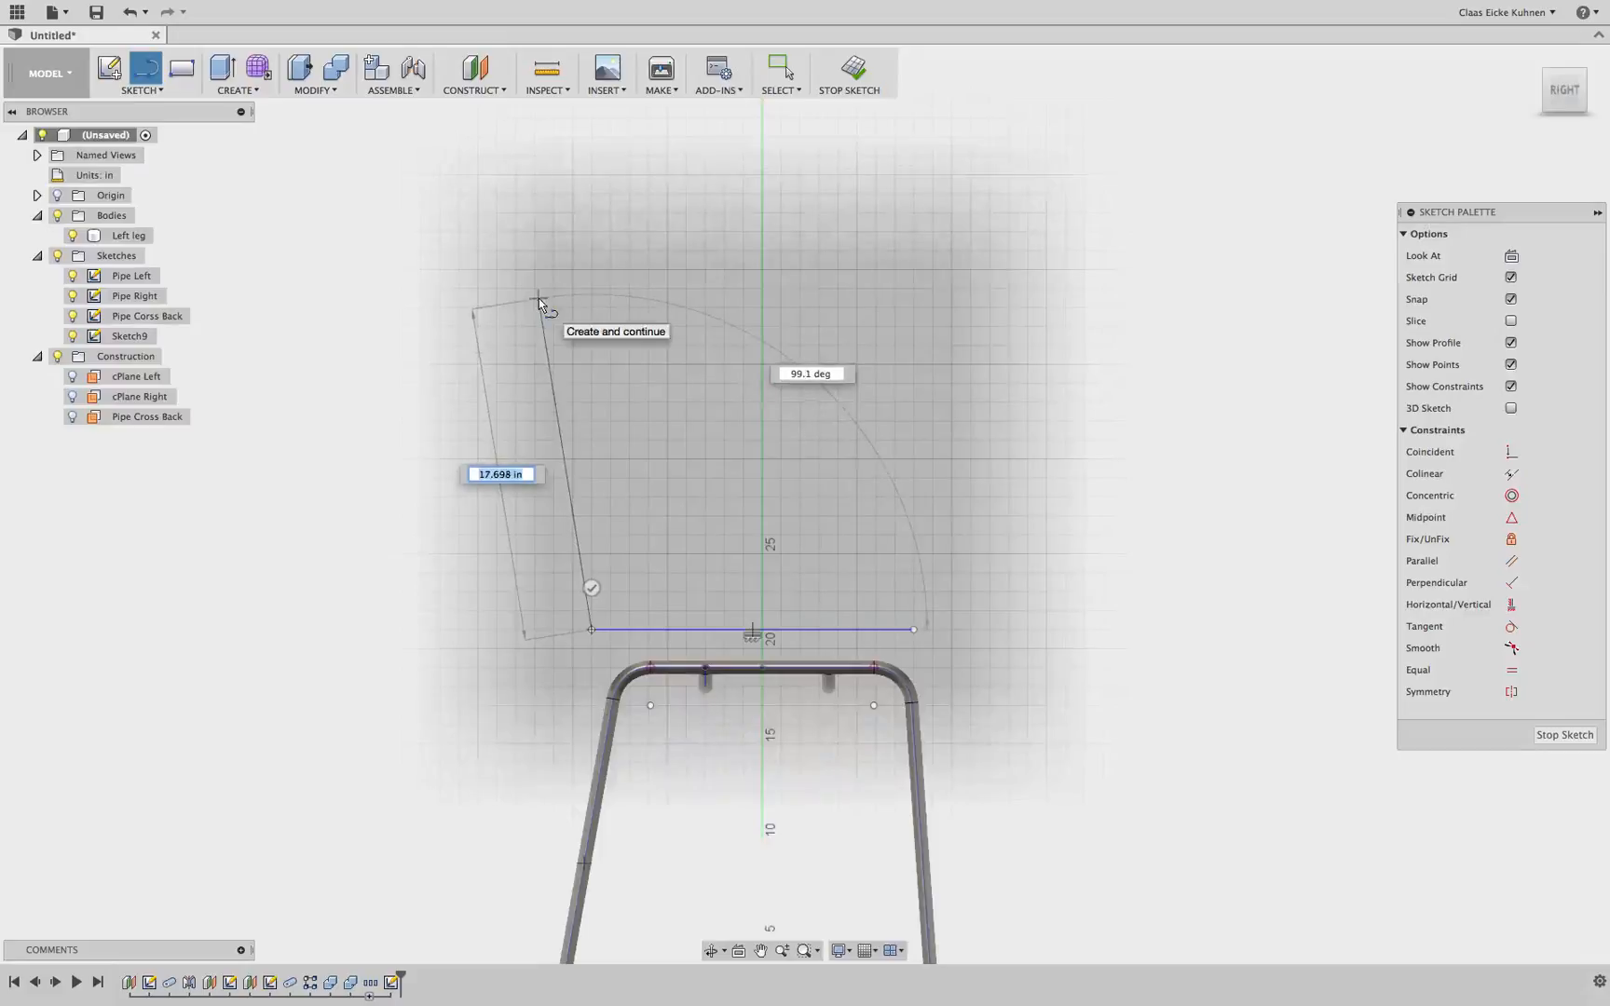
pyautogui.write('17')
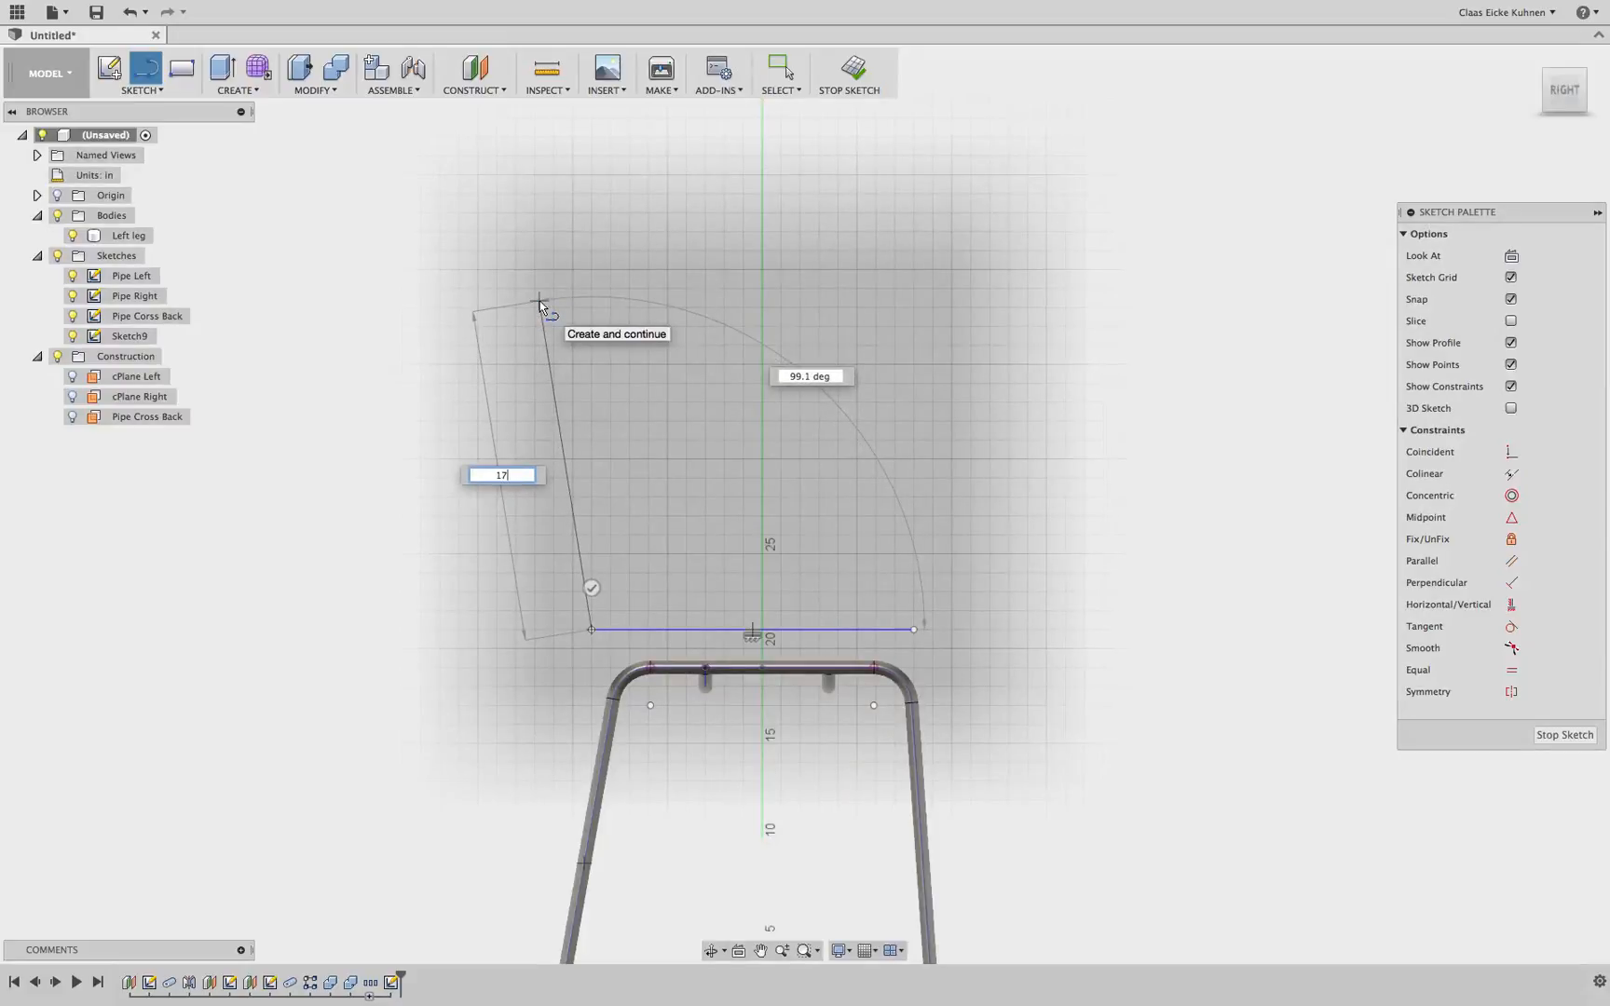
pyautogui.press('Return')
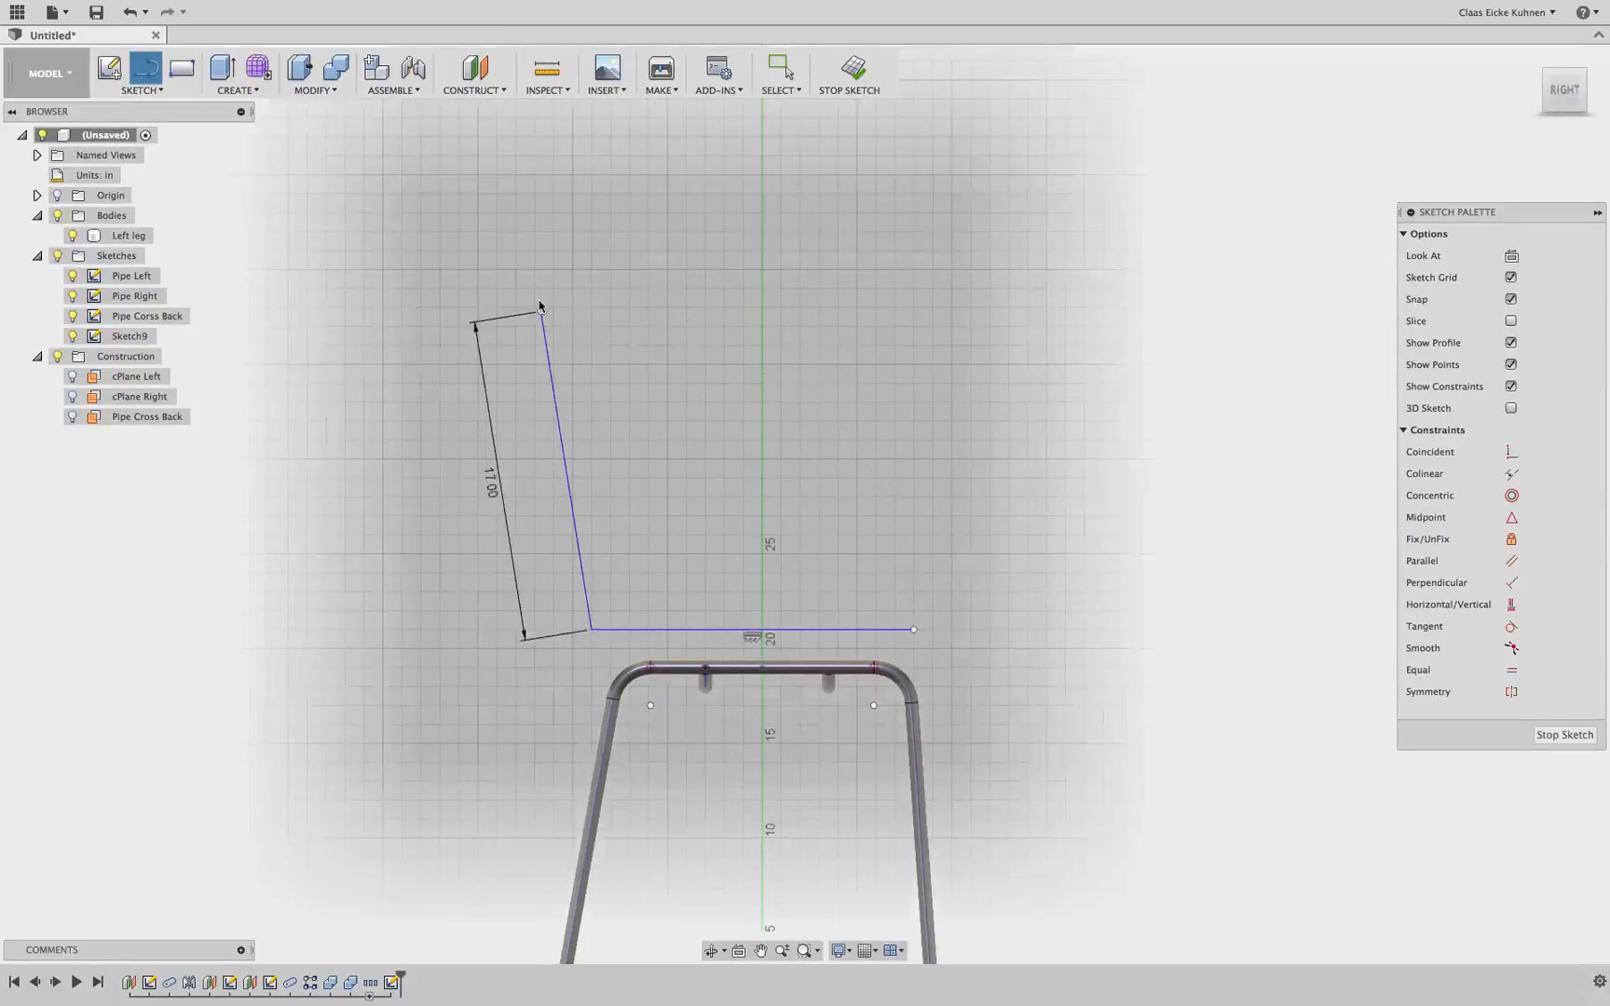
pyautogui.press('Escape')
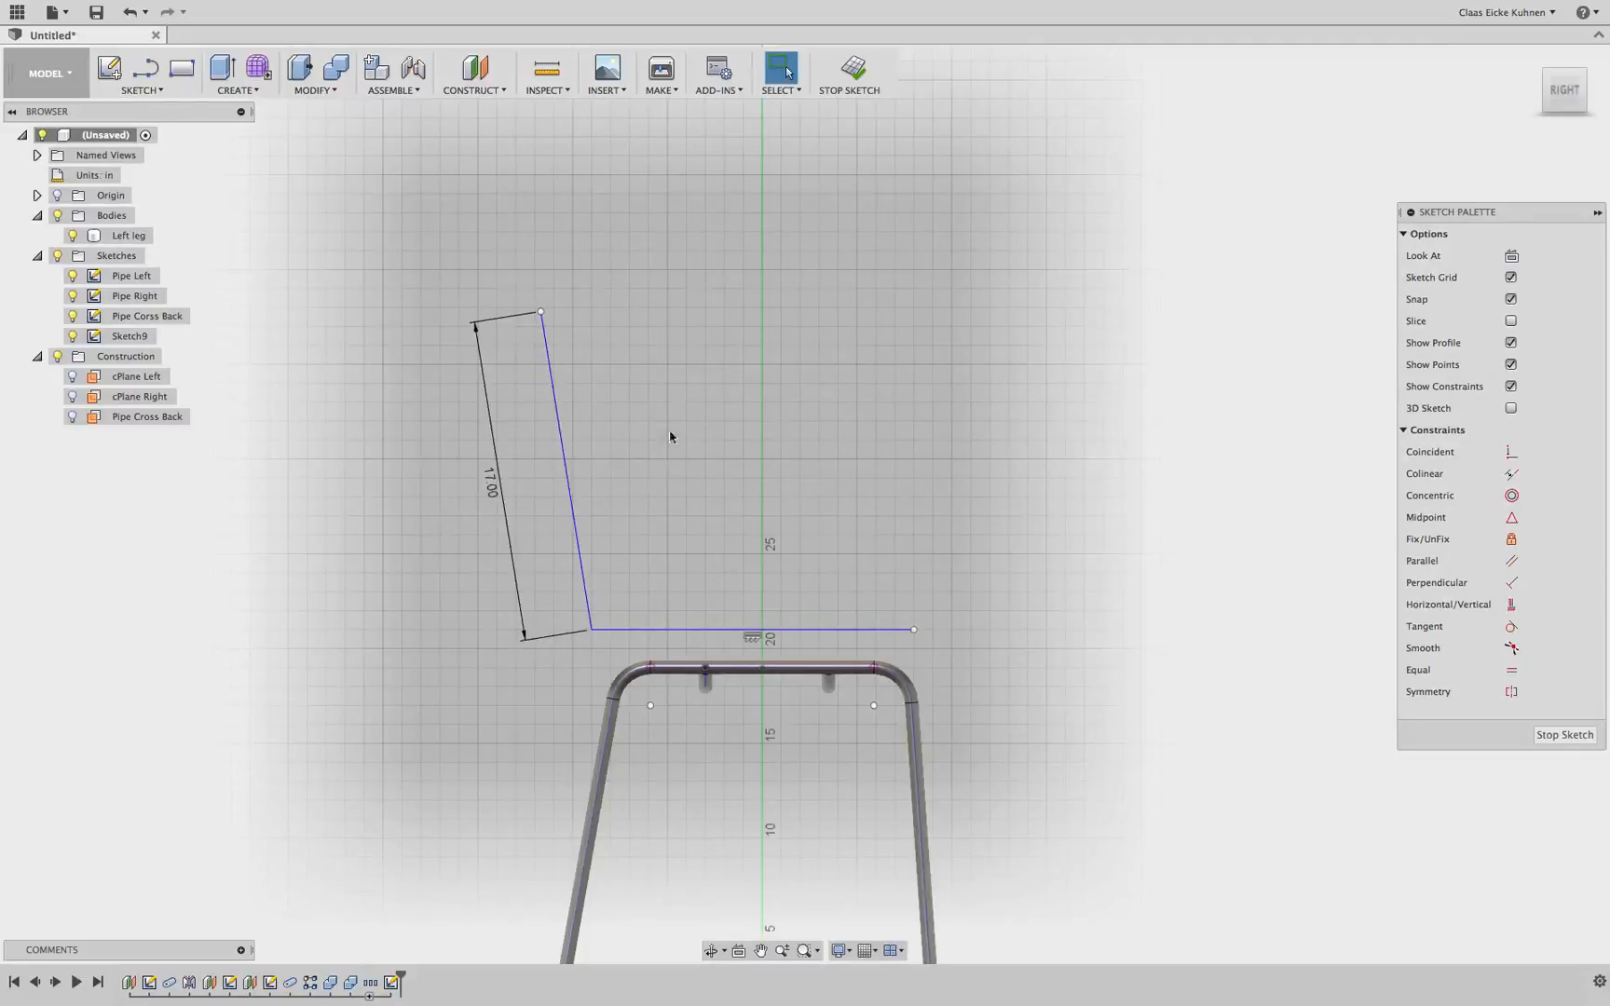
# Dimension the angle between the backrest line and the seat line as 99 degrees
pyautogui.press('d')
pyautogui.click(592, 548)
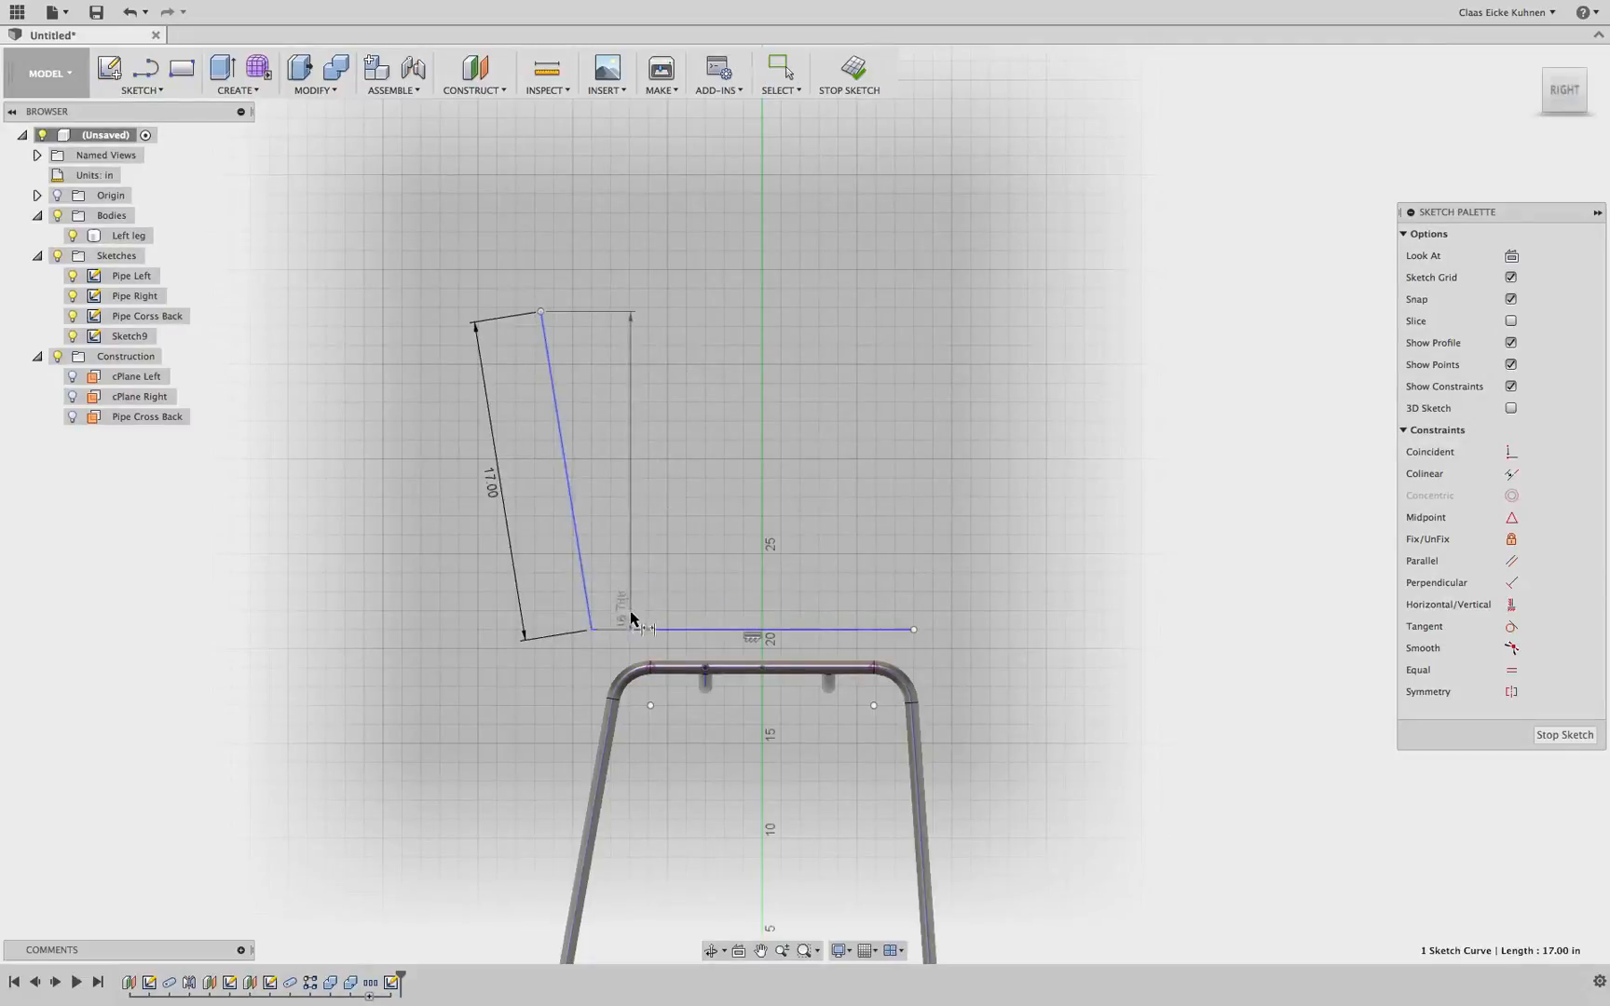
pyautogui.click(622, 633)
pyautogui.click(652, 588)
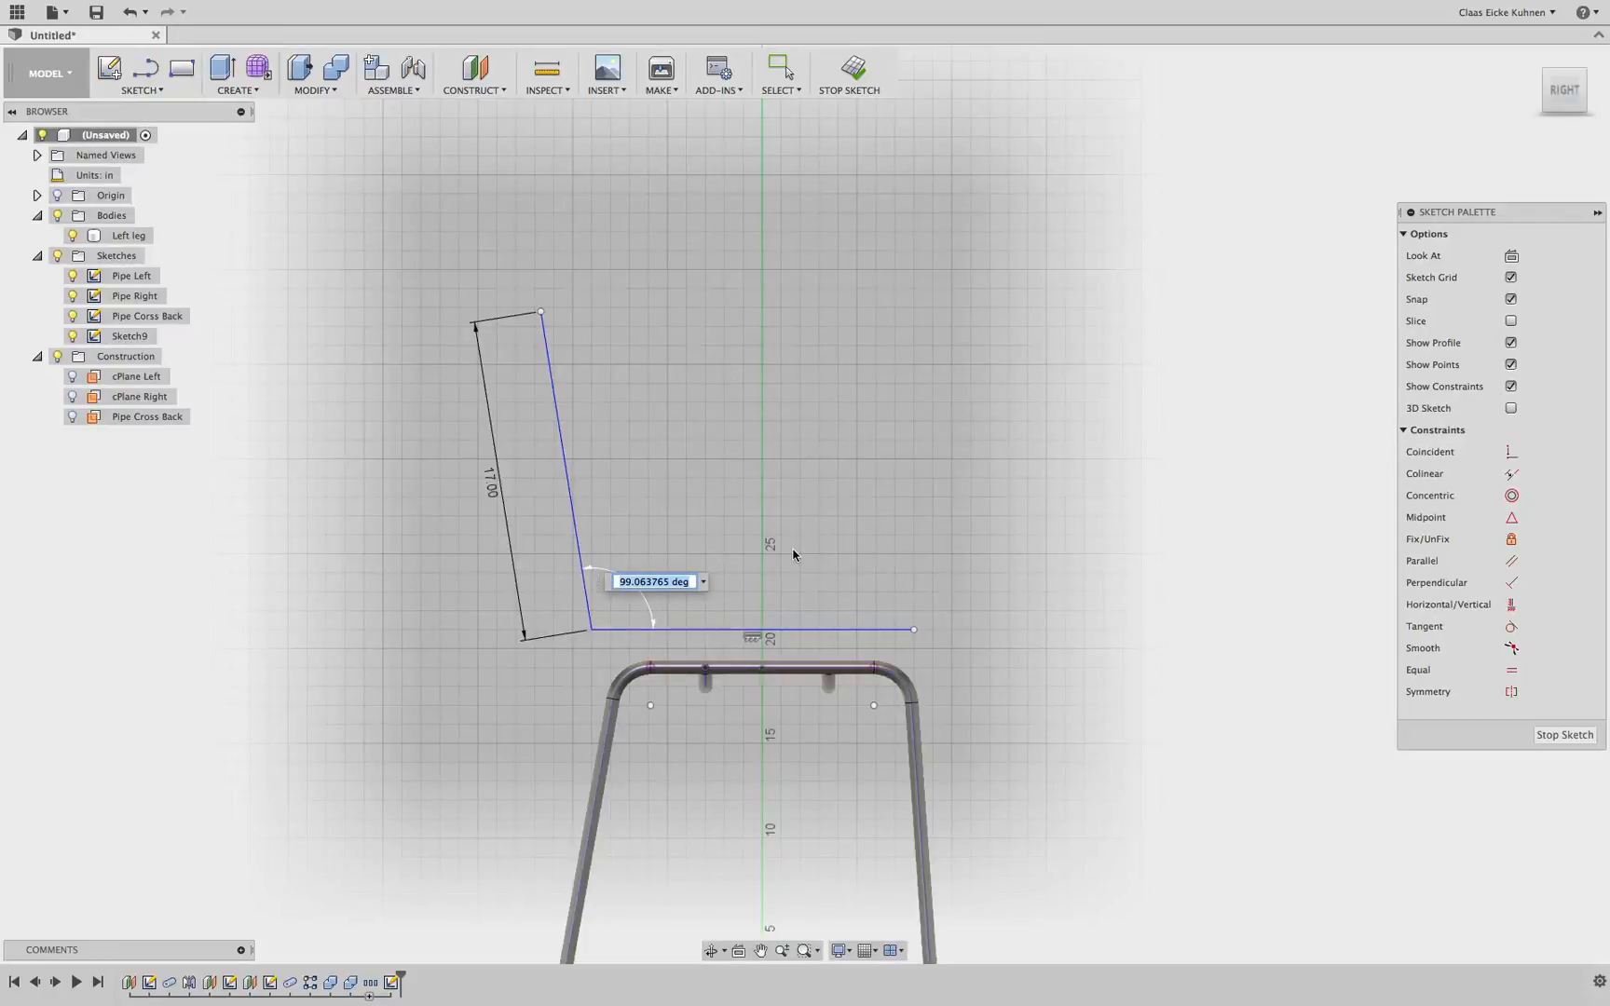
pyautogui.write('99')
pyautogui.press('Return')
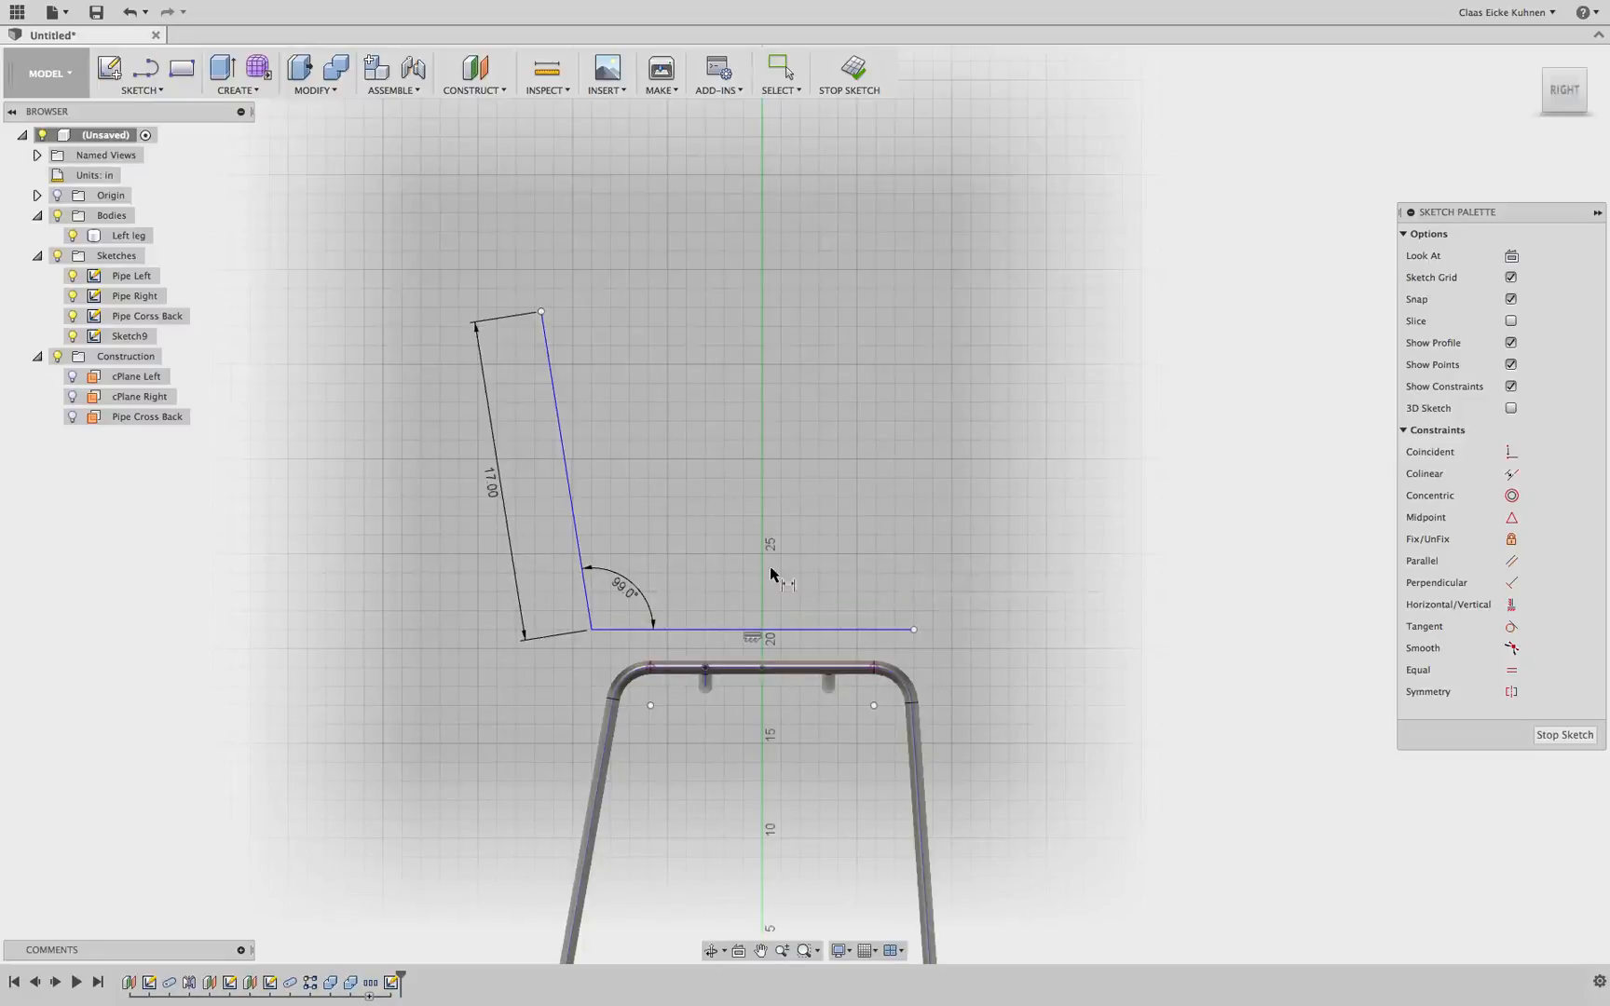
pyautogui.press('Escape')
# Move the seat-backrest corner point down onto the top of the frame's seat pipe
pyautogui.scroll(-3, 694, 582)
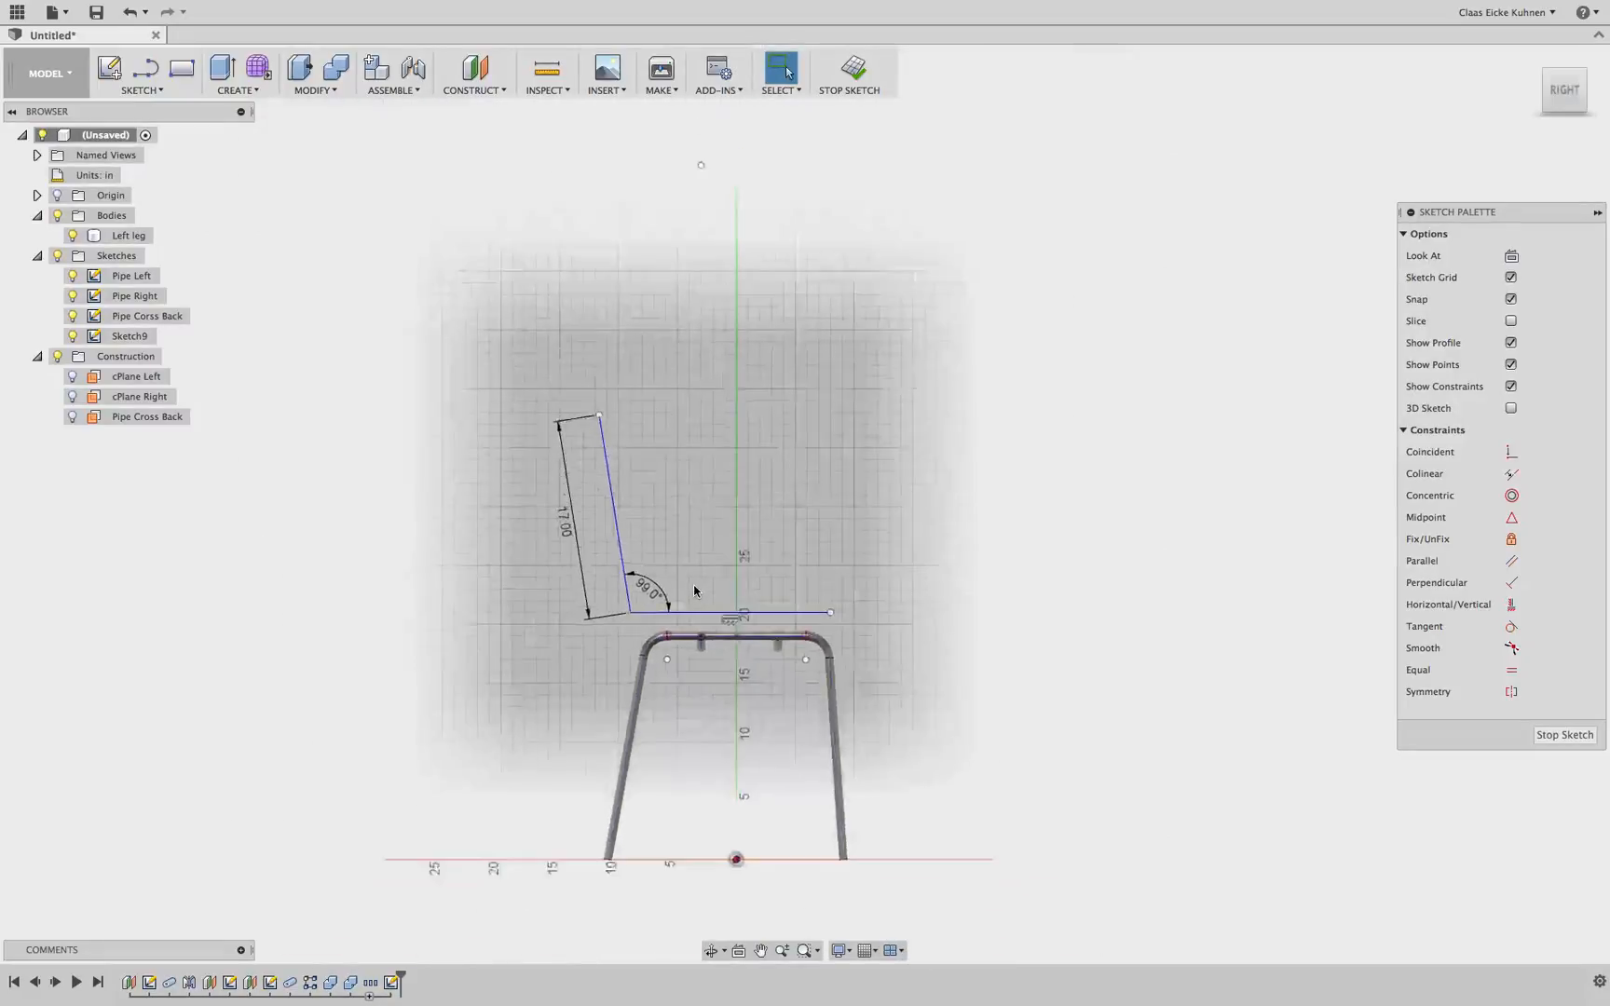
pyautogui.scroll(5, 694, 591)
pyautogui.moveTo(528, 658)
pyautogui.mouseDown()
pyautogui.moveTo(594, 689)
pyautogui.moveTo(538, 688)
pyautogui.moveTo(526, 712)
pyautogui.mouseUp()
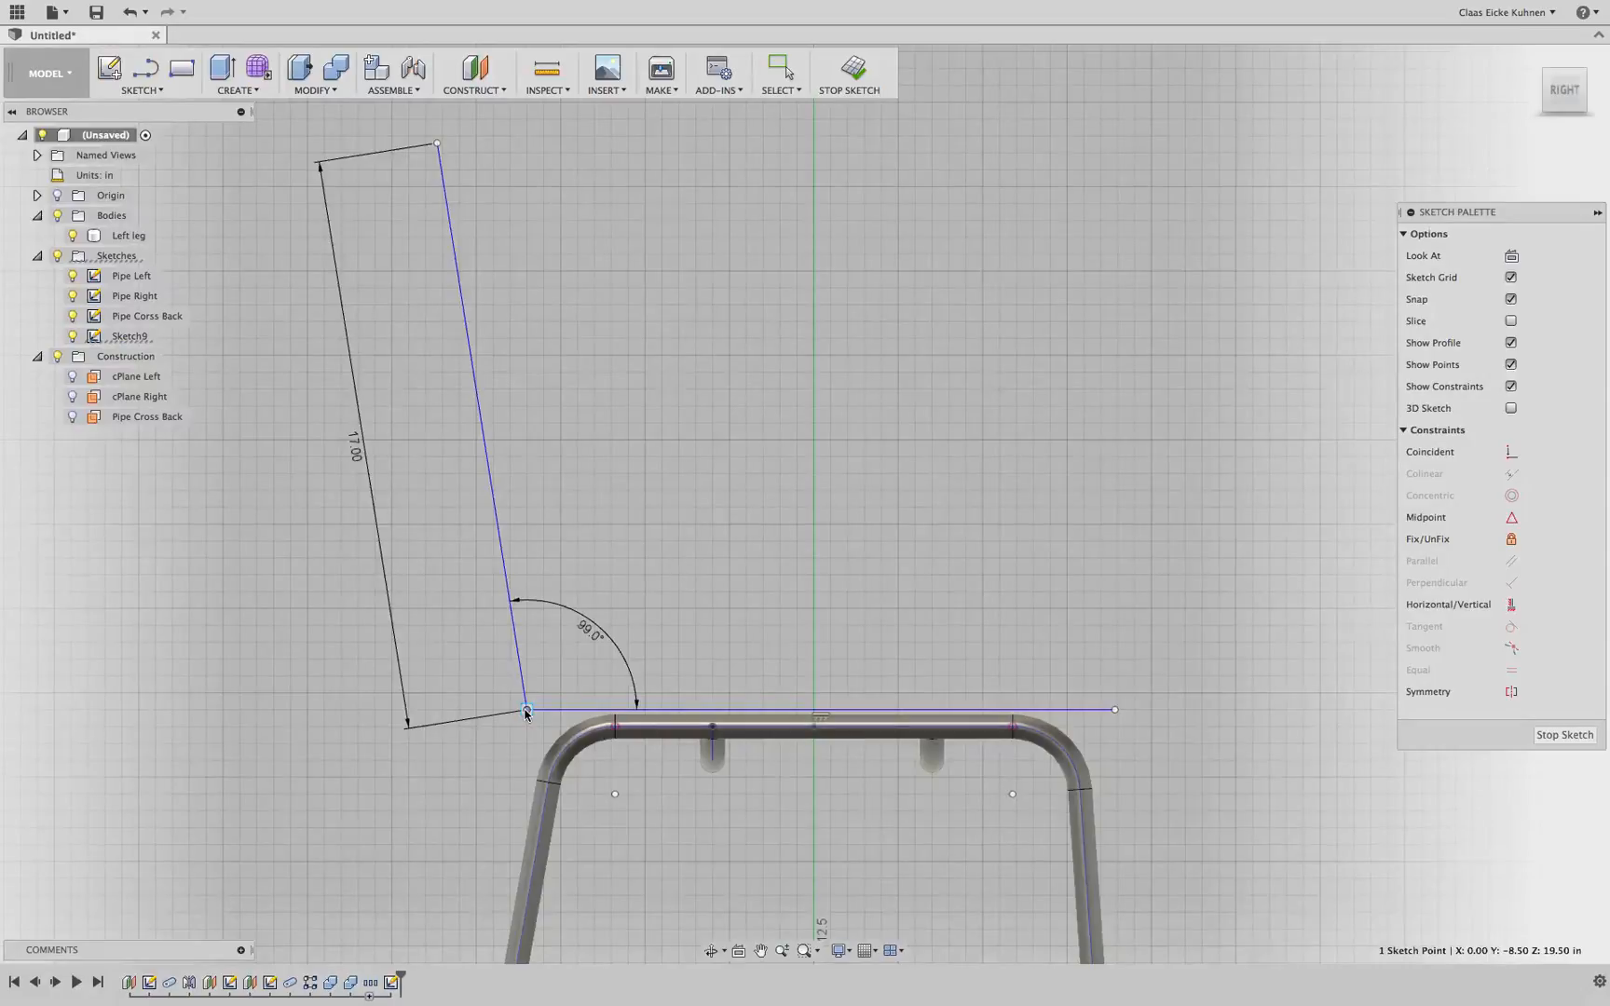
pyautogui.press('Escape')
# Drag the seat line's front end back to where the frame's front bend begins
pyautogui.moveTo(1143, 661)
pyautogui.keyDown('shift'); pyautogui.mouseDown(button='middle')
pyautogui.moveTo(983, 658)
pyautogui.moveTo(1123, 673)
pyautogui.mouseUp(button='middle'); pyautogui.keyUp('shift')
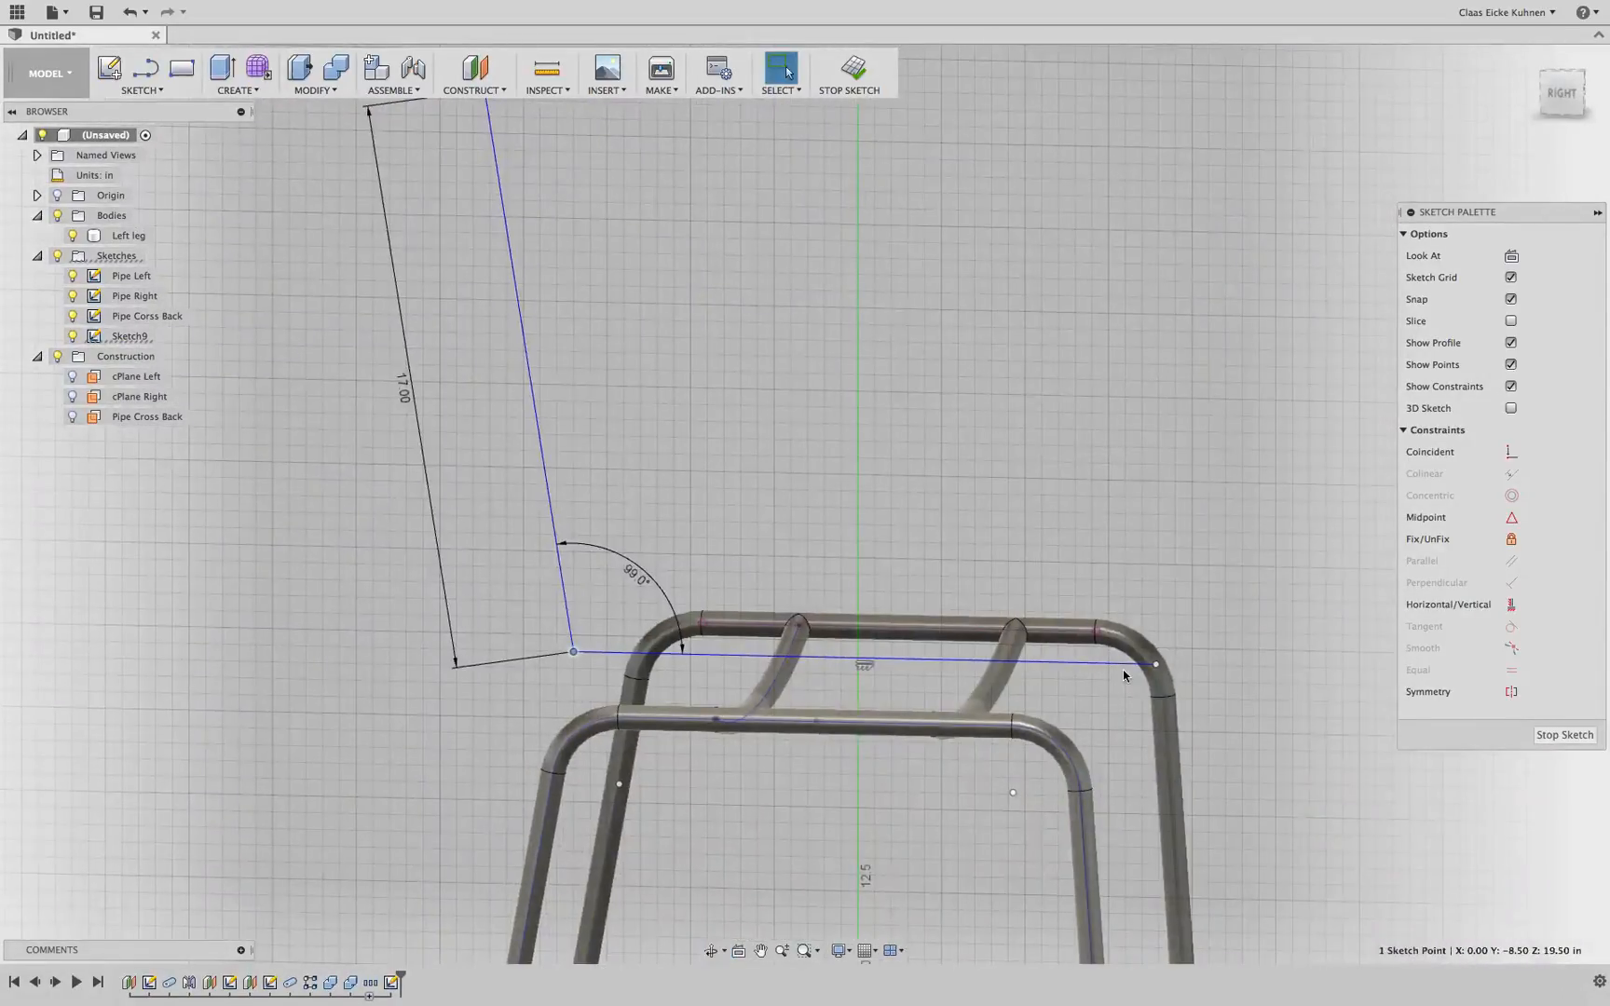
pyautogui.click(1561, 93)
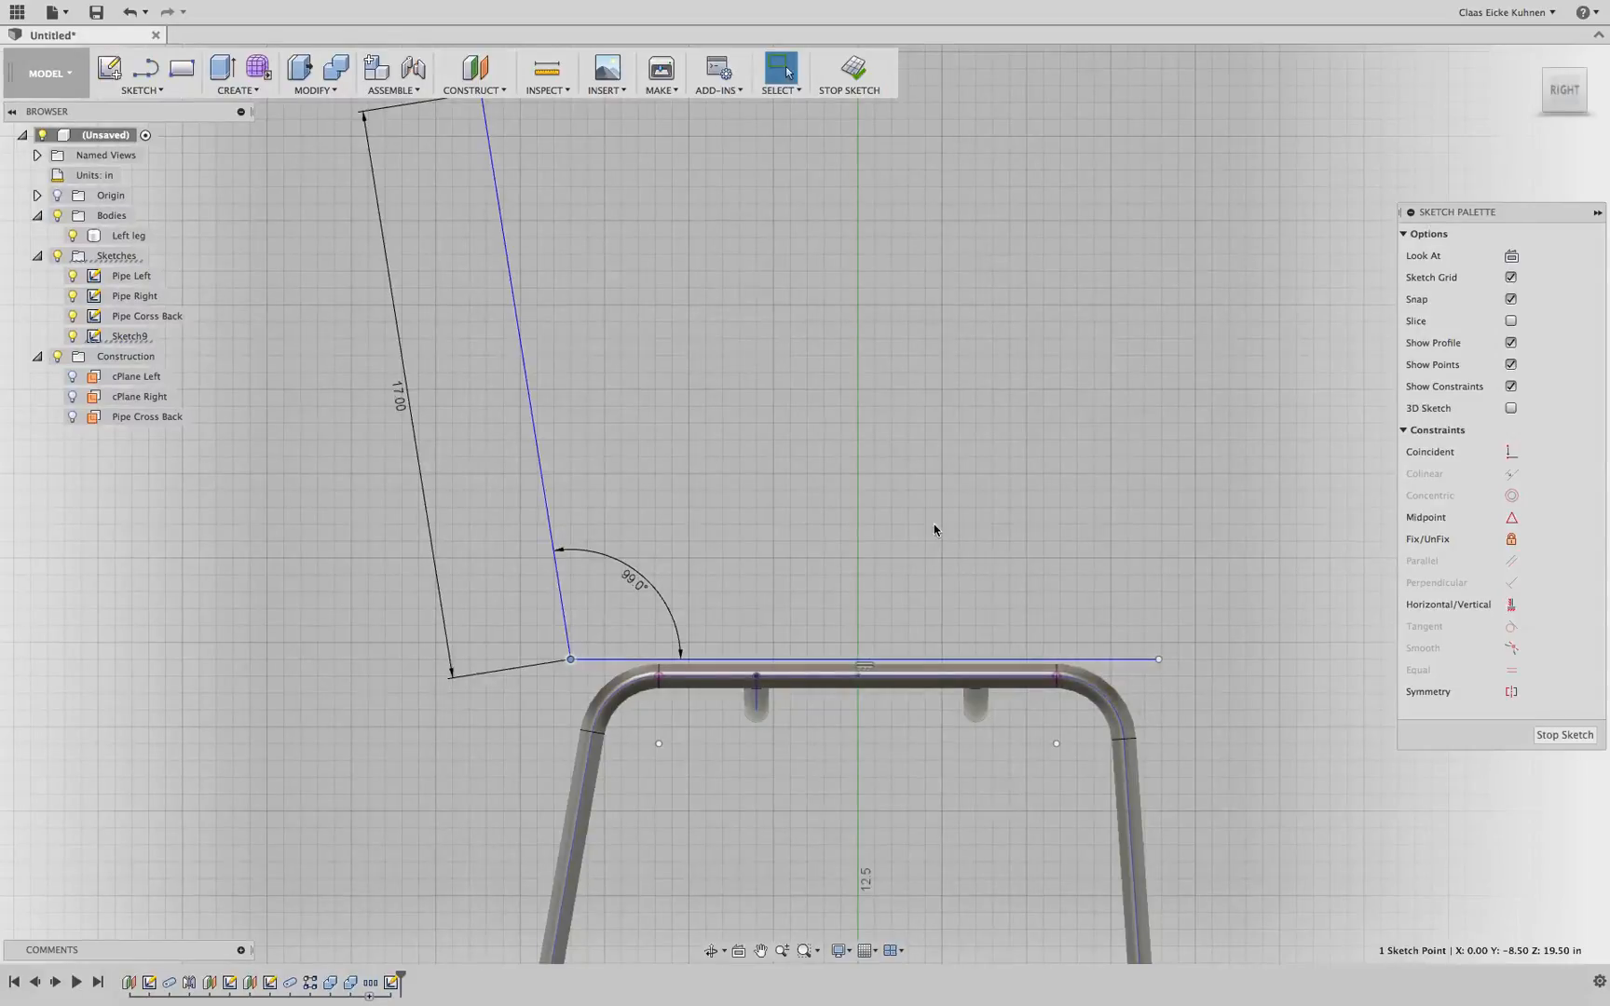
pyautogui.scroll(-3, 933, 527)
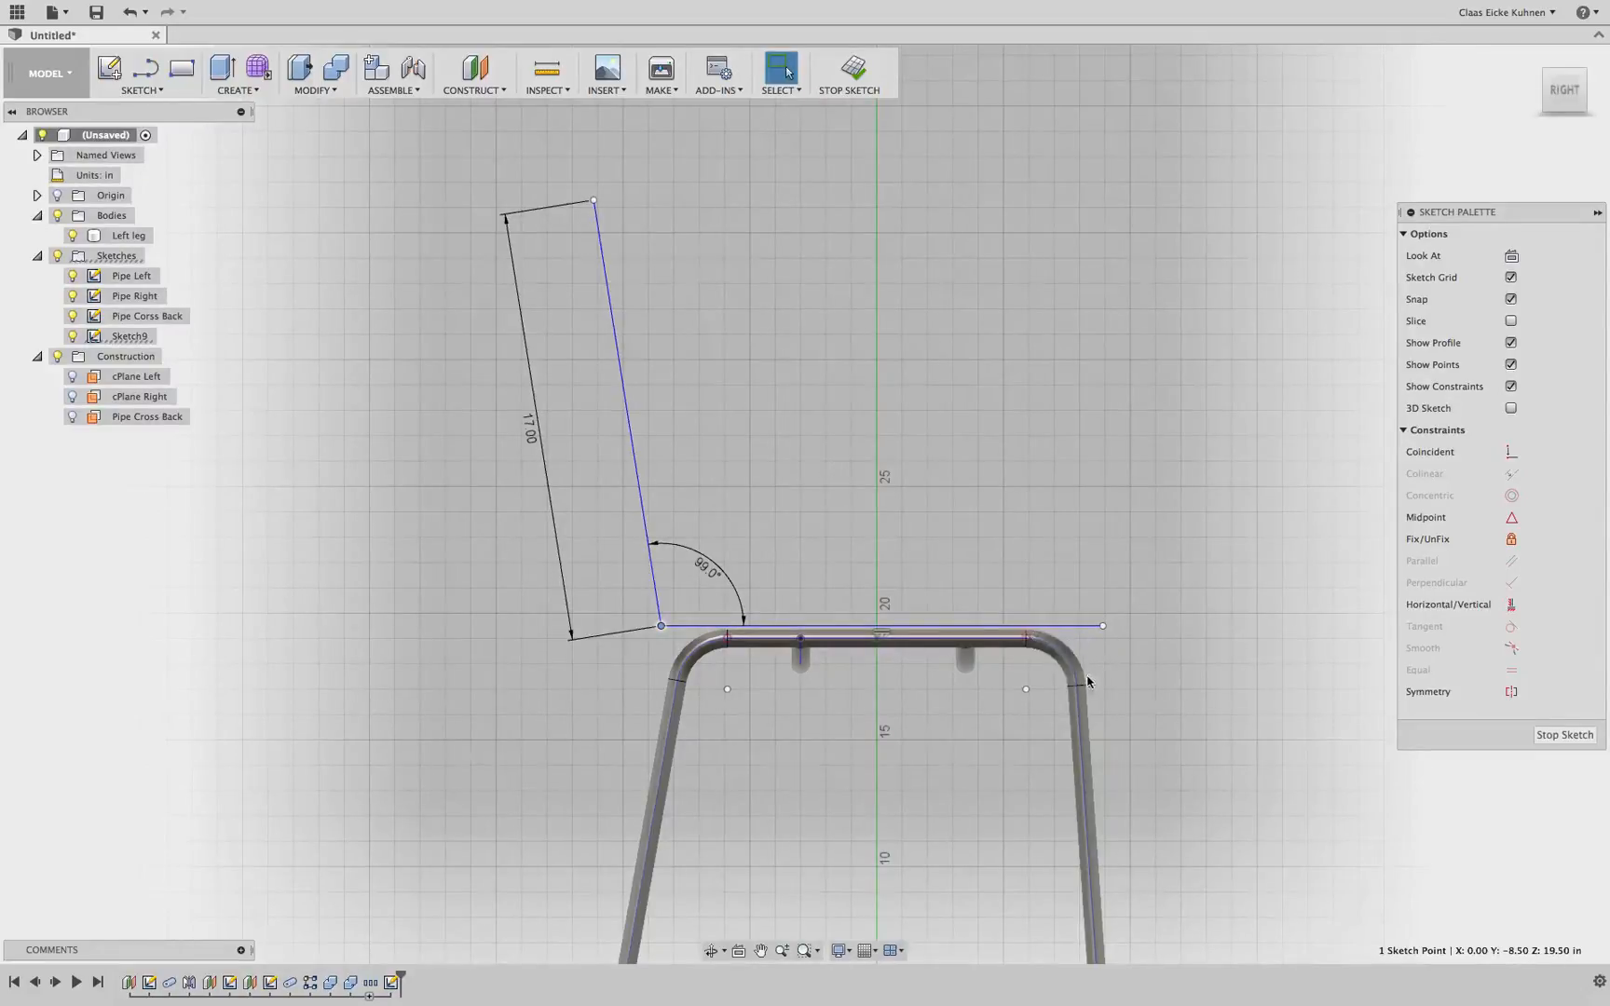
pyautogui.scroll(-1, 1100, 646)
pyautogui.scroll(3, 1099, 643)
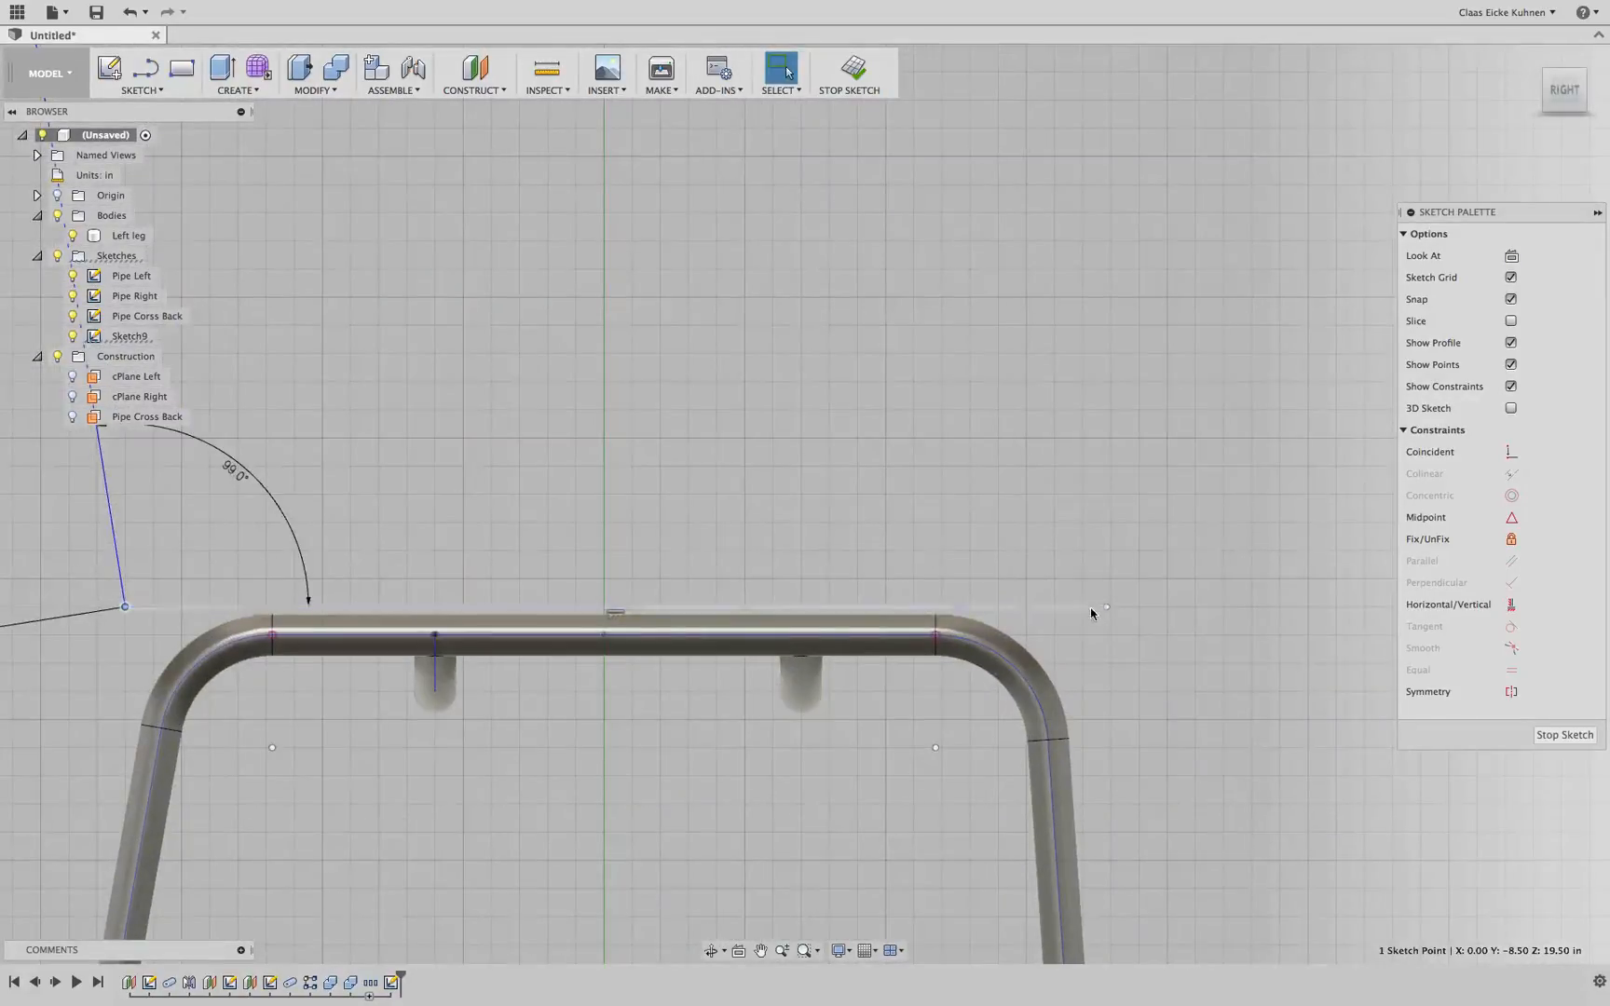
pyautogui.moveTo(1106, 609); pyautogui.dragTo(942, 609)
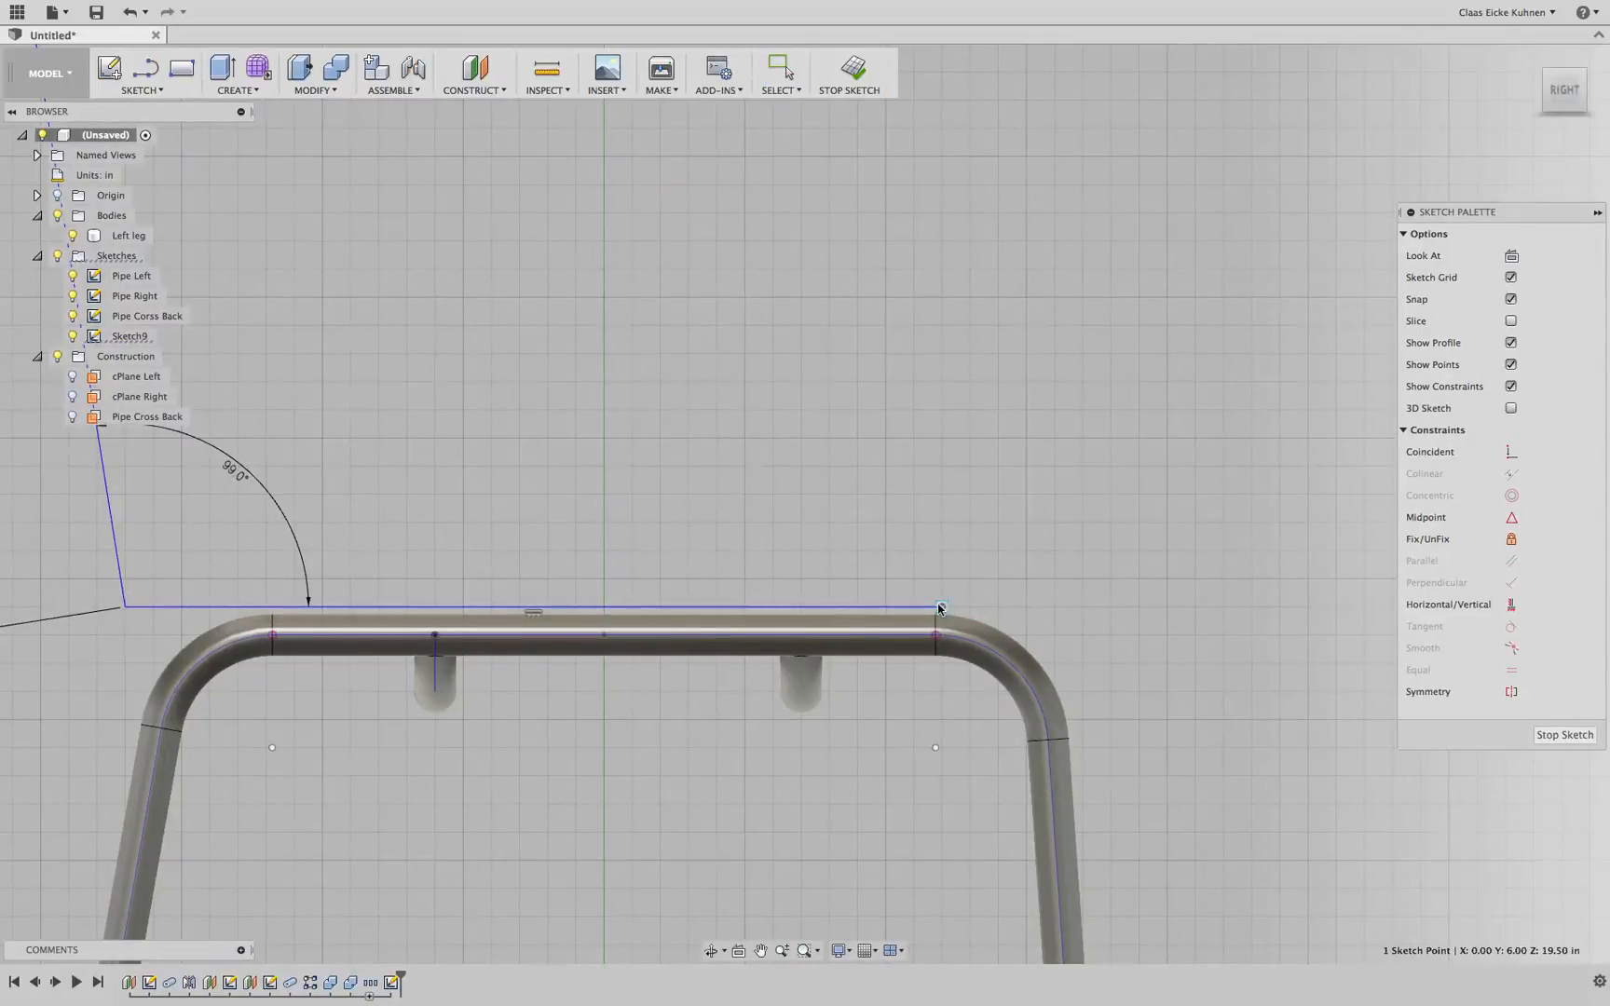
pyautogui.press('Escape')
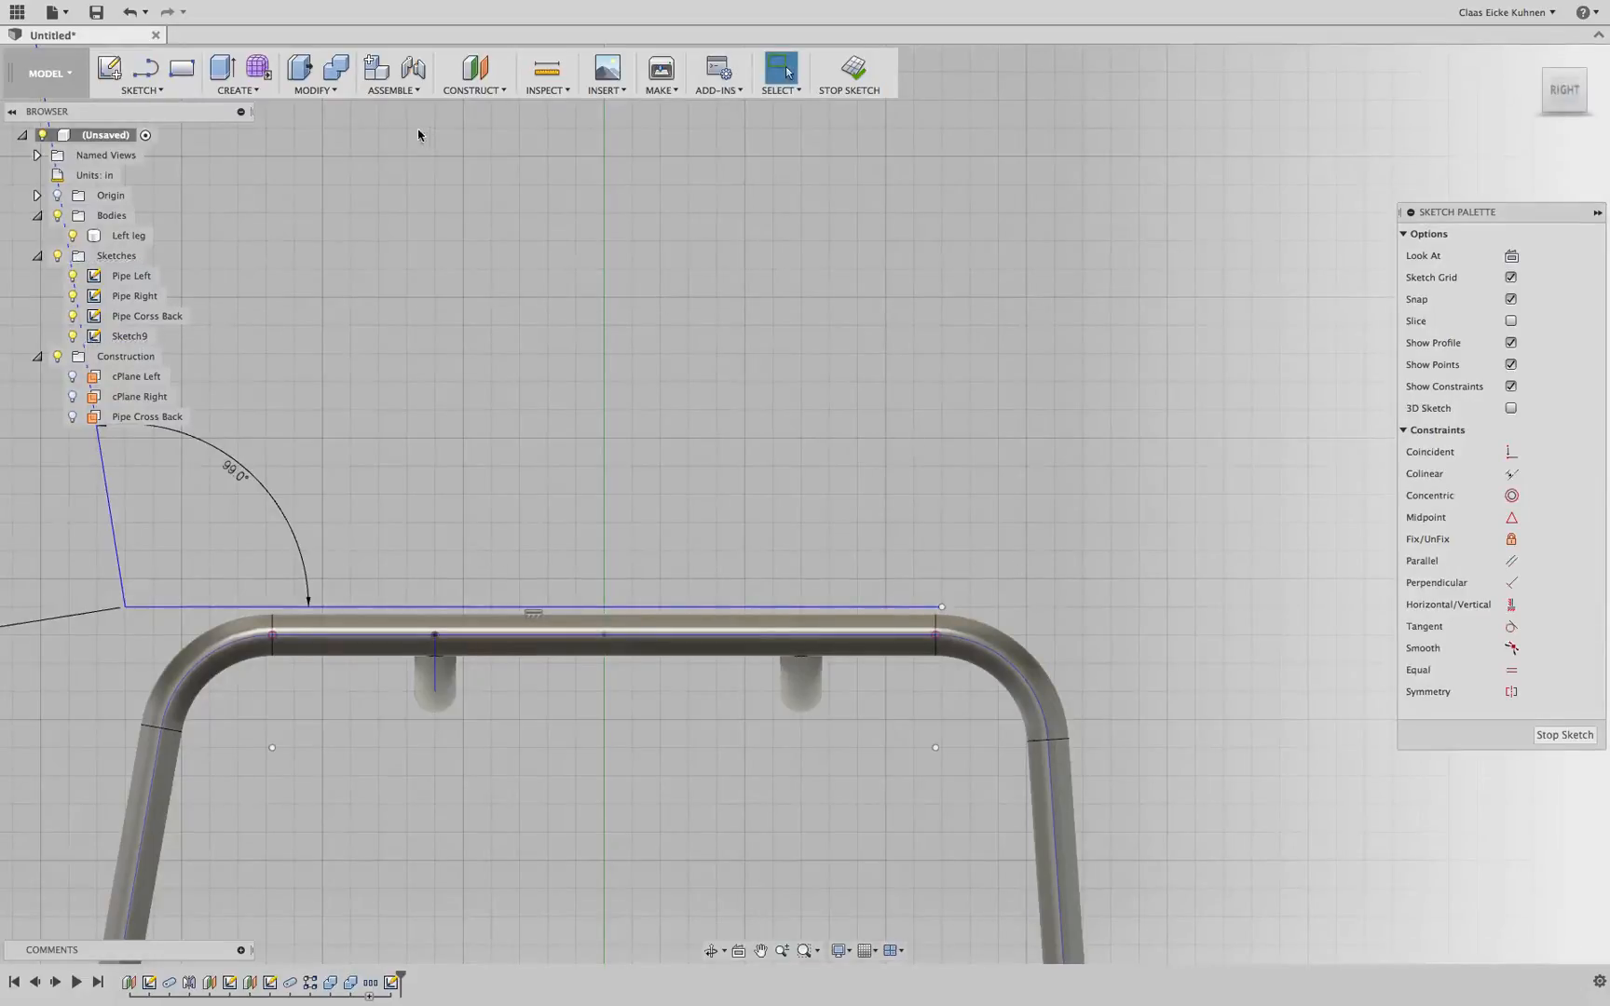
# Draw a tangent arc from the seat line's end following the frame's front bend downward
pyautogui.click(149, 90)
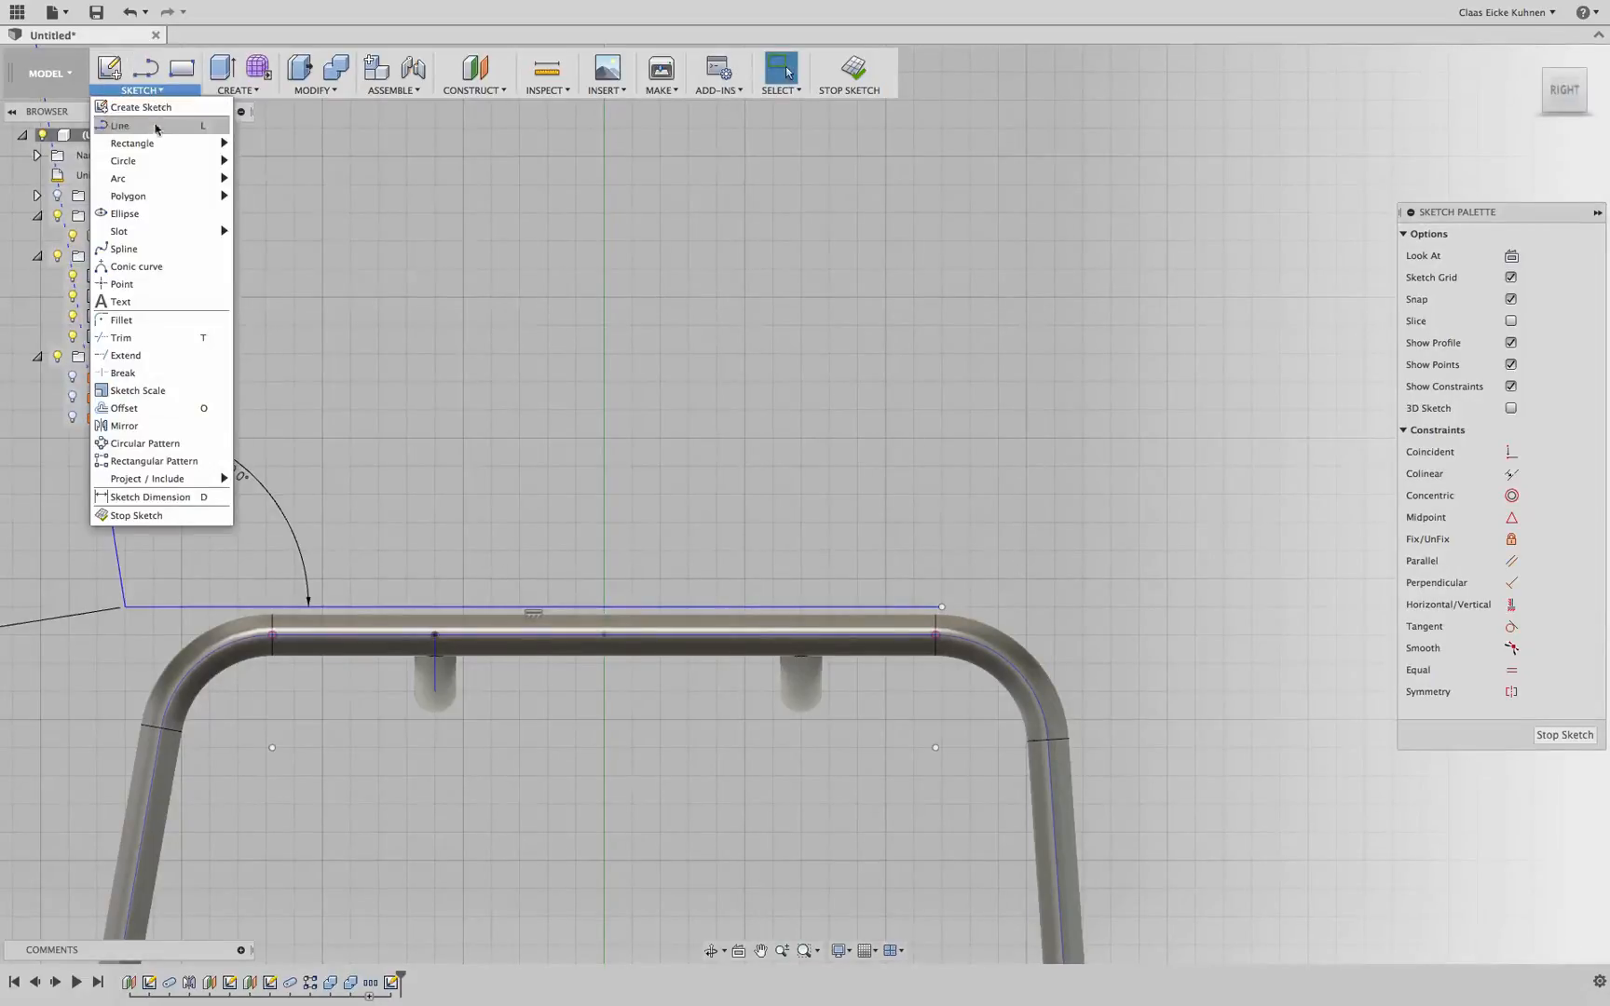
pyautogui.moveTo(153, 177)
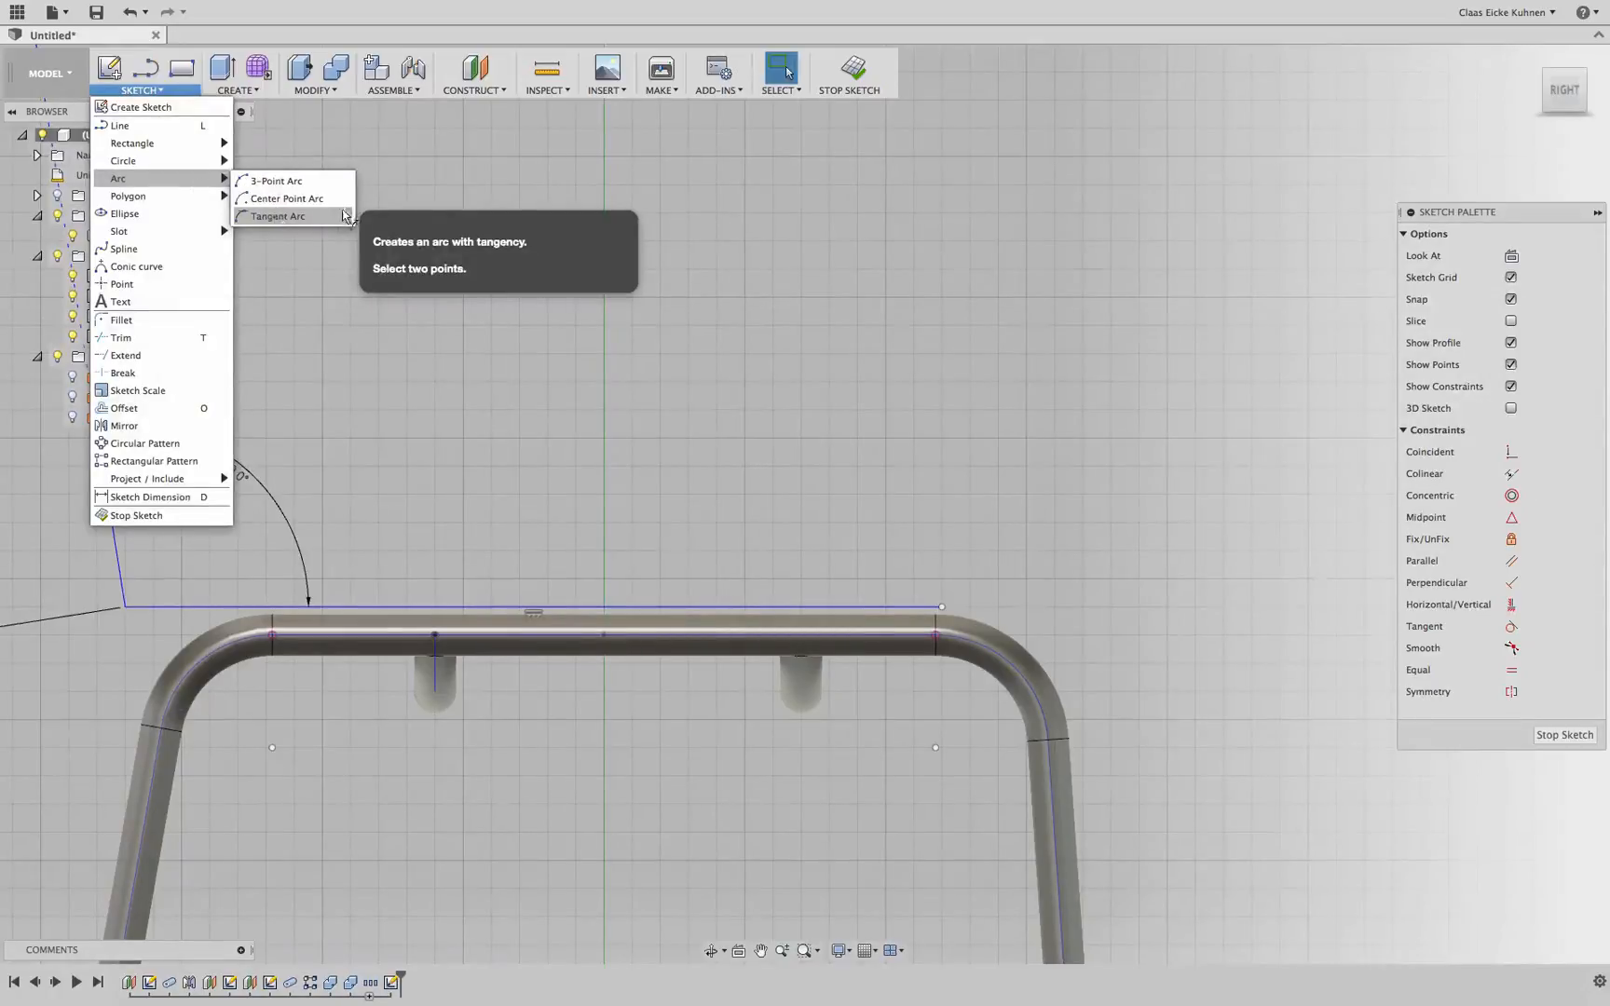
pyautogui.click(280, 216)
pyautogui.click(942, 606)
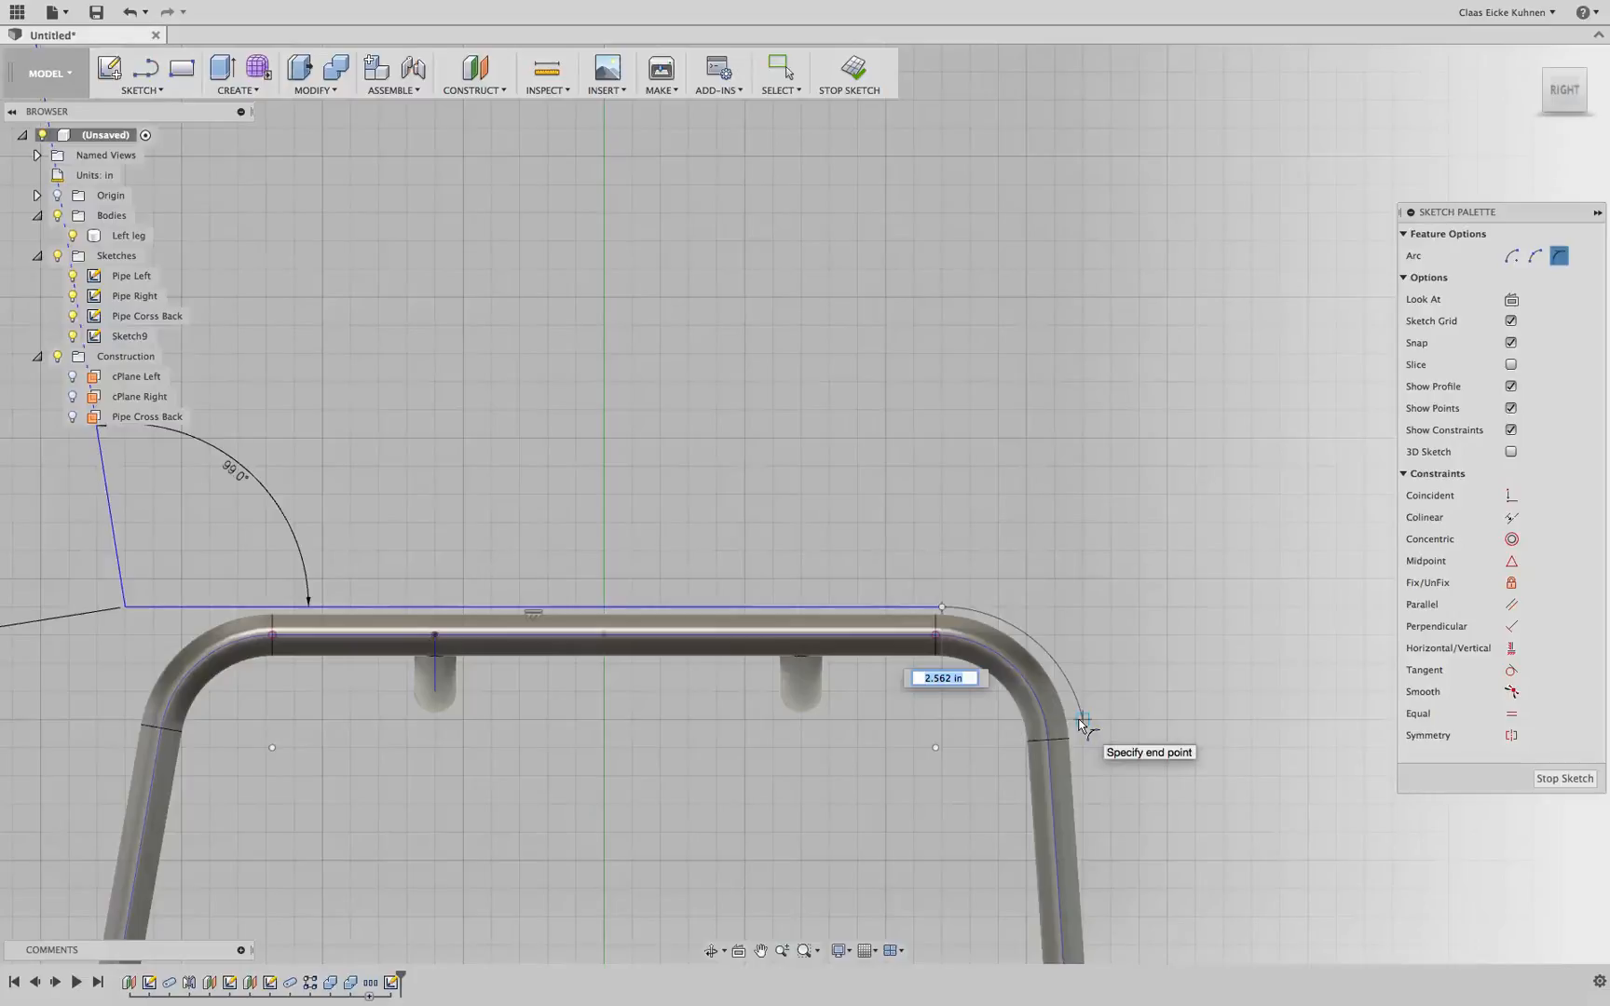
pyautogui.click(1080, 719)
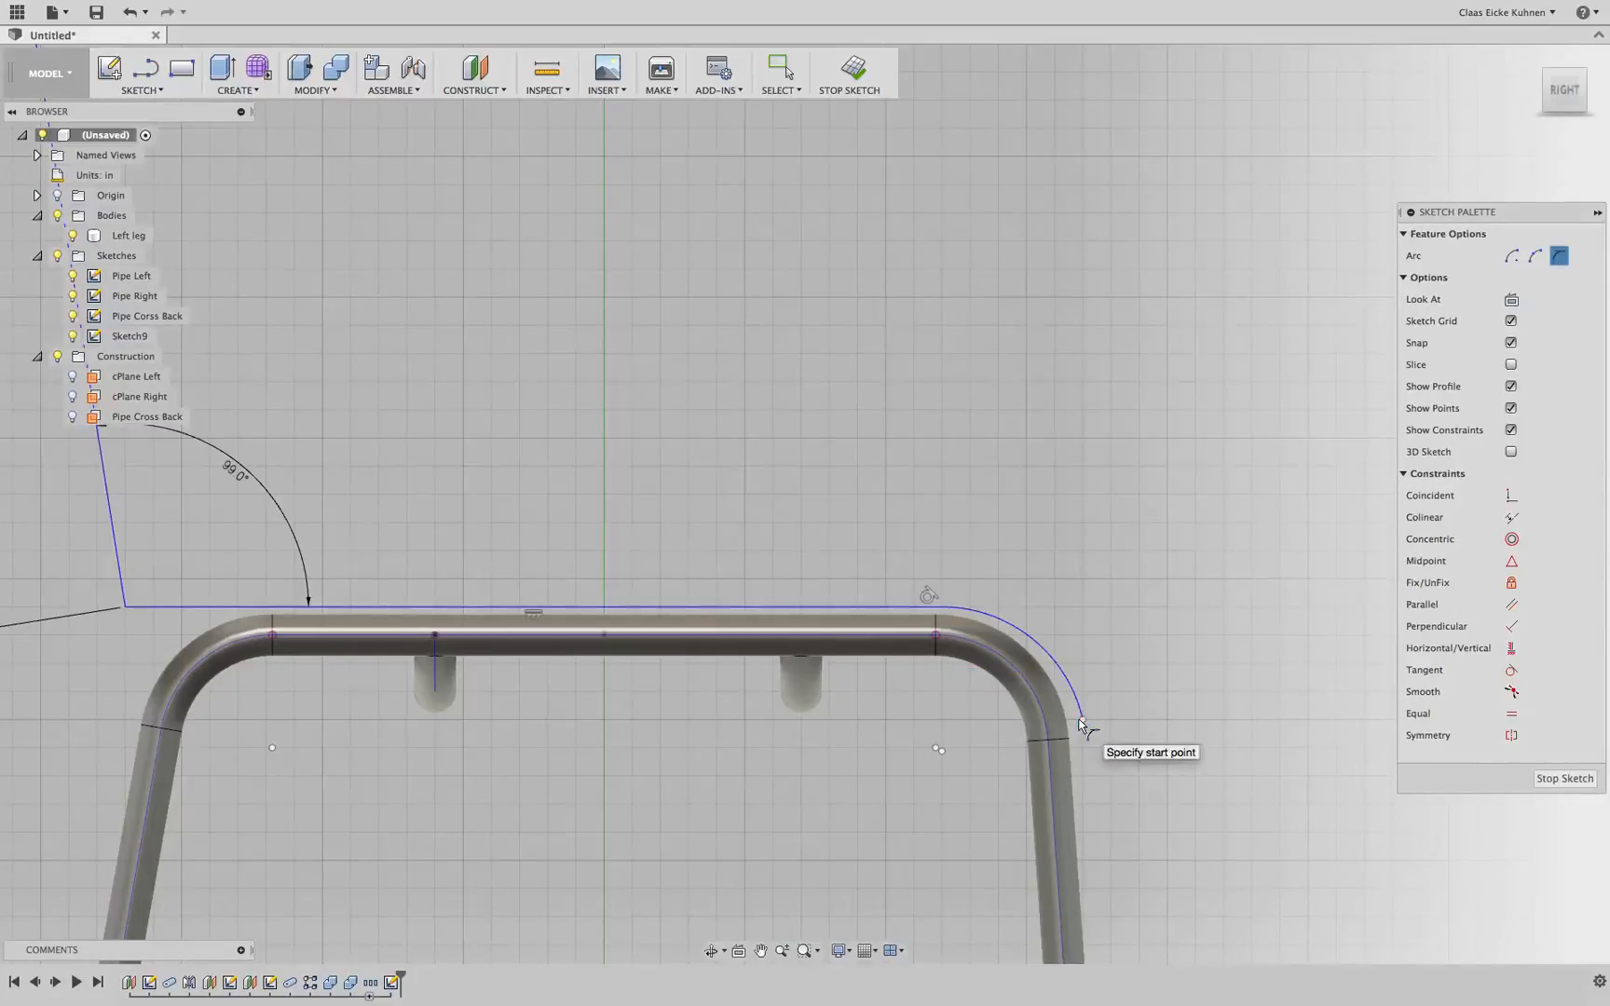
pyautogui.press('Escape')
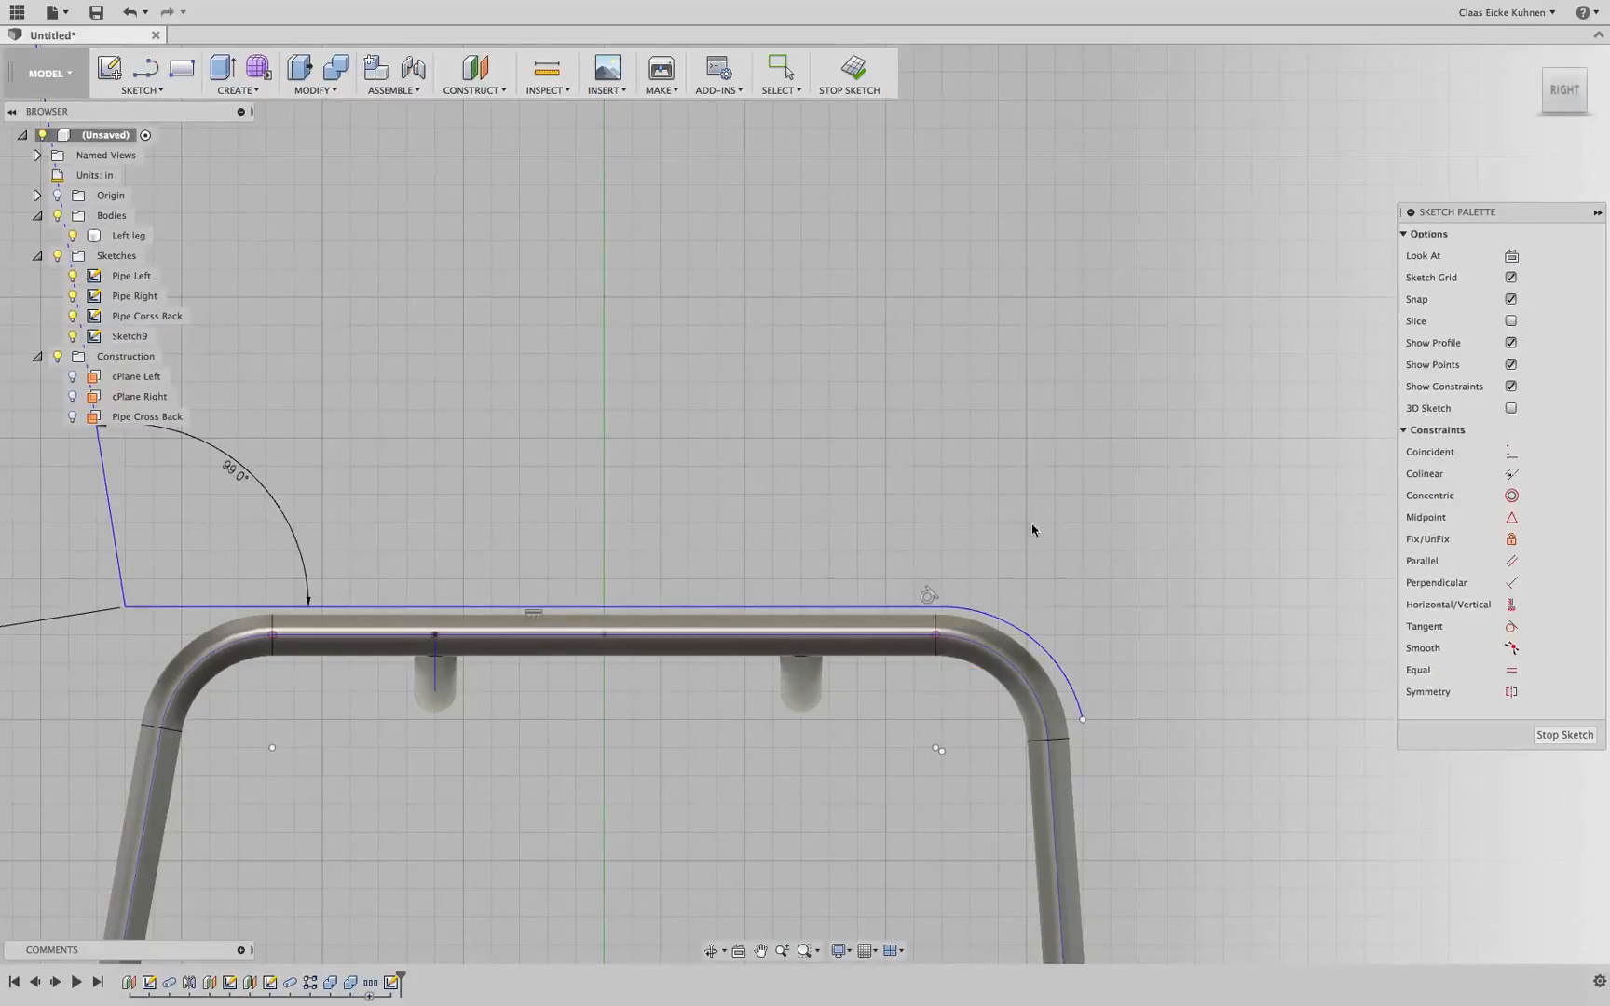
# Adjust the tangent arc's endpoints so the arc aligns with the curve of the pipe bend
pyautogui.scroll(5, 1057, 743)
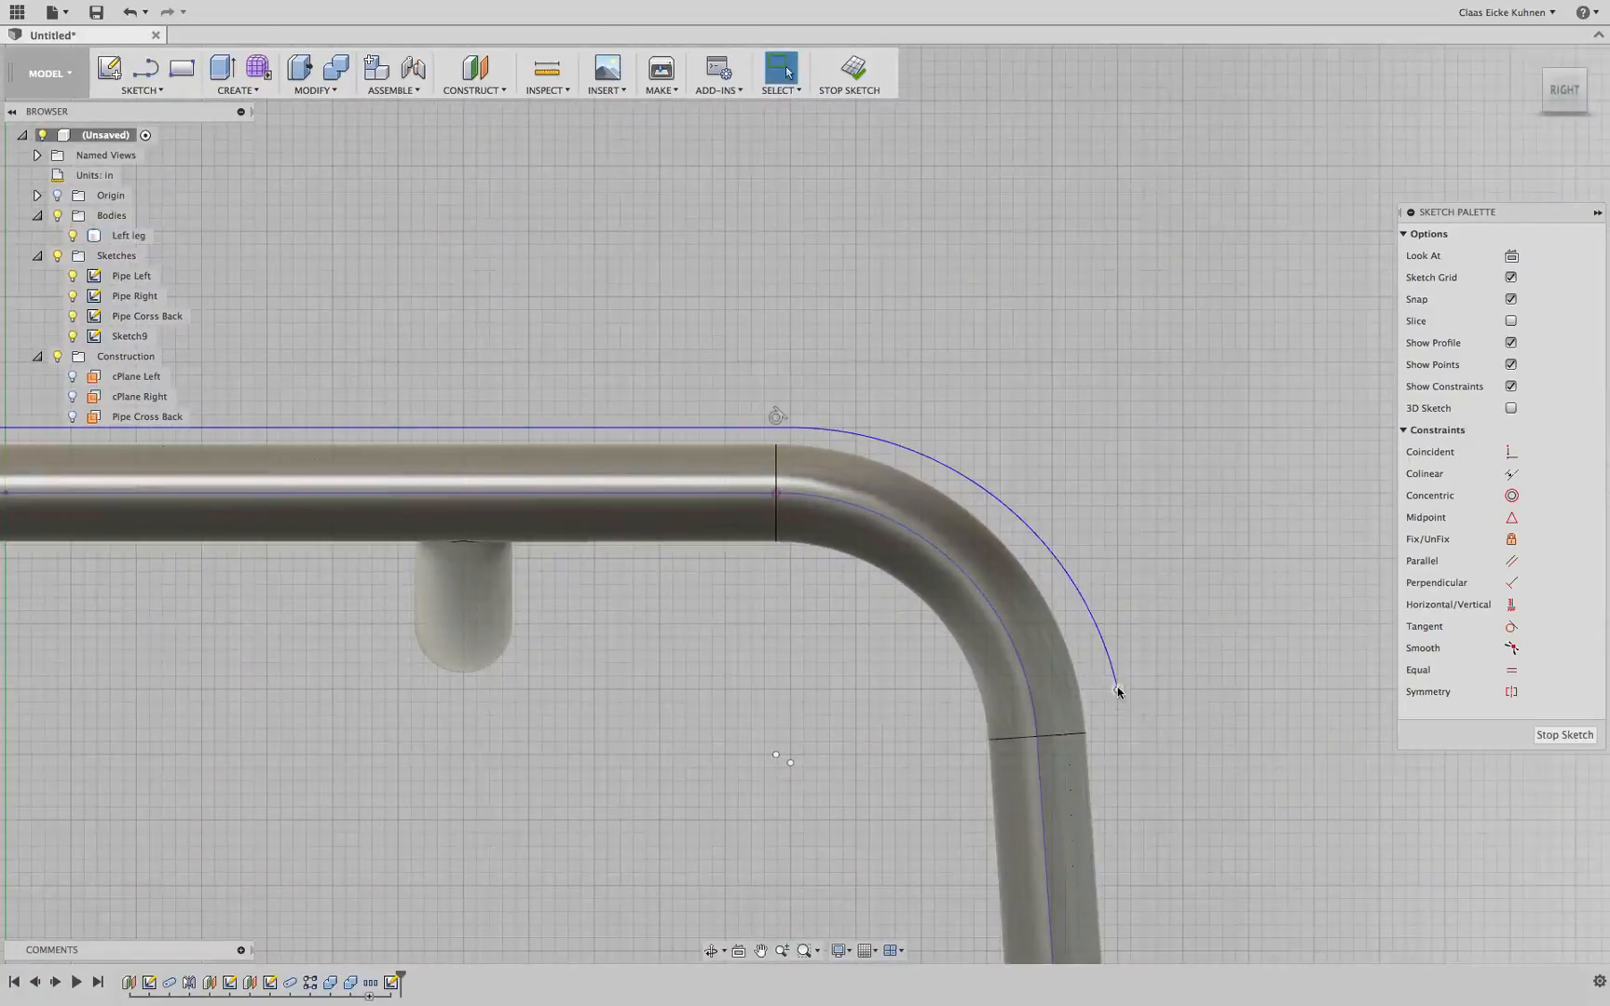
pyautogui.moveTo(1121, 692); pyautogui.dragTo(1106, 692)
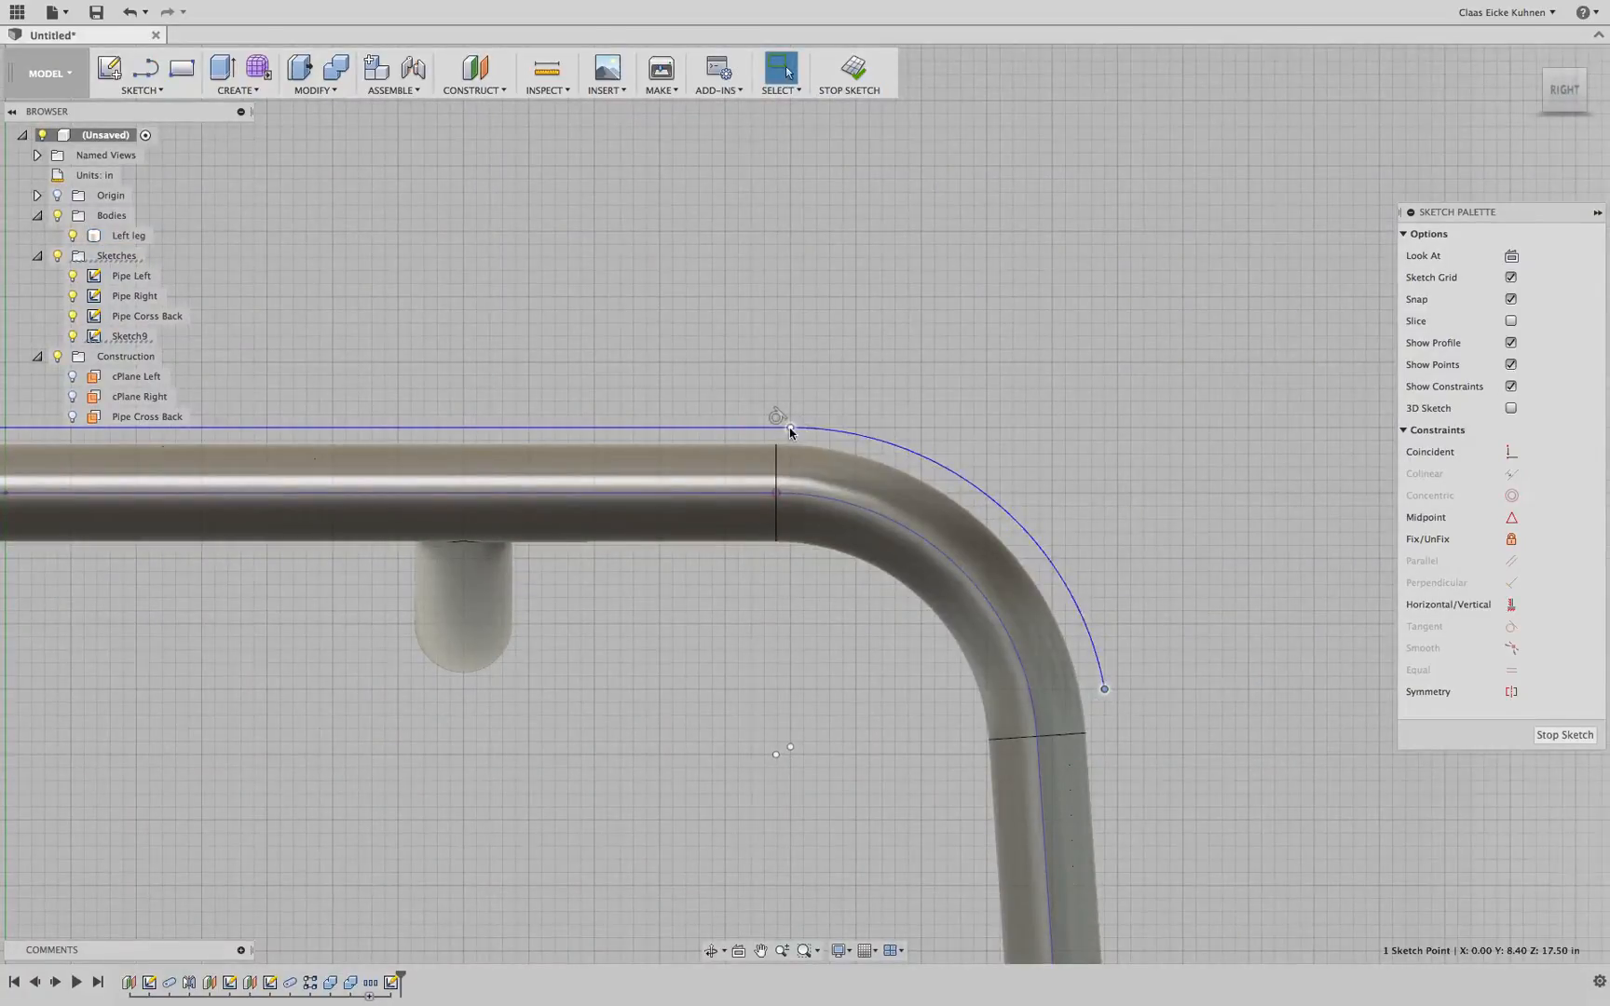
pyautogui.moveTo(790, 430); pyautogui.dragTo(776, 428)
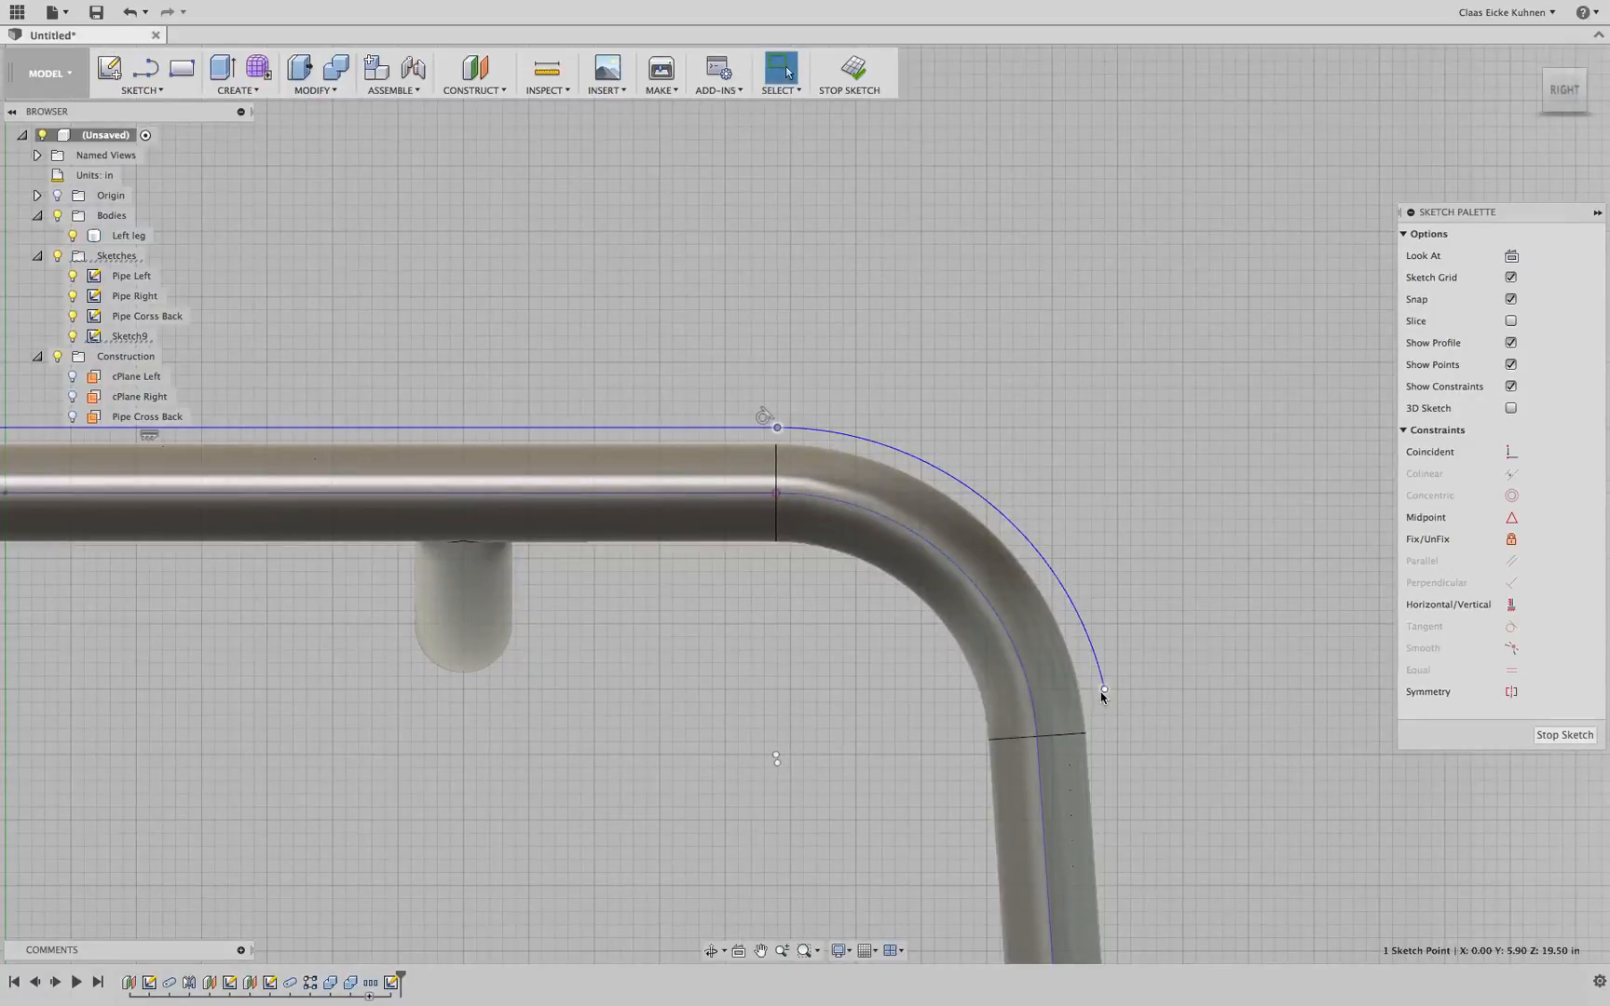
pyautogui.moveTo(1102, 697); pyautogui.dragTo(1106, 733)
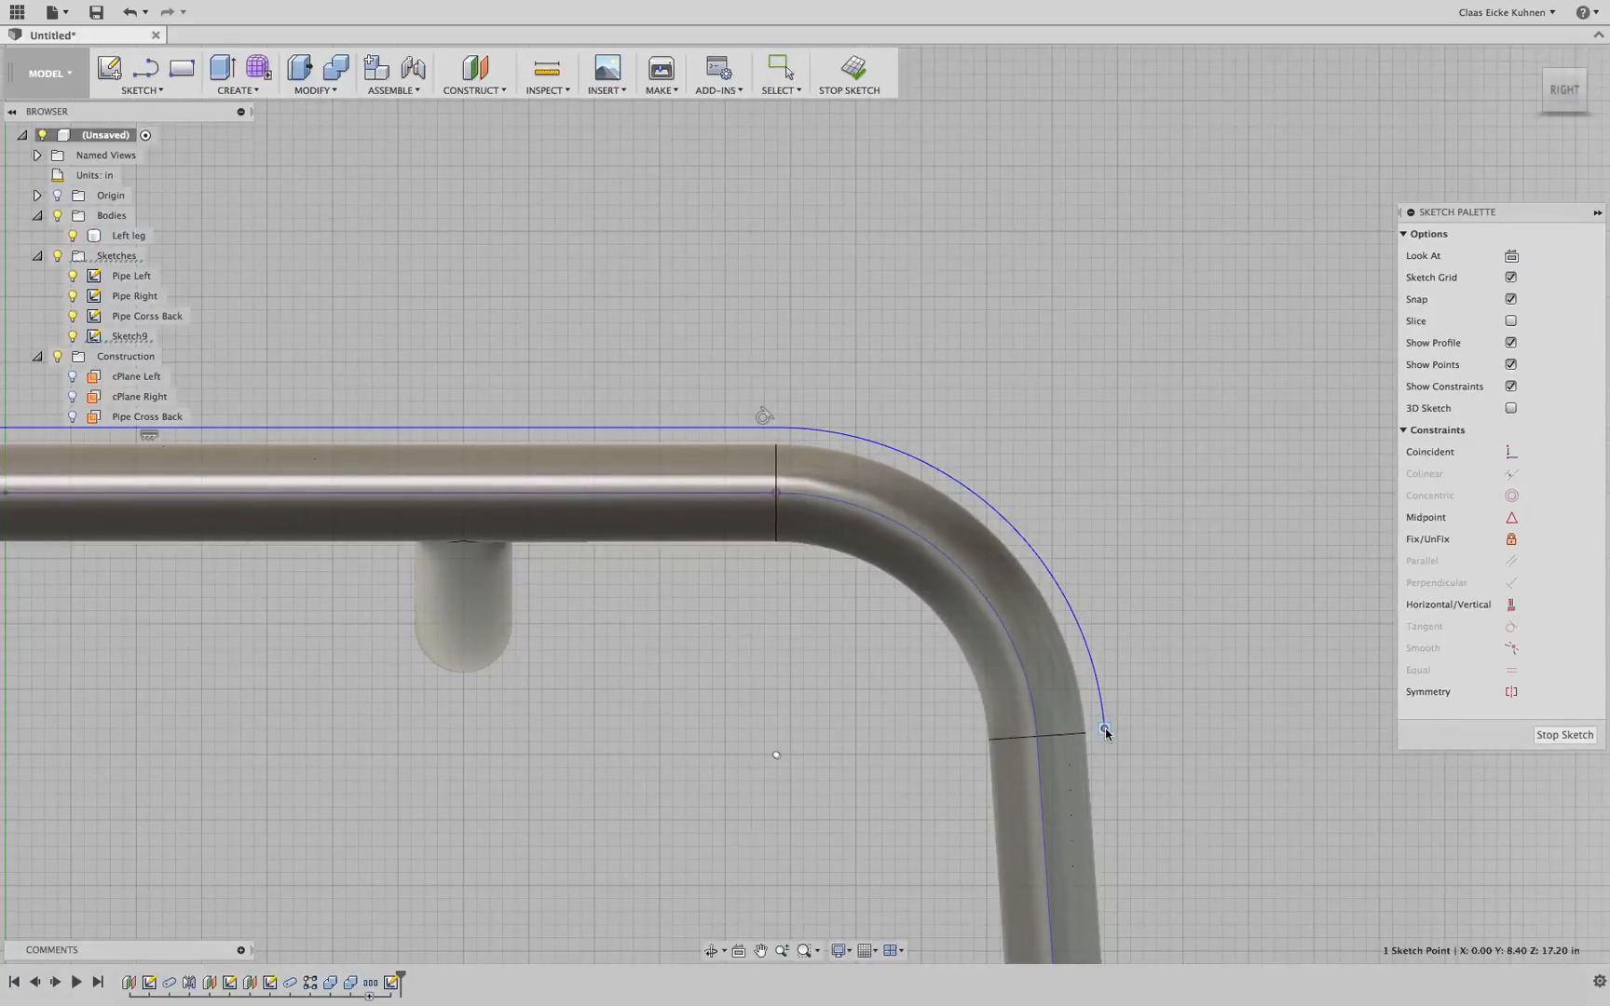
pyautogui.scroll(-5, 871, 633)
pyautogui.moveTo(610, 431); pyautogui.dragTo(669, 423, button='middle')
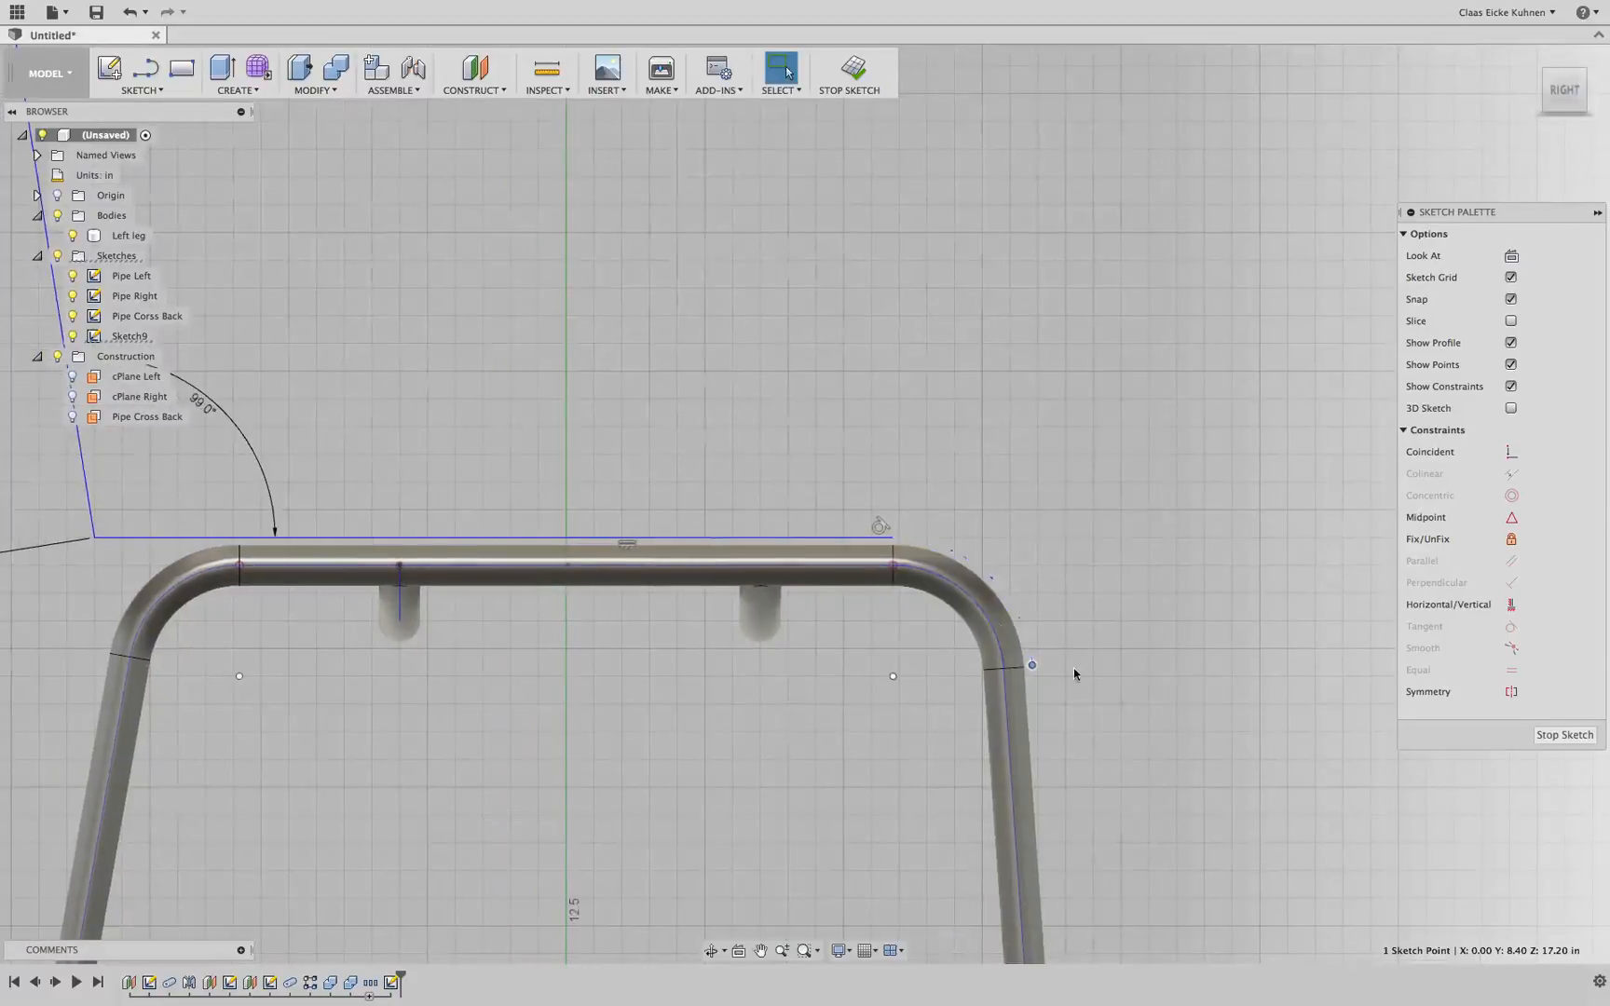
pyautogui.scroll(3, 1074, 673)
pyautogui.moveTo(997, 663); pyautogui.dragTo(985, 601)
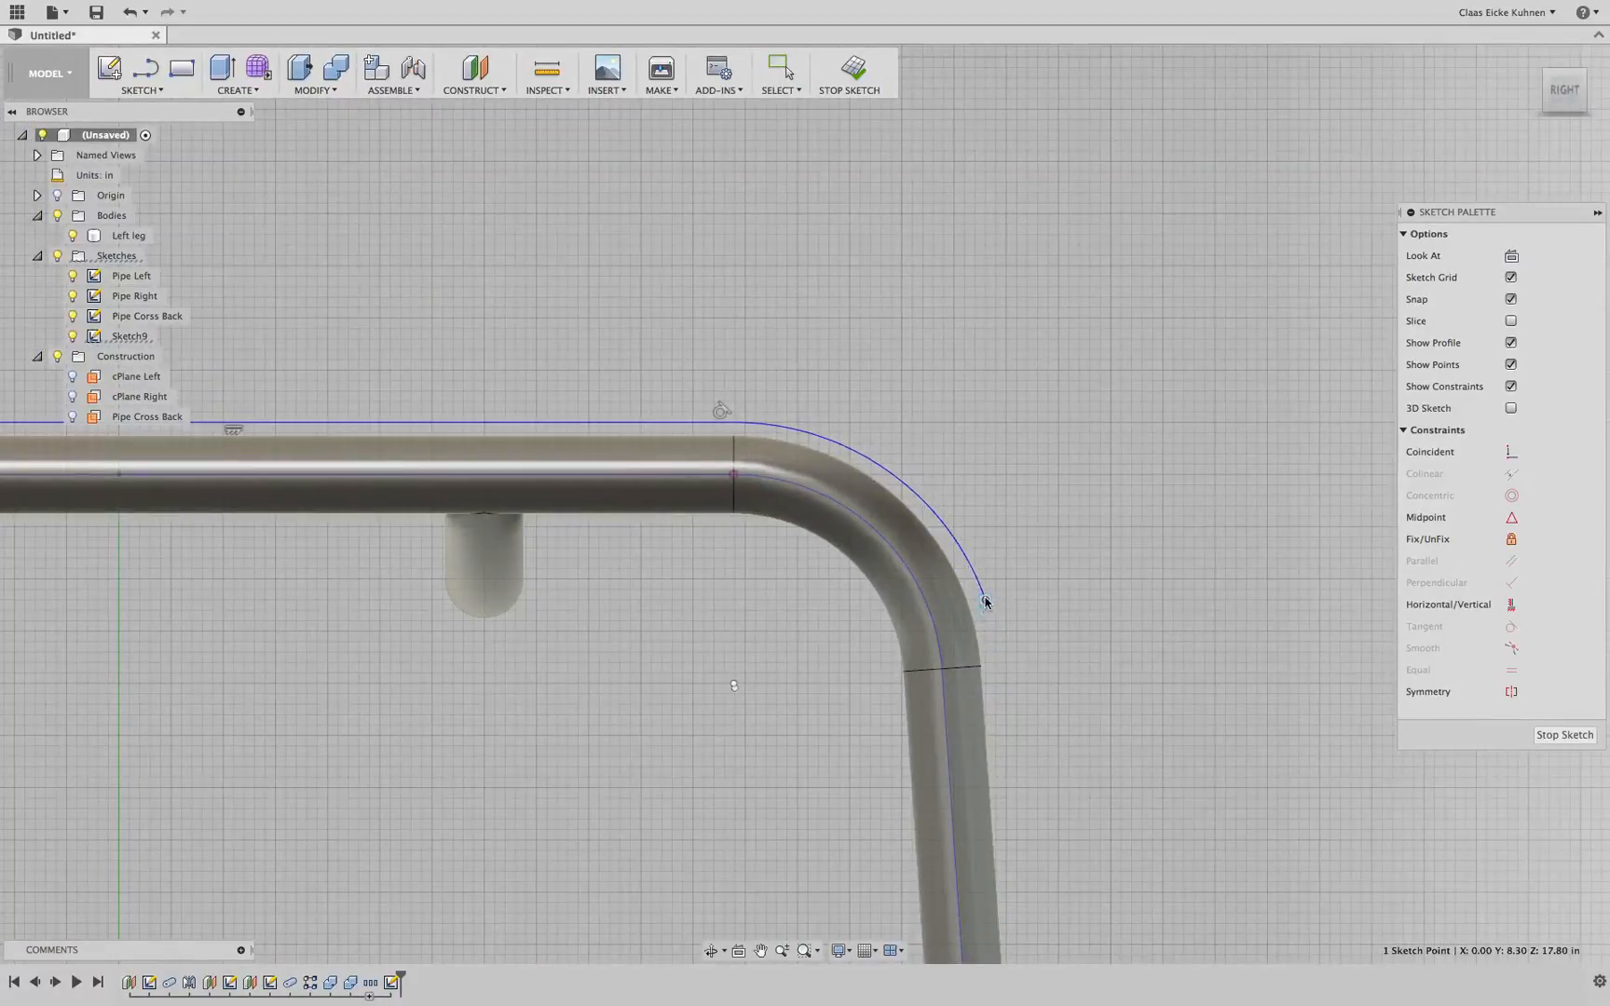
pyautogui.scroll(-4, 747, 694)
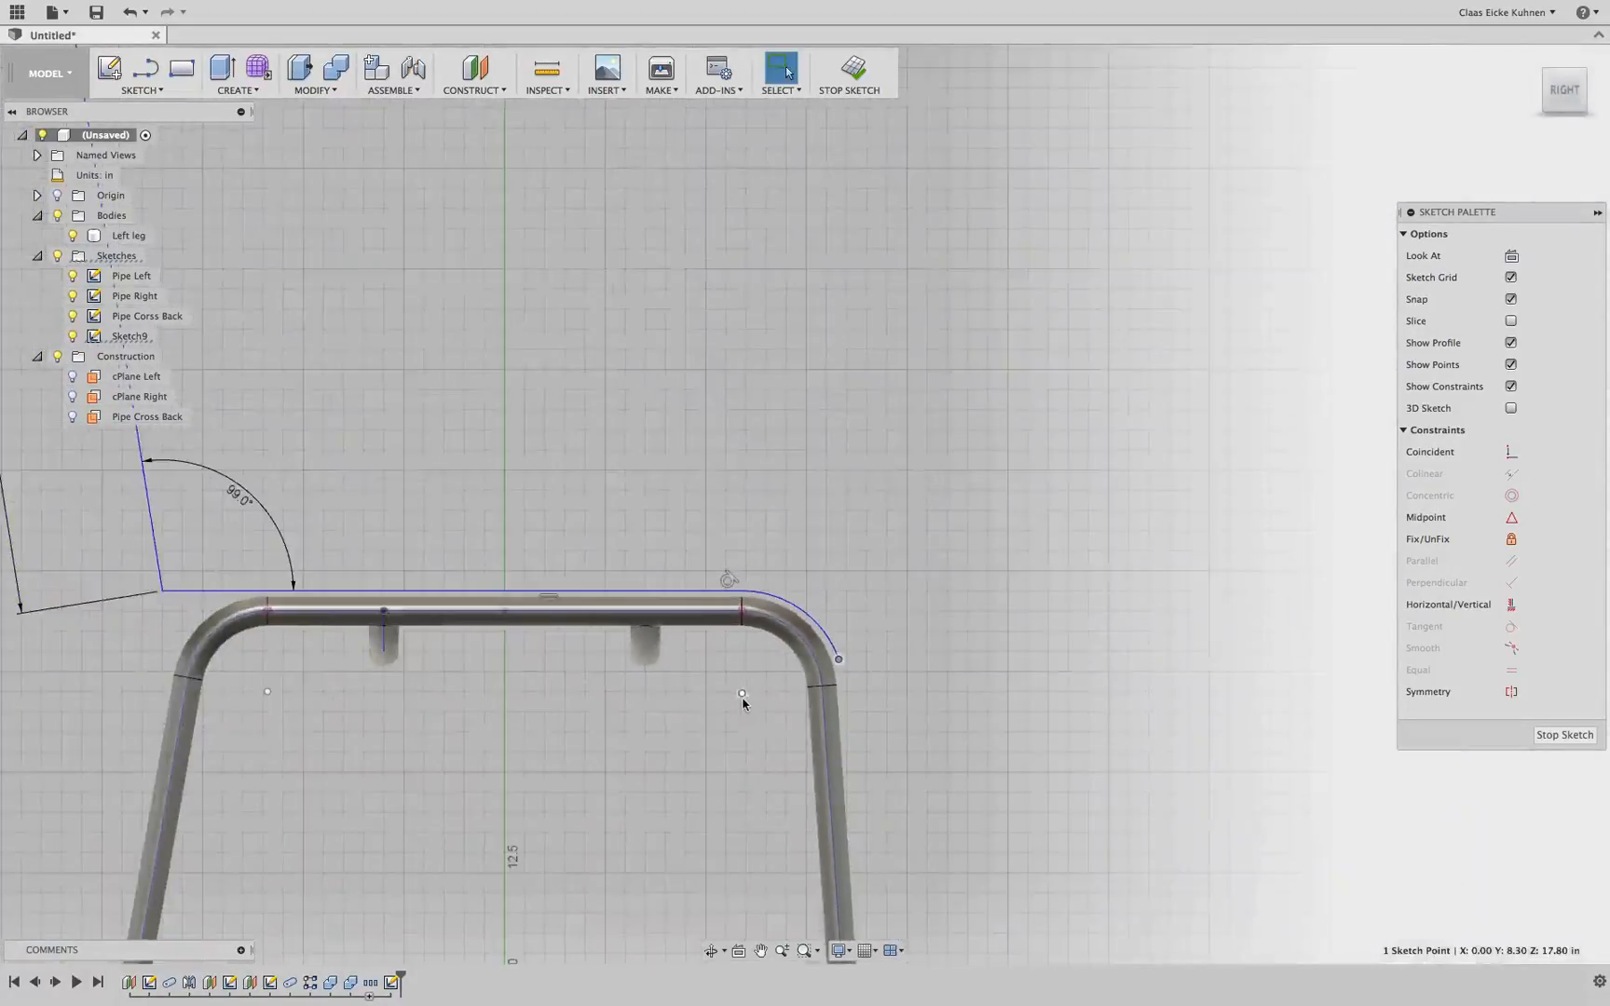
# Finish the seat-backrest profile sketch
pyautogui.moveTo(428, 405); pyautogui.dragTo(729, 519, button='middle')
pyautogui.scroll(-4, 730, 520)
pyautogui.scroll(1, 730, 519)
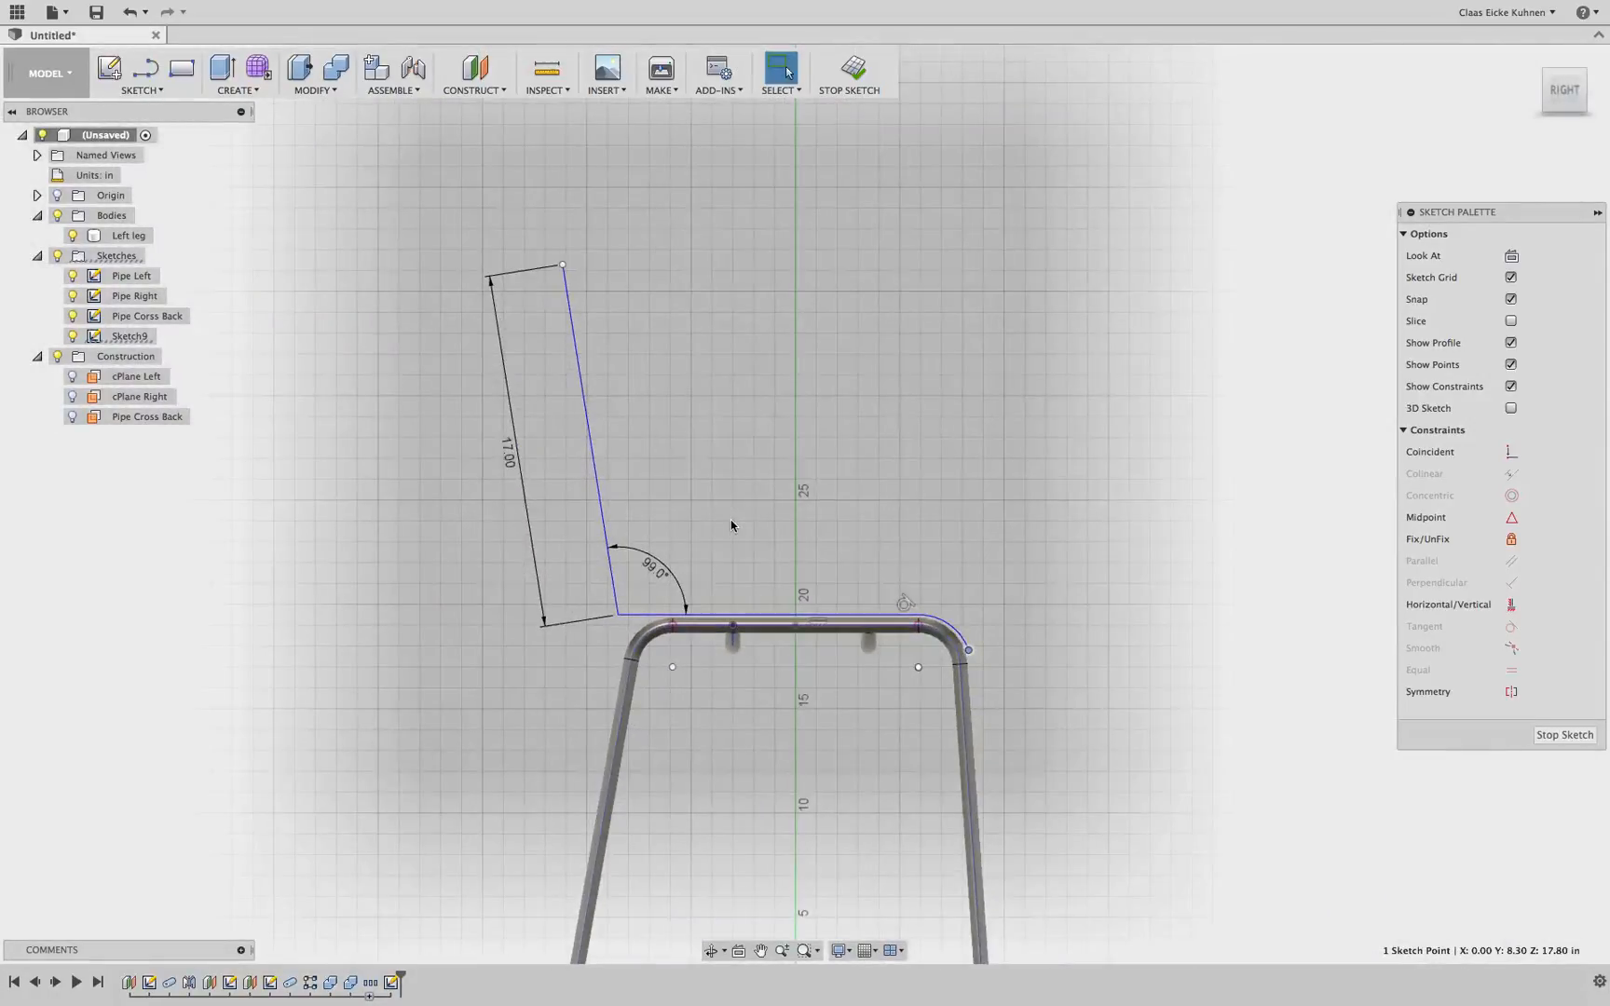
pyautogui.moveTo(1570, 92); pyautogui.dragTo(1532, 115)
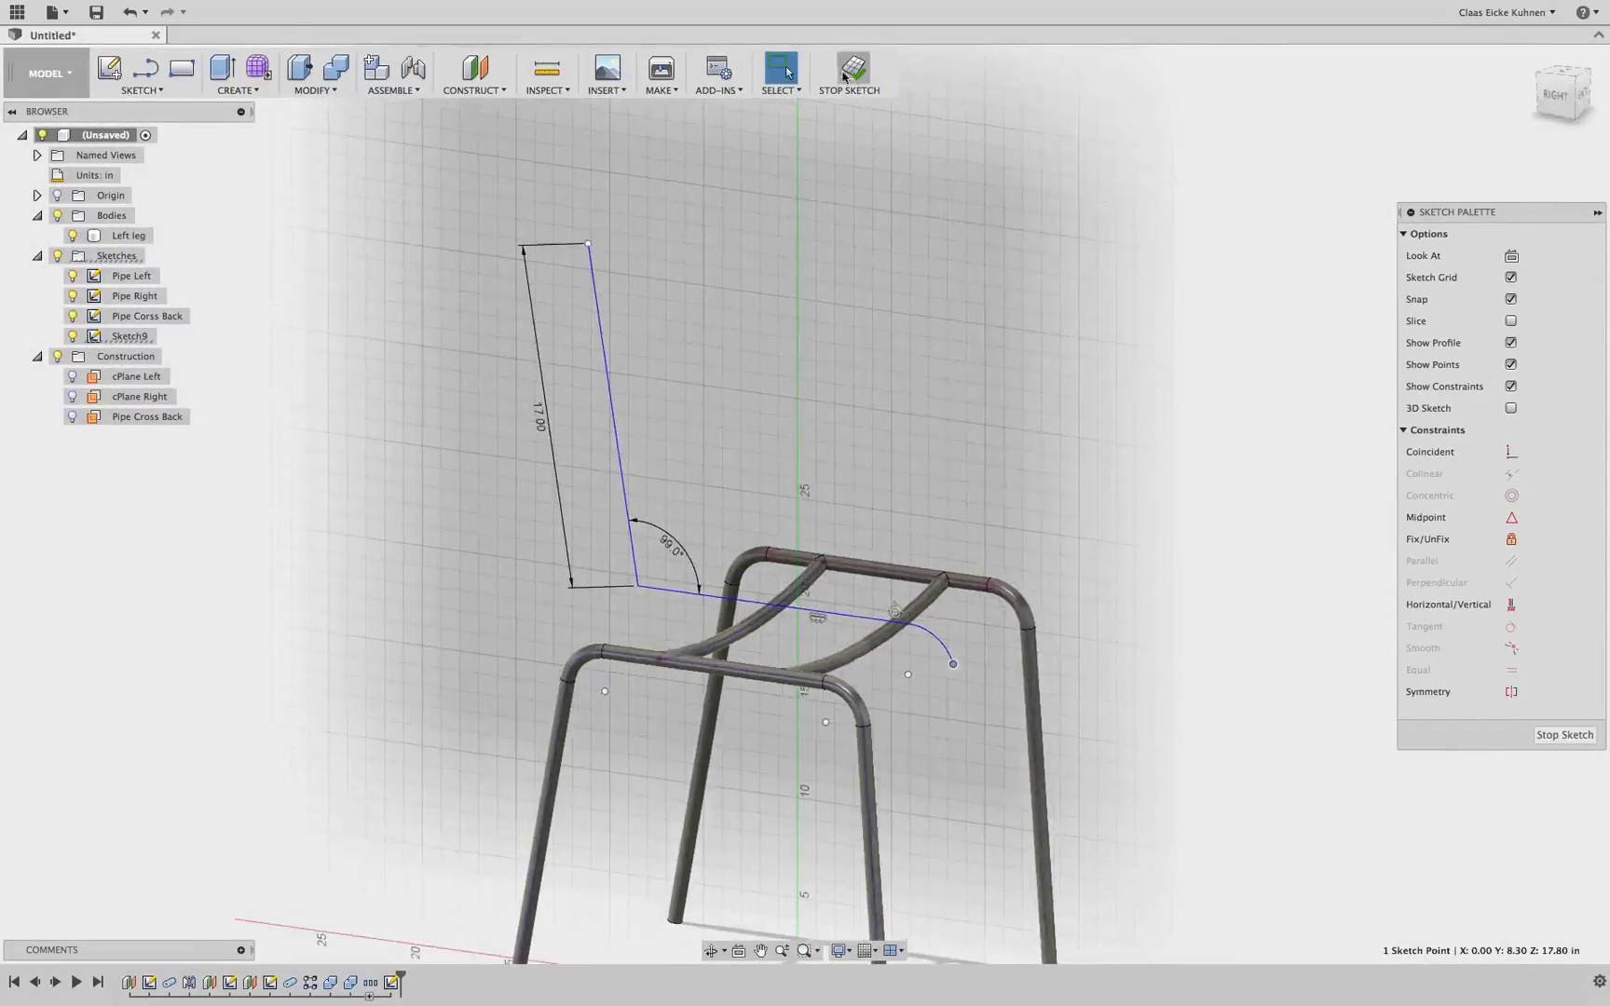
pyautogui.click(850, 69)
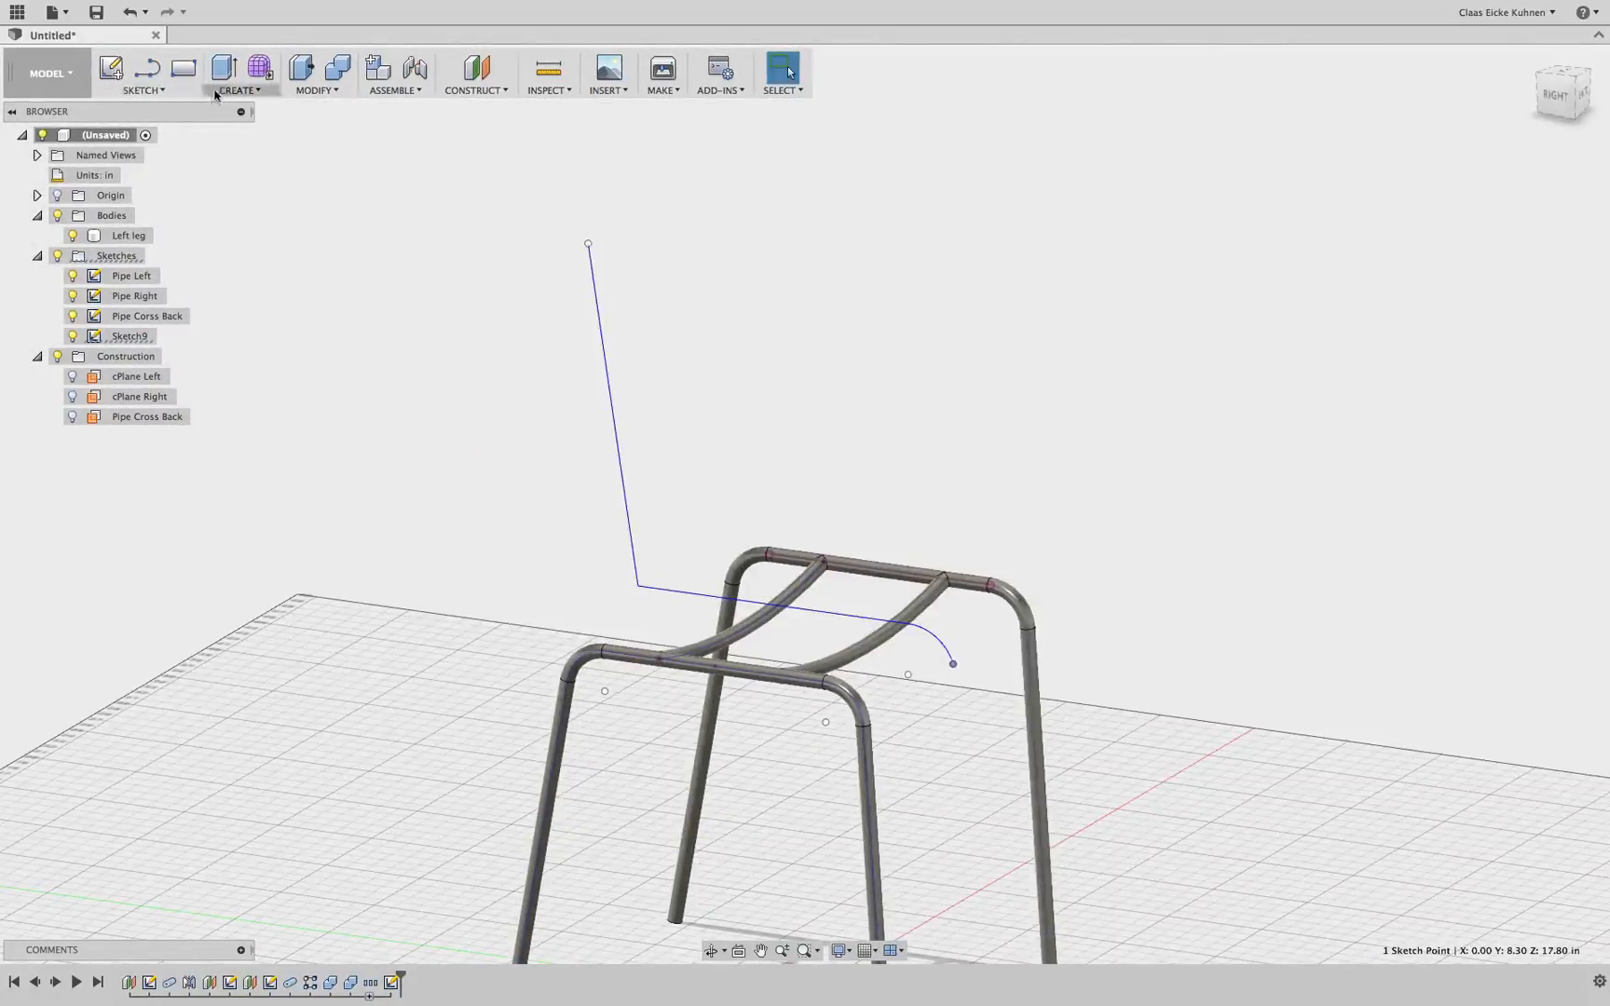
# Switch to the Patch workspace and try a surface Extrude of the seat-backrest profile 9 in wide
pyautogui.click(51, 73)
pyautogui.click(32, 149)
pyautogui.click(227, 90)
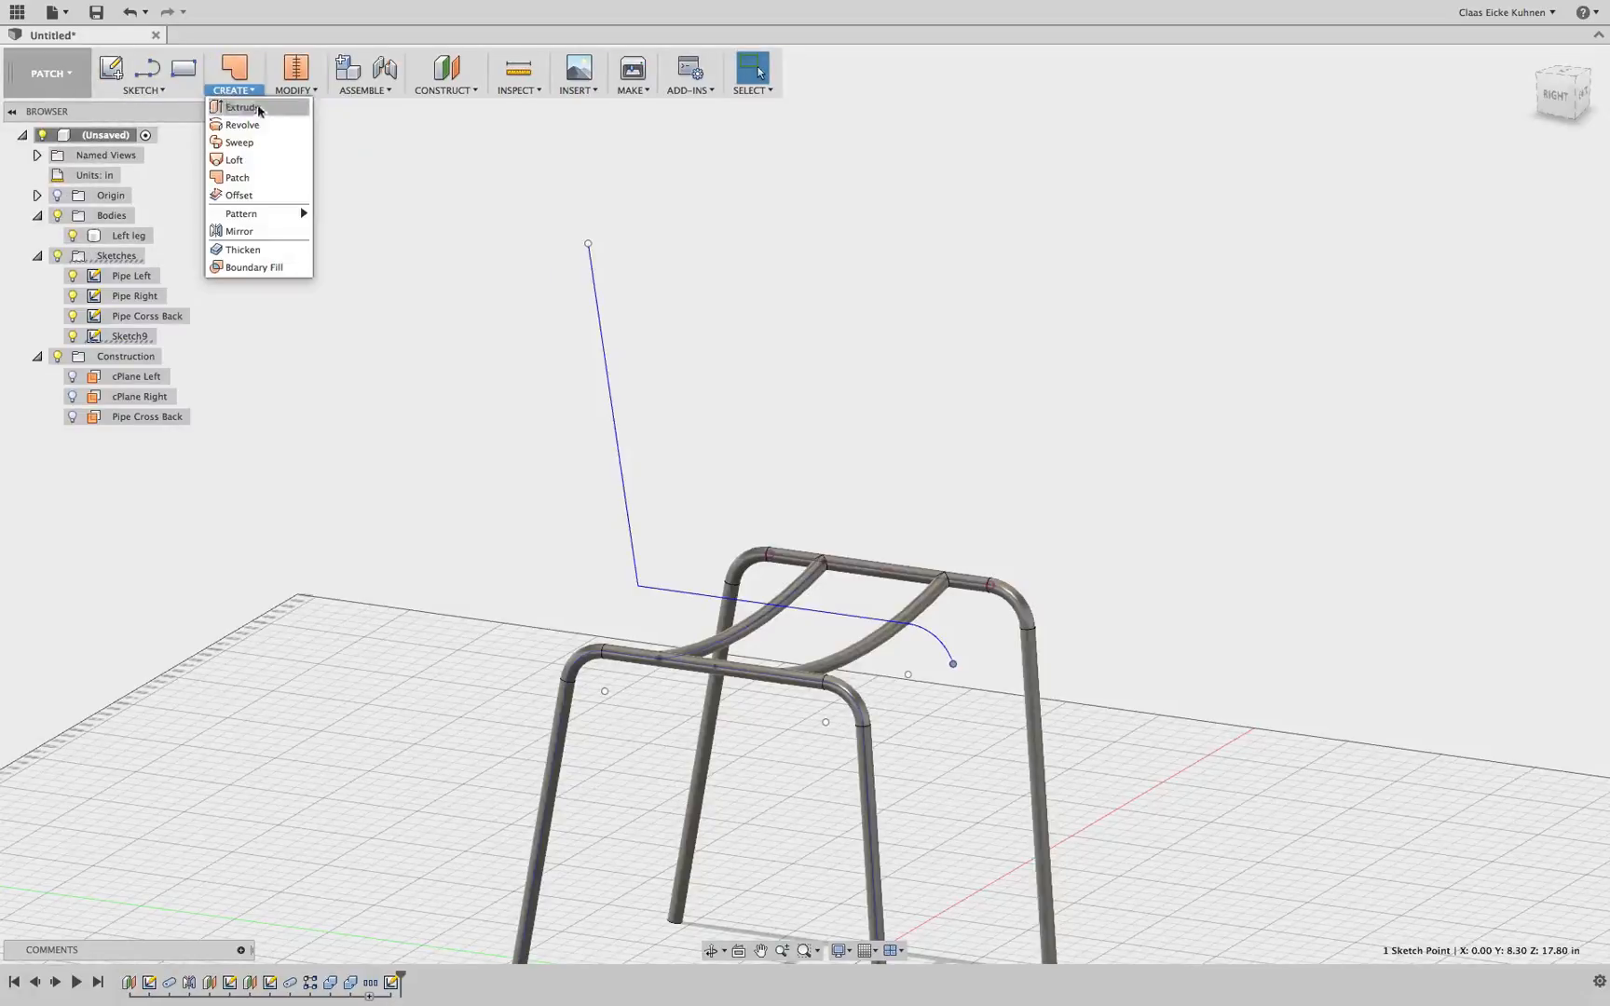
pyautogui.click(255, 110)
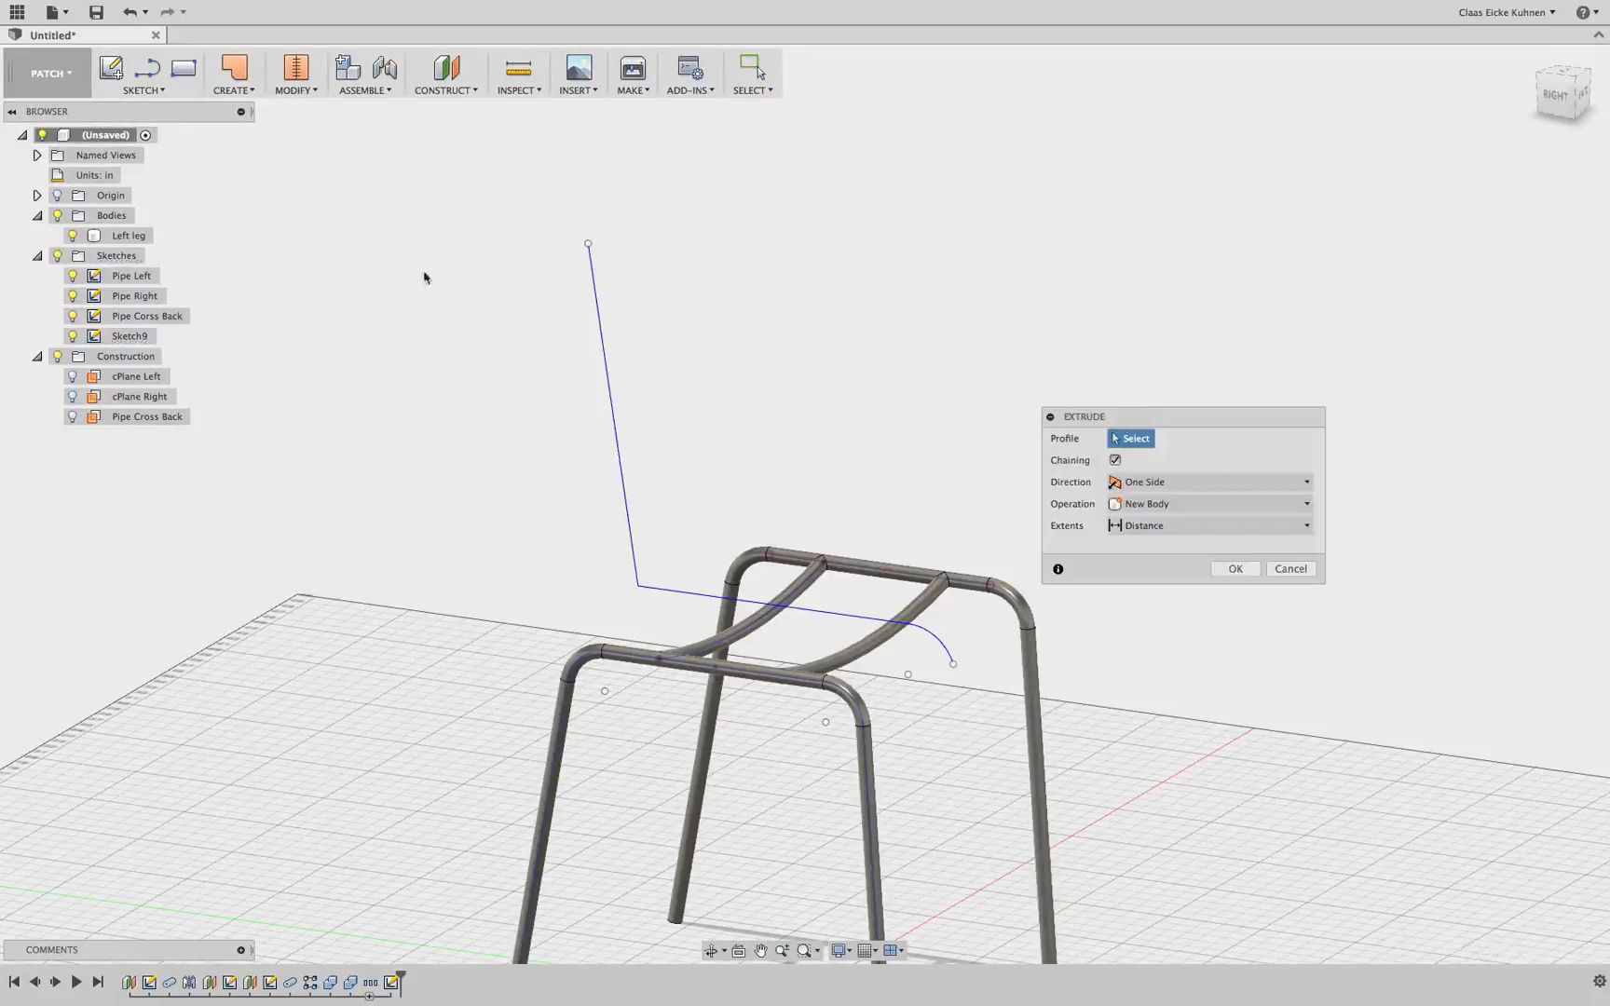
pyautogui.click(616, 415)
pyautogui.moveTo(739, 569); pyautogui.dragTo(683, 602)
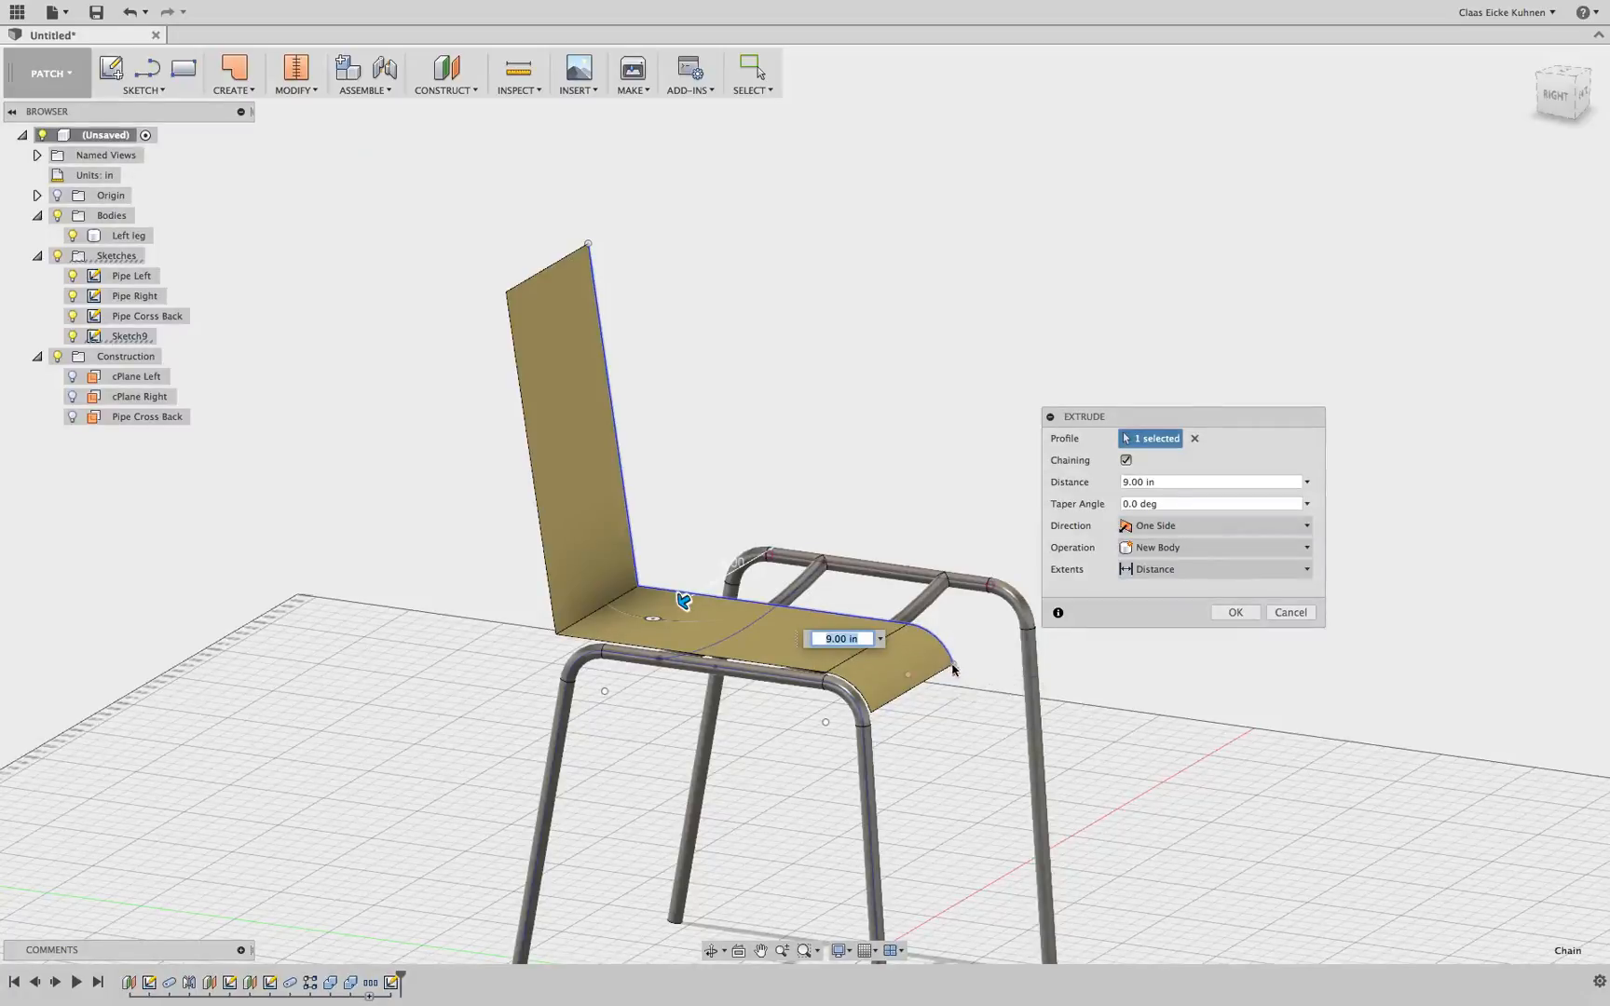
pyautogui.click(1290, 613)
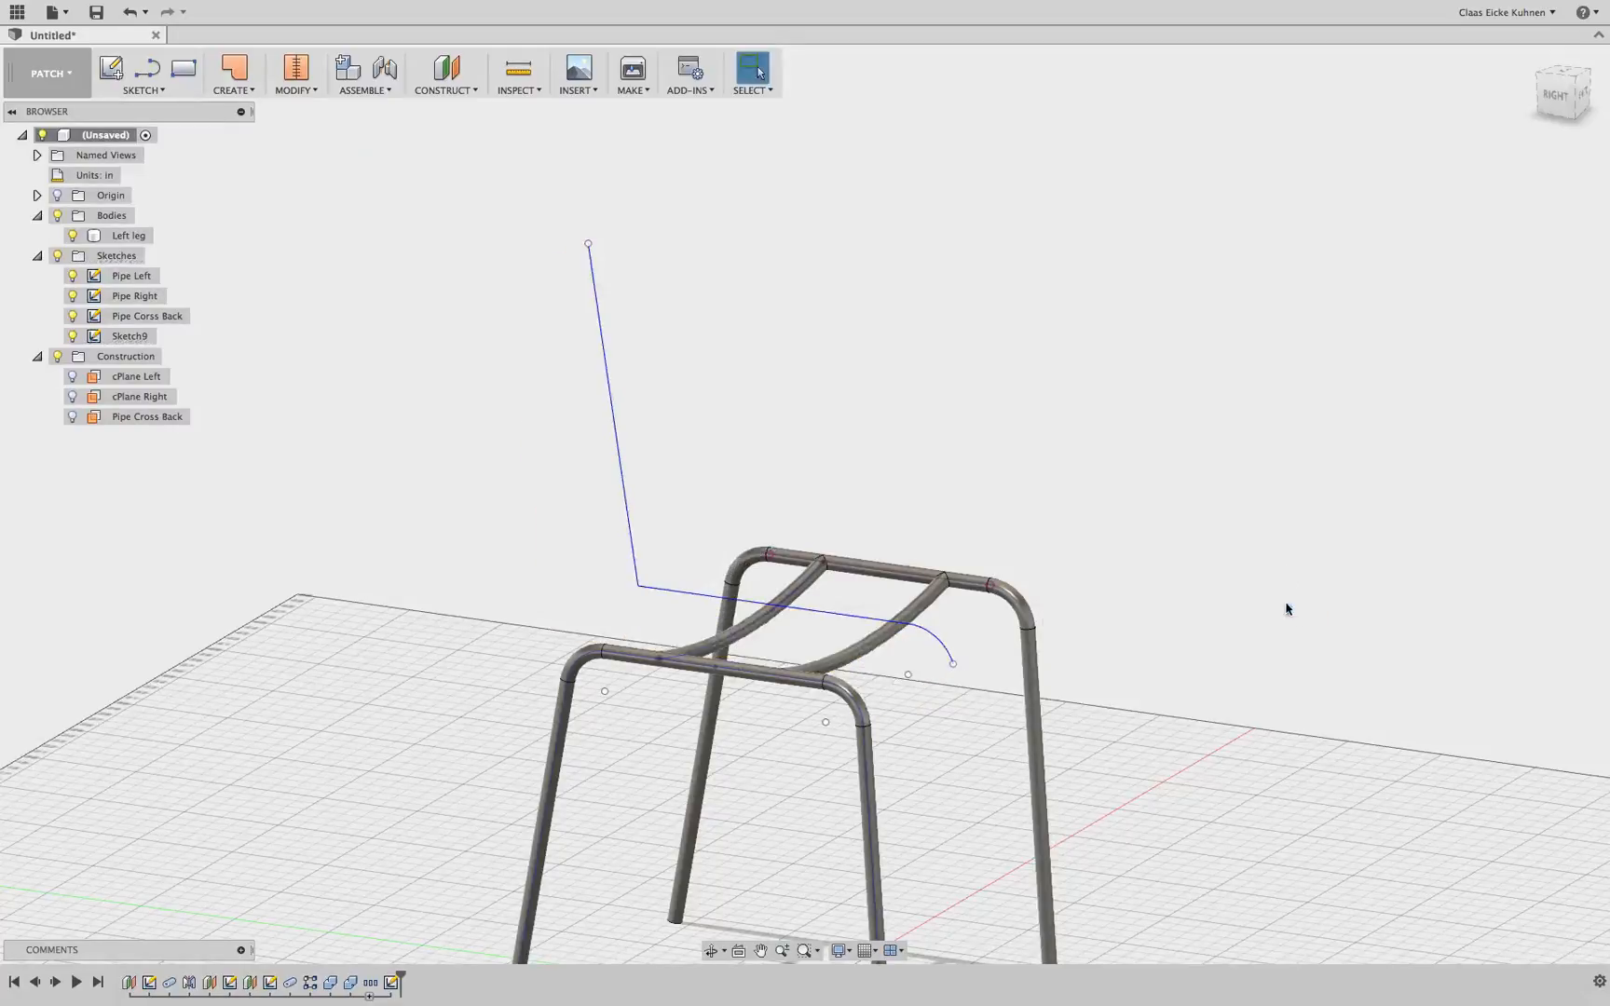
# Switch to the right side view and reopen the seat-backrest sketch for editing
pyautogui.click(1556, 95)
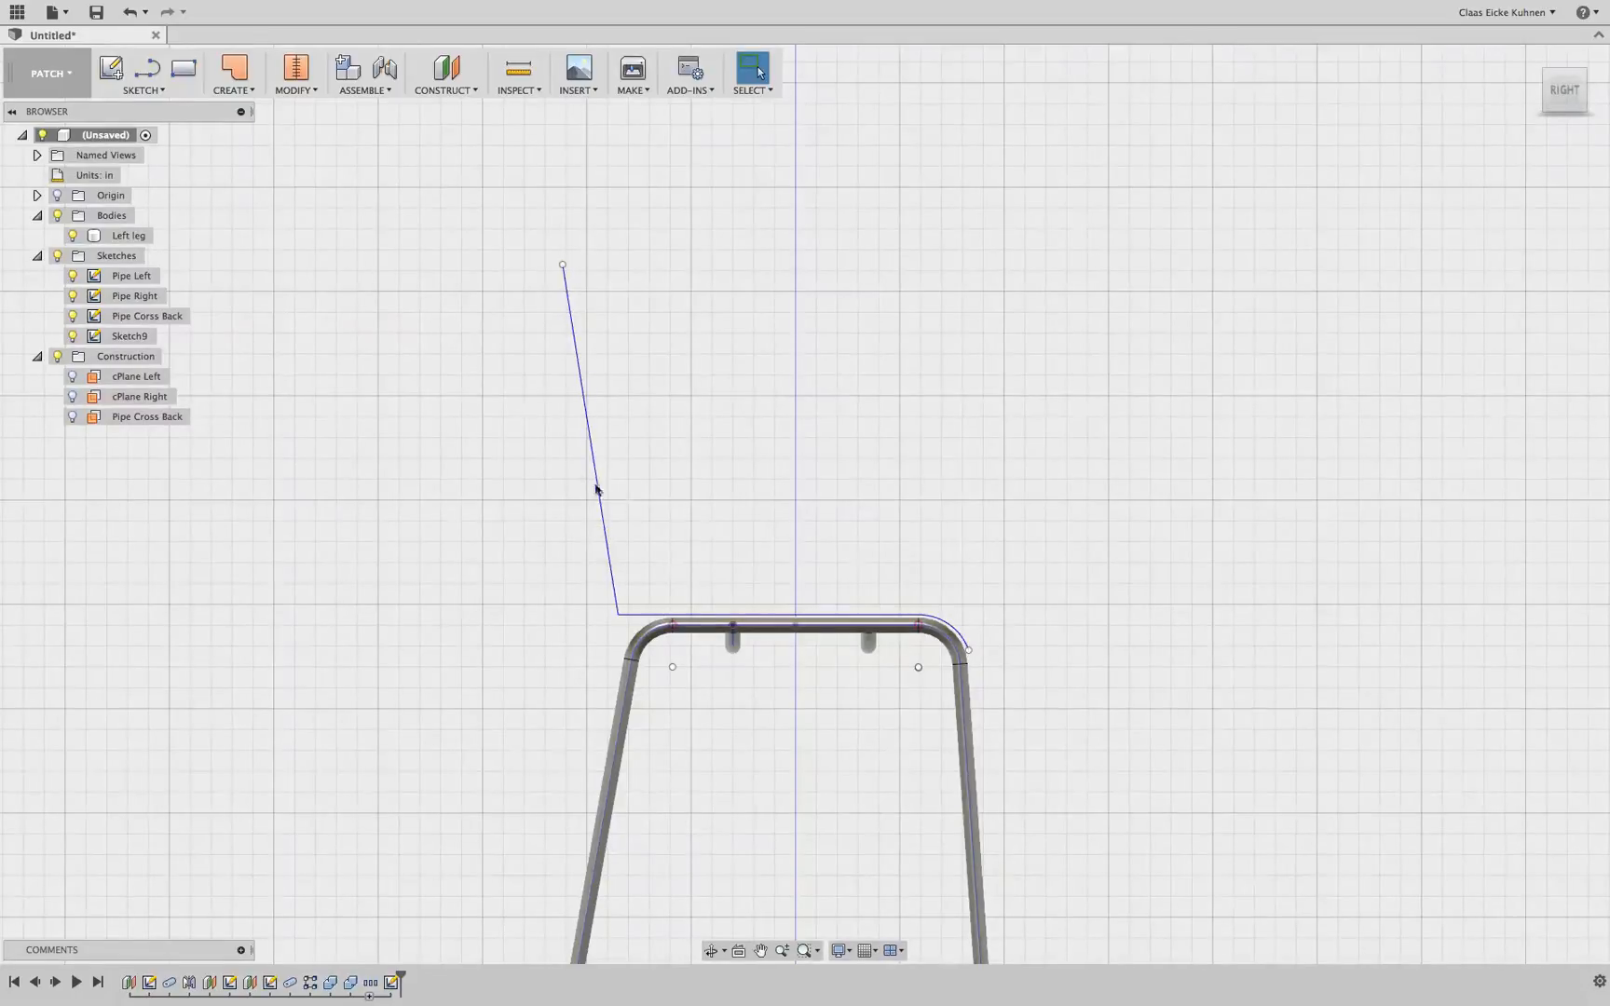
pyautogui.scroll(4, 642, 523)
pyautogui.moveTo(651, 479); pyautogui.dragTo(546, 514, button='middle')
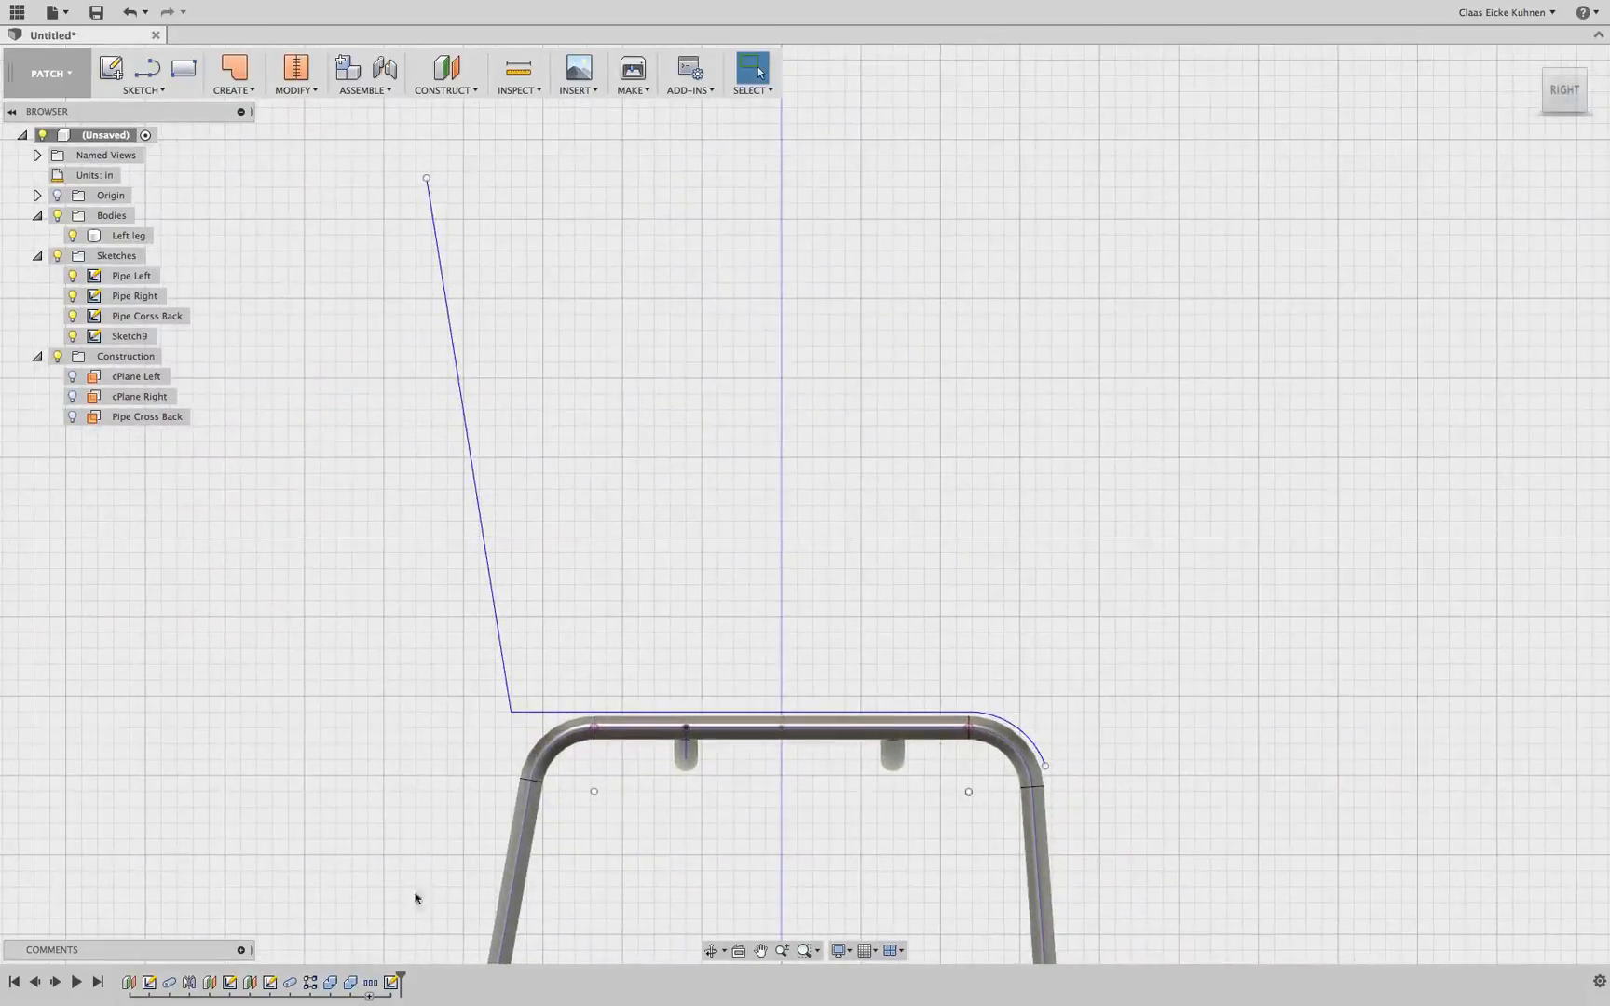
pyautogui.doubleClick(392, 982)
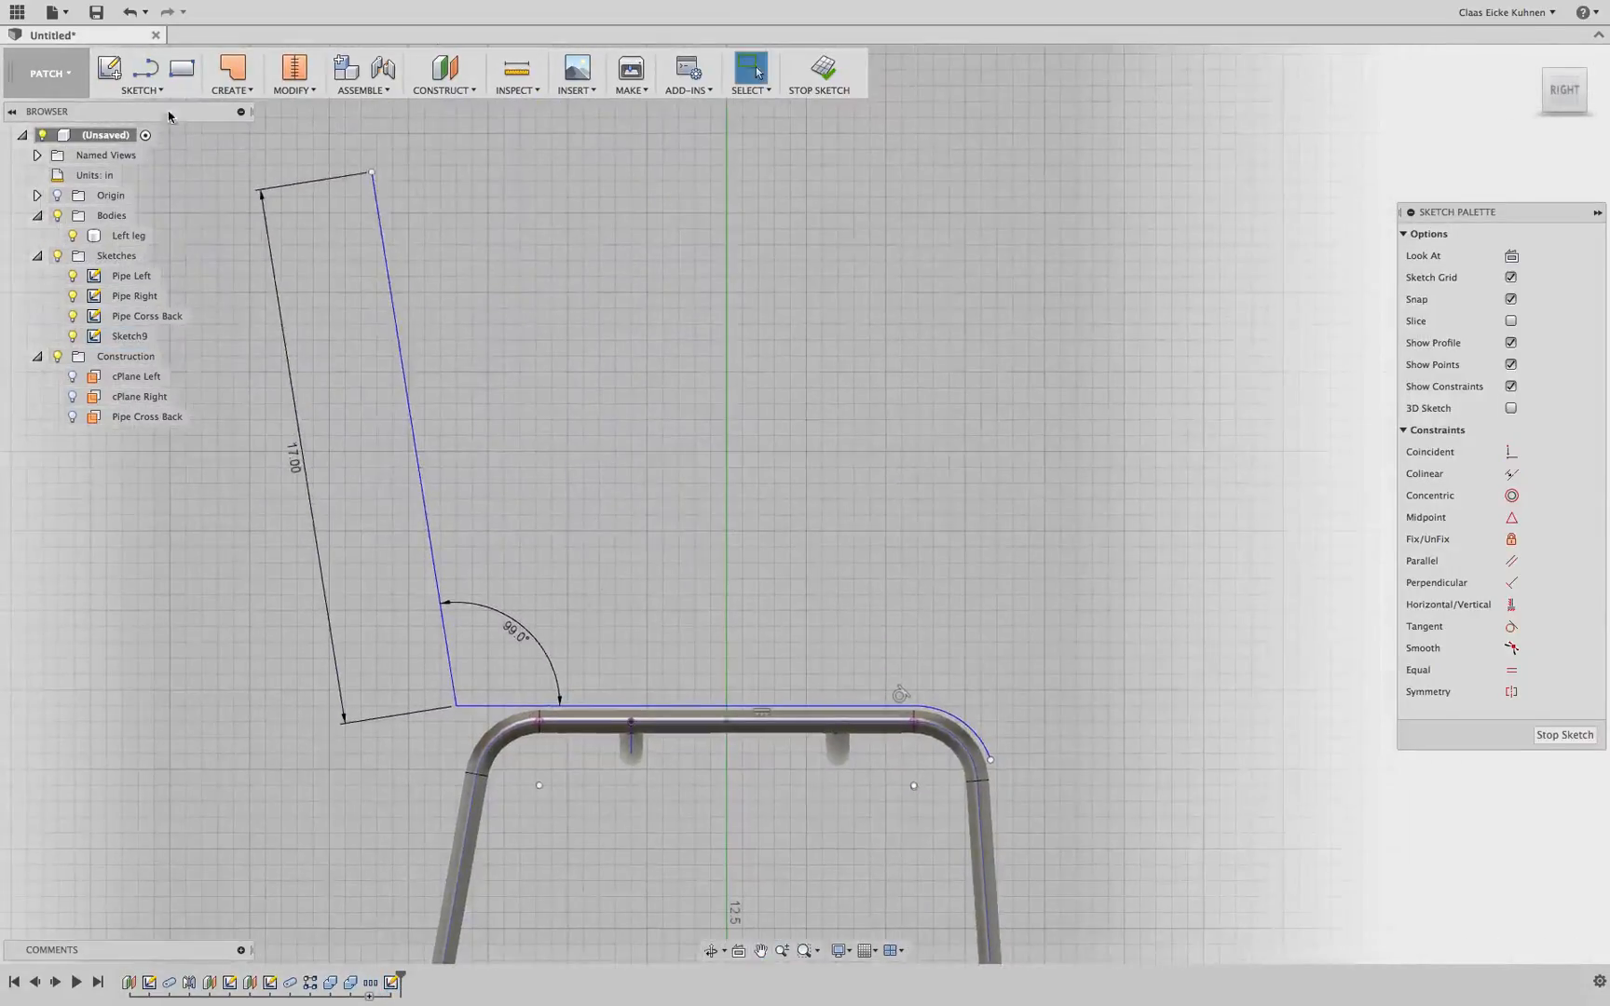
# Draw a 3-point arc across the corner between the backrest line and the seat line
pyautogui.click(159, 92)
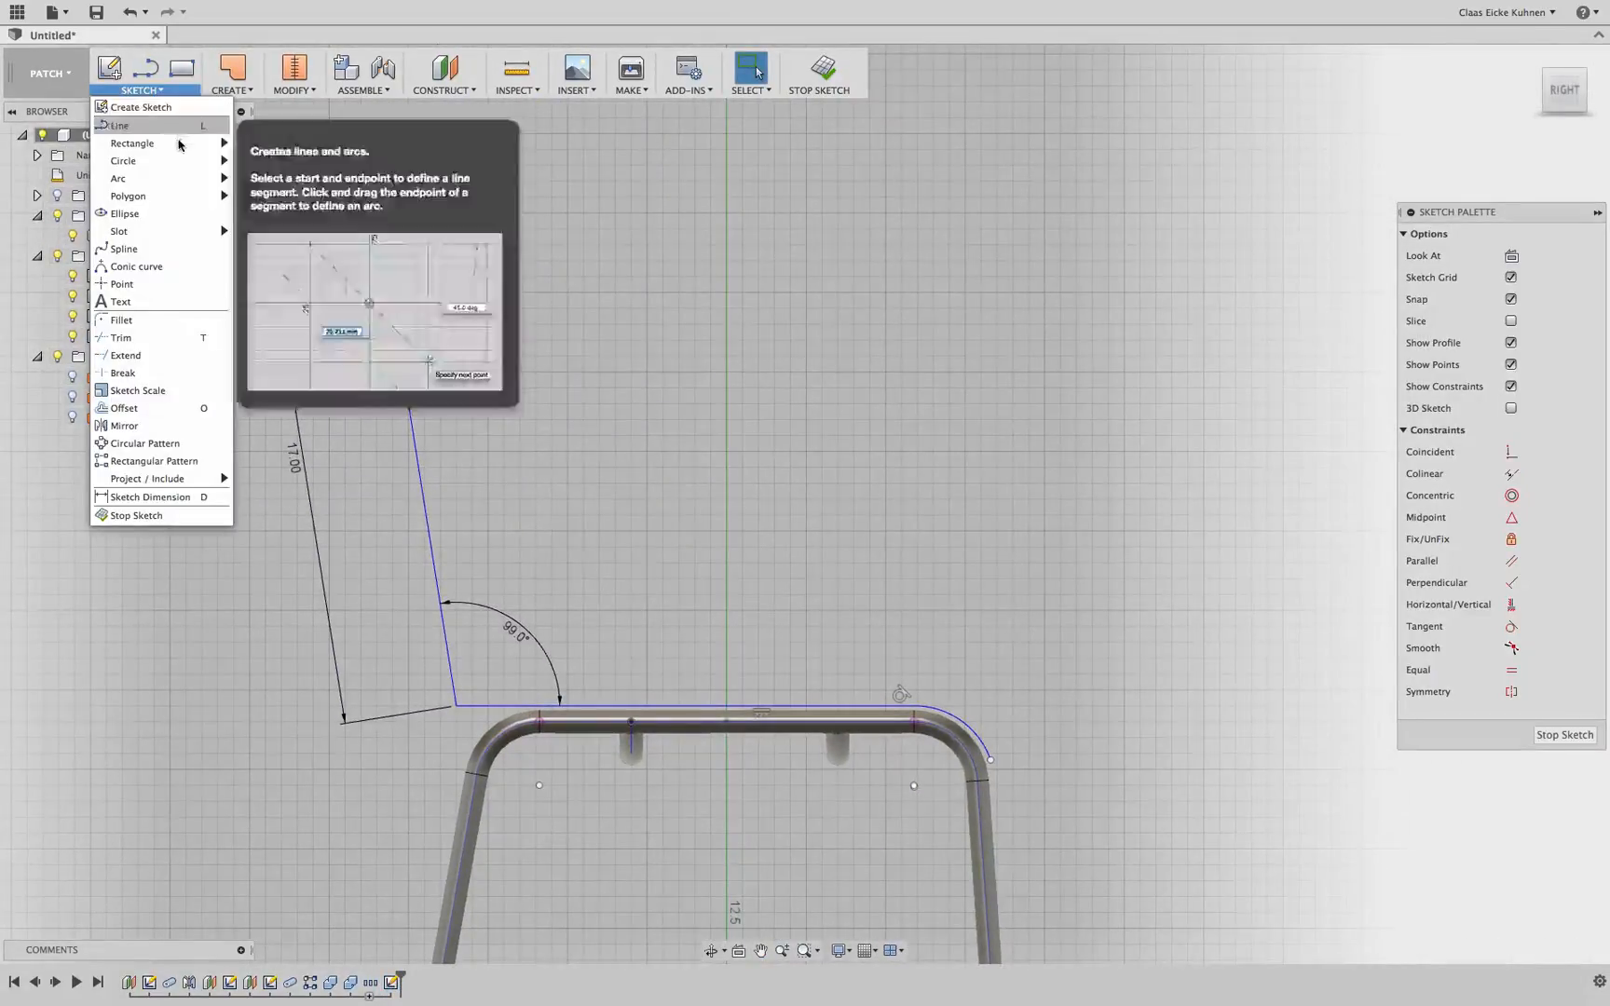
pyautogui.moveTo(168, 178)
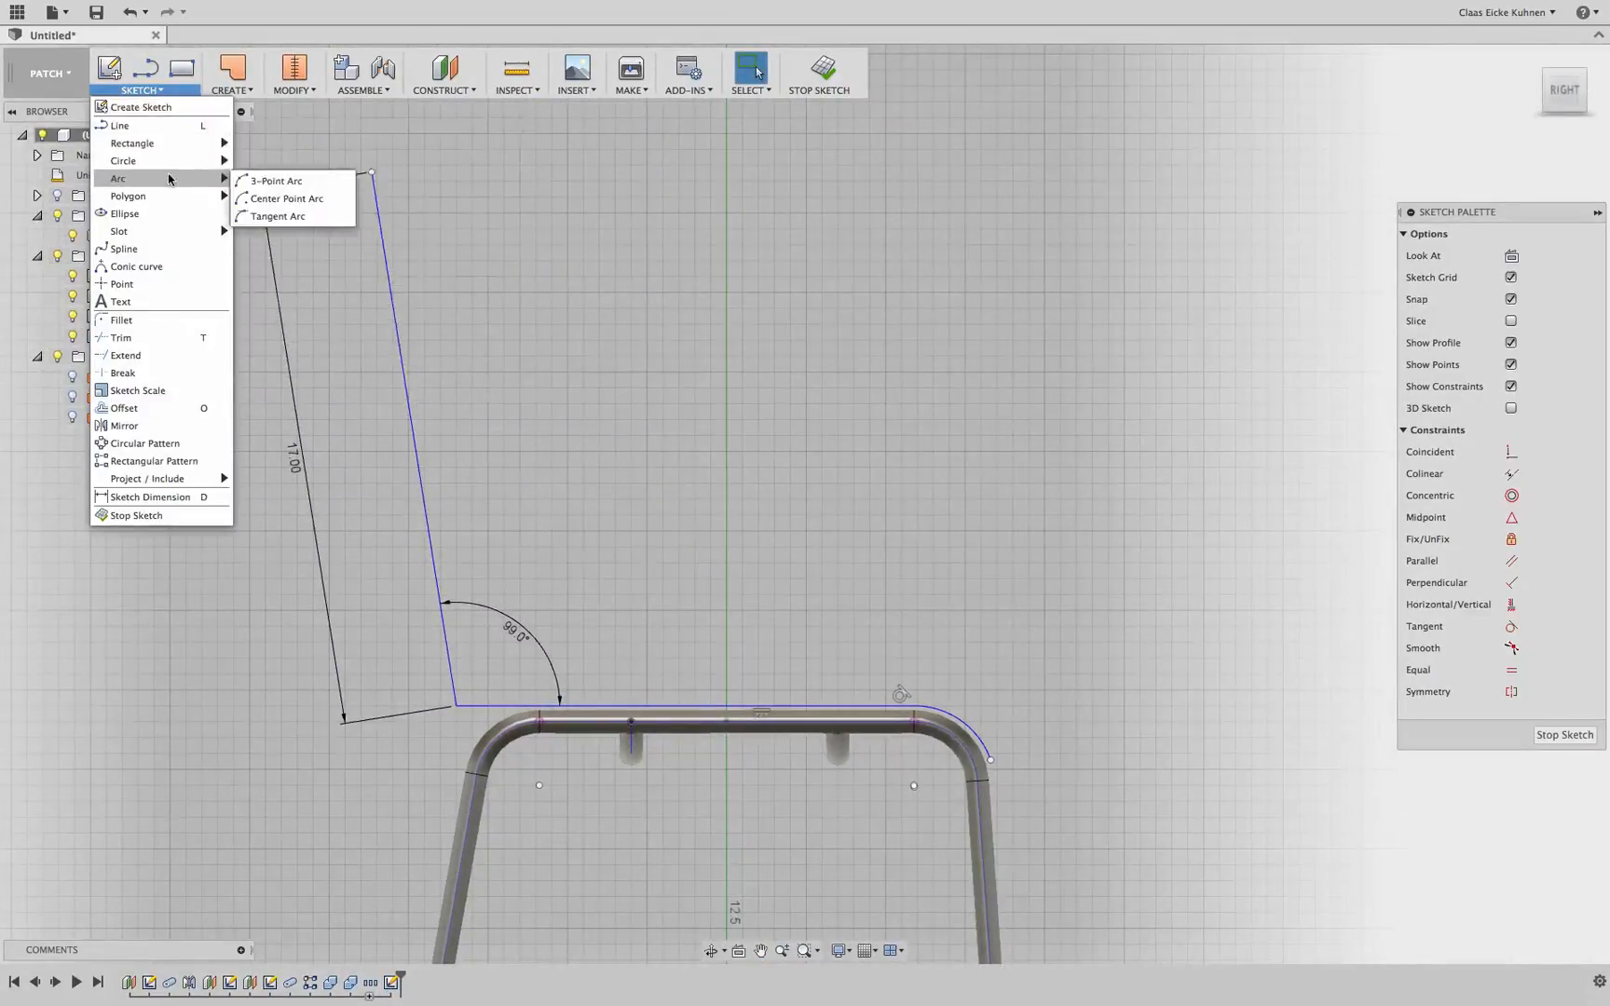
pyautogui.click(276, 219)
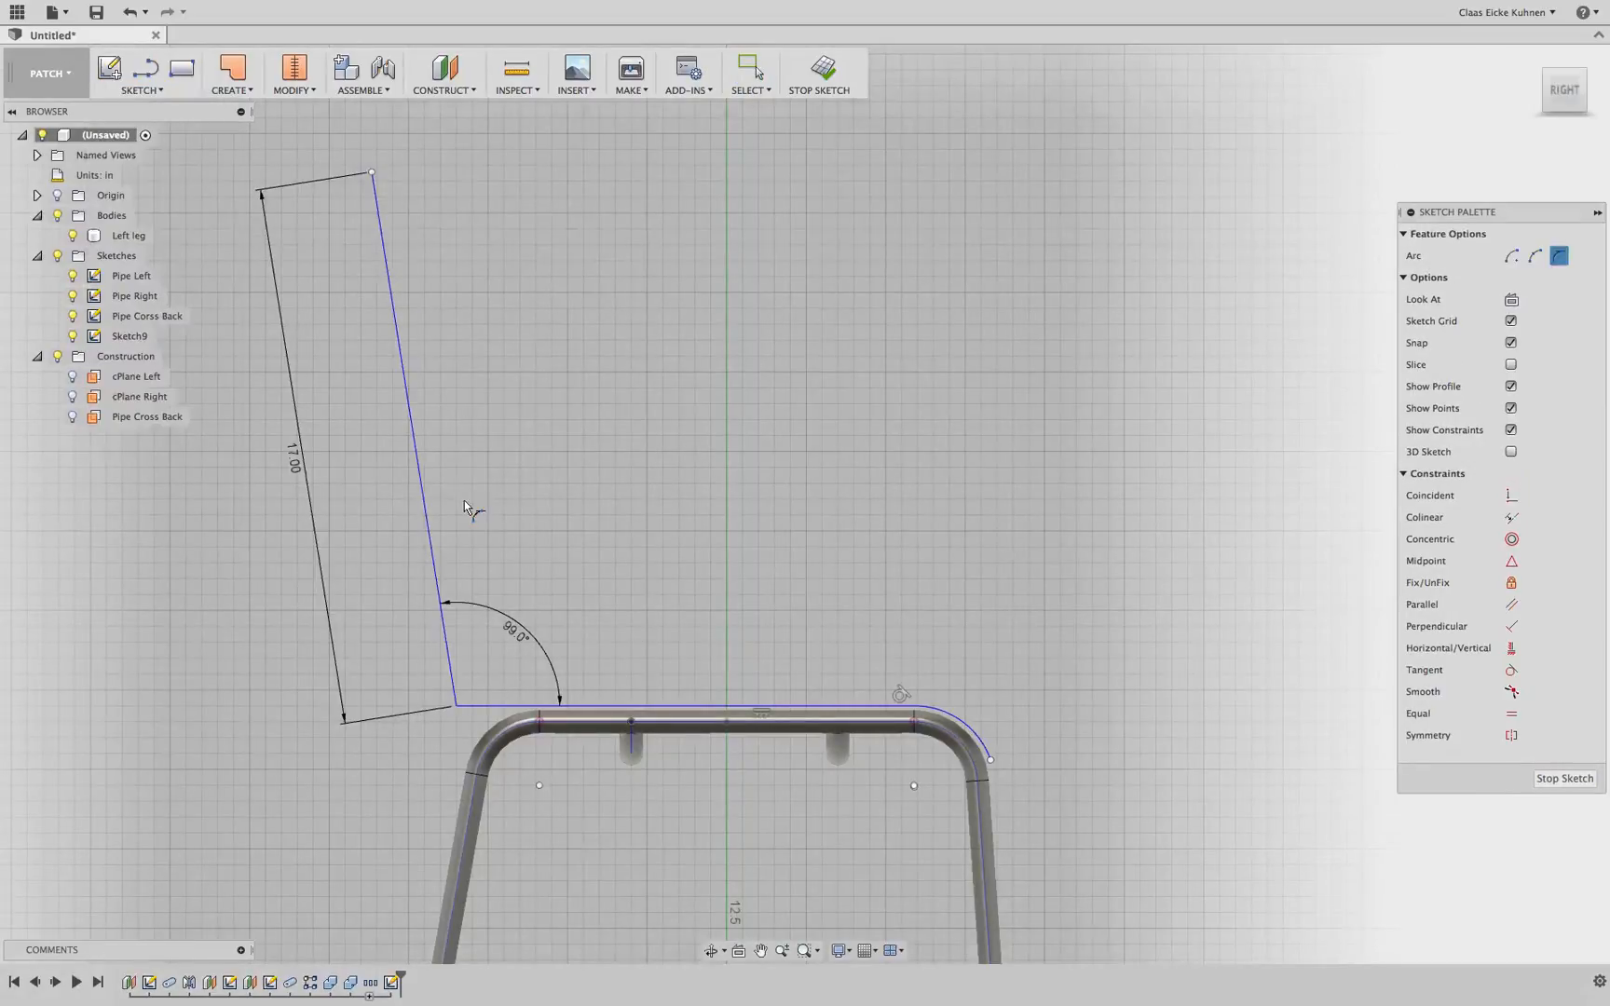
pyautogui.click(149, 91)
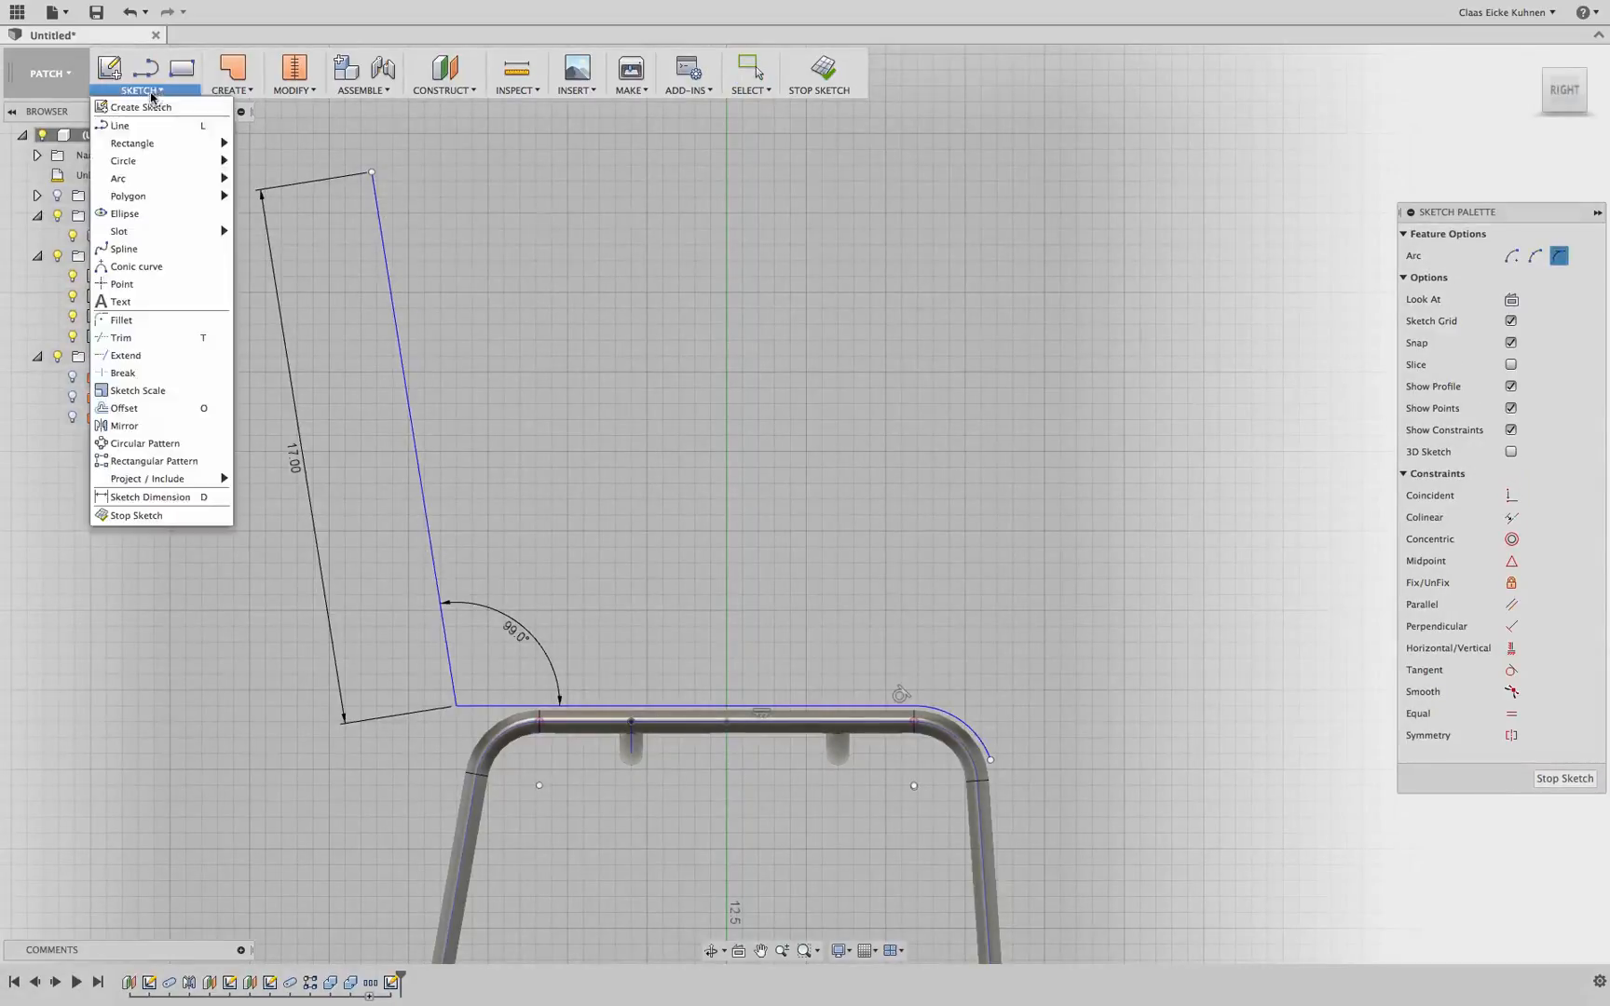
pyautogui.moveTo(169, 182)
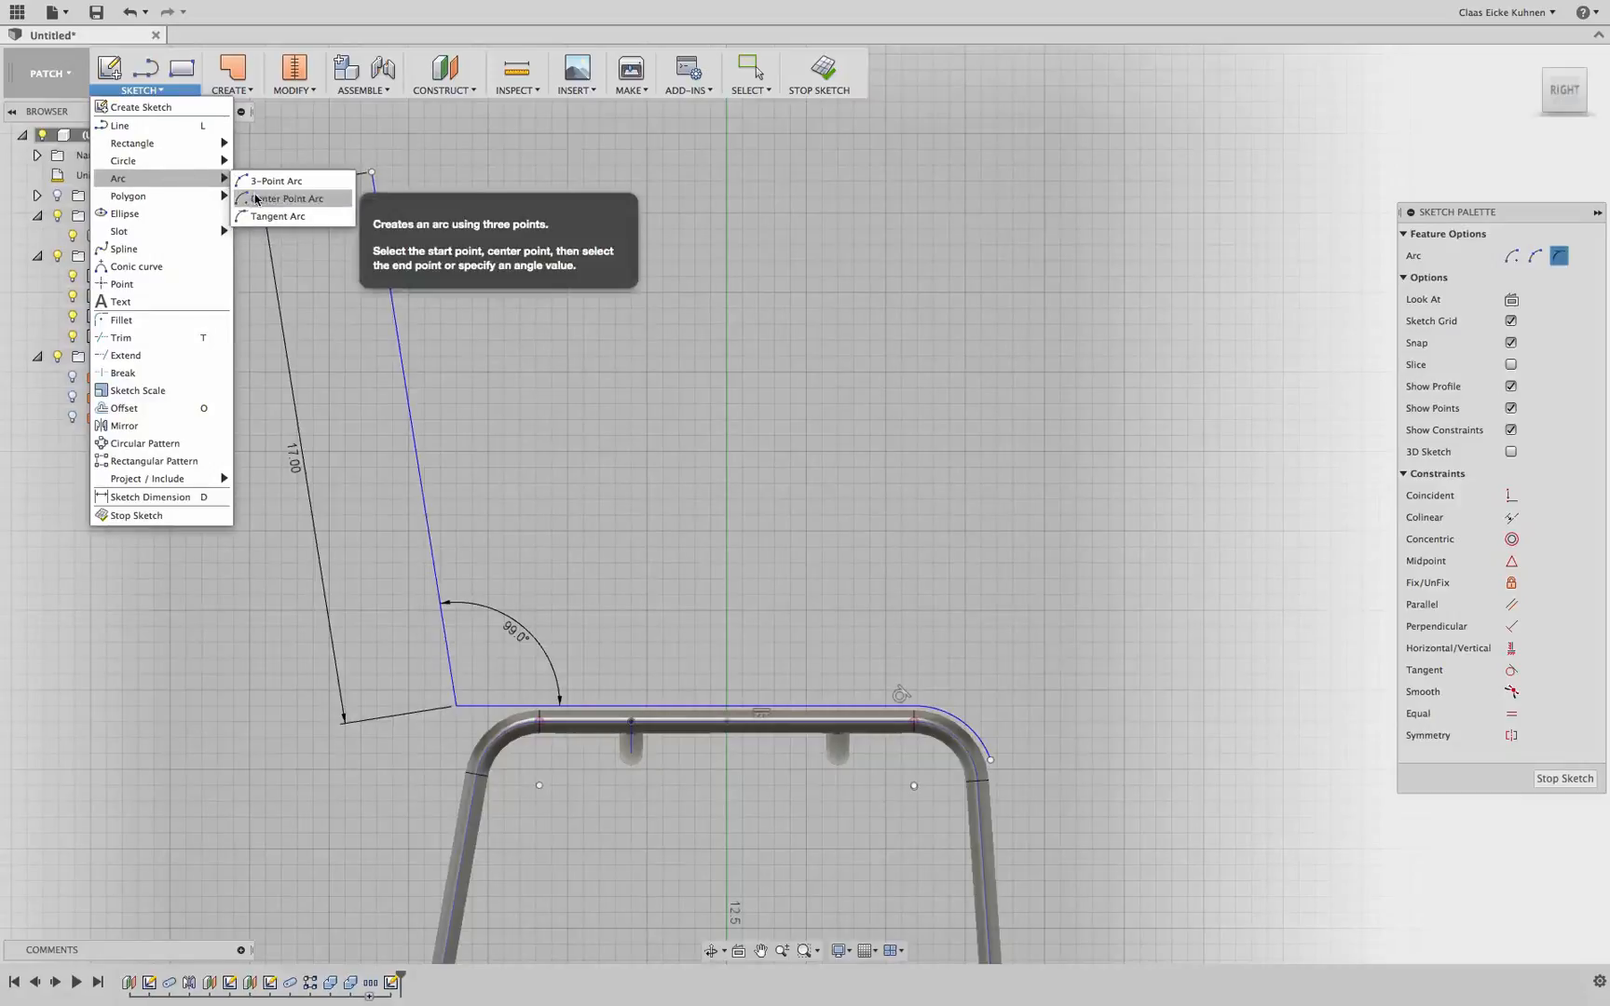
pyautogui.click(266, 181)
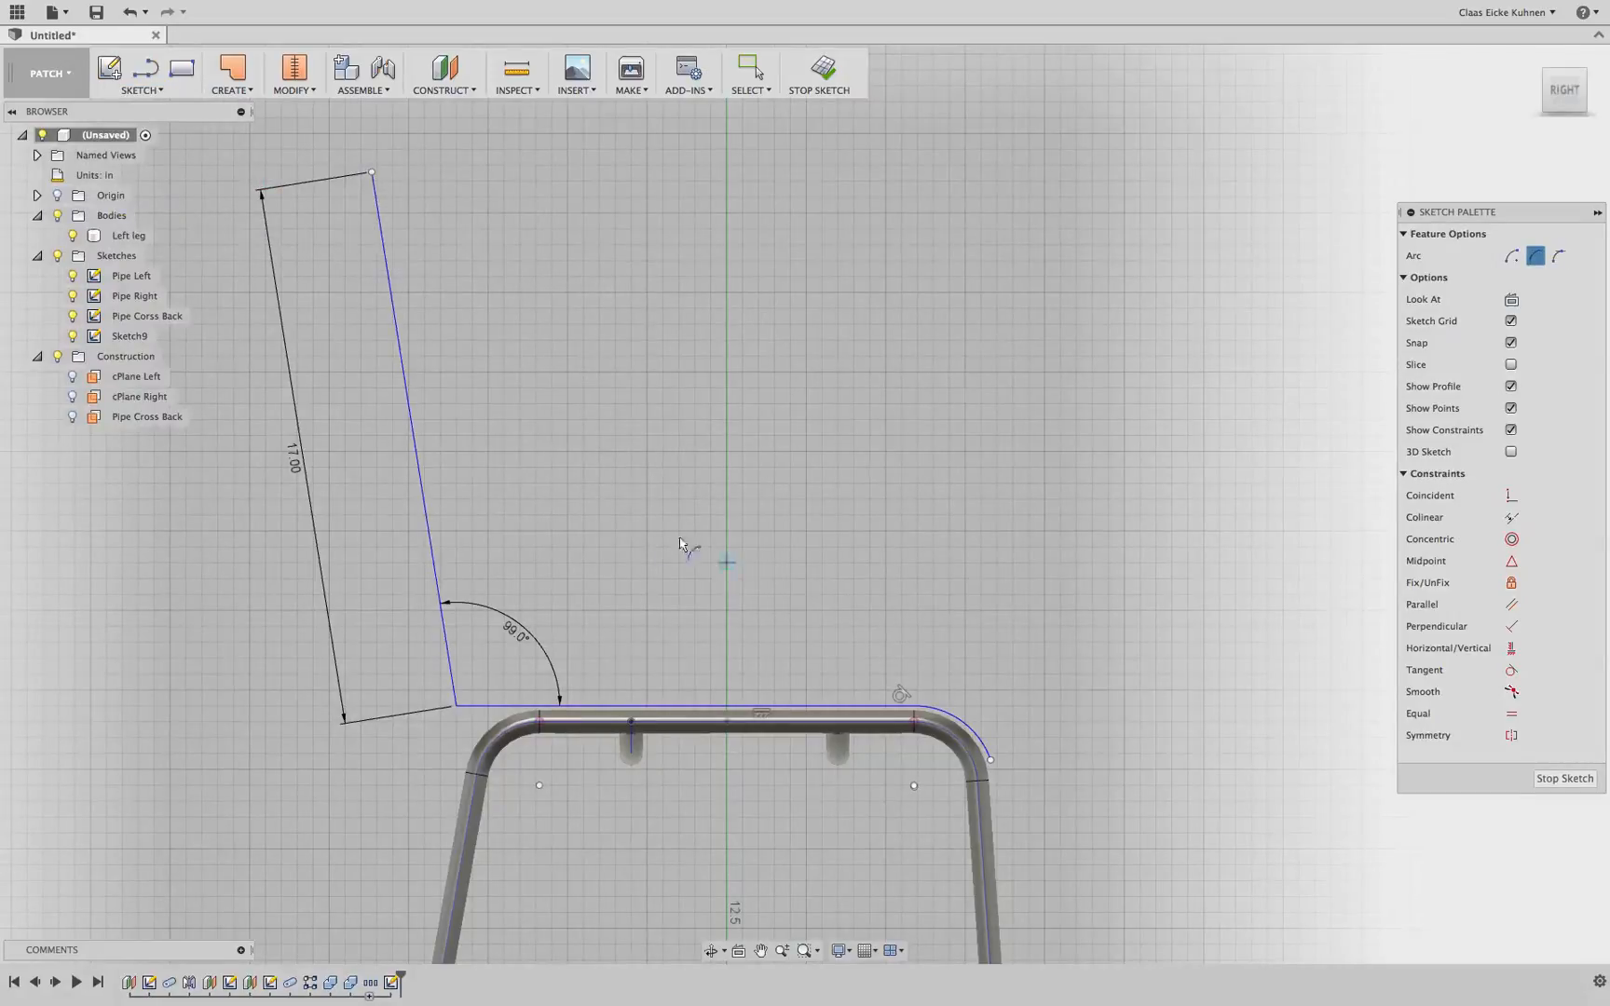
pyautogui.click(447, 646)
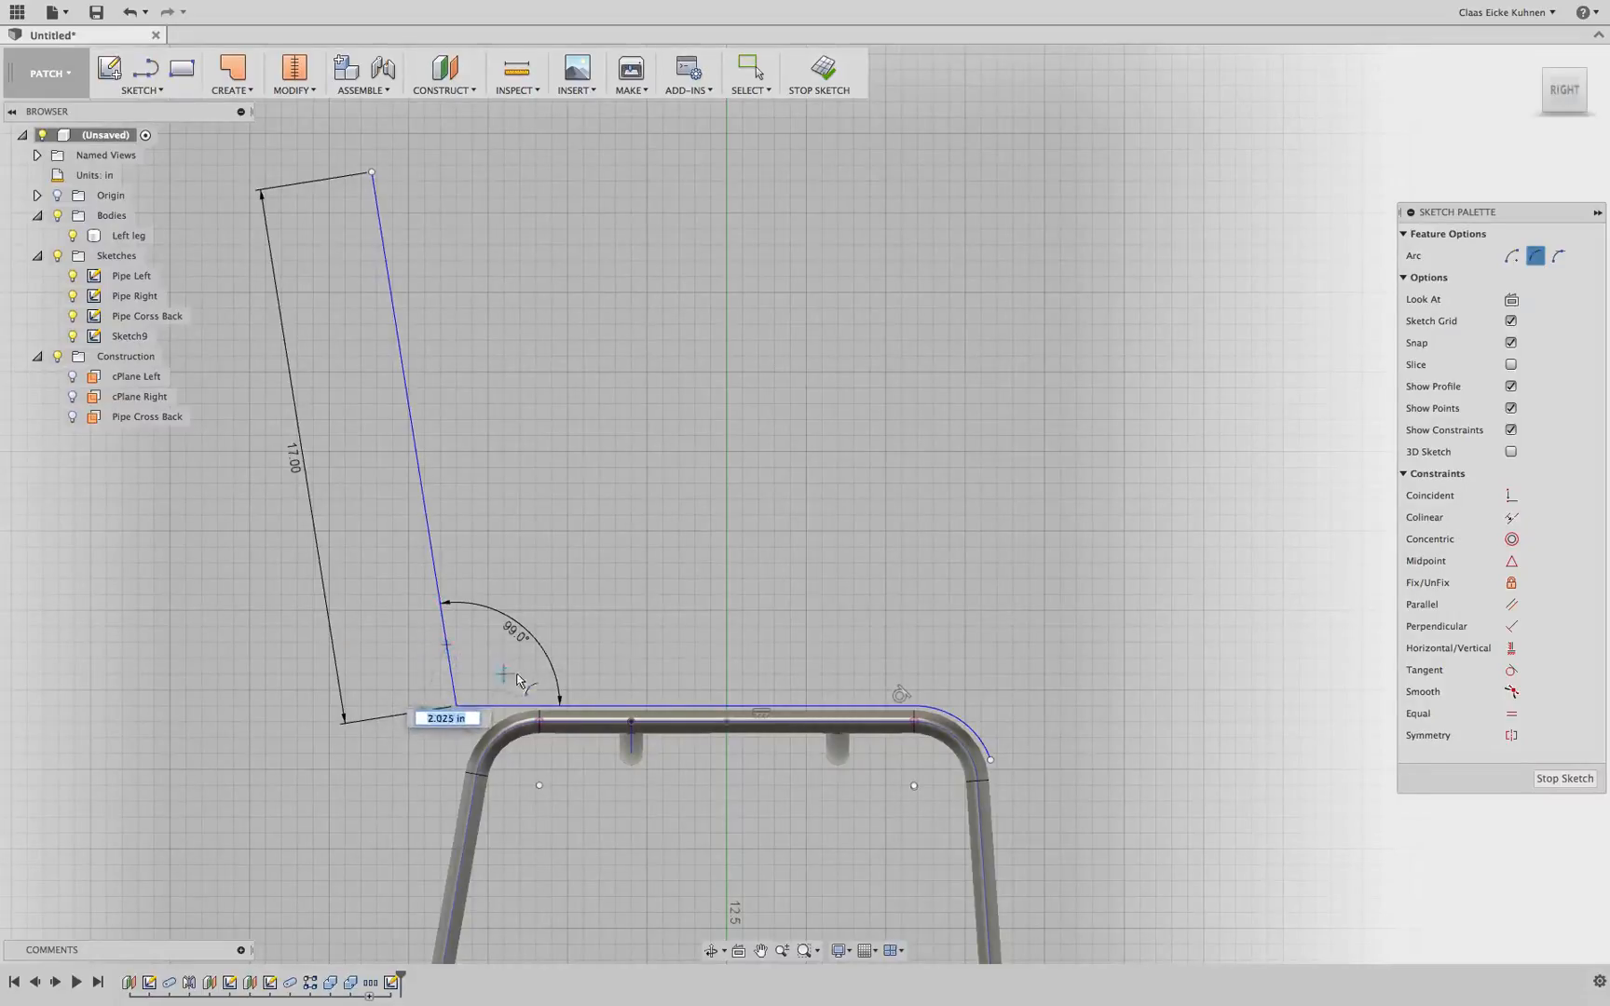
pyautogui.click(518, 708)
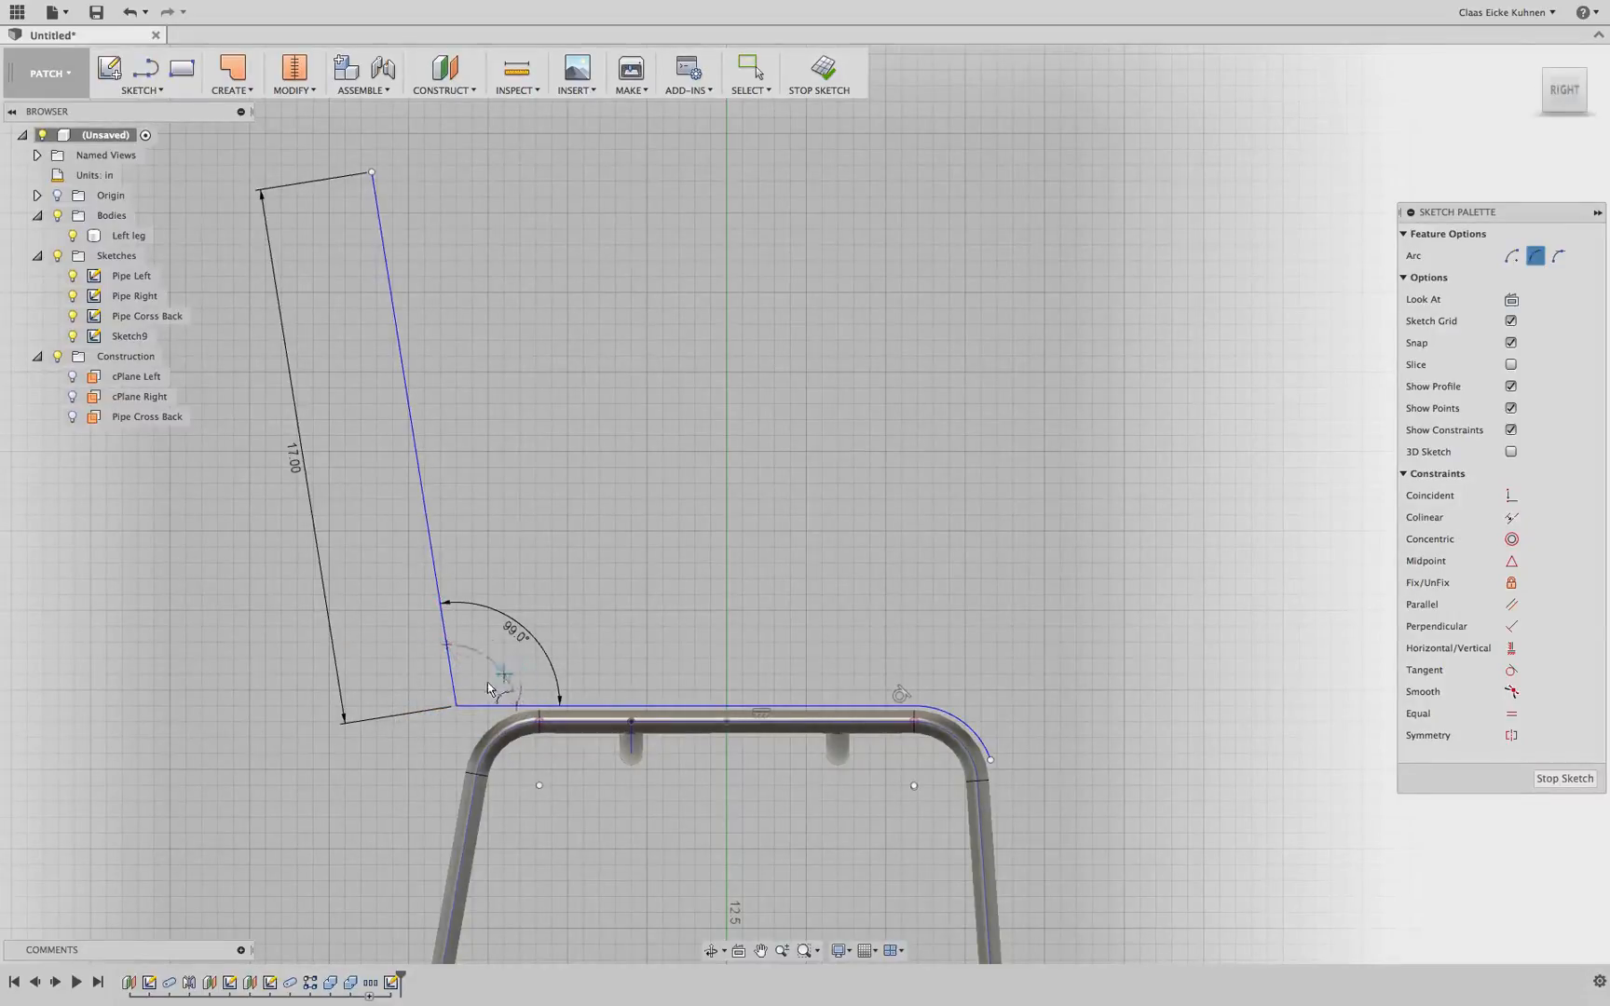
pyautogui.click(475, 685)
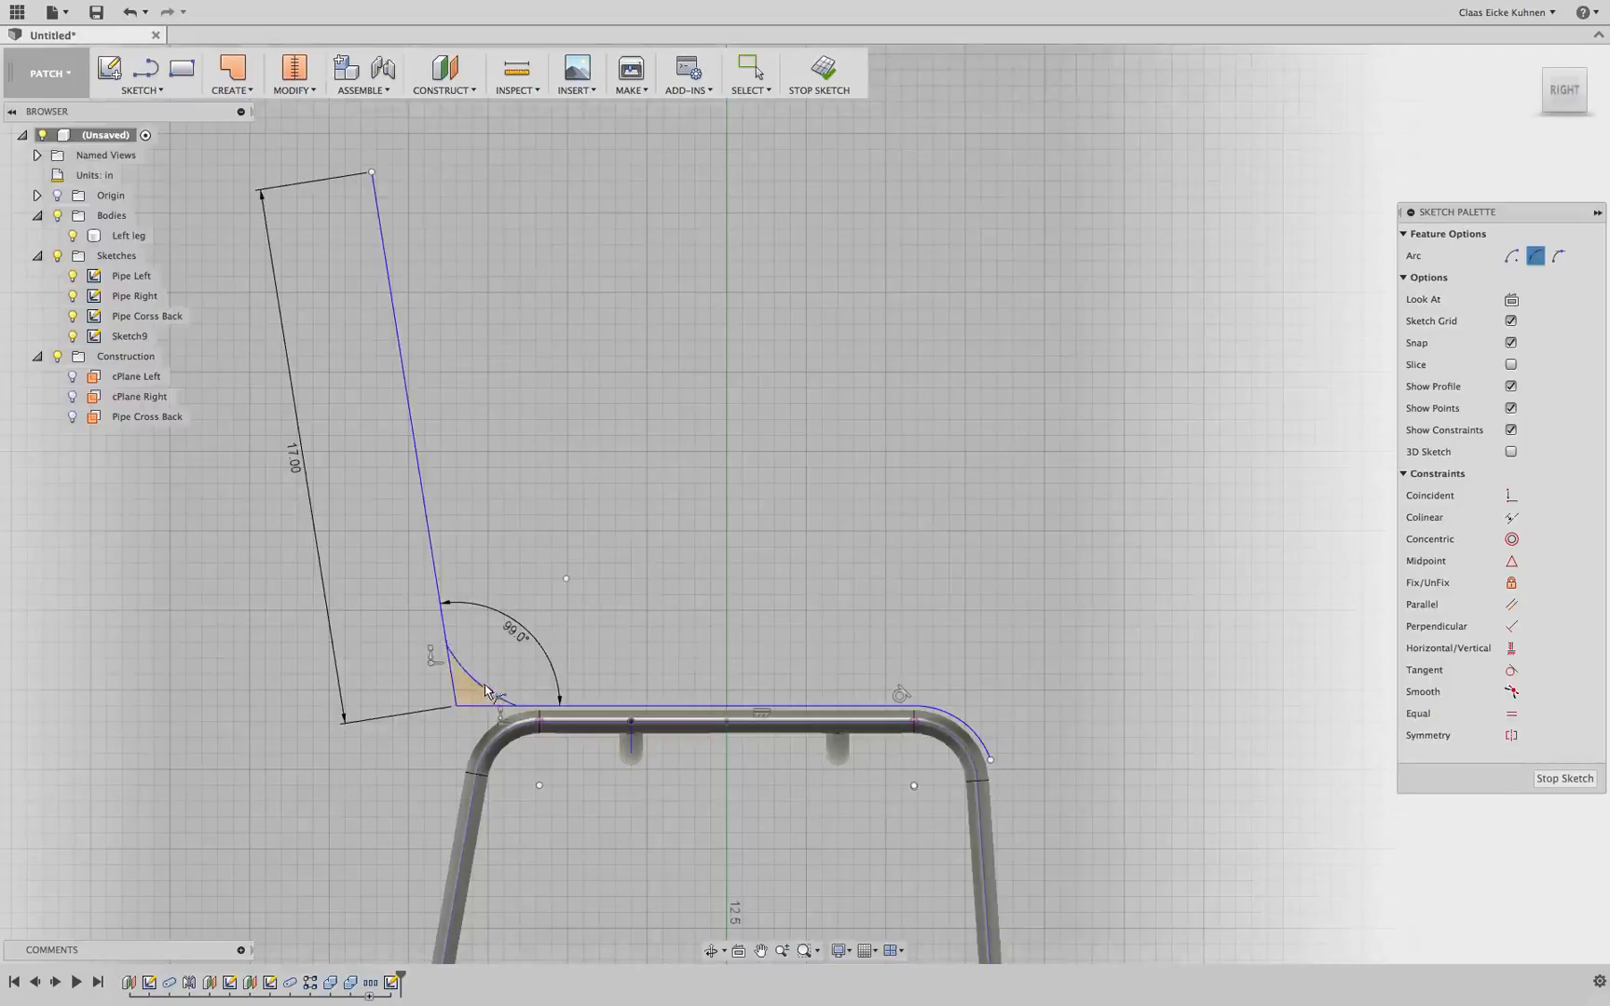
# Constrain the corner arc tangent to both the seat line and the backrest line
pyautogui.scroll(4, 493, 672)
pyautogui.scroll(3, 493, 670)
pyautogui.moveTo(492, 660); pyautogui.dragTo(545, 552, button='middle')
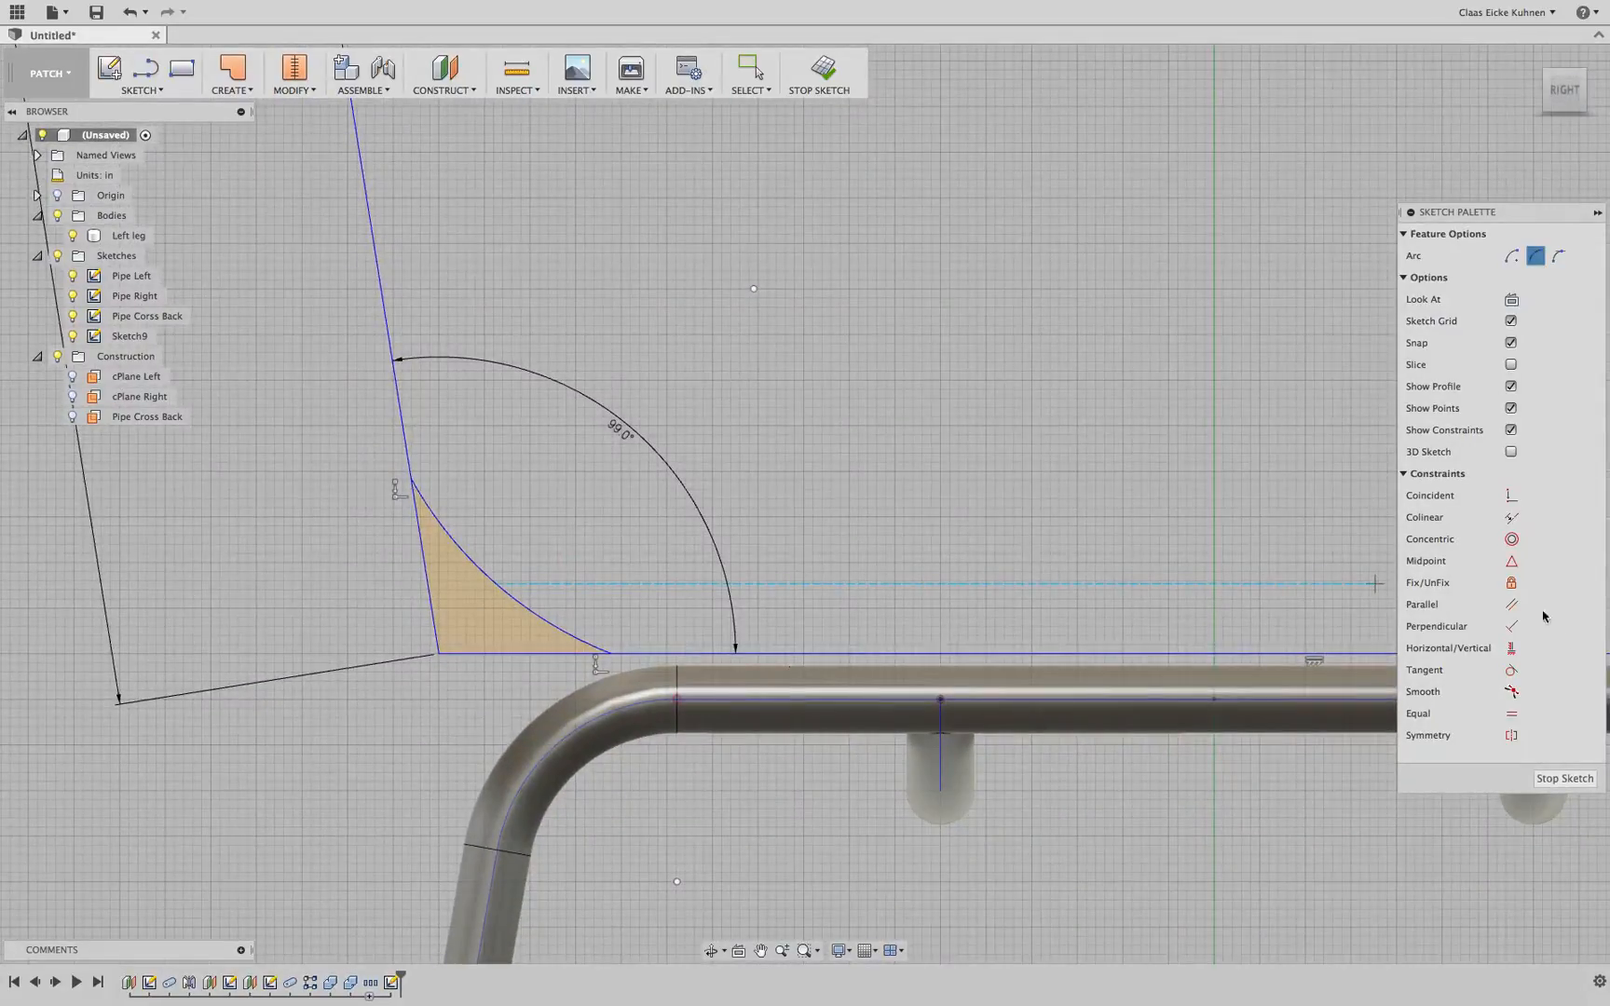
pyautogui.click(1511, 669)
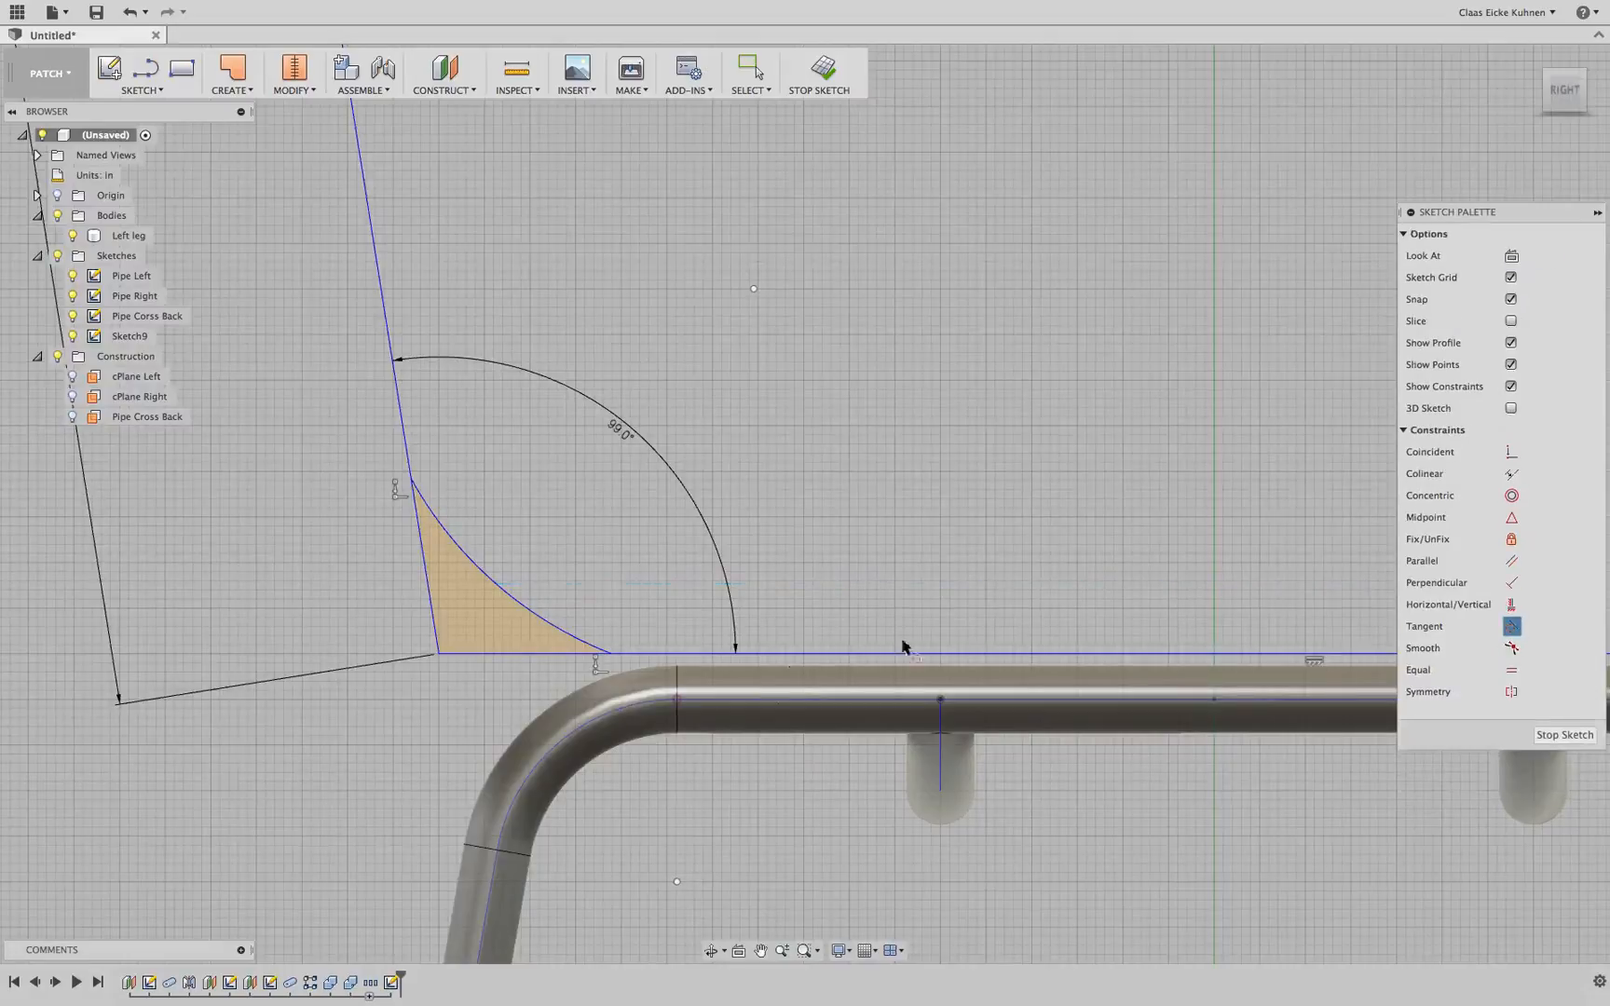
pyautogui.click(577, 636)
pyautogui.click(606, 655)
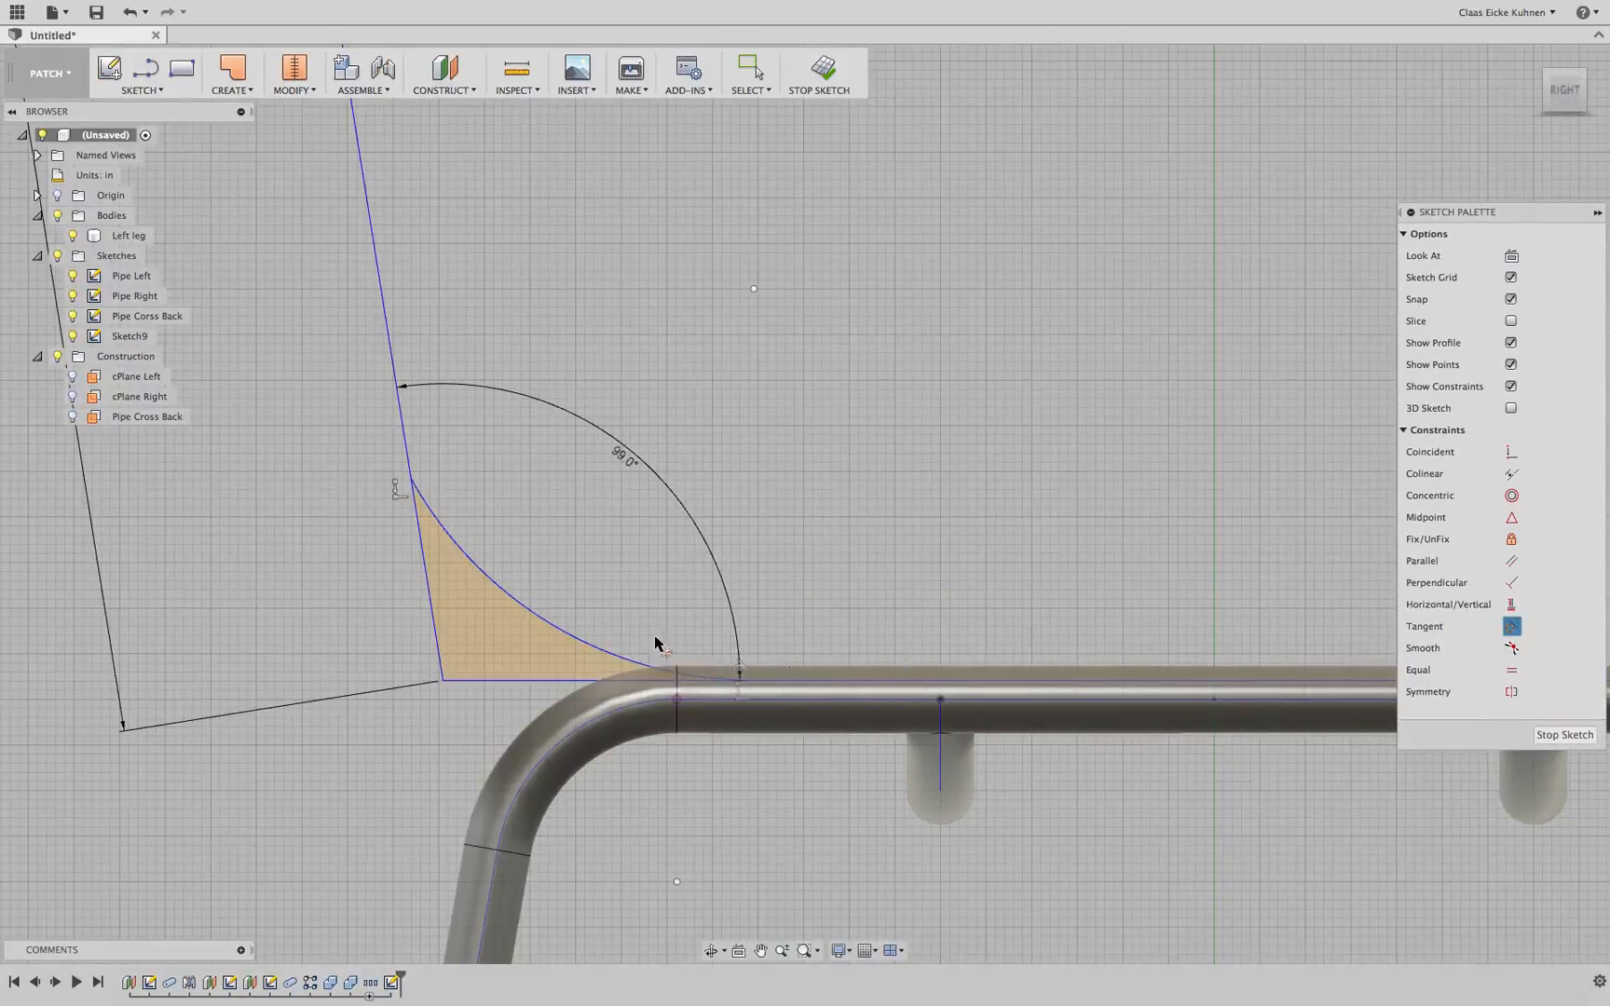
pyautogui.click(448, 530)
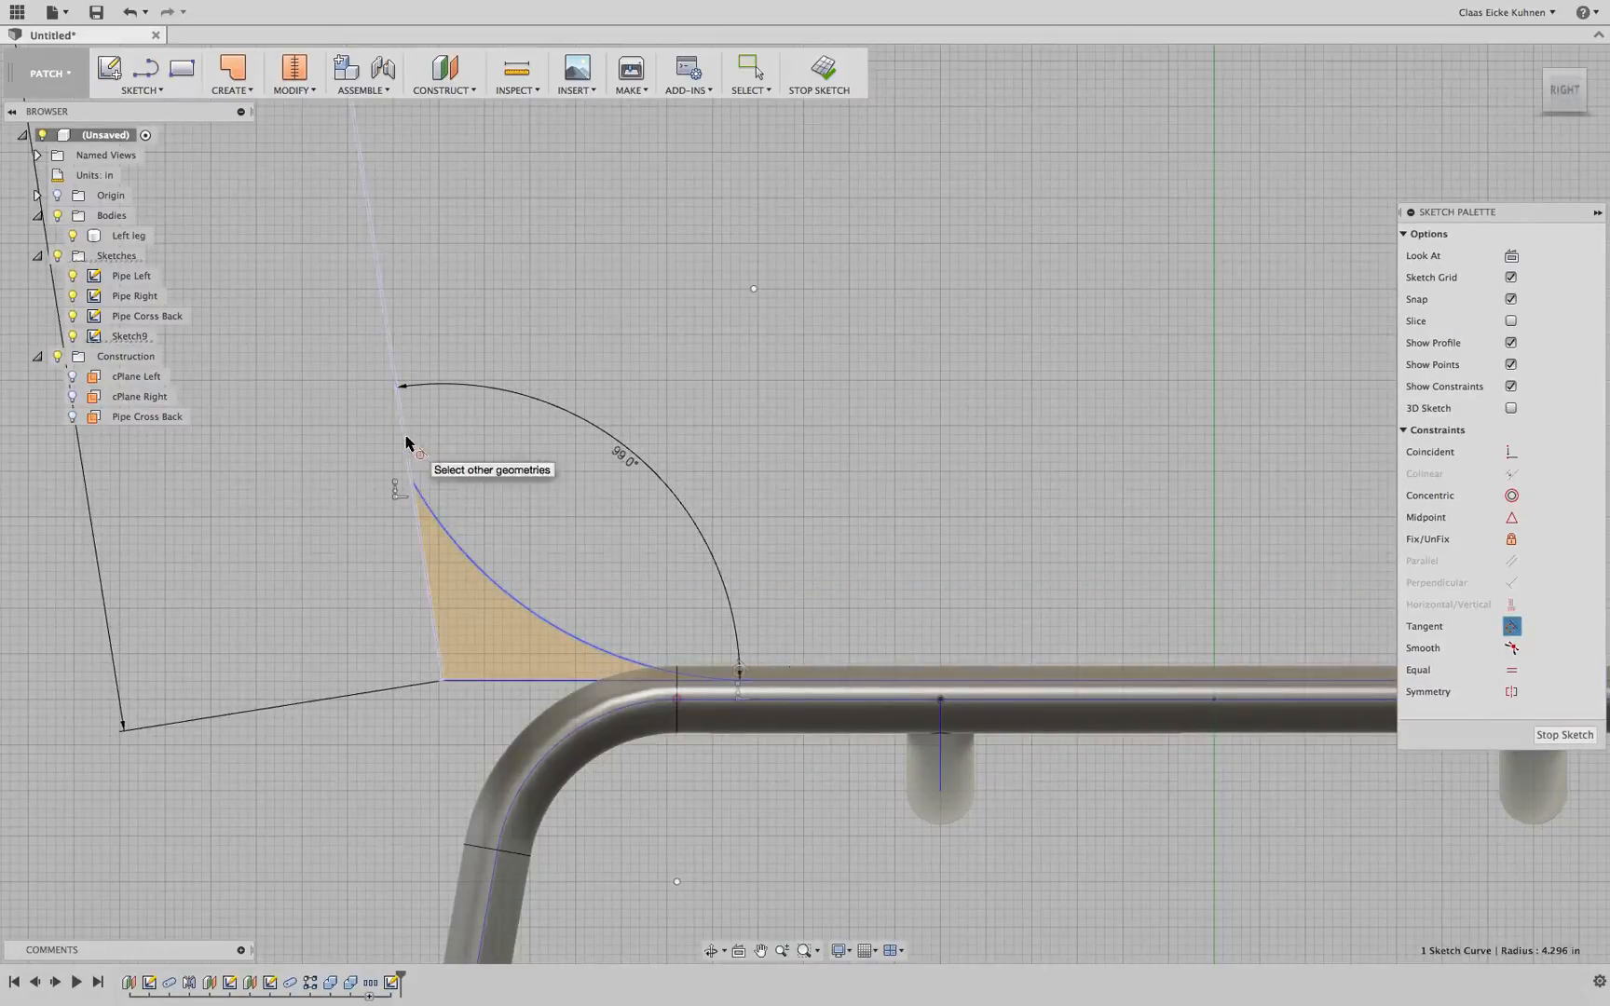
pyautogui.click(406, 443)
pyautogui.scroll(-2, 444, 603)
pyautogui.press('Escape')
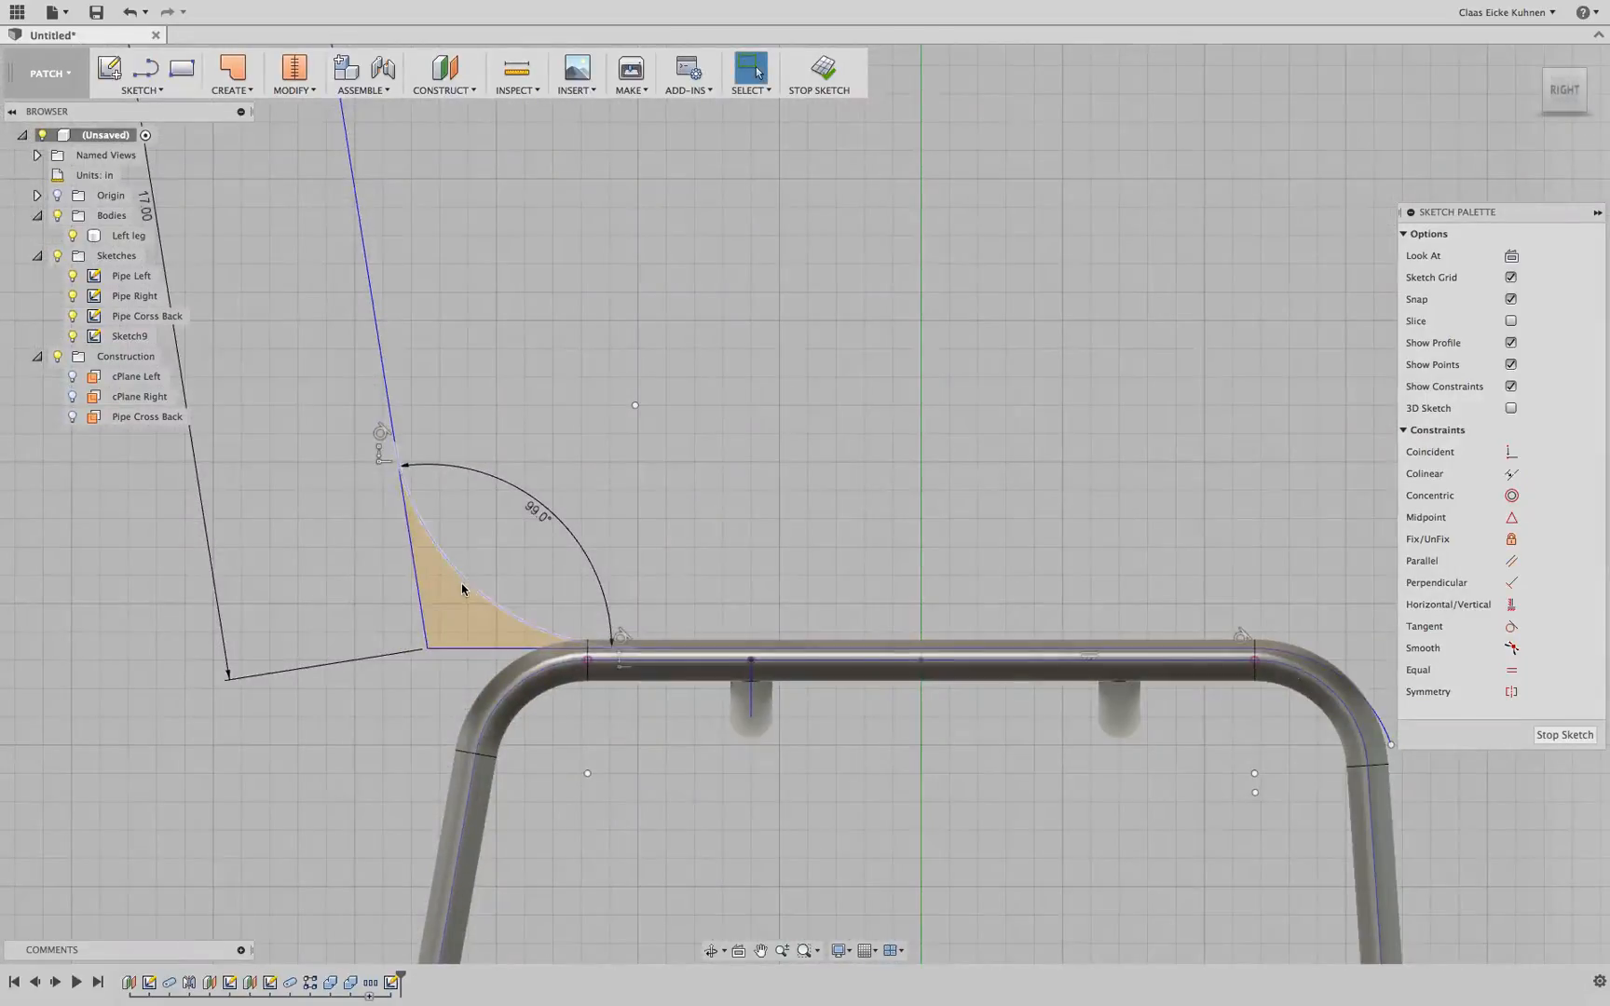
# Dimension the corner arc's radius as 3 in
pyautogui.click(418, 500)
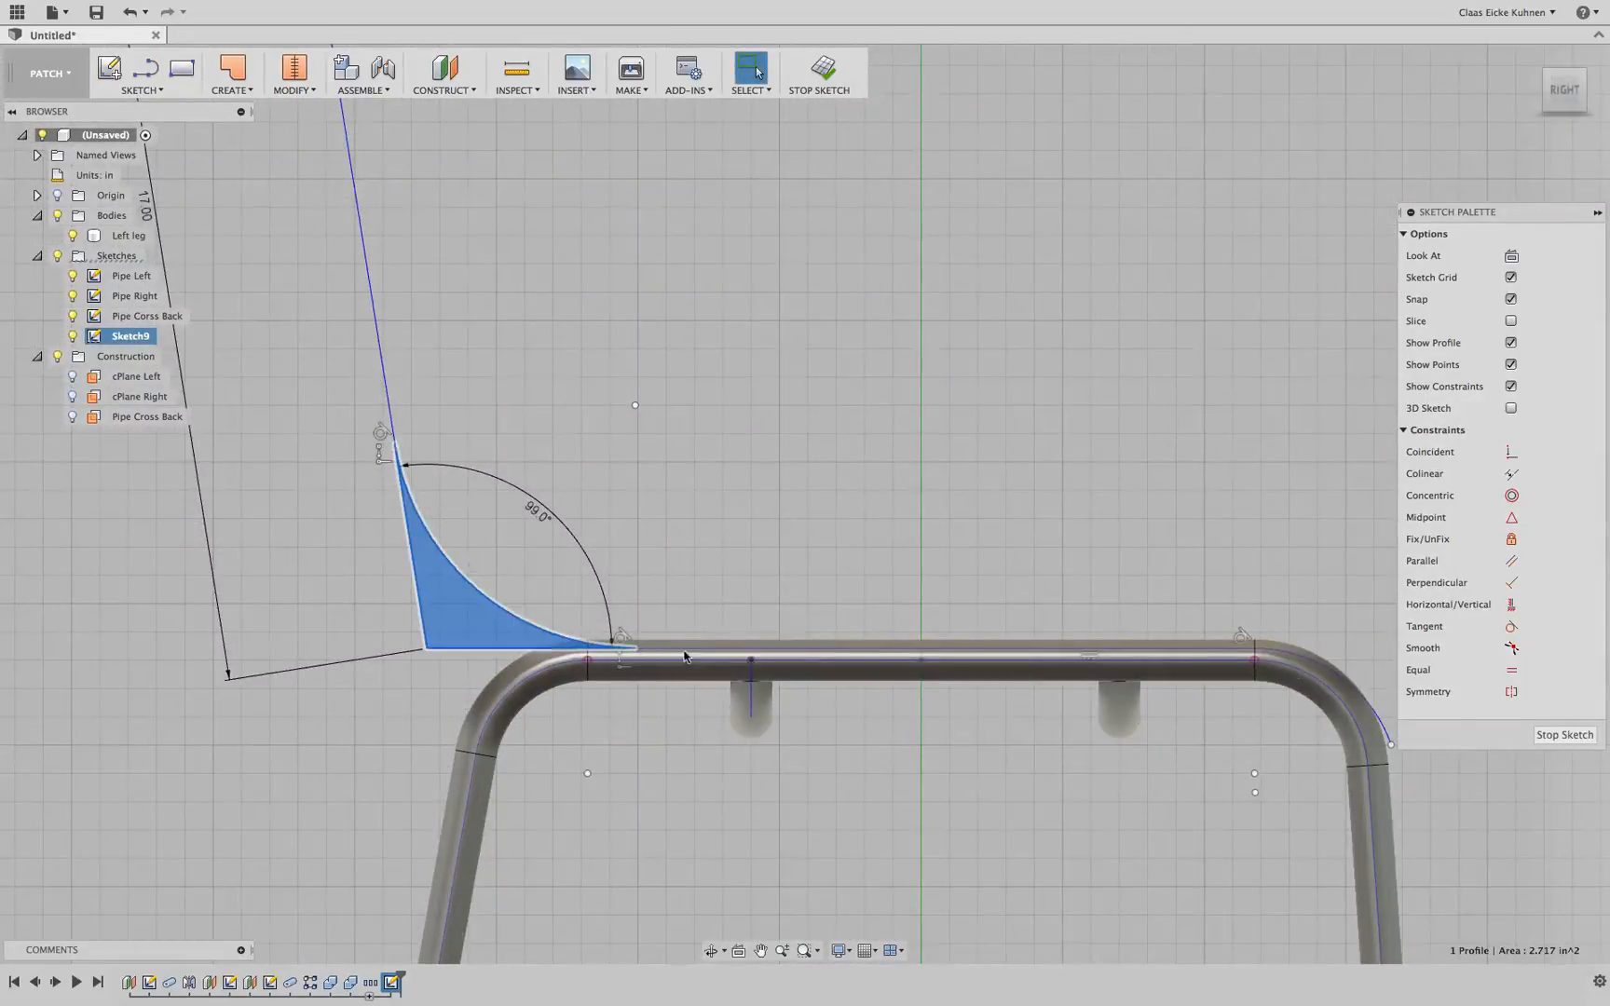
pyautogui.click(387, 378)
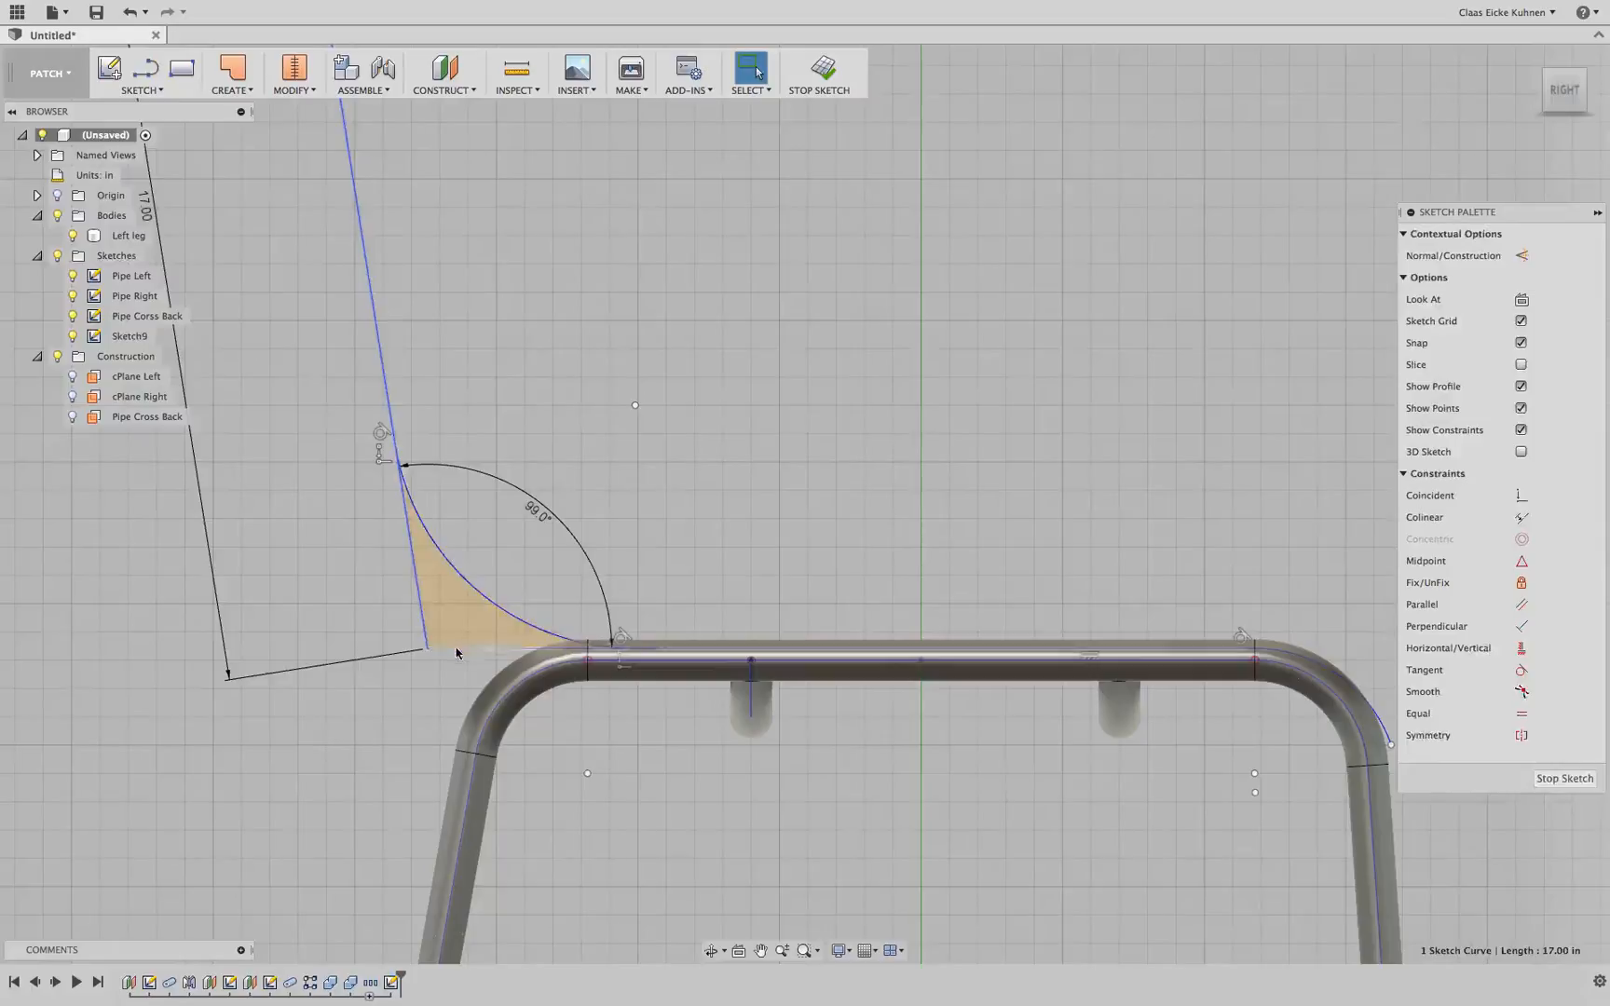
pyautogui.keyDown('shift'); pyautogui.click(456, 649); pyautogui.keyUp('shift')
pyautogui.click(475, 594)
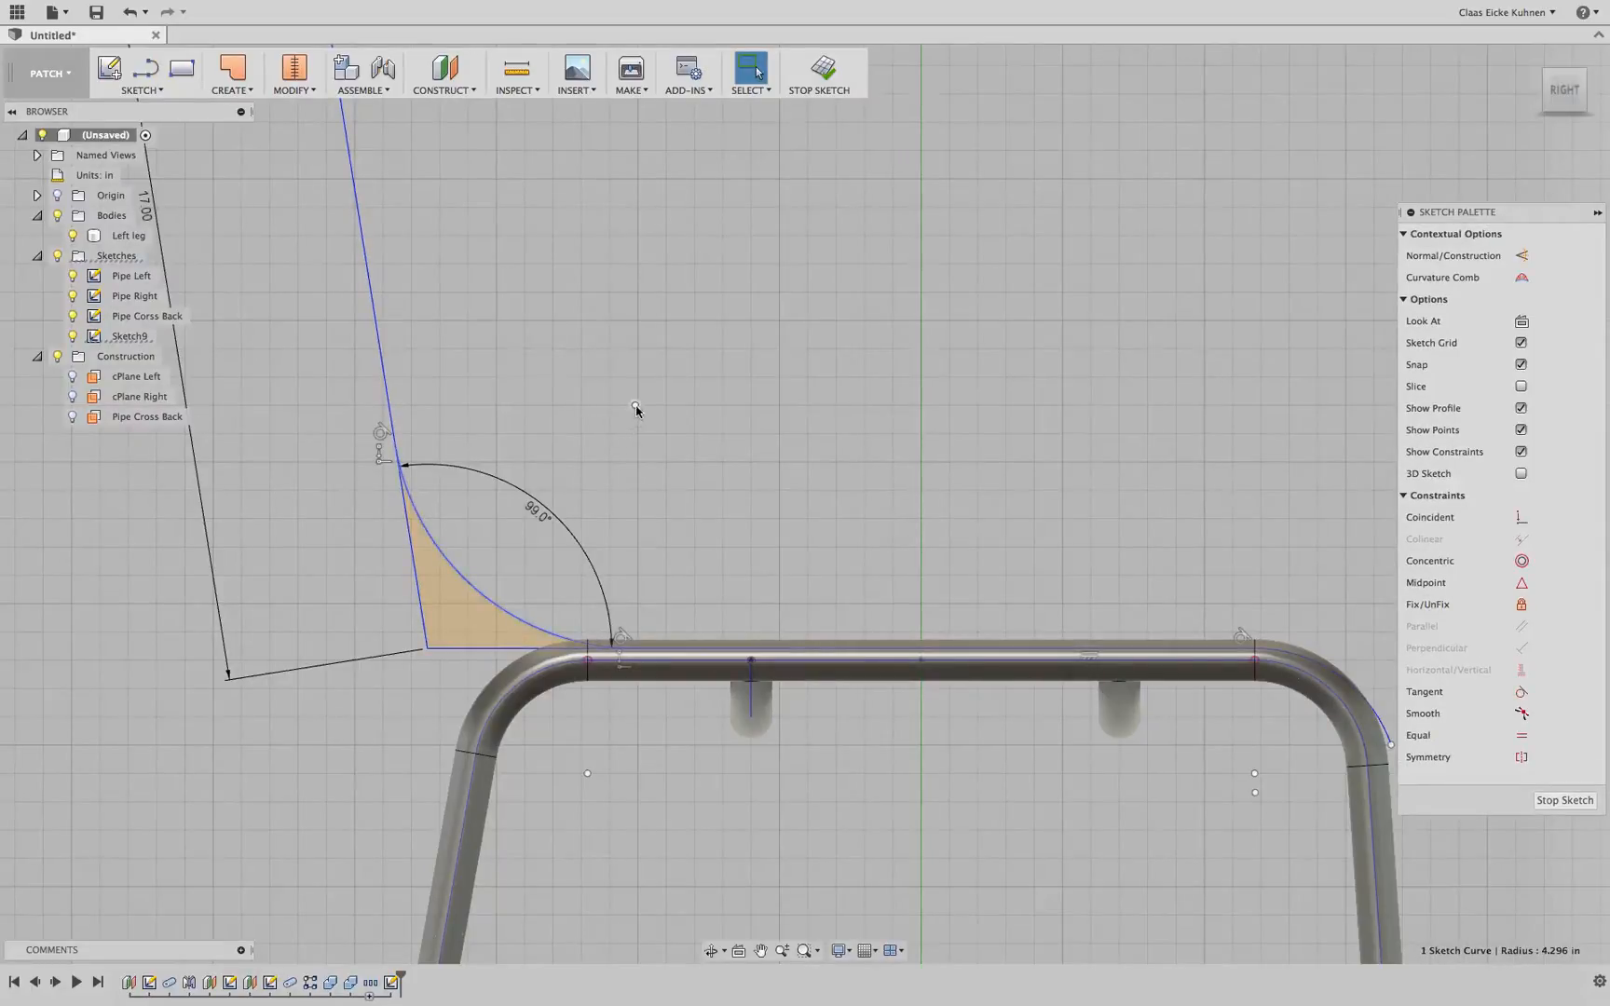
pyautogui.moveTo(635, 406); pyautogui.dragTo(621, 408)
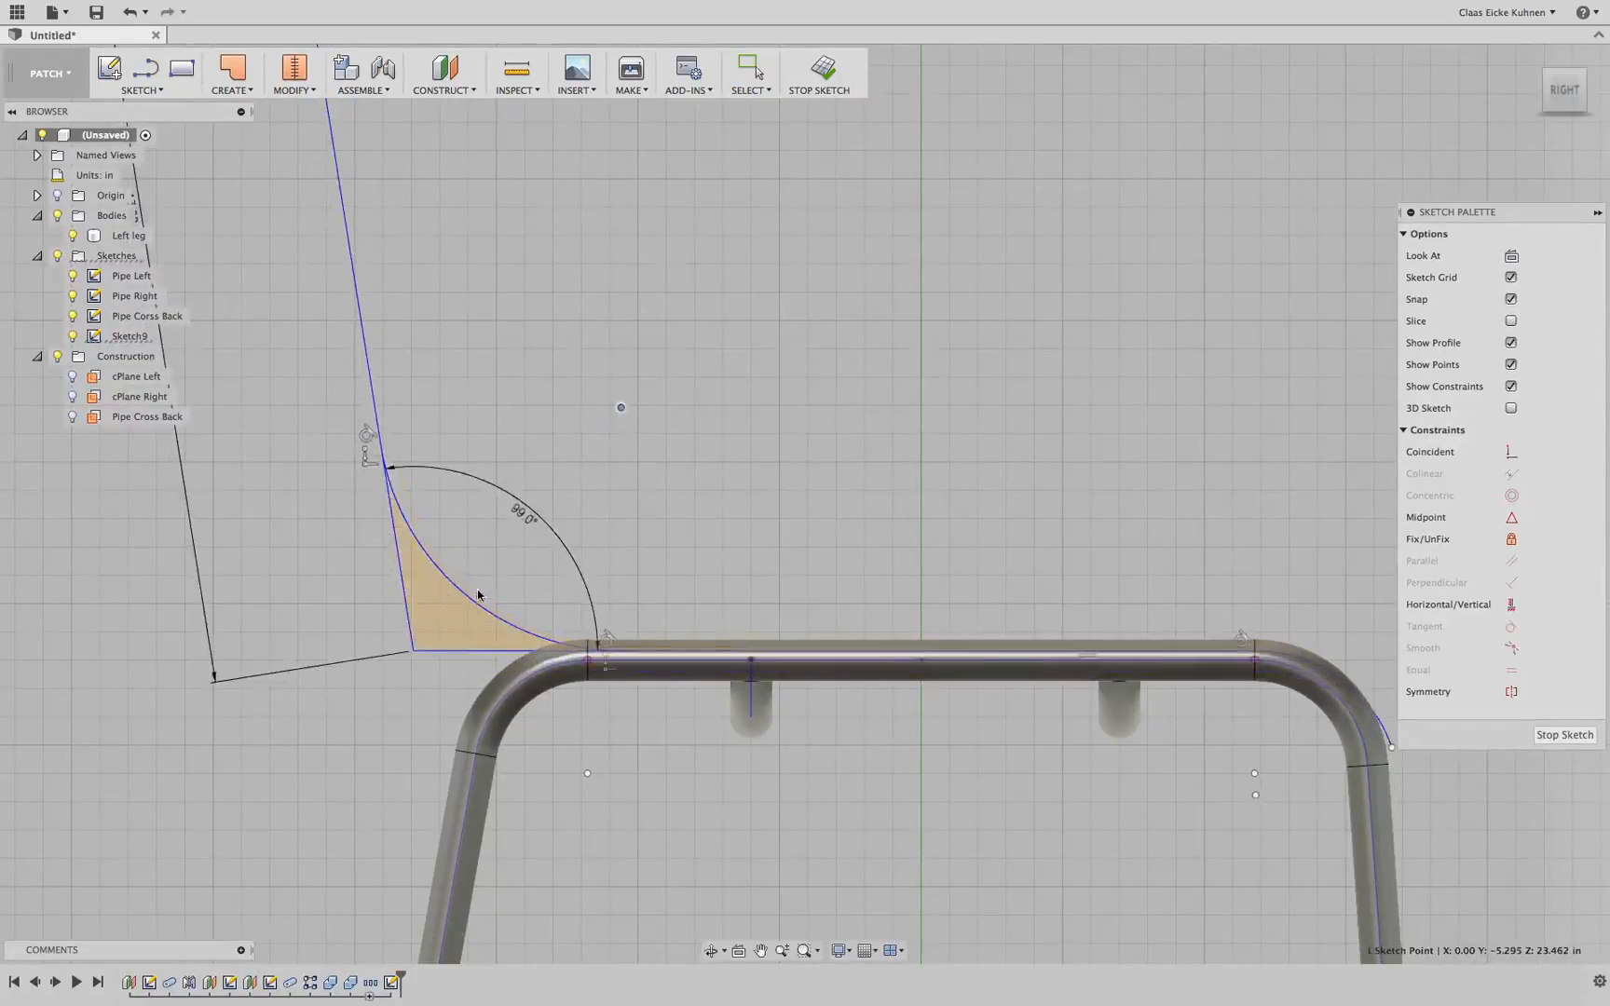
pyautogui.click(480, 596)
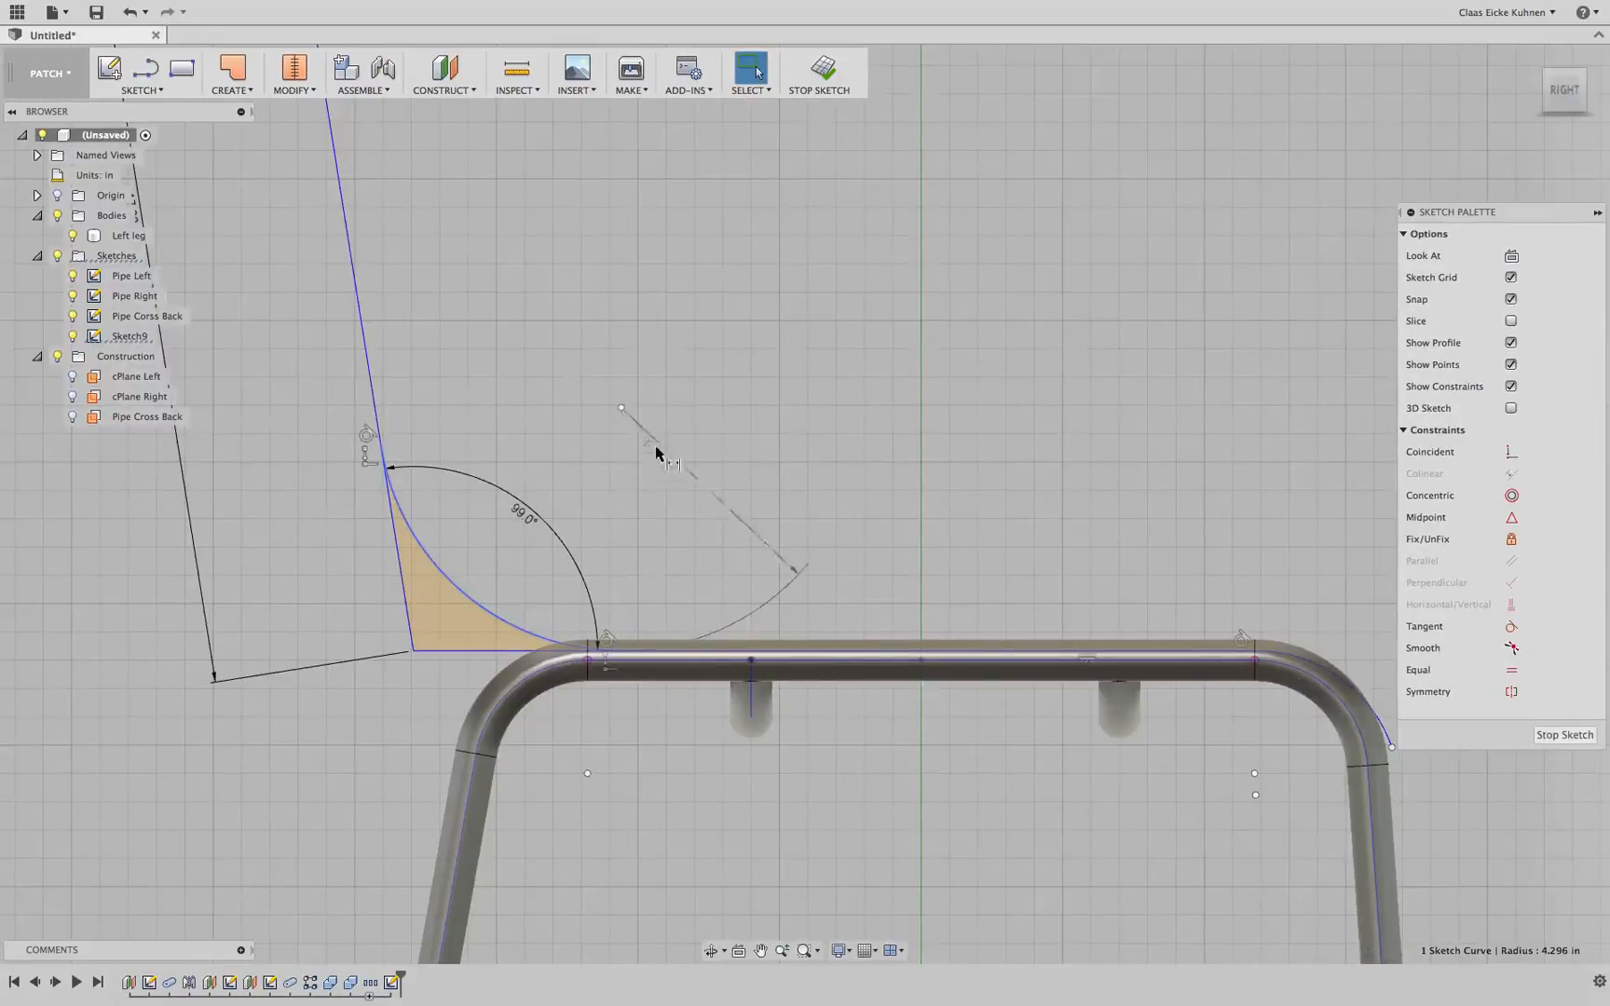
pyautogui.click(710, 421)
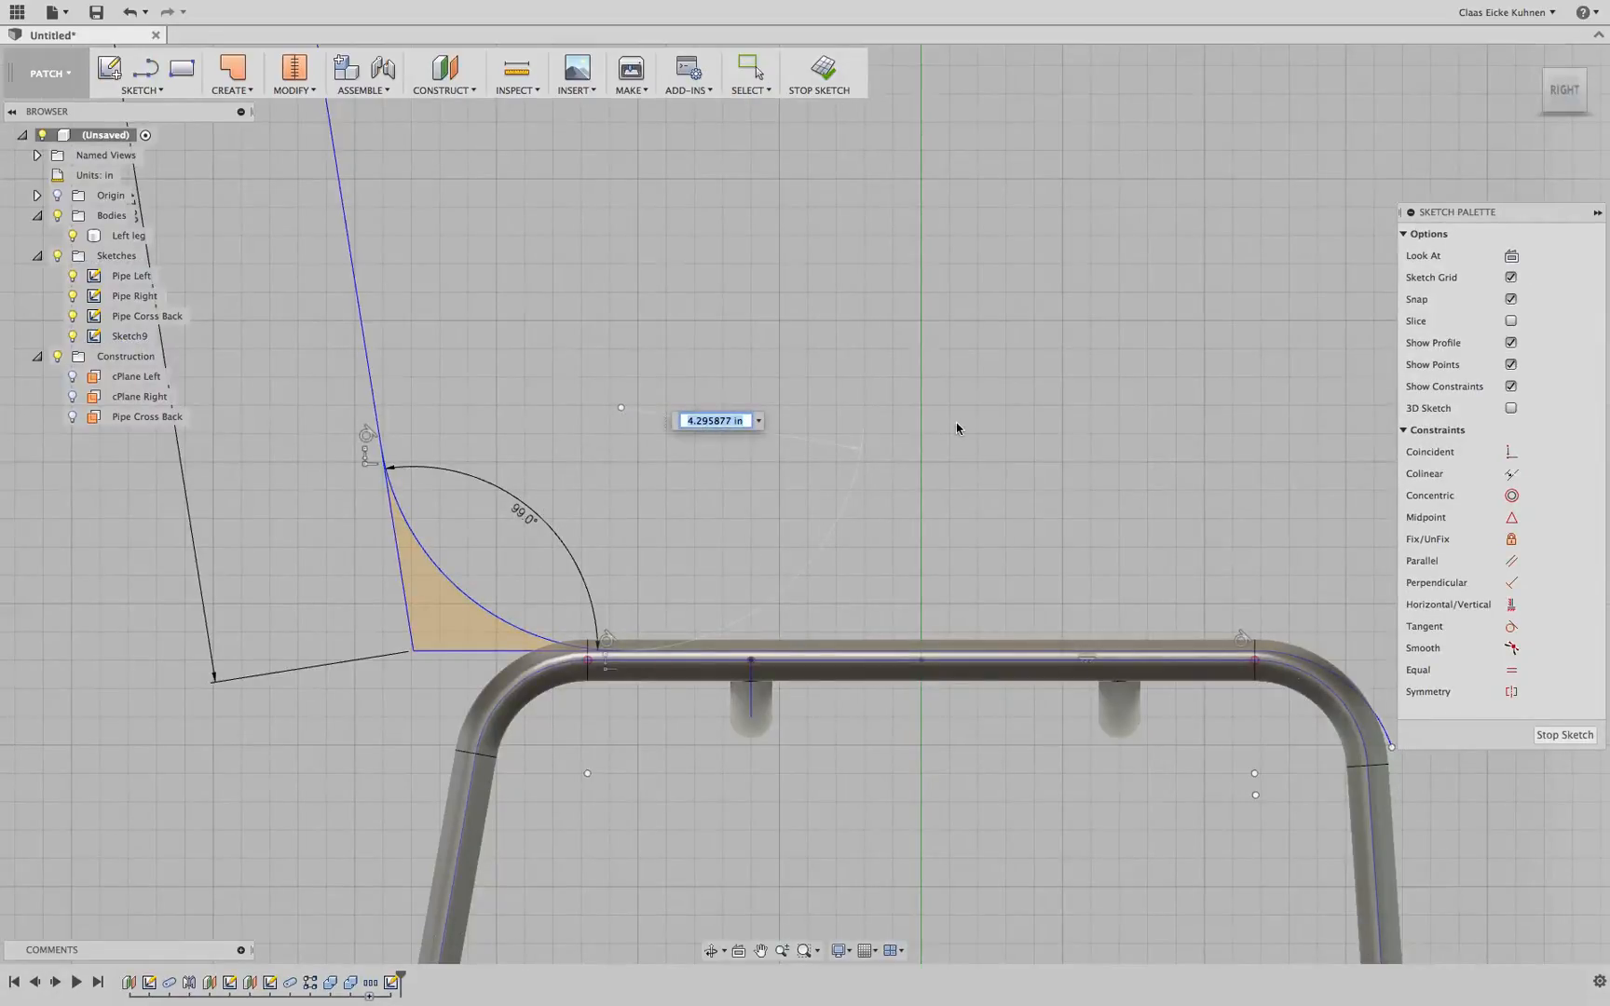
pyautogui.write('3')
pyautogui.press('Return')
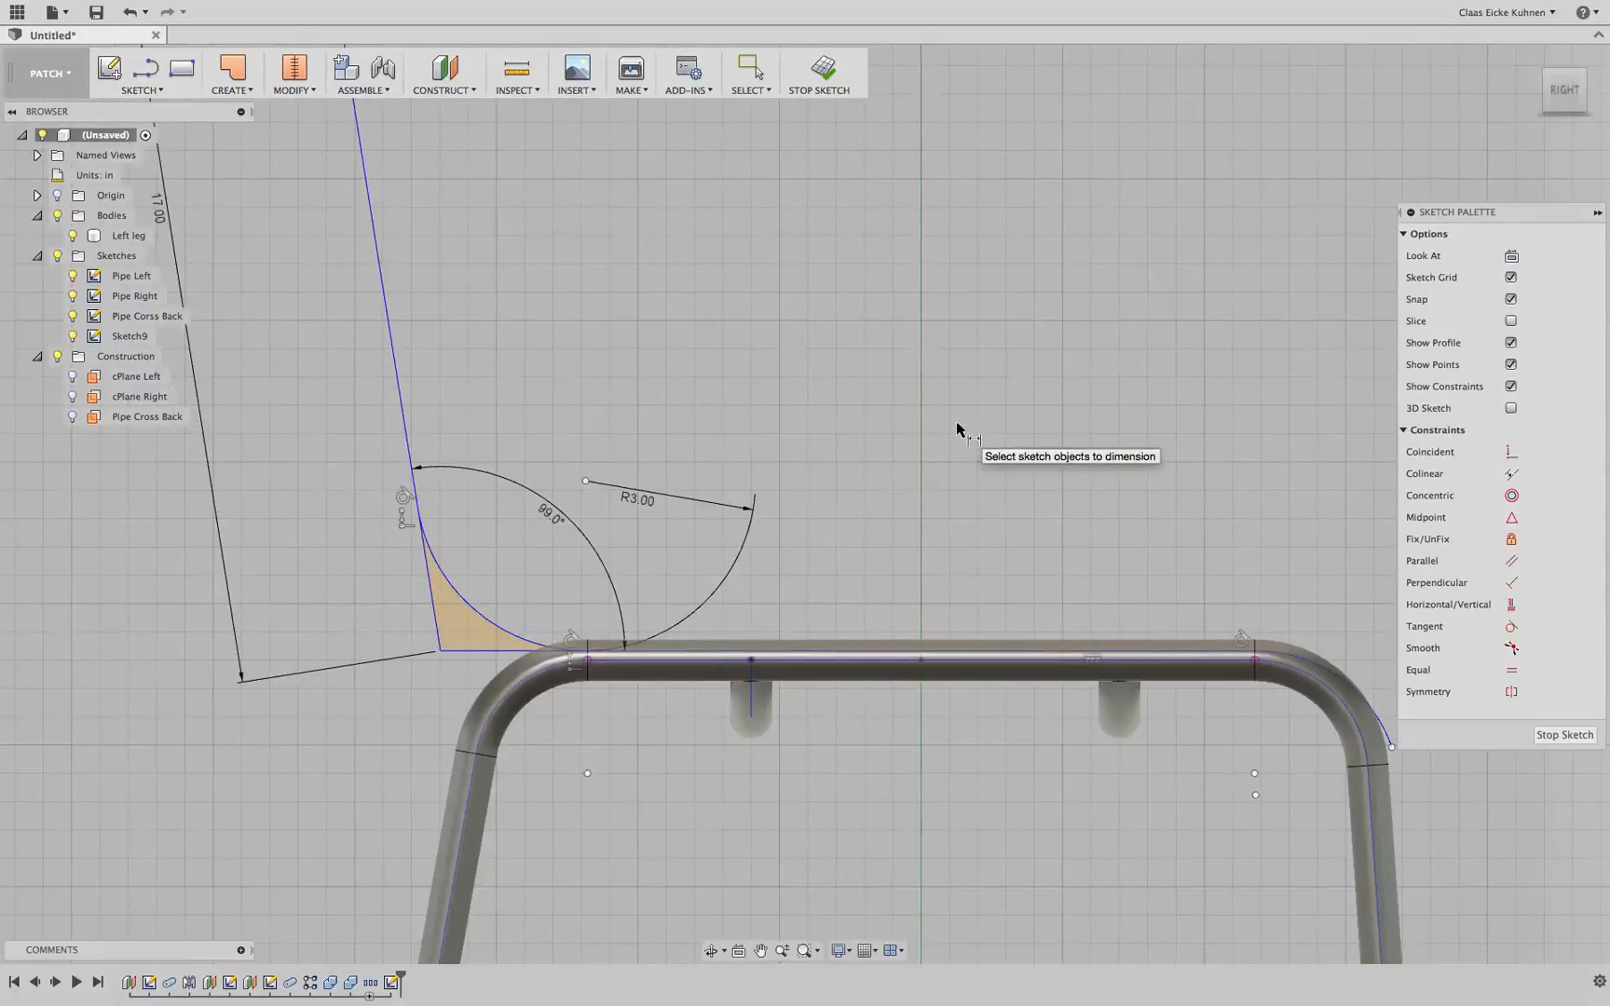
pyautogui.press('Escape')
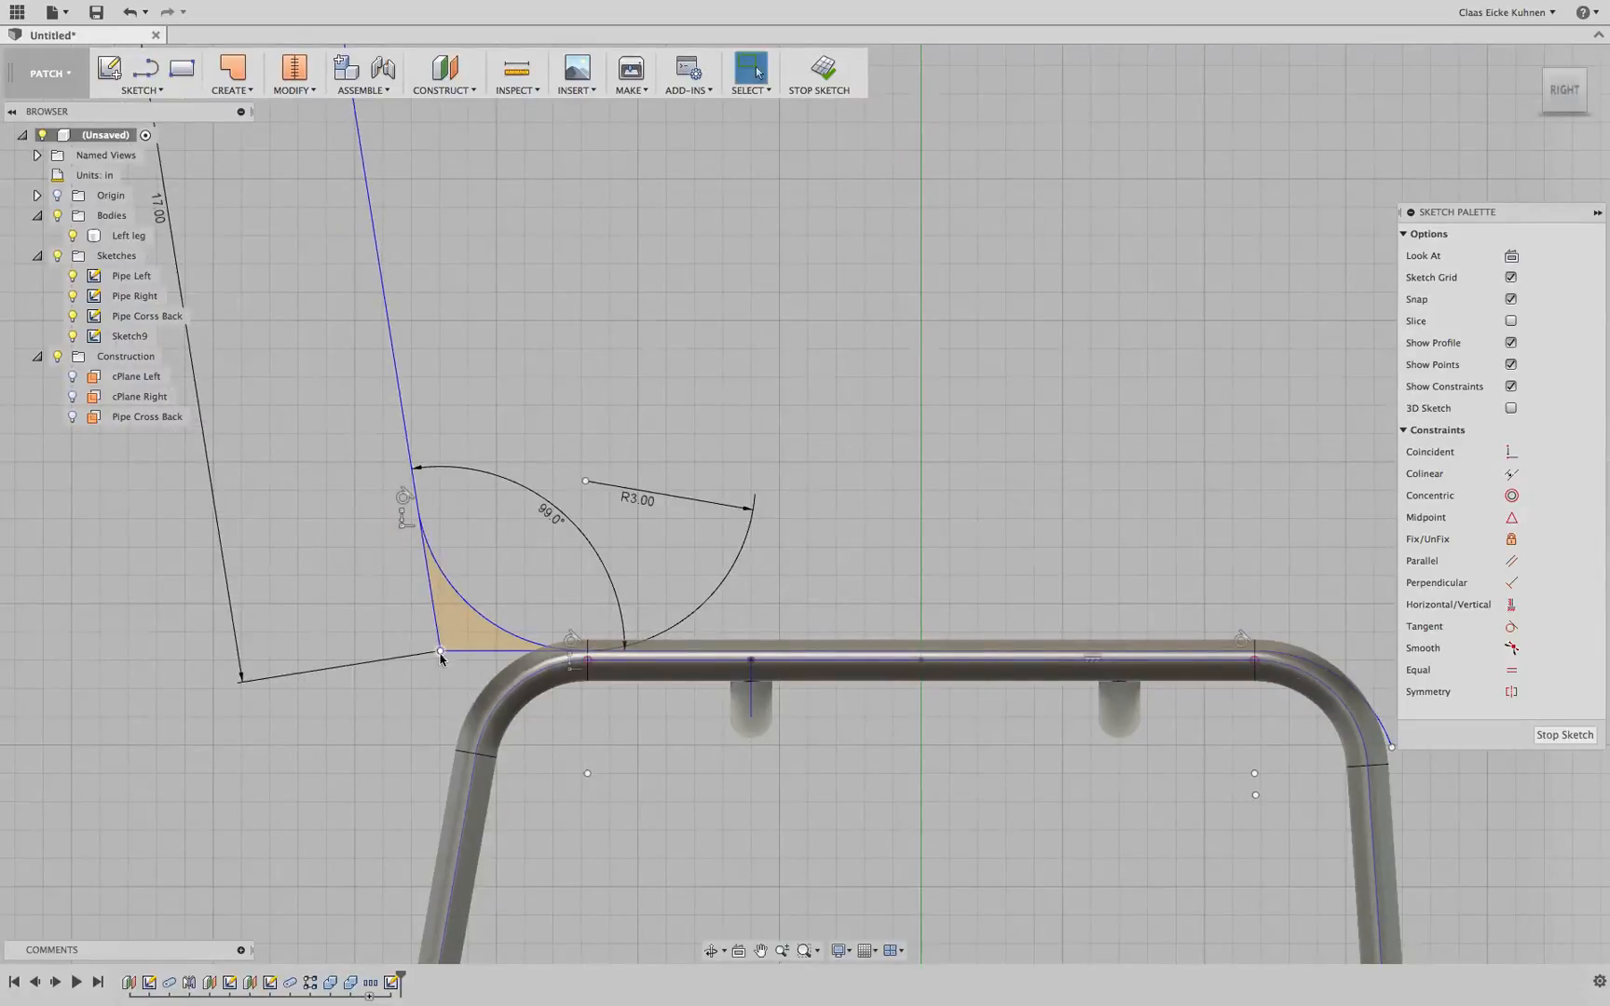
# Set the corner arc's radius to 2 in
pyautogui.moveTo(440, 655); pyautogui.dragTo(459, 635)
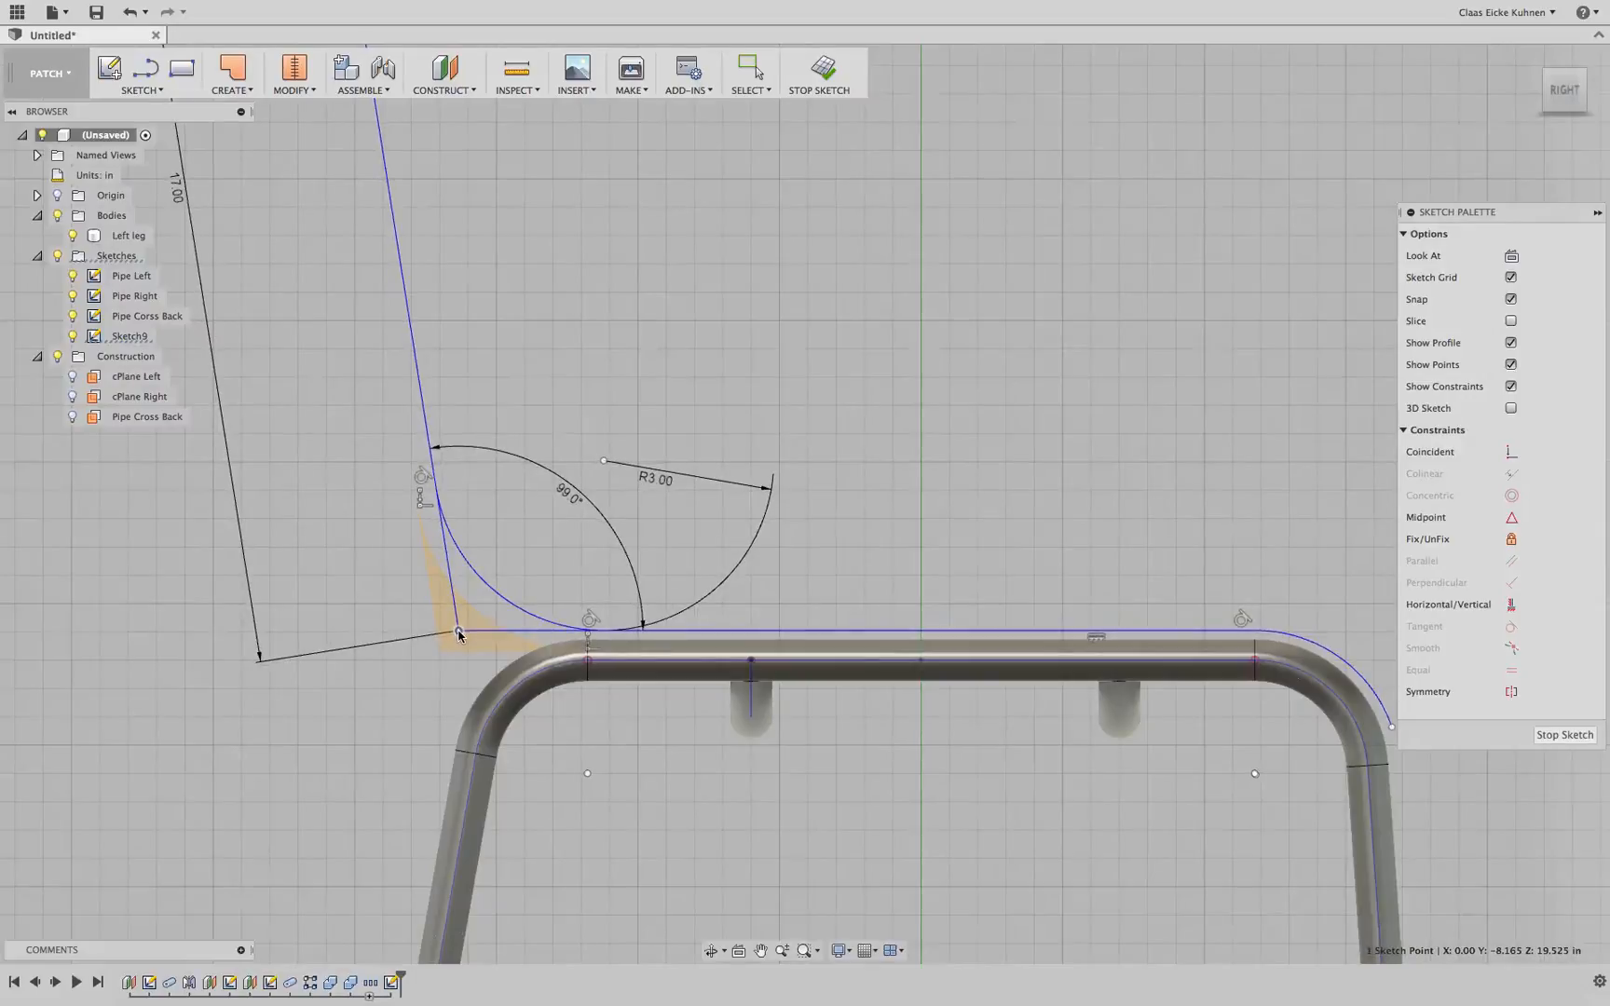
pyautogui.scroll(-4, 736, 385)
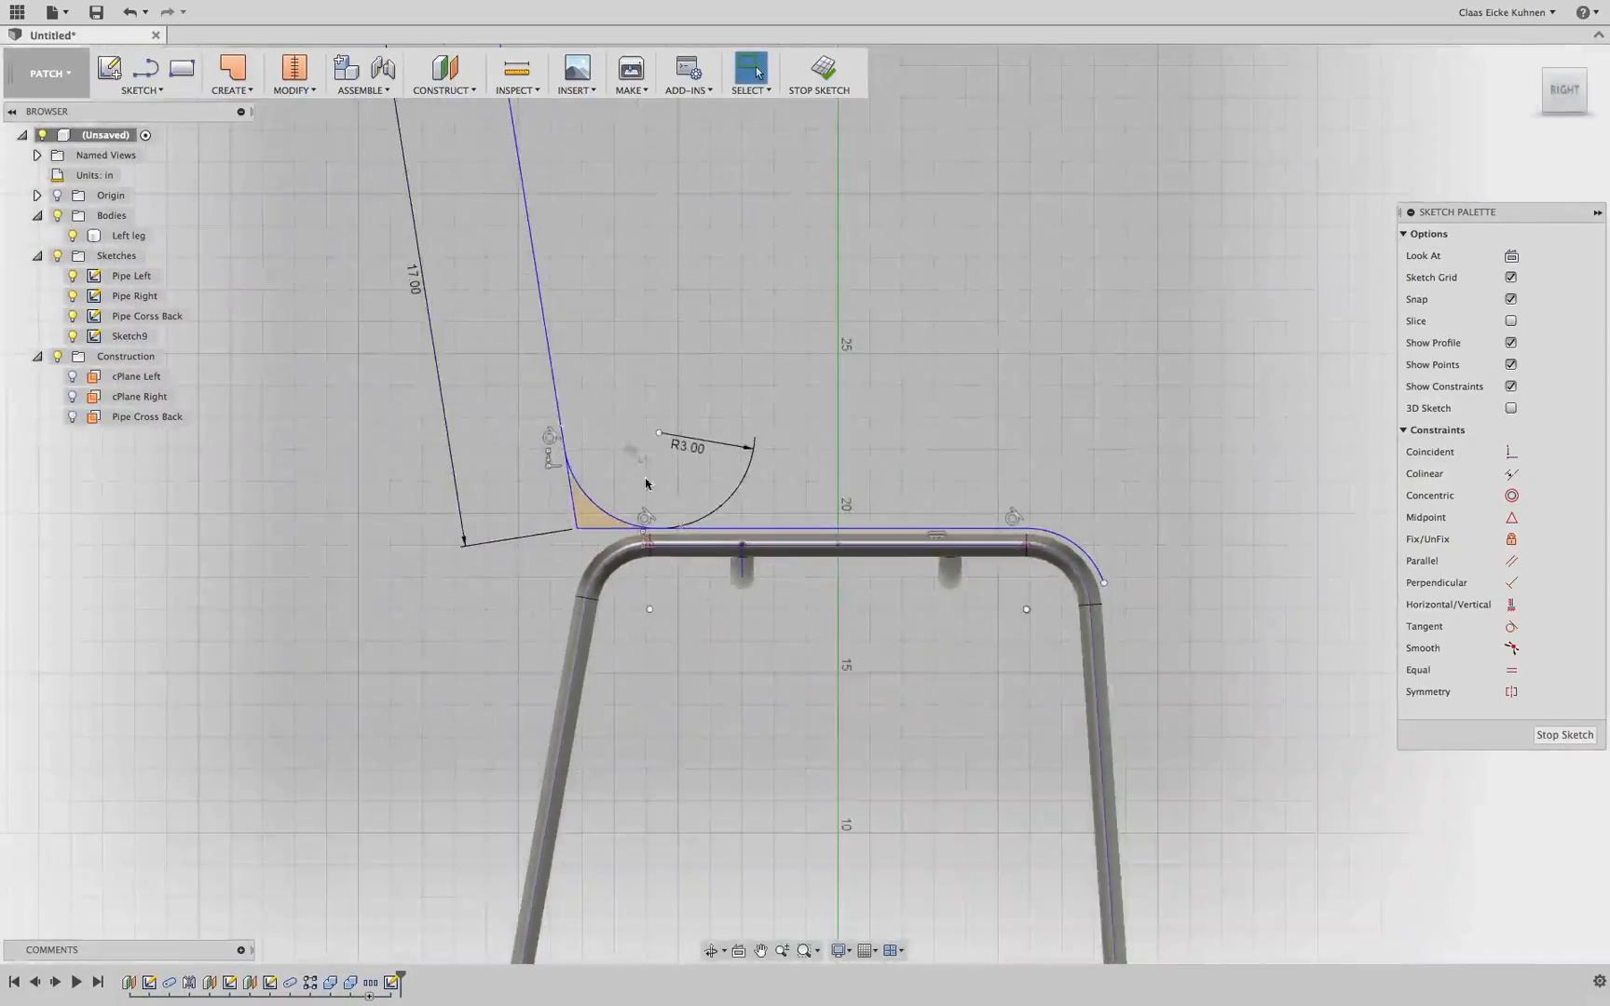
pyautogui.click(619, 519)
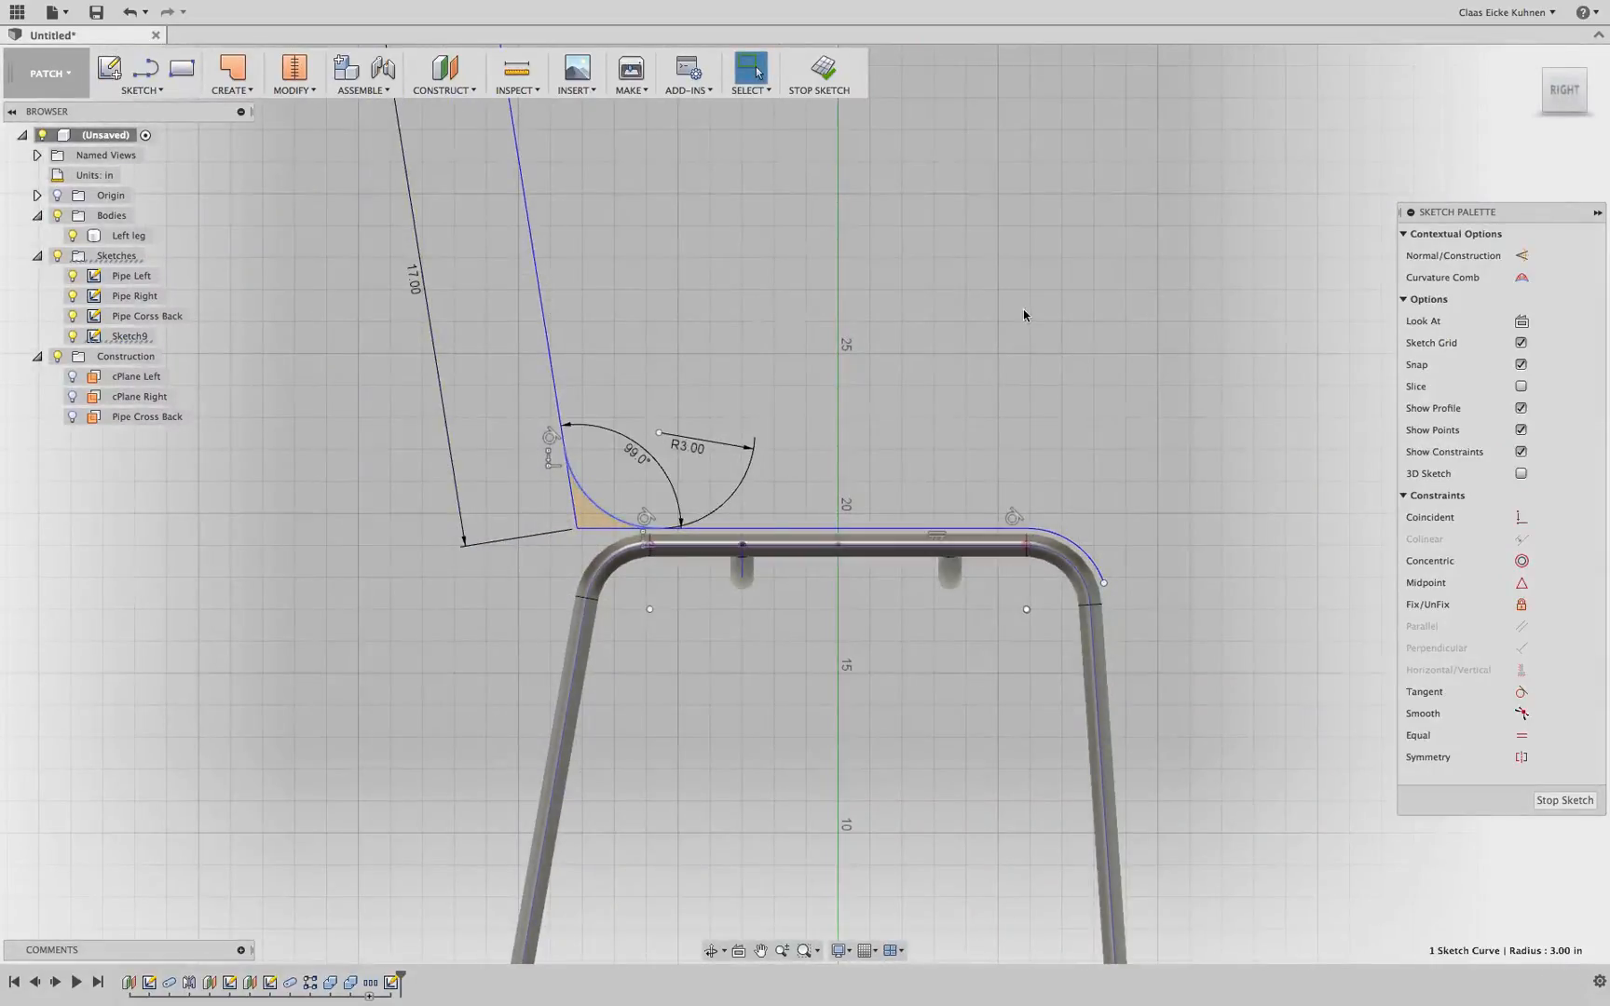
pyautogui.click(699, 453)
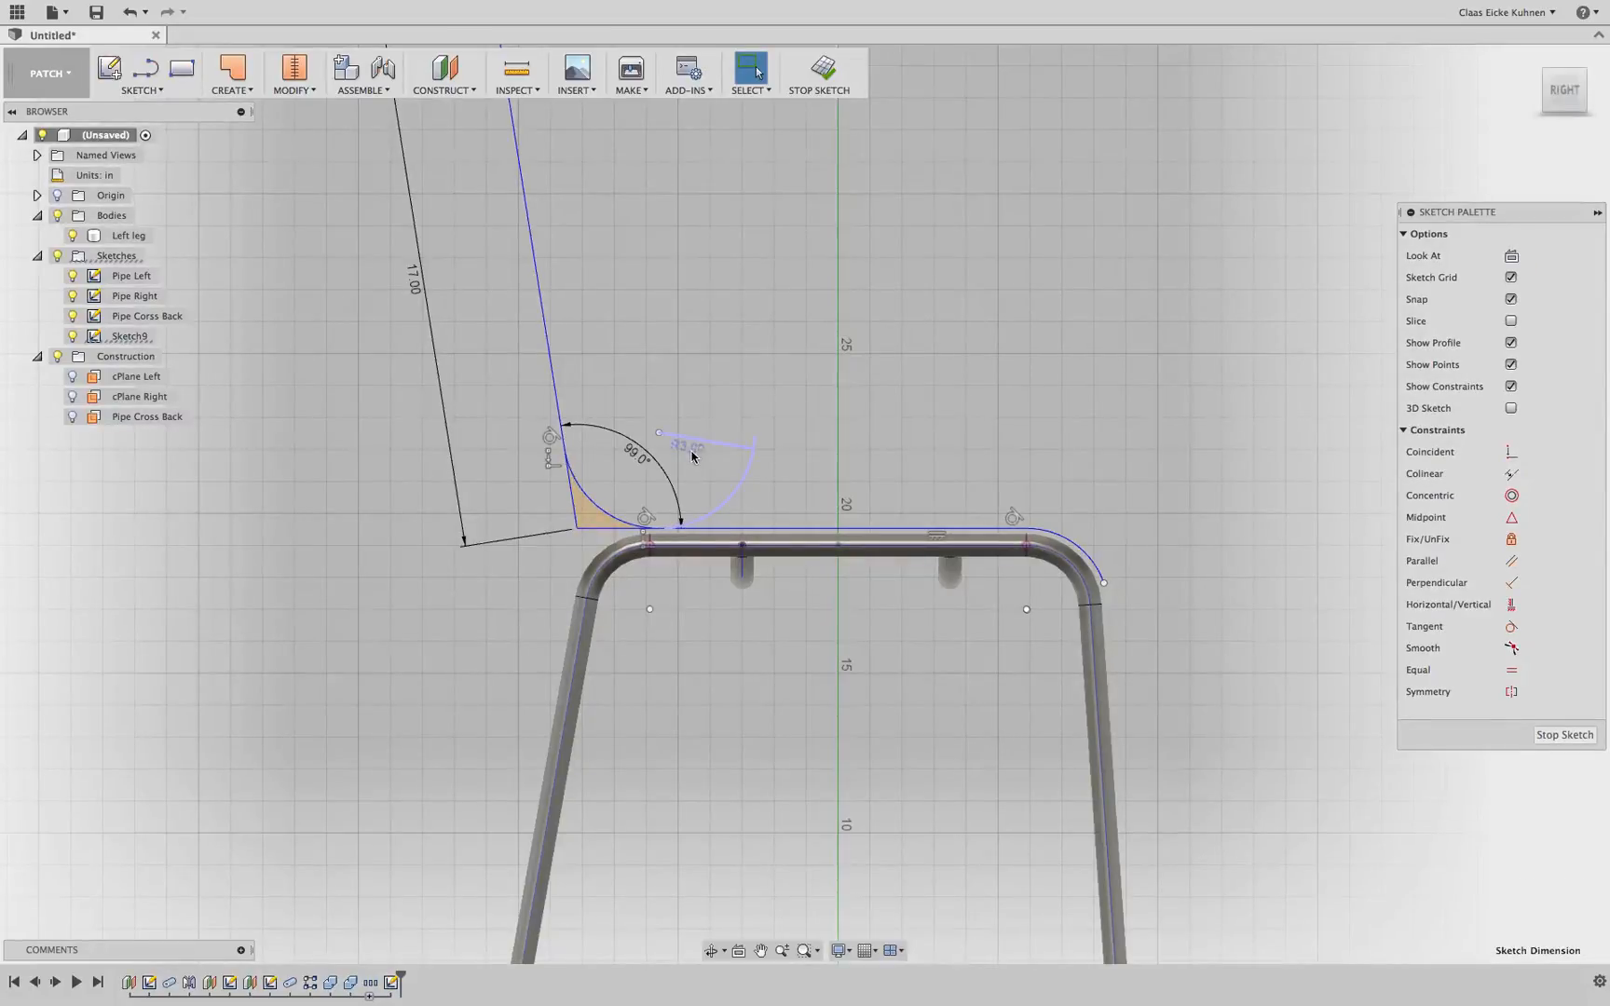
pyautogui.doubleClick(692, 454)
pyautogui.write('2')
pyautogui.press('Return')
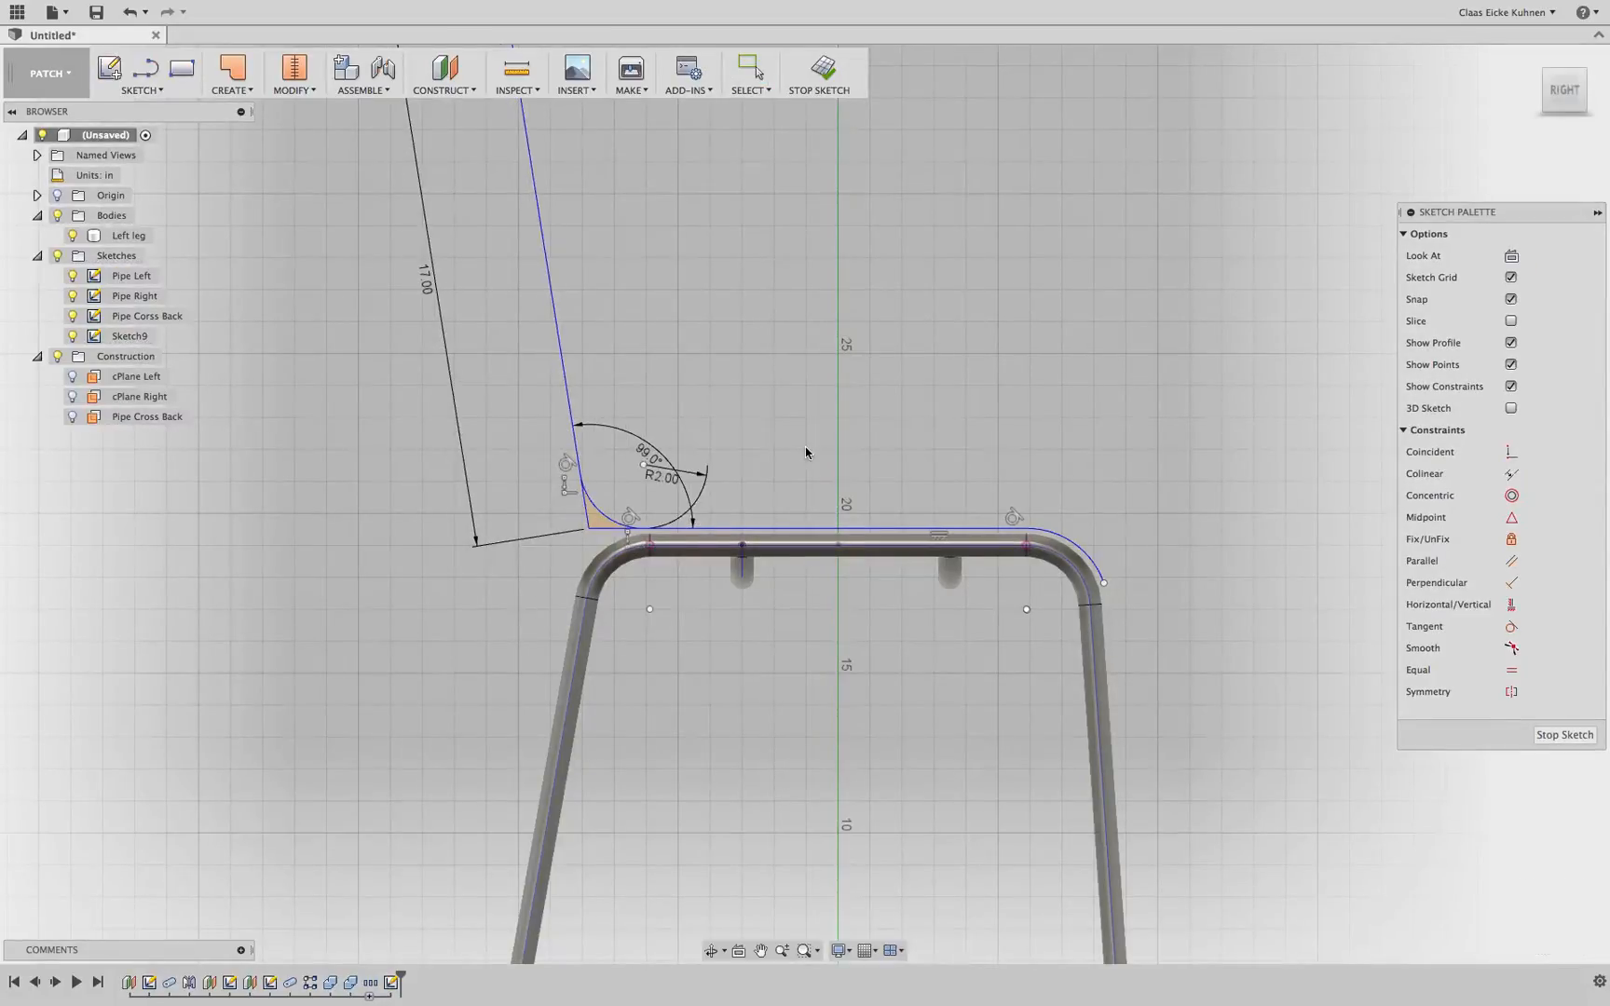
pyautogui.scroll(3, 638, 504)
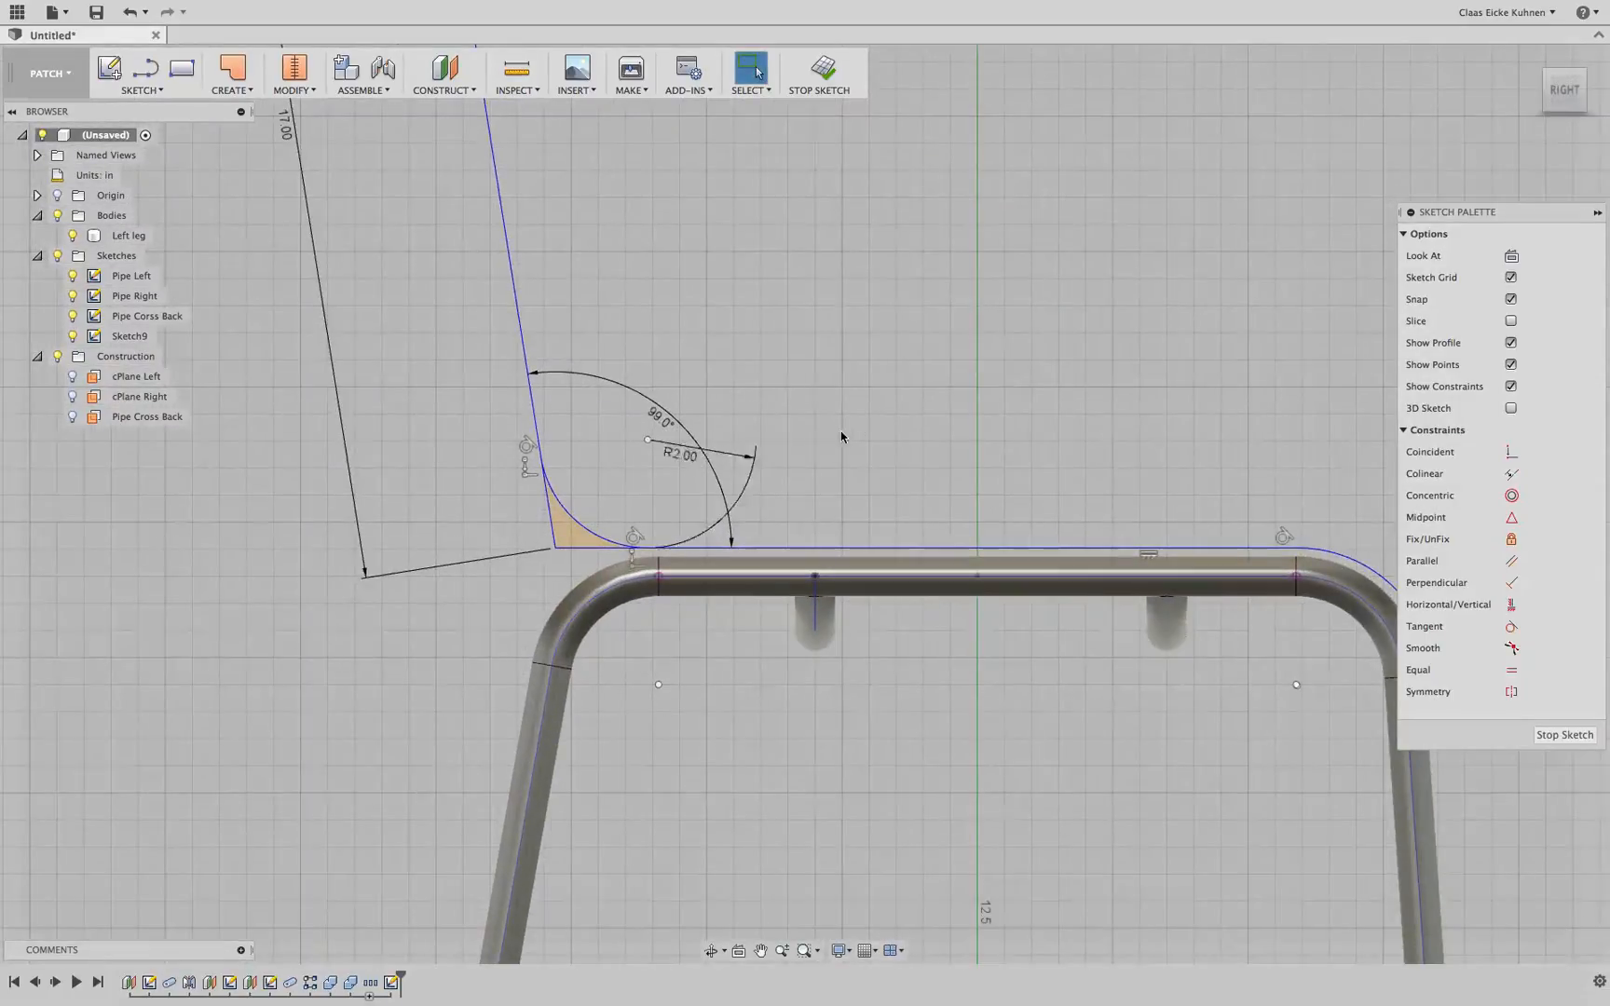
# Dimension the horizontal distance from the seat's back corner to the end of the front arc as 17 in
pyautogui.scroll(-2, 849, 430)
pyautogui.moveTo(925, 379); pyautogui.dragTo(692, 393, button='middle')
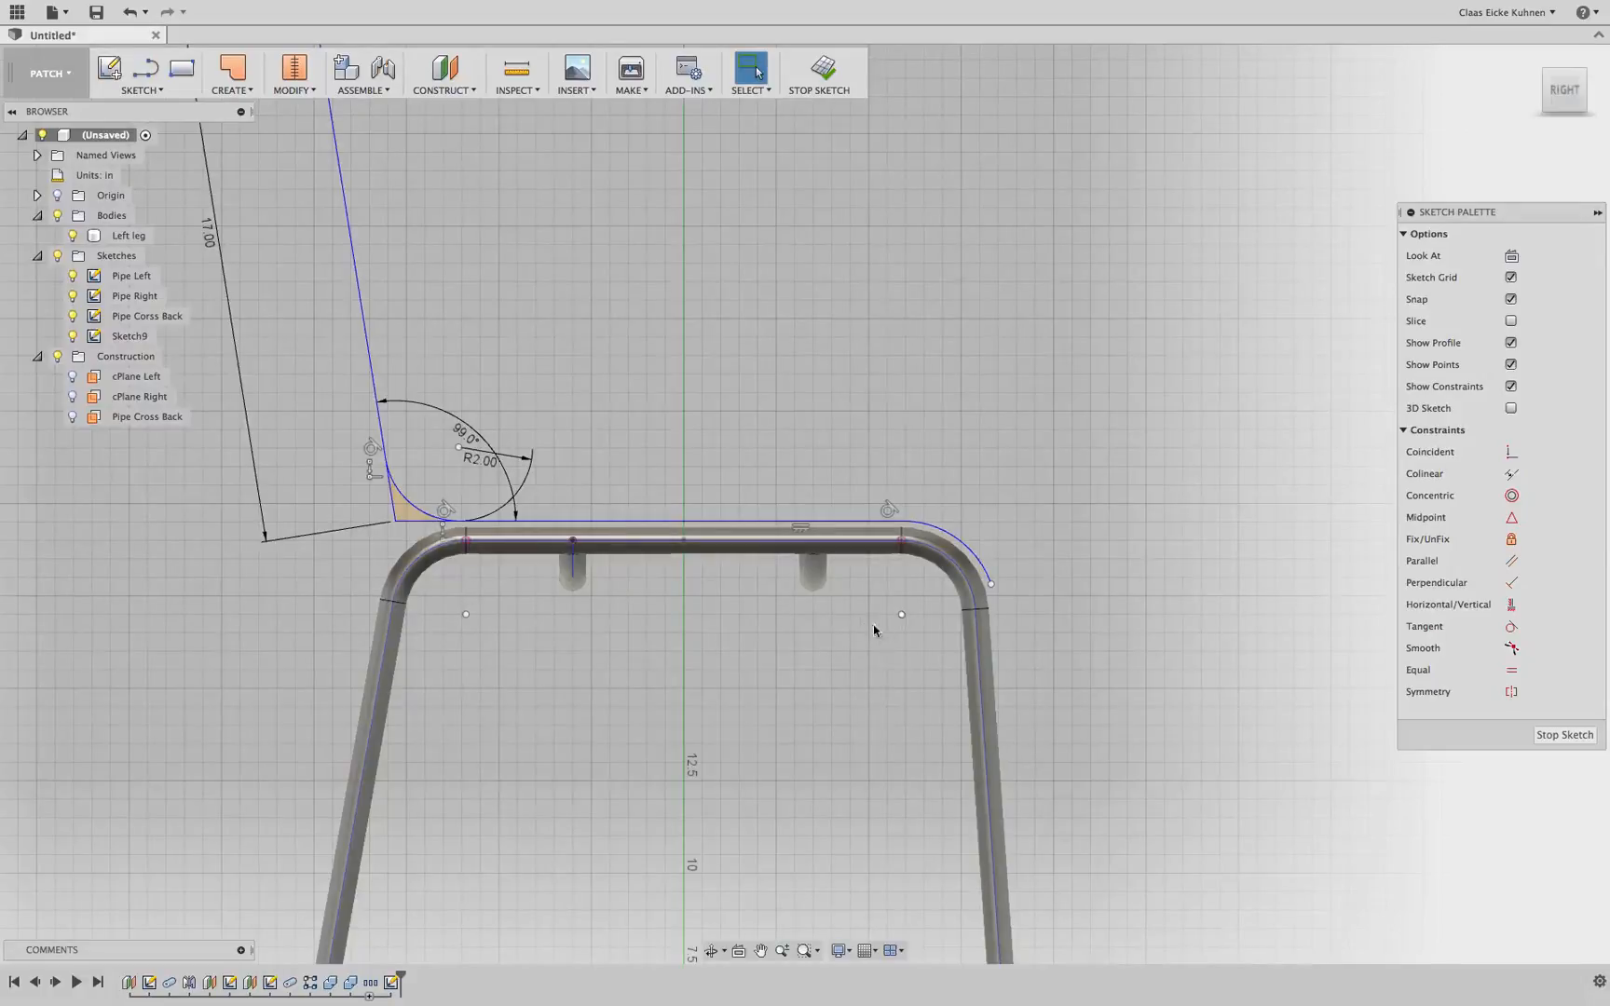
pyautogui.click(990, 584)
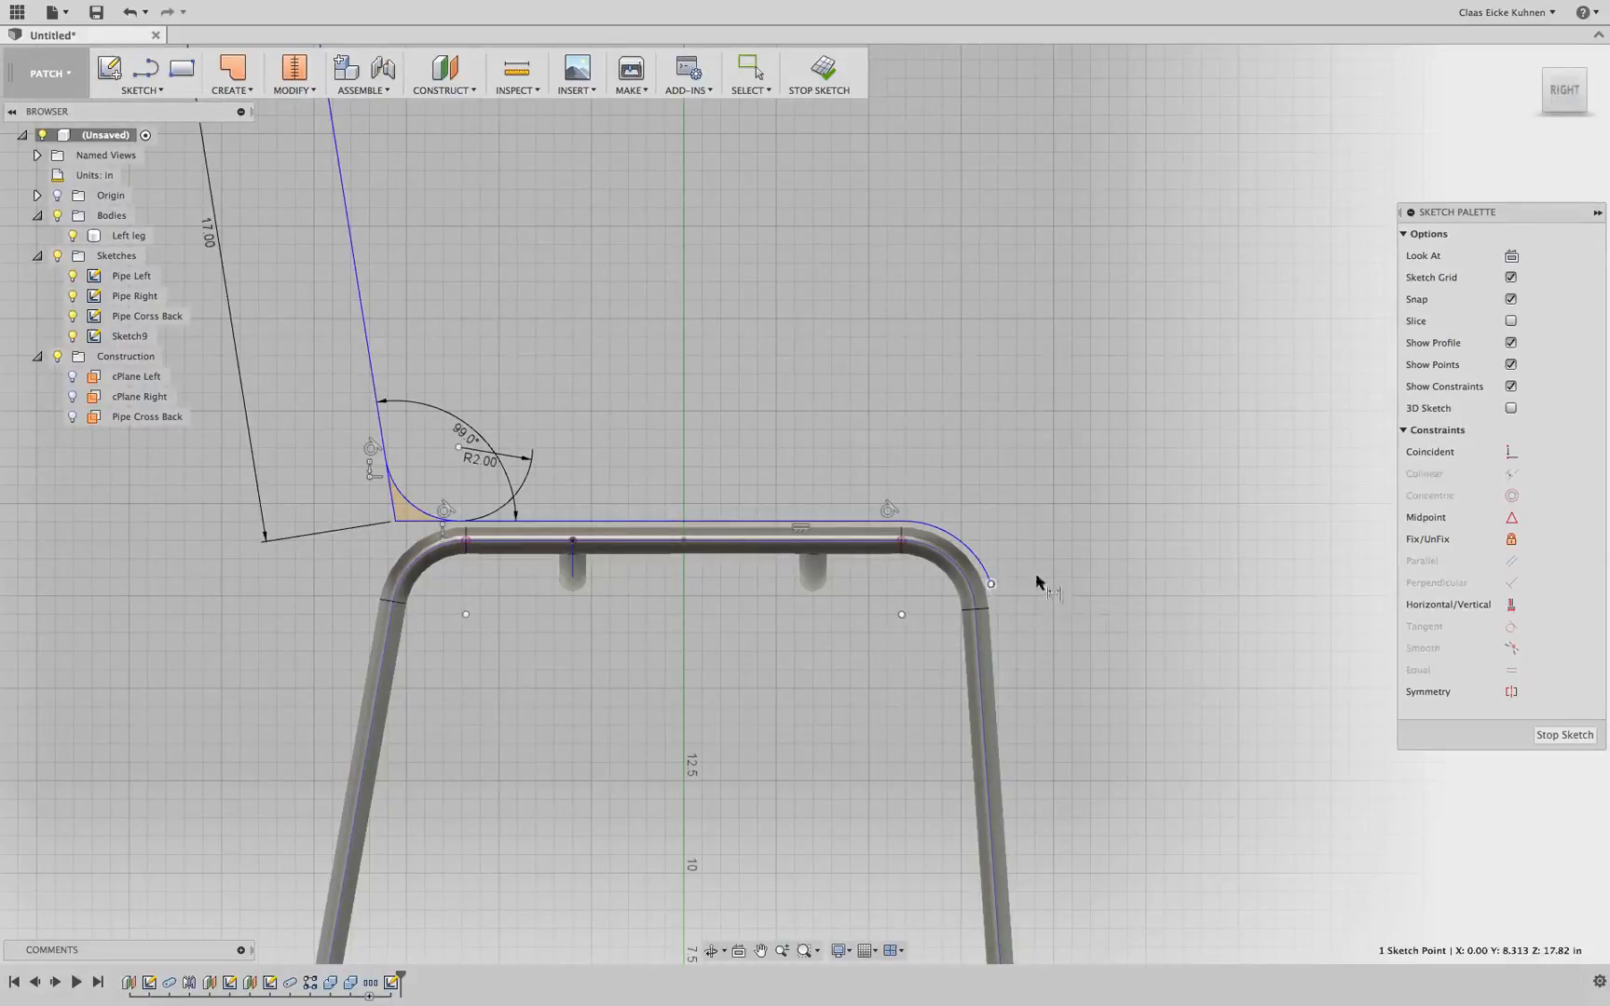
pyautogui.keyDown('shift'); pyautogui.click(395, 521); pyautogui.keyUp('shift')
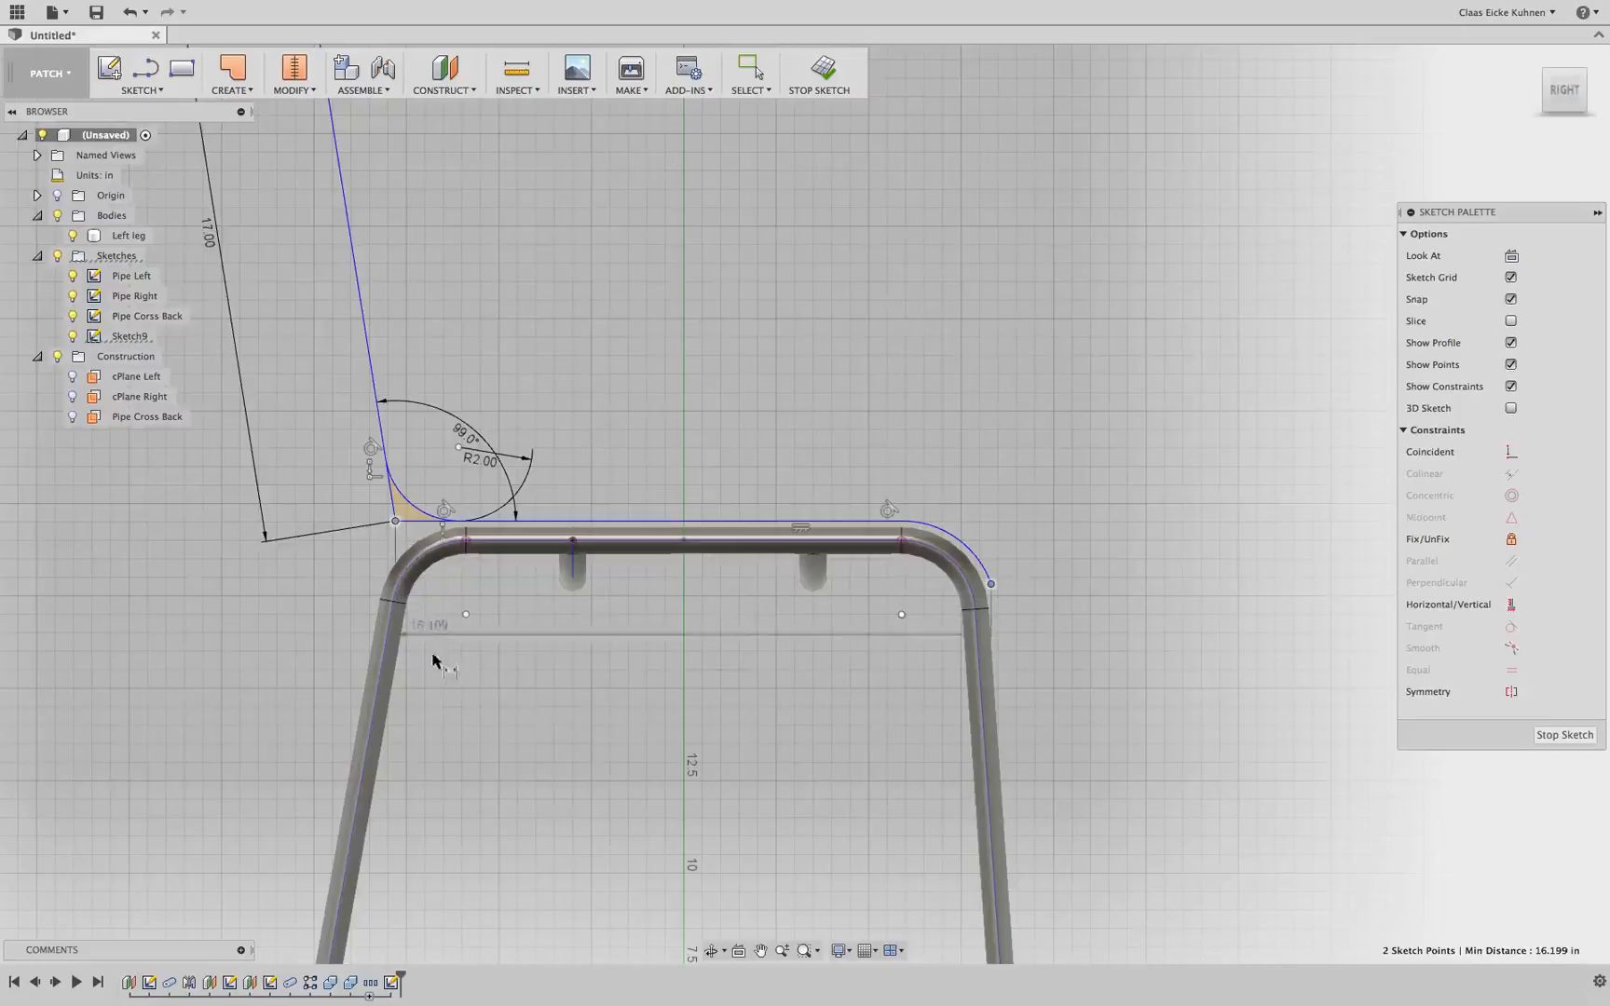
pyautogui.click(573, 715)
pyautogui.write('17')
pyautogui.press('Return')
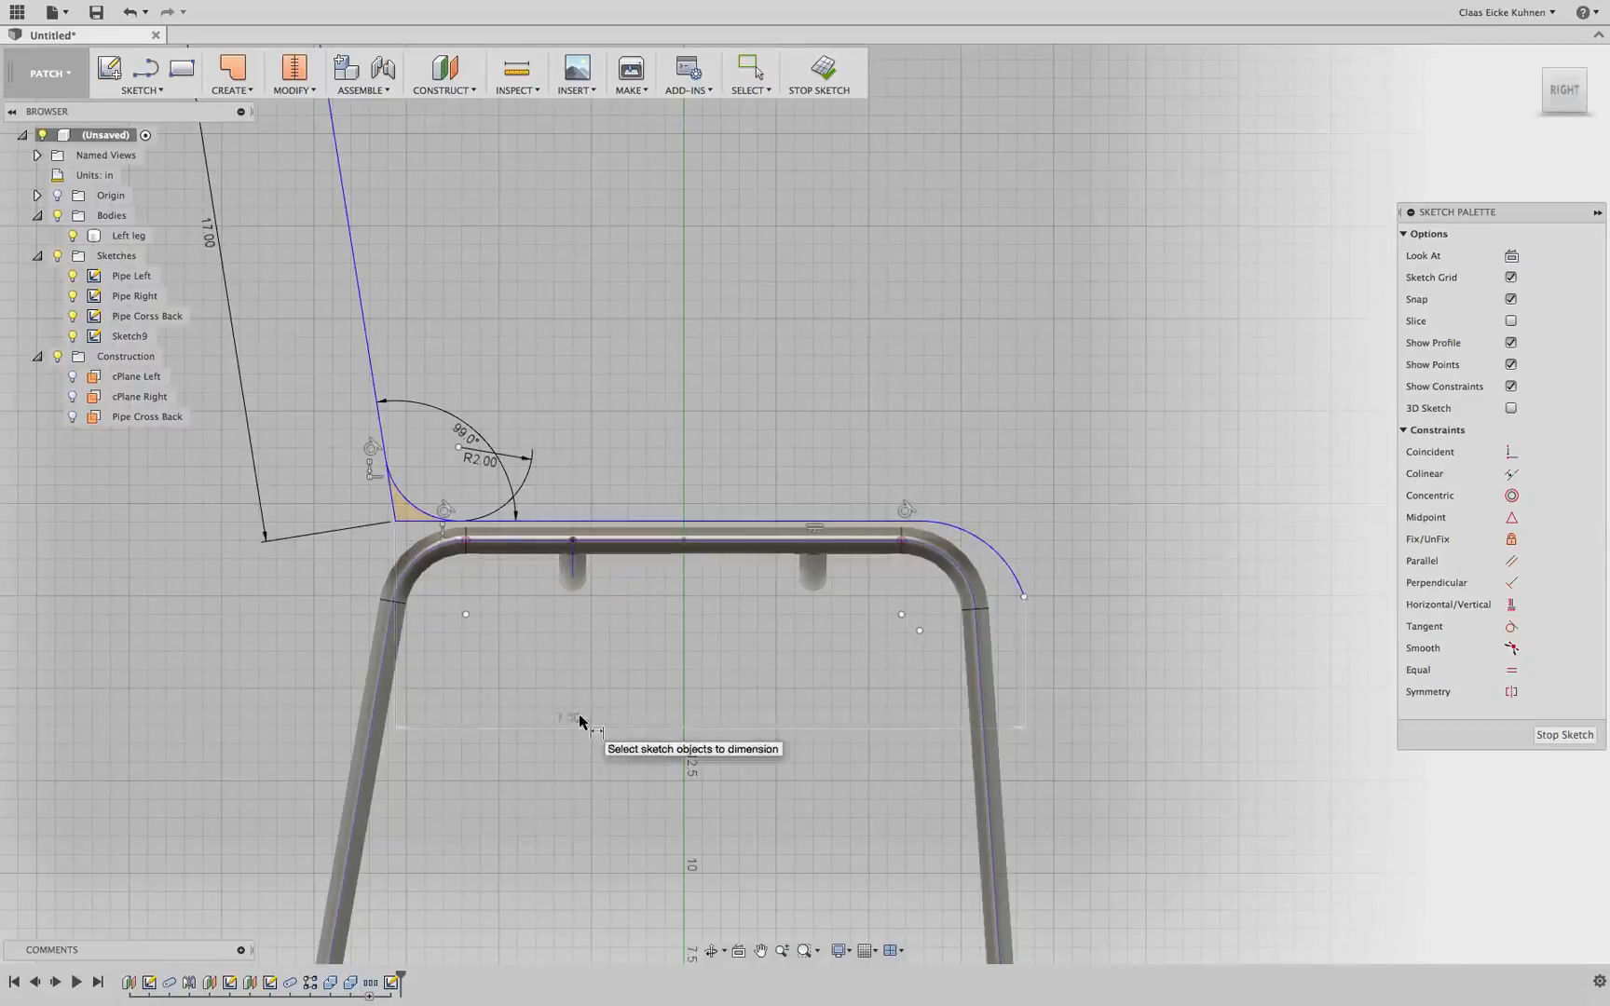
pyautogui.press('Escape')
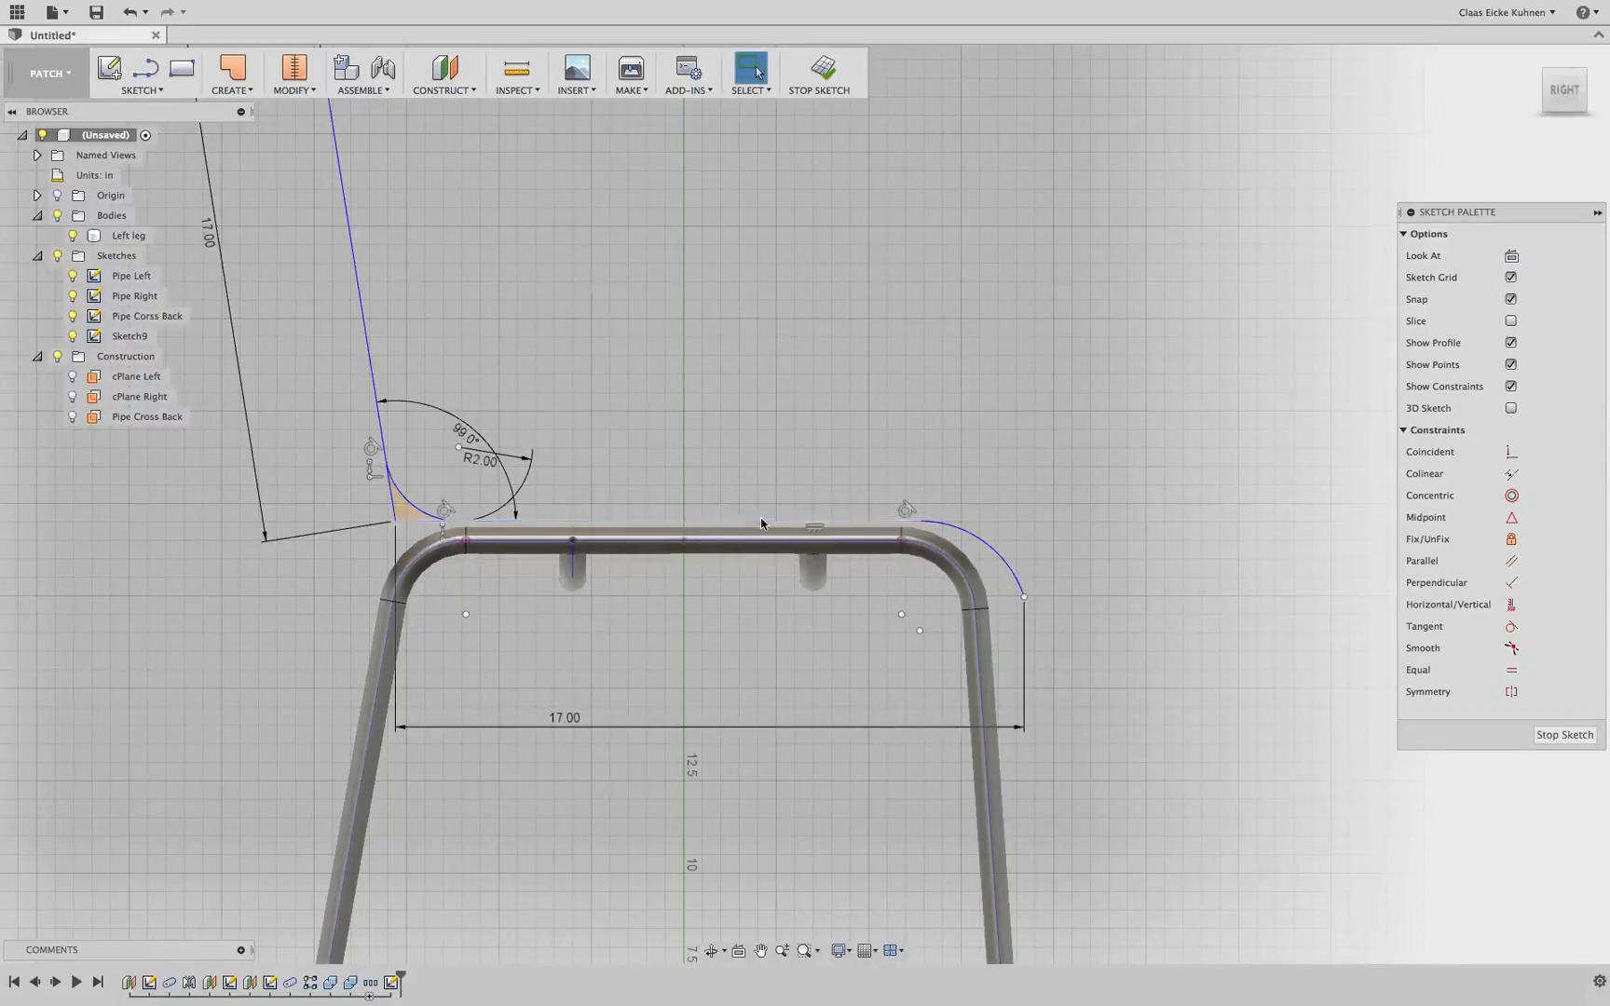
# Convert the backrest line, corner arc, seat line and front arc into construction geometry
pyautogui.moveTo(761, 526); pyautogui.dragTo(737, 523)
pyautogui.scroll(-3, 1089, 568)
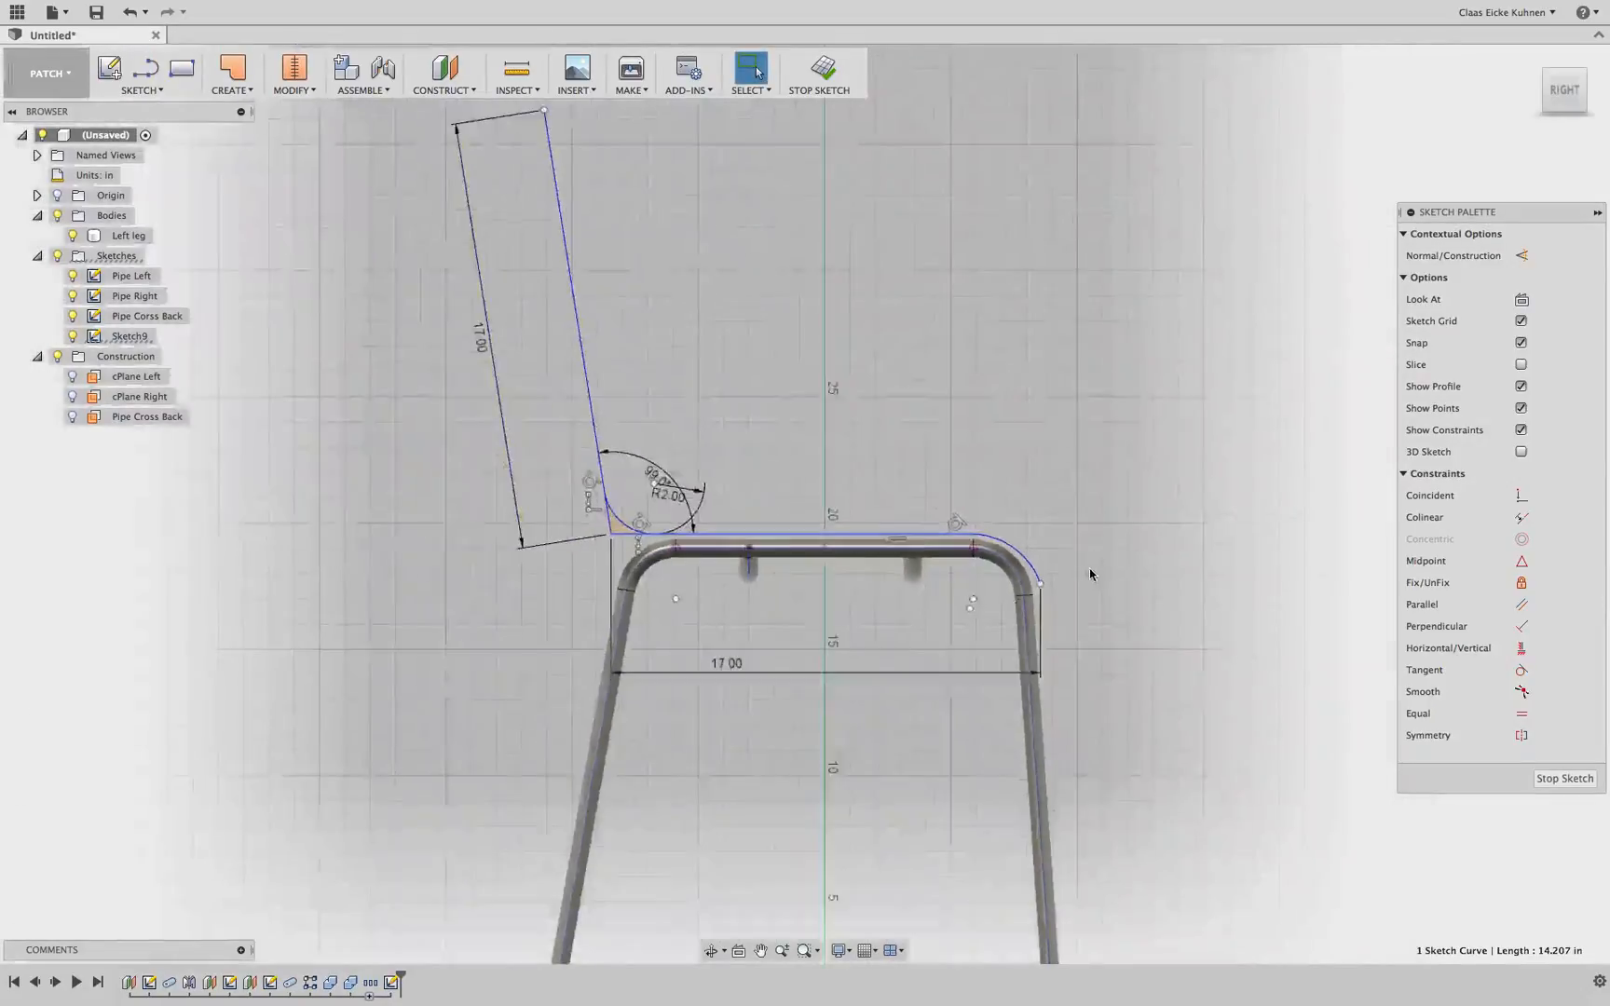
pyautogui.scroll(8, 1052, 569)
pyautogui.moveTo(985, 626); pyautogui.dragTo(985, 641)
pyautogui.scroll(-5, 810, 577)
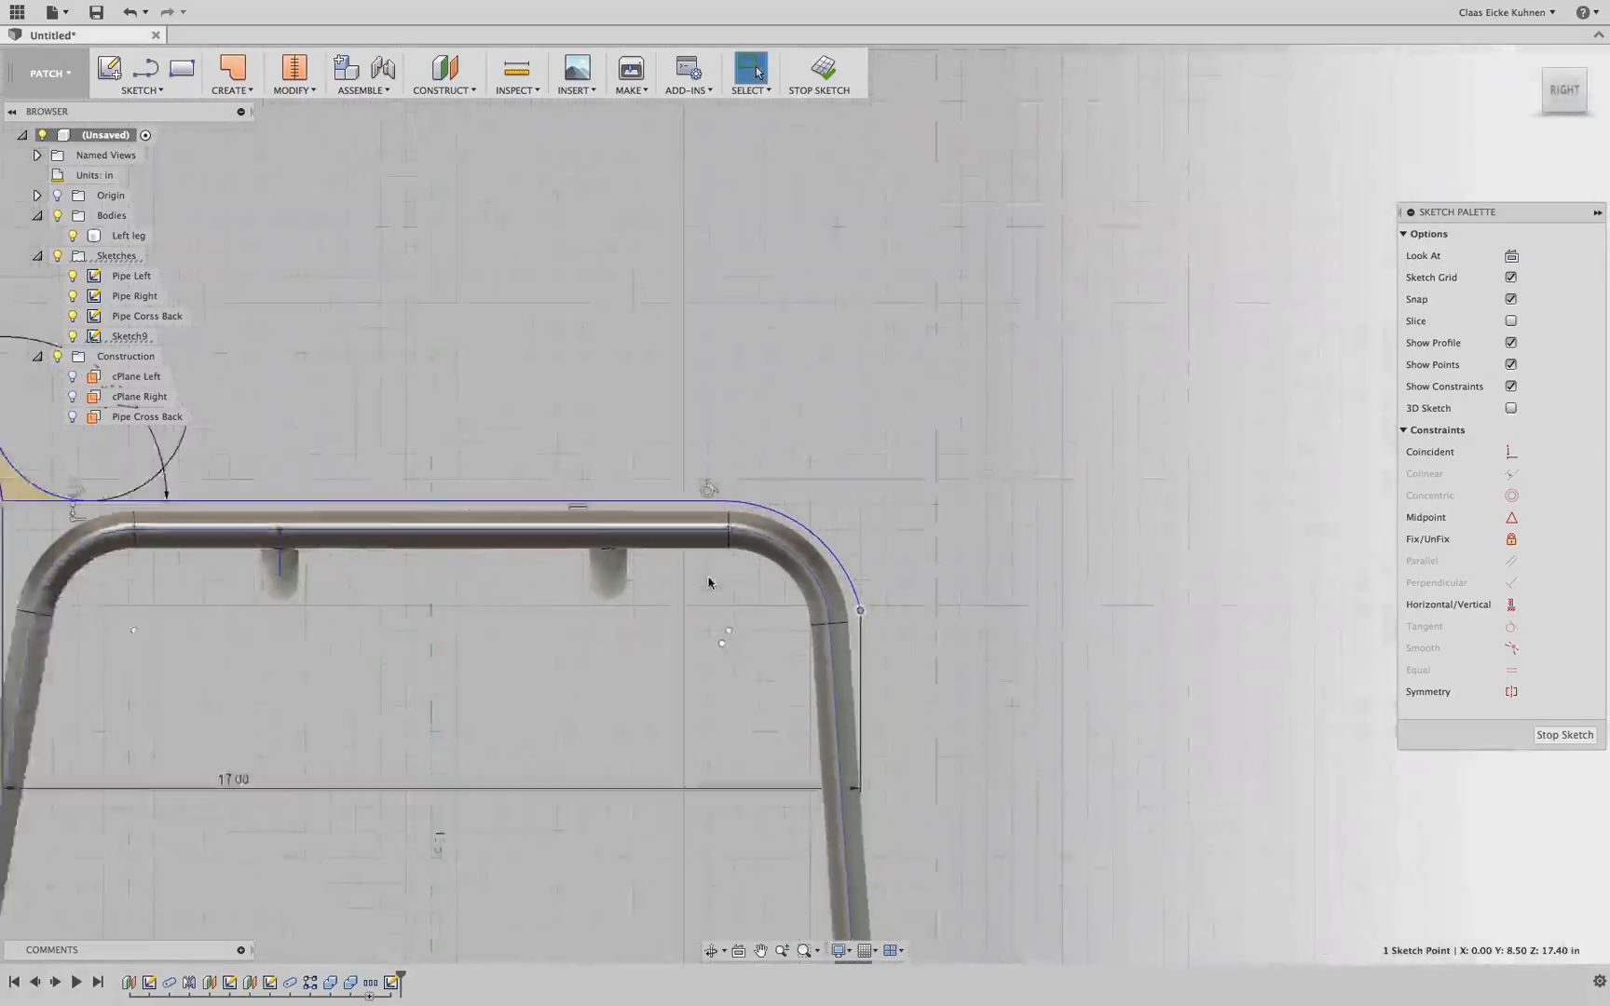
pyautogui.moveTo(536, 601); pyautogui.dragTo(697, 609, button='middle')
pyautogui.scroll(-5, 696, 609)
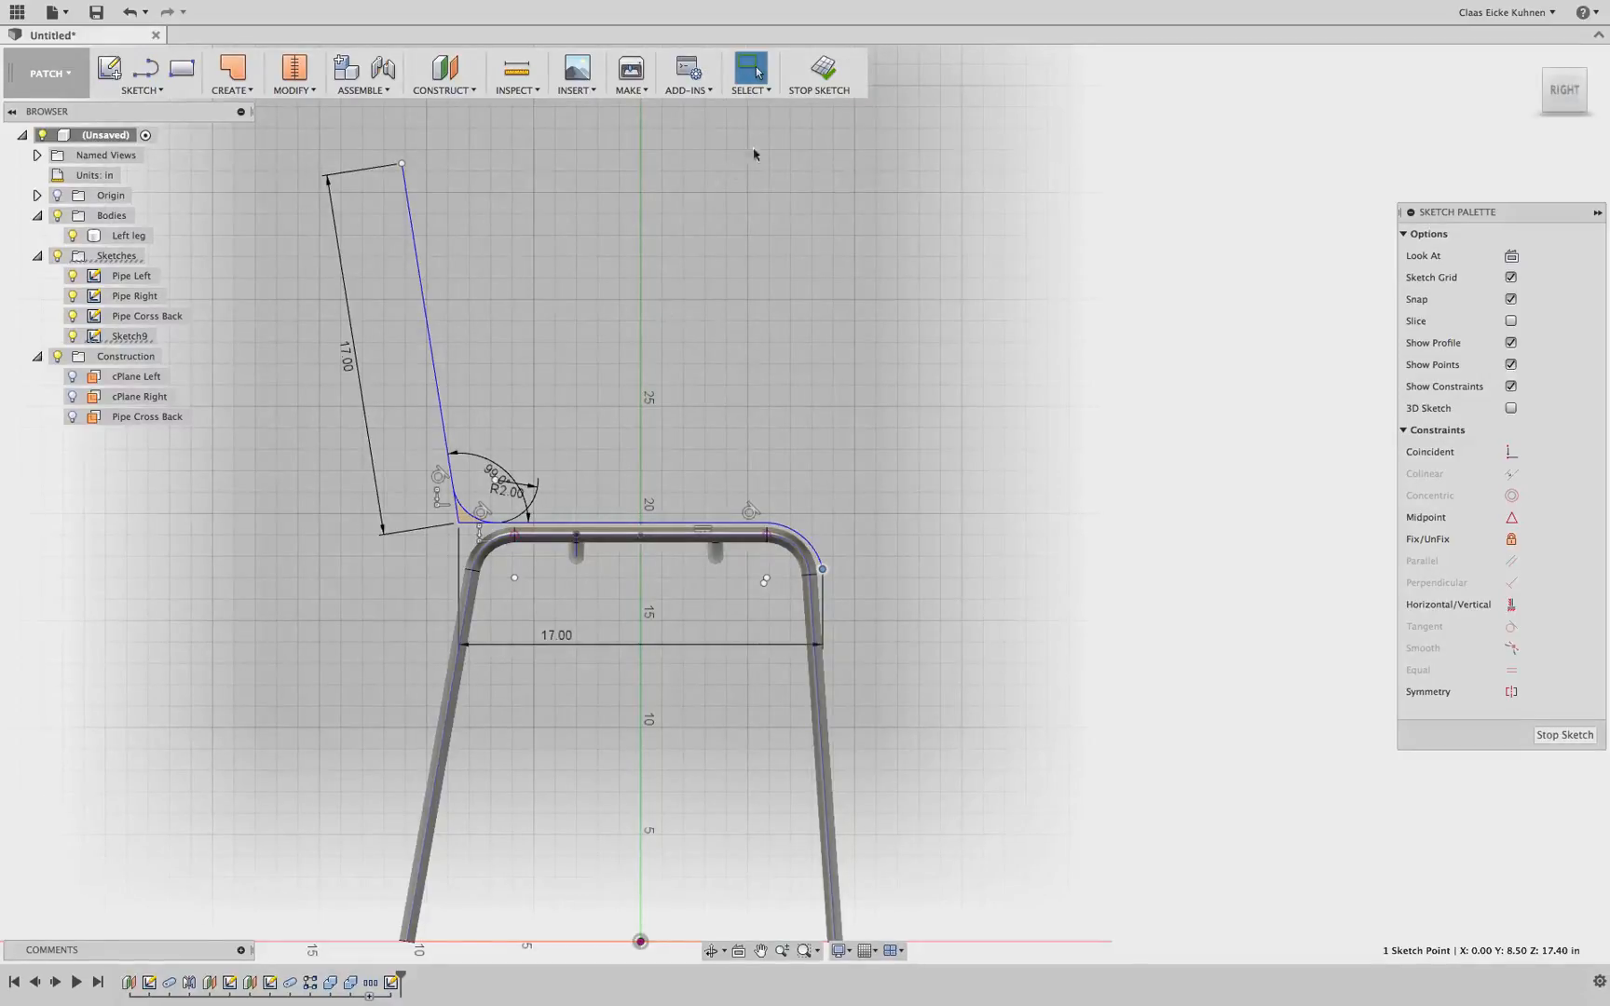
pyautogui.click(434, 361)
pyautogui.scroll(3, 477, 497)
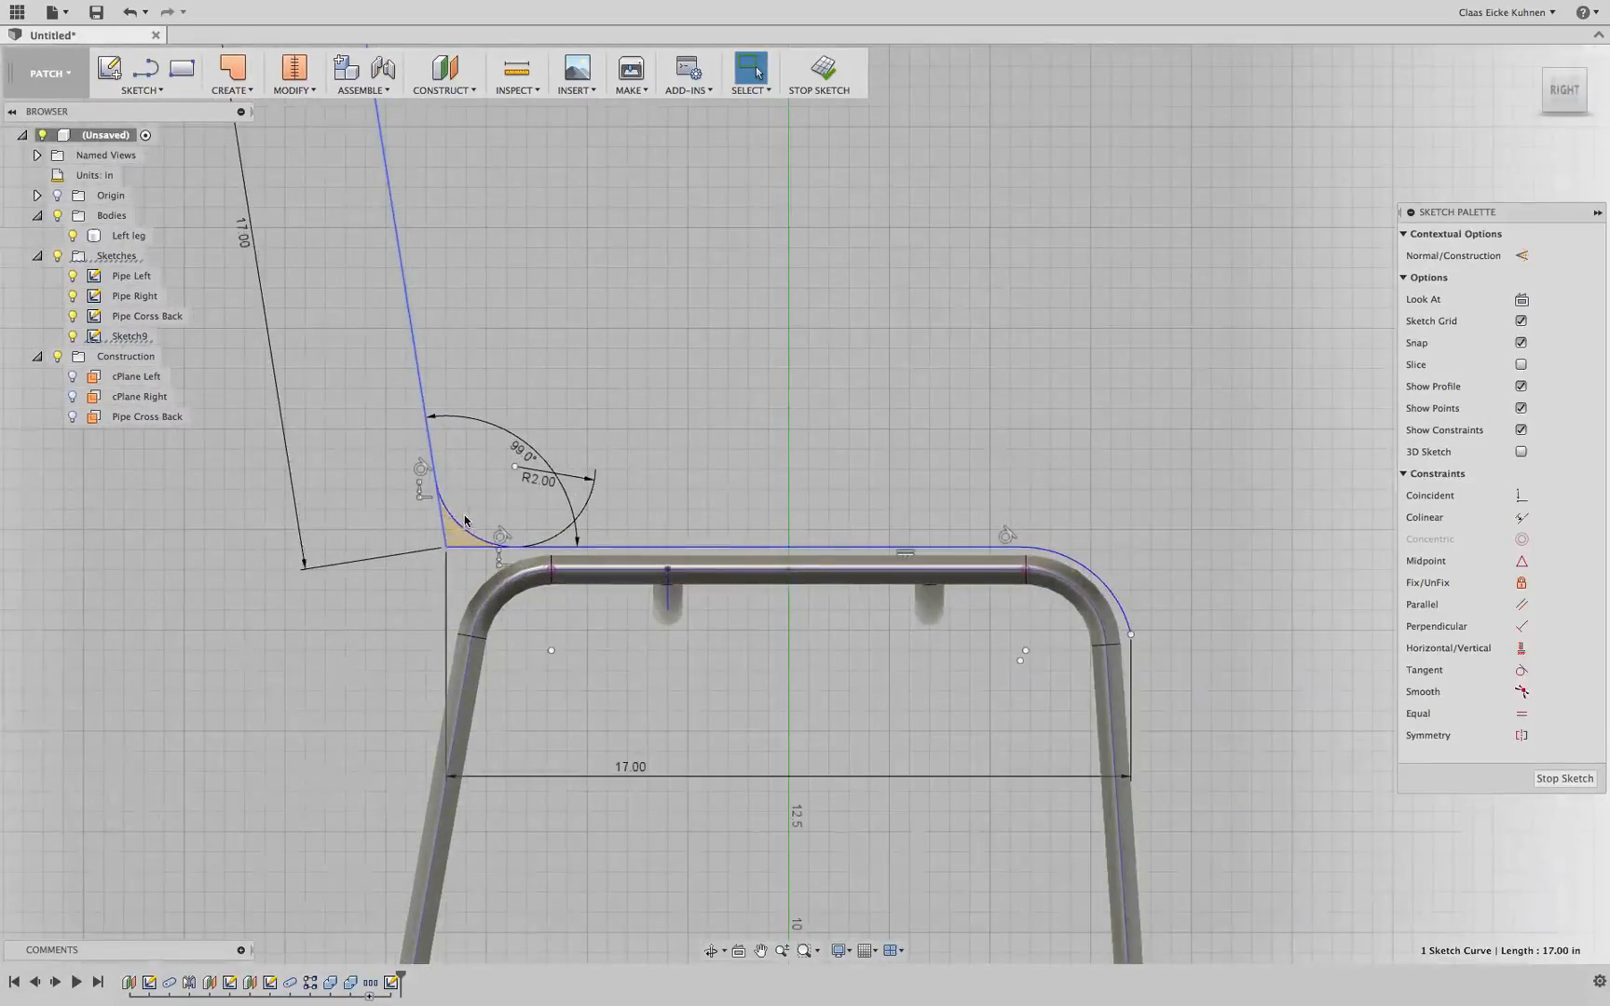
pyautogui.keyDown('shift'); pyautogui.click(458, 526); pyautogui.keyUp('shift')
pyautogui.keyDown('shift'); pyautogui.click(801, 547); pyautogui.keyUp('shift')
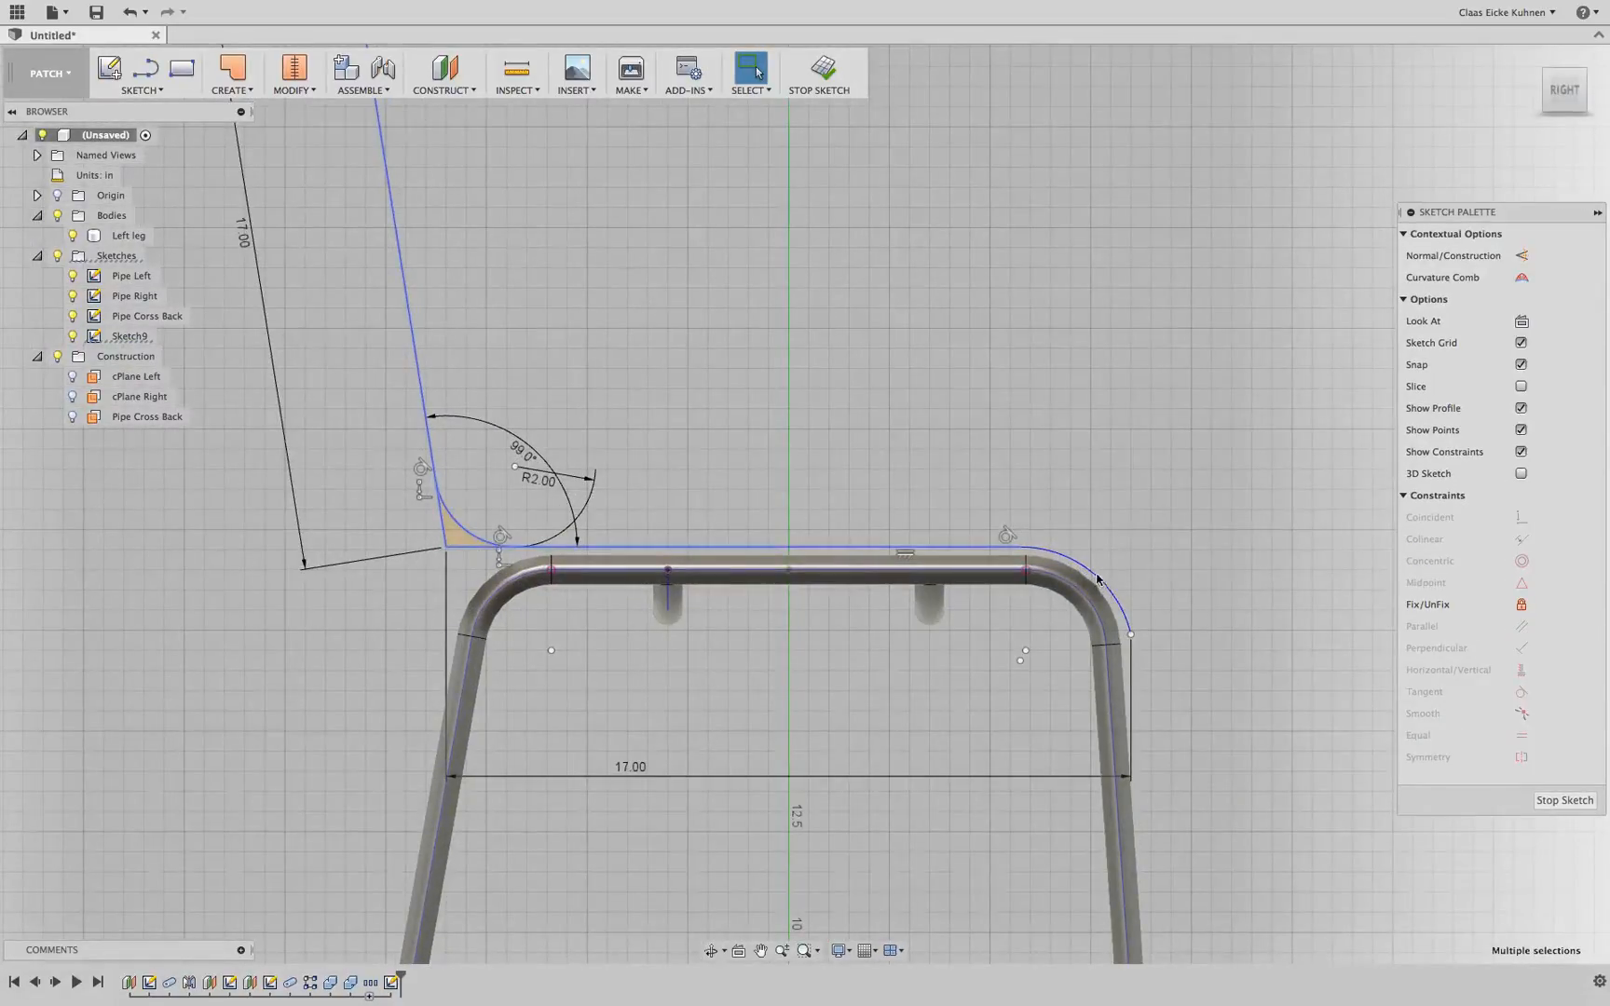
pyautogui.keyDown('shift'); pyautogui.click(1122, 607); pyautogui.keyUp('shift')
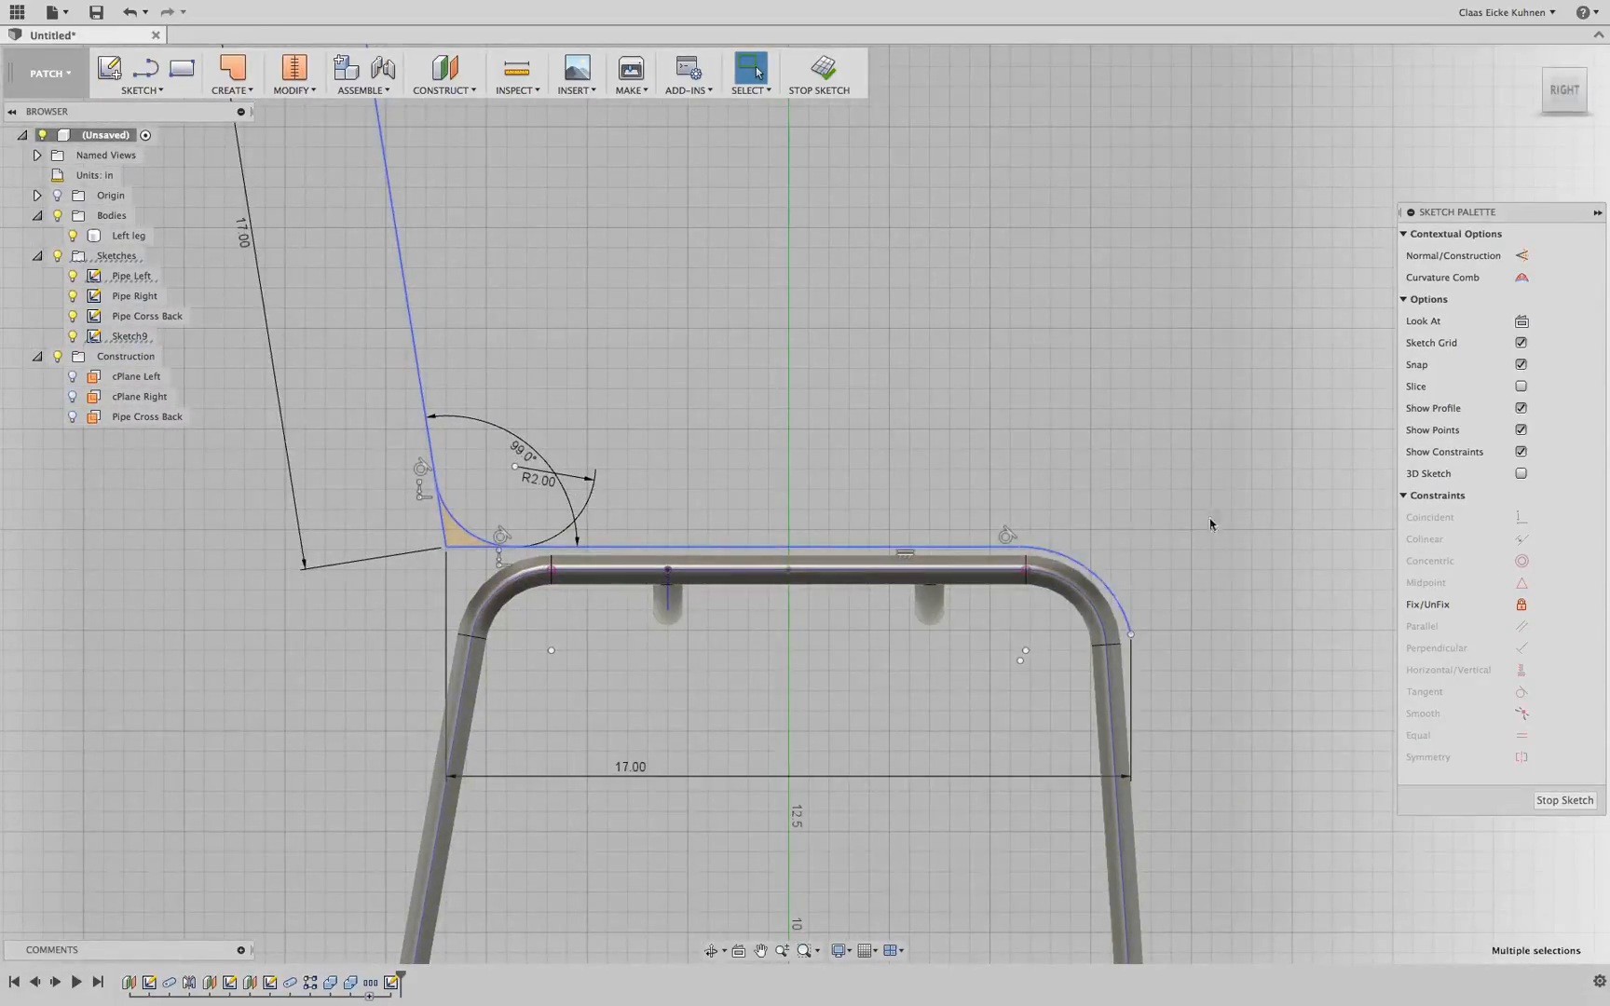
pyautogui.click(1521, 256)
pyautogui.scroll(-2, 1102, 309)
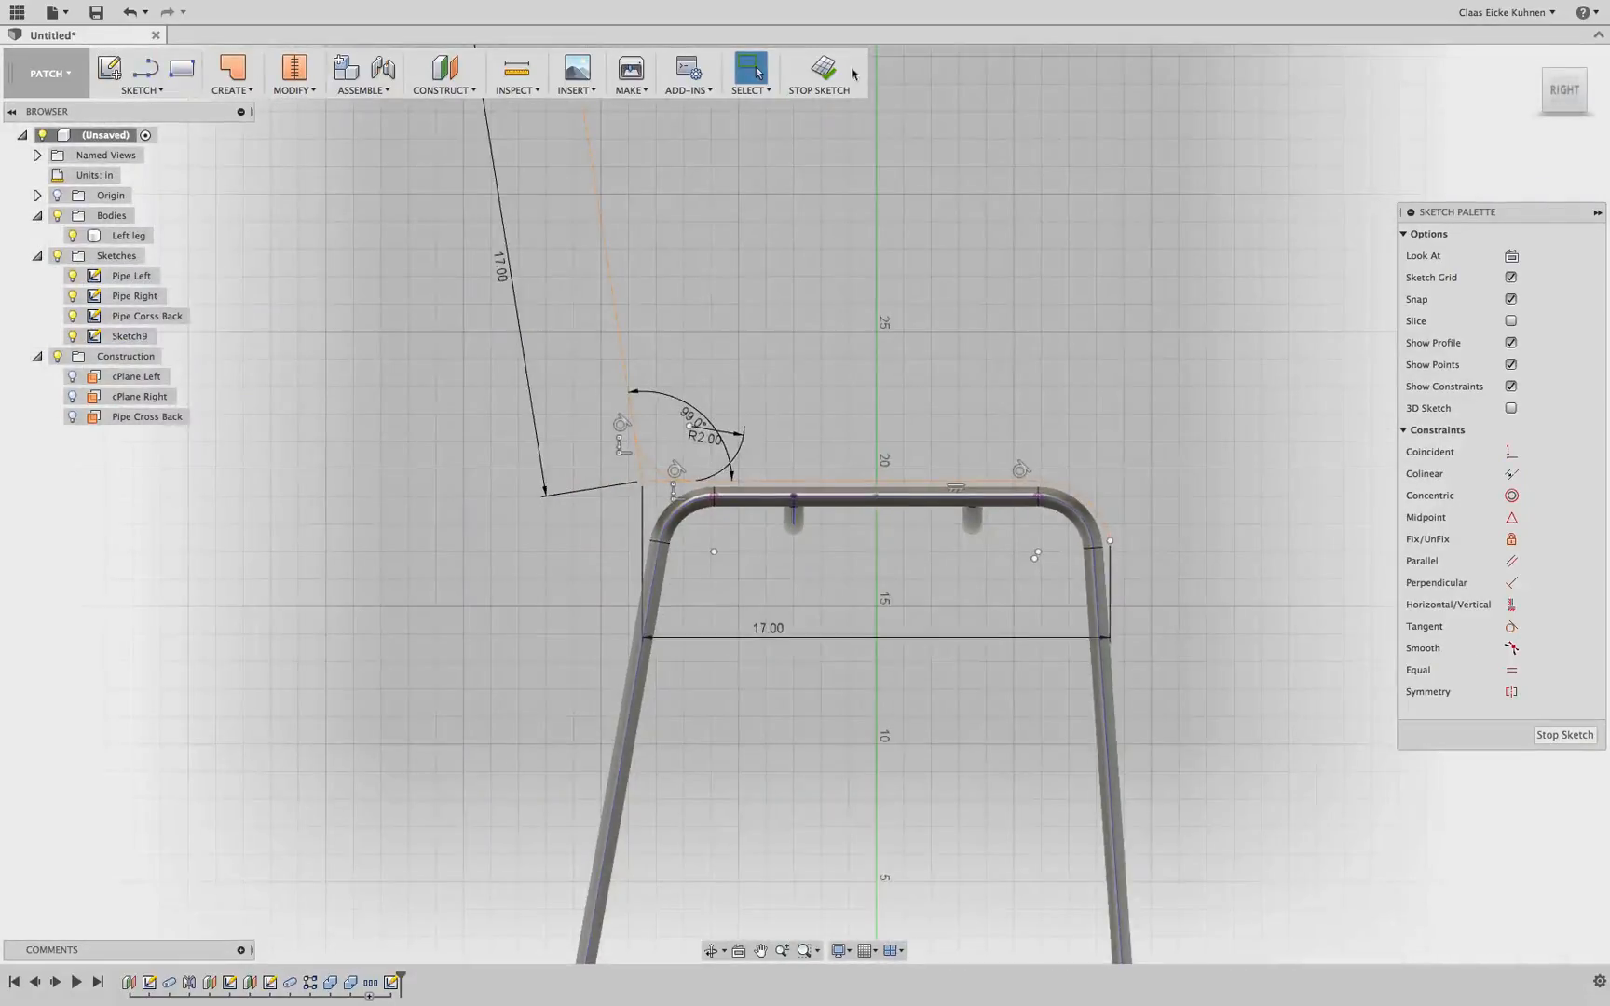
# Finish the sketch and start a new sketch on the chair's side plane
pyautogui.click(843, 72)
pyautogui.moveTo(1554, 91); pyautogui.dragTo(1341, 116)
pyautogui.keyDown('shift'); pyautogui.moveTo(1071, 522); pyautogui.dragTo(559, 517, button='middle'); pyautogui.keyUp('shift')
pyautogui.click(1562, 94)
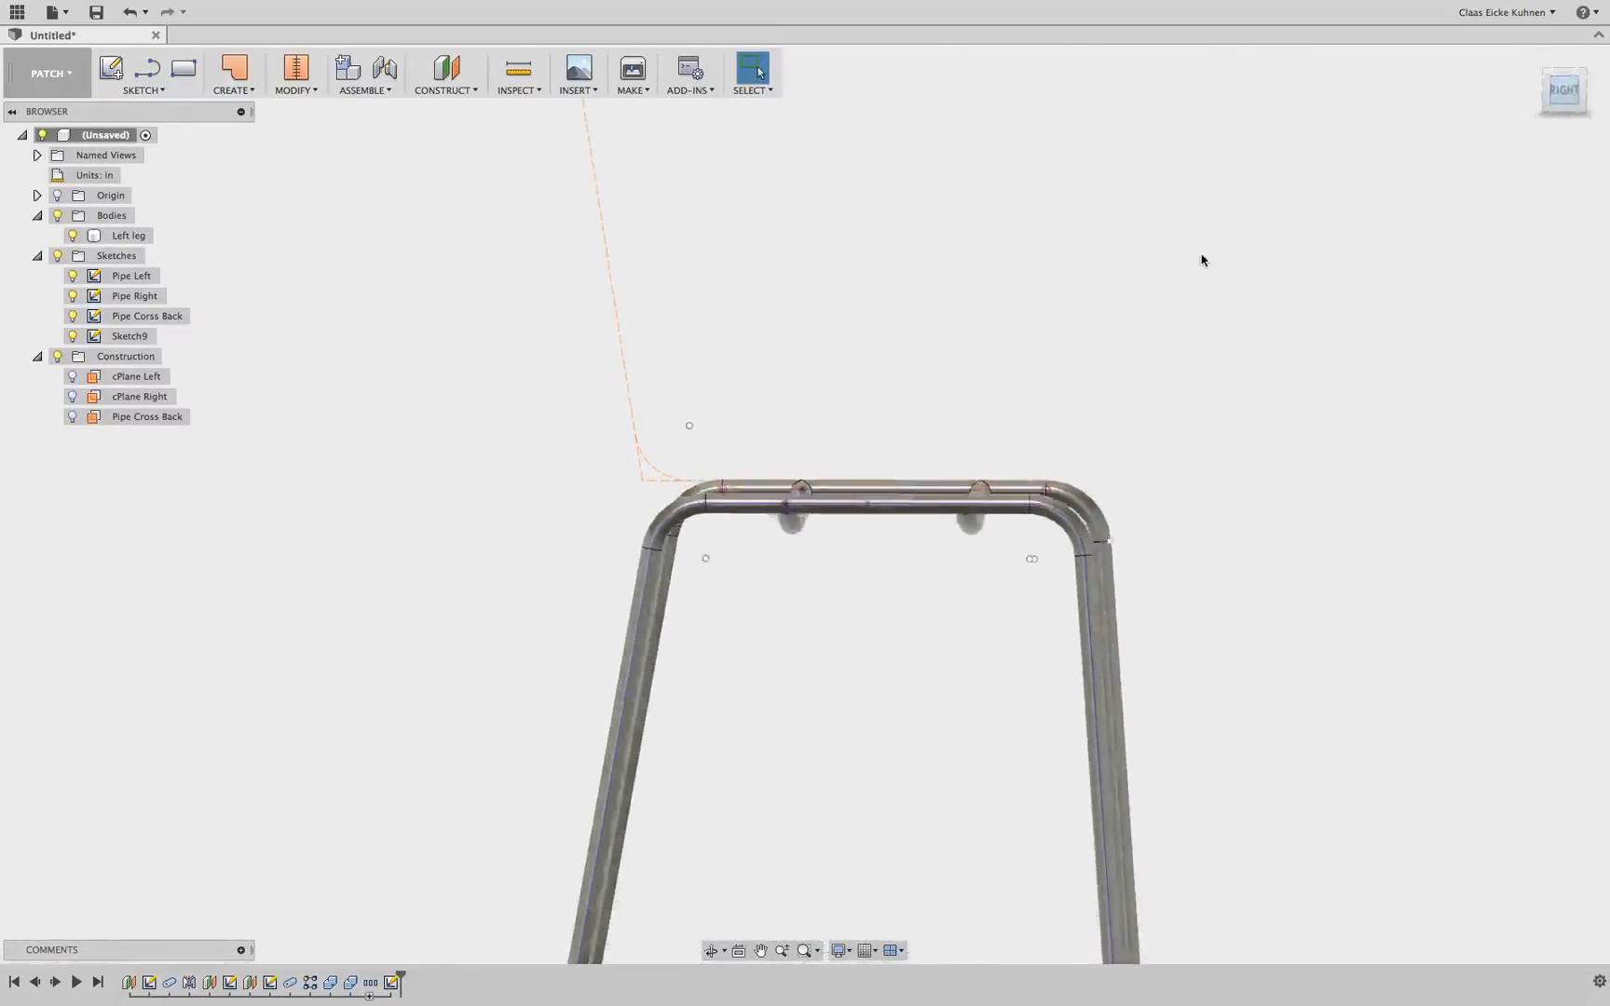
pyautogui.scroll(-3, 1056, 288)
pyautogui.moveTo(999, 219); pyautogui.dragTo(898, 387, button='middle')
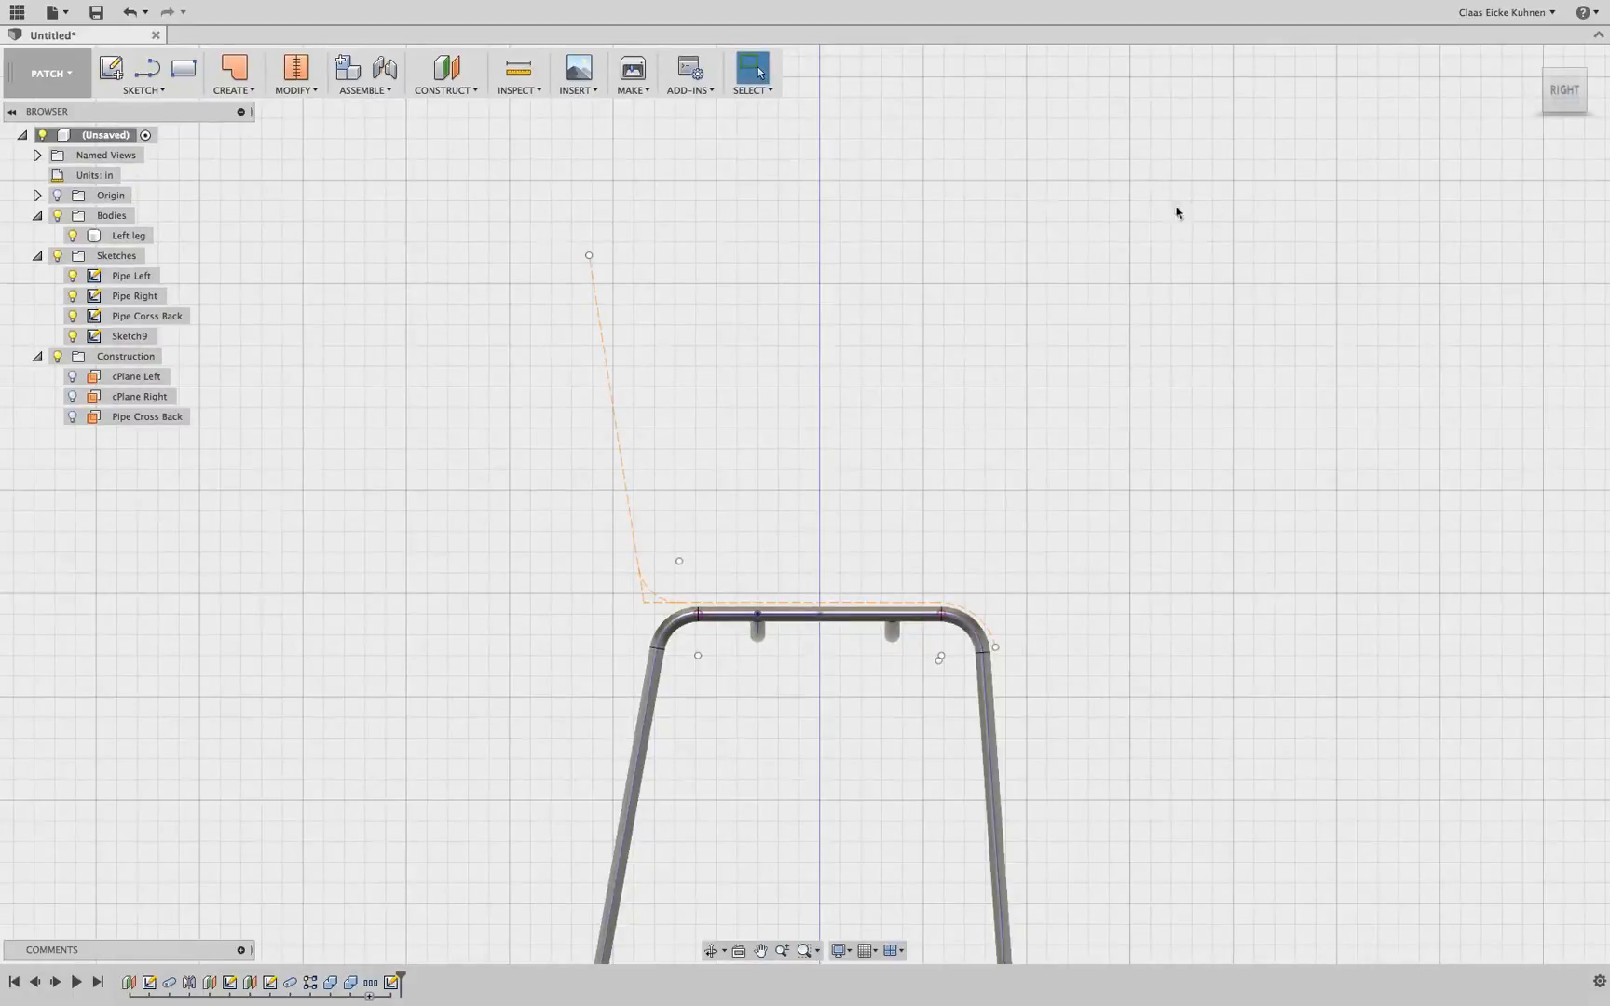
pyautogui.moveTo(1565, 92); pyautogui.dragTo(1493, 107)
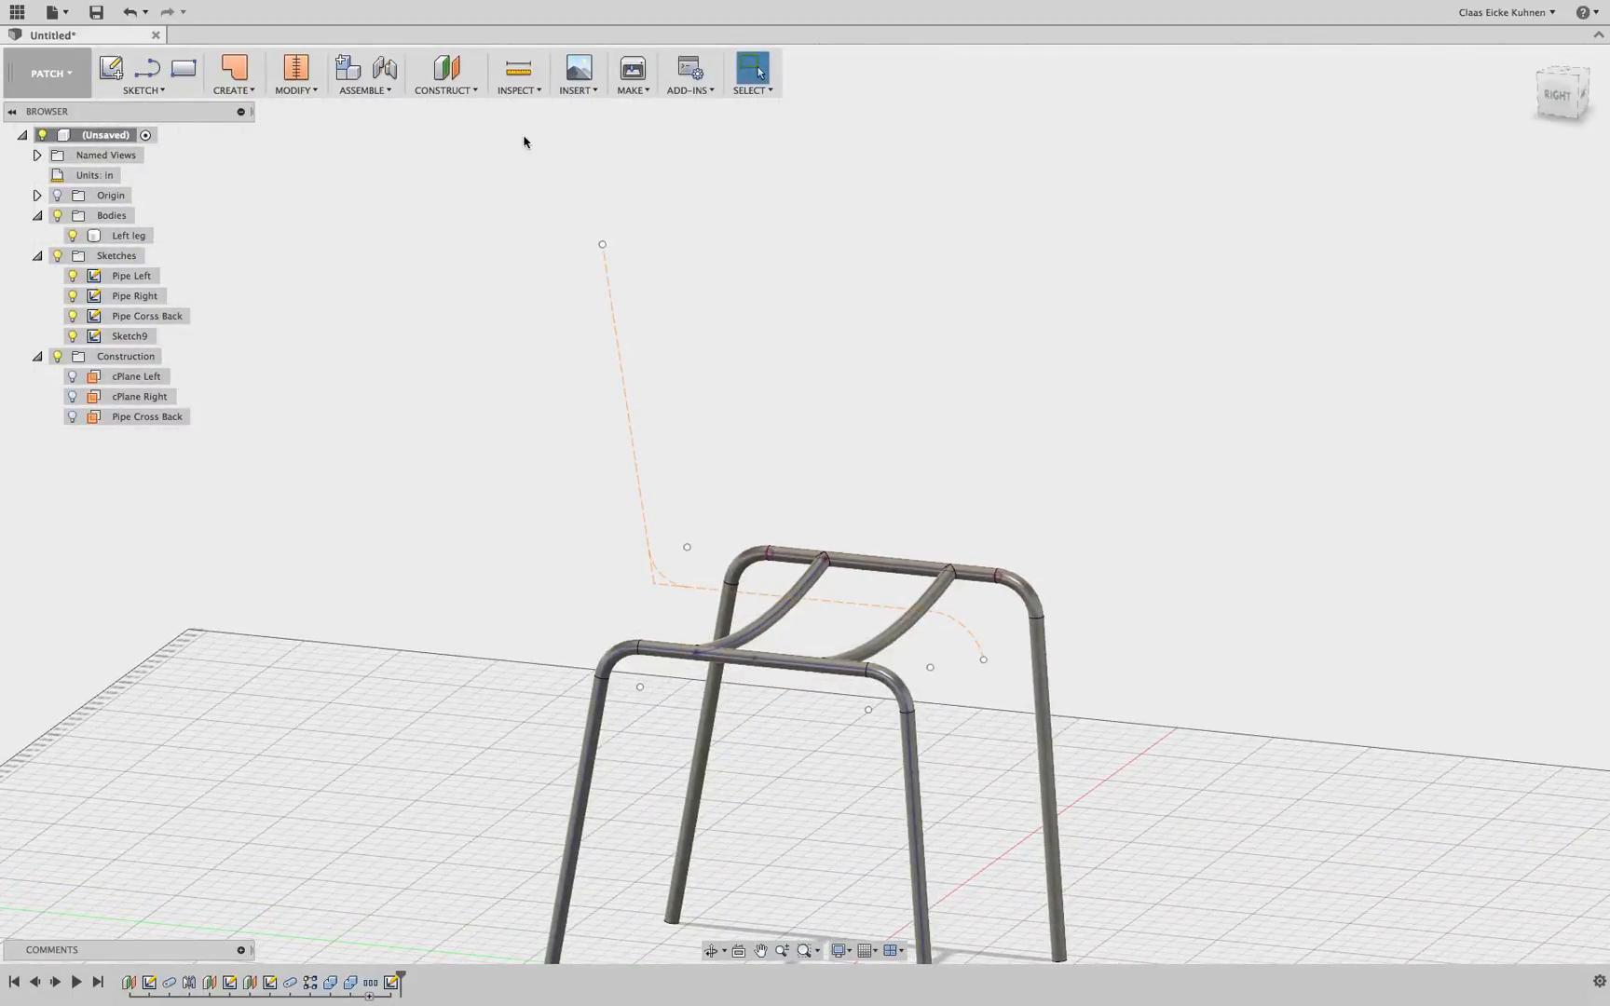
pyautogui.click(125, 70)
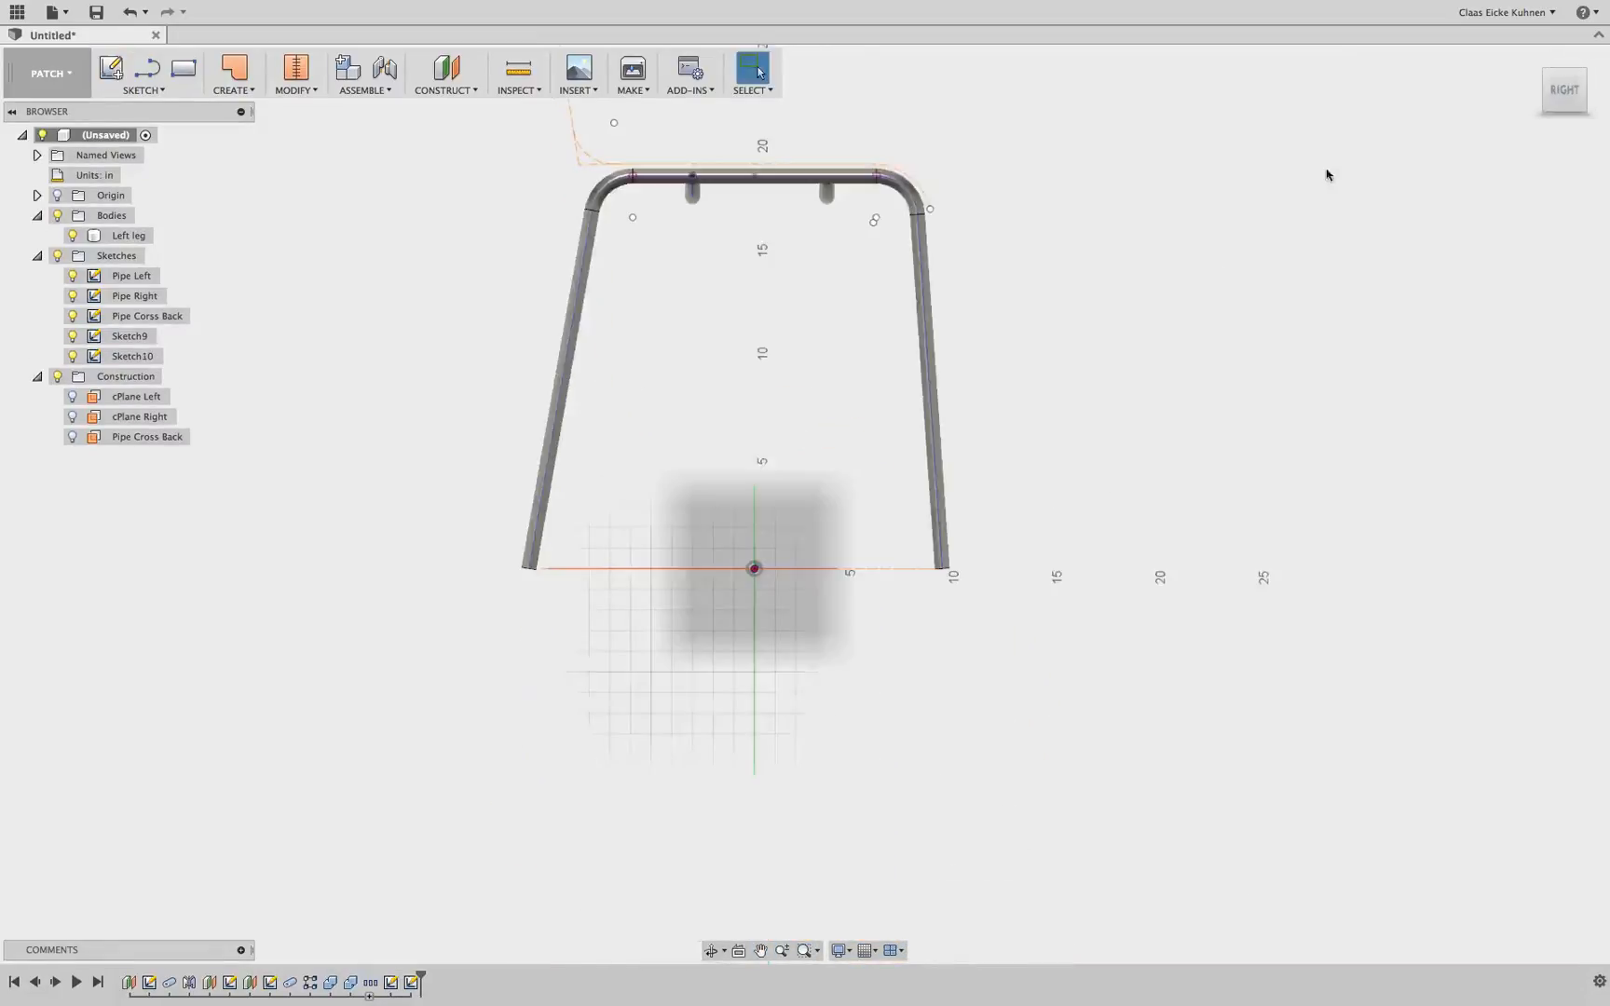
pyautogui.moveTo(1128, 175)
pyautogui.mouseDown(button='middle')
pyautogui.moveTo(1071, 645)
pyautogui.moveTo(1065, 610)
pyautogui.mouseUp(button='middle')
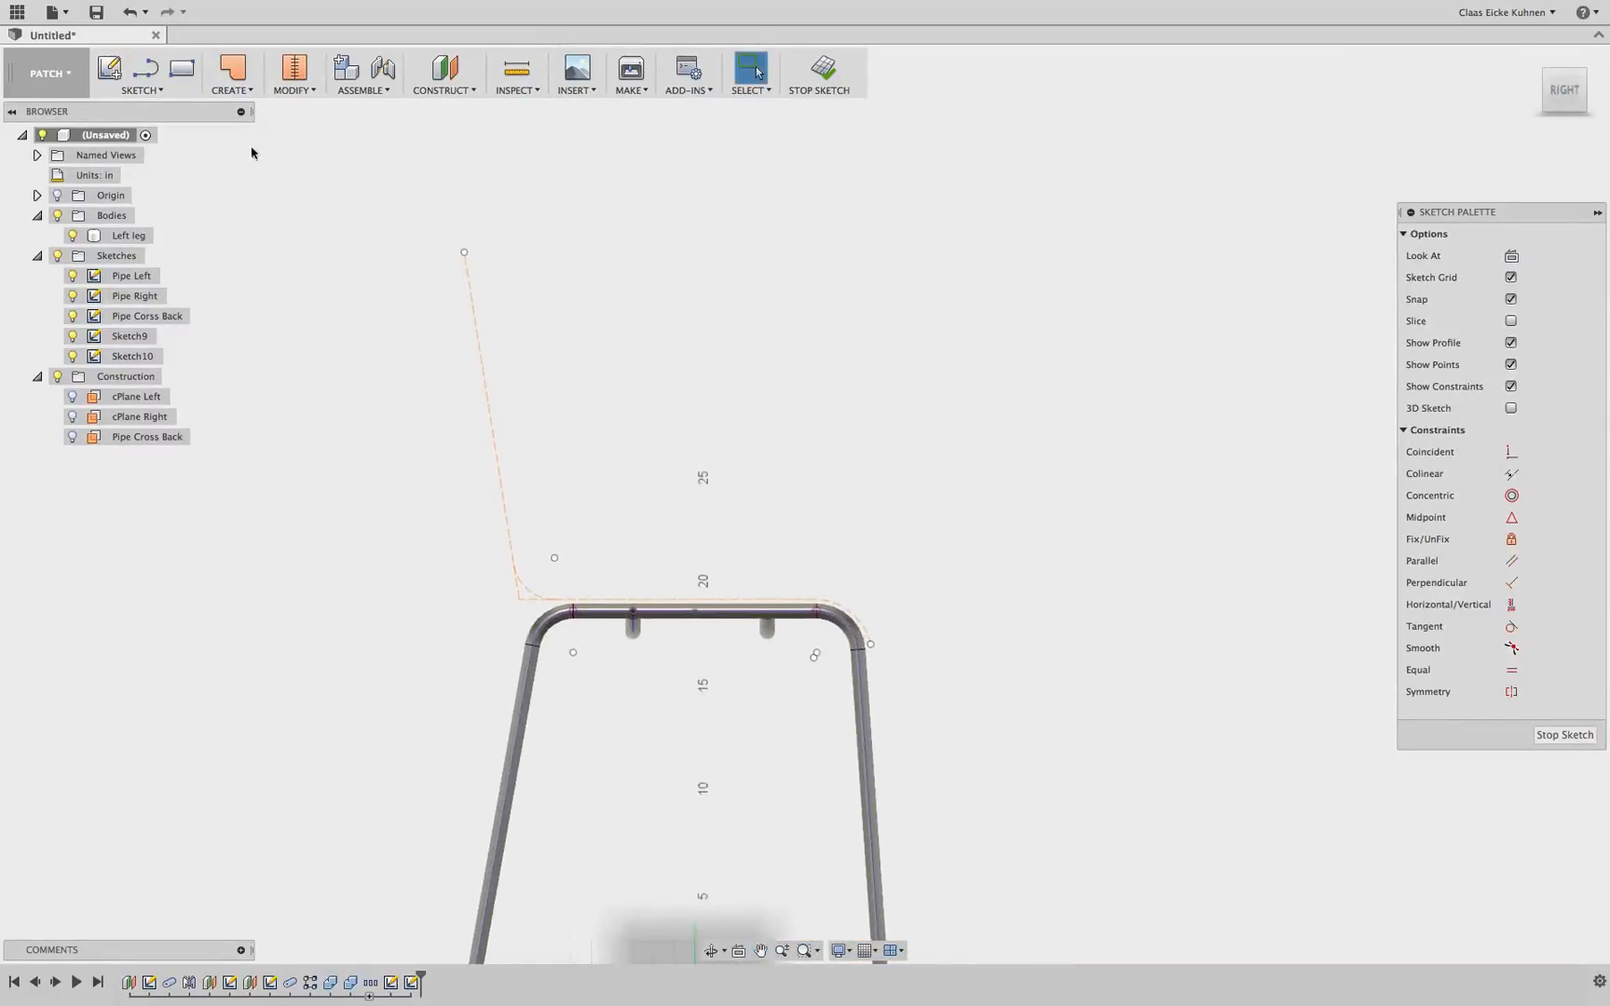
# Draw a four-point spline from the top of the backrest through the seat corner to the front of the seat
pyautogui.click(140, 90)
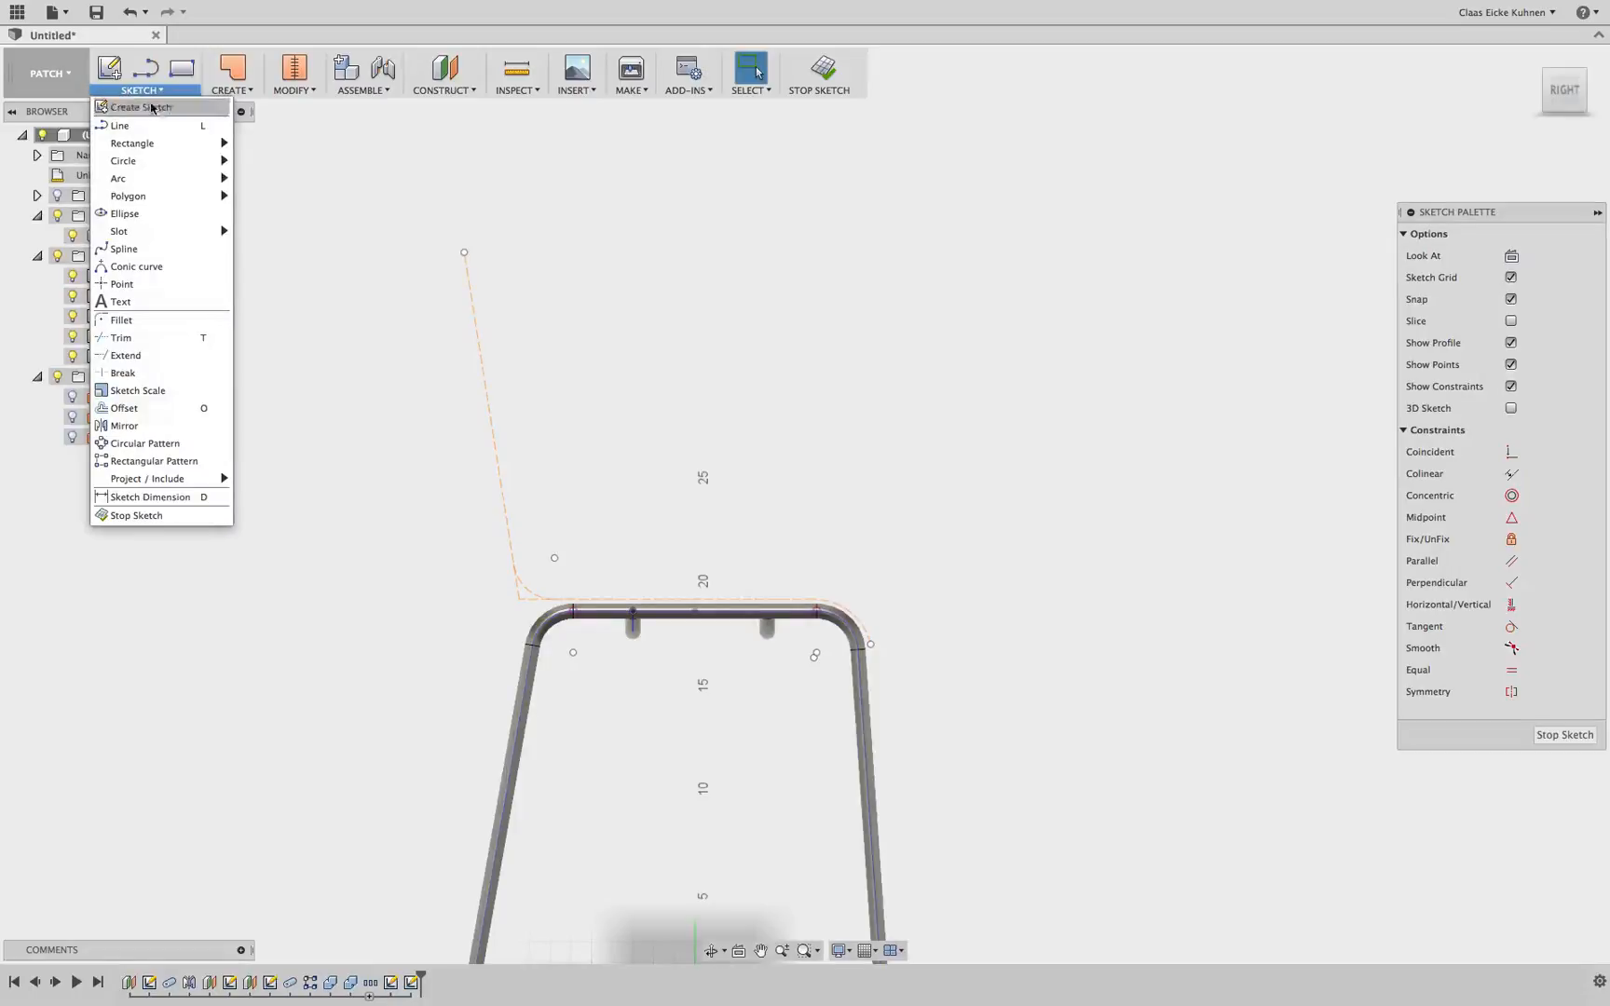
pyautogui.click(168, 249)
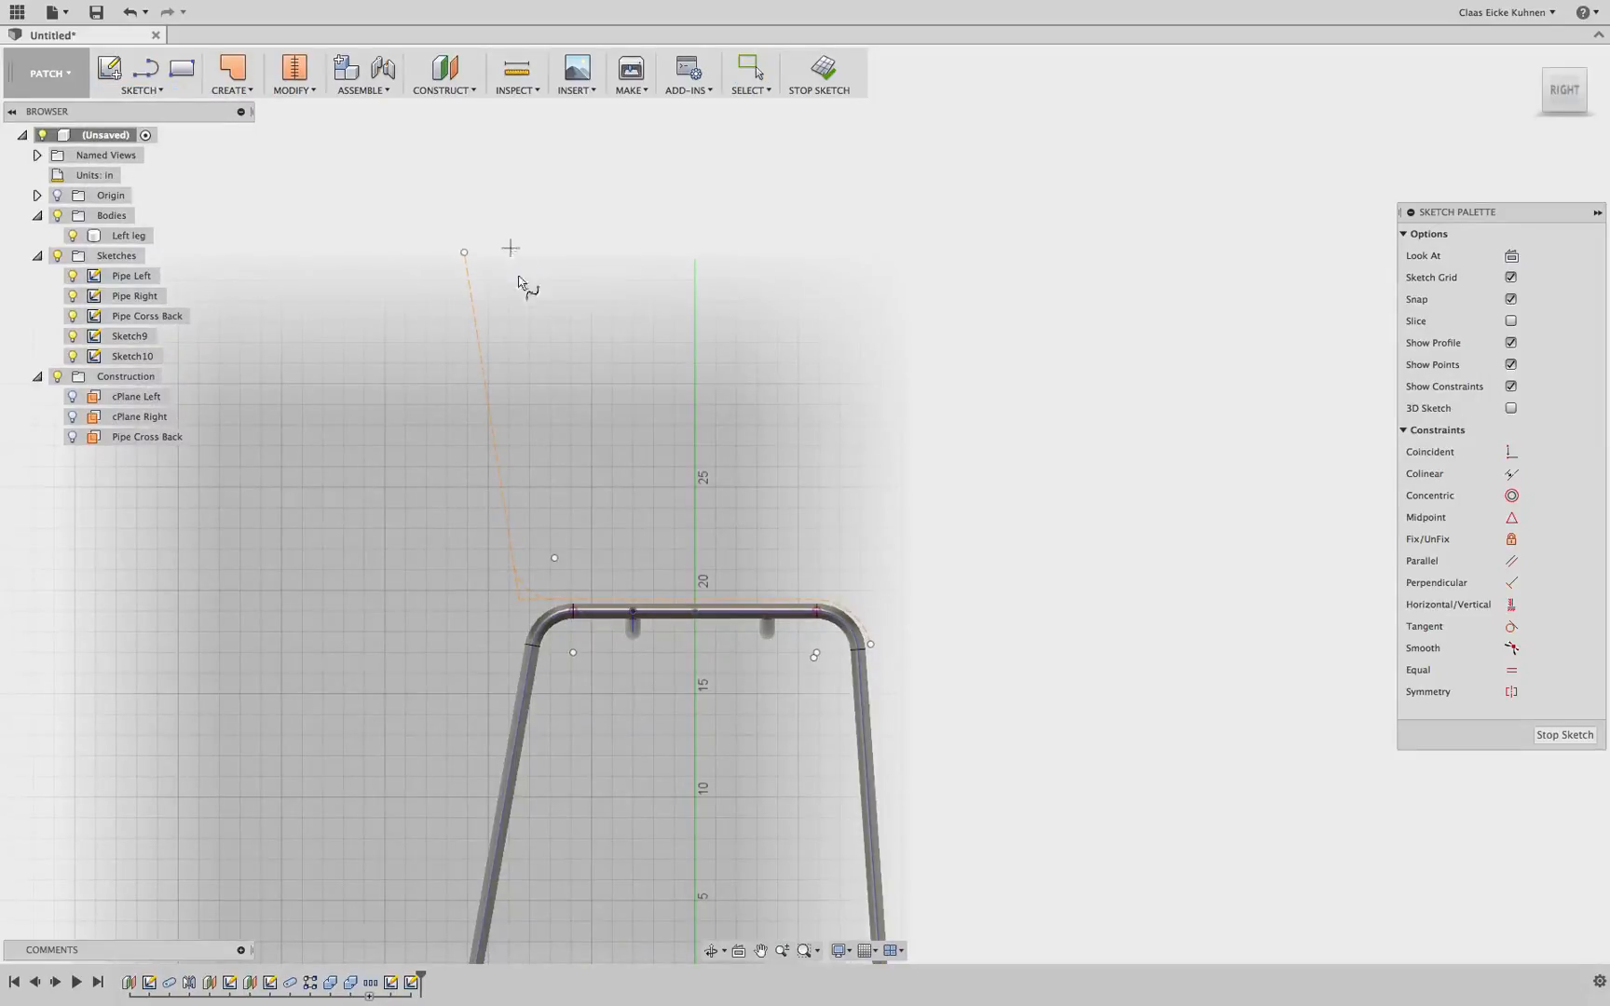
pyautogui.click(510, 248)
pyautogui.click(562, 525)
pyautogui.click(846, 525)
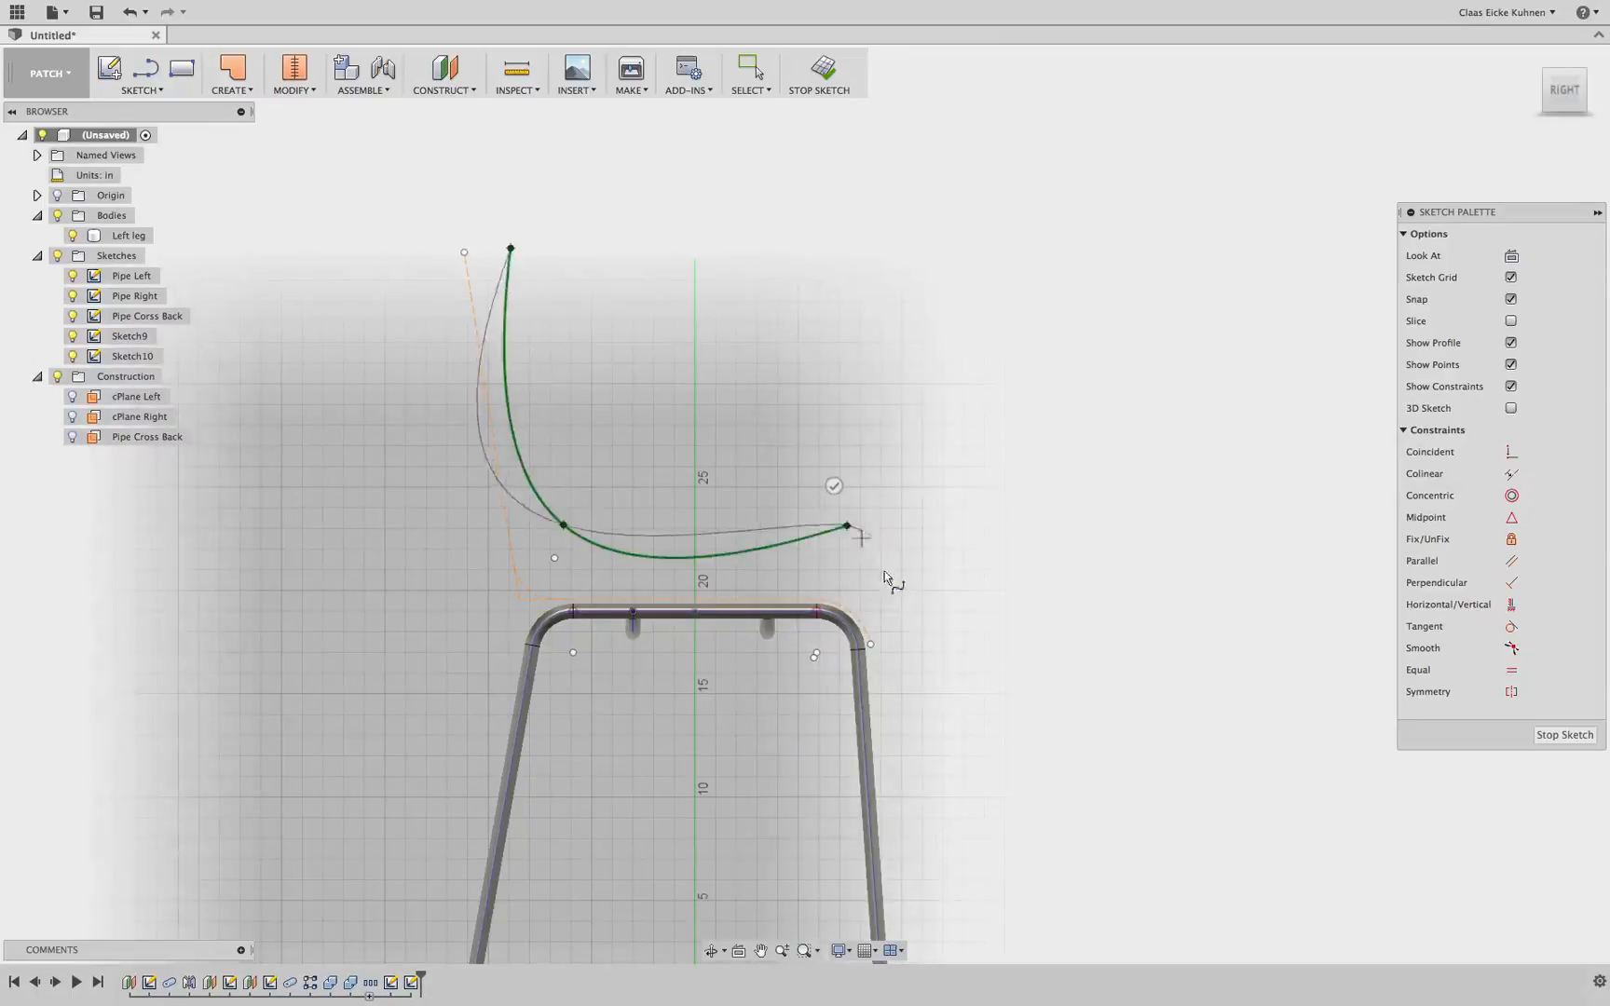
pyautogui.click(942, 589)
pyautogui.click(902, 602)
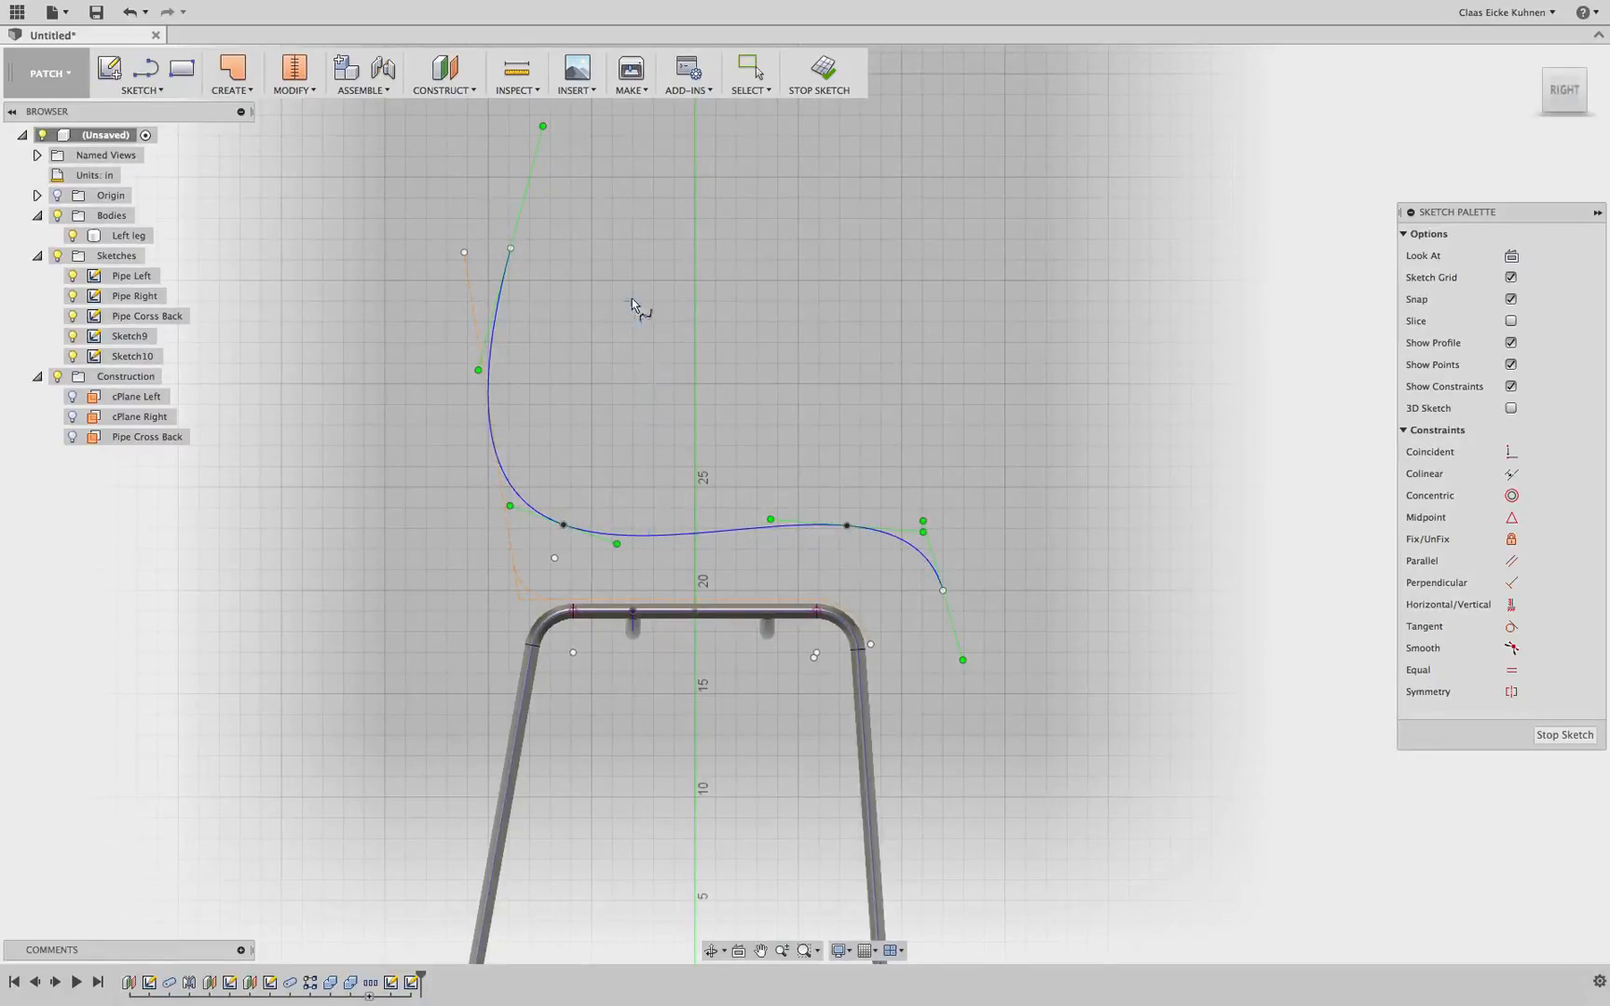
# Reshape the spline by adjusting the tangent handles at its top point and at the seat corner point
pyautogui.scroll(1, 531, 269)
pyautogui.scroll(-1, 552, 216)
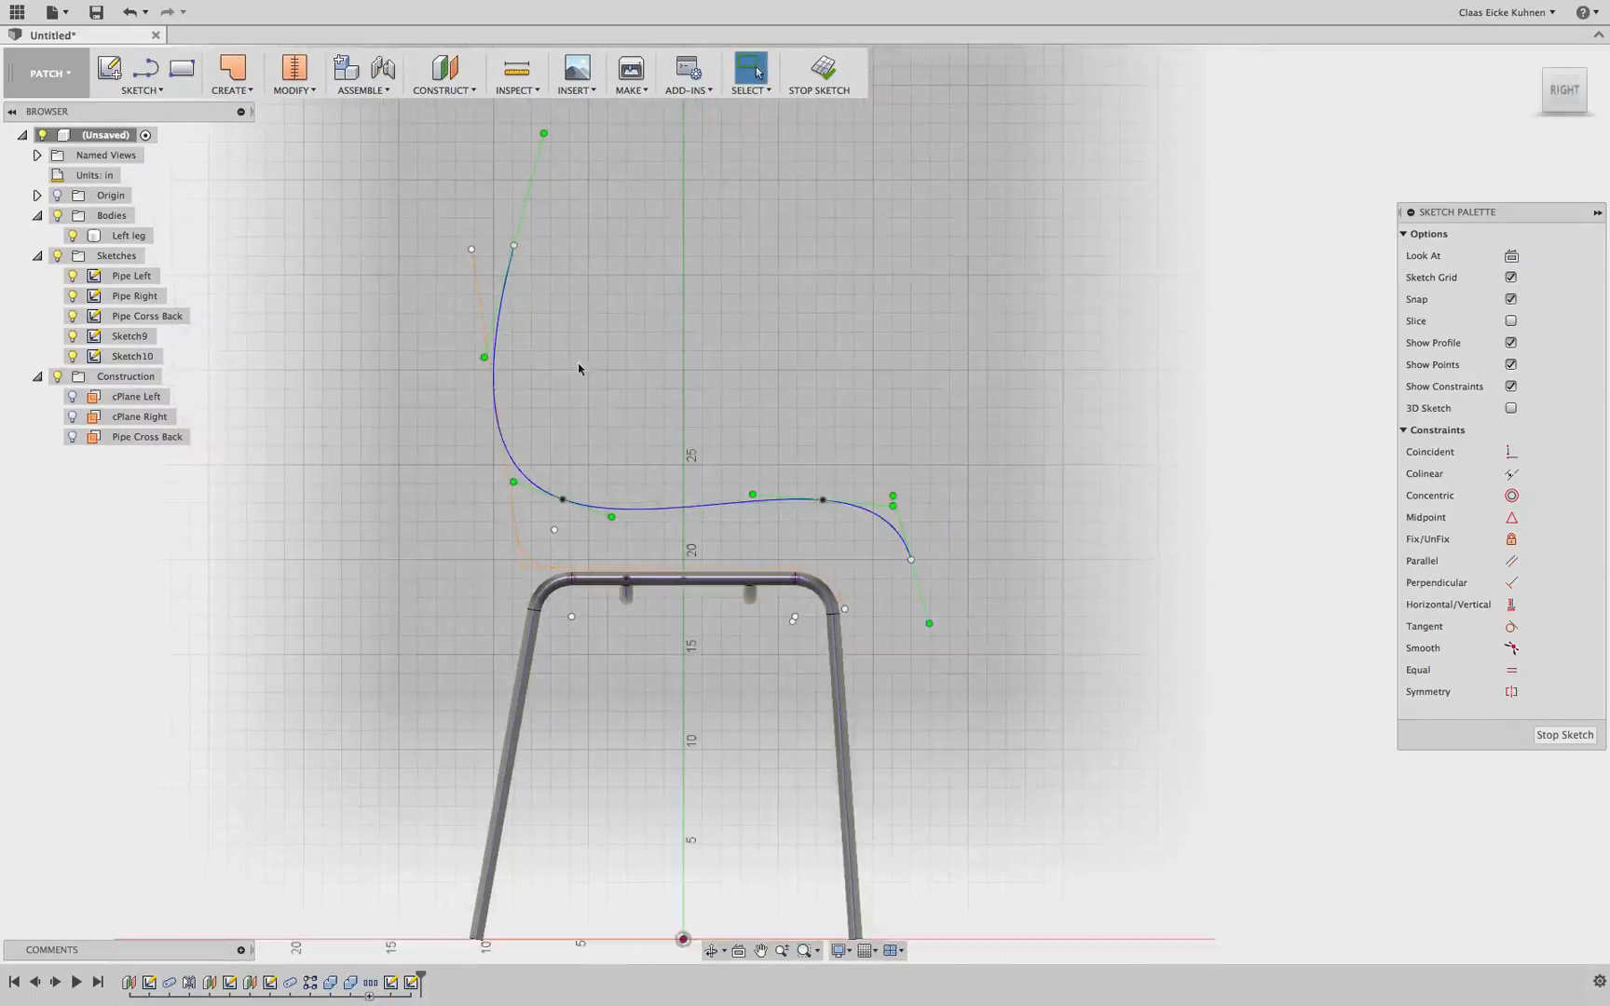
pyautogui.moveTo(567, 500)
pyautogui.mouseDown()
pyautogui.moveTo(776, 330)
pyautogui.moveTo(887, 323)
pyautogui.moveTo(683, 394)
pyautogui.moveTo(611, 489)
pyautogui.moveTo(682, 396)
pyautogui.moveTo(913, 374)
pyautogui.moveTo(822, 499)
pyautogui.moveTo(813, 431)
pyautogui.moveTo(682, 436)
pyautogui.moveTo(747, 442)
pyautogui.moveTo(640, 466)
pyautogui.mouseUp()
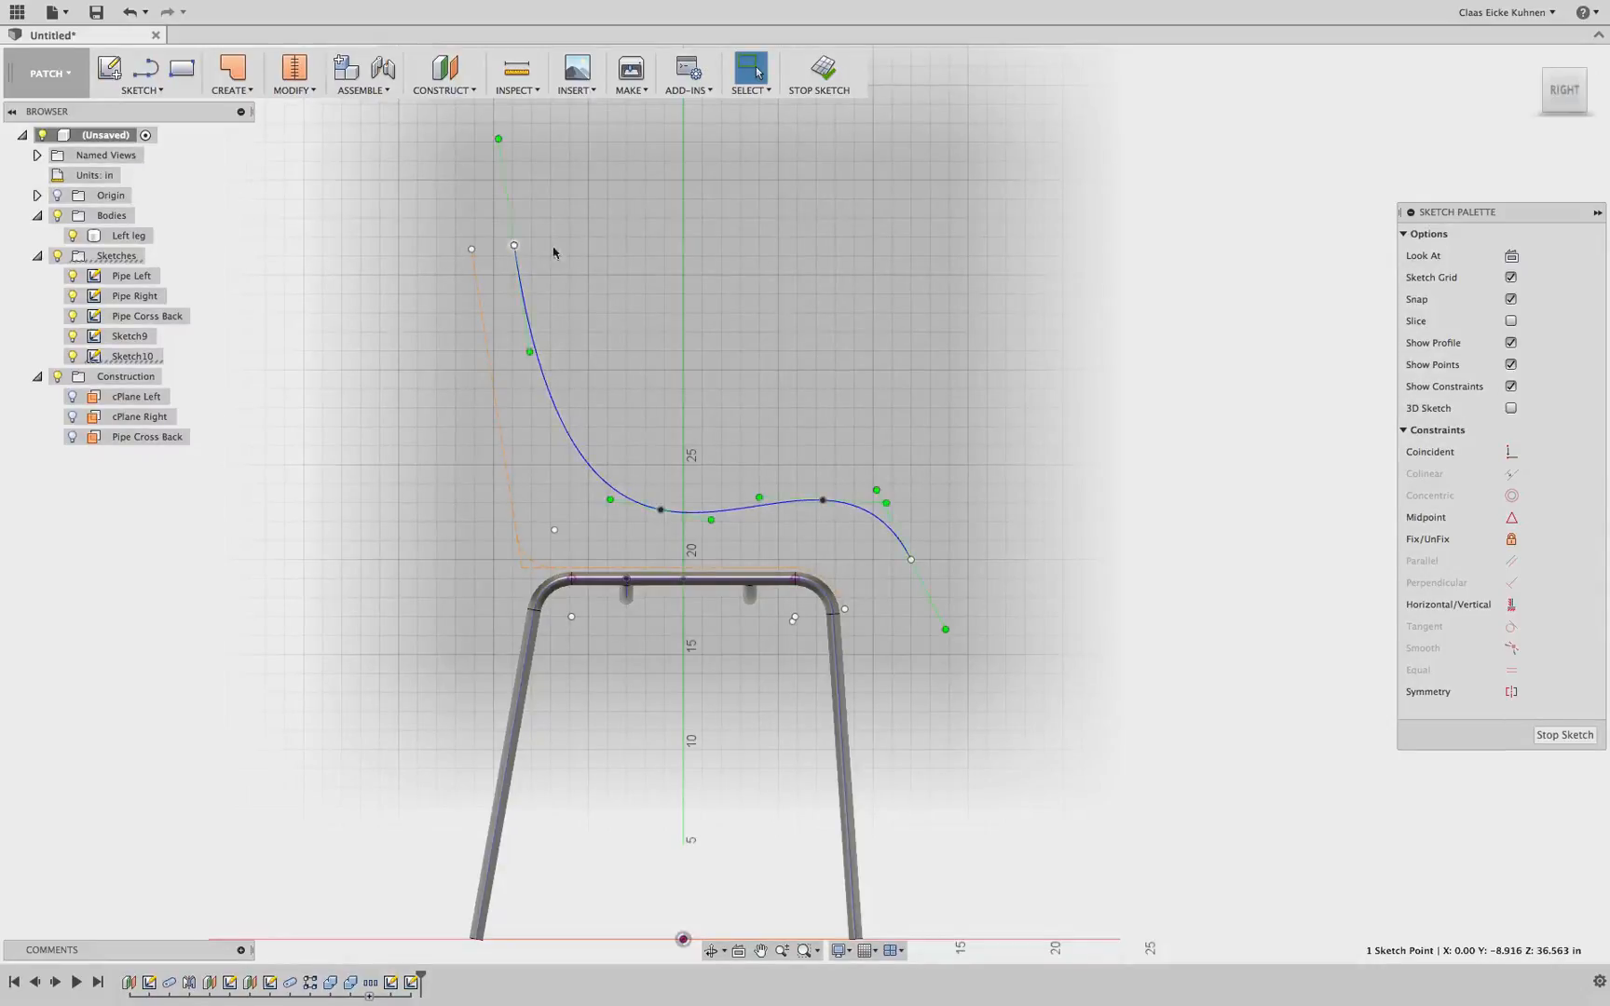
pyautogui.moveTo(595, 202); pyautogui.dragTo(604, 248, button='middle')
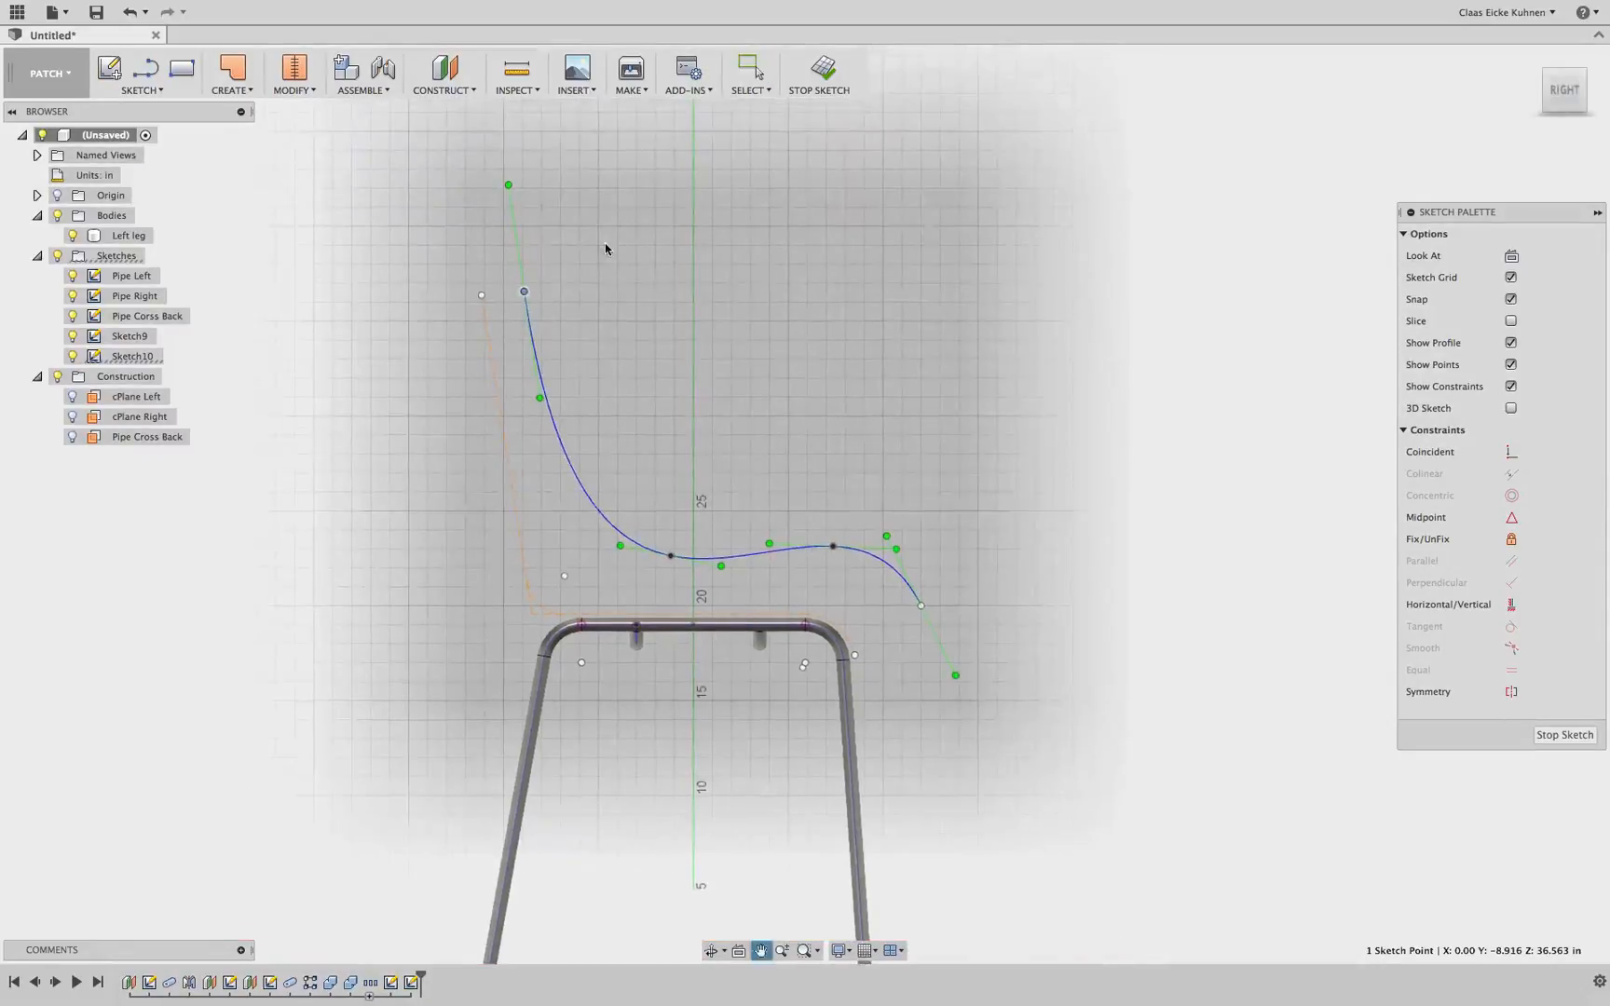
pyautogui.click(670, 557)
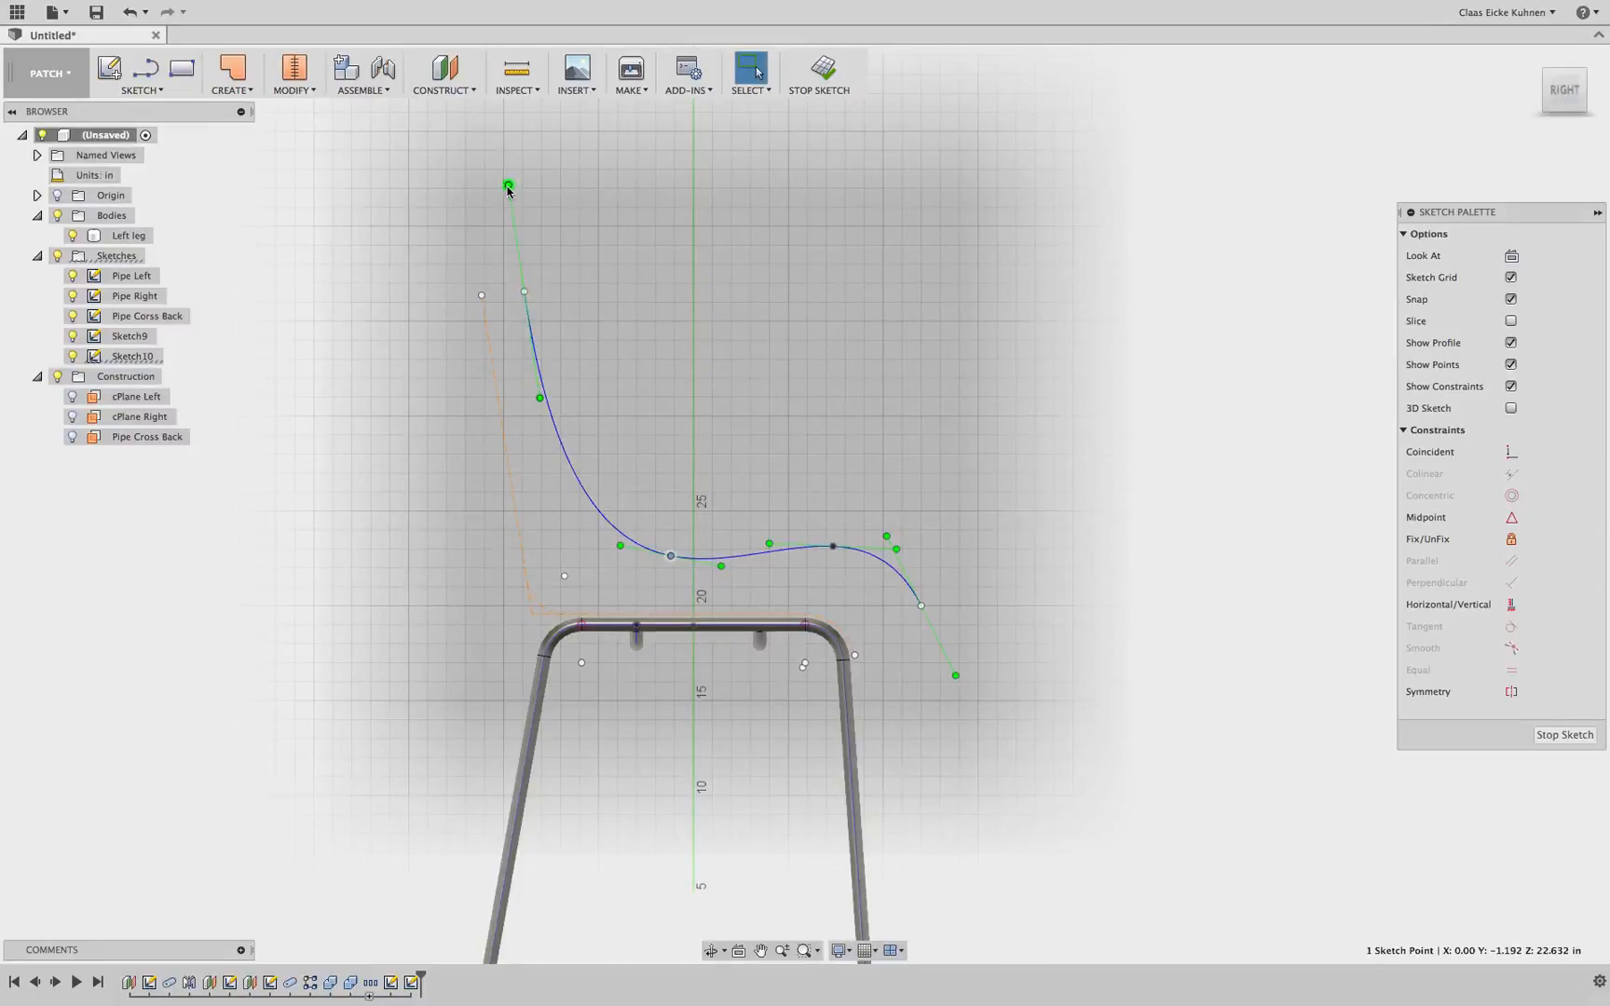
pyautogui.moveTo(507, 185); pyautogui.dragTo(430, 292)
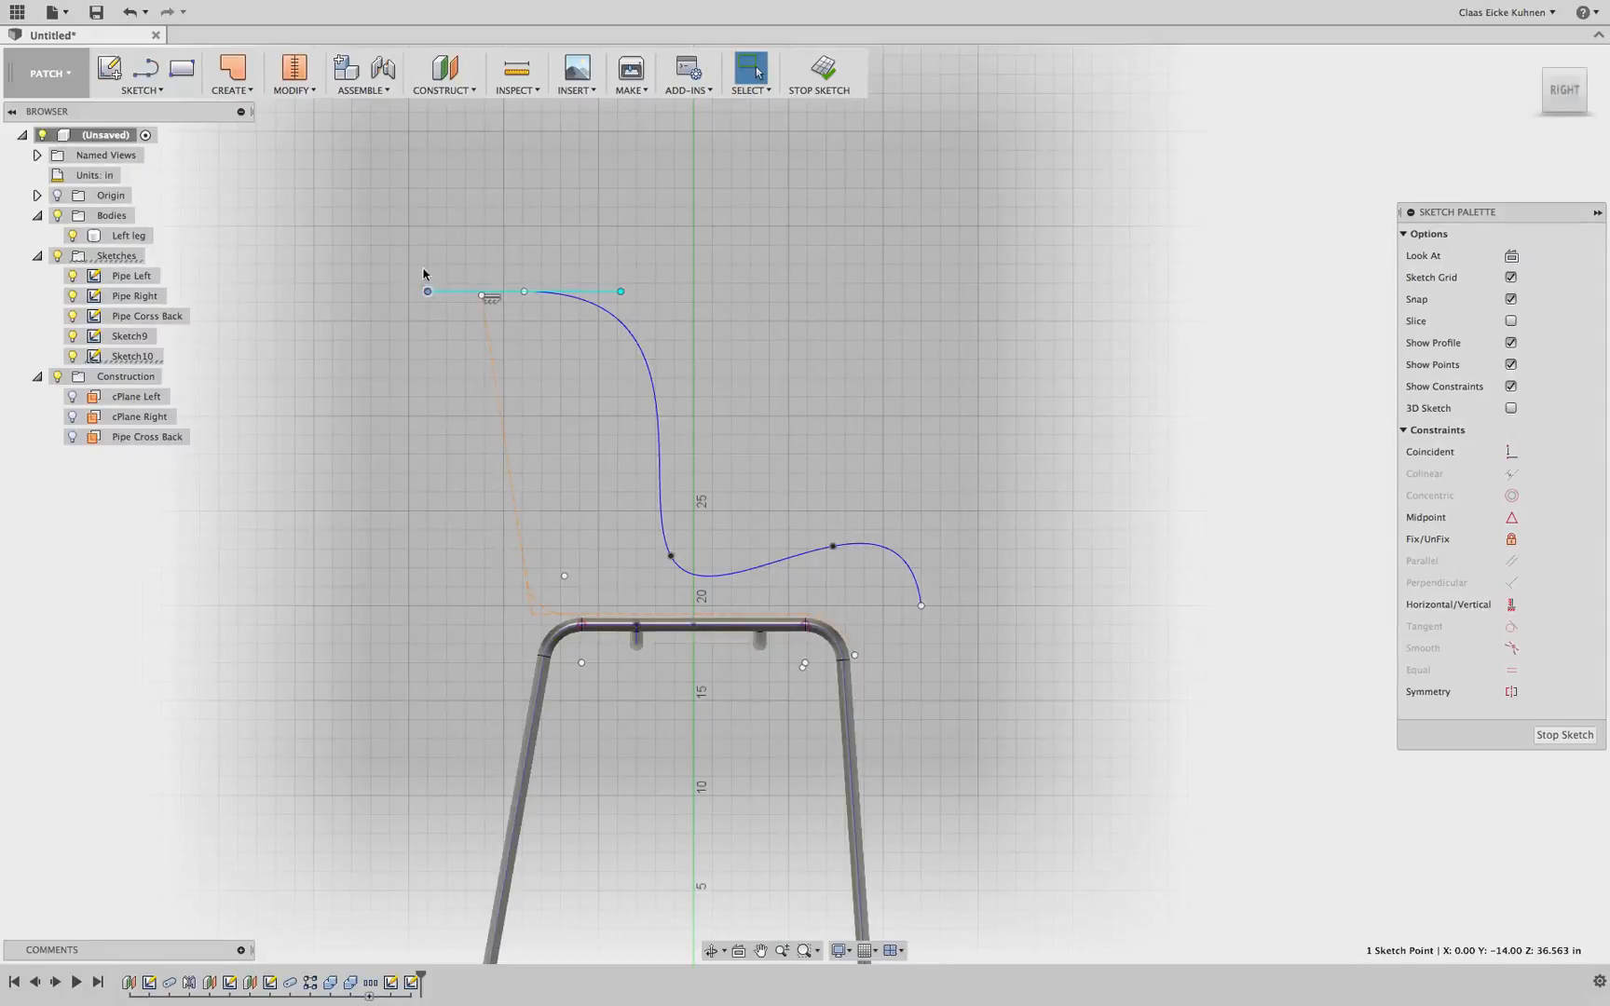
pyautogui.click(473, 314)
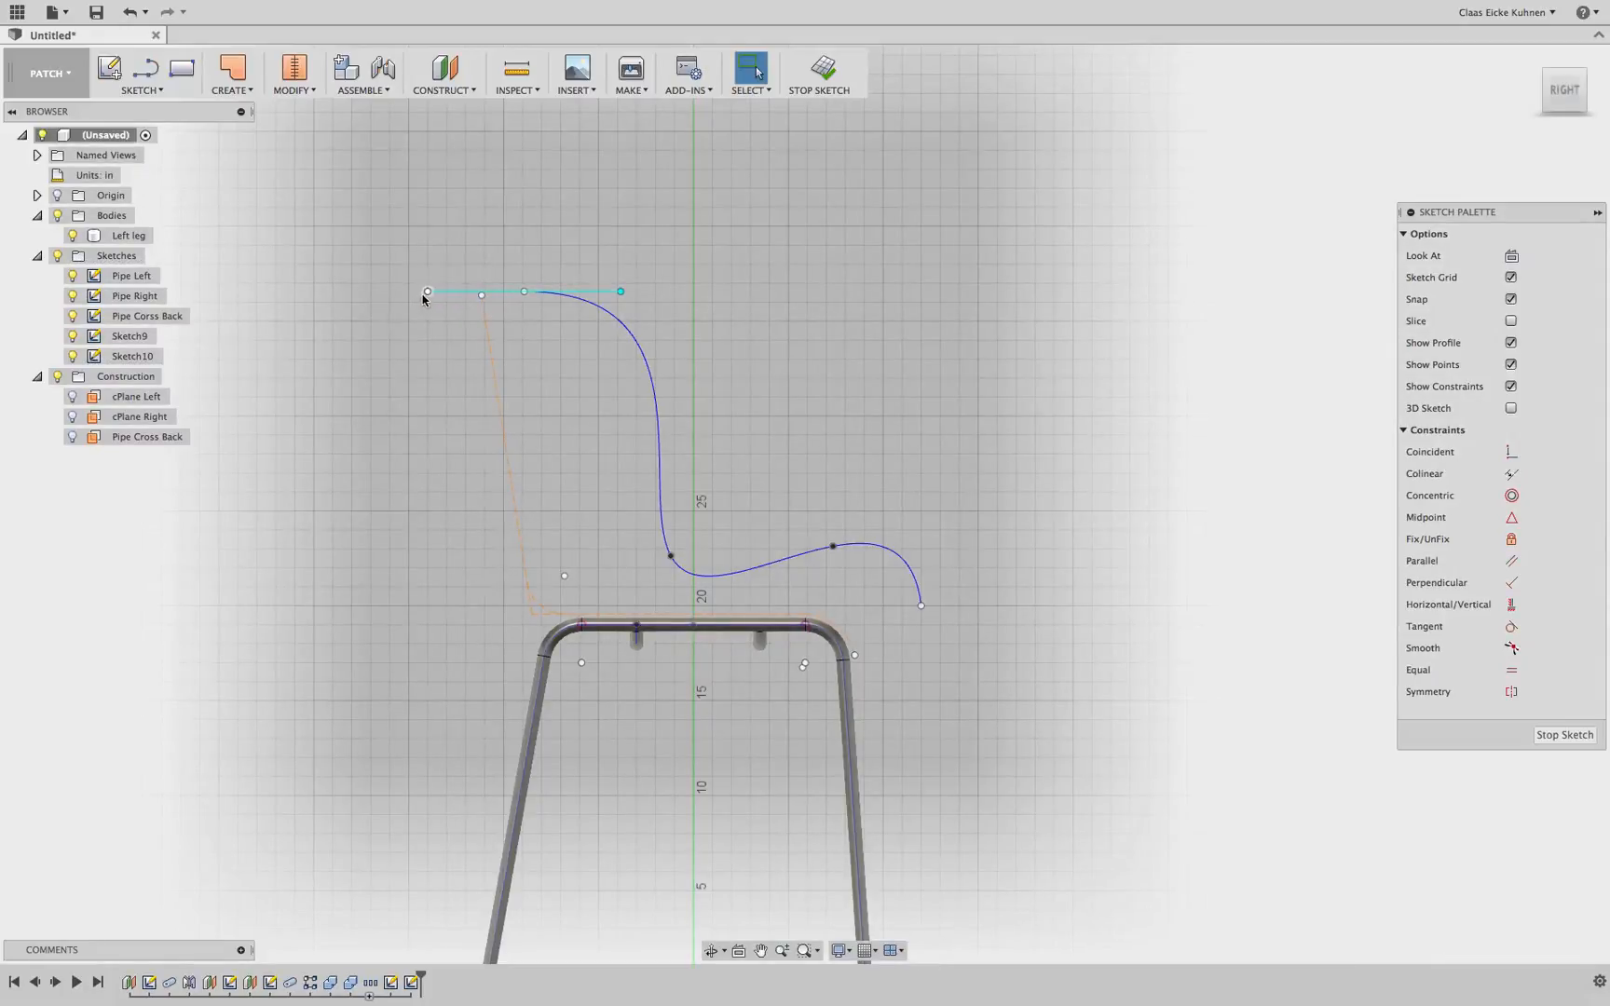
pyautogui.moveTo(424, 295)
pyautogui.mouseDown()
pyautogui.moveTo(439, 265)
pyautogui.moveTo(507, 238)
pyautogui.moveTo(567, 245)
pyautogui.moveTo(456, 240)
pyautogui.moveTo(428, 267)
pyautogui.mouseUp()
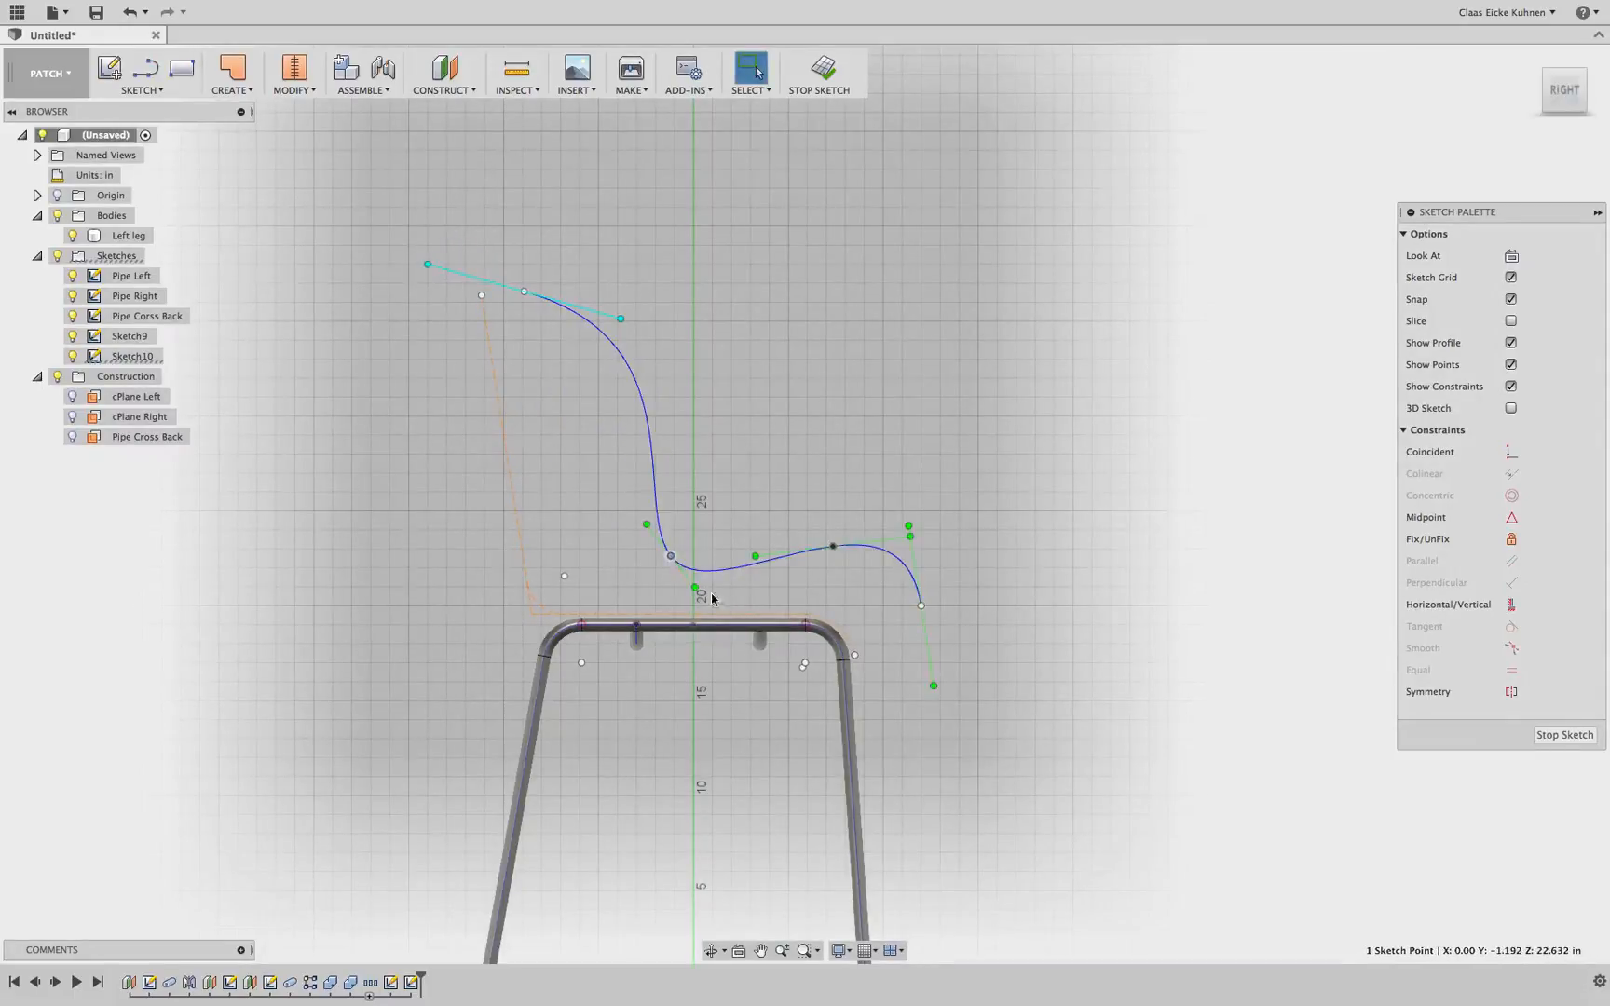
pyautogui.moveTo(695, 589)
pyautogui.mouseDown()
pyautogui.moveTo(713, 567)
pyautogui.moveTo(652, 594)
pyautogui.moveTo(716, 575)
pyautogui.mouseUp()
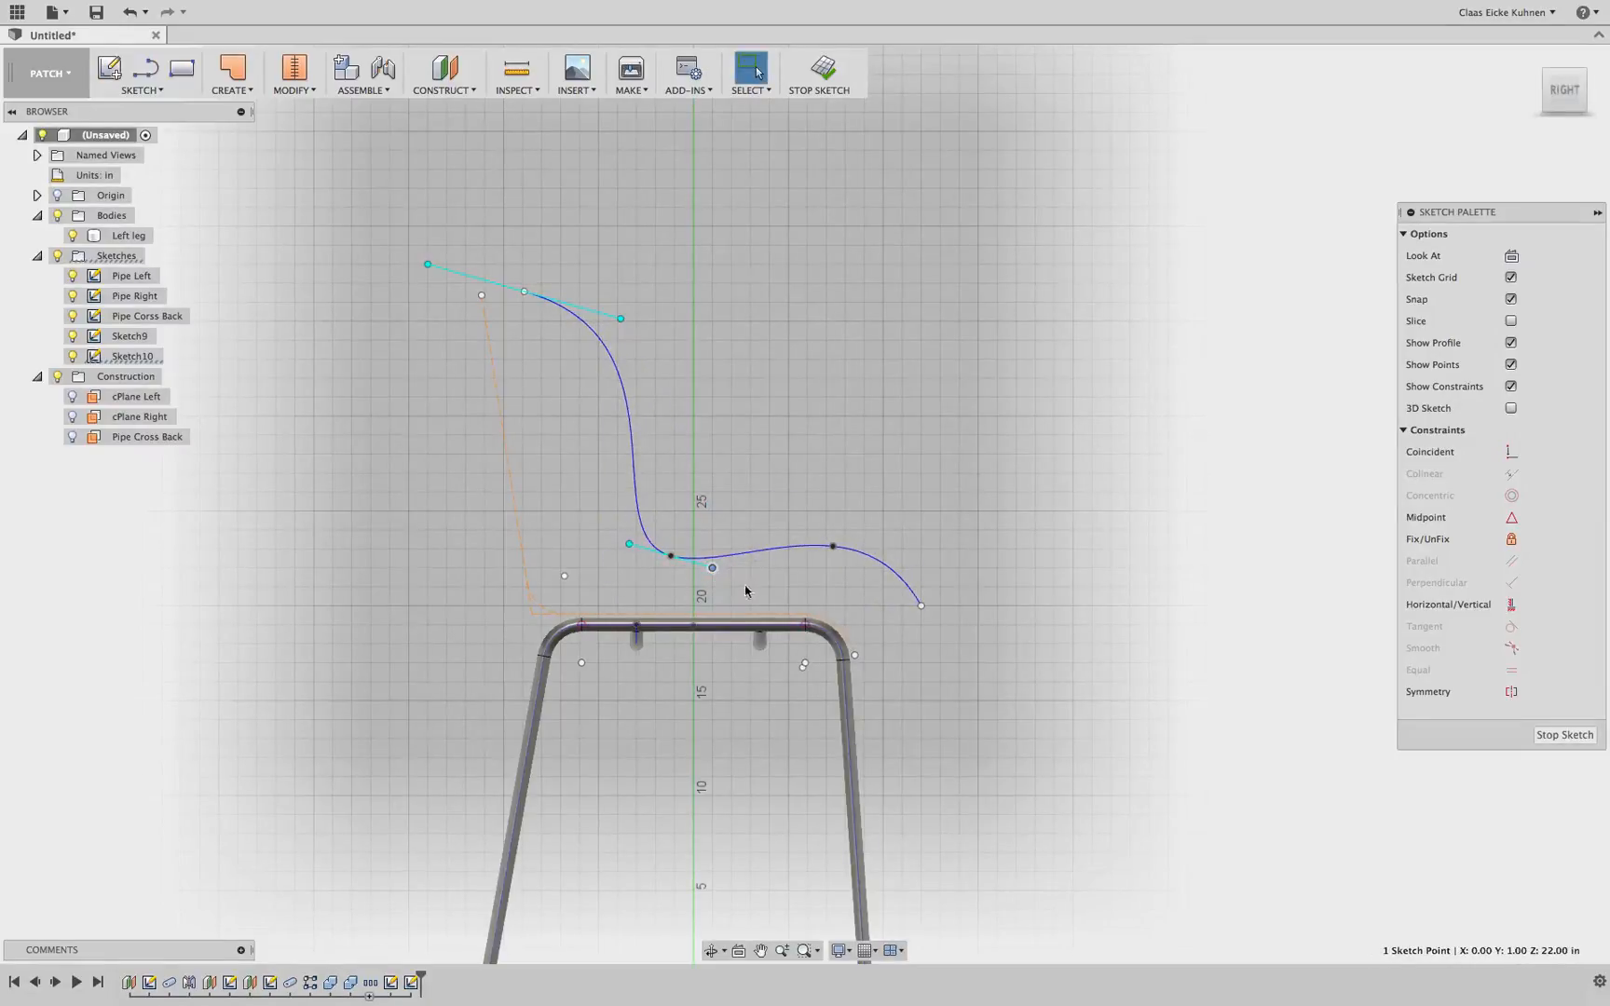
pyautogui.click(719, 589)
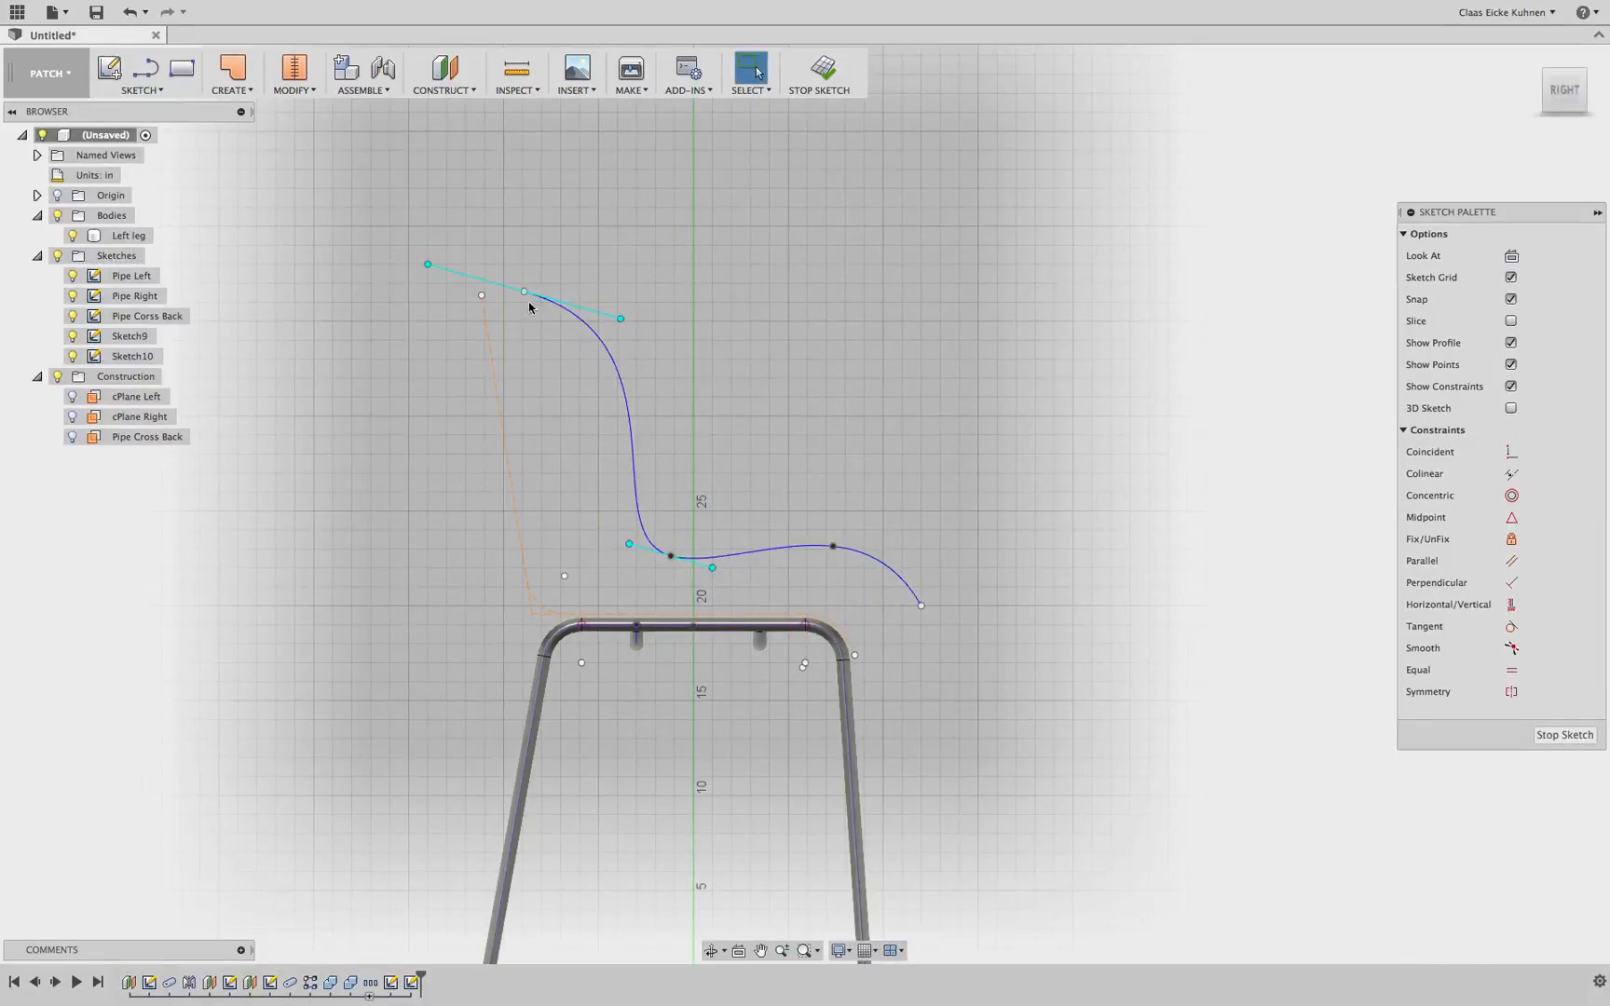
# Move the spline's top point onto the backrest construction line's top end and its corner point near the construction corner
pyautogui.scroll(-2, 522, 309)
pyautogui.scroll(6, 503, 308)
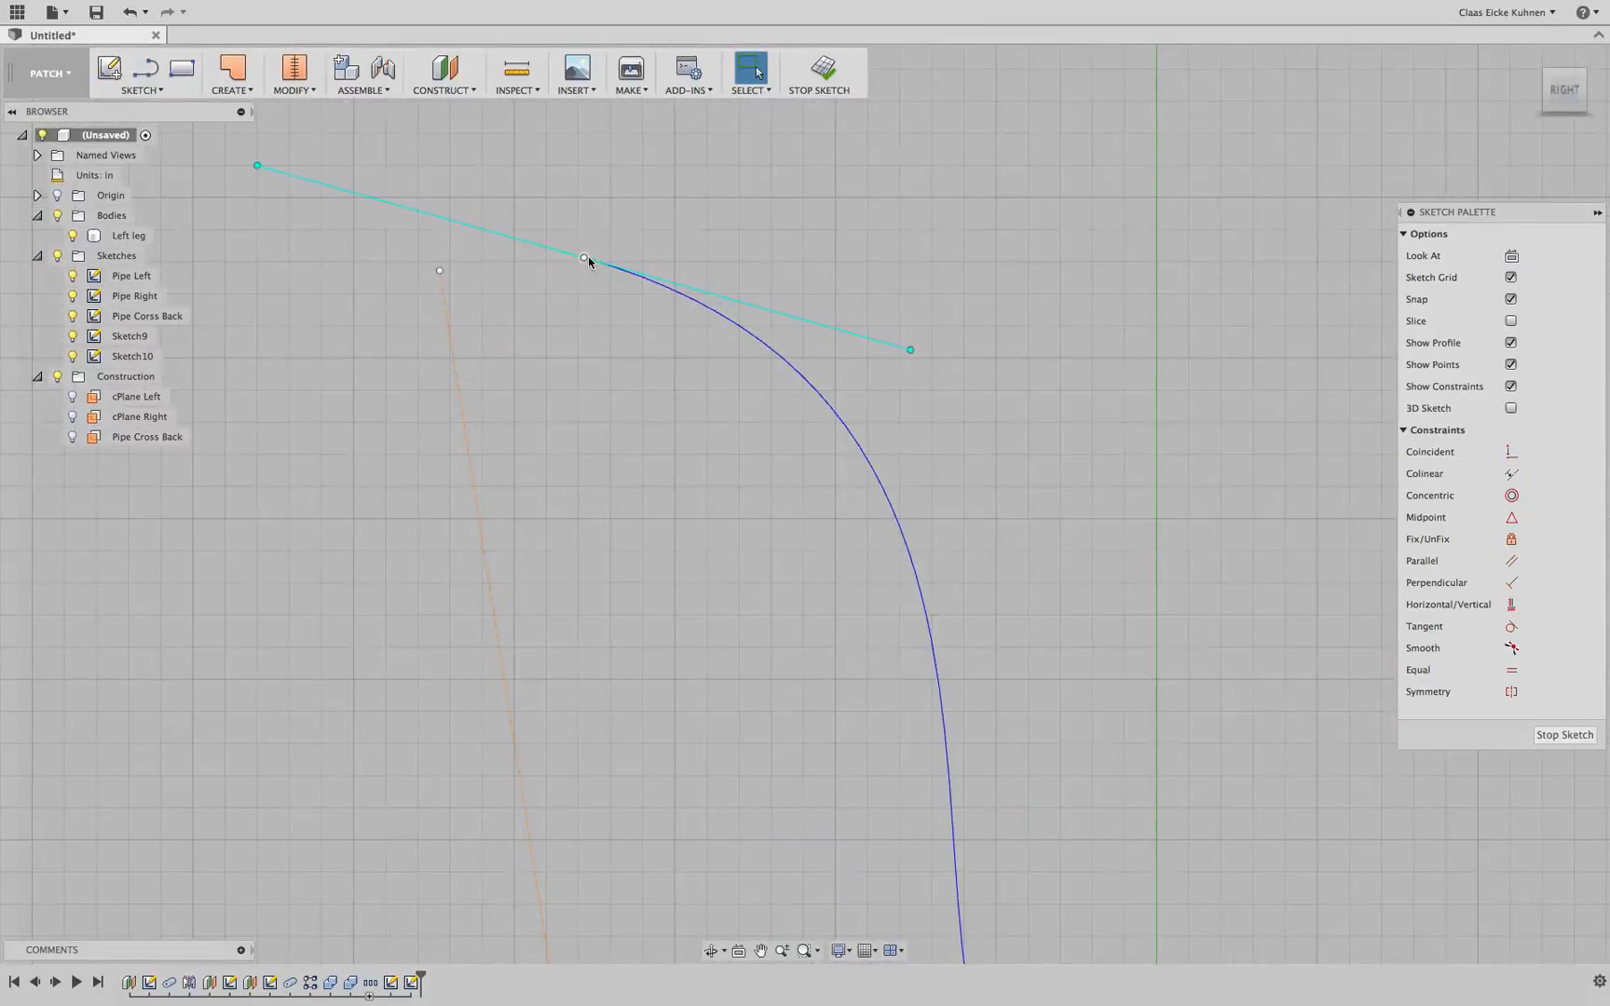
pyautogui.moveTo(586, 259); pyautogui.dragTo(450, 273)
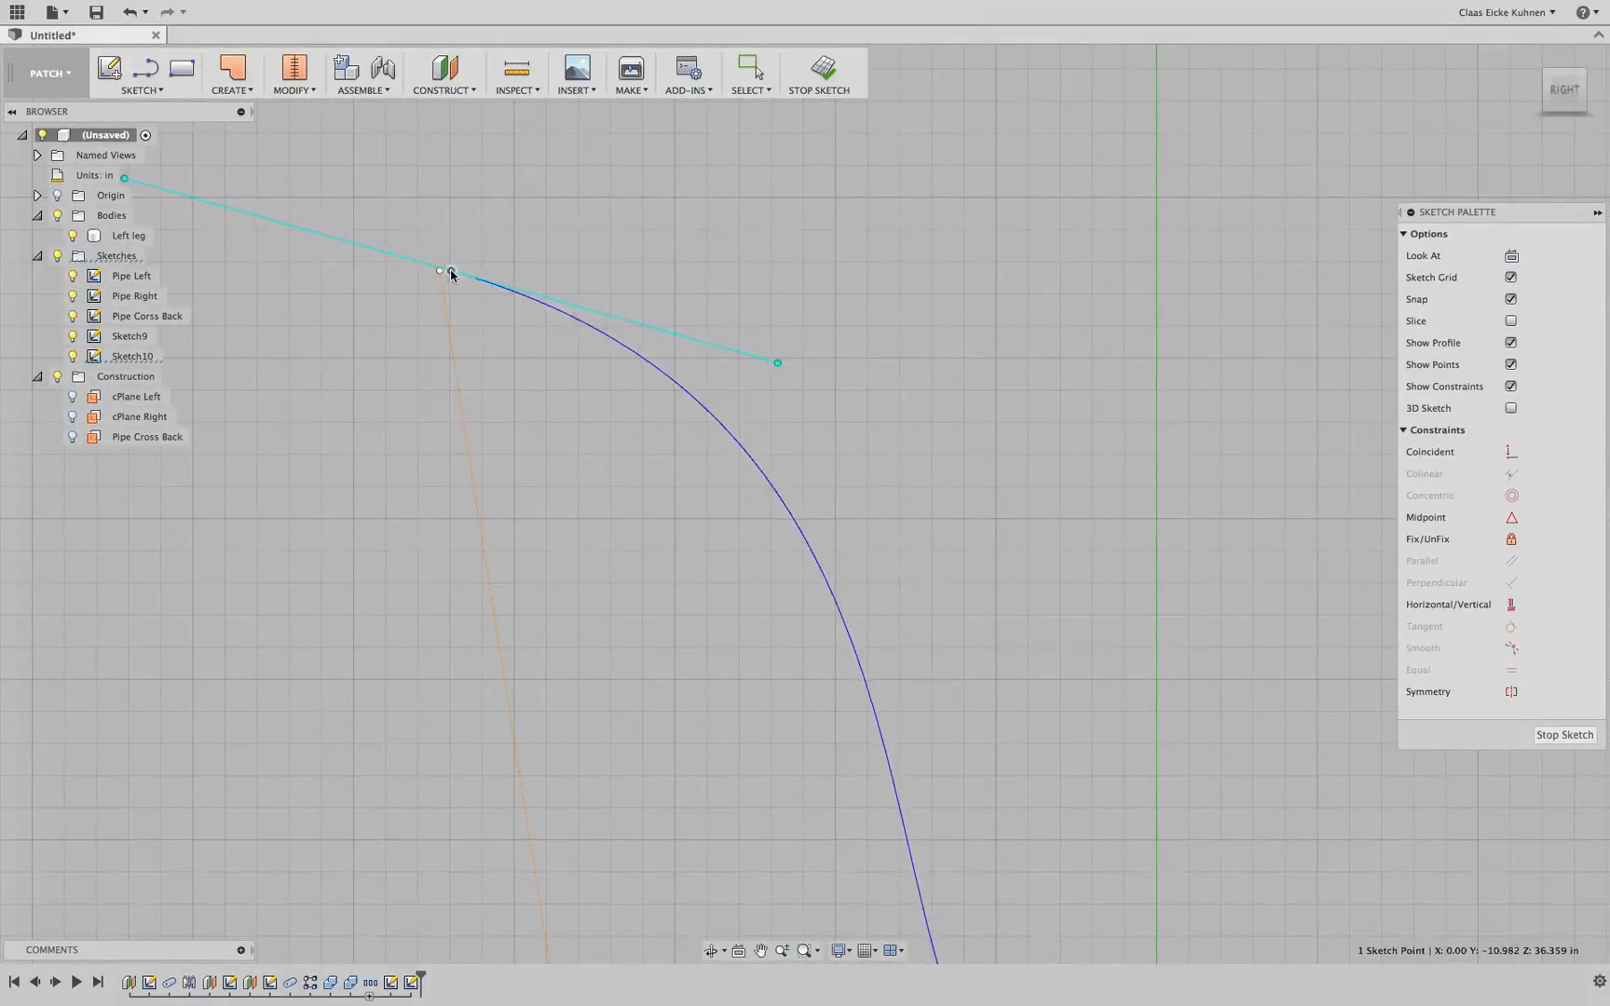
pyautogui.scroll(-3, 568, 453)
pyautogui.scroll(5, 586, 492)
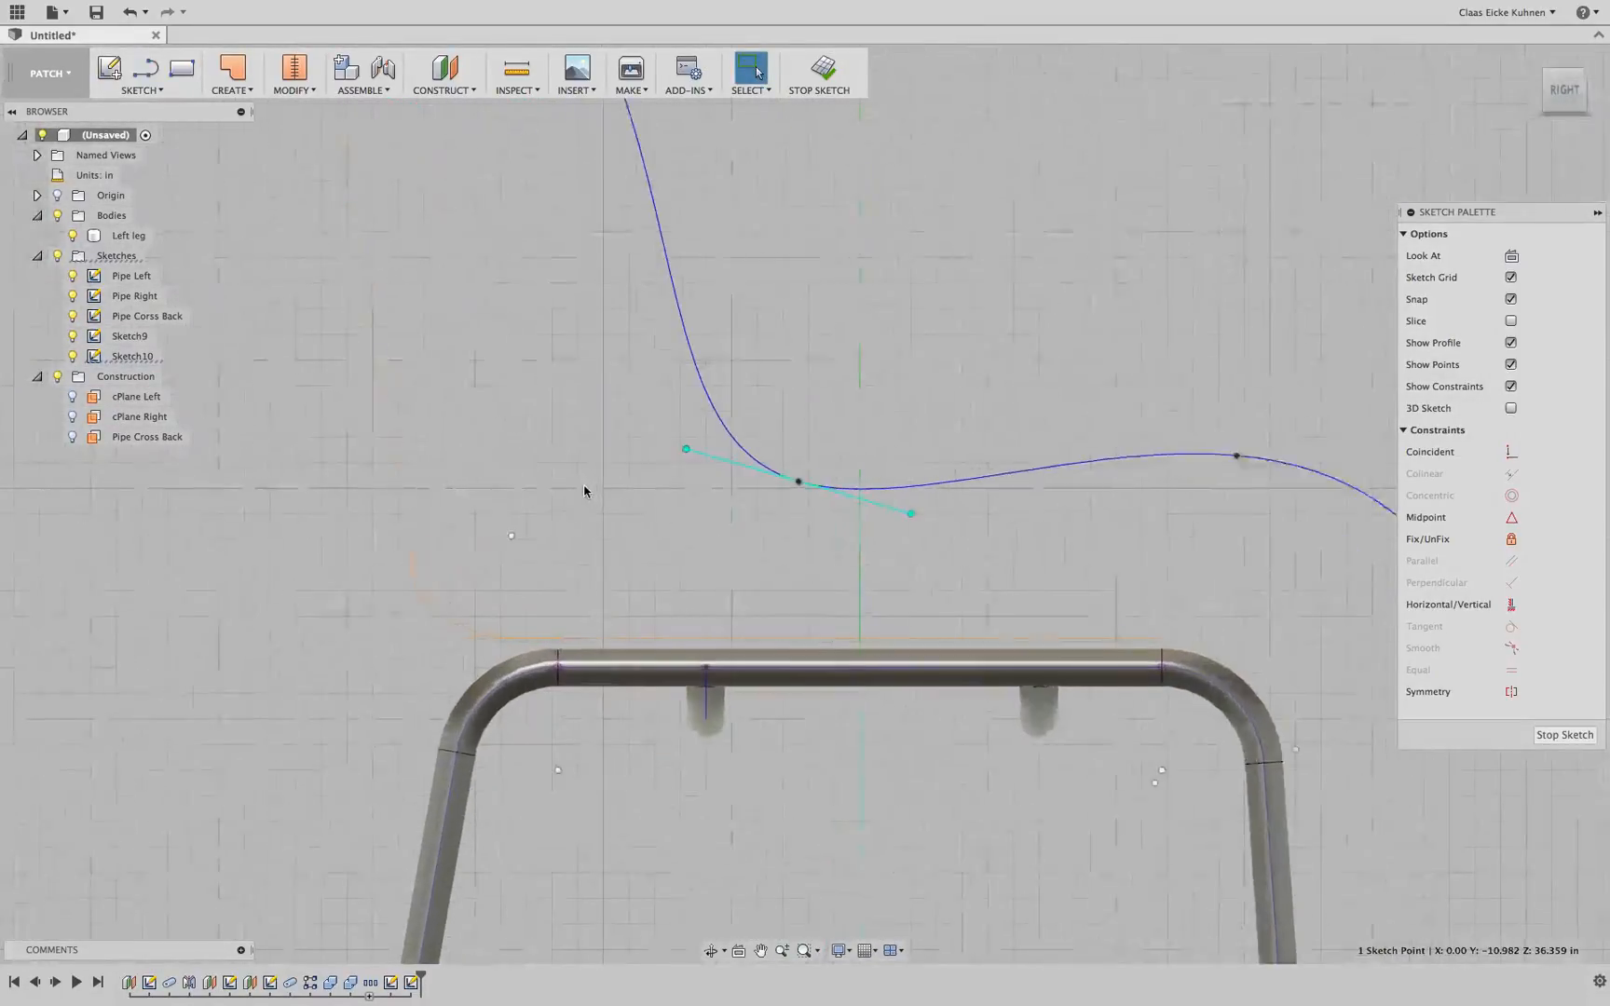
pyautogui.moveTo(798, 481); pyautogui.dragTo(499, 612)
# Move the spline's seat point down onto the seat line and its end point onto the front arc's end
pyautogui.scroll(-5, 783, 503)
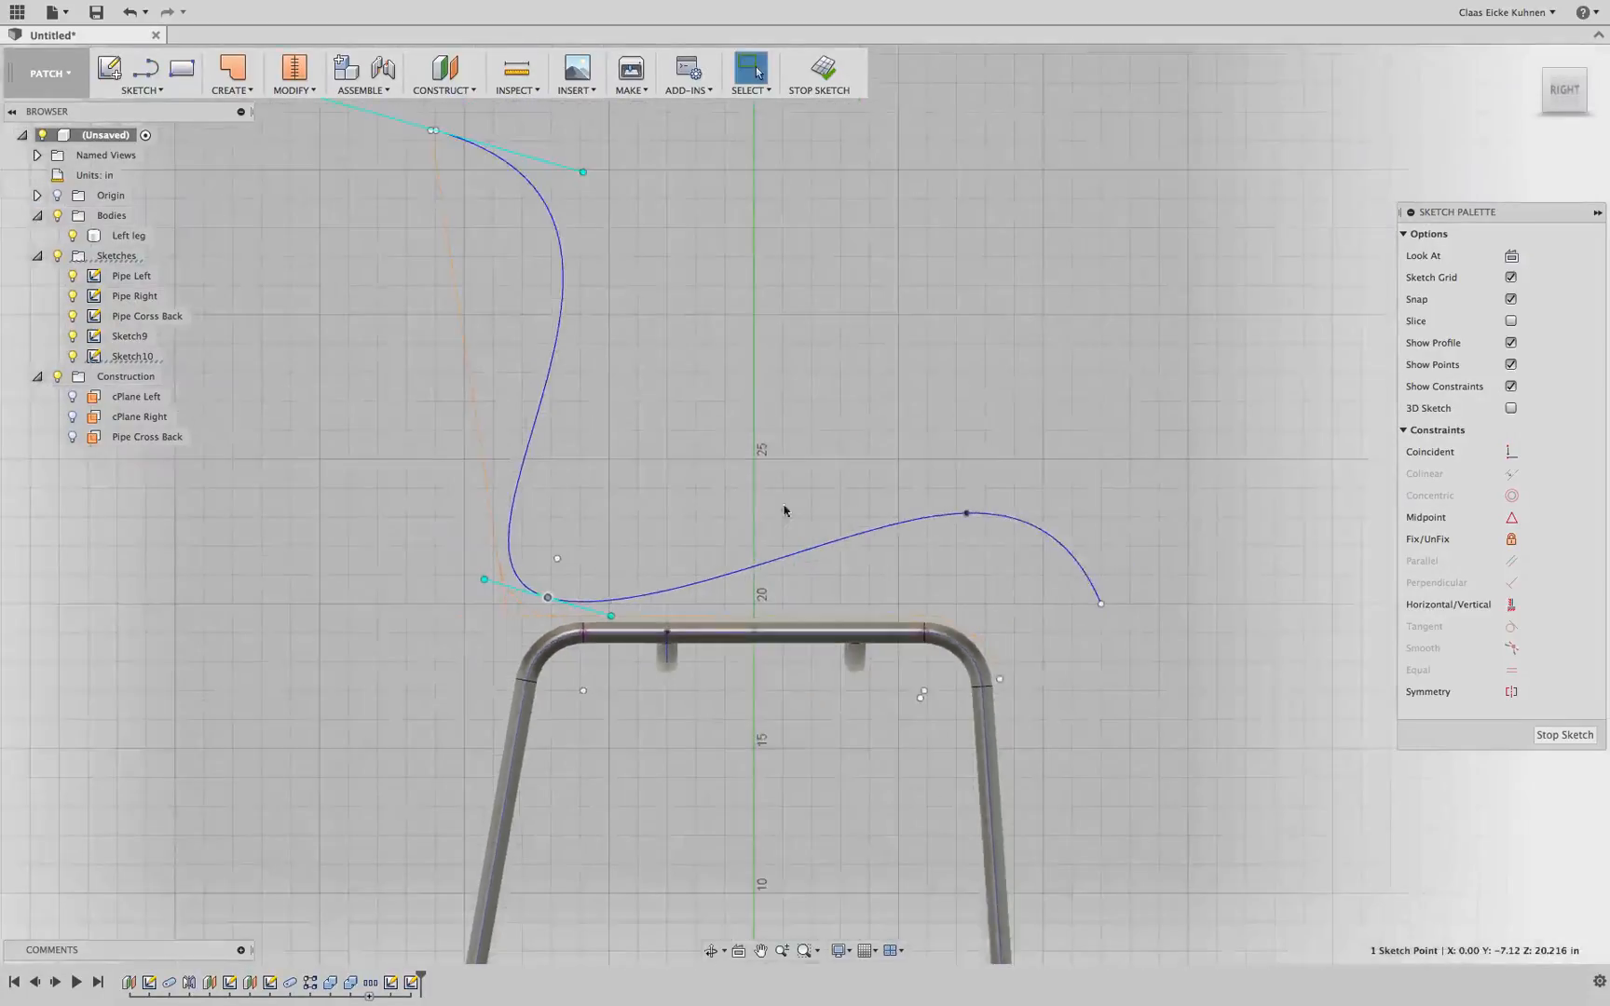
pyautogui.scroll(4, 807, 455)
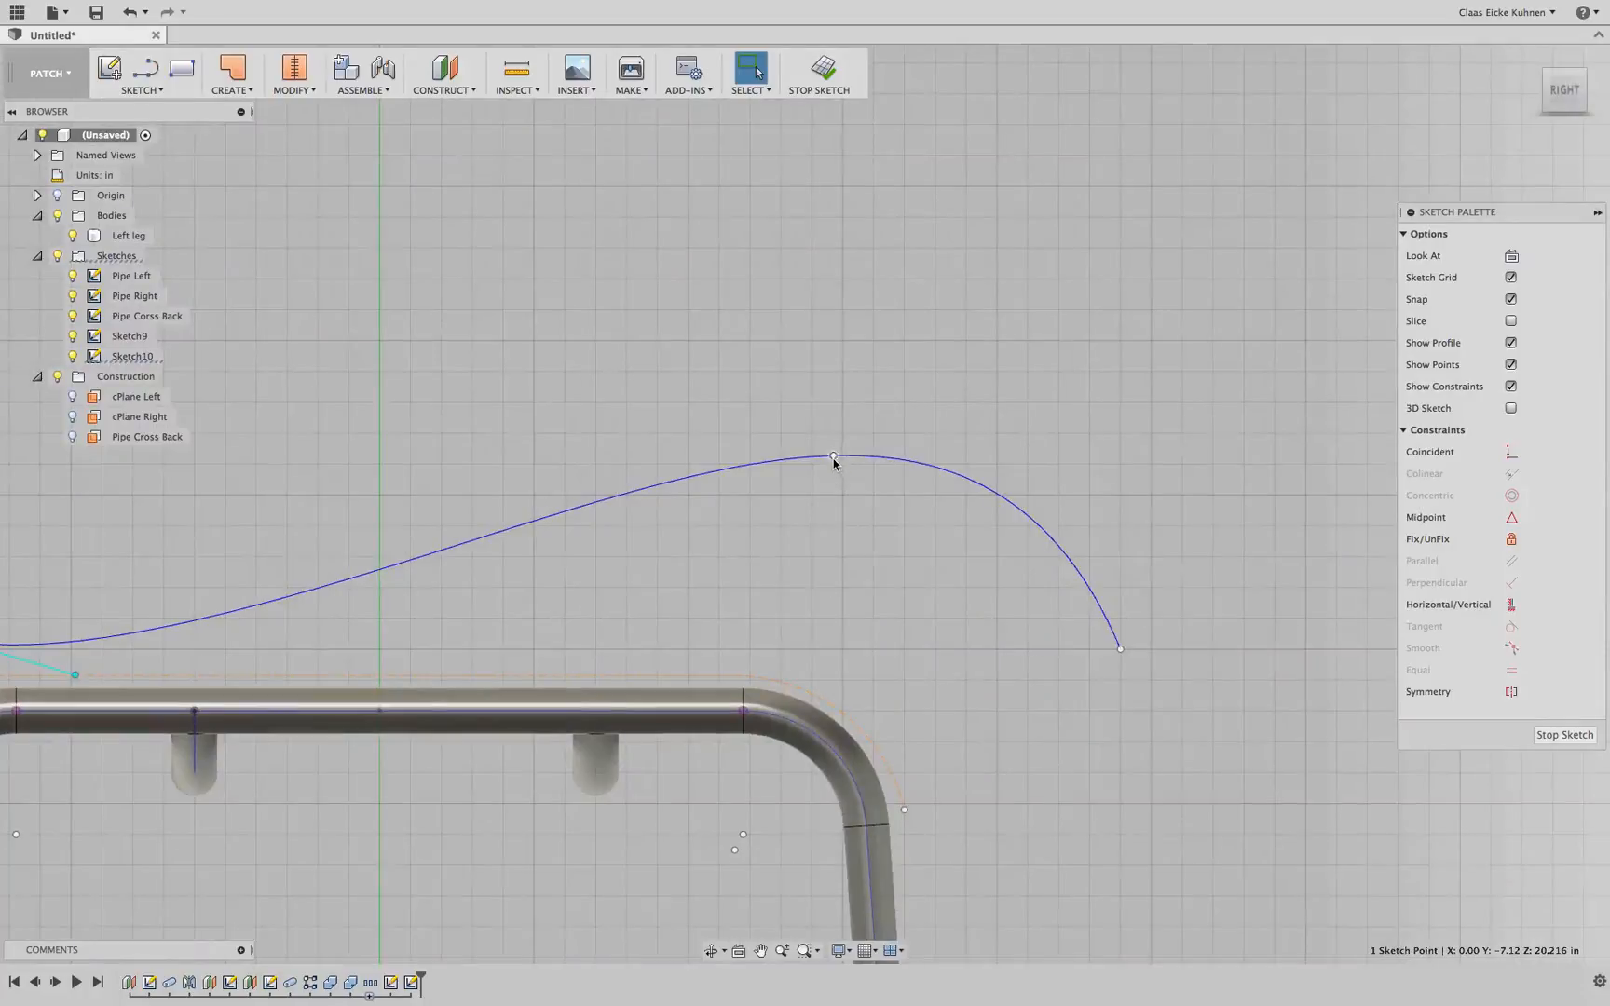
pyautogui.moveTo(833, 457); pyautogui.dragTo(737, 664)
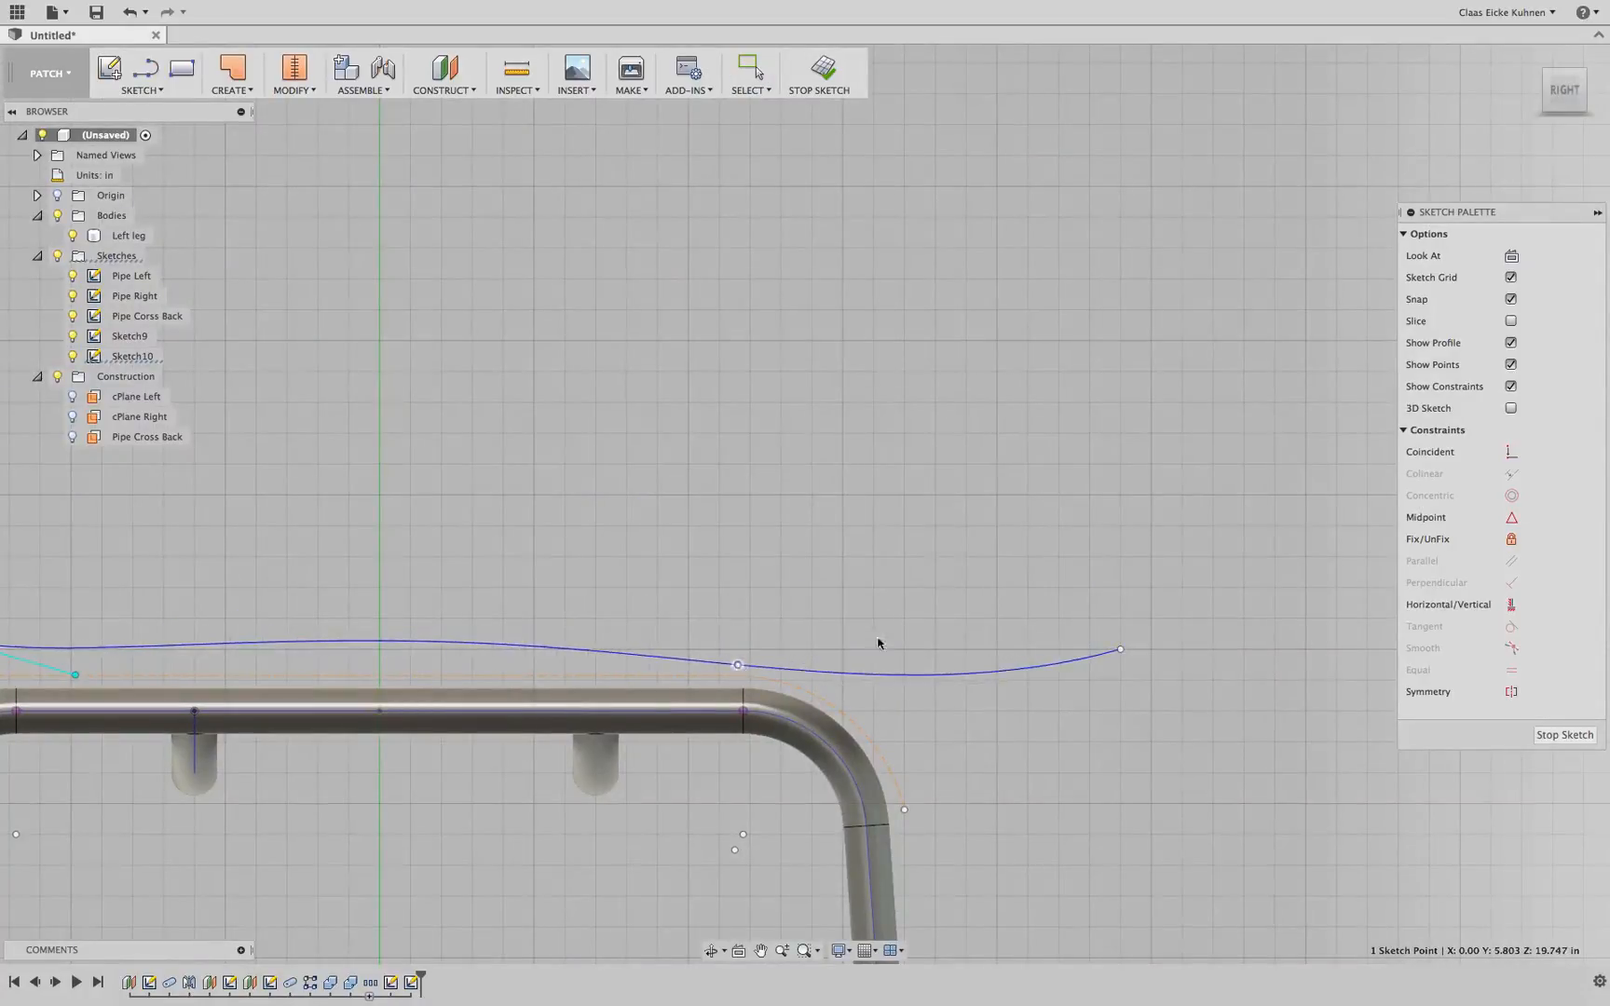
pyautogui.moveTo(1123, 655); pyautogui.dragTo(906, 799)
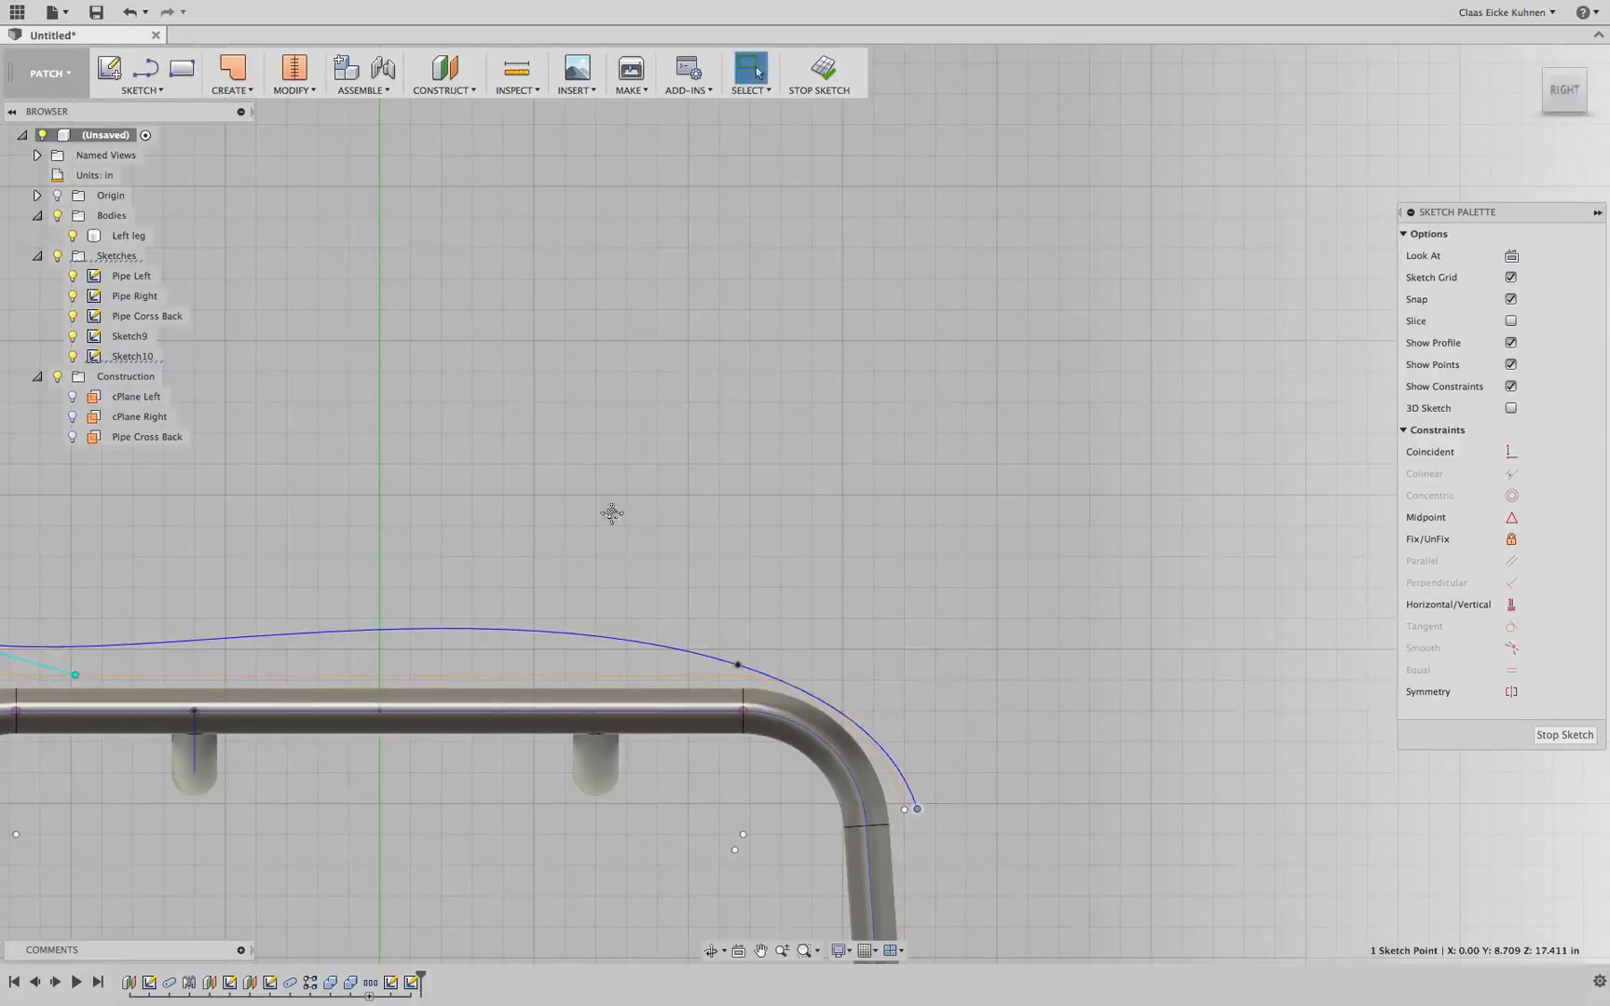
# Nudge the spline's seat point and angle the top point's tangent handle down toward the seat
pyautogui.moveTo(611, 513); pyautogui.dragTo(823, 457, button='middle')
pyautogui.click(993, 591)
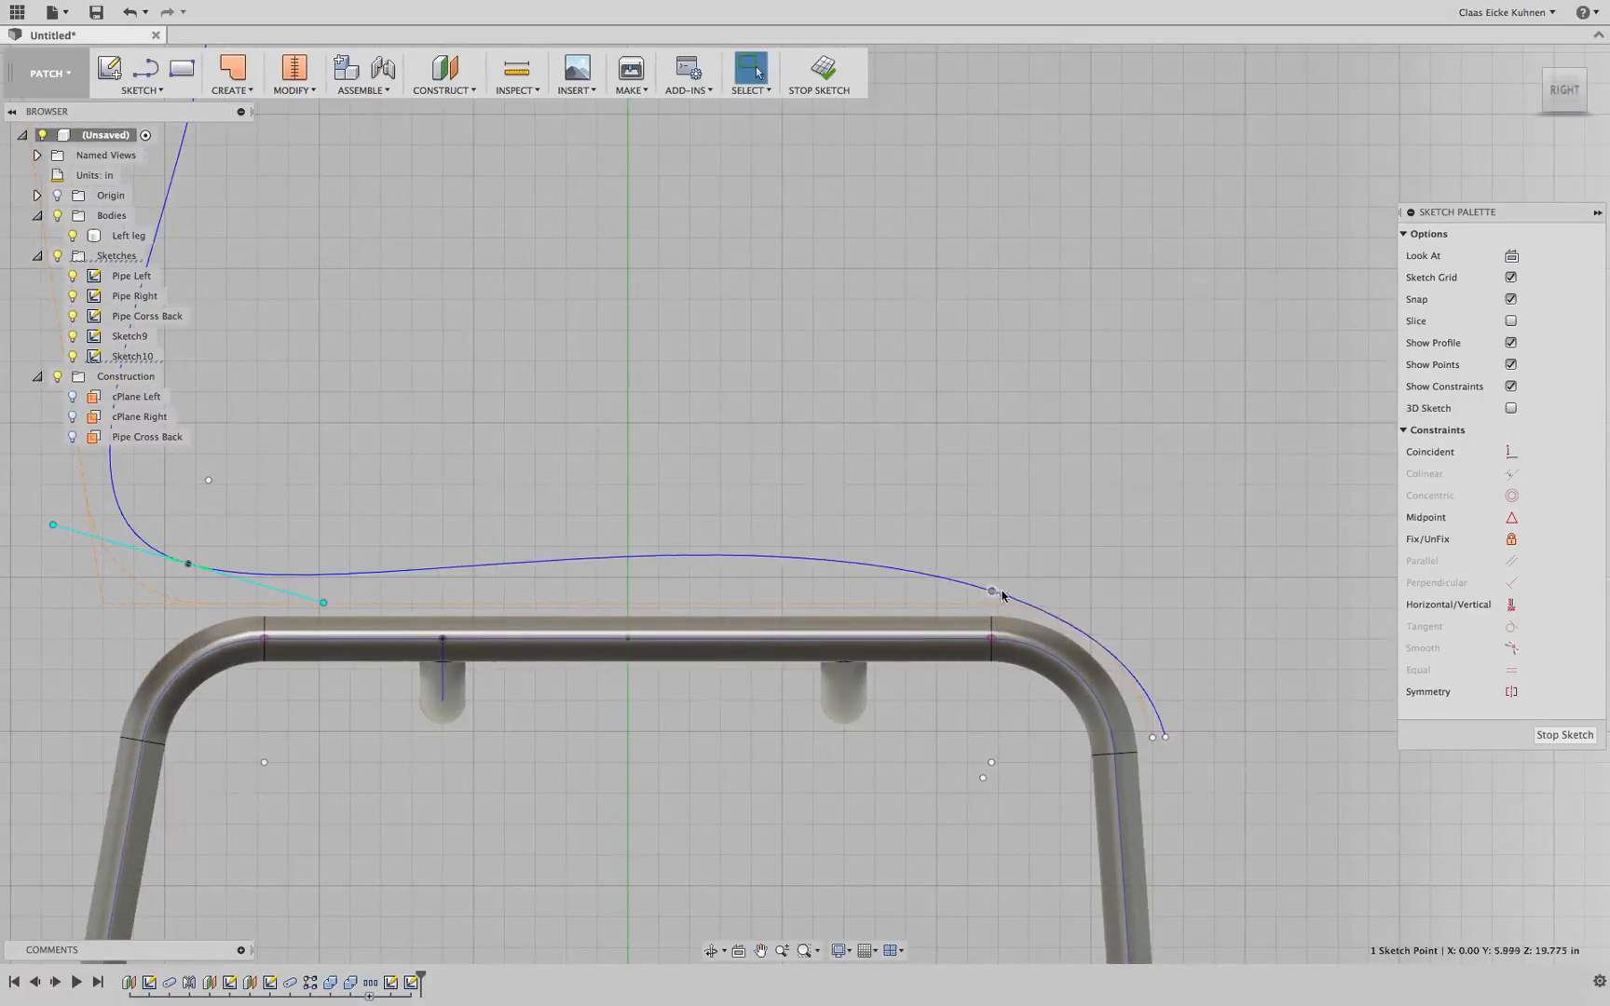
pyautogui.moveTo(999, 592); pyautogui.dragTo(1015, 595)
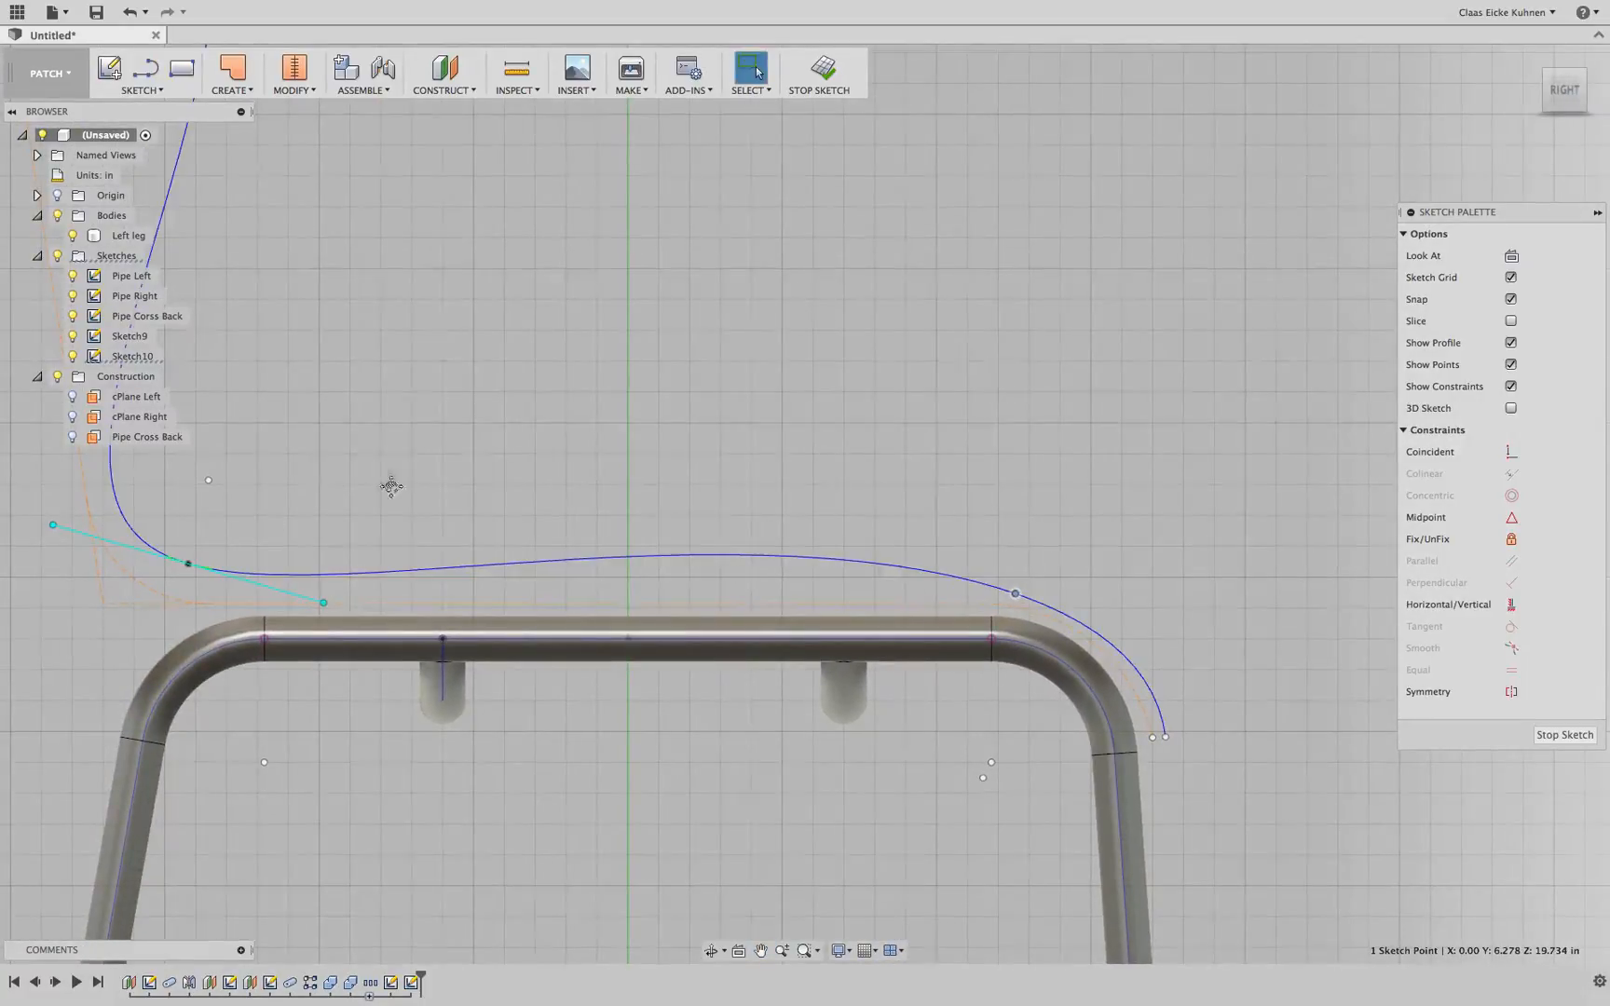
pyautogui.moveTo(391, 485); pyautogui.dragTo(746, 548, button='middle')
pyautogui.moveTo(543, 631); pyautogui.dragTo(523, 651)
pyautogui.scroll(-5, 571, 546)
pyautogui.moveTo(620, 435); pyautogui.dragTo(660, 573, button='middle')
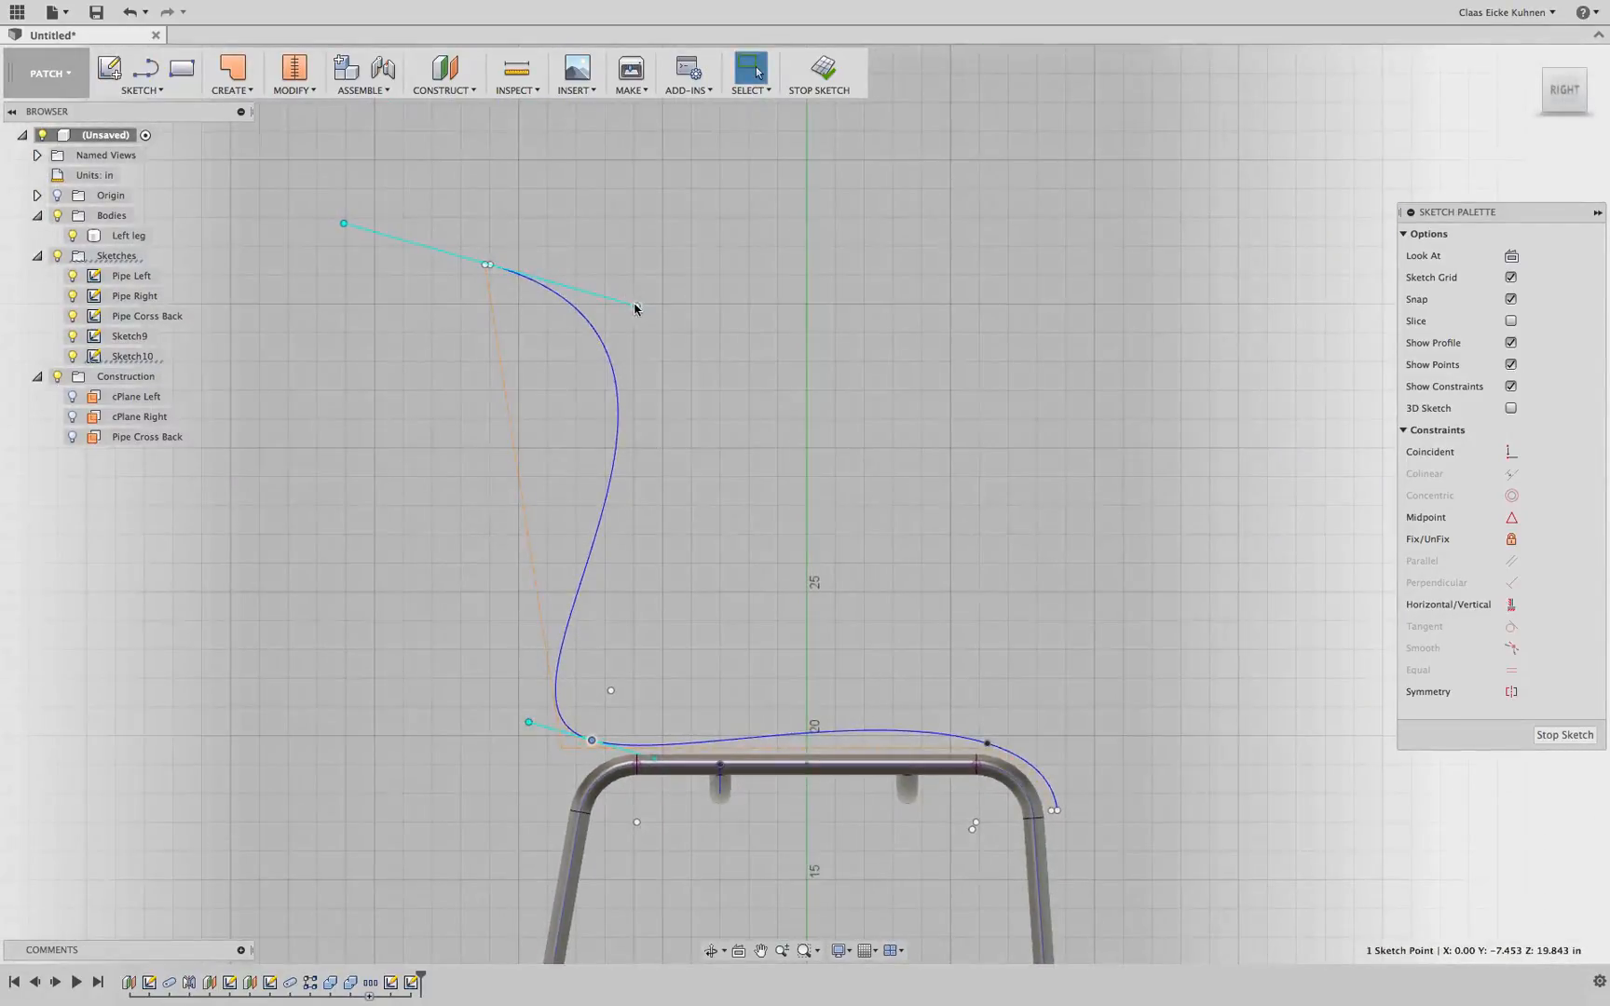
pyautogui.moveTo(634, 308); pyautogui.dragTo(503, 323)
# Shift the spline's top point slightly and lengthen the tangent handle at the seat corner point
pyautogui.scroll(-2, 494, 264)
pyautogui.scroll(5, 496, 269)
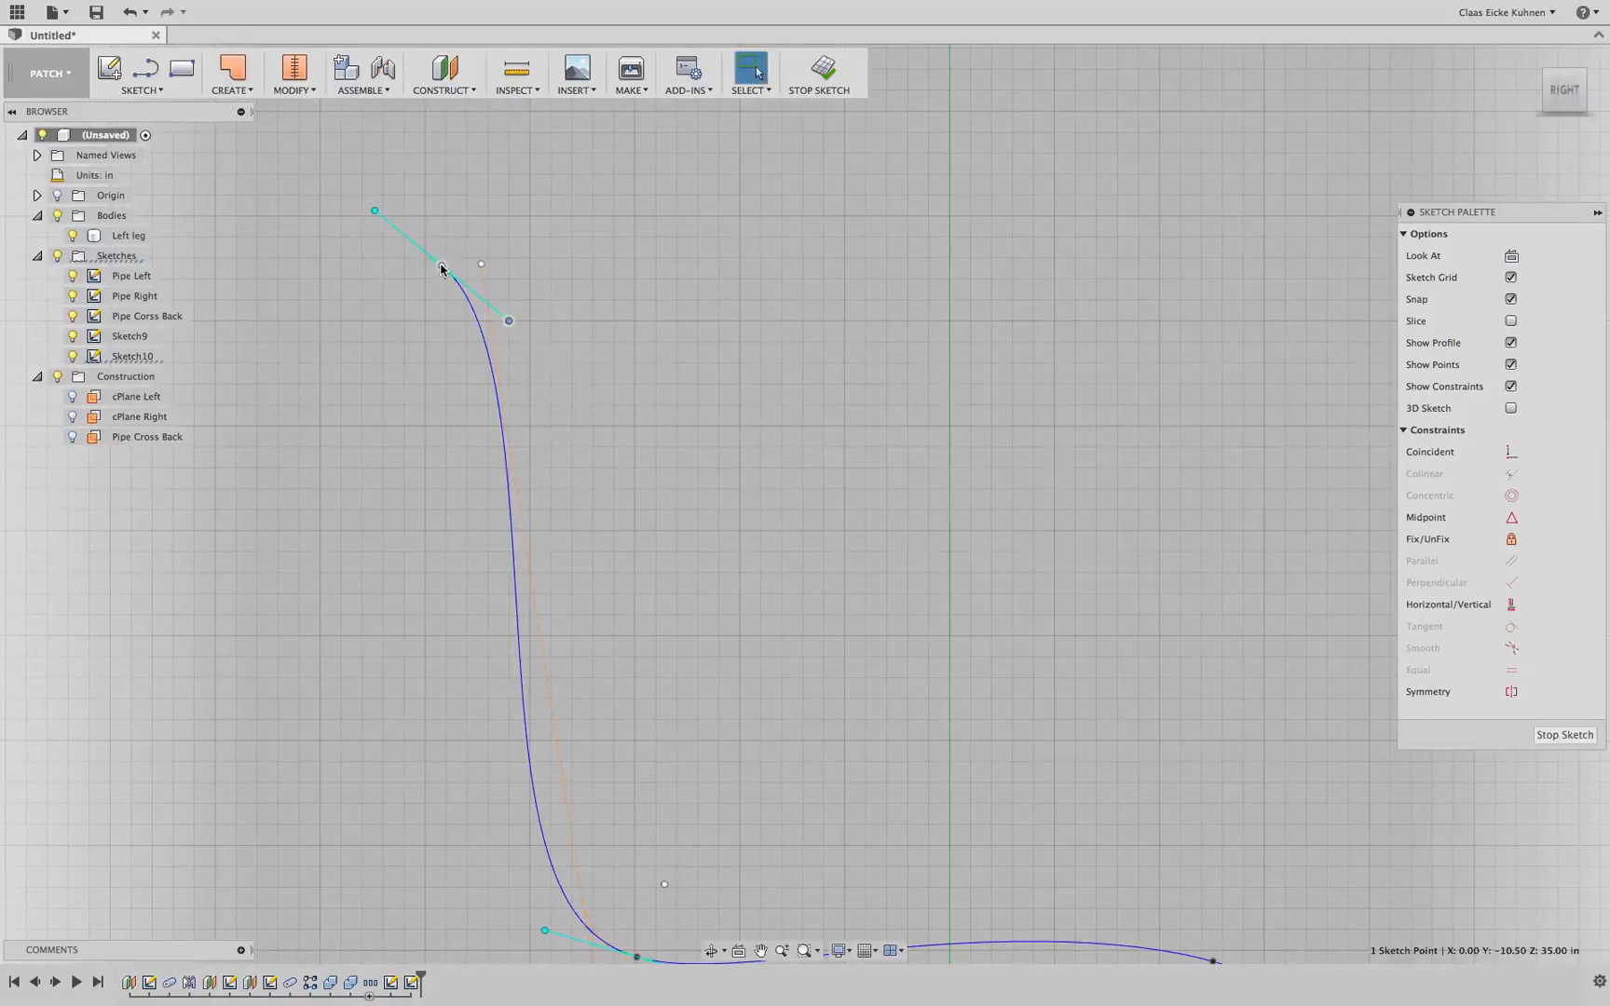
pyautogui.moveTo(442, 267); pyautogui.dragTo(447, 261)
pyautogui.scroll(-4, 589, 417)
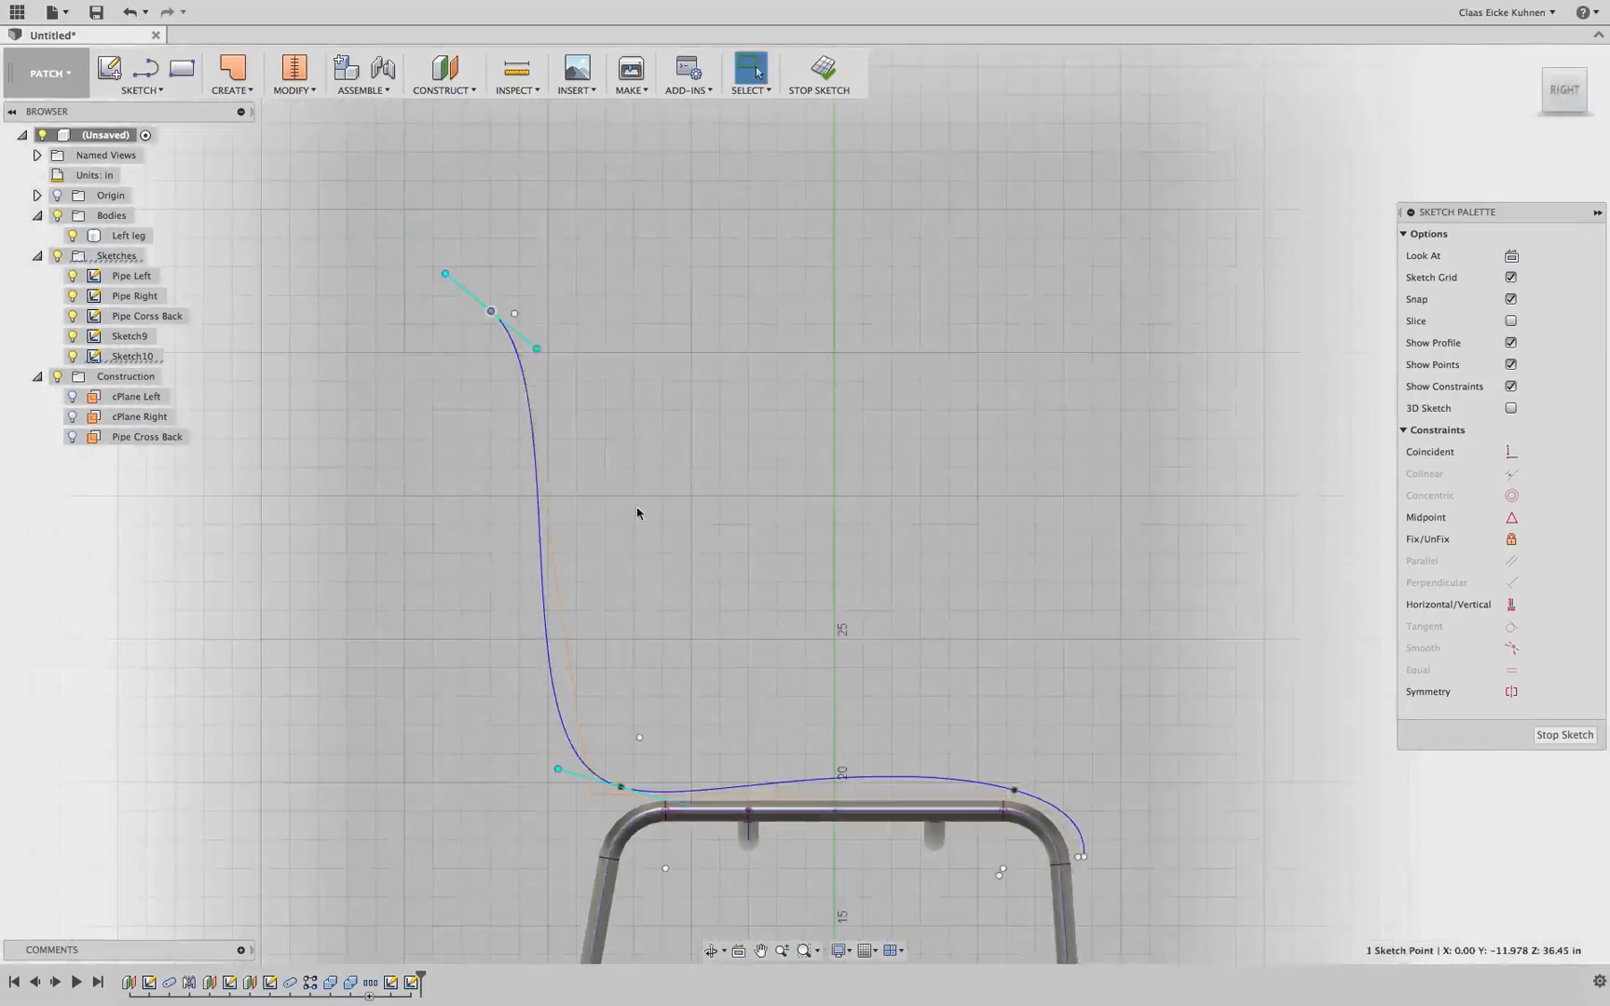
pyautogui.moveTo(647, 593); pyautogui.dragTo(622, 374, button='middle')
pyautogui.scroll(6, 624, 377)
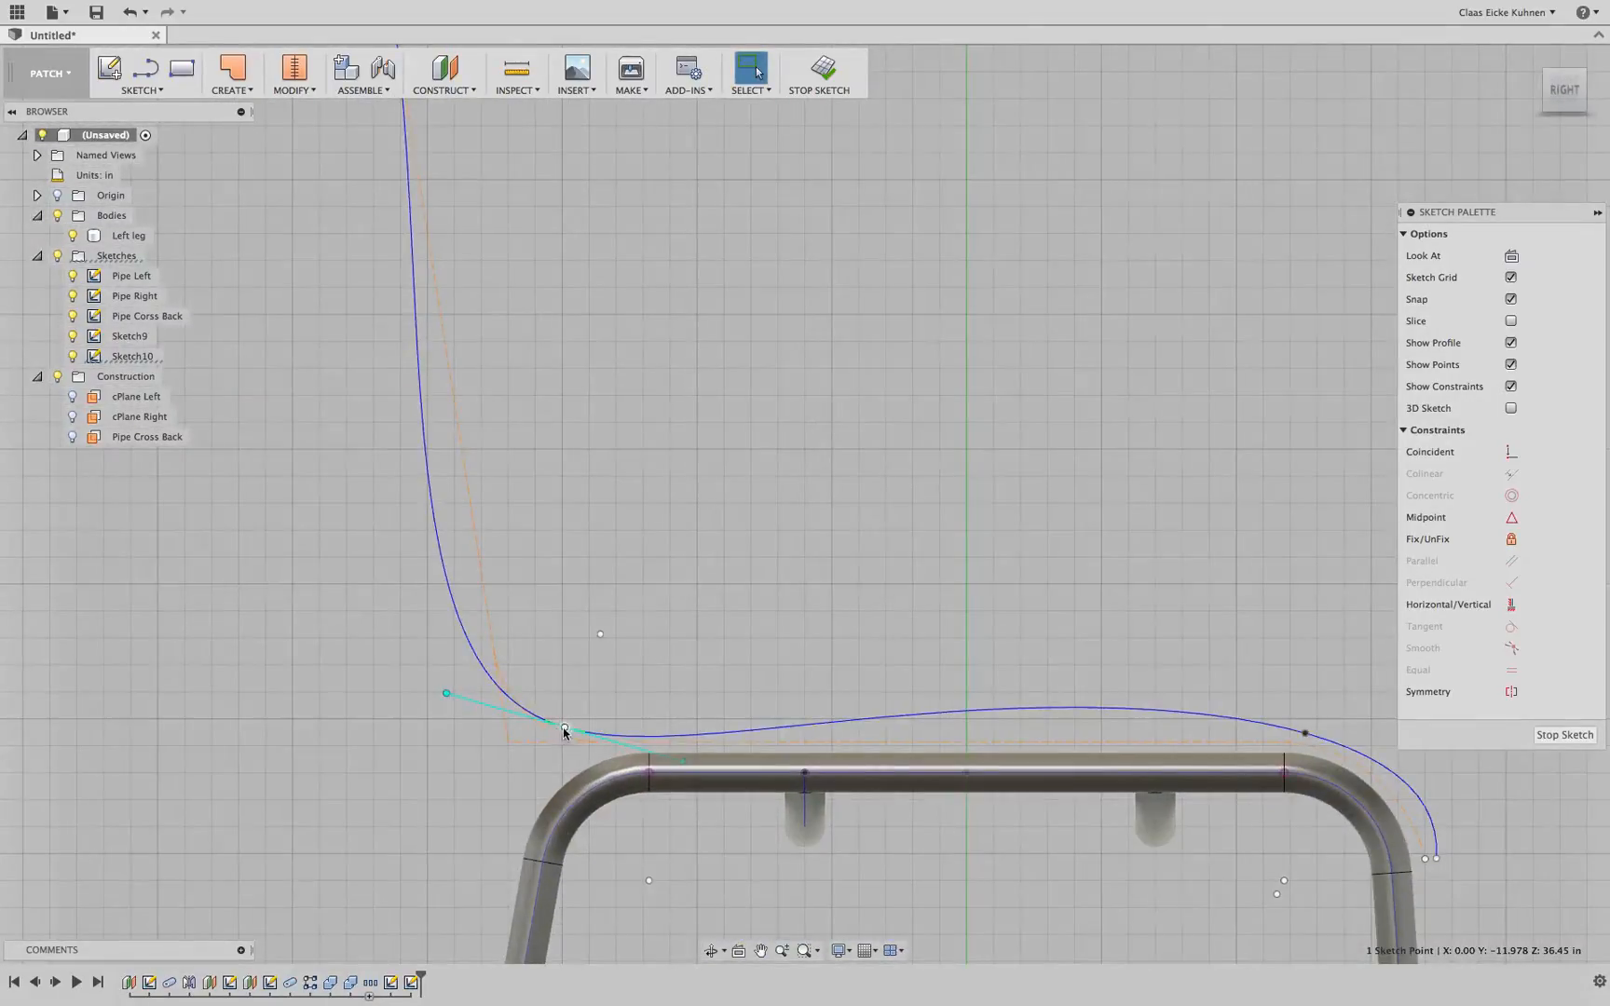
pyautogui.moveTo(444, 693); pyautogui.dragTo(472, 694)
# Make the tangent at the spline's front end point vertical
pyautogui.moveTo(1124, 519); pyautogui.dragTo(808, 354, button='middle')
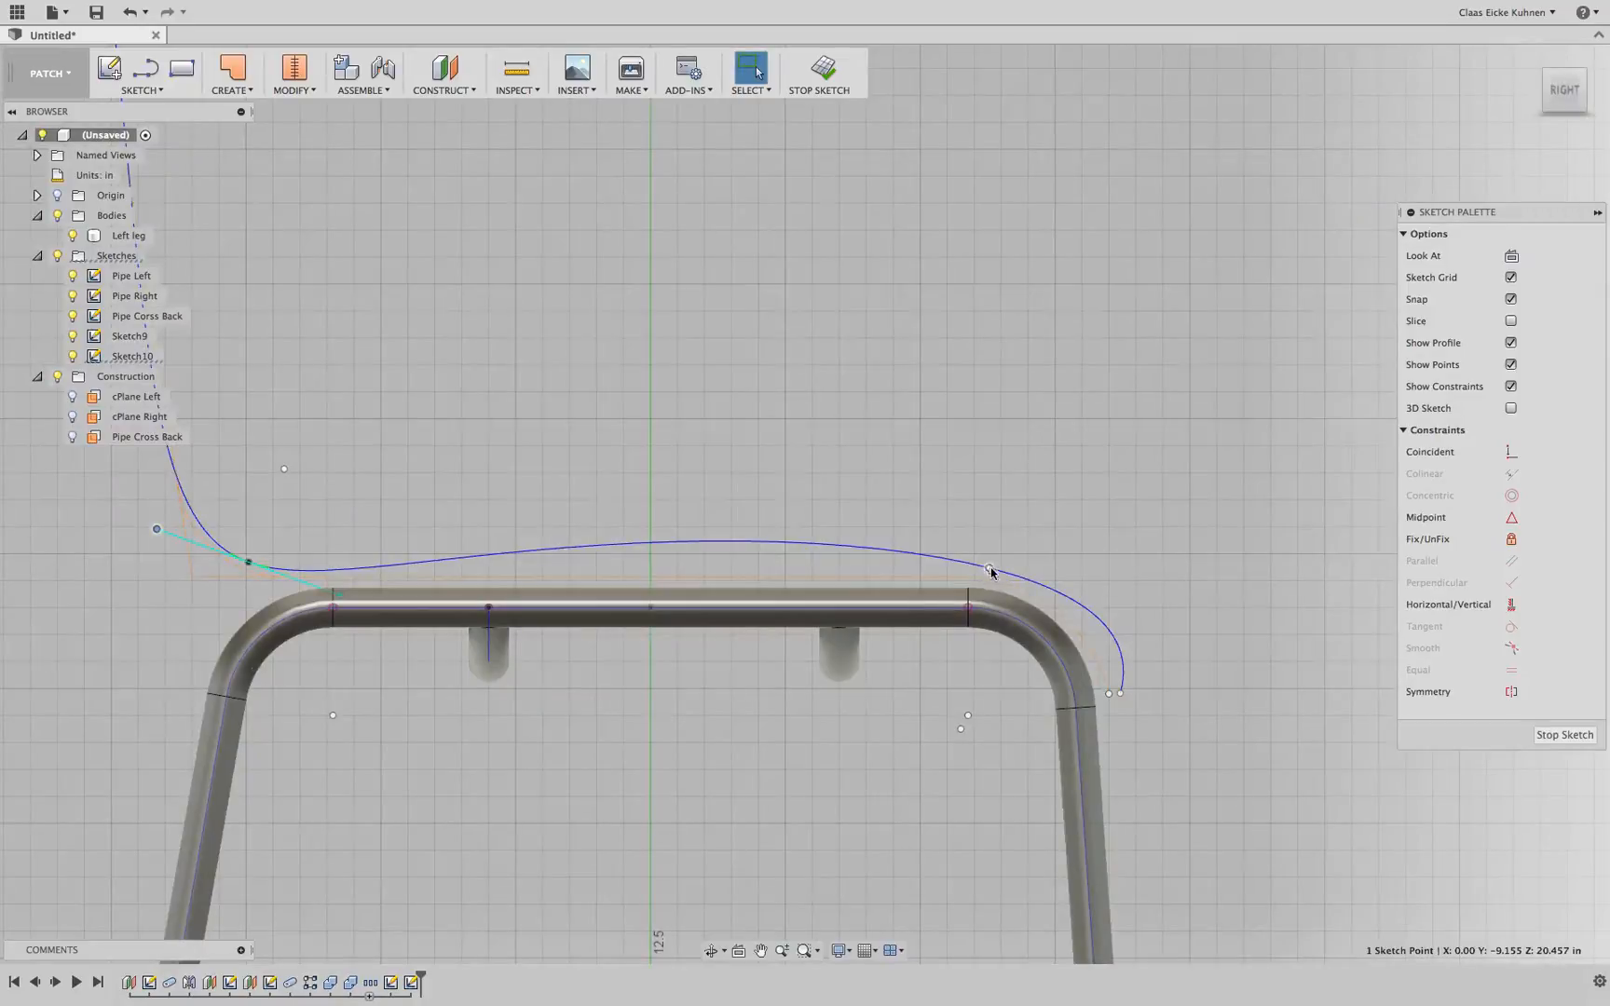
pyautogui.click(1121, 693)
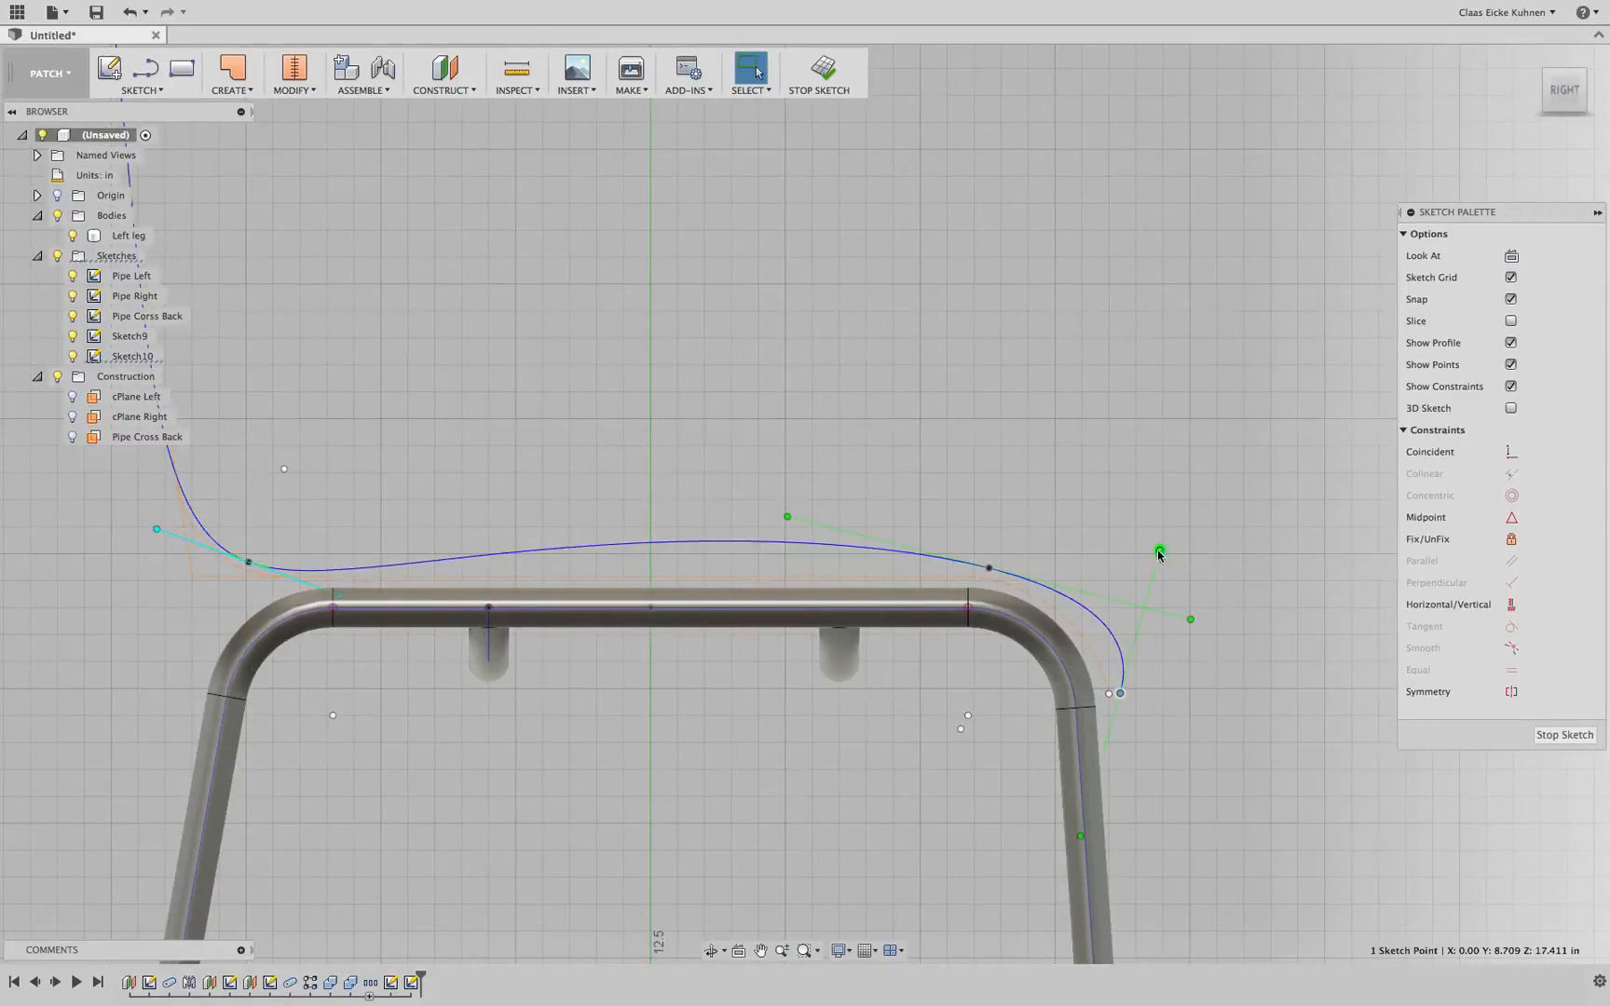
pyautogui.moveTo(1159, 552); pyautogui.dragTo(1120, 554)
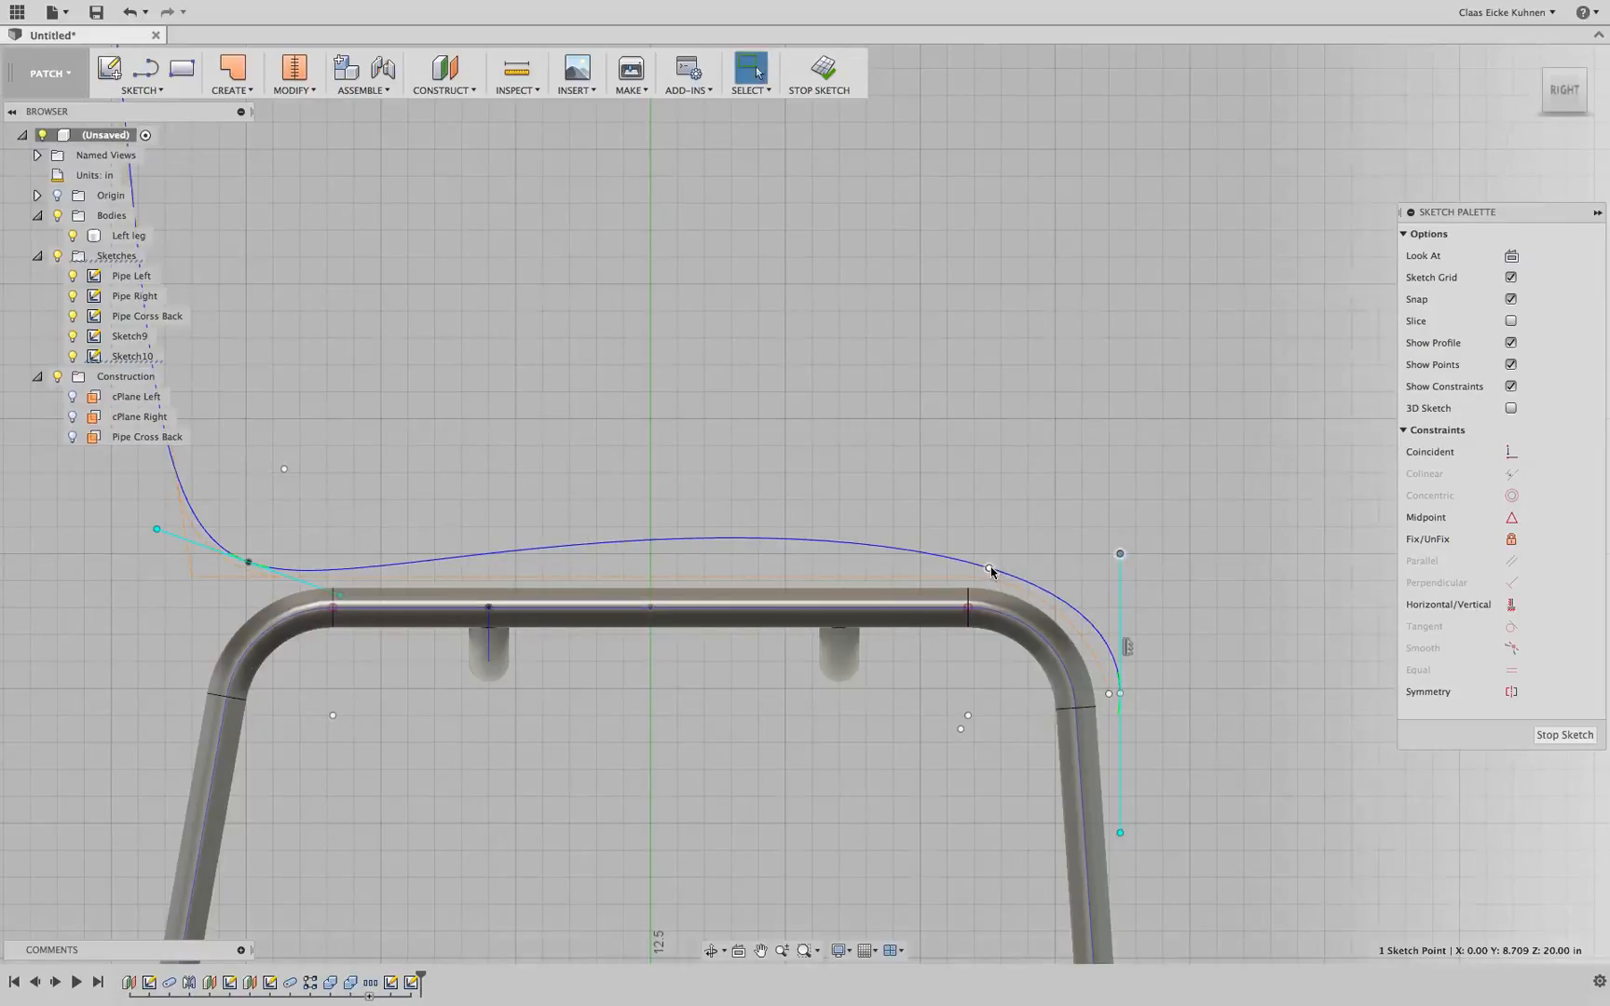
# Flatten the seat point's tangent handle and slide the seat point slightly back
pyautogui.click(988, 567)
pyautogui.moveTo(804, 407); pyautogui.dragTo(807, 550)
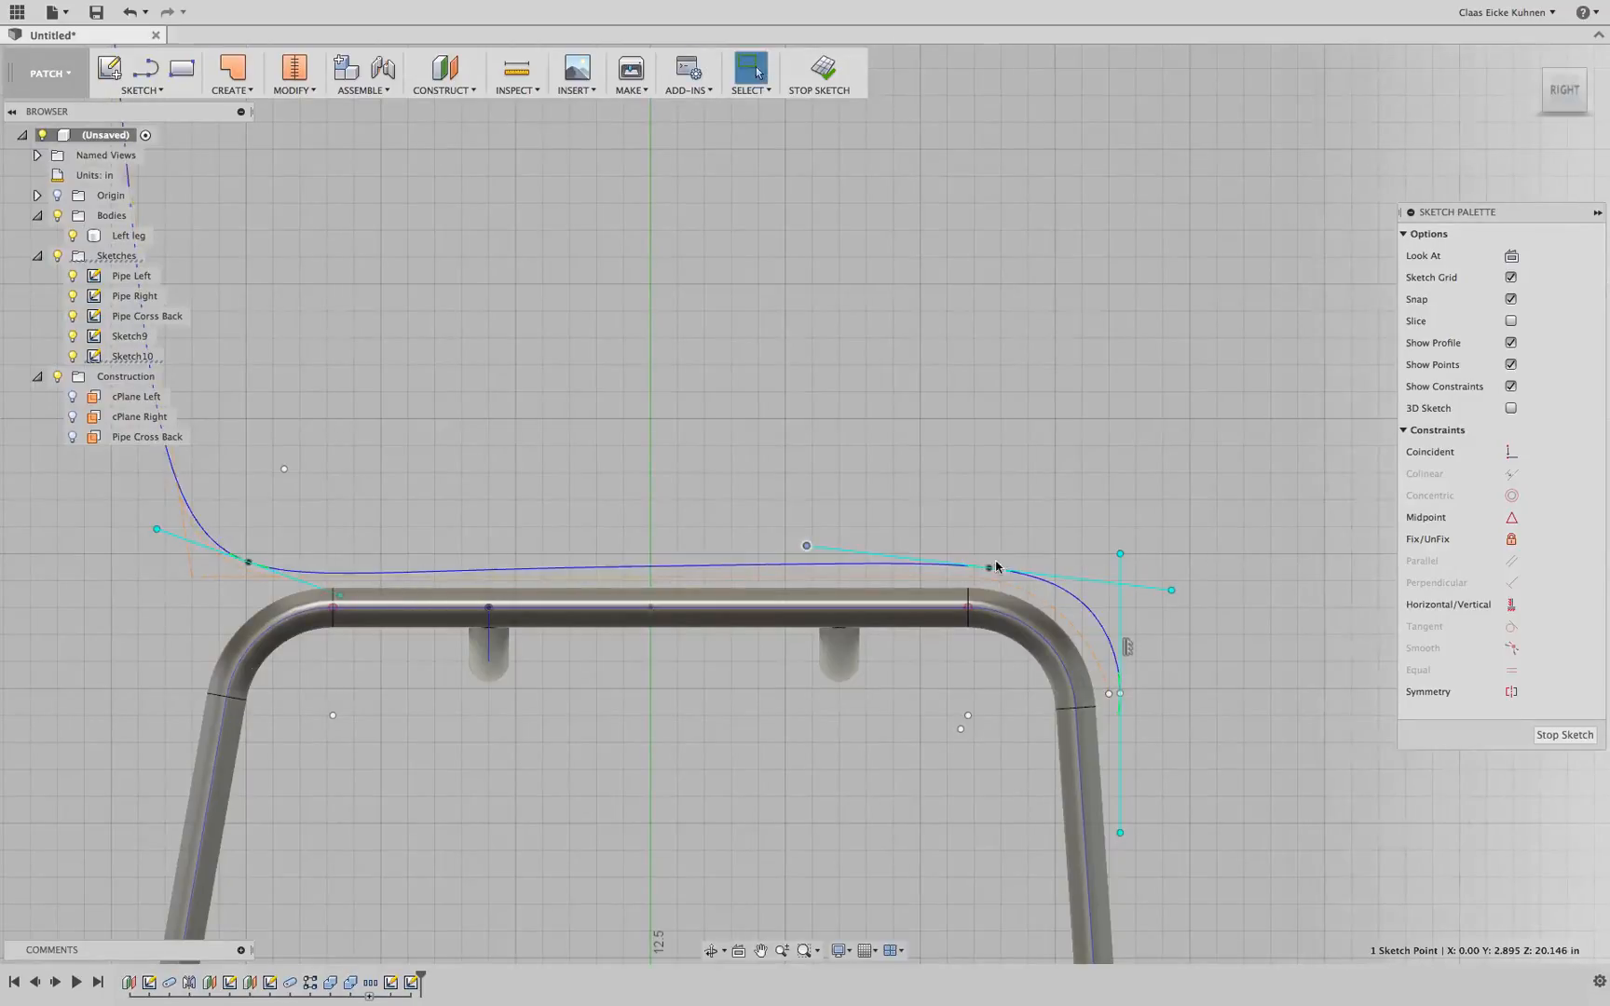
pyautogui.moveTo(988, 568); pyautogui.dragTo(970, 567)
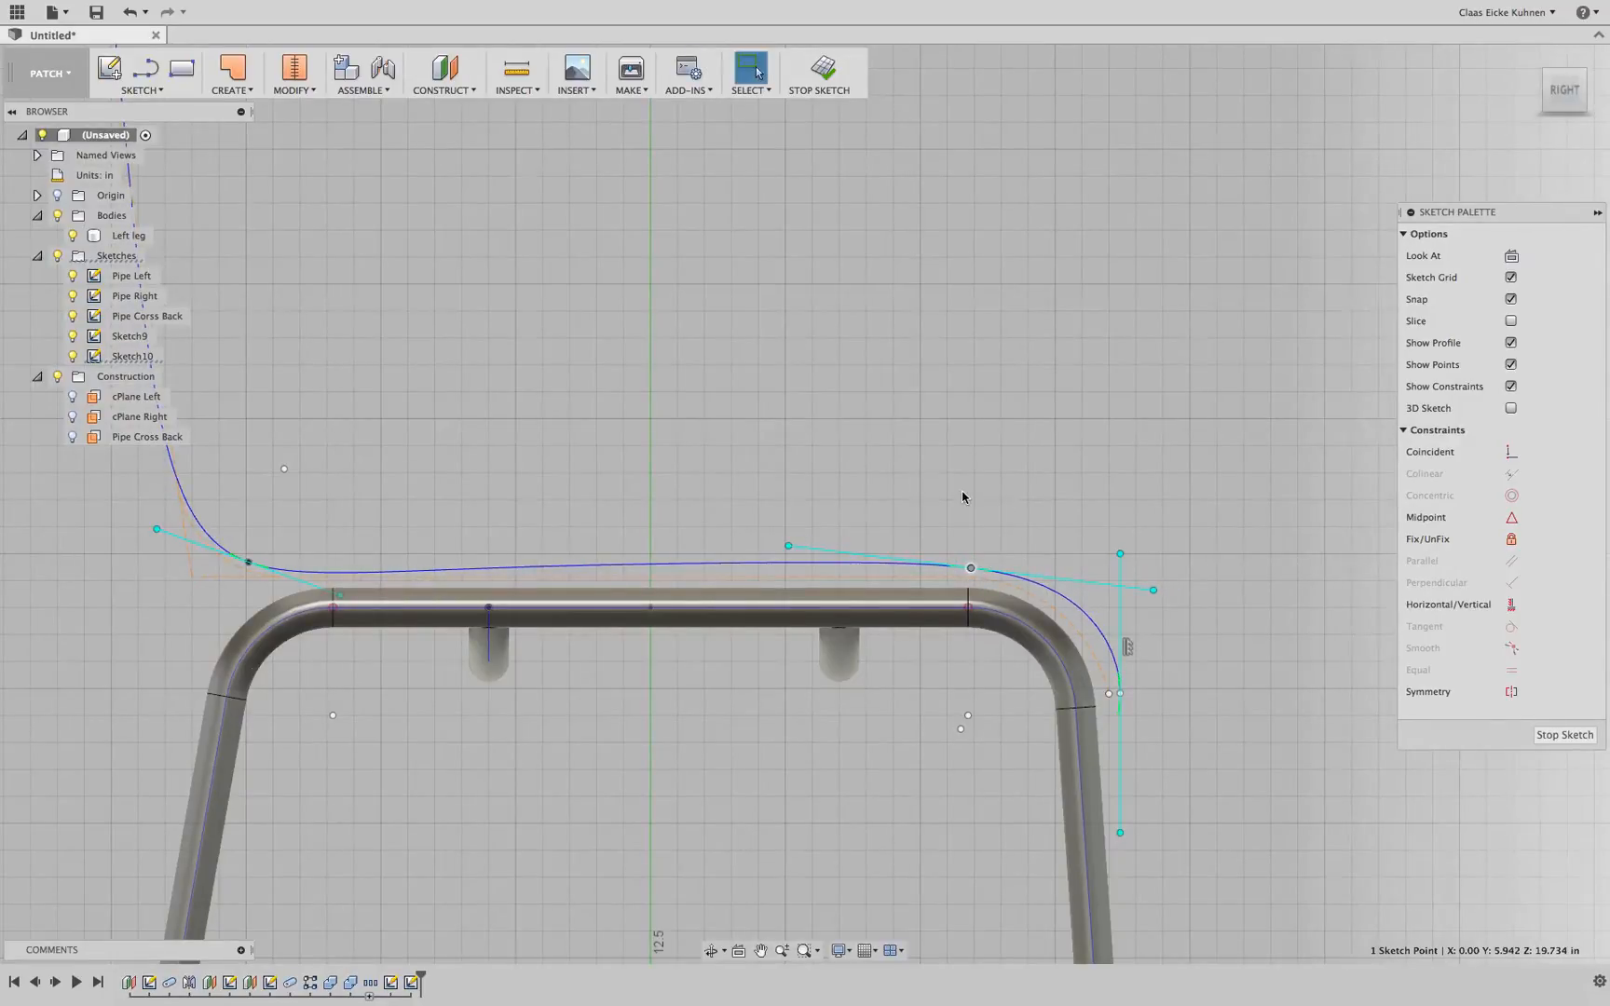
# Move the seat point with the Move command by -0.083 in in X and -0.171 in in Y
pyautogui.scroll(5, 963, 496)
pyautogui.moveTo(996, 561); pyautogui.dragTo(976, 437, button='middle')
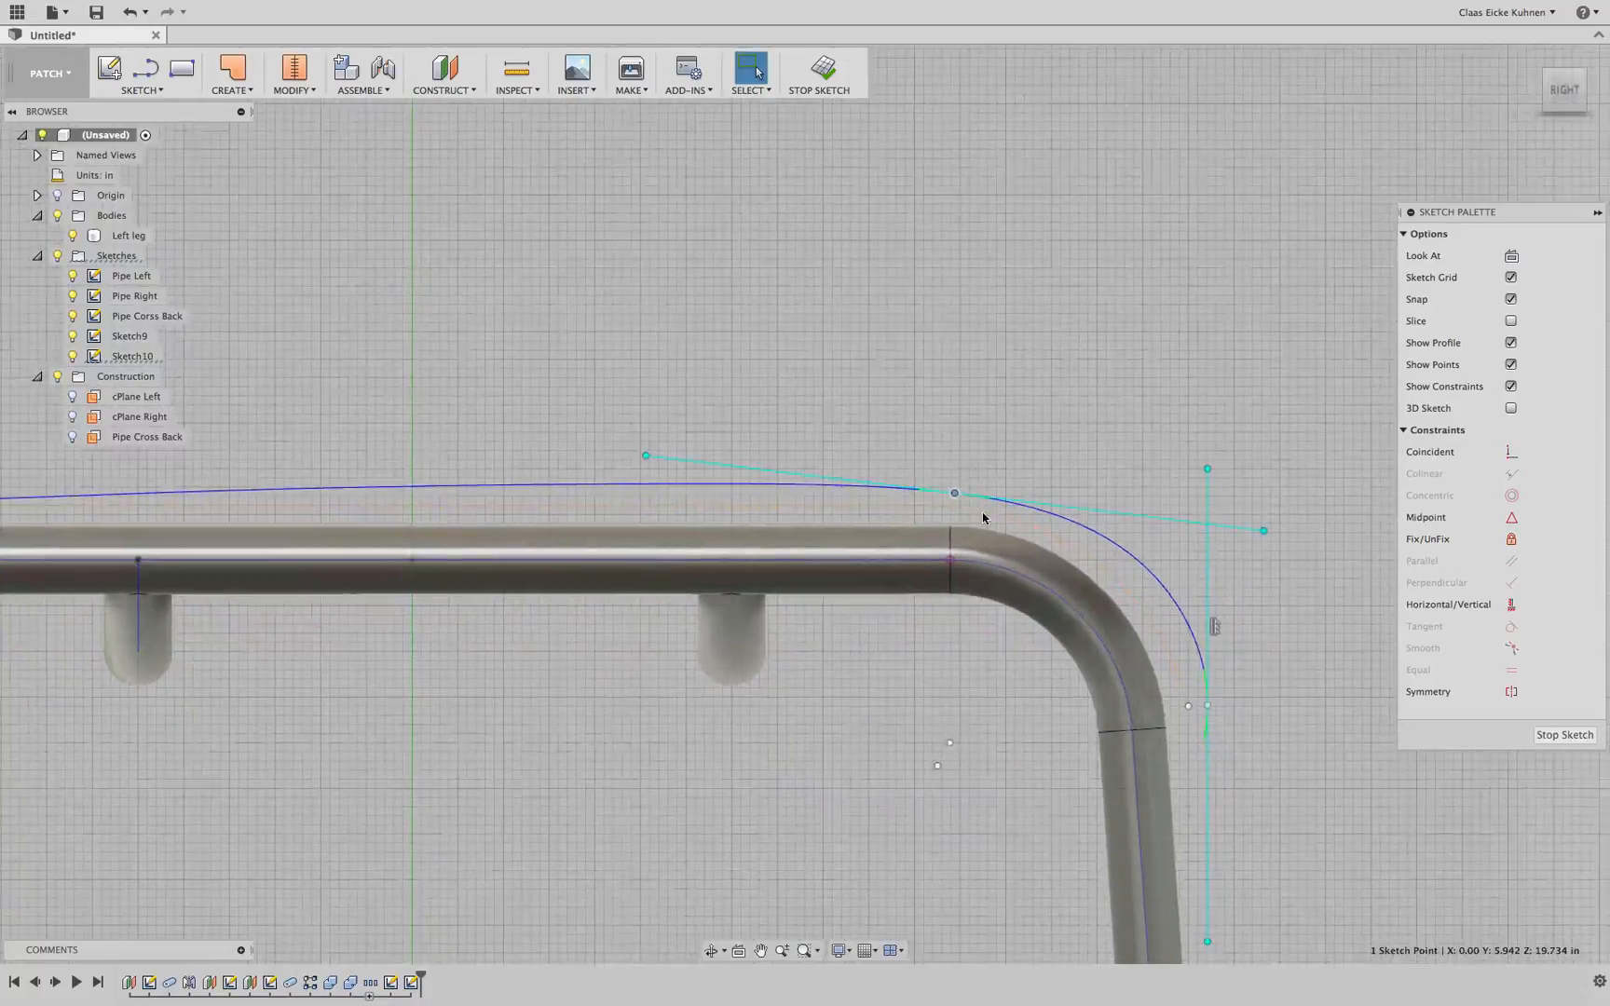
pyautogui.scroll(4, 983, 518)
pyautogui.moveTo(927, 479)
pyautogui.mouseDown()
pyautogui.moveTo(930, 510)
pyautogui.moveTo(927, 481)
pyautogui.moveTo(907, 499)
pyautogui.moveTo(912, 466)
pyautogui.mouseUp()
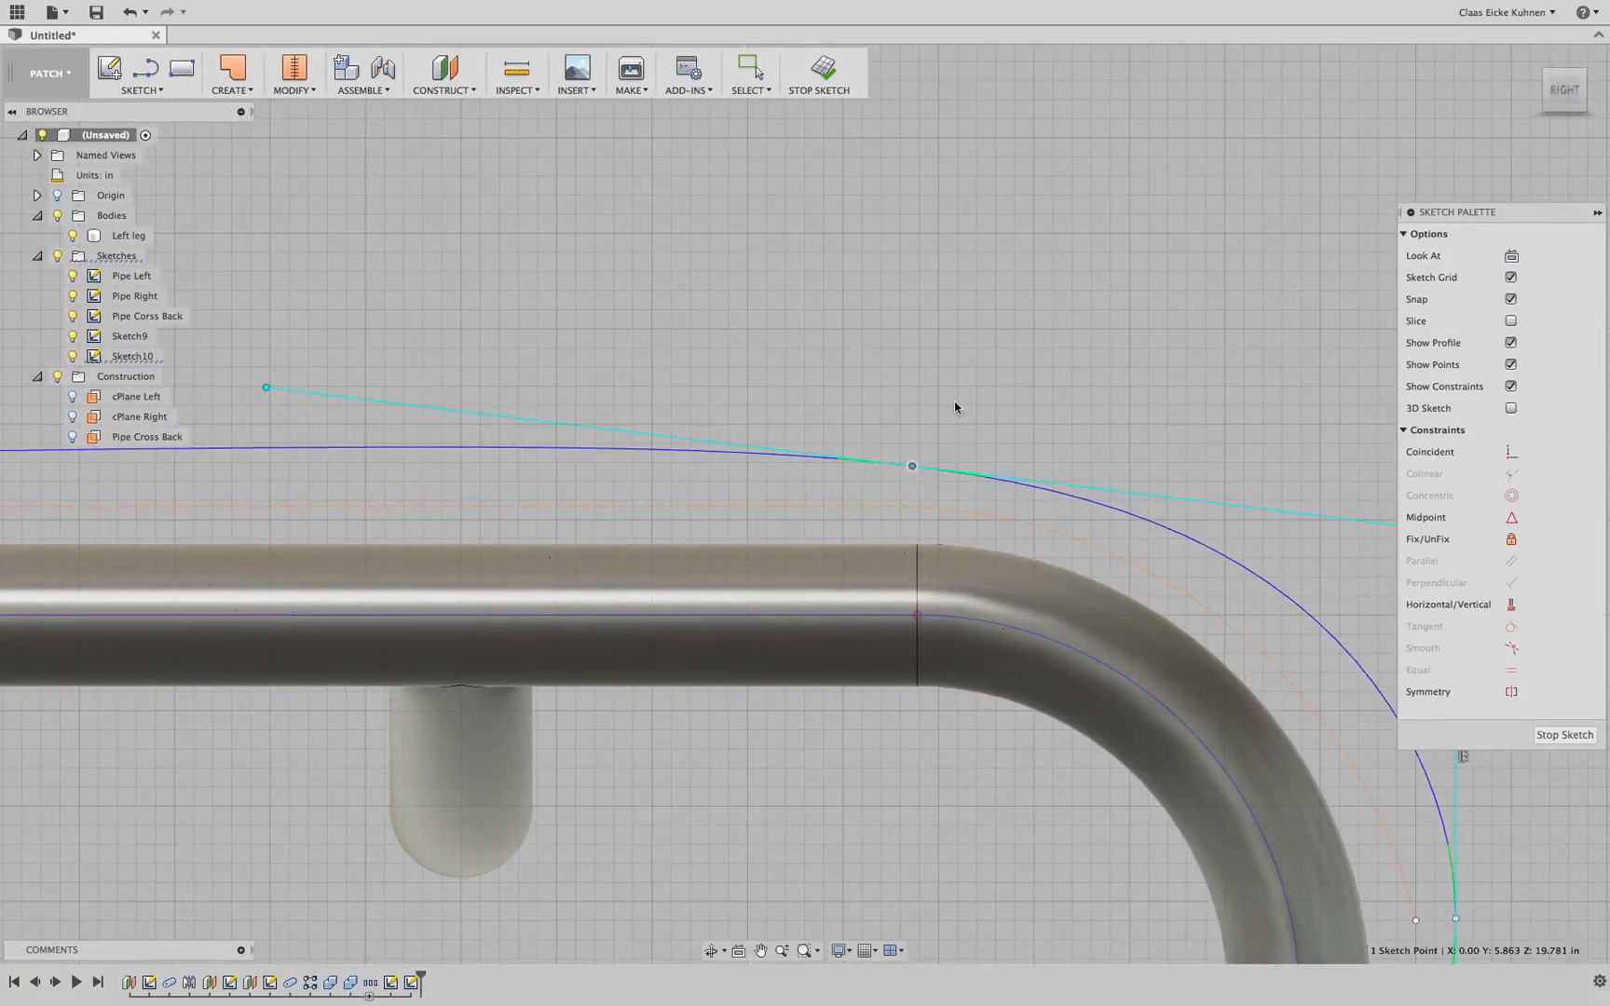
pyautogui.press('m')
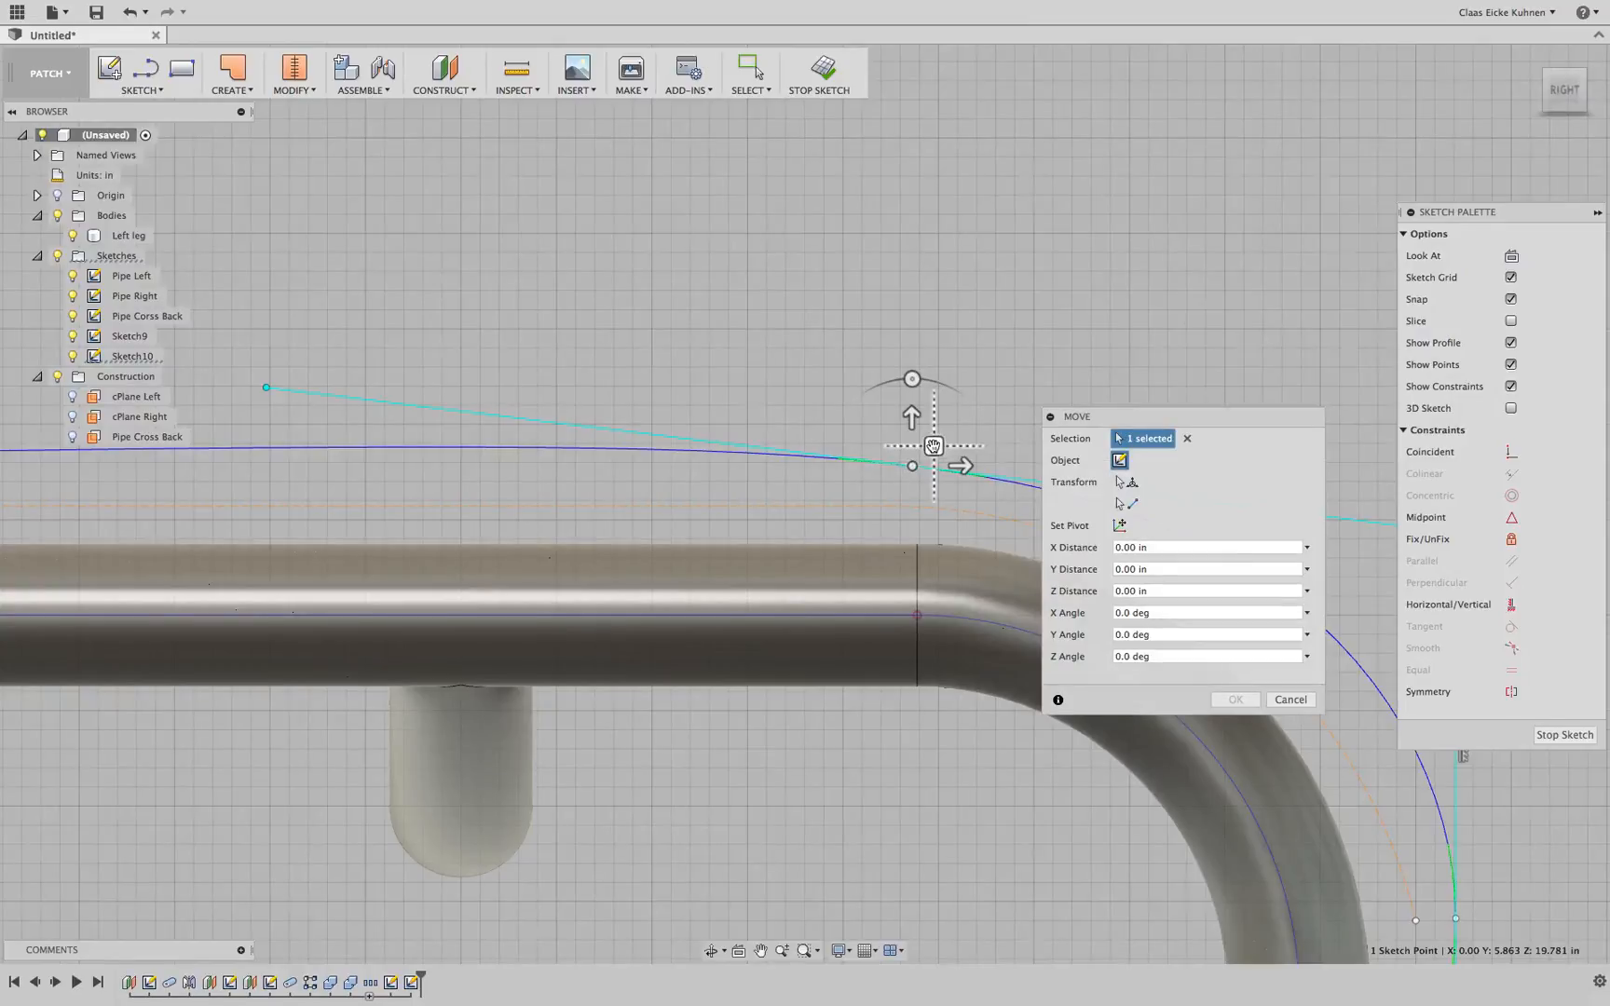
pyautogui.moveTo(932, 445); pyautogui.dragTo(917, 478)
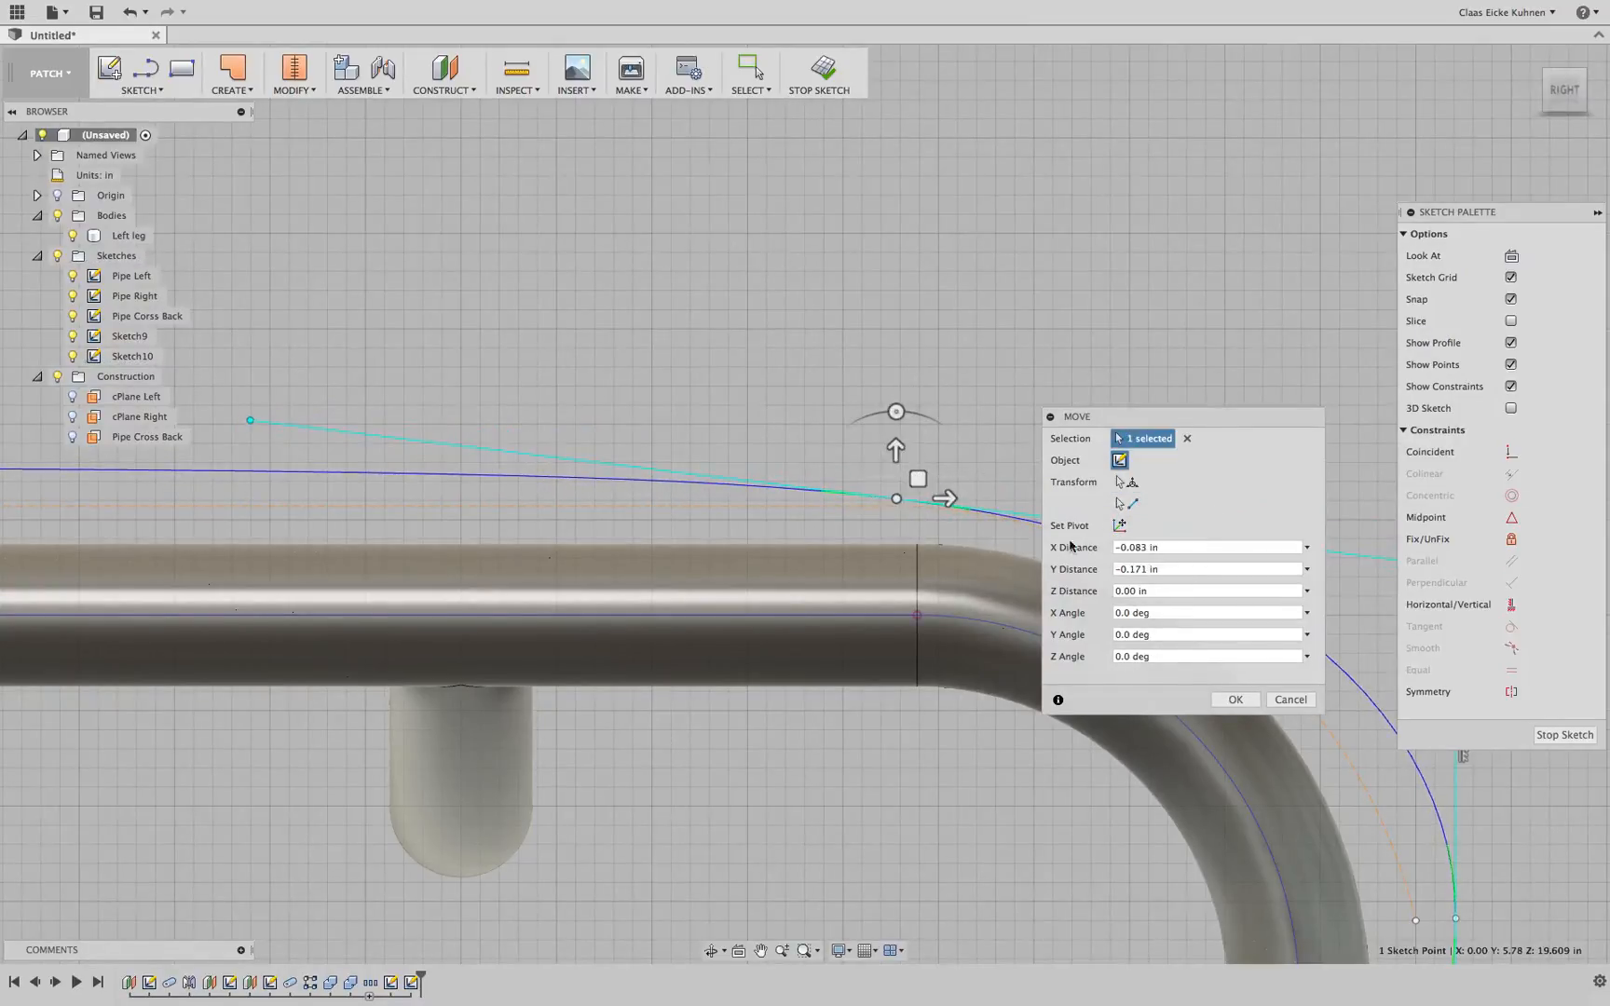
pyautogui.click(1232, 700)
# Move the spline's front end point -0.10 in in X with the Move command
pyautogui.scroll(-5, 1168, 385)
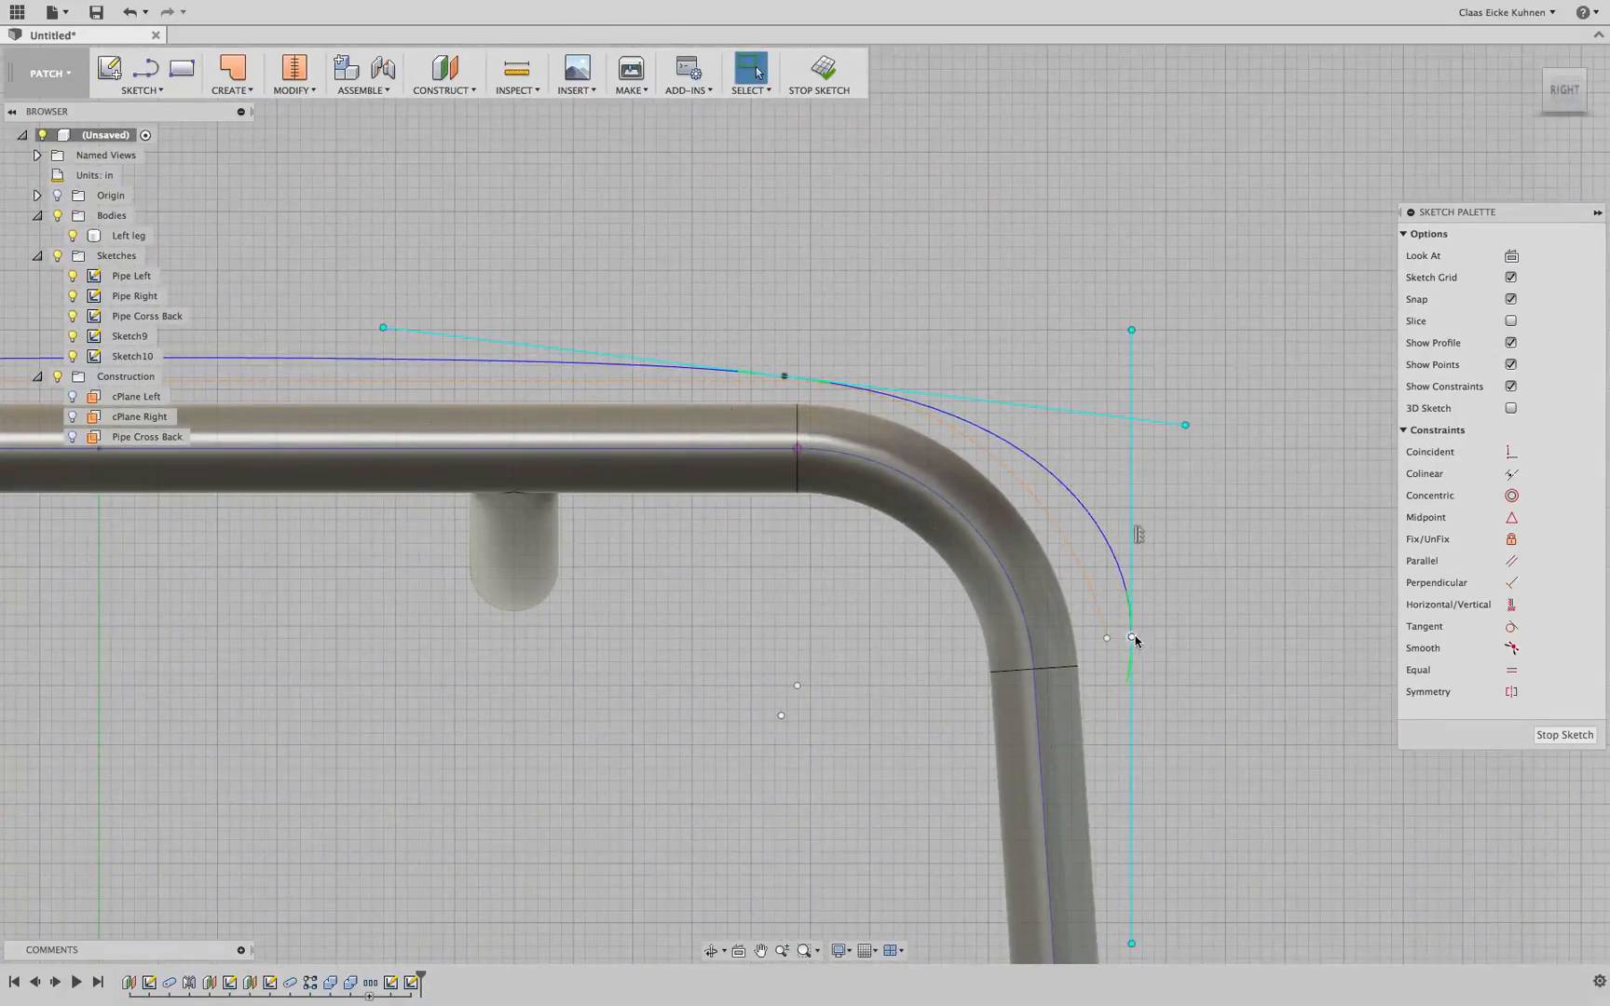
pyautogui.click(1134, 638)
pyautogui.press('m')
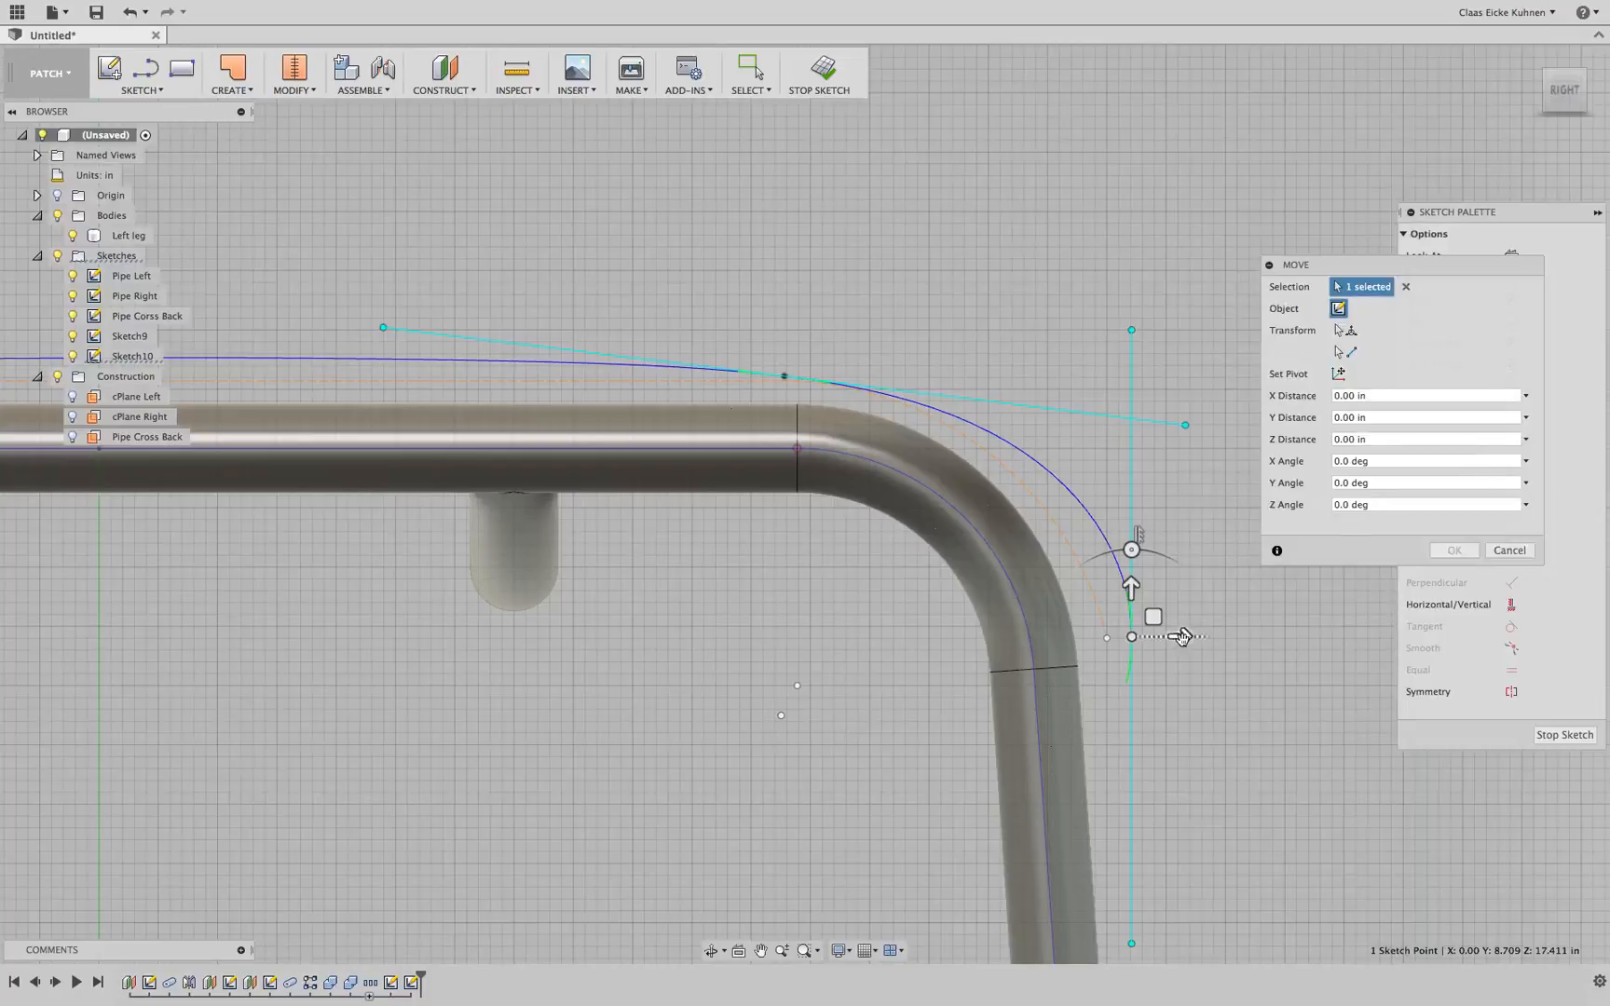
pyautogui.moveTo(1182, 637); pyautogui.dragTo(1167, 636)
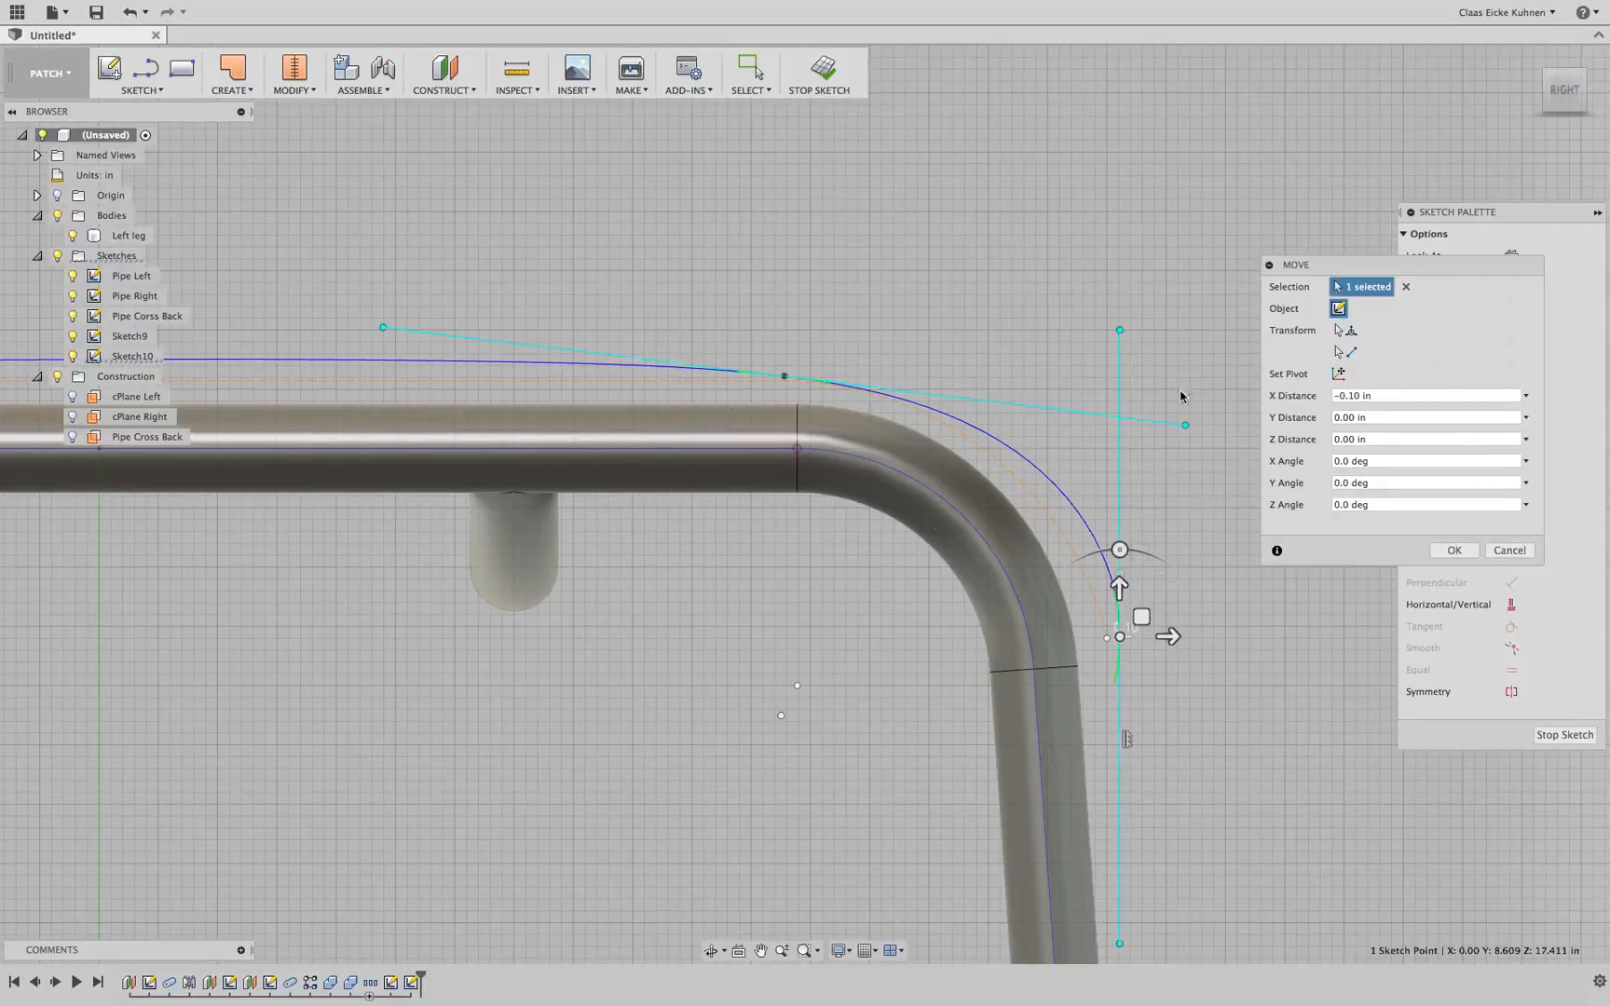
pyautogui.press('Return')
# Move the seat corner point by -0.074 in in X and -0.127 in in Y
pyautogui.scroll(-3, 806, 696)
pyautogui.moveTo(587, 635); pyautogui.dragTo(1221, 738, button='middle')
pyautogui.click(357, 581)
pyautogui.scroll(5, 718, 540)
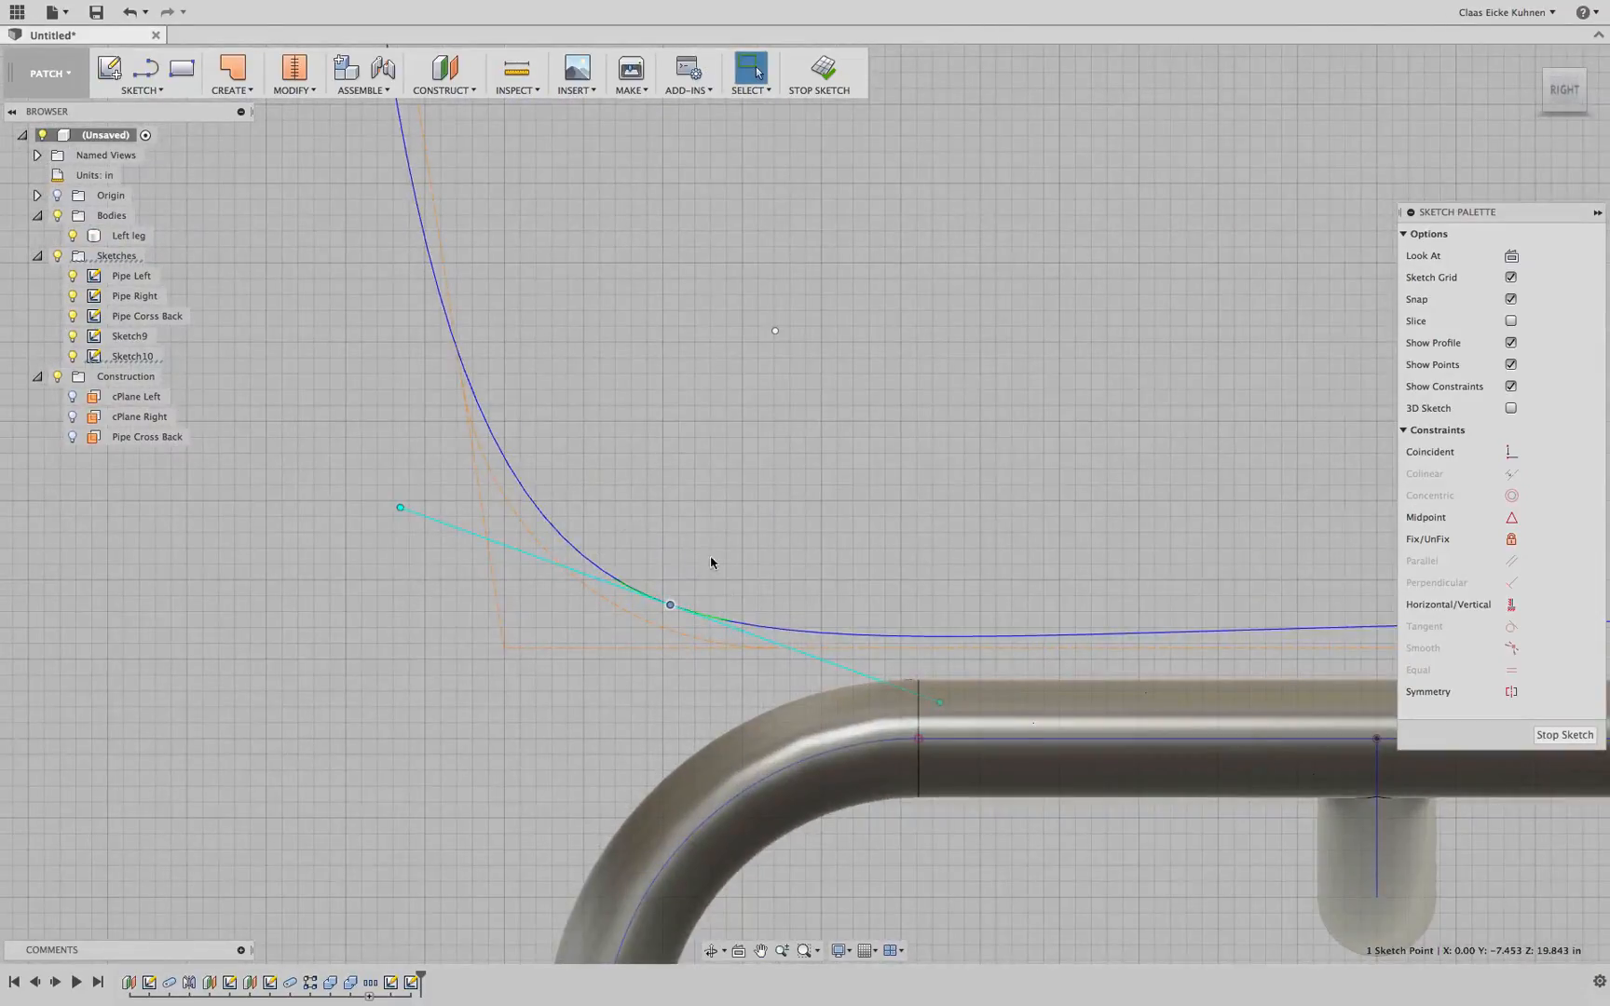
pyautogui.press('m')
pyautogui.moveTo(671, 602)
pyautogui.mouseDown()
pyautogui.moveTo(687, 592)
pyautogui.moveTo(679, 606)
pyautogui.mouseUp()
pyautogui.scroll(-5, 708, 593)
pyautogui.moveTo(702, 399); pyautogui.dragTo(726, 696, button='middle')
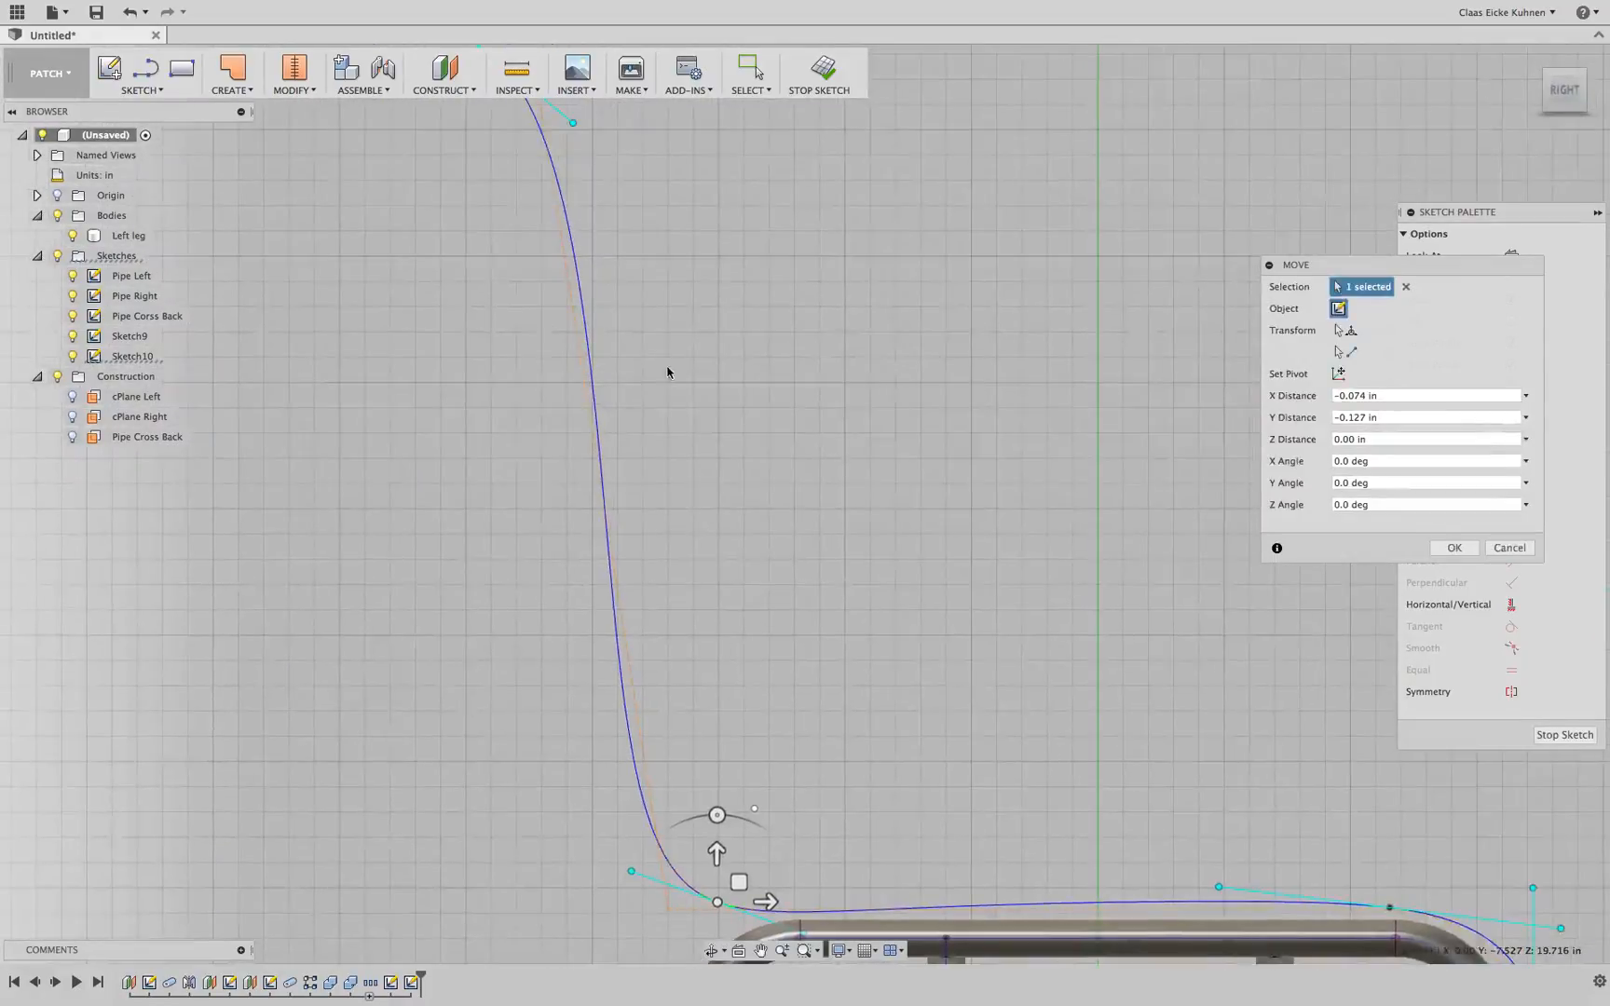
pyautogui.moveTo(667, 372); pyautogui.dragTo(678, 418, button='middle')
pyautogui.click(608, 302)
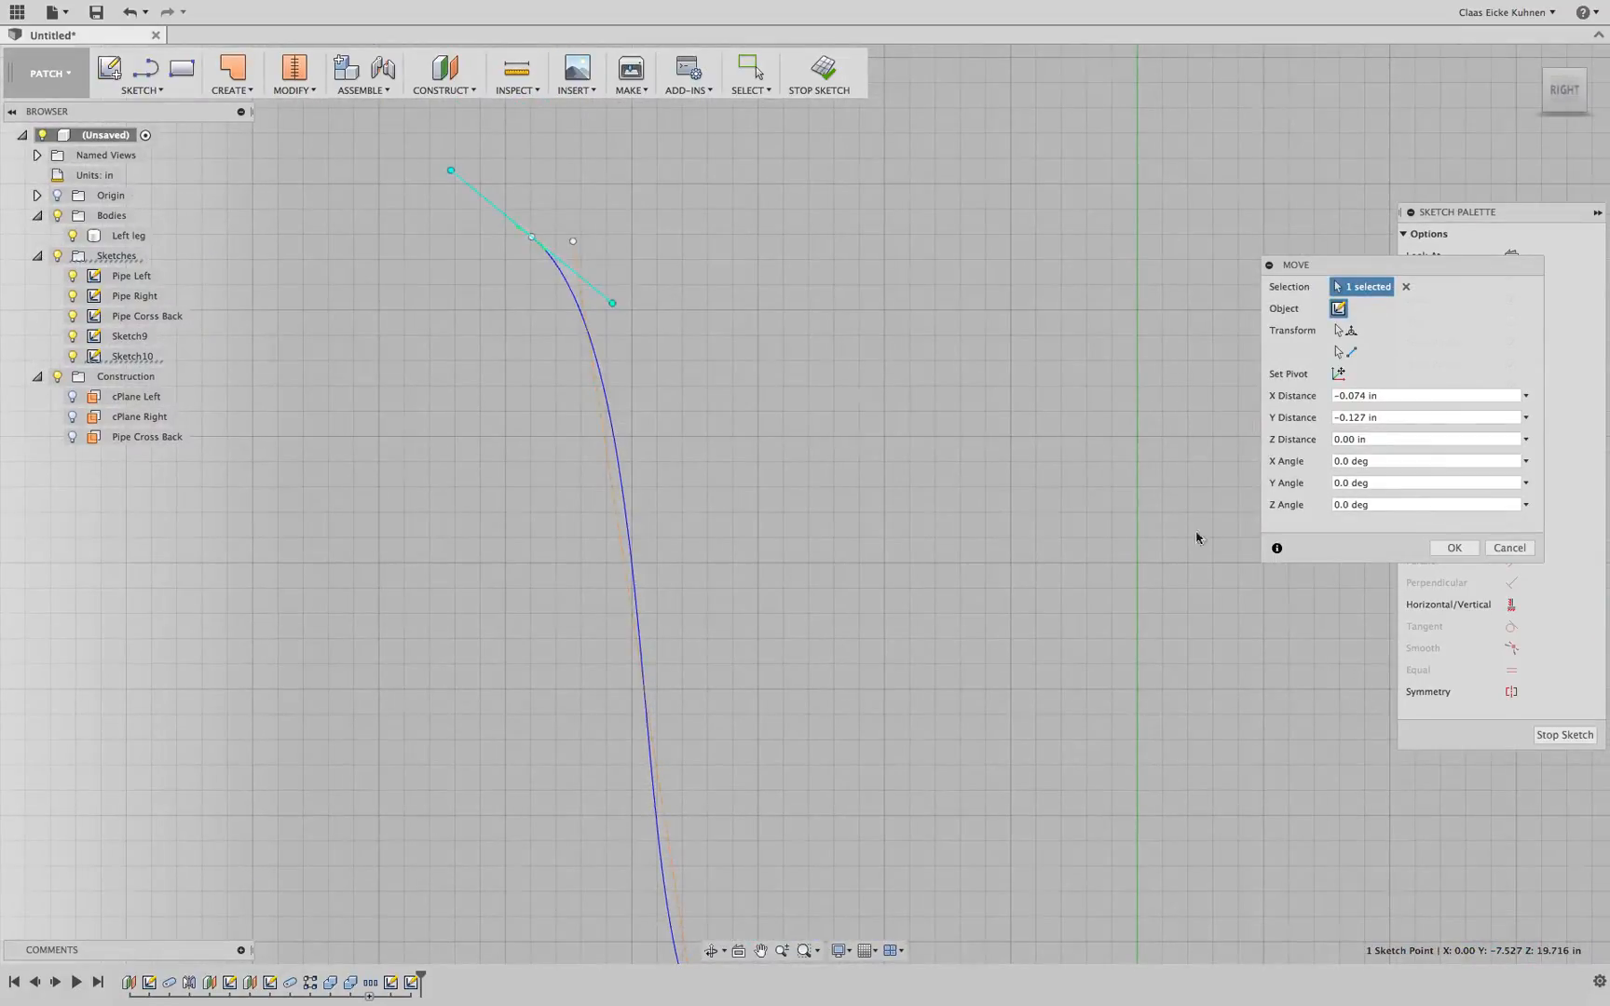
pyautogui.moveTo(1196, 538); pyautogui.dragTo(1110, 459, button='middle')
pyautogui.click(1450, 550)
# Move the seat point by 0.098 in in X and 0.028 in in Y
pyautogui.scroll(-5, 987, 573)
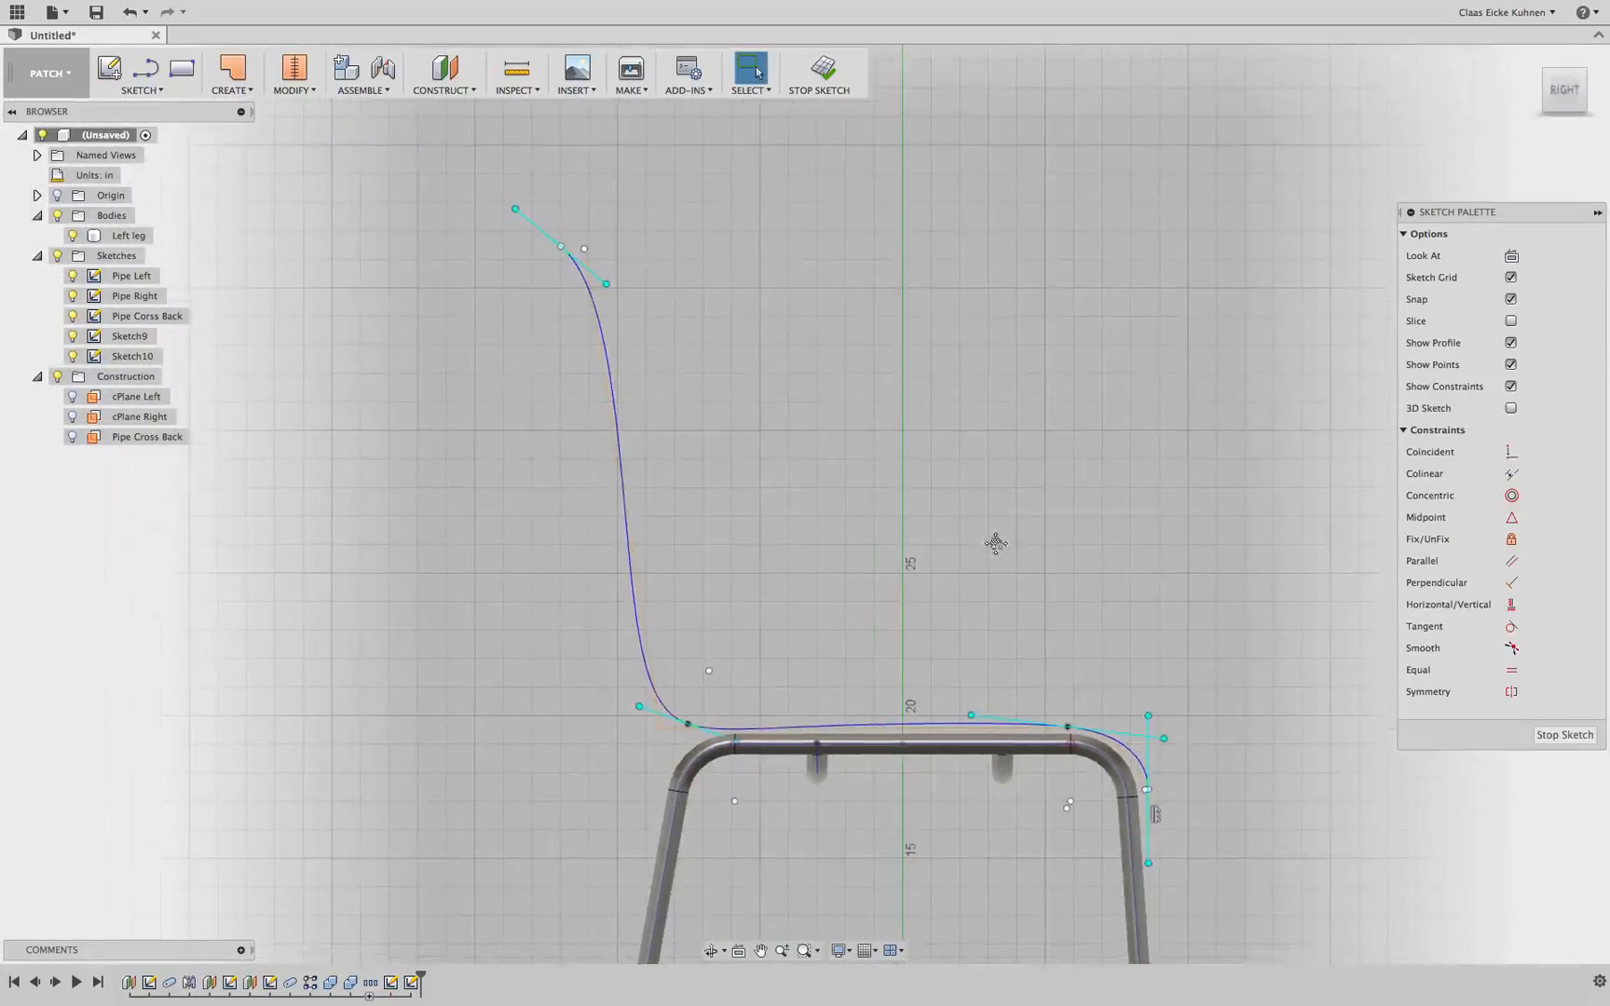
pyautogui.scroll(5, 994, 545)
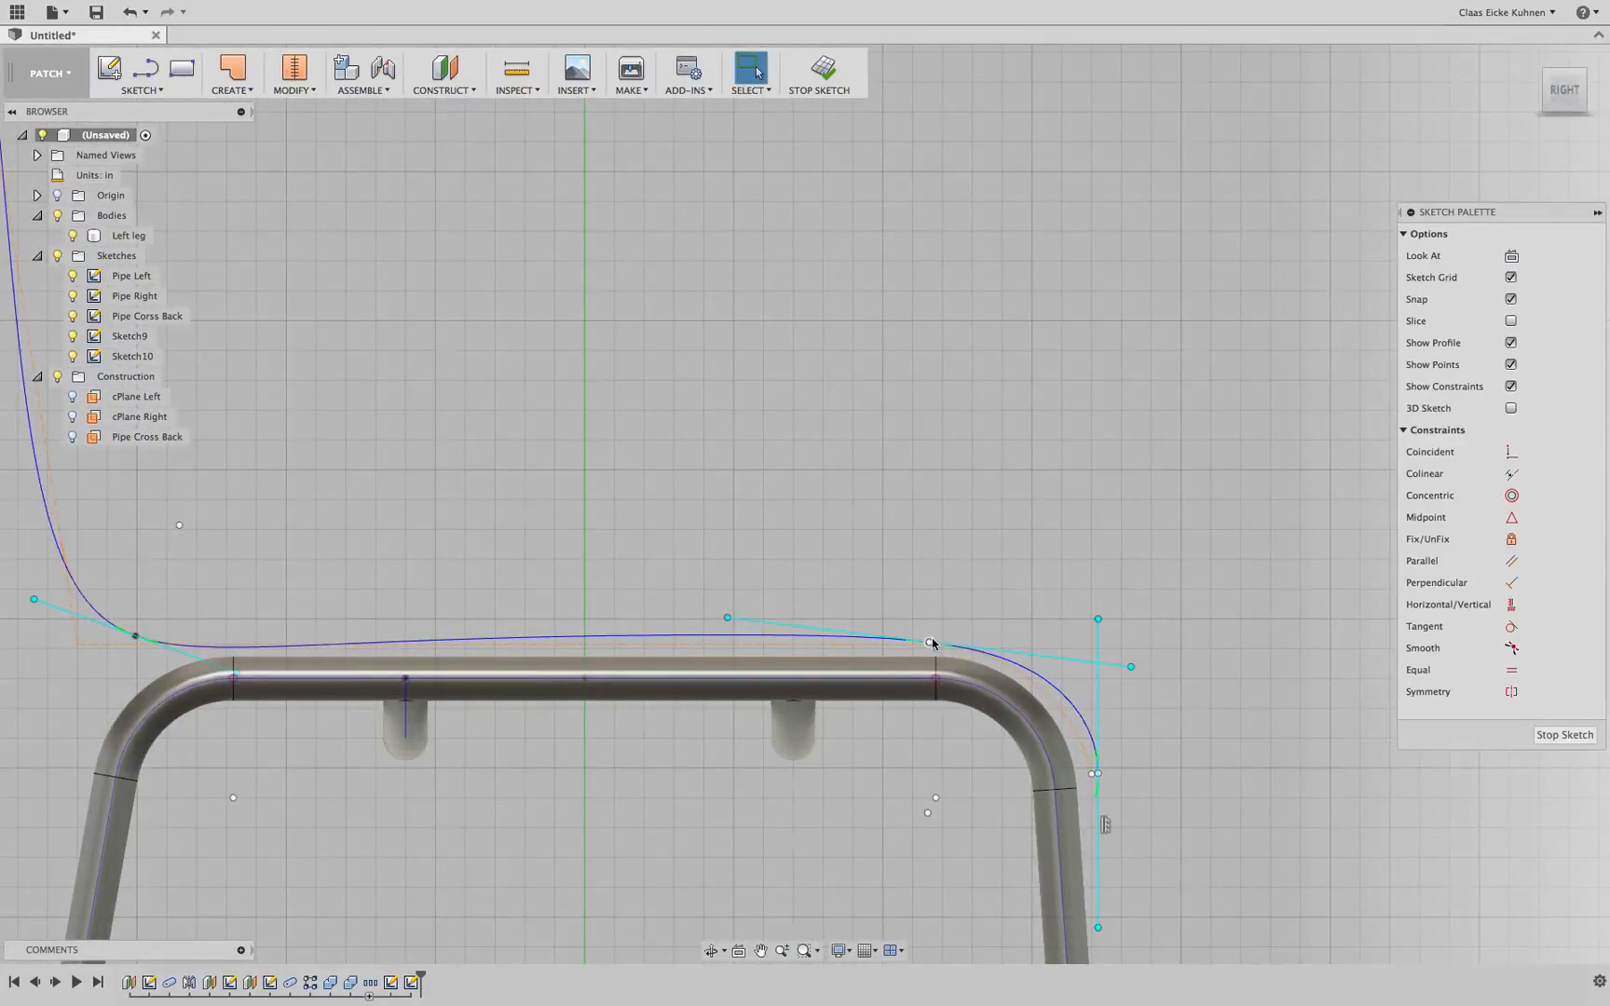
pyautogui.click(929, 643)
pyautogui.press('m')
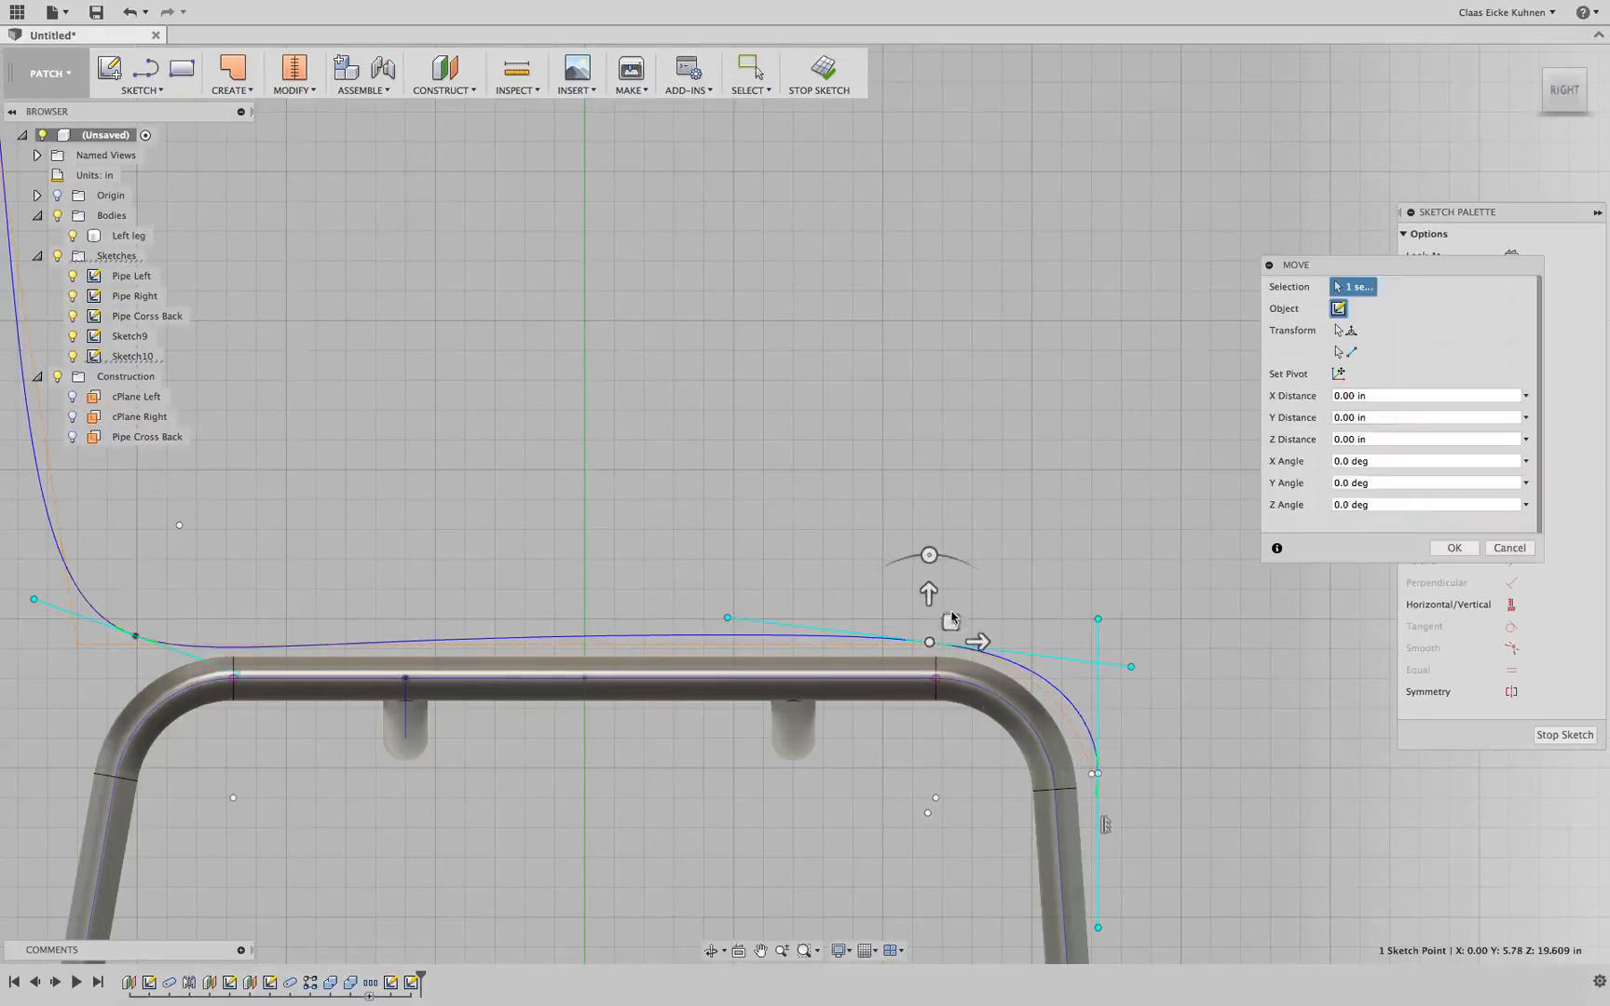
pyautogui.moveTo(932, 640); pyautogui.dragTo(957, 619)
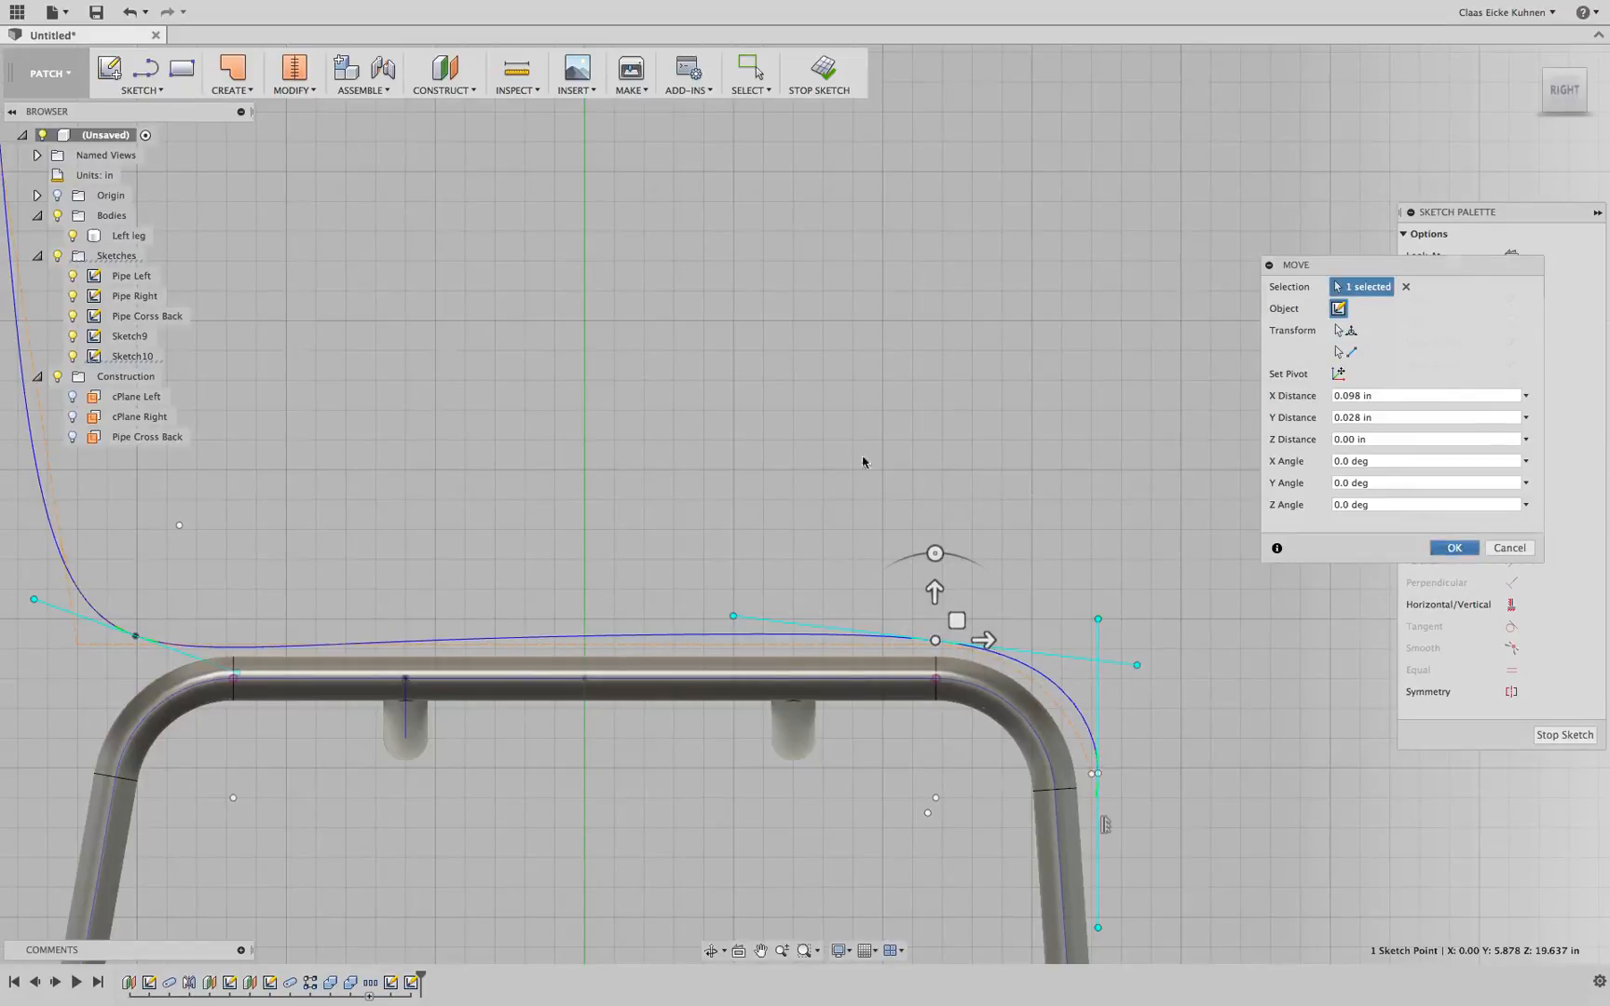
pyautogui.press('Return')
# Finish the sketch and return to the home 3D view
pyautogui.scroll(-5, 929, 449)
pyautogui.scroll(-3, 926, 434)
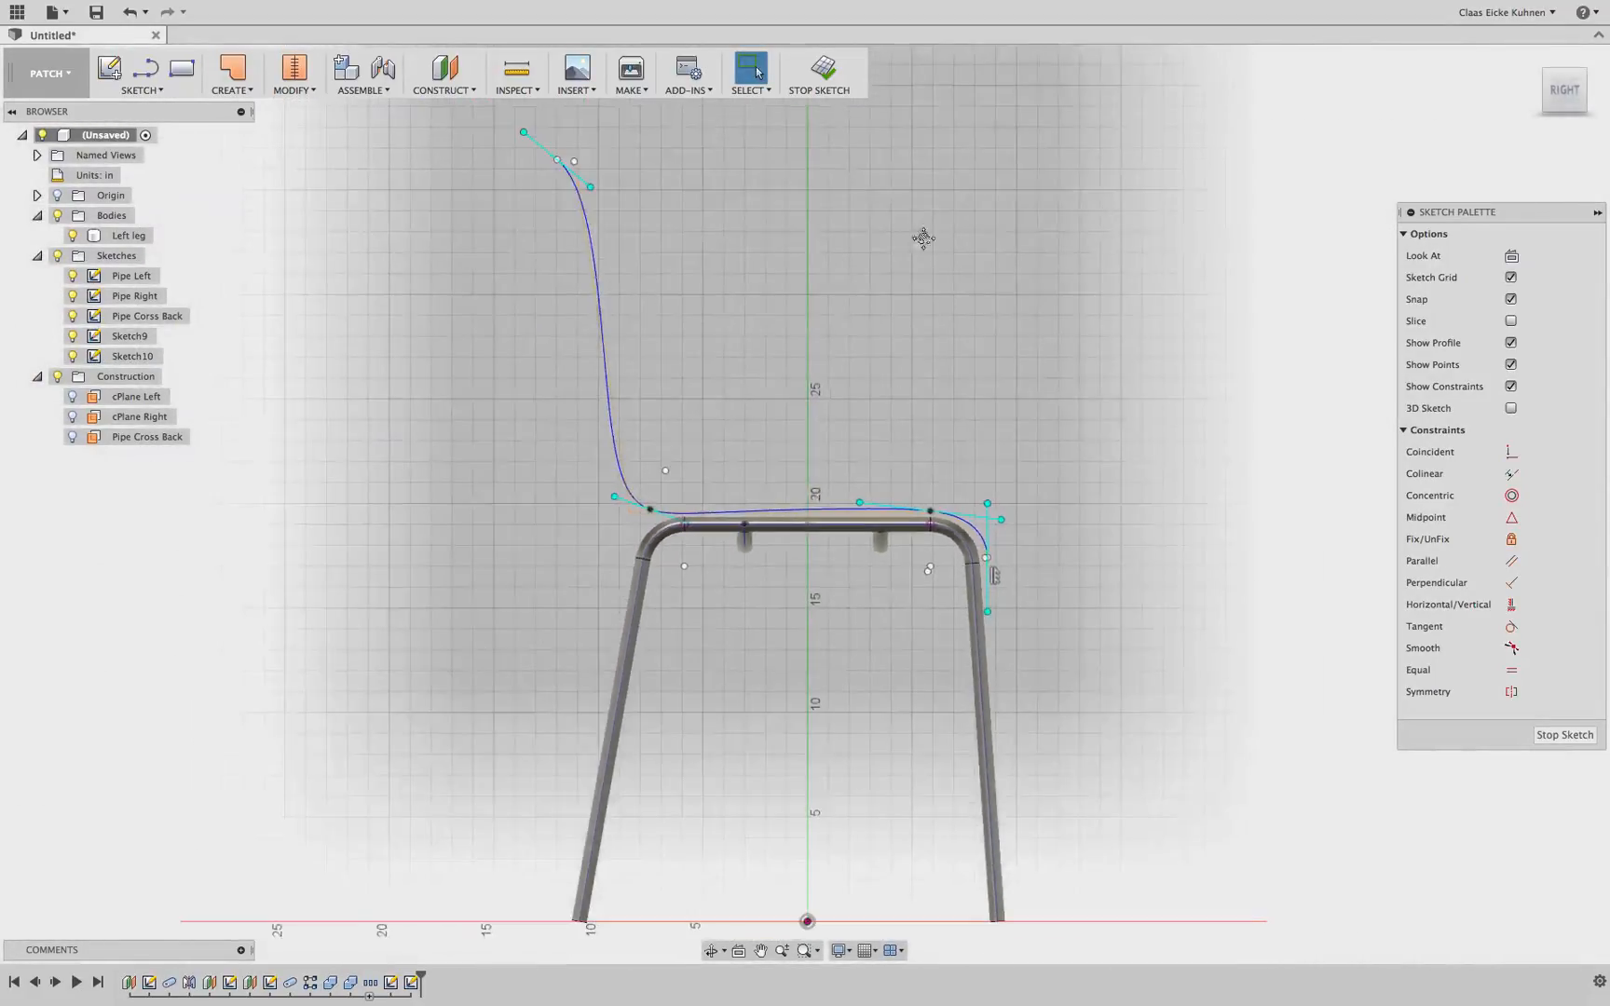
pyautogui.moveTo(923, 239); pyautogui.dragTo(841, 298, button='middle')
pyautogui.click(818, 67)
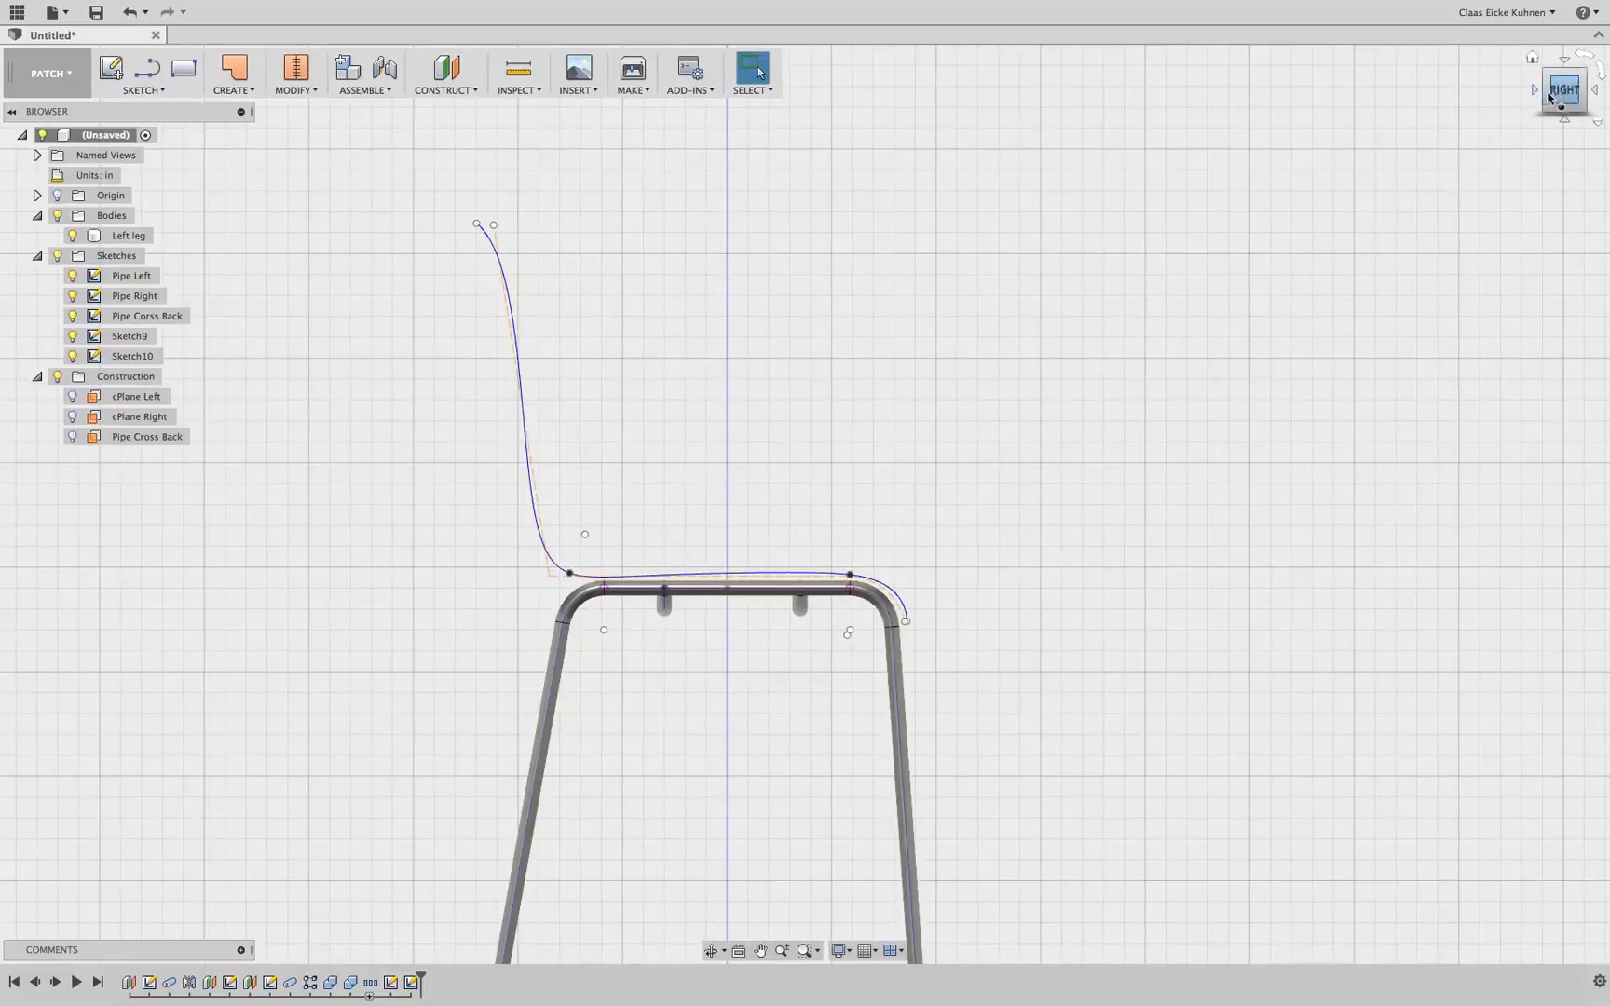
pyautogui.click(1548, 96)
pyautogui.click(253, 91)
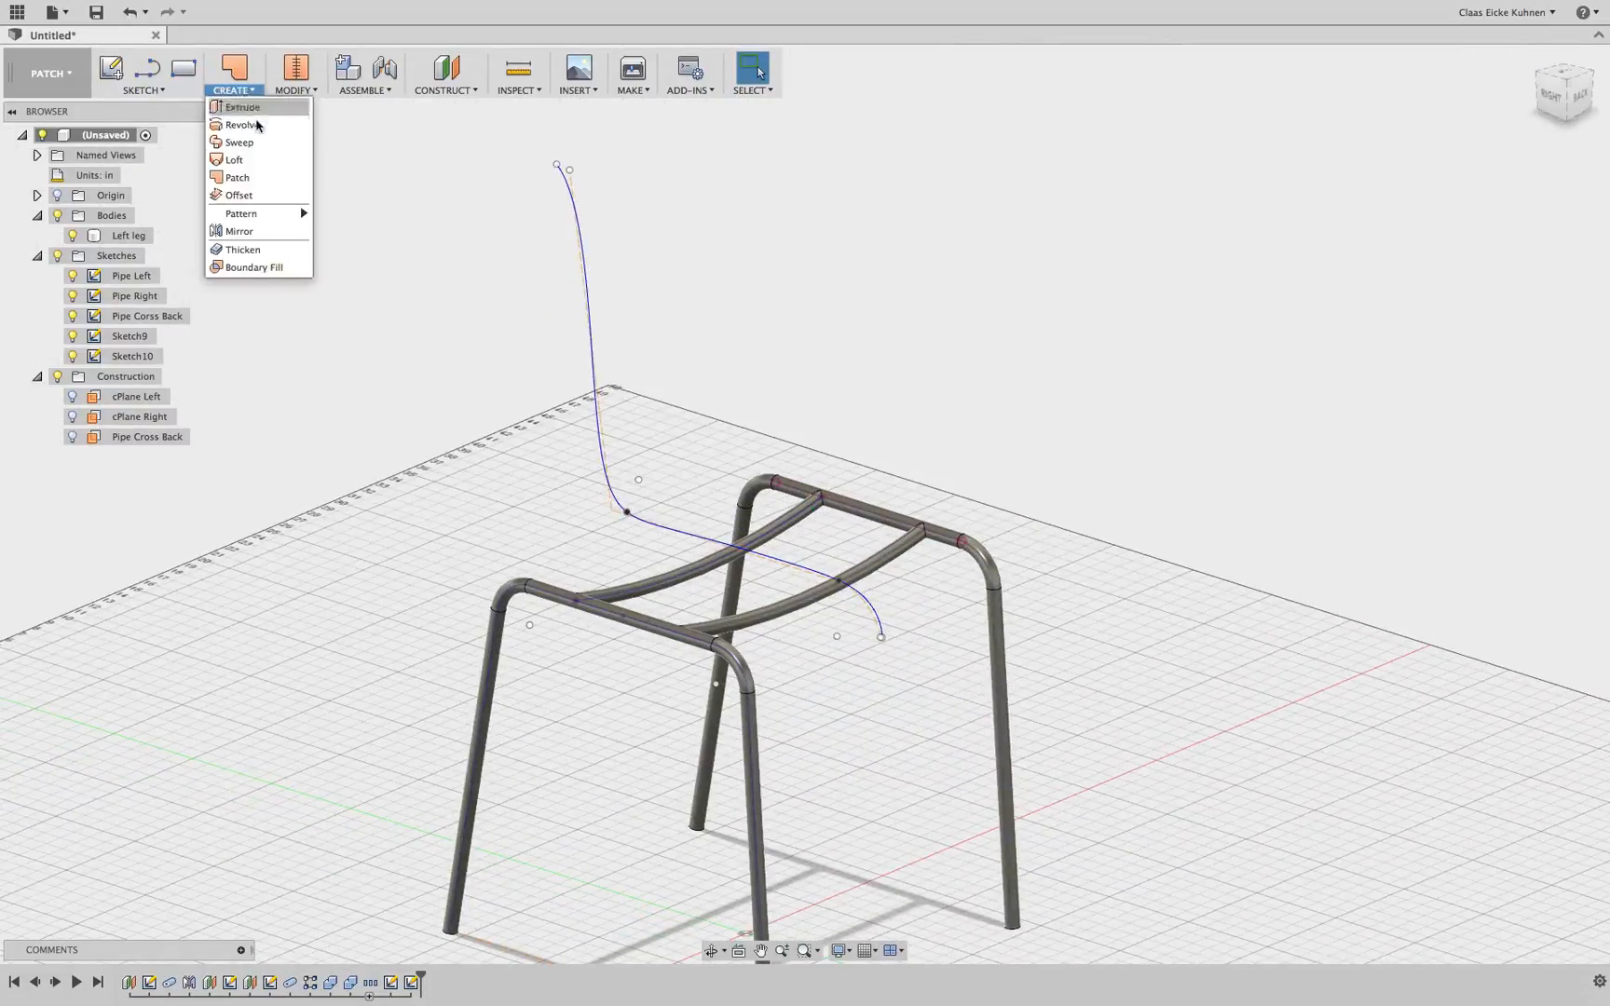
pyautogui.click(259, 107)
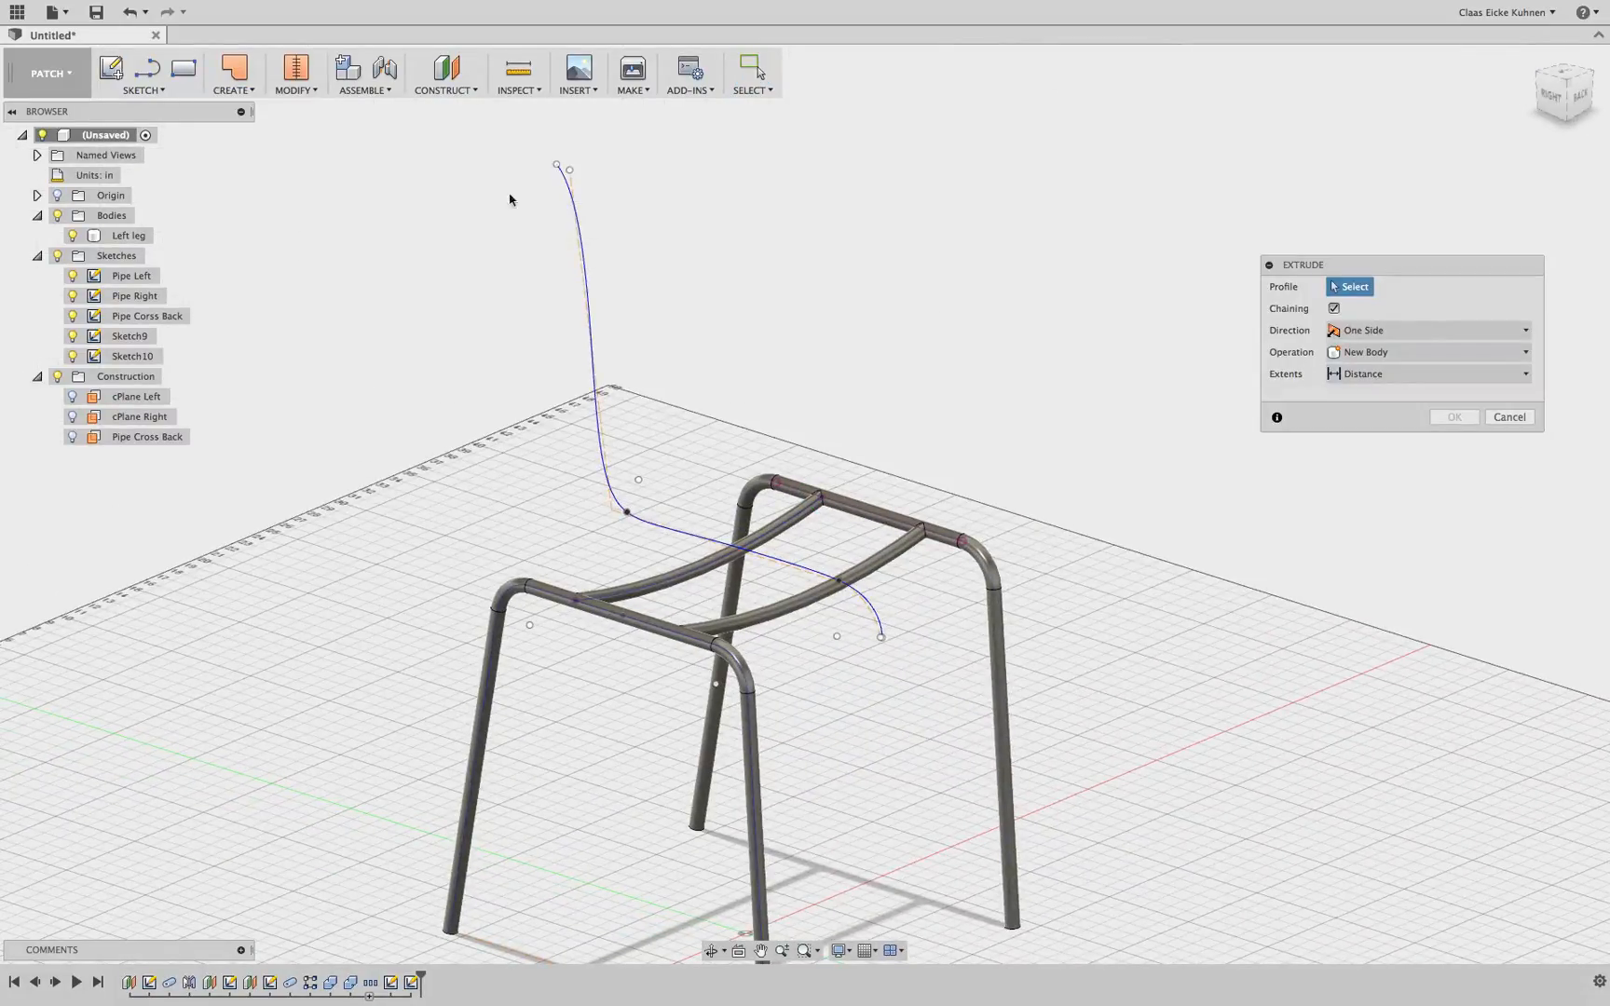
pyautogui.click(562, 191)
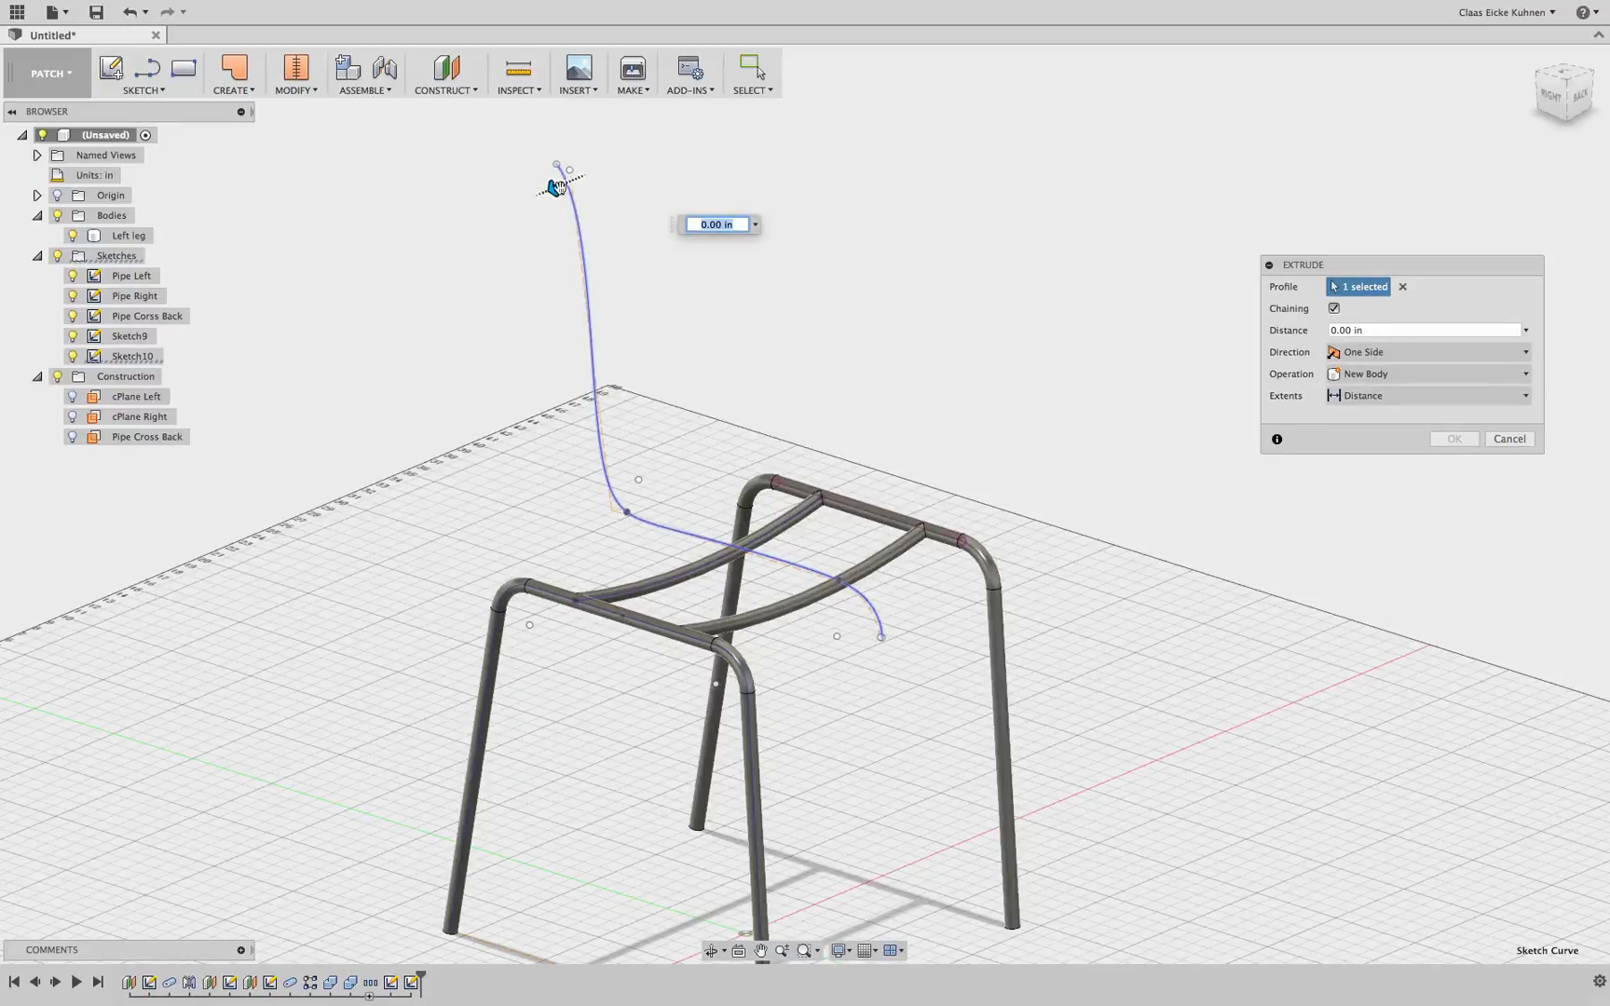
pyautogui.moveTo(556, 186); pyautogui.dragTo(449, 265)
pyautogui.moveTo(421, 272); pyautogui.dragTo(460, 229)
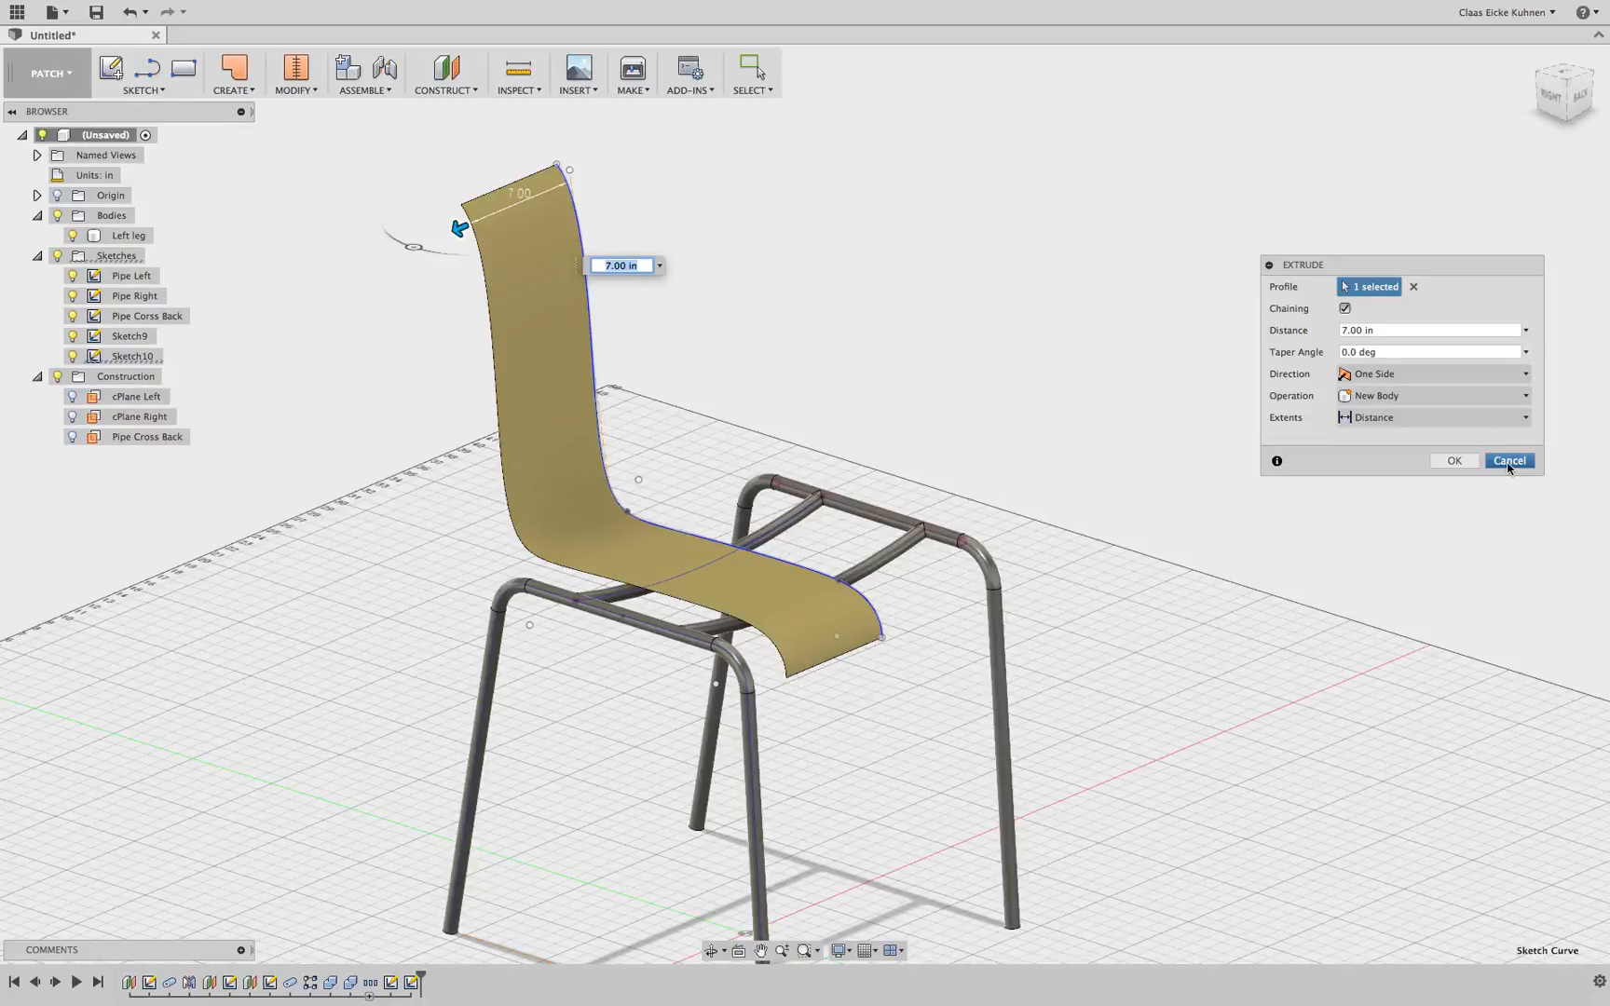
pyautogui.click(1509, 461)
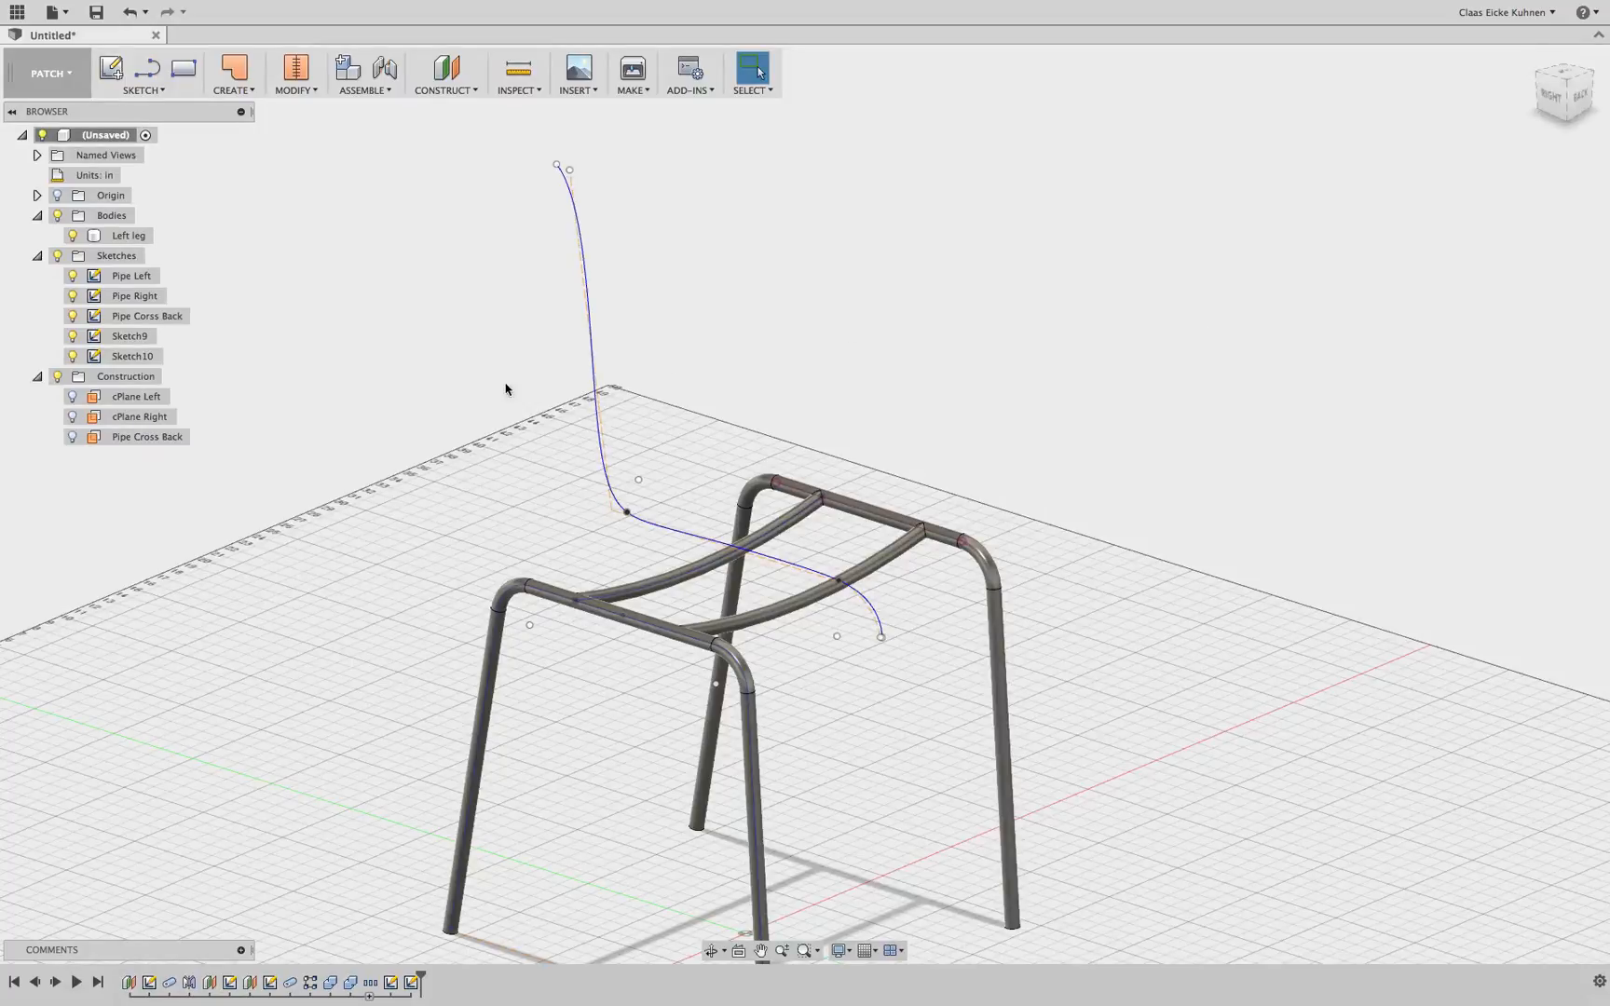
# Show the cPlane Left and cPlane Right construction planes
pyautogui.click(72, 396)
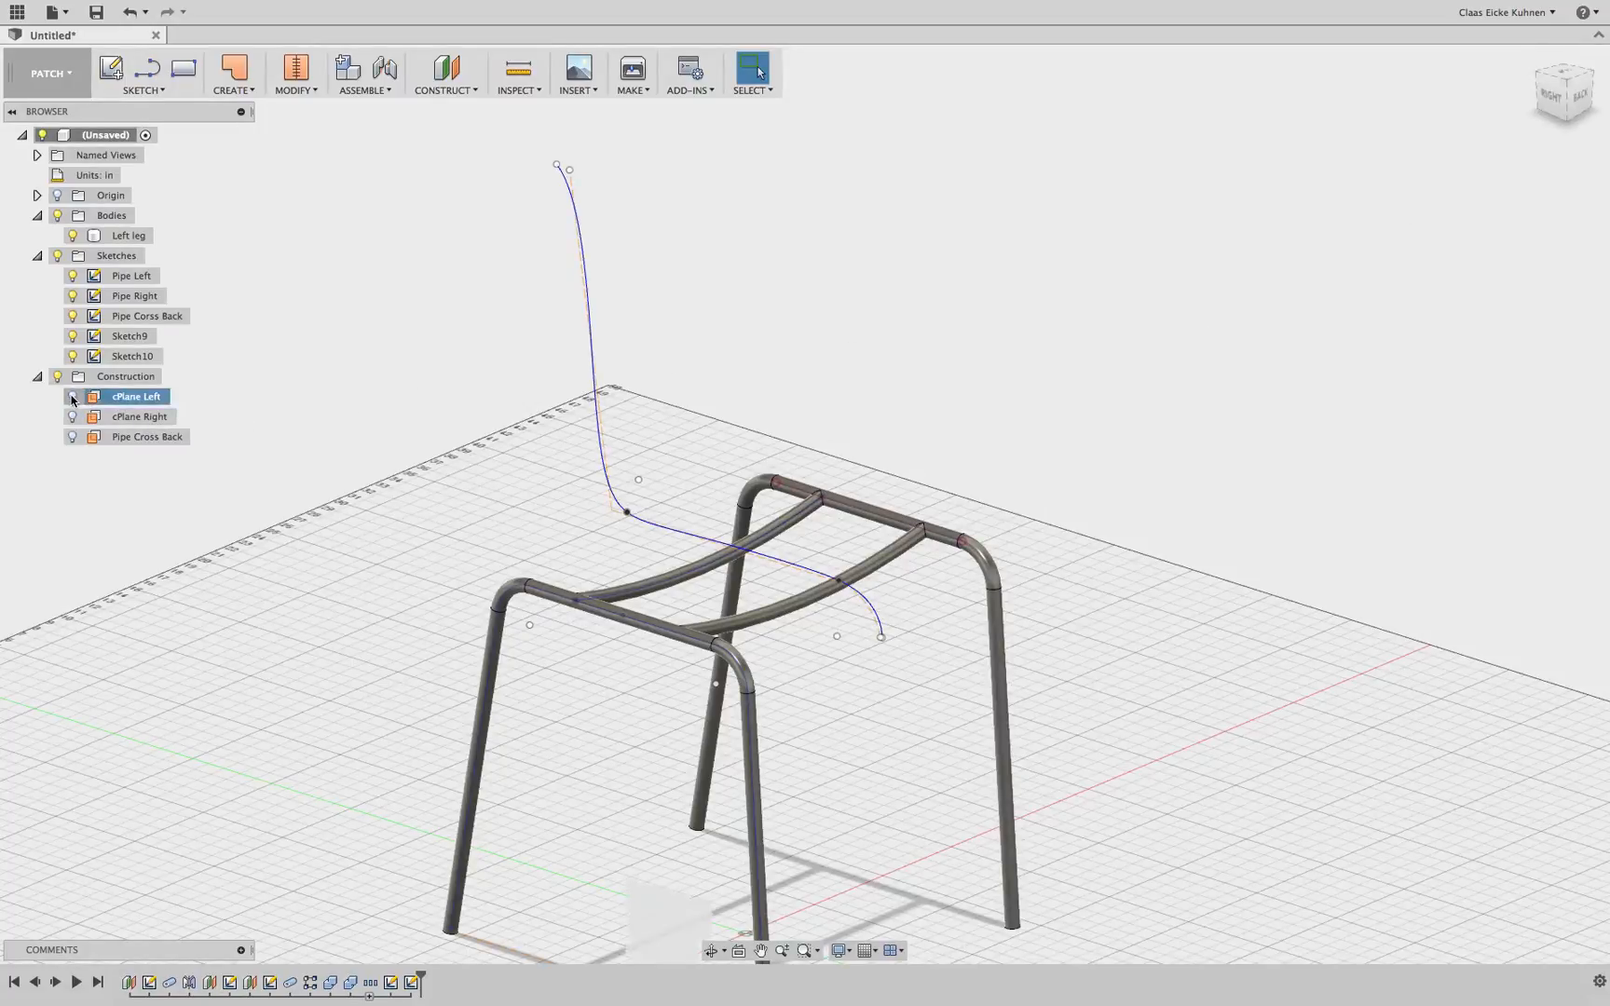
pyautogui.click(73, 416)
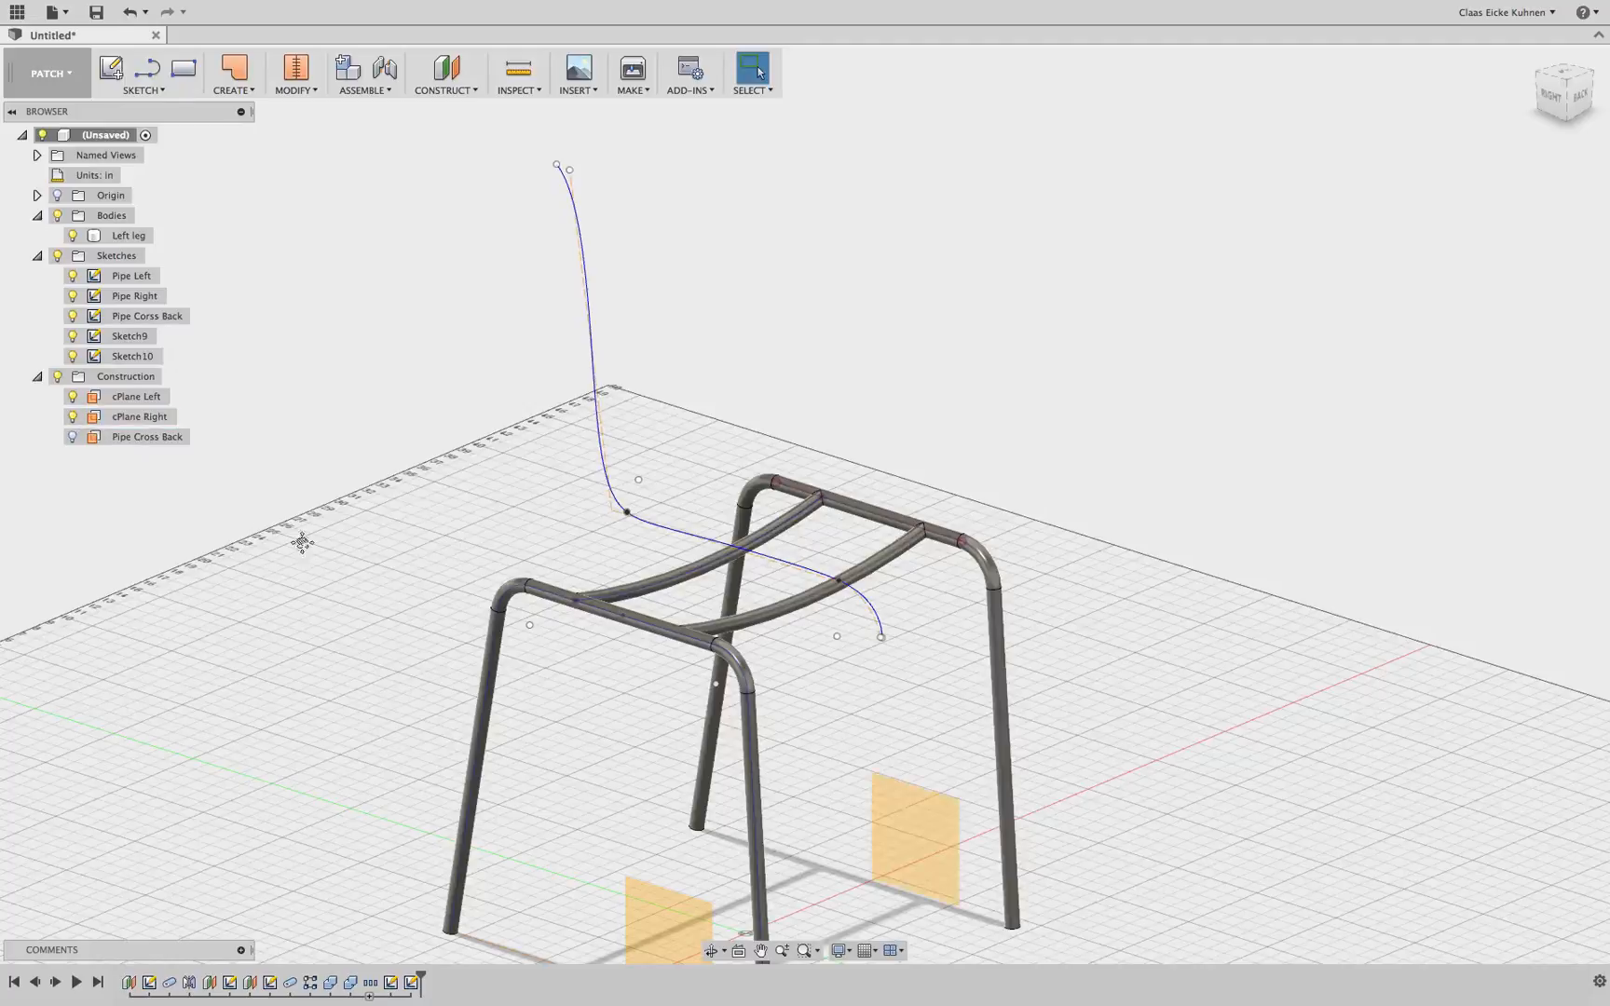
pyautogui.scroll(-2, 281, 471)
pyautogui.scroll(-1, 299, 519)
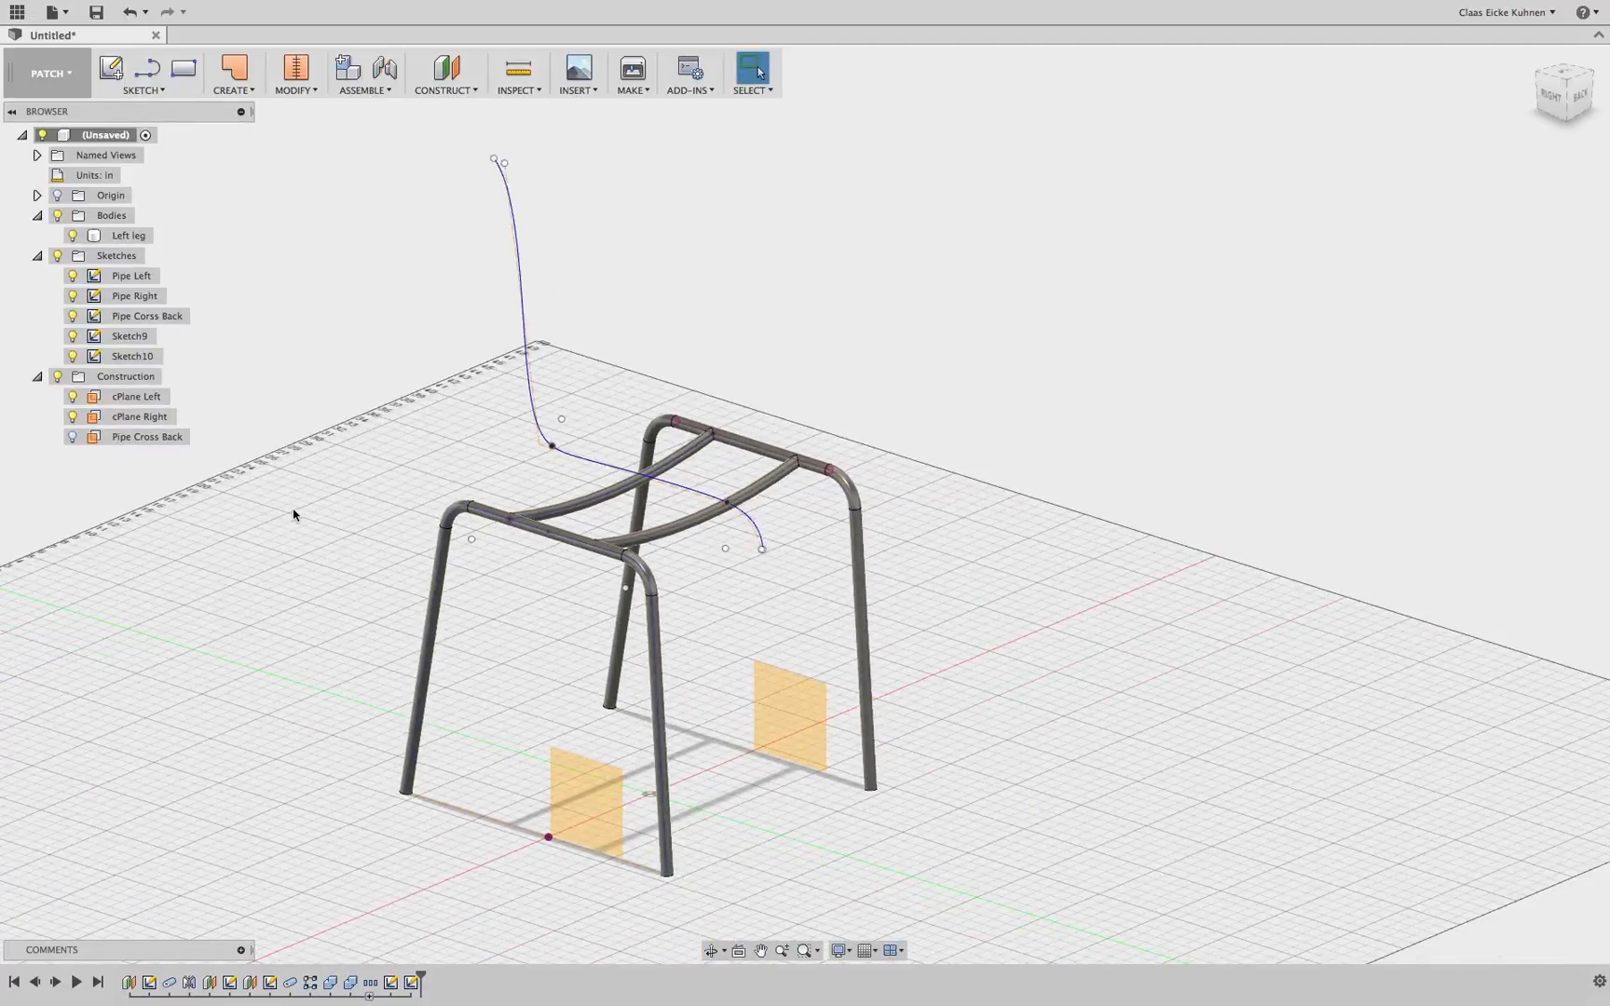
# Hide Sketch9 and rename it Layout
pyautogui.click(248, 91)
pyautogui.click(73, 337)
pyautogui.click(131, 337)
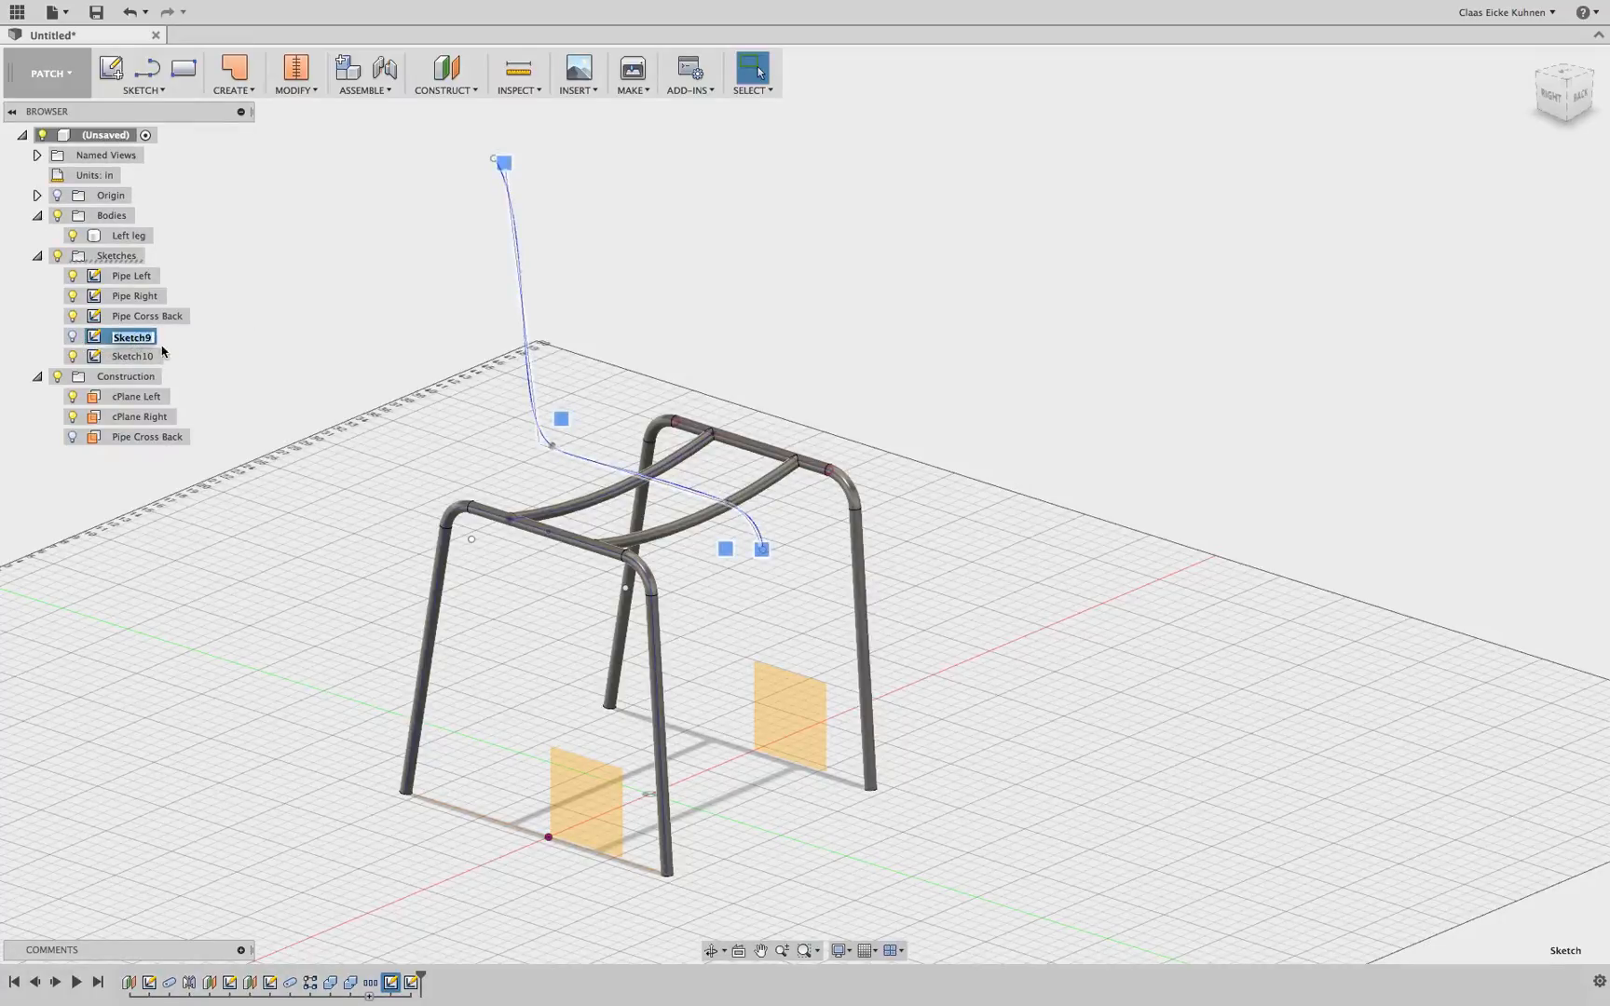
pyautogui.press('Return')
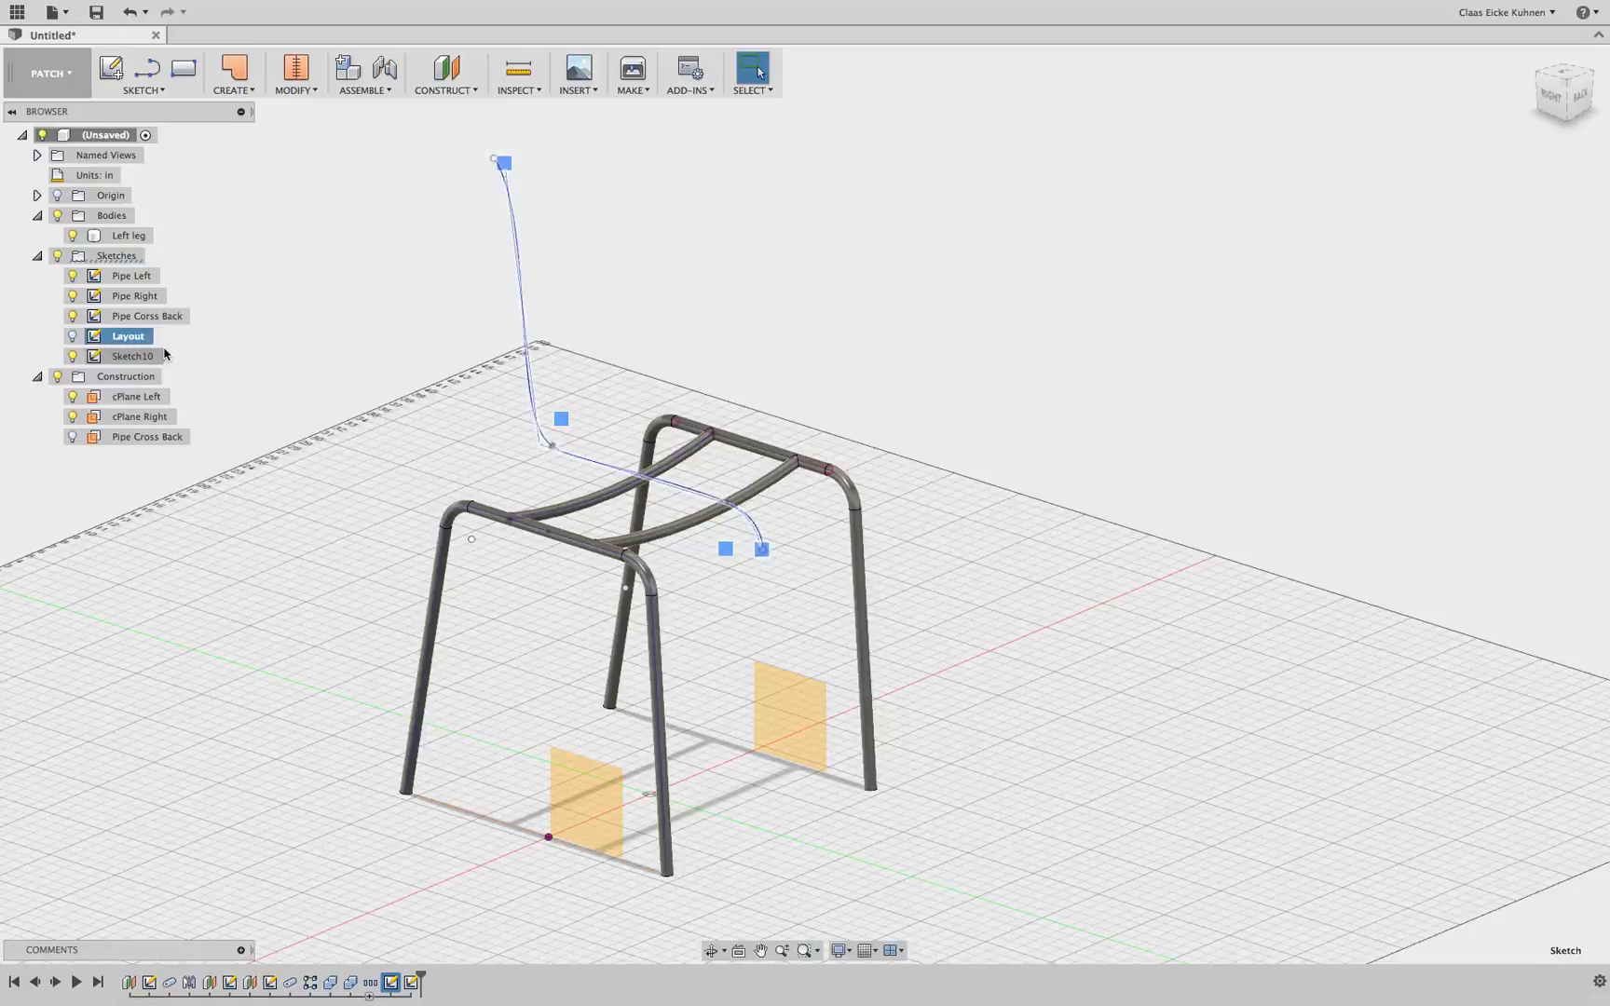
# Rename Sketch10 as Center Spline and finish editing the sketch
pyautogui.doubleClick(139, 355)
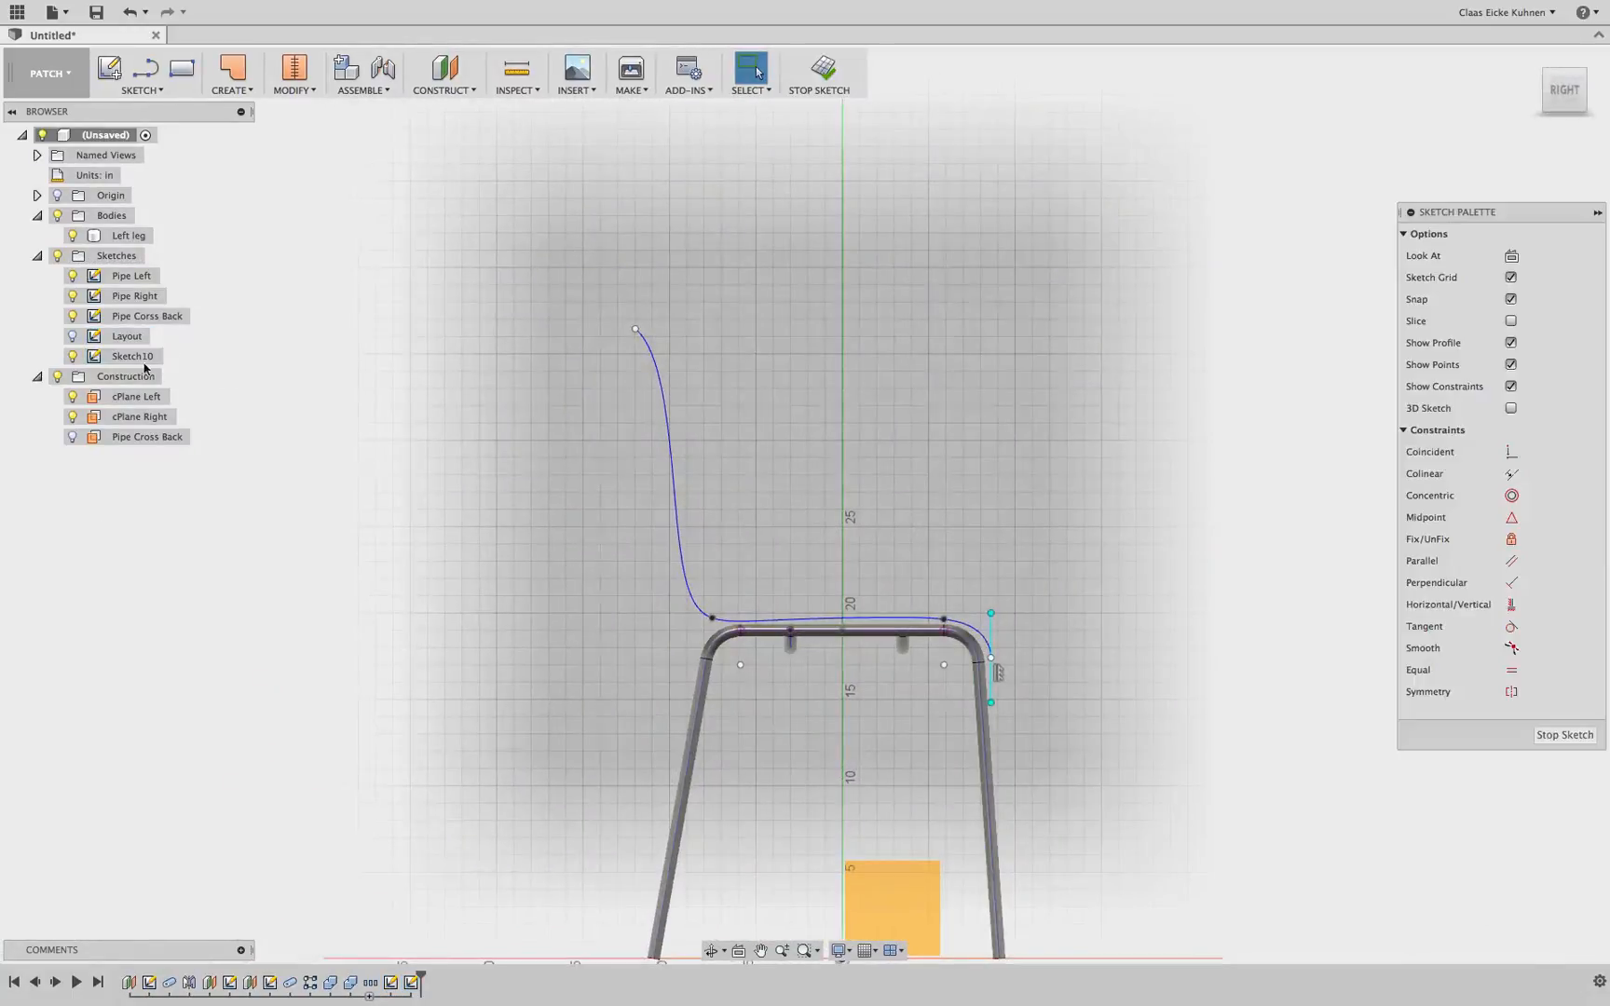
pyautogui.click(134, 357)
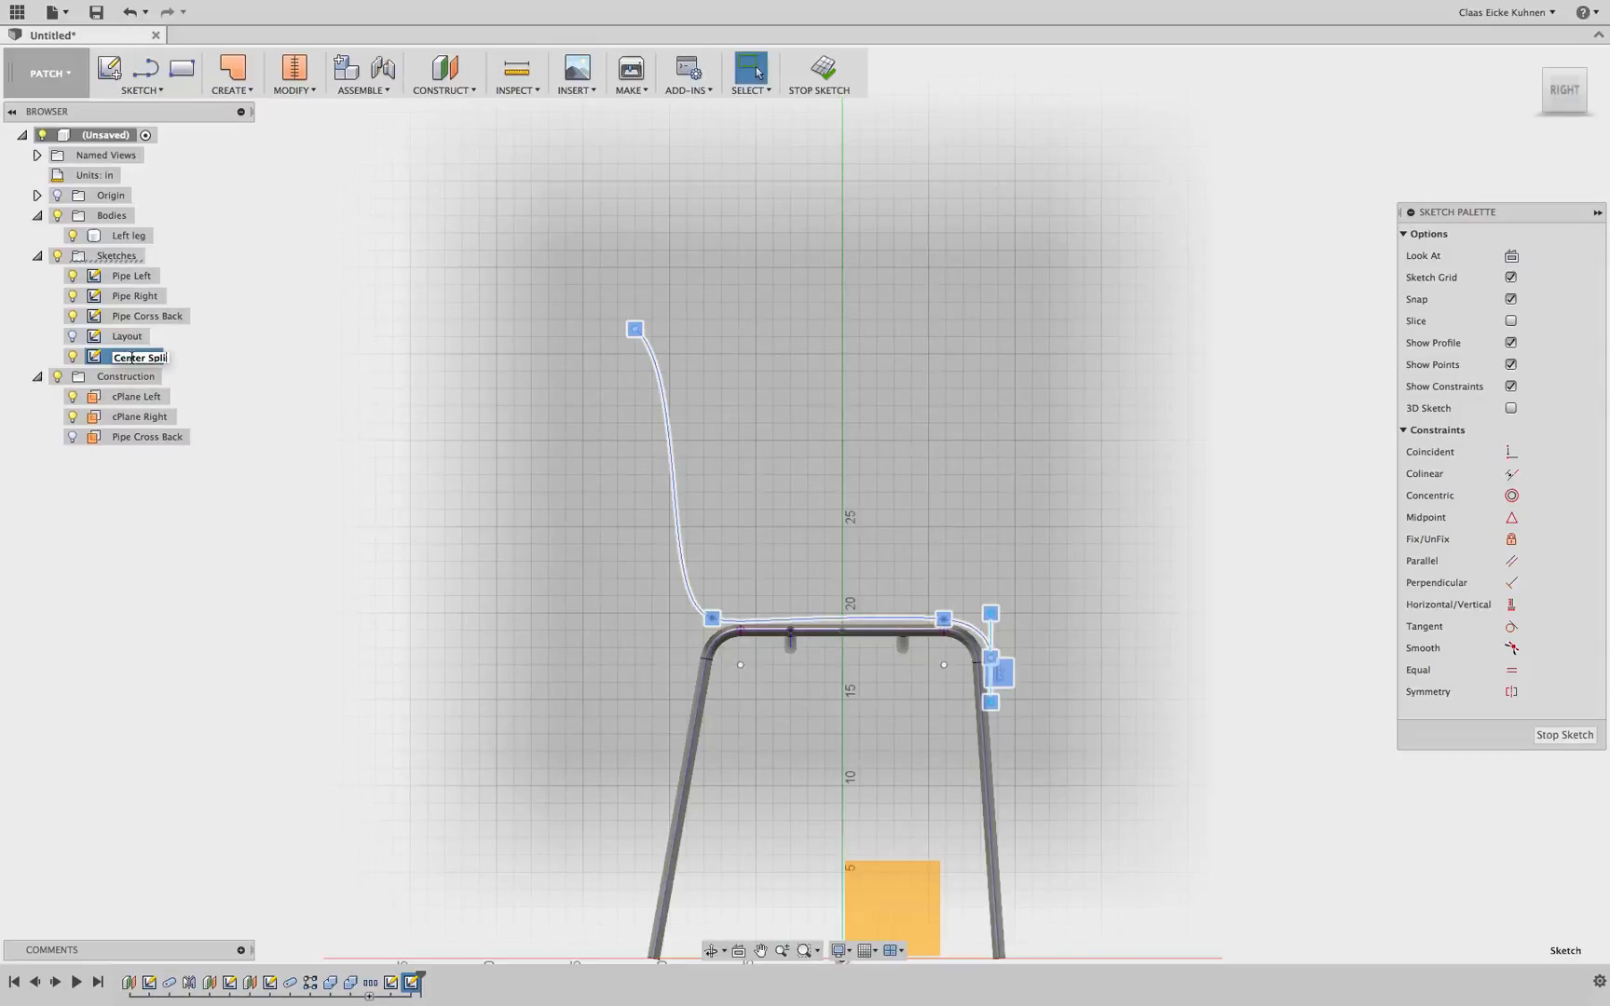
pyautogui.write('Center Spline')
pyautogui.click(823, 70)
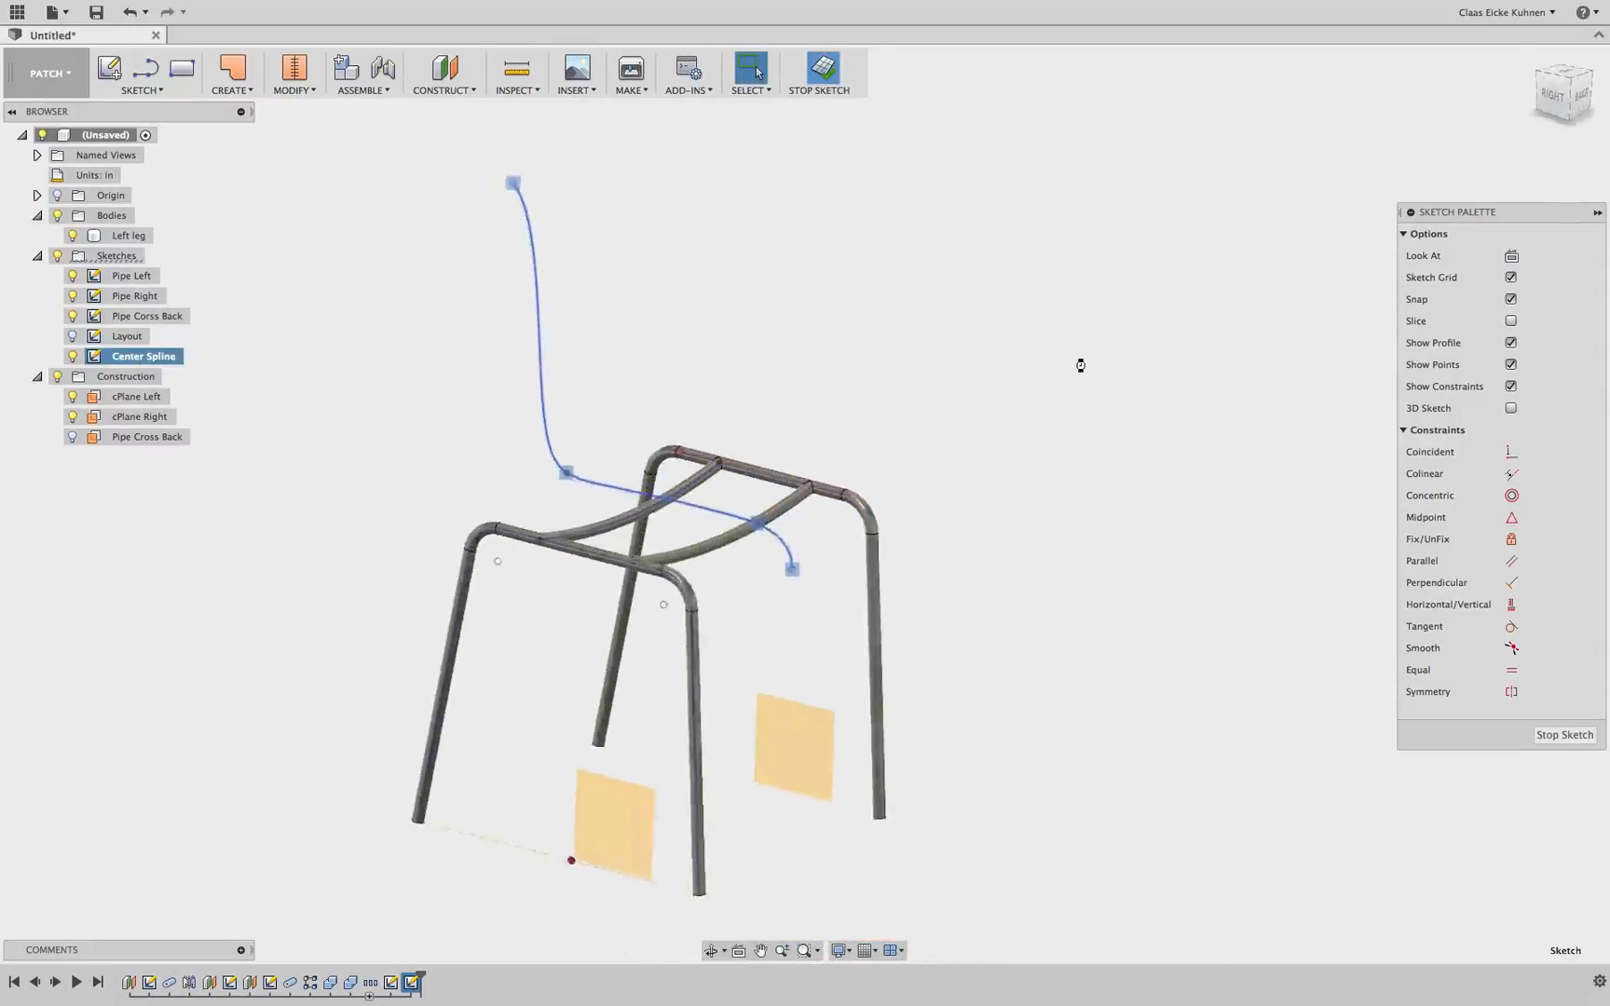
# Create a new sketch on the cPlane Right construction plane
pyautogui.click(433, 385)
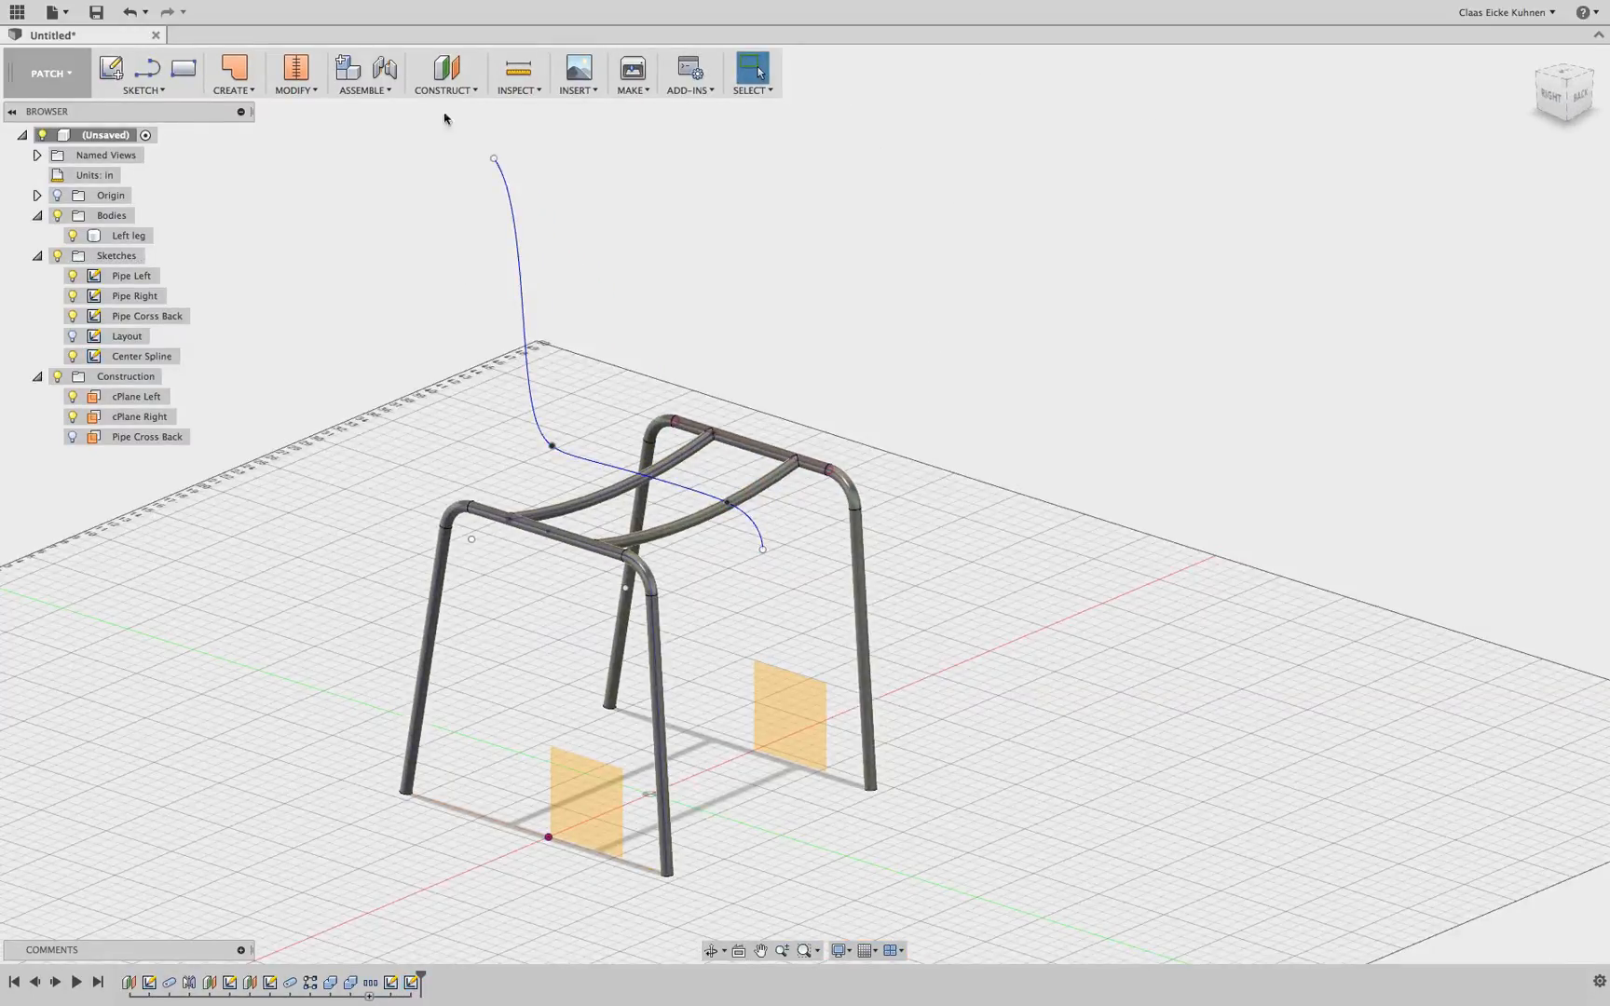
pyautogui.click(110, 67)
pyautogui.click(778, 731)
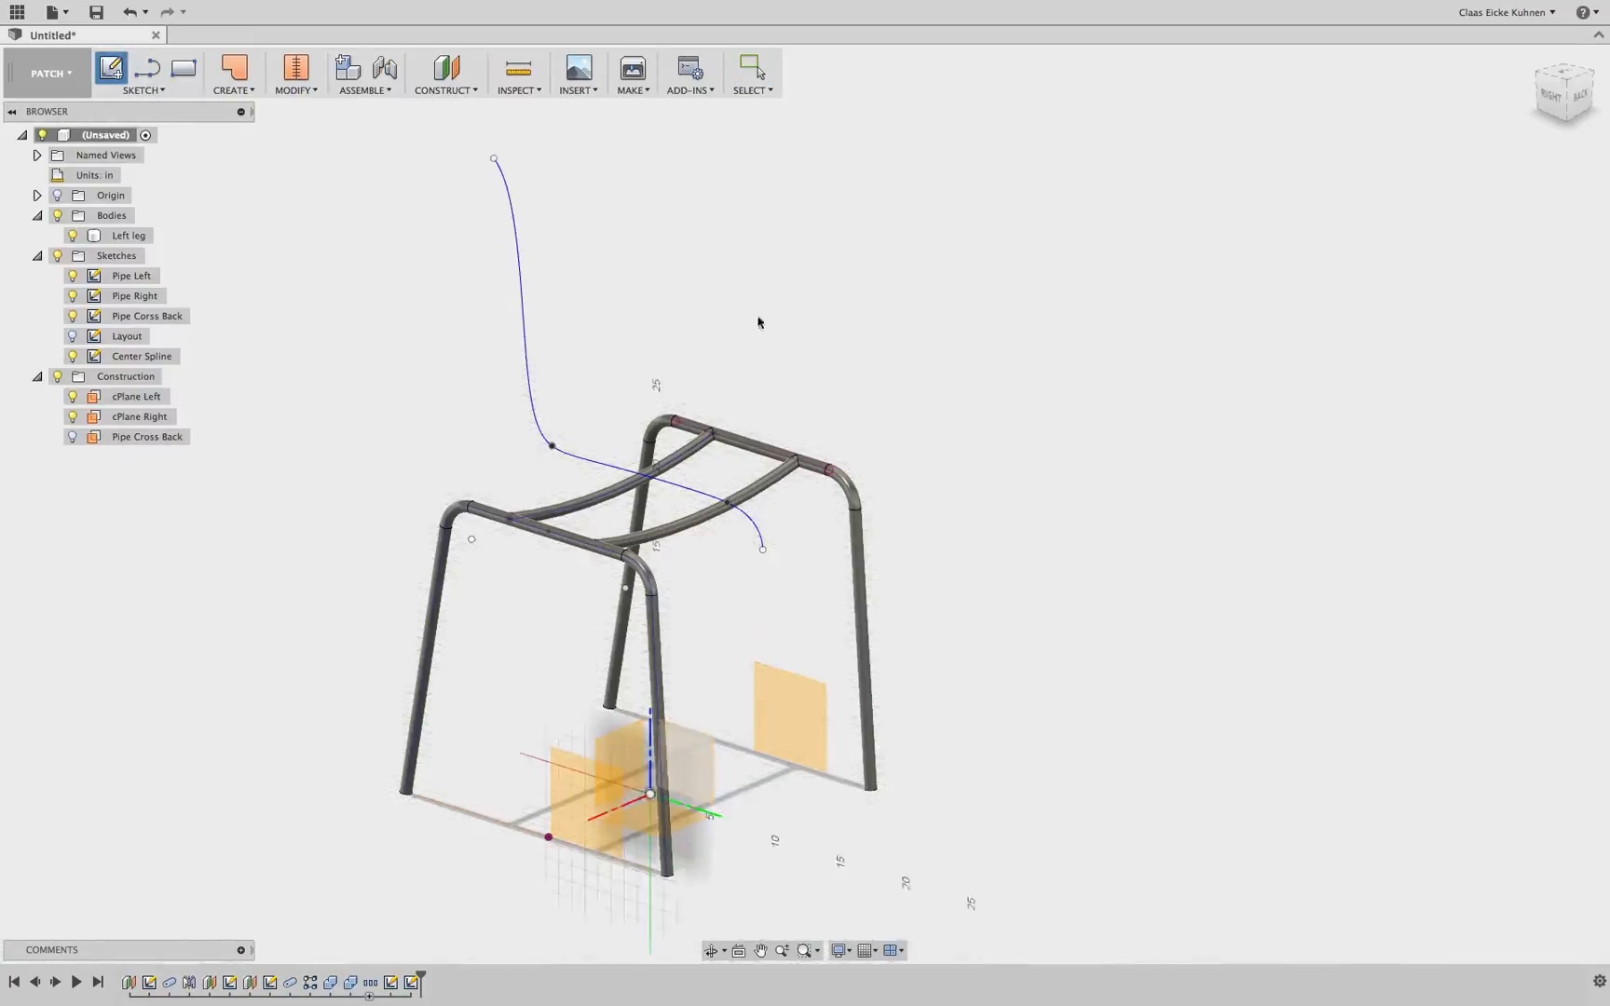
pyautogui.click(792, 701)
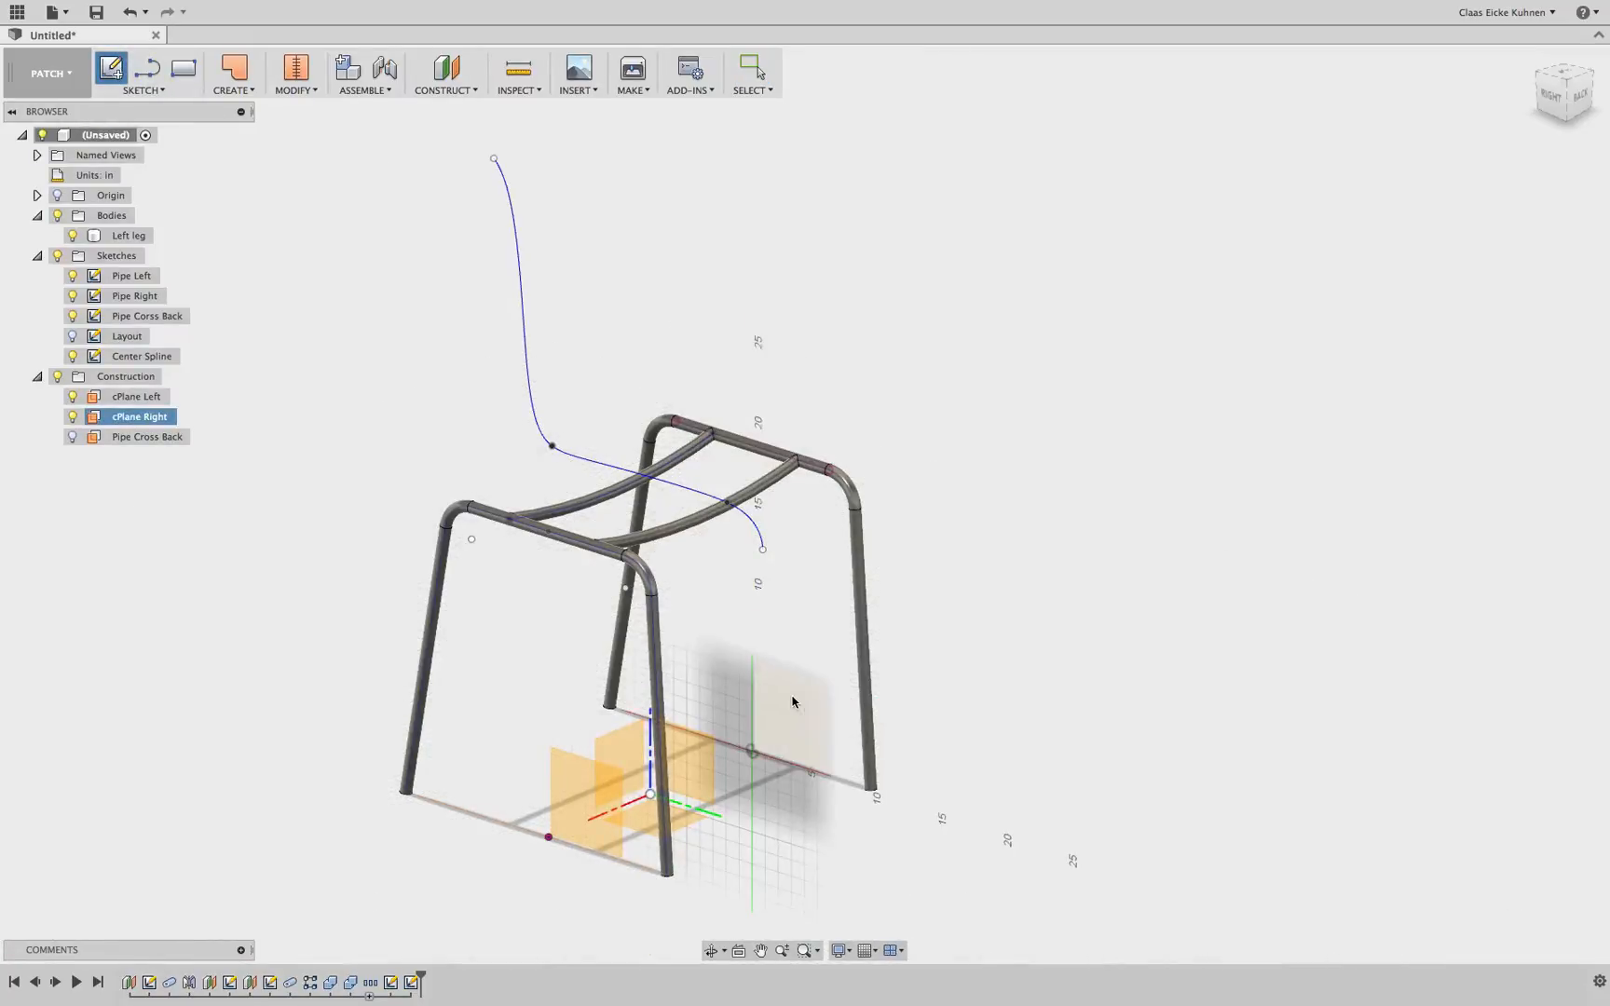
pyautogui.moveTo(1036, 251); pyautogui.dragTo(1006, 563, button='middle')
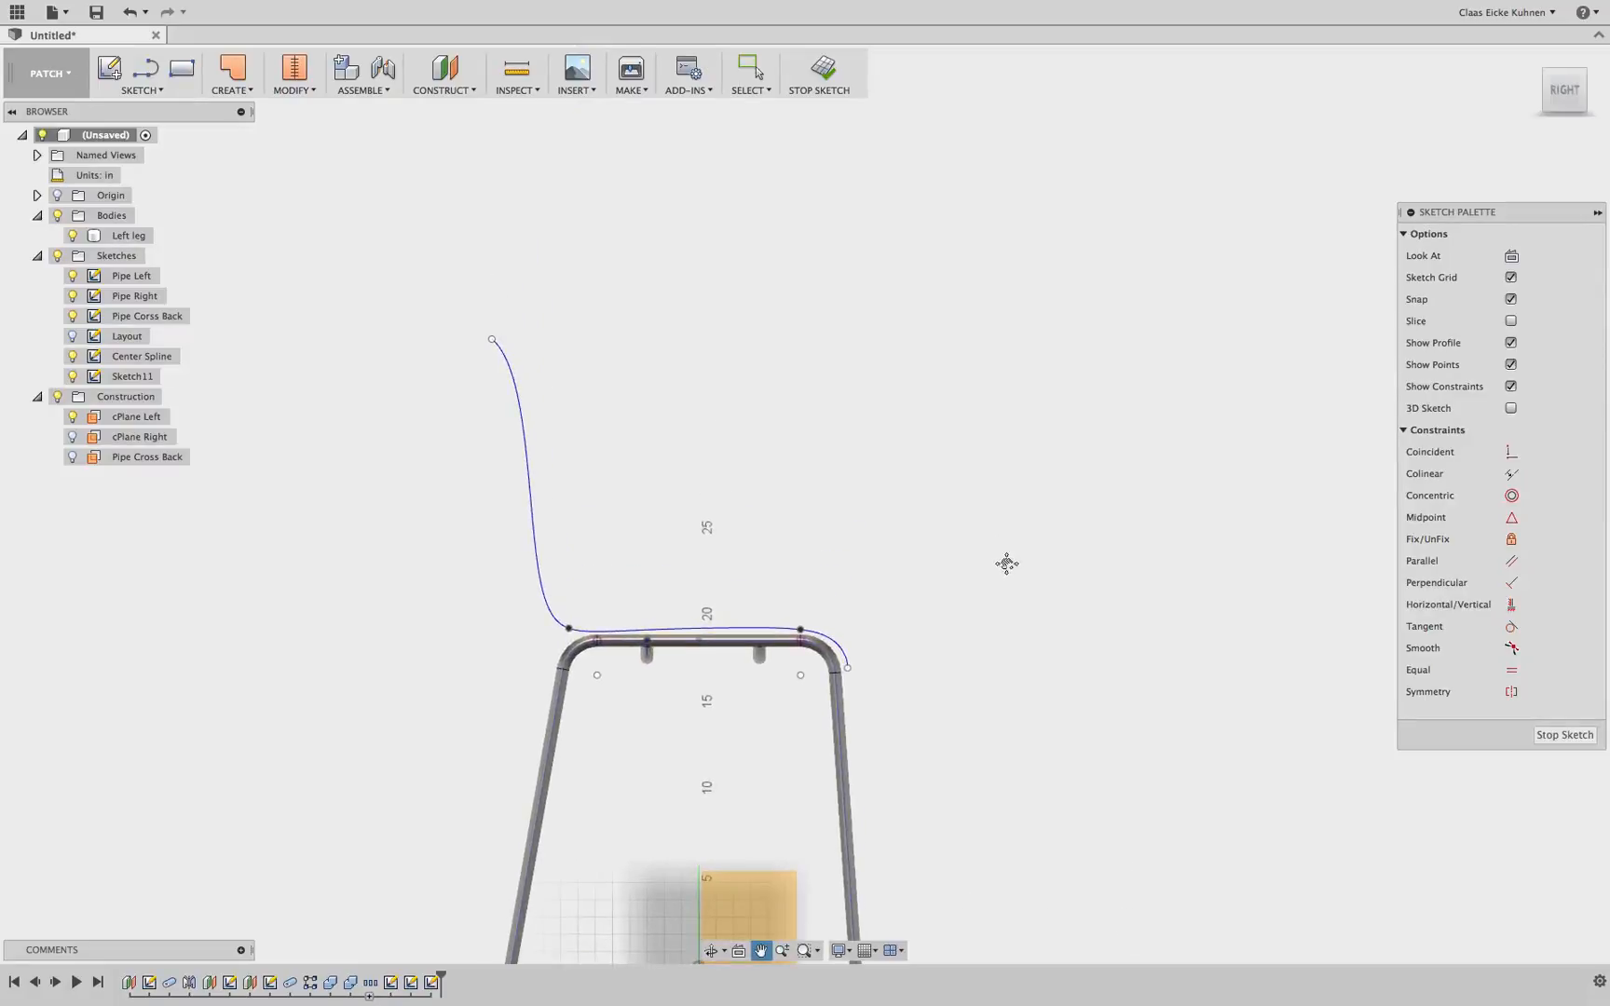
pyautogui.moveTo(1558, 97); pyautogui.dragTo(1522, 109)
pyautogui.moveTo(636, 263); pyautogui.dragTo(700, 181, button='middle')
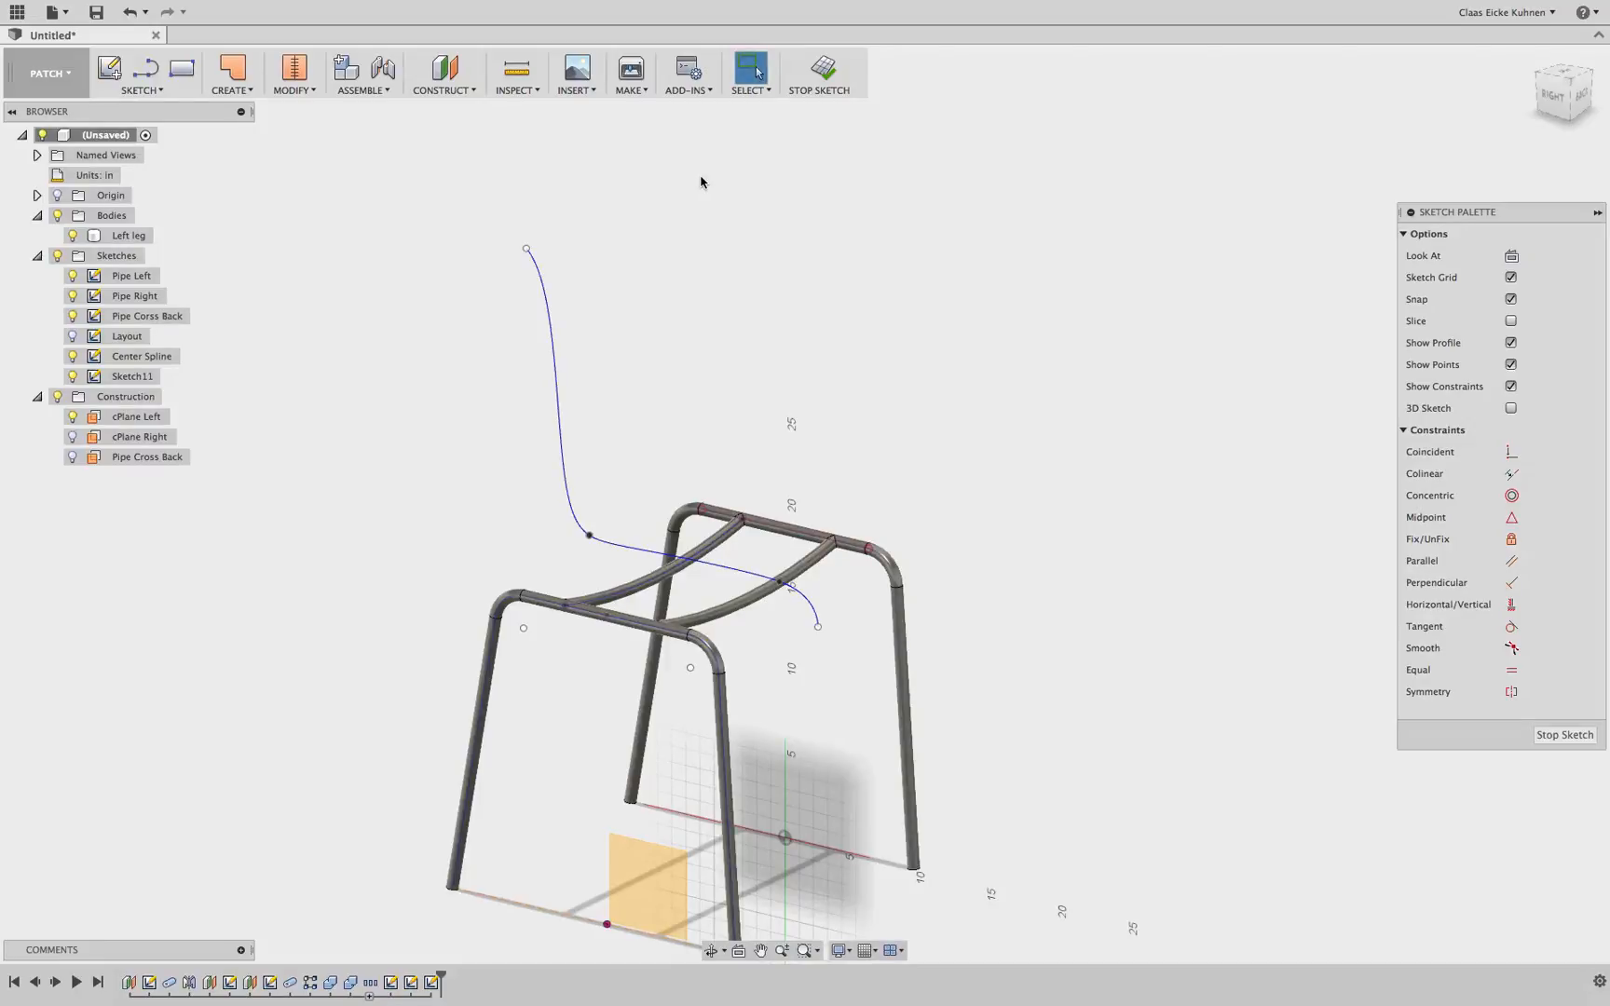
# Project the Center Spline's points onto the new sketch
pyautogui.press('p')
pyautogui.click(154, 97)
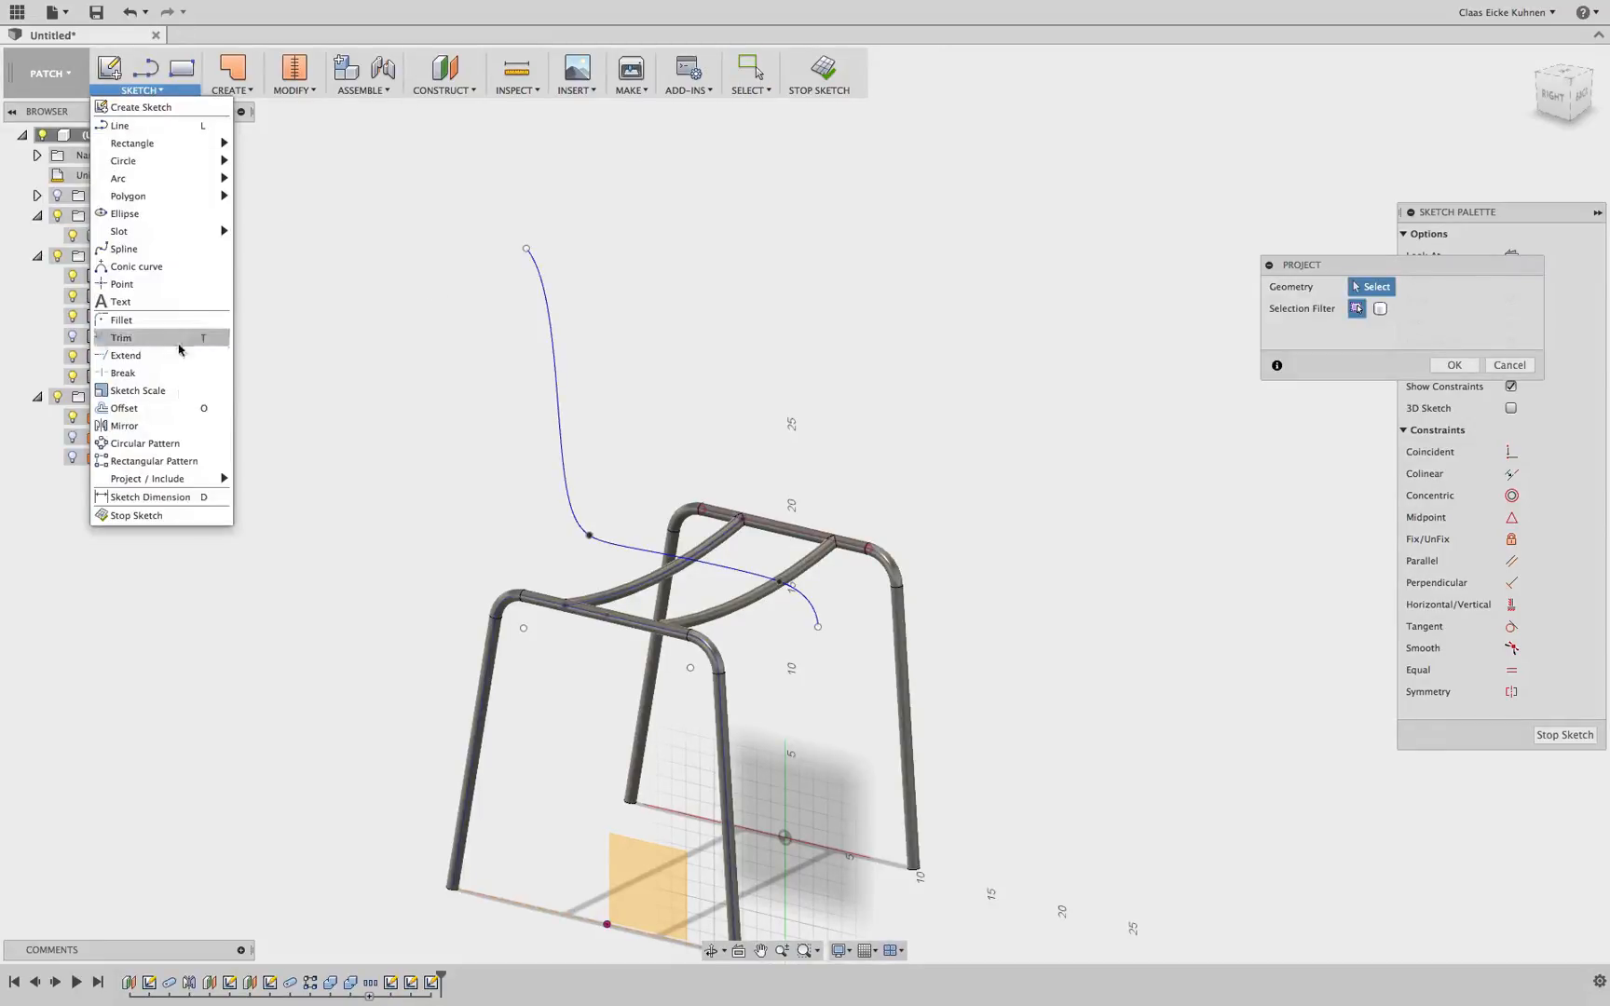
pyautogui.moveTo(173, 478)
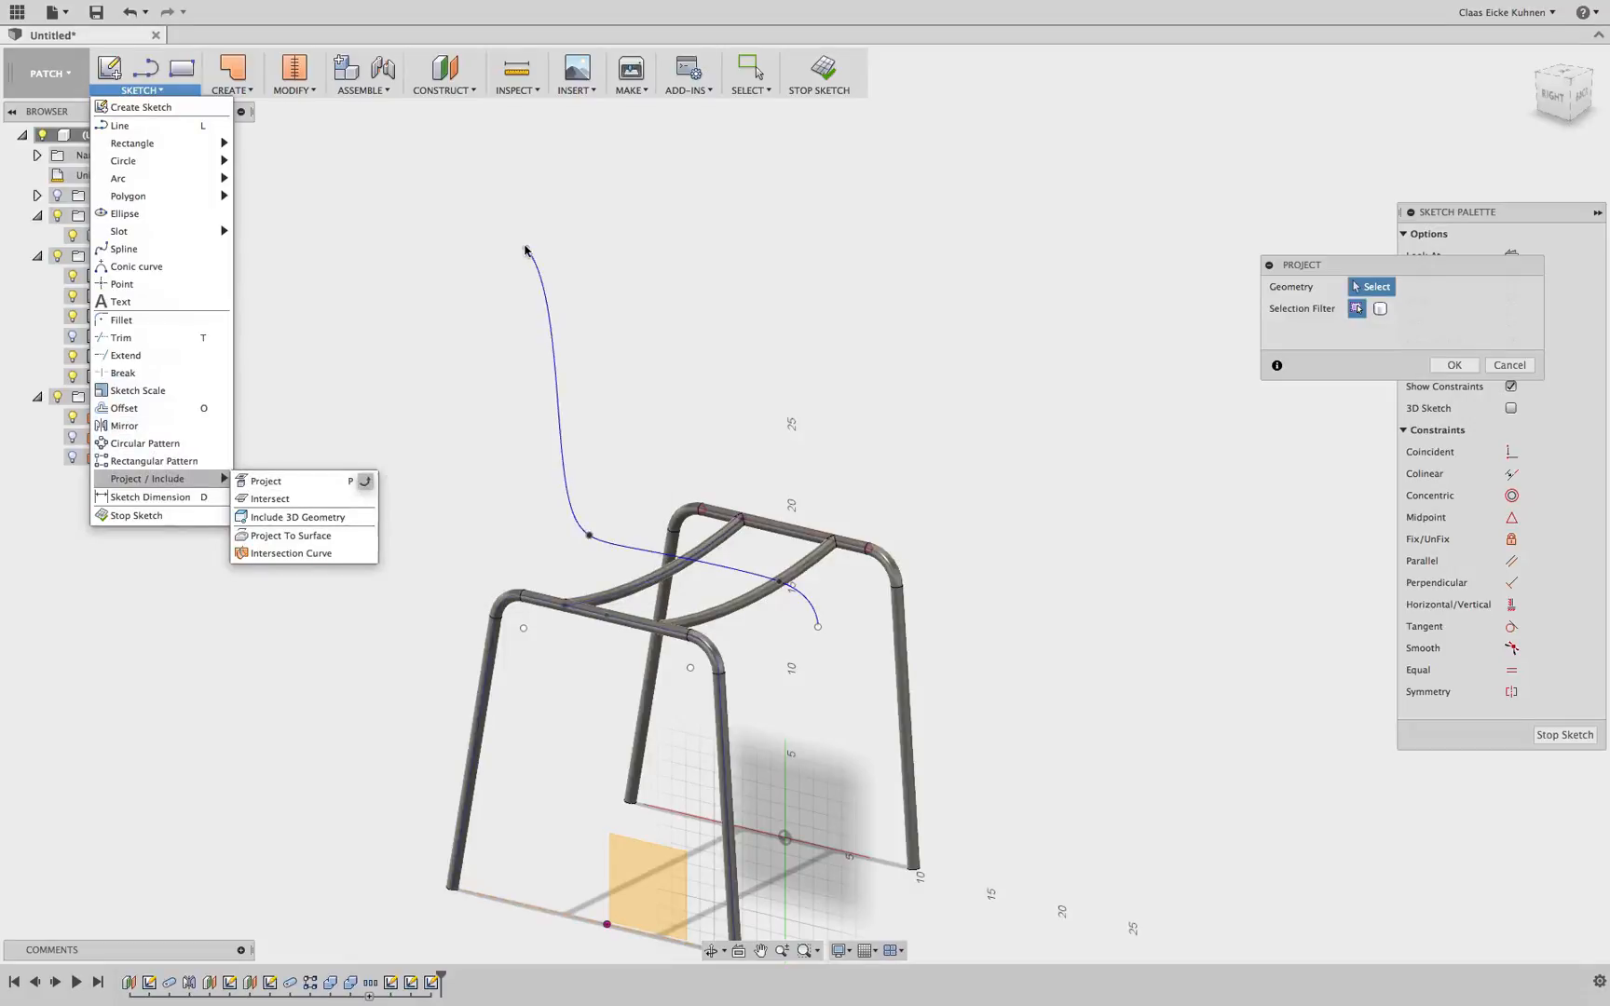
pyautogui.click(512, 255)
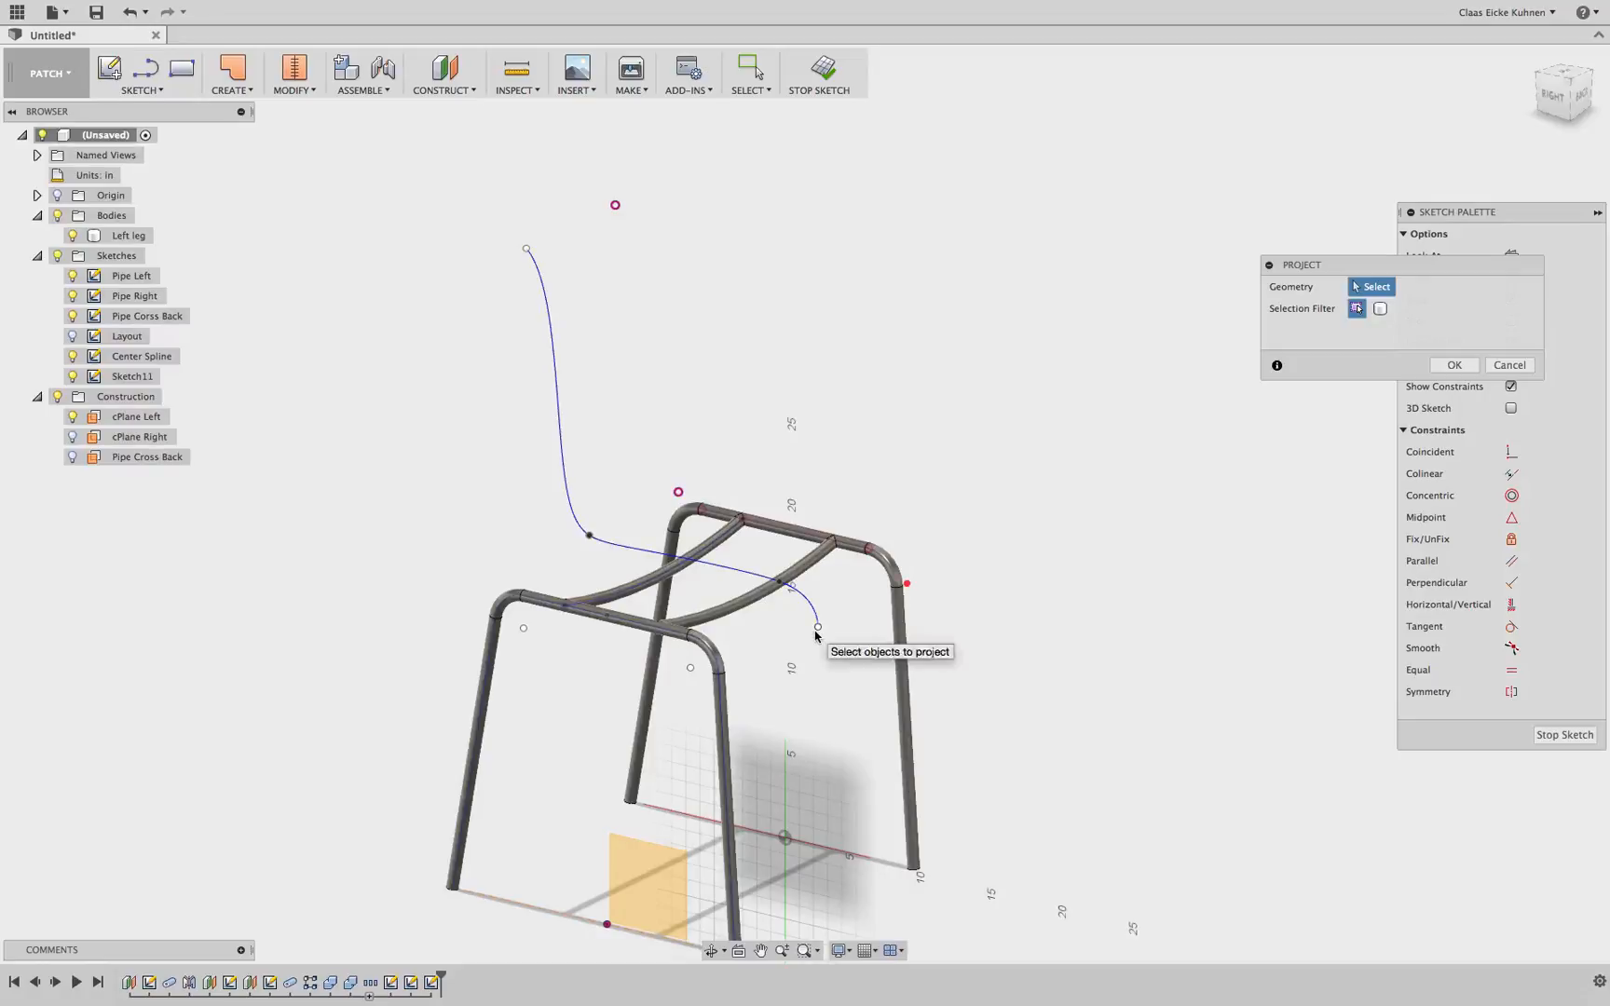
pyautogui.scroll(1, 859, 612)
pyautogui.scroll(5, 859, 612)
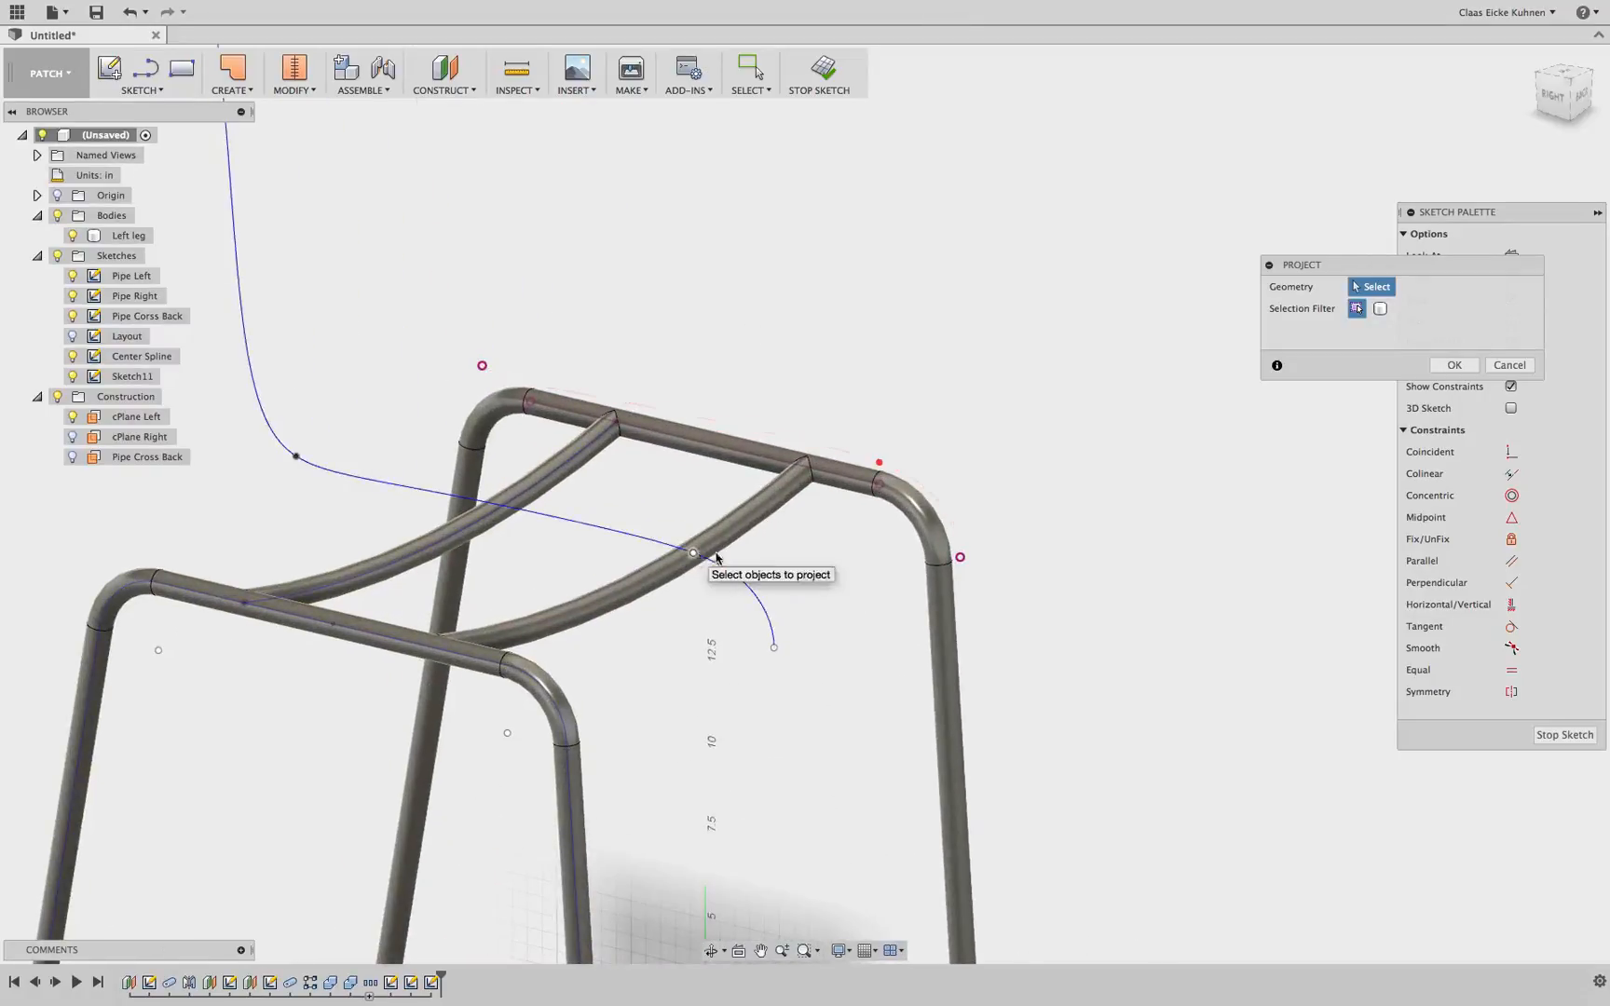
pyautogui.scroll(-2, 1248, 463)
pyautogui.click(1454, 364)
pyautogui.moveTo(1015, 237); pyautogui.dragTo(995, 421, button='middle')
pyautogui.scroll(-3, 958, 383)
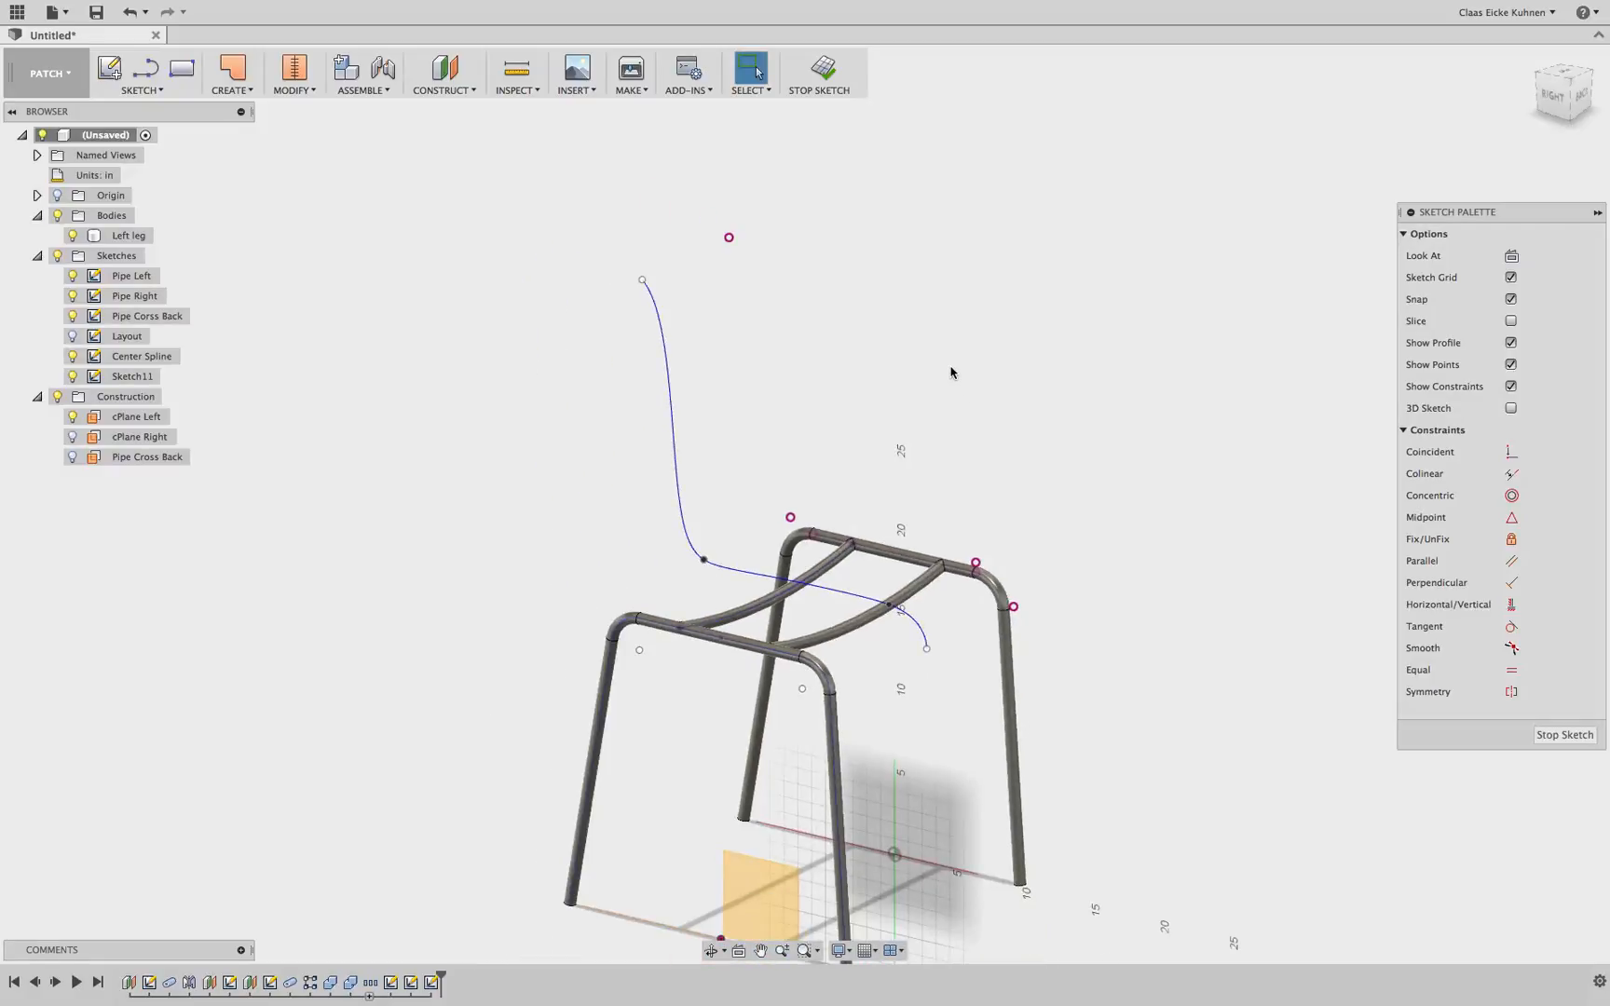
# Draw a spline from the front seat end through the seat points up to the projected backrest top point
pyautogui.click(140, 90)
pyautogui.click(169, 250)
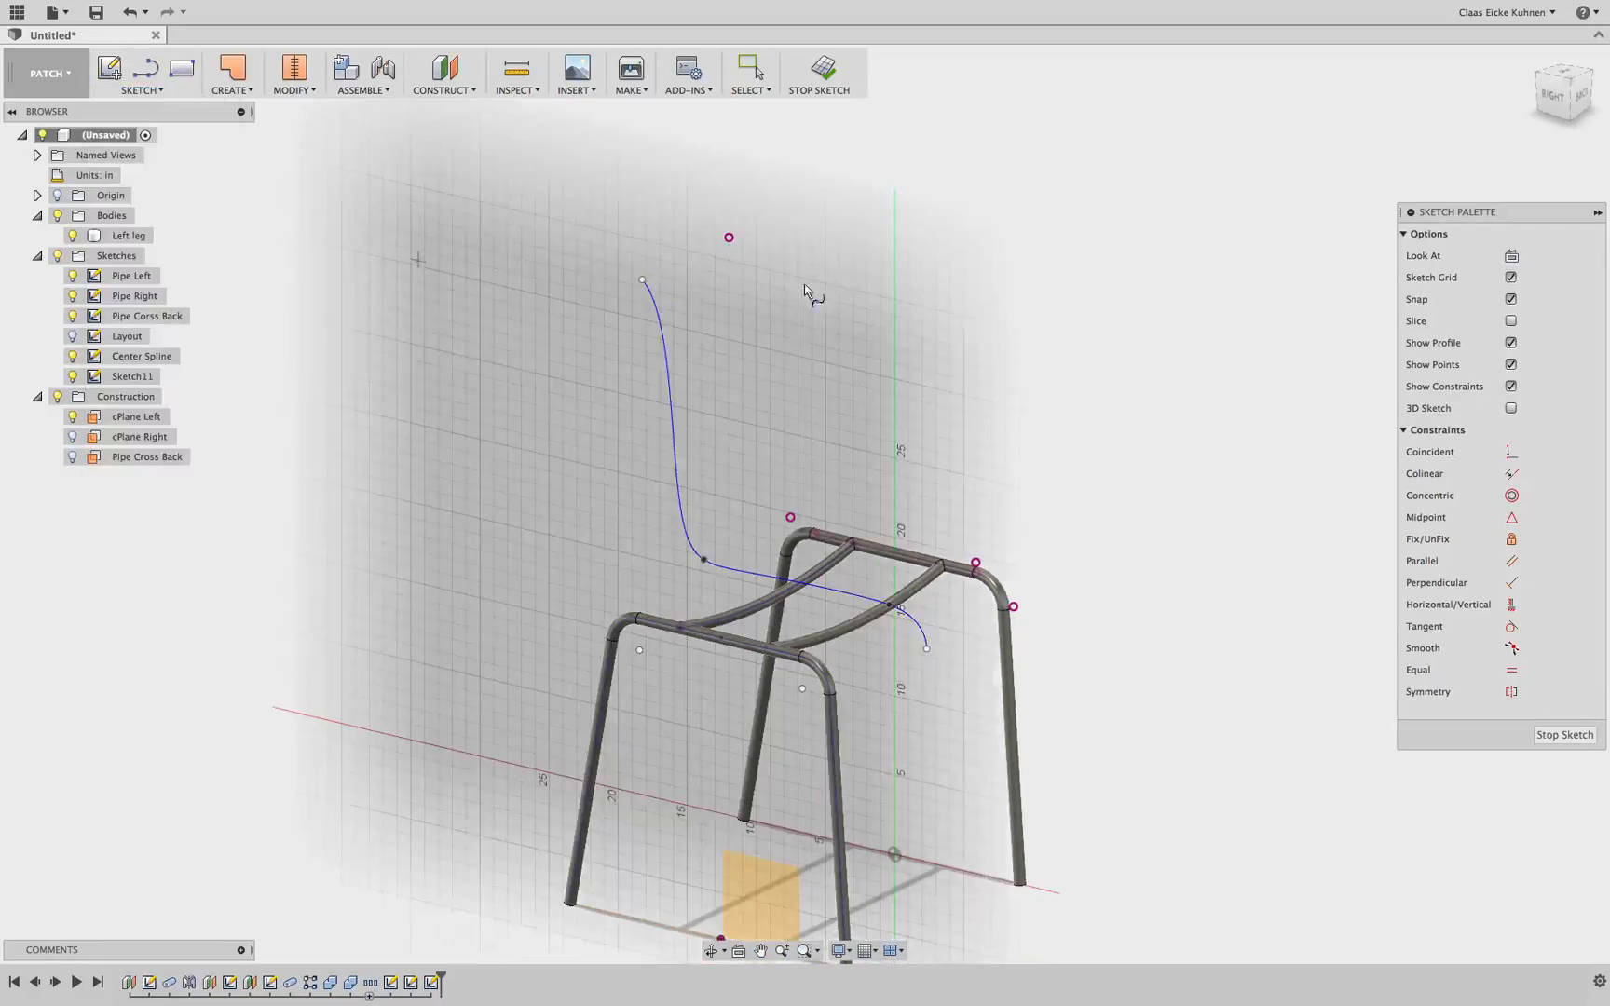
pyautogui.click(1013, 606)
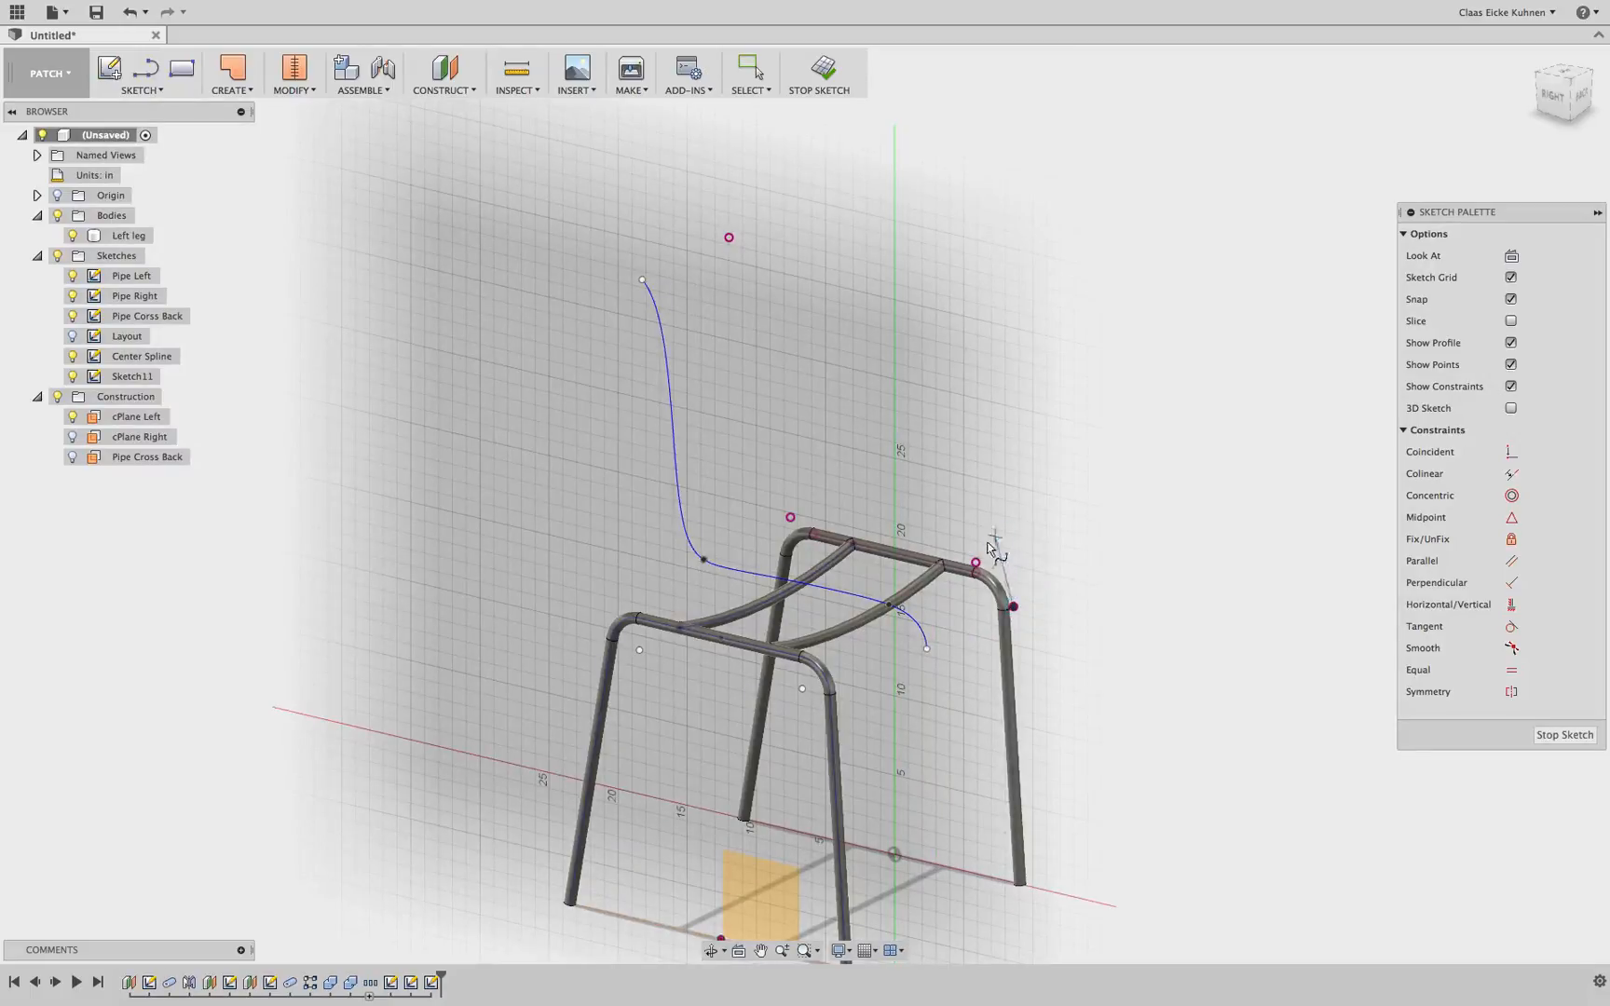
pyautogui.click(975, 563)
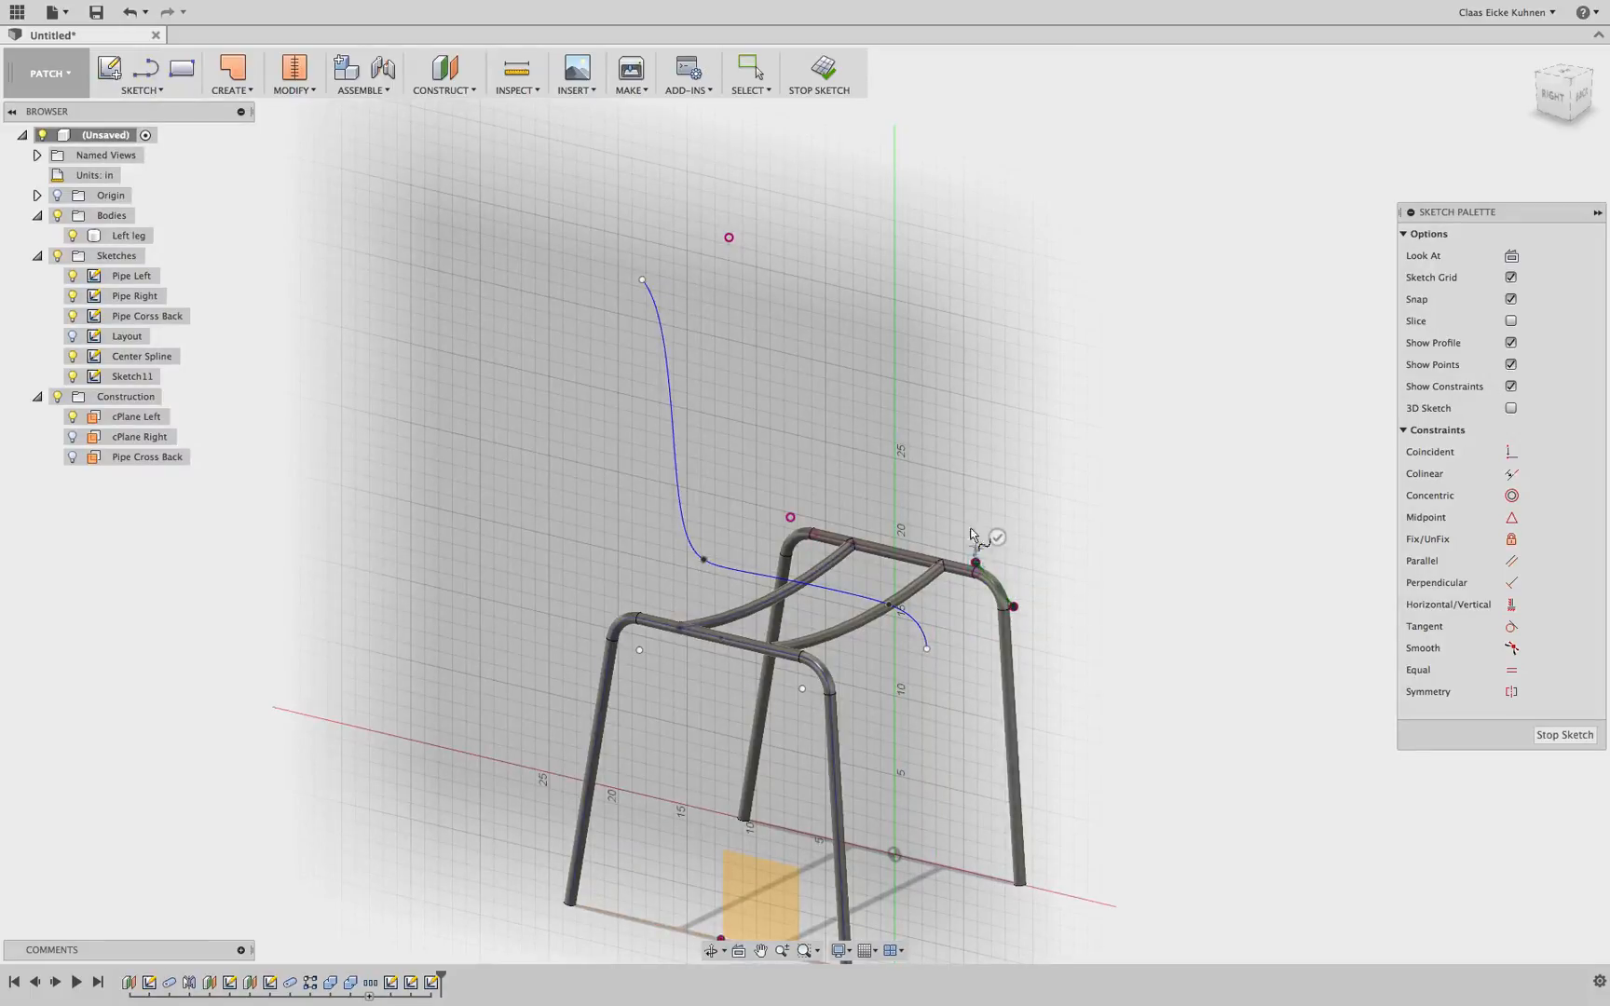
pyautogui.click(790, 517)
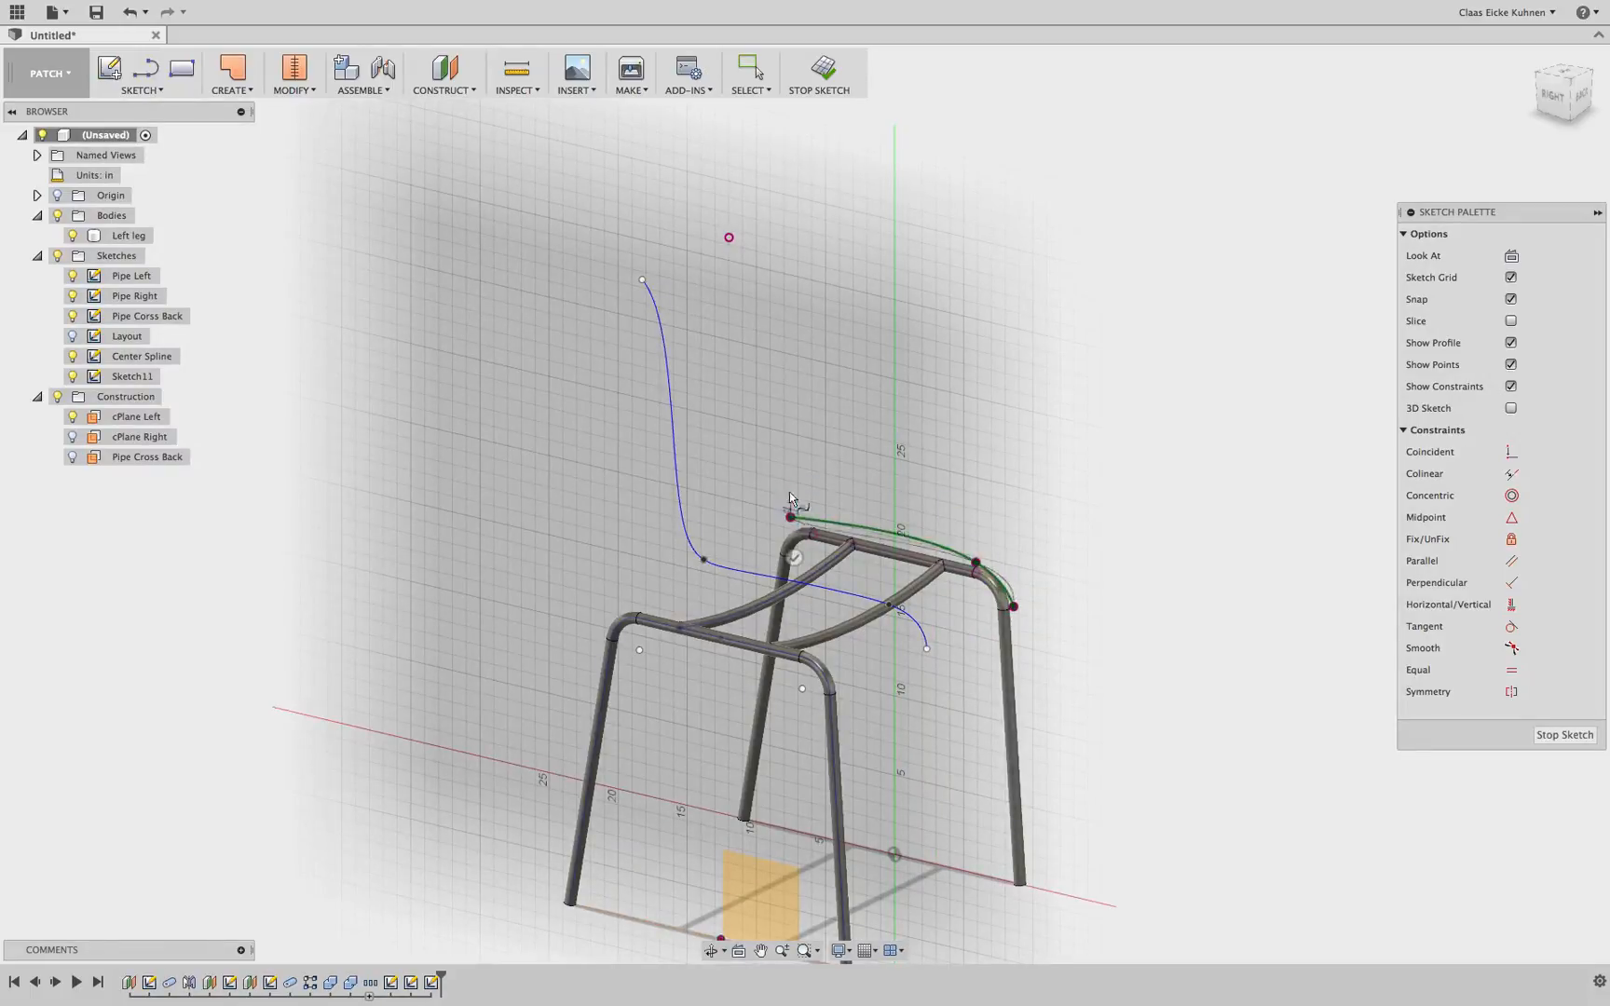
pyautogui.click(755, 241)
pyautogui.click(787, 257)
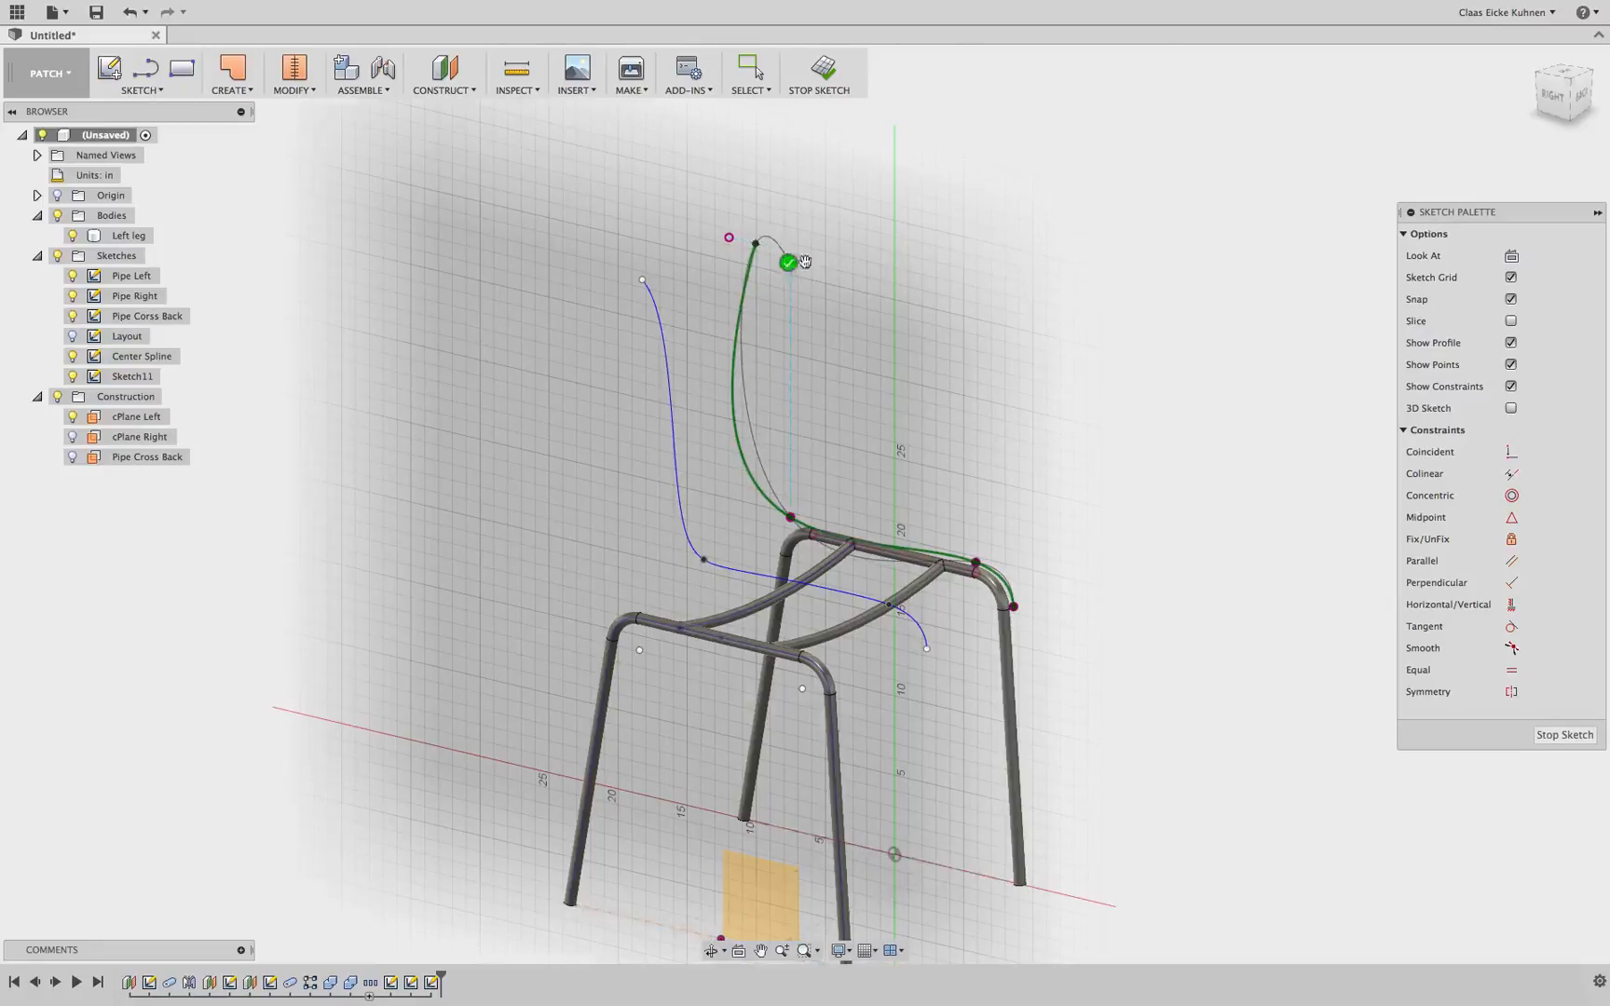
# Adjust the tangent handle at the spline's backrest top point
pyautogui.click(1550, 97)
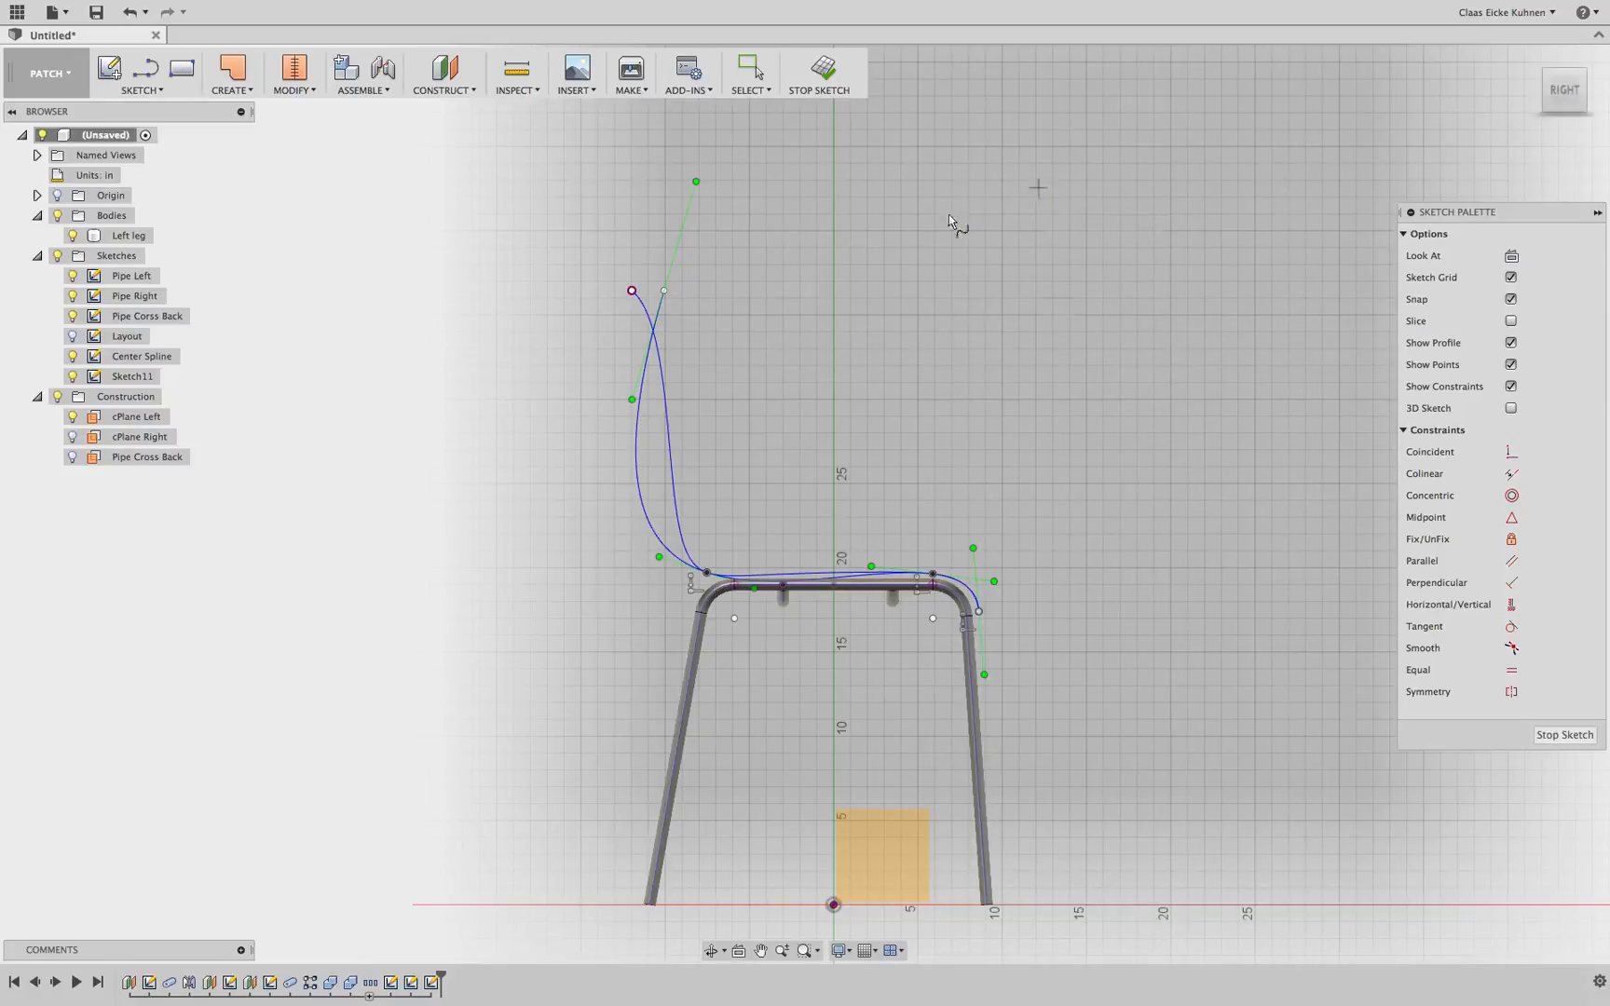
pyautogui.scroll(5, 680, 280)
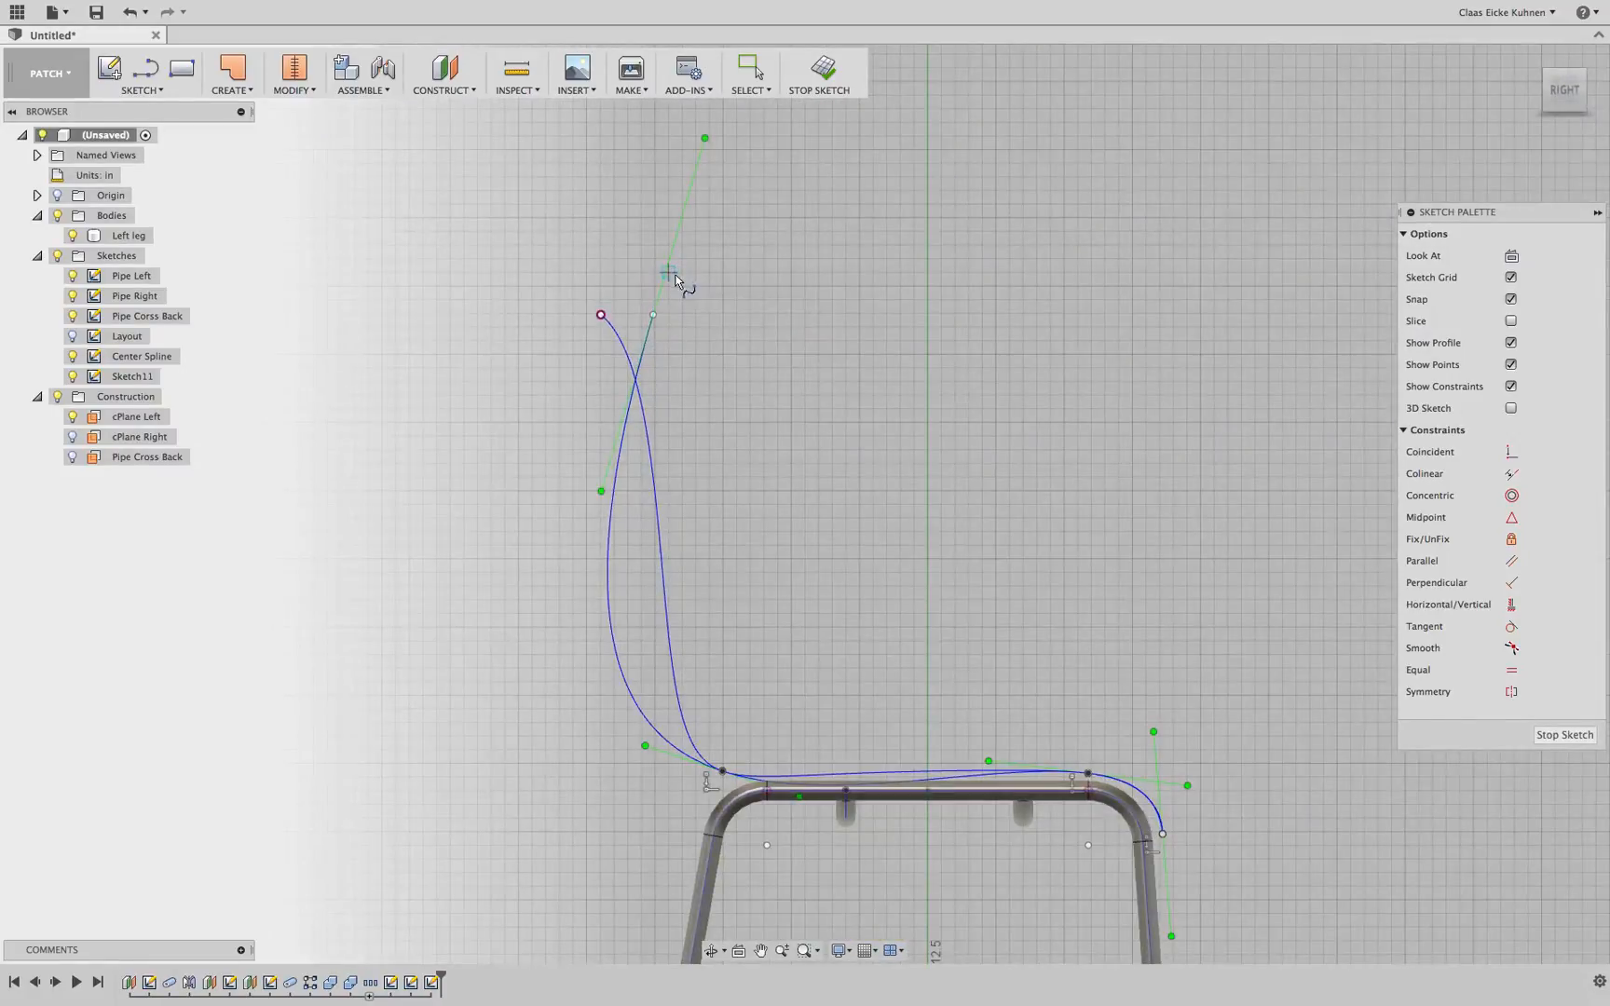
pyautogui.press('Escape')
pyautogui.moveTo(705, 140); pyautogui.dragTo(628, 245)
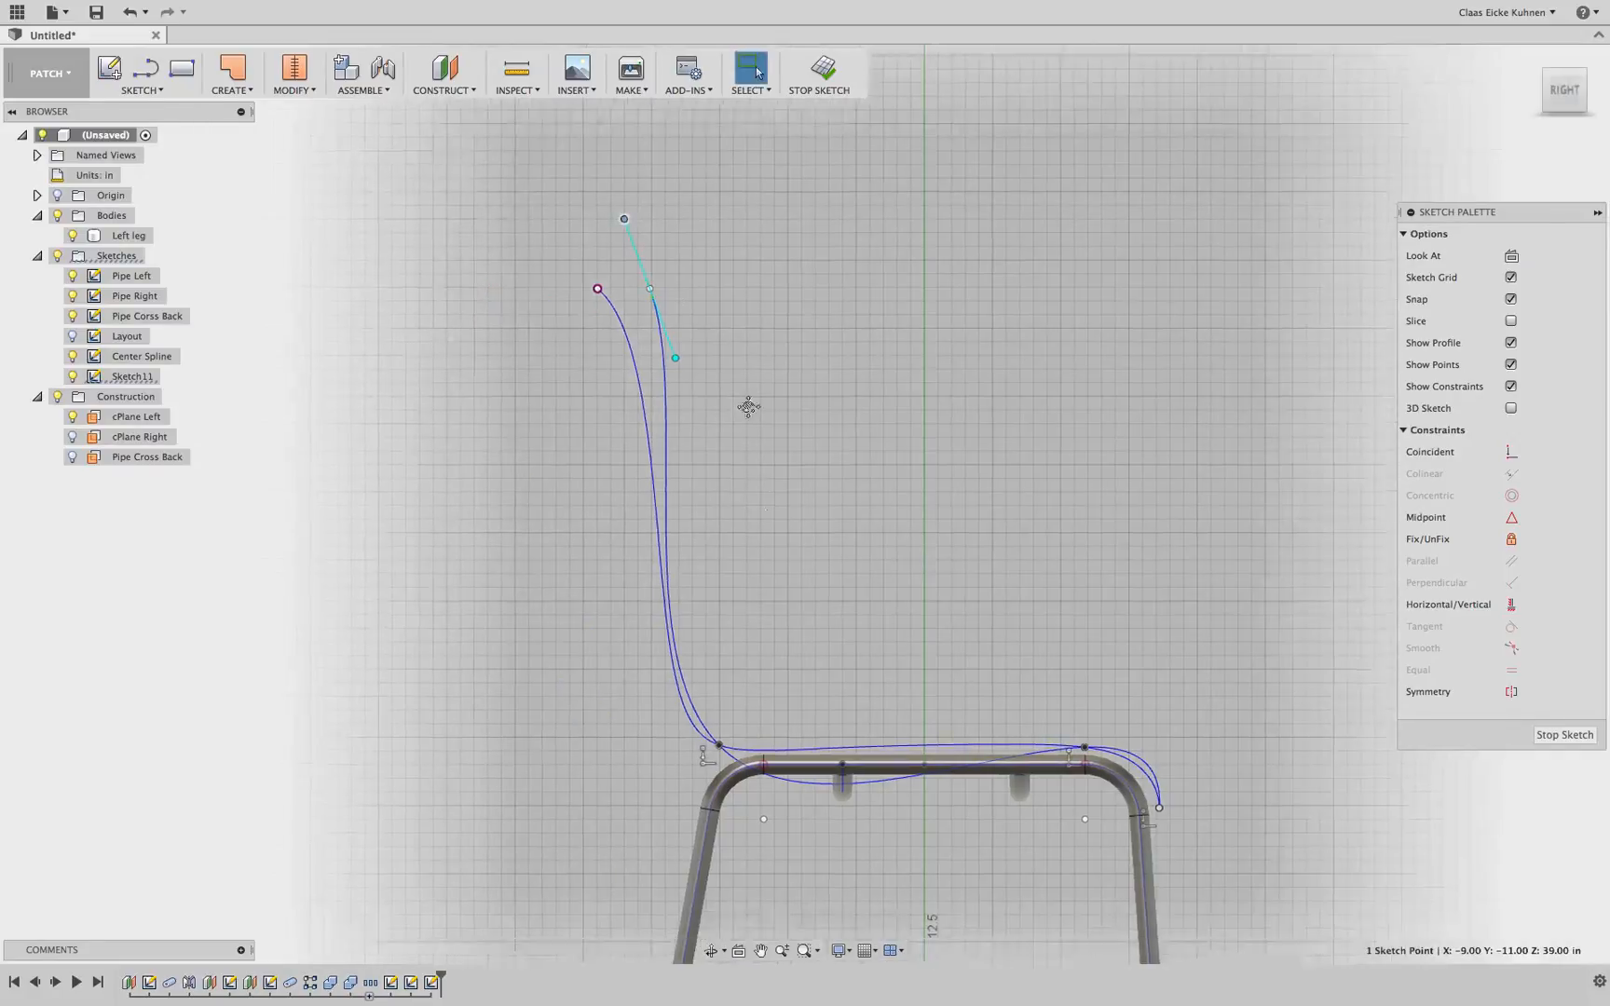
# Make the tangent handle at the spline's front end vertical
pyautogui.scroll(8, 969, 575)
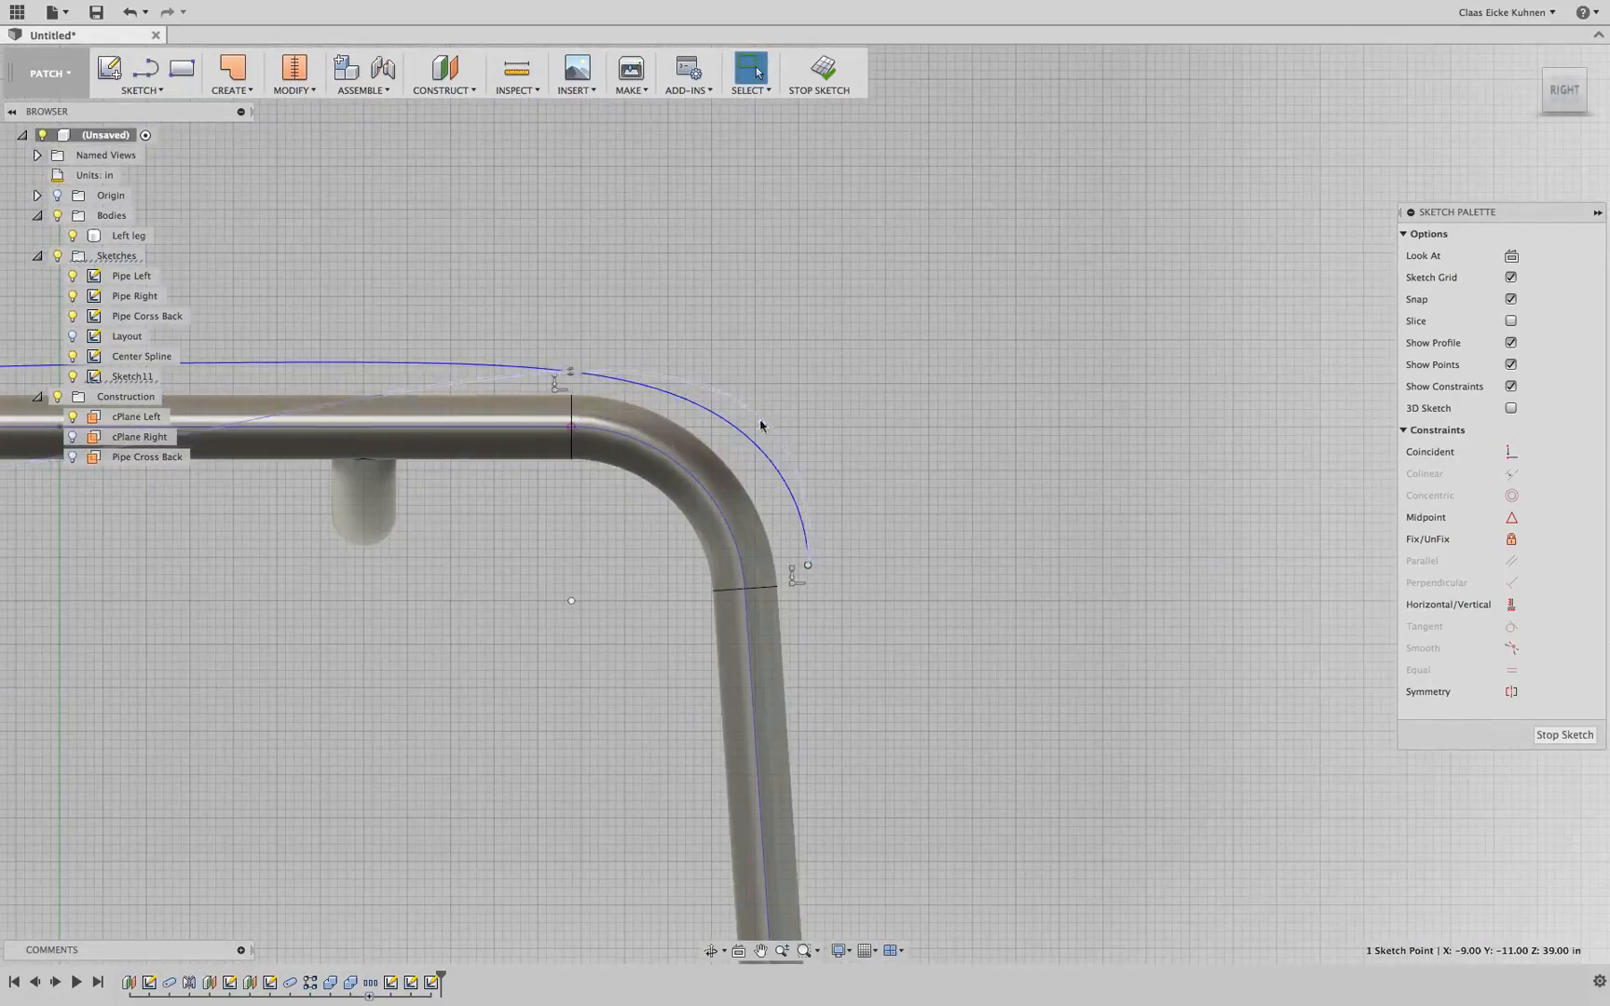
pyautogui.scroll(-5, 954, 458)
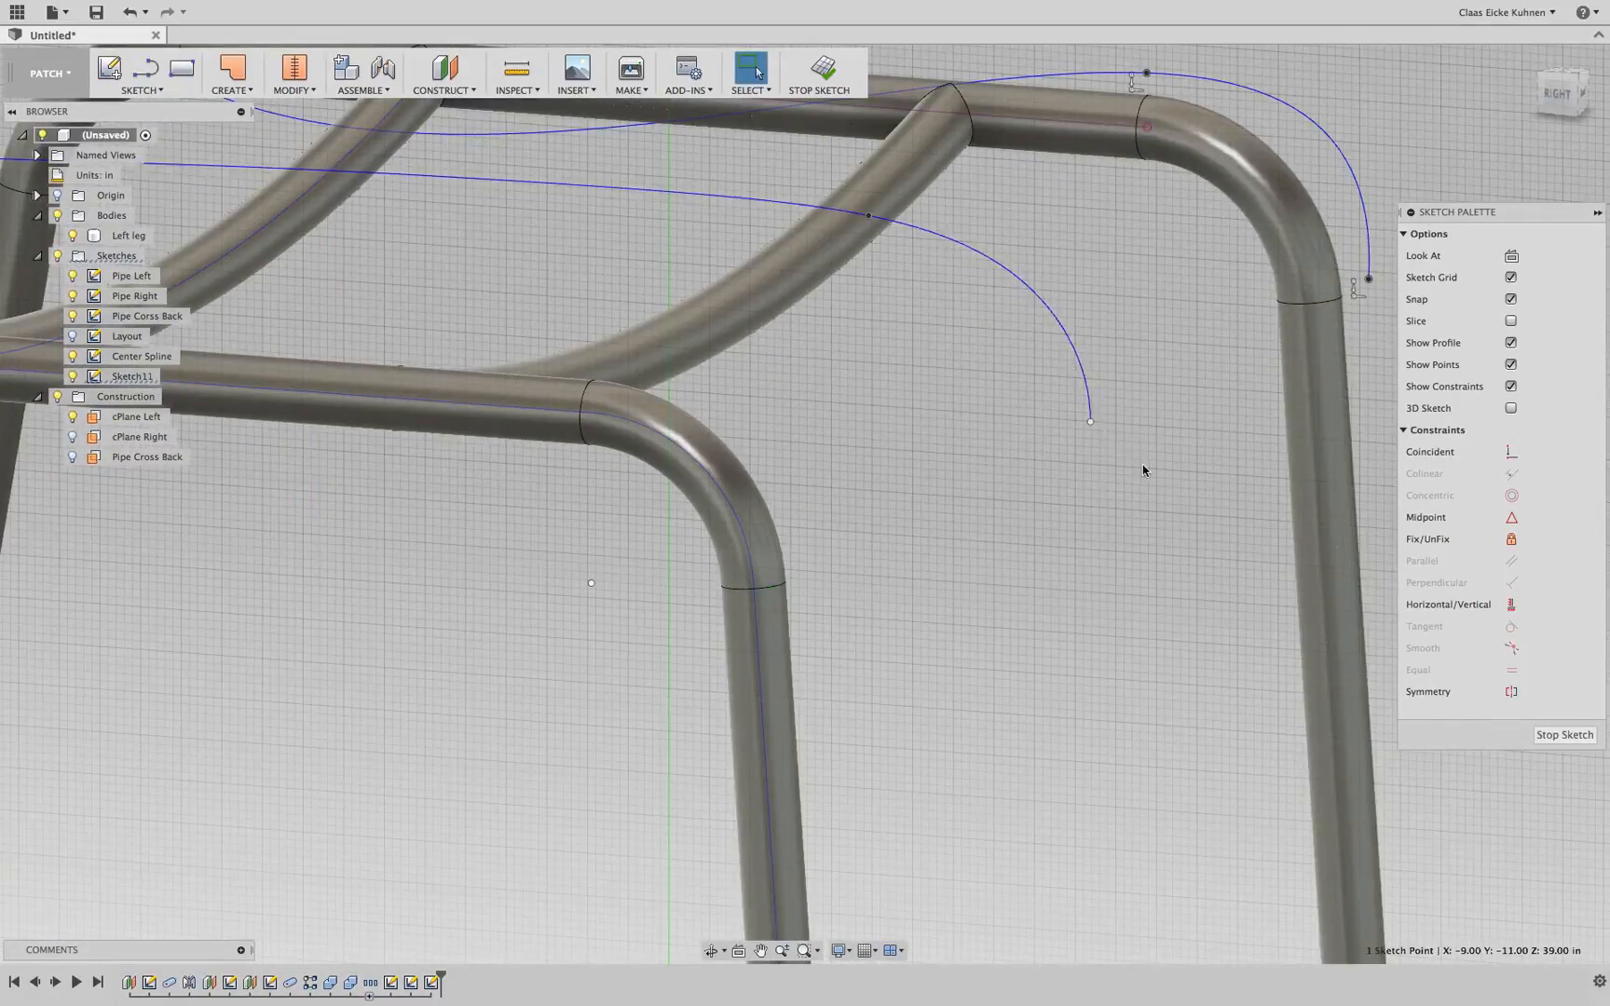
pyautogui.scroll(-3, 1071, 373)
pyautogui.click(1287, 345)
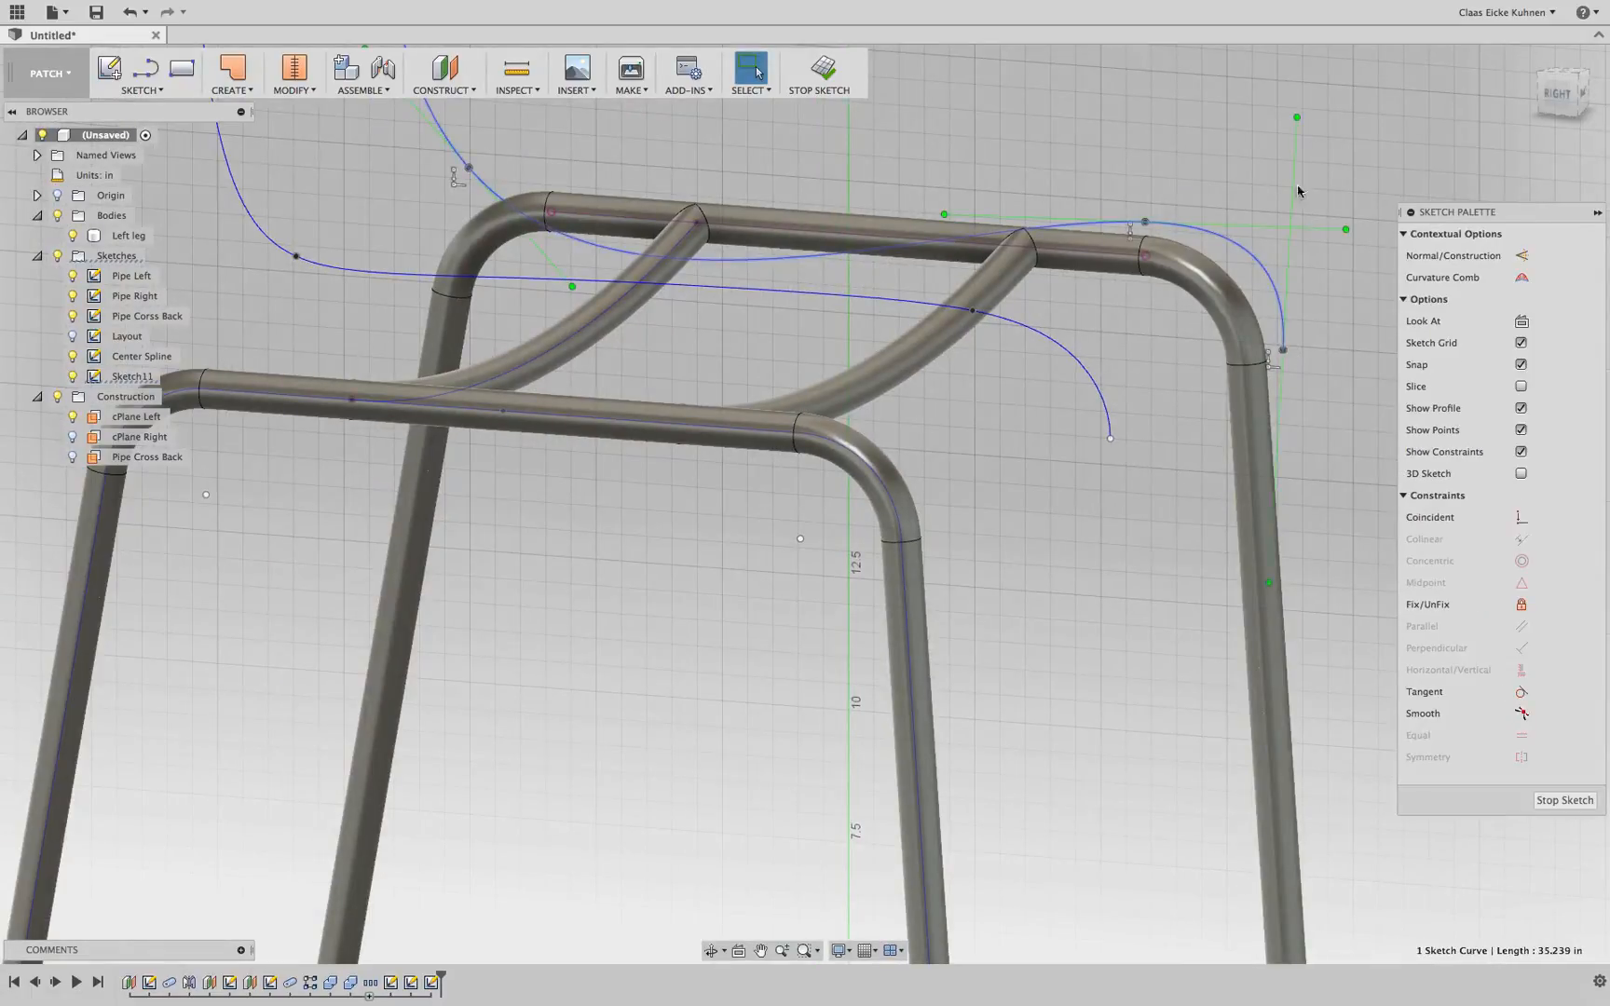
pyautogui.click(1558, 93)
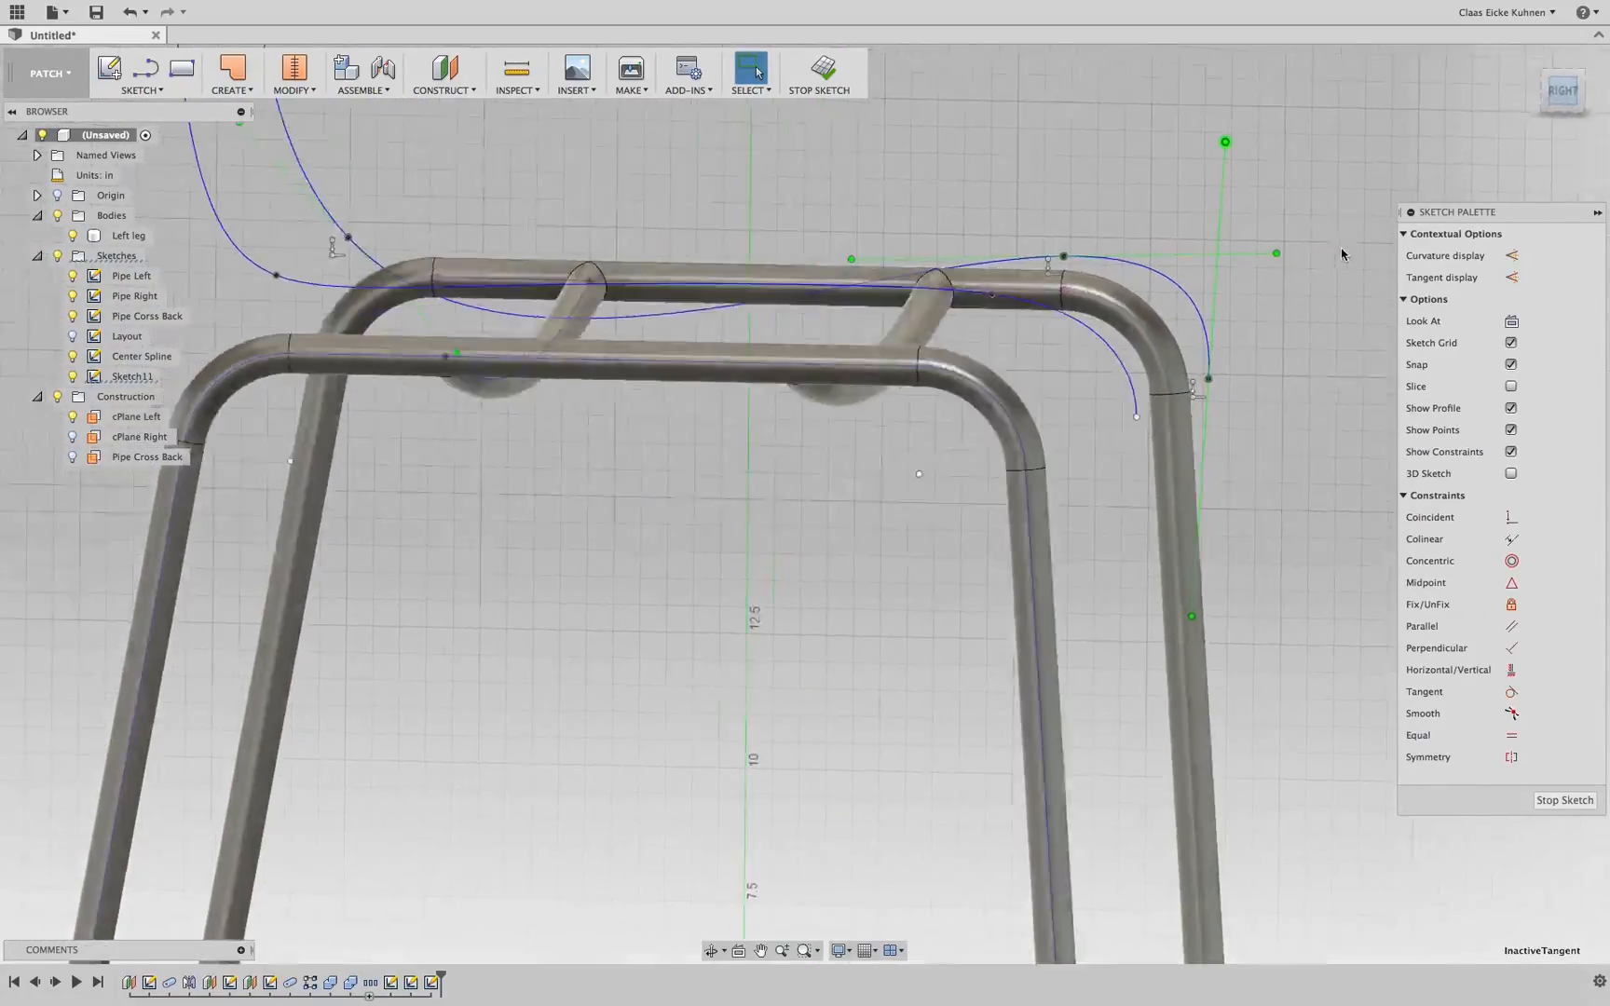
pyautogui.moveTo(1159, 170); pyautogui.dragTo(1145, 239)
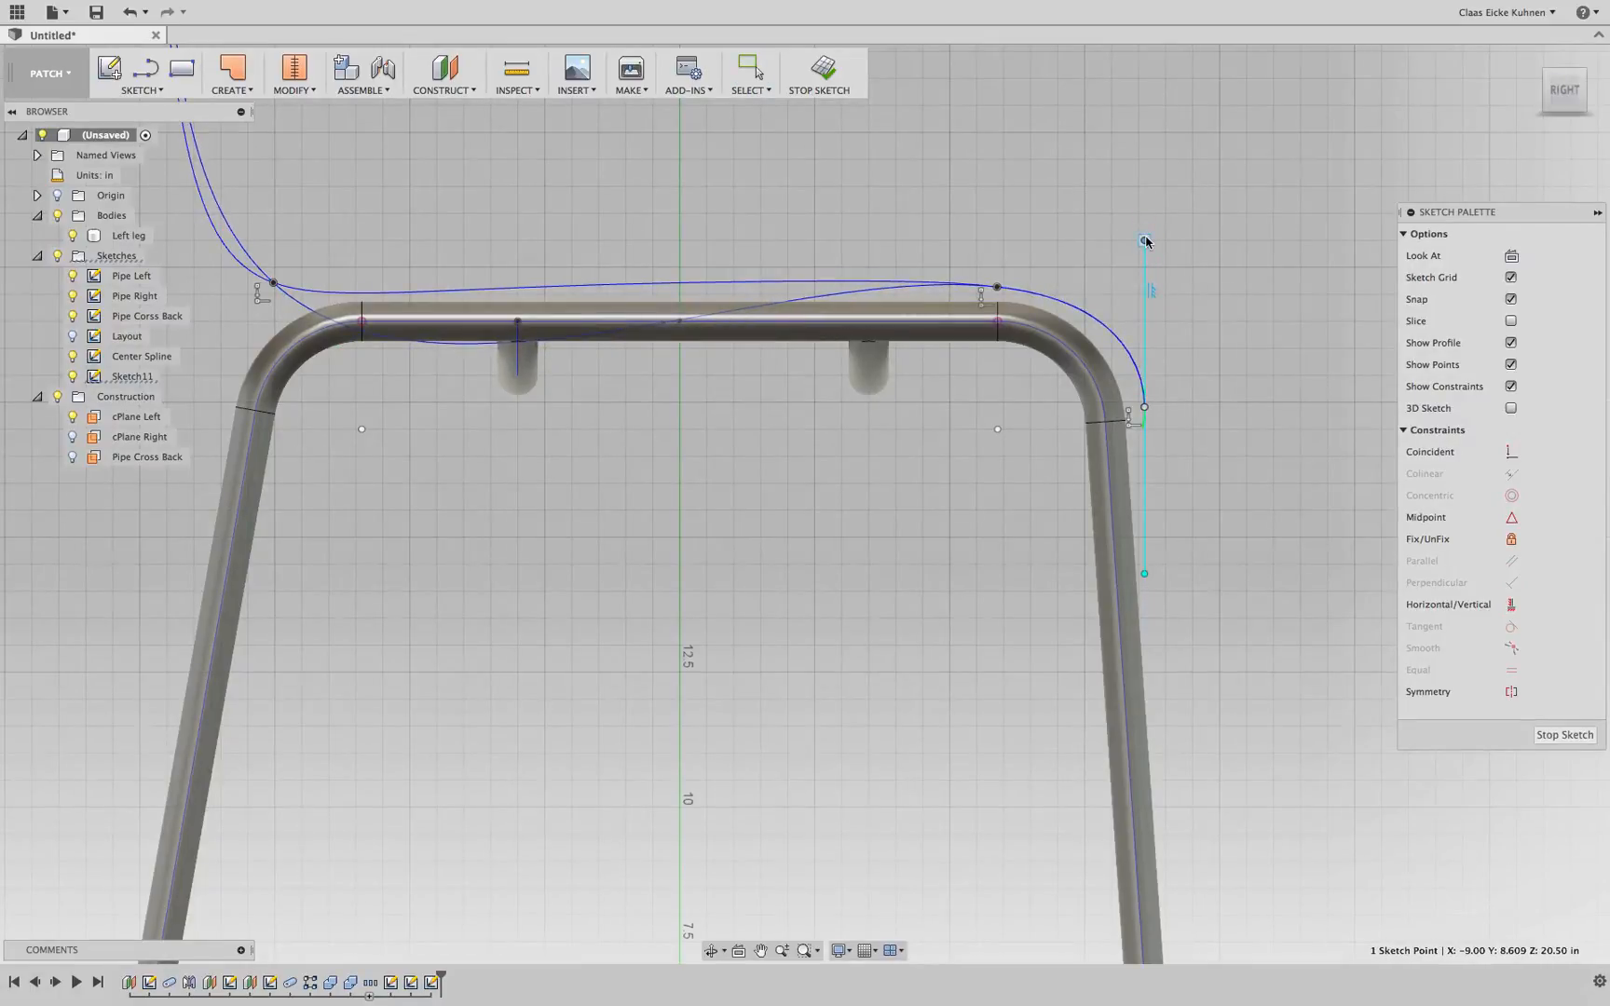
pyautogui.keyDown('shift'); pyautogui.moveTo(1191, 202); pyautogui.dragTo(1117, 248, button='middle'); pyautogui.keyUp('shift')
pyautogui.click(1002, 267)
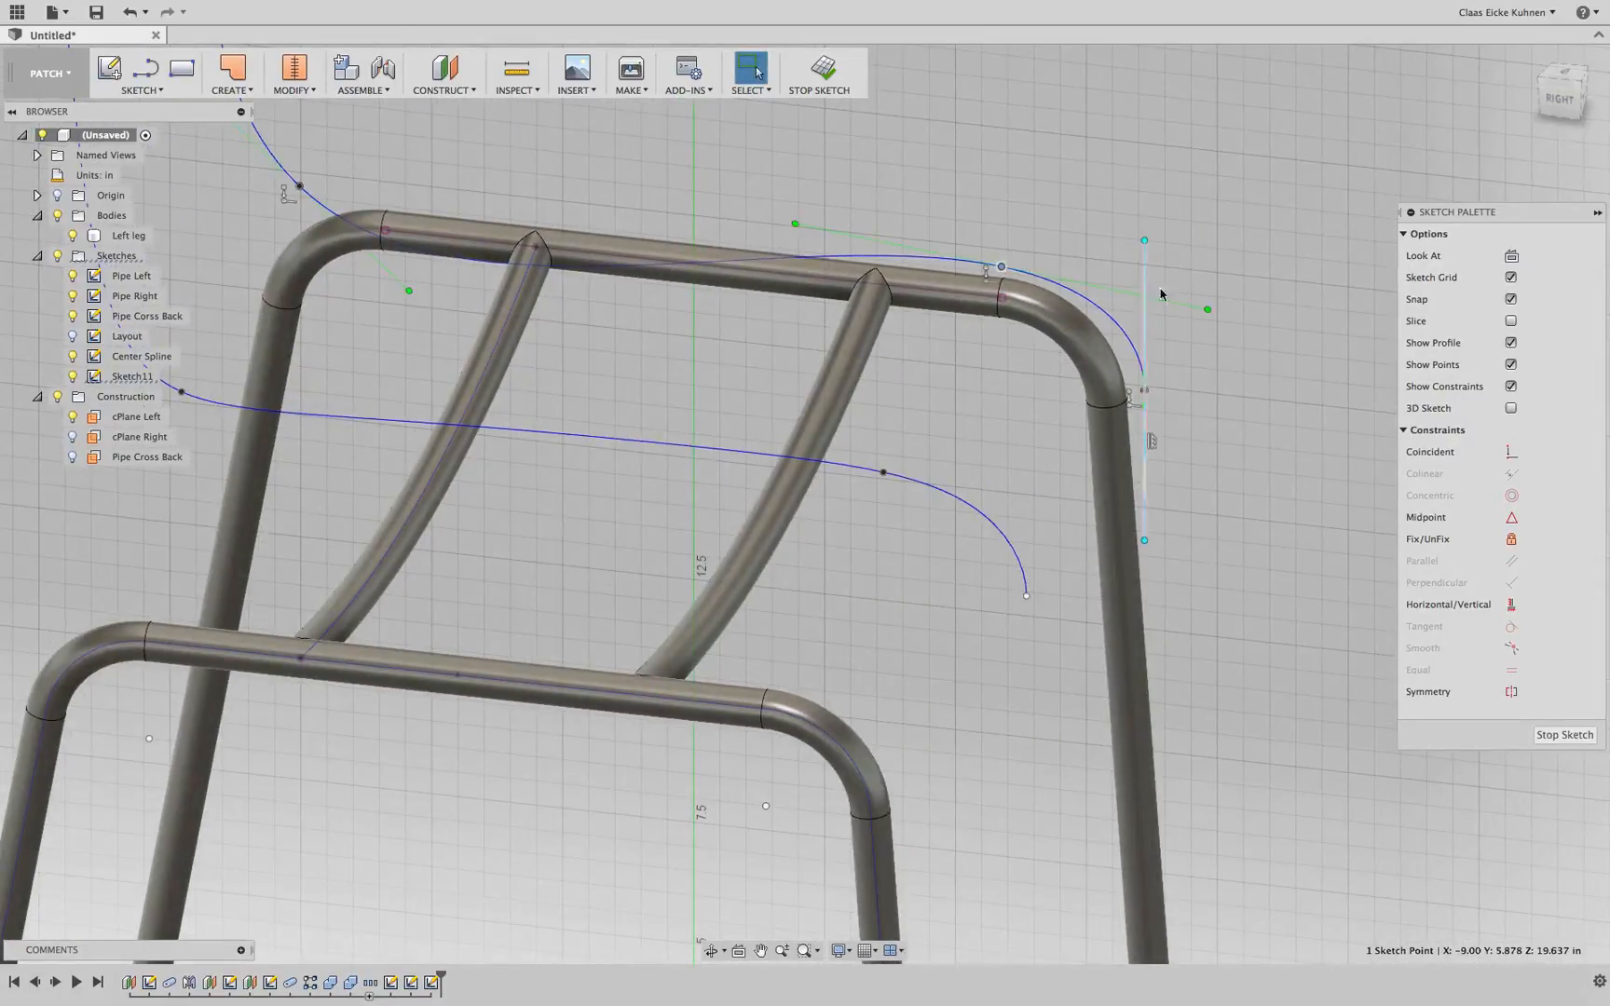
pyautogui.click(1208, 310)
# Adjust the tangent handle at the spline's rear seat point to reshape the seat curve
pyautogui.click(1554, 108)
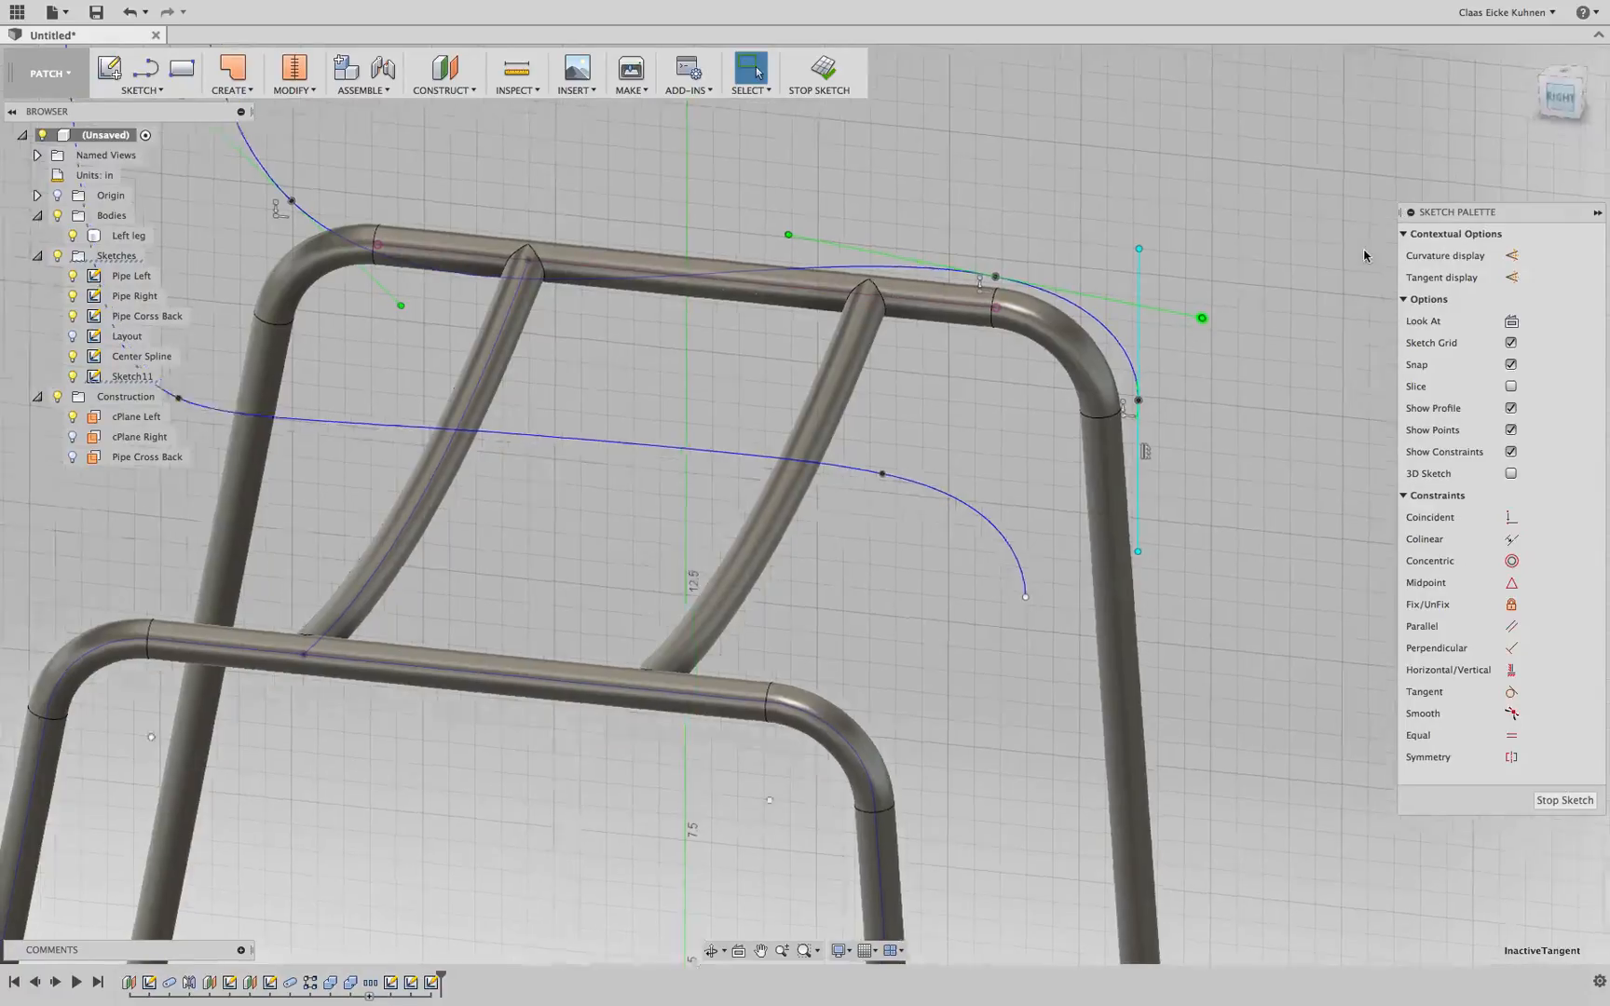
pyautogui.moveTo(1076, 534); pyautogui.dragTo(1034, 517)
pyautogui.keyDown('shift'); pyautogui.moveTo(1107, 385); pyautogui.dragTo(986, 405, button='middle'); pyautogui.keyUp('shift')
pyautogui.moveTo(622, 334); pyautogui.dragTo(1022, 309, button='middle')
pyautogui.click(676, 342)
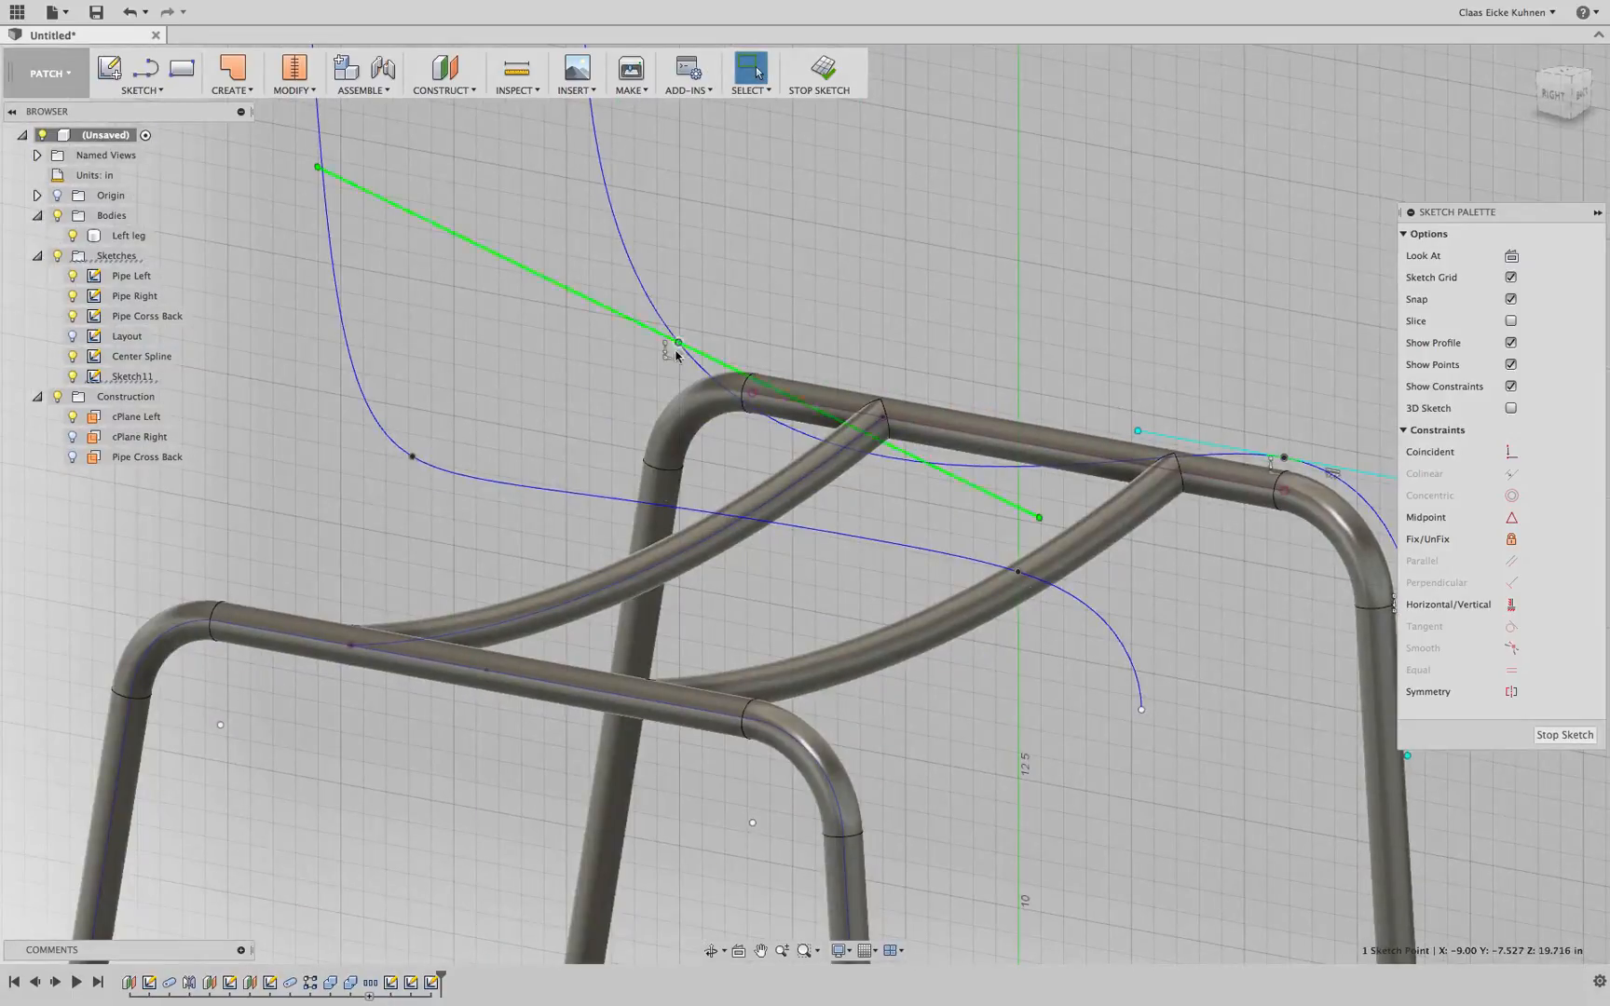
pyautogui.click(1038, 518)
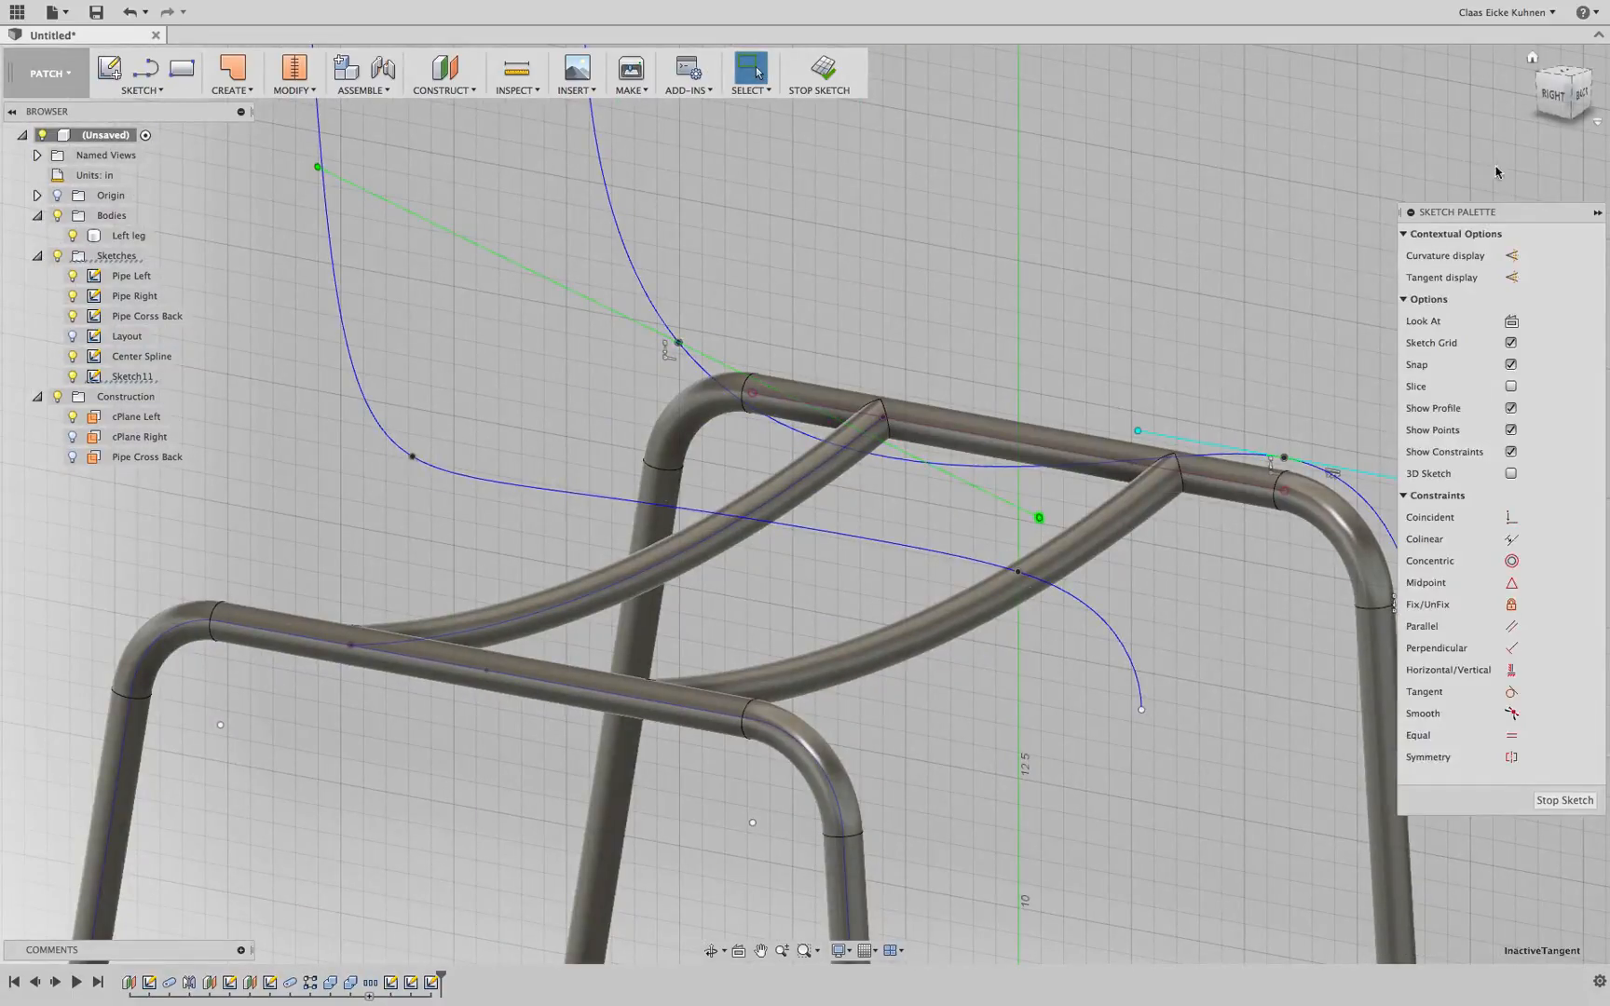
pyautogui.click(1551, 98)
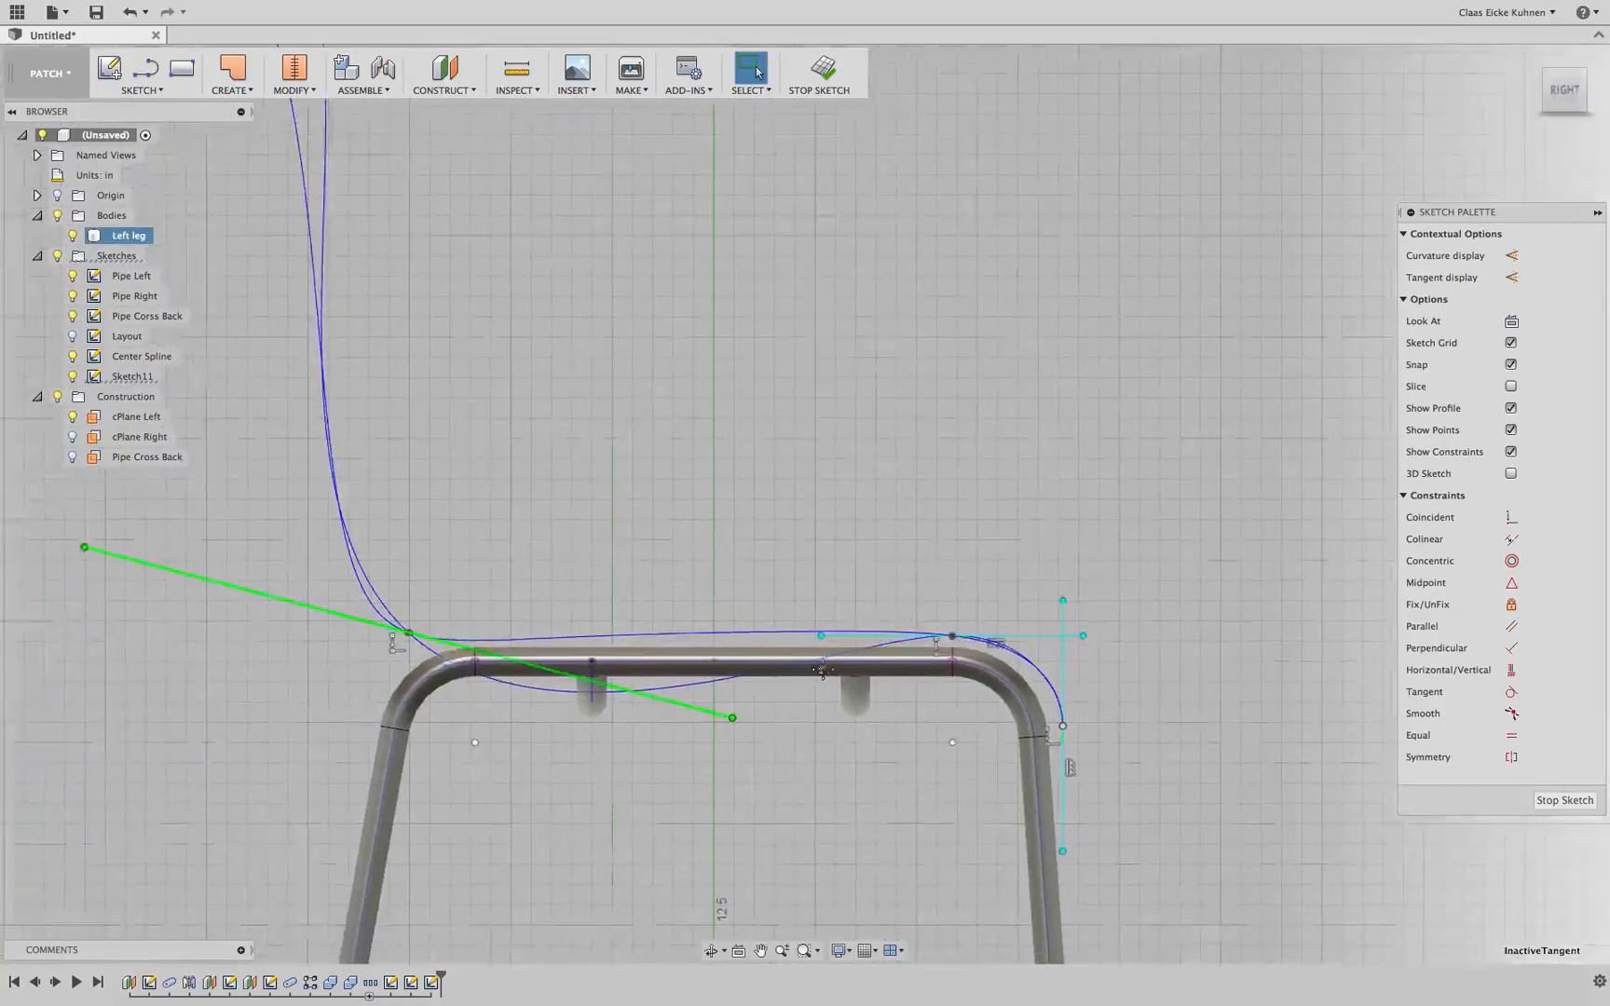
pyautogui.moveTo(947, 673); pyautogui.dragTo(732, 543)
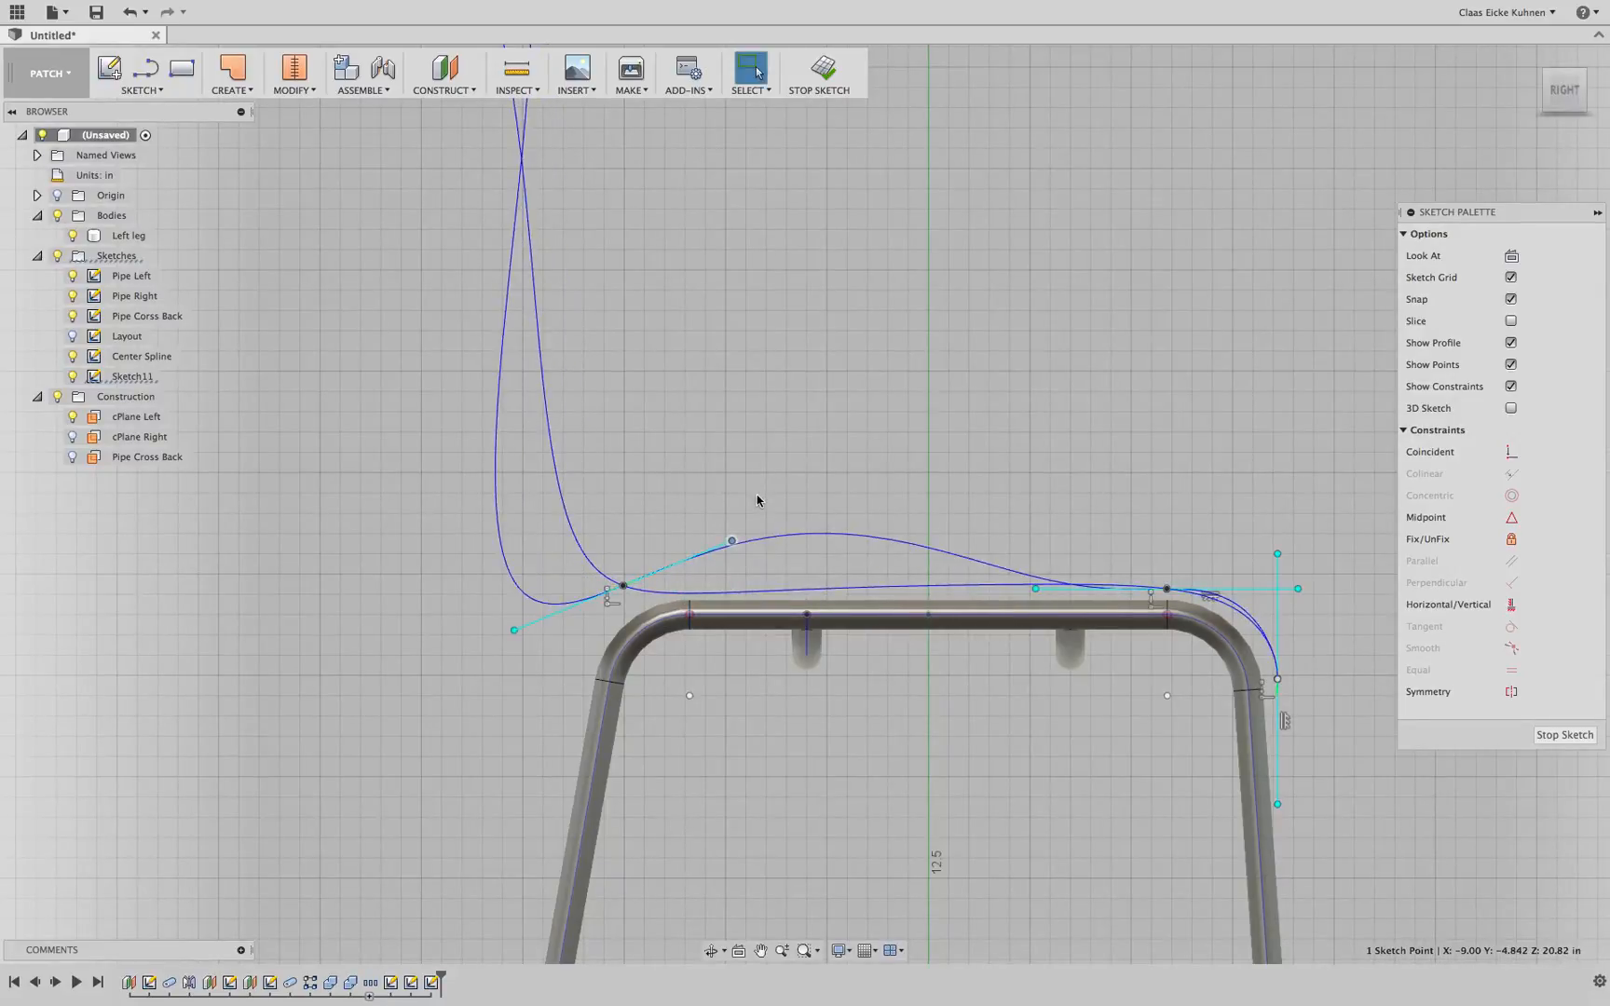
pyautogui.press('m')
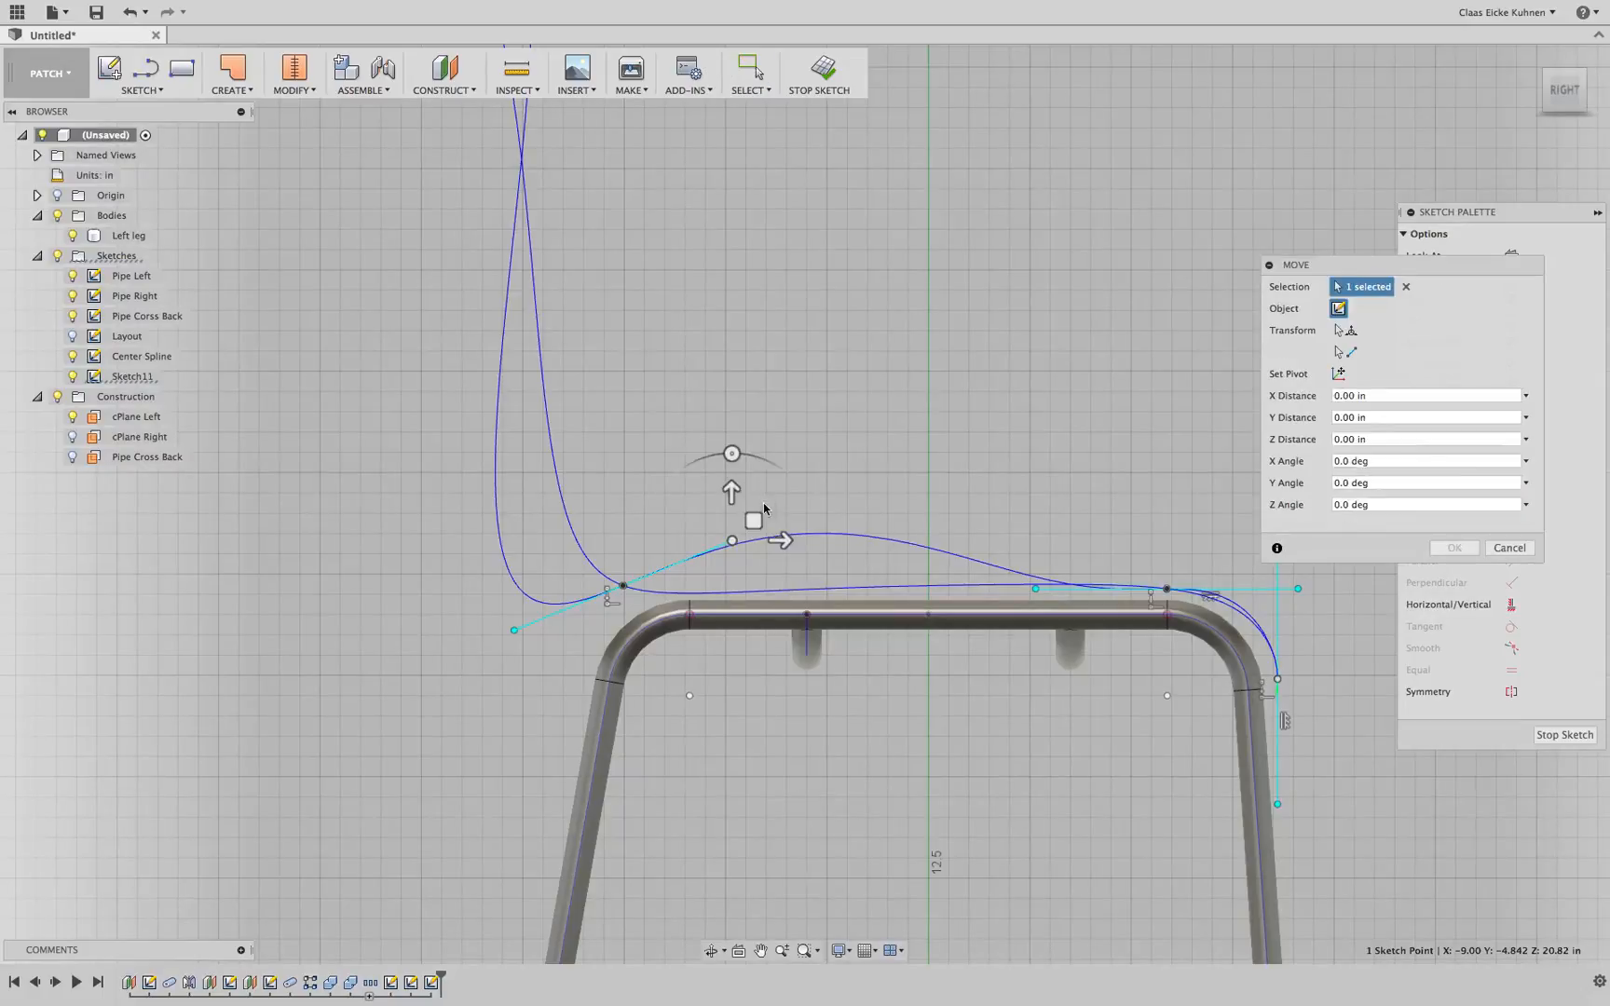
pyautogui.moveTo(733, 540)
pyautogui.mouseDown()
pyautogui.moveTo(766, 563)
pyautogui.moveTo(724, 577)
pyautogui.mouseUp()
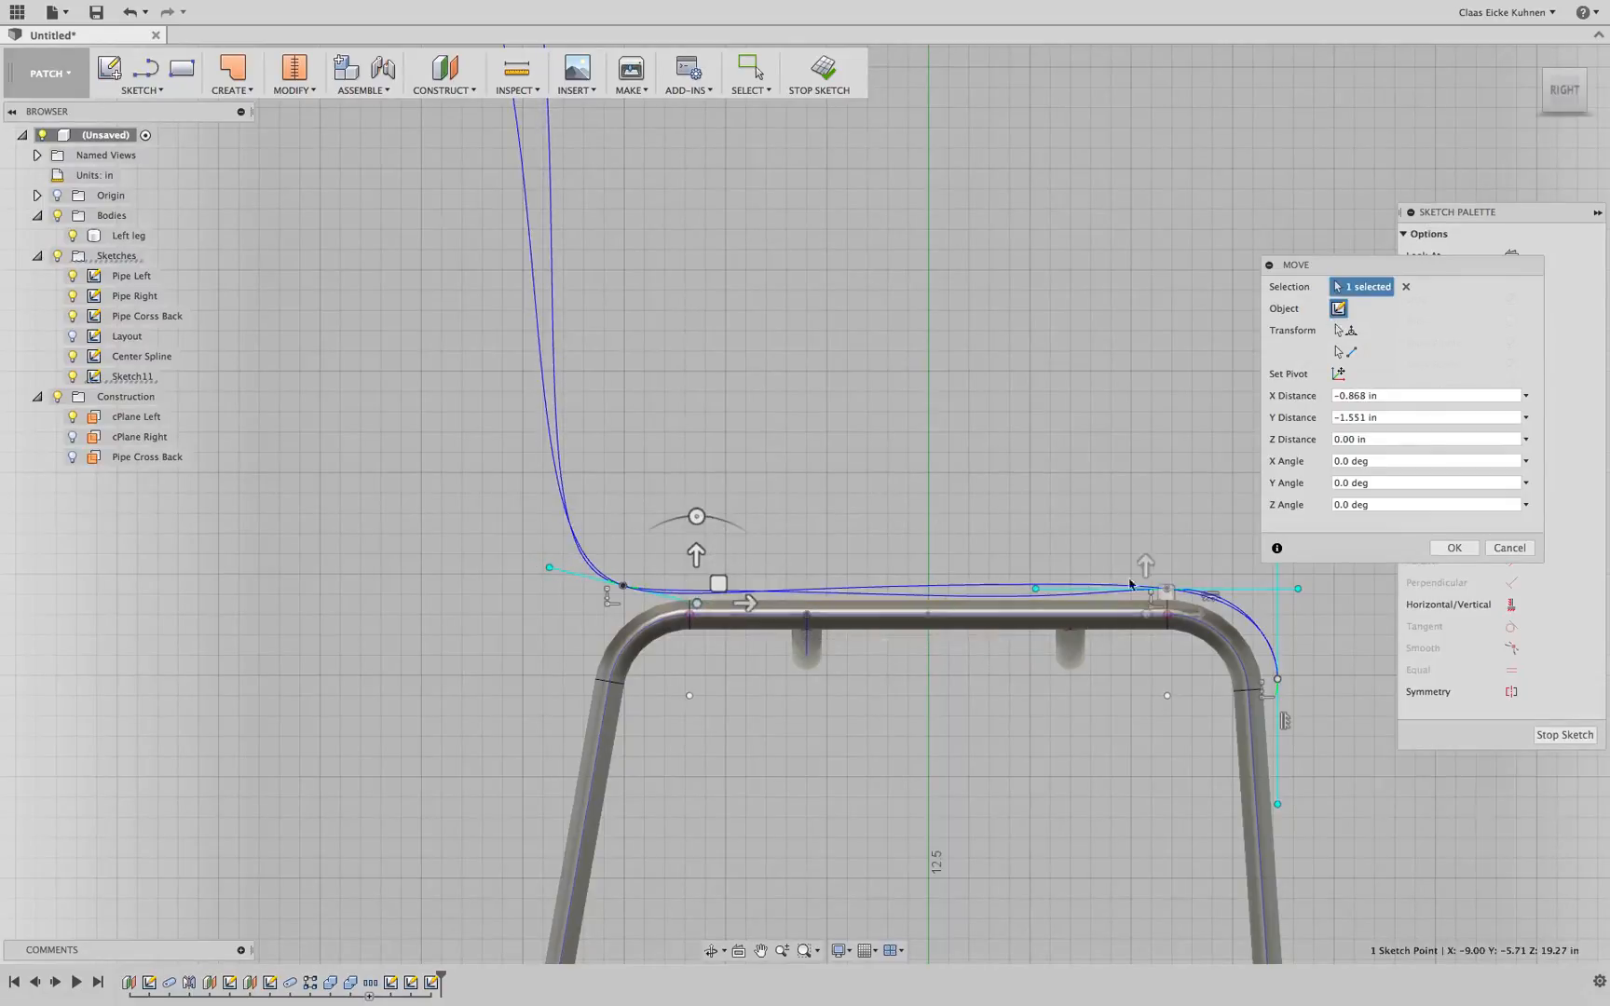
pyautogui.moveTo(1253, 575); pyautogui.dragTo(1003, 553, button='middle')
pyautogui.click(1046, 569)
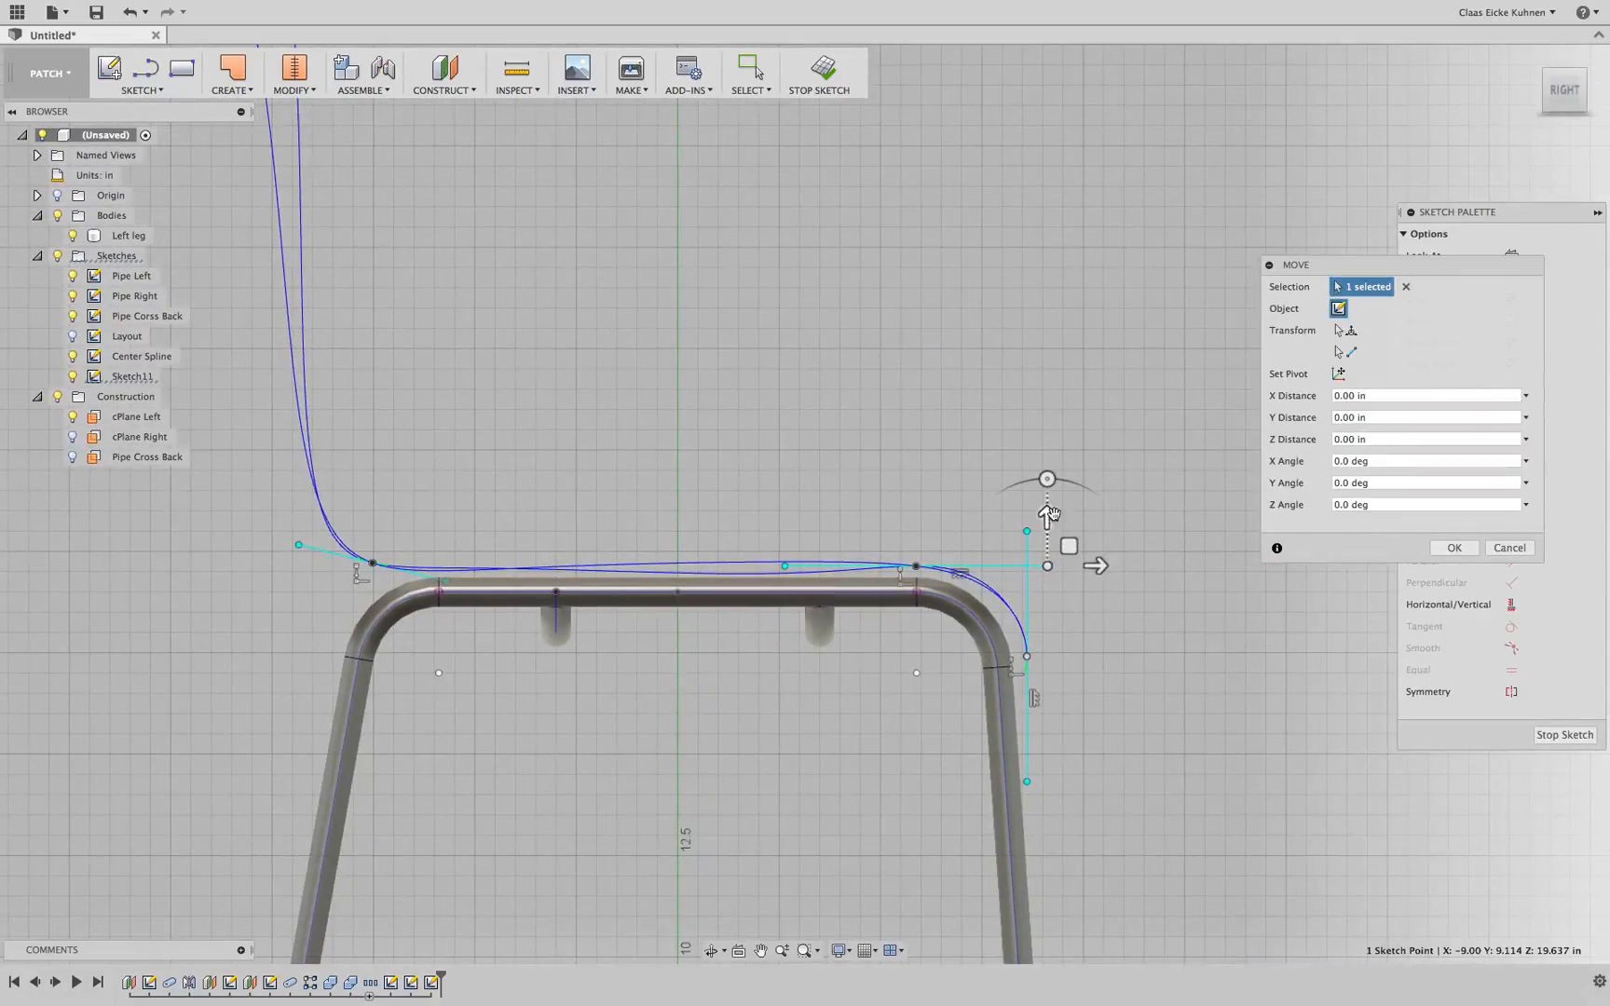
pyautogui.click(1045, 514)
pyautogui.scroll(5, 1012, 594)
pyautogui.press('Escape')
# Delete the constraint on the tangent handle at the spline's front seat point
pyautogui.click(739, 556)
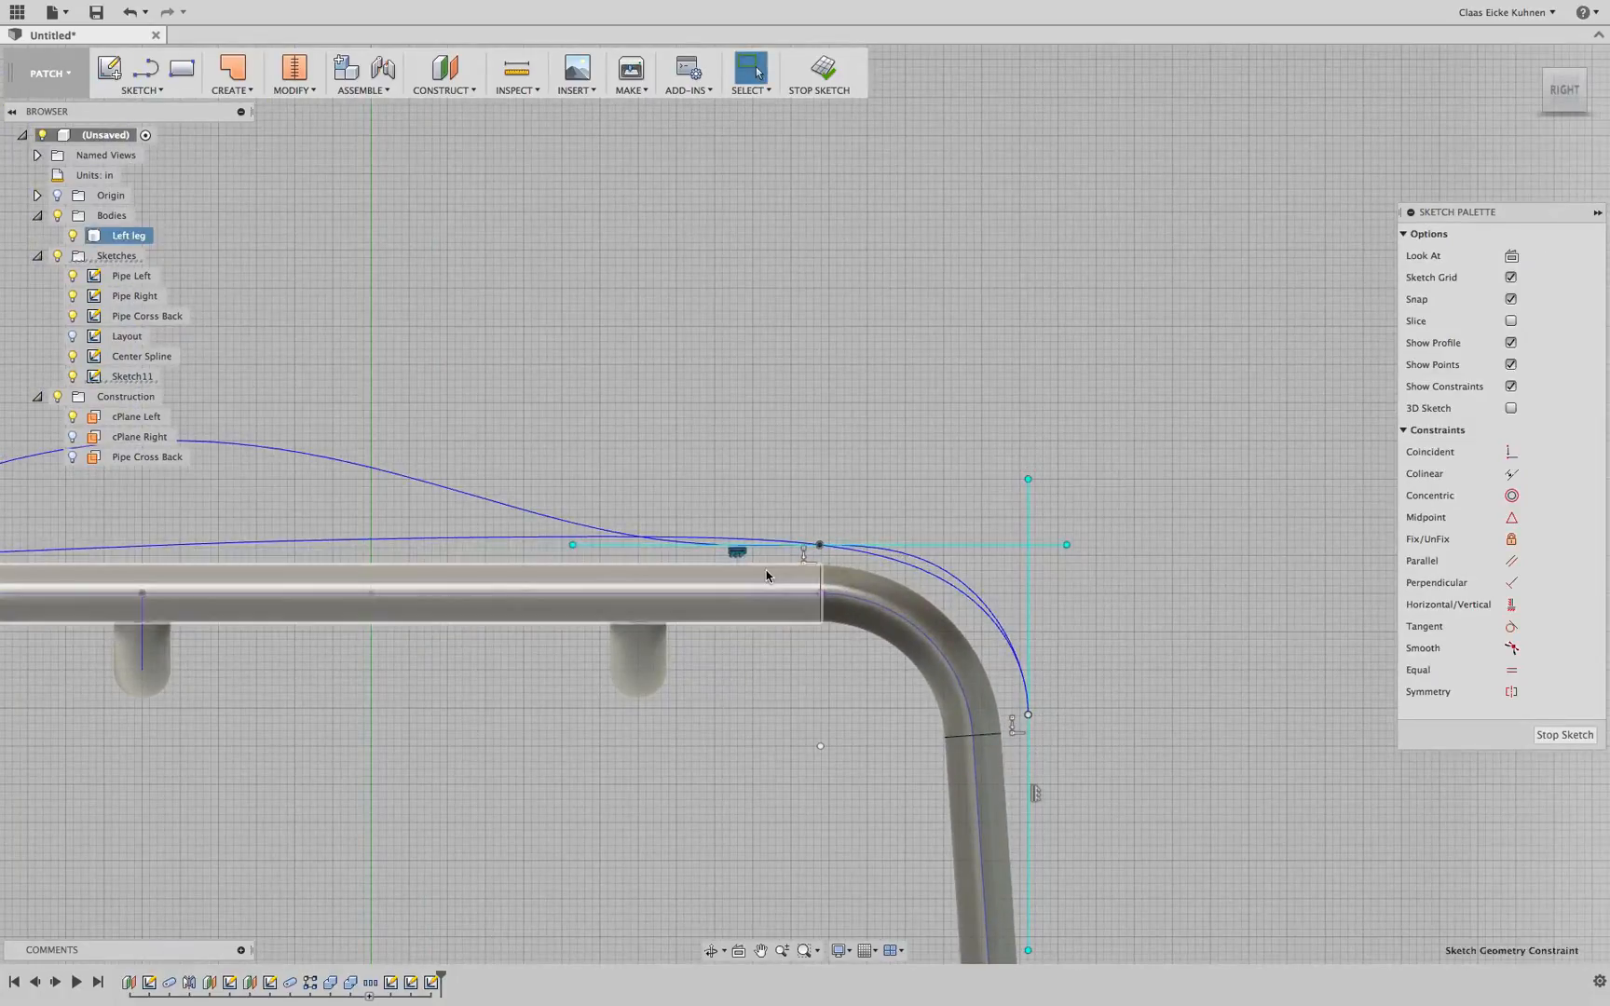
pyautogui.press('Delete')
pyautogui.scroll(-5, 624, 537)
pyautogui.moveTo(499, 492); pyautogui.dragTo(882, 459, button='middle')
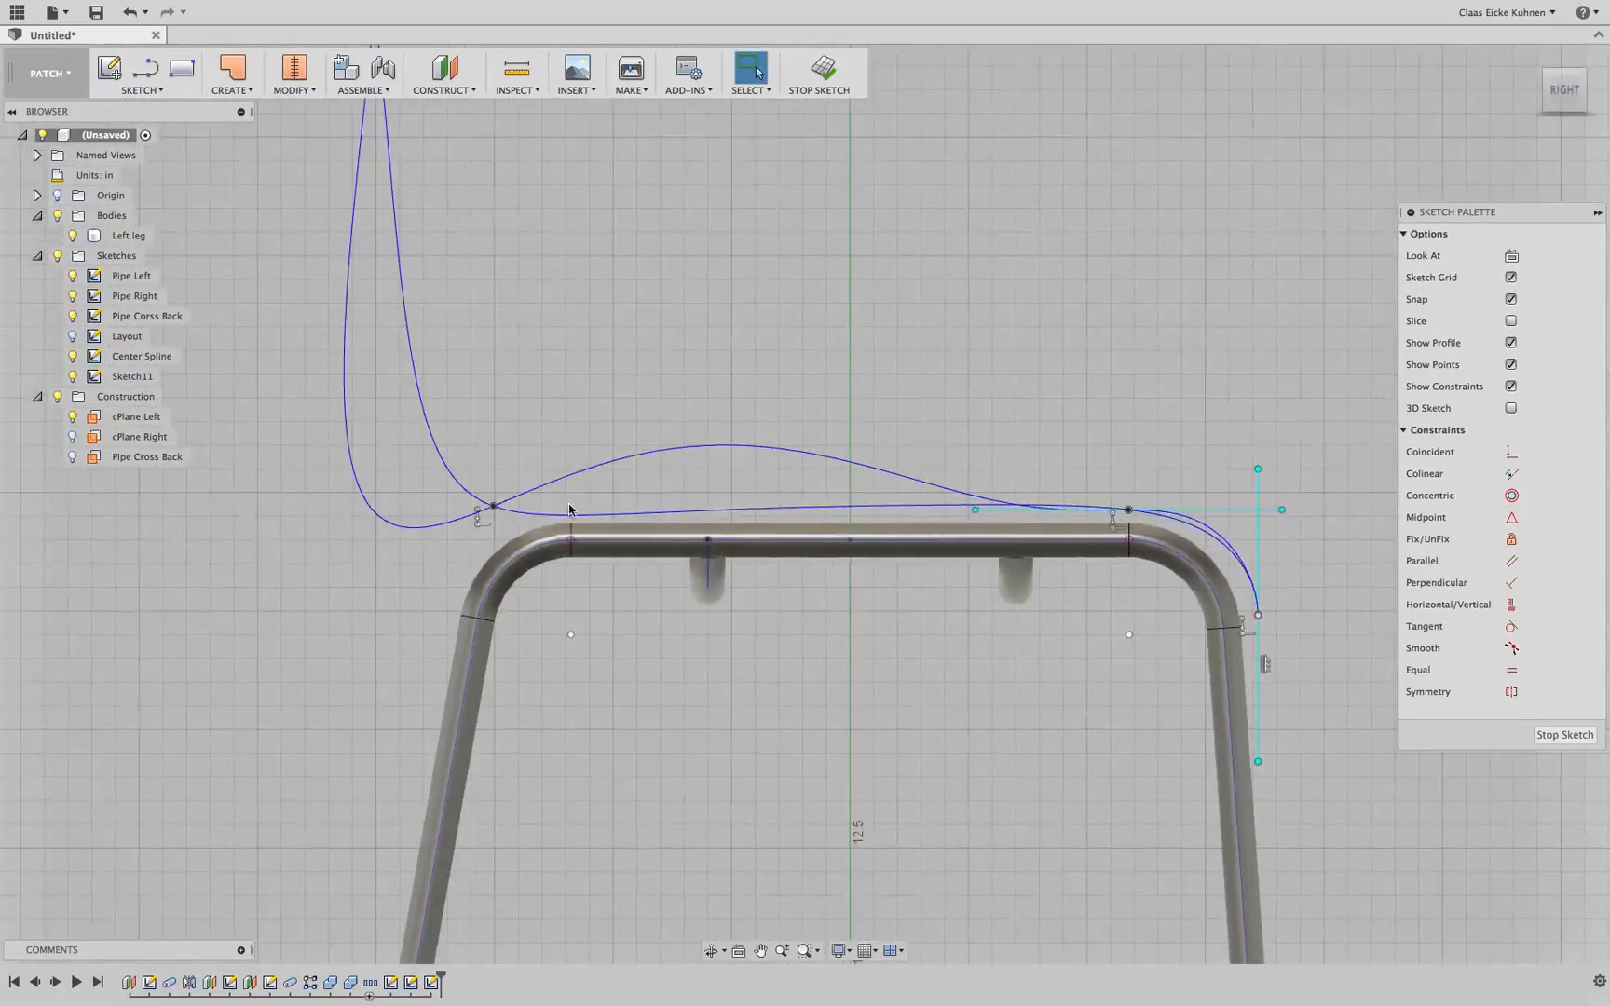
pyautogui.moveTo(494, 513)
pyautogui.keyDown('shift'); pyautogui.mouseDown(button='middle')
pyautogui.moveTo(661, 465)
pyautogui.moveTo(507, 507)
pyautogui.mouseUp(button='middle'); pyautogui.keyUp('shift')
pyautogui.click(495, 503)
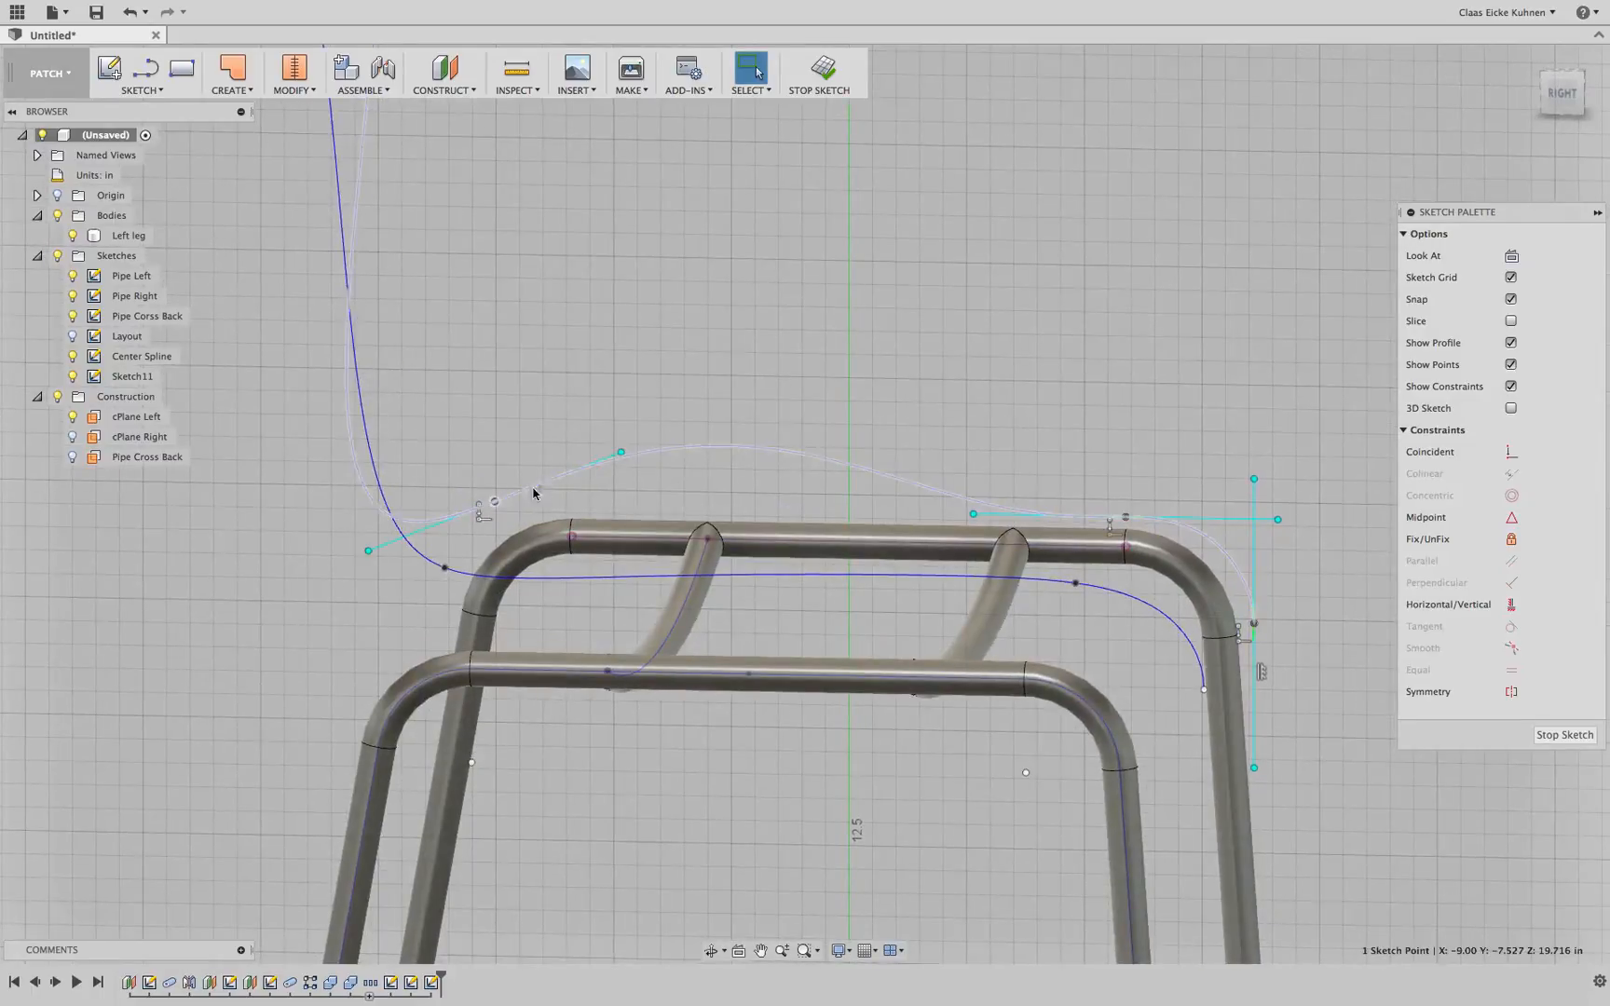
pyautogui.click(622, 454)
pyautogui.click(1563, 99)
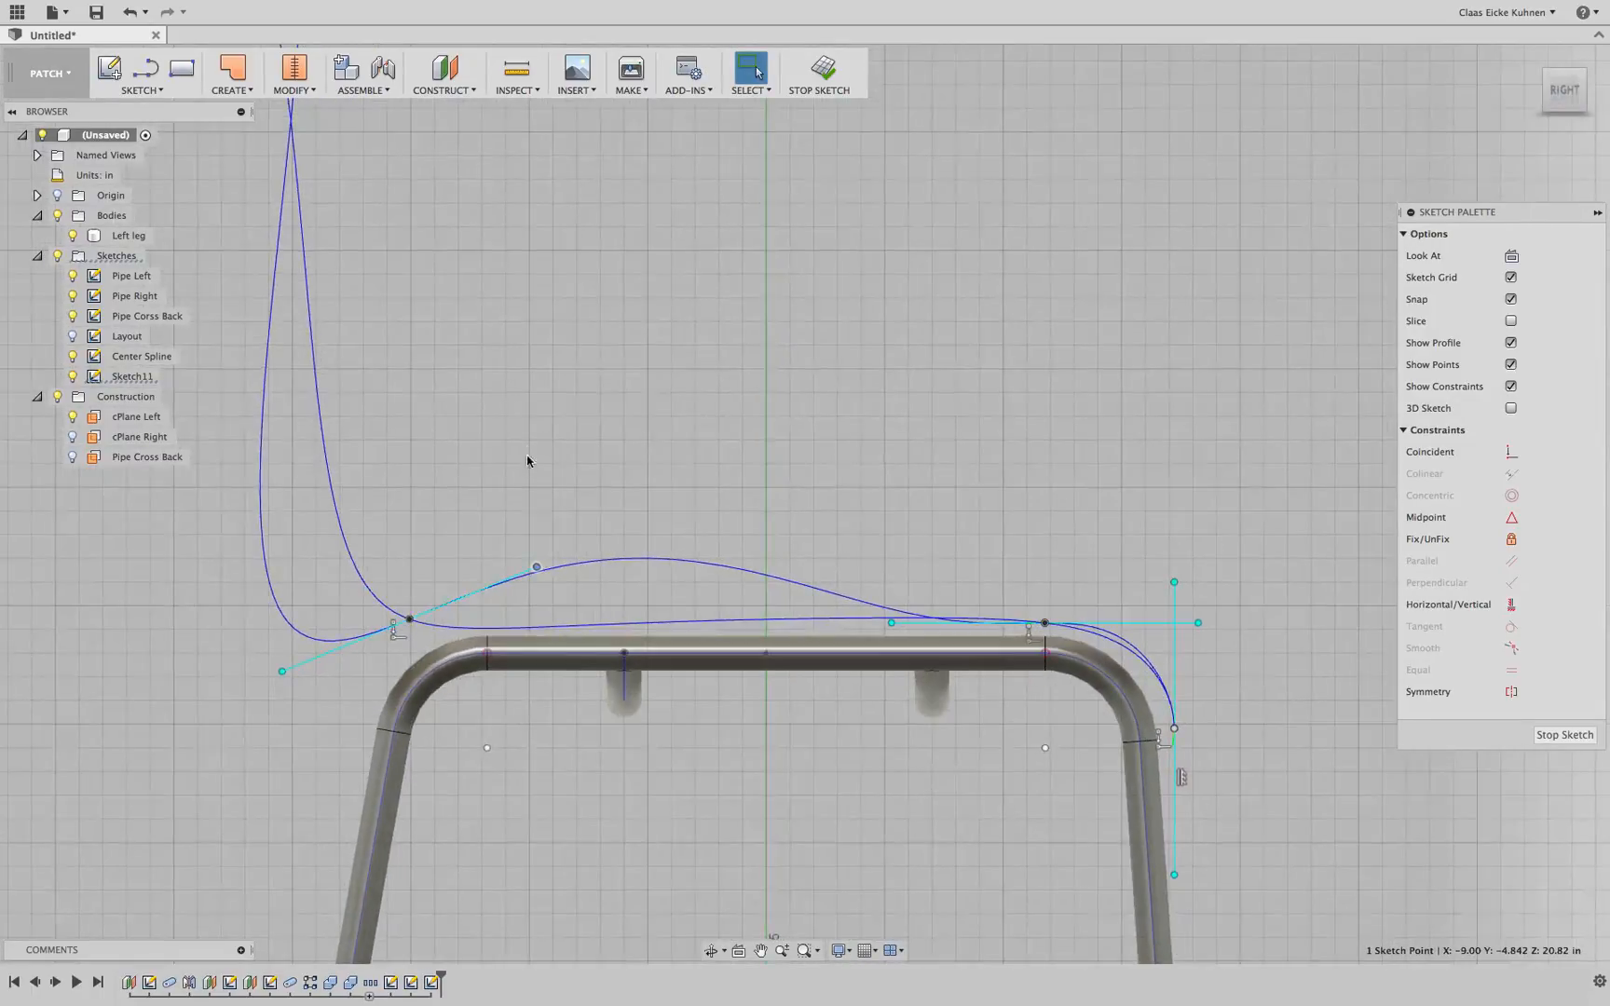
# Move the tangent handle at the spline's rear seat point by -0.212 in X and -1.929 in Y to flatten the seat
pyautogui.moveTo(527, 460); pyautogui.dragTo(693, 359, button='middle')
pyautogui.press('m')
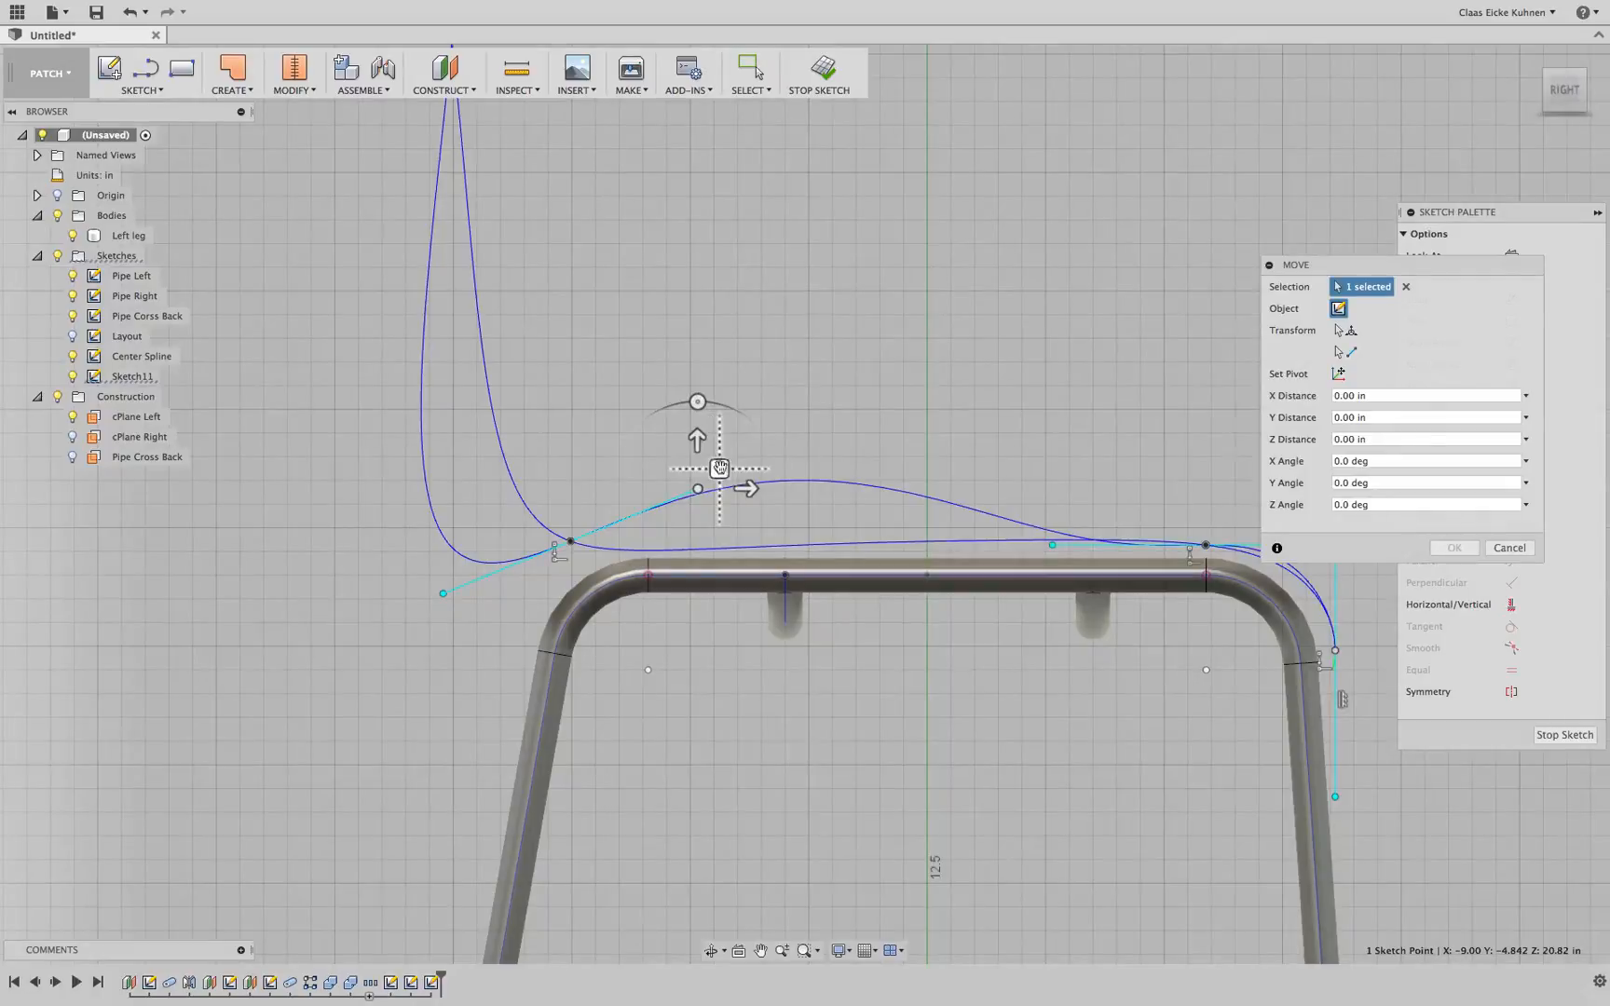
pyautogui.moveTo(719, 468); pyautogui.dragTo(709, 557)
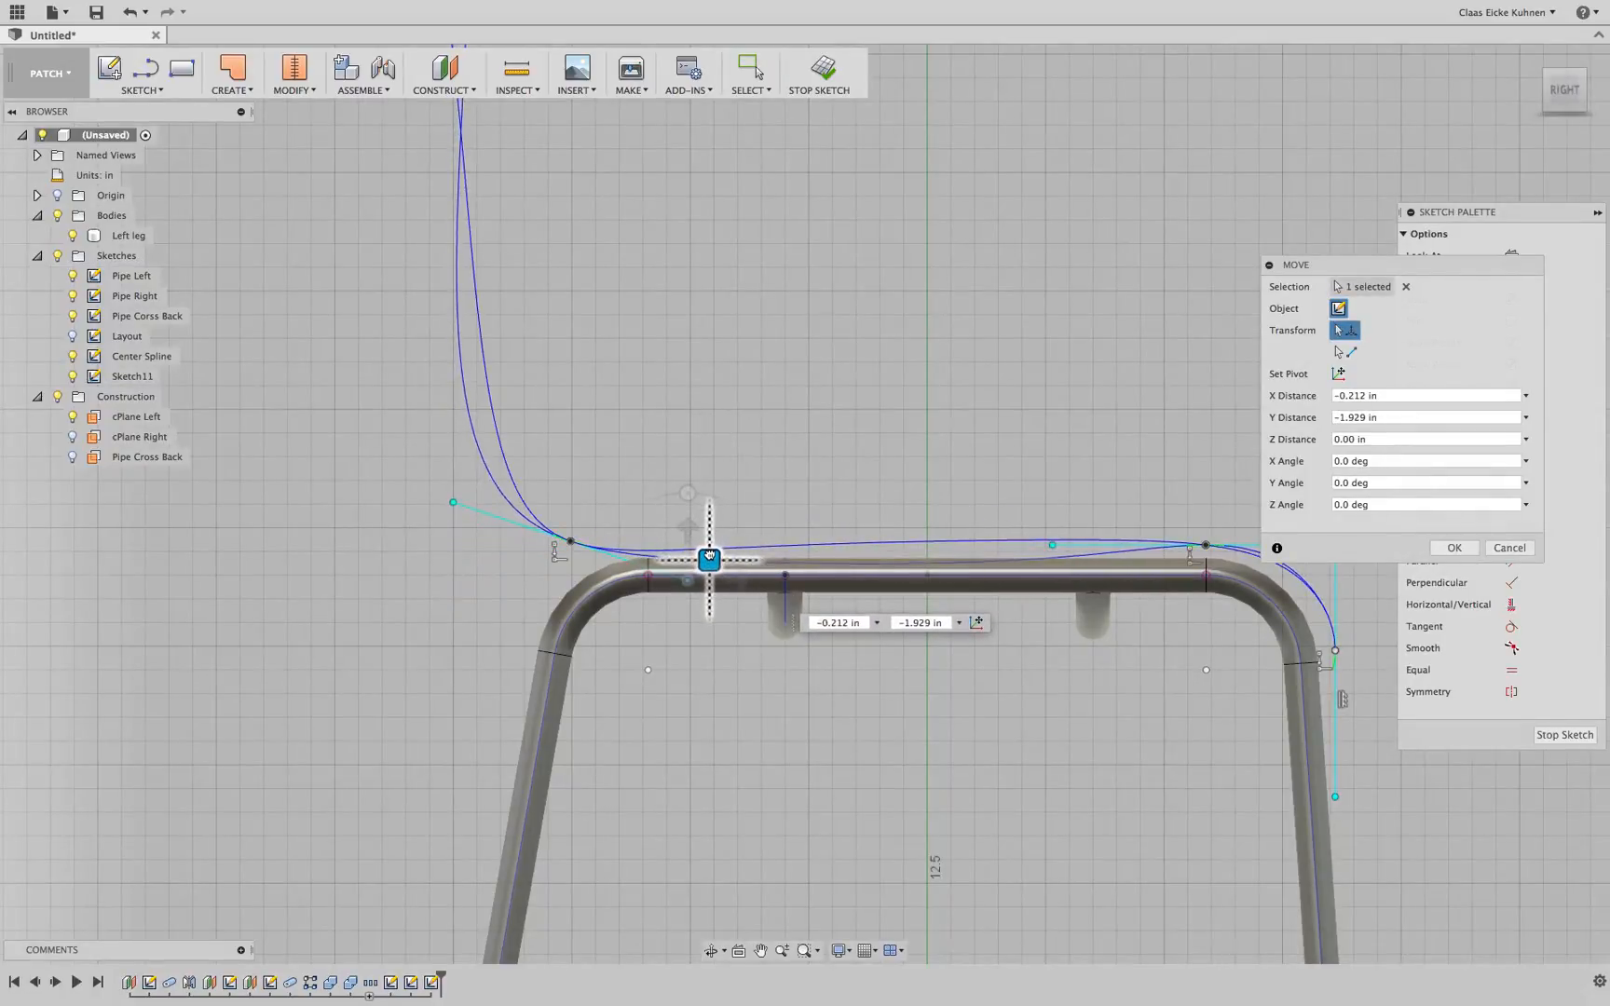
pyautogui.moveTo(1061, 408); pyautogui.dragTo(831, 410, button='middle')
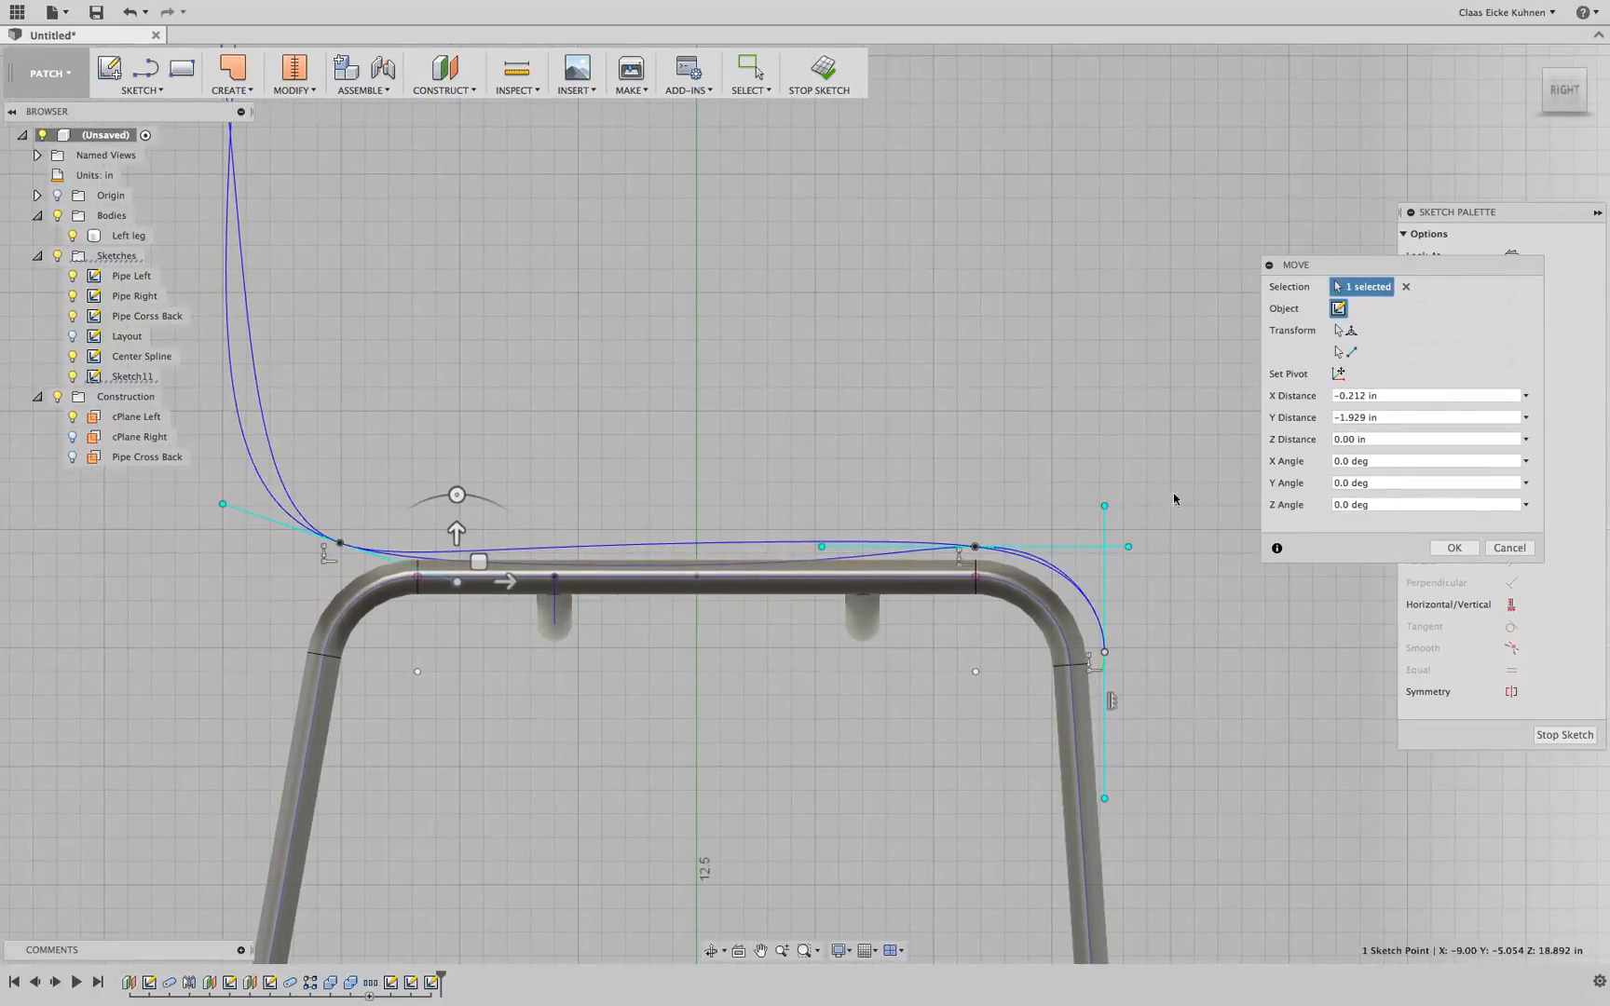
# Move the front seat point's tangent handle by 0.372 in X and -0.035 in Y and confirm the move
pyautogui.click(1128, 546)
pyautogui.moveTo(1128, 492); pyautogui.dragTo(1167, 551)
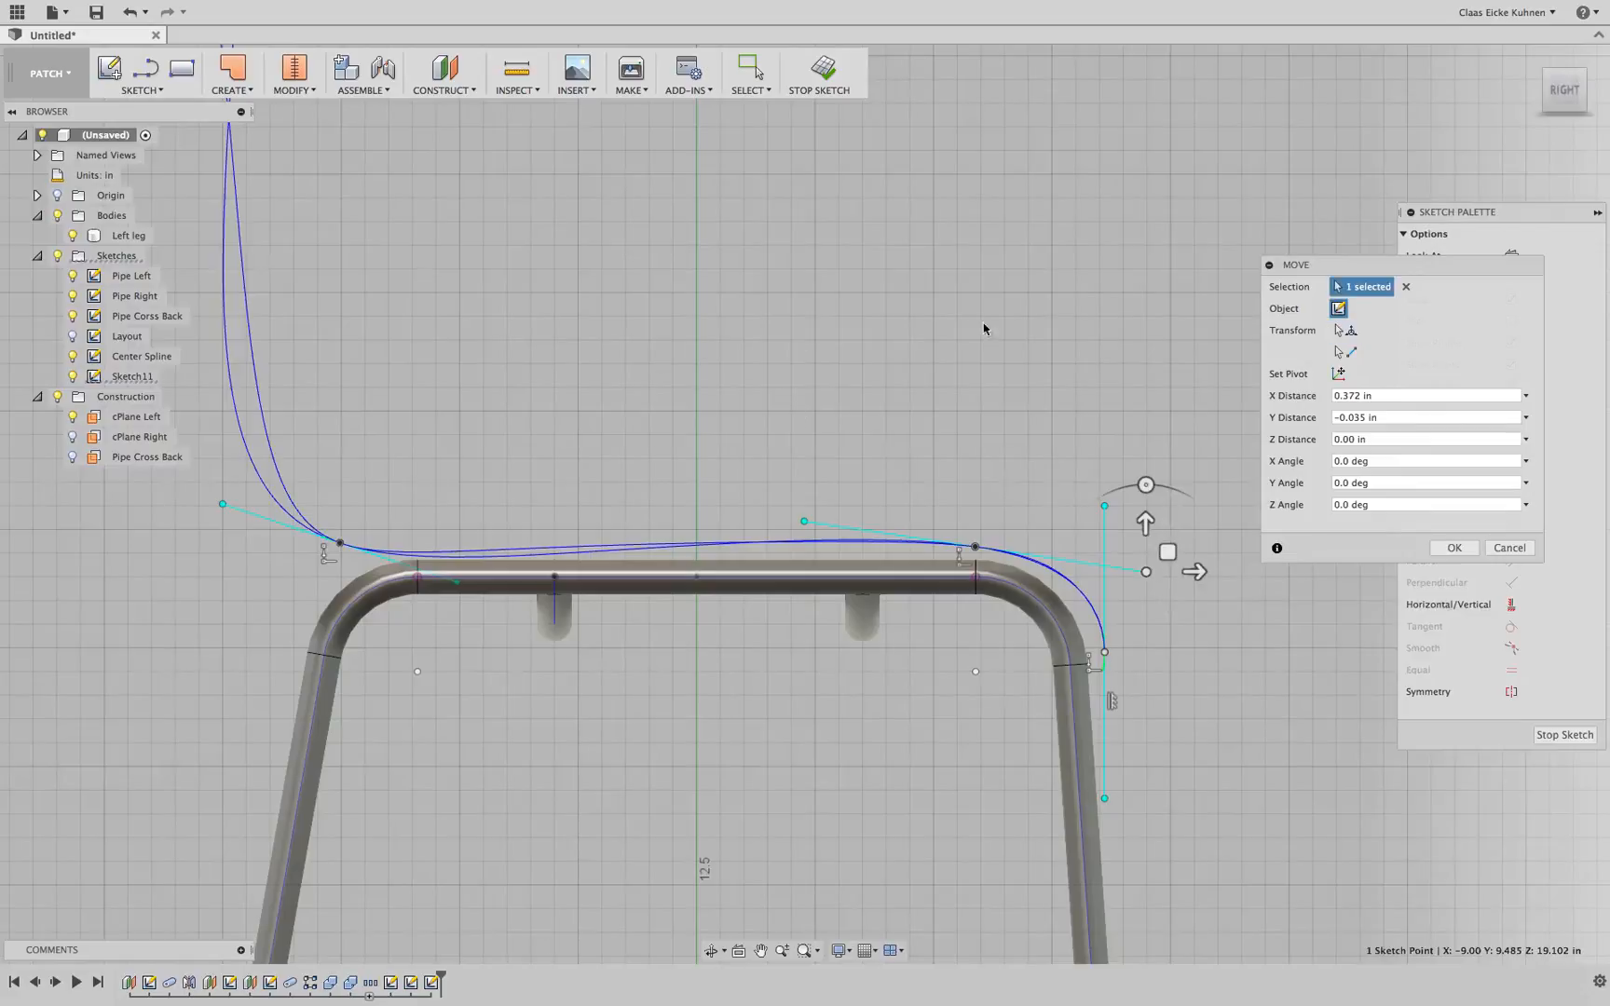
pyautogui.moveTo(986, 330)
pyautogui.keyDown('shift'); pyautogui.mouseDown(button='middle')
pyautogui.moveTo(901, 302)
pyautogui.moveTo(894, 330)
pyautogui.moveTo(962, 299)
pyautogui.moveTo(1153, 283)
pyautogui.mouseUp(button='middle'); pyautogui.keyUp('shift')
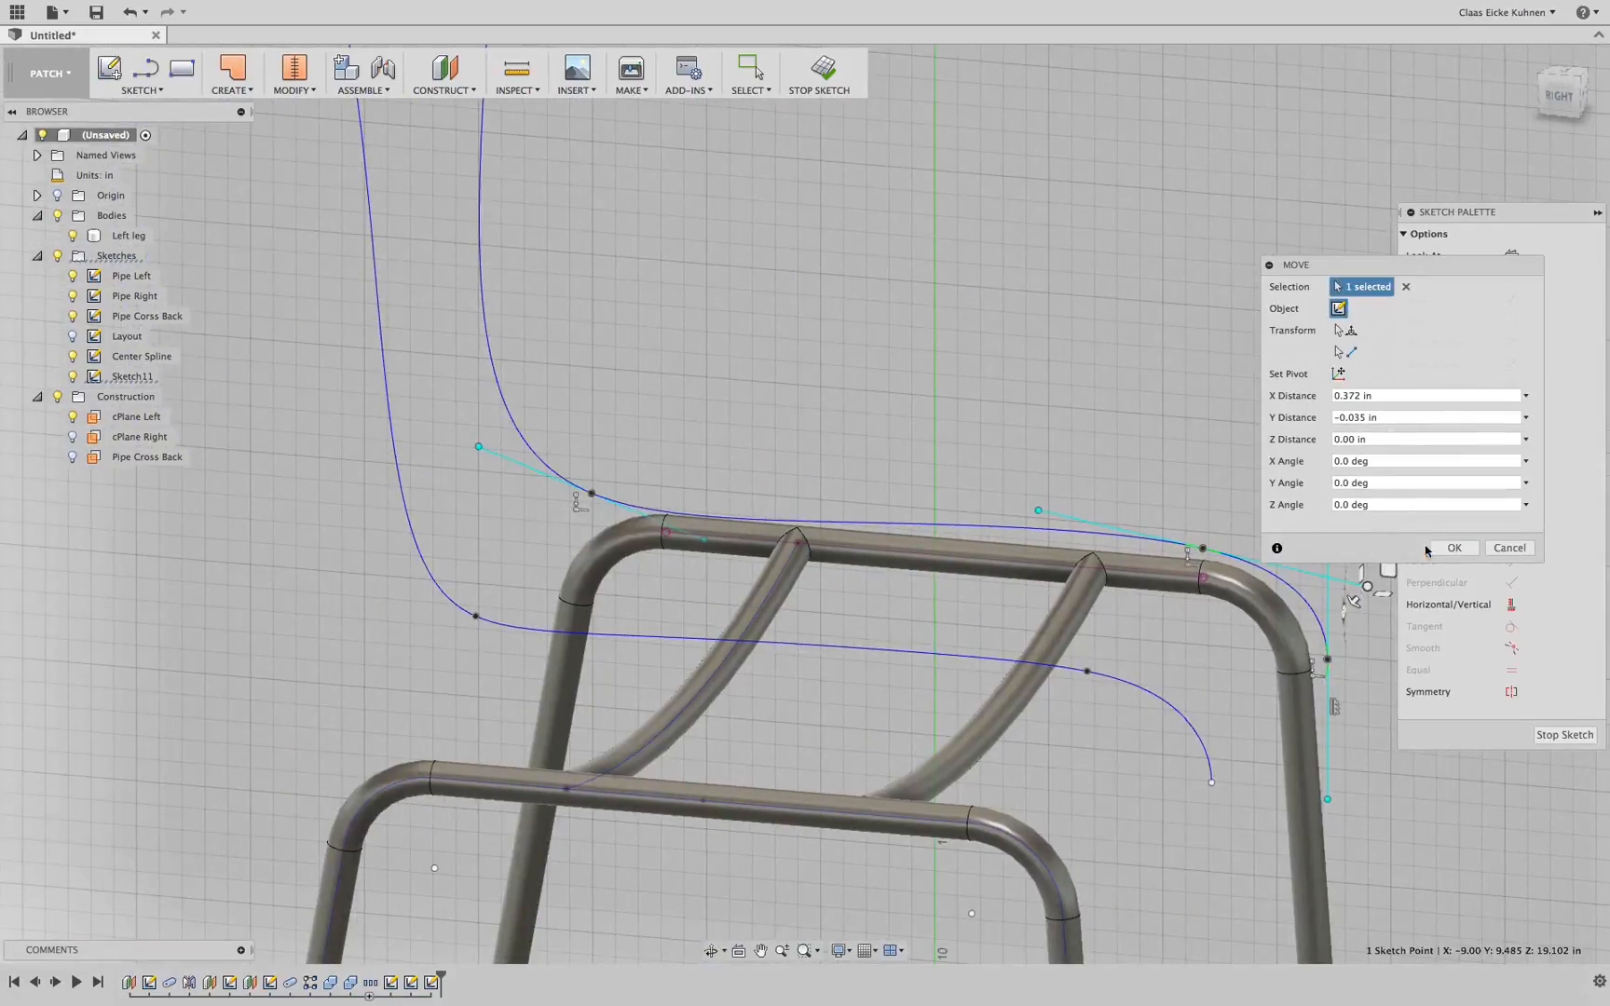
pyautogui.click(1454, 548)
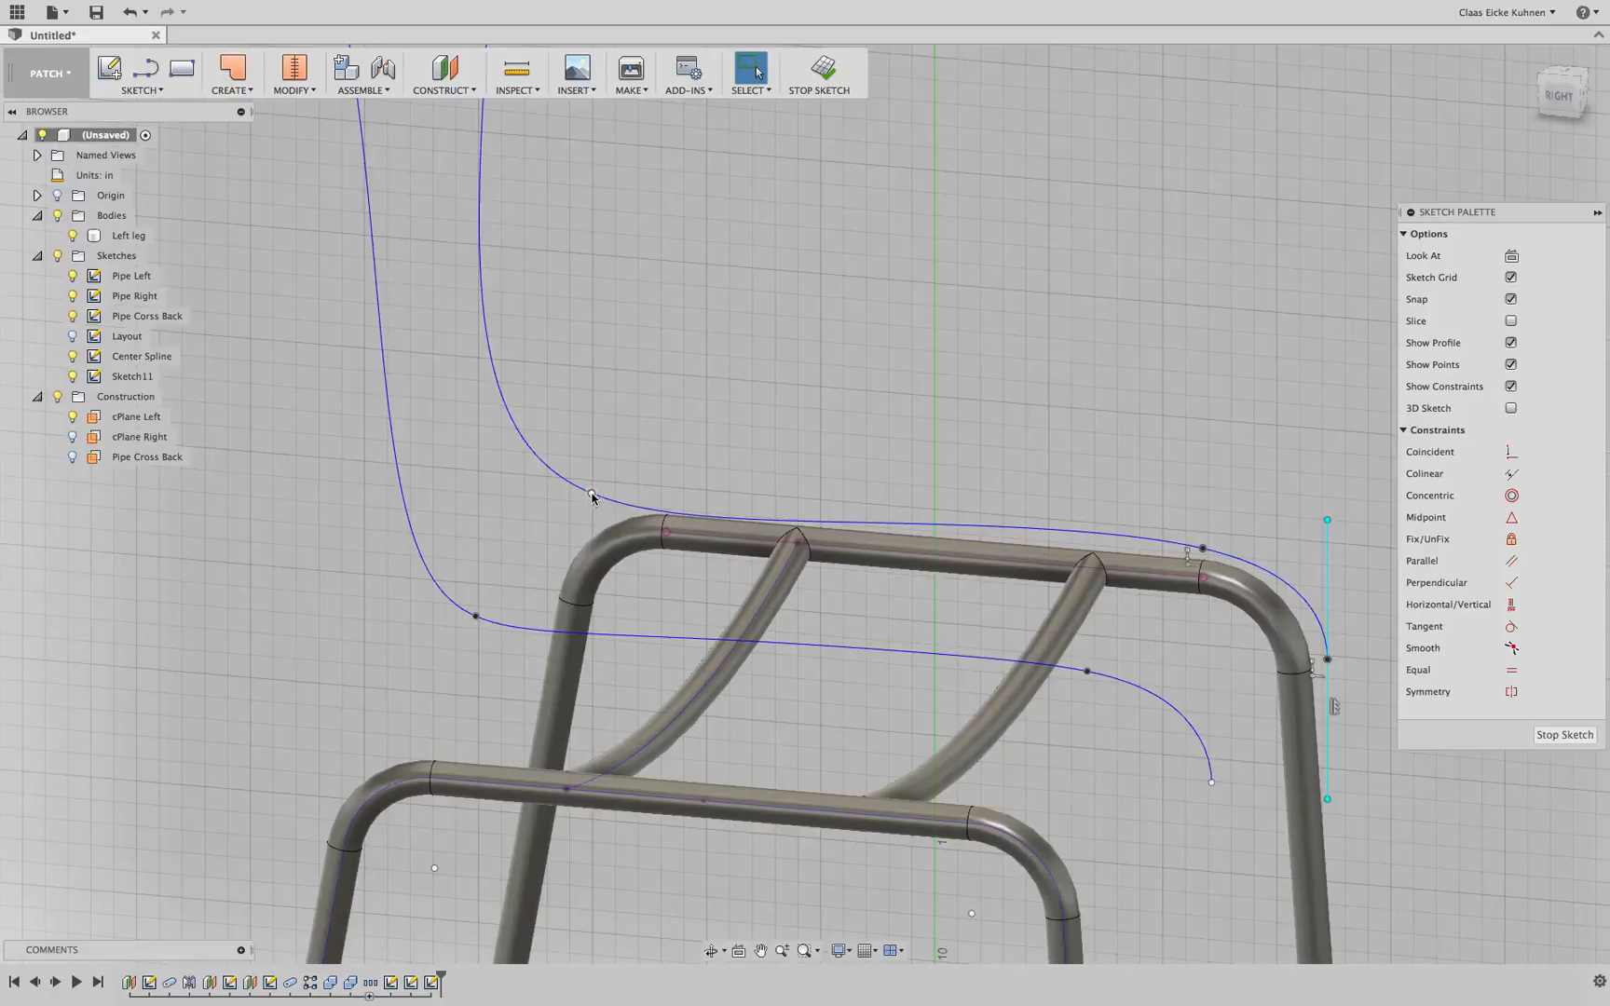
# Reshape the side spline's rear seat point and its tangent handles so its seat curve follows the center spline
pyautogui.moveTo(592, 494); pyautogui.dragTo(613, 481)
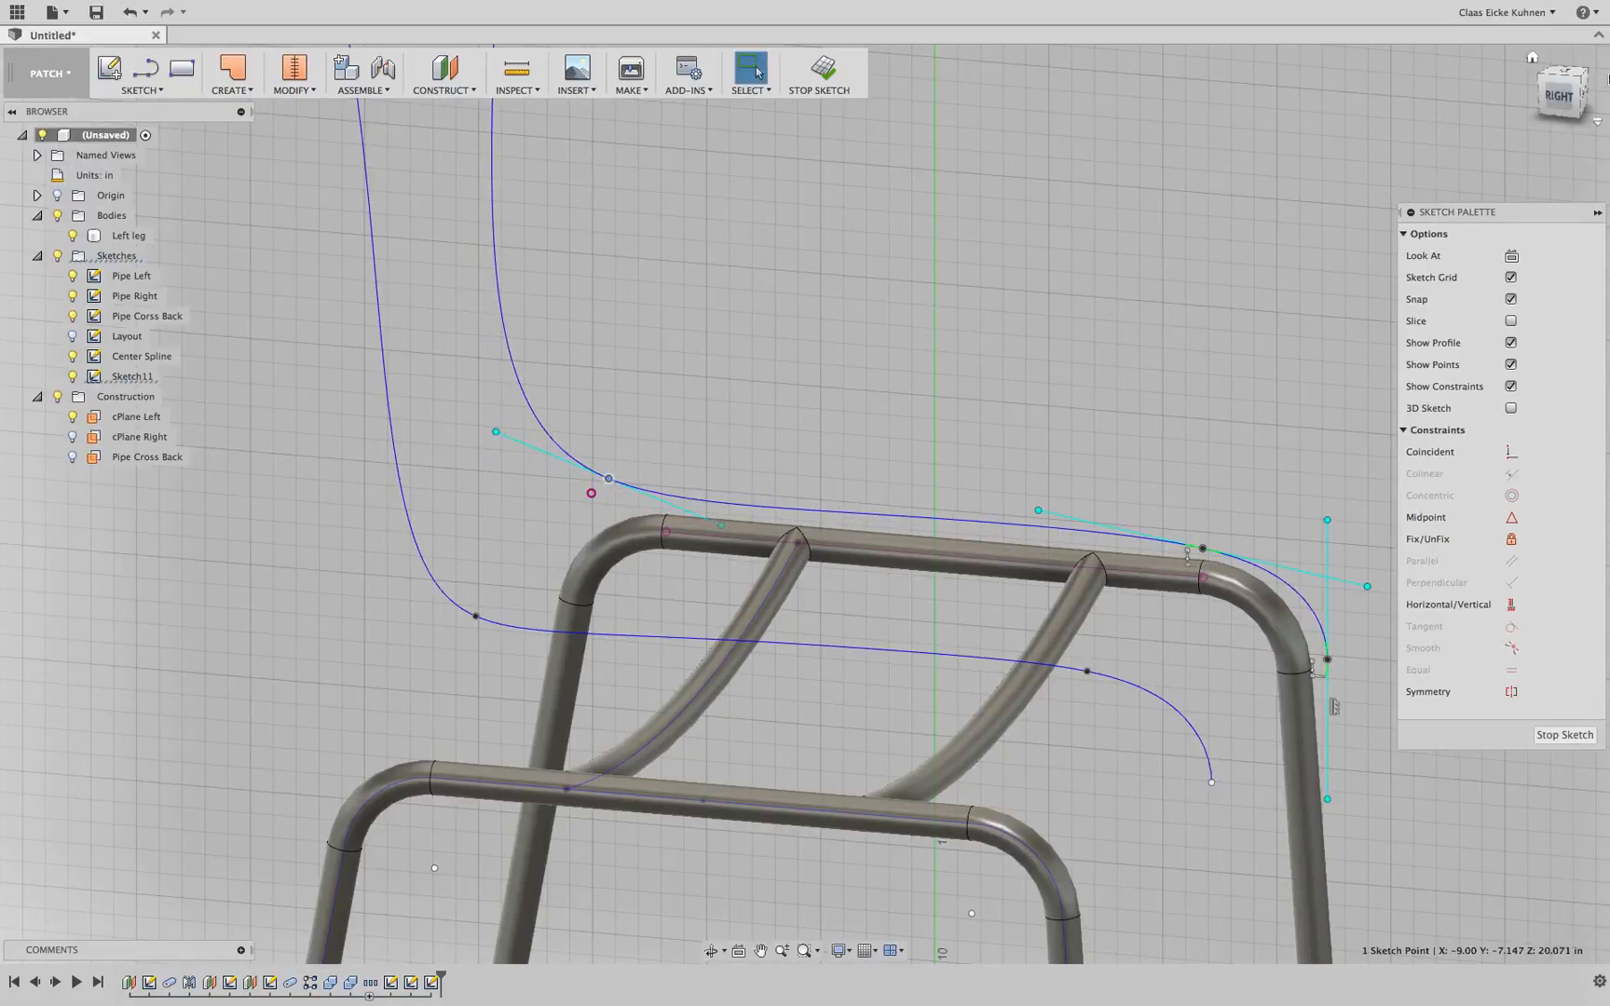
pyautogui.click(1563, 95)
pyautogui.moveTo(577, 436); pyautogui.dragTo(723, 337, button='middle')
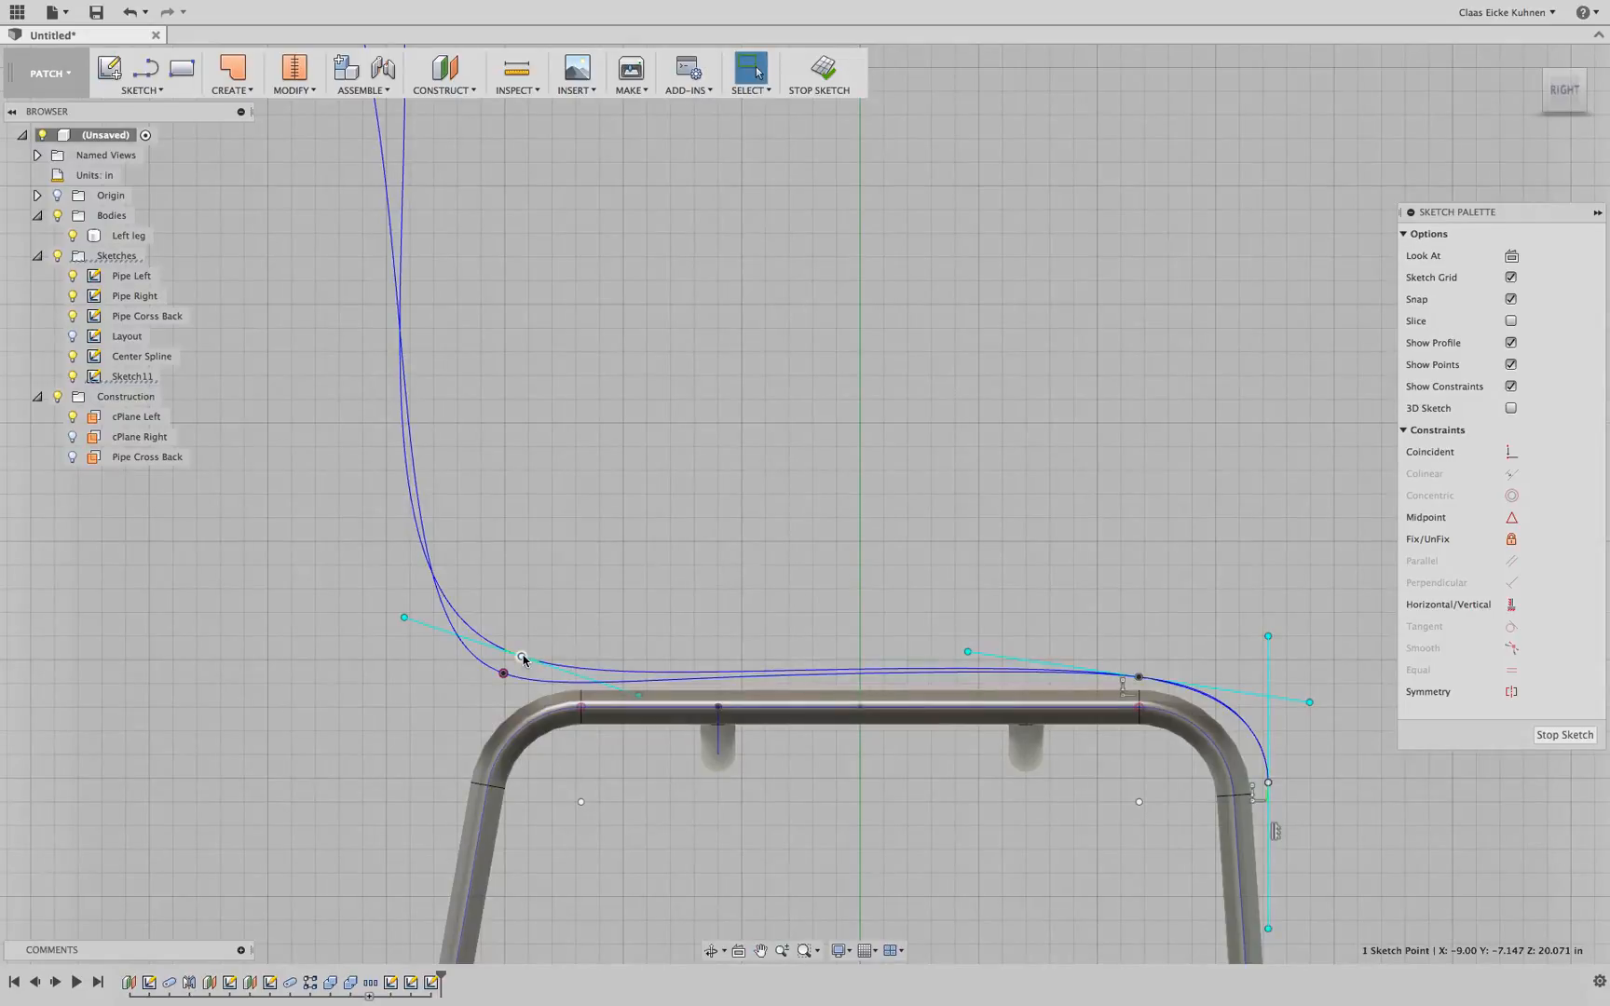
pyautogui.moveTo(522, 659); pyautogui.dragTo(511, 659)
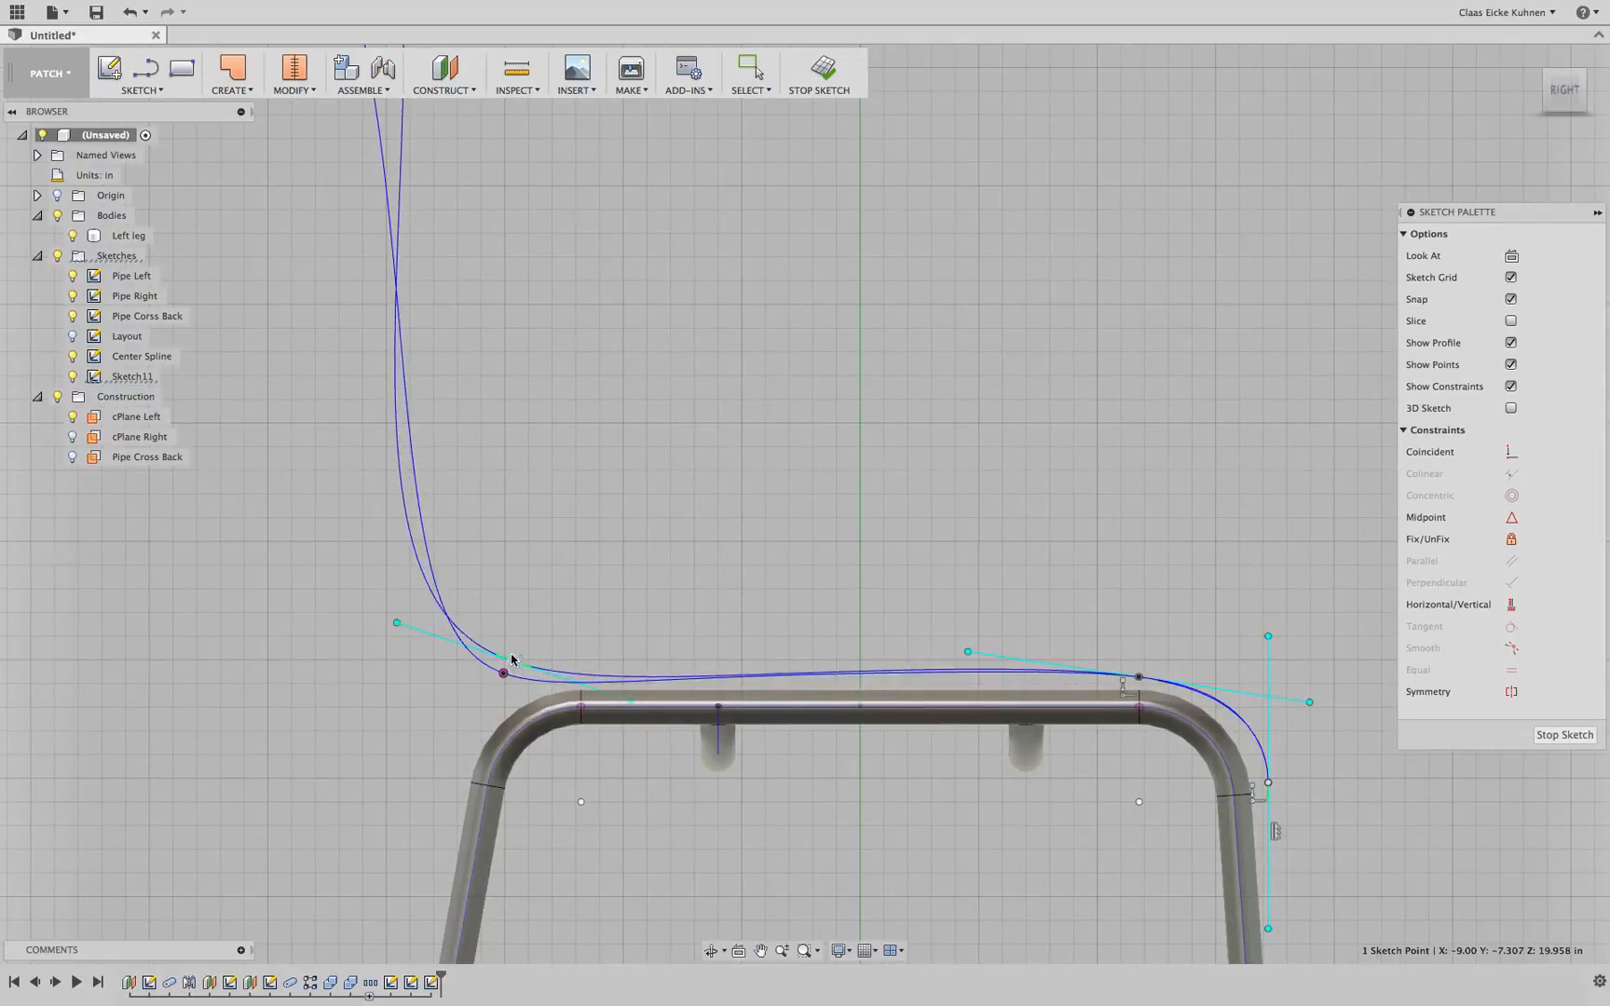
pyautogui.moveTo(490, 510); pyautogui.dragTo(571, 601, button='middle')
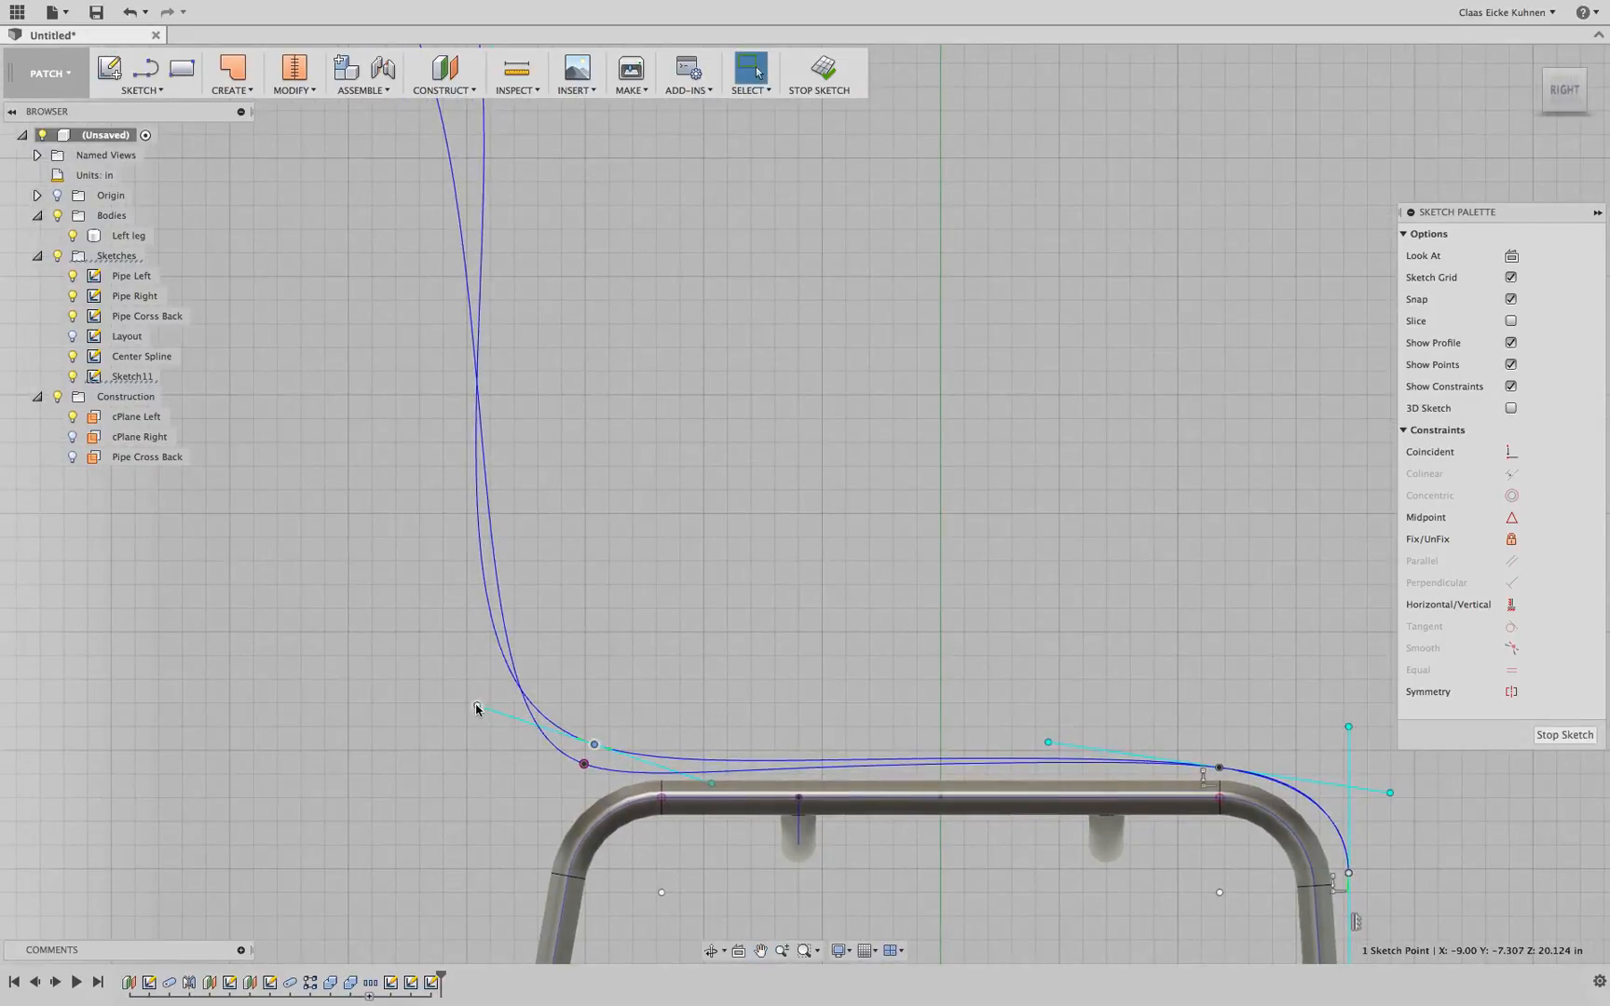
pyautogui.moveTo(476, 709); pyautogui.dragTo(498, 720)
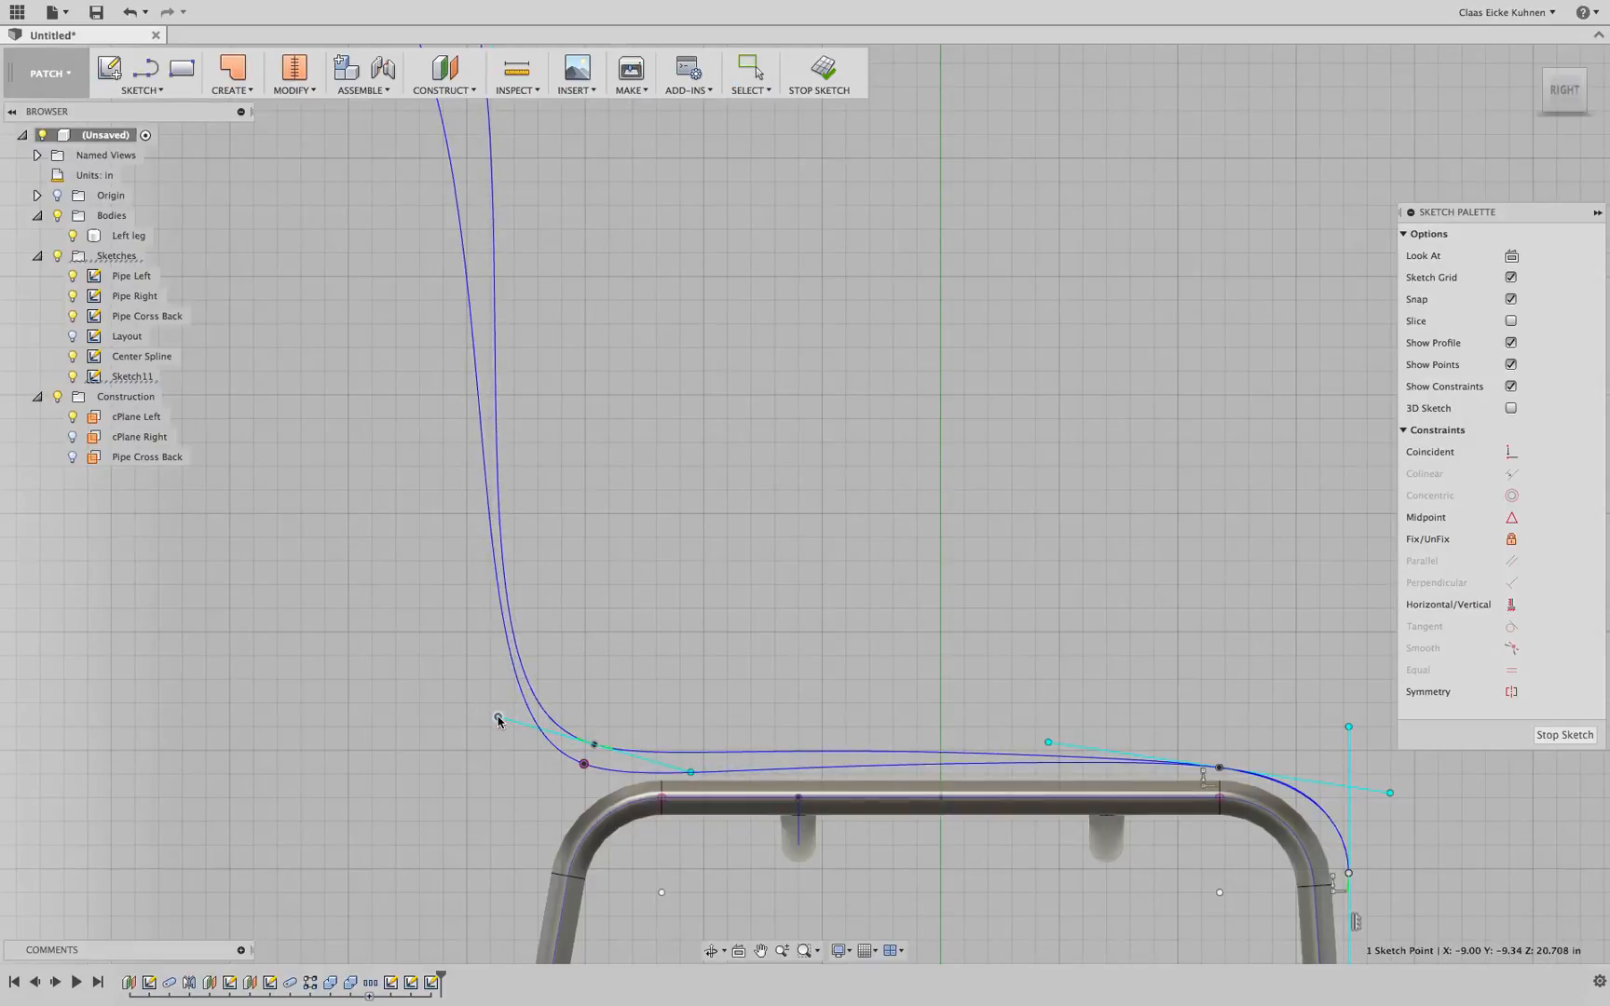
pyautogui.moveTo(675, 463); pyautogui.dragTo(712, 668, button='middle')
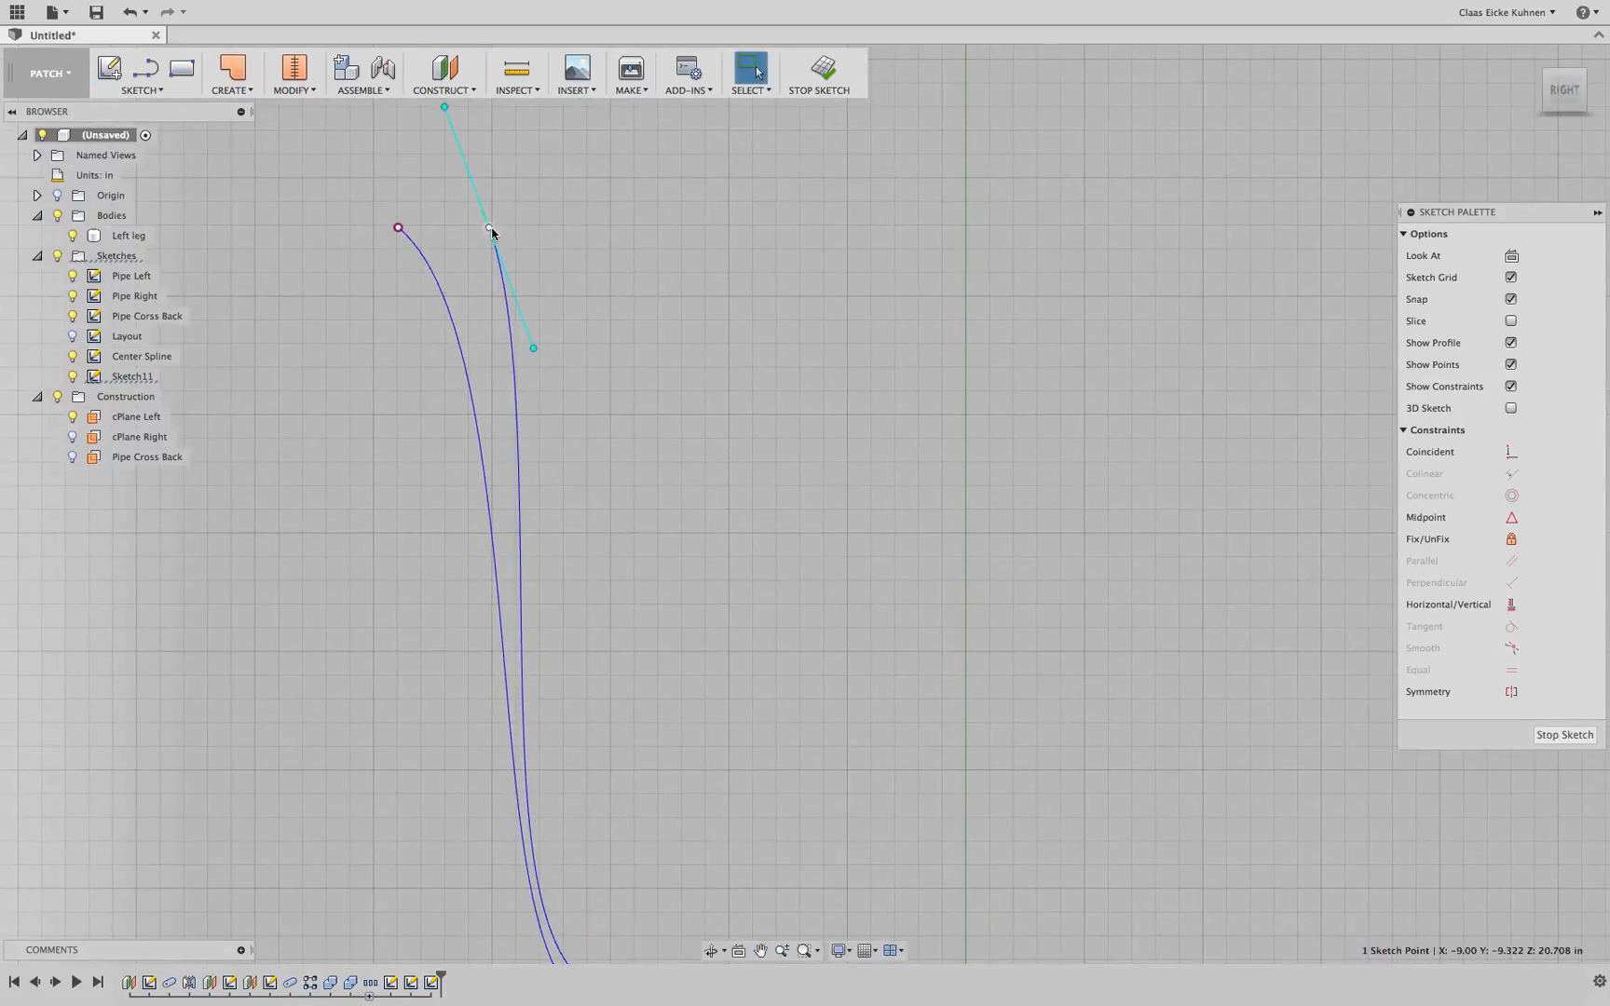
# Move the side spline's top endpoint and constrain it horizontally level with the center spline's top endpoint
pyautogui.moveTo(491, 231); pyautogui.dragTo(524, 232)
pyautogui.press('Escape')
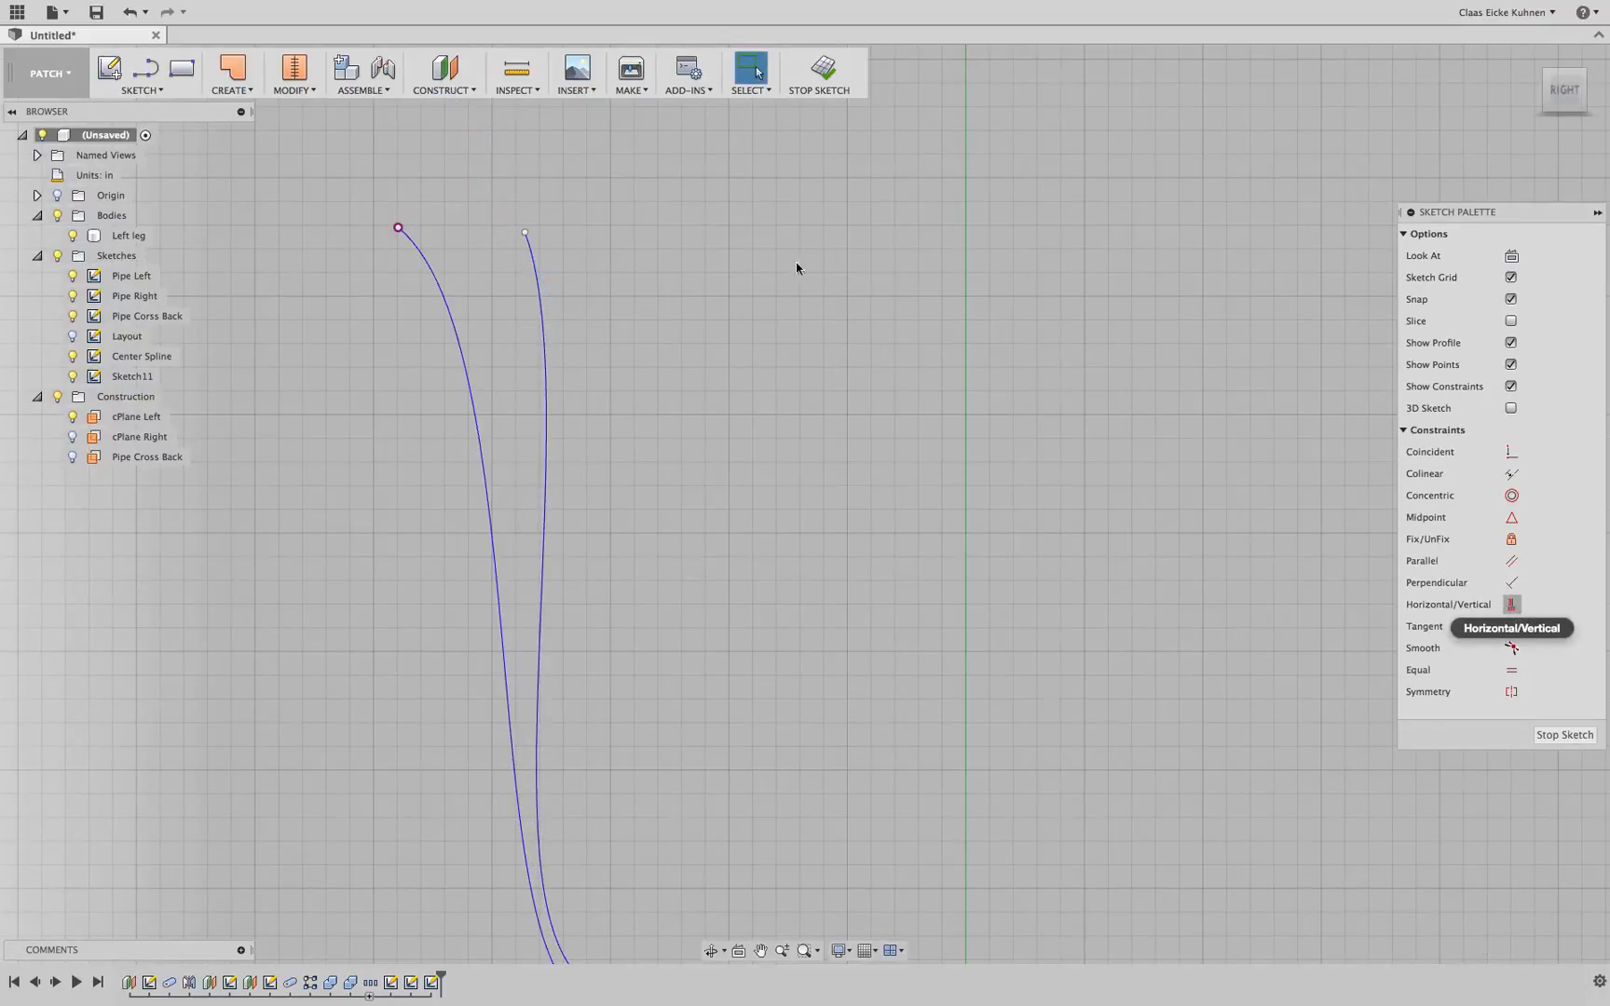
pyautogui.click(523, 231)
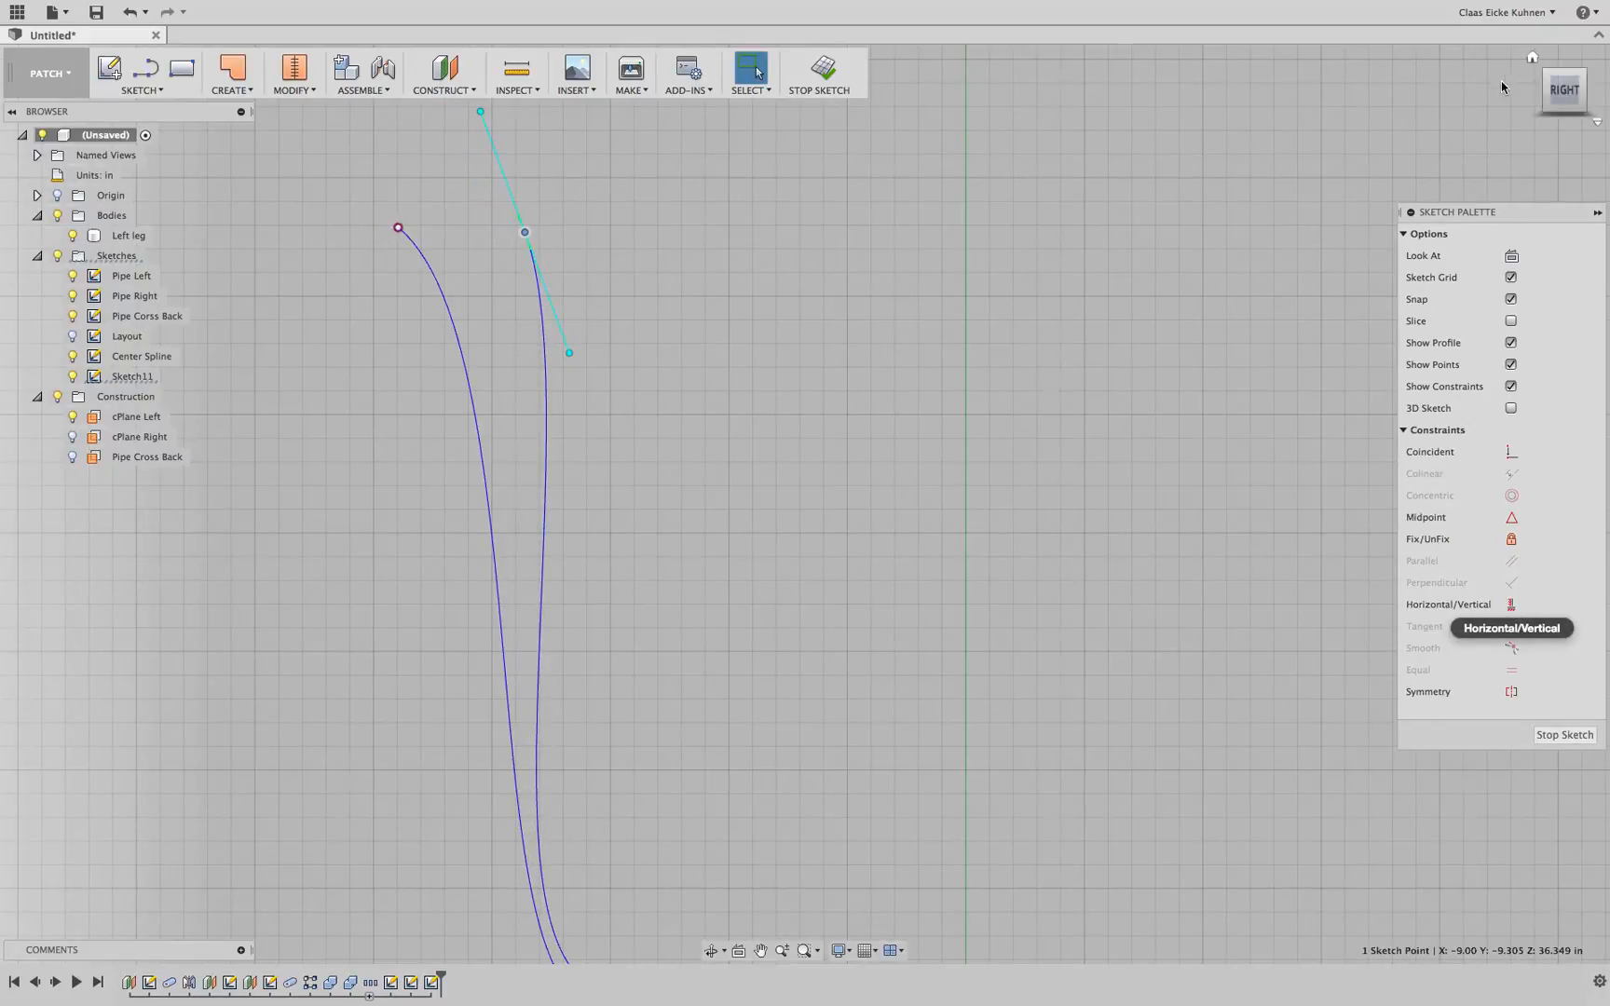
pyautogui.moveTo(1557, 92); pyautogui.dragTo(1544, 96)
pyautogui.click(510, 152)
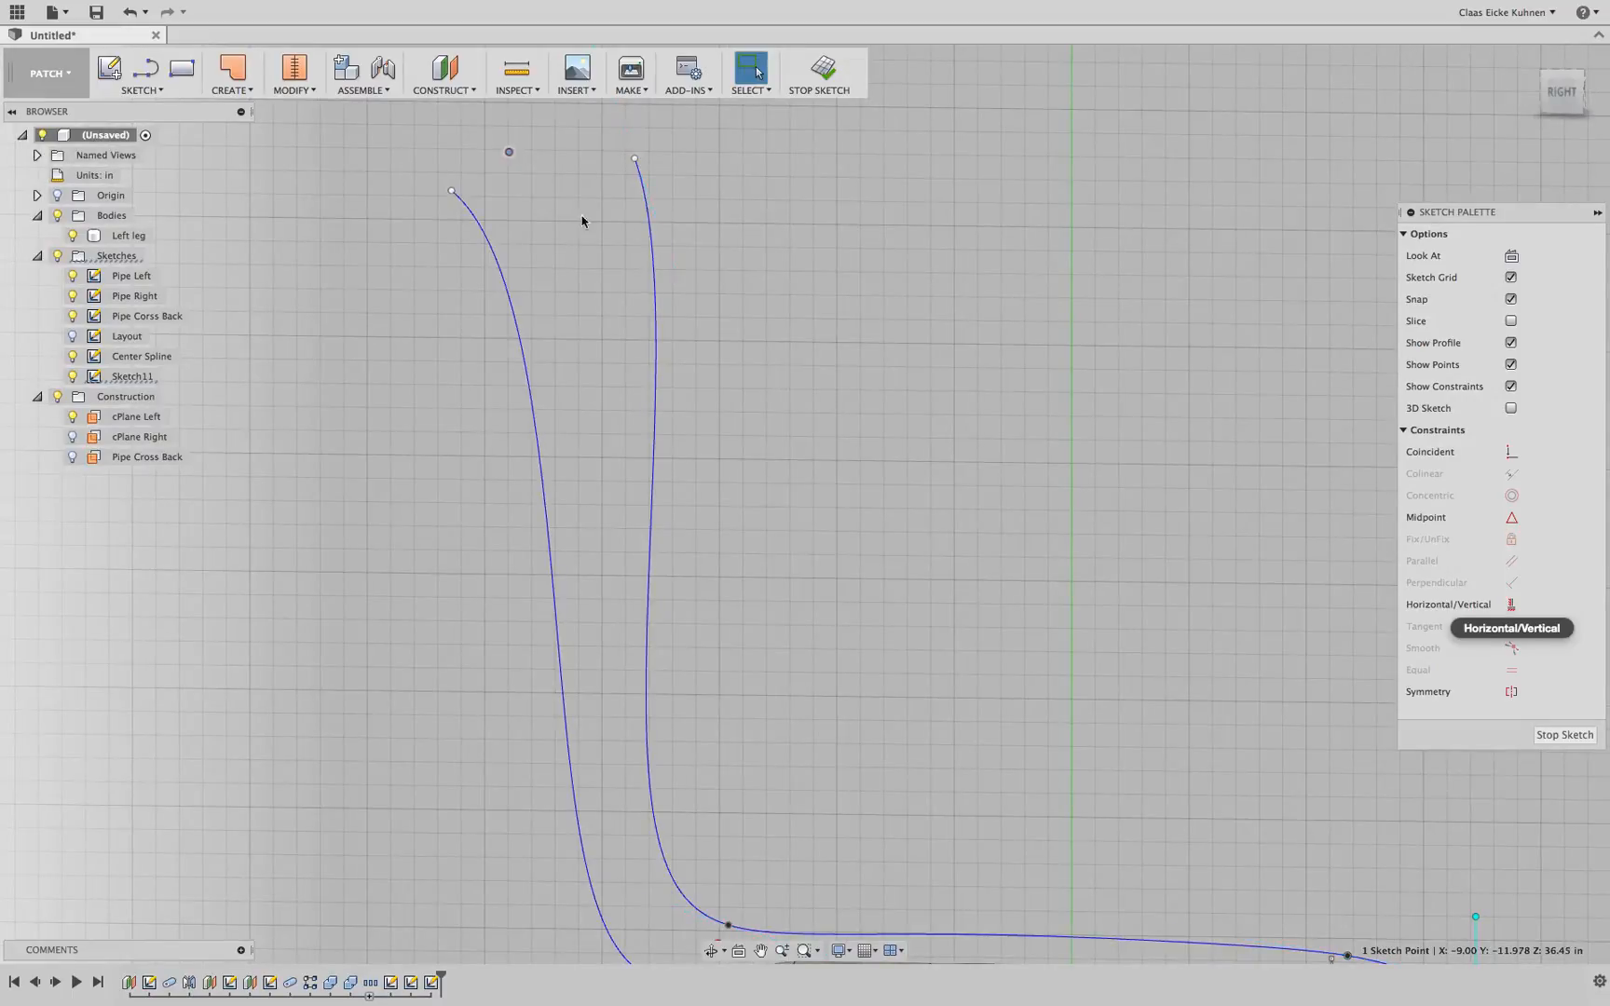
pyautogui.click(1510, 602)
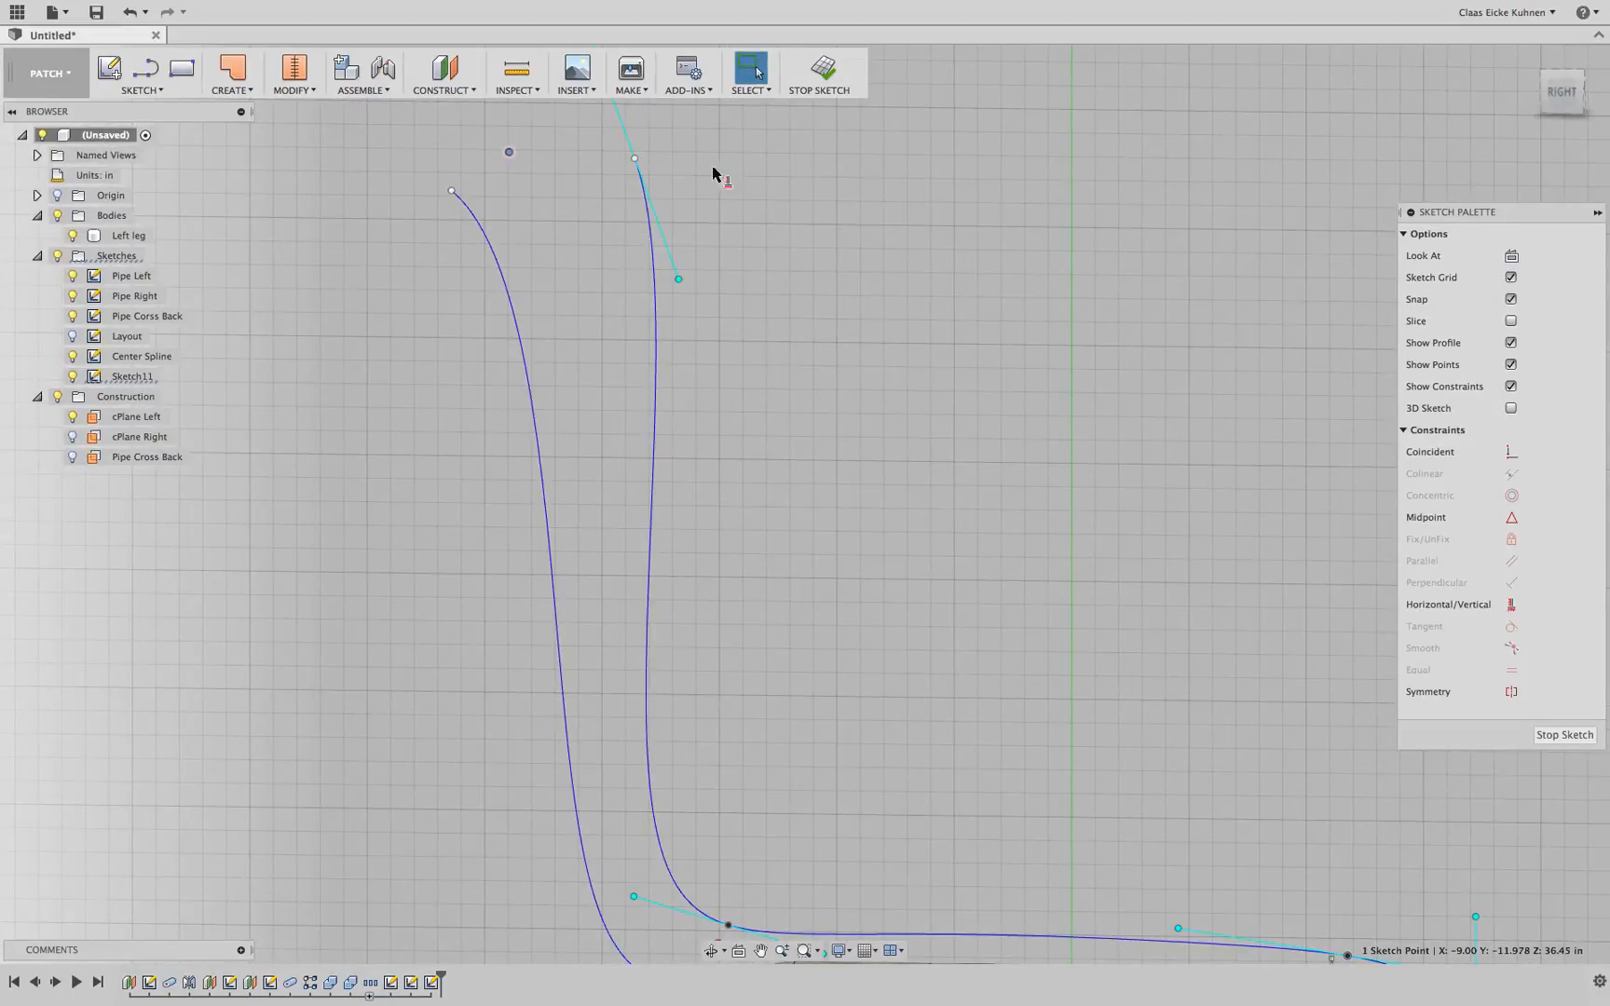
pyautogui.click(634, 158)
# Check the aligned spline tops from an angled view and finish the side spline sketch
pyautogui.scroll(-3, 905, 392)
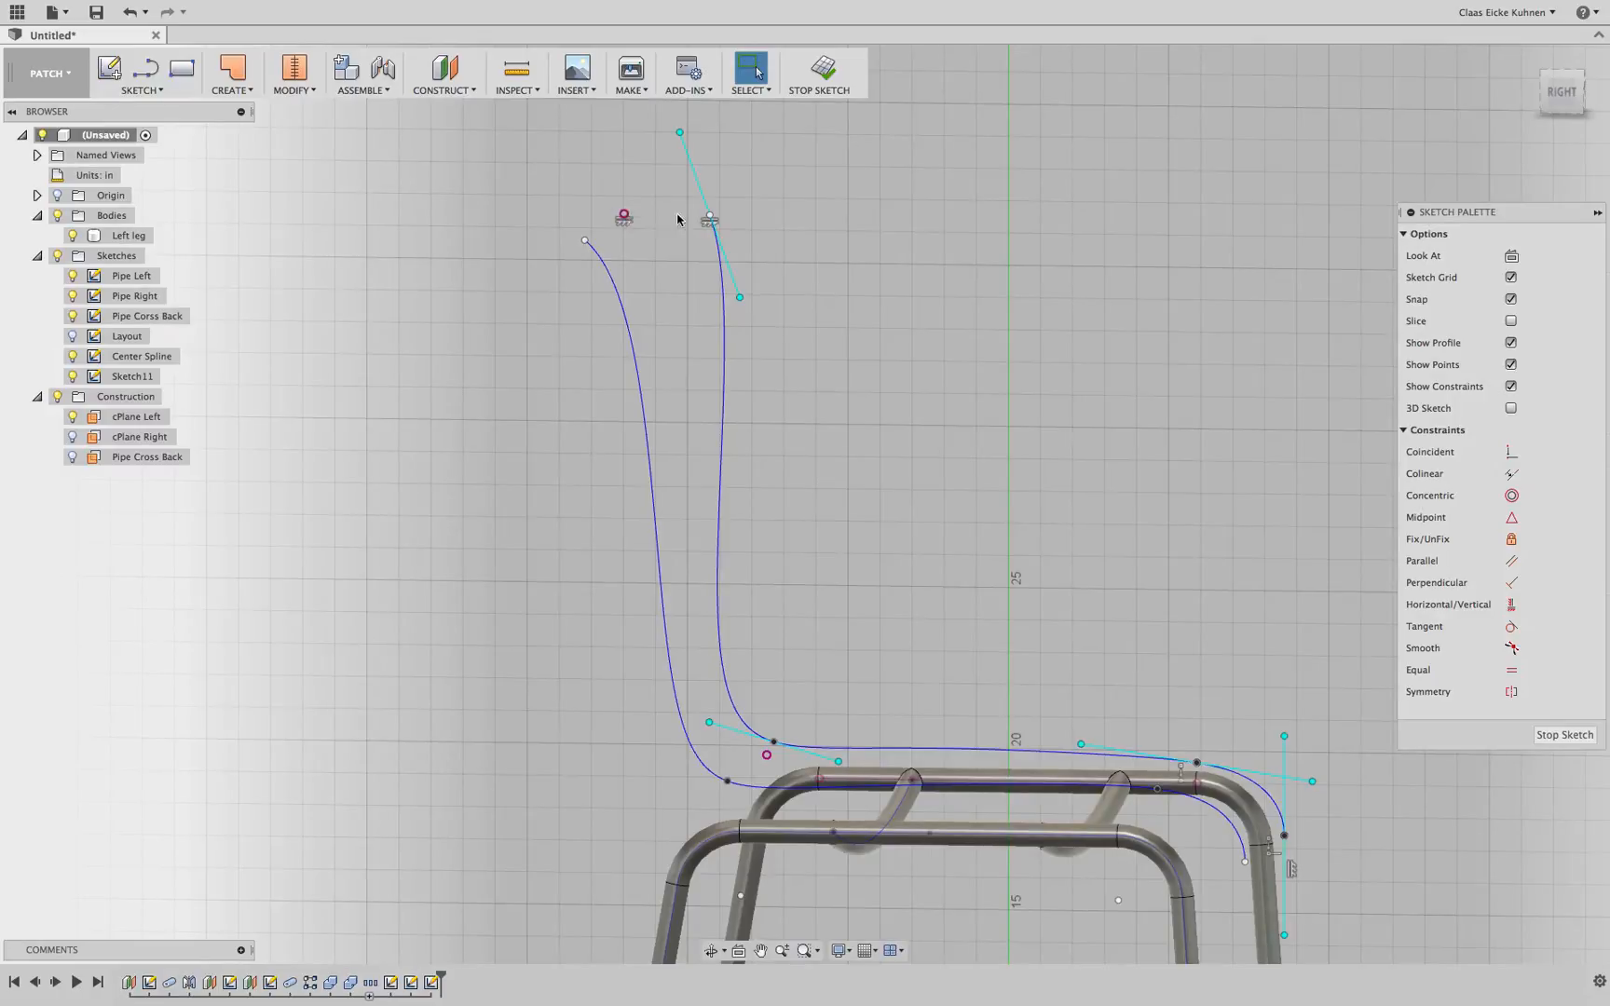
pyautogui.click(625, 218)
pyautogui.click(1561, 92)
pyautogui.moveTo(1156, 445)
pyautogui.mouseDown(button='middle')
pyautogui.moveTo(1072, 288)
pyautogui.moveTo(1052, 301)
pyautogui.mouseUp(button='middle')
pyautogui.moveTo(1578, 91); pyautogui.dragTo(1543, 111)
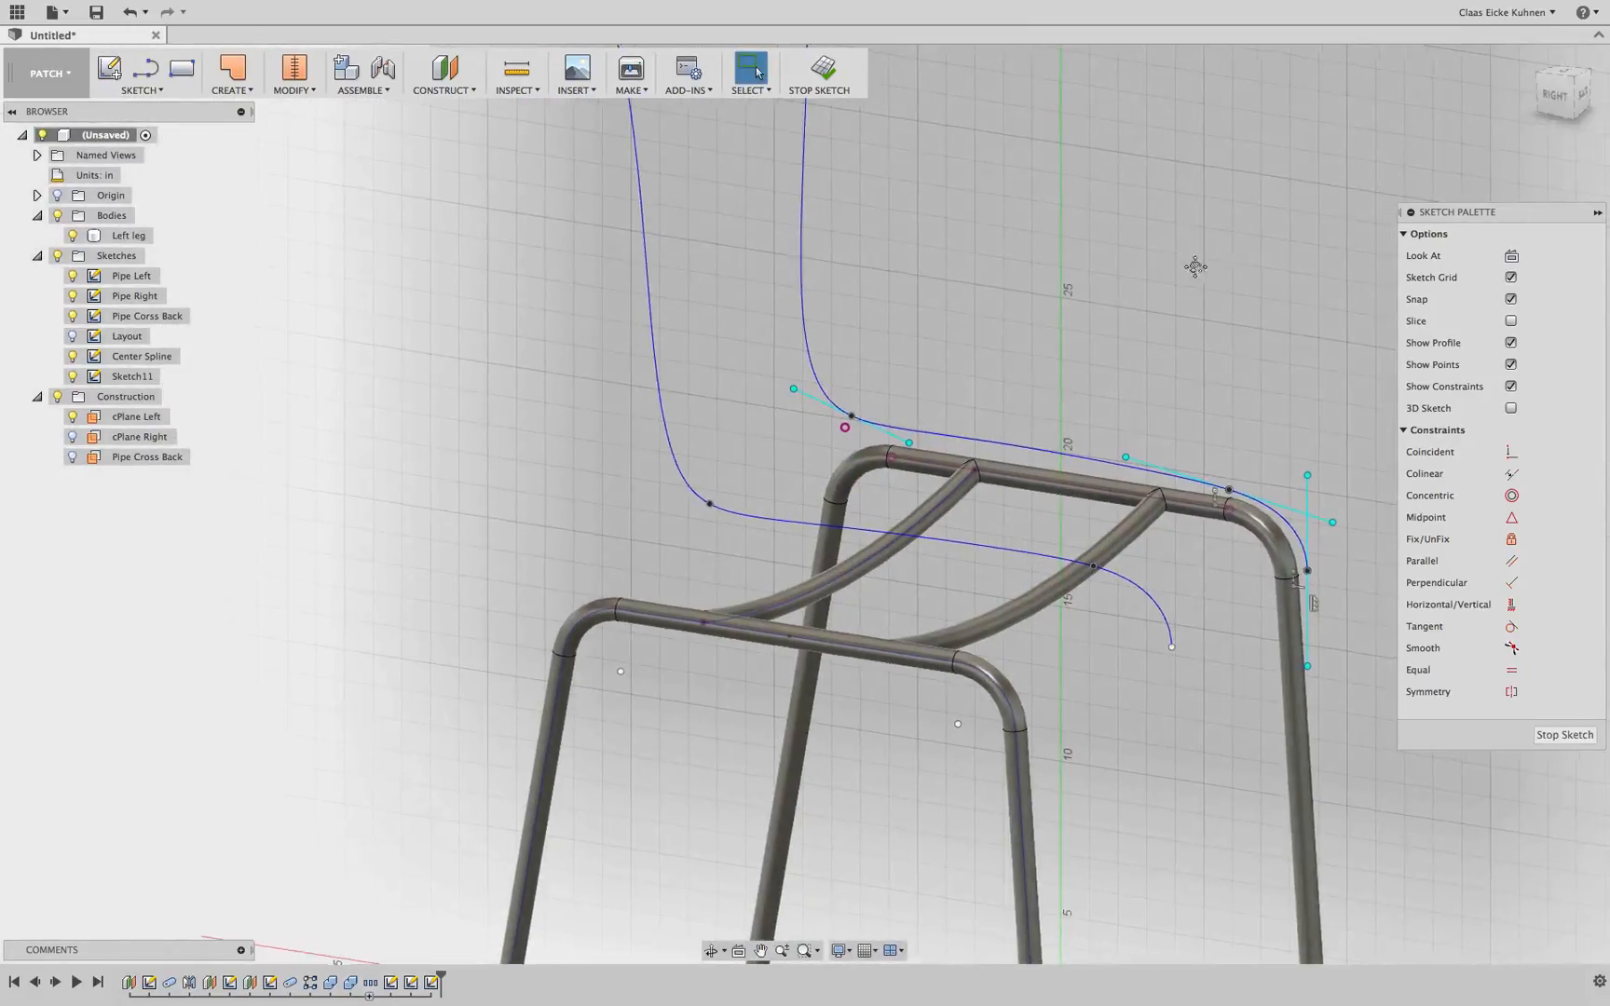
pyautogui.moveTo(1196, 265); pyautogui.dragTo(1108, 387, button='middle')
pyautogui.scroll(-3, 1109, 386)
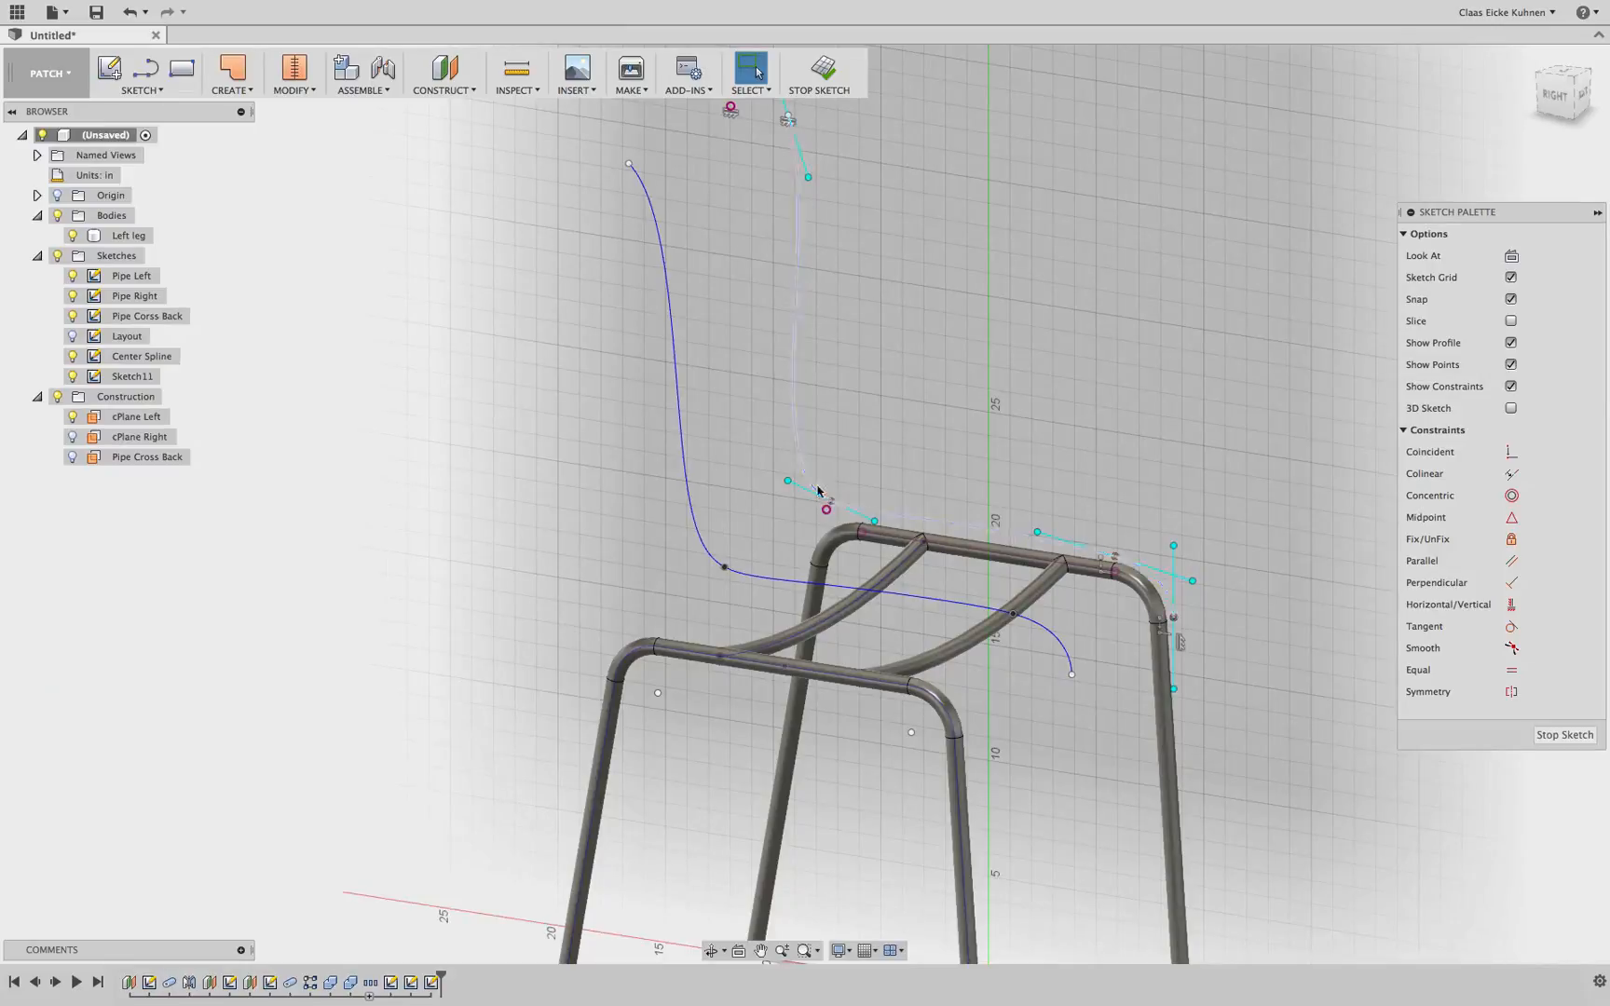
pyautogui.click(819, 67)
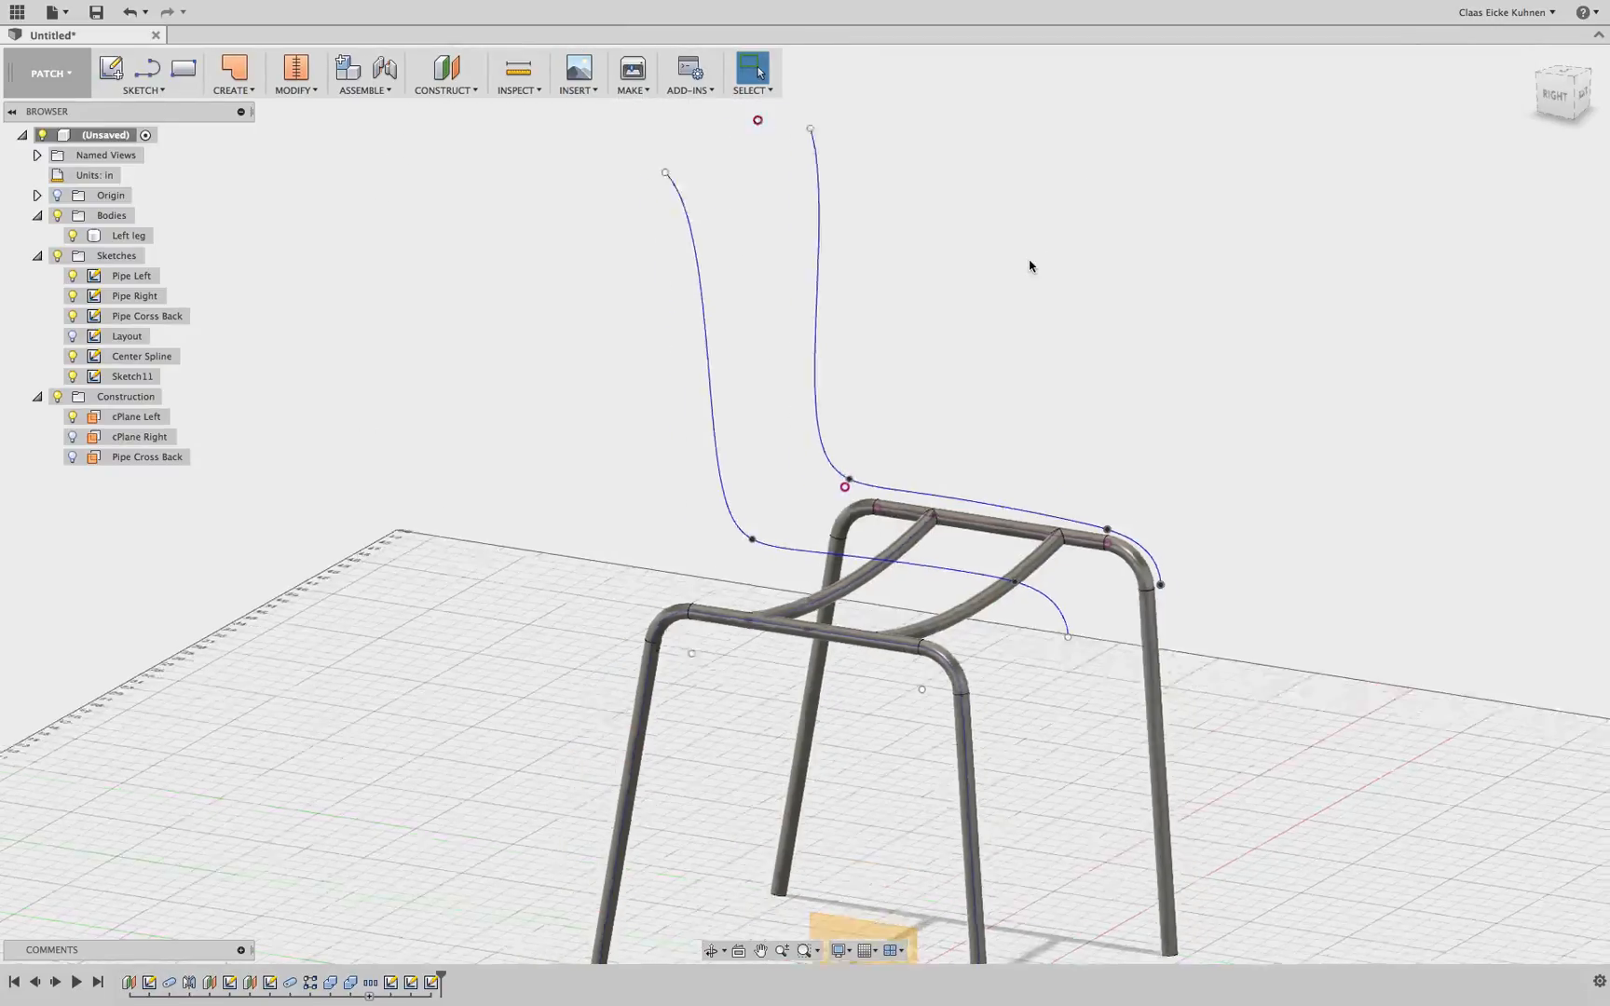
# Create a new sketch on the opposite side plane, project the side spline into it, and finish the sketch
pyautogui.click(111, 67)
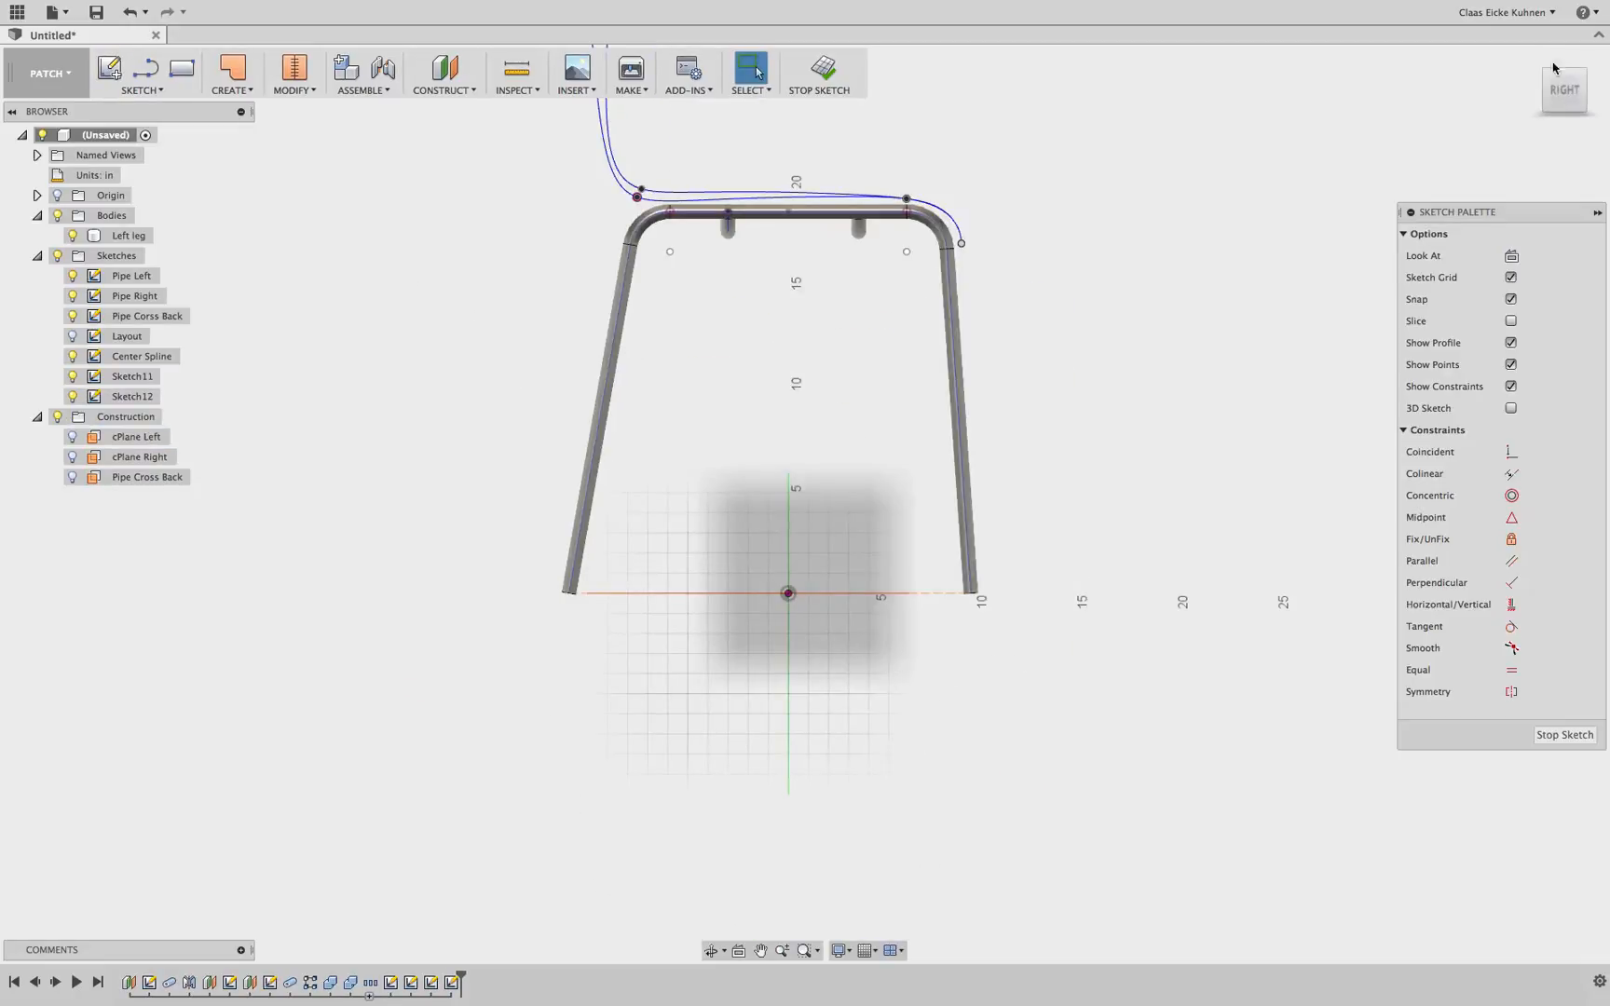
pyautogui.moveTo(1569, 95); pyautogui.dragTo(1514, 135)
pyautogui.moveTo(1140, 312); pyautogui.dragTo(1069, 708, button='middle')
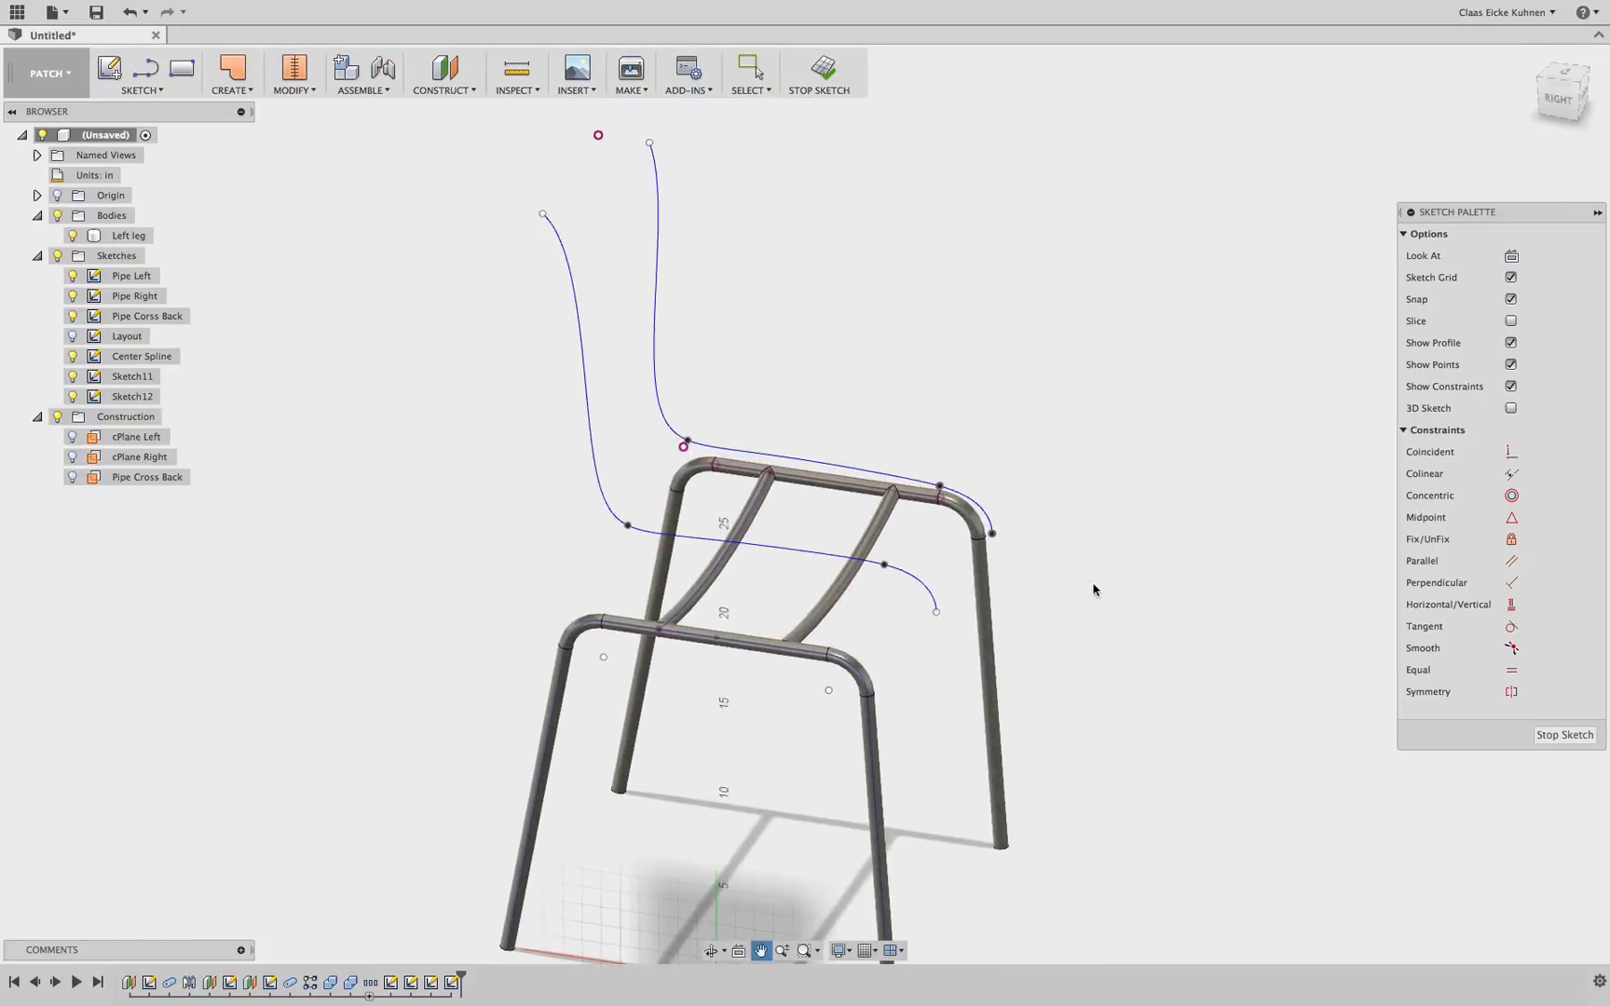
pyautogui.press('p')
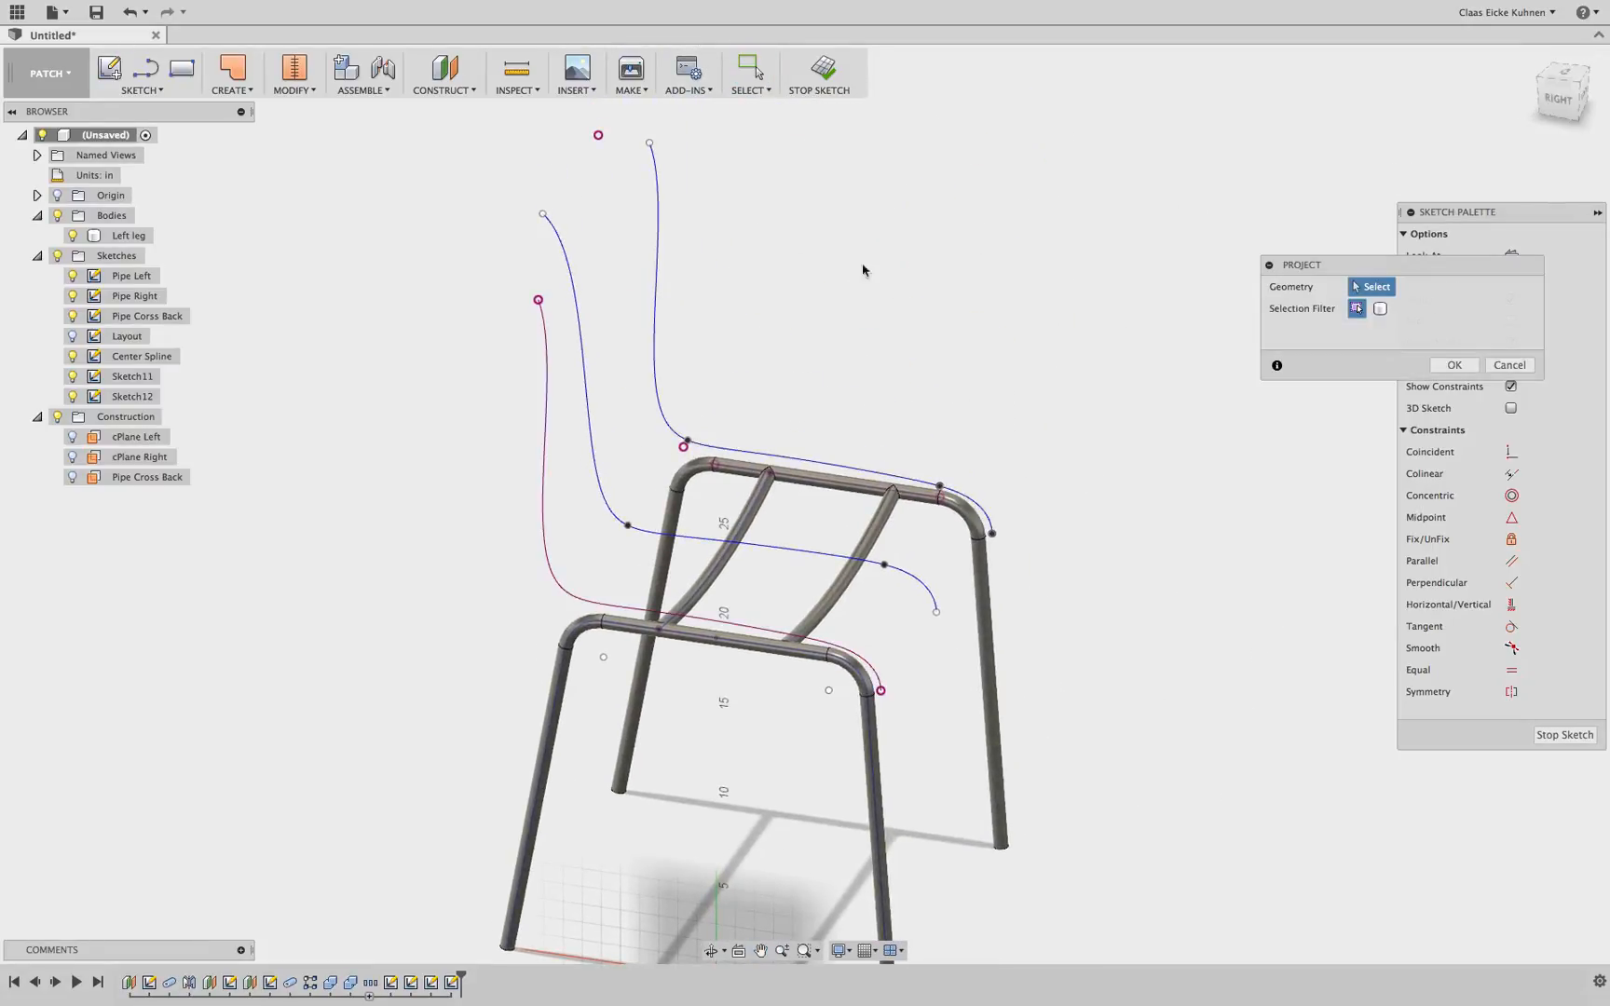
pyautogui.click(1453, 364)
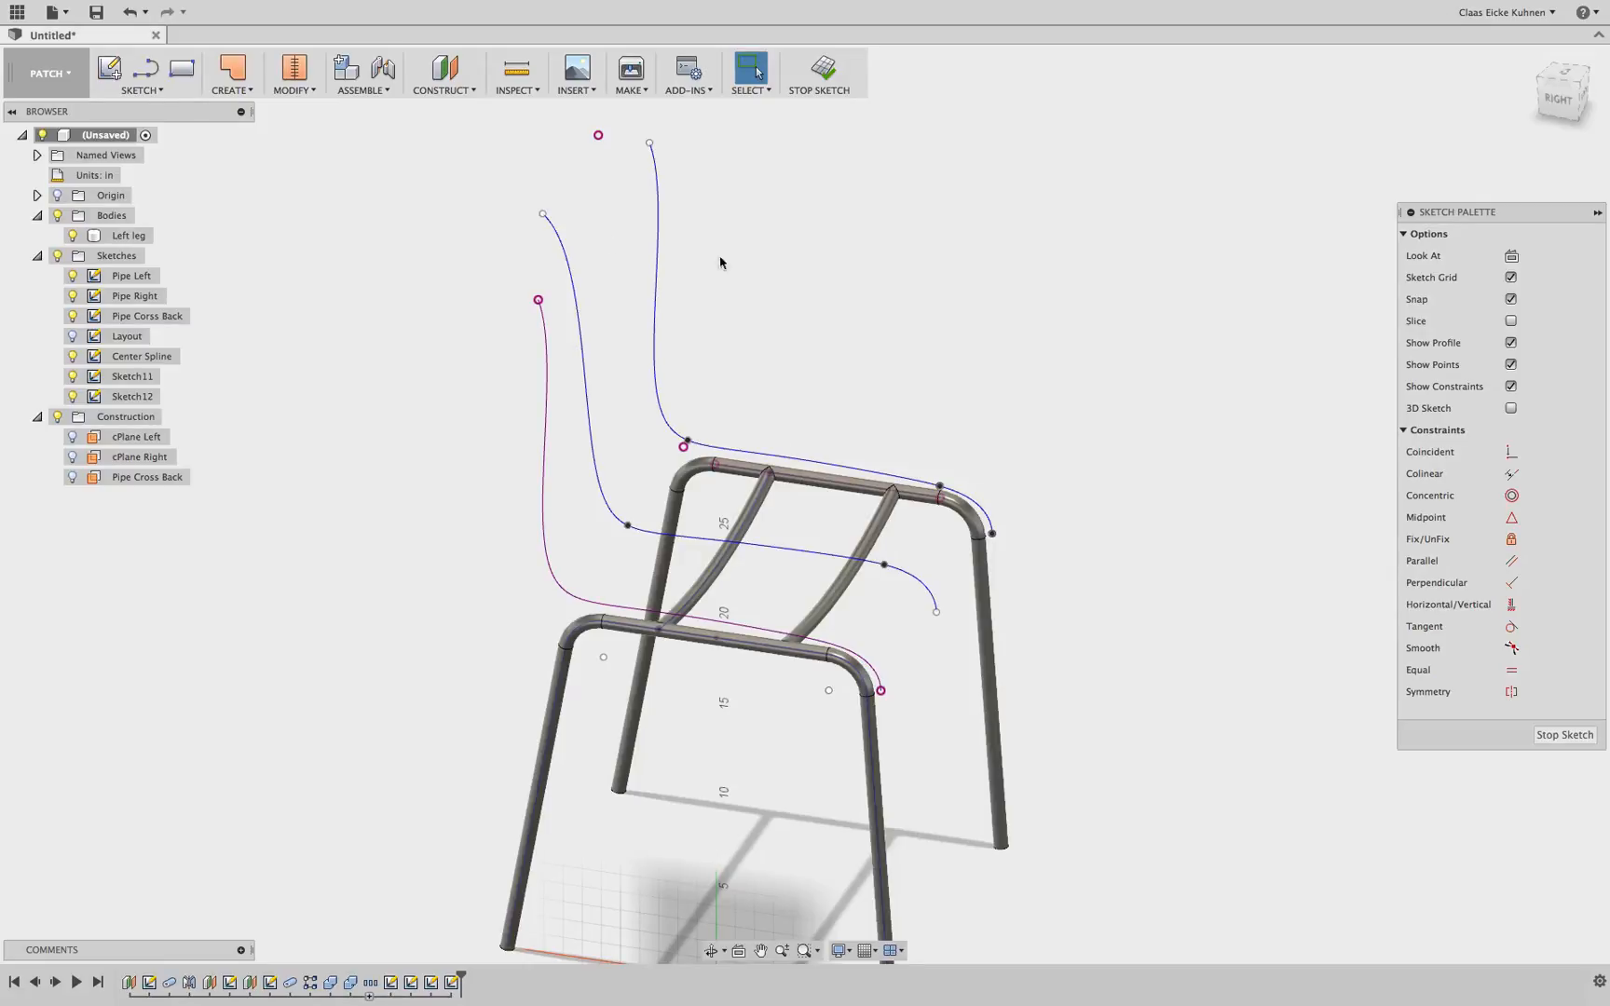
pyautogui.click(823, 69)
# Loft a new surface body through the three seat-backrest spline profiles
pyautogui.click(239, 89)
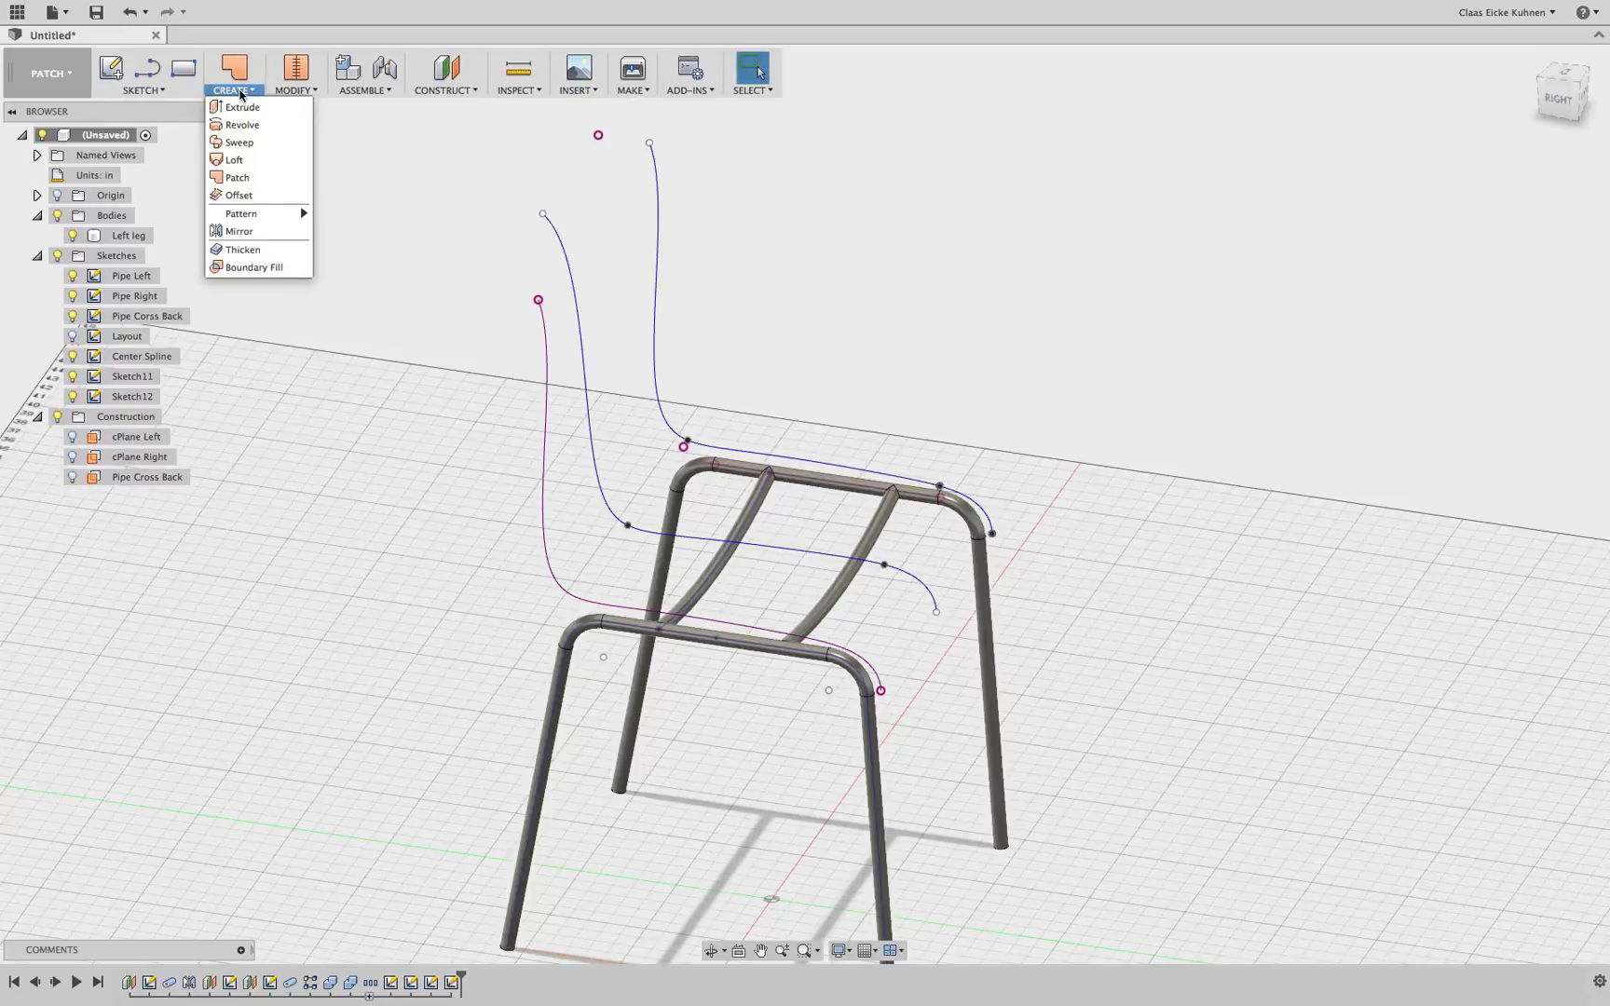
pyautogui.click(251, 160)
pyautogui.click(656, 224)
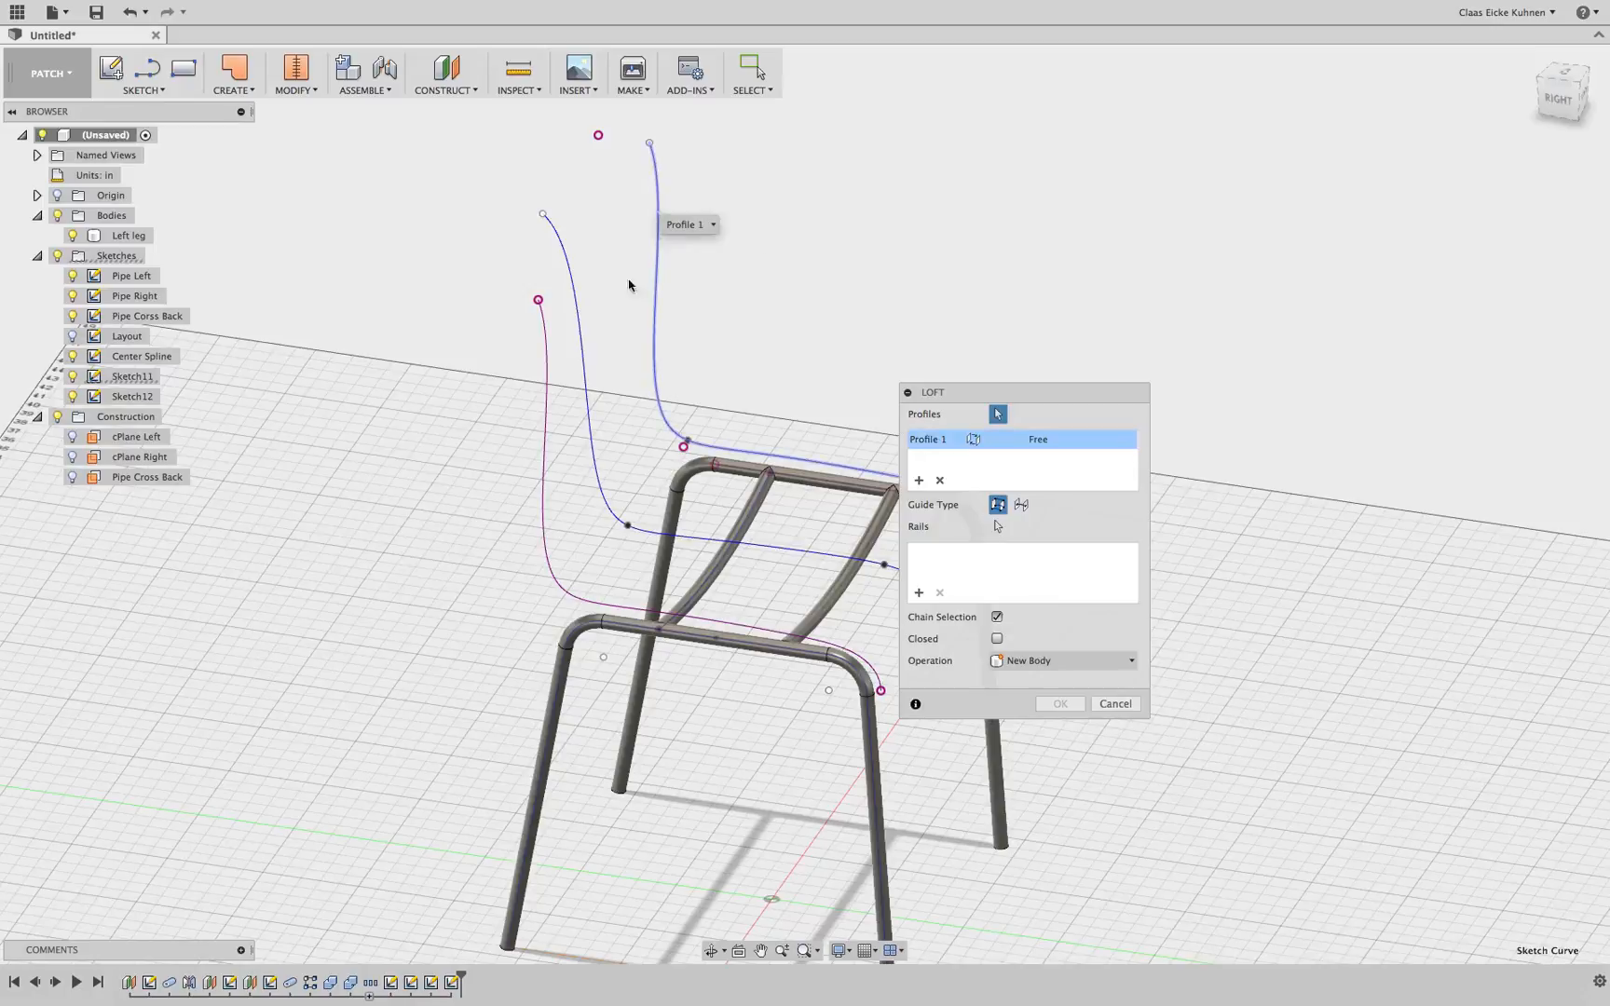
pyautogui.click(574, 305)
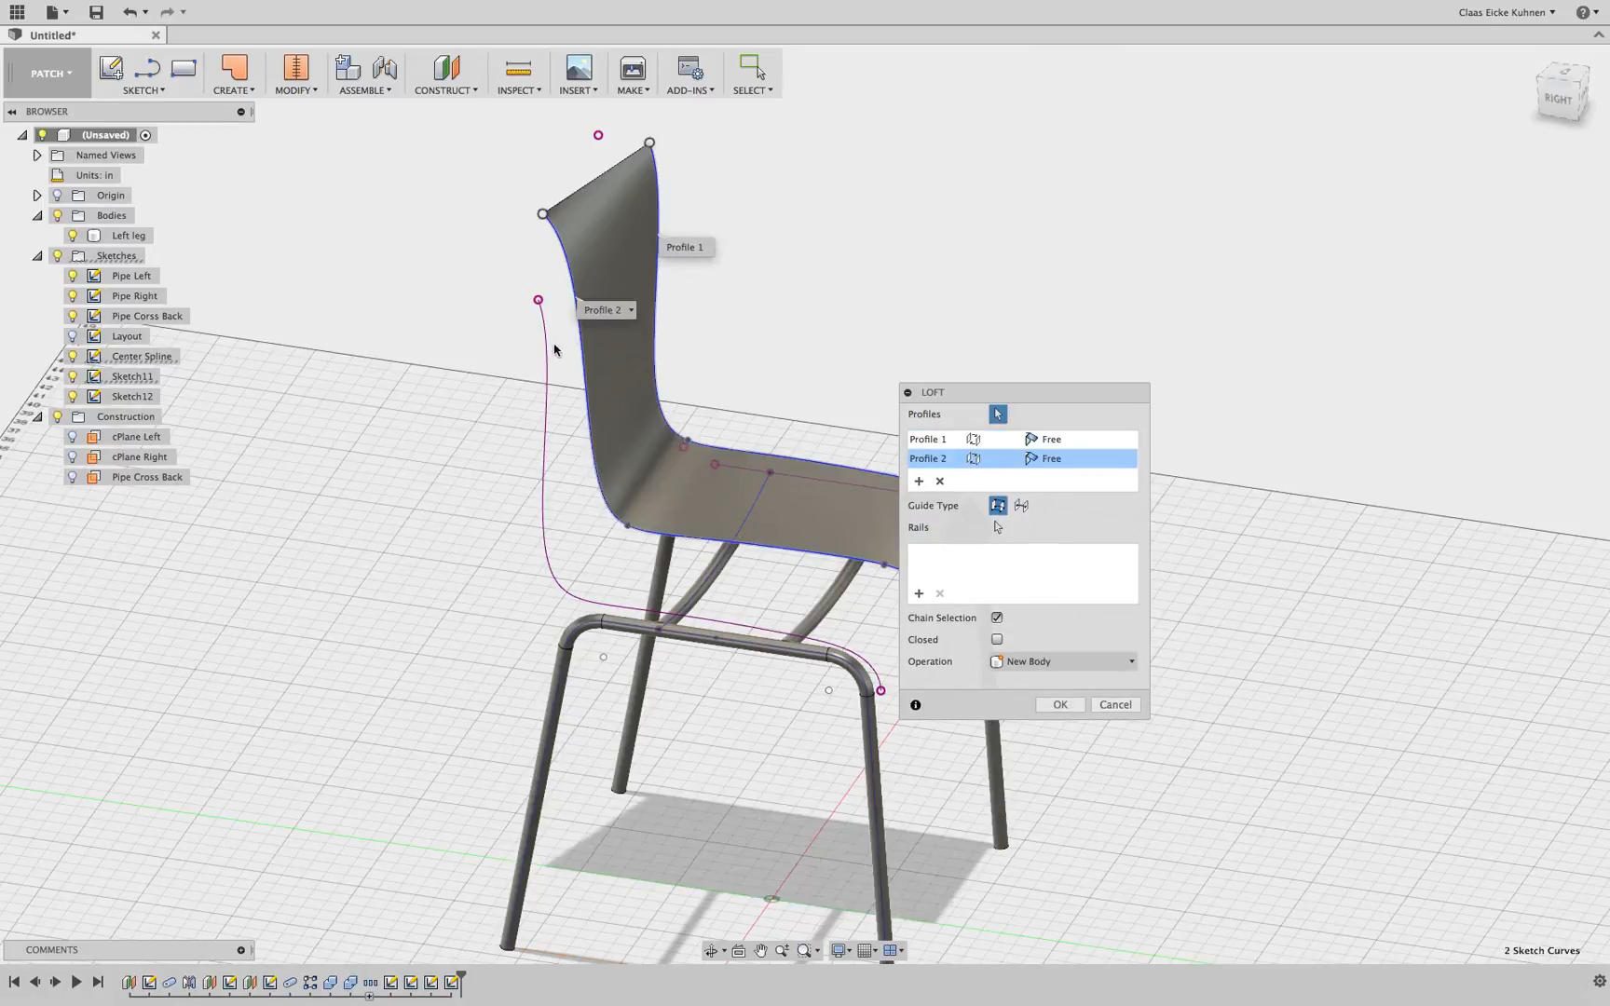
pyautogui.click(546, 355)
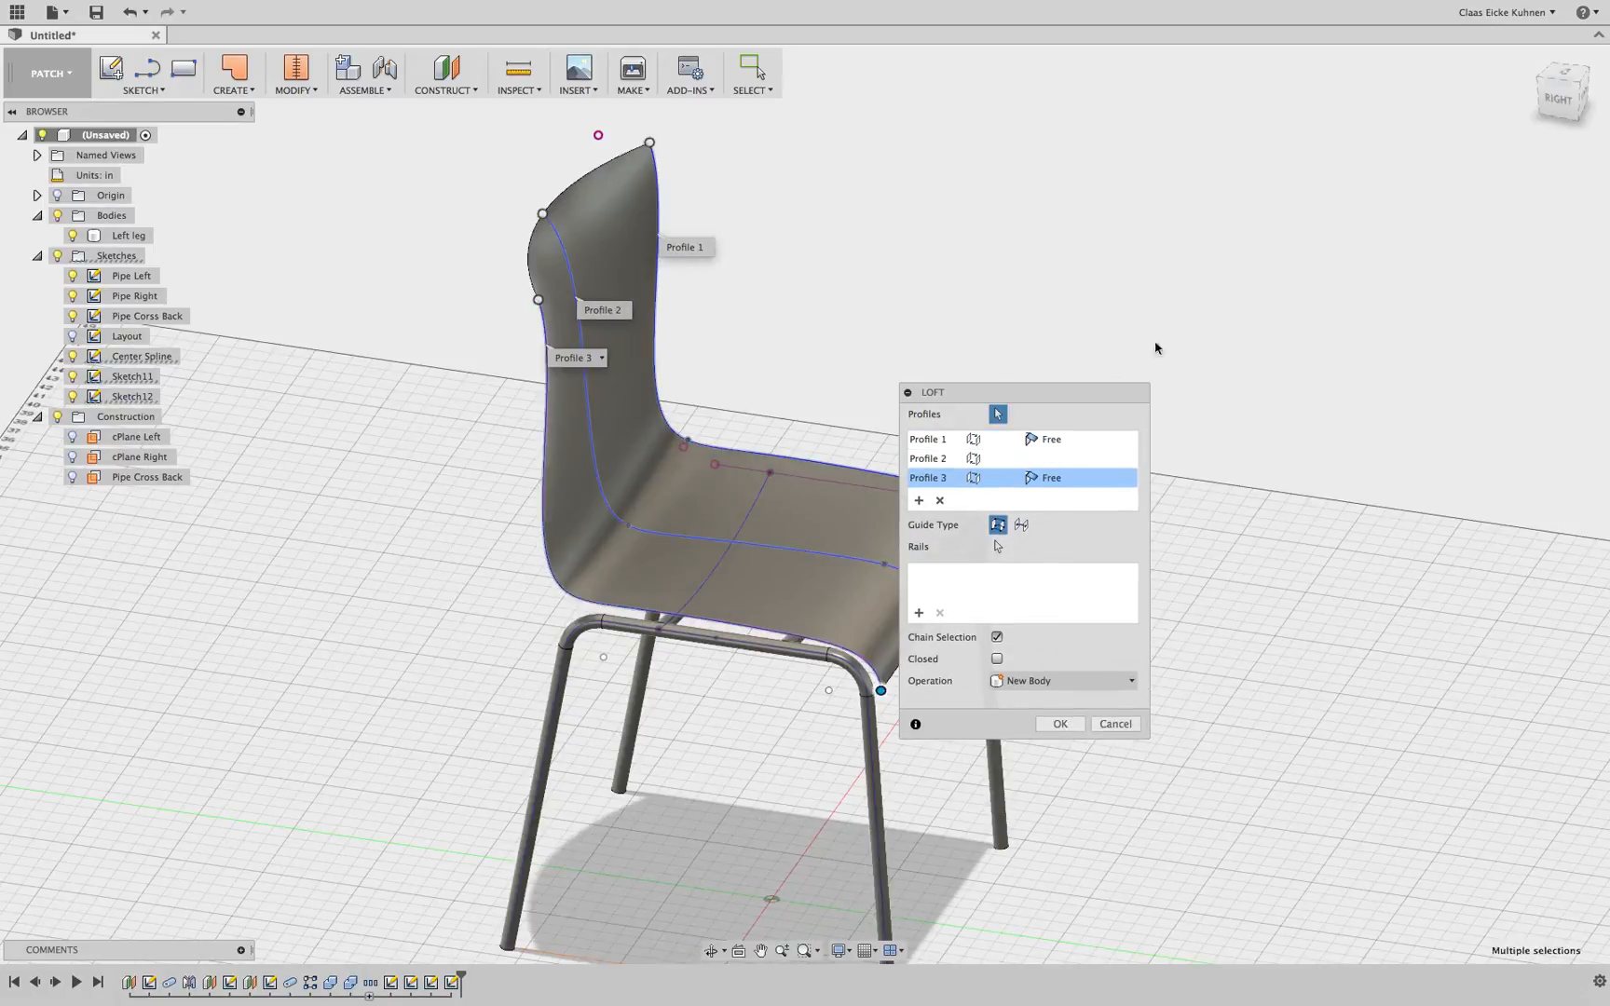
pyautogui.click(1059, 723)
# Reopen the side spline sketch from the timeline, delete the constraint on its top endpoint, and finish the sketch
pyautogui.click(1559, 97)
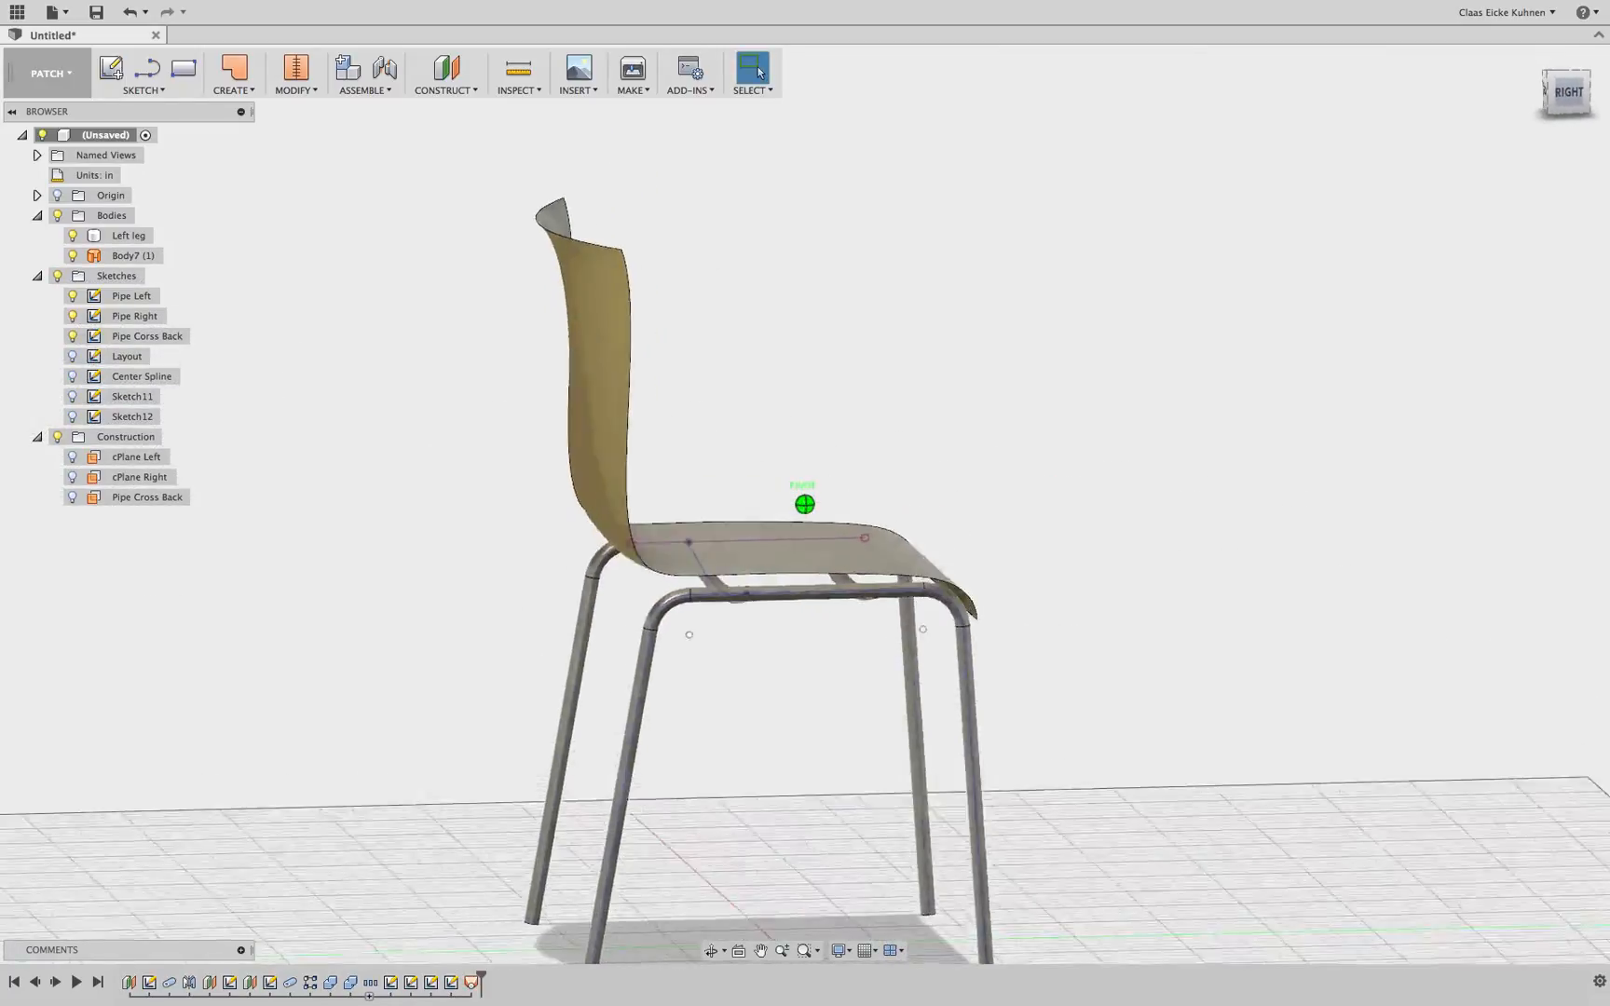
pyautogui.moveTo(987, 522)
pyautogui.keyDown('shift'); pyautogui.mouseDown(button='middle')
pyautogui.moveTo(587, 536)
pyautogui.moveTo(401, 521)
pyautogui.moveTo(419, 456)
pyautogui.moveTo(736, 503)
pyautogui.moveTo(810, 597)
pyautogui.moveTo(815, 689)
pyautogui.moveTo(829, 676)
pyautogui.moveTo(819, 601)
pyautogui.moveTo(764, 503)
pyautogui.moveTo(685, 452)
pyautogui.moveTo(601, 452)
pyautogui.mouseUp(button='middle'); pyautogui.keyUp('shift')
pyautogui.moveTo(1453, 123)
pyautogui.mouseDown()
pyautogui.moveTo(1537, 132)
pyautogui.moveTo(1533, 118)
pyautogui.mouseUp()
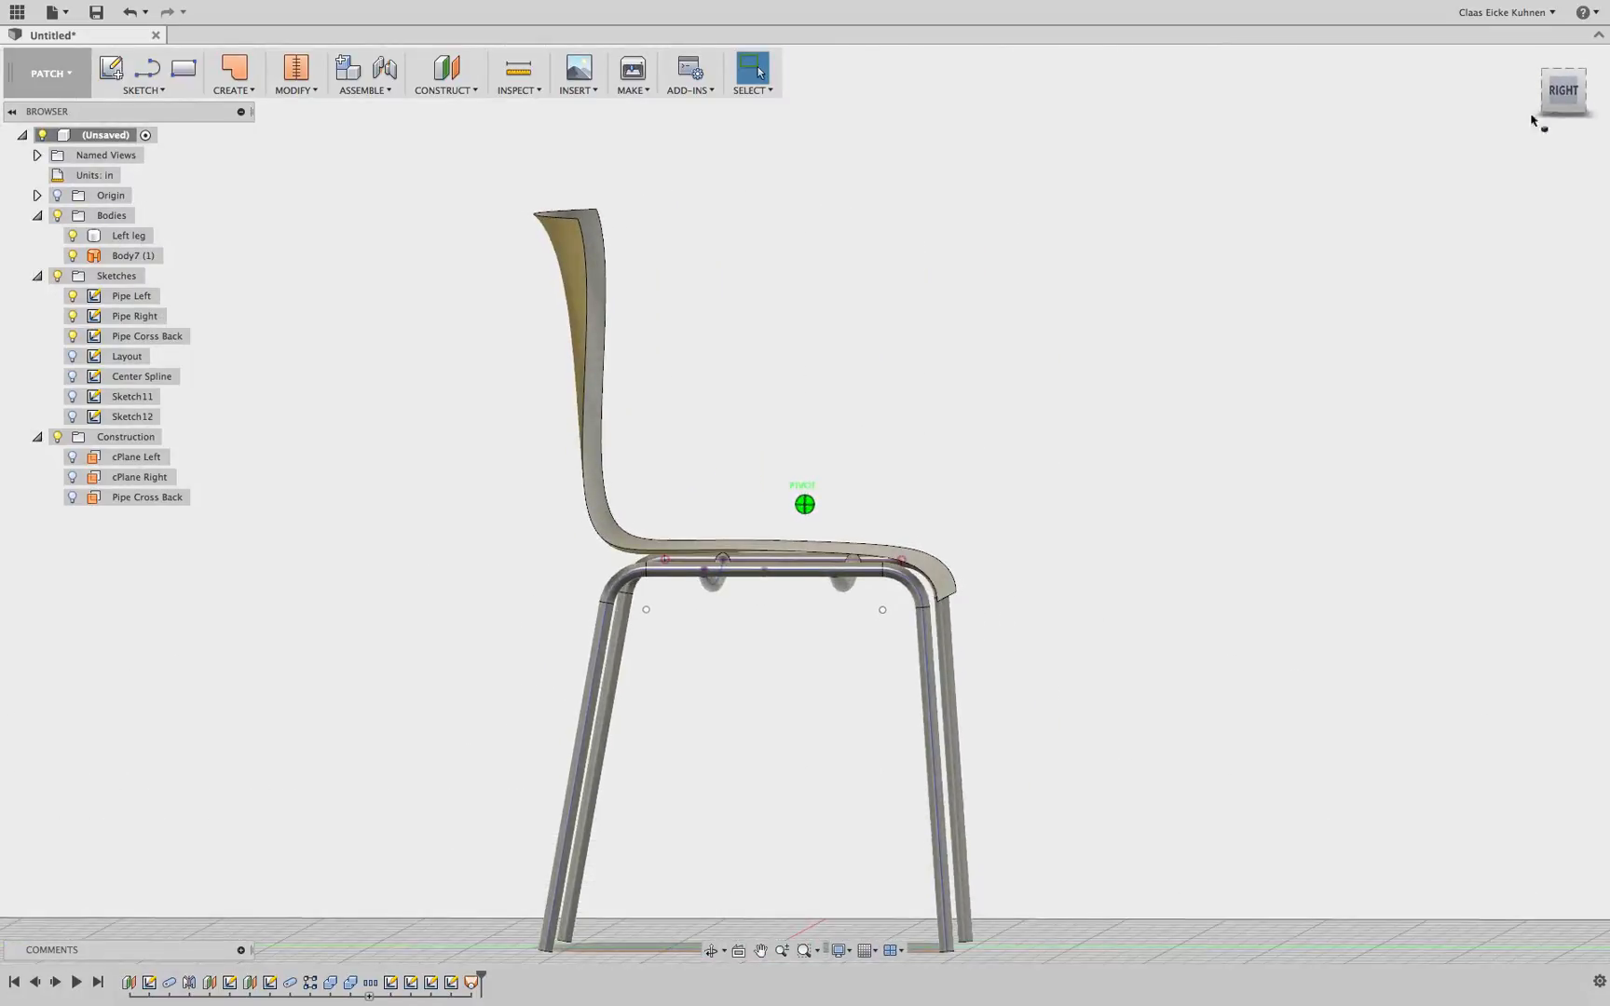
pyautogui.doubleClick(433, 984)
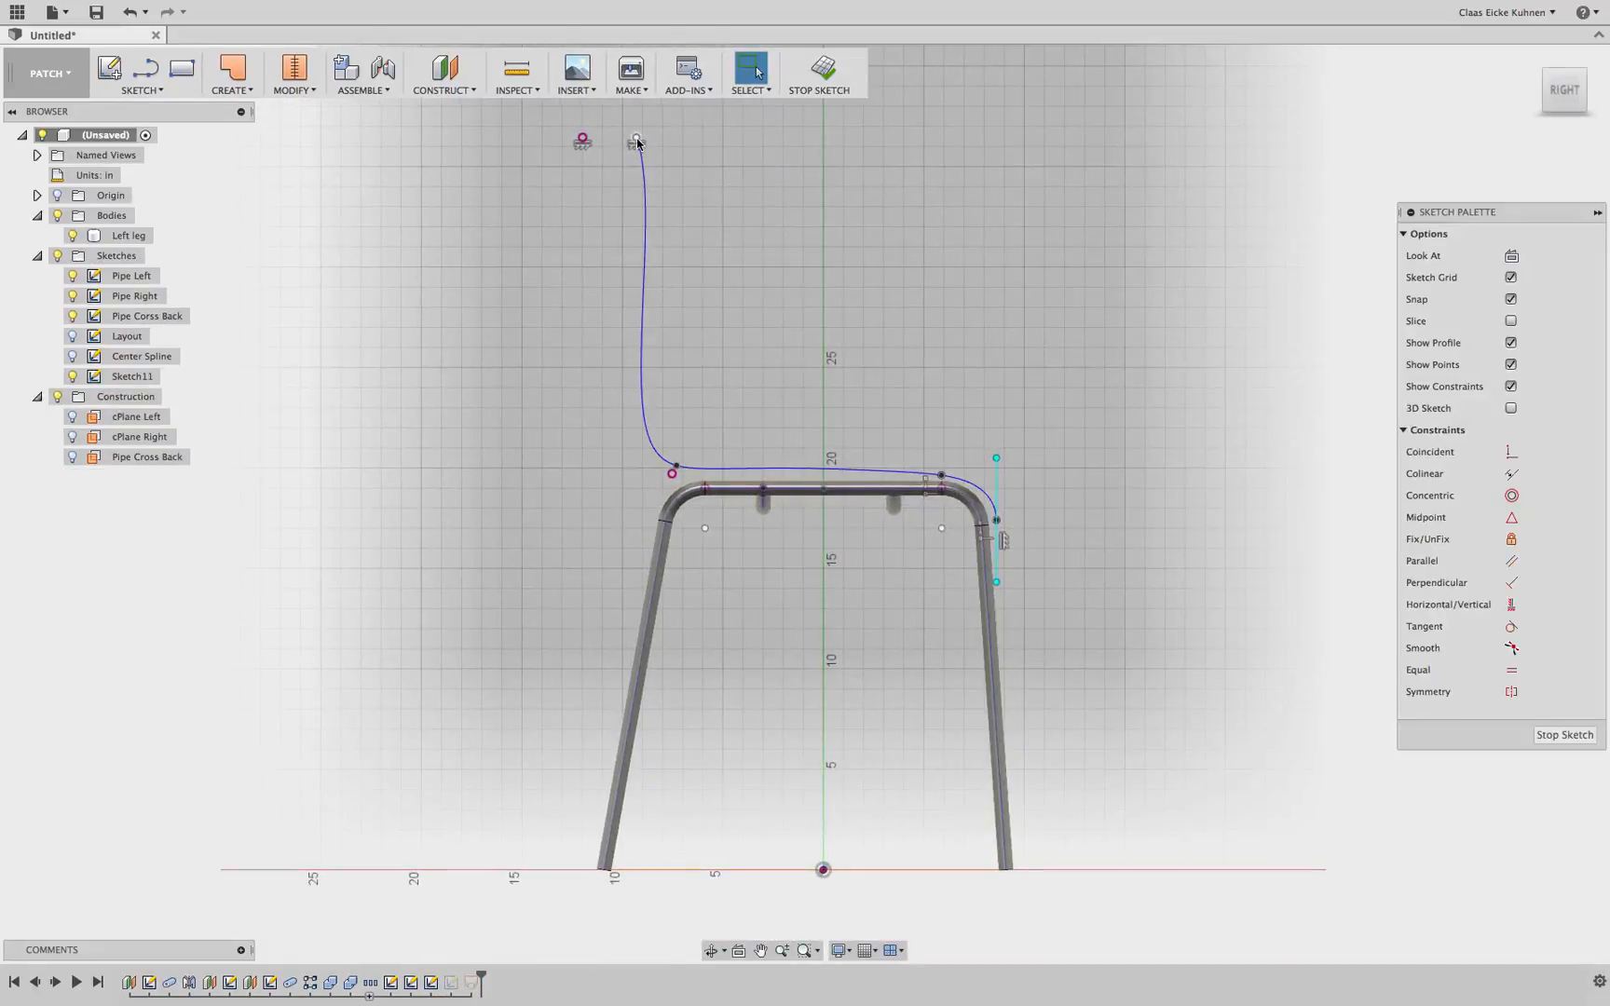
pyautogui.press('Delete')
pyautogui.click(822, 67)
# Reopen the side spline sketch, lower its top endpoint slightly, and finish the sketch
pyautogui.click(725, 200)
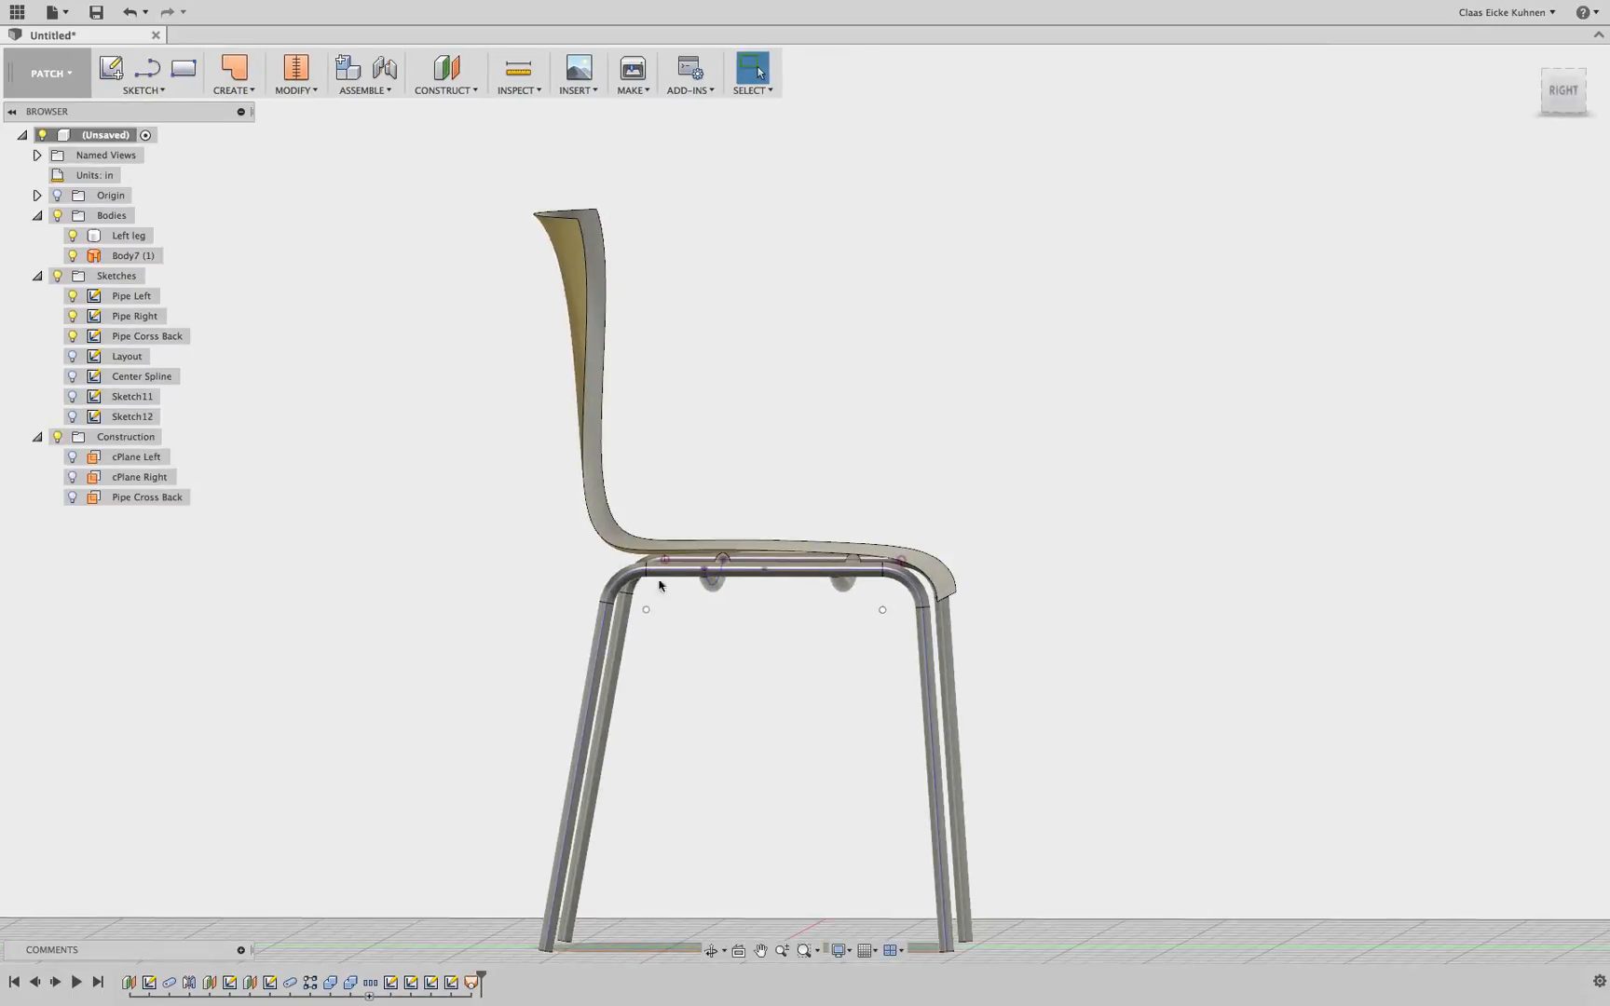
pyautogui.doubleClick(451, 982)
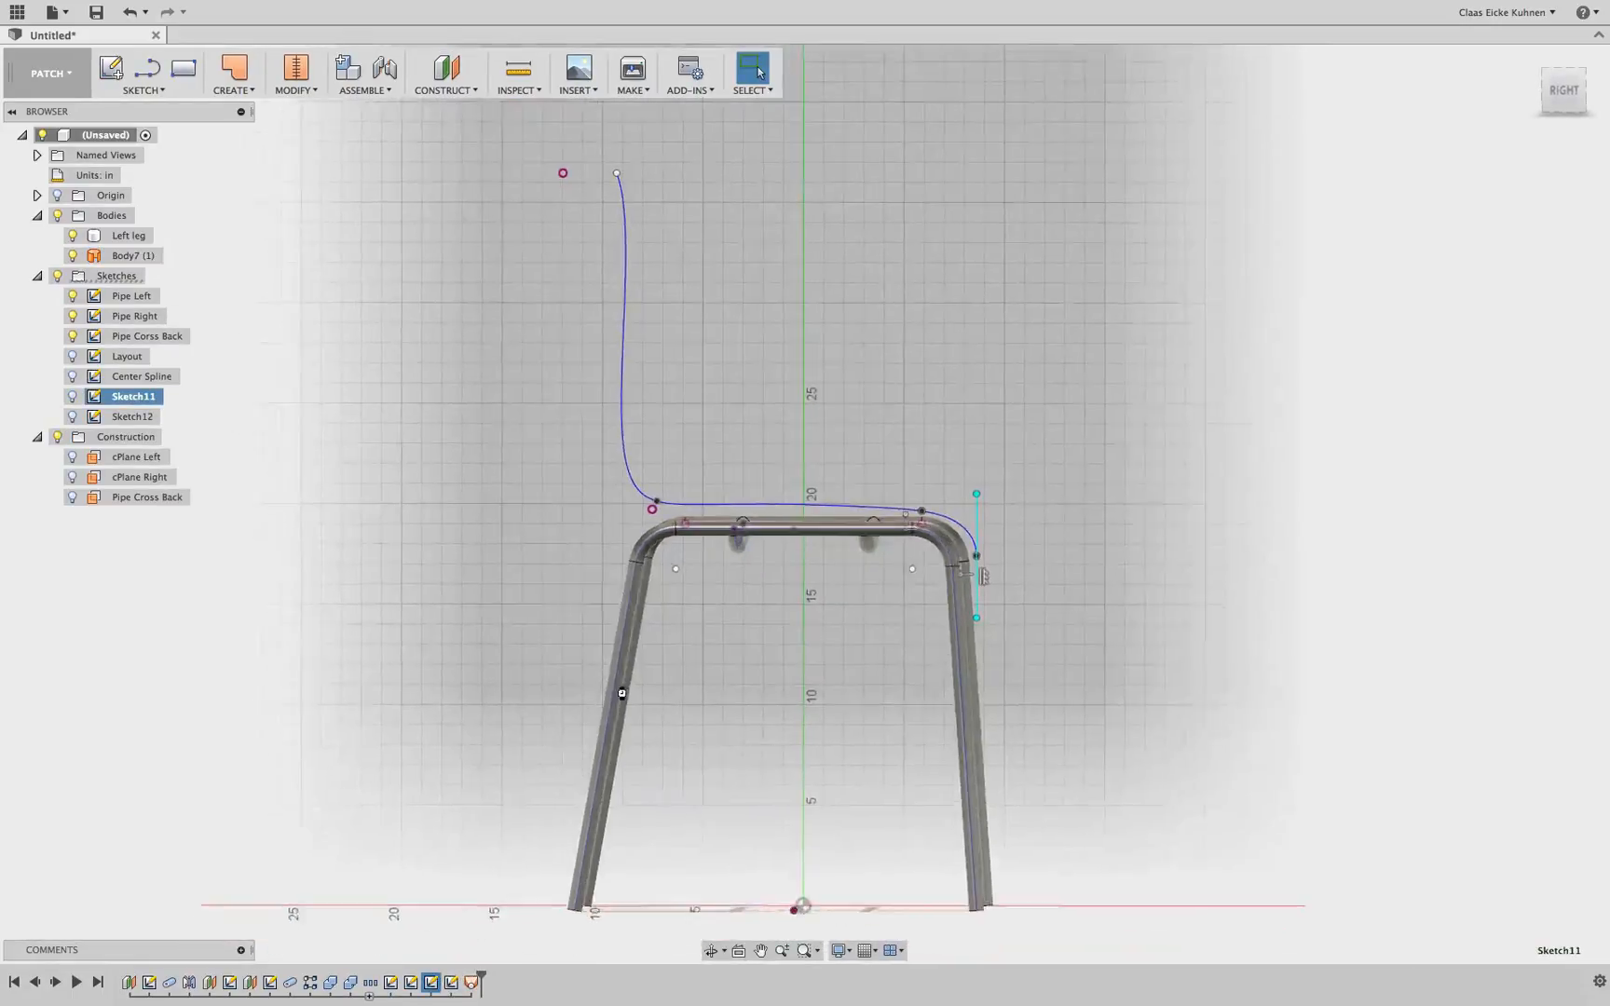
pyautogui.moveTo(638, 138); pyautogui.dragTo(639, 145)
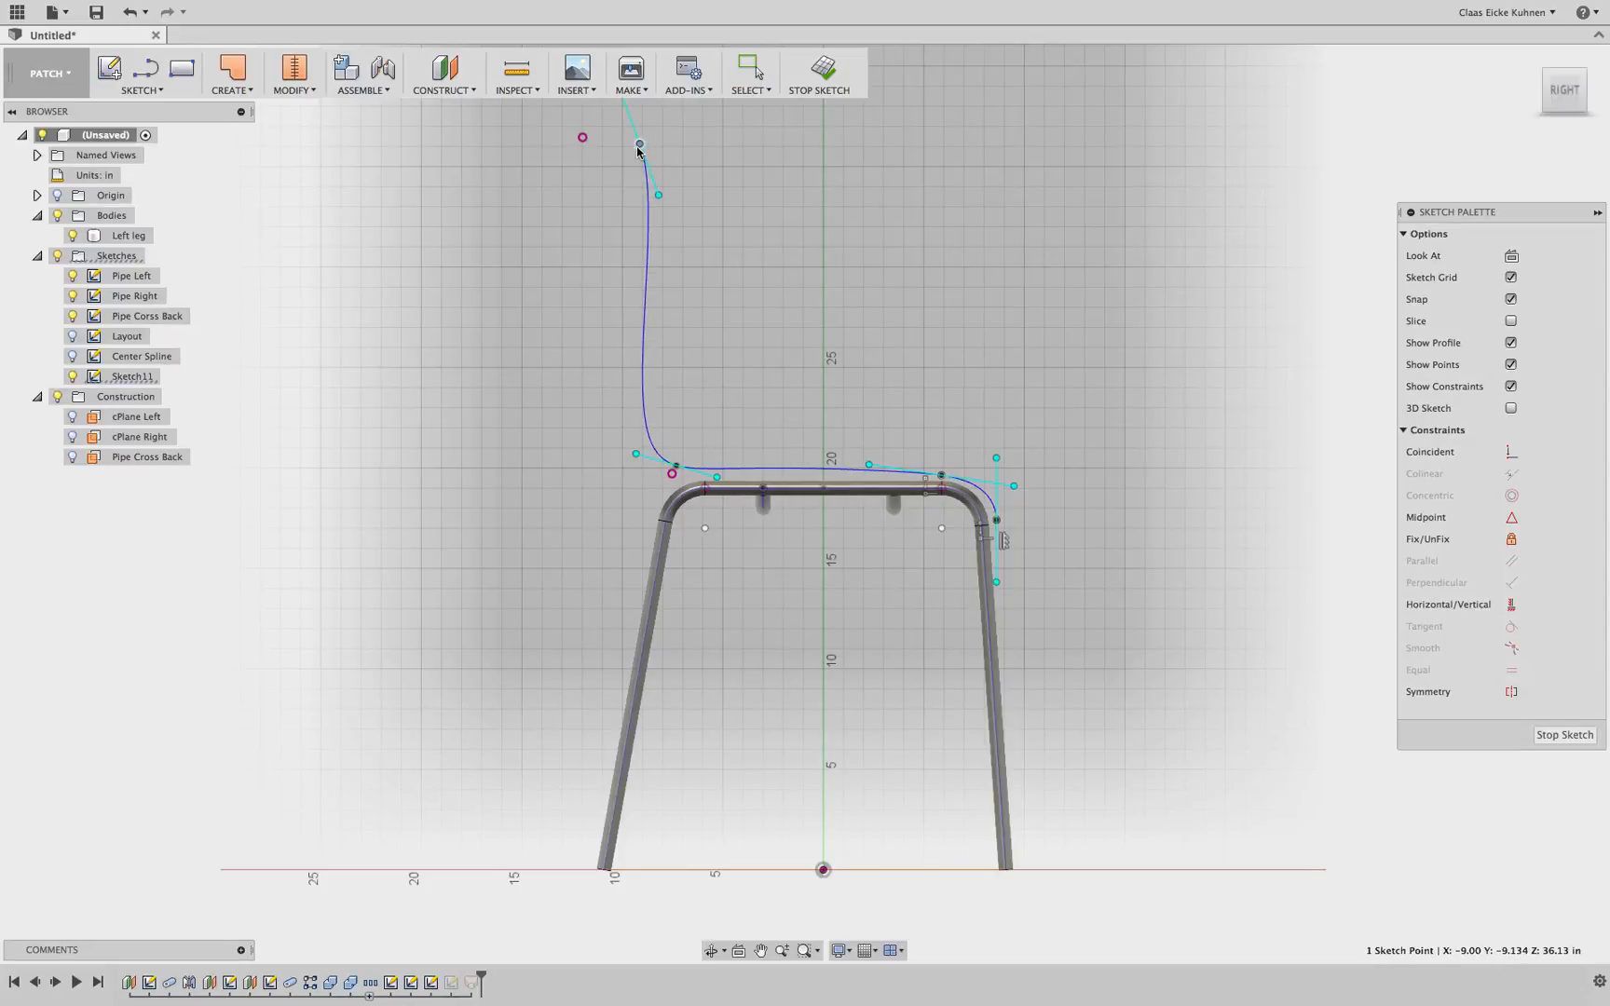
pyautogui.click(819, 70)
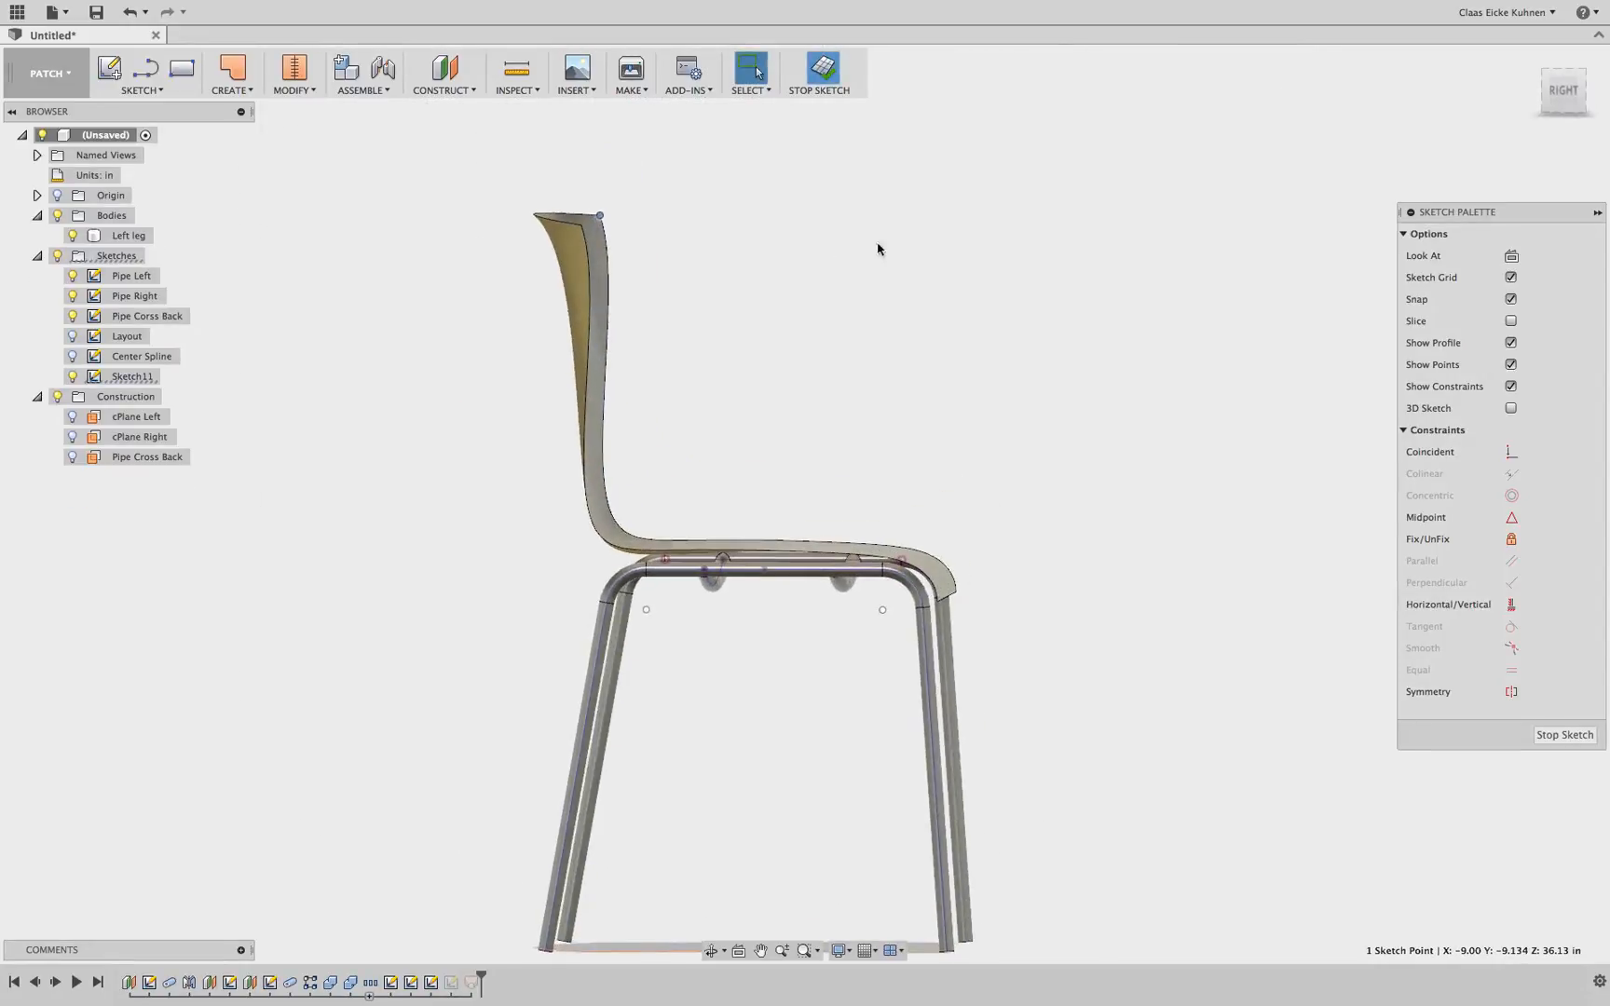
# Inspect the lofted seat shell from the side, back and perspective views
pyautogui.click(1566, 92)
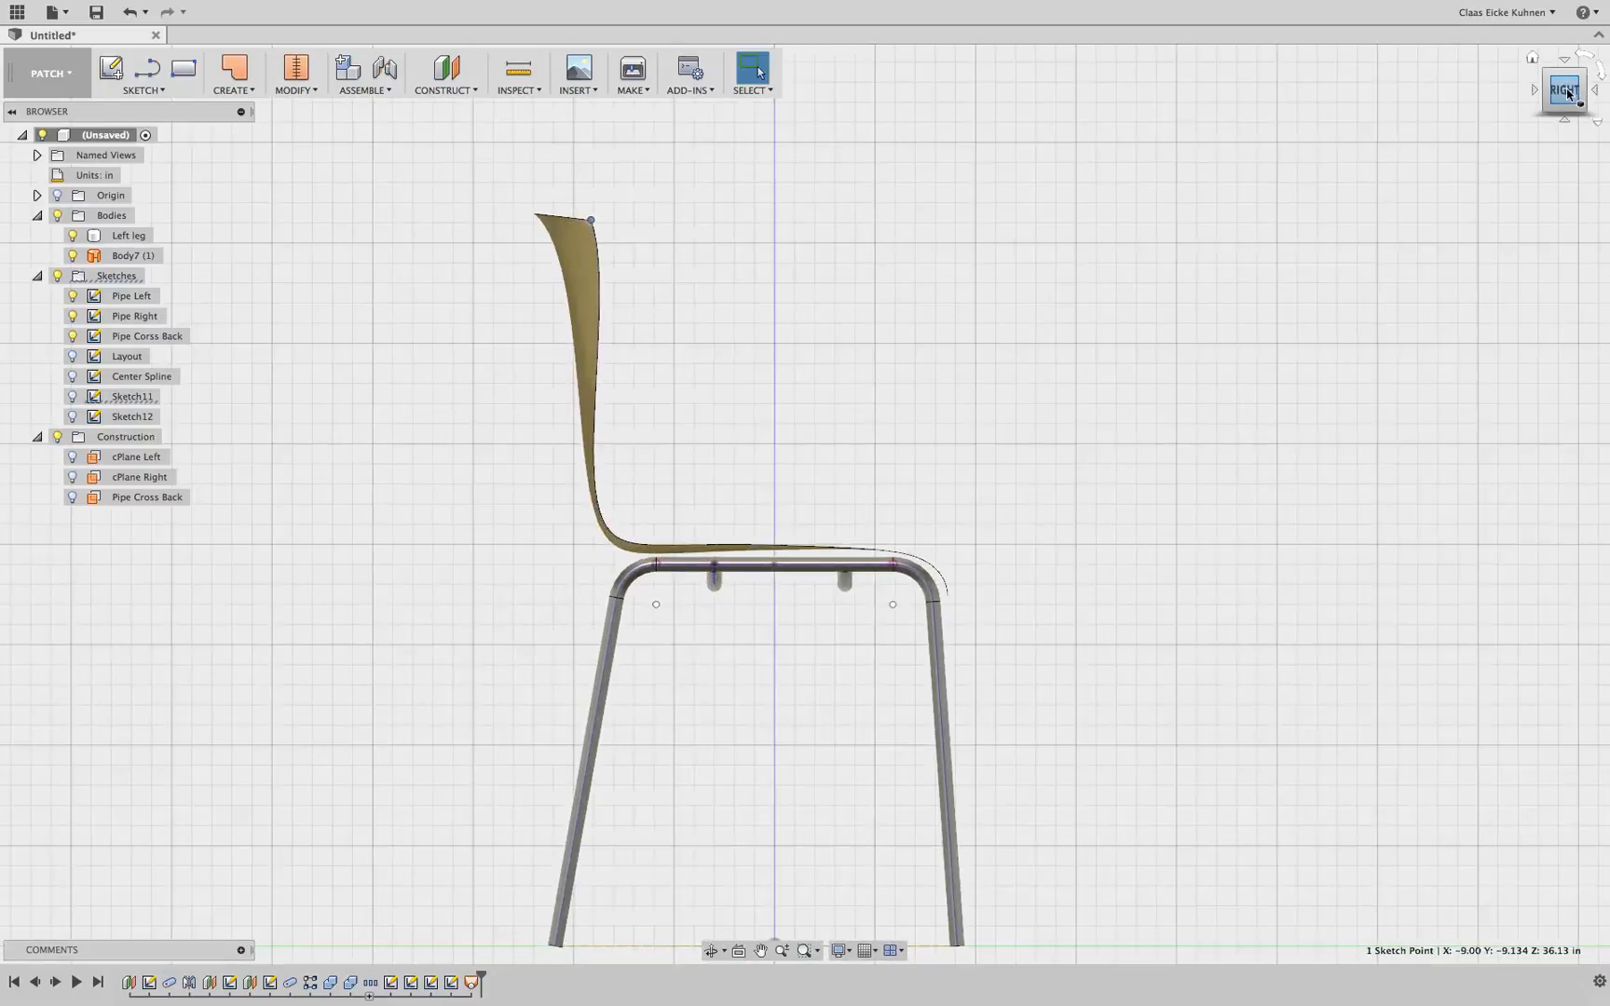
pyautogui.moveTo(1572, 93); pyautogui.dragTo(1500, 96)
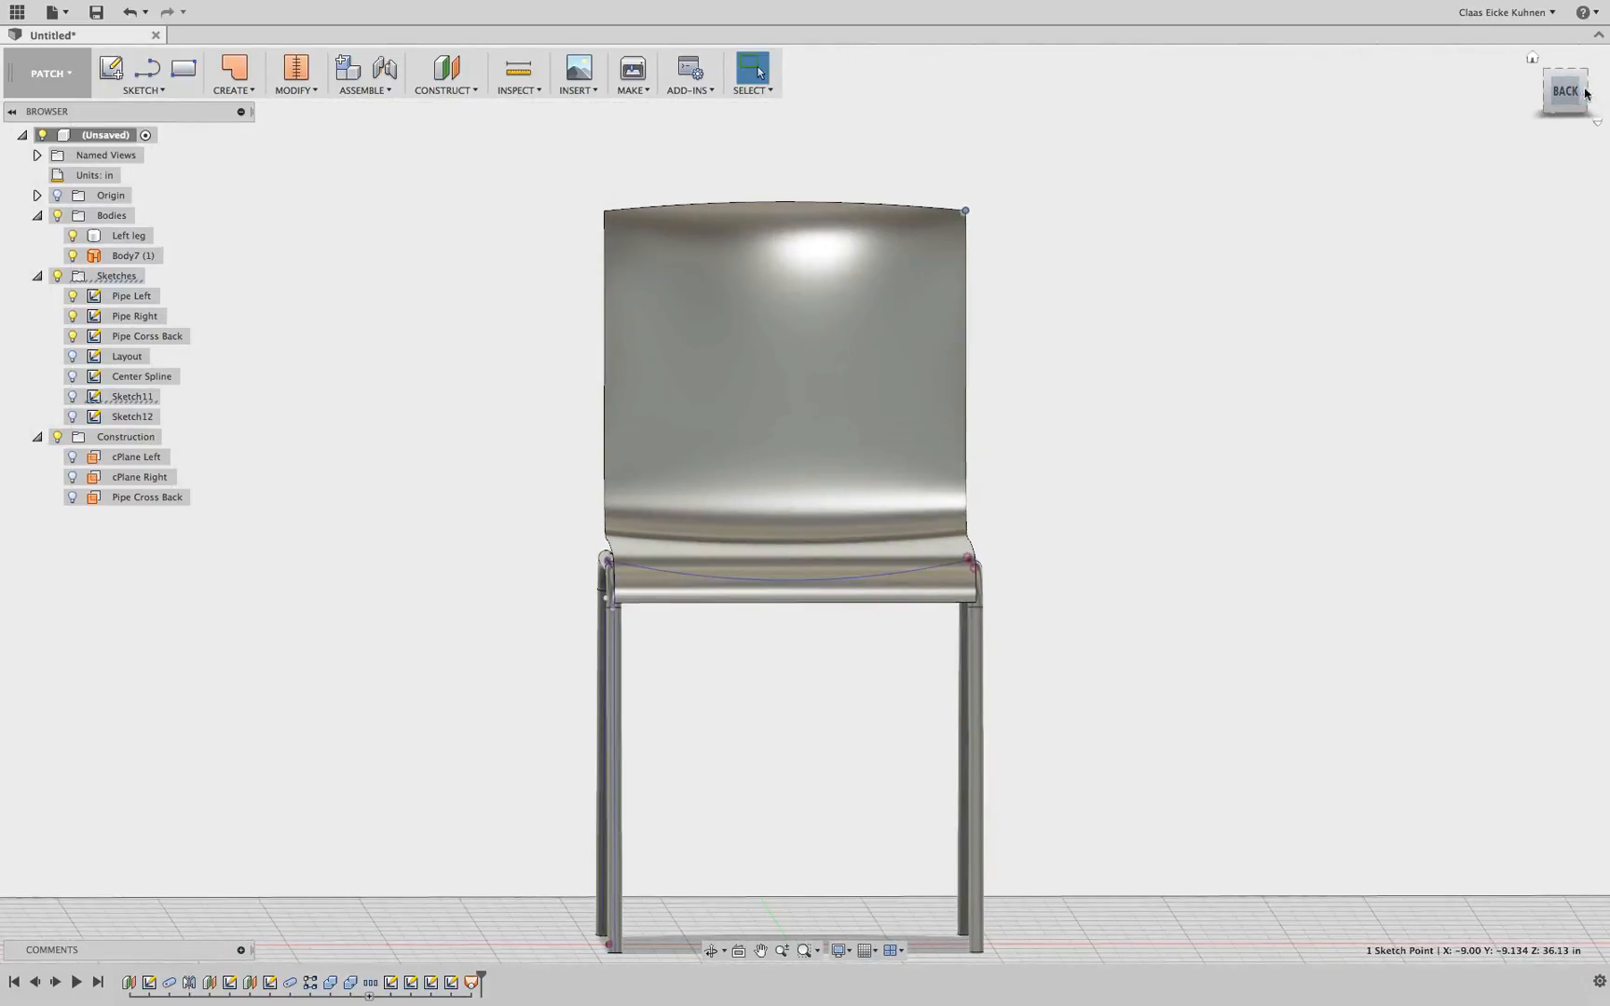
pyautogui.click(1574, 93)
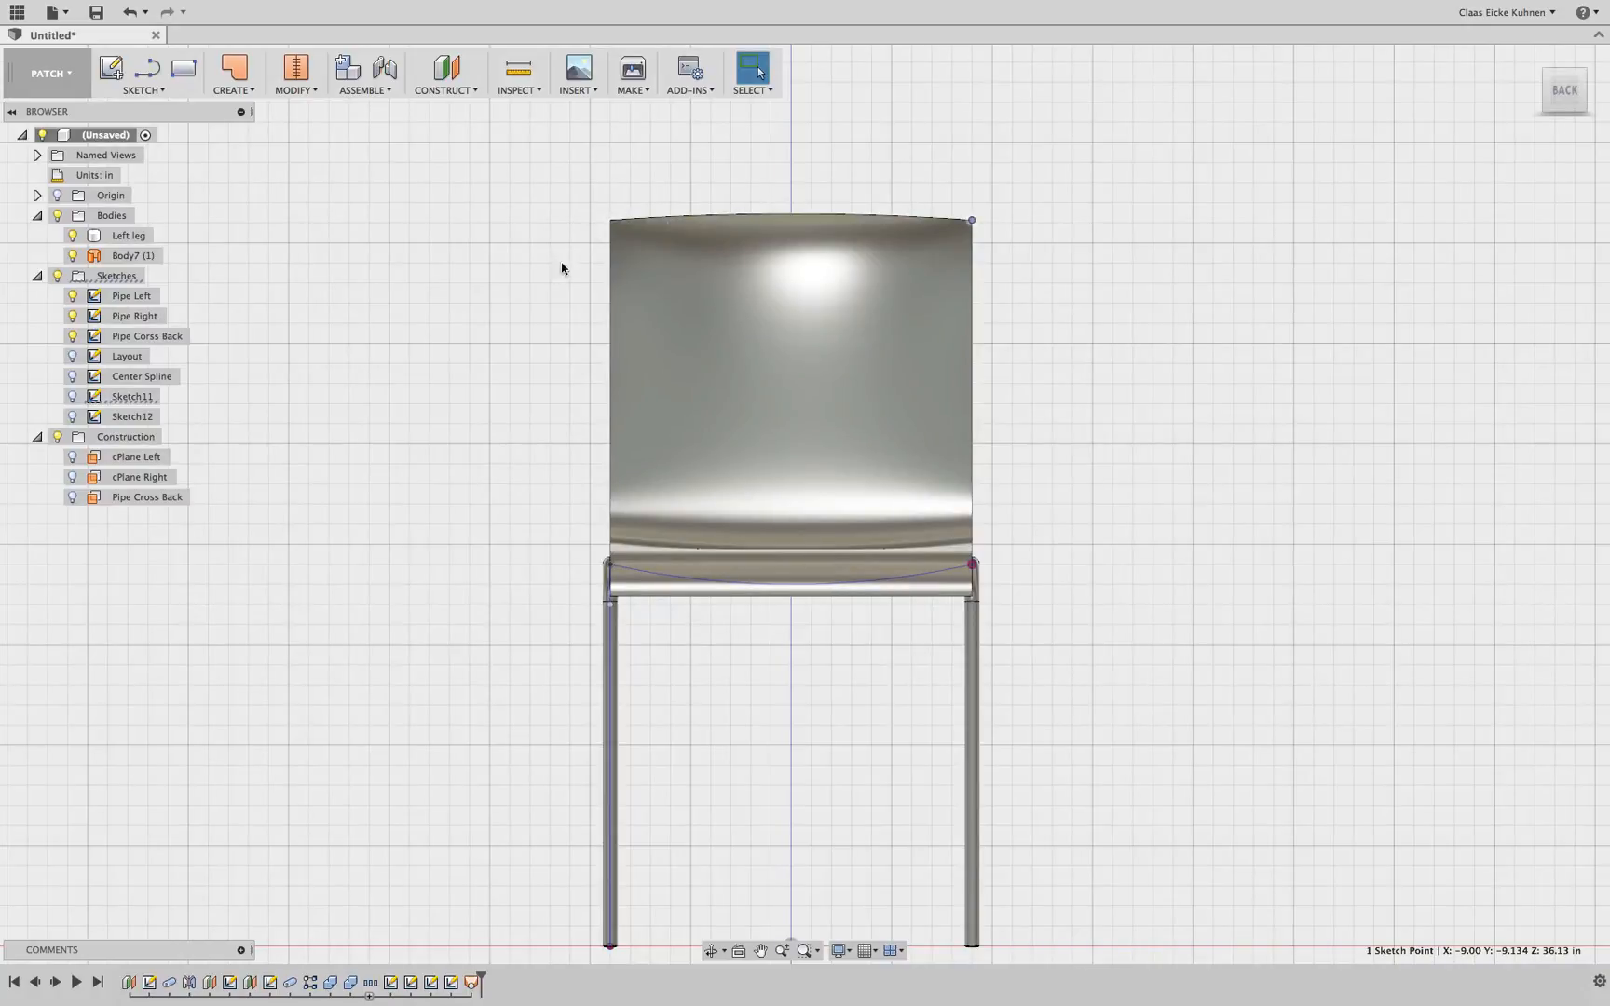
pyautogui.click(1567, 82)
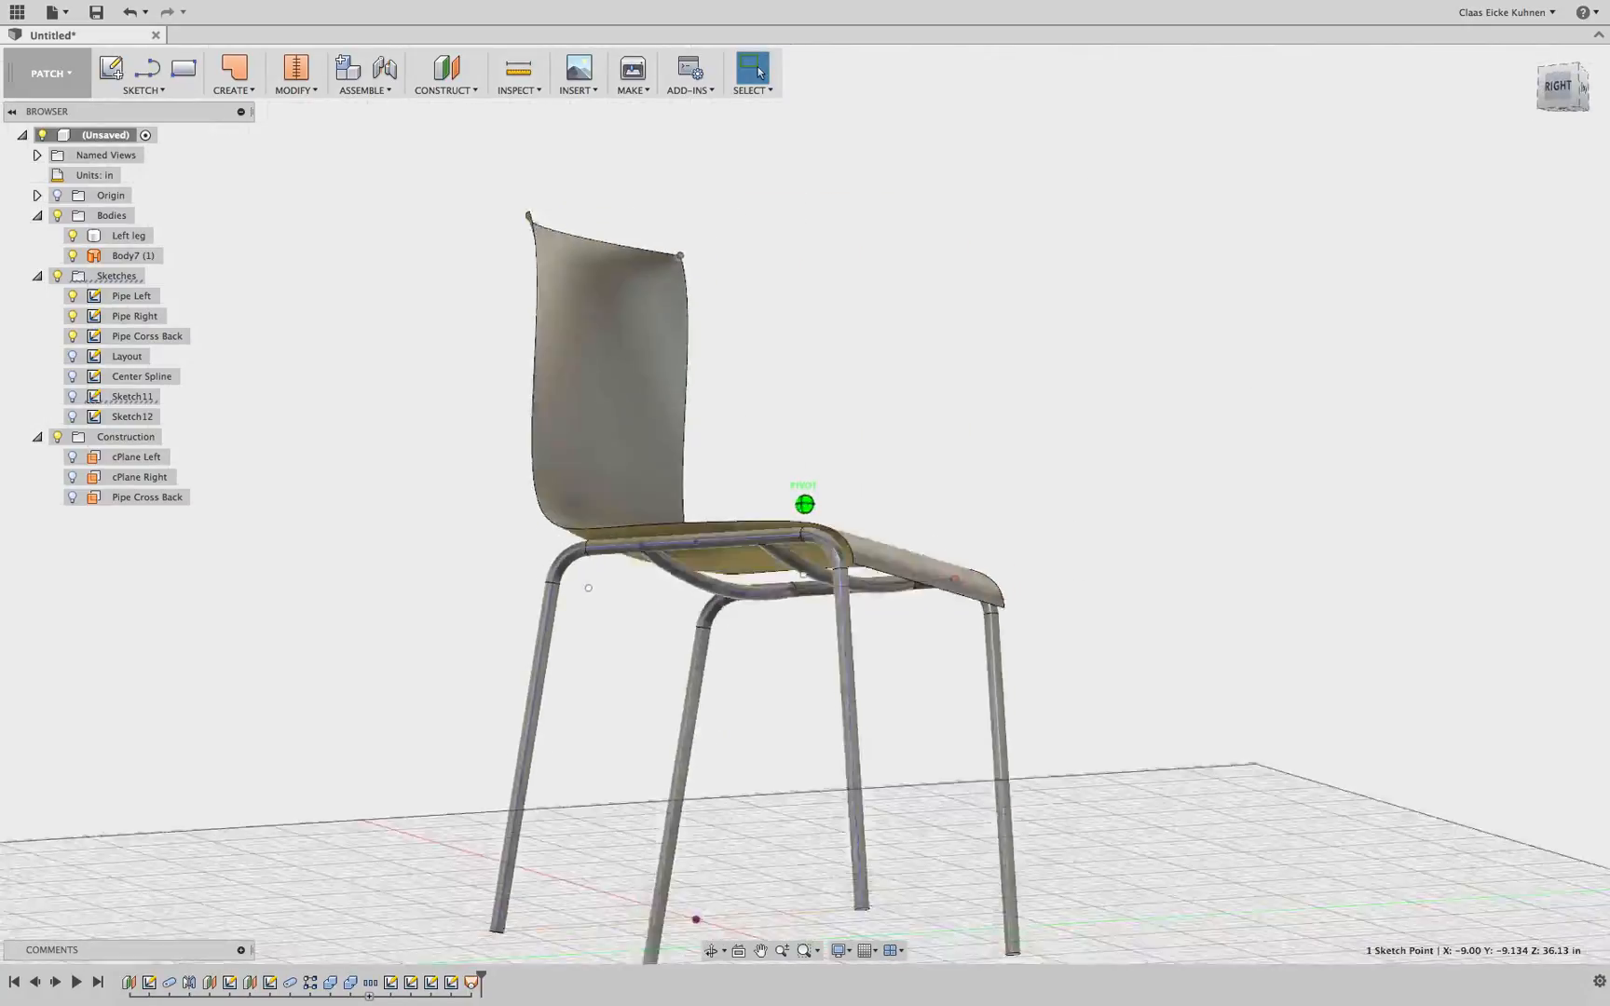
pyautogui.click(1557, 91)
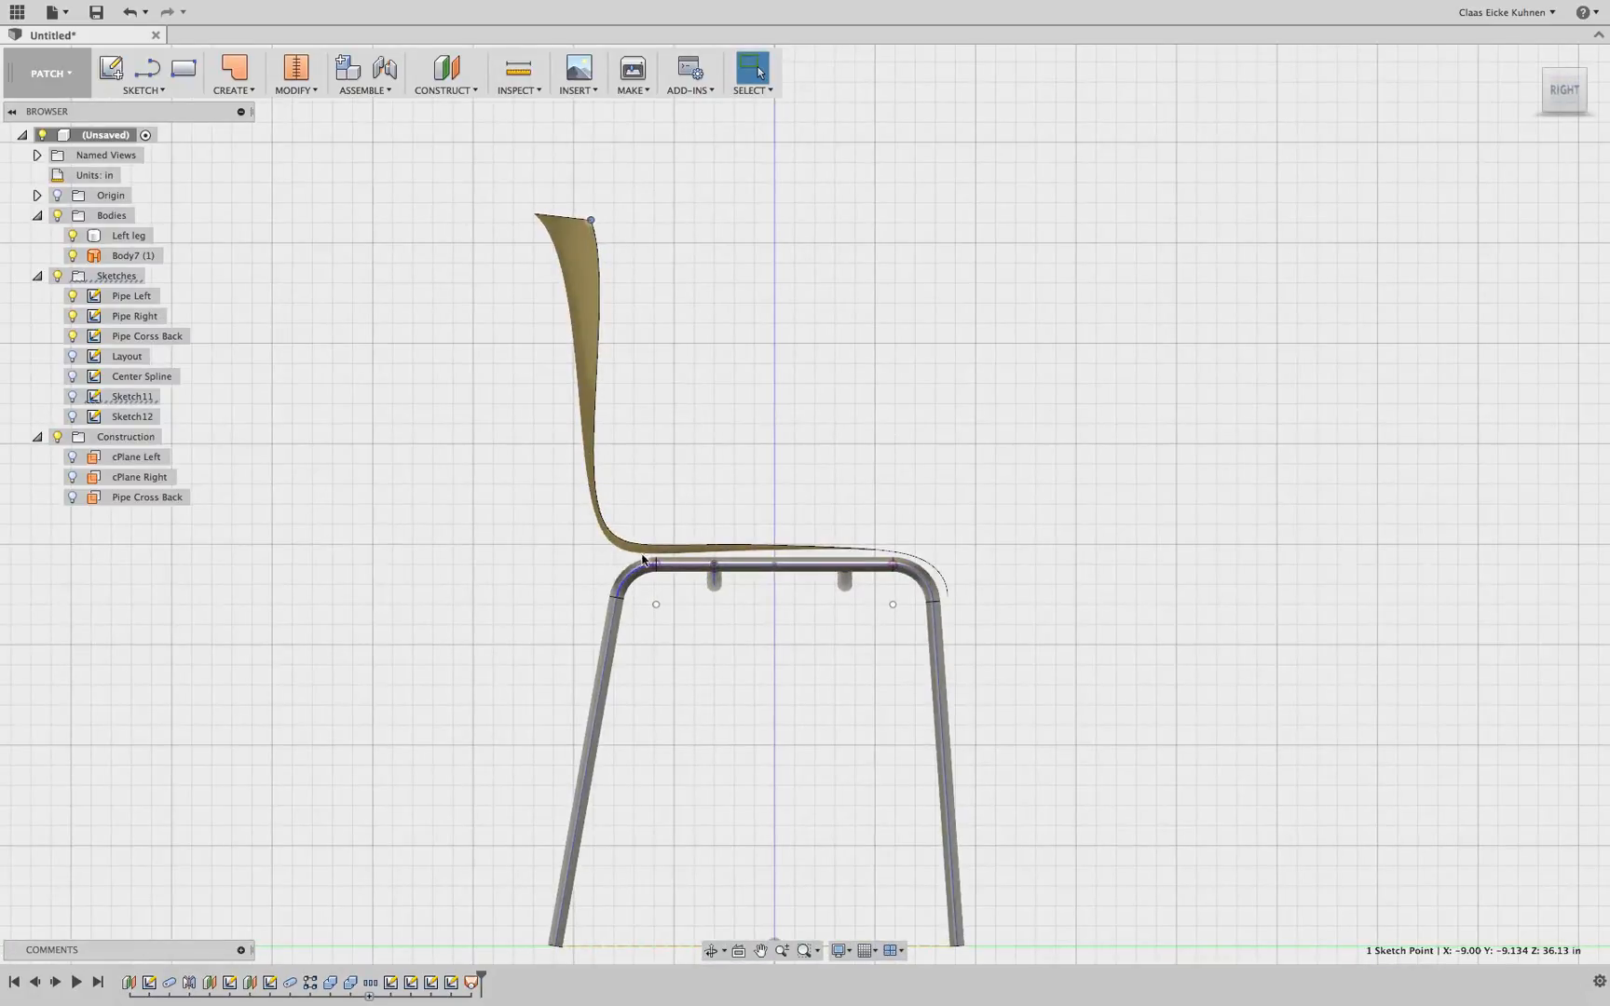
pyautogui.click(411, 981)
pyautogui.click(1531, 58)
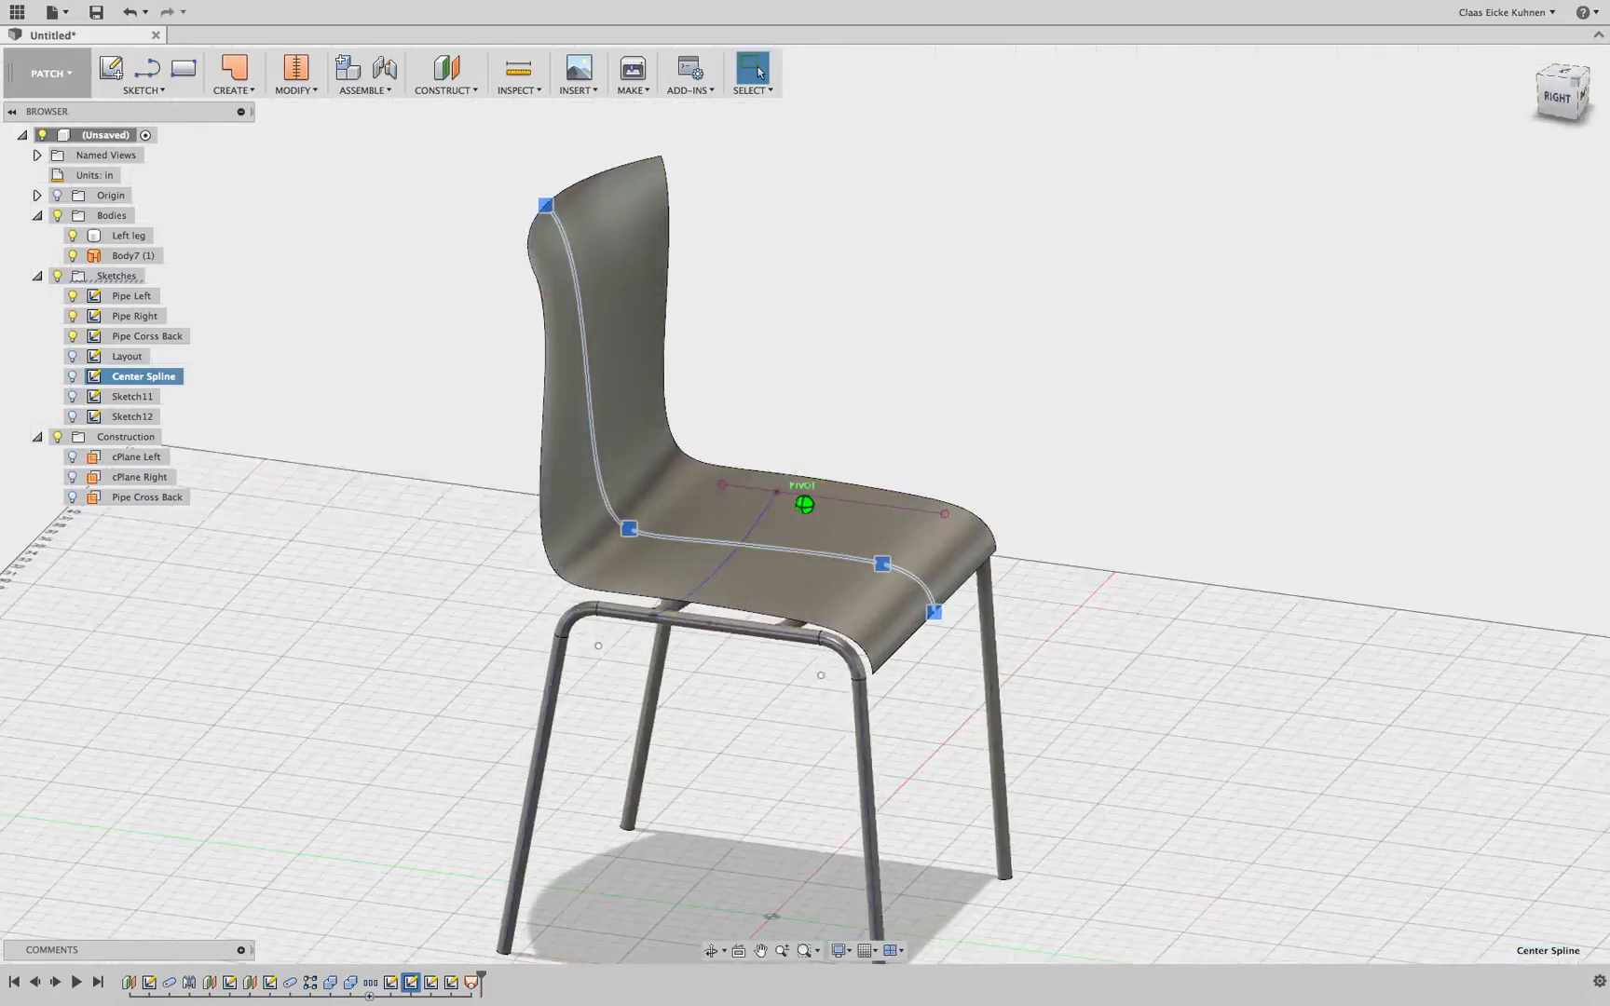
# Show the center spline sketch and move its seat-to-backrest corner point -1.00 in along X
pyautogui.click(75, 377)
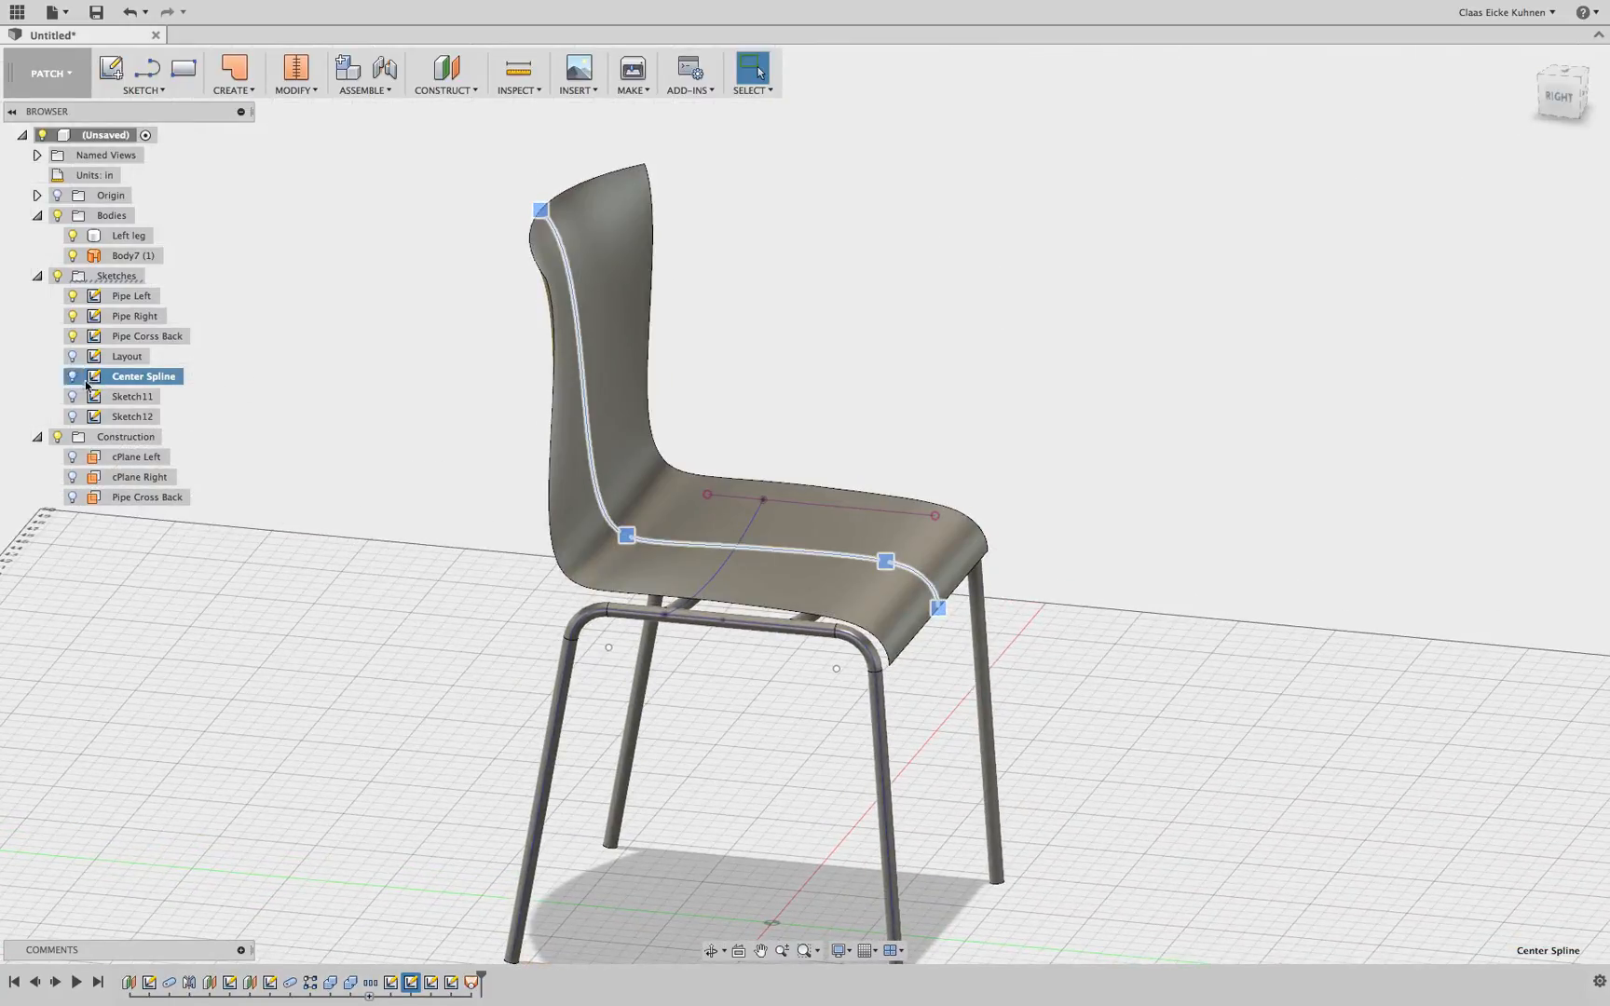
pyautogui.click(337, 597)
pyautogui.click(625, 539)
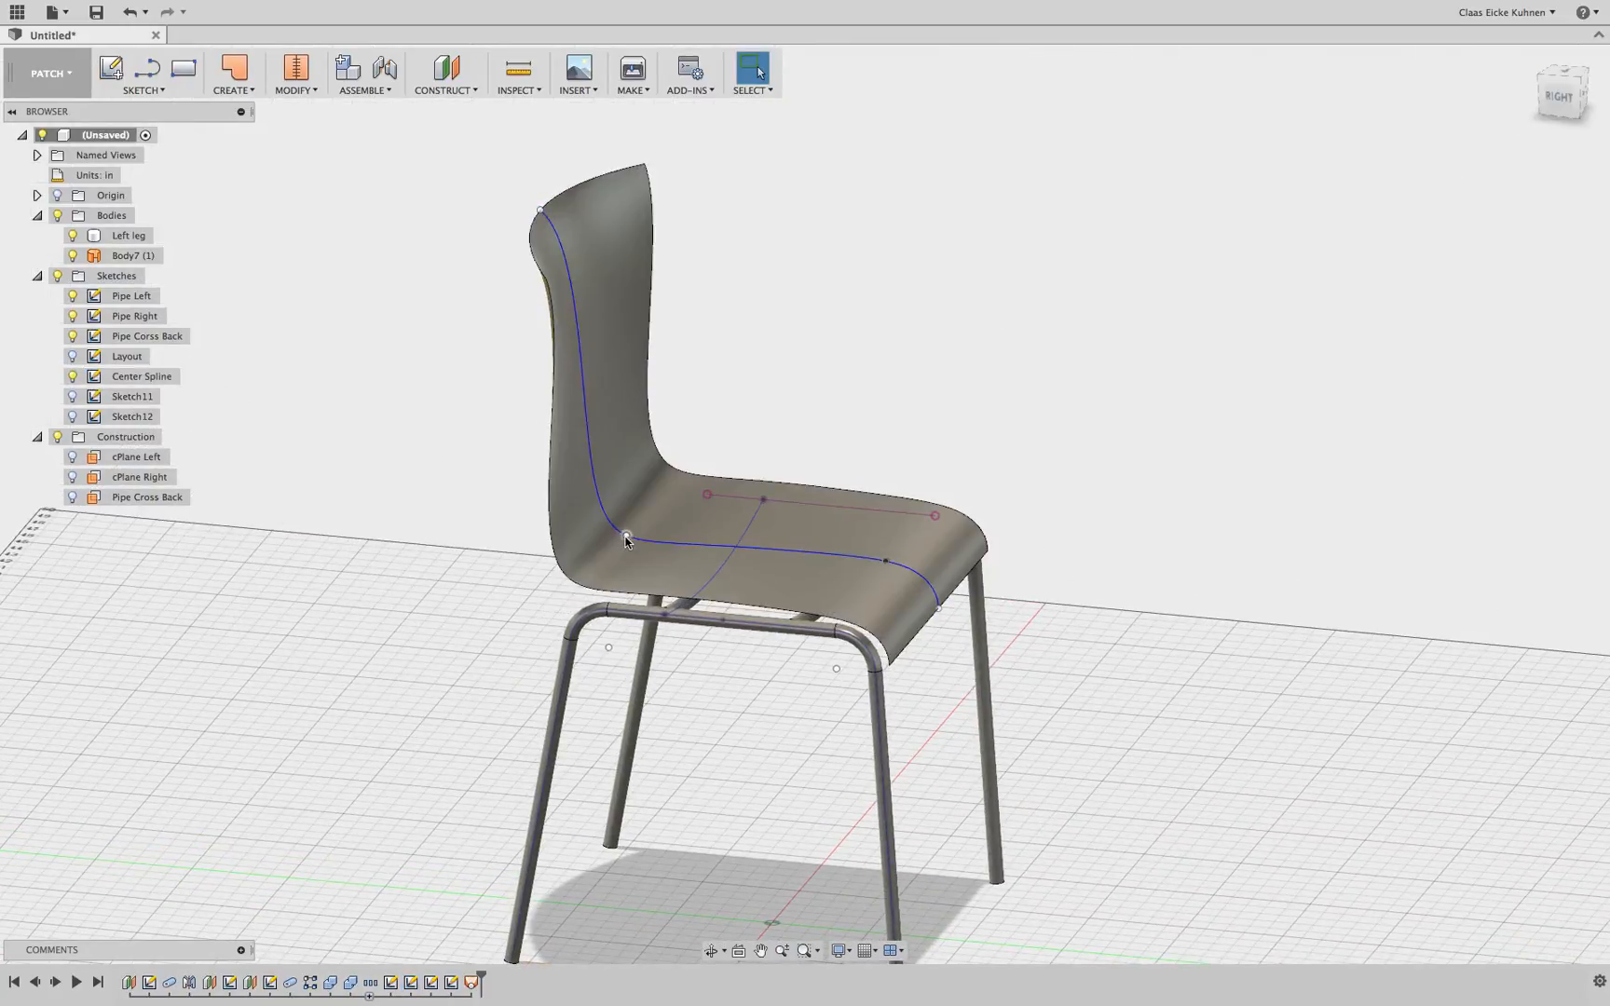
pyautogui.click(625, 538)
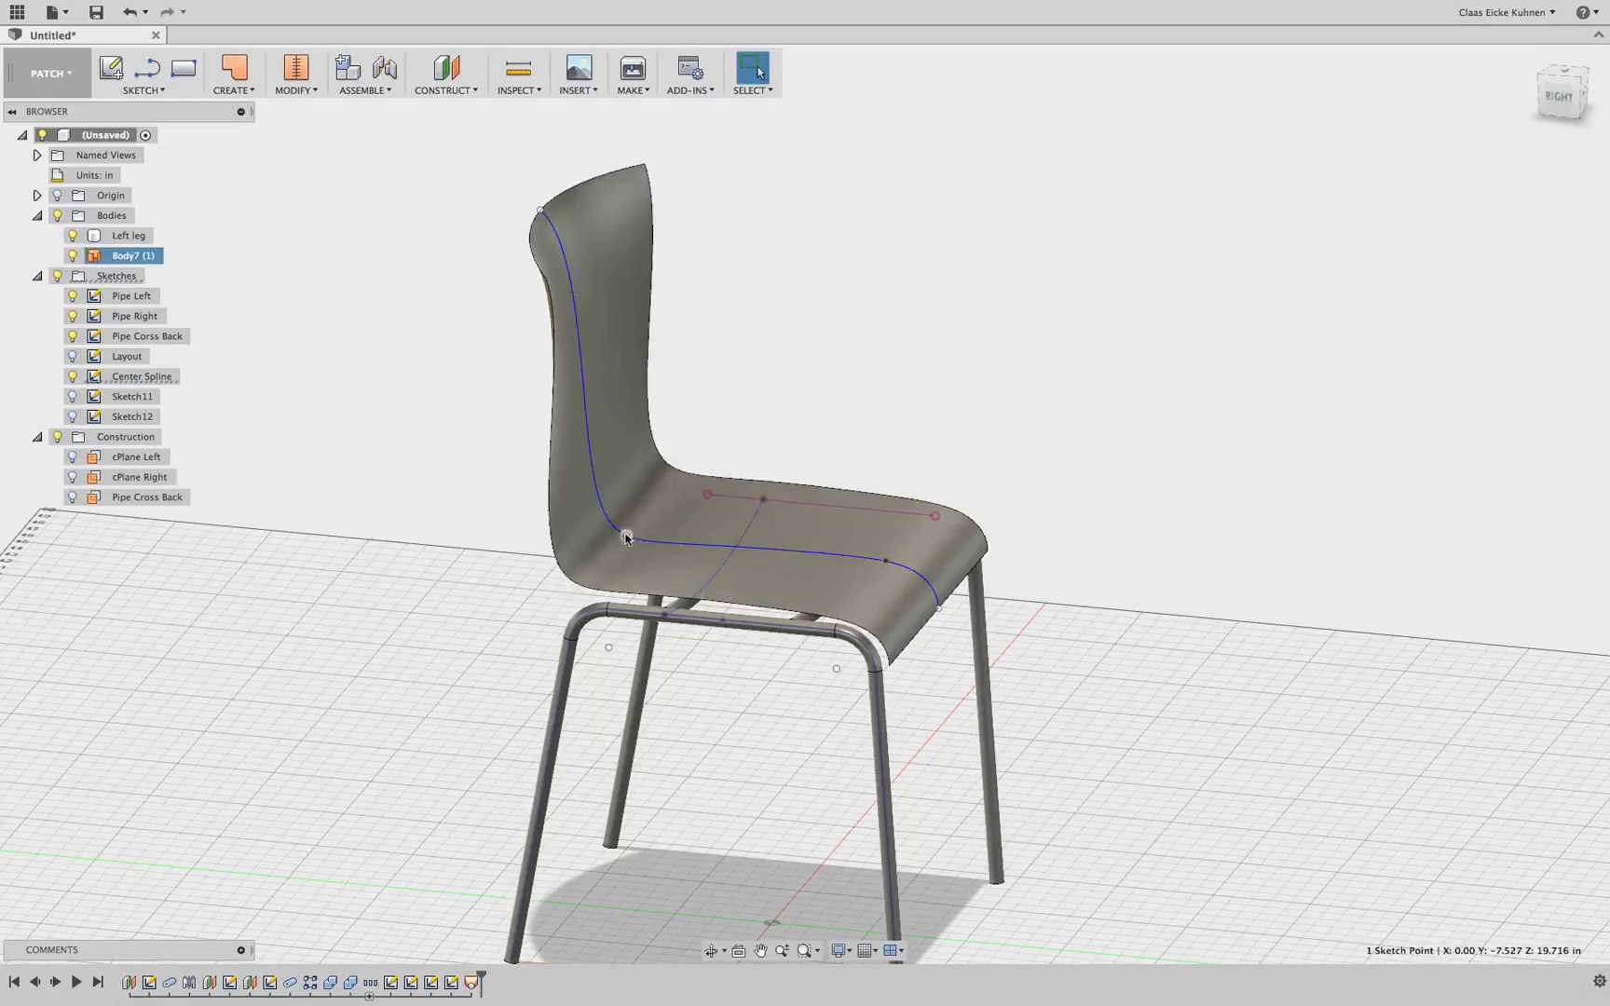
pyautogui.press('m')
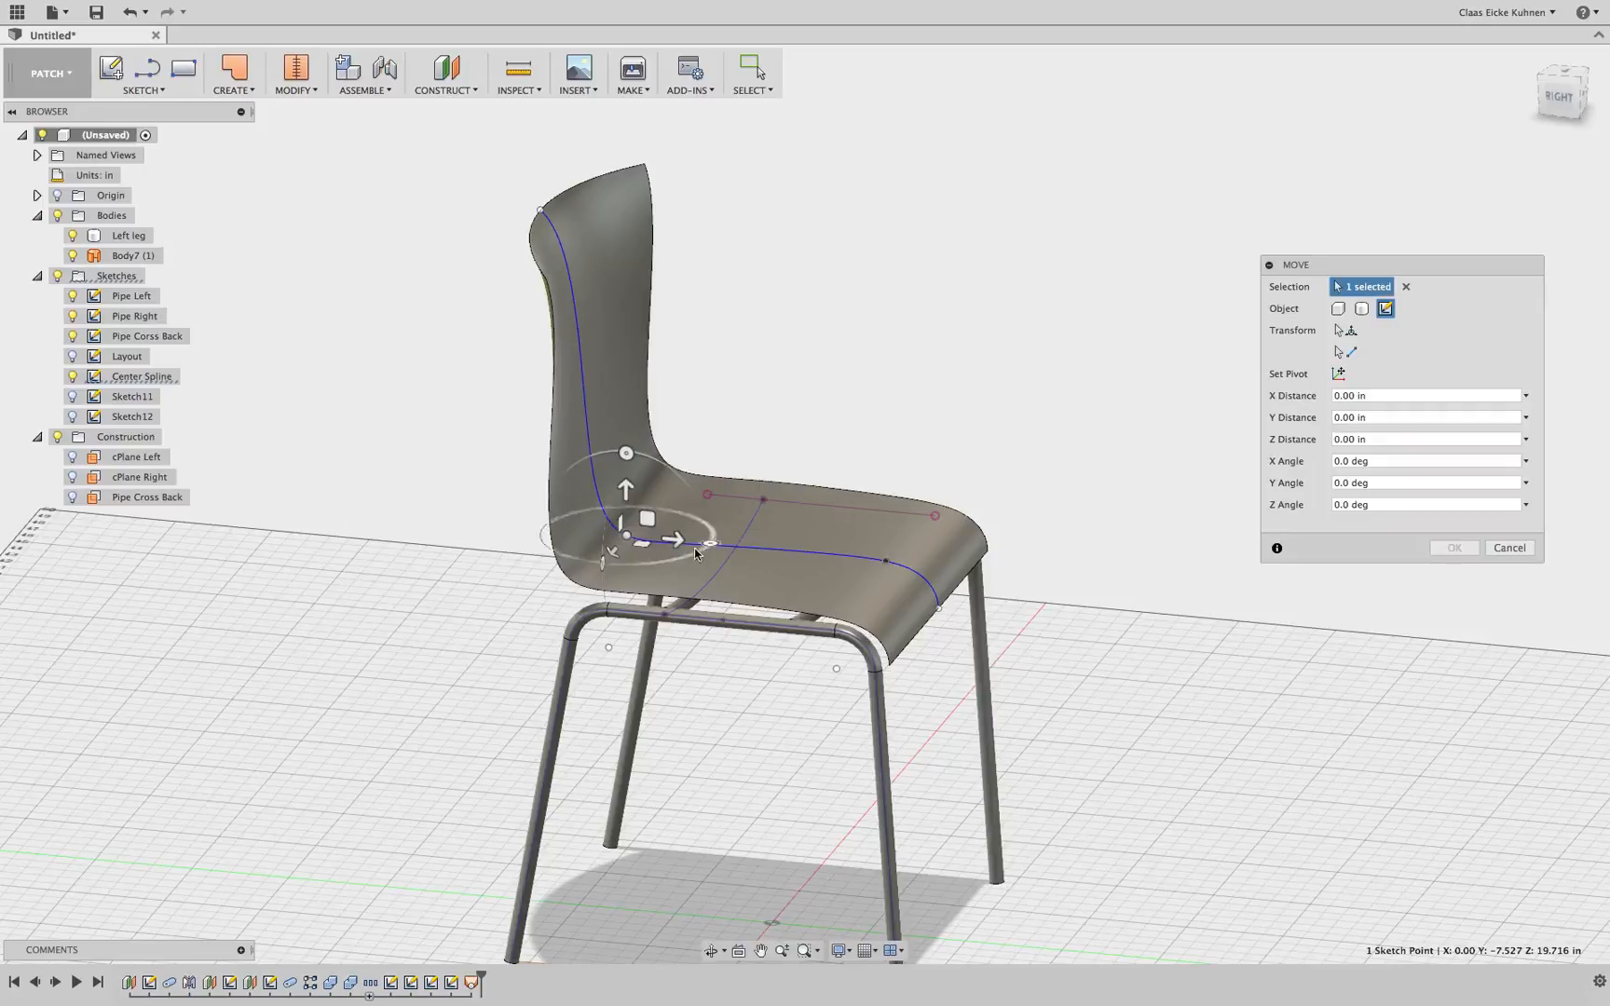
pyautogui.moveTo(665, 540); pyautogui.dragTo(642, 540)
pyautogui.click(1565, 97)
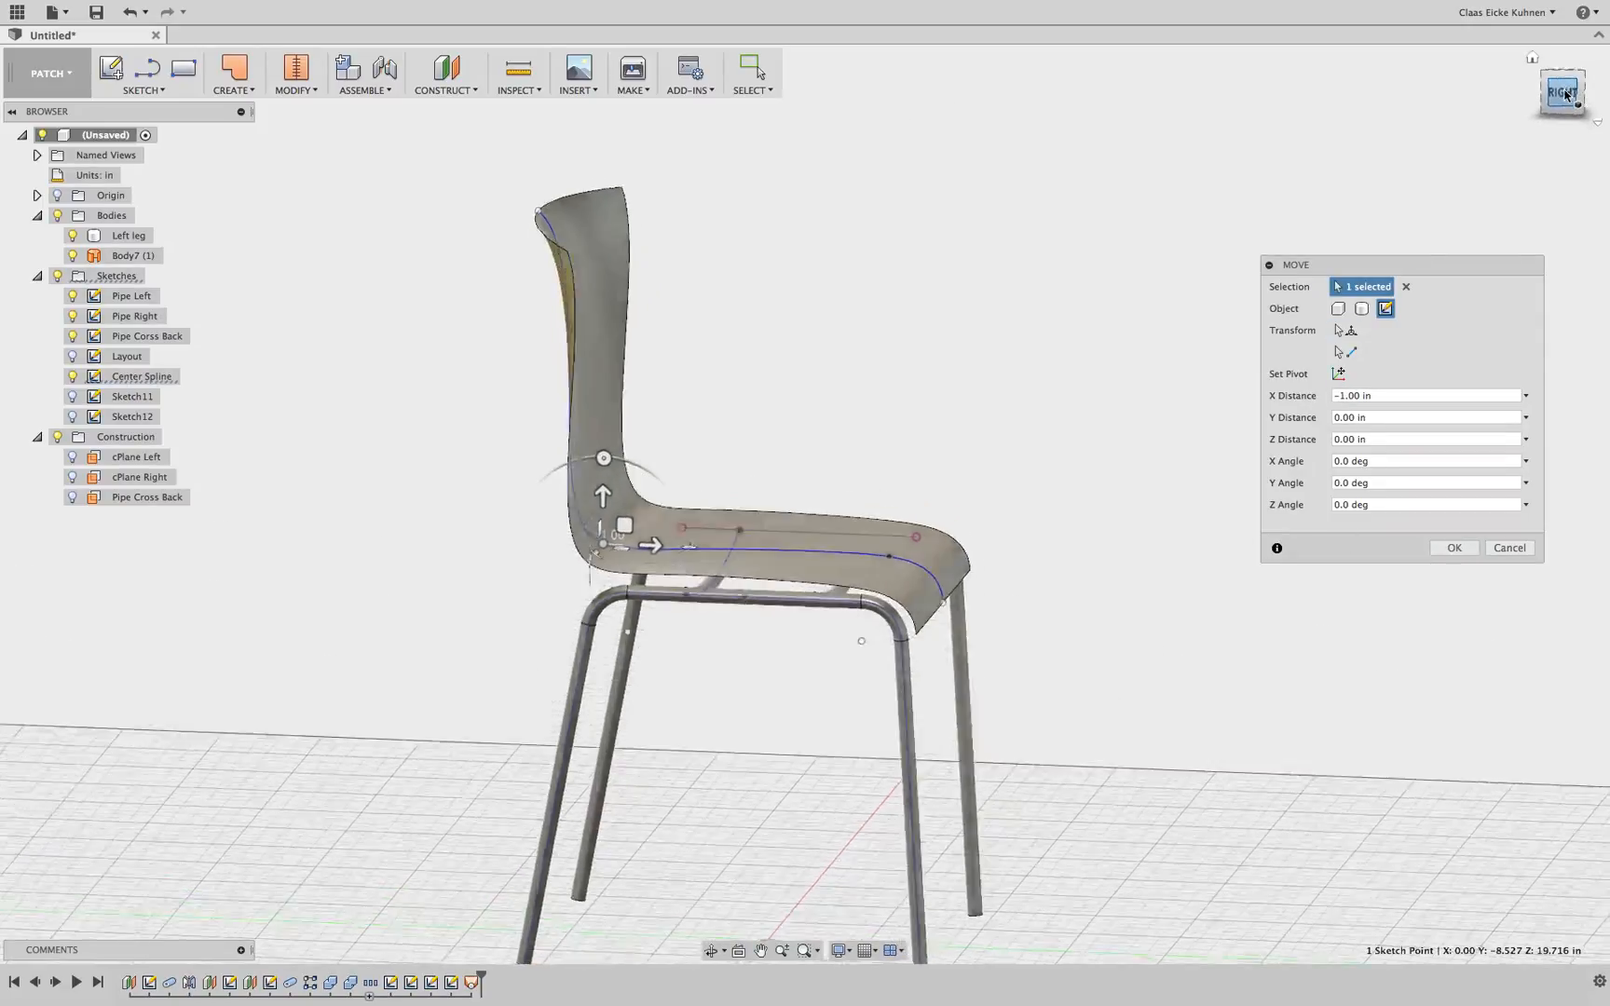
pyautogui.click(1451, 551)
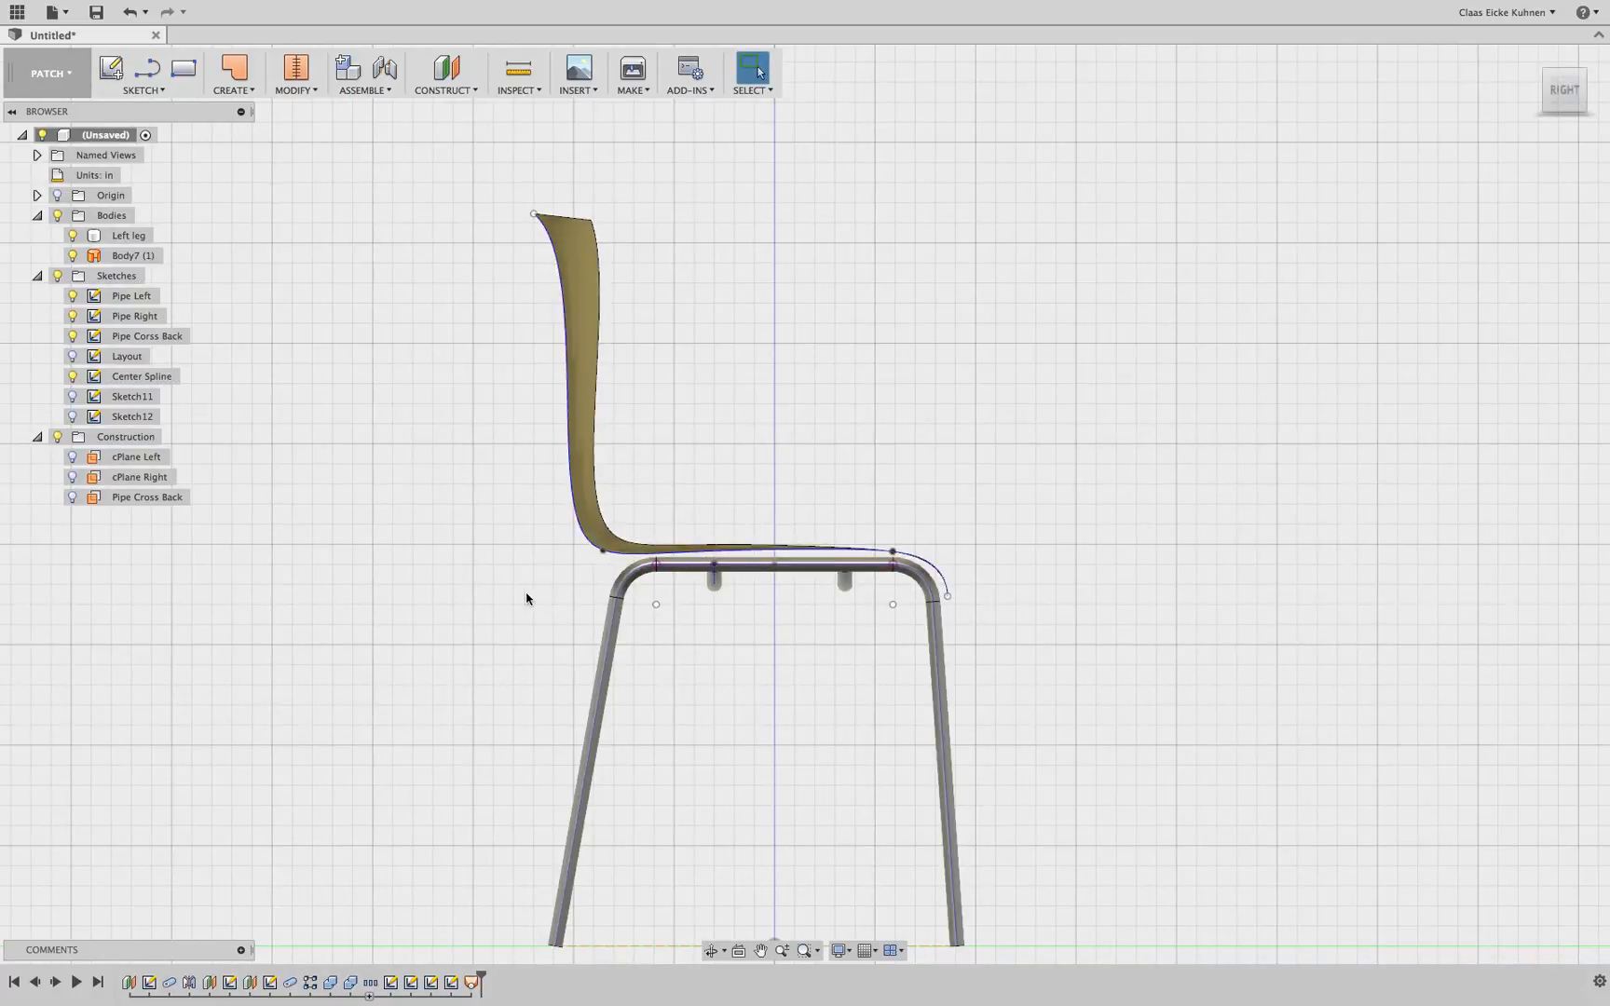
# Move the same center spline corner point -0.50 in along Y
pyautogui.scroll(3, 555, 597)
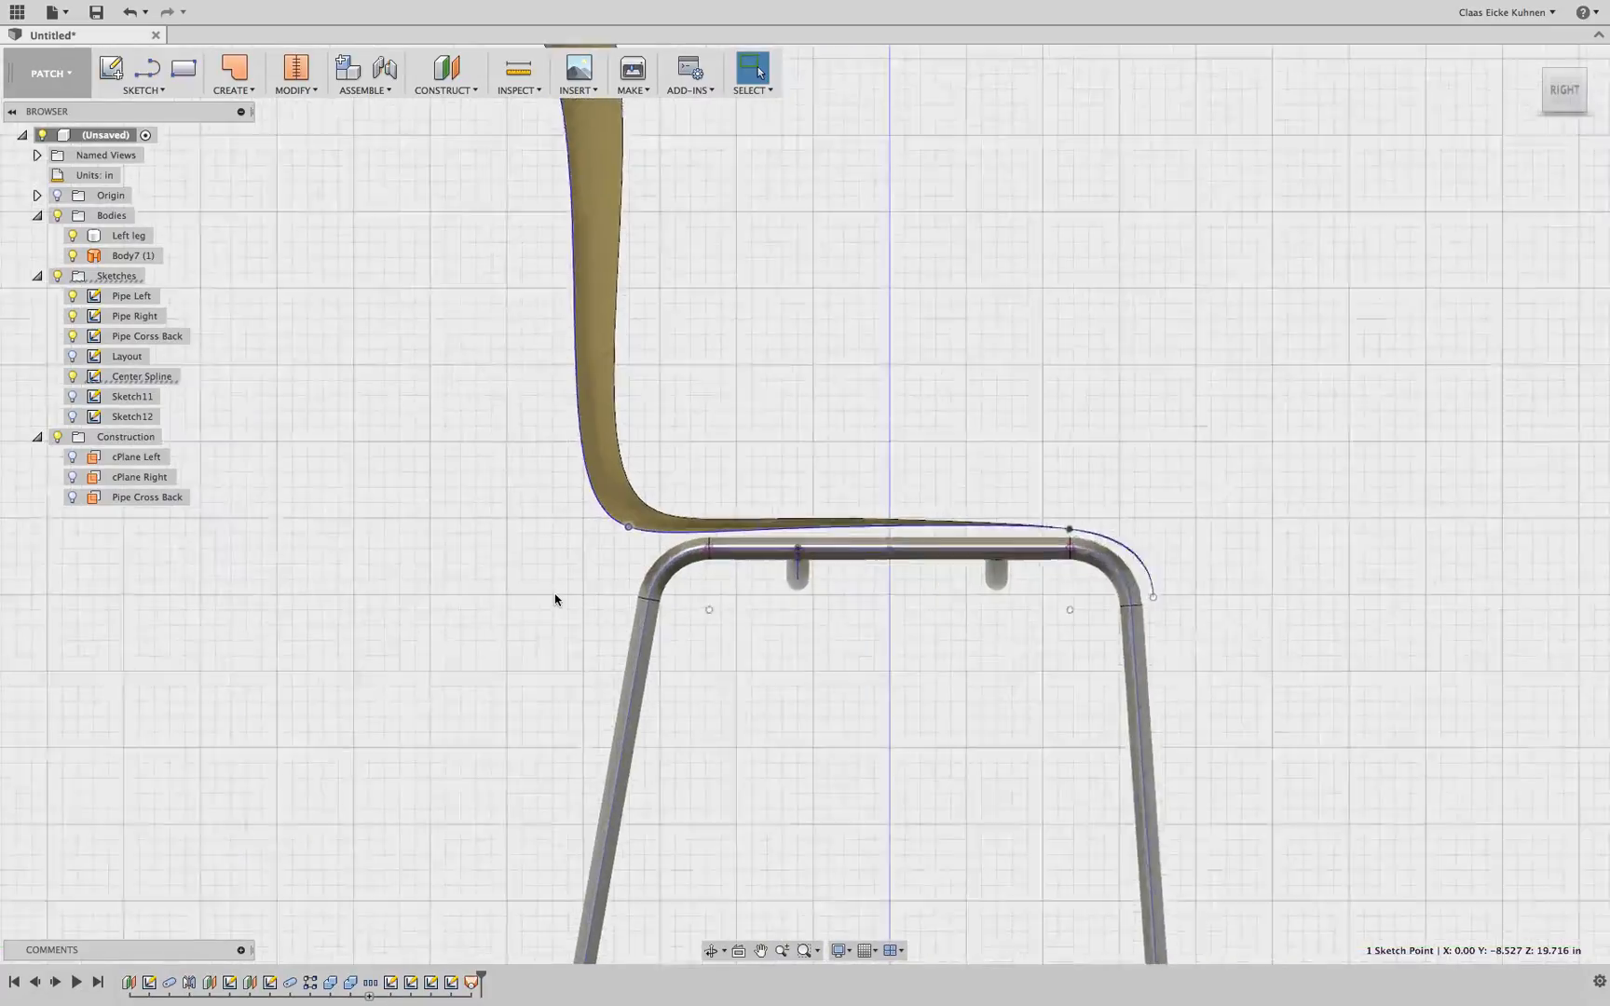
pyautogui.press('m')
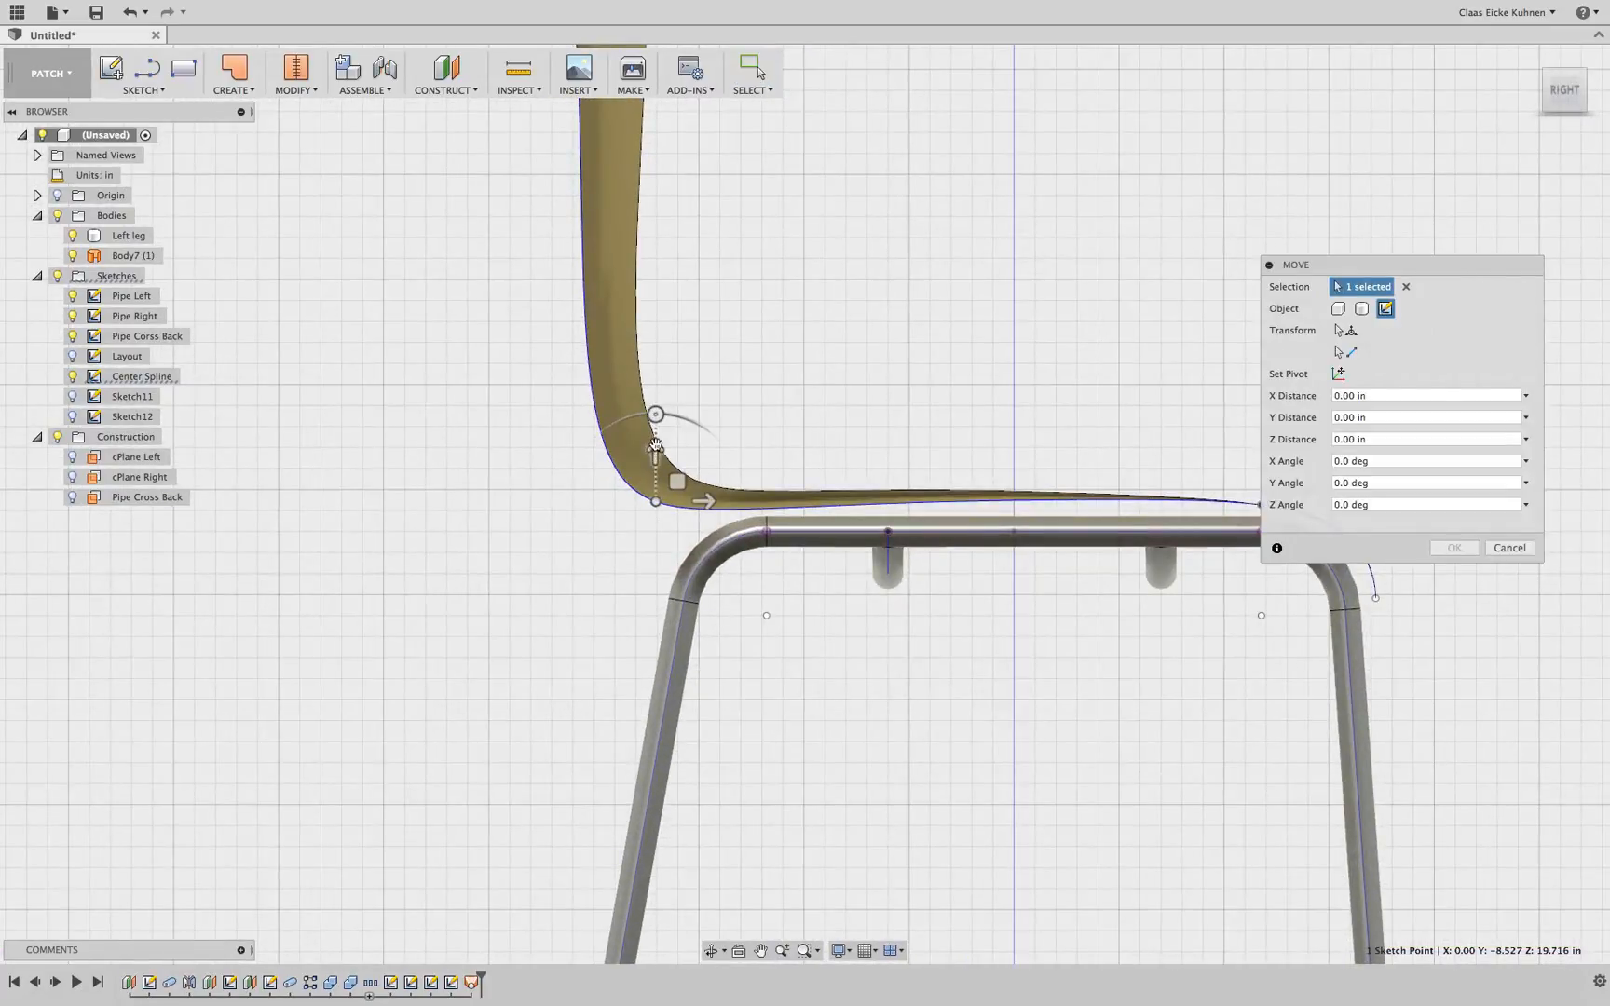
pyautogui.moveTo(655, 445); pyautogui.dragTo(652, 471)
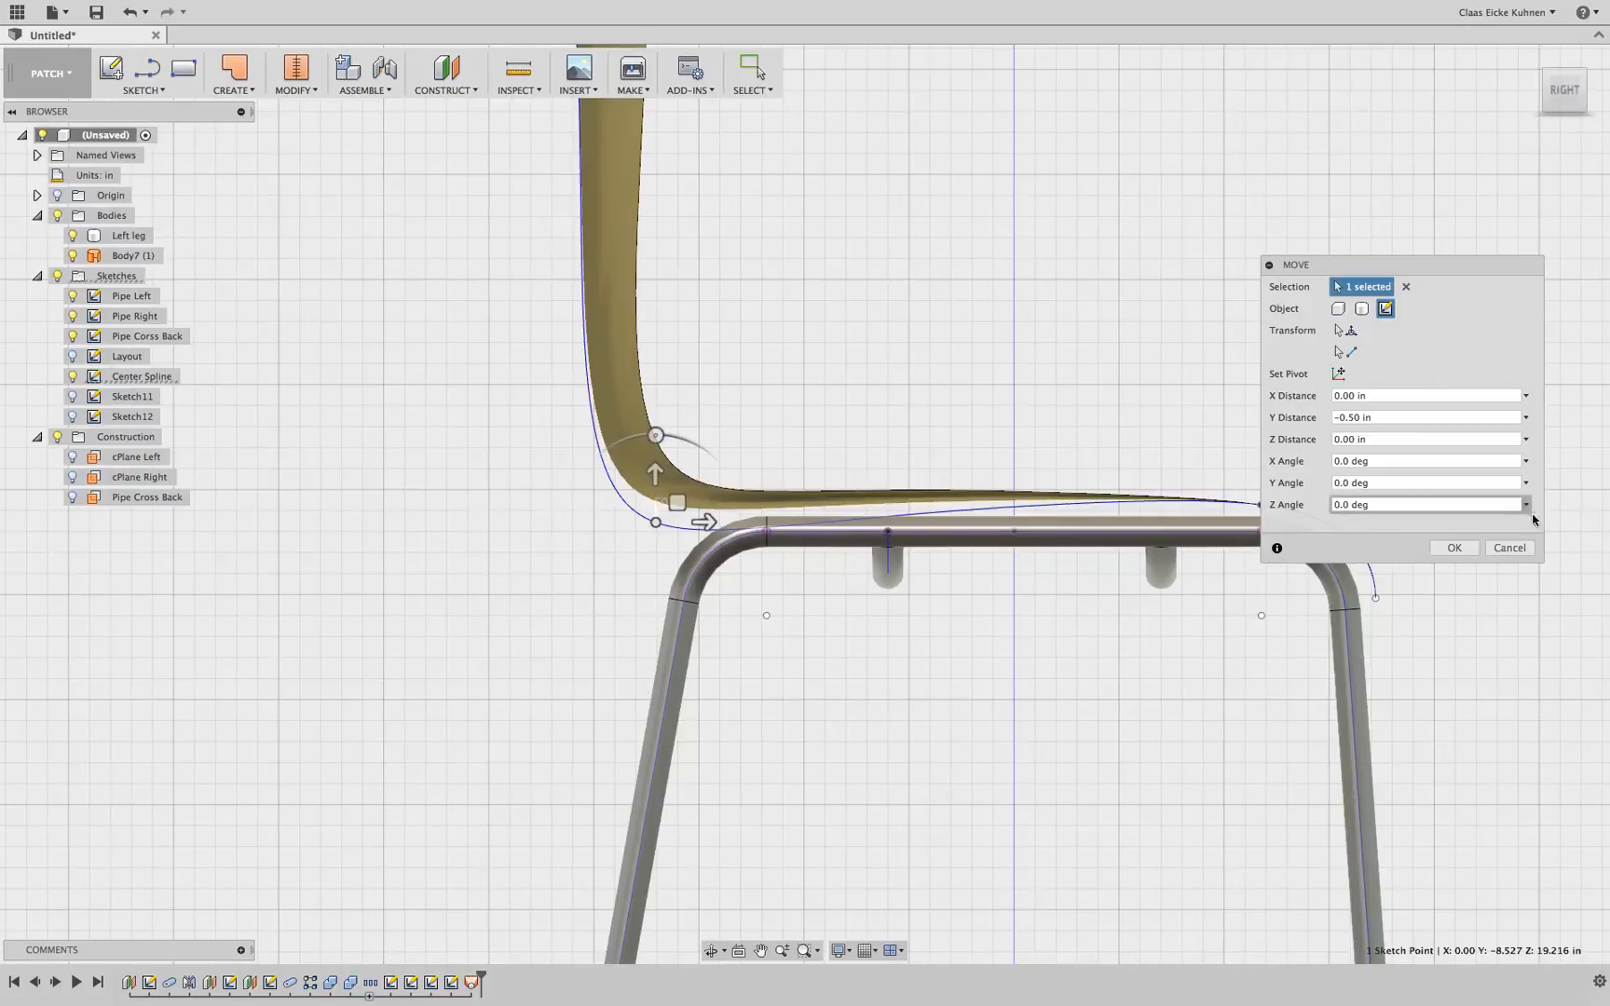
pyautogui.click(1453, 548)
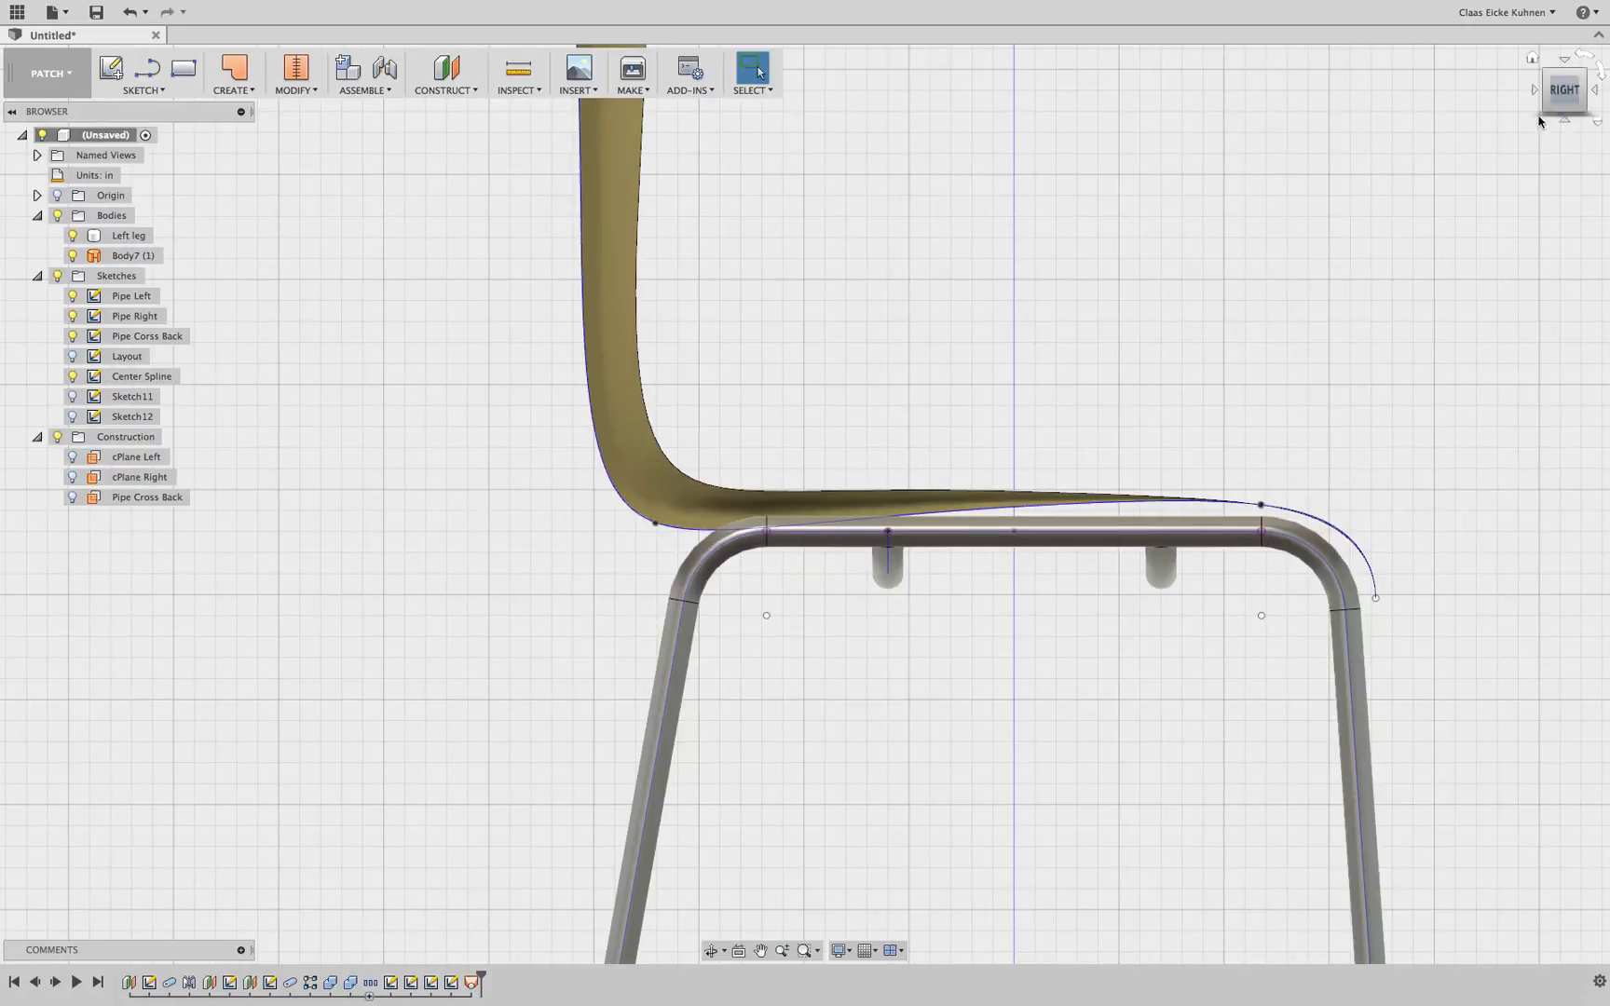
# Inspect the updated seat shell from the back and perspective views
pyautogui.moveTo(1546, 108)
pyautogui.mouseDown()
pyautogui.moveTo(1370, 125)
pyautogui.moveTo(1300, 110)
pyautogui.moveTo(1265, 78)
pyautogui.moveTo(1373, 119)
pyautogui.moveTo(1559, 82)
pyautogui.moveTo(1435, 138)
pyautogui.mouseUp()
pyautogui.scroll(-5, 1305, 428)
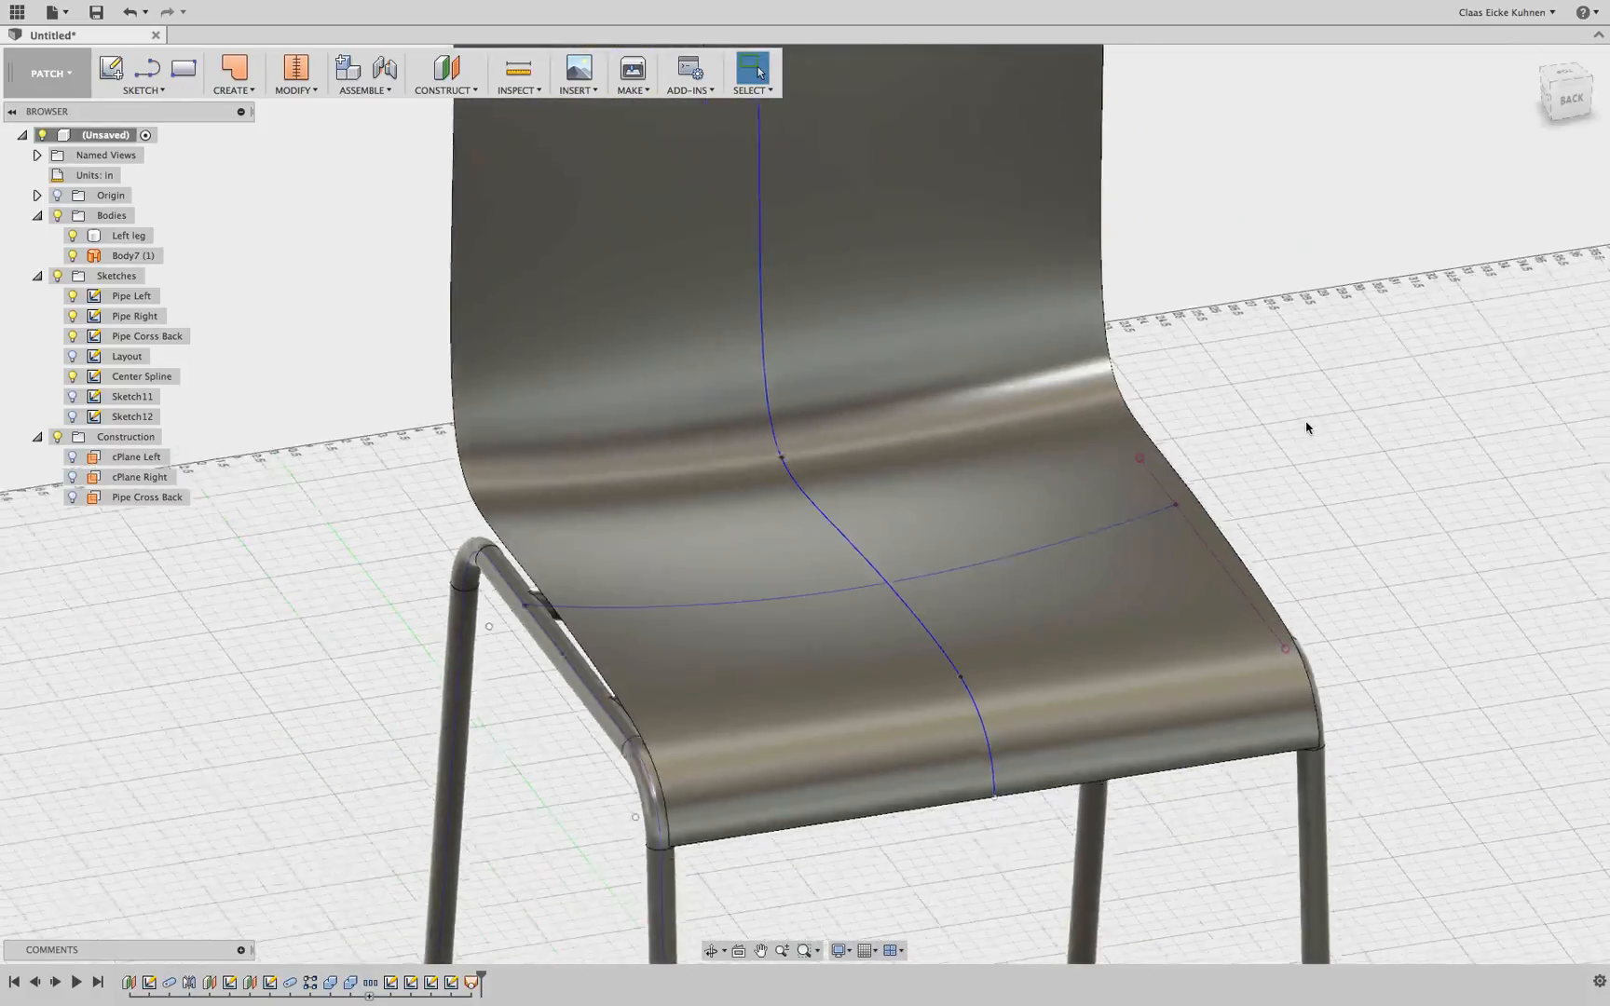
pyautogui.moveTo(1404, 349); pyautogui.dragTo(1312, 410, button='middle')
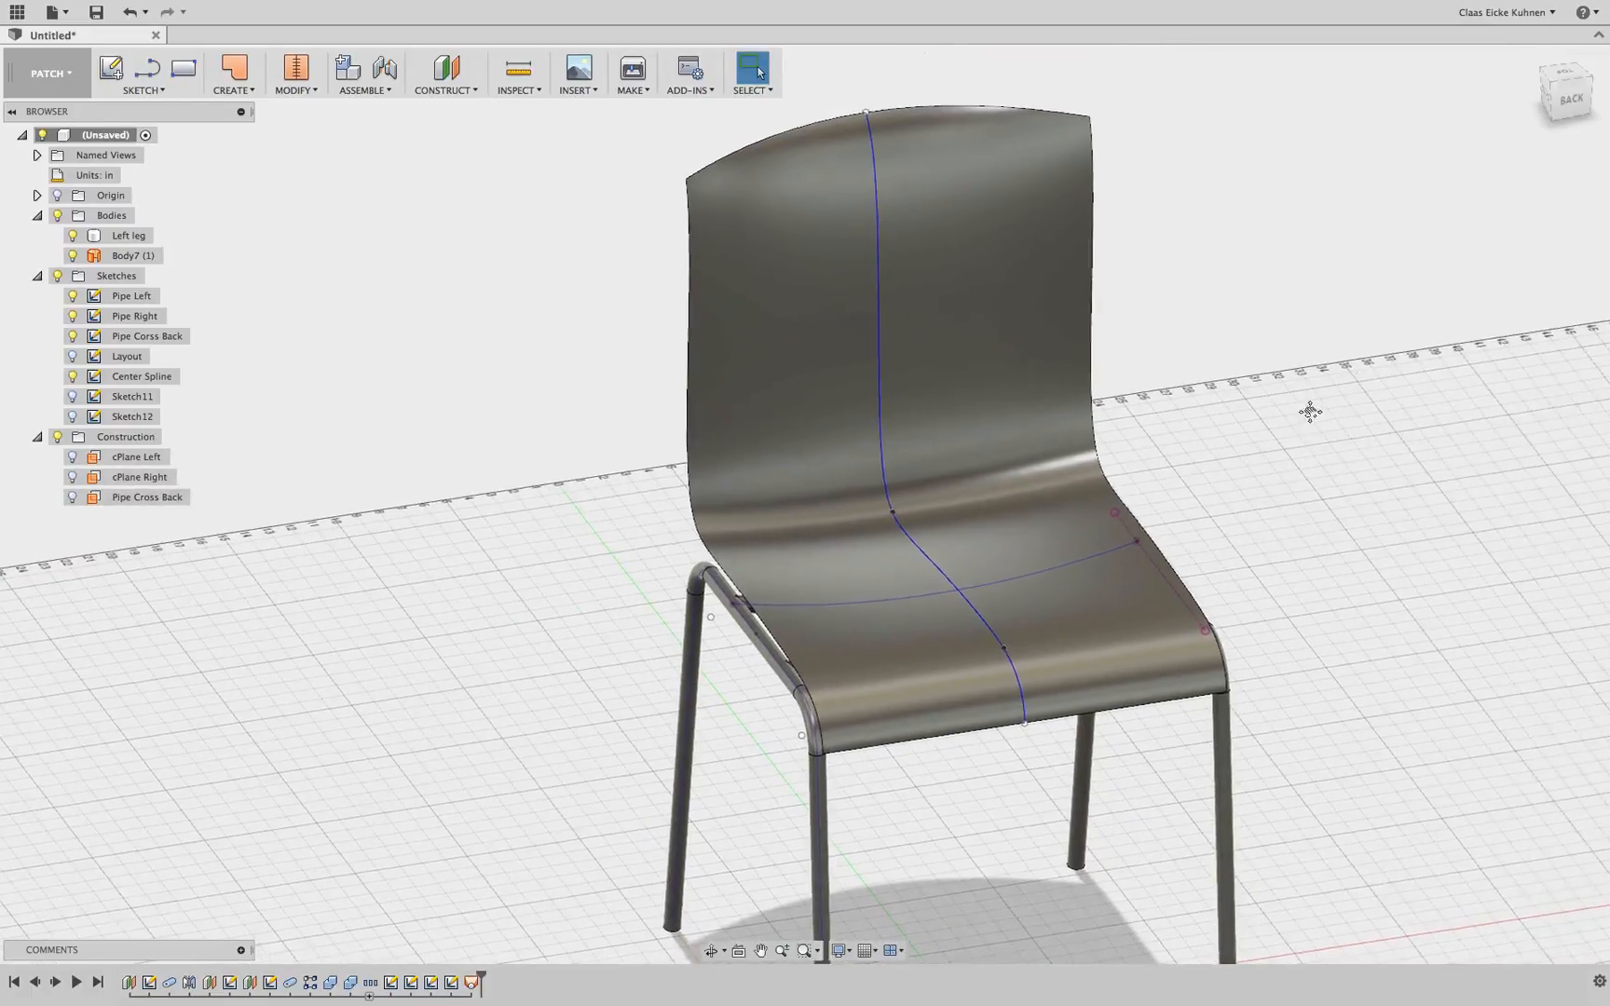
pyautogui.moveTo(1569, 103); pyautogui.dragTo(1473, 74)
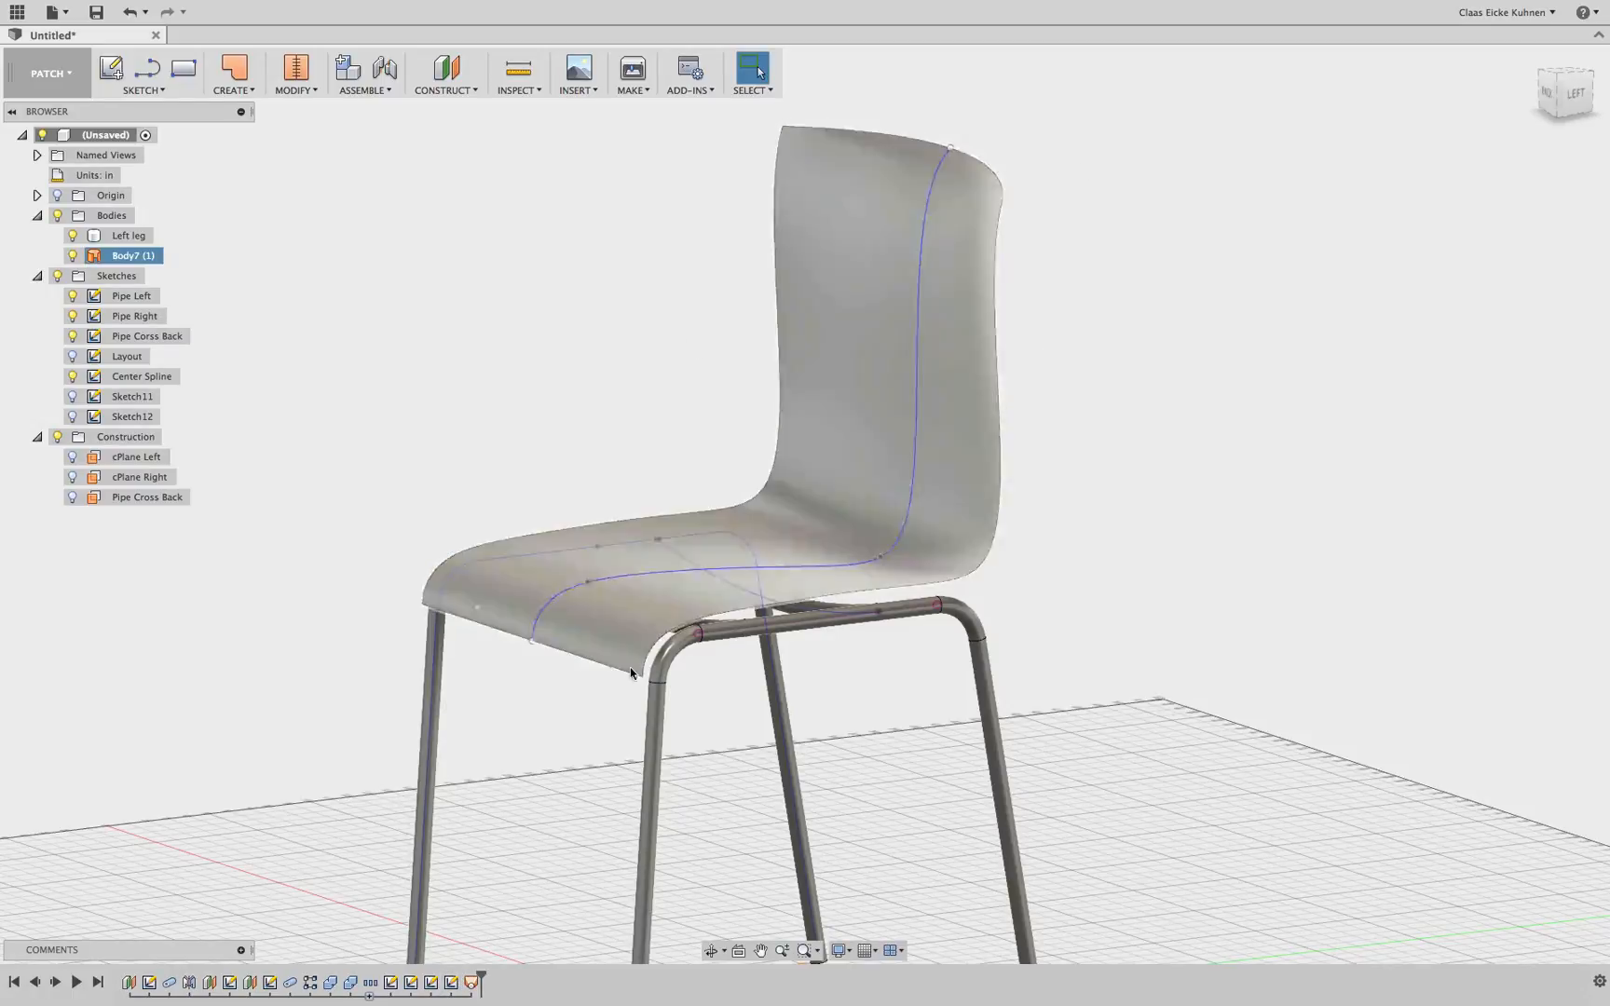
# Rename the side spline sketches Sketch11 to Left and Sketch12 to Right
pyautogui.click(411, 983)
pyautogui.doubleClick(135, 396)
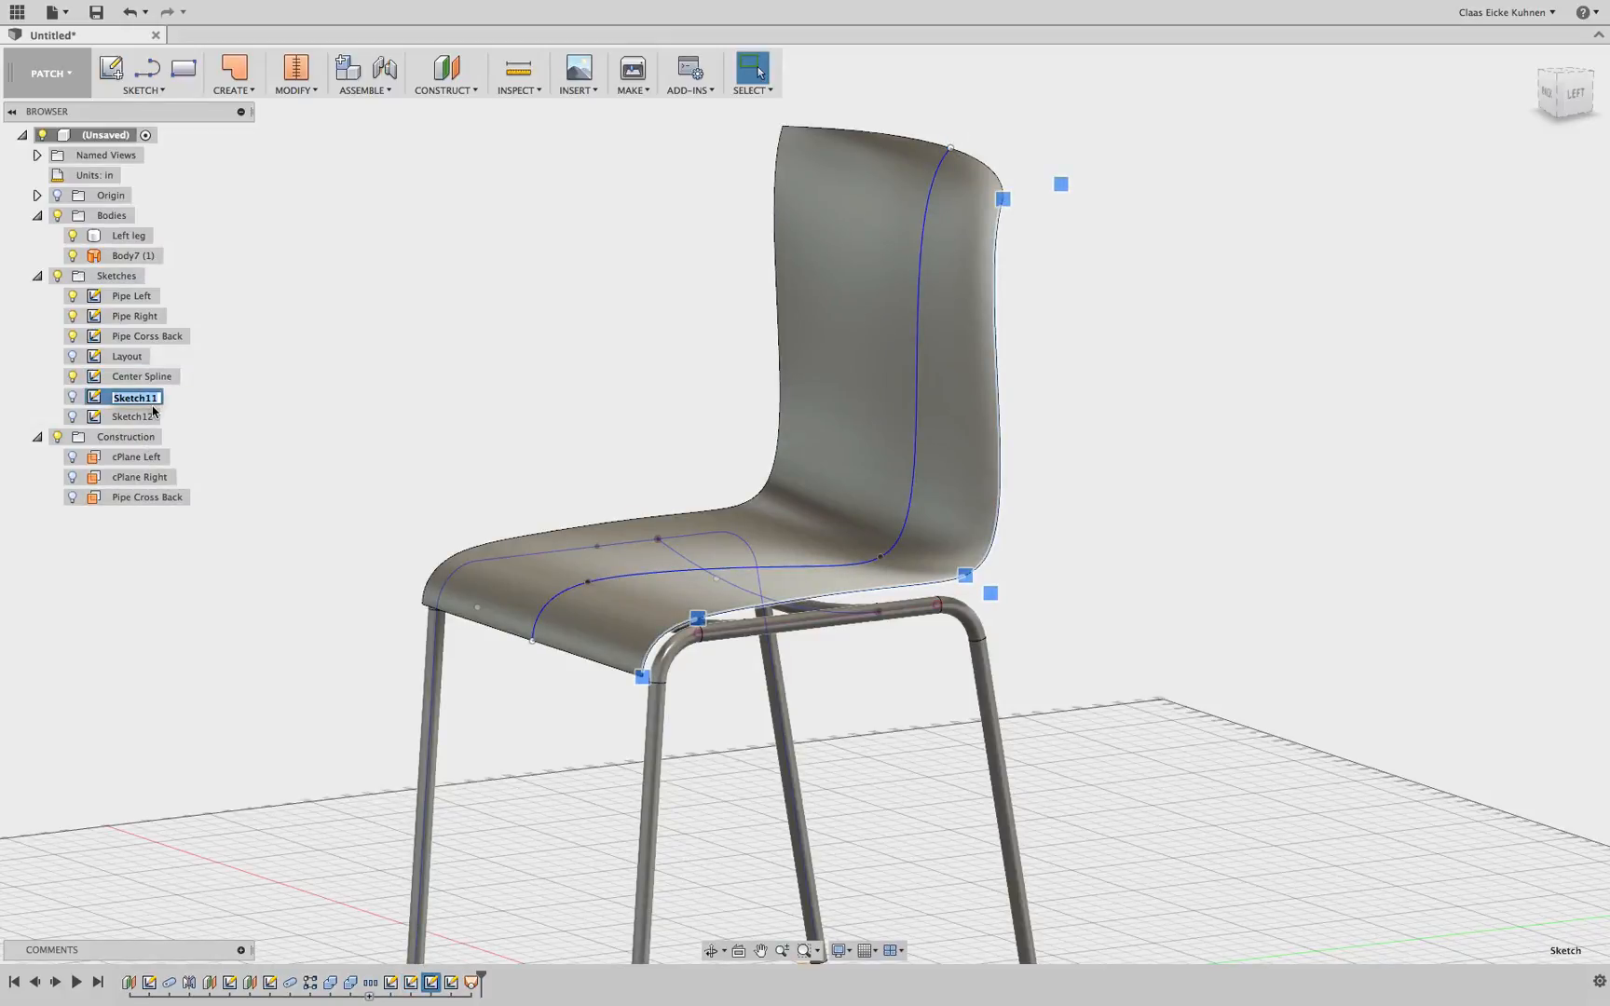
pyautogui.press('Return')
pyautogui.doubleClick(149, 416)
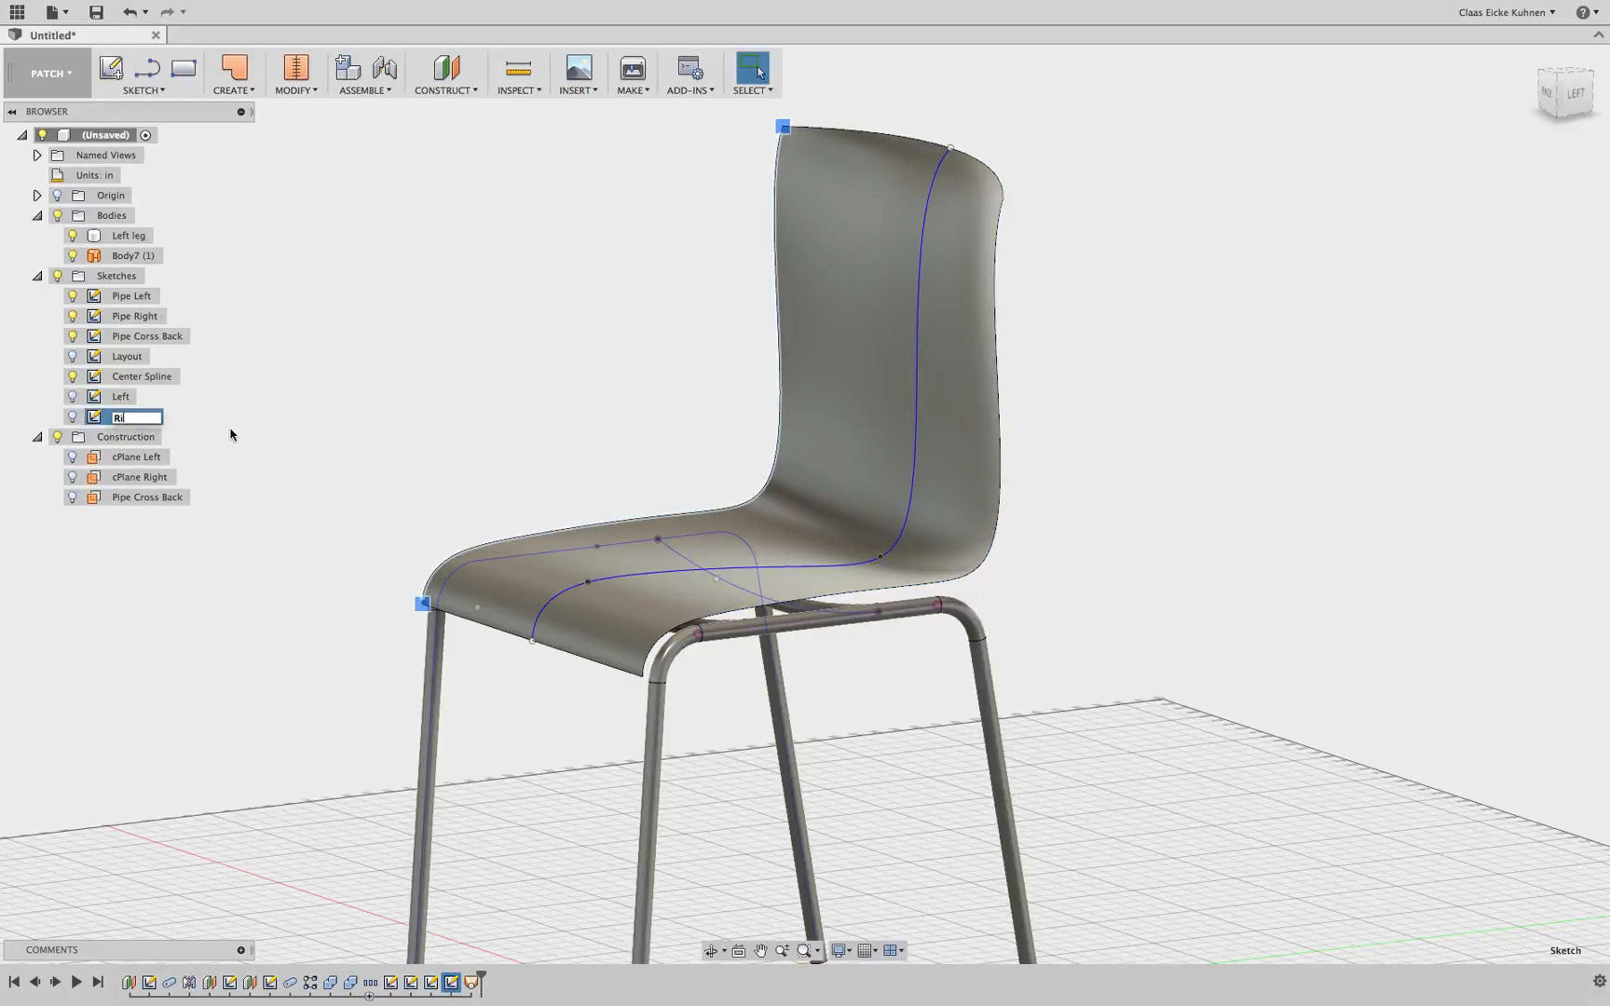
pyautogui.press('Return')
# Edit the Left sketch and nudge the spline's front endpoint slightly upward near the pipe bend
pyautogui.click(97, 397)
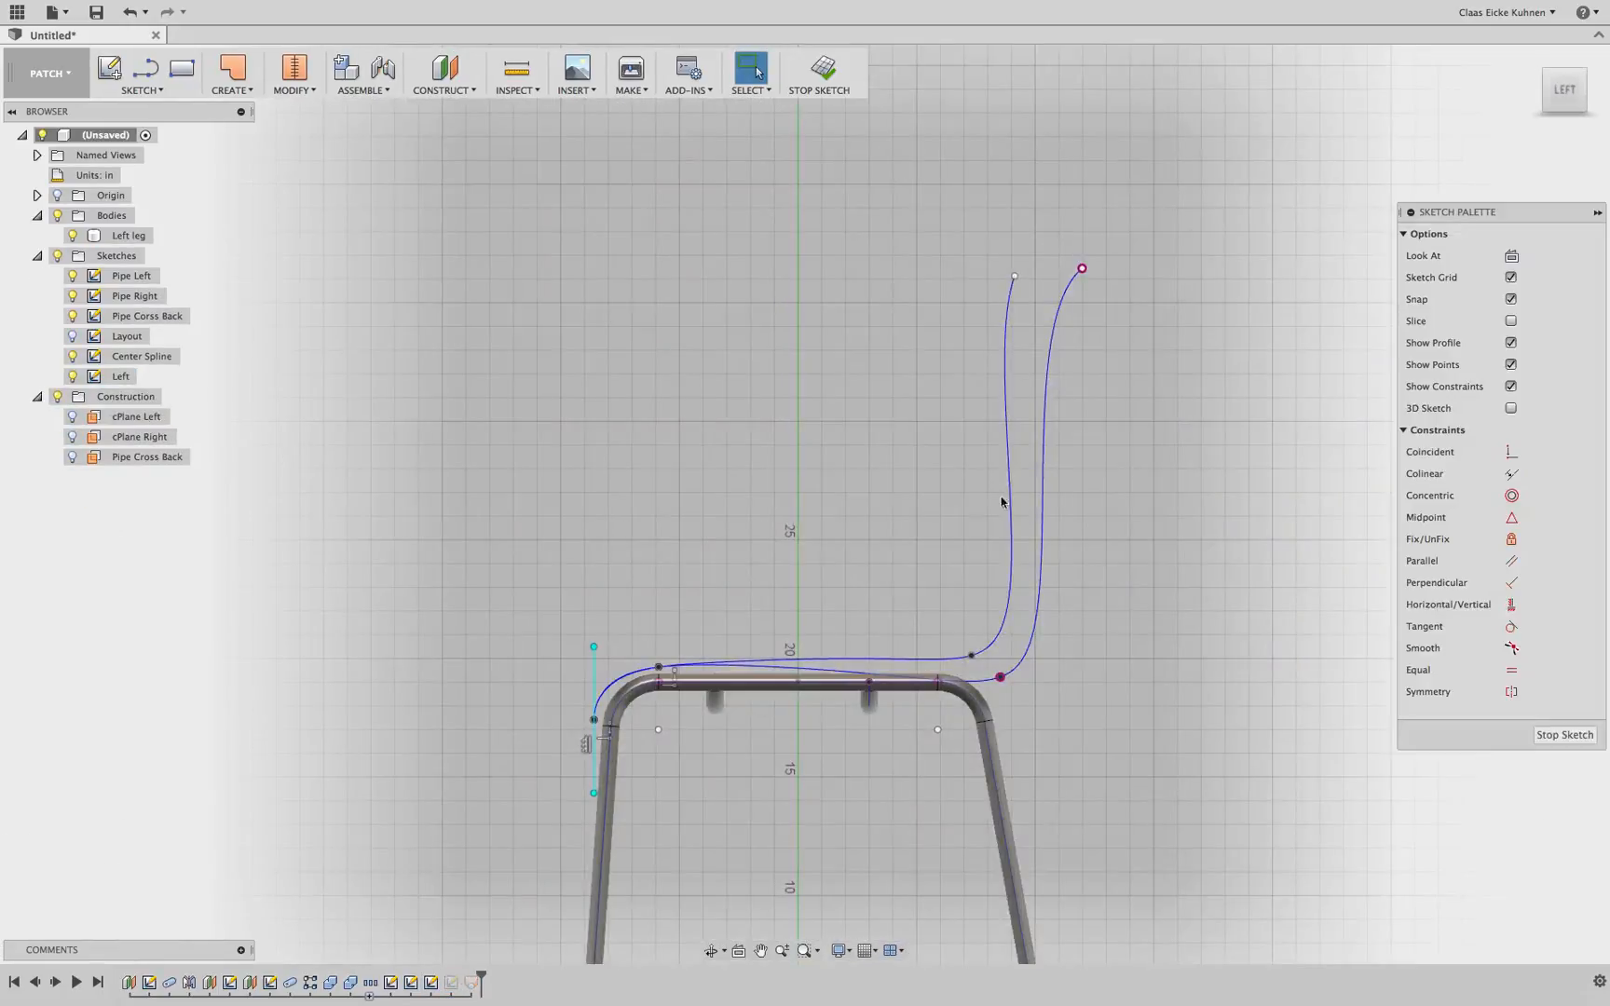
pyautogui.moveTo(842, 570)
pyautogui.keyDown('shift'); pyautogui.mouseDown(button='middle')
pyautogui.moveTo(869, 575)
pyautogui.moveTo(826, 495)
pyautogui.moveTo(809, 345)
pyautogui.mouseUp(button='middle'); pyautogui.keyUp('shift')
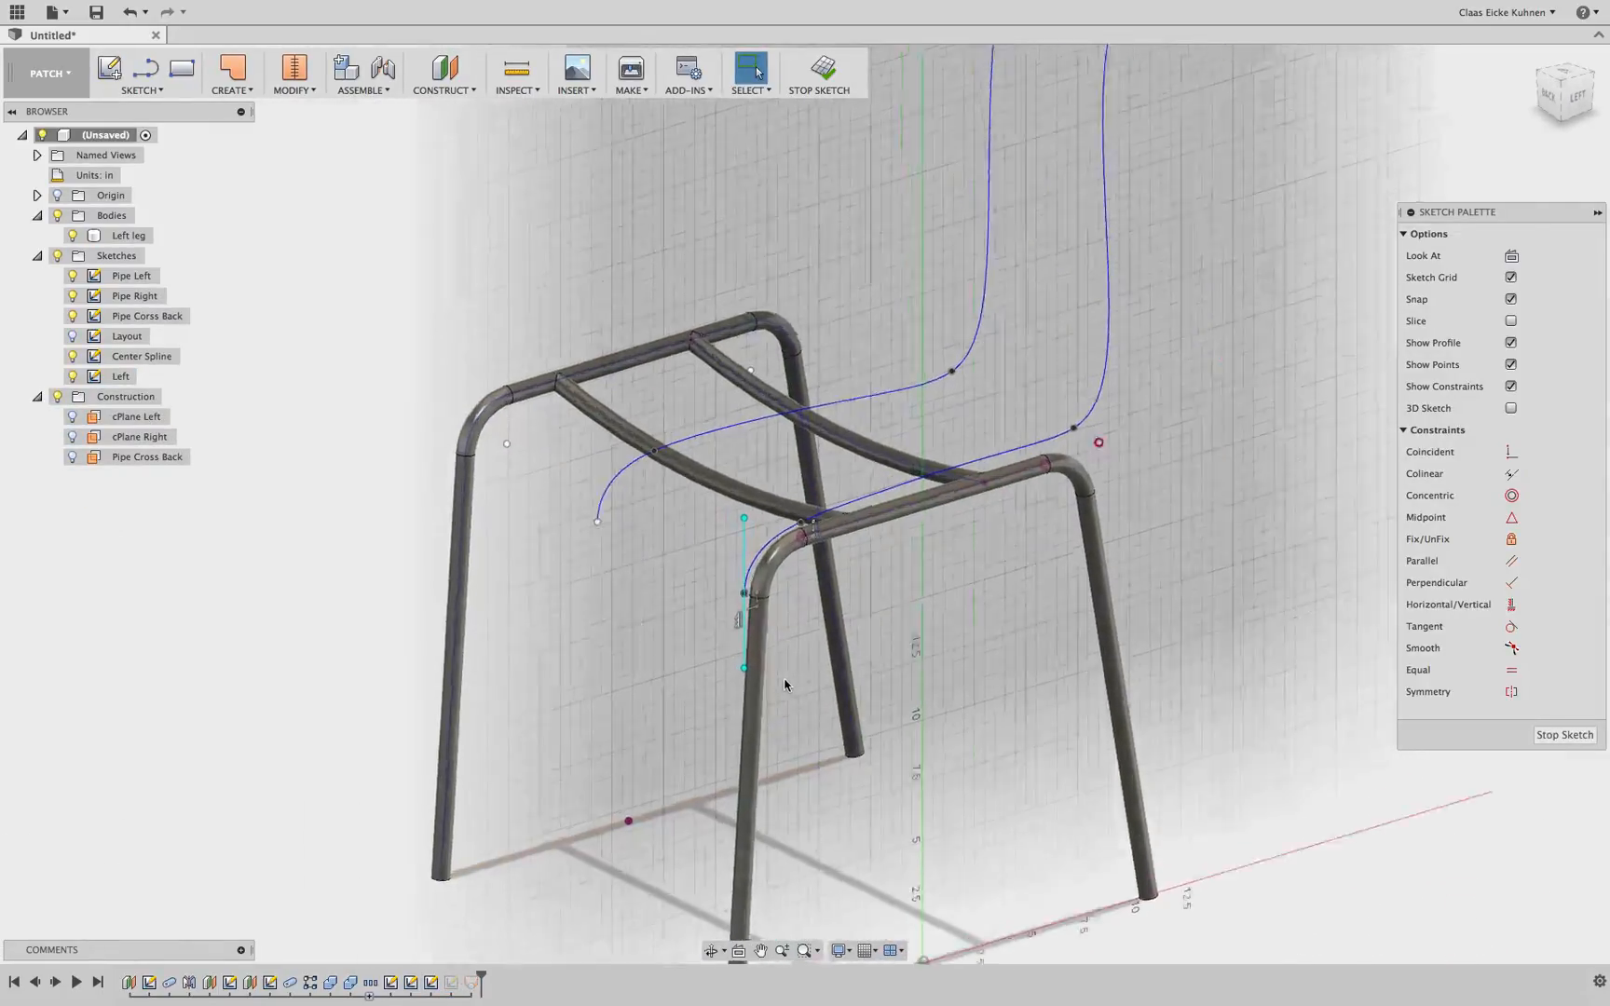
pyautogui.scroll(8, 754, 617)
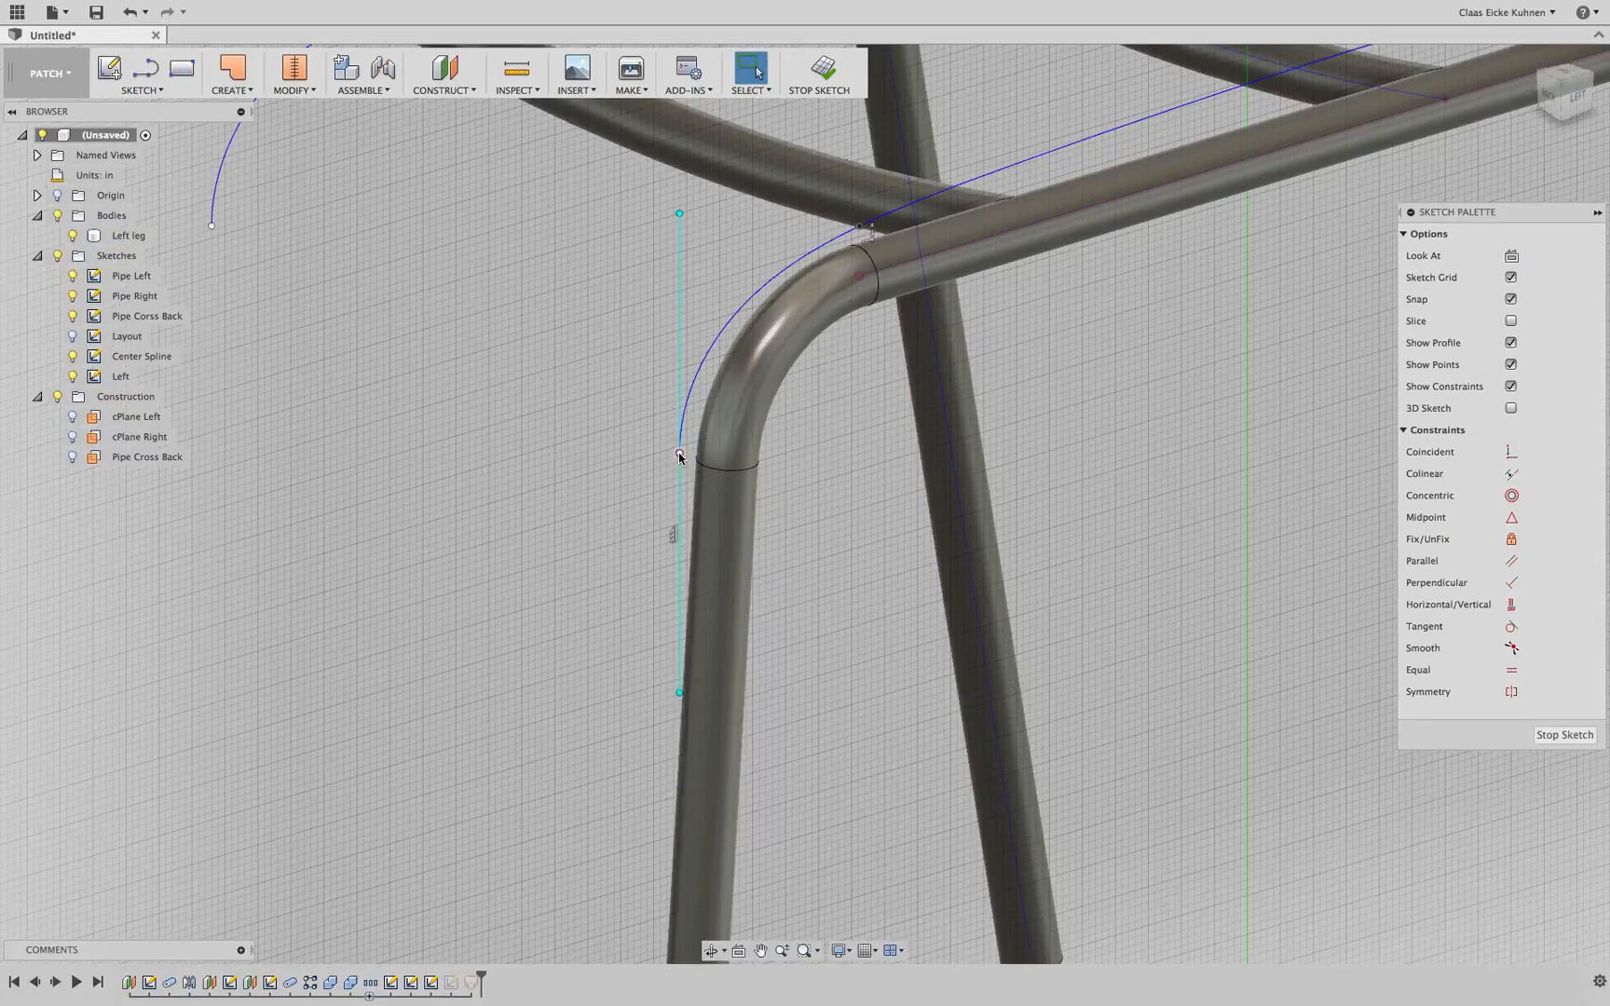
pyautogui.click(679, 455)
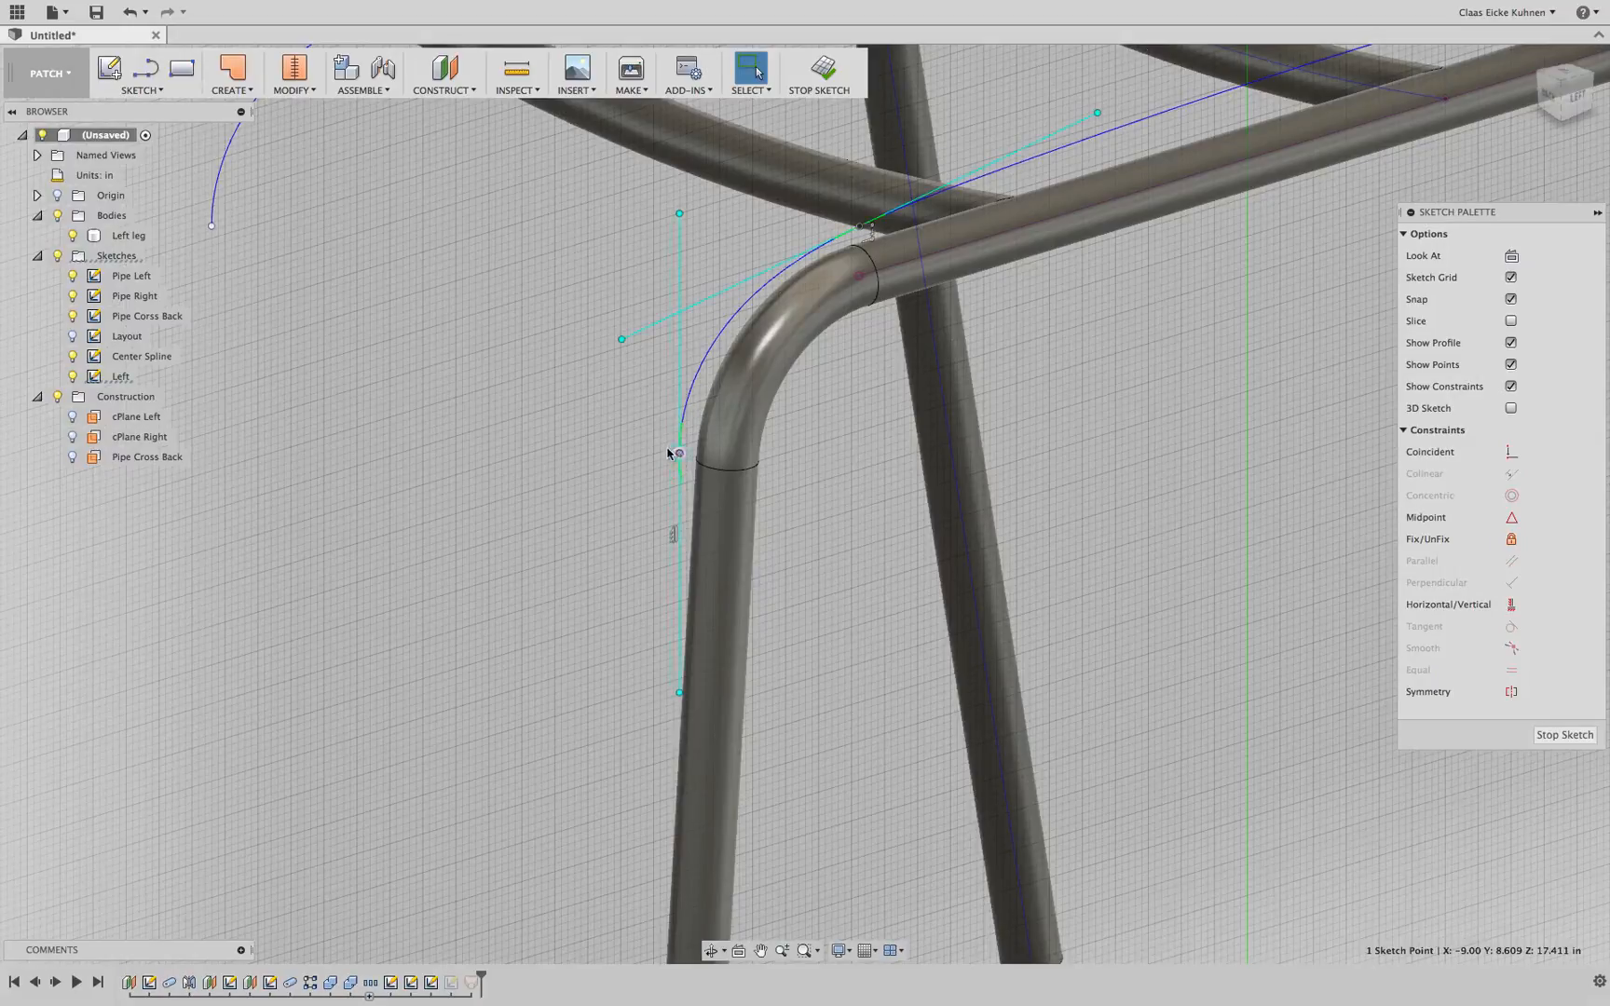
pyautogui.moveTo(668, 454); pyautogui.dragTo(677, 430)
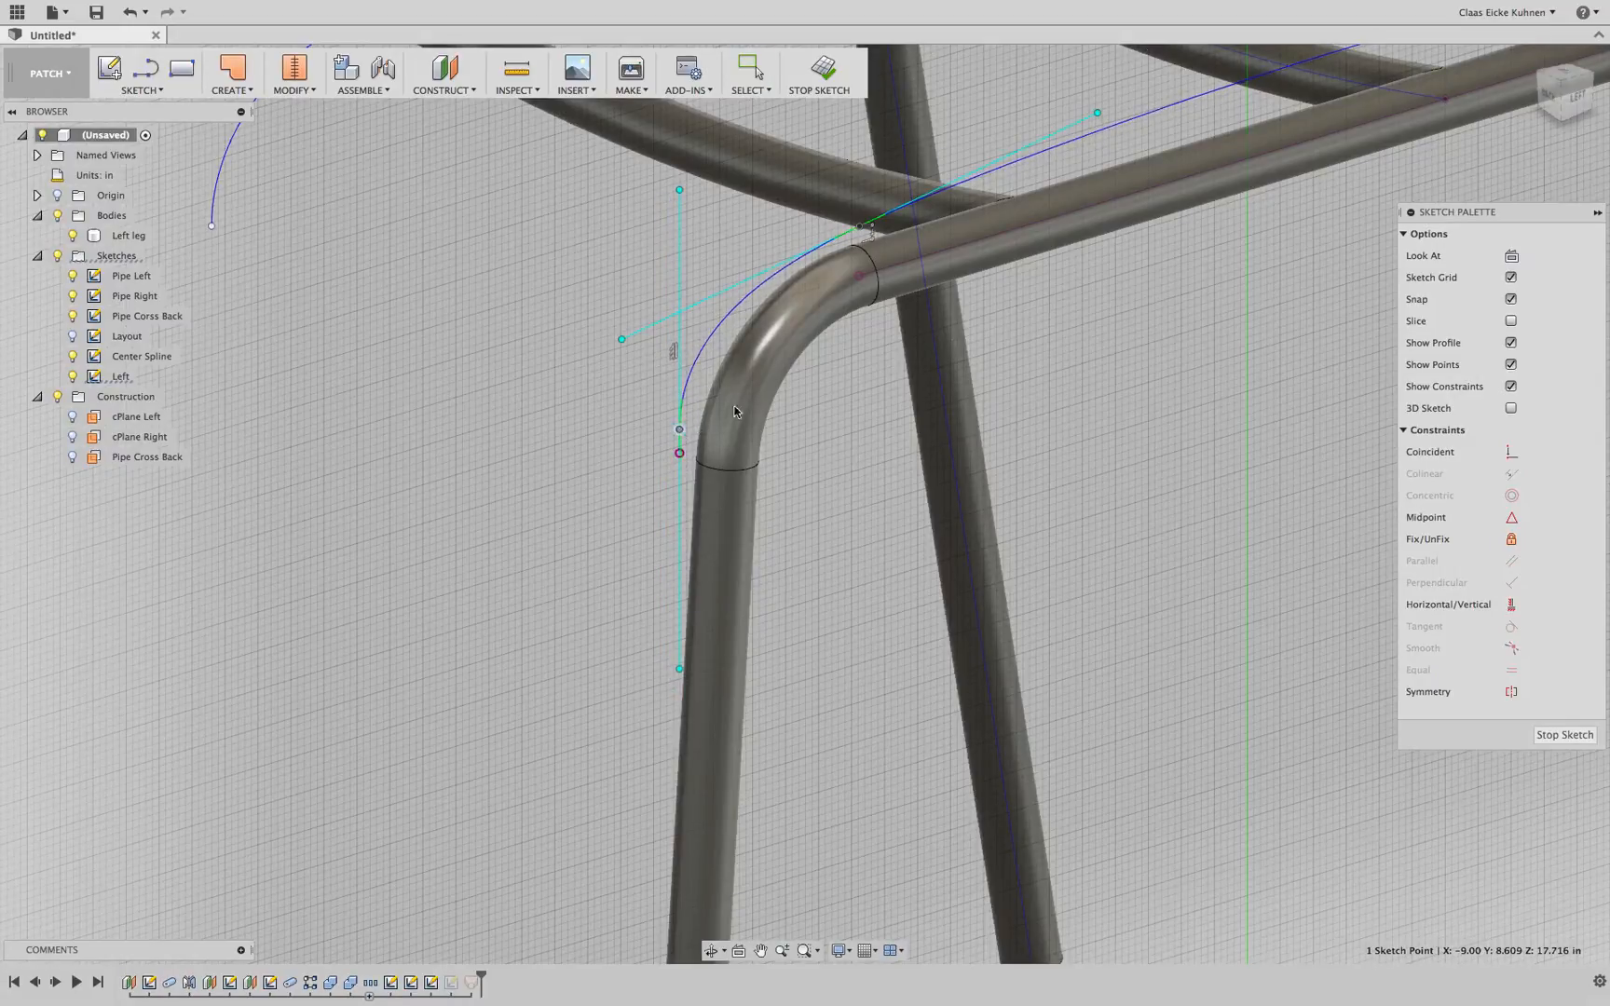
pyautogui.click(1582, 101)
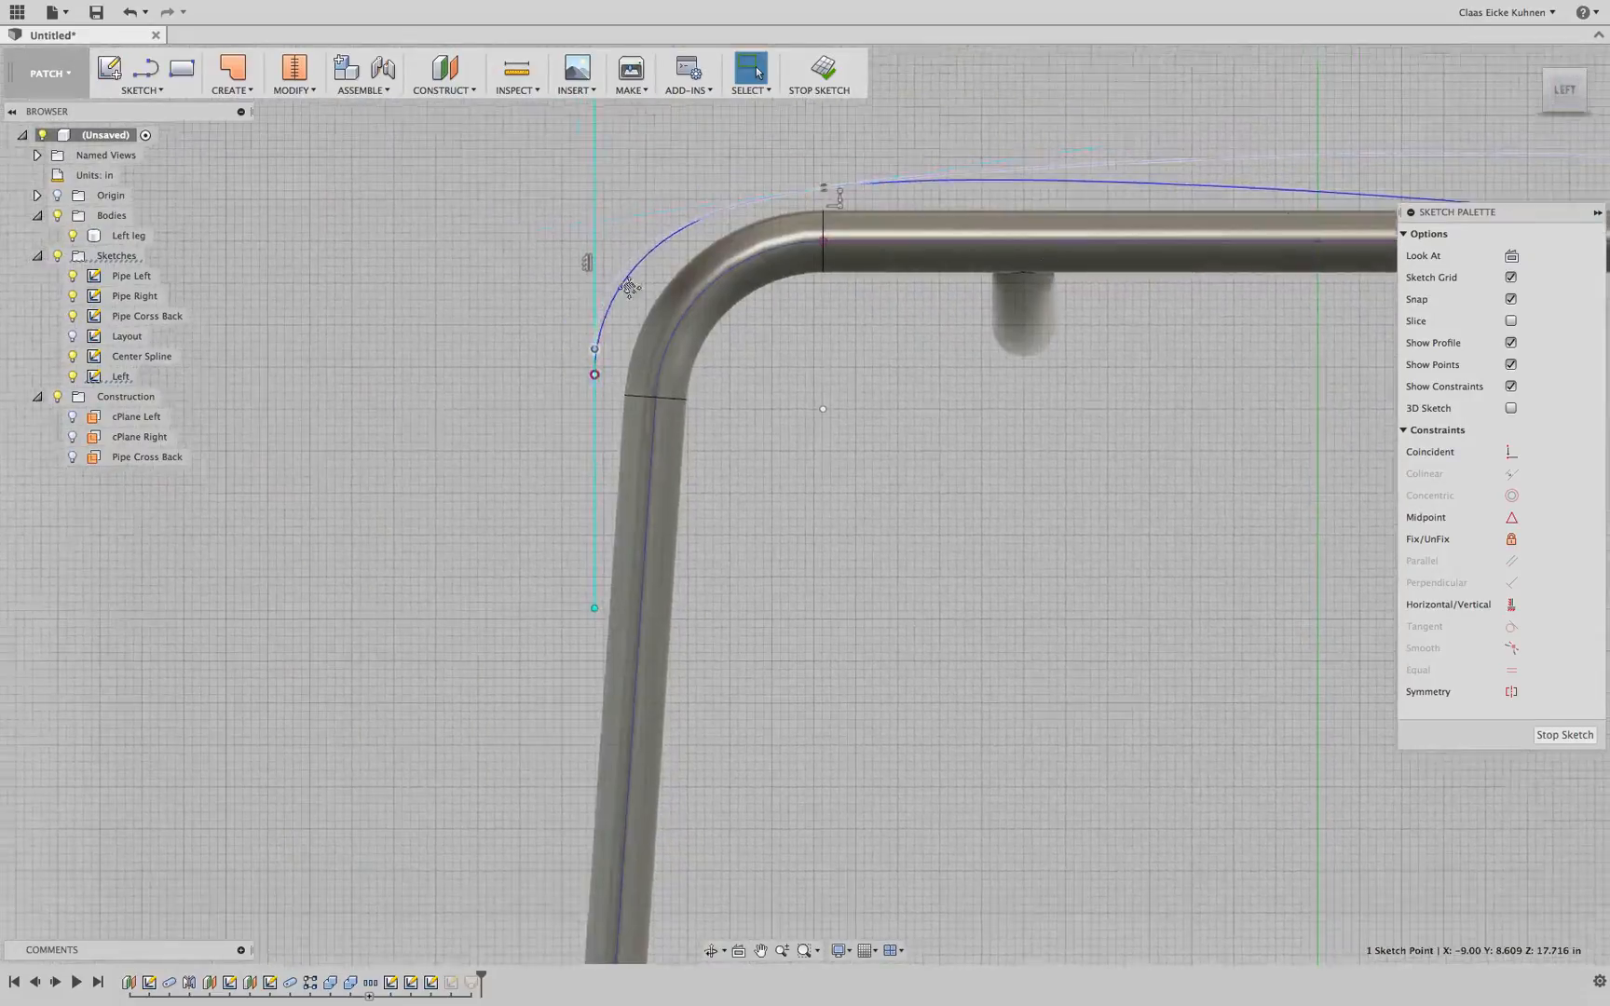
pyautogui.scroll(5, 630, 289)
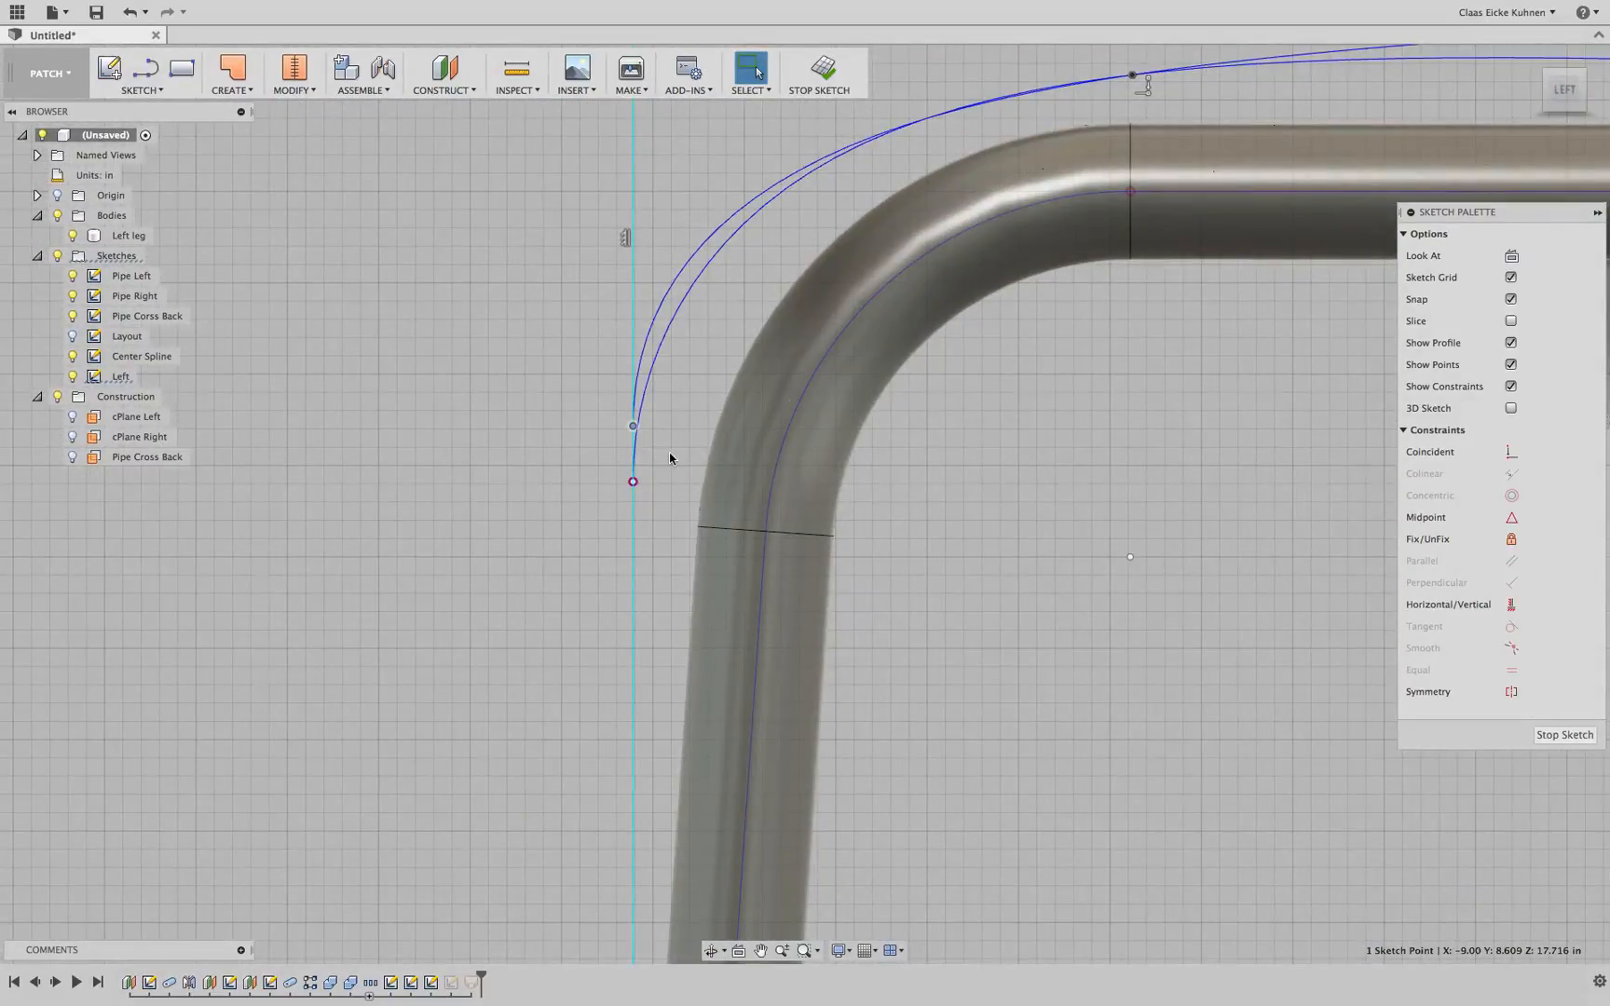
pyautogui.press('m')
pyautogui.moveTo(611, 406)
pyautogui.mouseDown()
pyautogui.moveTo(590, 396)
pyautogui.moveTo(618, 409)
pyautogui.mouseUp()
pyautogui.moveTo(562, 345); pyautogui.dragTo(518, 579, button='middle')
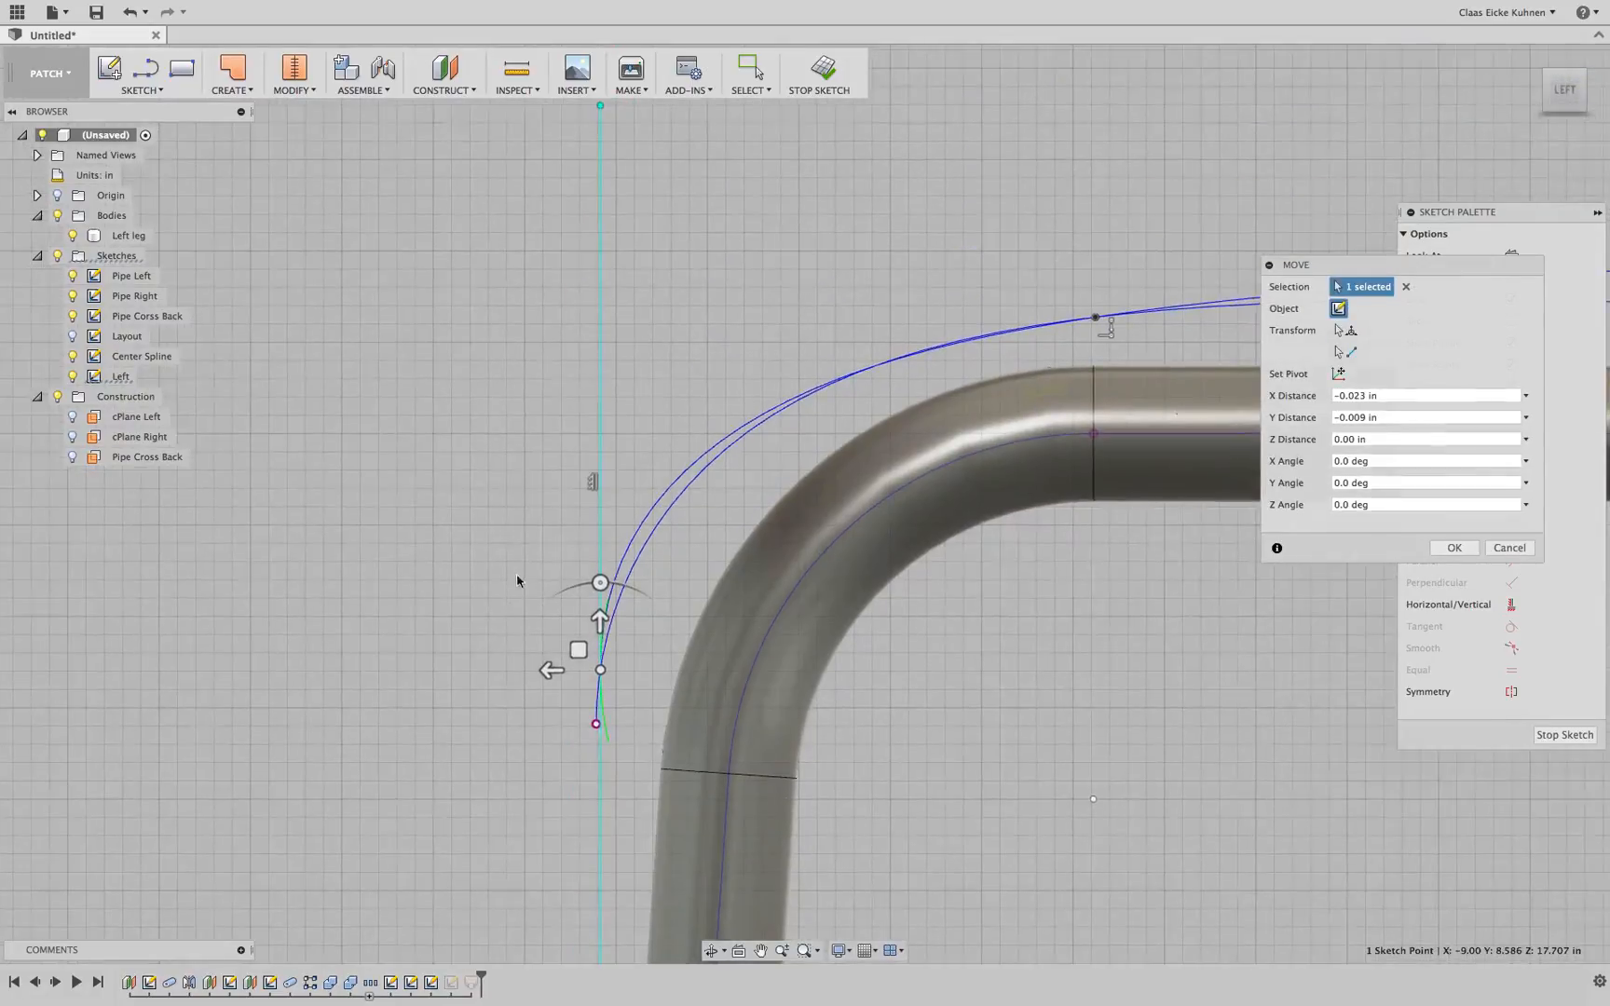
pyautogui.scroll(-3, 511, 553)
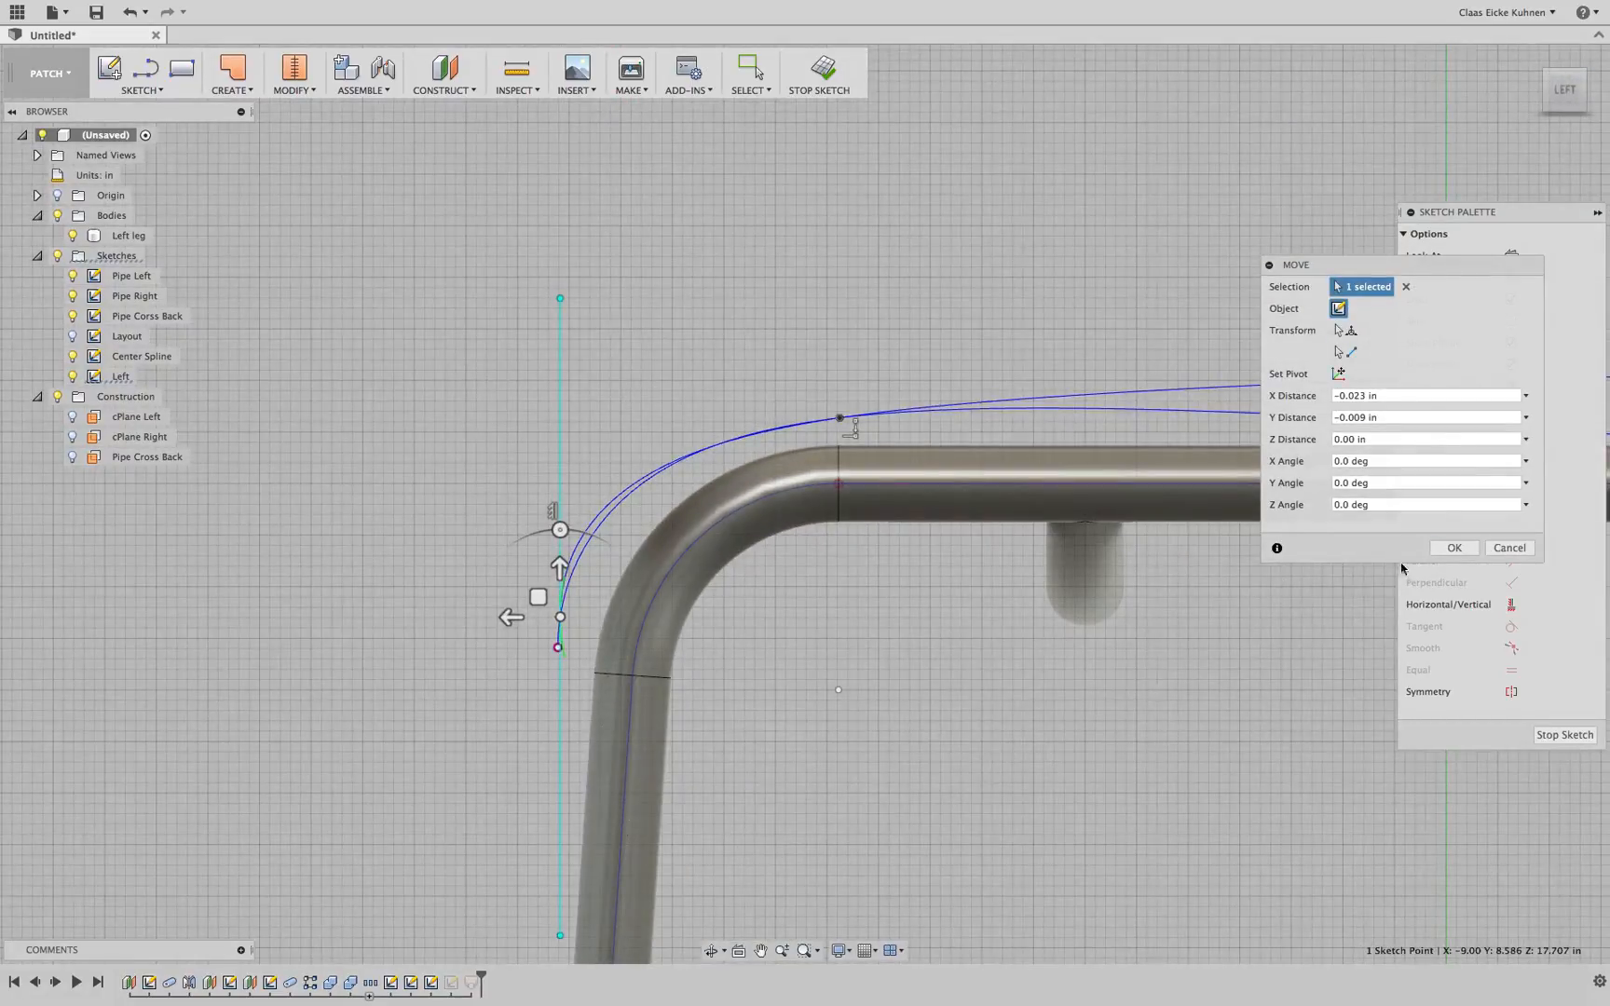
pyautogui.click(1451, 548)
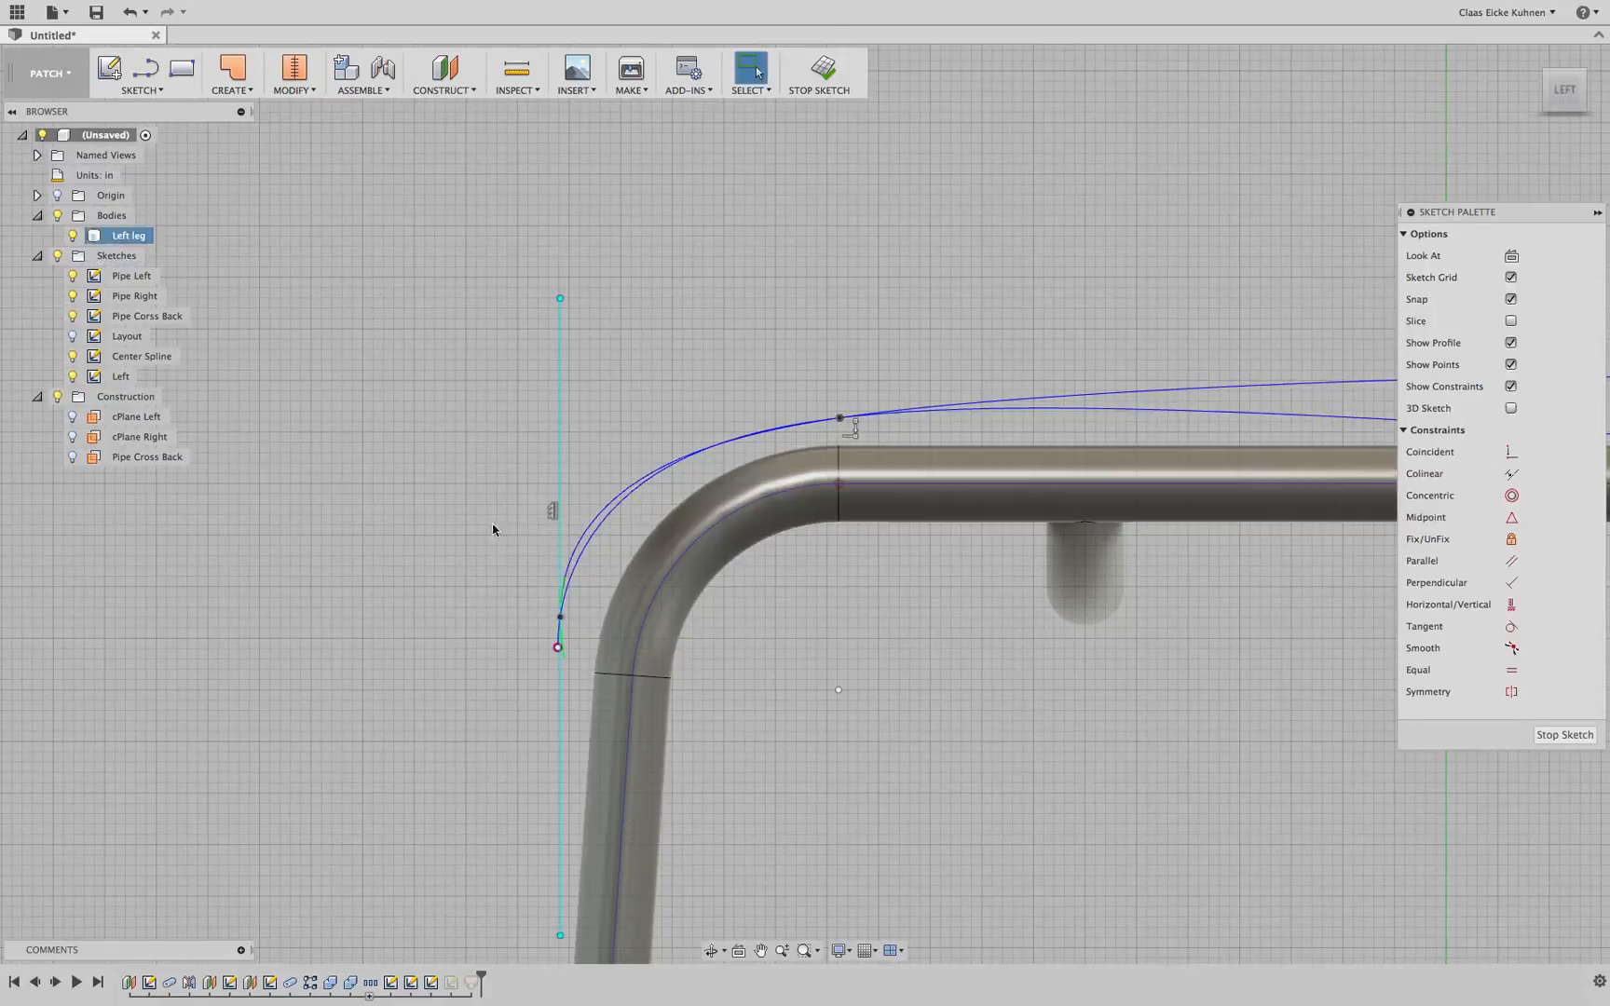
# Move the top end of the spline's tangent handle -0.30 in along Y
pyautogui.click(564, 304)
pyautogui.press('m')
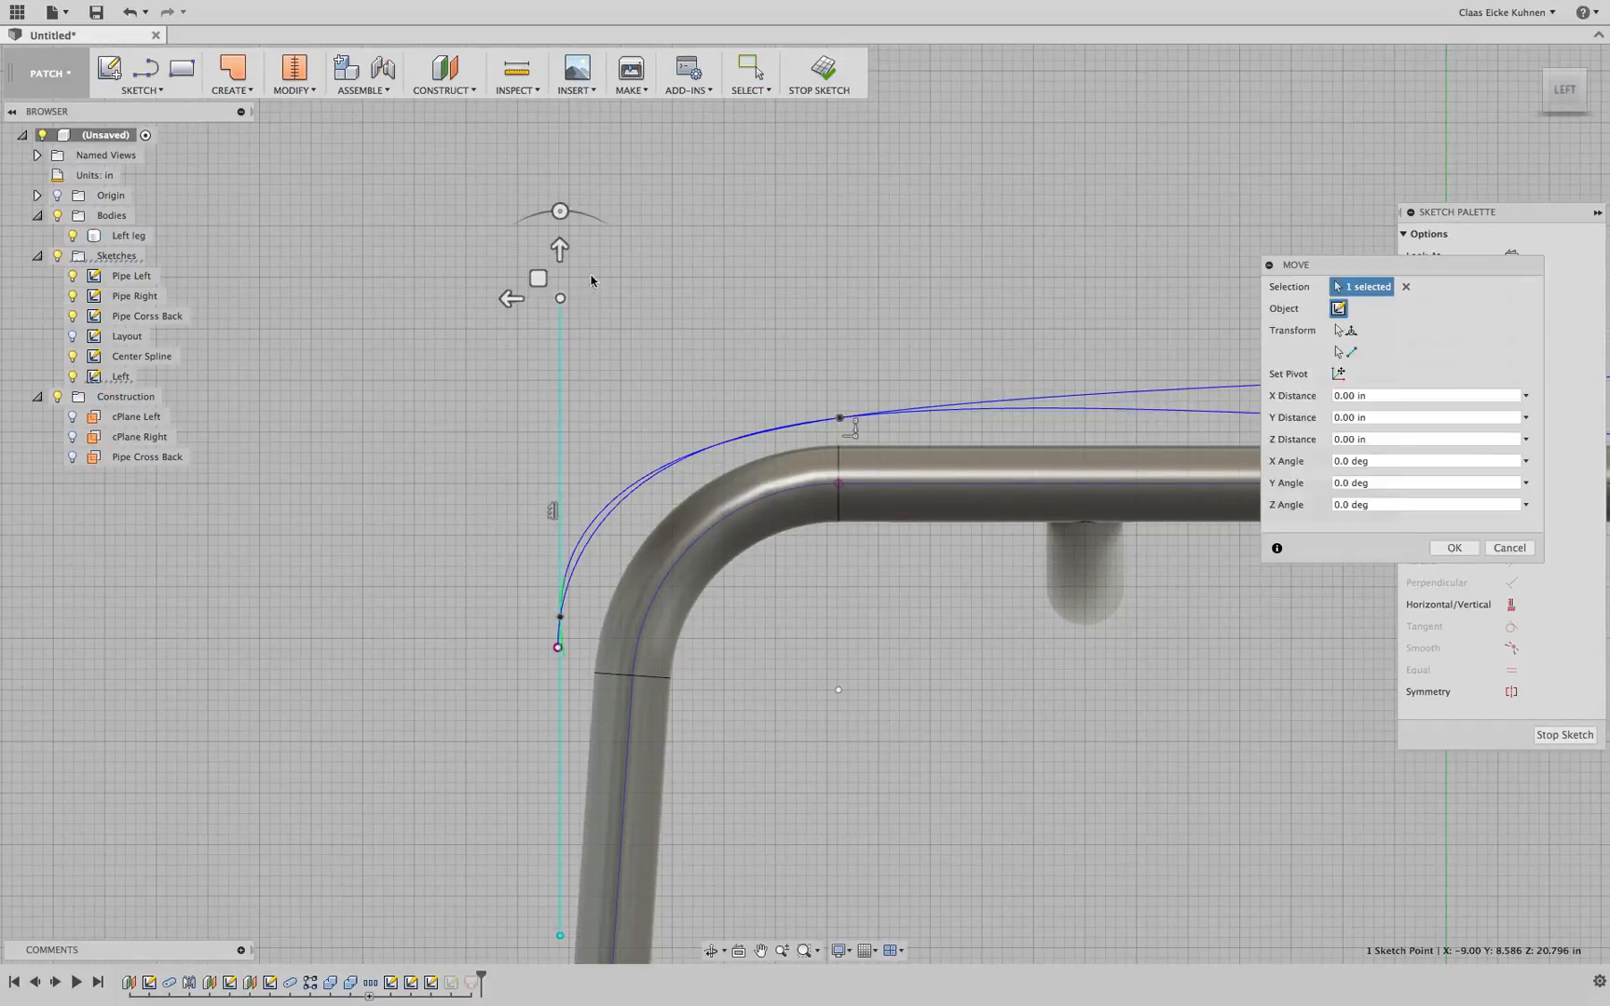
pyautogui.moveTo(562, 247); pyautogui.dragTo(593, 283)
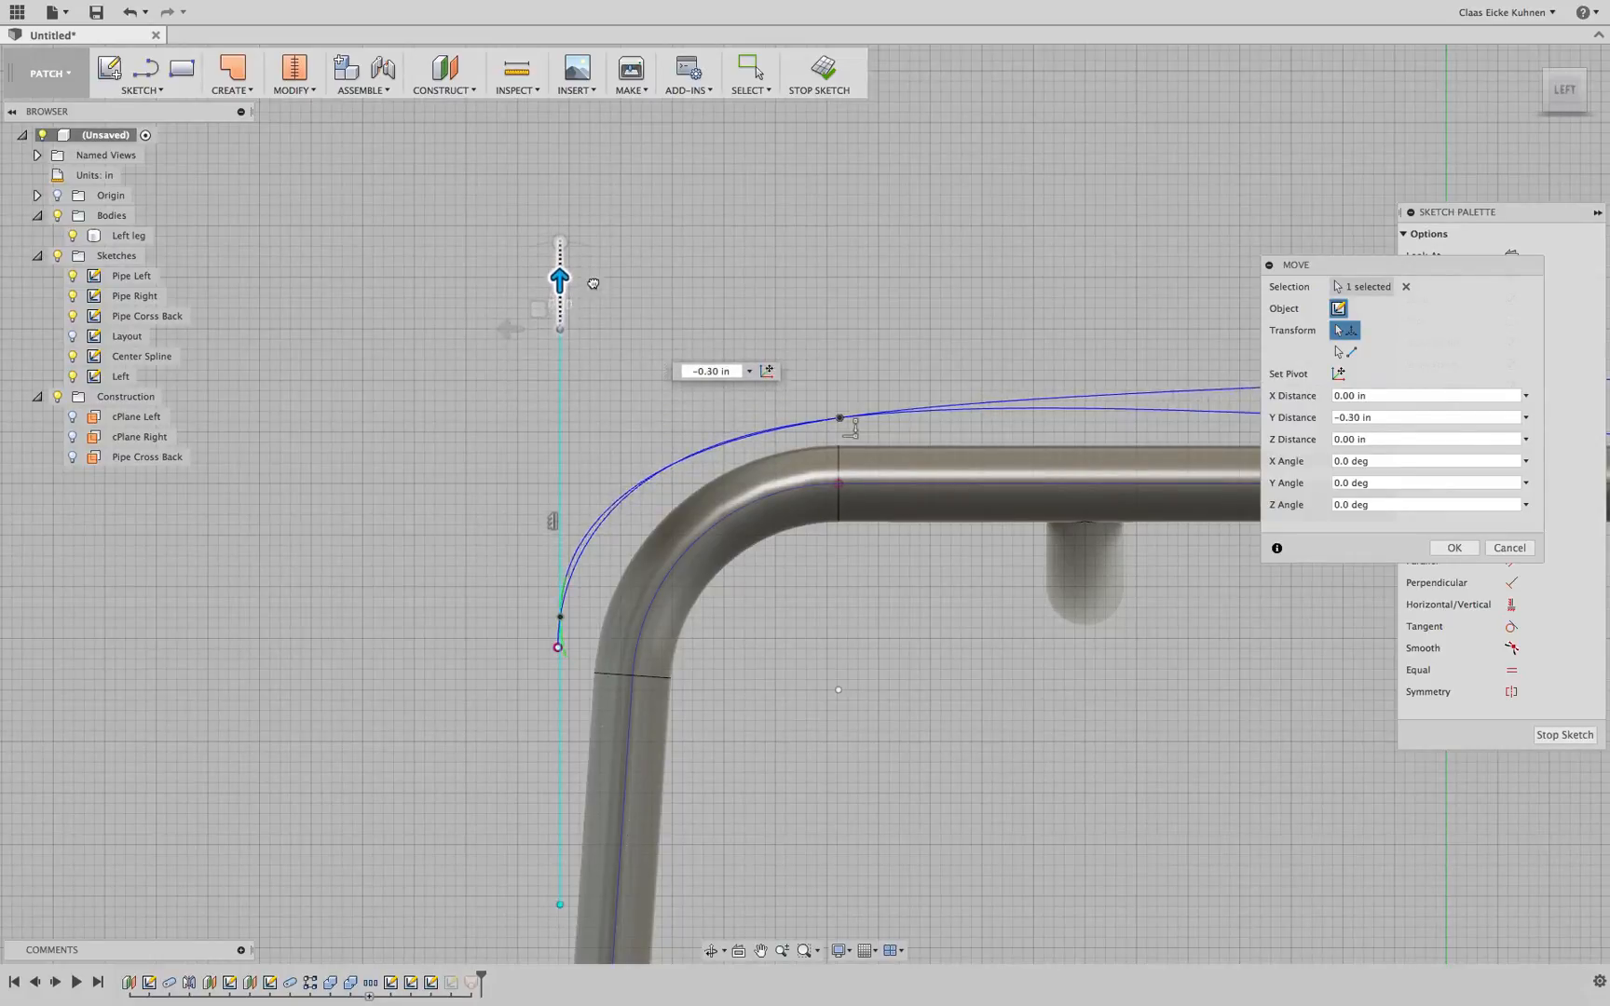
pyautogui.press('Return')
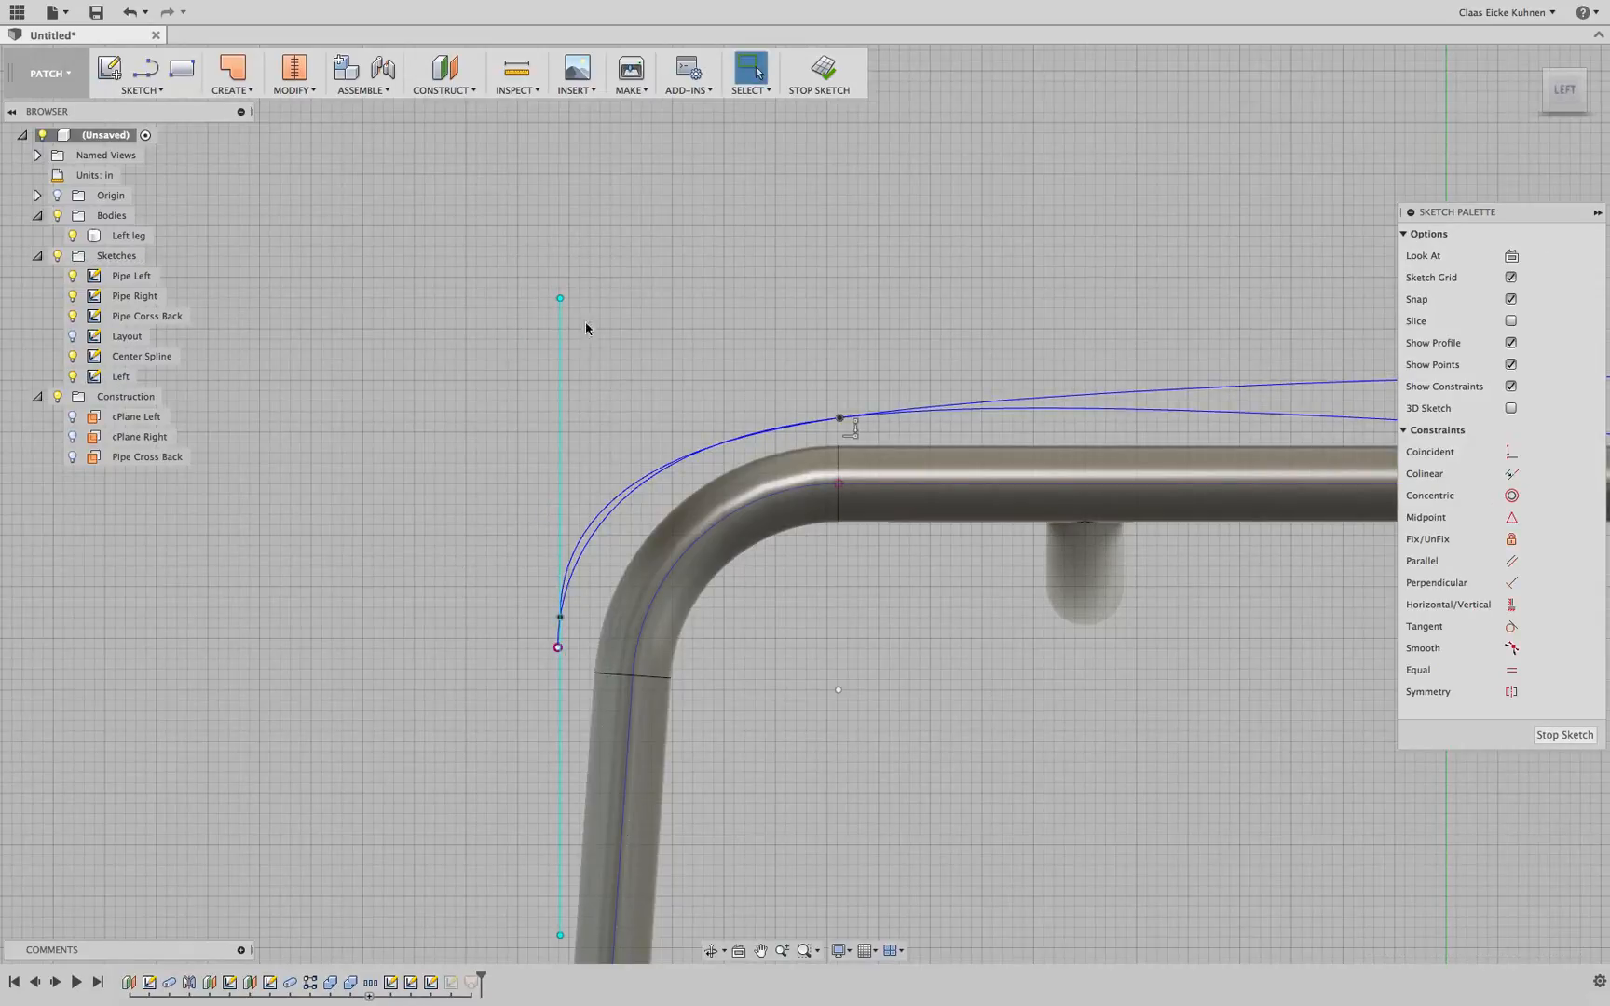
# Tilt the tangent handle forward at its top end and finish the Left sketch
pyautogui.moveTo(562, 299)
pyautogui.mouseDown()
pyautogui.moveTo(616, 310)
pyautogui.moveTo(623, 285)
pyautogui.mouseUp()
pyautogui.moveTo(900, 319); pyautogui.dragTo(521, 310, button='middle')
pyautogui.scroll(-4, 745, 403)
pyautogui.scroll(-2, 745, 405)
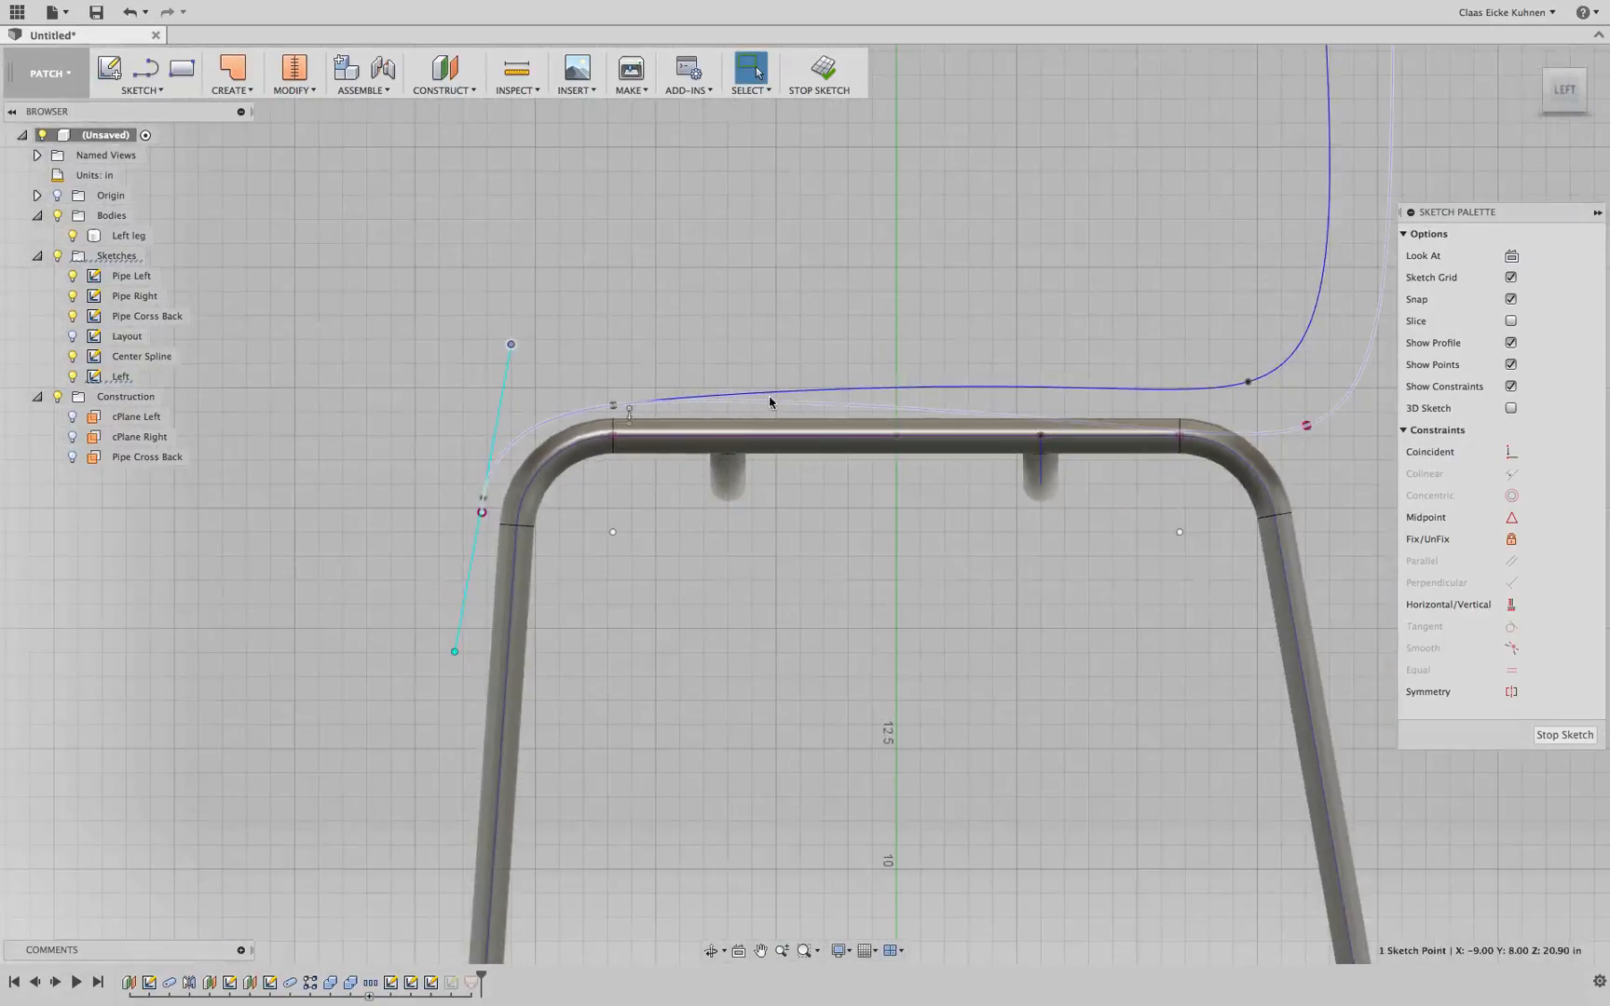
pyautogui.click(821, 79)
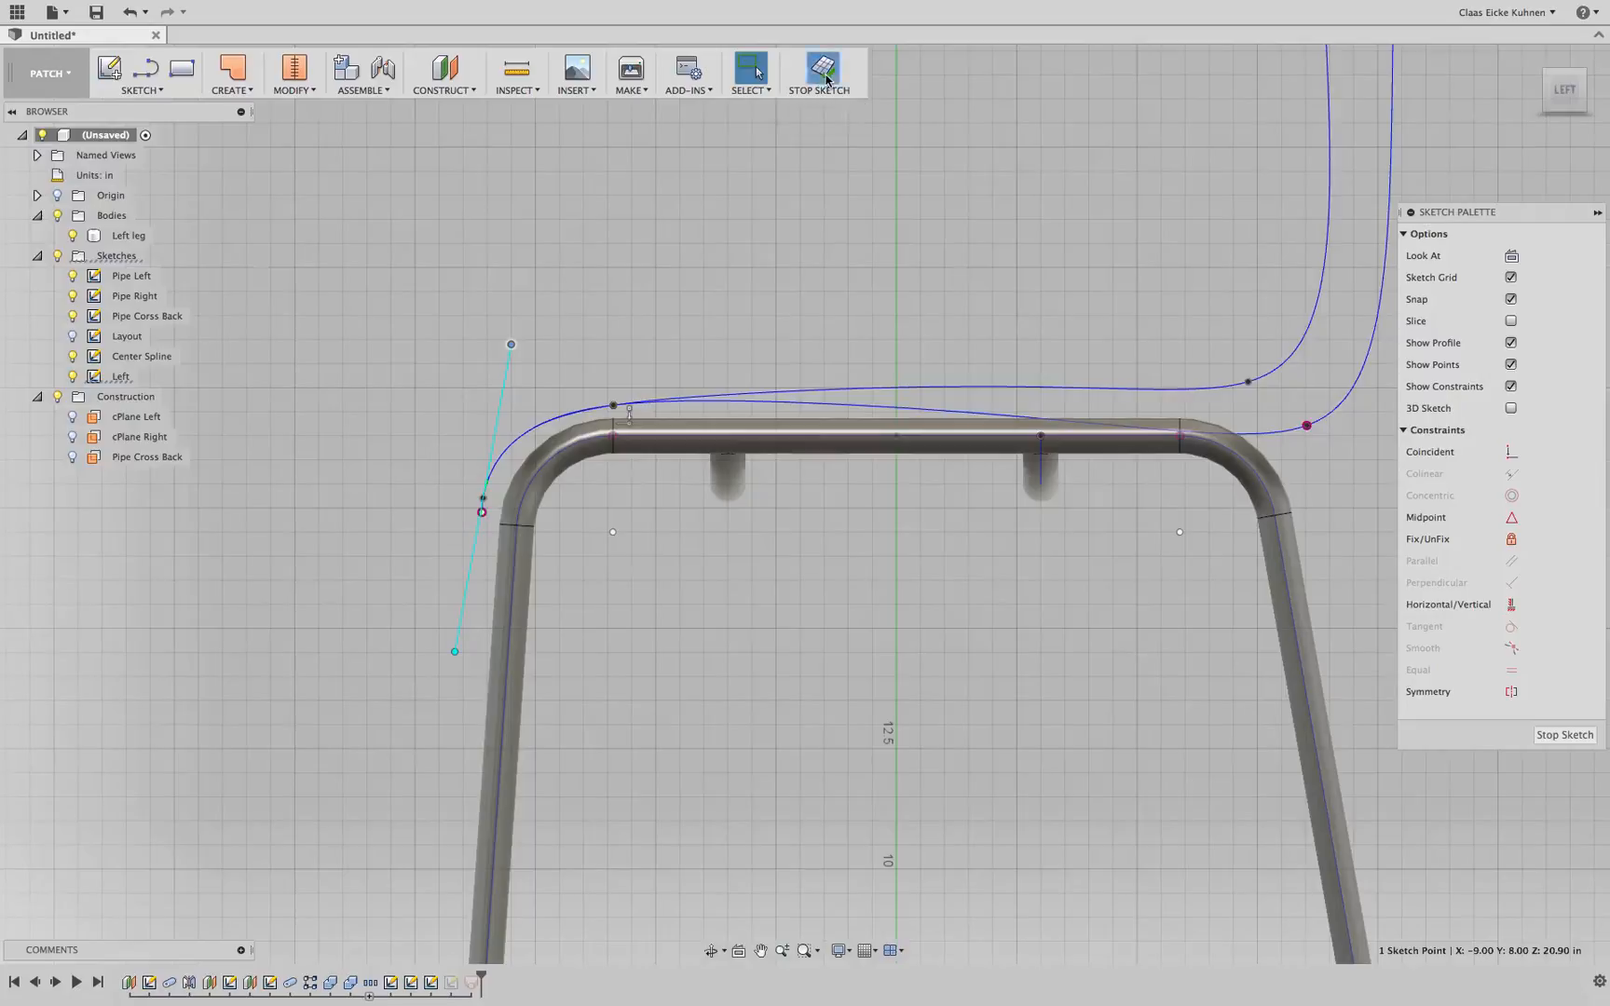
# Inspect the seat shell from the back and perspective views
pyautogui.click(1582, 106)
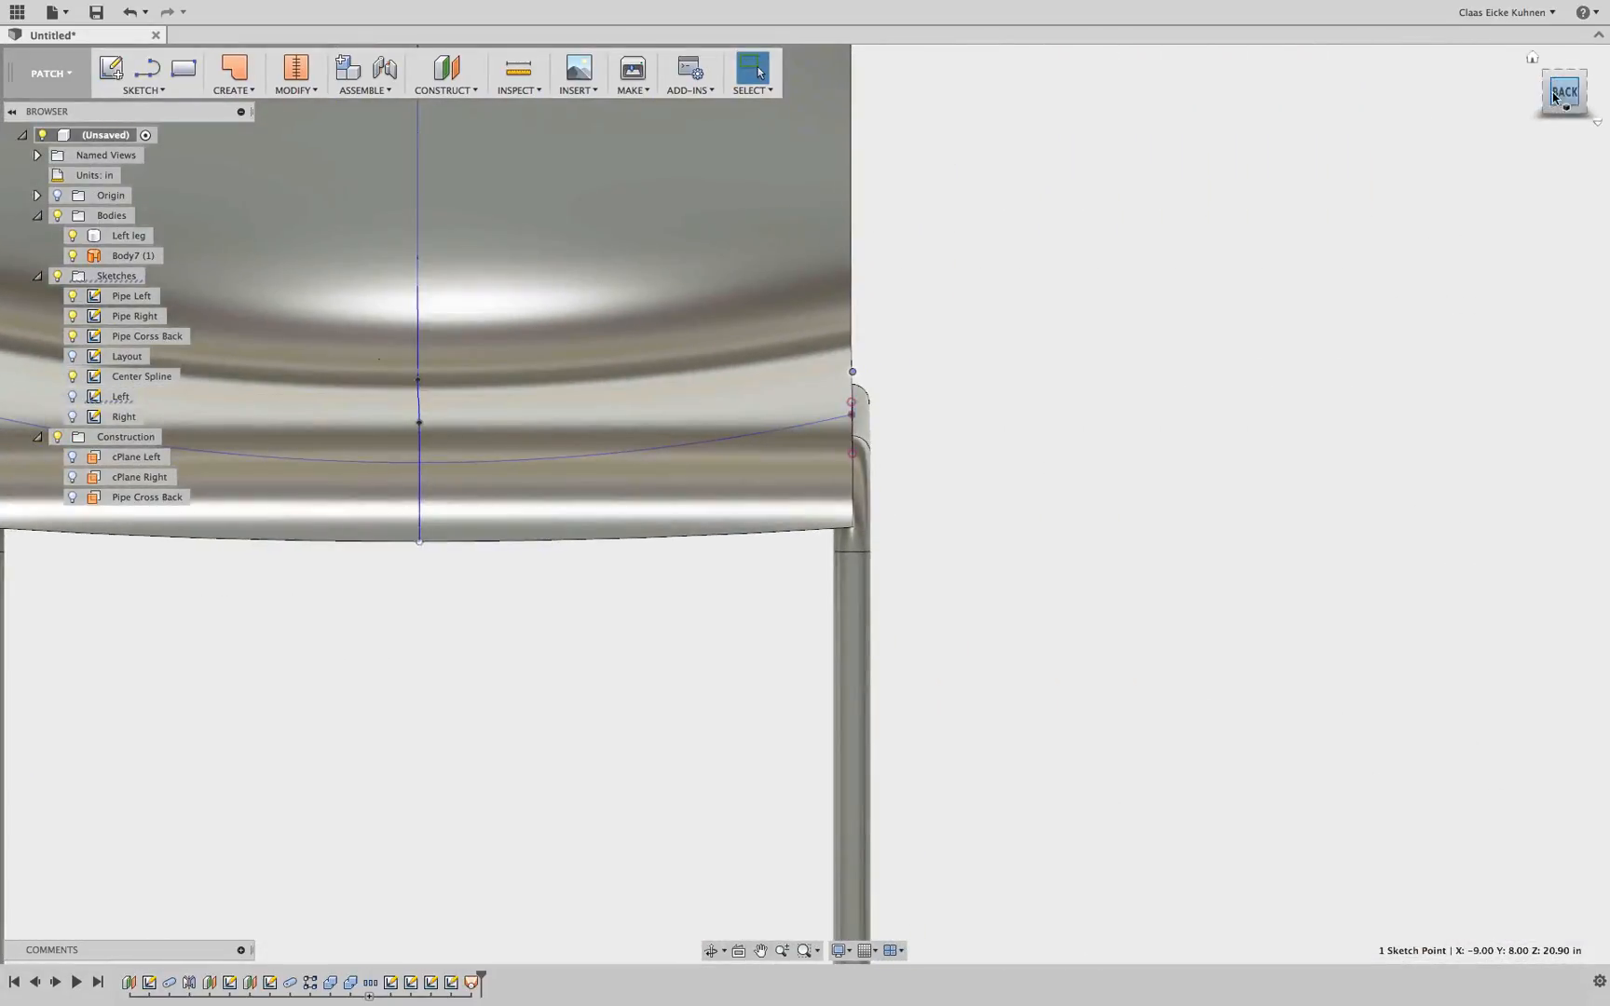
pyautogui.click(1564, 91)
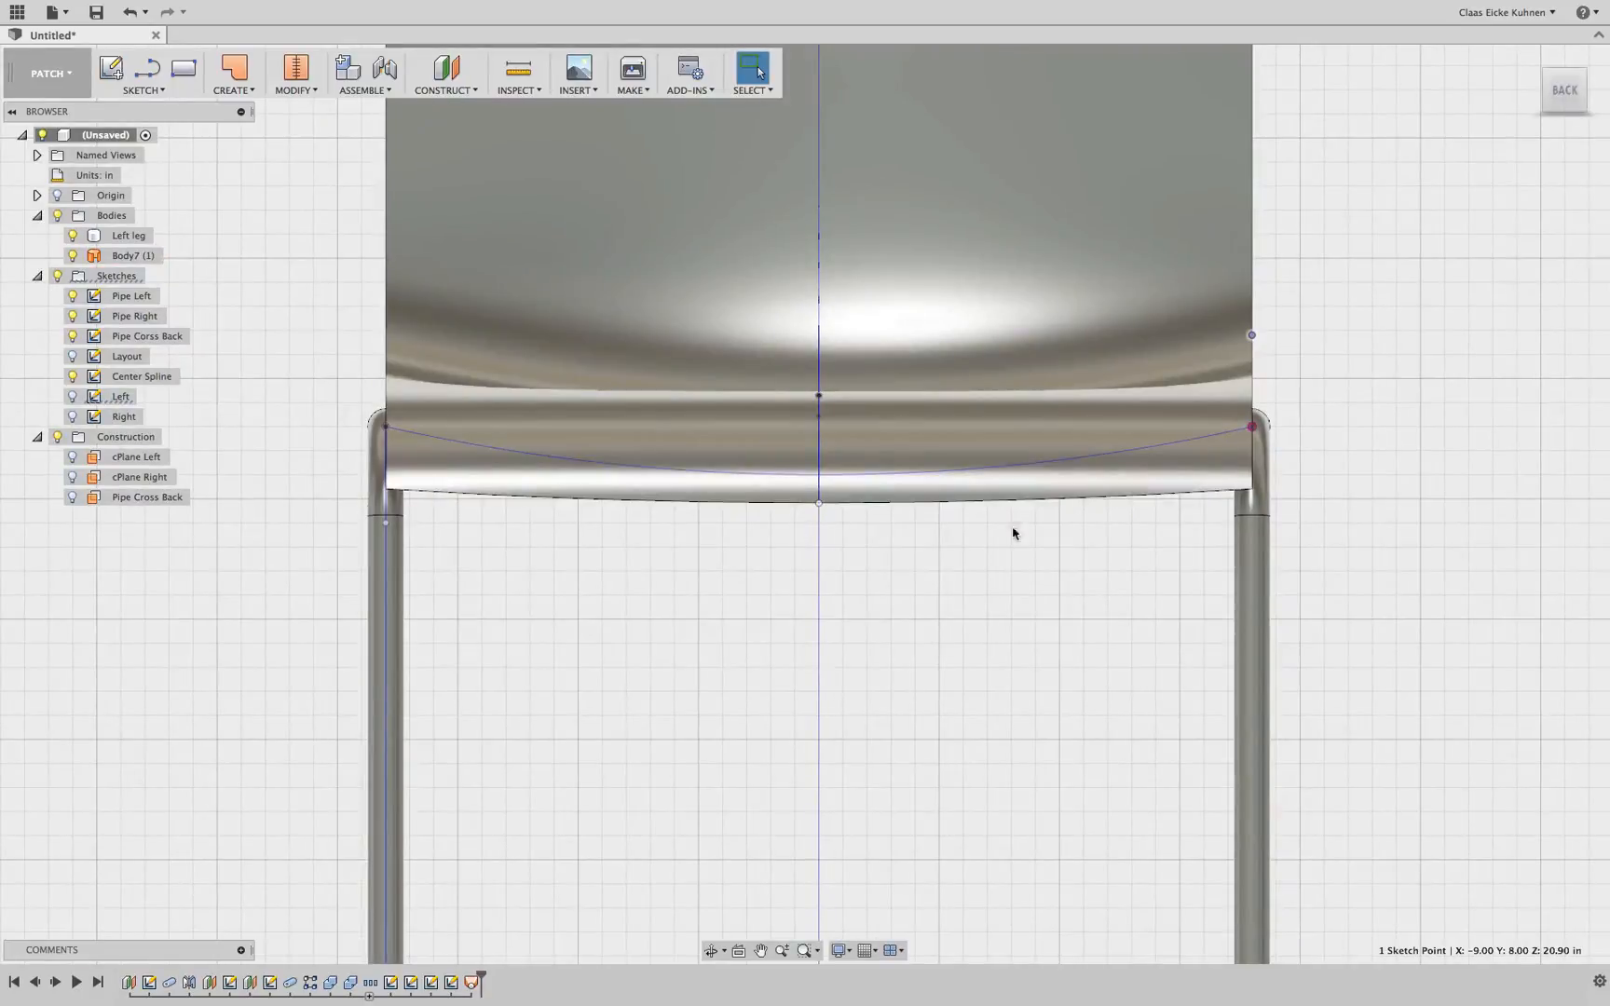
pyautogui.scroll(-3, 1369, 344)
pyautogui.keyDown('shift'); pyautogui.moveTo(1511, 124); pyautogui.dragTo(1267, 460, button='middle'); pyautogui.keyUp('shift')
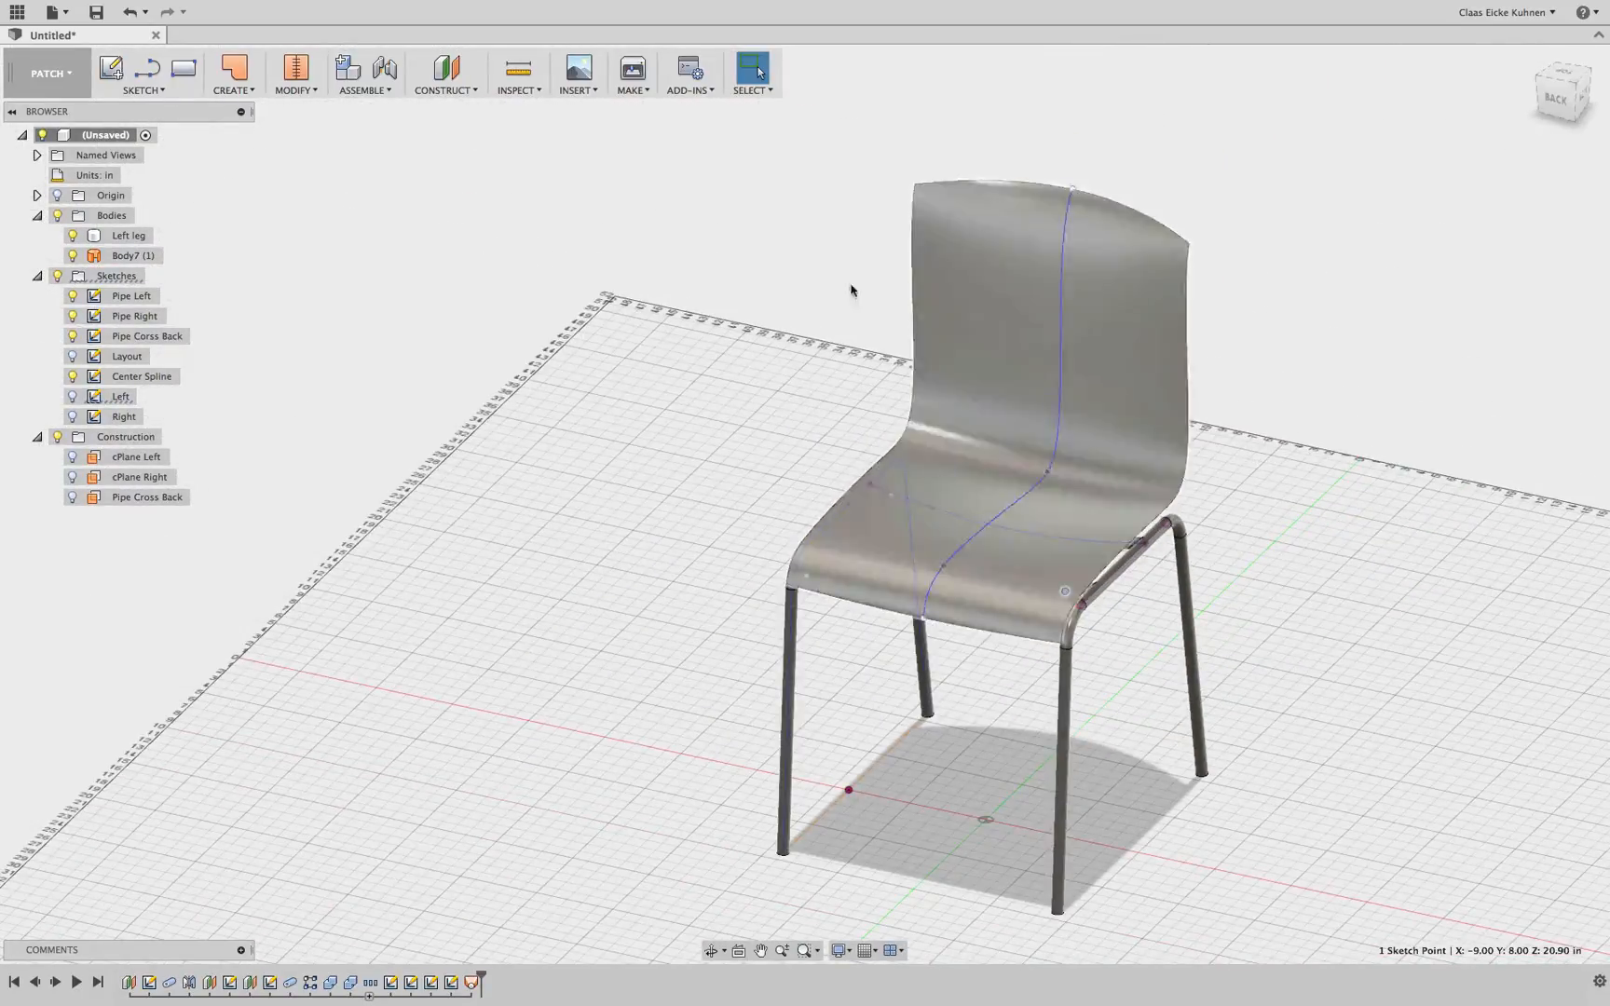
# Thicken the lofted seat surface 0.25 in to one side as a new body
pyautogui.click(229, 90)
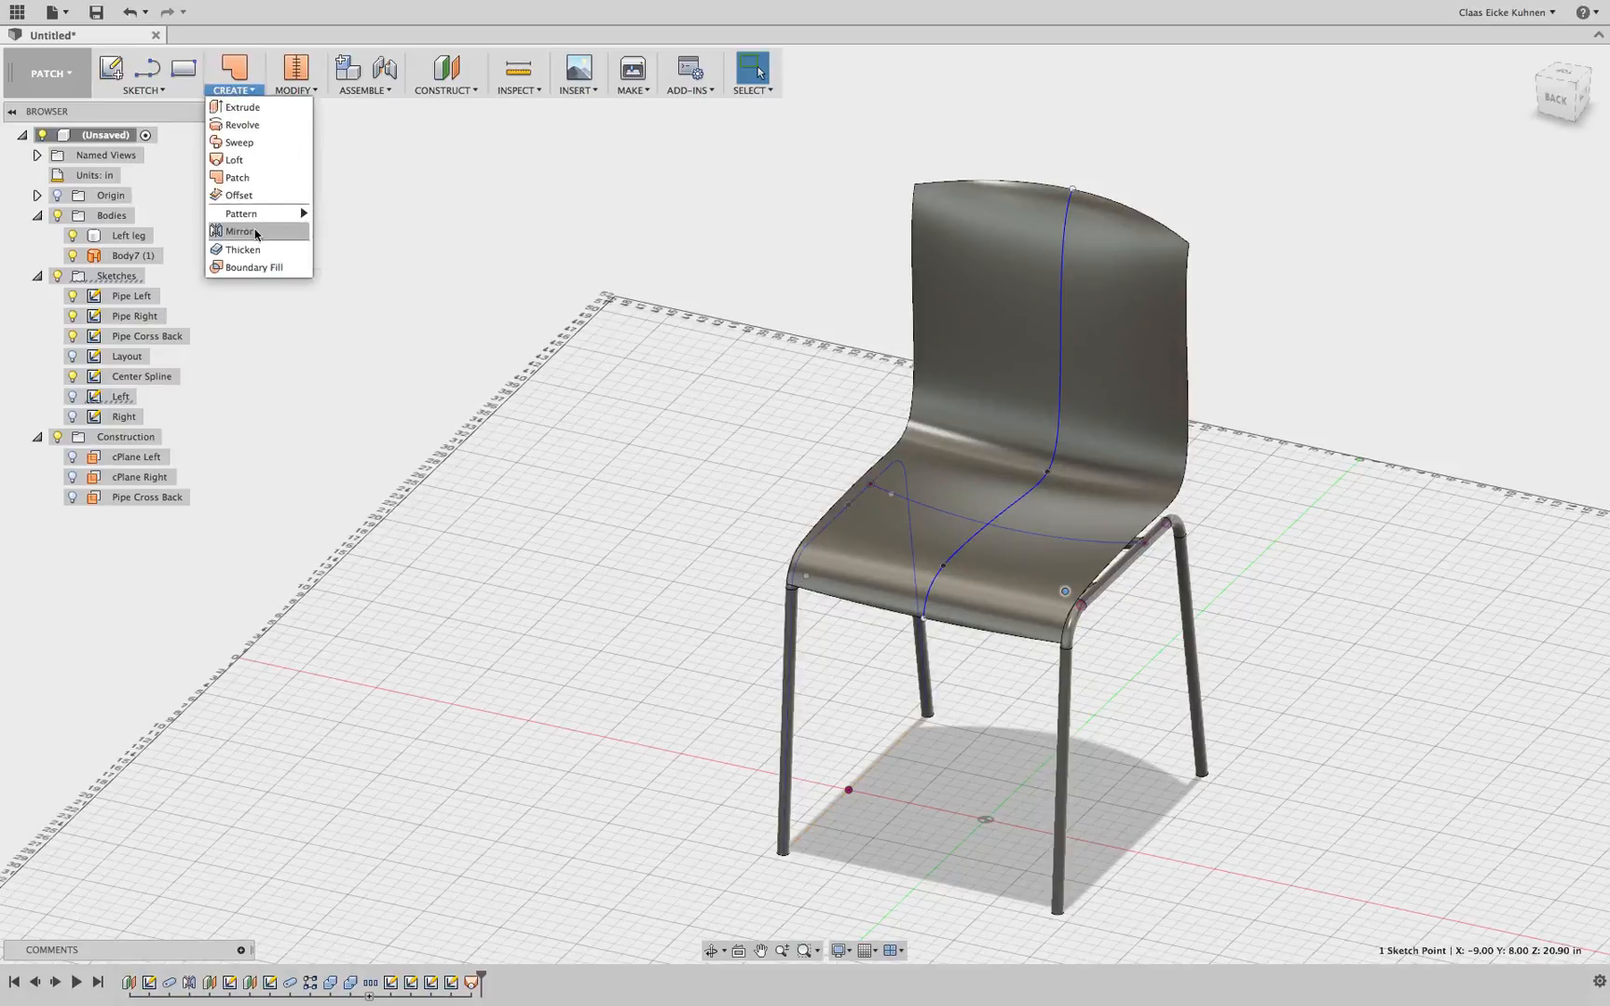
pyautogui.click(243, 250)
pyautogui.click(1044, 224)
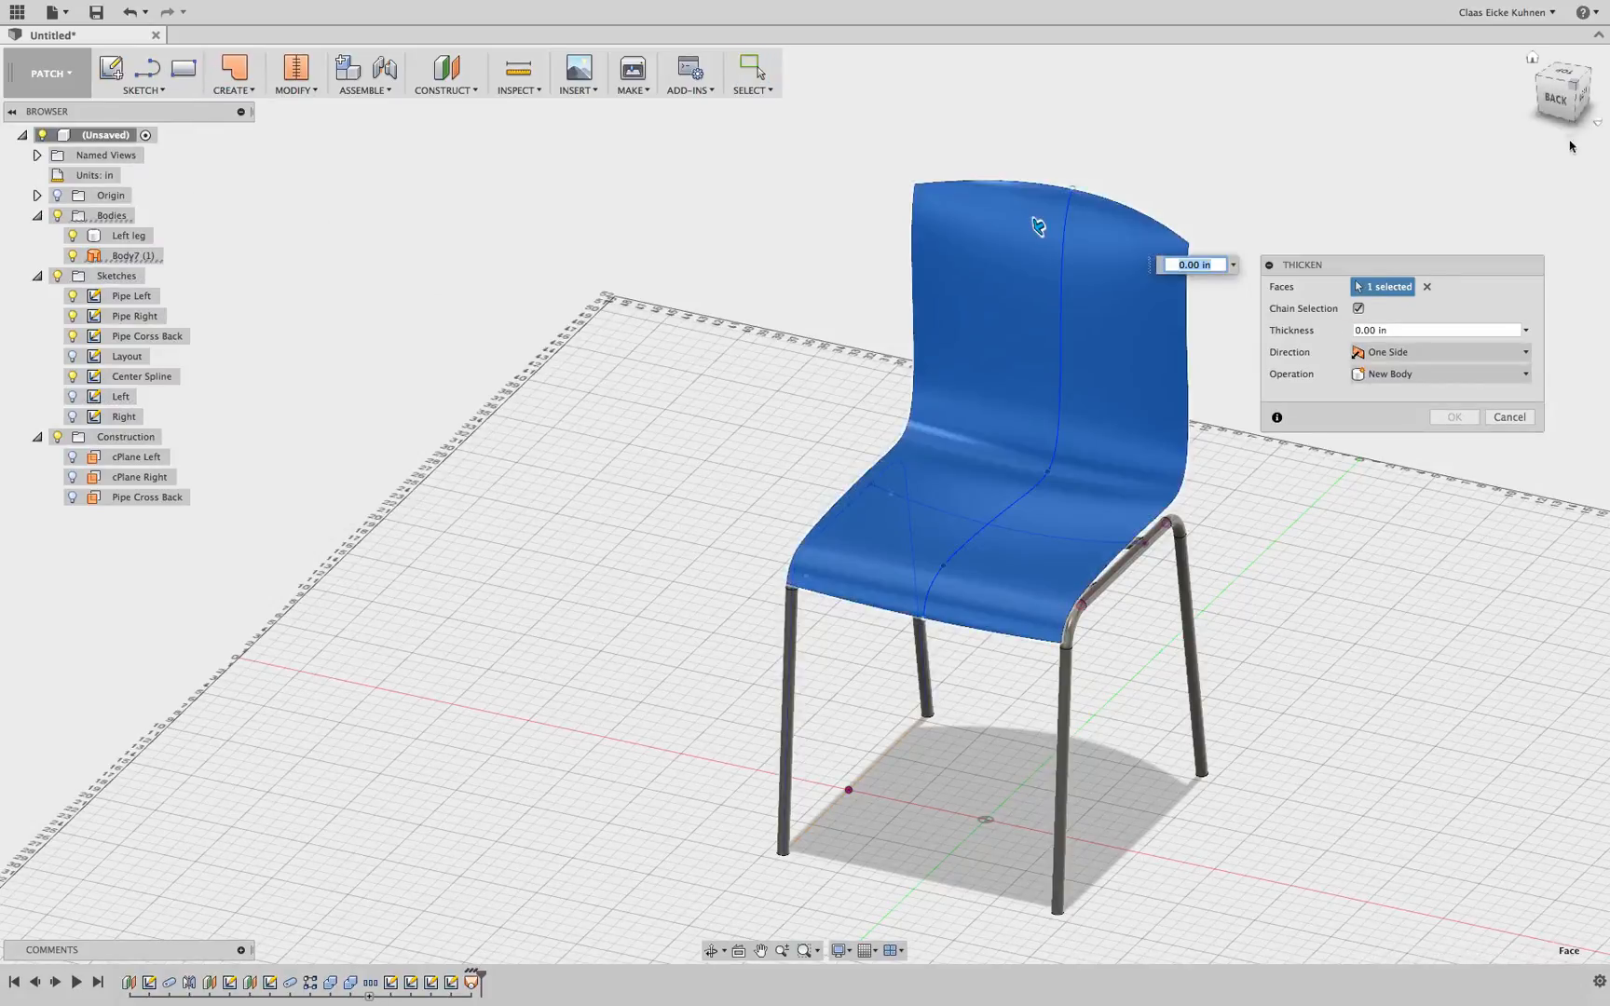
pyautogui.click(1582, 102)
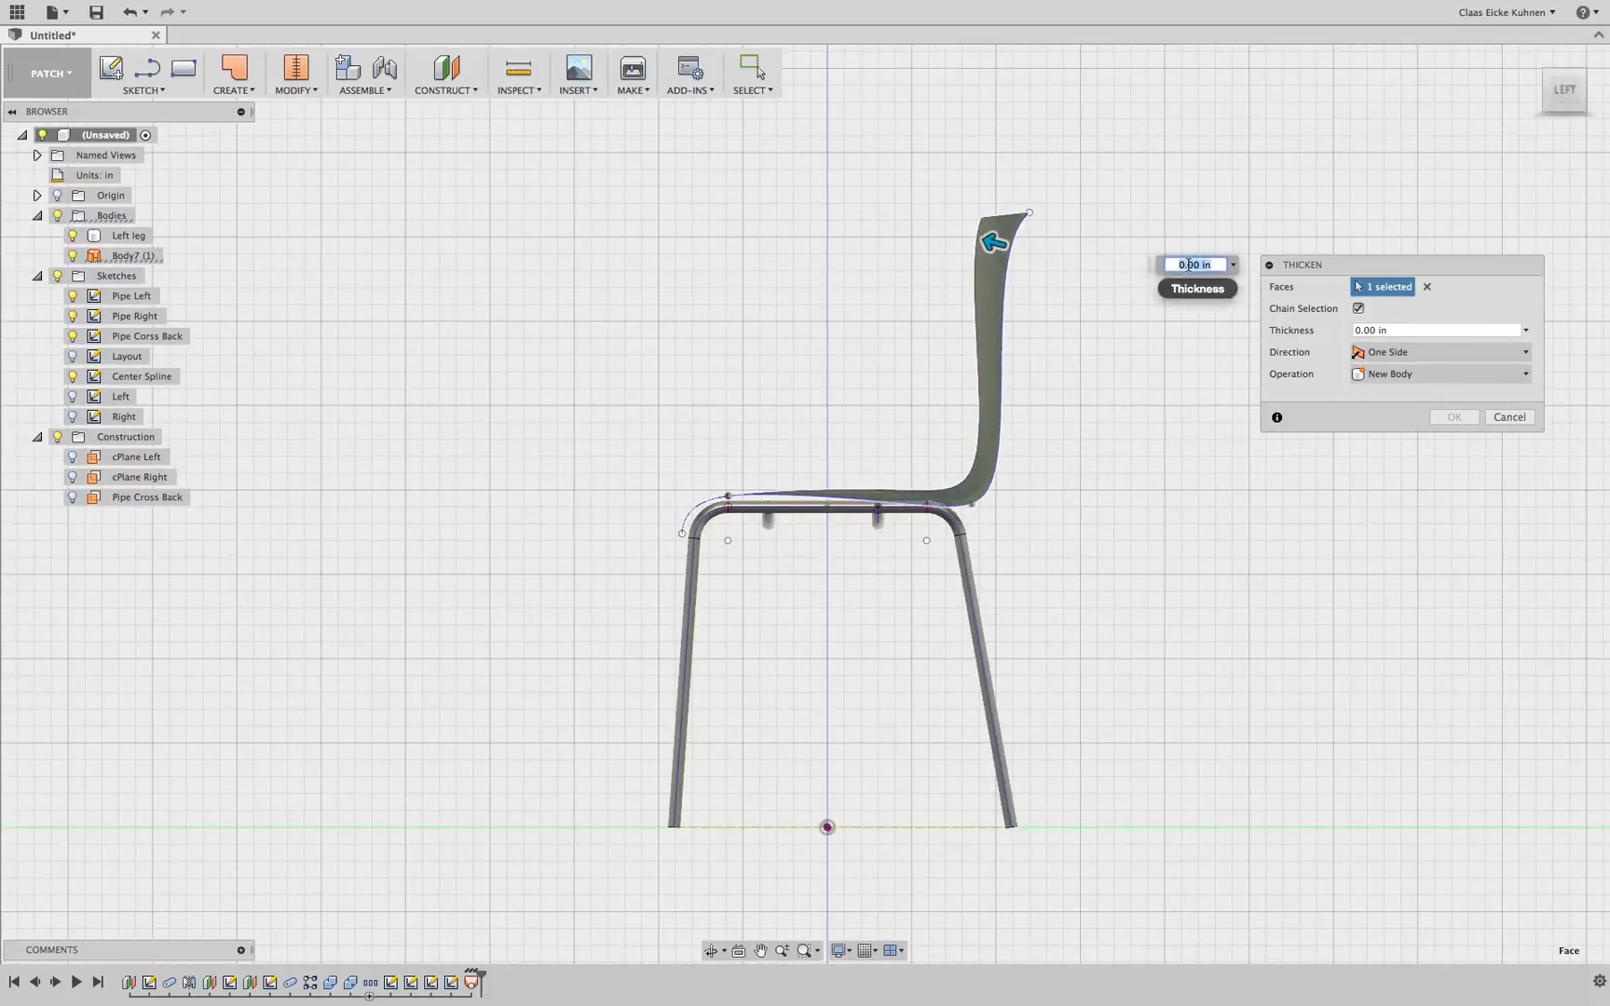
pyautogui.write('1')
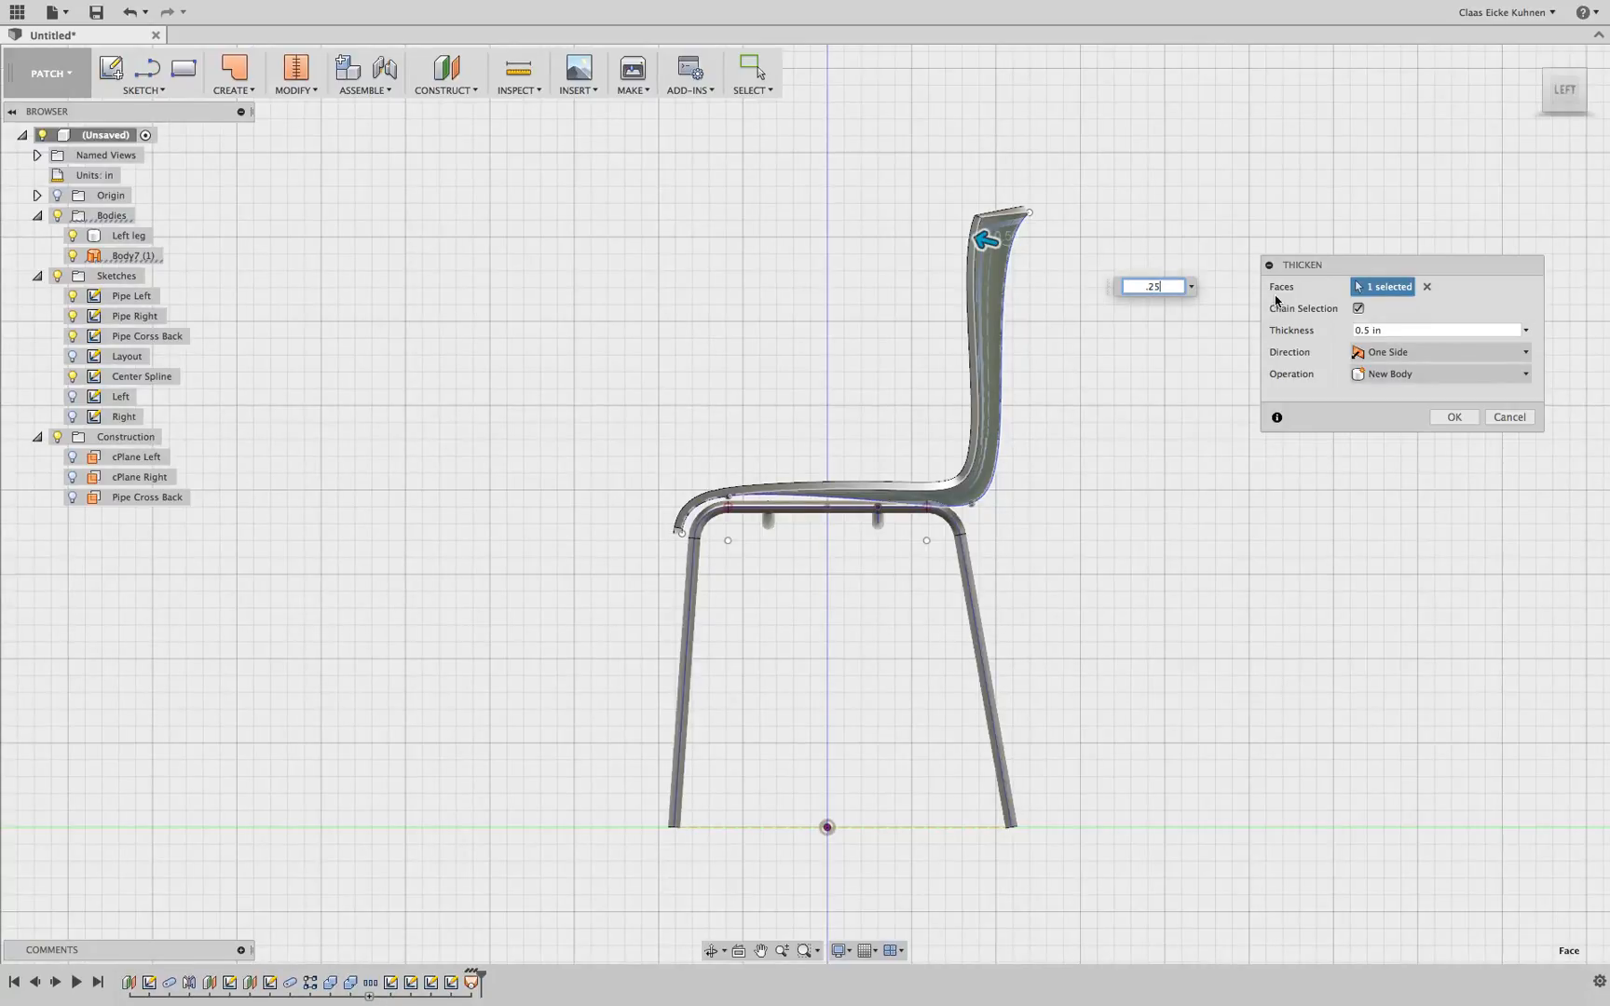
pyautogui.click(1442, 418)
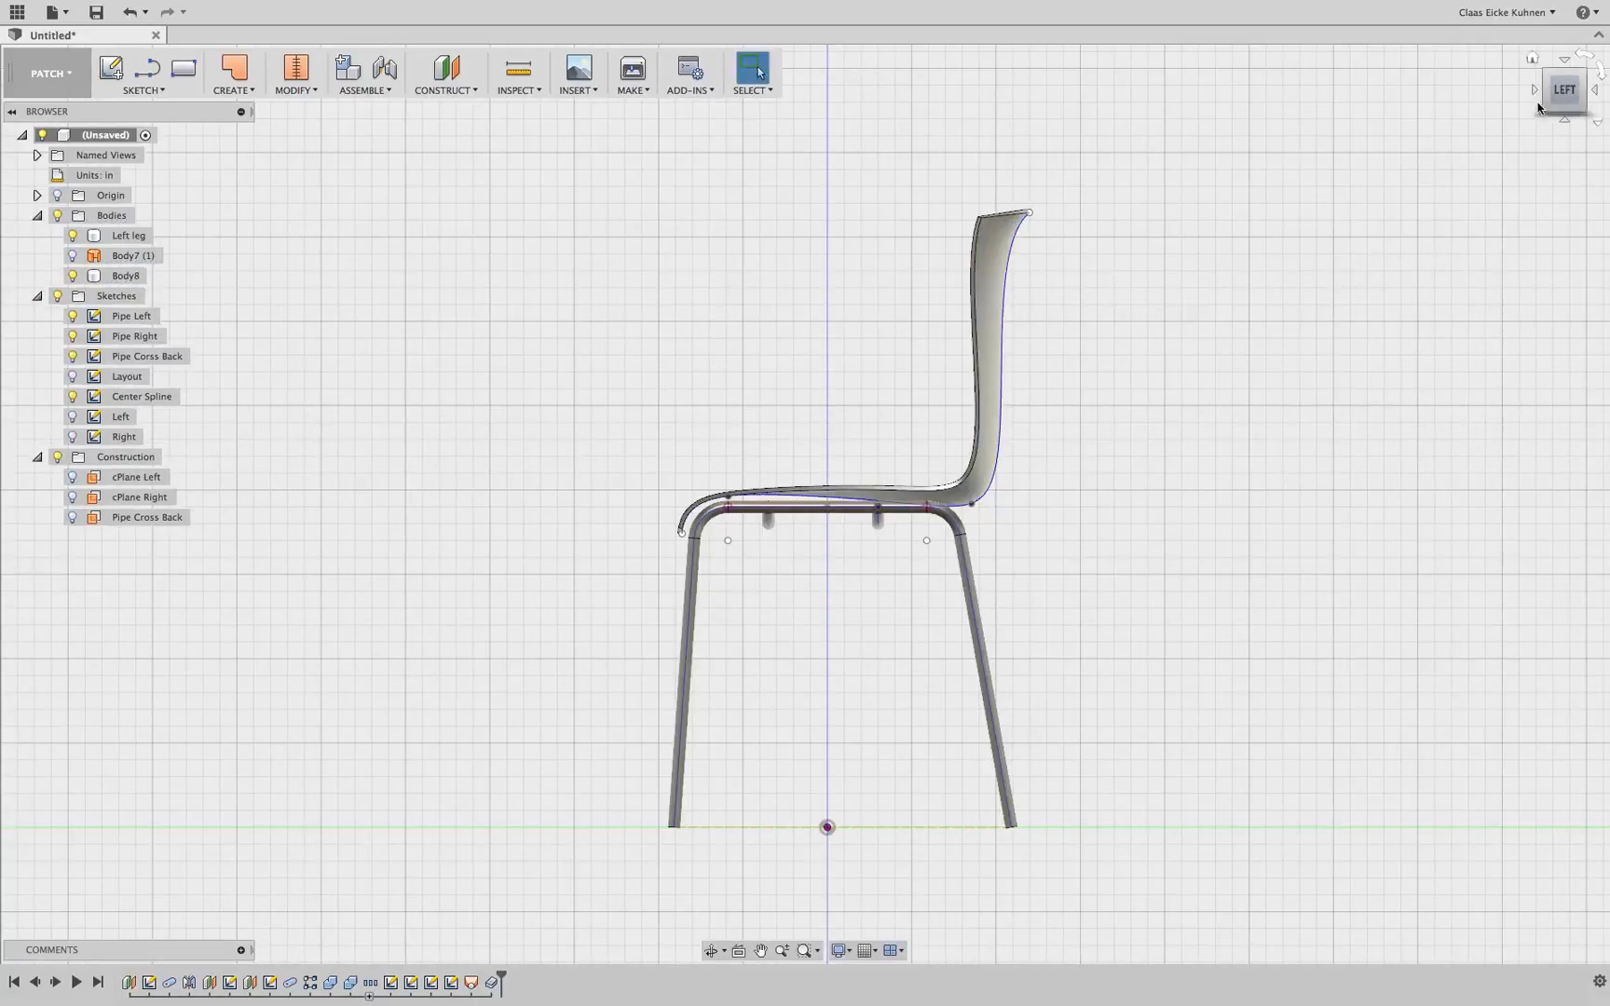
# Return to the home view, hide the sketches and switch to the Model workspace
pyautogui.press('F6')
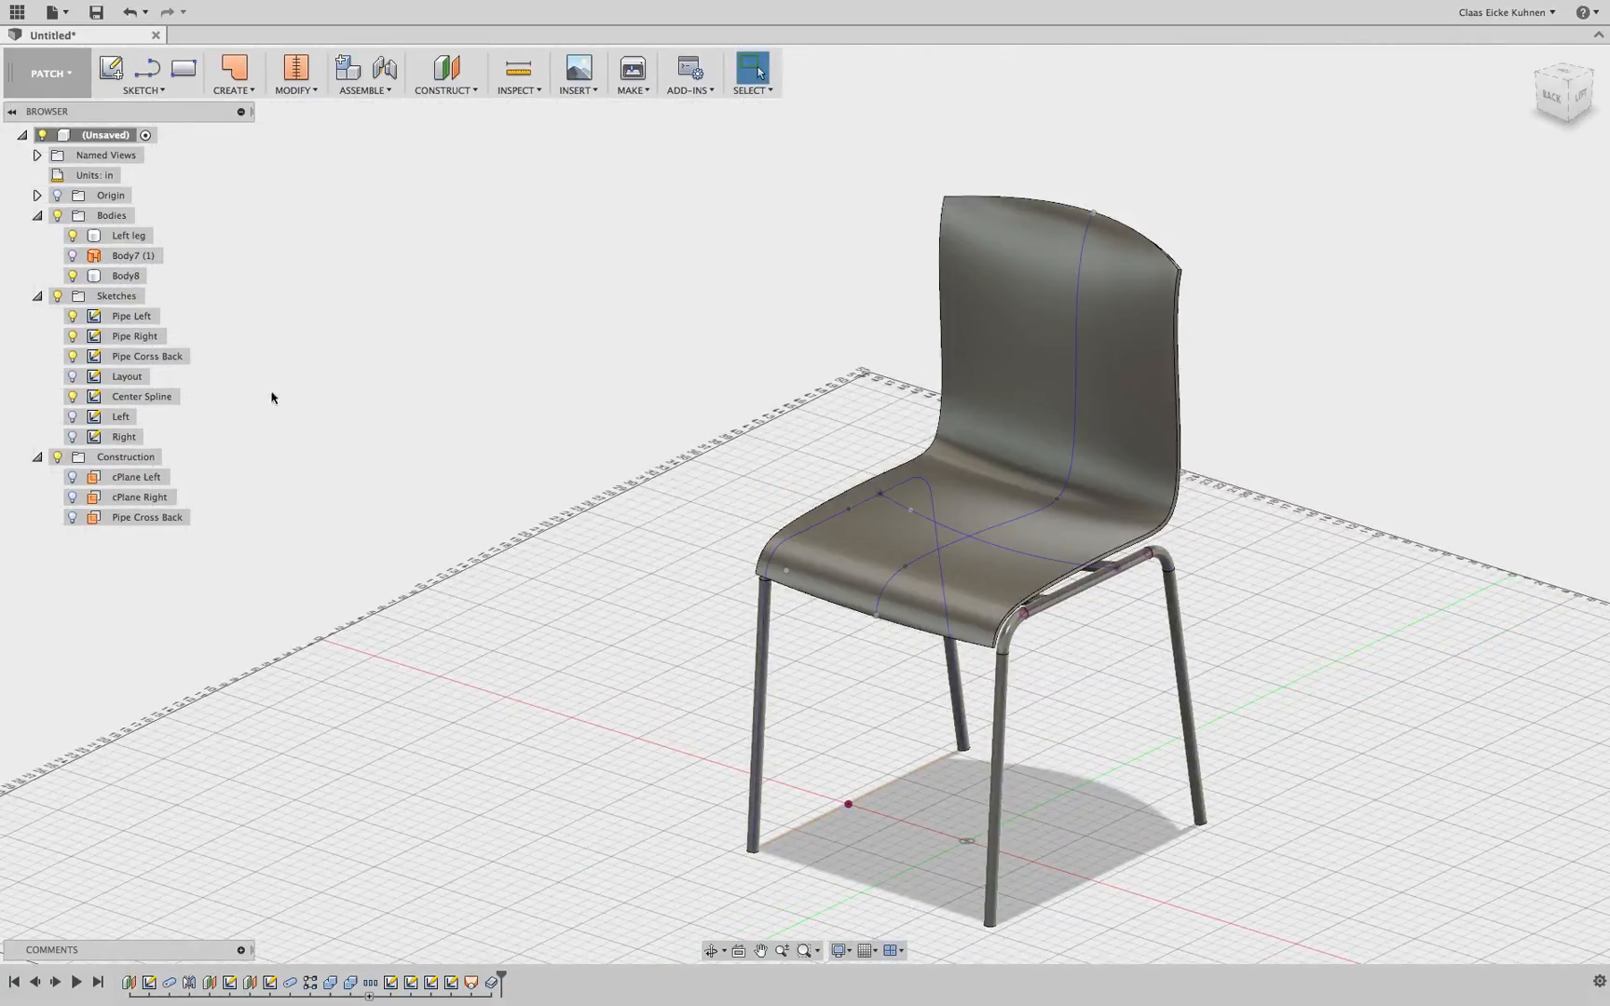
pyautogui.click(57, 296)
pyautogui.click(47, 72)
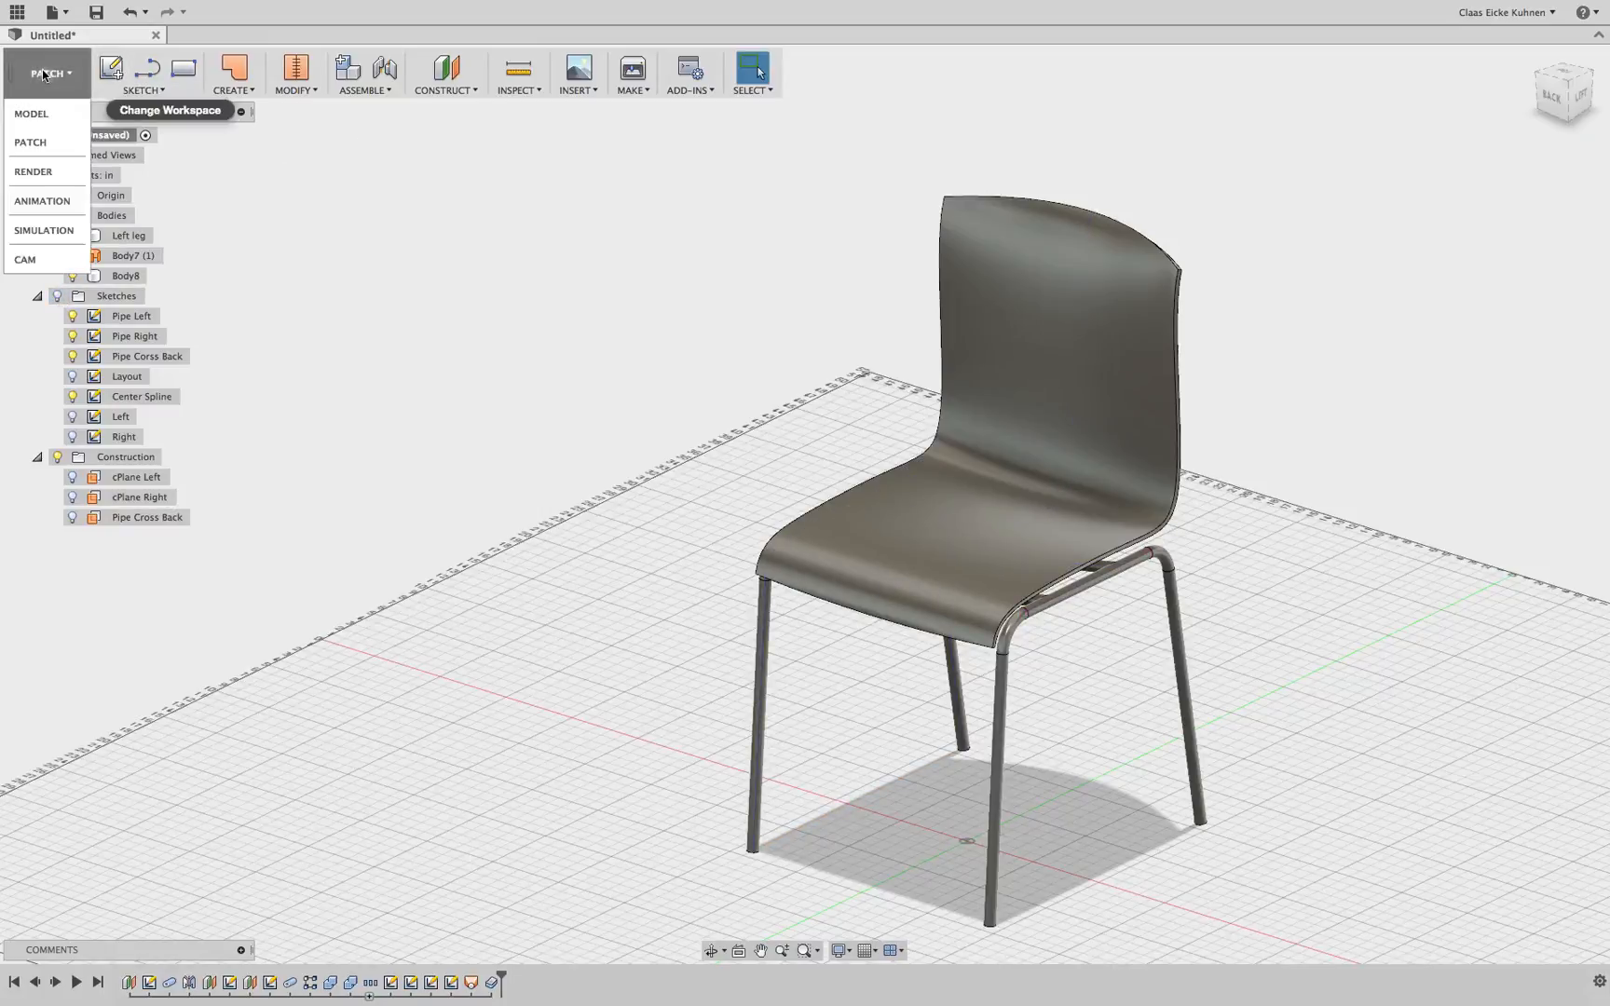
pyautogui.click(46, 112)
# Fillet the four corner edges of the seat shell near the pipe bends with a 0.75 in radius
pyautogui.click(337, 91)
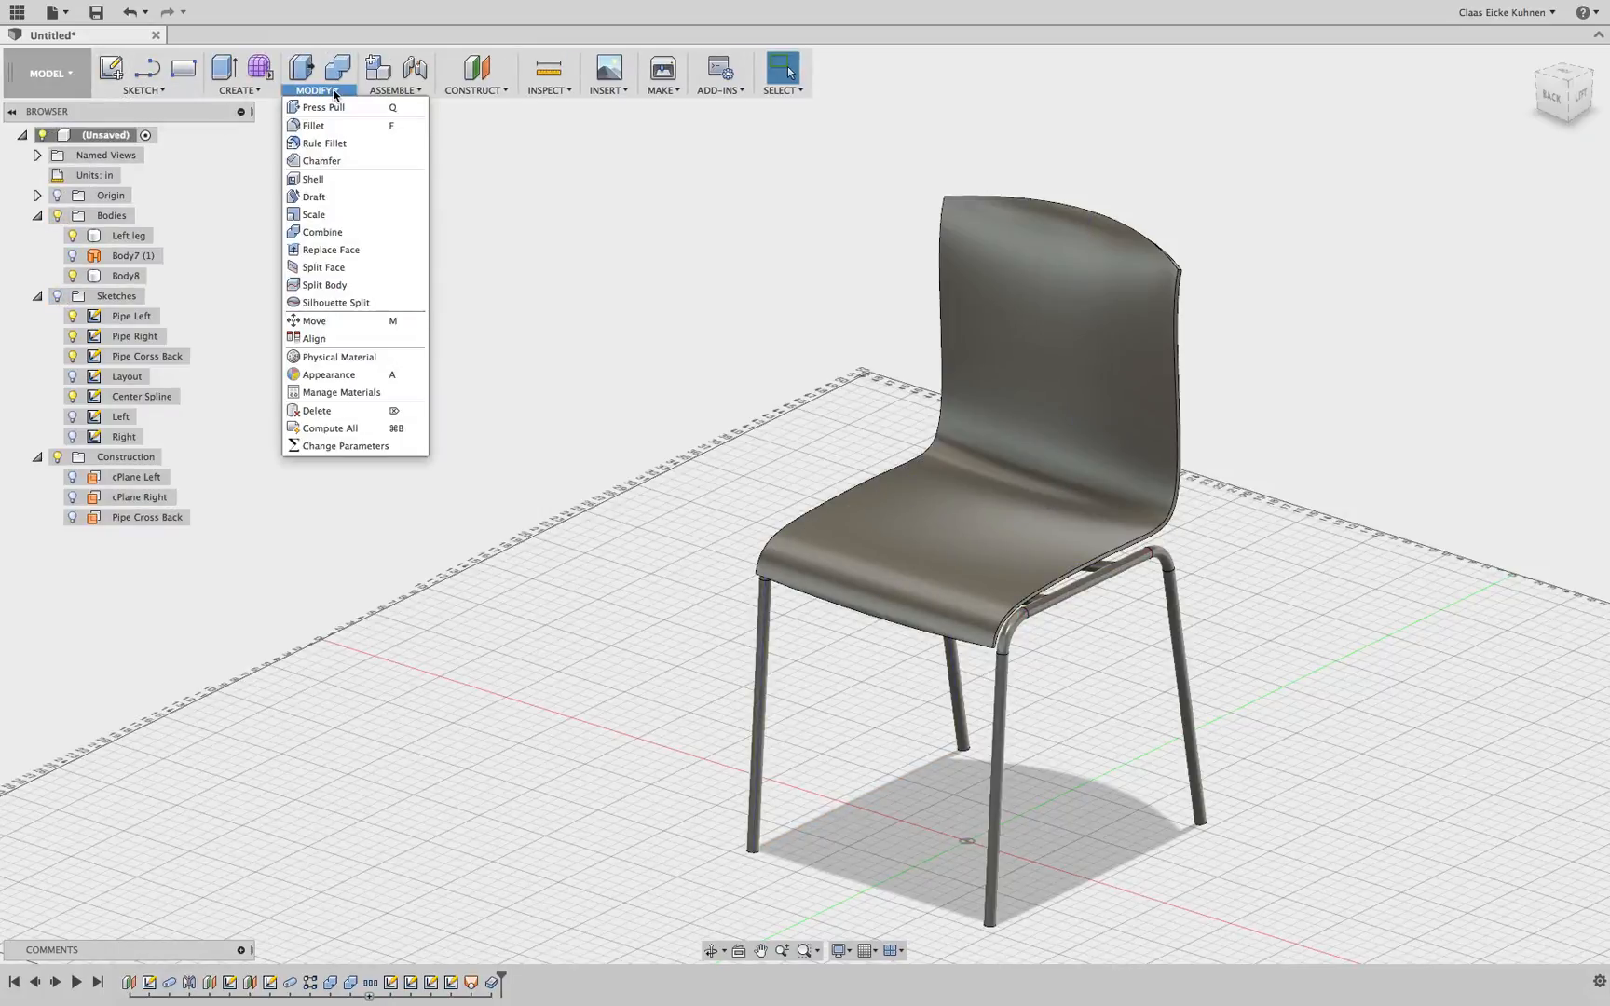
pyautogui.click(334, 131)
pyautogui.scroll(10, 1173, 272)
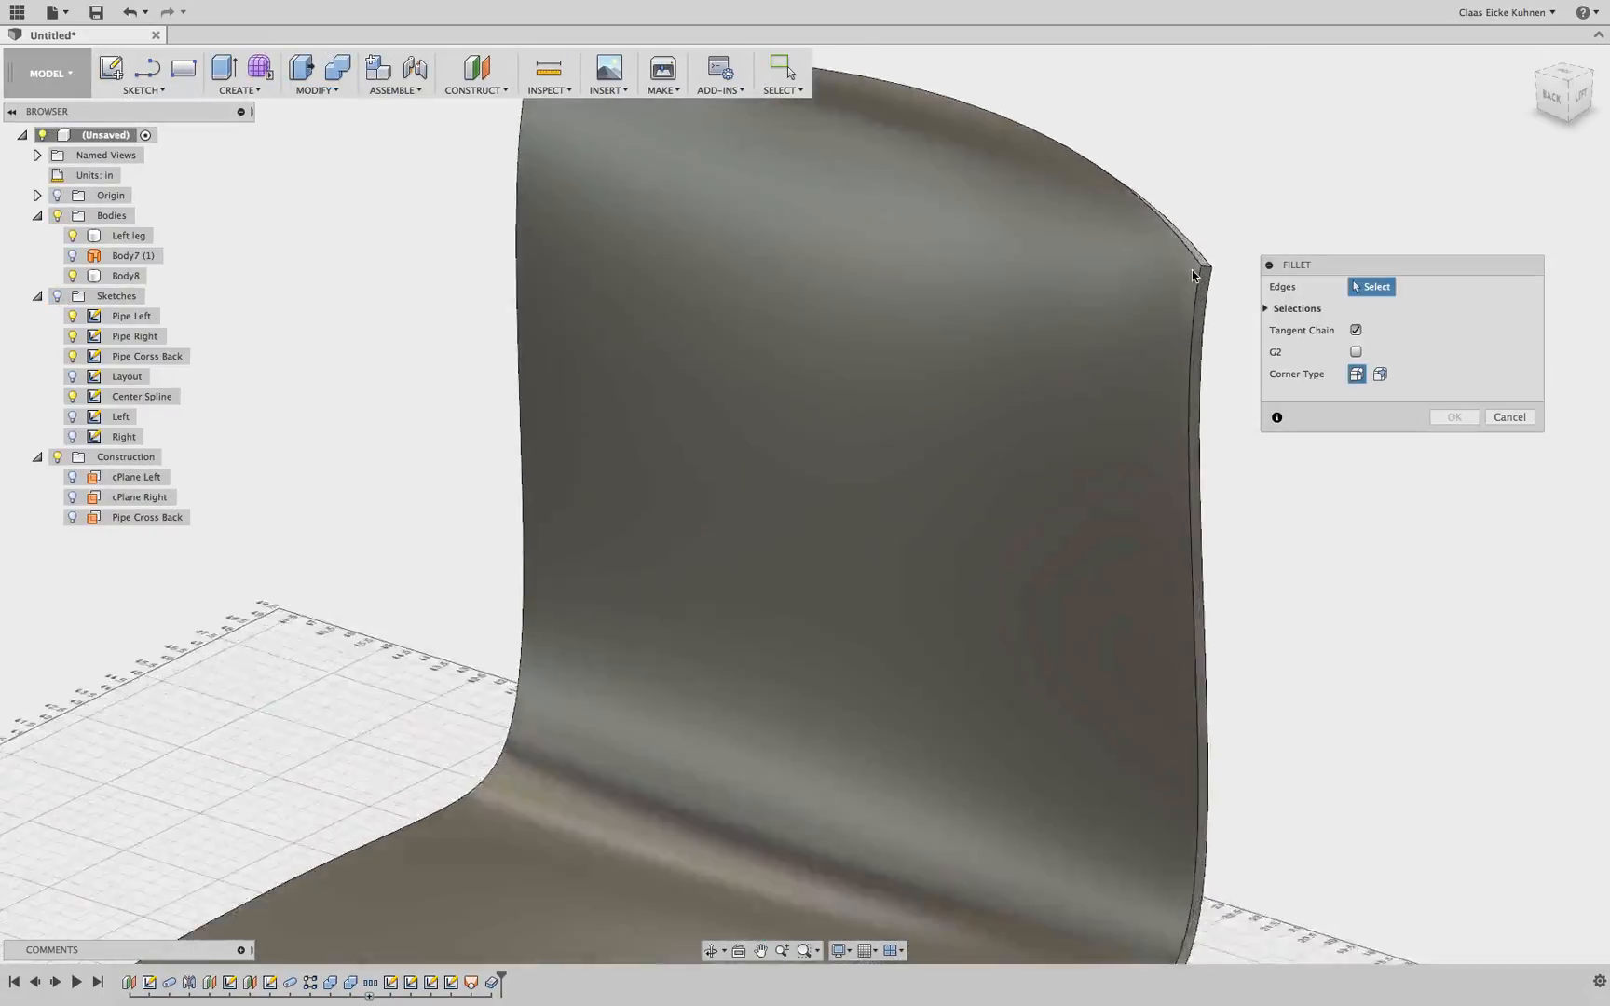
pyautogui.click(1209, 267)
pyautogui.scroll(-5, 1048, 416)
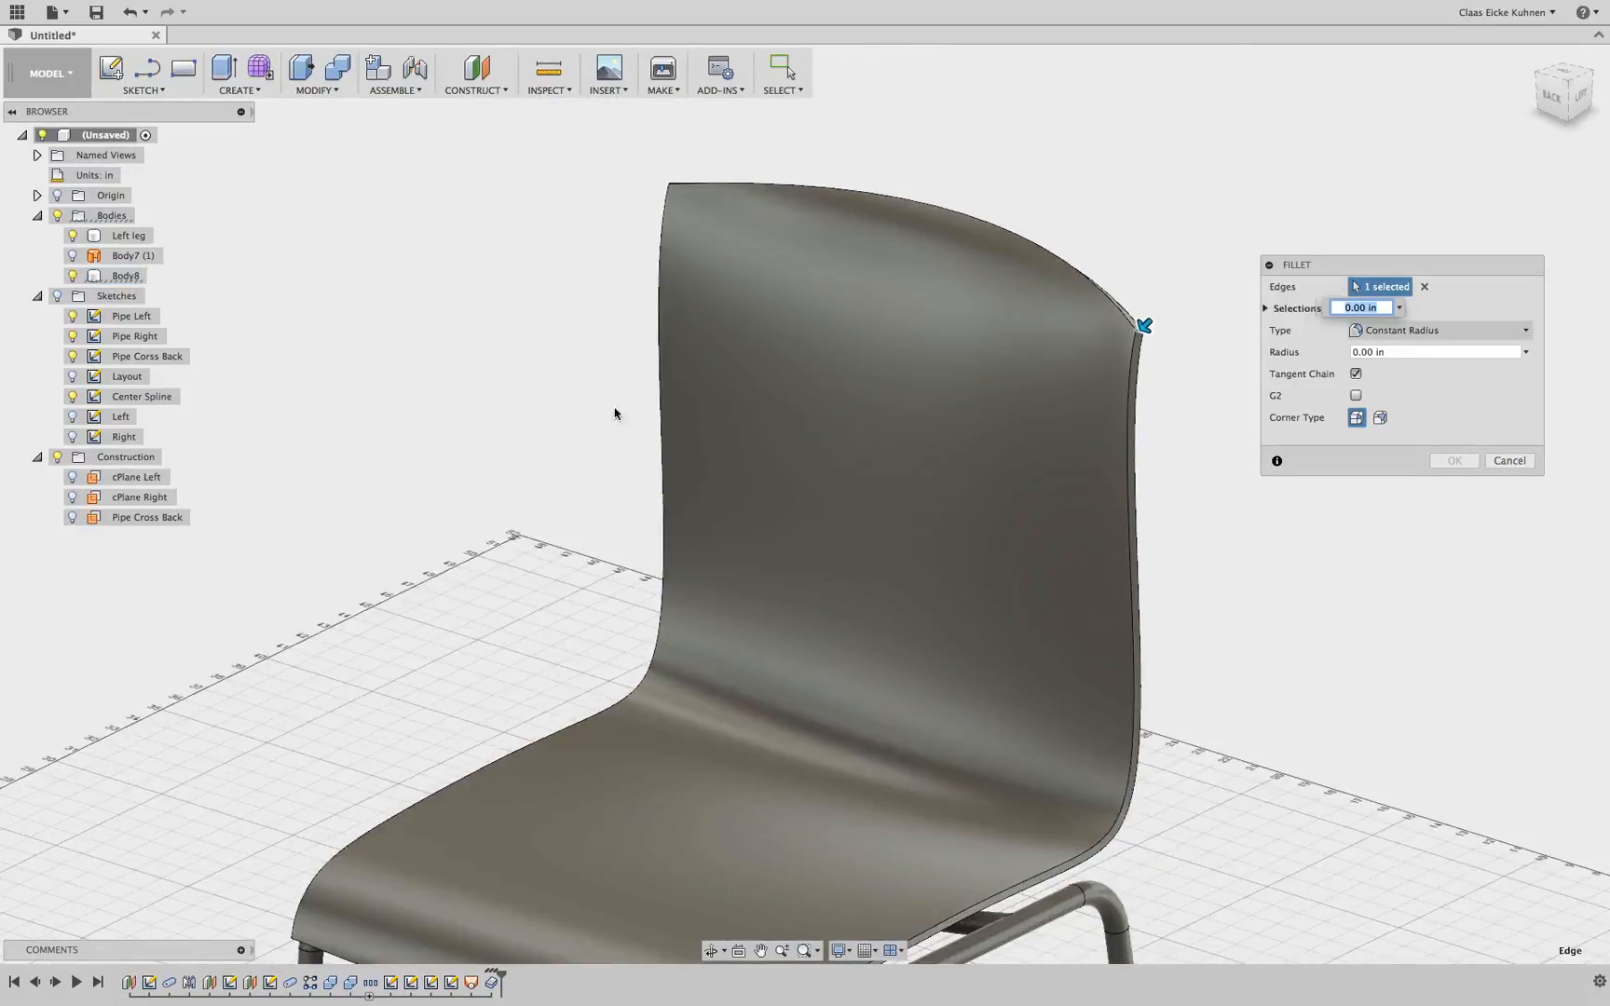
pyautogui.keyDown('shift'); pyautogui.moveTo(601, 412); pyautogui.dragTo(988, 512, button='middle'); pyautogui.keyUp('shift')
pyautogui.scroll(3, 638, 221)
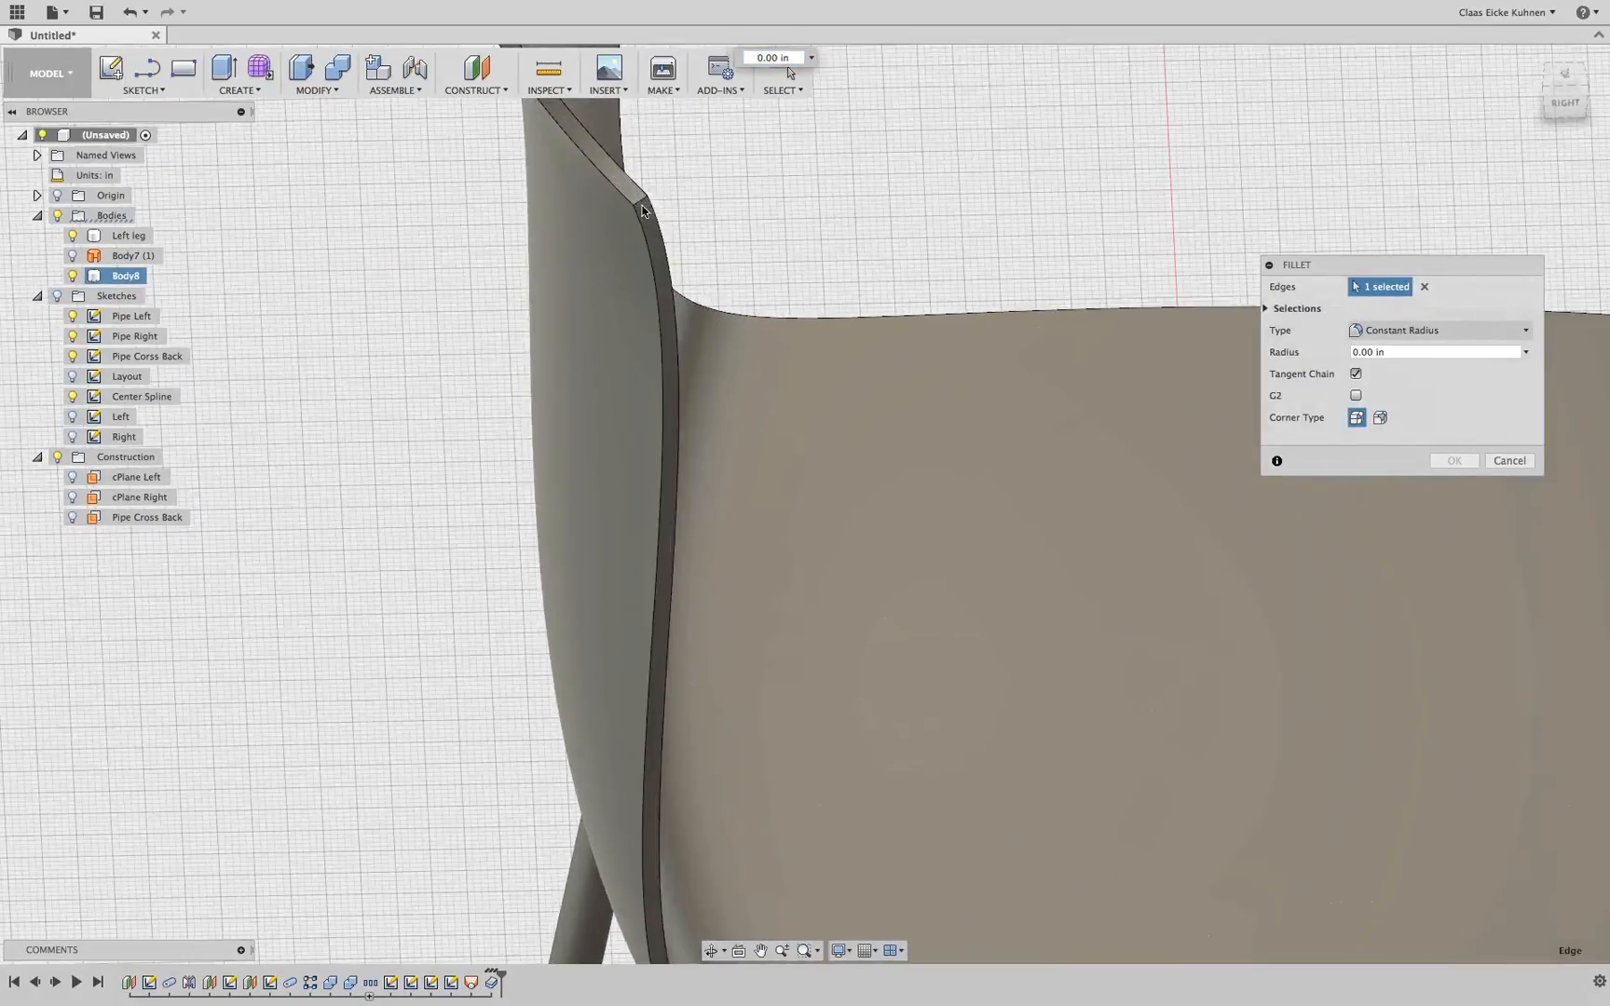
pyautogui.click(678, 295)
pyautogui.scroll(-5, 728, 426)
pyautogui.keyDown('shift'); pyautogui.moveTo(729, 426); pyautogui.dragTo(881, 464, button='middle'); pyautogui.keyUp('shift')
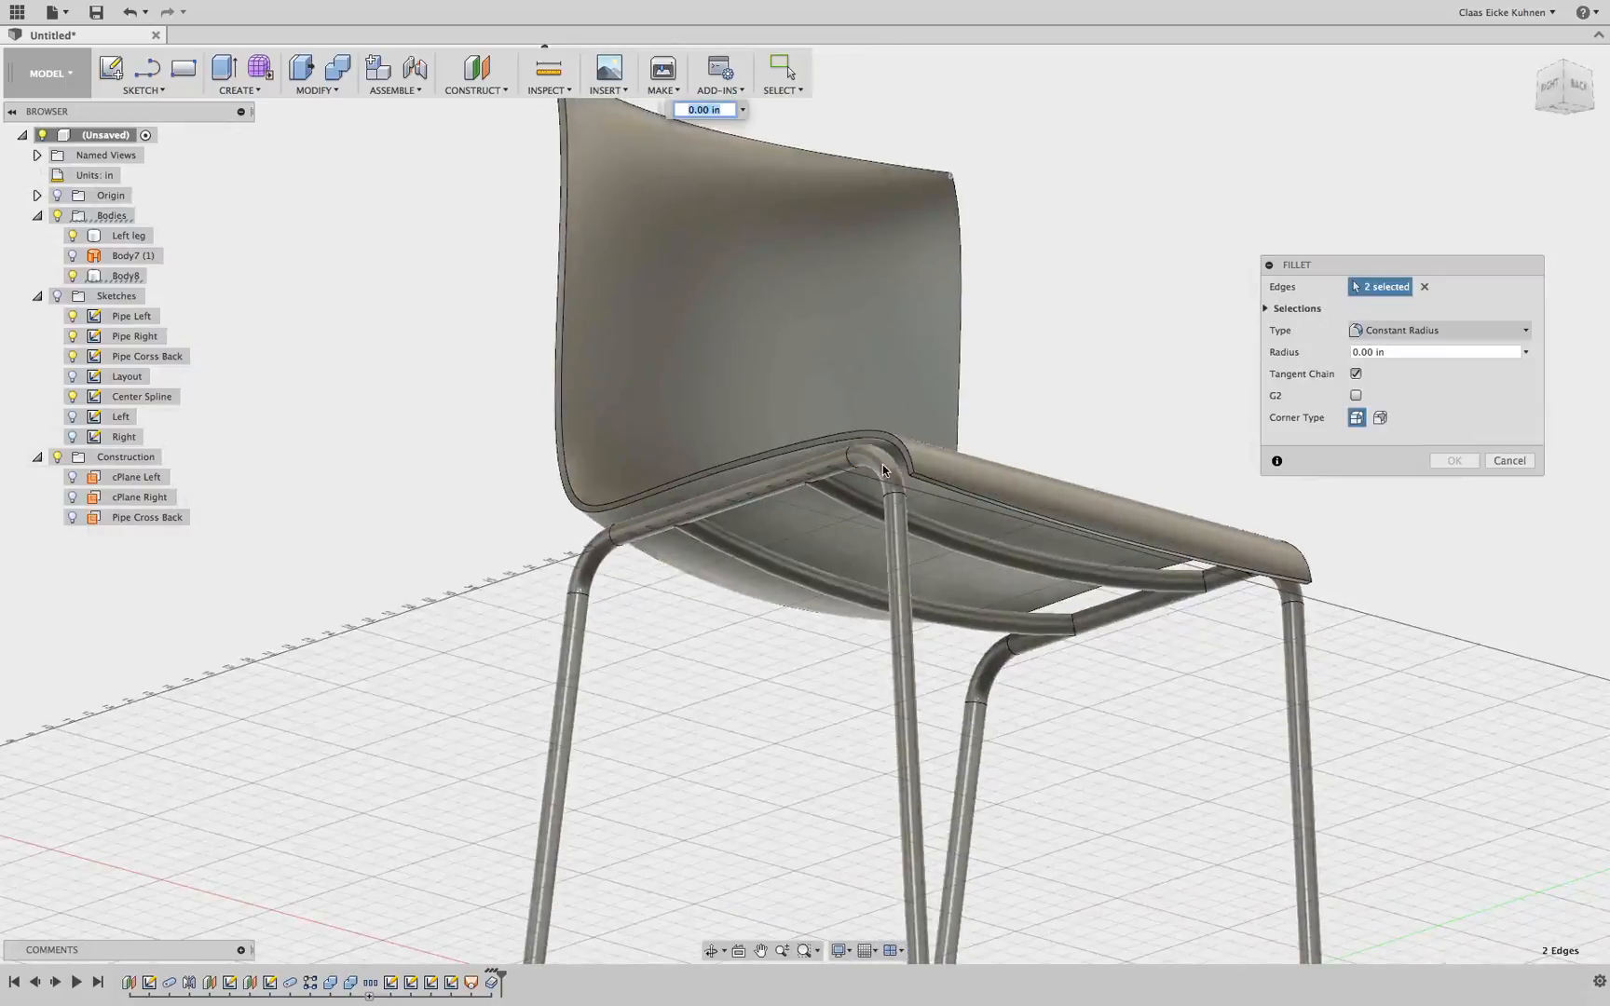
pyautogui.scroll(6, 920, 489)
pyautogui.click(911, 486)
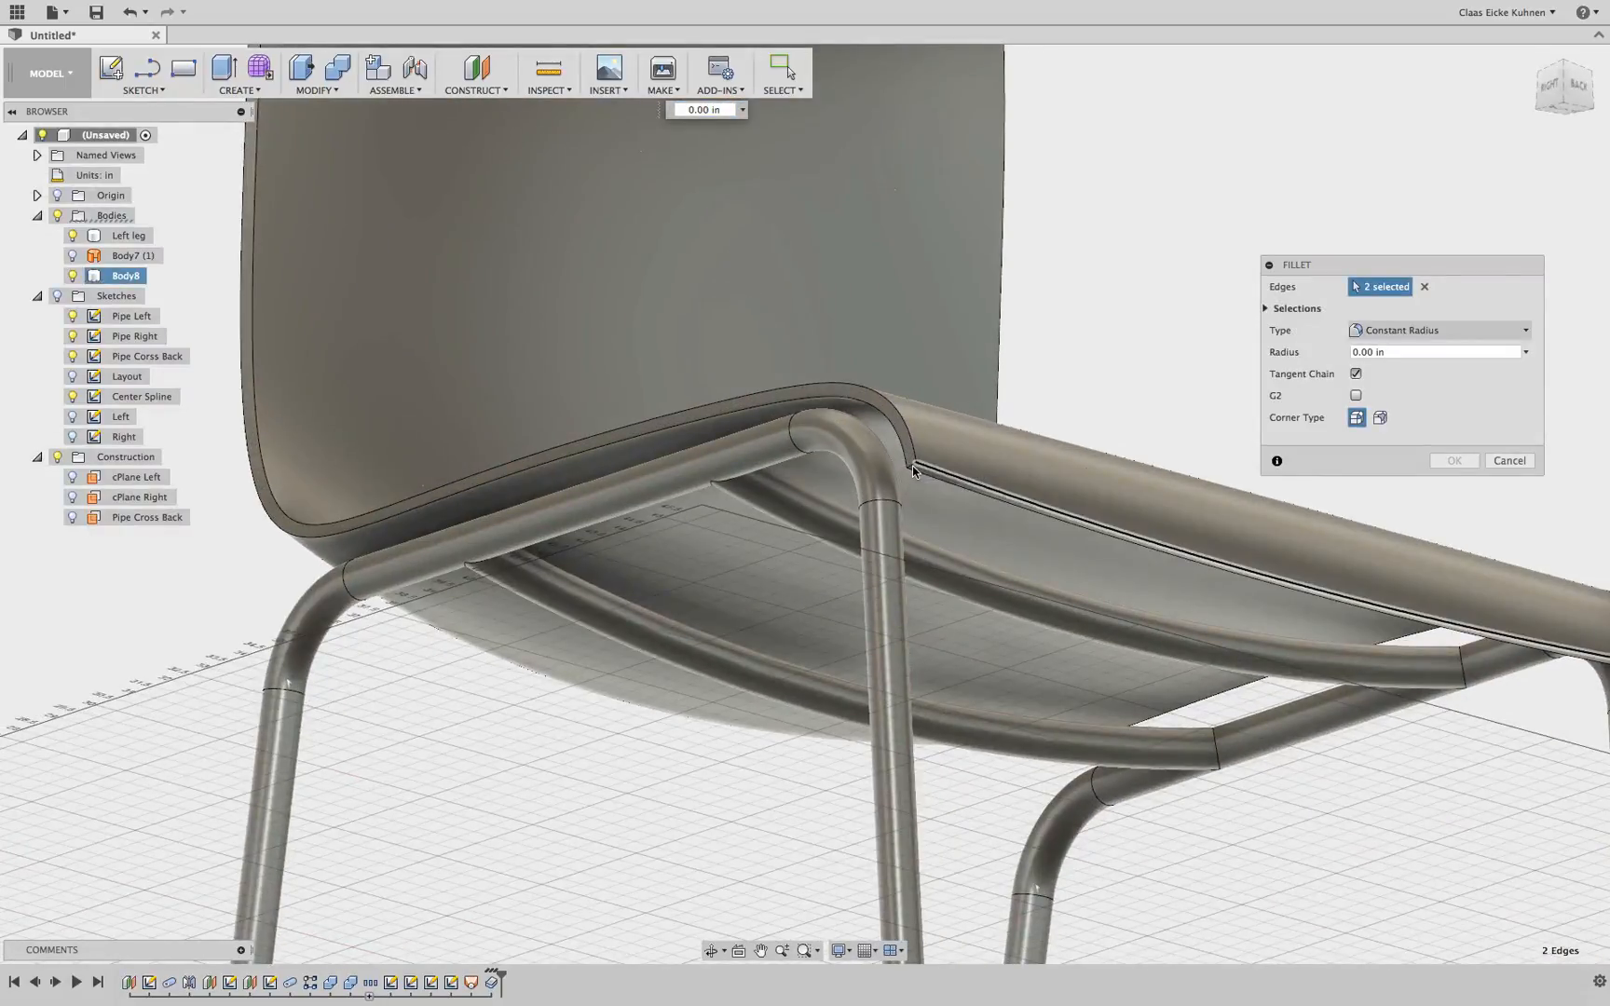
pyautogui.scroll(-5, 925, 510)
pyautogui.keyDown('shift'); pyautogui.moveTo(1201, 508); pyautogui.dragTo(548, 613, button='middle'); pyautogui.keyUp('shift')
pyautogui.scroll(4, 1142, 491)
pyautogui.scroll(3, 900, 507)
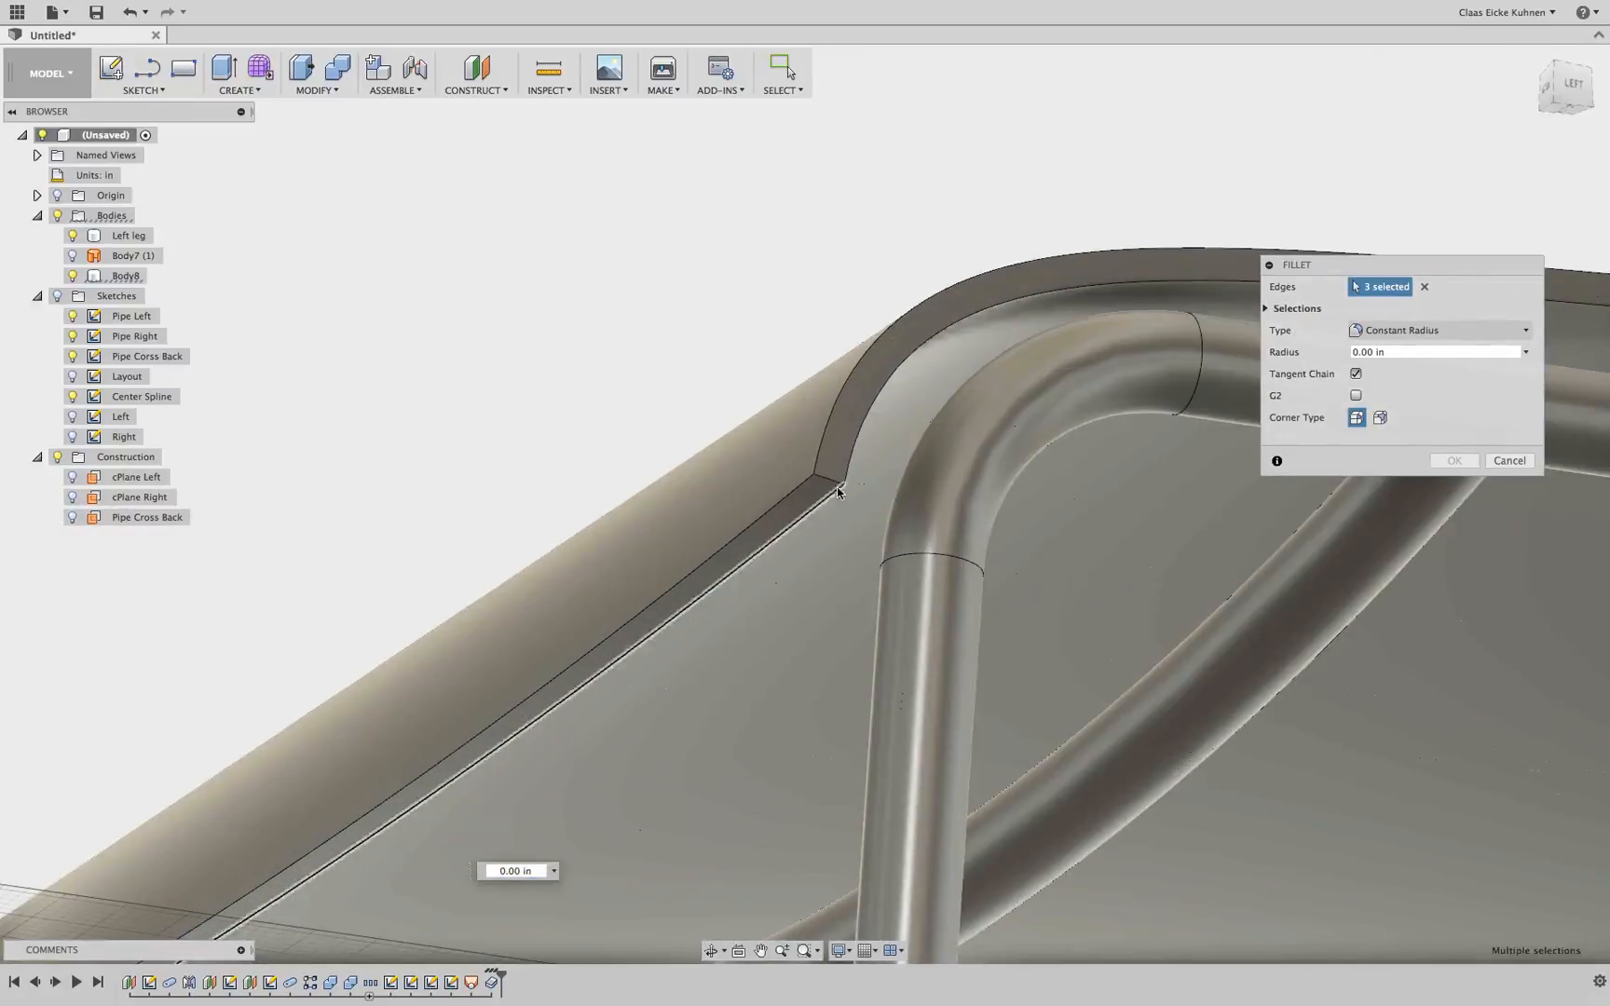
pyautogui.click(825, 491)
pyautogui.scroll(-4, 823, 539)
pyautogui.keyDown('shift'); pyautogui.moveTo(824, 539); pyautogui.dragTo(913, 596, button='middle'); pyautogui.keyUp('shift')
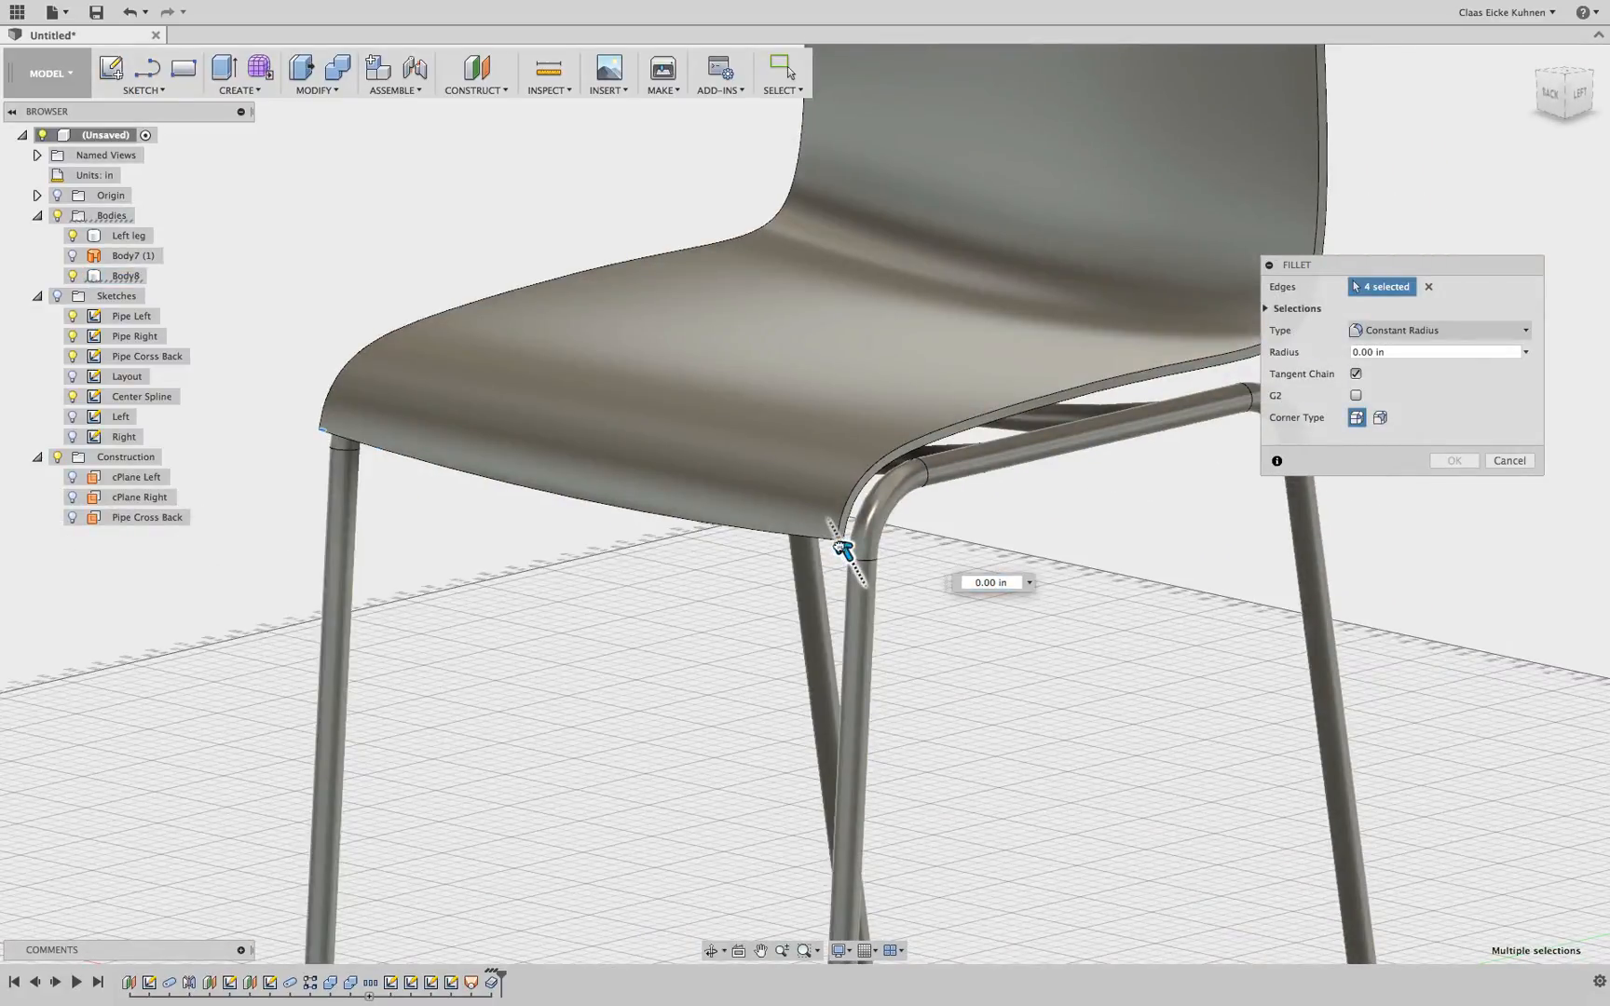
pyautogui.moveTo(970, 476); pyautogui.dragTo(971, 476)
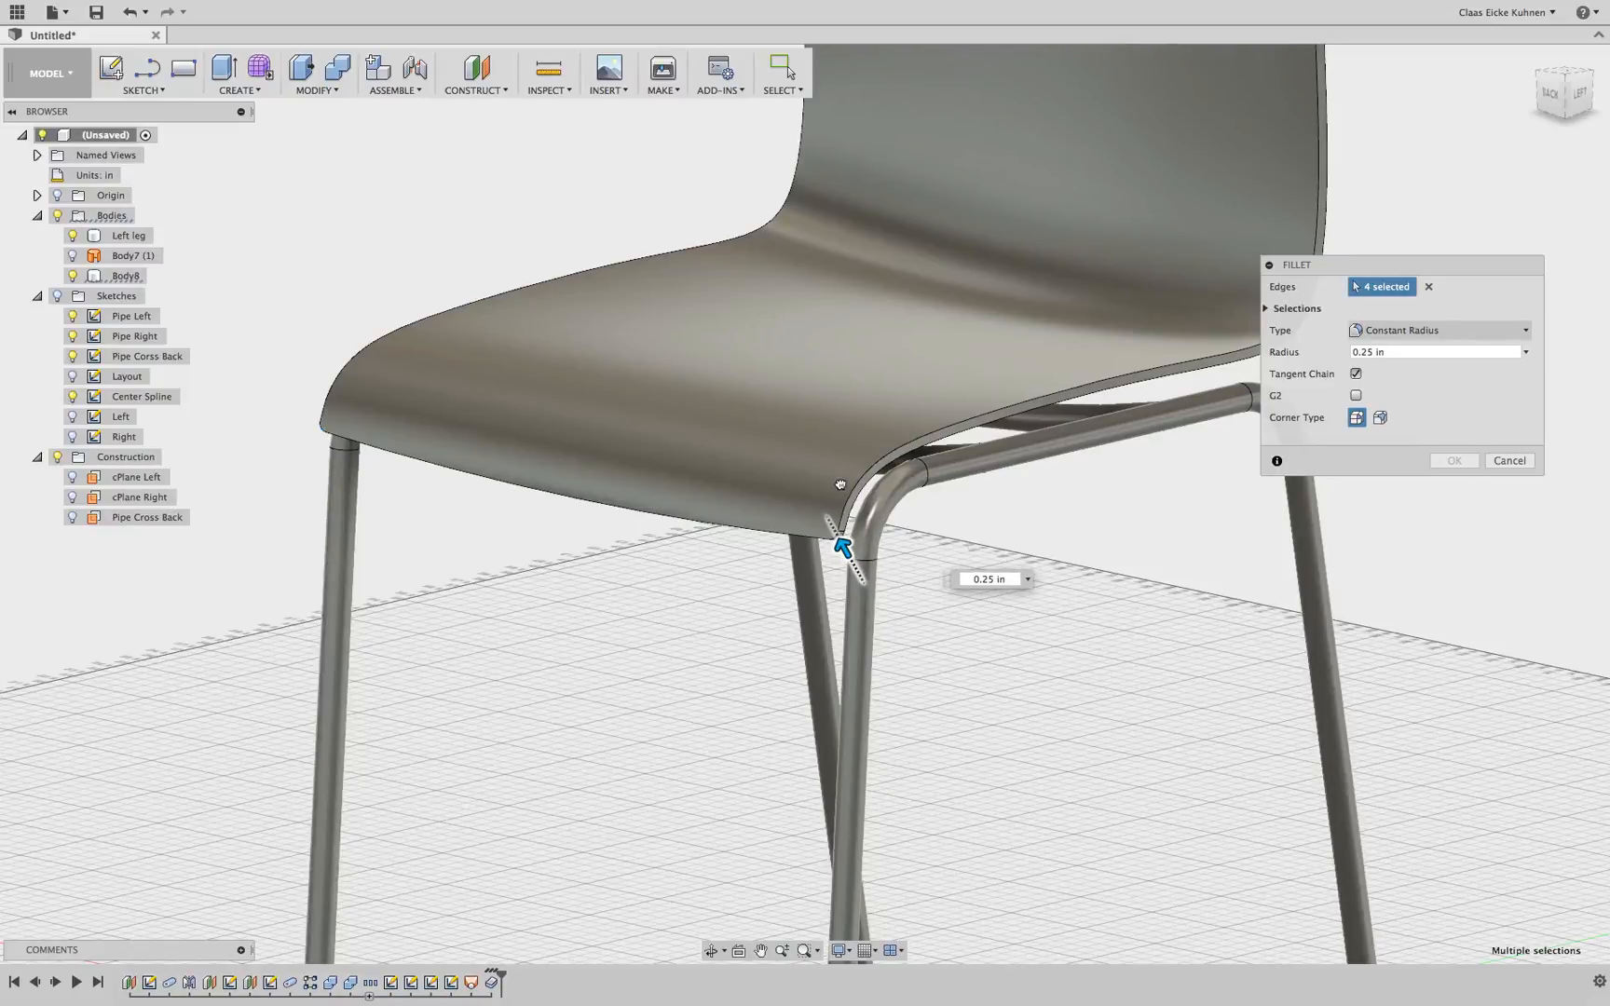
pyautogui.moveTo(841, 485)
pyautogui.mouseDown()
pyautogui.moveTo(953, 596)
pyautogui.moveTo(1017, 572)
pyautogui.moveTo(832, 461)
pyautogui.mouseUp()
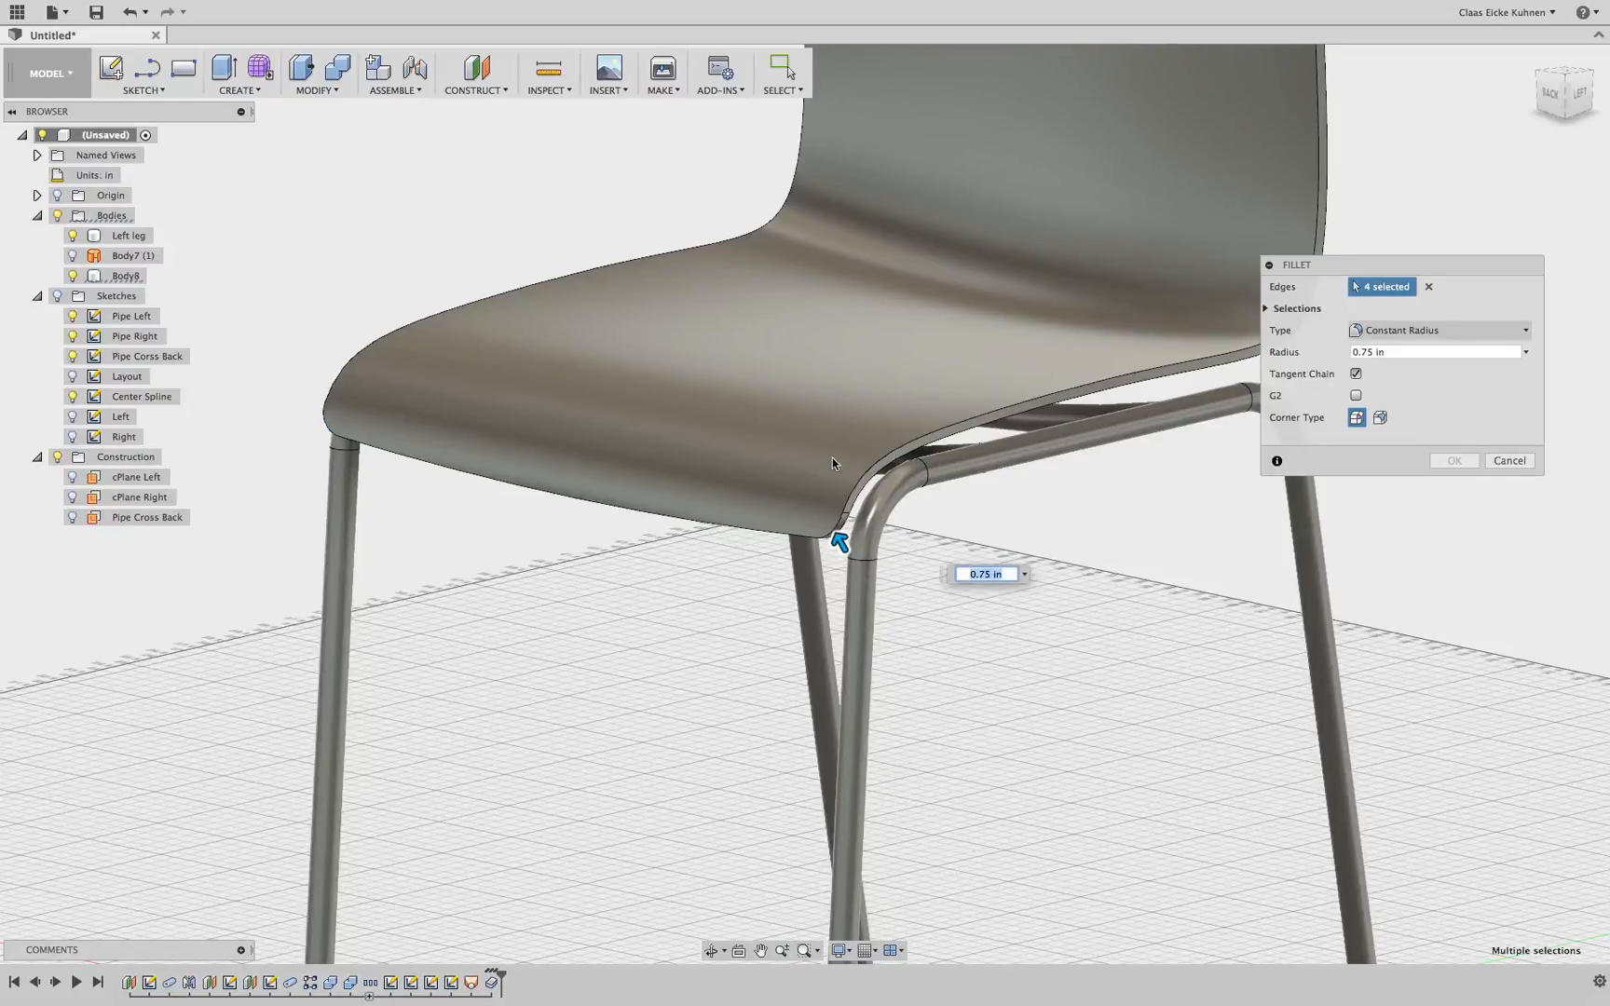
pyautogui.scroll(-7, 894, 401)
pyautogui.moveTo(894, 395); pyautogui.dragTo(813, 521, button='middle')
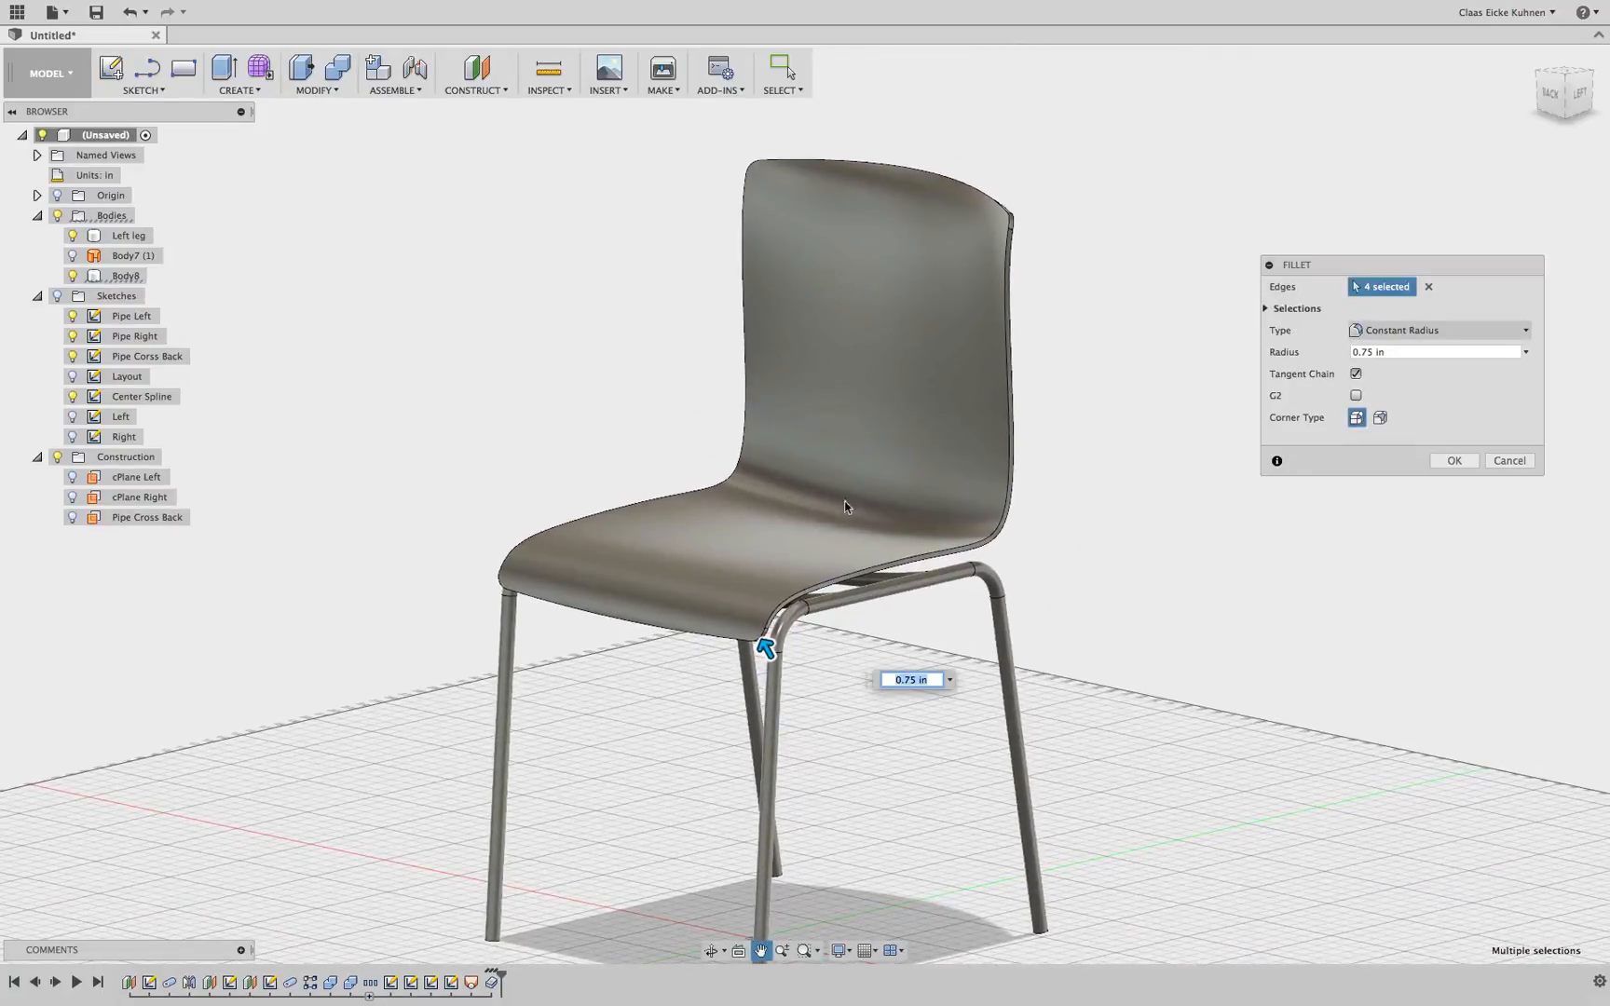
pyautogui.click(1266, 308)
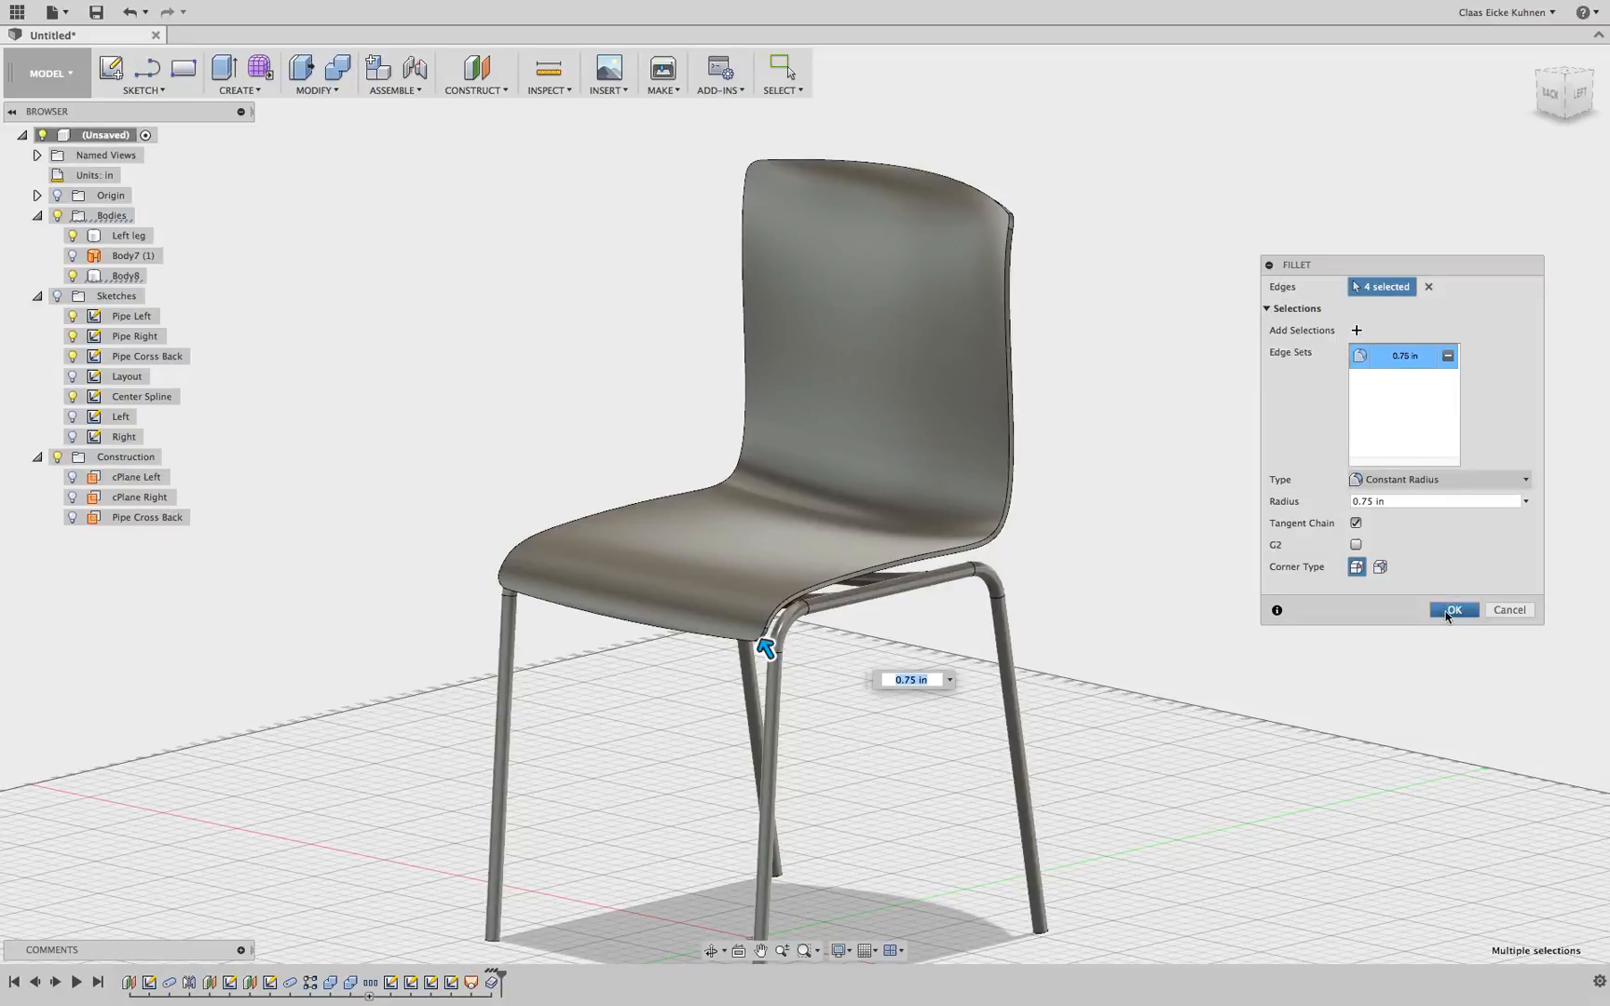
pyautogui.press('Return')
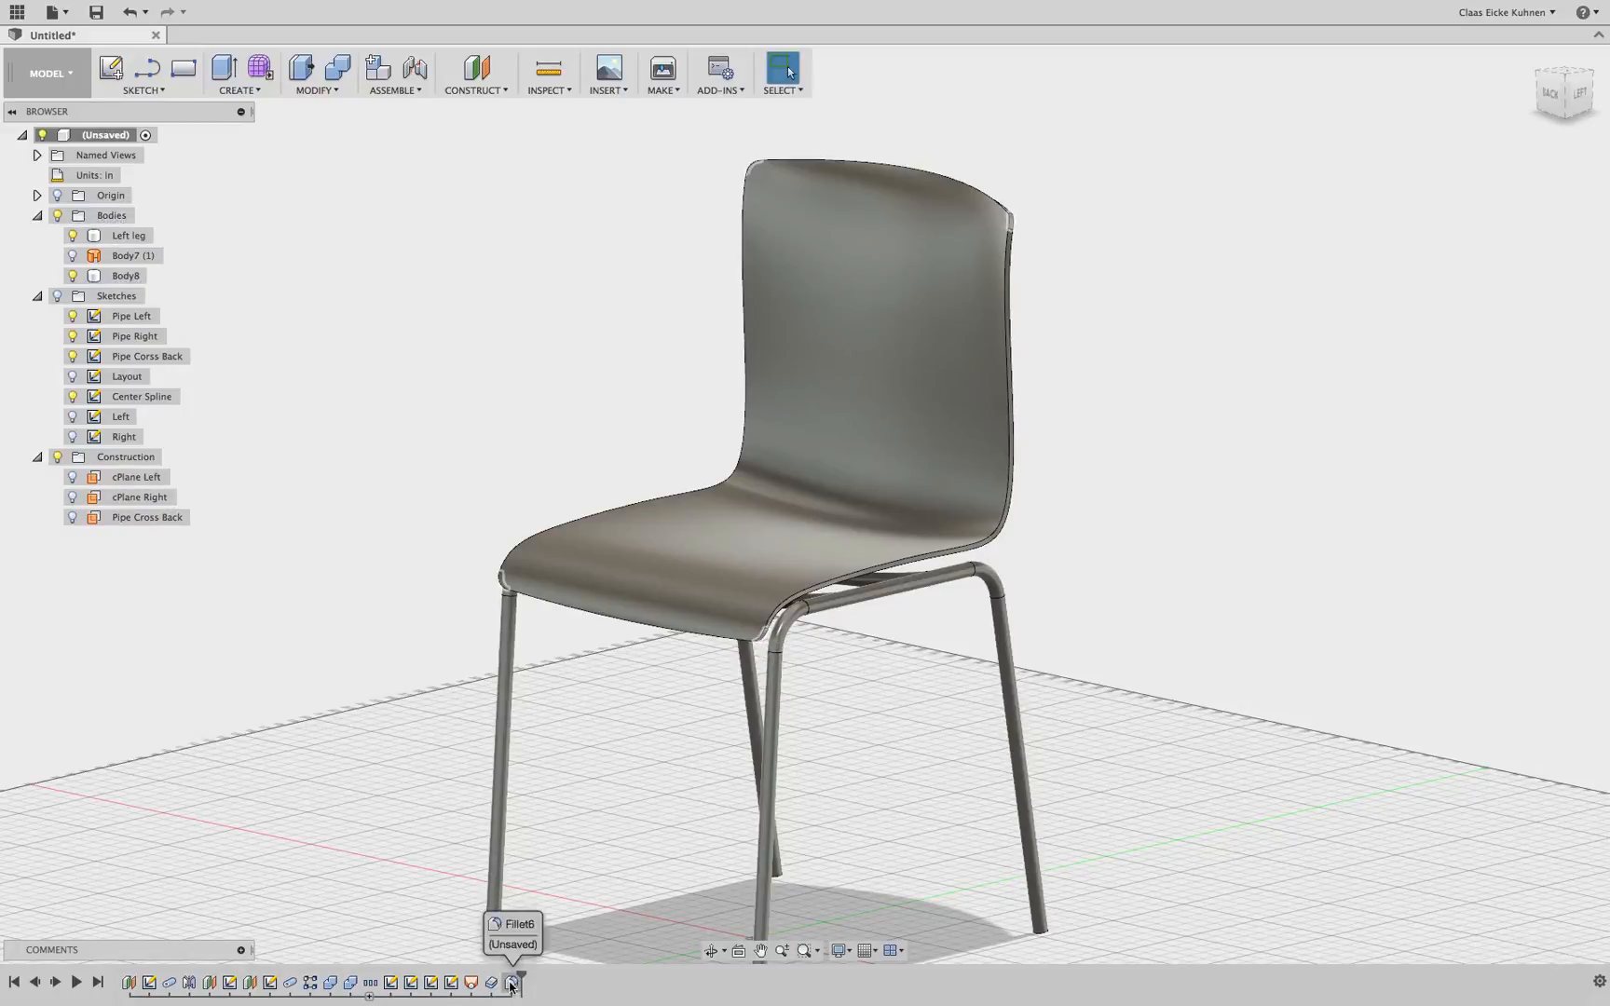
# Fillet the upper and lower outline edge chains of the seat shell with a 0.025 in radius
pyautogui.click(511, 982)
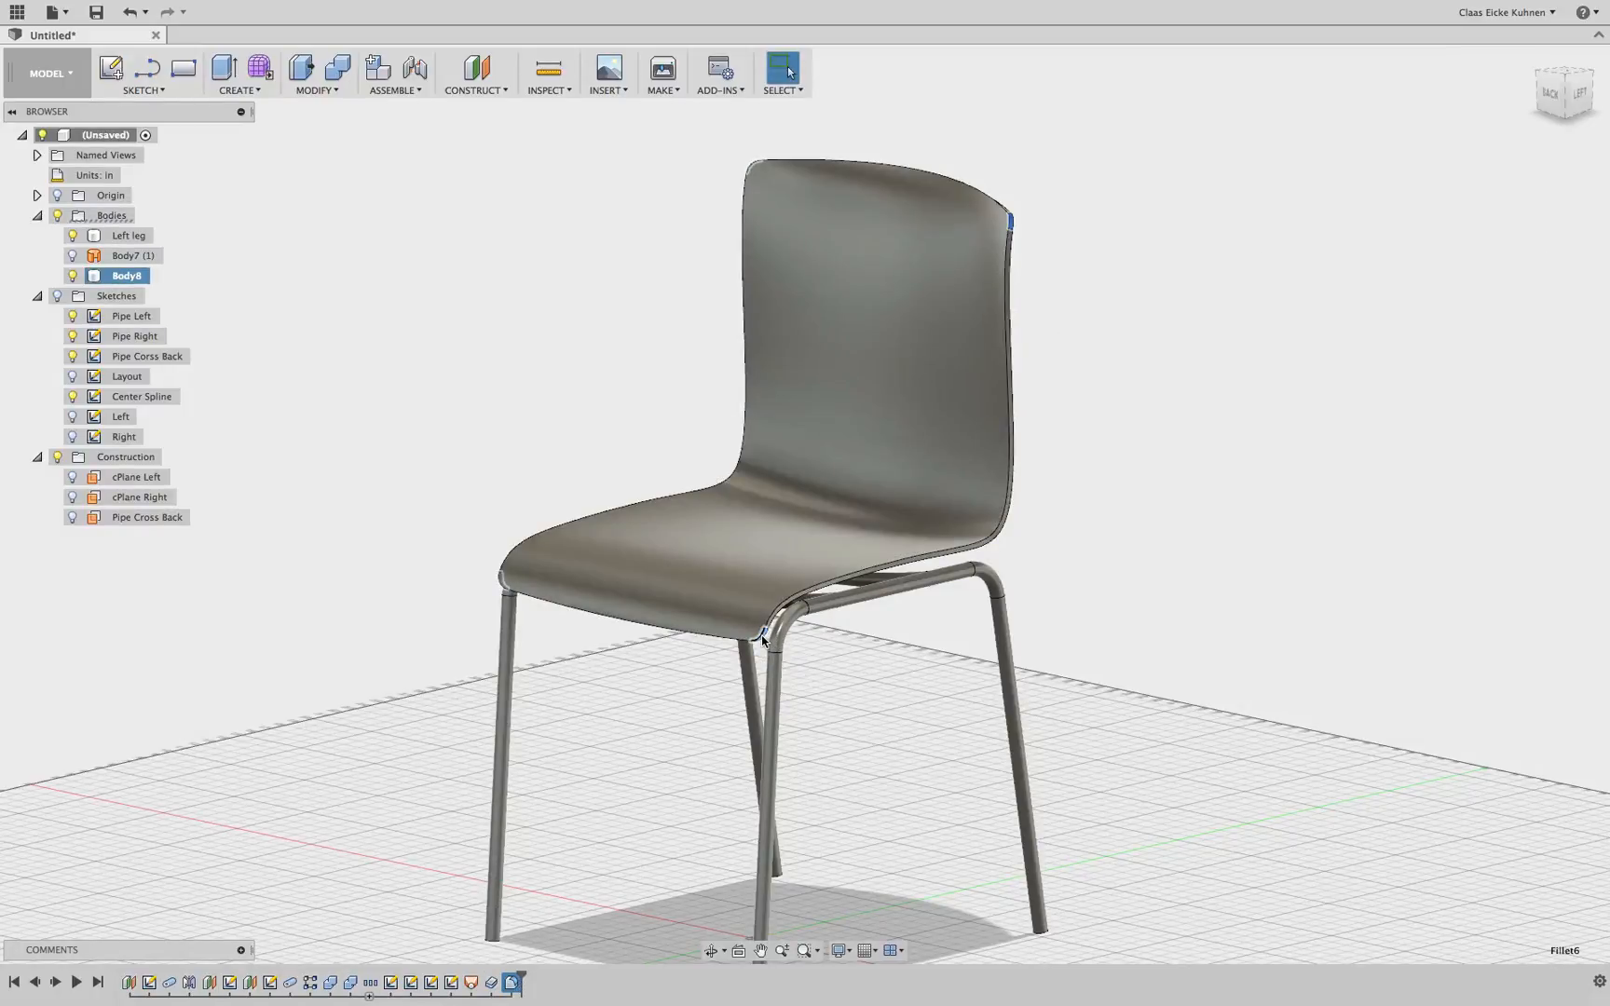
pyautogui.click(354, 265)
pyautogui.click(317, 89)
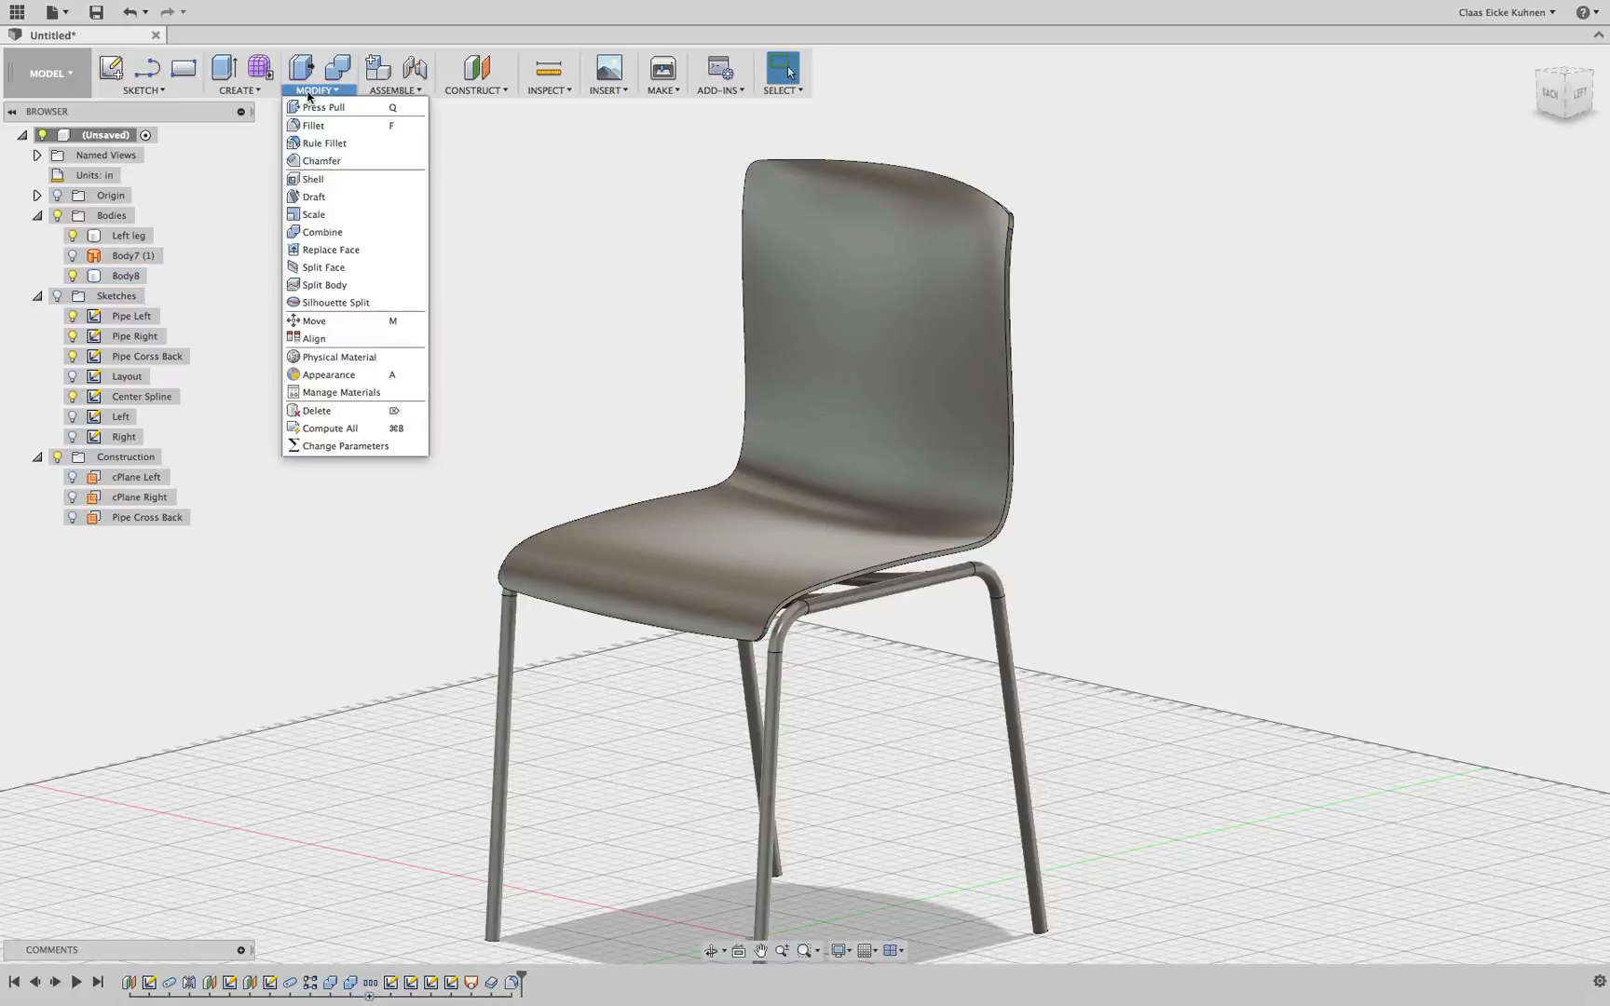
pyautogui.click(321, 129)
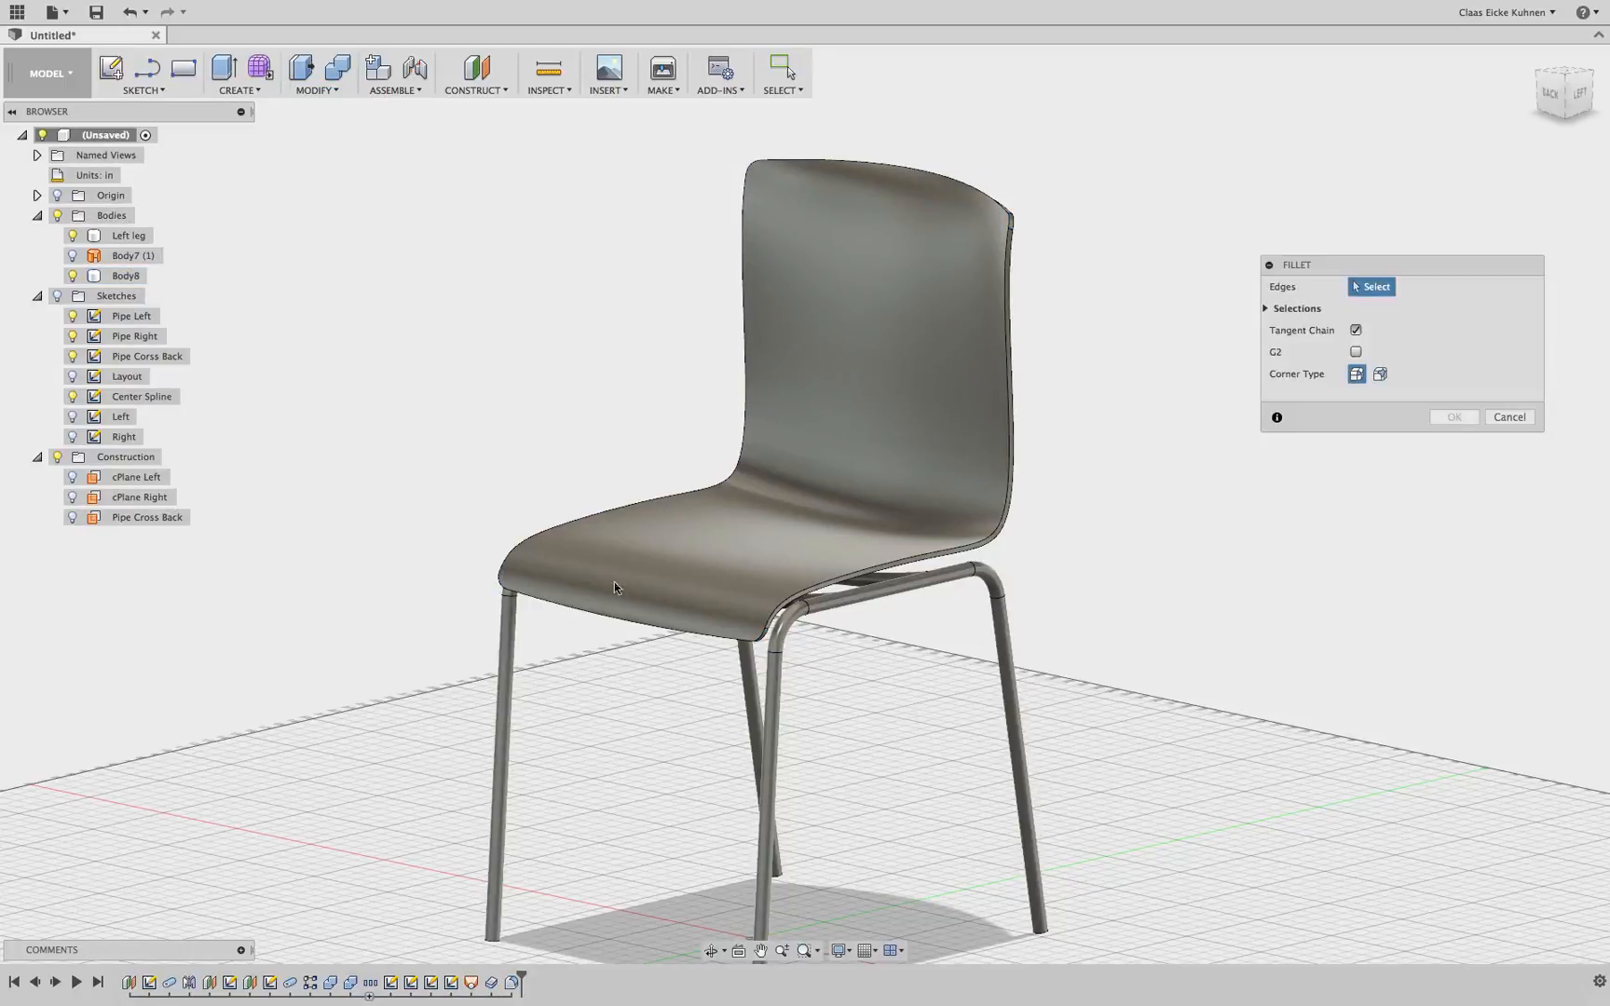
pyautogui.click(908, 551)
pyautogui.scroll(5, 998, 543)
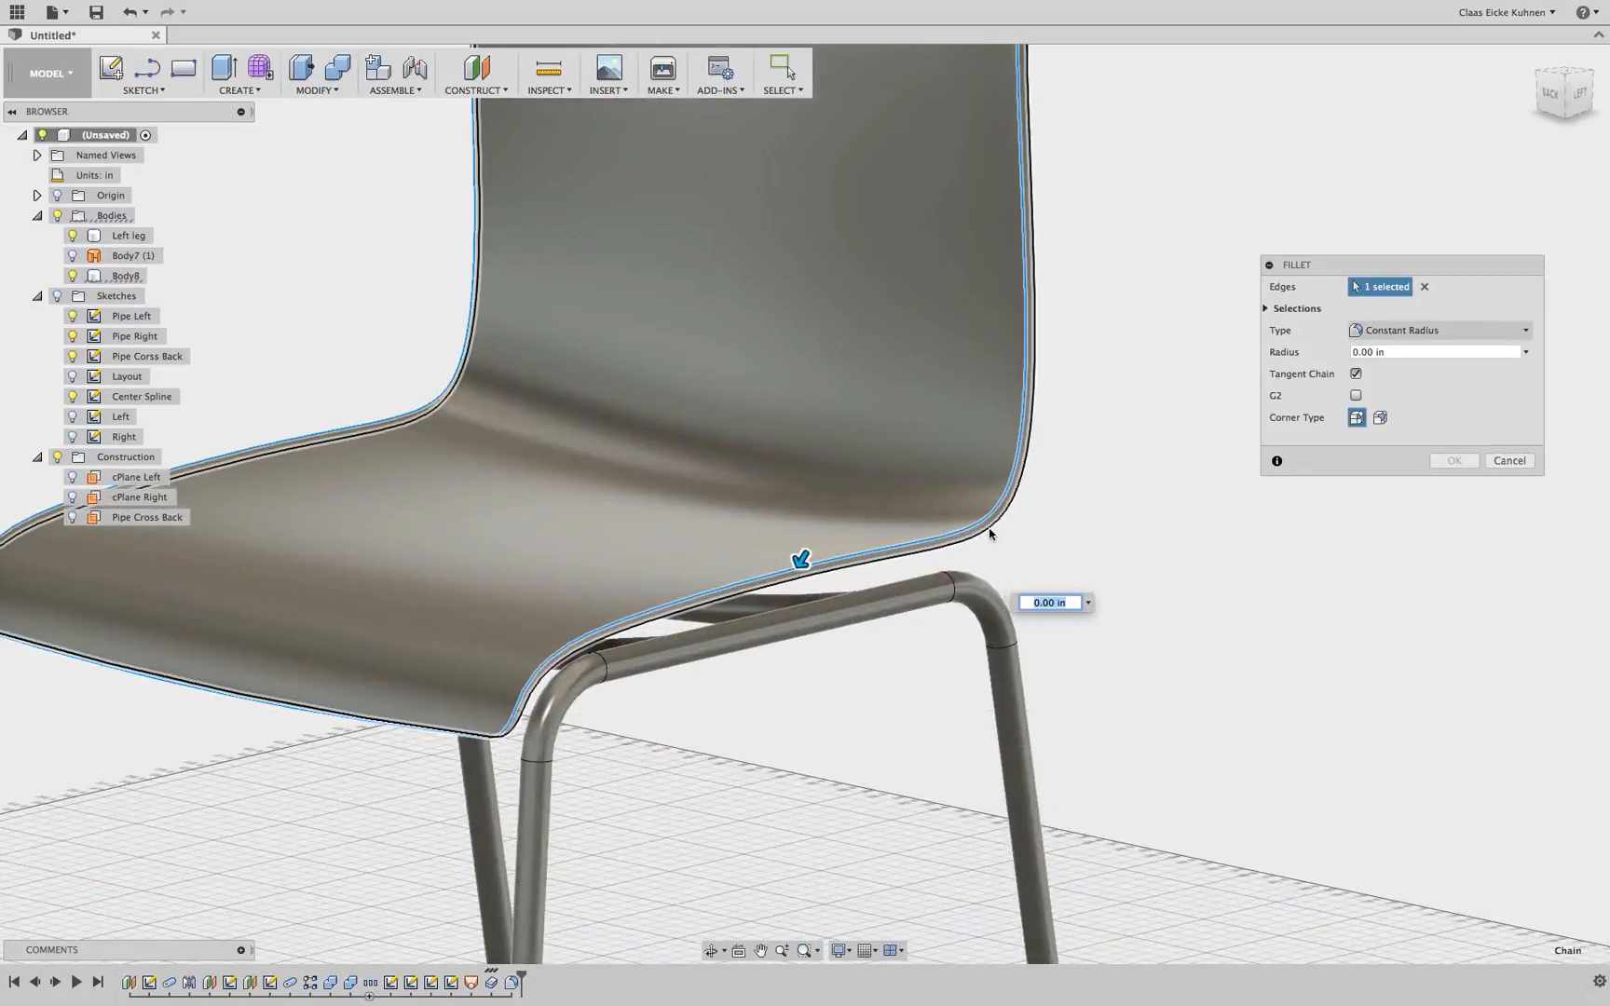
pyautogui.click(994, 550)
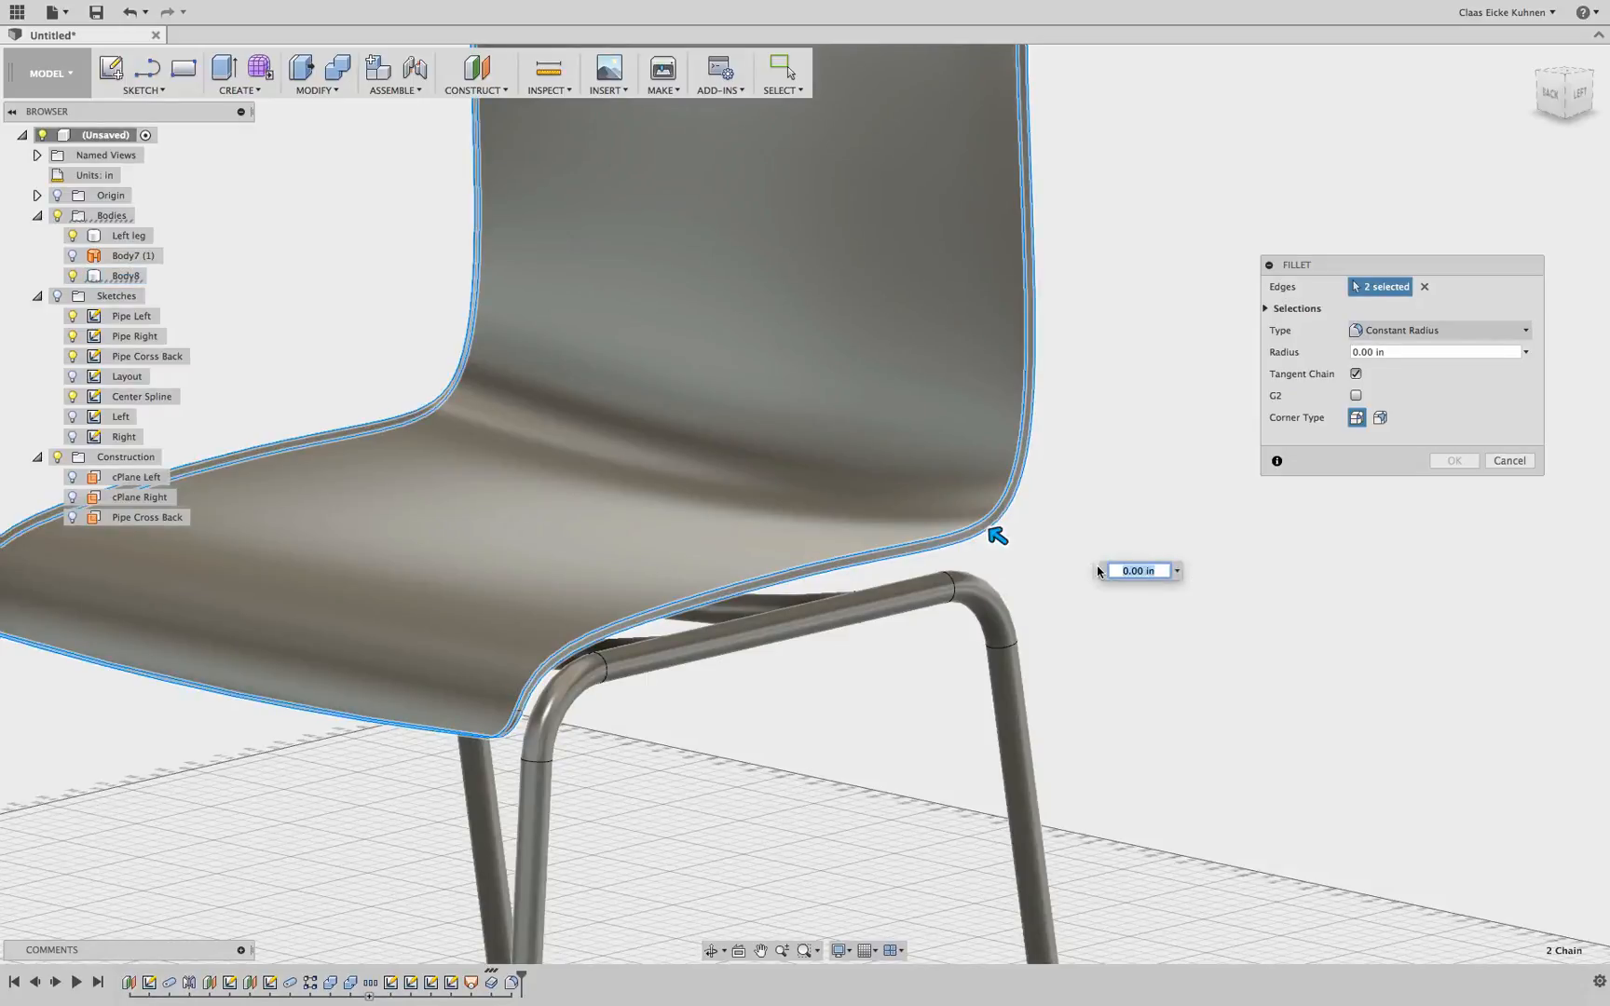
pyautogui.write('.1')
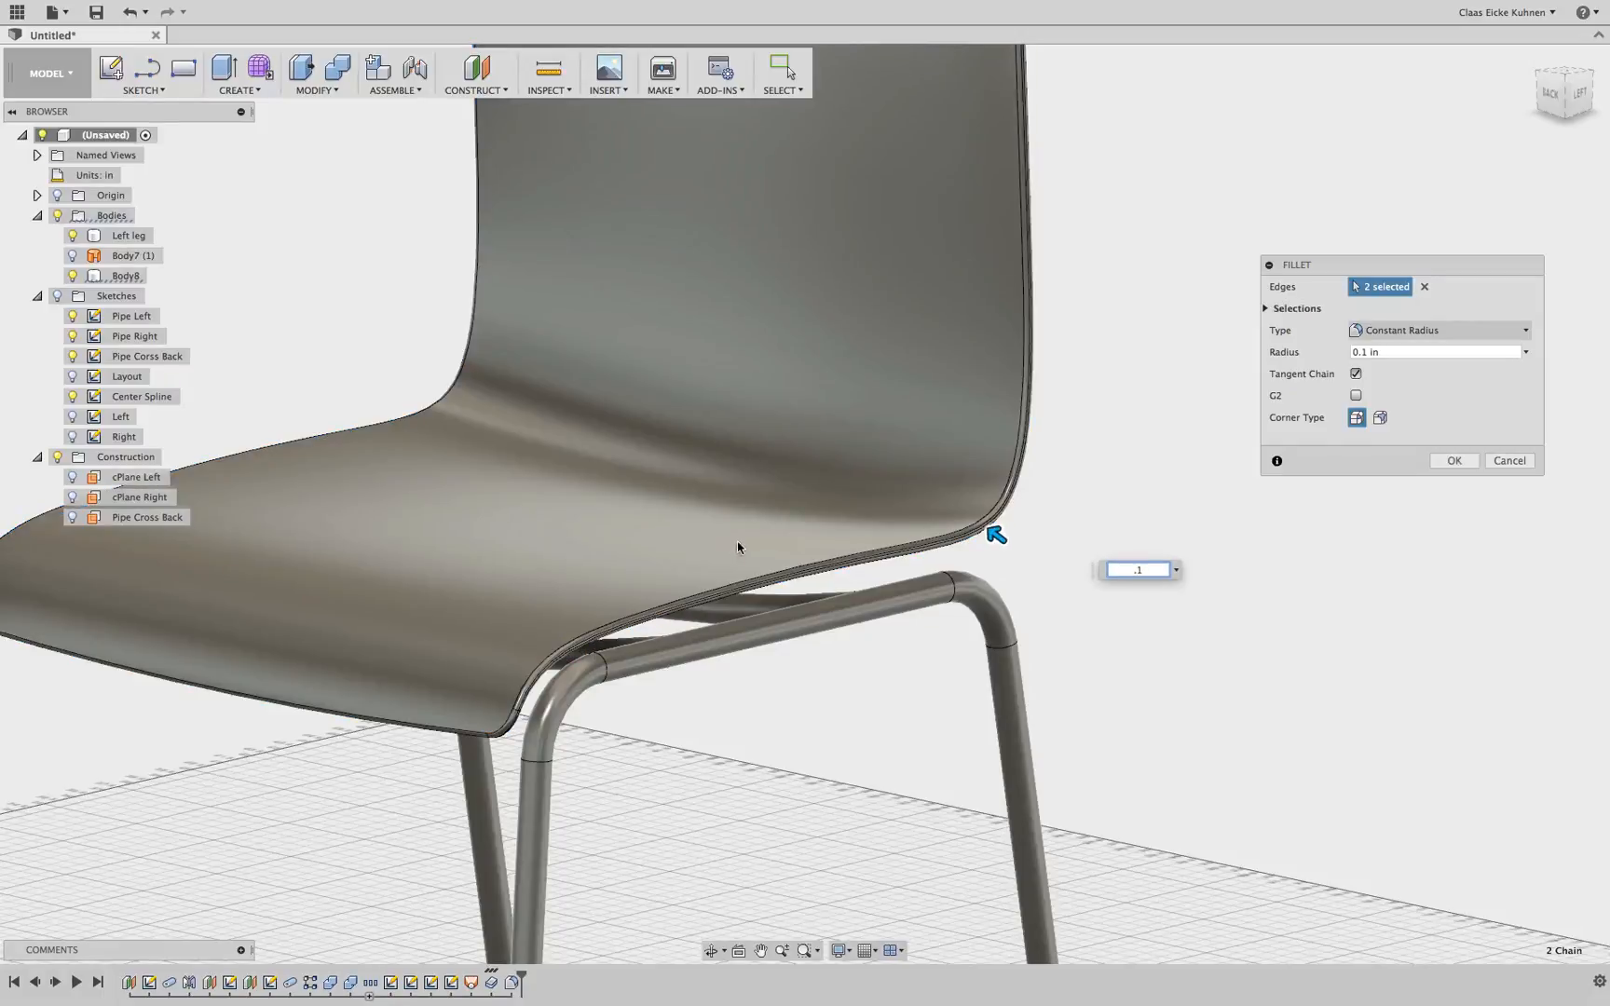
pyautogui.scroll(4, 1035, 507)
pyautogui.scroll(2, 1036, 508)
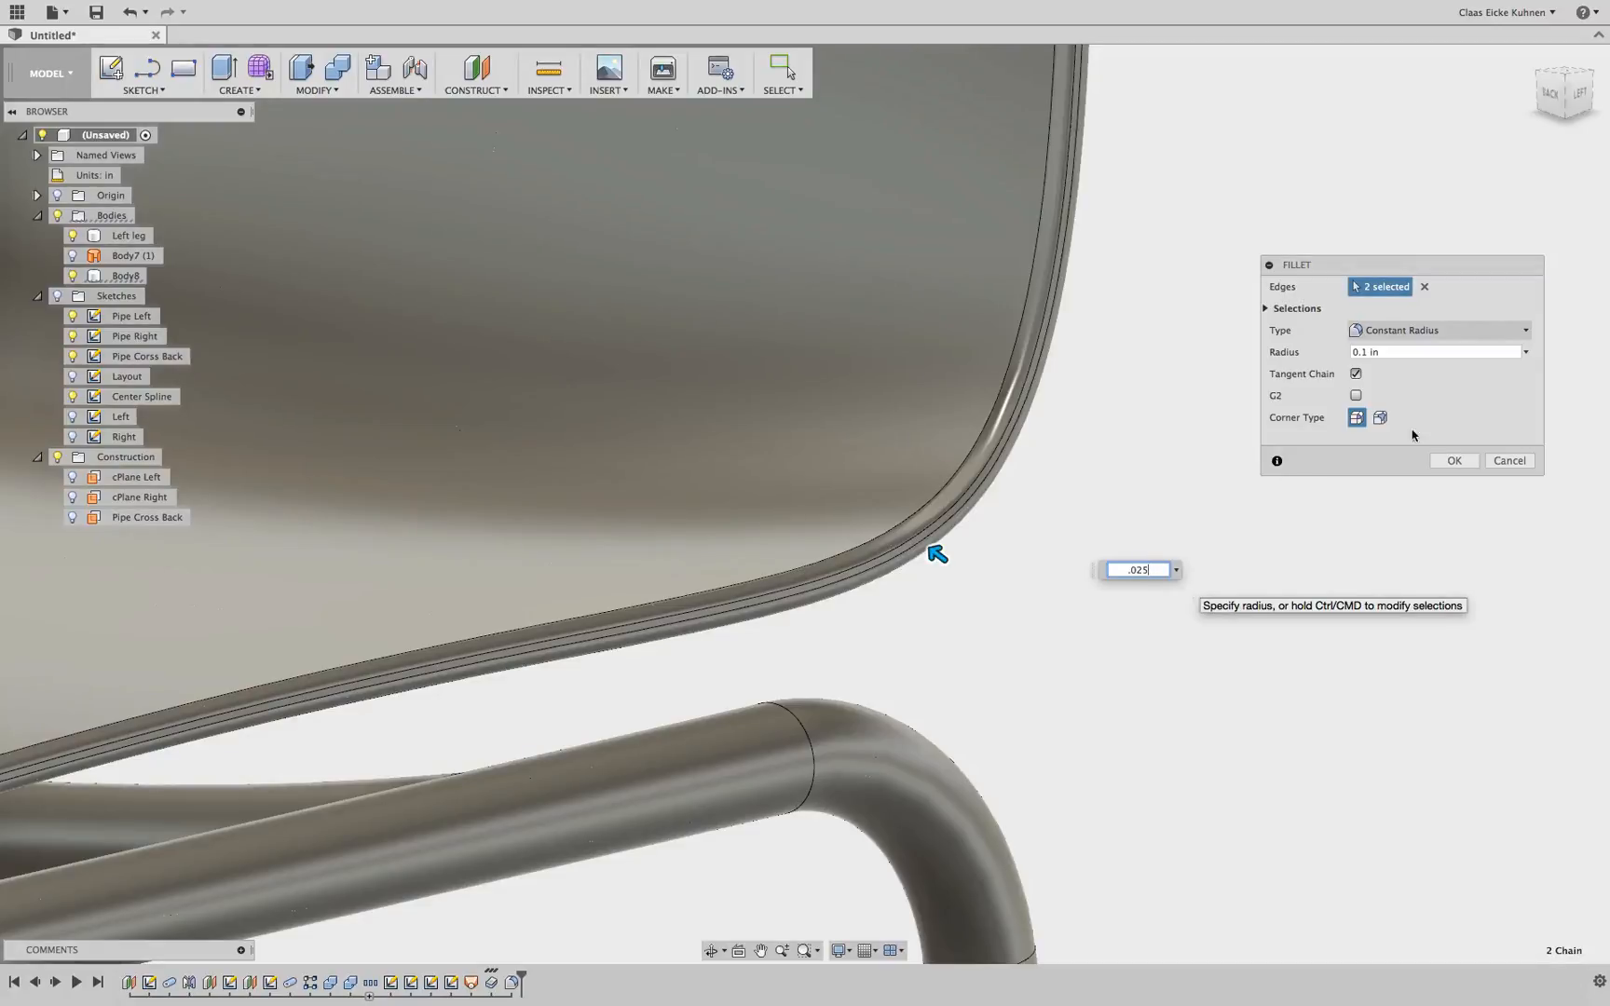
pyautogui.press('Return')
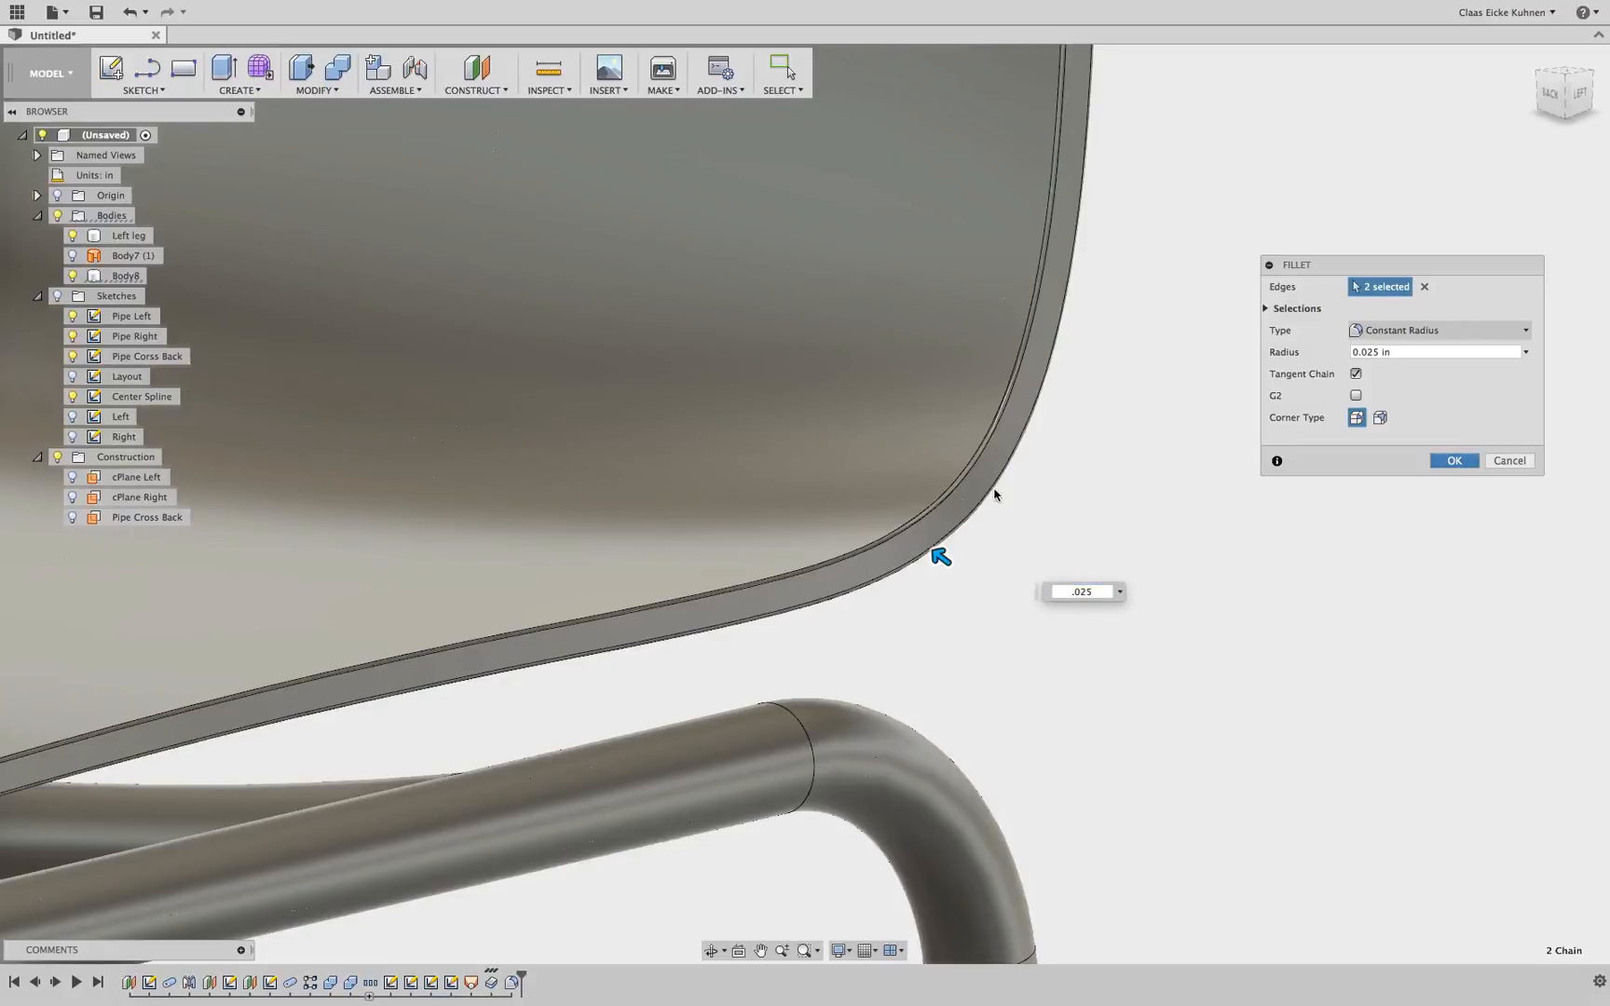
pyautogui.press('Return')
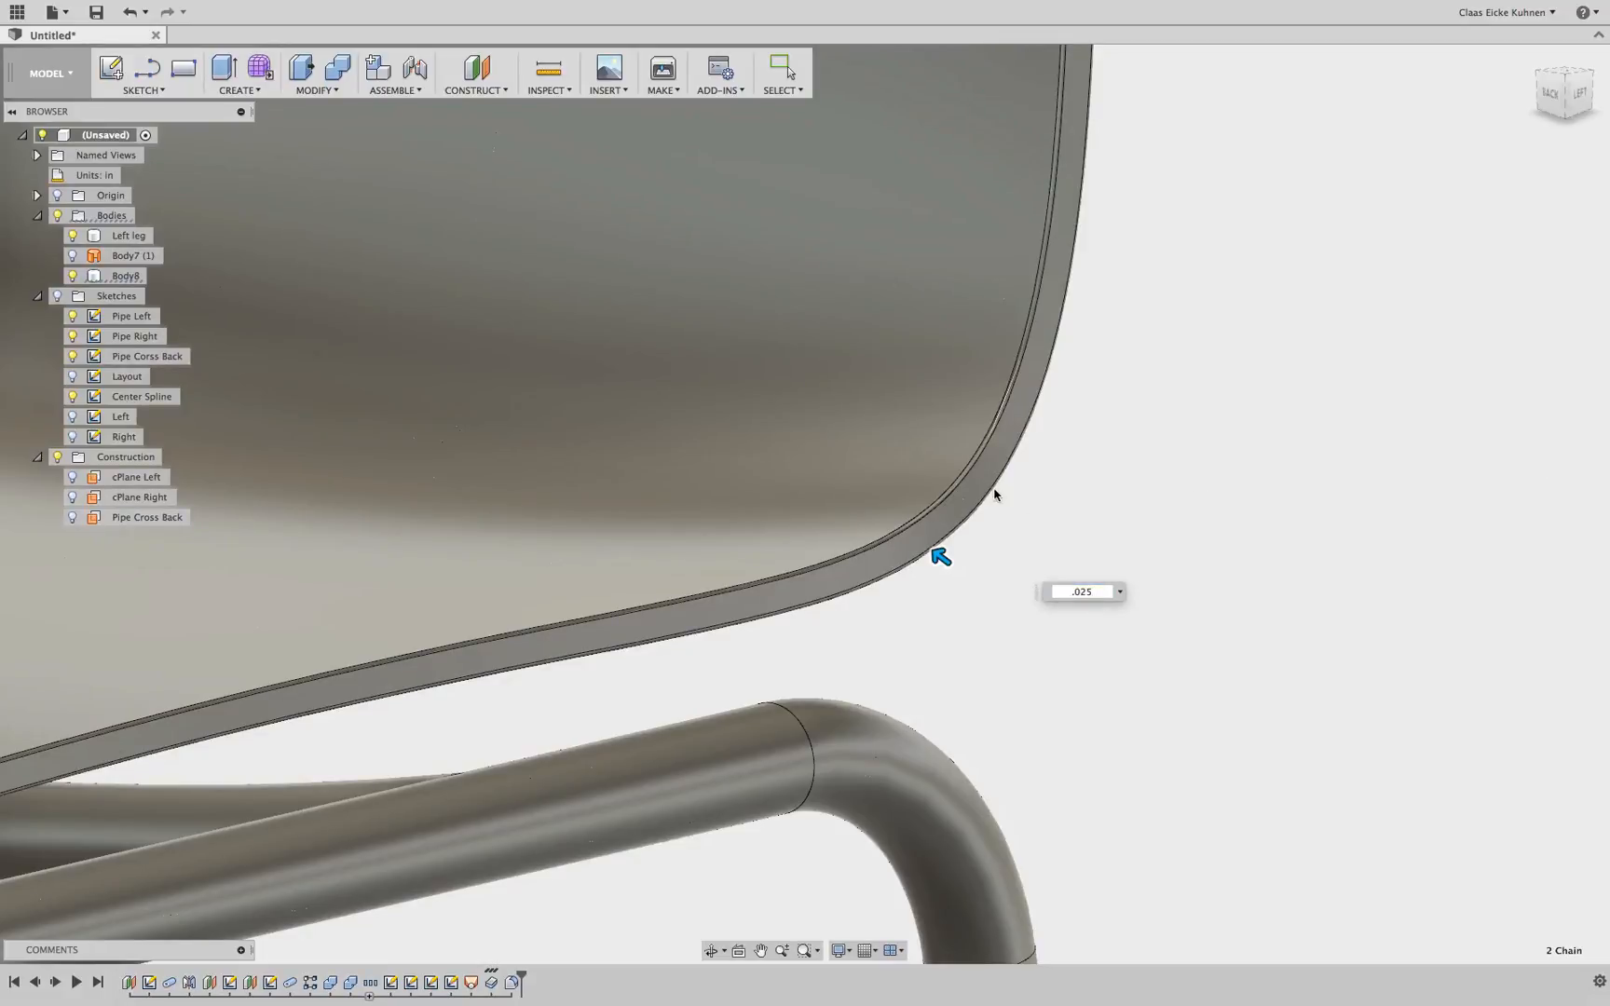
# Inspect the filleted seat shell from side, perspective and front views
pyautogui.scroll(-10, 995, 493)
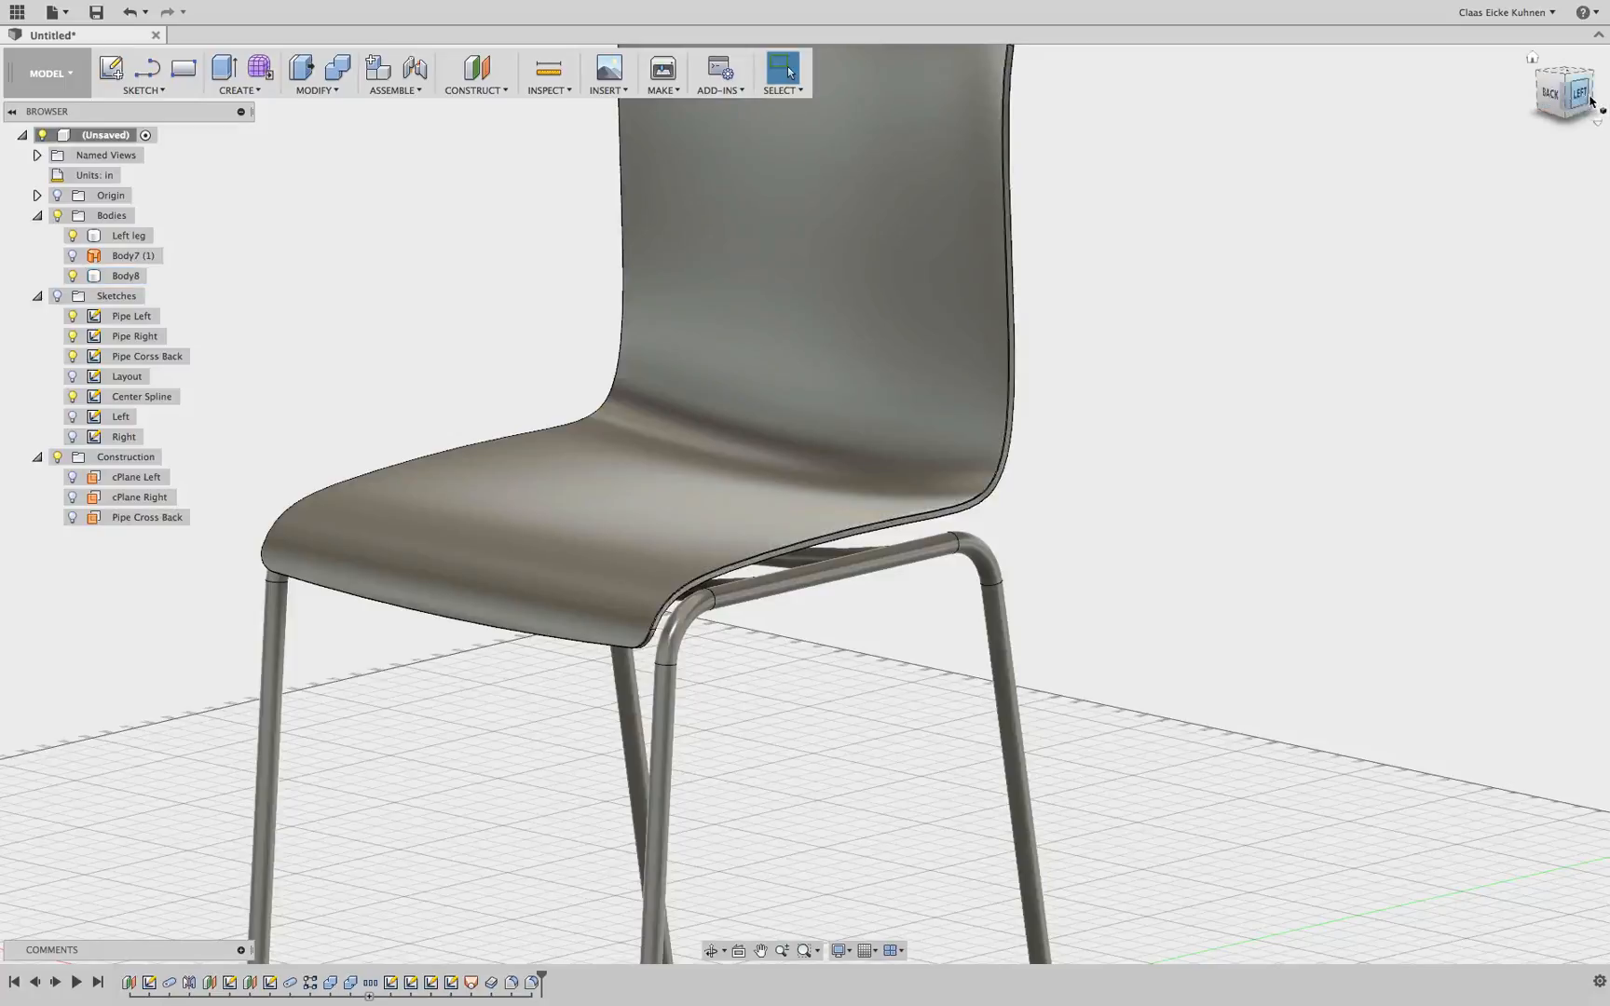
pyautogui.click(1583, 95)
pyautogui.moveTo(1262, 414); pyautogui.dragTo(1066, 370, button='middle')
pyautogui.moveTo(1567, 102); pyautogui.dragTo(1439, 296)
pyautogui.scroll(-5, 1441, 298)
pyautogui.click(1551, 96)
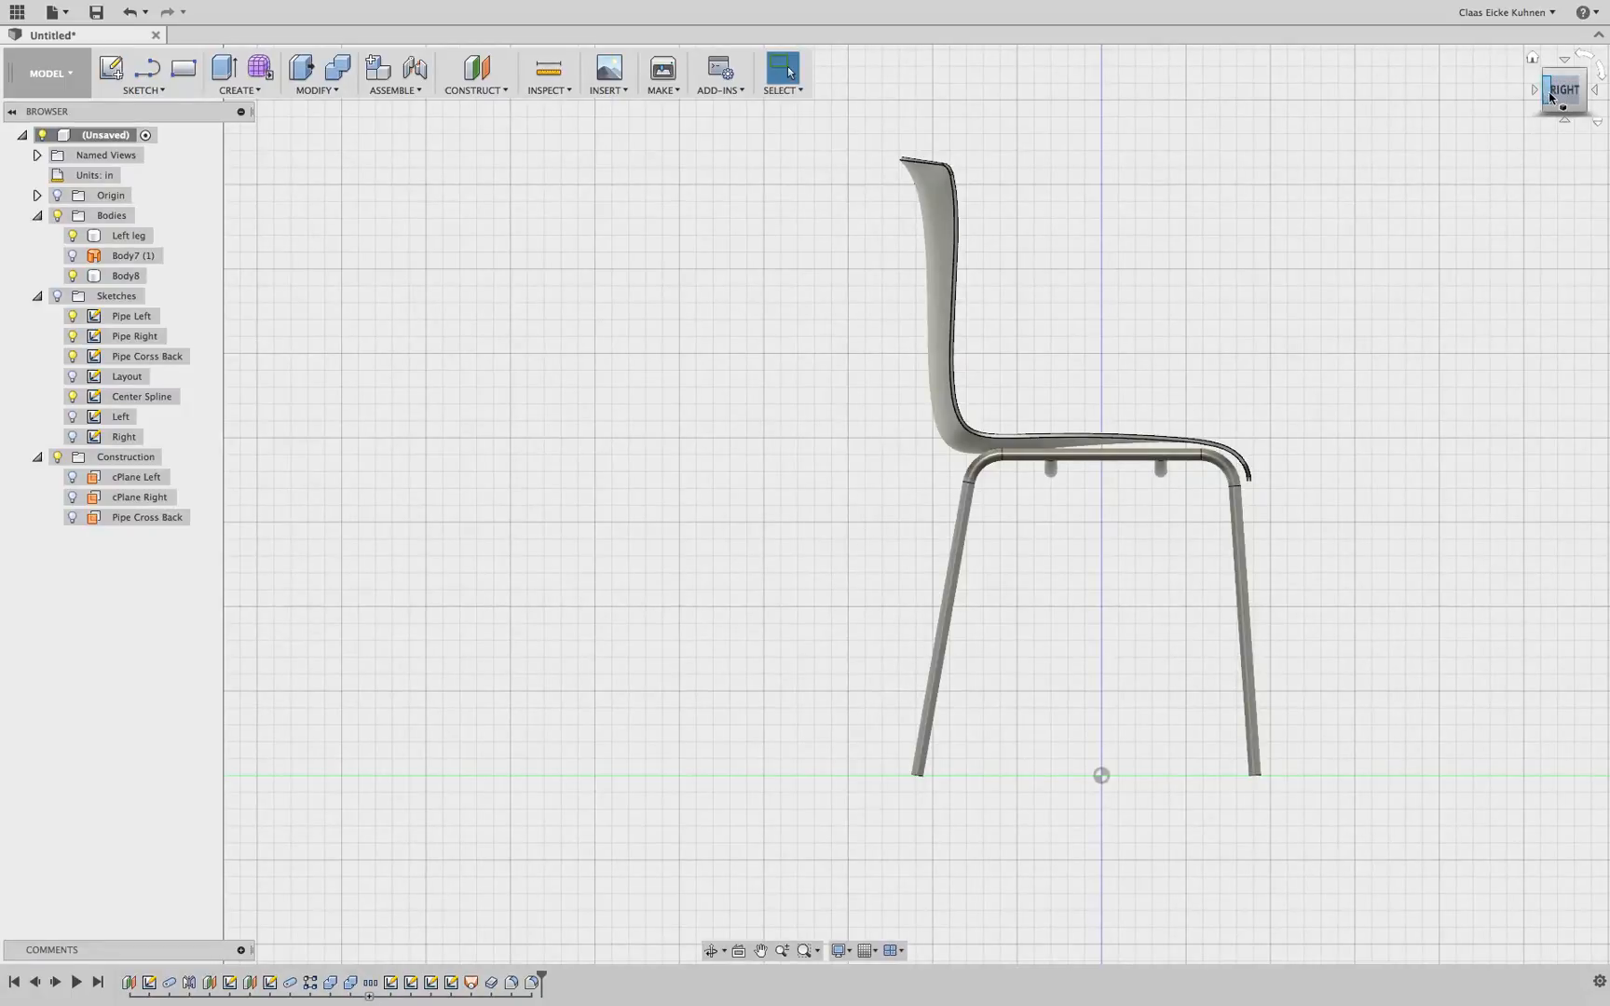
pyautogui.moveTo(1550, 96); pyautogui.dragTo(1341, 99)
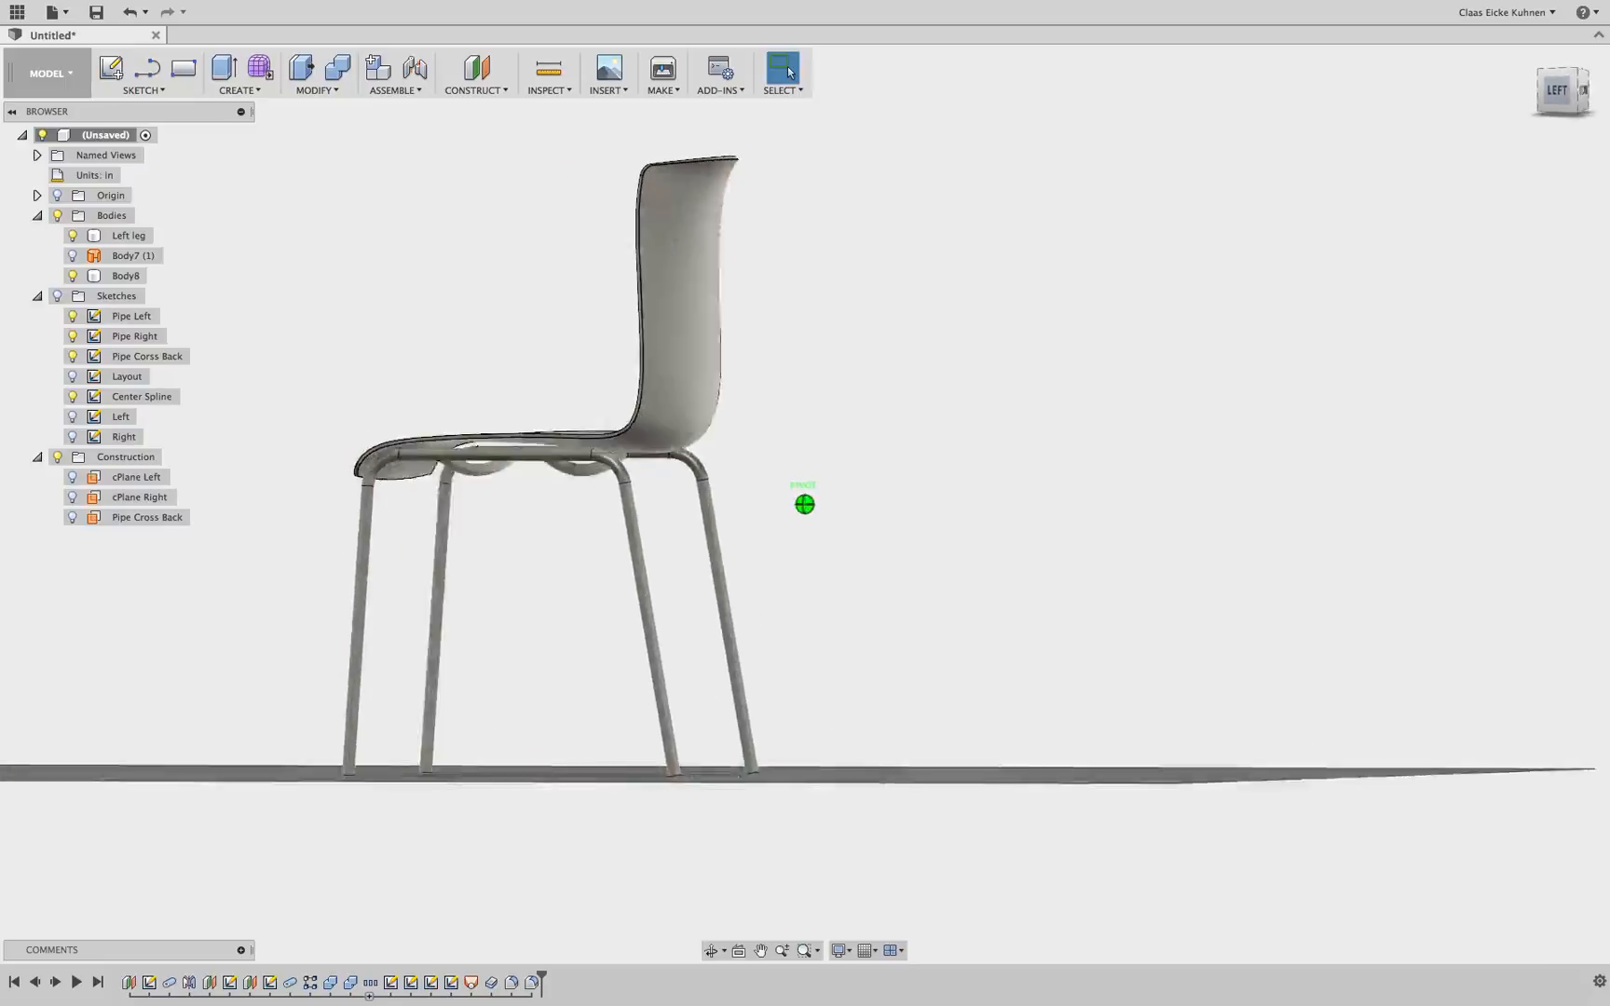
pyautogui.moveTo(1155, 402)
pyautogui.keyDown('shift'); pyautogui.mouseDown(button='middle')
pyautogui.moveTo(1010, 410)
pyautogui.moveTo(959, 436)
pyautogui.mouseUp(button='middle'); pyautogui.keyUp('shift')
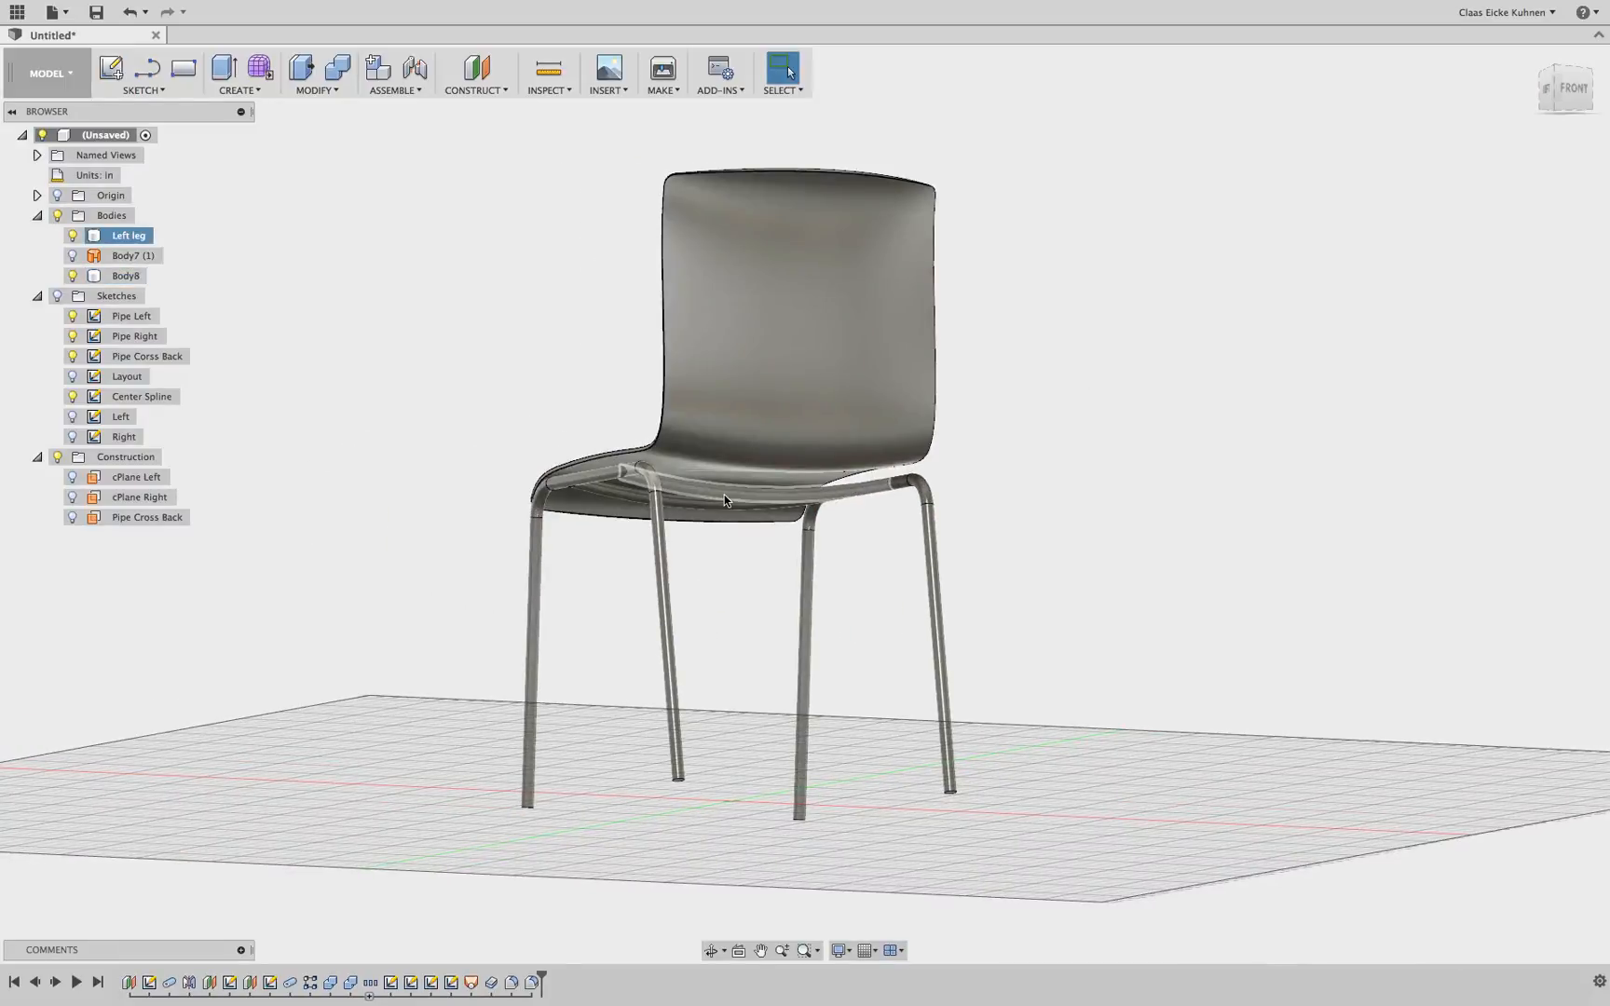
pyautogui.scroll(5, 724, 500)
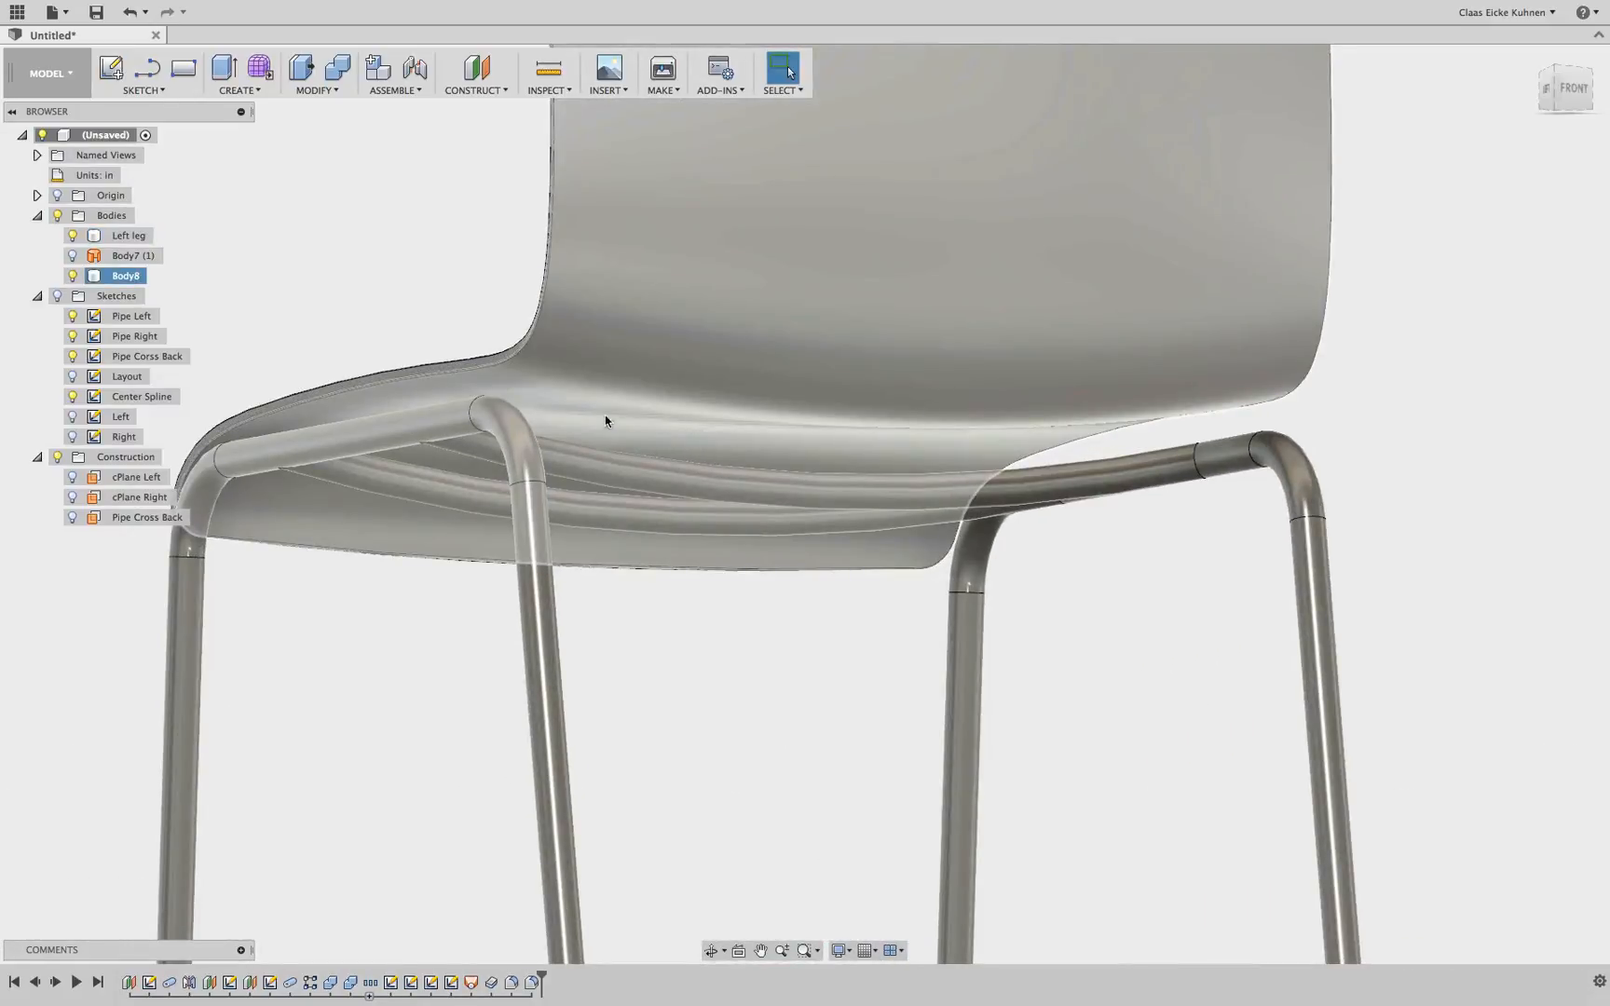
pyautogui.click(1571, 90)
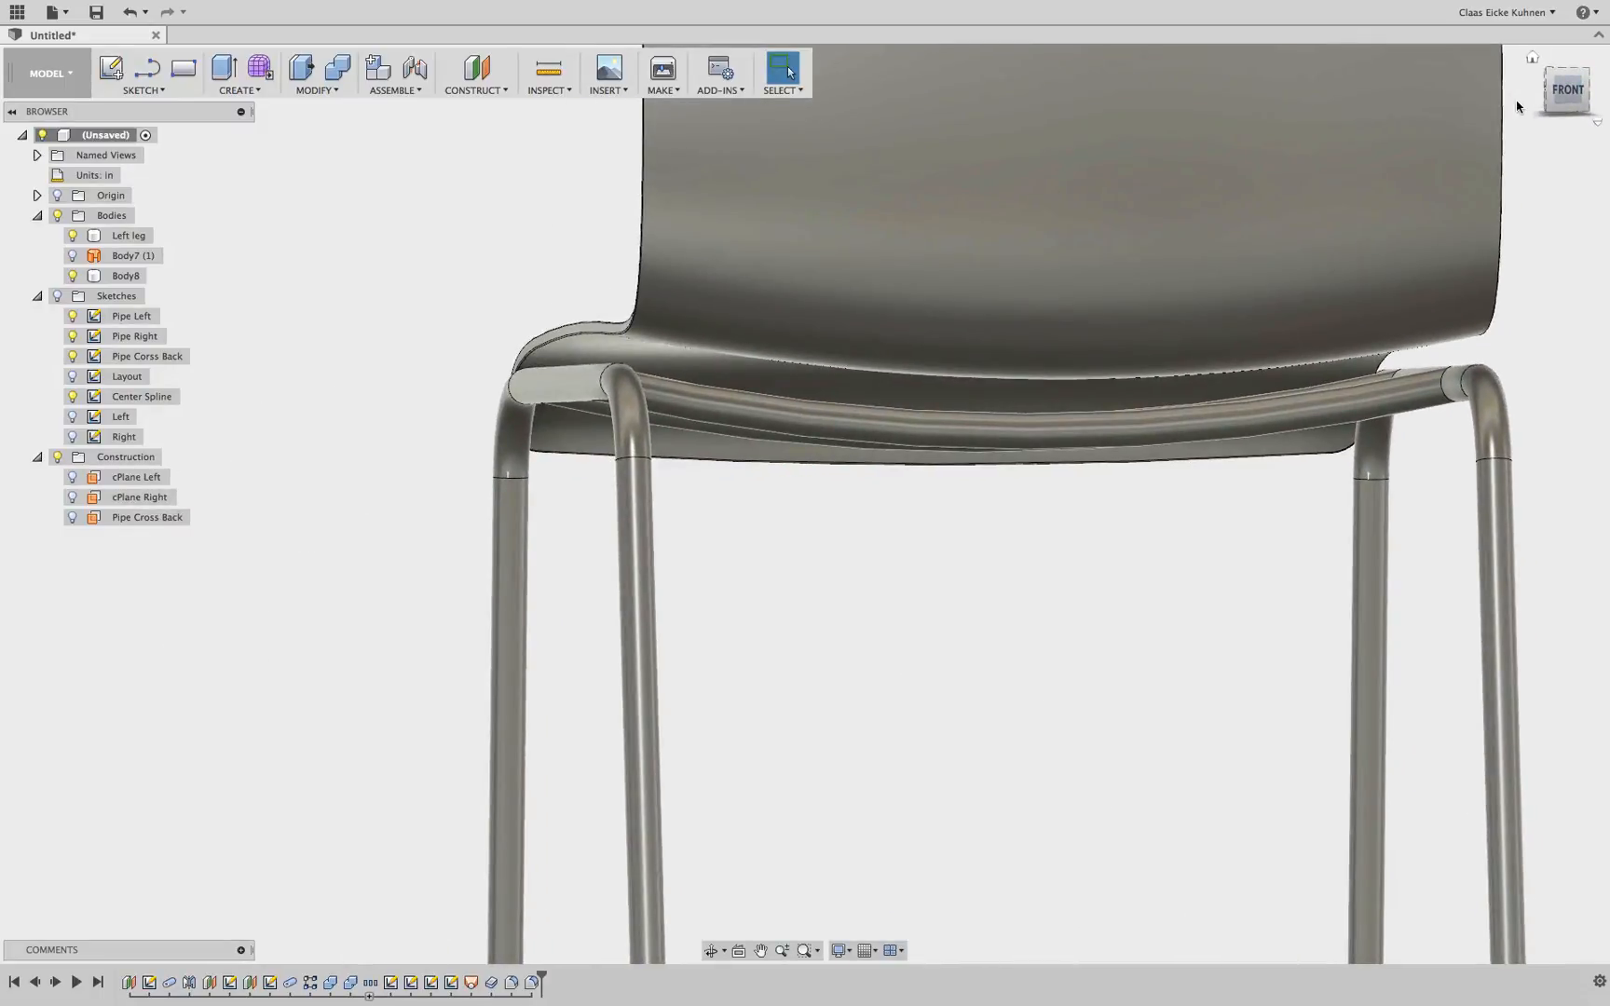
# Examine where the seat shell meets the front pipe and legs from the front view
pyautogui.click(1567, 89)
pyautogui.moveTo(1300, 466); pyautogui.dragTo(887, 578, button='middle')
pyautogui.click(424, 501)
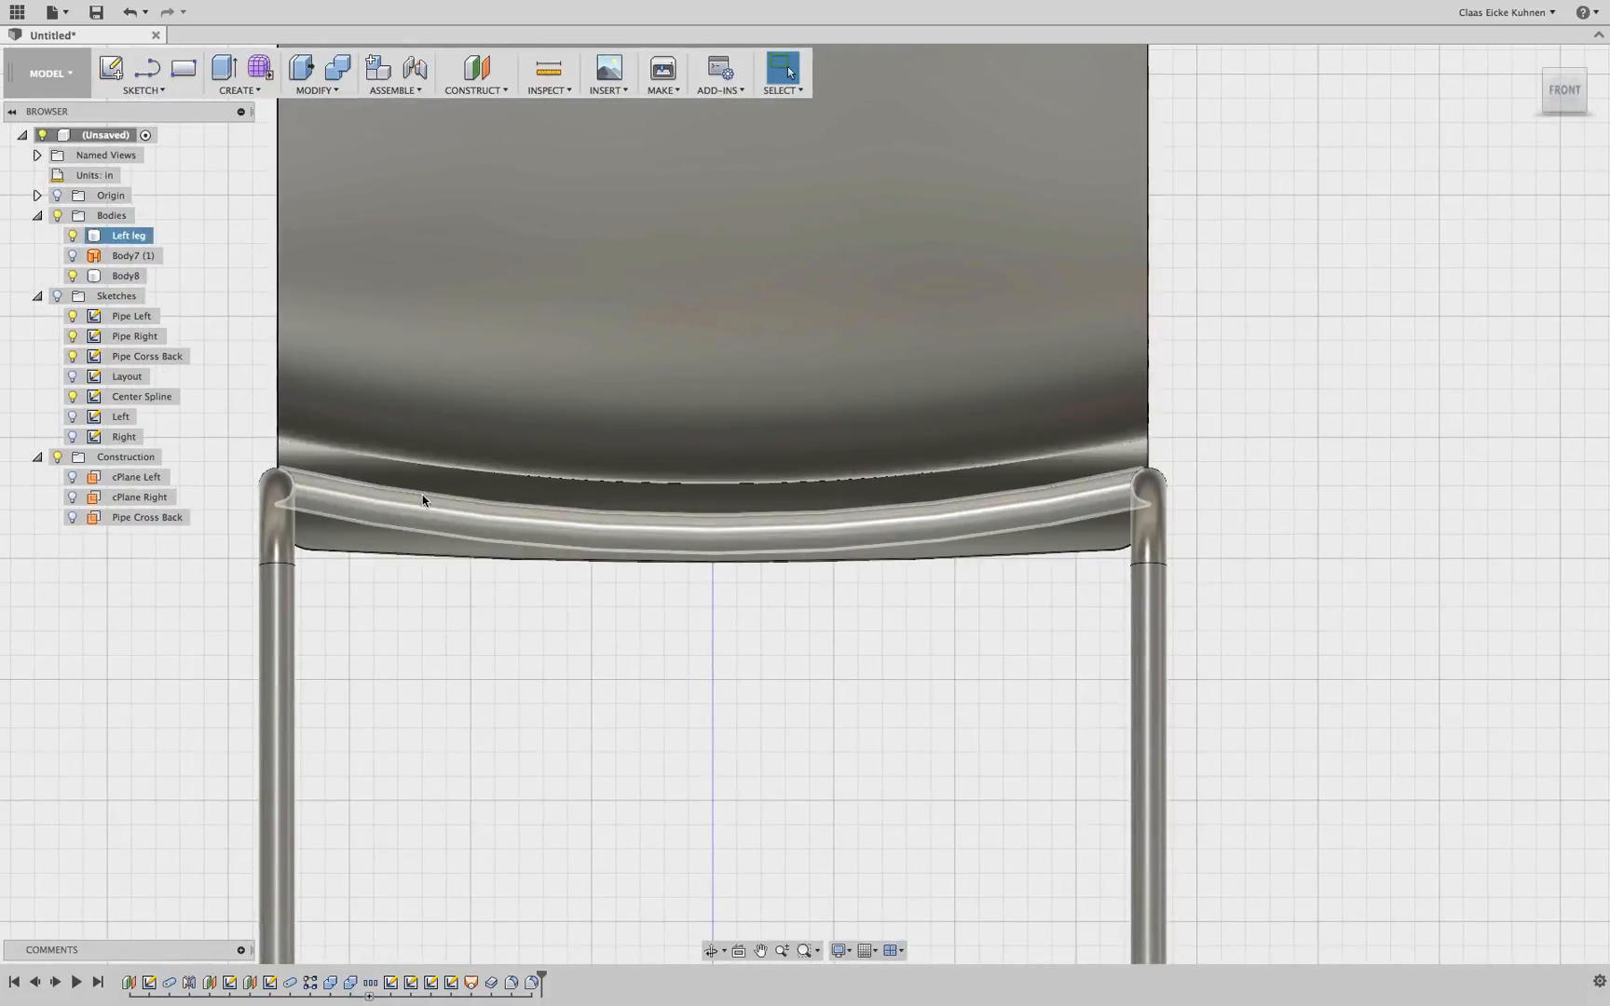
pyautogui.click(290, 441)
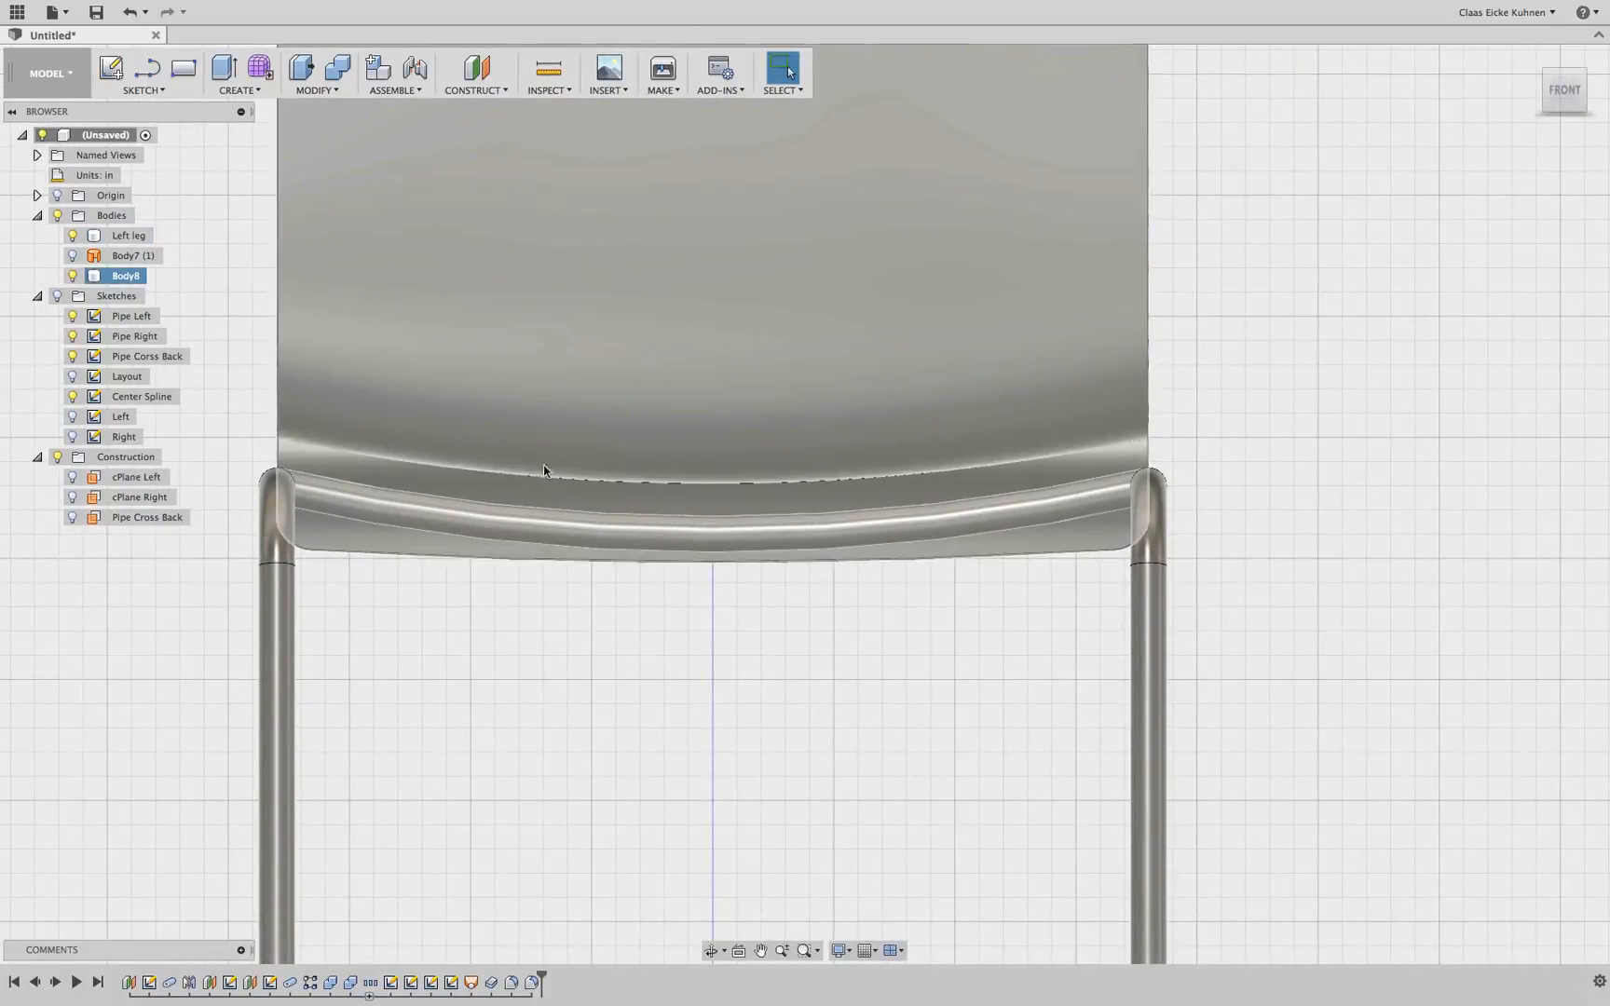
pyautogui.click(918, 517)
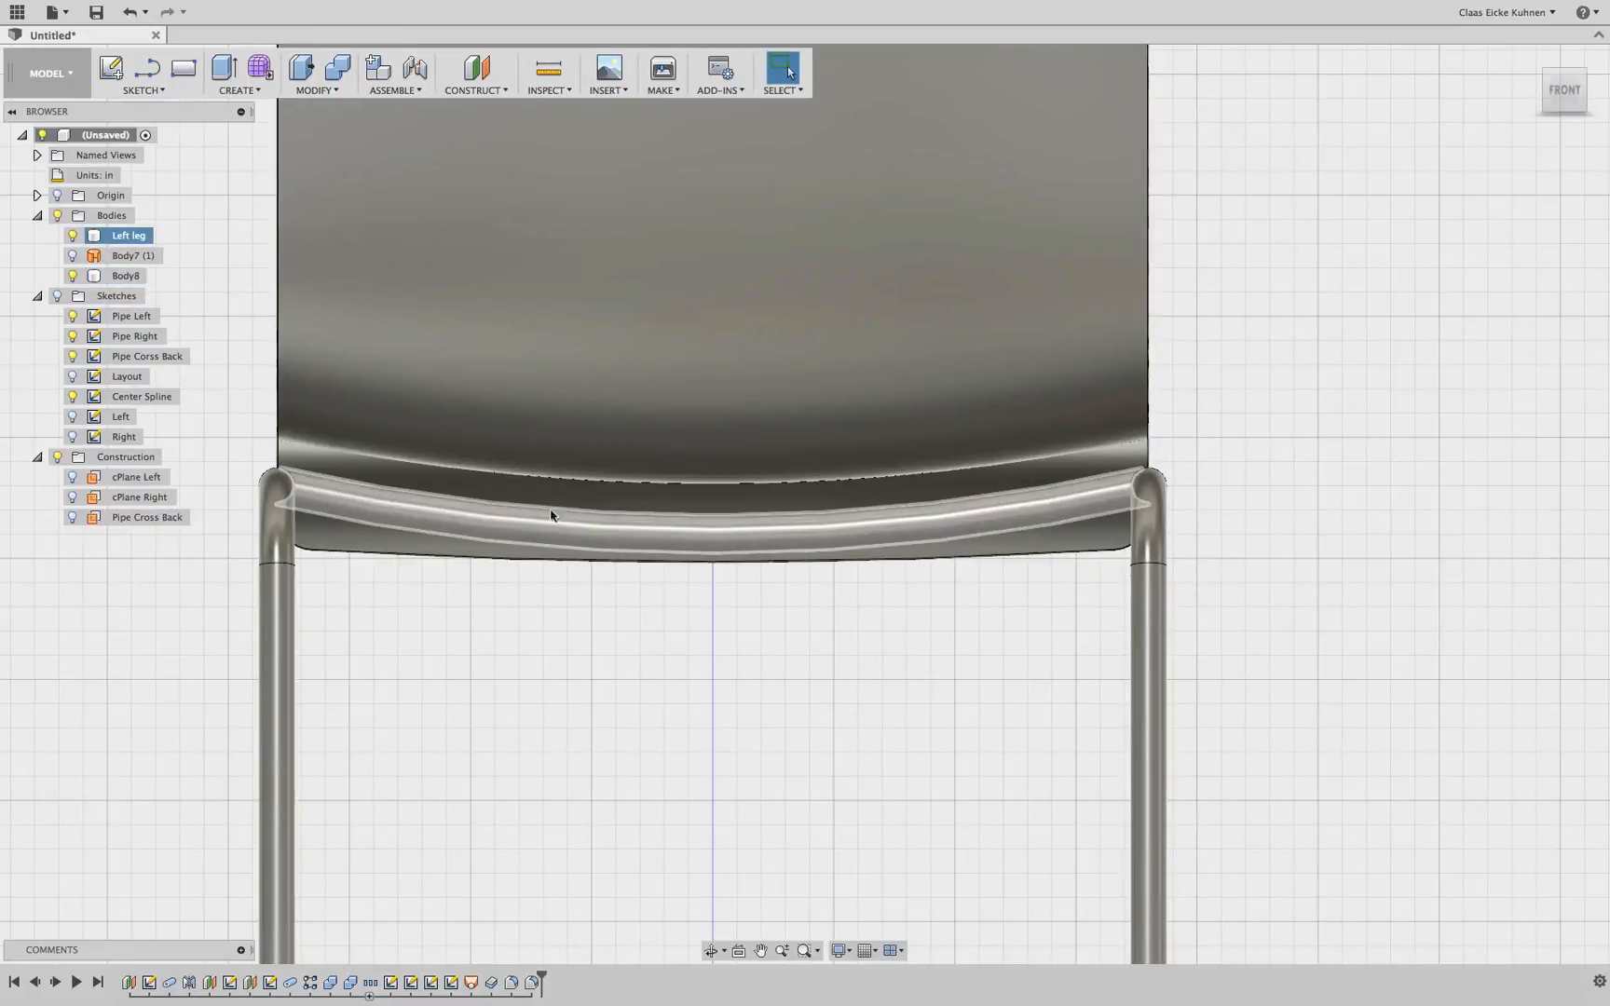
pyautogui.click(333, 470)
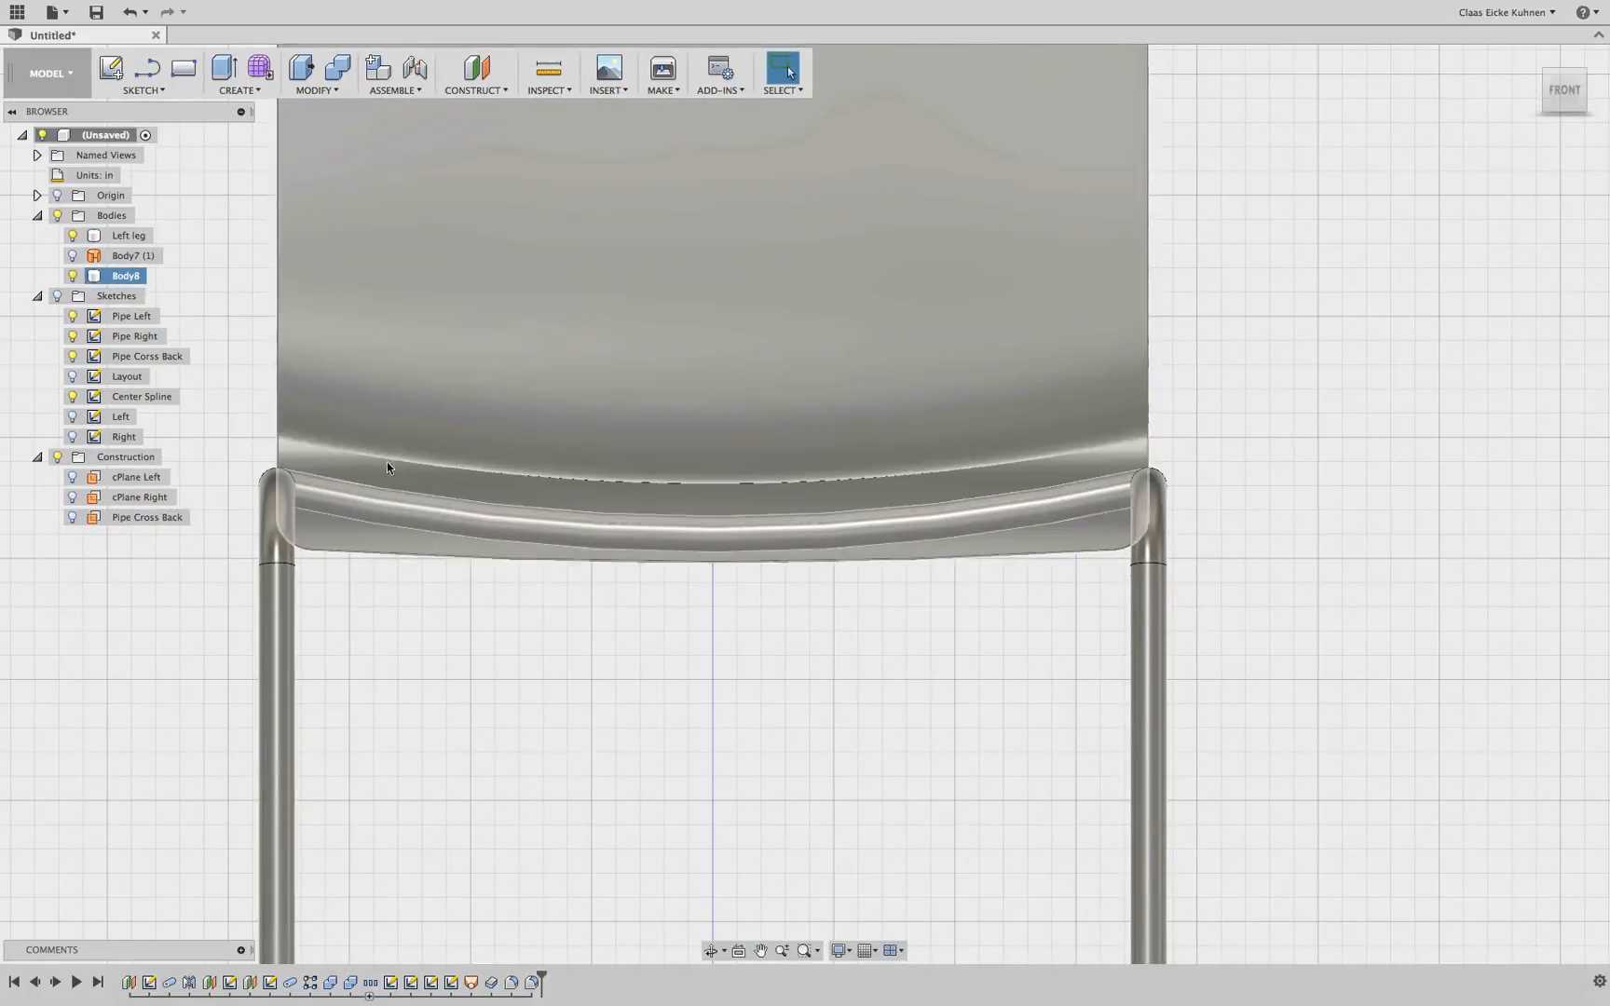
# Inspect the cross braces under the seat and the seat shell profile from side and angled views
pyautogui.moveTo(1573, 86)
pyautogui.mouseDown()
pyautogui.moveTo(316, 575)
pyautogui.moveTo(611, 646)
pyautogui.moveTo(669, 677)
pyautogui.moveTo(686, 664)
pyautogui.mouseUp()
pyautogui.keyDown('shift'); pyautogui.moveTo(805, 504); pyautogui.dragTo(873, 453, button='middle'); pyautogui.keyUp('shift')
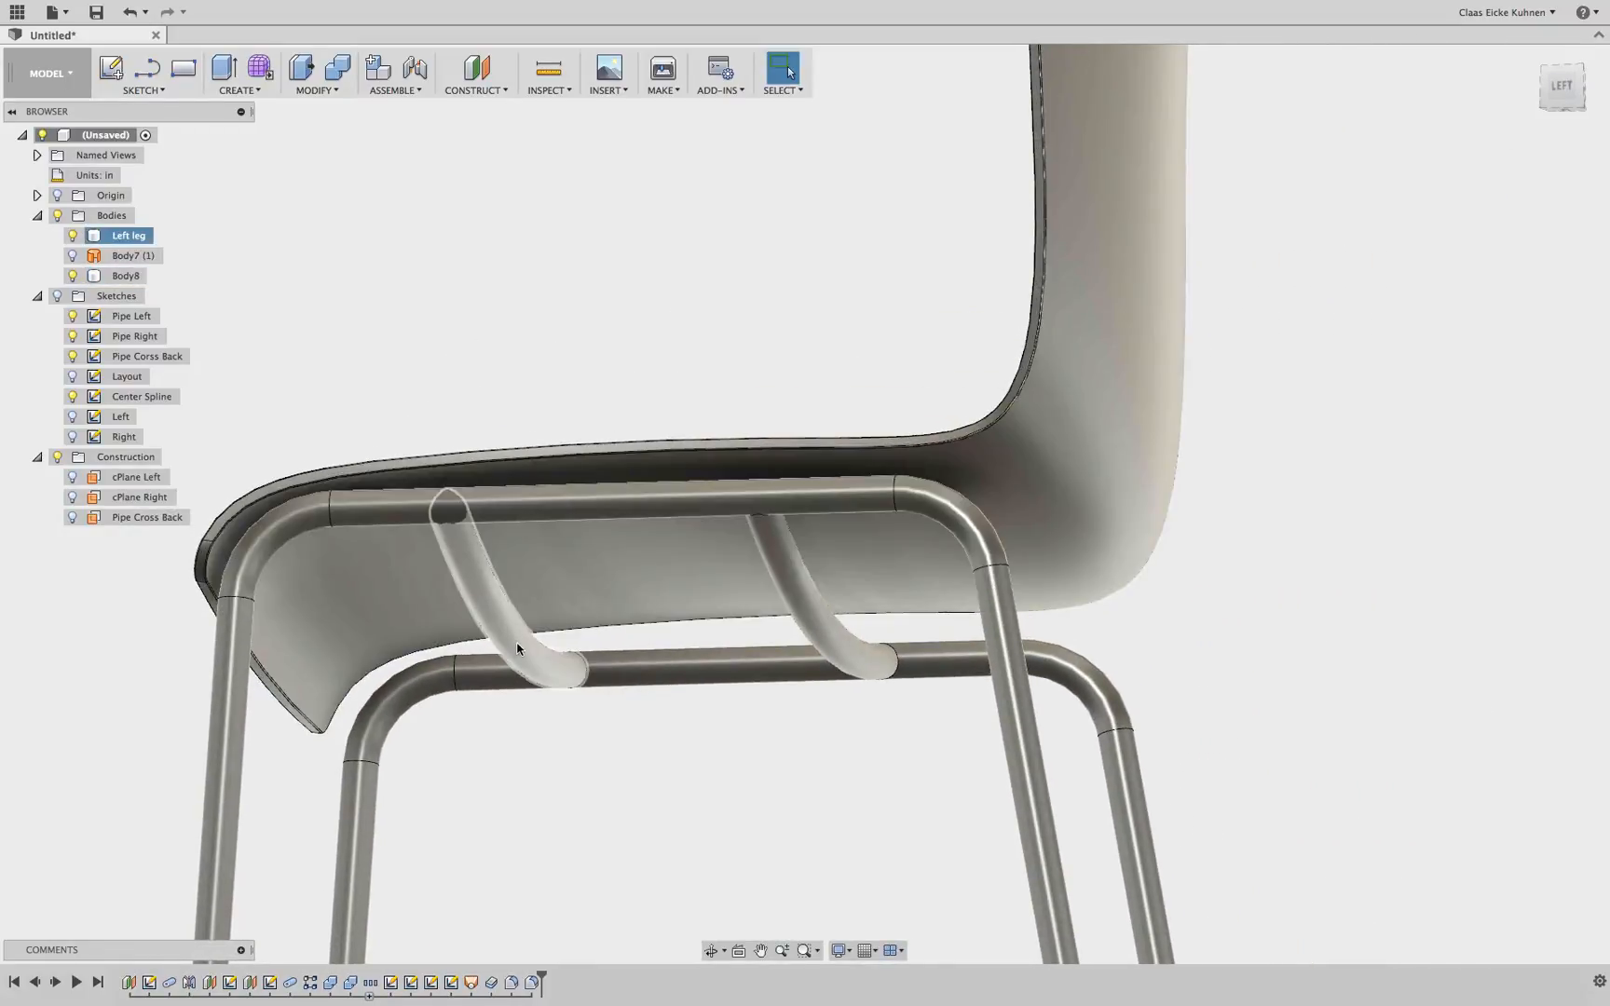
pyautogui.click(518, 650)
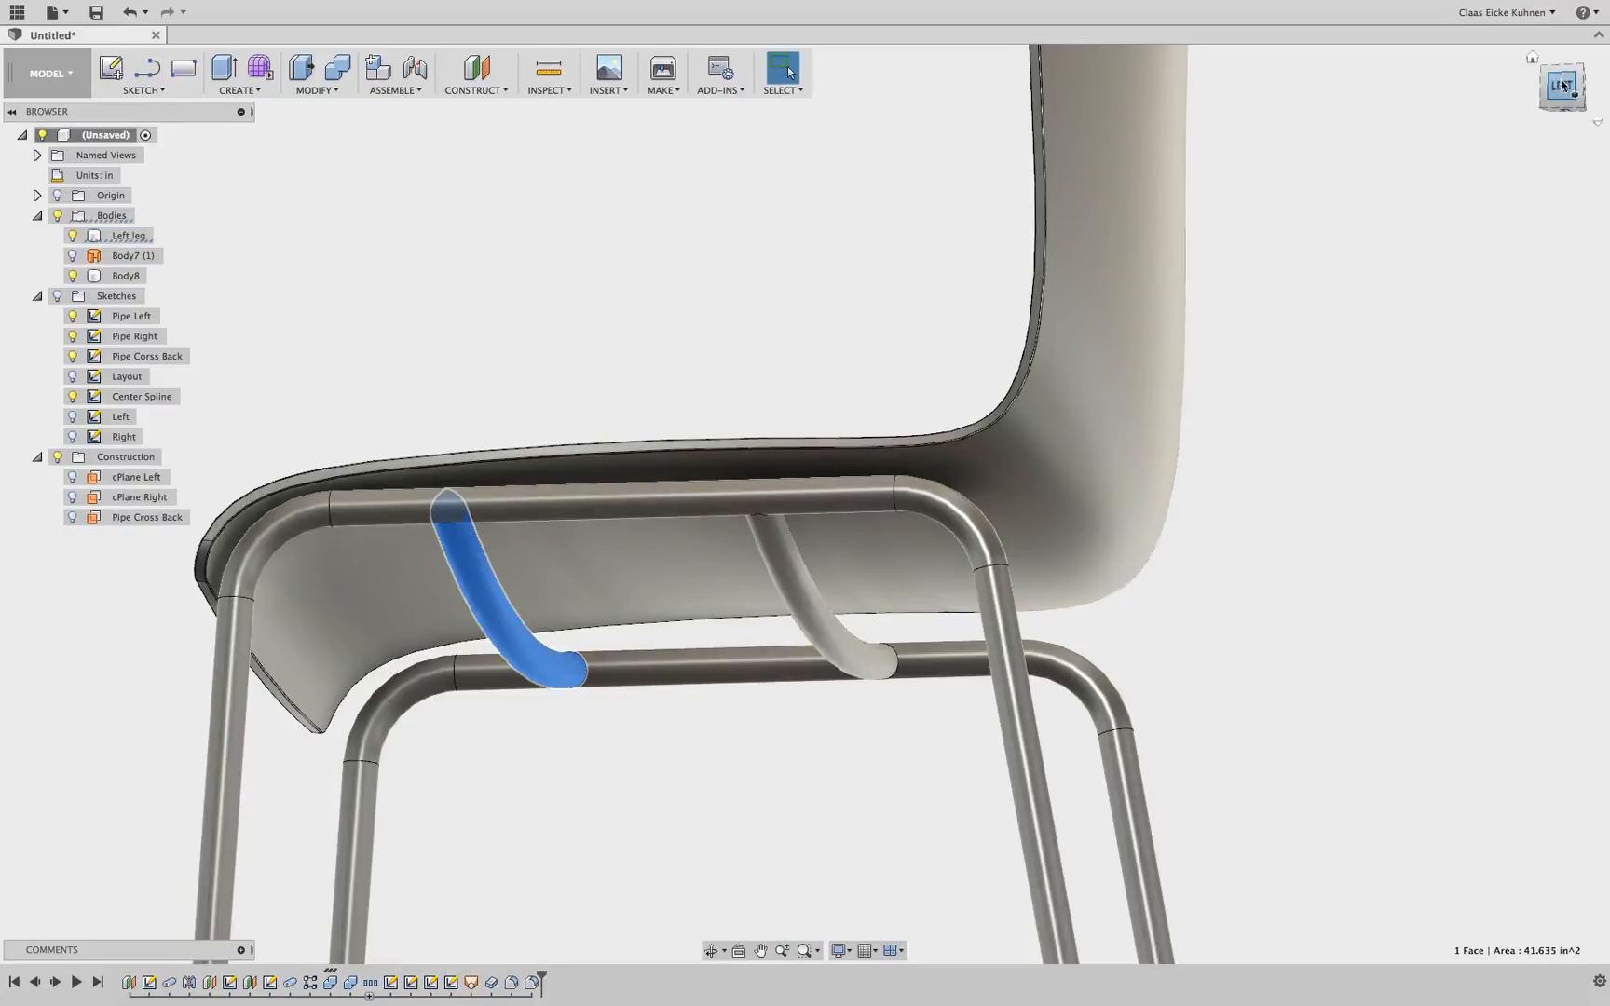
pyautogui.moveTo(1560, 79)
pyautogui.mouseDown()
pyautogui.moveTo(1527, 95)
pyautogui.moveTo(1553, 106)
pyautogui.moveTo(1554, 89)
pyautogui.mouseUp()
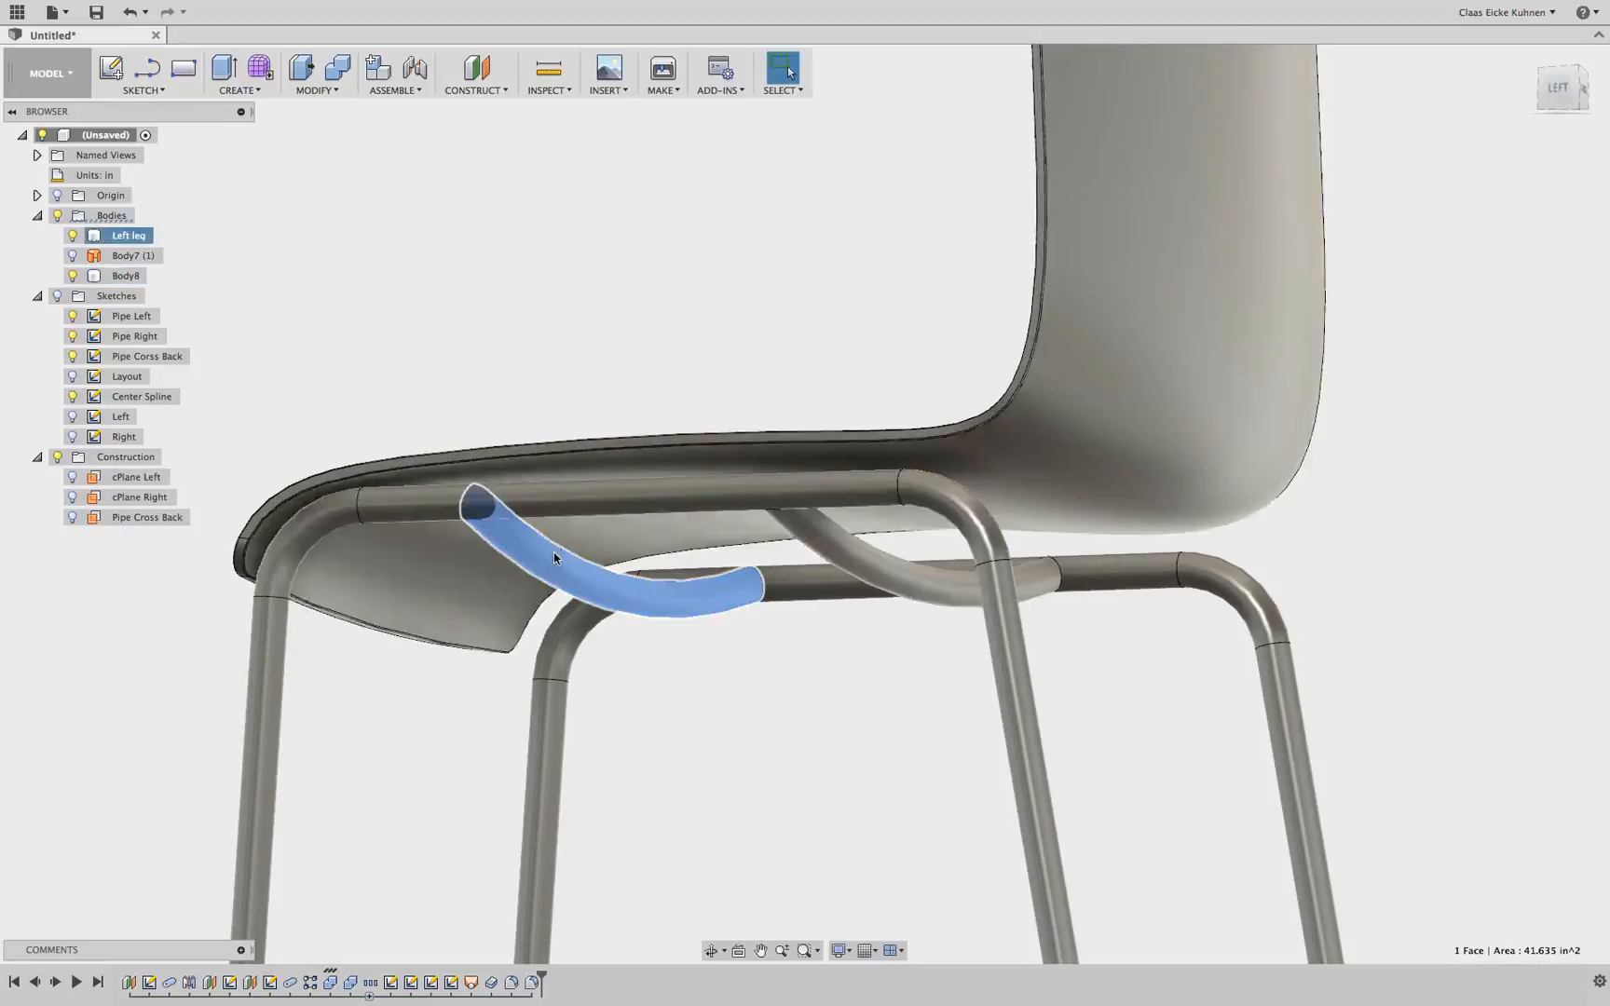
pyautogui.moveTo(1561, 93); pyautogui.dragTo(1508, 108)
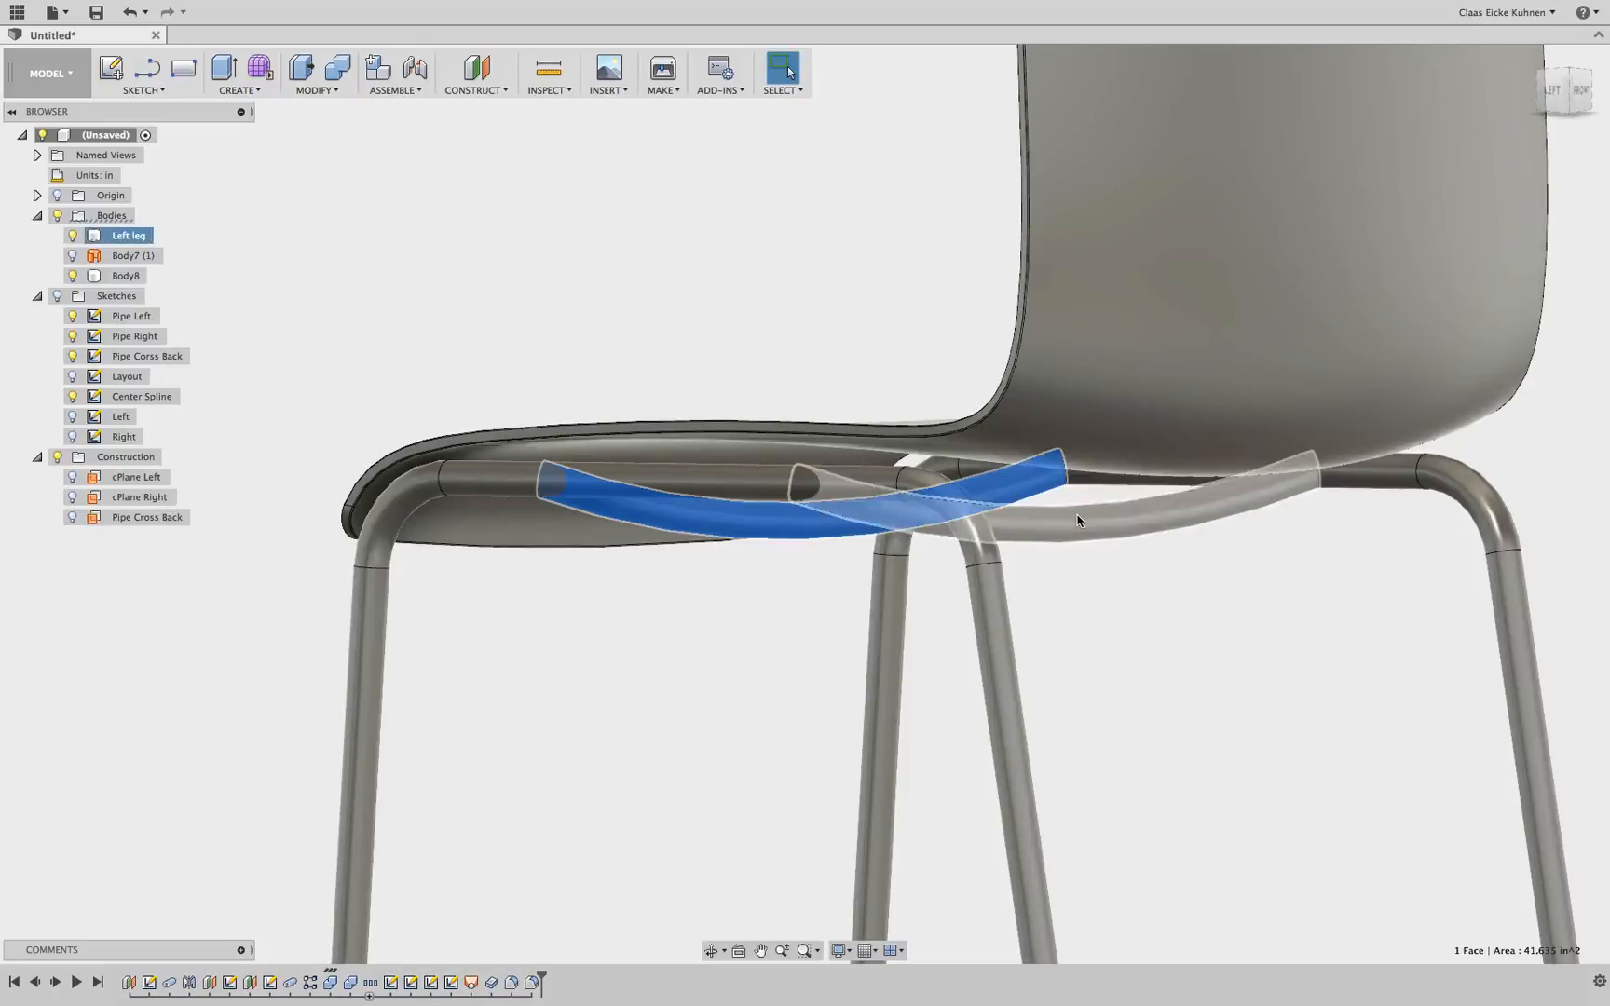
pyautogui.click(1076, 514)
pyautogui.click(1550, 90)
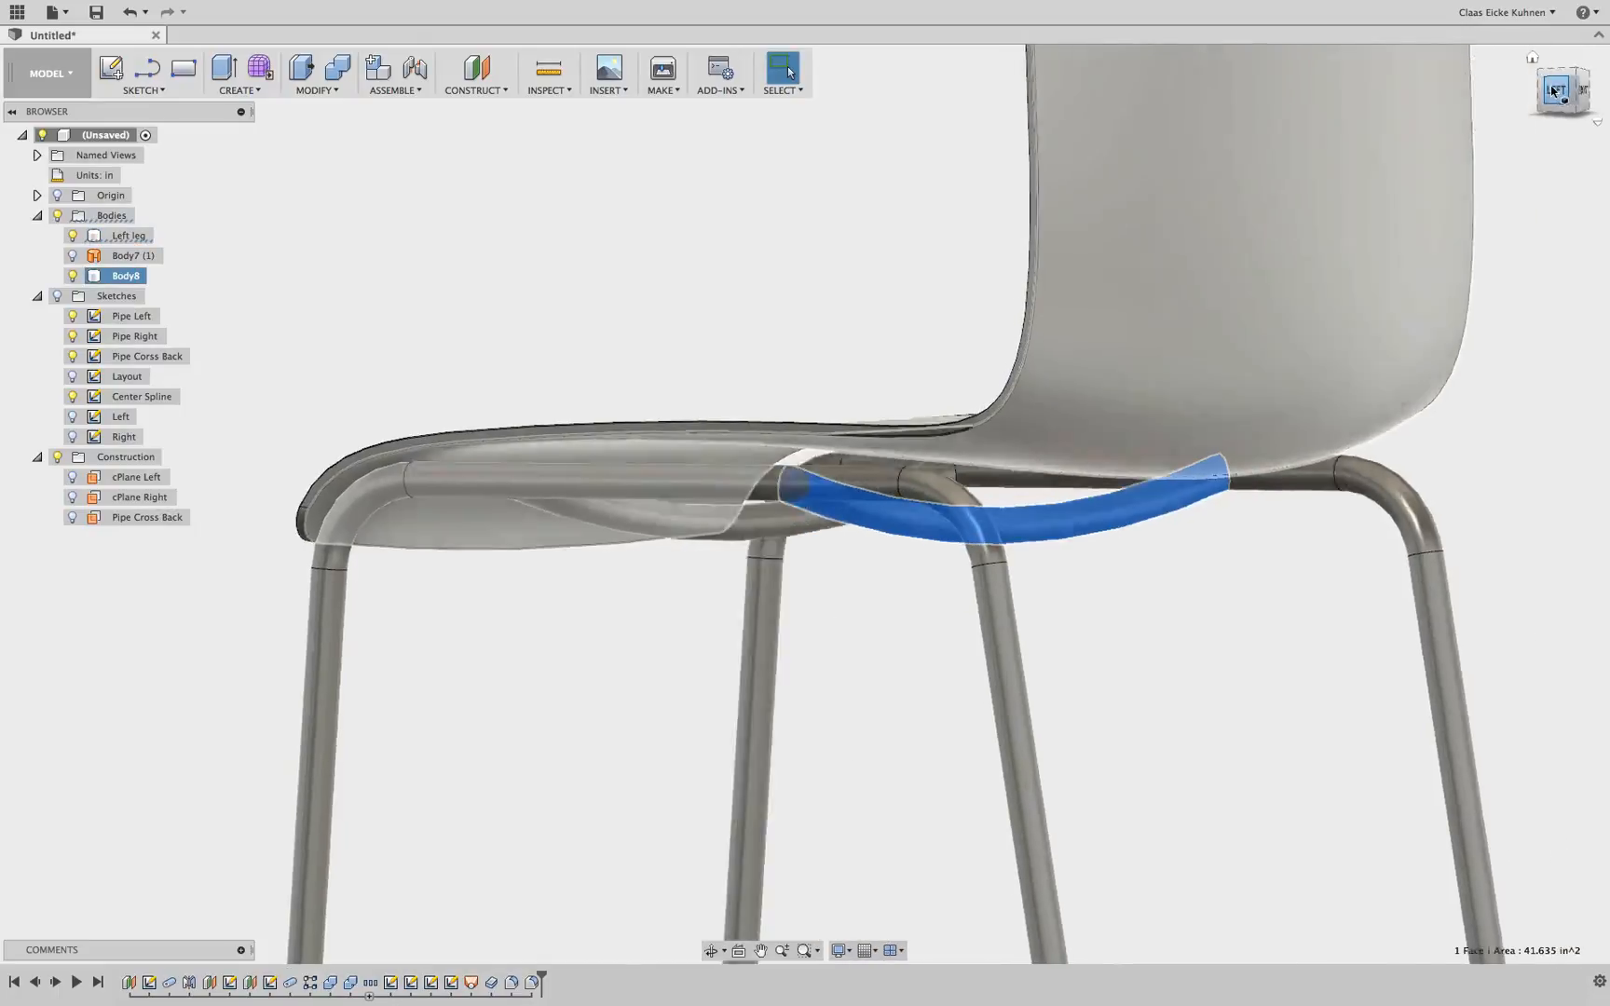
pyautogui.click(731, 769)
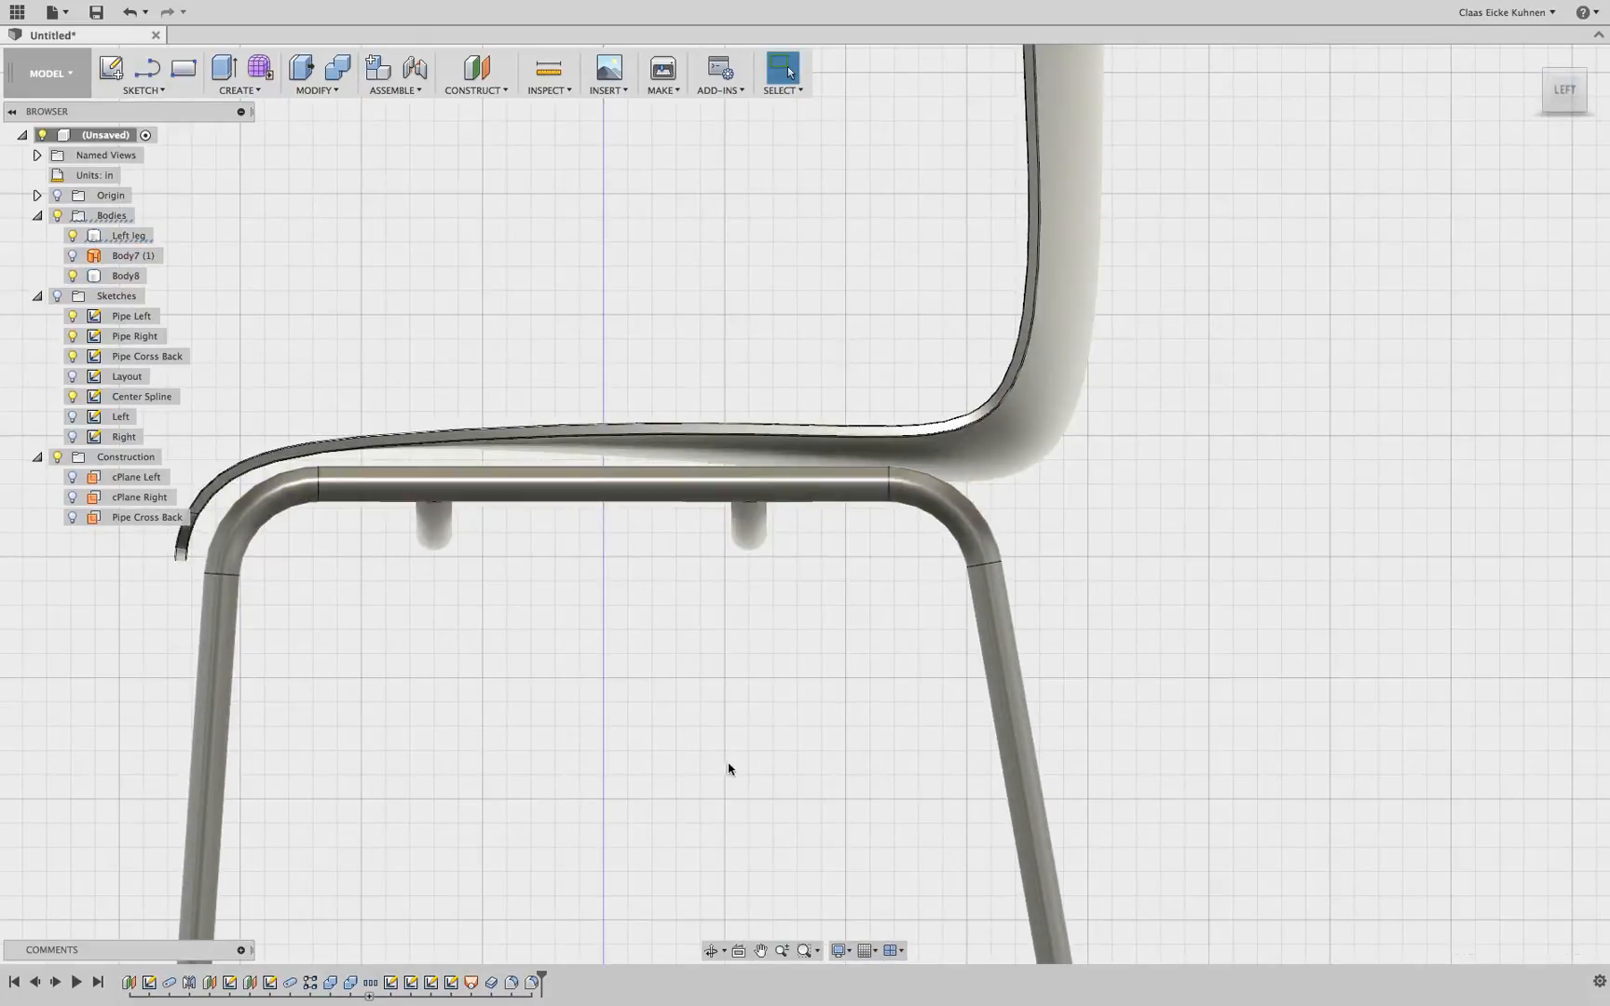
pyautogui.click(1042, 459)
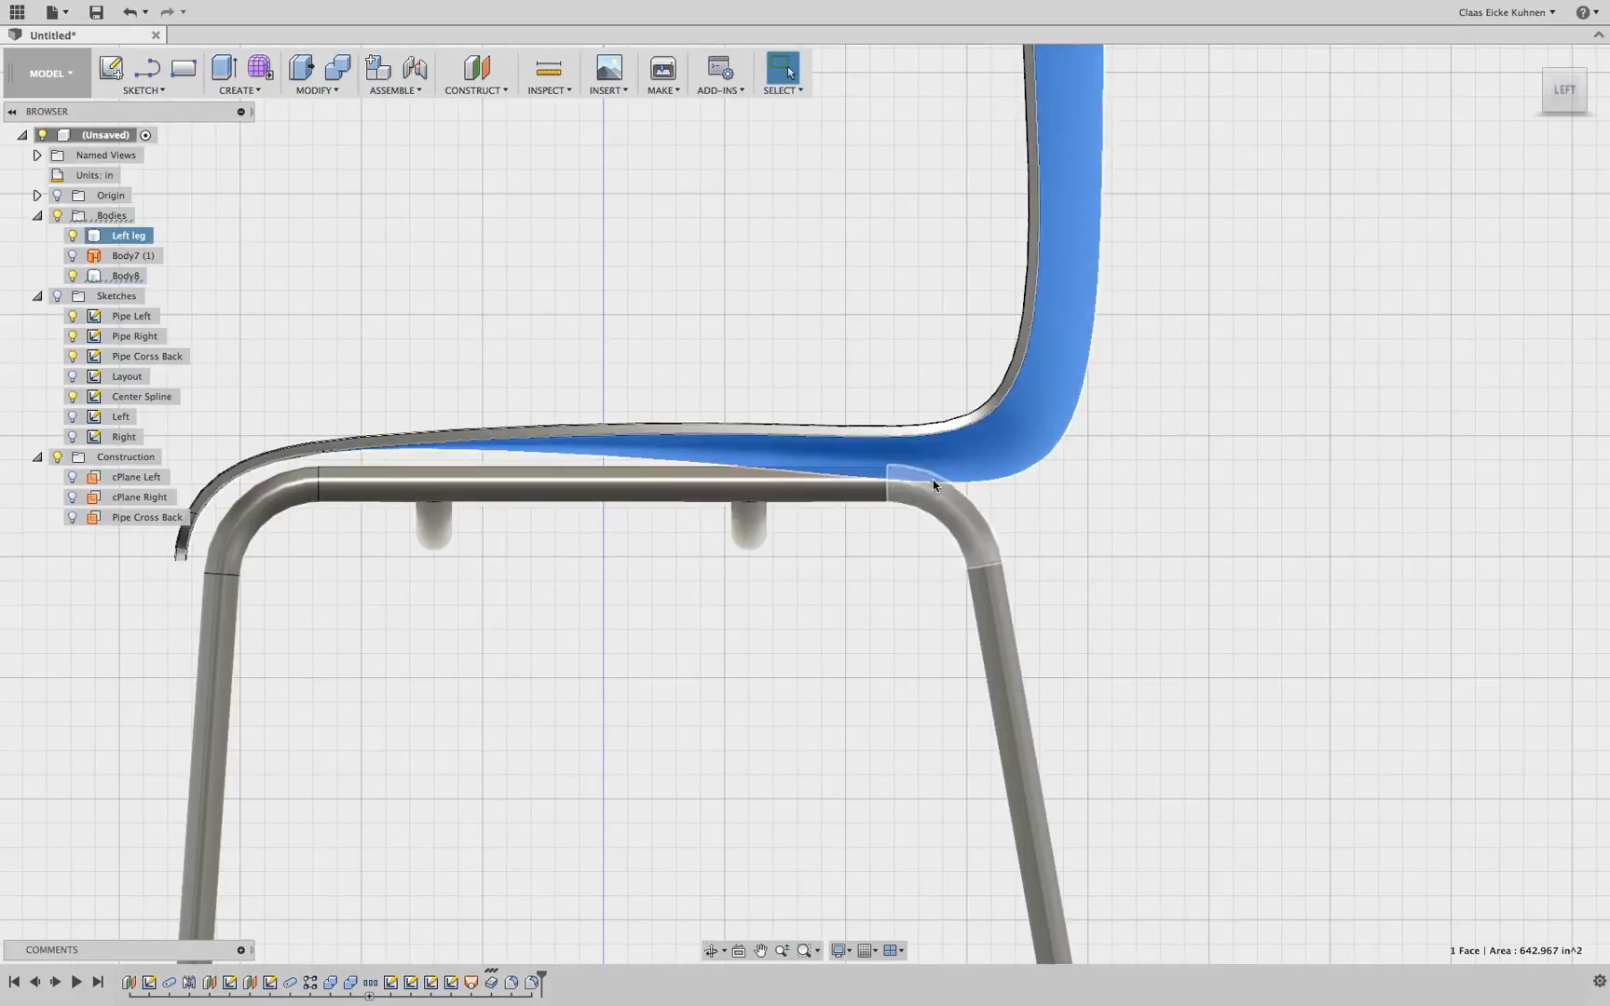
pyautogui.click(432, 531)
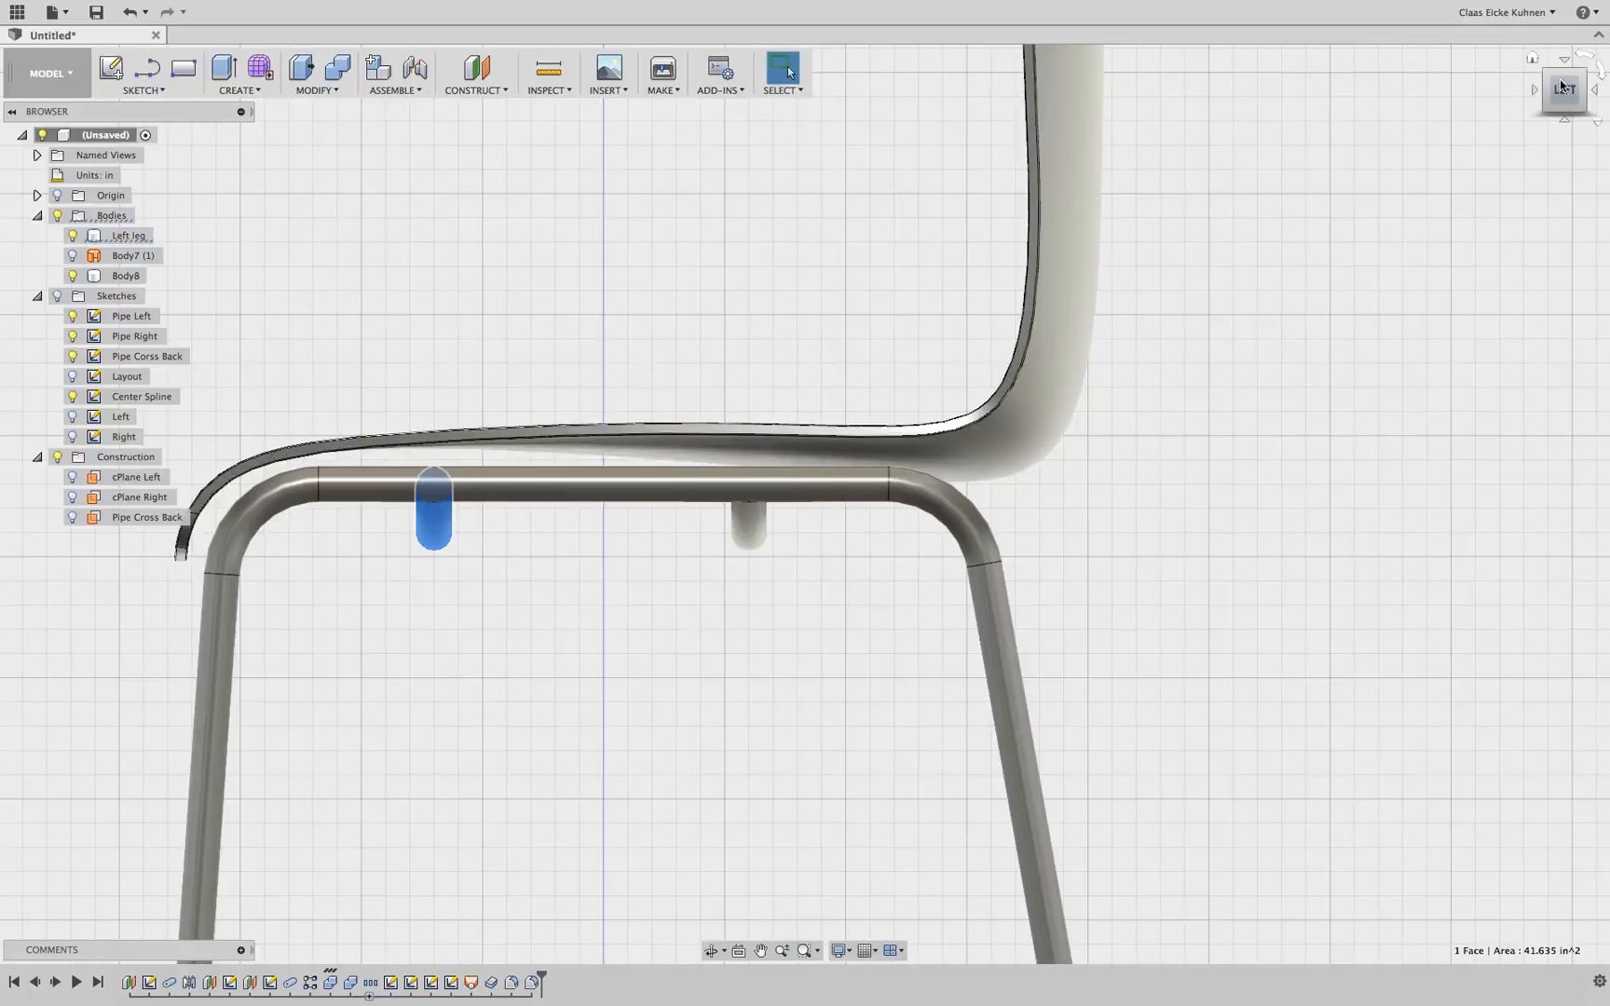
# Examine the underside of the seat shell and its cross braces from below
pyautogui.moveTo(1563, 90); pyautogui.dragTo(1562, 72)
pyautogui.keyDown('shift'); pyautogui.moveTo(804, 504); pyautogui.dragTo(1107, 420, button='middle'); pyautogui.keyUp('shift')
pyautogui.click(683, 754)
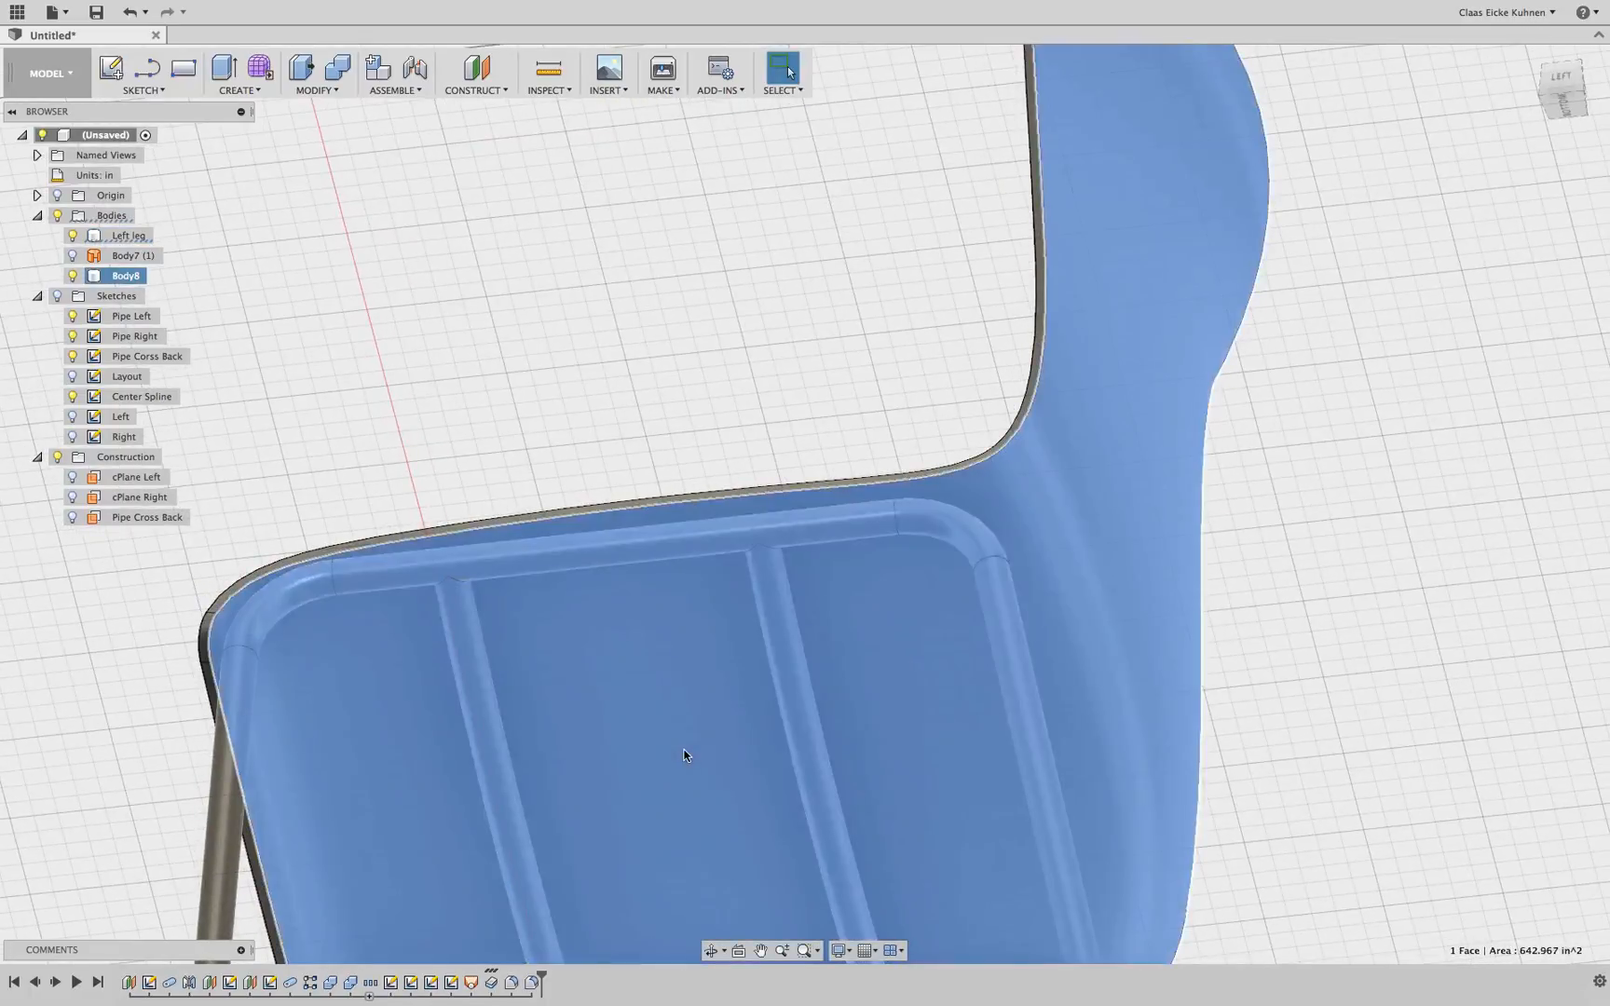
pyautogui.click(556, 342)
pyautogui.scroll(-3, 540, 410)
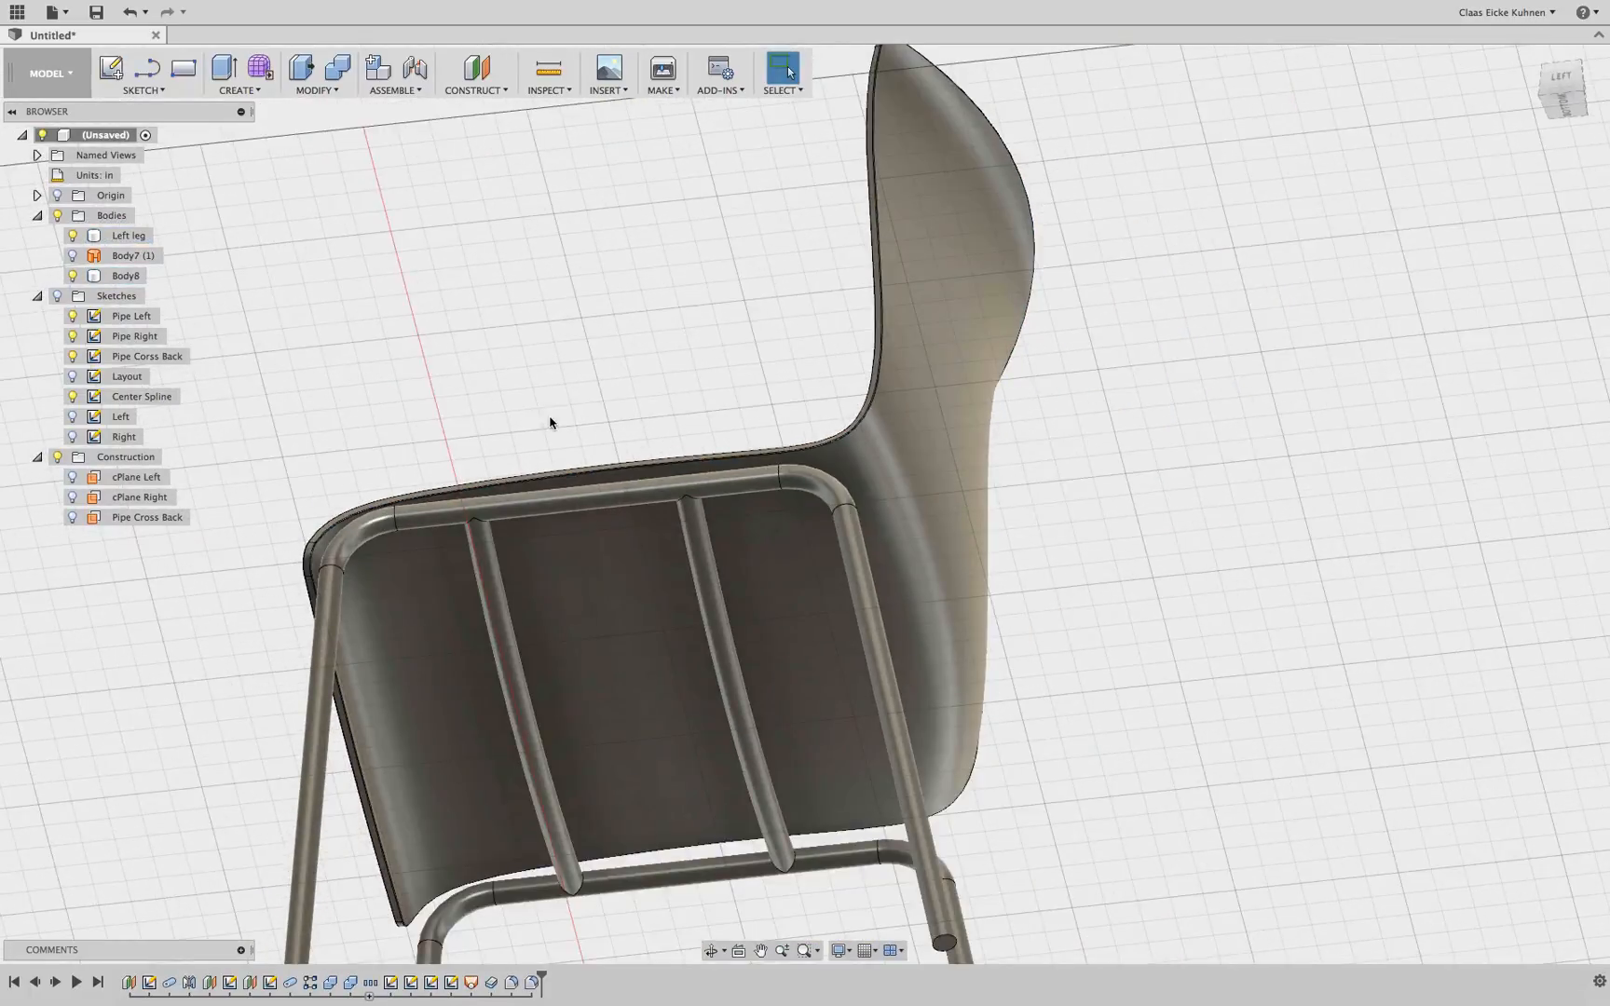
pyautogui.click(707, 564)
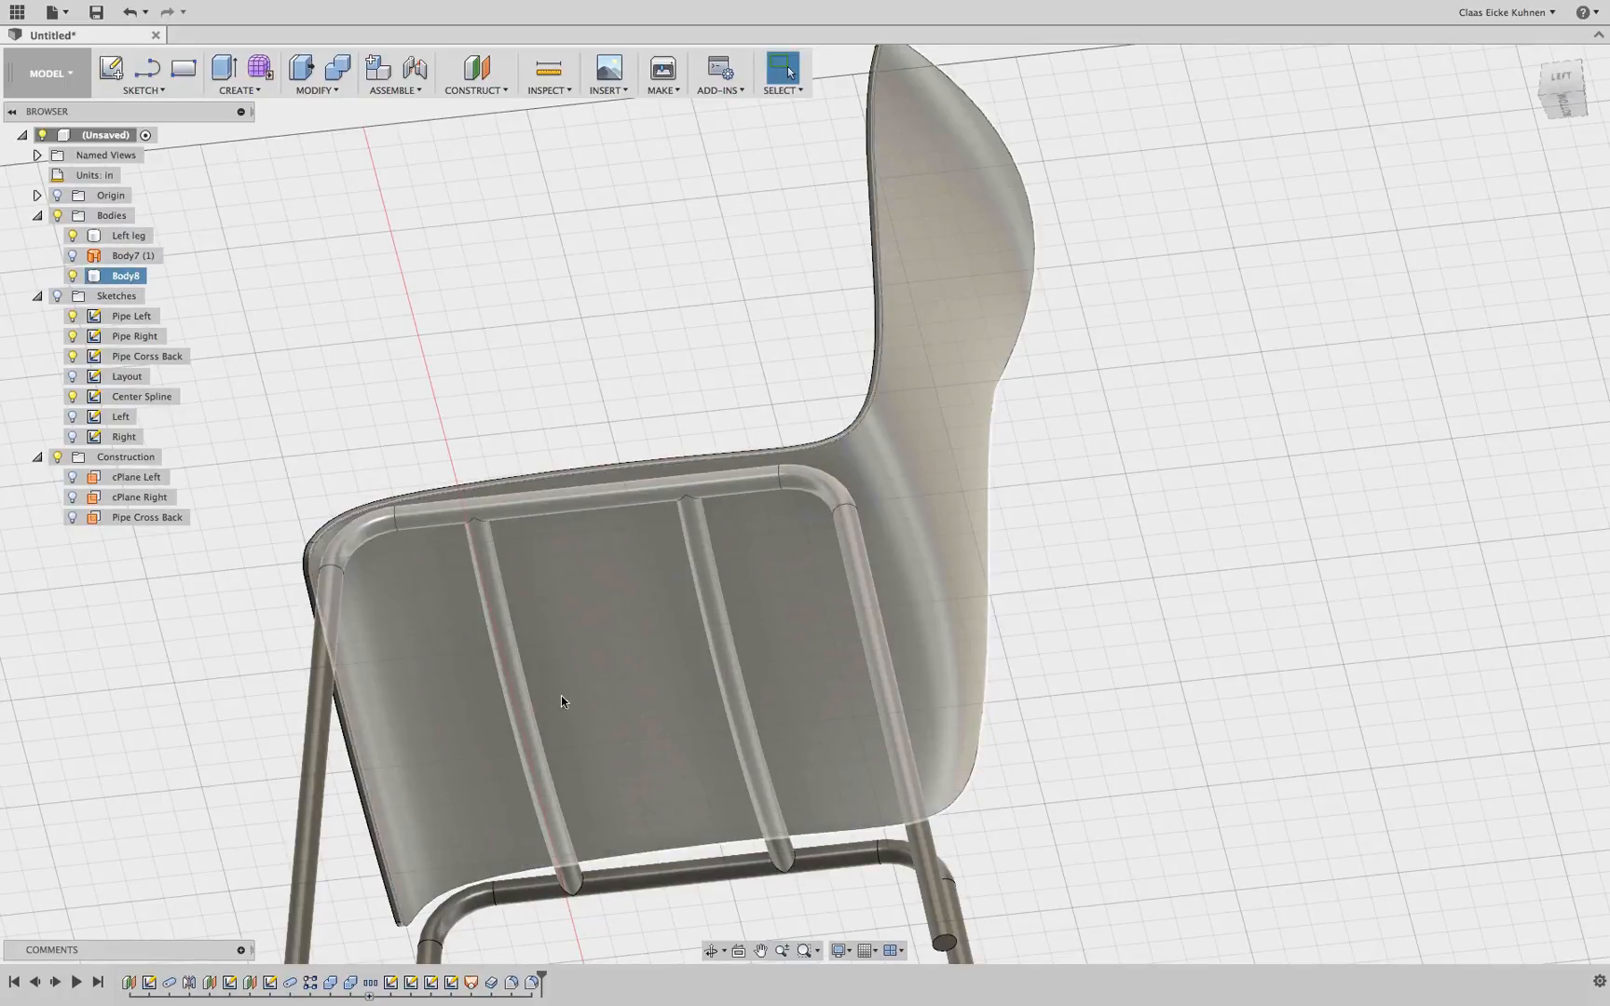
pyautogui.scroll(-3, 561, 700)
pyautogui.click(1355, 217)
# Review the whole chair from the home, back and perspective views
pyautogui.click(1563, 82)
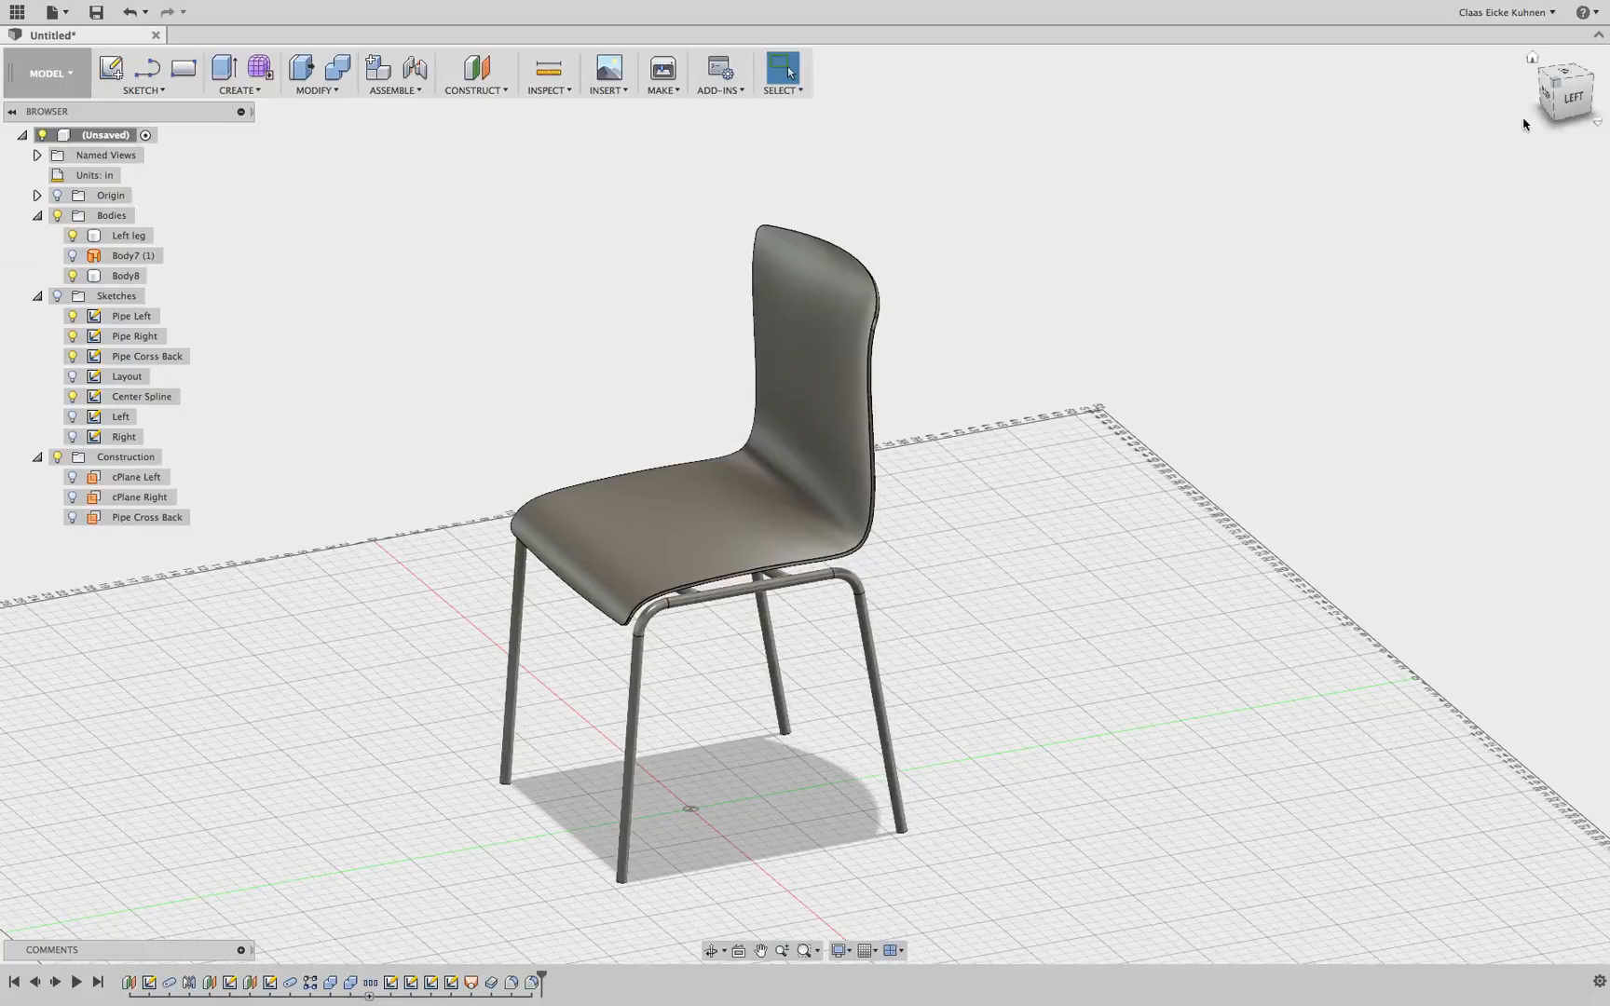
pyautogui.click(1555, 86)
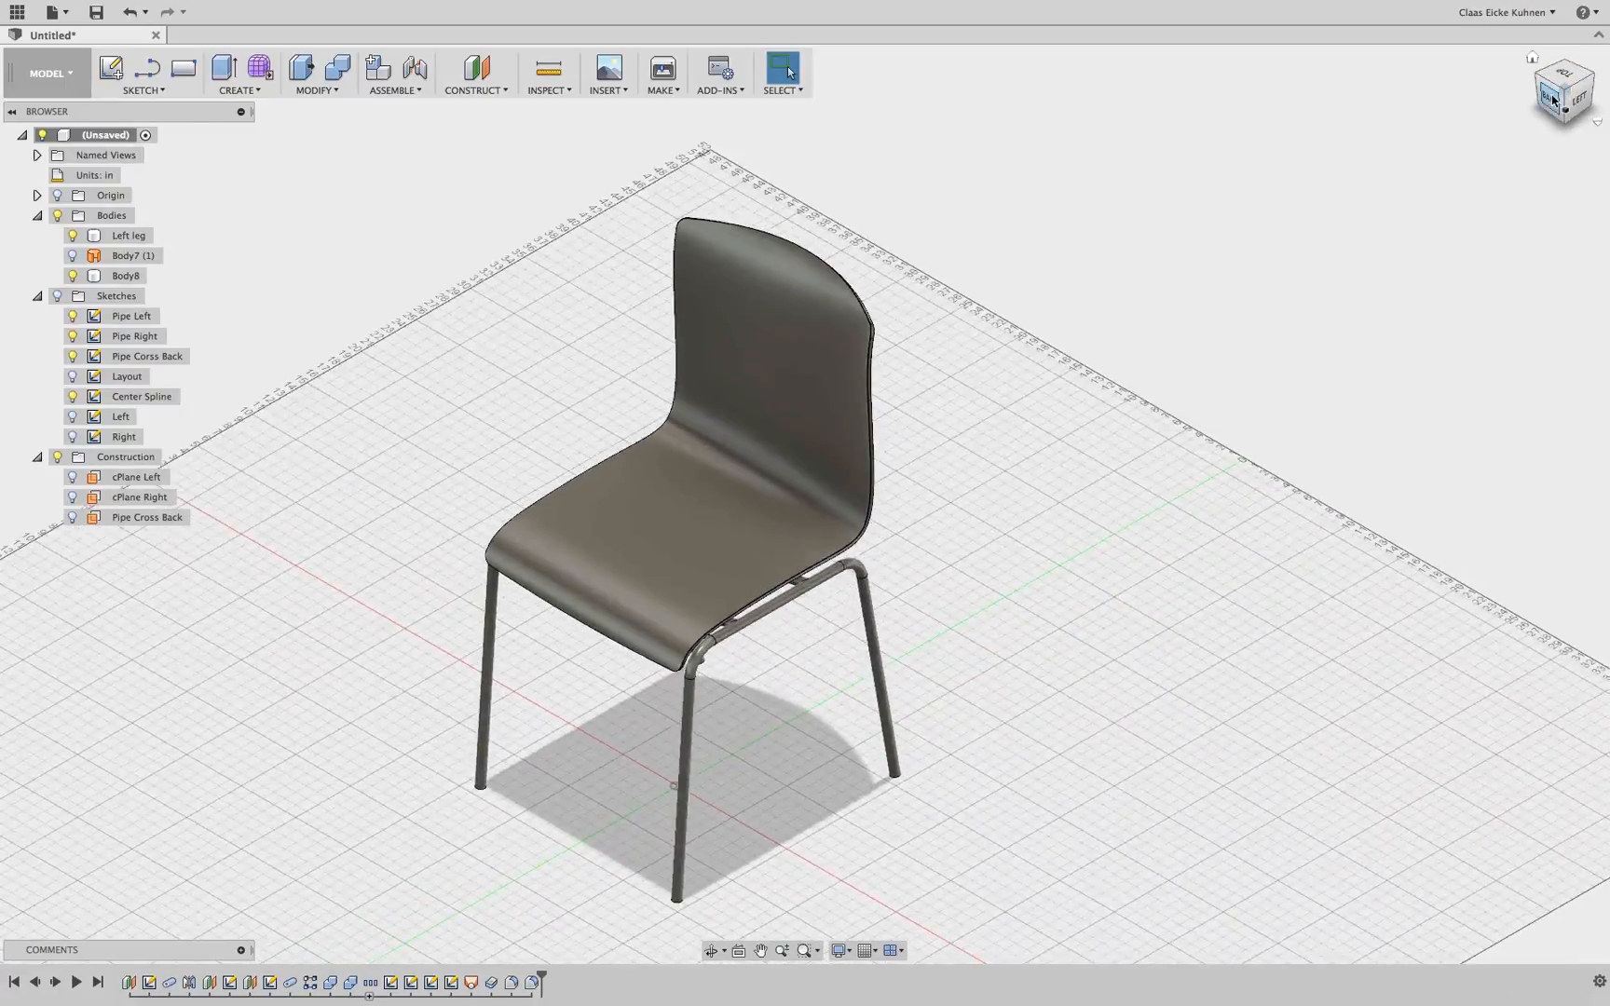
pyautogui.click(1551, 96)
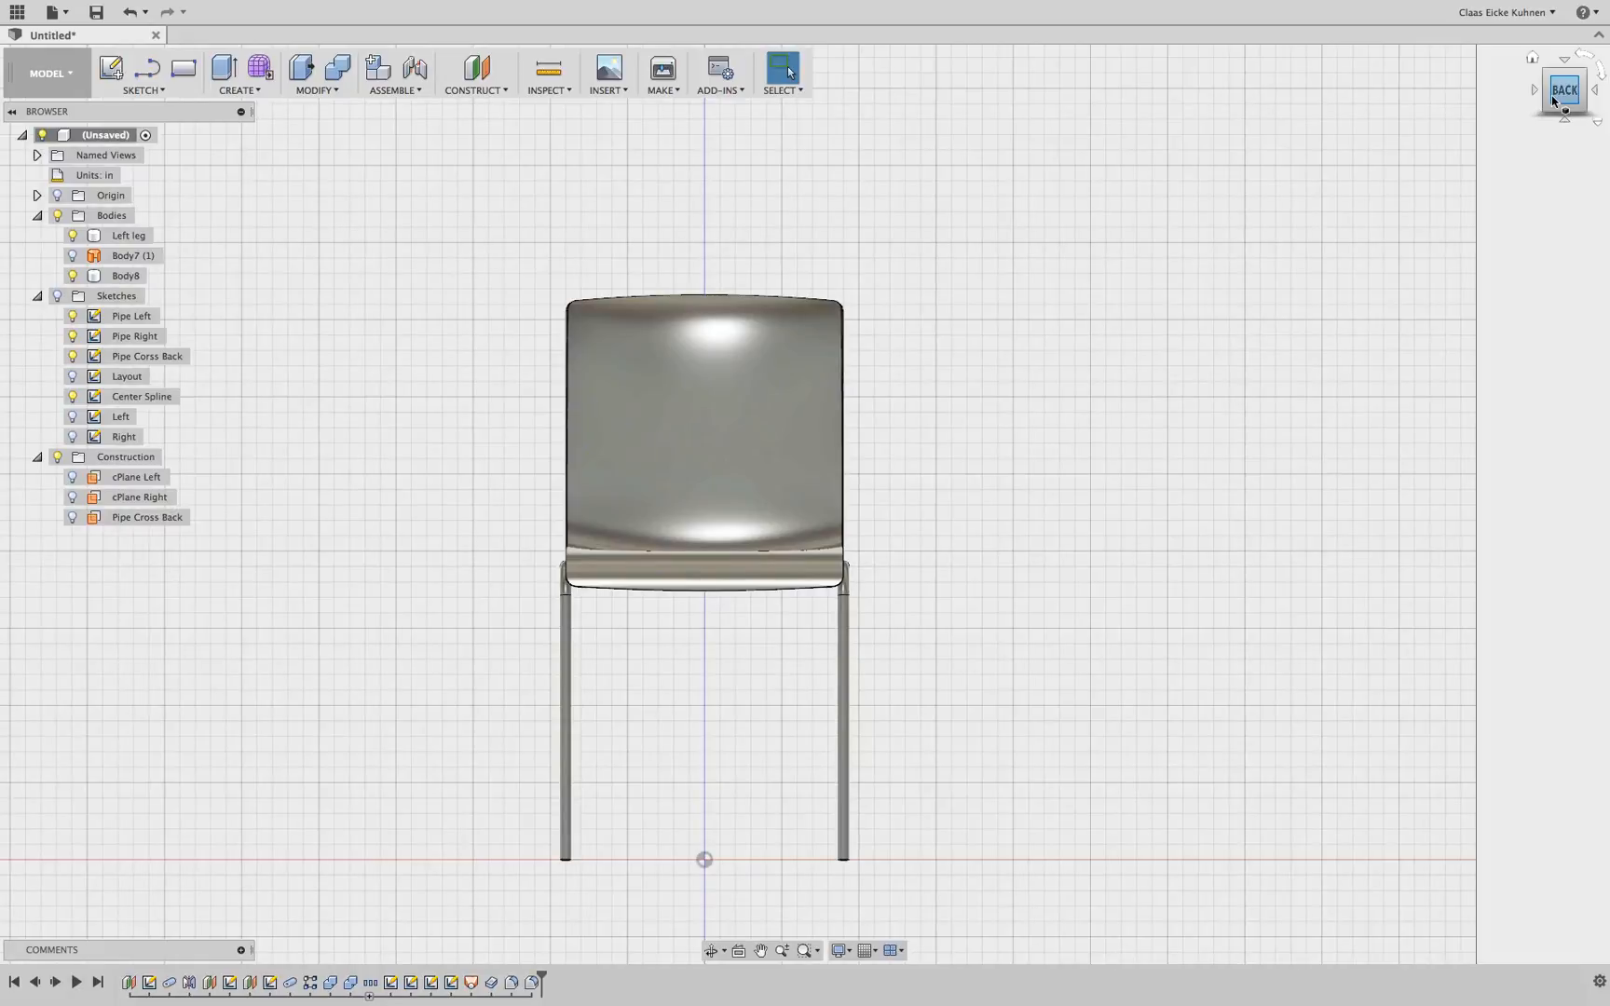
pyautogui.moveTo(1551, 95); pyautogui.dragTo(1195, 361)
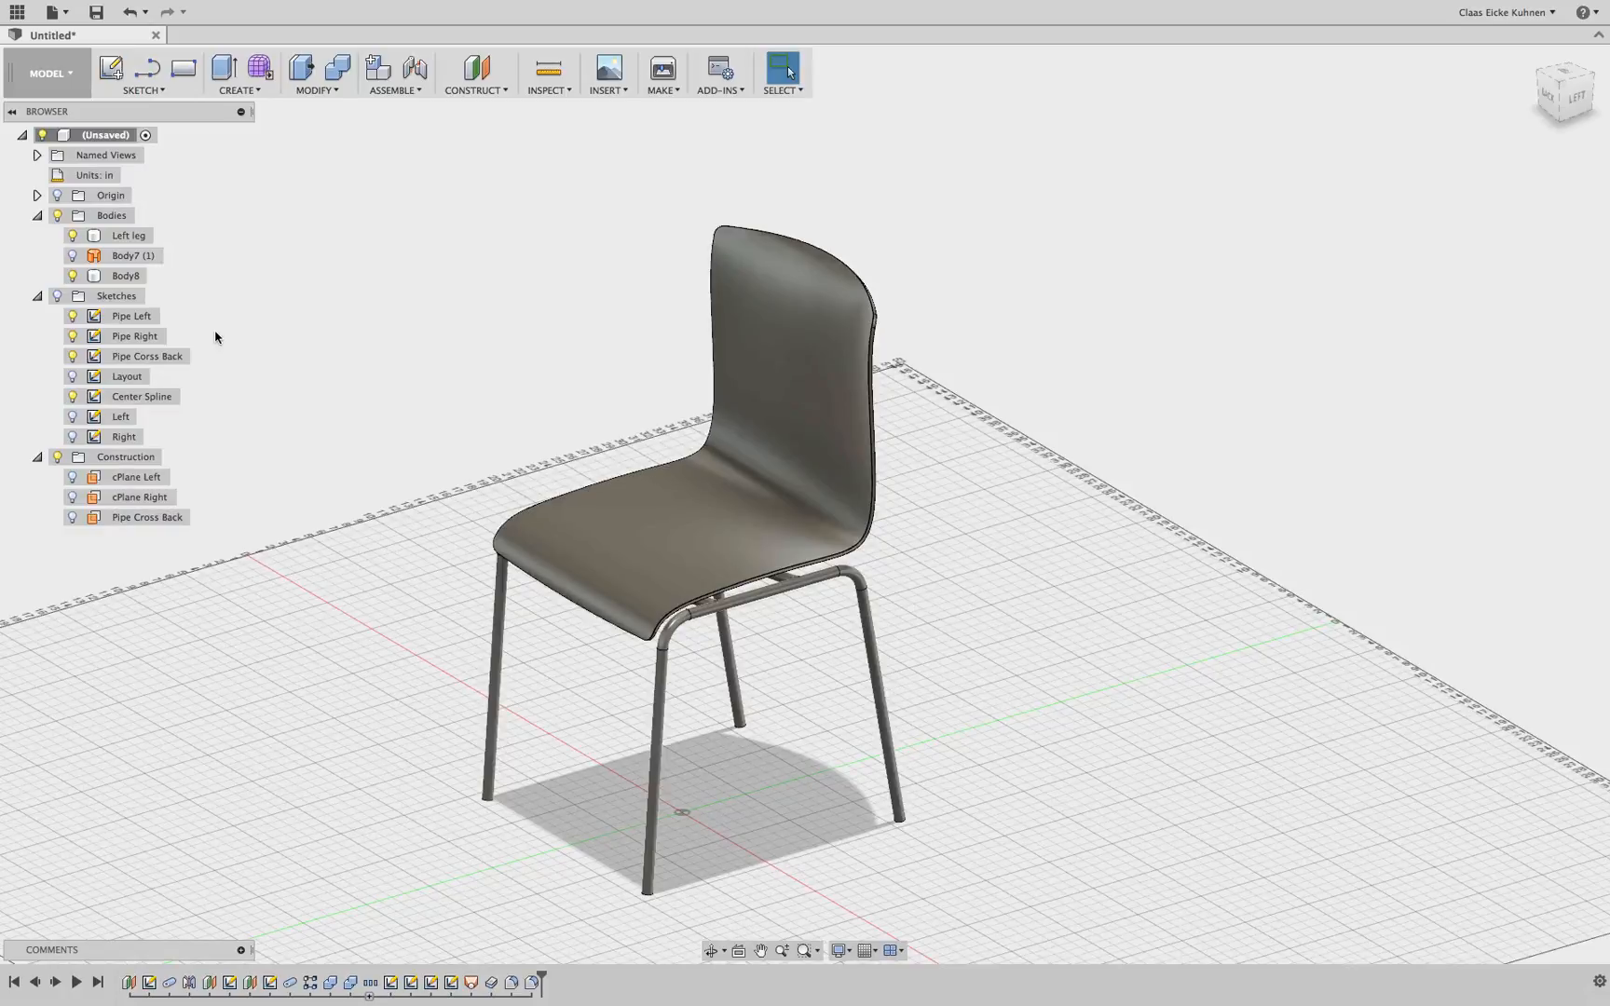